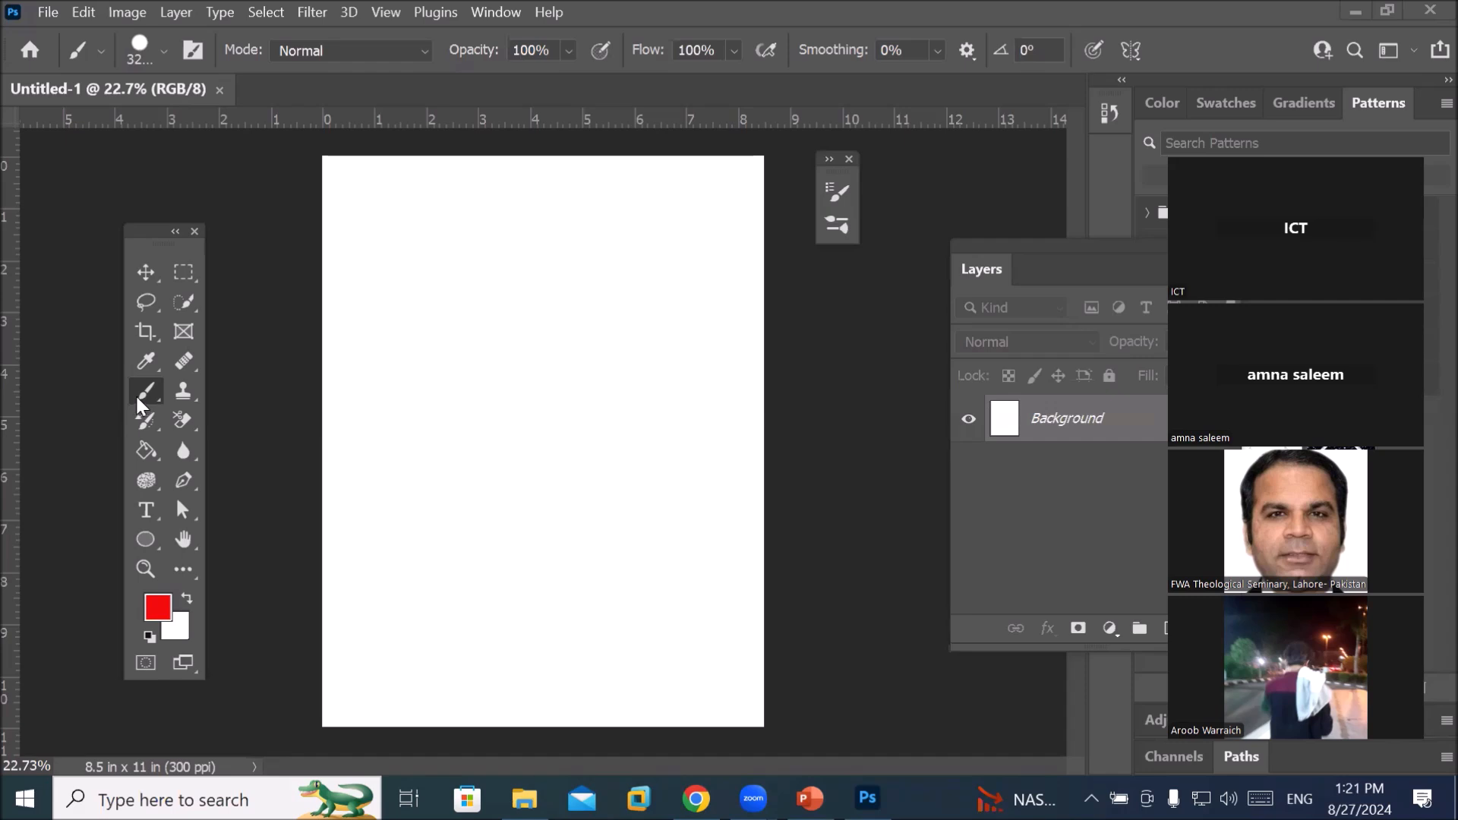
Look through the marquee tool variants, trying the elliptical and single row ones and returning to the Rectangular Marquee Tool
left_click(184, 272)
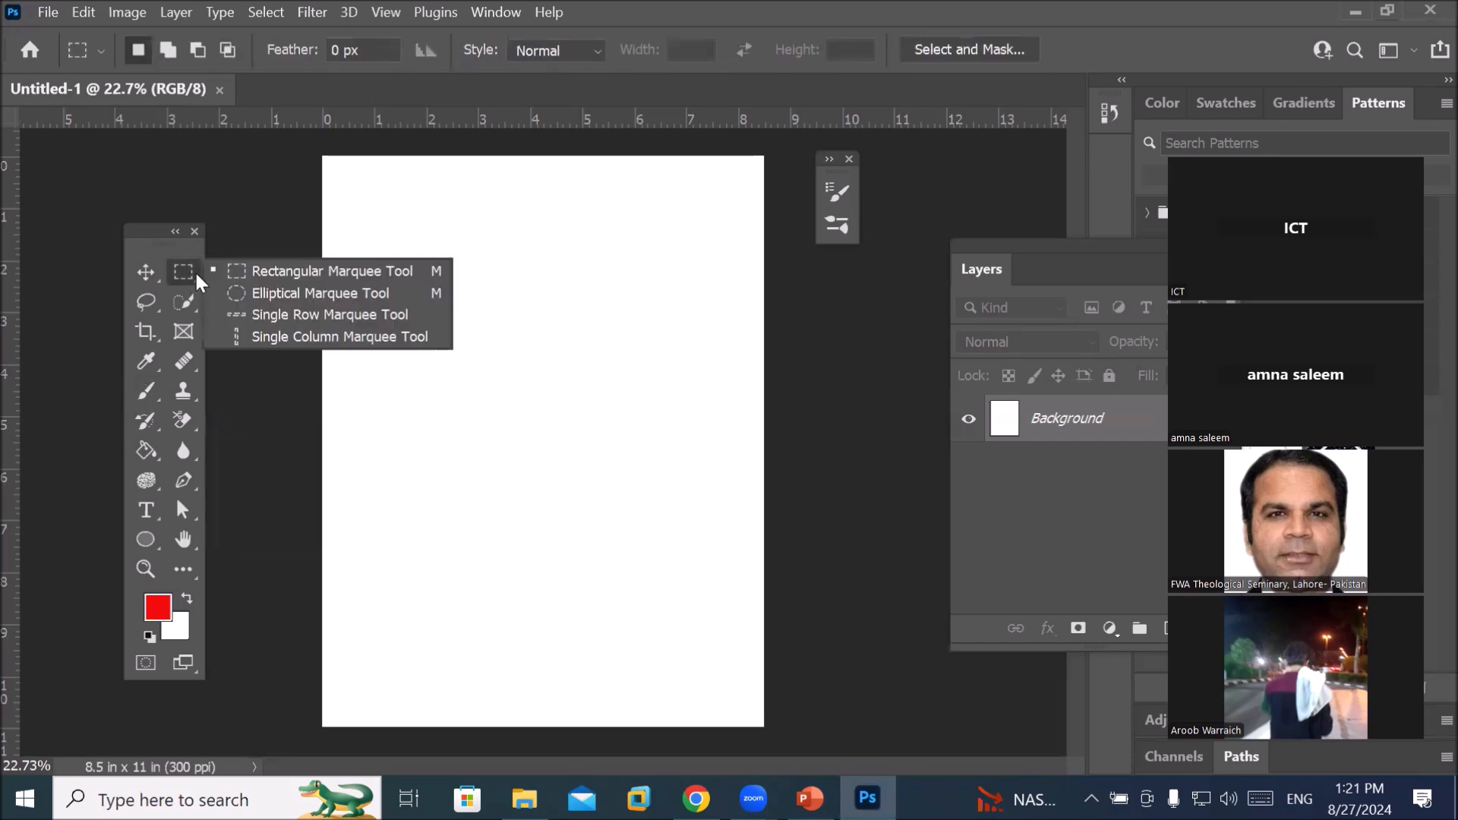
left_click(283, 273)
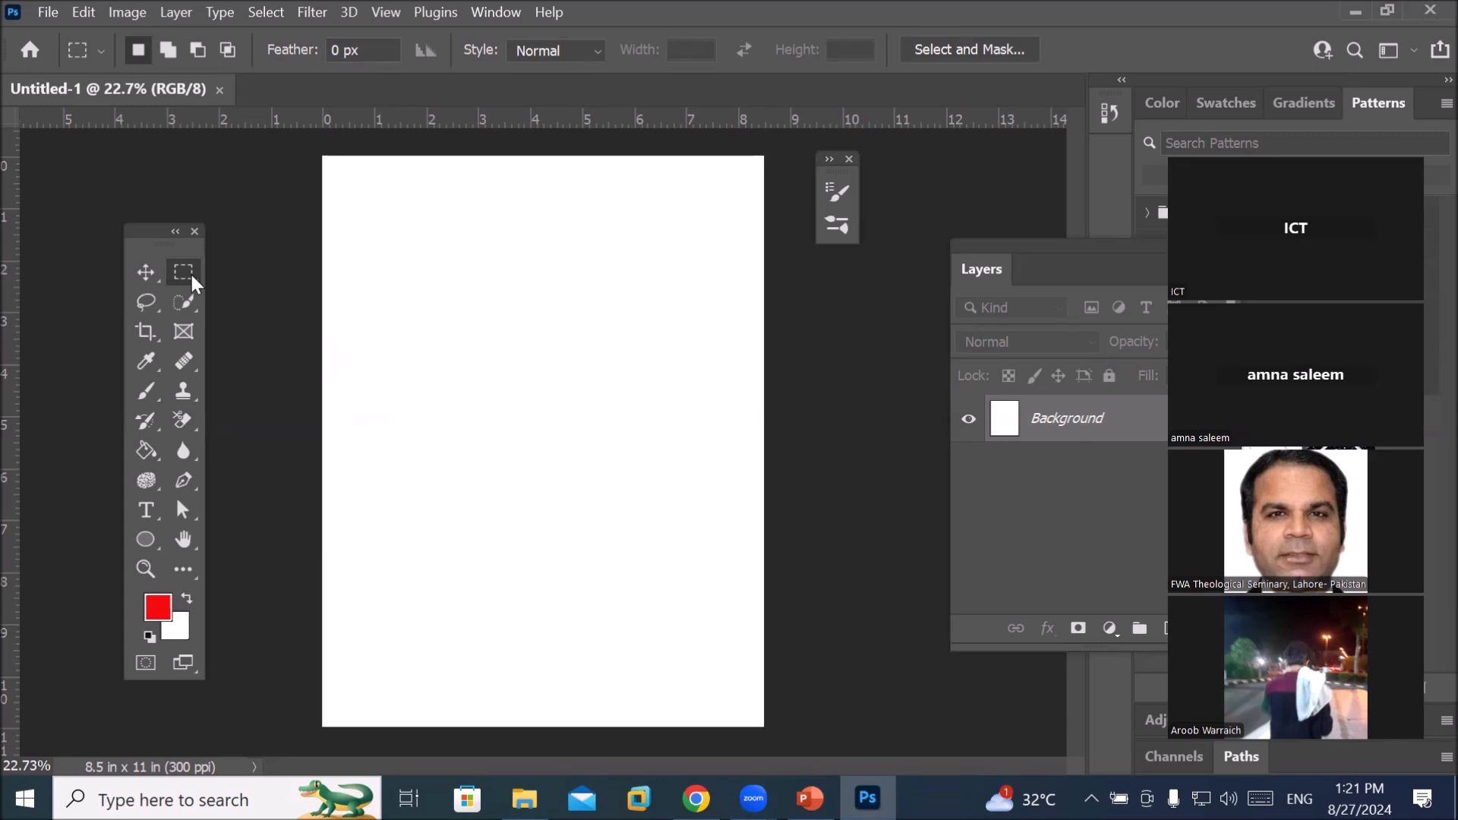
right_click(191, 278)
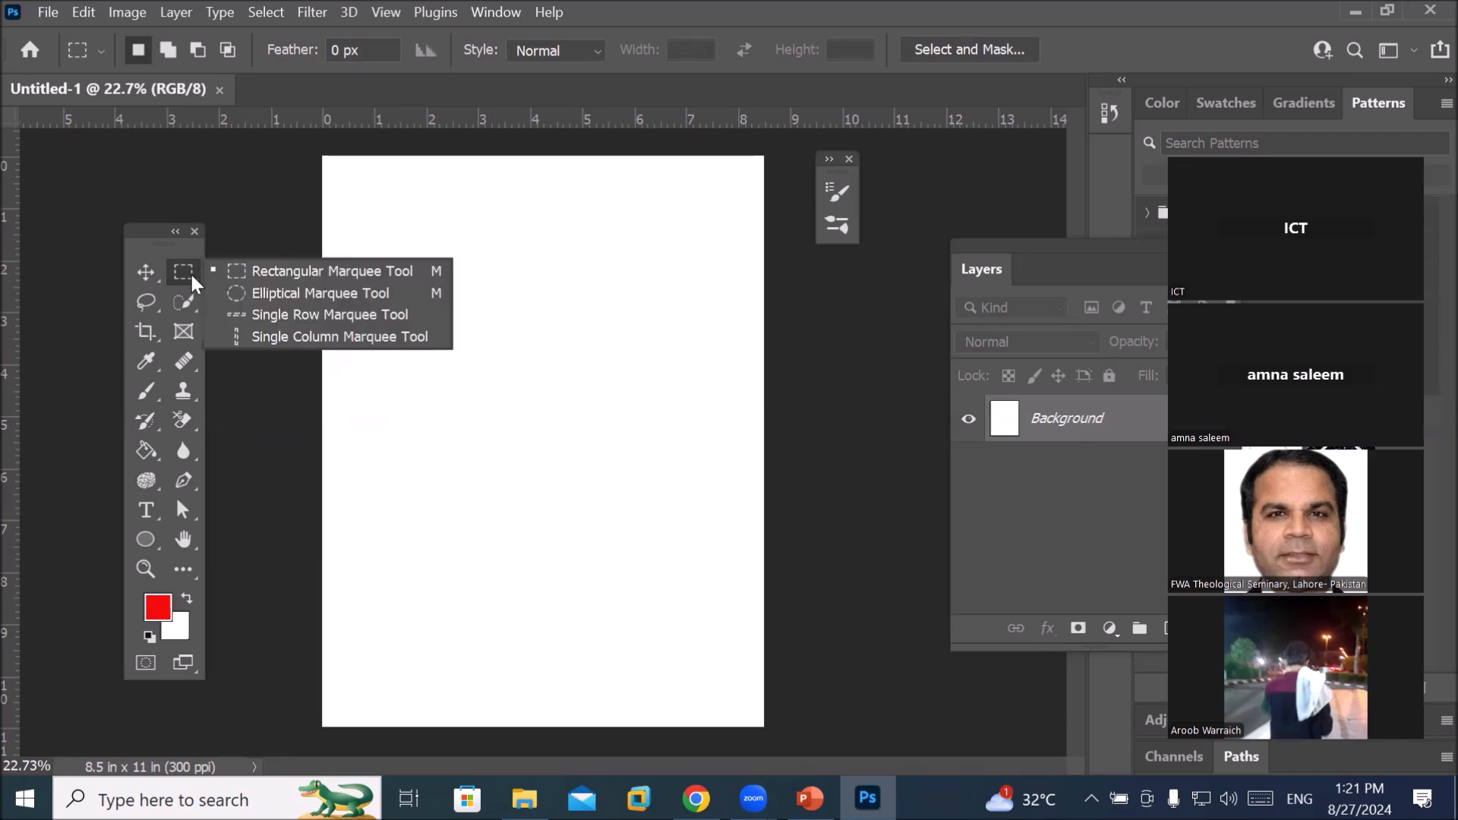
left_click(272, 289)
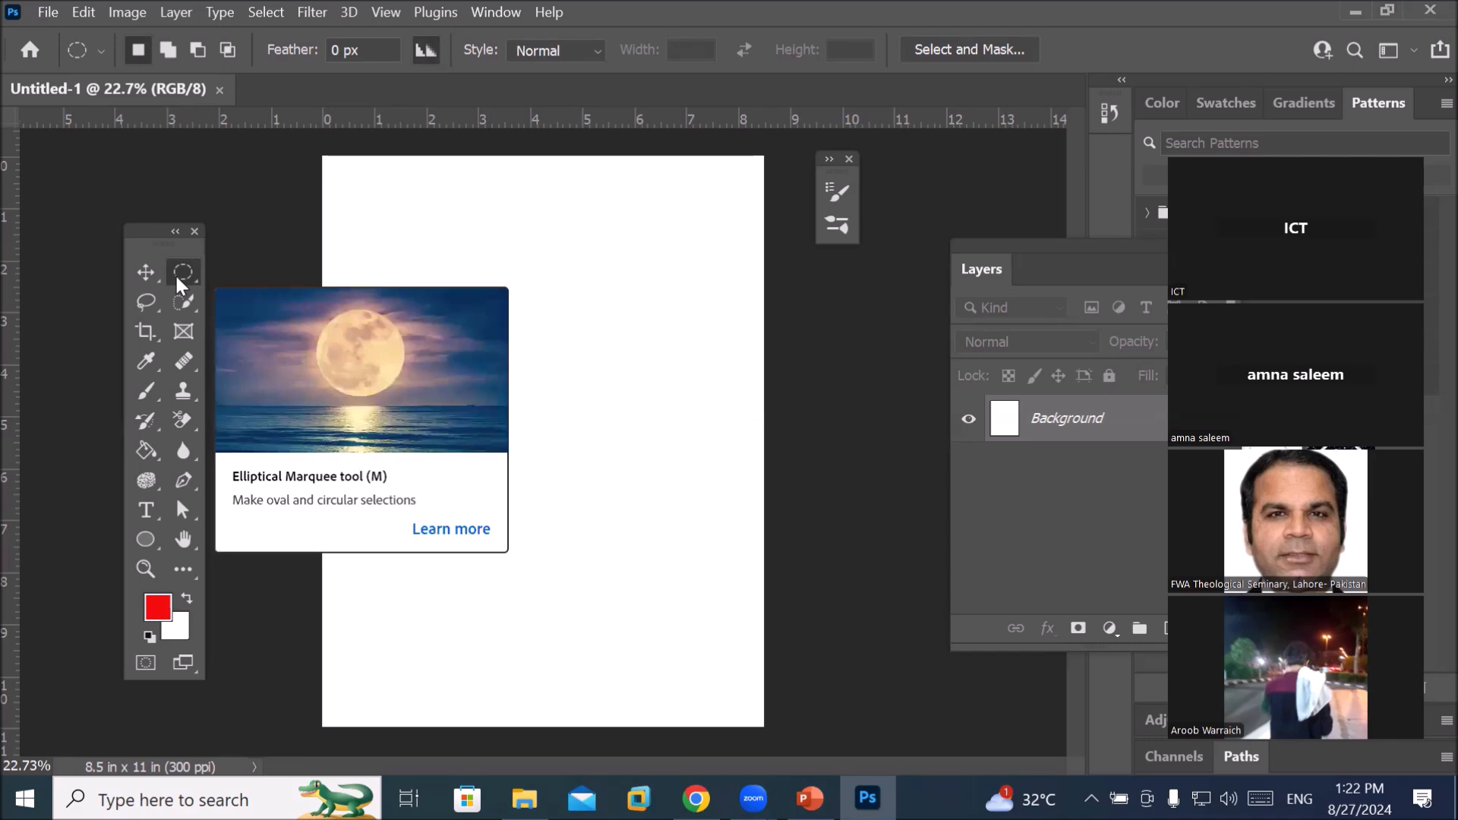
right_click(183, 285)
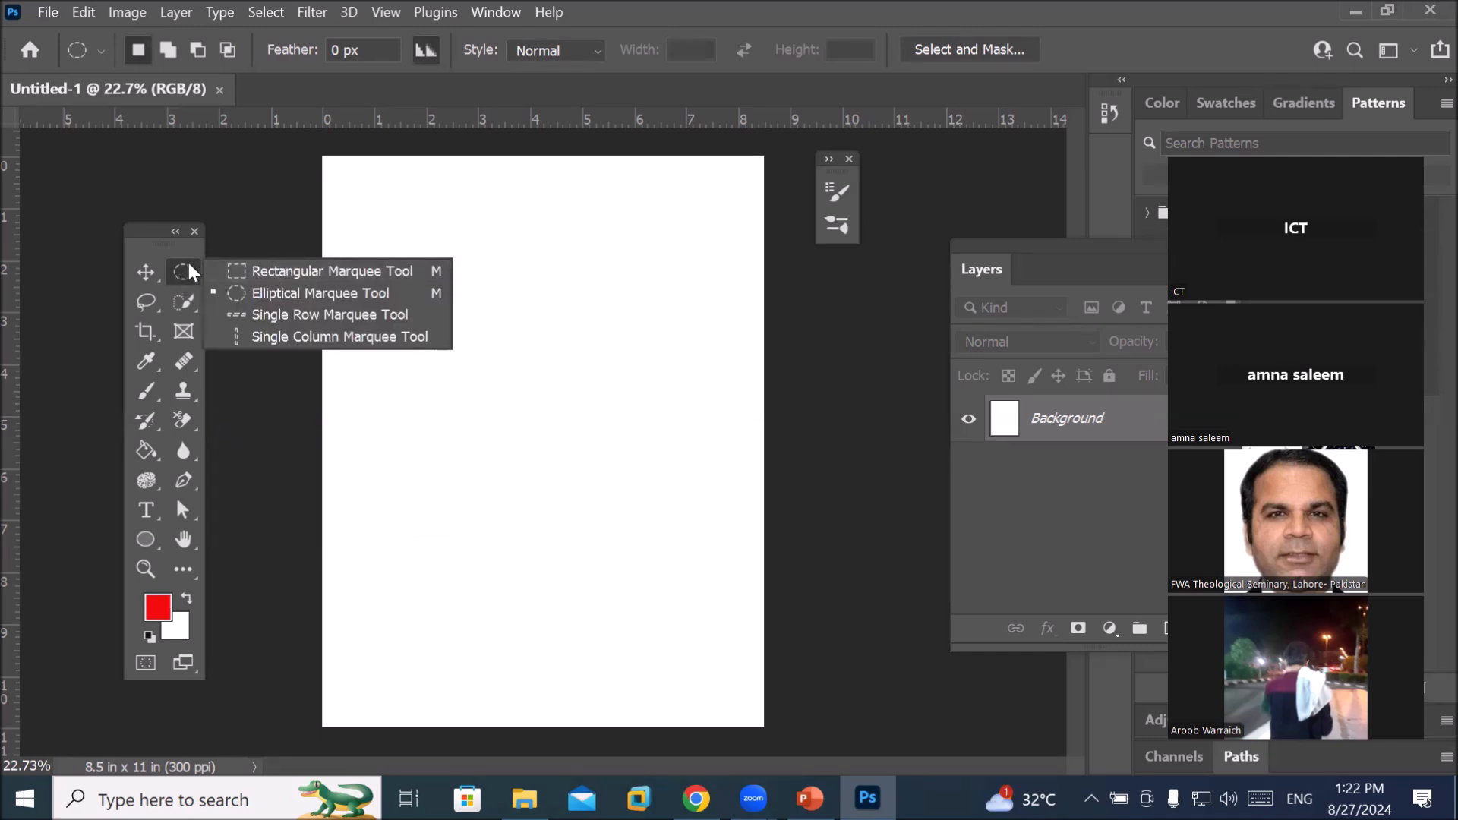
left_click(284, 315)
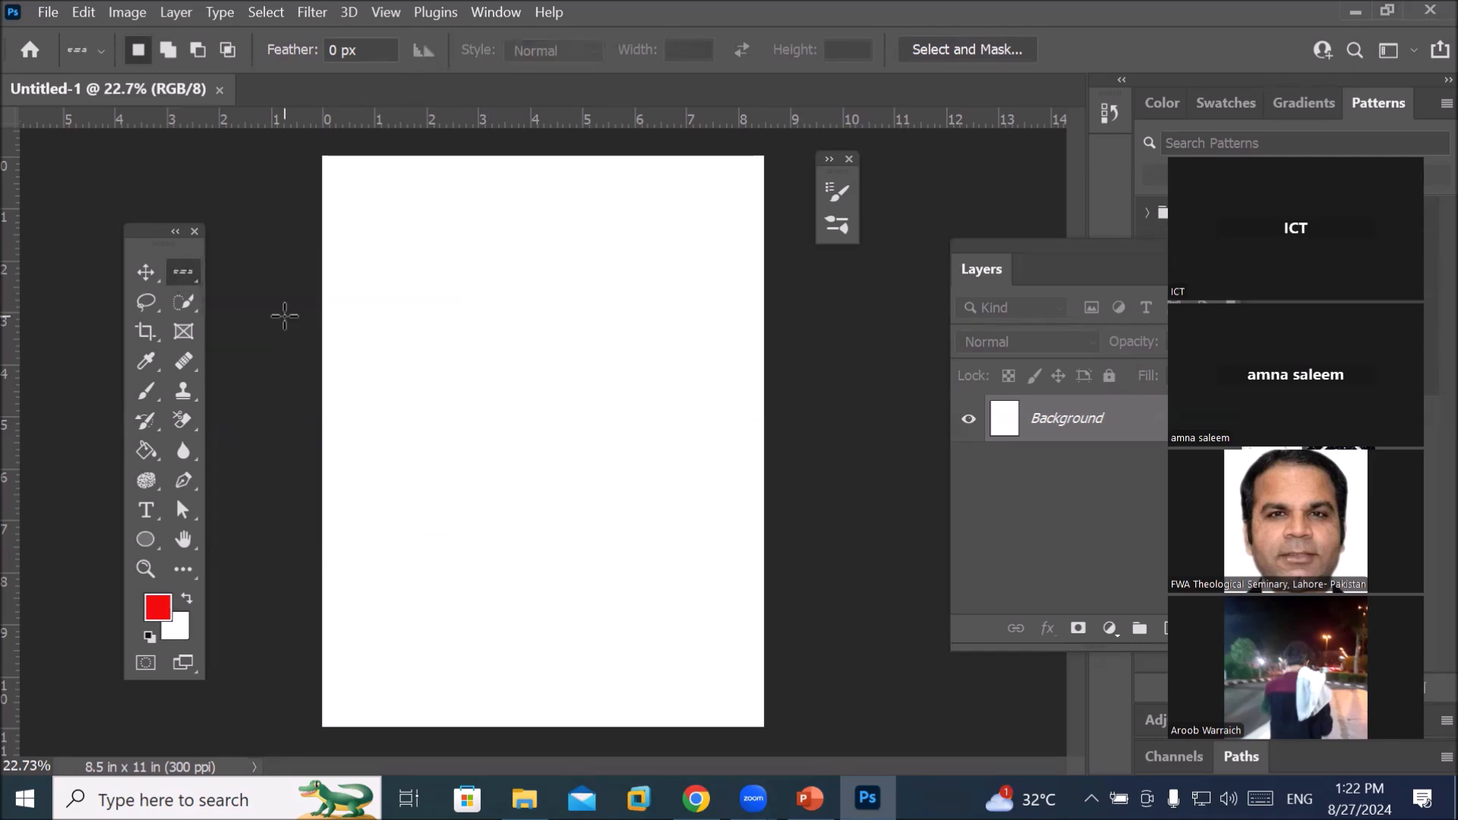
right_click(183, 279)
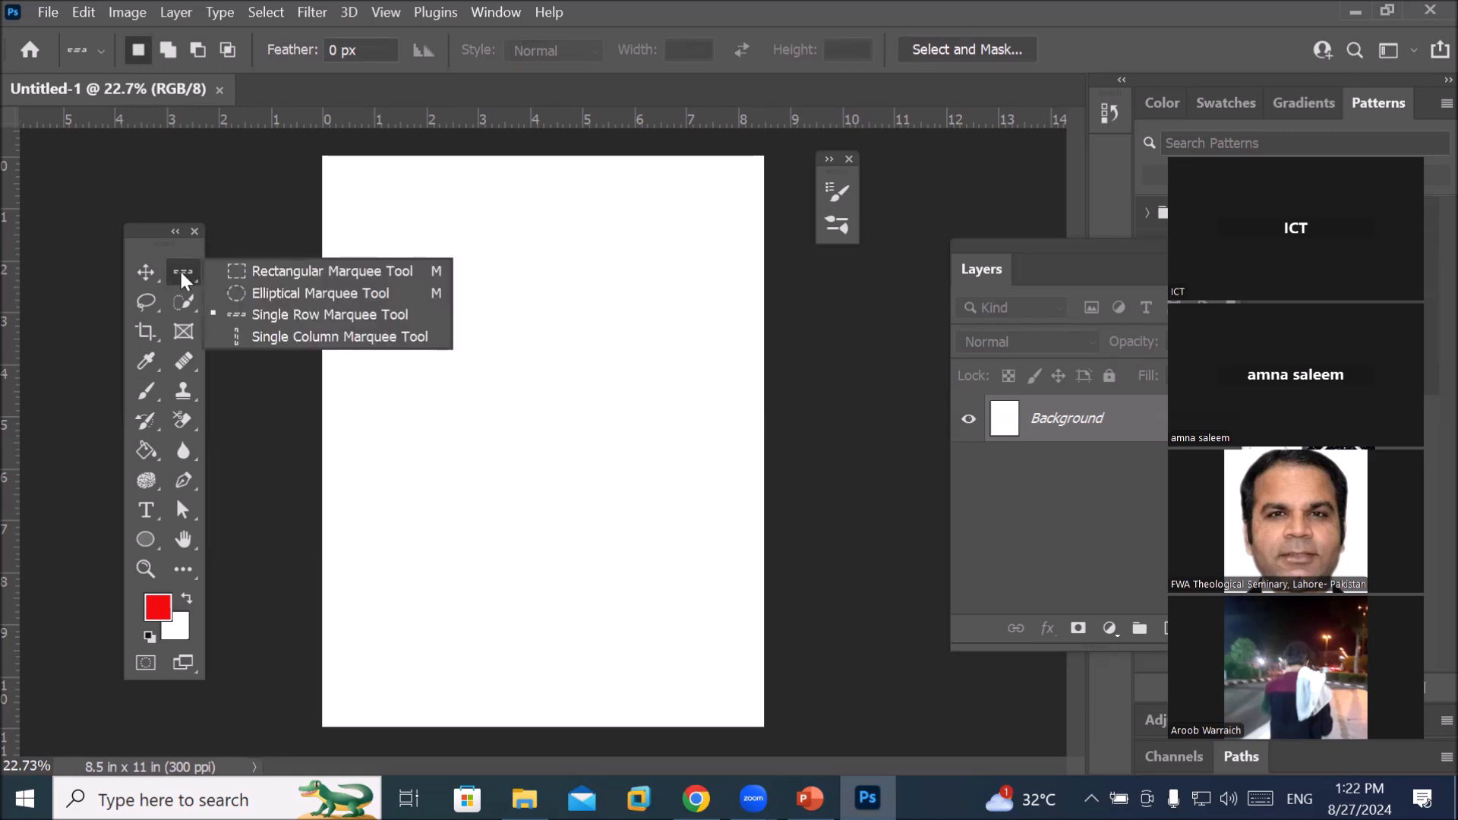
left_click(226, 267)
Examine the tool variants in the Lasso, Quick Selection and marquee groups, finishing with the Lasso Tool active
left_click(142, 303)
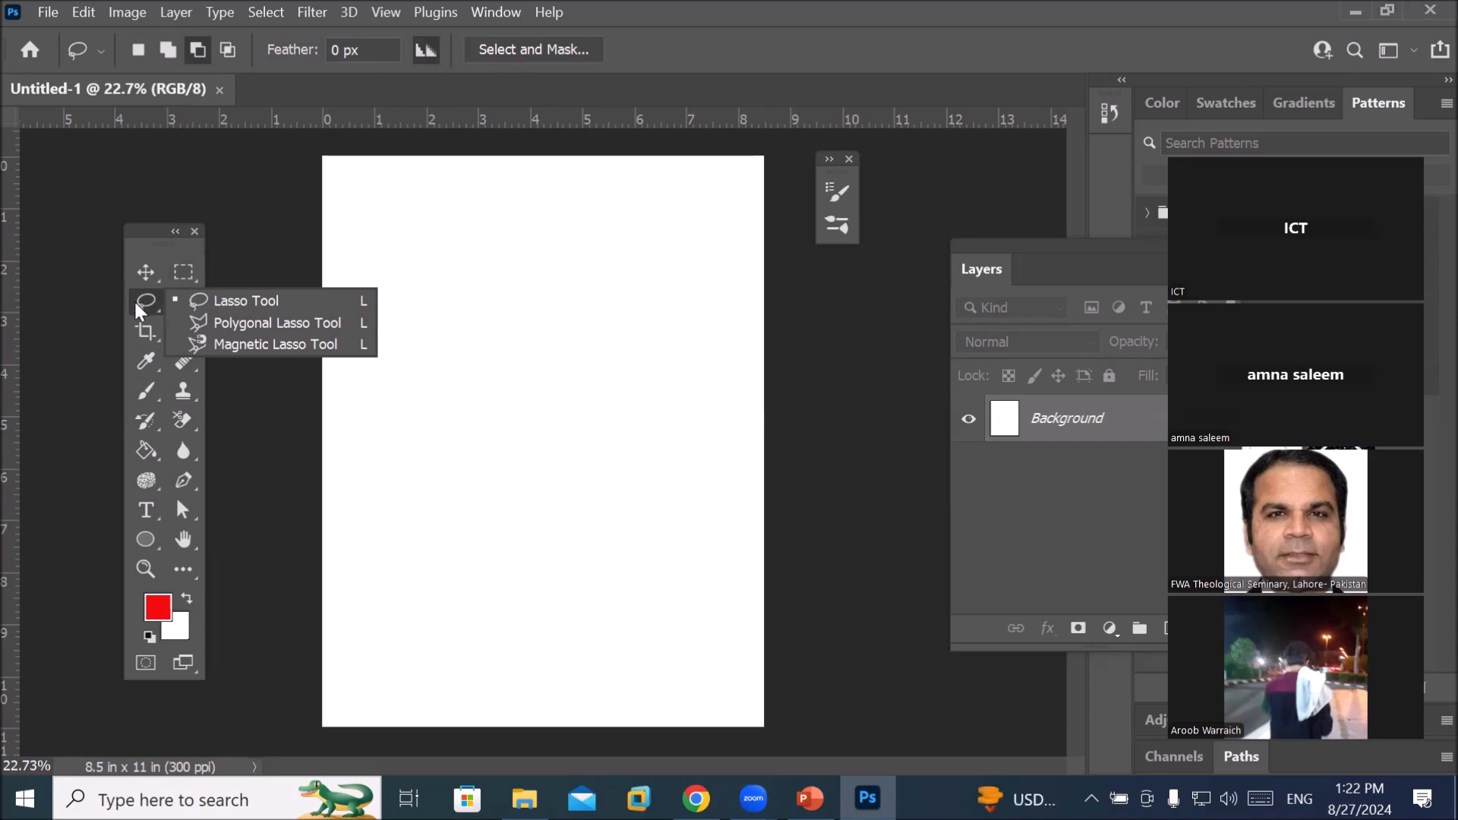
left_click(135, 302)
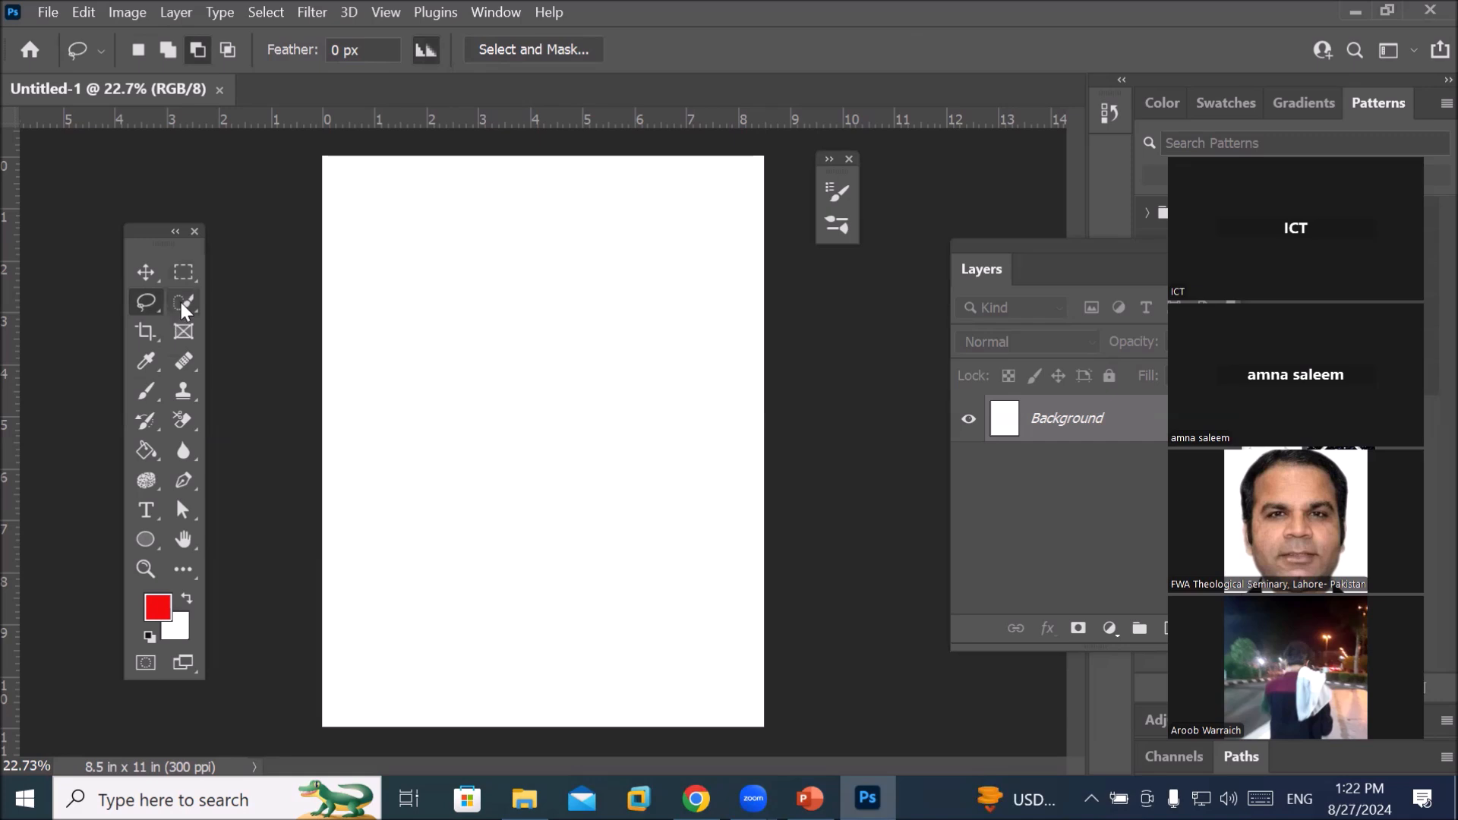
left_click(181, 302)
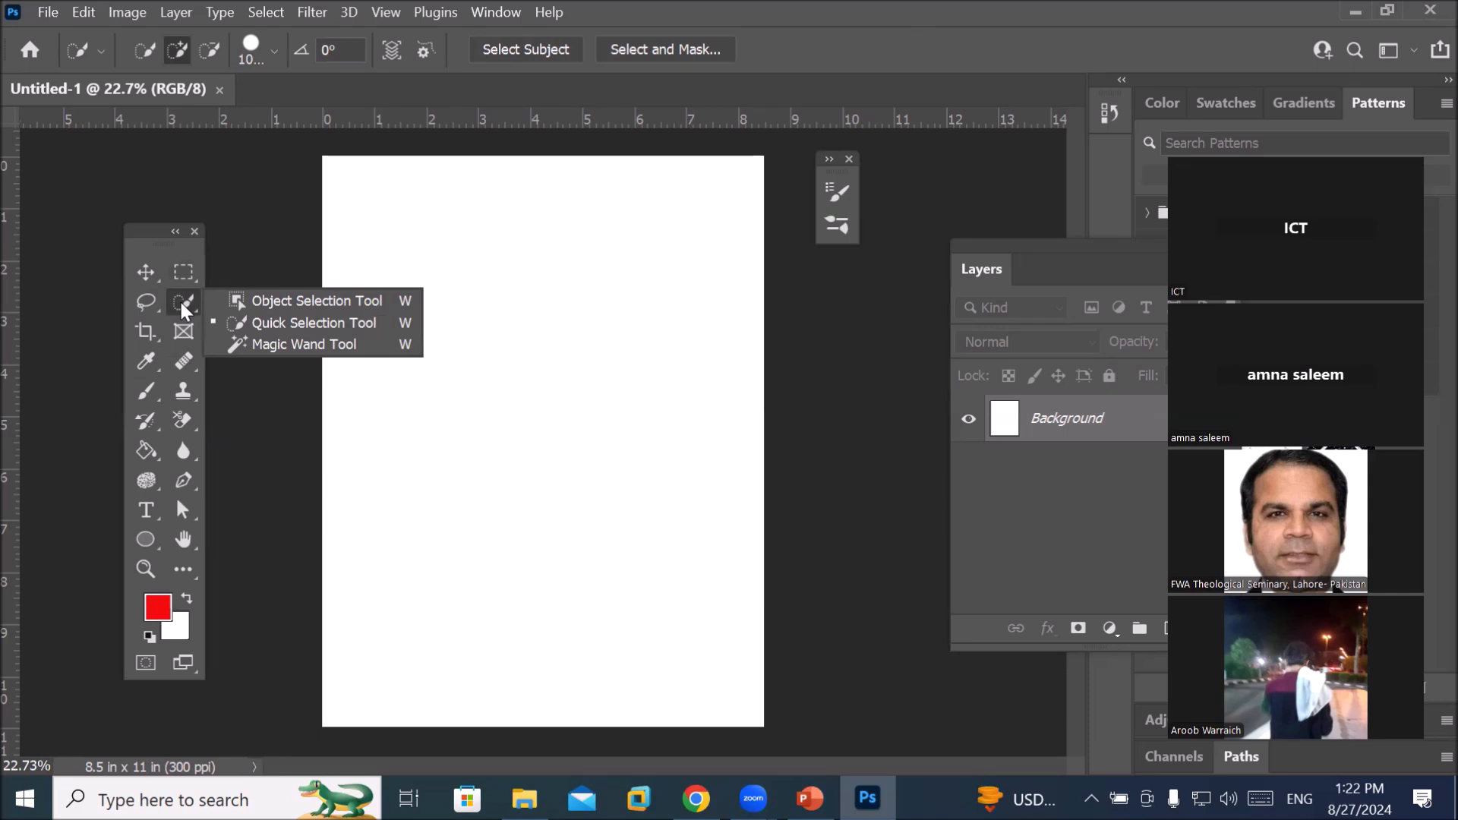
left_click(183, 275)
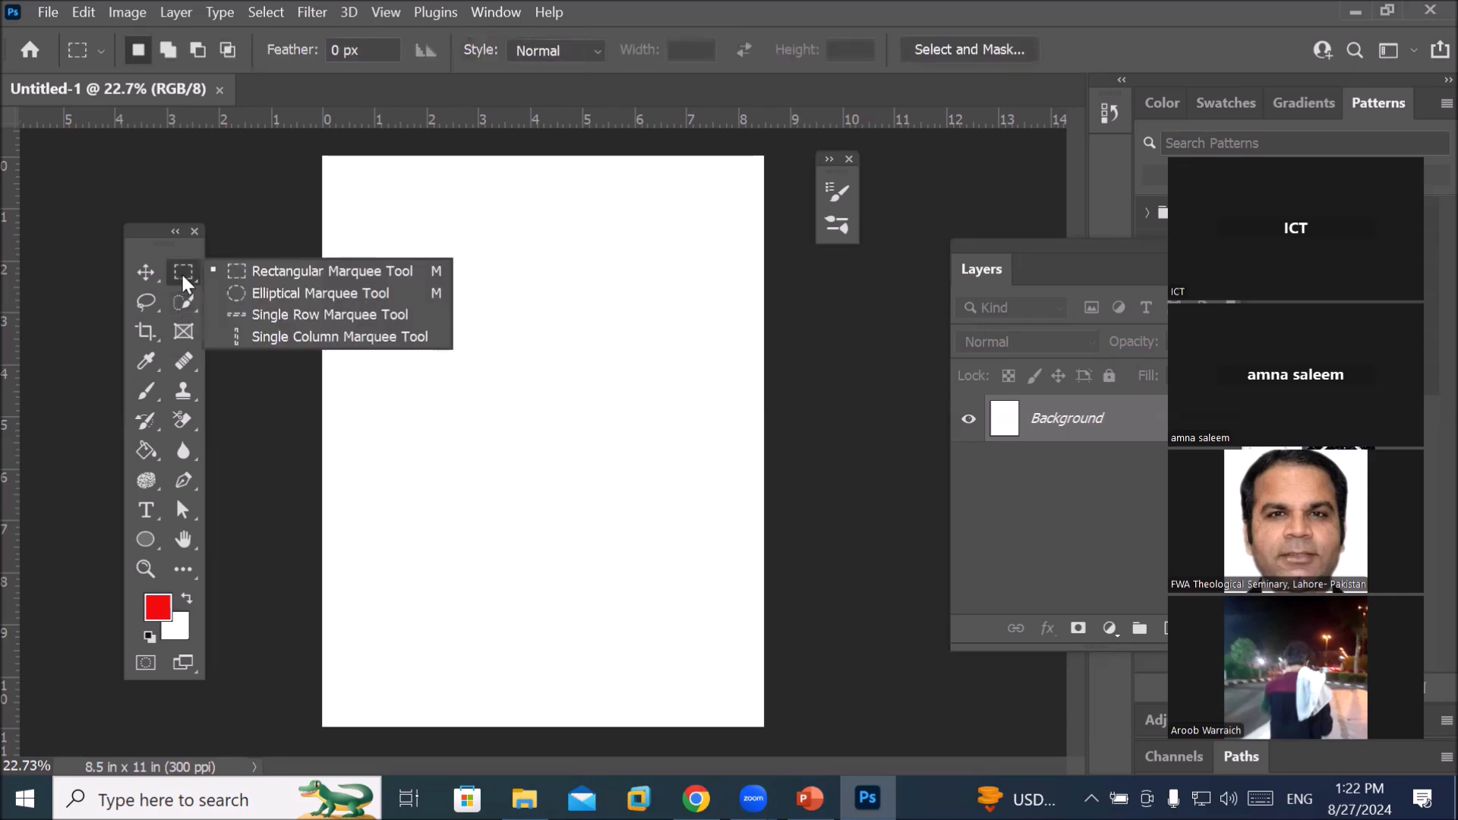
left_click(182, 274)
left_click(135, 300)
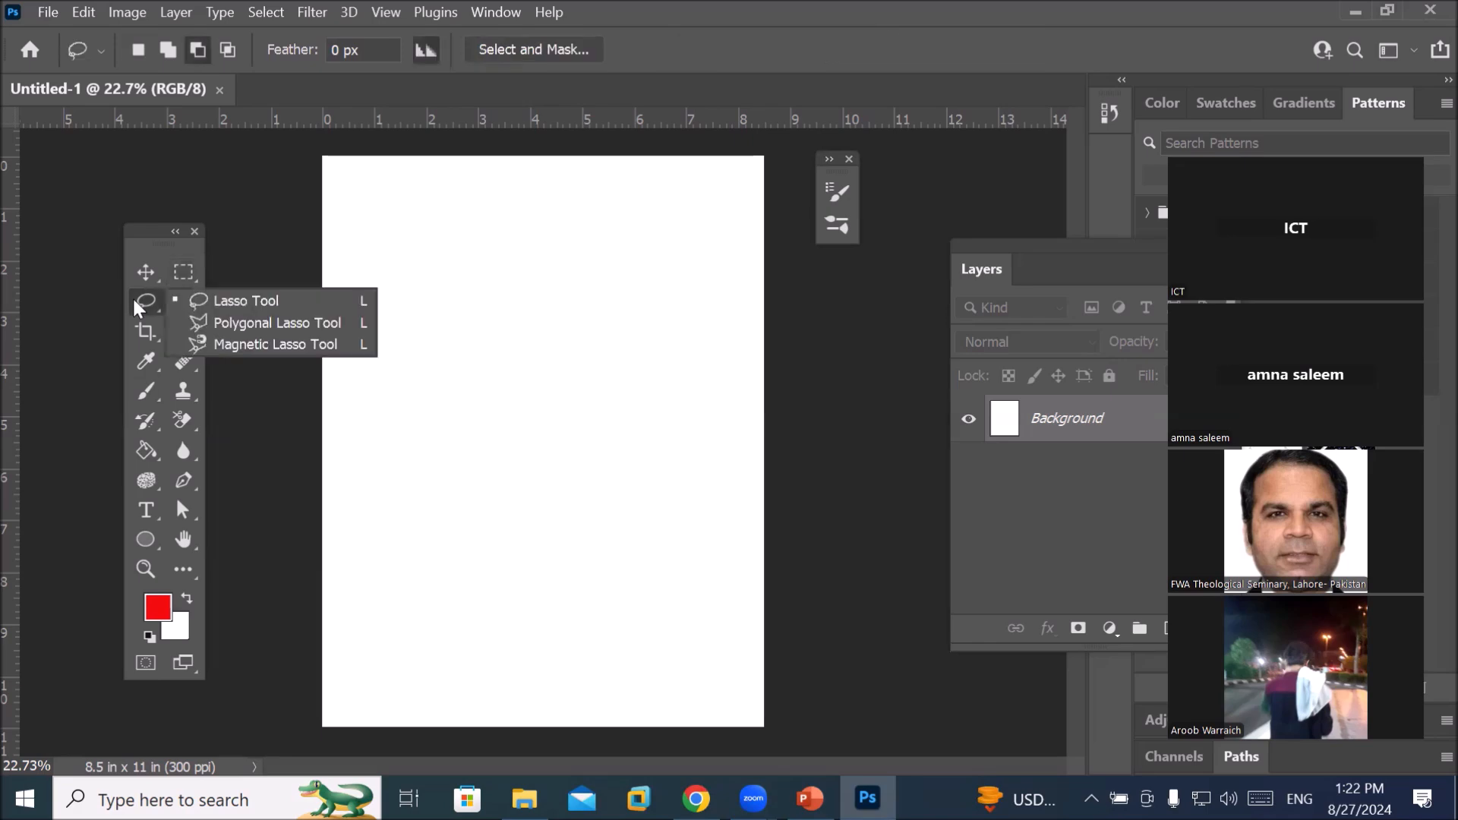
left_click(134, 300)
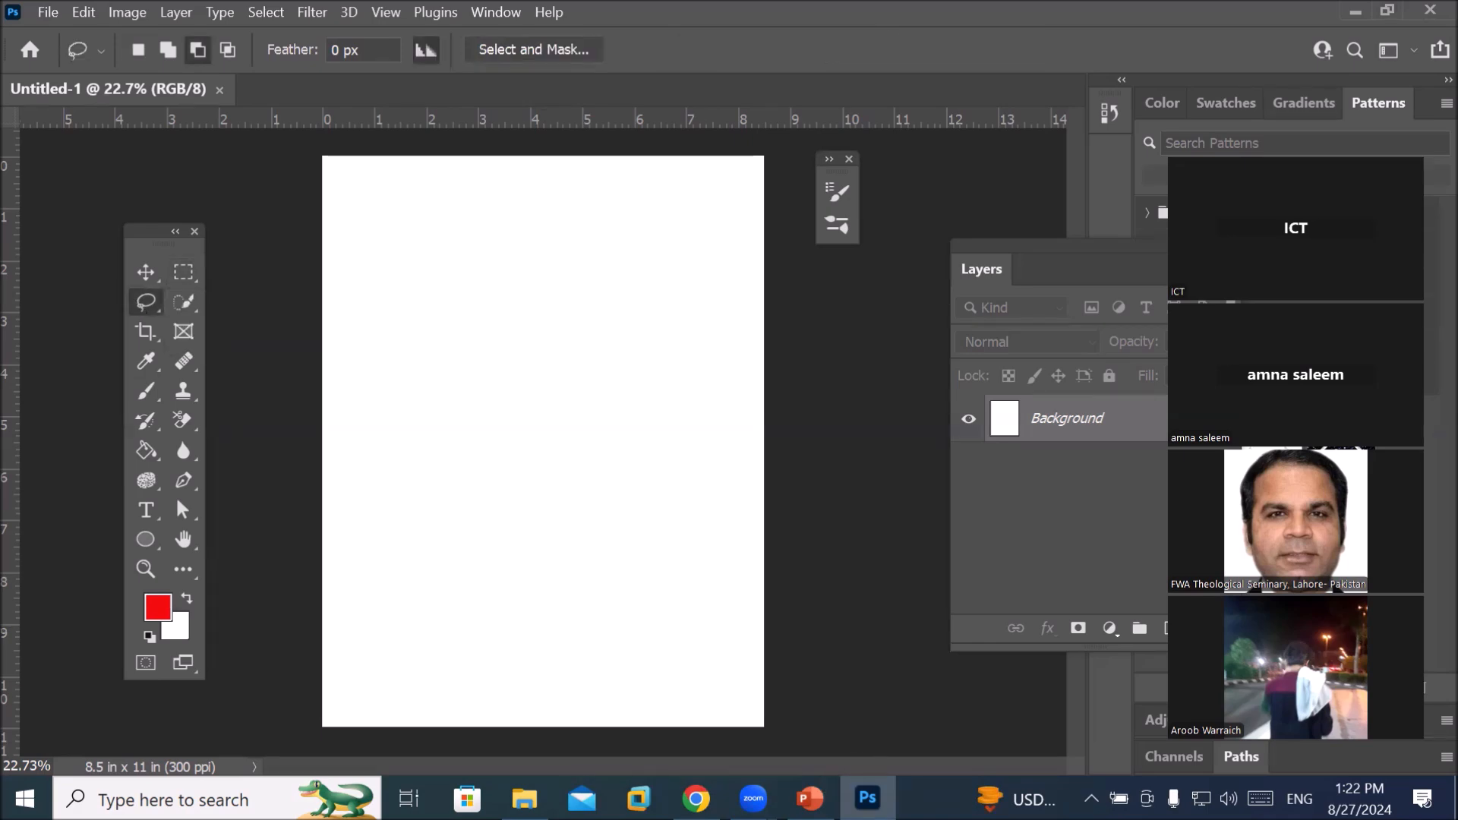
Switch to the PowerPoint presentation "3- PS Toolbox" and go back to the Selection Tools (M,L,W) title slide
left_click(809, 798)
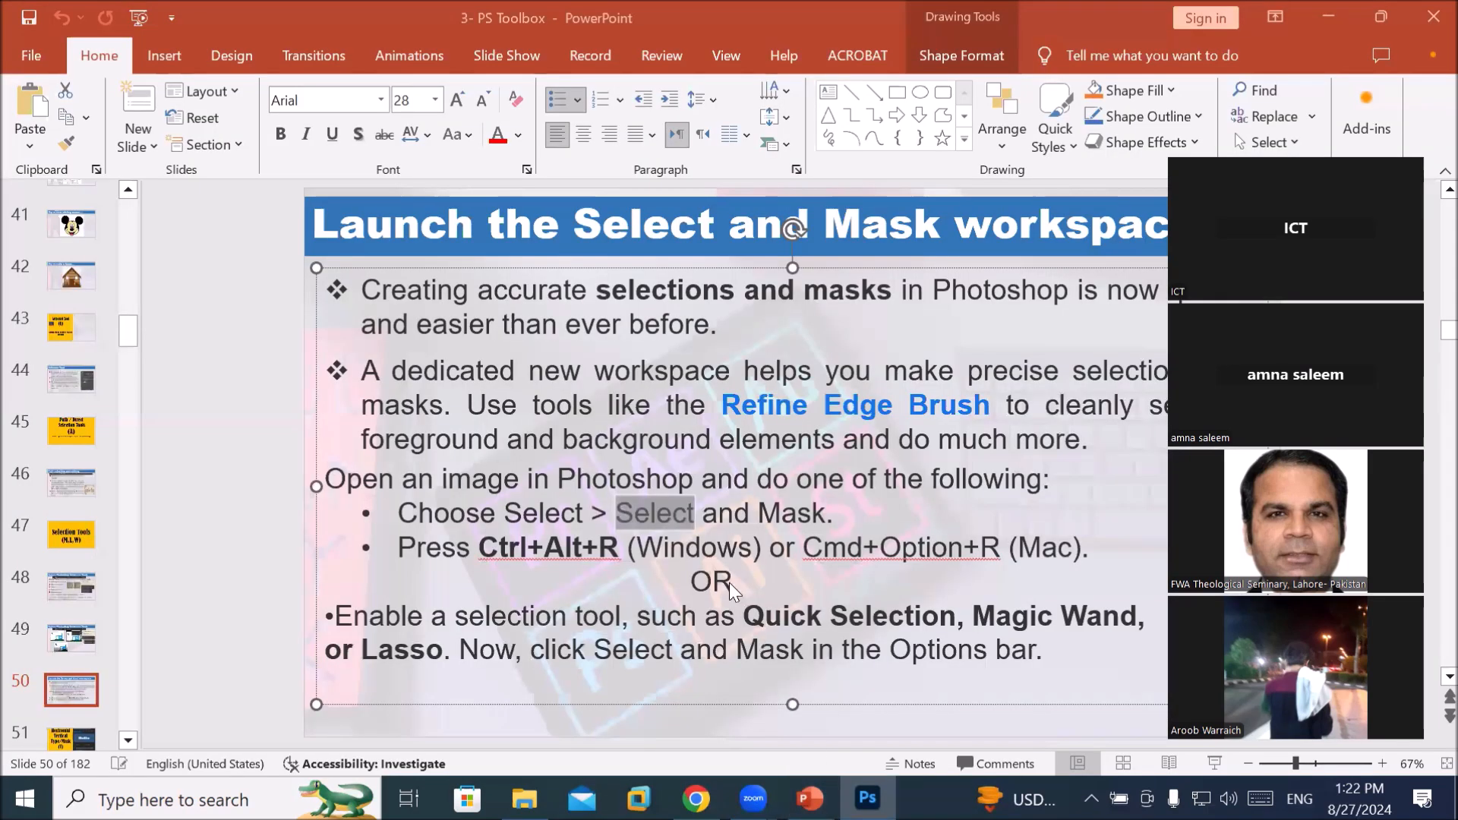
scroll(729, 582, "up", 1)
scroll(729, 581, "up", 1)
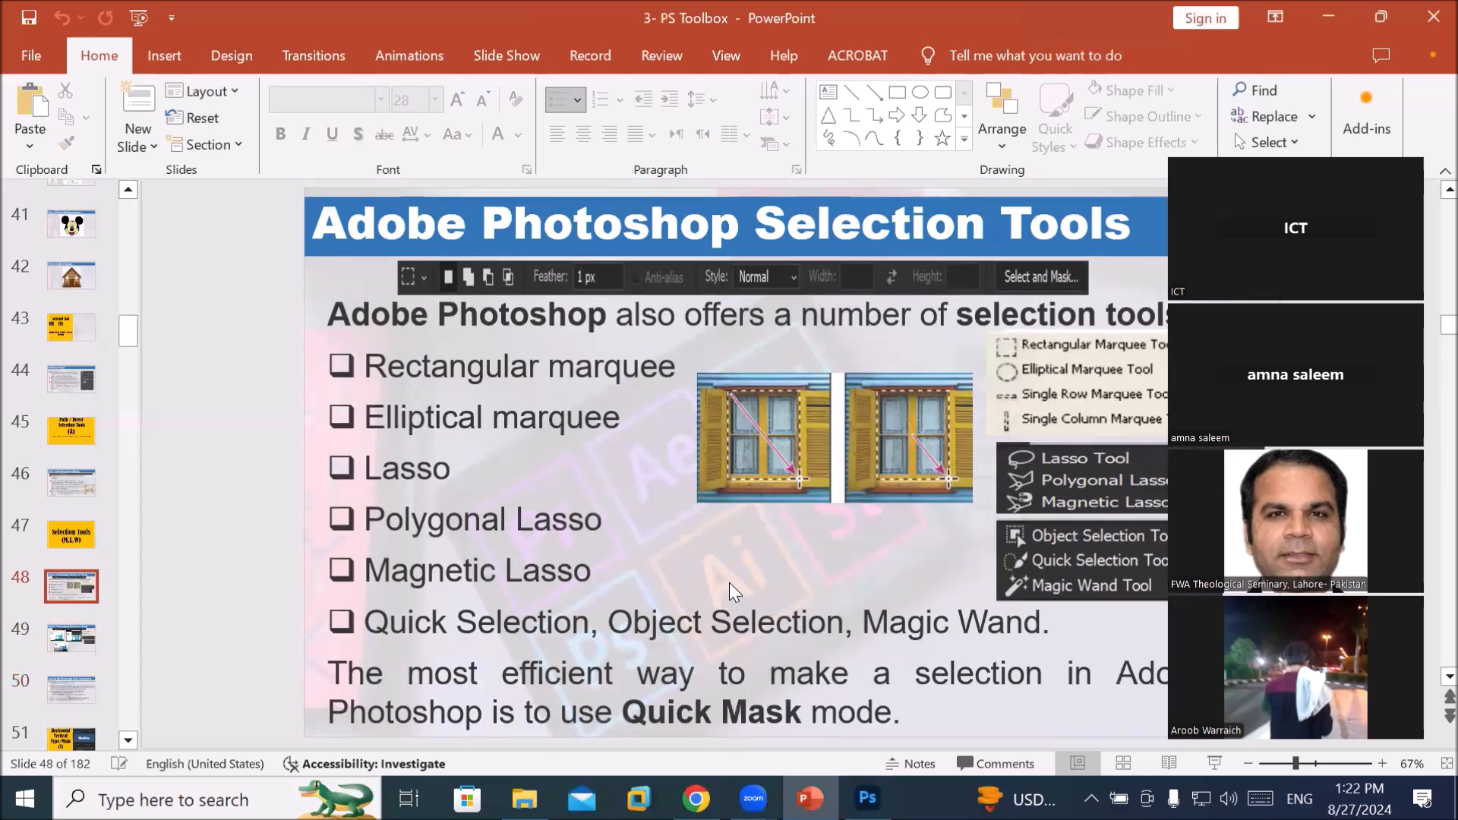
scroll(729, 581, "up", 1)
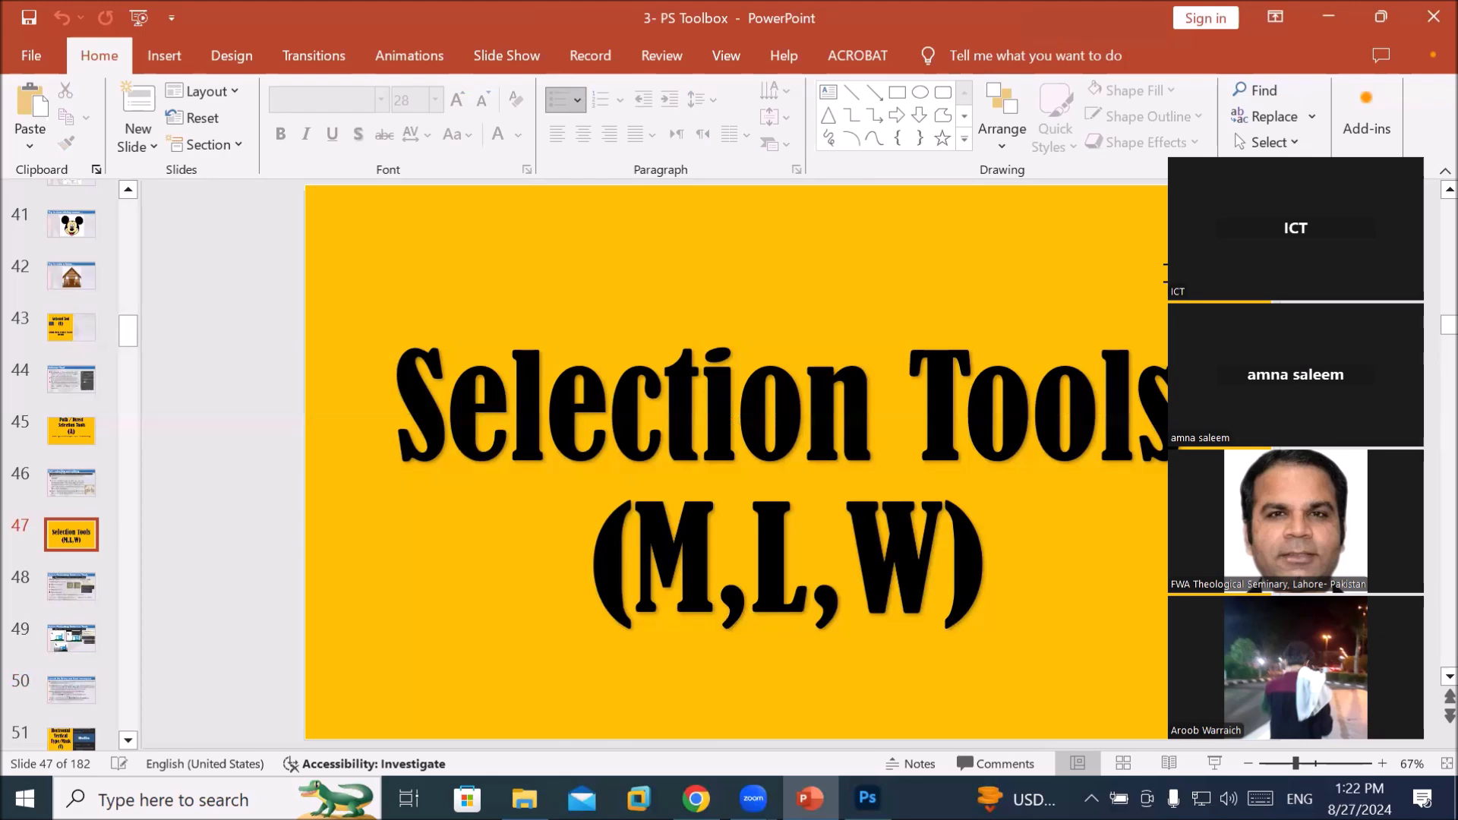
left_click_drag(1166, 274, 1202, 261)
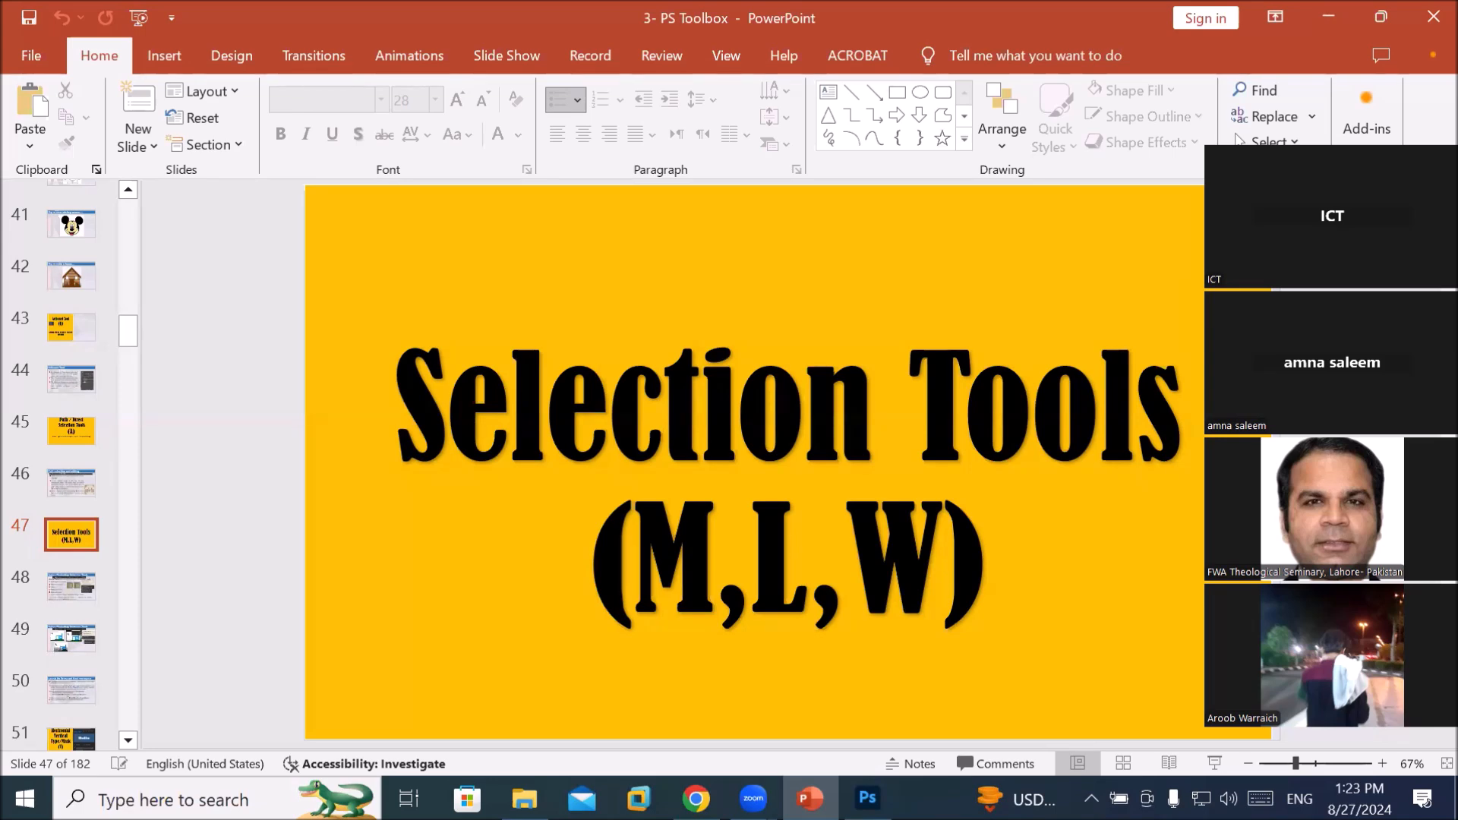
Highlight the letter W on the Selection Tools title slide, and the listed tools from Rectangular marquee to Quick Selection on slide 48
left_click(855, 561)
left_click_drag(855, 562, 936, 573)
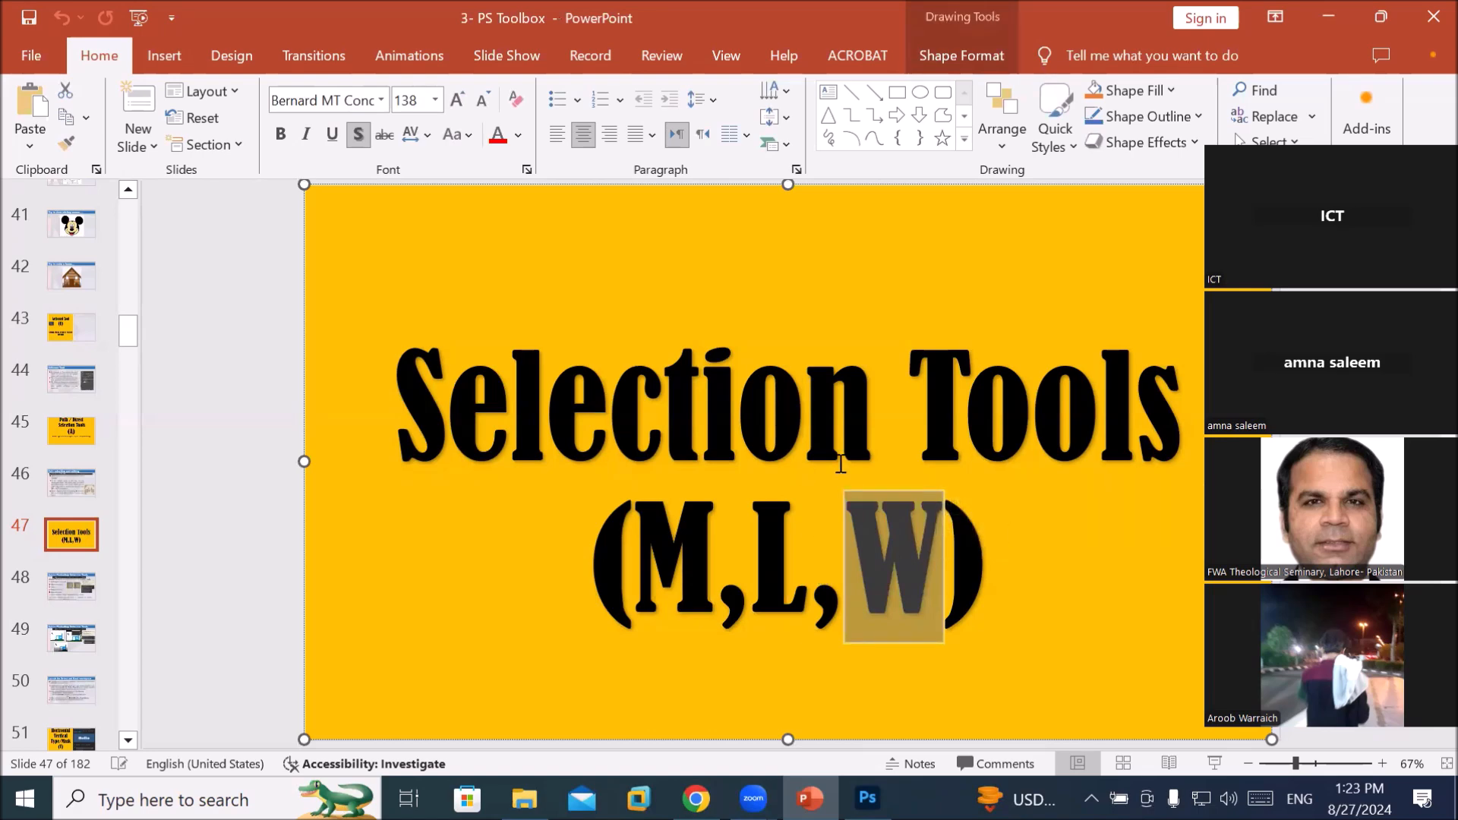
left_click(83, 585)
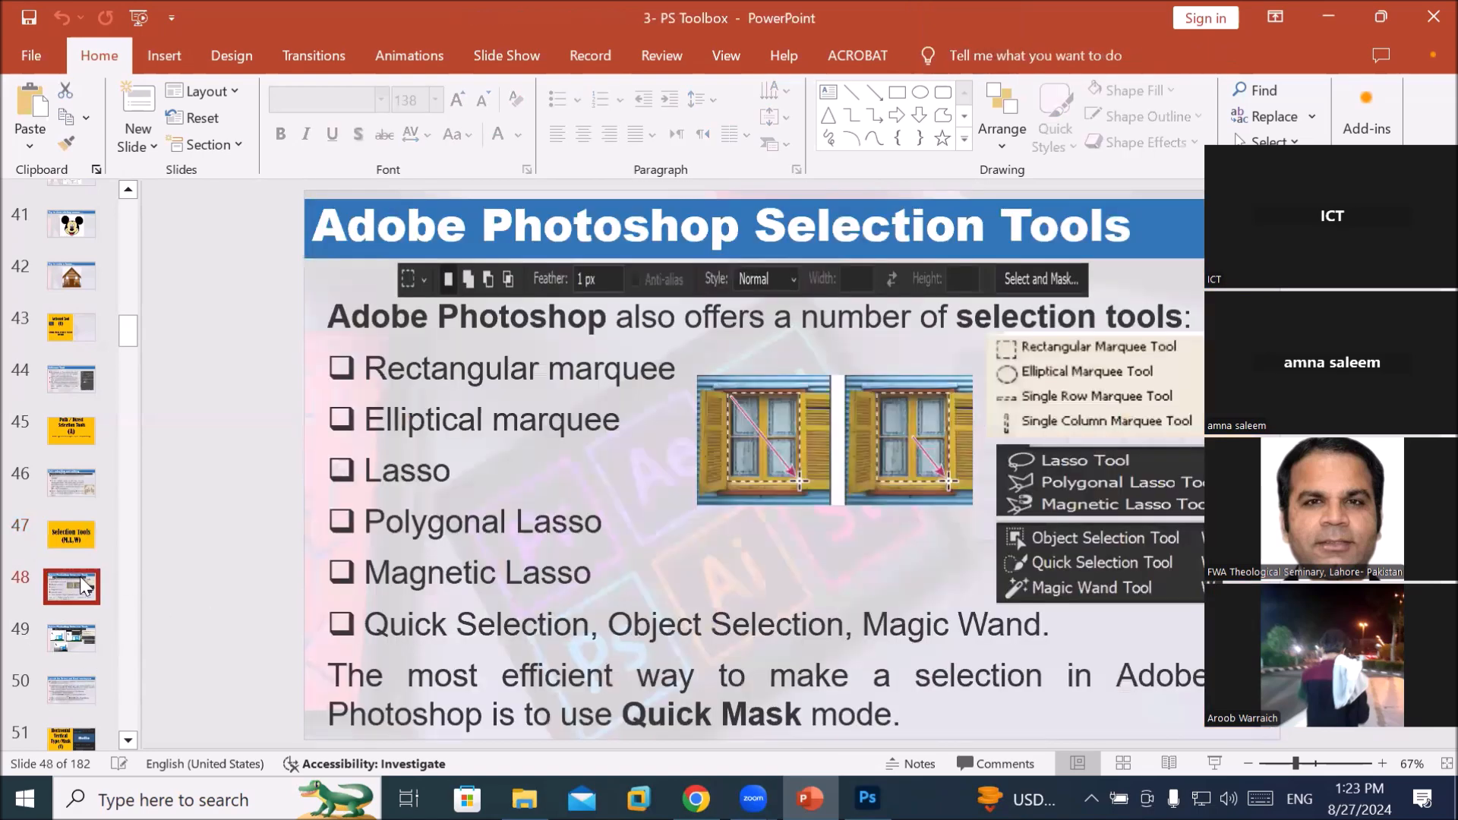
mouse_move(377, 366)
left_mouse_down()
mouse_move(482, 426)
mouse_move(585, 559)
mouse_move(589, 603)
left_mouse_up()
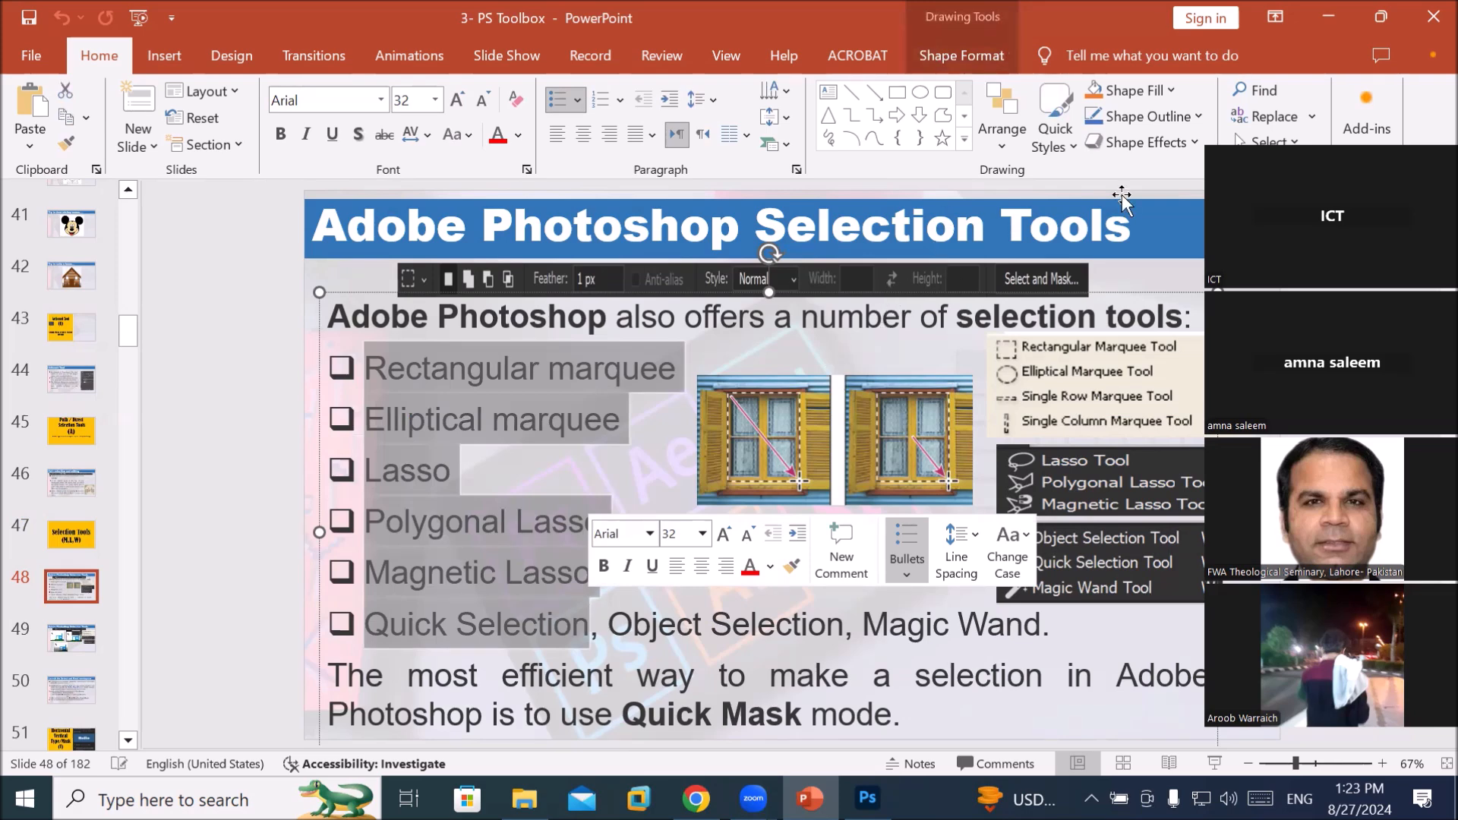
Switch back to Photoshop and activate the Brush Tool for the blank document
mouse_move(867, 797)
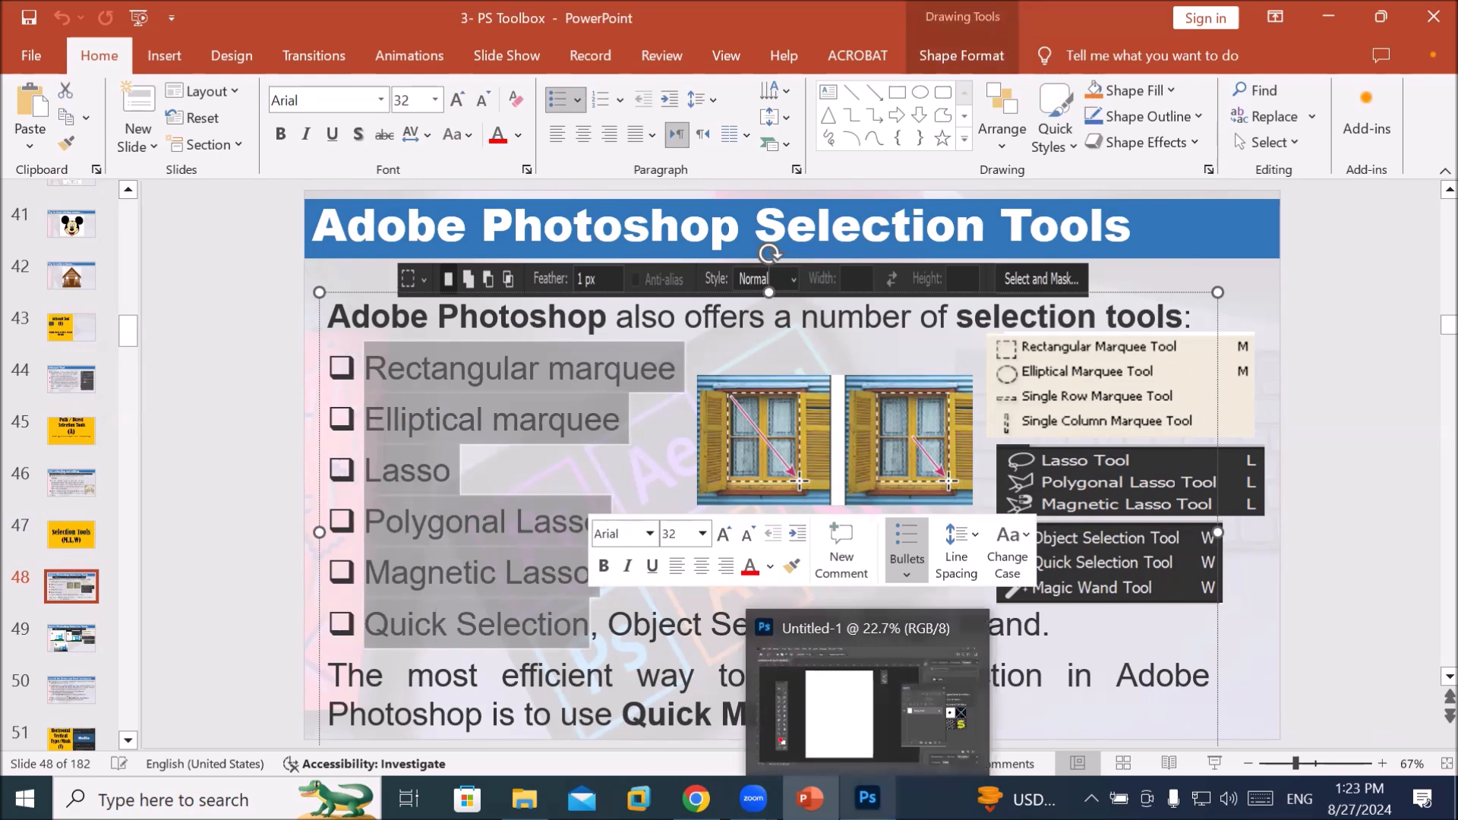
left_click(867, 797)
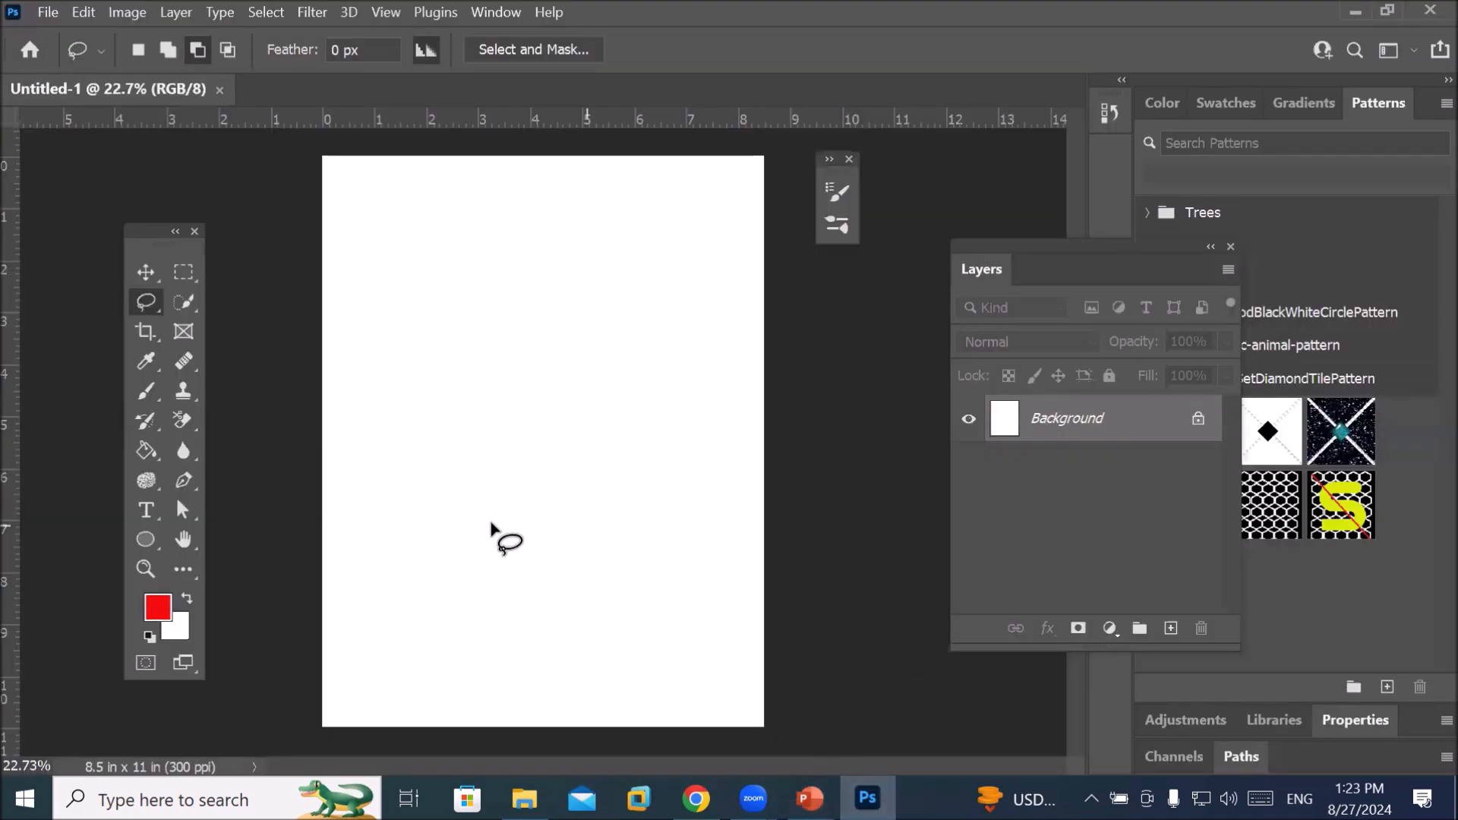
left_click(149, 387)
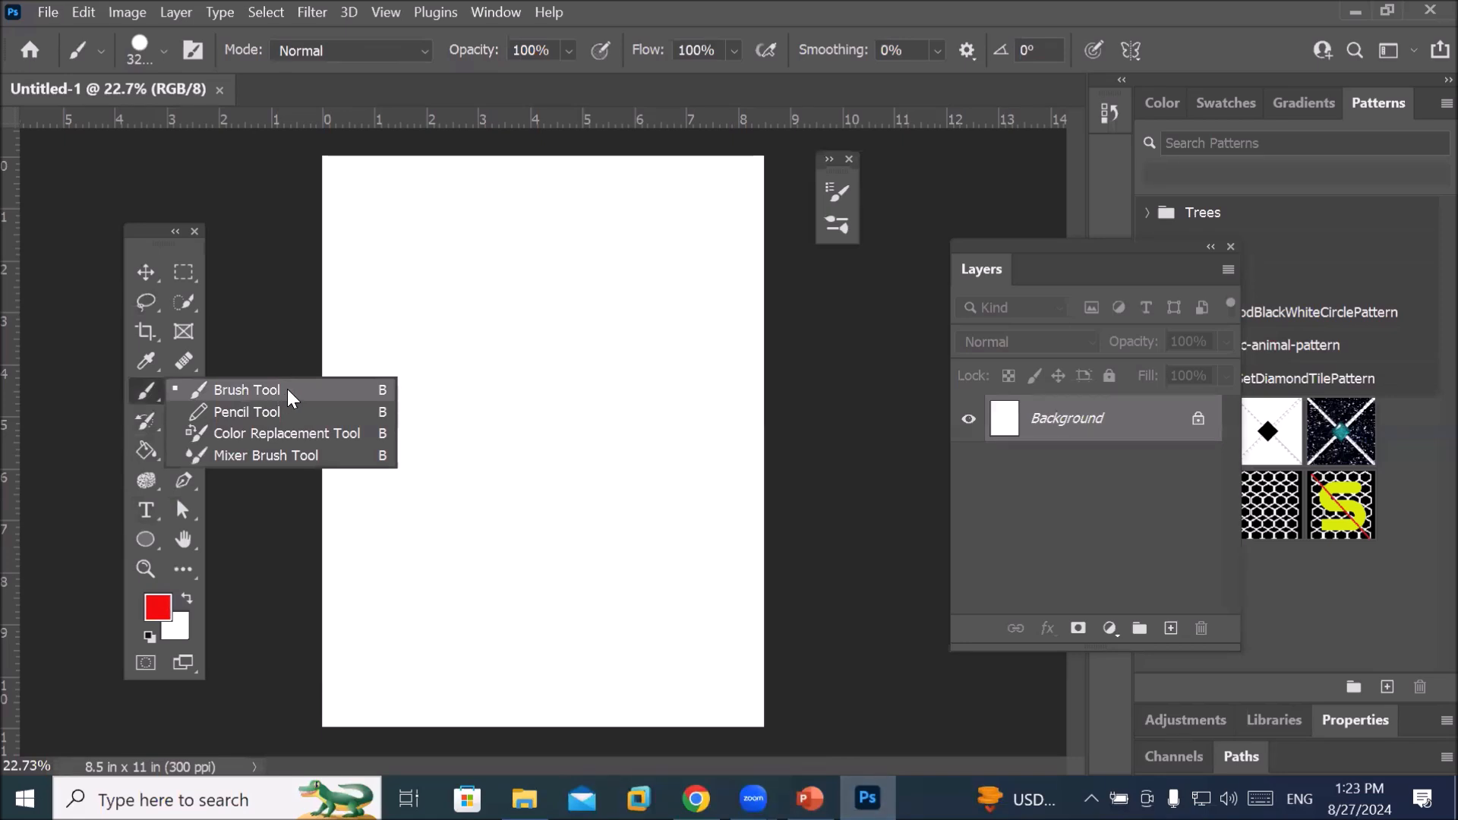
left_click(287, 388)
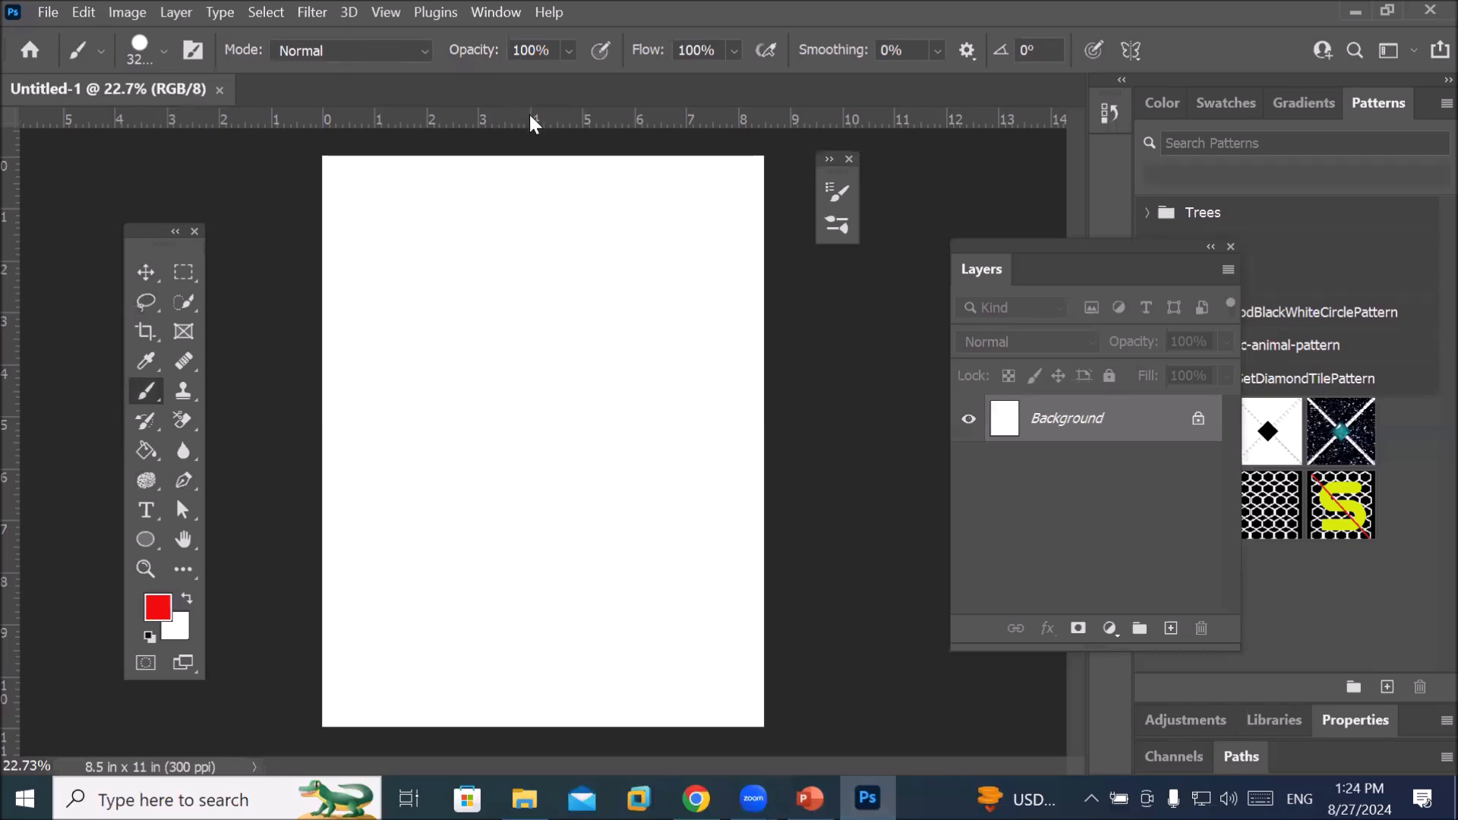
Examine the Brush Settings options and the available brush presets, closing both views again
left_click(496, 13)
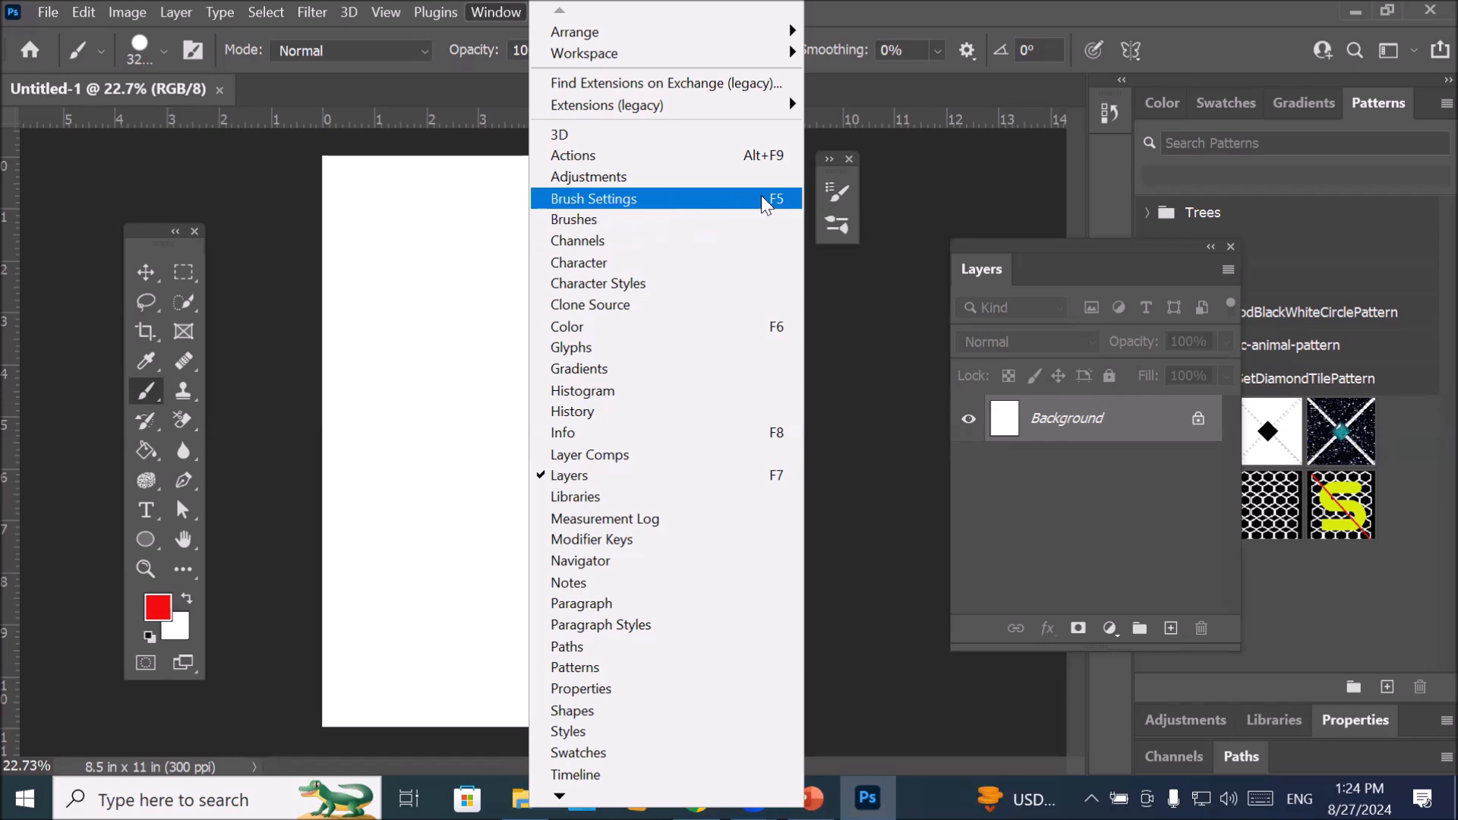
left_click(836, 192)
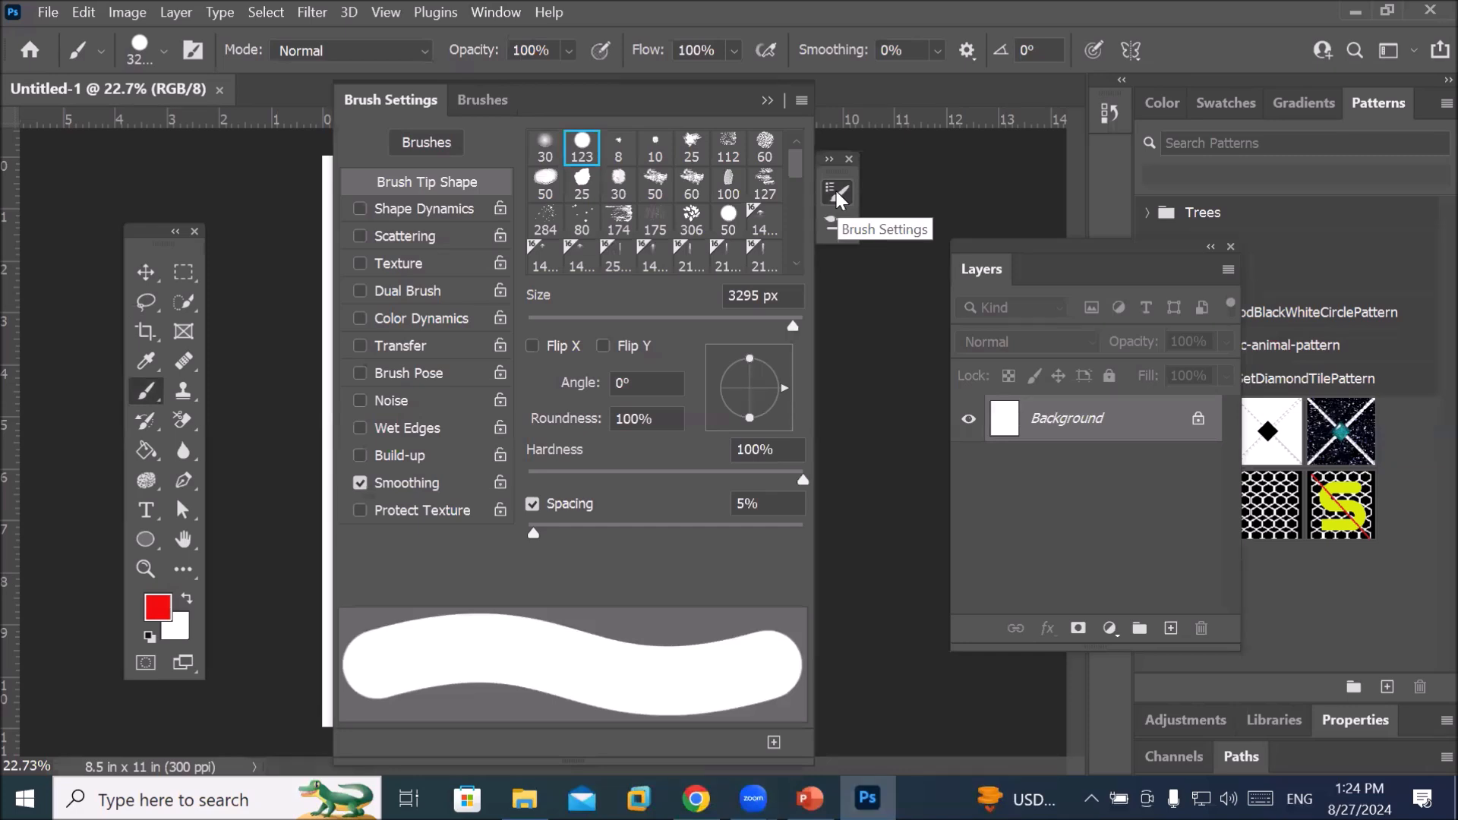
left_click(836, 192)
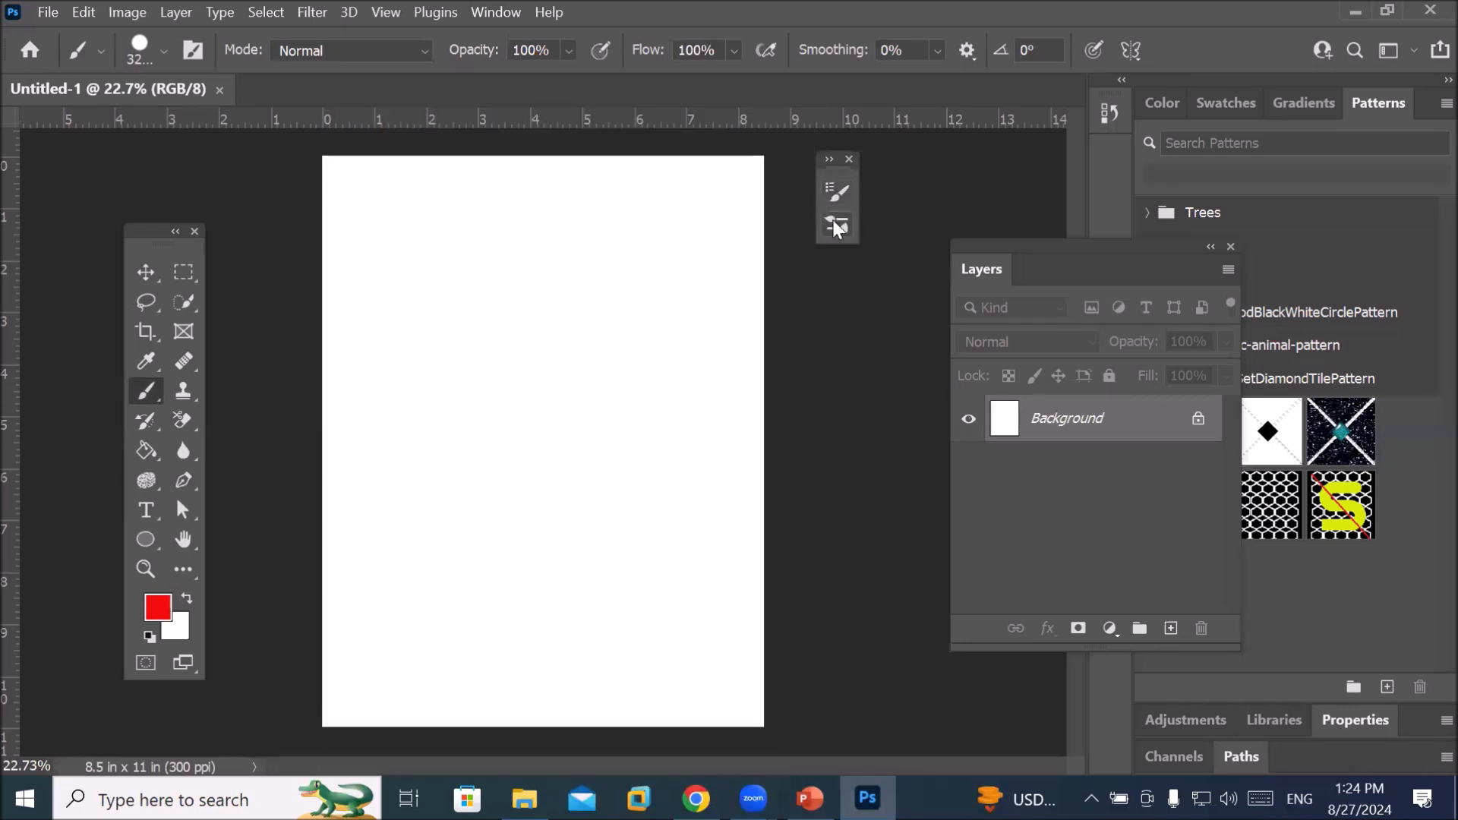
left_click(836, 226)
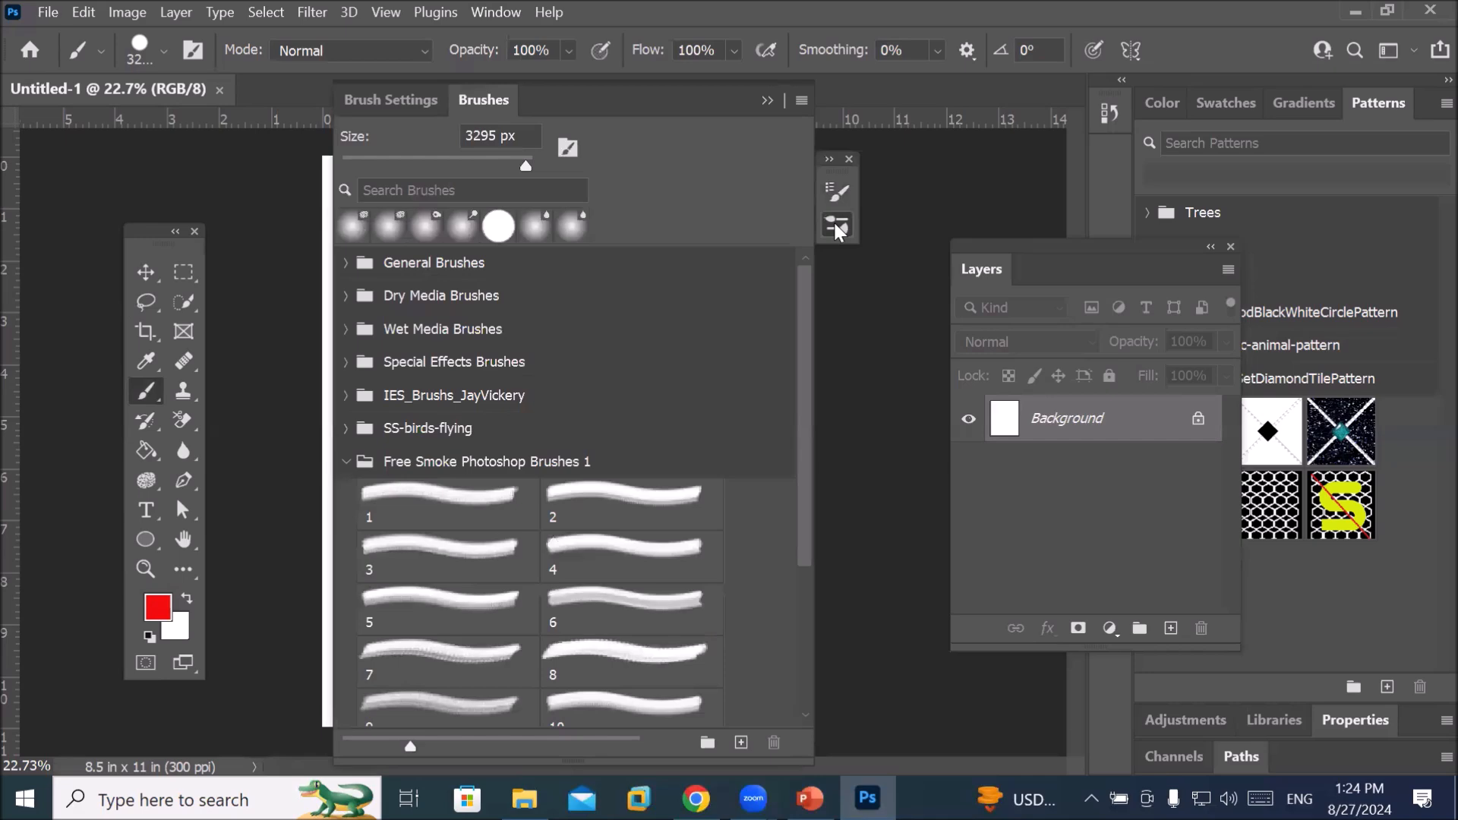
left_click(835, 225)
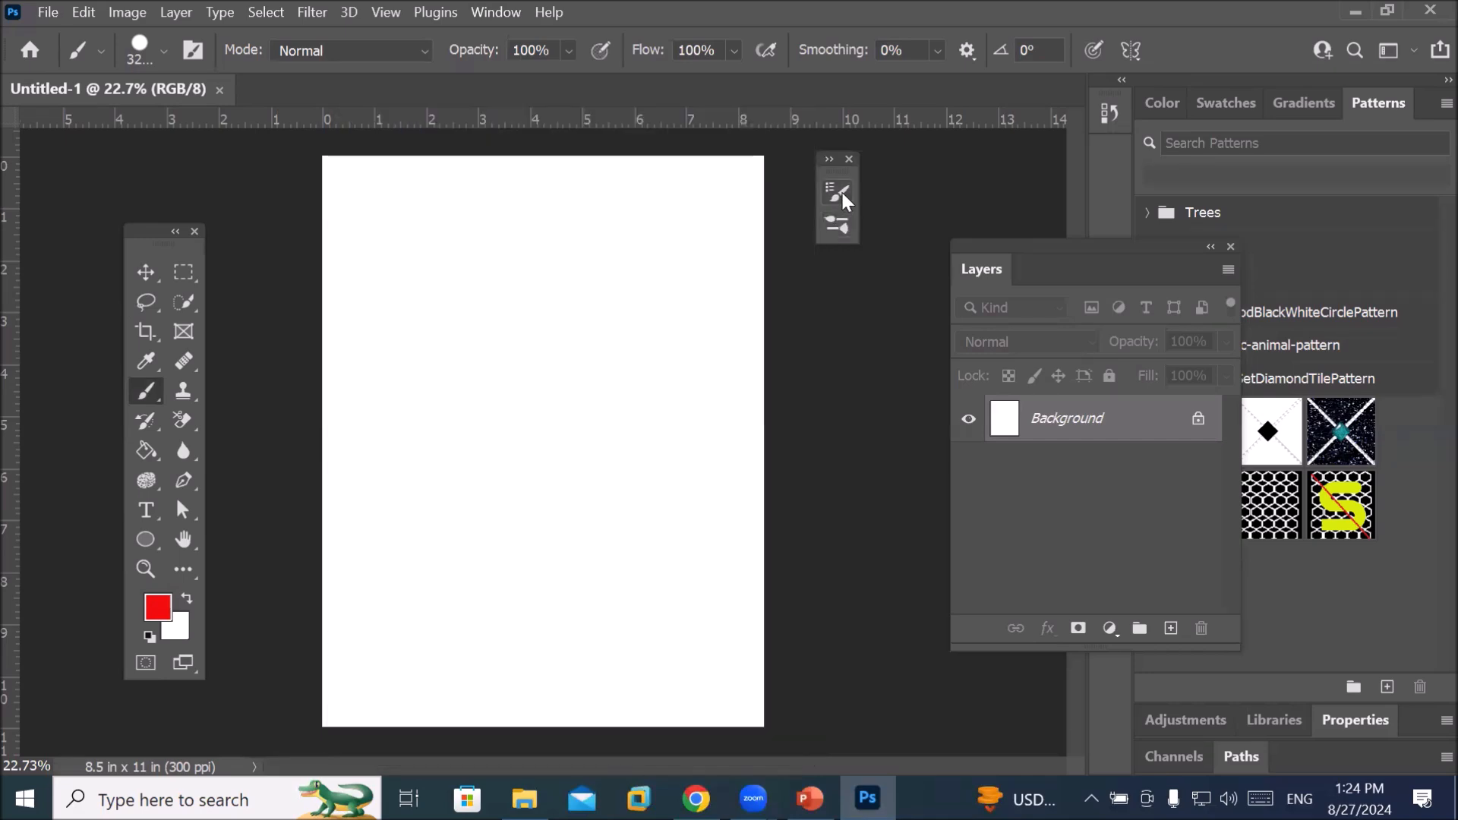
left_click(841, 193)
left_click(841, 193)
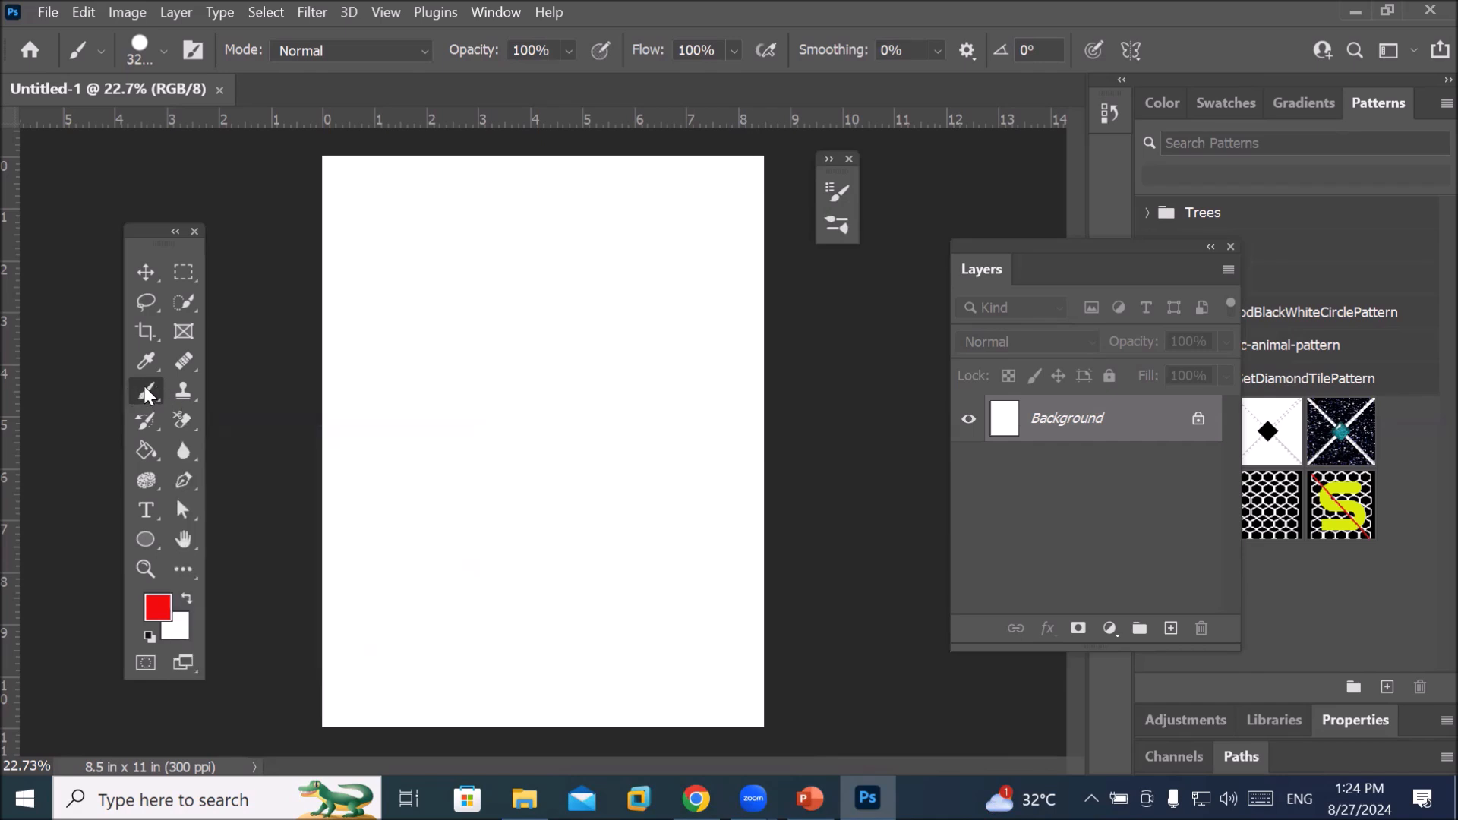
Set the foreground color to the blue shade #4747e3
left_click(155, 605)
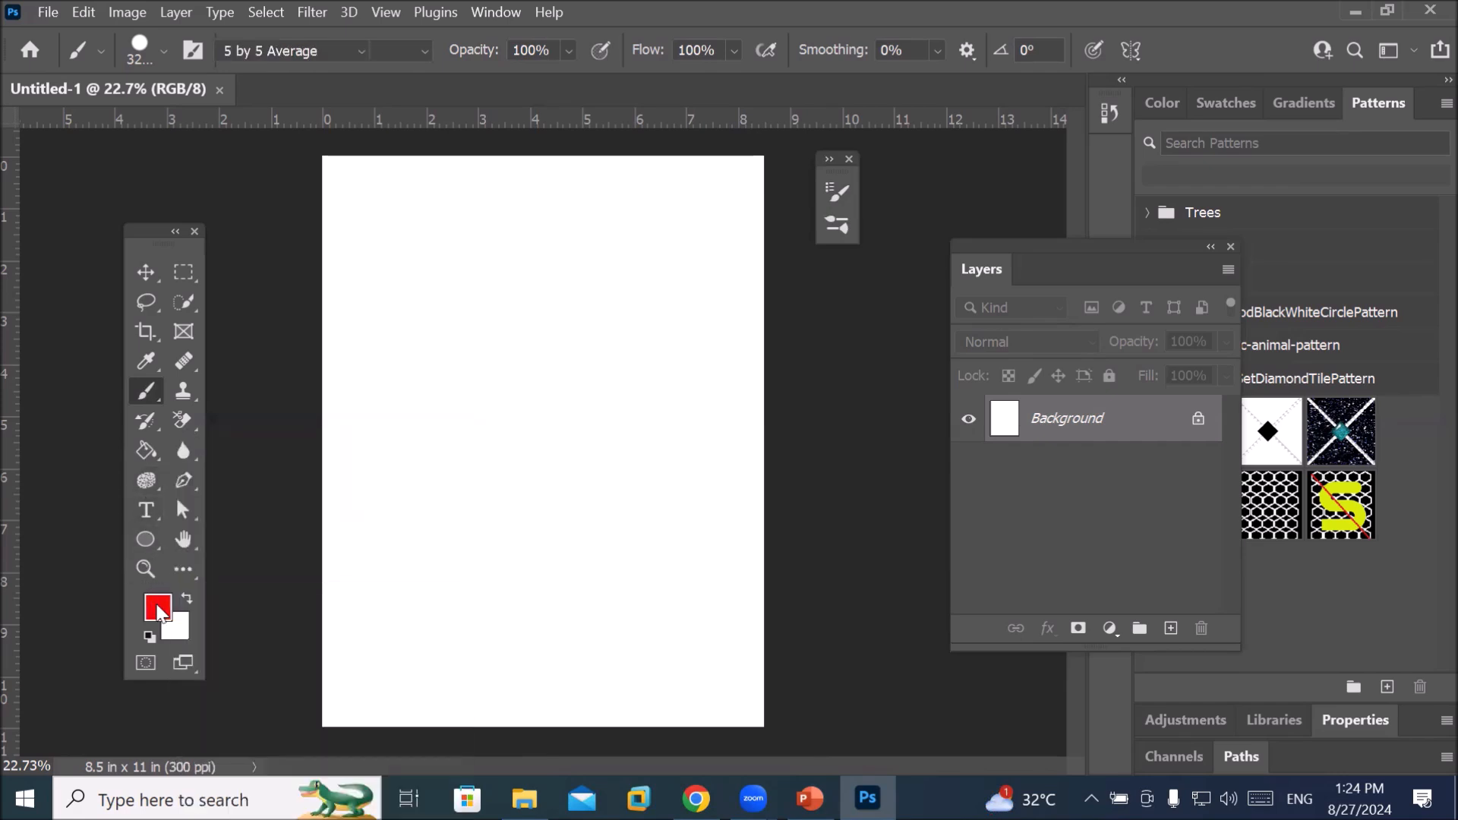
left_click(923, 274)
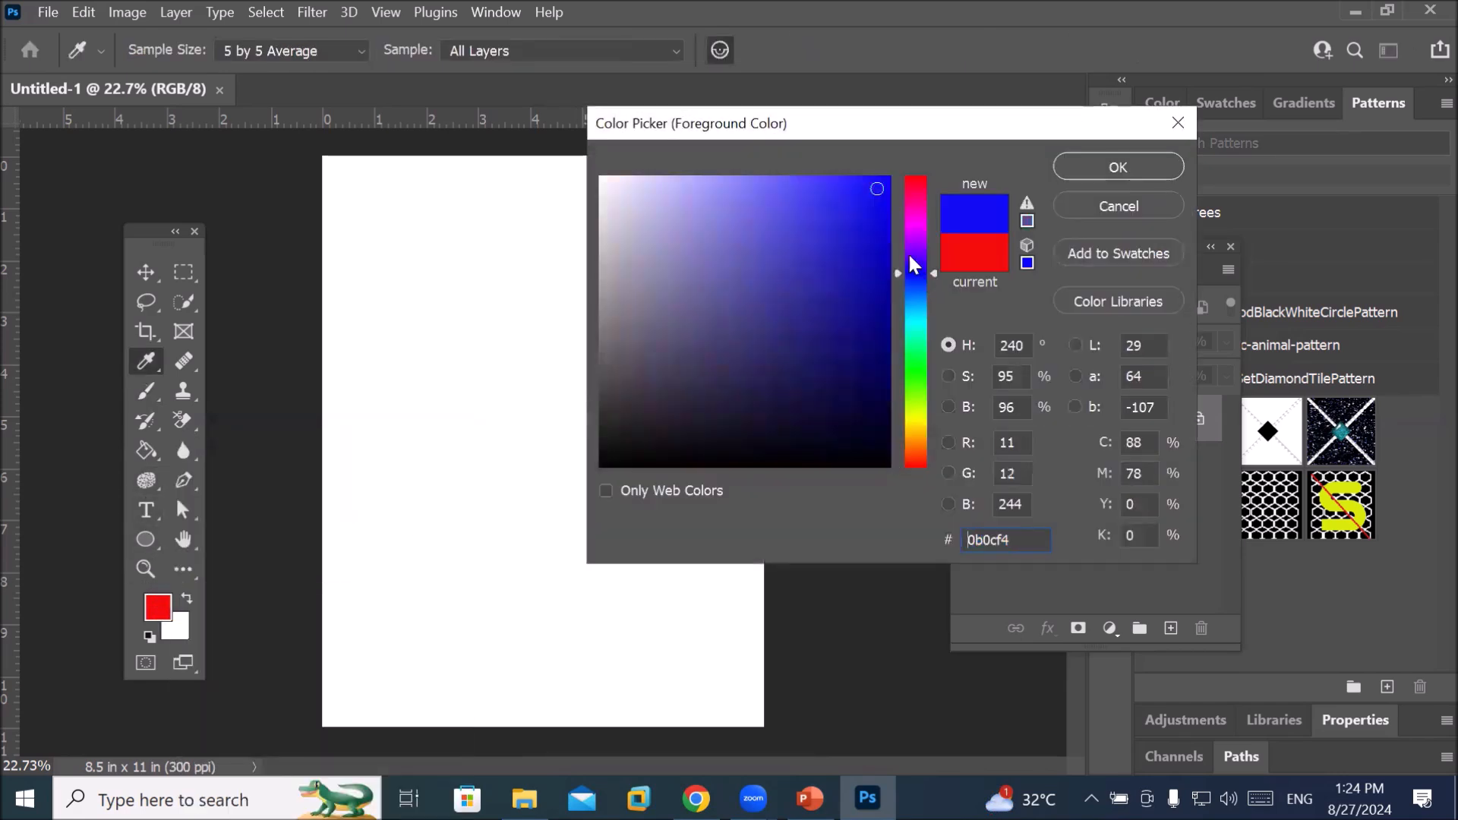
left_click(835, 197)
left_click(799, 207)
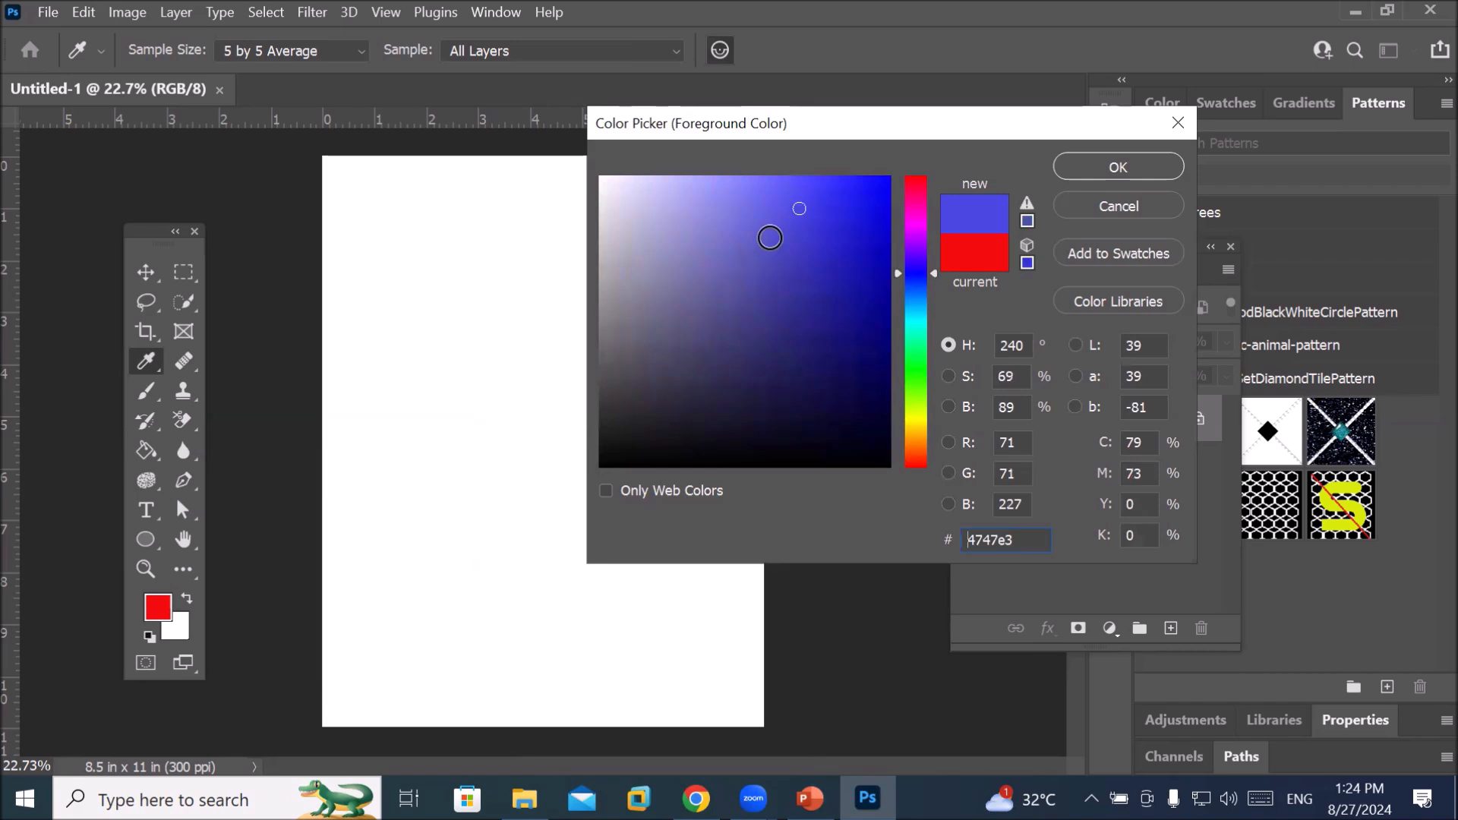
left_click(1110, 167)
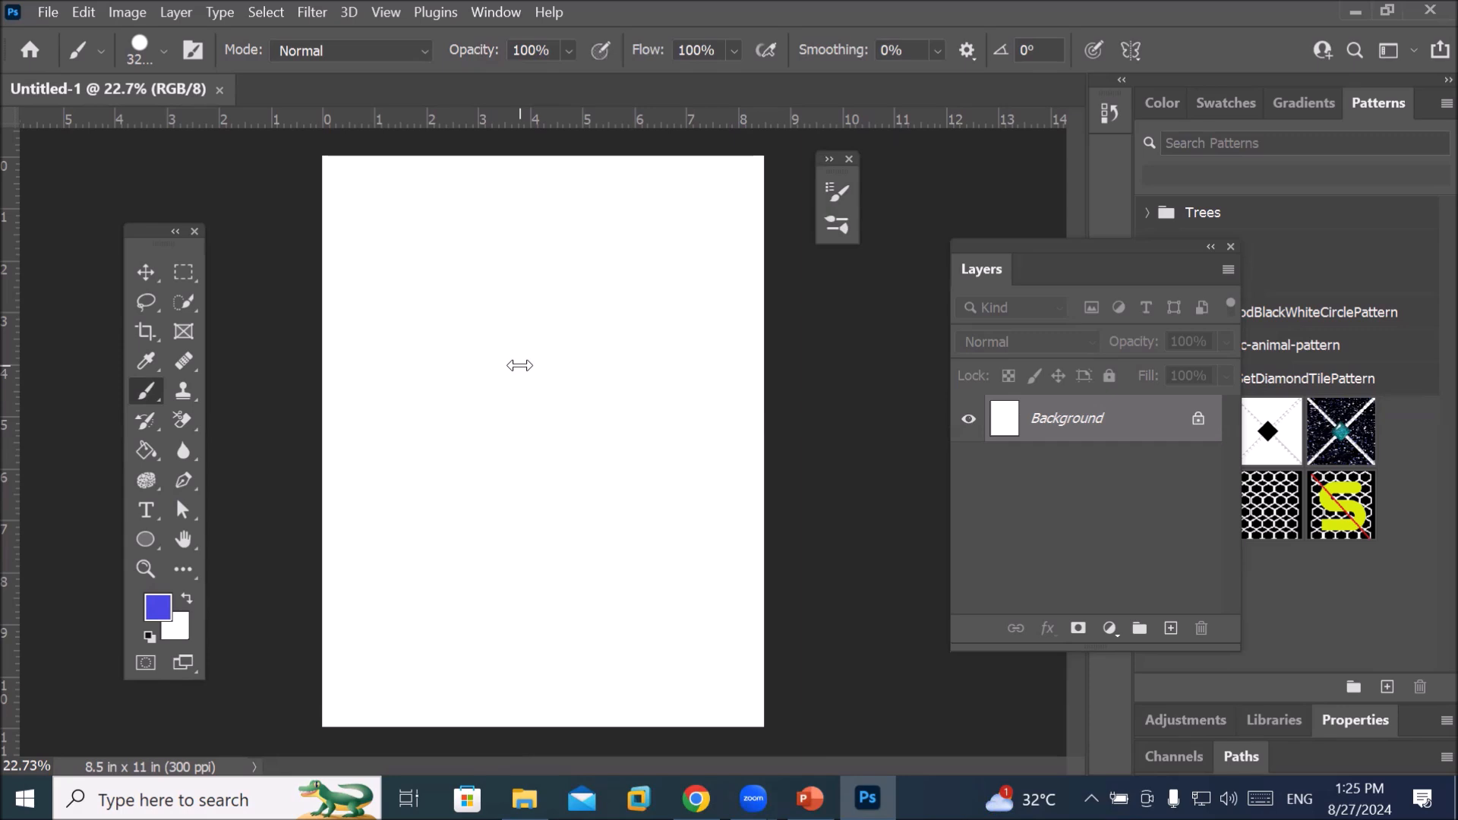
Reduce the brush size to 99 px
left_click(165, 51)
left_click_drag(266, 125, 200, 124)
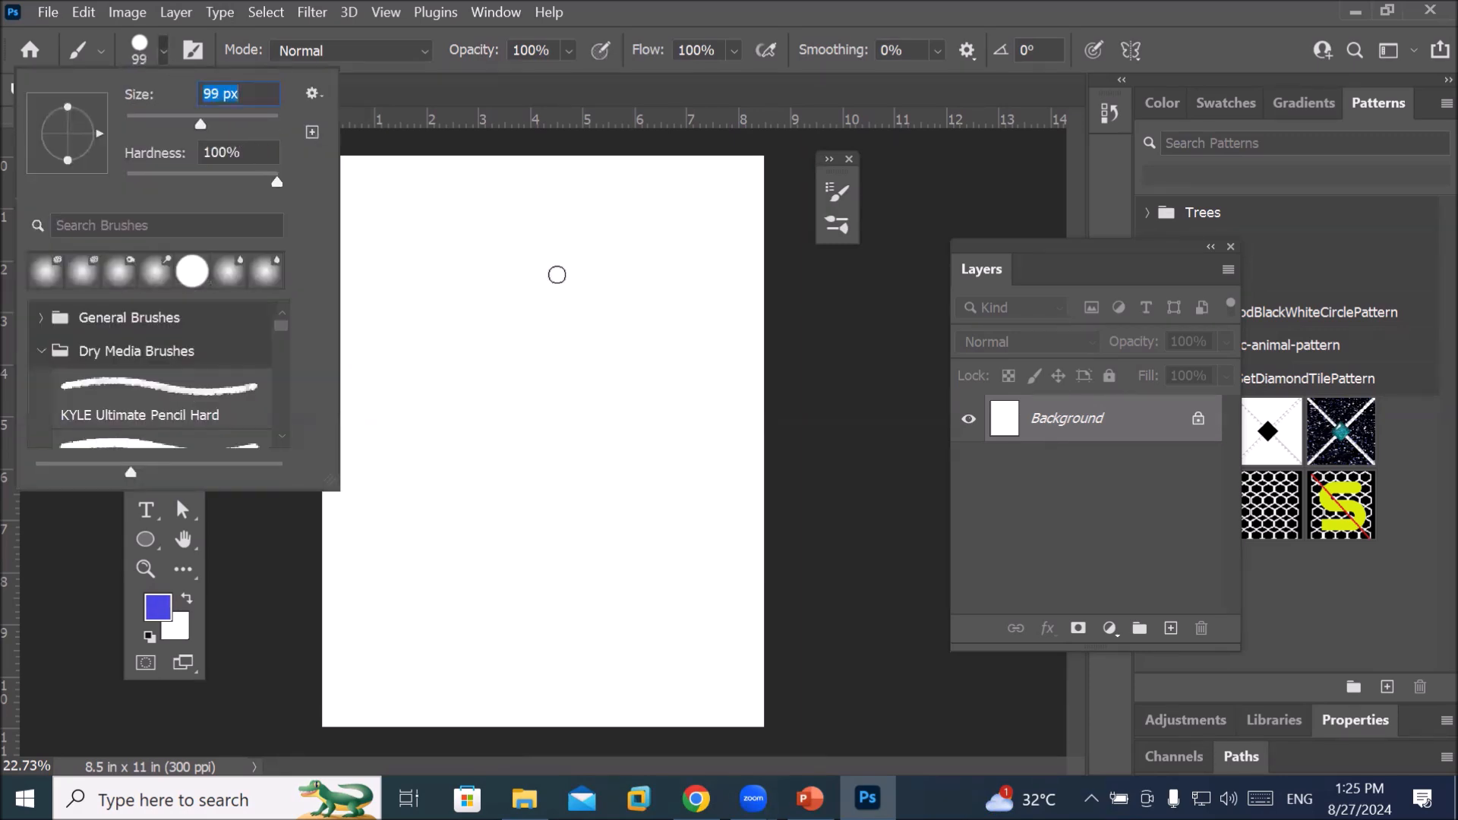
Set the brush size to 161 px and paint four freehand wavy and zigzag blue strokes across the Background layer
left_click_drag(202, 119, 225, 119)
left_click(140, 48)
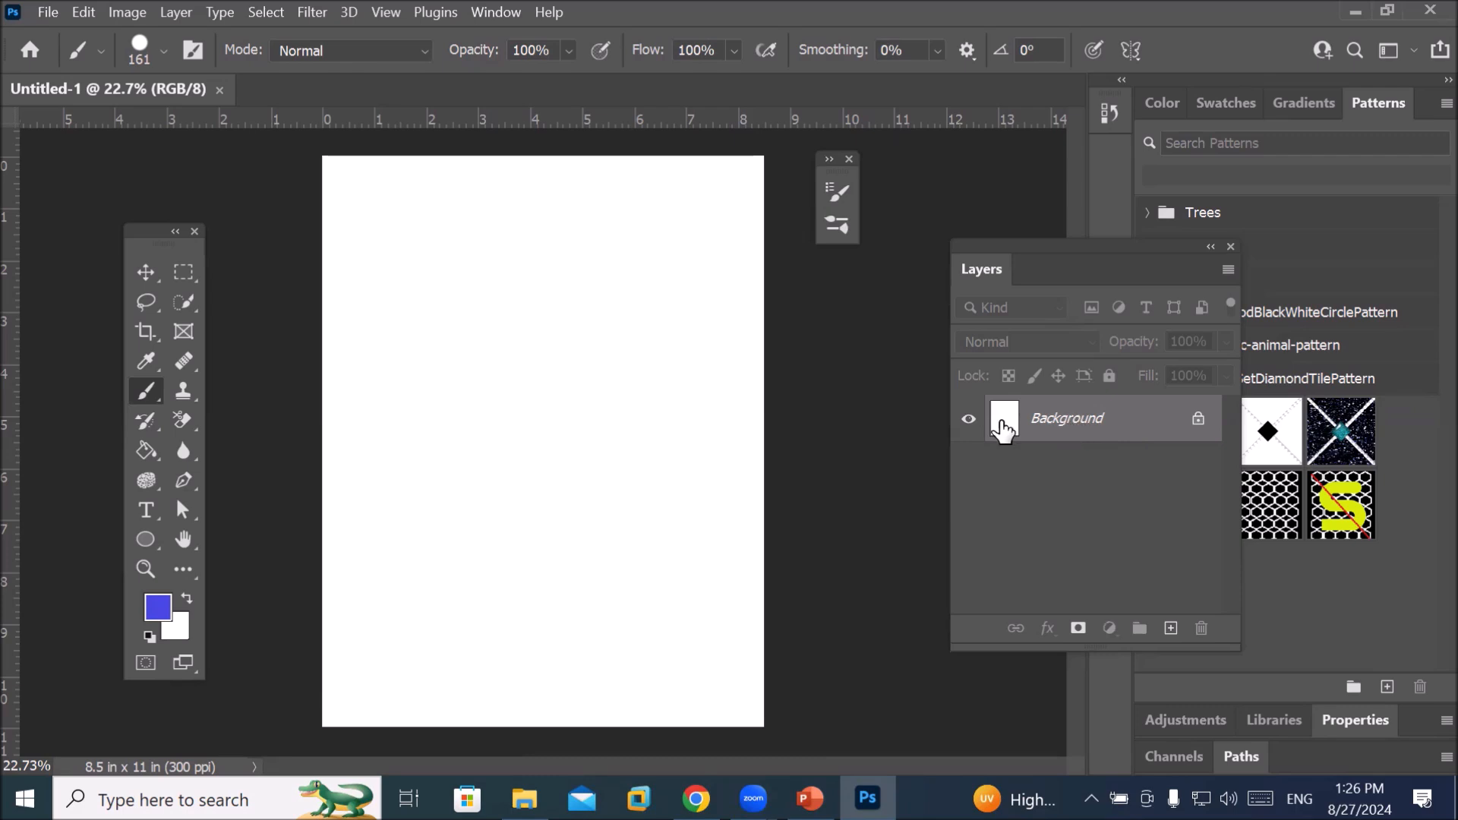
mouse_move(397, 346)
left_mouse_down()
mouse_move(403, 457)
mouse_move(453, 429)
mouse_move(486, 454)
mouse_move(562, 294)
left_mouse_up()
mouse_move(652, 325)
left_mouse_down()
mouse_move(657, 403)
mouse_move(582, 458)
mouse_move(559, 556)
mouse_move(495, 563)
mouse_move(417, 616)
mouse_move(393, 659)
left_mouse_up()
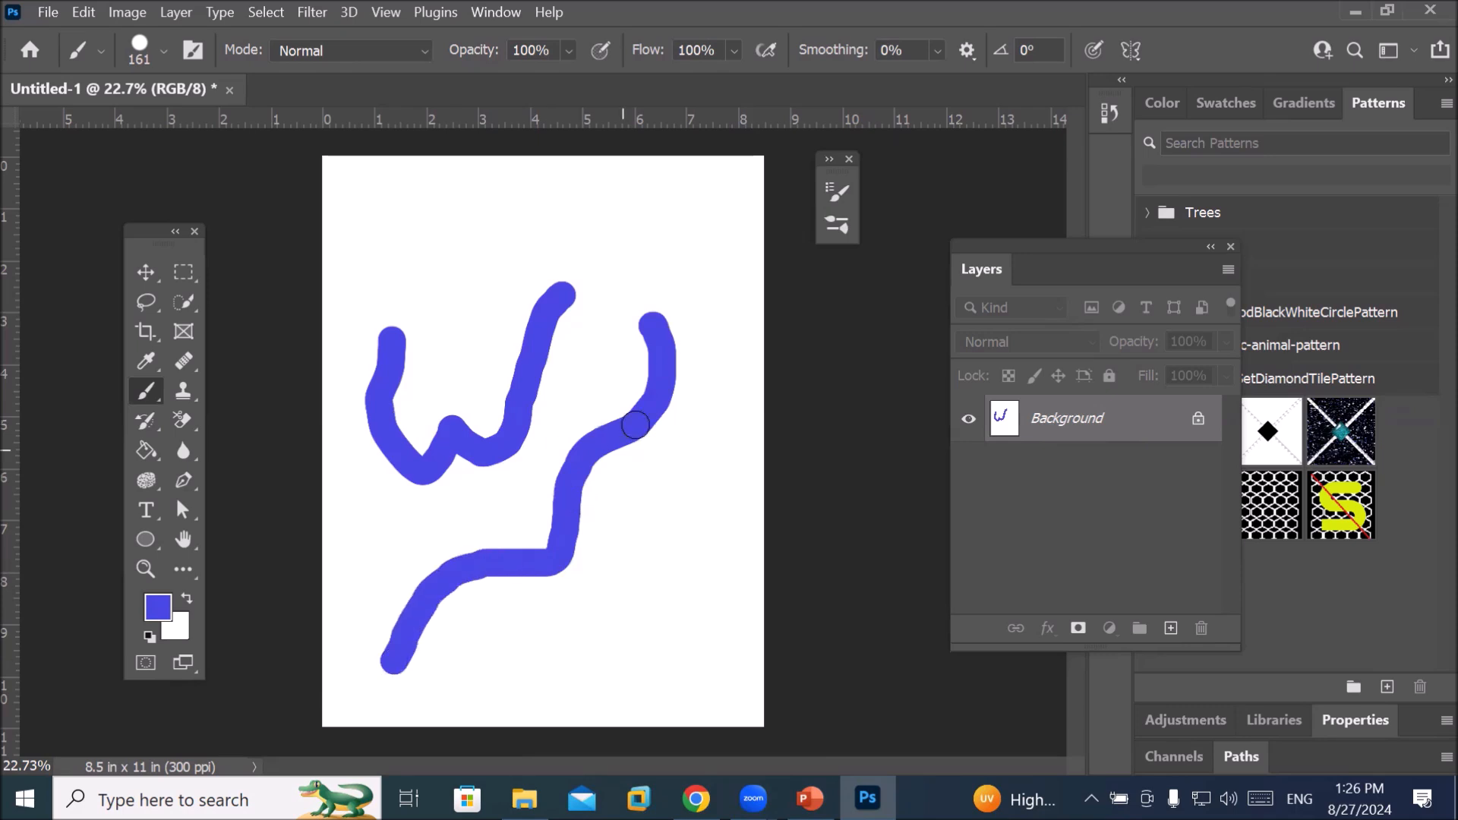
mouse_move(702, 323)
left_mouse_down()
mouse_move(755, 422)
mouse_move(702, 471)
mouse_move(594, 654)
mouse_move(456, 687)
left_mouse_up()
mouse_move(363, 164)
left_mouse_down()
mouse_move(439, 247)
mouse_move(457, 183)
mouse_move(559, 276)
mouse_move(580, 166)
mouse_move(679, 300)
mouse_move(731, 158)
left_mouse_up()
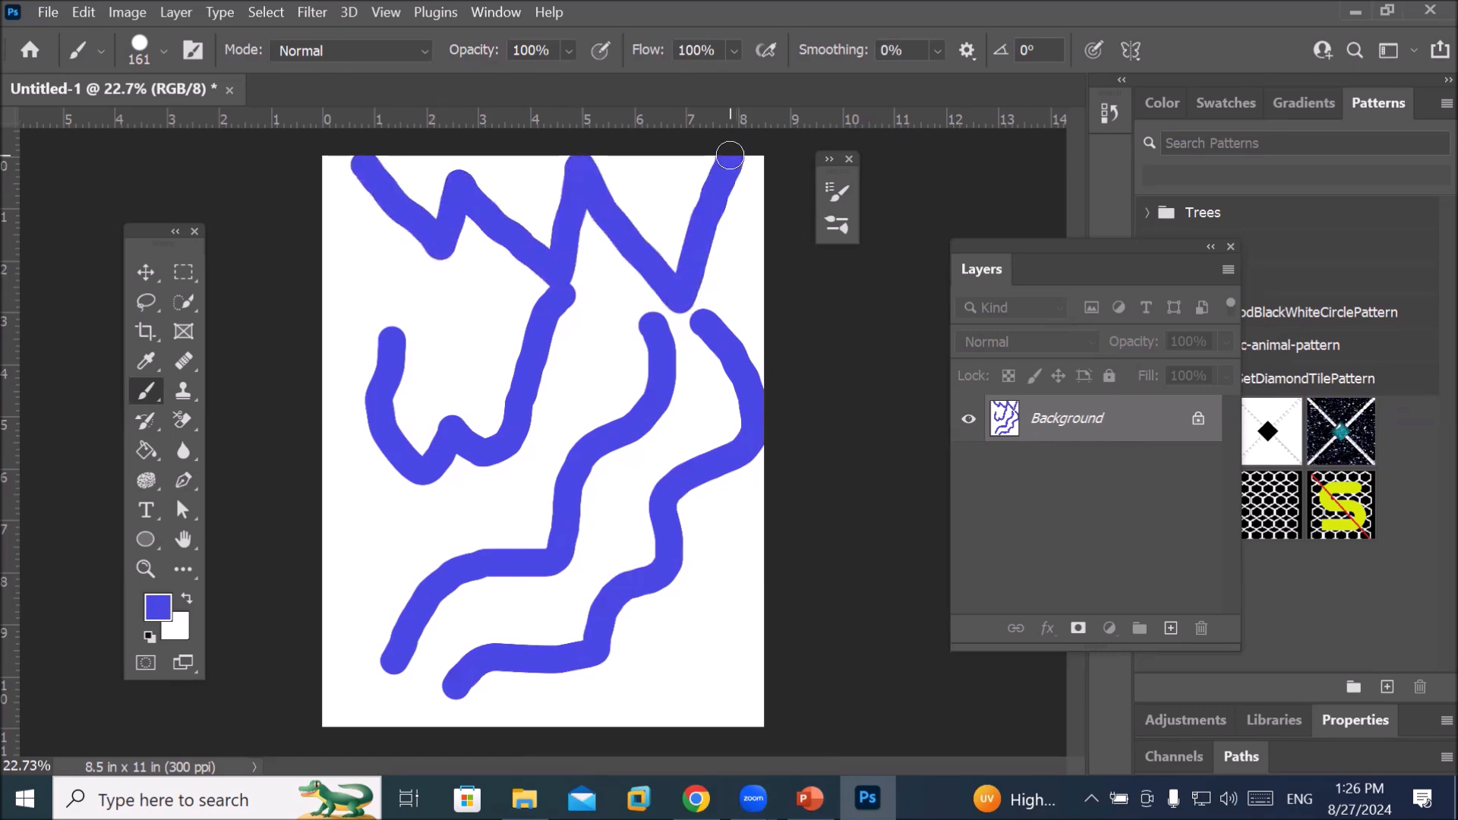
Set the foreground color to the red shade #f70b32
left_click(158, 612)
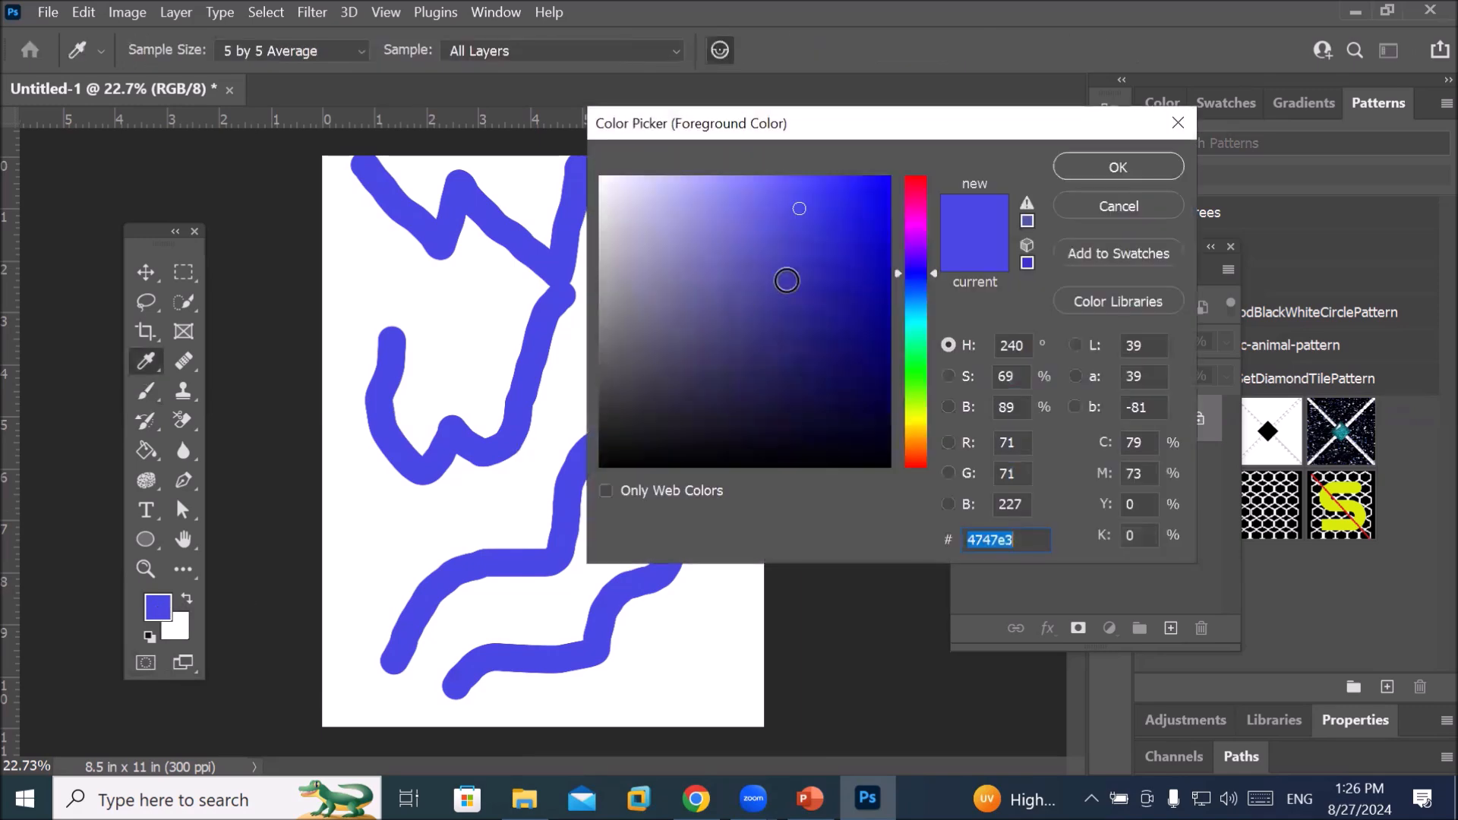
left_click(917, 185)
left_click(878, 185)
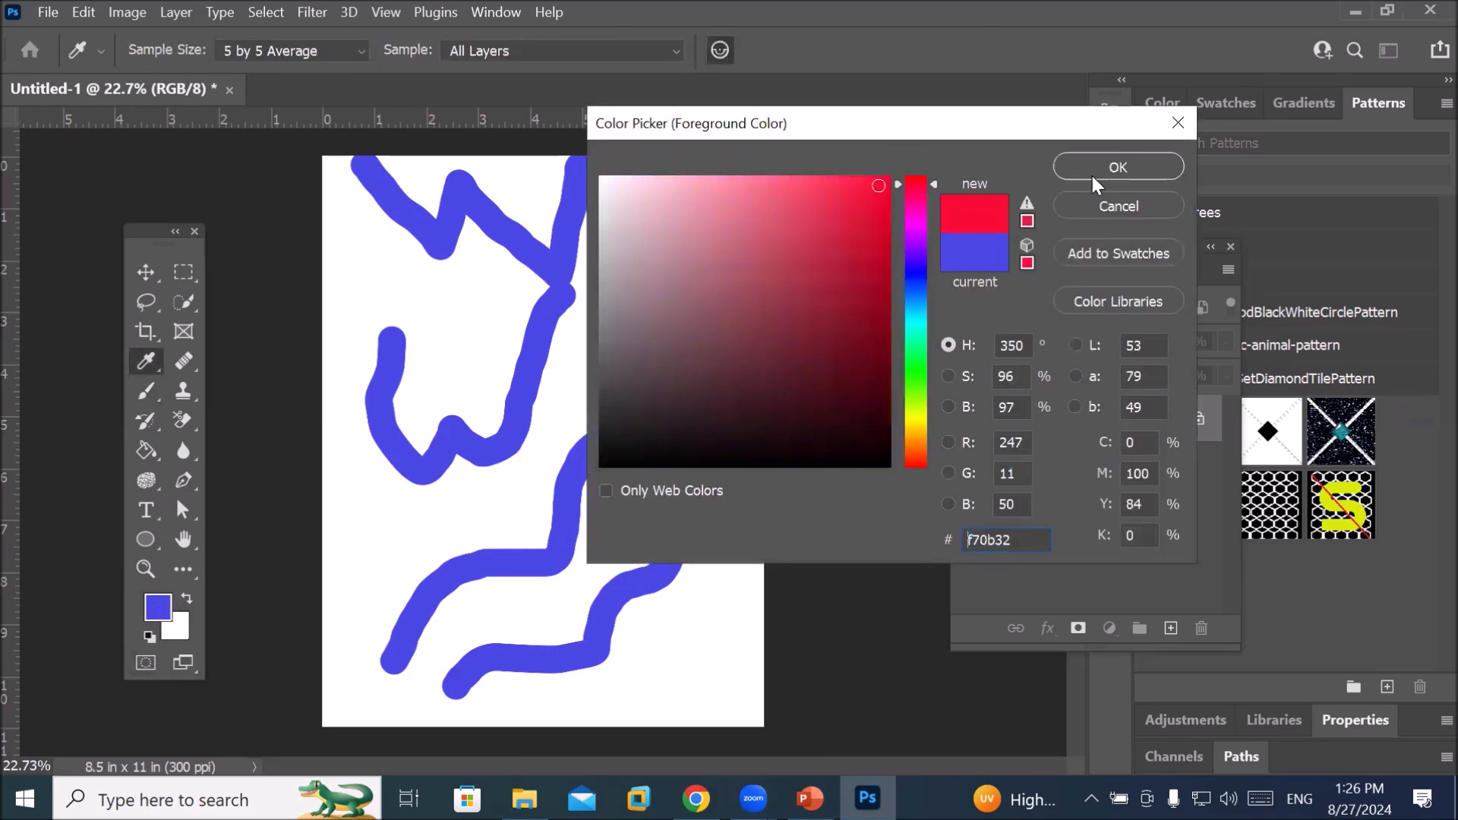
left_click(1100, 167)
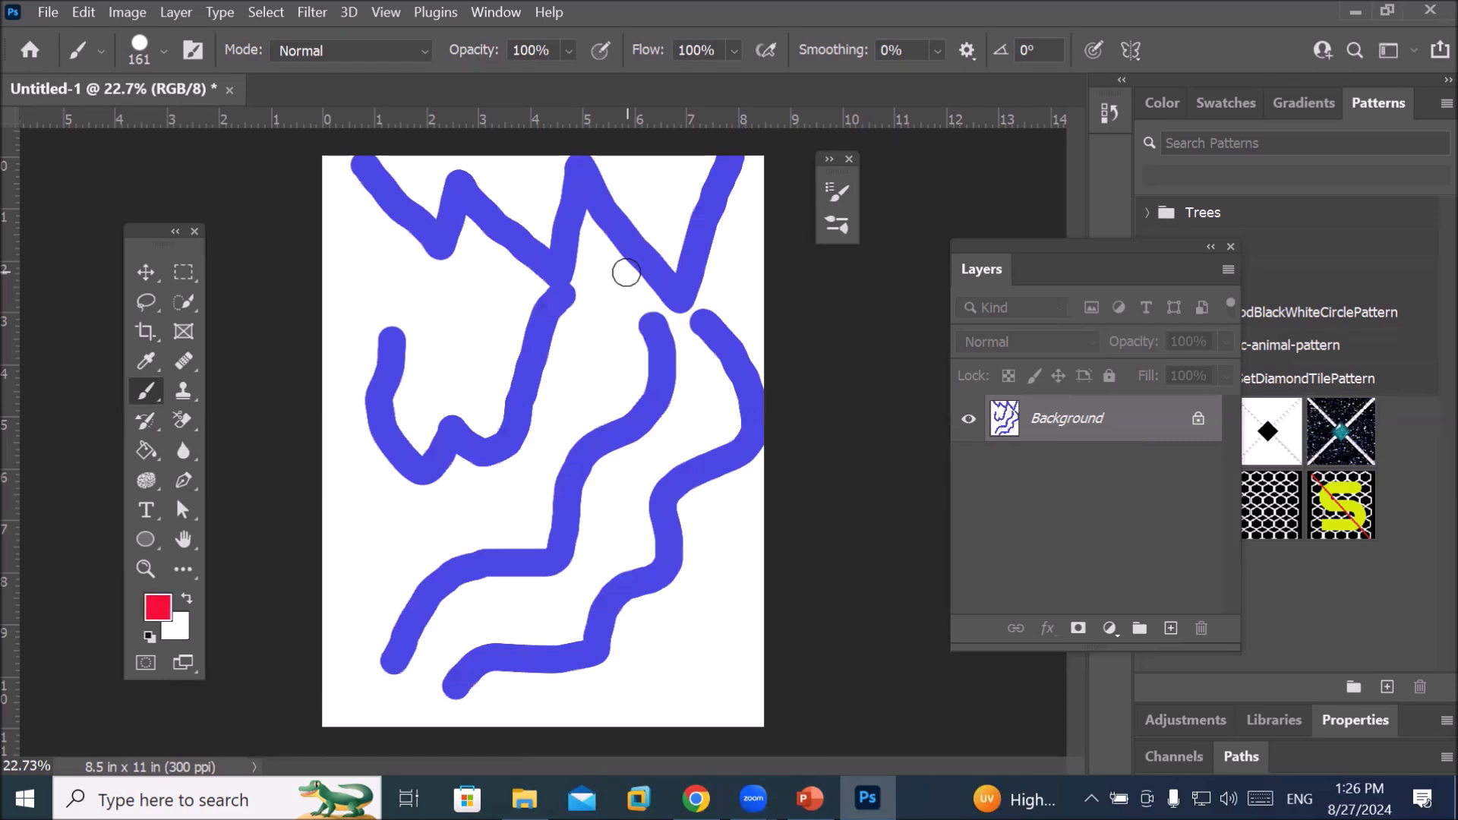
Increase the brush size to 182 px and paint two long wavy red strokes down the page over the blue ones
left_click(163, 52)
left_click_drag(223, 121, 232, 122)
mouse_move(531, 201)
left_mouse_down()
mouse_move(452, 355)
mouse_move(473, 493)
mouse_move(384, 569)
mouse_move(441, 671)
mouse_move(389, 727)
left_mouse_up()
mouse_move(748, 186)
left_mouse_down()
mouse_move(714, 397)
mouse_move(643, 583)
mouse_move(682, 632)
left_mouse_up()
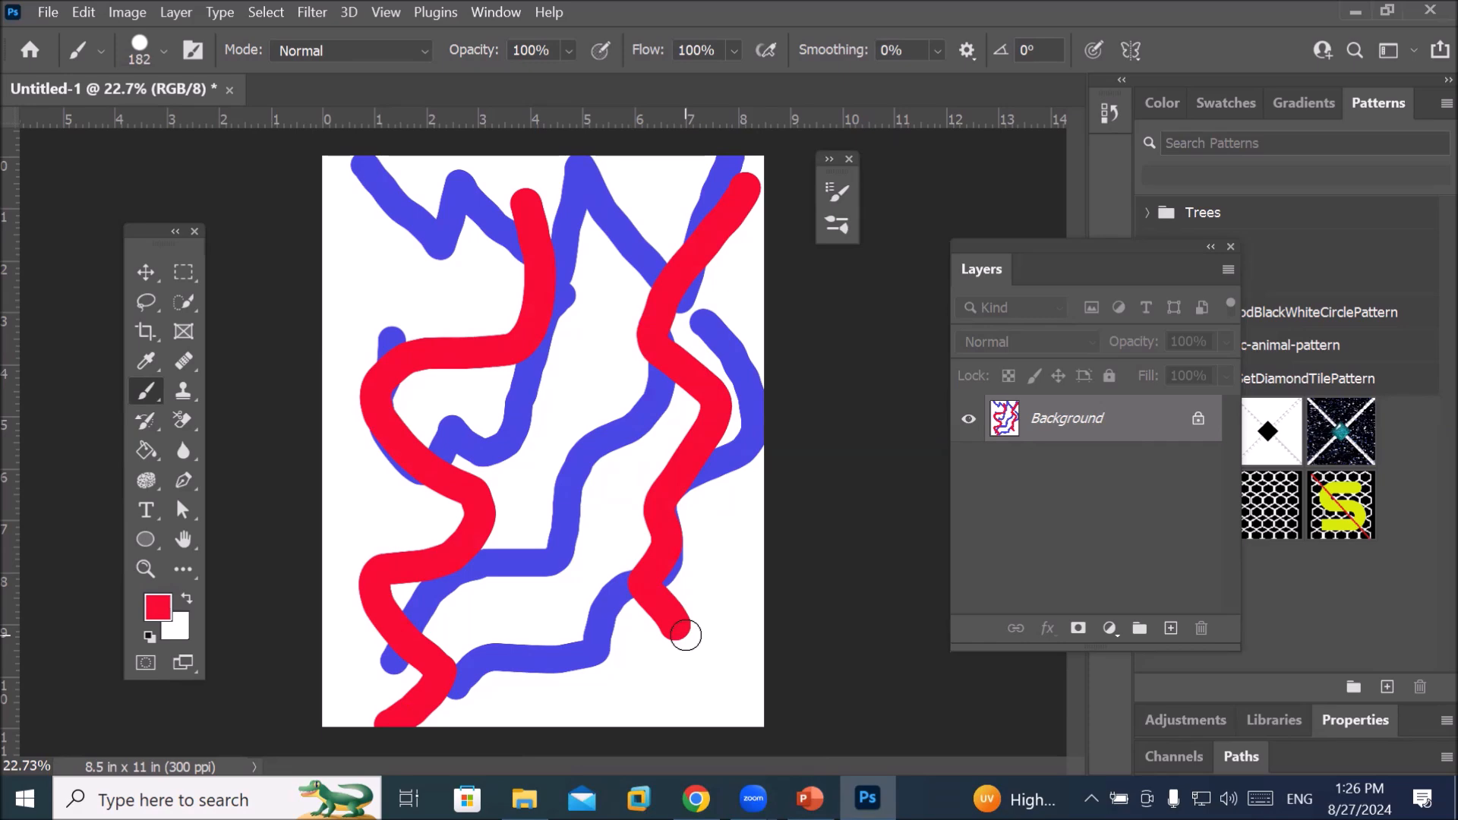
Erase parts of the red and blue strokes on the Background layer with the Eraser Tool in Block mode
left_click(179, 417)
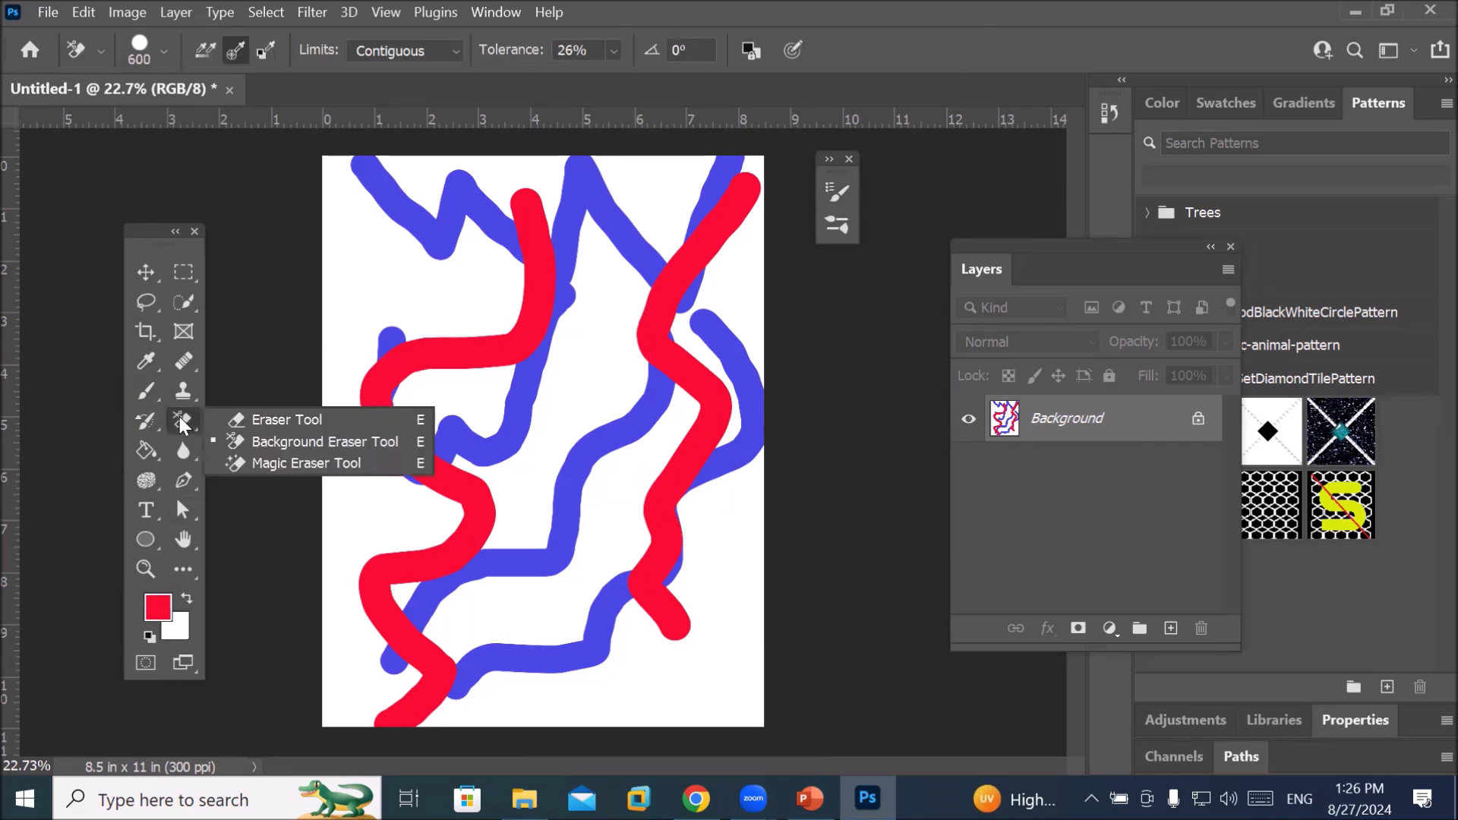
left_click(285, 419)
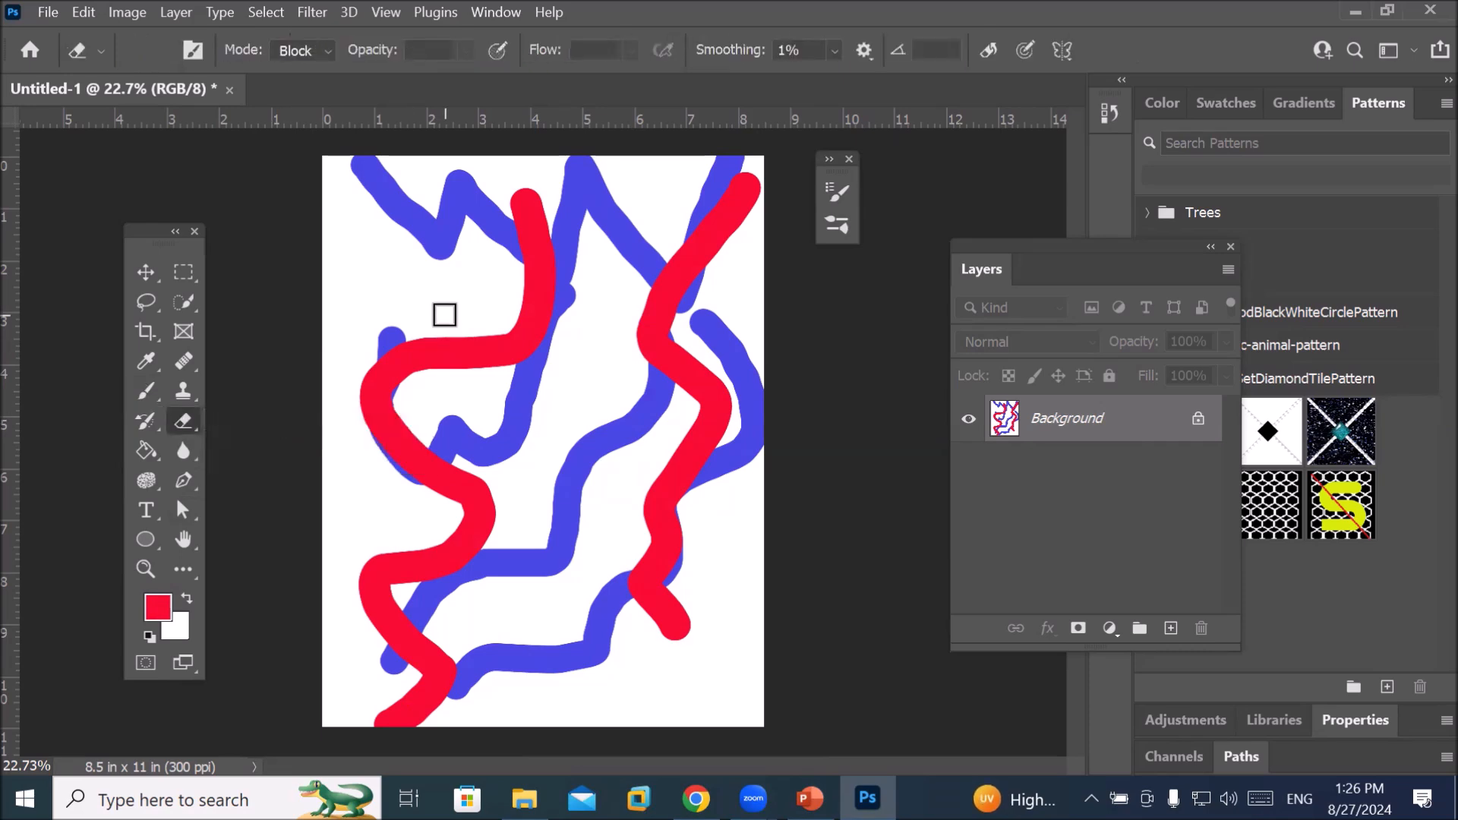
mouse_move(443, 300)
left_mouse_down()
mouse_move(540, 566)
mouse_move(410, 547)
mouse_move(658, 238)
mouse_move(681, 346)
mouse_move(779, 381)
mouse_move(733, 456)
mouse_move(693, 434)
mouse_move(645, 485)
mouse_move(686, 377)
left_mouse_up()
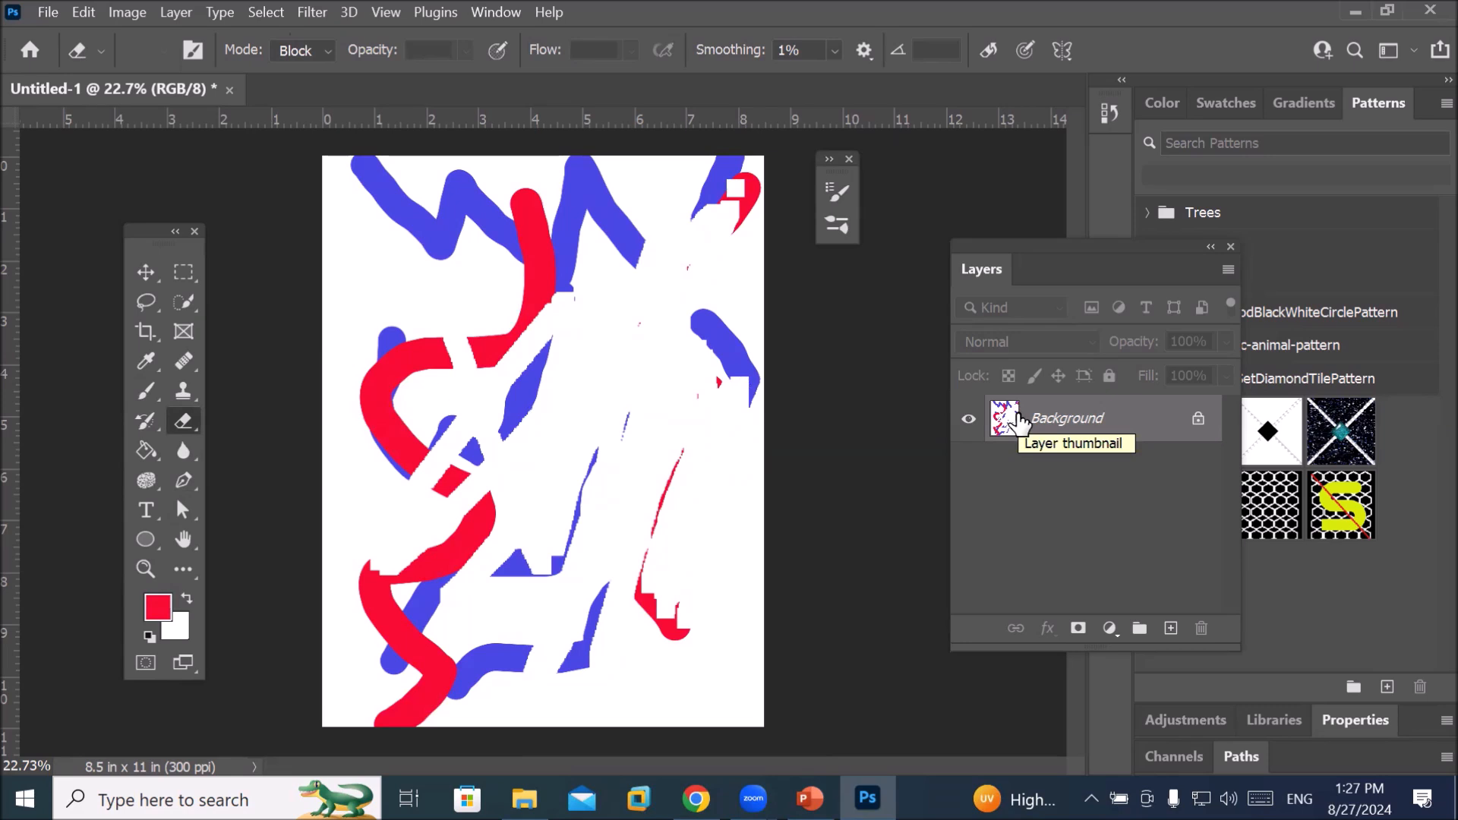
Reset the foreground and background colors to their defaults and fill the Background layer with white
left_click(150, 636)
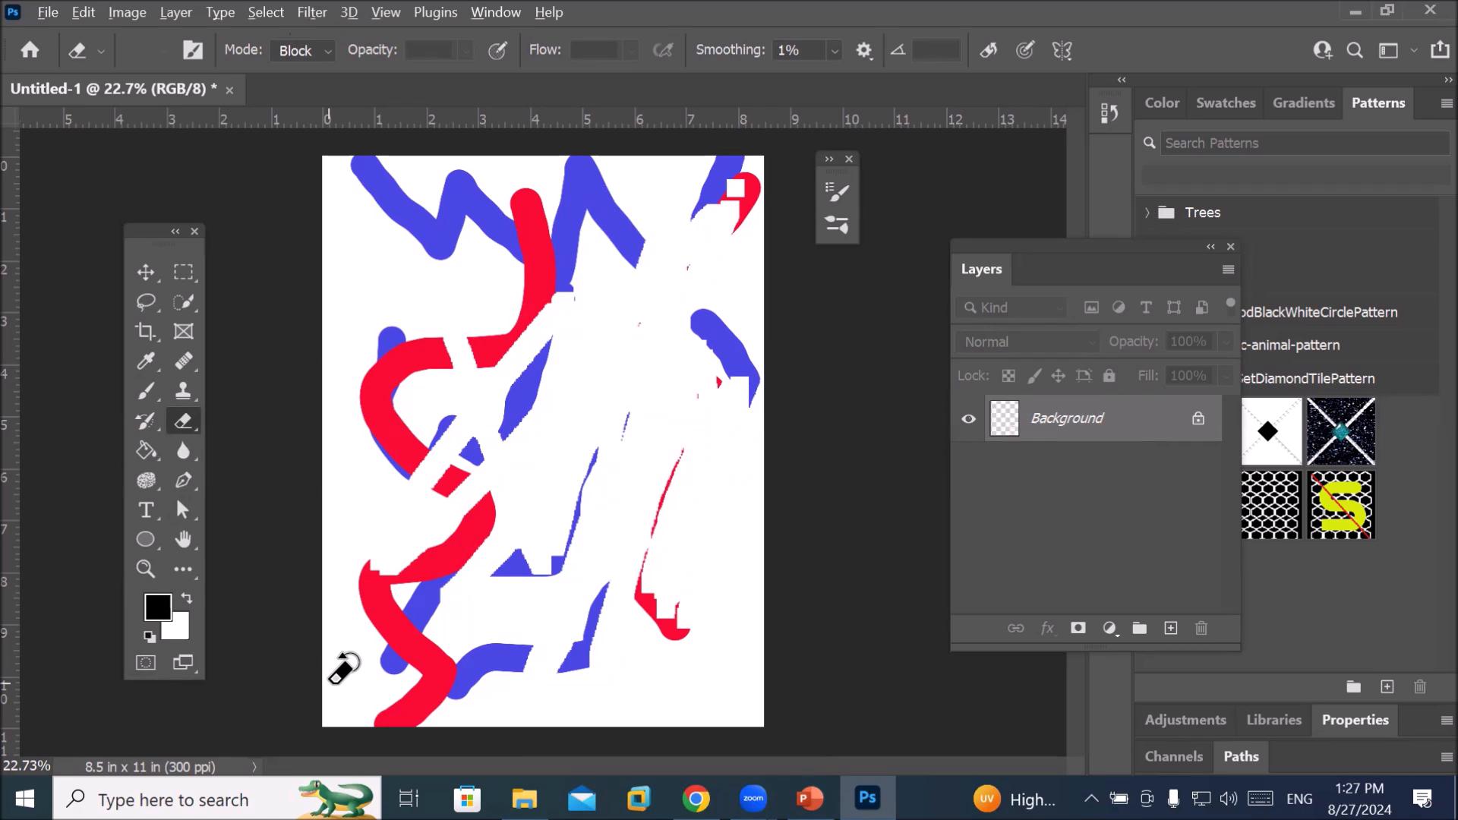
key("alt+BackSpace")
key("ctrl+BackSpace")
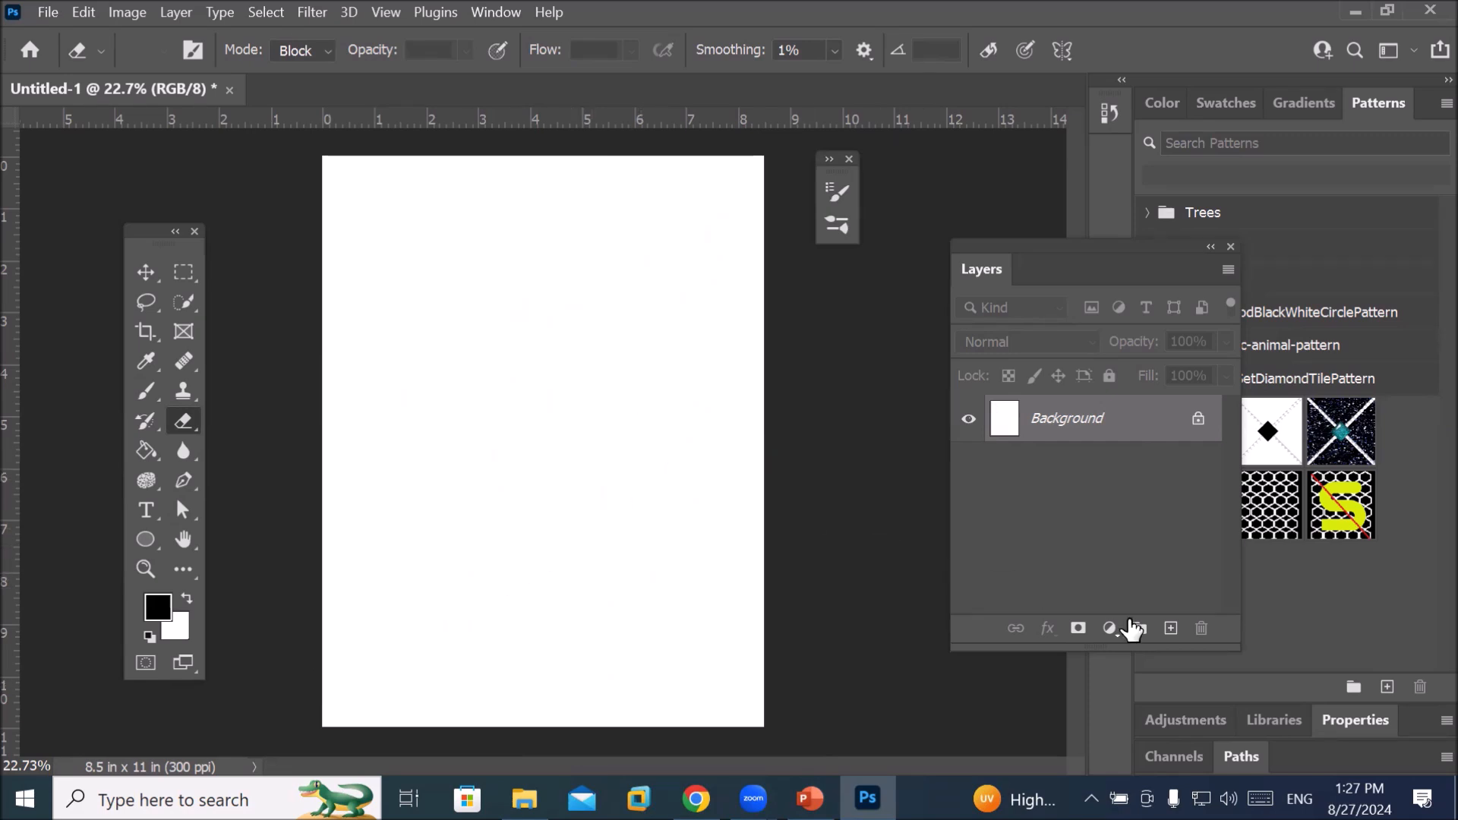
Add a new layer above the Background and set the foreground color to red #e90e0e
left_click(1171, 628)
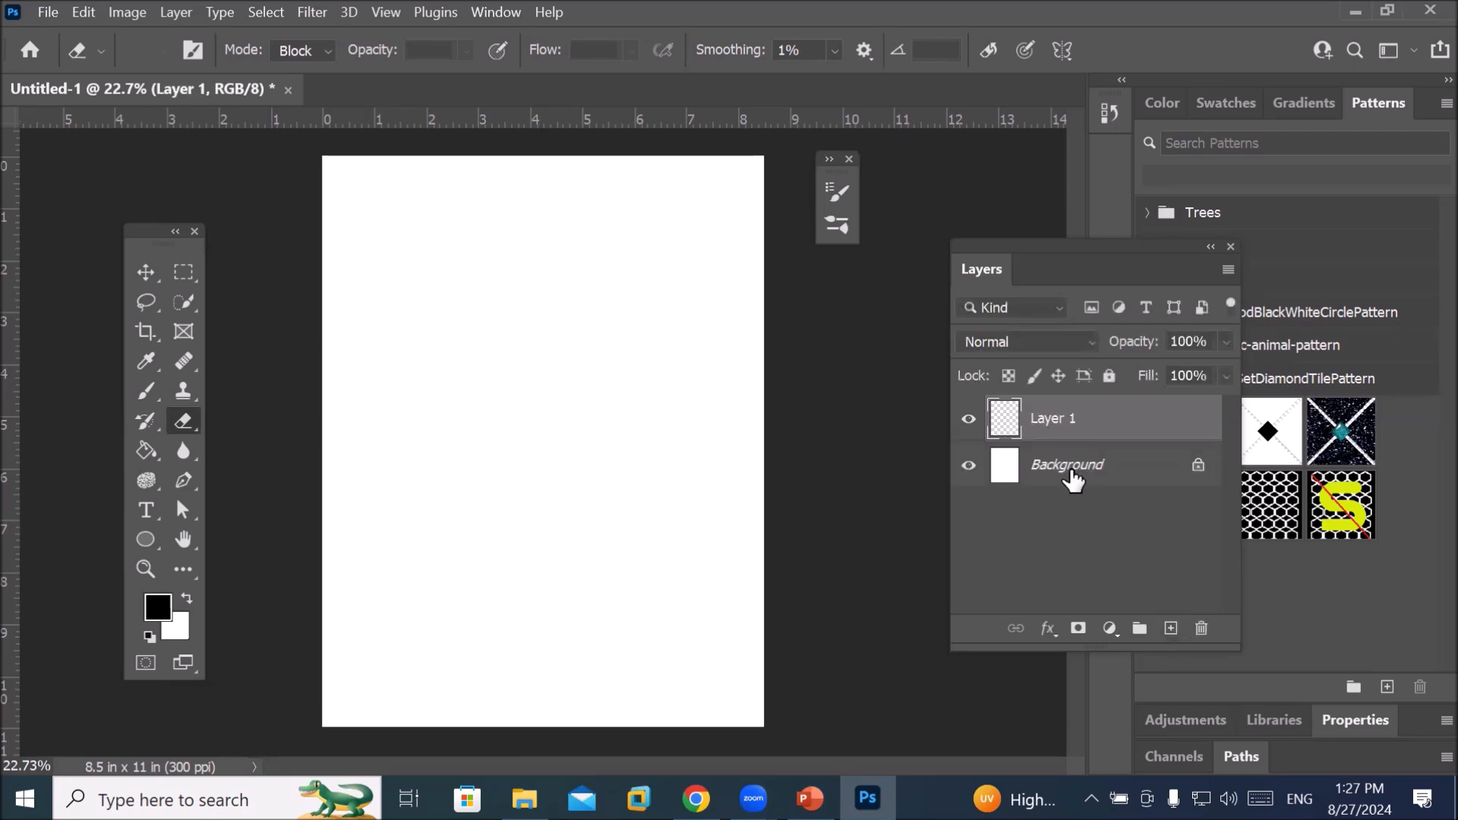
left_click(157, 607)
left_click(873, 201)
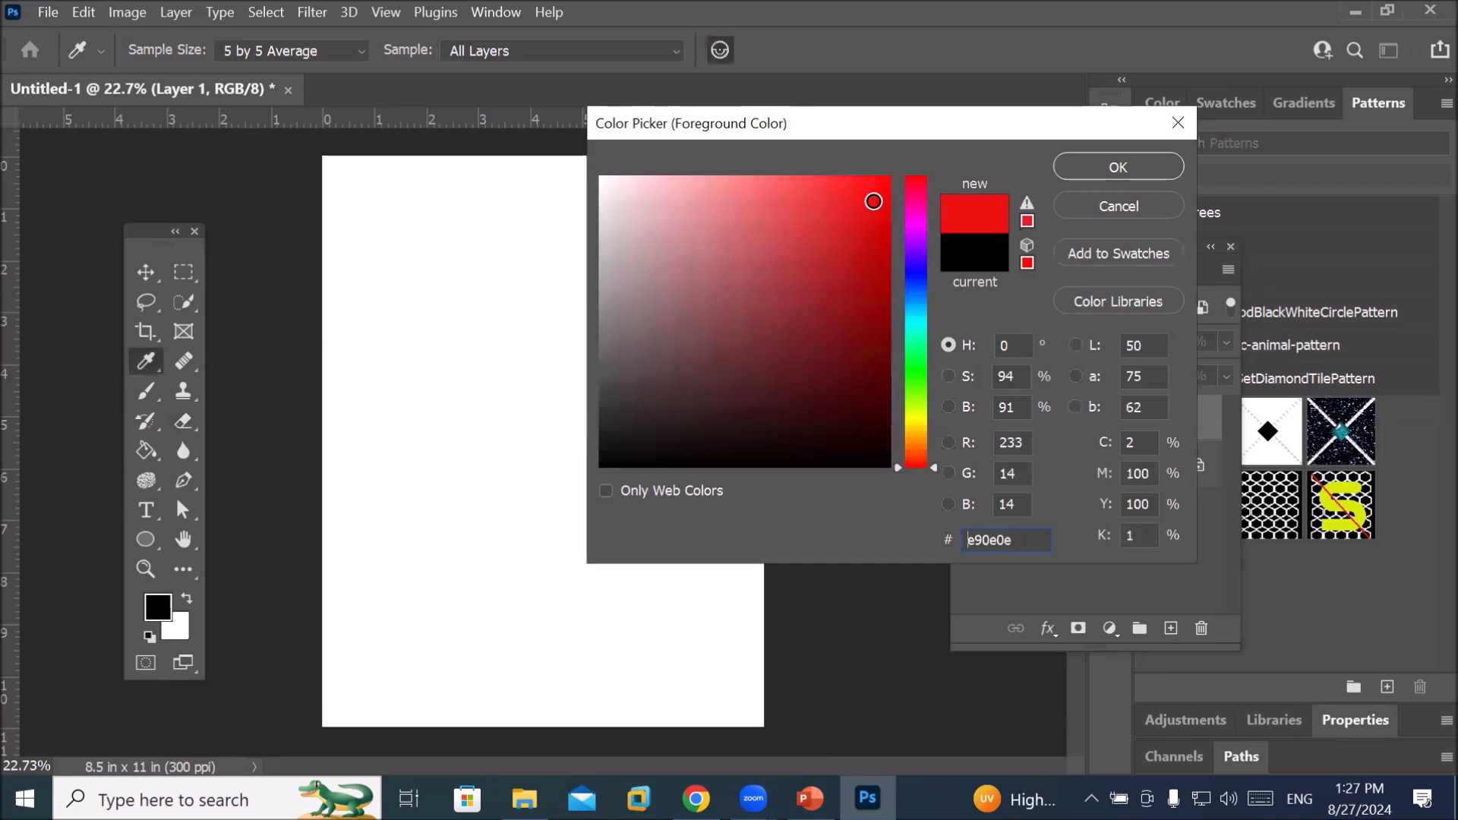
left_click(1117, 167)
Paint a large V of two connected straight red lines on Layer 1 with the Brush Tool, spanning the page height
left_click(183, 421)
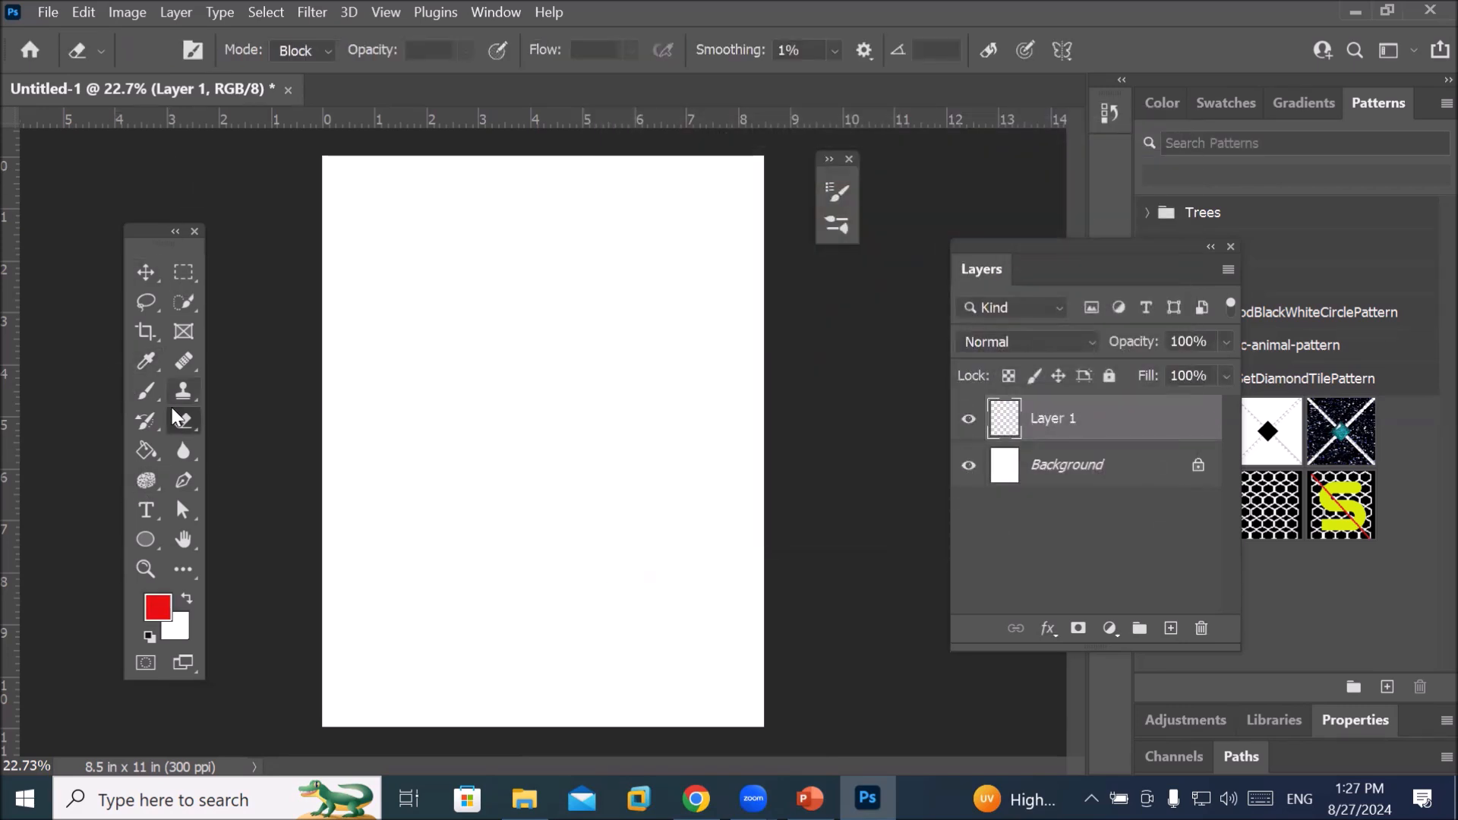
left_click(146, 393)
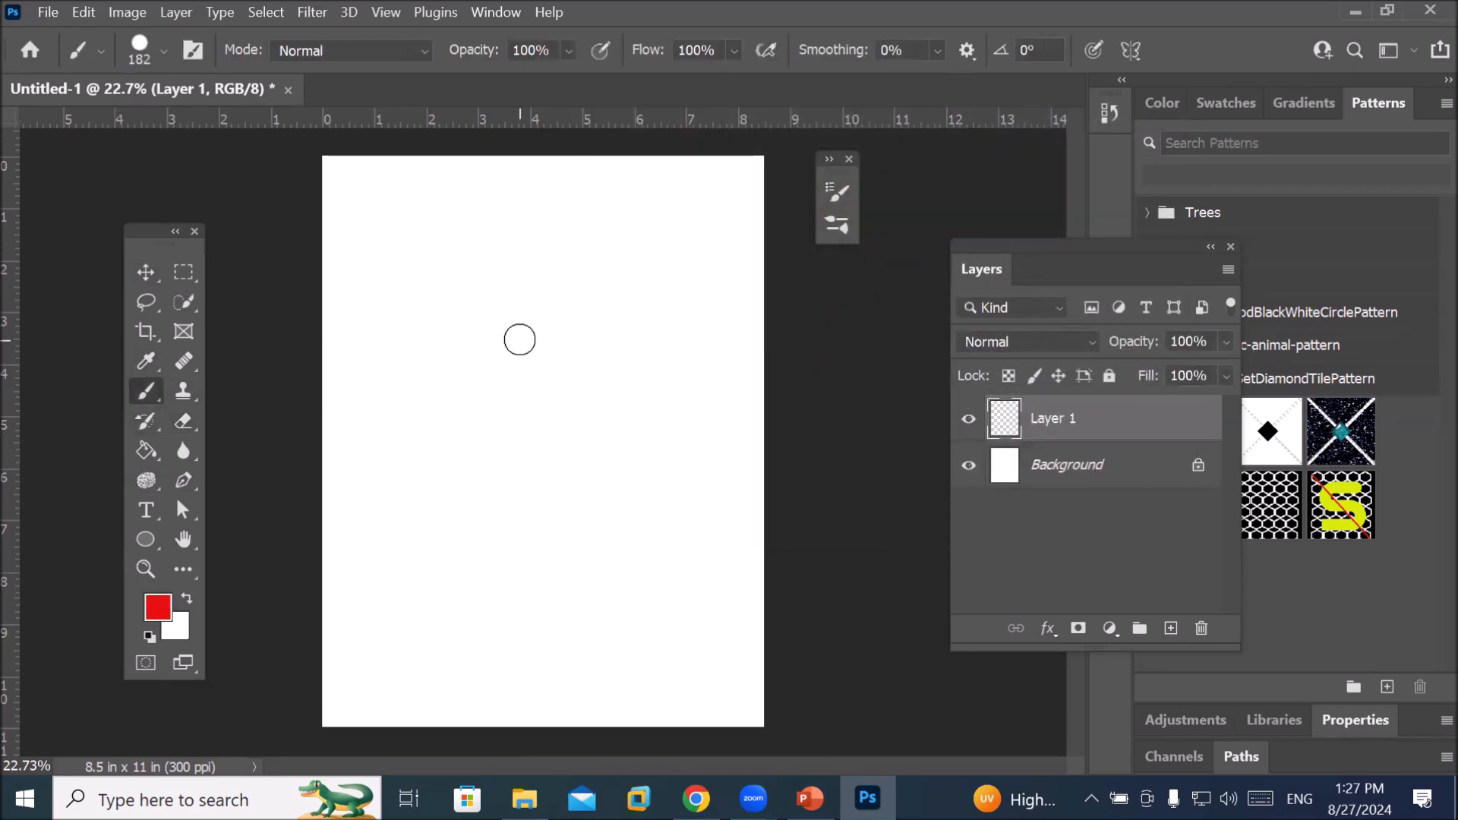
left_click(344, 180)
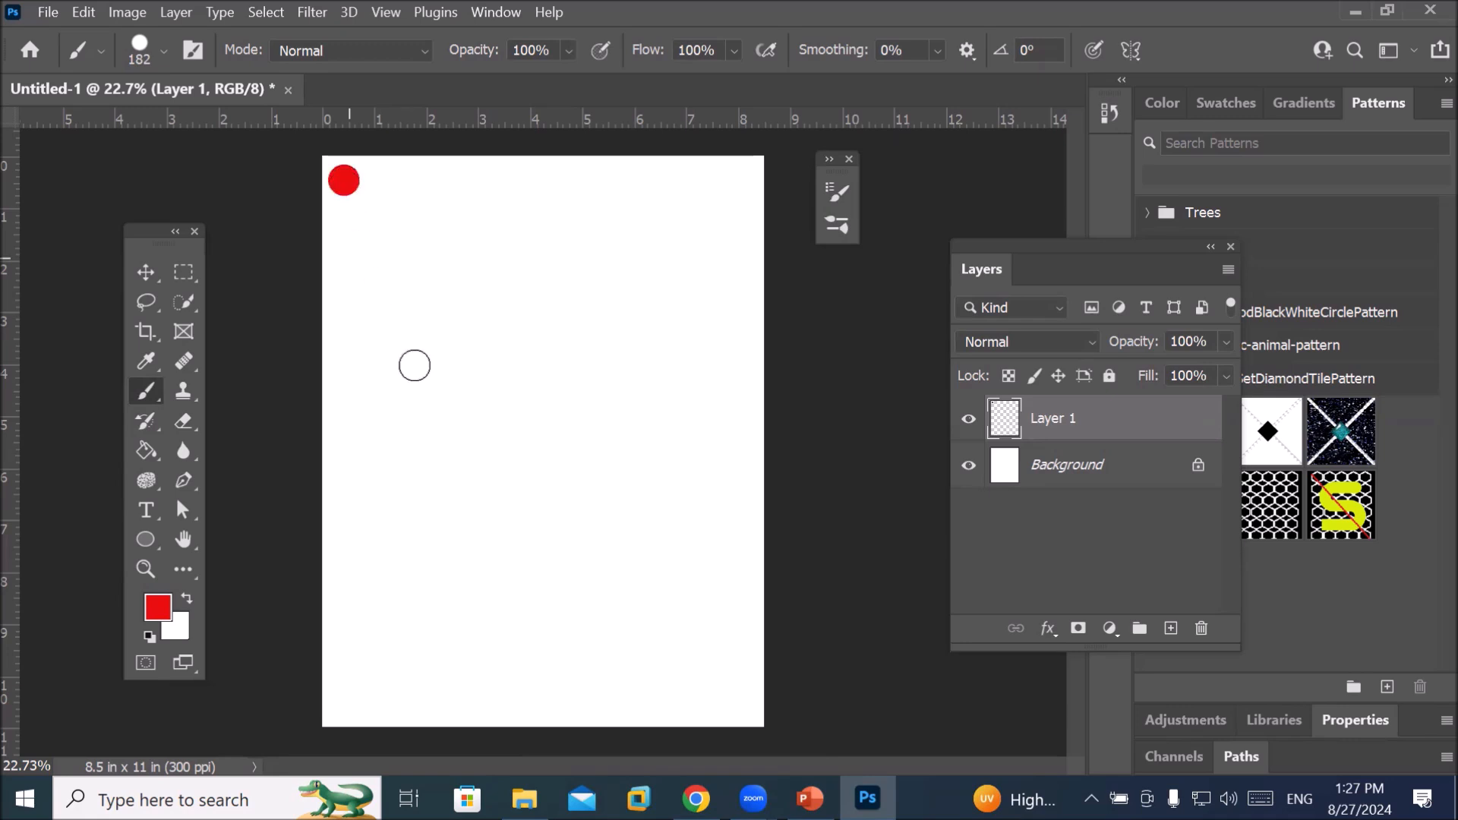
left_click(546, 705, "shift")
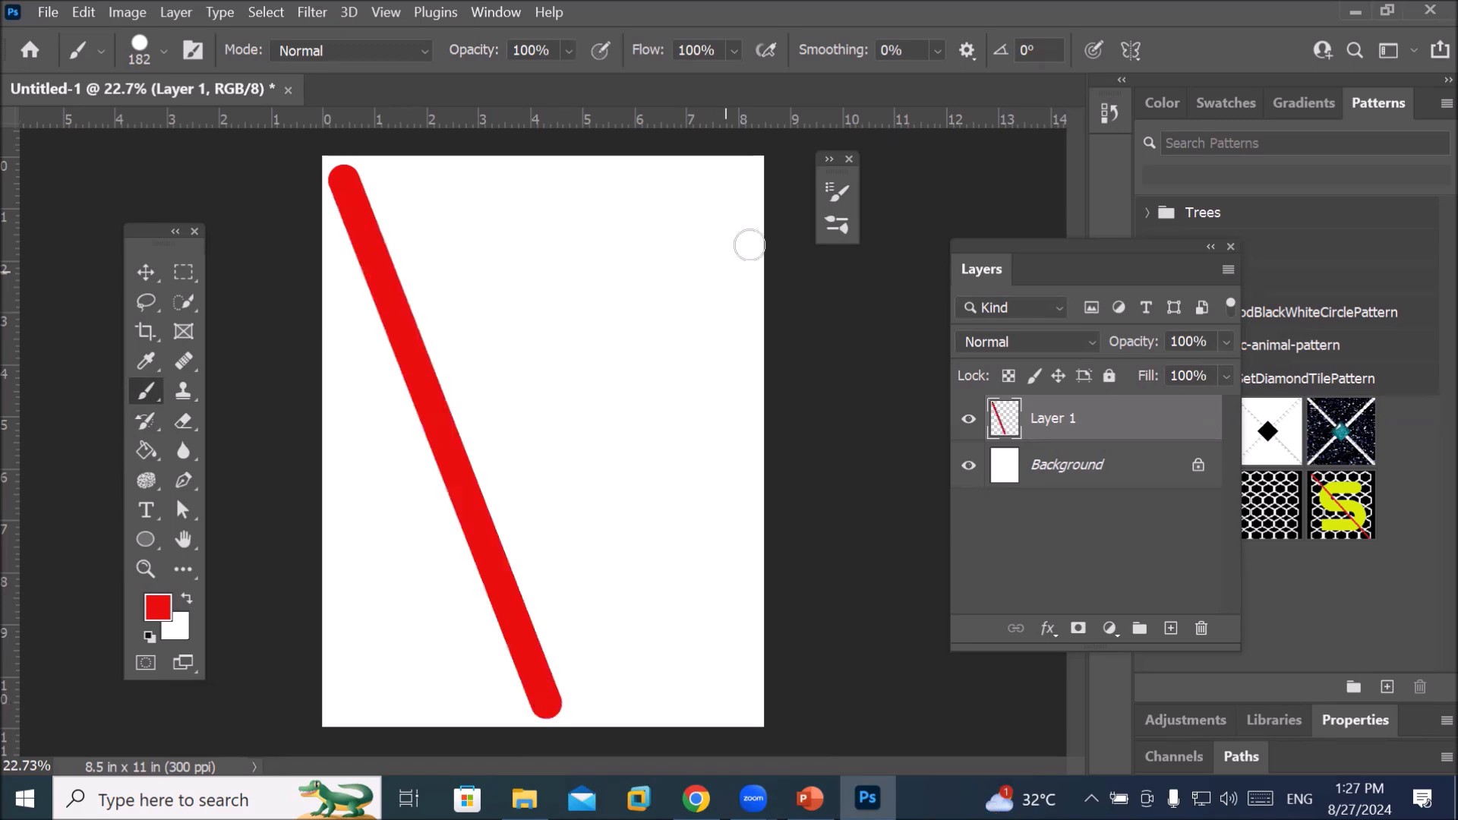
left_click(748, 176, "shift")
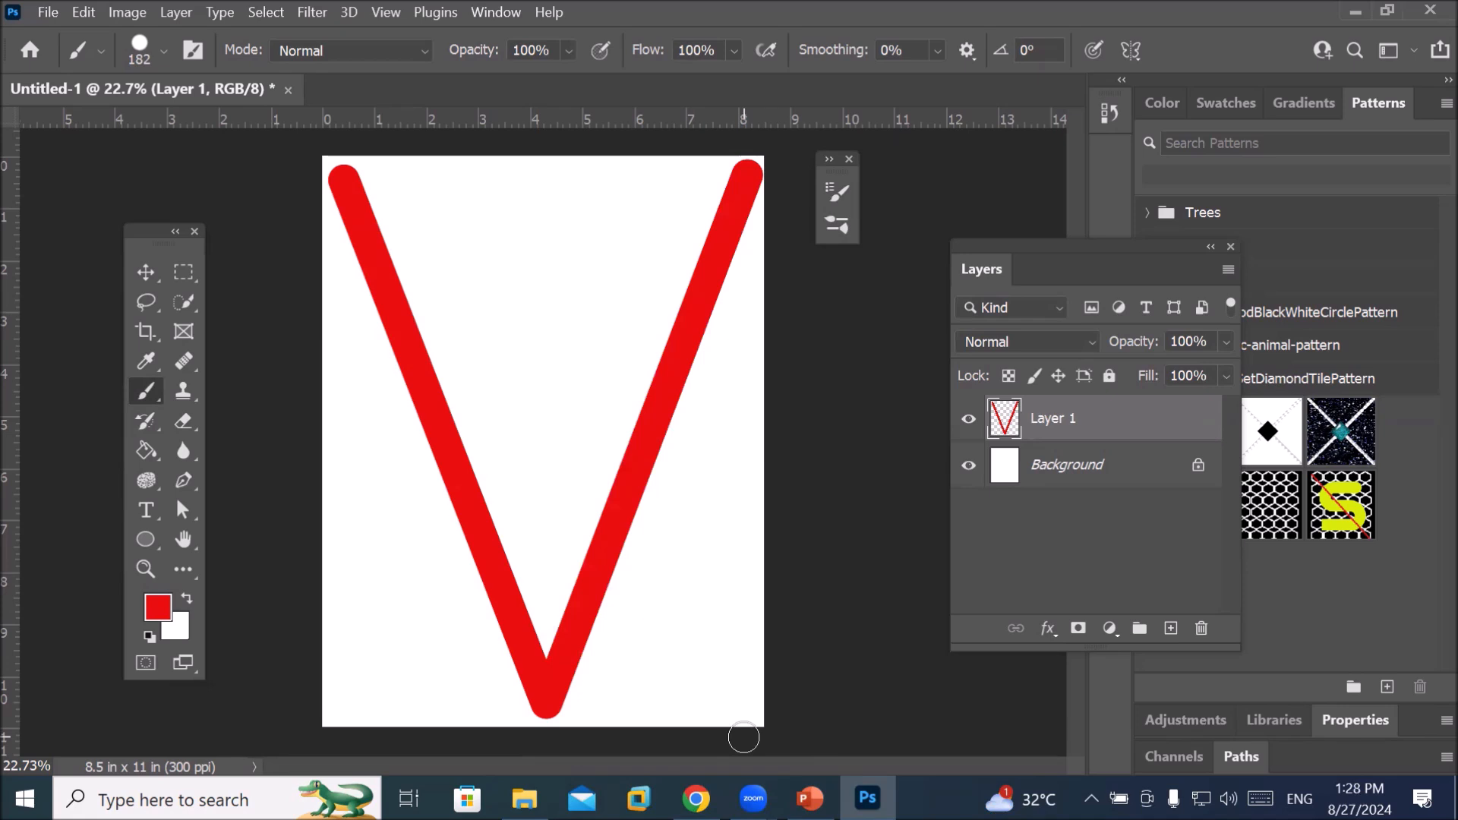
Set the foreground color to a bright, saturated blue
left_click(157, 606)
left_click(916, 276)
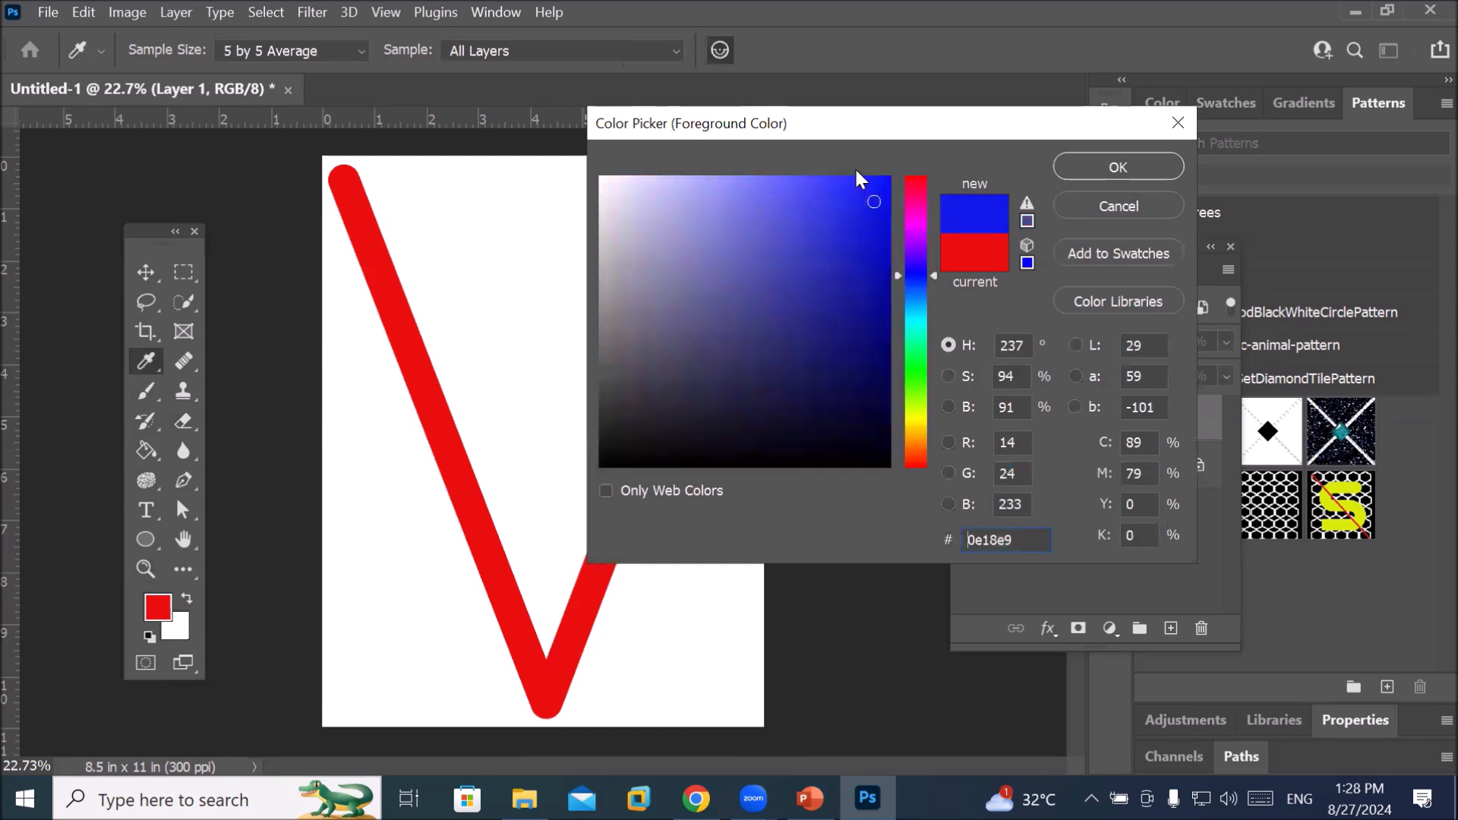
left_click(882, 189)
left_click(1116, 167)
Paint an inverted V of two connected straight blue lines across the red V on Layer 1 with the Brush Tool
key("b")
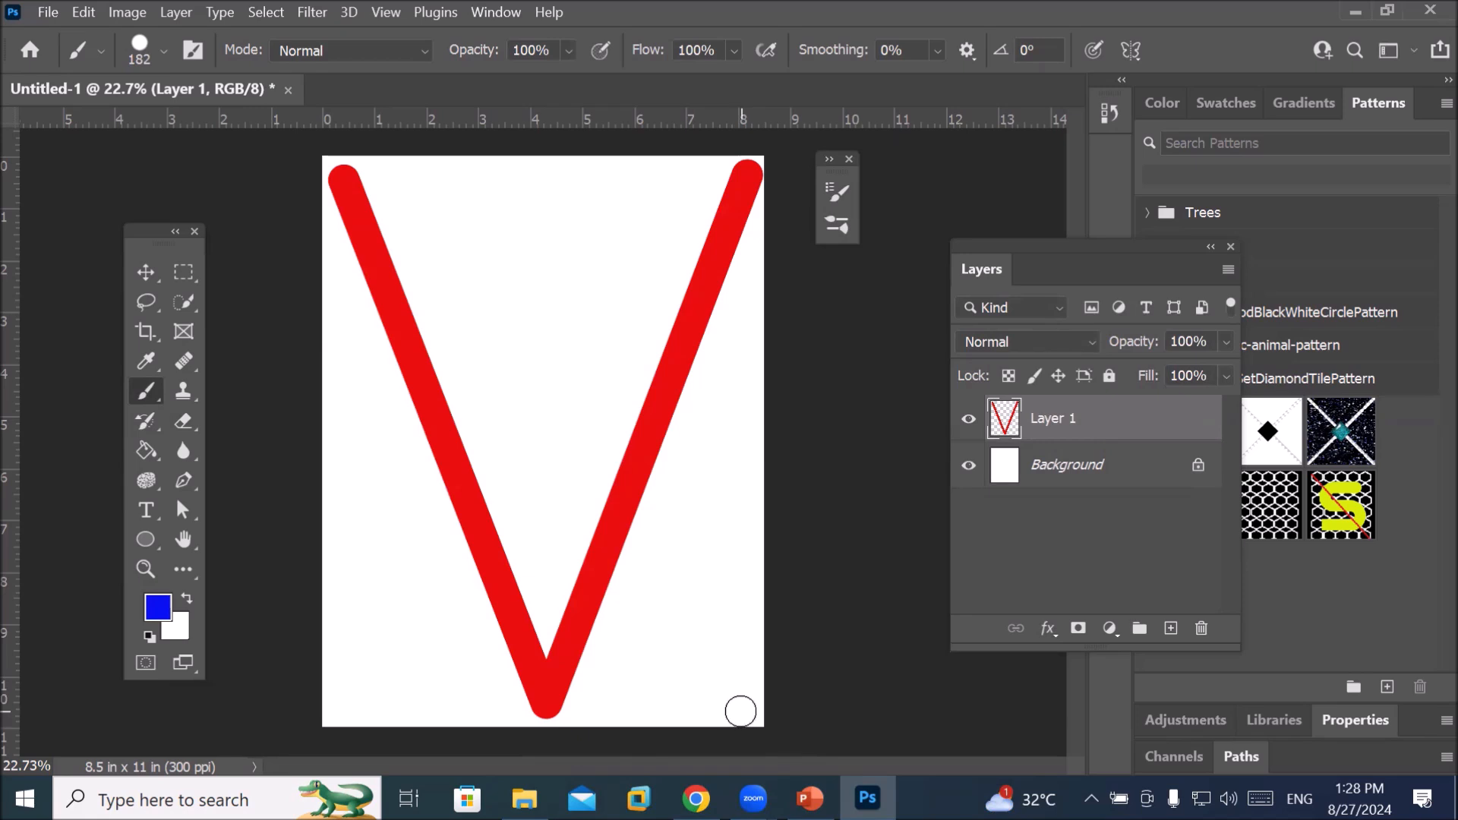
left_click(741, 711)
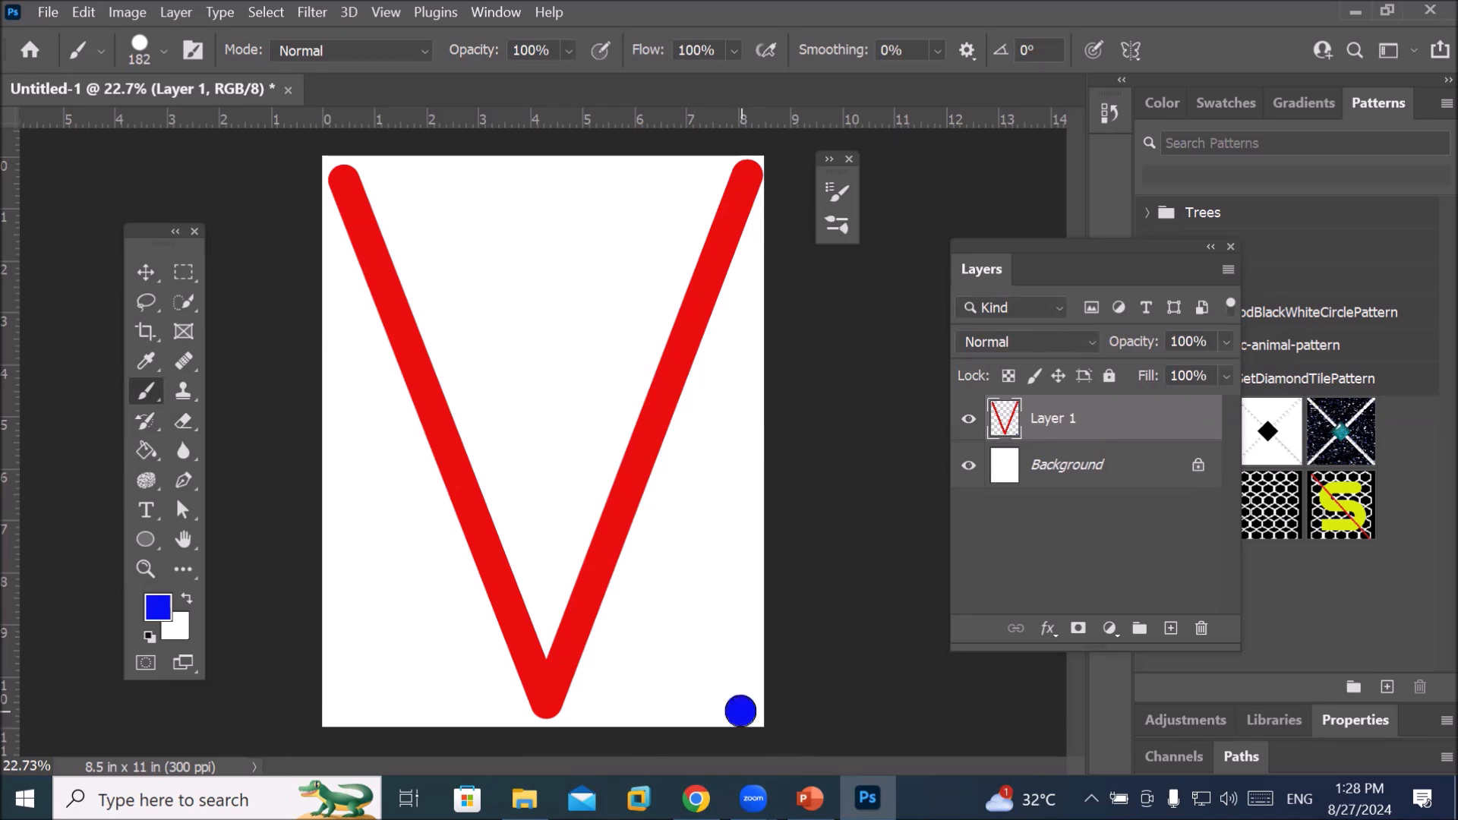
left_click(534, 165, "shift")
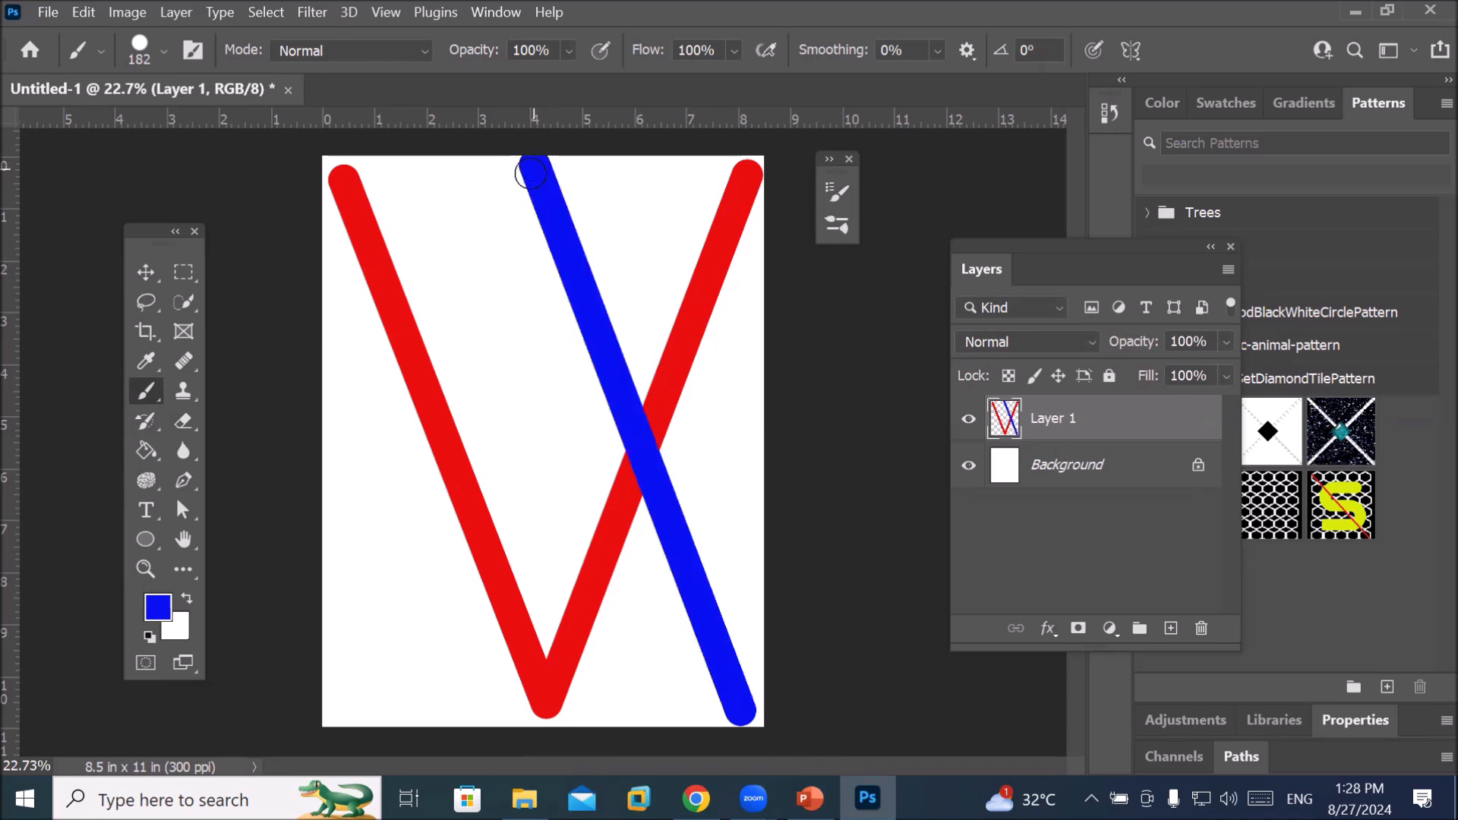
left_click(337, 707, "shift")
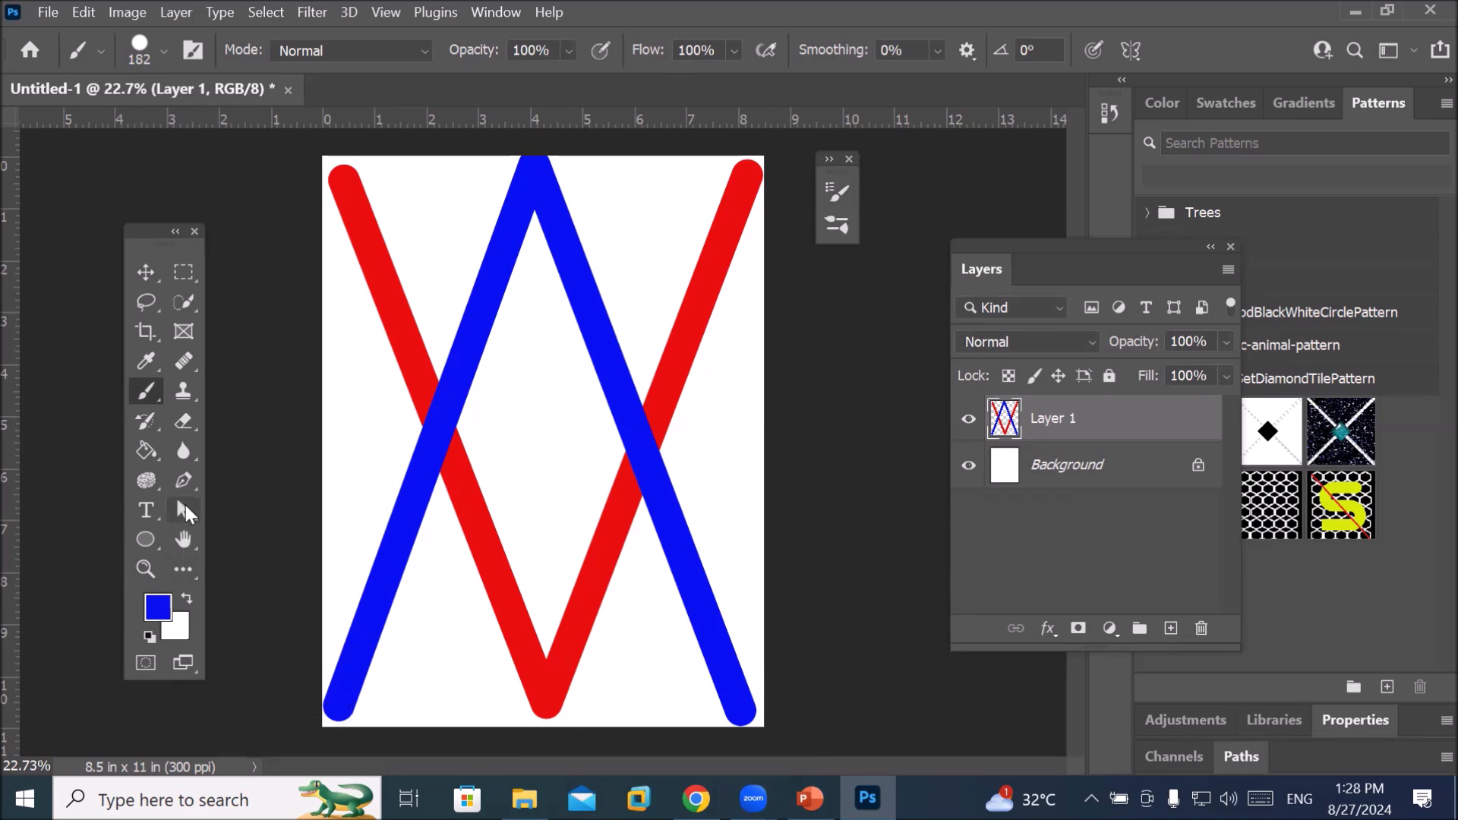
Activate the Eraser Tool and change its mode from Block to Brush
left_click(182, 426)
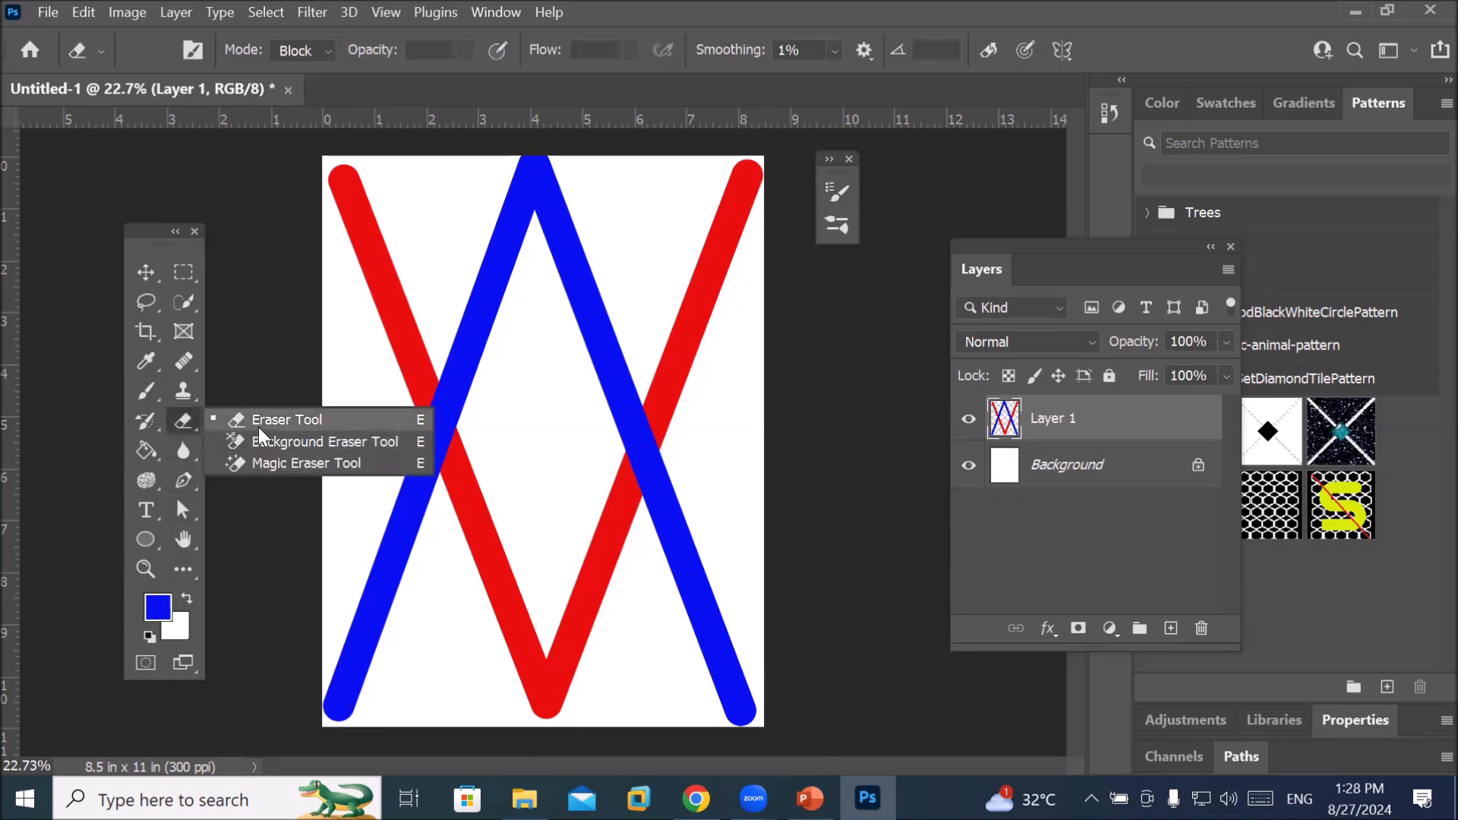
left_click(262, 420)
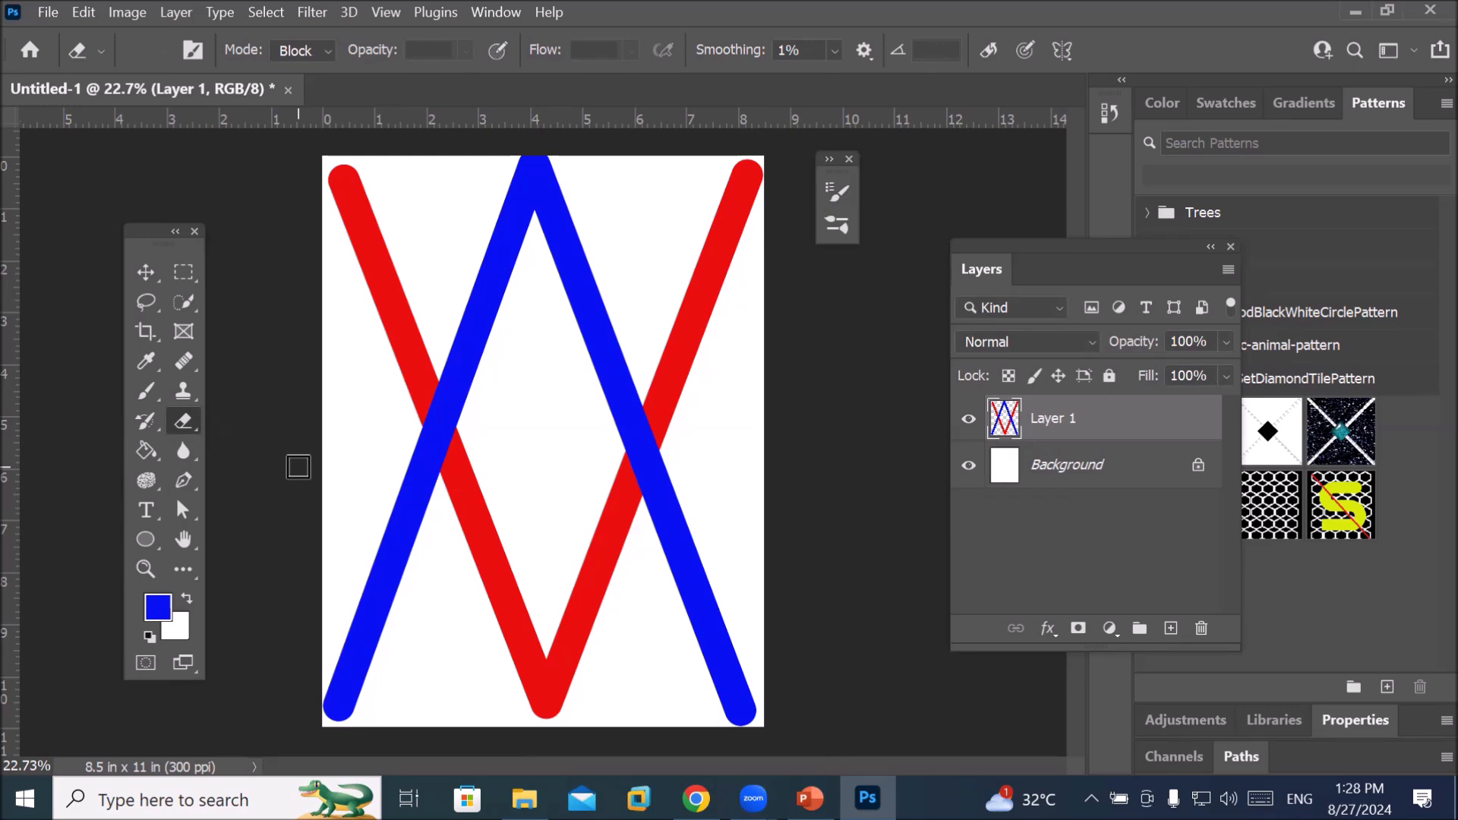
left_click(184, 422)
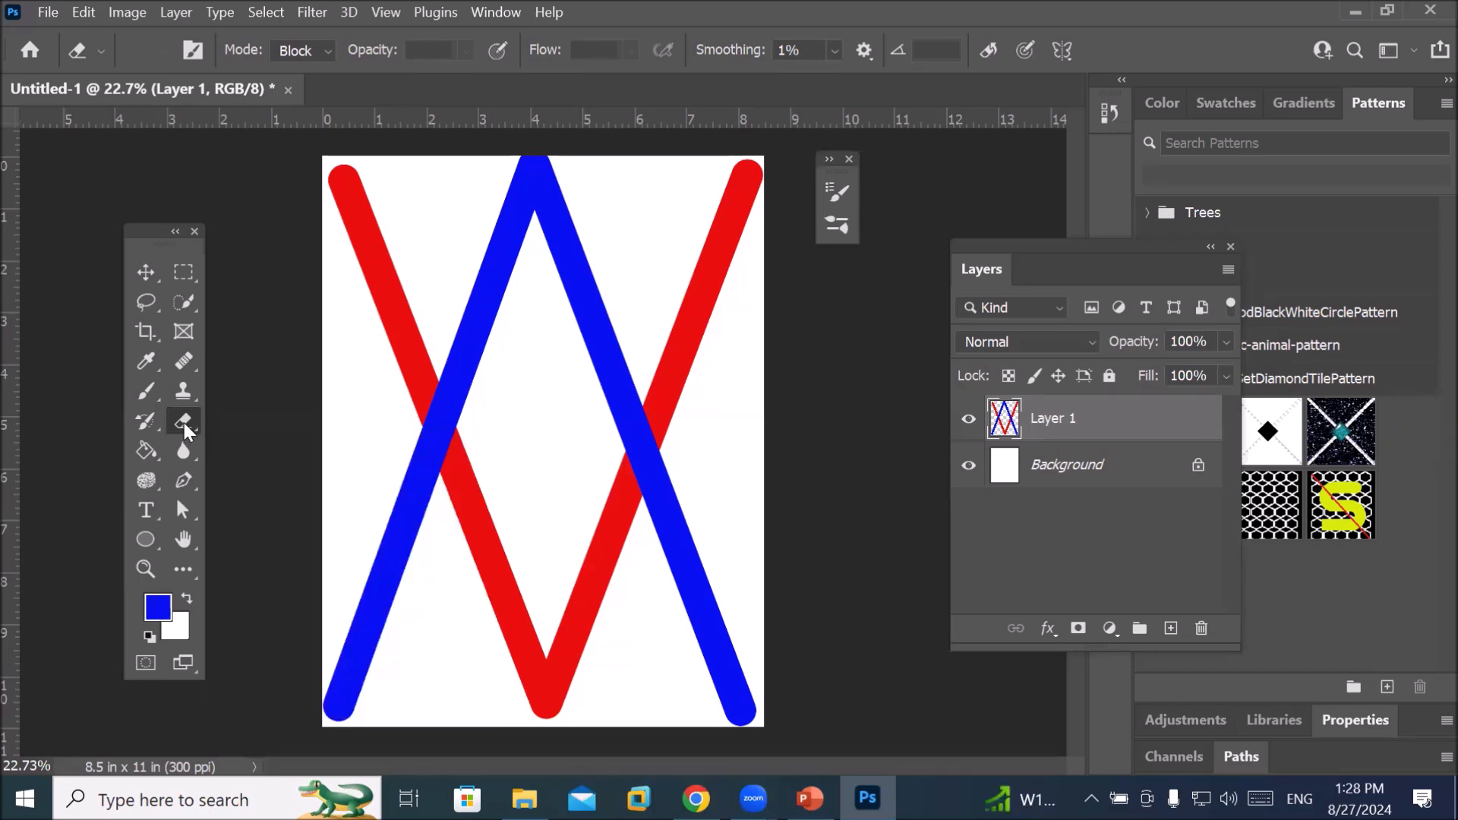
left_click(255, 422)
left_click(326, 51)
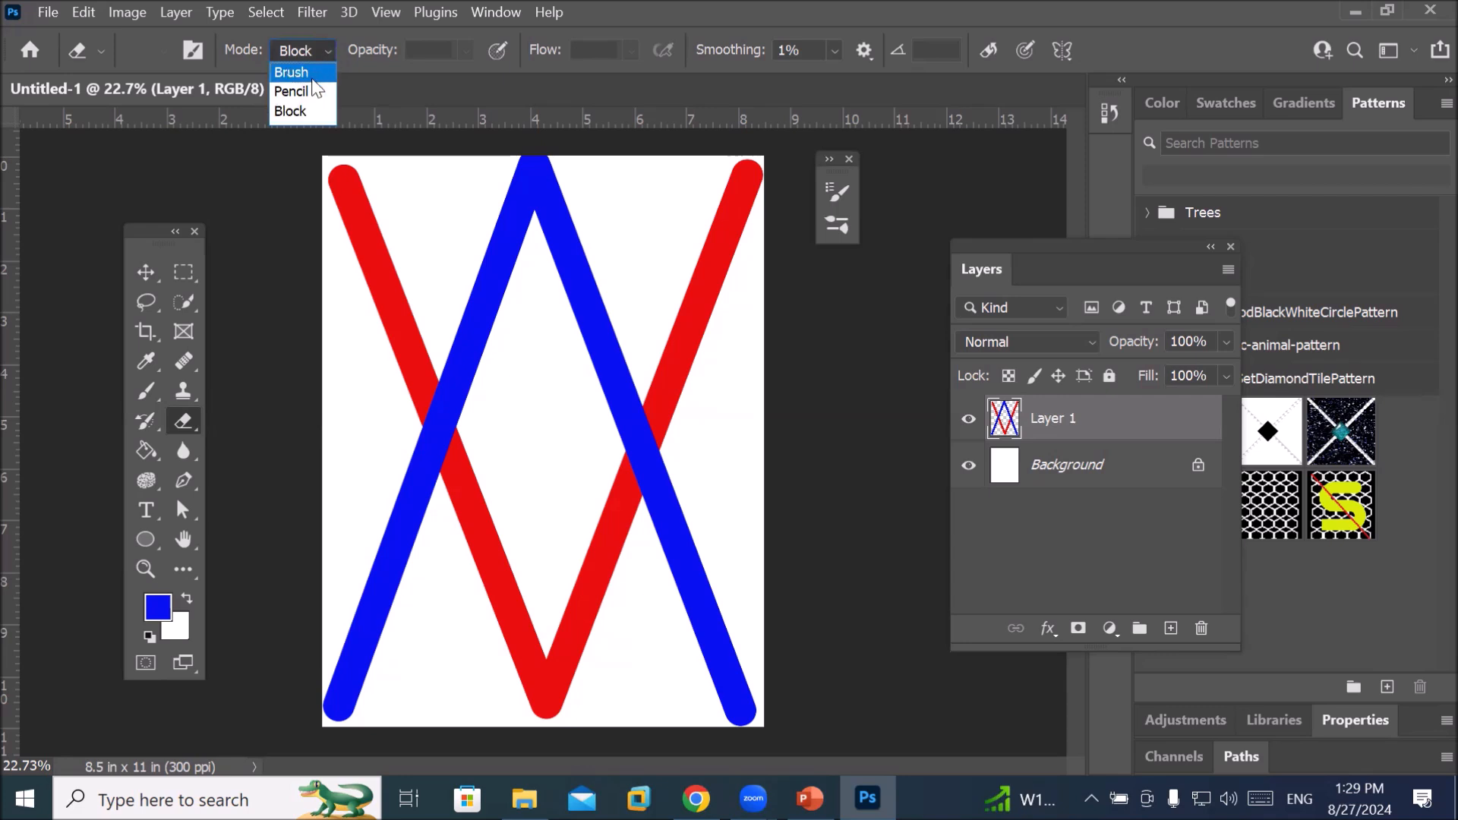
left_click(296, 73)
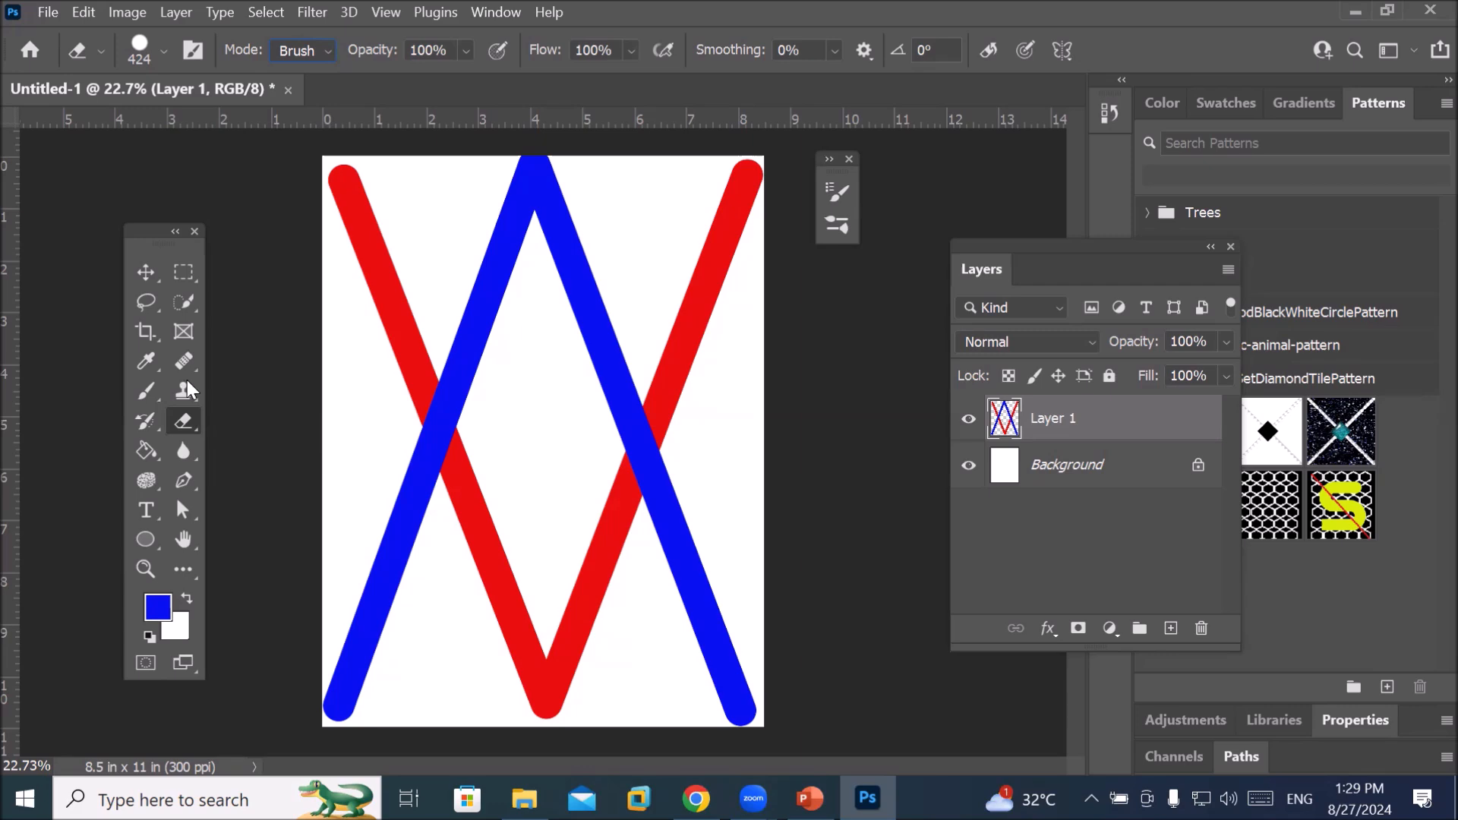
Greatly enlarge the round eraser tip and erase one big circular area from the middle of the crossed lines on Layer 1
left_click(142, 391)
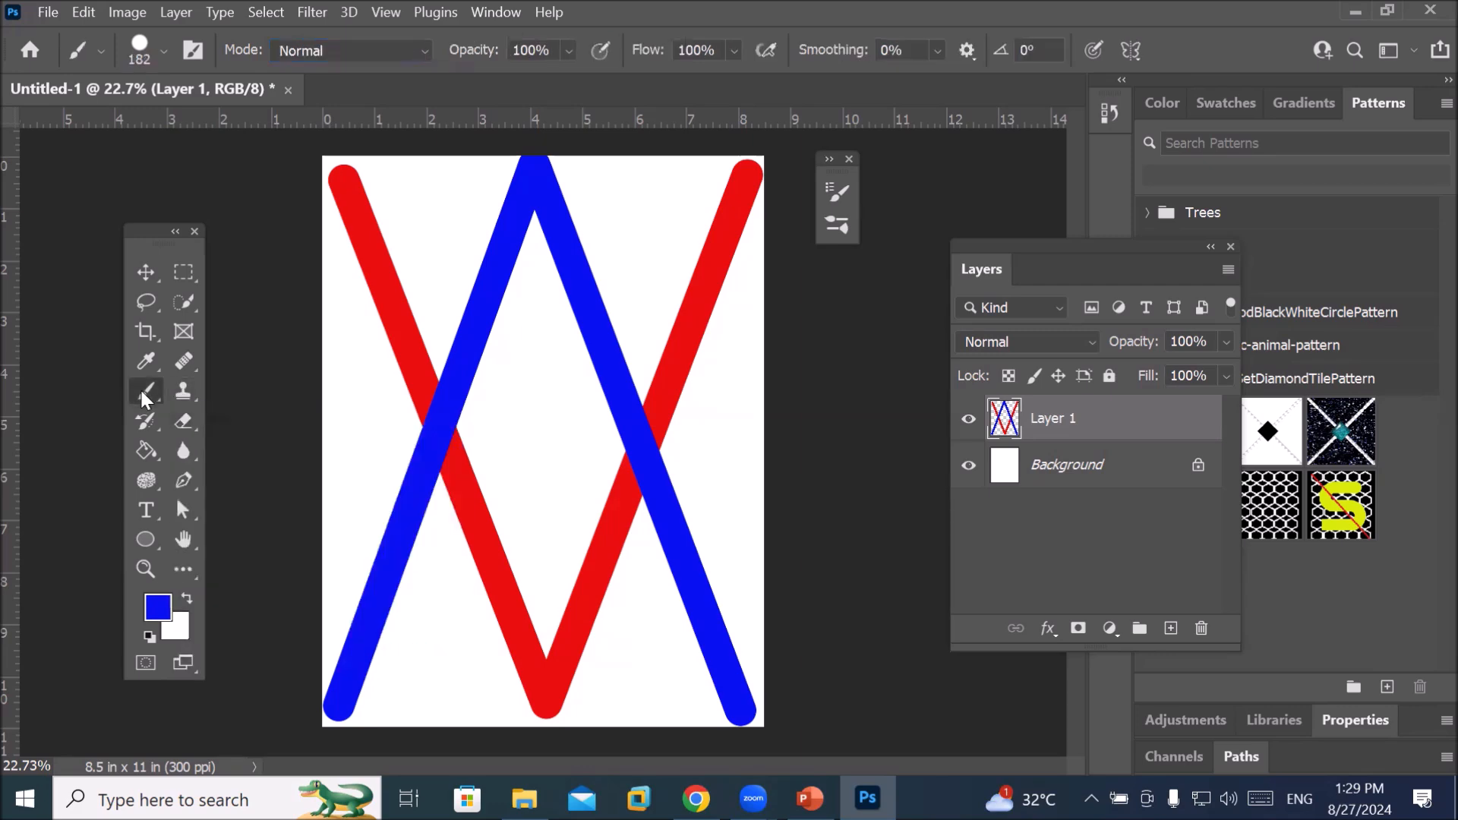
left_click(182, 422)
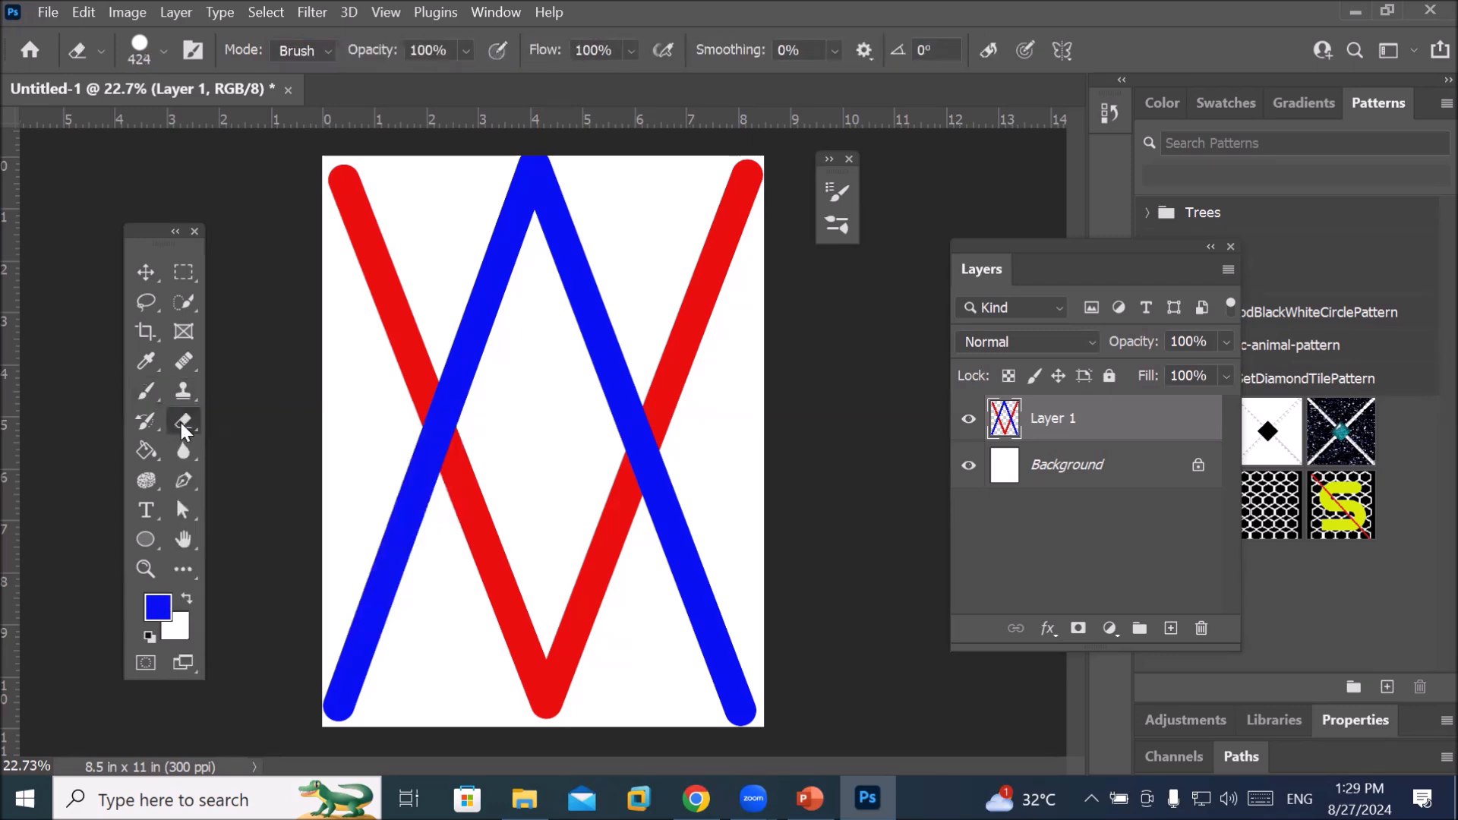
left_click(163, 52)
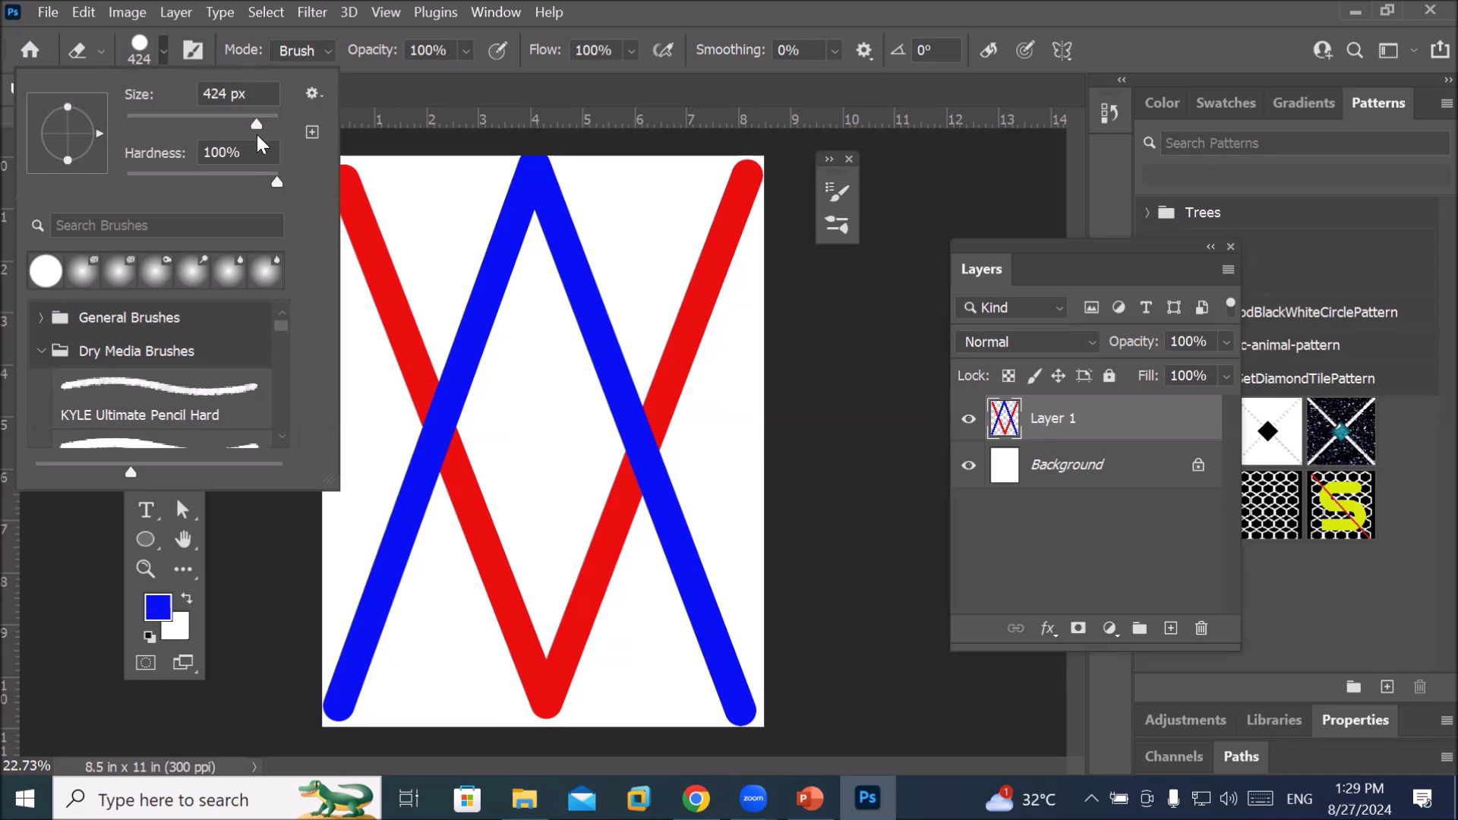
left_click_drag(256, 126, 267, 129)
left_click(141, 45)
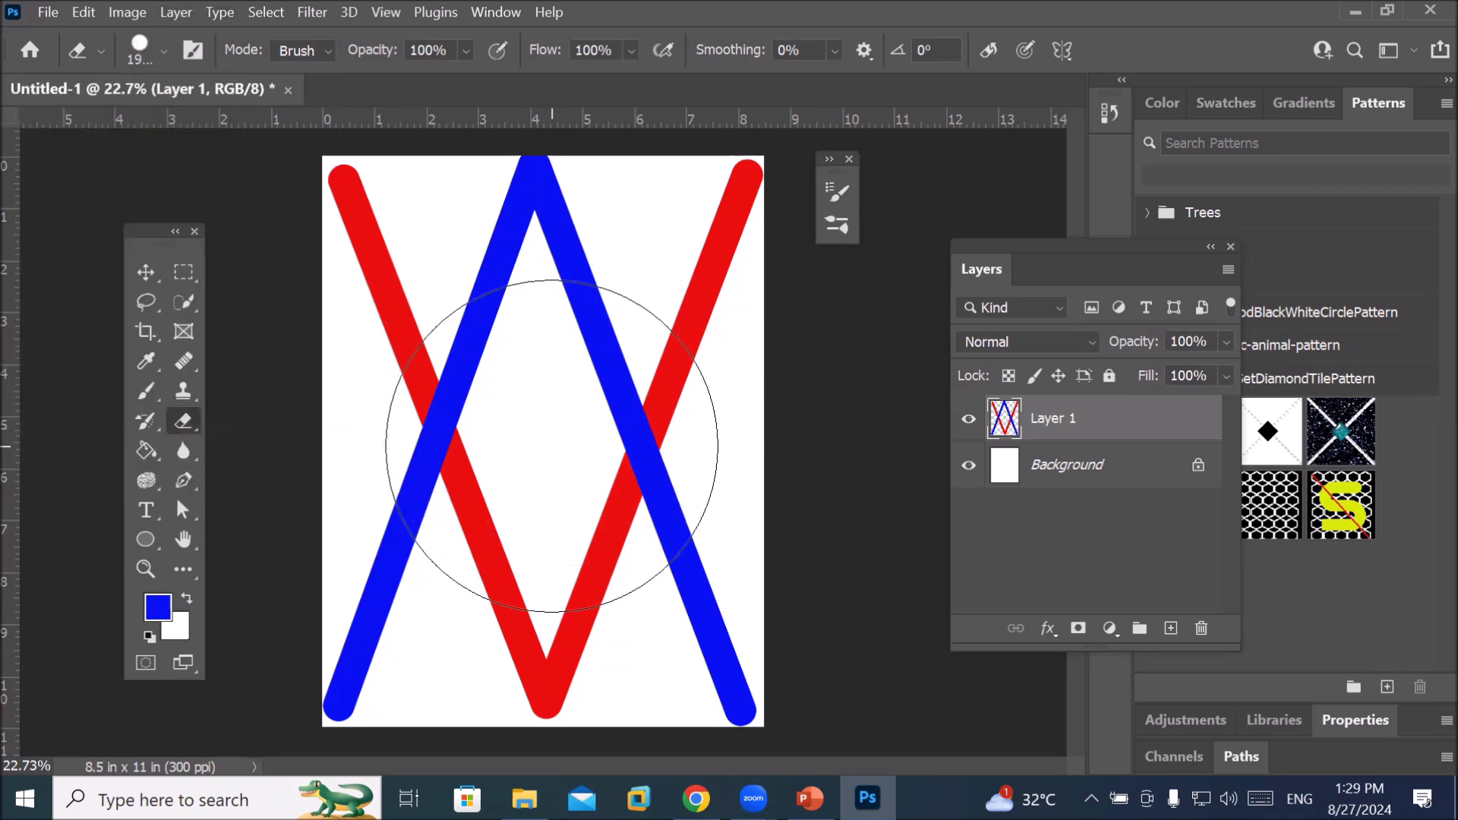
left_click(551, 445)
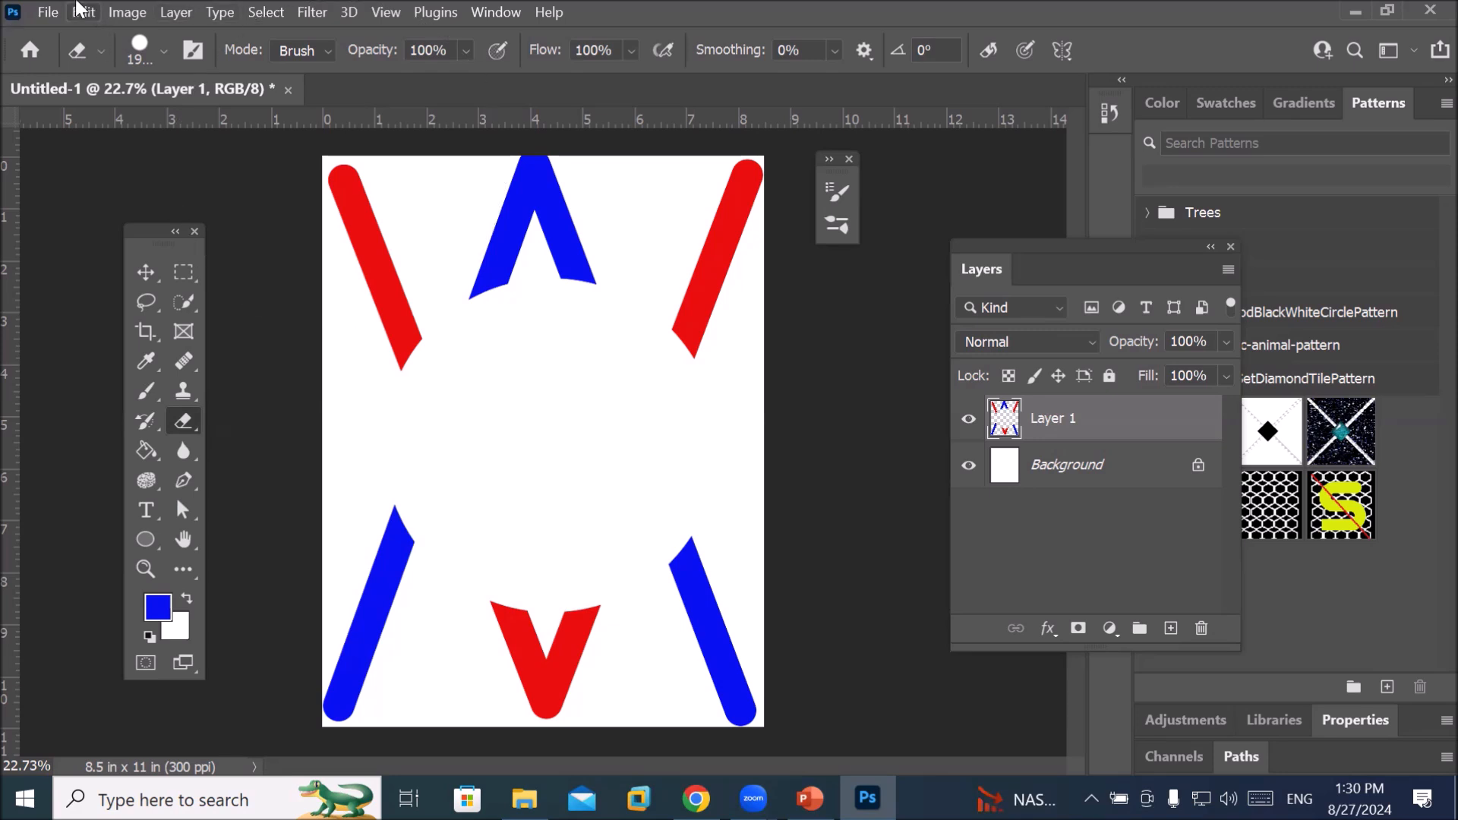
Start placing an embedded file and browse the Images folder to its Transparent PNG subfolder
left_click(47, 12)
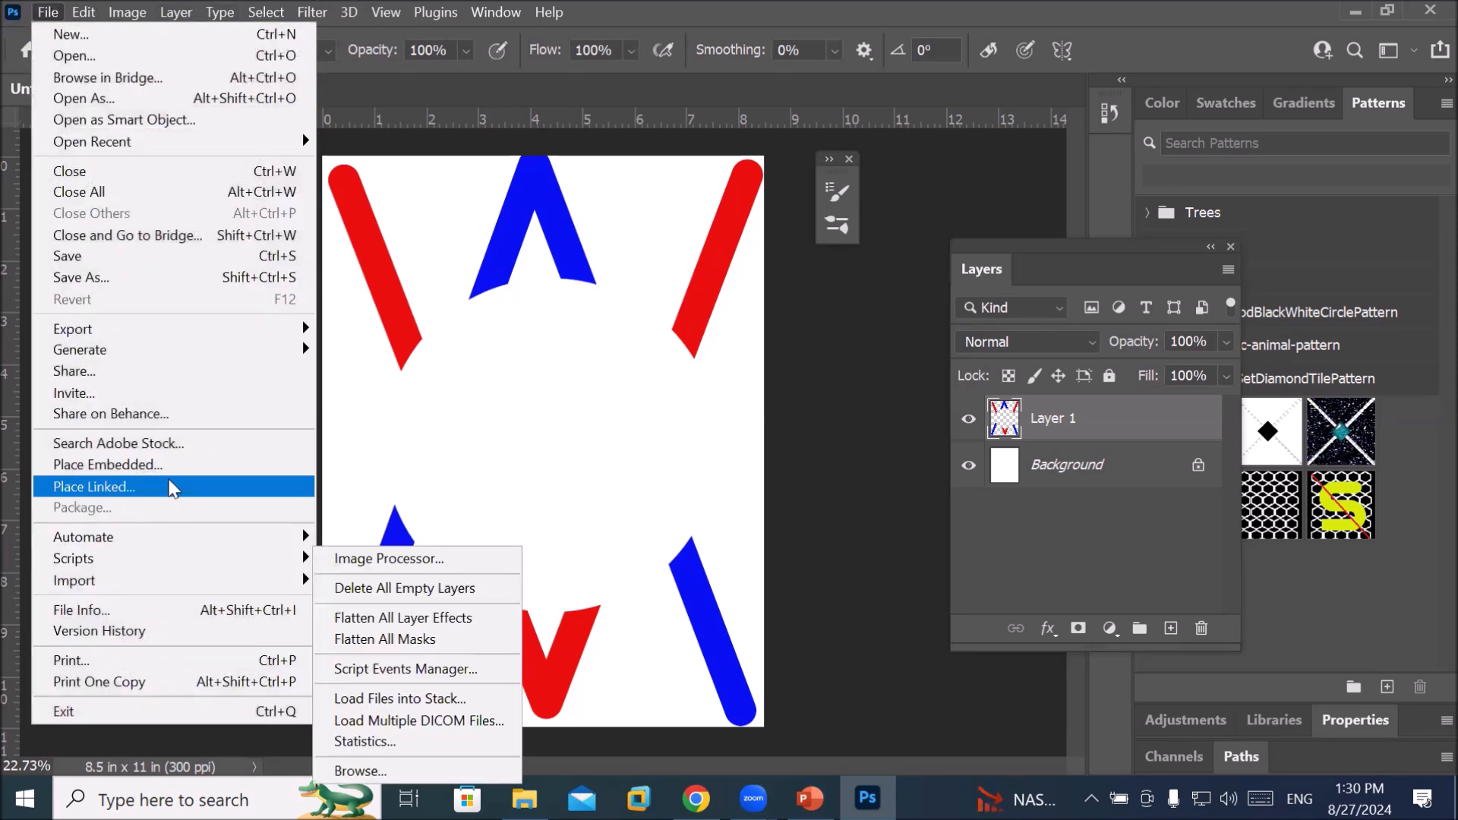
left_click(162, 466)
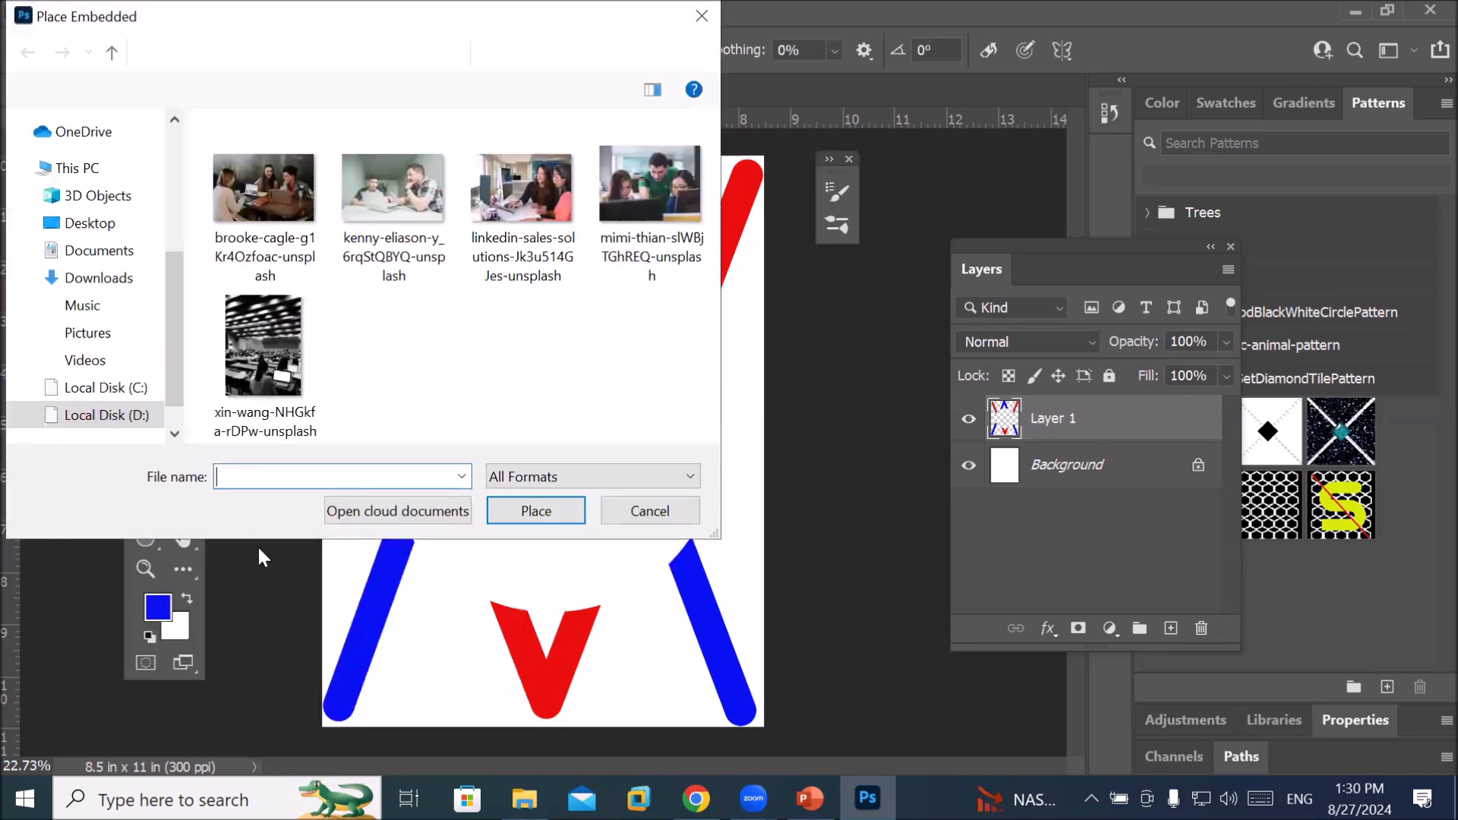
left_click(190, 53)
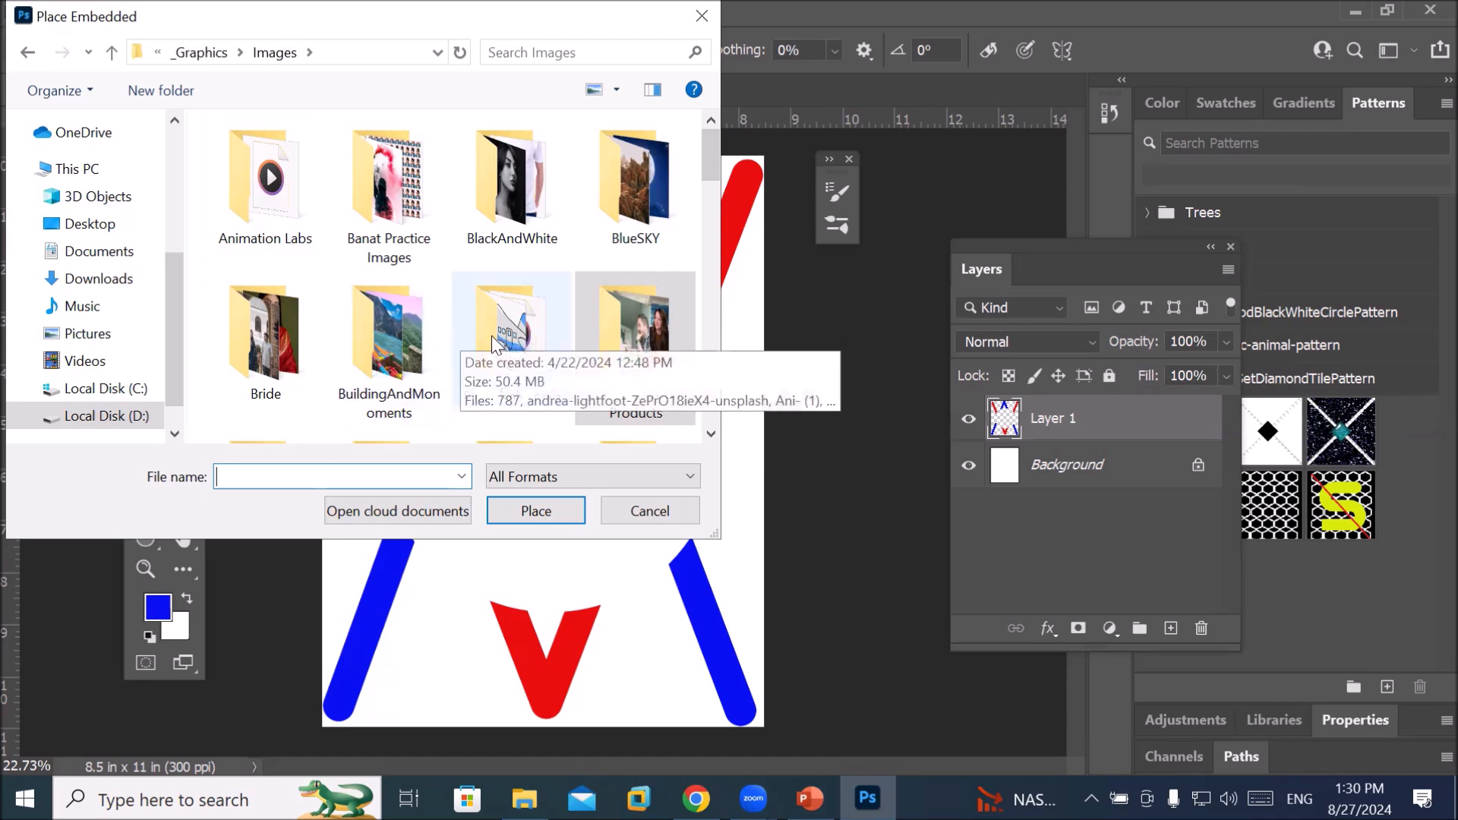
scroll(457, 322, "down", 3)
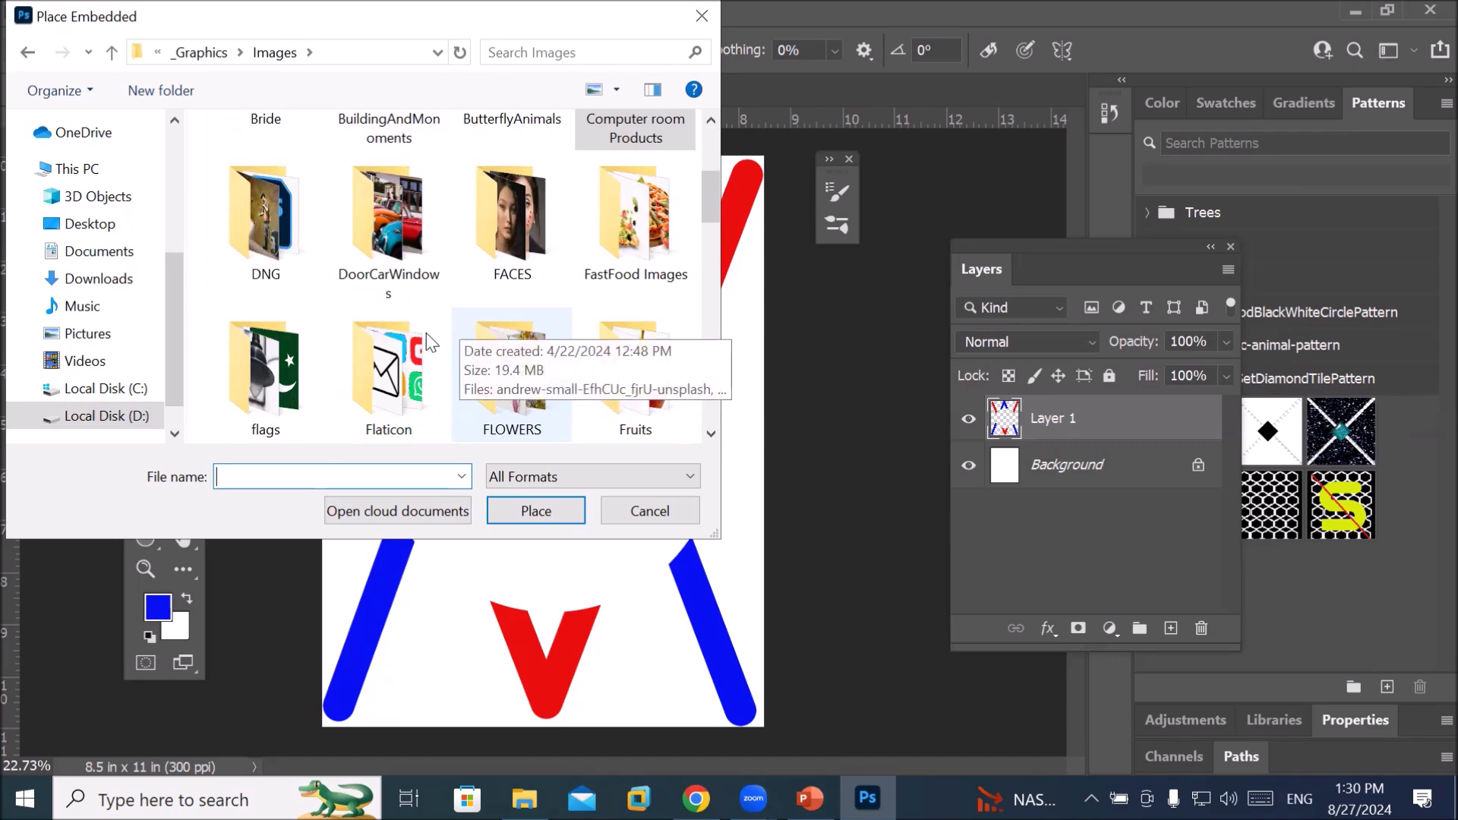
scroll(379, 391, "down", 2)
scroll(380, 391, "down", 2)
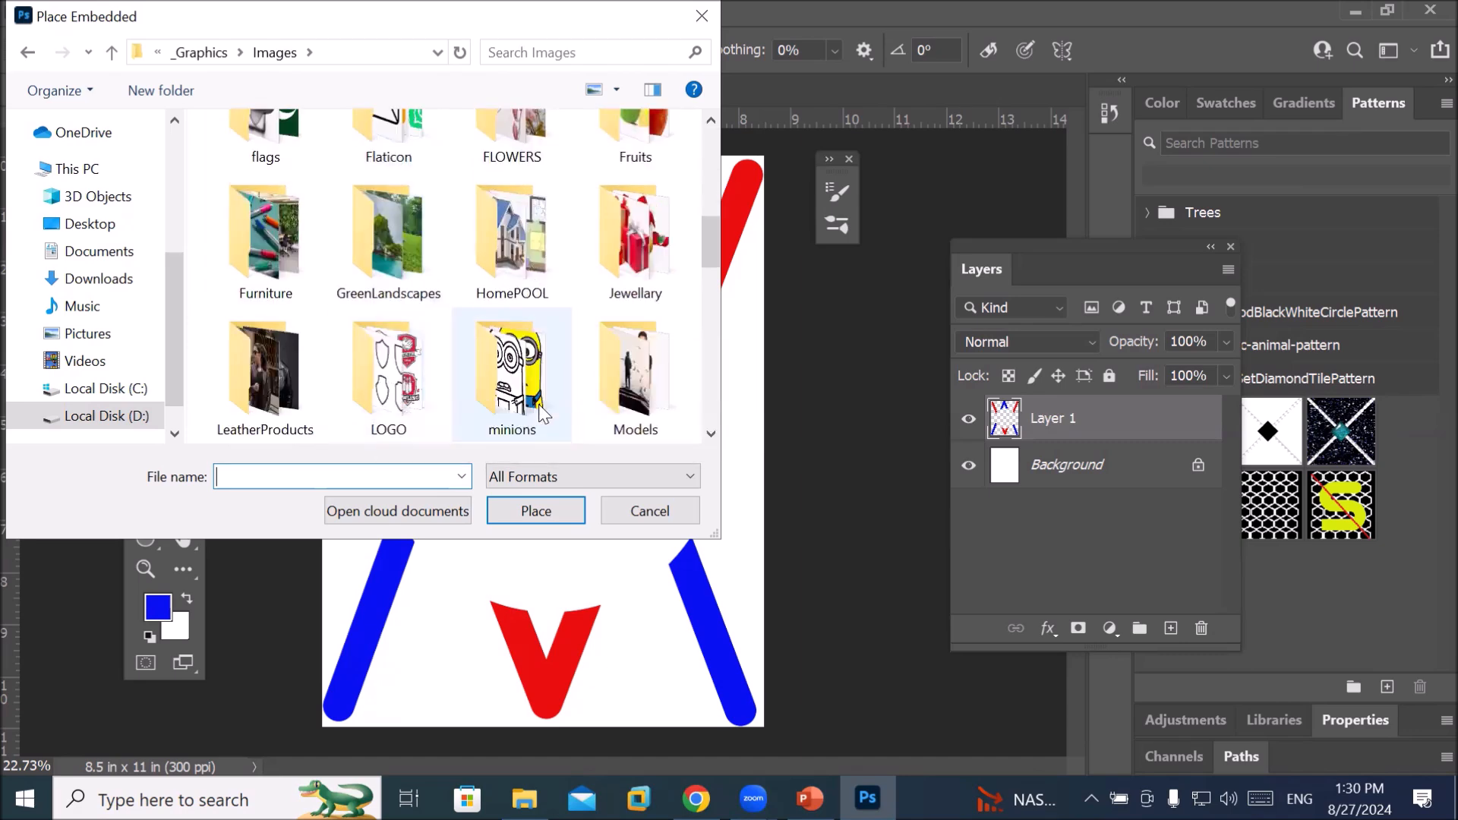
scroll(486, 392, "down", 2)
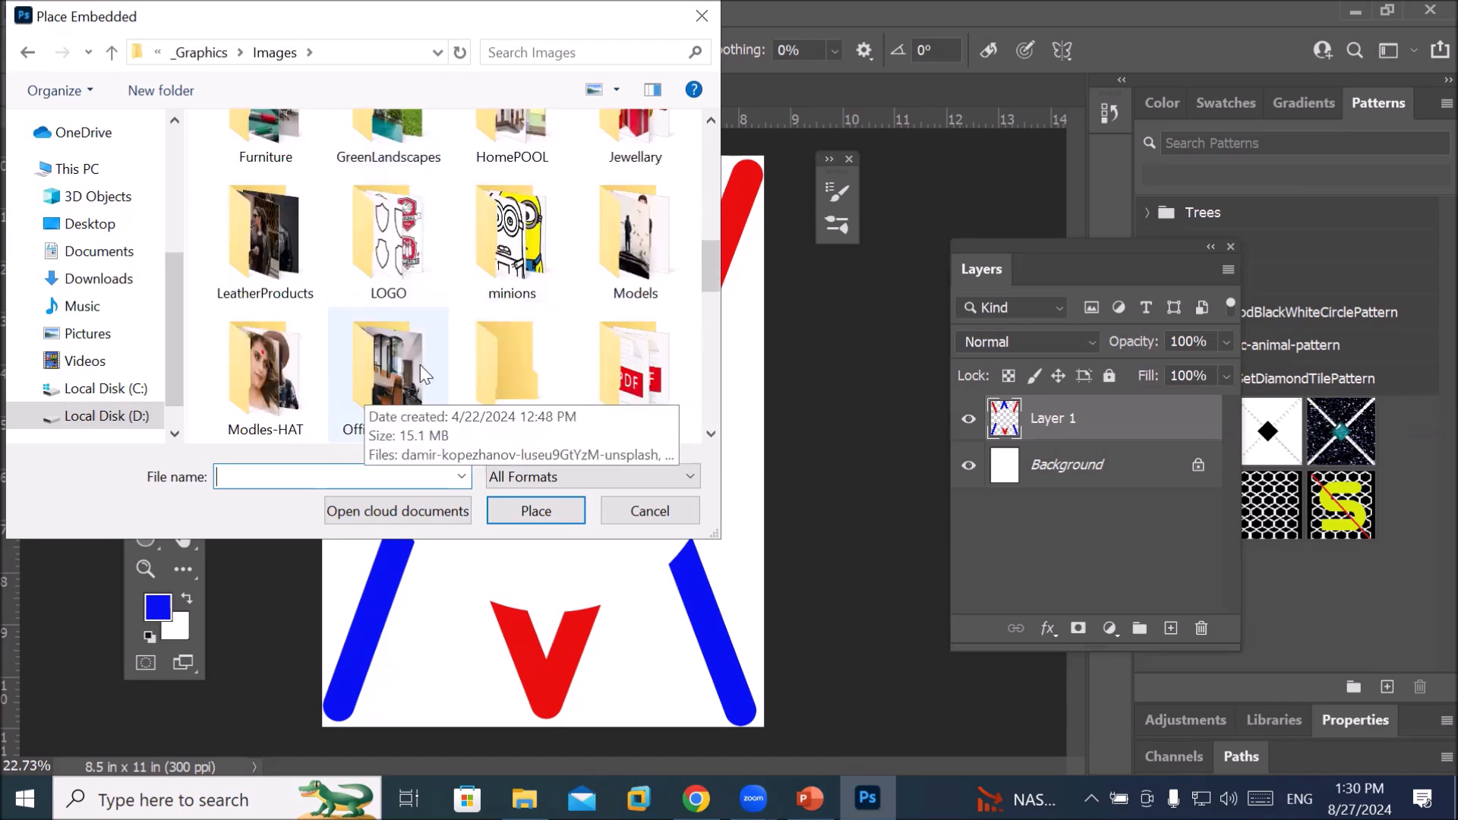
scroll(462, 362, "down", 1)
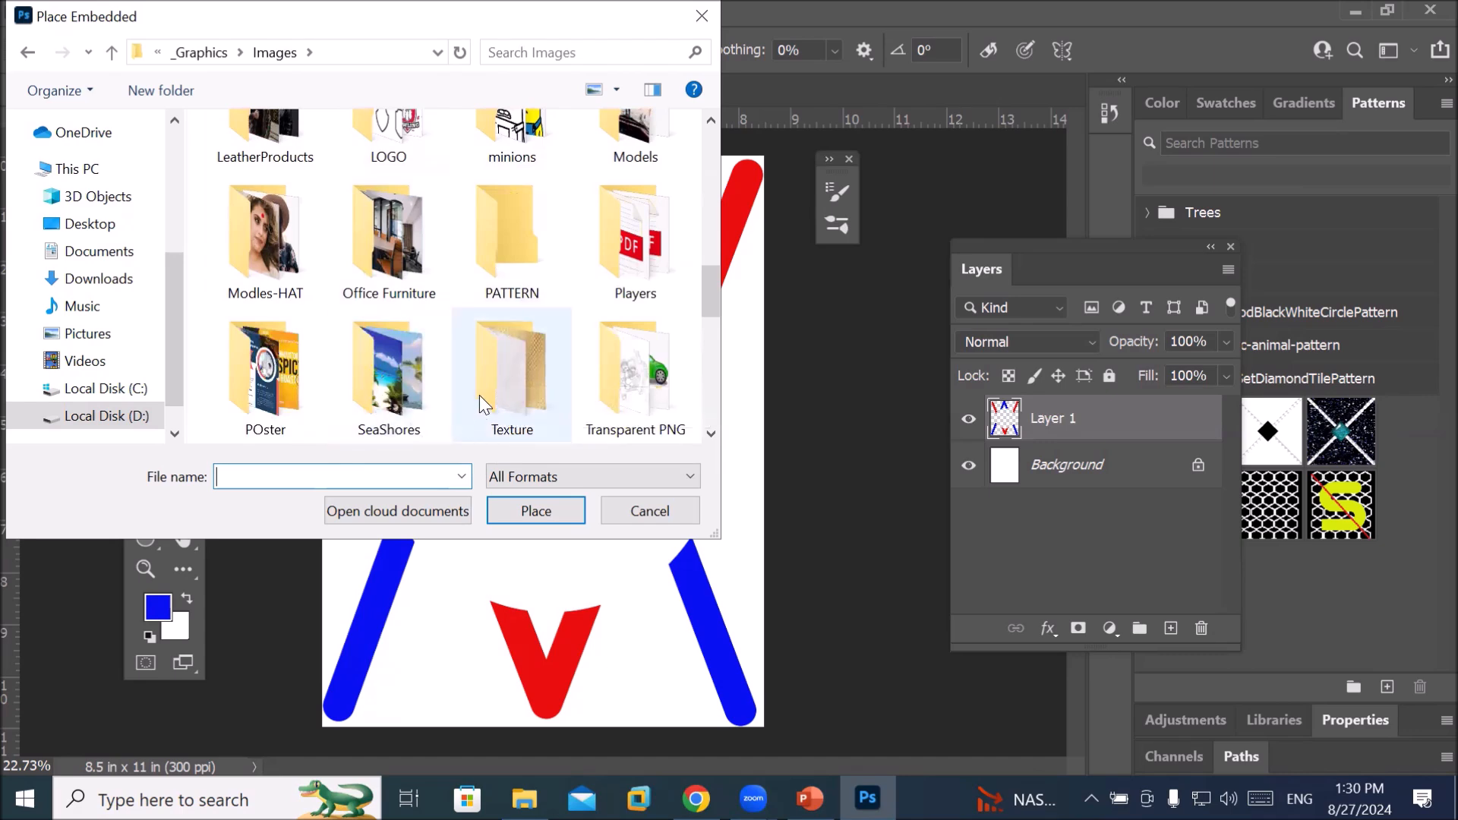
scroll(479, 395, "down", 3)
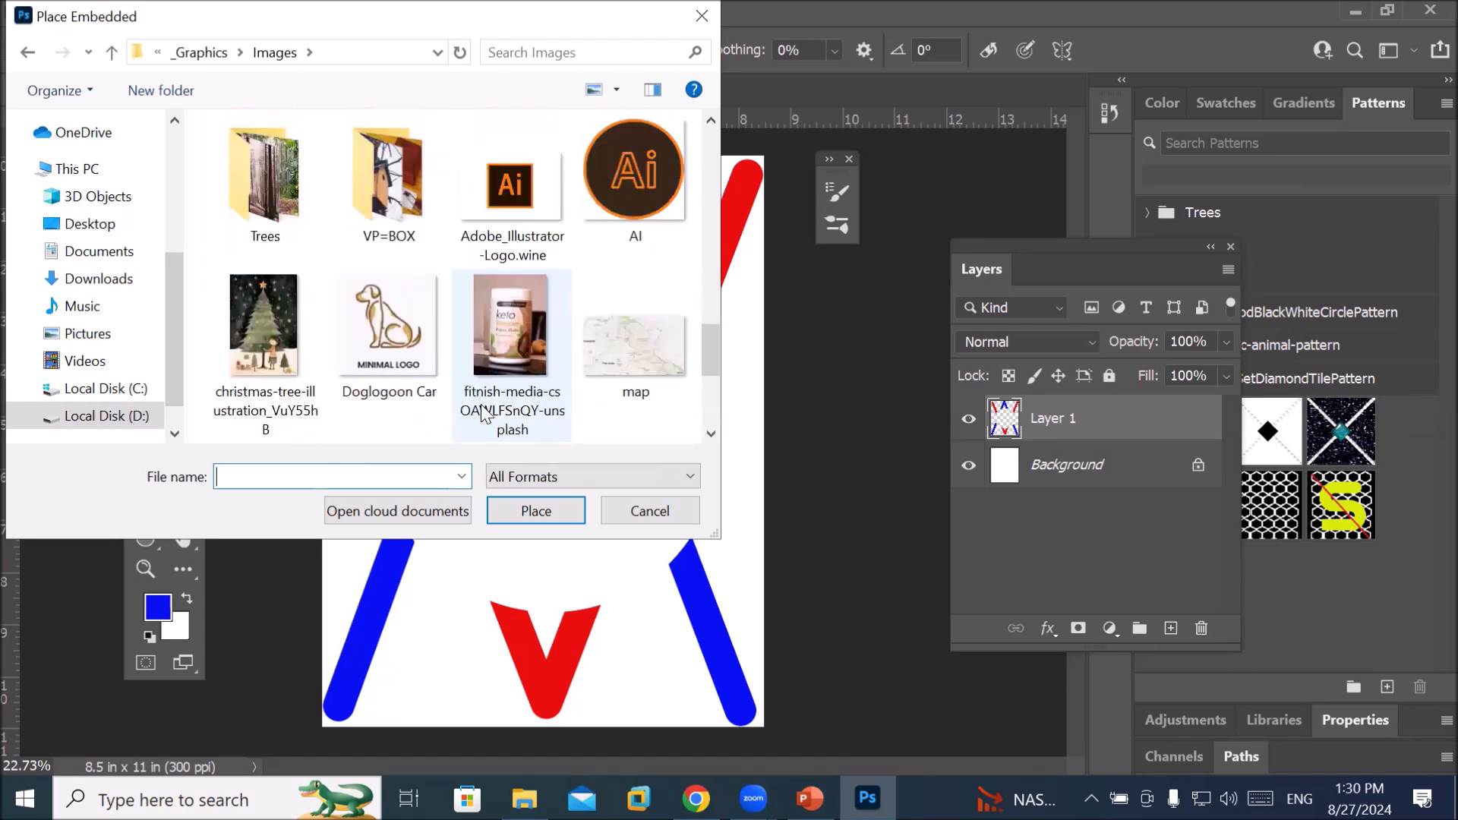
scroll(483, 412, "up", 1)
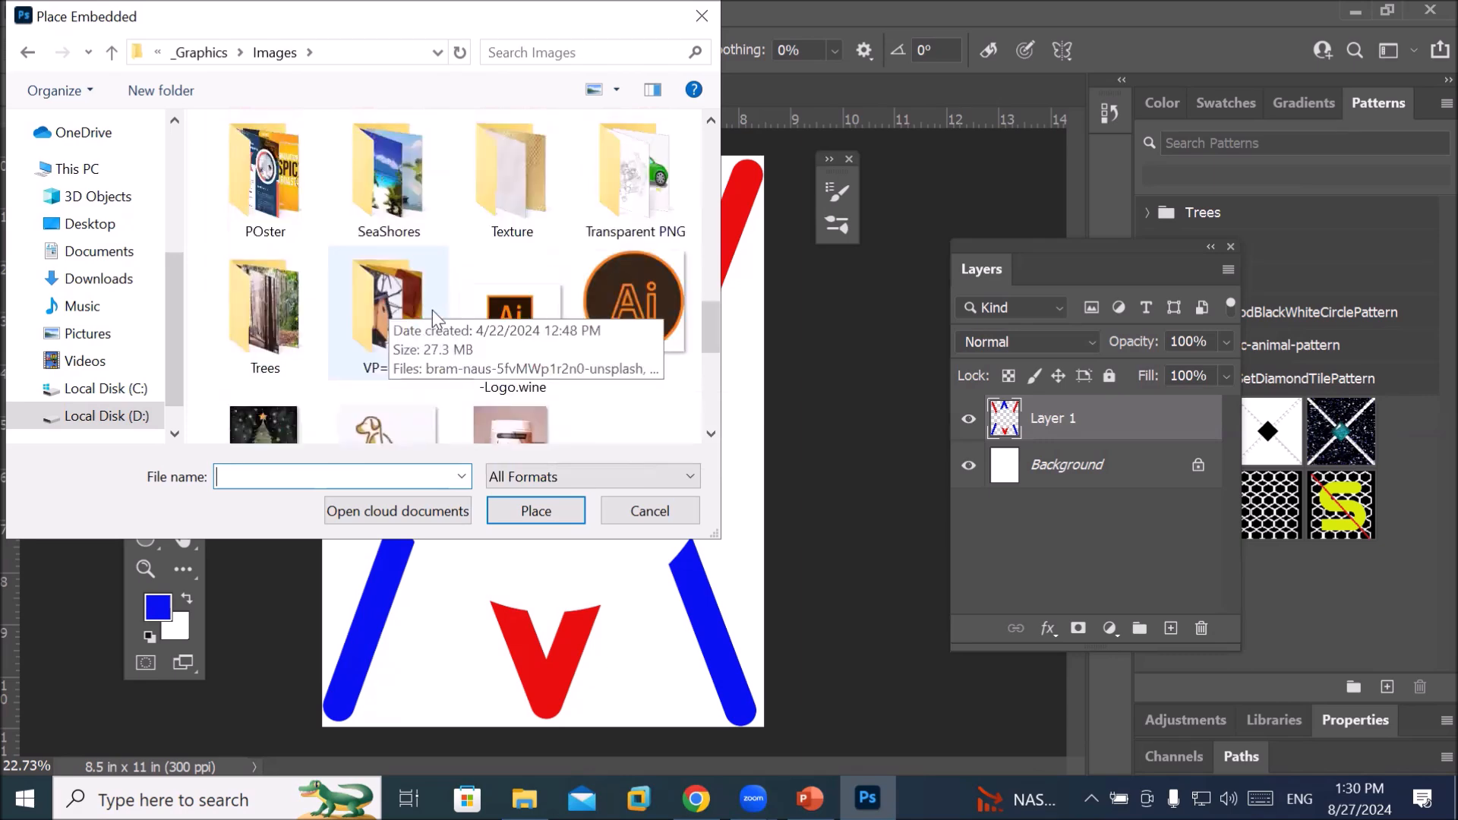
scroll(389, 245, "up", 1)
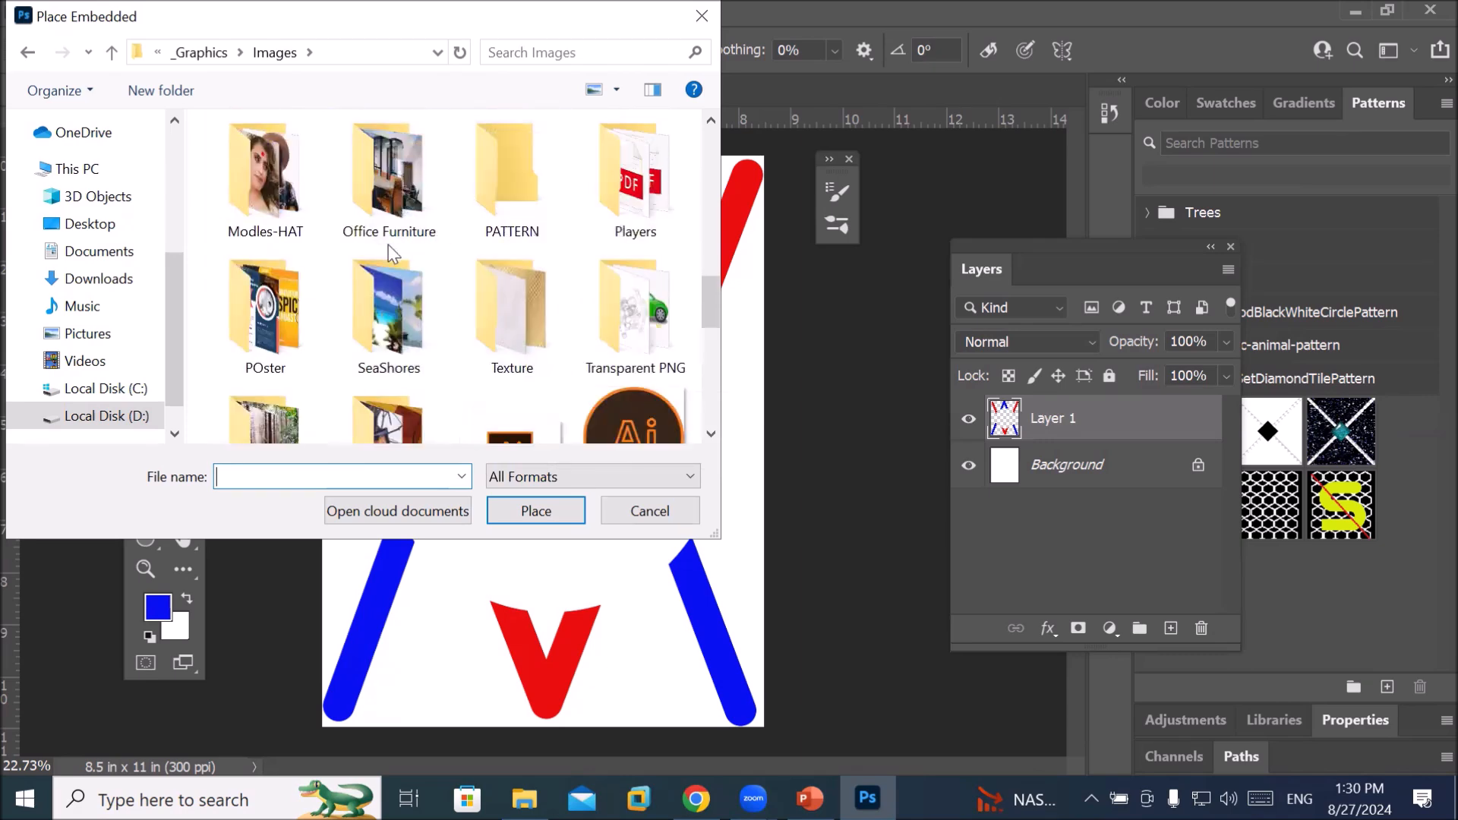
scroll(426, 237, "up", 1)
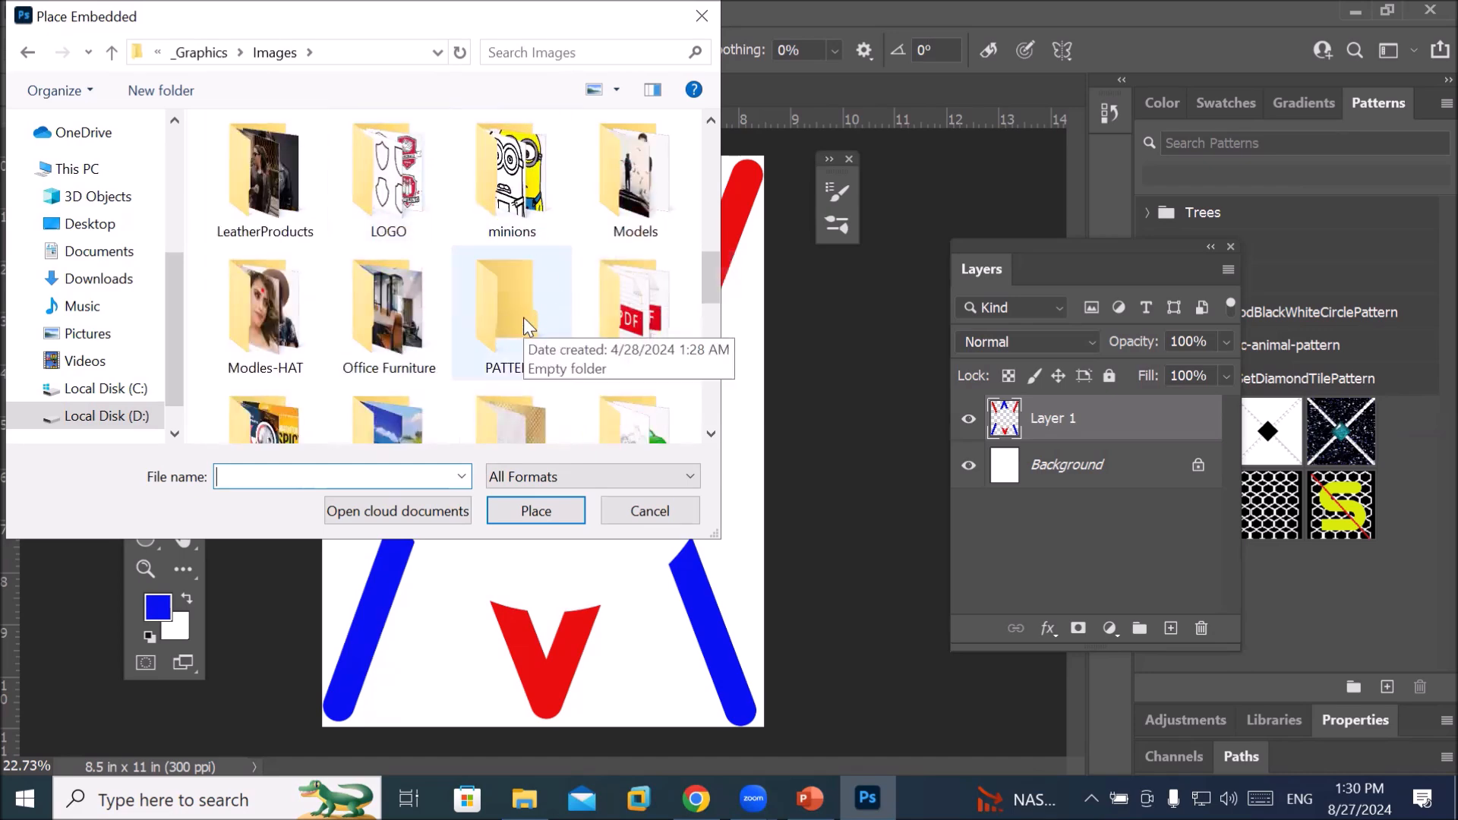
scroll(522, 317, "down", 1)
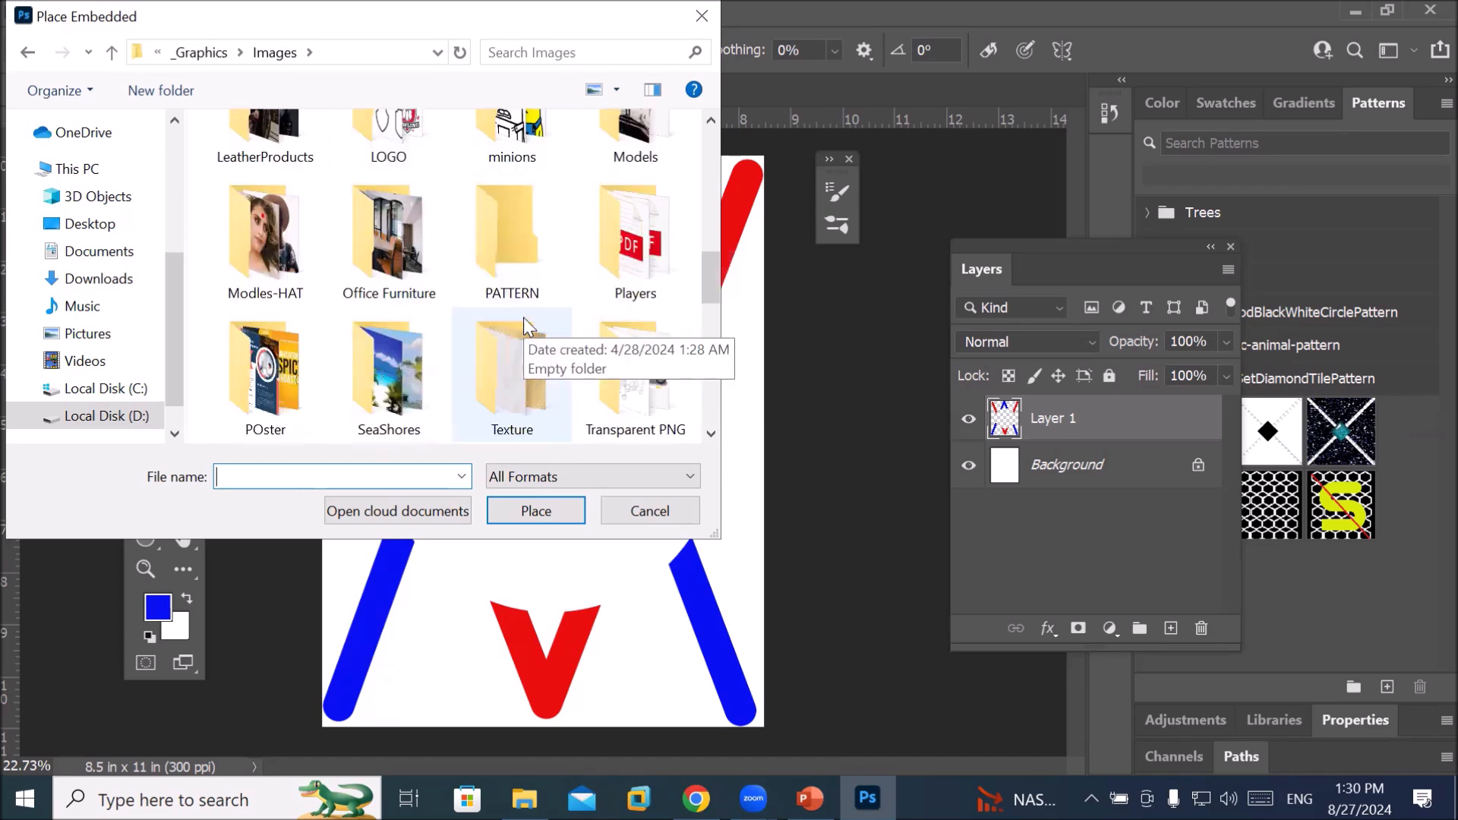
scroll(586, 430, "down", 1)
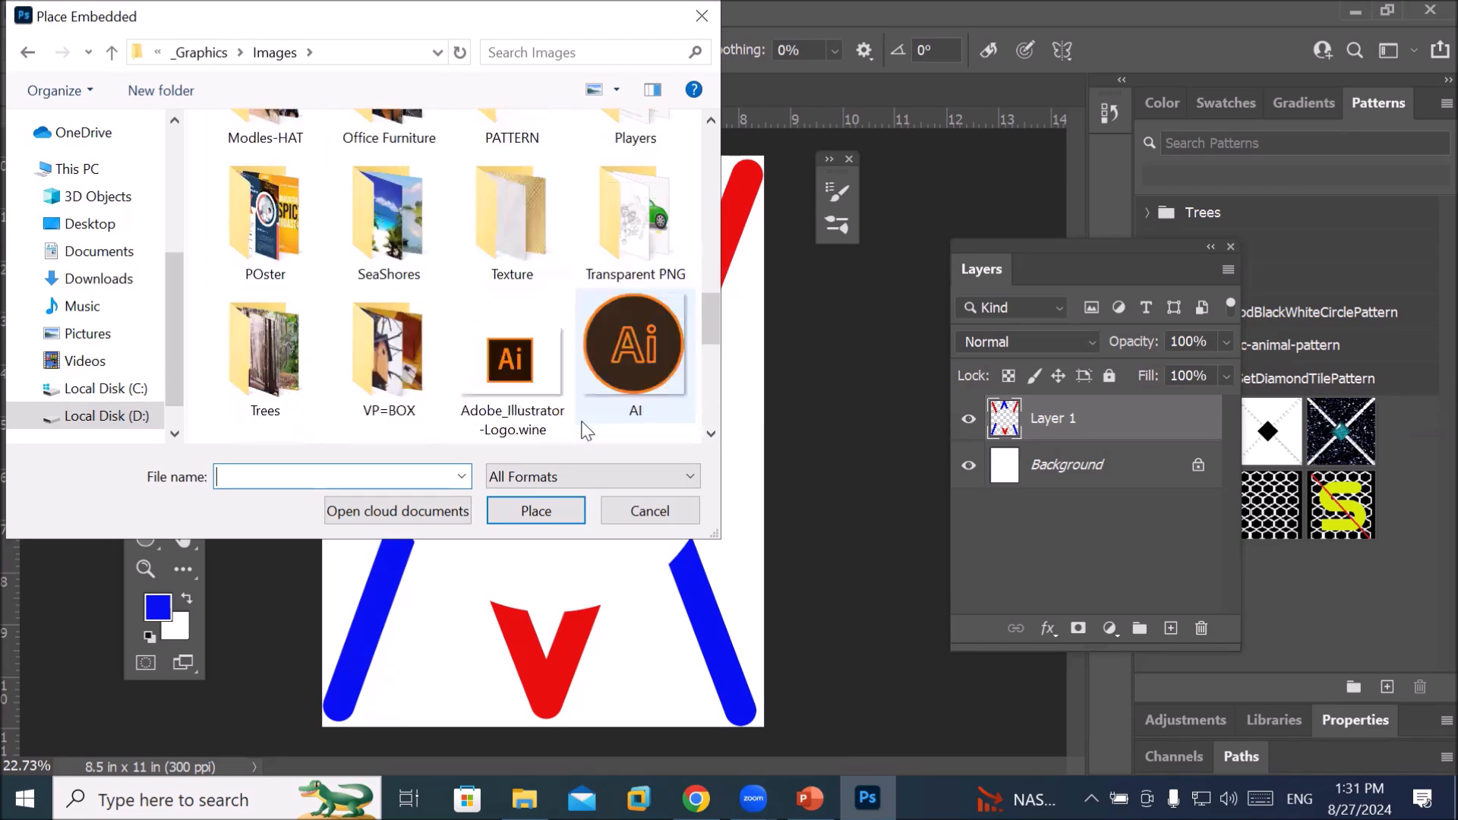
double_click(653, 244)
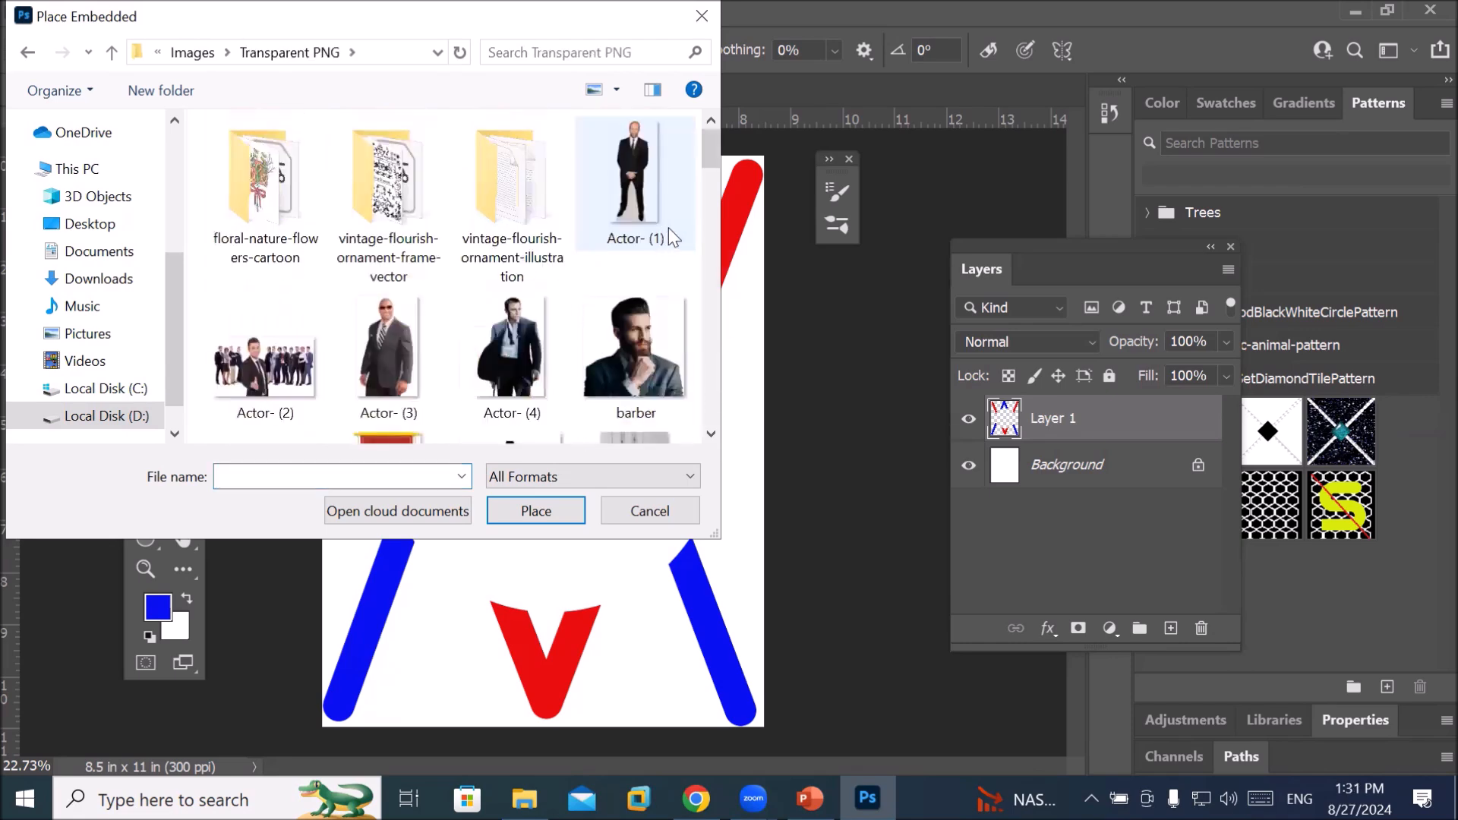
Place the Actor- (2) image at its default size and position, and commit the placement with the Move Tool active
left_click(308, 360)
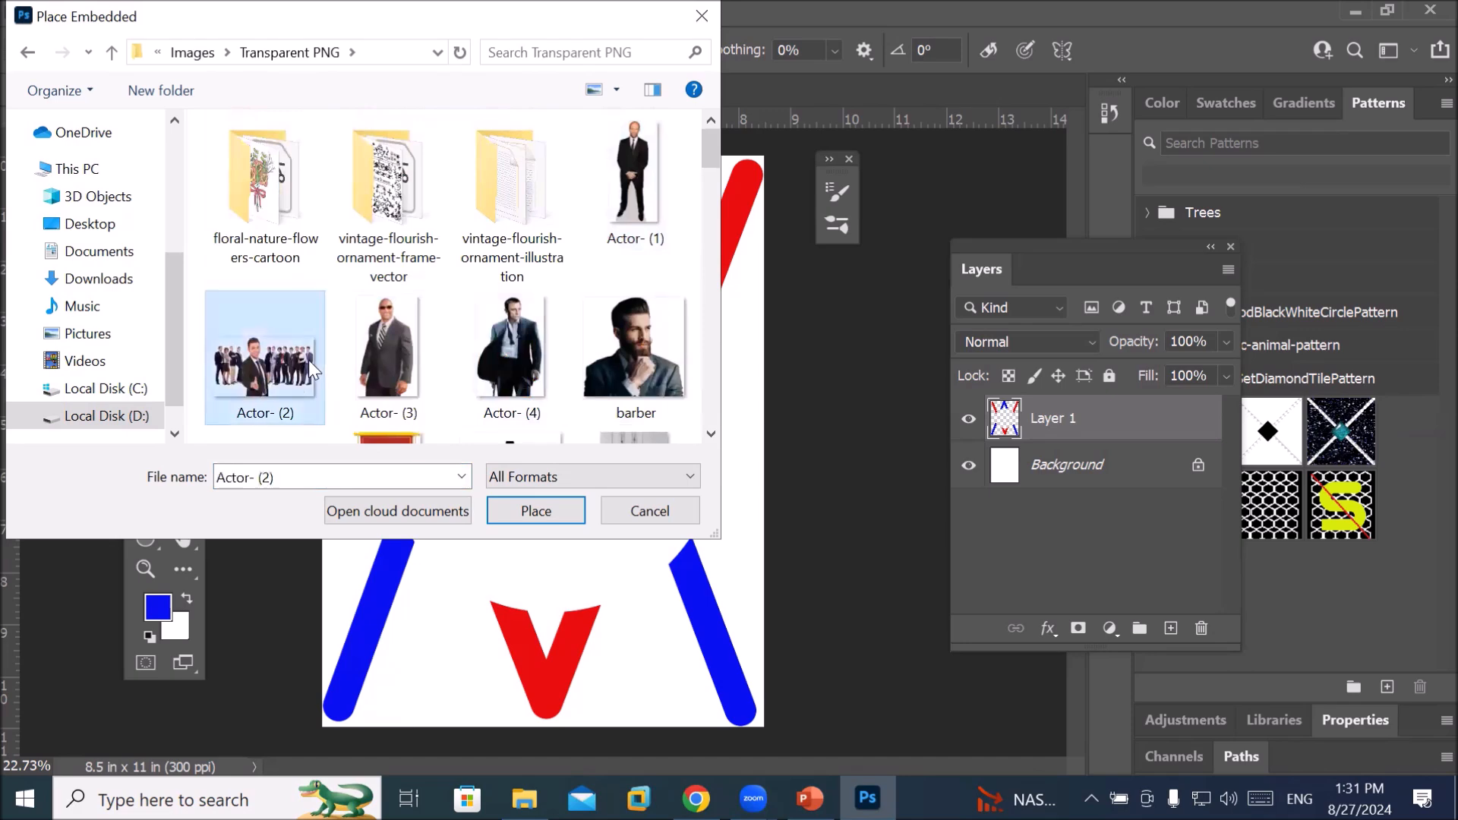
left_click(530, 512)
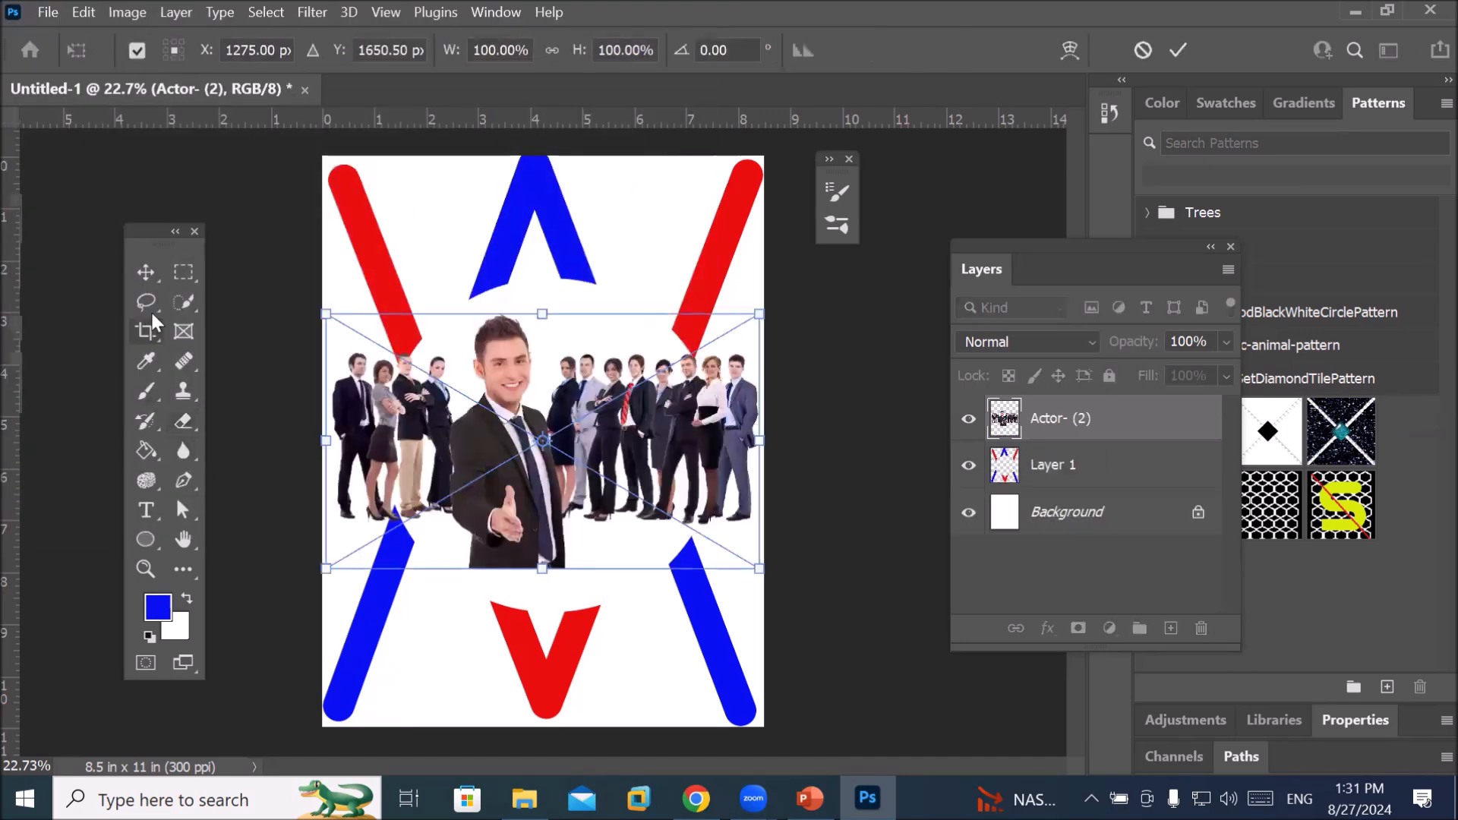
right_click(149, 275)
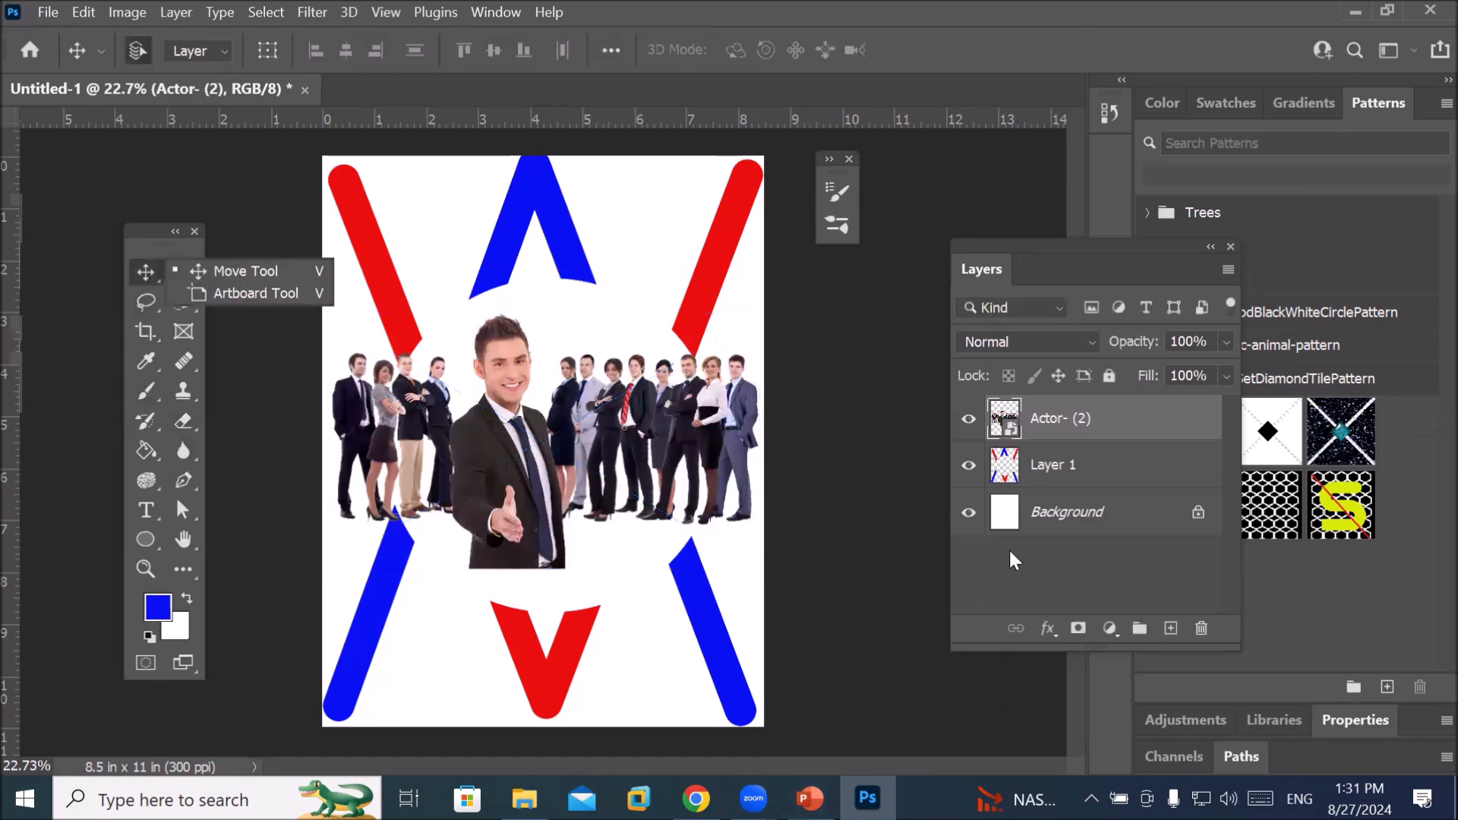
Select Layer 1 and toggle its visibility off, on and off again, leaving its red and blue strokes hidden
left_click(1075, 477)
left_click(1076, 522)
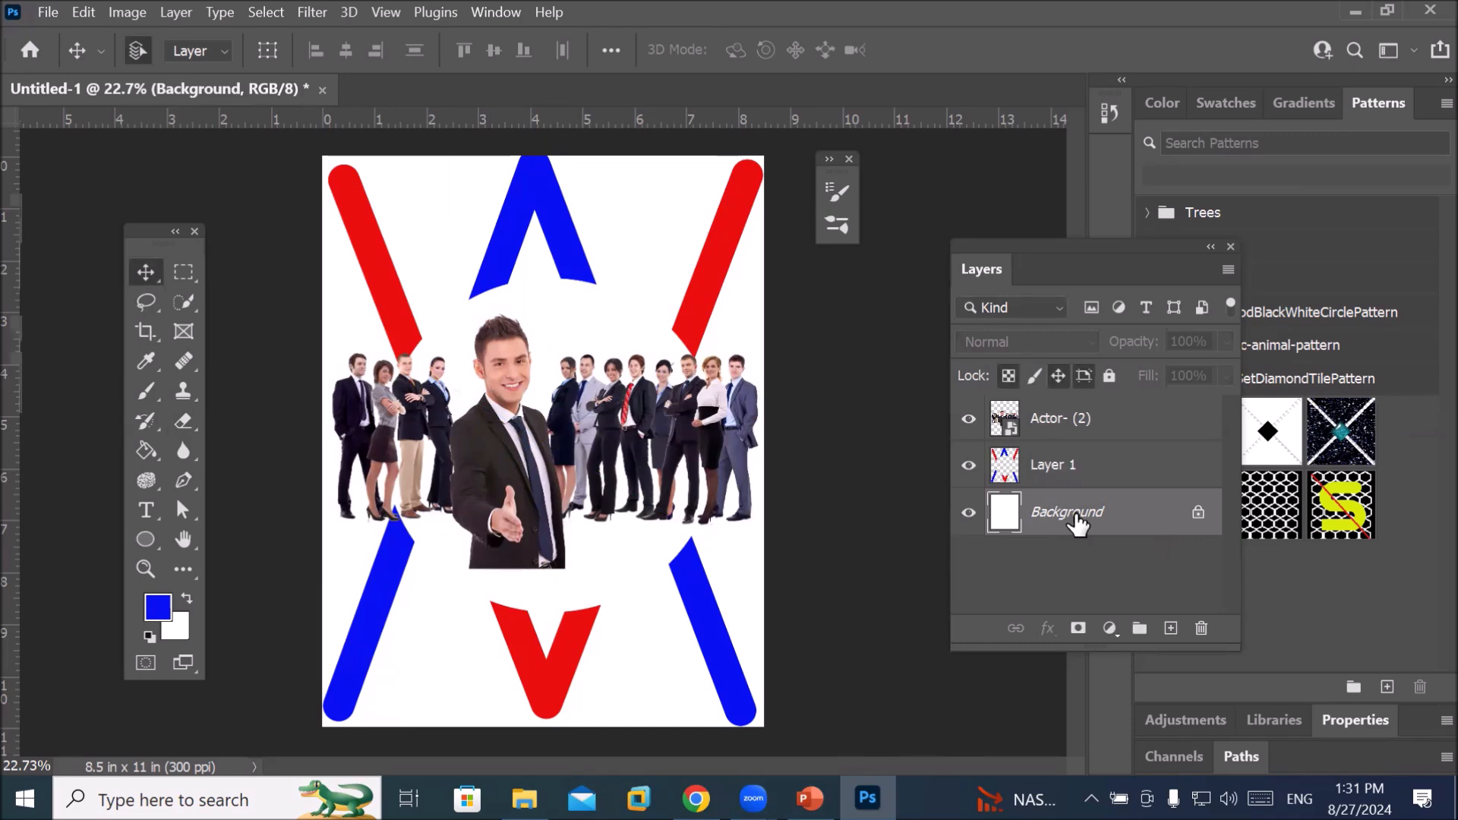
left_click(1073, 473)
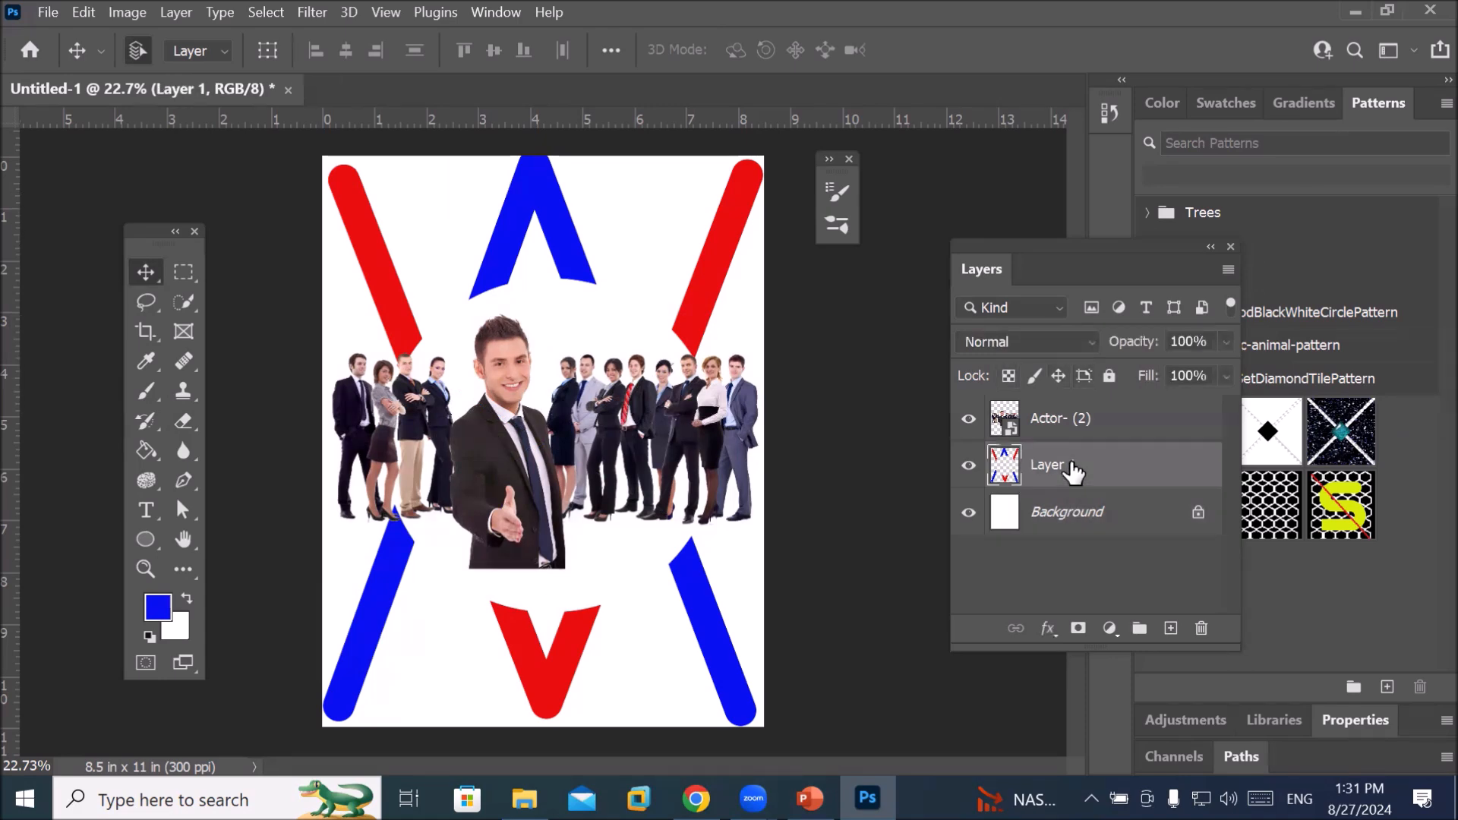
left_click(969, 465)
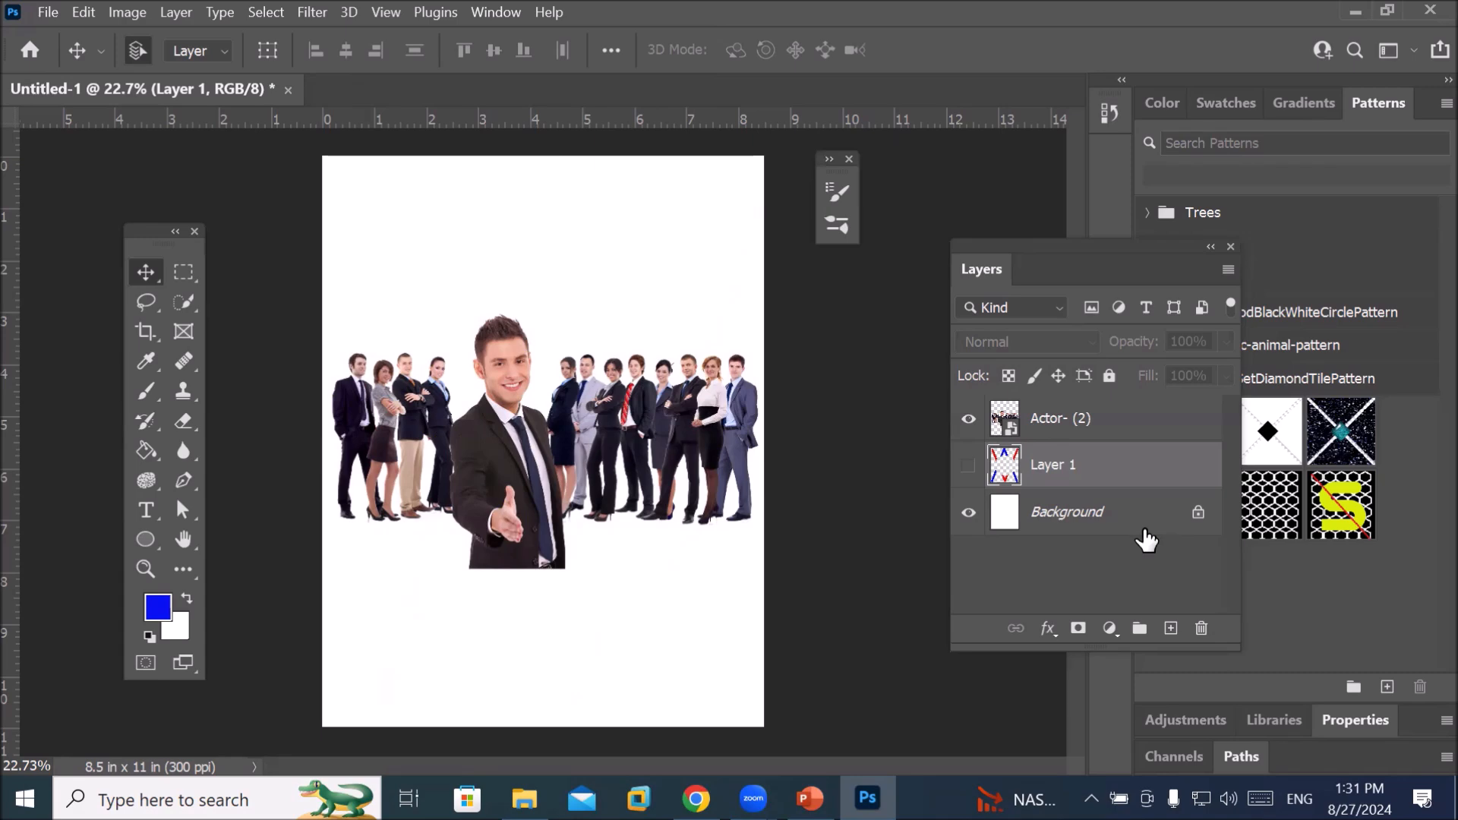
left_click(967, 466)
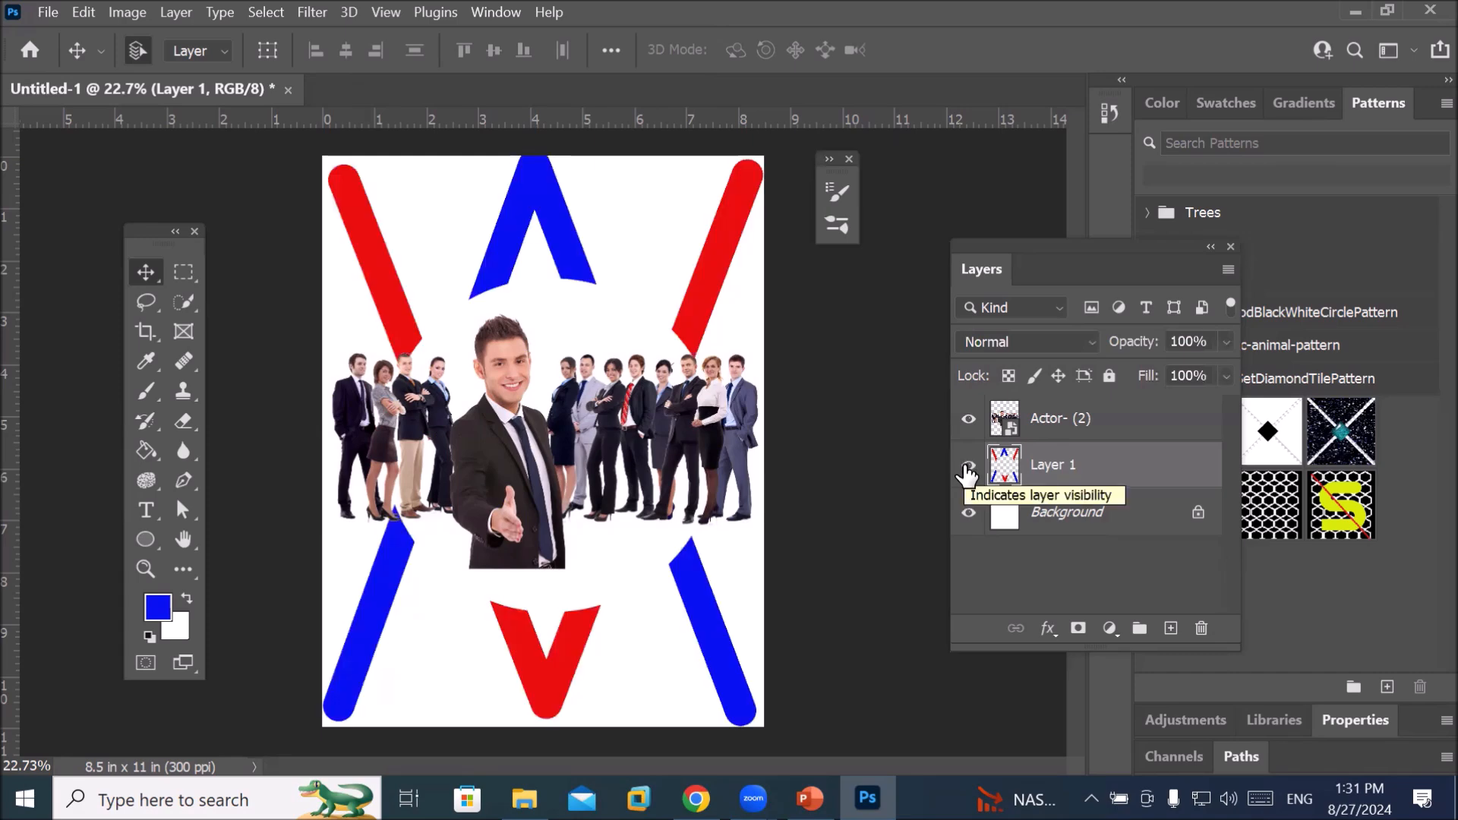
left_click(967, 469)
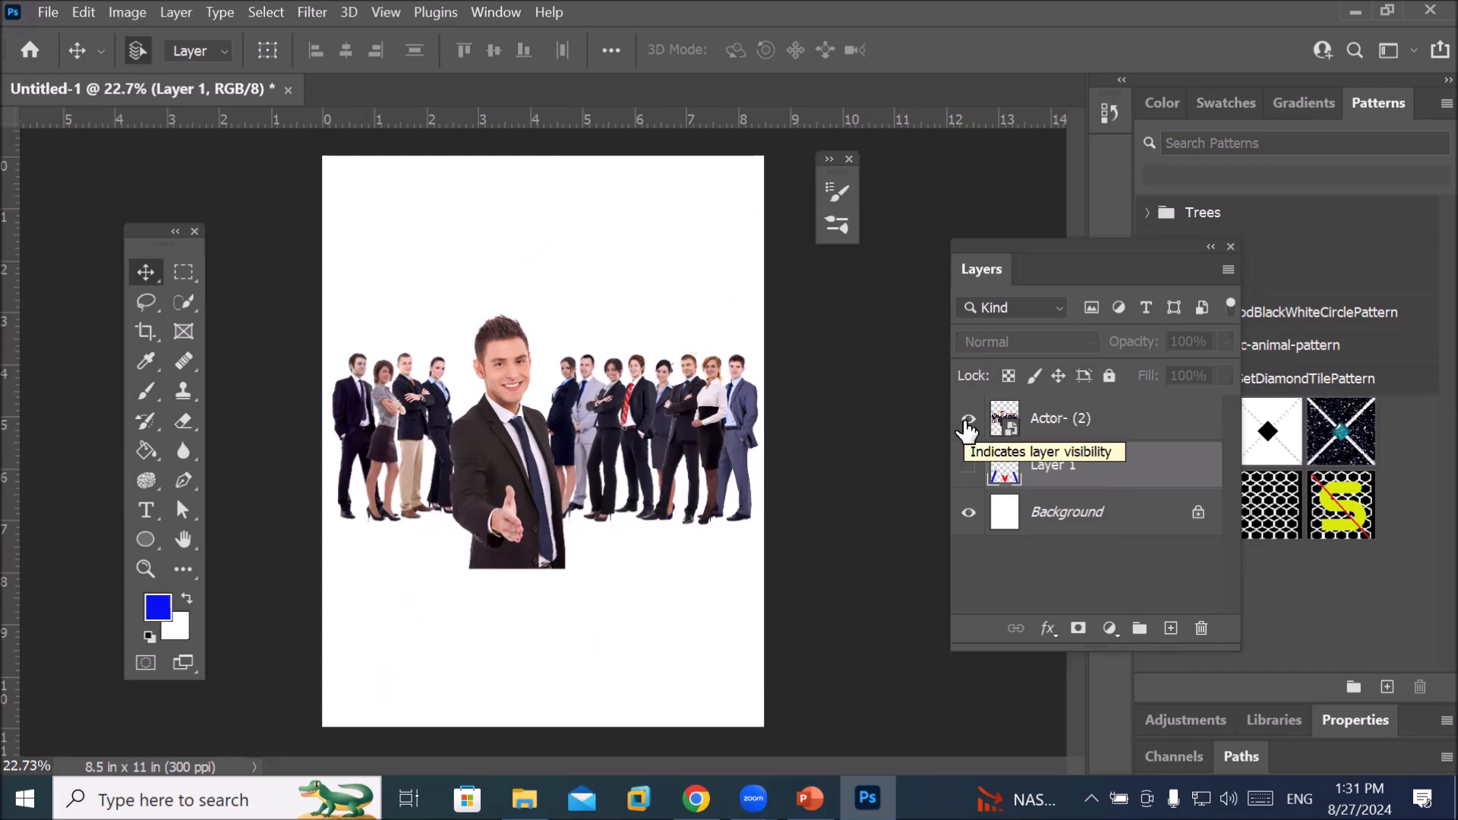
Add a new empty layer above the Actor- (2) layer and activate the Brush Tool
left_click(1073, 426)
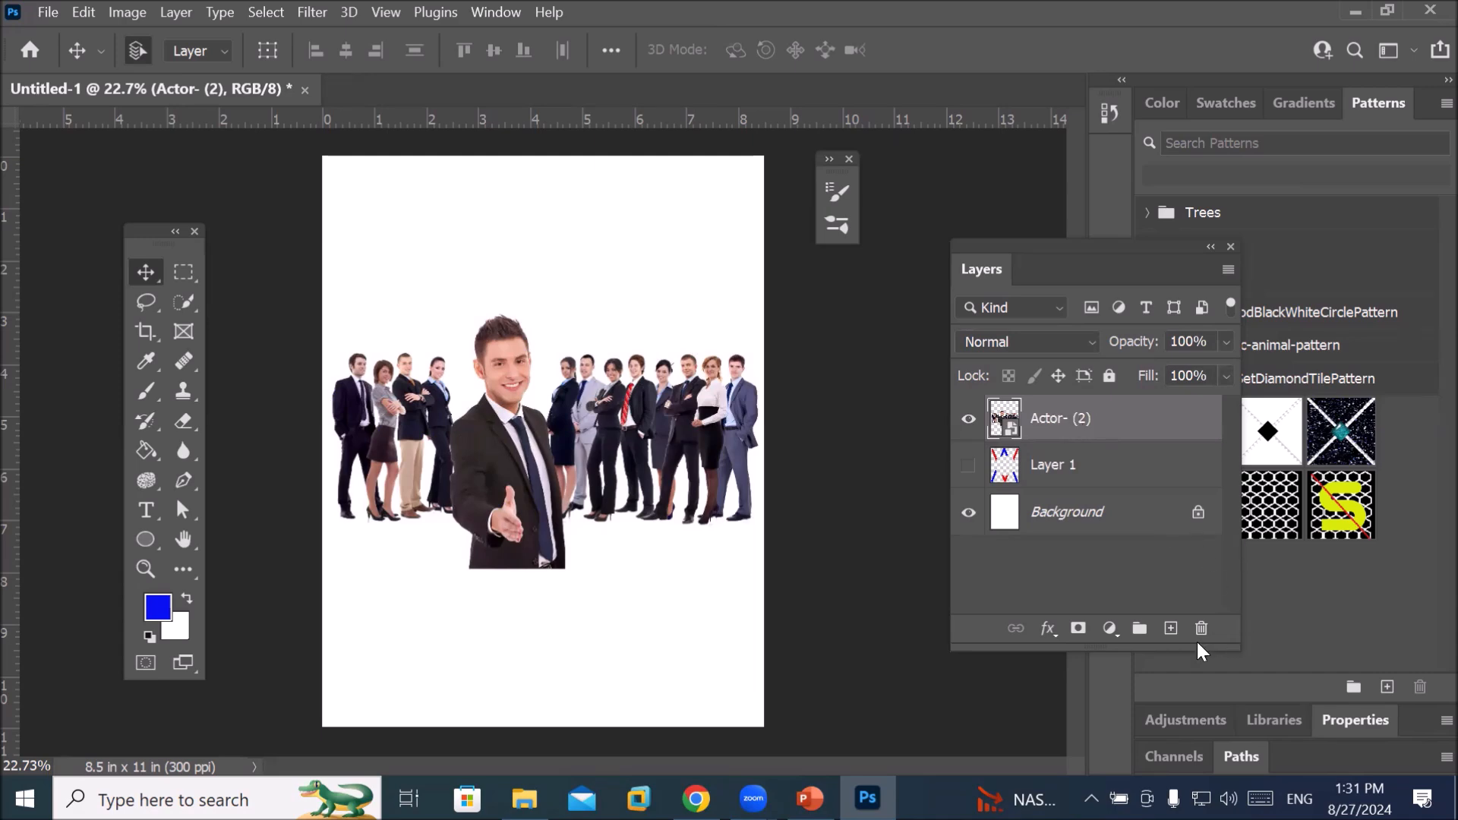
left_click(1170, 628)
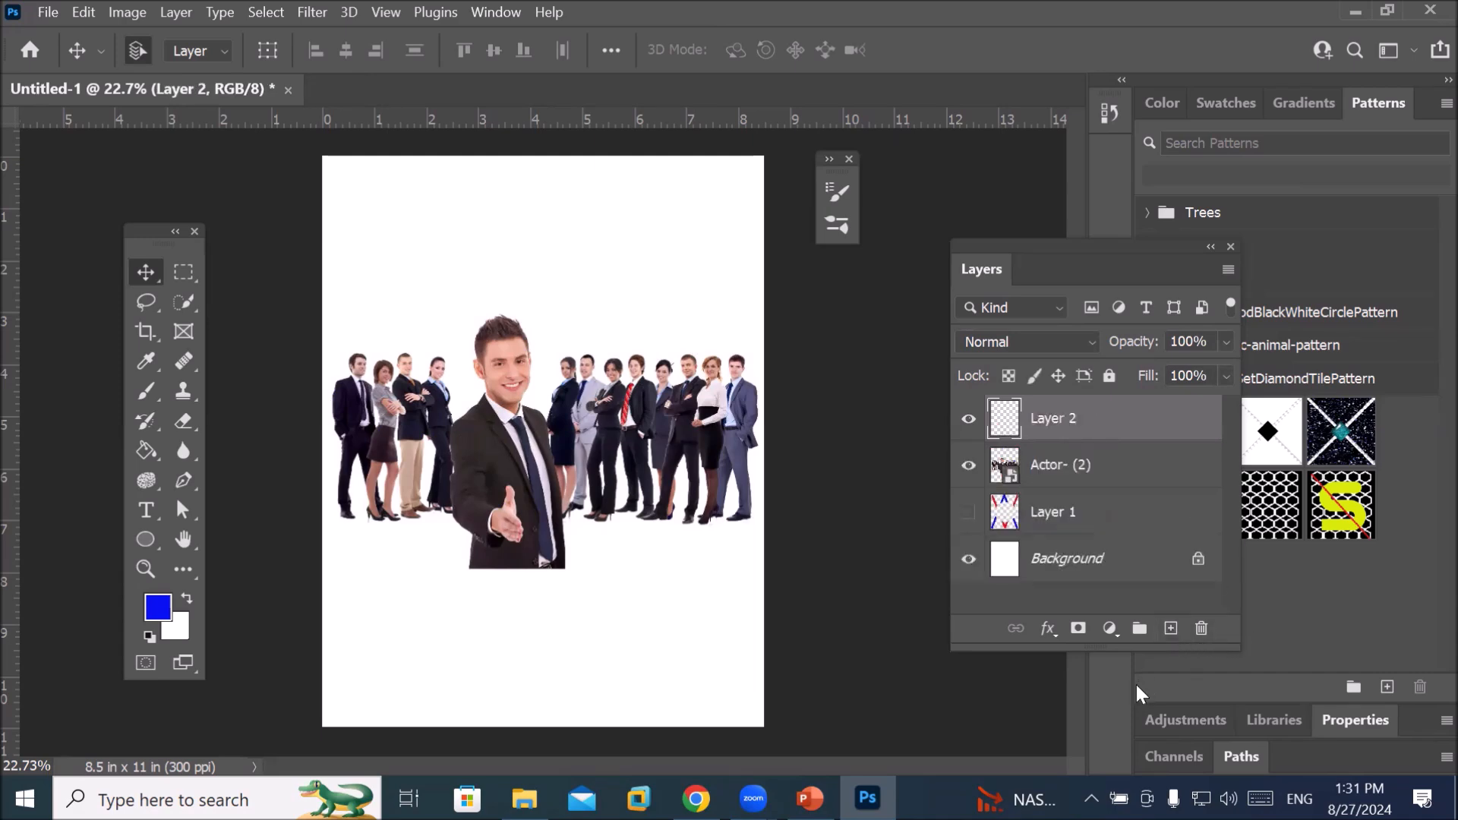
left_click(144, 391)
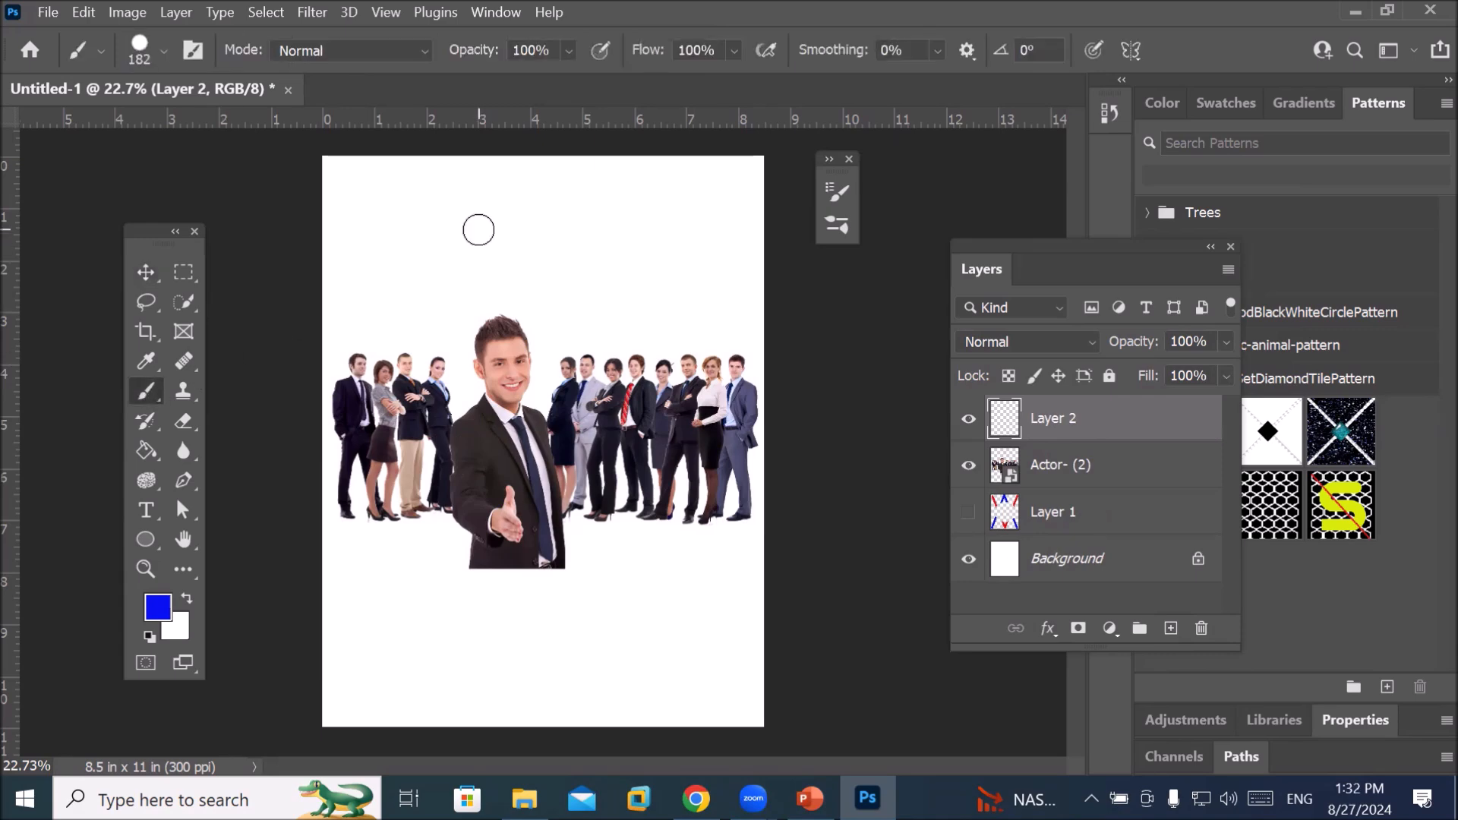
Reshape the round 182 px brush tip into a narrow ellipse tilted to 41°
left_click(165, 53)
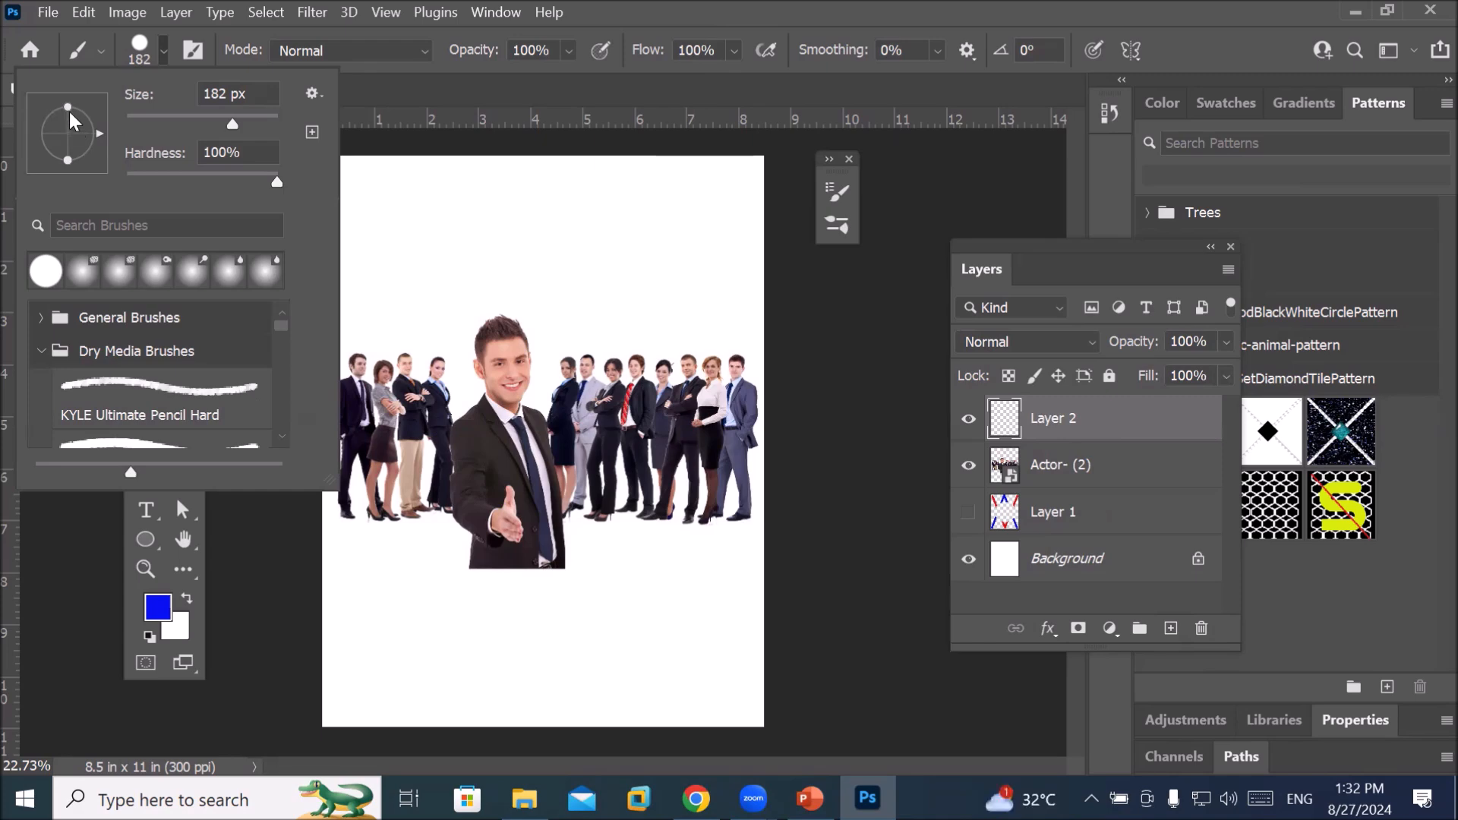
left_click_drag(66, 107, 63, 125)
mouse_move(69, 121)
left_mouse_down()
mouse_move(92, 103)
mouse_move(102, 151)
mouse_move(125, 102)
mouse_move(104, 157)
left_mouse_up()
mouse_move(93, 149)
left_mouse_down()
mouse_move(112, 93)
mouse_move(69, 130)
left_mouse_up()
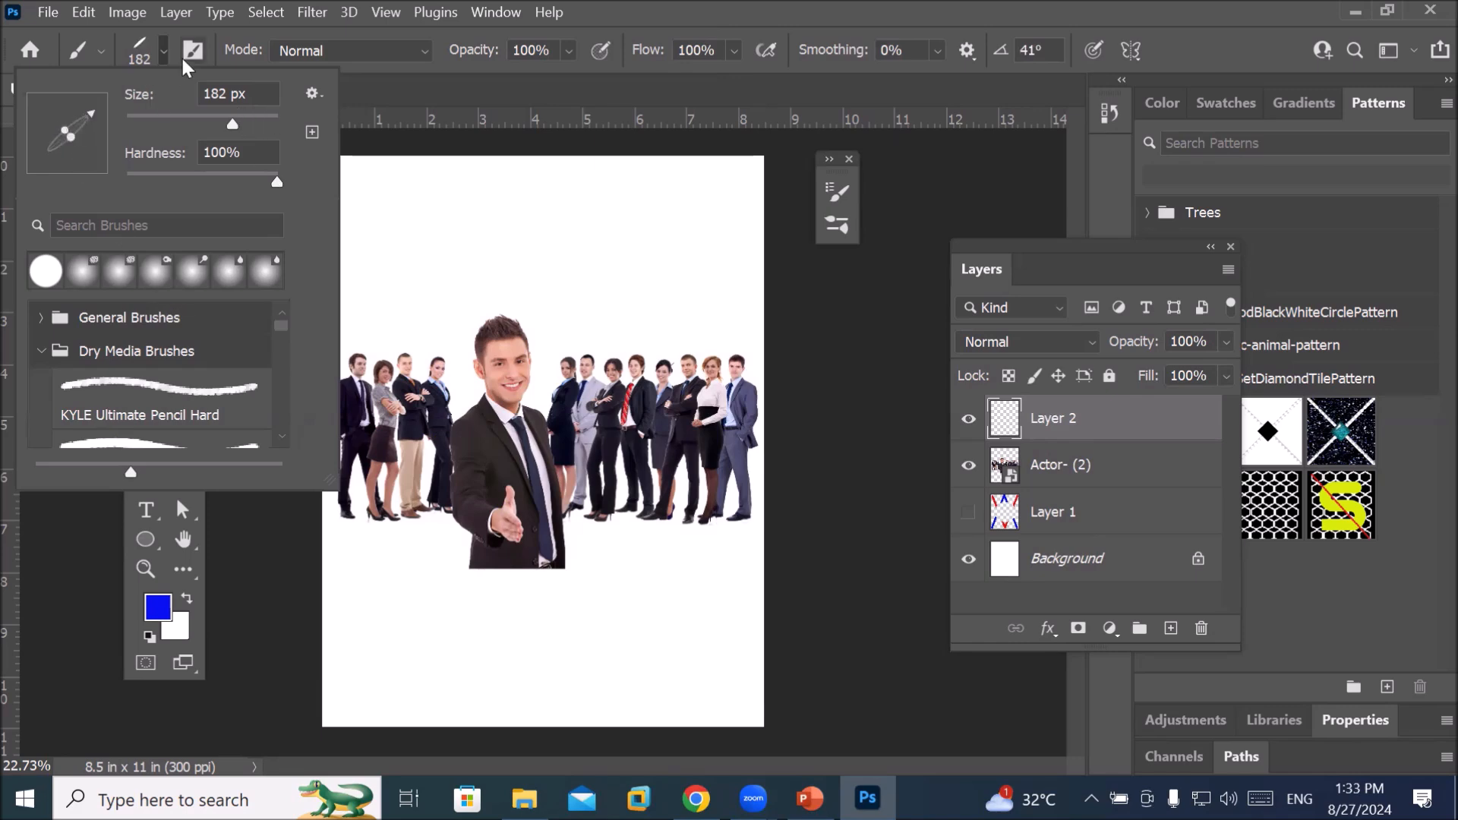
left_click(134, 47)
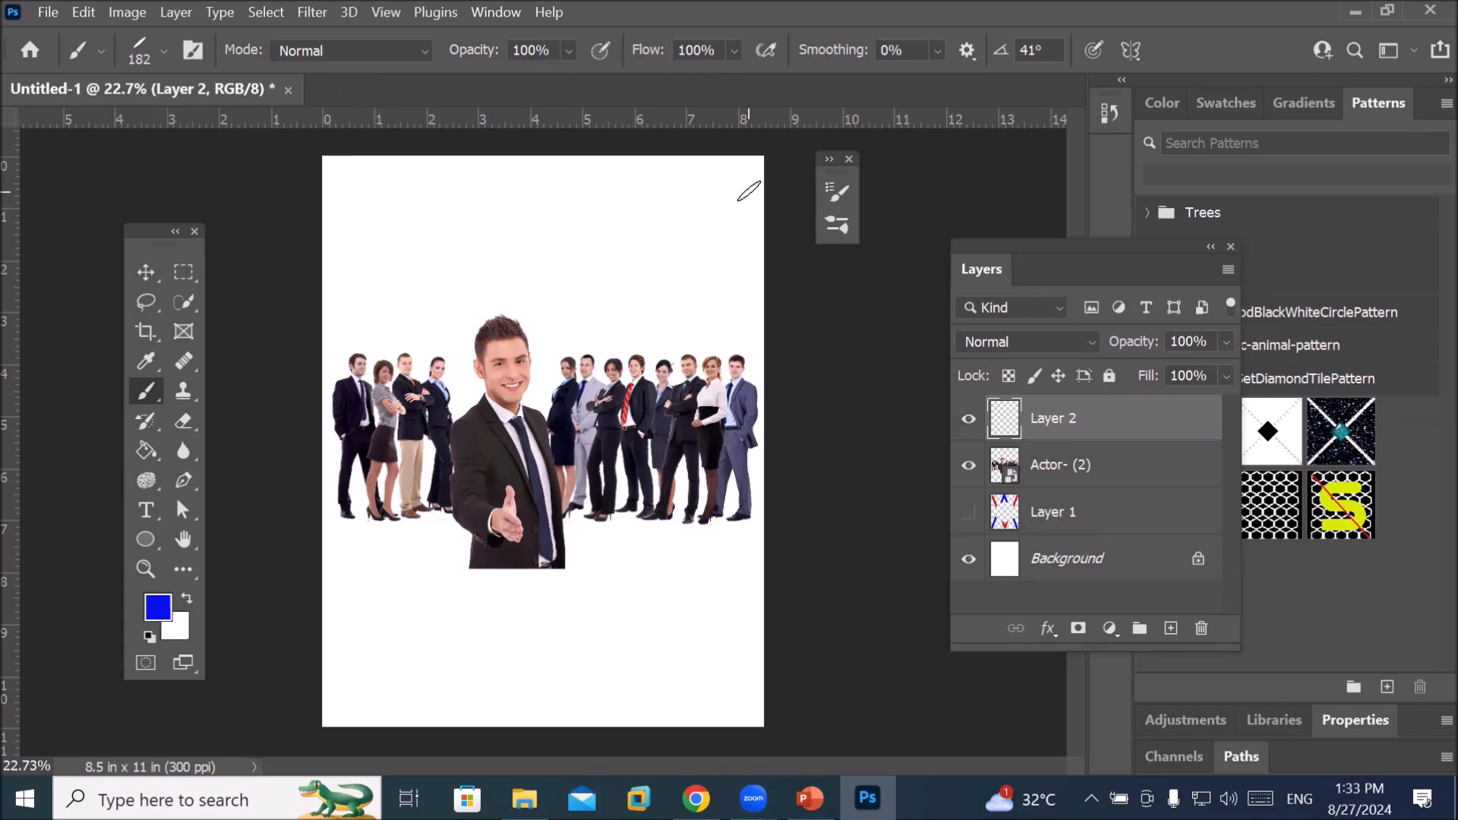
On the new layer, paint a straight-sided blue V above the people and a straight diagonal from the page's lower-left corner to below the man
left_click(753, 167)
left_click(546, 297, "shift")
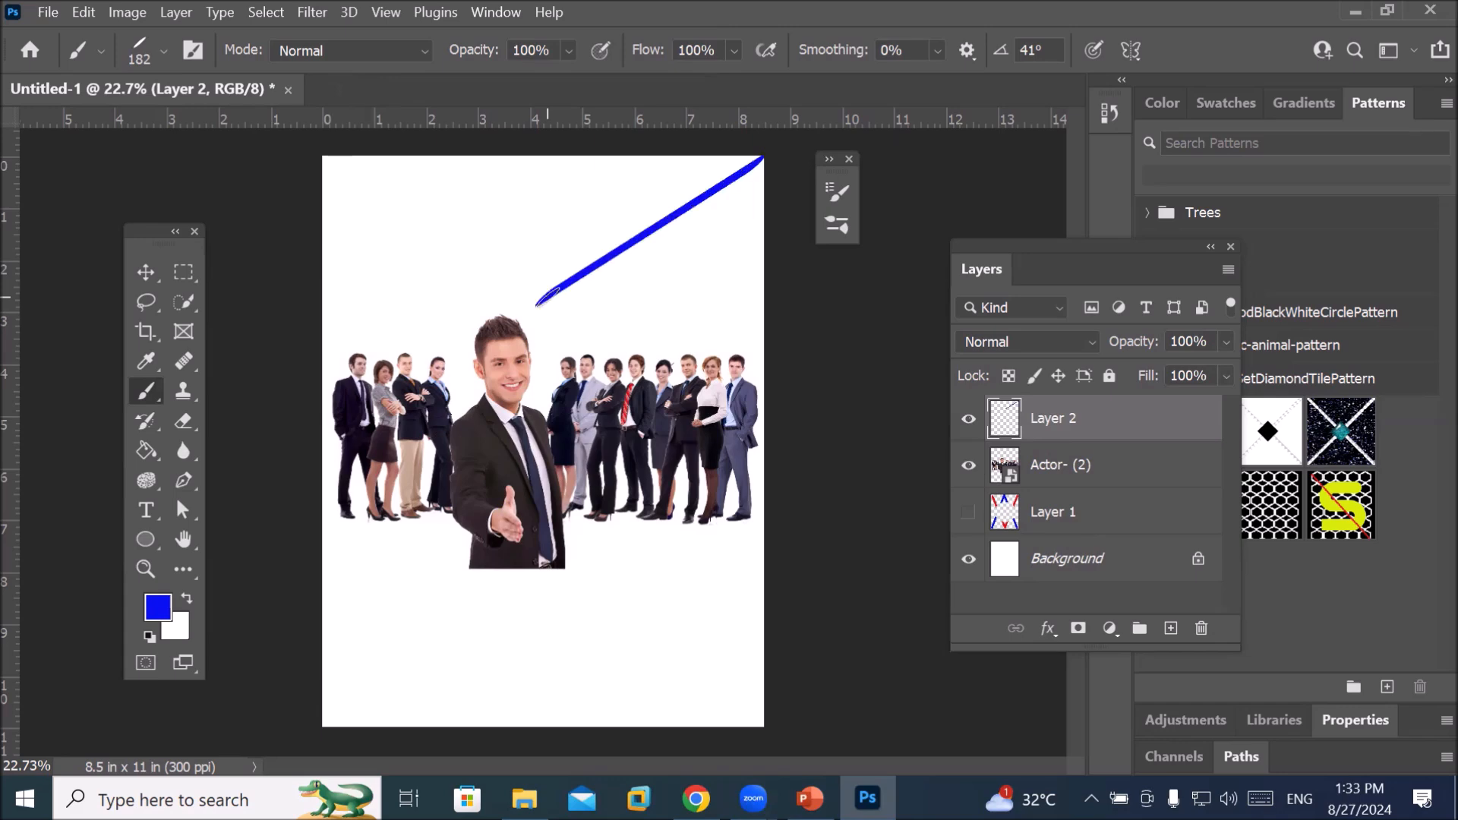
left_click(335, 164, "shift")
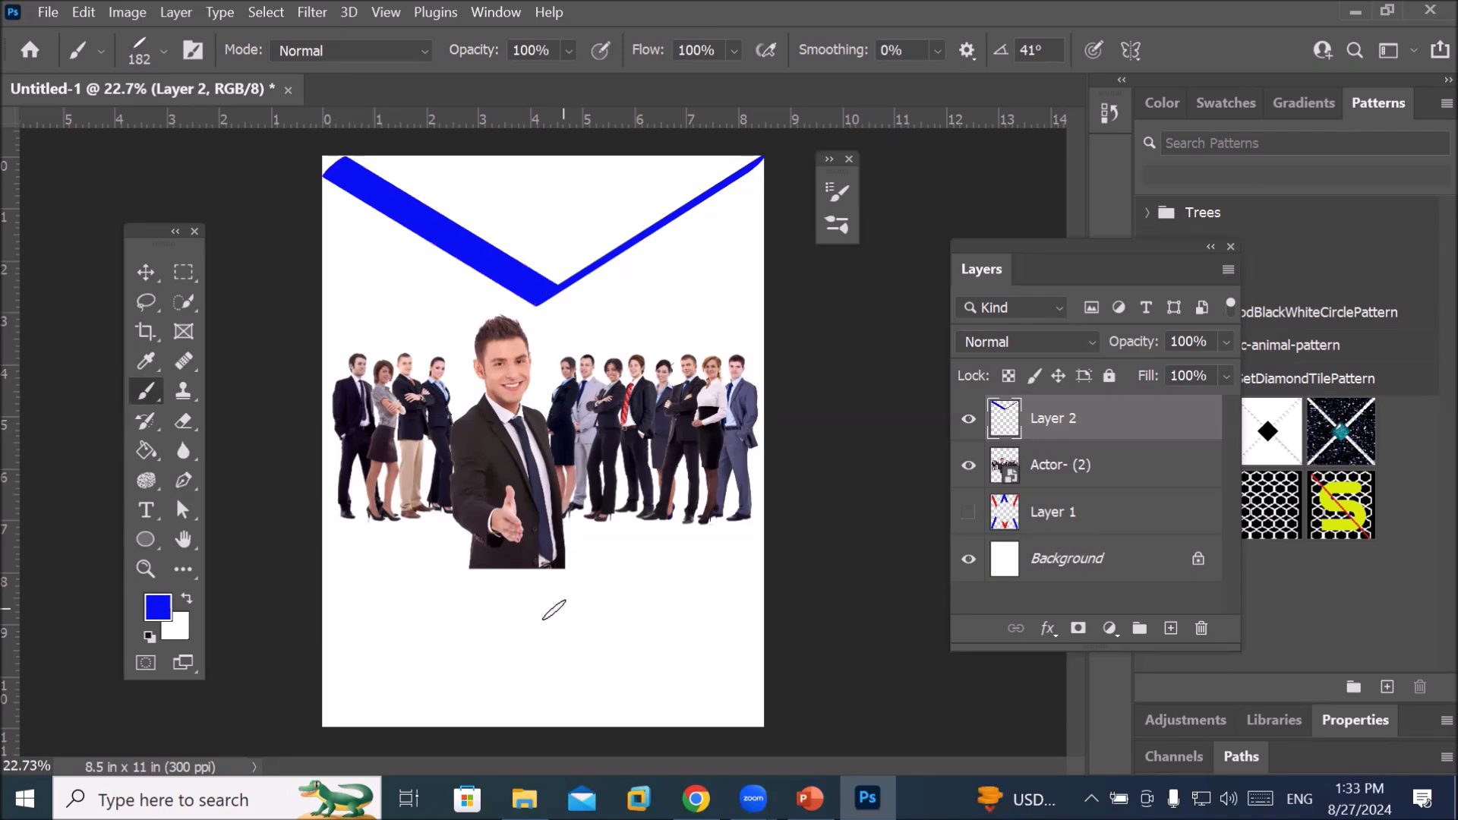
left_click(336, 714)
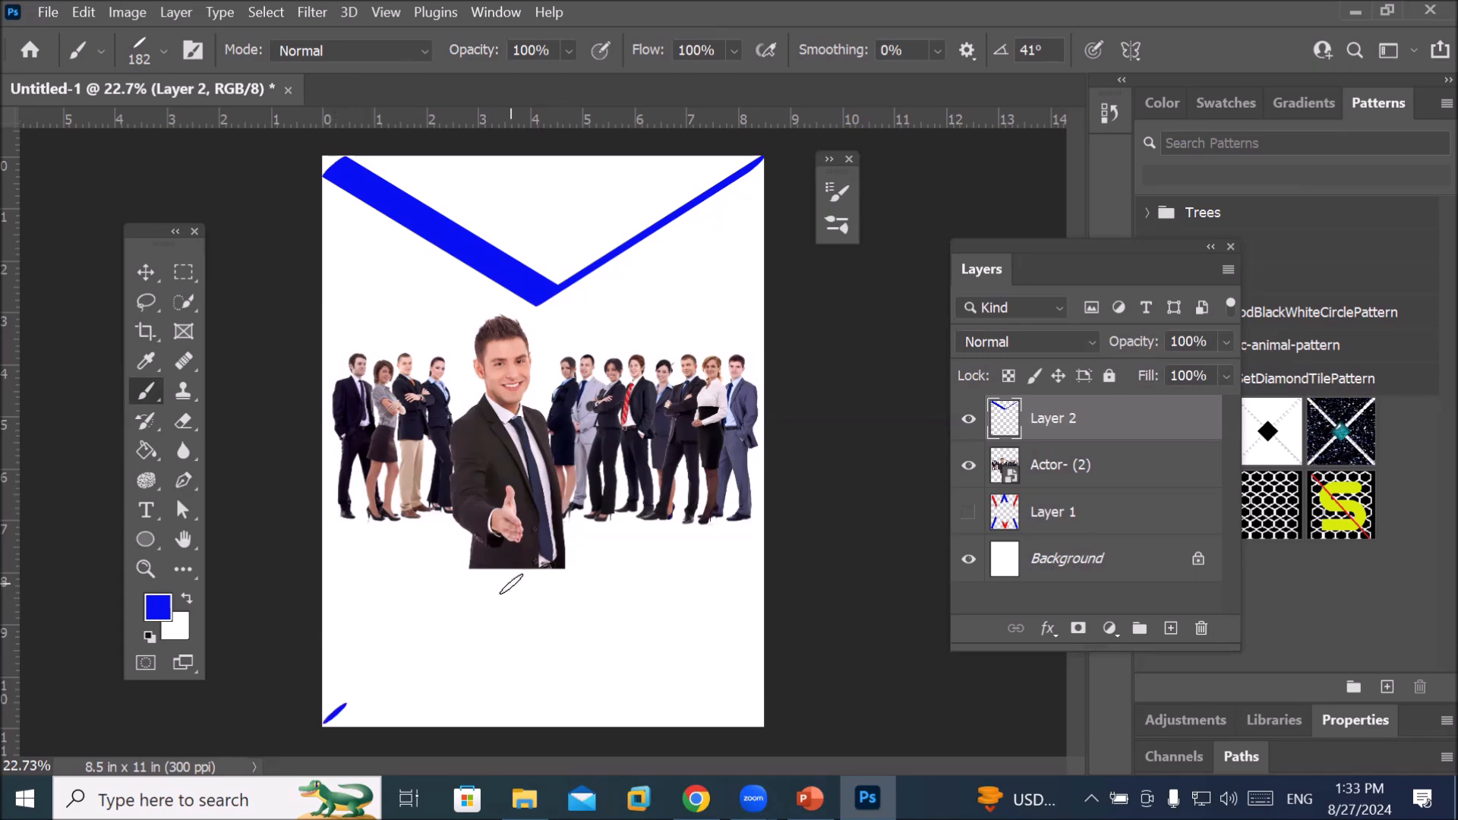
left_click(511, 583, "shift")
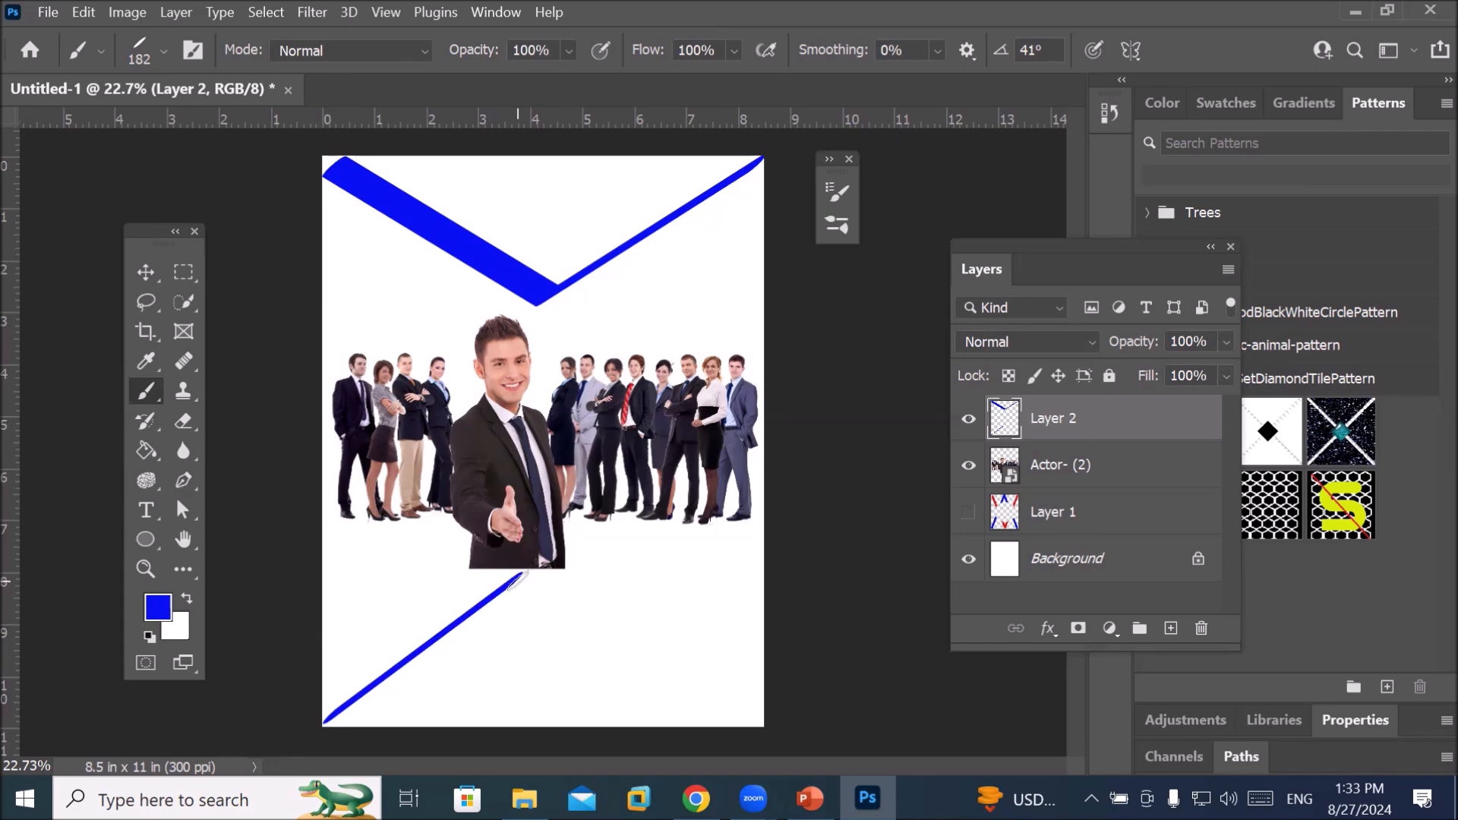
Try a freehand blue zigzag stroke from the upper end of the lower diagonal line, and undo it
mouse_move(521, 577)
left_mouse_down()
mouse_move(514, 612)
mouse_move(537, 624)
mouse_move(558, 582)
mouse_move(541, 632)
mouse_move(577, 604)
mouse_move(563, 654)
mouse_move(612, 601)
mouse_move(607, 654)
mouse_move(650, 607)
mouse_move(657, 647)
left_mouse_up()
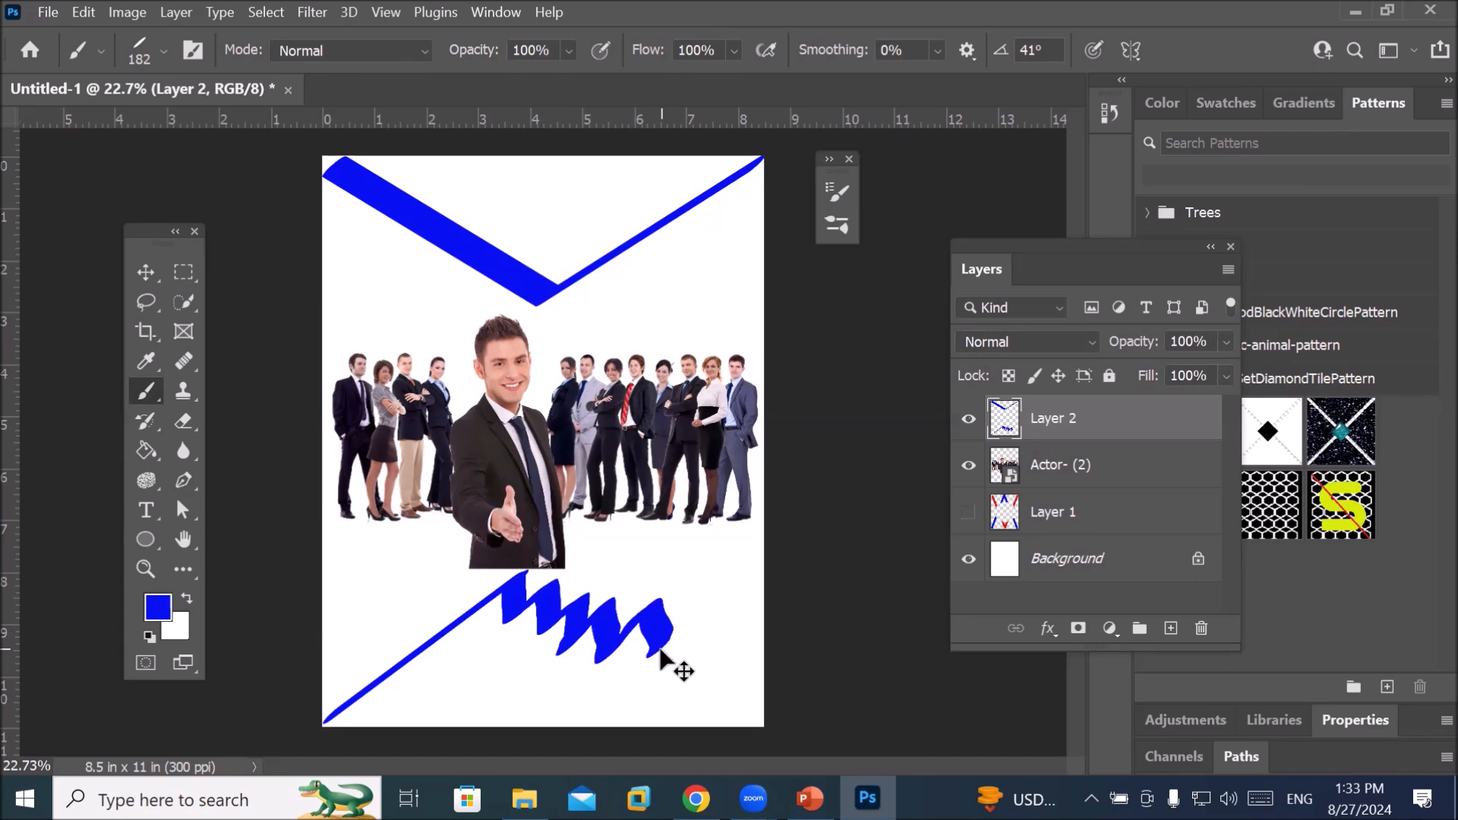
key("ctrl+z")
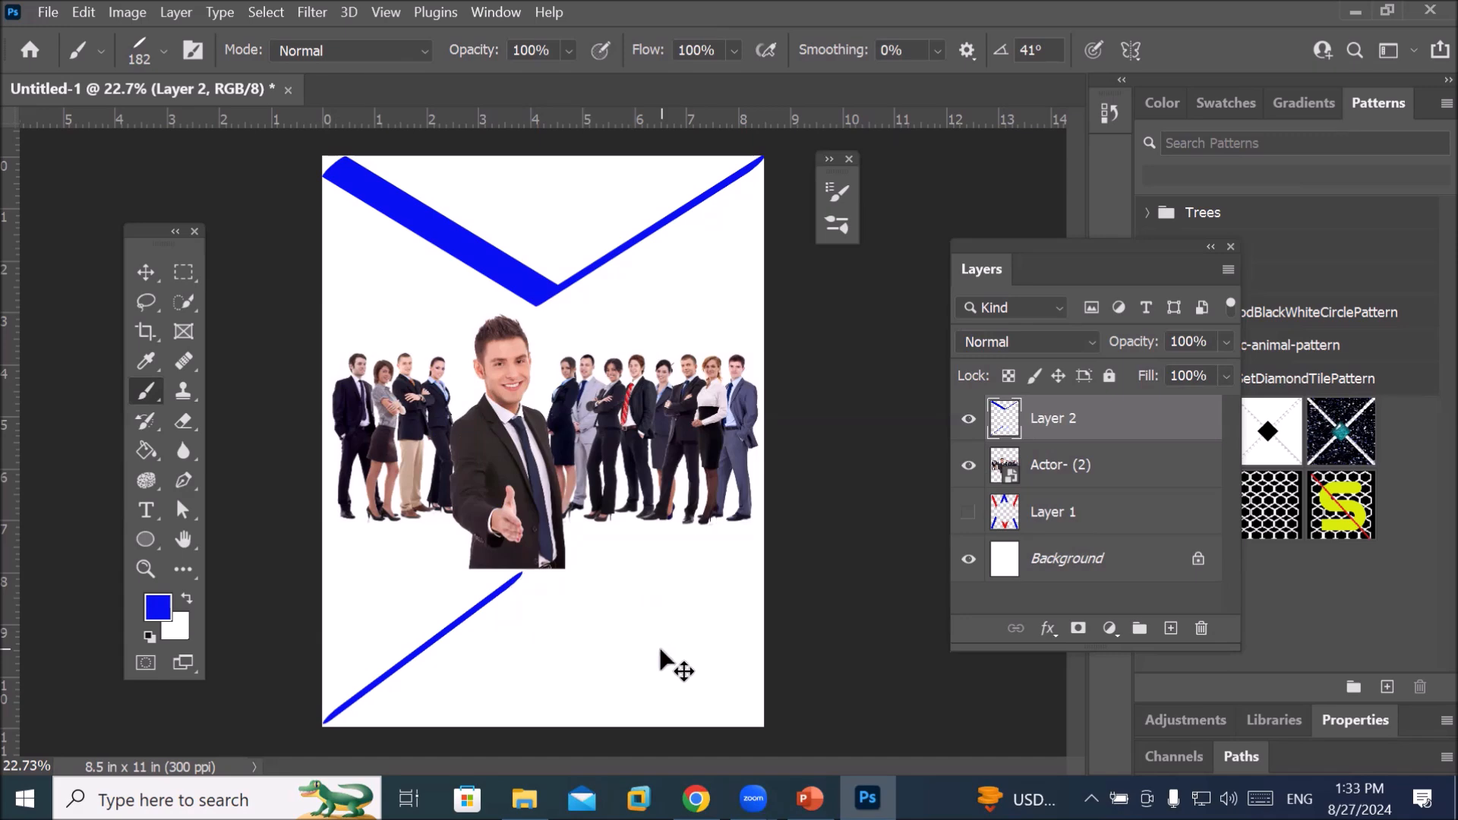
Continue the lower blue diagonal with a straight-segment zigzag below the people, ending in a thick line to the page's lower-right corner
left_click(516, 582)
left_click_drag(525, 640, 591, 573)
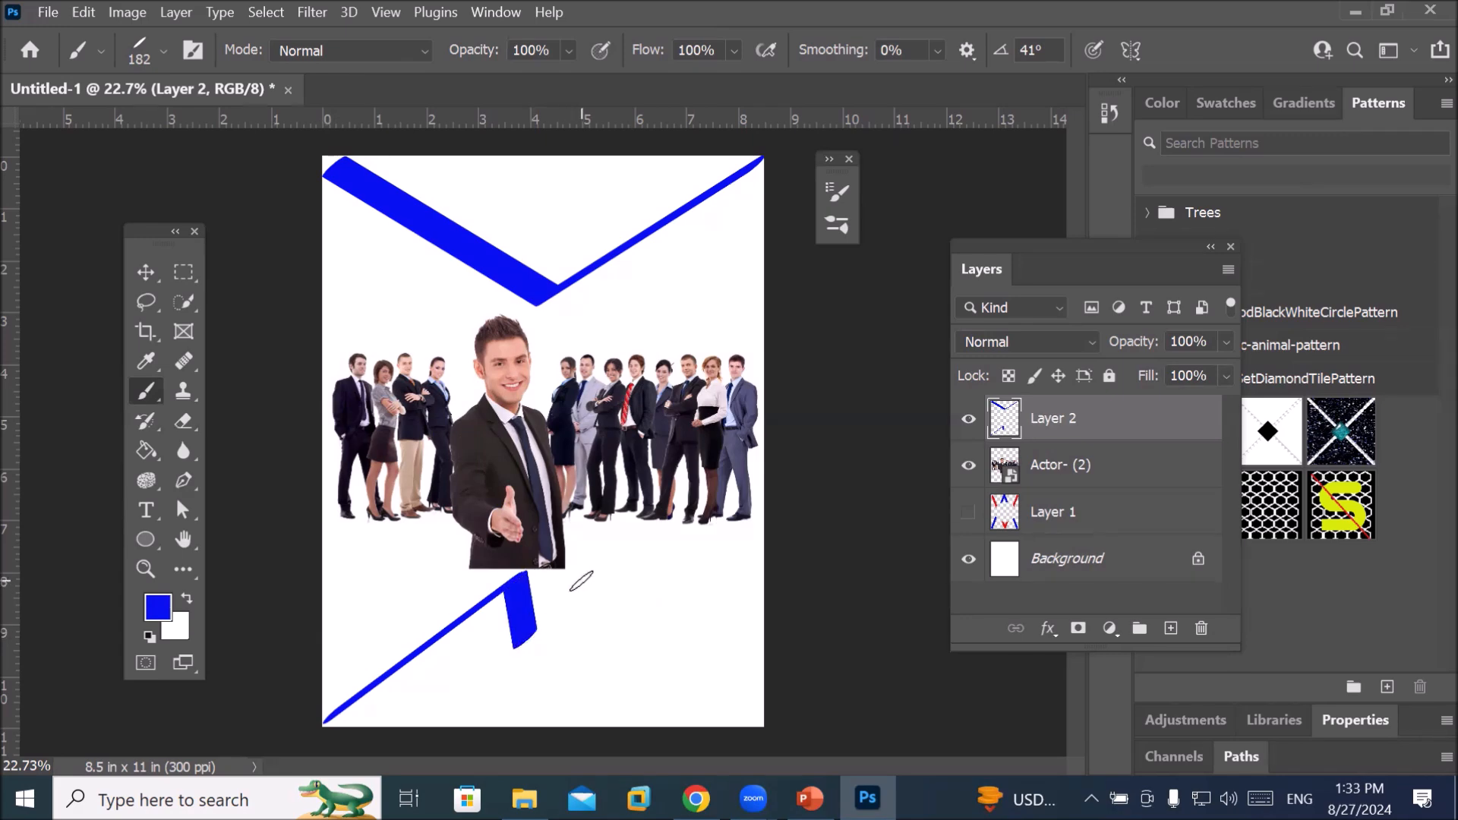
left_click(590, 644, "shift")
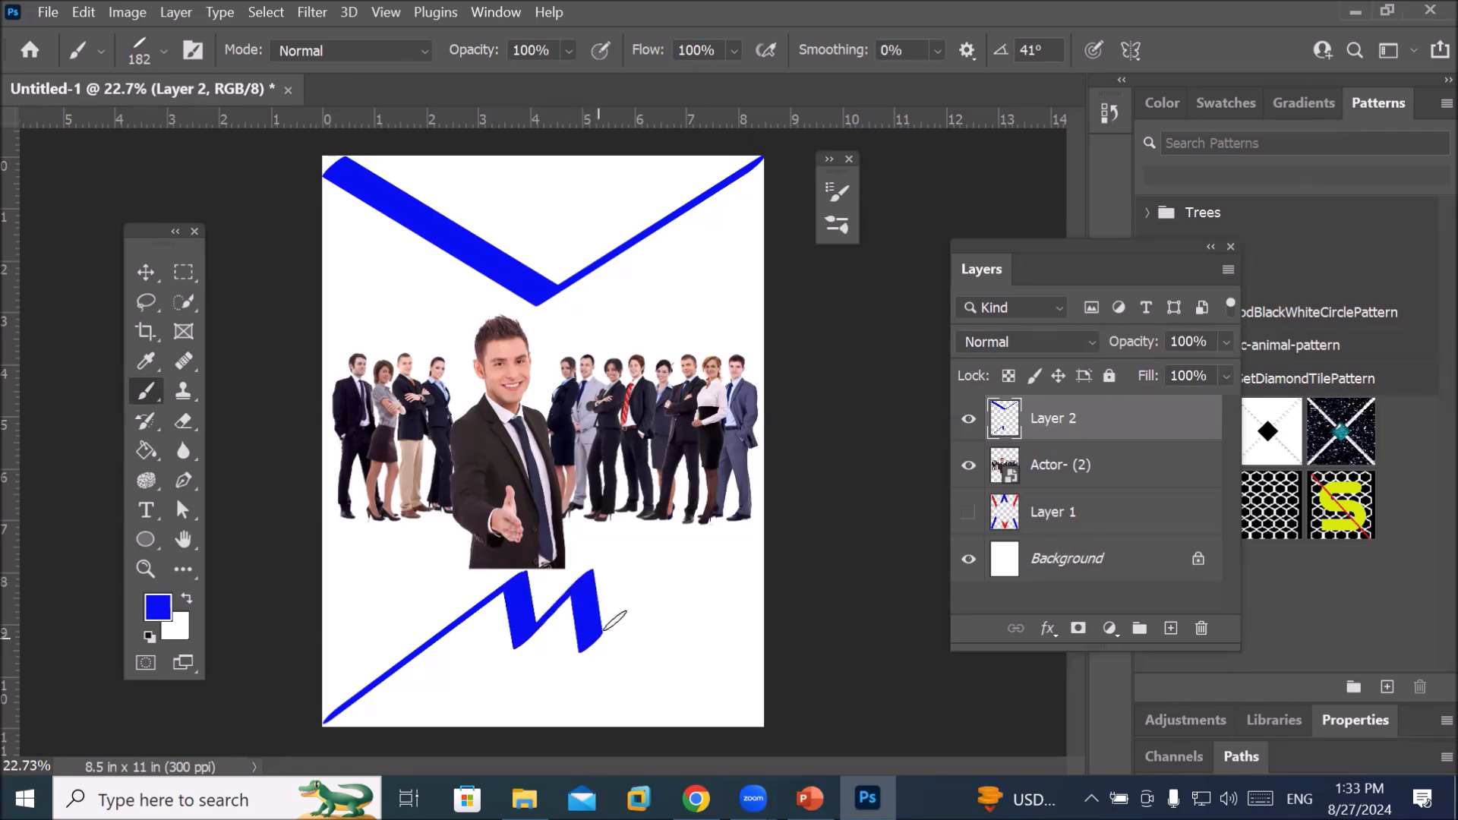
left_click(657, 578, "shift")
left_click(645, 652, "shift")
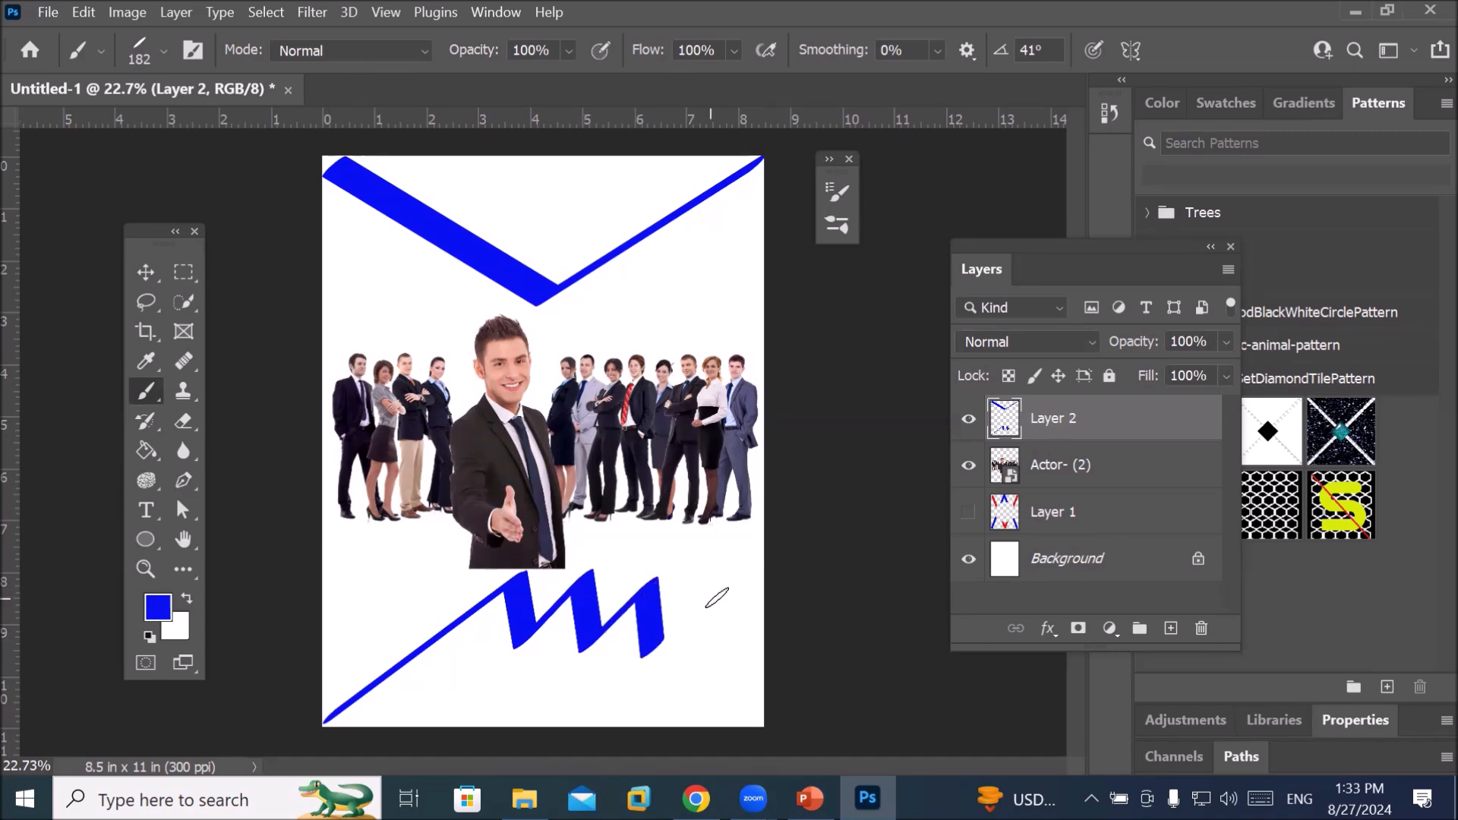
left_click(726, 582, "shift")
left_click(722, 645, "shift")
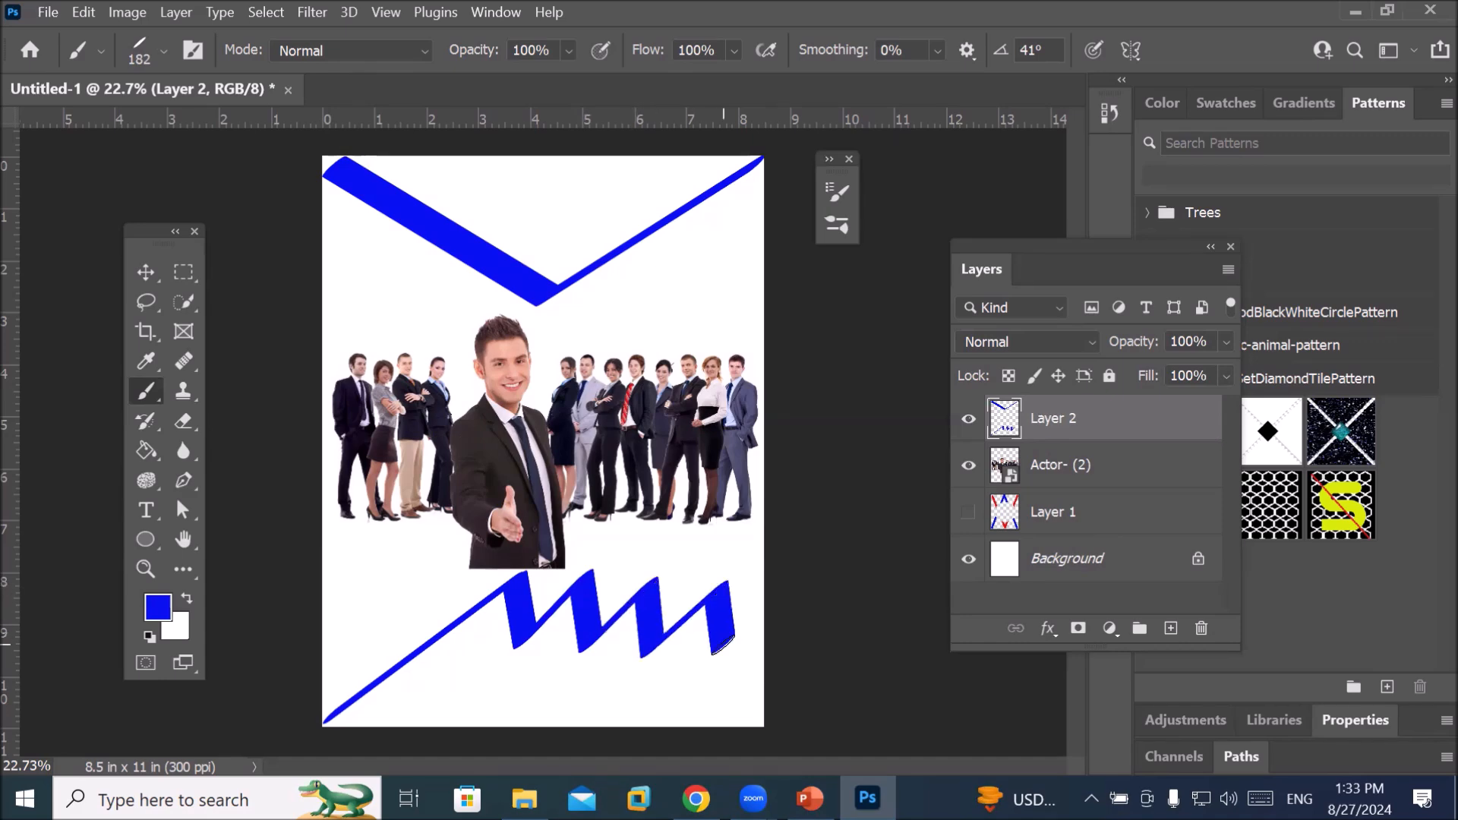
left_click(756, 720, "shift")
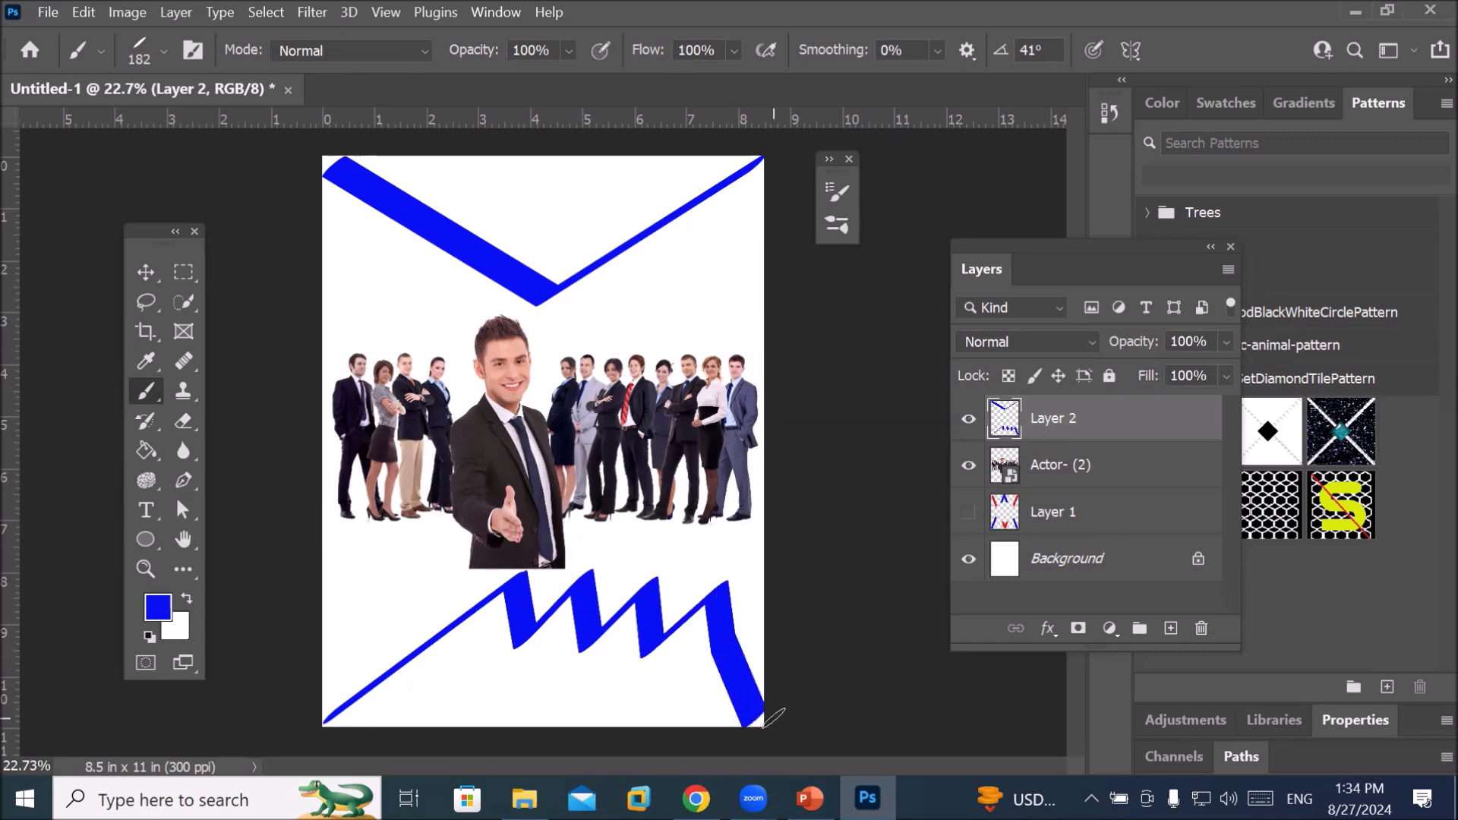
Try a wavy stroke above the people, a straight bar along the page's lower edge and a jagged stroke inside the V, and undo all three
left_click(755, 205)
mouse_move(755, 206)
left_mouse_down()
mouse_move(722, 246)
mouse_move(688, 251)
mouse_move(688, 280)
mouse_move(651, 298)
mouse_move(609, 349)
left_mouse_up()
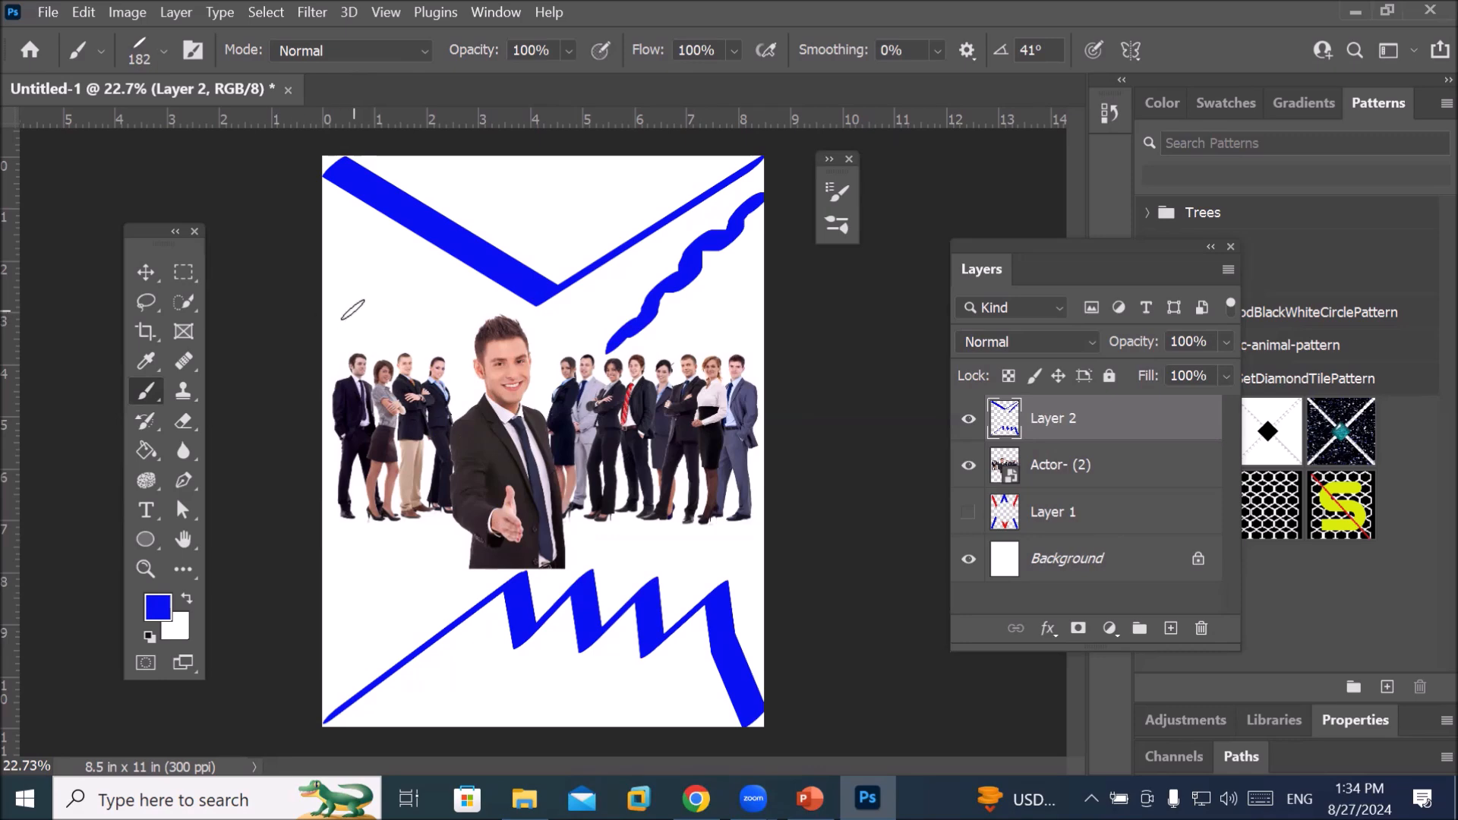
left_click_drag(422, 720, 444, 703)
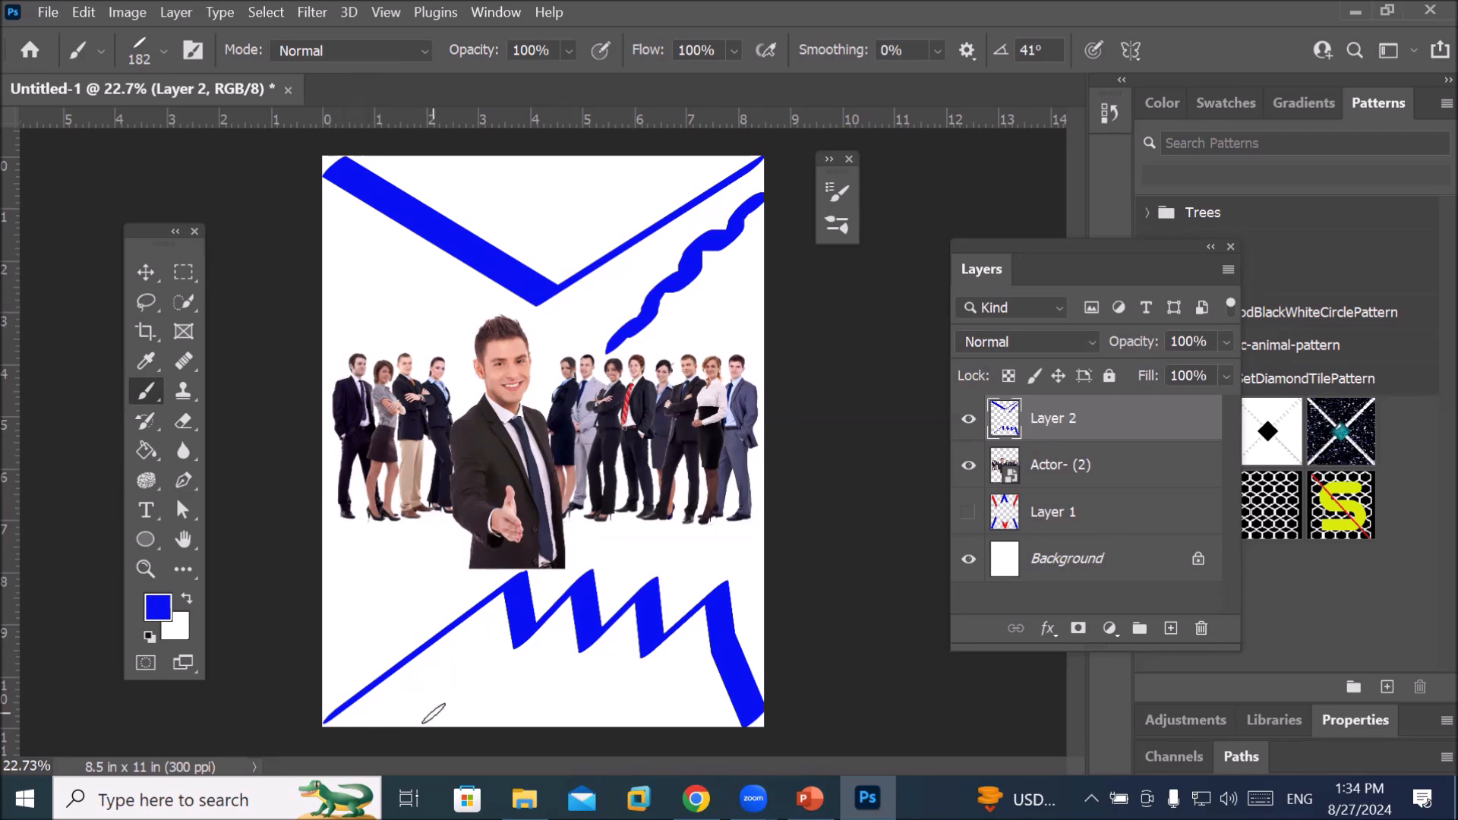
left_click(665, 714, "shift")
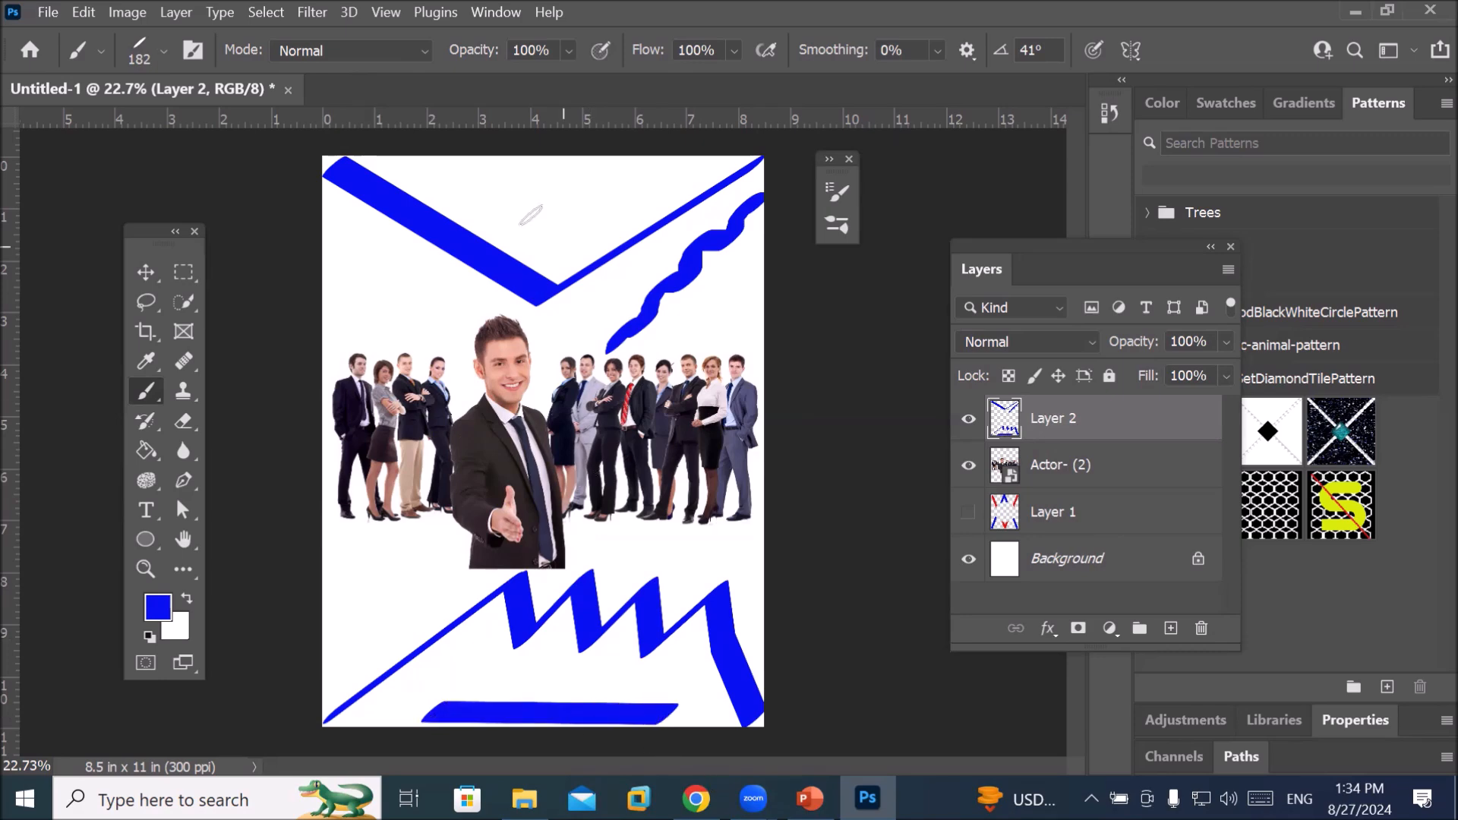
mouse_move(473, 161)
left_mouse_down()
mouse_move(470, 186)
mouse_move(486, 178)
mouse_move(501, 202)
mouse_move(526, 186)
mouse_move(543, 219)
mouse_move(563, 187)
mouse_move(577, 228)
mouse_move(596, 195)
mouse_move(612, 228)
mouse_move(635, 199)
mouse_move(645, 214)
left_mouse_up()
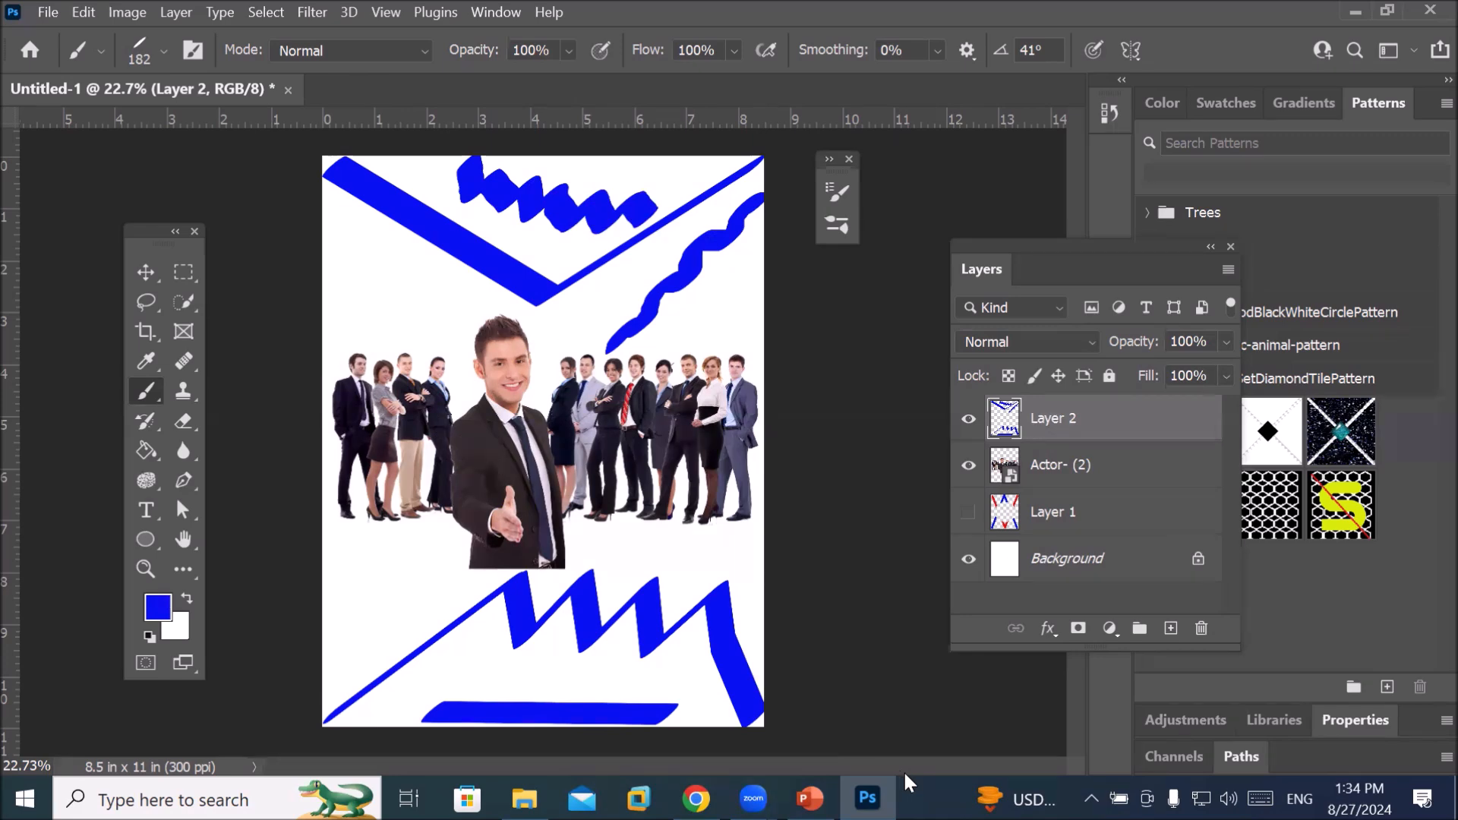
key("ctrl+z")
key("ctrl+z")
key("ctrl+z")
key("ctrl+z")
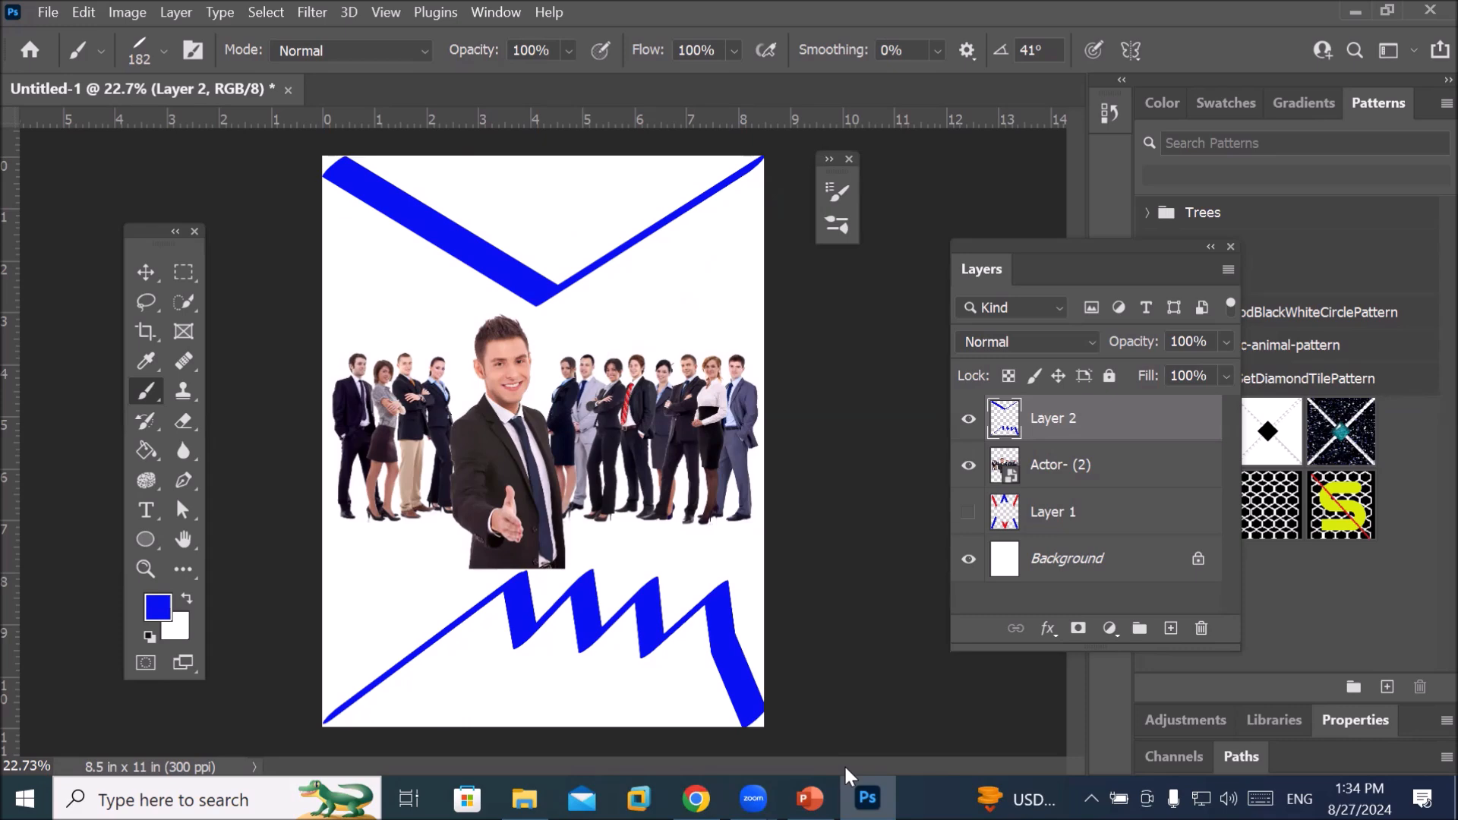
Set the foreground color to orange f6a60d
left_click(158, 608)
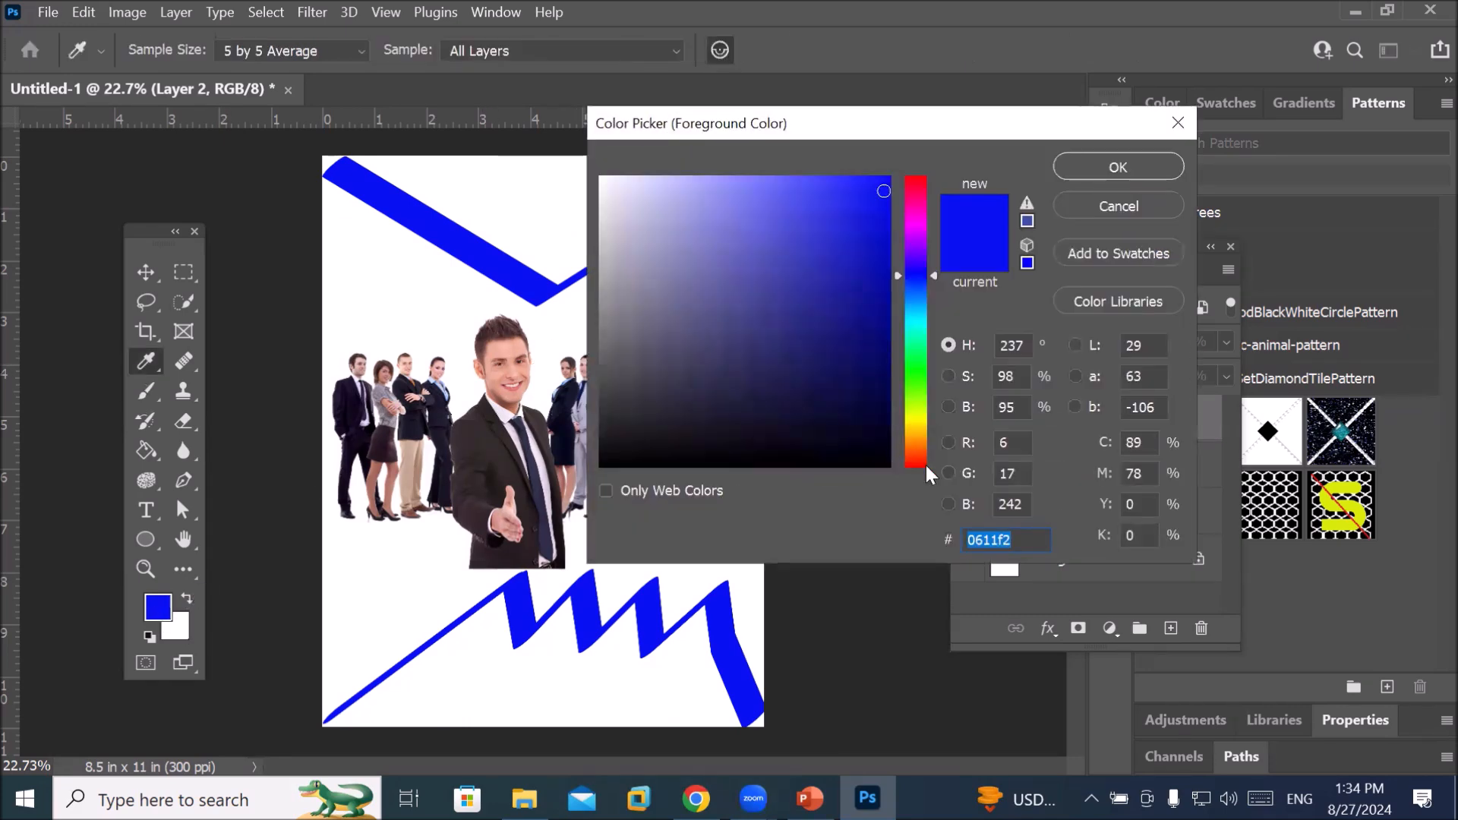
left_click(915, 436)
left_click(876, 186)
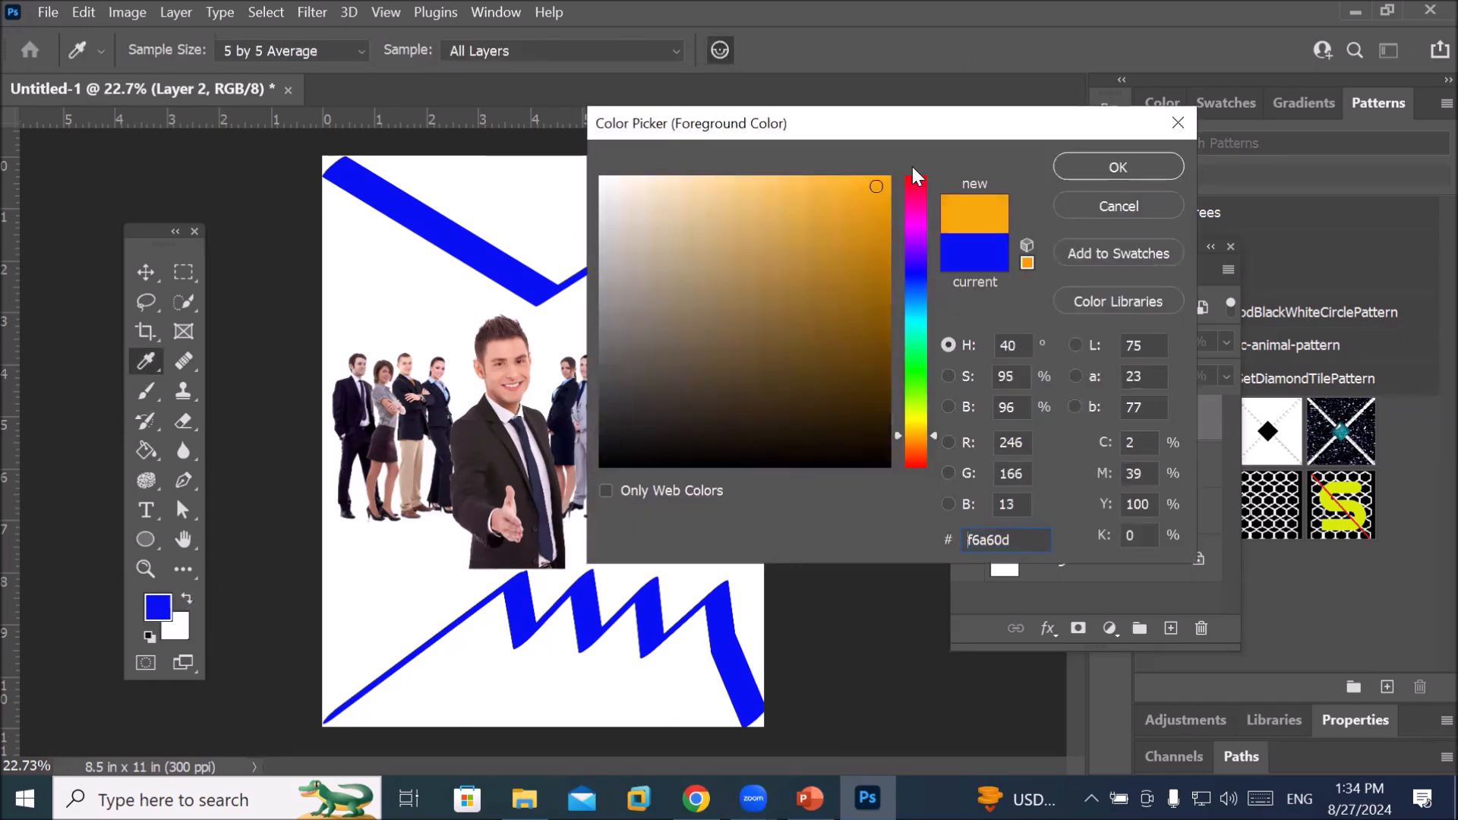
left_click(1116, 167)
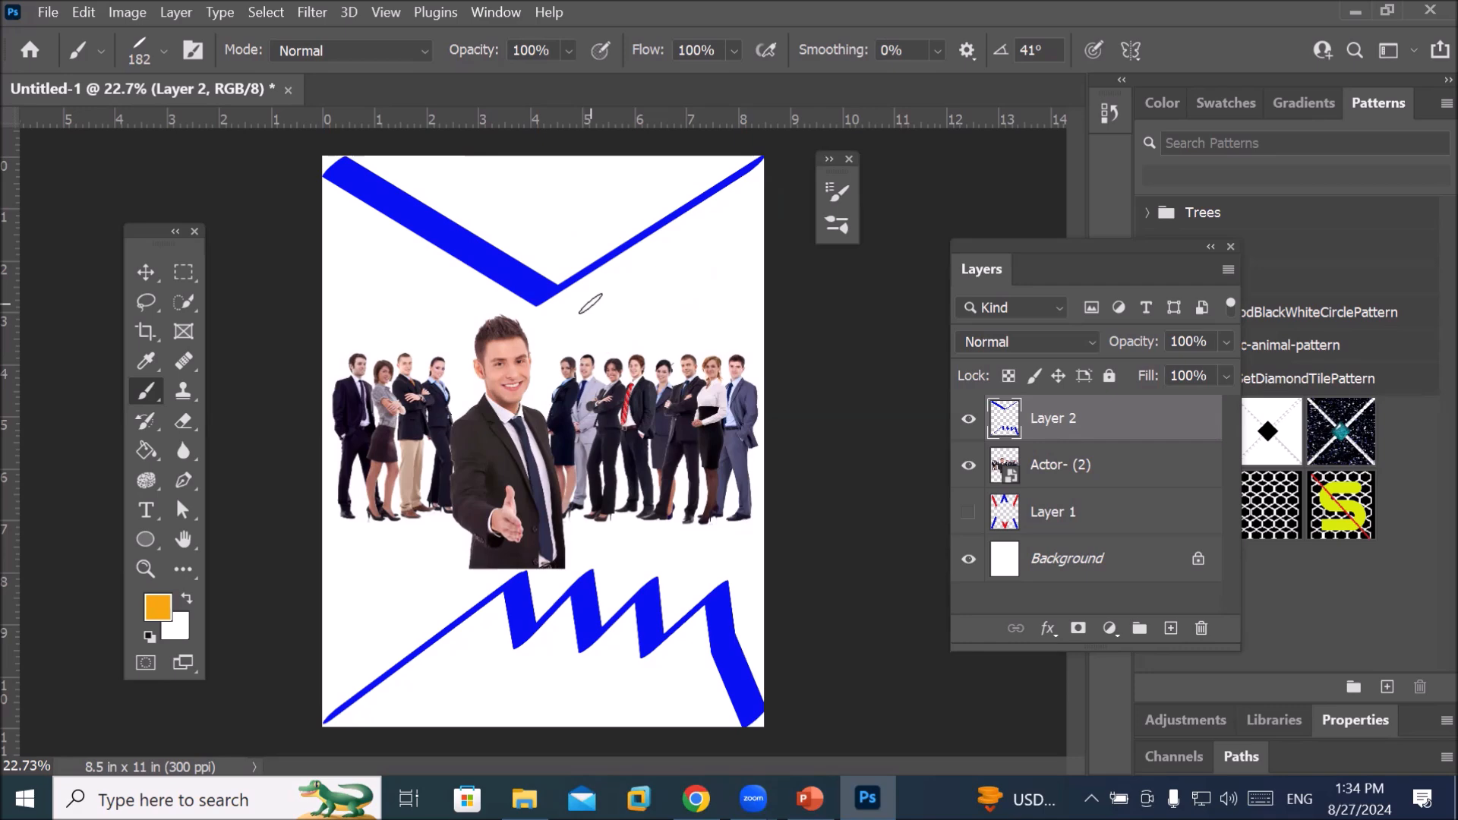
Tilt the elliptical brush tip to -38° and reduce its size to 139 px
left_click(100, 53)
left_click(102, 52)
left_click(160, 52)
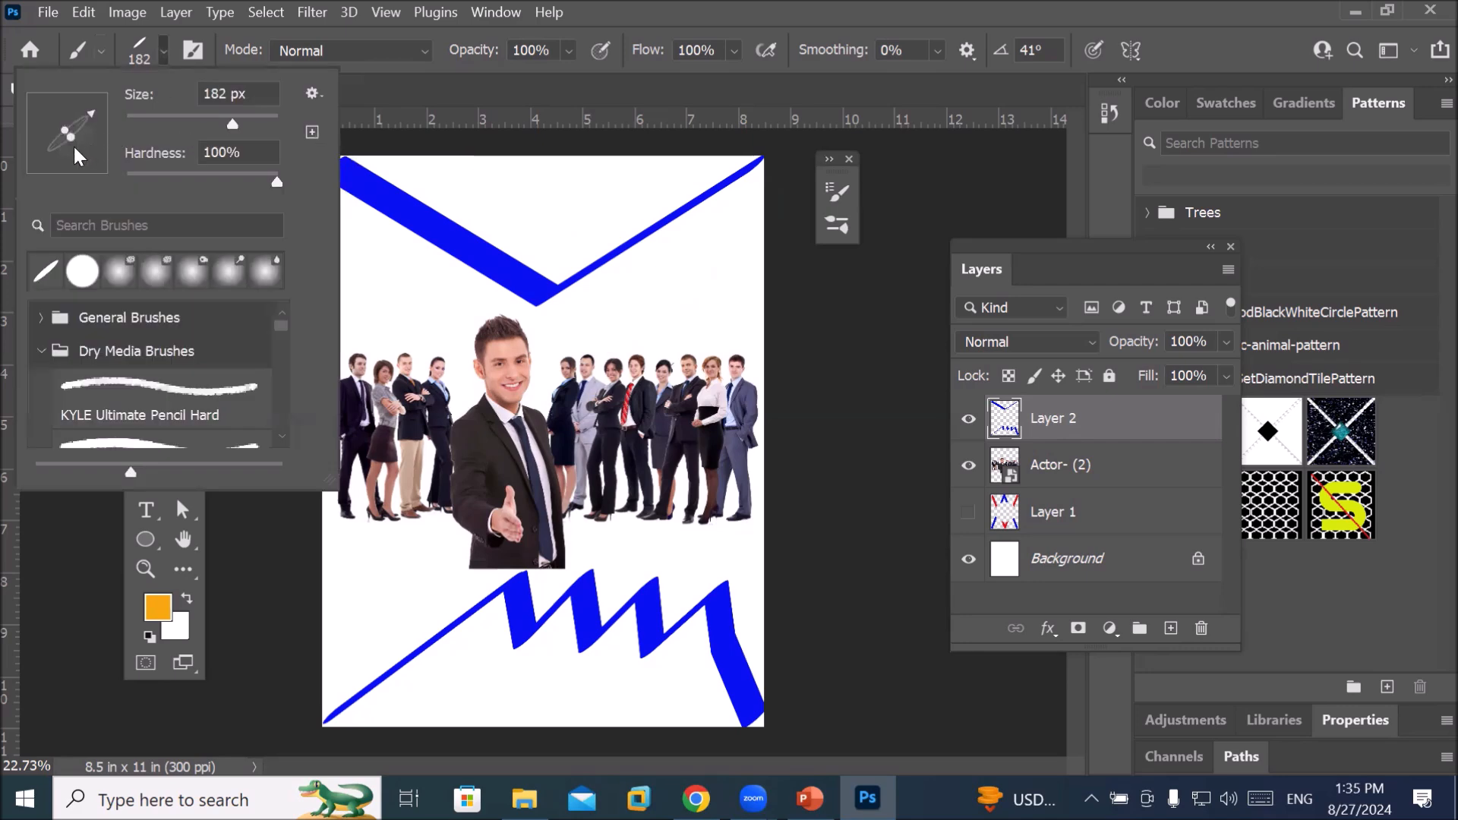
mouse_move(89, 158)
left_mouse_down()
mouse_move(76, 135)
mouse_move(105, 150)
left_mouse_up()
left_click_drag(234, 121, 217, 121)
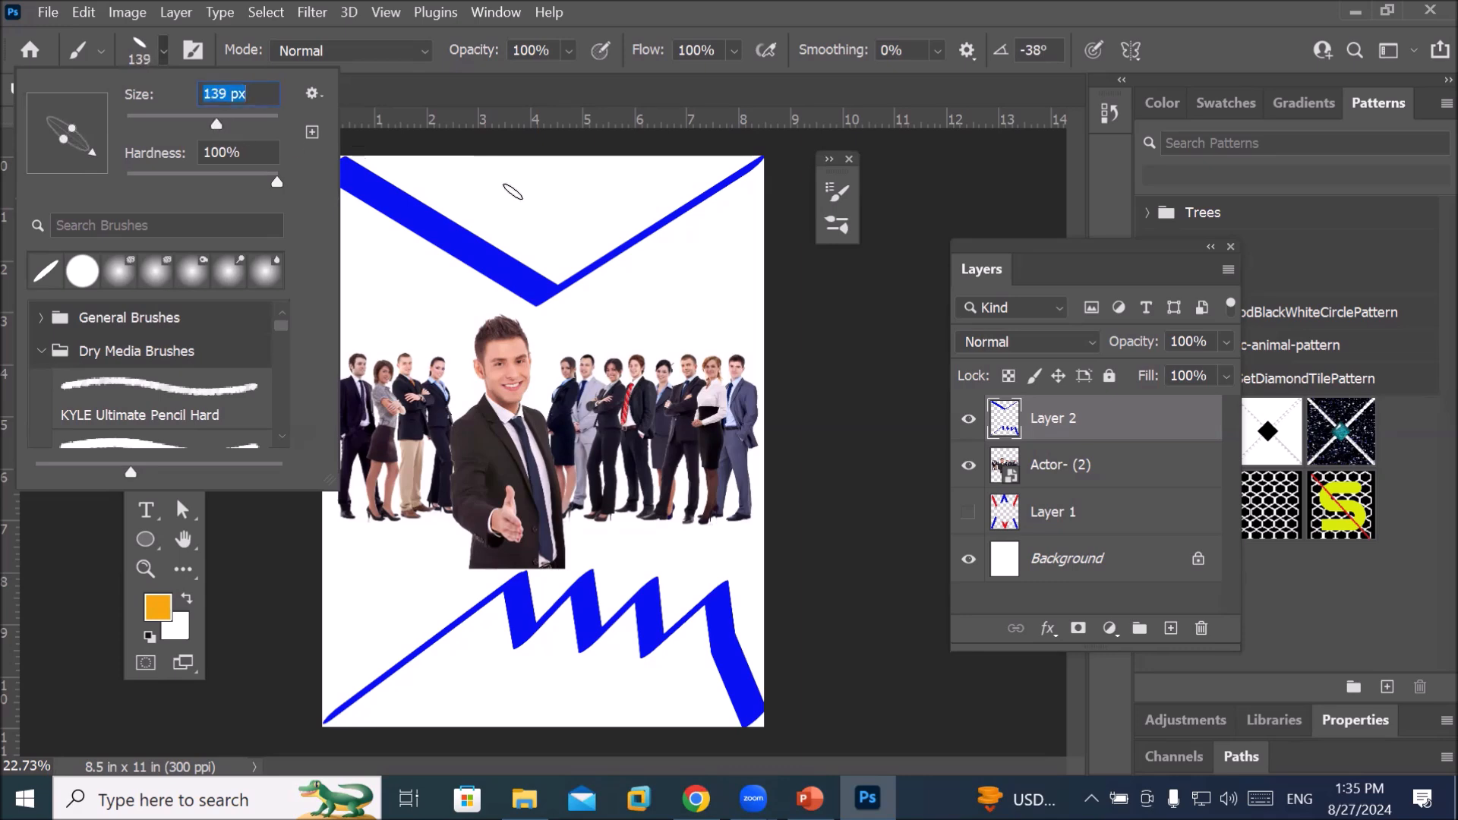
left_click(143, 43)
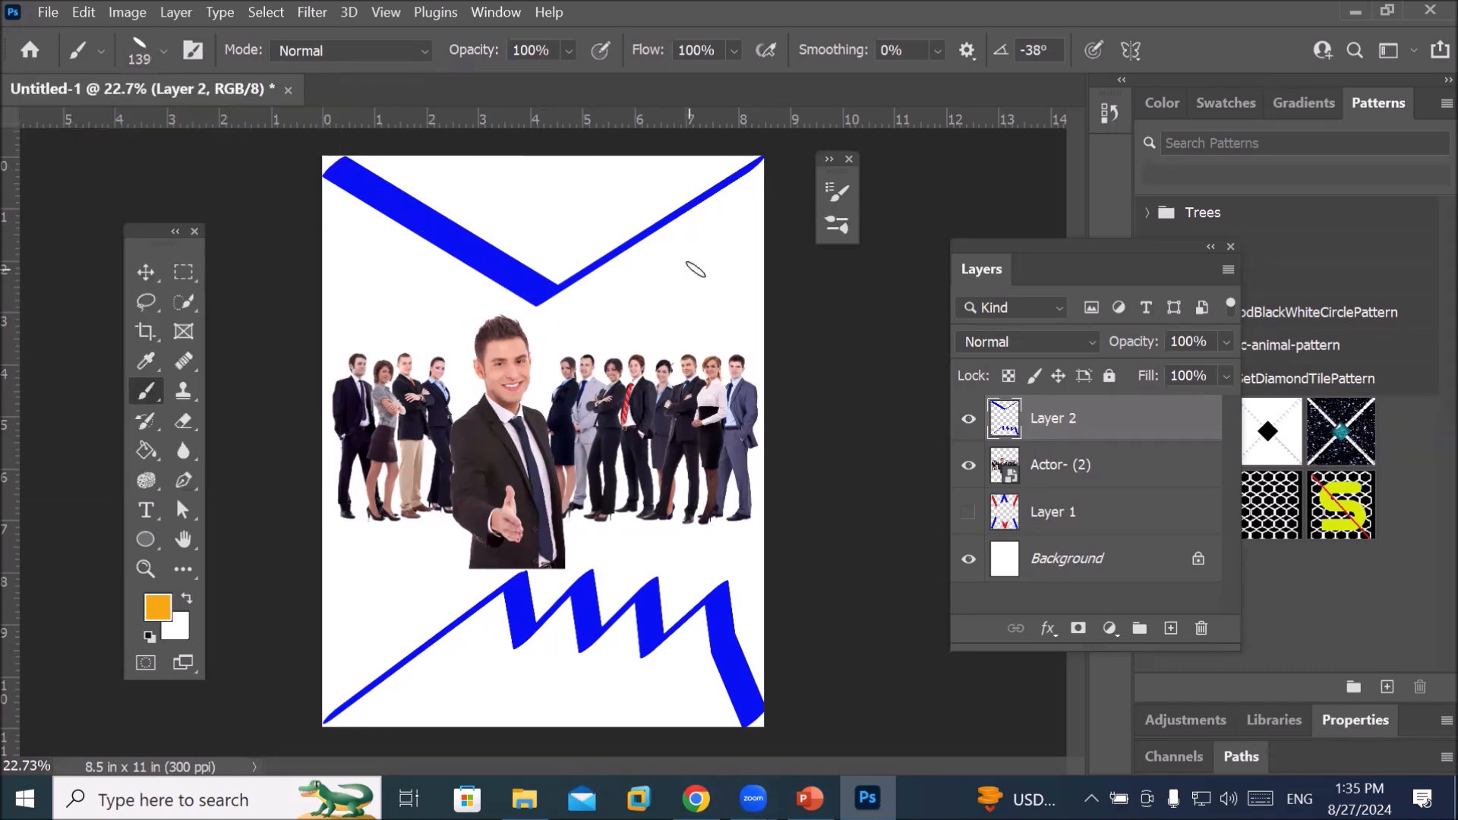
Paint an orange four-sided frame of connected straight strokes around the people on Layer 2, with its lower side slanting toward the page's lower-left corner
left_click(758, 222)
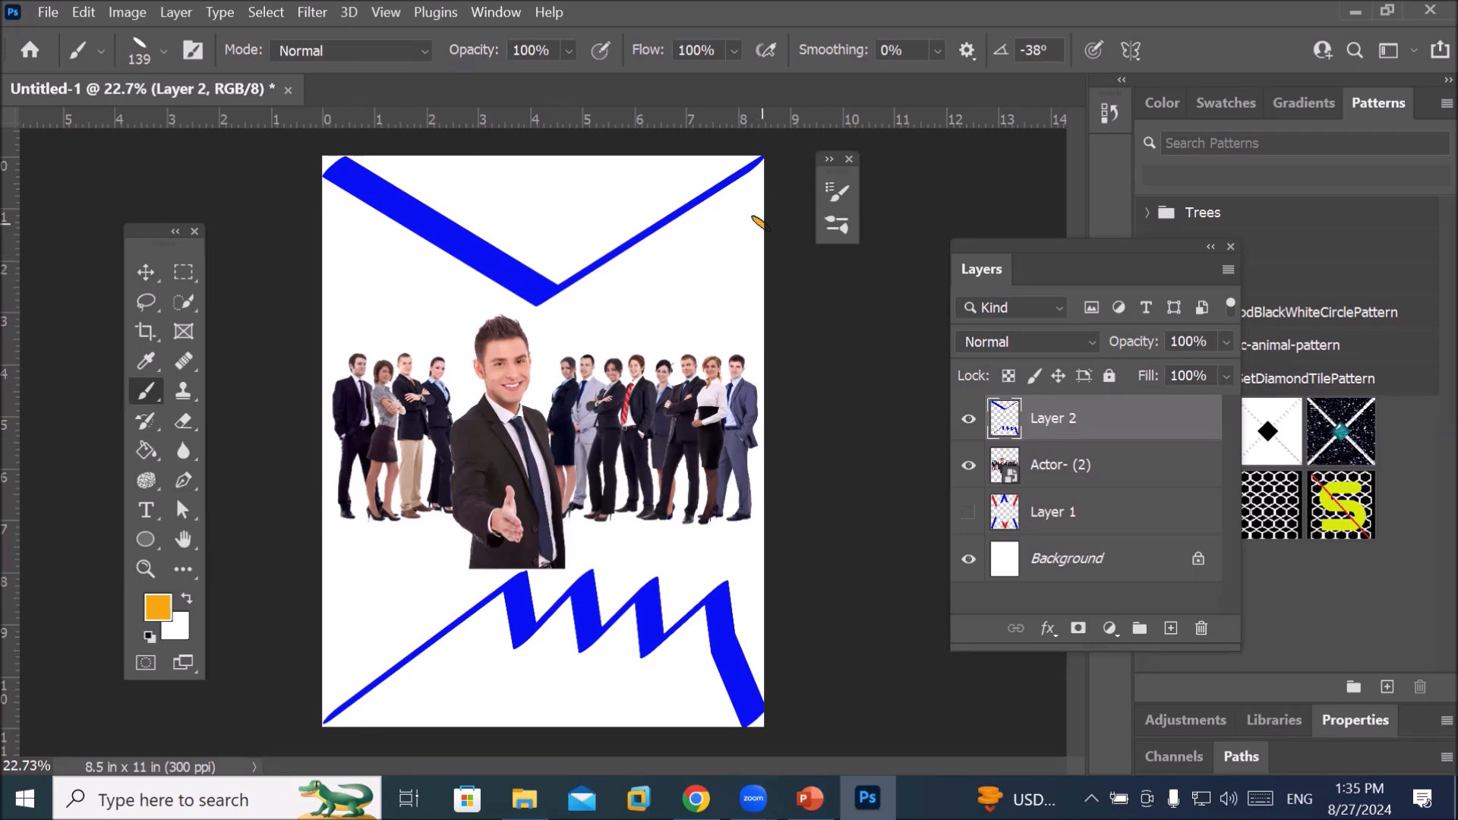
left_click(761, 620, "shift")
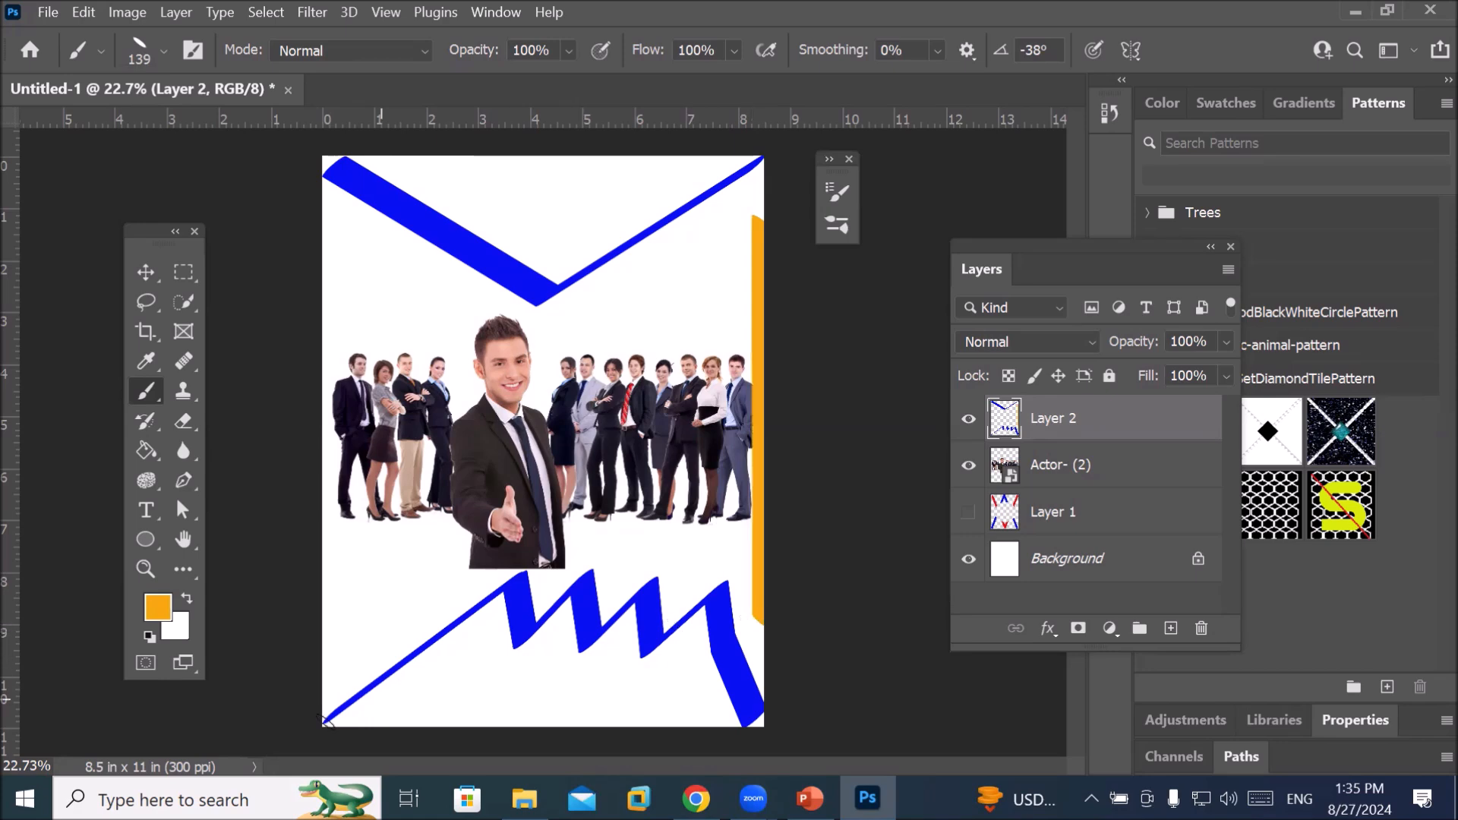
left_click(363, 716, "shift")
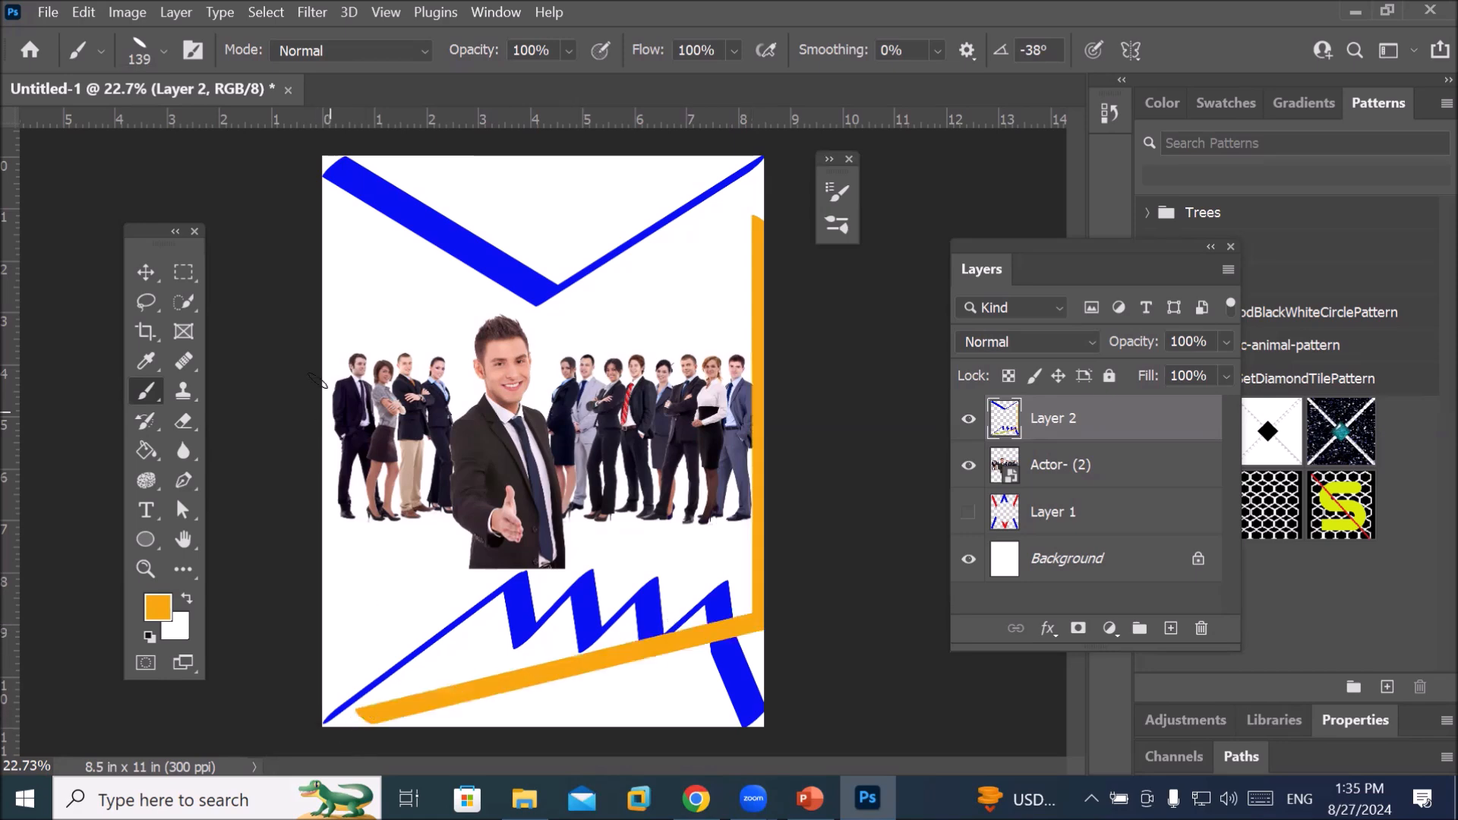
left_click(339, 200, "shift")
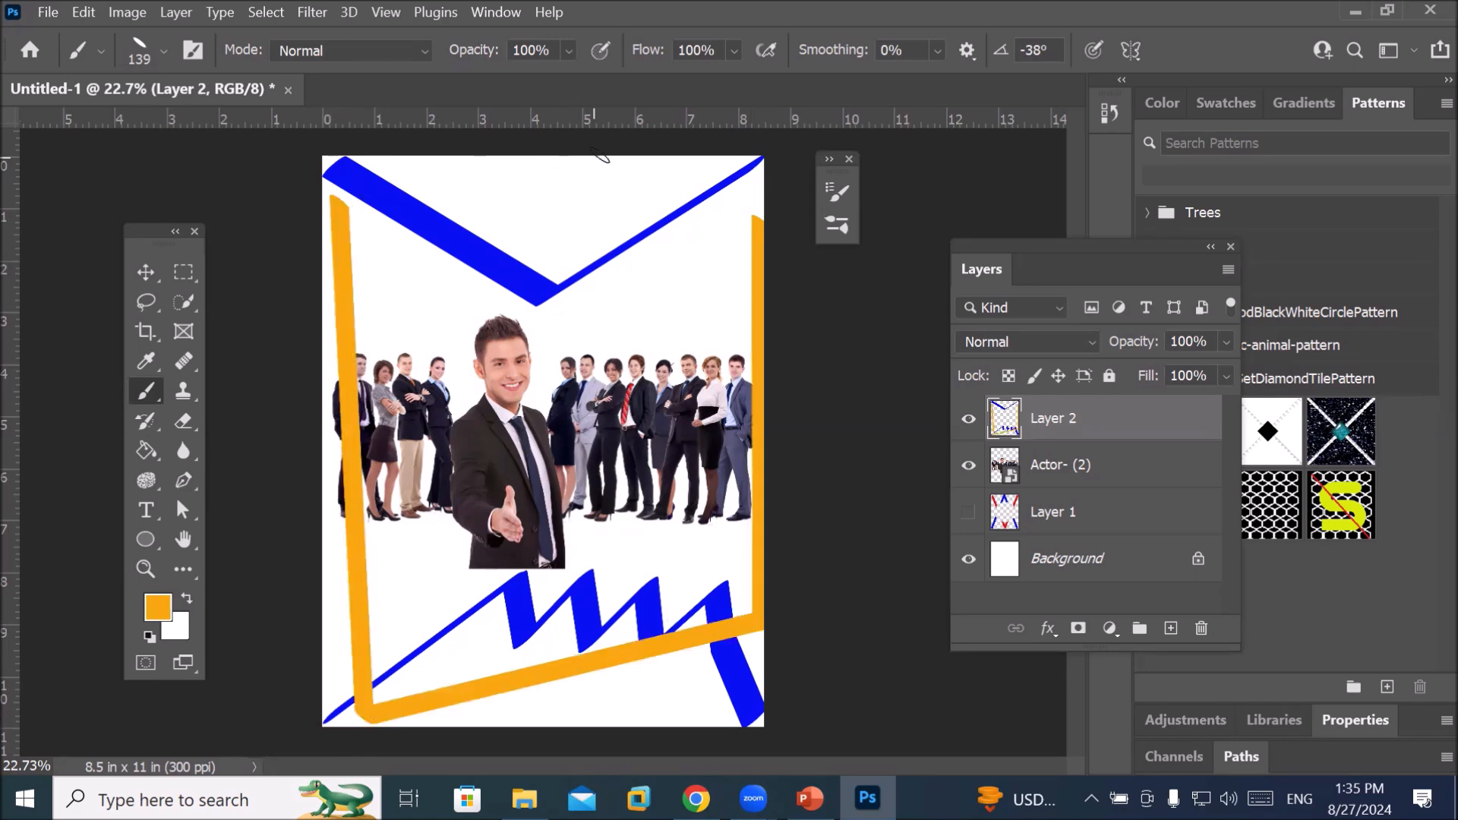
left_click(758, 199, "shift")
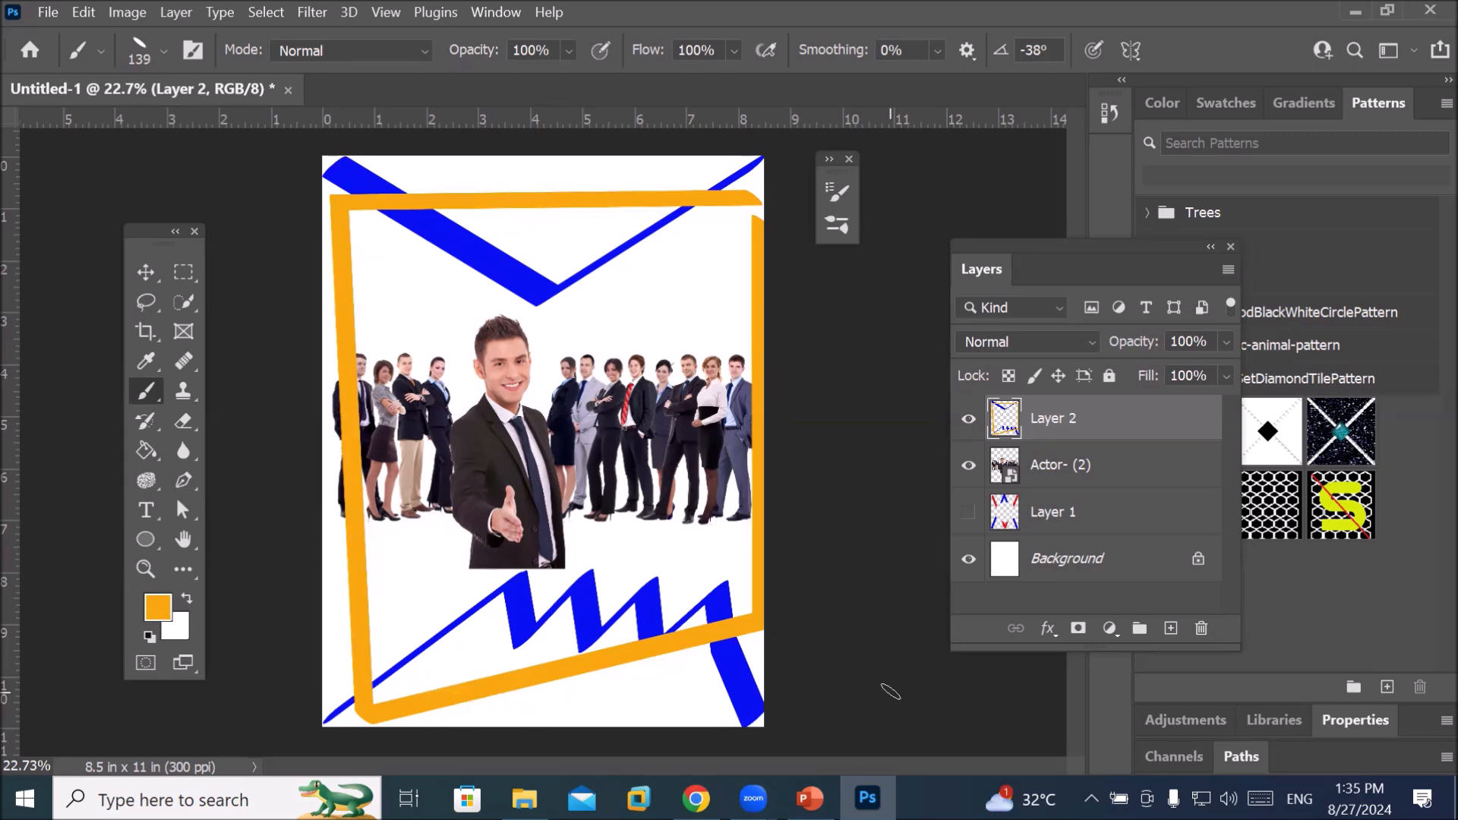
Compare the strokes of Layer 1 and Layer 2 by toggling their visibility, keeping Layer 1 shown, and delete Layer 2
left_click(968, 512)
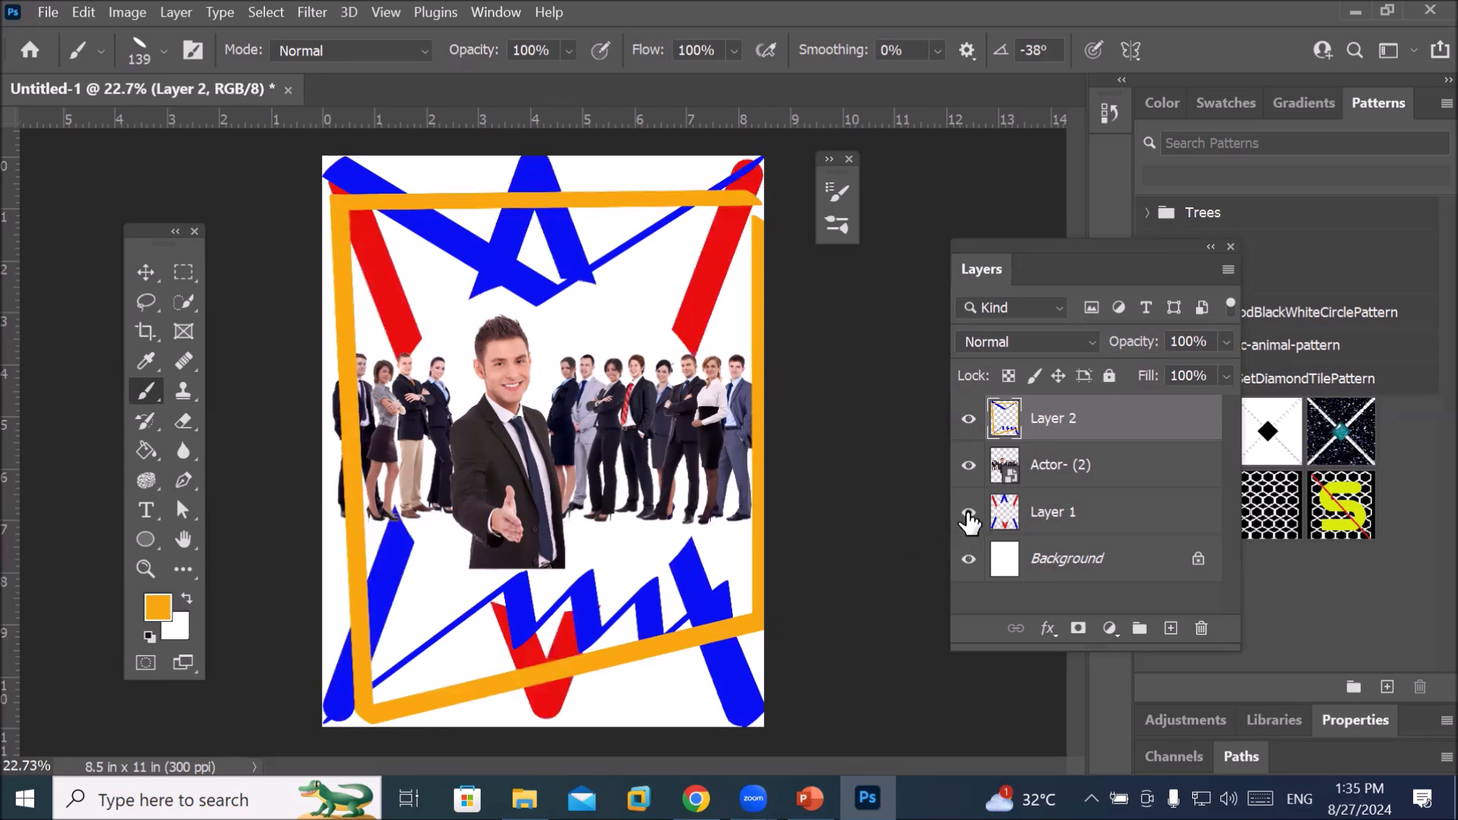
left_click(968, 512)
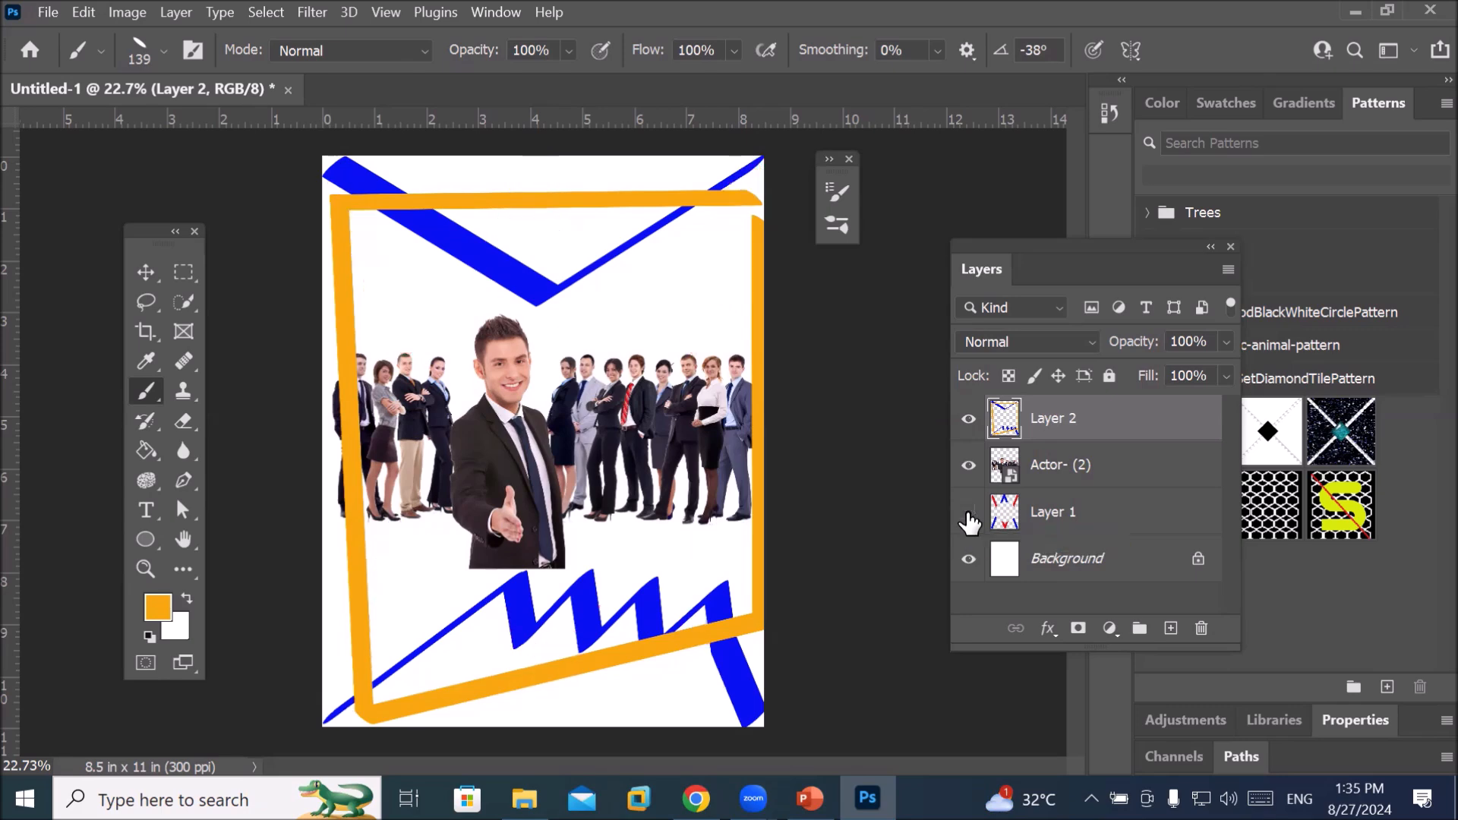
left_click(968, 513)
left_click(968, 515)
left_click(964, 420)
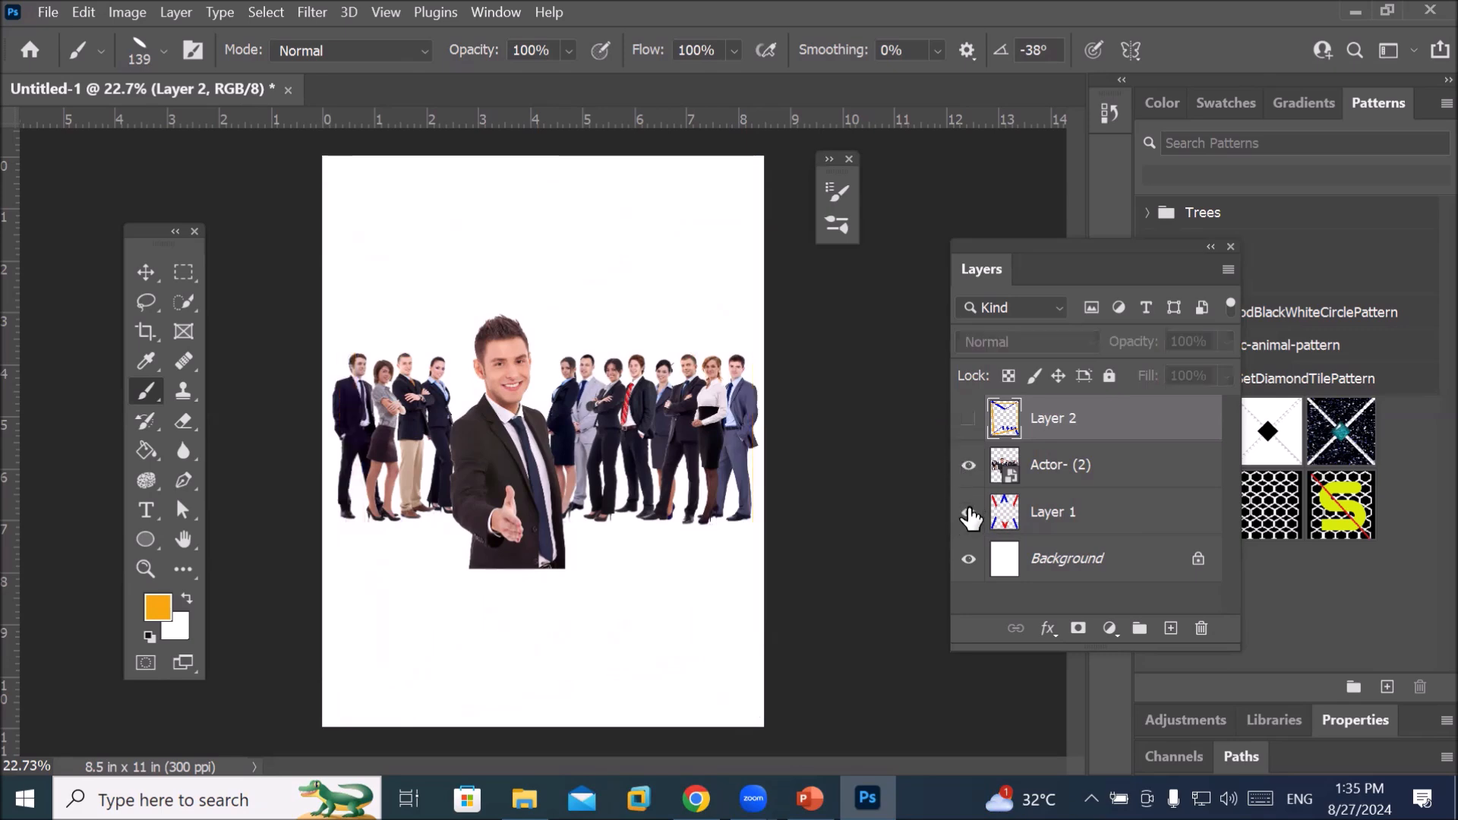
left_click(968, 513)
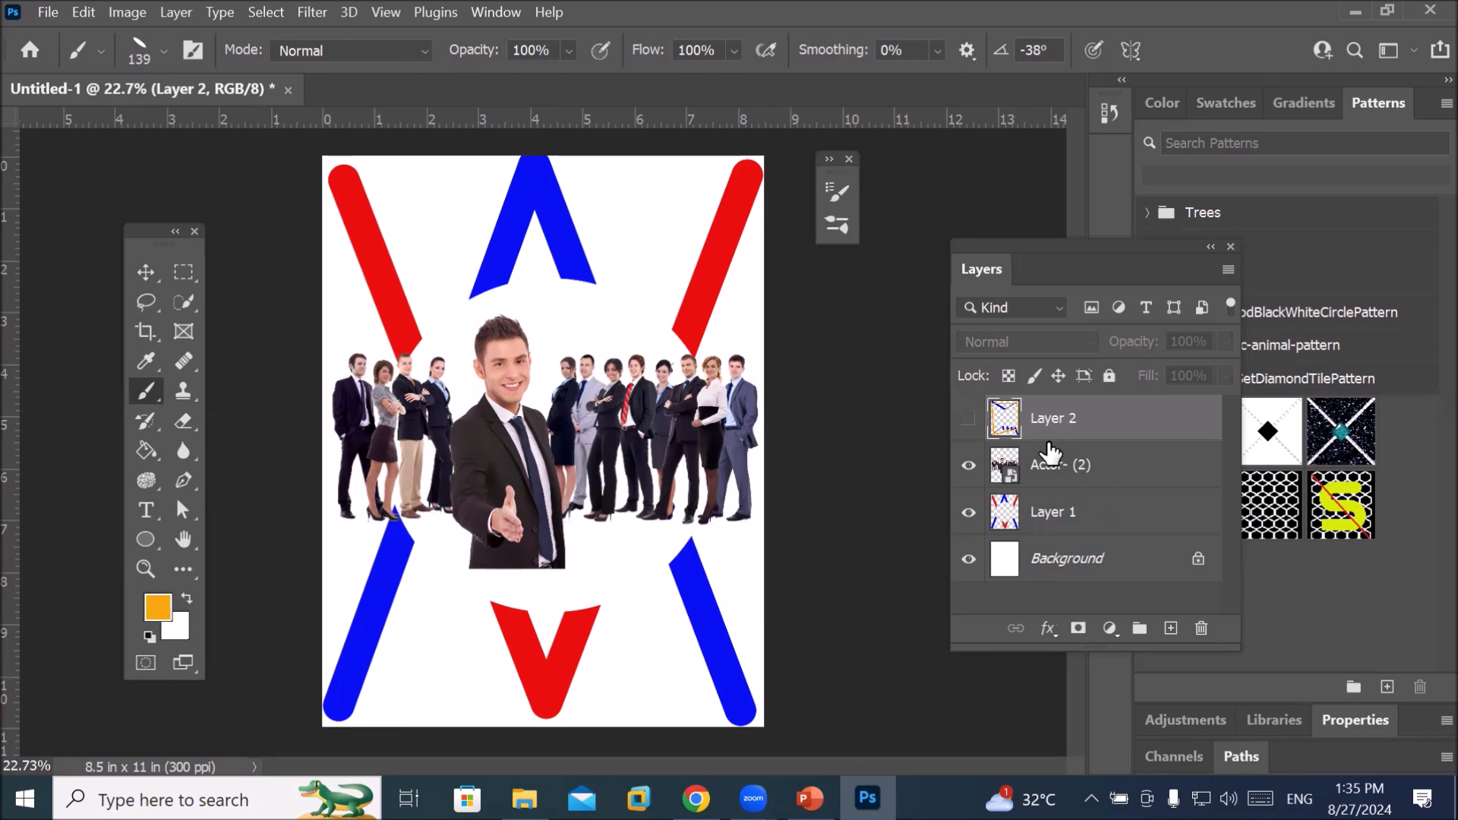
left_click(968, 419)
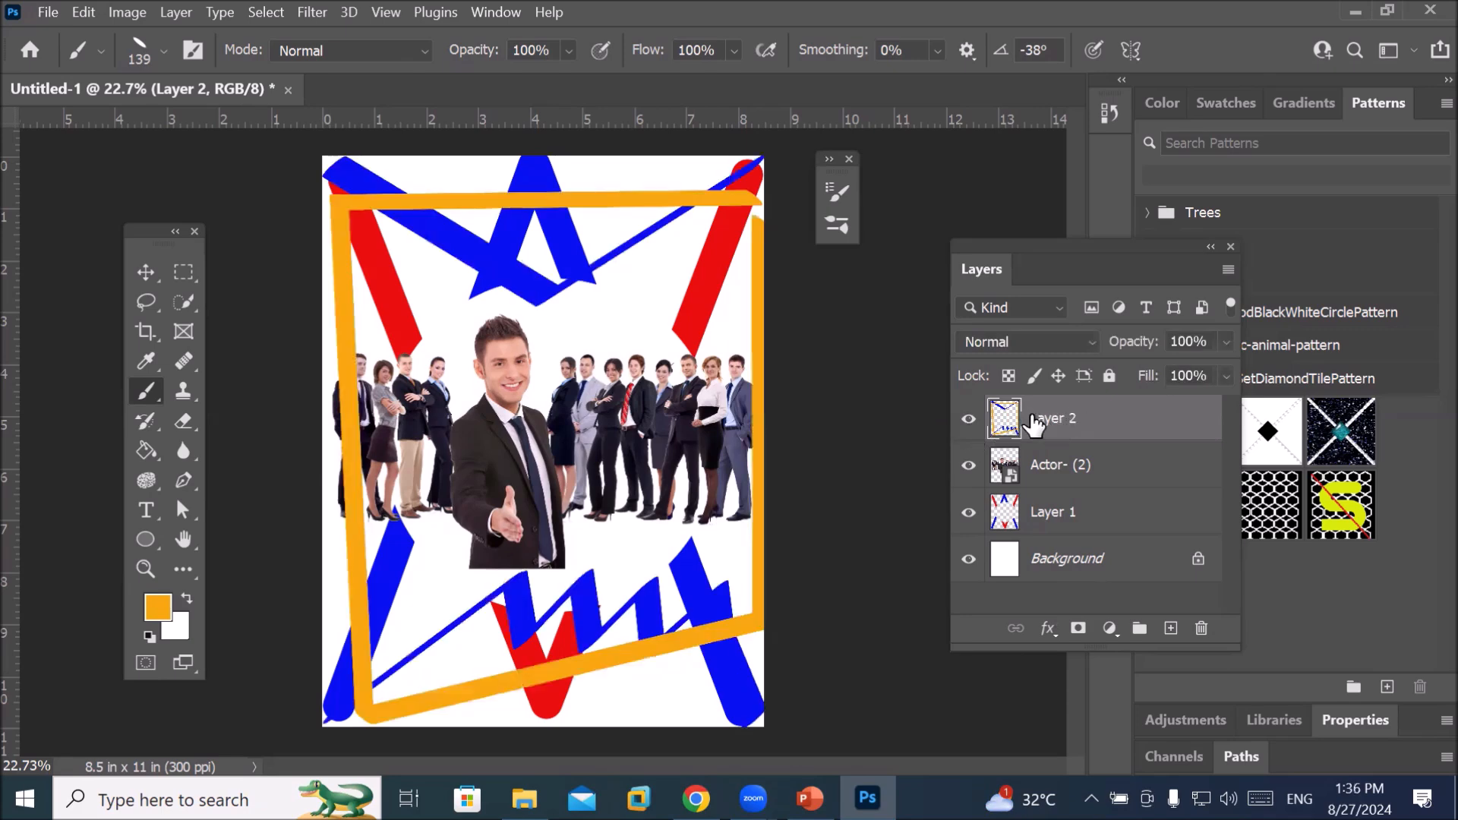
mouse_move(1033, 424)
left_mouse_down()
mouse_move(1168, 536)
mouse_move(1202, 629)
left_mouse_up()
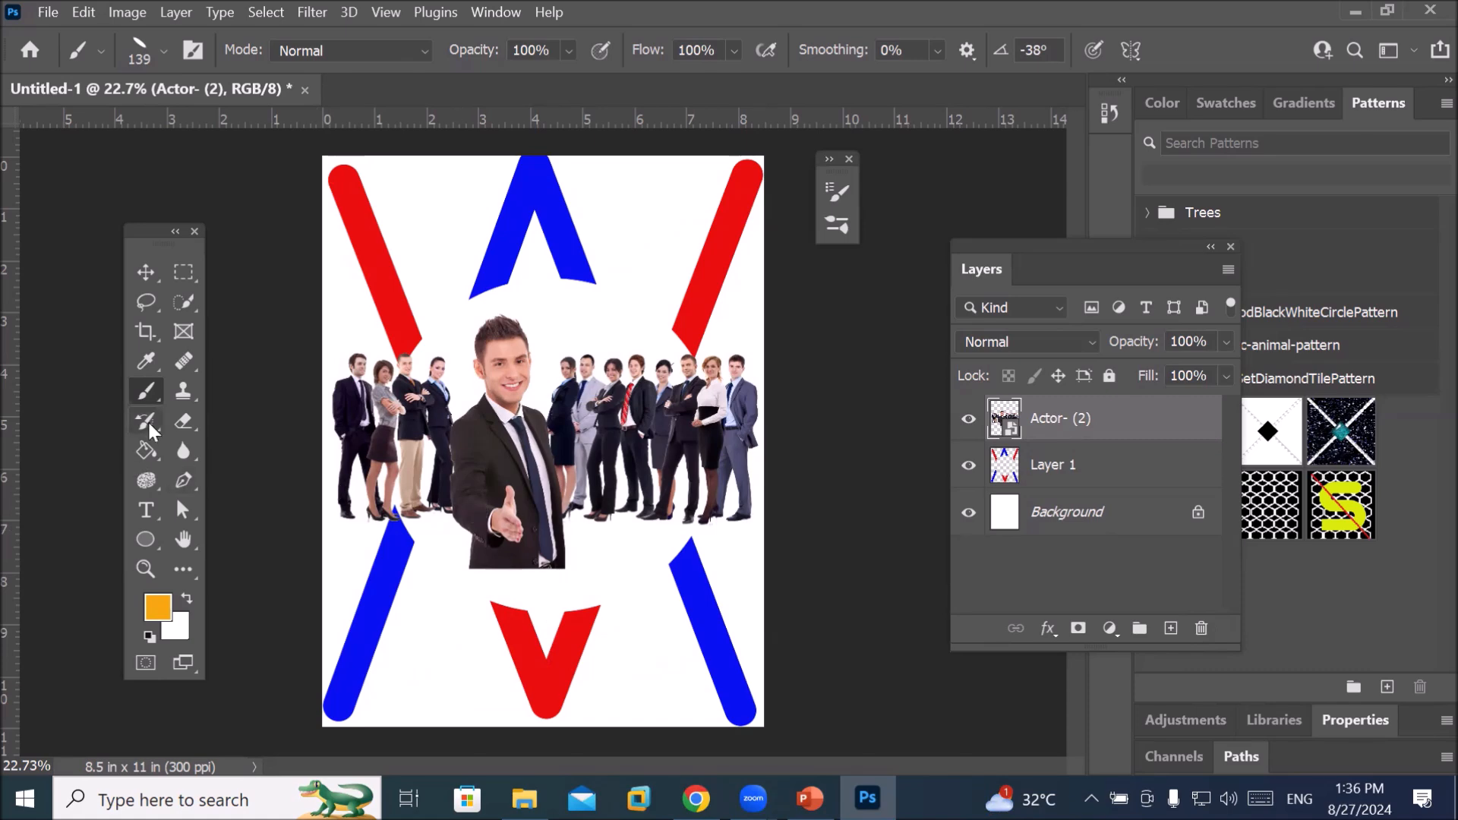
Activate the Eraser Tool and rasterize the Actor- (2) smart object so it can be erased
left_click(182, 422)
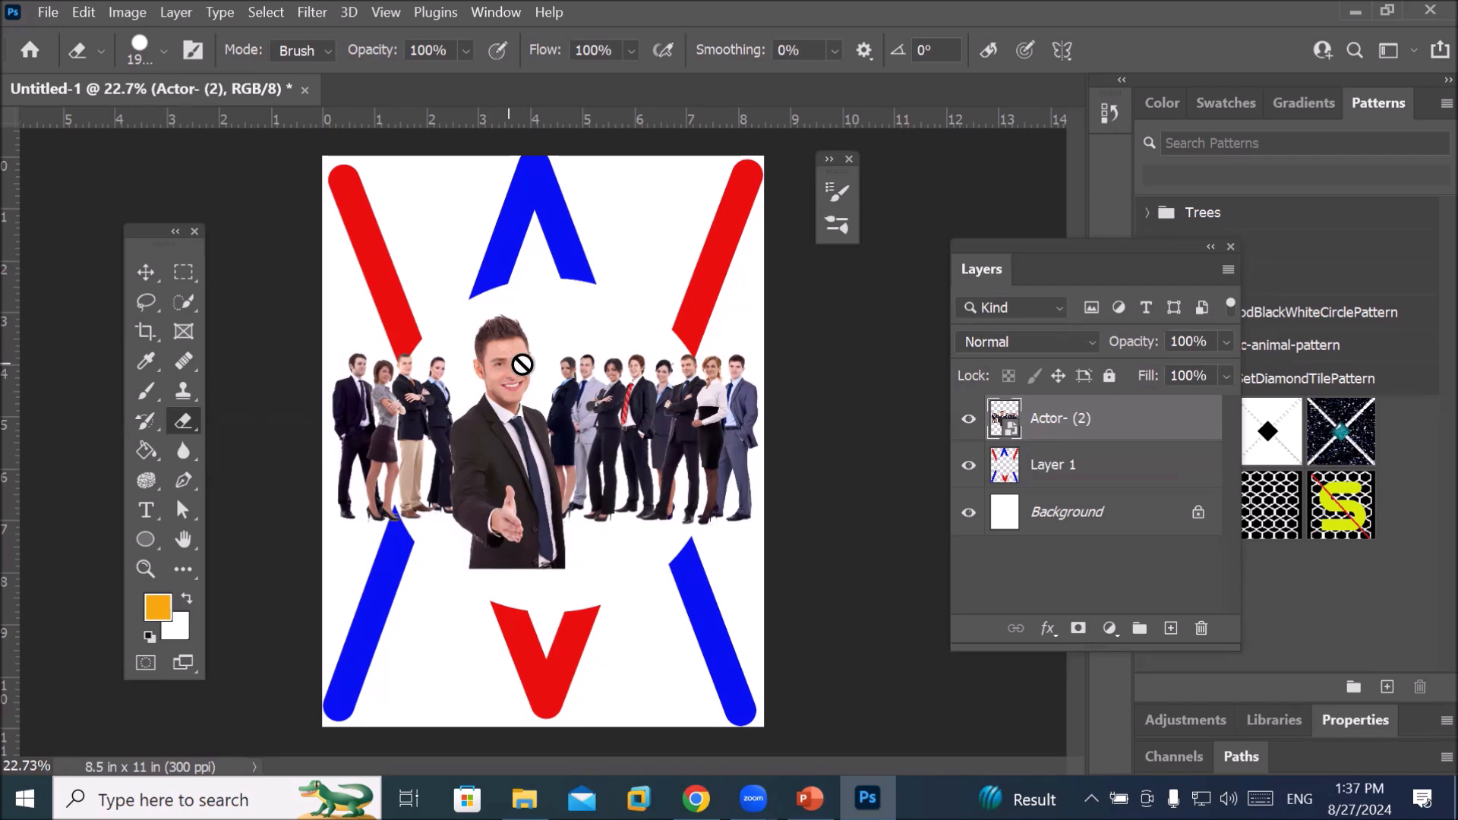
right_click(1074, 422)
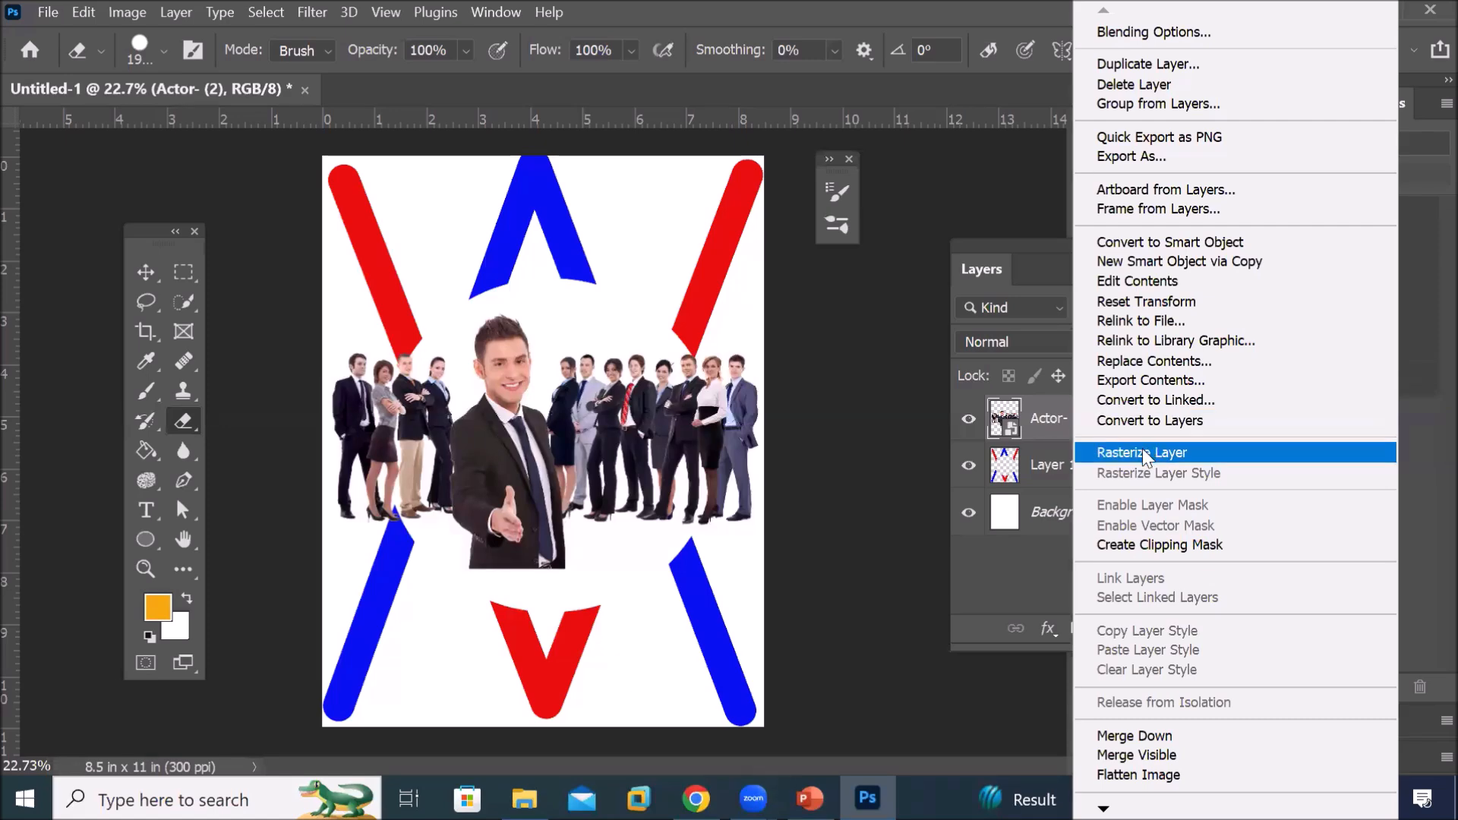
left_click(517, 414)
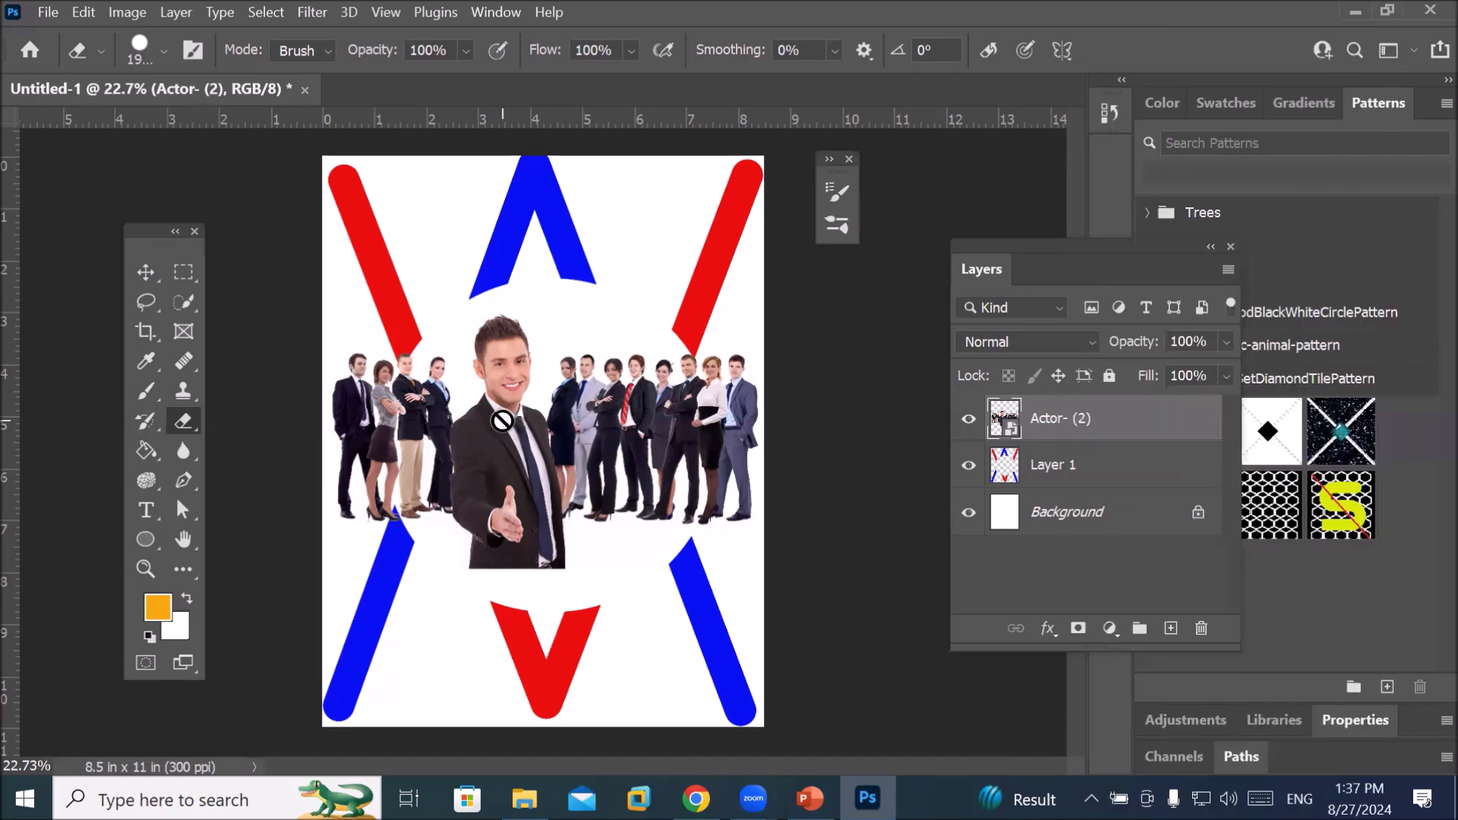
left_click(503, 419)
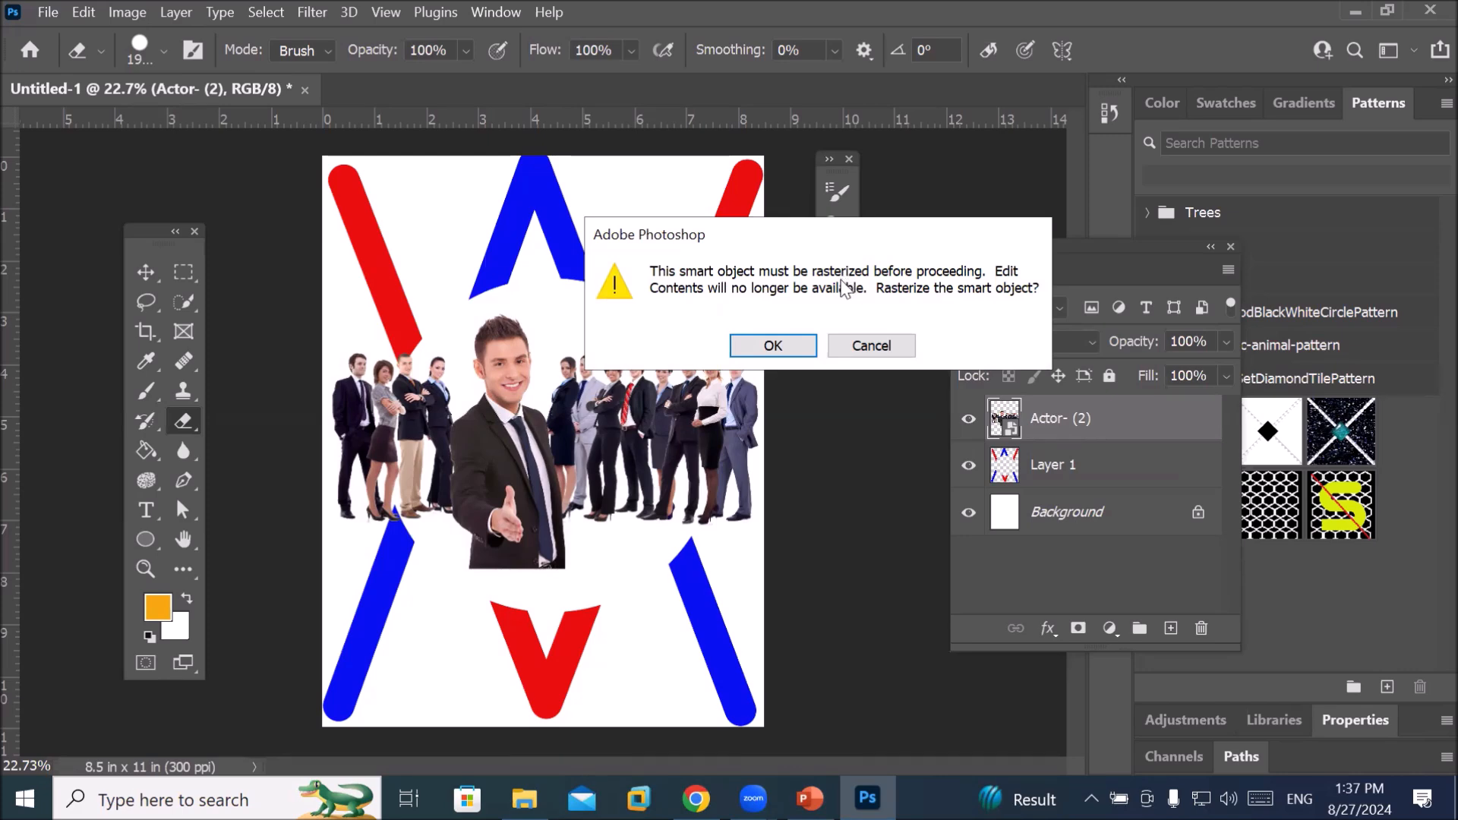
left_click(773, 345)
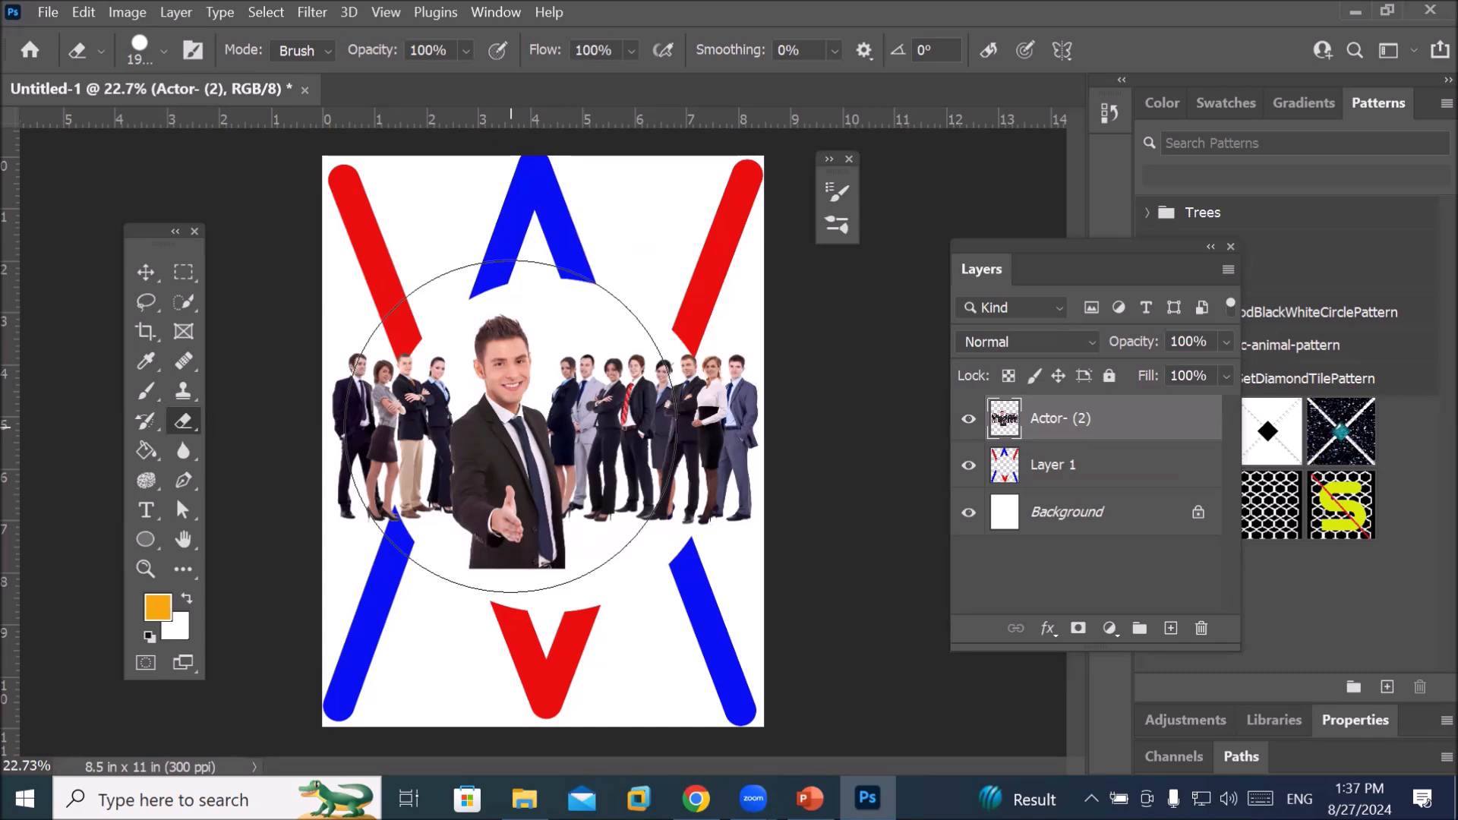
Reduce the round eraser tip in successive increments to about 200 px
key("bracketleft")
key("bracketleft")
key("bracketleft")
key("bracketleft")
key("bracketleft")
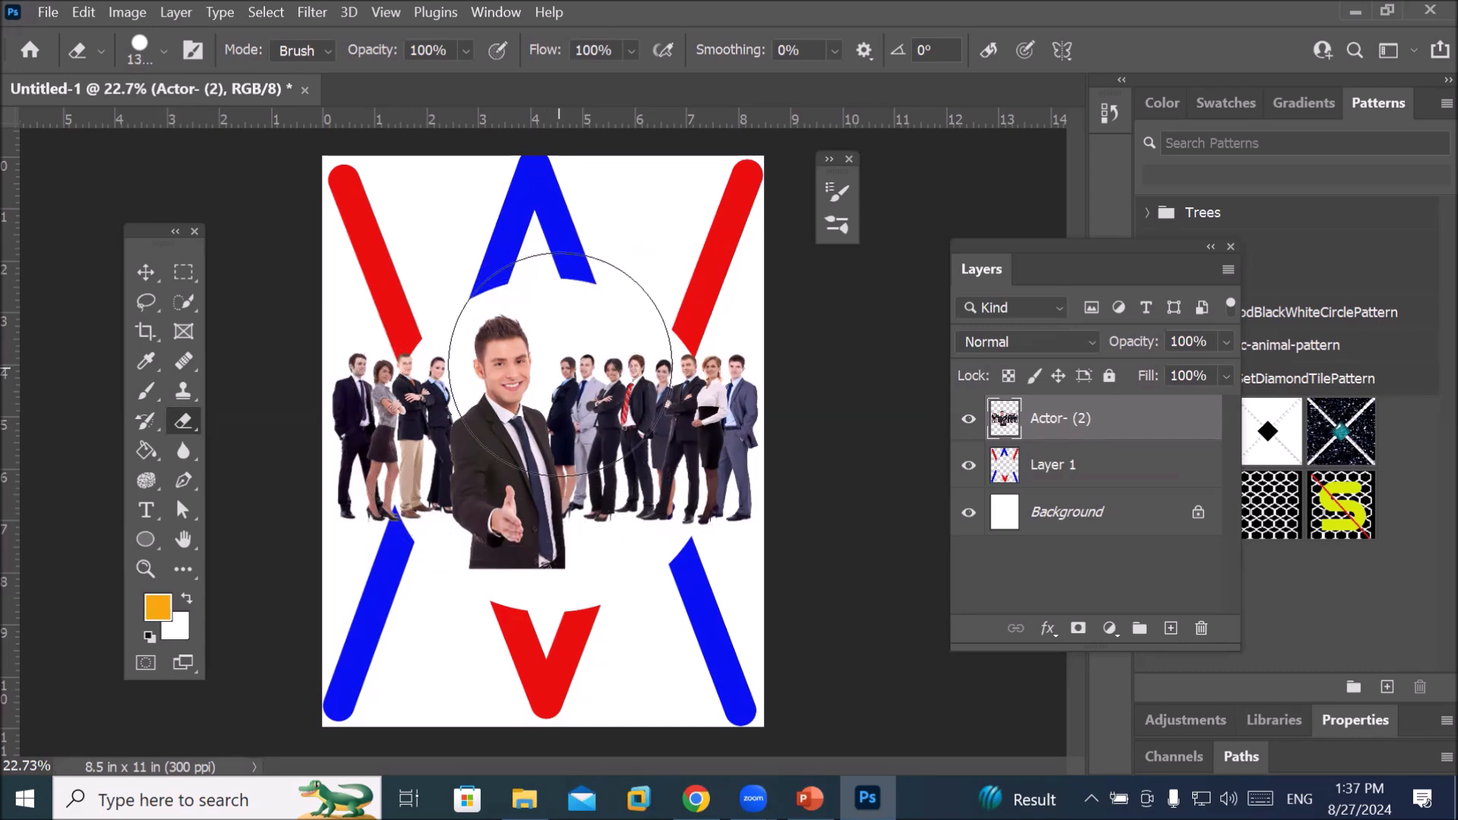
key("bracketleft")
key("bracketleft")
key("bracketleft")
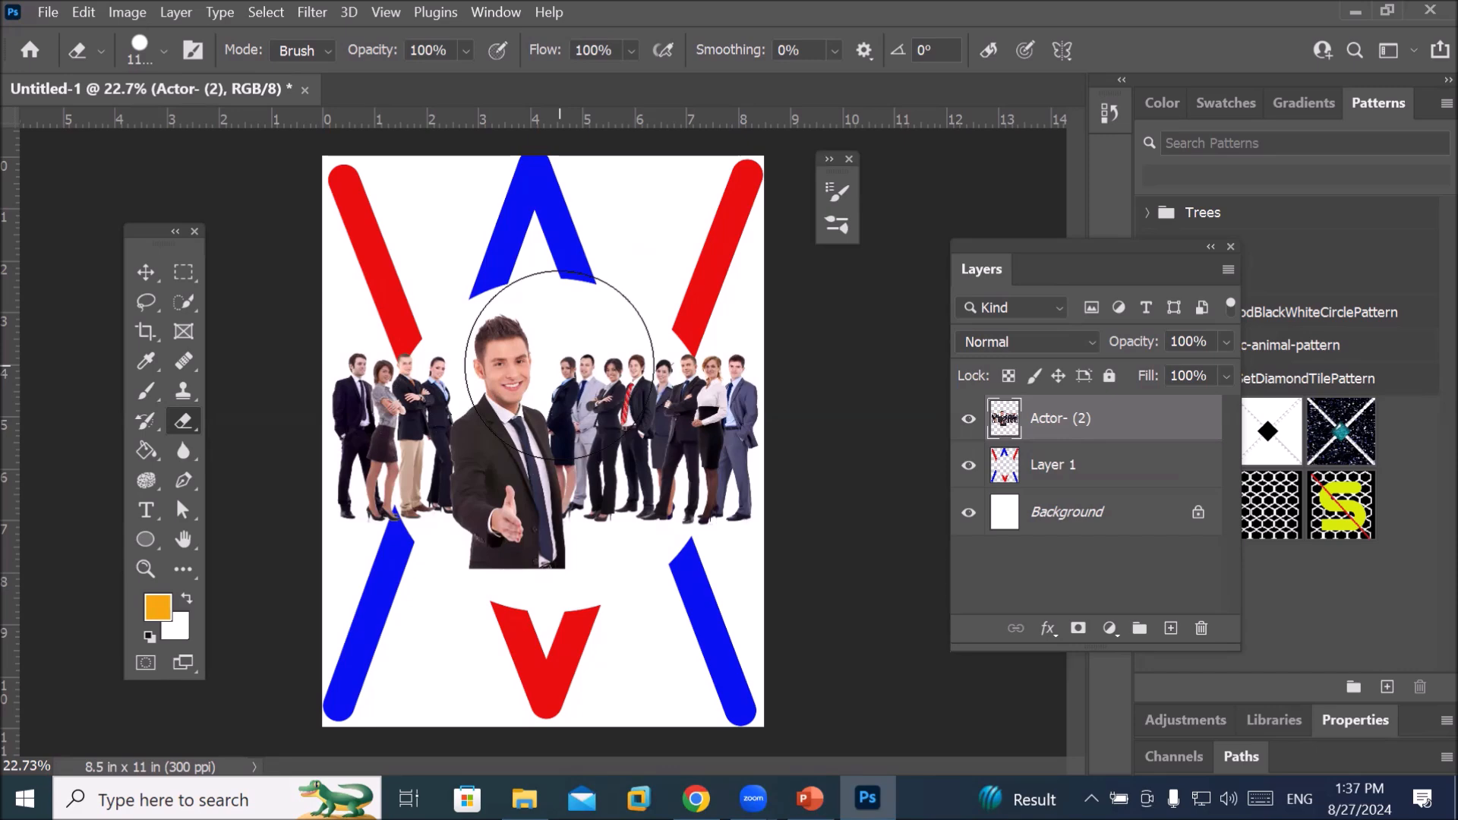
key("bracketleft")
key("bracketleft")
key("bracketleft")
key("bracketleft")
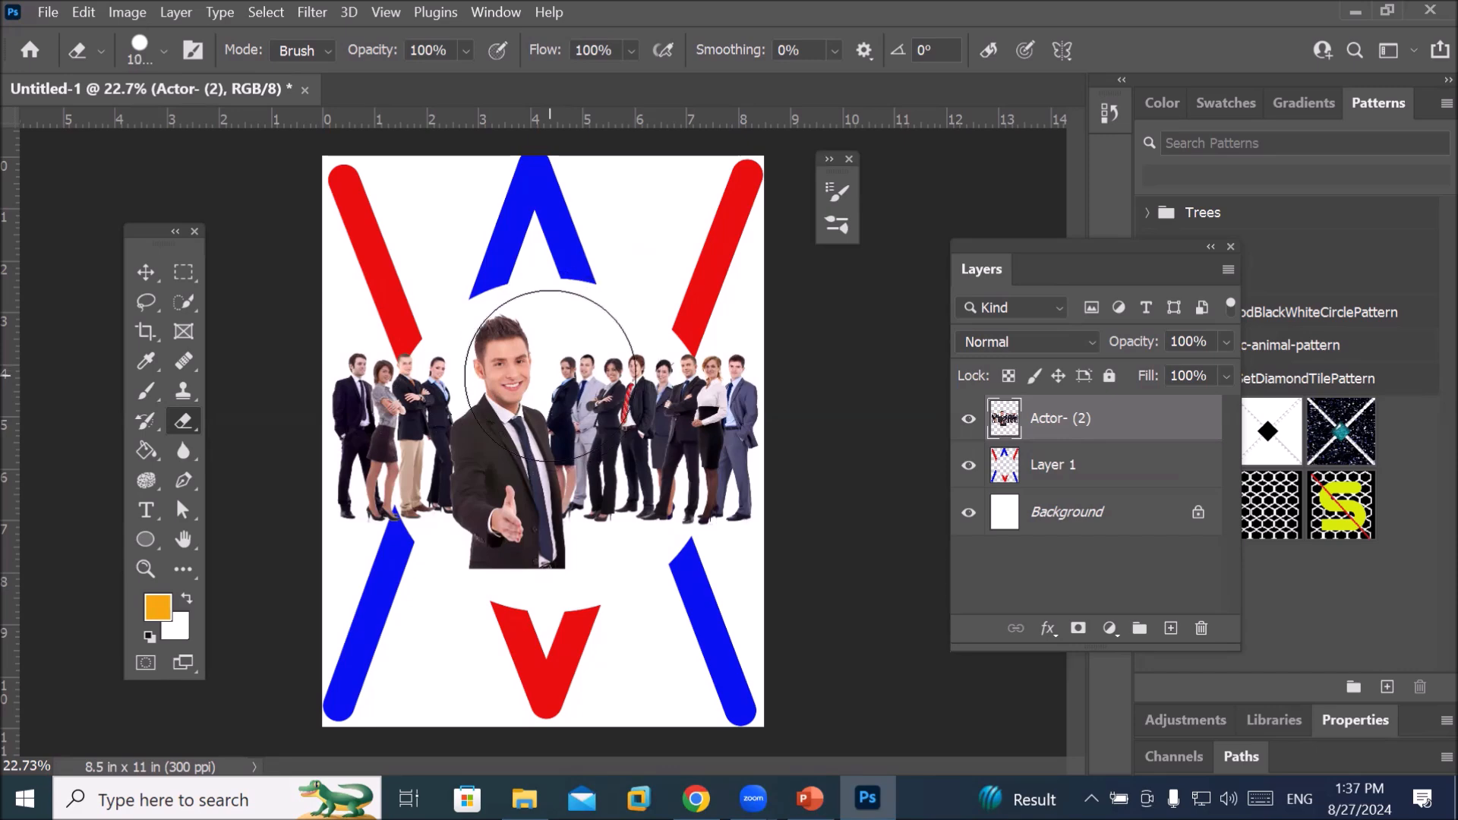
key("bracketleft")
key("bracketleft")
key("bracketleft")
key("bracketleft")
key("bracketleft")
key("bracketleft")
key("bracketleft")
key("bracketleft")
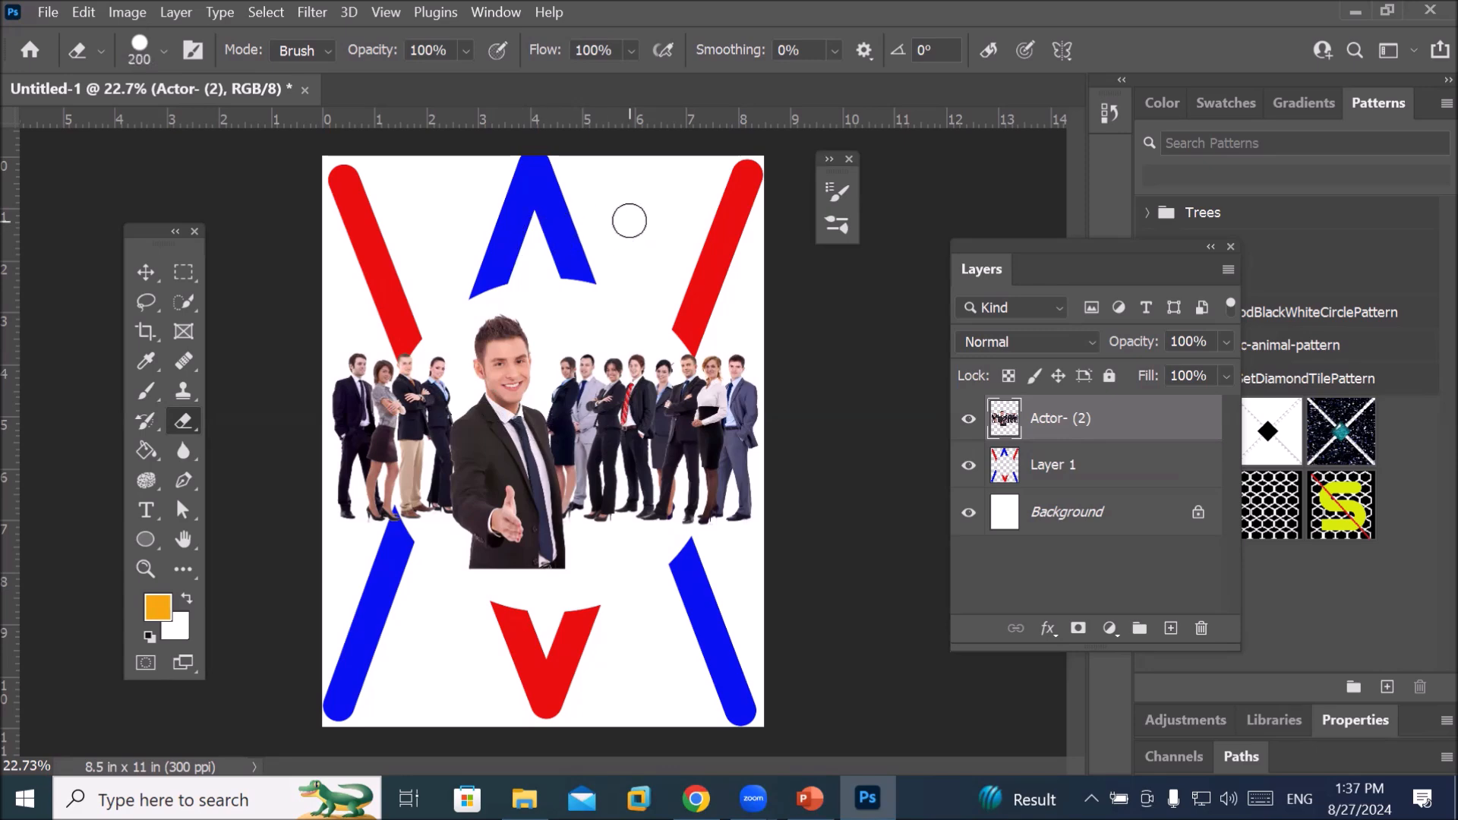
key("bracketleft")
key("bracketleft")
Enlarge the round eraser tip to 1600 px and check its size in the brush settings
key("bracketright")
key("bracketright")
key("bracketright")
key("bracketright")
key("bracketright")
key("bracketright")
key("bracketright")
key("bracketright")
key("bracketright")
key("bracketright")
key("bracketright")
key("bracketright")
key("bracketright")
key("bracketright")
key("bracketright")
key("bracketright")
key("bracketright")
key("bracketright")
key("bracketright")
left_click(162, 57)
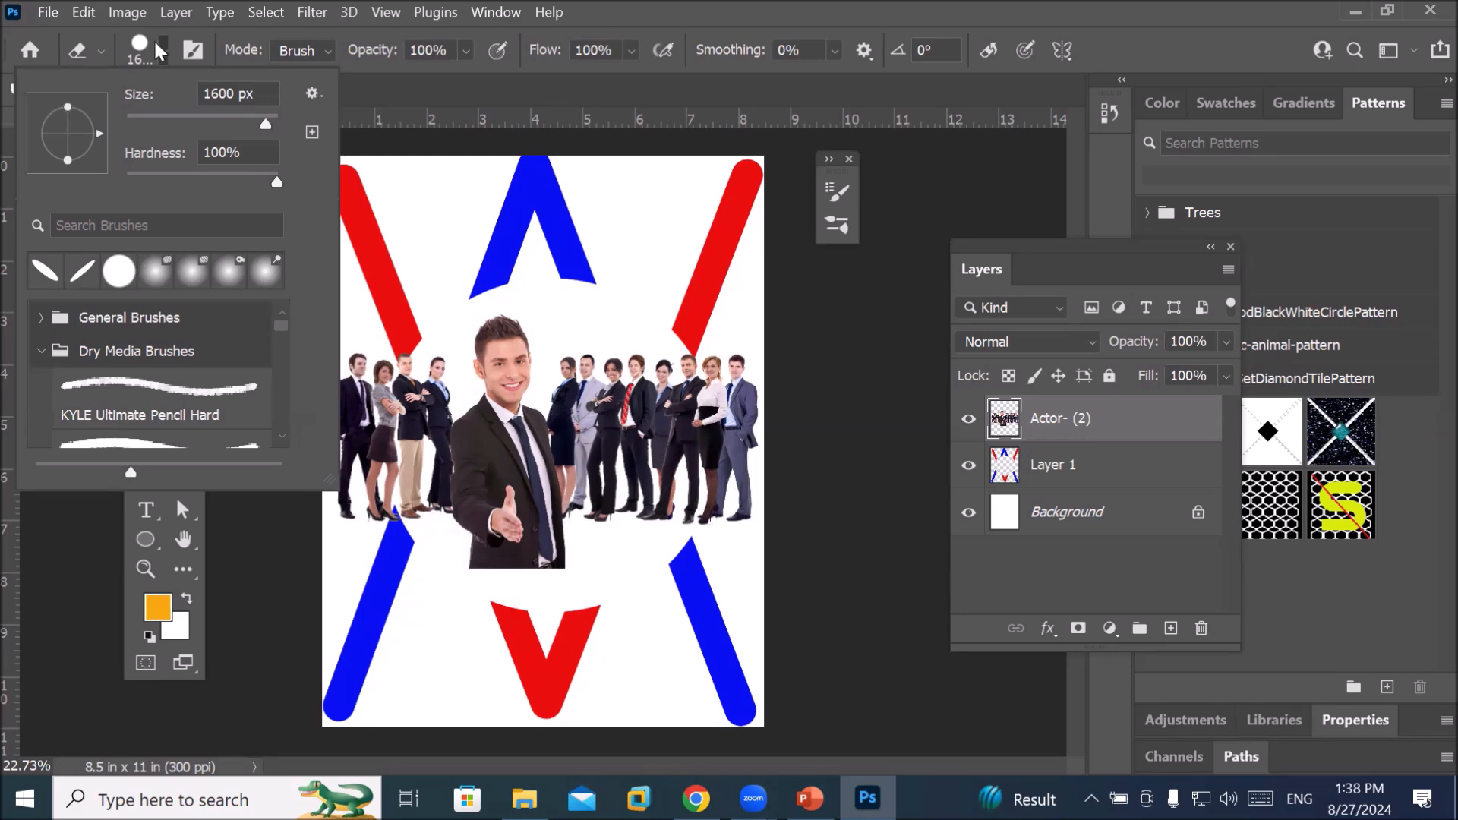
left_click(147, 42)
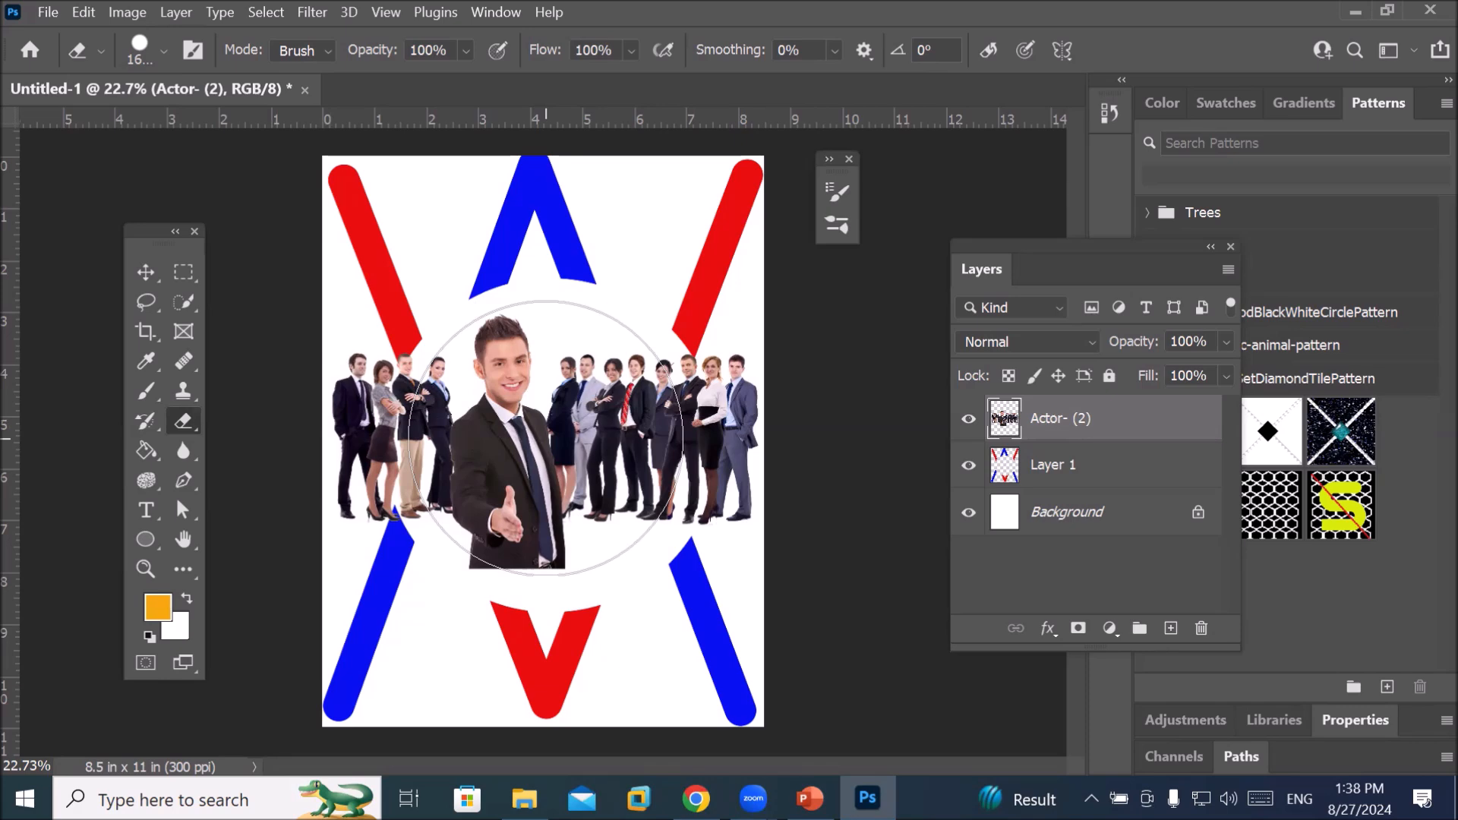
Reduce the eraser tip to 500 px
key("bracketleft")
key("bracketleft")
key("bracketleft")
key("bracketleft")
key("bracketleft")
key("bracketleft")
key("bracketleft")
key("bracketleft")
key("bracketleft")
key("bracketleft")
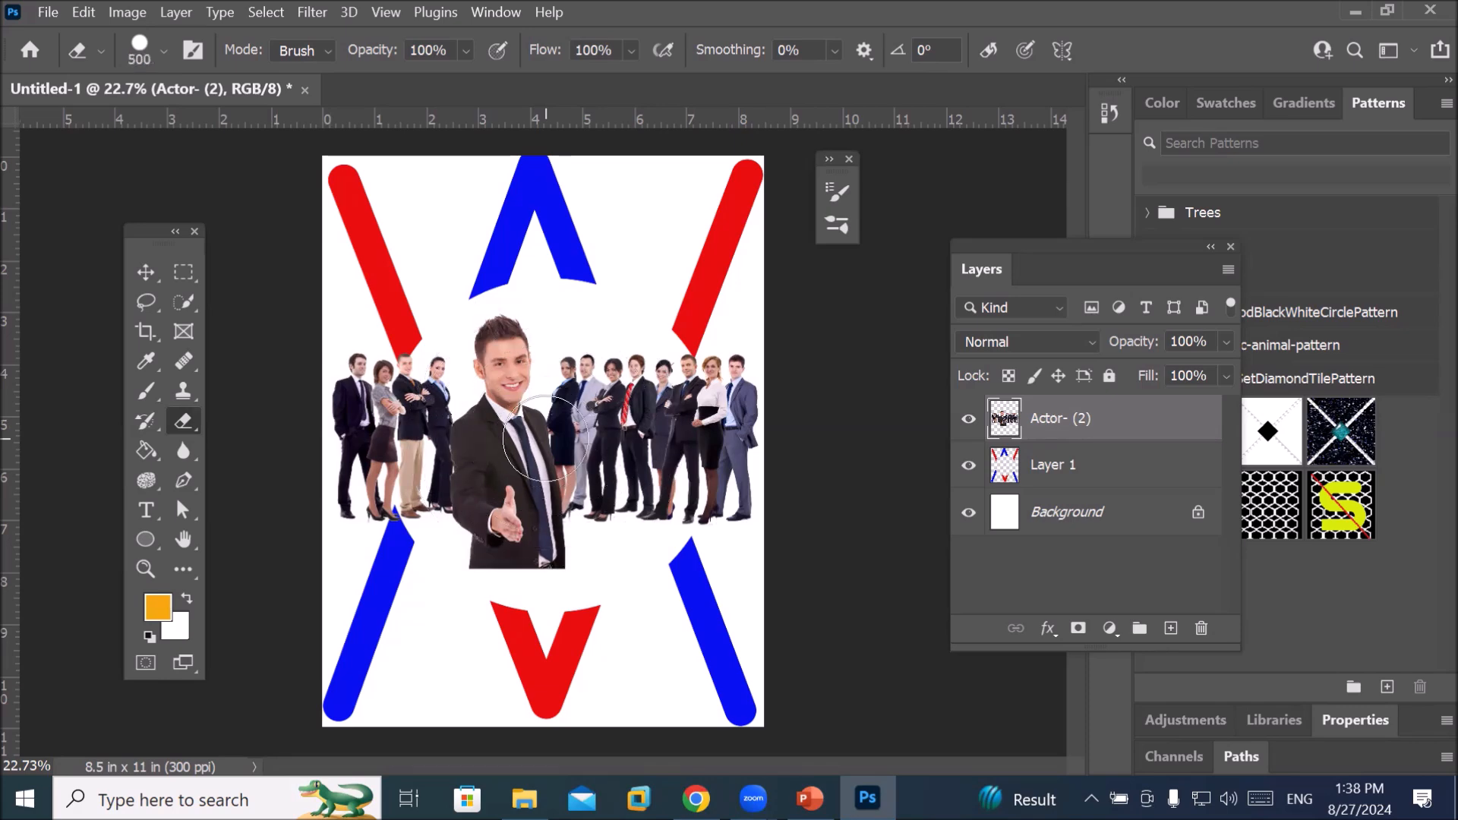
Try erasing the people in the middle of the Actor- (2) layer with an eraser tip of about 1500 px, and undo the erasure
key("bracketright")
key("bracketright")
key("bracketright")
key("bracketright")
key("bracketright")
key("bracketright")
key("bracketright")
key("bracketright")
key("bracketright")
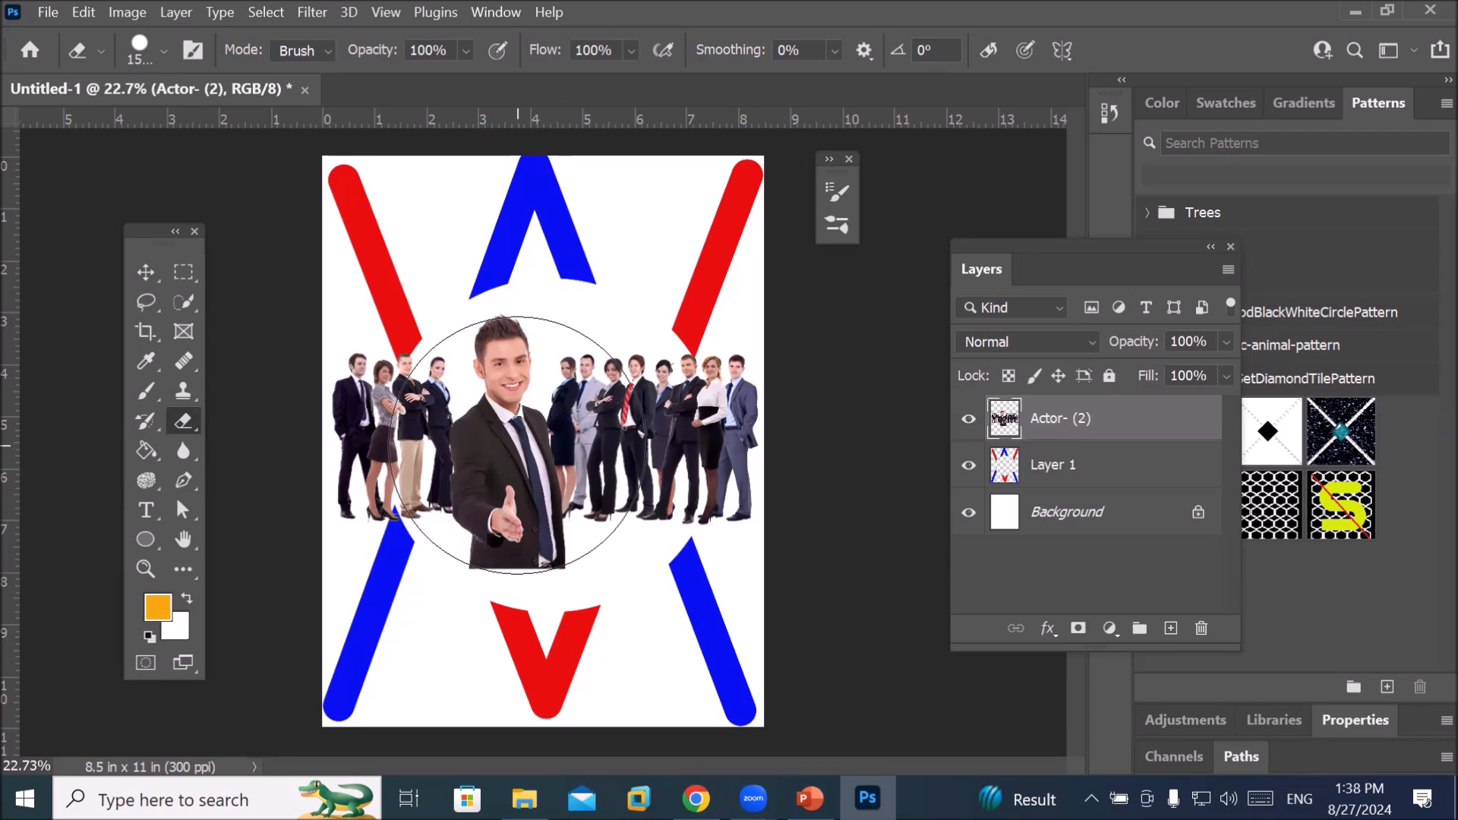
left_click(517, 444)
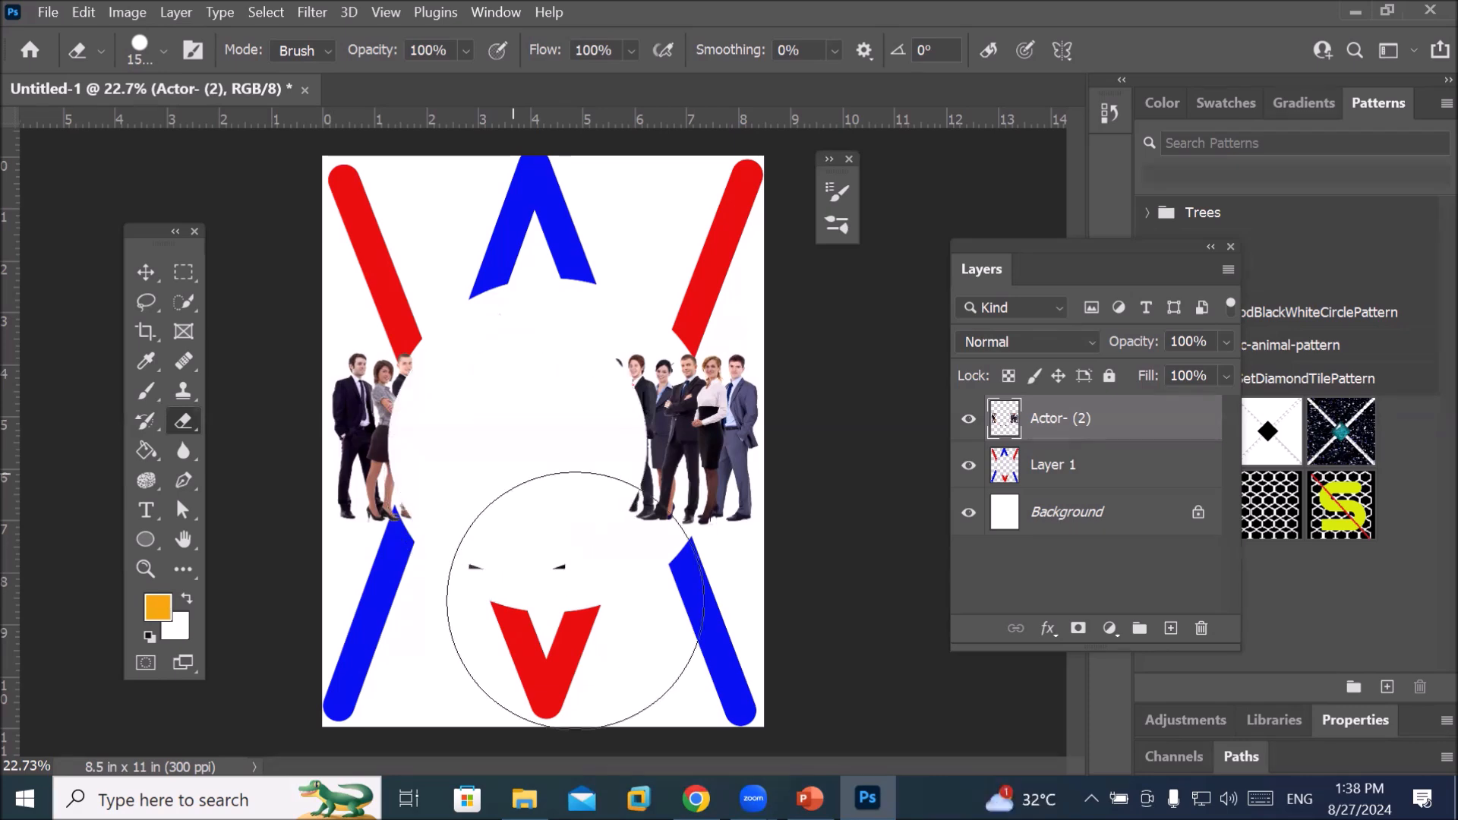
mouse_move(753, 798)
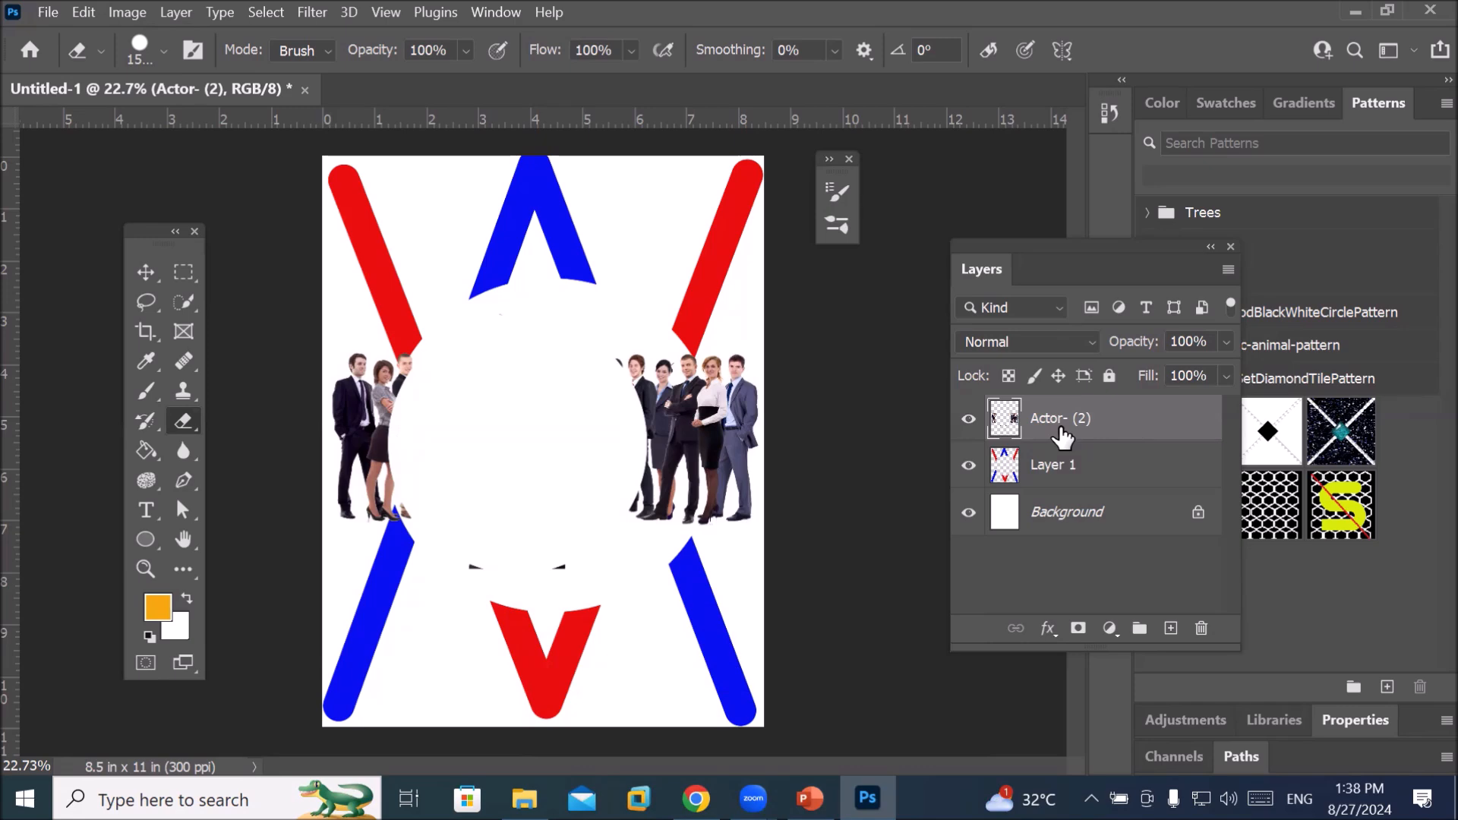
key("ctrl+z")
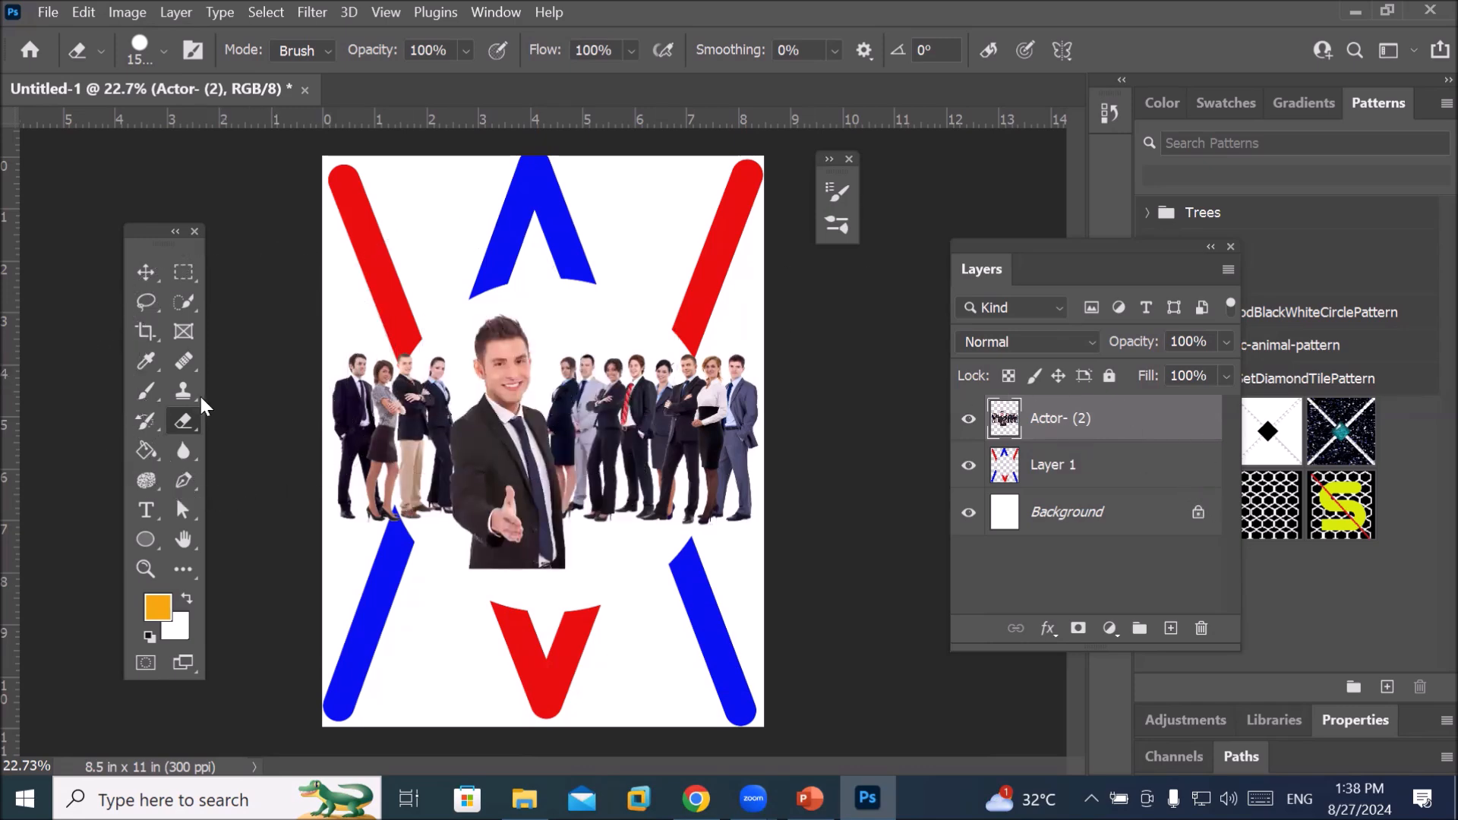
Show the tool variants grouped with the Brush Tool and with the Eraser Tool
left_click(142, 395)
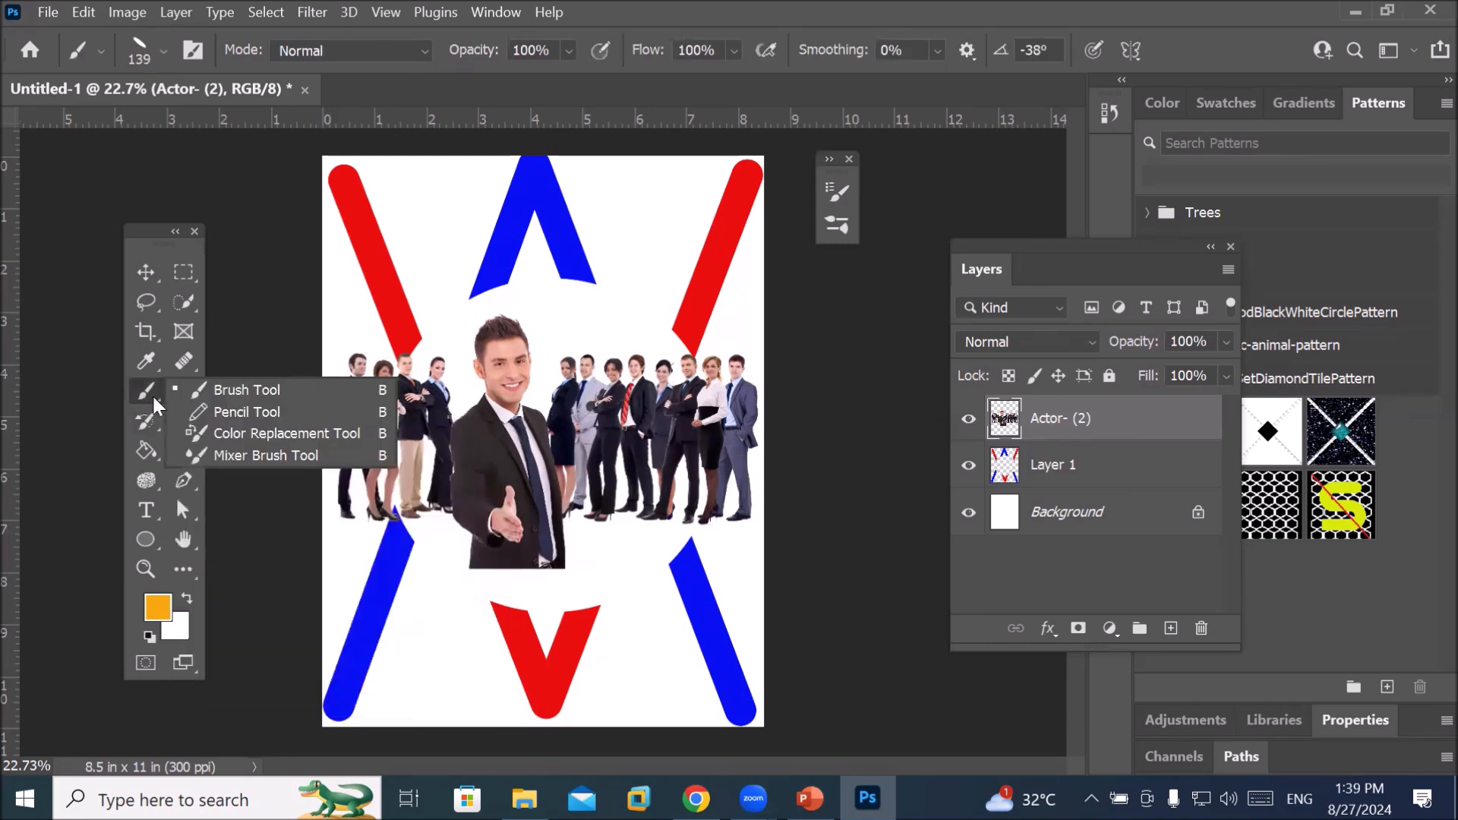
left_click(266, 395)
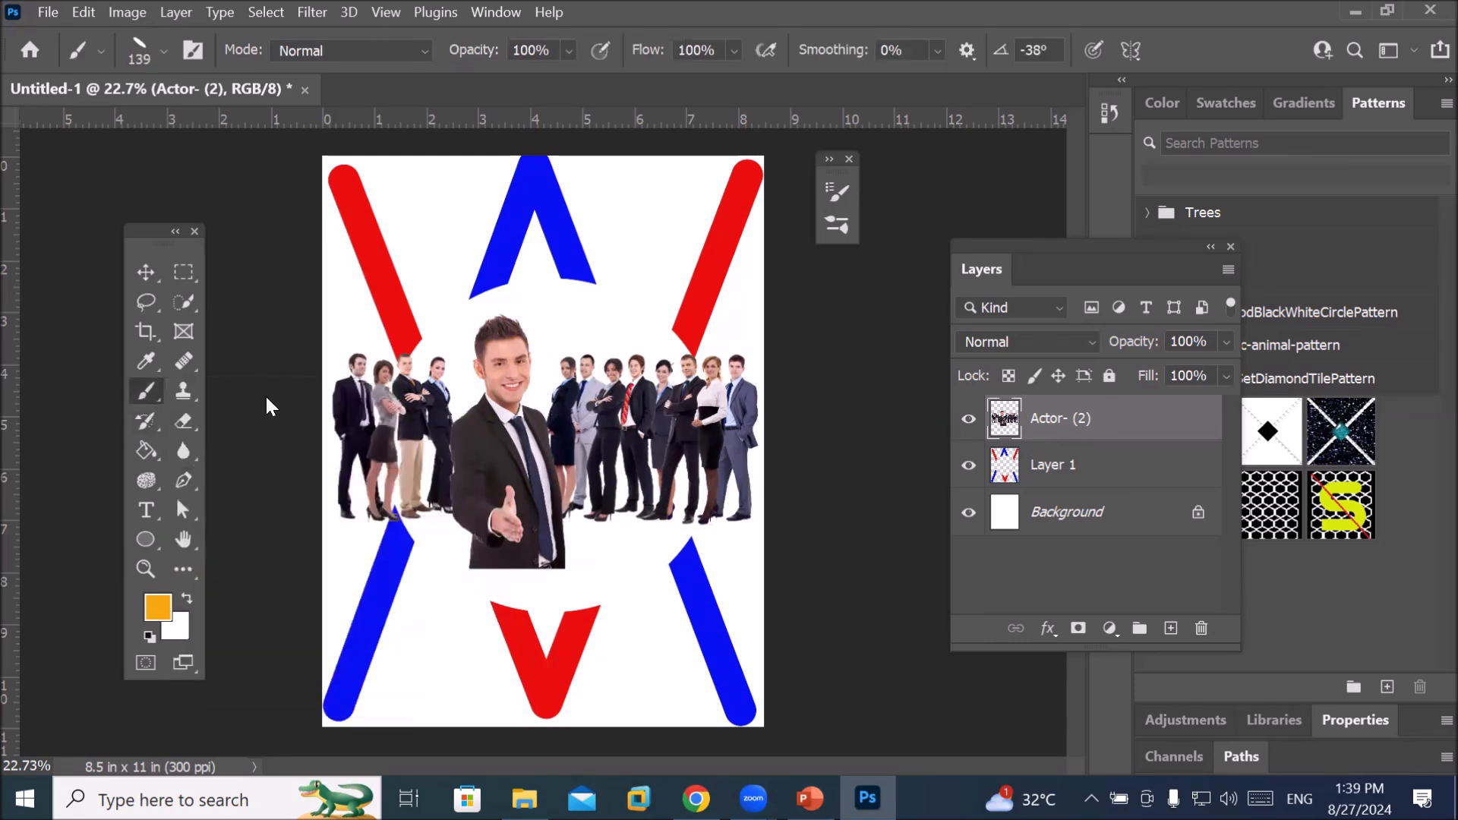
left_click(195, 418)
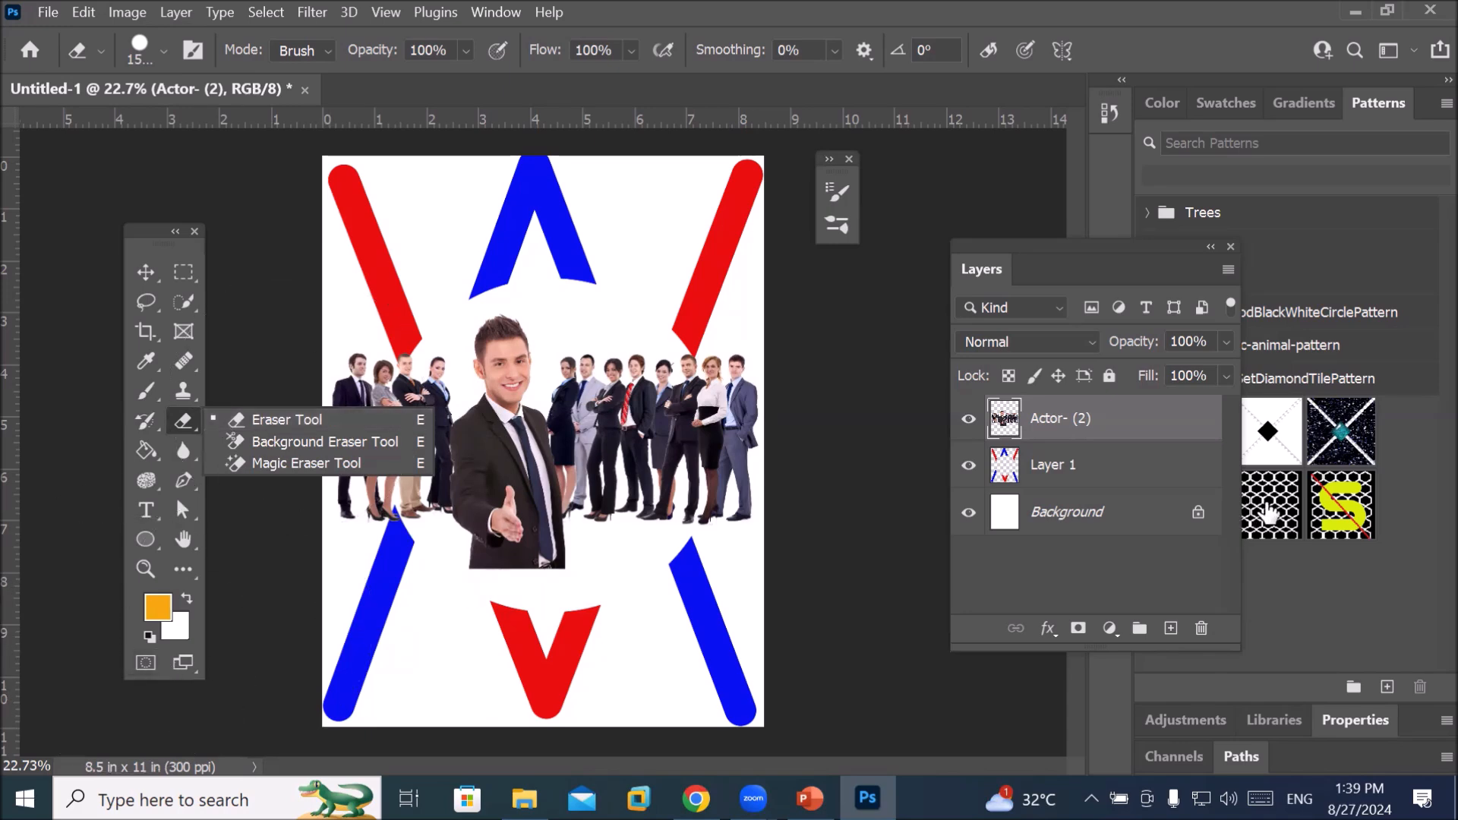
Hide Layer 1 and add a new empty layer directly beneath the Actor- (2) layer
left_click(966, 465)
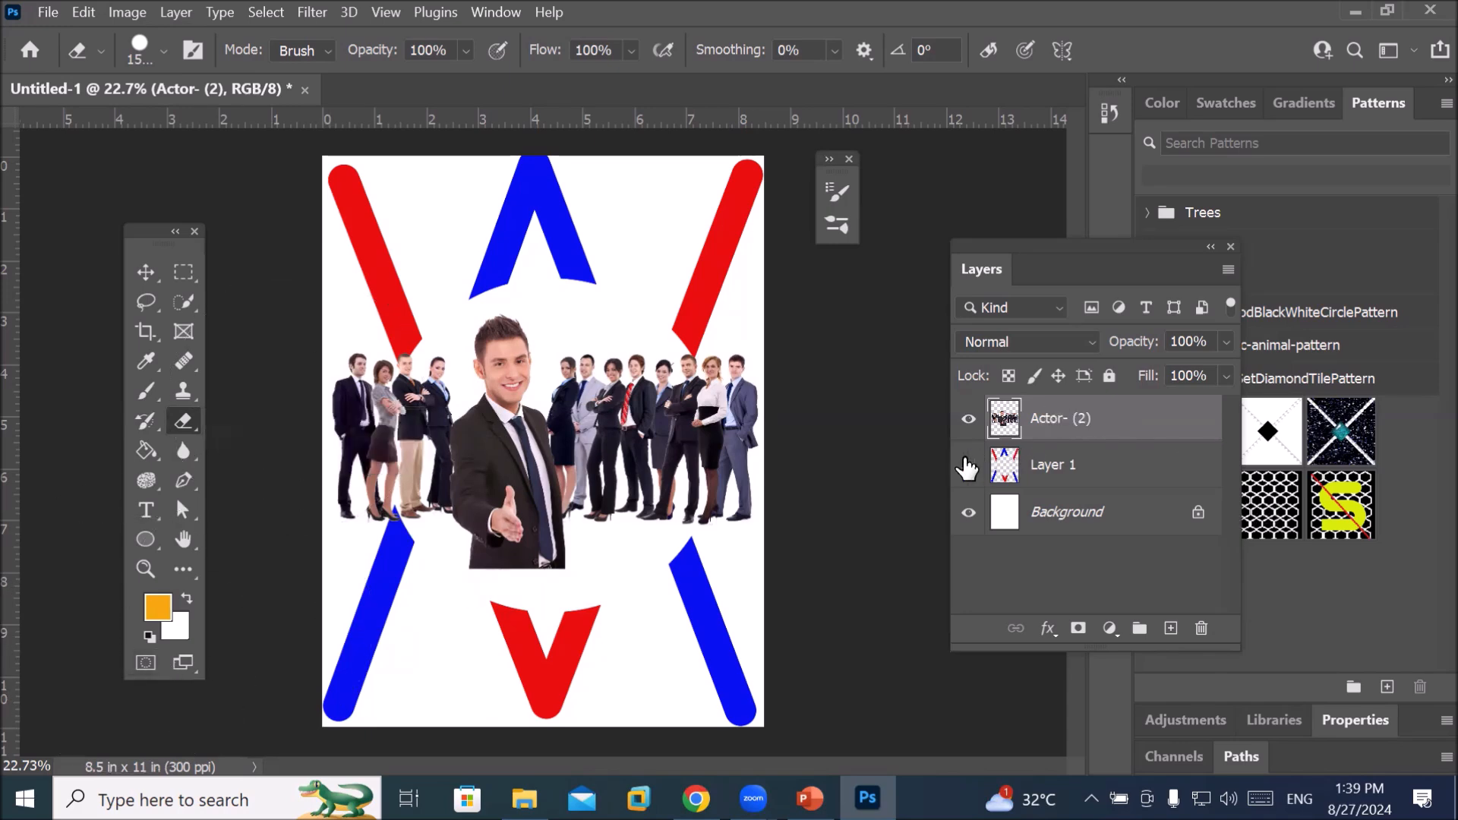
left_click(966, 464)
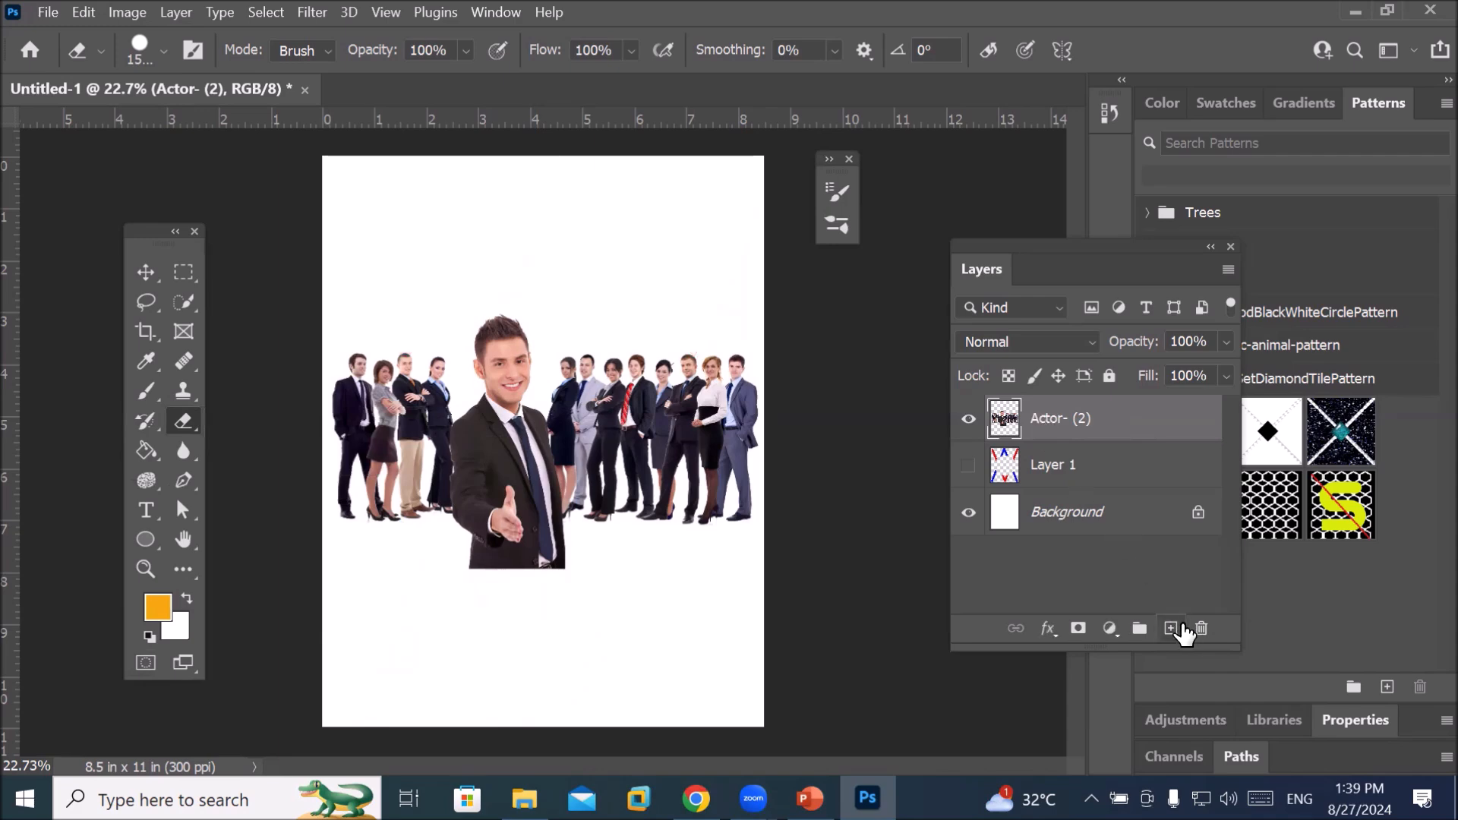
left_click(1170, 628)
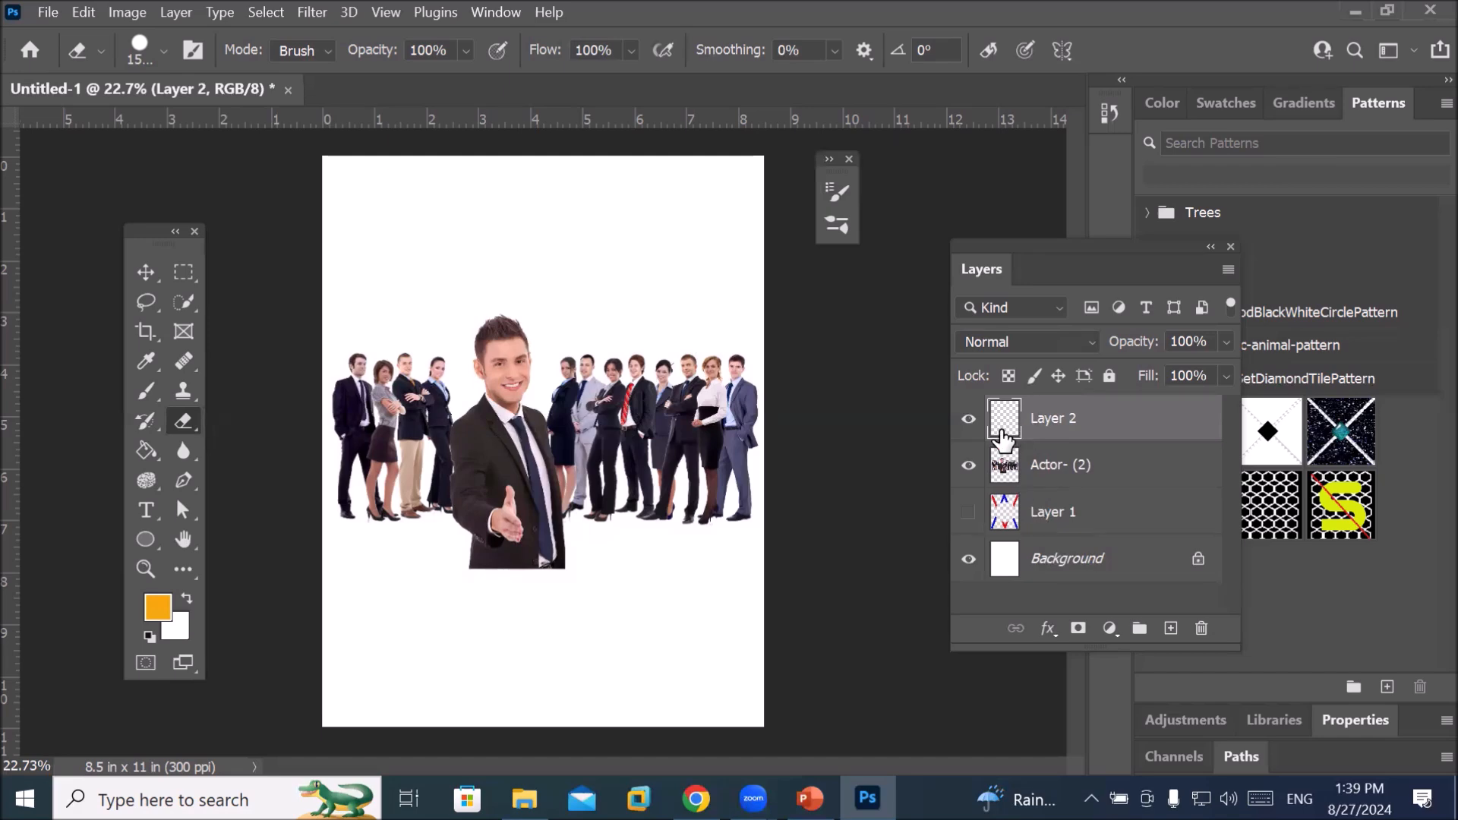
key("ctrl+bracketleft")
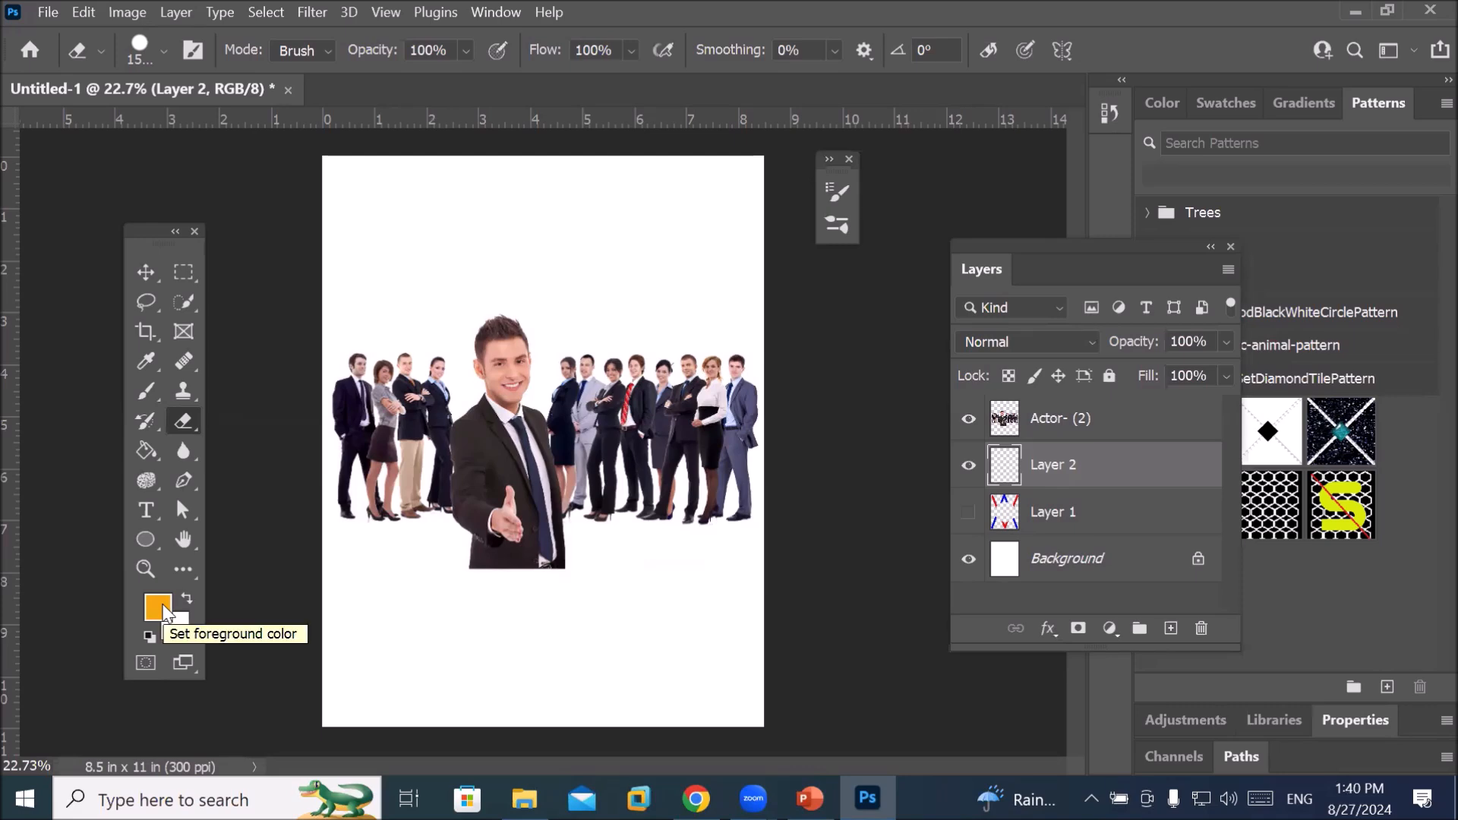
Paint a wide slanted orange band behind the people on Layer 2 with one straight stroke of the elliptical brush, enlarged to about 1500 px
left_click(145, 390)
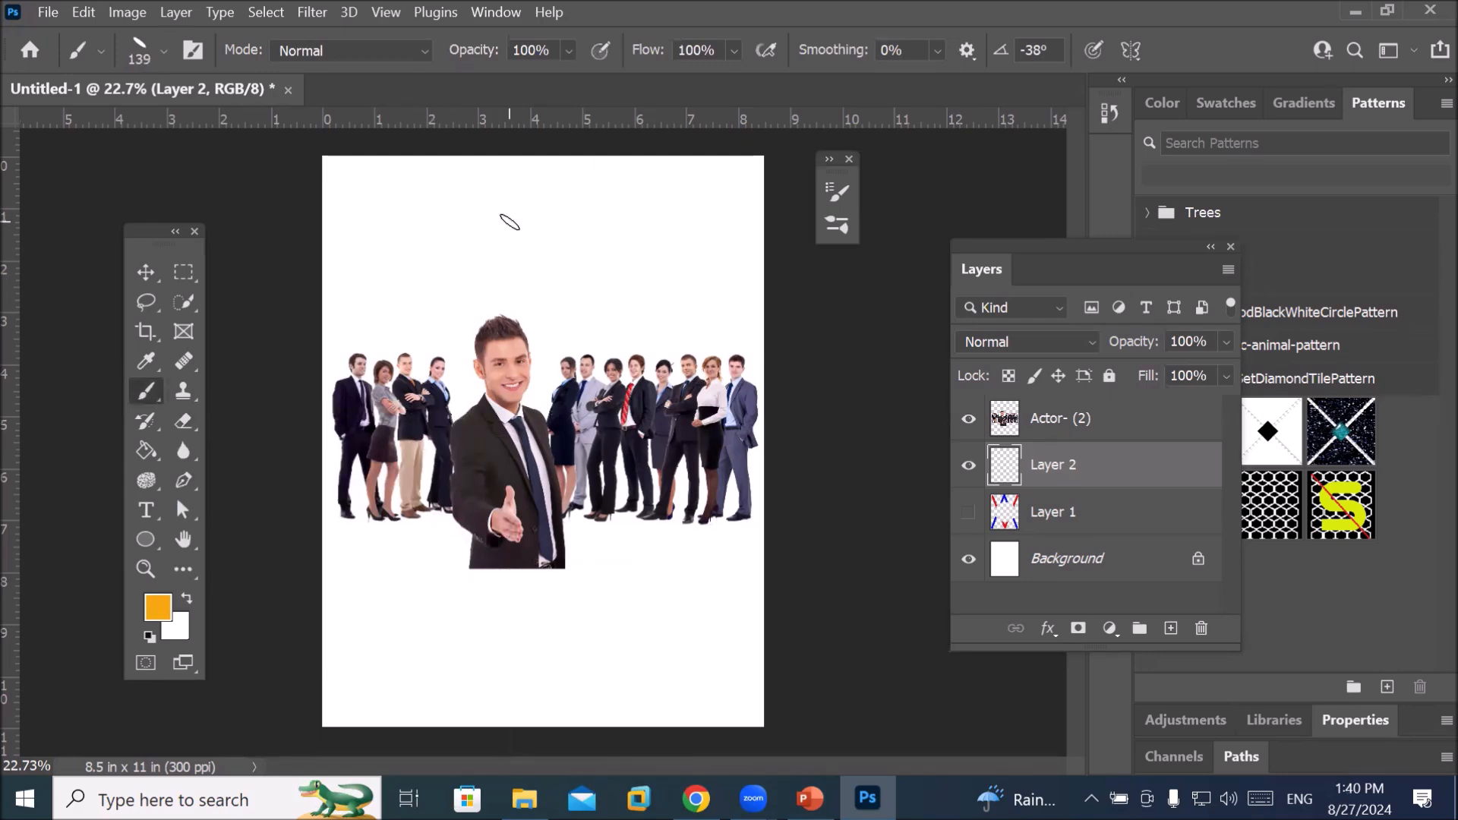
key("bracketright")
key("bracketright")
key("bracketright")
key("bracketright")
key("bracketright")
key("bracketright")
key("bracketright")
key("bracketright")
key("bracketright")
key("bracketright")
key("bracketright")
key("bracketright")
key("bracketright")
key("bracketright")
key("bracketright")
key("bracketright")
key("bracketright")
key("bracketright")
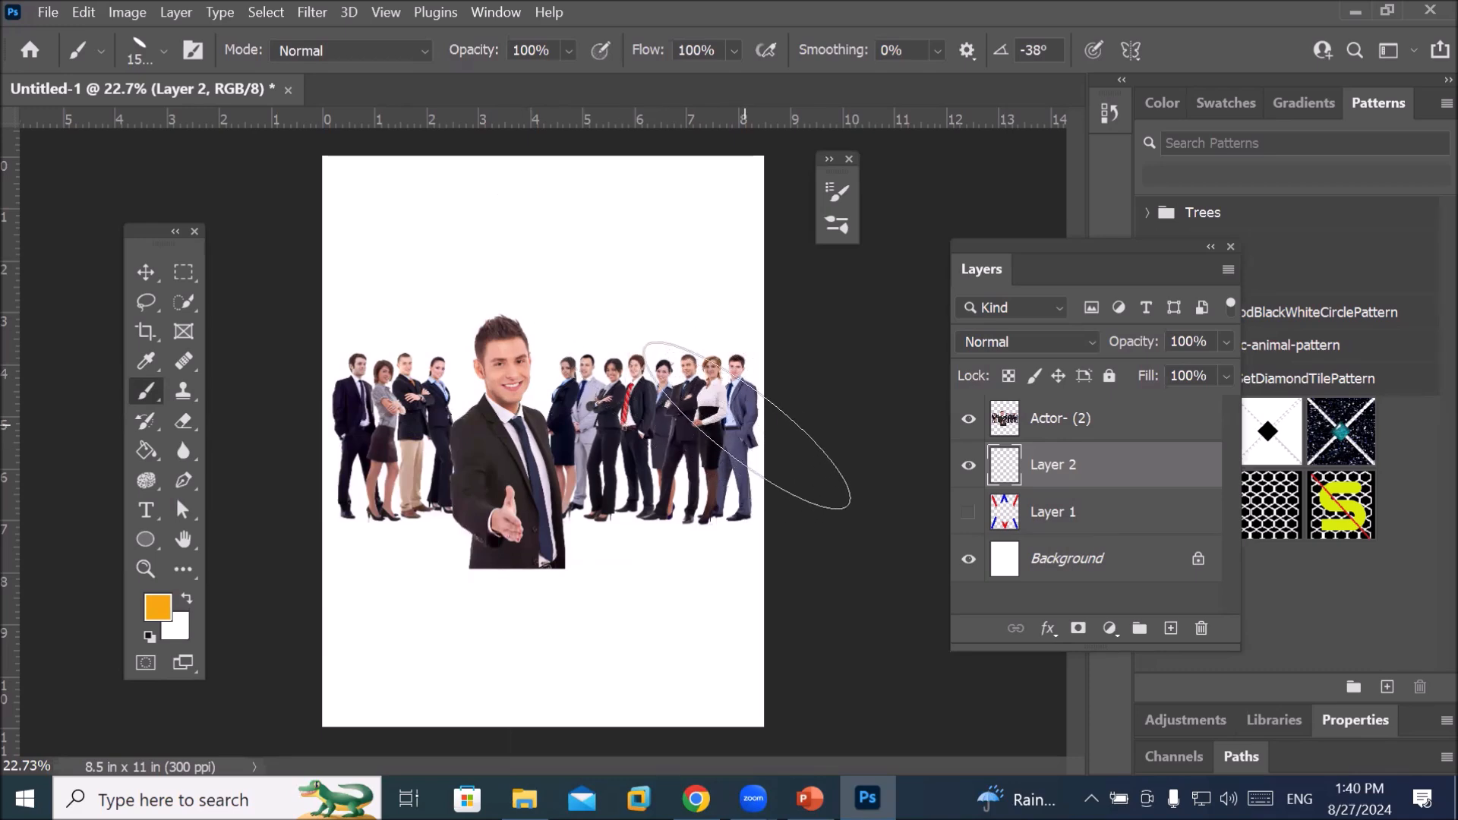
left_click(752, 418)
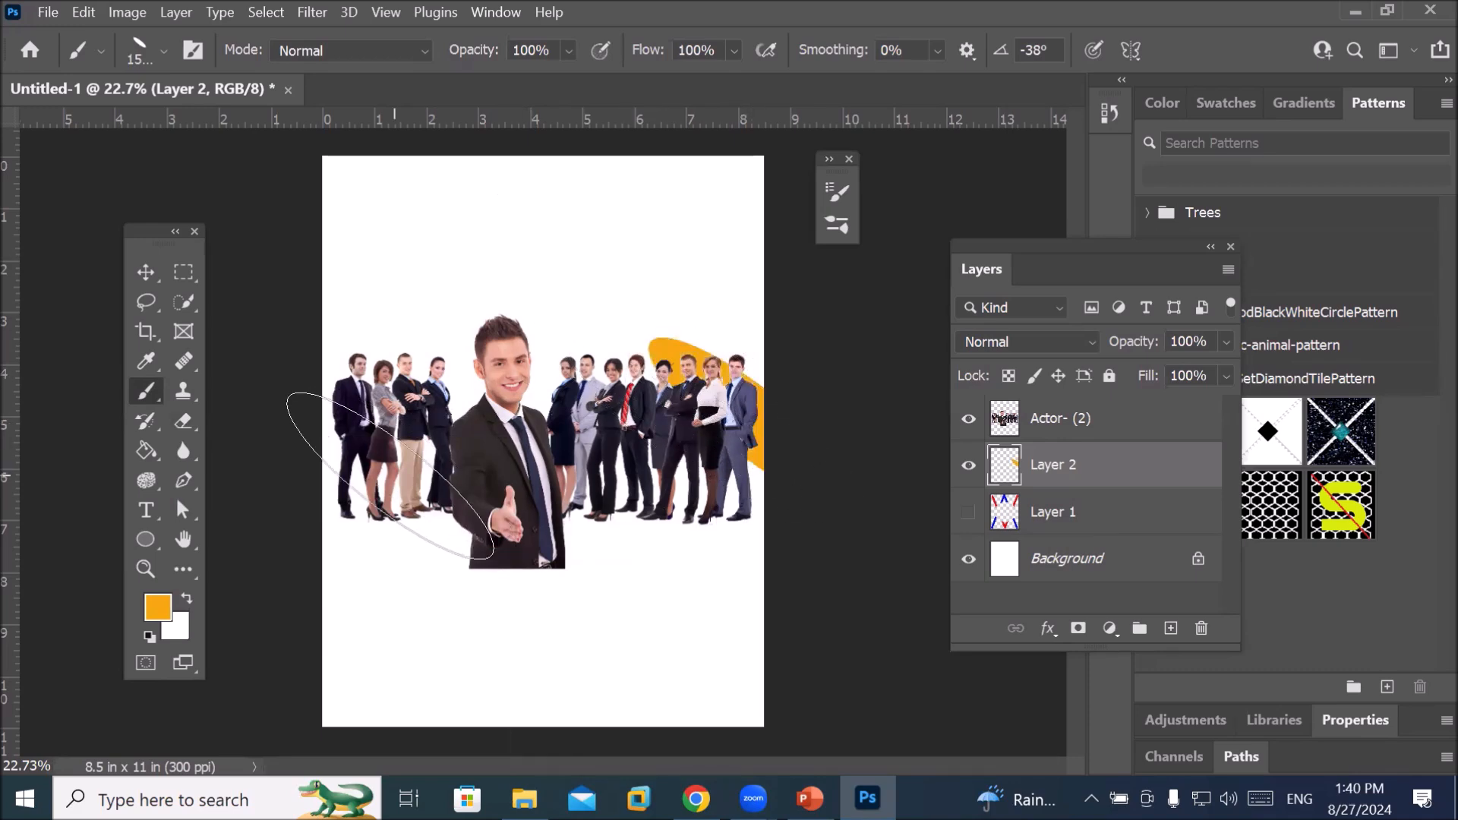
left_click(374, 527, "shift")
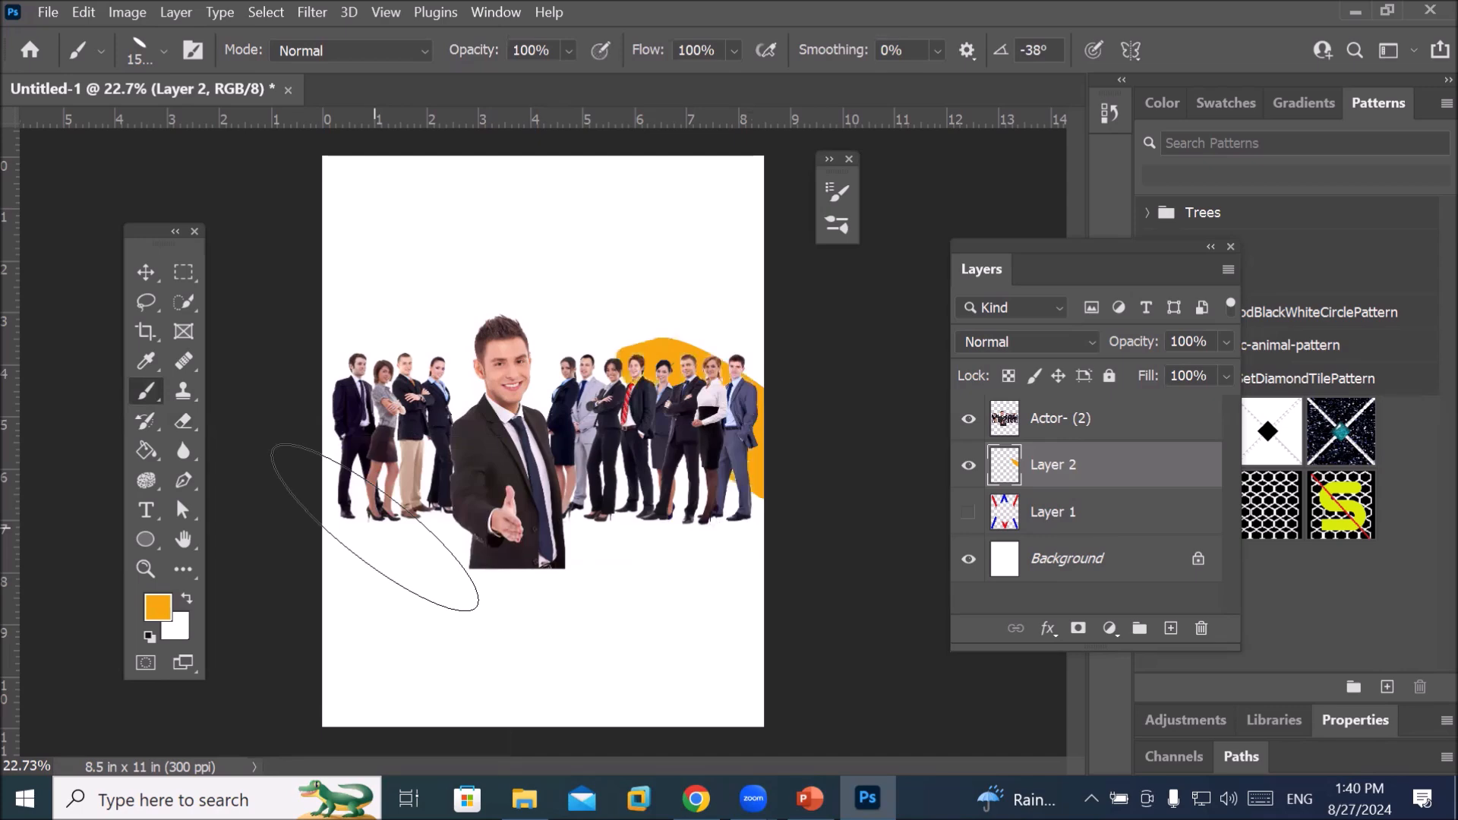
mouse_move(695, 799)
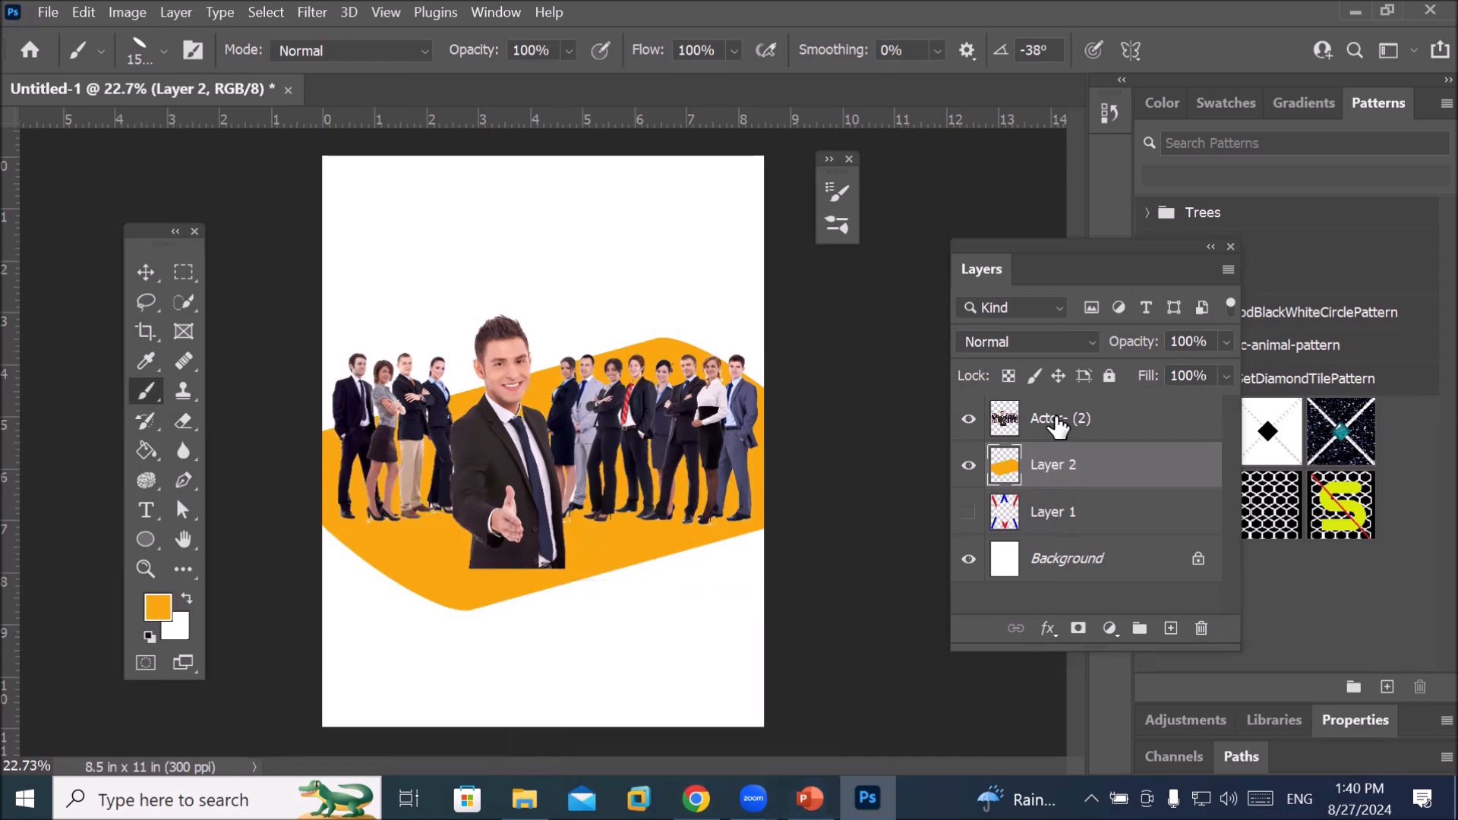
Add a new layer above Layer 2 and set the foreground color to red #fb0931
mouse_move(1055, 475)
left_mouse_down()
mouse_move(1063, 384)
mouse_move(1029, 475)
left_mouse_up()
left_click(1170, 628)
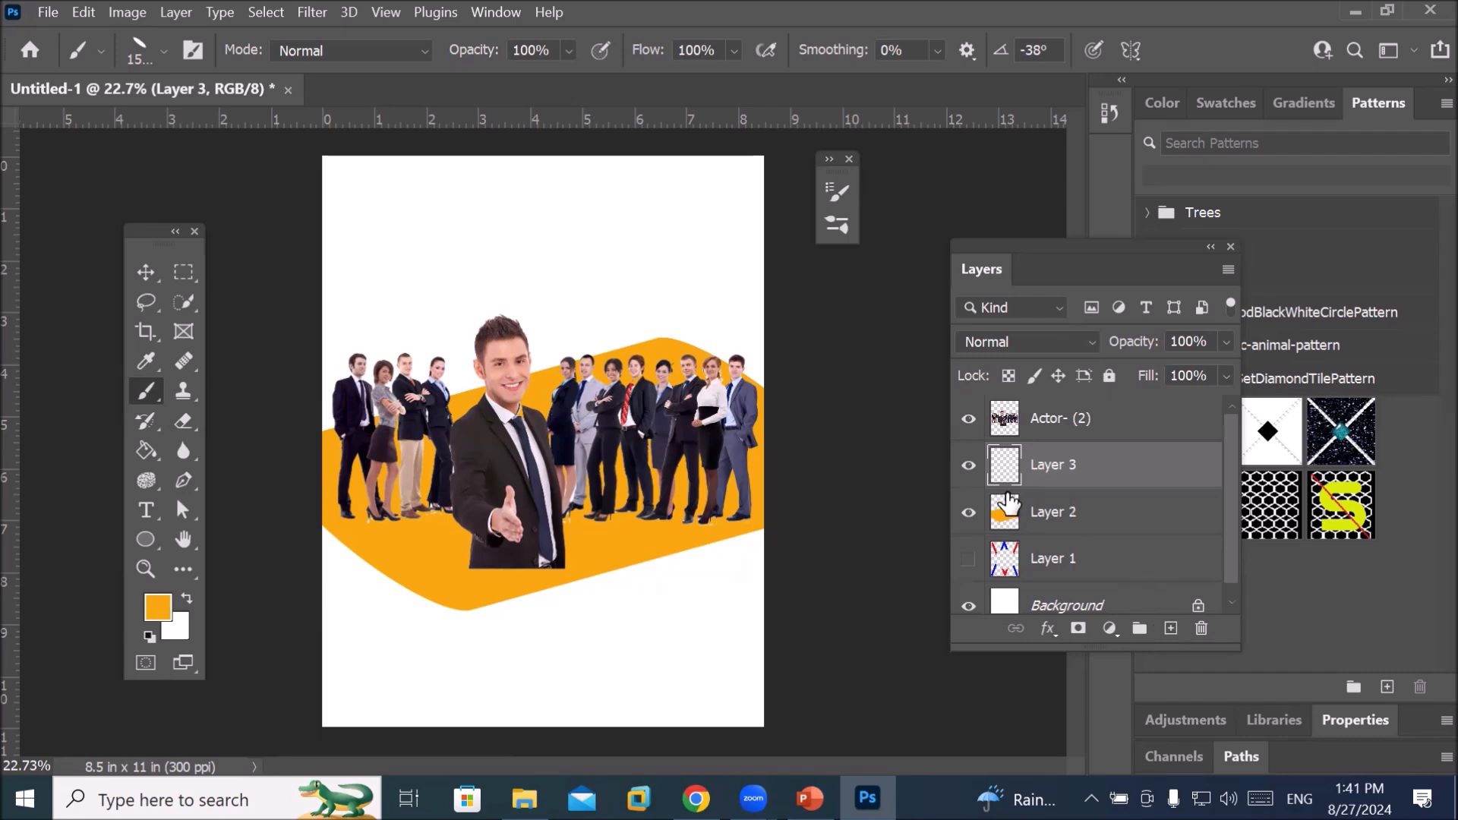
left_click(173, 614)
left_click(921, 183)
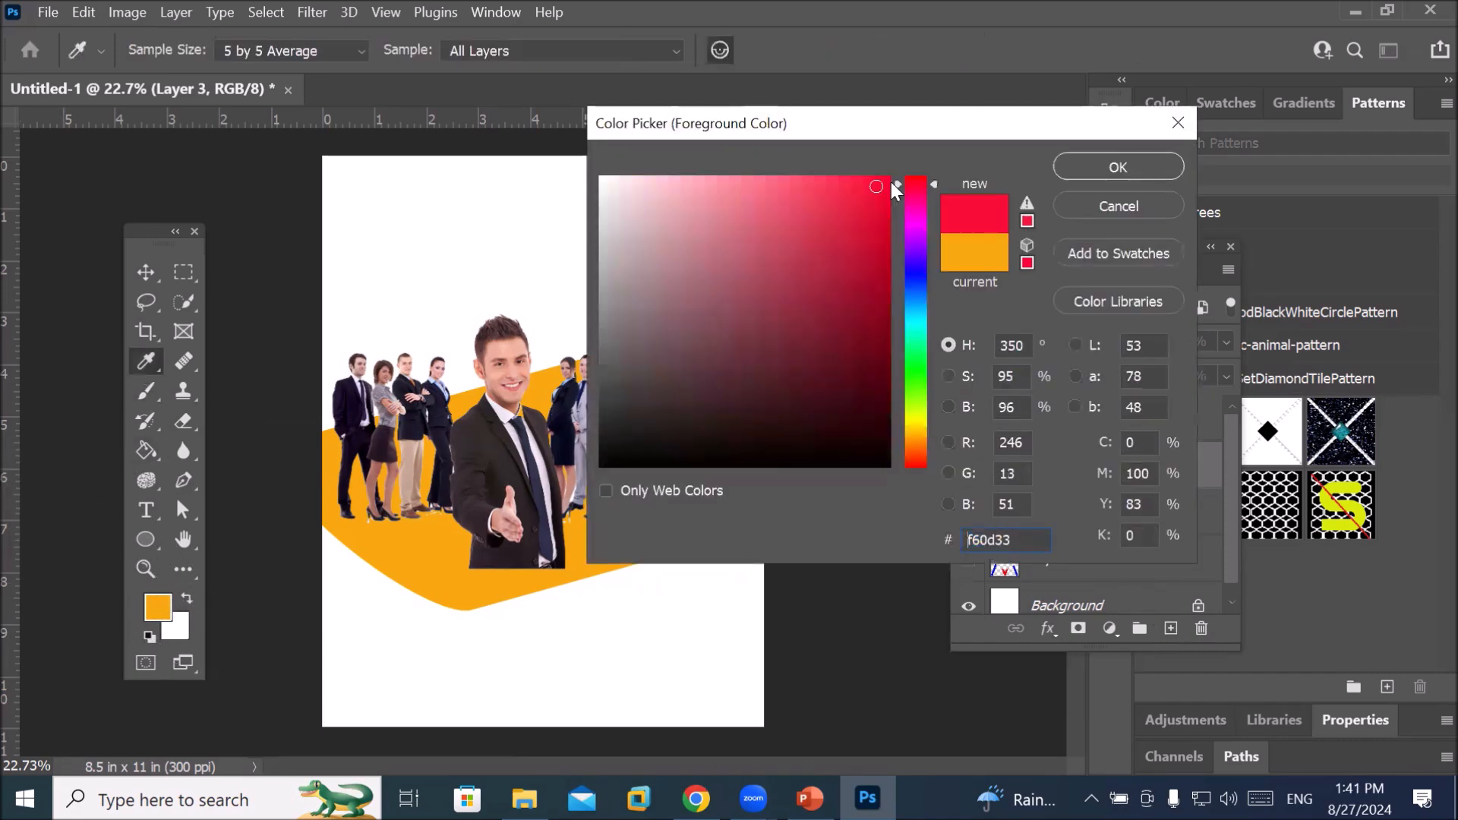
left_click_drag(871, 197, 880, 182)
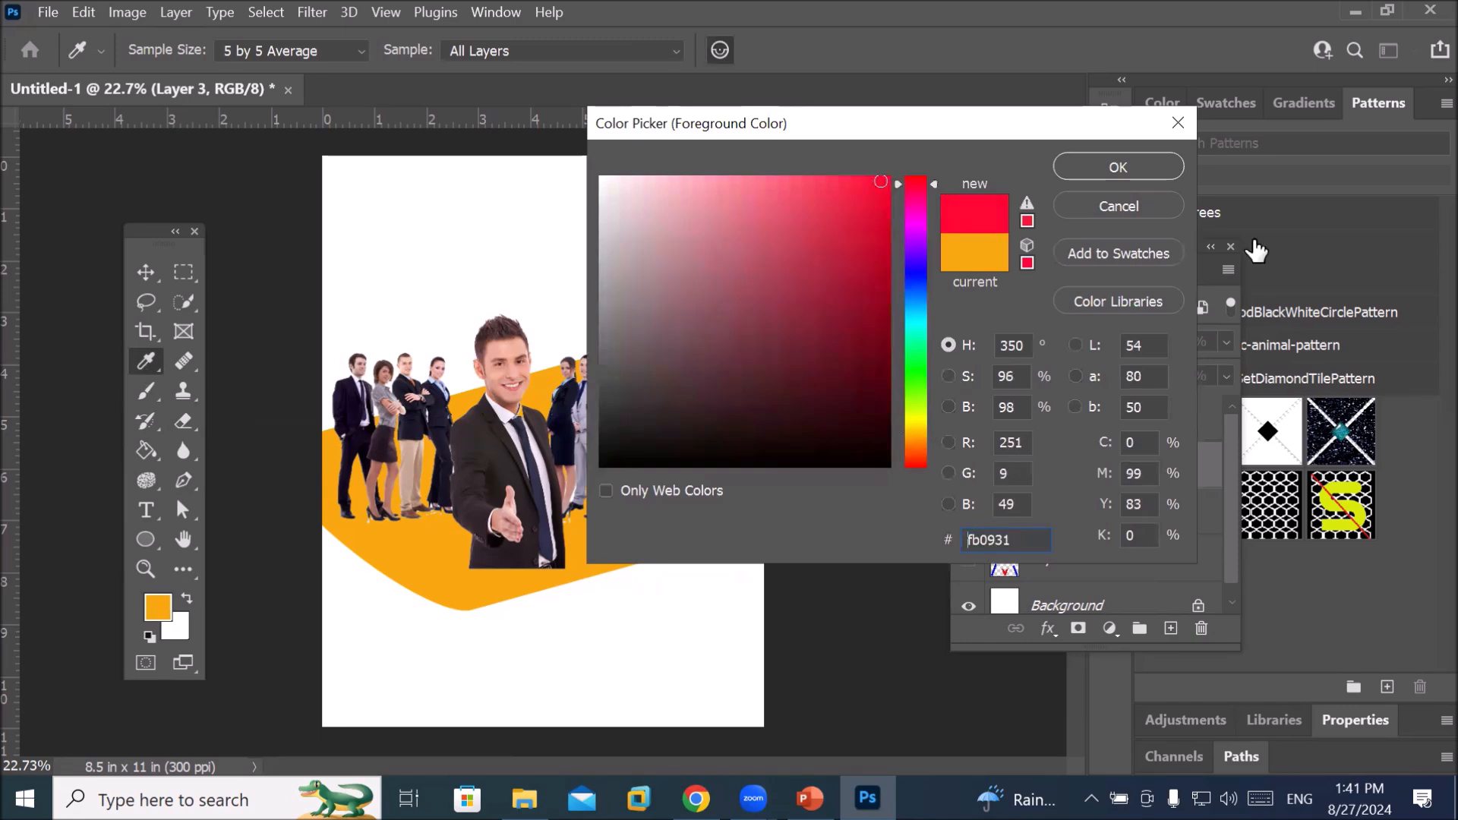
left_click(1086, 170)
Paint a narrower slanted red band over the orange one on Layer 3 with a straight stroke of the elliptical brush at 900 px
key("b")
key("bracketleft")
key("bracketleft")
key("bracketleft")
key("bracketleft")
key("bracketleft")
key("bracketleft")
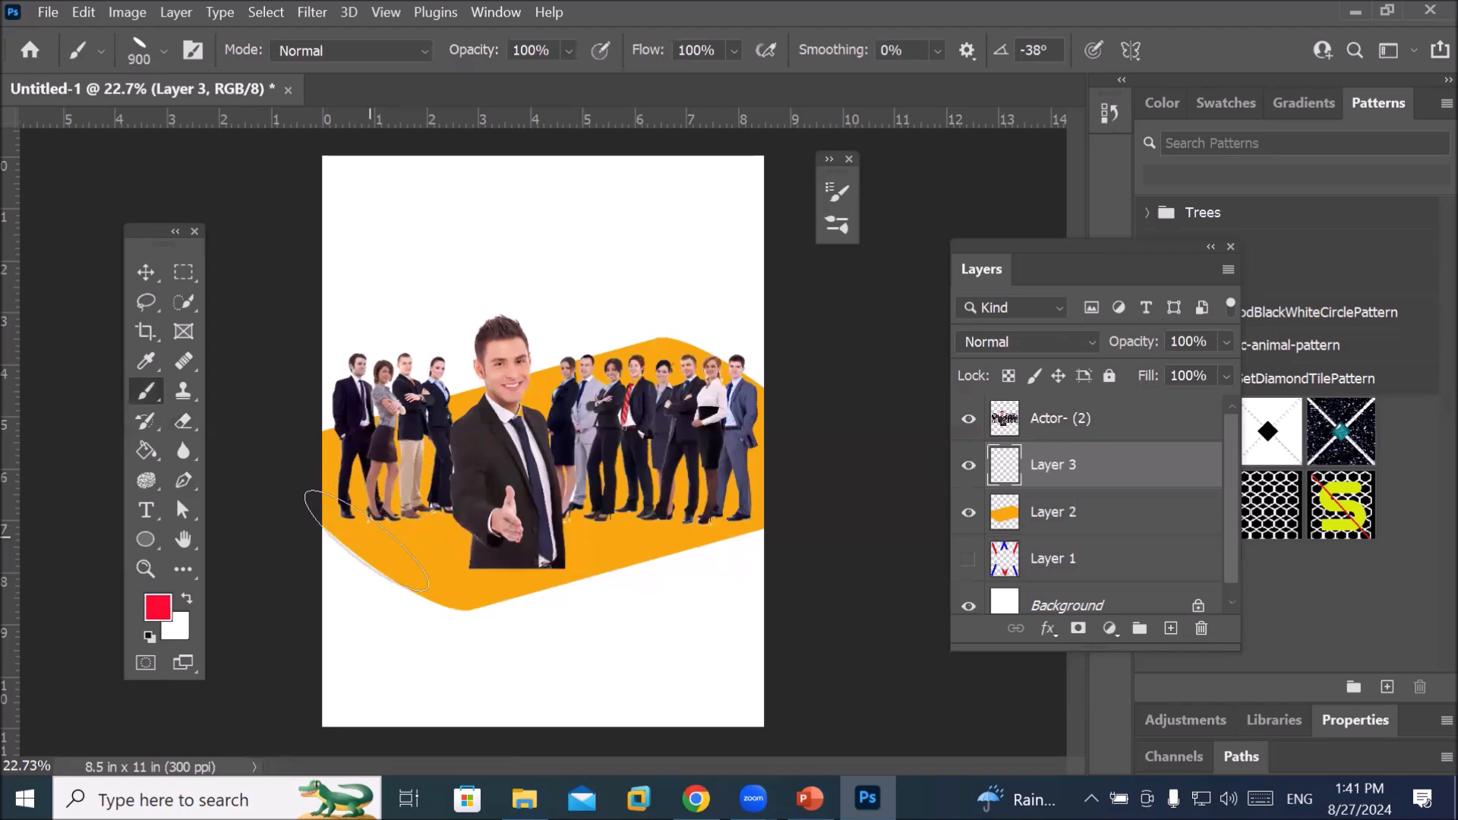
left_click(357, 549)
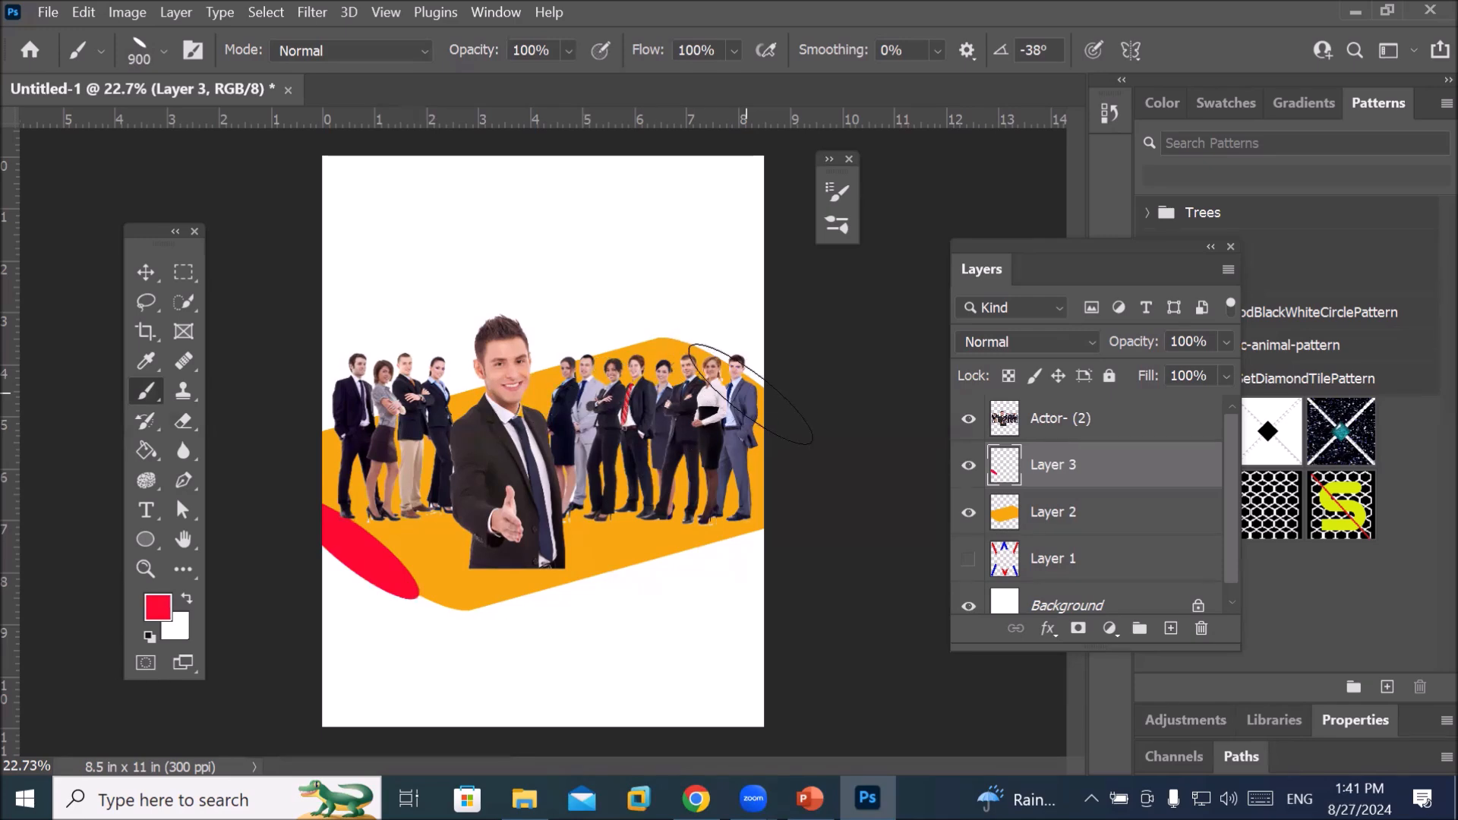
left_click(752, 395, "shift")
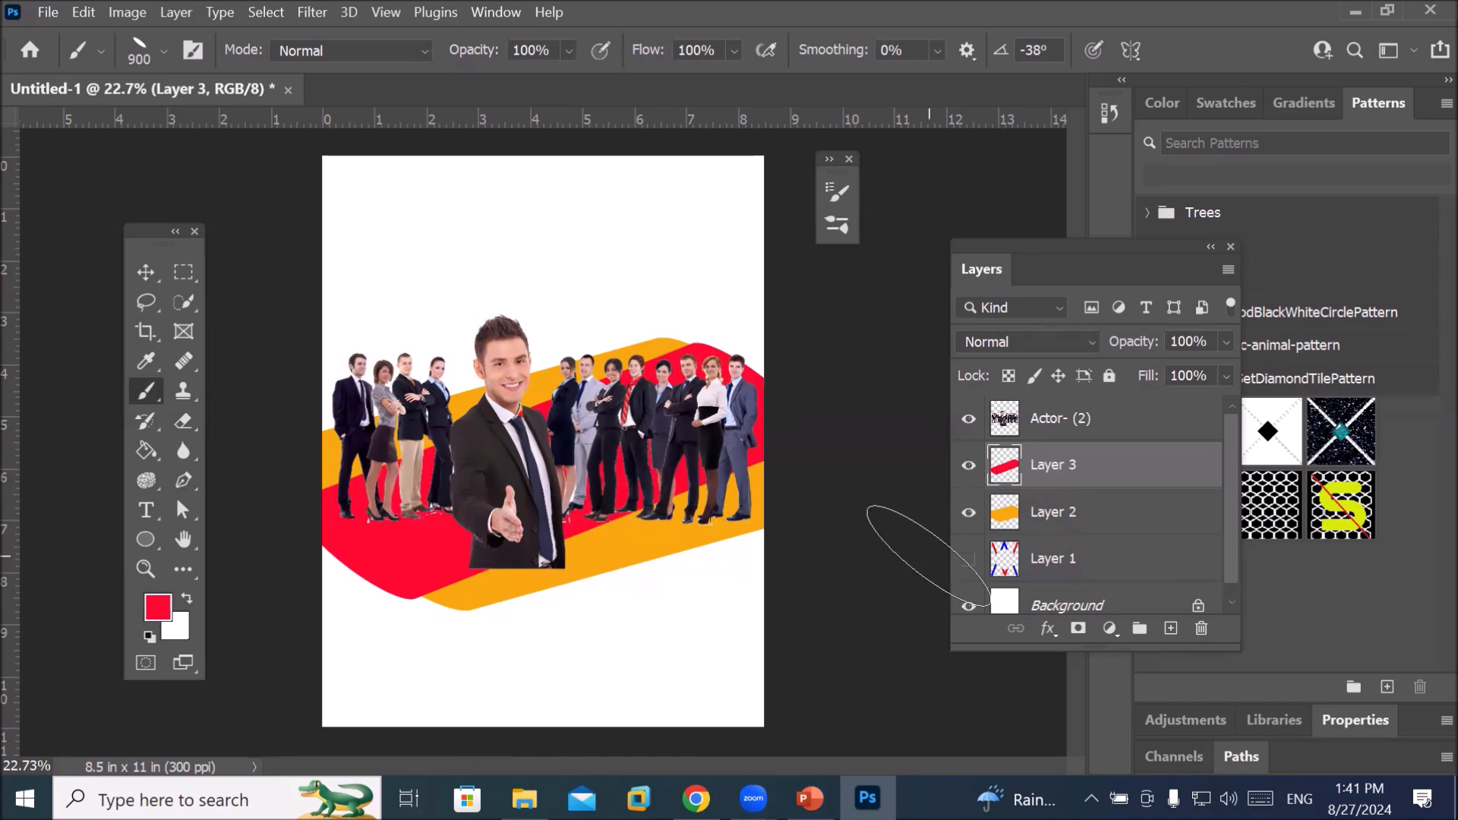
Hide Layer 3 and Layer 2, and add a new empty layer beneath the Actor- (2) layer
left_click(969, 466)
left_click(969, 513)
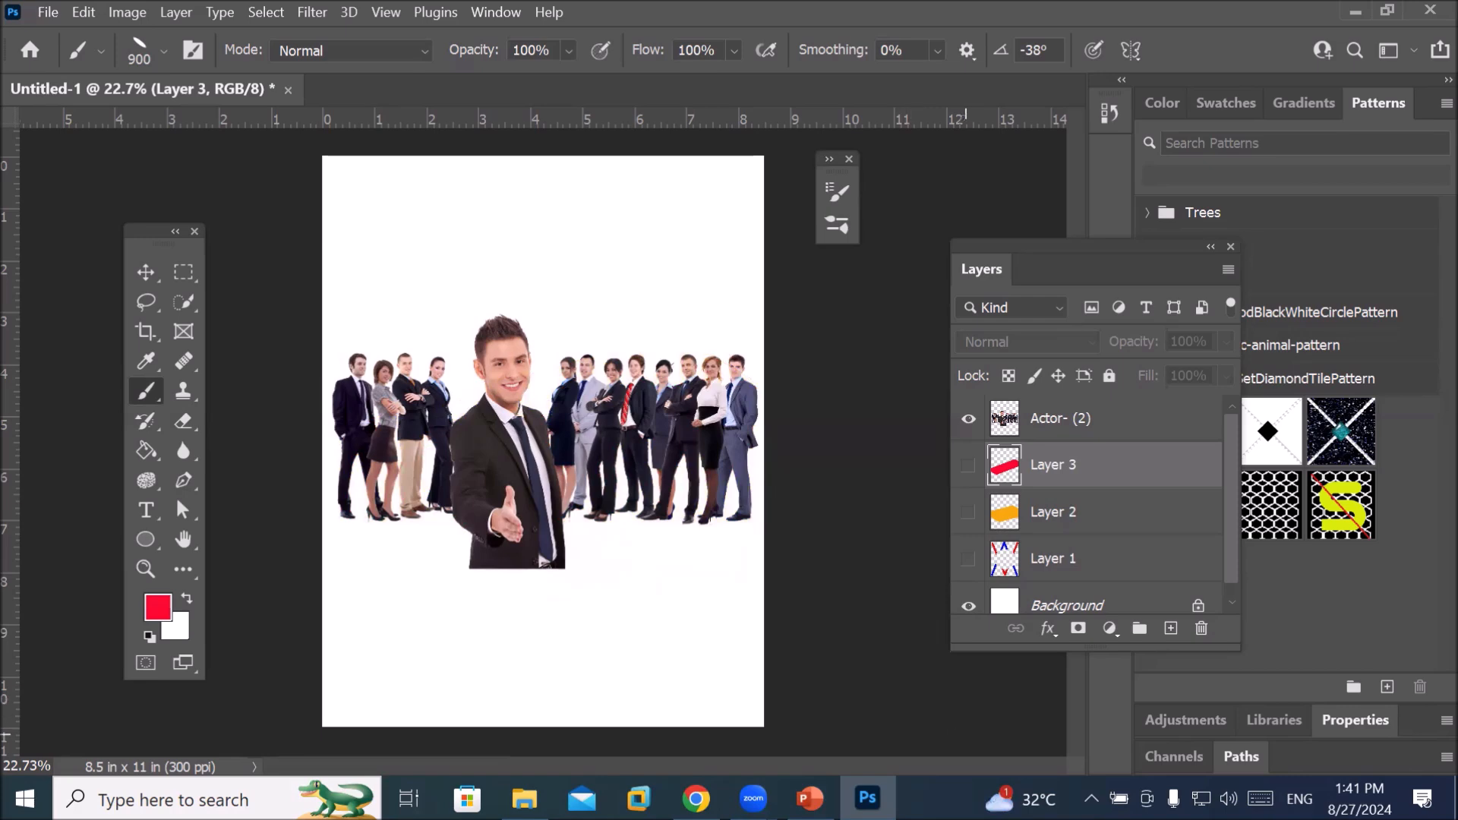
left_click(1169, 629)
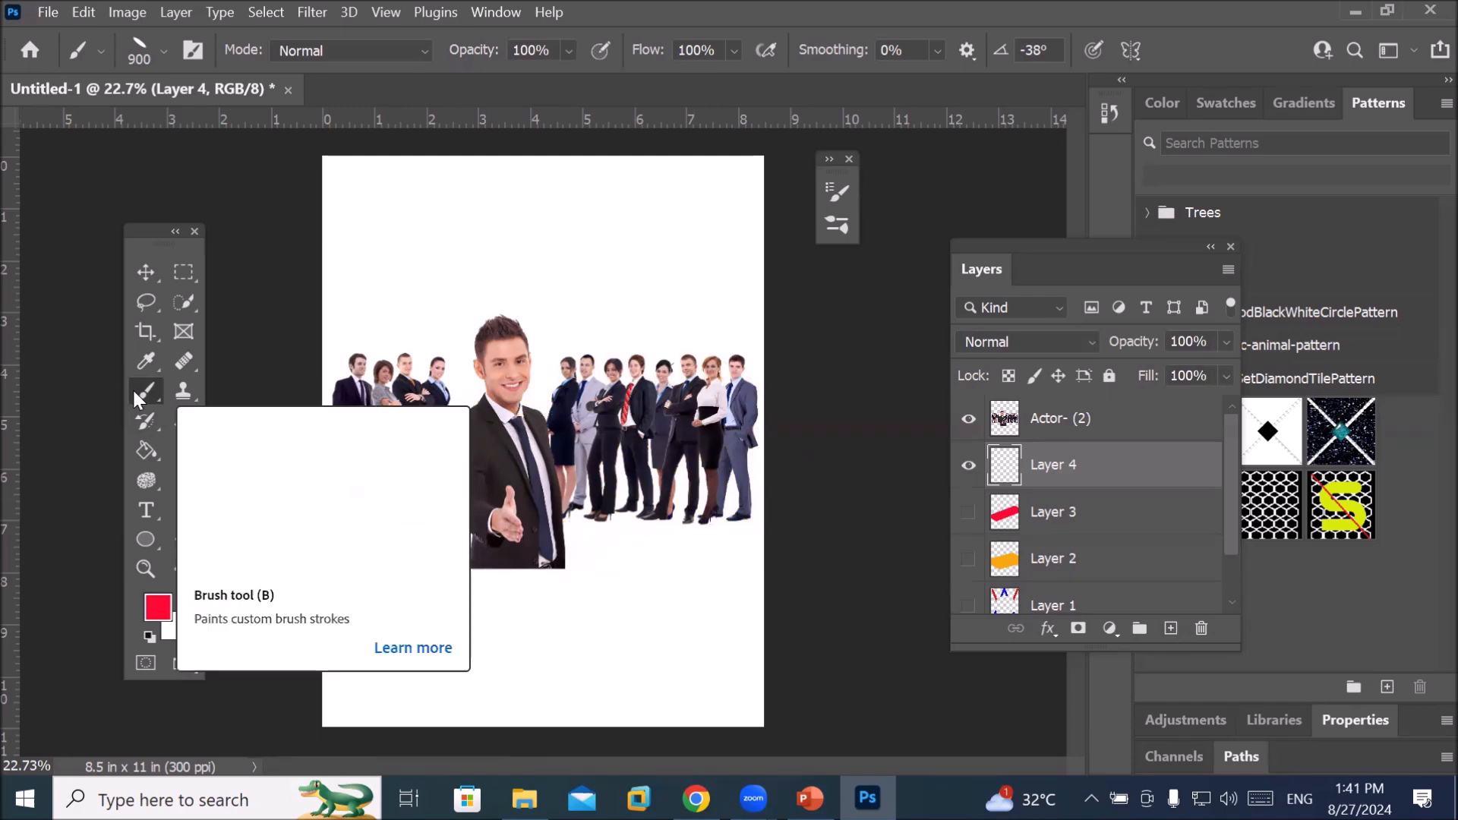
Restore the brush tip to a full circle of about 2600 px and stamp one large red circle behind the people on Layer 4
left_click(163, 50)
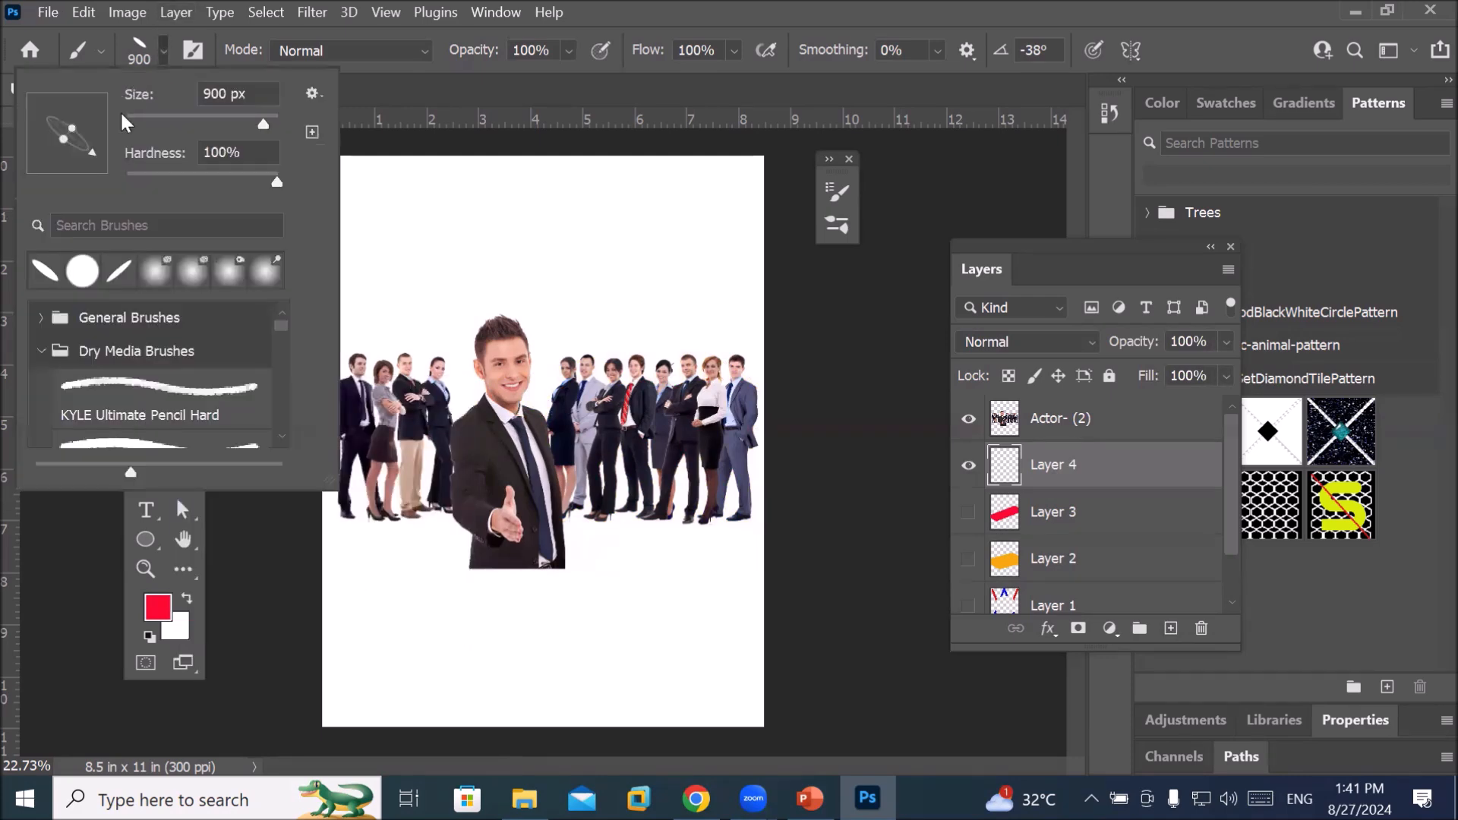
left_click_drag(71, 126, 102, 102)
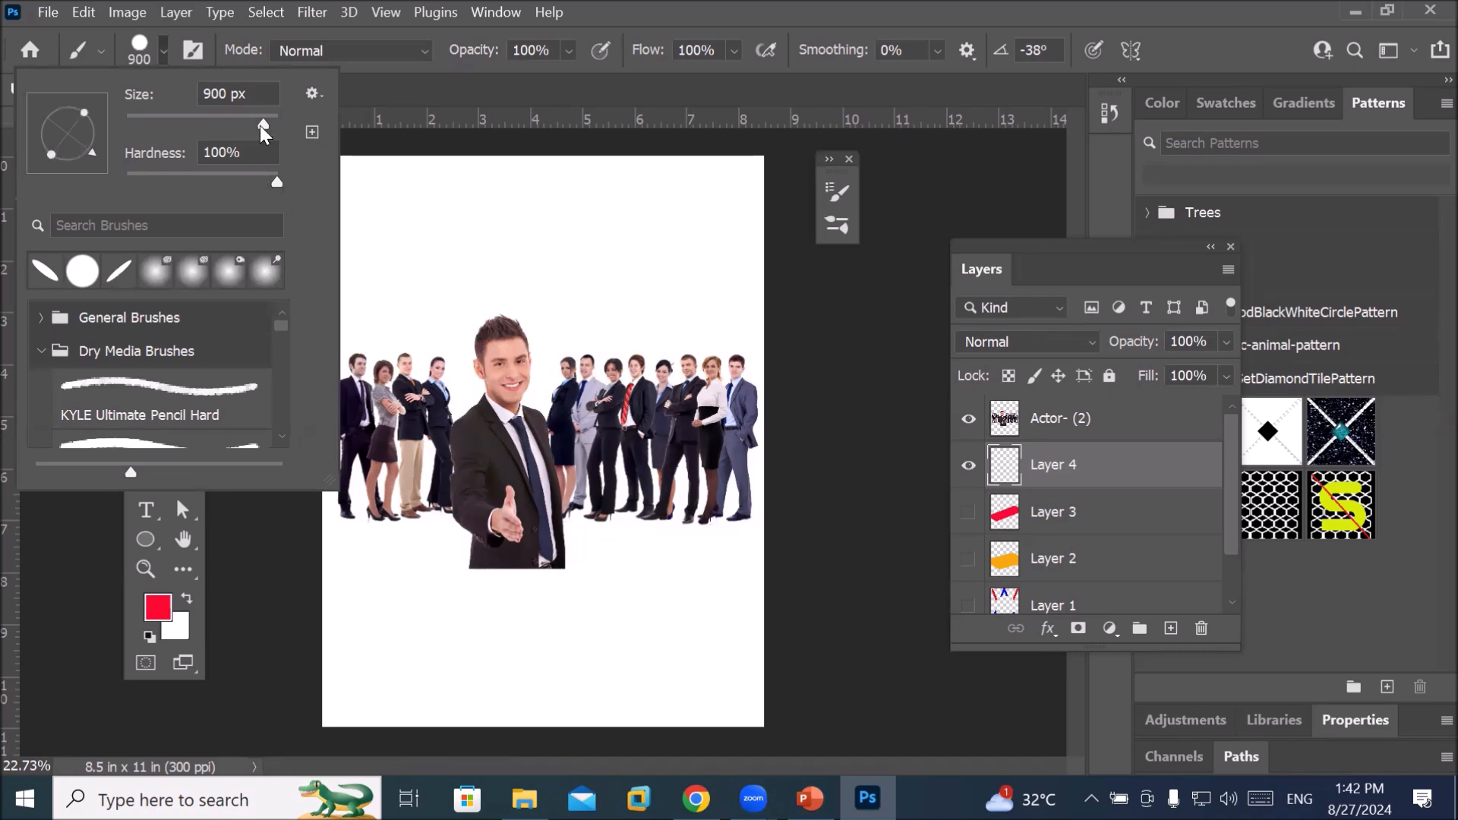
left_click_drag(264, 125, 275, 126)
left_click(147, 41)
left_click(692, 264)
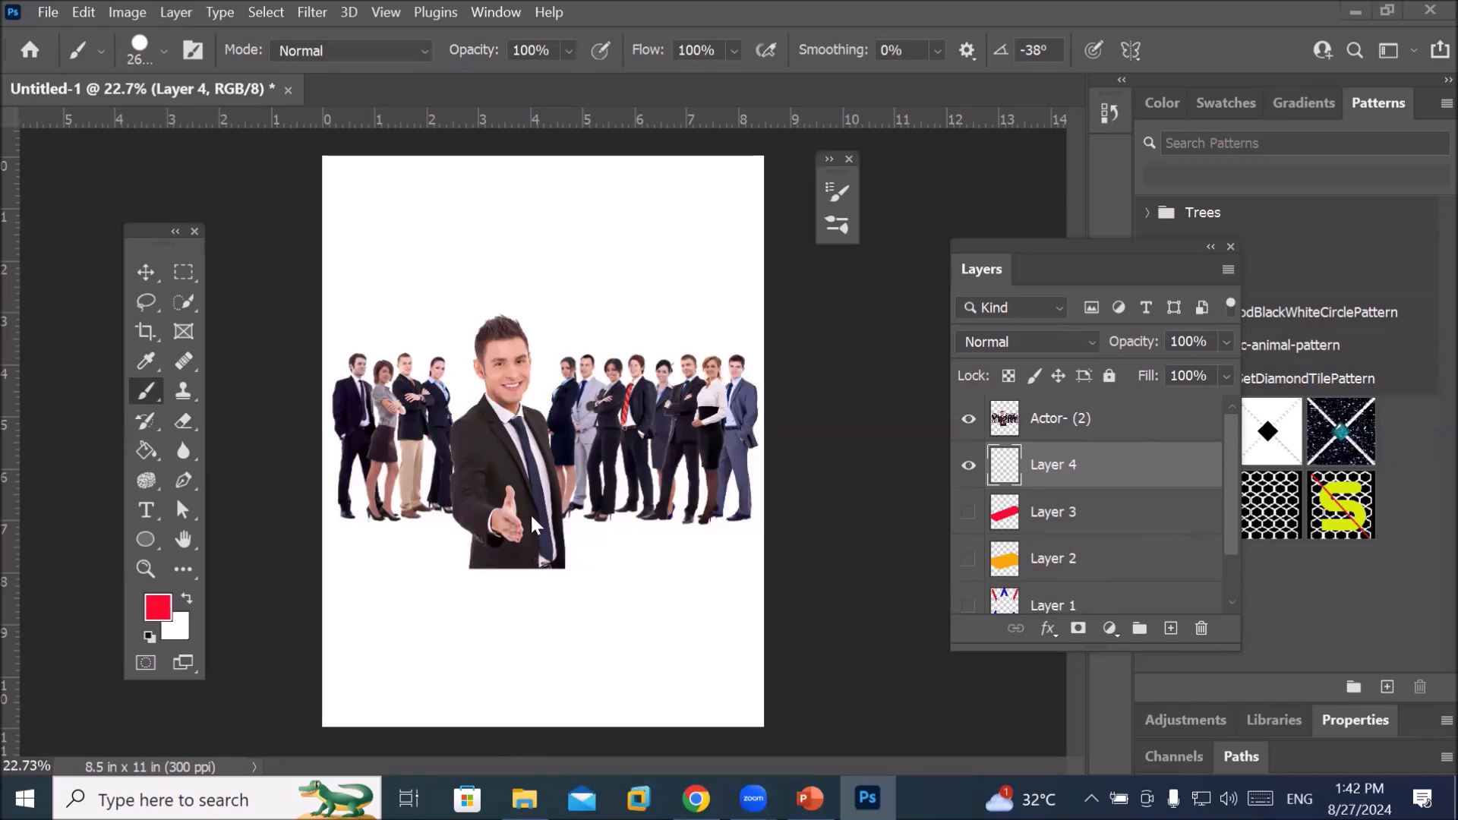
left_click(542, 422)
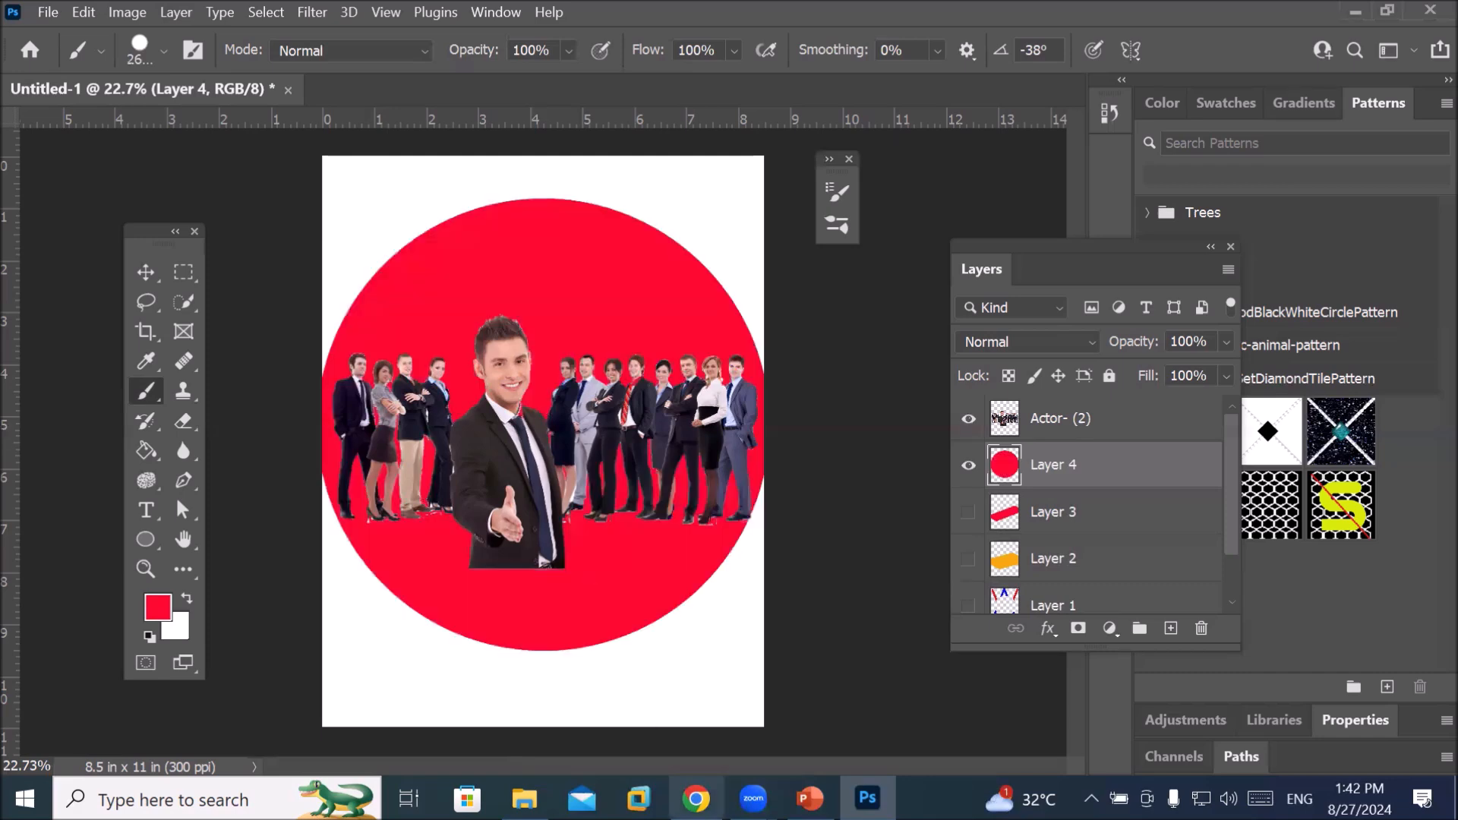
Add a new layer above Layer 4 and reset the foreground and background colors to black and white
mouse_move(695, 799)
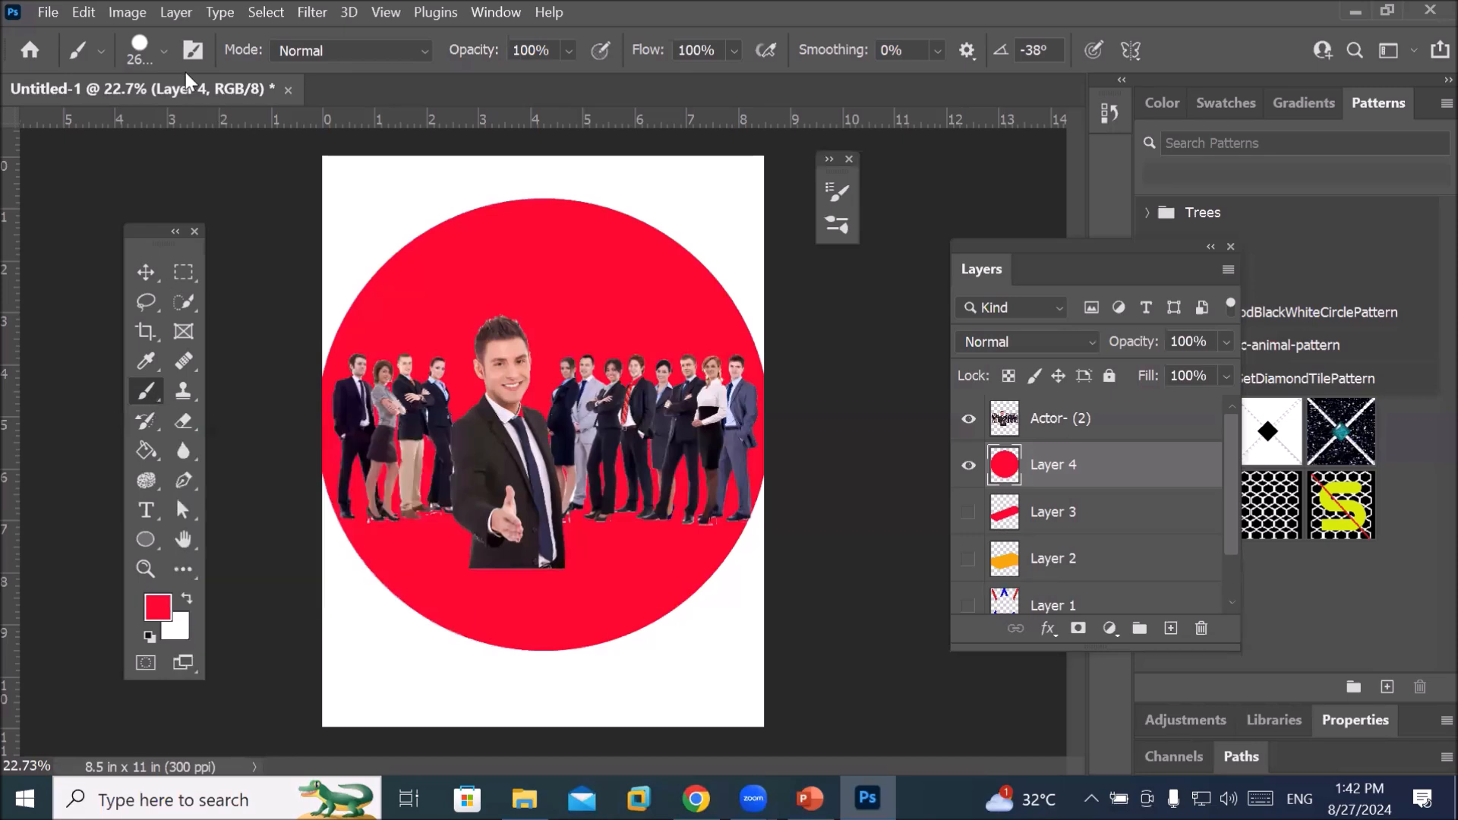
left_click(164, 52)
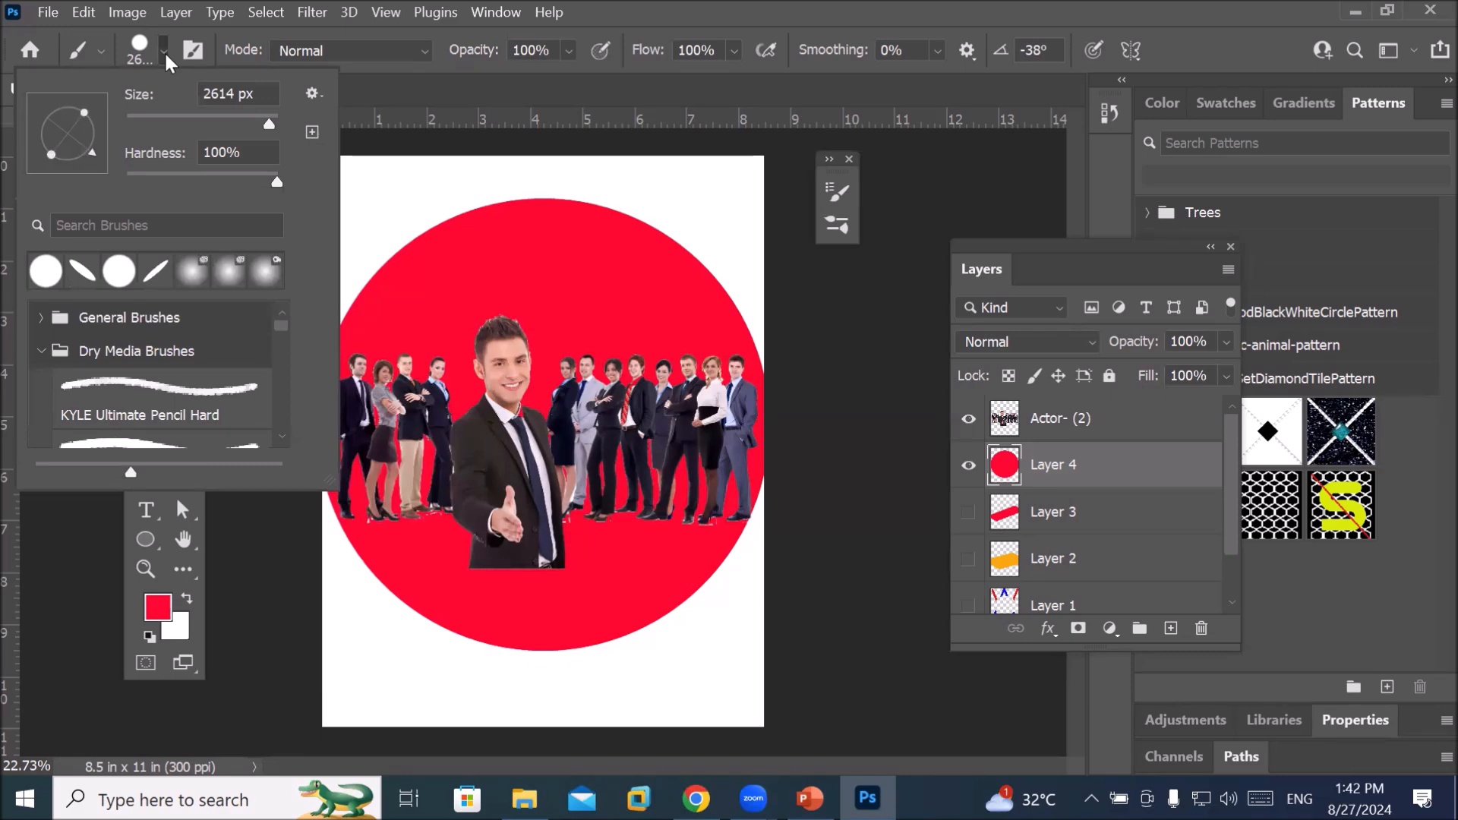
left_click(164, 51)
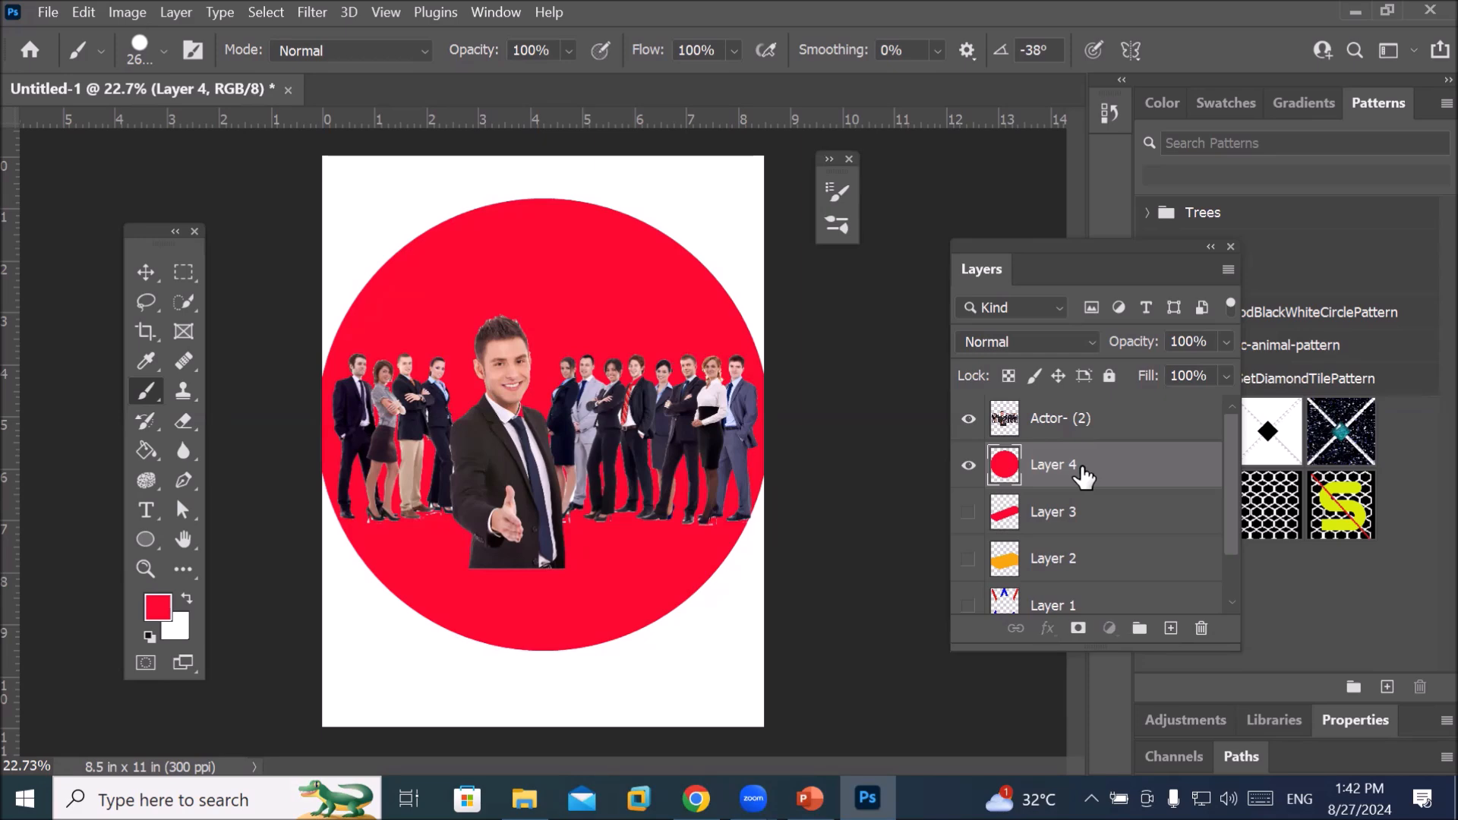
left_click(1170, 628)
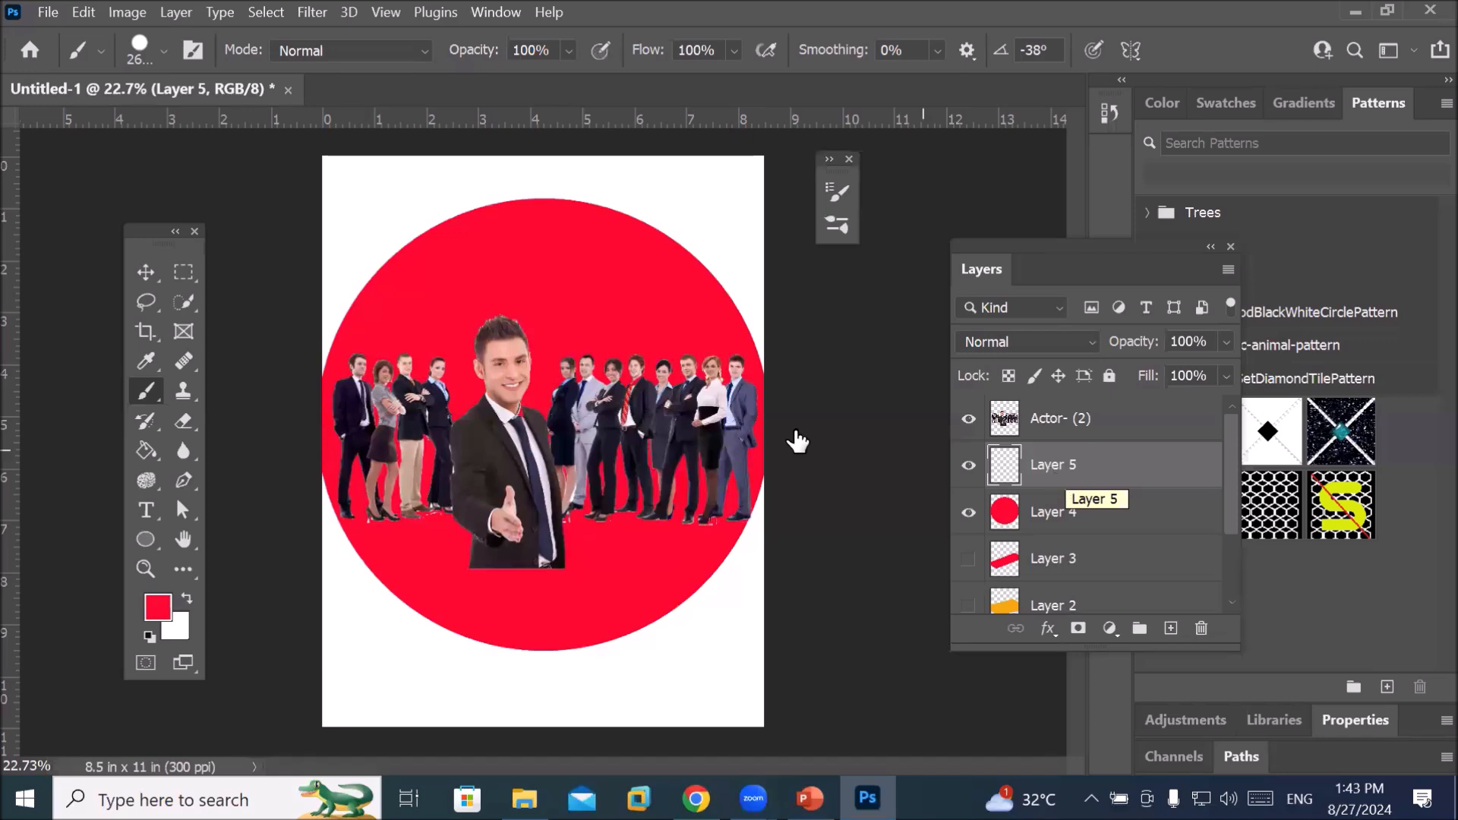
left_click(149, 638)
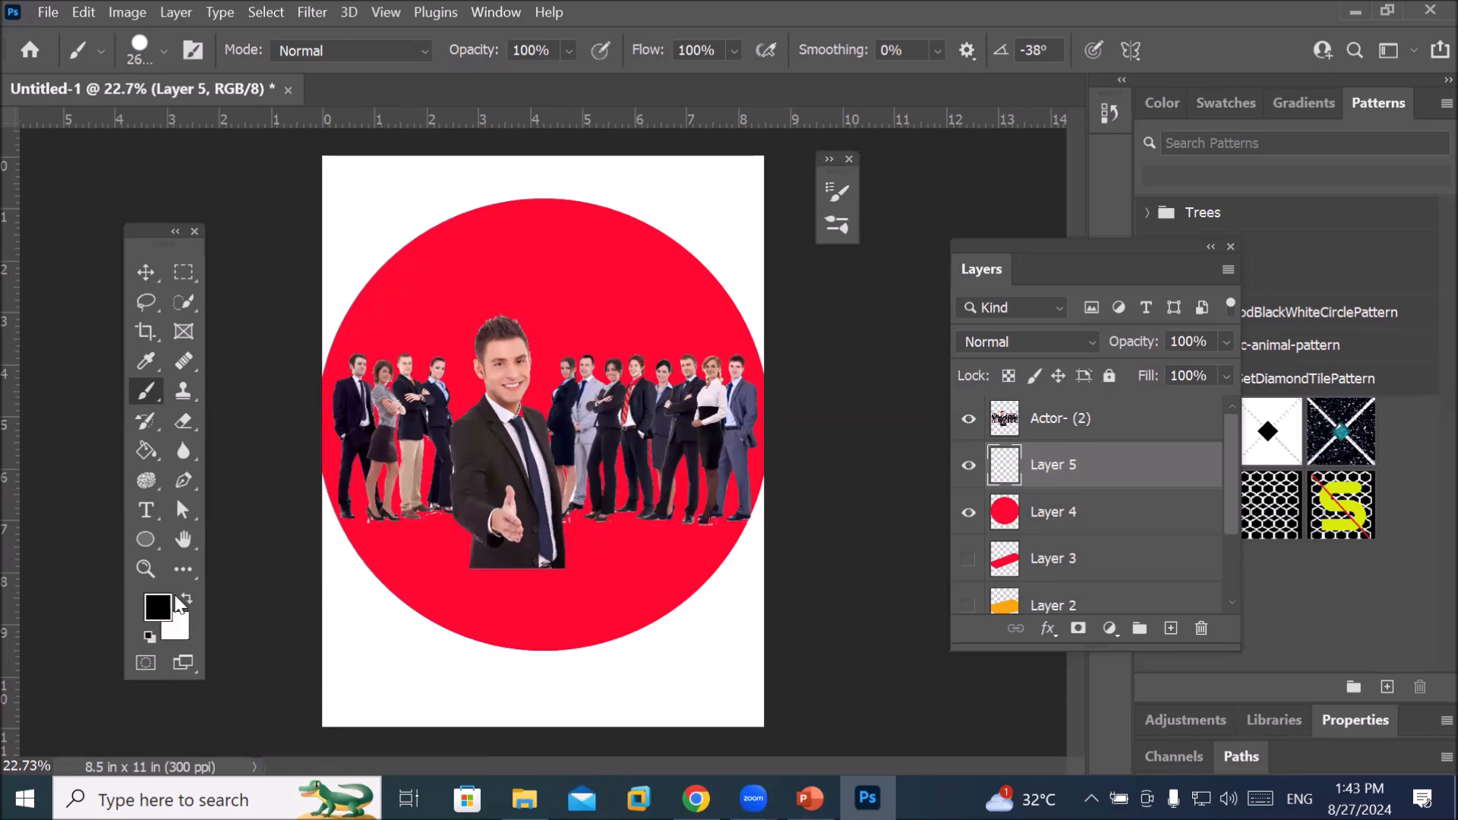
Set the round brush tip to a size of 1250 px with 100% hardness
left_click(161, 55)
left_click_drag(271, 181, 200, 185)
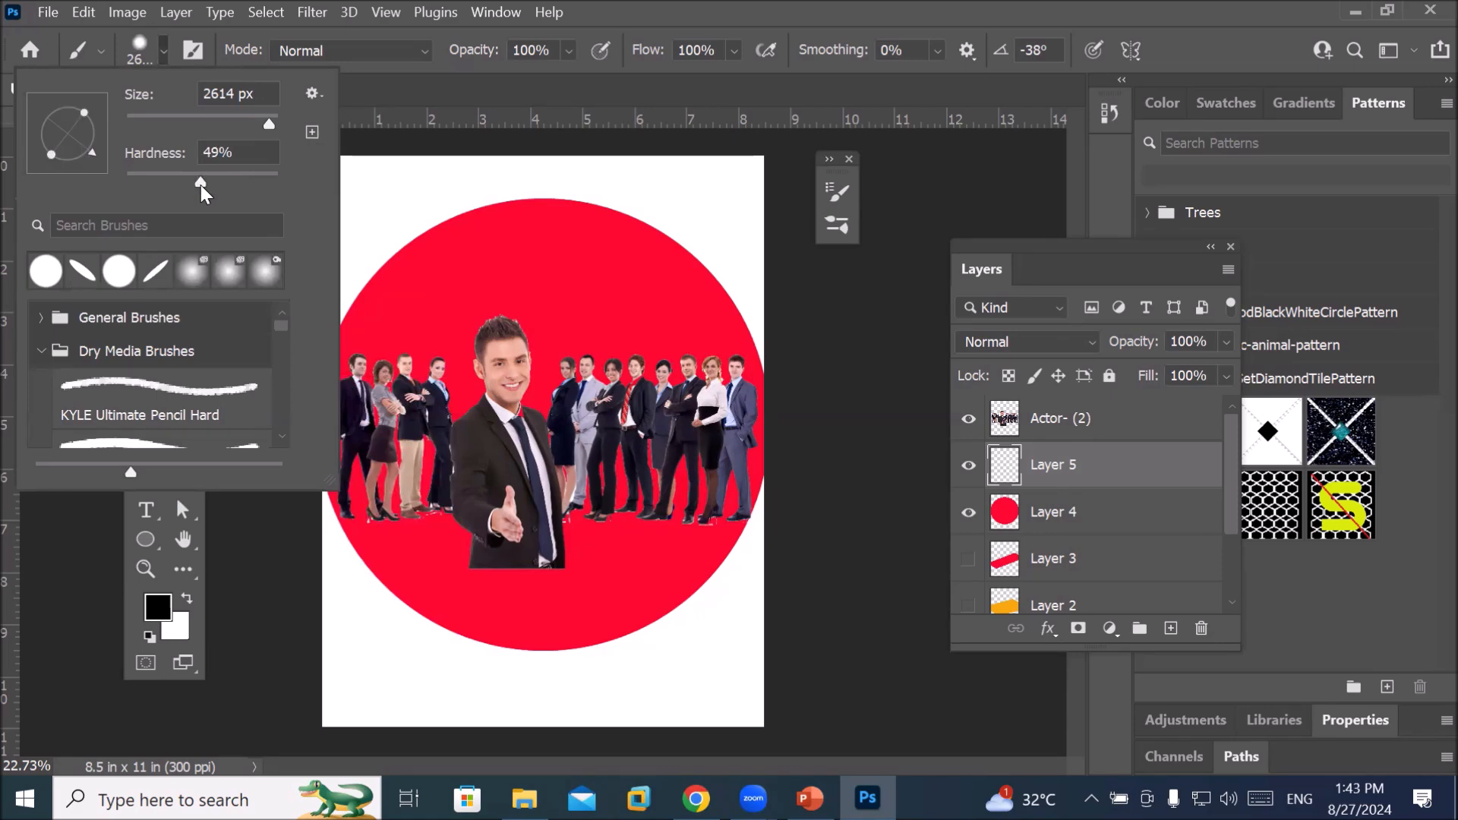
left_click_drag(201, 184, 279, 181)
left_click_drag(272, 121, 220, 126)
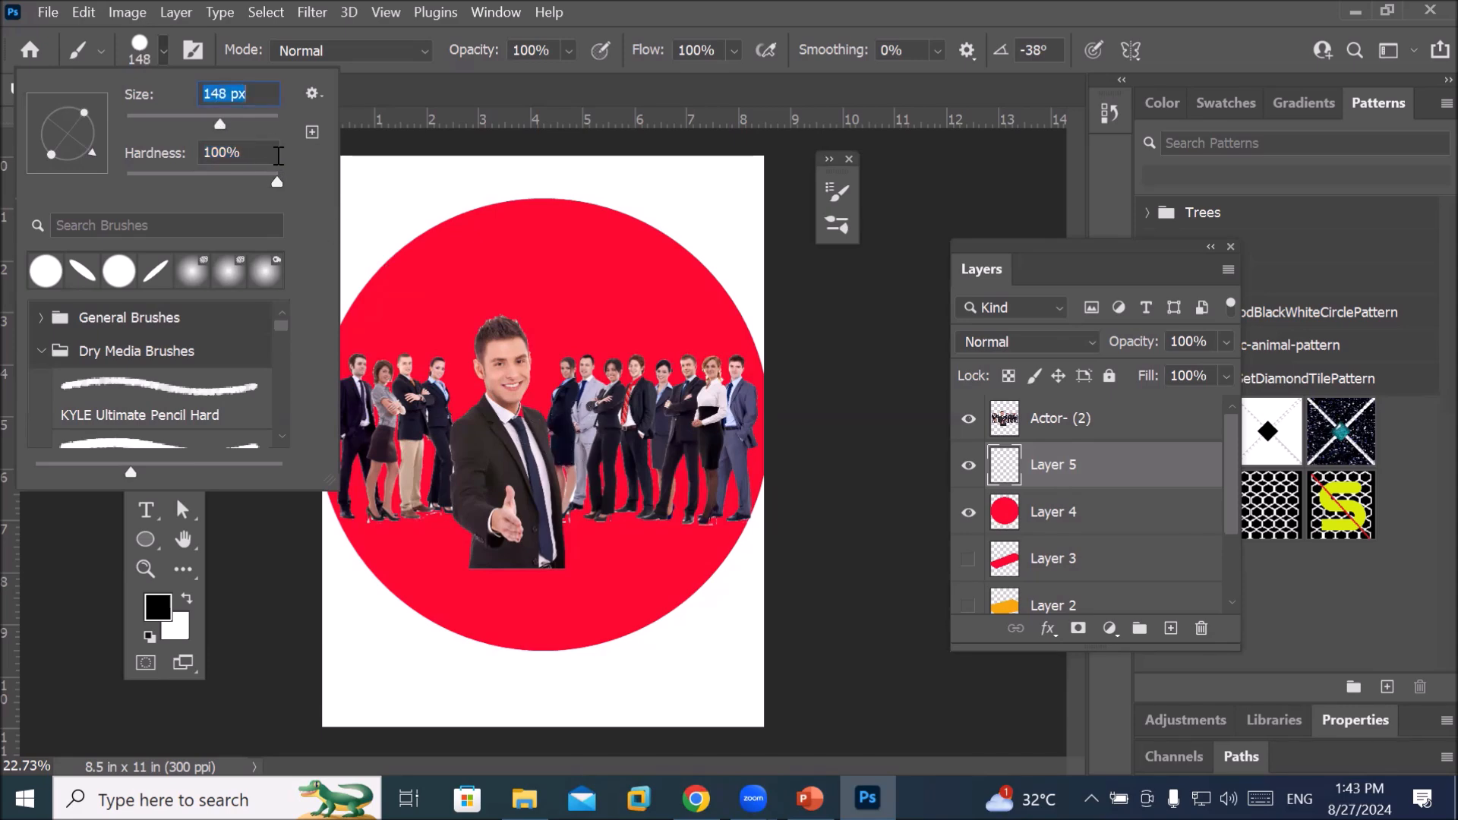
left_click_drag(216, 126, 274, 124)
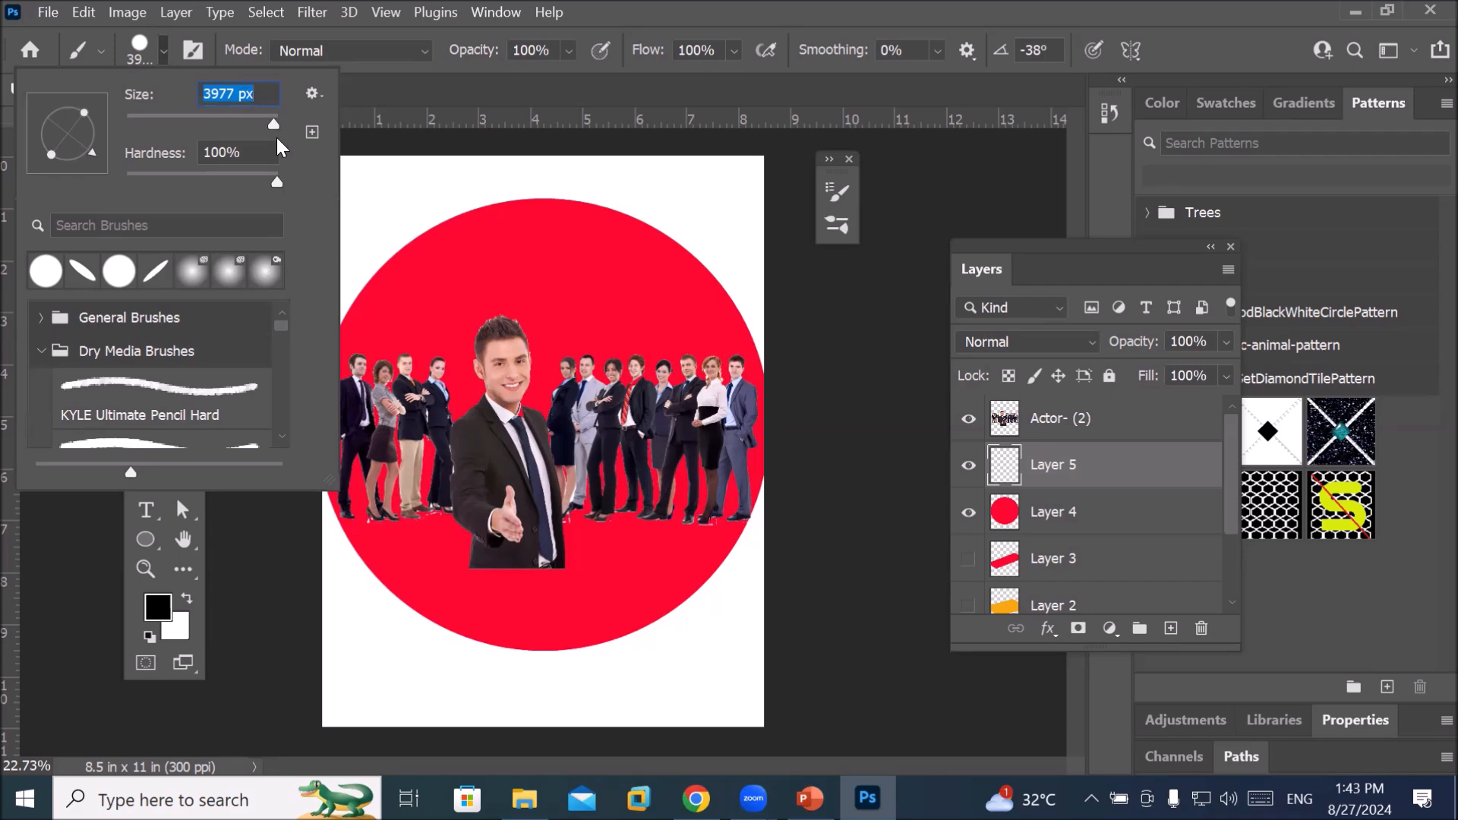
left_click_drag(270, 124, 258, 124)
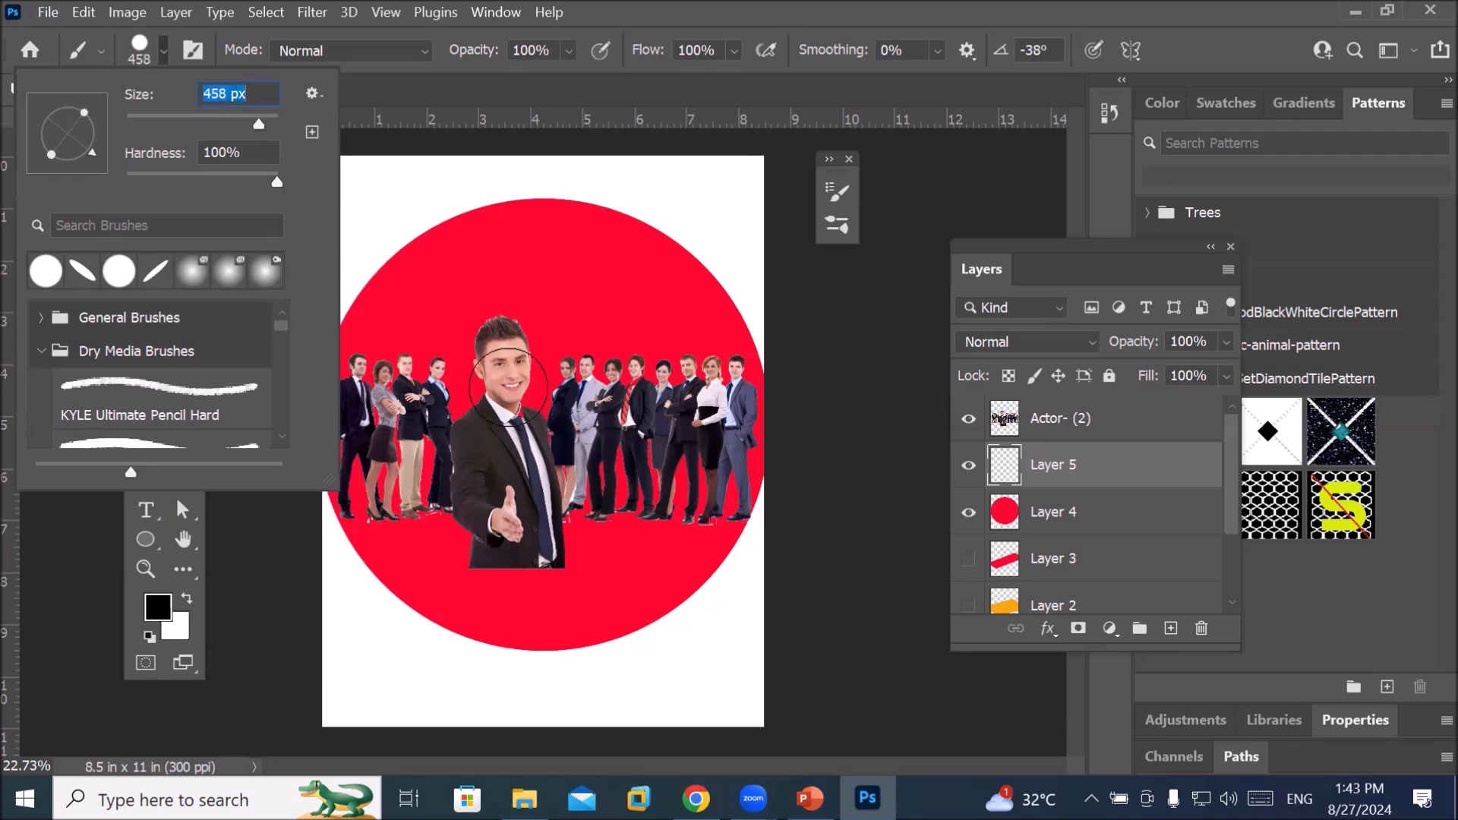
left_click_drag(261, 129, 264, 125)
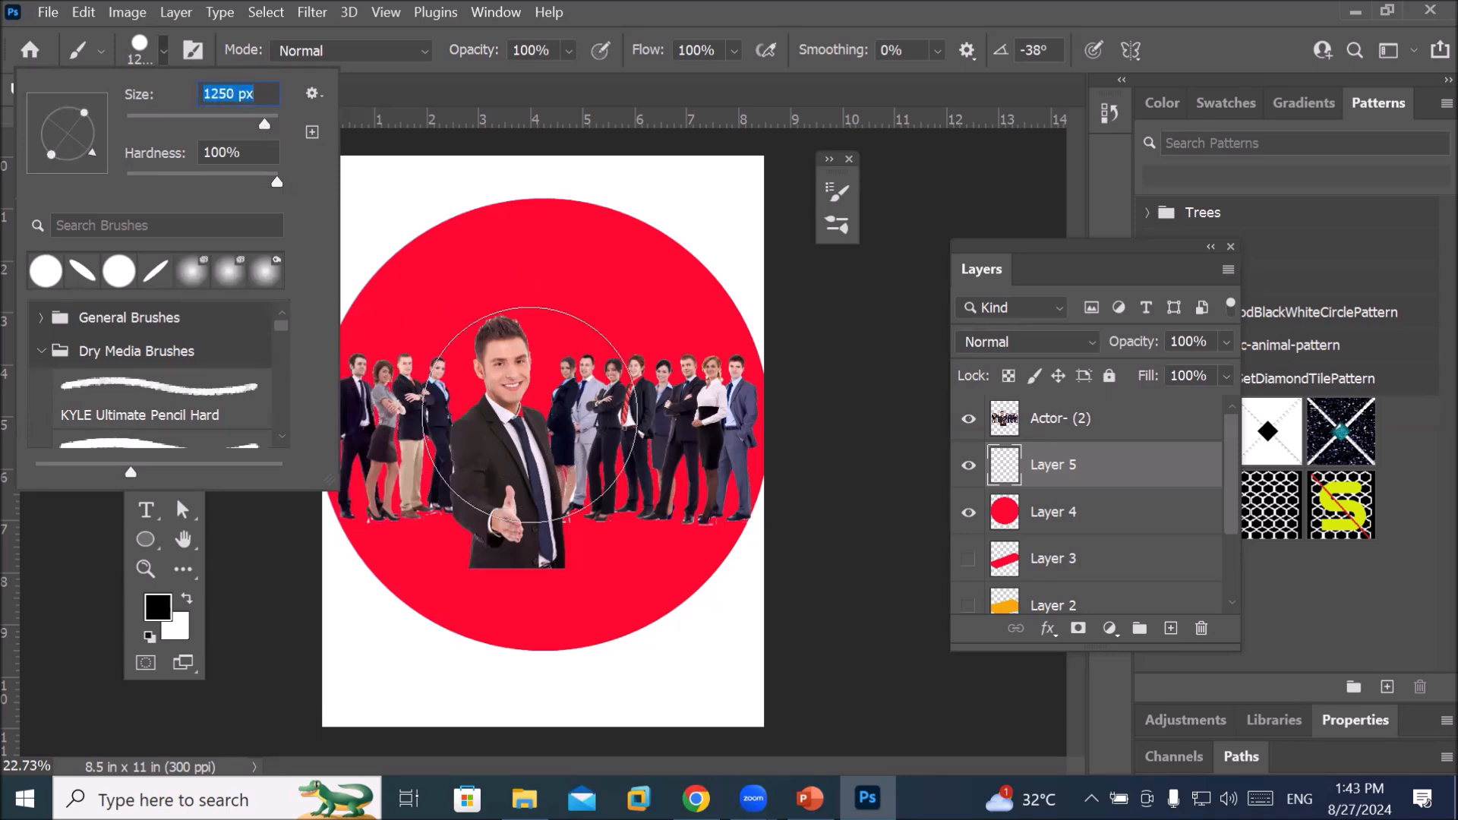
key("Return")
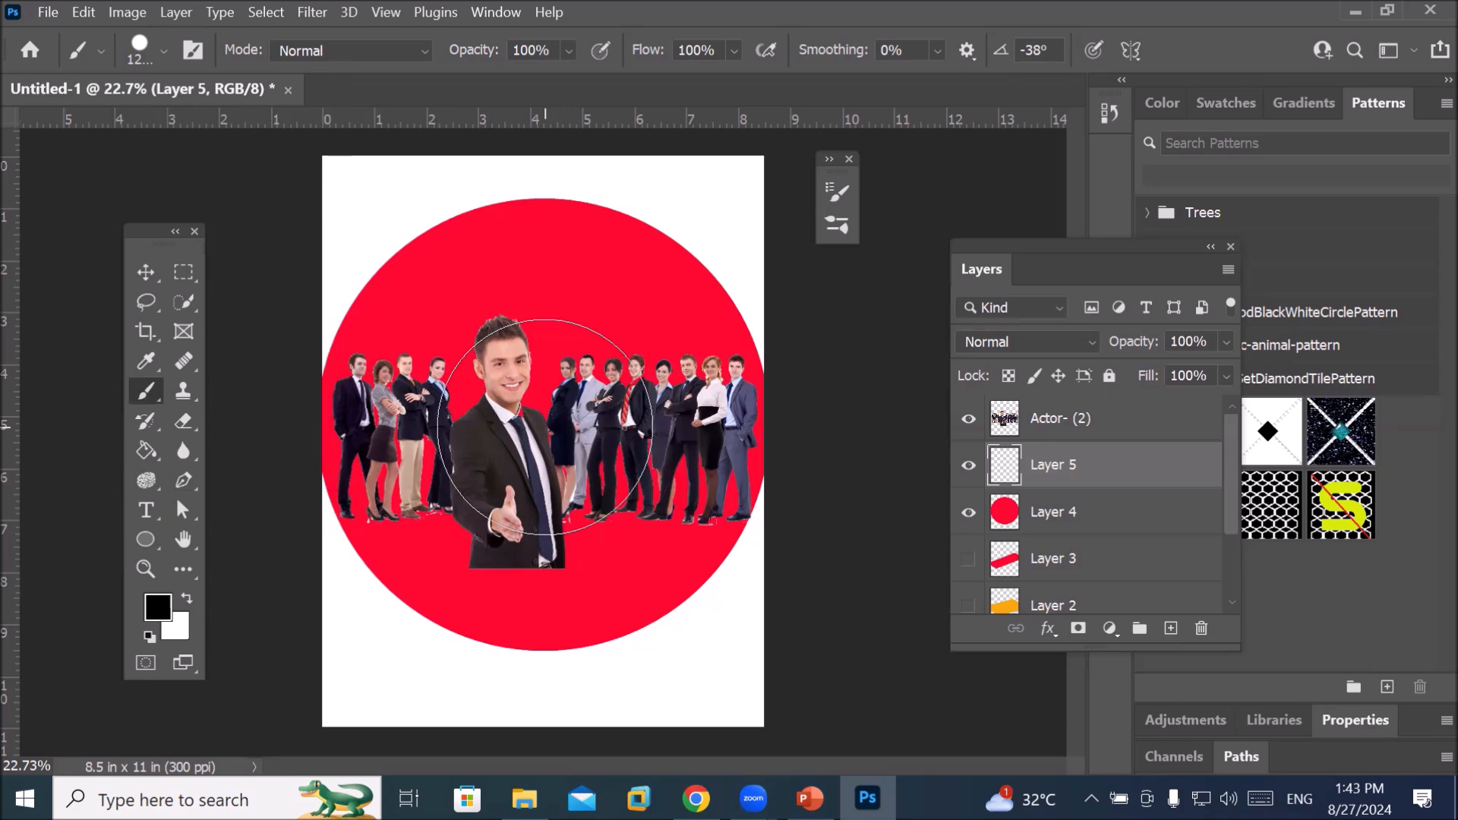
Stamp one hard-edged black circle behind the central man on Layer 5 and undo it
left_click(544, 427)
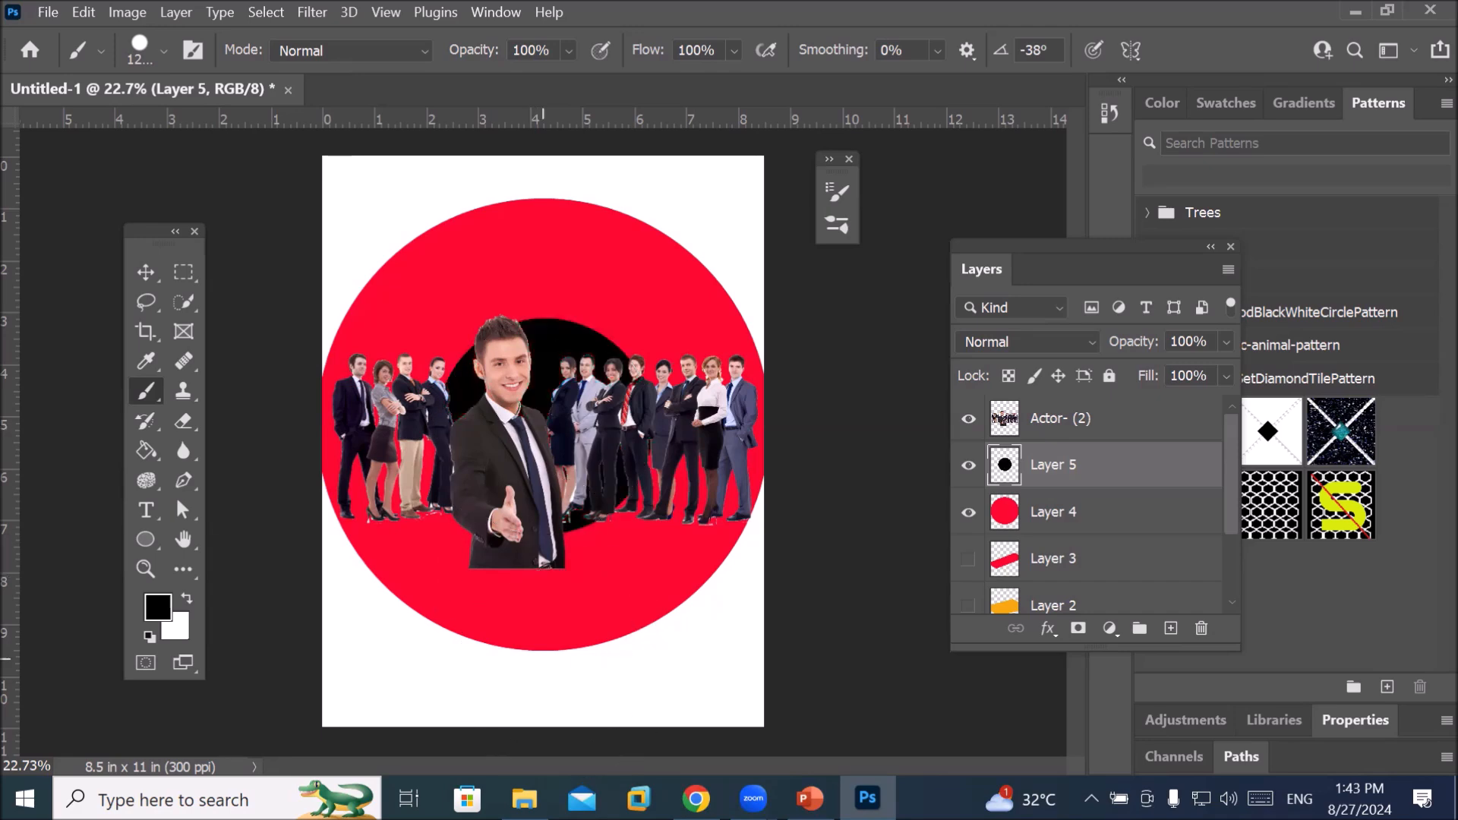
scroll(531, 615, "up", 3)
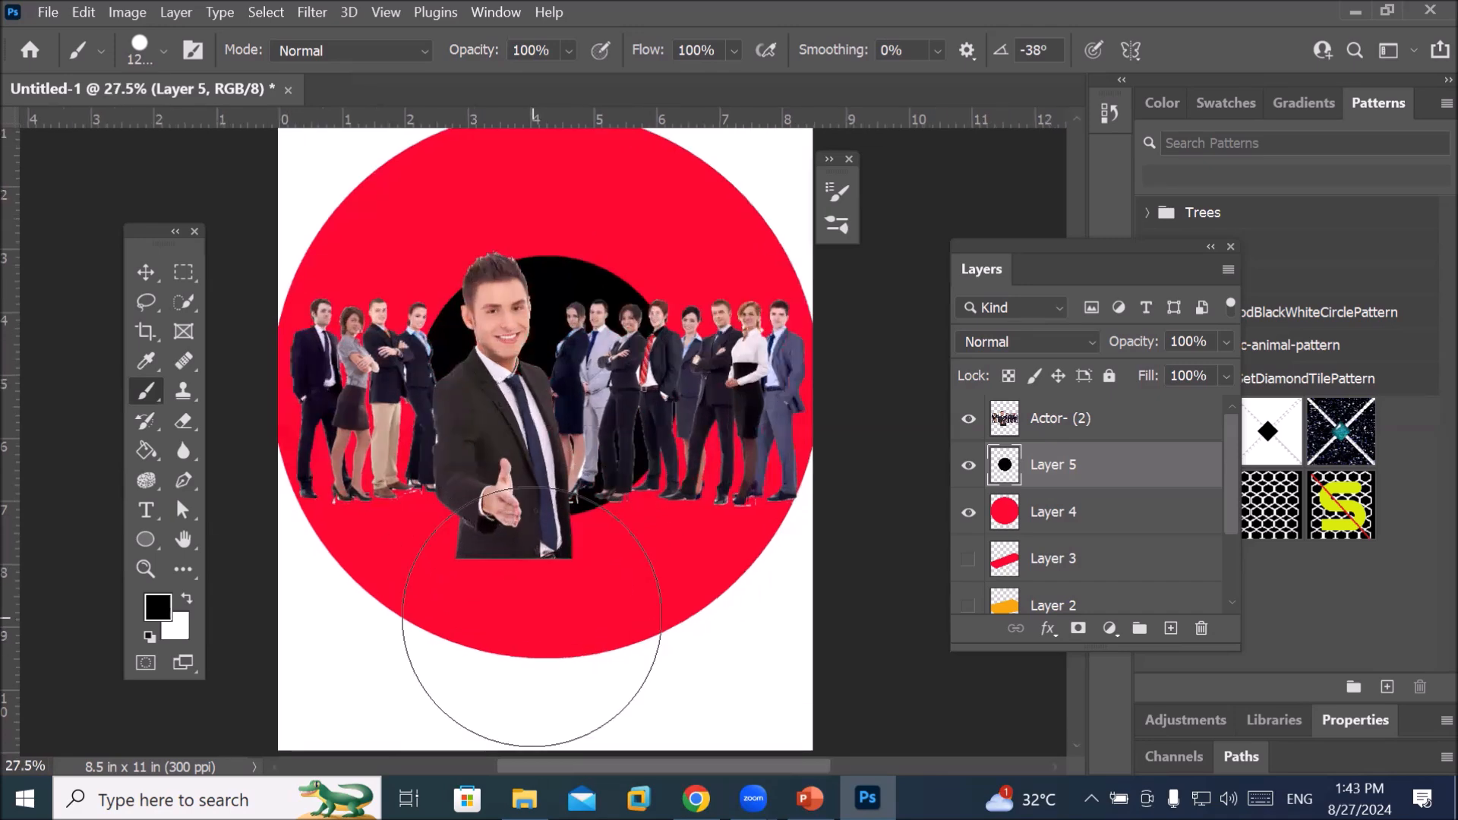
scroll(532, 616, "down", 2)
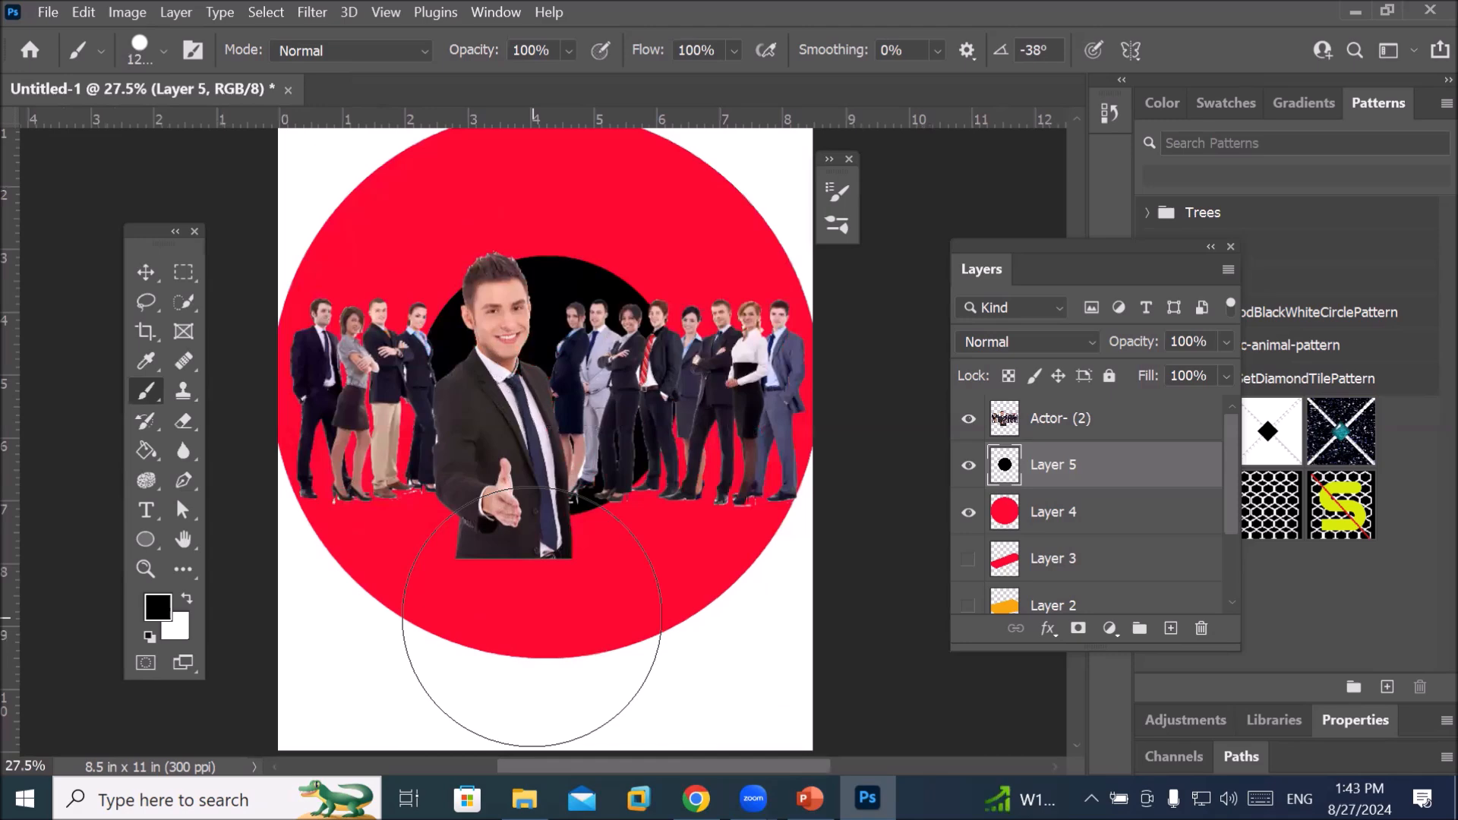
key("ctrl+z")
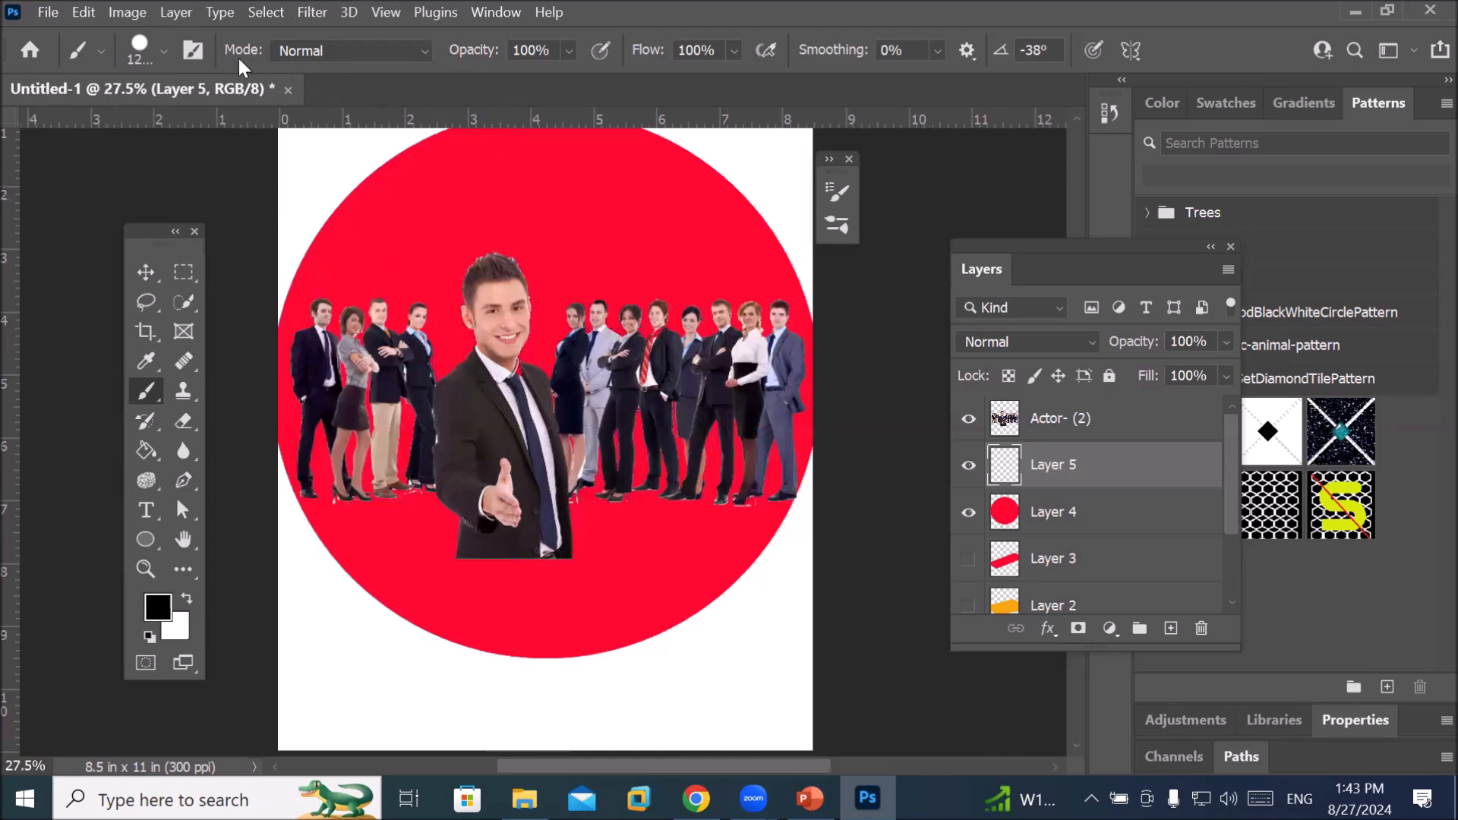
Lower the brush hardness to 54%, stamp a soft-edged black circle behind the central man, and undo the stamp
left_click(164, 50)
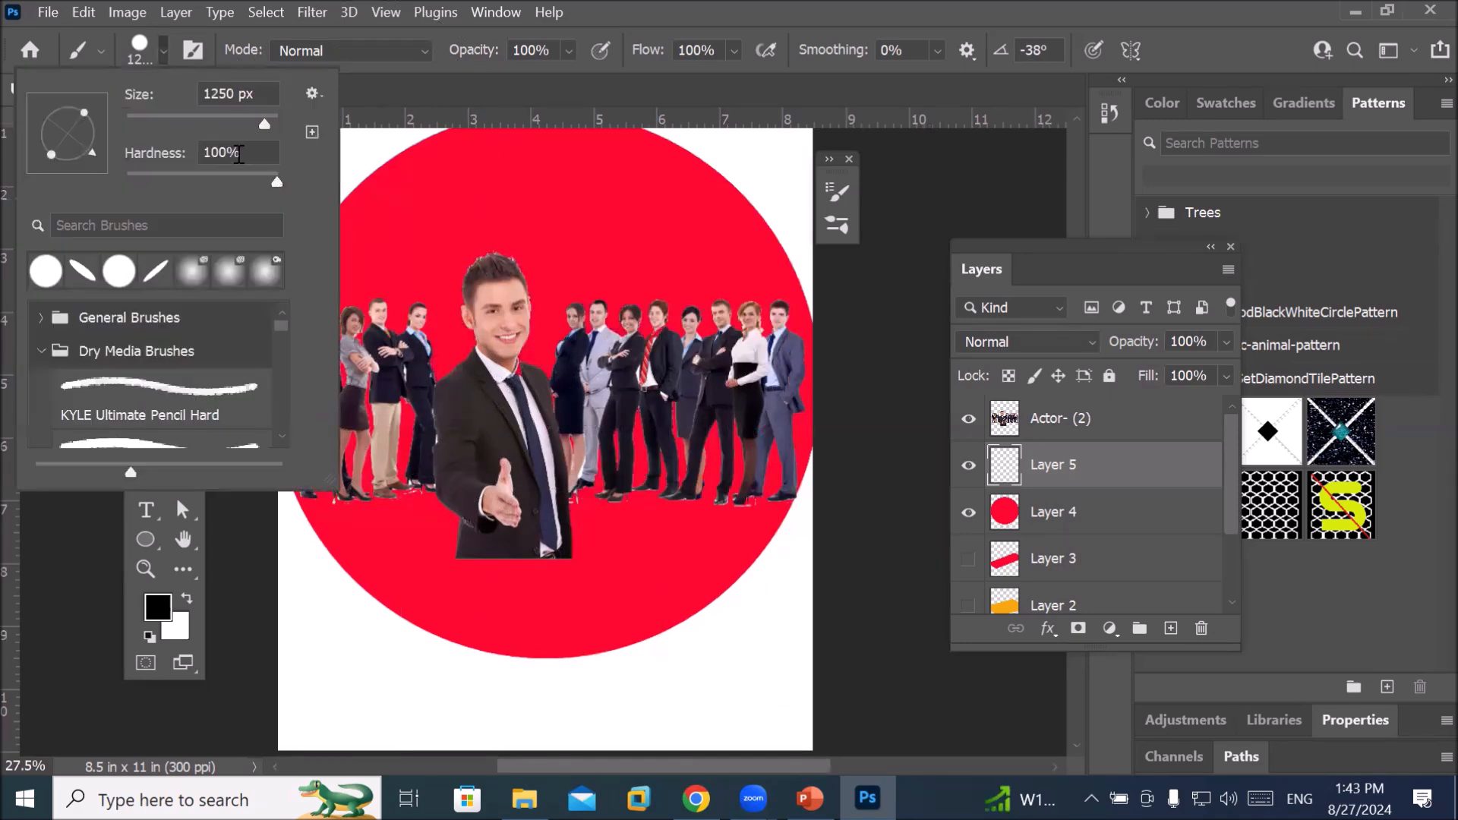
left_click_drag(276, 175, 206, 174)
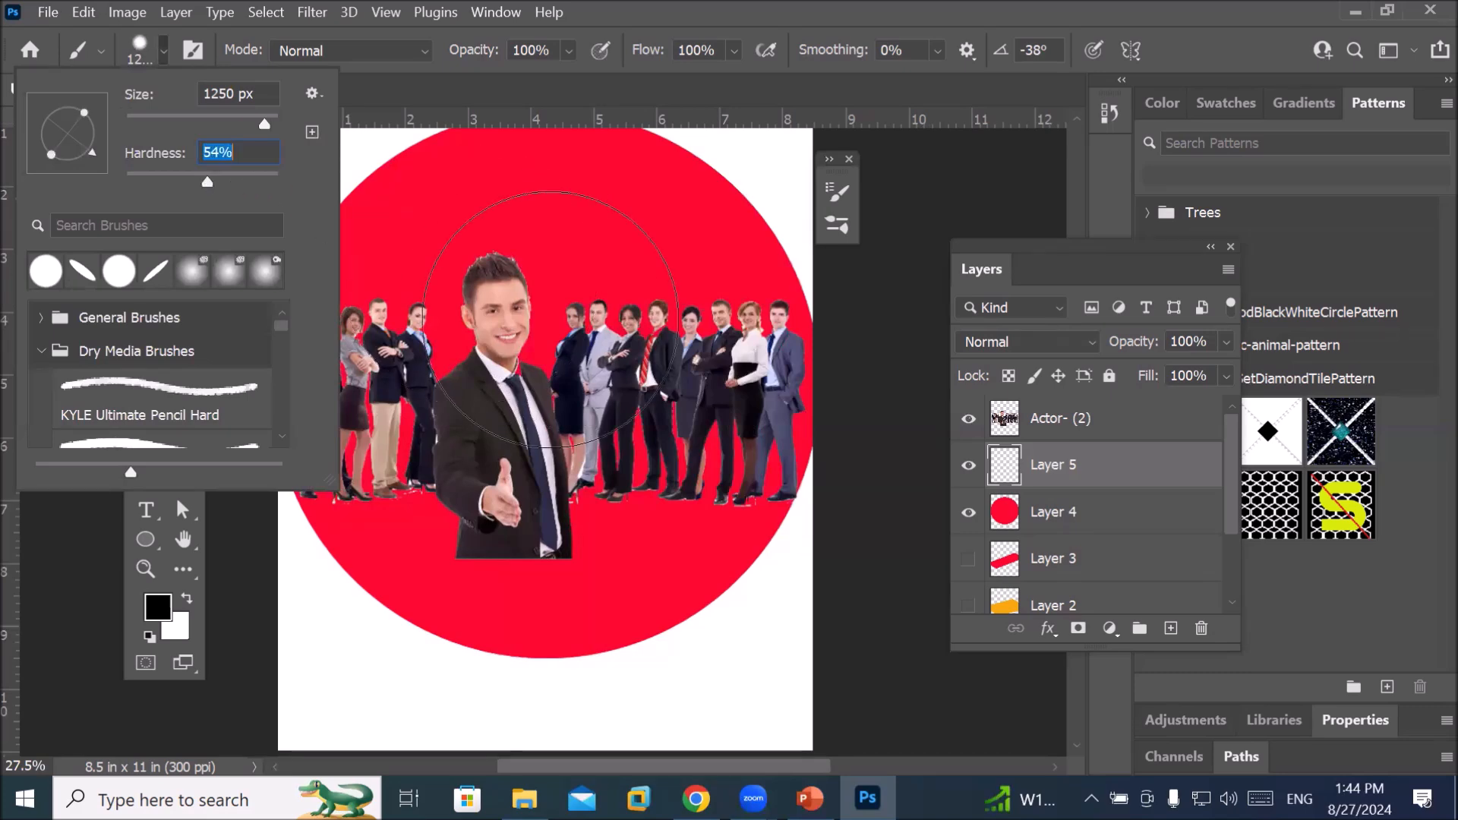
left_click_drag(529, 386, 518, 374)
scroll(501, 303, "up", 5)
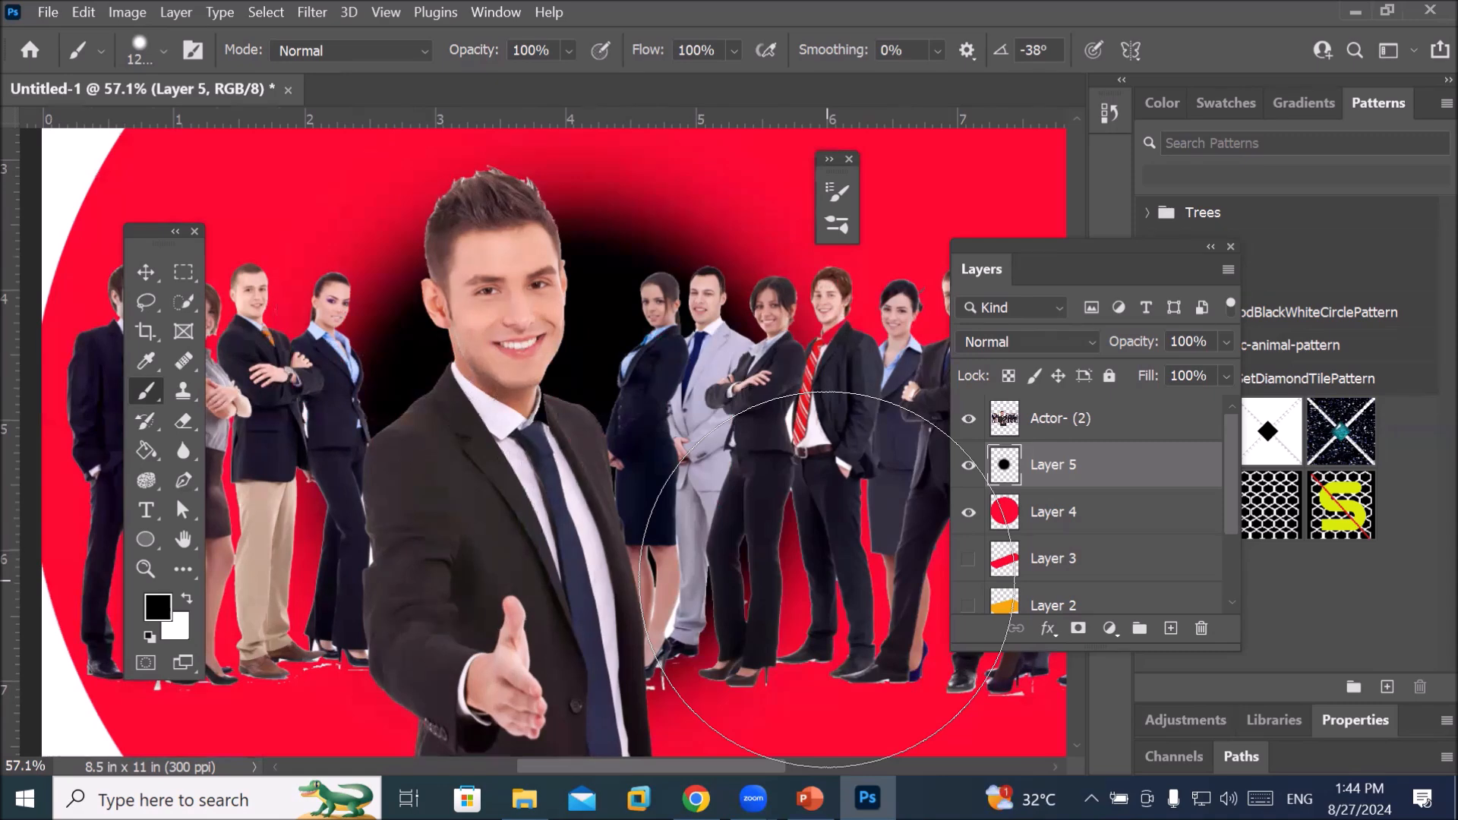
key("ctrl+z")
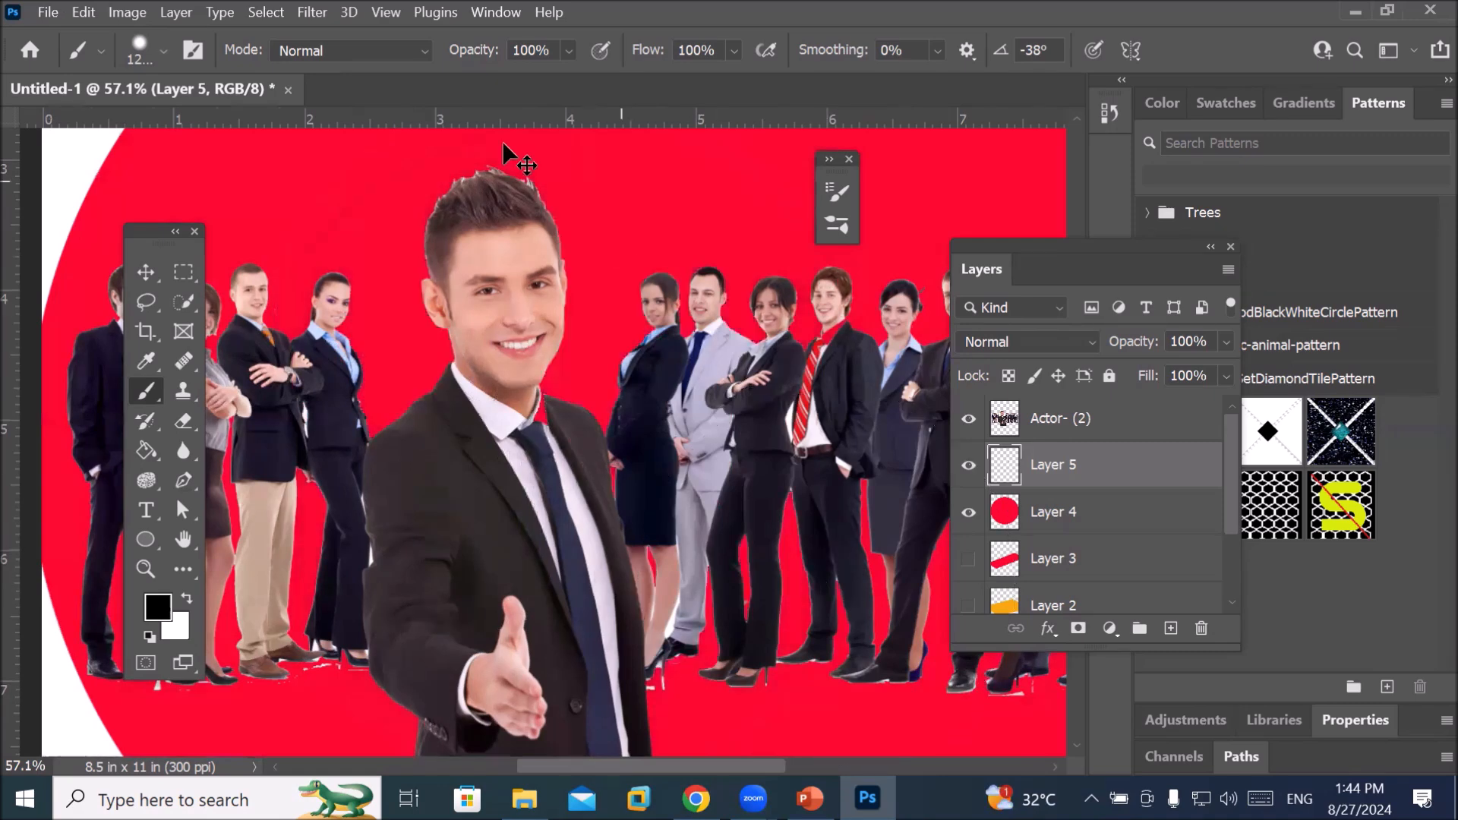
Raise the brush hardness back to 100%, stamp a sharp black circle on Layer 5 for comparison, and undo it
left_click(163, 52)
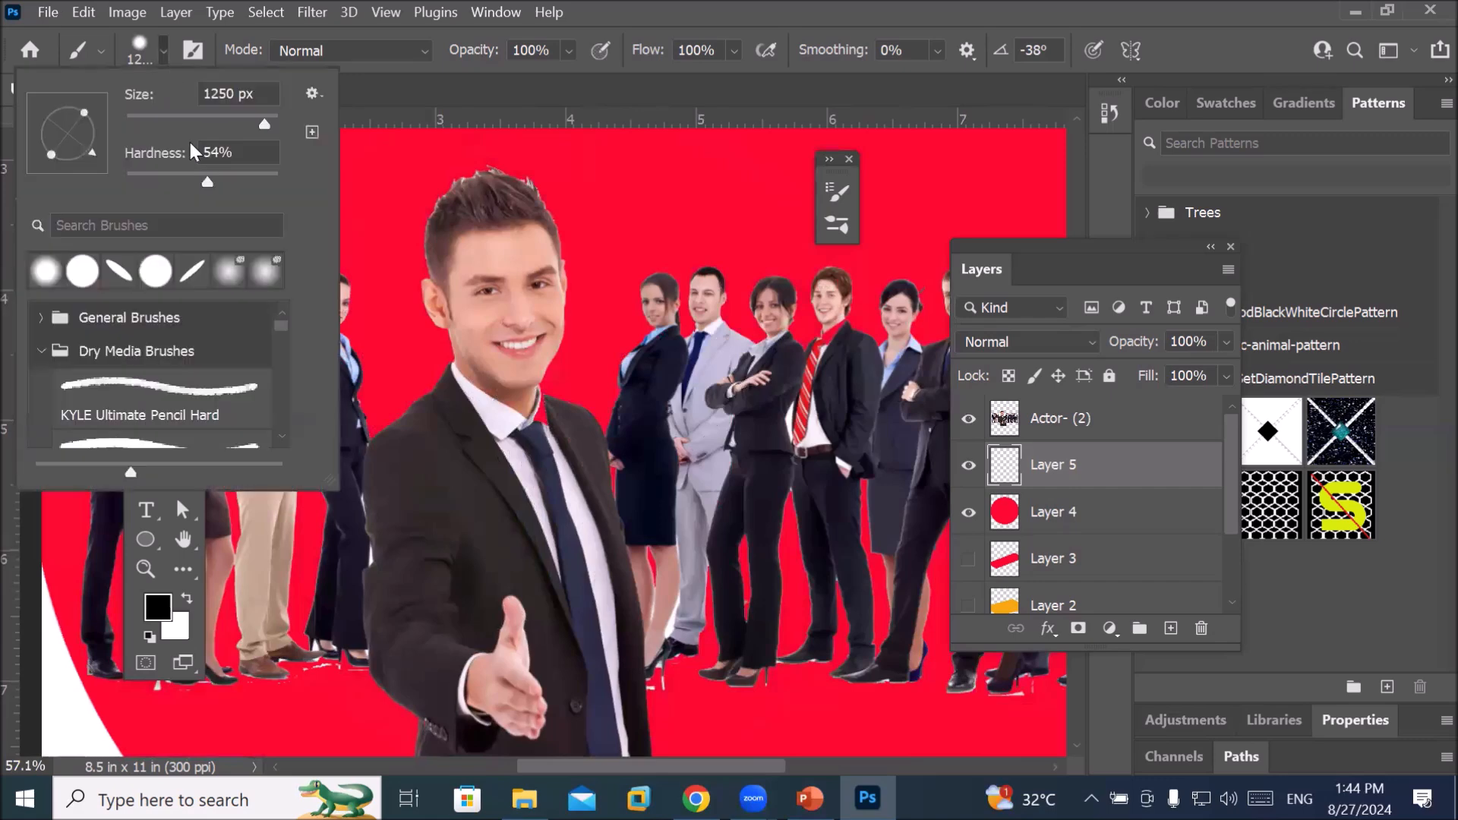
left_click_drag(206, 176, 304, 202)
left_click(565, 441)
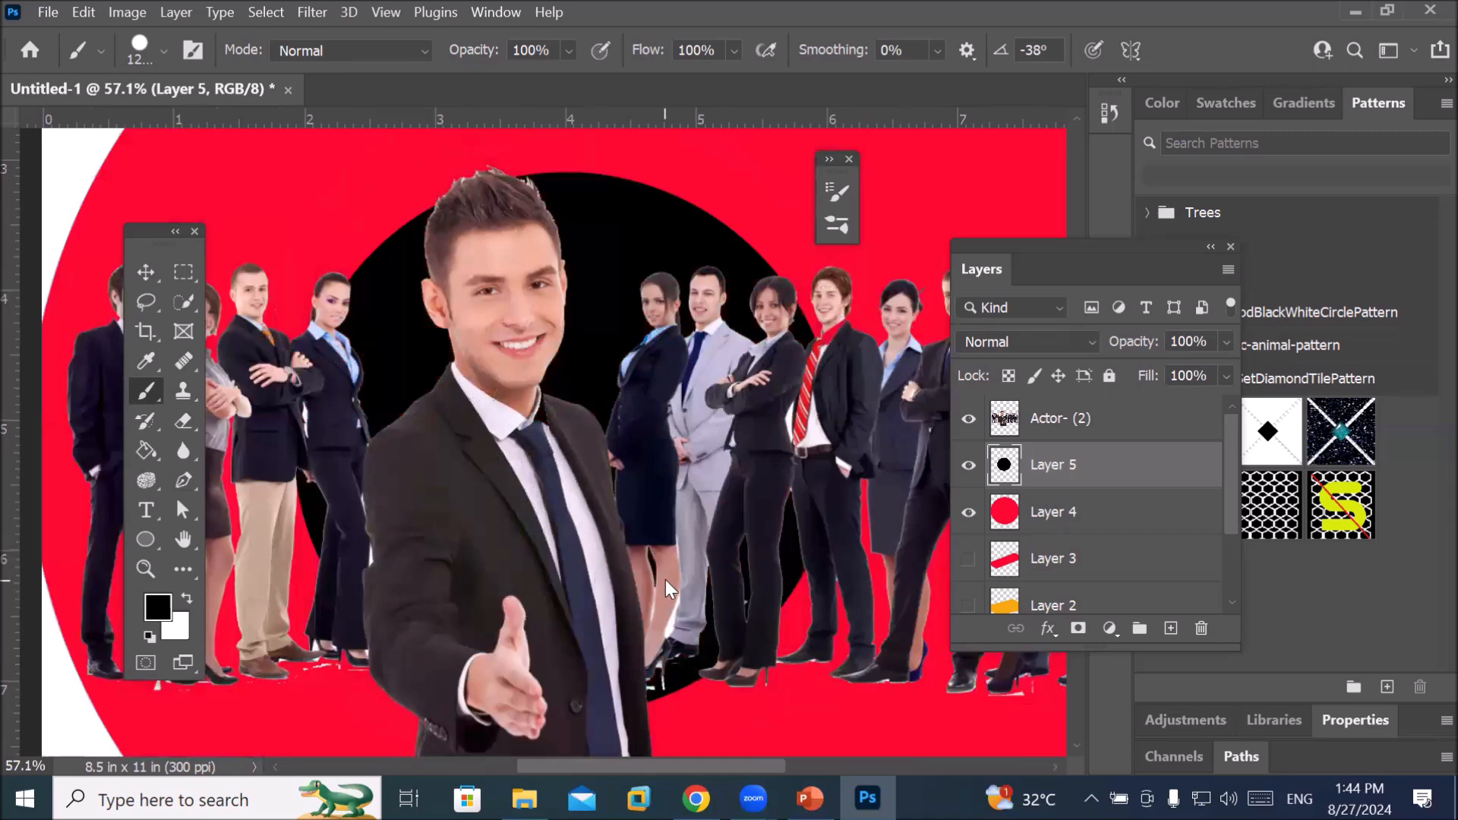
key("ctrl+z")
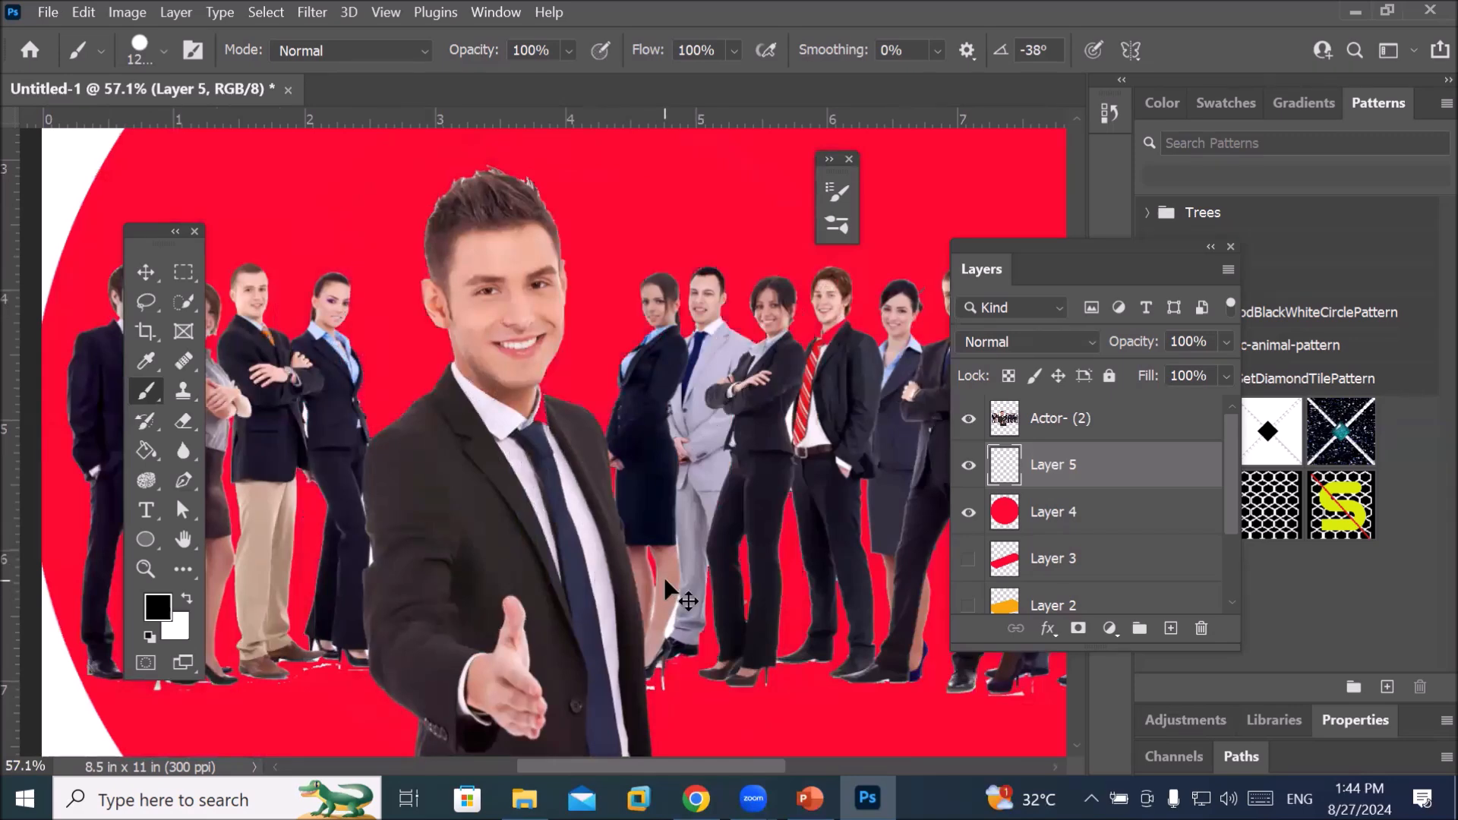
Stamp one soft black circle behind the central man on Layer 5 with the 1250 px brush at 36% hardness
left_click(161, 51)
left_click_drag(277, 181, 181, 182)
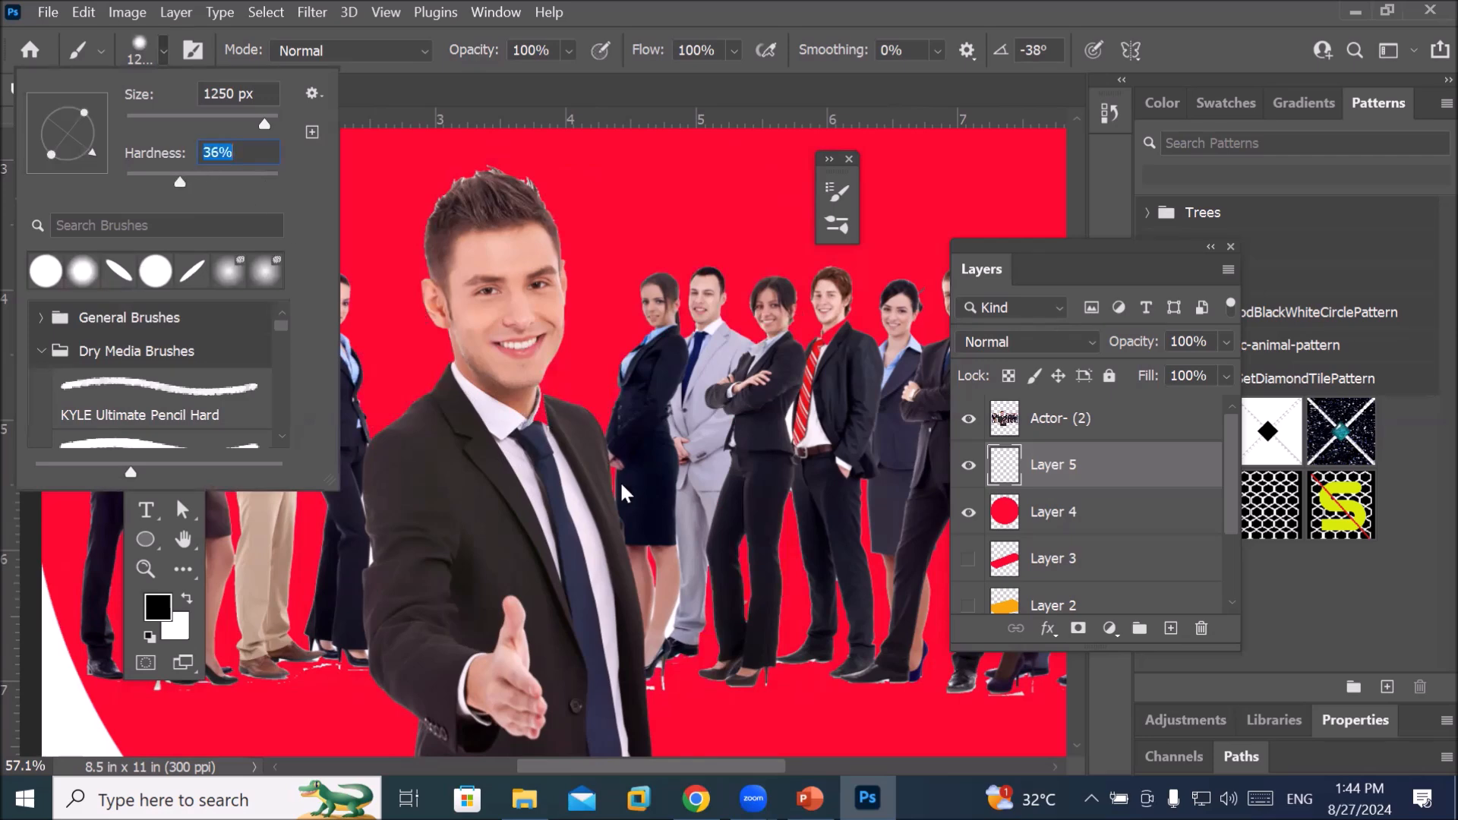
left_click(584, 466)
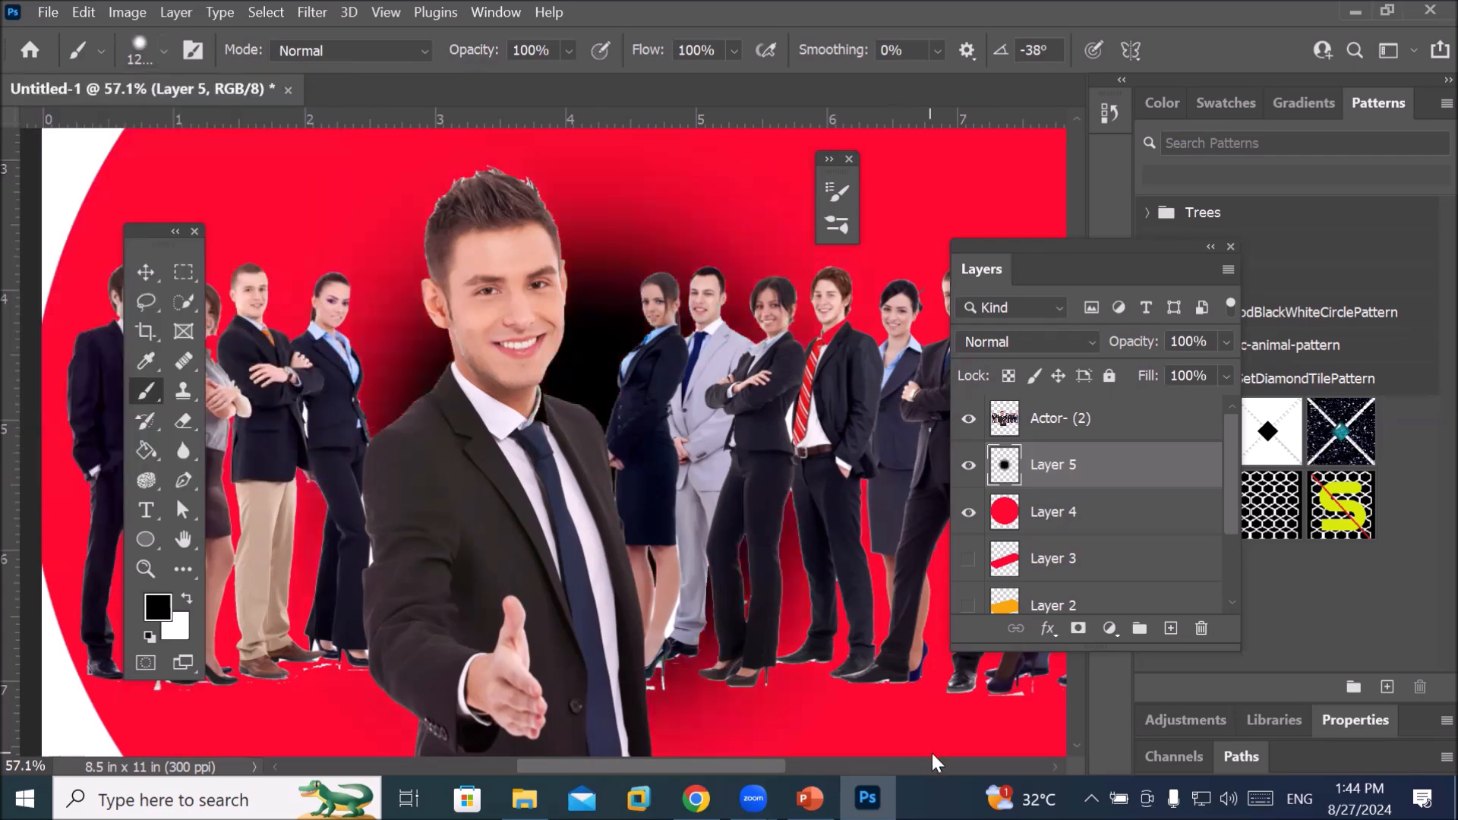
scroll(818, 635, "up", 5)
scroll(693, 534, "down", 4)
scroll(688, 523, "down", 2)
scroll(557, 312, "up", 5)
scroll(560, 319, "up", 1)
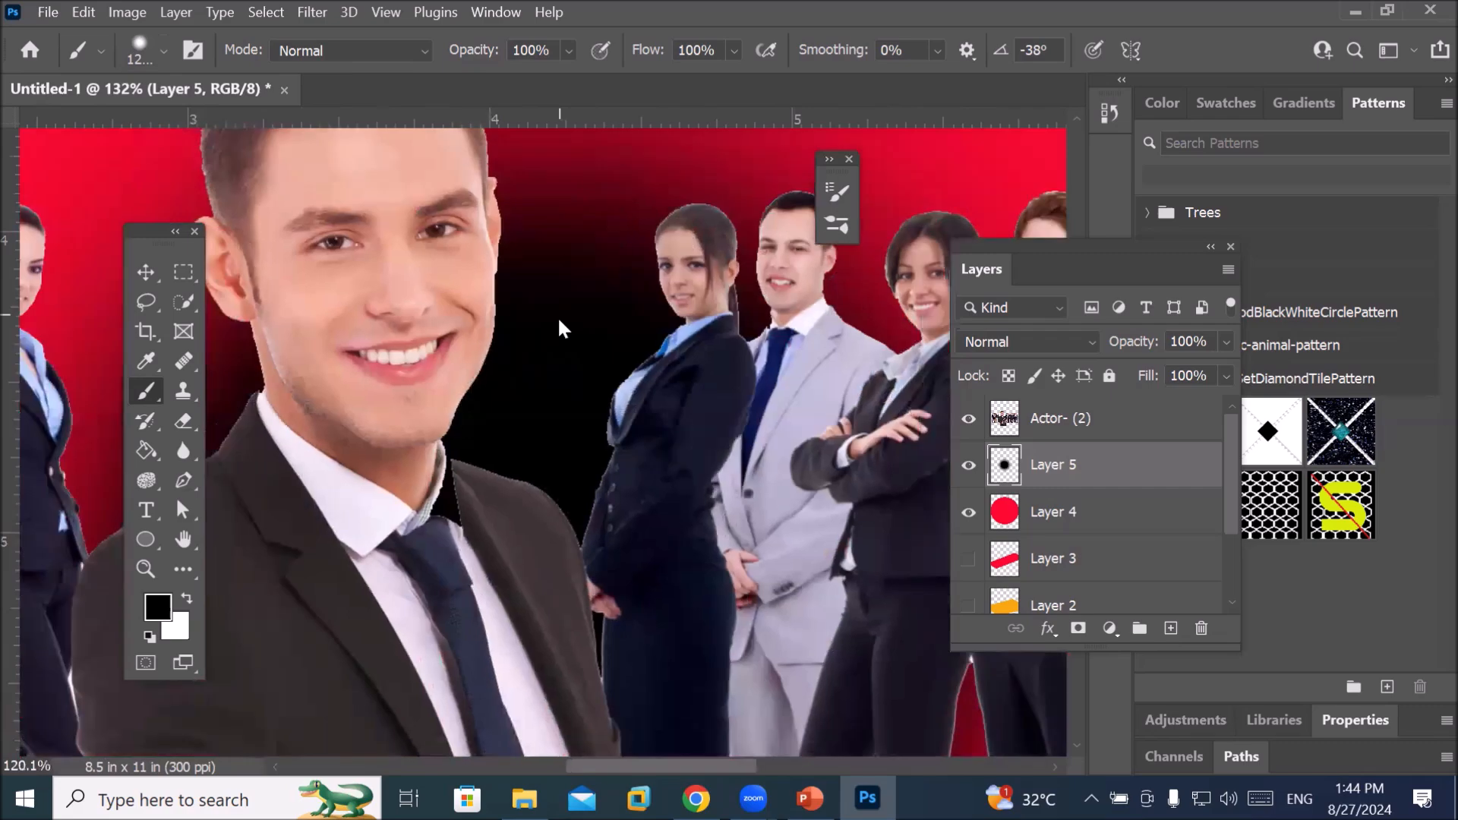
scroll(560, 319, "down", 5)
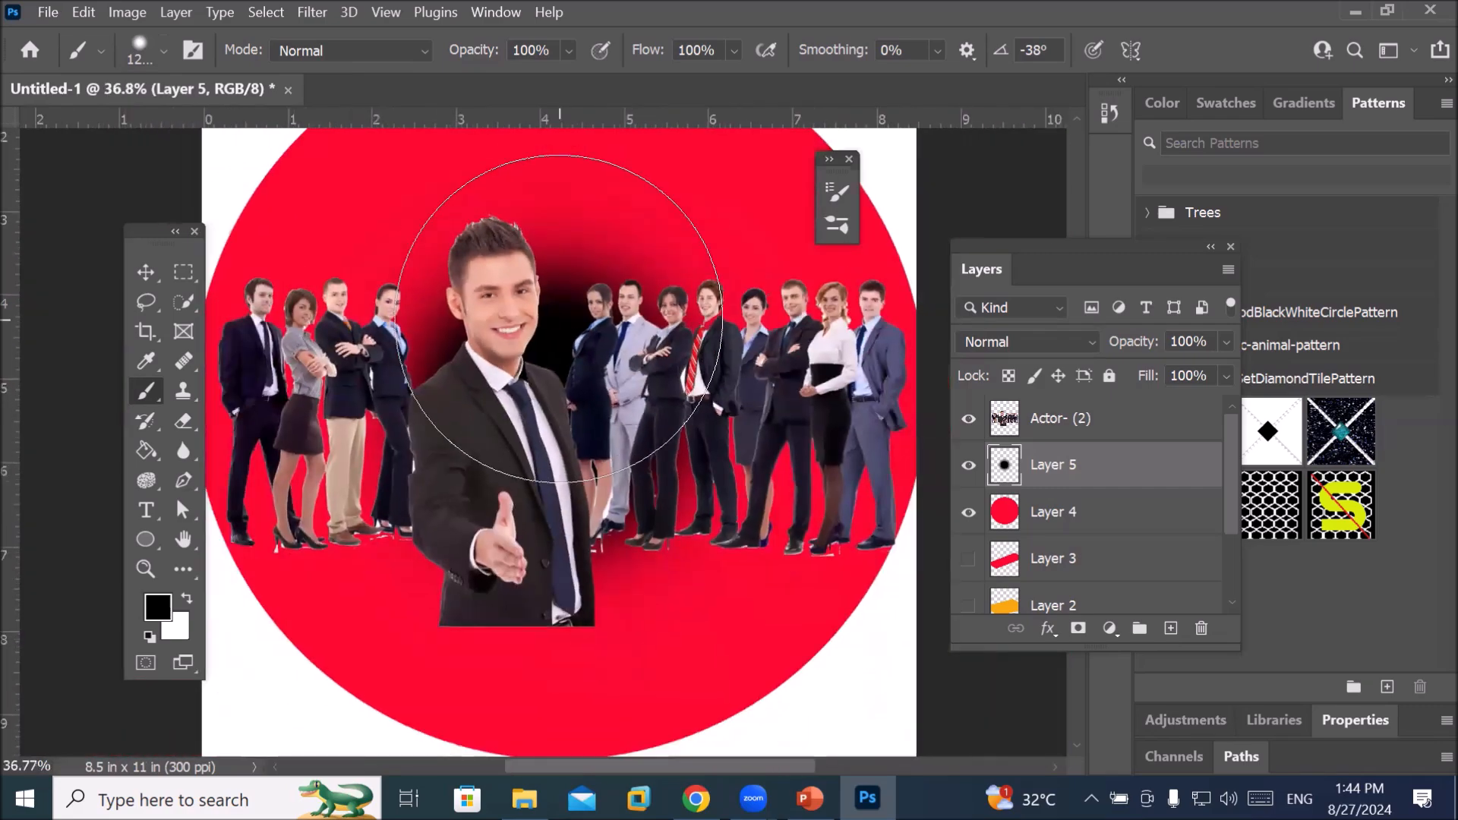
scroll(562, 320, "down", 2)
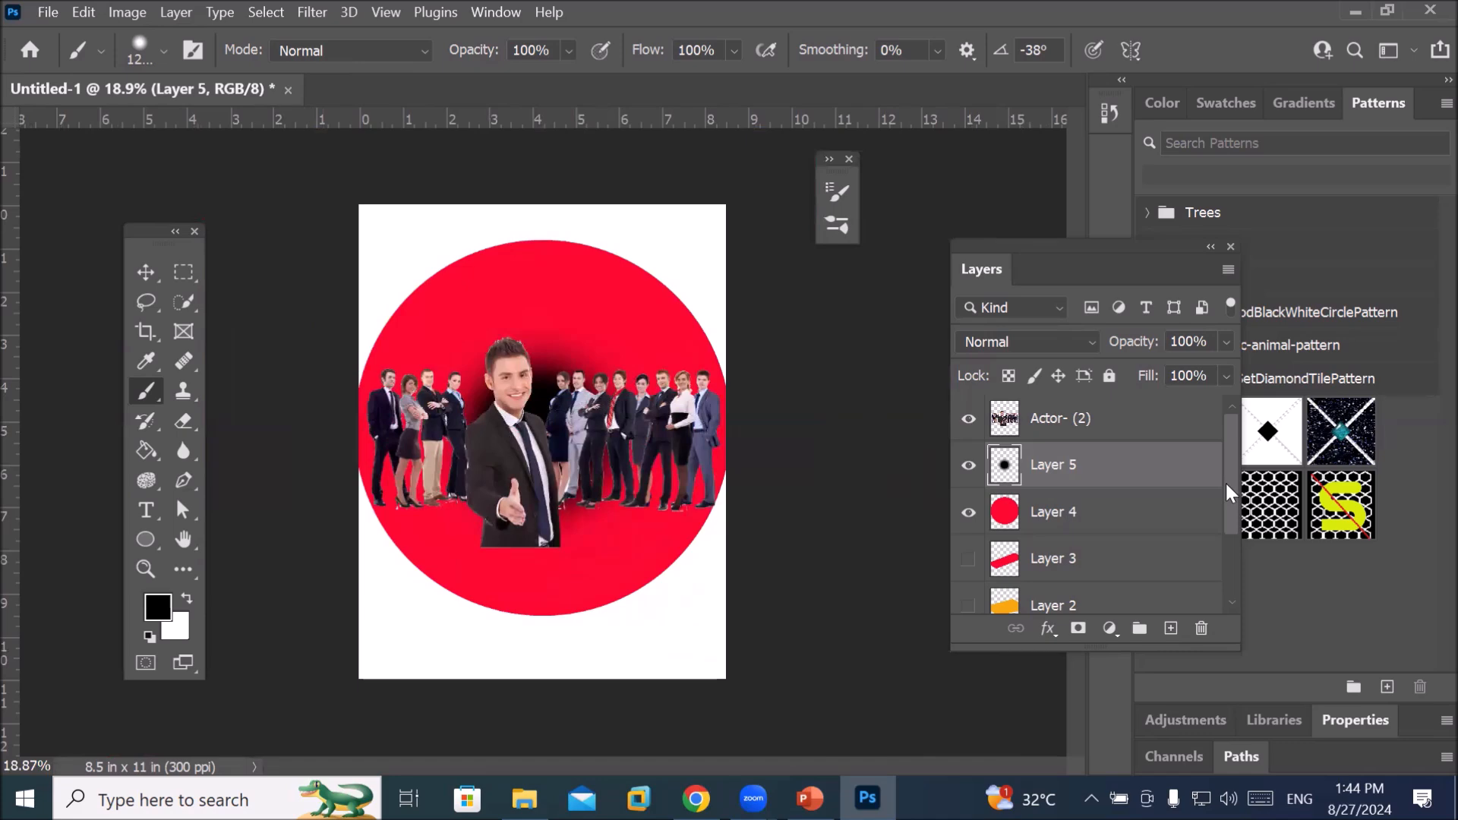
Fill the Background layer with the black foreground color
scroll(1226, 483, "down", 3)
left_click(1006, 602)
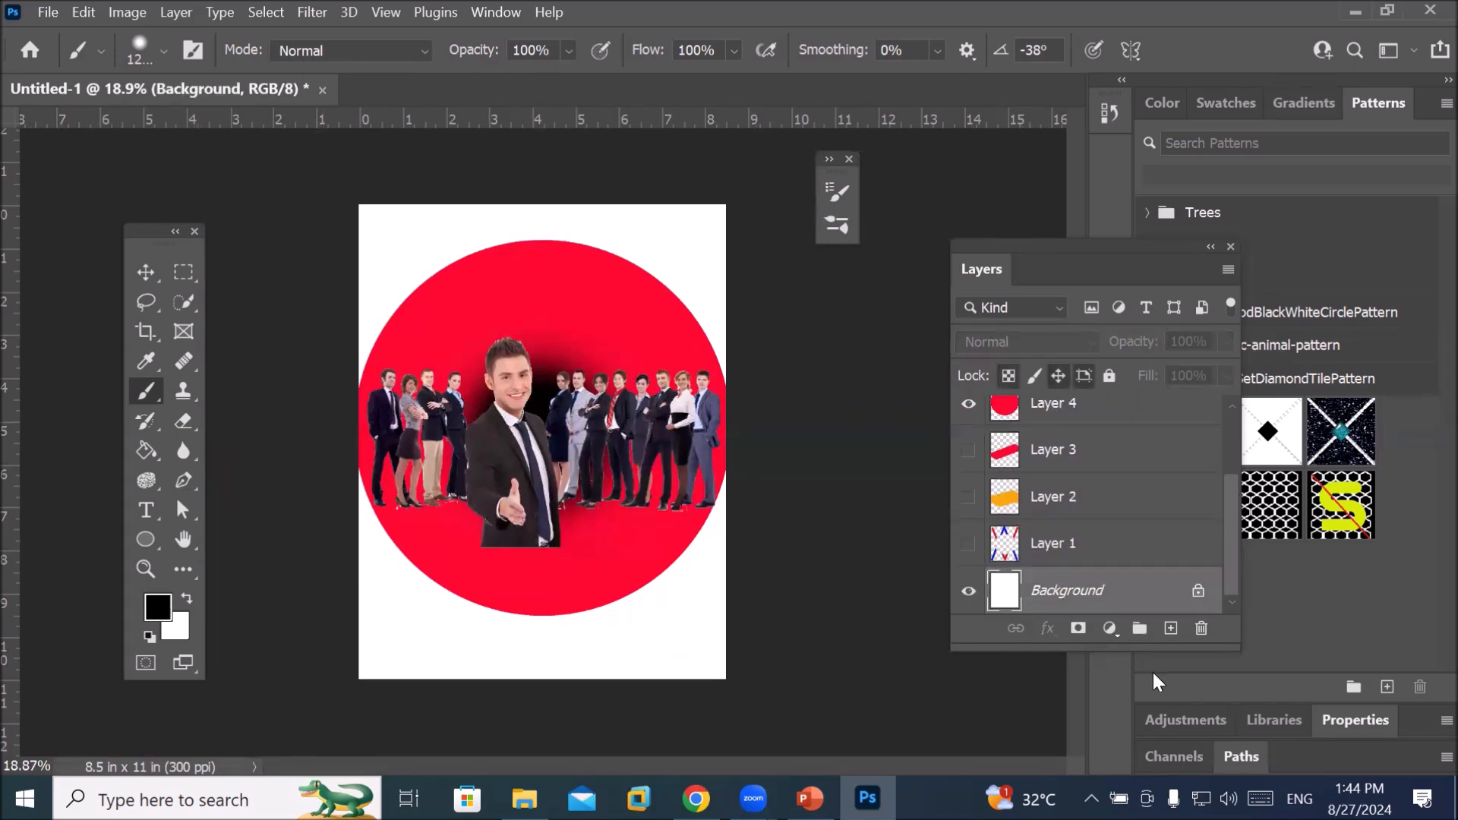
key("alt+BackSpace")
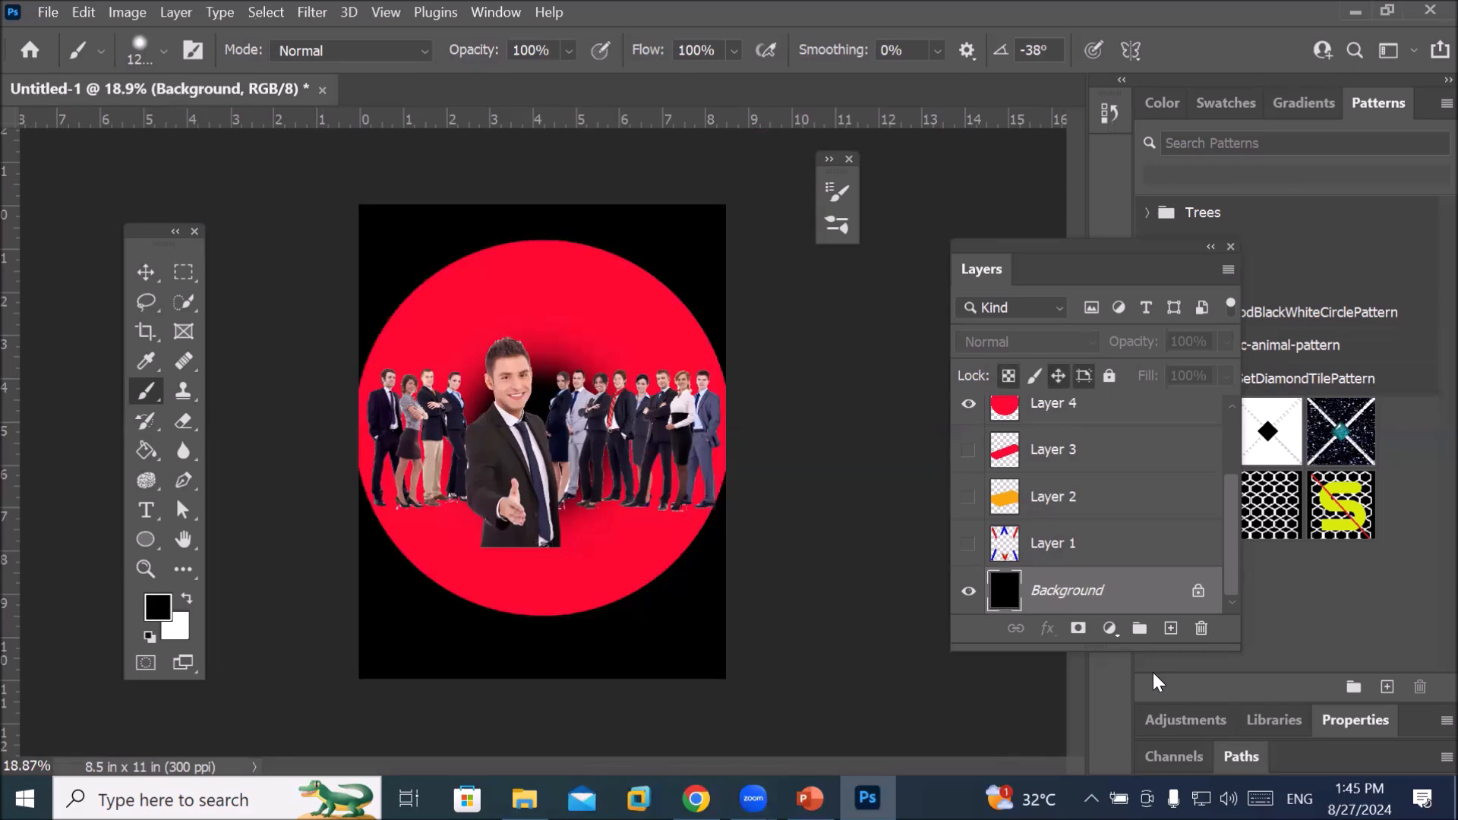
Resize the soft brush to 400 px and swap the foreground color to white, working at the page's upper-left corner
scroll(303, 151, "up", 8)
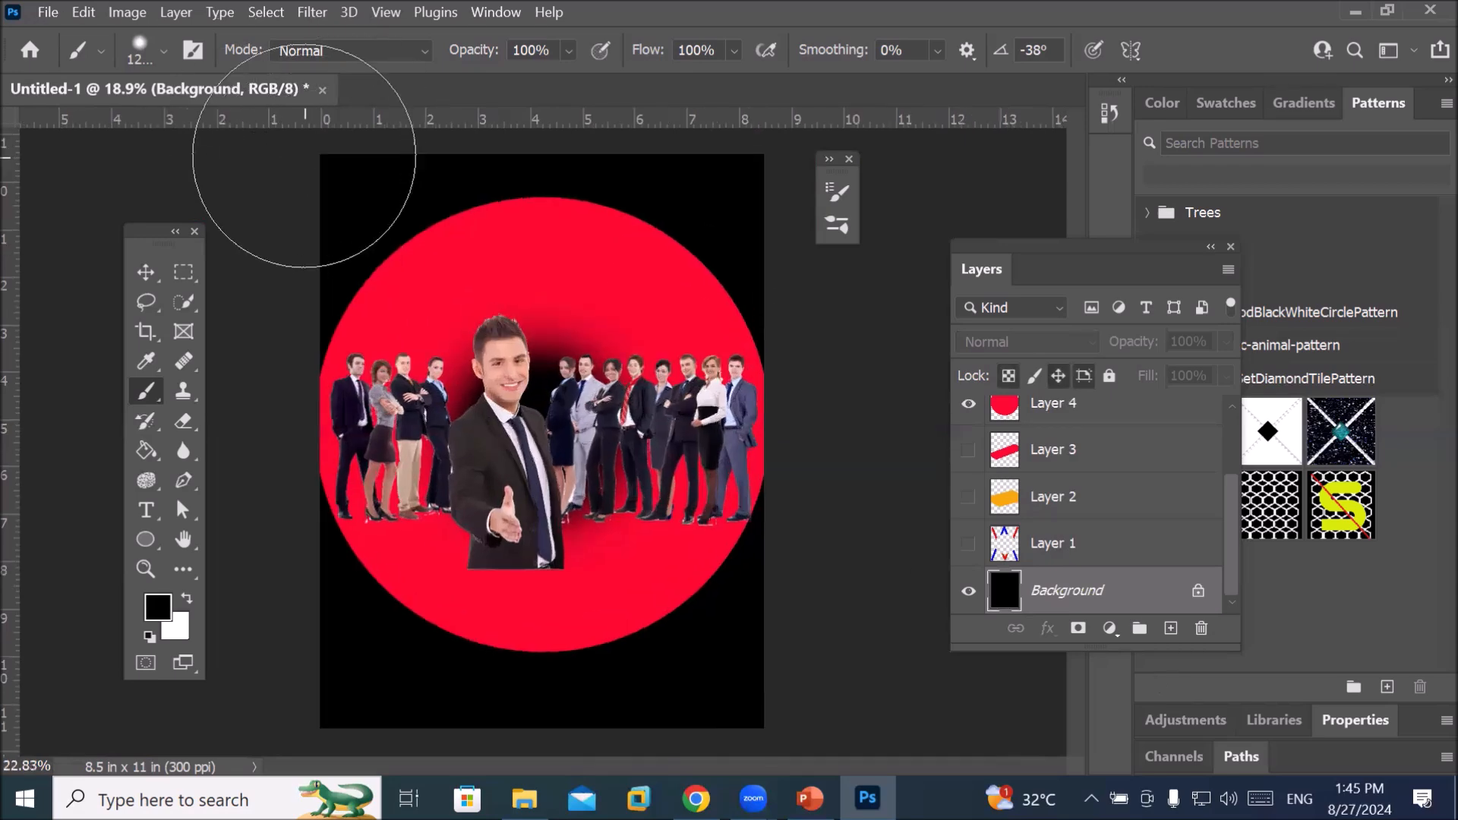
scroll(323, 137, "up", 6)
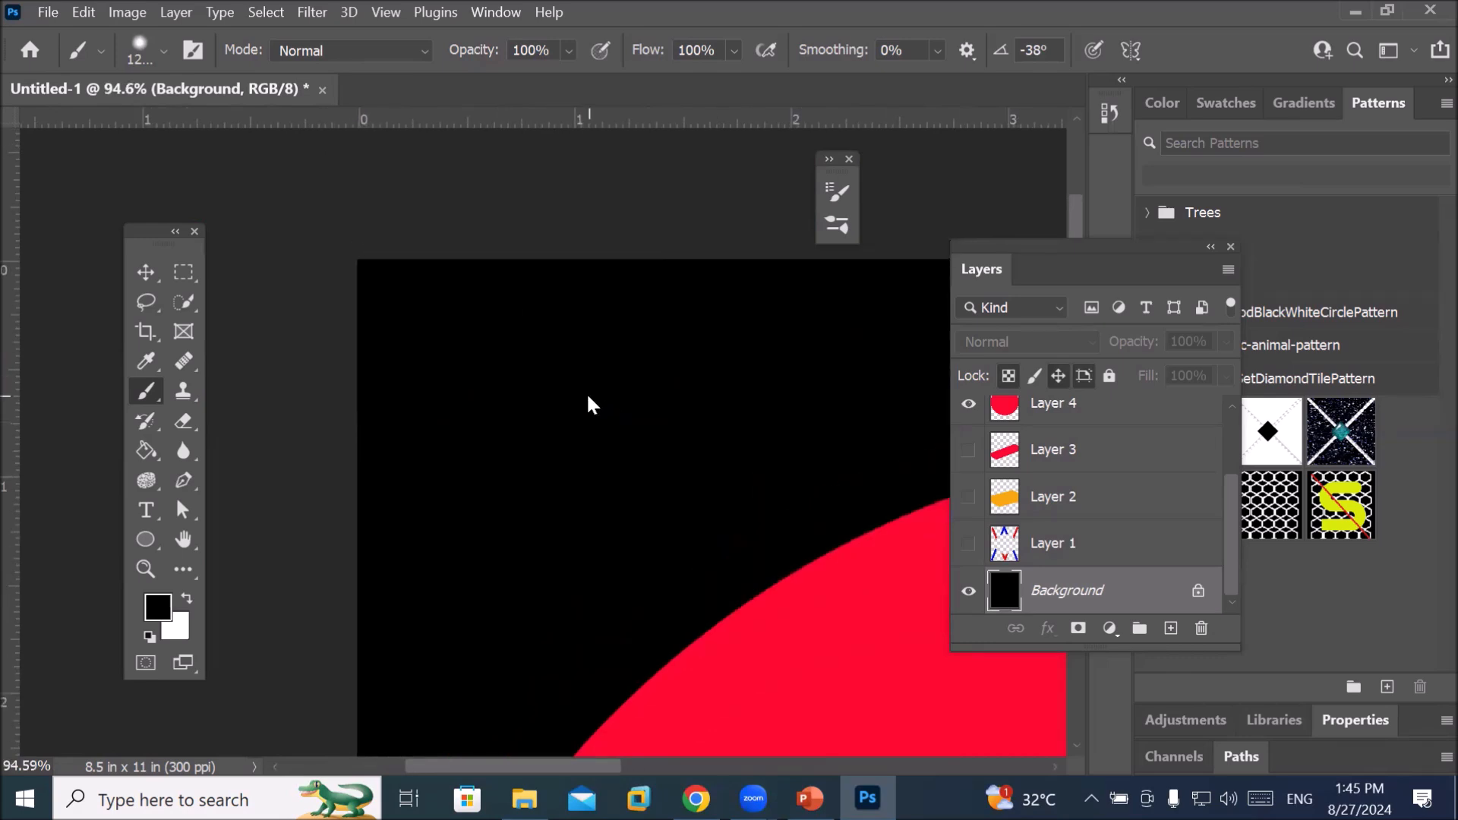
key("bracketright")
key("bracketright")
key("bracketright")
key("bracketright")
key("bracketright")
key("bracketright")
key("bracketright")
key("bracketright")
key("bracketright")
key("bracketright")
key("bracketright")
key("bracketright")
key("bracketright")
key("bracketright")
key("bracketright")
key("bracketright")
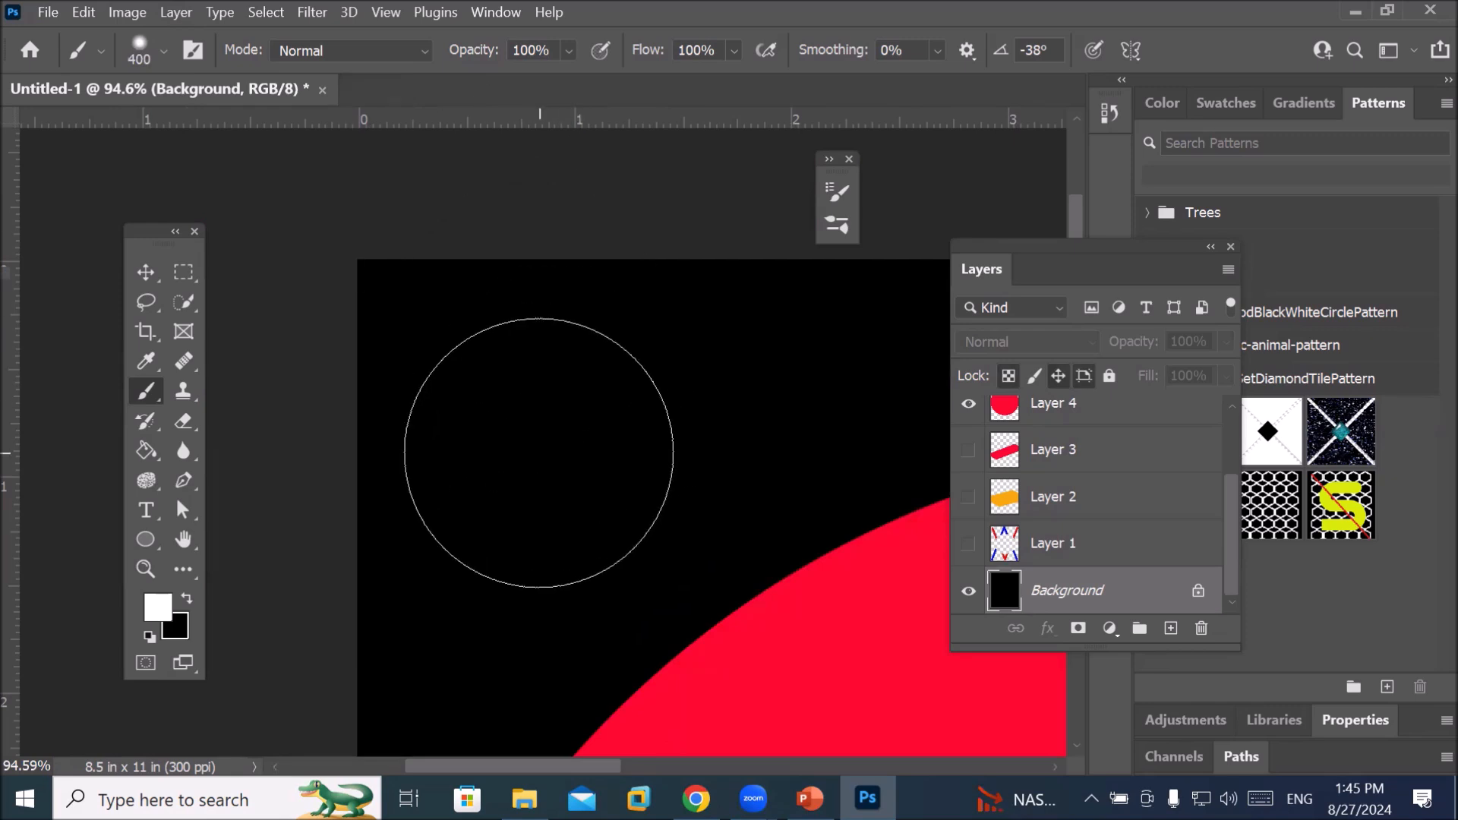
Stamp a soft white circle on the black area near the page's upper-left corner and undo it
left_click(552, 453)
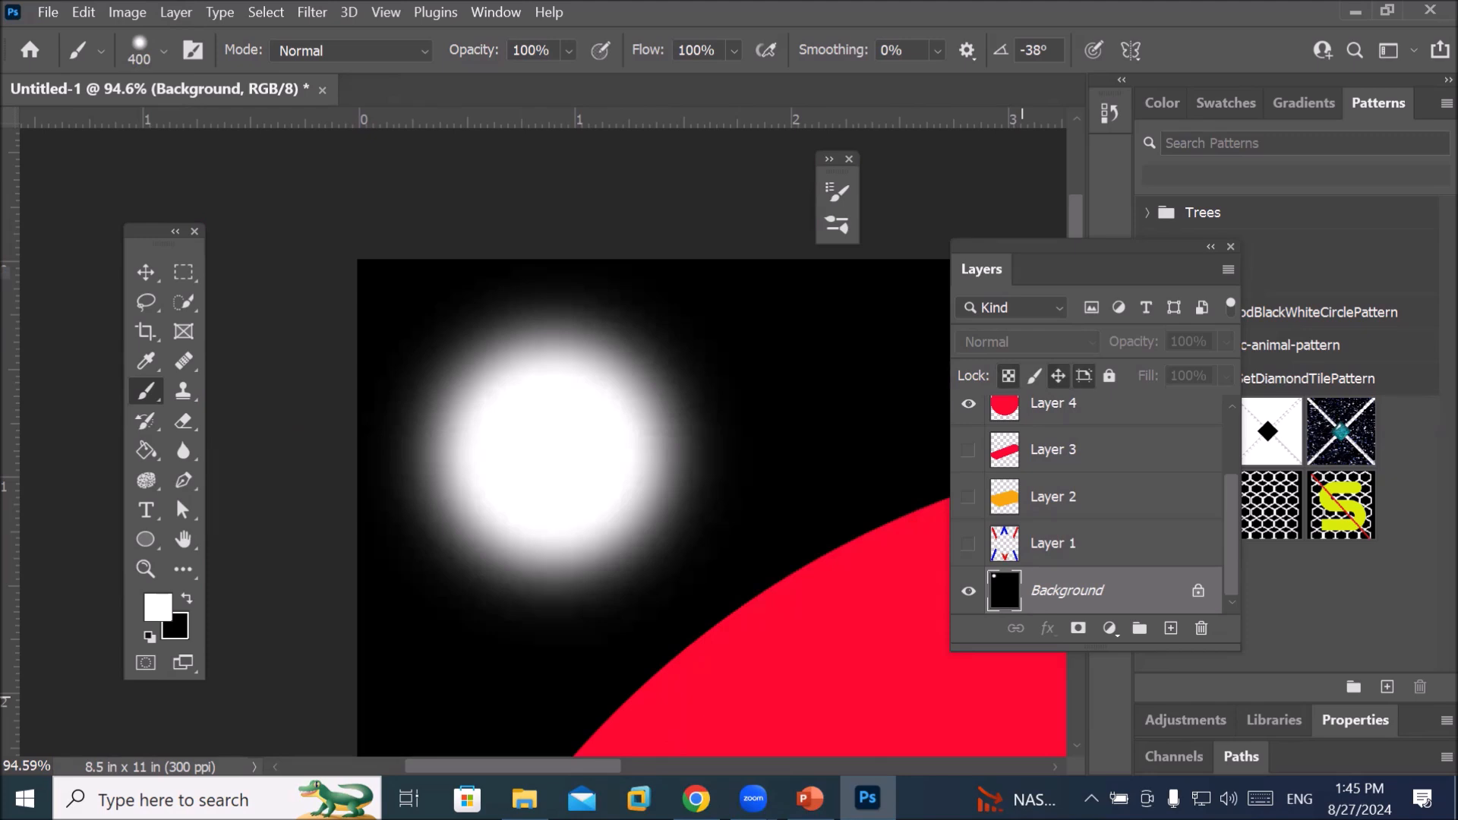
key("ctrl+z")
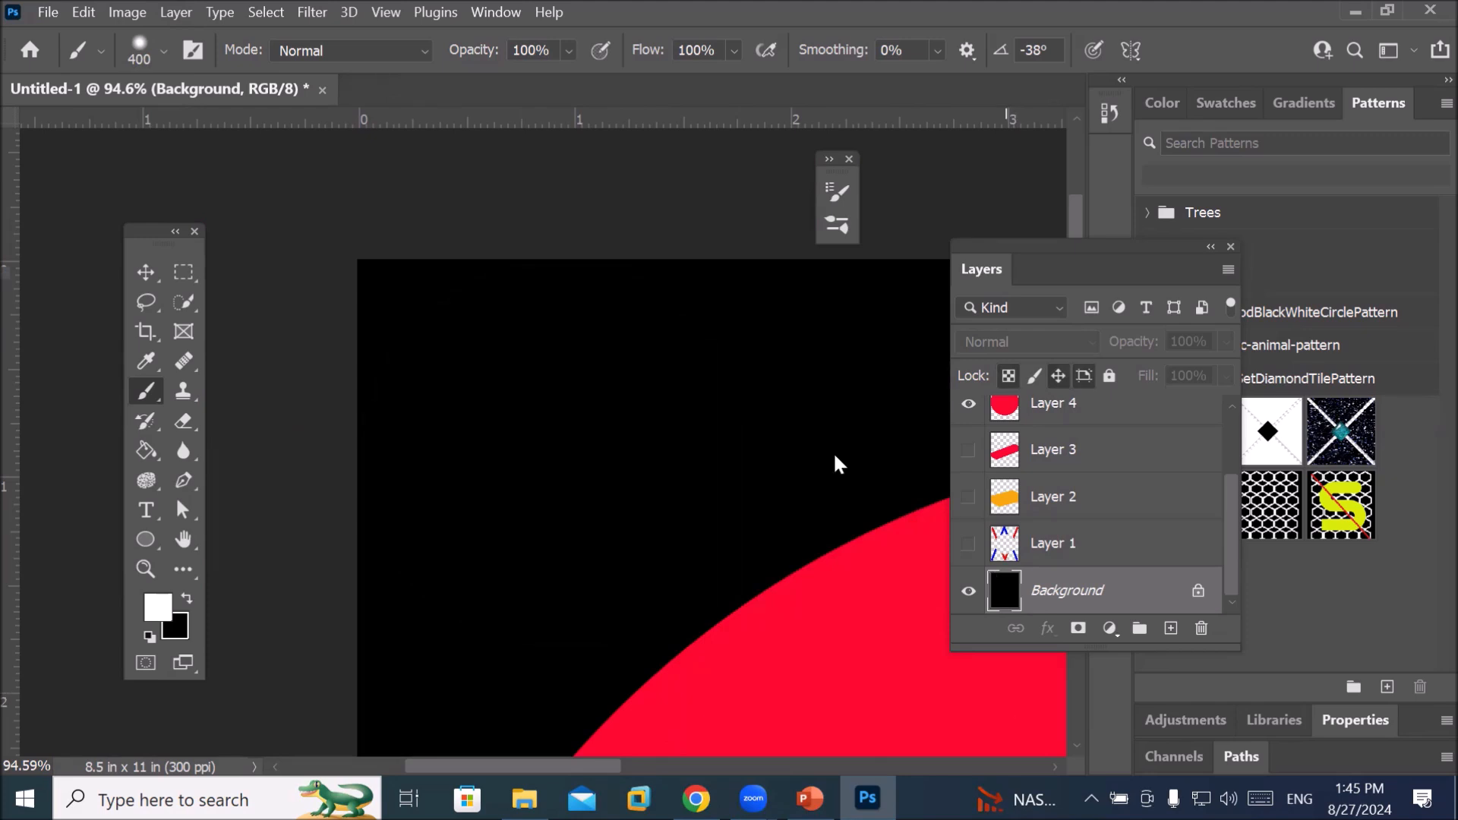
Raise the 400 px brush's hardness to 100% and stamp a sharp-edged white circle near the page's upper-left corner
left_click(158, 55)
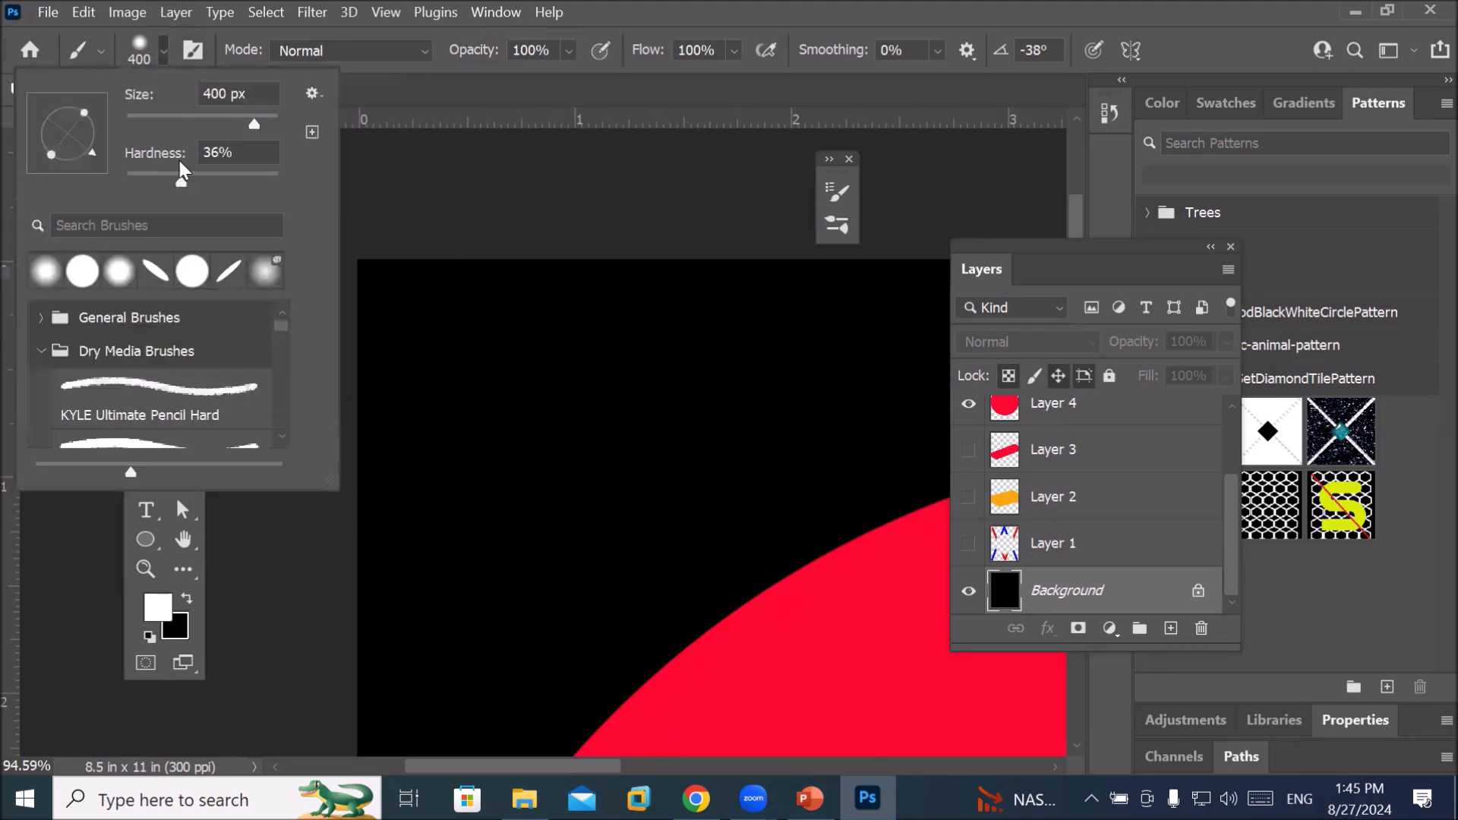
left_click_drag(179, 182, 281, 186)
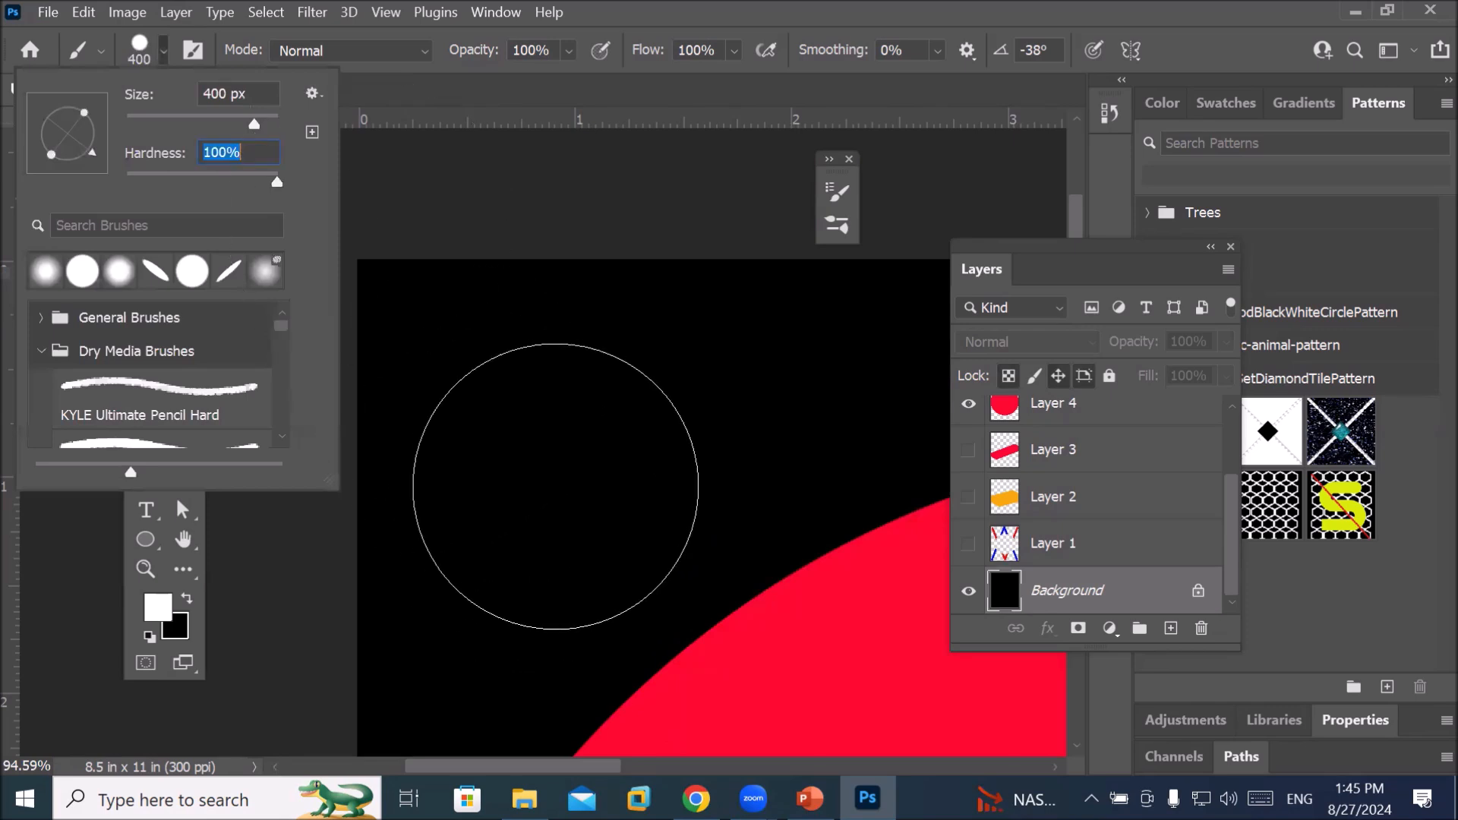
left_click(553, 468)
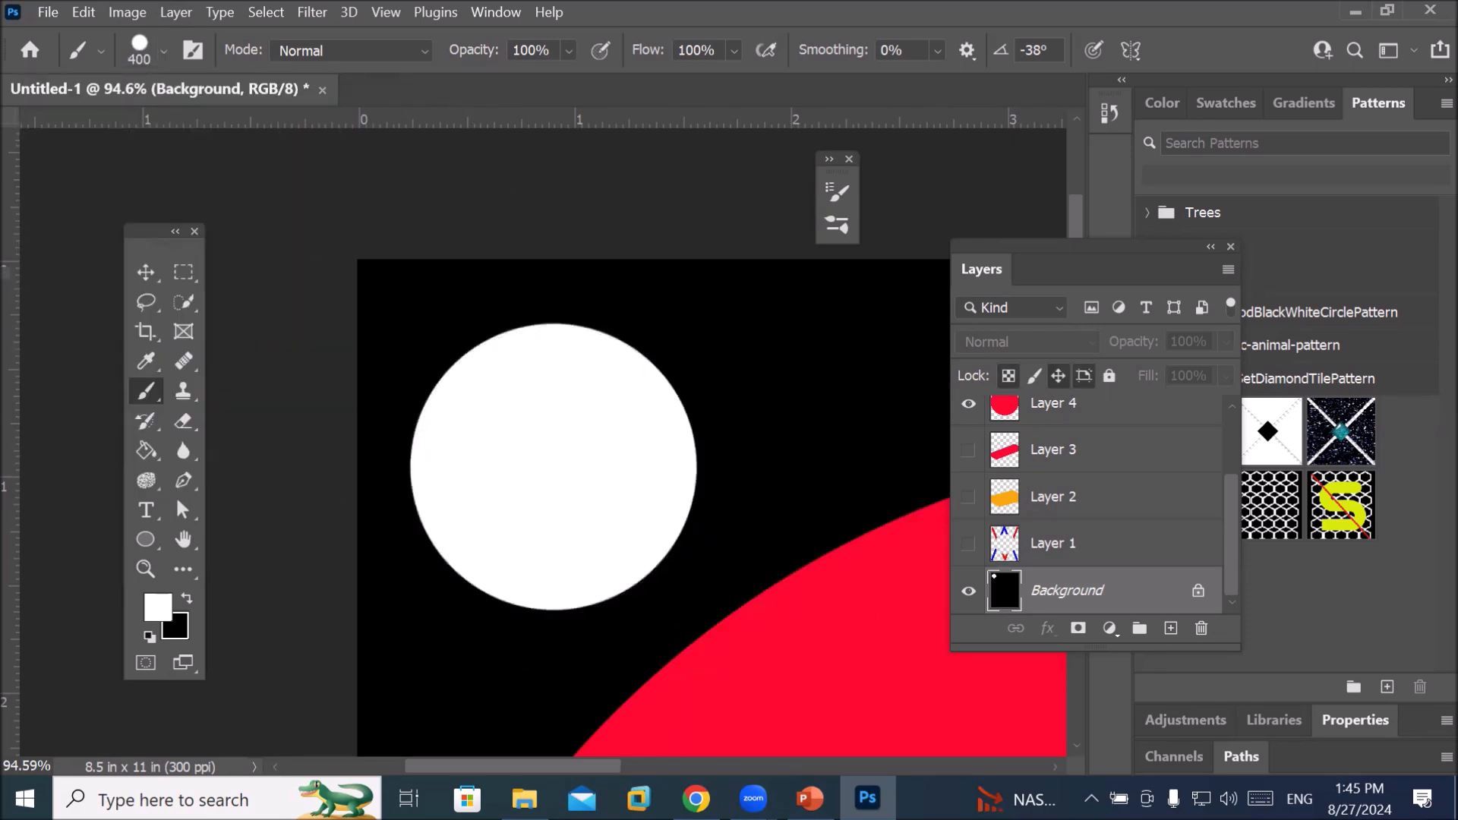
scroll(716, 602, "down", 6)
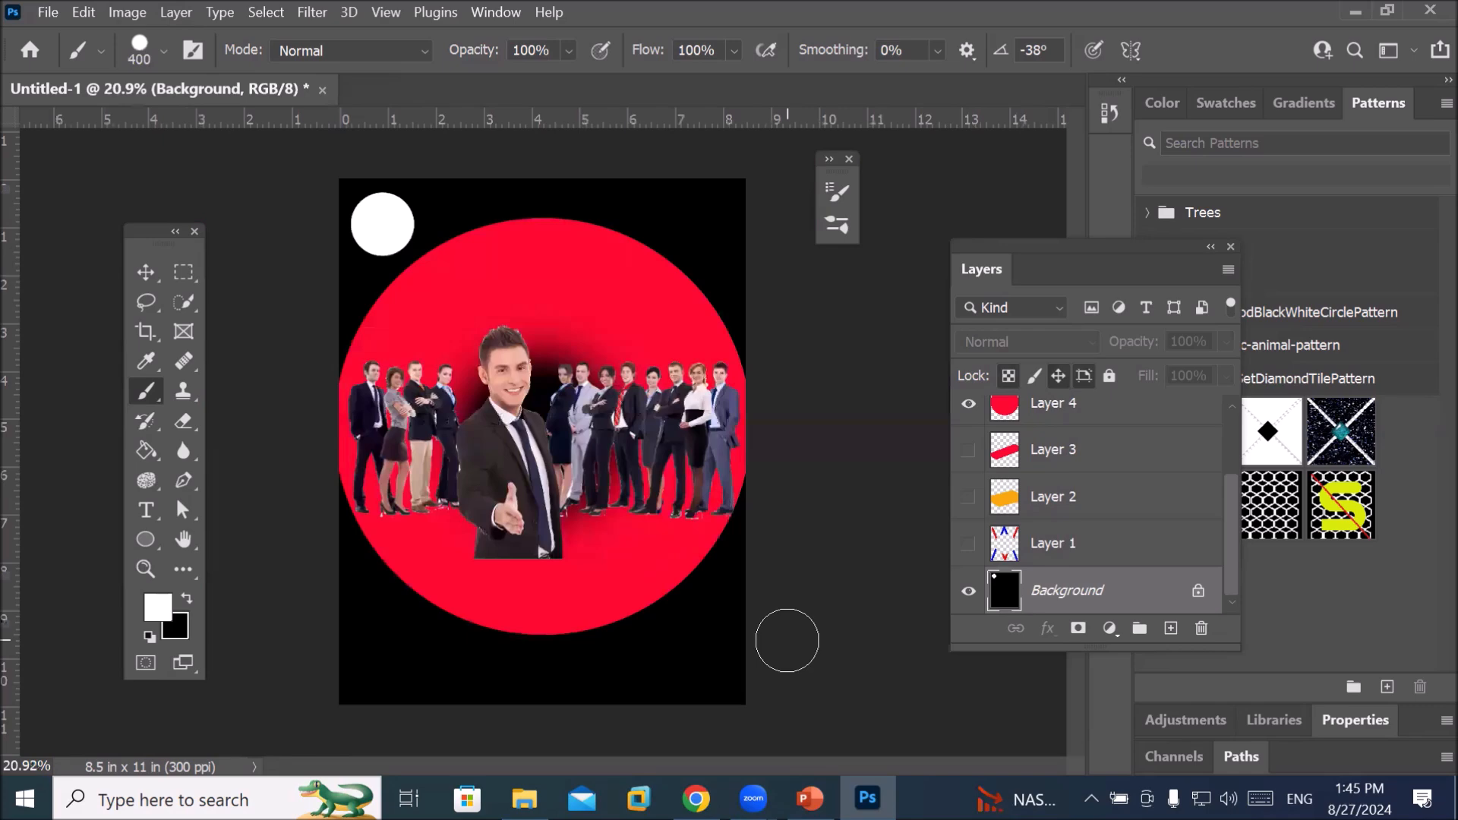
scroll(781, 199, "up", 3)
scroll(780, 199, "down", 3)
Lower the brush hardness to 51% and stamp a soft-edged white circle near the page's upper-right corner
left_click(158, 48)
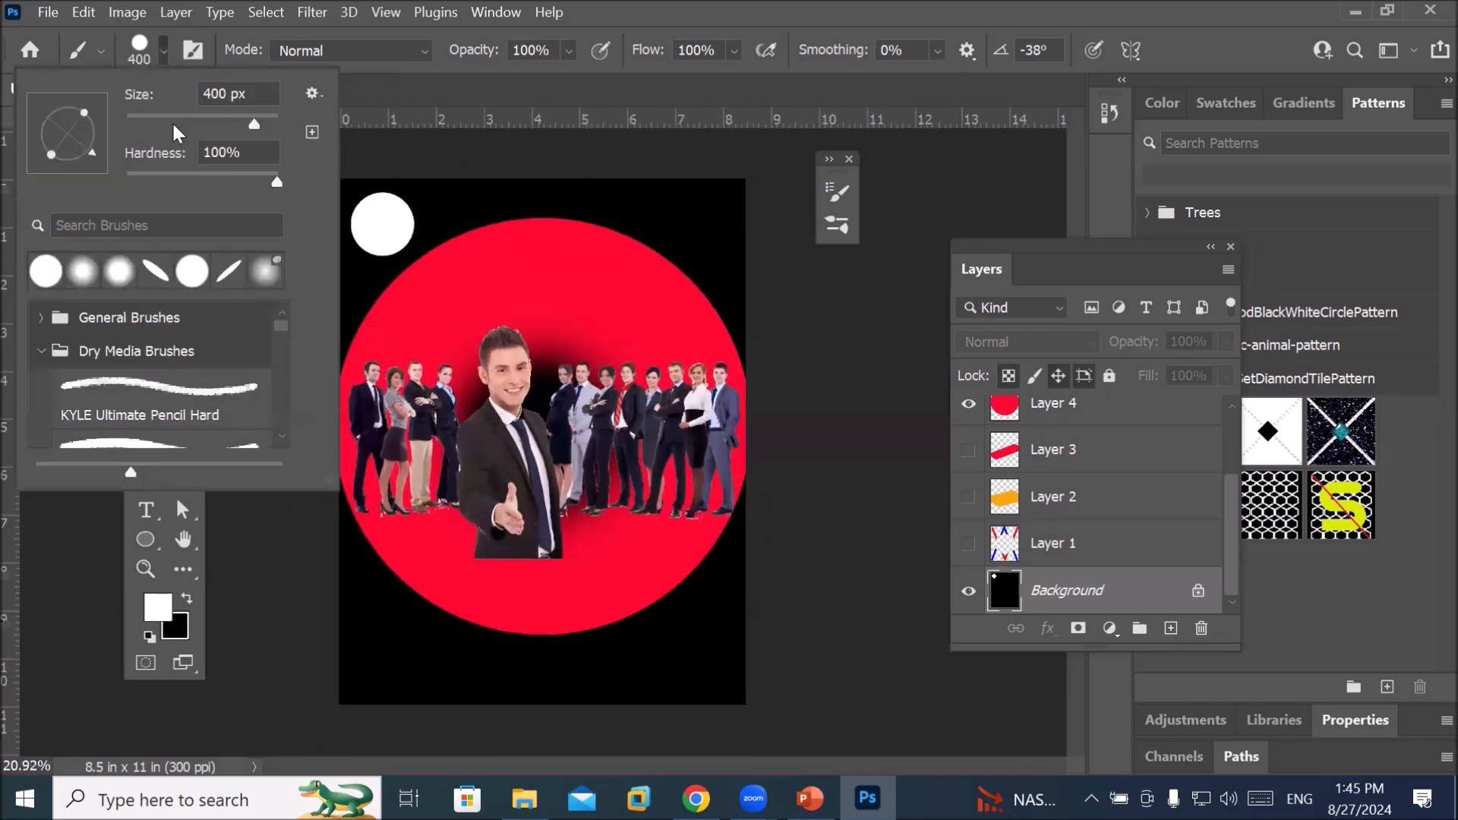
left_click_drag(276, 180, 210, 176)
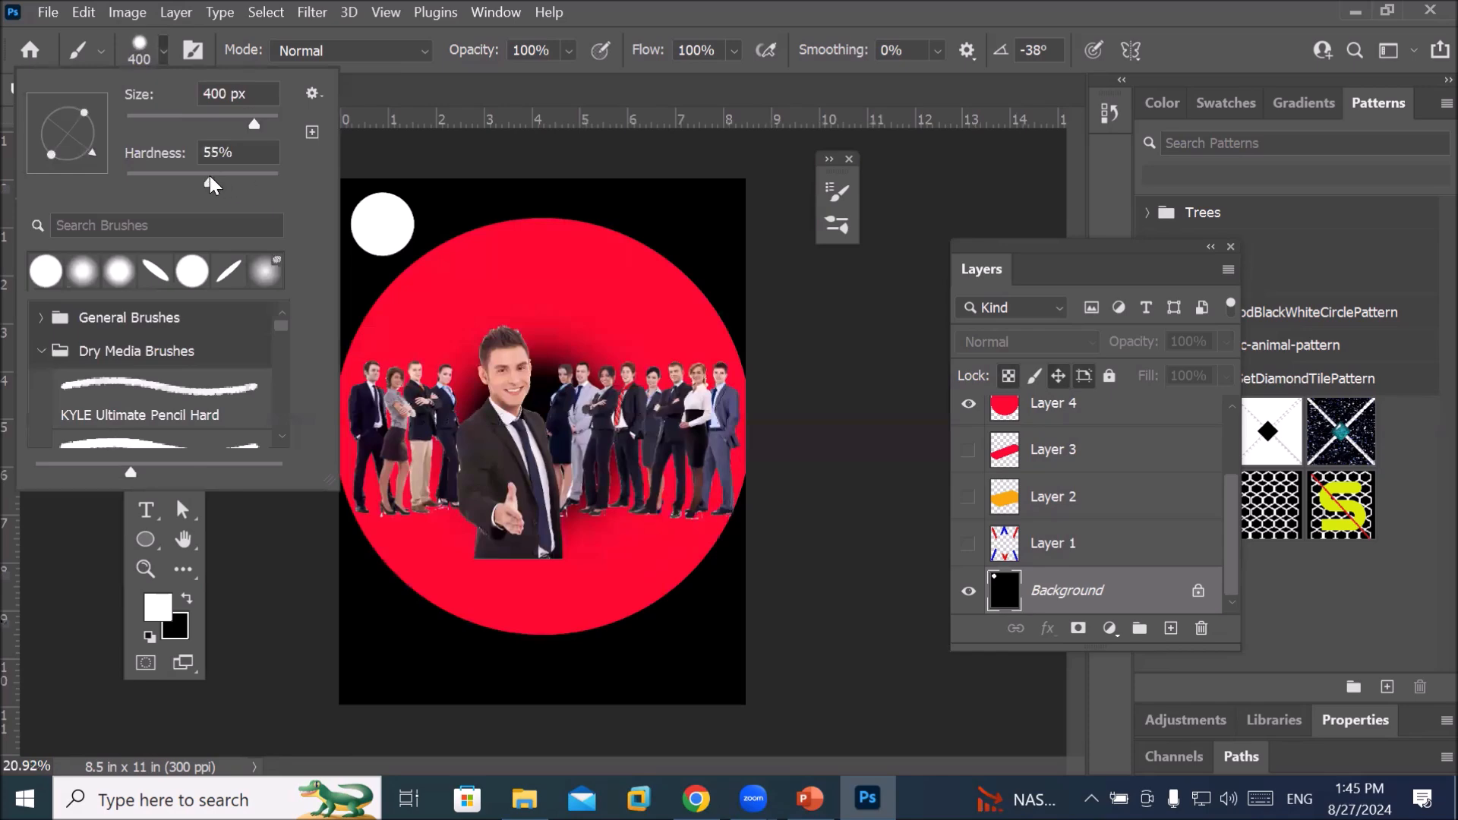
left_click(704, 221)
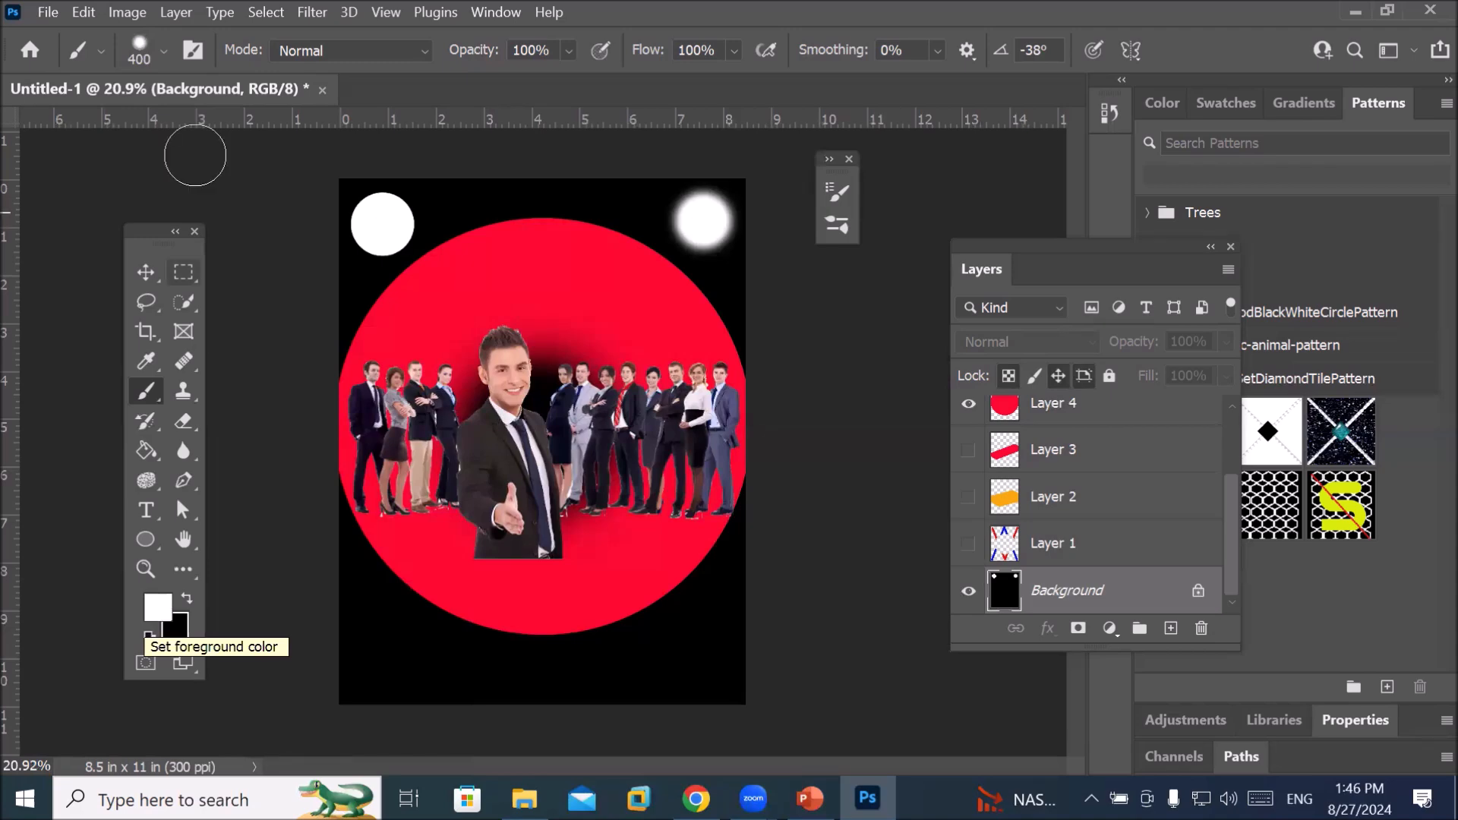
Flatten the brush tip into a narrow diagonal ellipse and paint a straight horizontal white band along the page's lower edge
left_click(164, 51)
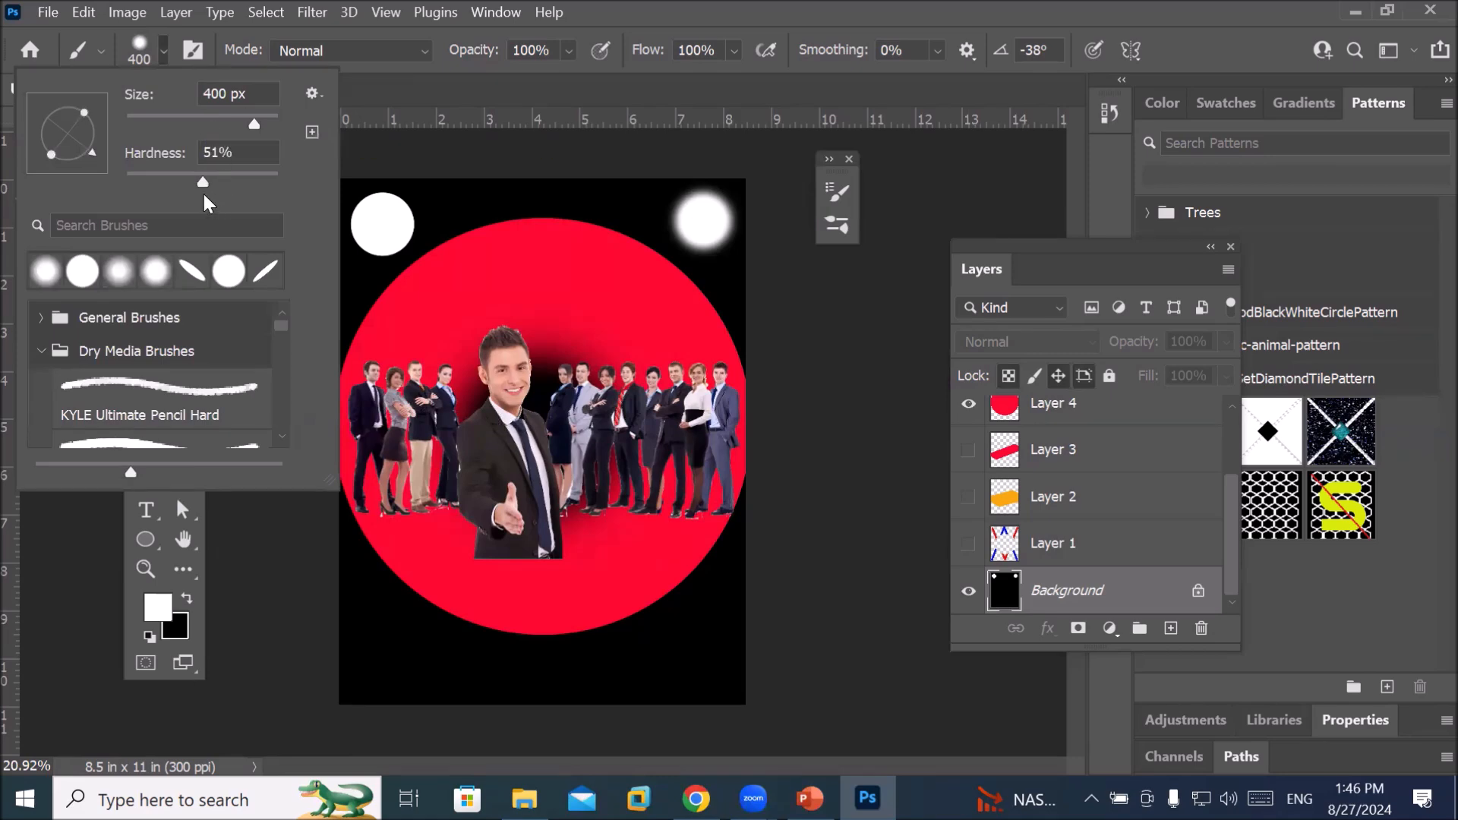
left_click_drag(80, 113, 75, 122)
left_click_drag(79, 126, 72, 130)
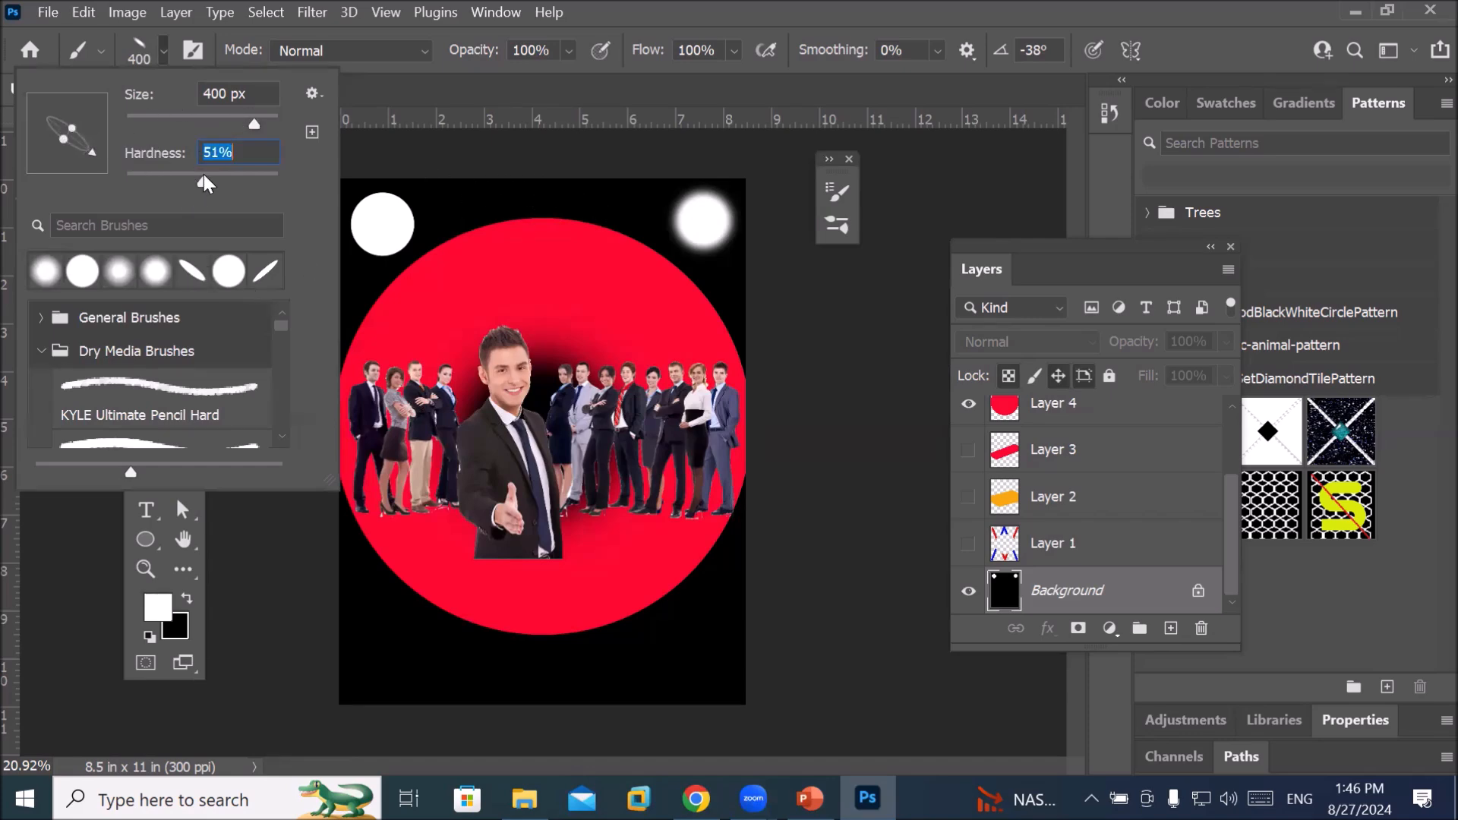
left_click(138, 58)
left_click(140, 47)
left_click(384, 661)
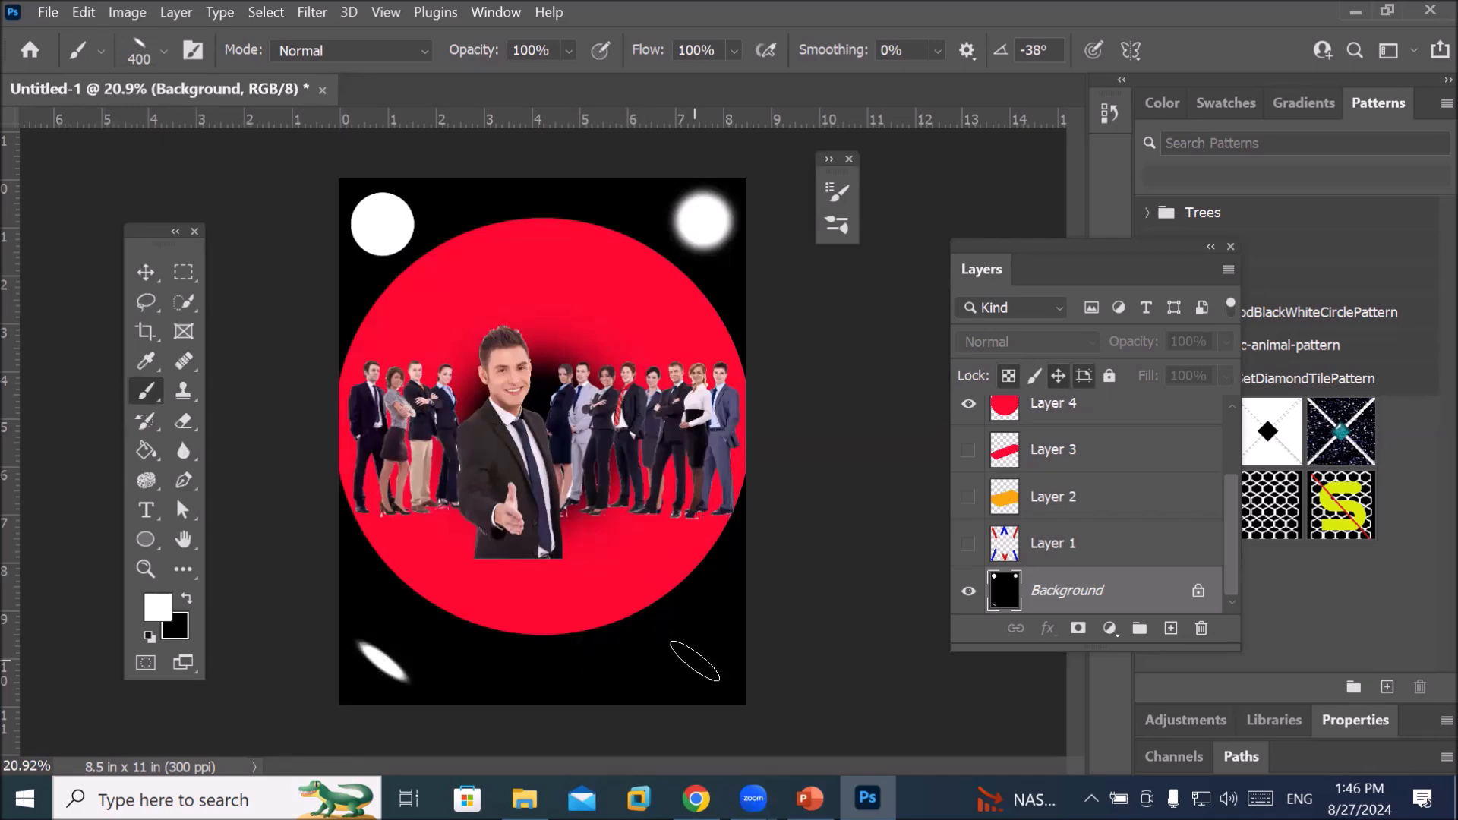
left_click(695, 660, "shift")
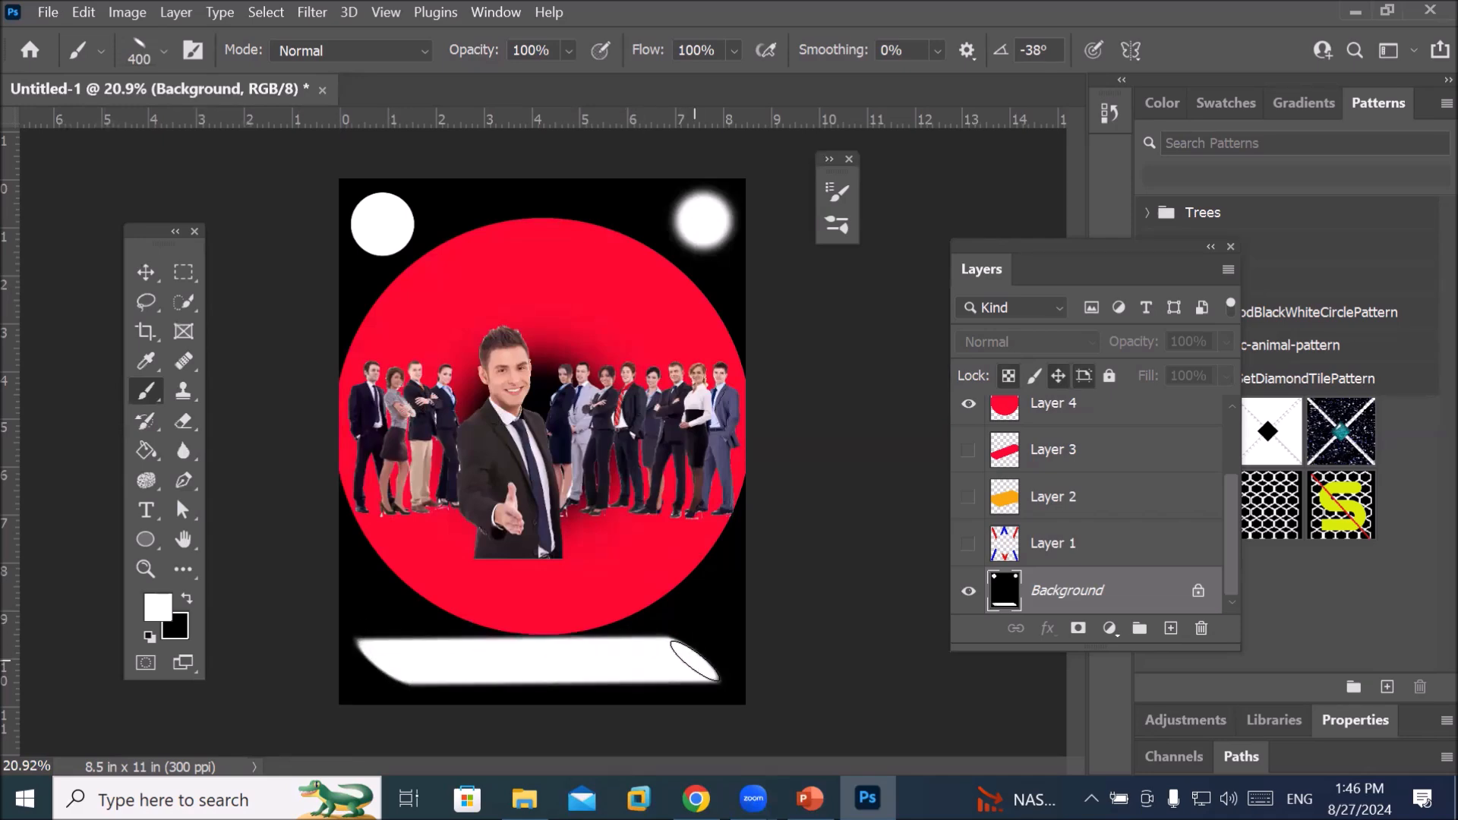
scroll(544, 577, "up", 5)
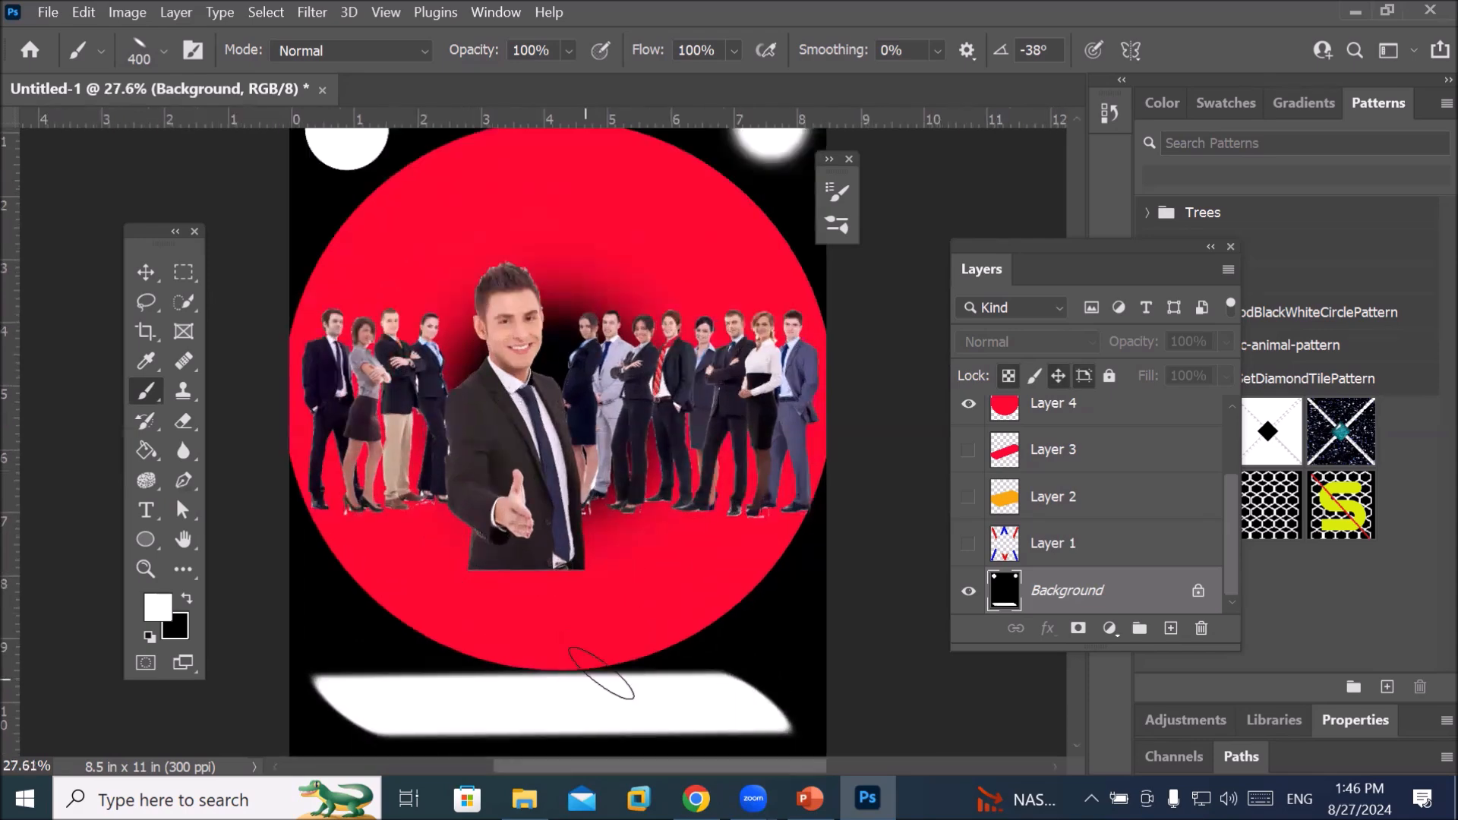
scroll(770, 672, "down", 5)
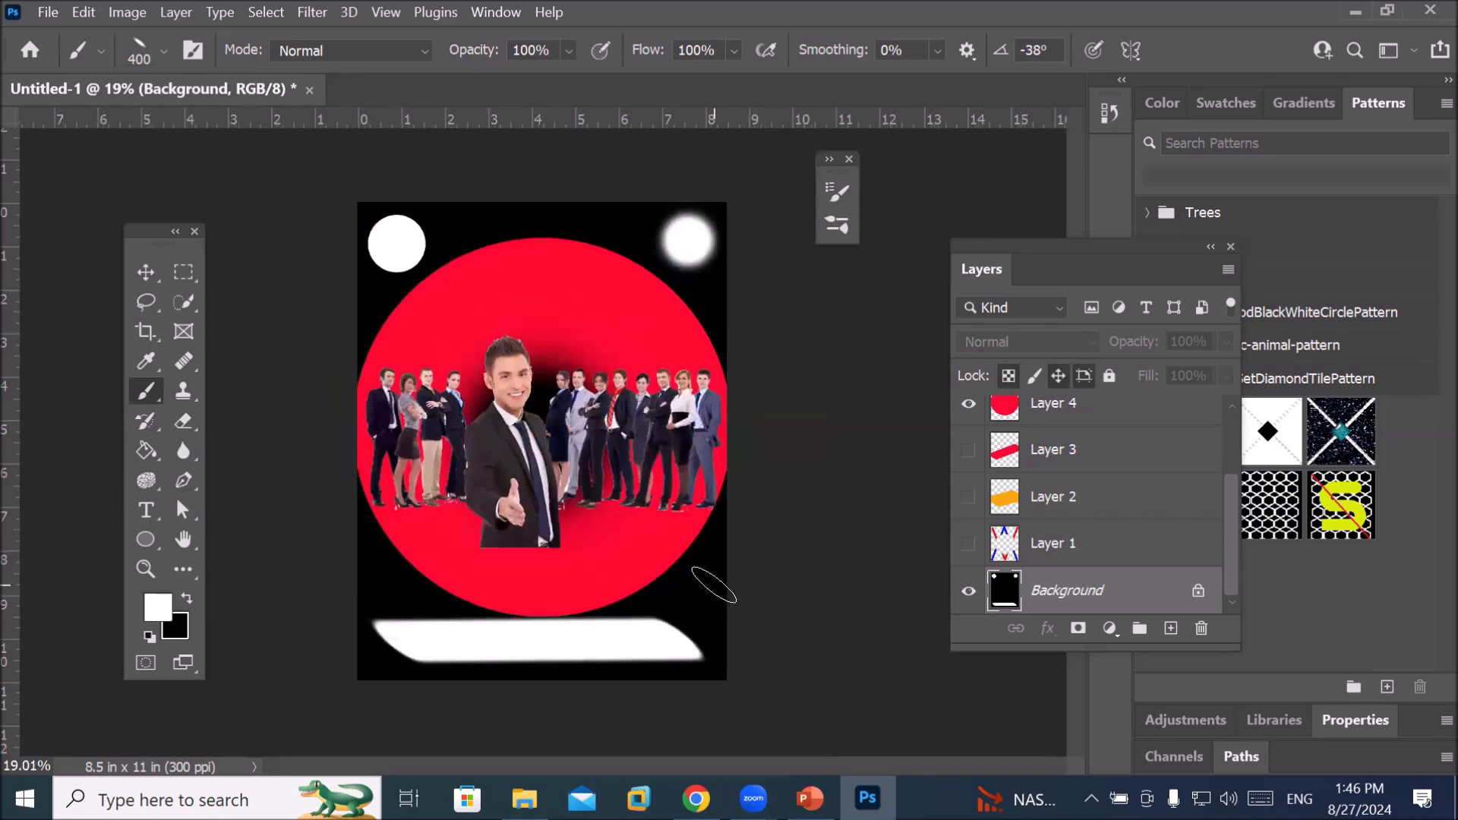
Set the elliptical brush to 200 px at maximum hardness and paint a straight white band above the lower one
key("bracketleft")
key("bracketleft")
left_click(163, 55)
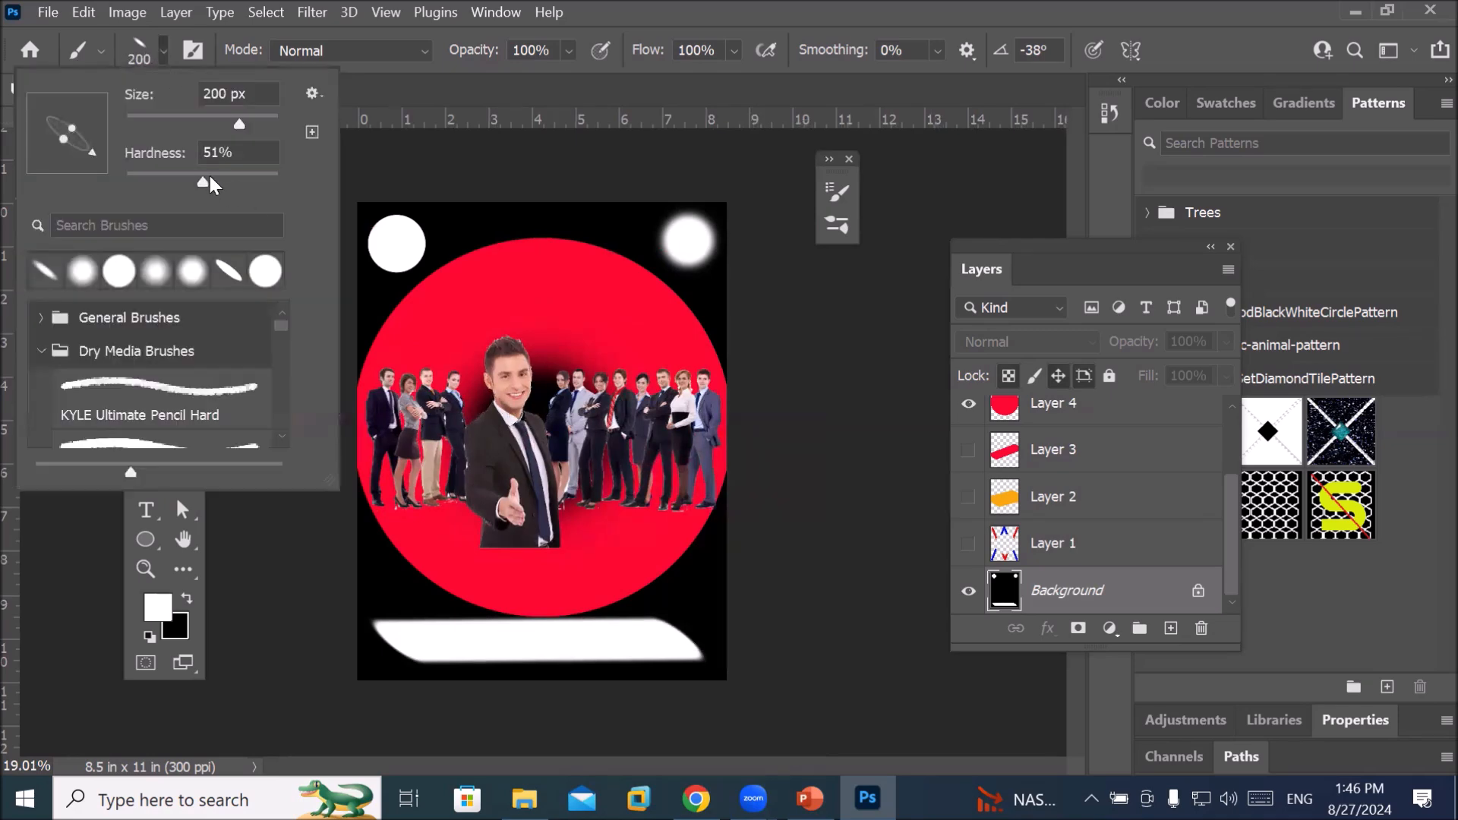
left_click_drag(200, 182, 316, 197)
left_click(708, 575)
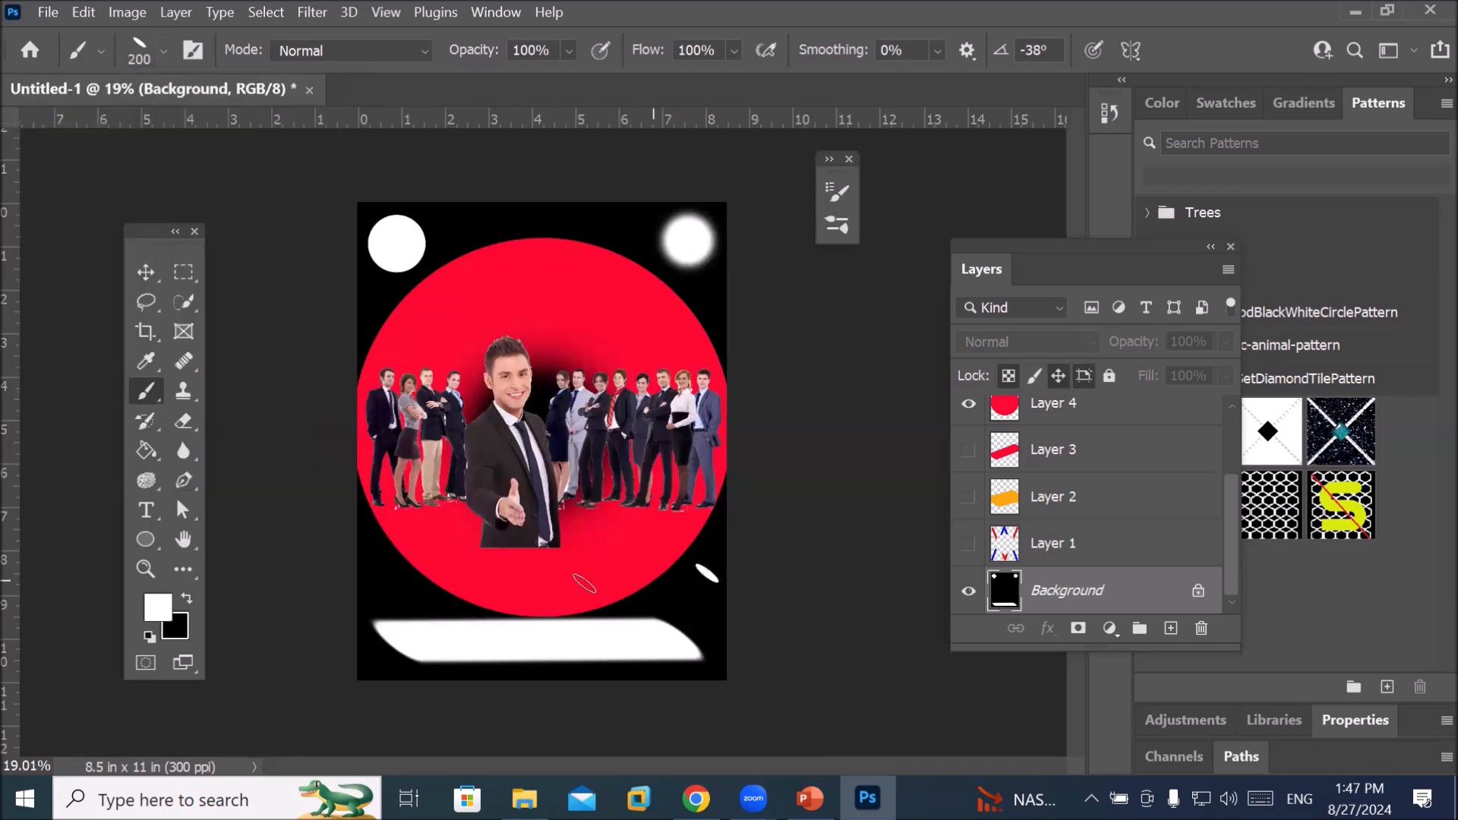
left_click(365, 582, "shift")
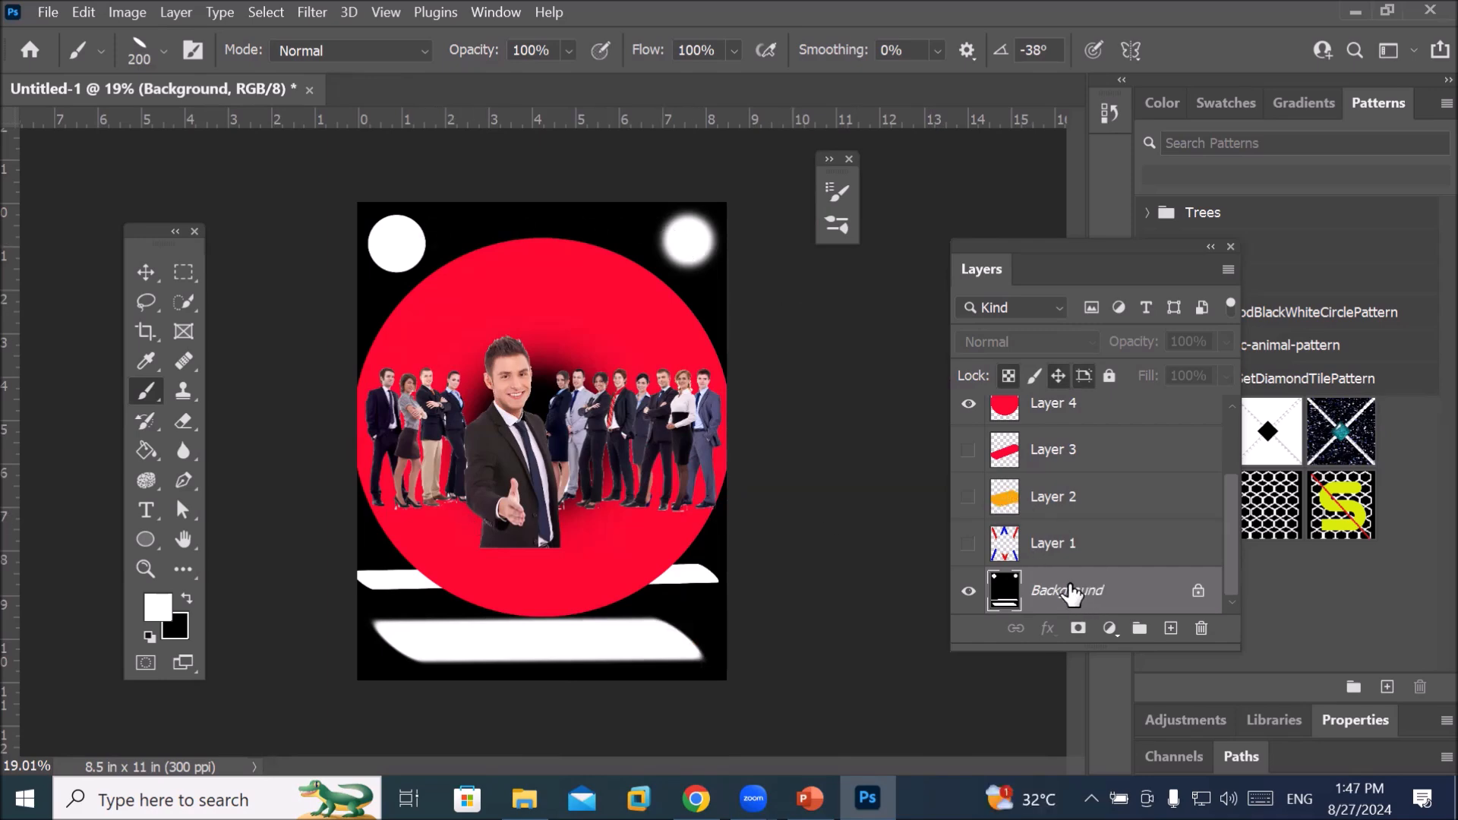
Add a new layer above Background and cover the painted shapes by refilling the Background layer, finishing with black
left_click(1170, 628)
left_click_drag(1227, 536, 1241, 590)
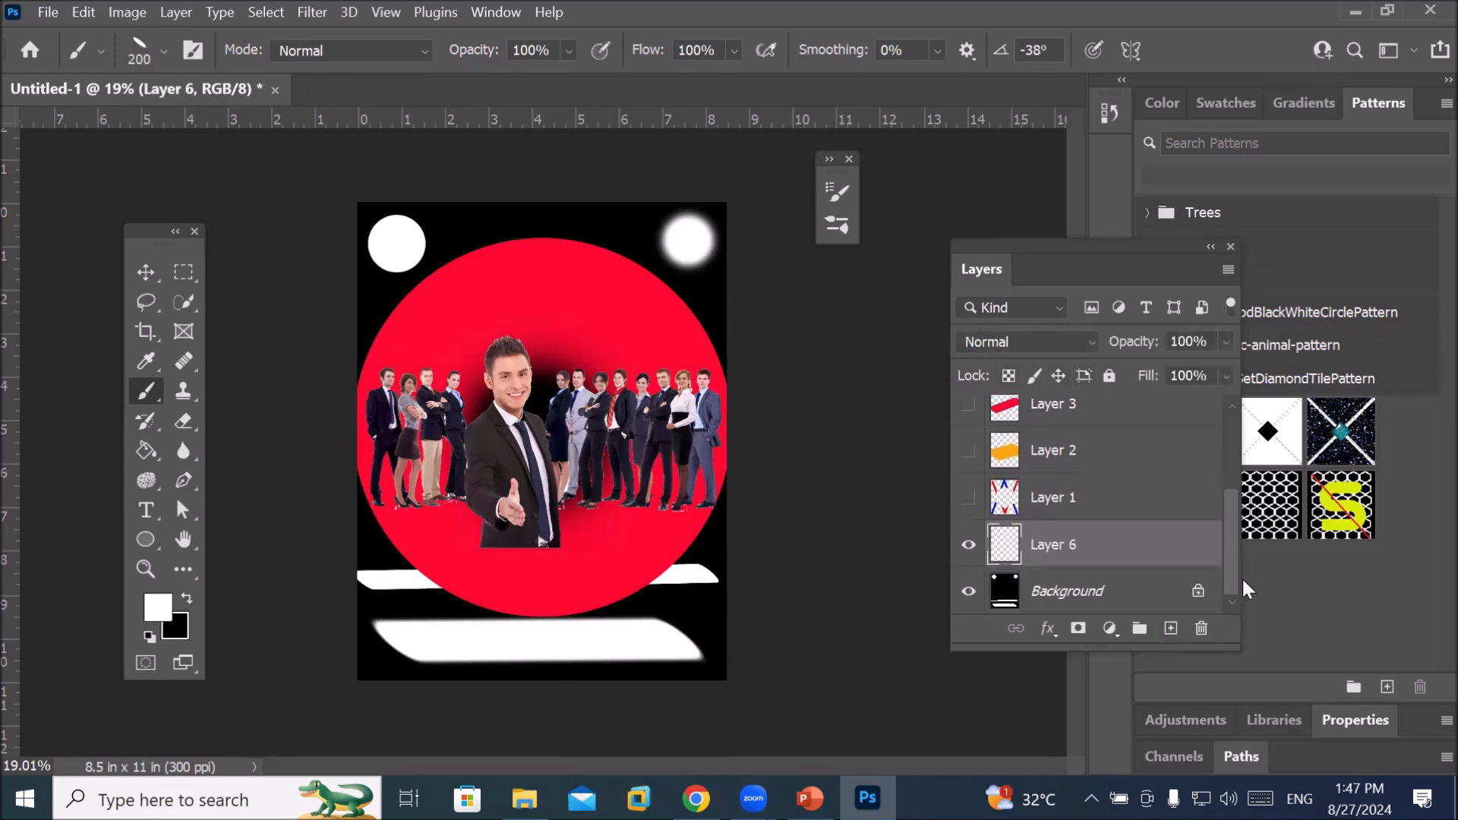
left_click(1049, 603)
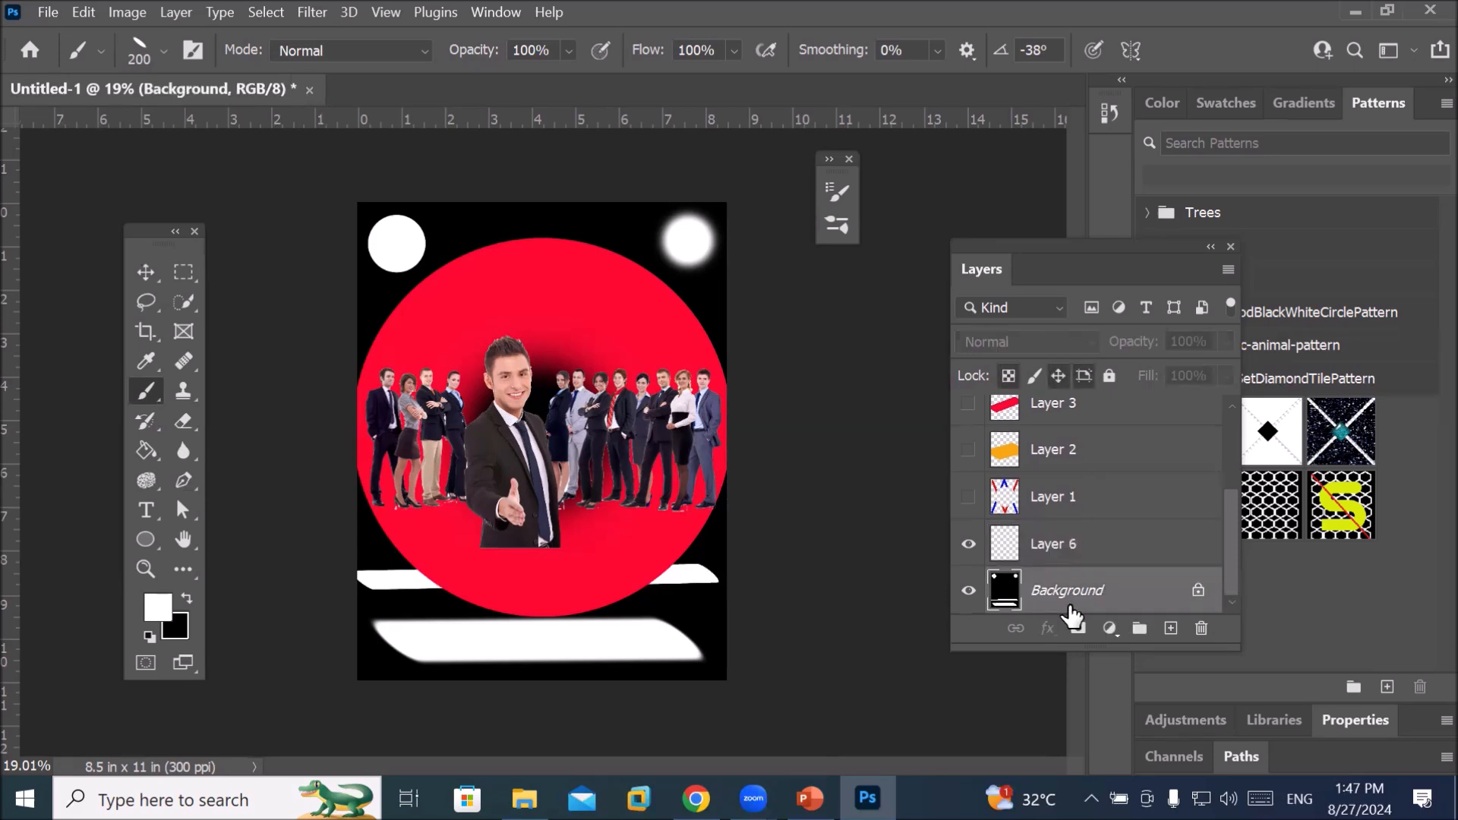
key("alt+BackSpace")
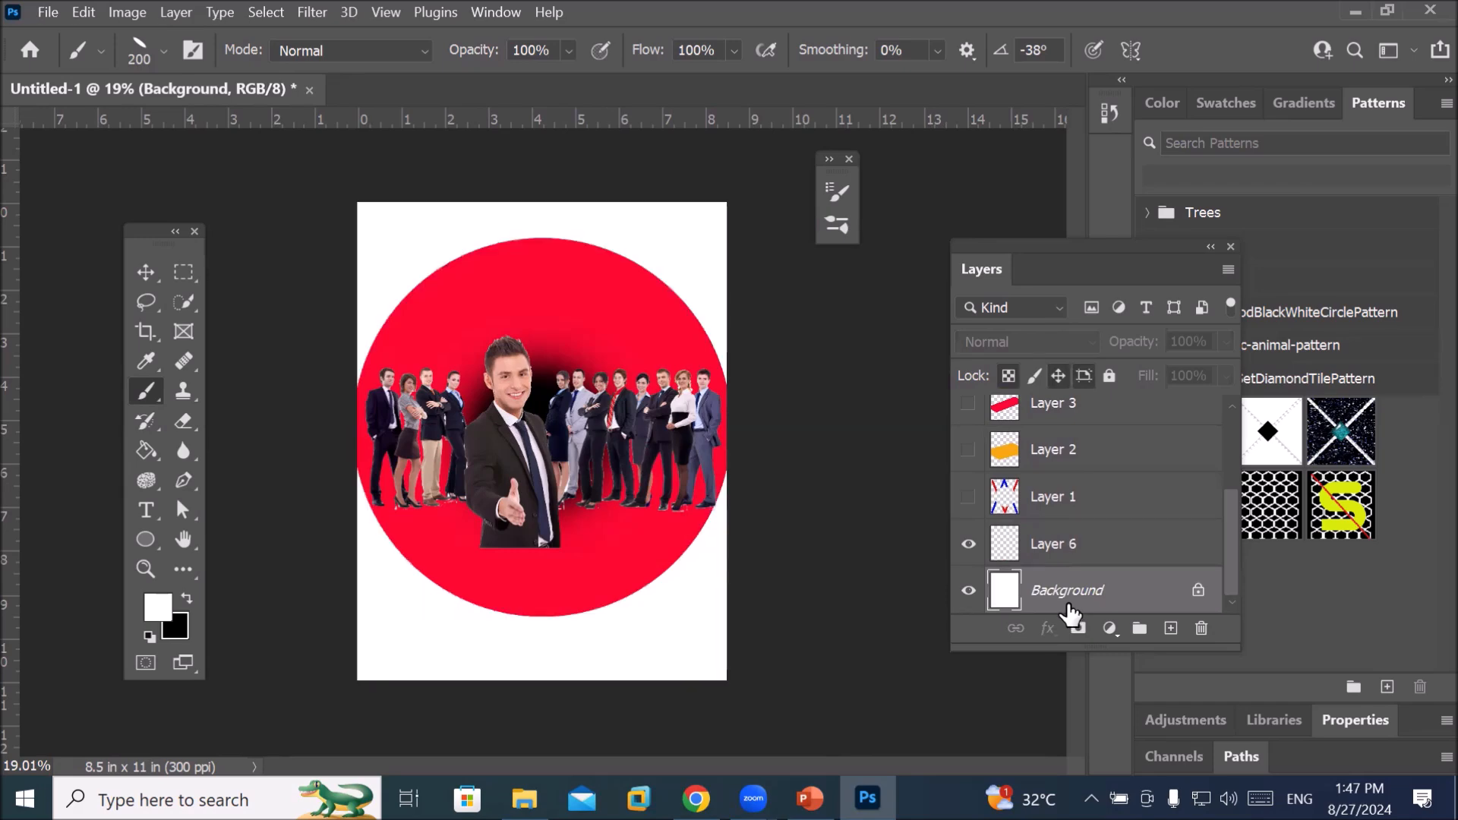
key("ctrl+BackSpace")
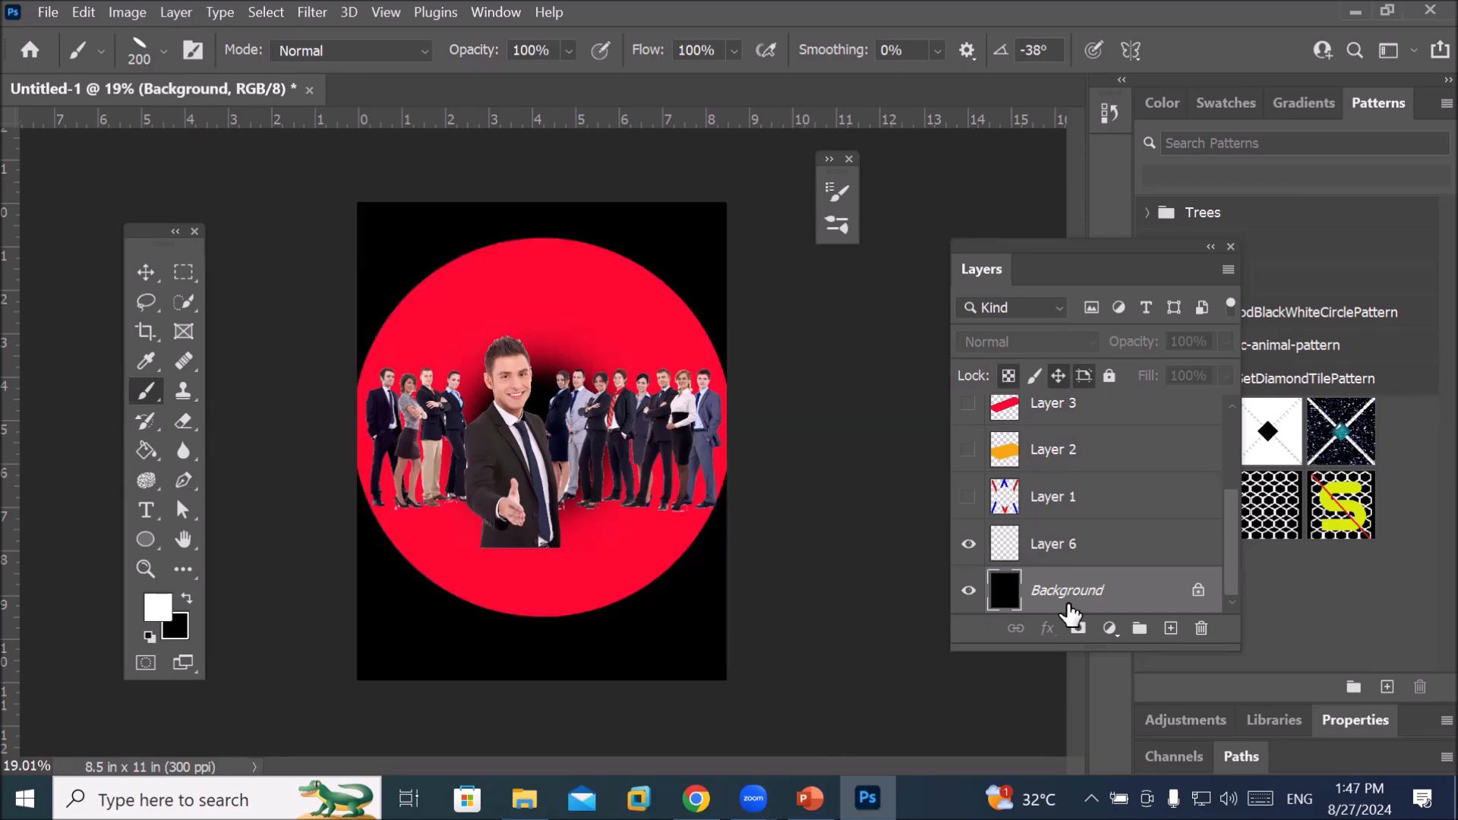
On Layer 6, paint two crossing straight white diagonals between the page's opposite corners with the 200 px elliptical brush
left_click(1063, 550)
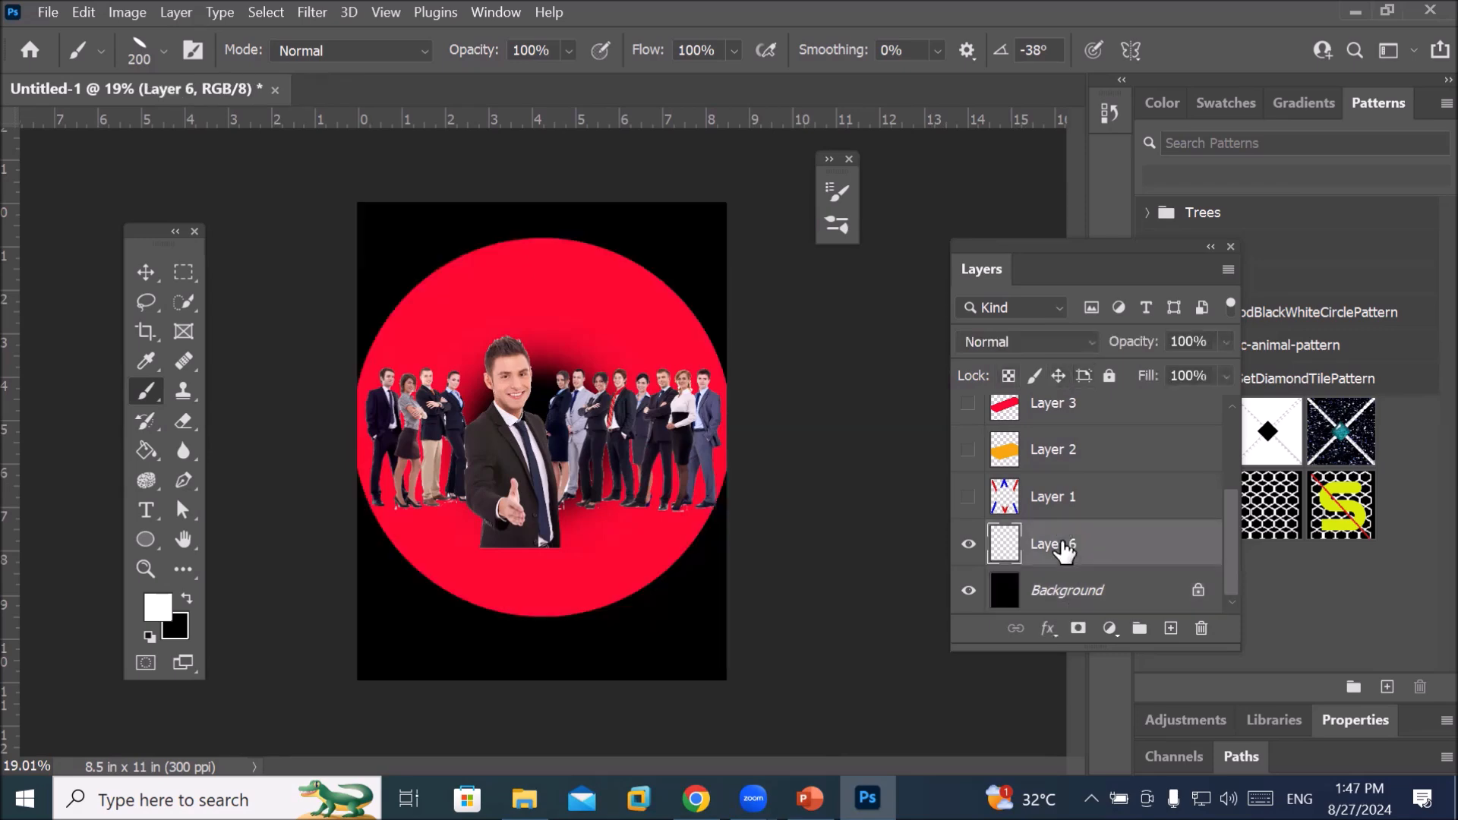
left_click(1036, 597)
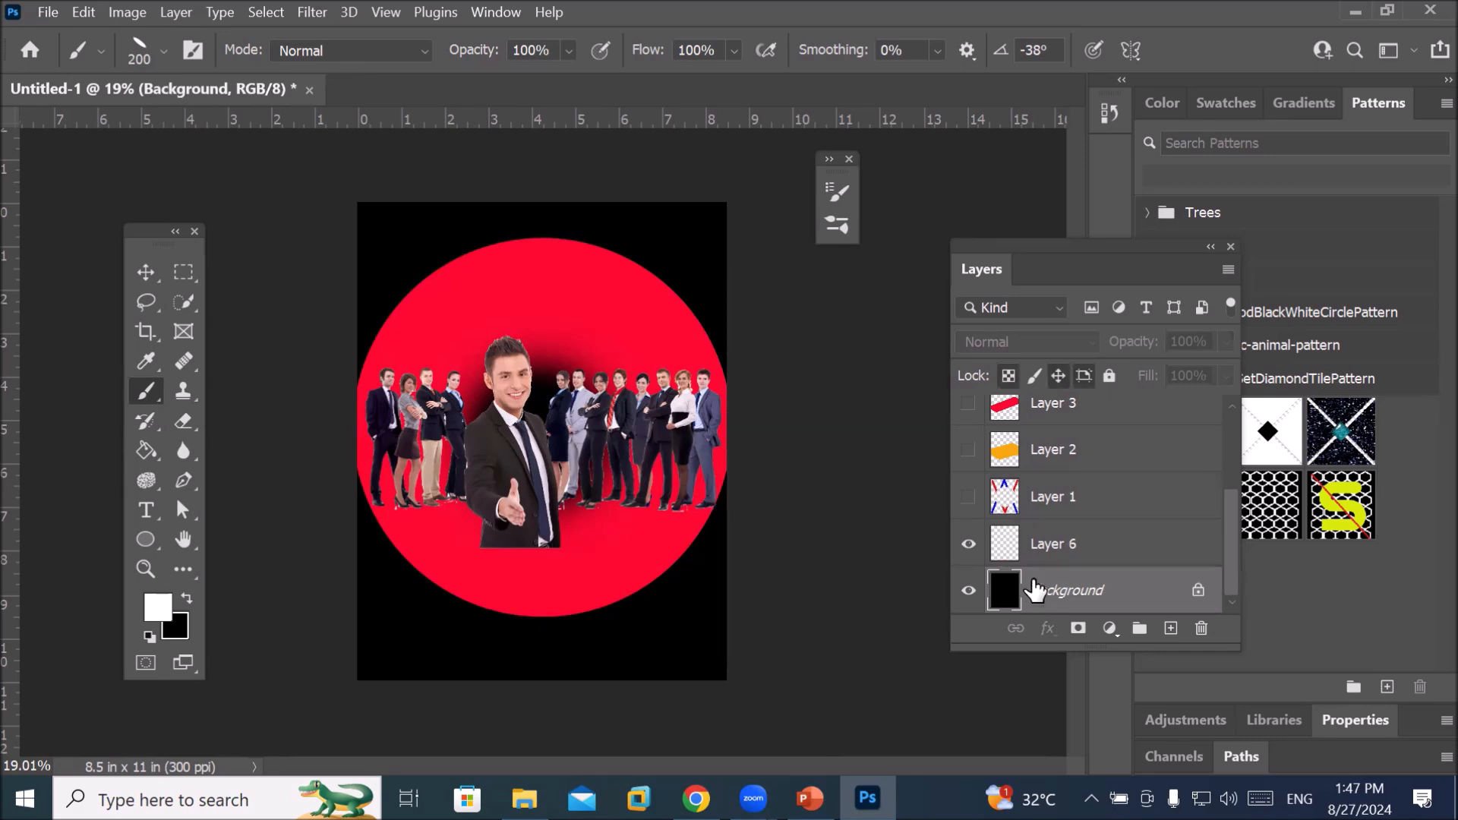
left_click(1062, 552)
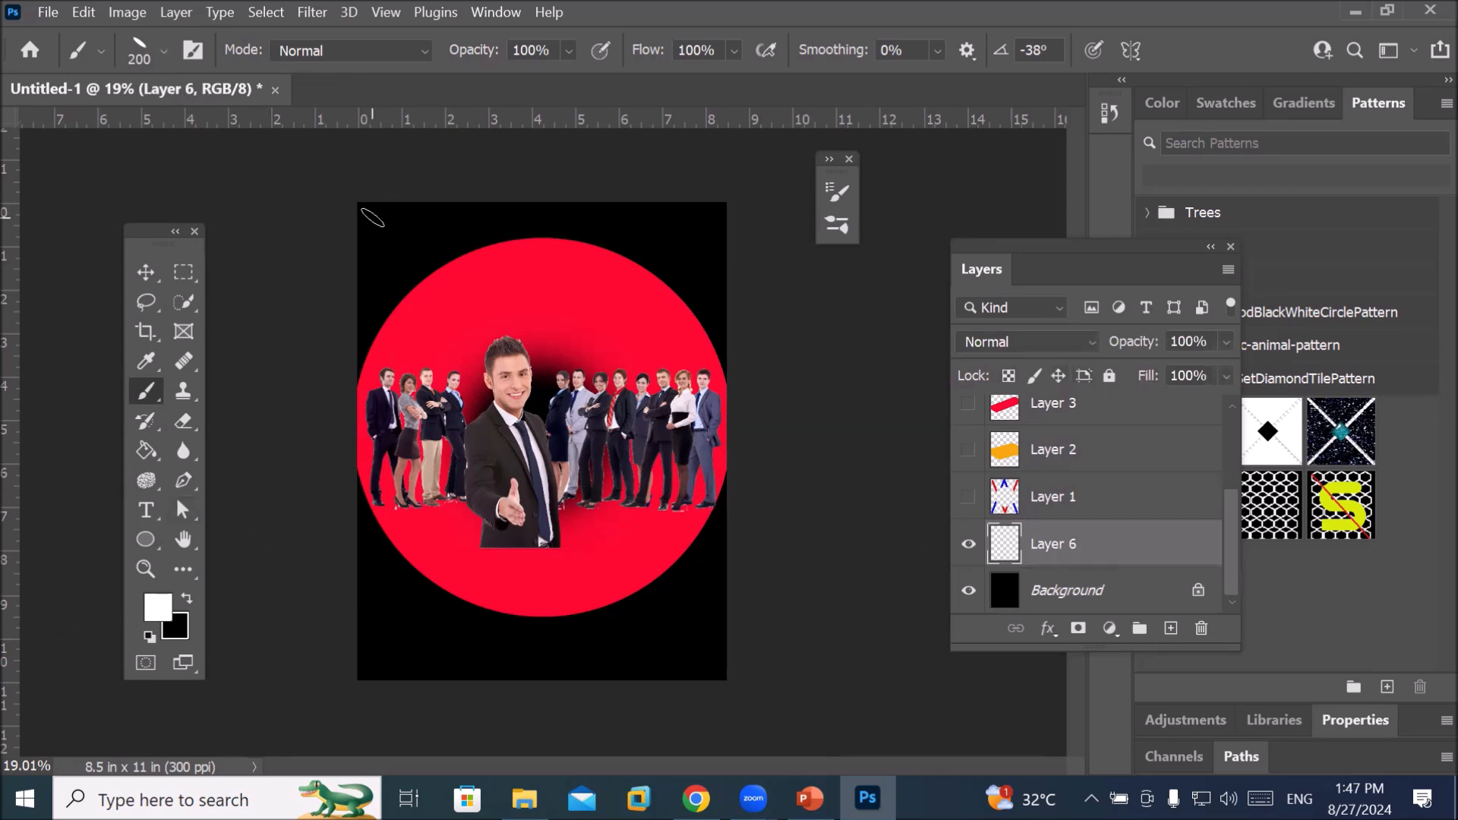
left_click(372, 220)
left_click(711, 662, "shift")
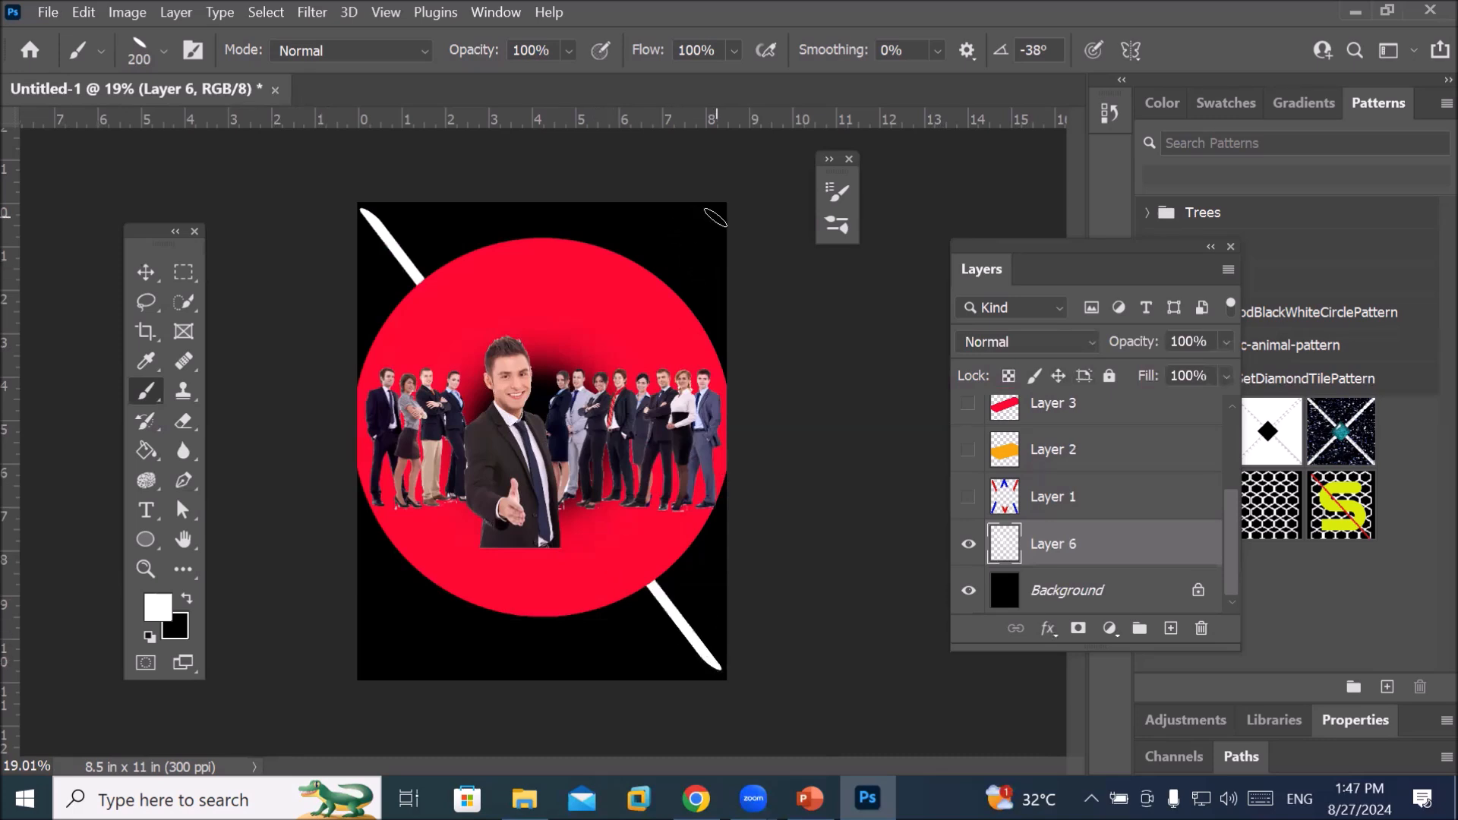
left_click(709, 213)
left_click(372, 662, "shift")
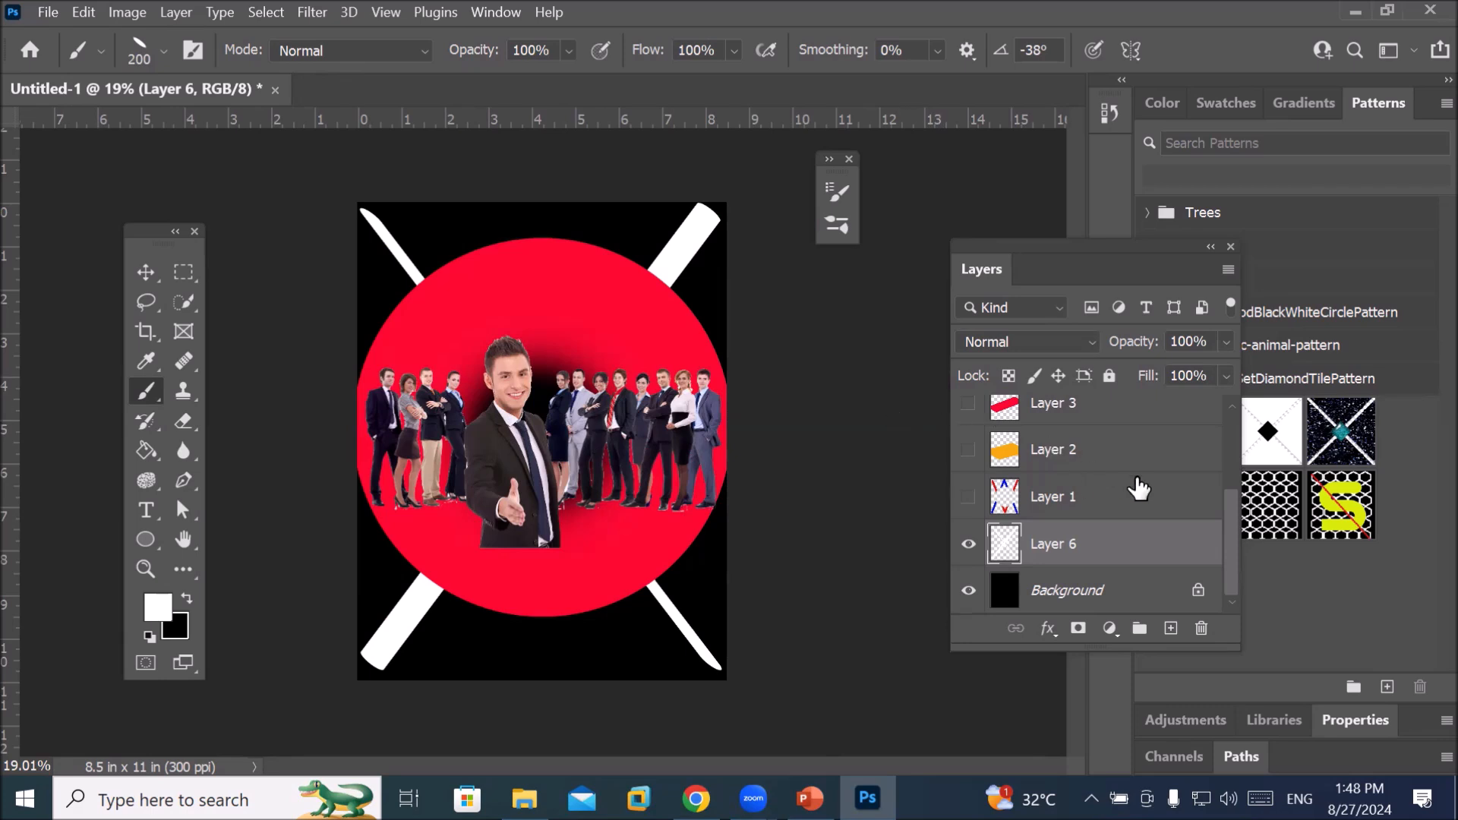
Compare the artwork with and without the white diagonals by toggling Layer 6's visibility, leaving the layer shown
left_click_drag(1232, 508, 1223, 422)
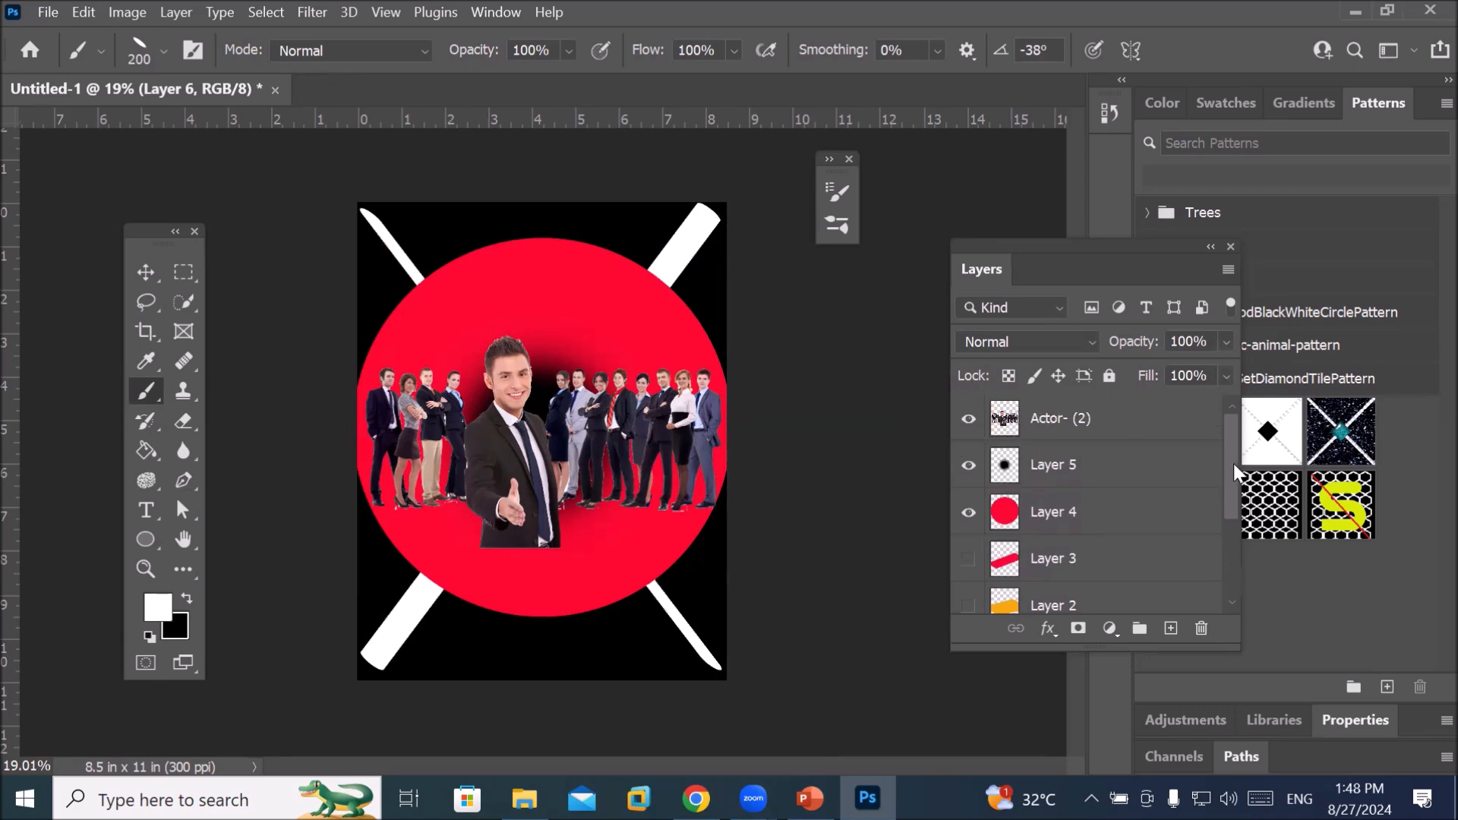
left_click_drag(1233, 463, 1233, 543)
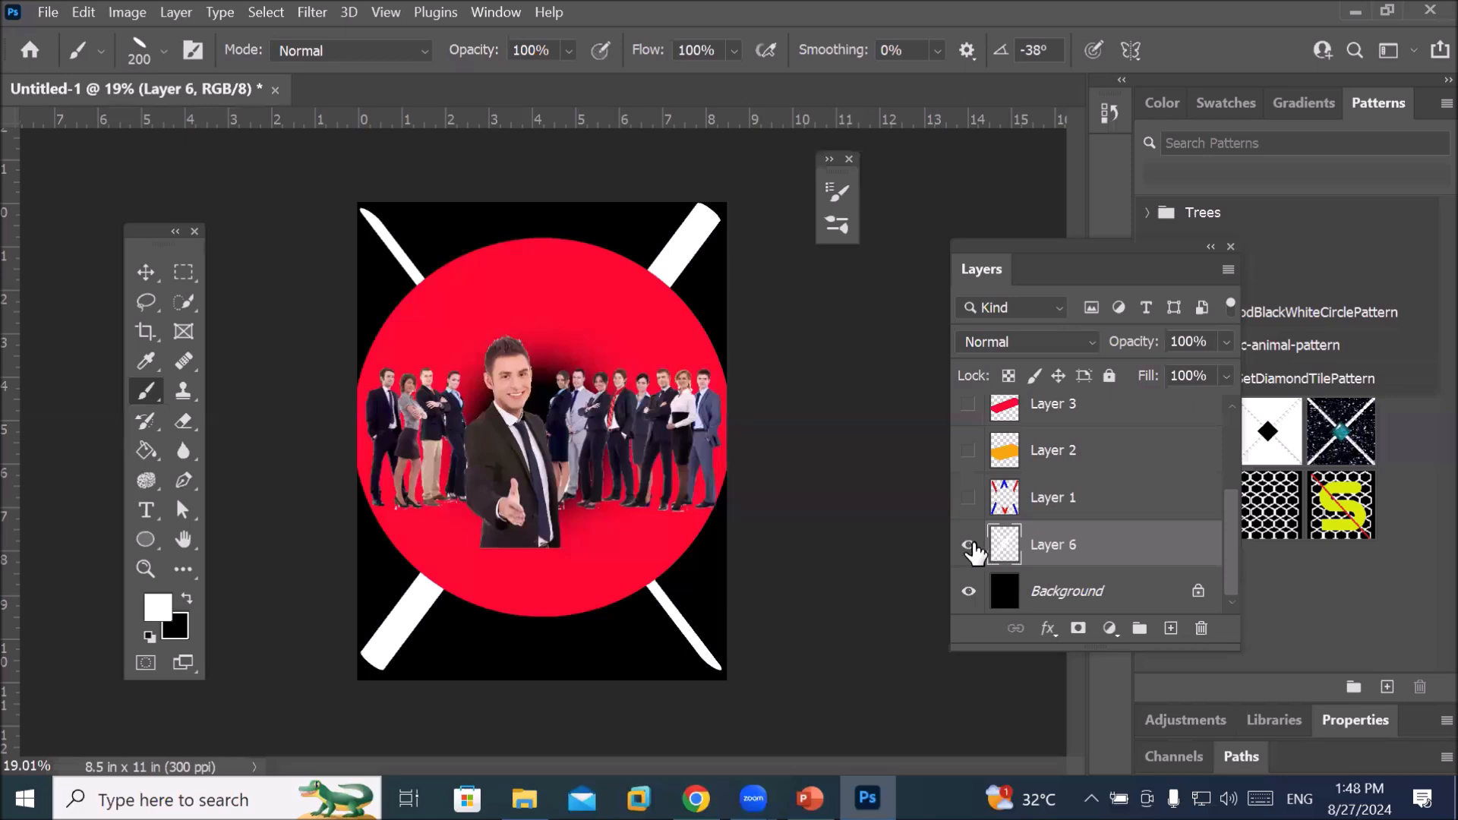
left_click(969, 546)
left_click(970, 545)
left_click(969, 545)
left_click(969, 545)
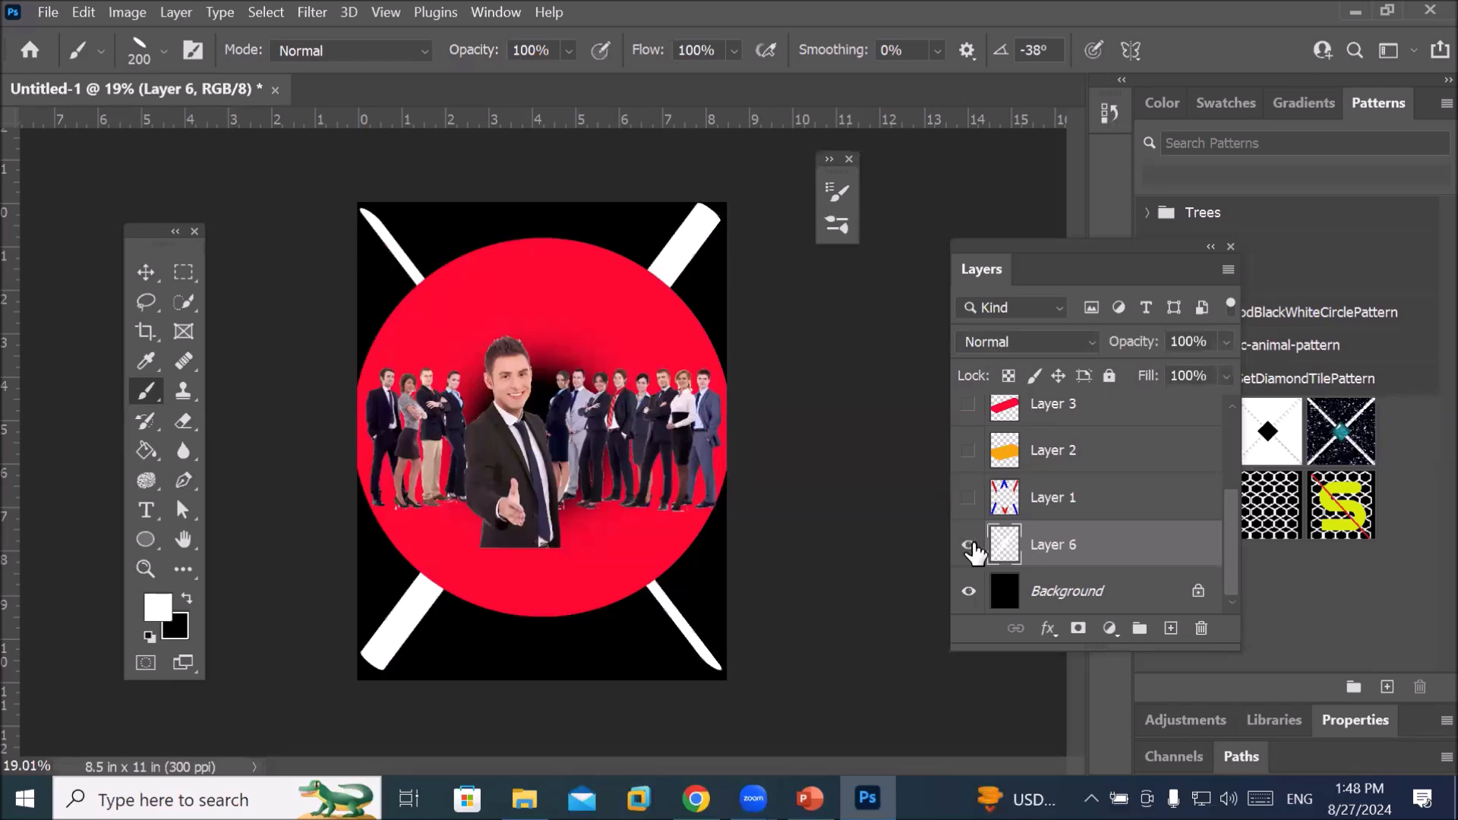
left_click(969, 545)
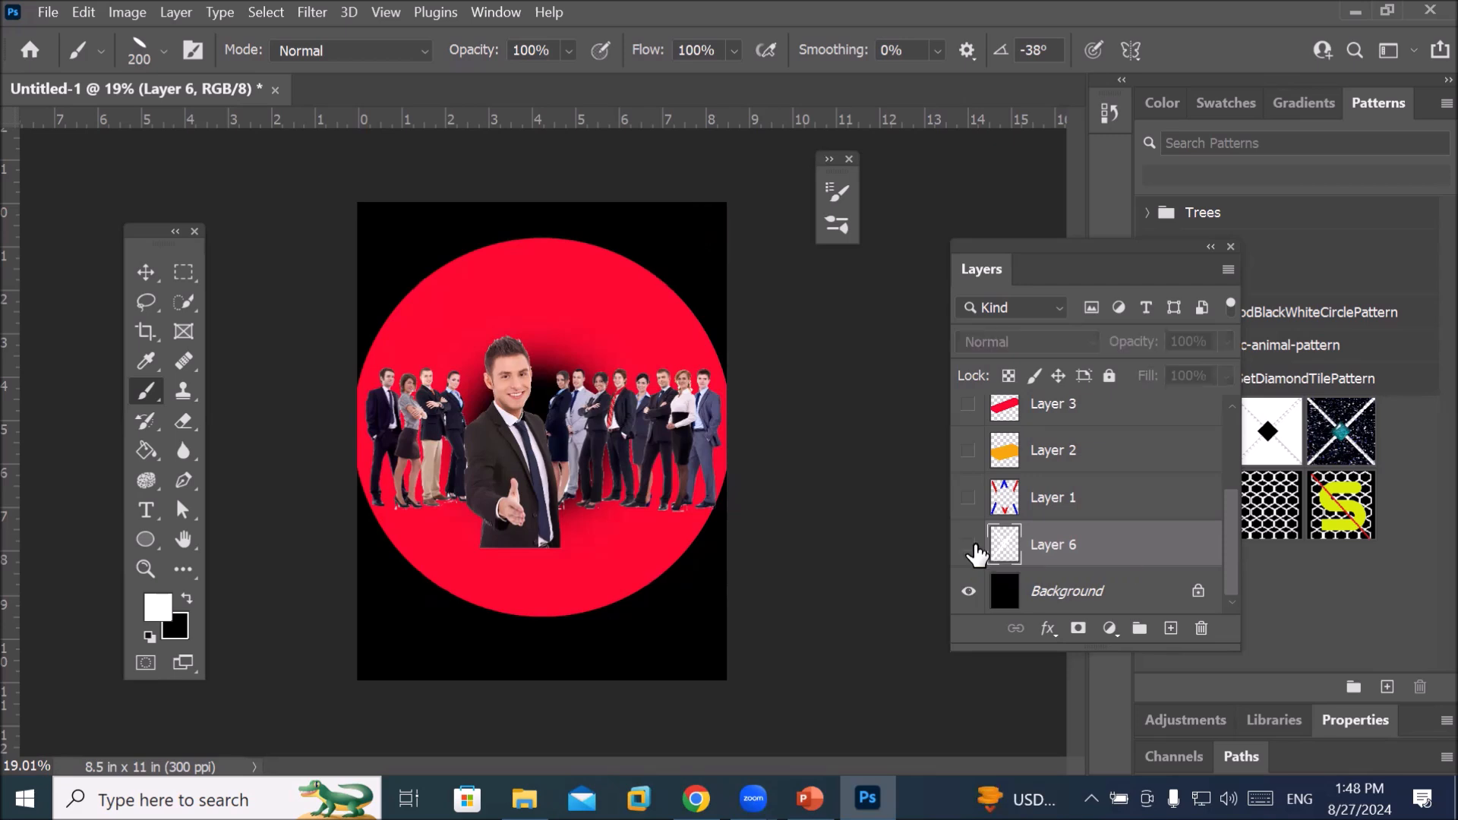
left_click(969, 546)
left_click(969, 545)
left_click(969, 545)
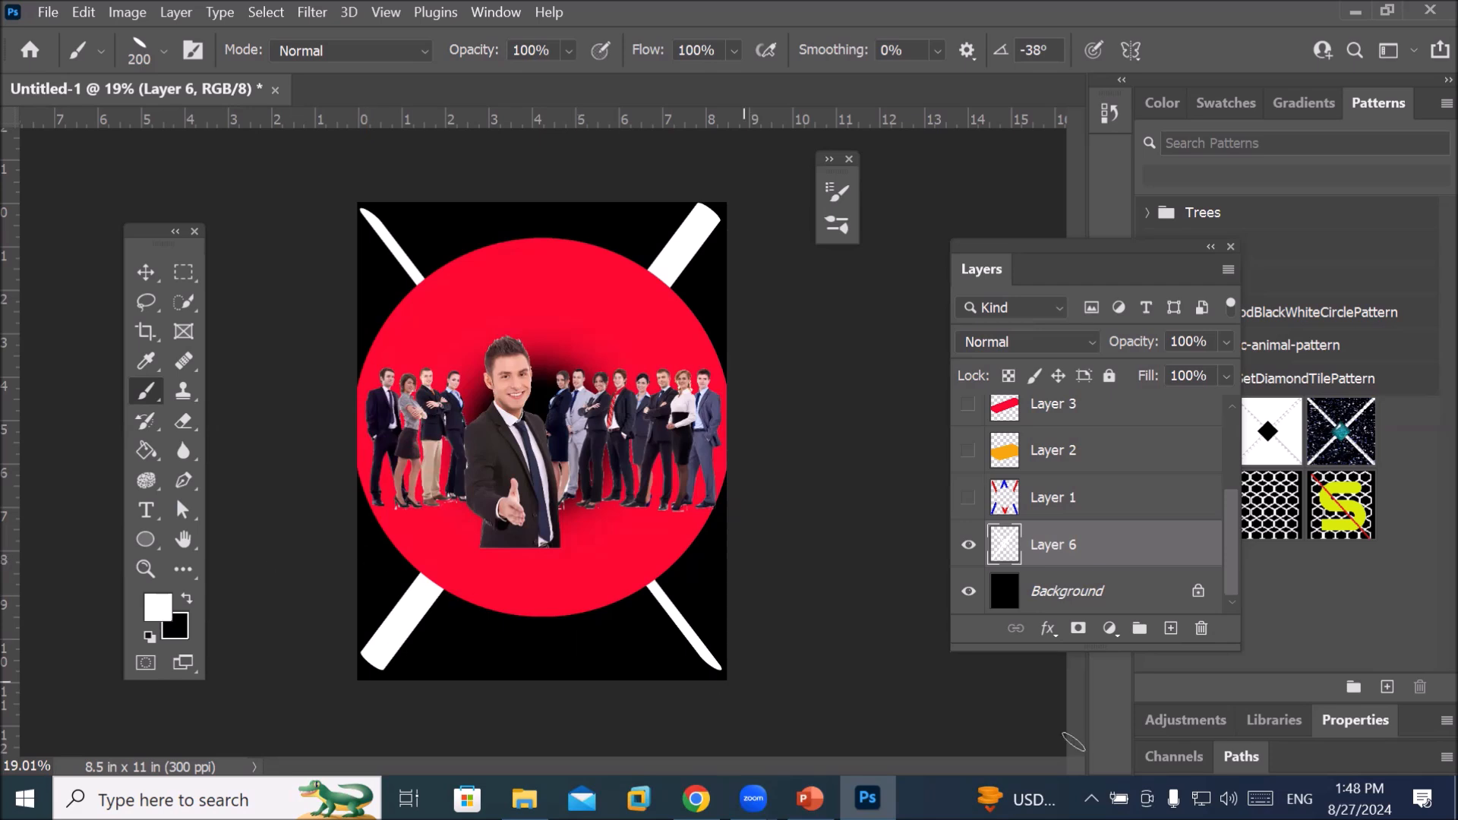
Add a new empty layer directly above Layer 4, the red circle's layer
left_click_drag(1233, 532, 1244, 444)
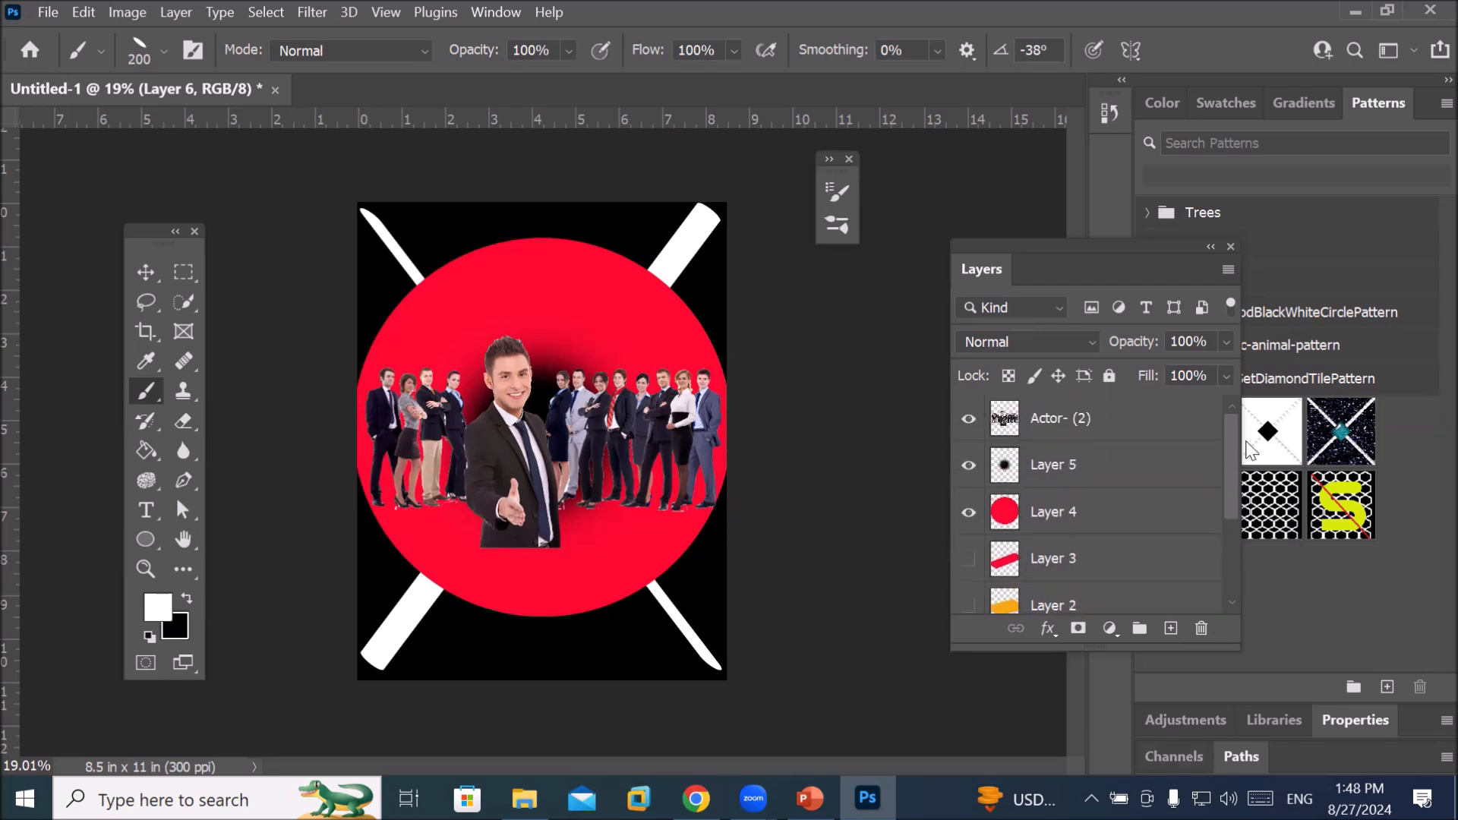
left_click(1058, 522)
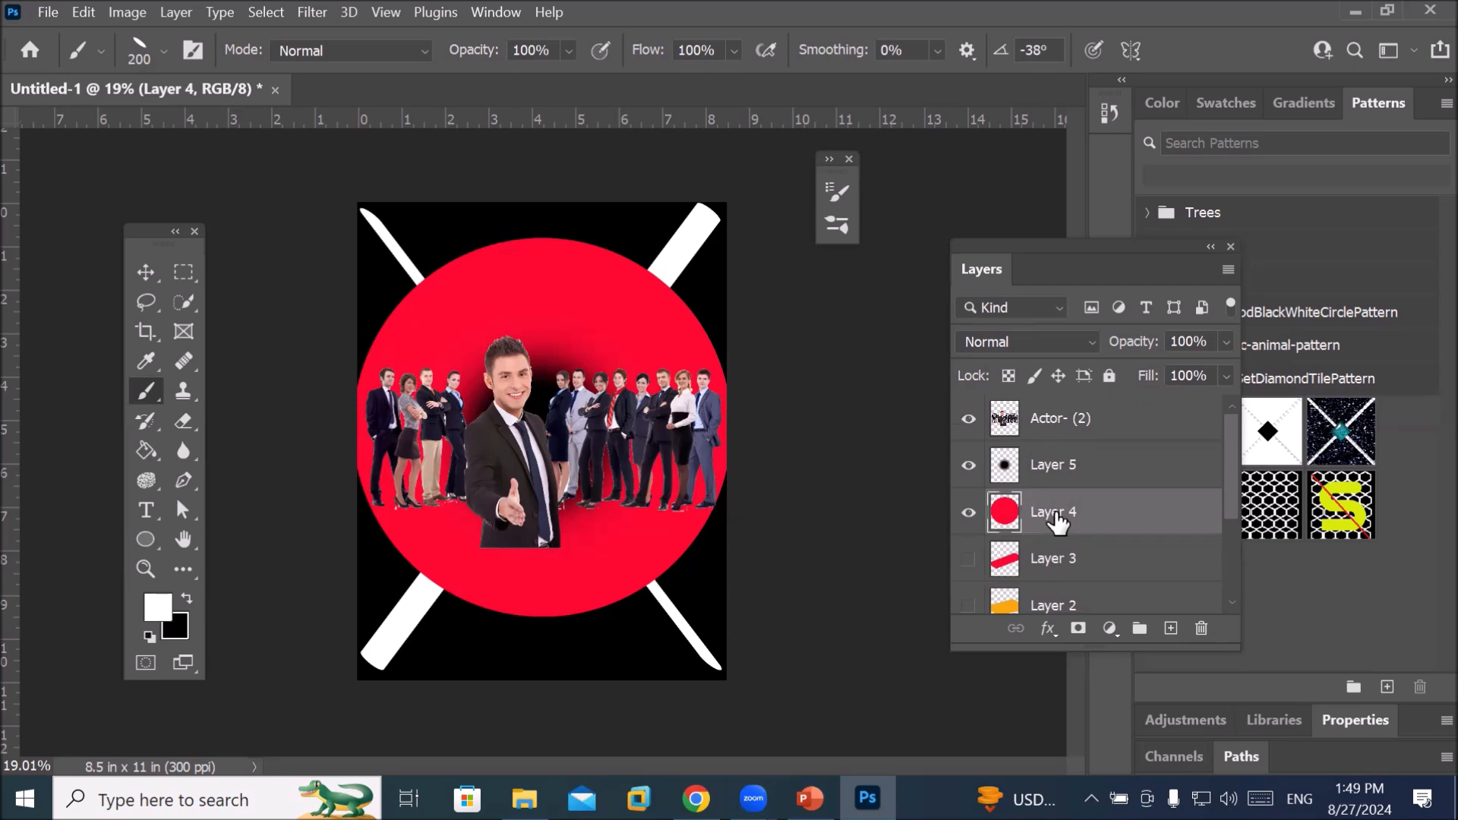
left_click(1042, 426)
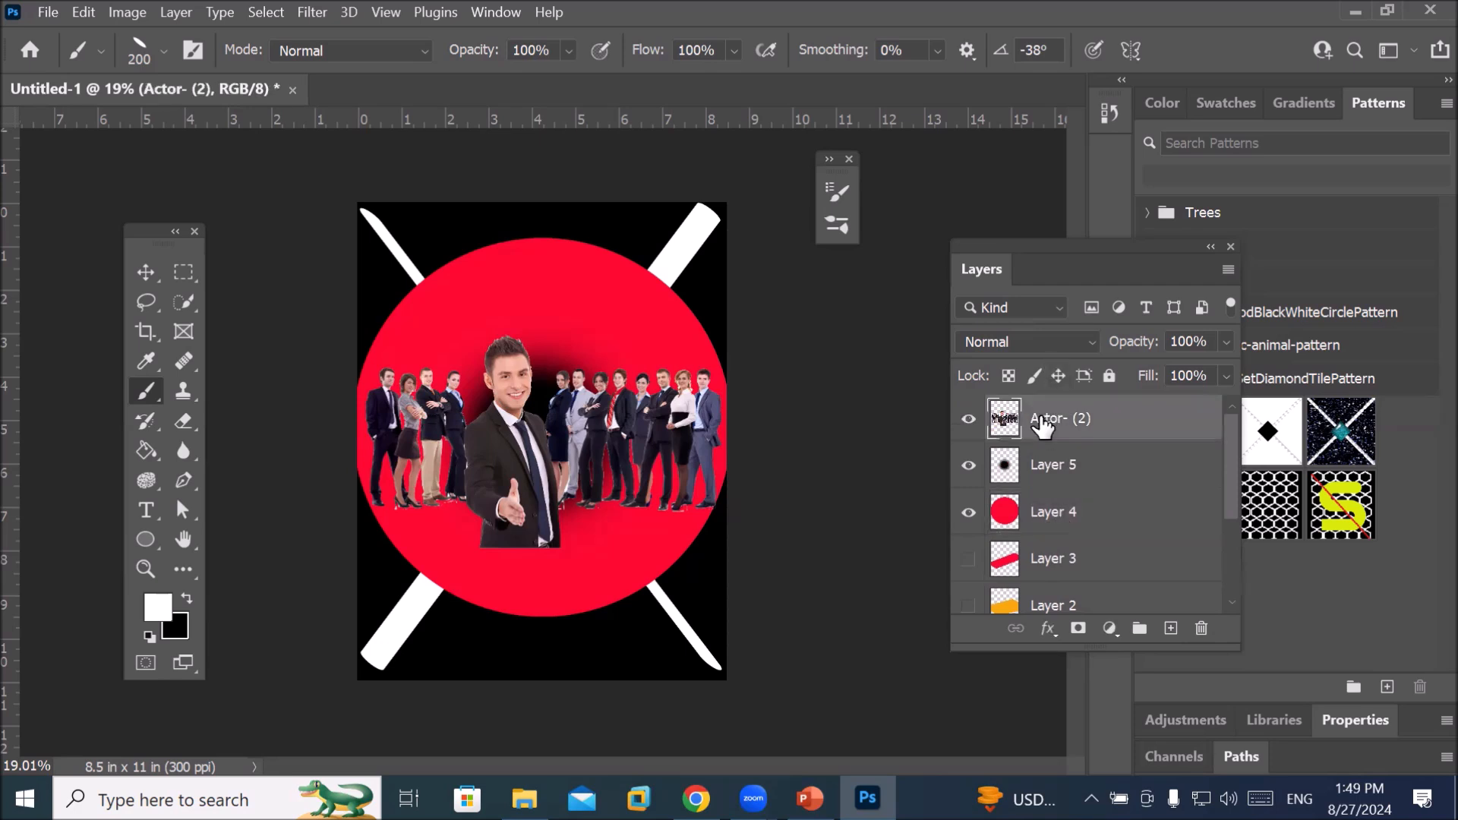
left_click(1025, 522)
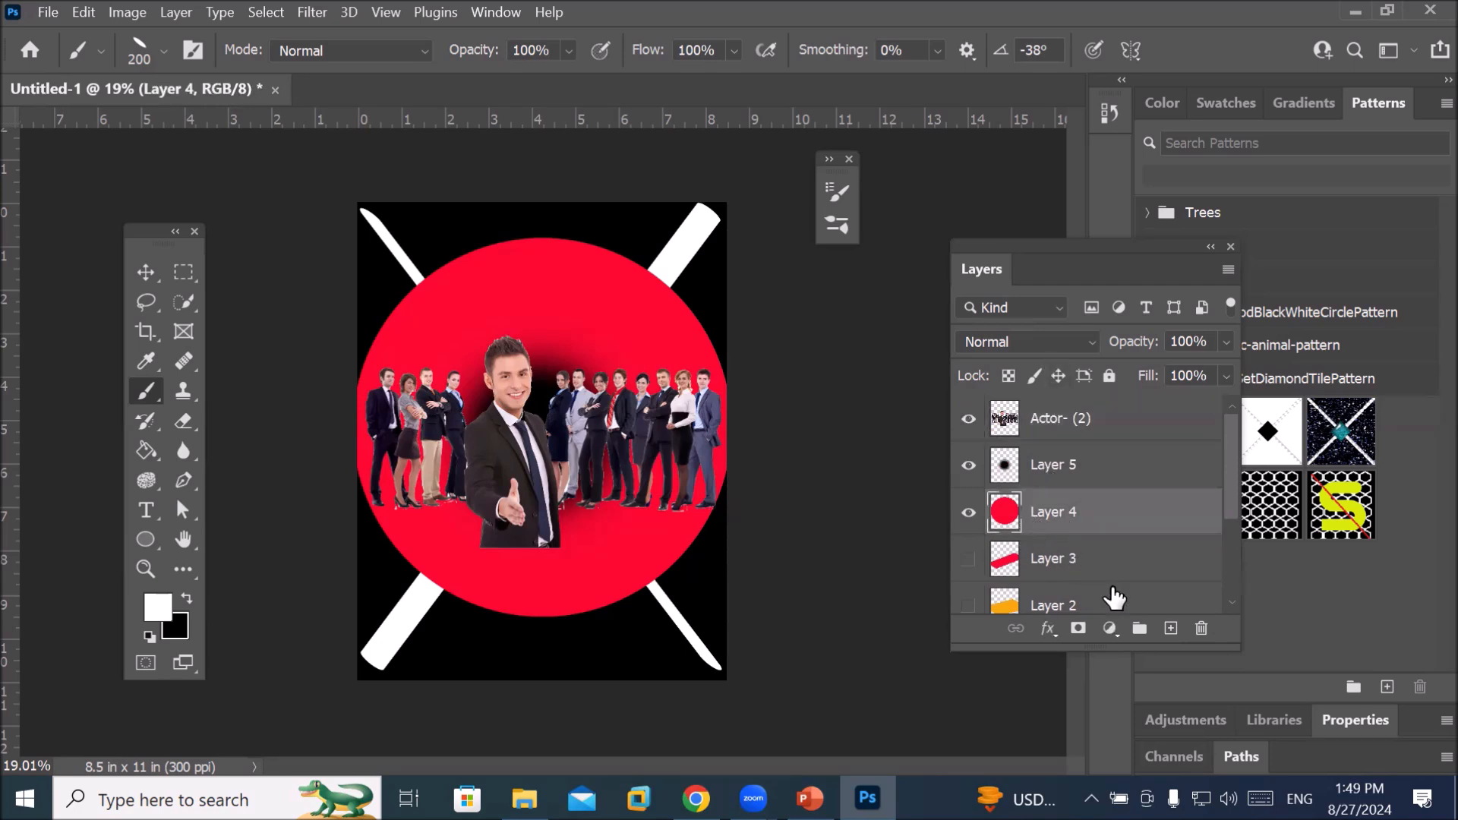
left_click(1170, 627)
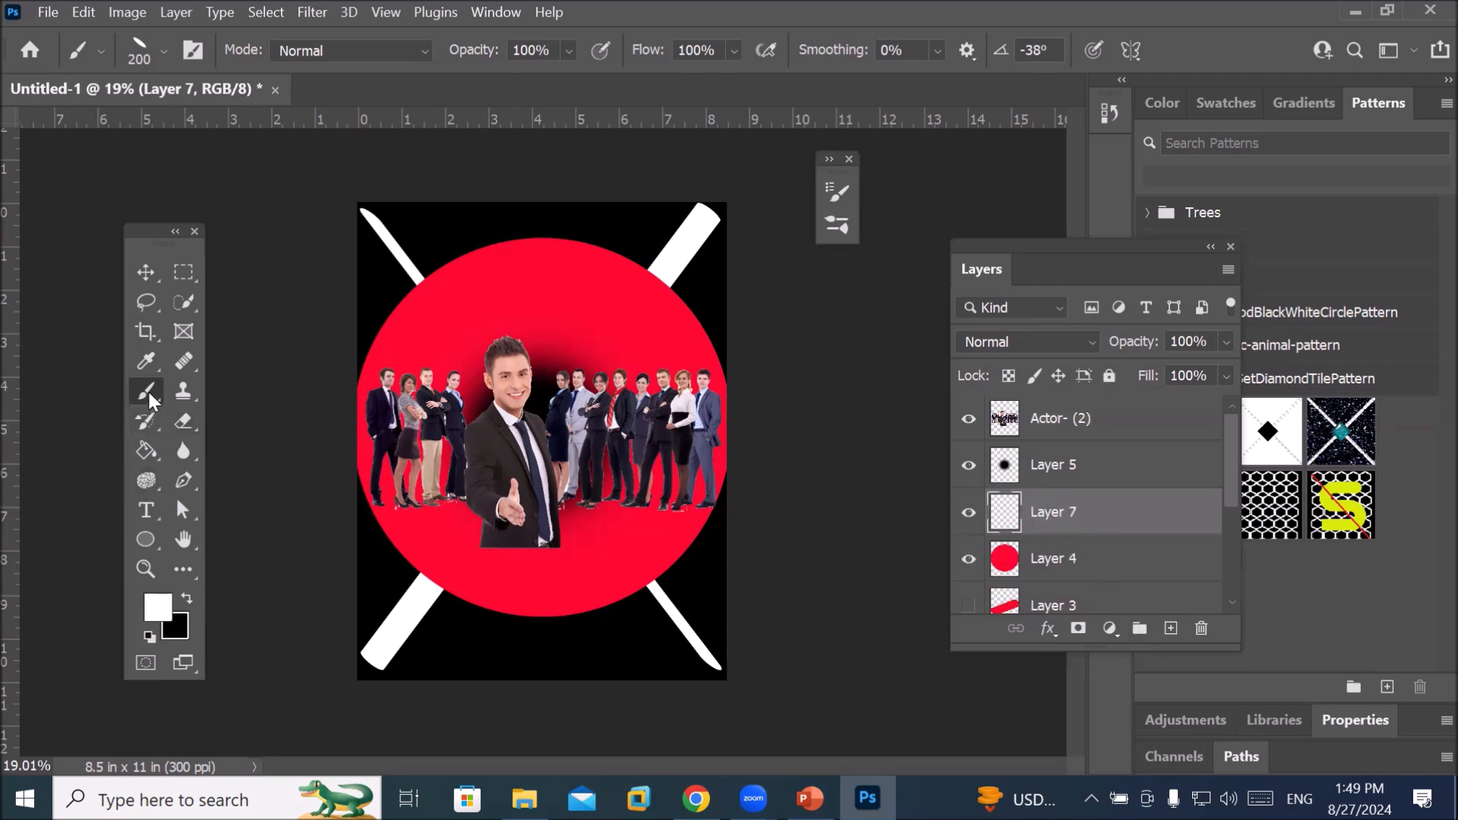
Set the foreground colour to a bright green with a hue of about 141°
left_click(156, 614)
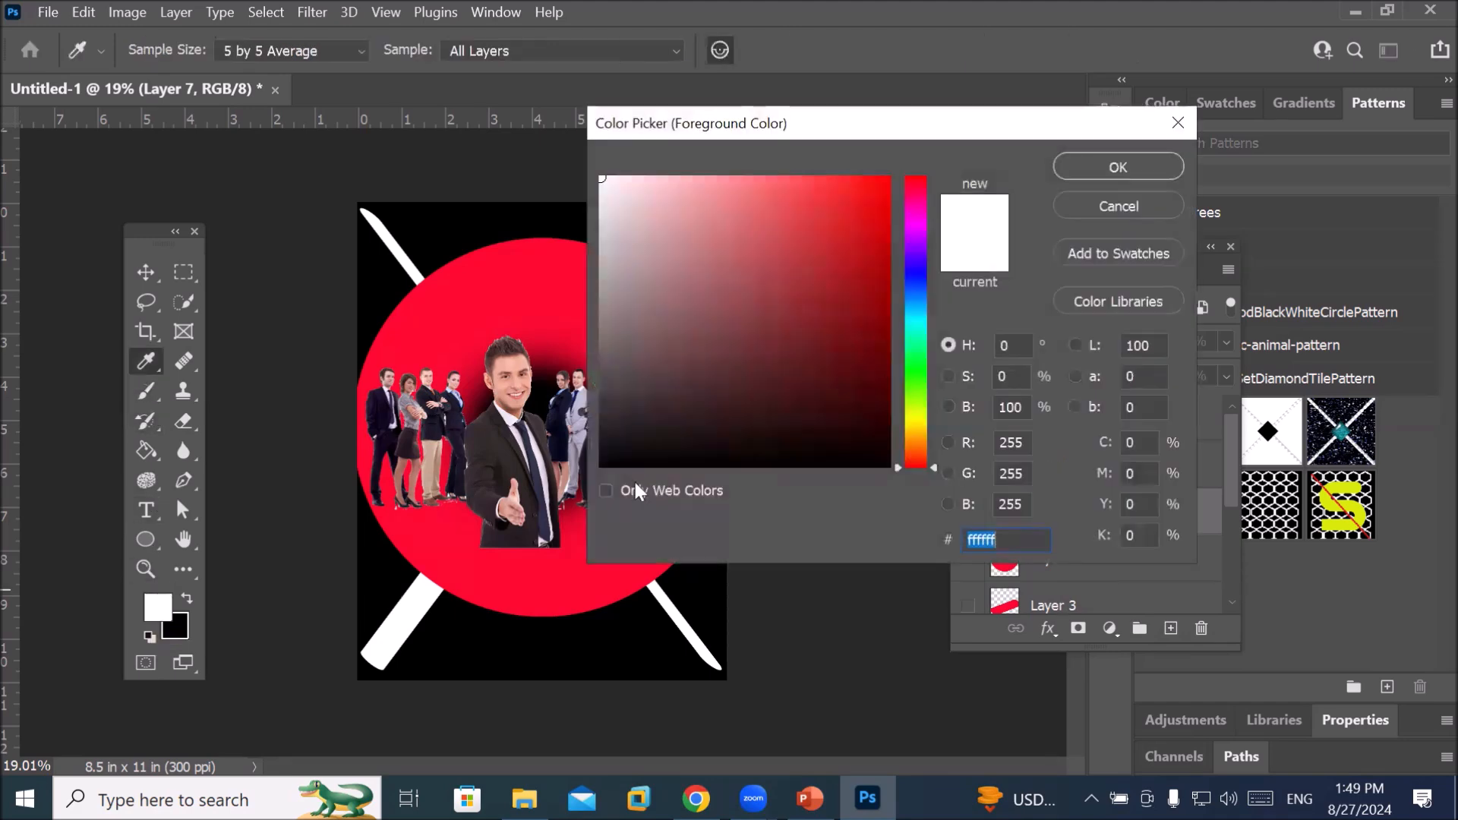
left_click(915, 353)
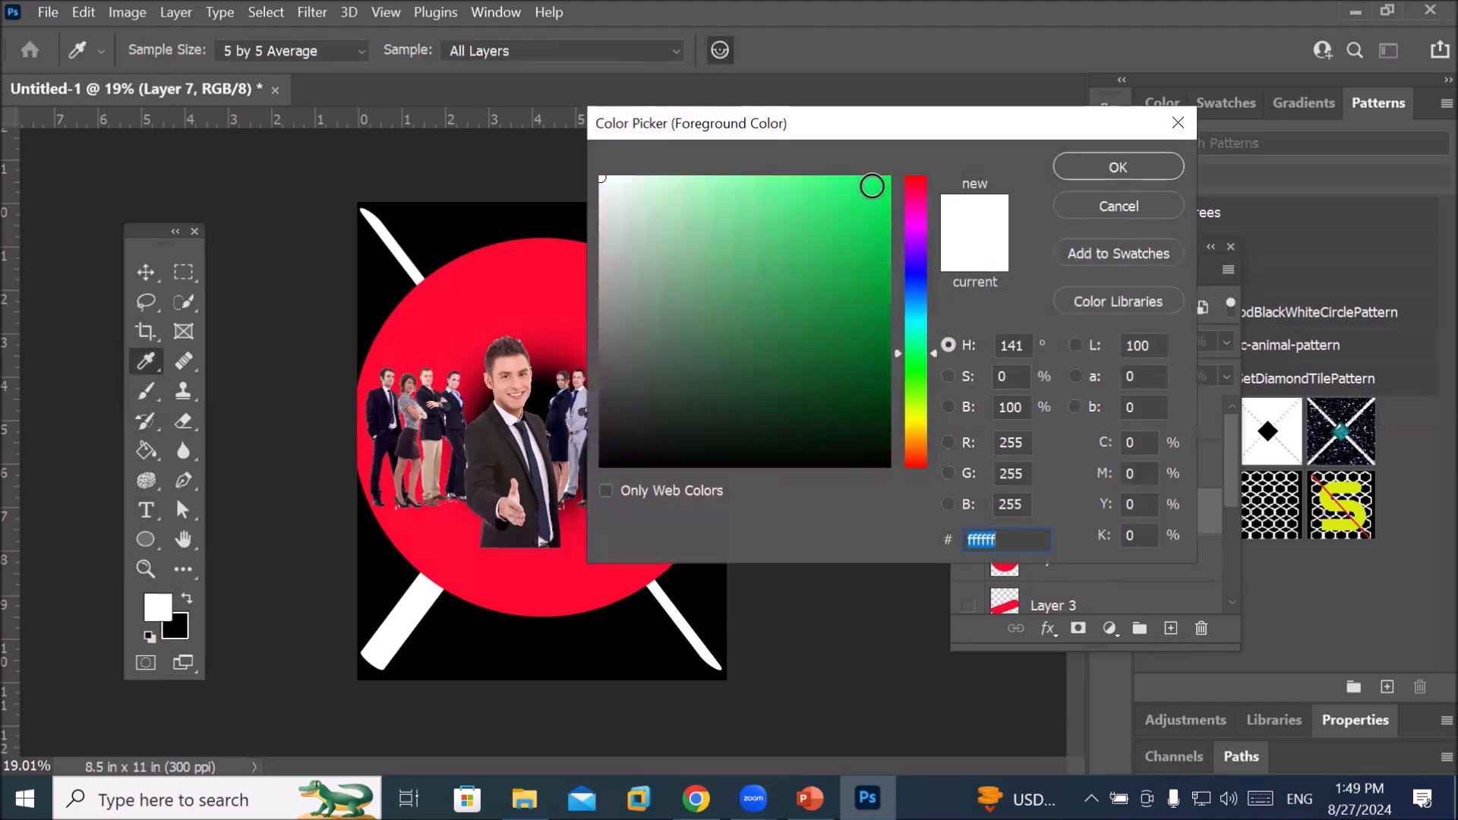
left_click(878, 190)
left_click(1073, 161)
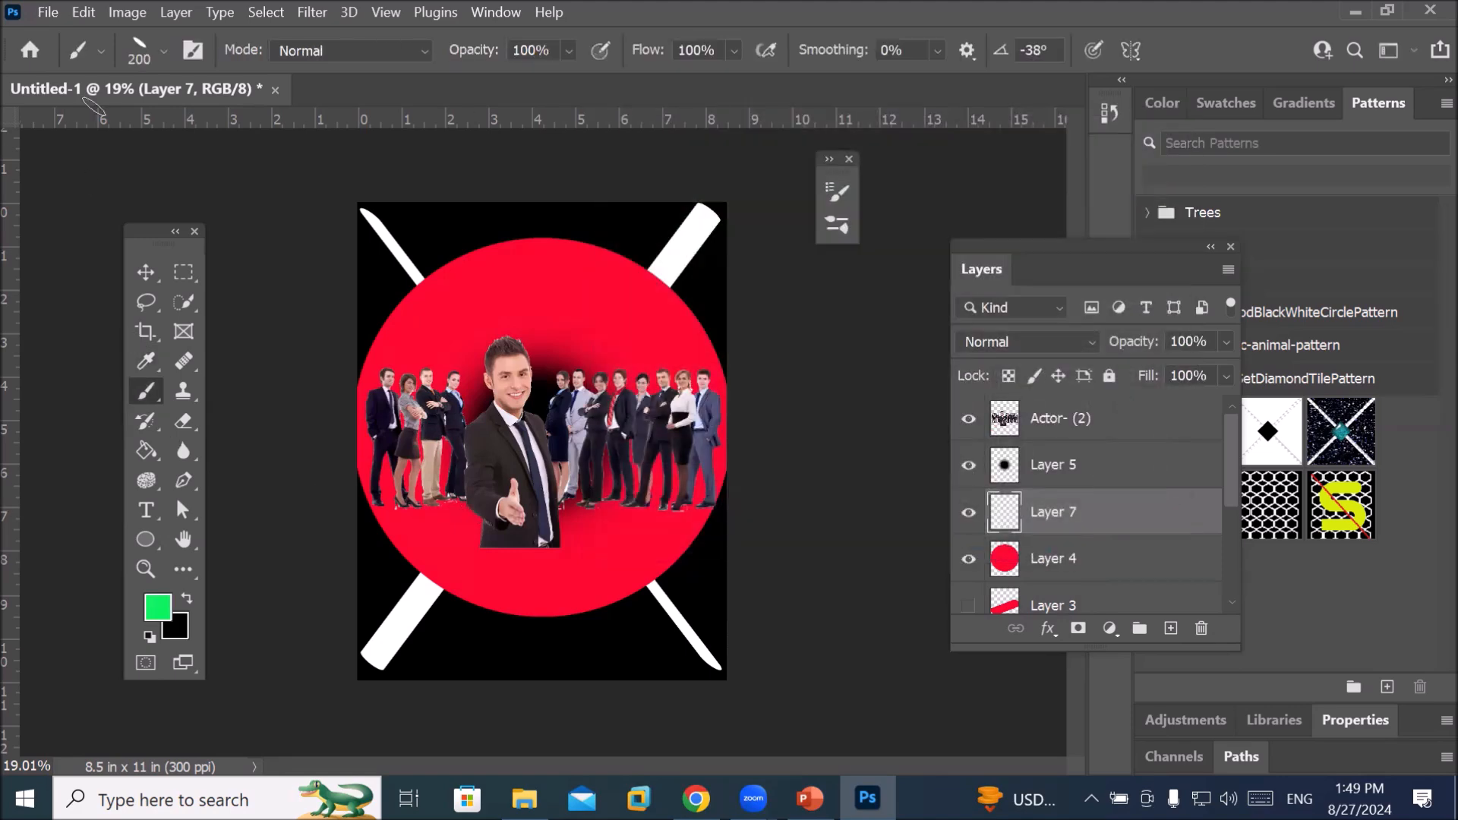
Reshape the brush tip into a wider ellipse angled at 38°, sized 336 px with 77% hardness
left_click(160, 50)
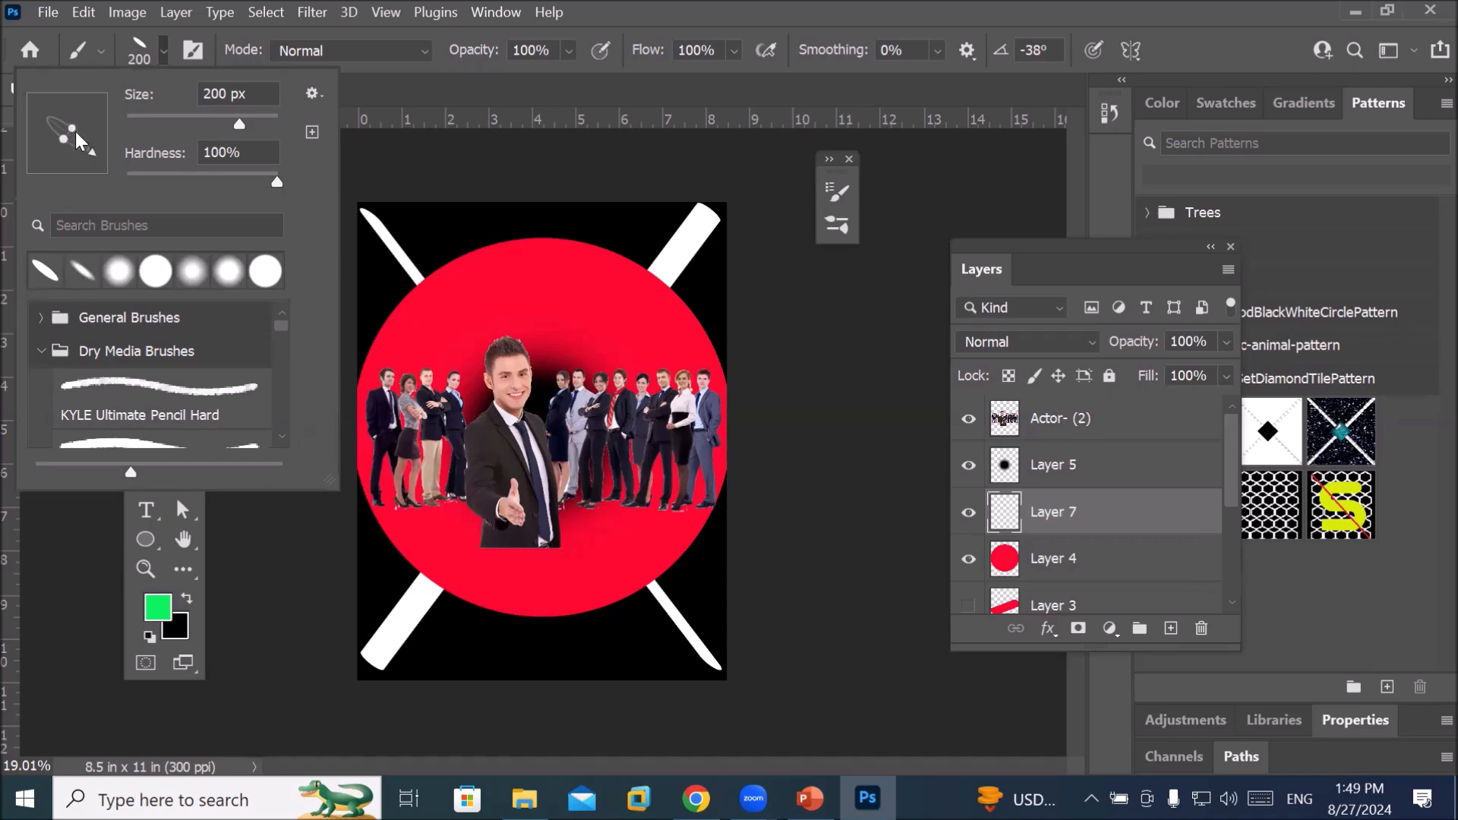
left_click_drag(75, 126, 79, 125)
left_click_drag(94, 152, 113, 94)
left_click_drag(241, 122, 249, 123)
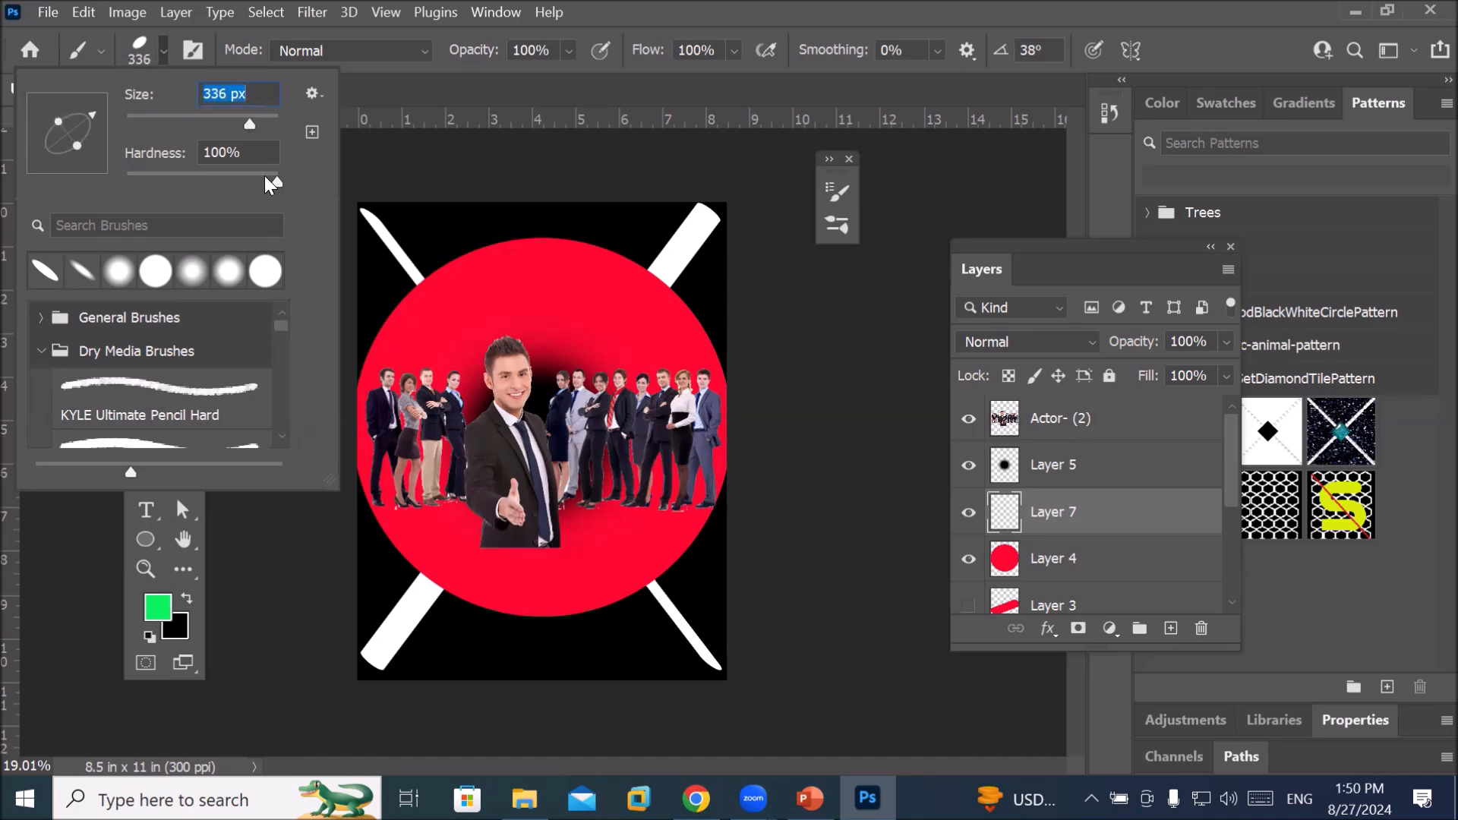
left_click_drag(277, 182, 243, 180)
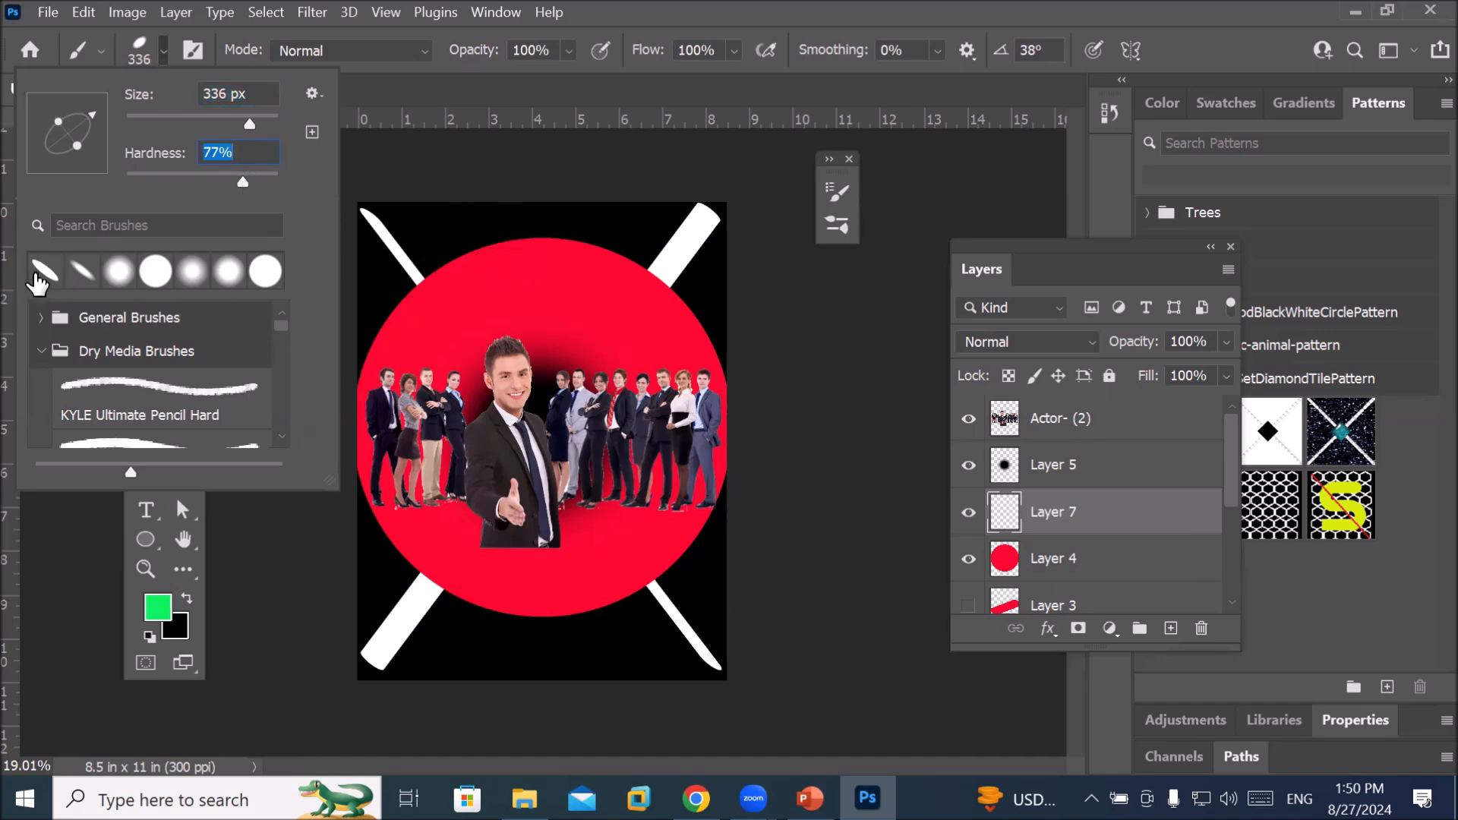
Stamp six green ellipses on Layer 7 around the red circle, three above and three below the group of people
left_click(528, 269)
left_click(623, 306)
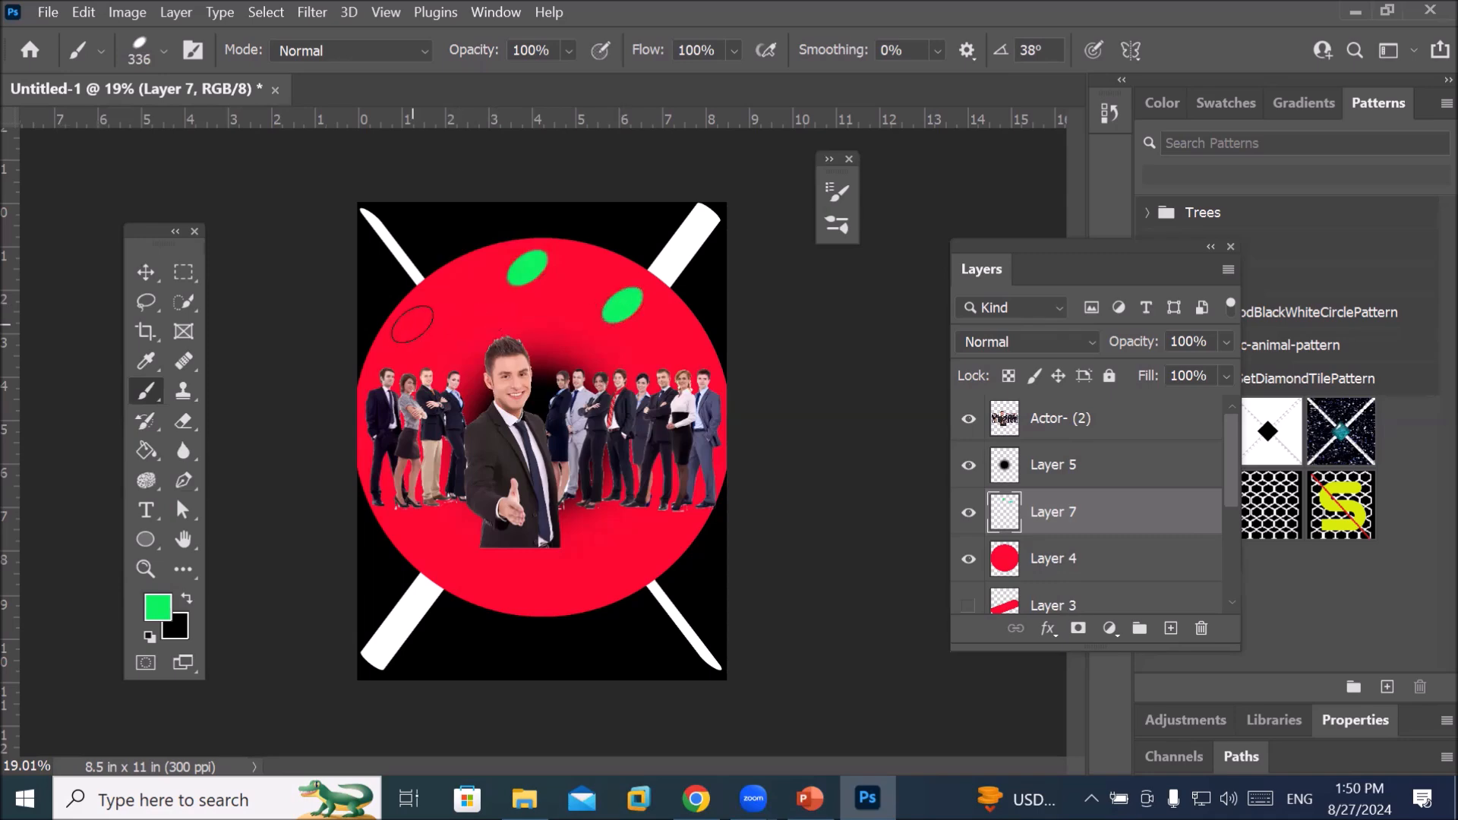
left_click(416, 328)
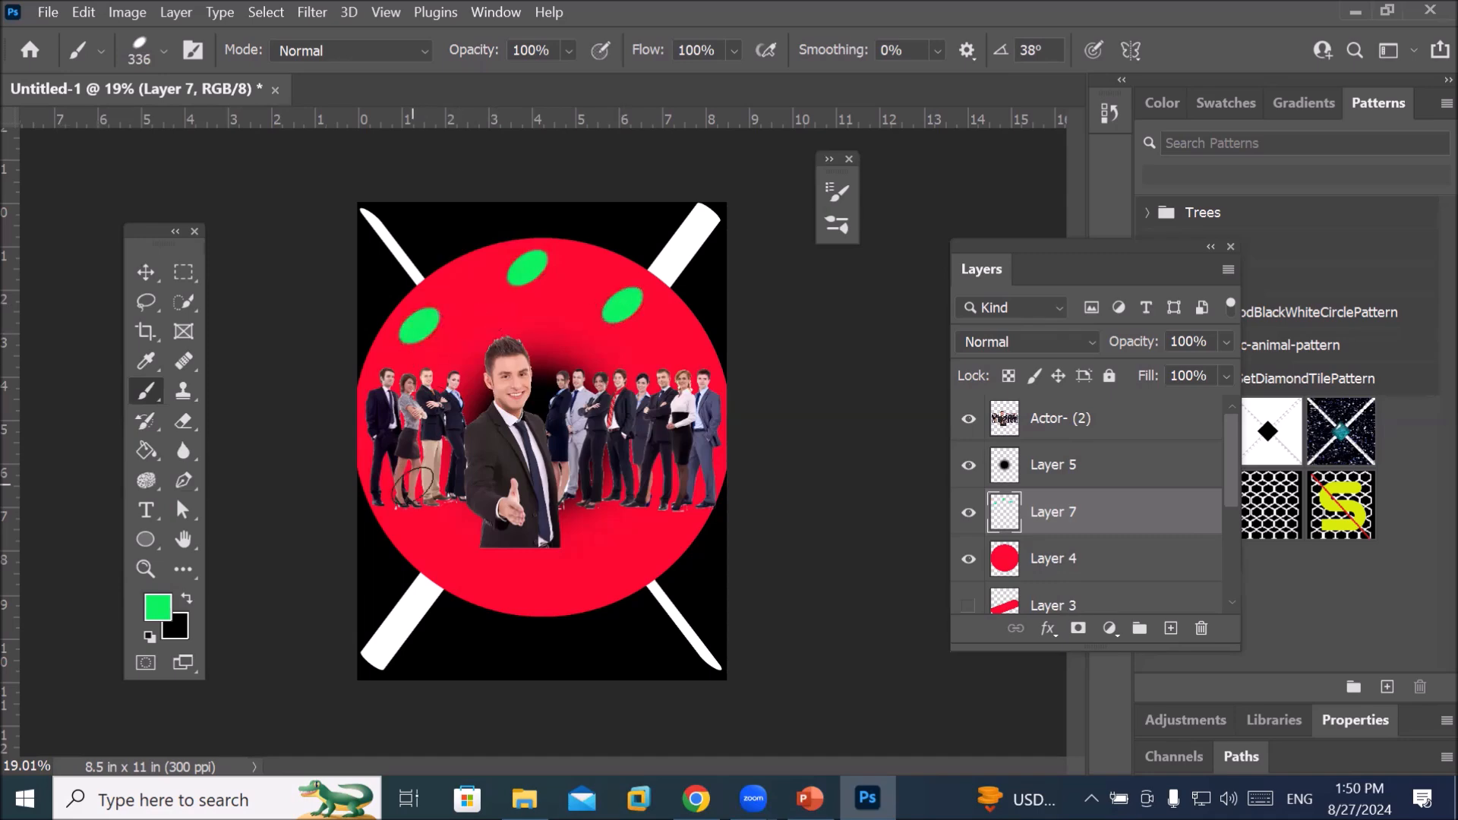
left_click(420, 534)
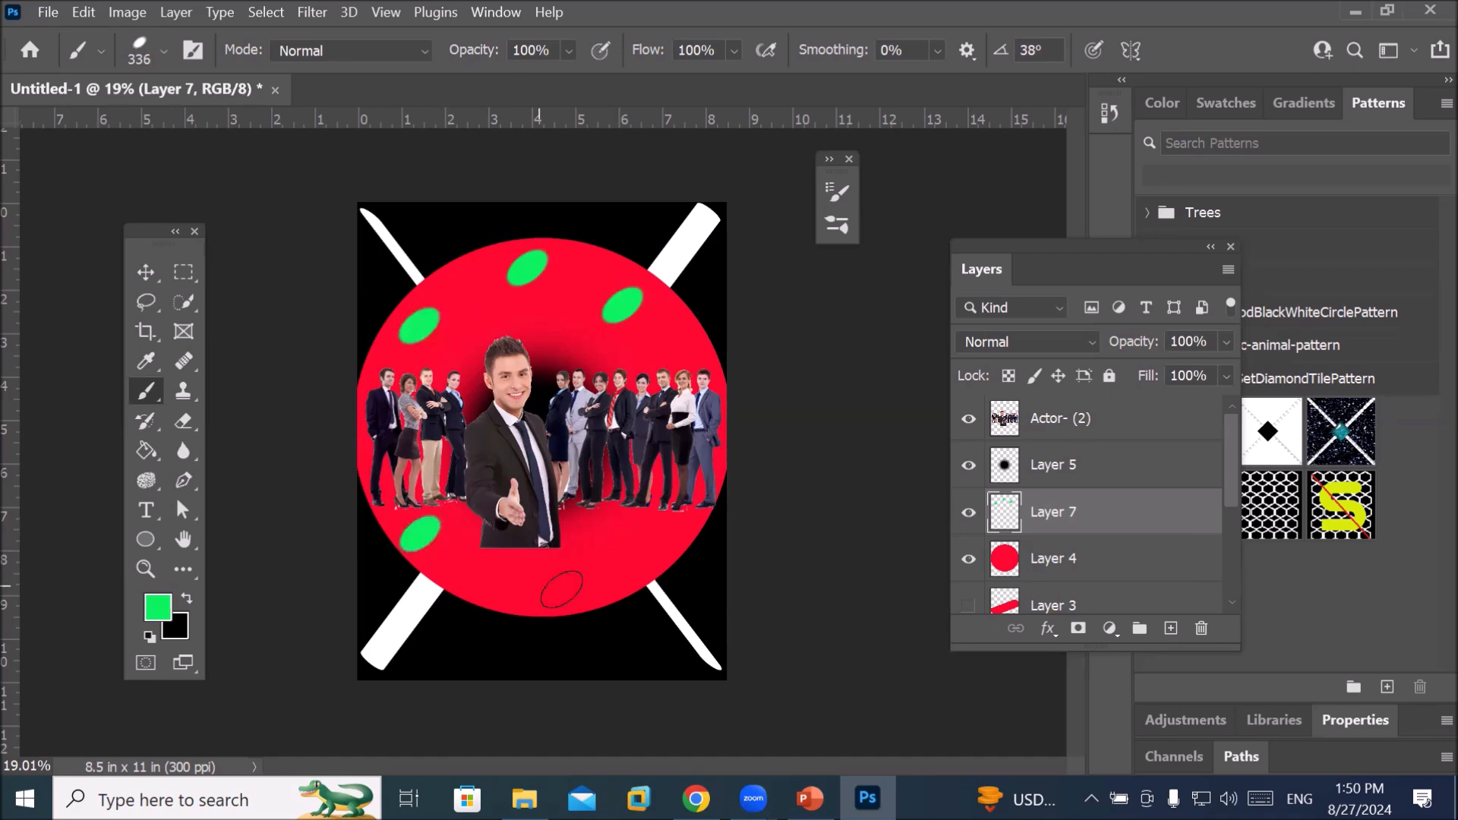
left_click(647, 554)
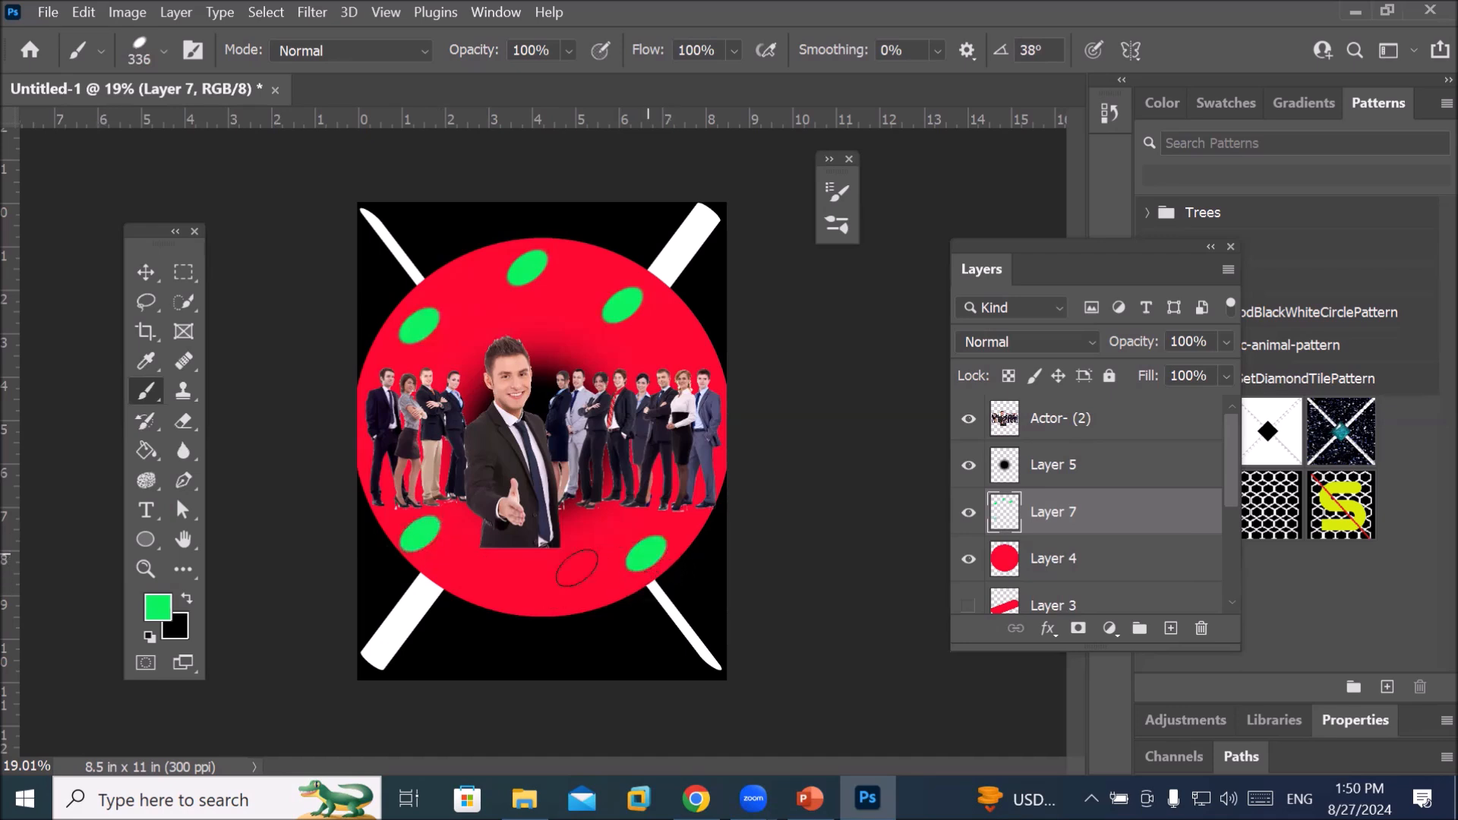
left_click(531, 585)
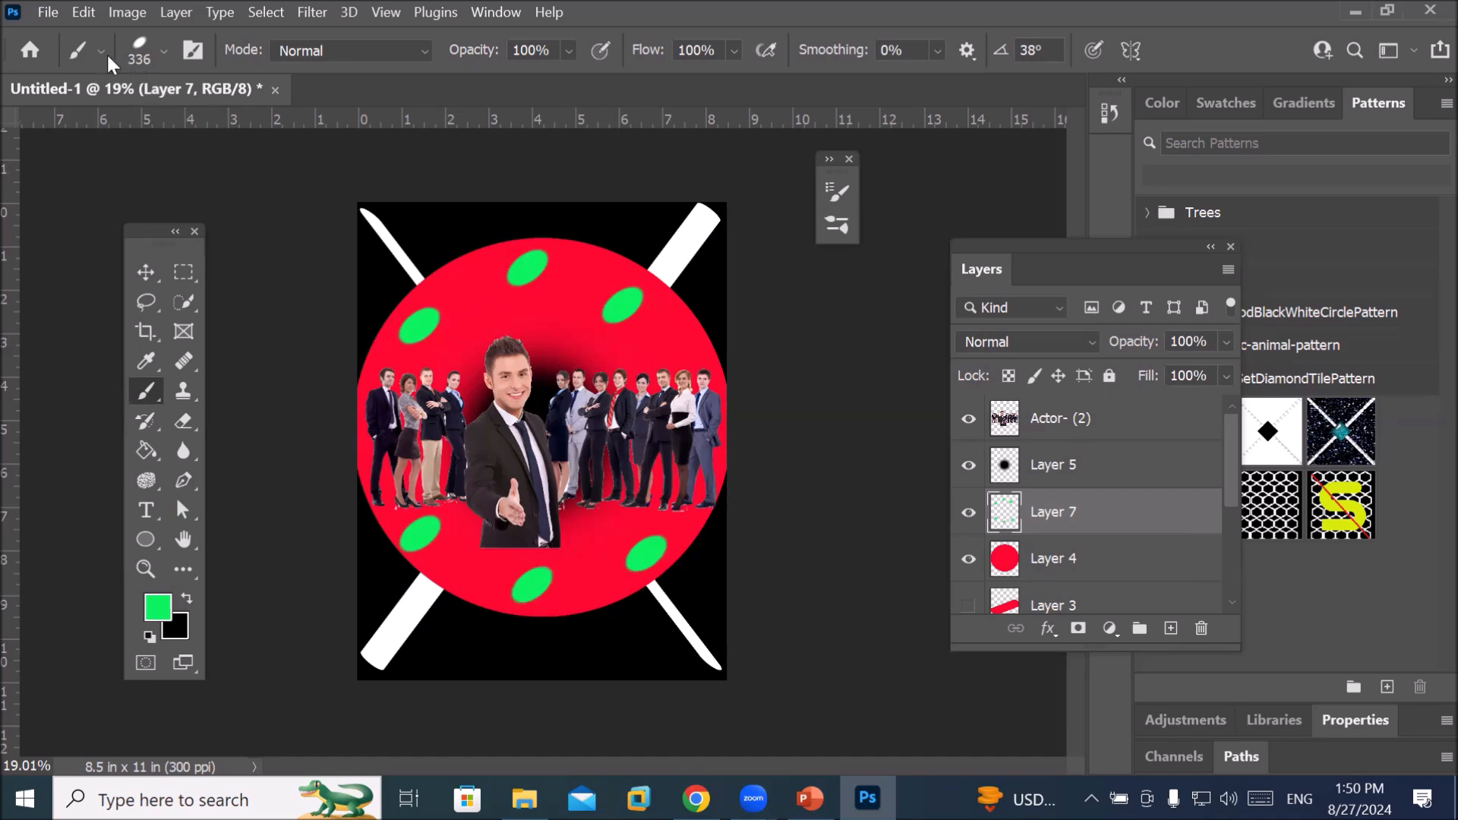
Collapse Dry Media Brushes, expand General Brushes and compare the tip shape and hardness of the Soft Round and Hard Round presets
left_click(162, 53)
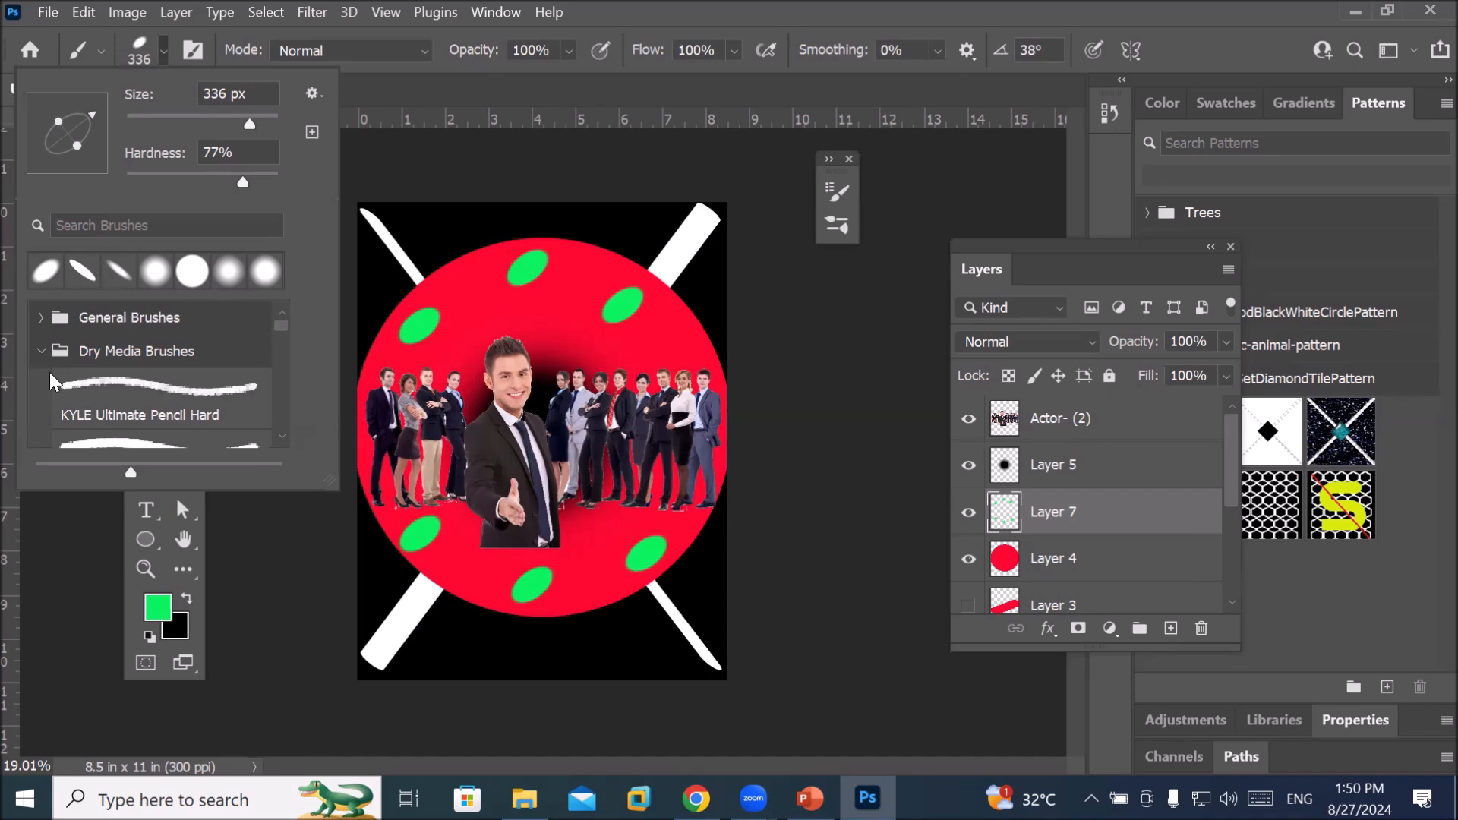
left_click(41, 351)
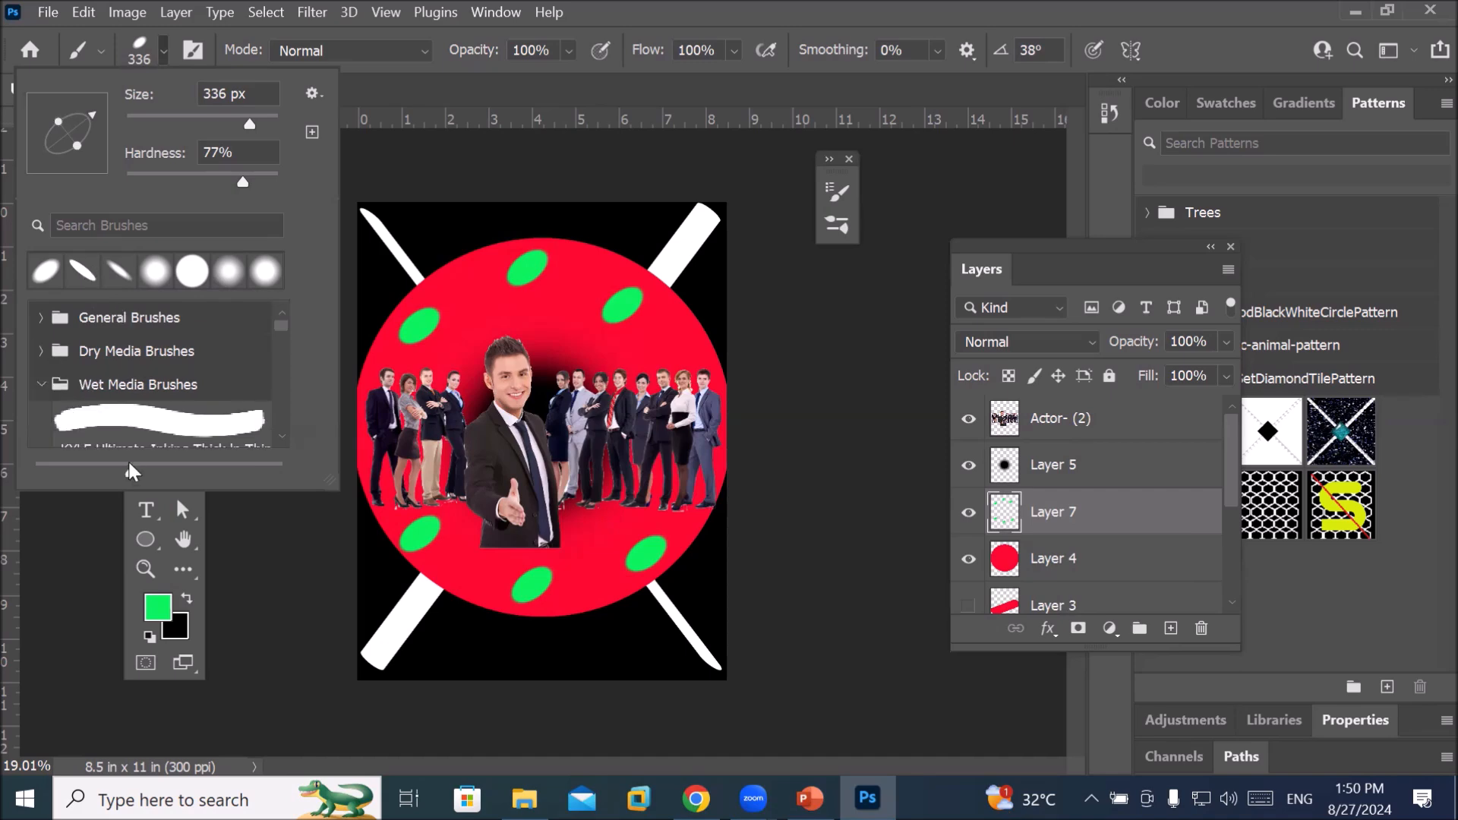
left_click(41, 318)
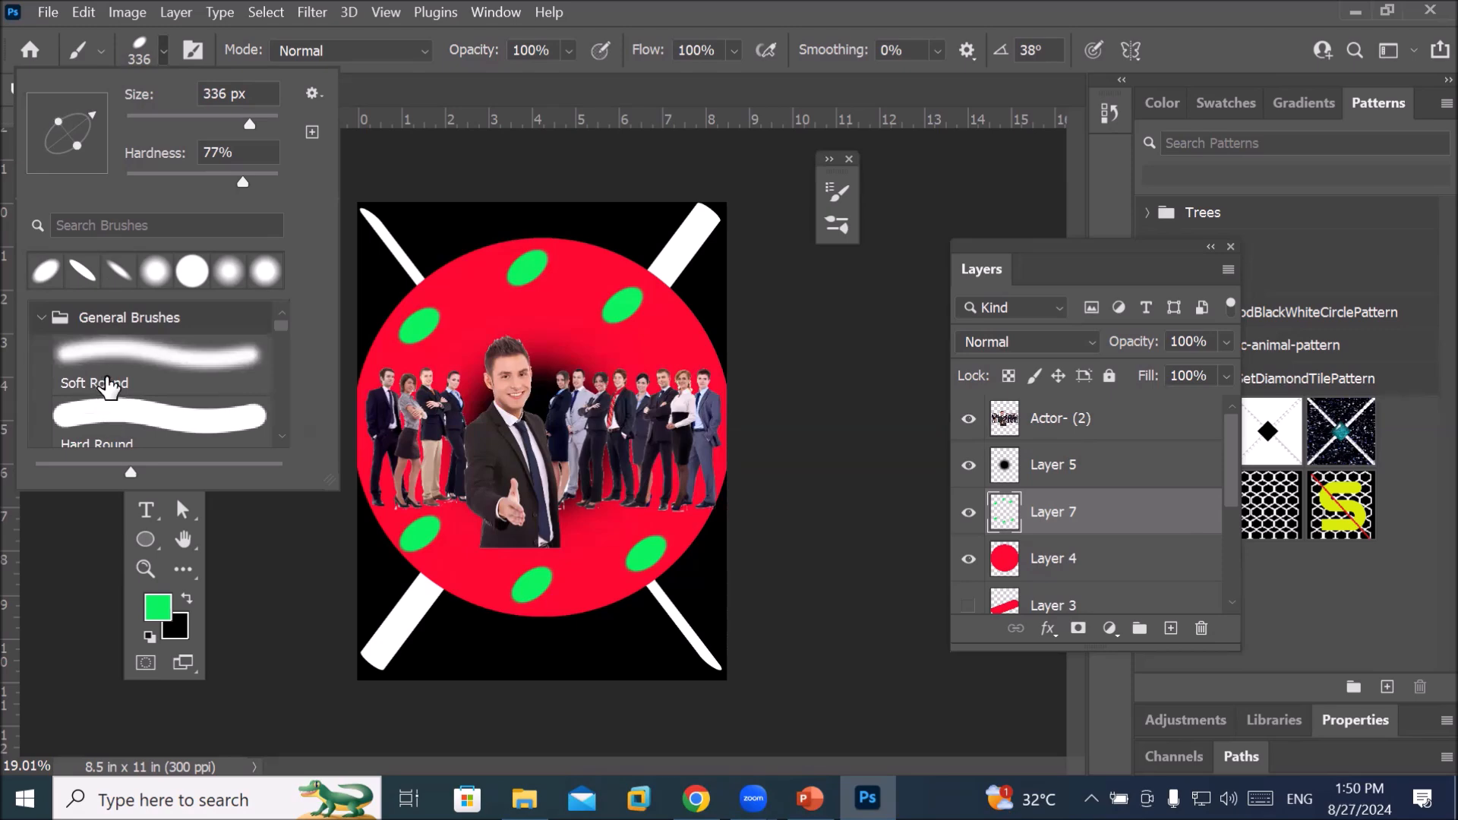
left_click(104, 353)
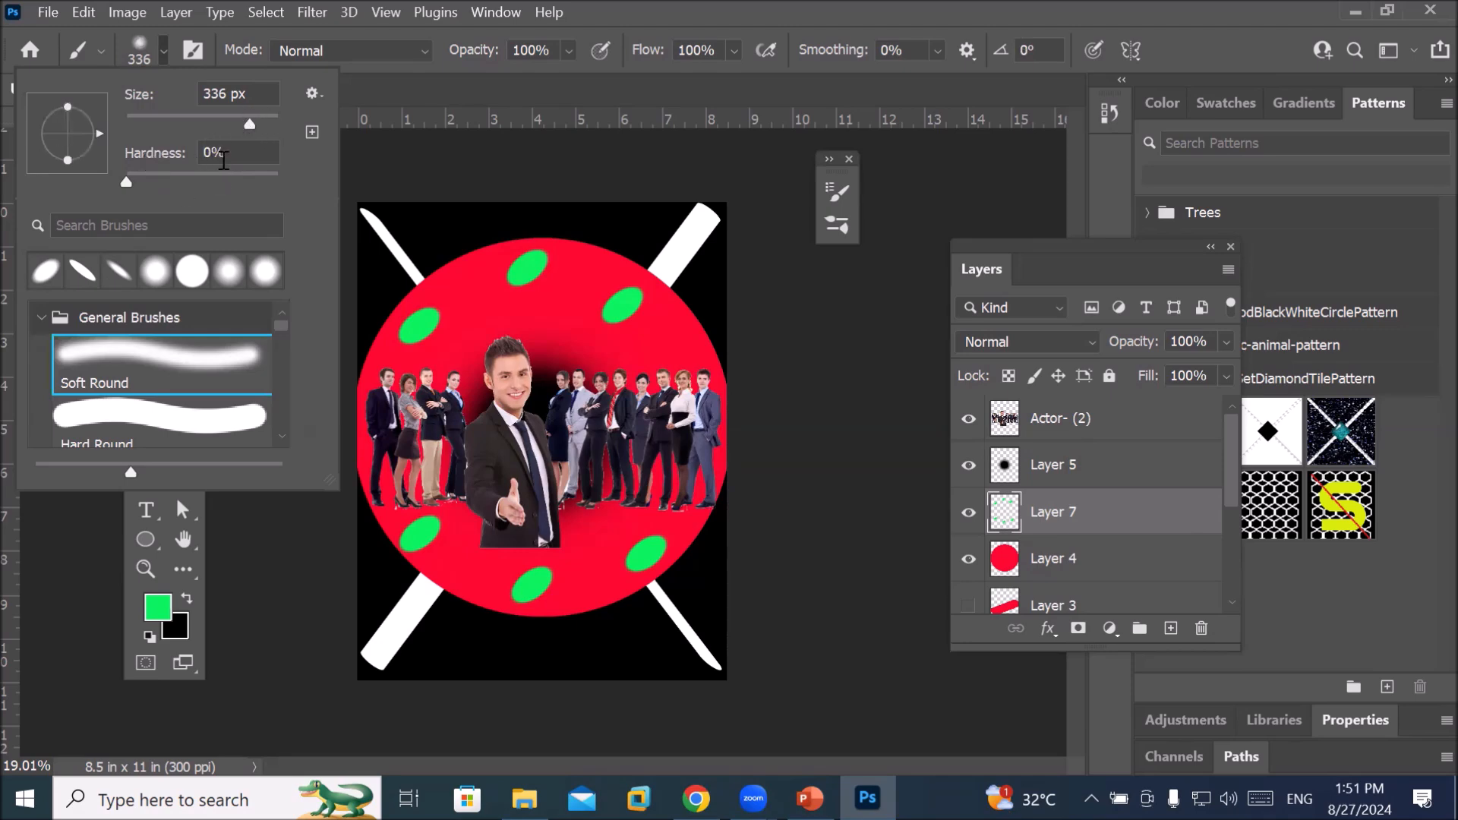
scroll(121, 404, "down", 1)
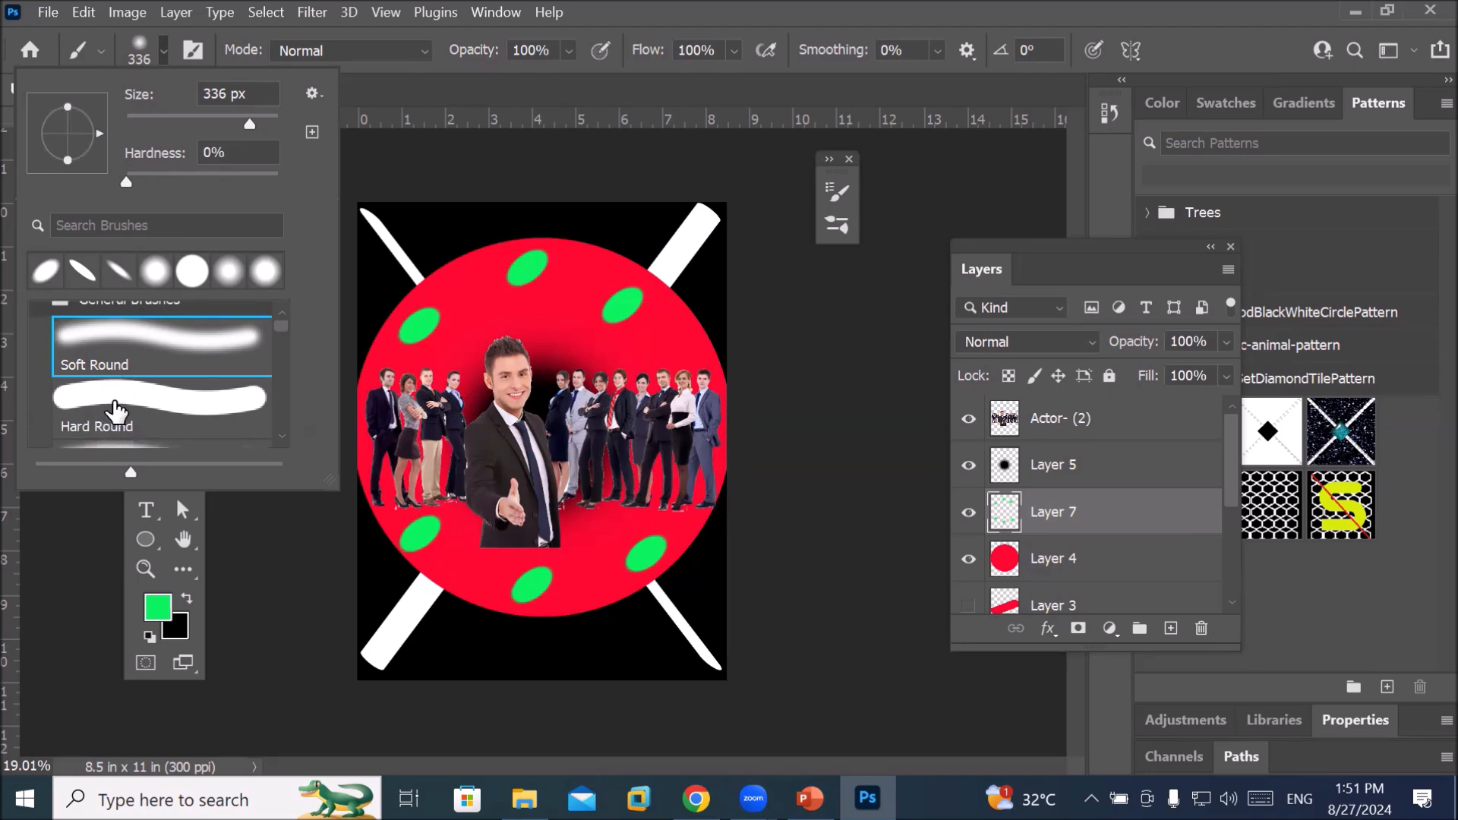
left_click(115, 410)
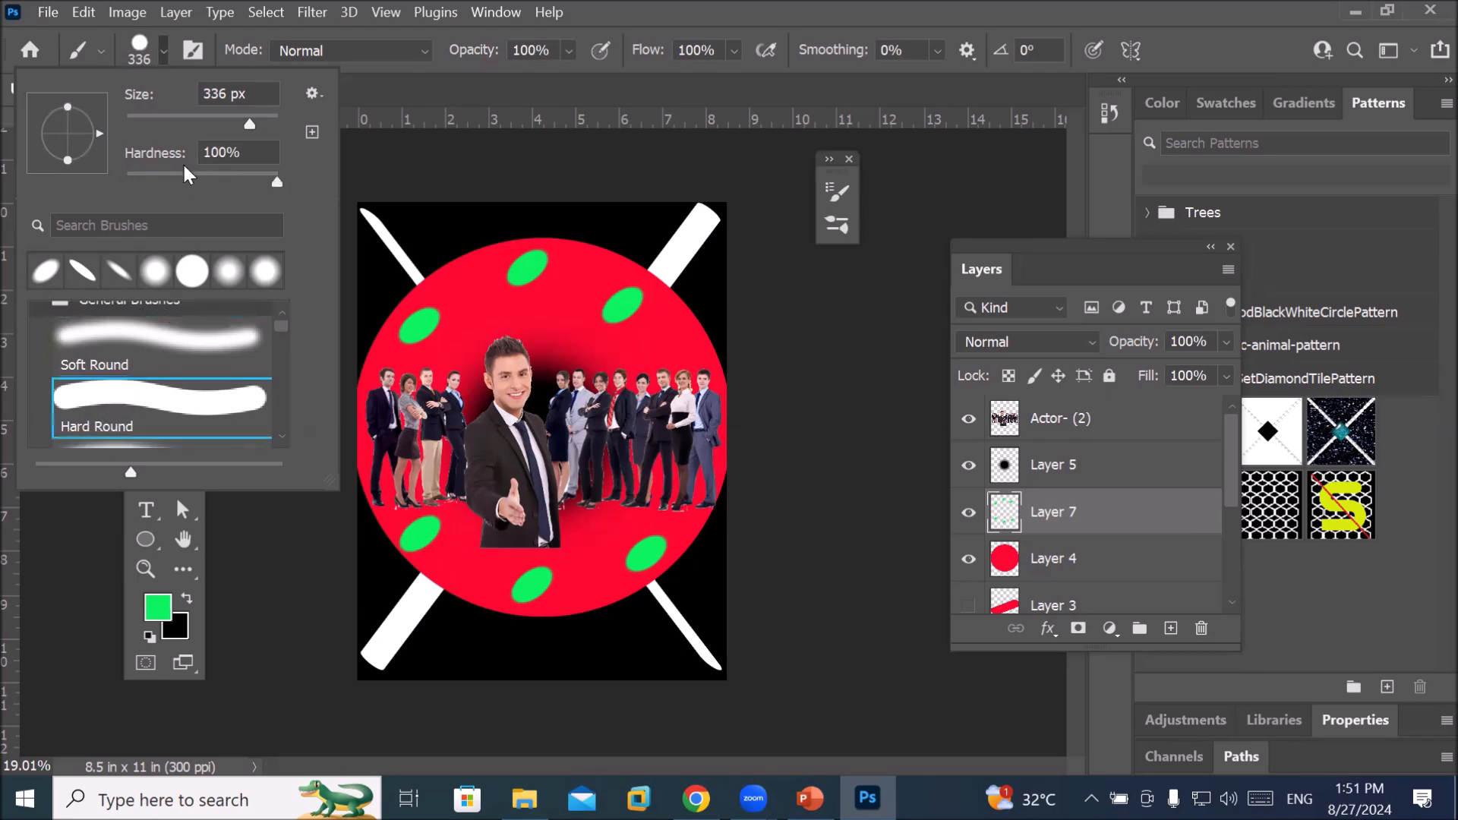
left_click(259, 149)
scroll(203, 410, "down", 1)
scroll(204, 410, "down", 1)
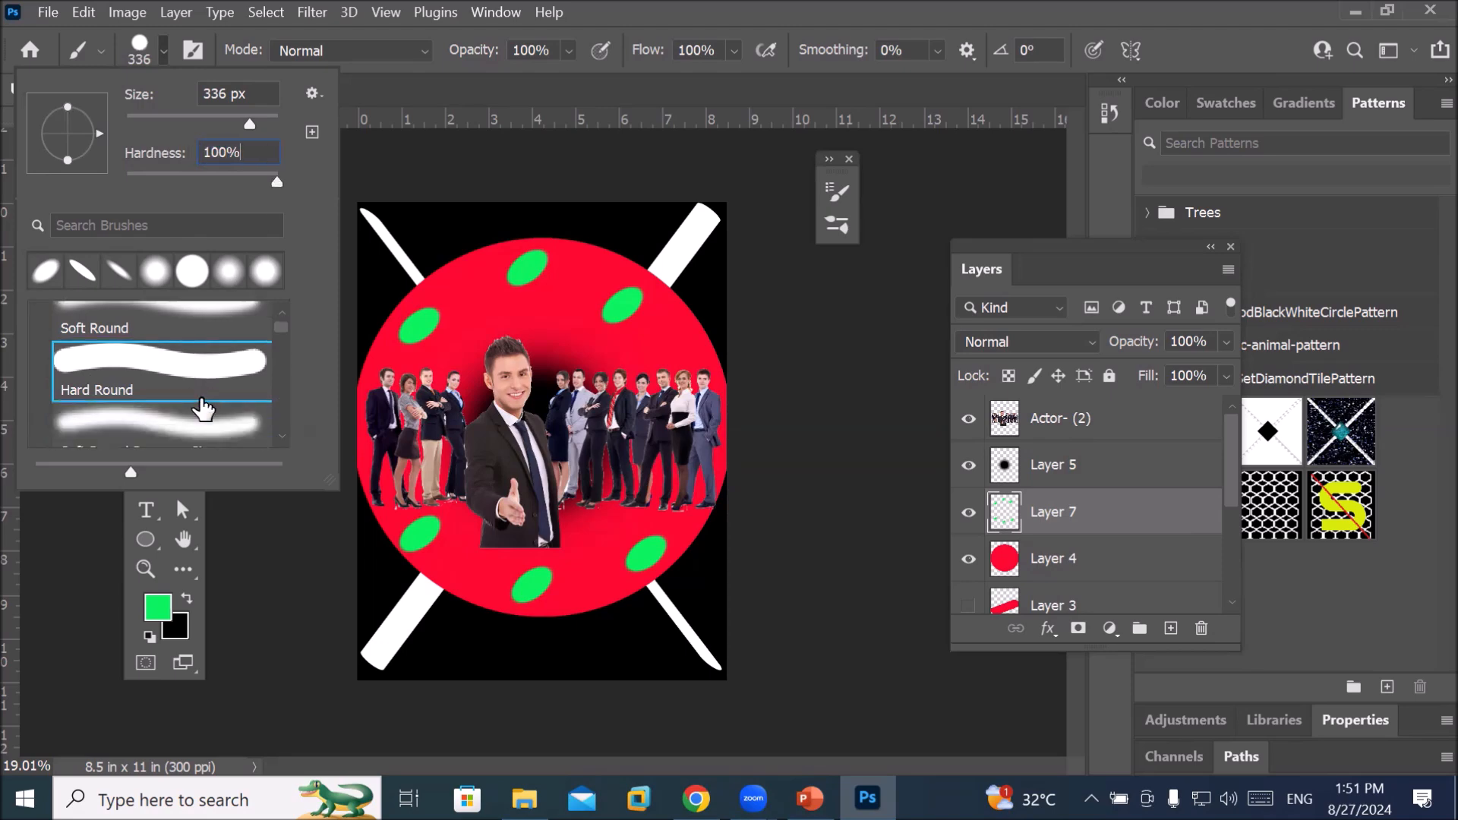
Examine the soft and hard round pressure size and pressure opacity presets one after another, then collapse the General Brushes group
left_click(182, 425)
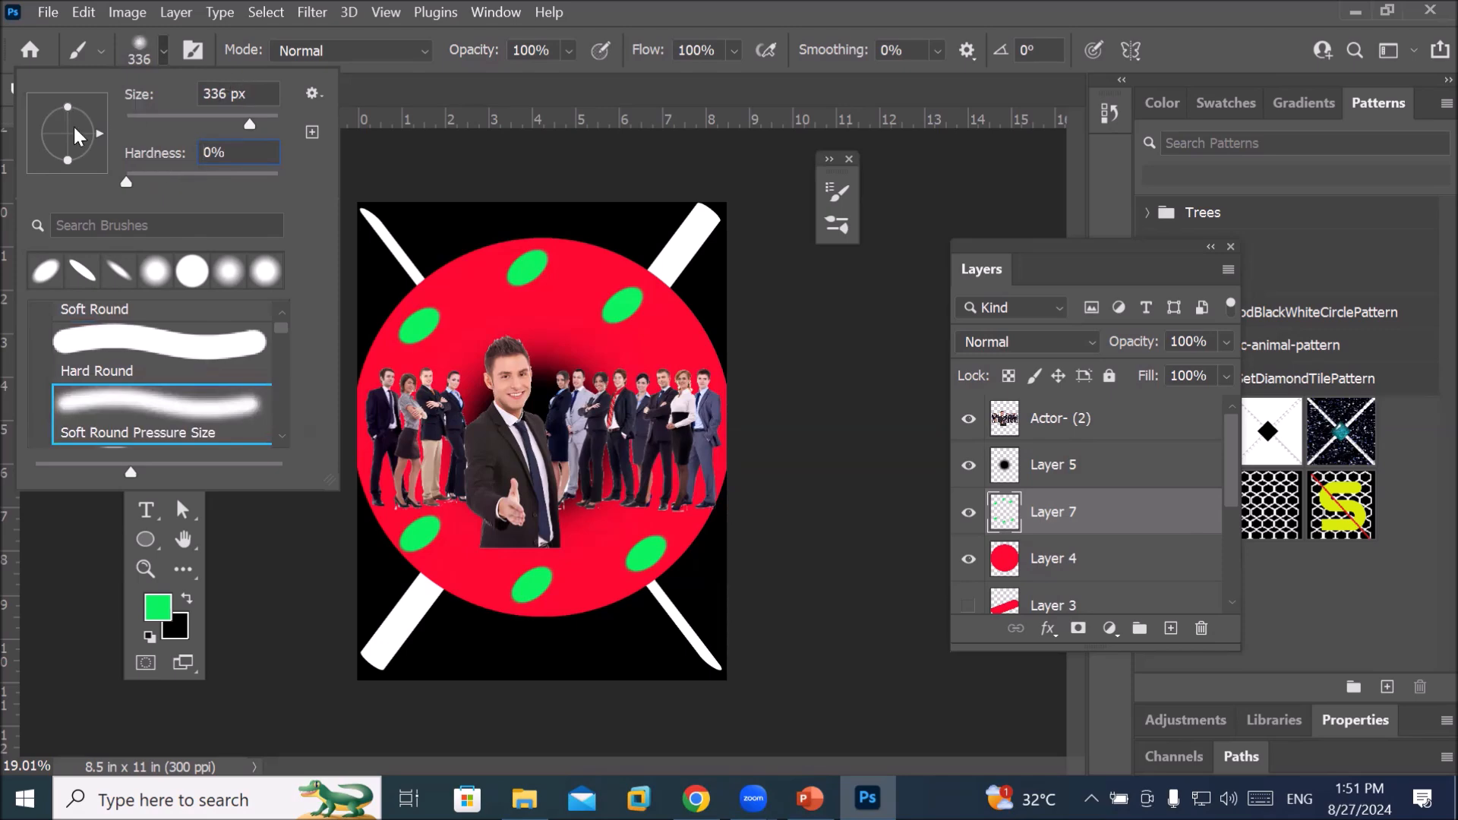
scroll(209, 377, "down", 1)
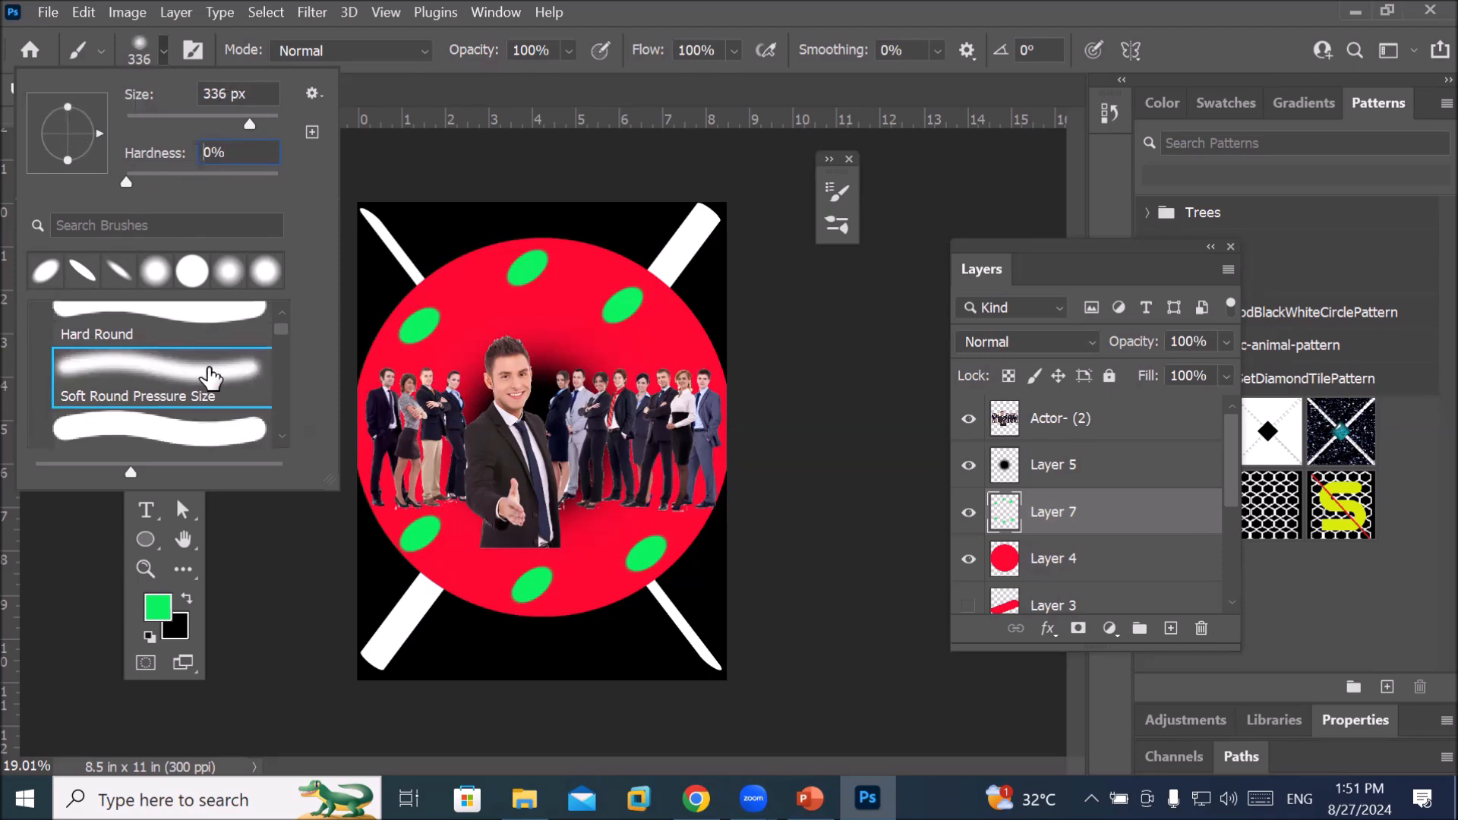
left_click(177, 434)
scroll(176, 438, "down", 1)
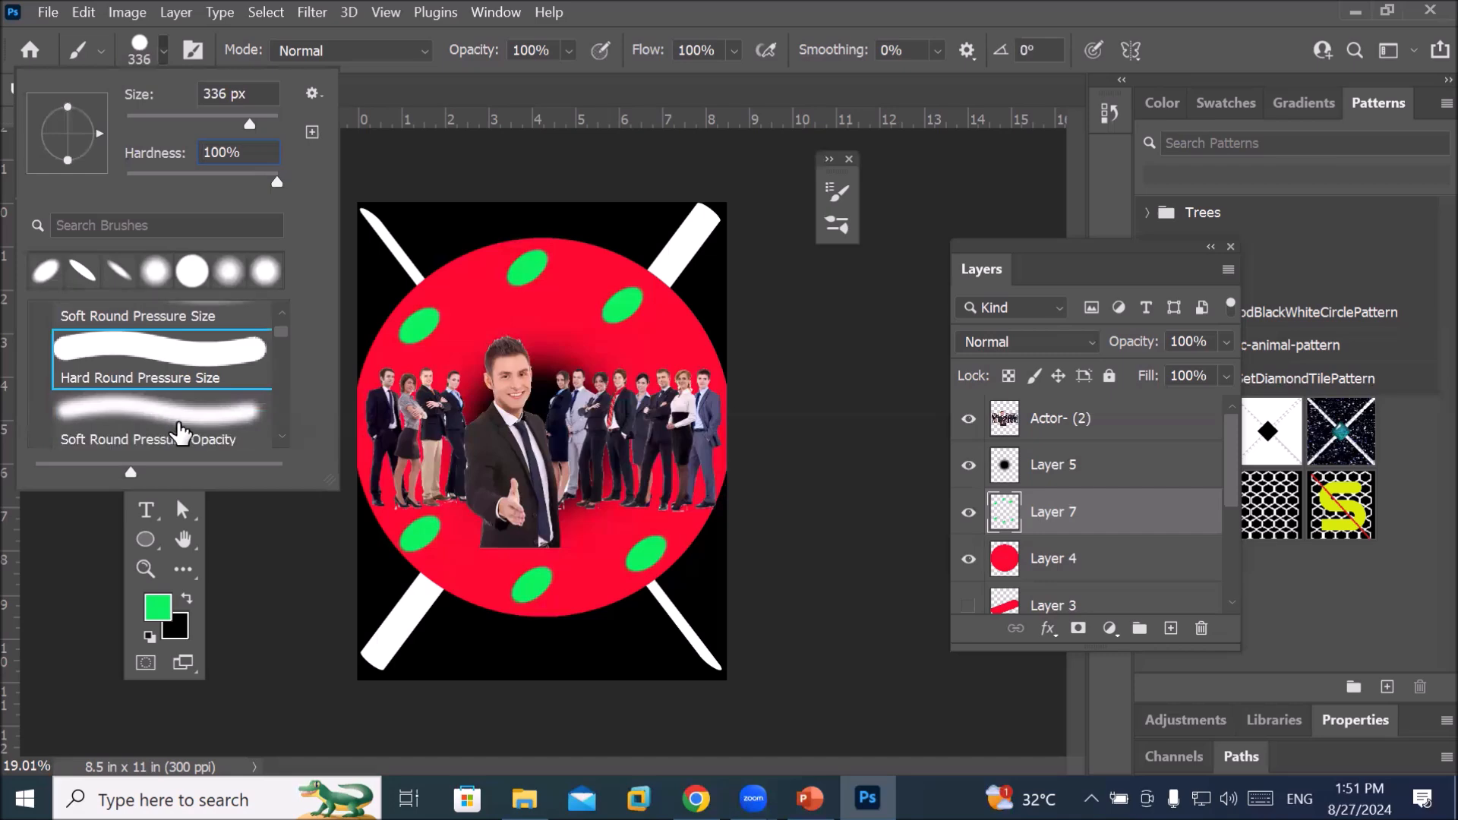
left_click(182, 410)
scroll(182, 410, "down", 1)
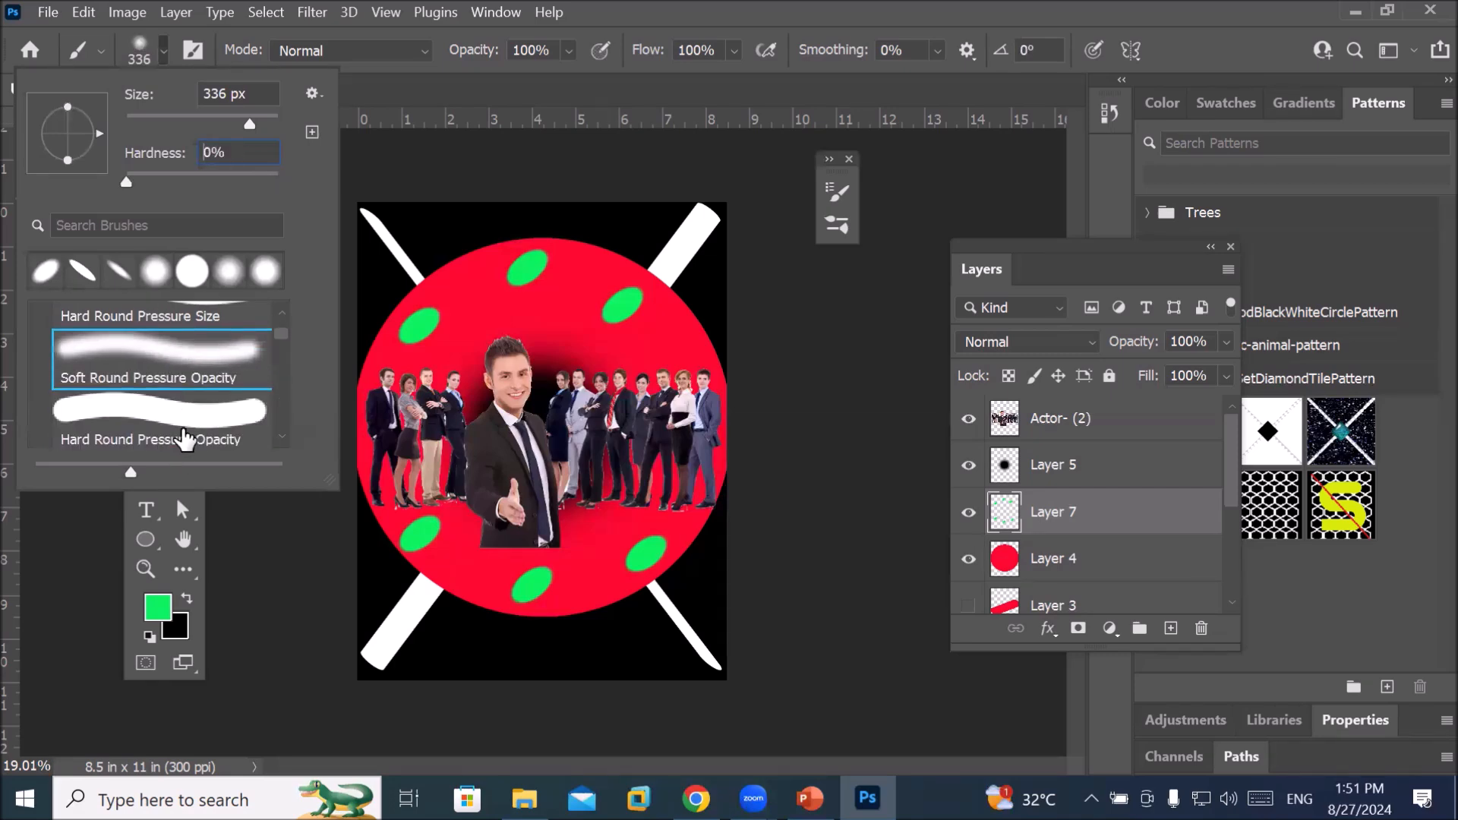
left_click(189, 439)
scroll(196, 428, "down", 1)
left_click(196, 427)
scroll(194, 417, "down", 1)
left_click(192, 416)
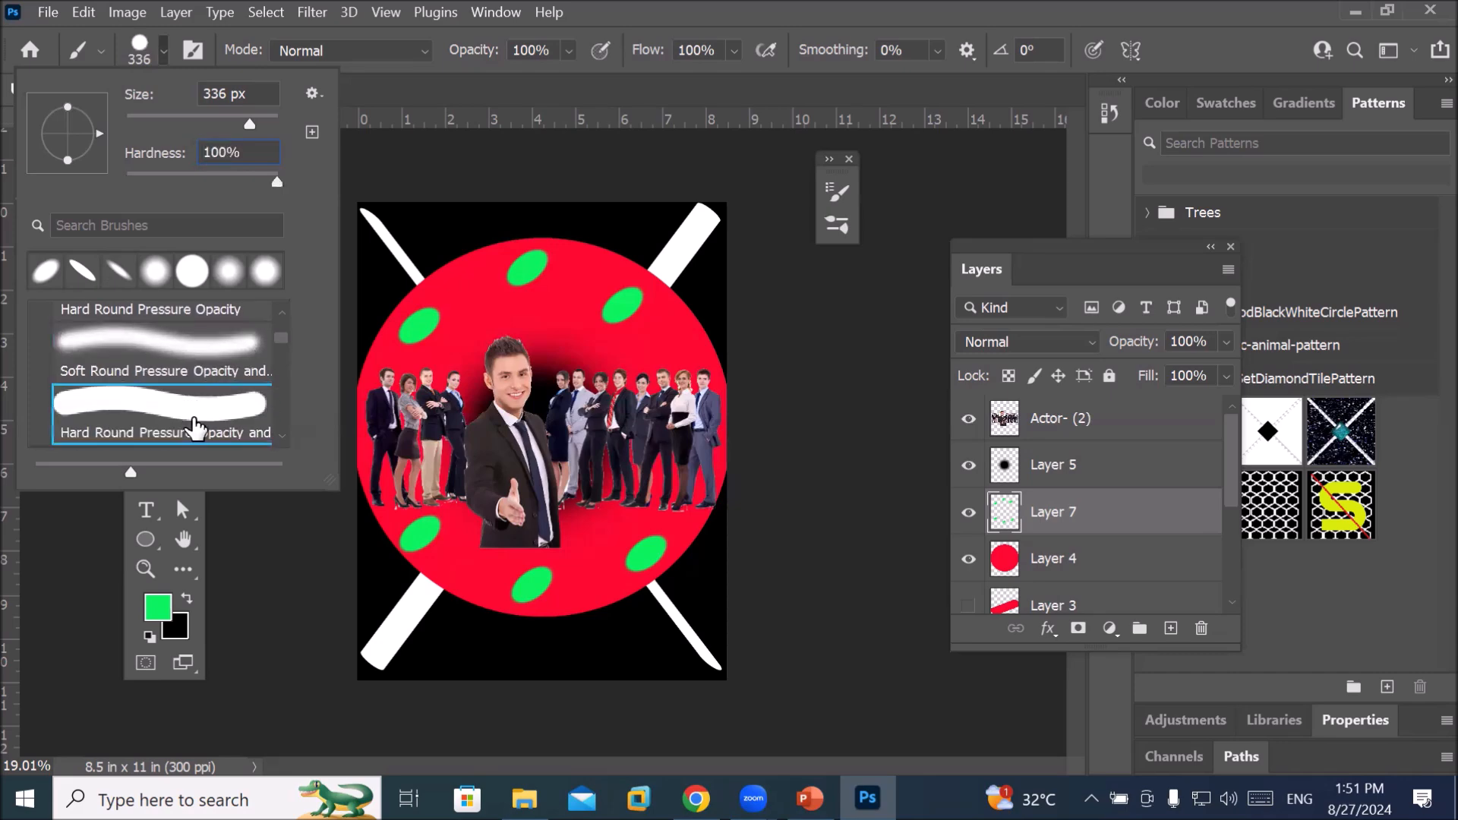
scroll(191, 416, "down", 1)
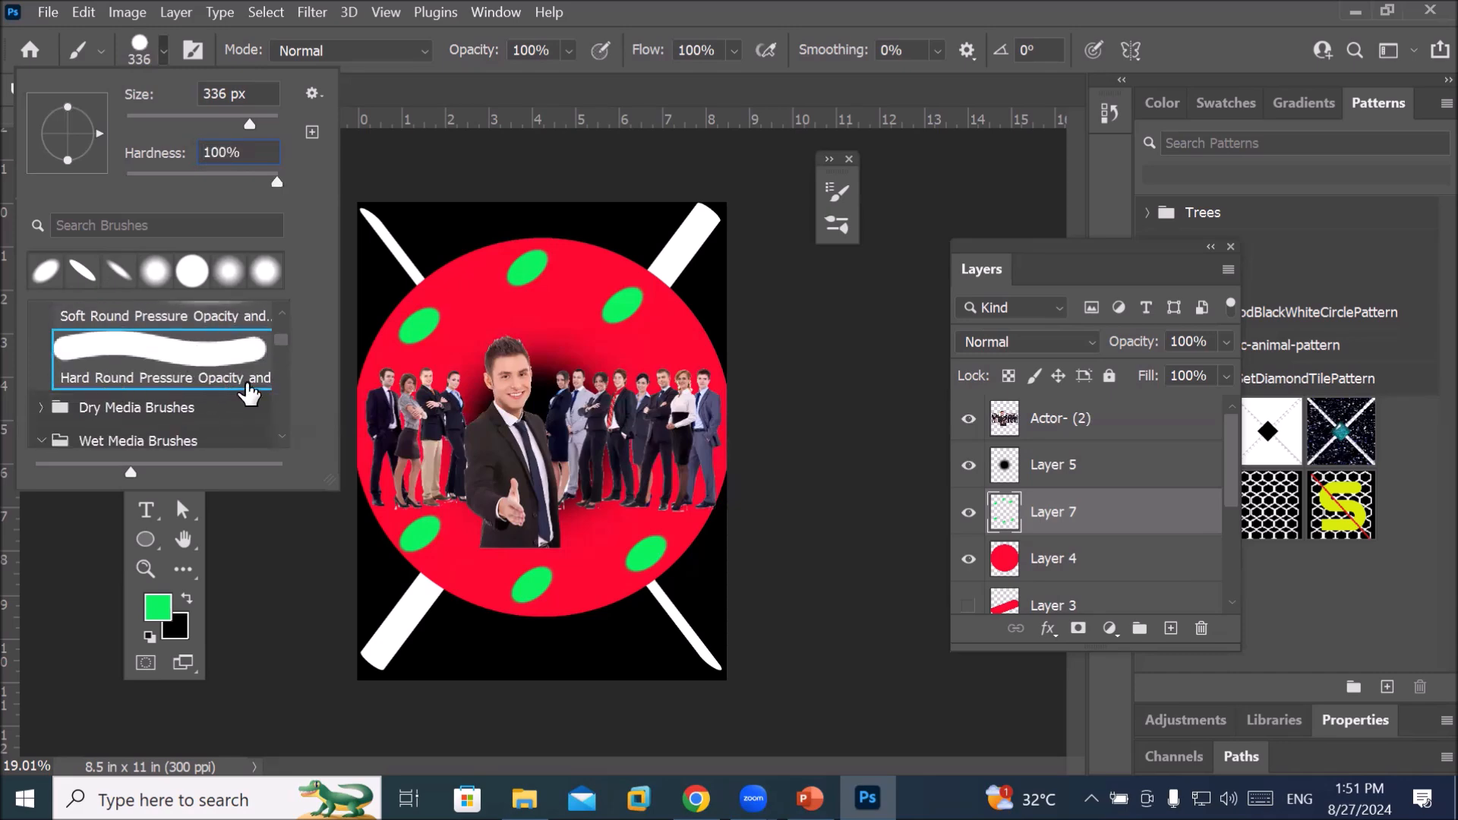
left_click_drag(283, 340, 287, 318)
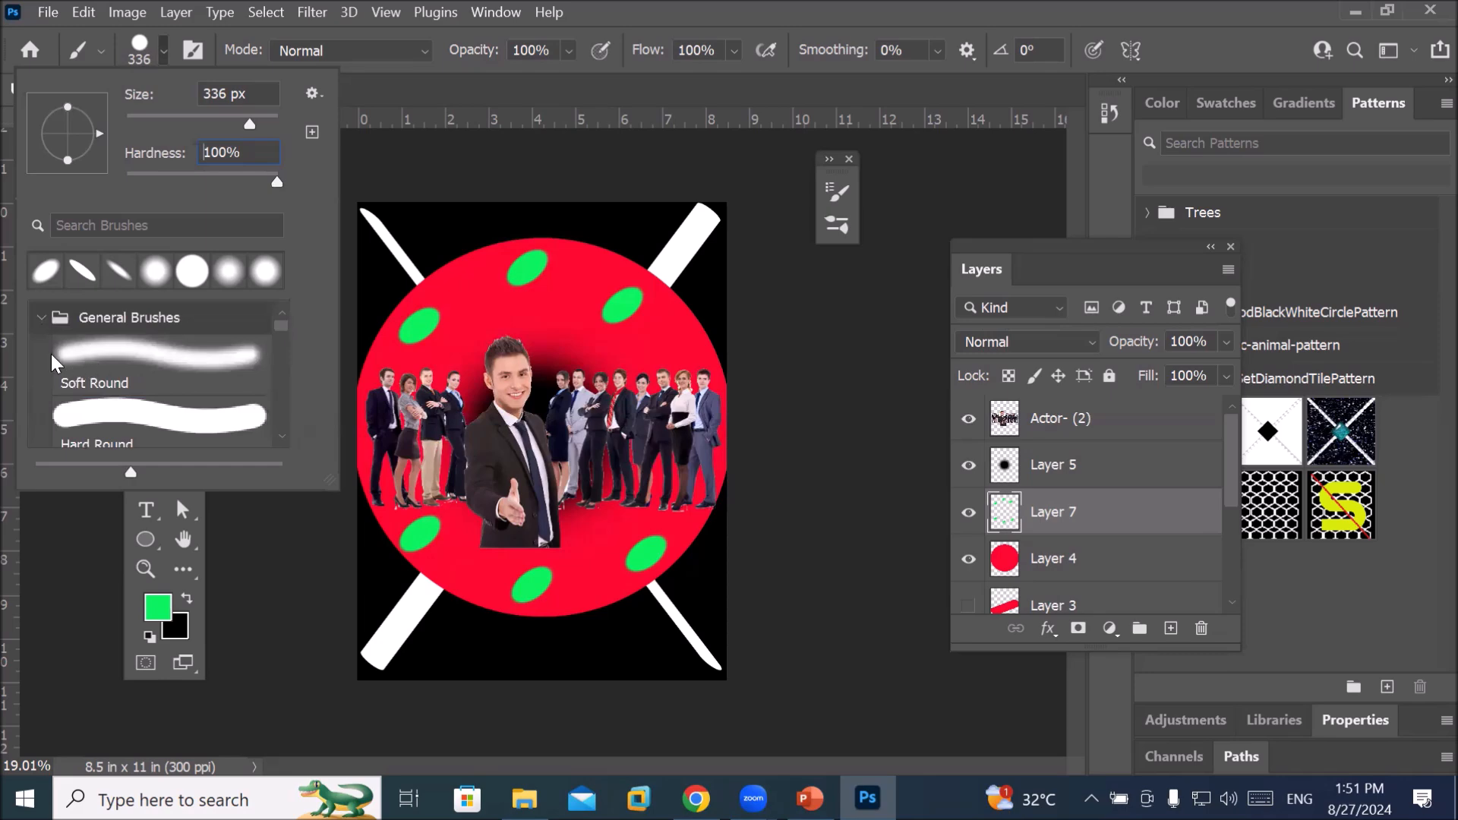
left_click(41, 318)
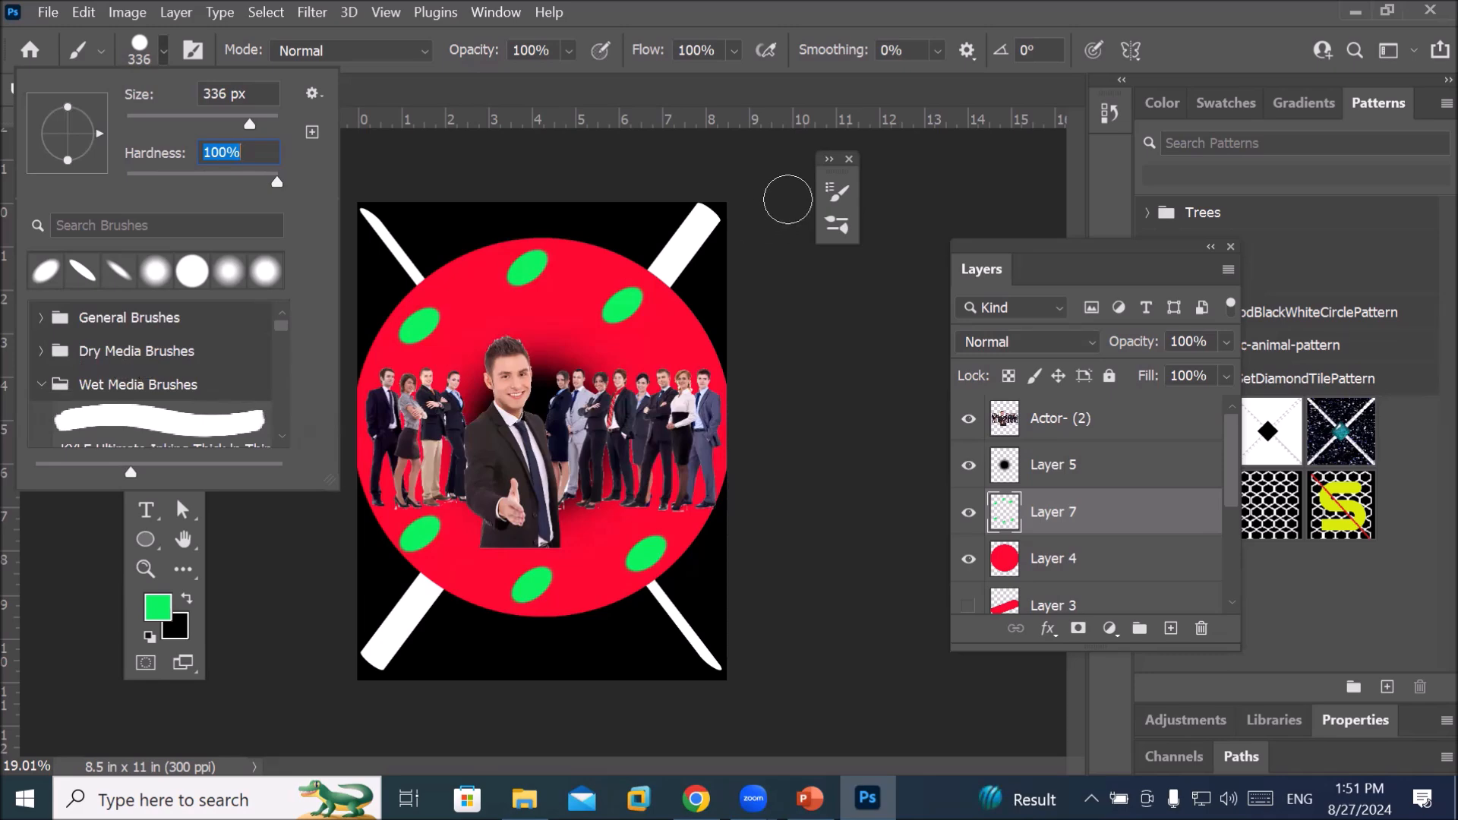
Show the full brush library, look through the General Brushes group and expand Dry Media Brushes
left_click(840, 225)
left_click(837, 224)
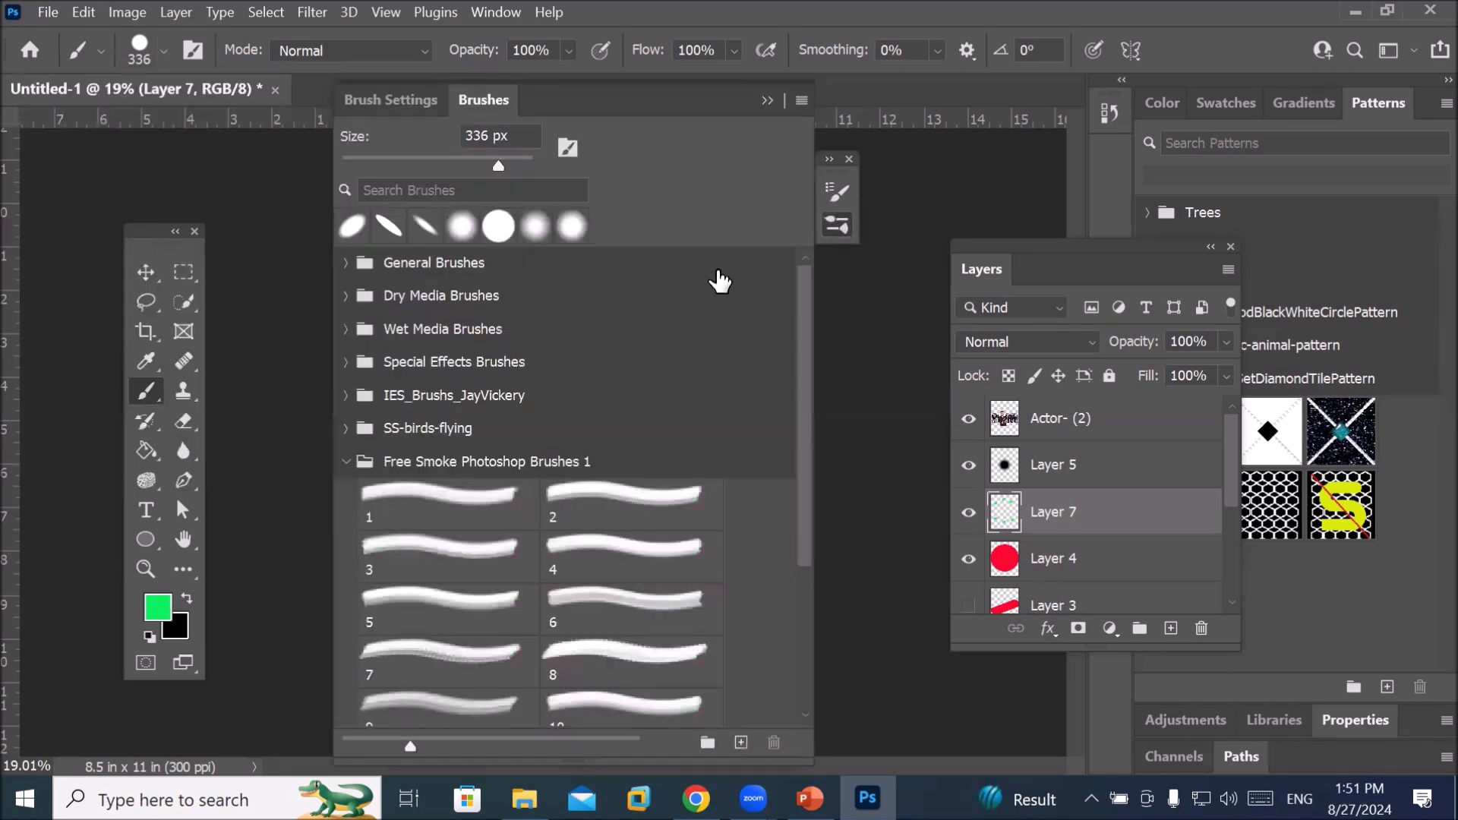
left_click(346, 263)
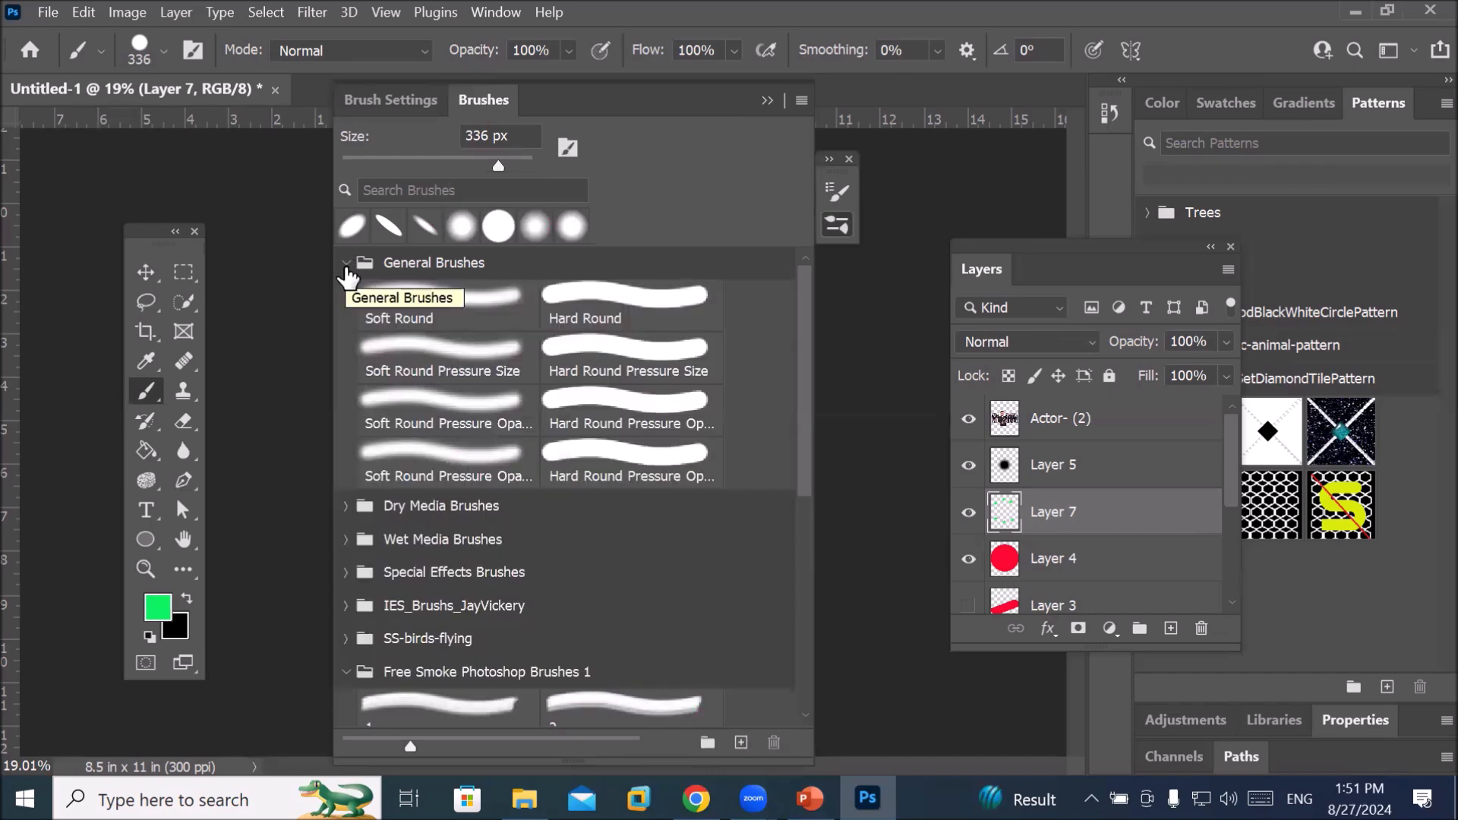
left_click(346, 264)
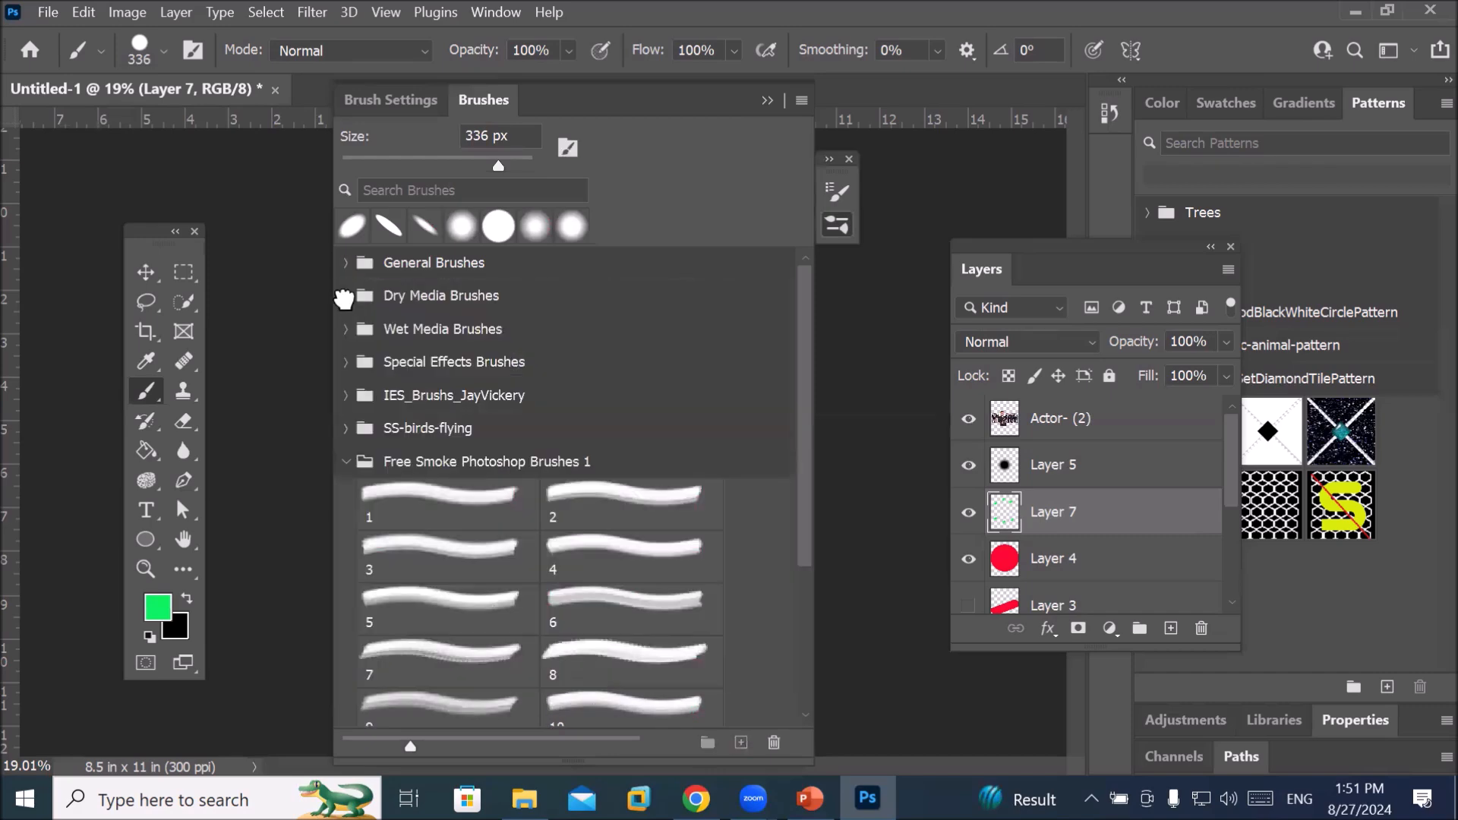
left_click(346, 296)
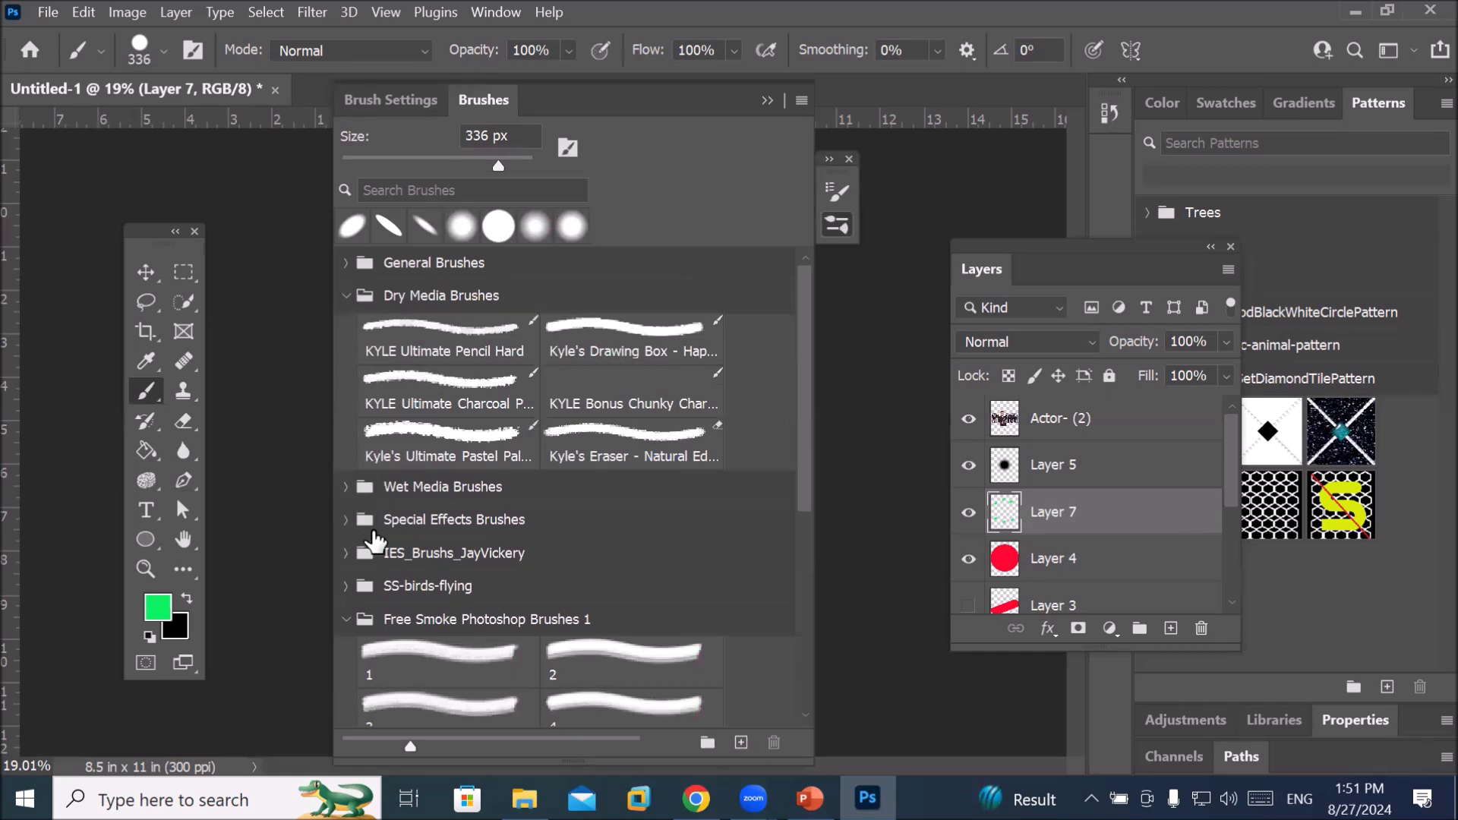
Try the KYLE Ultimate Pencil Hard brush, then choose Kyle's Ultimate Pastel Palooza, leaving its name unedited
left_click(434, 363)
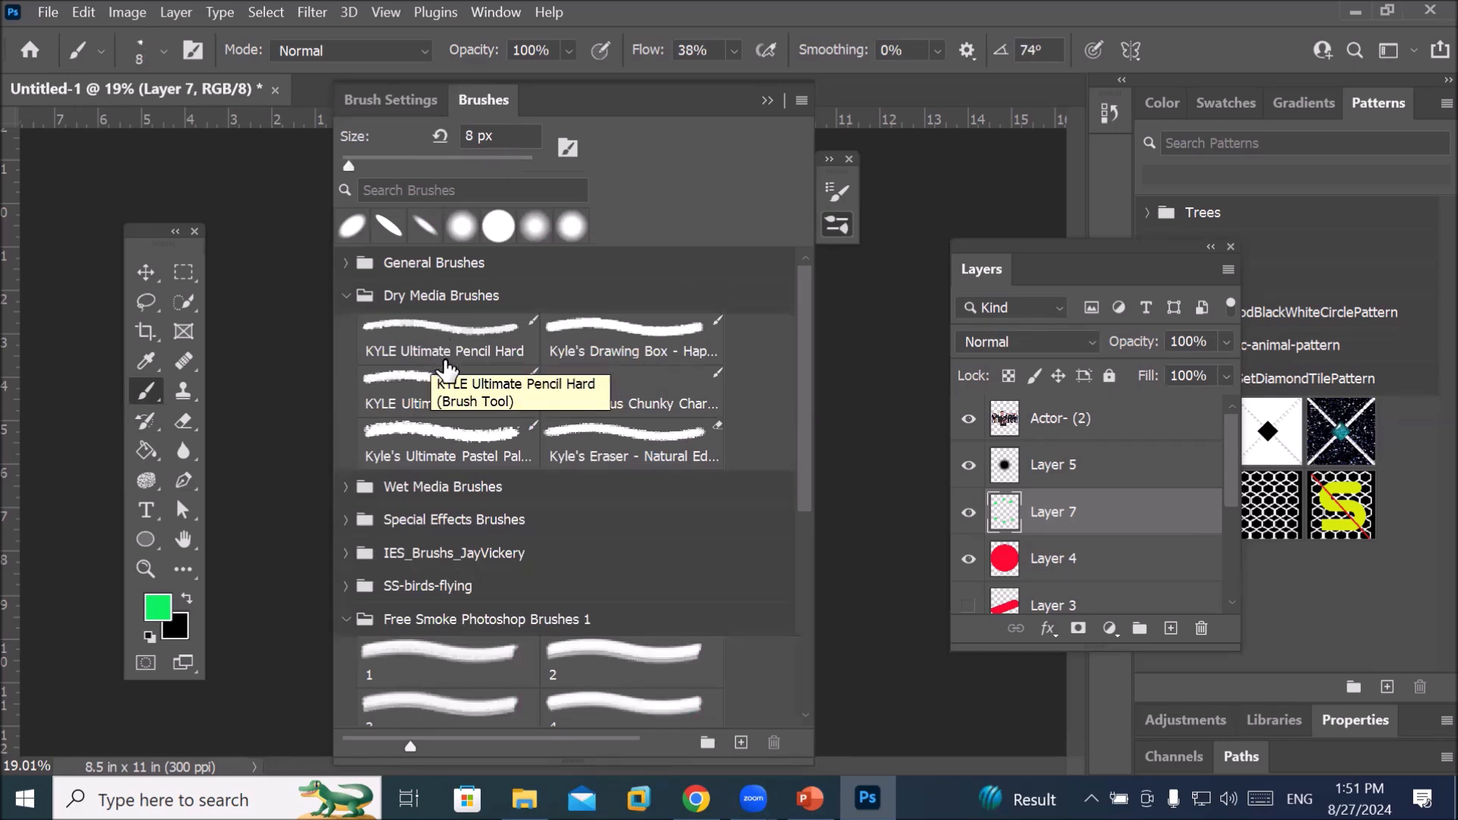
left_click(431, 439)
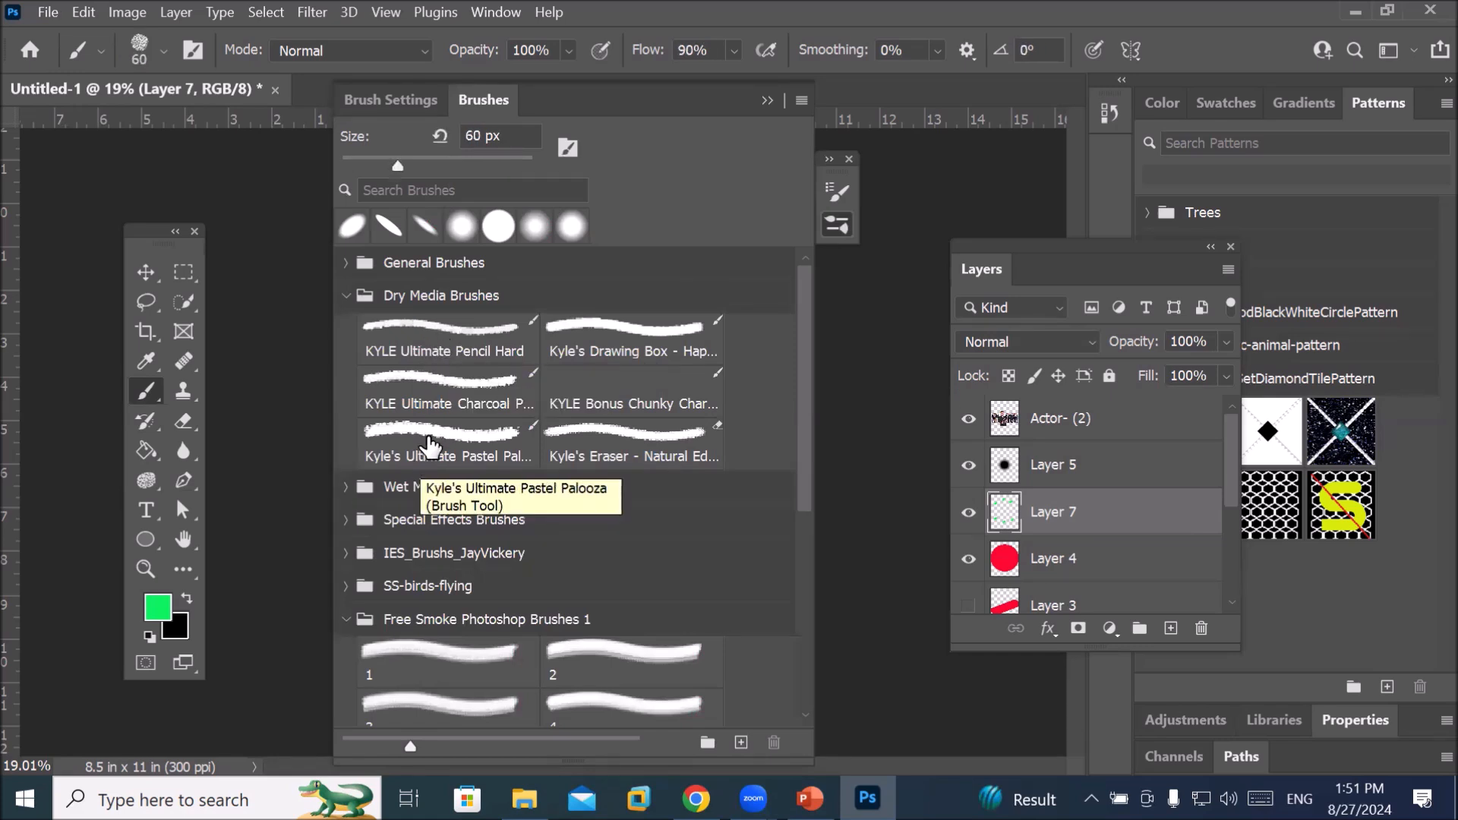
left_click(430, 447)
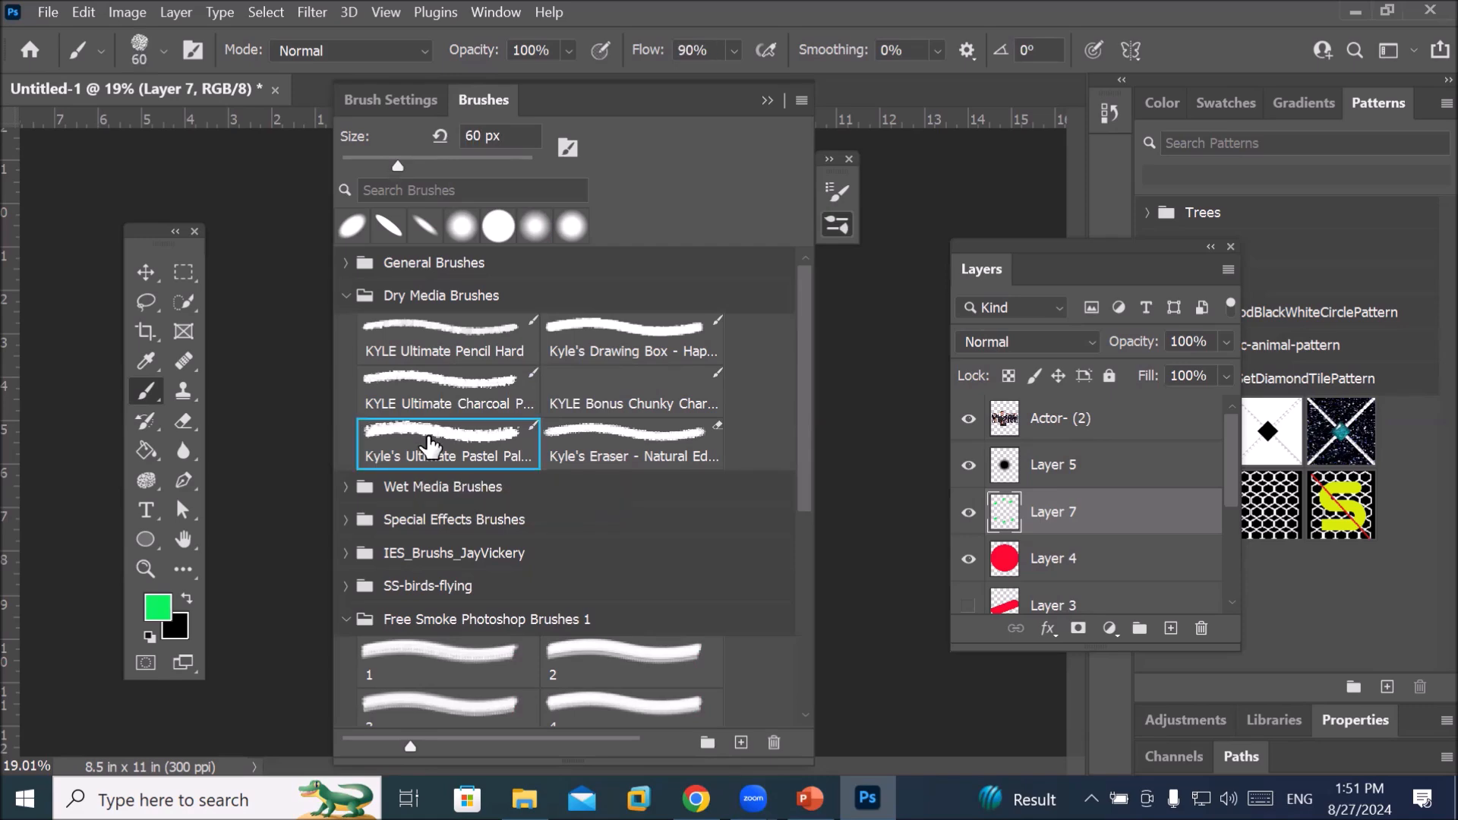
double_click(430, 454)
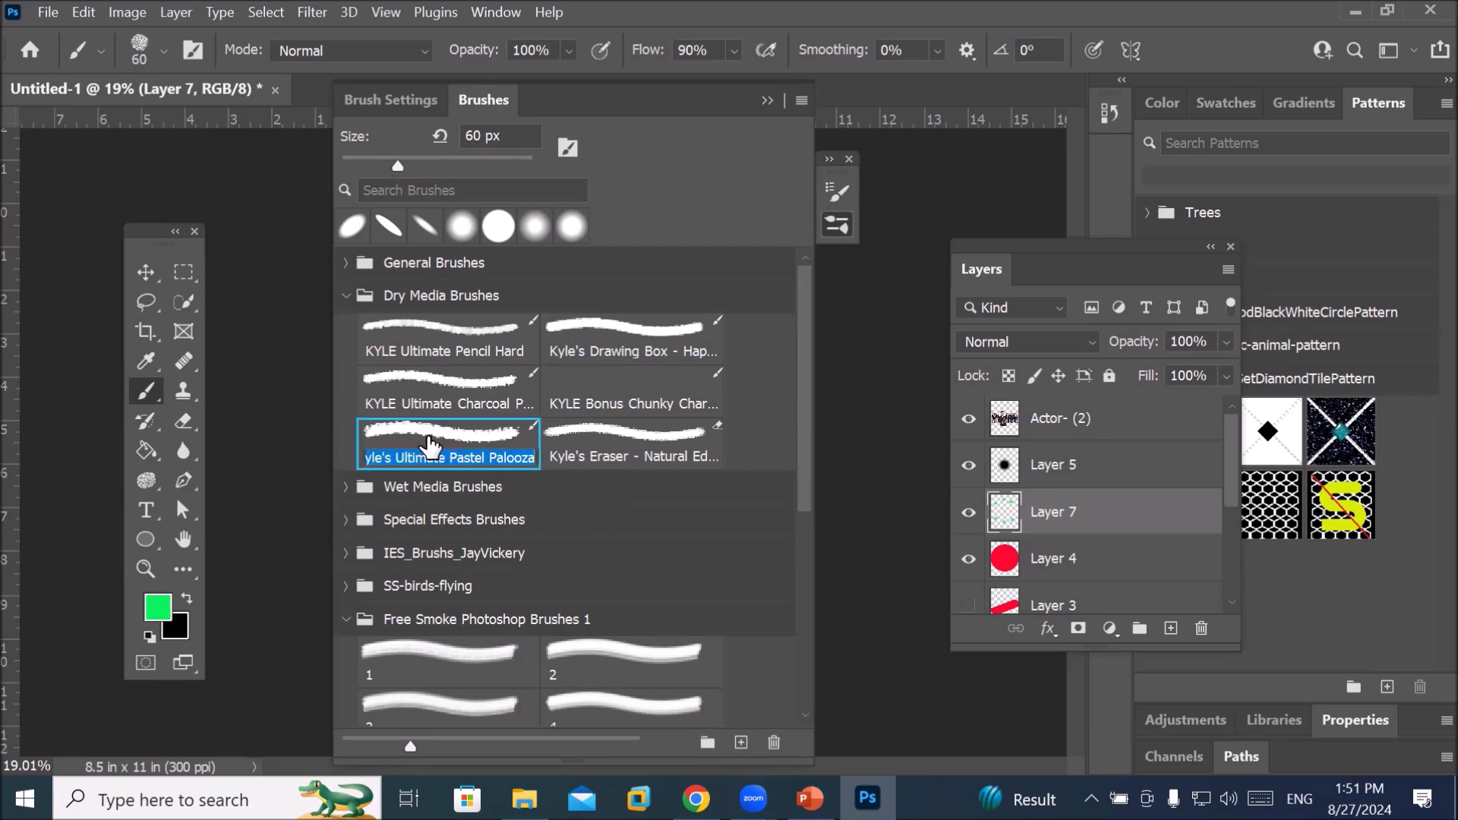
left_click(469, 100)
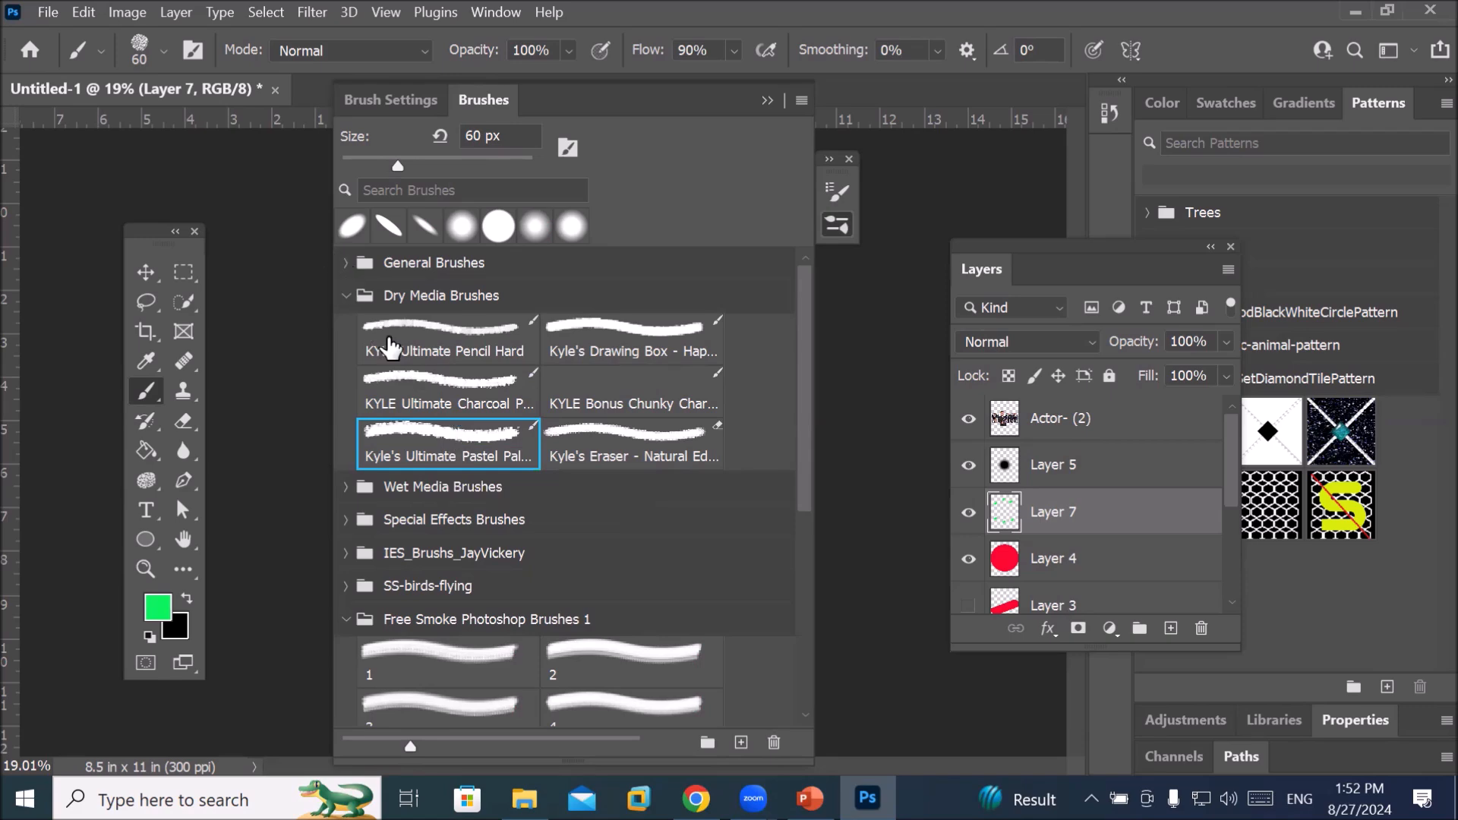
Set the pastel brush tip's size to 84 px and its roundness to 41%
left_click(369, 98)
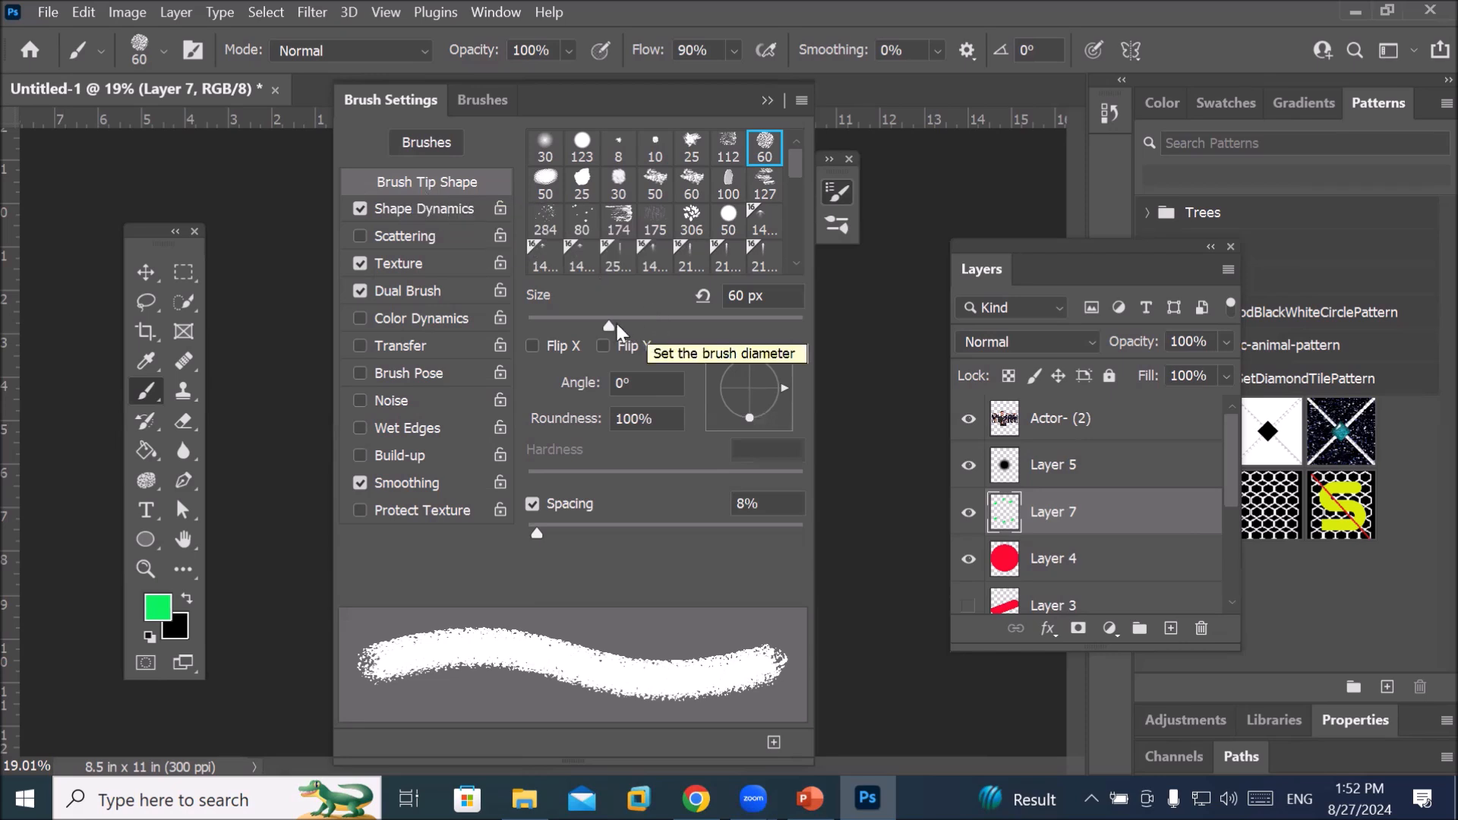
left_click_drag(612, 327, 644, 328)
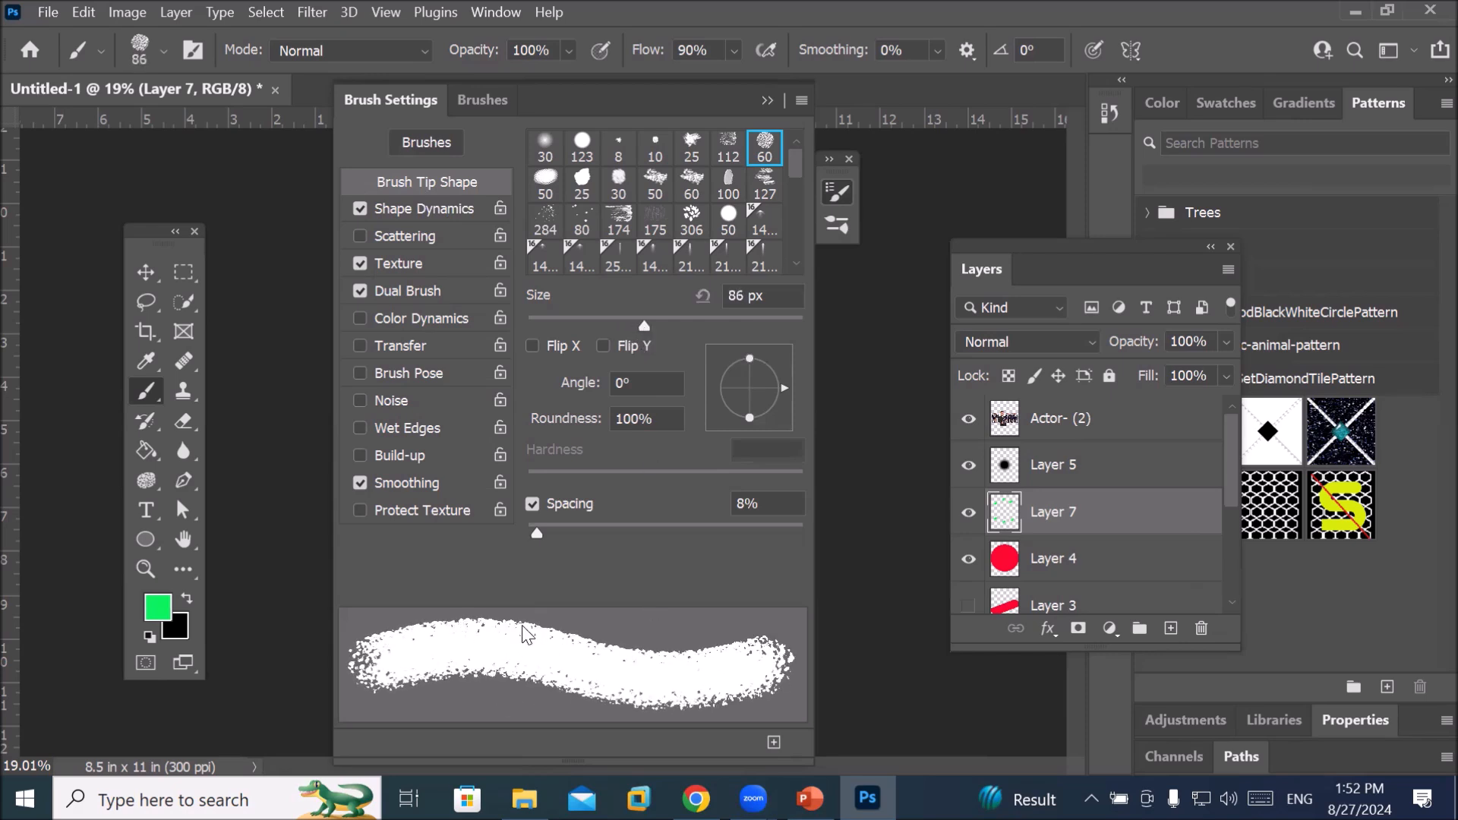
mouse_move(642, 326)
left_mouse_down()
mouse_move(705, 326)
mouse_move(571, 314)
mouse_move(642, 325)
left_mouse_up()
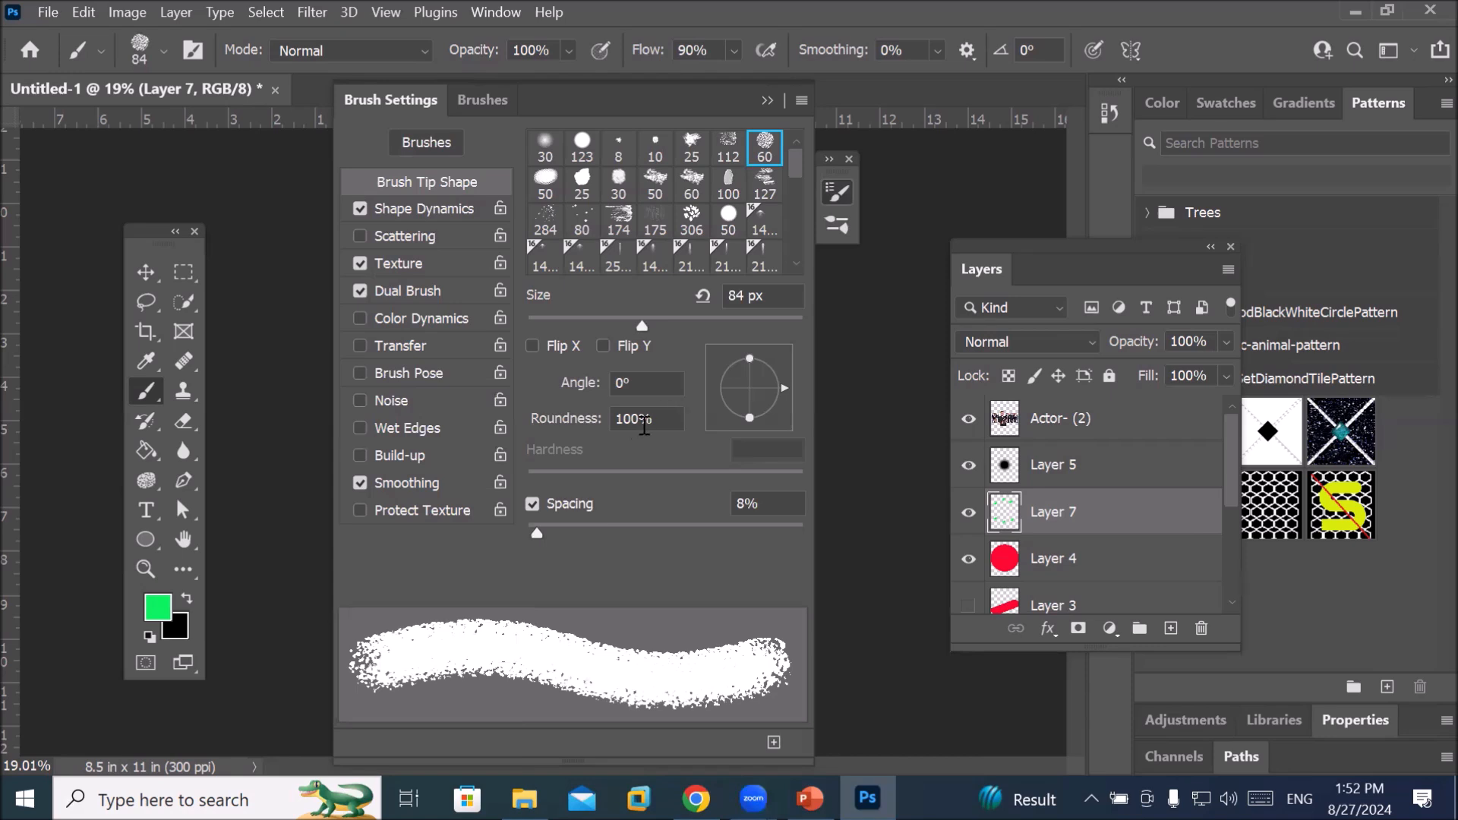
scroll(663, 414, "down", 20)
scroll(664, 414, "down", 20)
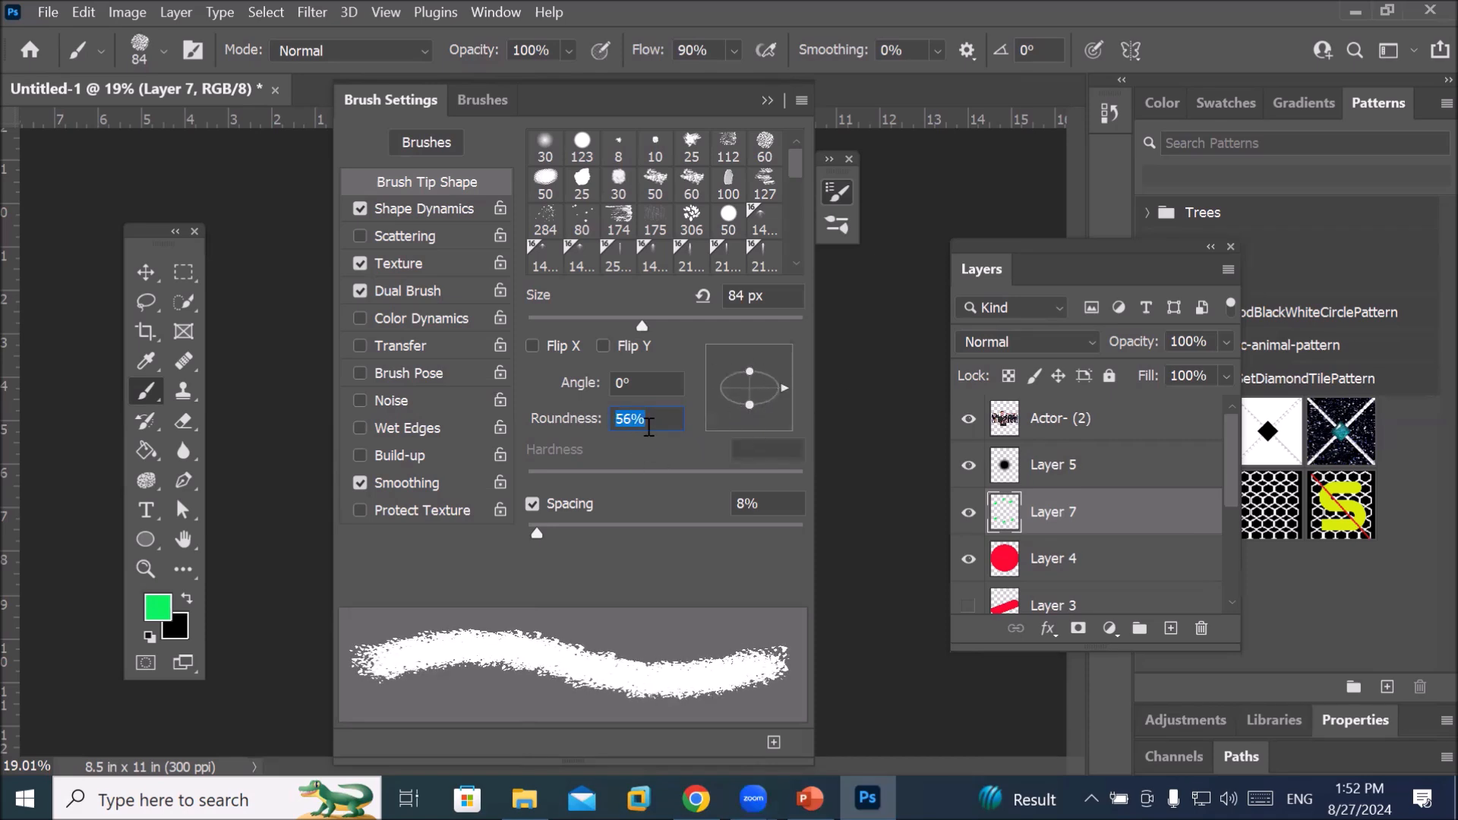
scroll(651, 427, "down", 15)
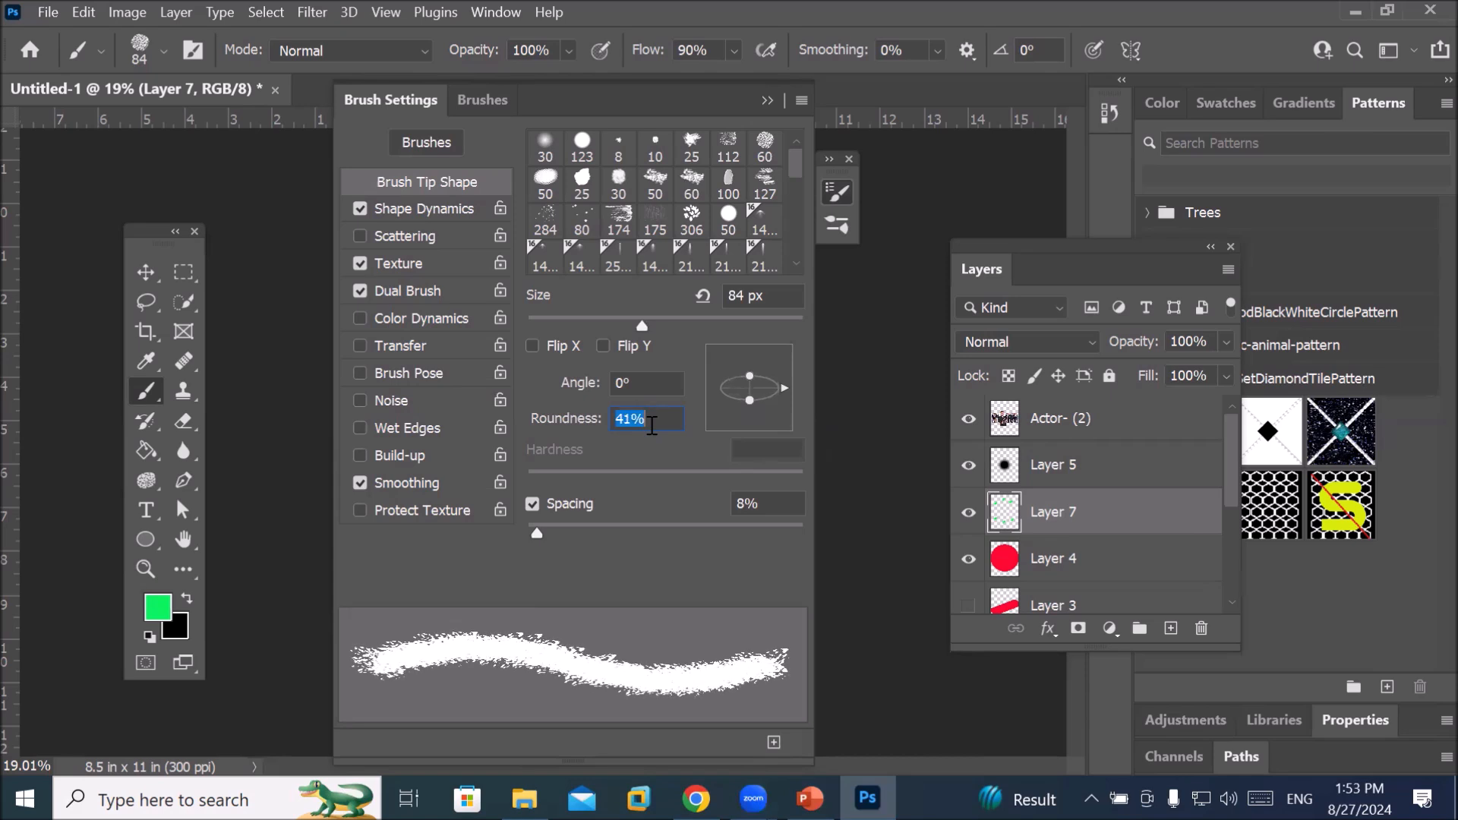
Set the pastel brush tip's angle to 56° and its spacing to 22%
scroll(667, 388, "up", 8)
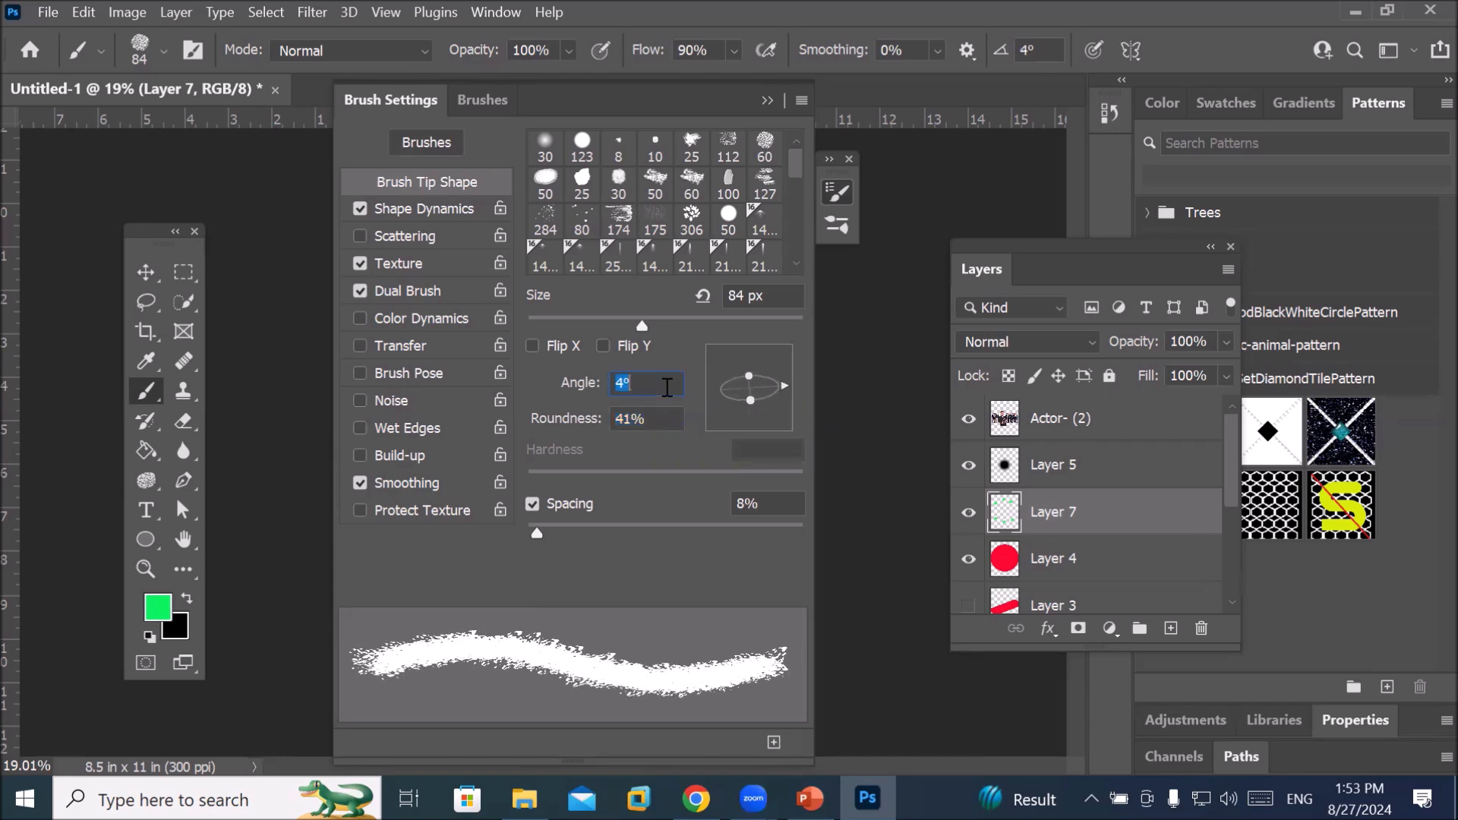
scroll(666, 388, "up", 20)
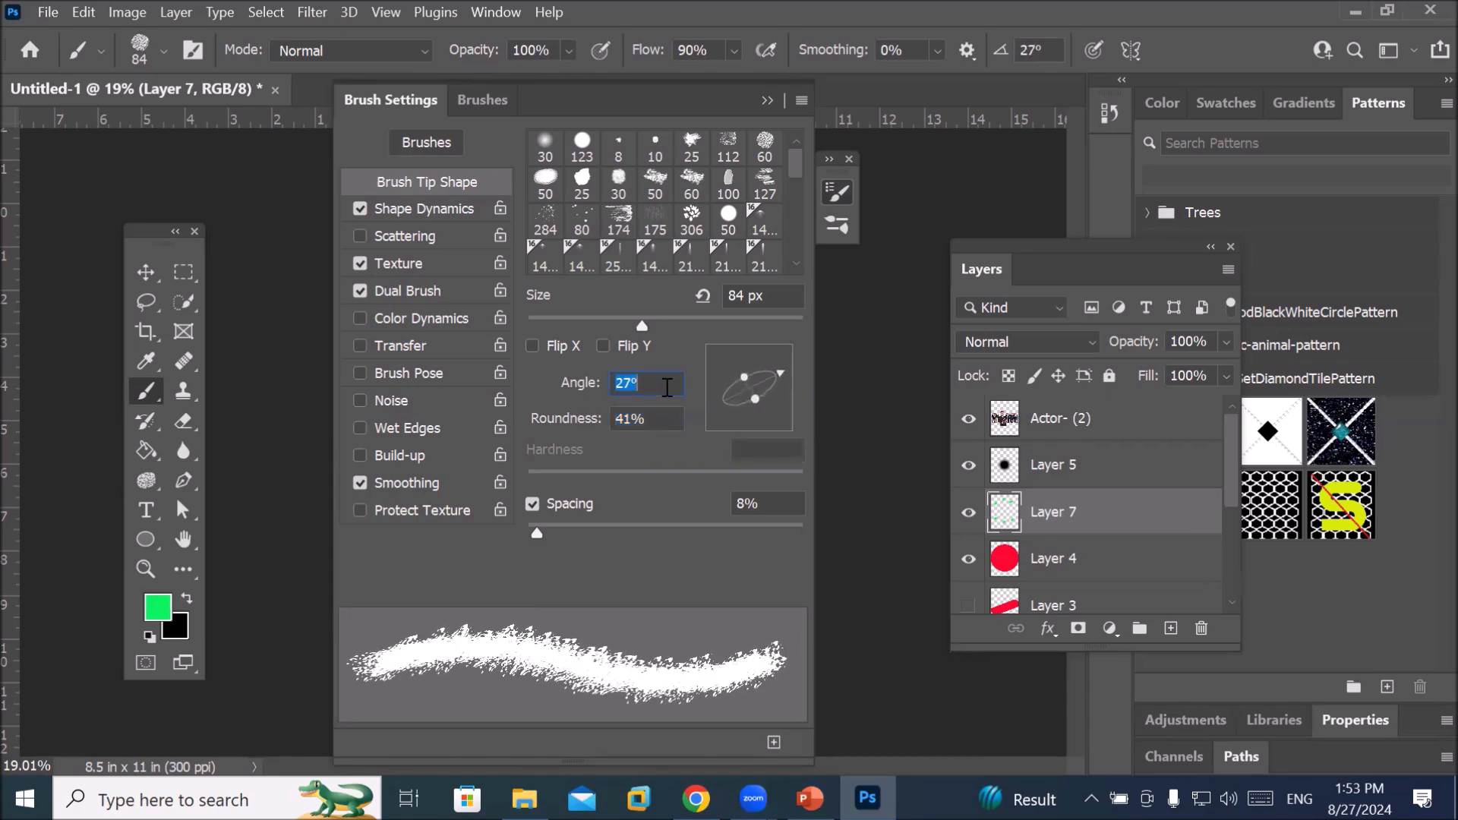
scroll(666, 388, "up", 20)
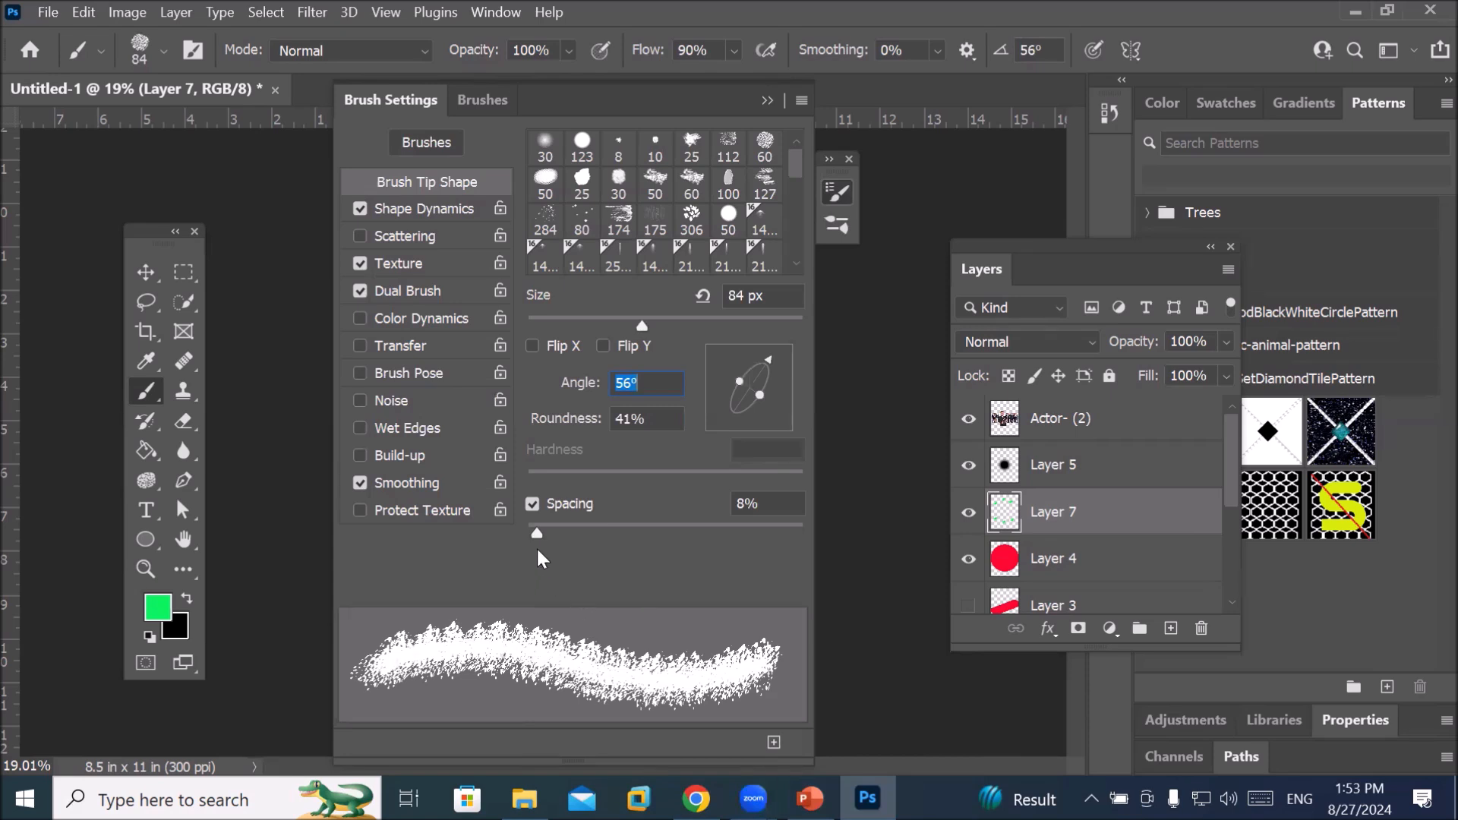
mouse_move(534, 535)
left_mouse_down()
mouse_move(657, 534)
mouse_move(558, 536)
left_mouse_up()
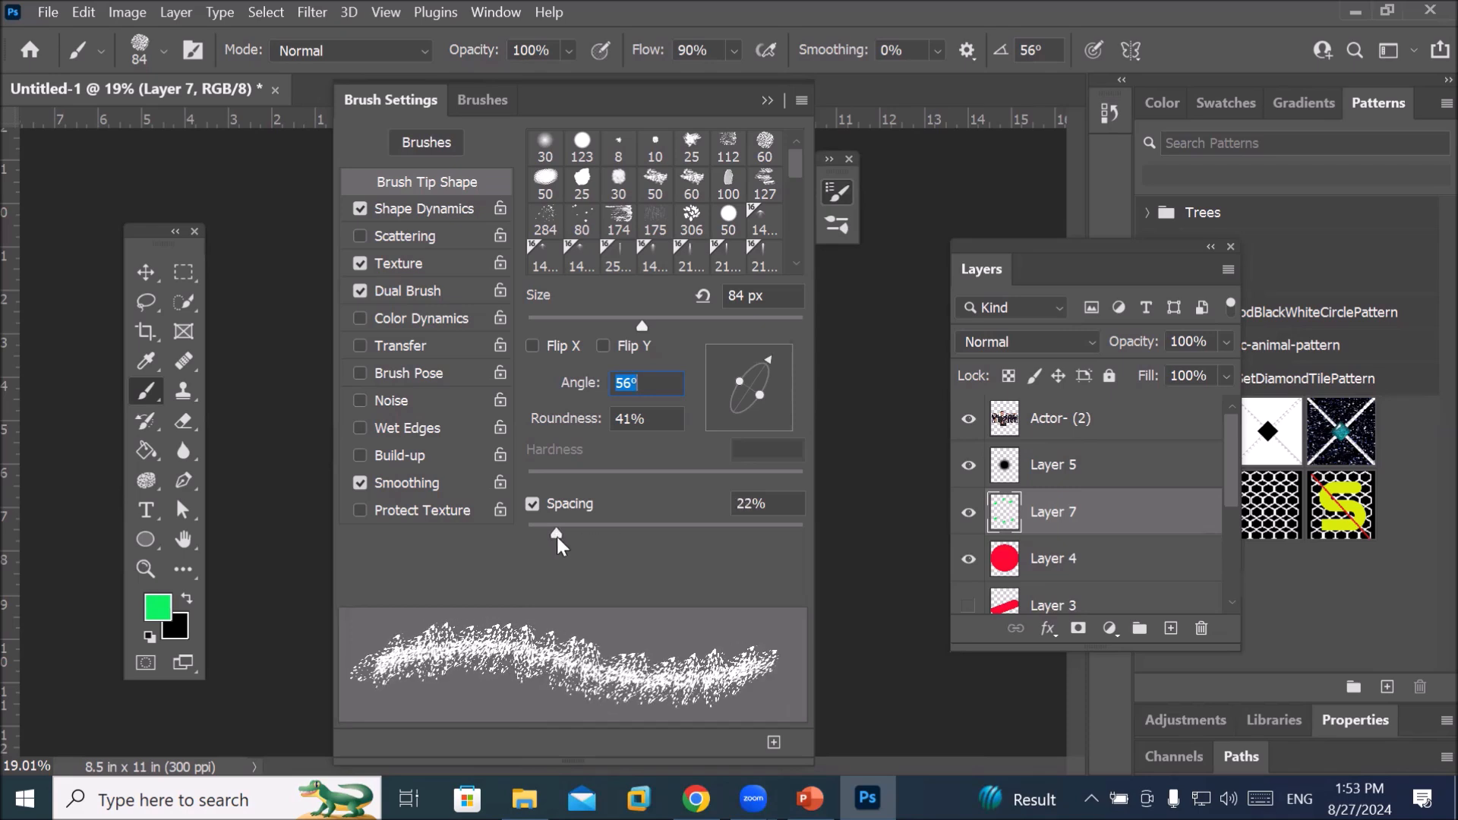
Choose the hard round 123 px brush tip, set its spacing to 112% and collapse the brush settings
left_click(583, 144)
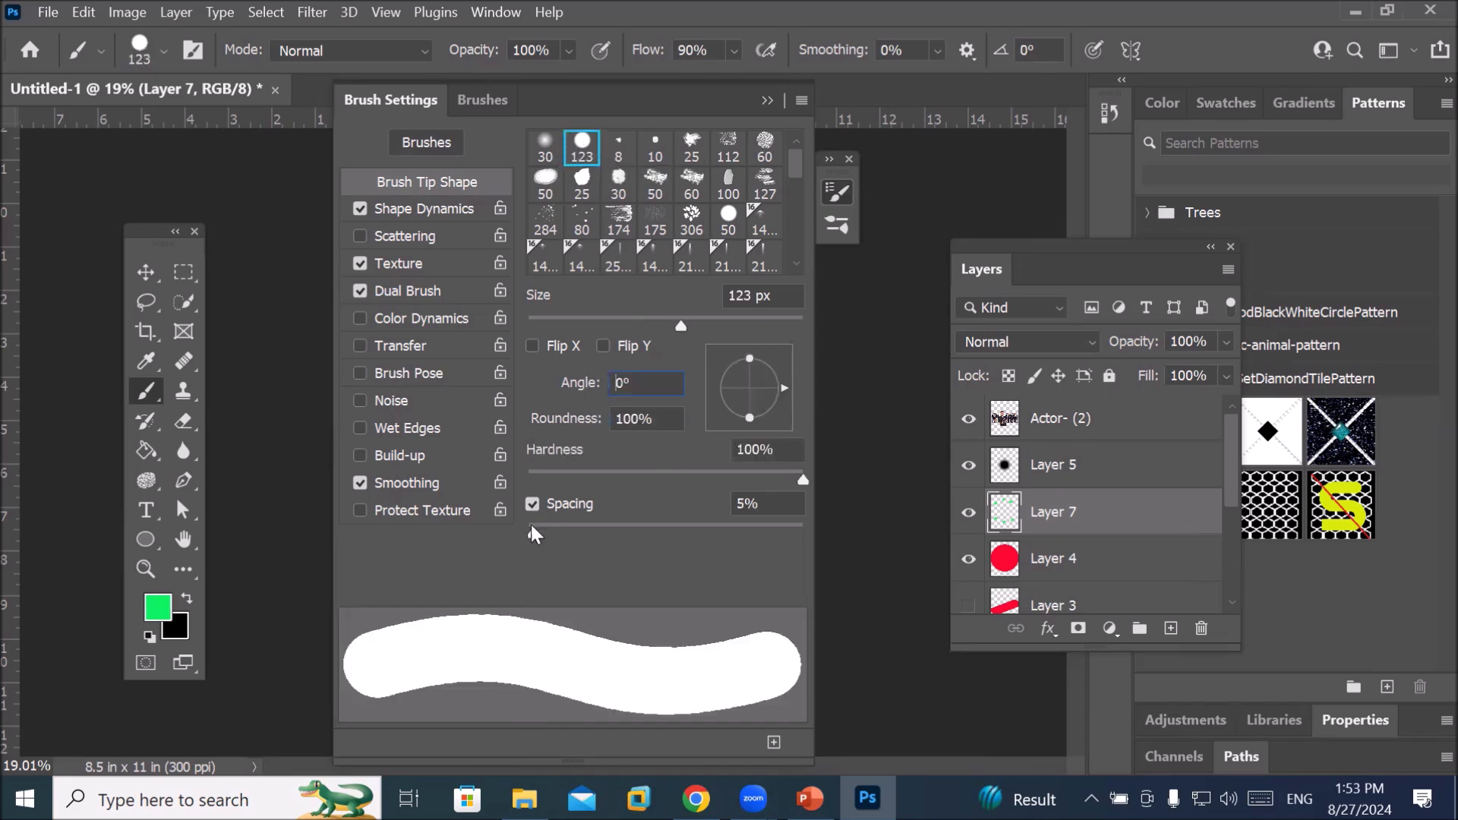
mouse_move(530, 535)
left_mouse_down()
mouse_move(619, 544)
mouse_move(512, 549)
mouse_move(674, 555)
left_mouse_up()
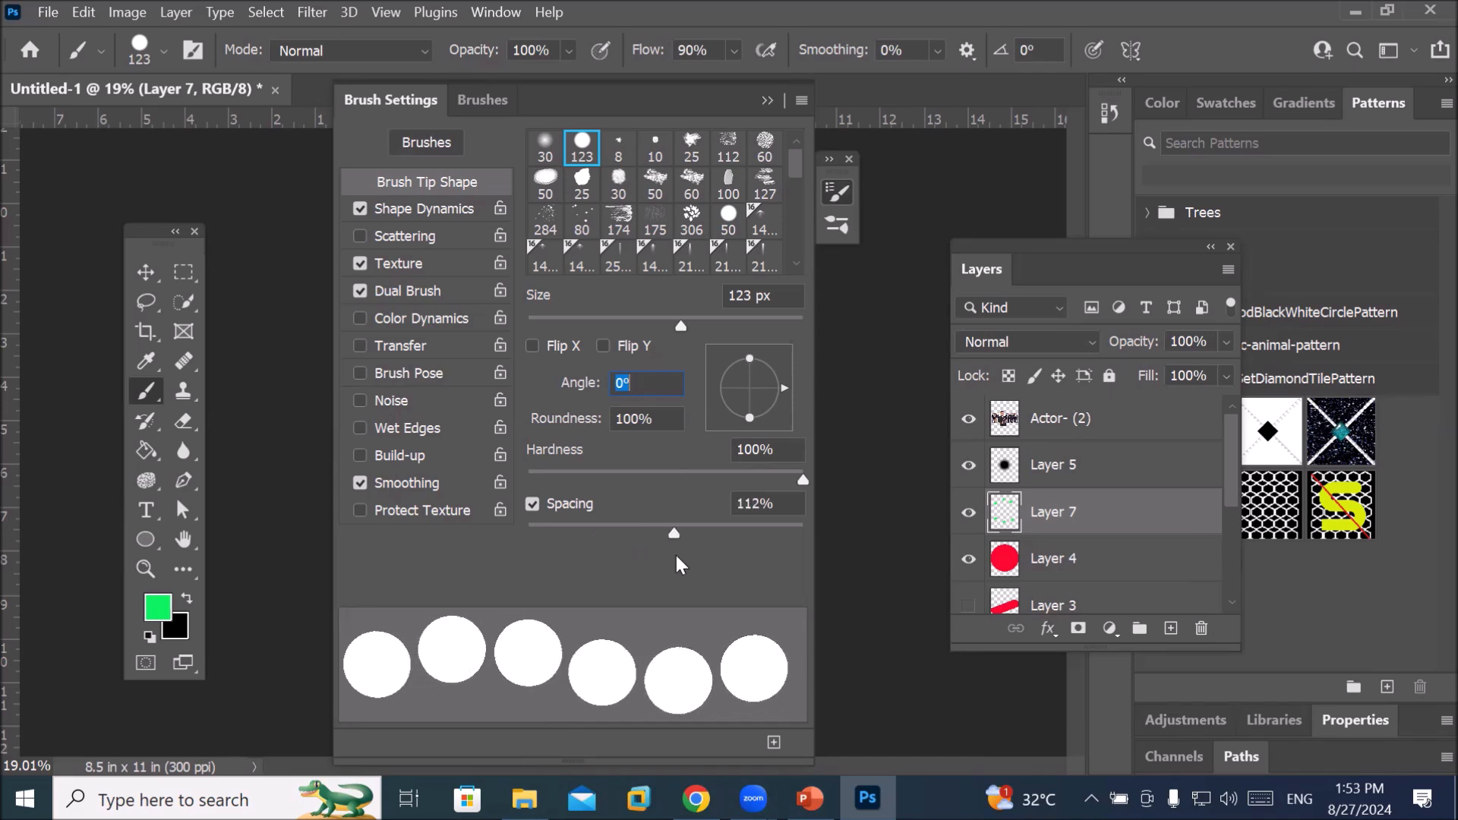
left_click(478, 106)
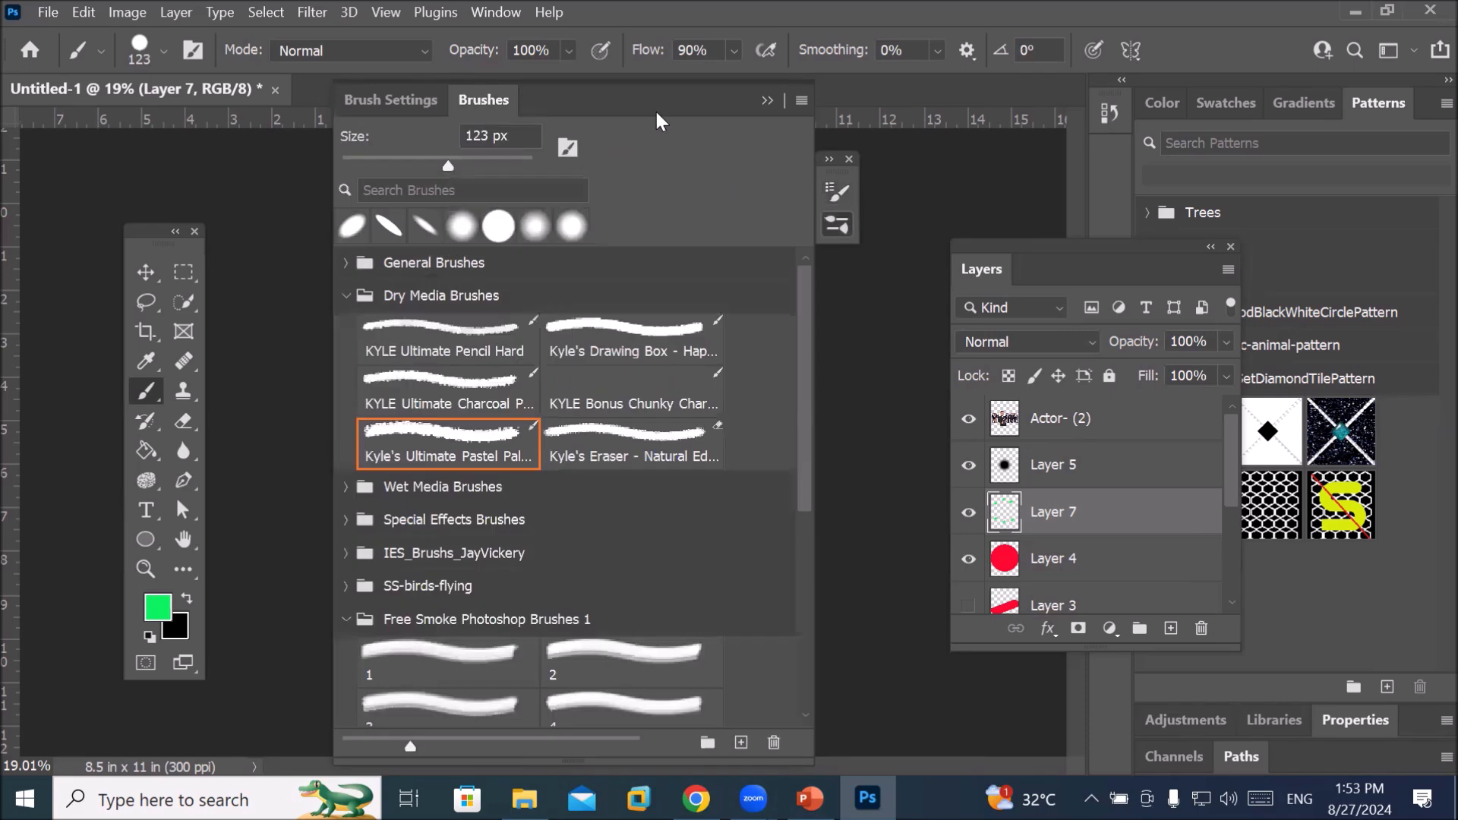
left_click(767, 99)
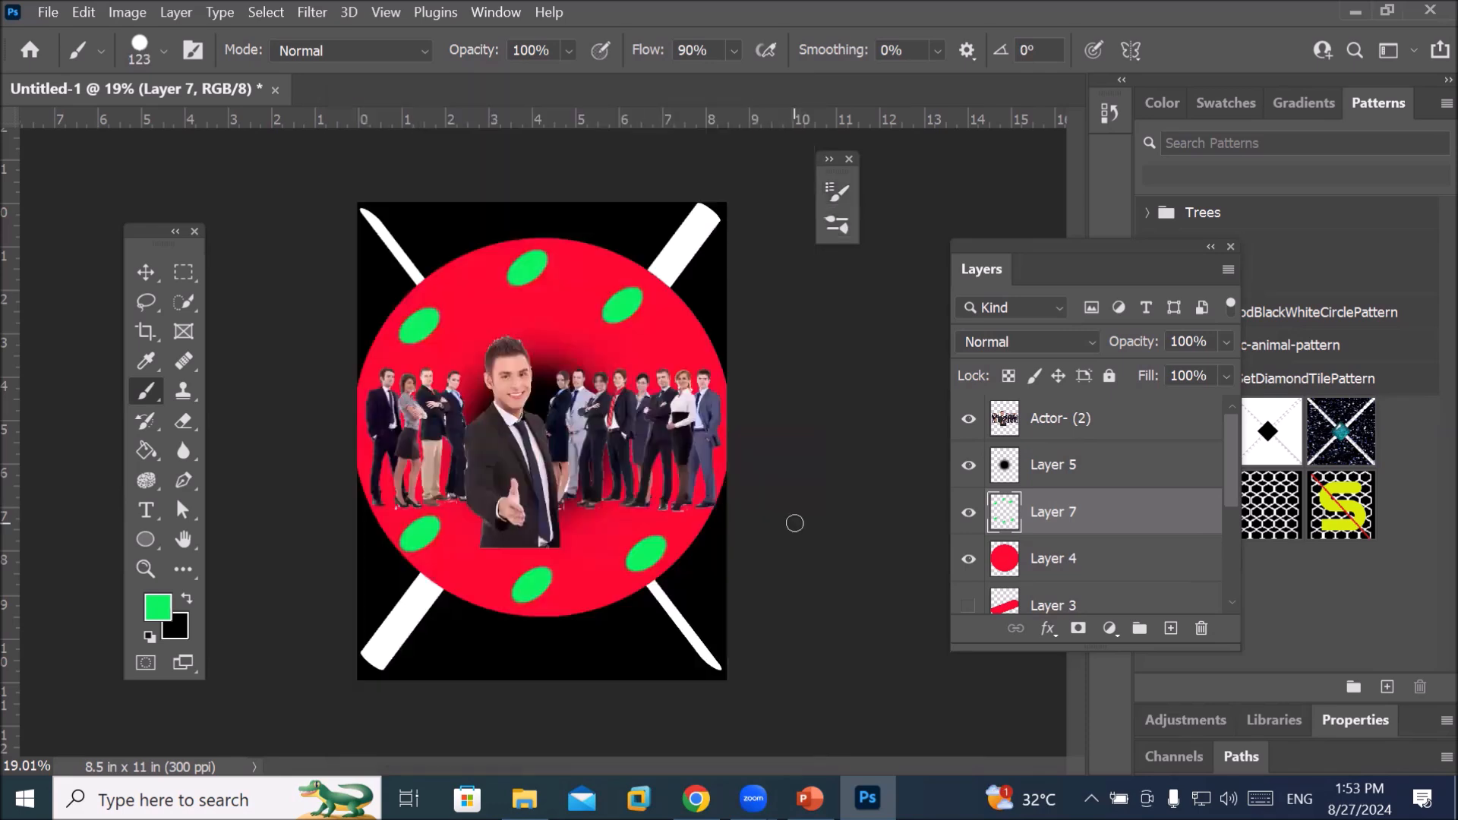
Delete Layer 5 and Layer 7 together
left_click(1053, 472)
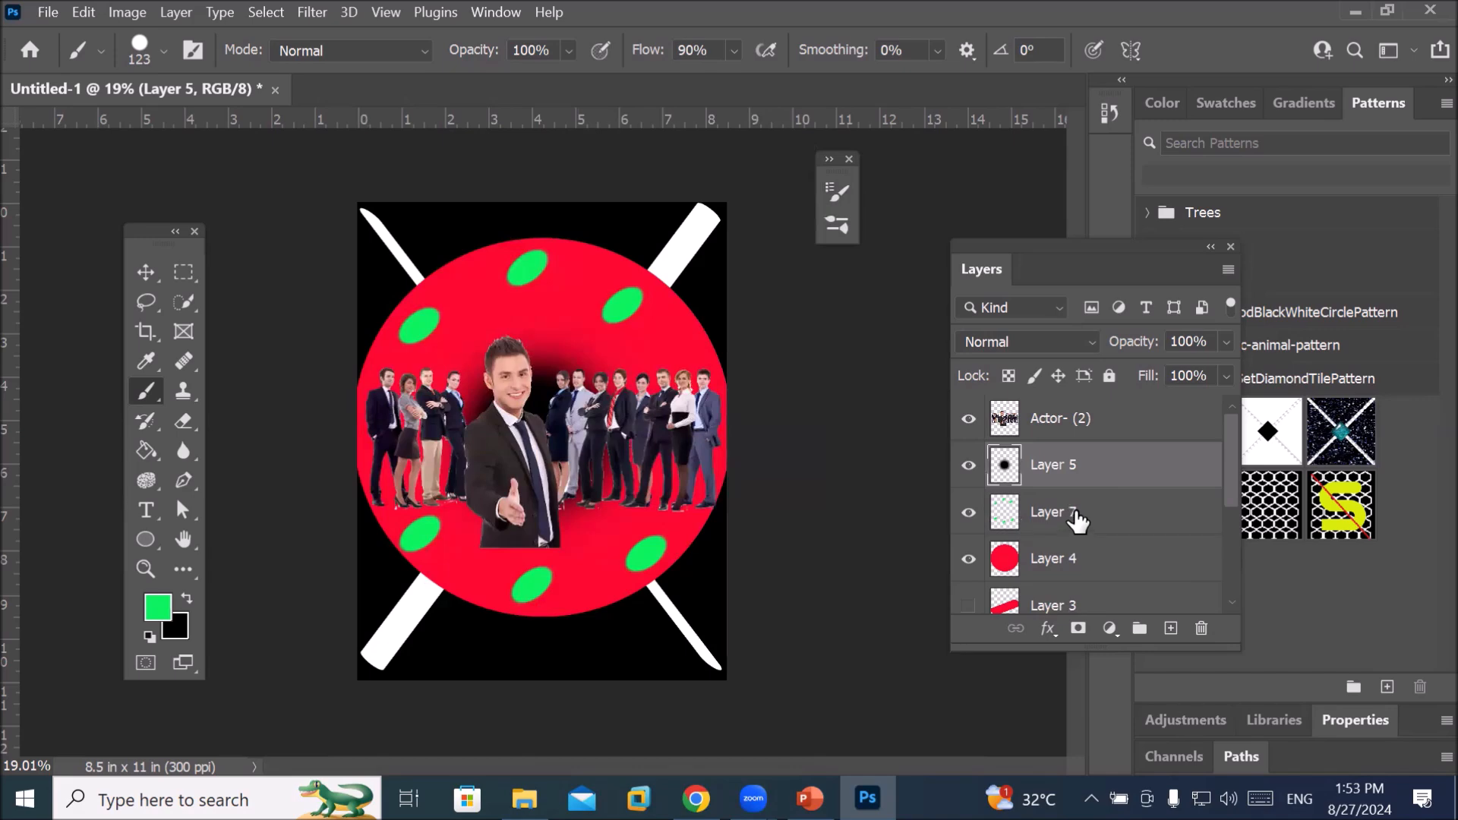
left_click(1075, 515, "shift")
left_click(1198, 628)
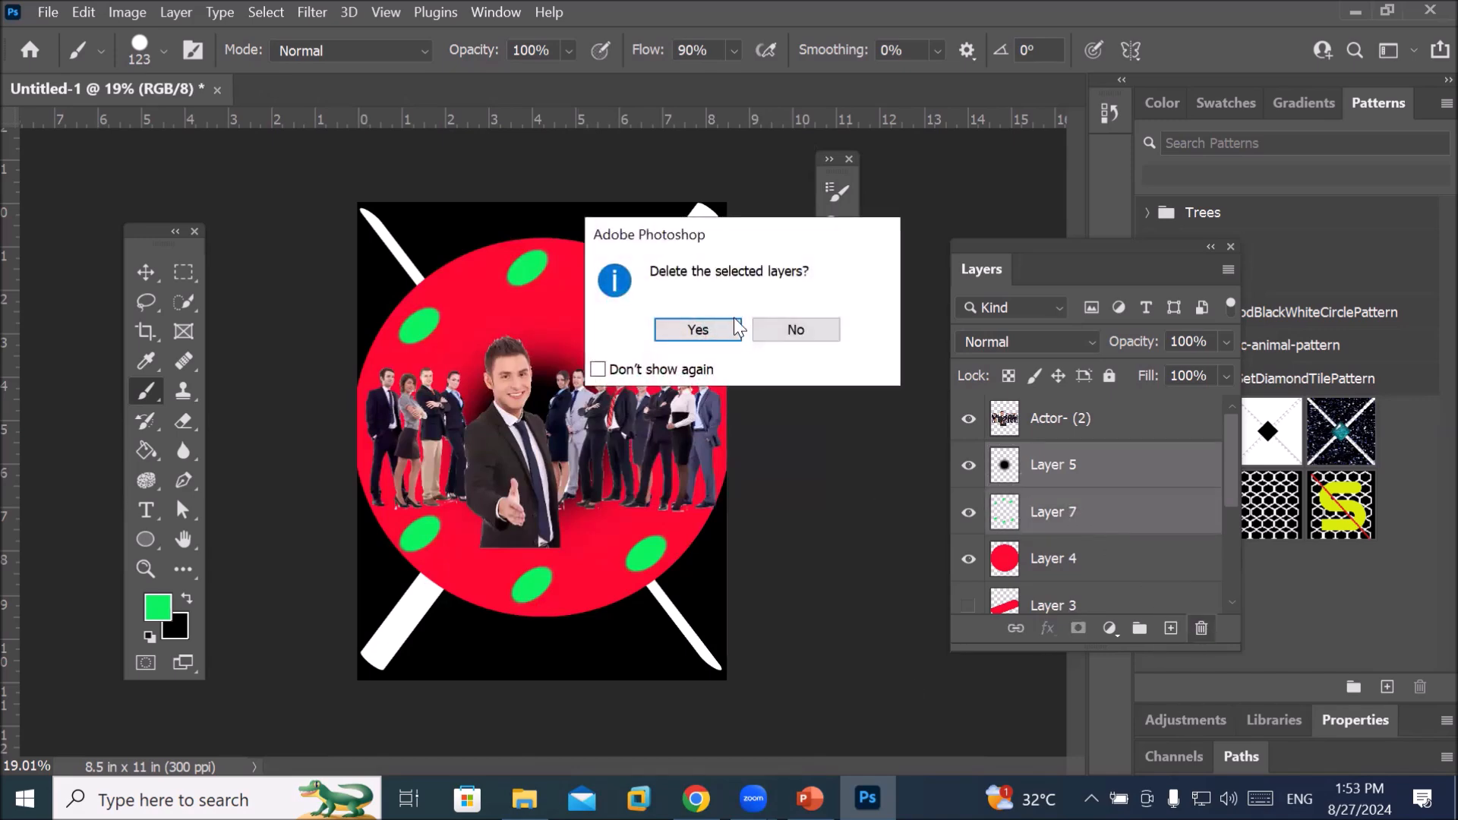
left_click(682, 331)
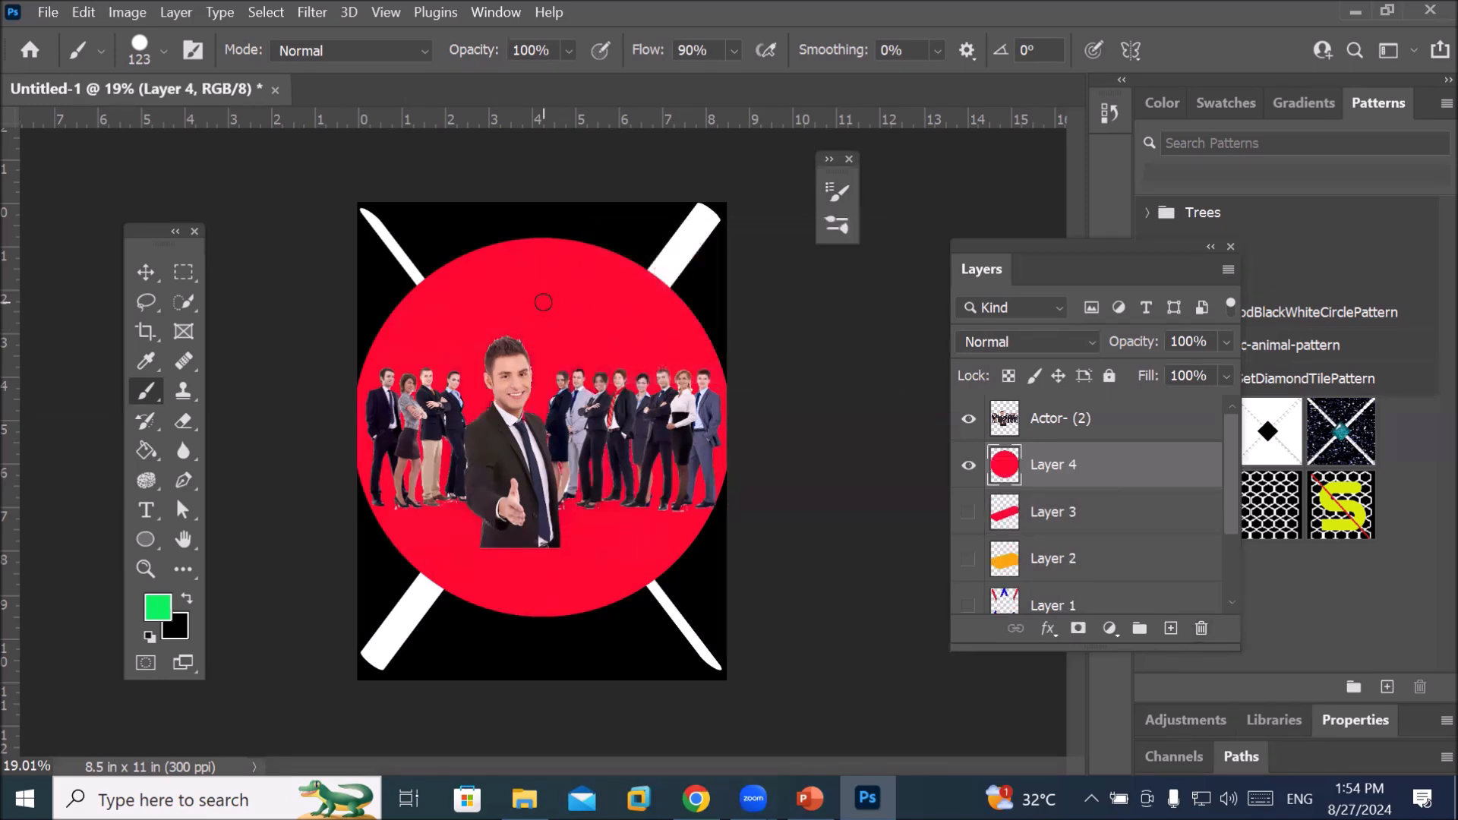
Paint a straight horizontal dashed green line on Layer 4 across the red circle above the man's head and inspect its dashes
scroll(467, 300, "up", 5)
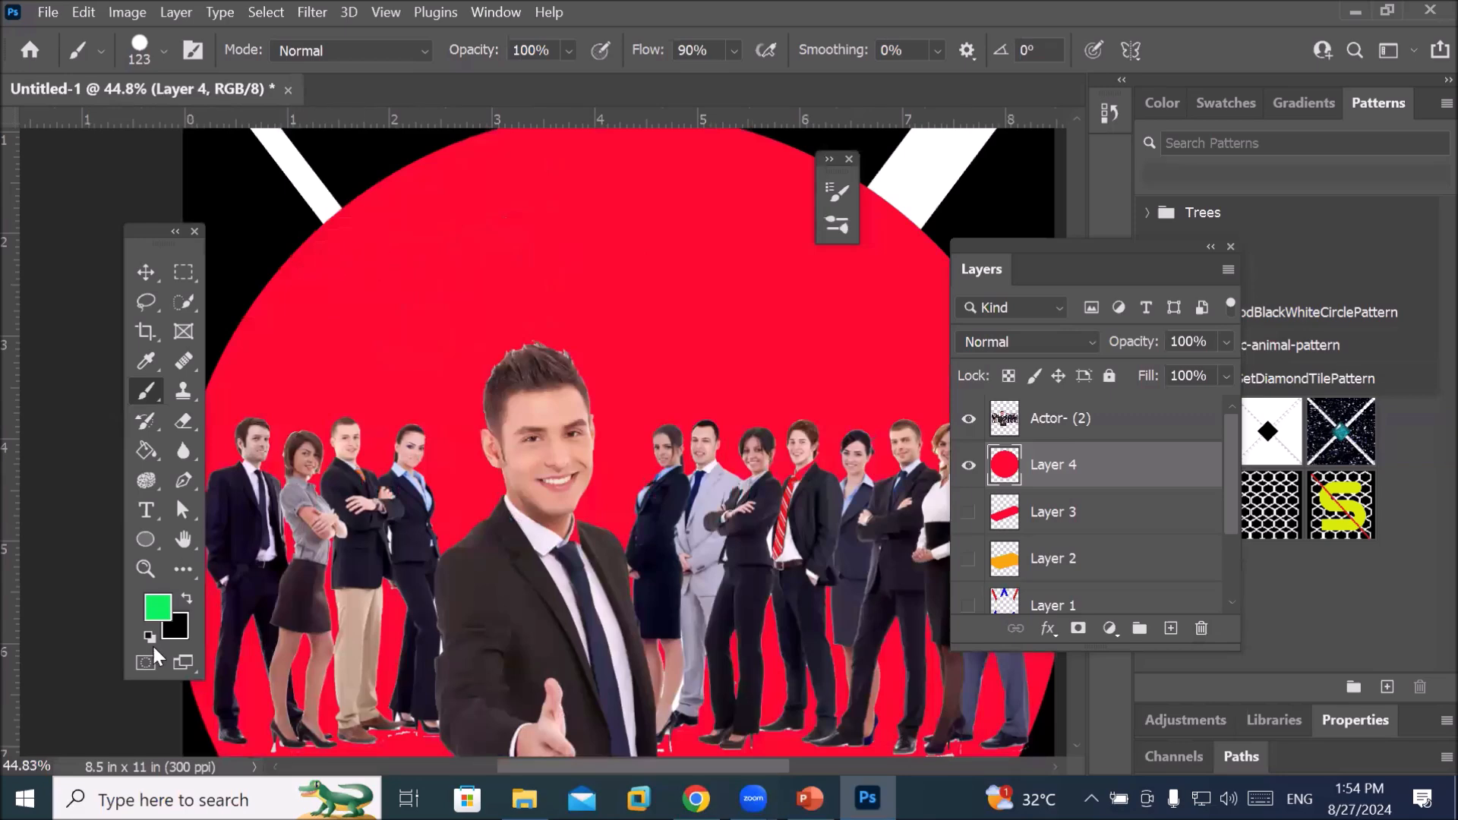
left_click(326, 278)
left_click(869, 277, "shift")
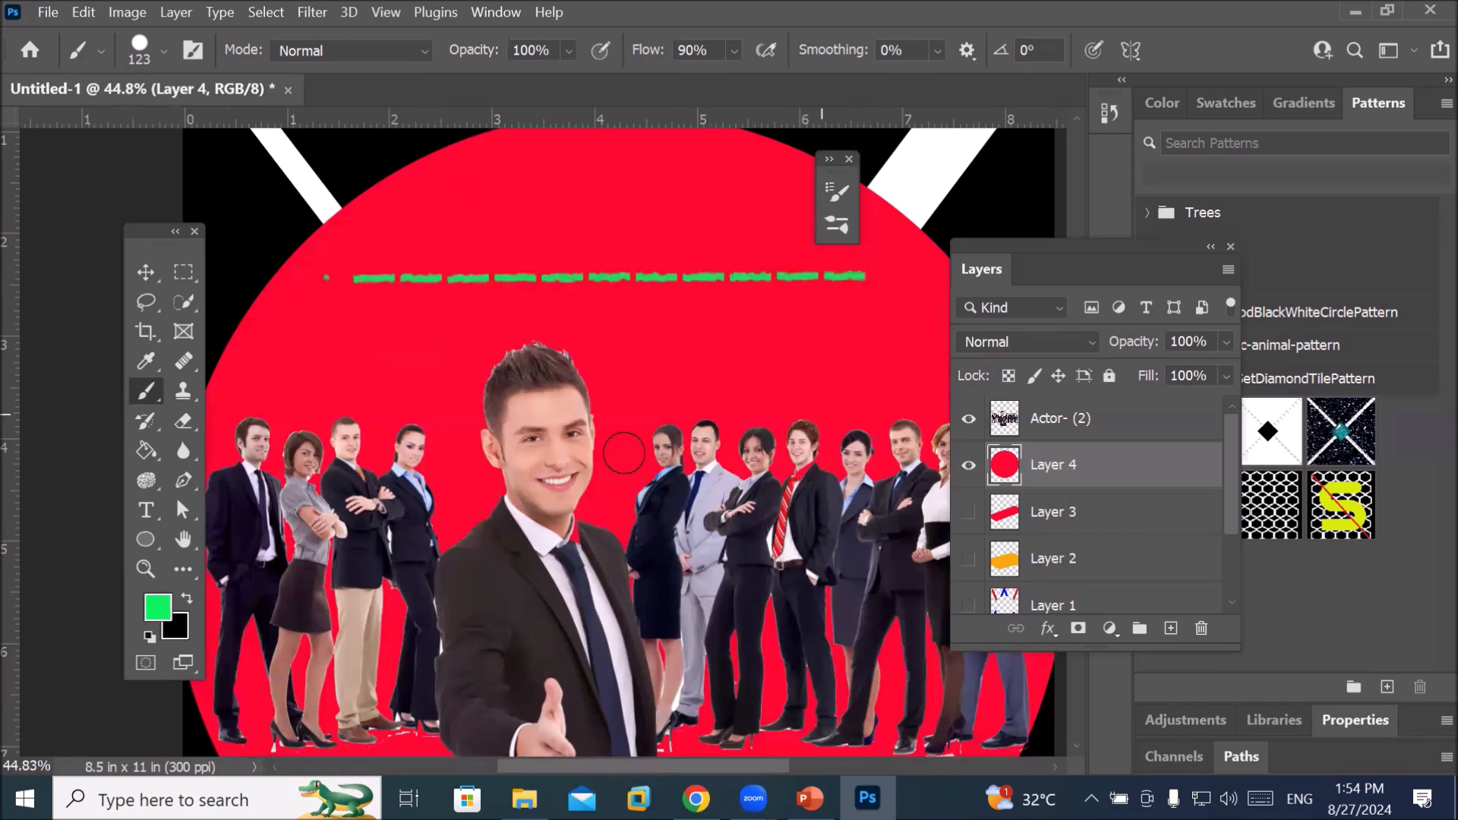
scroll(531, 300, "up", 10)
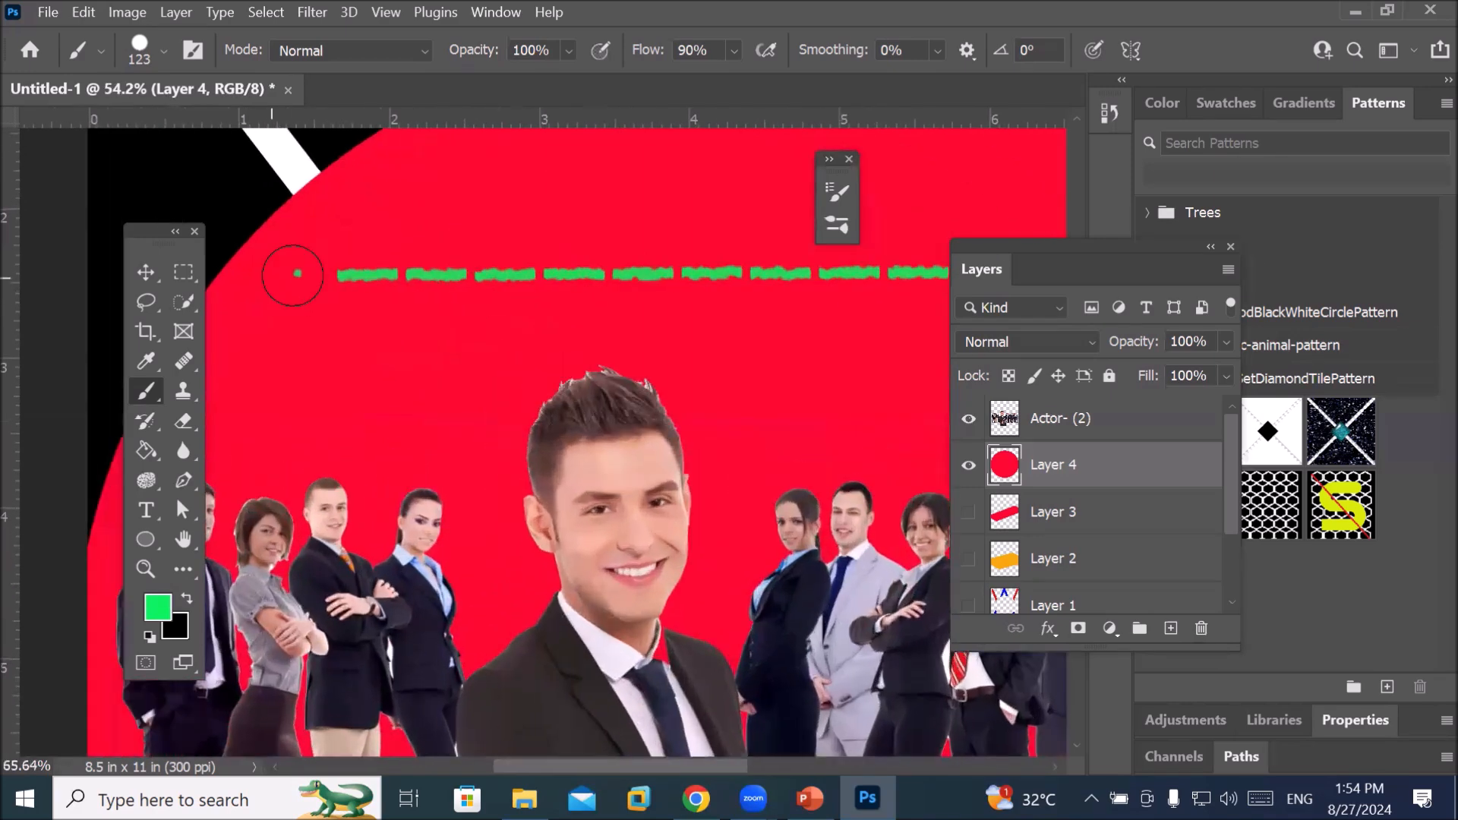
scroll(621, 301, "up", 5)
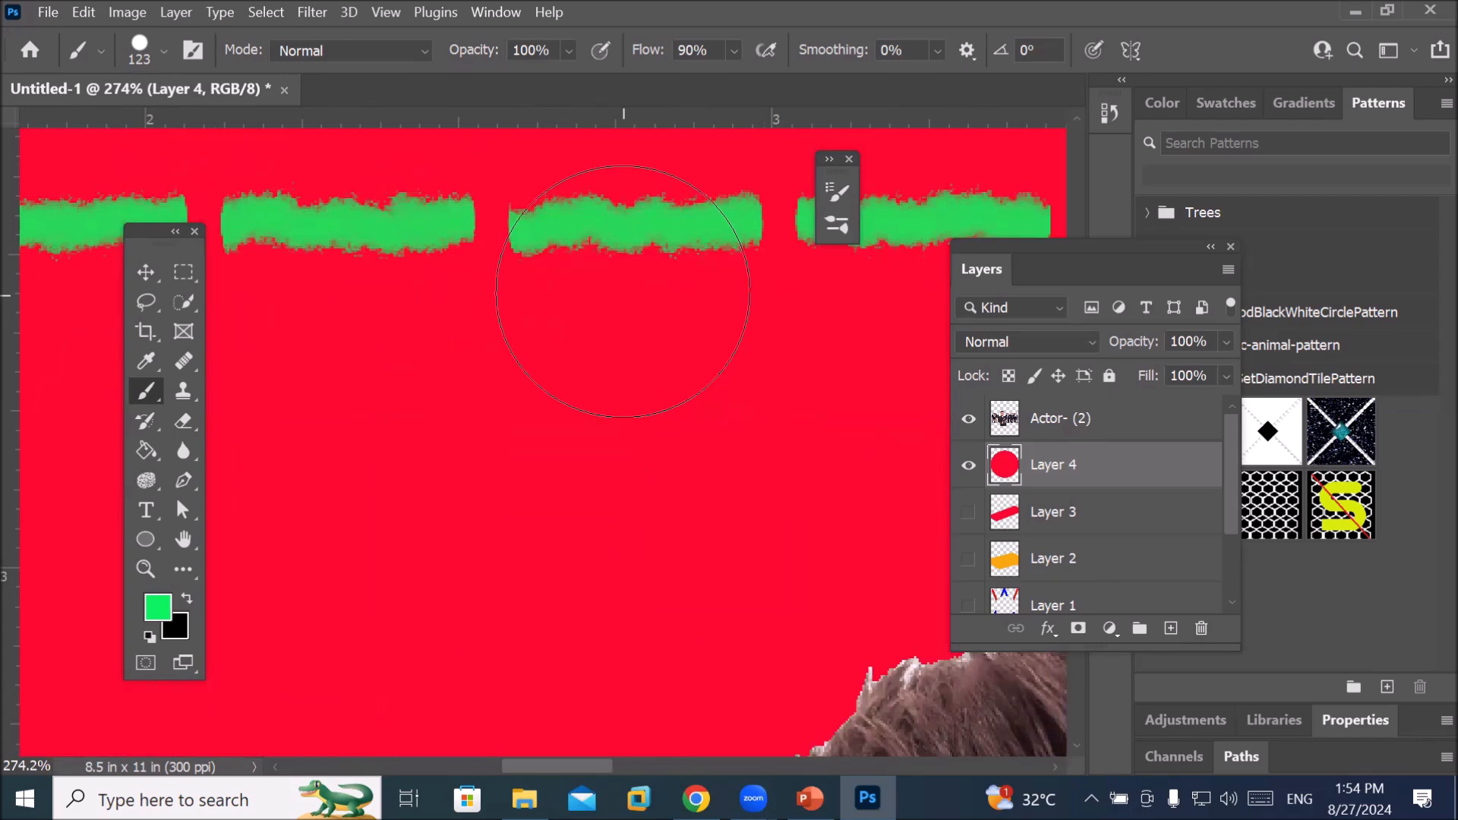
Paint a straight vertical dashed green line from the red circle's upper edge across the horizontal dashes and inspect it
scroll(619, 294, "down", 2)
scroll(617, 291, "down", 8)
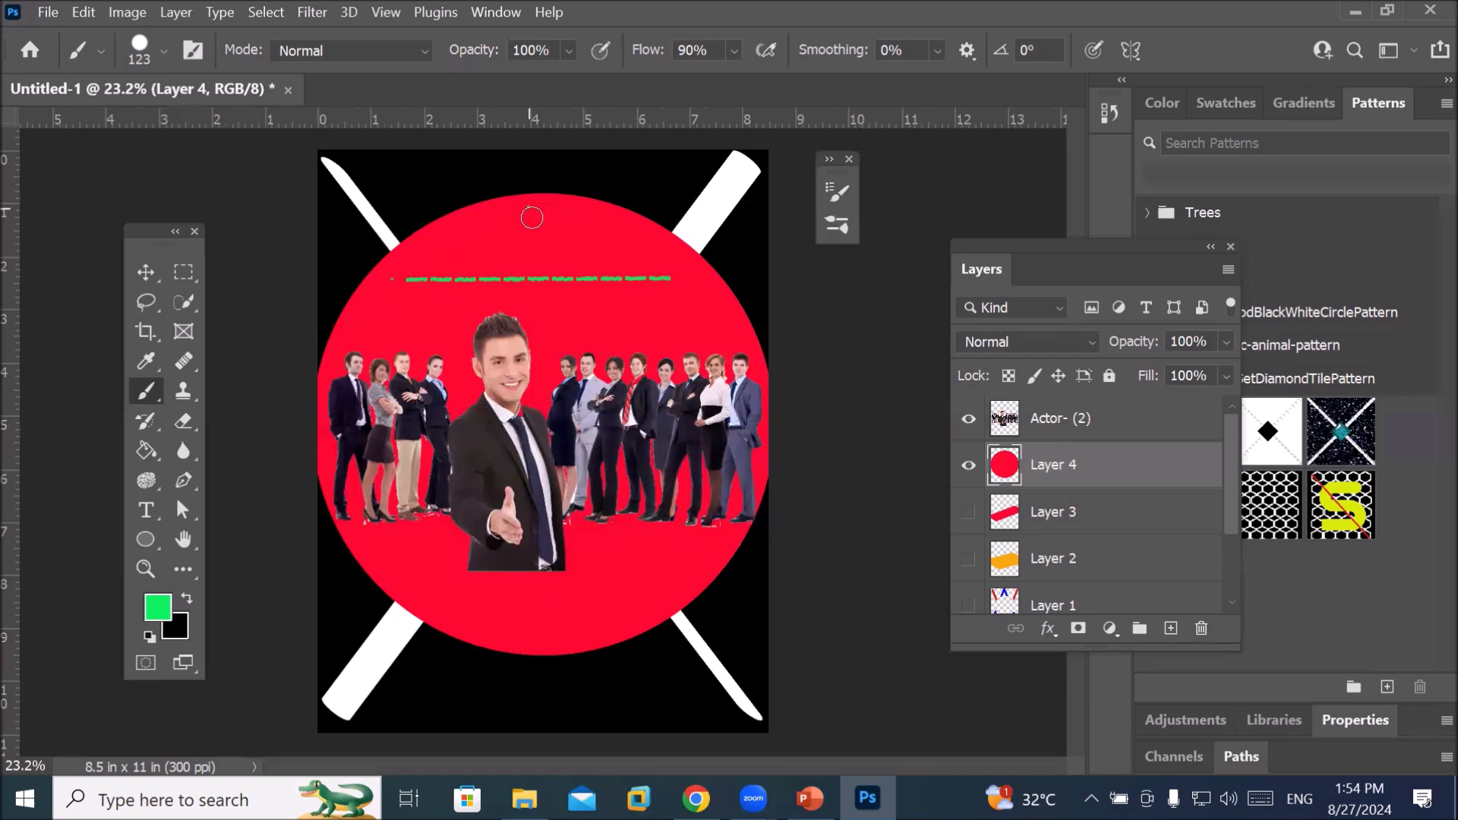
left_click(532, 321, "shift")
scroll(524, 169, "up", 5)
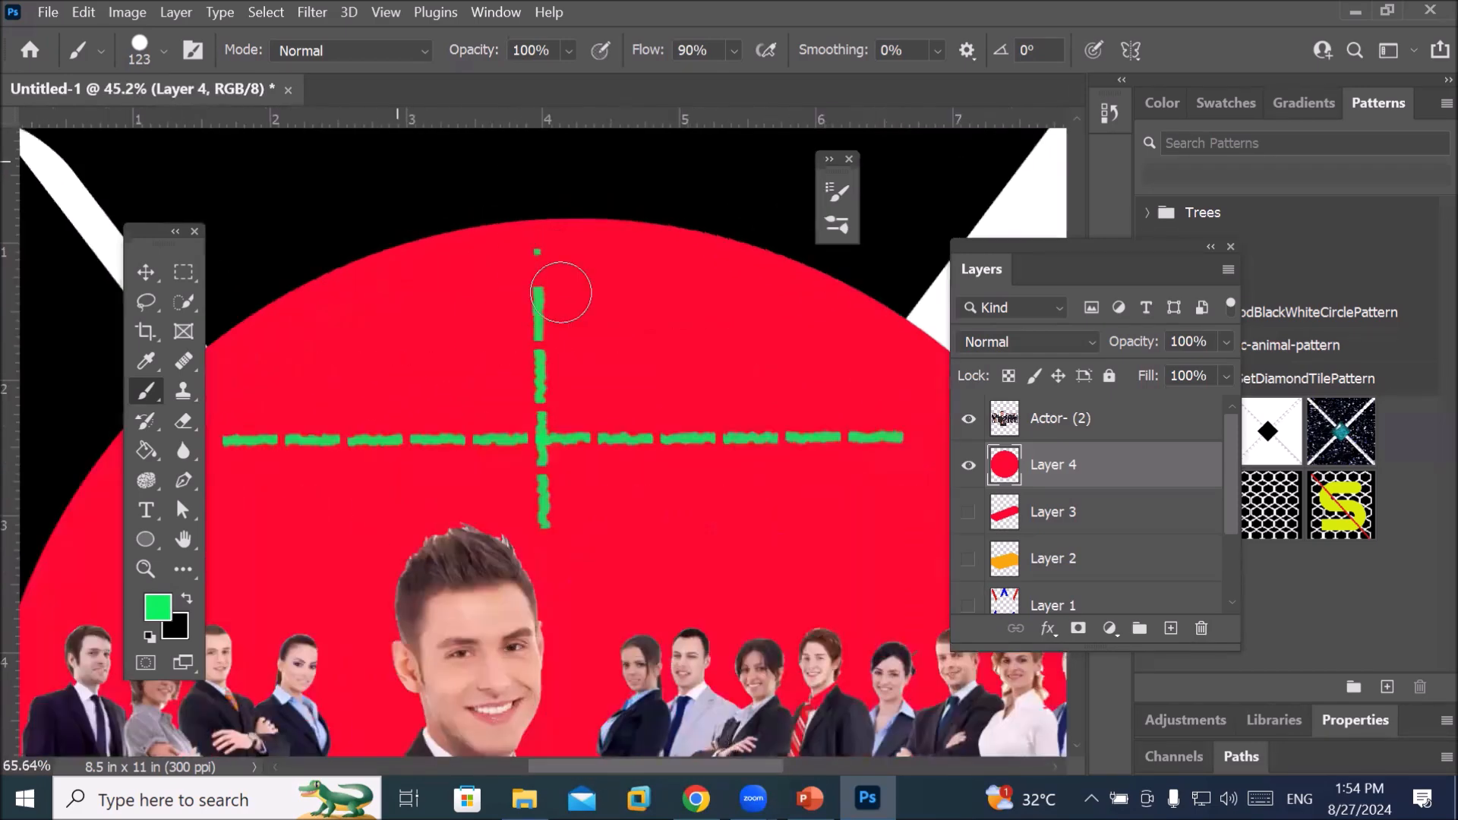
scroll(560, 293, "up", 3)
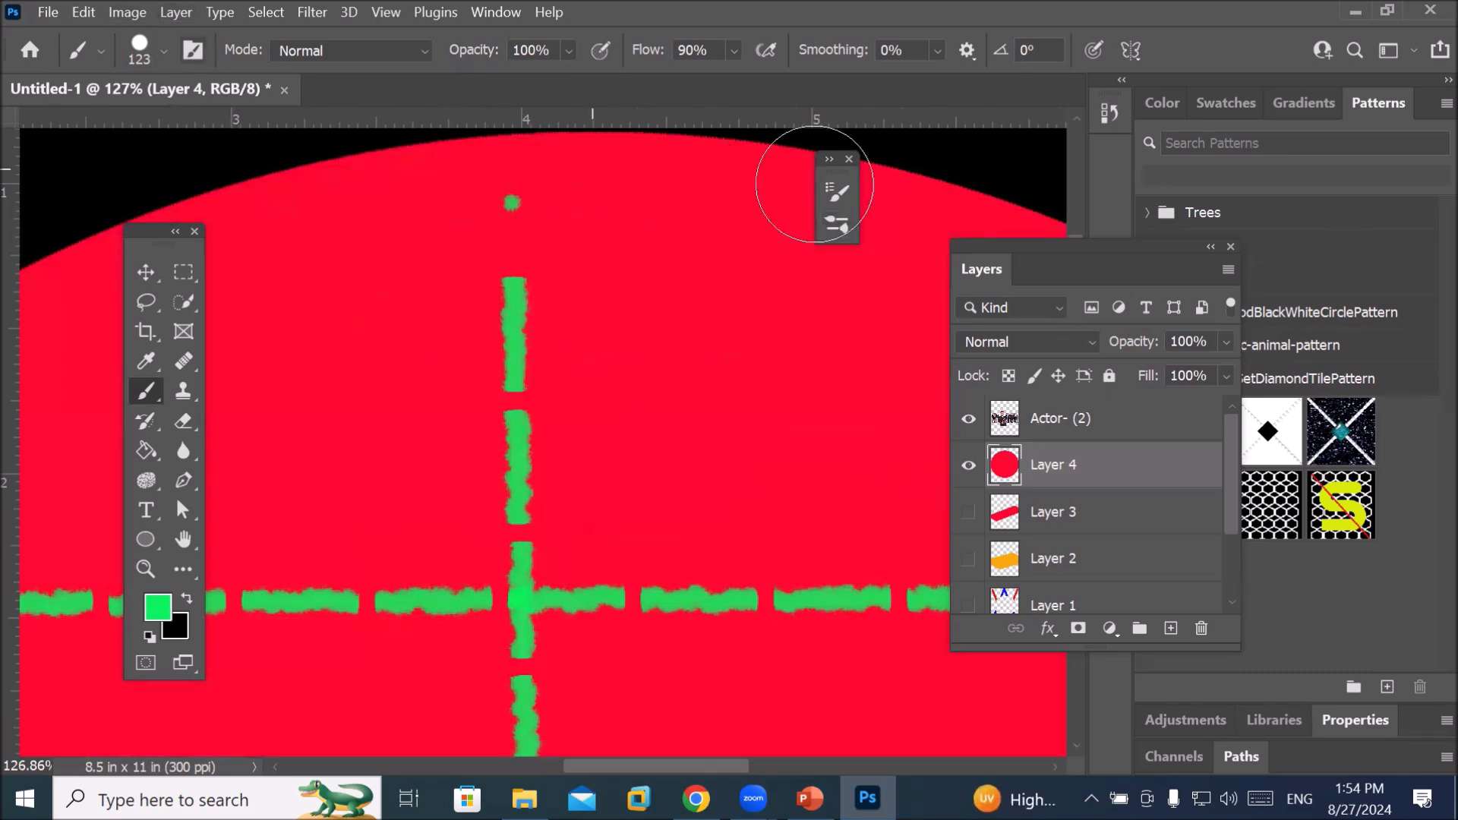
Choose the recent plain hard round 123 px brush, set its spacing to 91% and collapse the brush settings
left_click(838, 226)
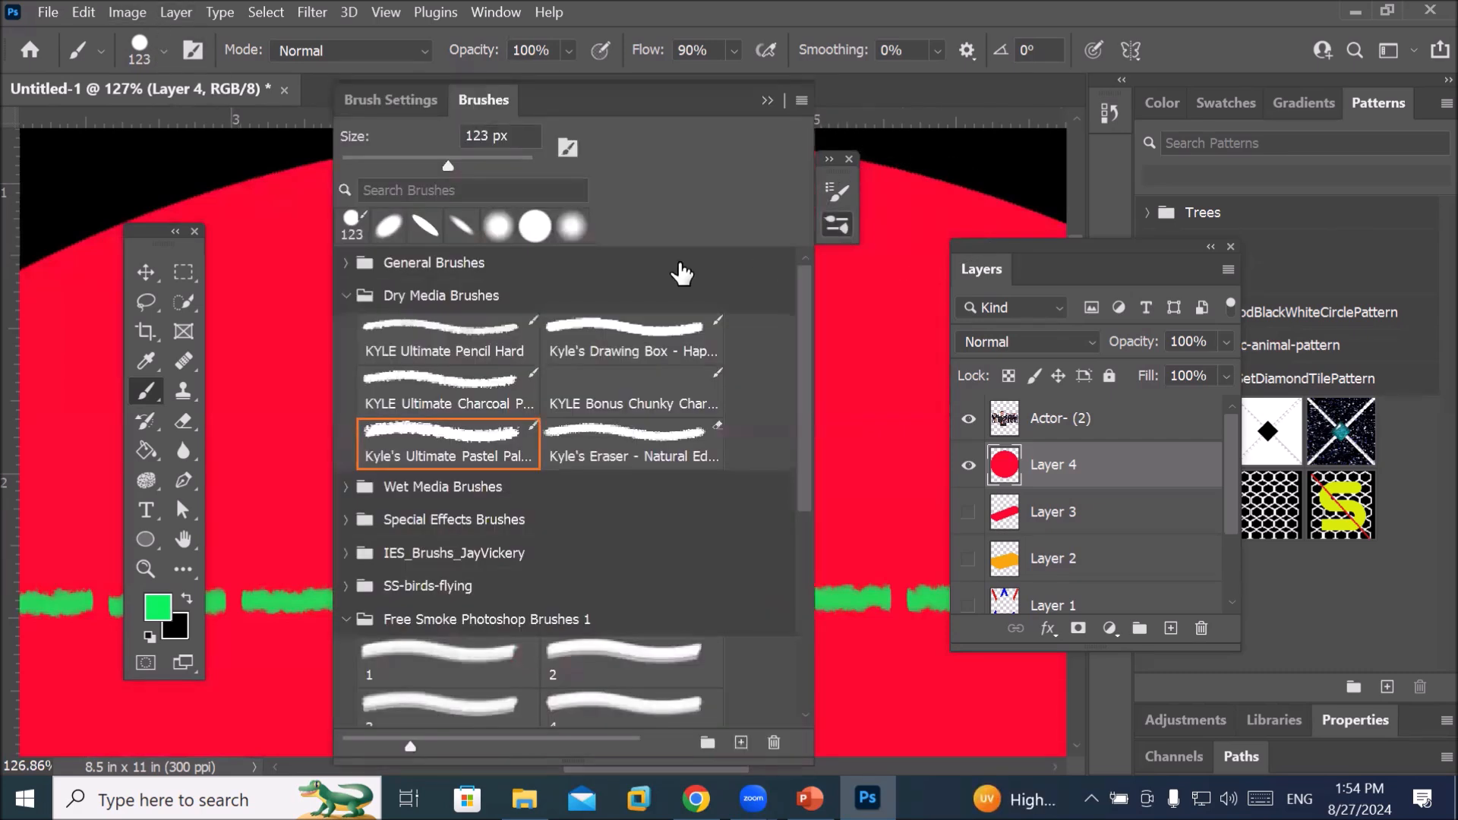
left_click(536, 226)
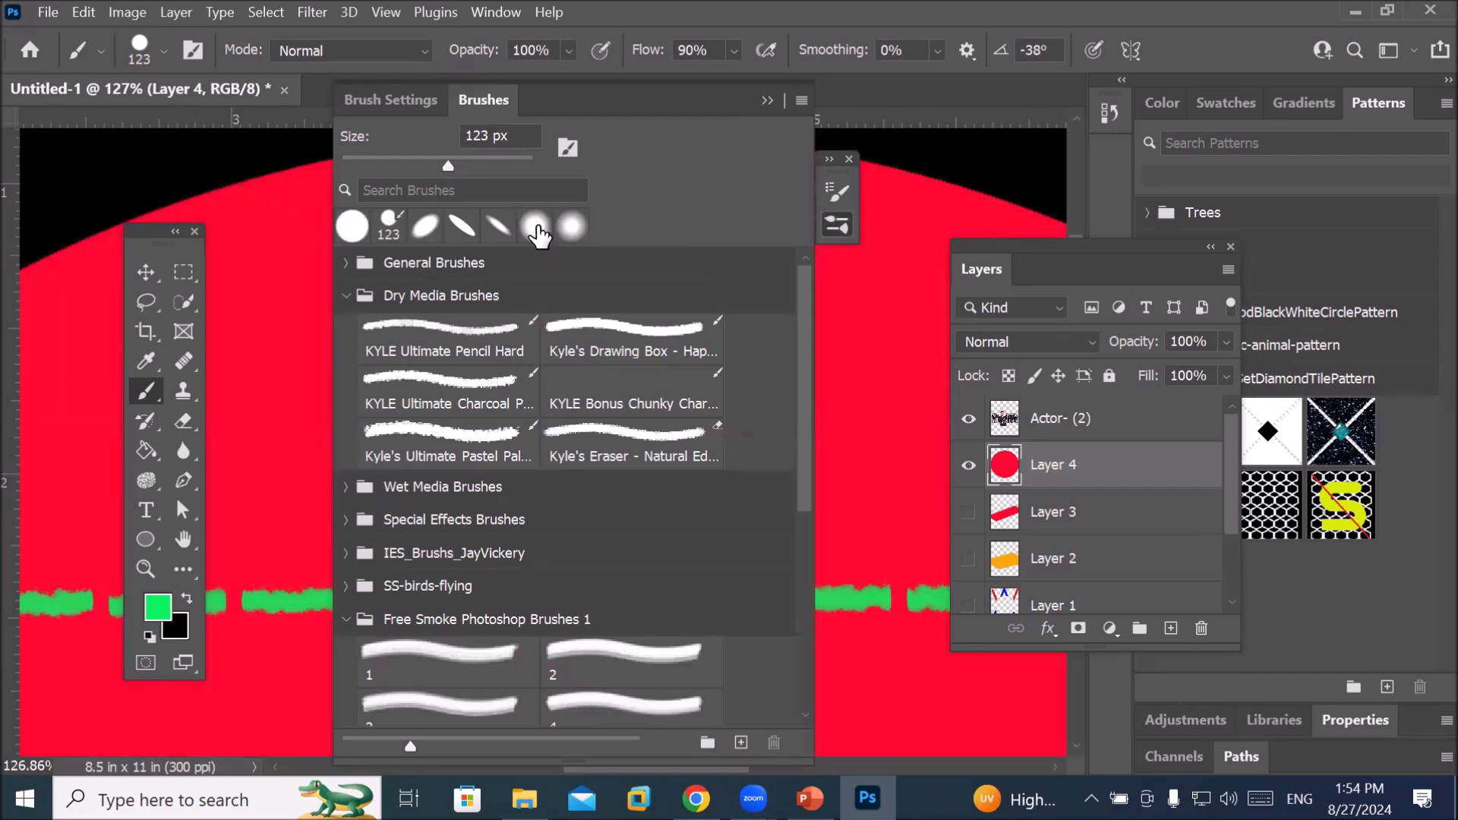
left_click(371, 99)
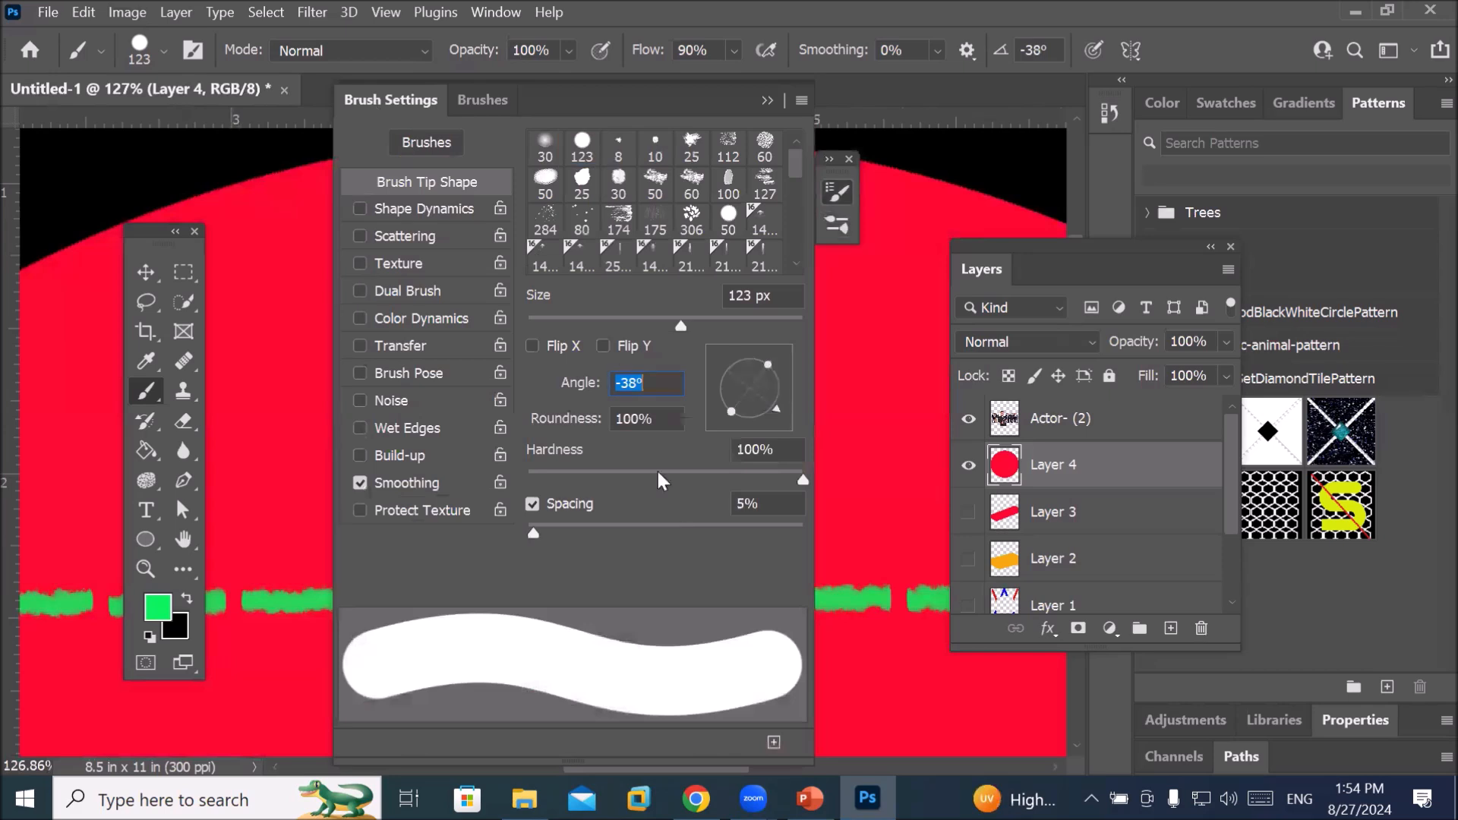
mouse_move(534, 532)
left_mouse_down()
mouse_move(643, 537)
mouse_move(654, 553)
left_mouse_up()
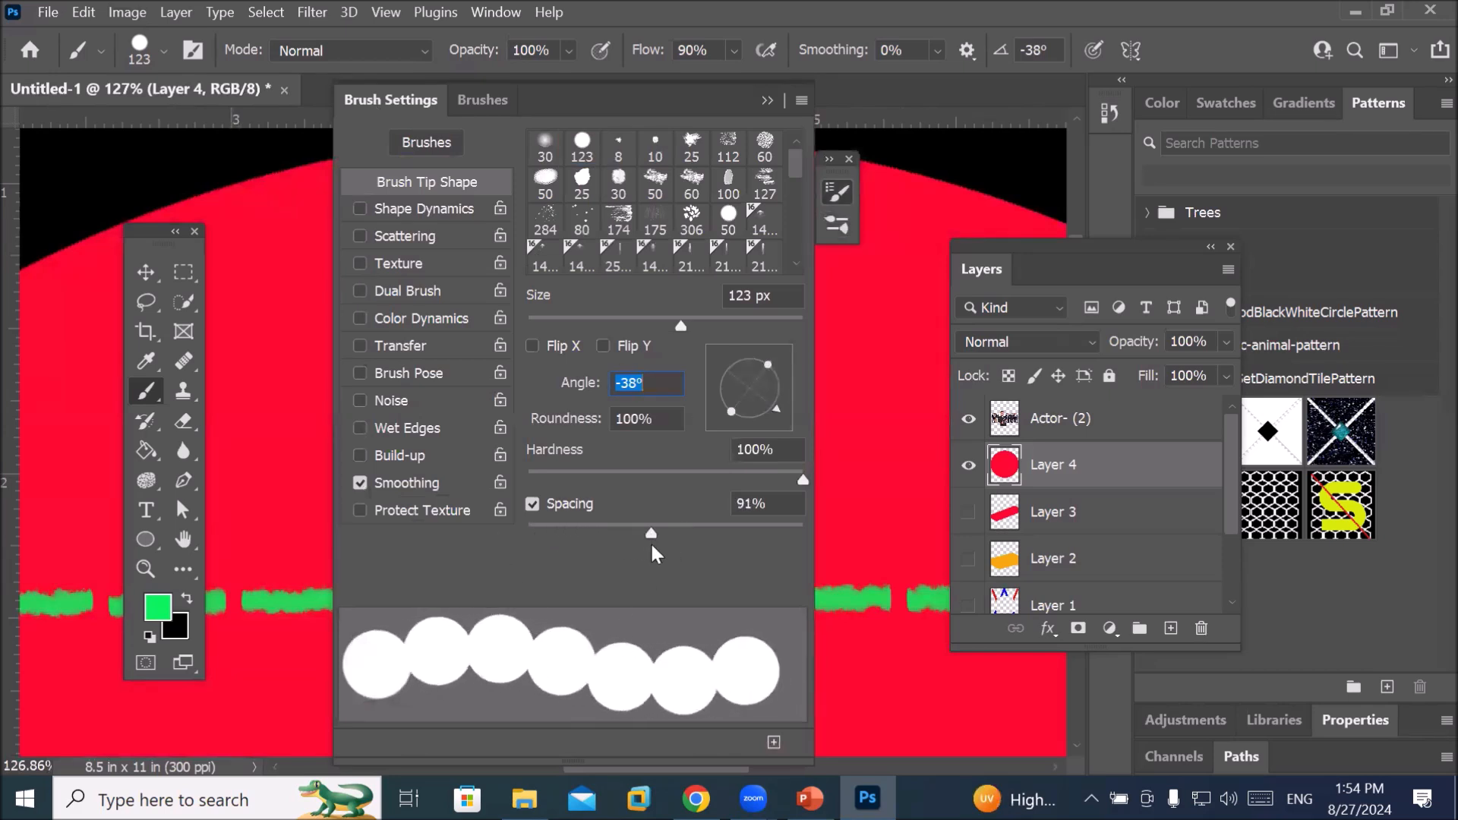
left_click(767, 101)
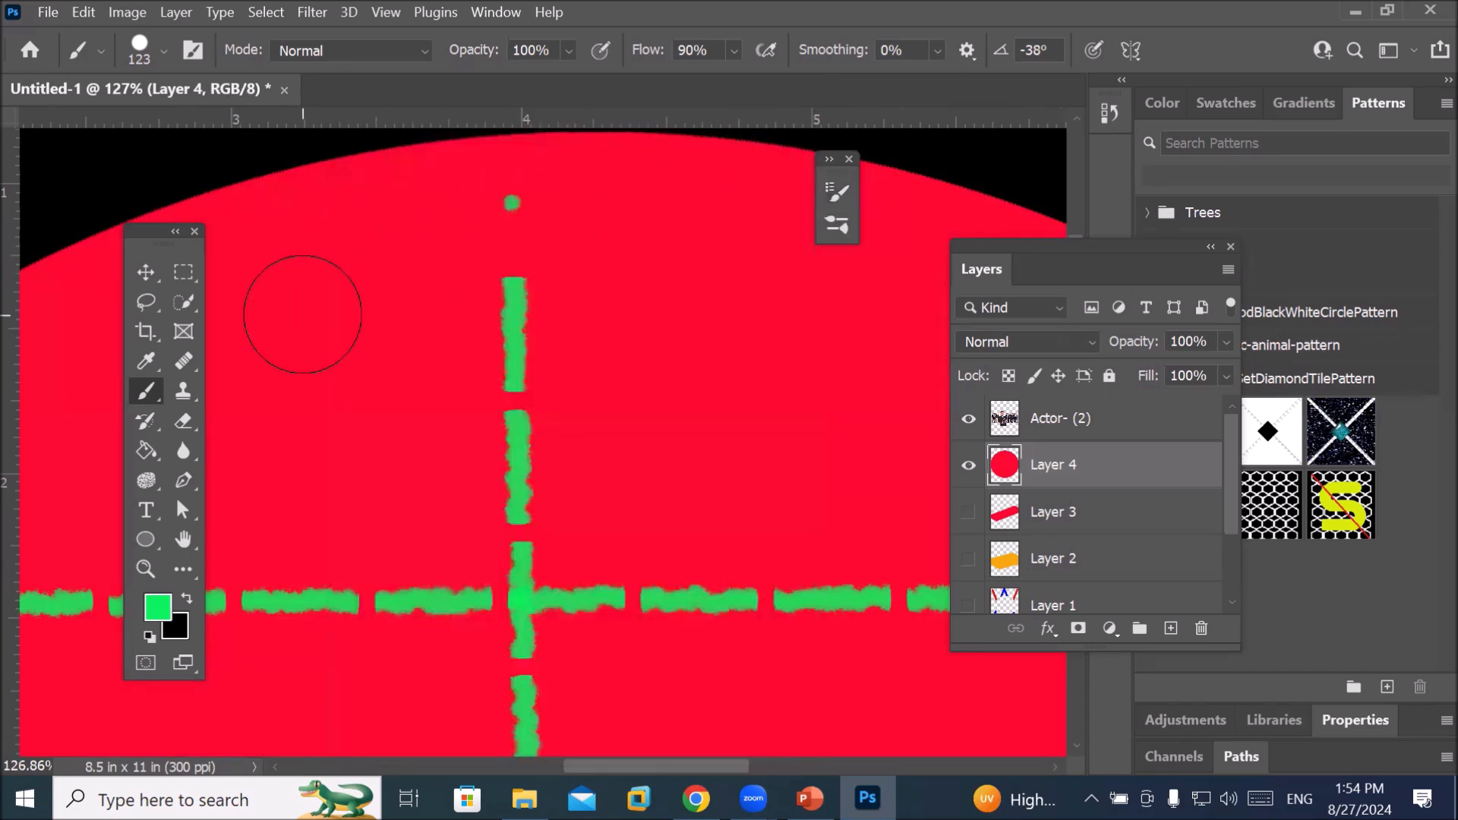
Paint two straight rows of slightly overlapping green dots on Layer 4, one near the red circle's upper edge and one below the man
left_click(303, 313)
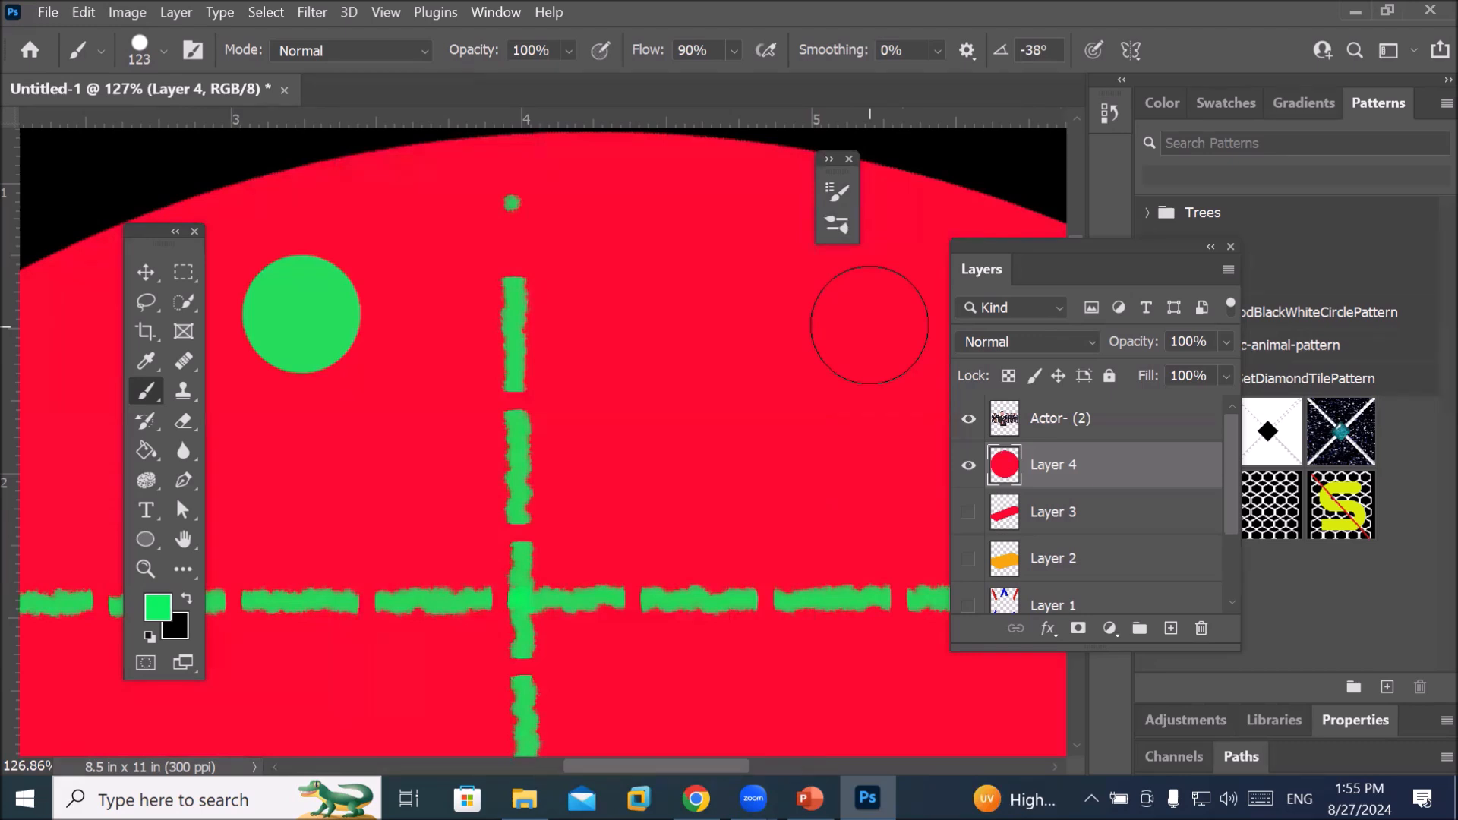
left_click(866, 325, "shift")
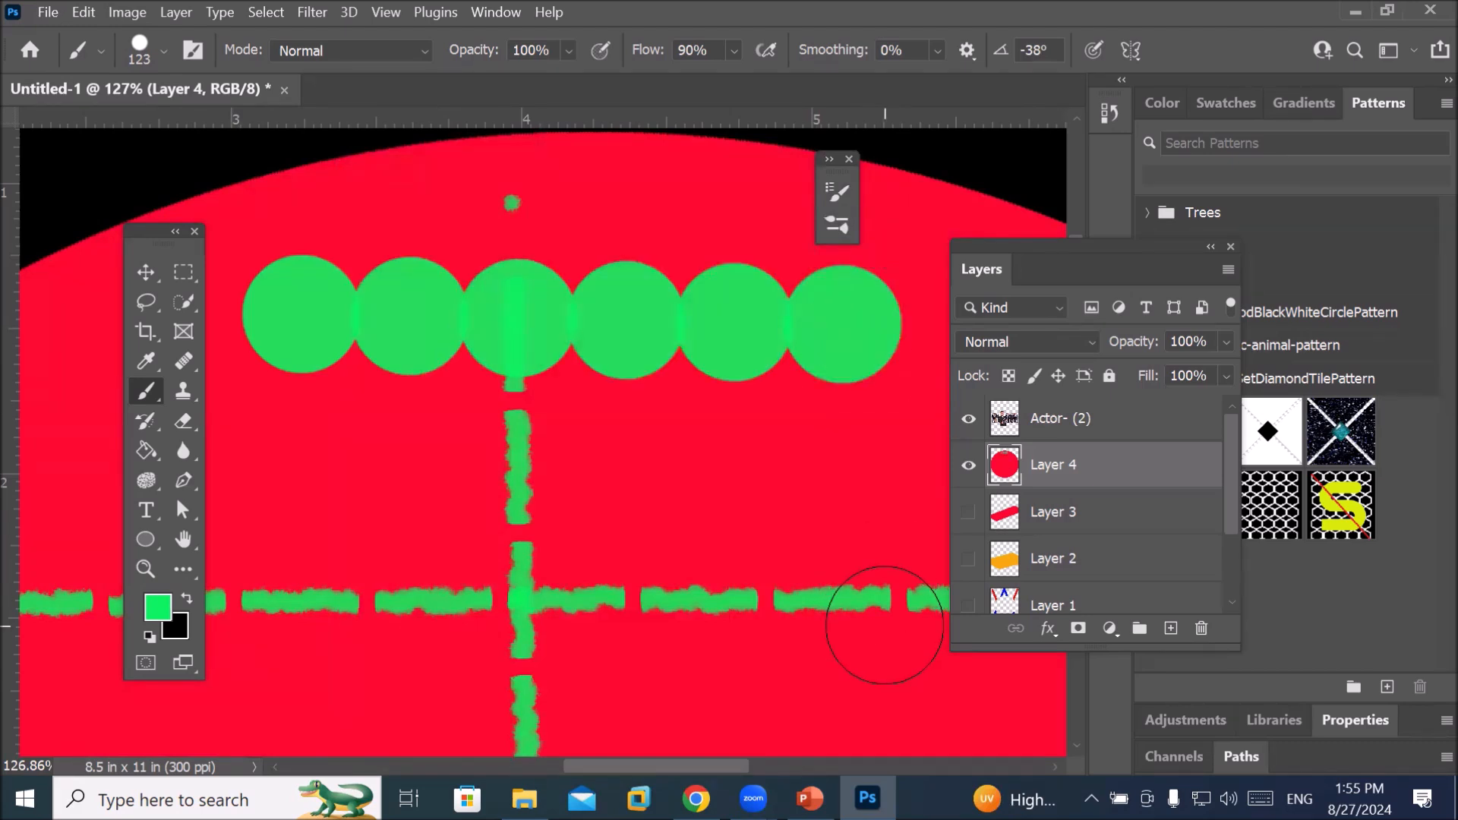
scroll(885, 625, "down", 8)
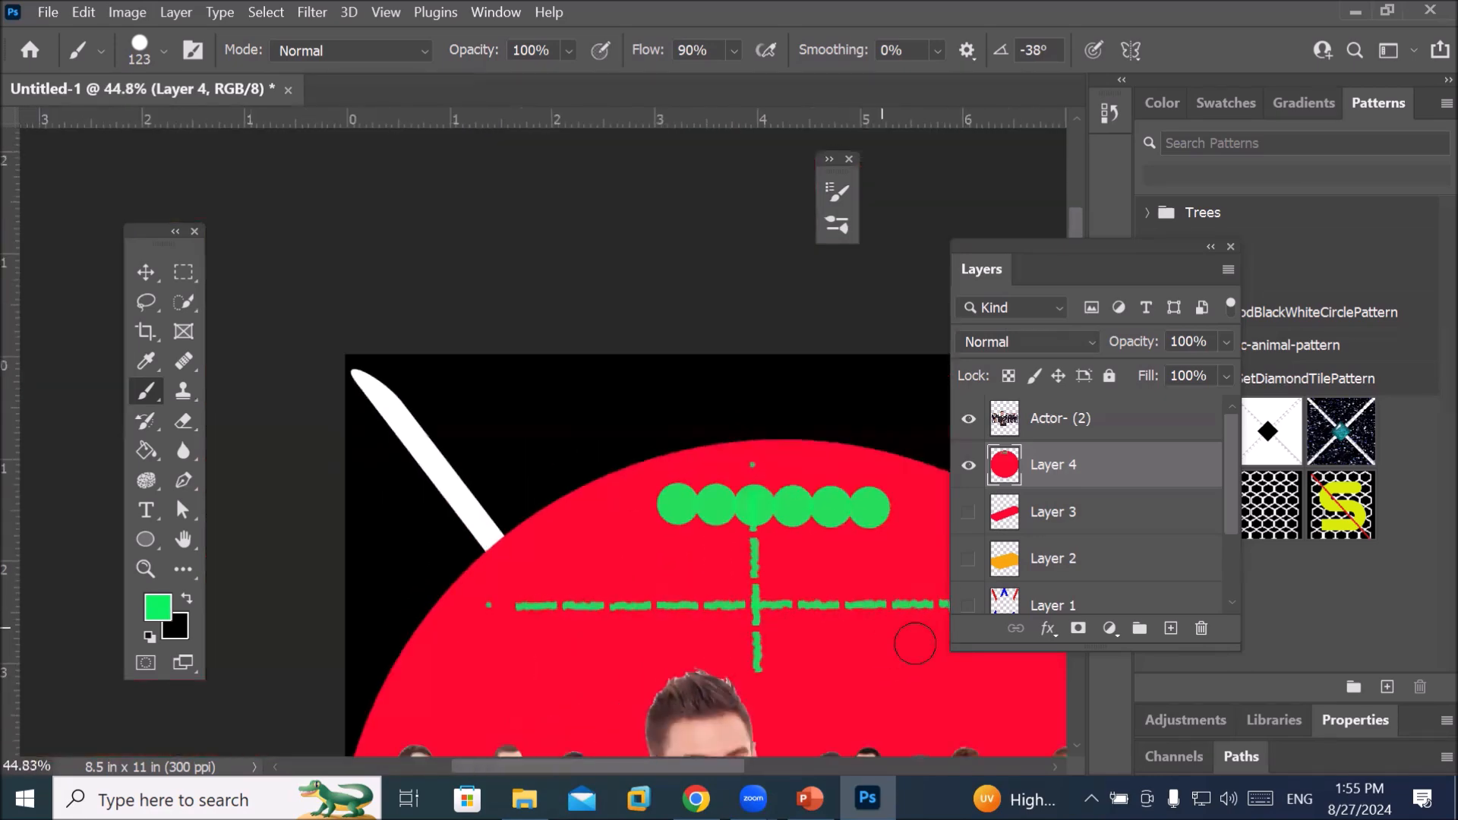
scroll(930, 655, "up", 2)
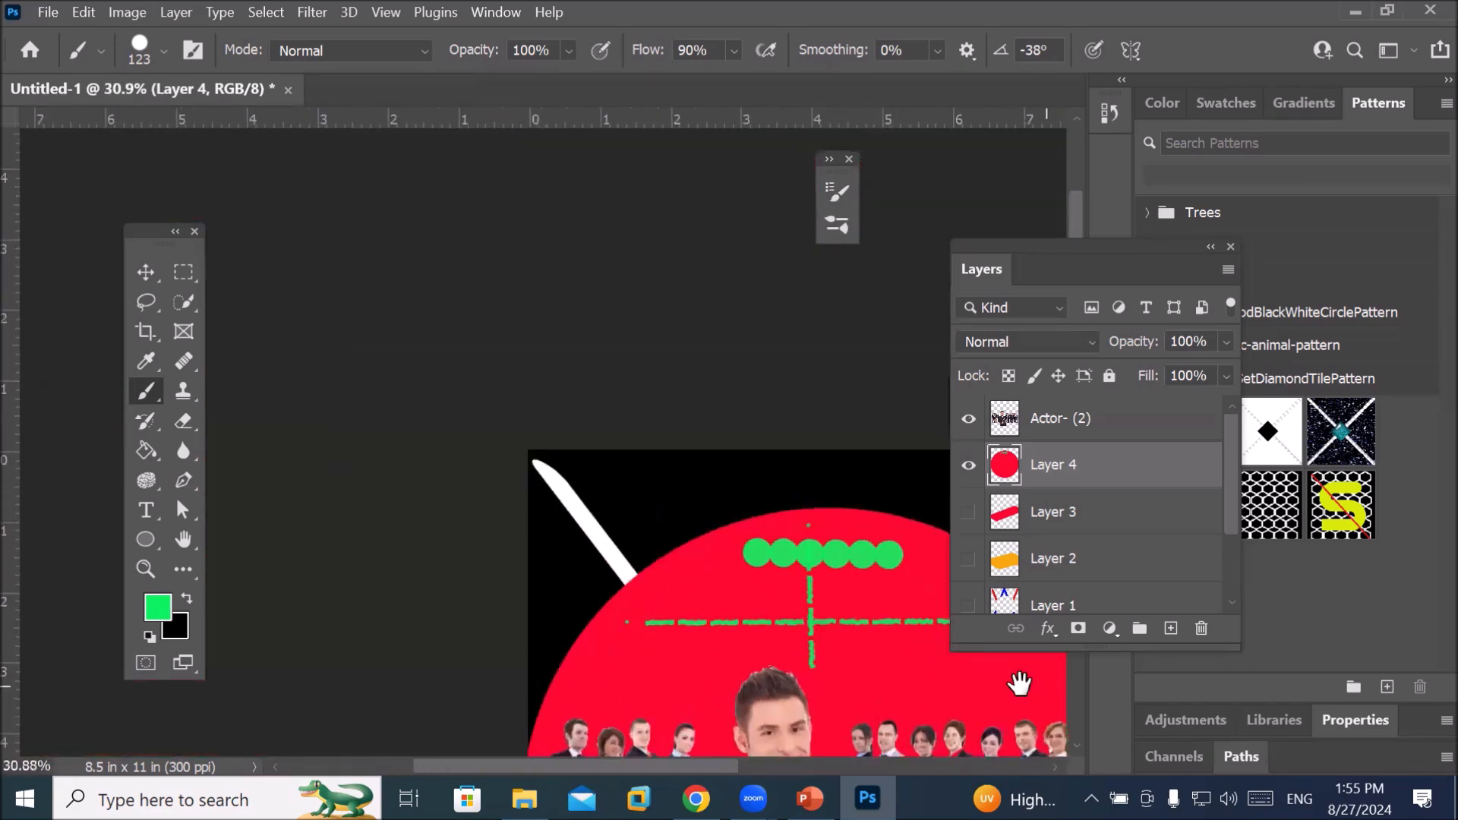
left_click_drag(864, 625, 709, 233)
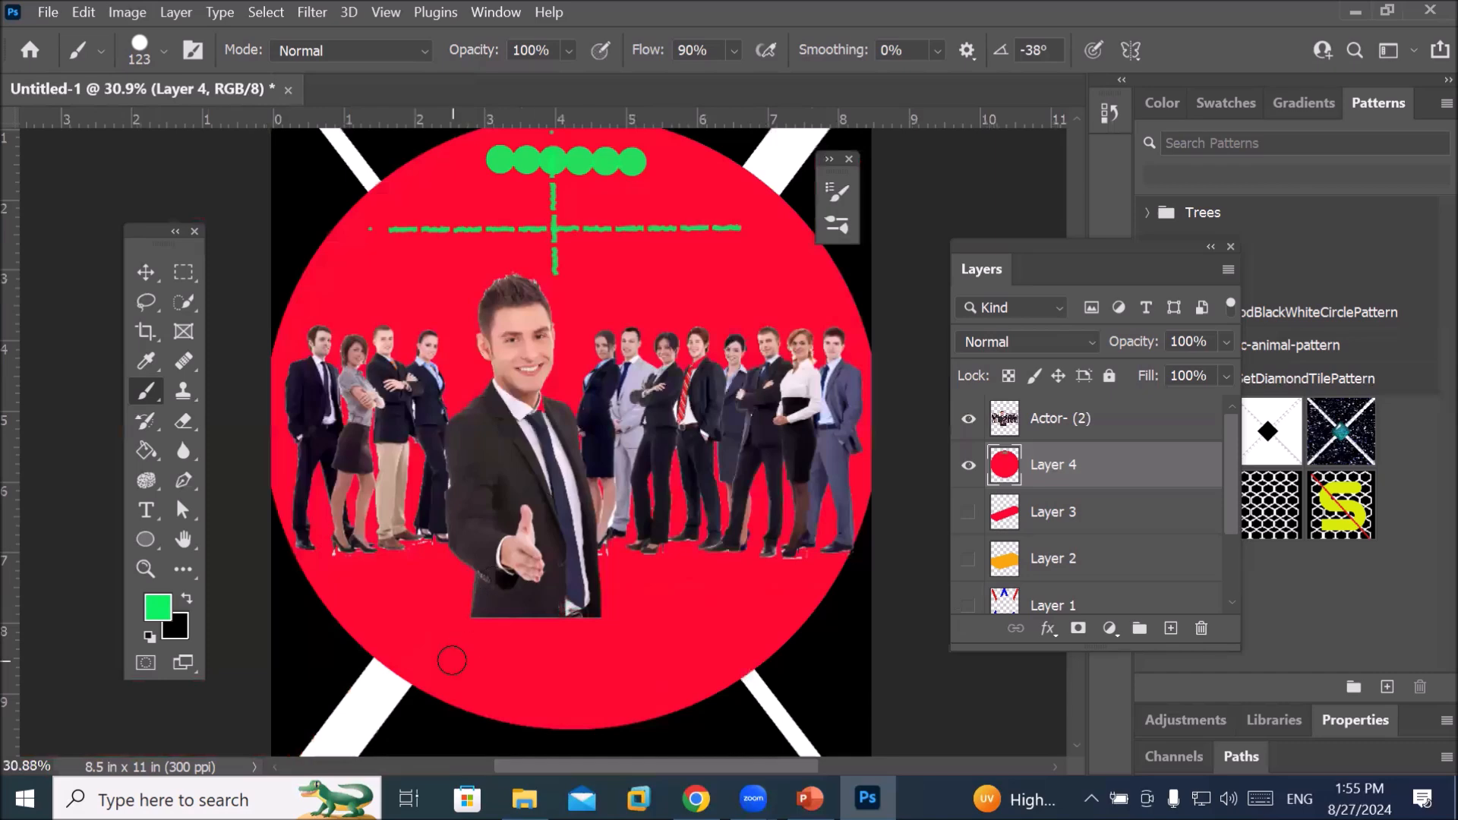
left_click_drag(435, 663, 461, 663)
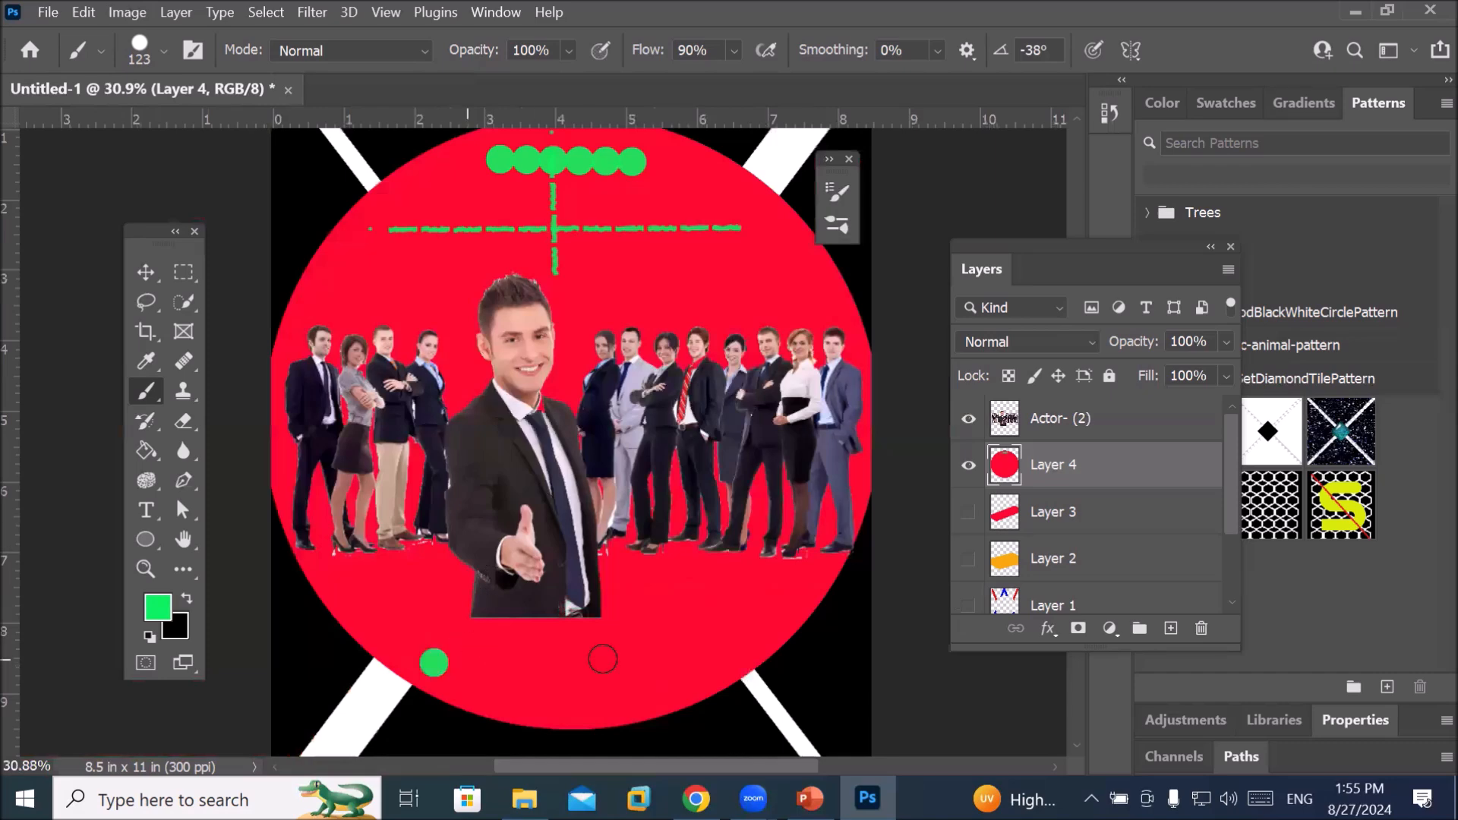
left_click(740, 662, "shift")
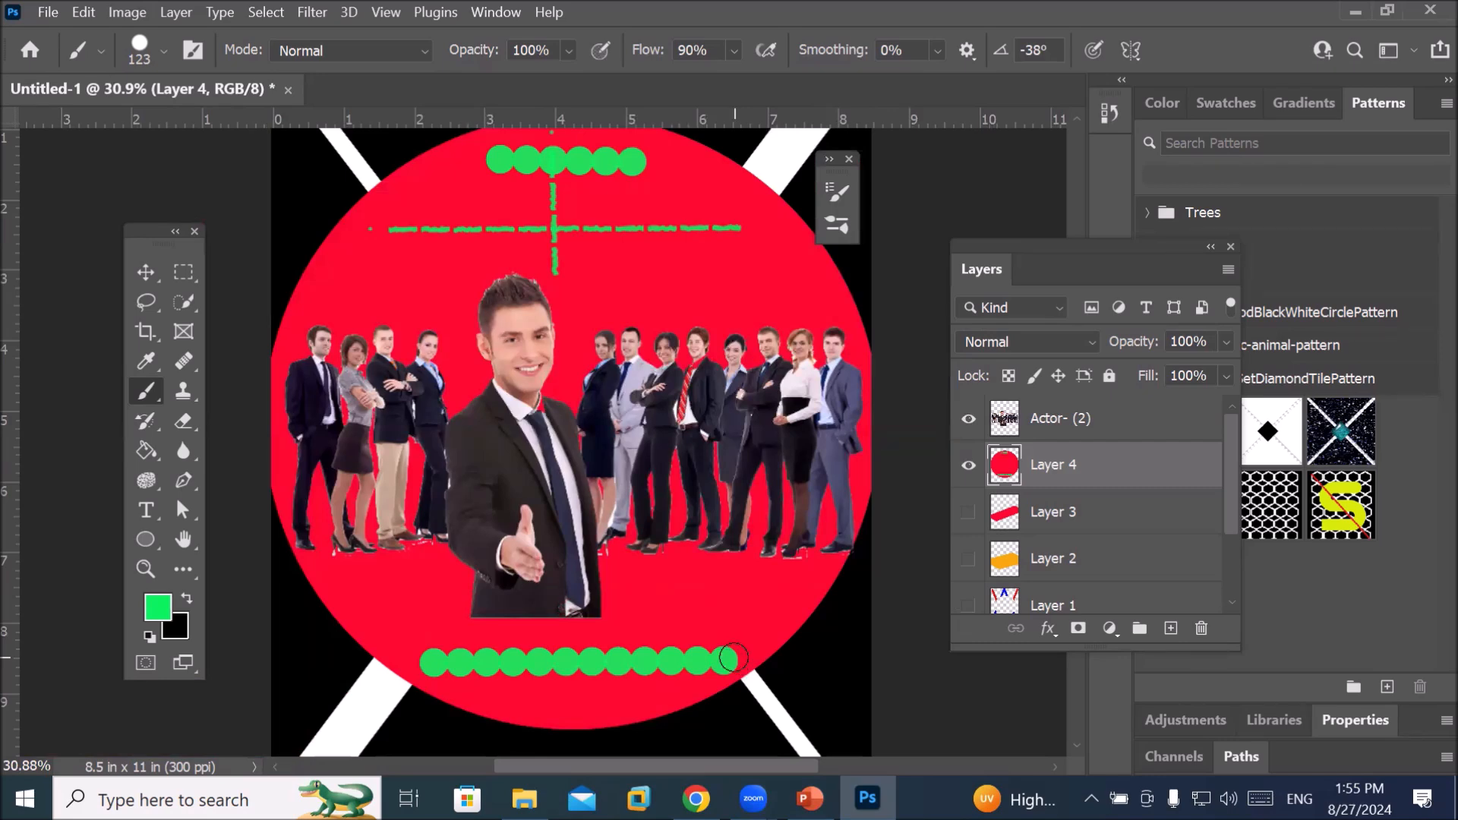
Undo both rows of overlapping green dots on Layer 4
key("ctrl+z")
key("ctrl+z")
key("ctrl+z")
key("ctrl+z")
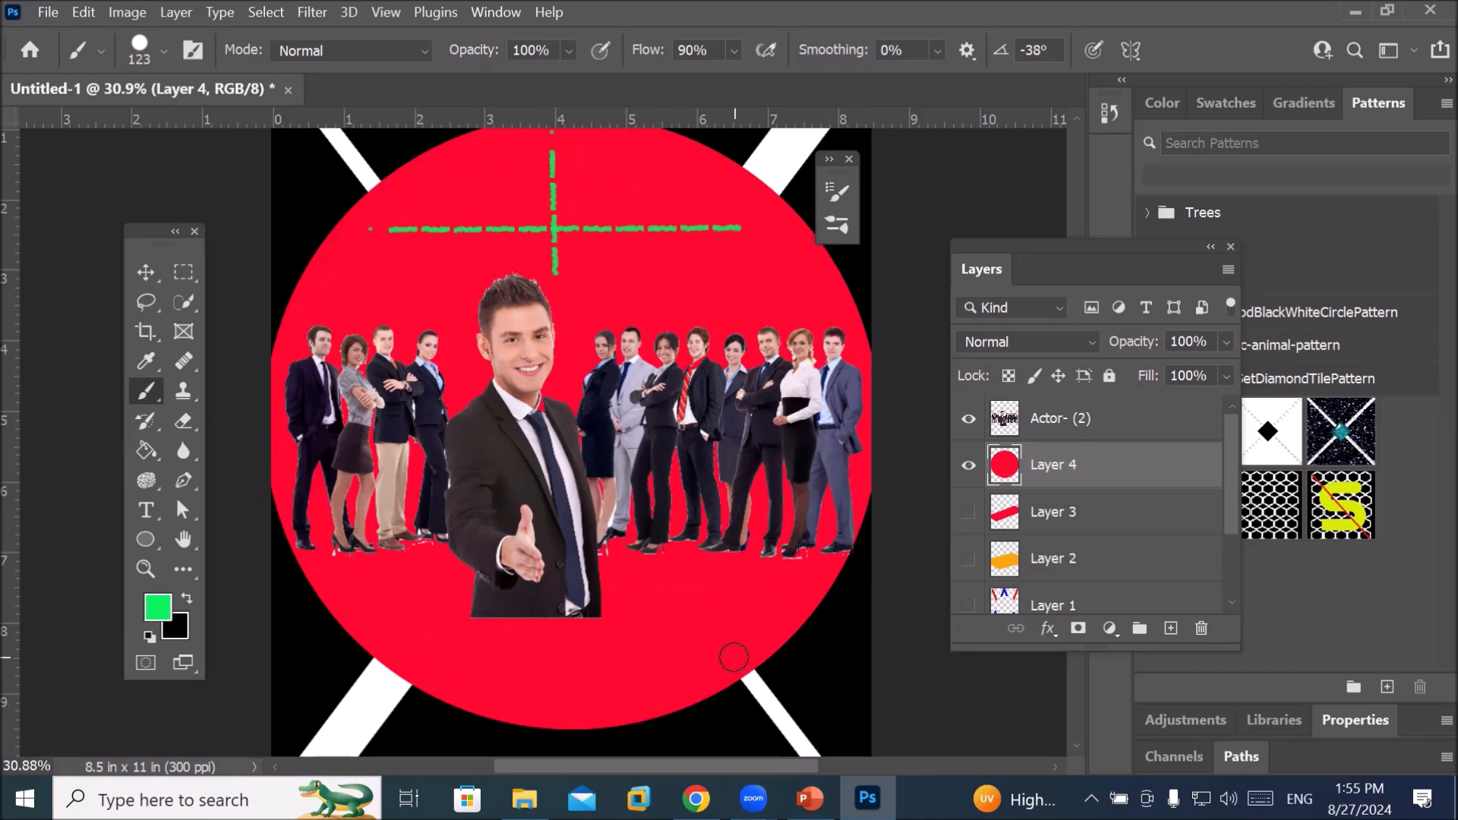
Set the hard round brush's tip spacing to 180% and collapse the brush settings
left_click(838, 227)
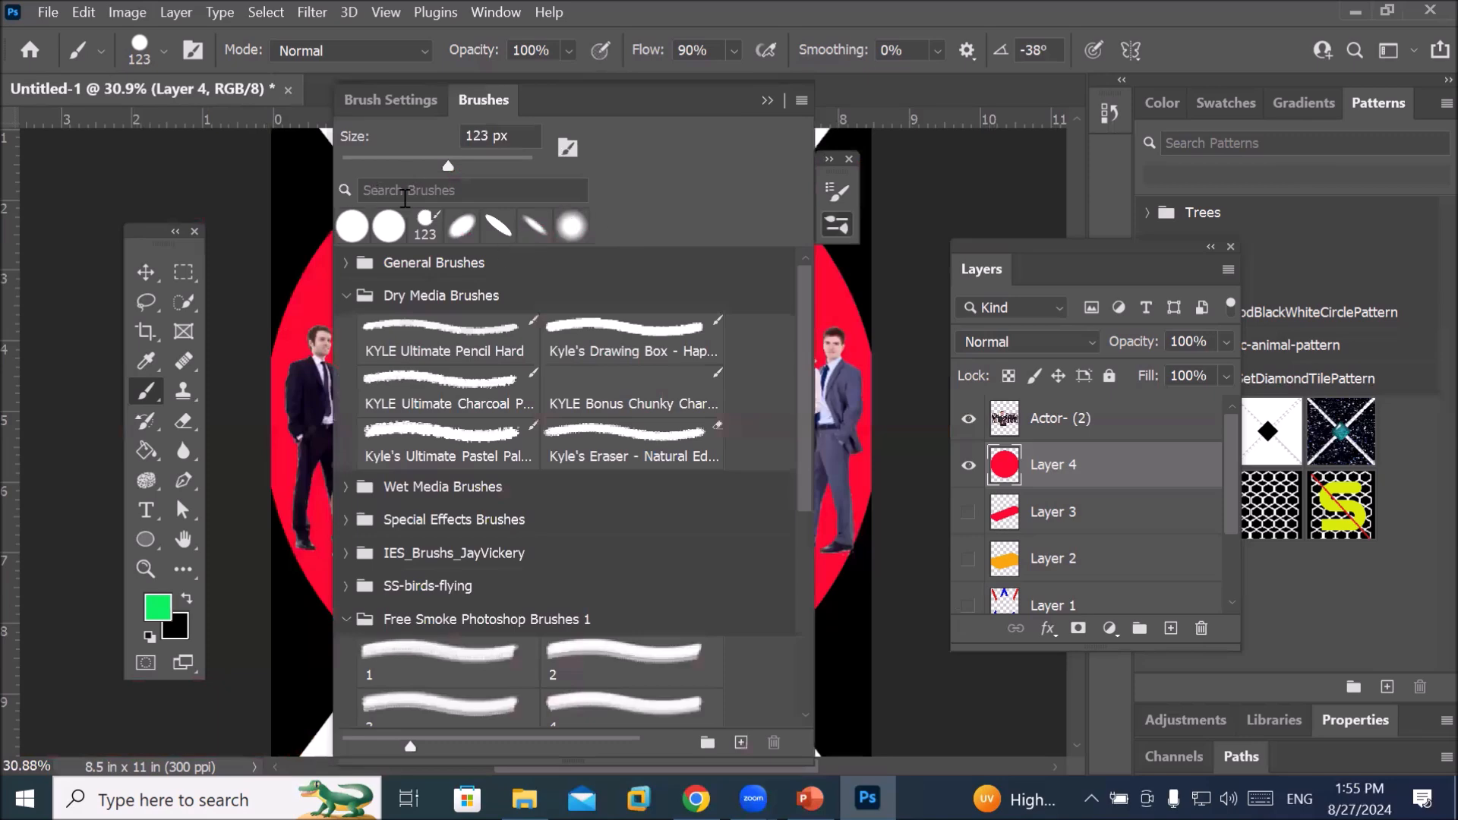
left_click(385, 98)
left_click_drag(647, 534, 721, 540)
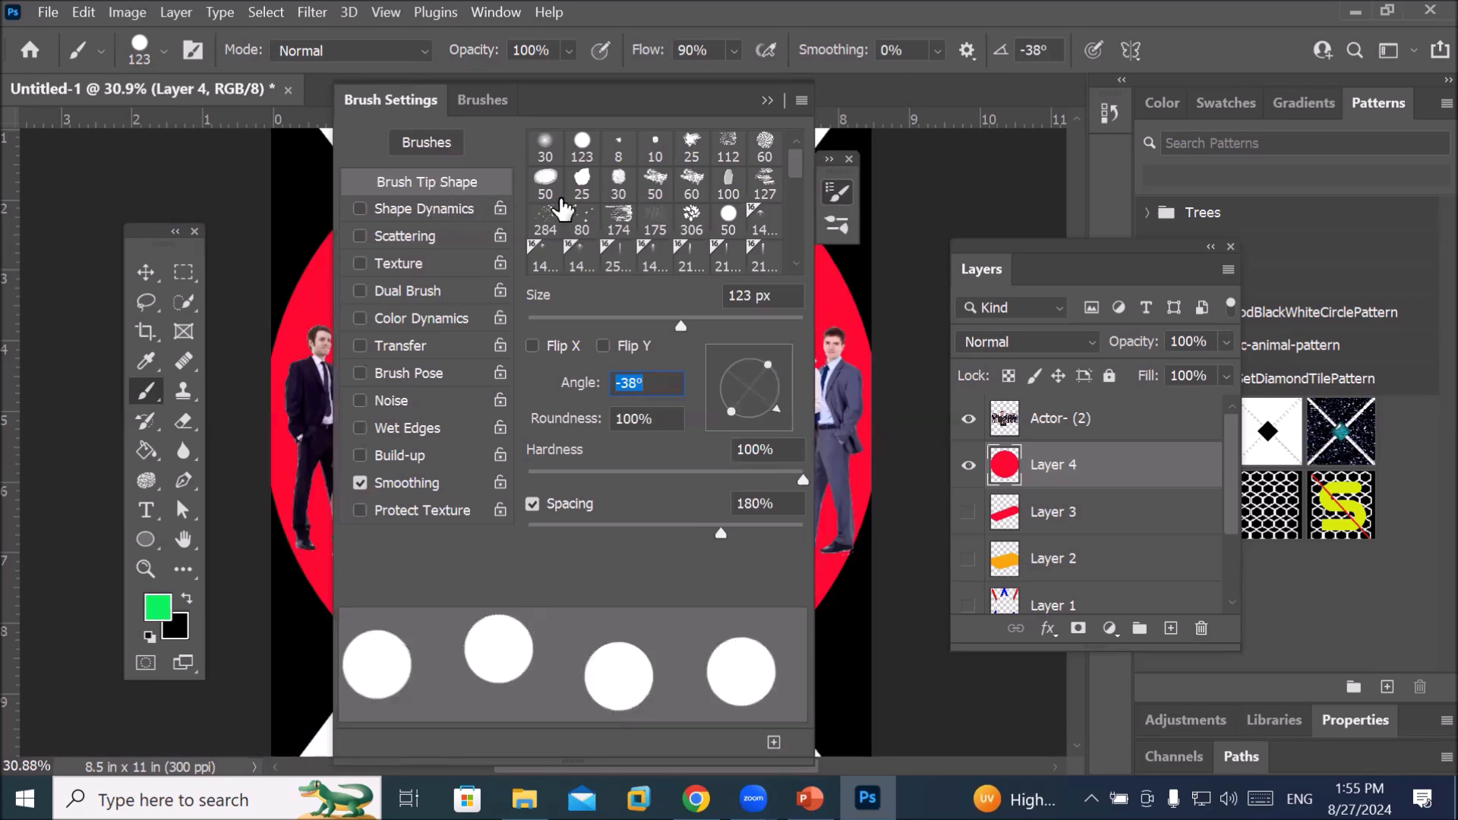
left_click(767, 100)
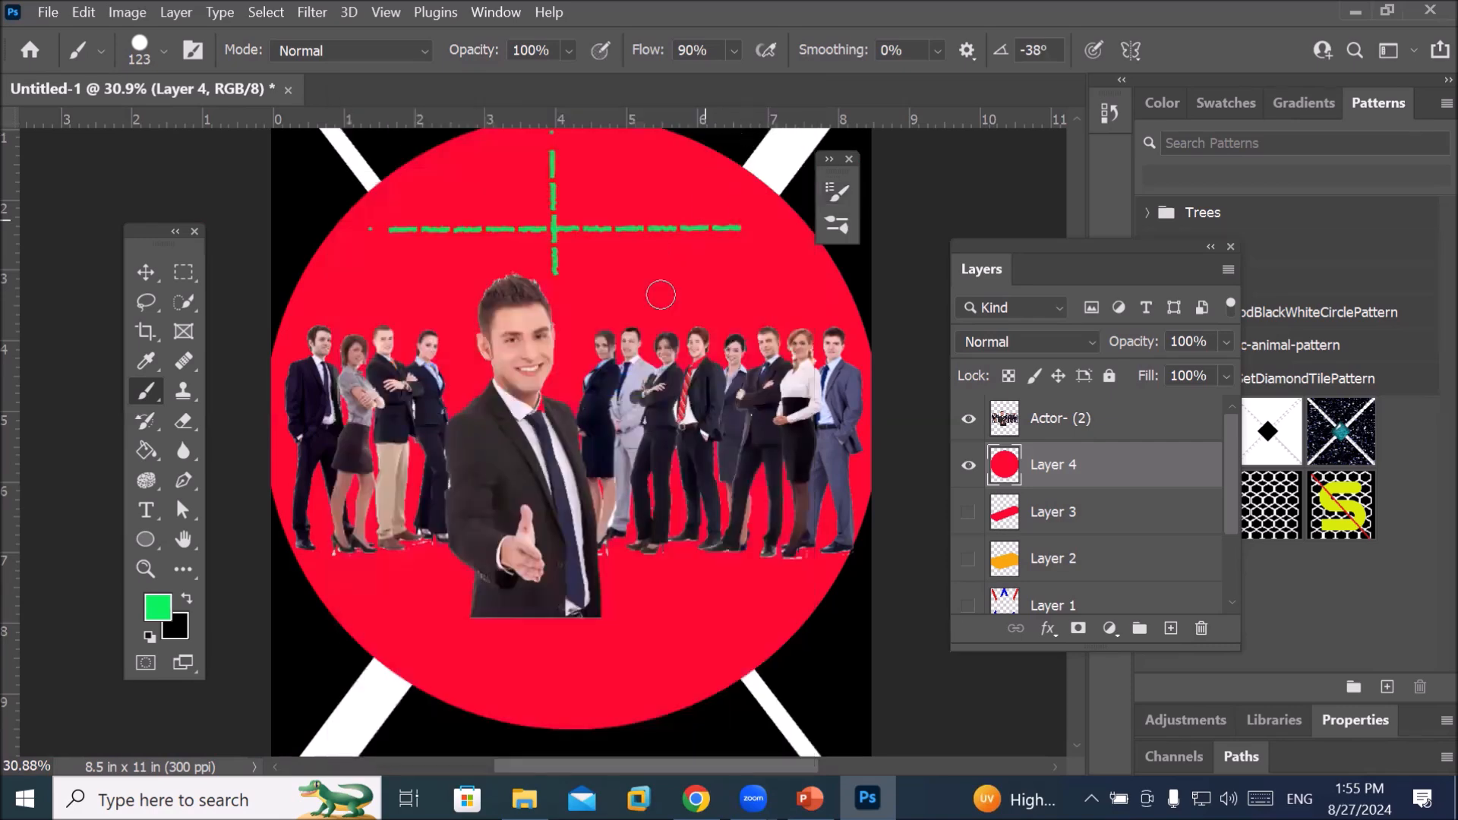
Paint a straight horizontal row of separated green dots on Layer 4 below the man, near the red circle's lower edge
left_click(399, 656)
left_click(738, 659, "shift")
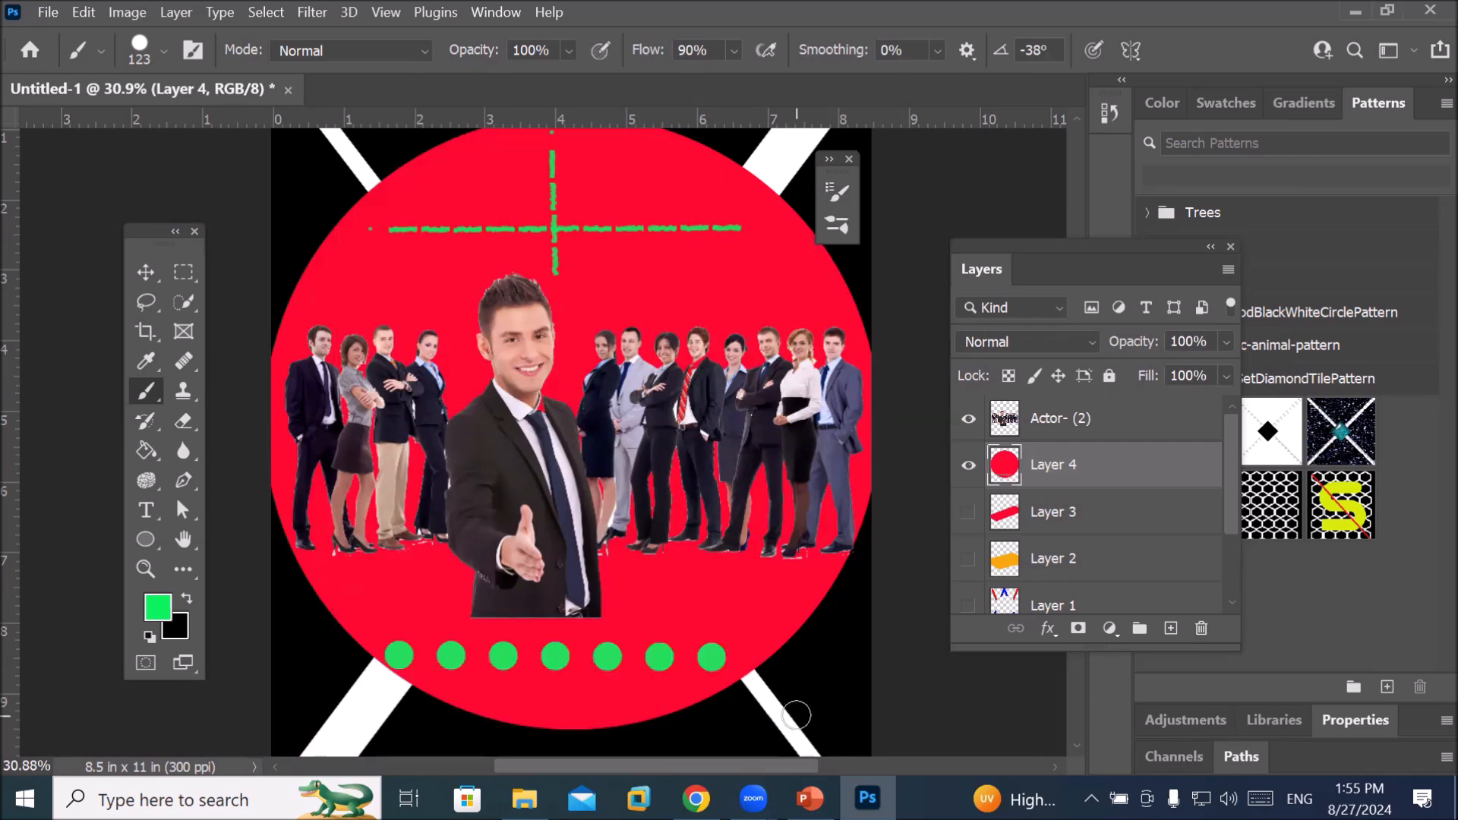
scroll(768, 651, "down", 3)
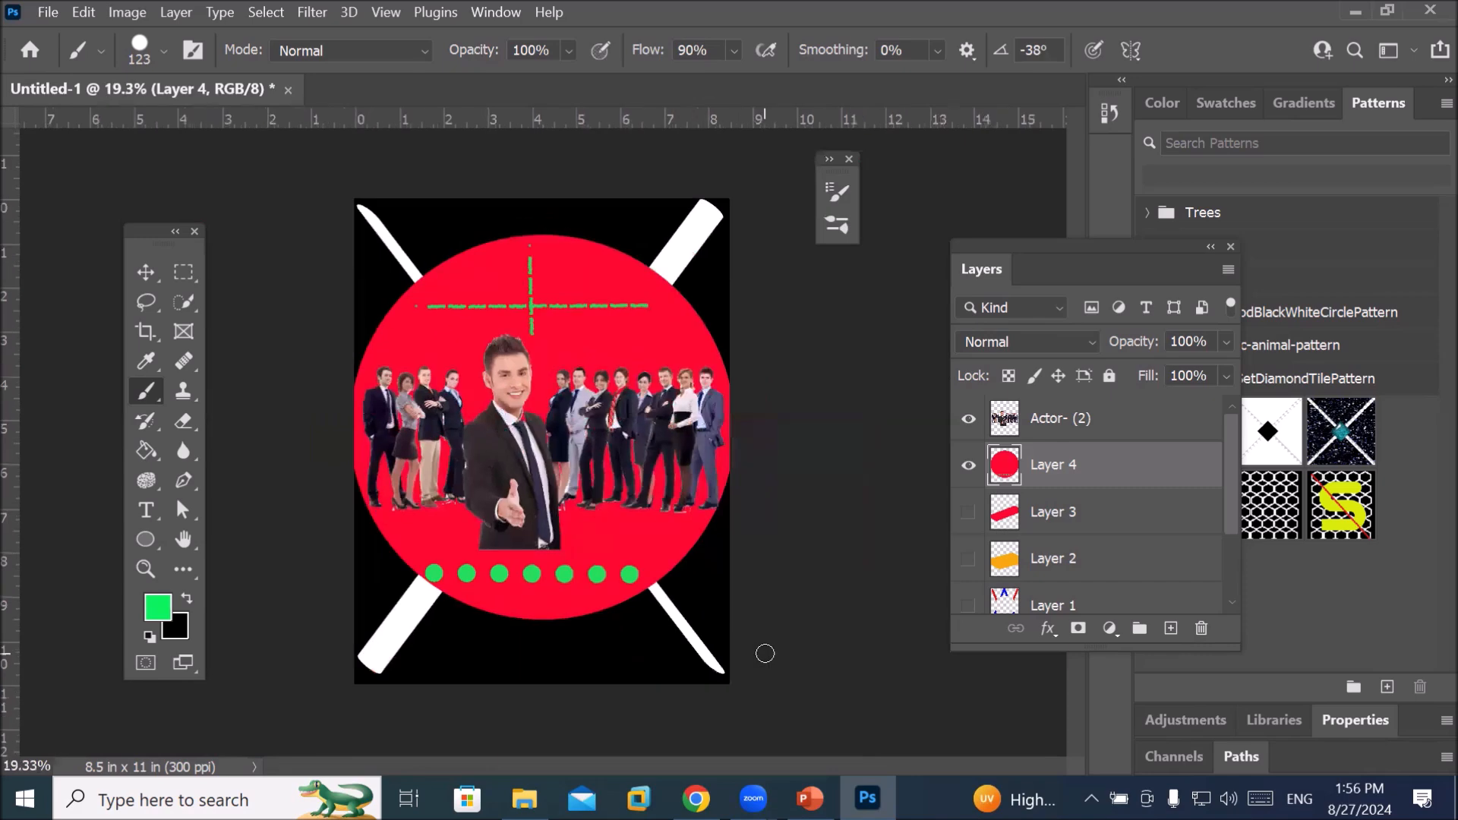
Stamp ten single green dots in a zigzag over the dashed lines above the people on Layer 4
scroll(429, 334, "up", 2)
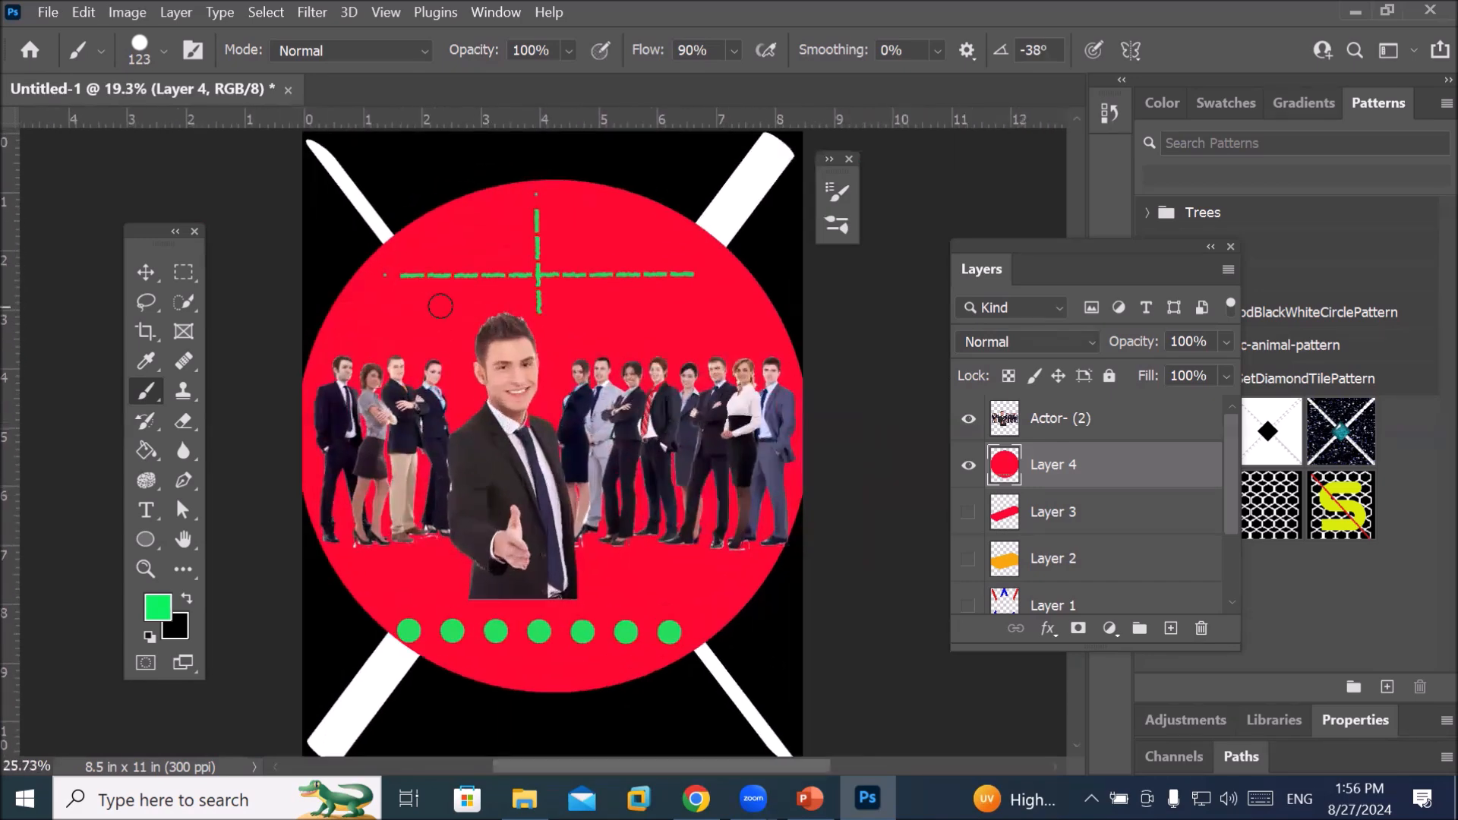
scroll(437, 270, "up", 1)
left_click(420, 220)
left_click(451, 267)
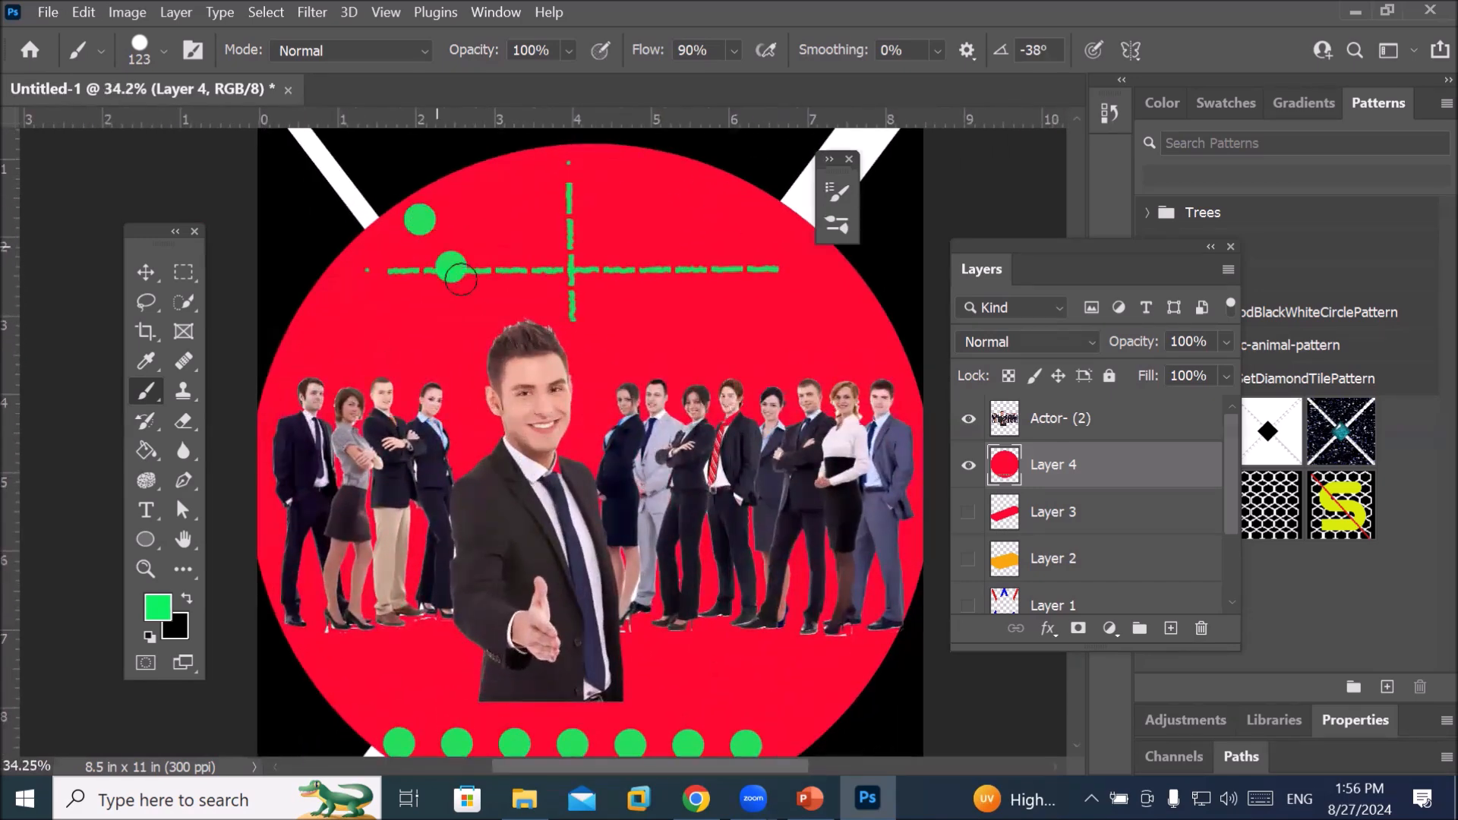
left_click(488, 306)
left_click(525, 265)
left_click(562, 220)
left_click(613, 212)
left_click(654, 253)
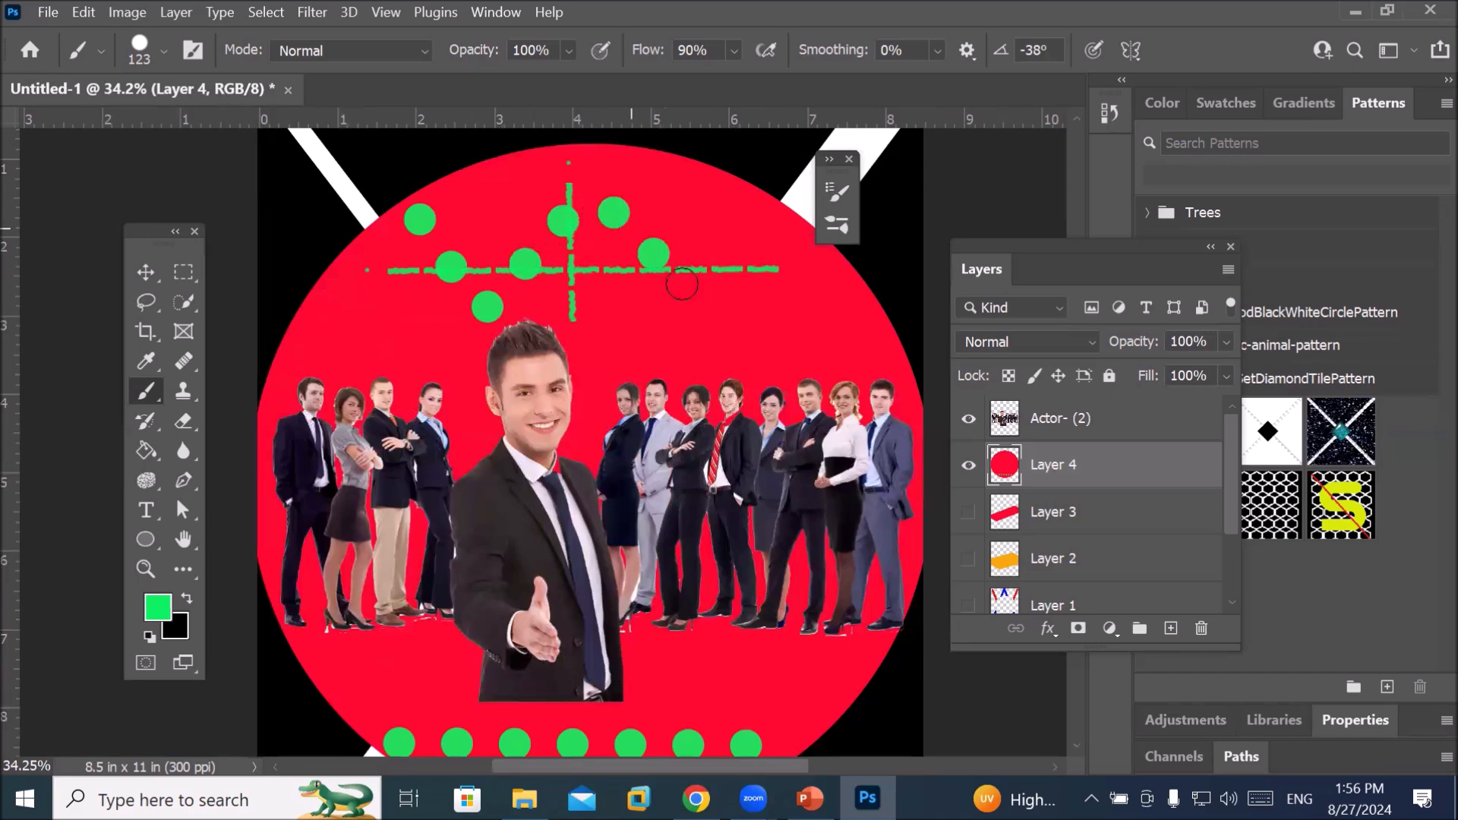
left_click(694, 295)
left_click(735, 302)
left_click(771, 257)
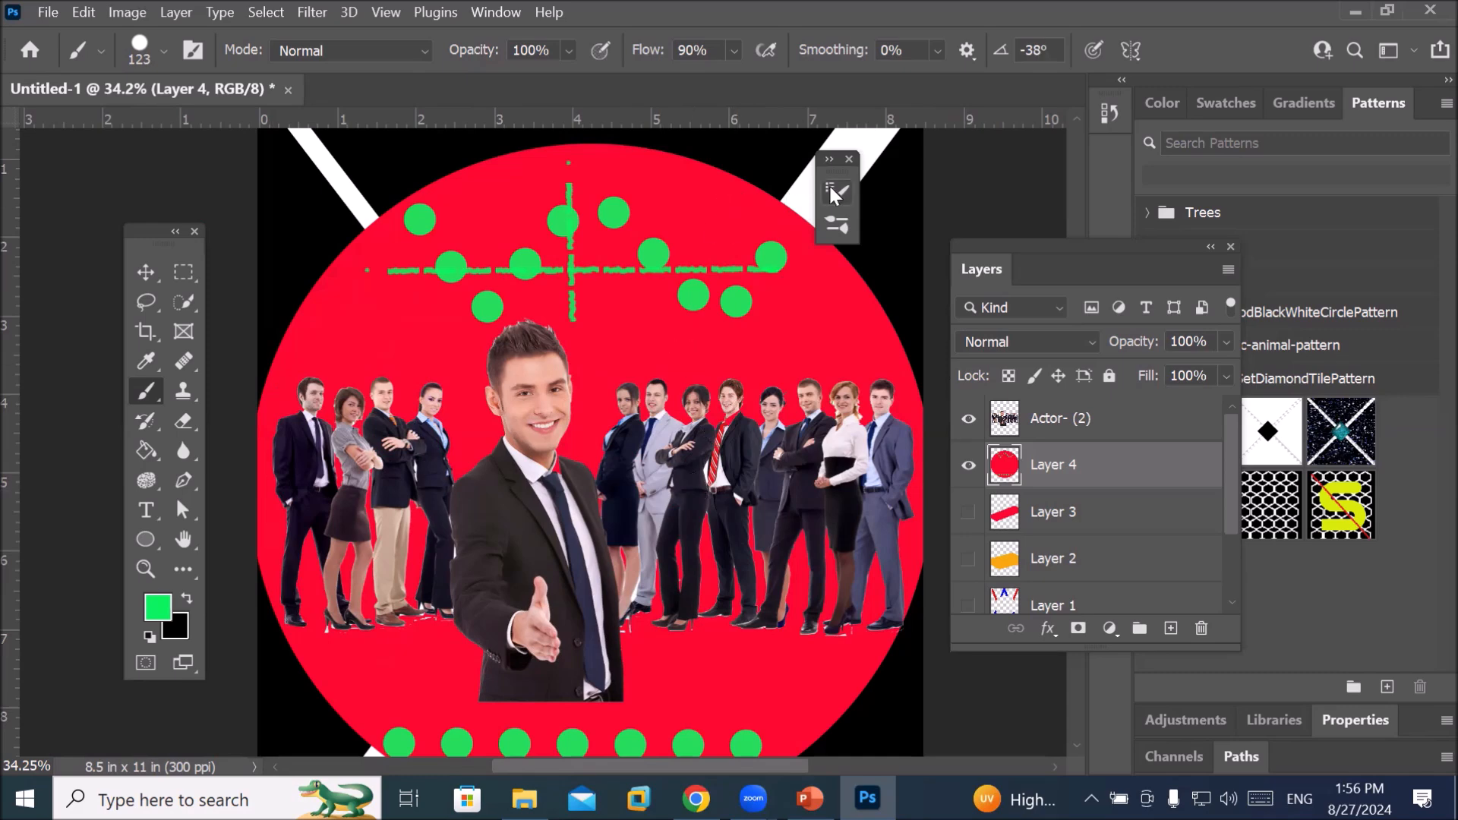
Reduce the brush tip's spacing to 1% and collapse the brush settings
left_click(836, 225)
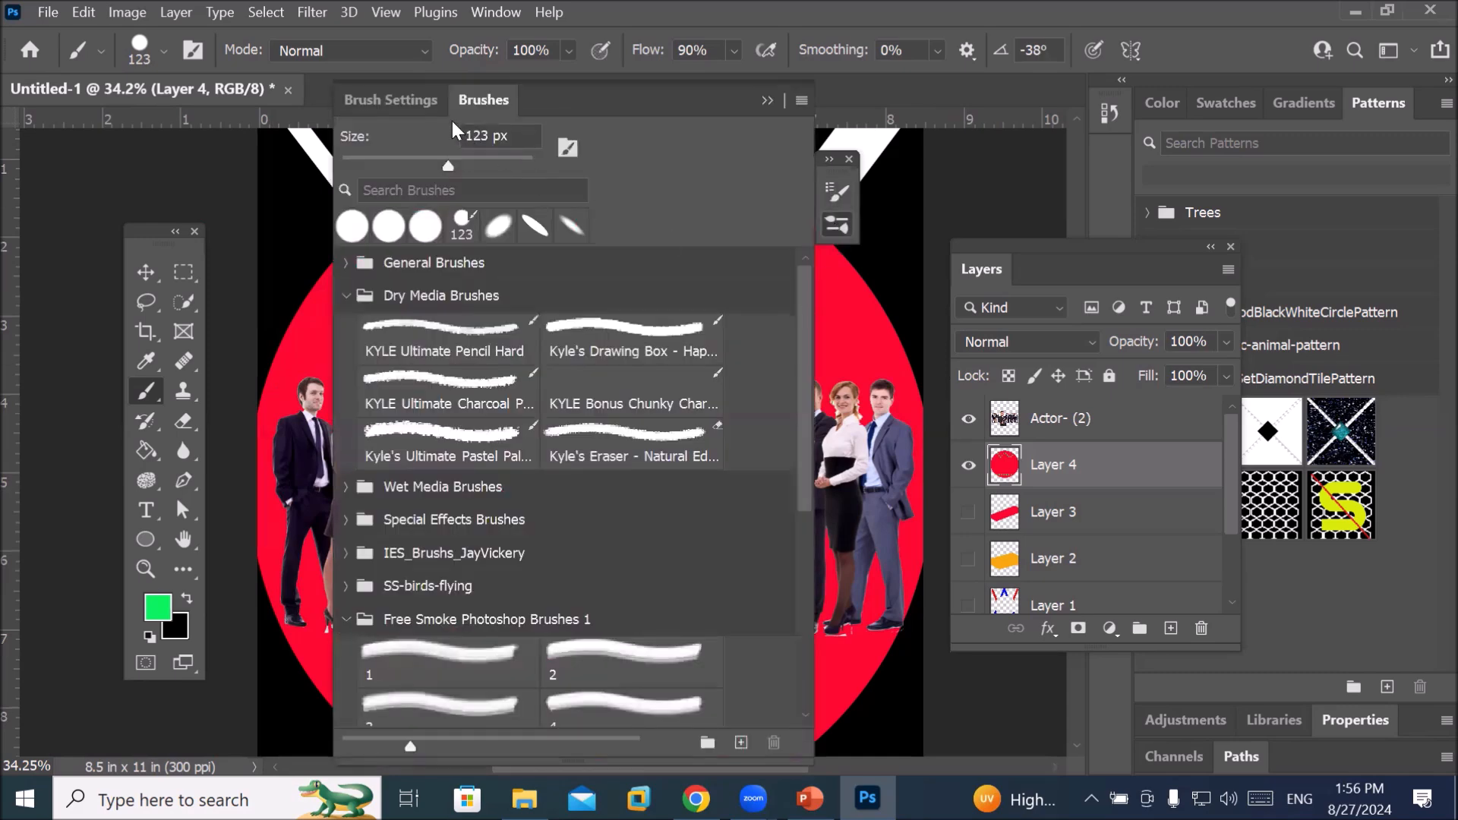
left_click(395, 98)
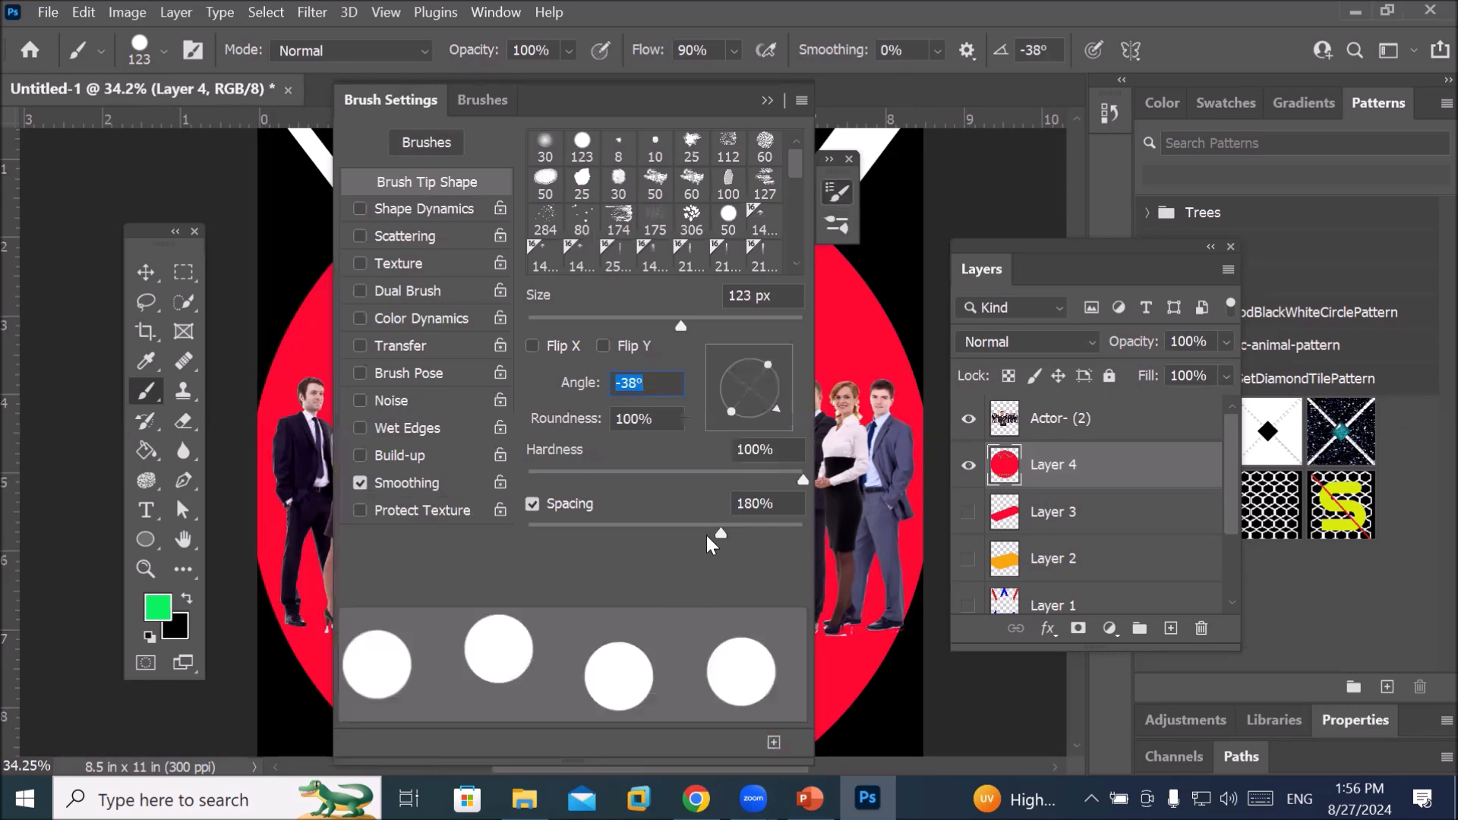
left_click_drag(718, 530, 476, 531)
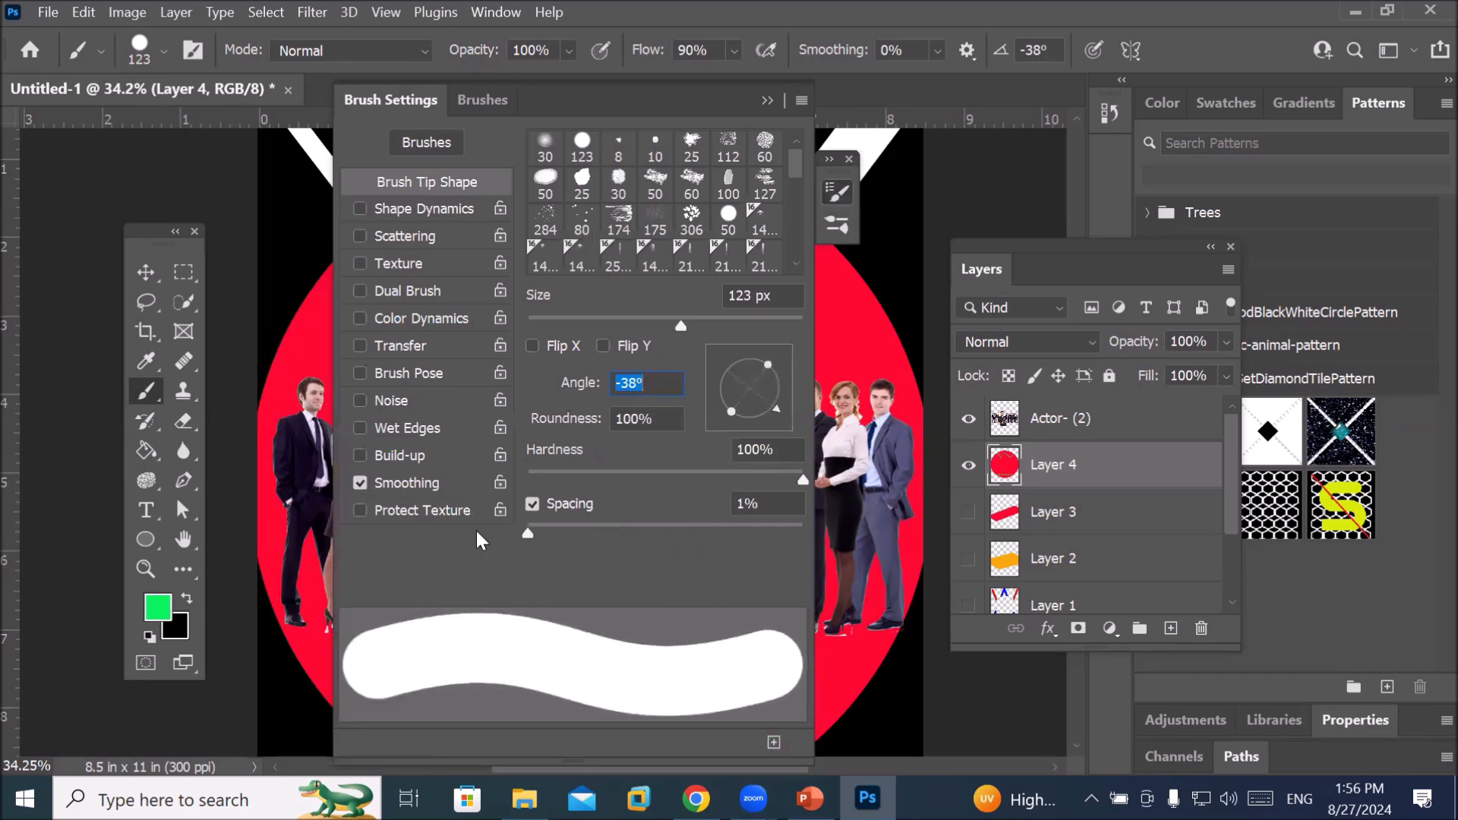
left_click(766, 100)
Paint a straight, continuous thick green line on Layer 4 across the red circle, behind the top of the man's head
left_click(328, 342)
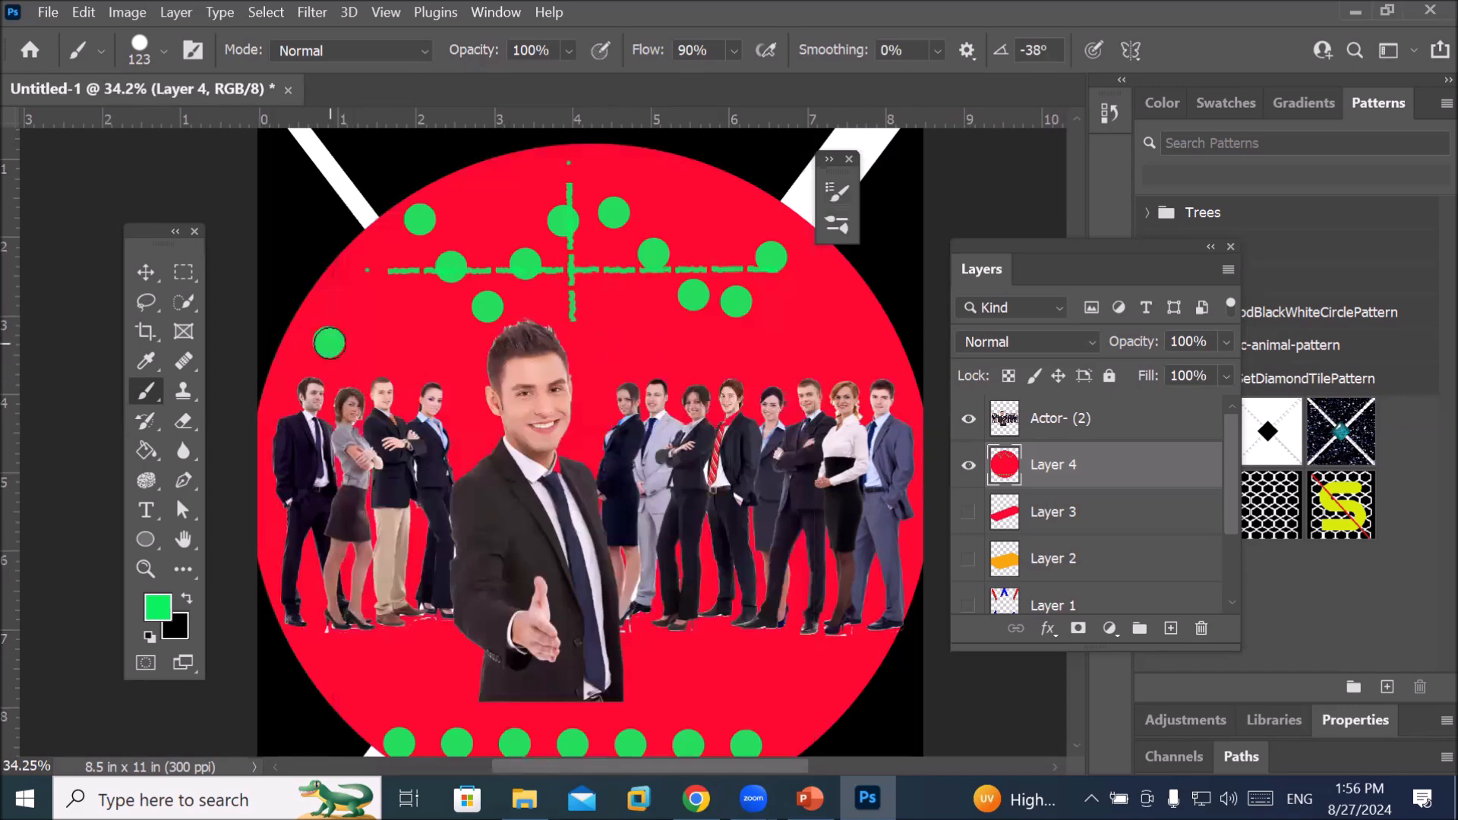
left_click(857, 341, "shift")
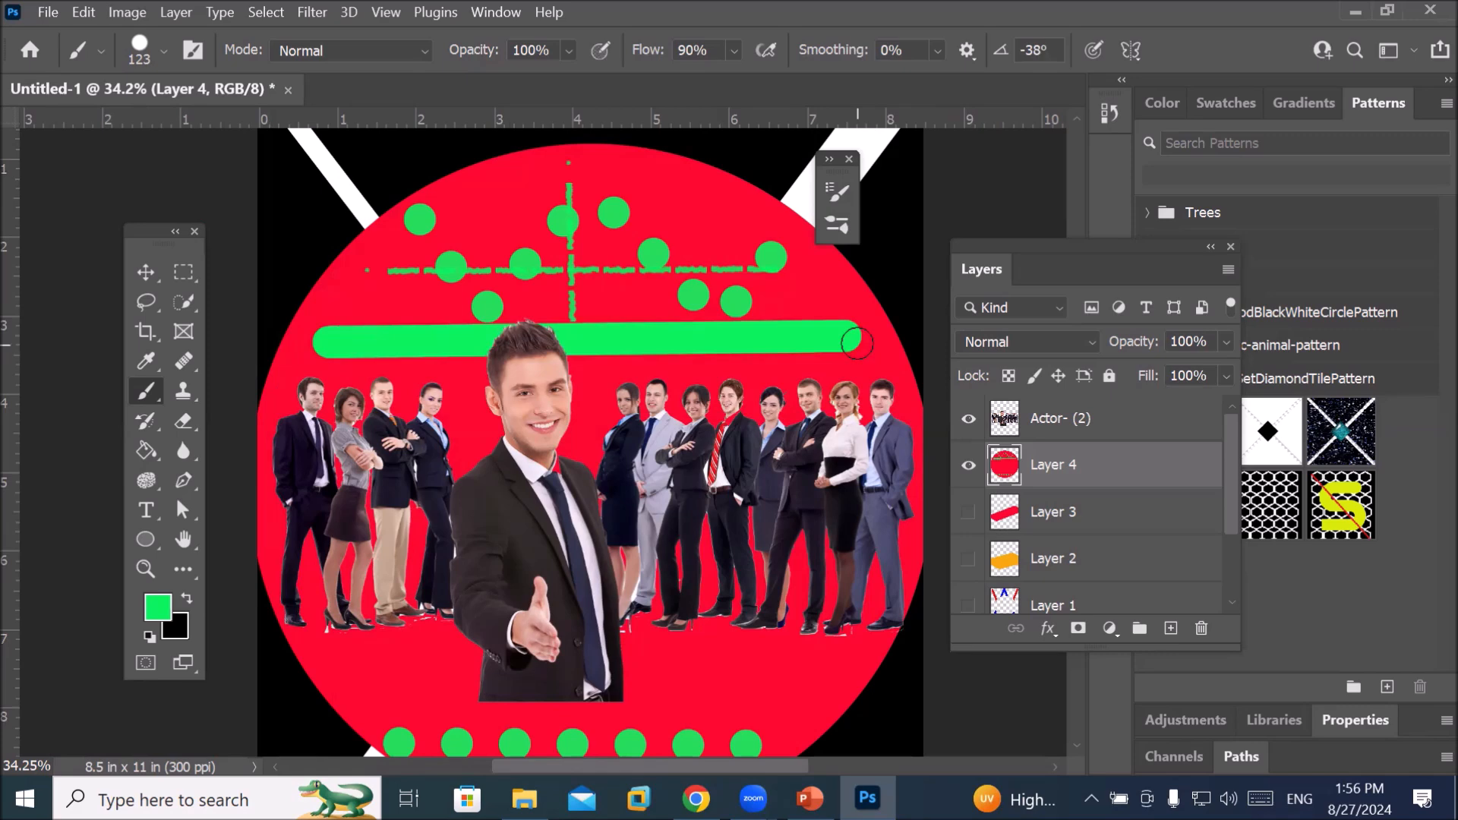
scroll(857, 342, "down", 2)
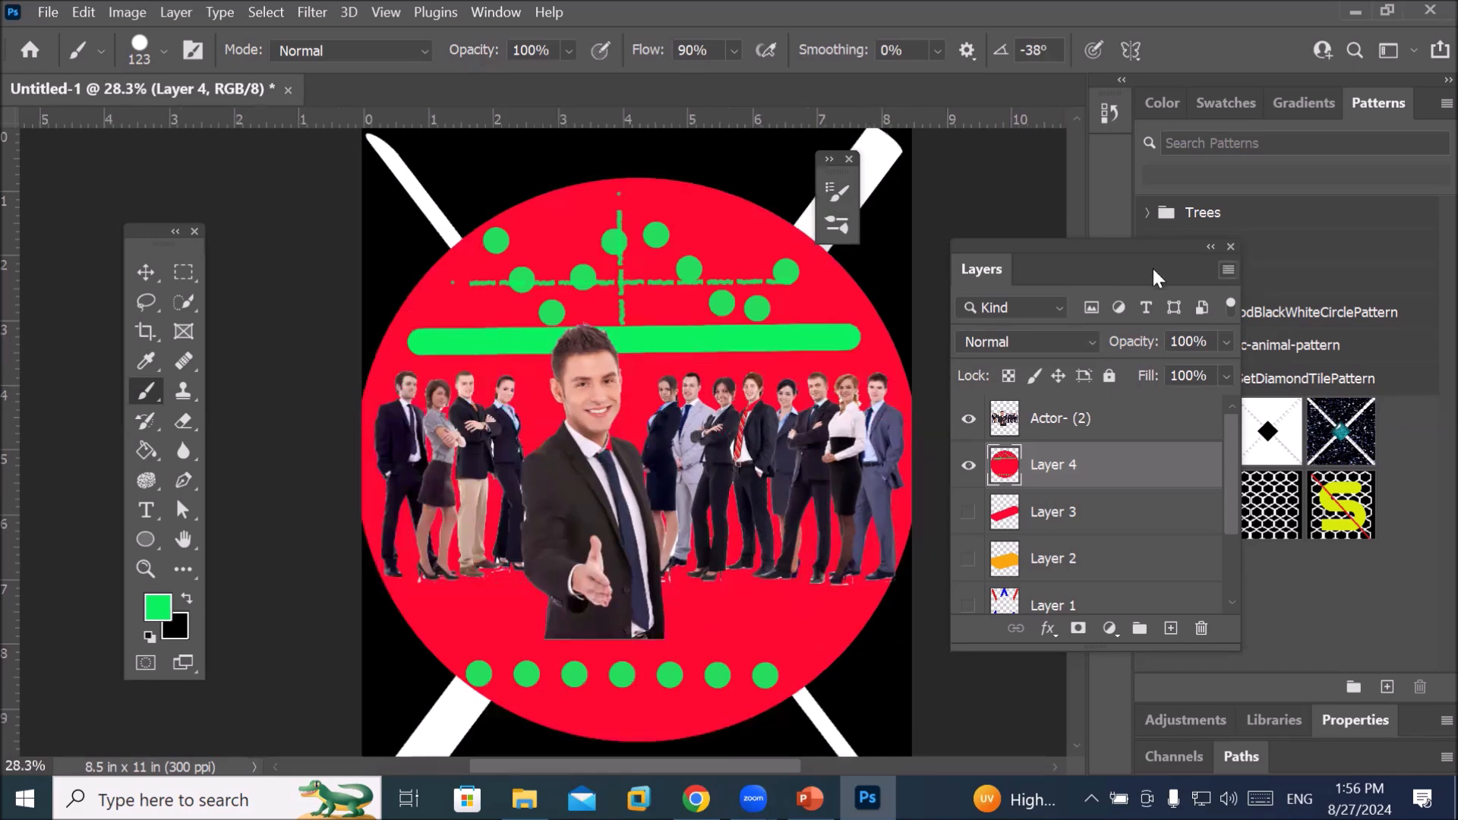
left_click(836, 227)
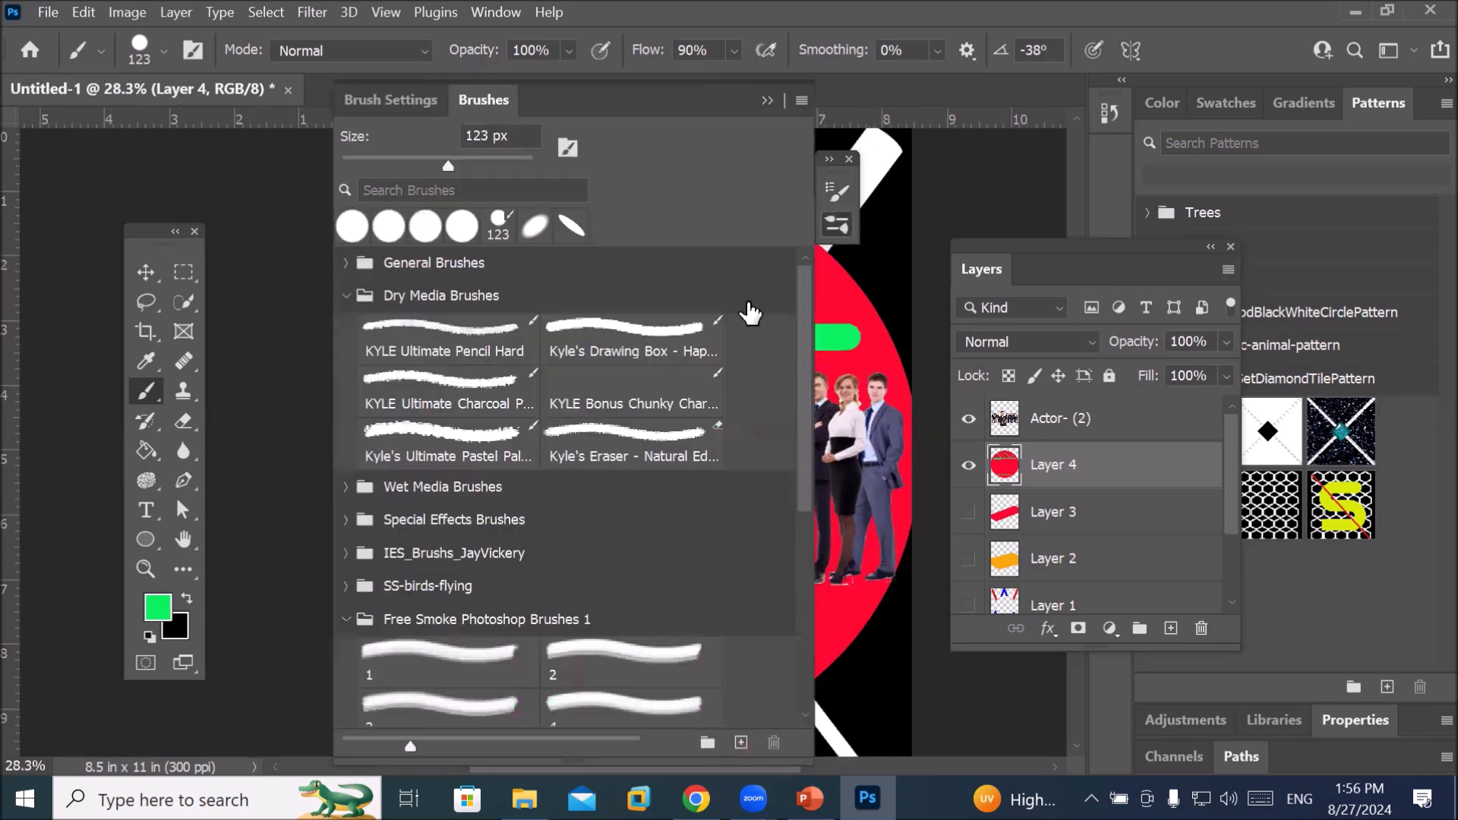
left_click(384, 106)
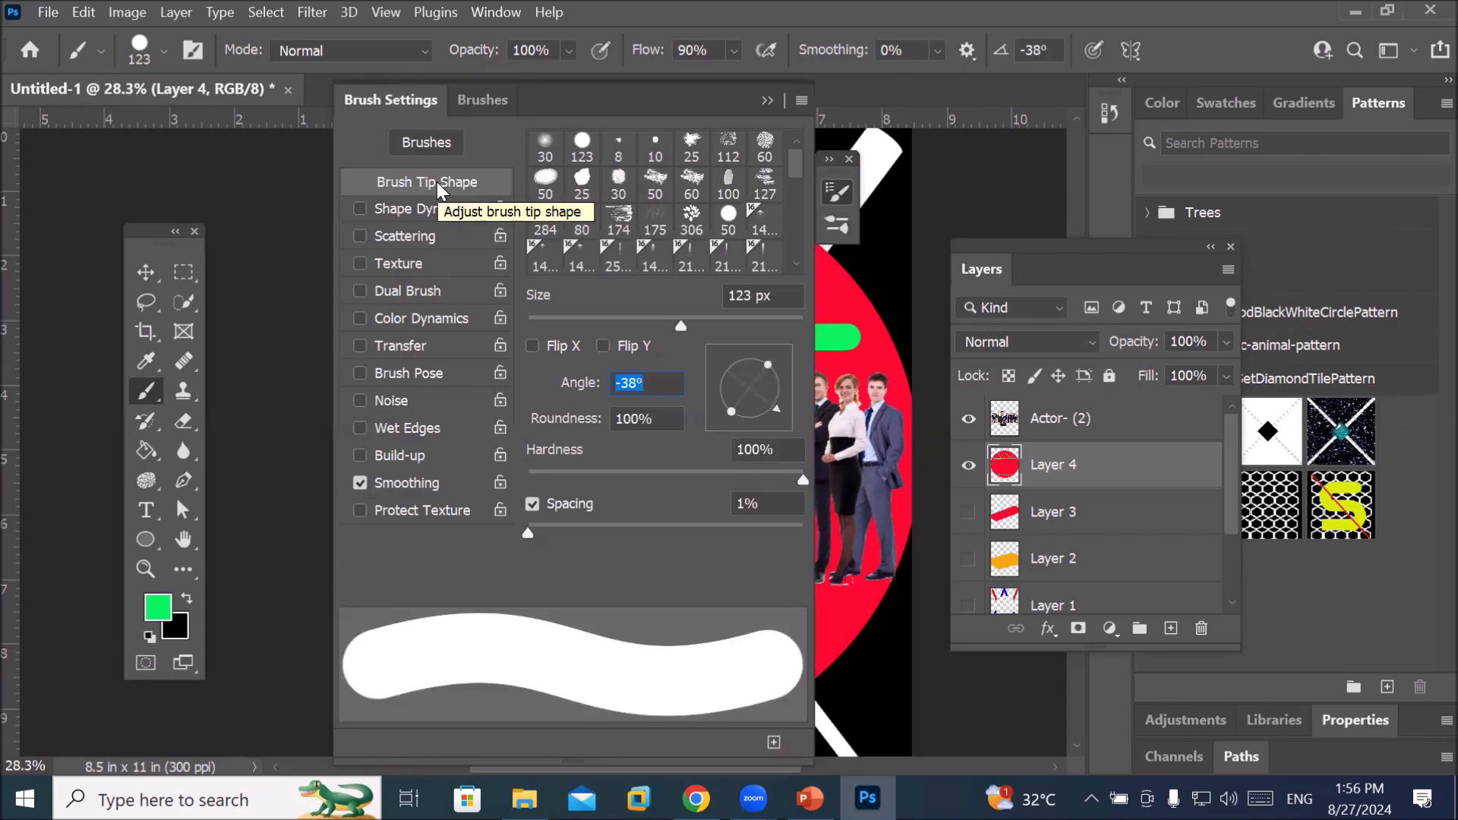
left_click(766, 100)
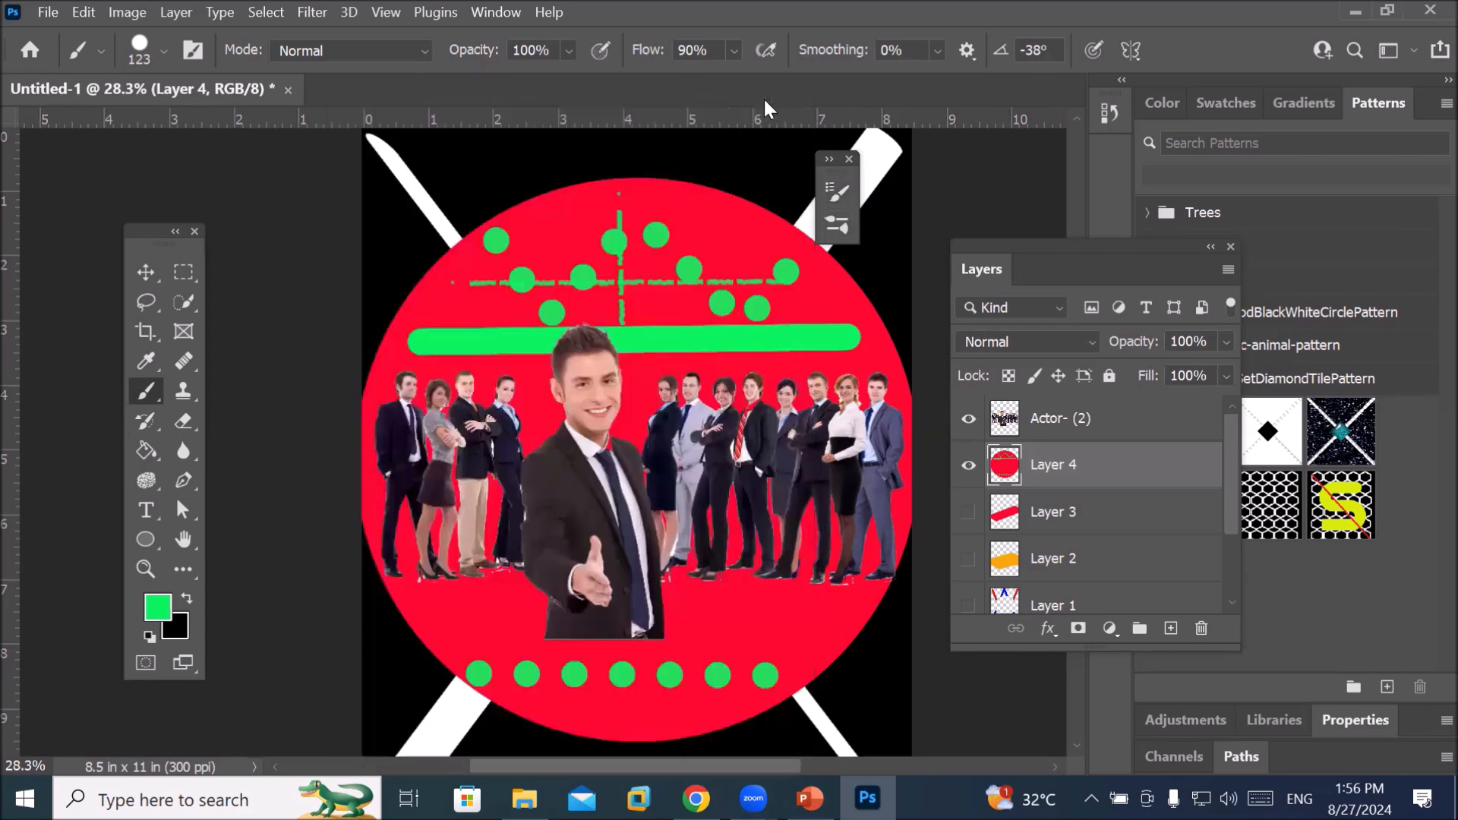
Switch to the Eraser tool, set its tip spacing to 161% and collapse the brush settings
left_click(189, 419)
right_click(188, 419)
left_click(267, 421)
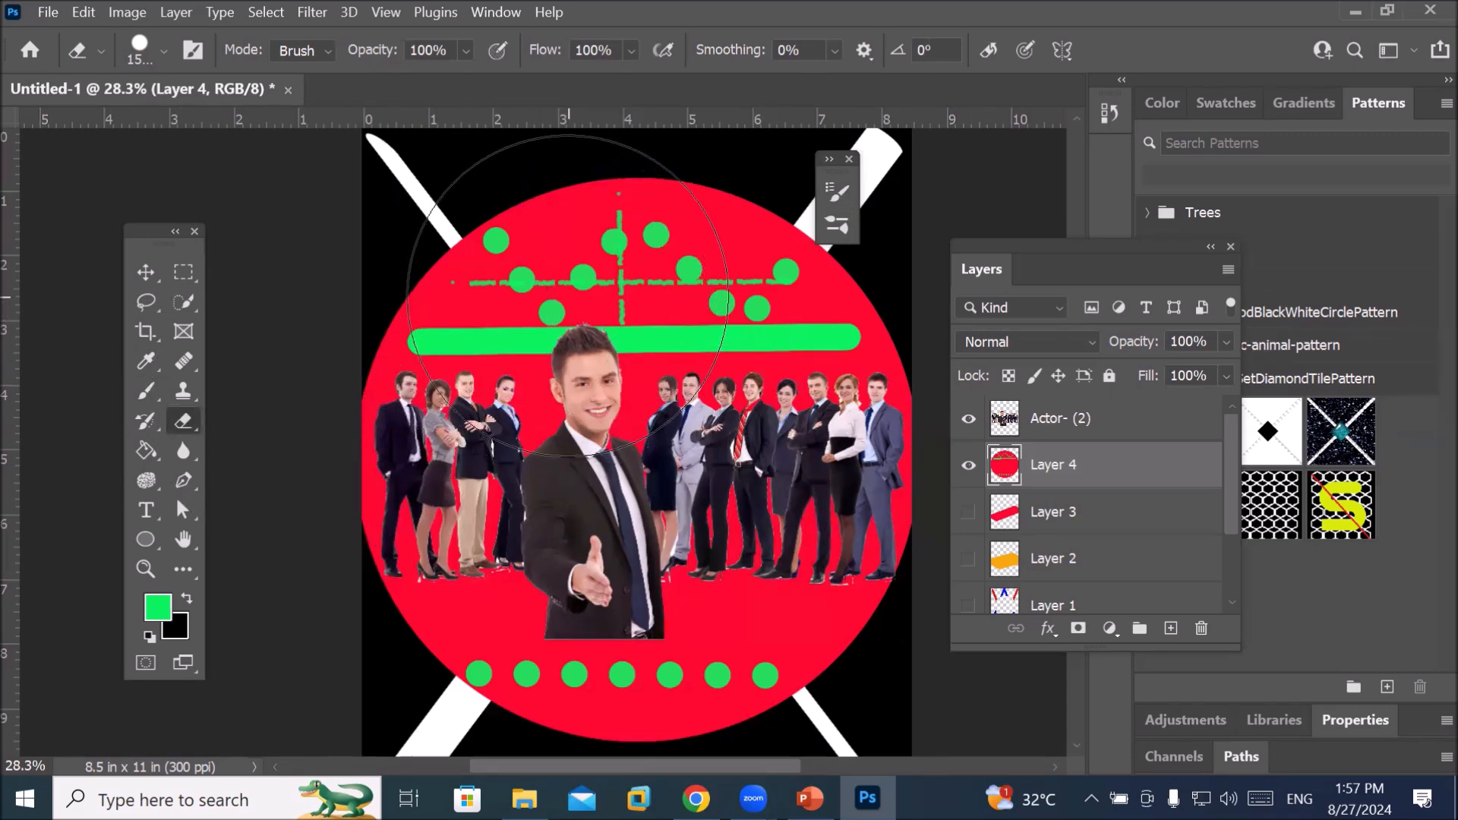
left_click(835, 227)
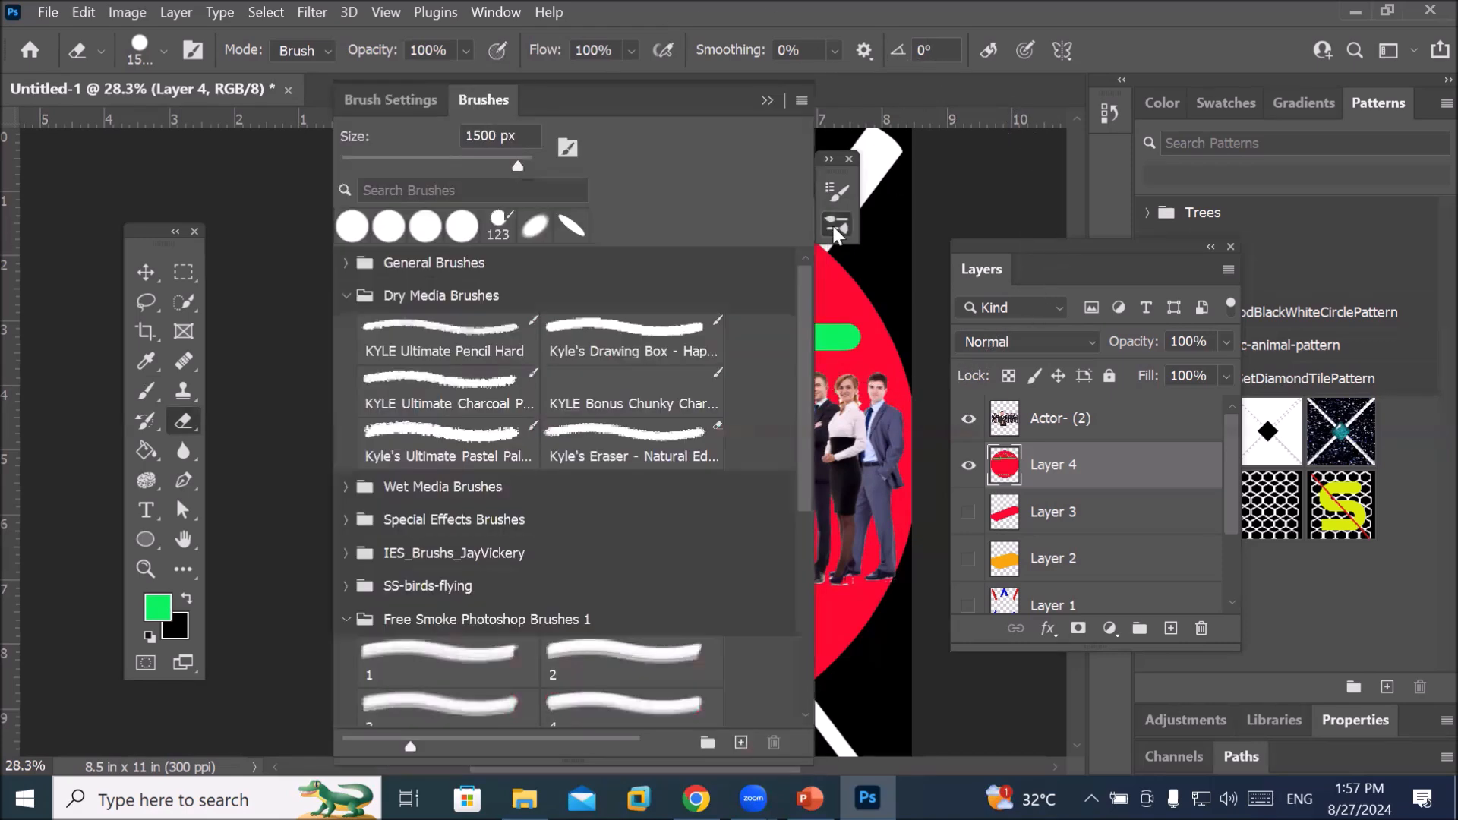
left_click(400, 99)
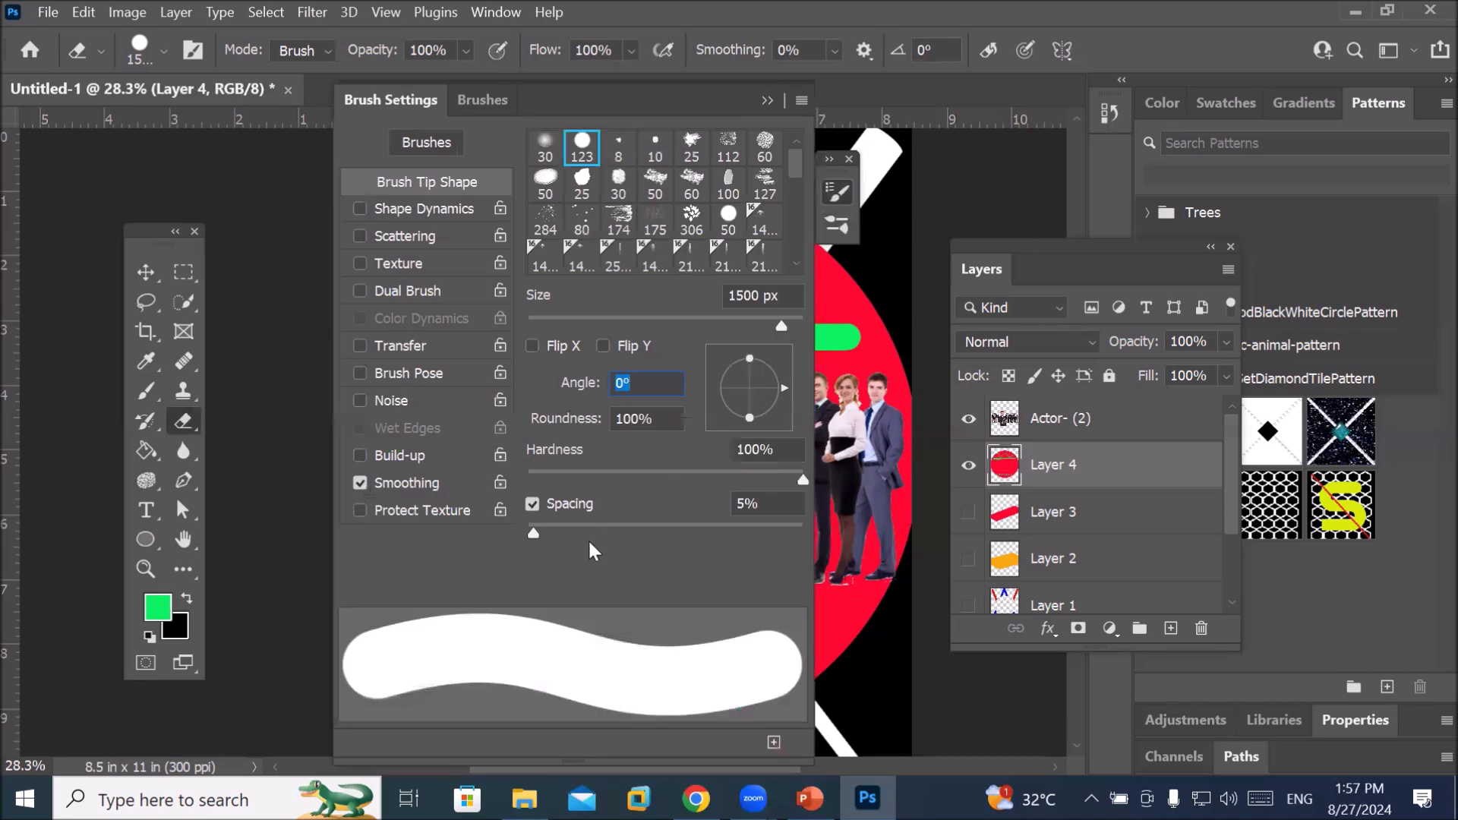
left_click_drag(533, 533, 709, 567)
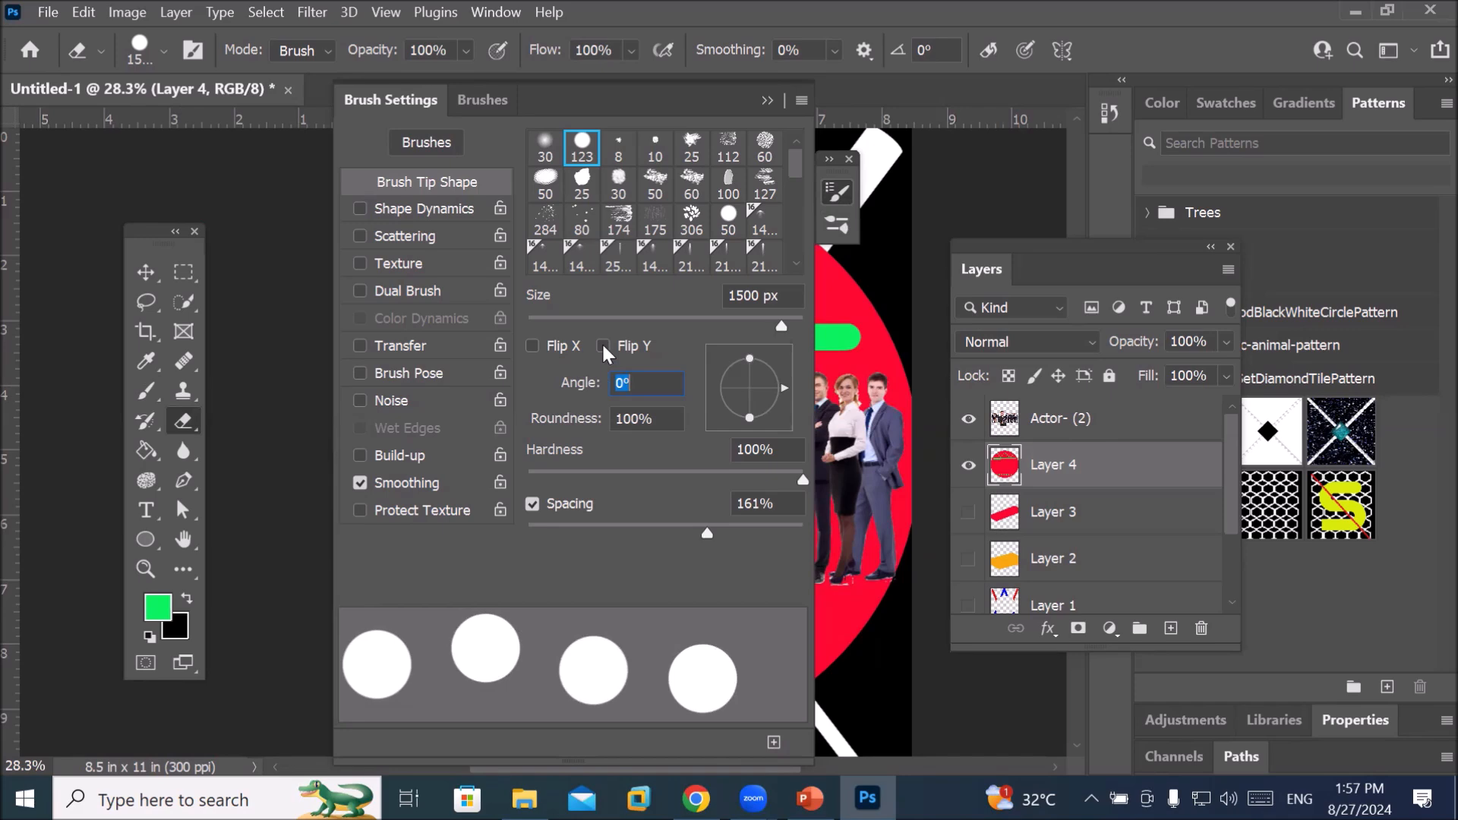
left_click(767, 100)
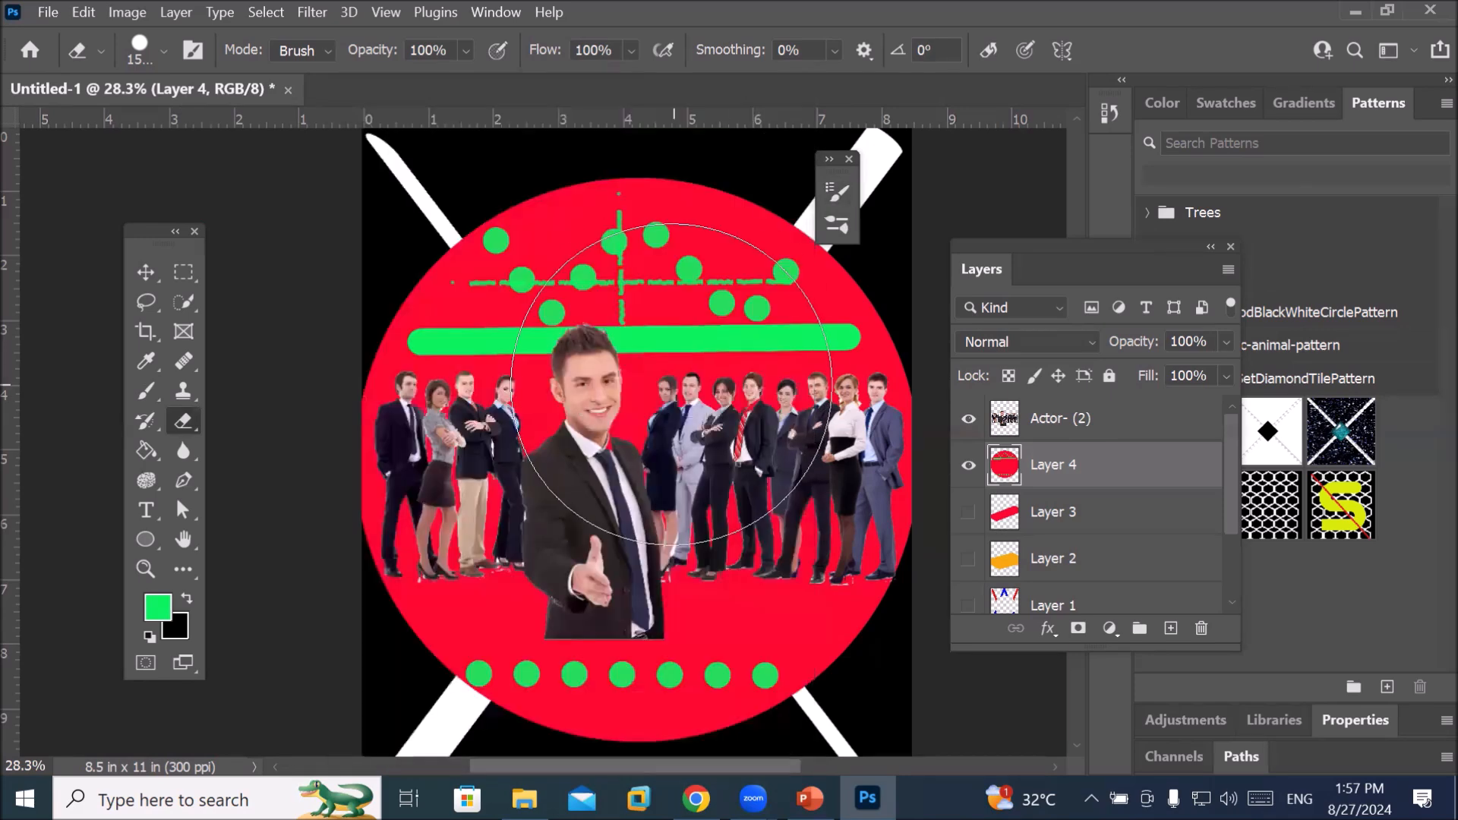
Reduce the eraser size to 250 px
key("bracketleft")
key("bracketleft")
key("bracketleft")
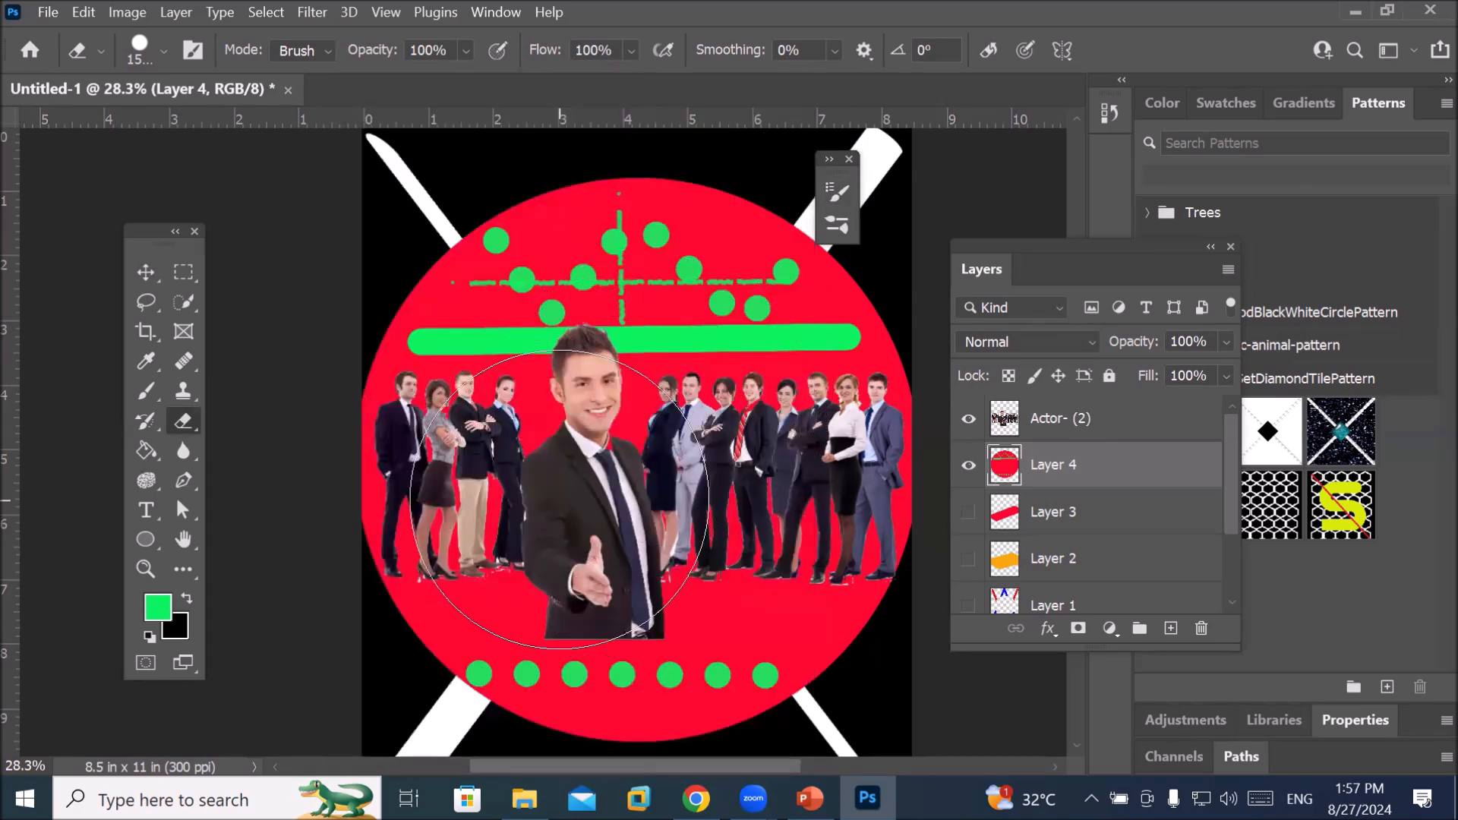
key("bracketleft")
key("bracketleft")
key("bracketleft")
key("bracketleft")
key("bracketleft")
key("bracketleft")
key("bracketleft")
key("bracketleft")
key("bracketleft")
key("bracketleft")
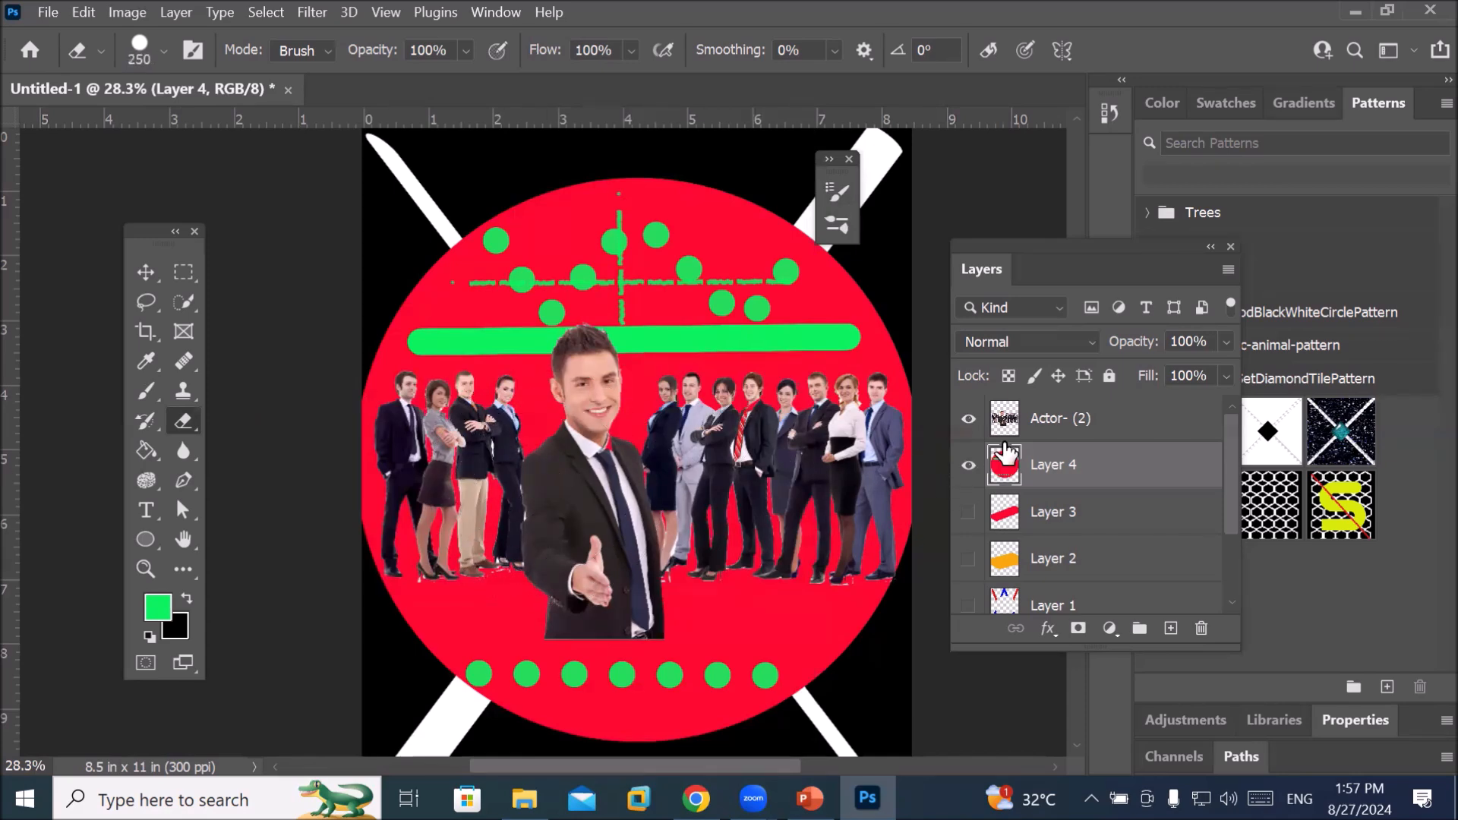
Erase a straight horizontal row of separated circles across the people on the Actor- (2) layer, leaving that layer selected
left_click(1053, 425)
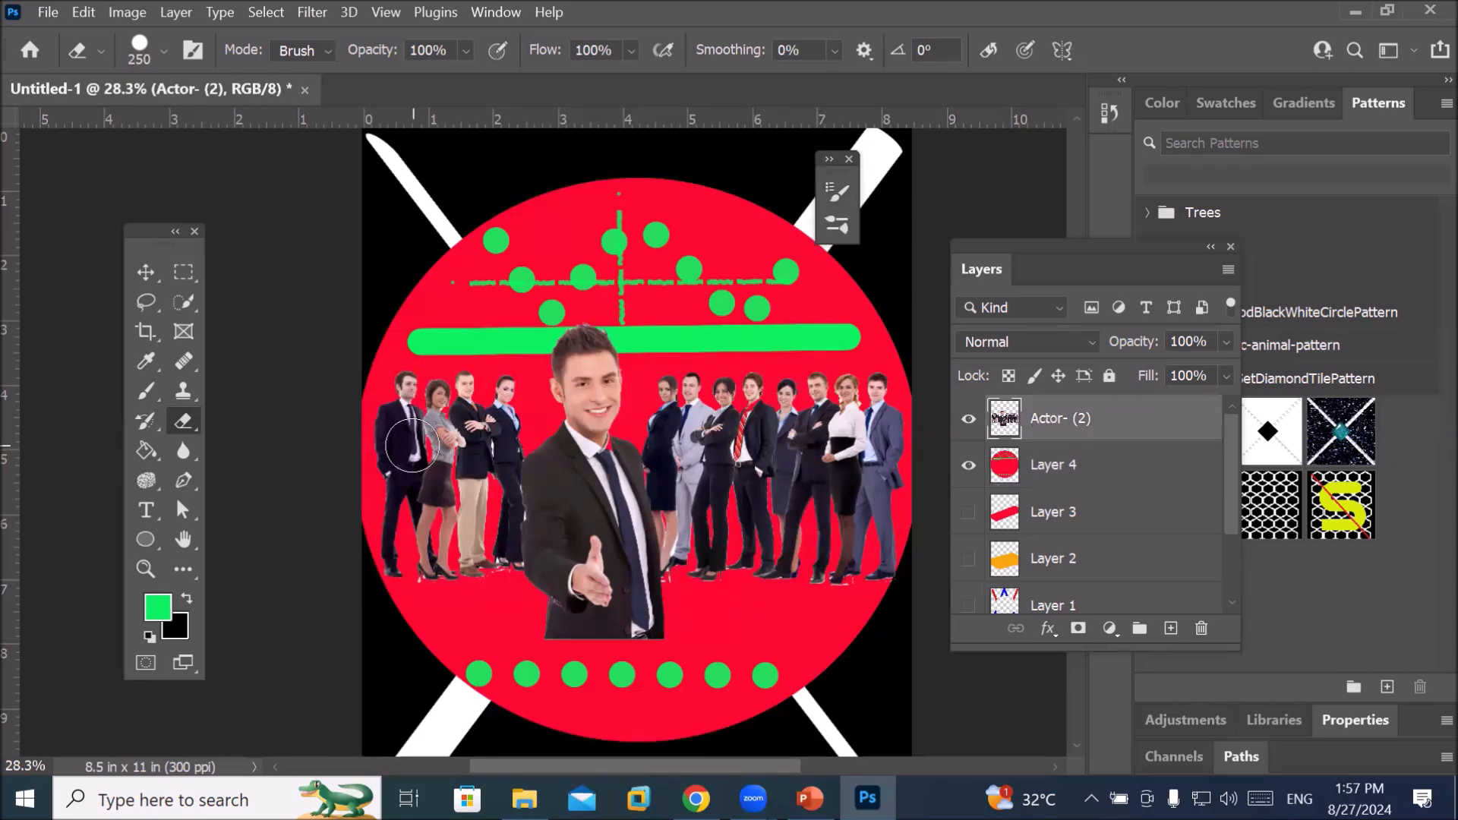
left_click(408, 457)
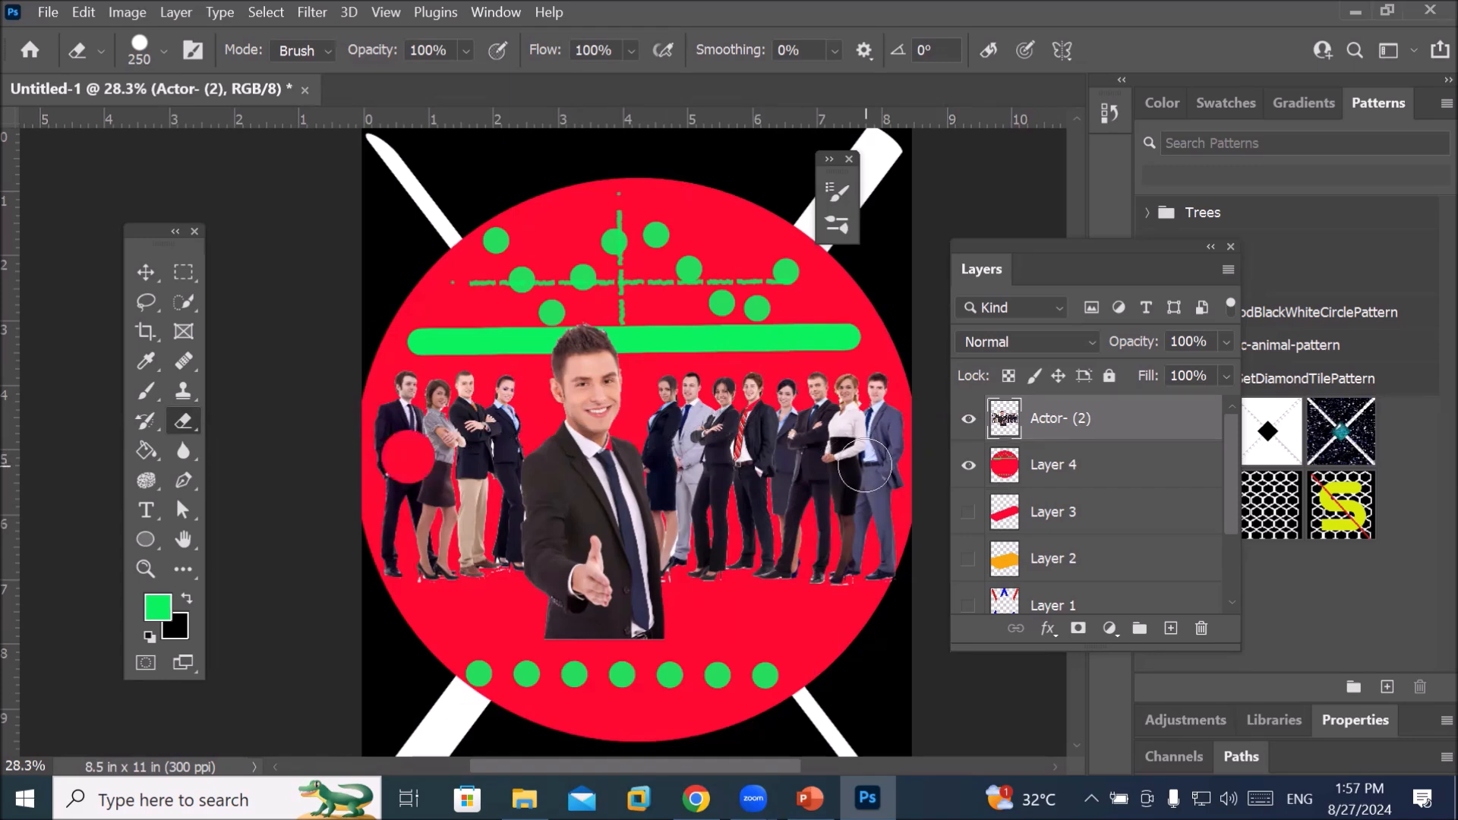
left_click(842, 464, "shift")
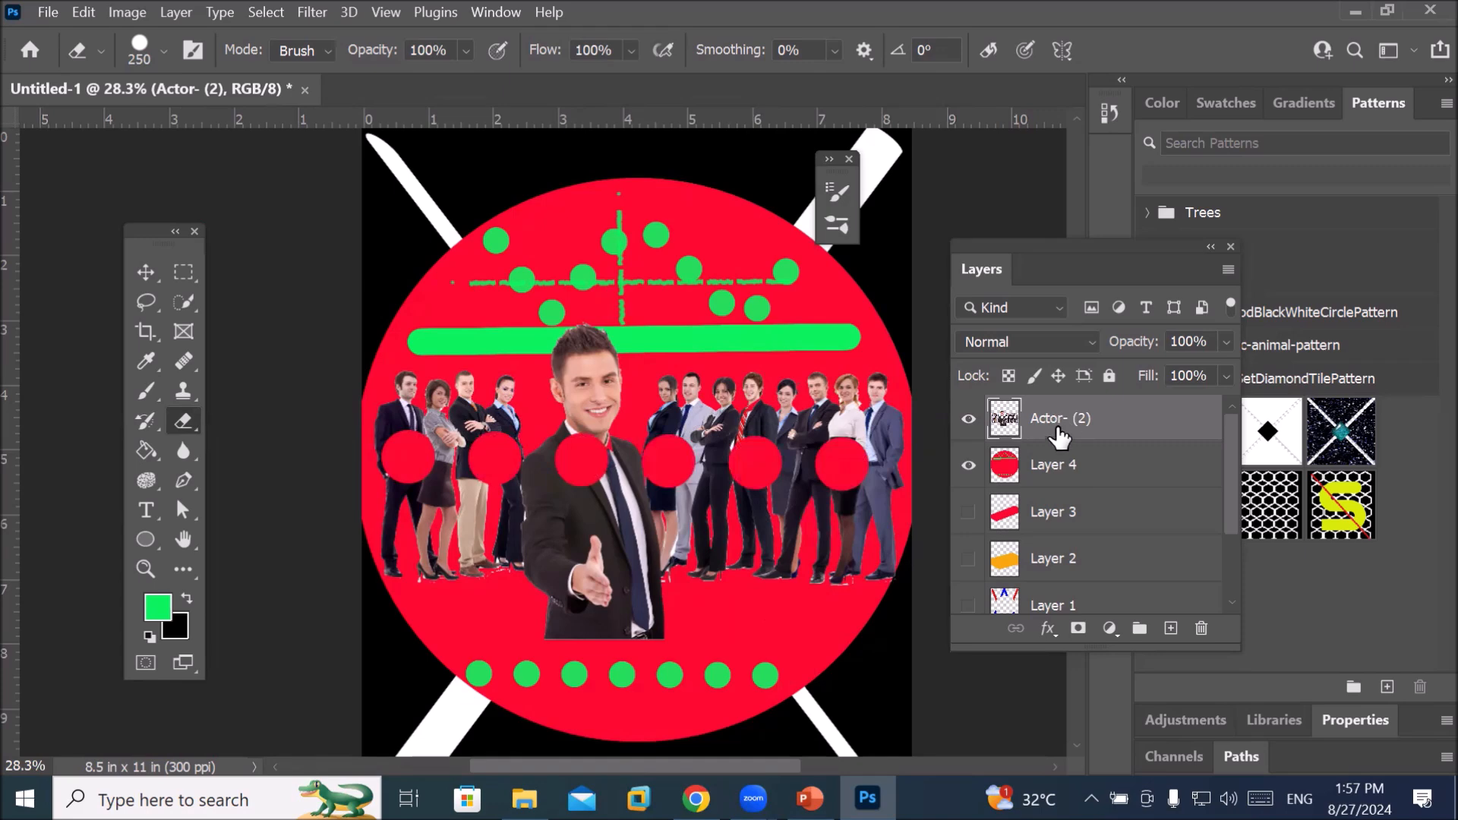
left_click(1053, 472)
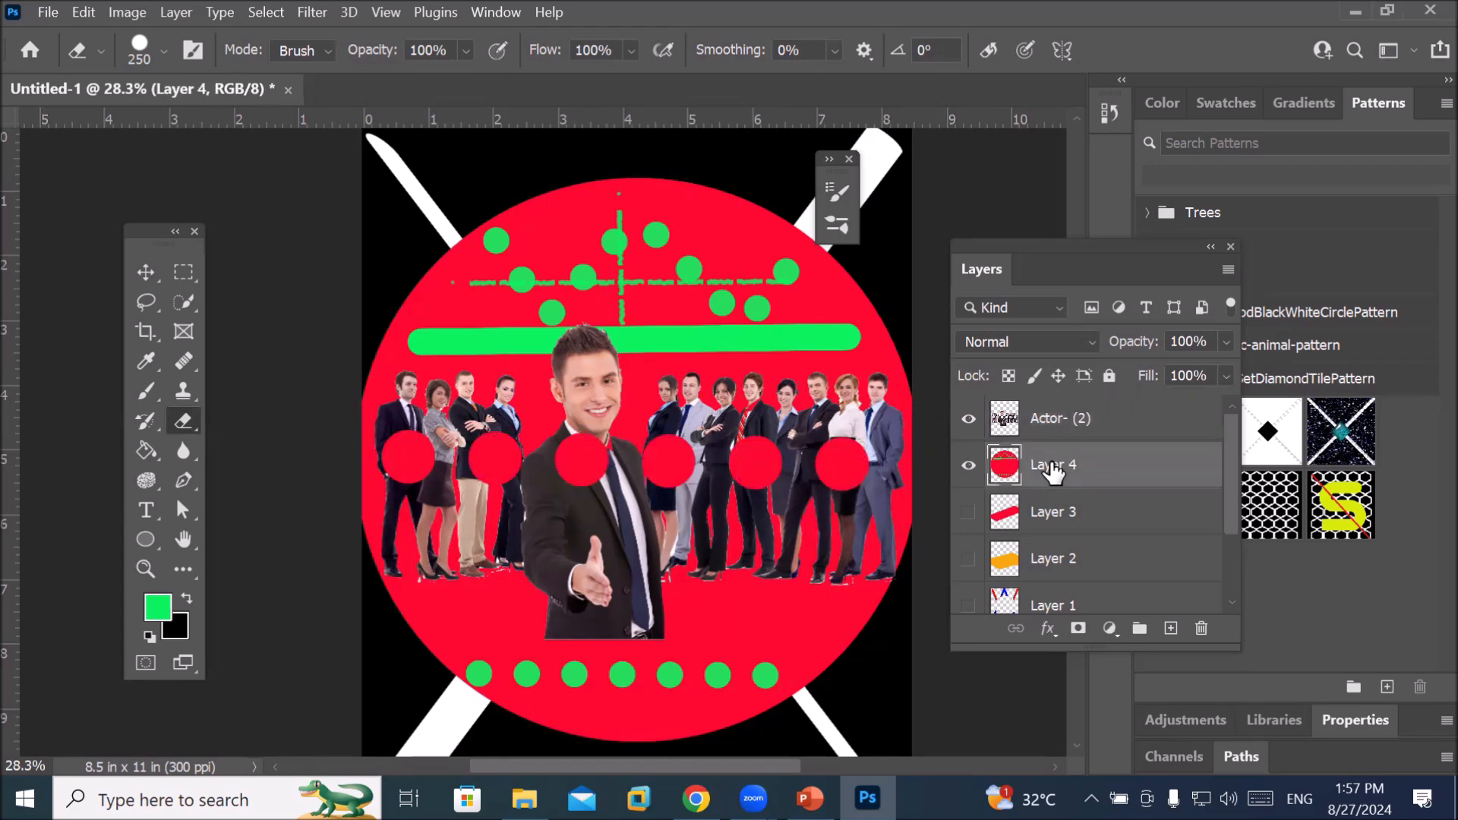
left_click(1047, 419)
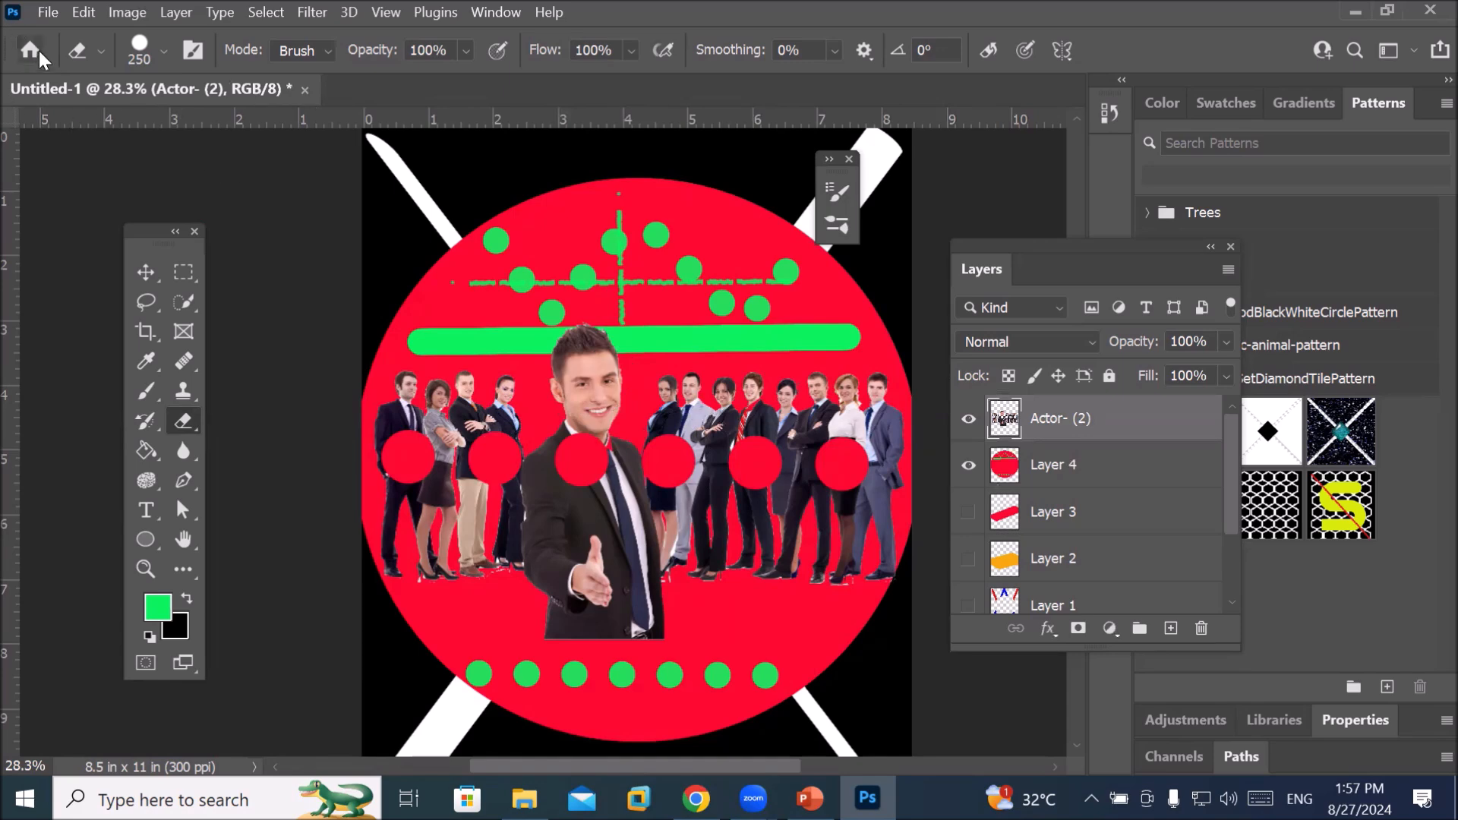
Create a new 8.5 x 11 in, 300 ppi document and add a layer filled with the green foreground colour
left_click(49, 13)
left_click(101, 36)
double_click(271, 287)
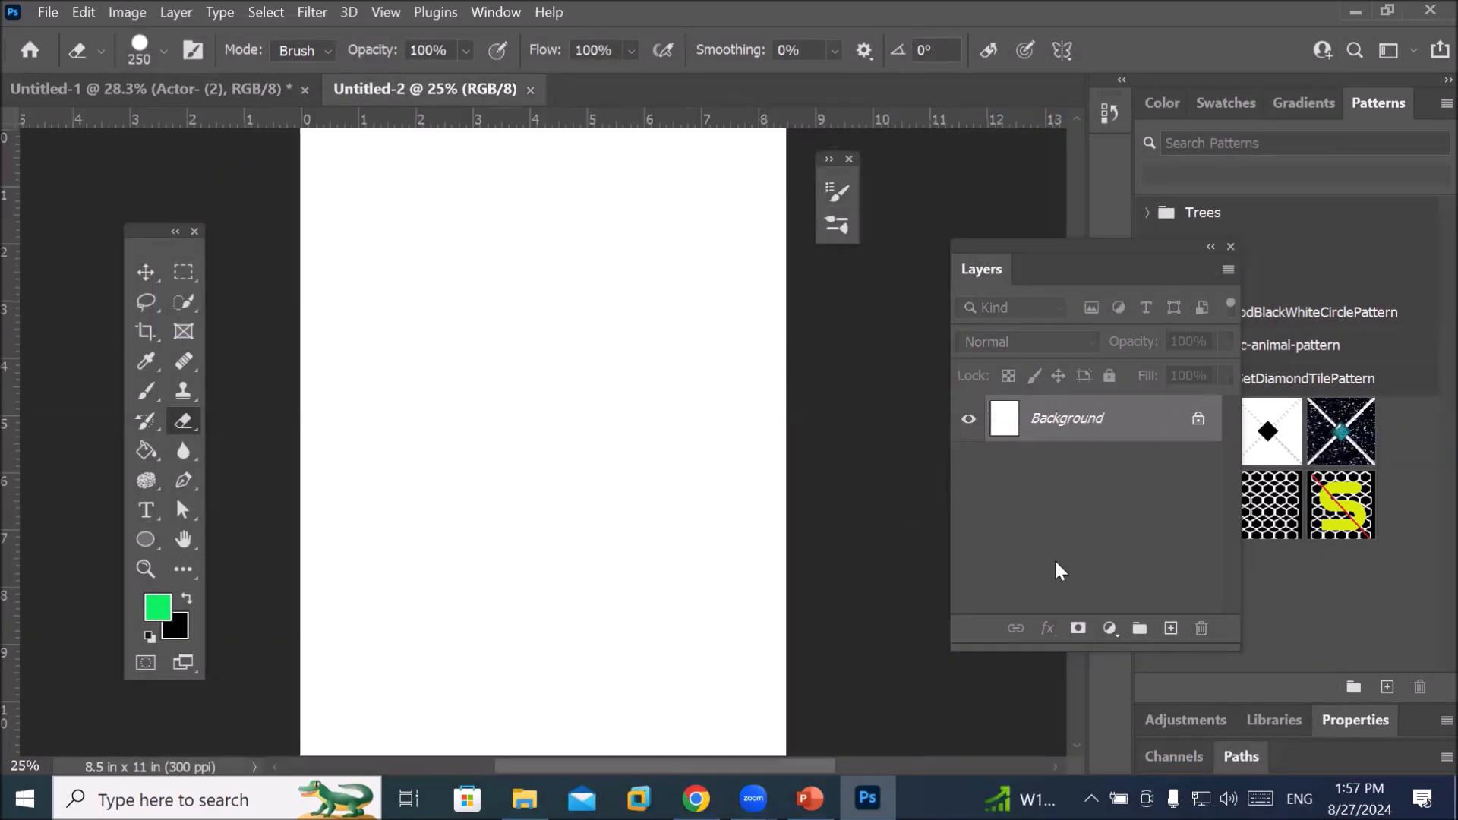
left_click(1169, 630)
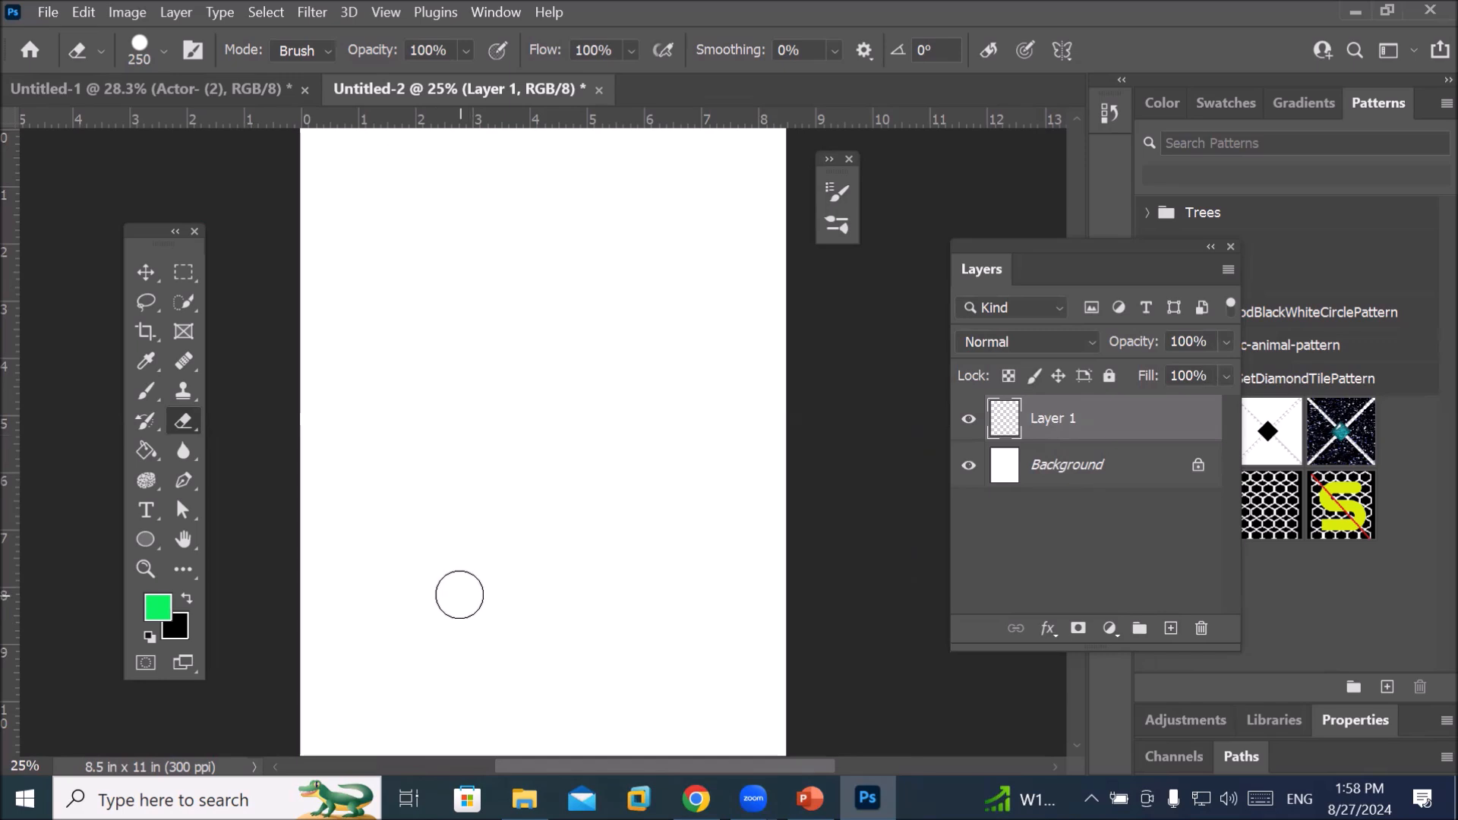
key("alt+BackSpace")
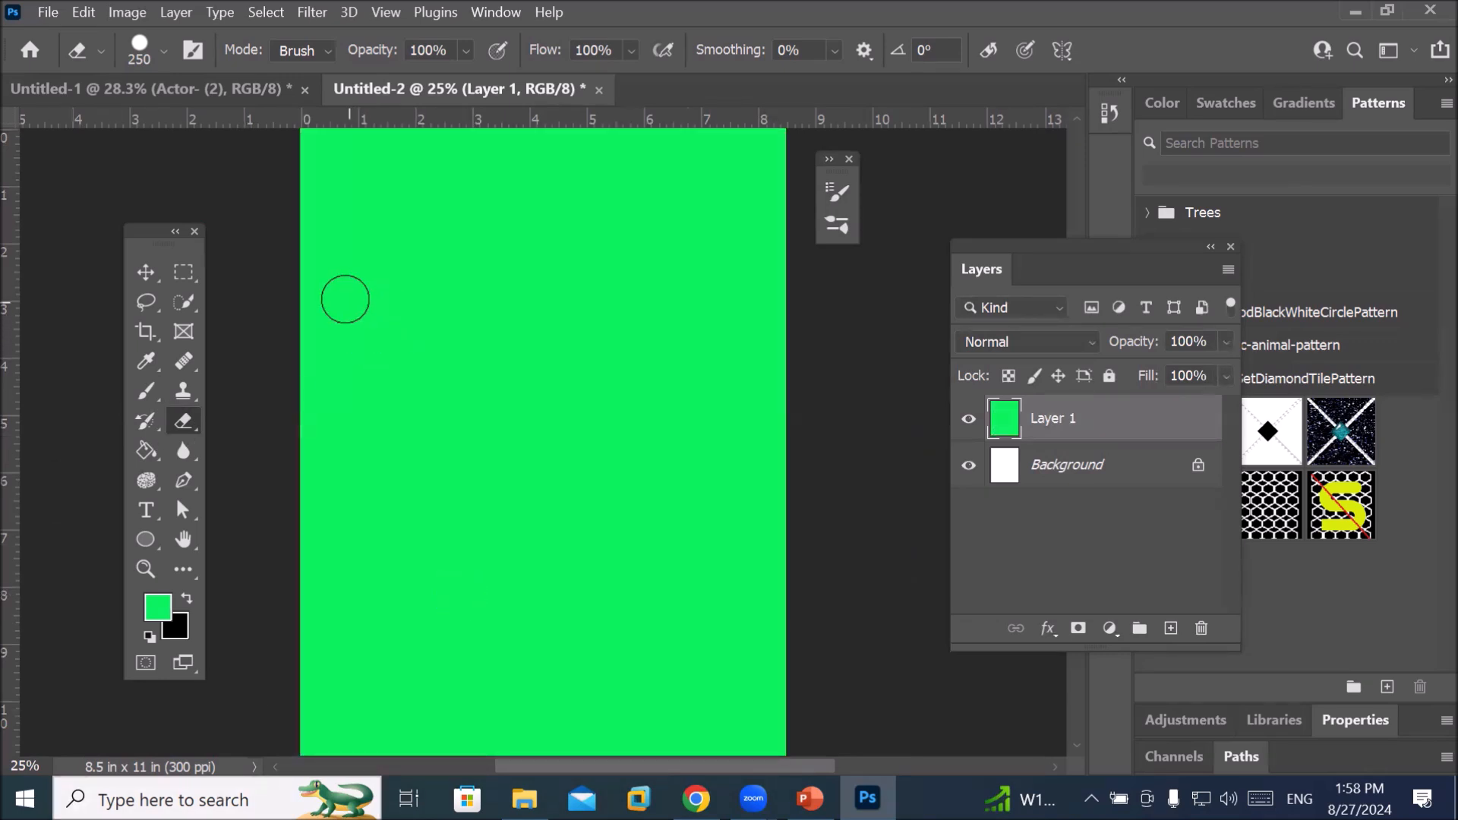
Erase a diagonal row of separated circles on the green Layer 1, from its upper-left corner down to the lower right
left_click(342, 171)
left_click(393, 226)
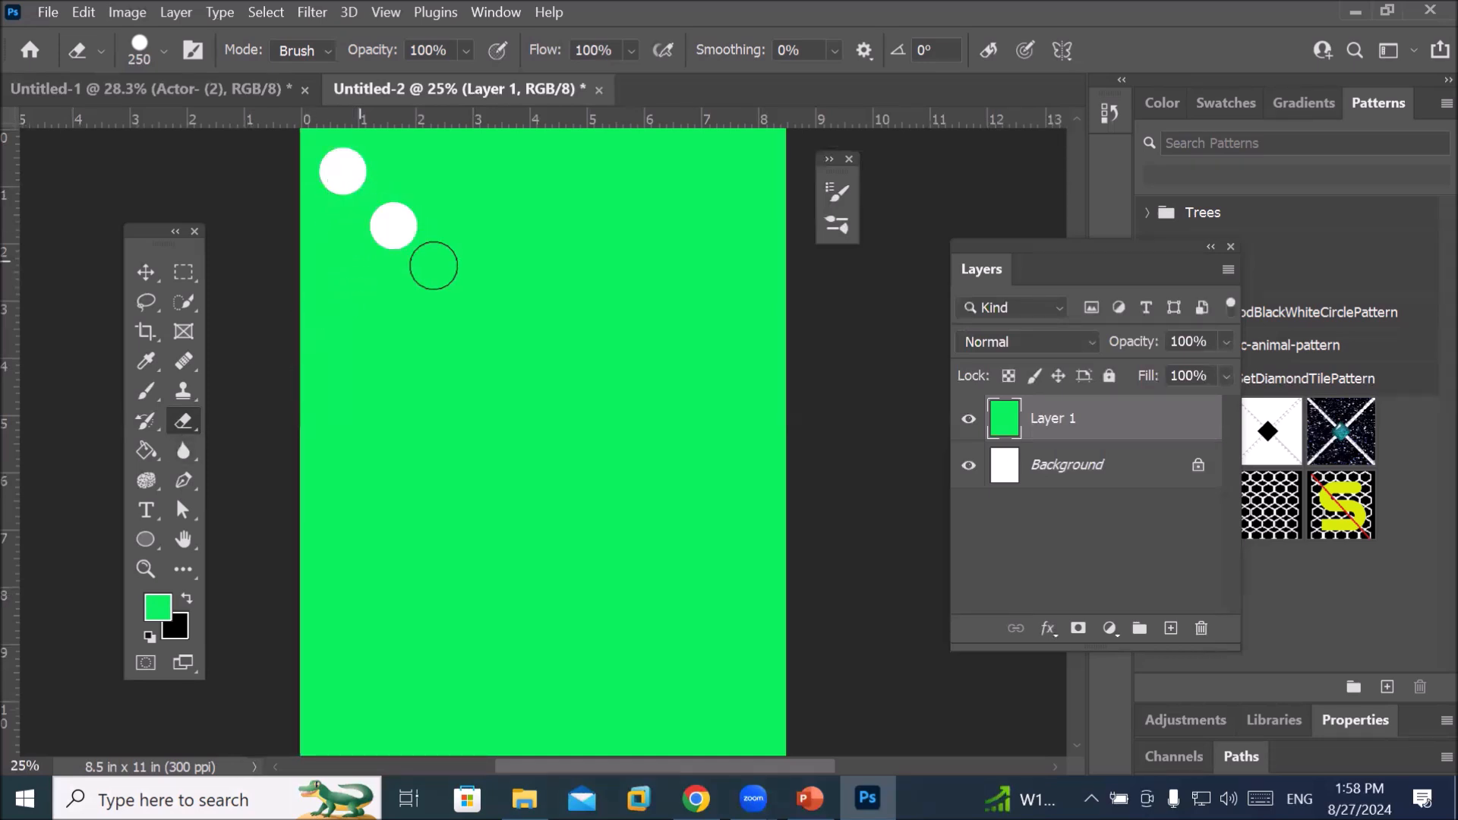
left_click(446, 279)
left_click(492, 340)
left_click(539, 400)
left_click(585, 461)
left_click(620, 529)
left_click(642, 602)
left_click(671, 671)
left_click(687, 738)
Erase a second diagonal row of circles on Layer 1 from the upper-right corner to the lower left, crossing the first
left_click(767, 146)
left_click(718, 199)
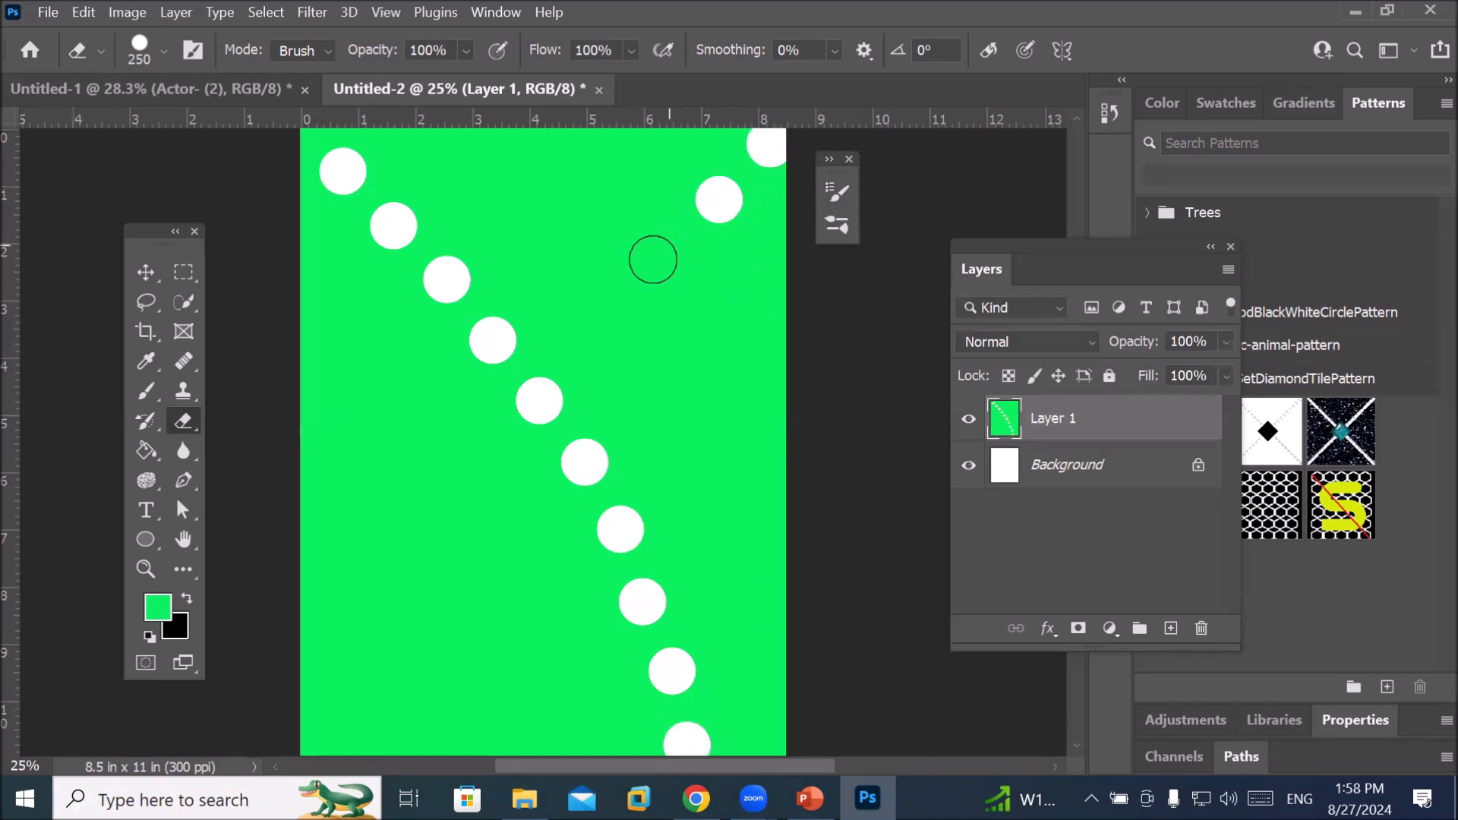
left_click(661, 249)
left_click(602, 295)
left_click(547, 347)
left_click(500, 407)
left_click(455, 469)
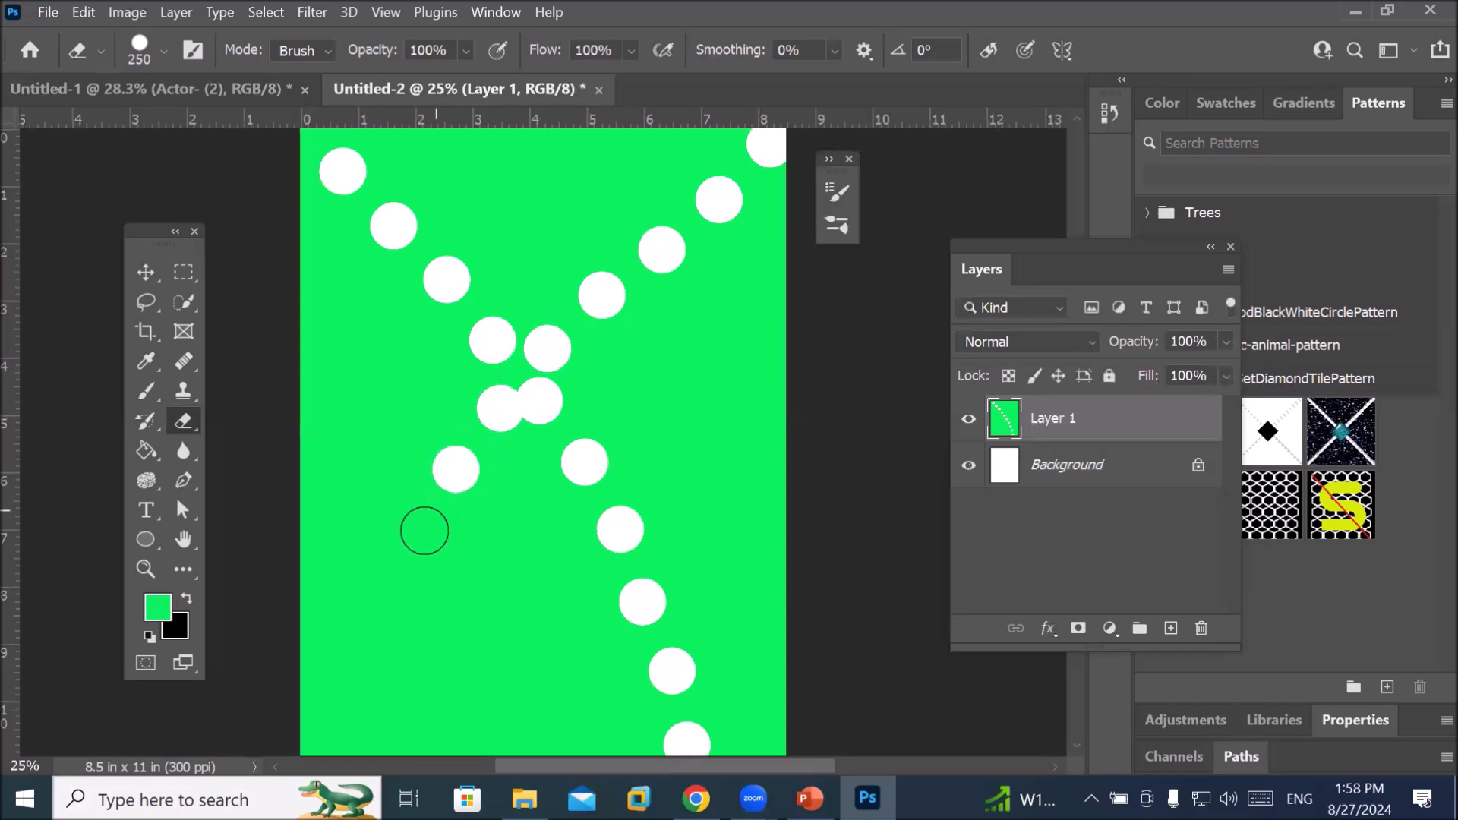
left_click(420, 537)
left_click(372, 596)
left_click(324, 654)
left_click(281, 716)
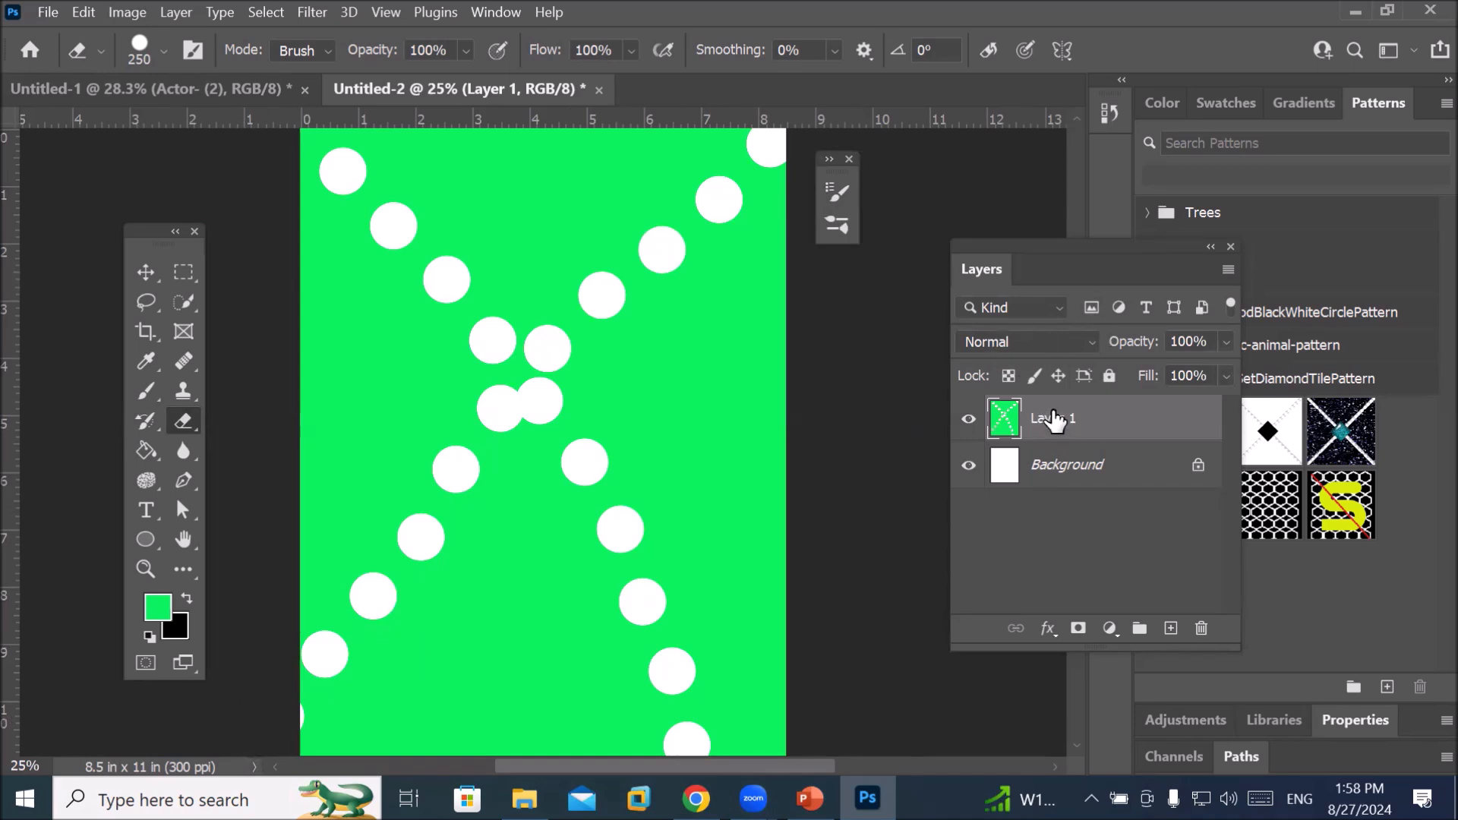
Delete Layer 1, leaving only the Background layer in the document
left_click(1071, 464)
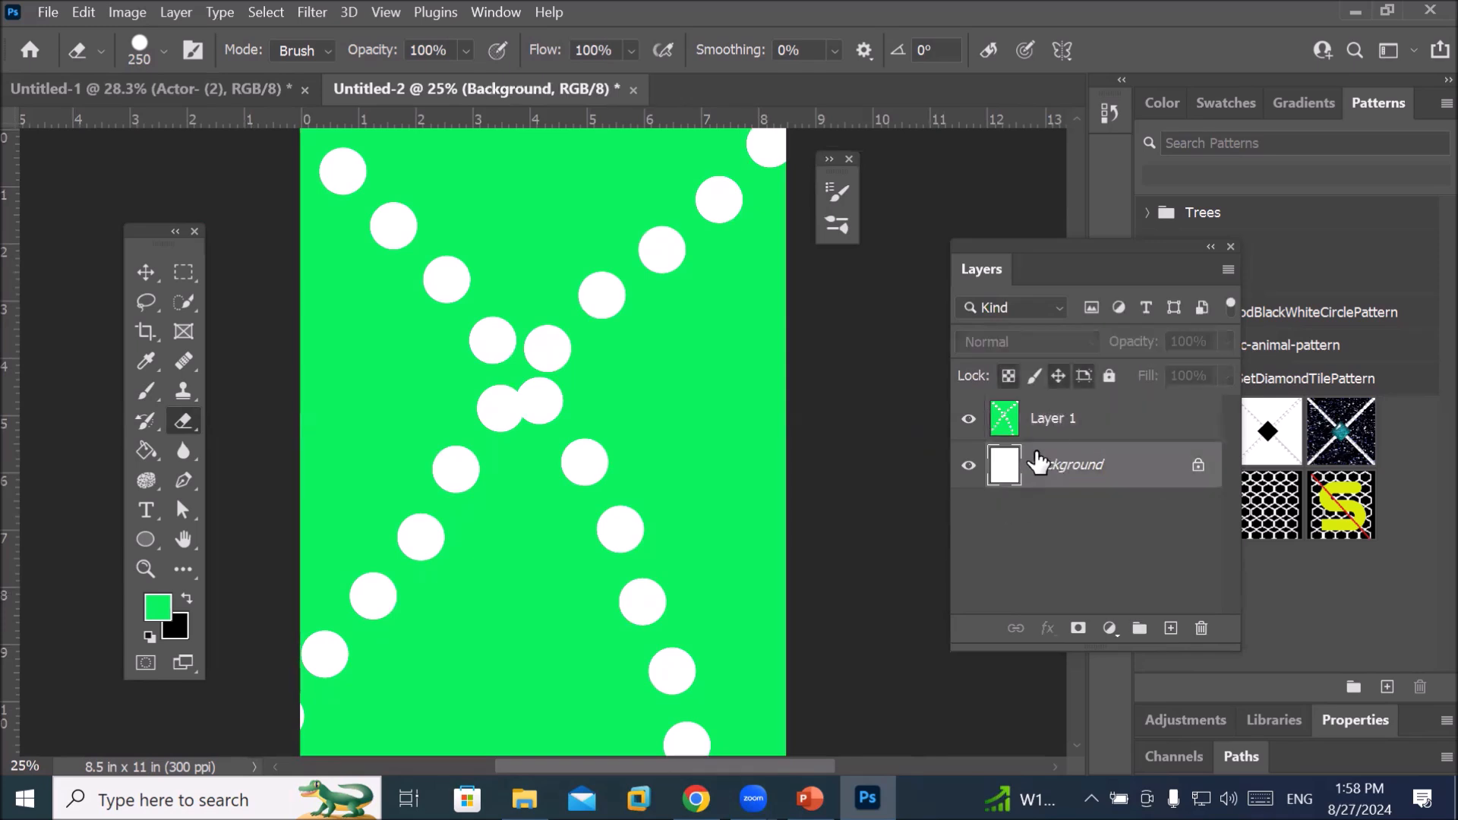
left_click(1054, 432)
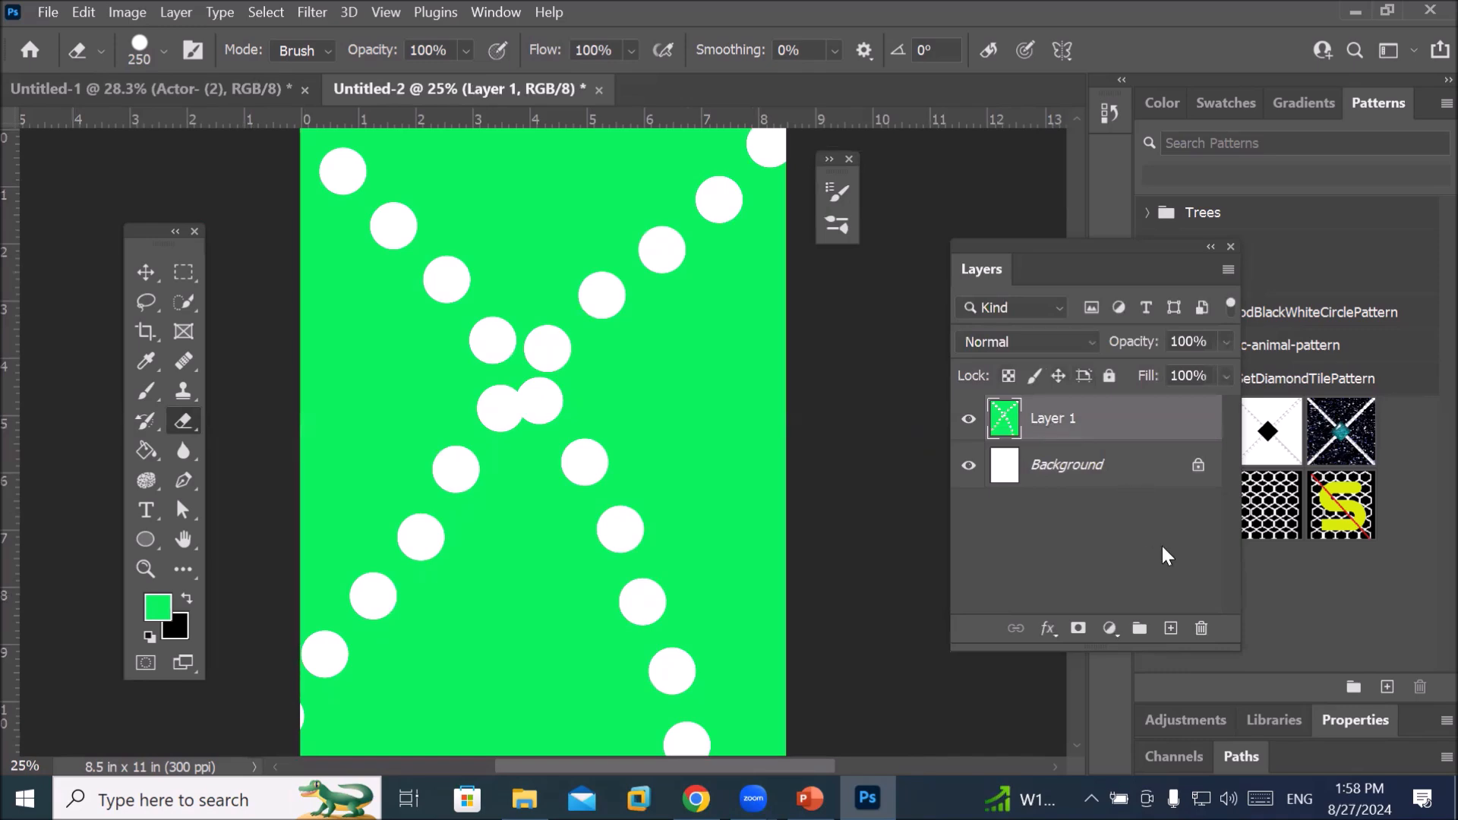
left_click(1200, 628)
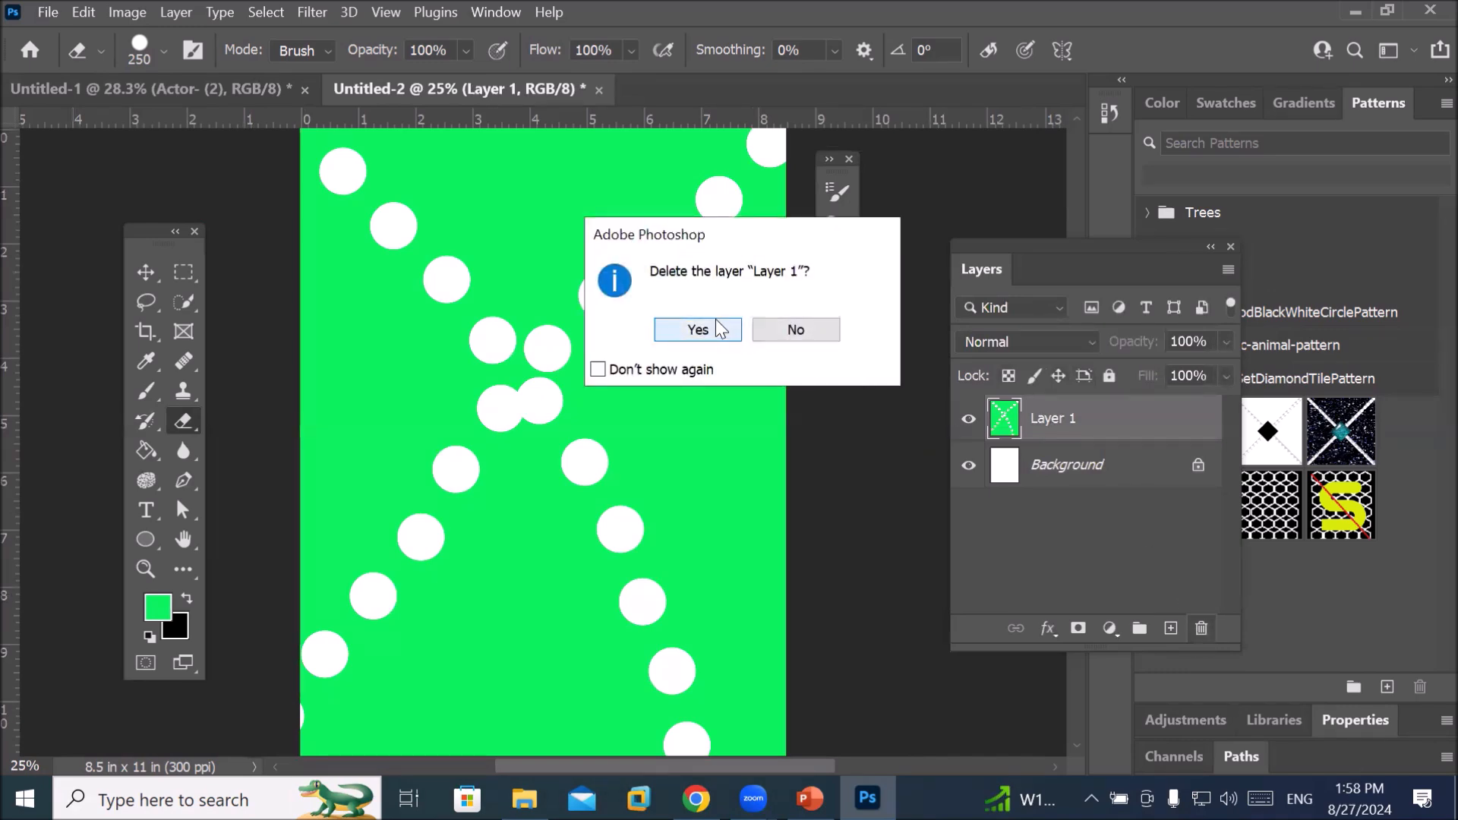
left_click(716, 319)
Place the grasswithdog image from the Images > GreenLandscapes folder as an embedded object
left_click(84, 12)
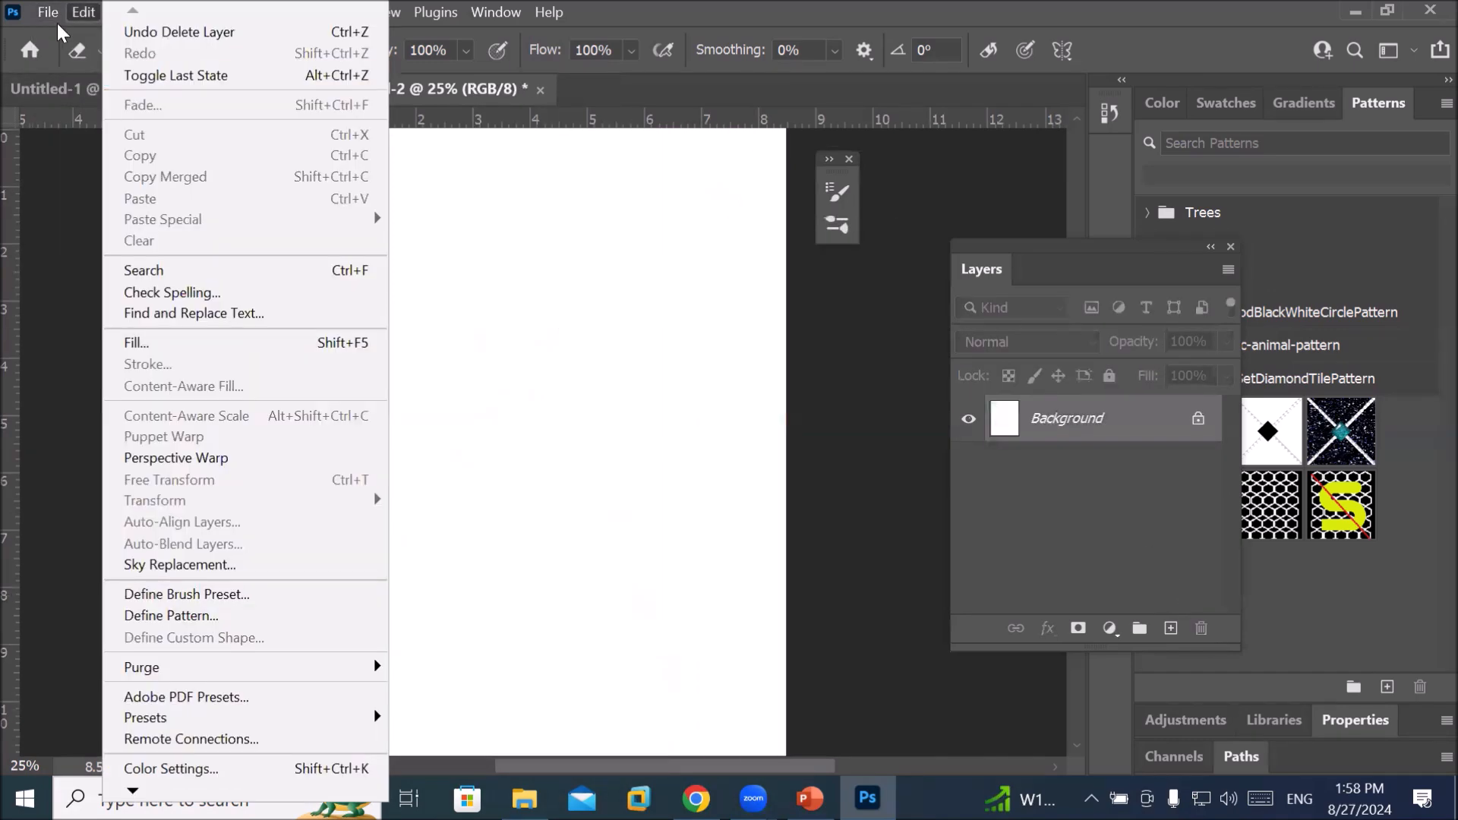
mouse_move(48, 12)
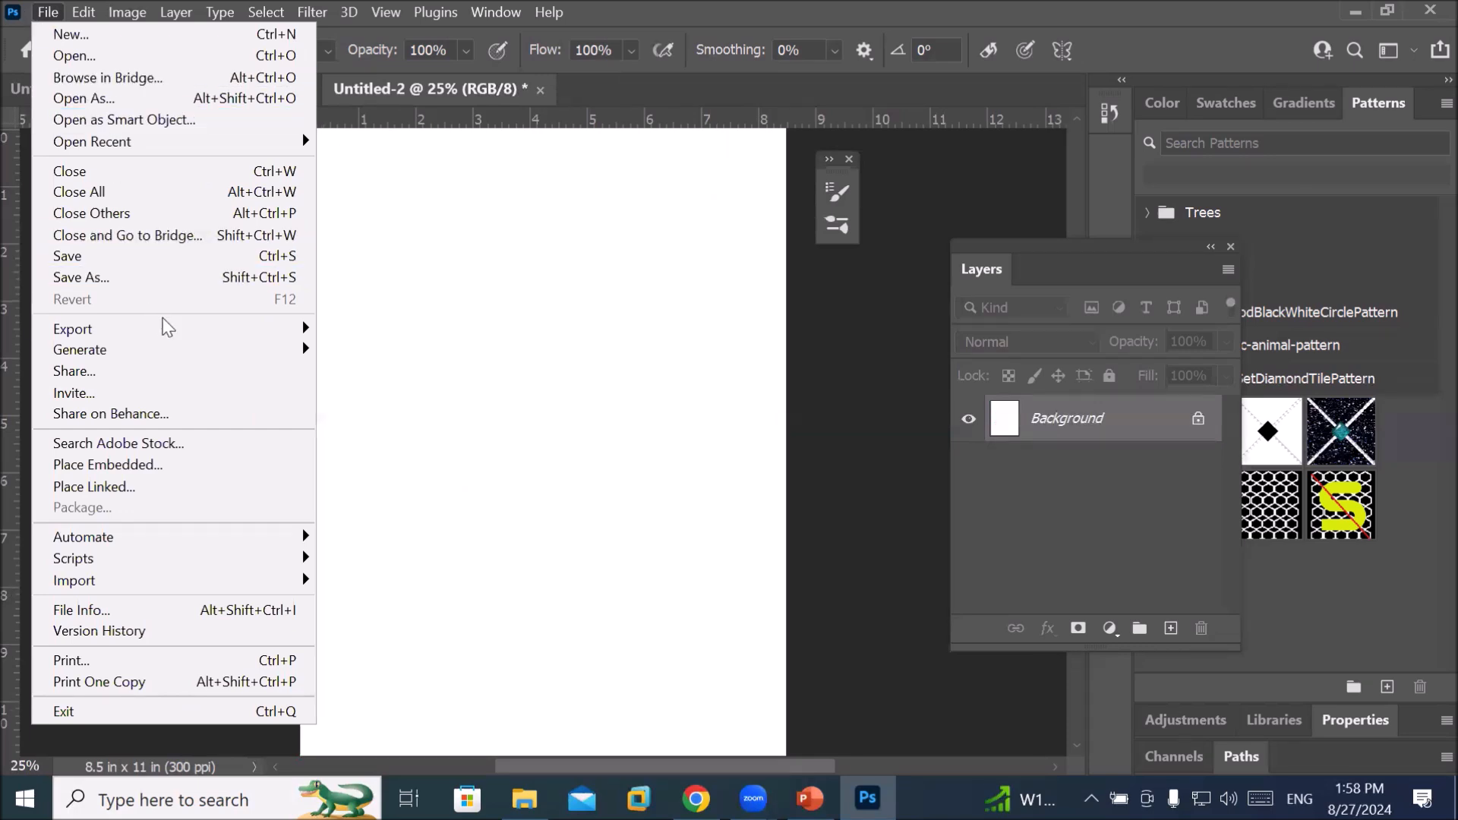
mouse_move(165, 328)
left_click(190, 465)
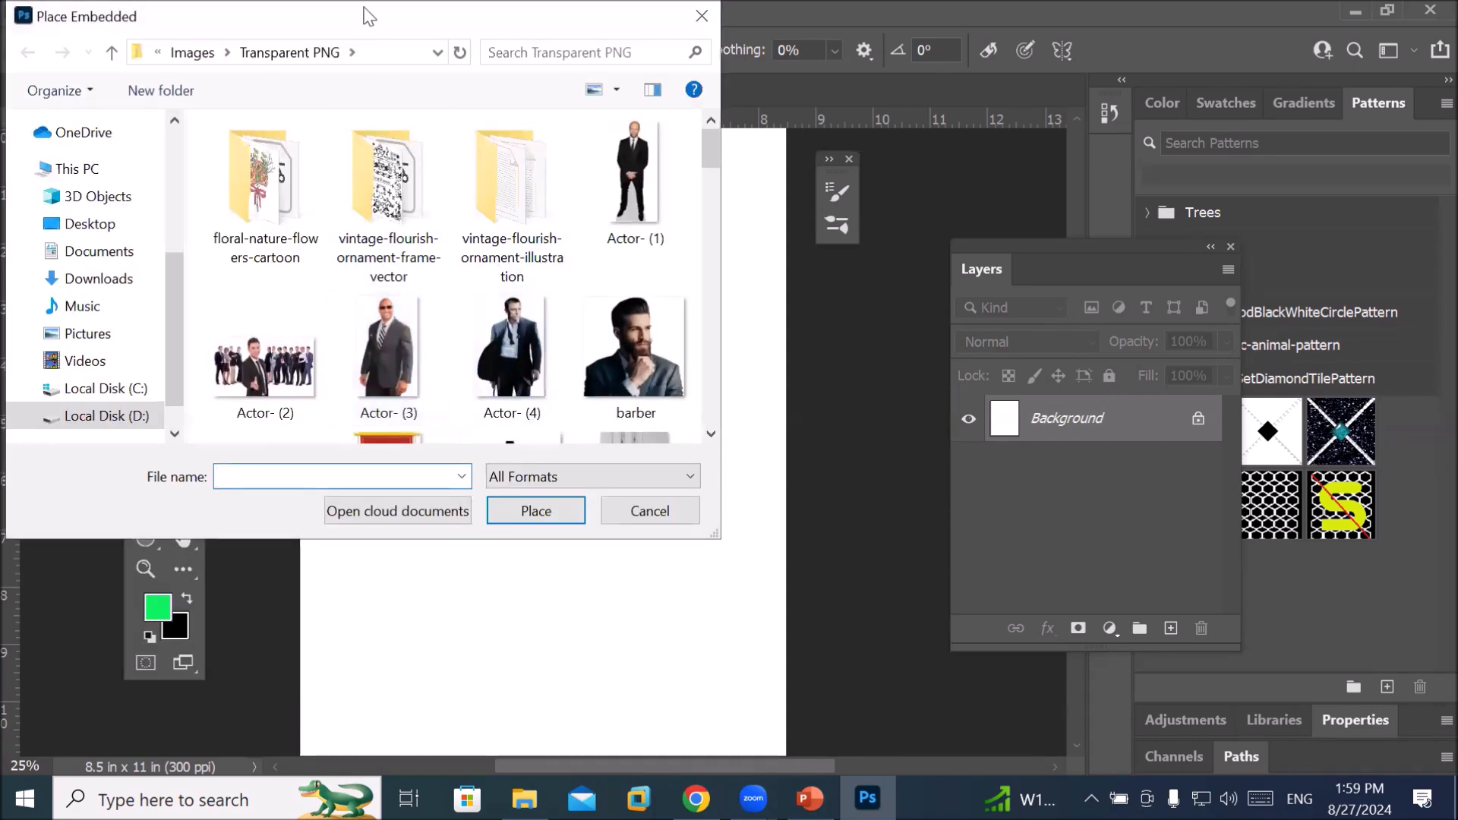
left_click(182, 53)
scroll(570, 205, "up", 3)
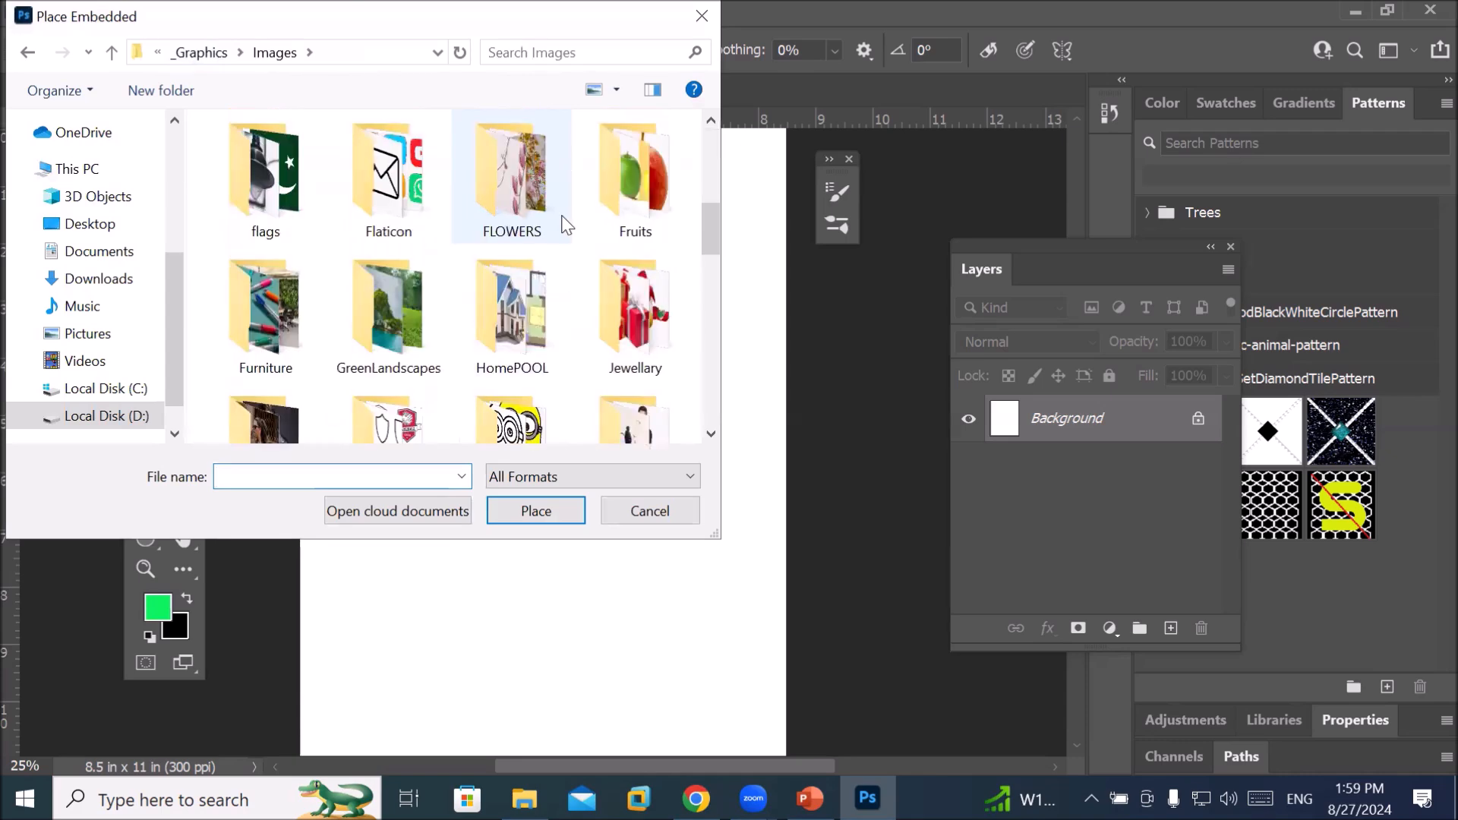
double_click(409, 317)
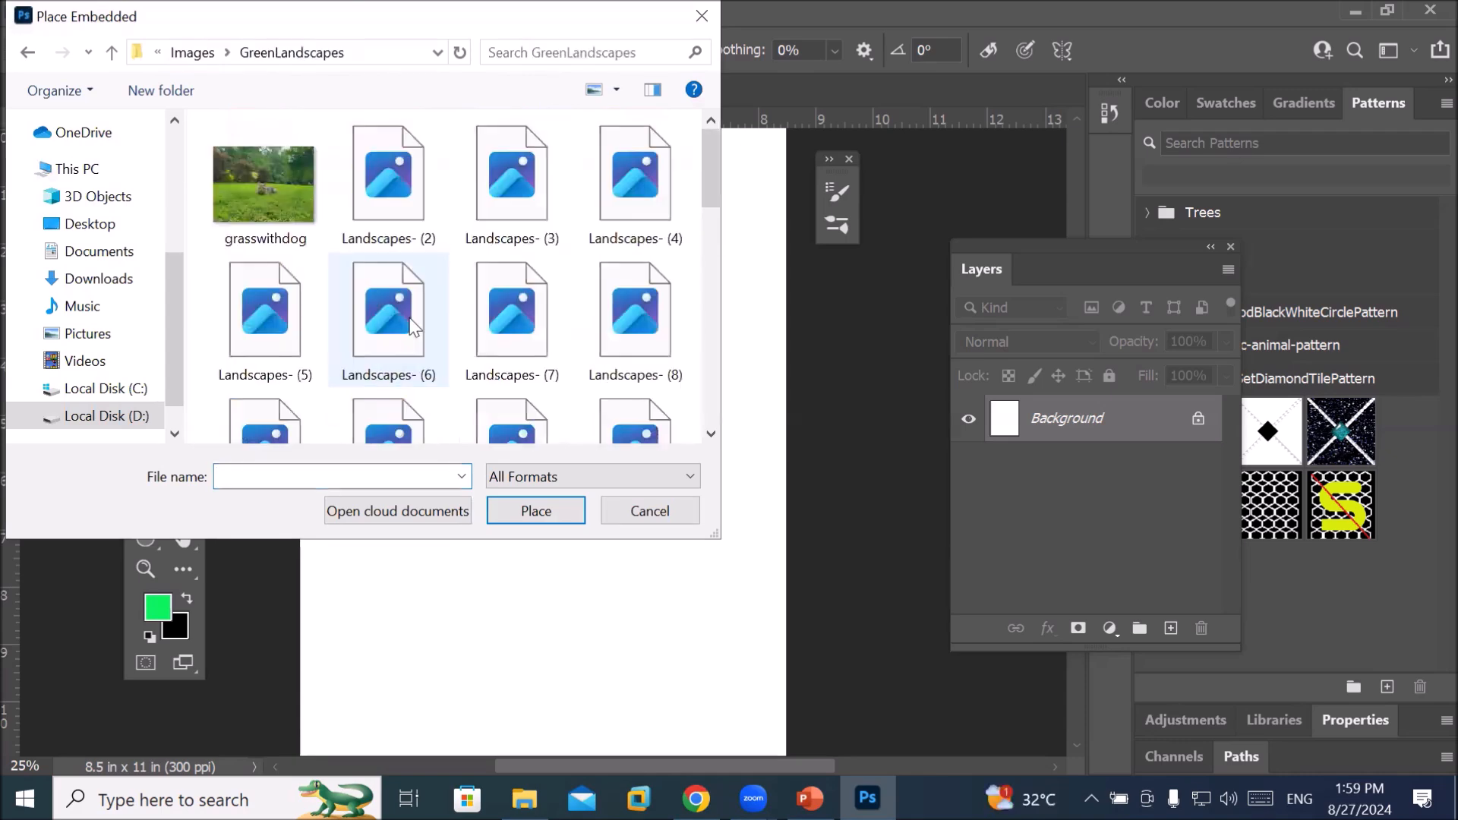
double_click(279, 202)
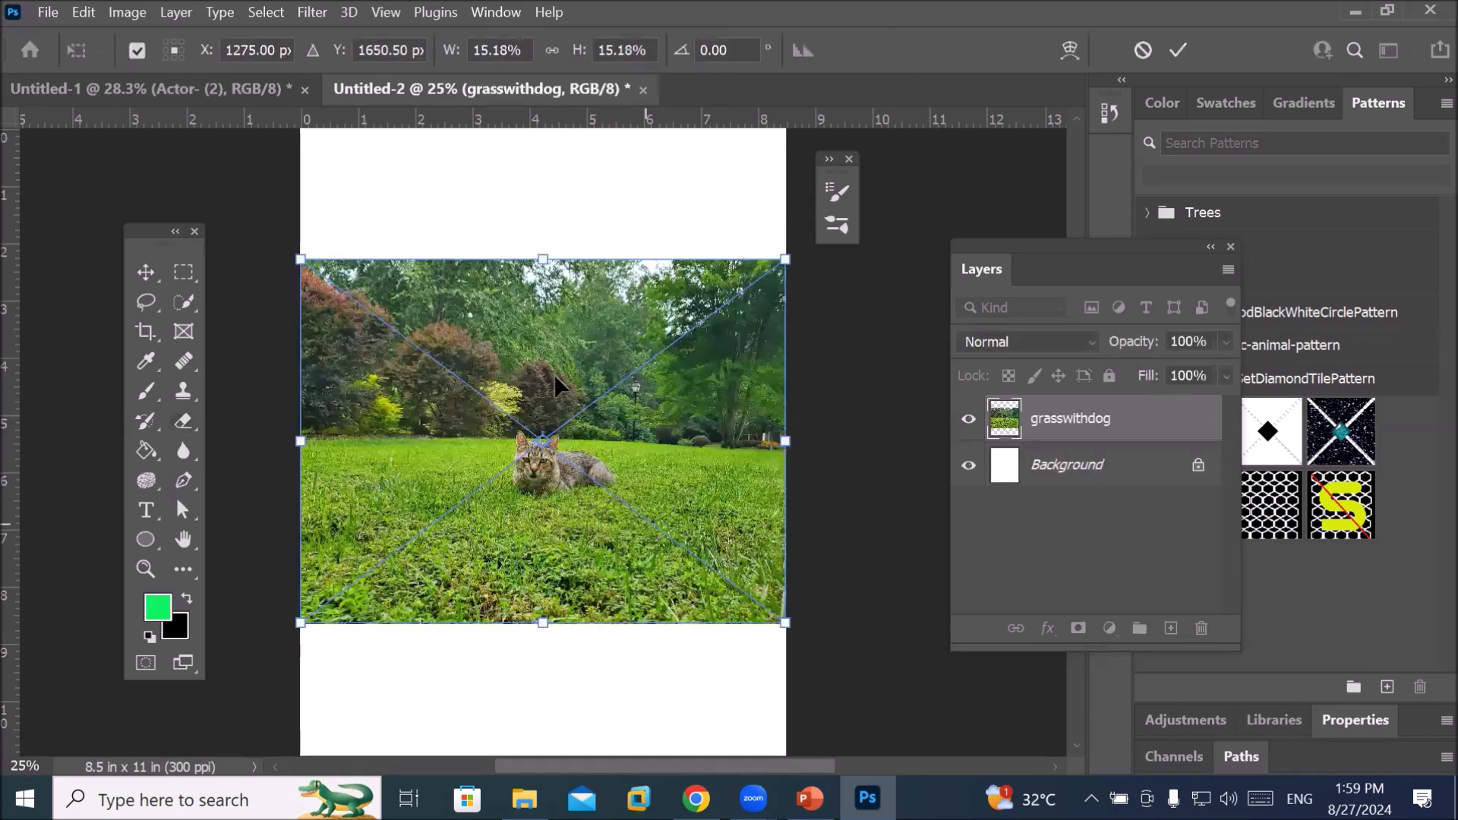
Stretch the placed image vertically to a height scale of 26.19% so it fills the page, and commit with the Eraser tool active
left_click_drag(543, 261, 604, 123)
left_click_drag(543, 633, 553, 768)
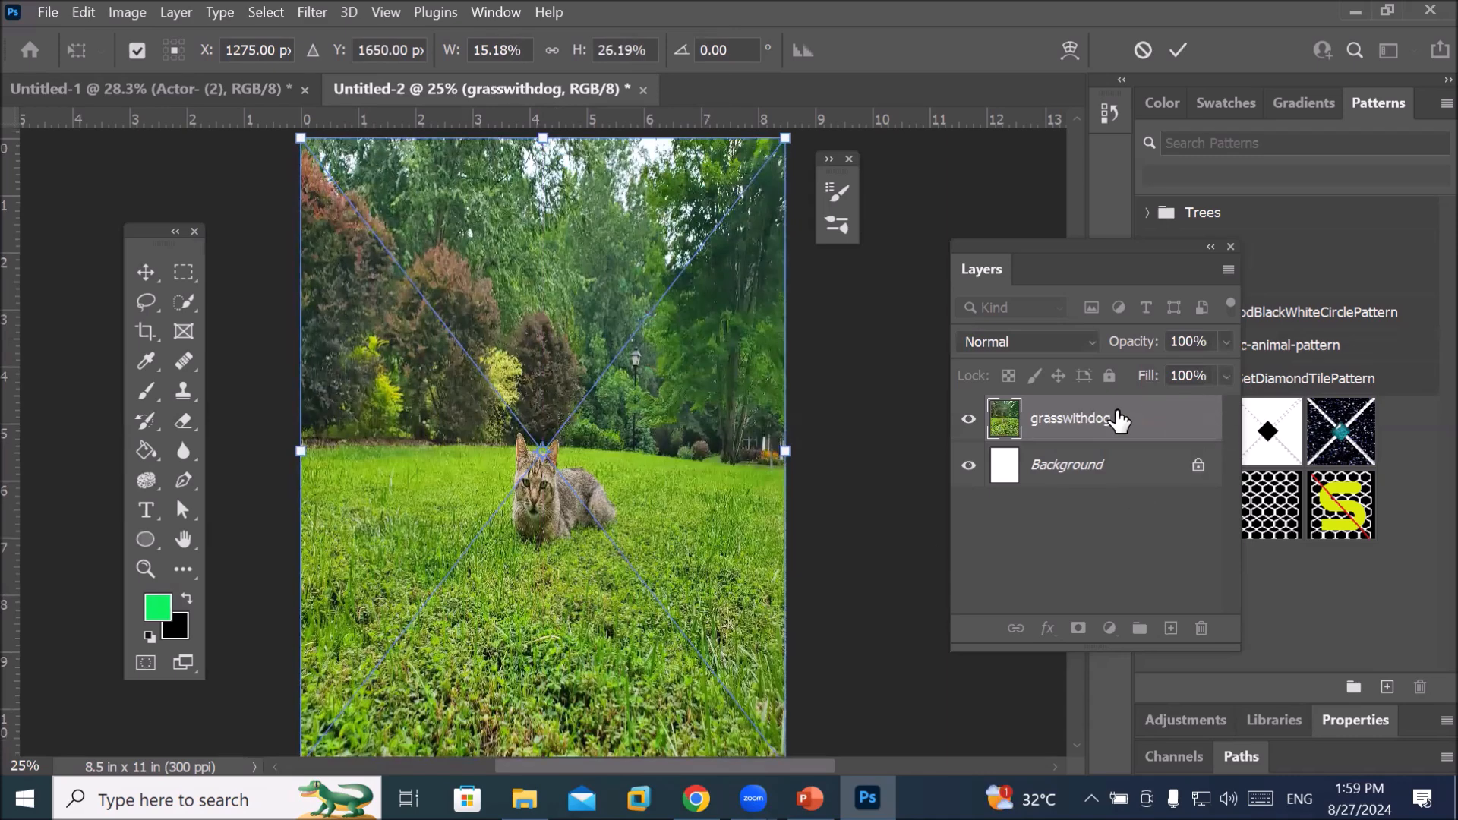
key("e")
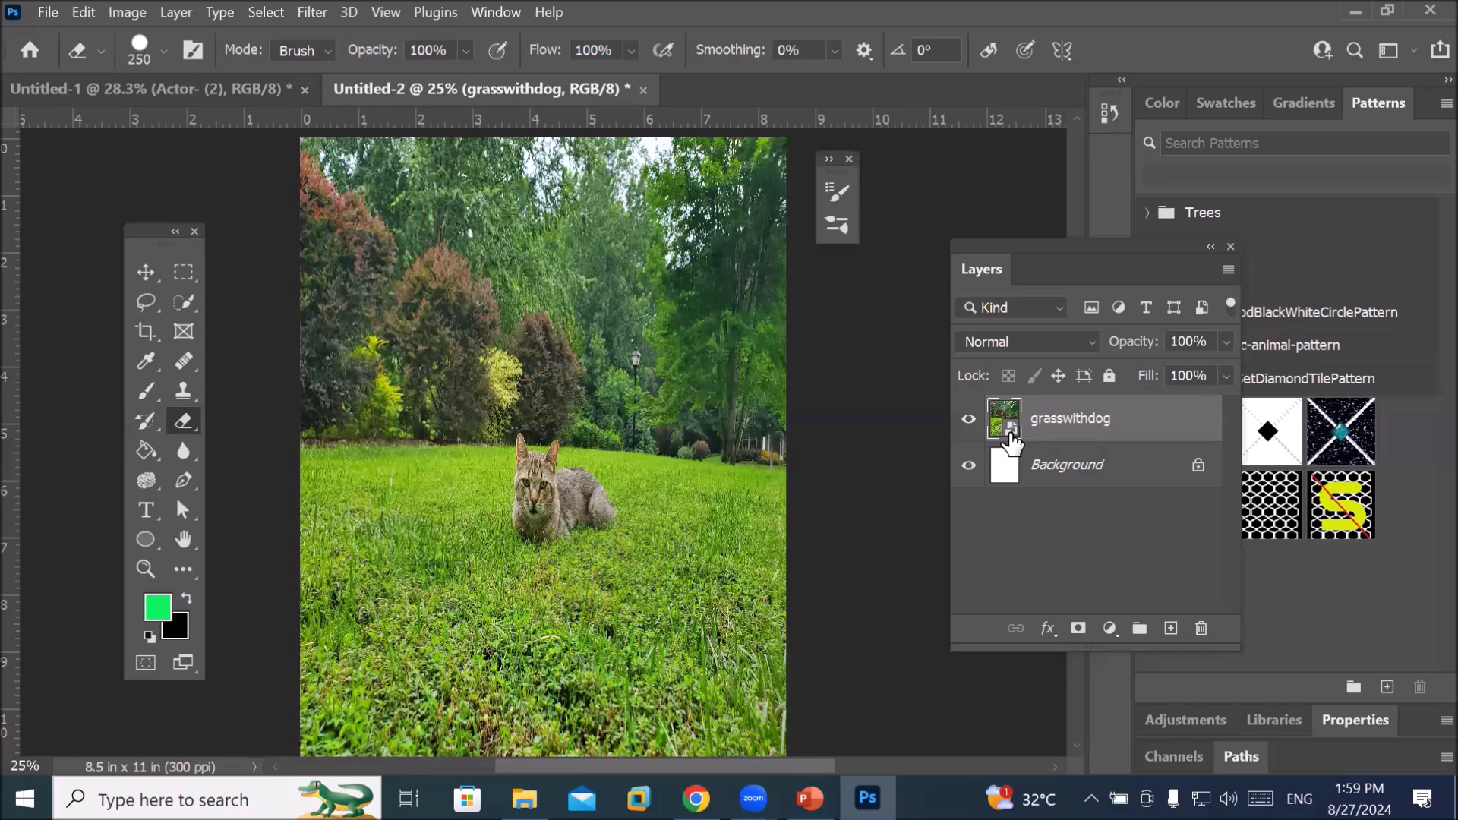
right_click(1054, 419)
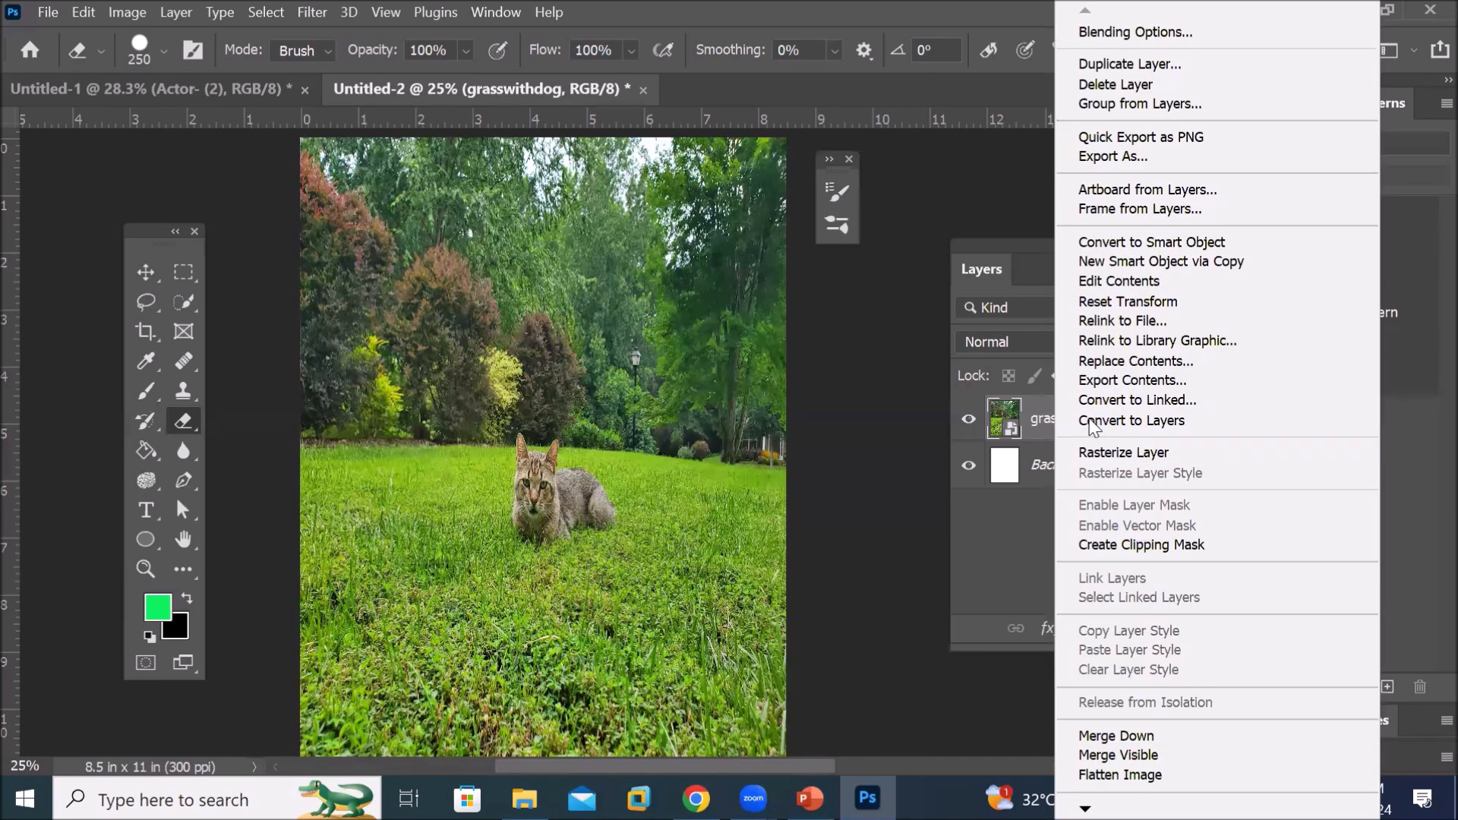
left_click(1040, 402)
left_click(149, 391)
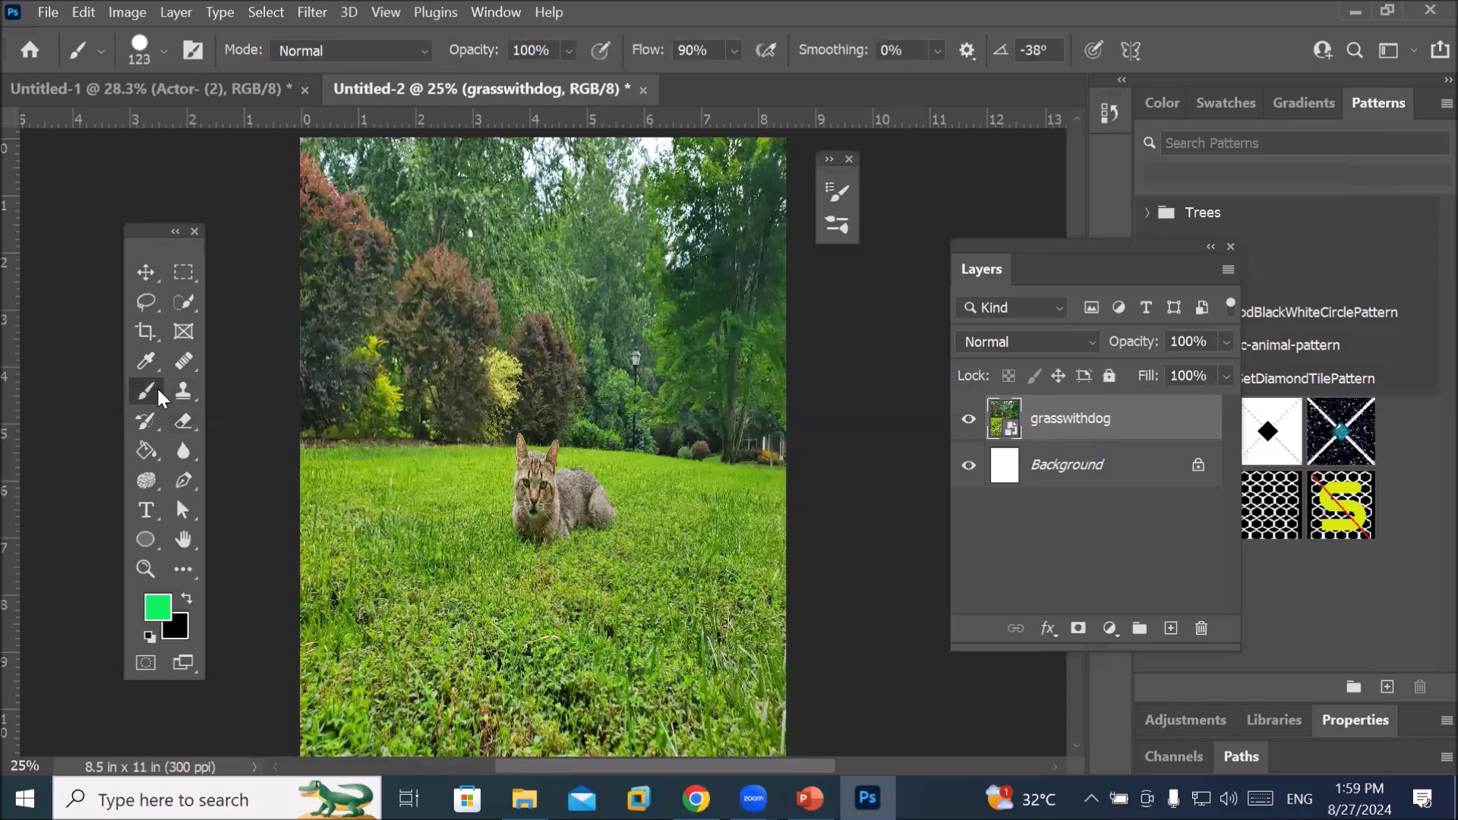
left_click(185, 419)
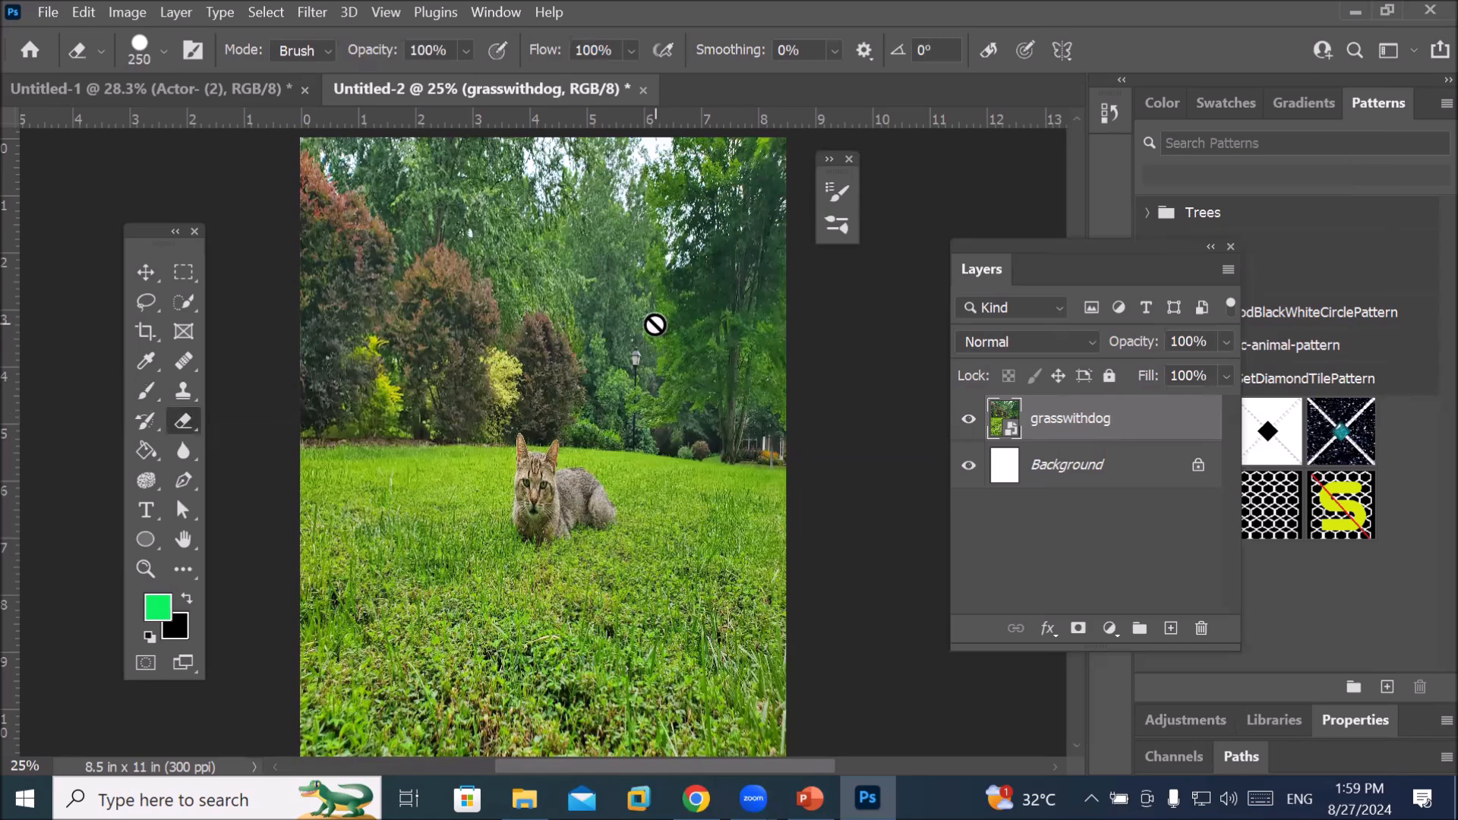
Rasterize the grasswithdog smart object for erasing and enlarge the eraser to 600 px
left_click(558, 287)
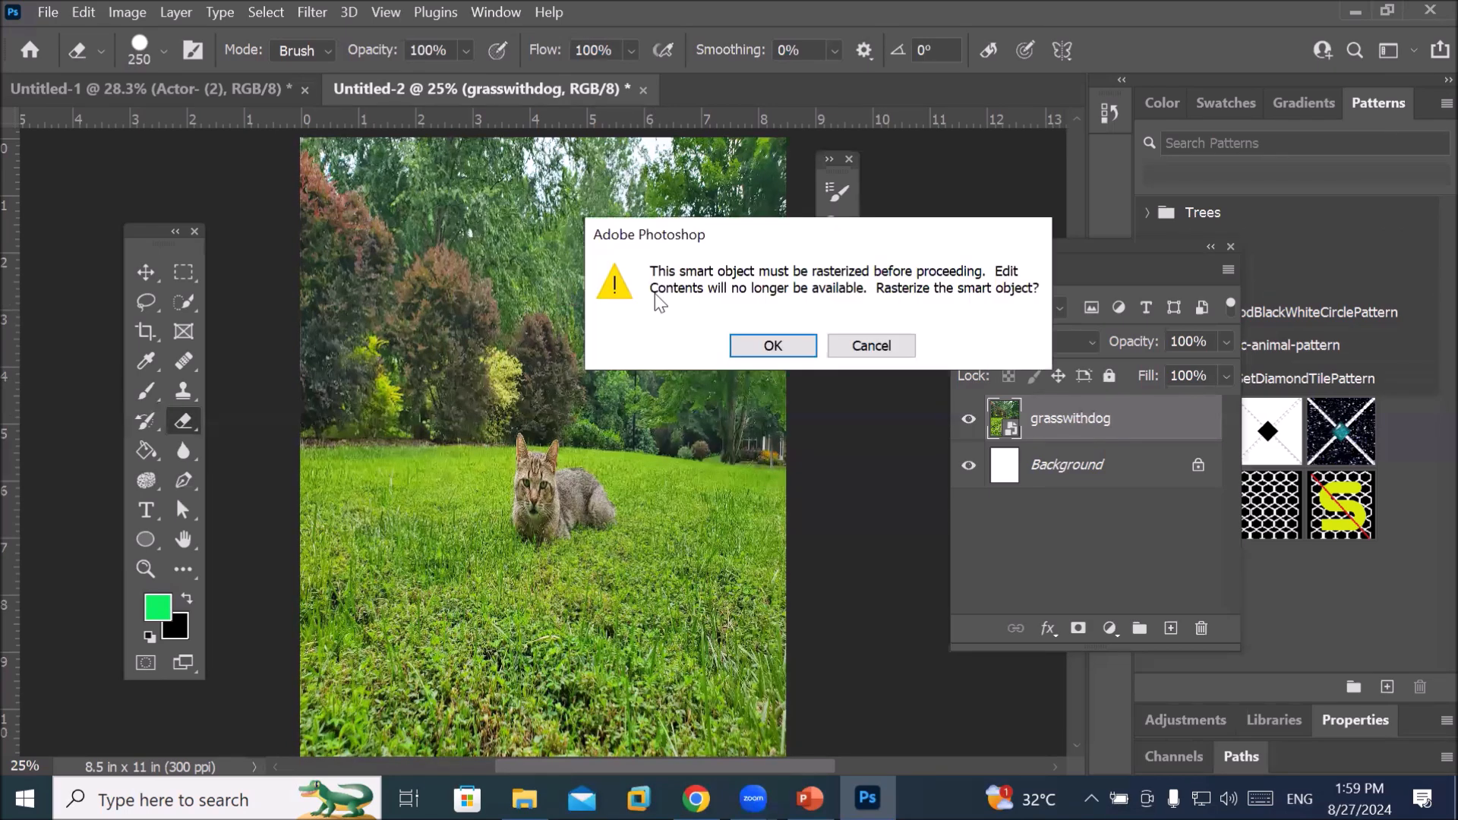
left_click(780, 344)
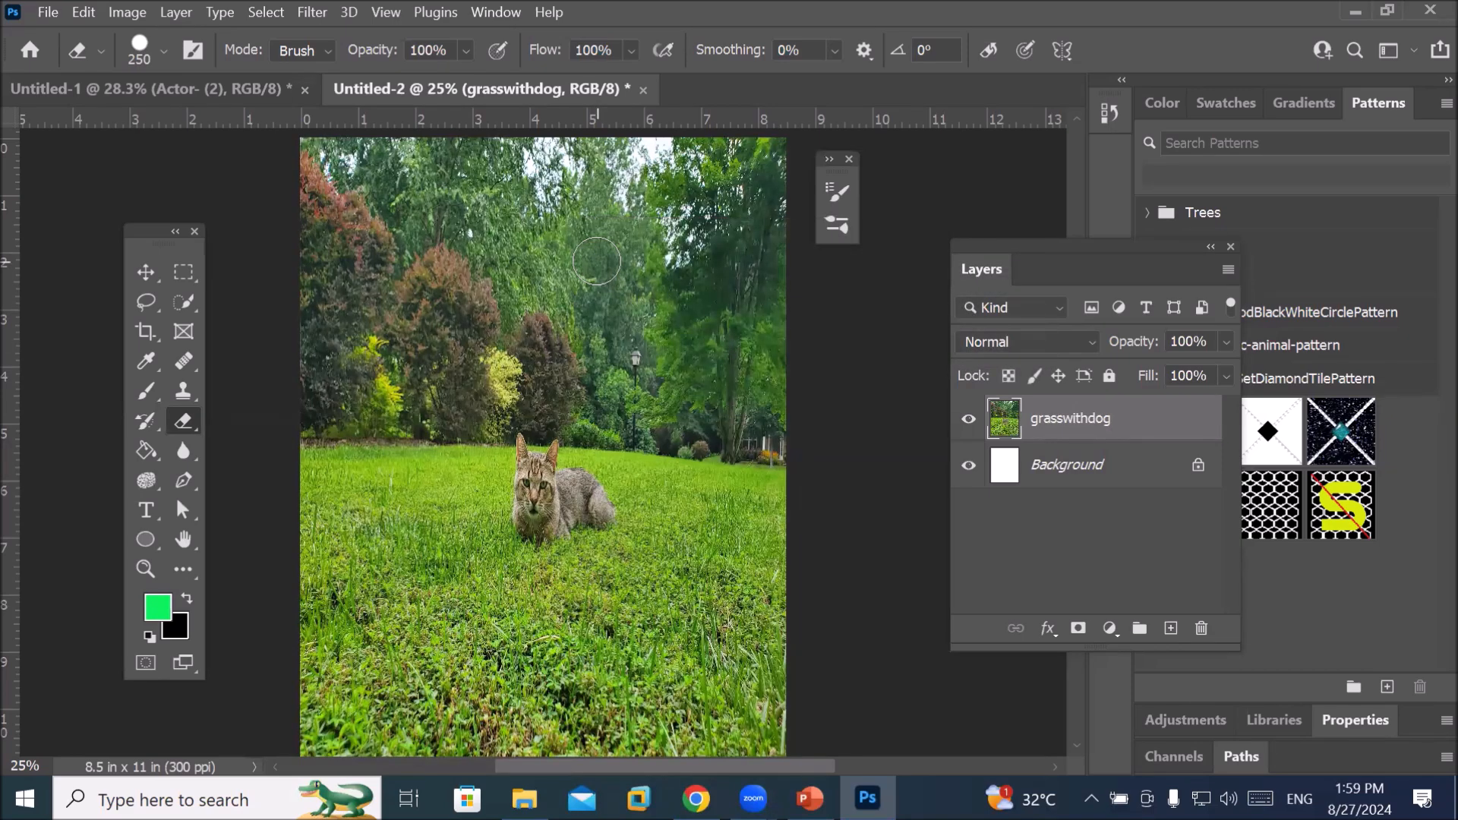
key("bracketright")
key("bracketright")
key("bracketright")
key("bracketright")
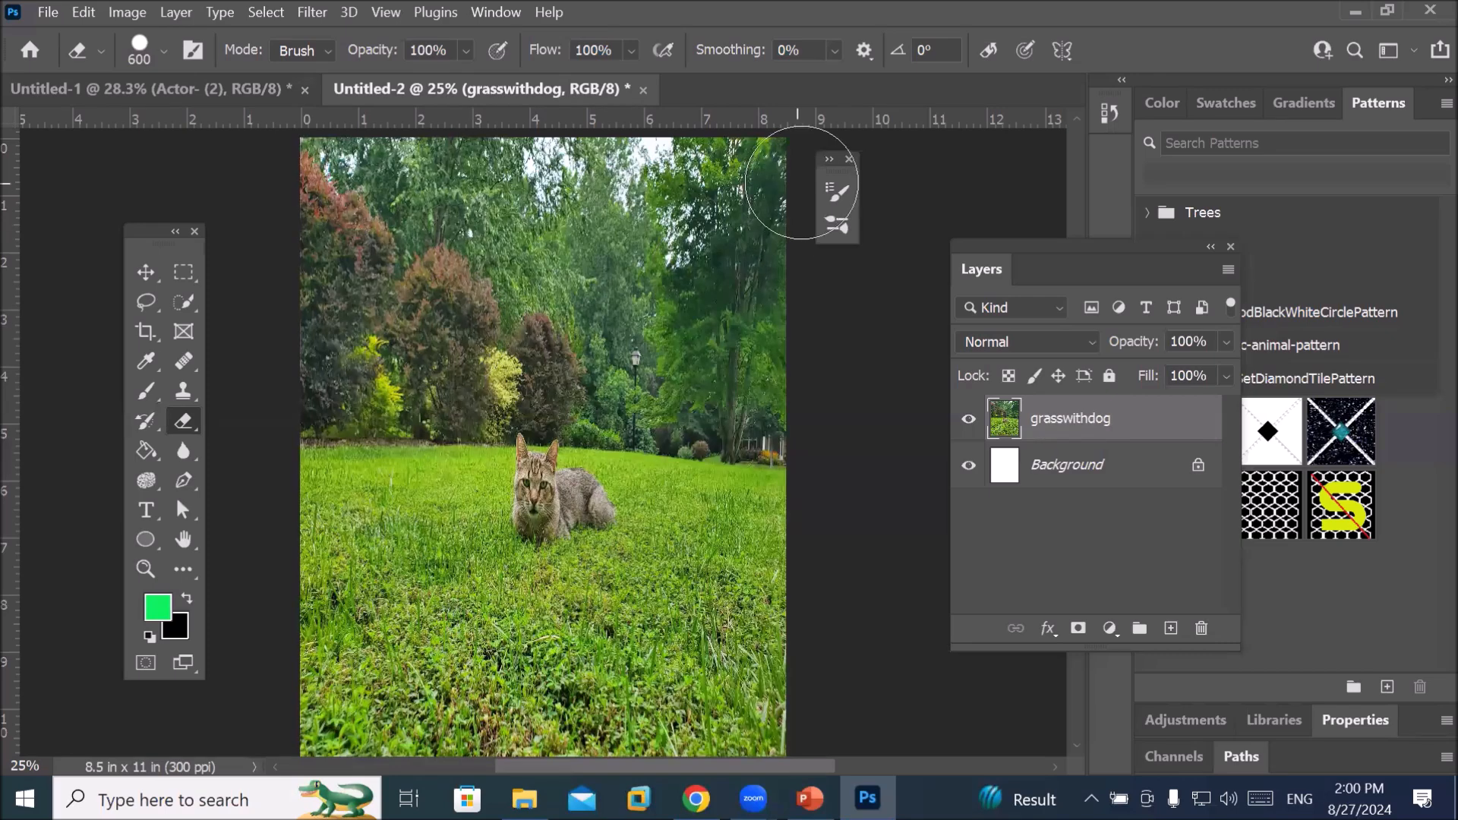
Soften the Eraser's round brush tip by lowering its hardness to 29%
left_click(837, 227)
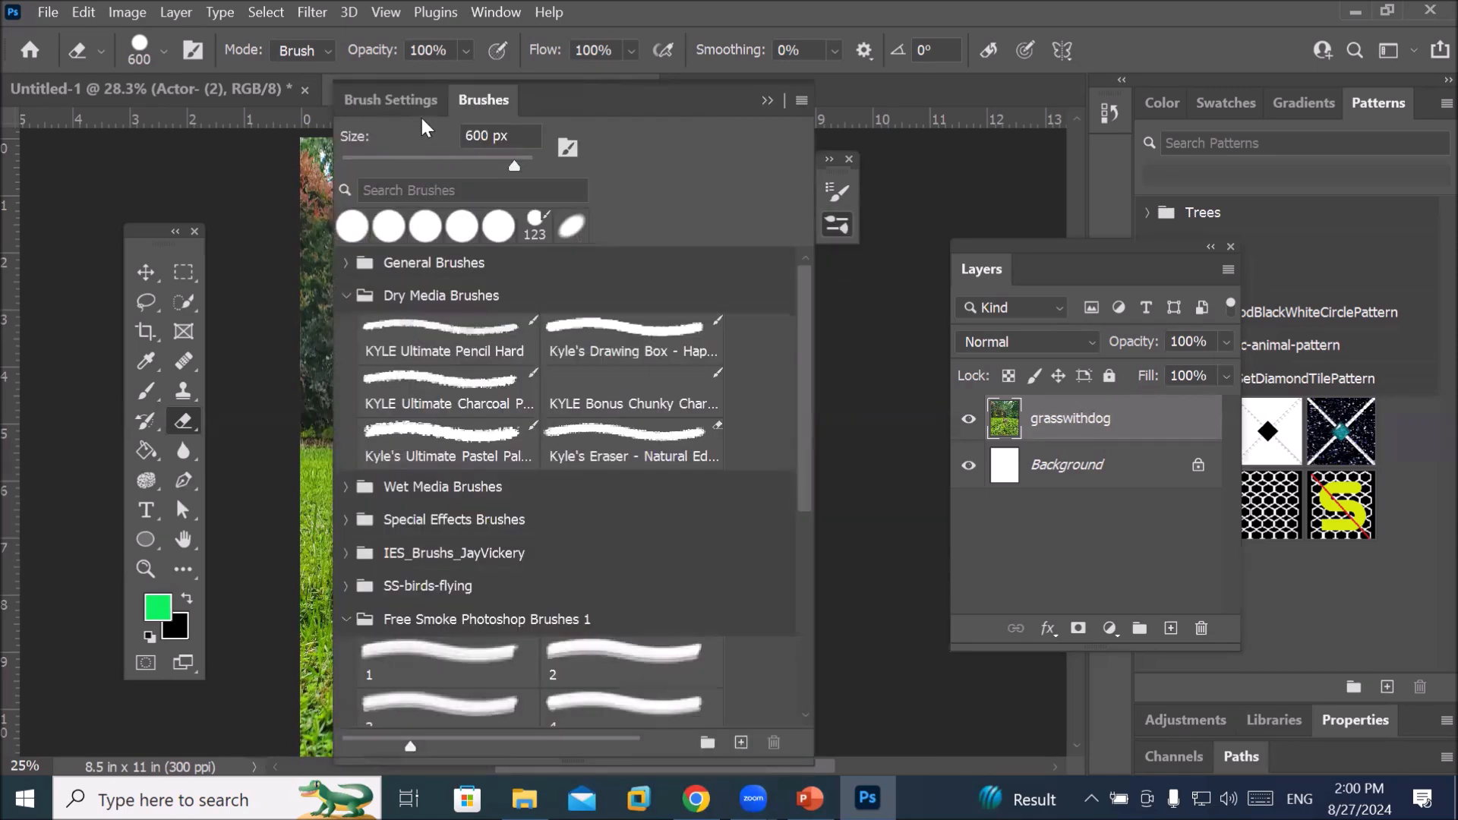
left_click(390, 97)
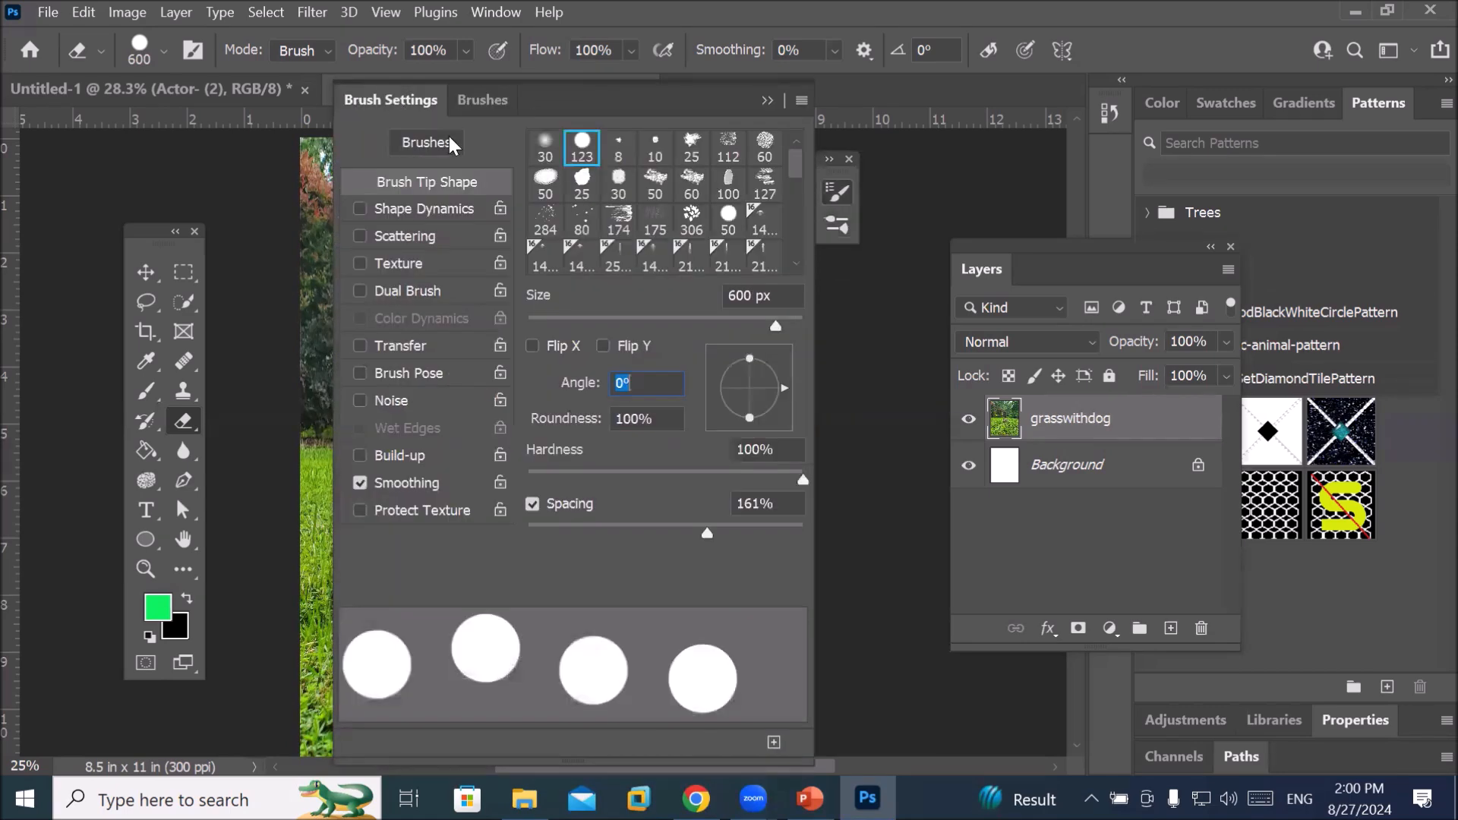
left_click_drag(798, 478, 656, 485)
key("shift+]")
key("shift+]")
left_click_drag(801, 478, 608, 480)
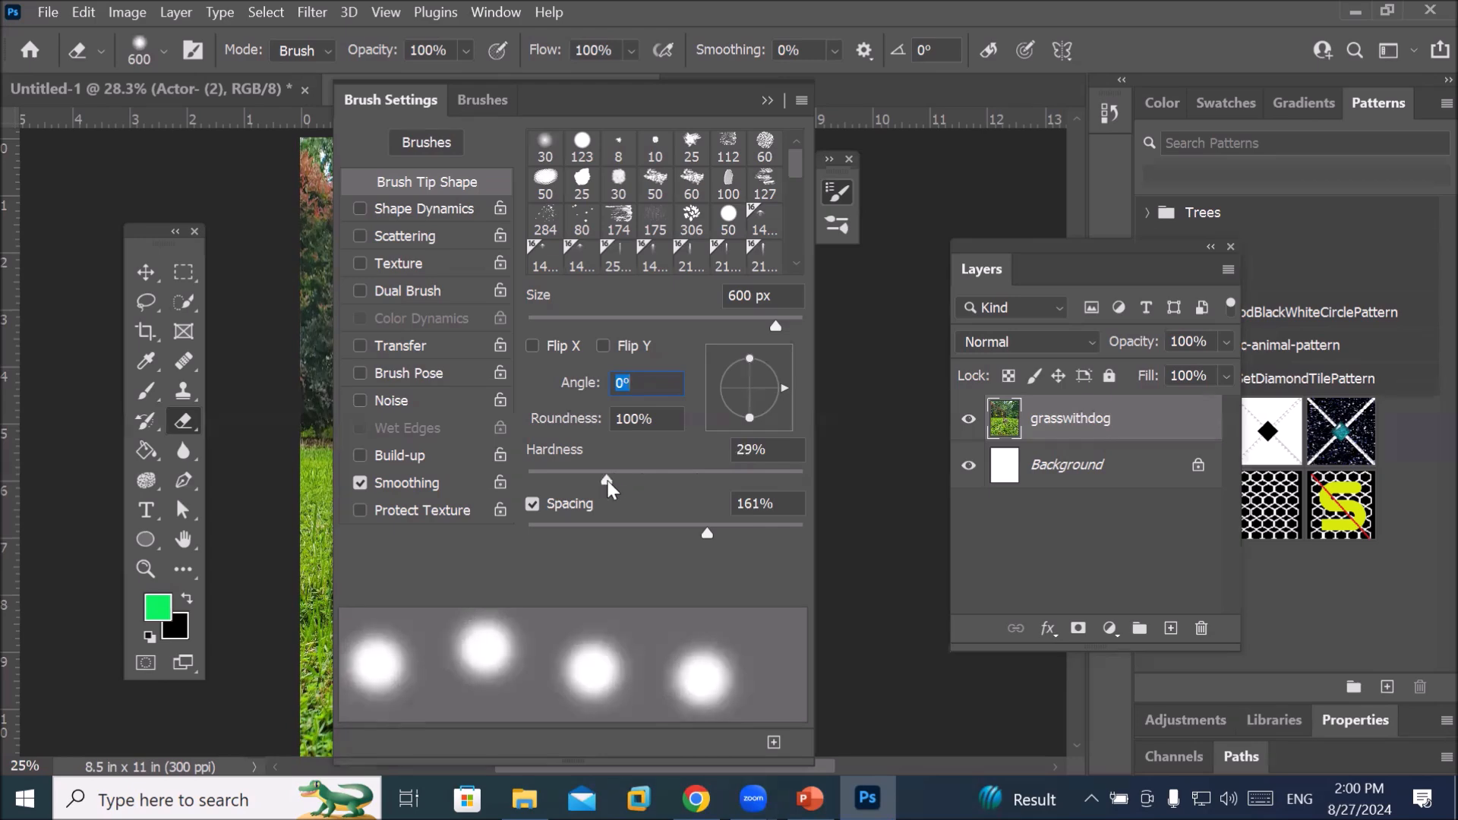
left_click(766, 101)
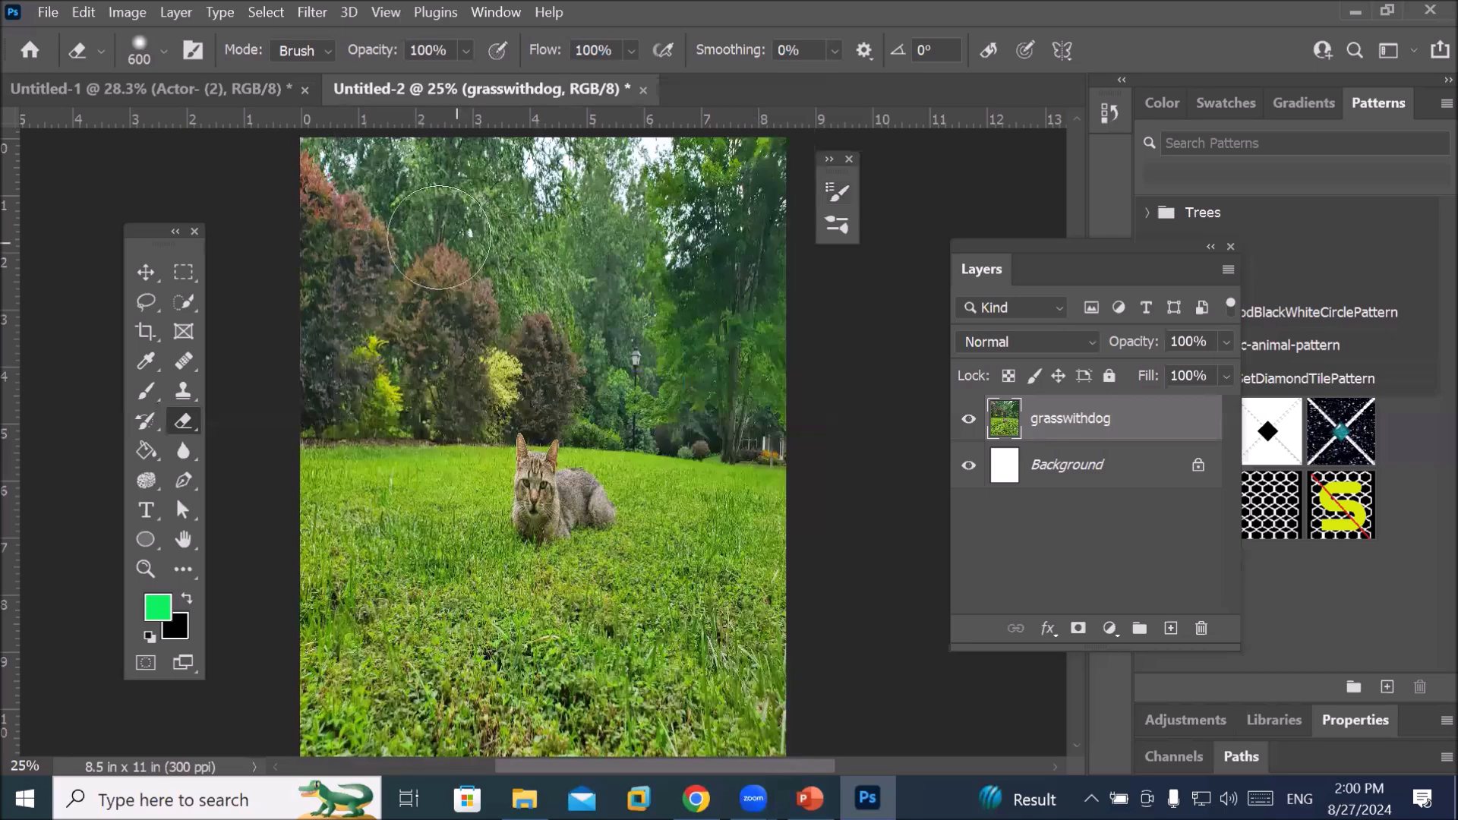
Erase separate soft round spots across the grasswithdog layer, along the photo's edges and around the cat, with the 600 px Eraser
left_click(360, 195)
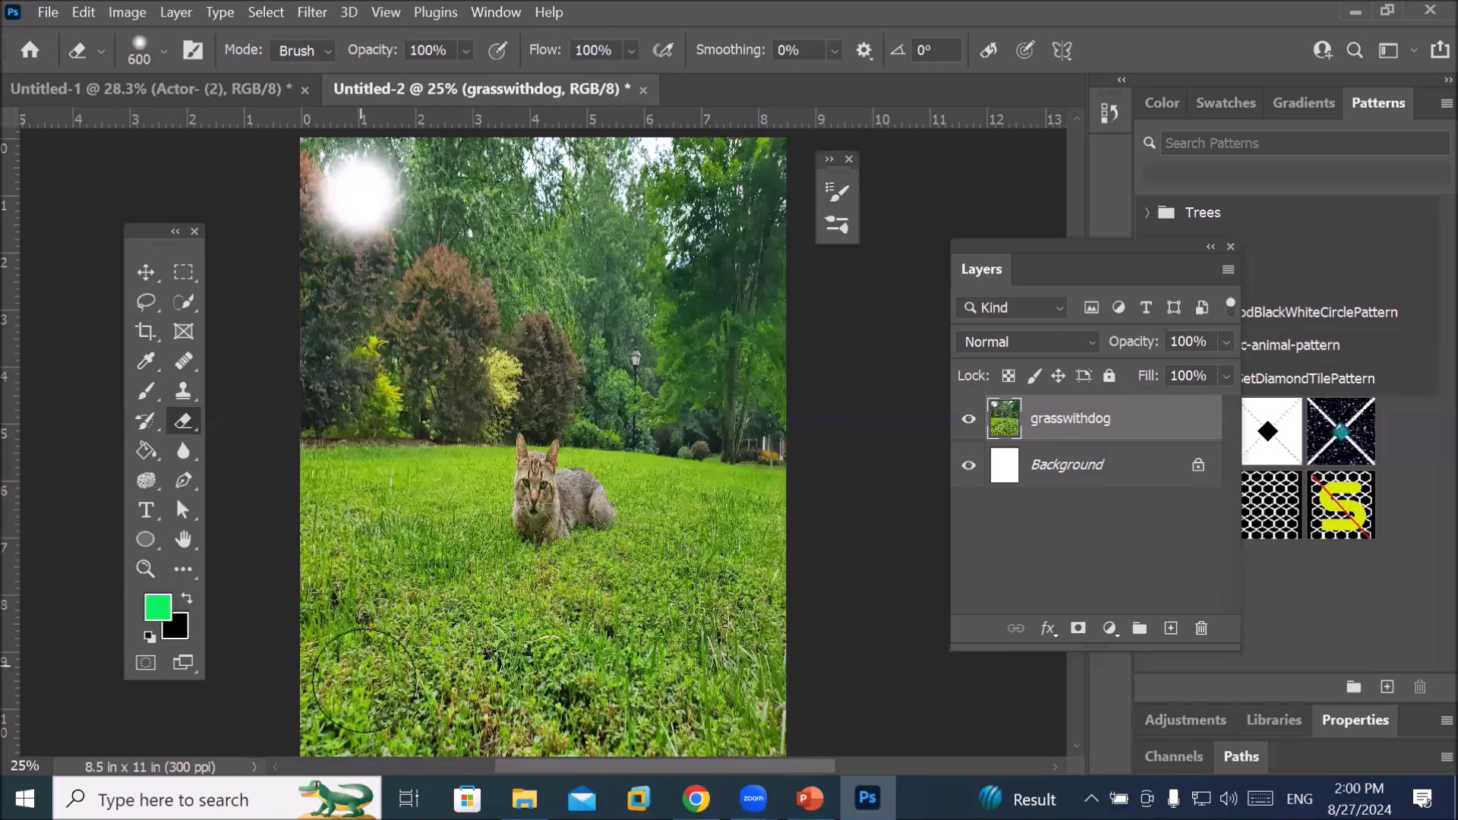
left_click(362, 378)
left_click(364, 562)
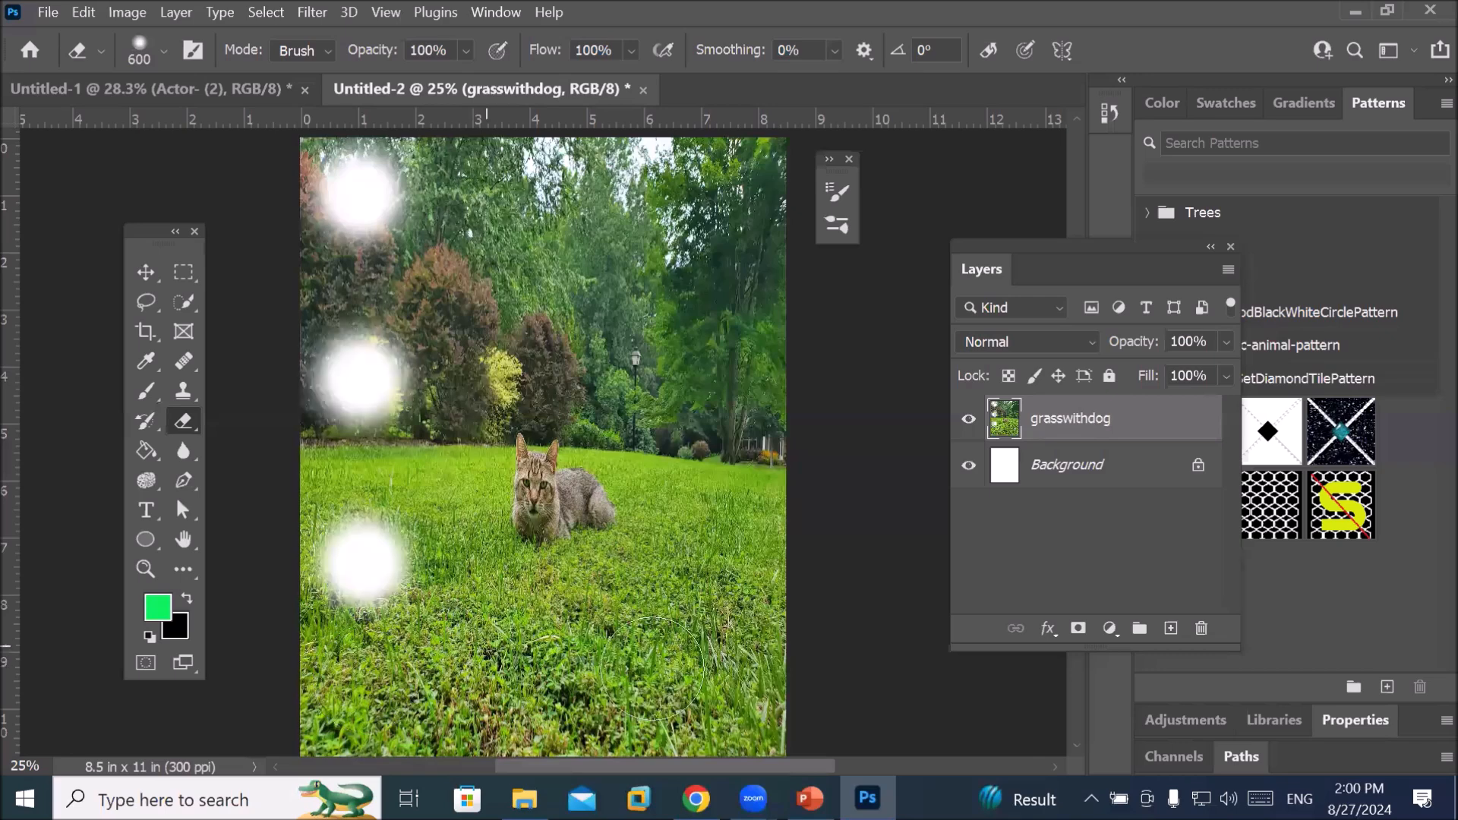
left_click(361, 699)
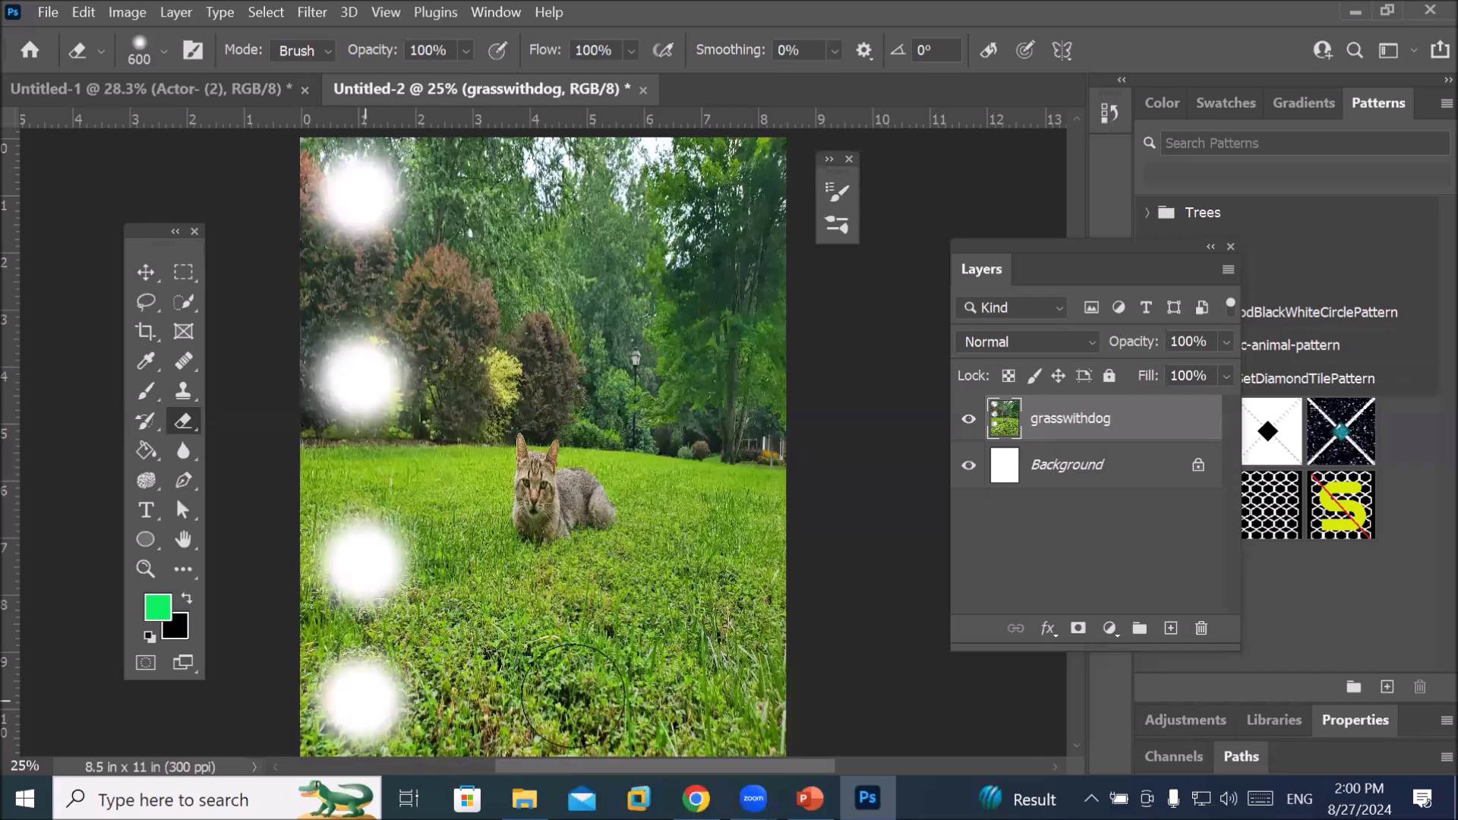
left_click(545, 698)
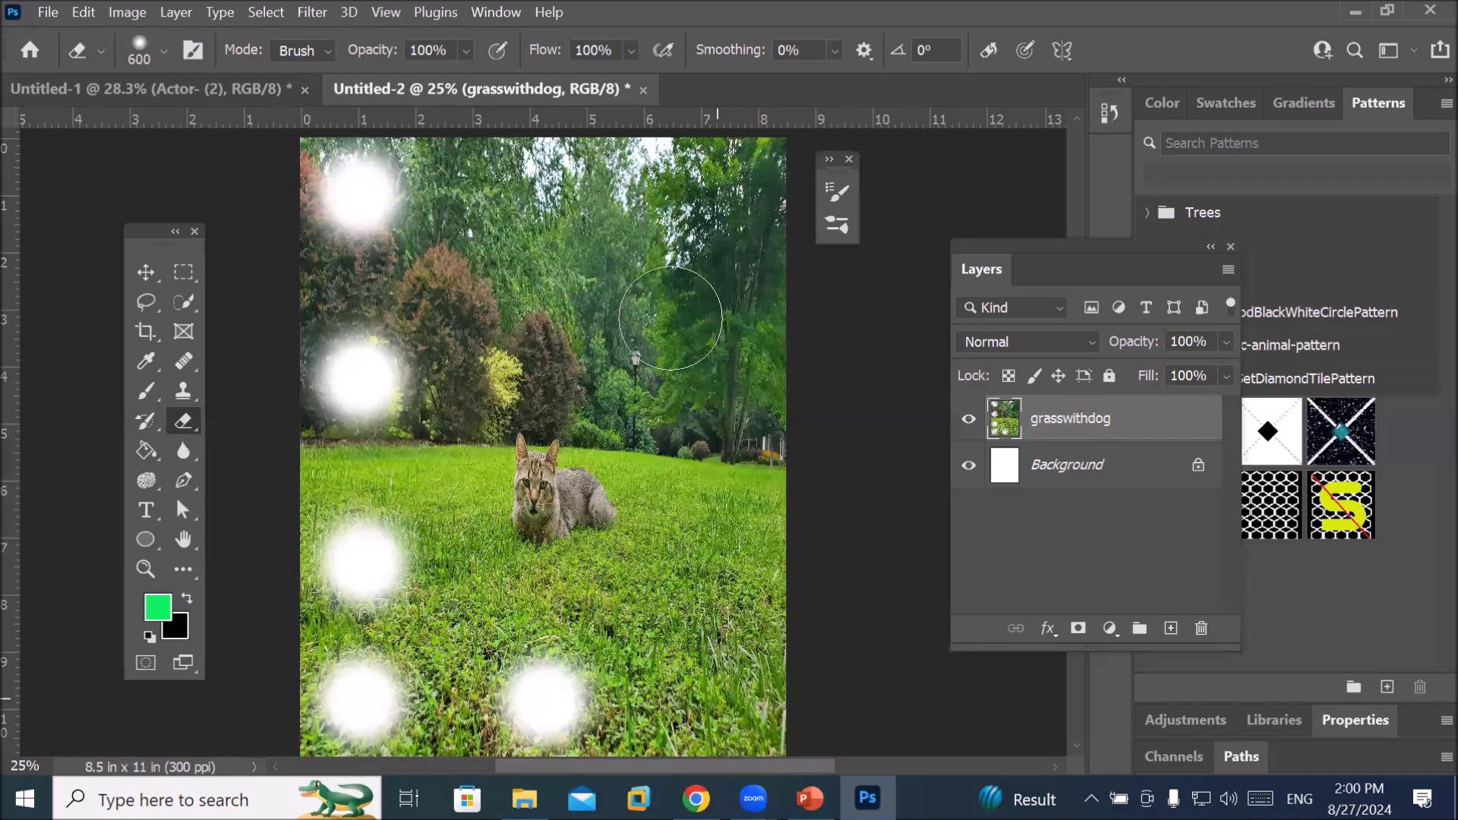
left_click(727, 191)
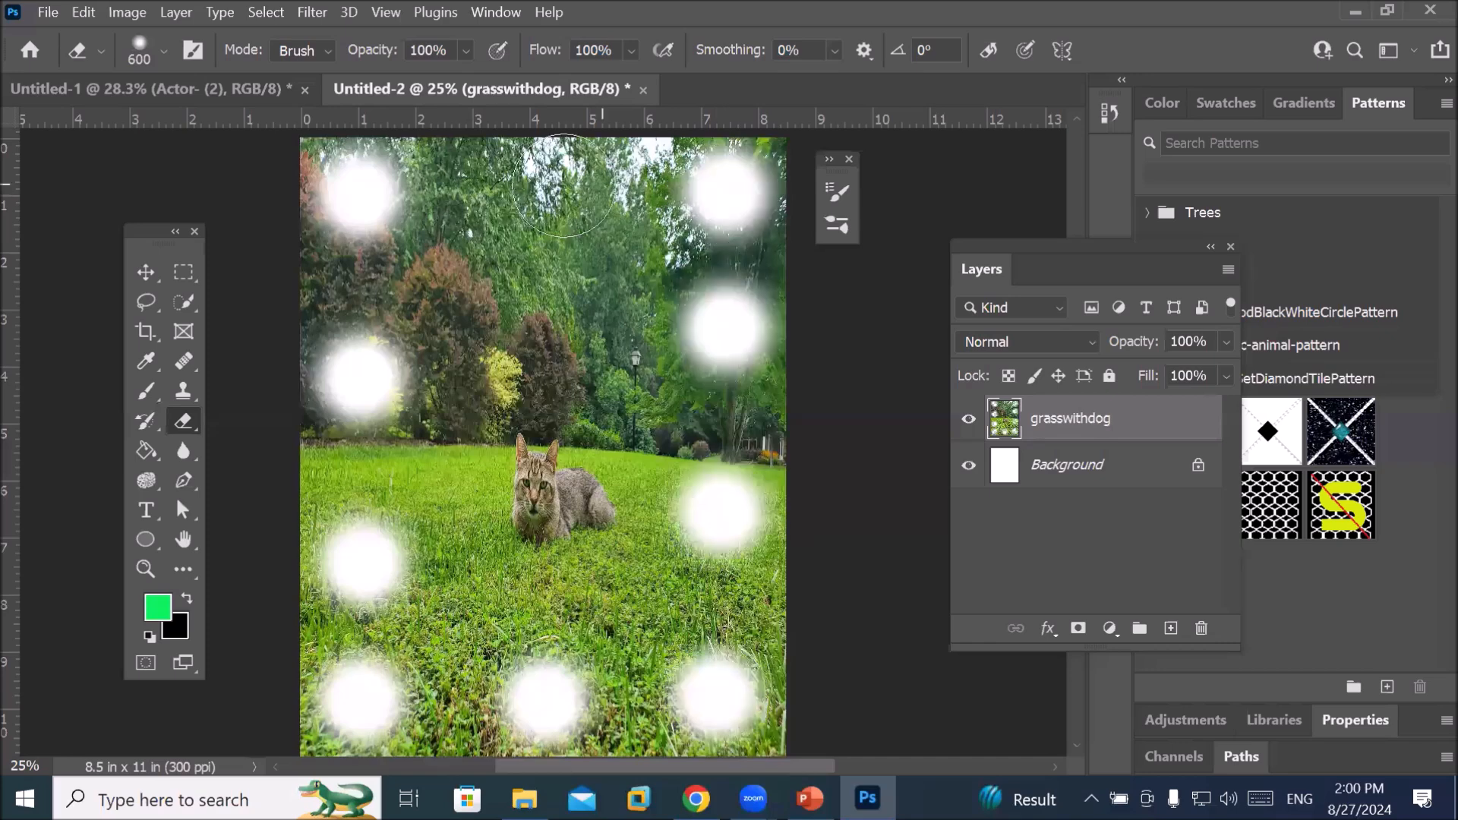
left_click(553, 194)
left_click(536, 373)
left_click(463, 539)
left_click(543, 641)
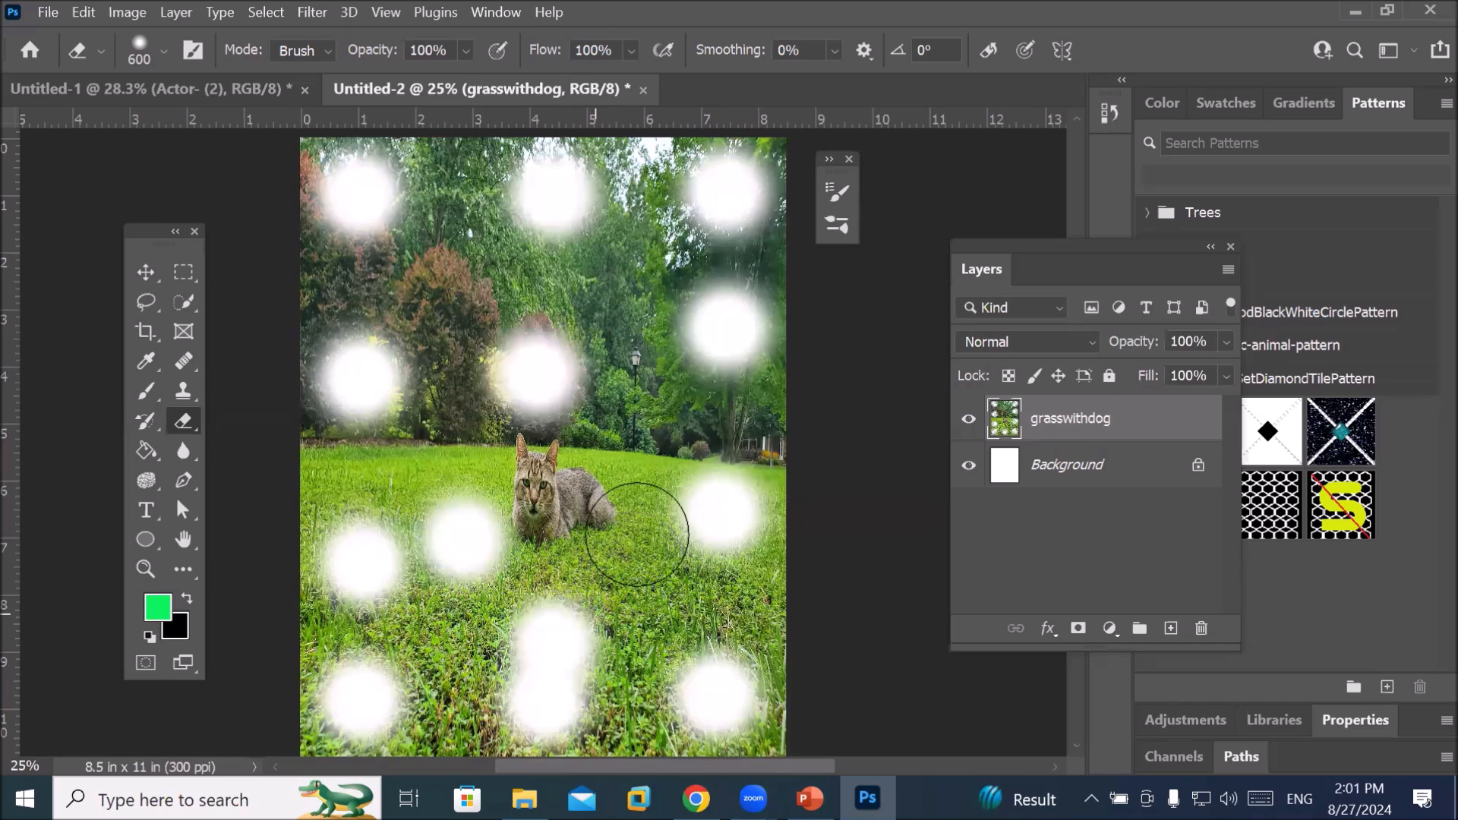
left_click(644, 495)
left_click(640, 323)
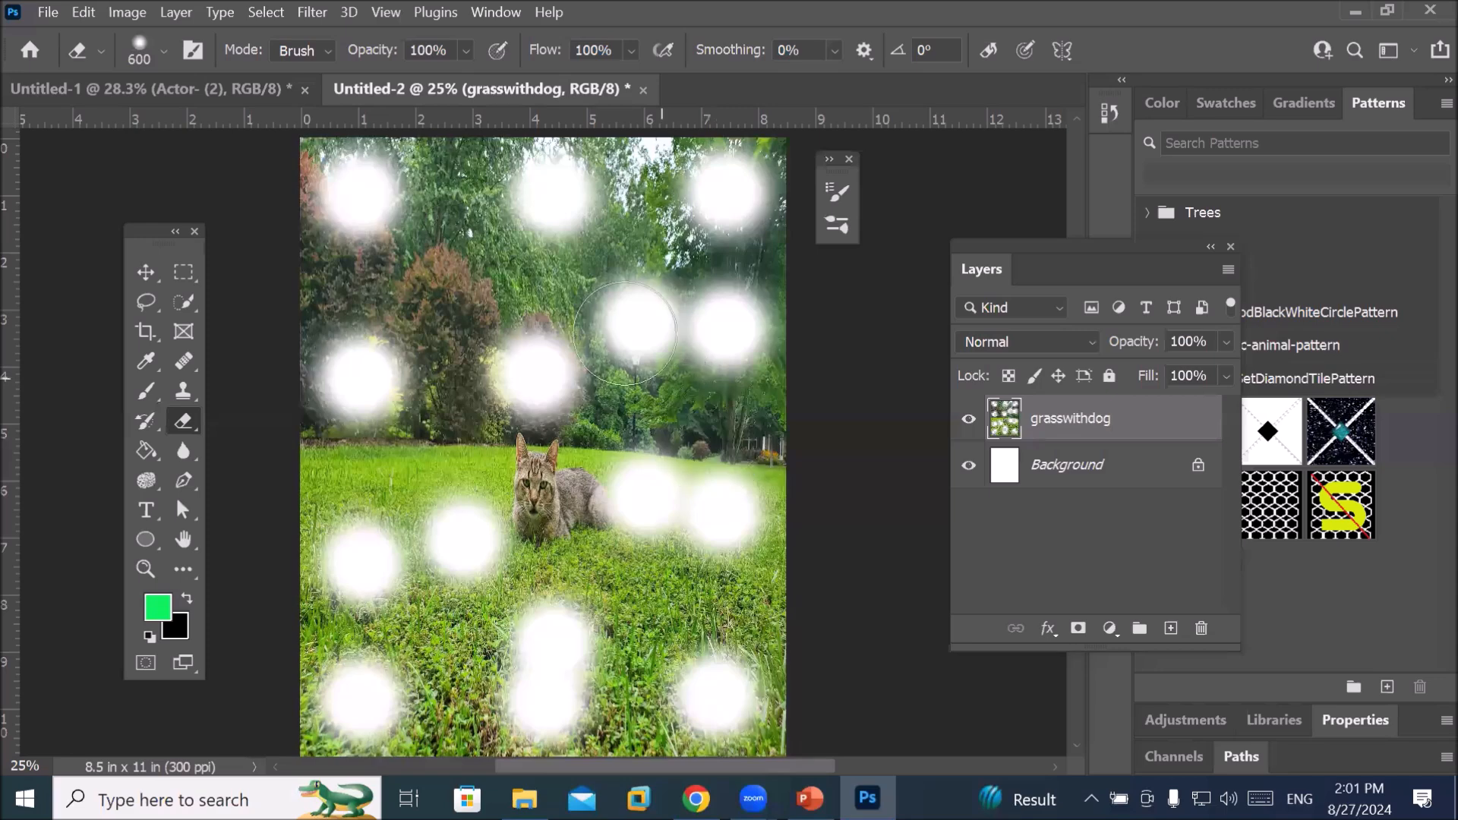
Examine the soft edges of the erased spots up close and then across the whole photo
scroll(713, 446, "up", 5)
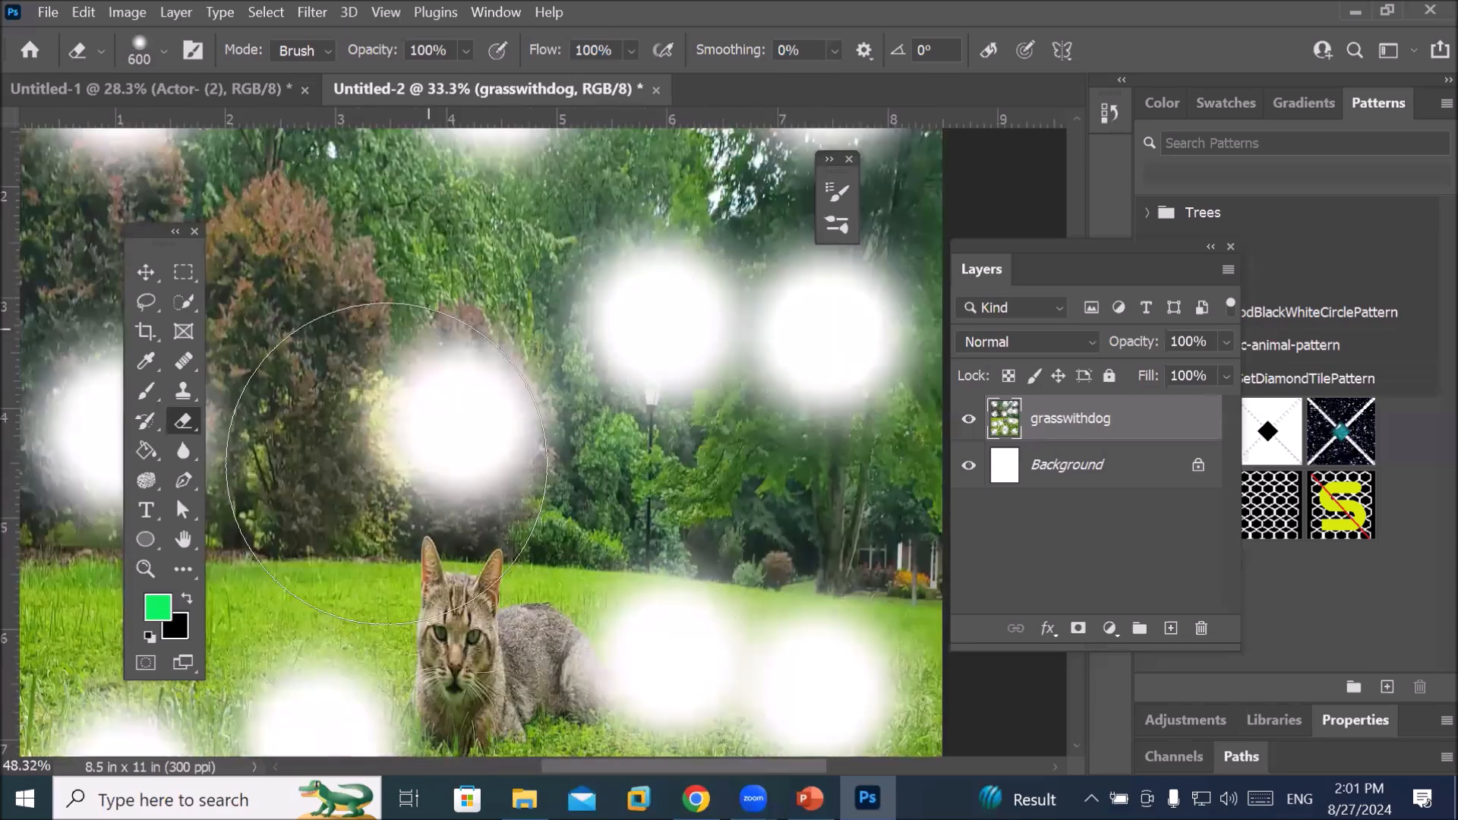
key("ctrl+plus")
key("ctrl+plus")
key("ctrl+plus")
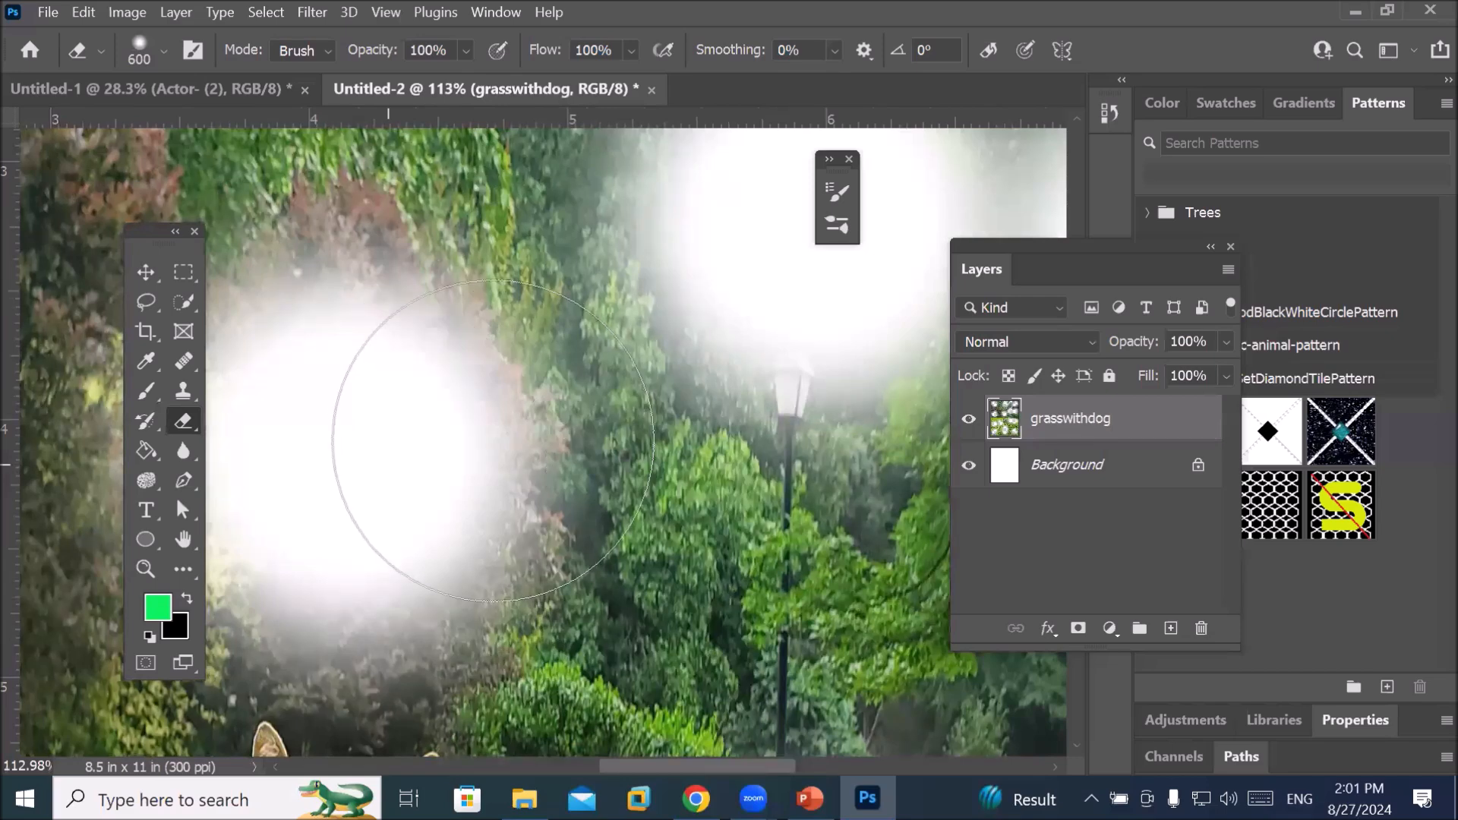
key("ctrl+plus")
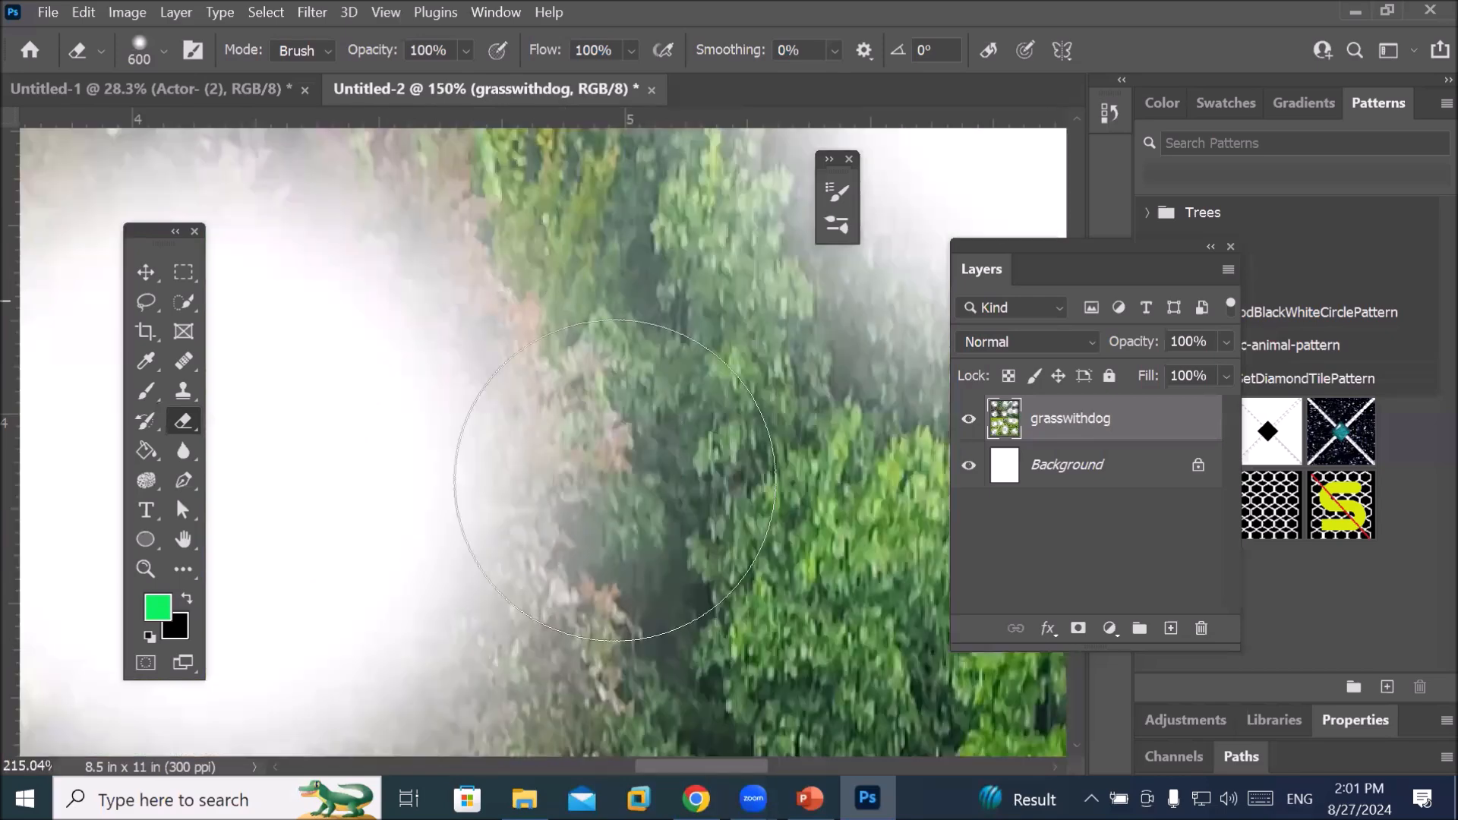
key("ctrl+plus")
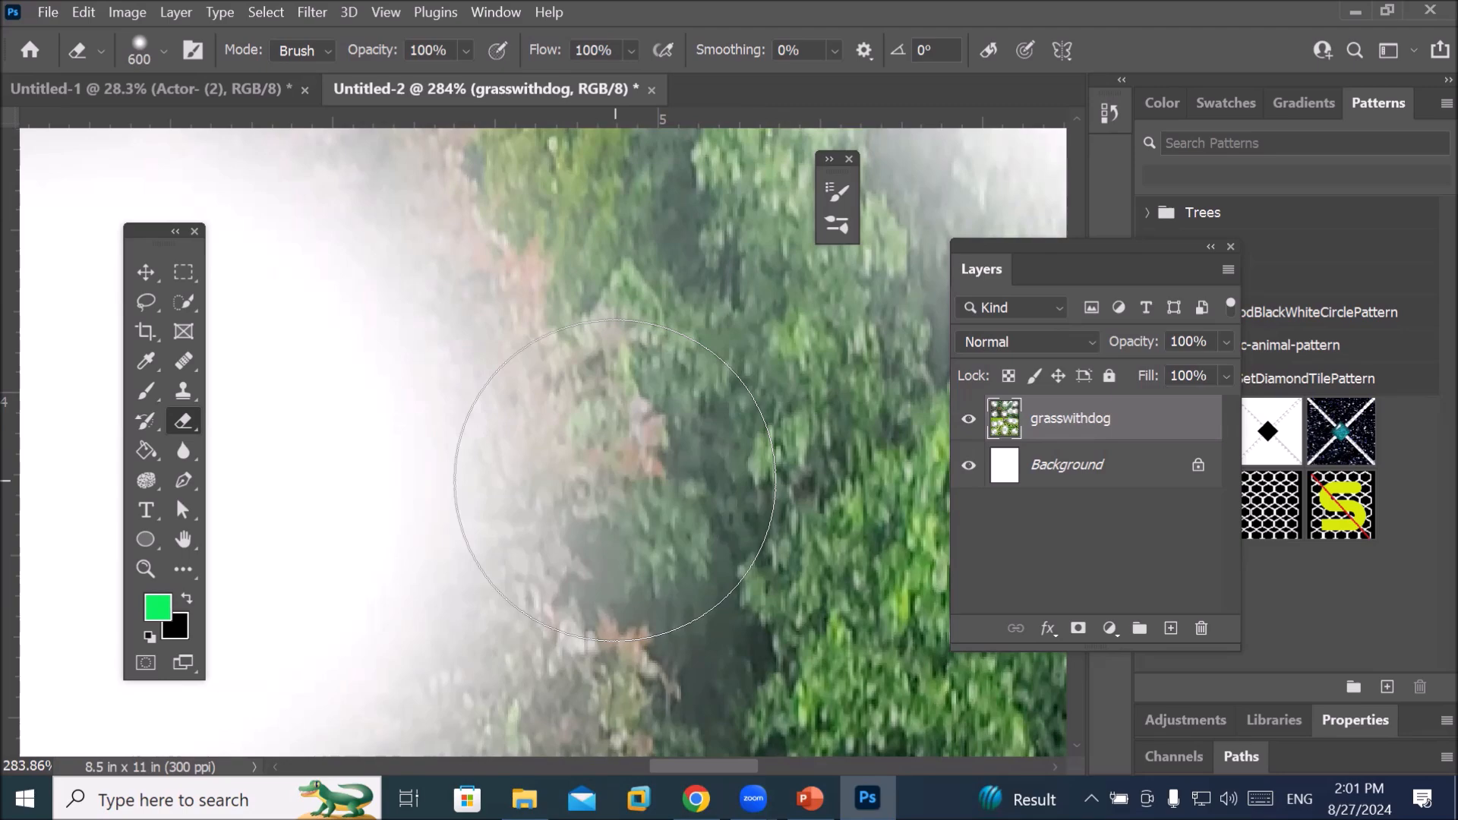
scroll(592, 455, "down", 3)
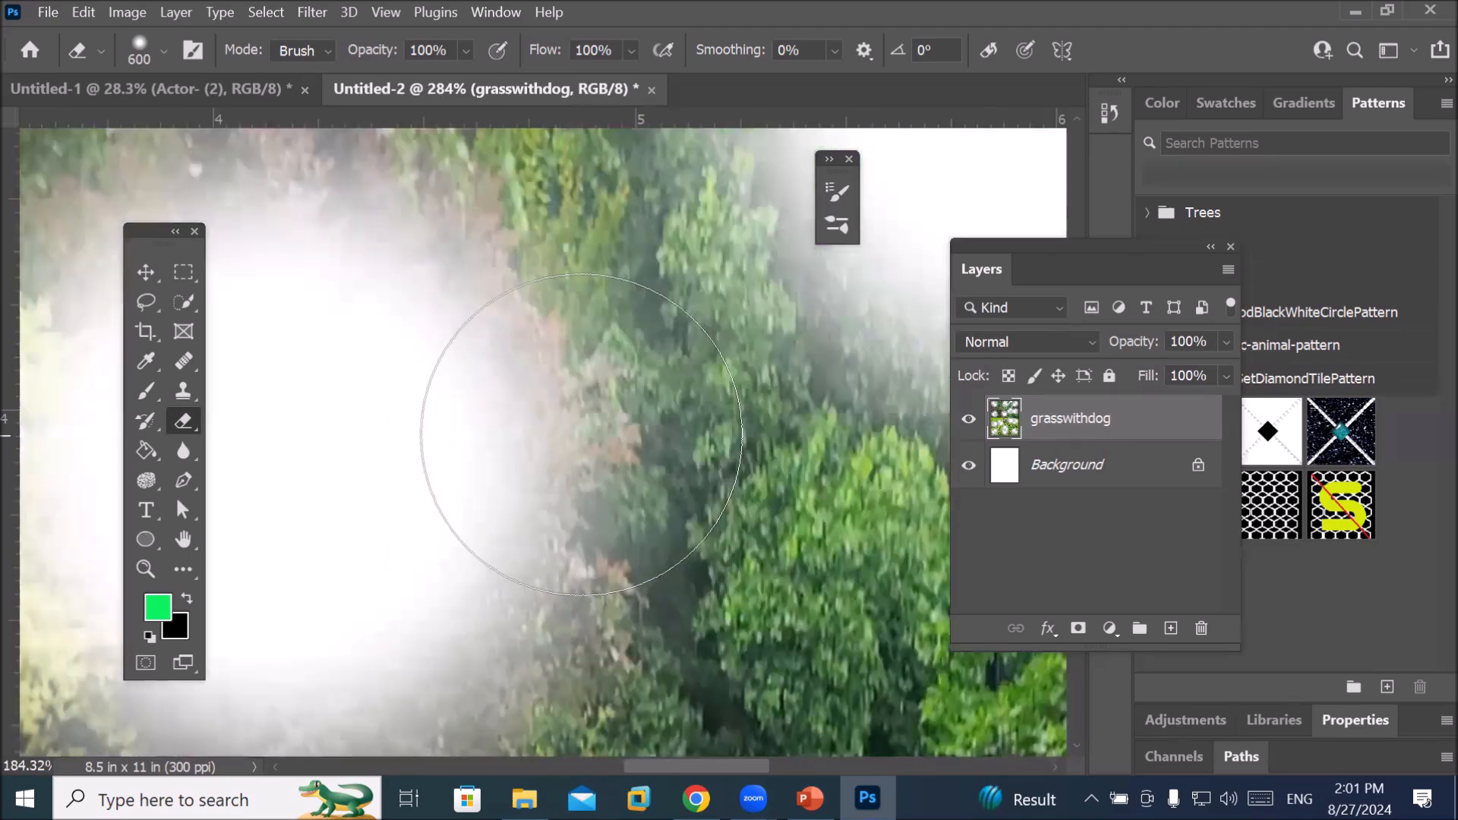
scroll(547, 429, "down", 2)
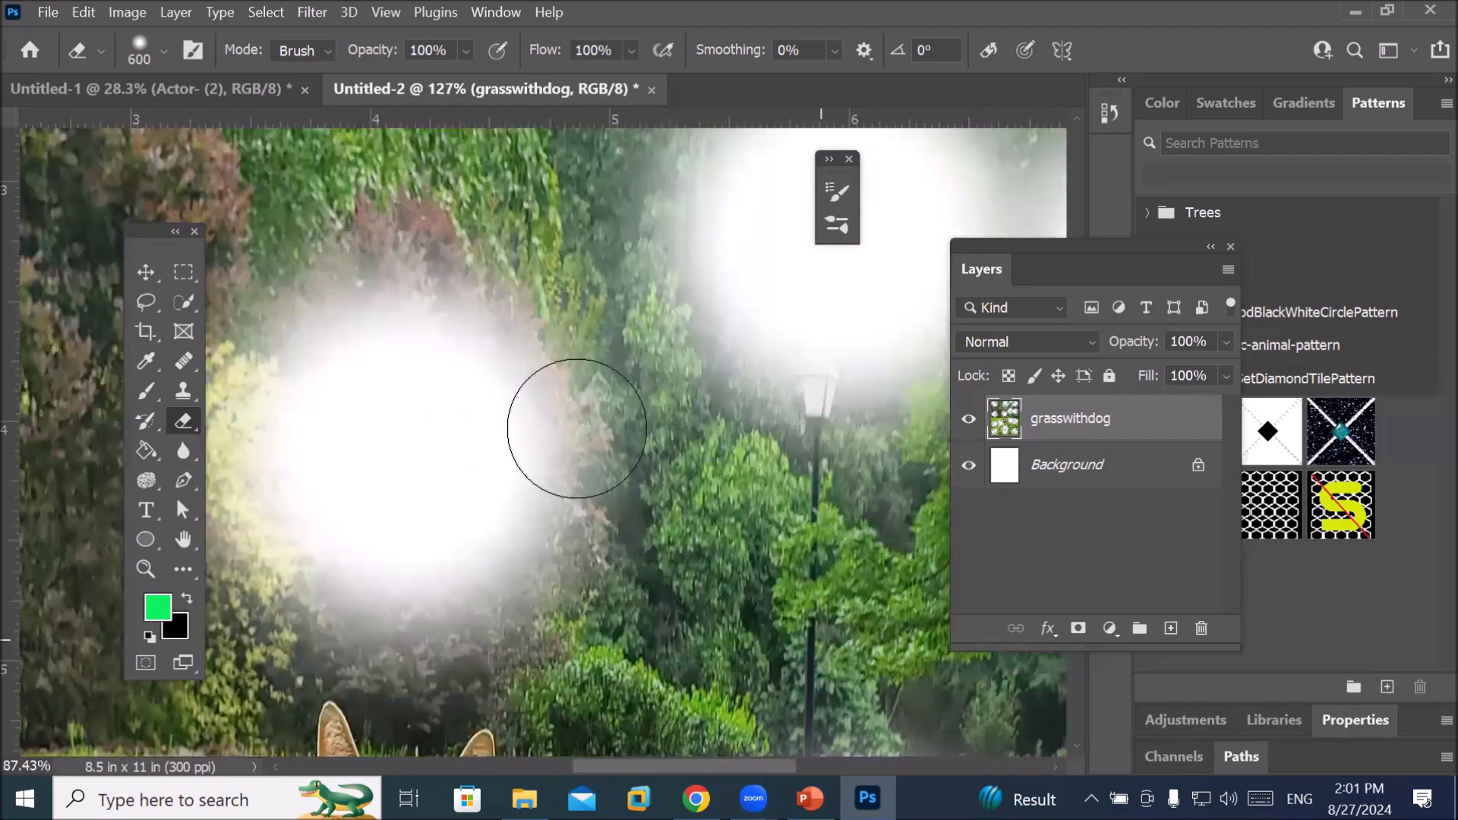
scroll(585, 431, "down", 4)
scroll(573, 441, "down", 2)
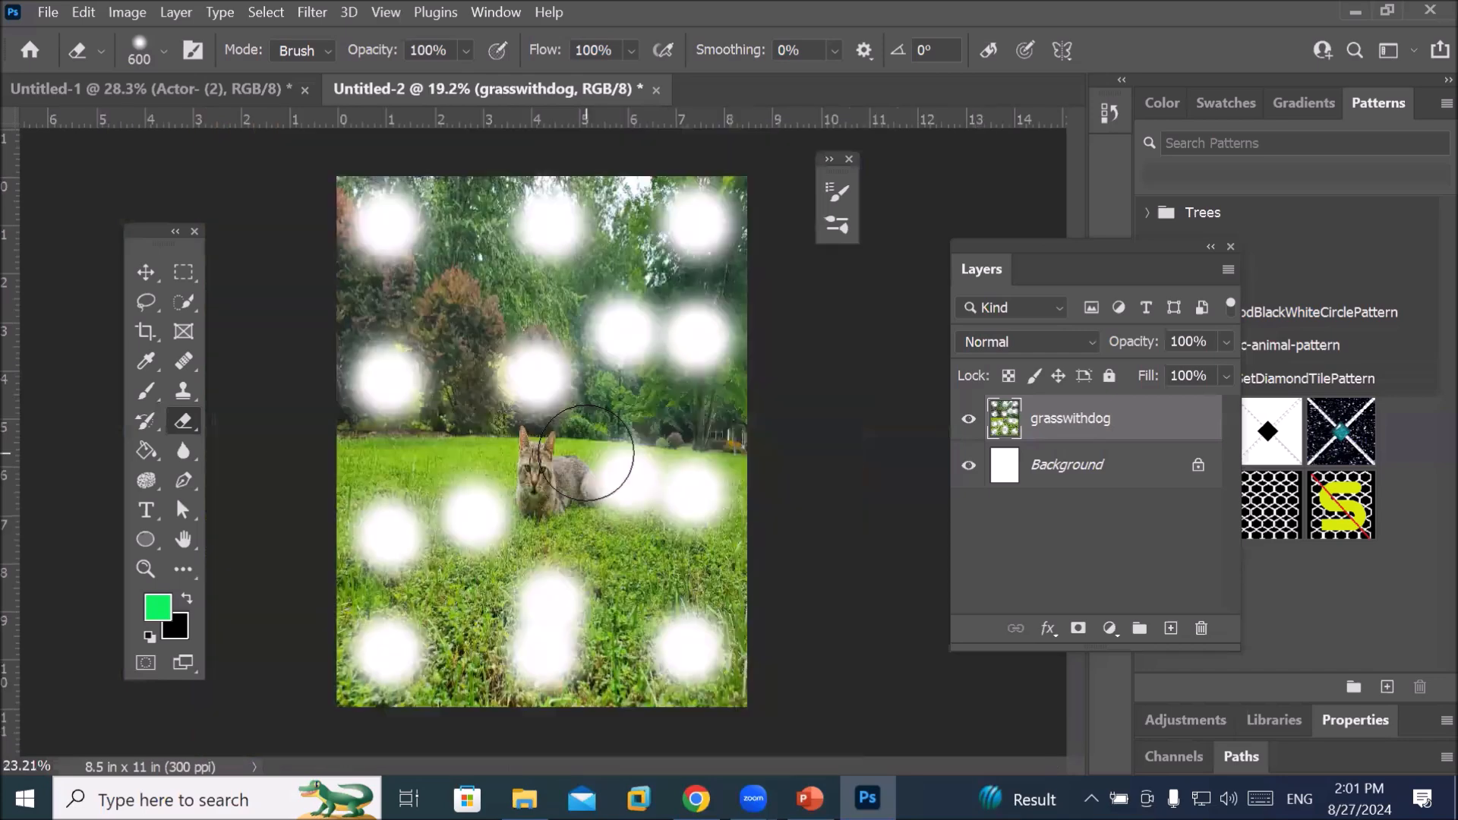
scroll(590, 447, "up", 1)
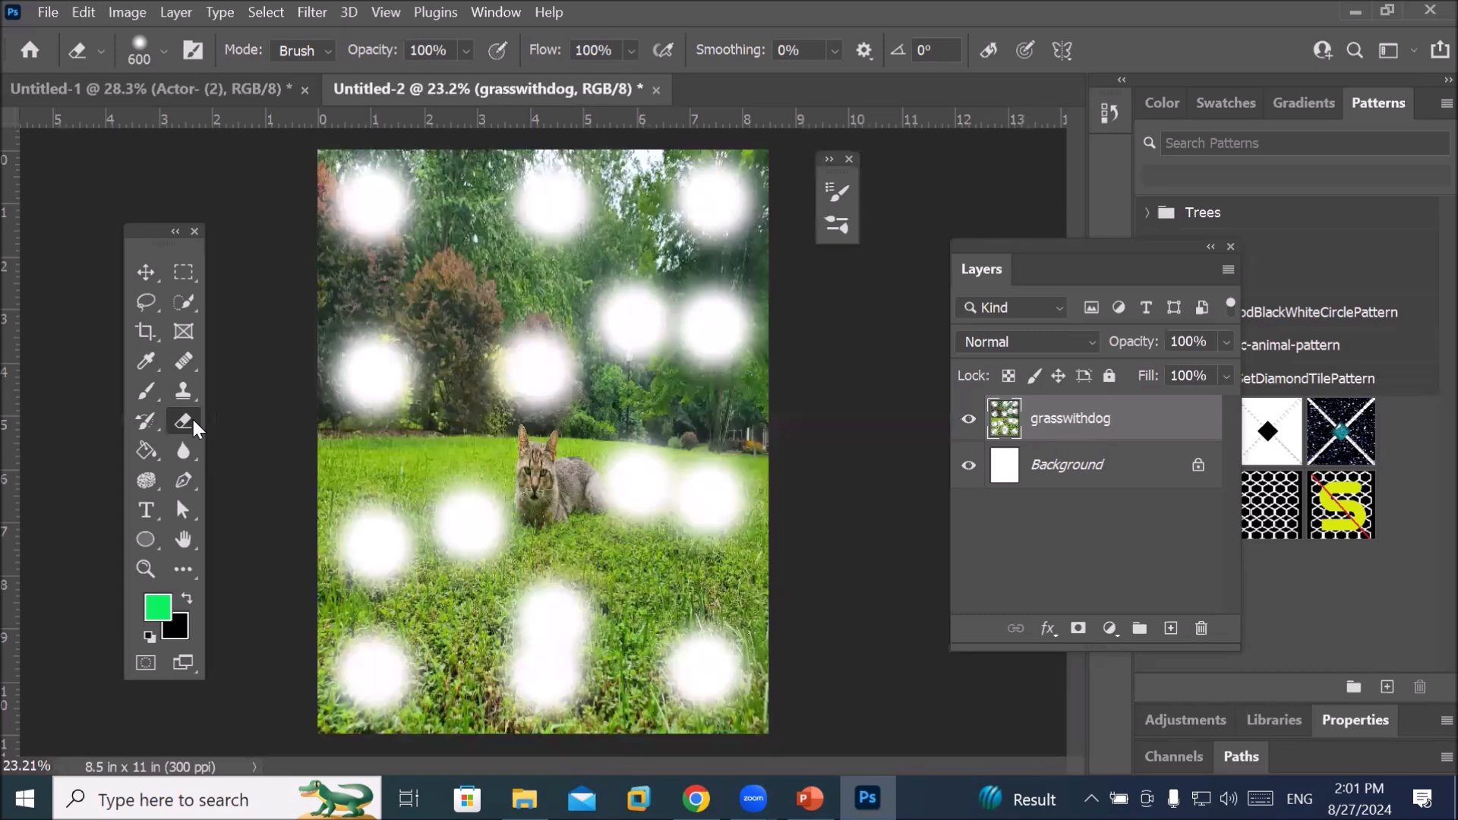
Switch to the Brush tool and choose the grouping5 brush from the SS-birds-flying set
left_click(149, 392)
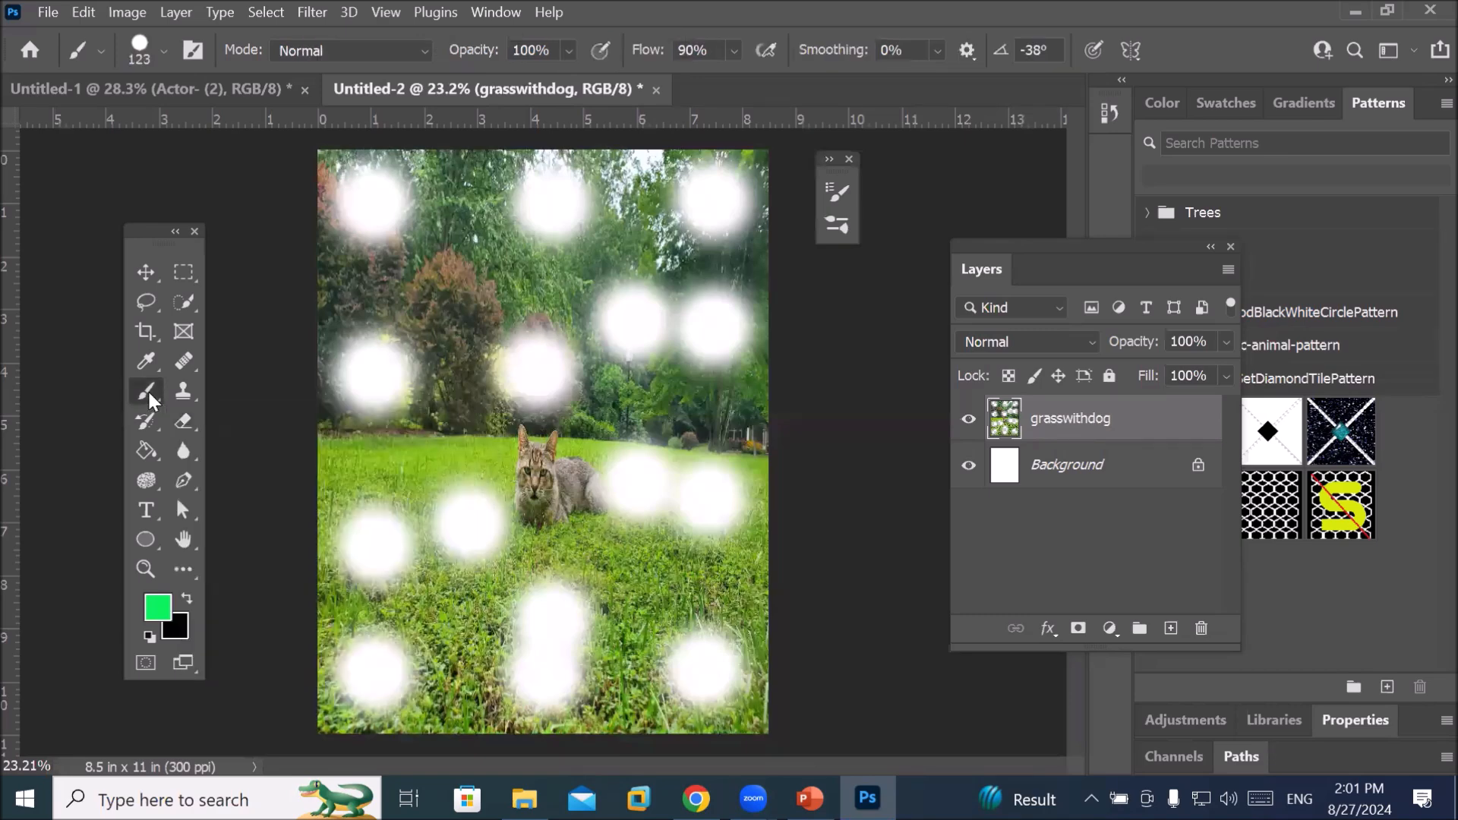
left_click(835, 226)
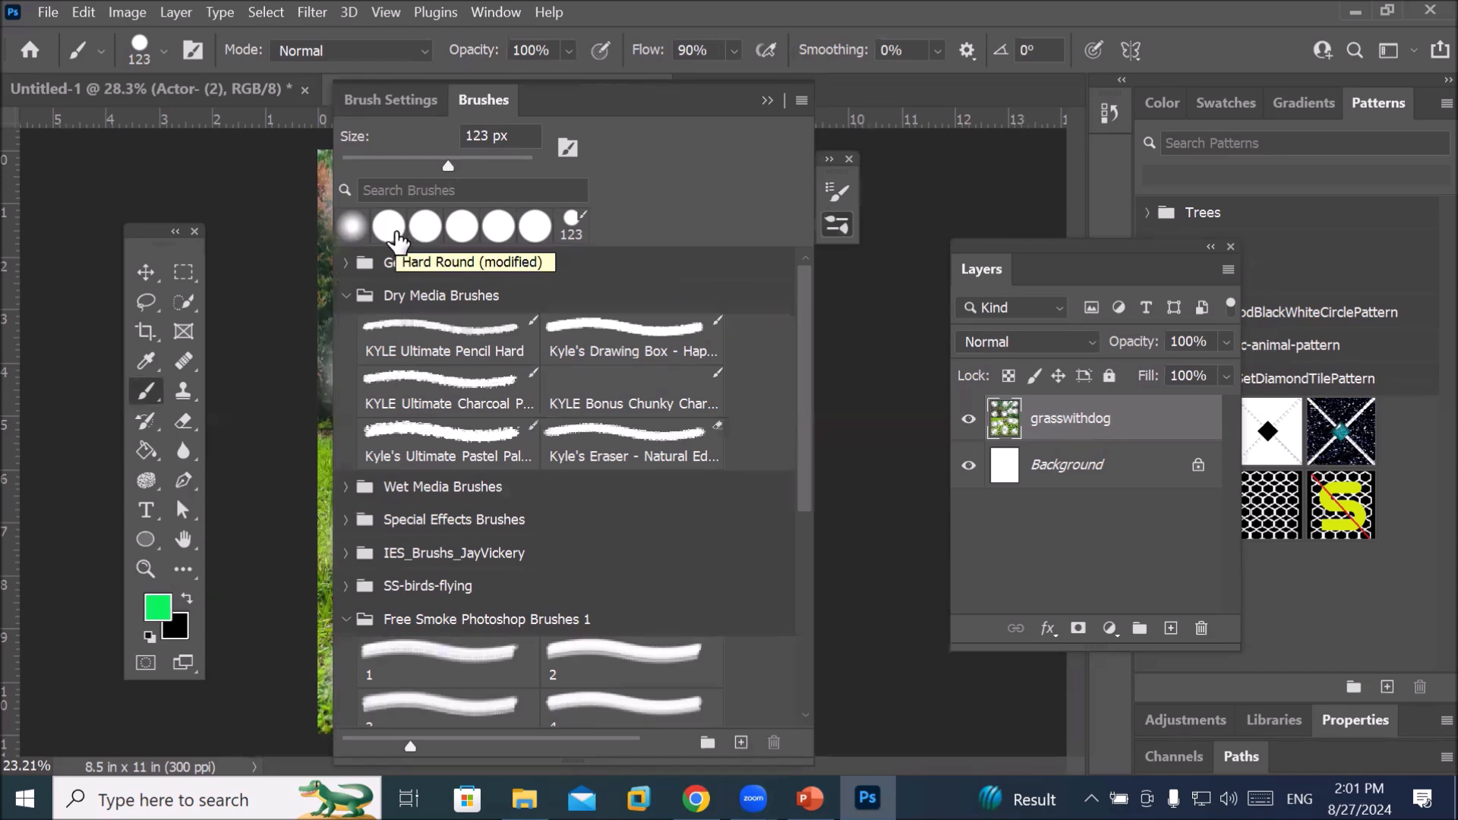
left_click(349, 296)
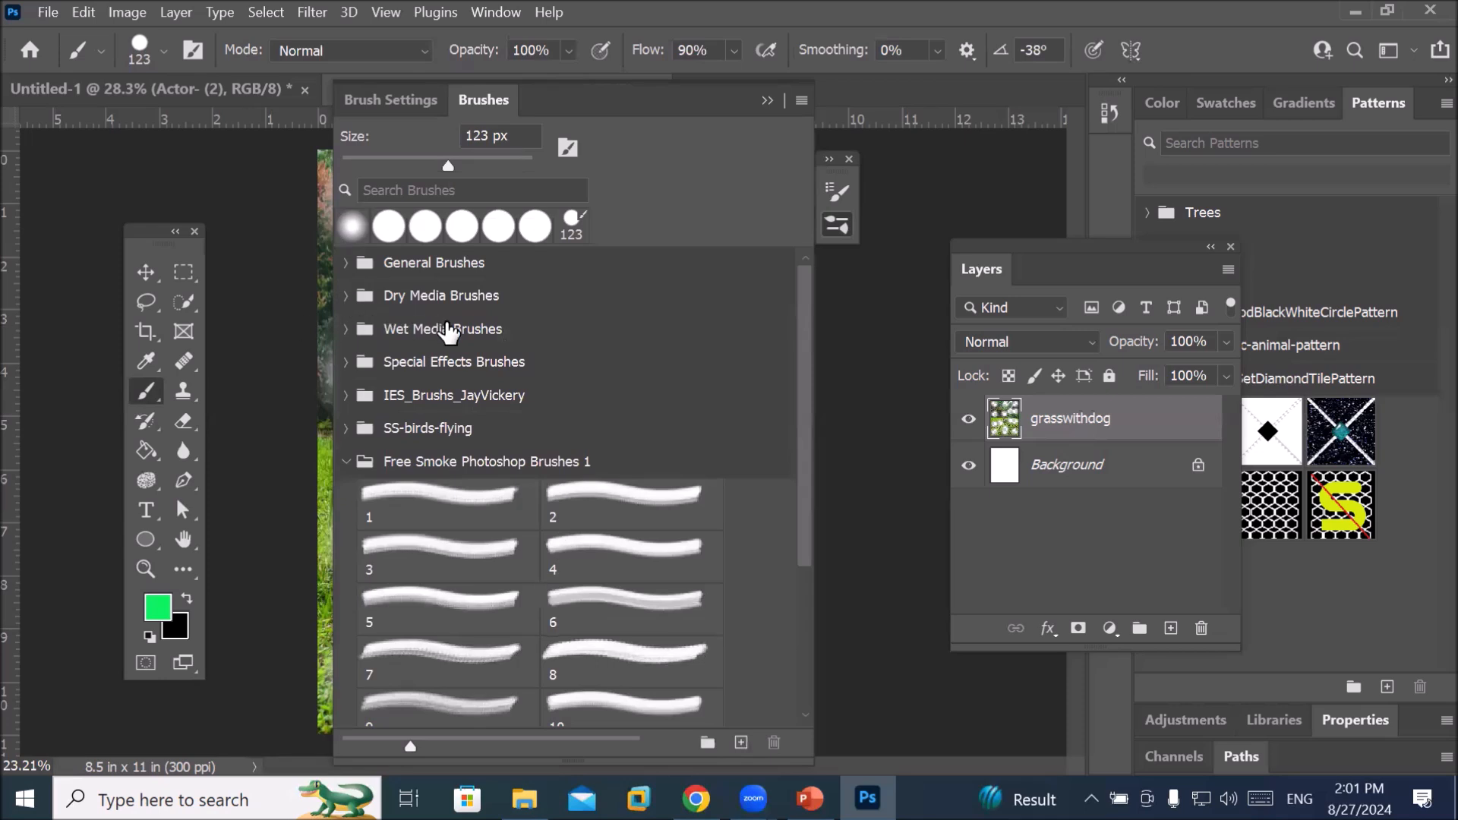
left_click(346, 433)
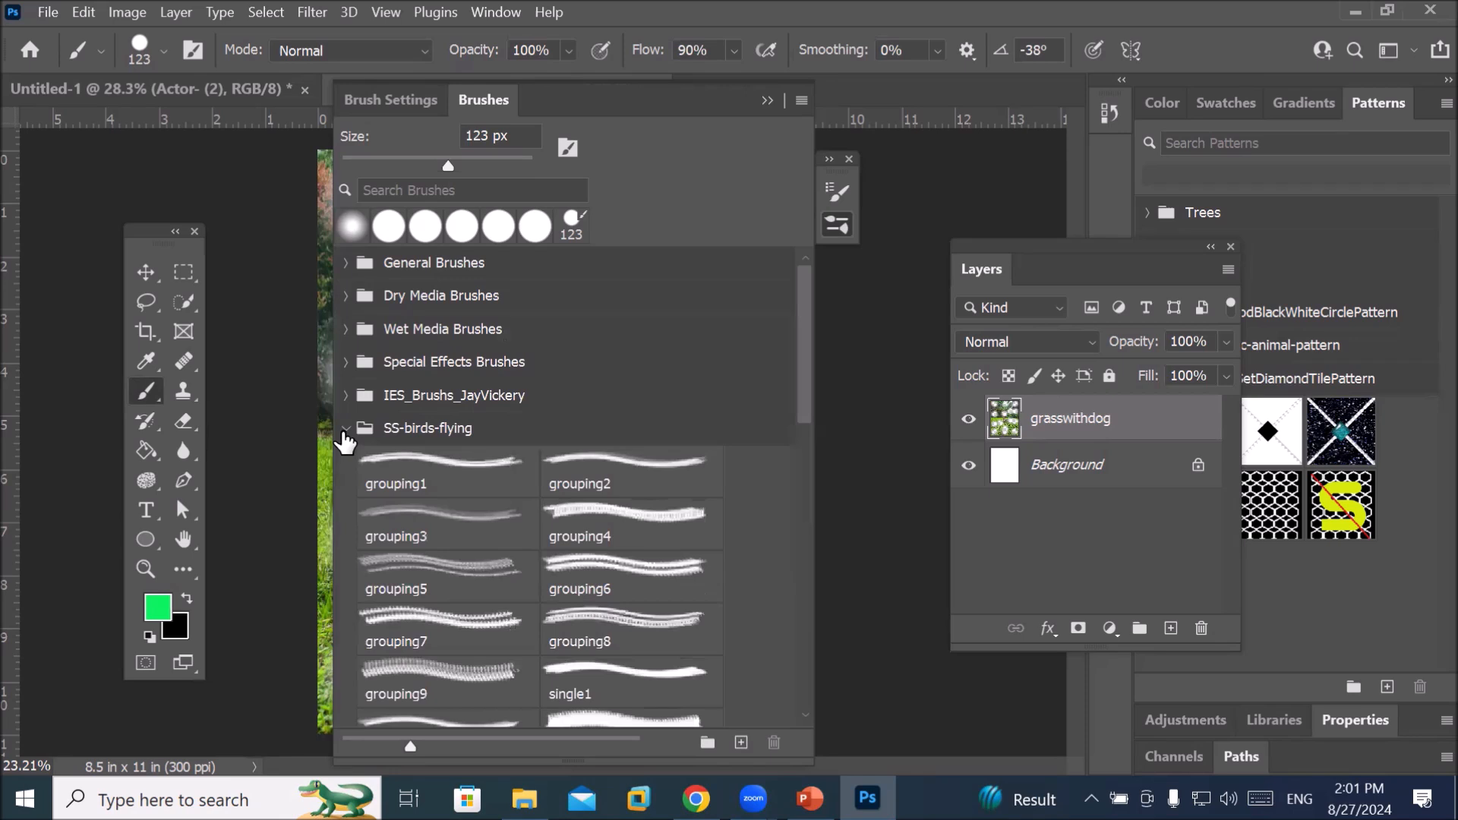
left_click(474, 569)
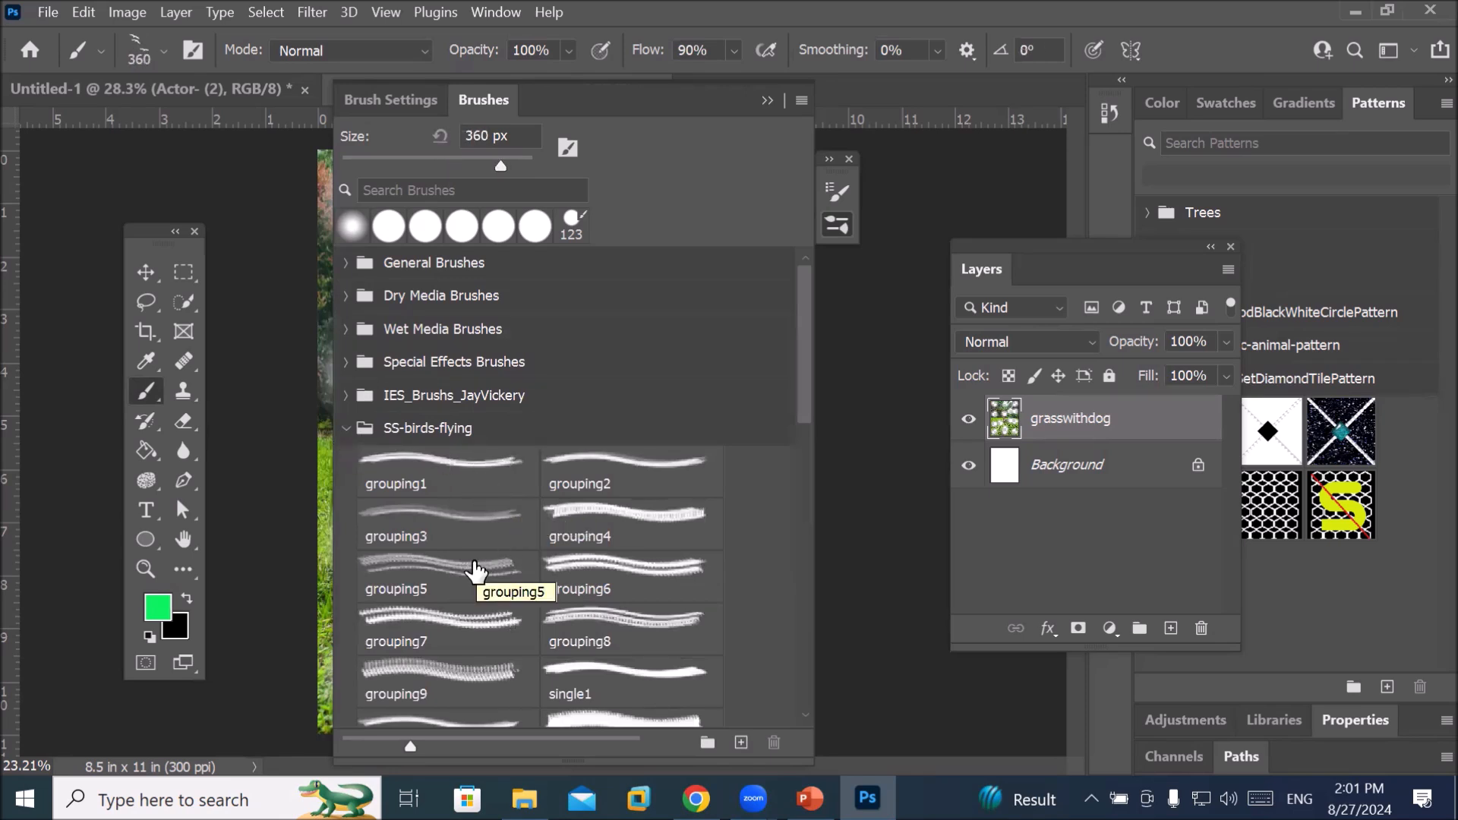
left_click(420, 546)
left_click(422, 557)
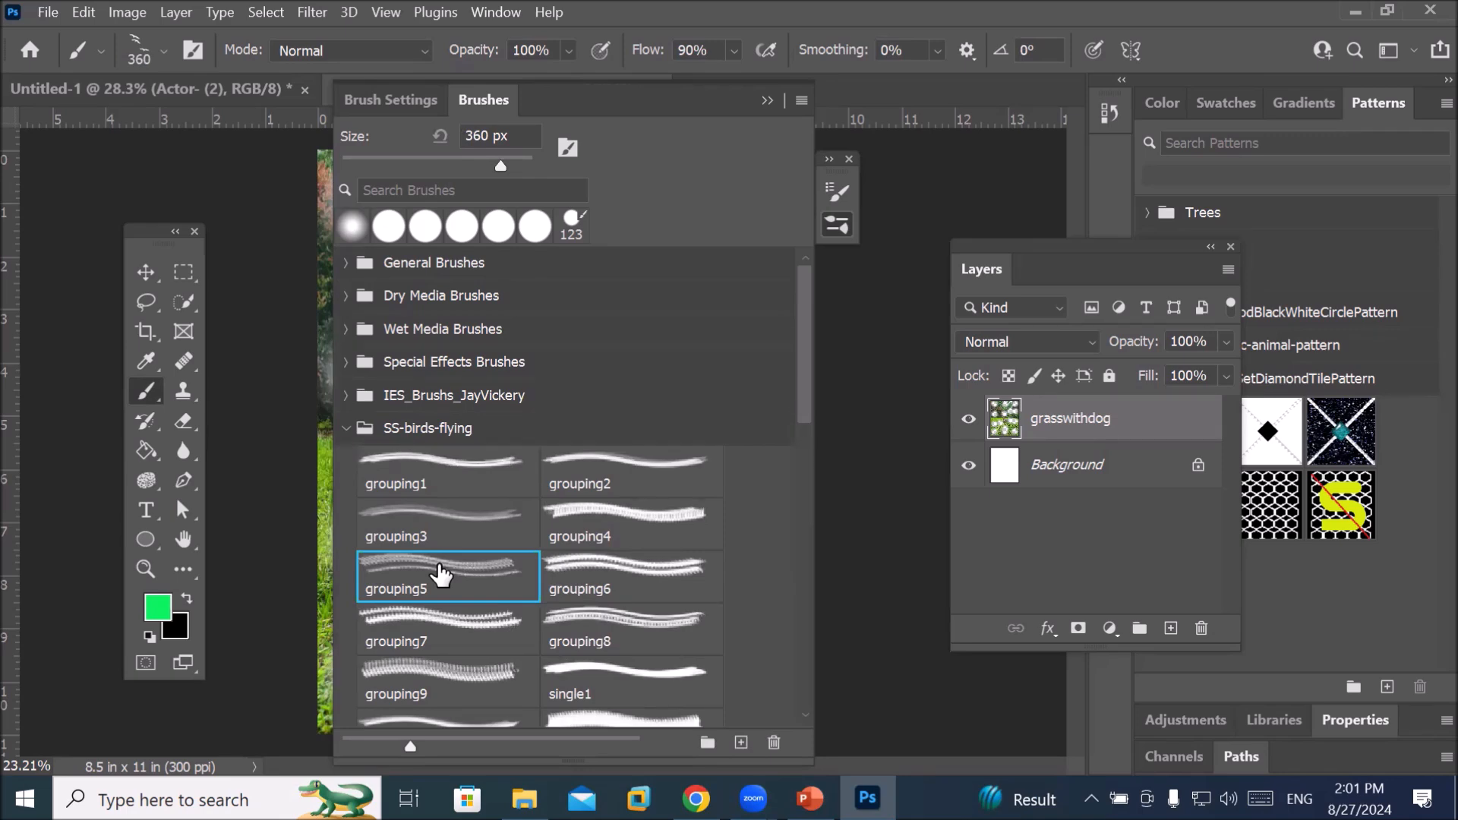
Set the bird brush's spacing to 119% and enlarge its size to 1826 px
left_click(381, 98)
left_click_drag(559, 530, 679, 544)
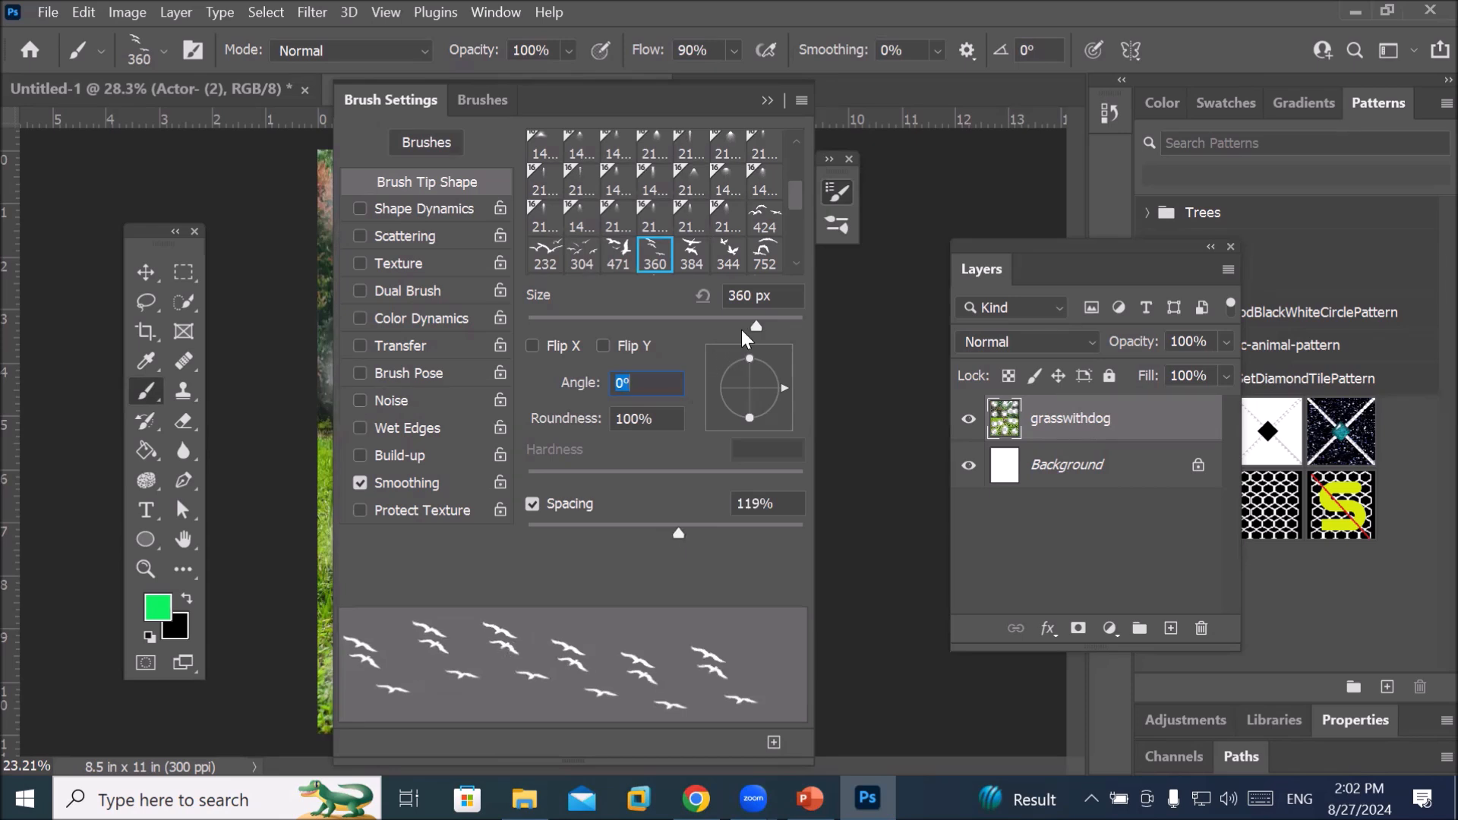
left_click_drag(756, 326, 770, 328)
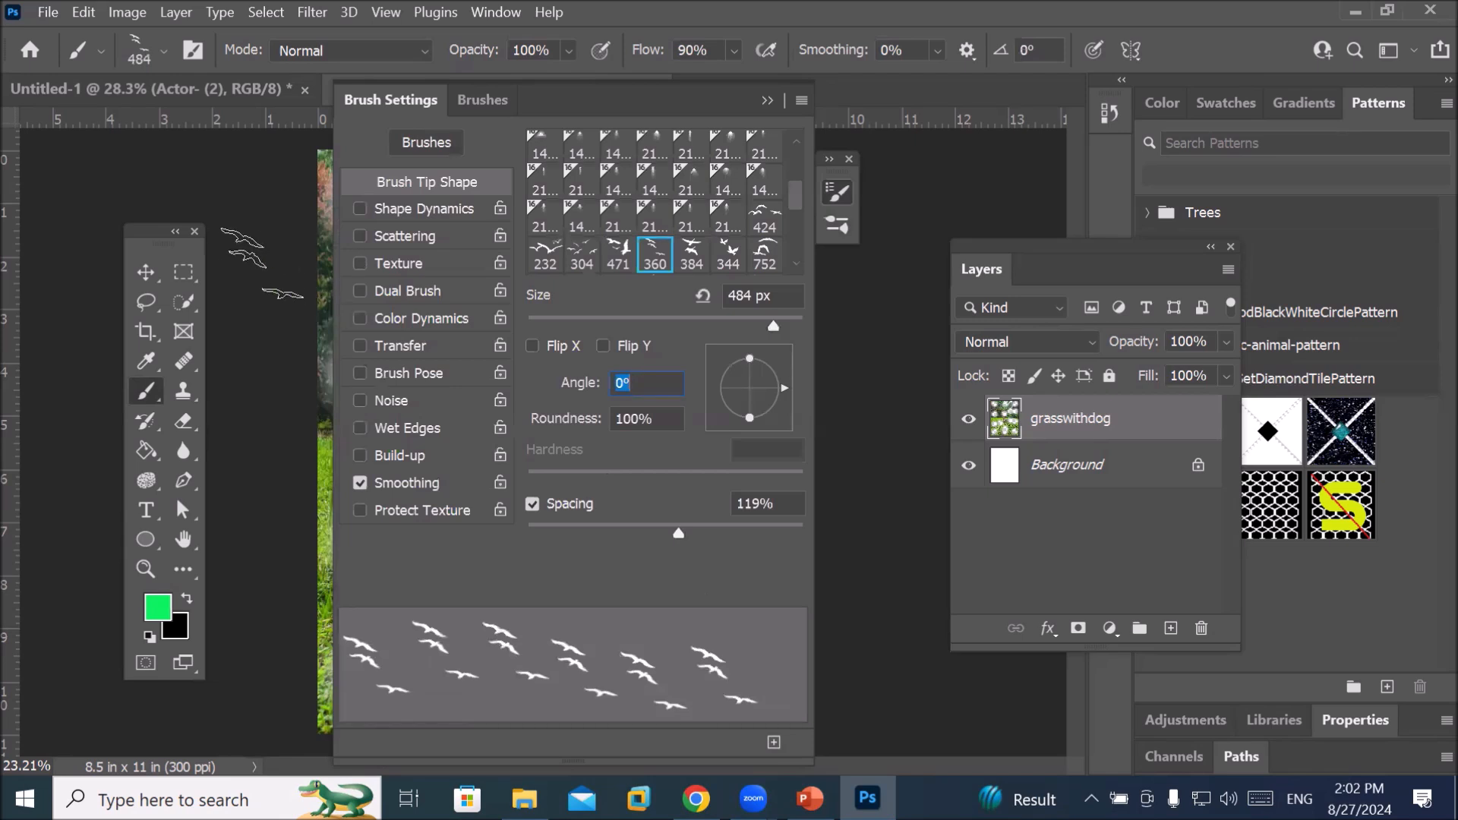
left_click_drag(771, 326, 784, 326)
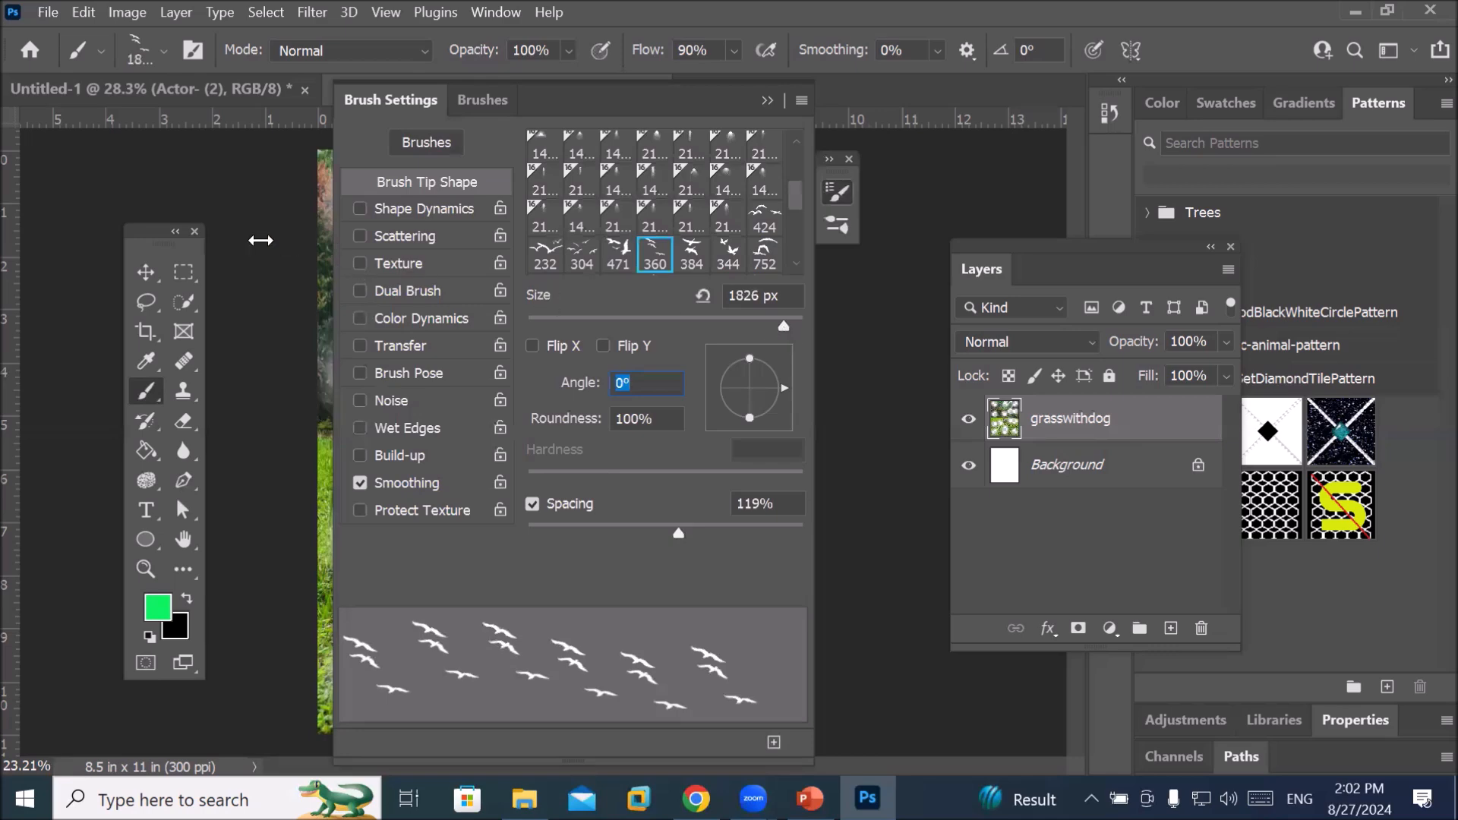
left_click(767, 100)
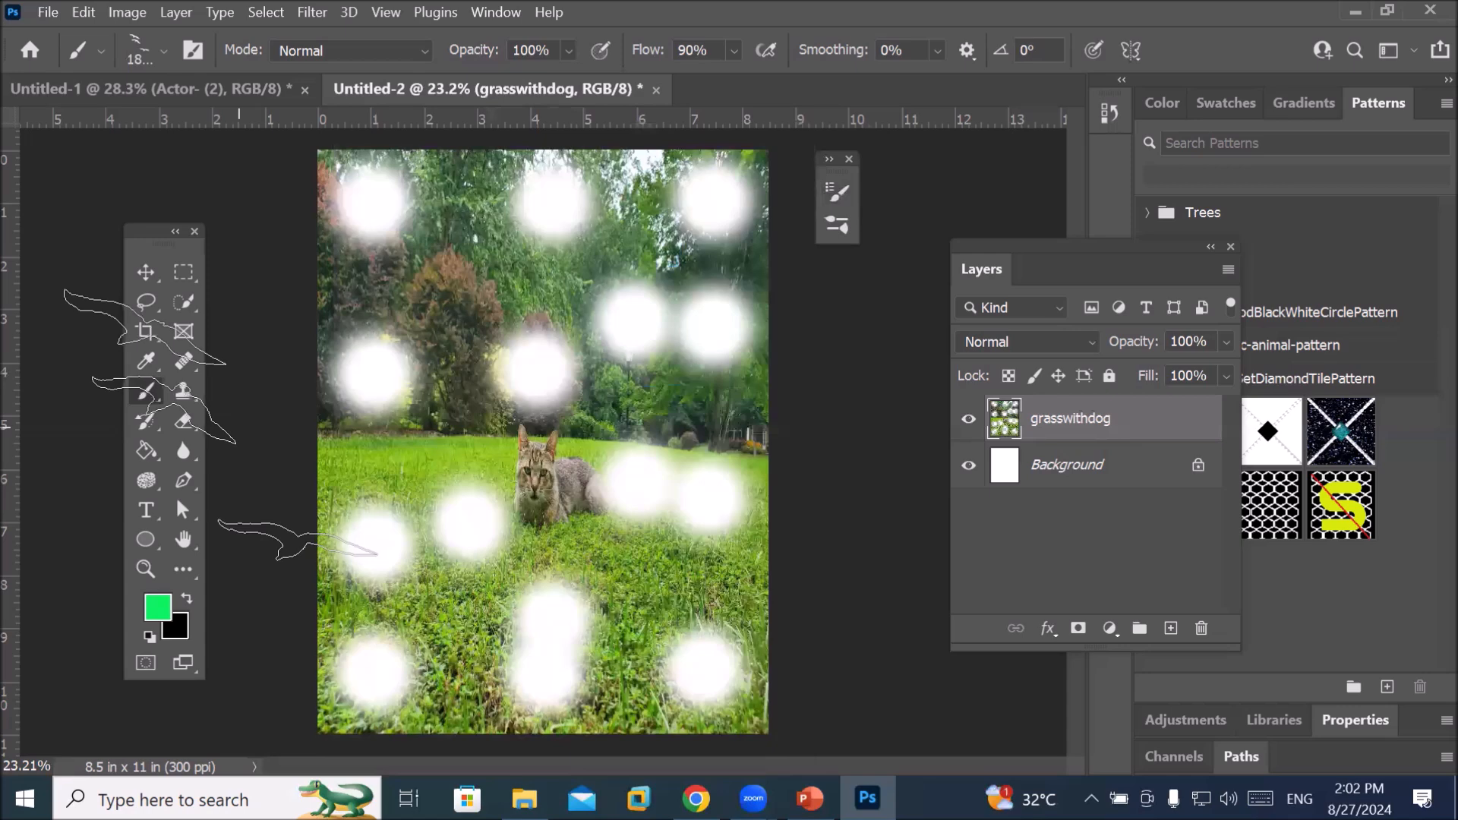
Set the Eraser to the grouping3 bird brush with 127% spacing and a size of 443 px
left_click(192, 422)
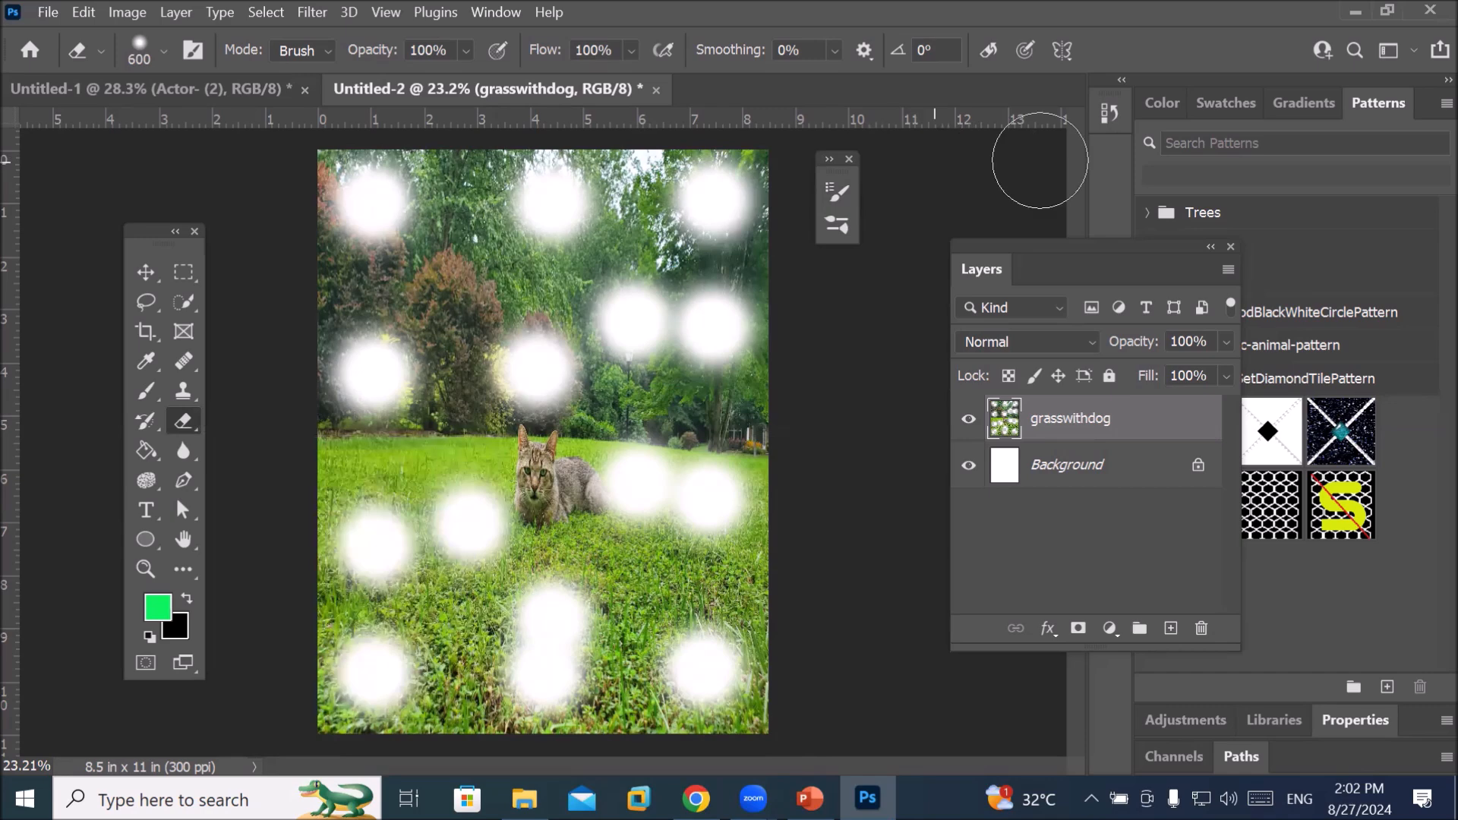
left_click(837, 224)
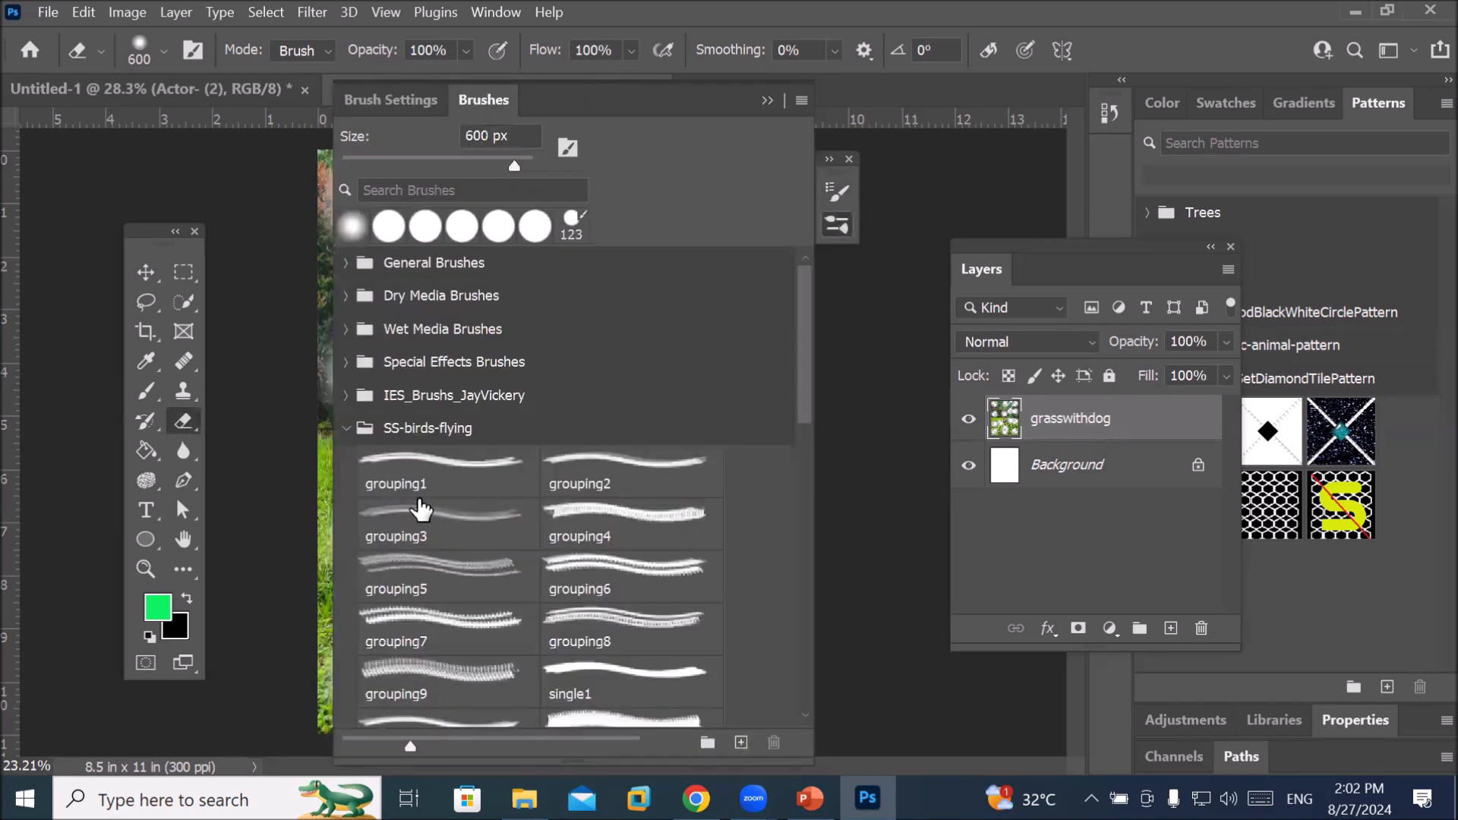
left_click(420, 516)
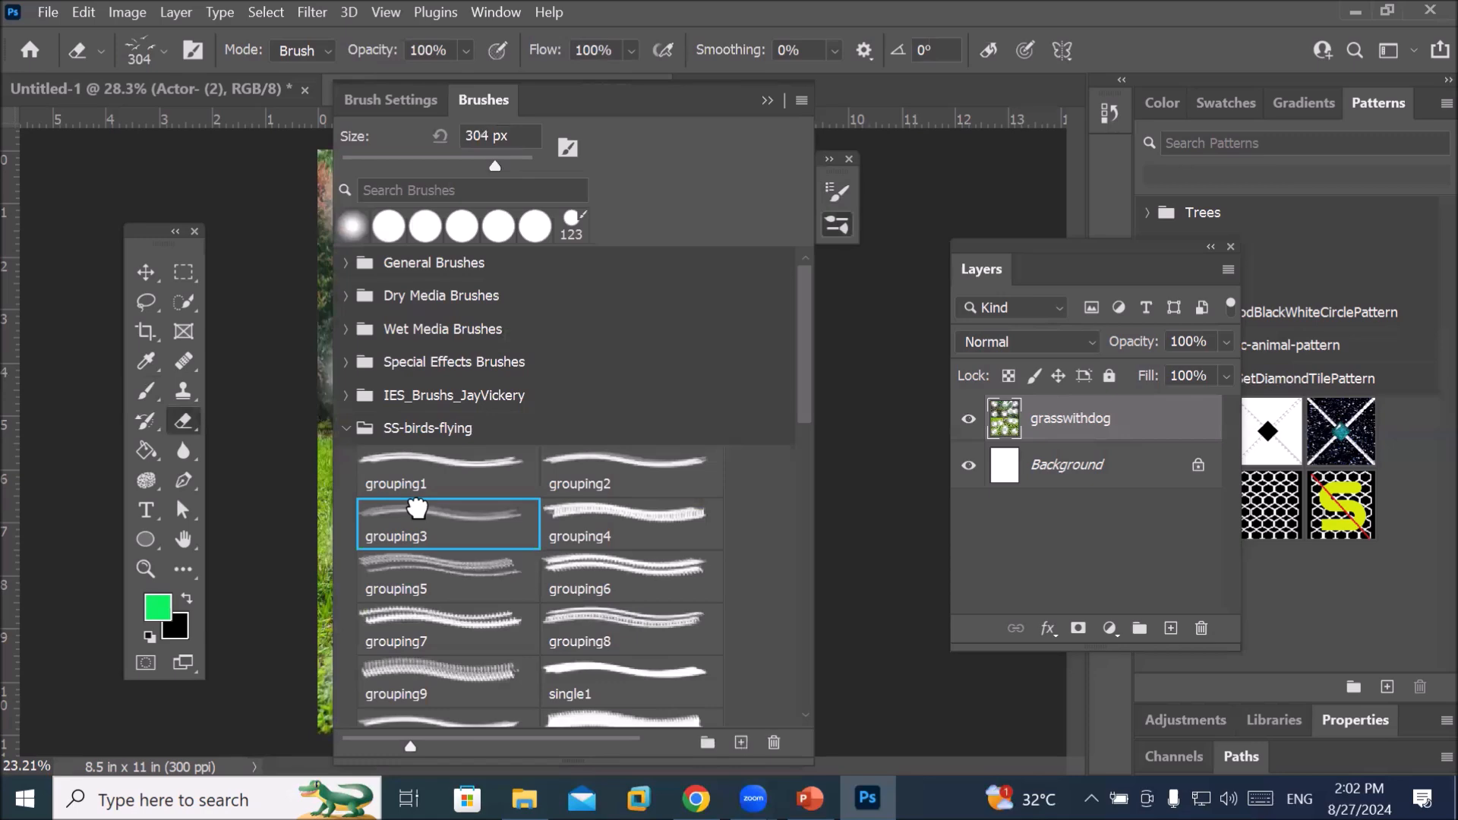
left_click(389, 102)
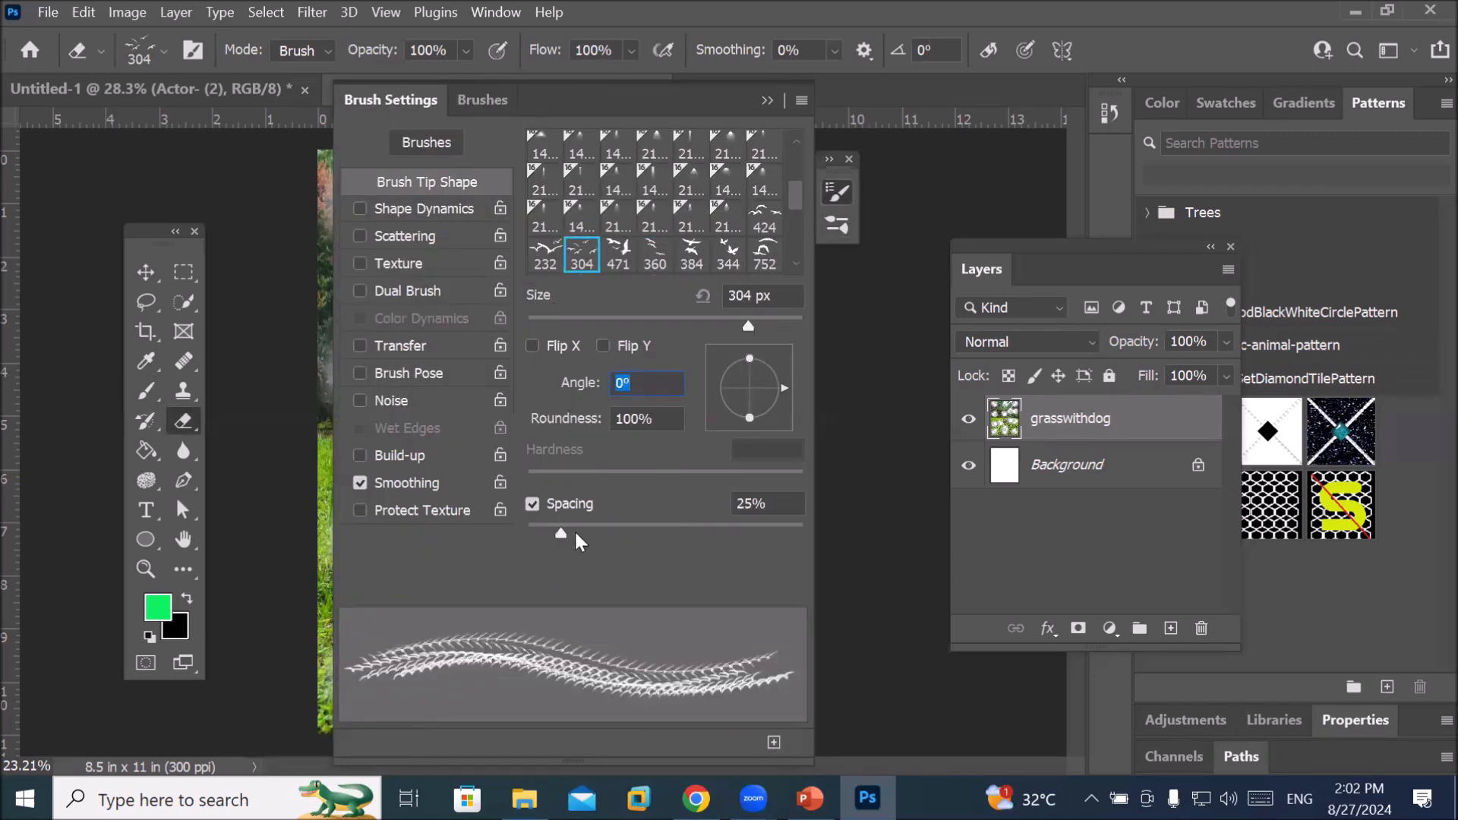
left_click_drag(563, 531, 685, 562)
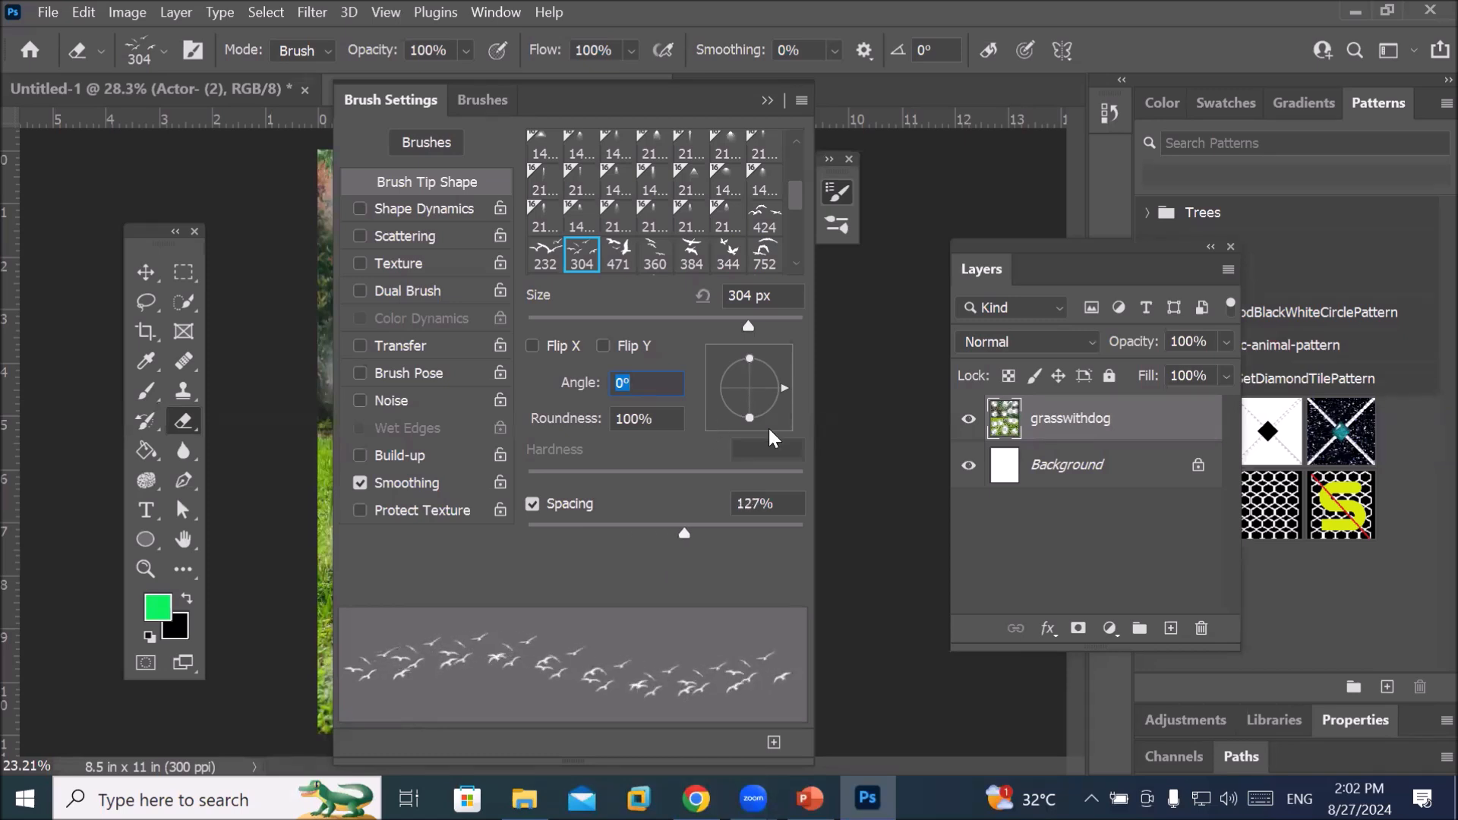
left_click_drag(747, 318, 773, 325)
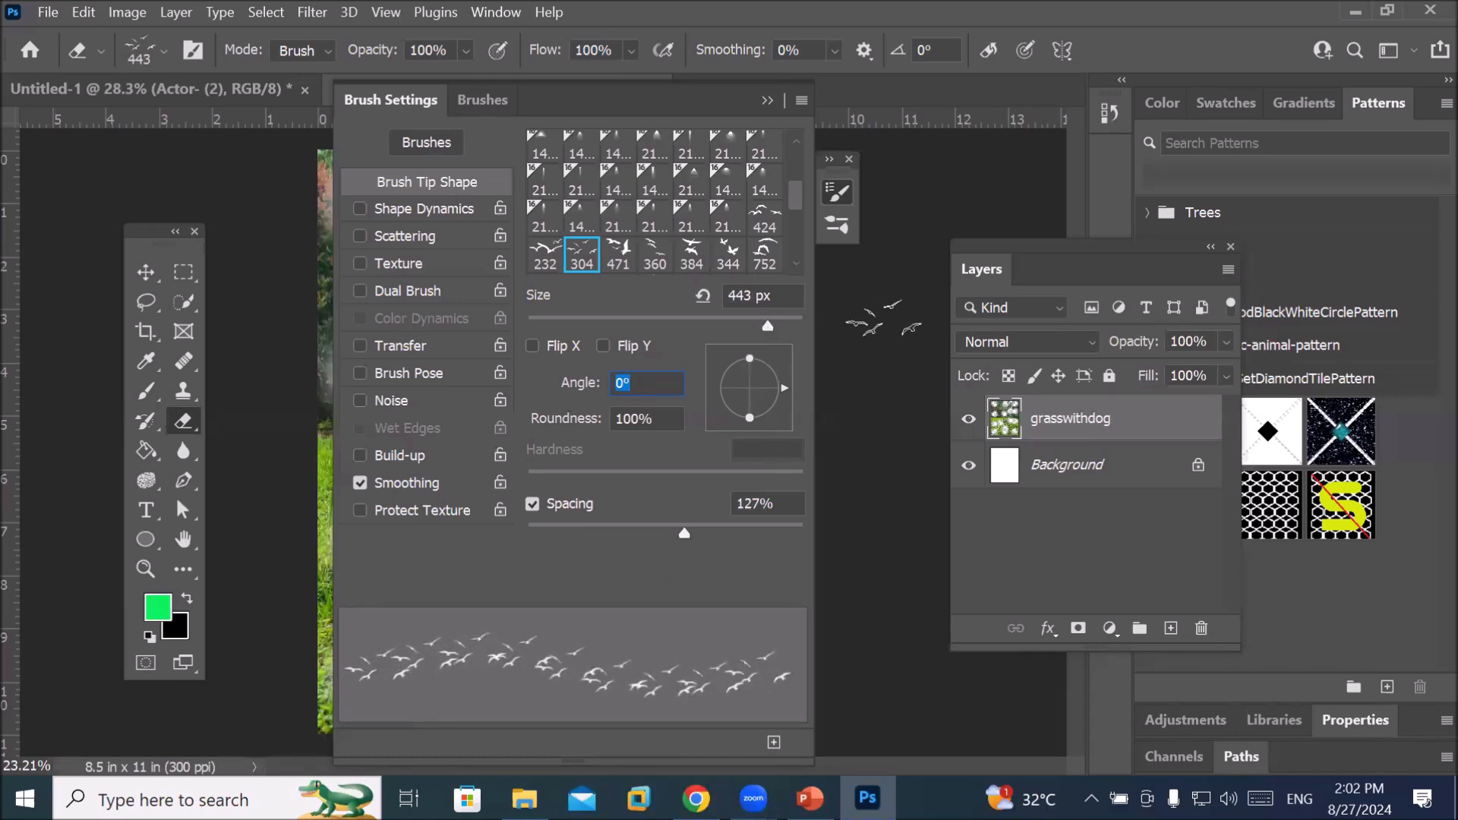
Erase several bird-flock shapes out of the grasswithdog photo, over the trees and beside the lamp post
left_click(767, 99)
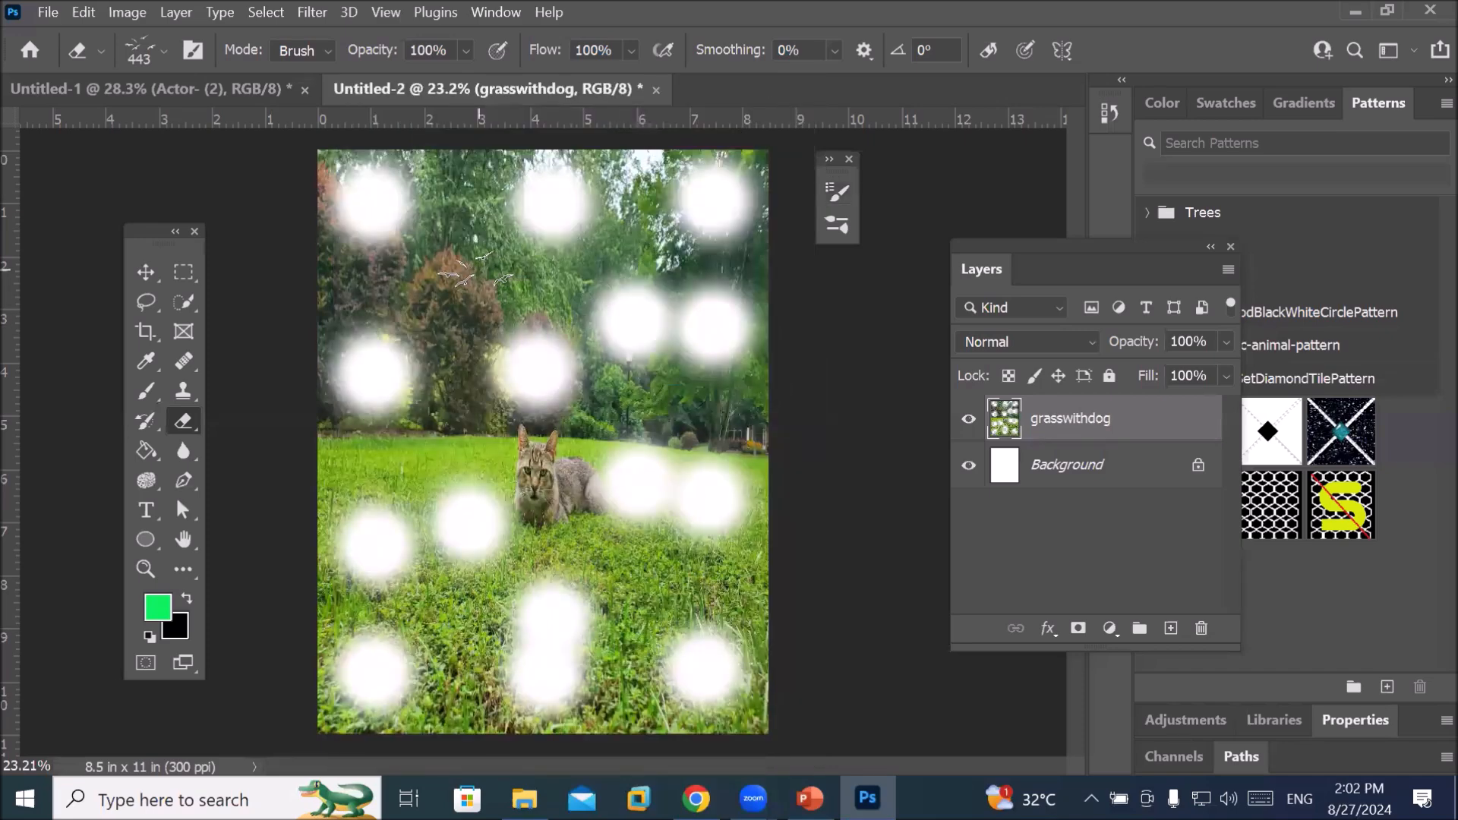
scroll(478, 271, "up", 5)
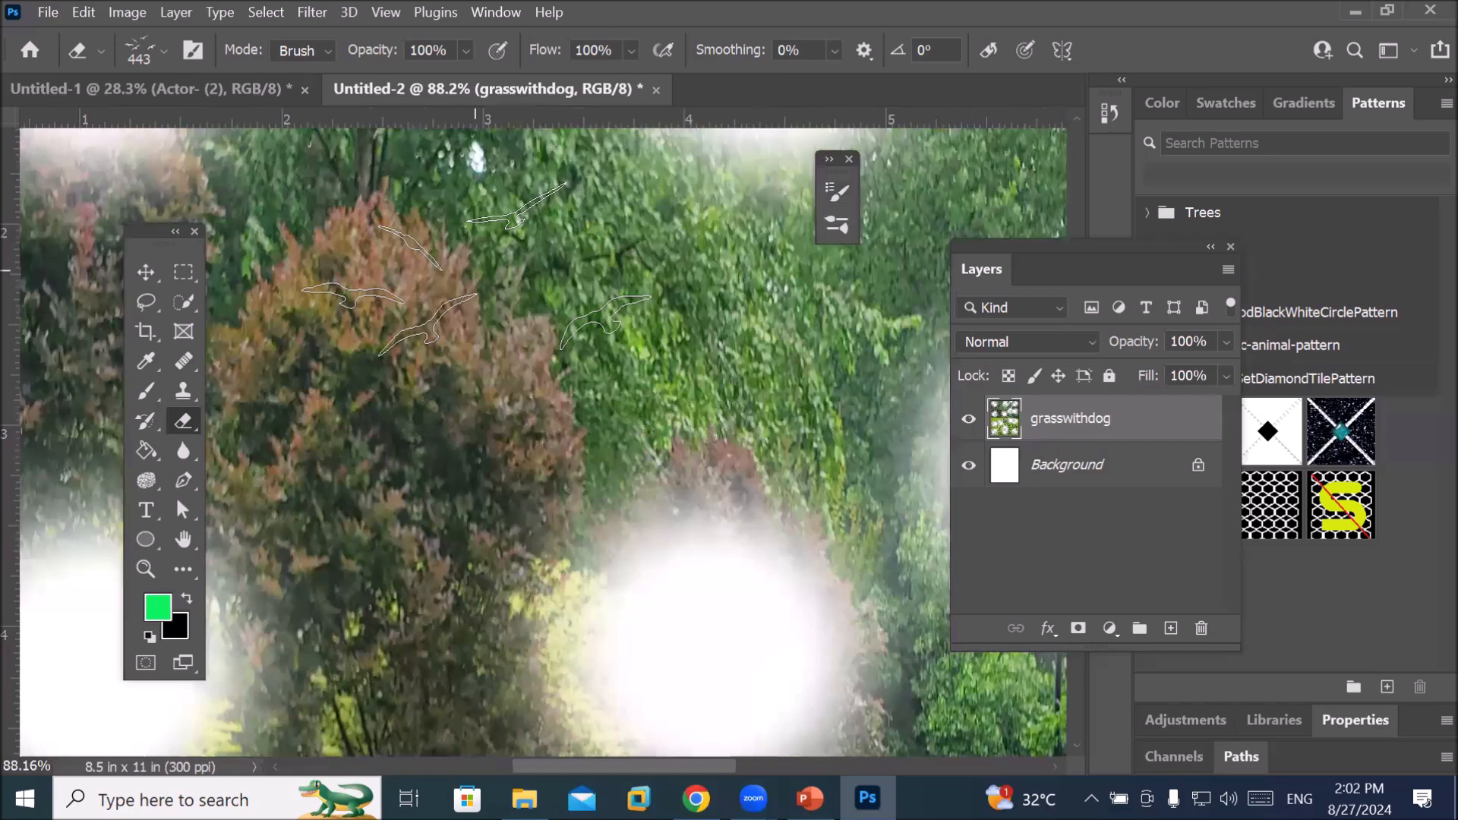
scroll(477, 271, "up", 2)
left_click(474, 273)
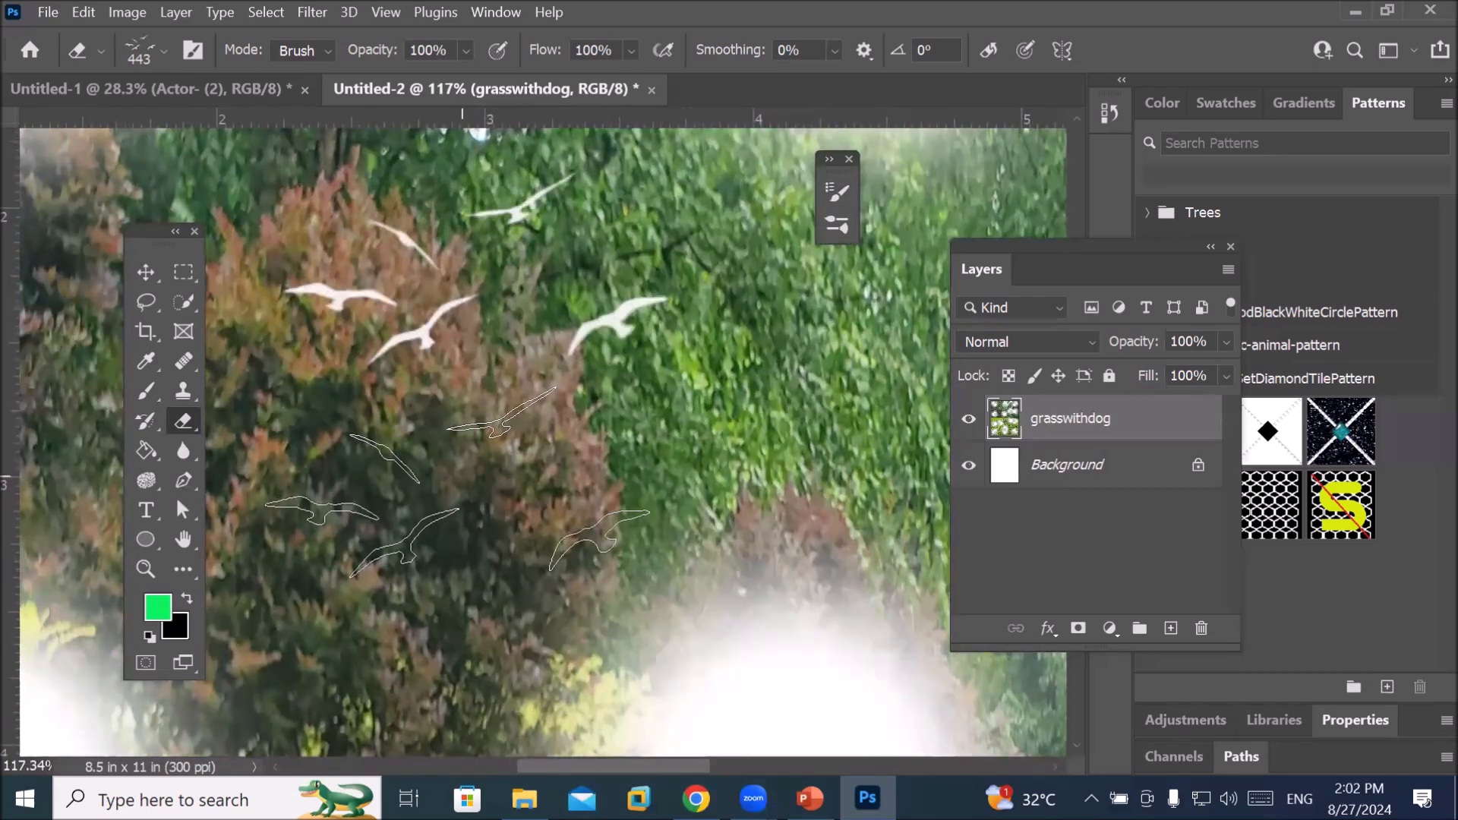
left_click(452, 486)
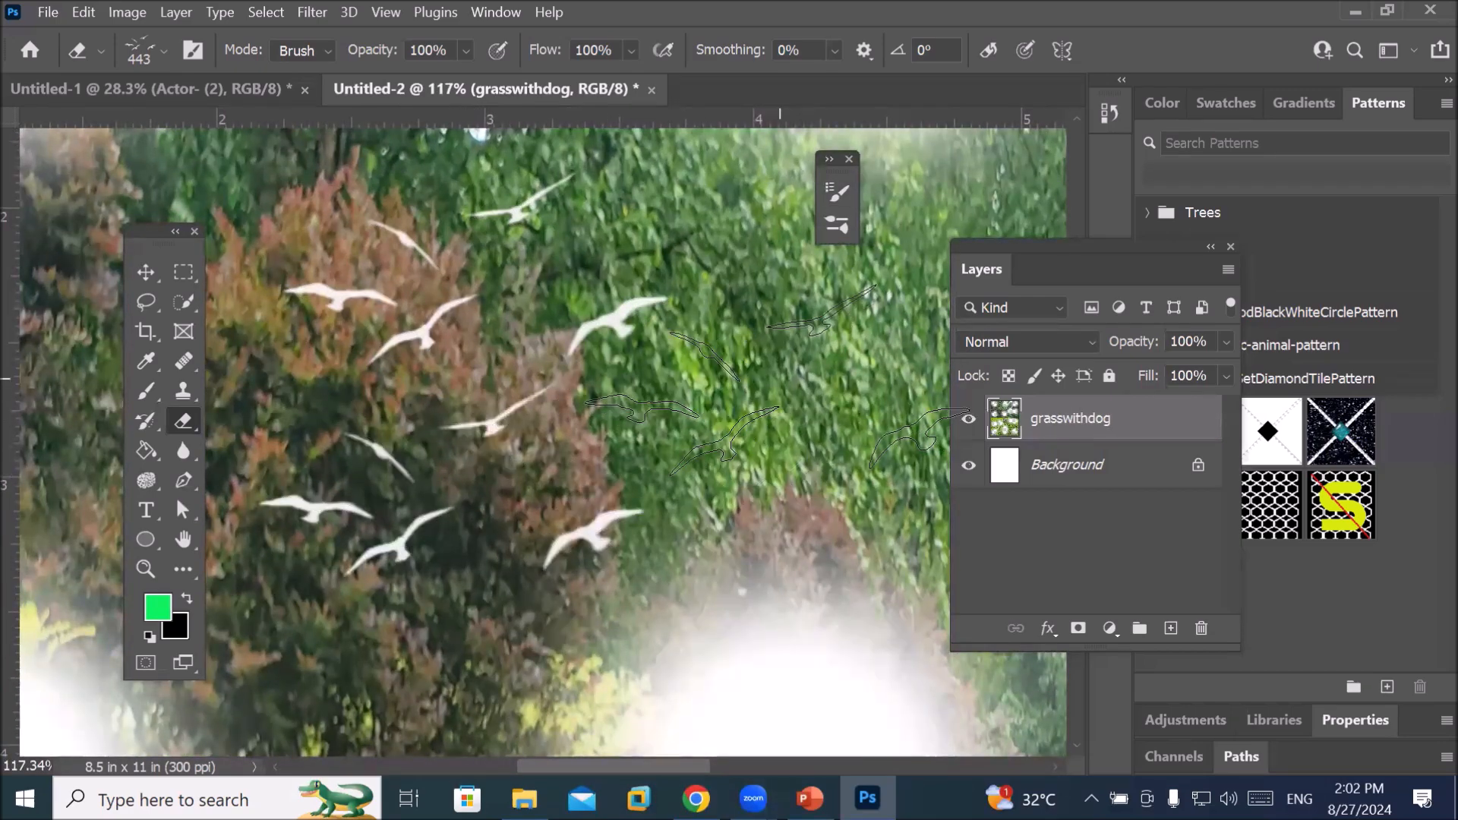
left_click(782, 372)
scroll(351, 381, "down", 1)
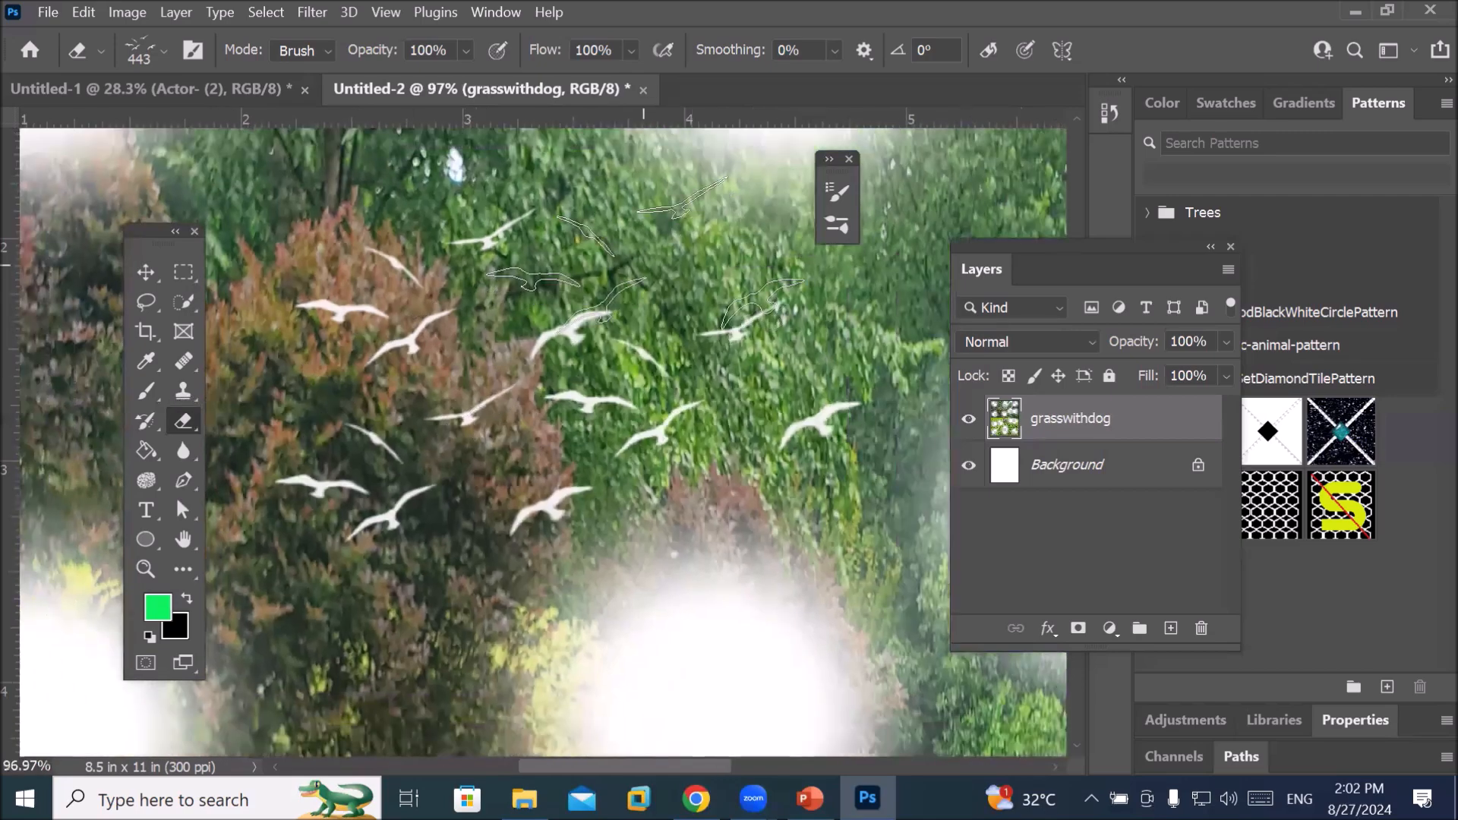
scroll(520, 471, "down", 2)
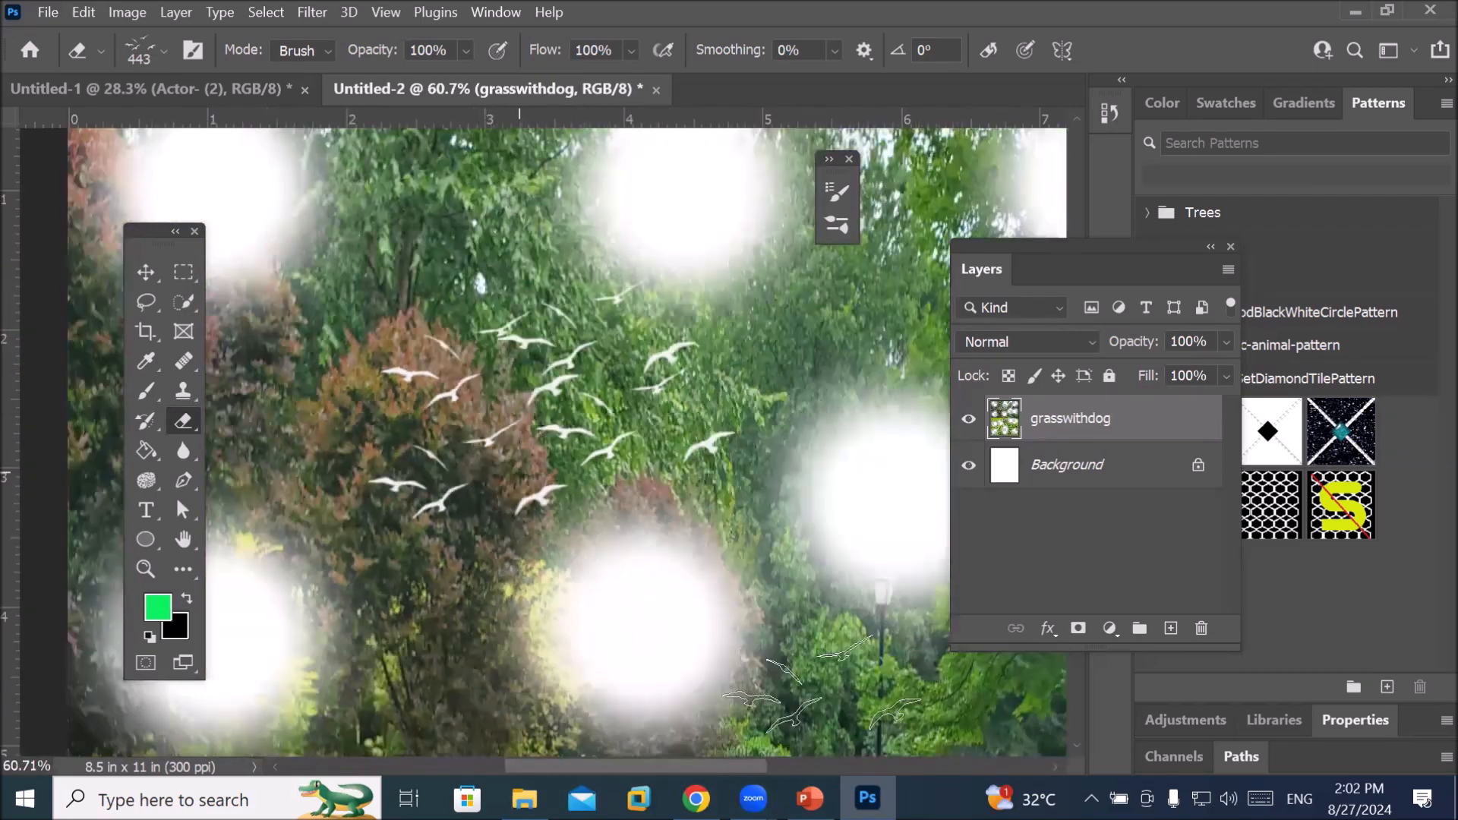
scroll(522, 436, "up", 1)
scroll(522, 436, "up", 4)
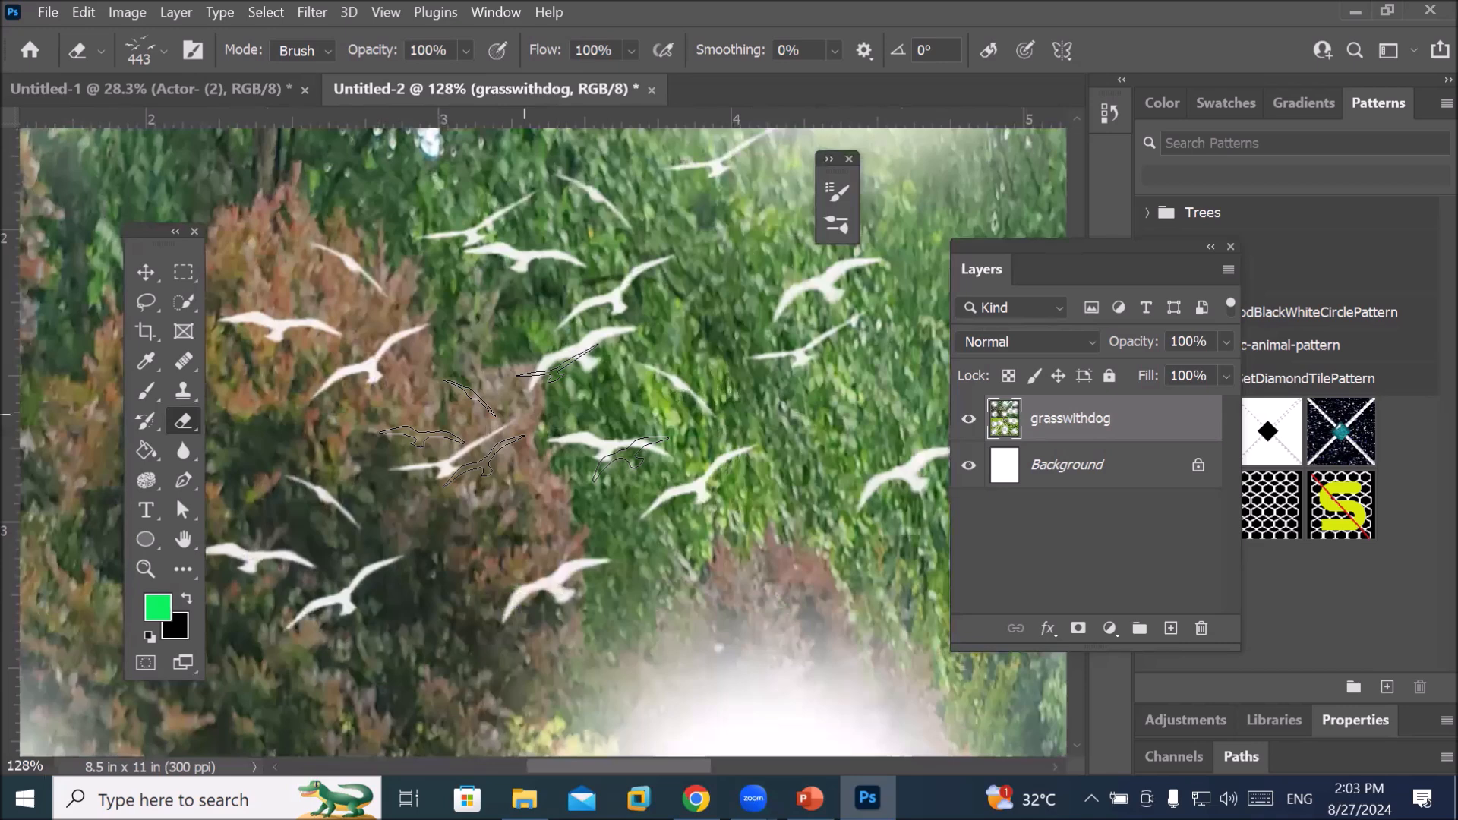
Set the foreground color to red #fa071e and fill the Background layer with it
left_click(1041, 483)
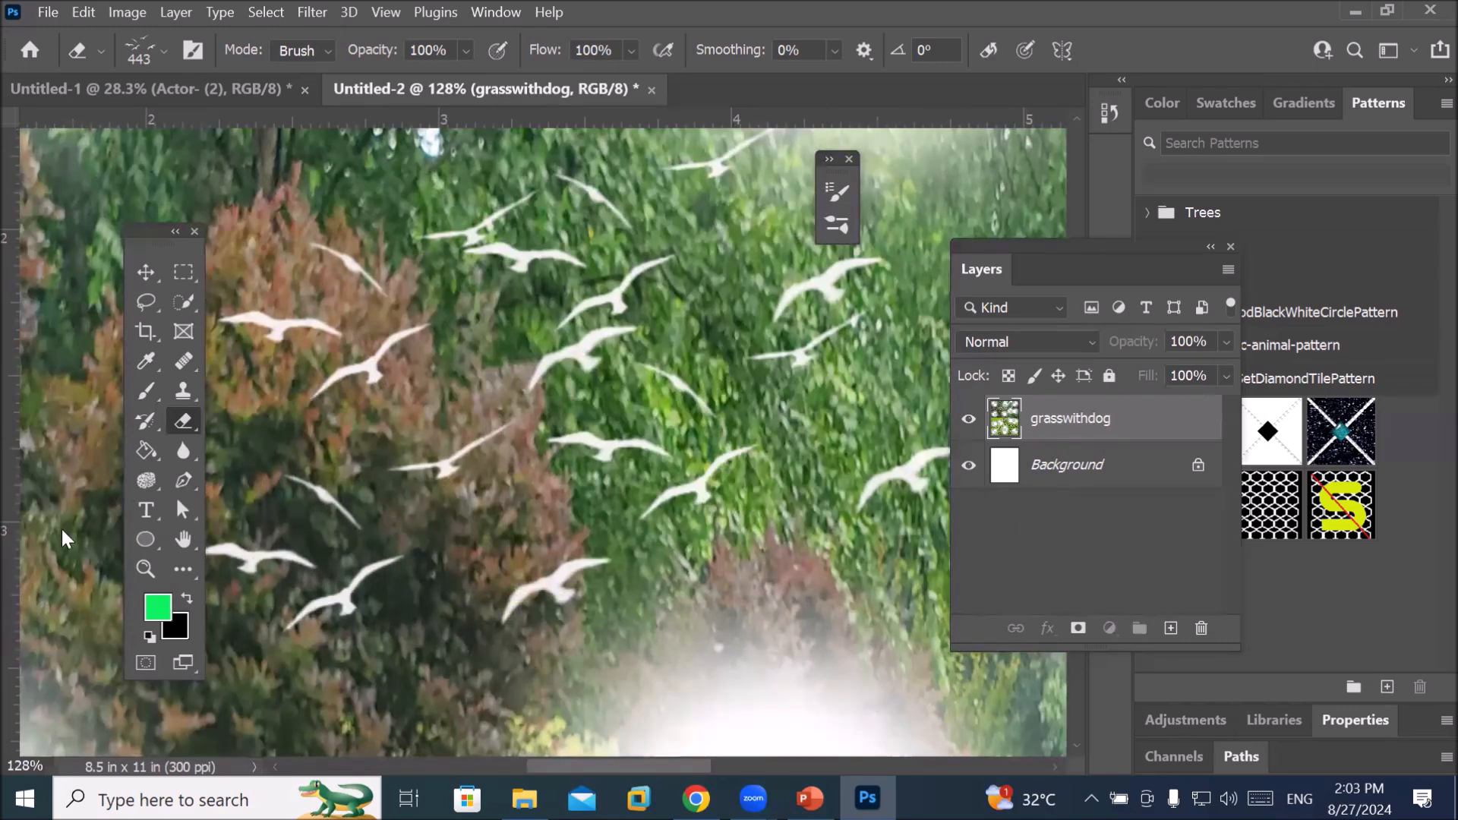
left_click(159, 611)
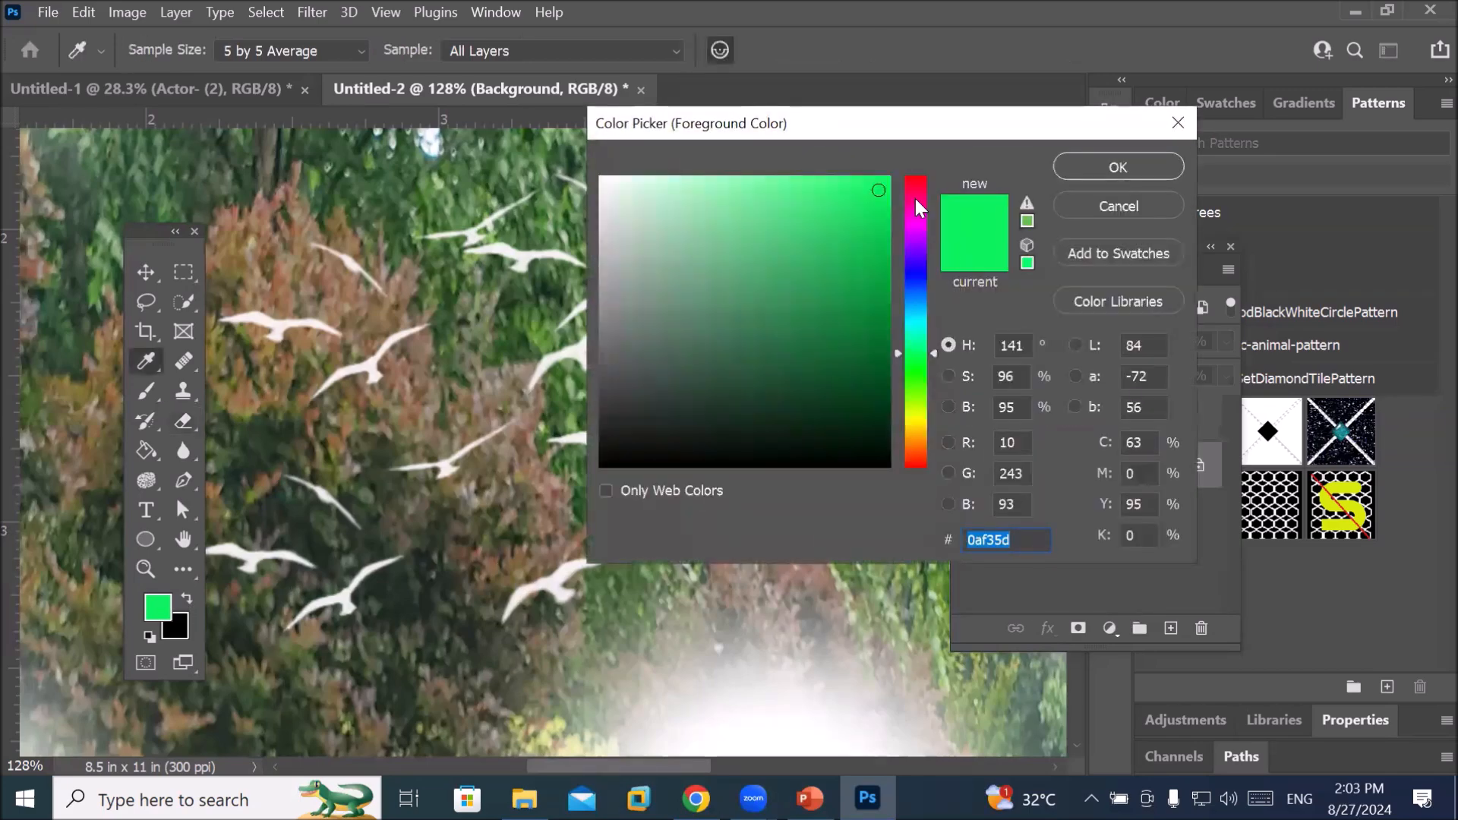
left_click(917, 182)
left_click(882, 181)
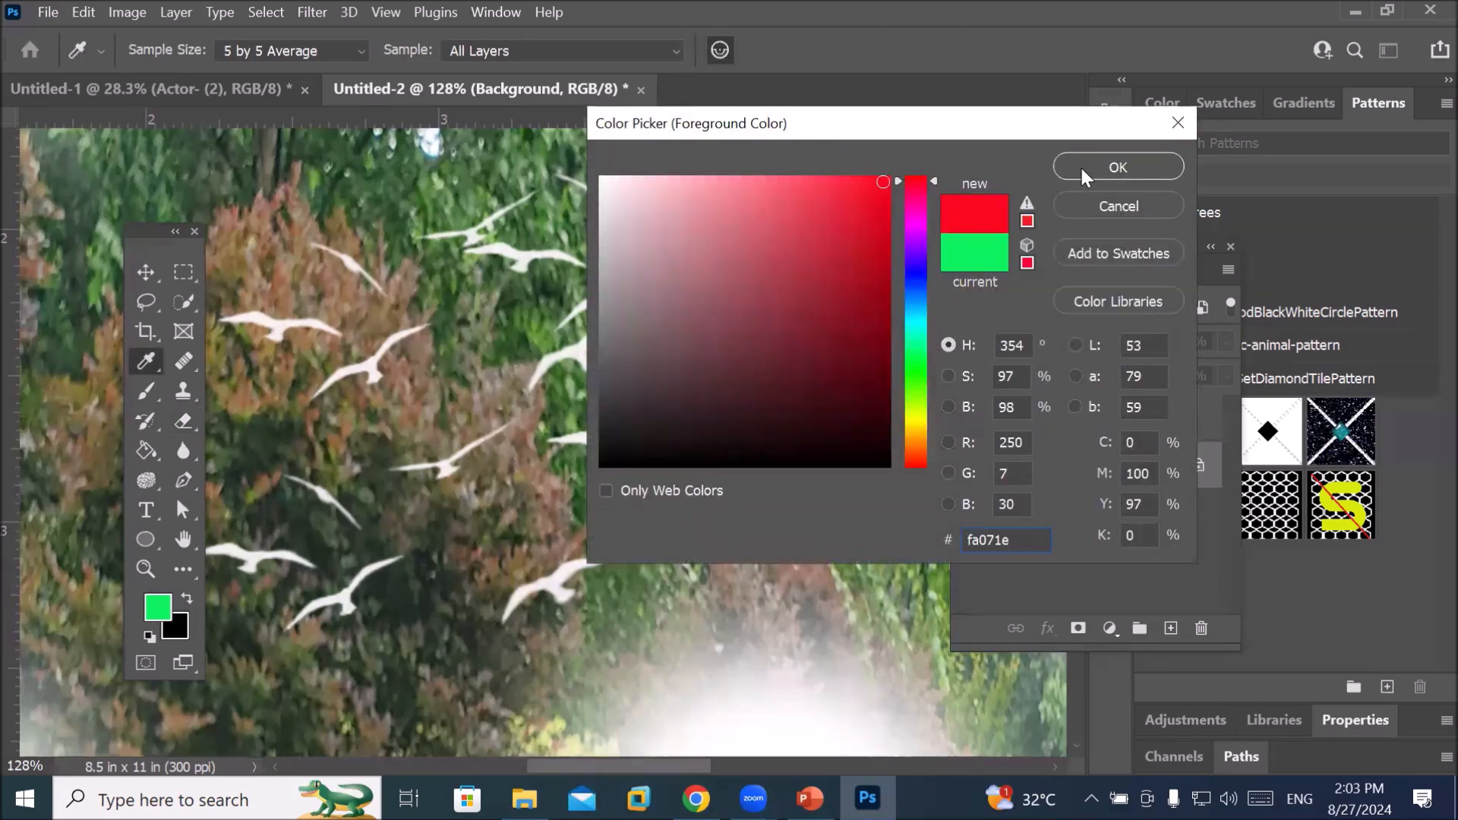
key("Return")
key("e")
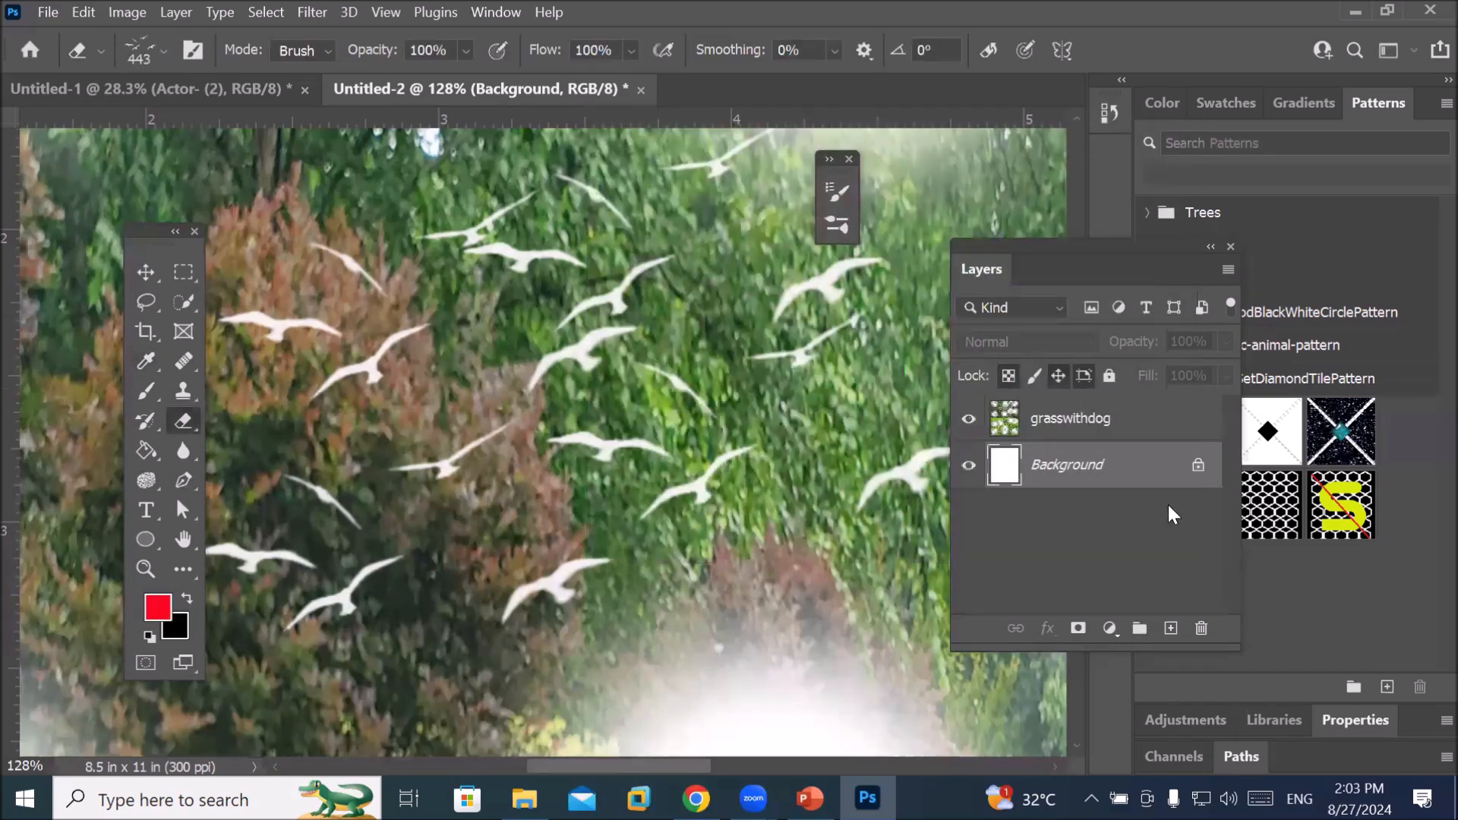
key("alt+BackSpace")
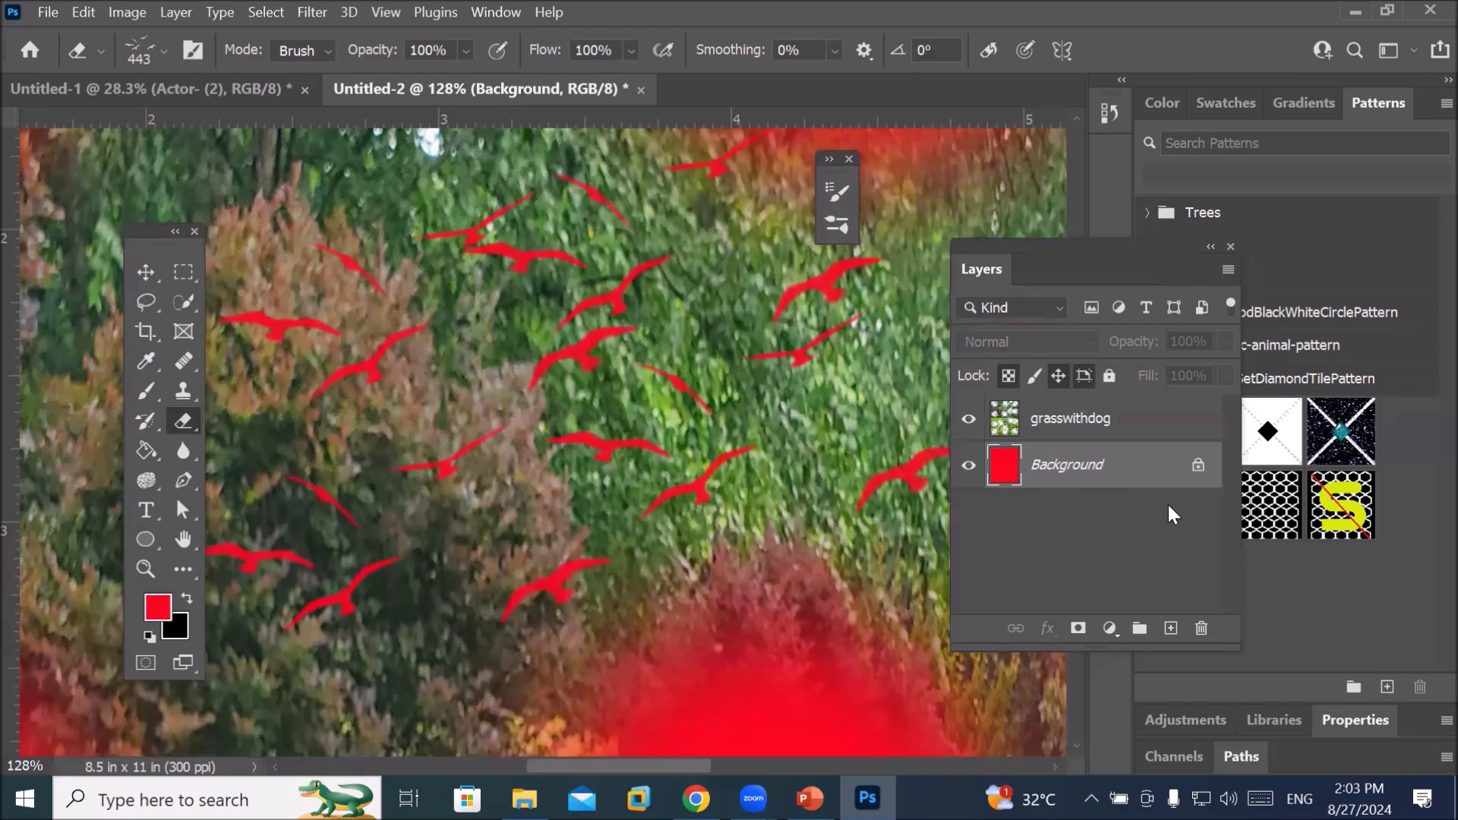
Examine the erased birds and round spots against the red background, both up close and across the whole photo
scroll(547, 468, "down", 4)
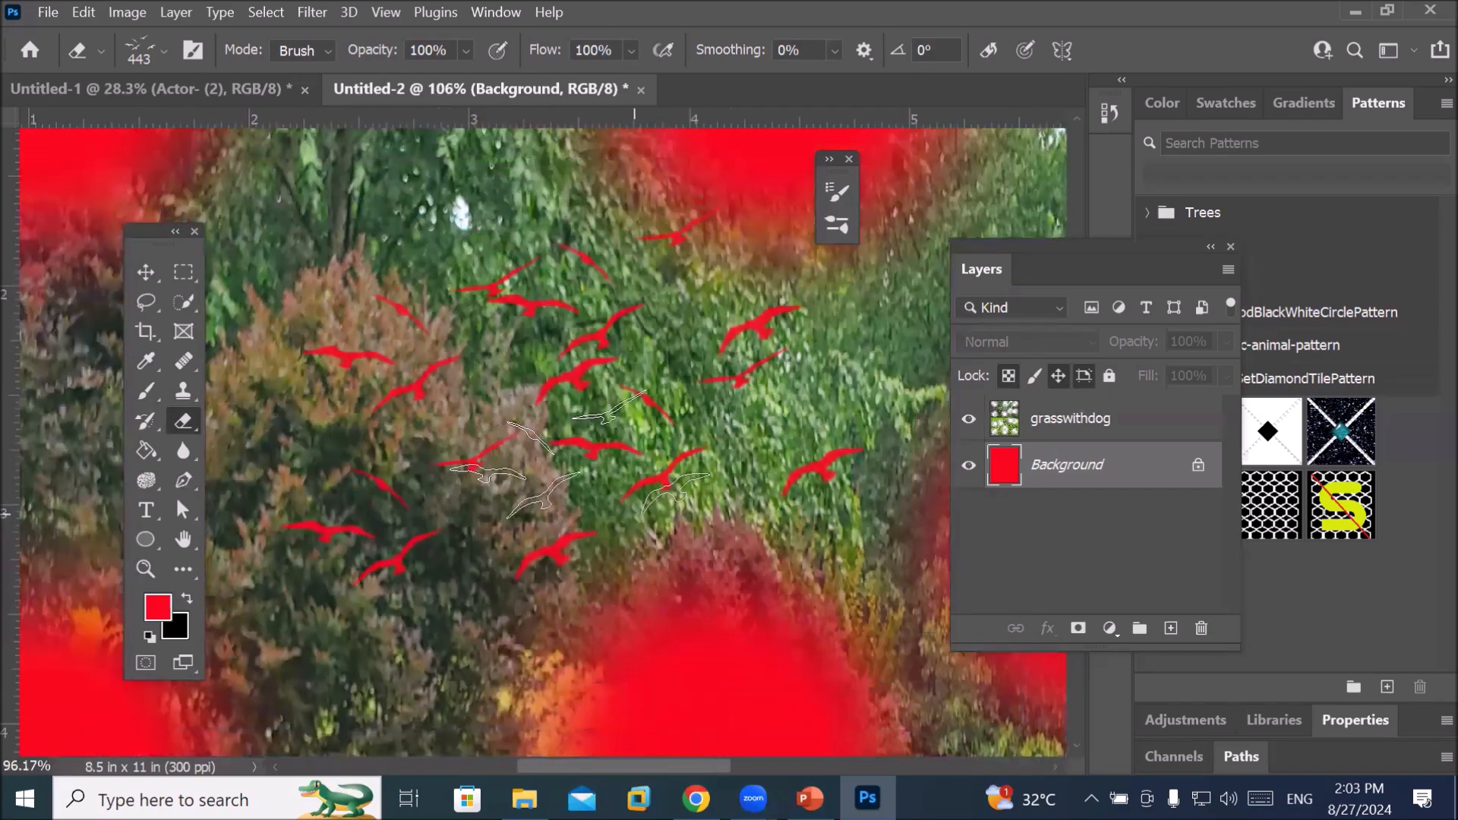
scroll(547, 468, "down", 3)
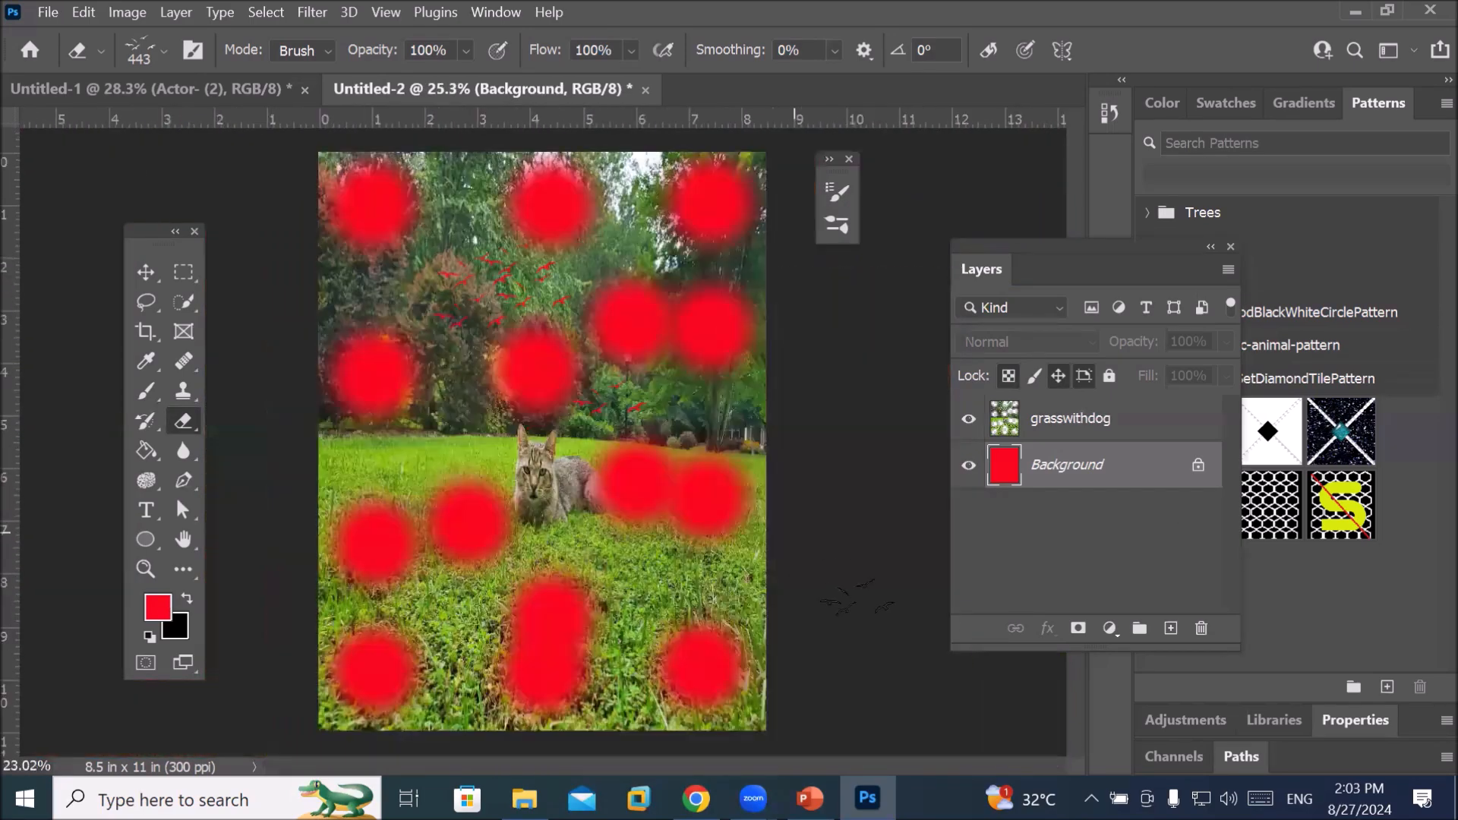
scroll(546, 468, "up", 2)
scroll(516, 266, "up", 2)
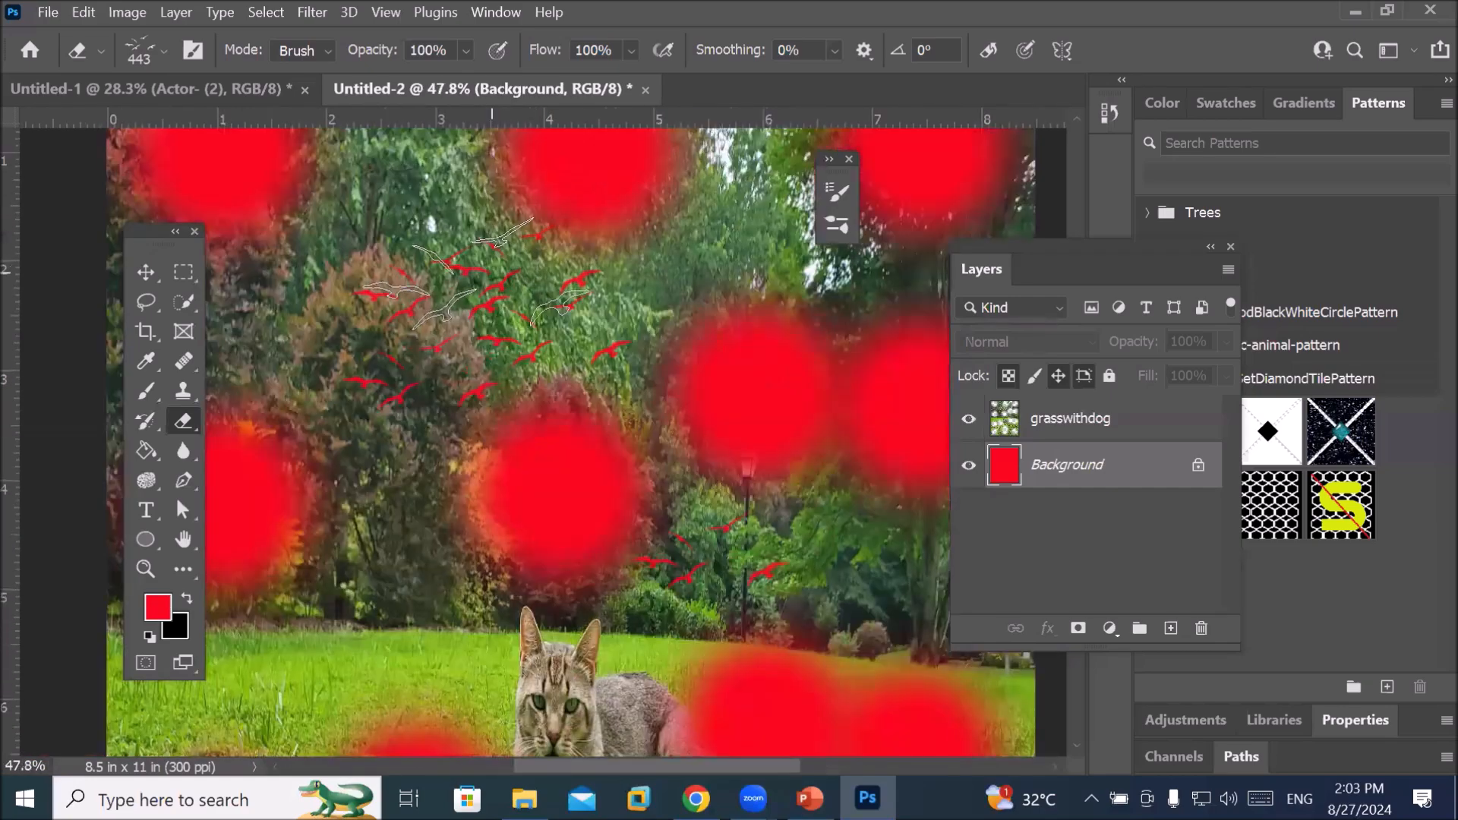
scroll(480, 280, "up", 5)
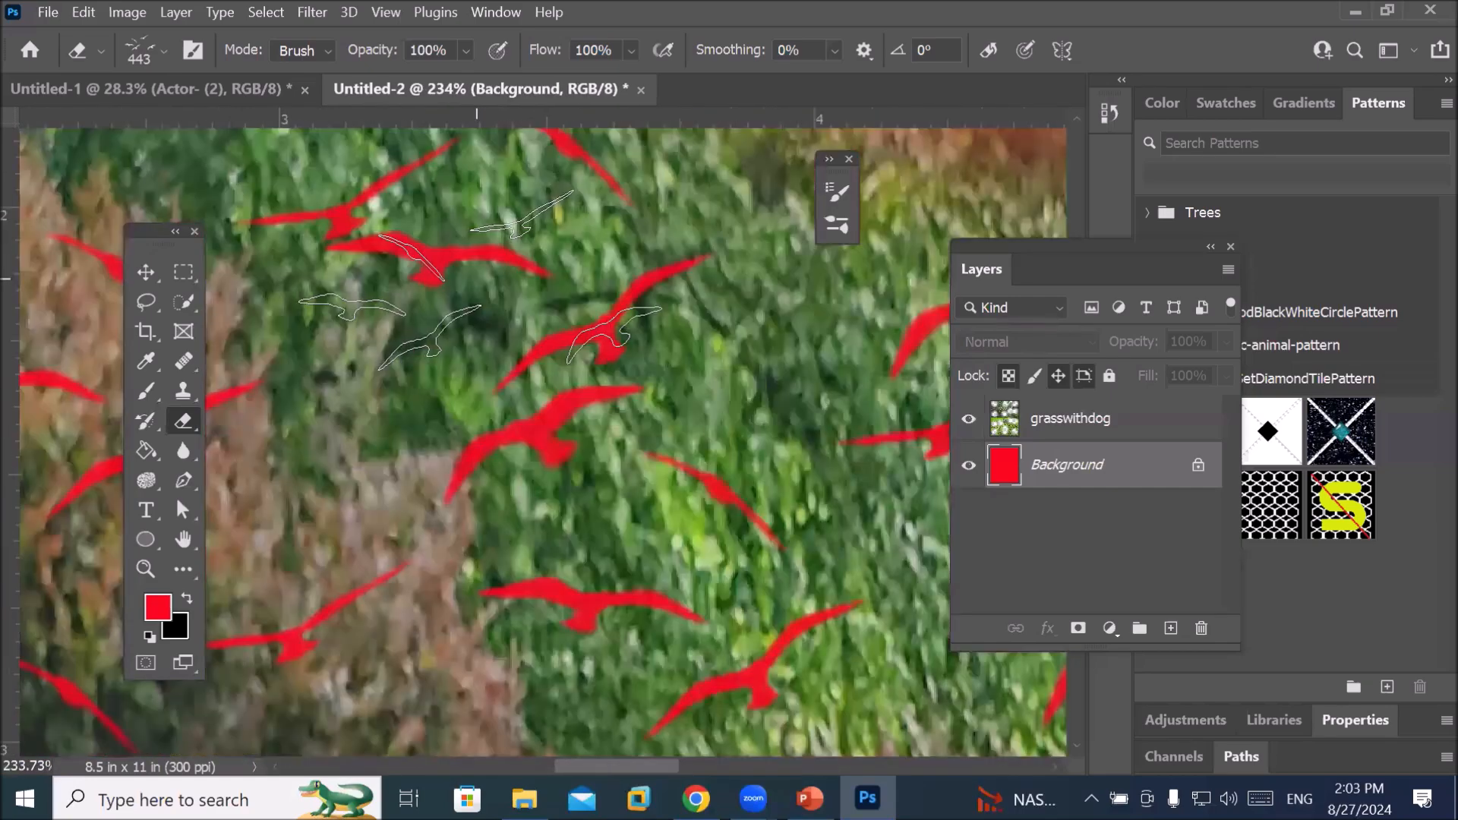
scroll(477, 278, "down", 2)
scroll(477, 279, "down", 5)
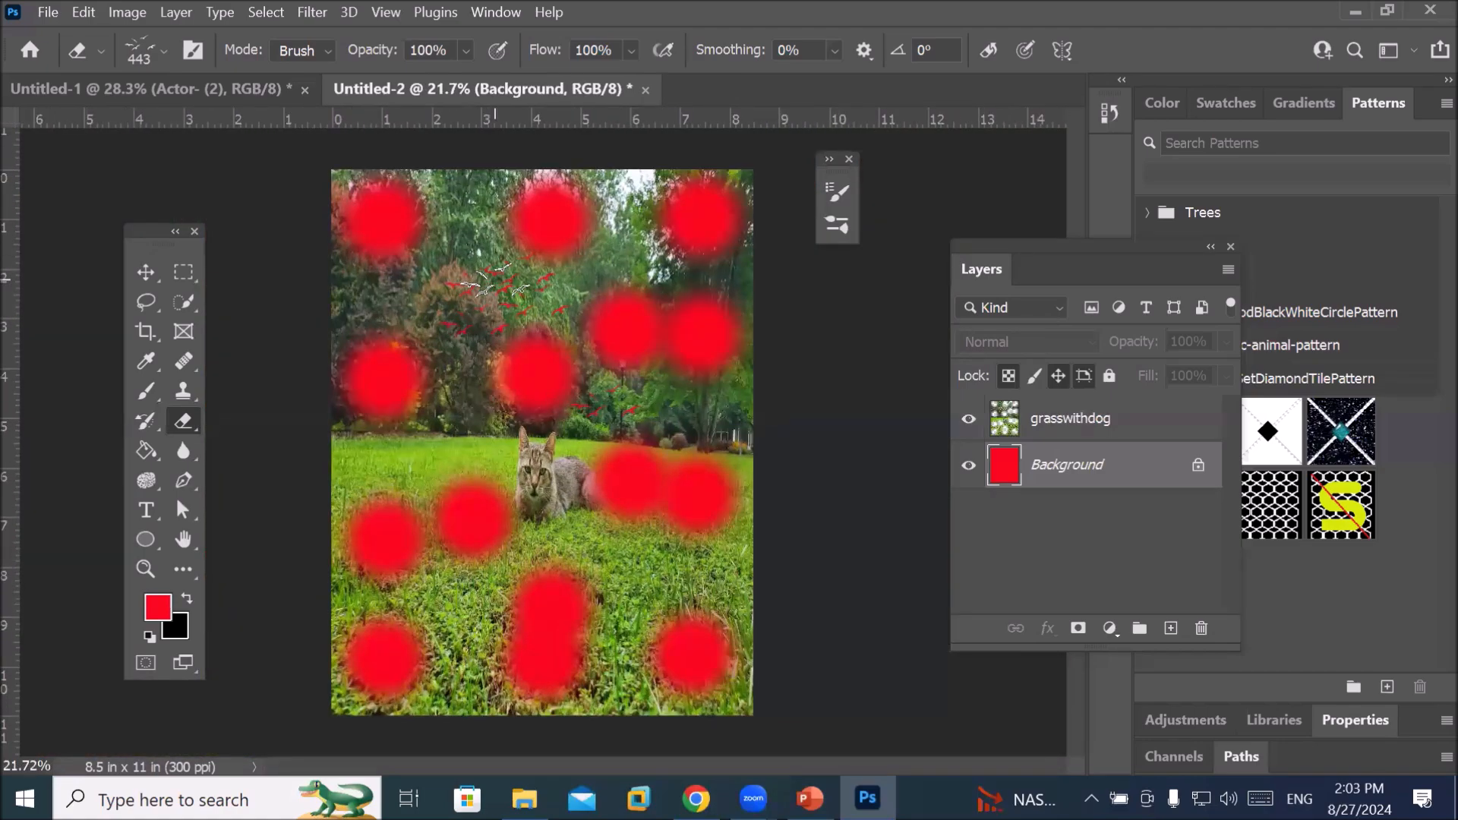
Delete the grasswithdog layer
left_click(1059, 416)
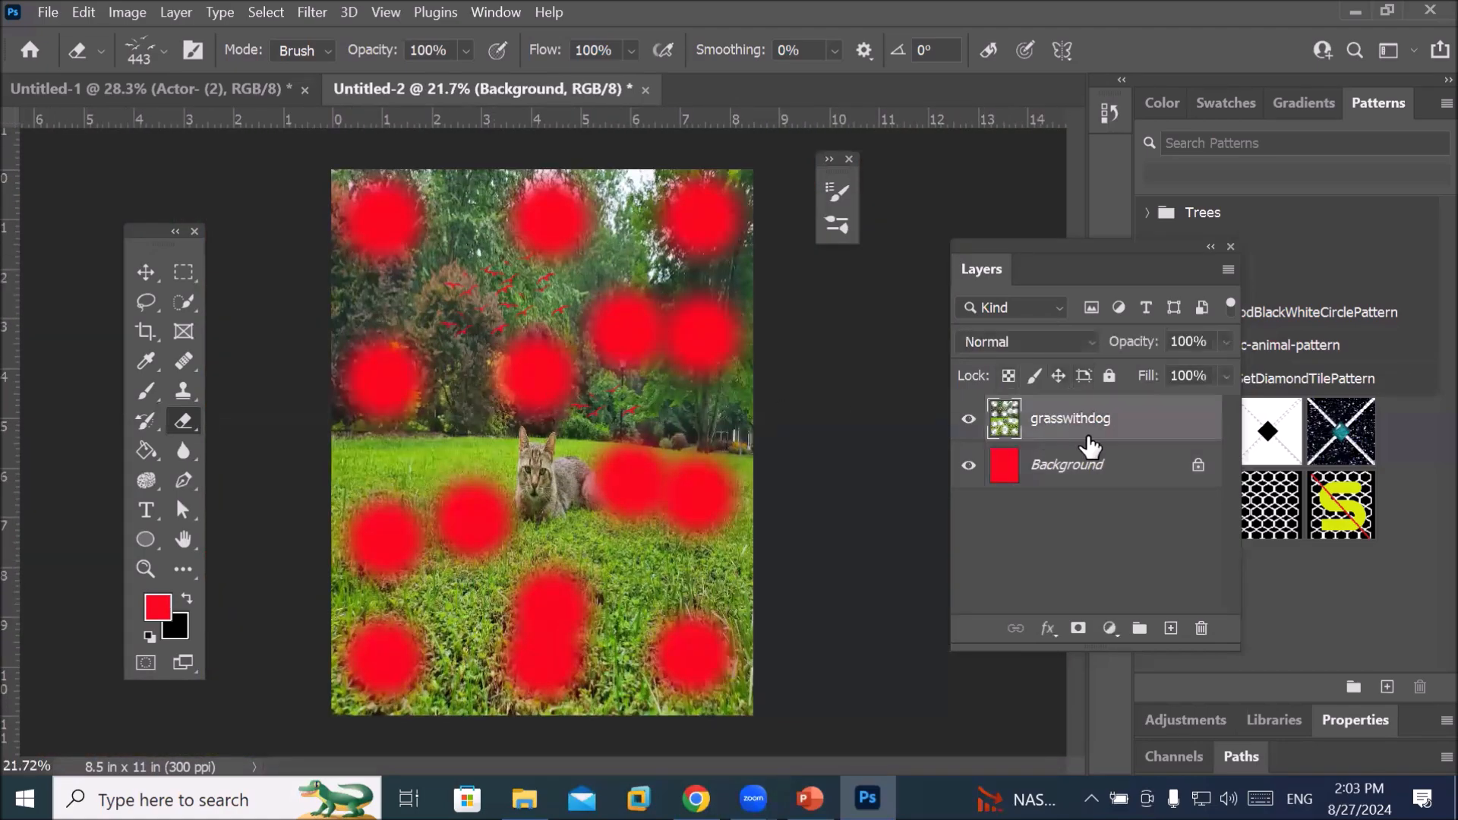
left_click(1201, 629)
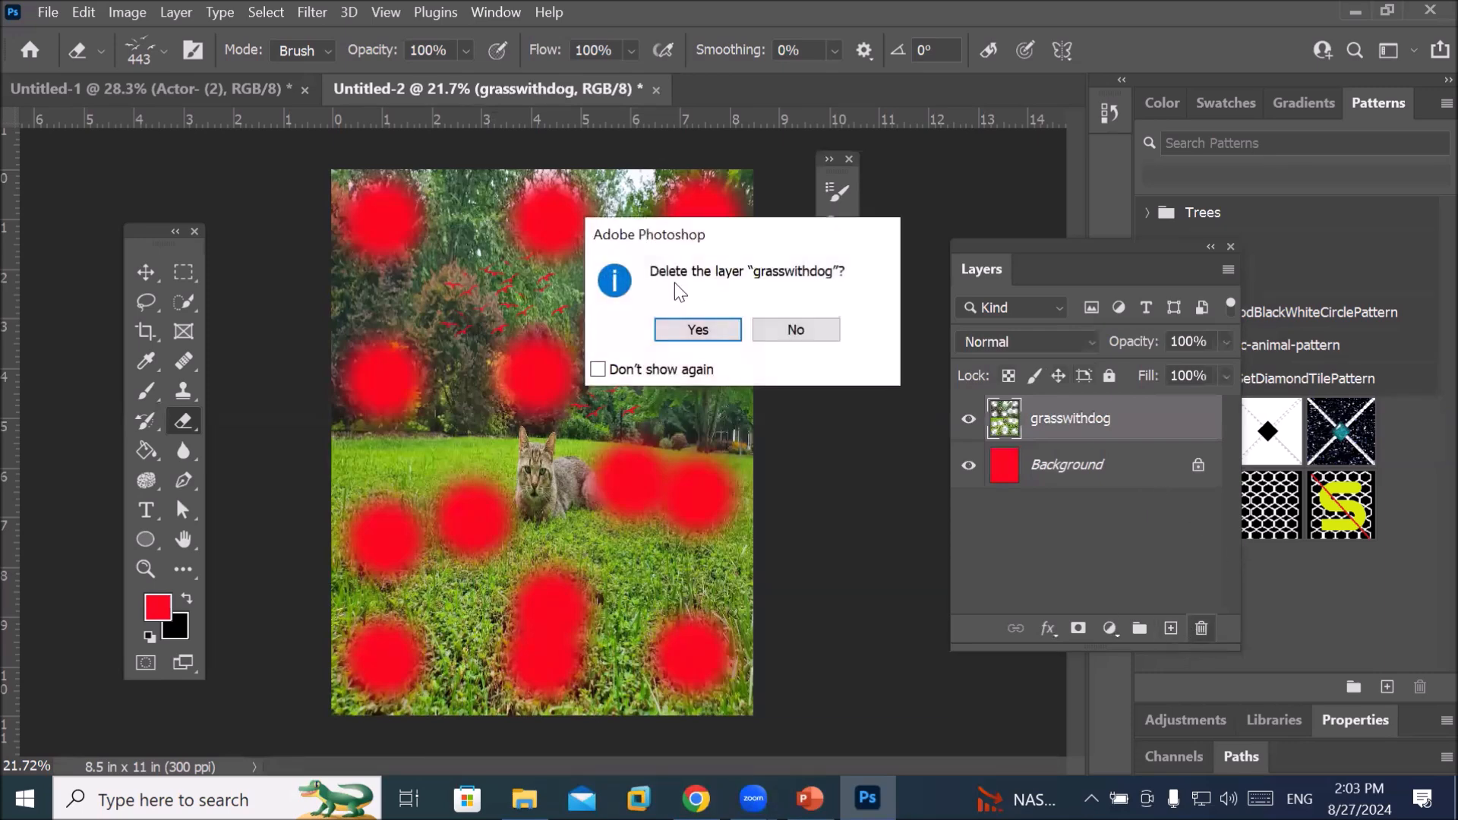
left_click(684, 329)
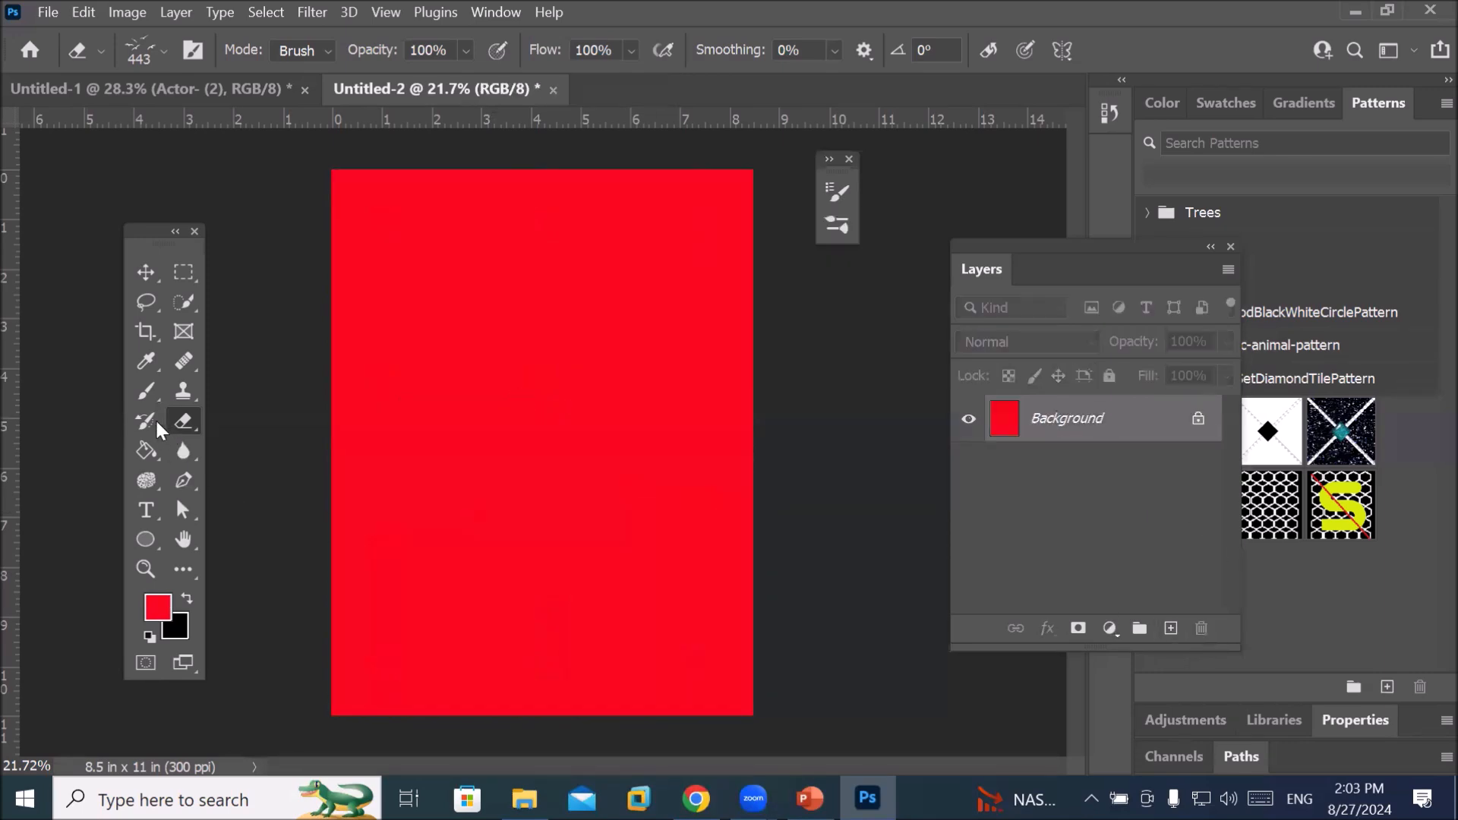
Switch to the Brush tool and check its current brush preset
left_click(150, 424)
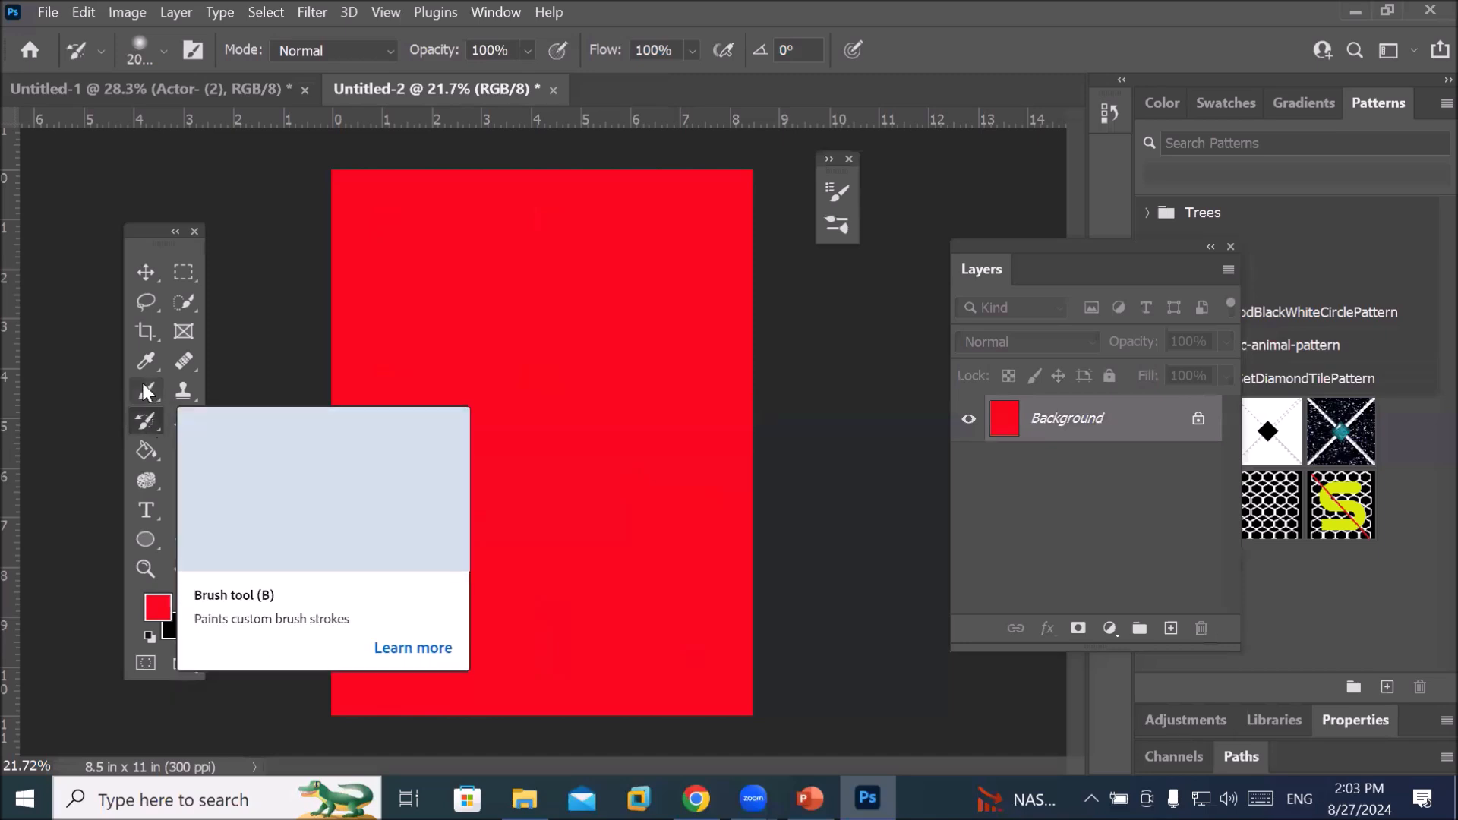
left_click(141, 380)
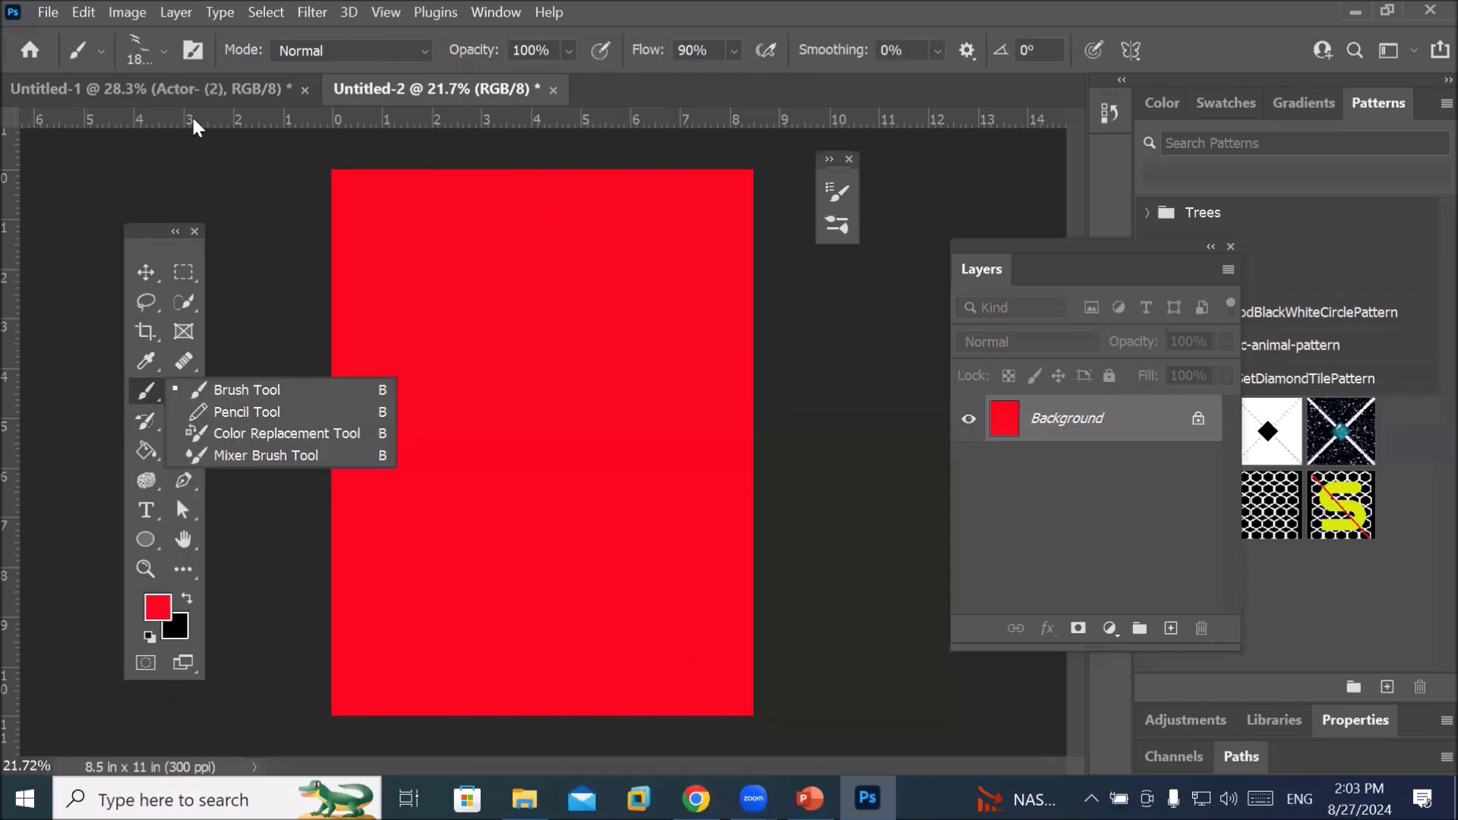
left_click(163, 52)
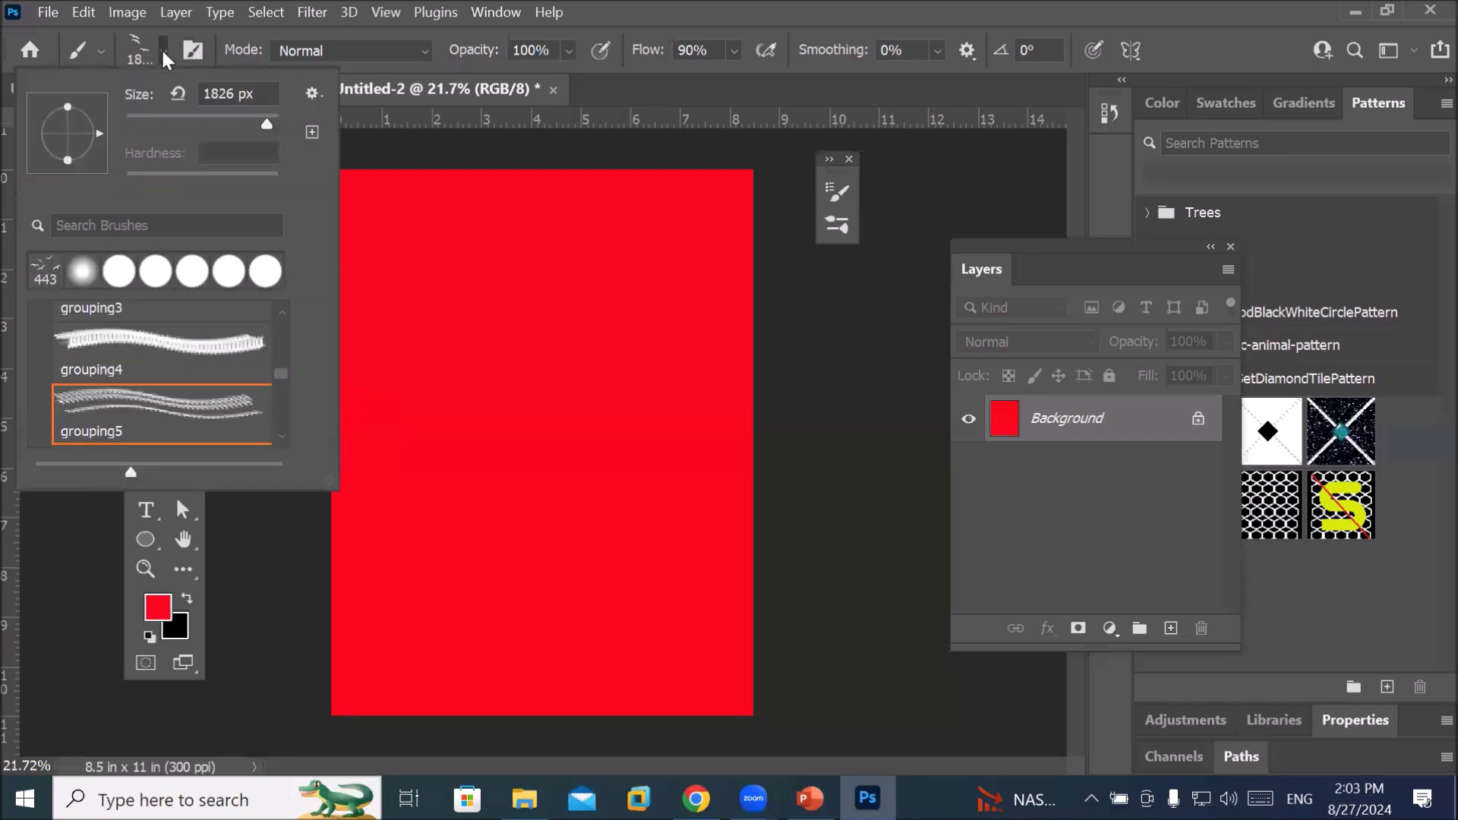
left_click(163, 52)
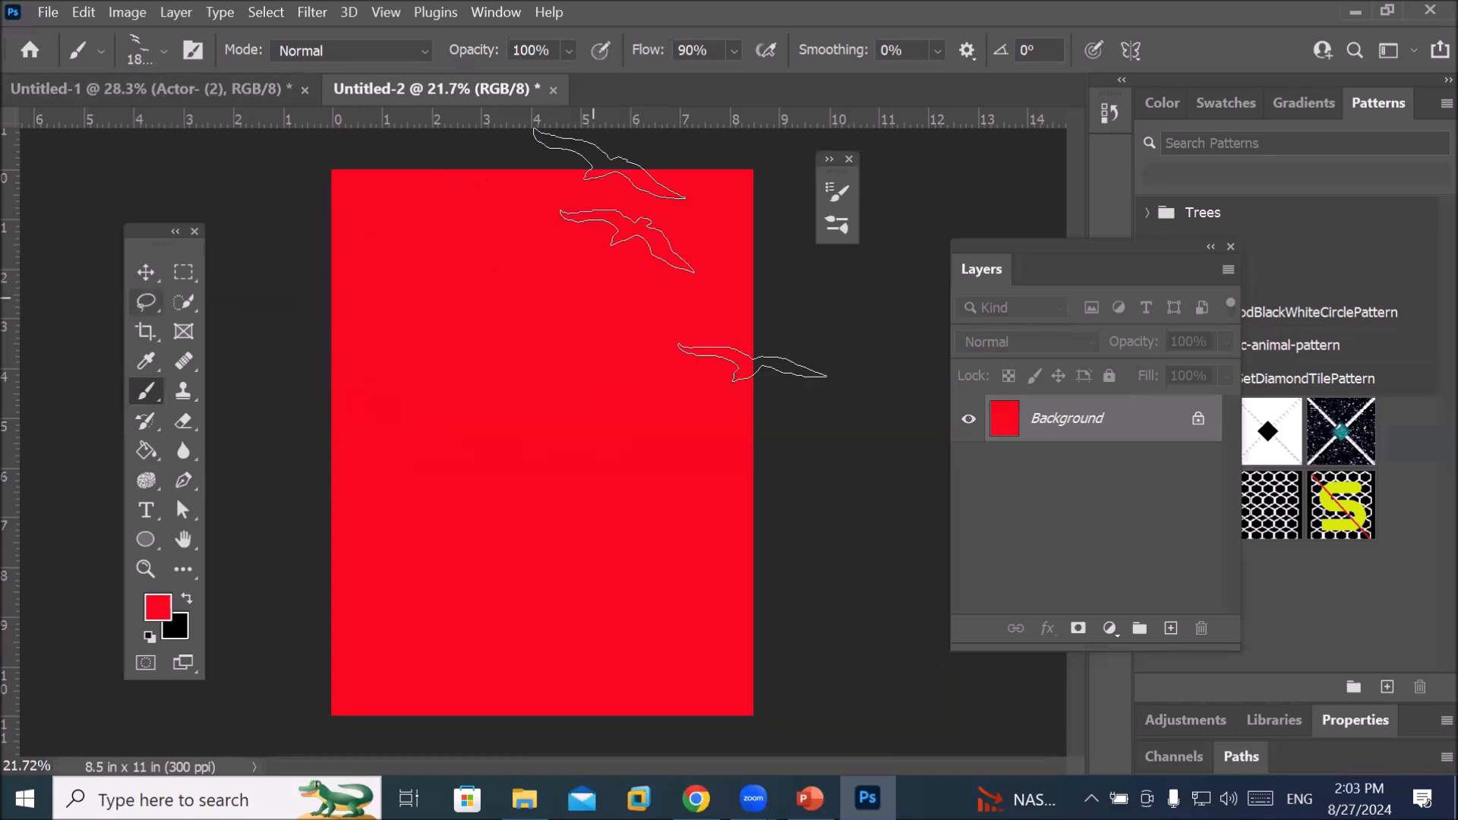
Look through the installed brush sets, including General, Dry Media, and Special Effects Brushes
left_click(836, 224)
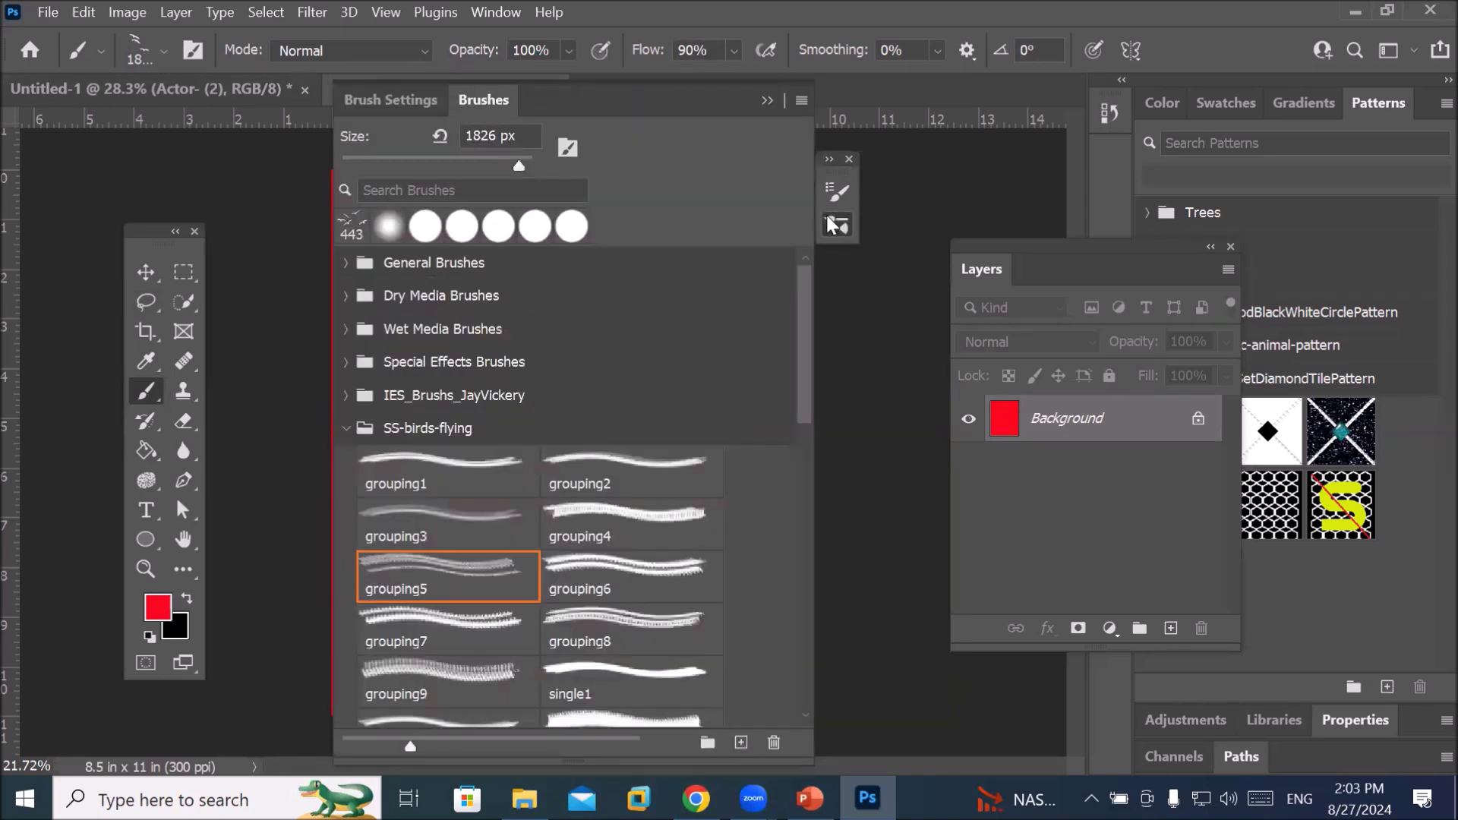
left_click(345, 262)
left_click(345, 263)
left_click(347, 296)
left_click(347, 296)
left_click(353, 335)
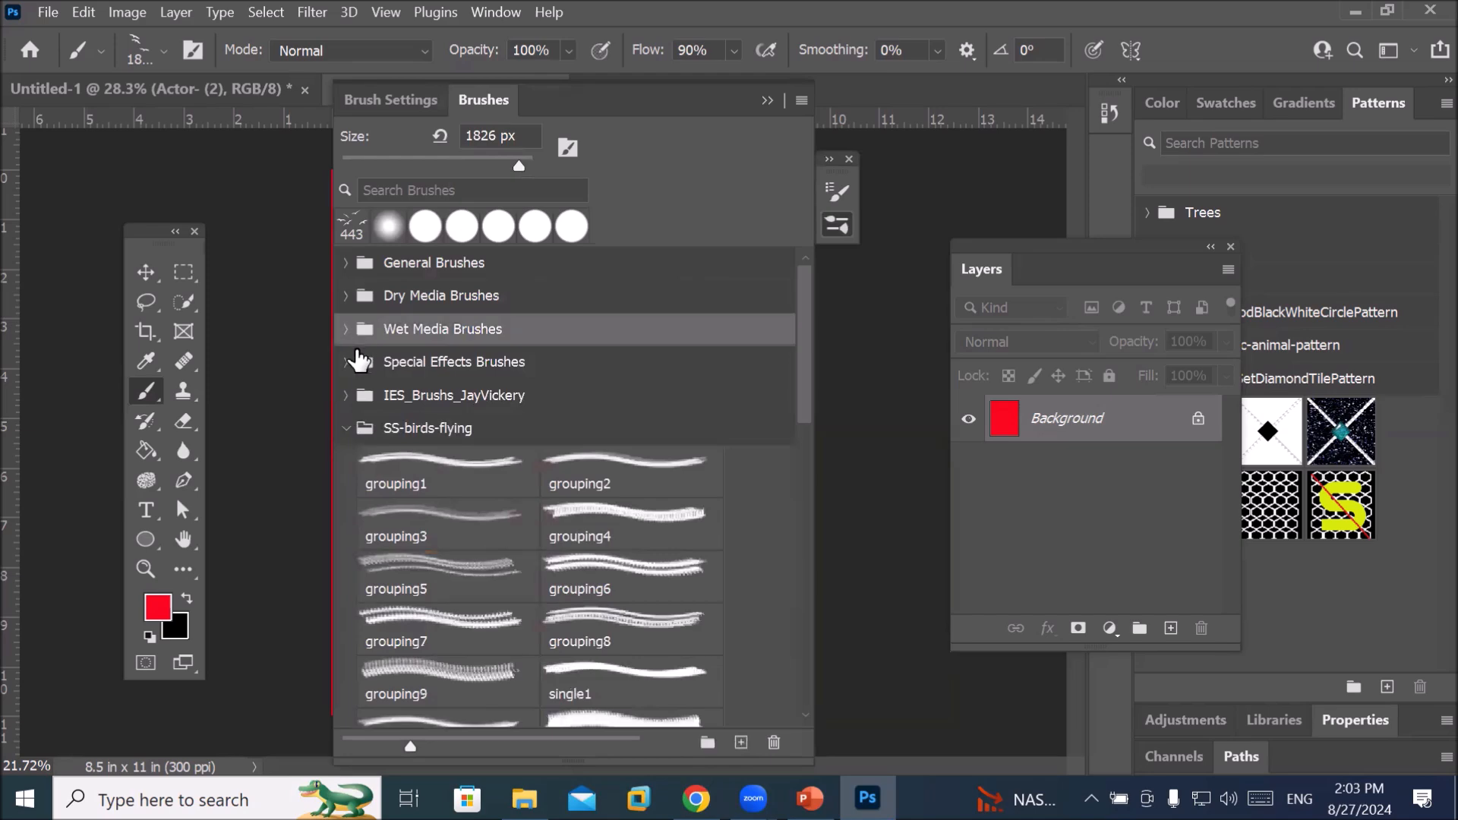
left_click(346, 362)
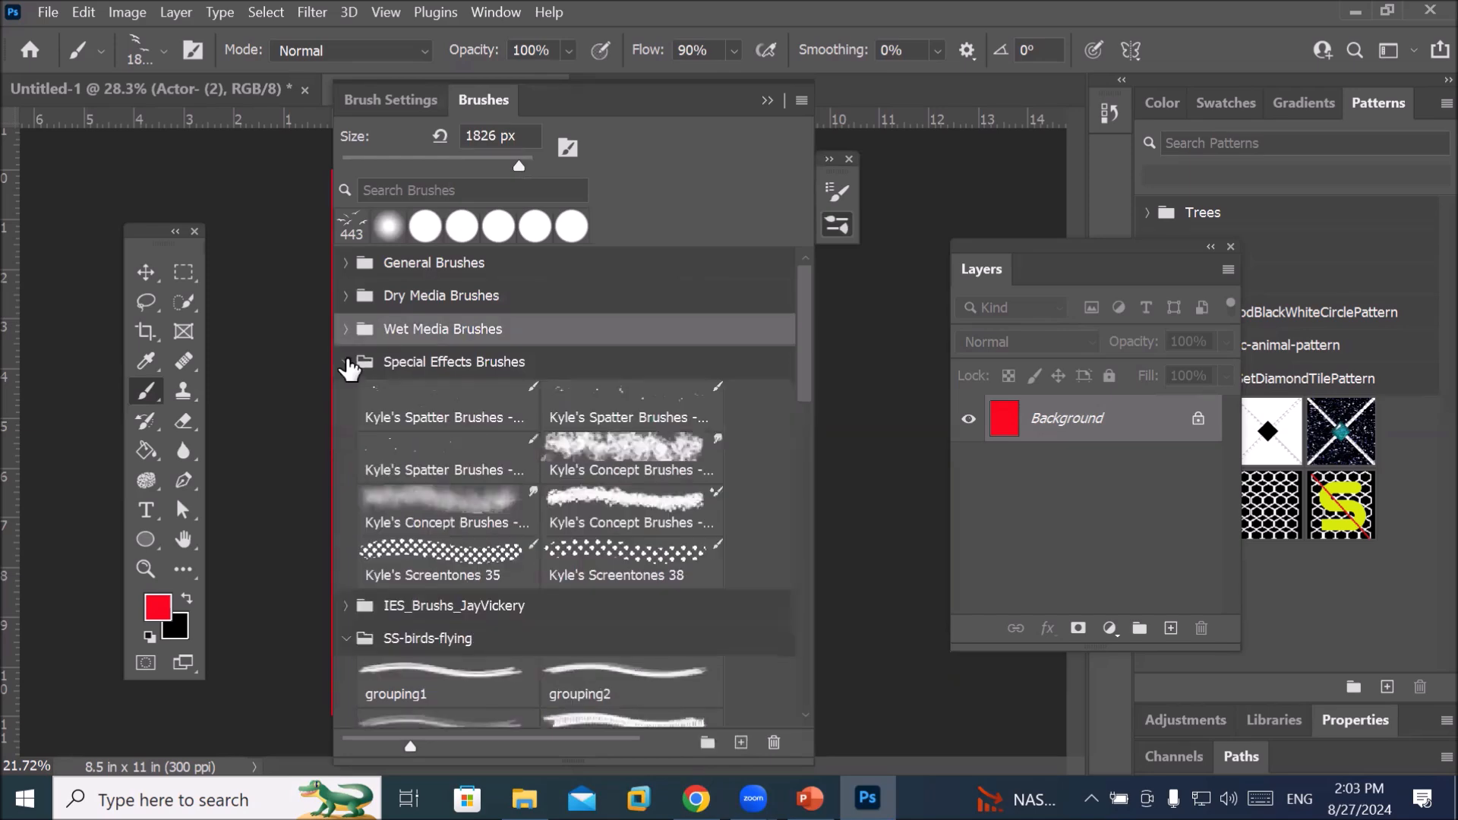
left_click(346, 362)
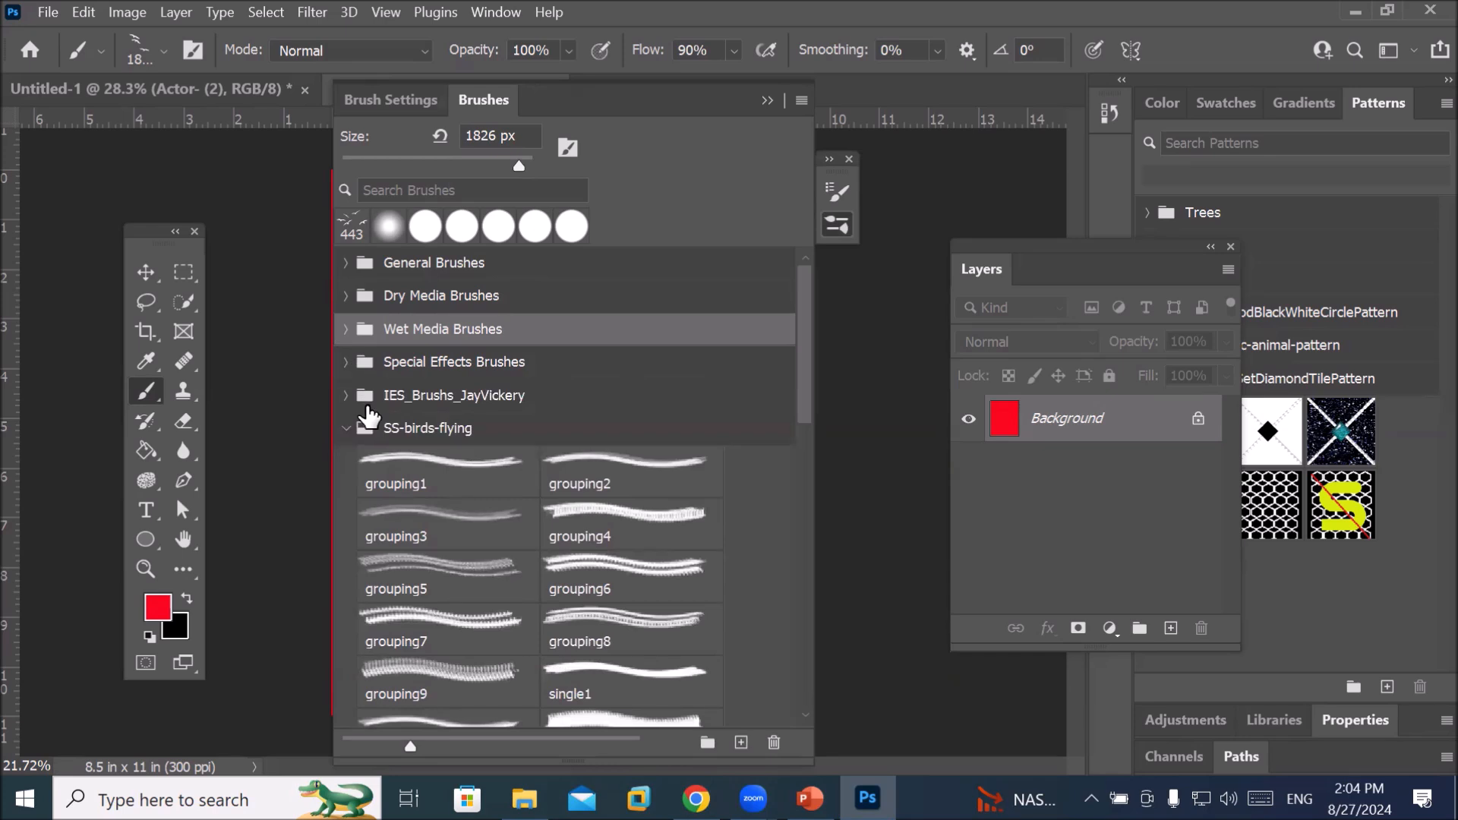
left_click(467, 98)
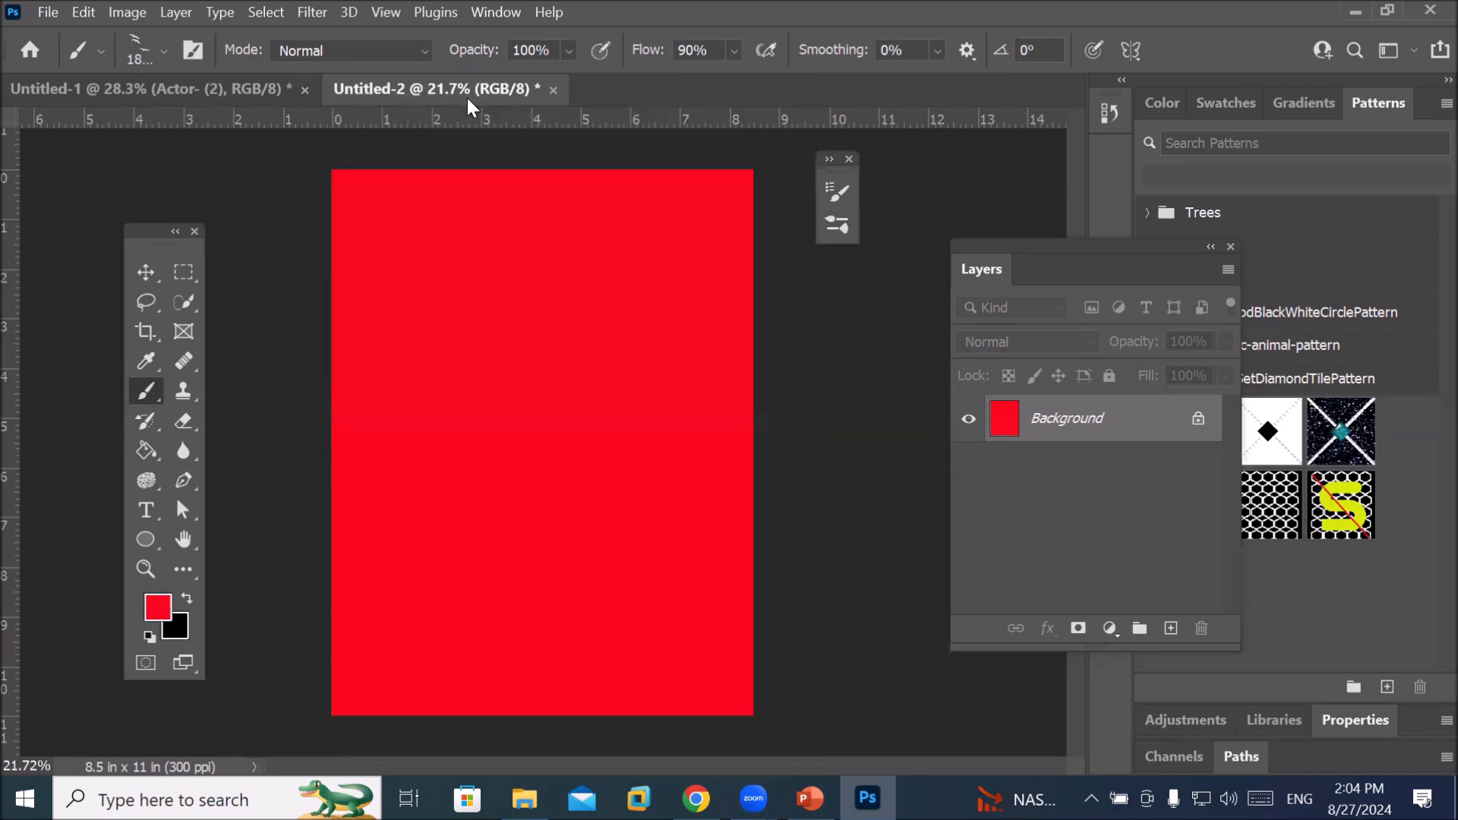
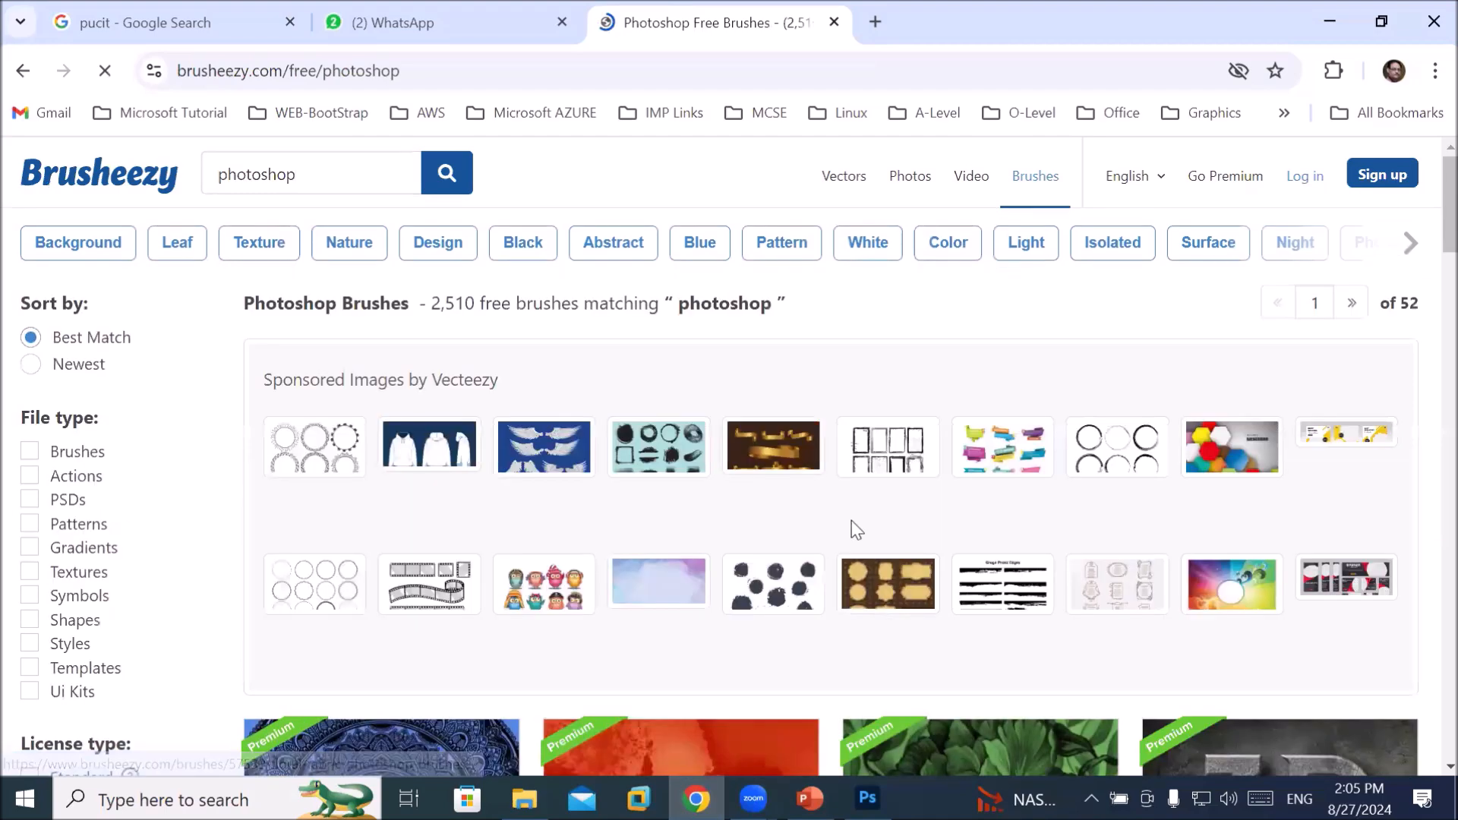
In Chrome, browse the free Photoshop brush sets in Brusheezy's photoshop search results
scroll(852, 530, "down", 4)
scroll(852, 529, "down", 1)
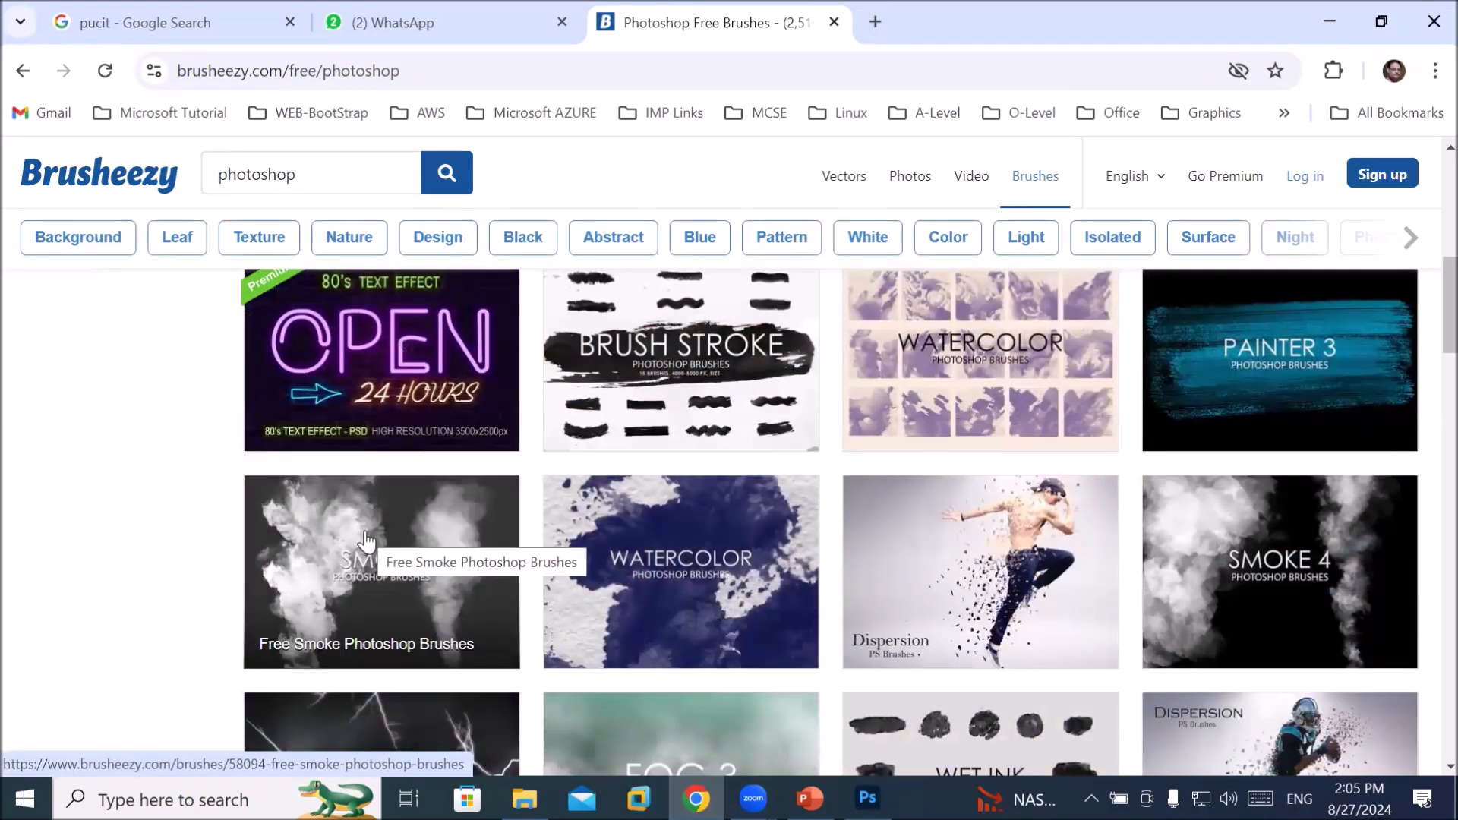
scroll(563, 472, "down", 2)
scroll(566, 480, "down", 2)
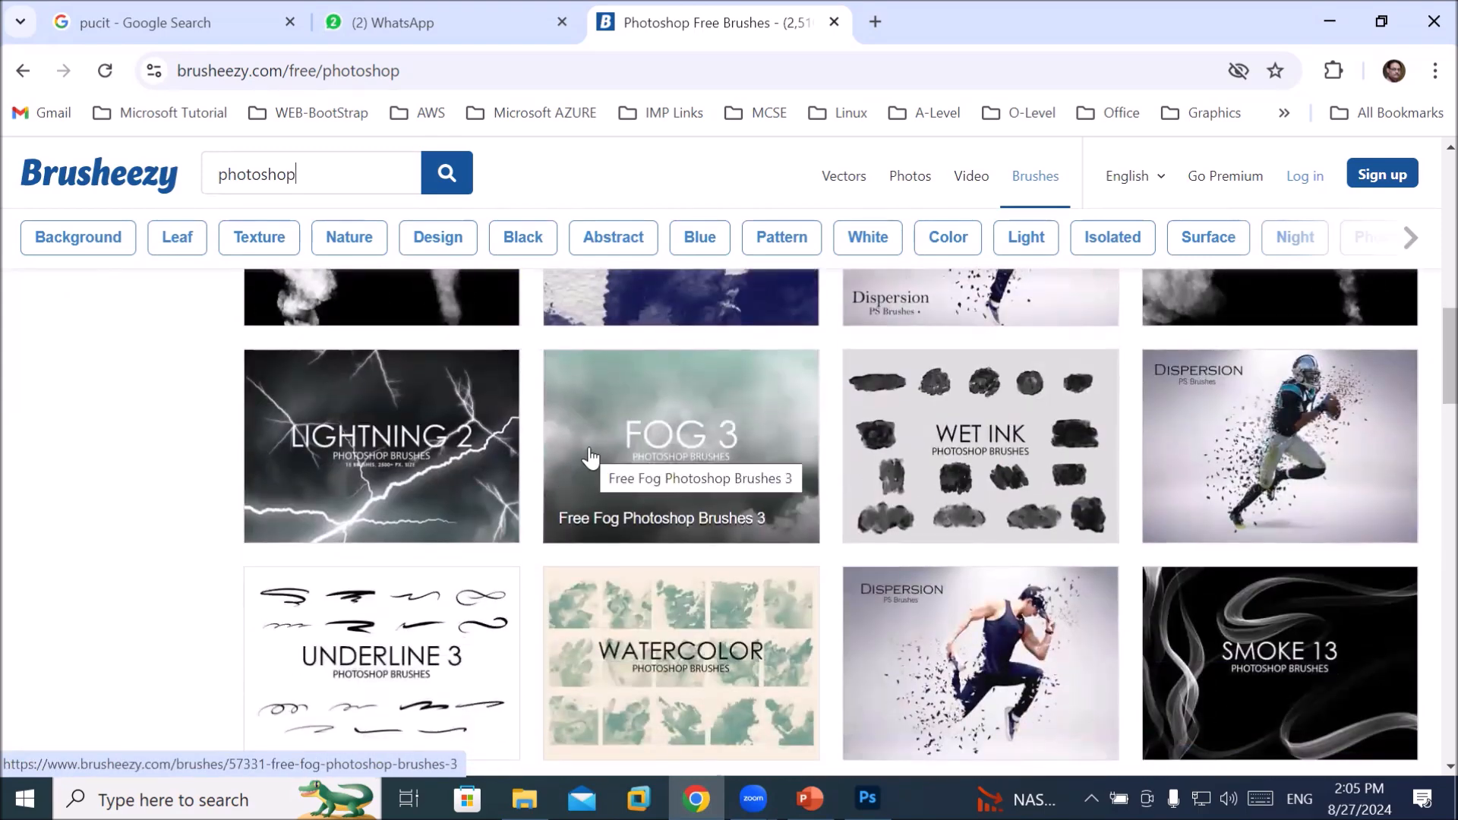
scroll(590, 458, "down", 4)
scroll(592, 461, "down", 3)
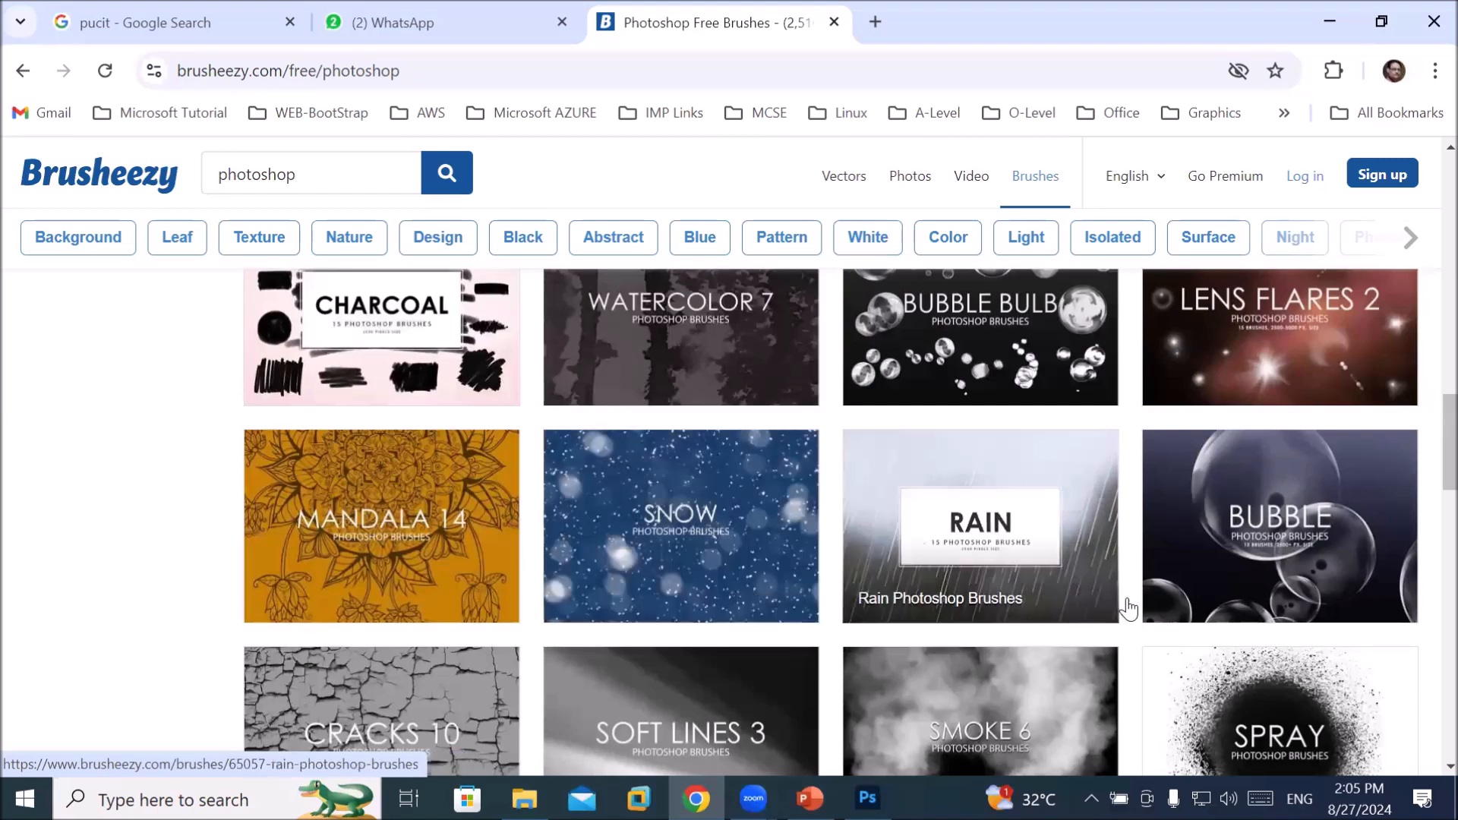
scroll(1313, 535, "down", 3)
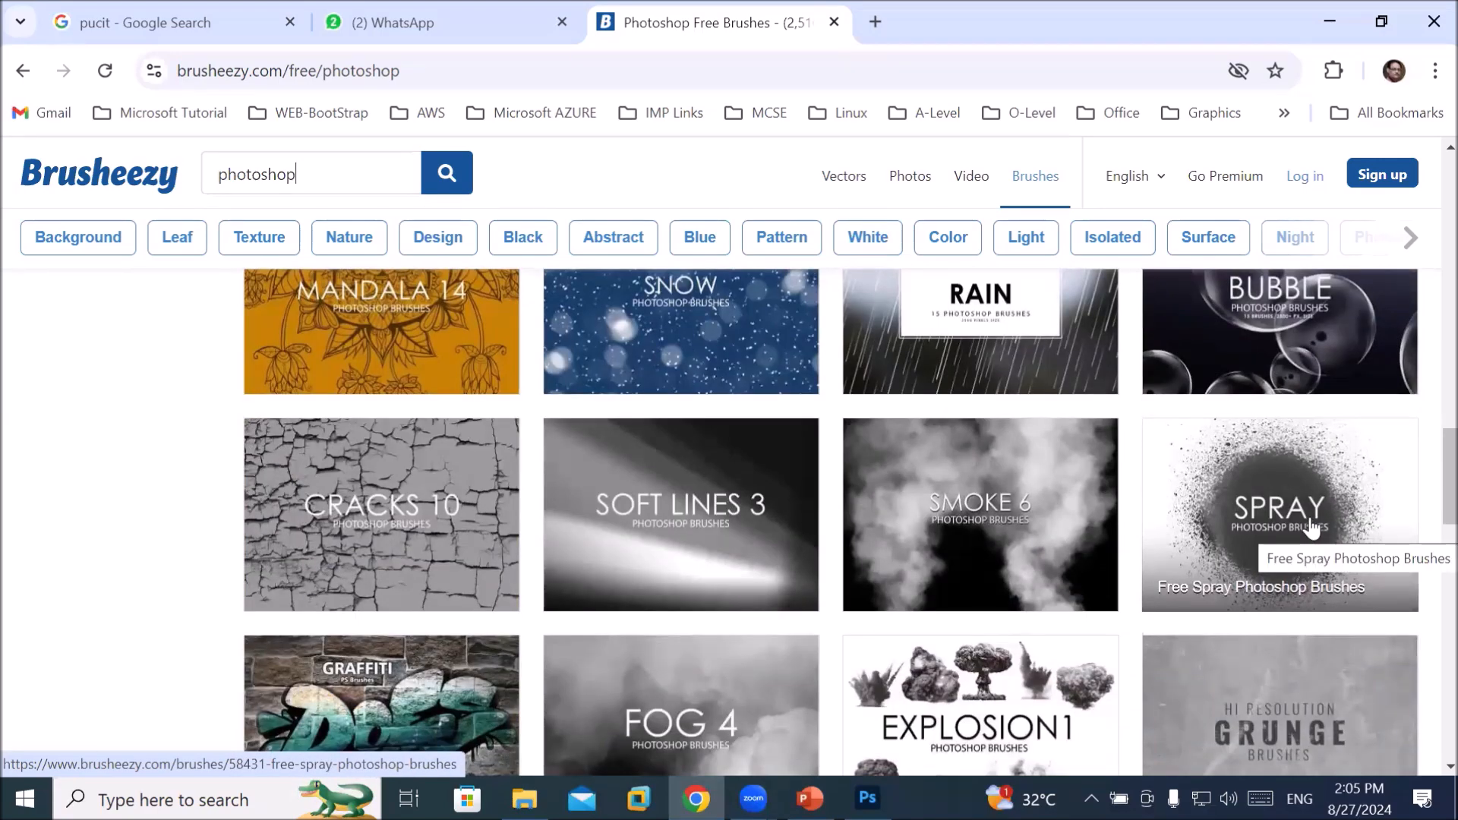
scroll(1261, 523, "down", 3)
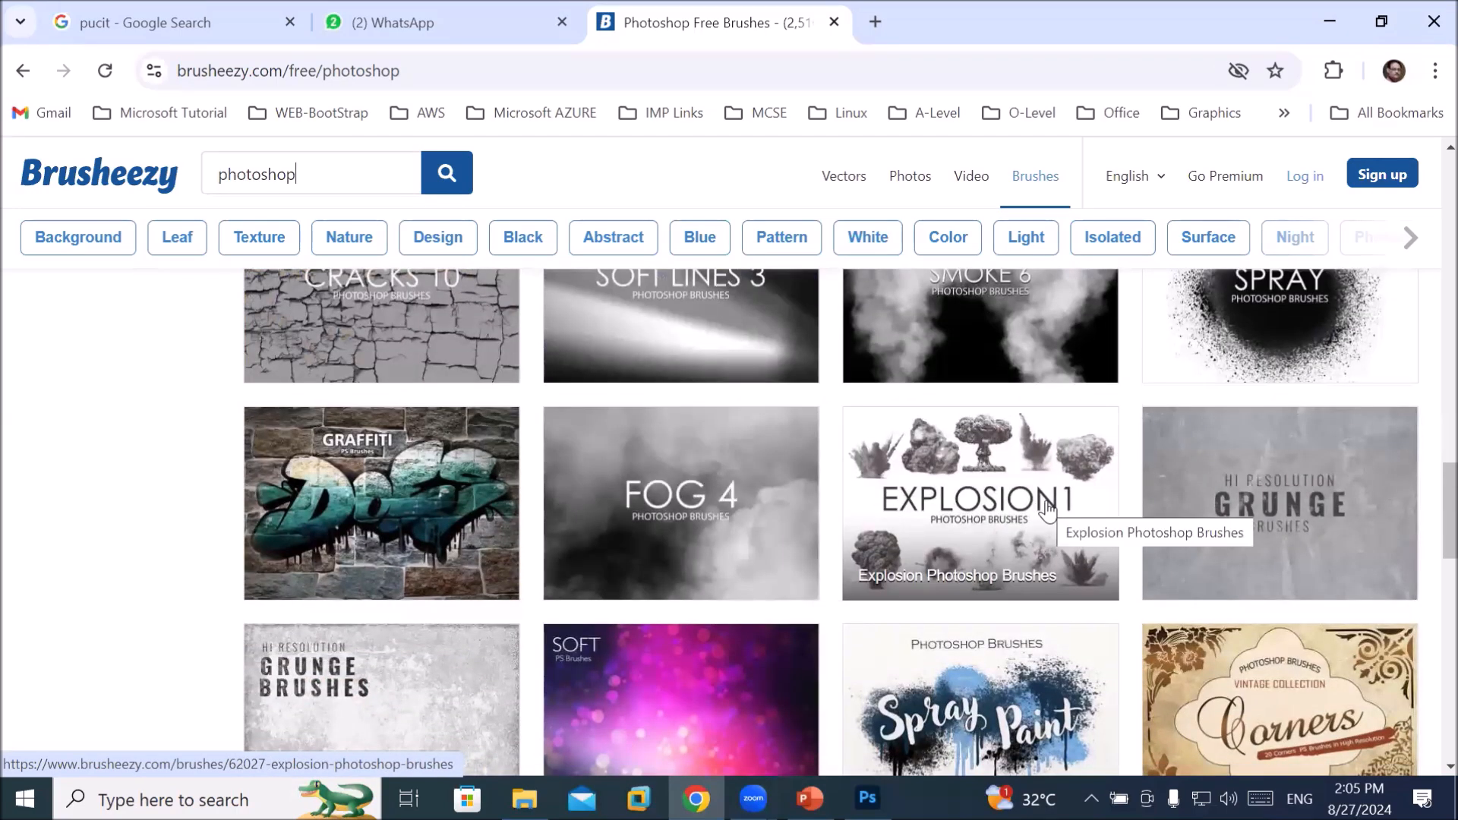
Find the Free Lens Flares Photoshop Brushes 4 set in the results, download it, and close the Adobe Stock pop-up
scroll(1047, 508, "down", 4)
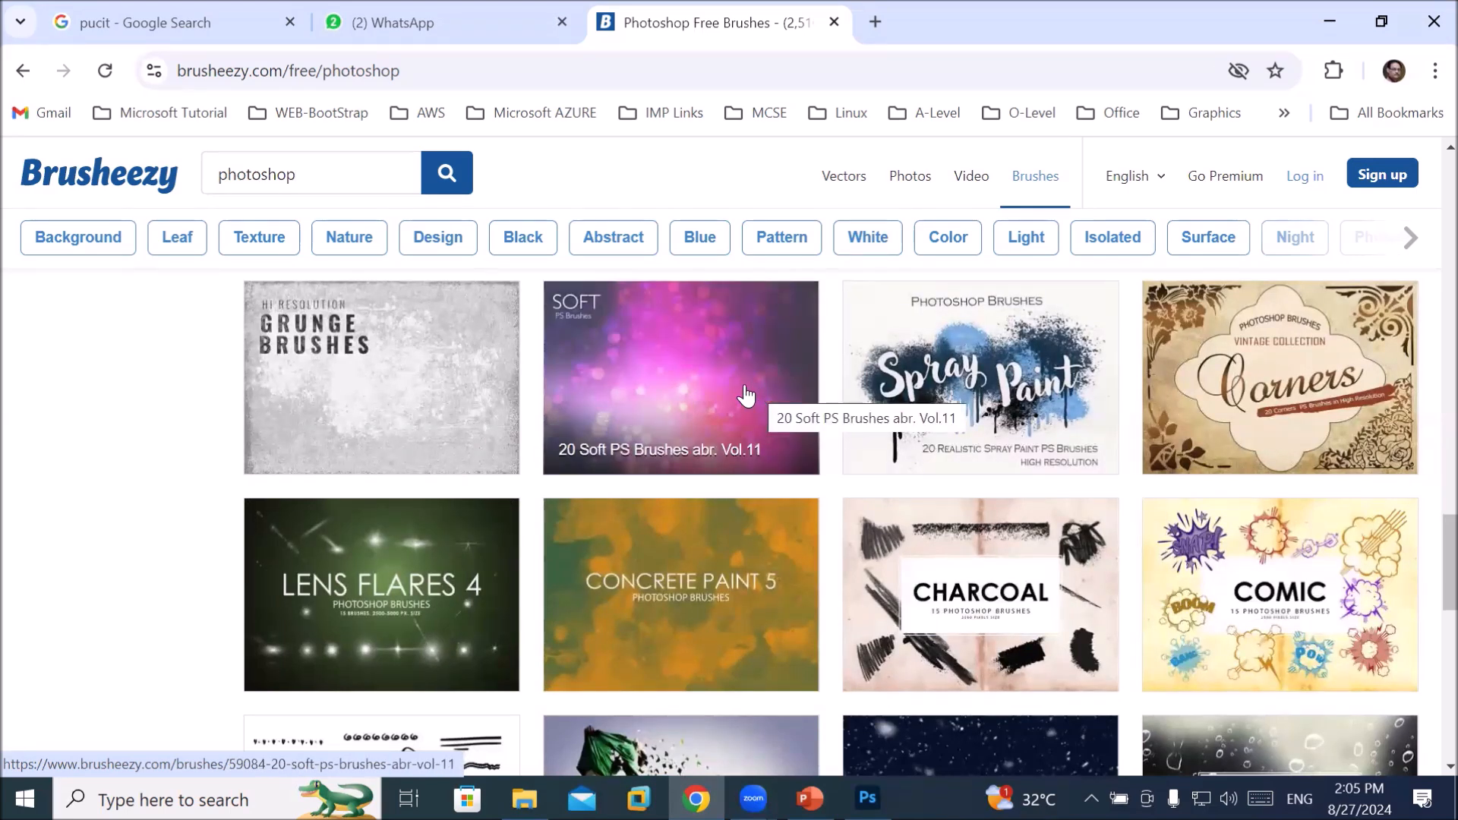
scroll(744, 385, "down", 1)
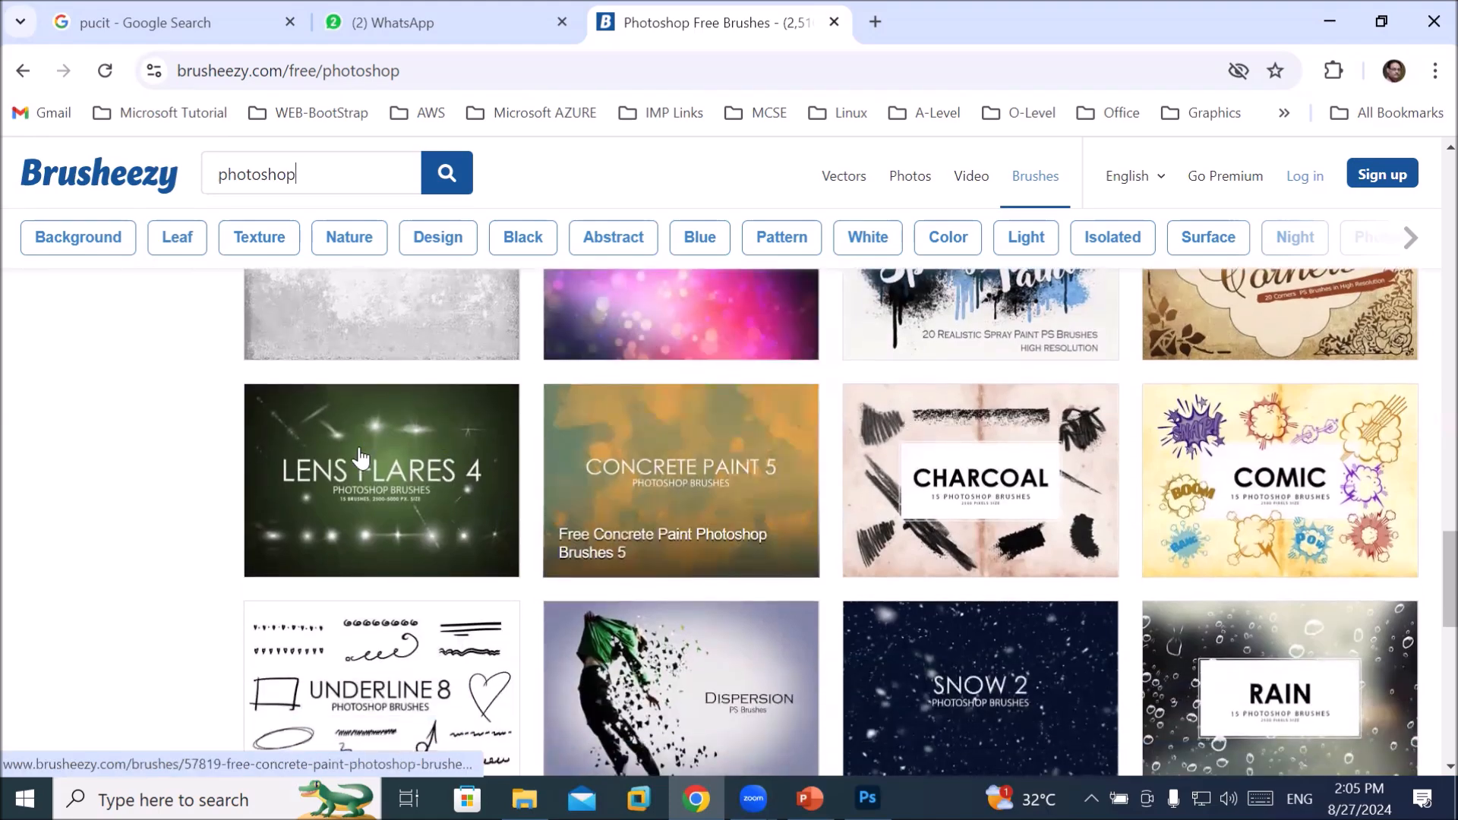
left_click(384, 499)
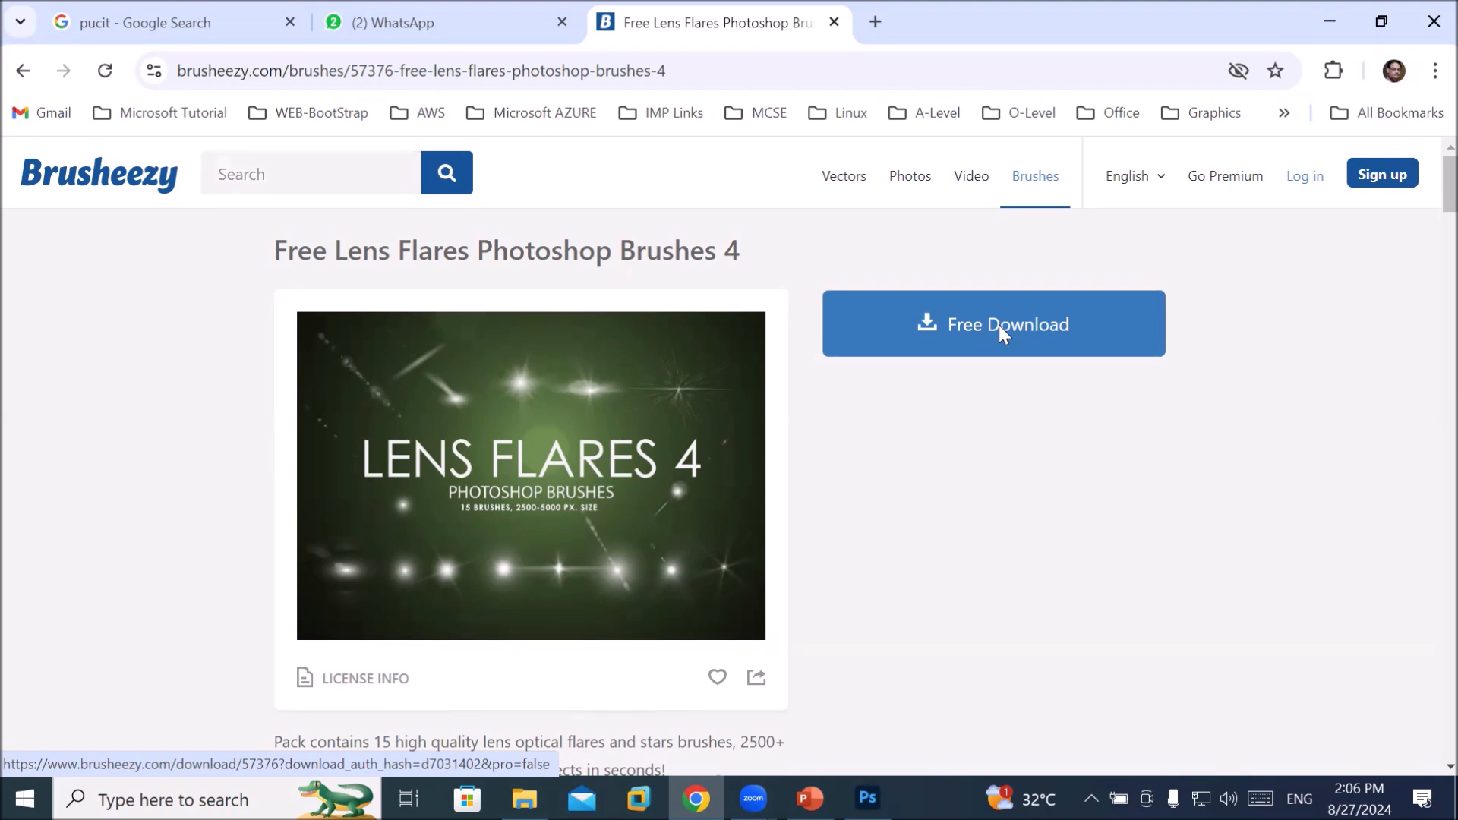
left_click(1000, 327)
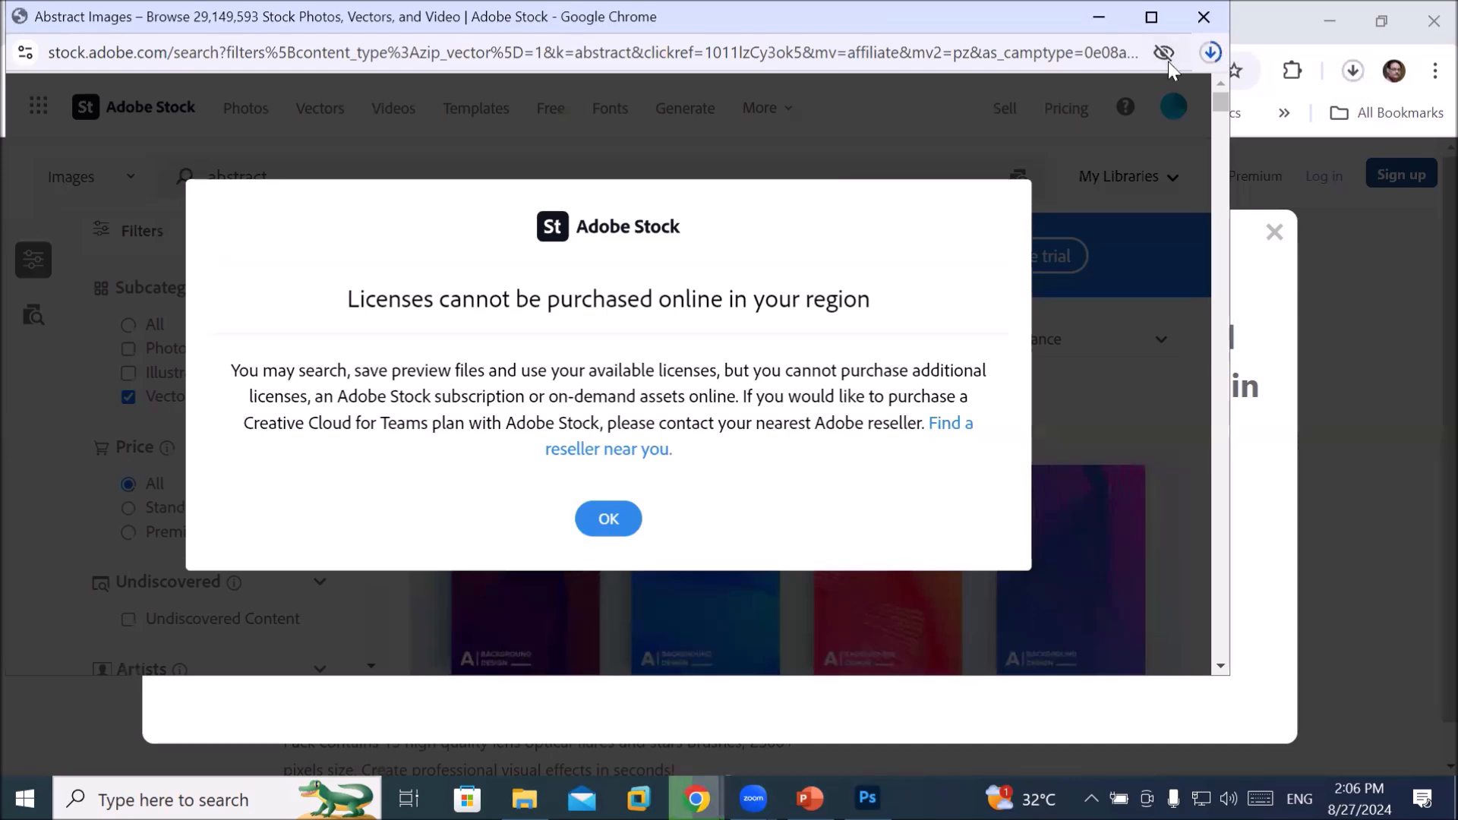
left_click(1202, 17)
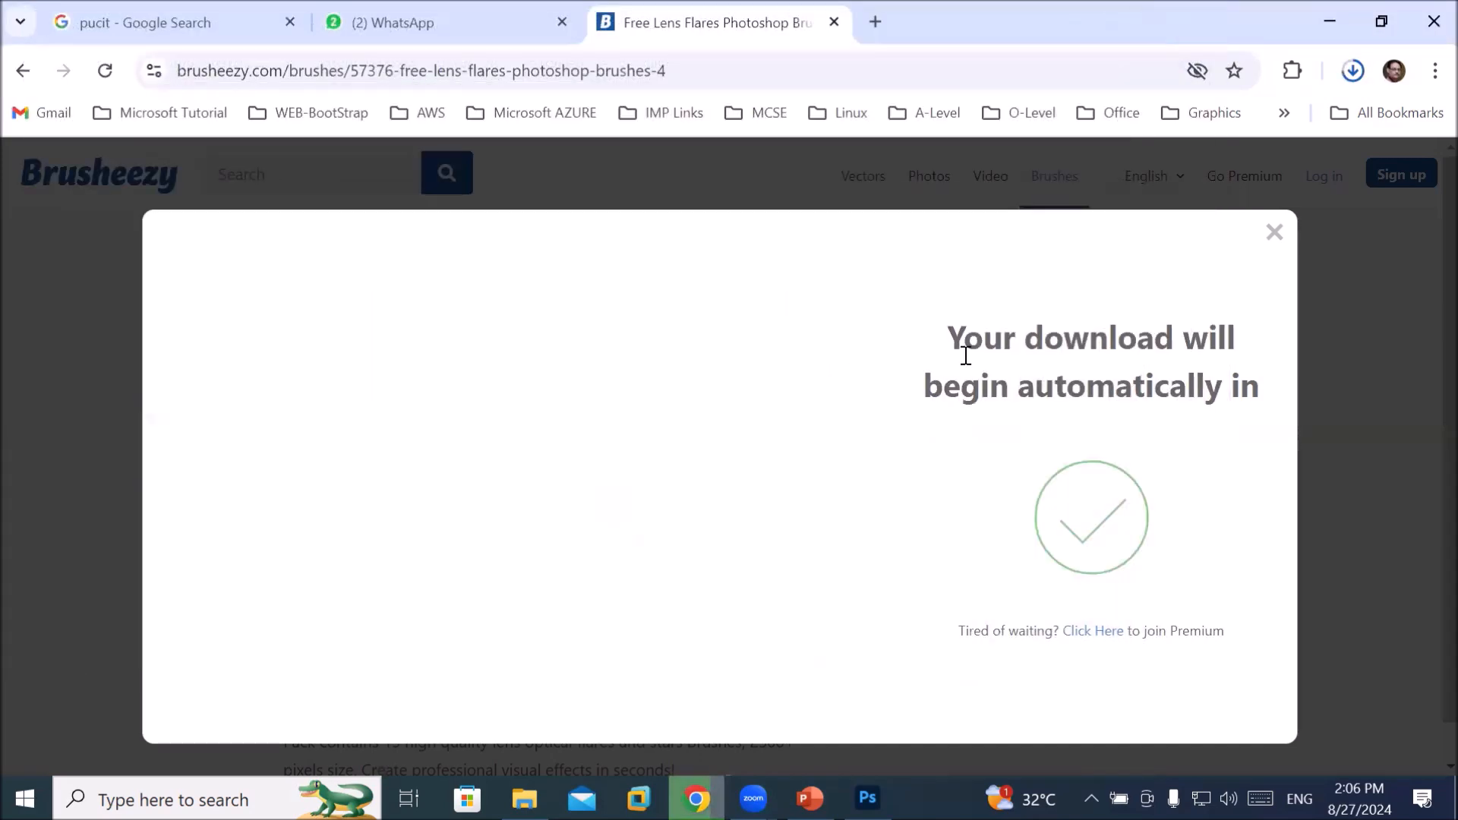
Return to the photoshop brush results and search Brusheezy for "animal" instead
left_click(26, 69)
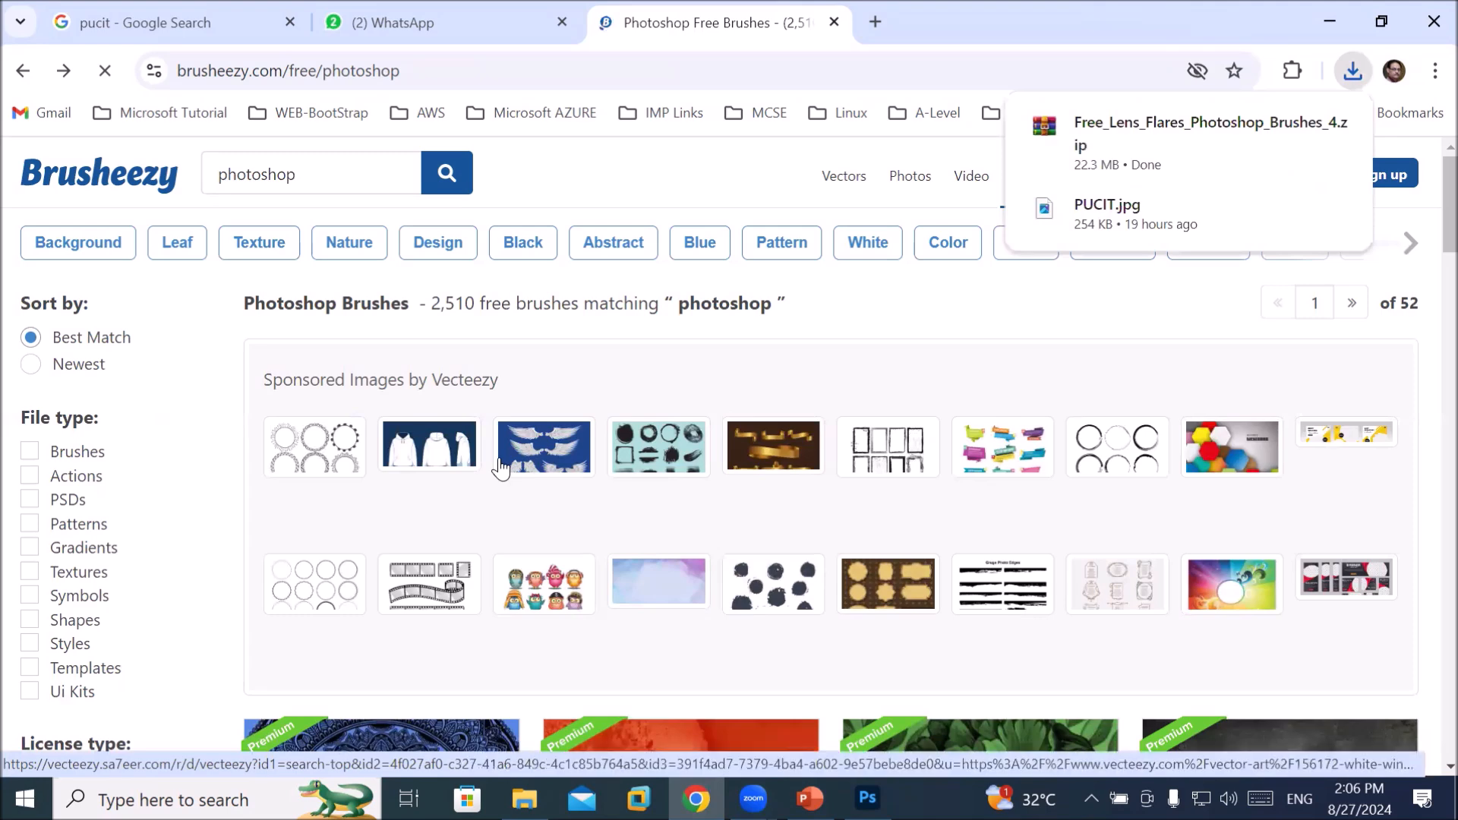
double_click(306, 179)
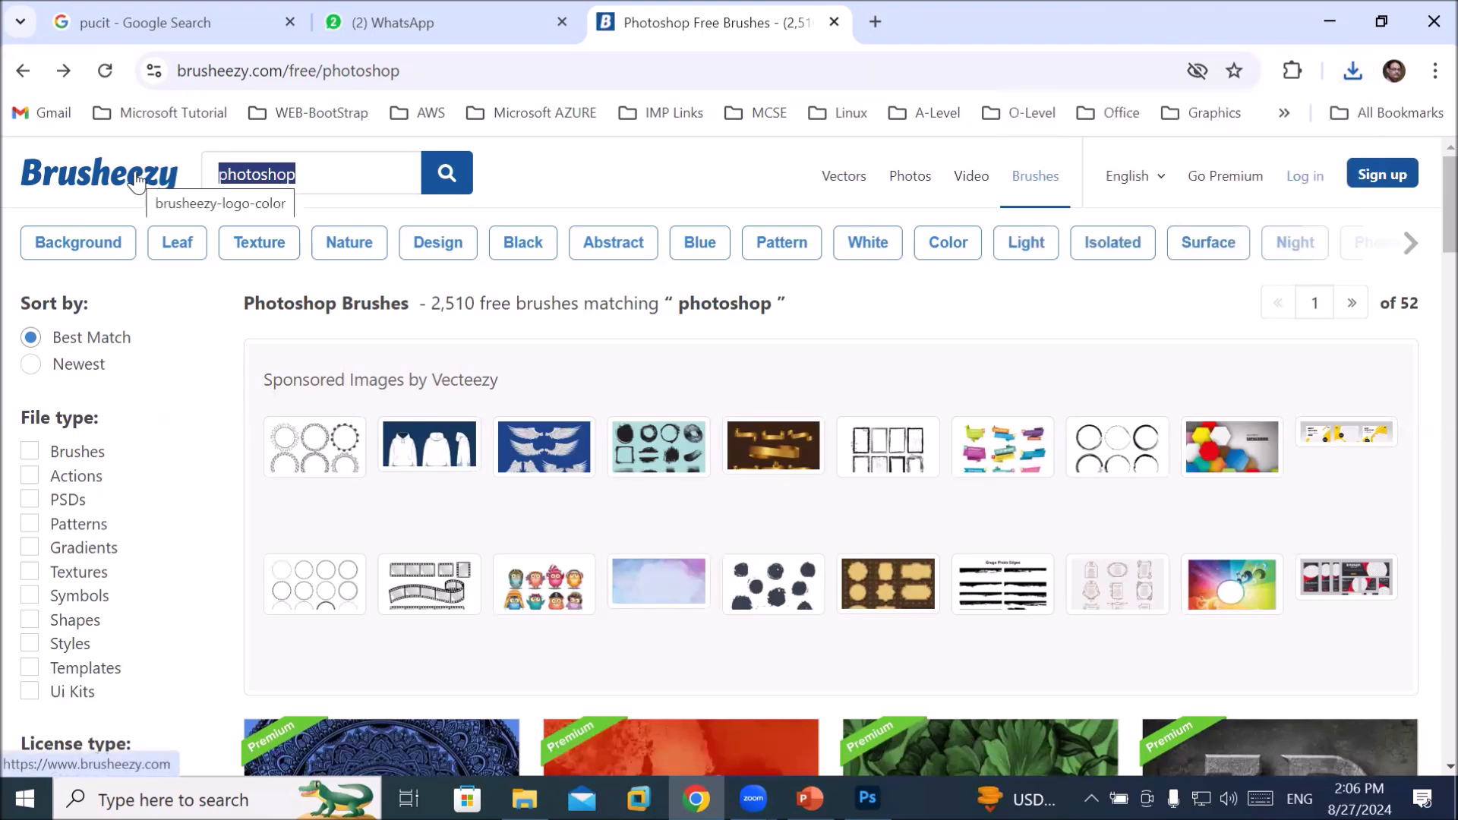
type("animal")
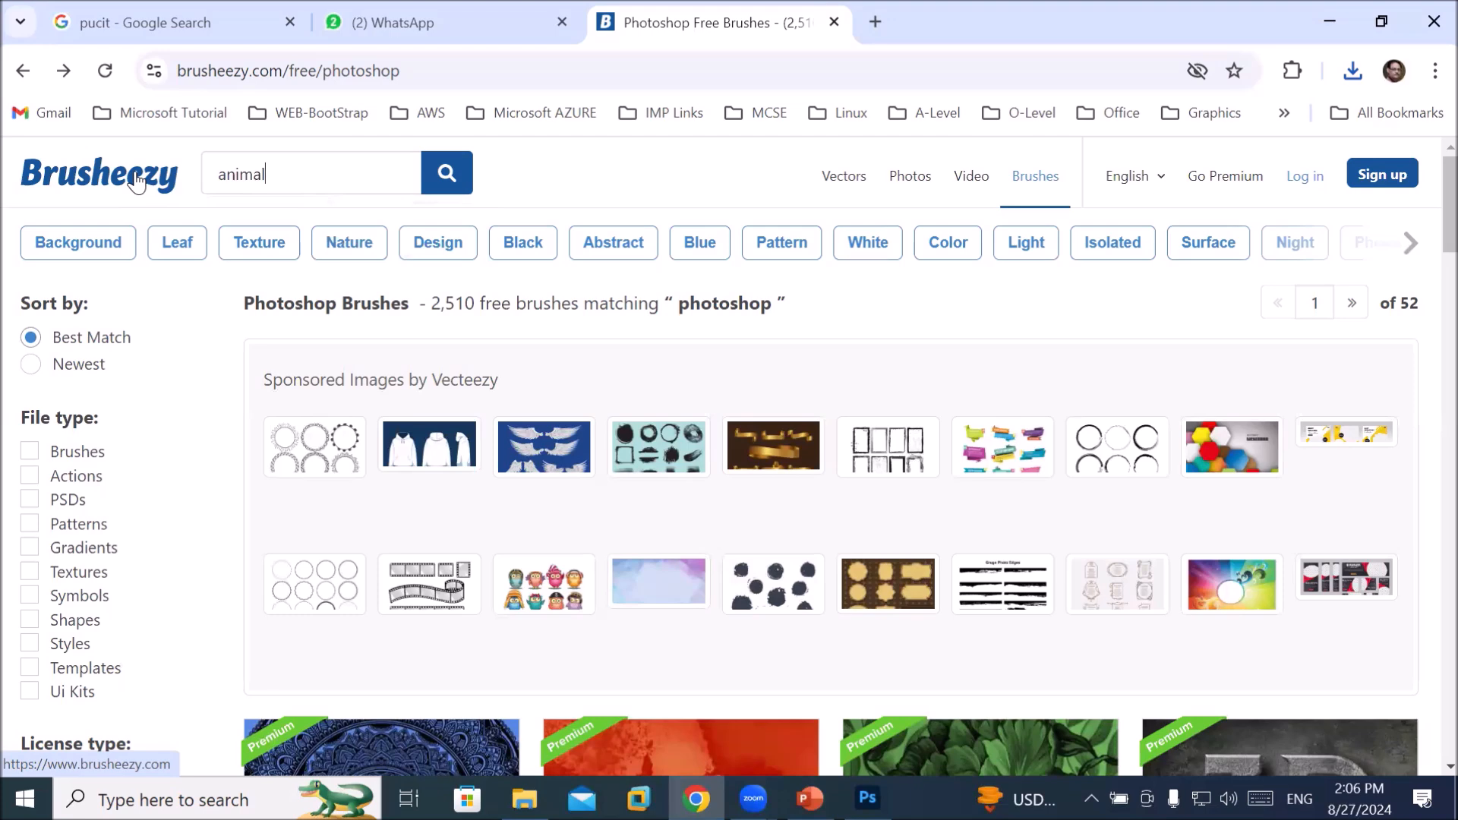
key("Return")
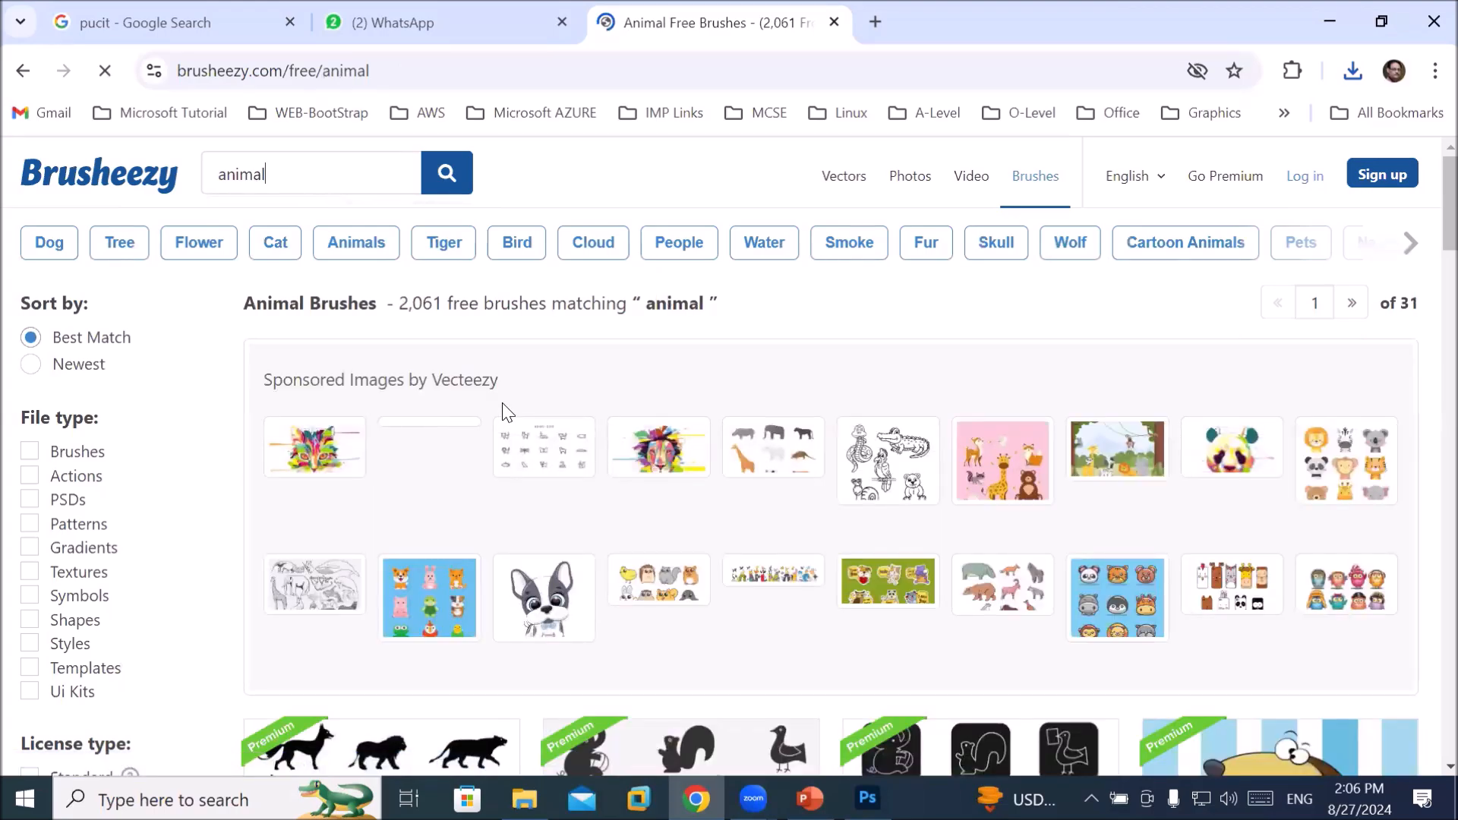
Find the 20 Riding Adventure PS Brushes Abr. Vol.11 set among the animal brushes and download it for free
scroll(508, 412, "down", 5)
scroll(507, 413, "down", 5)
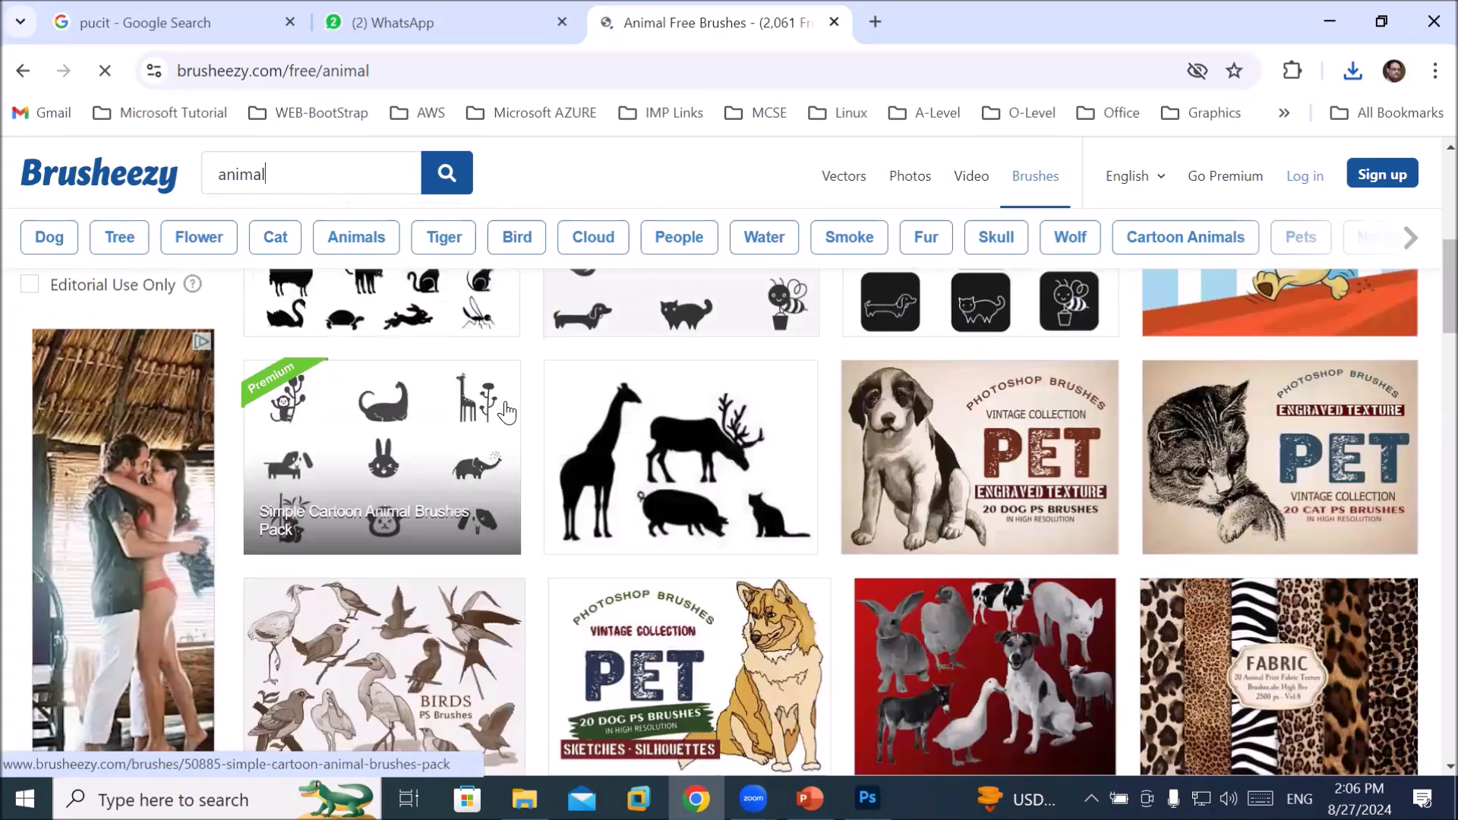
scroll(507, 413, "down", 3)
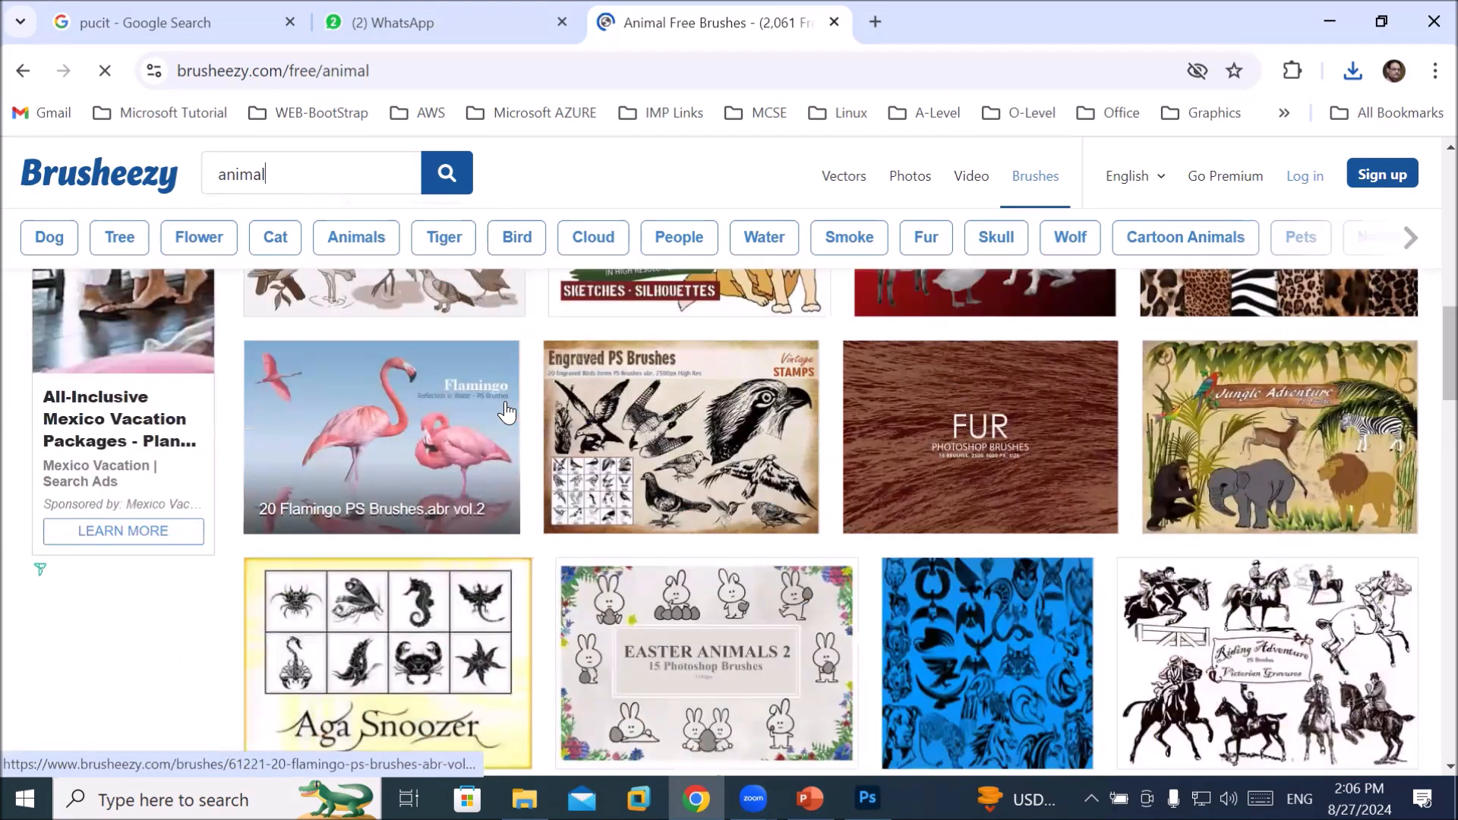
scroll(507, 412, "down", 3)
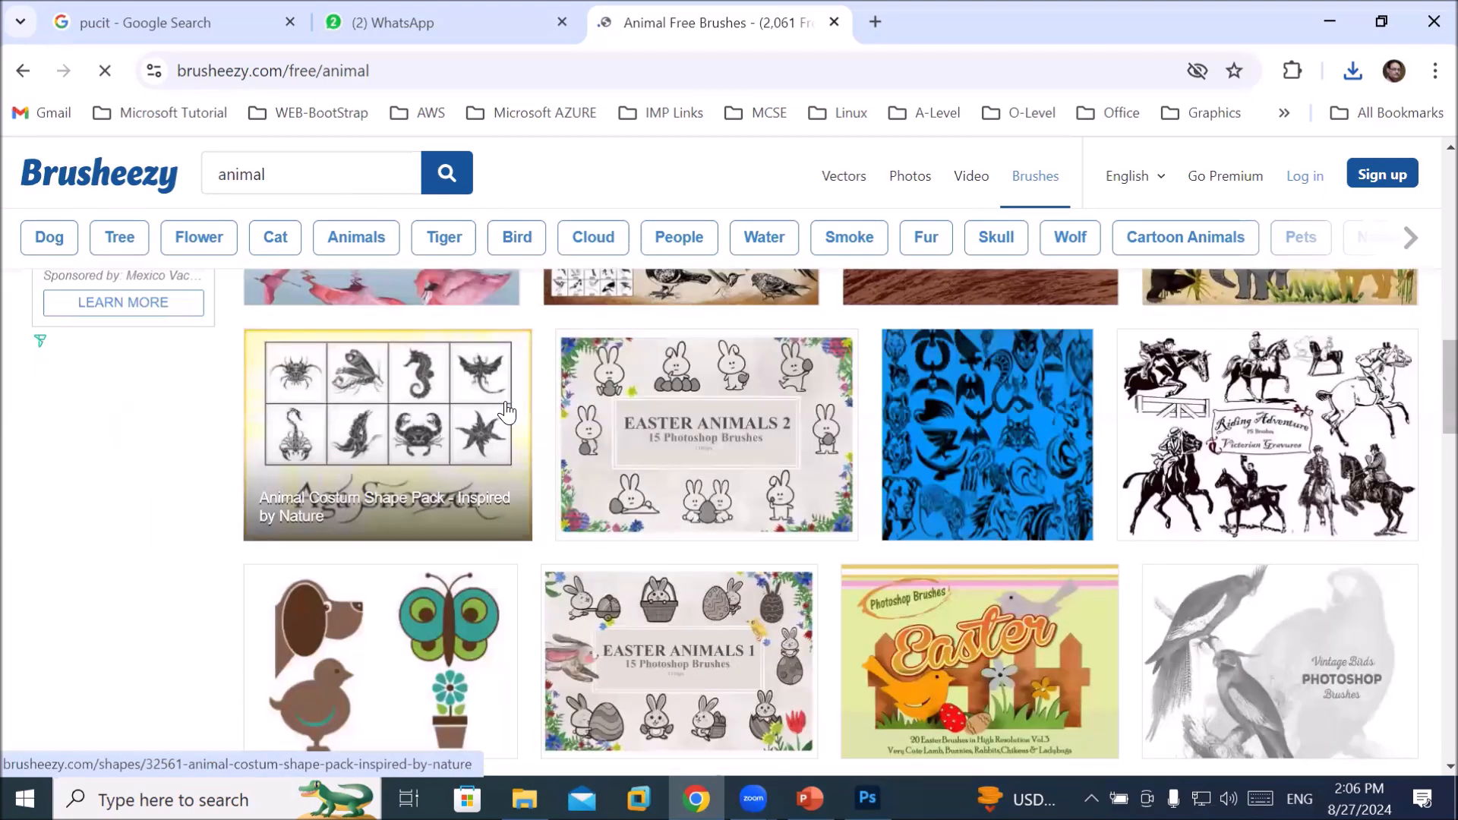
scroll(508, 412, "down", 3)
scroll(508, 412, "up", 5)
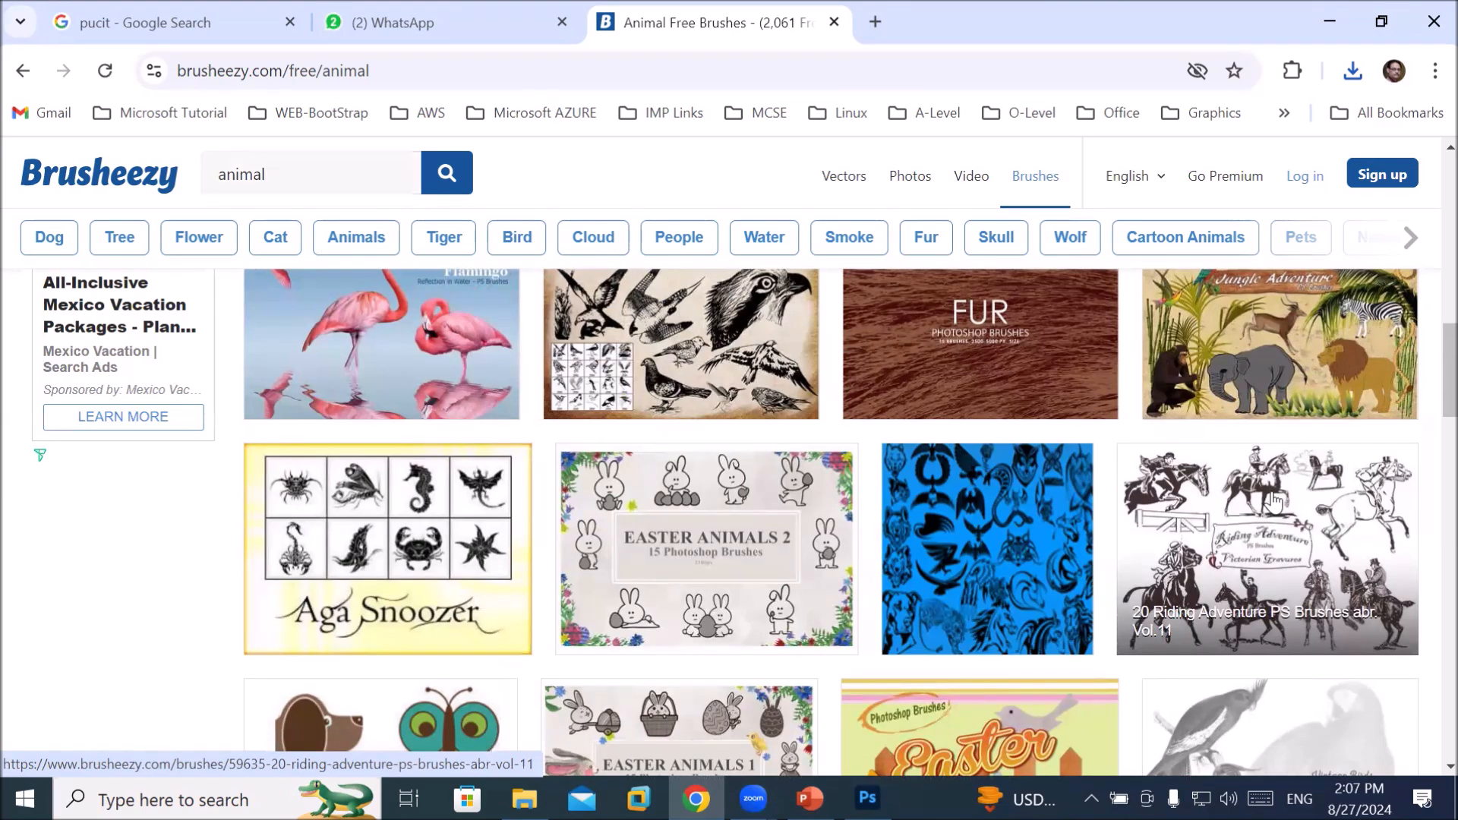
left_click(1274, 499)
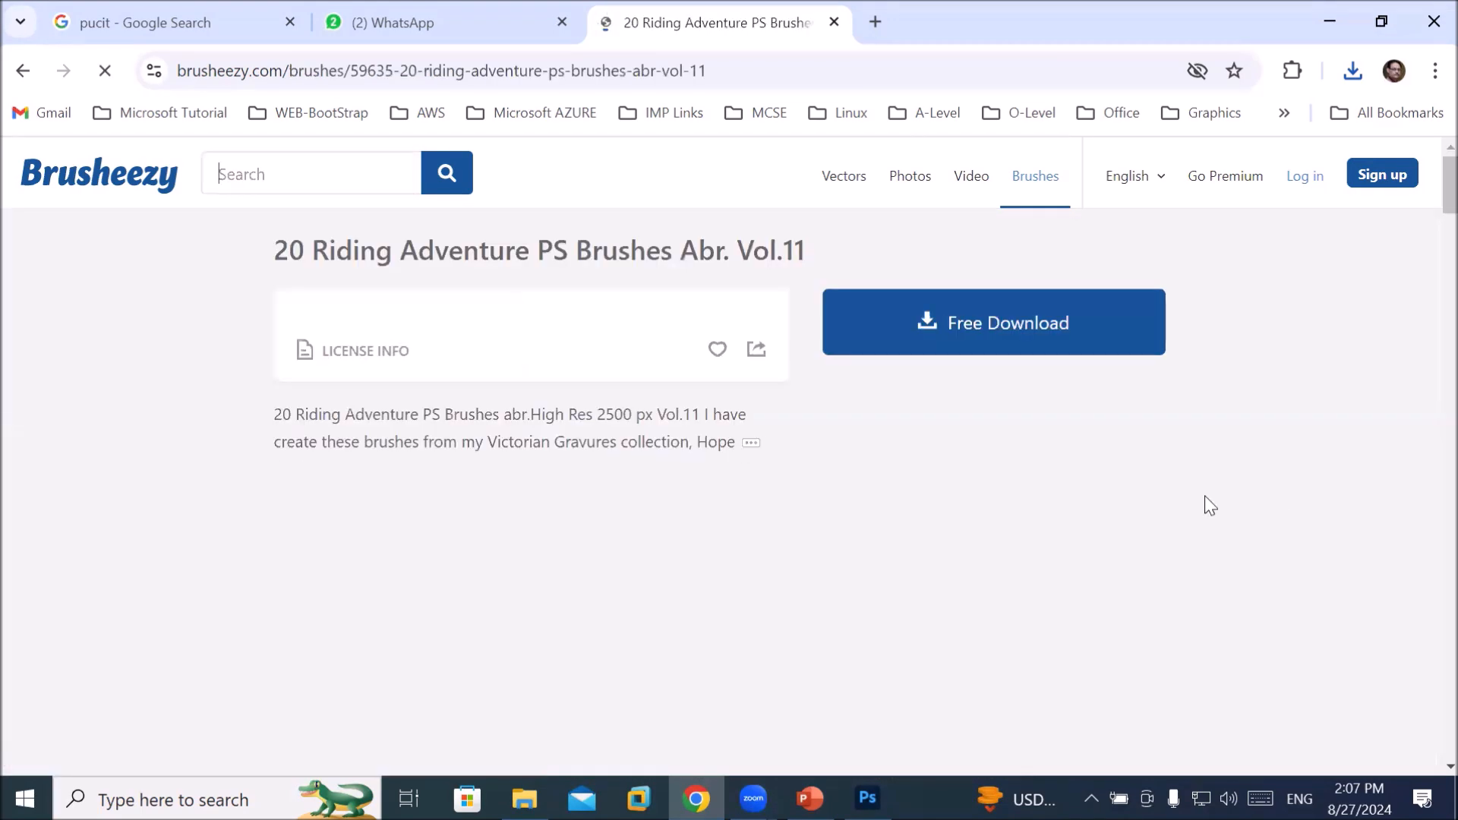
left_click(1003, 340)
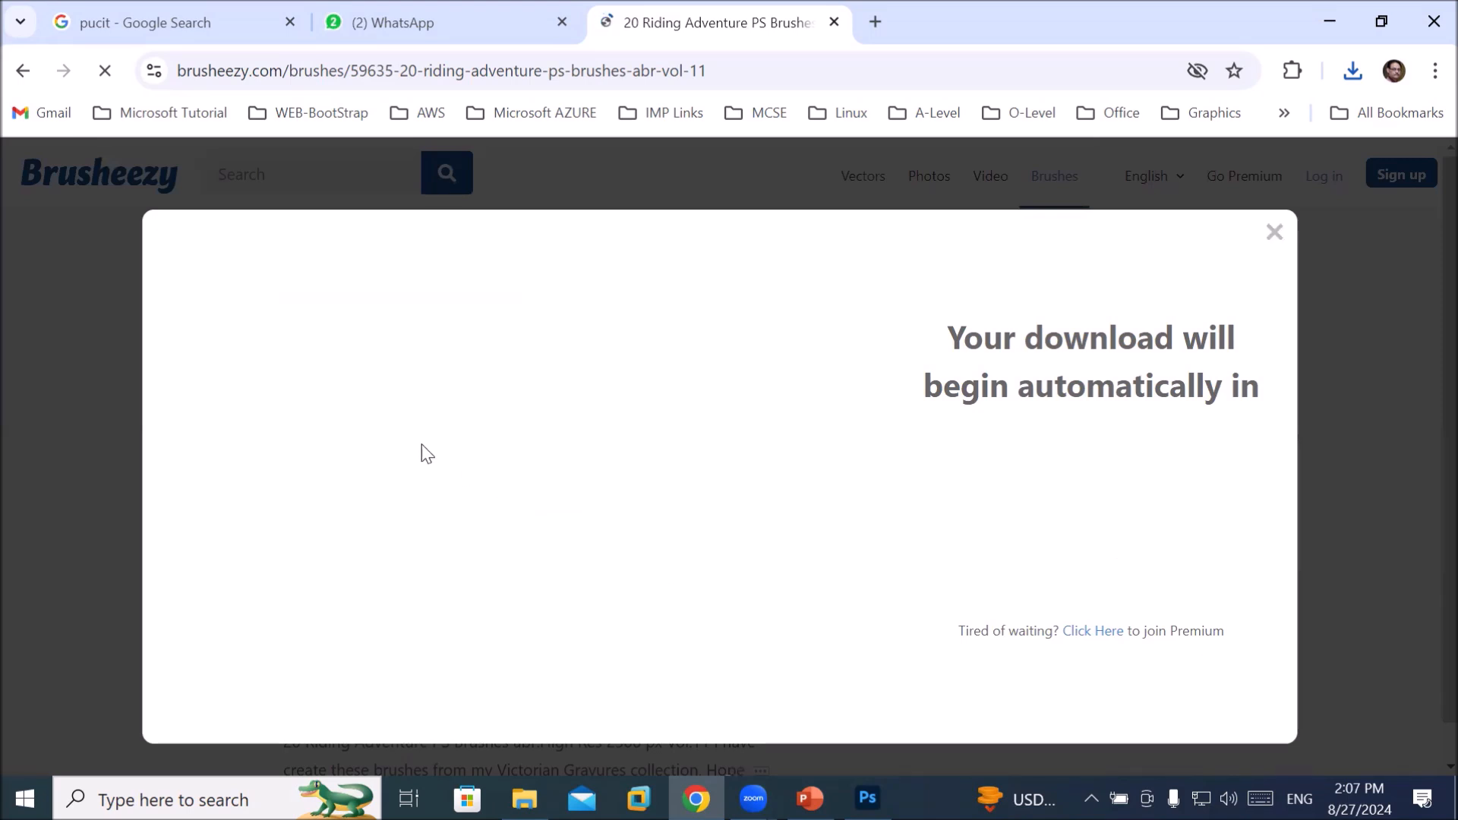
Go back to the animal results and look at the related Dog, Animal, and Flower brush categories
left_click(23, 70)
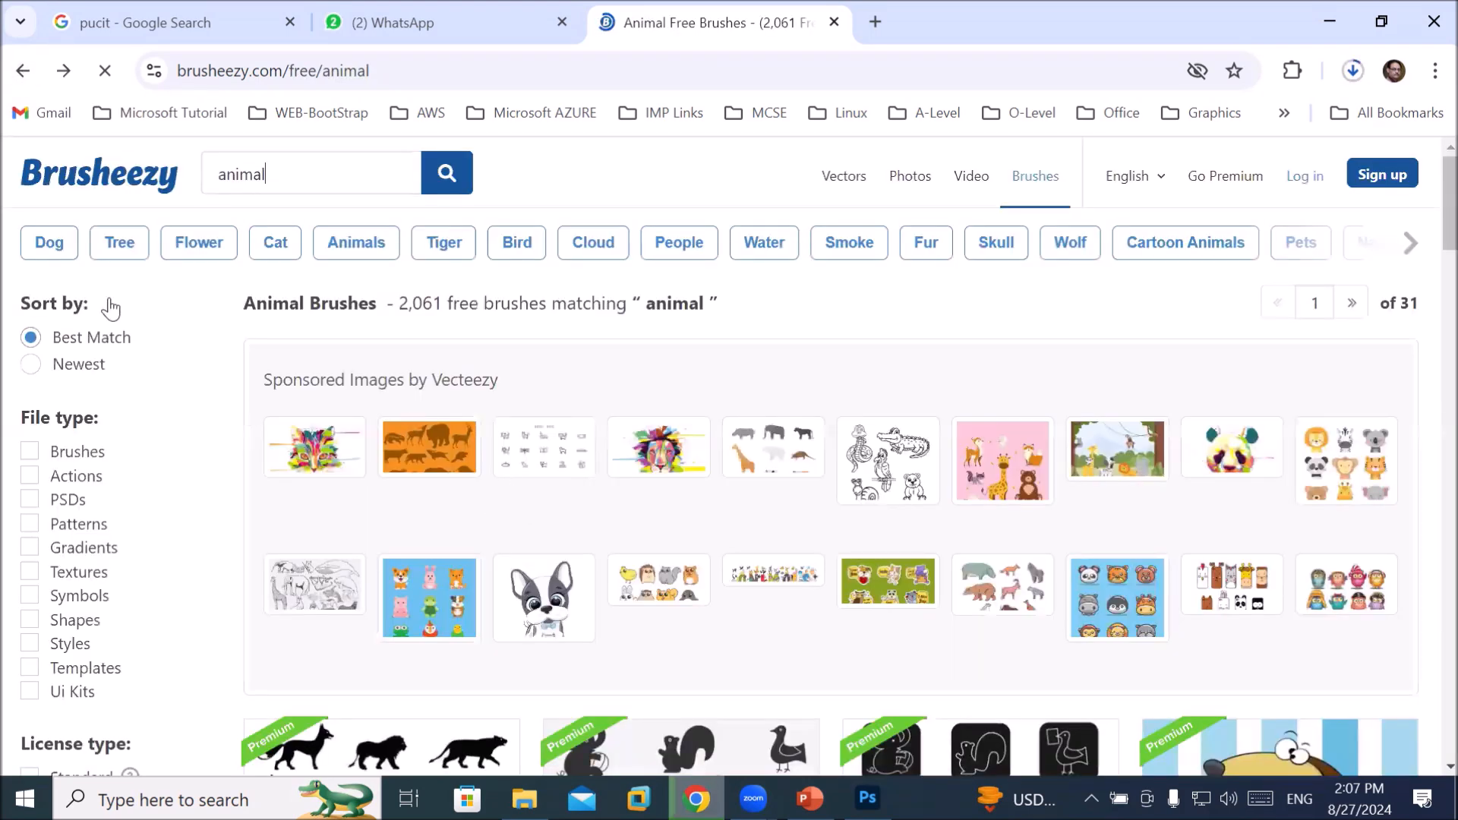
left_click(48, 257)
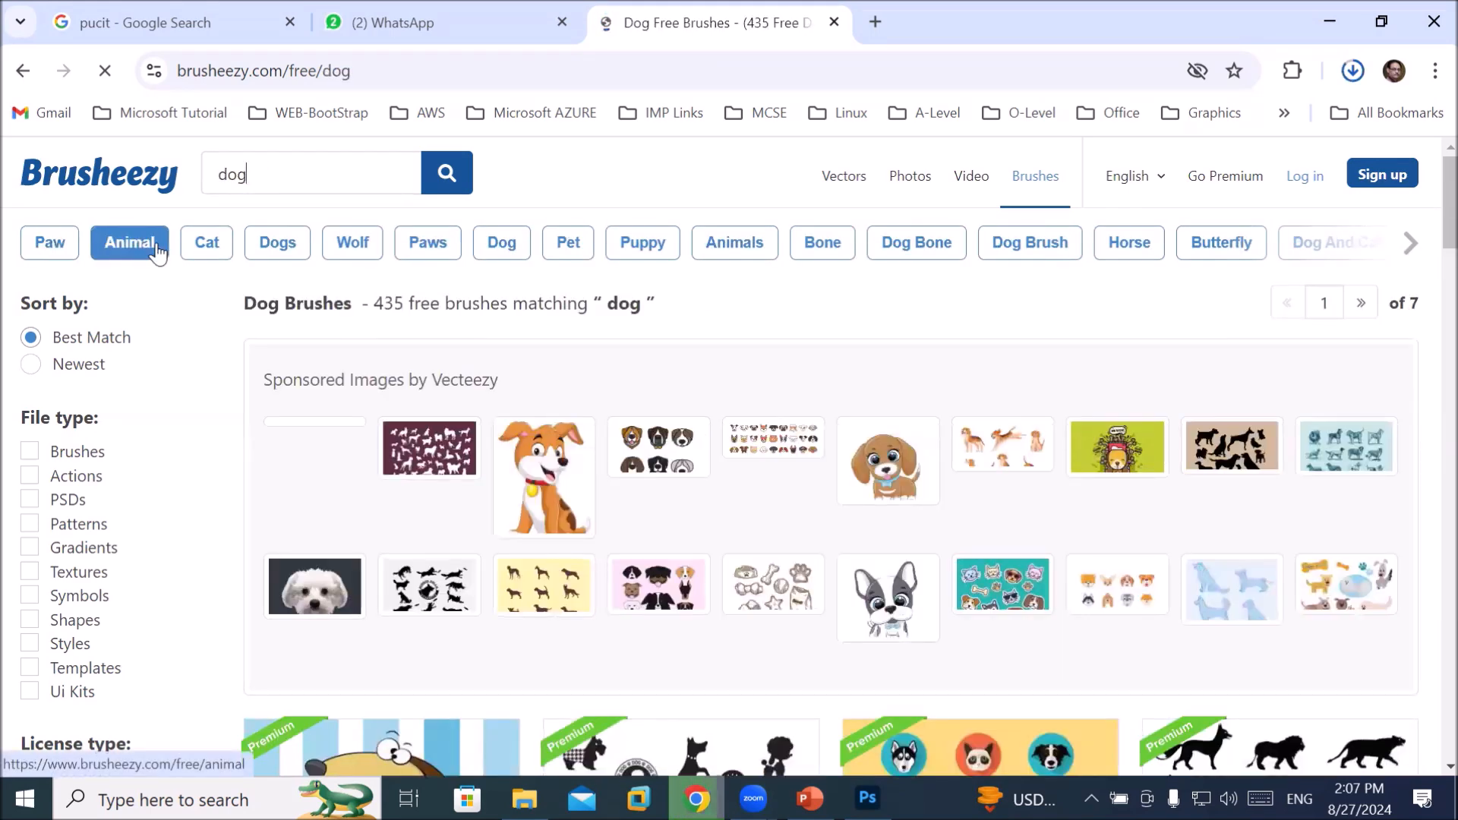
left_click(147, 259)
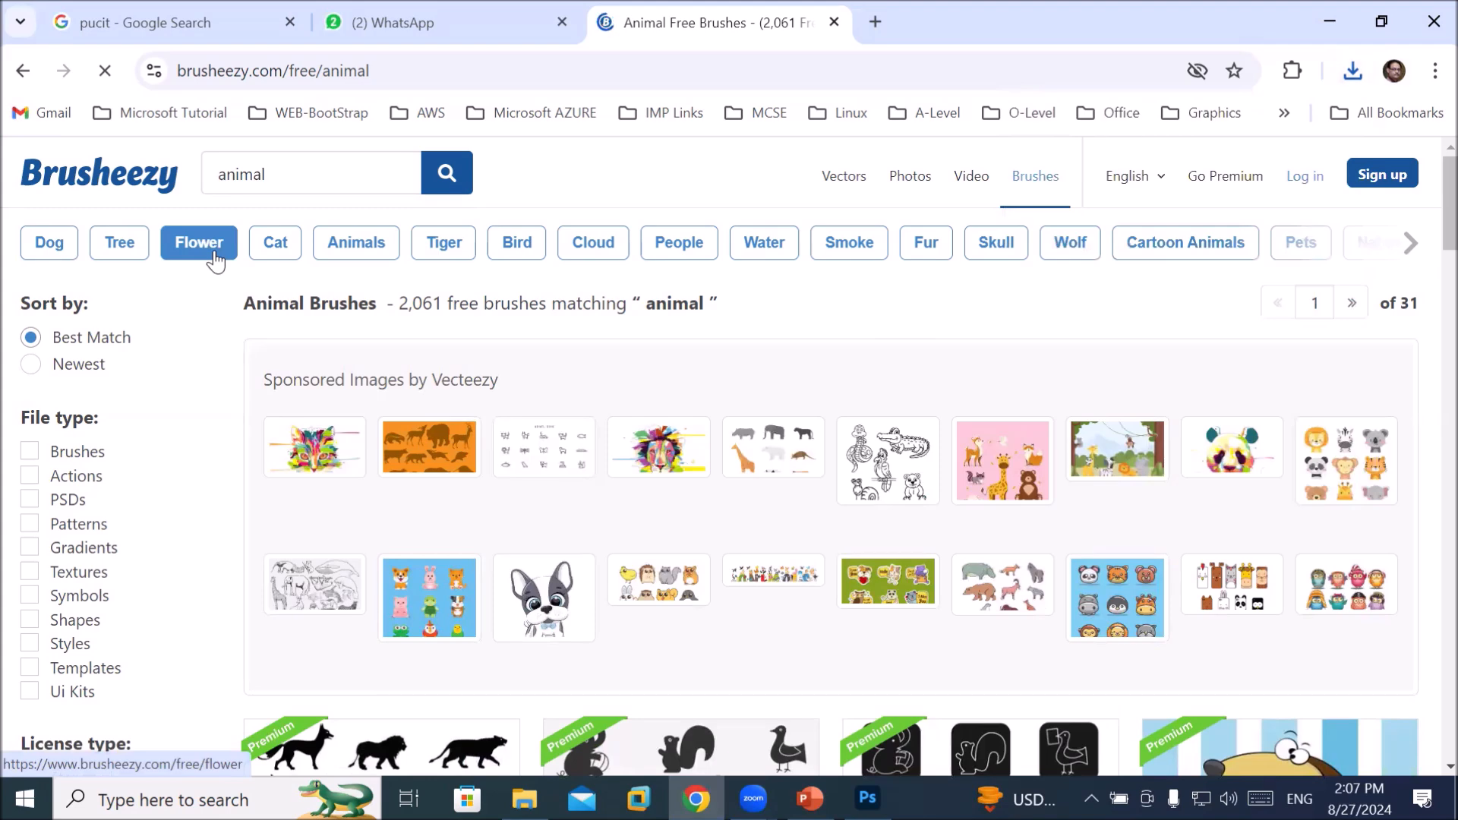
left_click(215, 260)
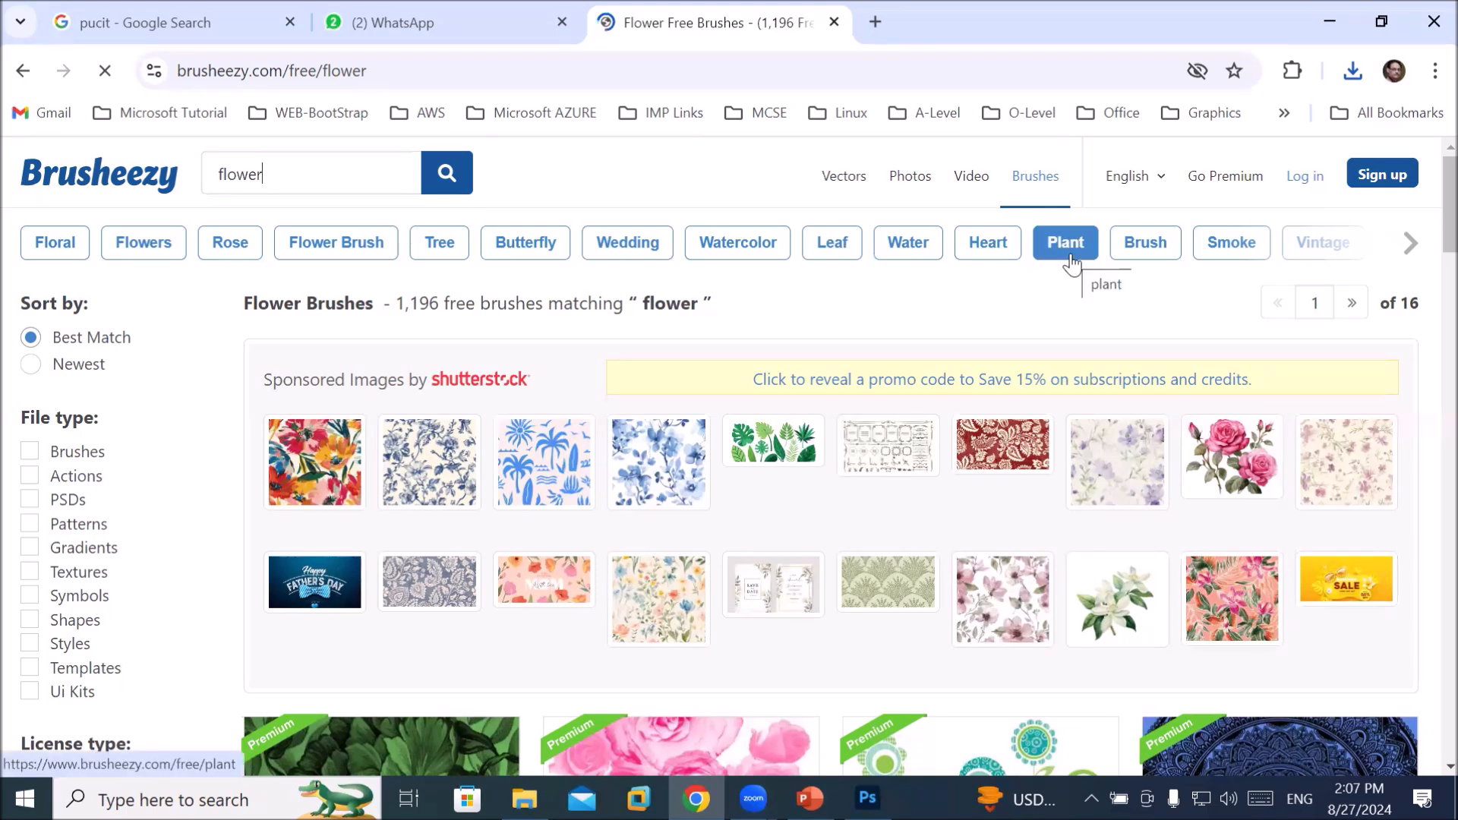
Show the Smoke brush category and download the Free Smoke Photoshop Brushes 6 set
left_click(1216, 251)
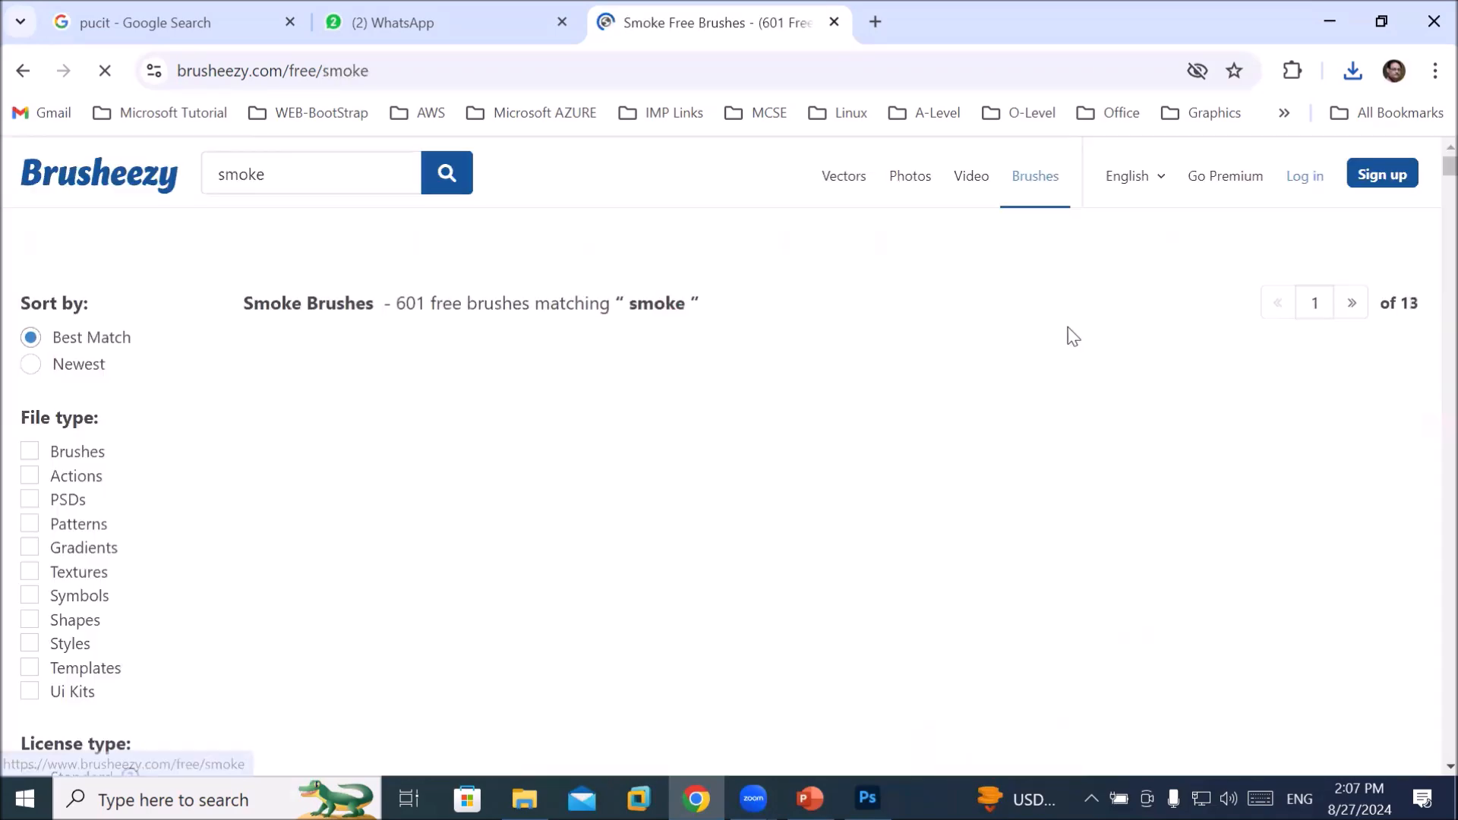
scroll(885, 319, "down", 5)
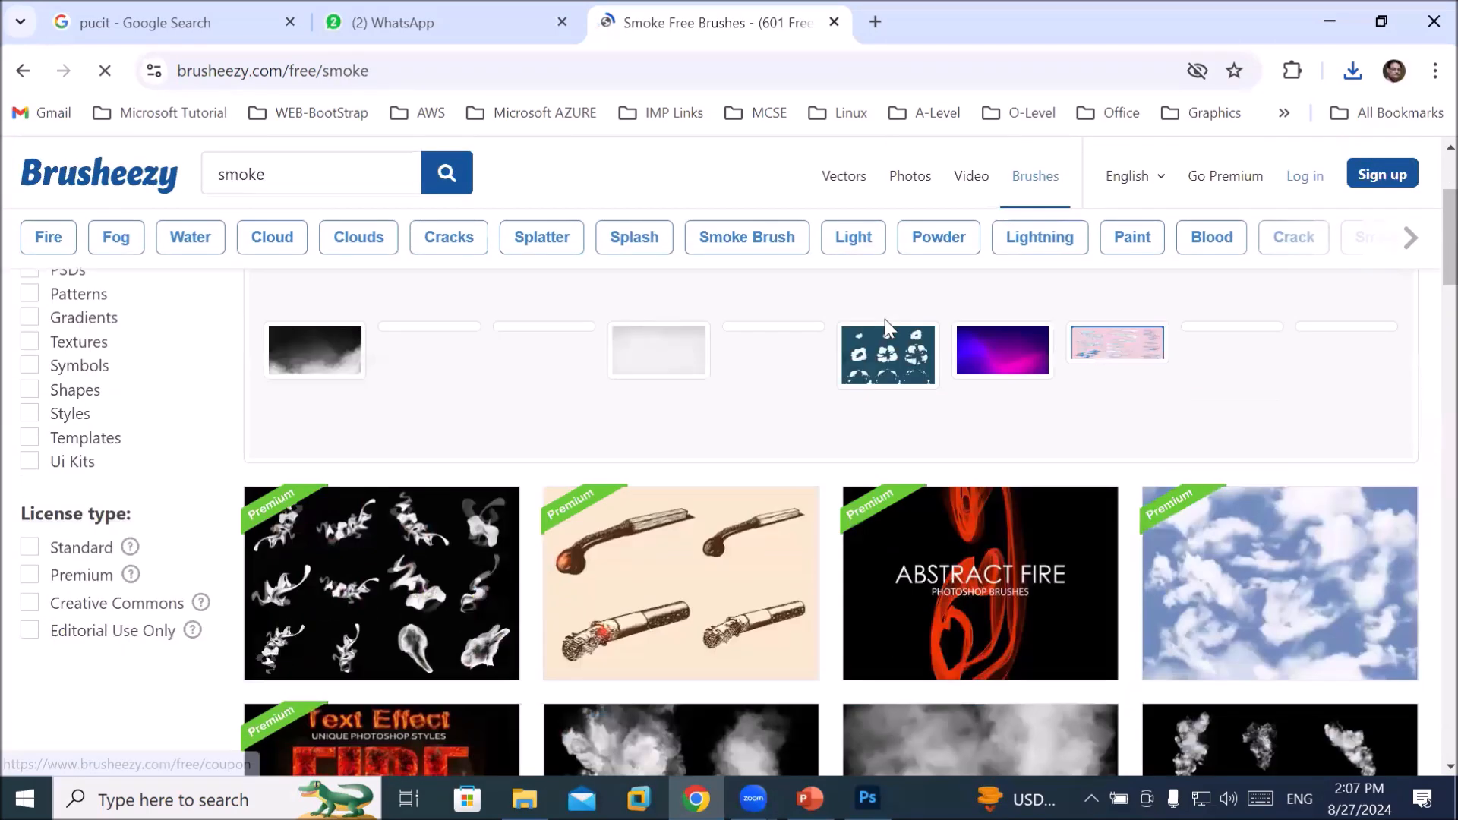
scroll(885, 328, "down", 1)
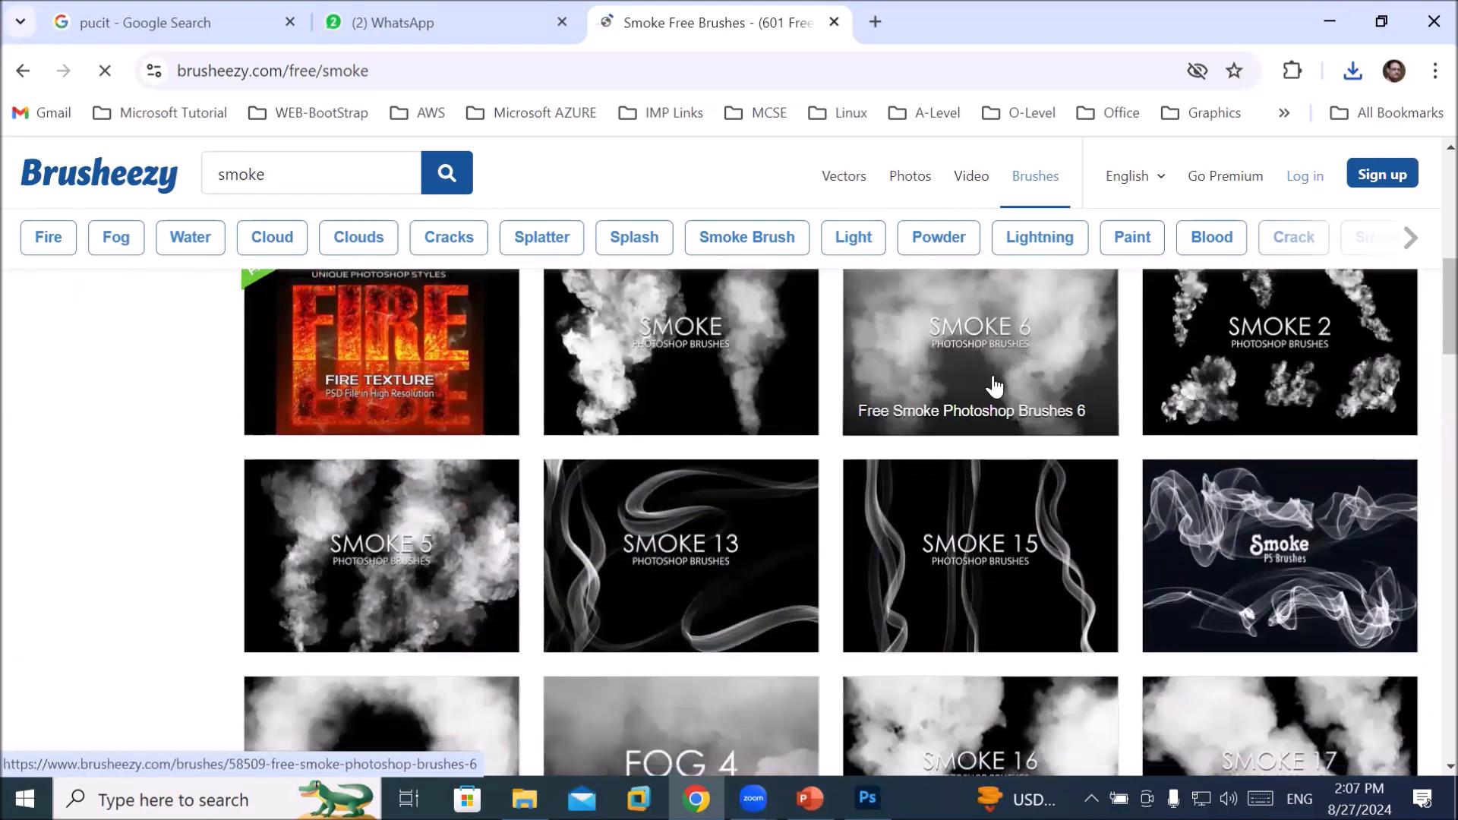
left_click(956, 348)
left_click(964, 336)
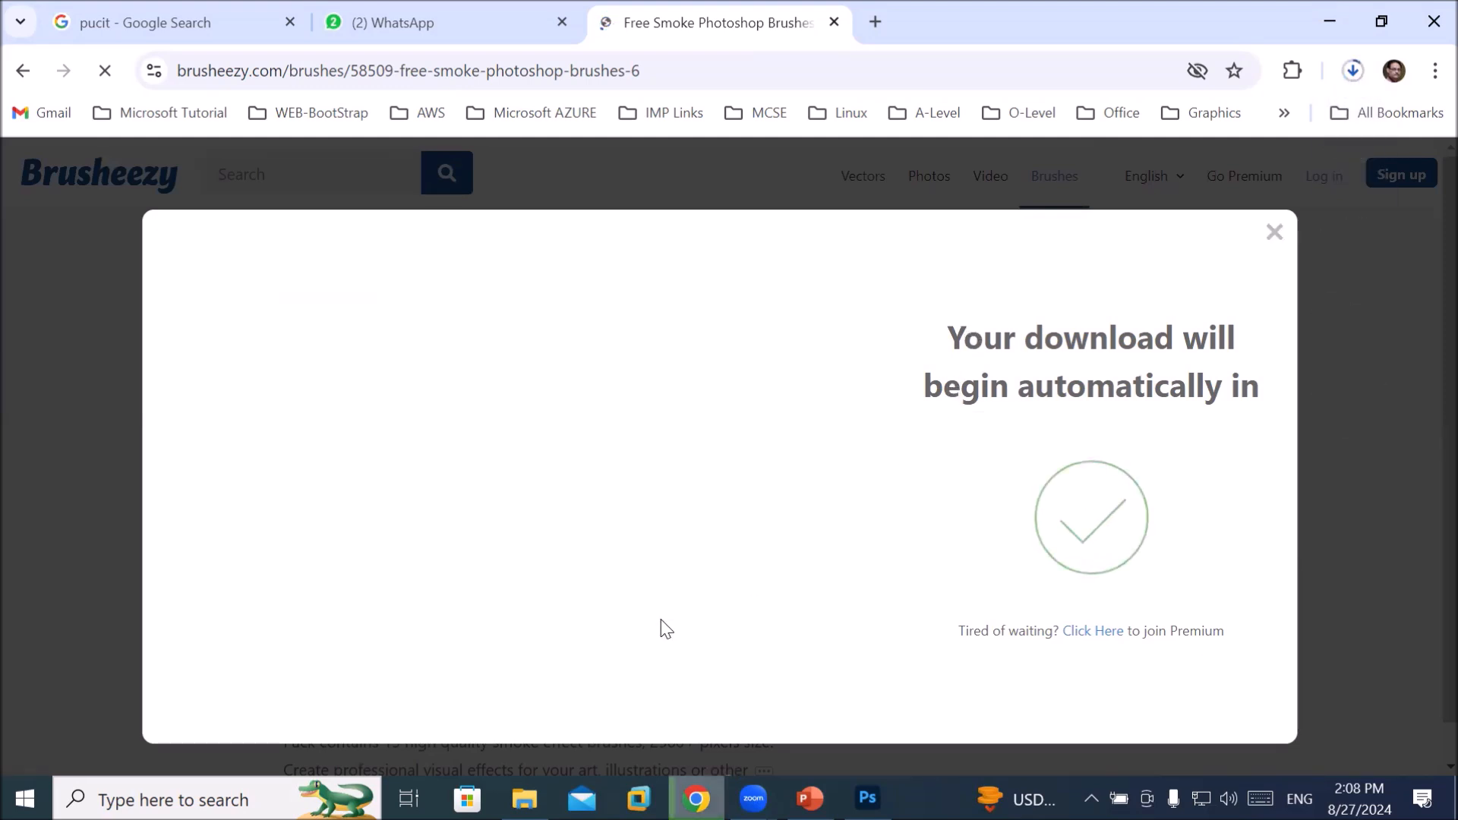
In File Explorer, open the Downloads folder and extract the Free_Smoke_Photoshop_Brushes_6 archive into a folder of the same name
left_click(524, 799)
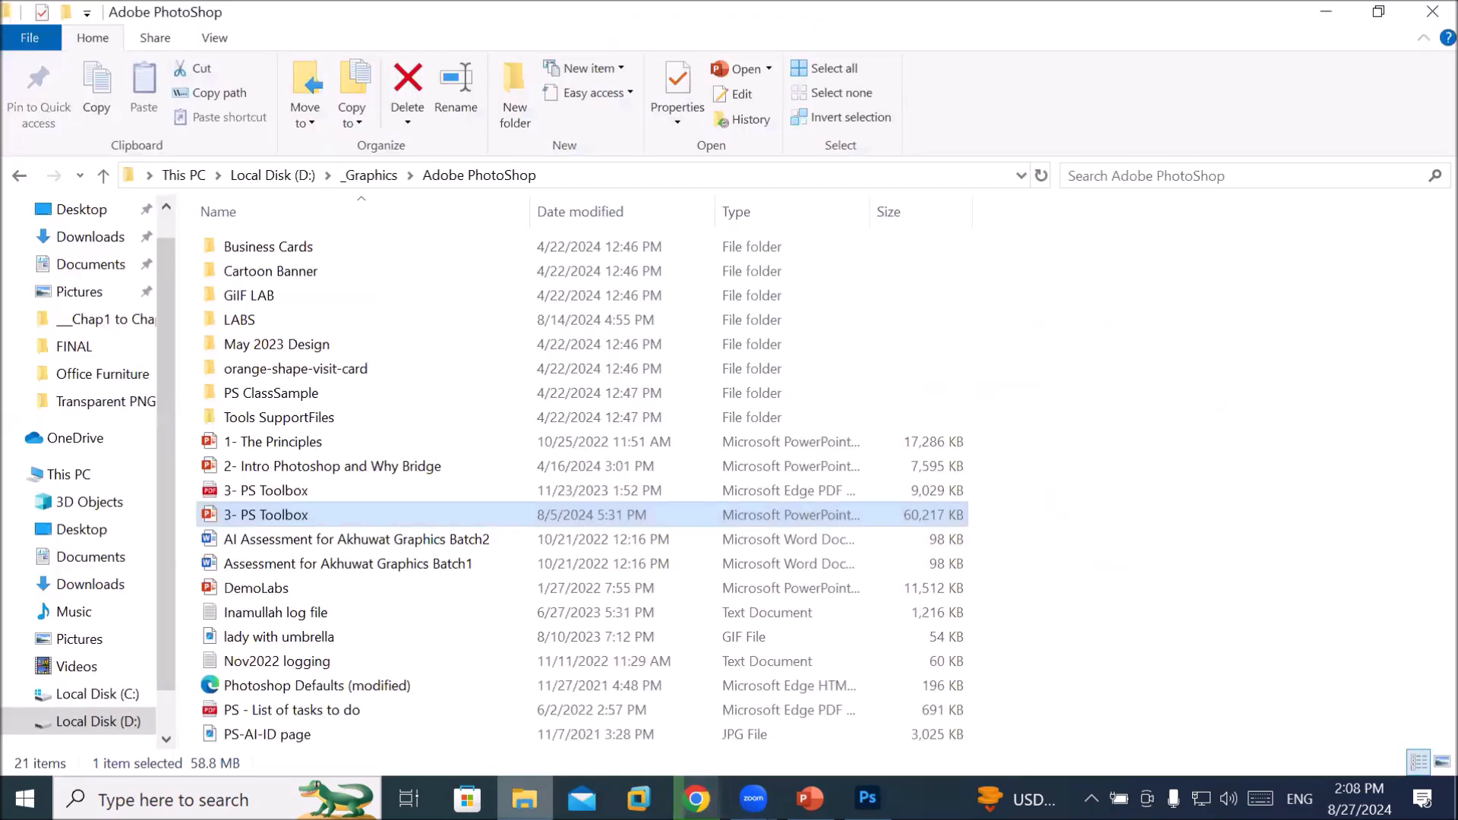
left_click(91, 238)
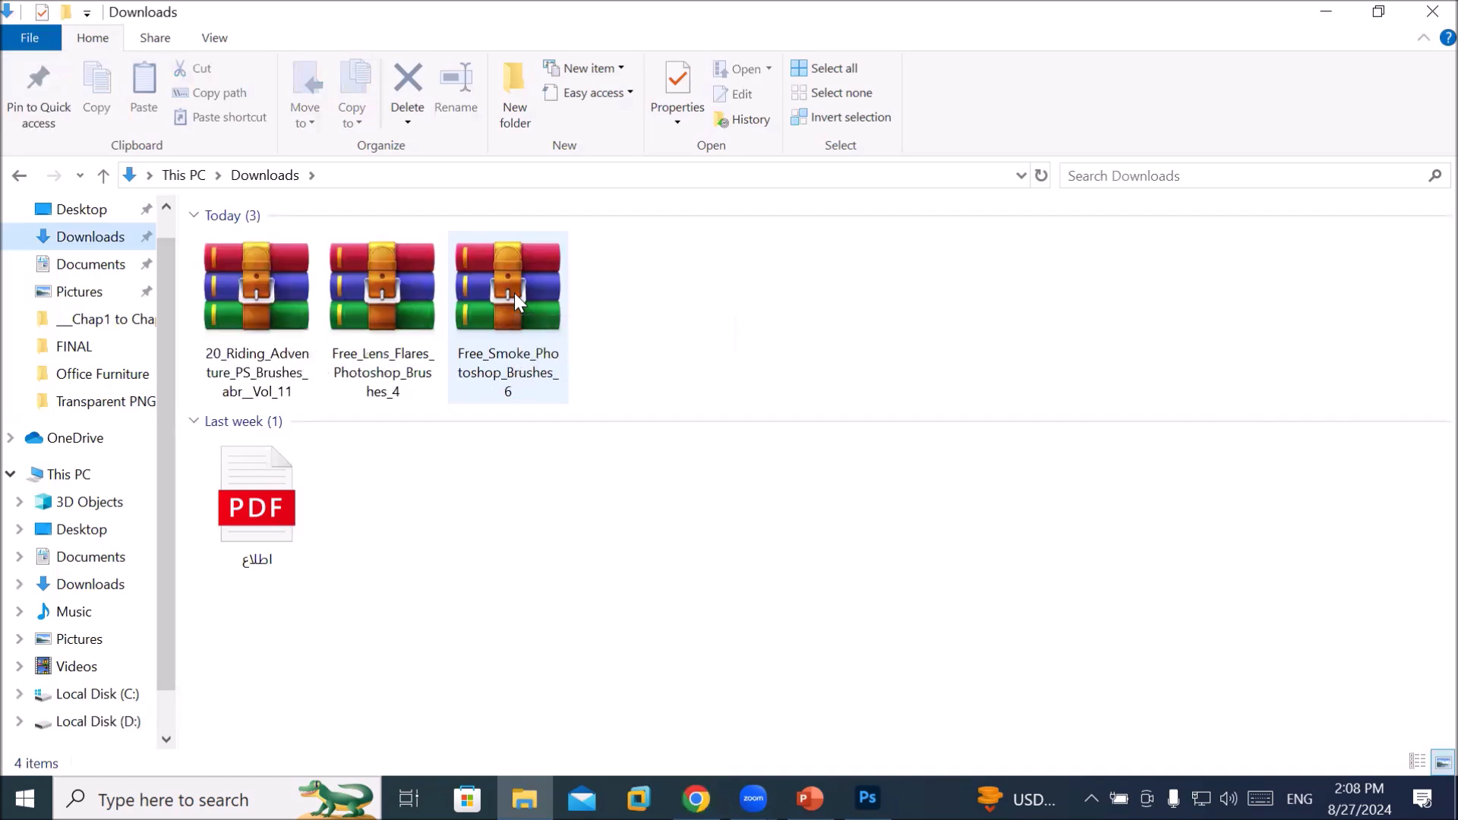
right_click(513, 293)
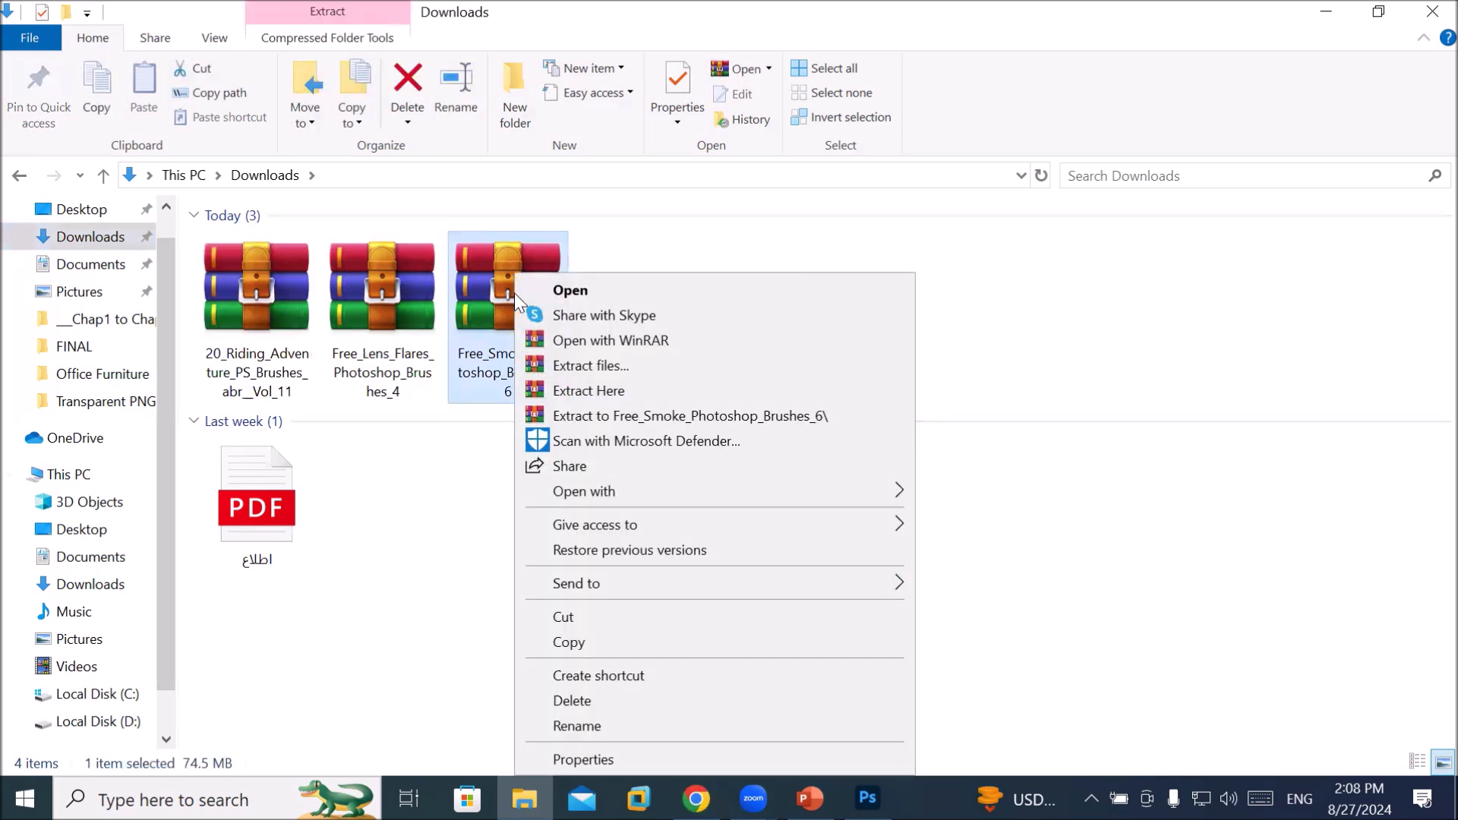
left_click(760, 417)
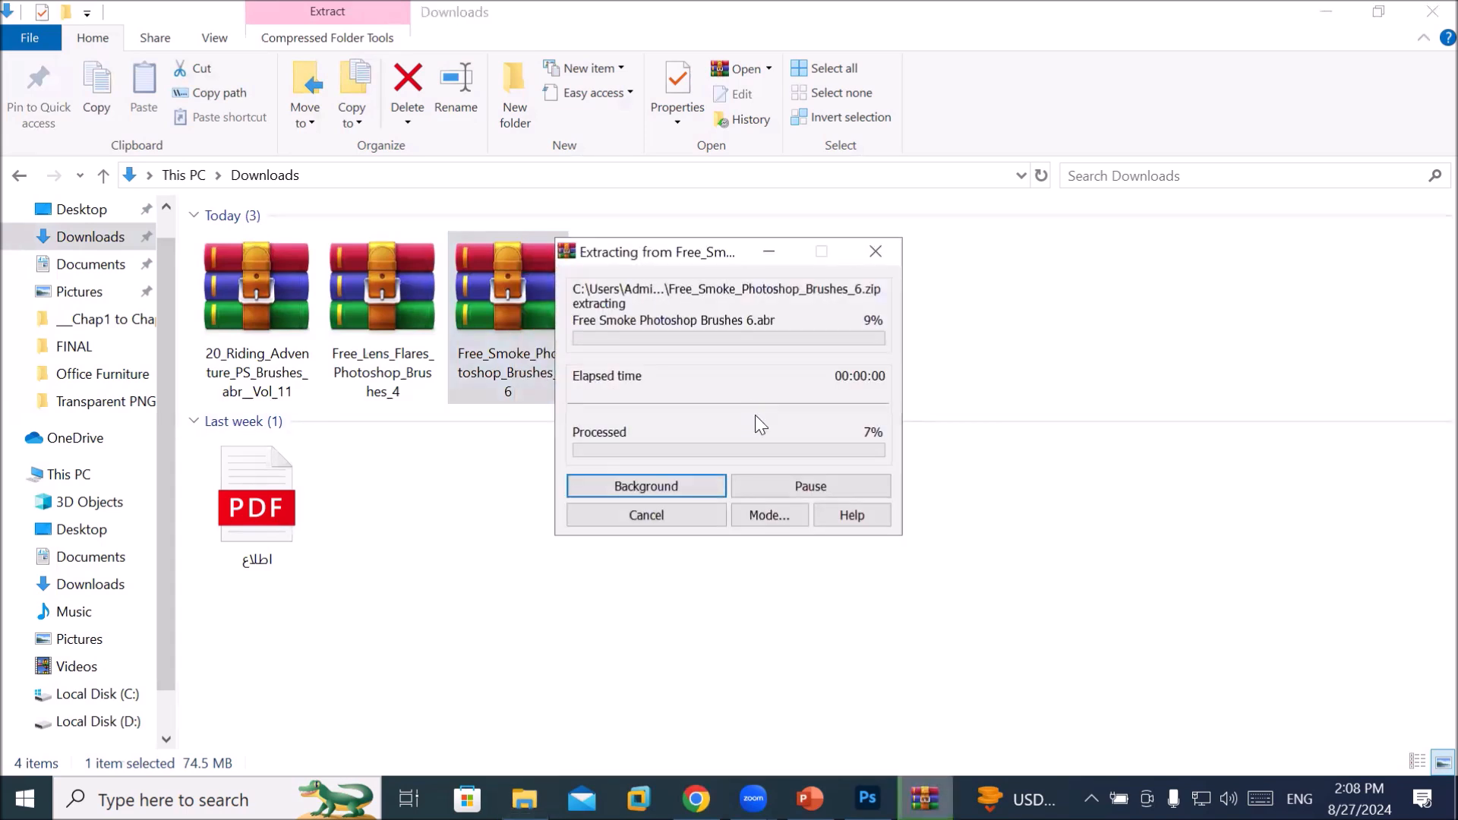
Extract the Free_Lens_Flares_Photoshop_Brushes_4 and 20_Riding_Adventure_PS_Brushes_abr__Vol_11 archives, each into a folder of its own name
left_click(358, 300)
right_click(359, 301)
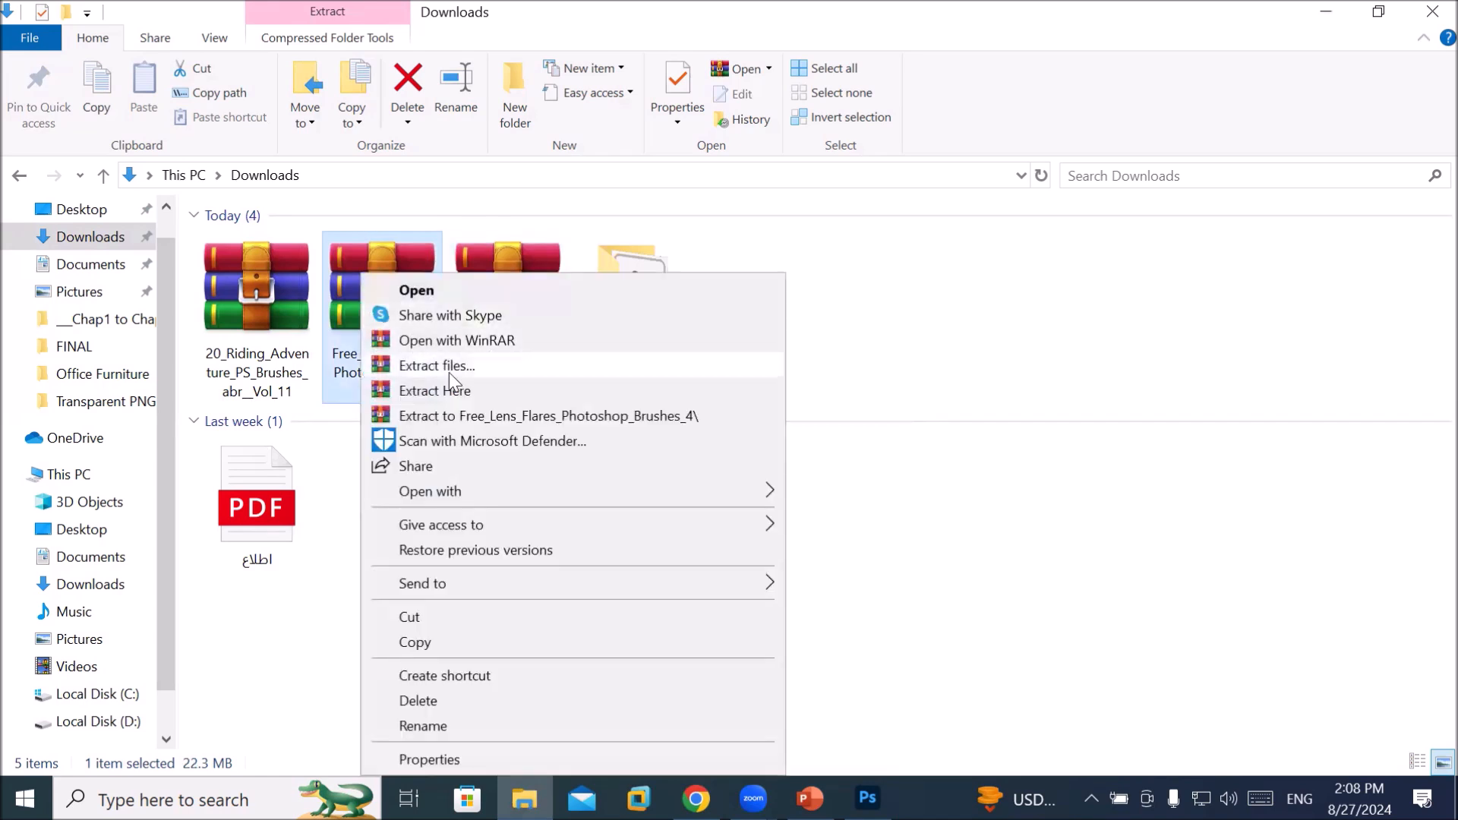
left_click(503, 417)
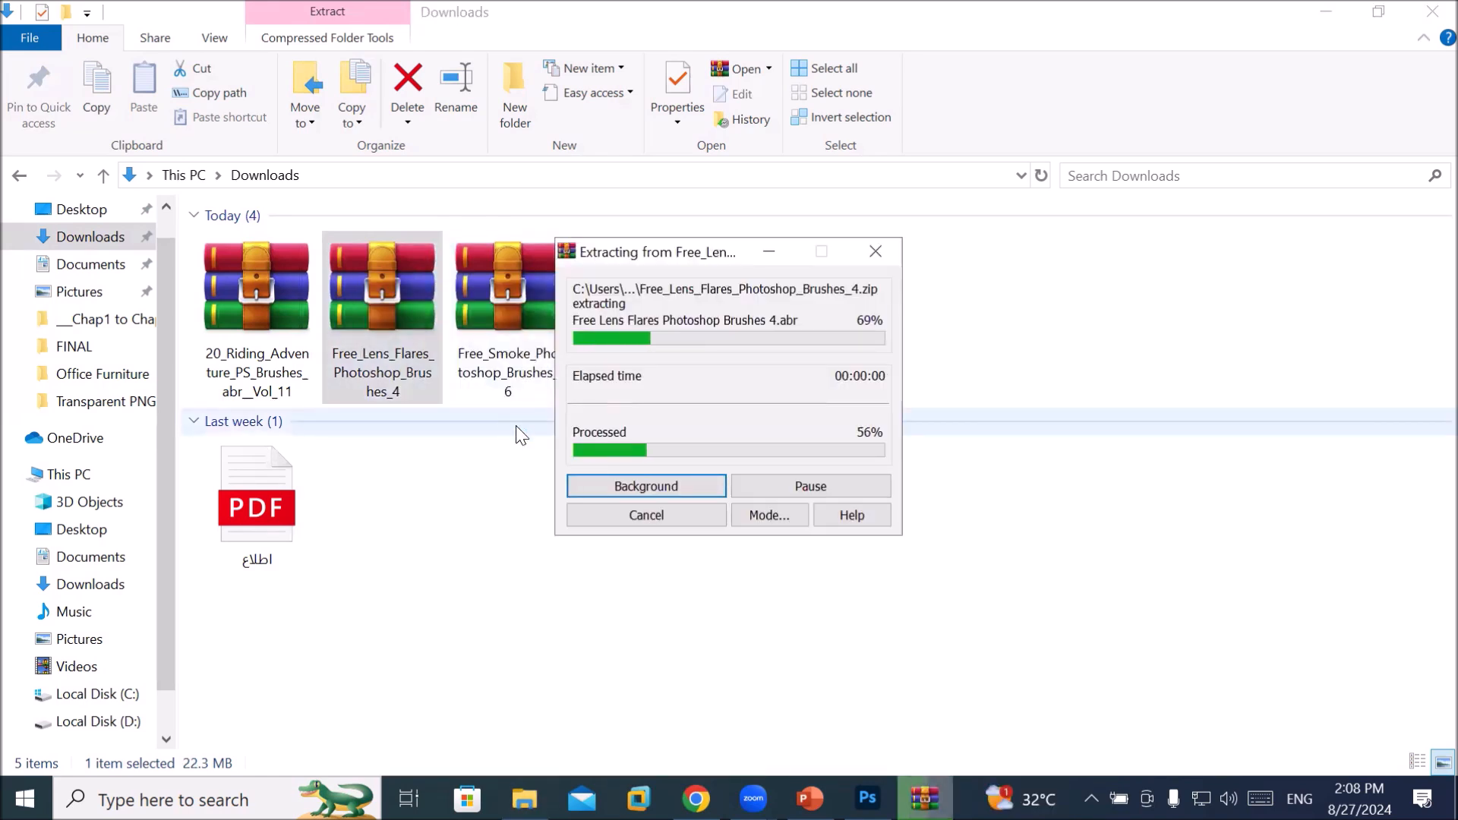
right_click(248, 304)
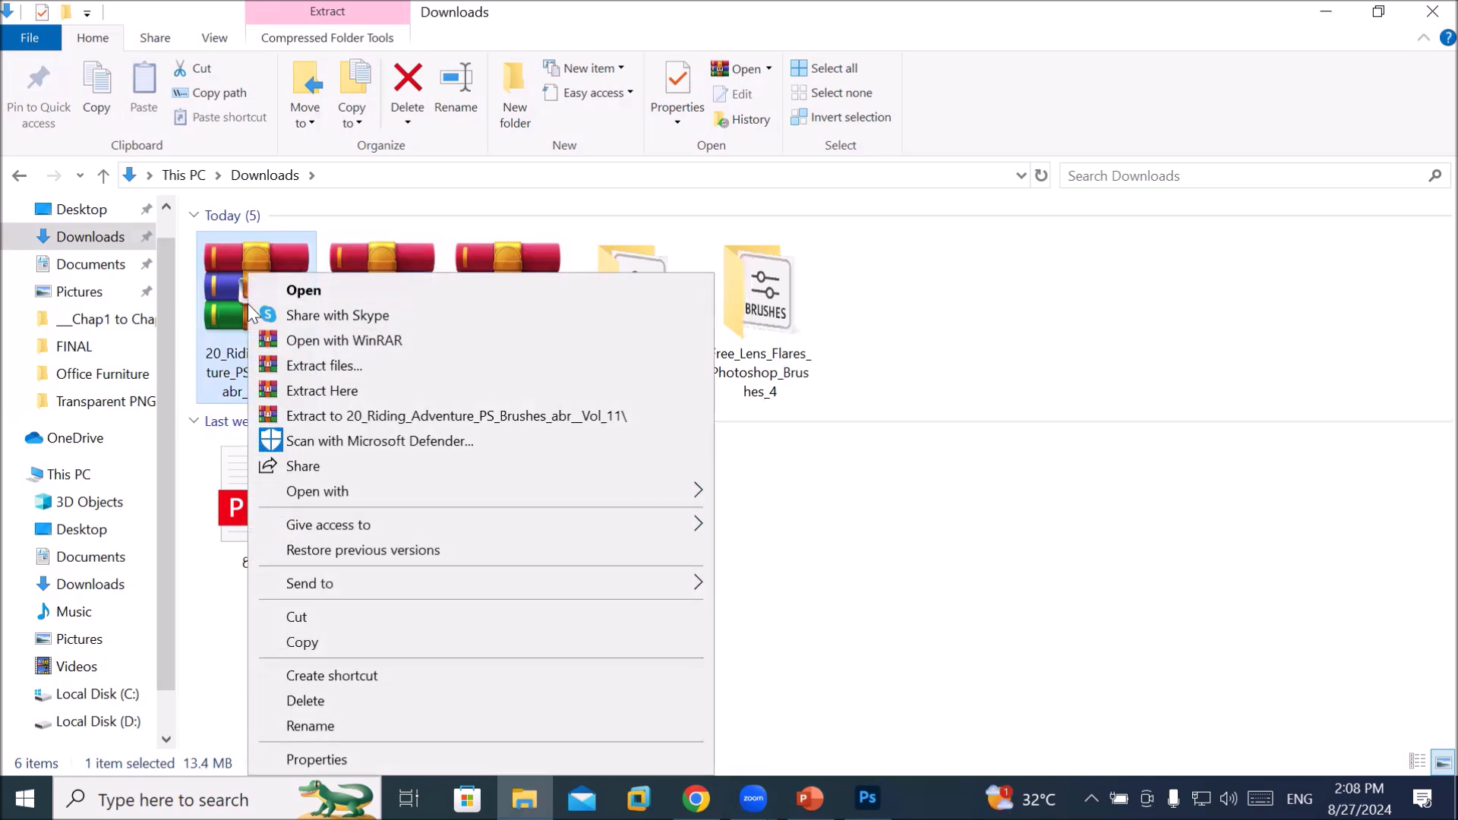
left_click(410, 416)
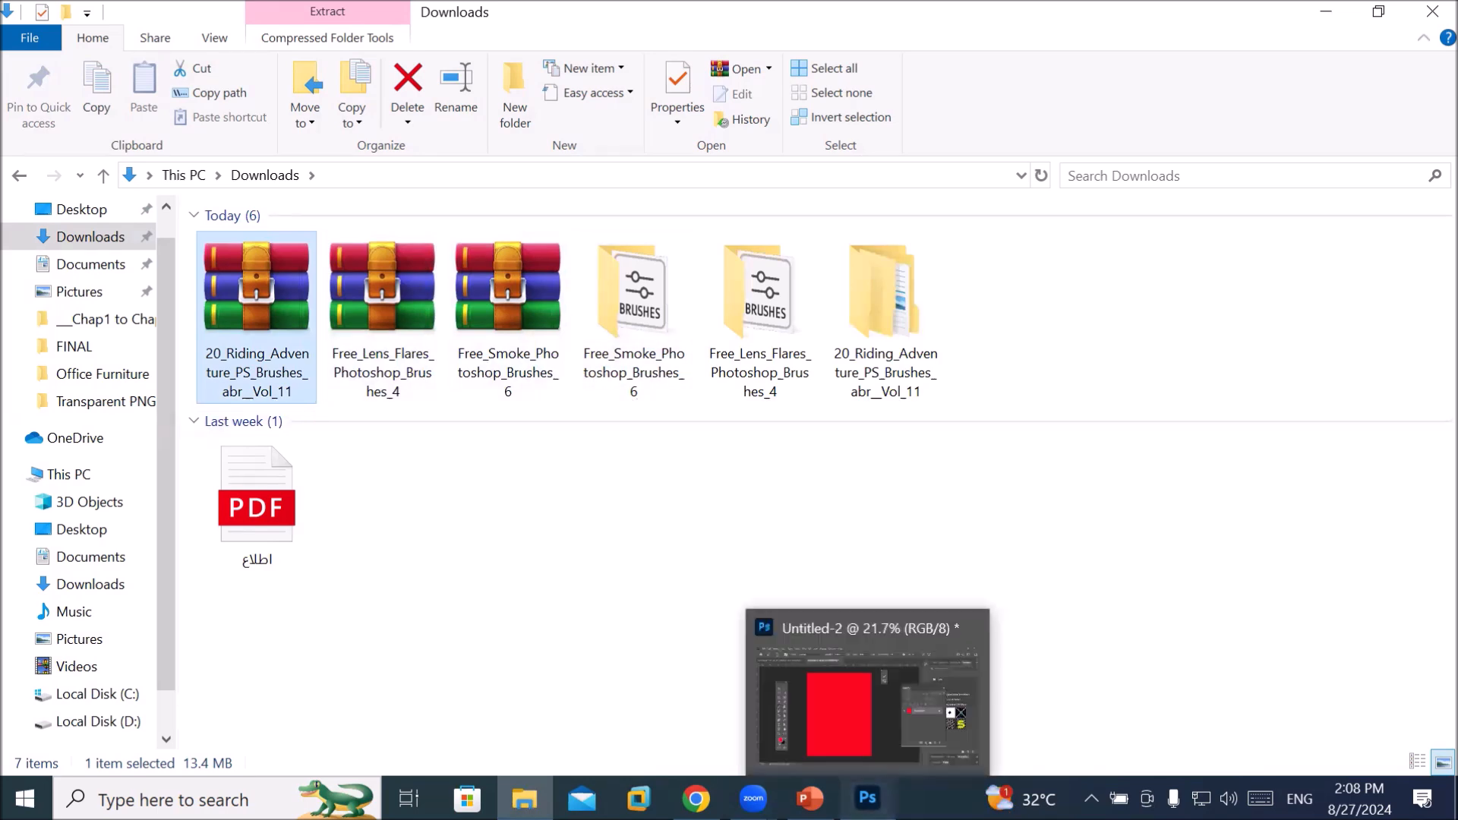
Switch to Photoshop, show the list of installed brush sets, and collapse the SS-birds-flying group
left_click(867, 797)
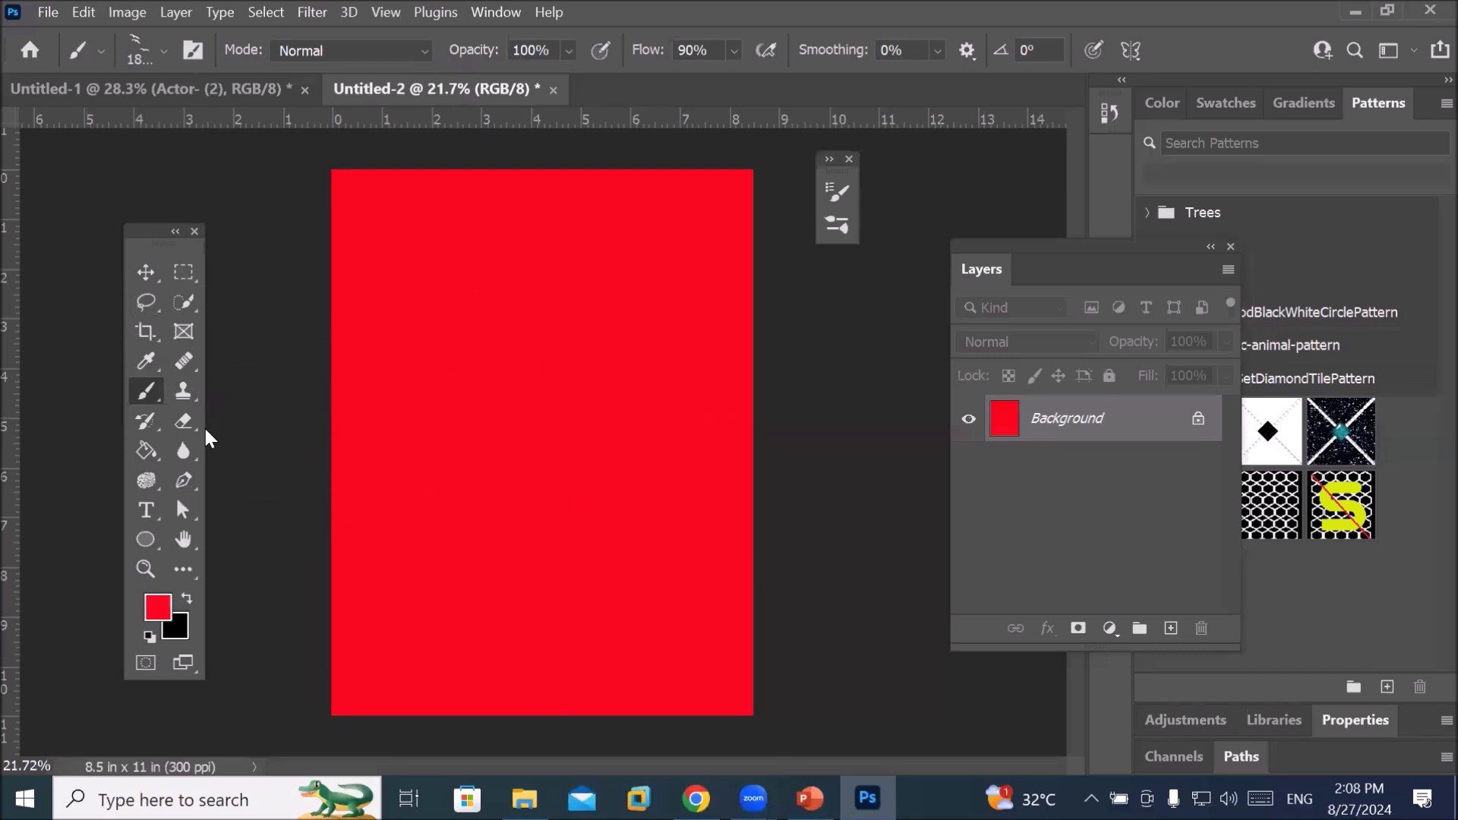
left_click(839, 197)
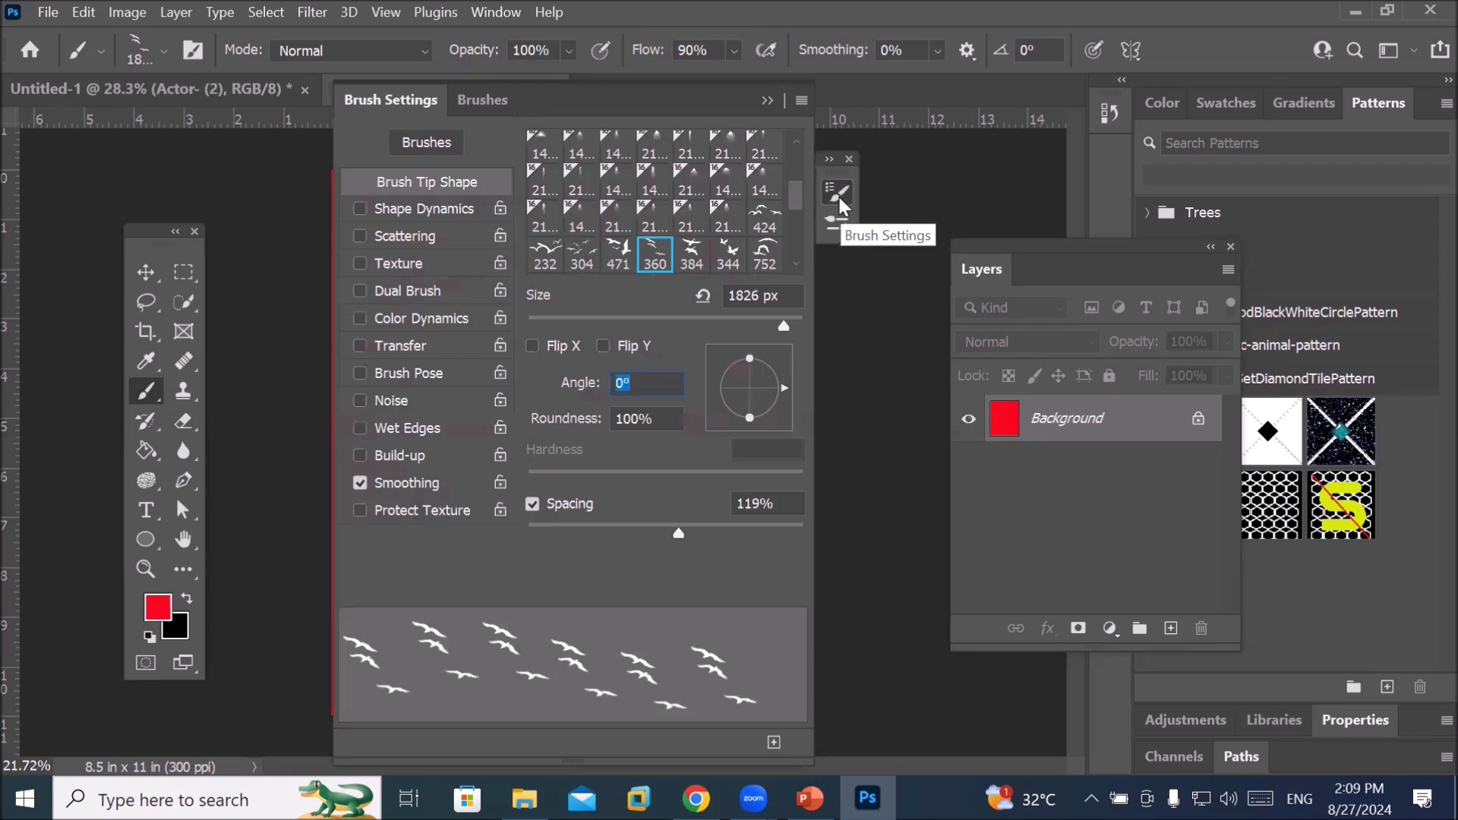
left_click(490, 104)
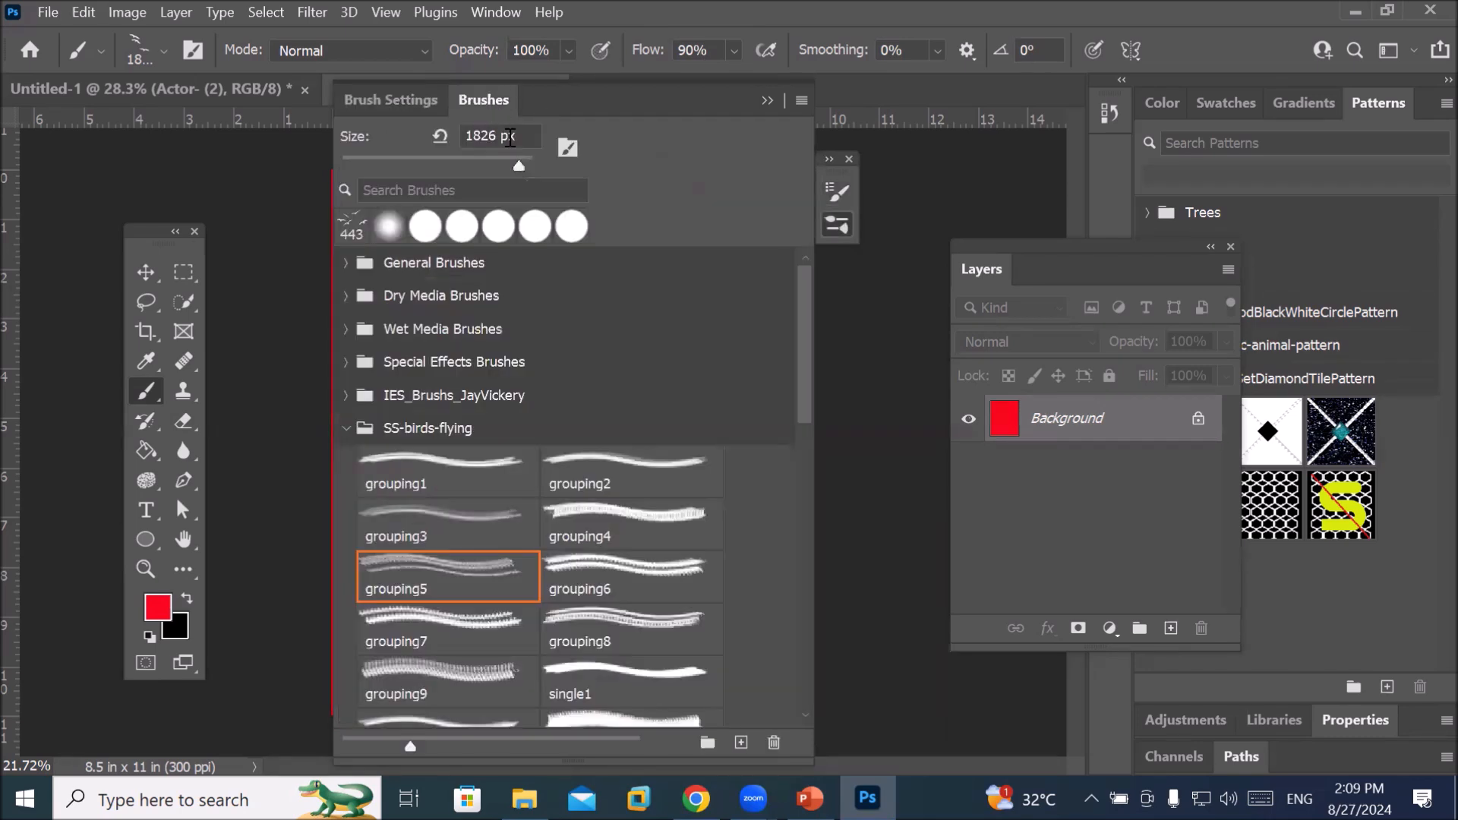
left_click(345, 429)
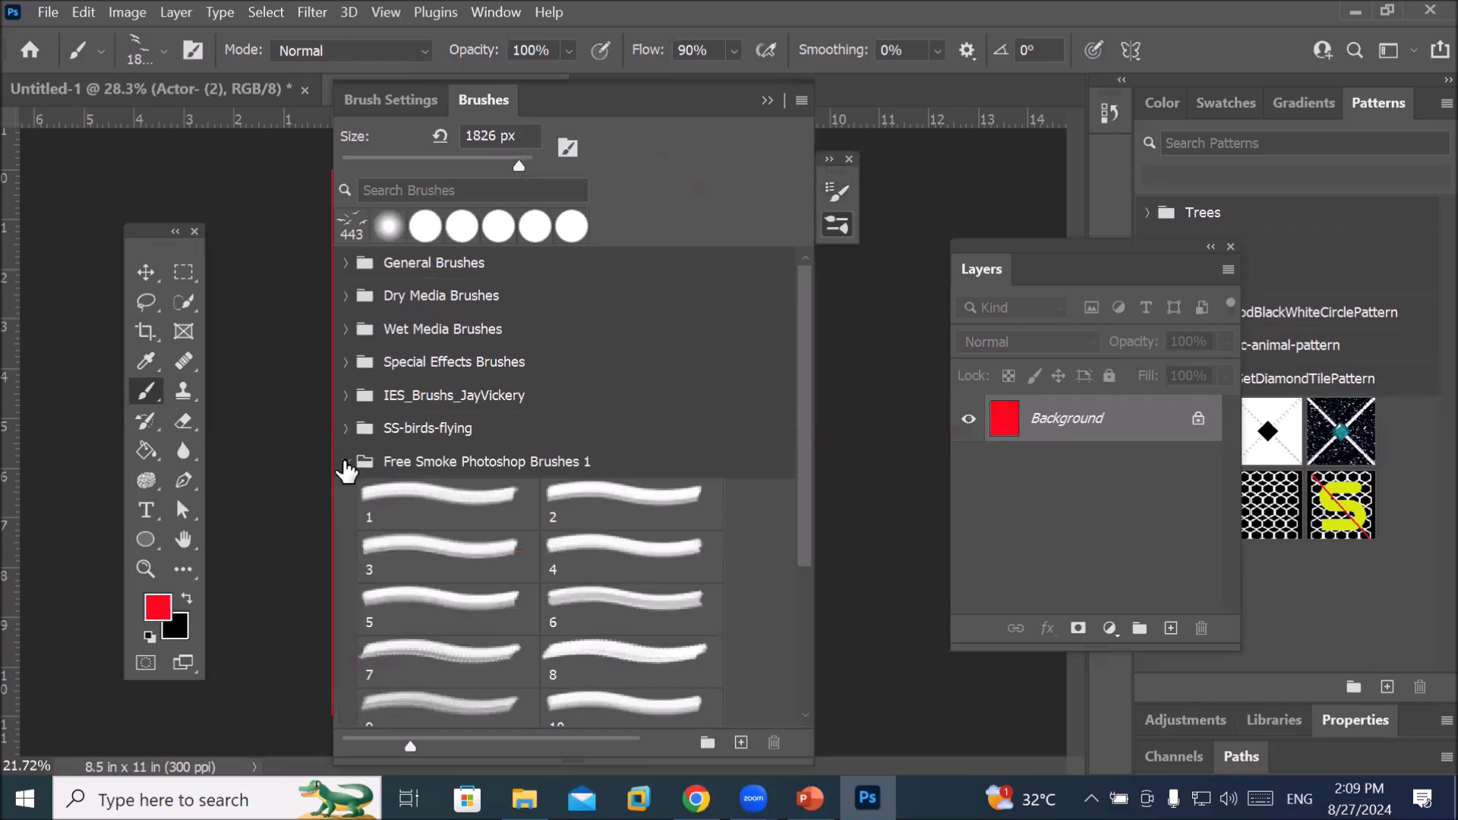
Import the Free Smoke Photoshop Brushes 6 file from its folder in Downloads and check the brushes in its group
left_click(345, 462)
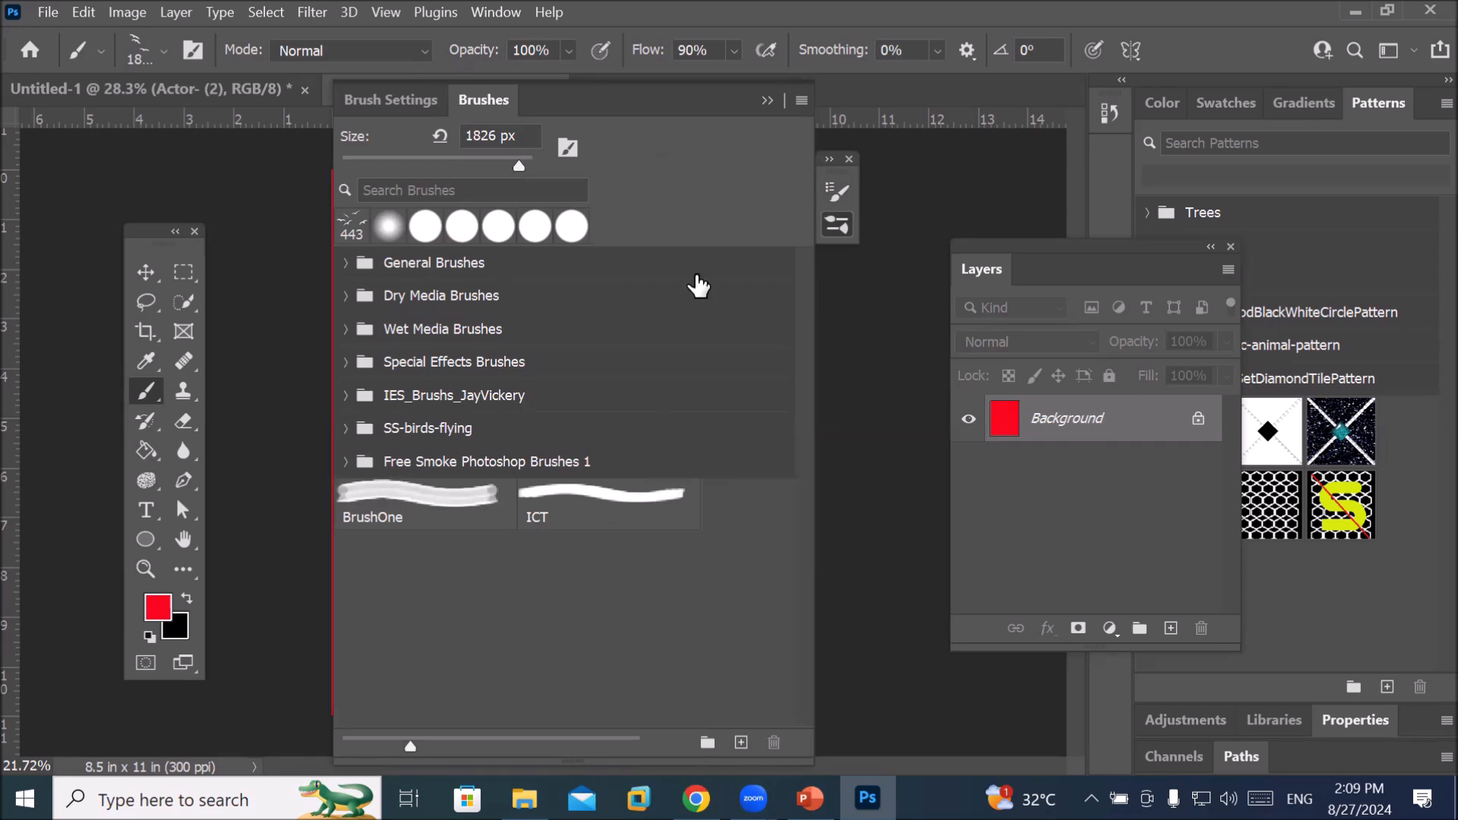
left_click(802, 100)
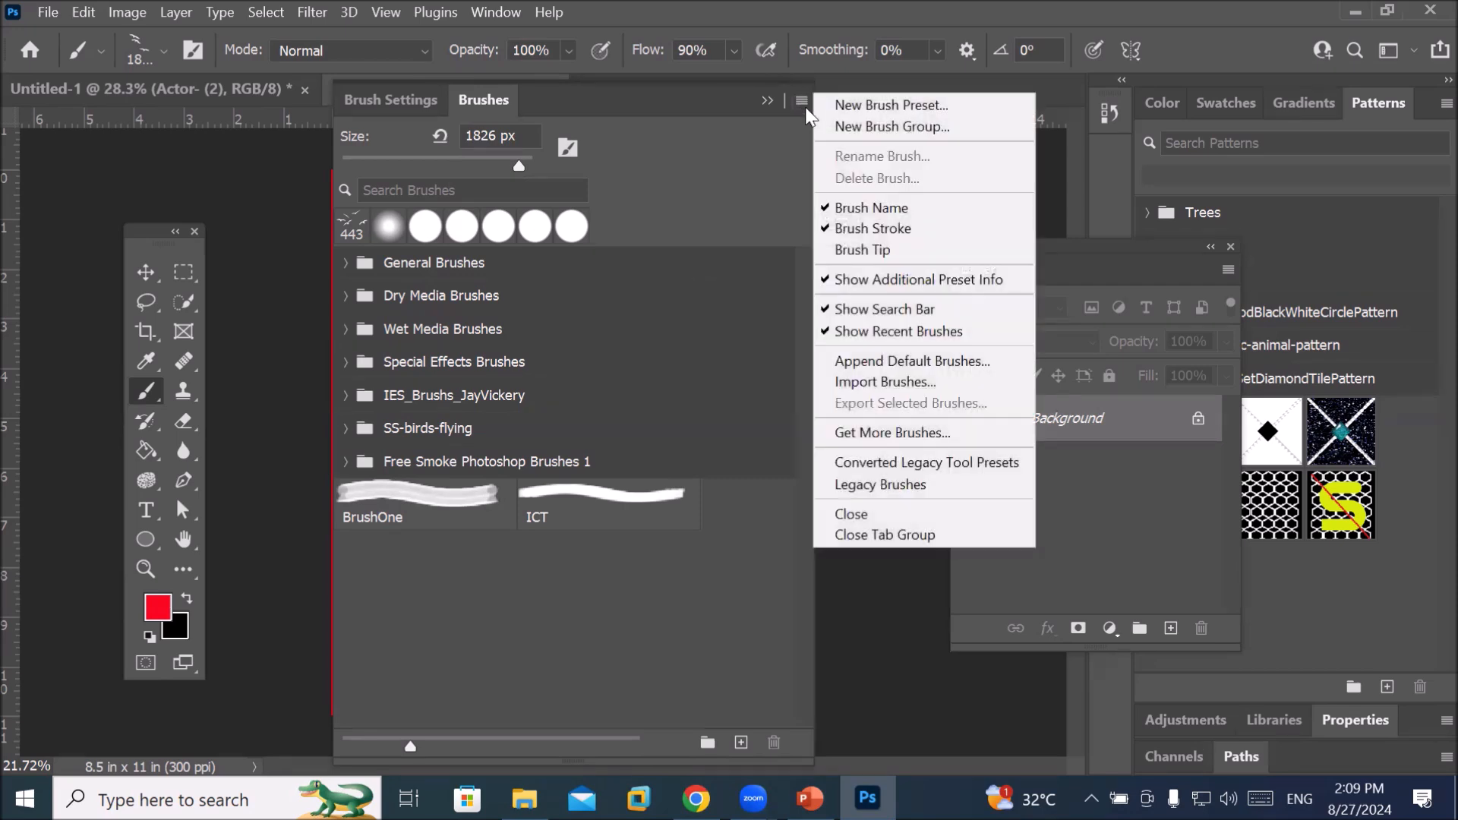
left_click(941, 383)
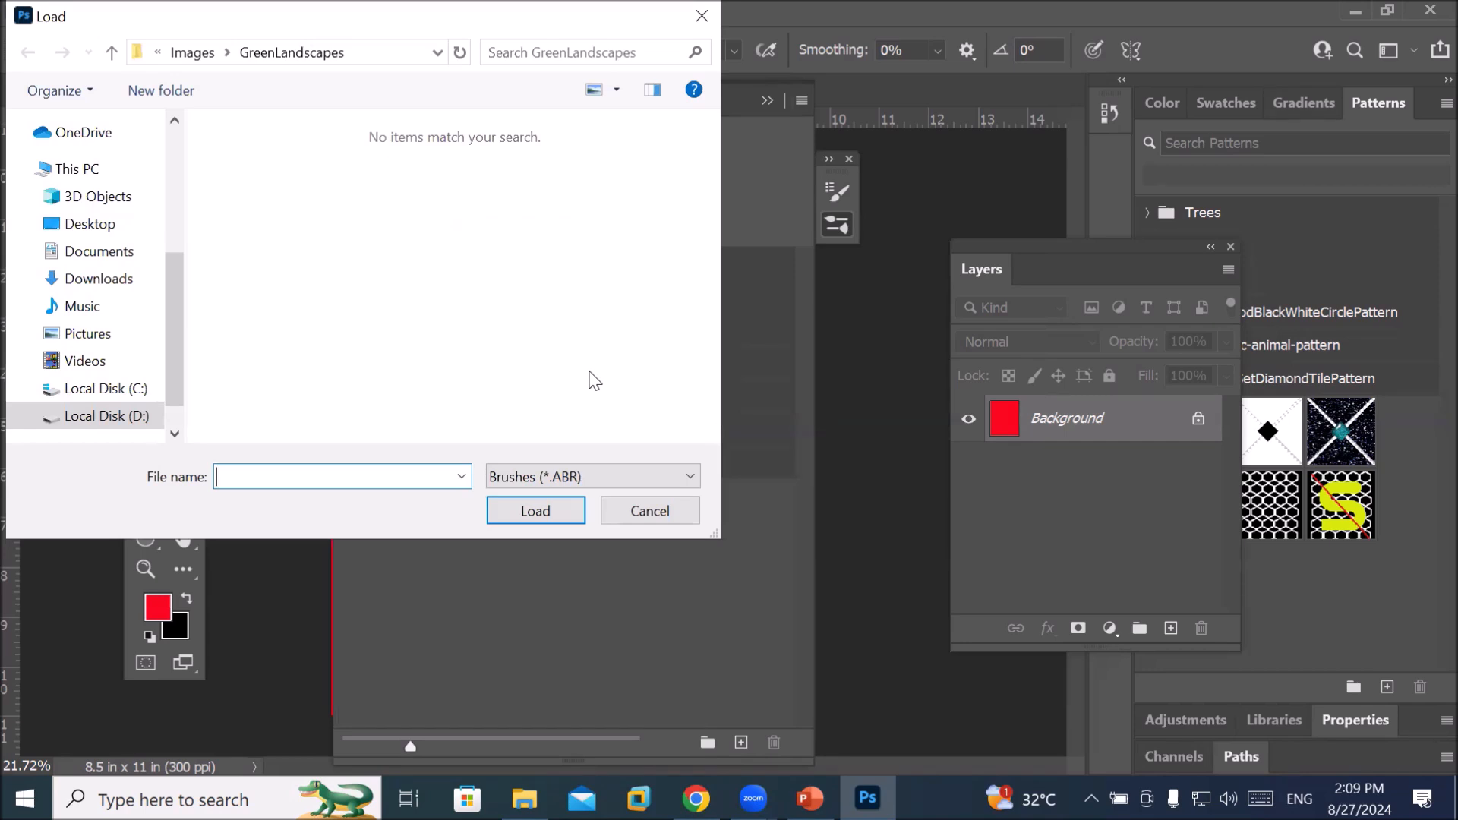
left_click(116, 281)
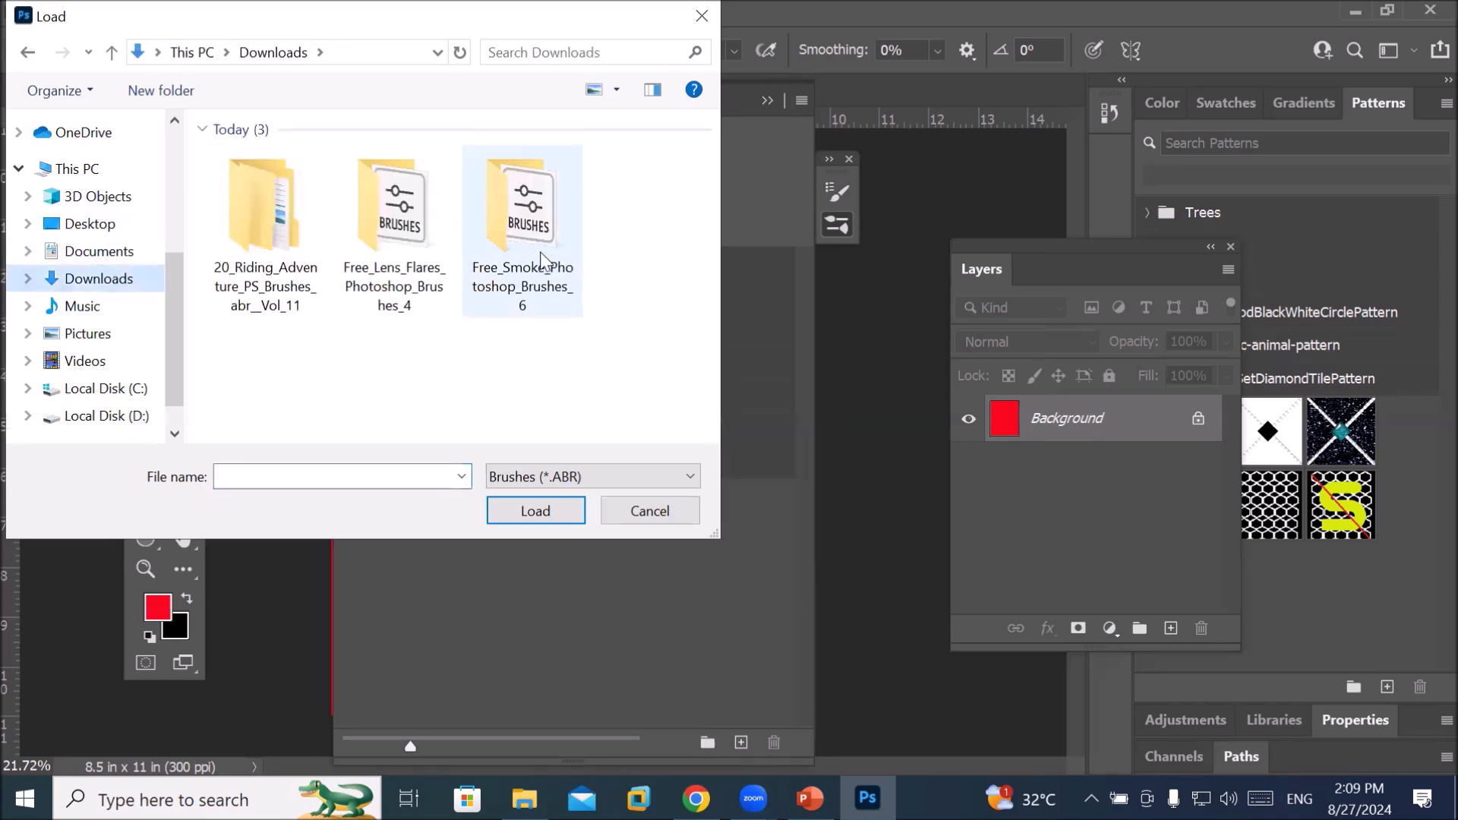
double_click(516, 227)
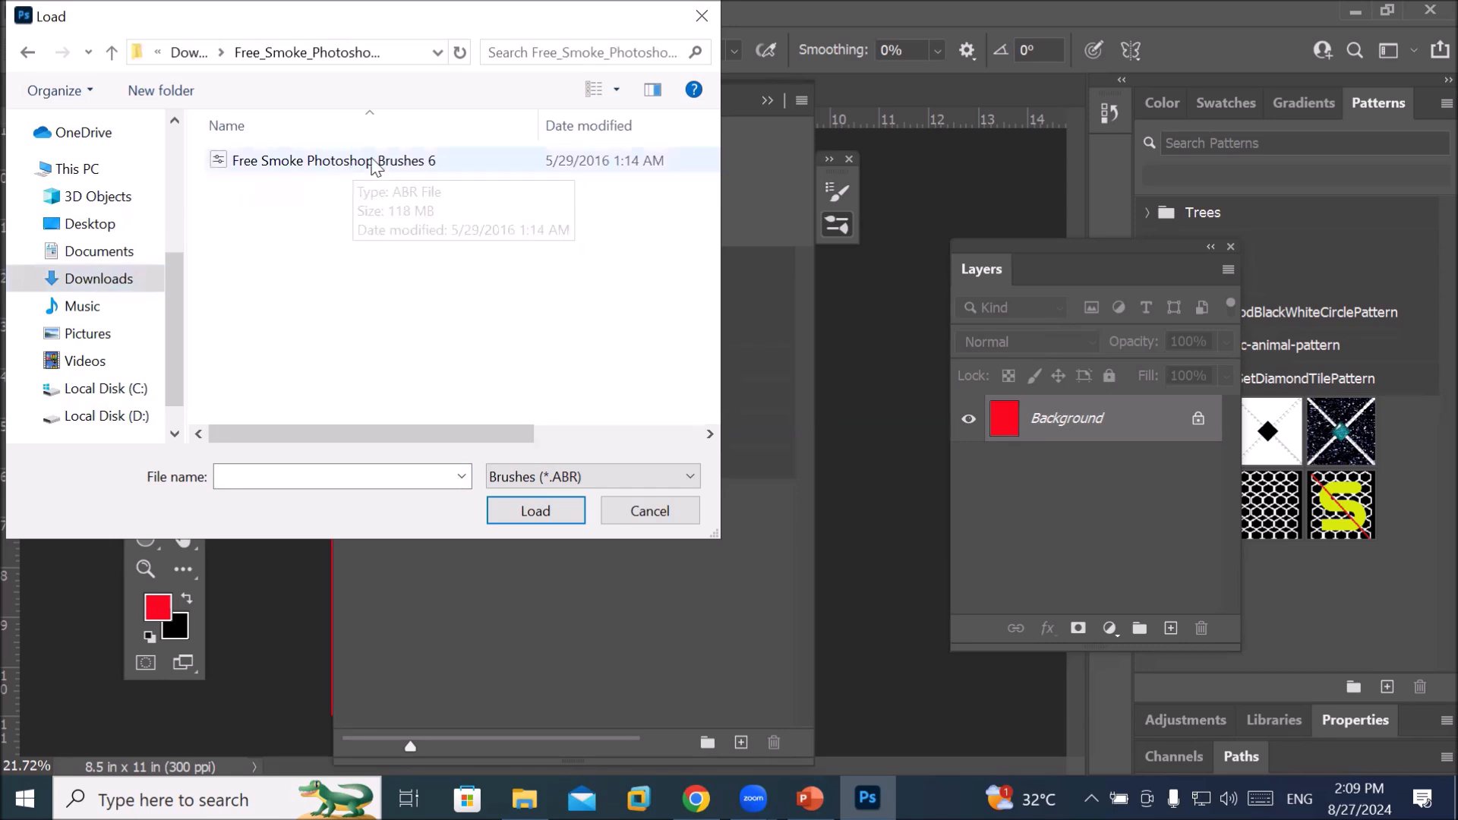
left_click(329, 159)
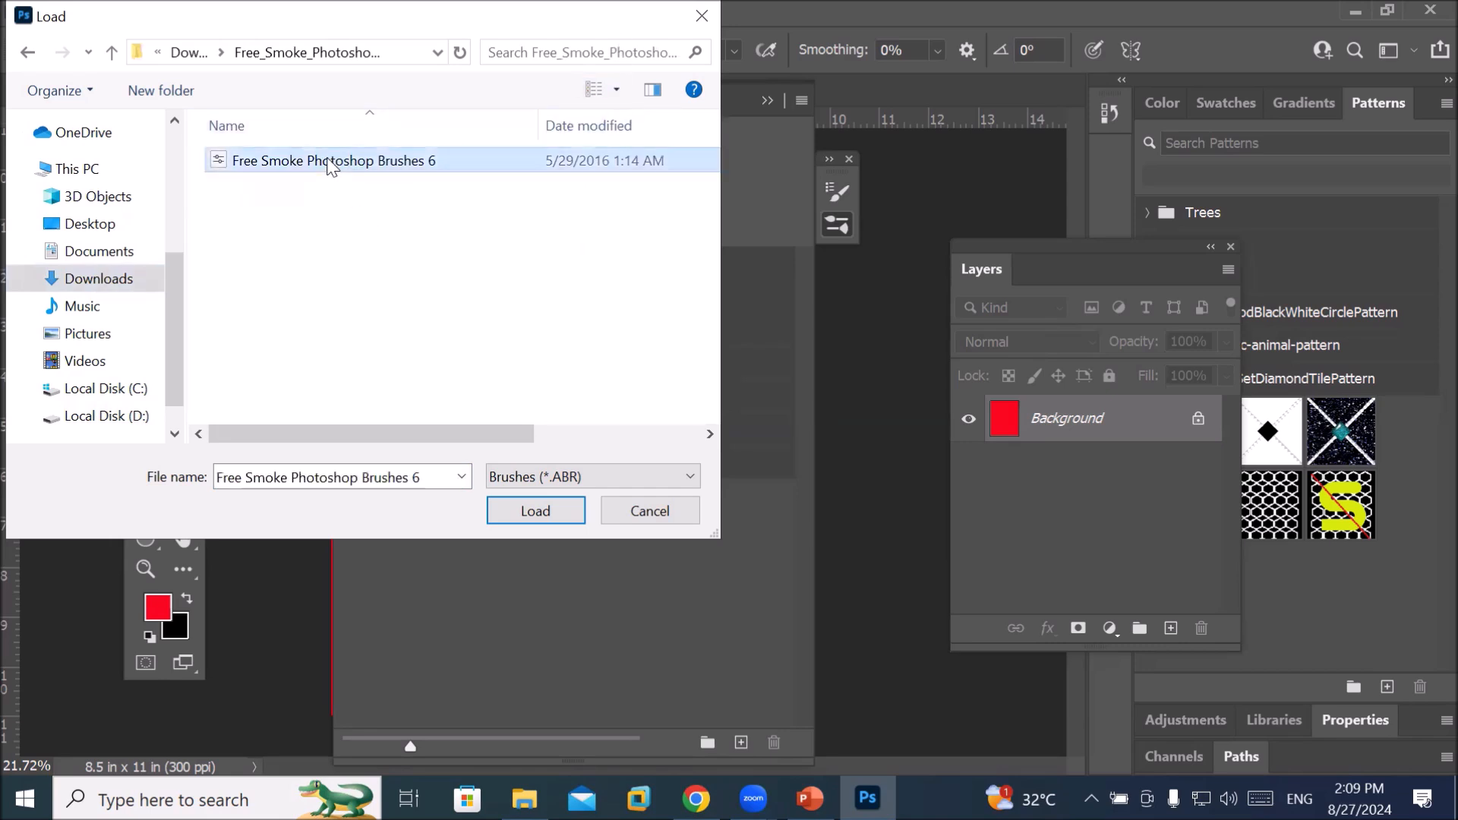
left_click(552, 516)
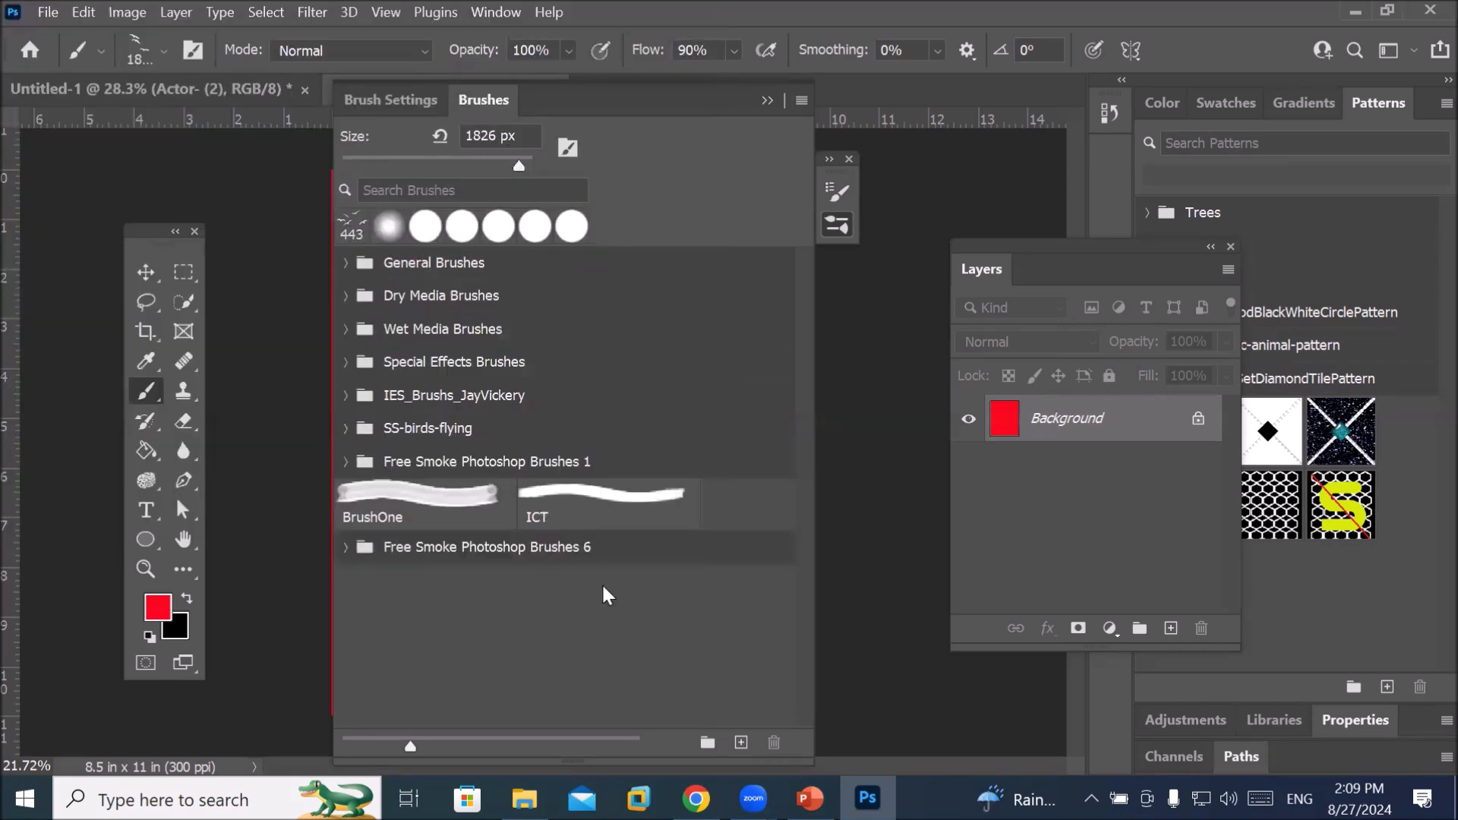
scroll(350, 621, "down", 1)
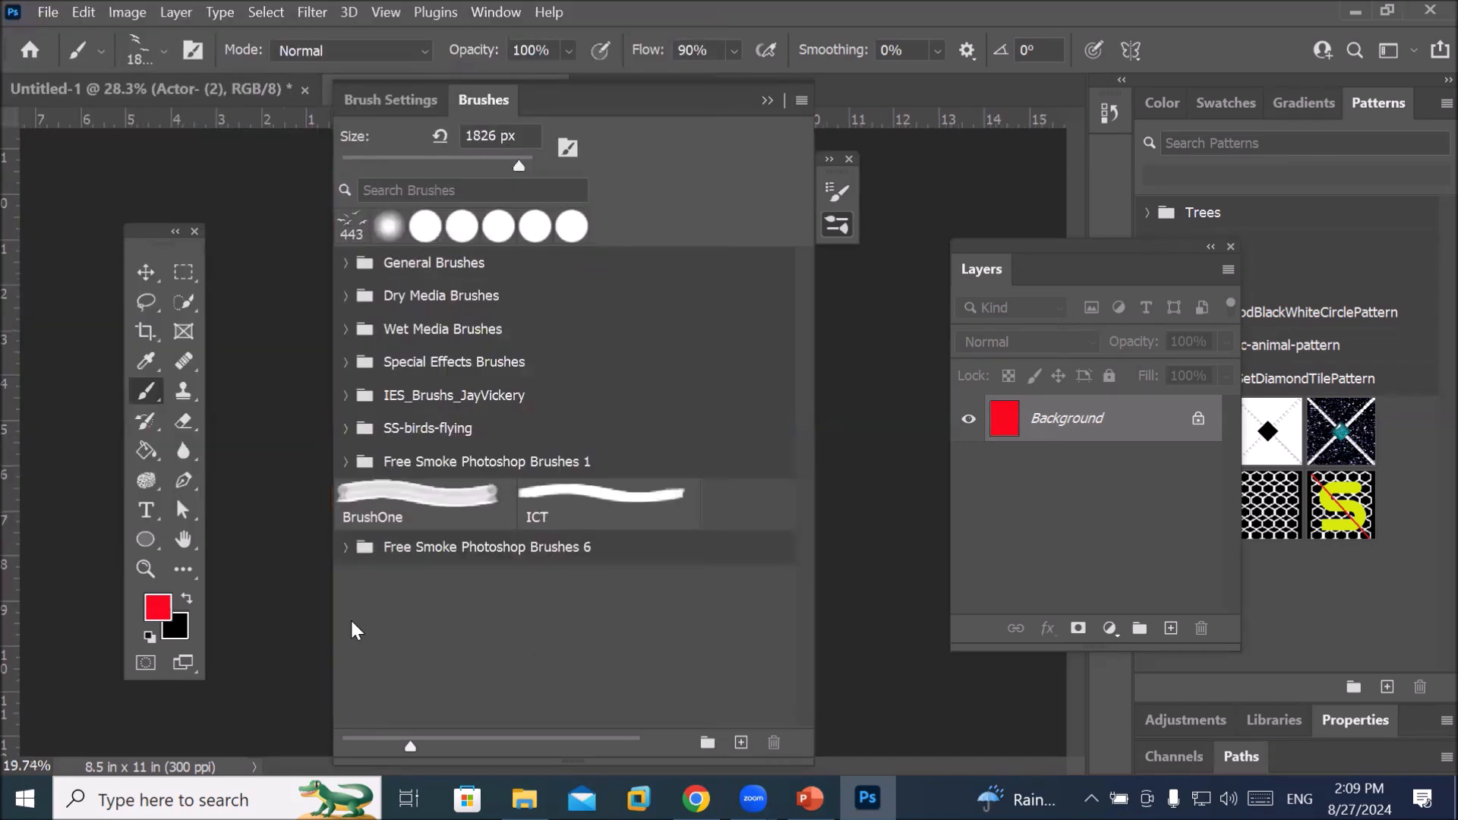
left_click(346, 547)
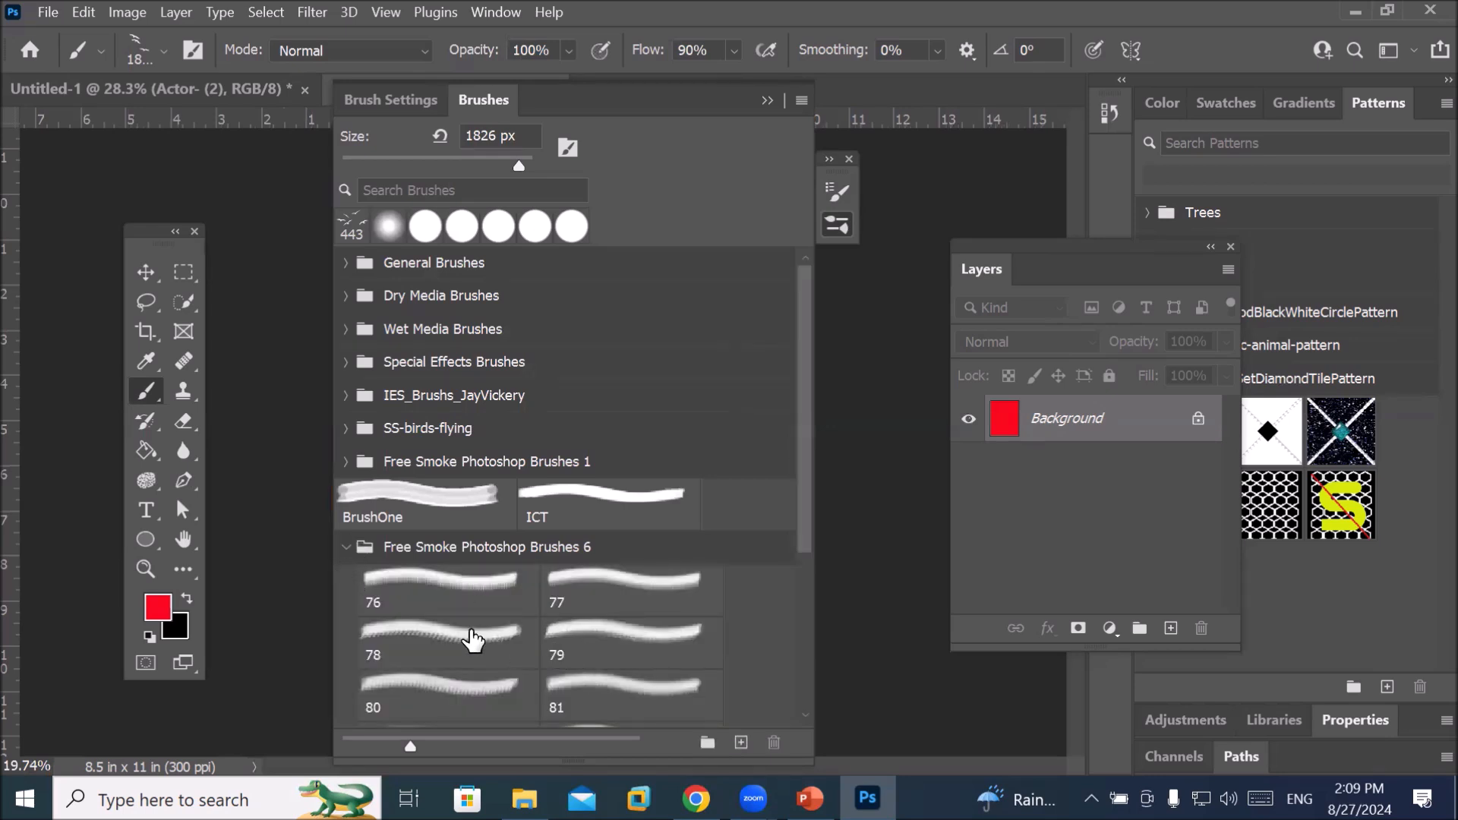
left_click(346, 546)
Import the Free Lens Flares Photoshop Brushes 4 file from its extracted folder in Downloads
left_click(801, 101)
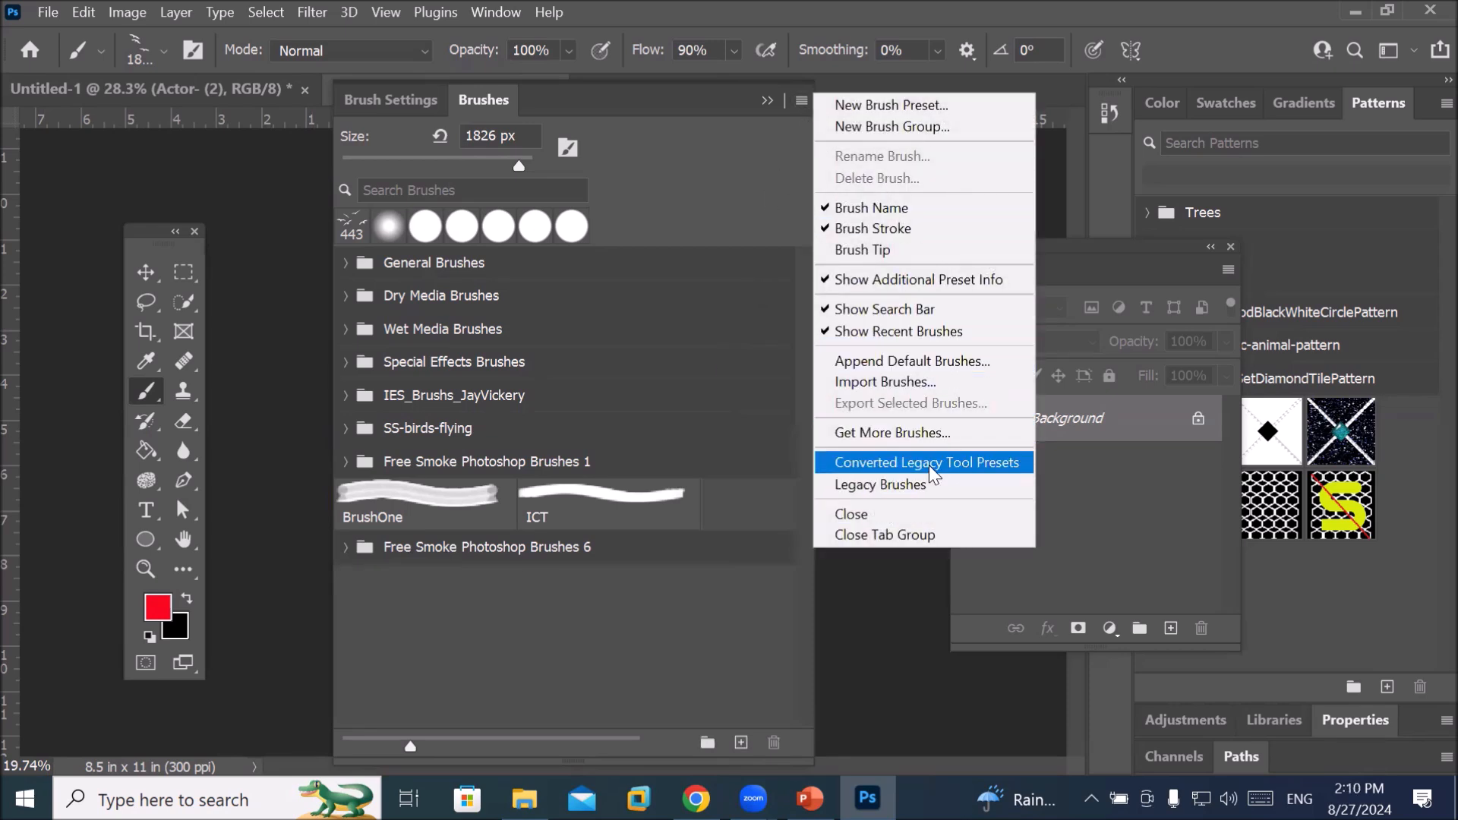
left_click(936, 380)
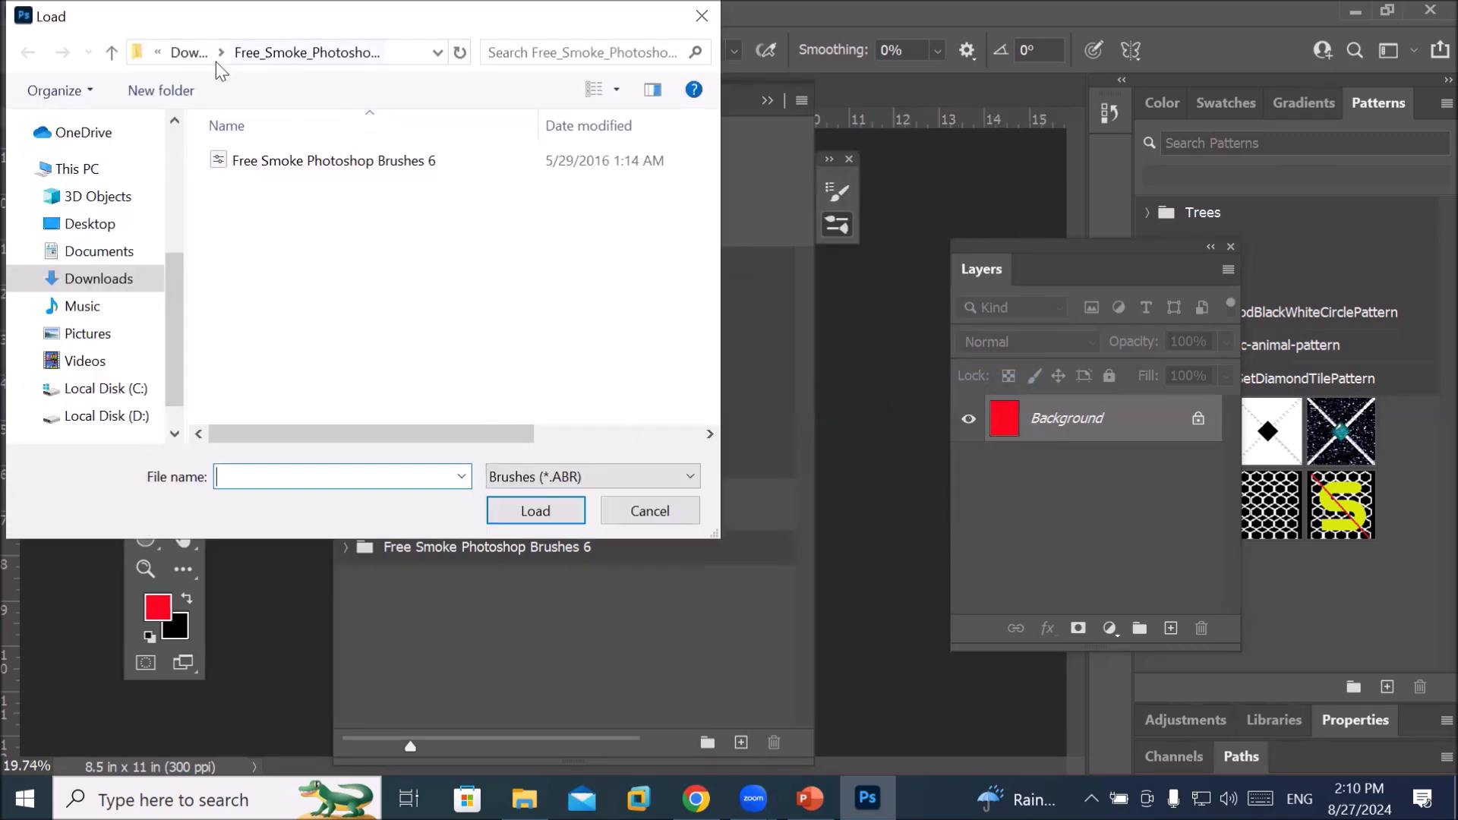
left_click(195, 59)
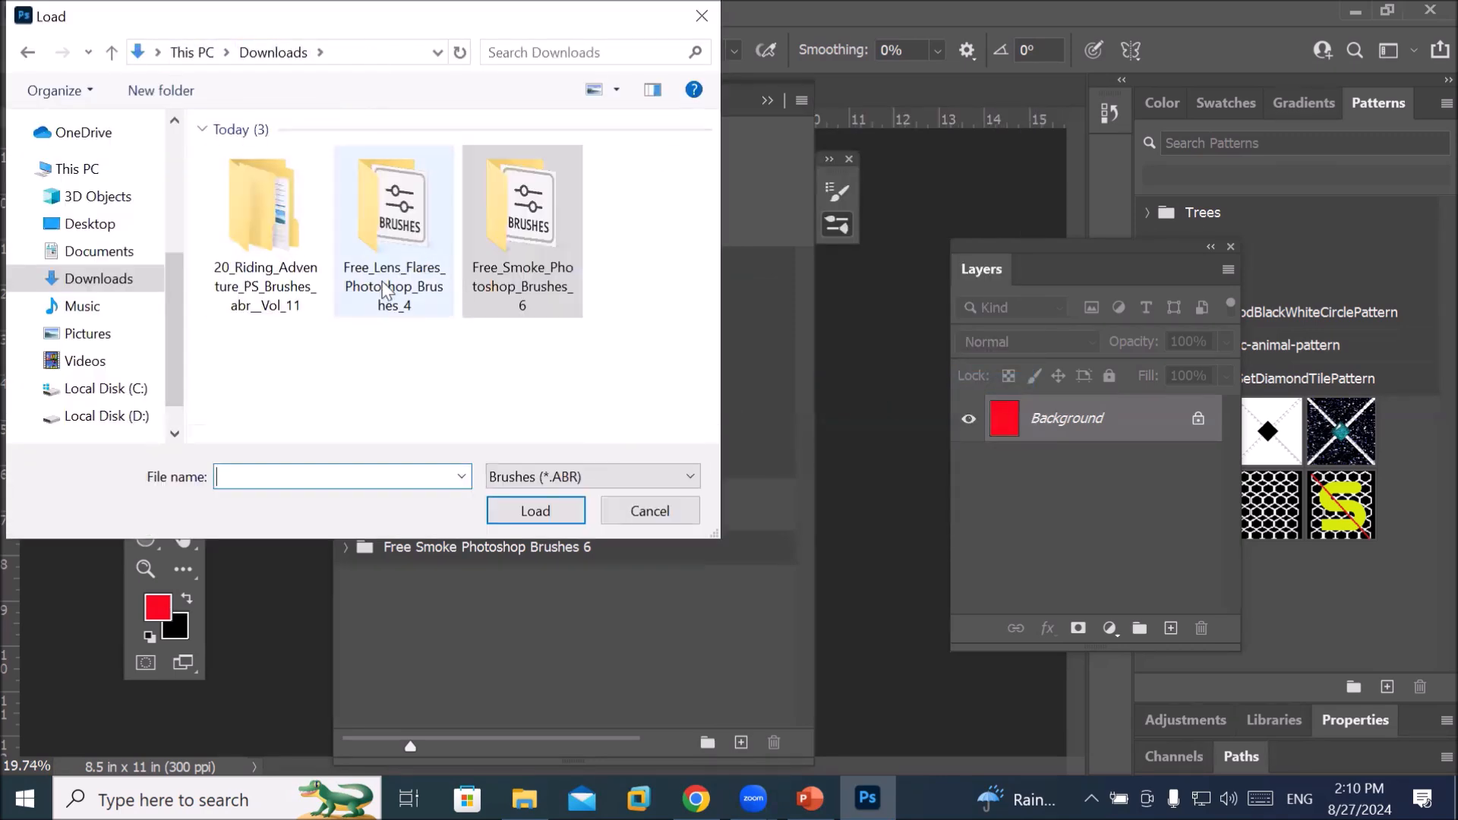
double_click(397, 232)
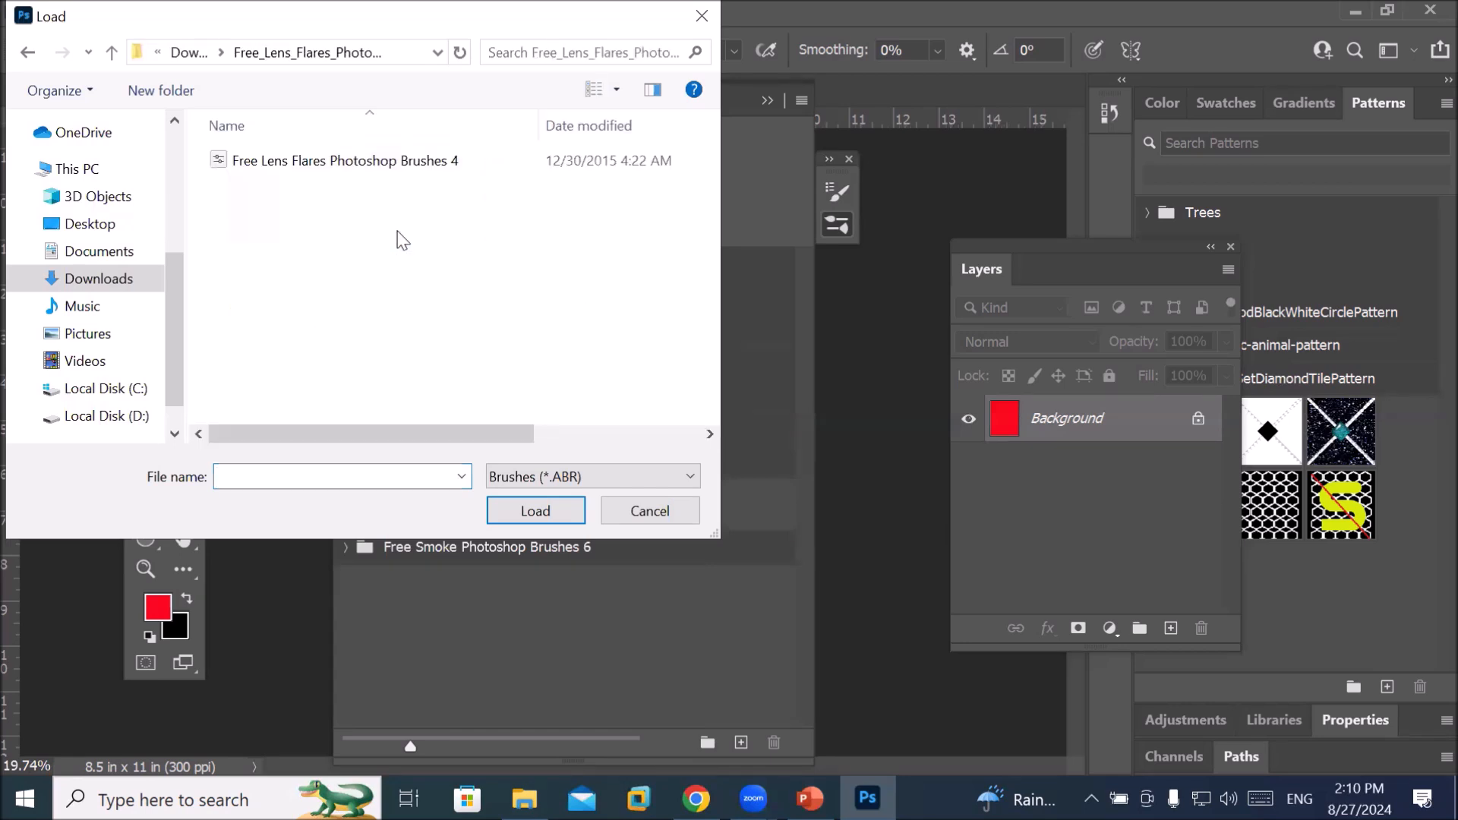
left_click(305, 166)
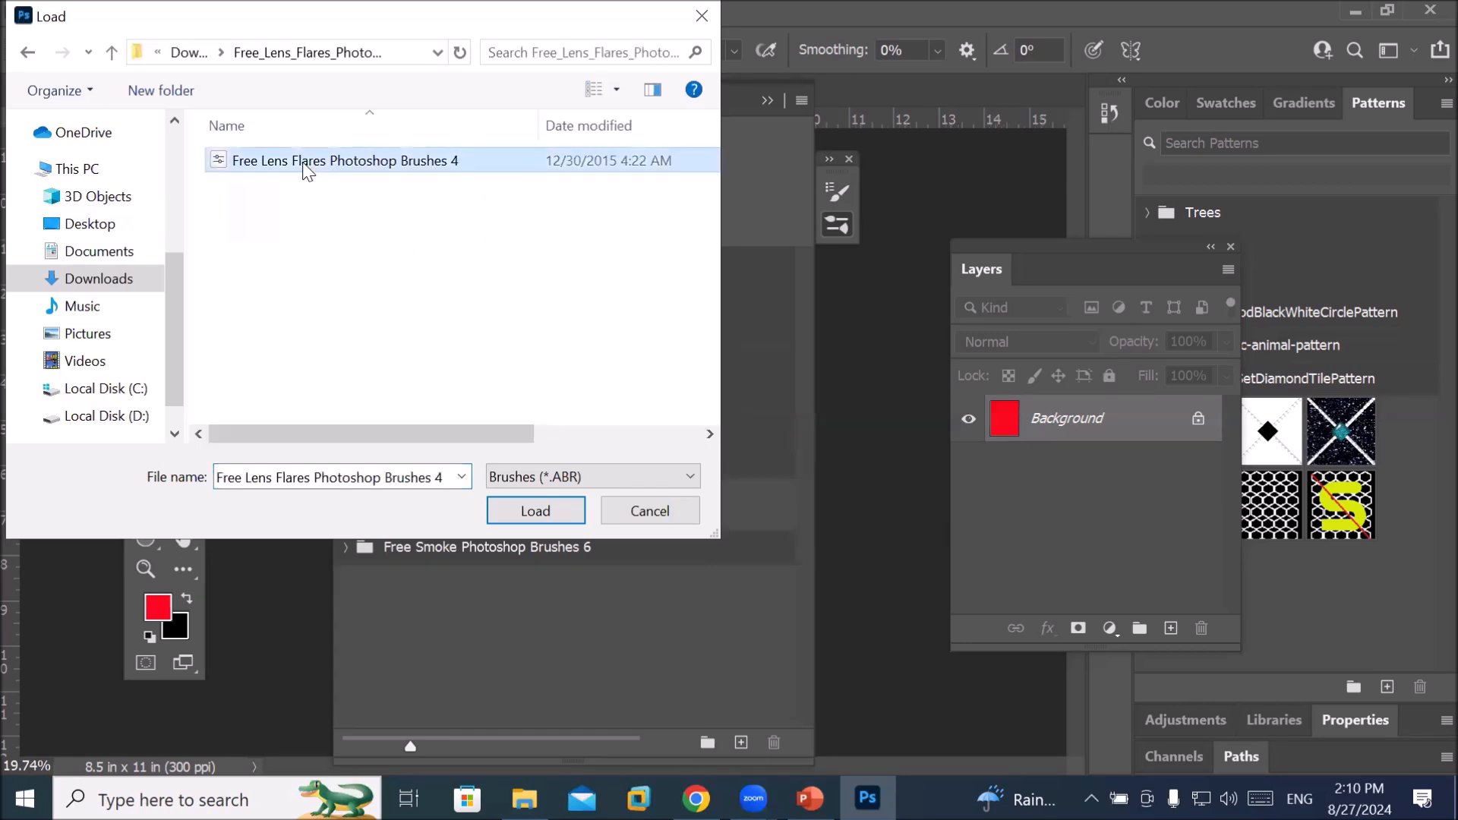
left_click(517, 507)
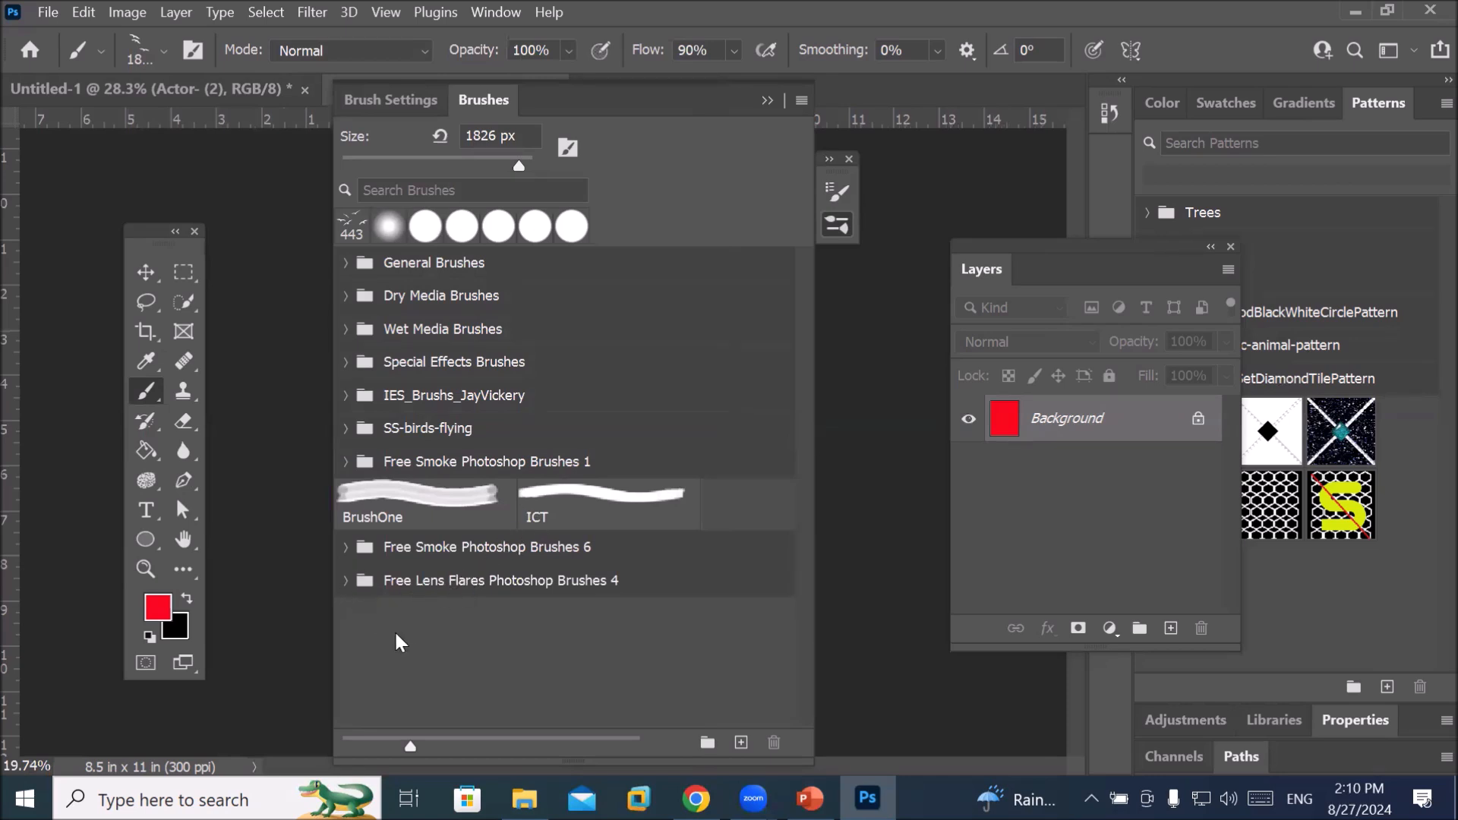
Choose the Flare 55 brush from the lens flares set and set its size to about 4627 px and spacing to 32%
left_click(347, 583)
scroll(542, 635, "down", 2)
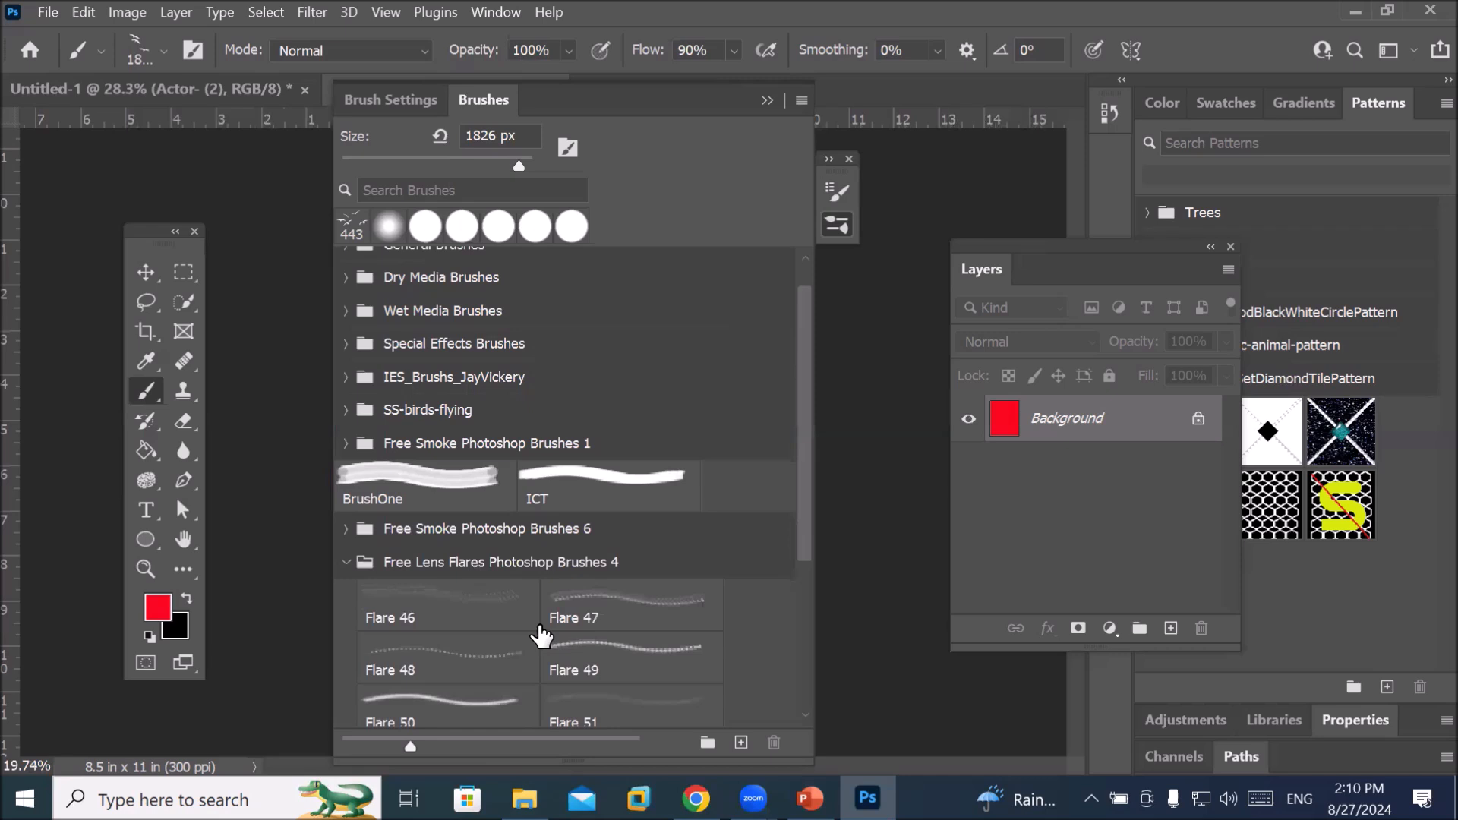
scroll(681, 666, "down", 2)
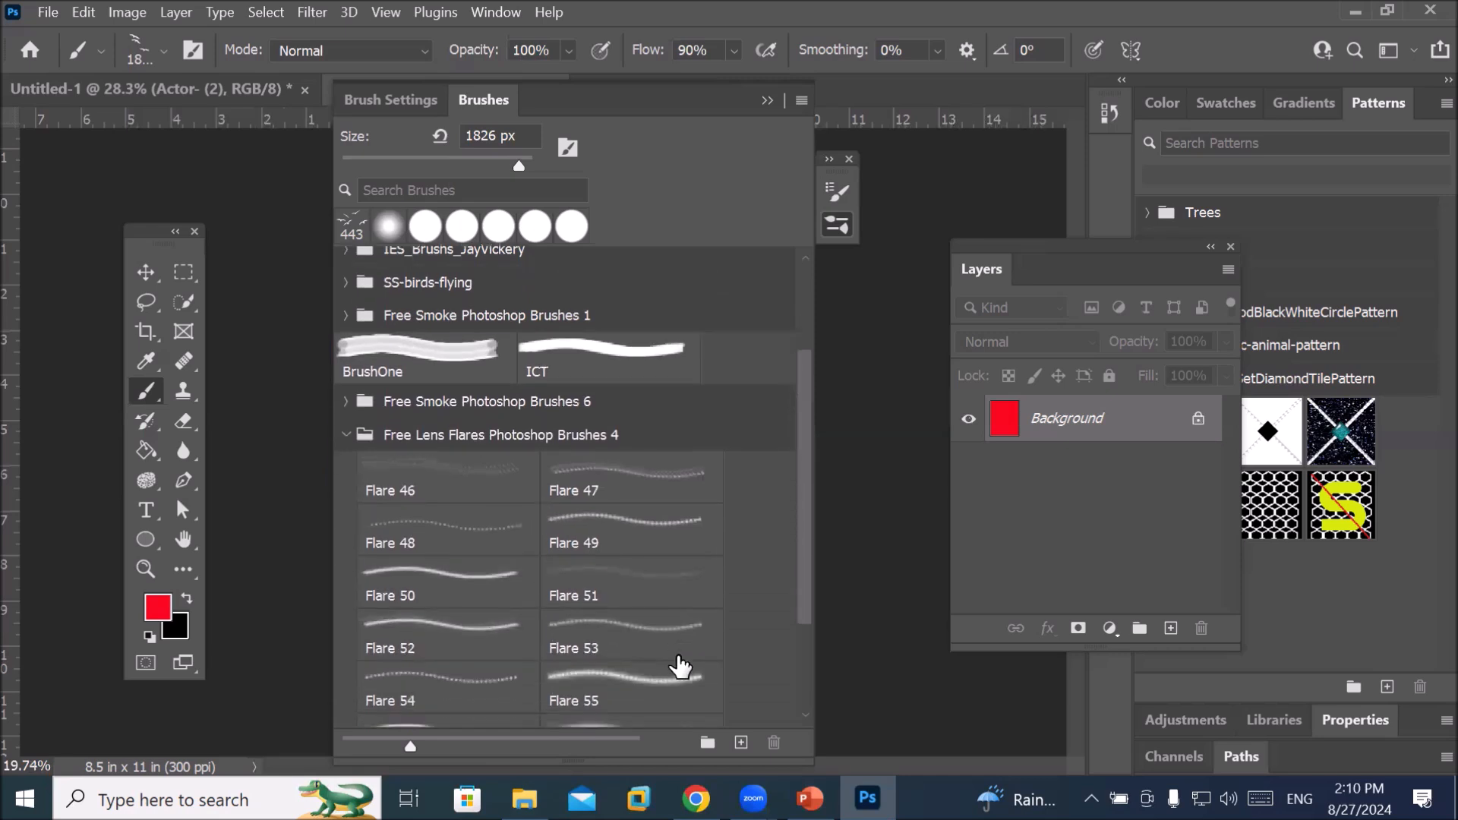
left_click(597, 683)
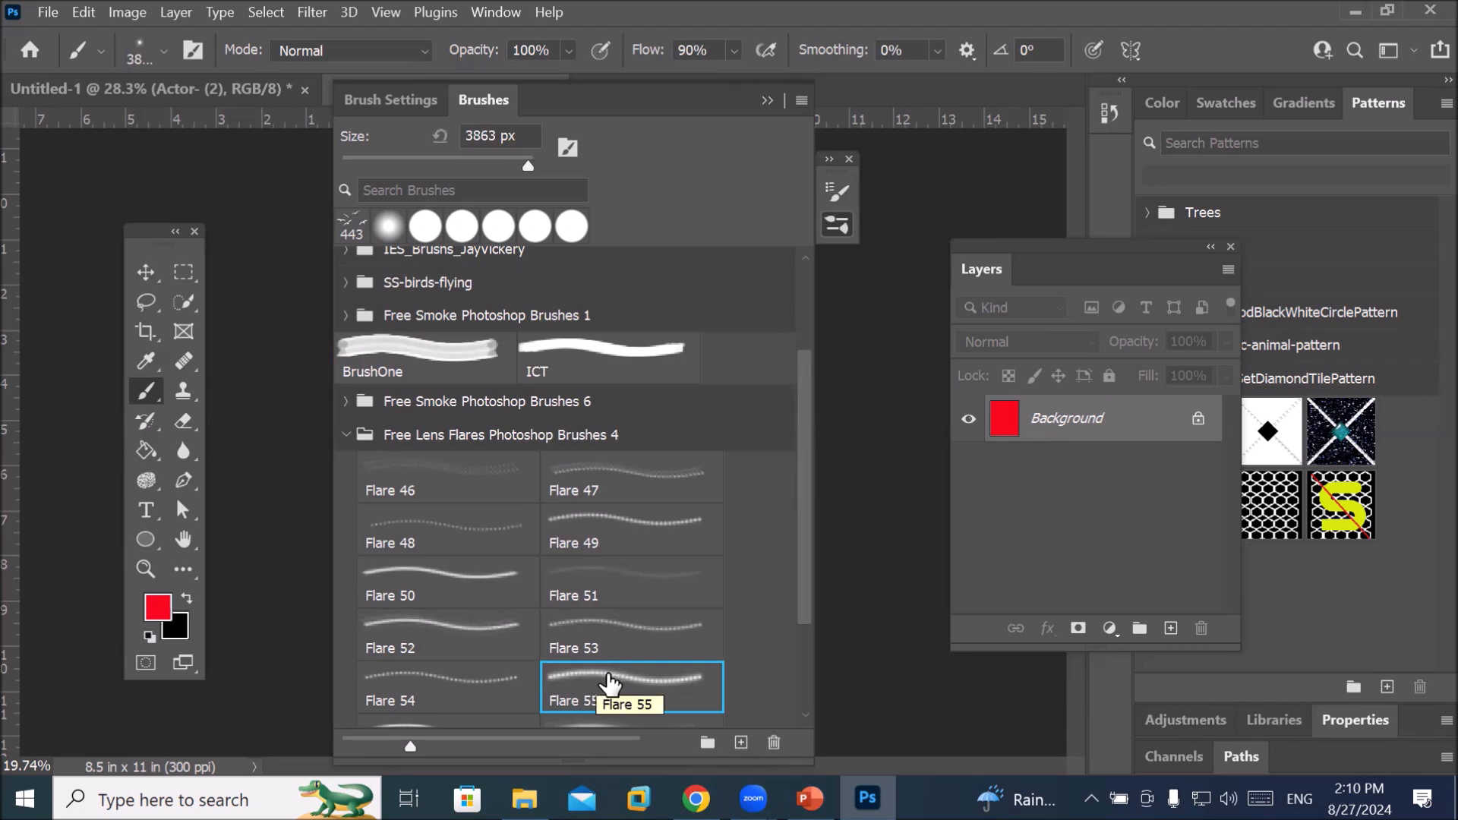
left_click(367, 102)
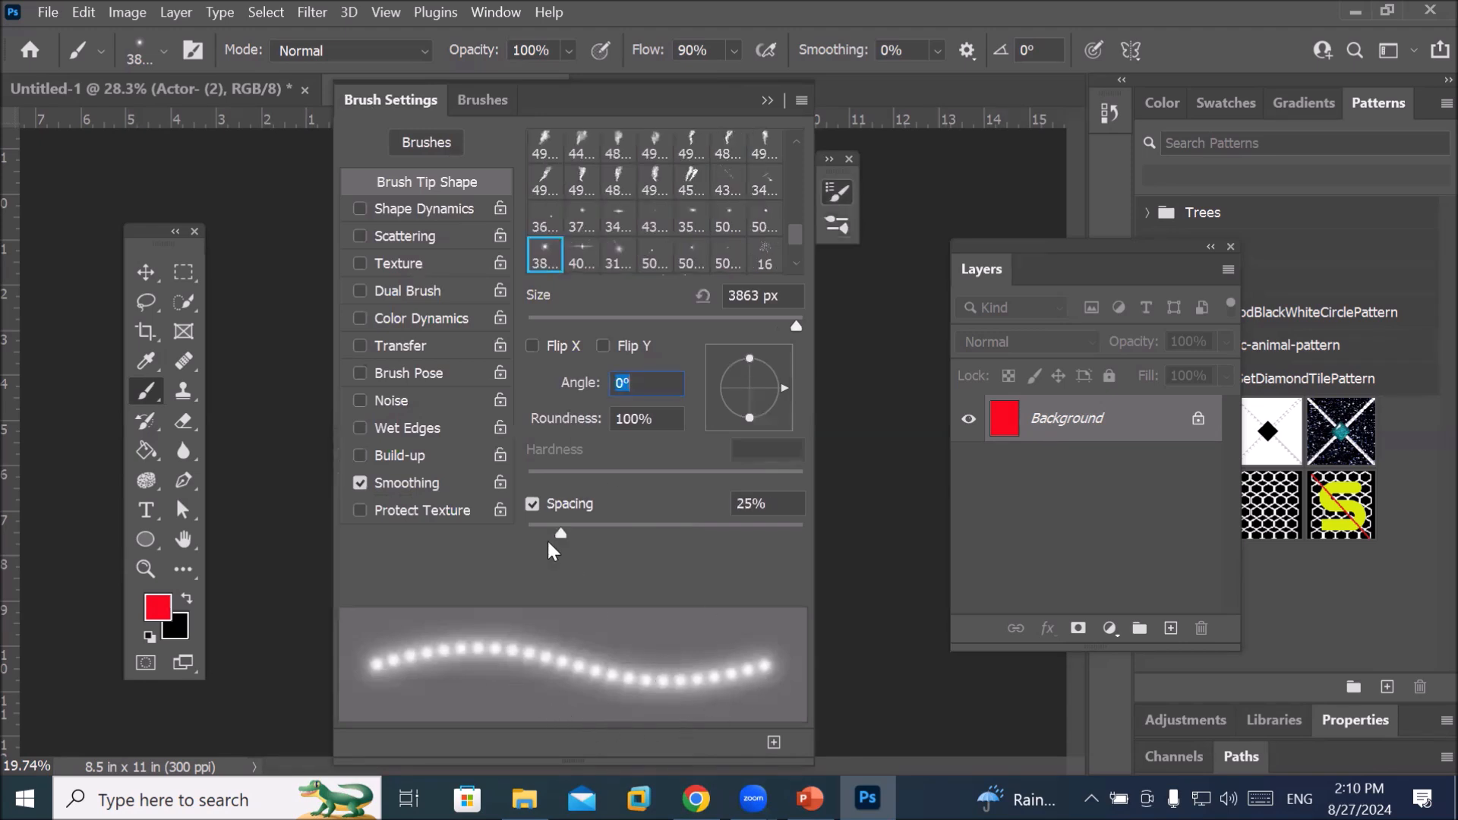
left_click_drag(791, 323, 802, 328)
mouse_move(562, 530)
left_mouse_down()
mouse_move(594, 536)
mouse_move(569, 540)
left_mouse_up()
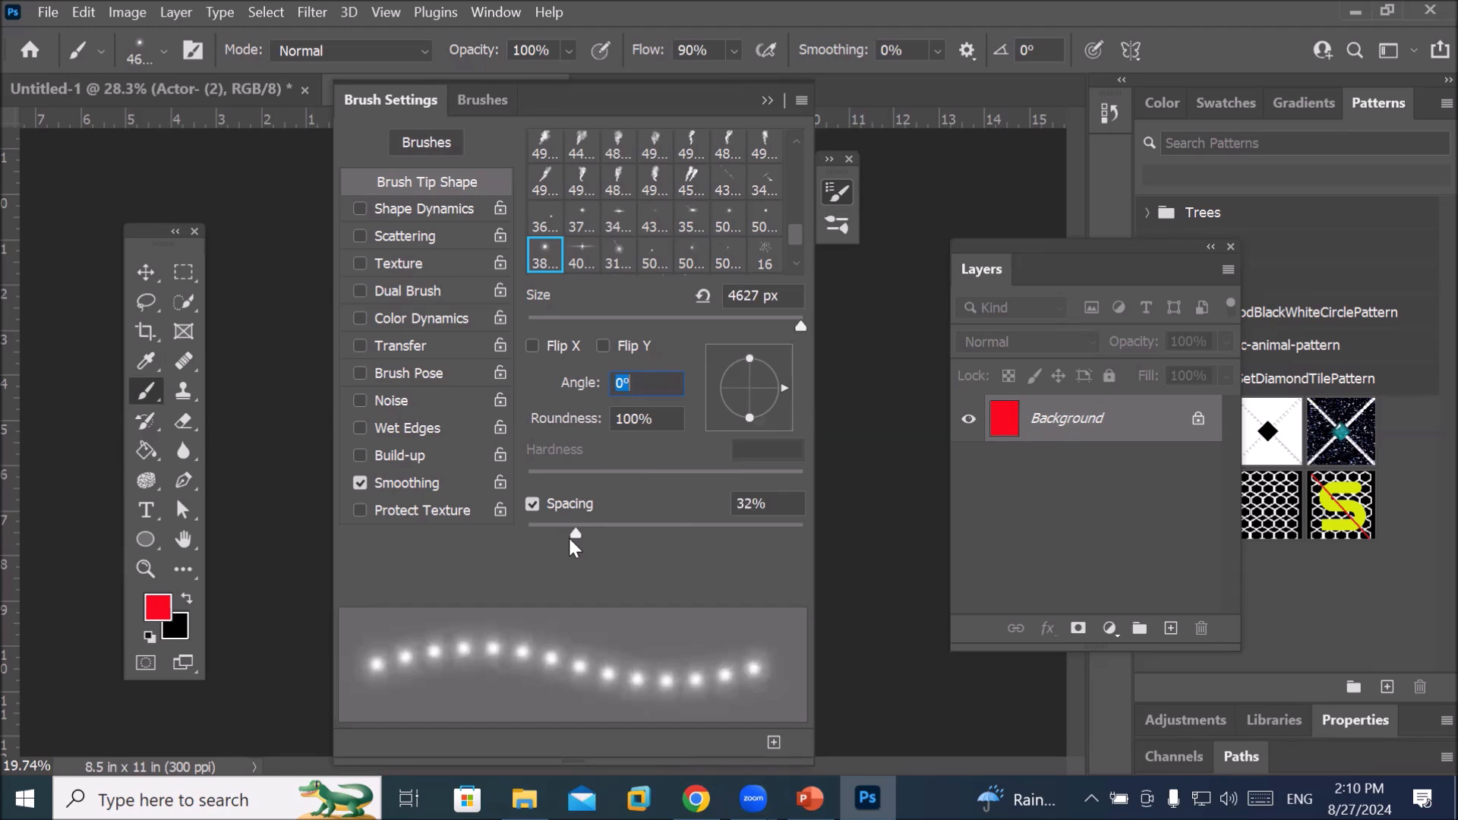
left_click(766, 99)
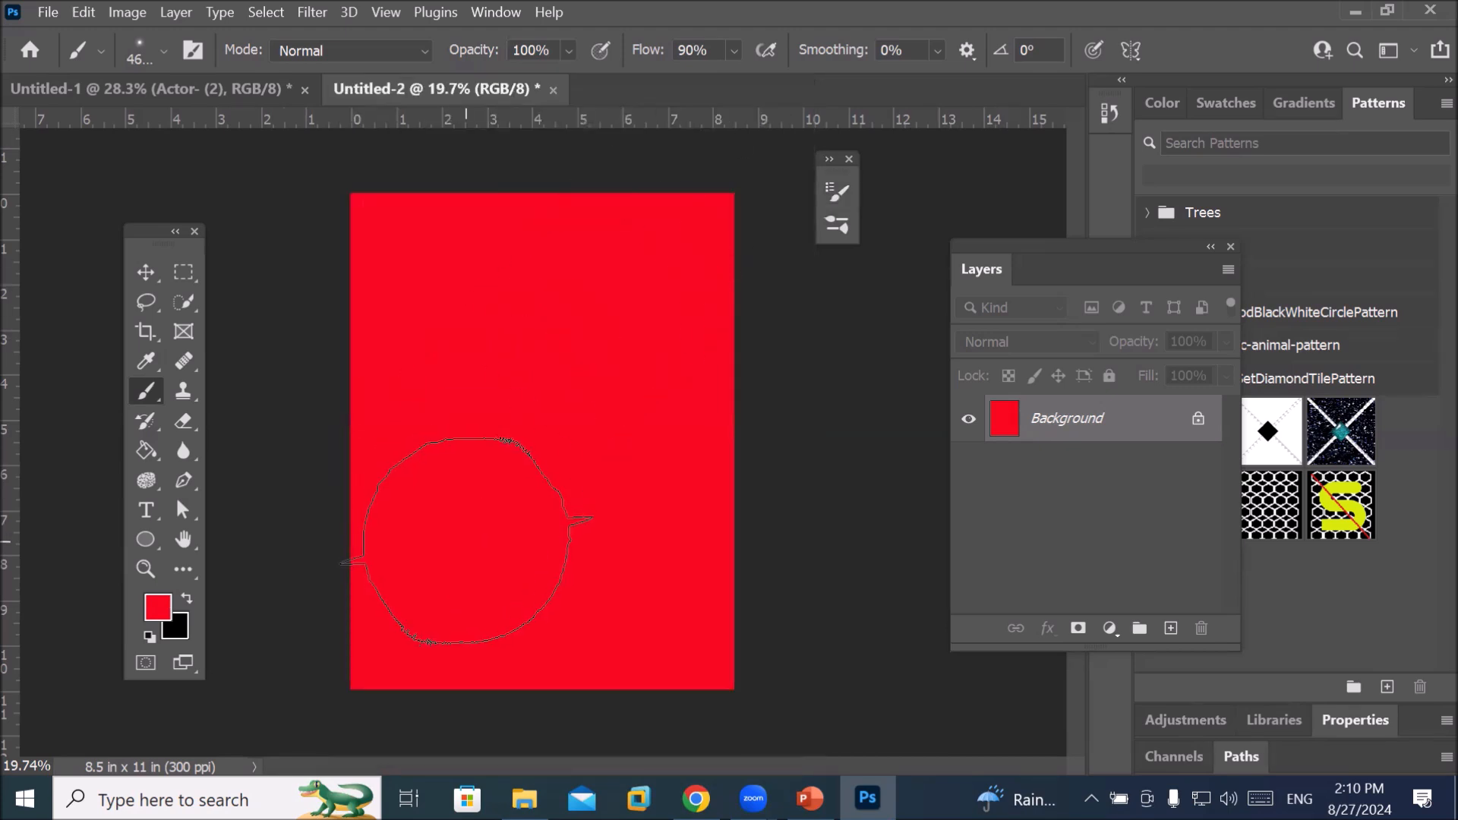
Fill the red background with black and reduce the brush size to 1200 px
left_click(184, 599)
key("alt+BackSpace")
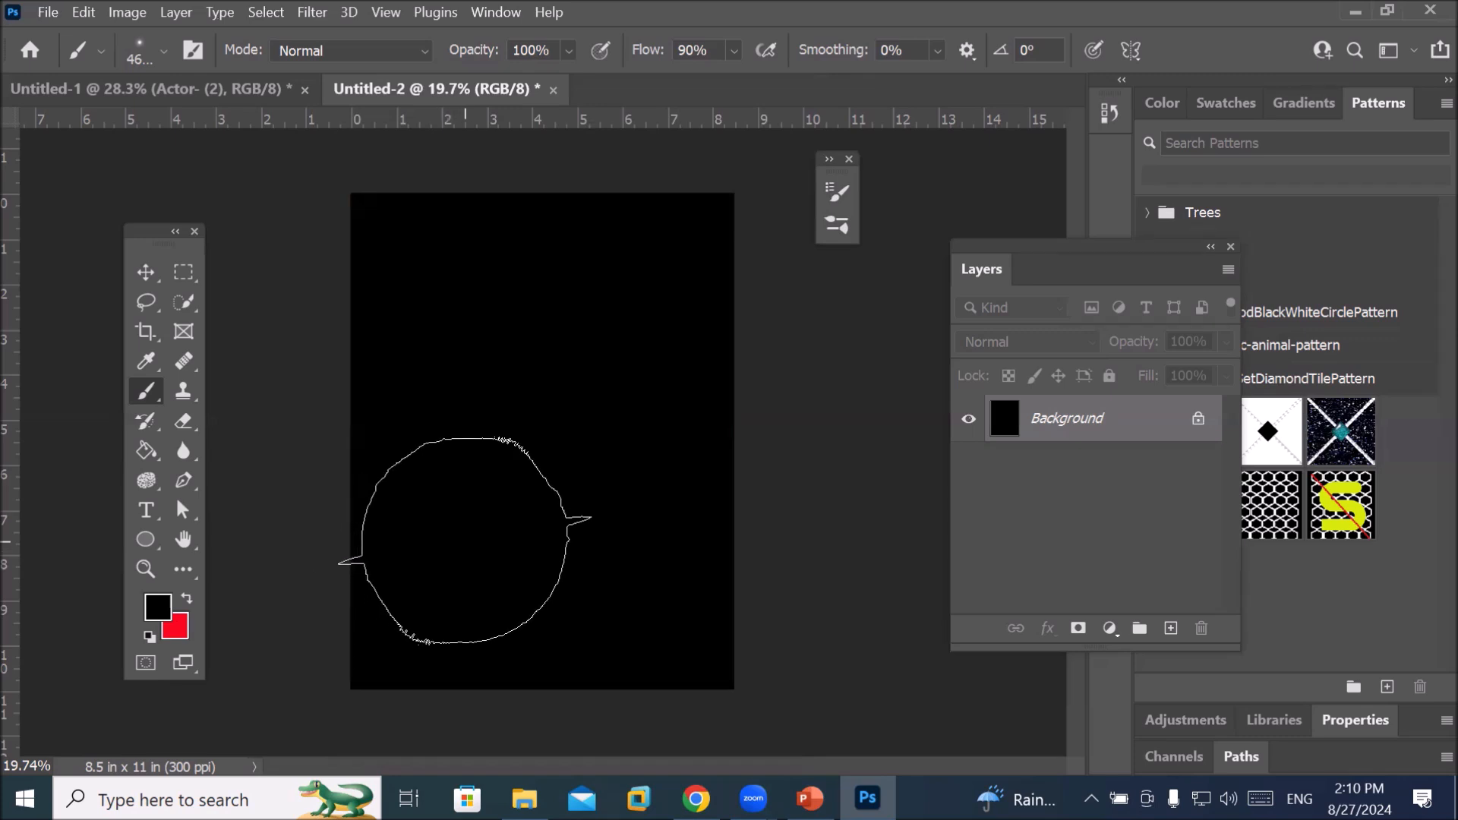
key("bracketleft")
key("bracketleft")
key("bracketleft")
key("bracketleft")
key("bracketleft")
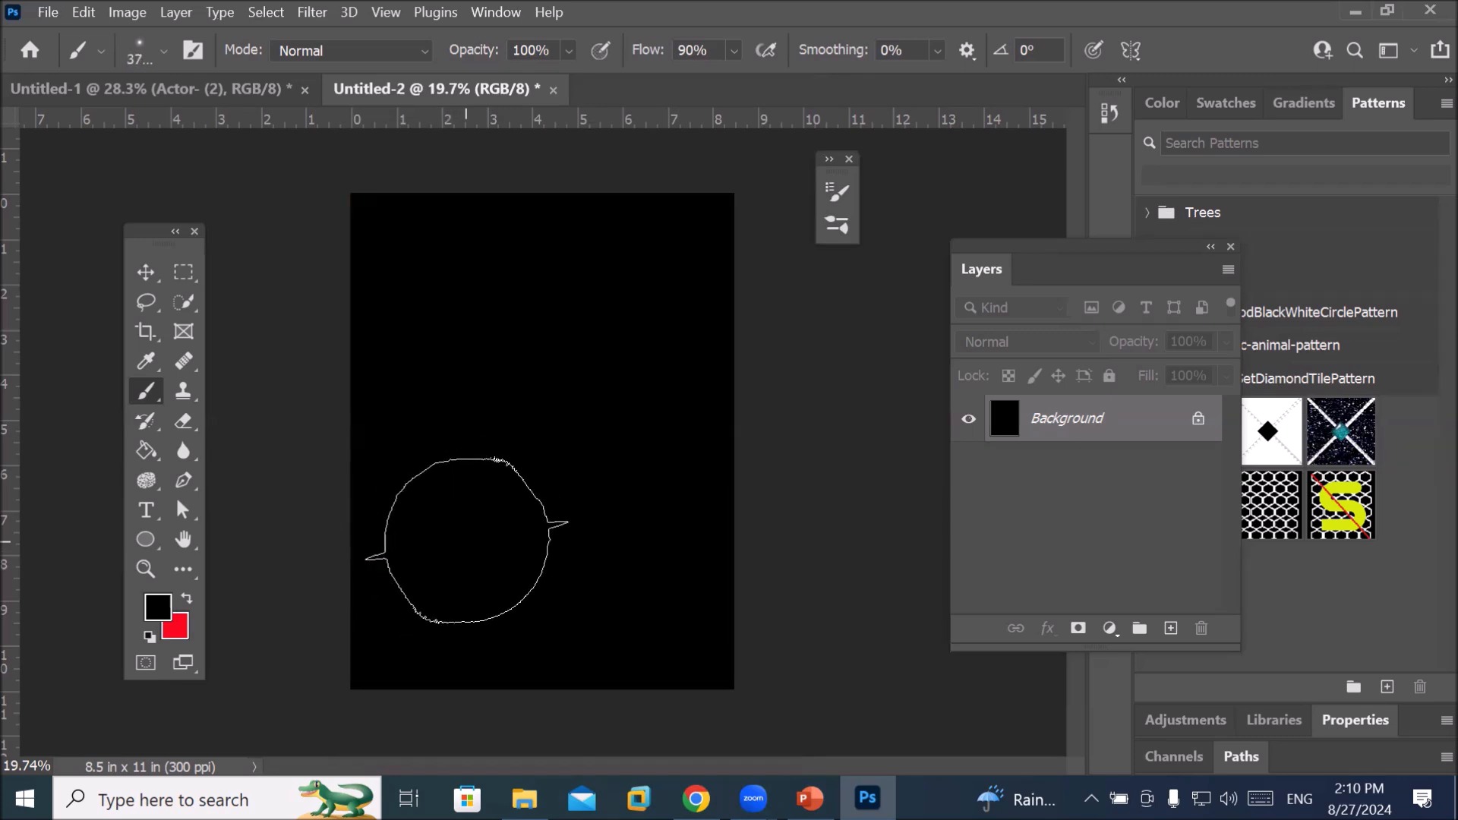
key("bracketleft")
key("bracketleft")
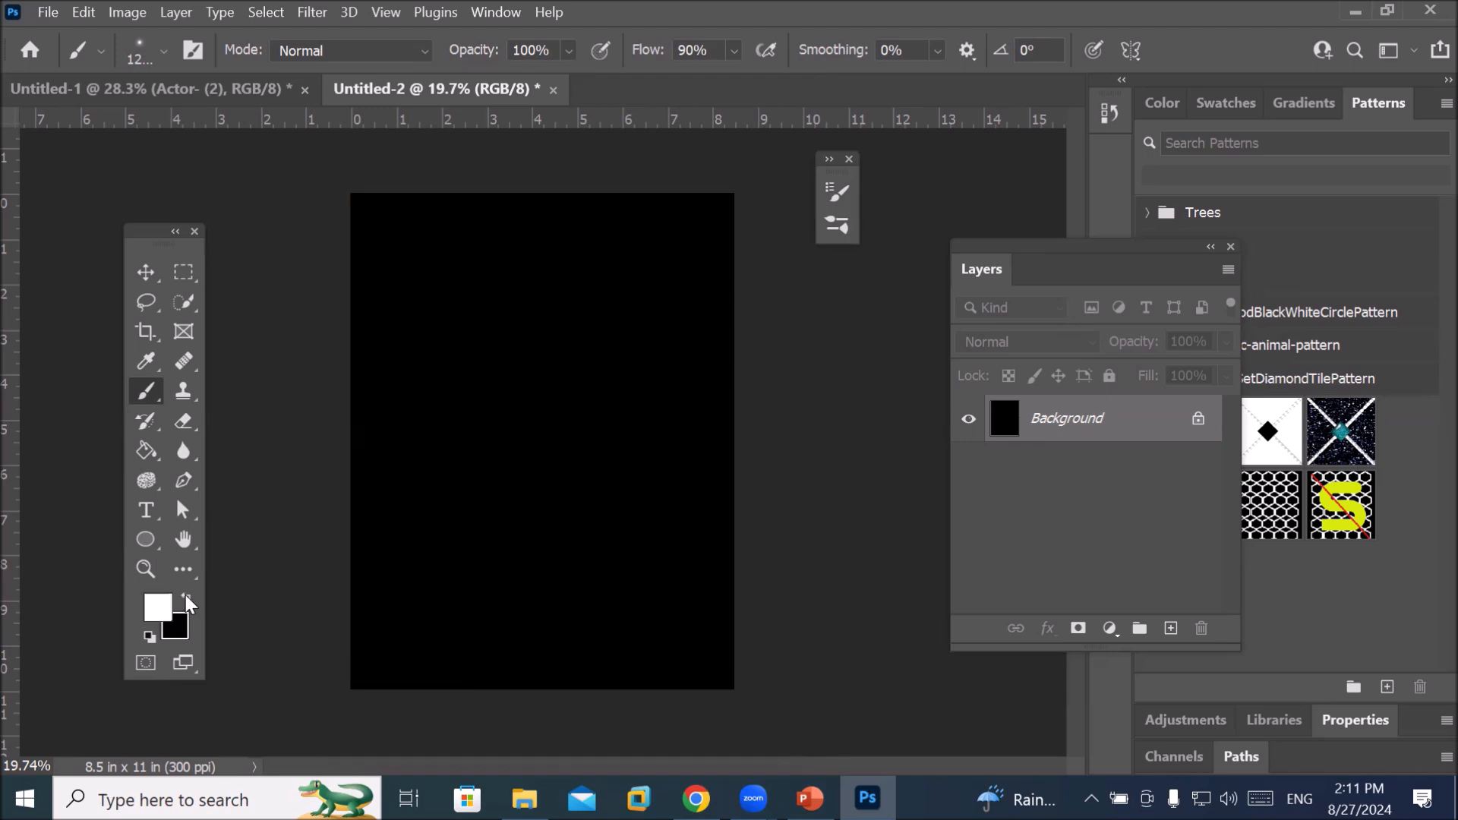
Paint a border of white flares with straight strokes along the four edges of the black canvas
left_click(388, 645)
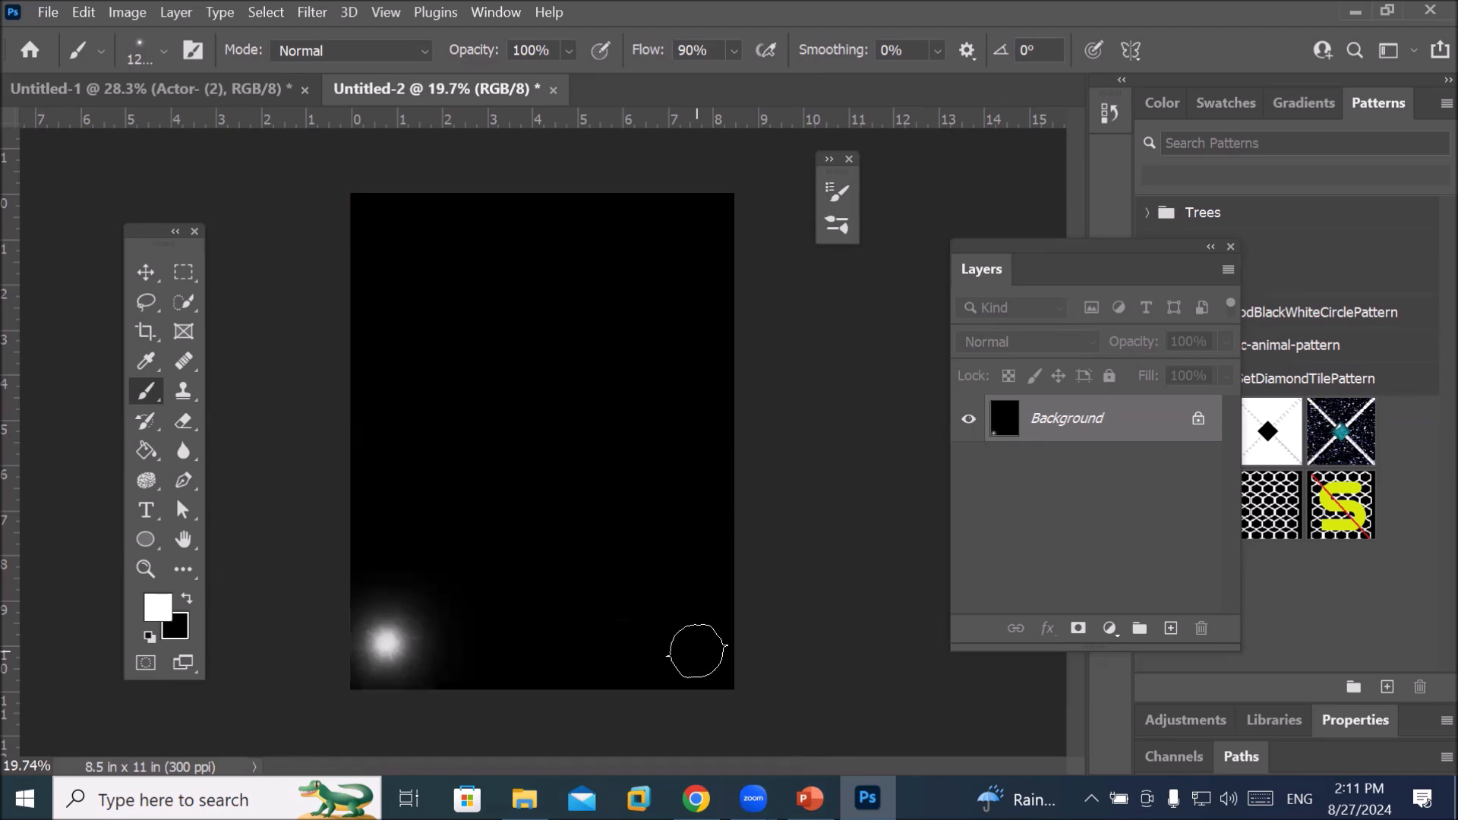
left_click(697, 651, "shift")
mouse_move(753, 798)
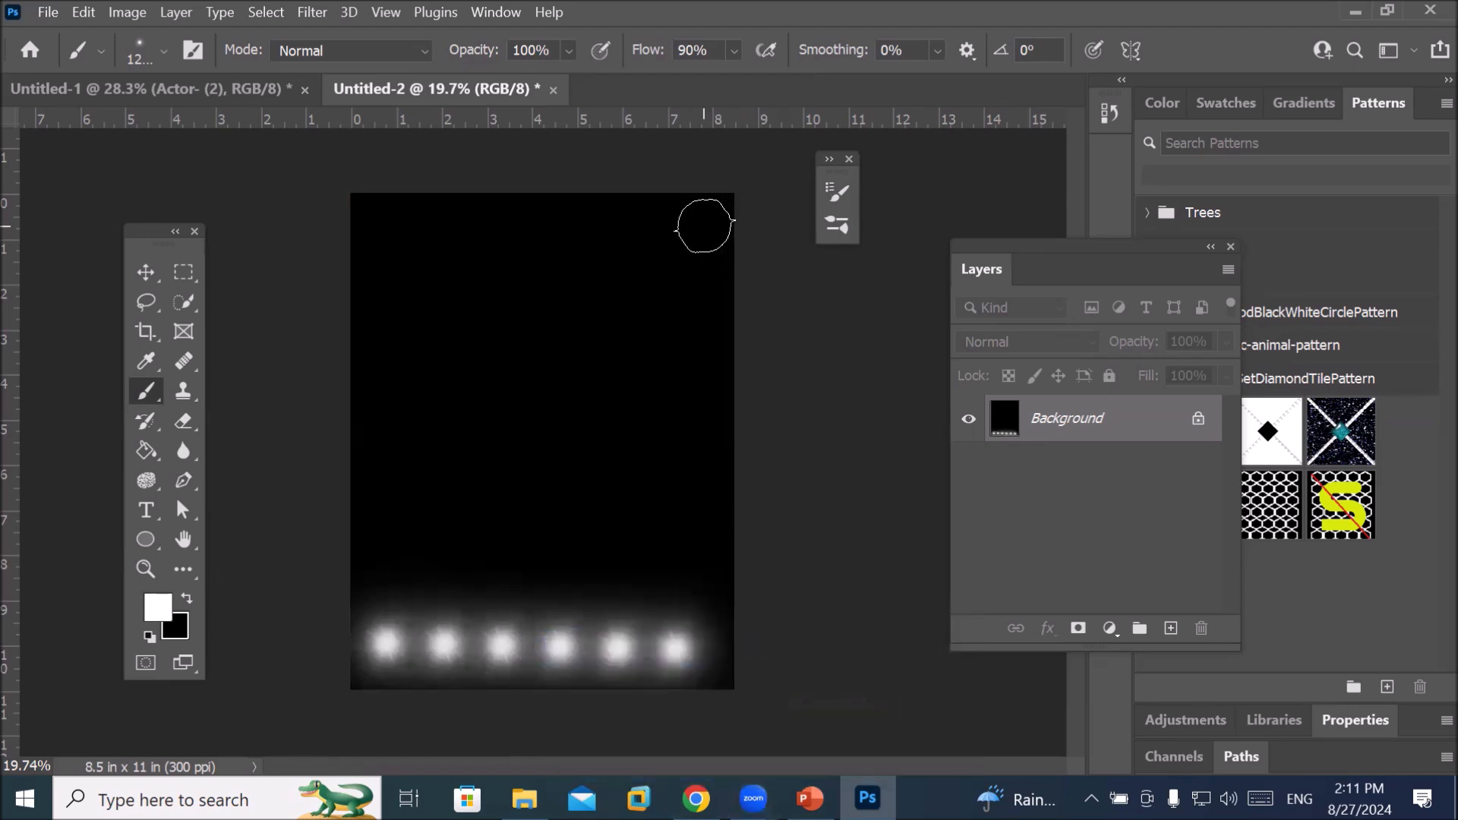
left_click(703, 226, "shift")
left_click(387, 219, "shift")
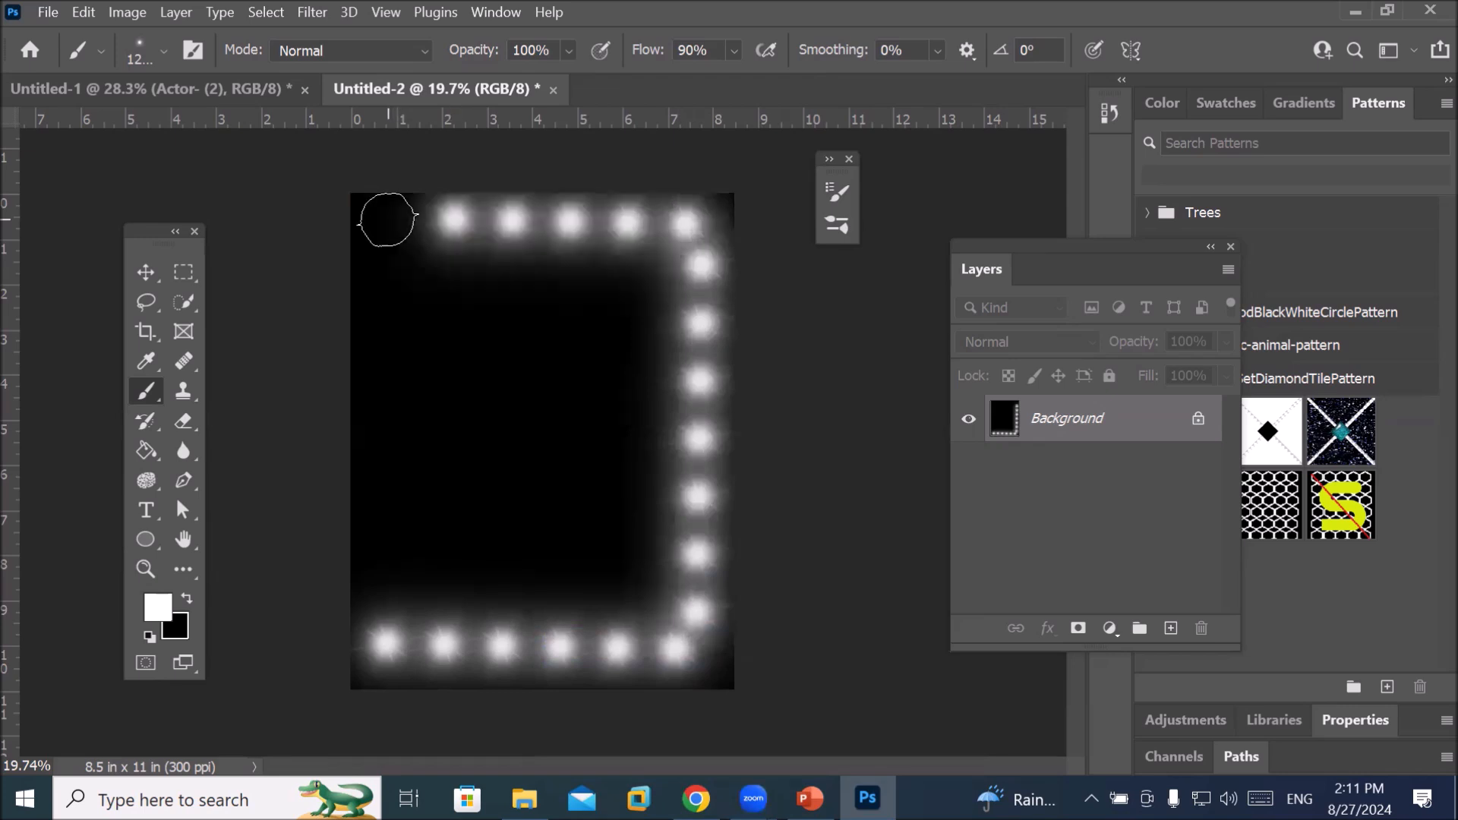
left_click(376, 594, "shift")
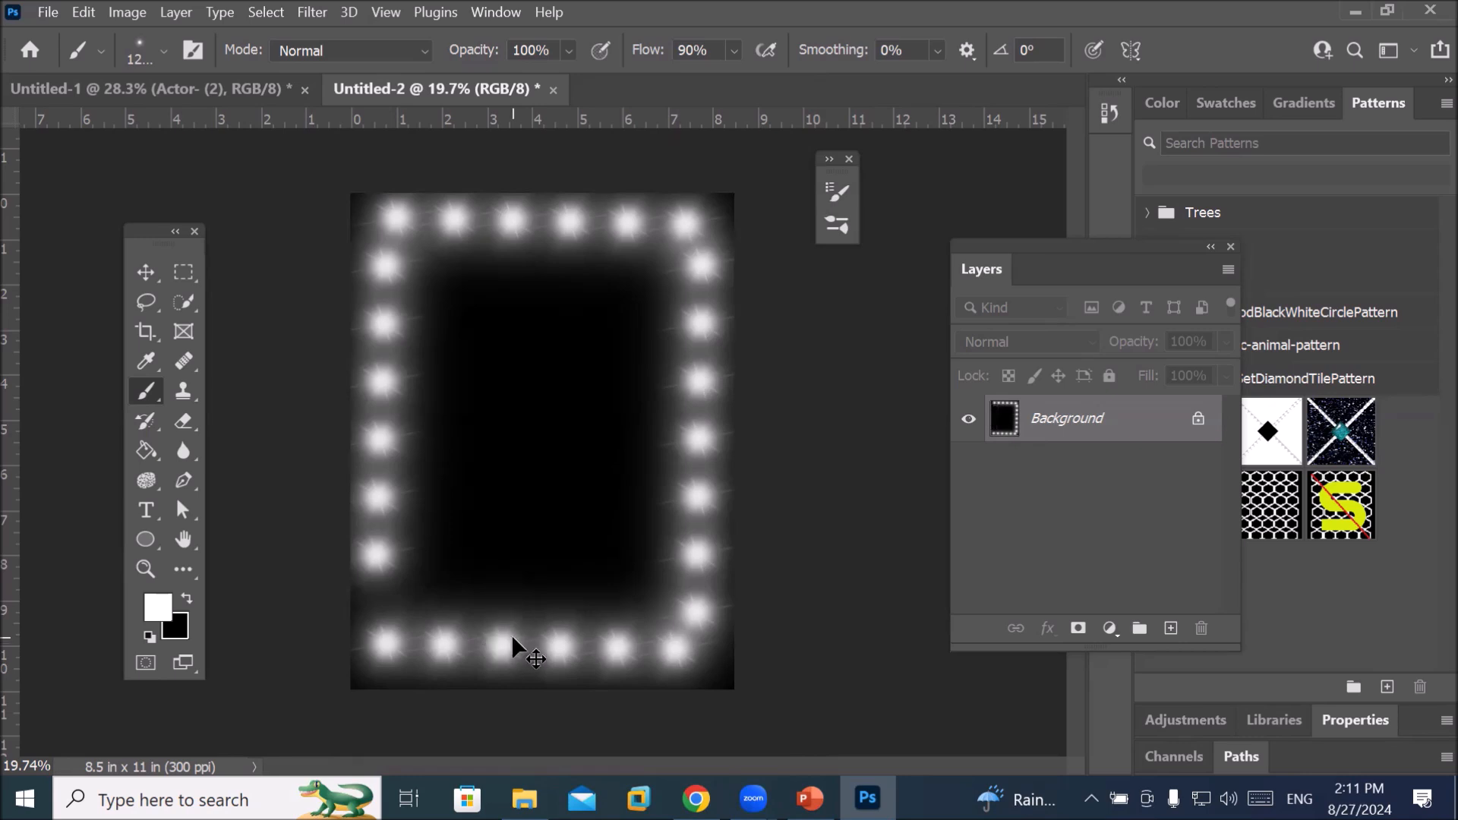
Undo all the flare strokes painted along the canvas edges, including the first single flare
key("ctrl+z")
key("ctrl+z")
key("ctrl+z")
key("ctrl+z")
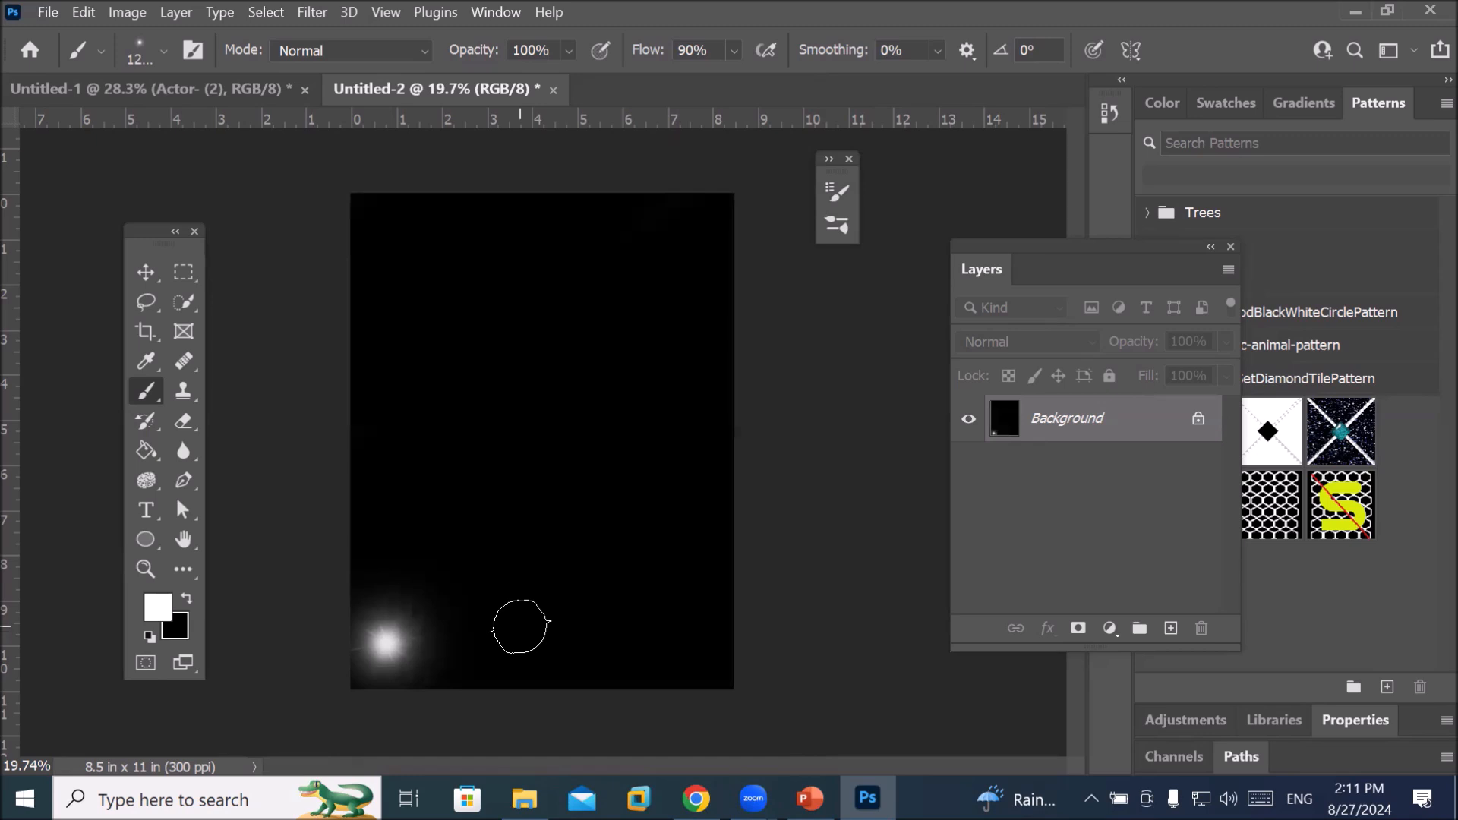
key("ctrl+z")
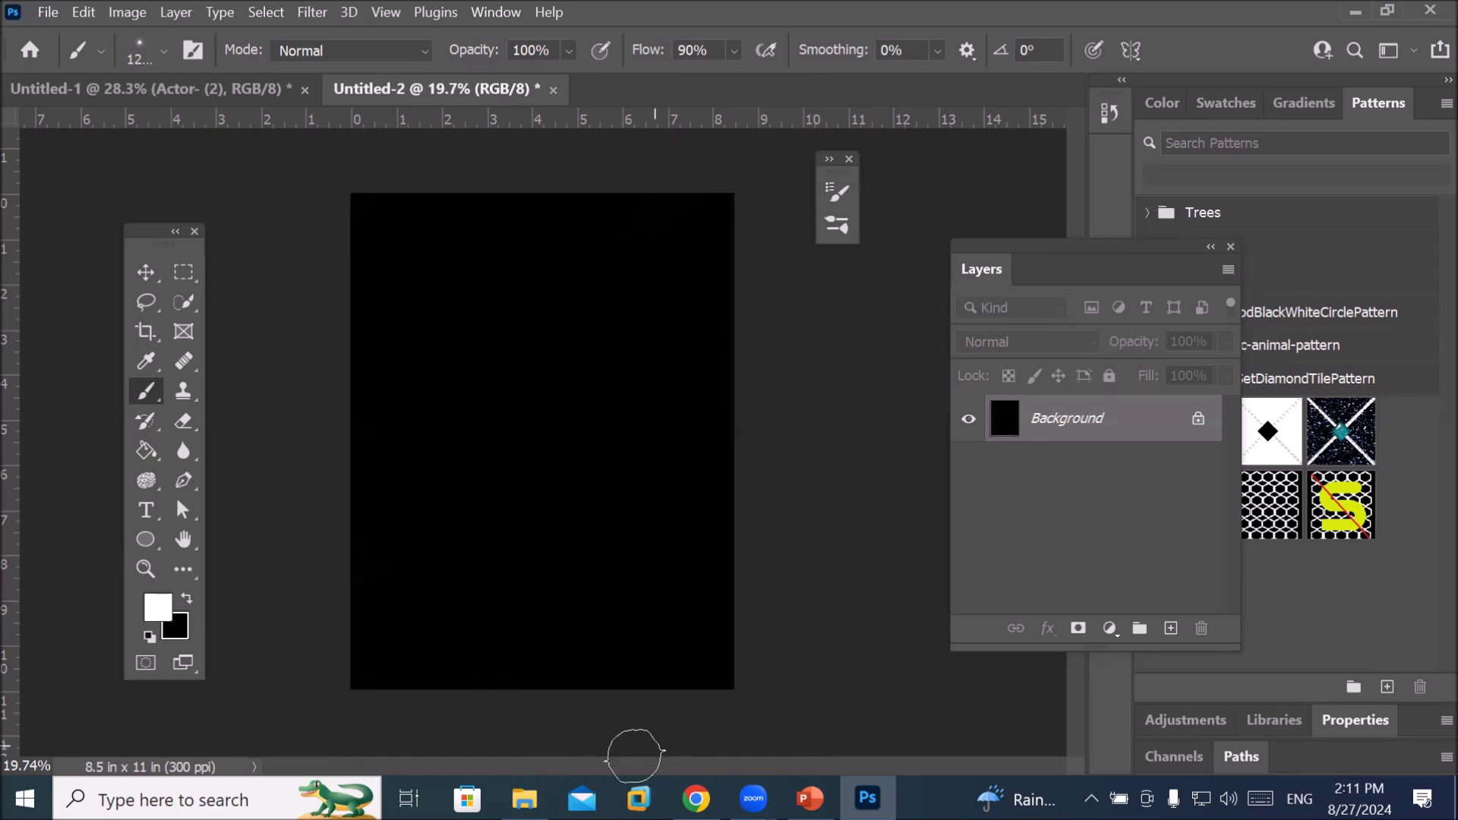
Add a new layer above the black background and choose the Flare 52 lens flare brush with 52% spacing
left_click(1170, 629)
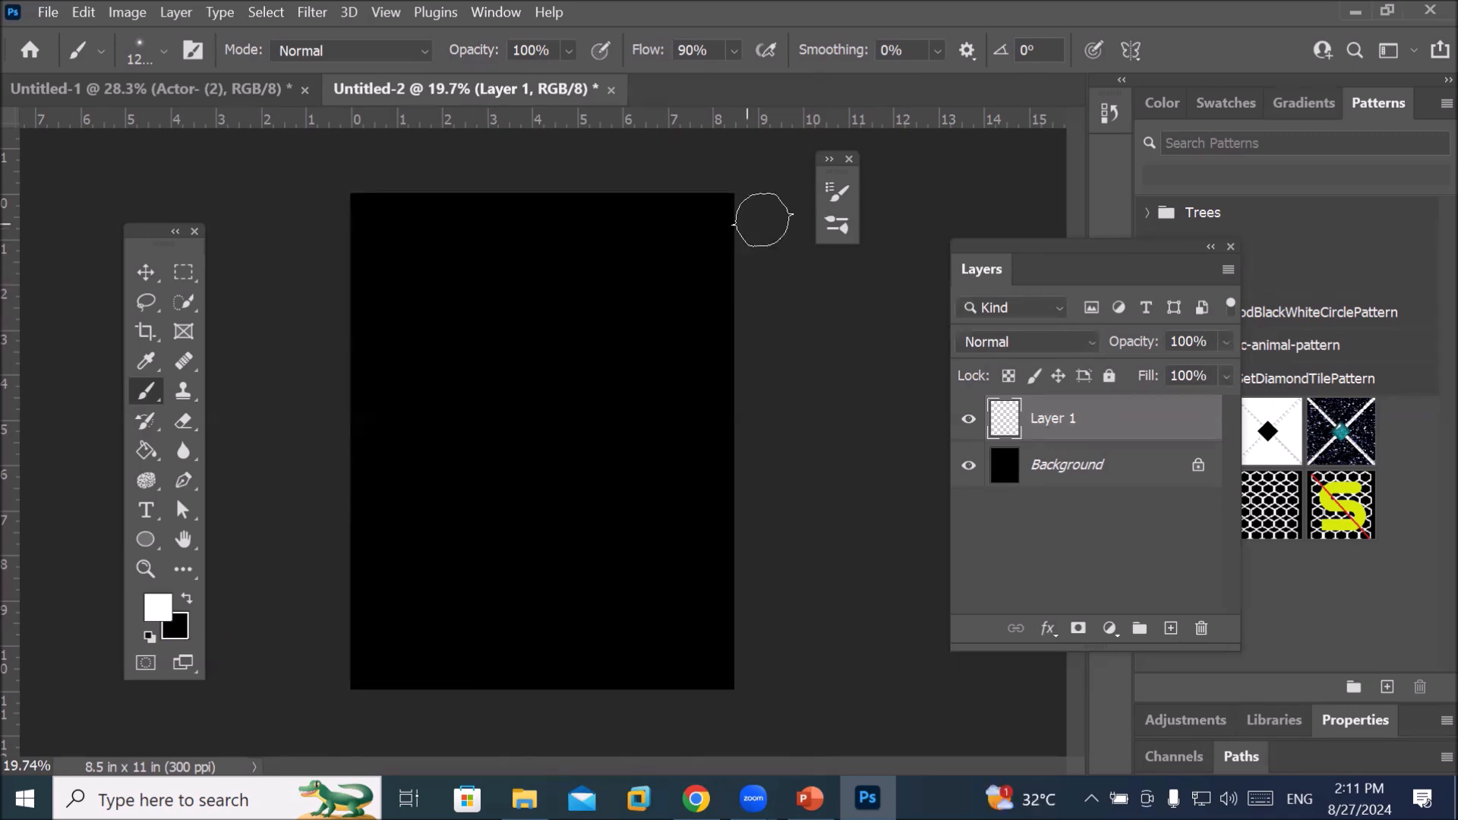
left_click(833, 198)
left_click_drag(800, 326, 779, 328)
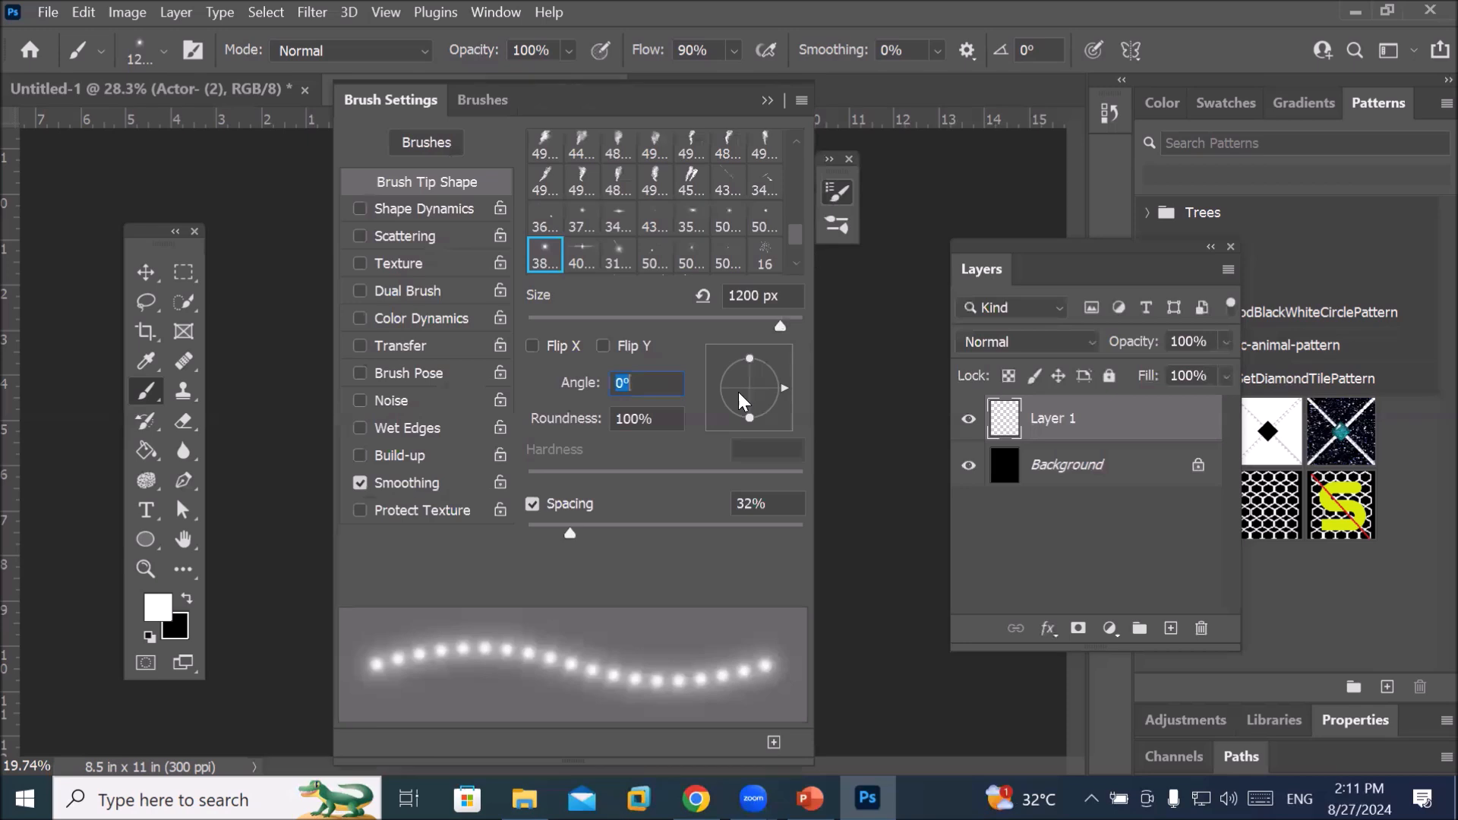
left_click(479, 101)
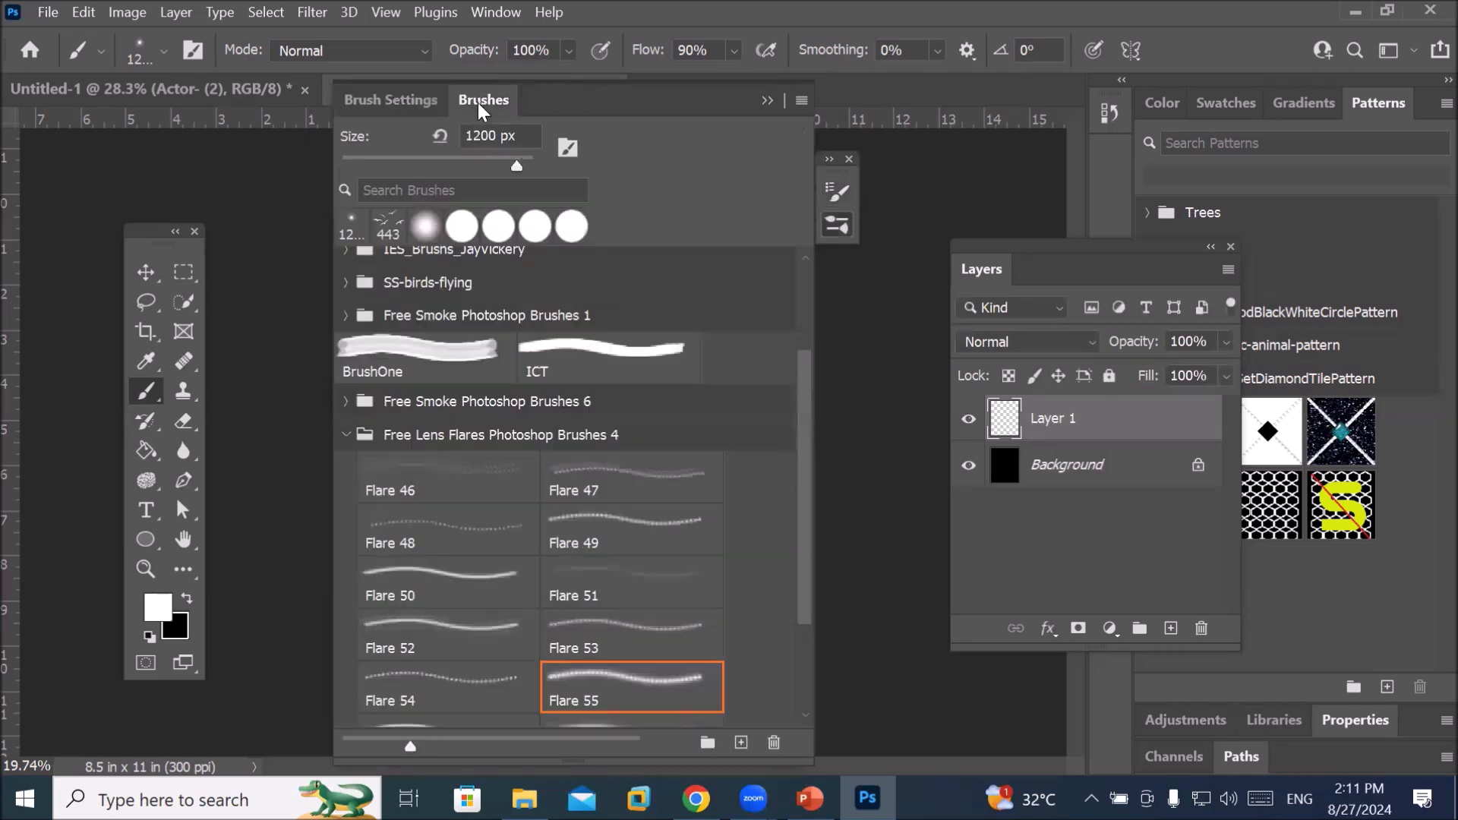
left_click(421, 621)
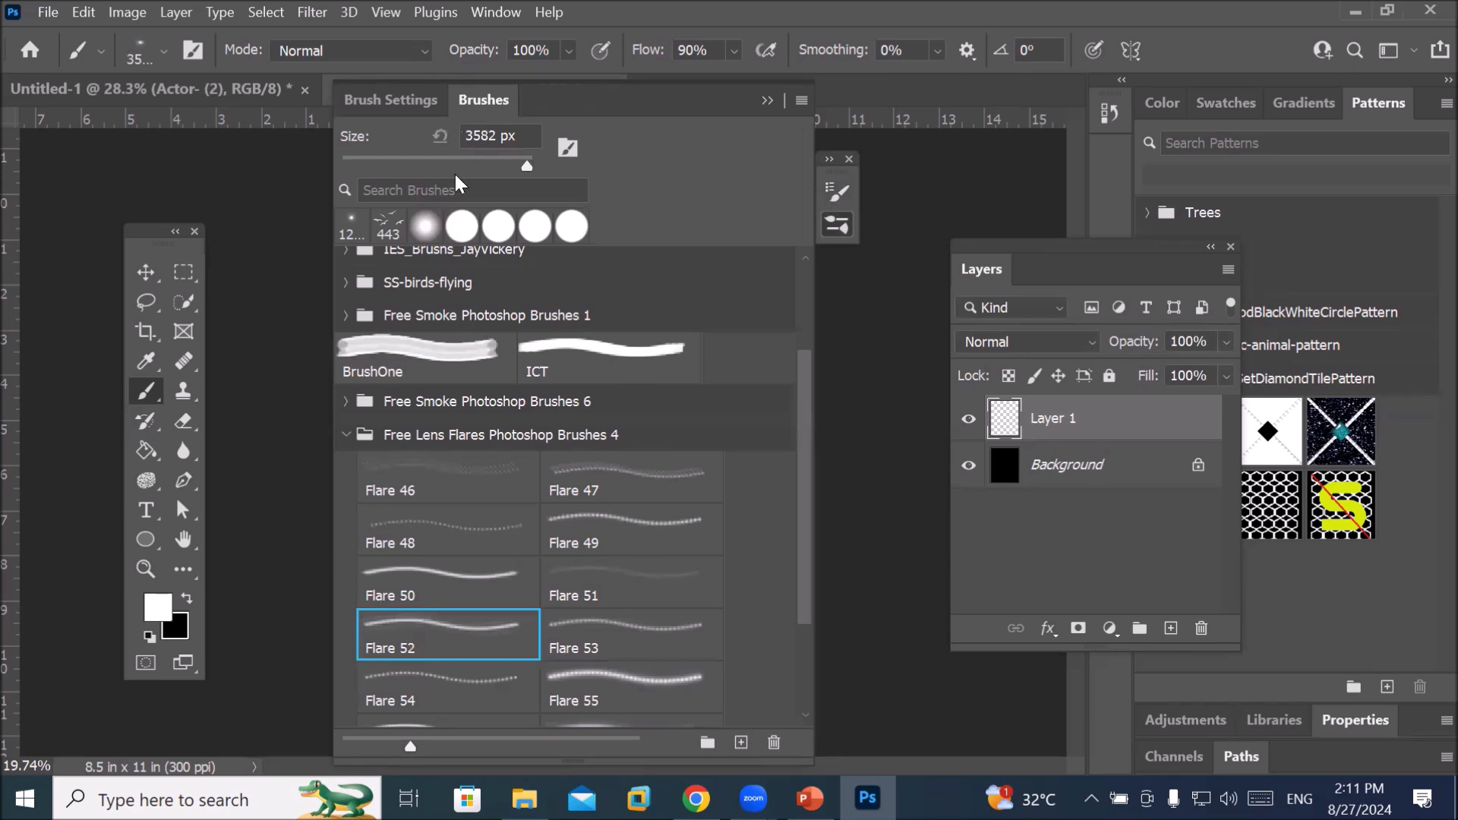
left_click(376, 102)
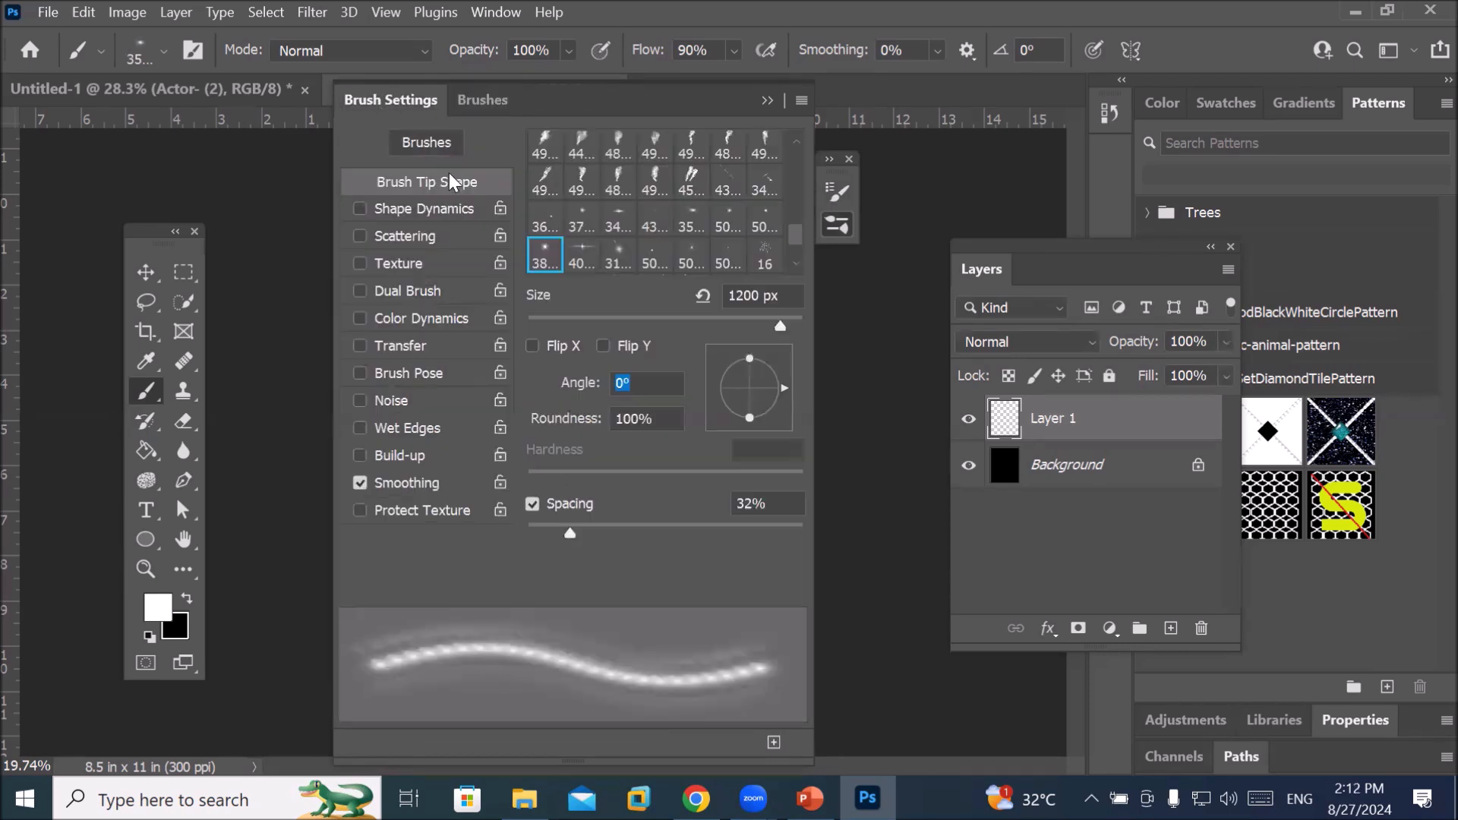
mouse_move(563, 534)
left_mouse_down()
mouse_move(612, 541)
mouse_move(584, 535)
mouse_move(598, 536)
left_mouse_up()
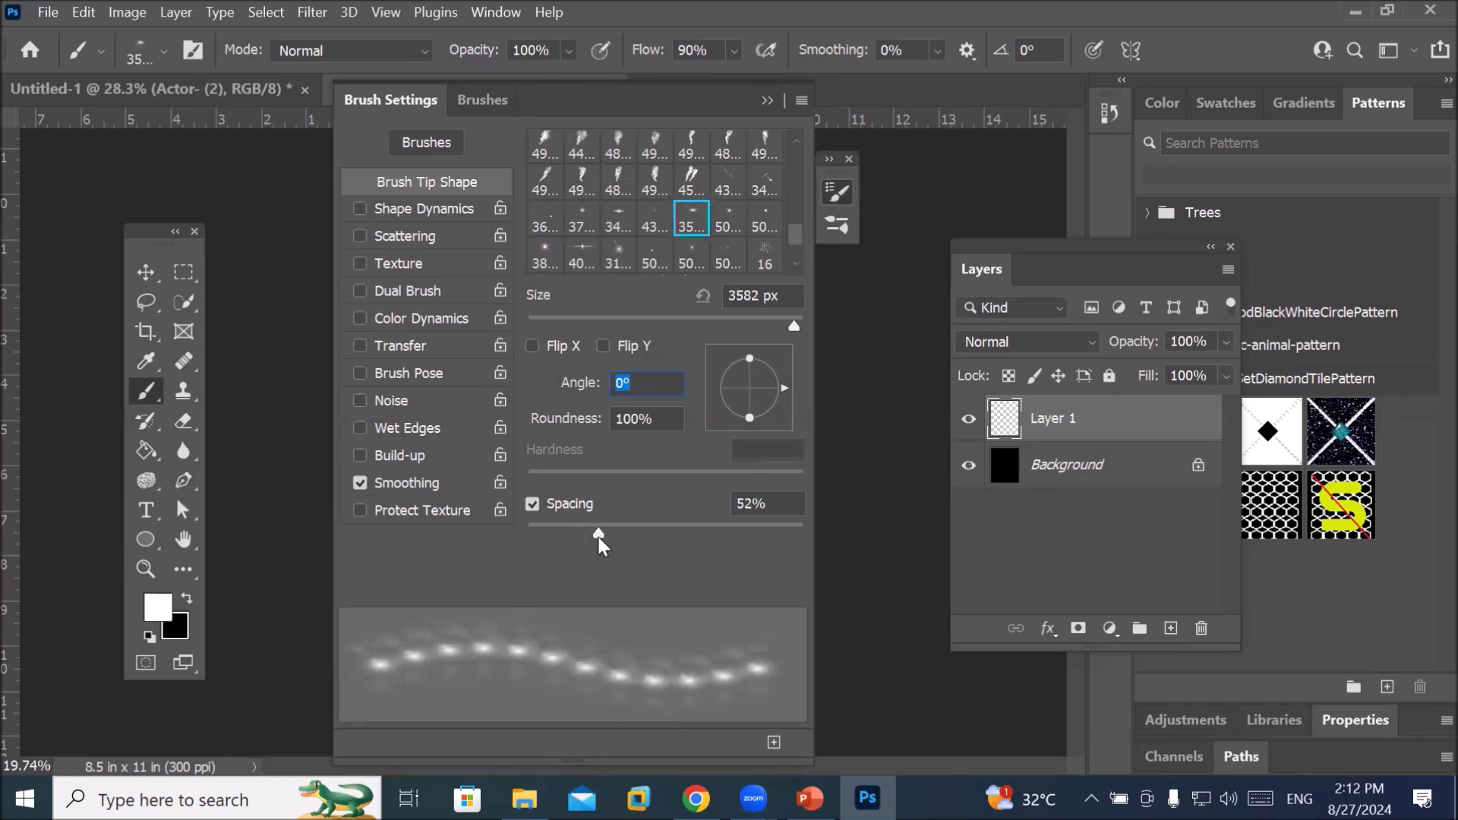
left_click(767, 100)
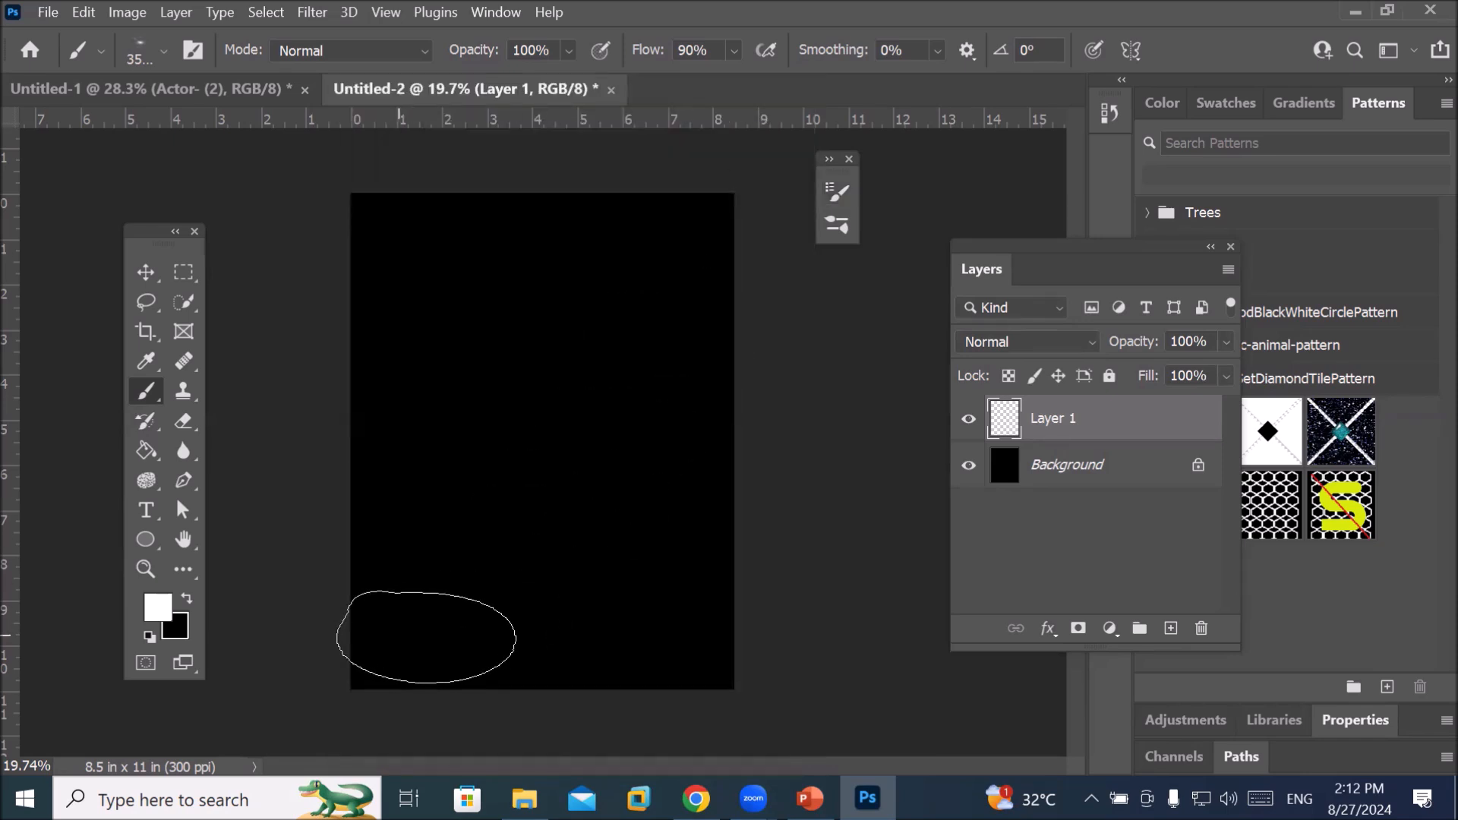
Set the flare brush size to 3600 px and stamp one white flare at the upper middle of the canvas
key("bracketleft")
key("bracketleft")
key("bracketleft")
key("bracketleft")
key("bracketleft")
key("bracketleft")
key("bracketleft")
key("bracketleft")
key("bracketleft")
key("bracketleft")
key("bracketleft")
key("bracketleft")
key("bracketleft")
key("bracketleft")
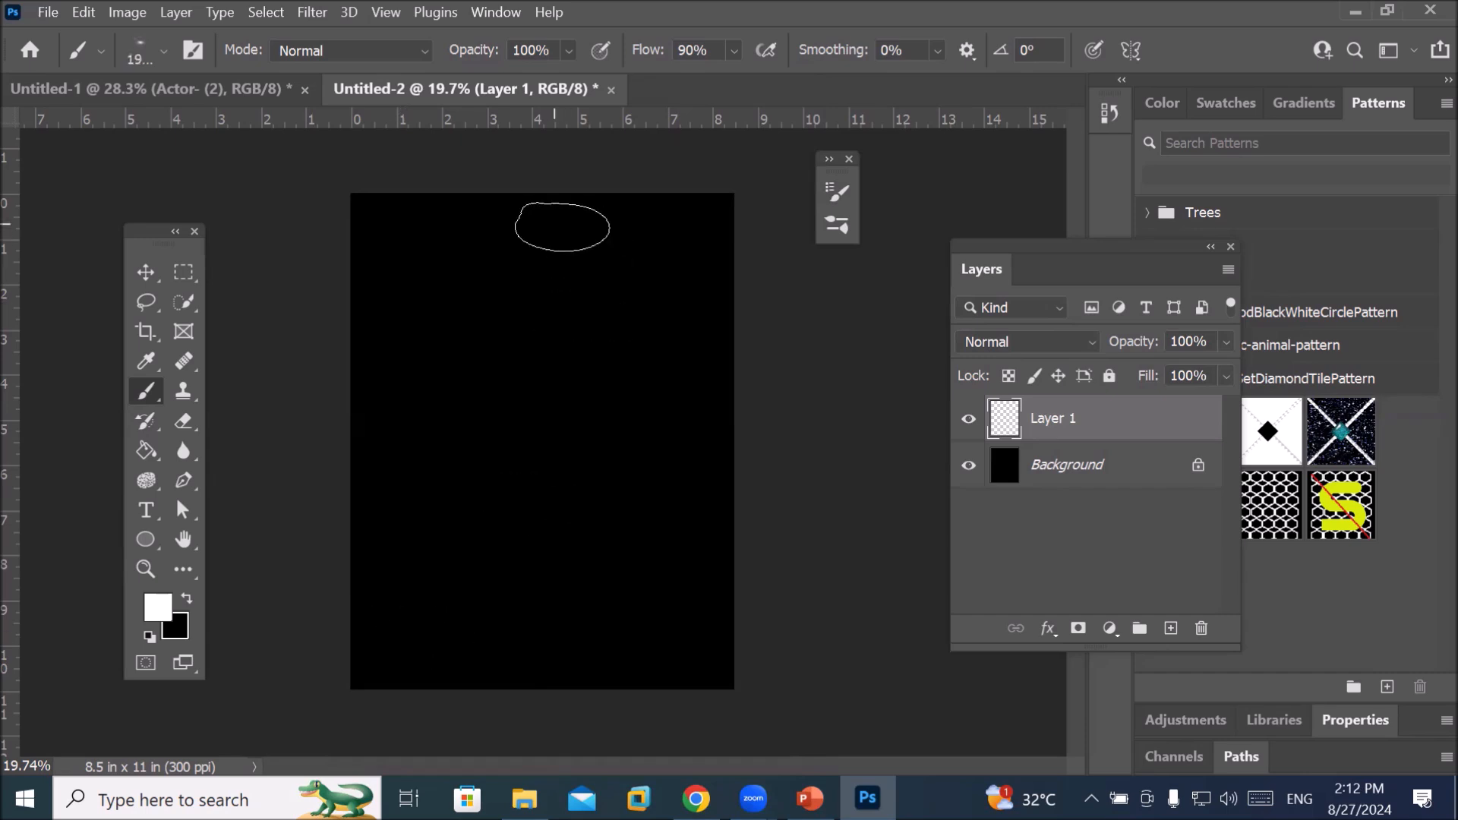
key("bracketright")
key("bracketright")
key("bracketright")
key("bracketright")
key("bracketright")
key("bracketright")
key("bracketright")
key("bracketright")
key("bracketright")
key("bracketright")
key("bracketright")
key("bracketright")
key("bracketright")
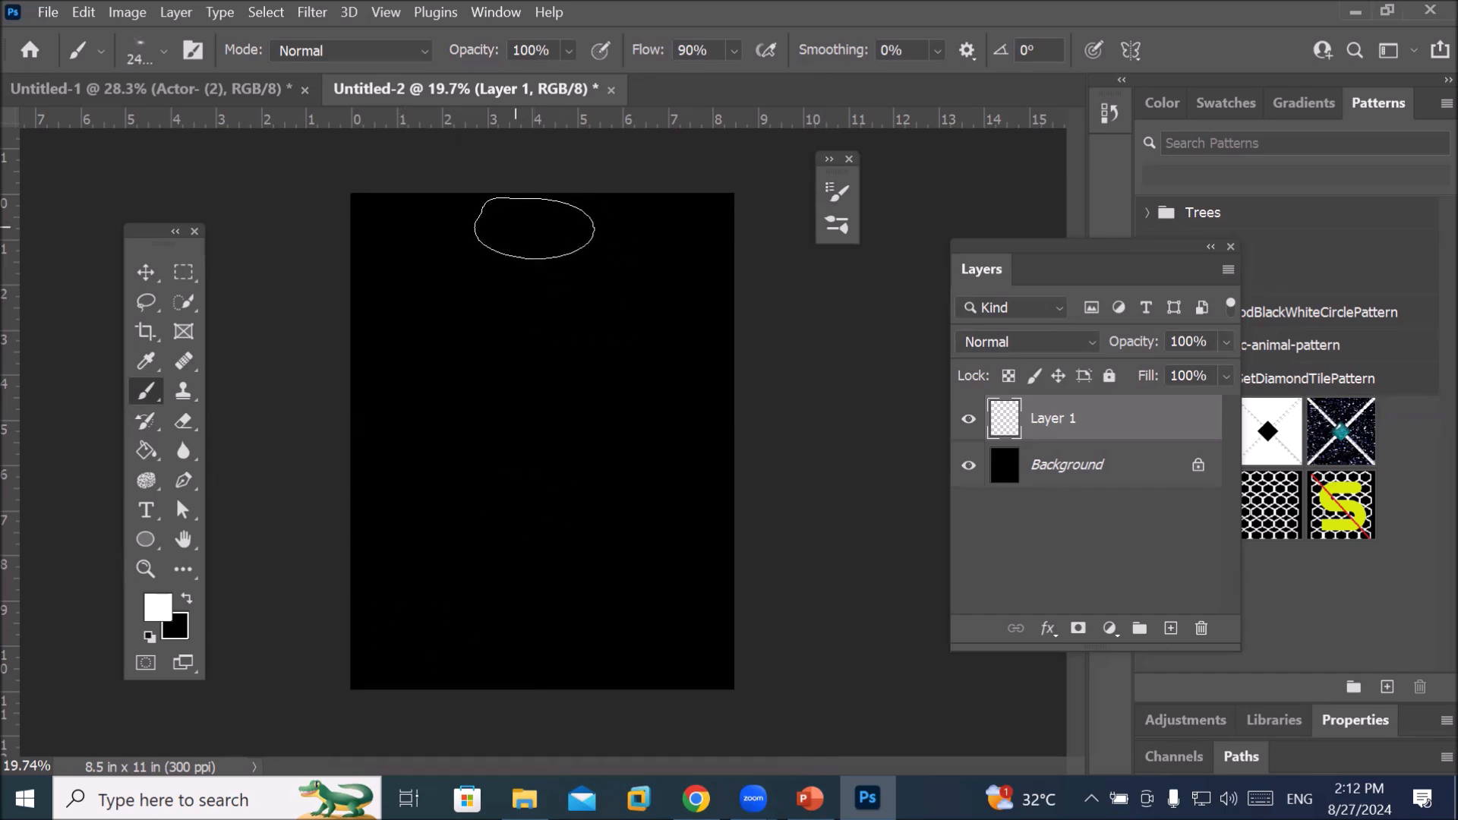
key("bracketright")
key("bracketright")
key("bracketright")
key("bracketright")
left_click(543, 244)
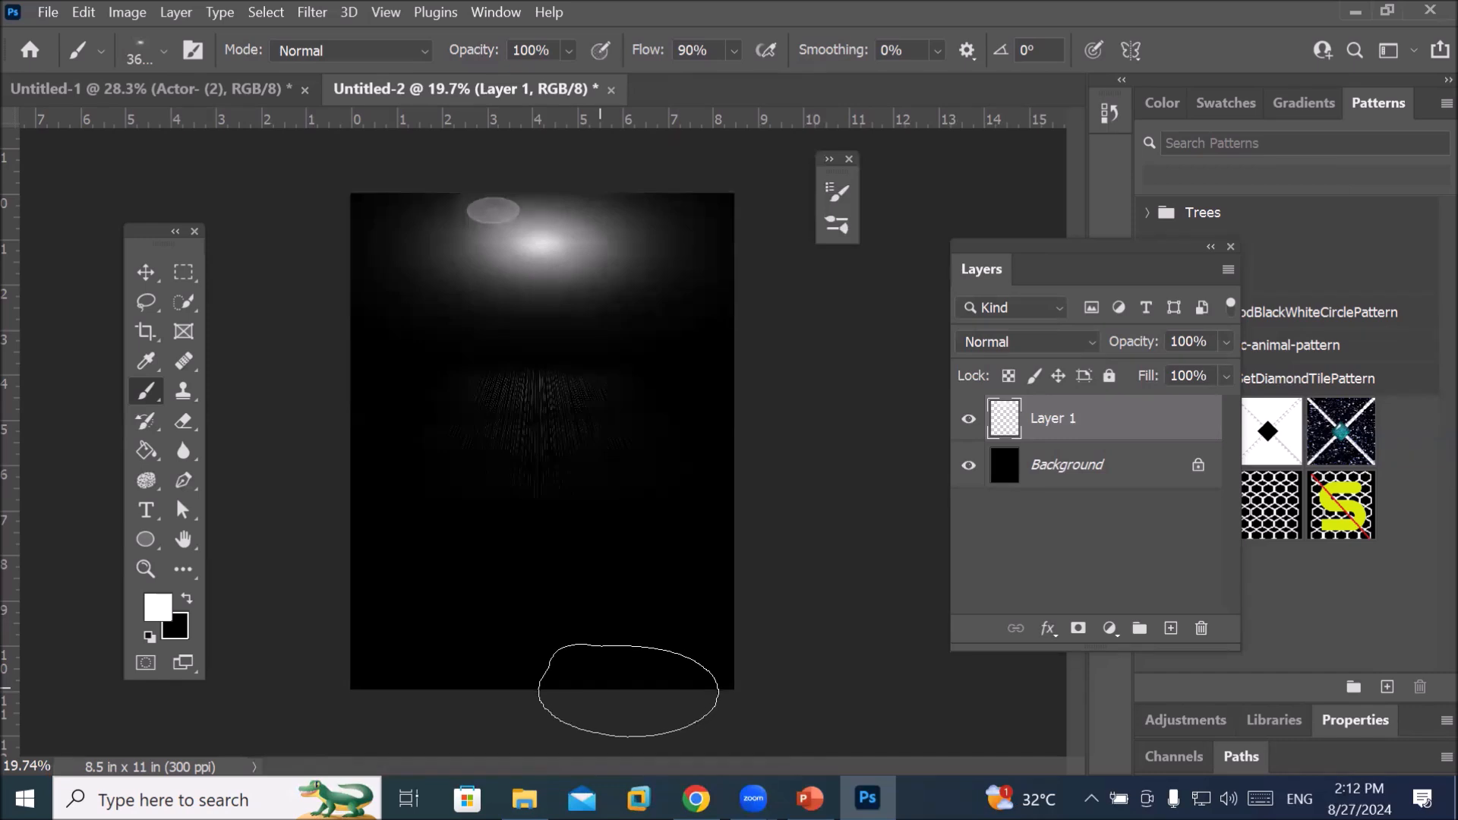
Try stretching the flare layer downward to 155.73% height so it covers the whole canvas
scroll(554, 158, "up", 5)
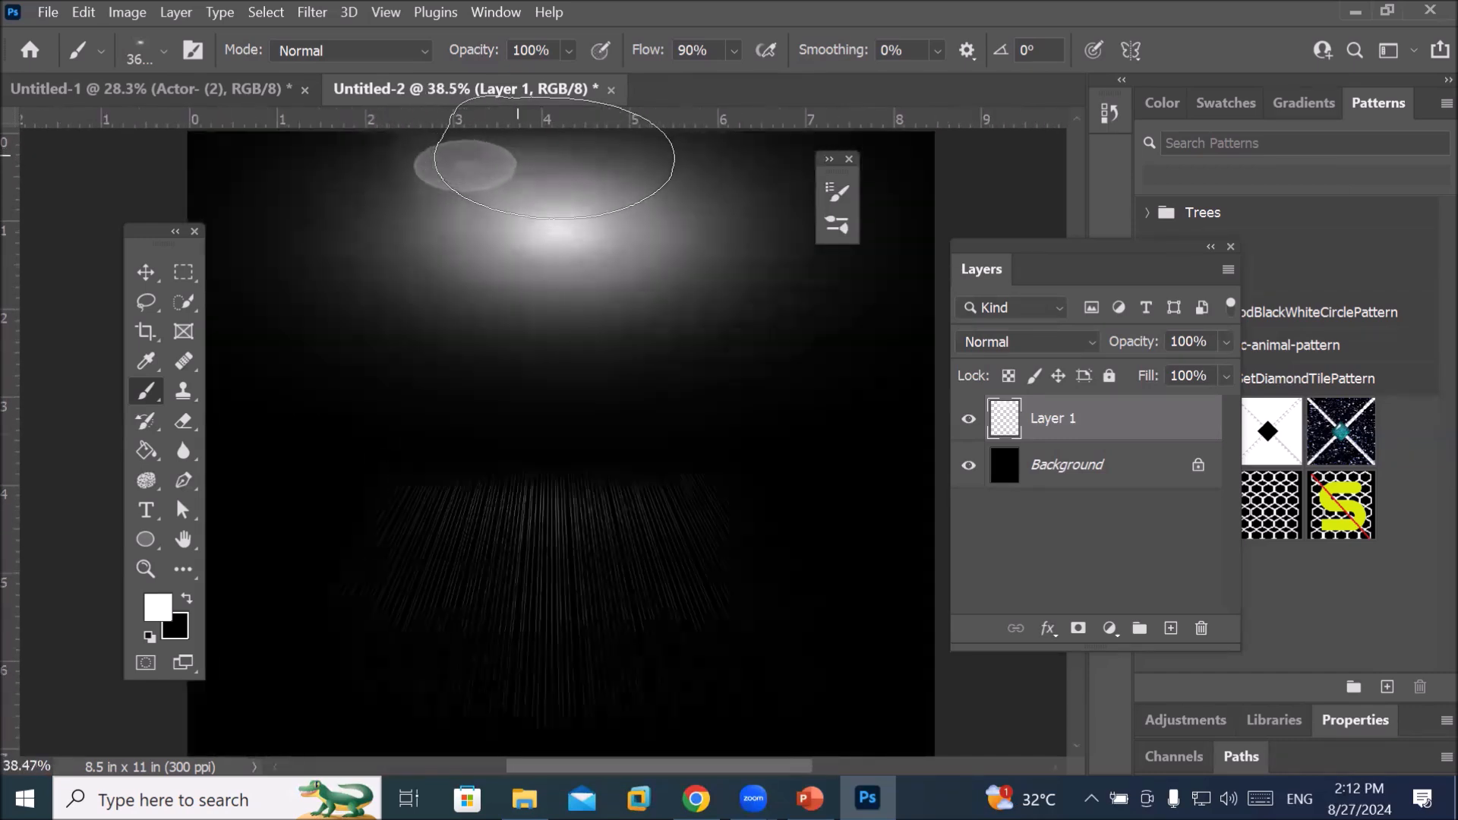
scroll(555, 158, "up", 1)
scroll(555, 154, "down", 4)
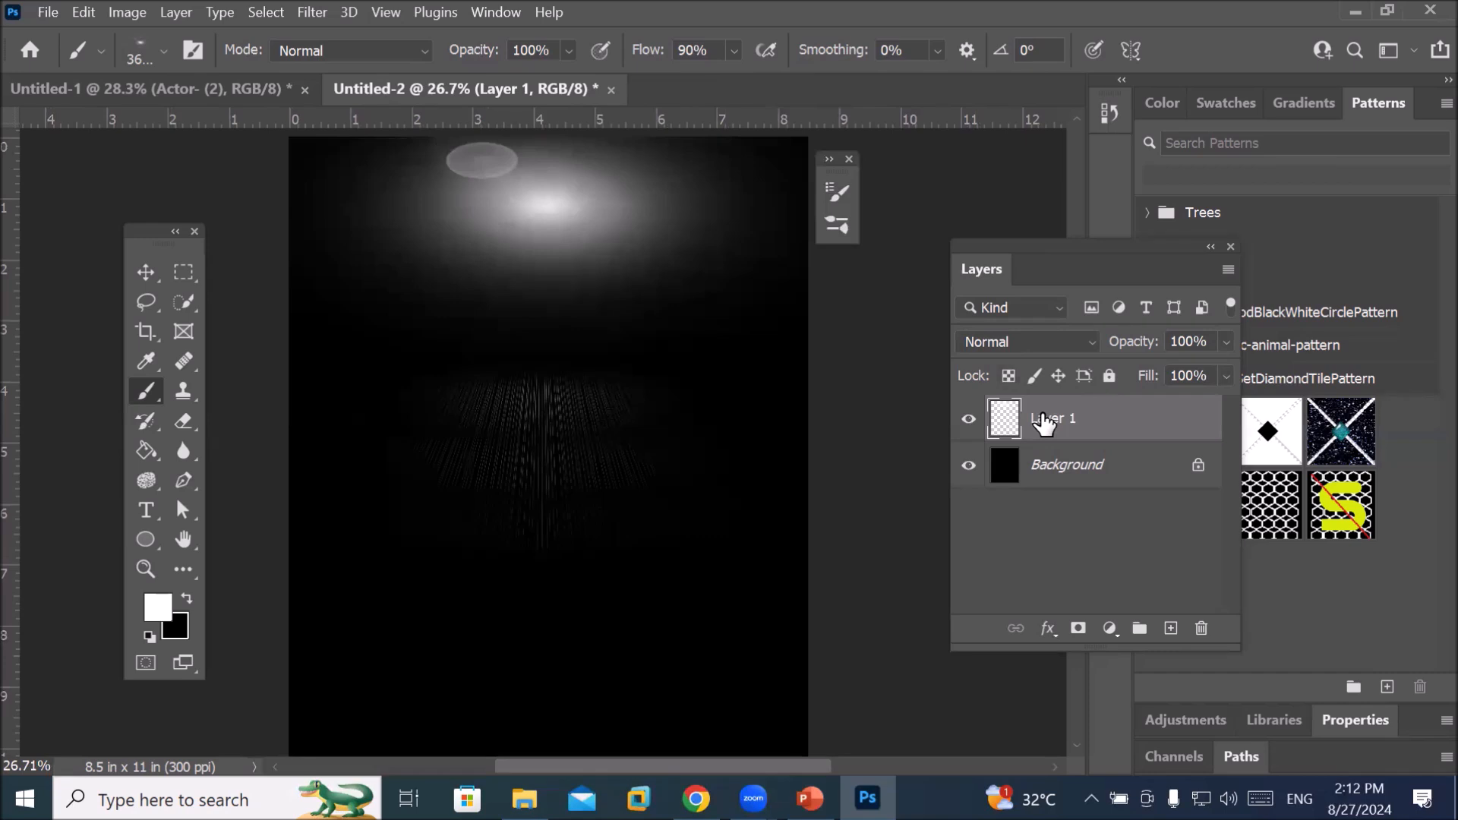
key("ctrl+t")
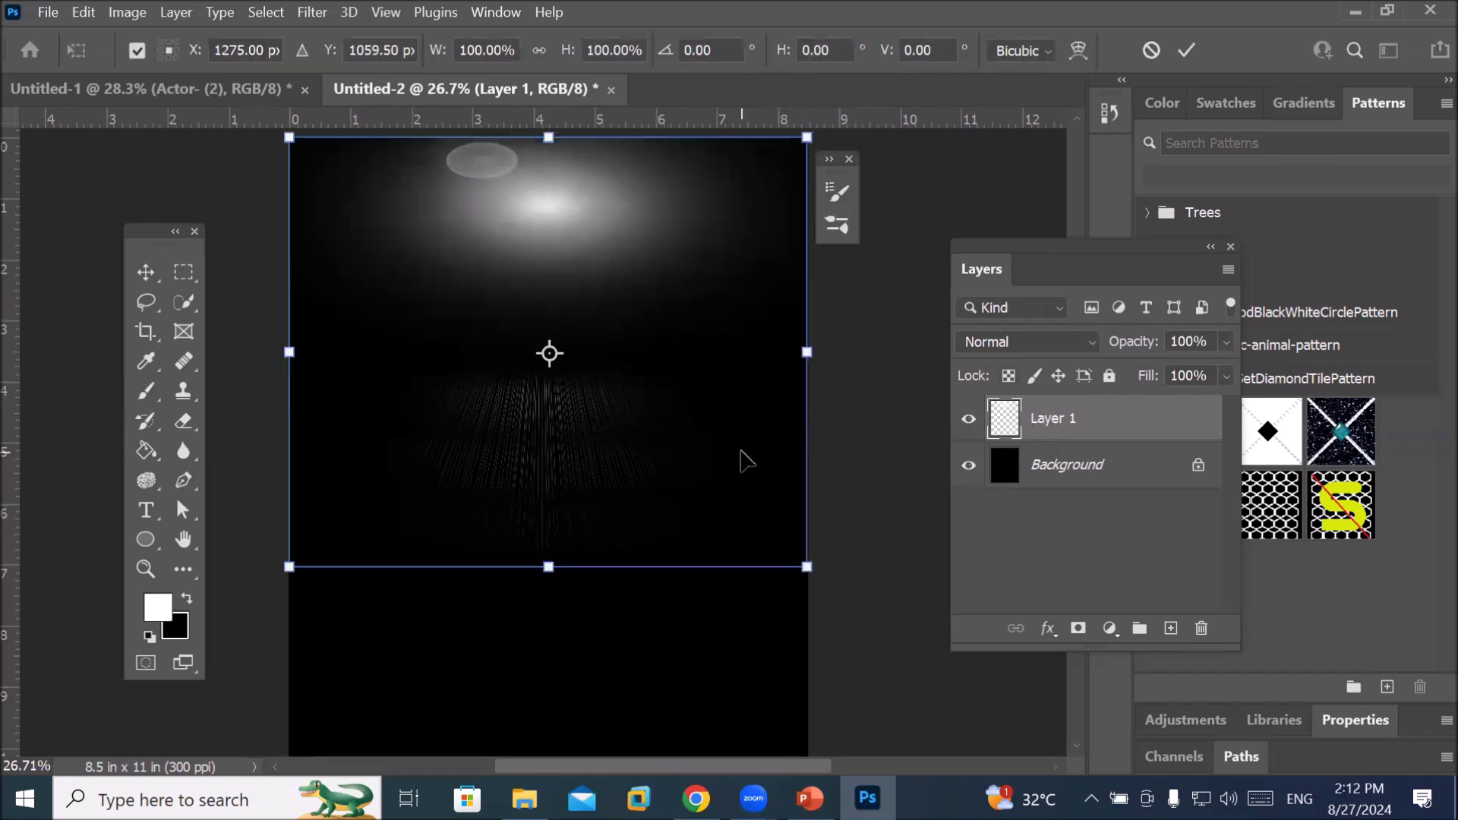
scroll(742, 451, "down", 2)
left_click_drag(543, 513, 528, 687)
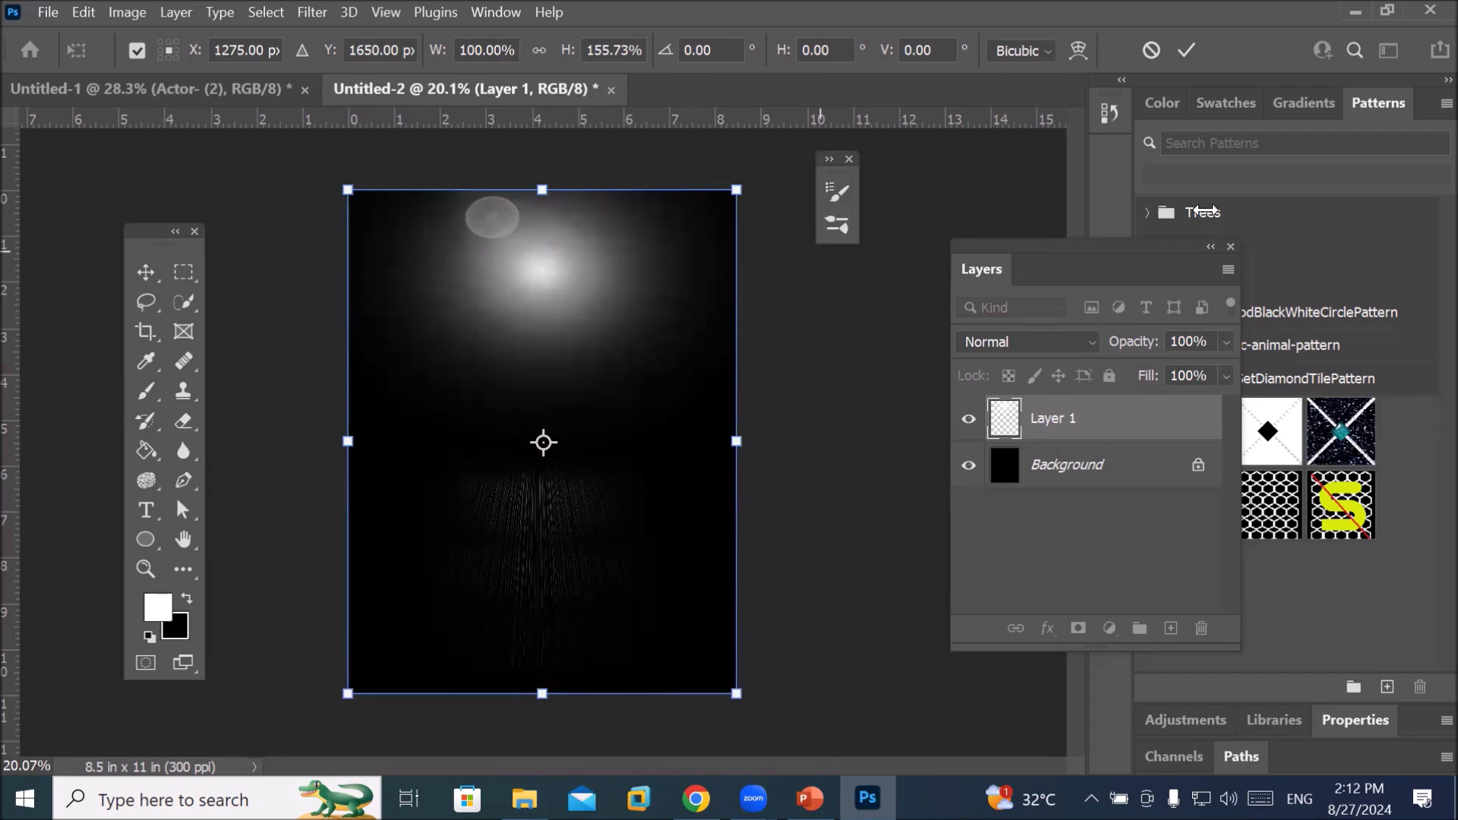
left_click(1150, 50)
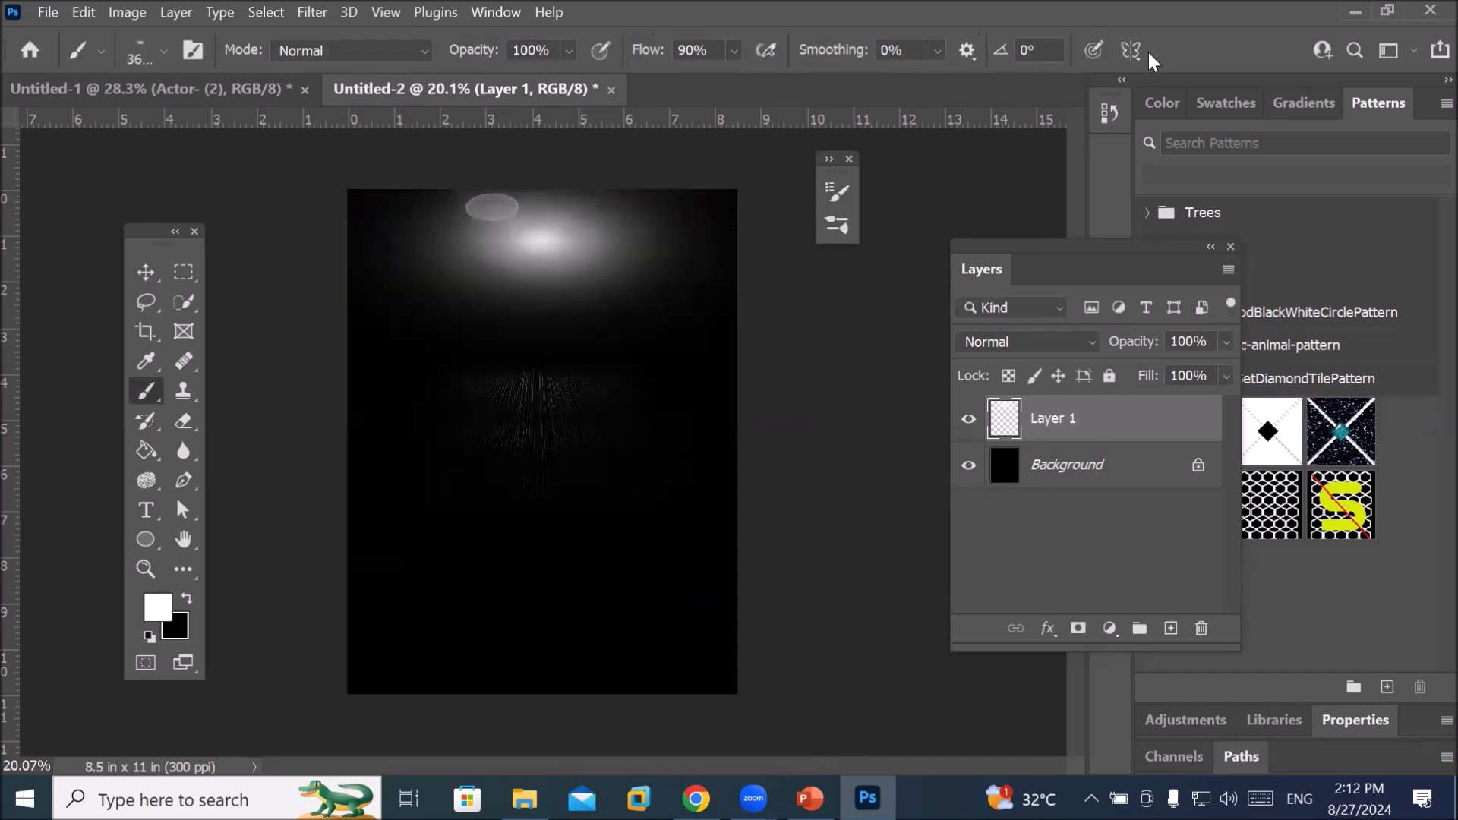
Delete the flare layer and add a new empty layer above the black background
left_click(1199, 629)
left_click(688, 328)
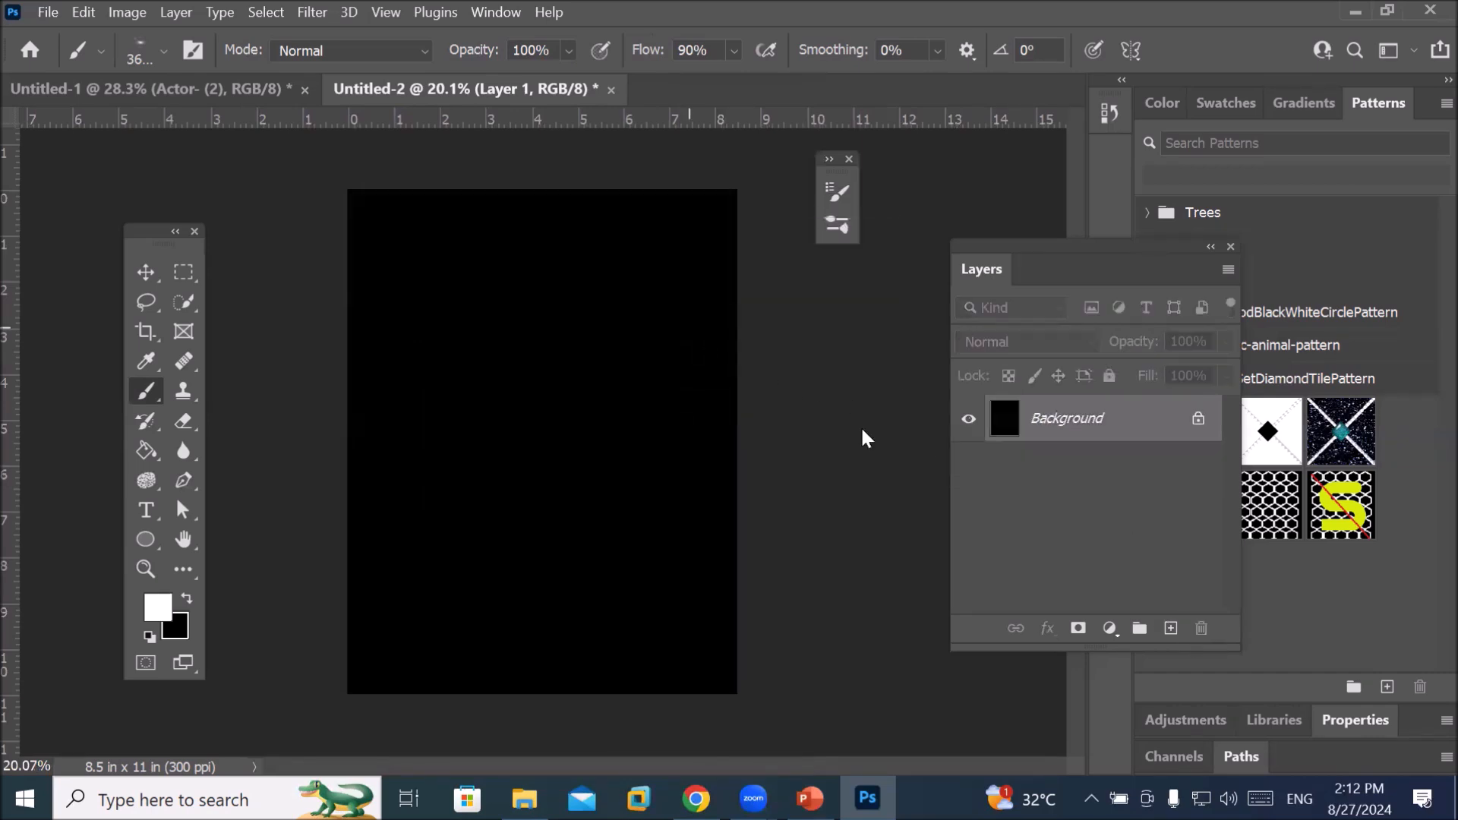
left_click(1169, 630)
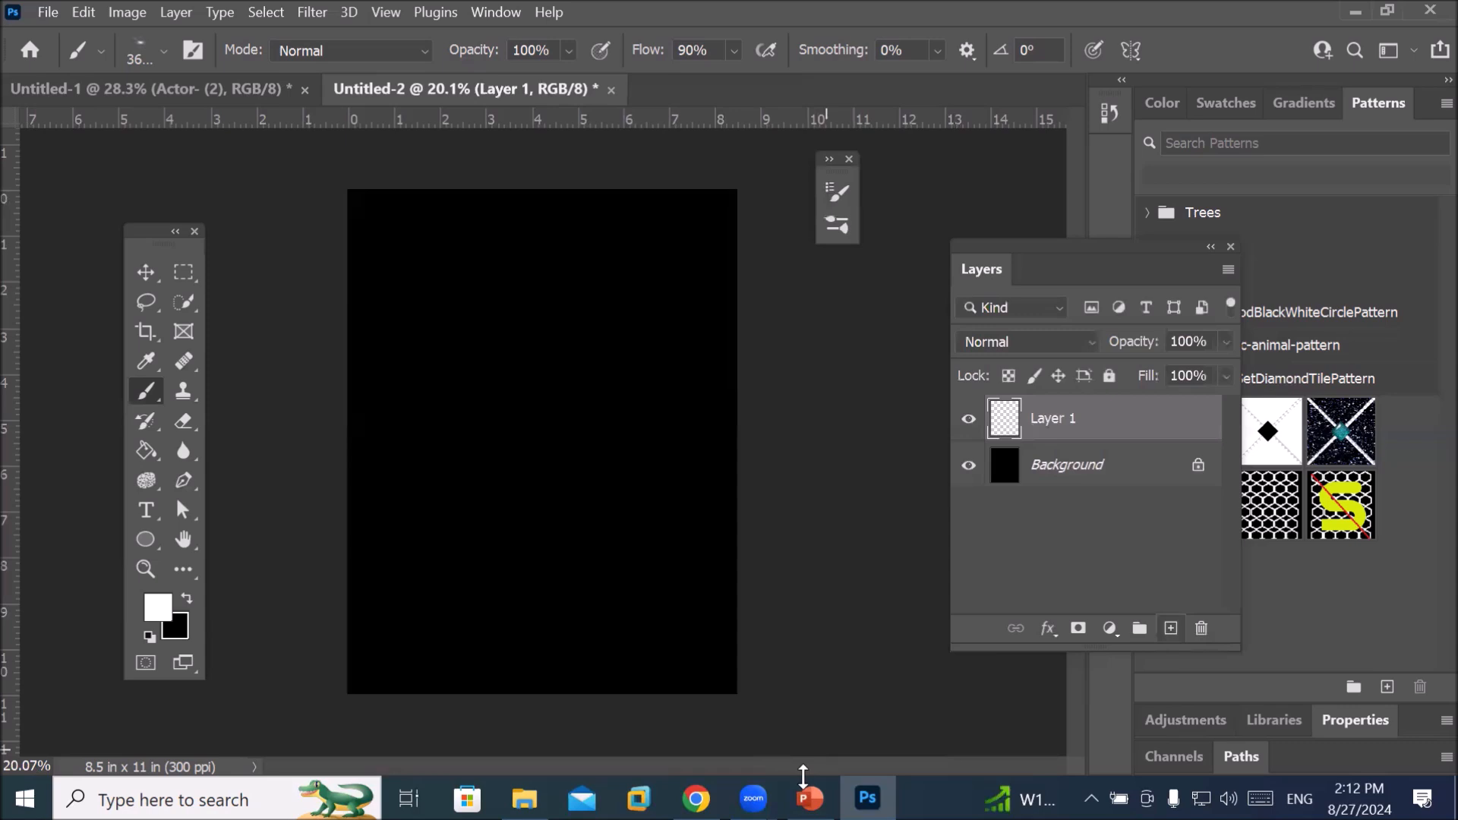
Choose the Flare 57 brush with 50% spacing and stamp one white flare slightly left of the canvas centre
left_click(837, 192)
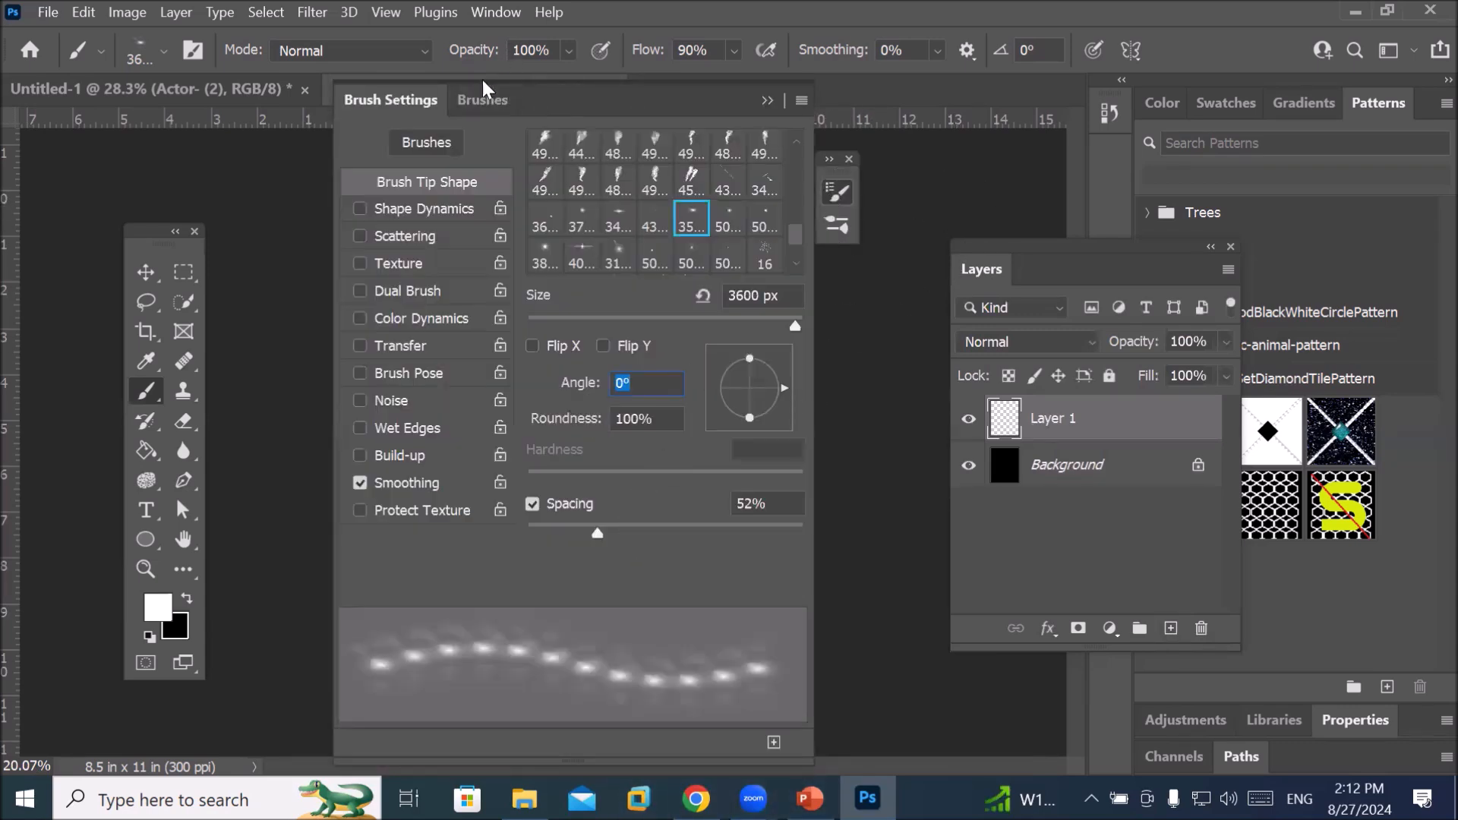
left_click(479, 104)
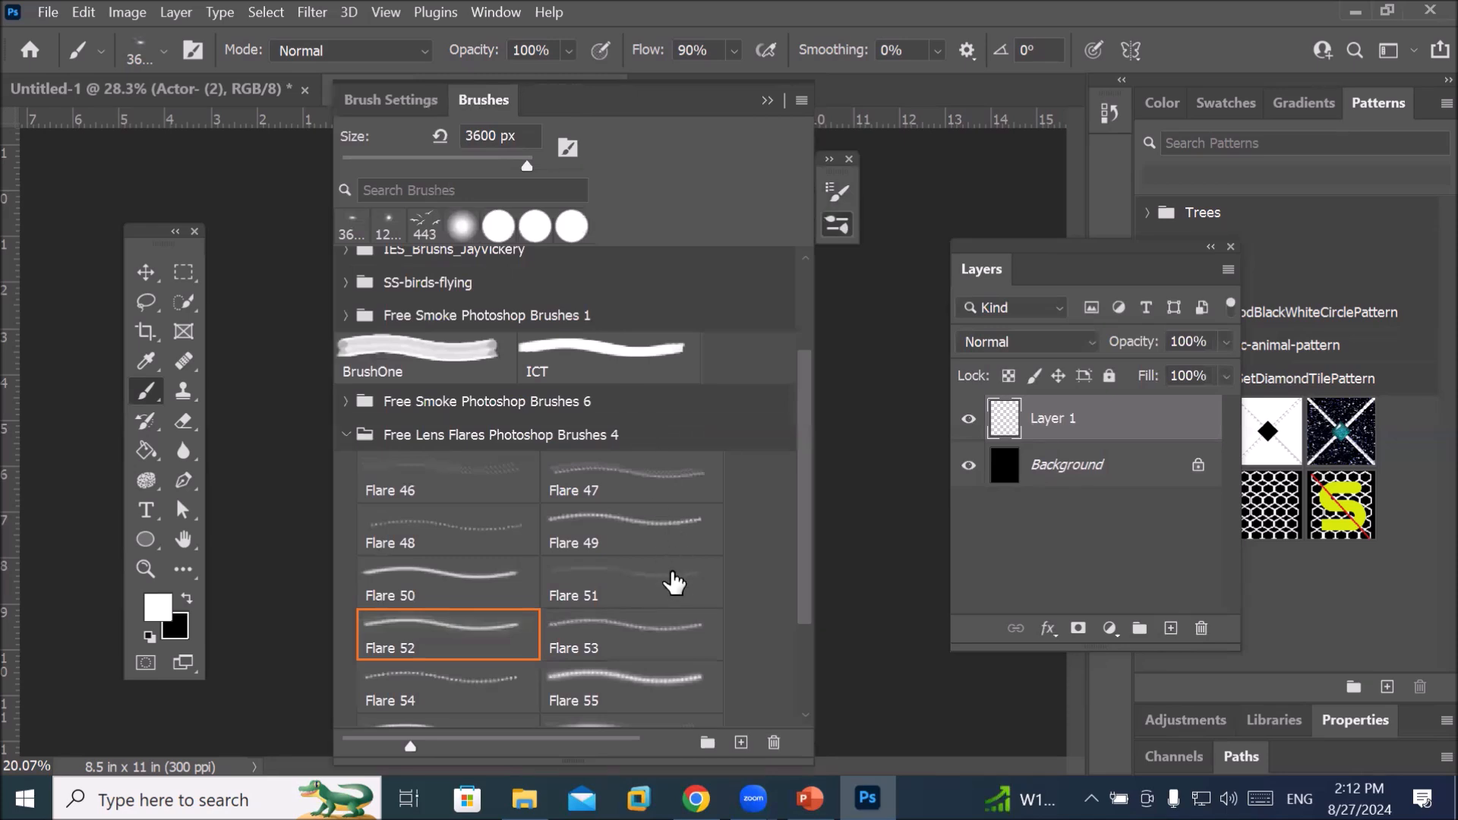
scroll(672, 581, "down", 2)
scroll(672, 589, "down", 3)
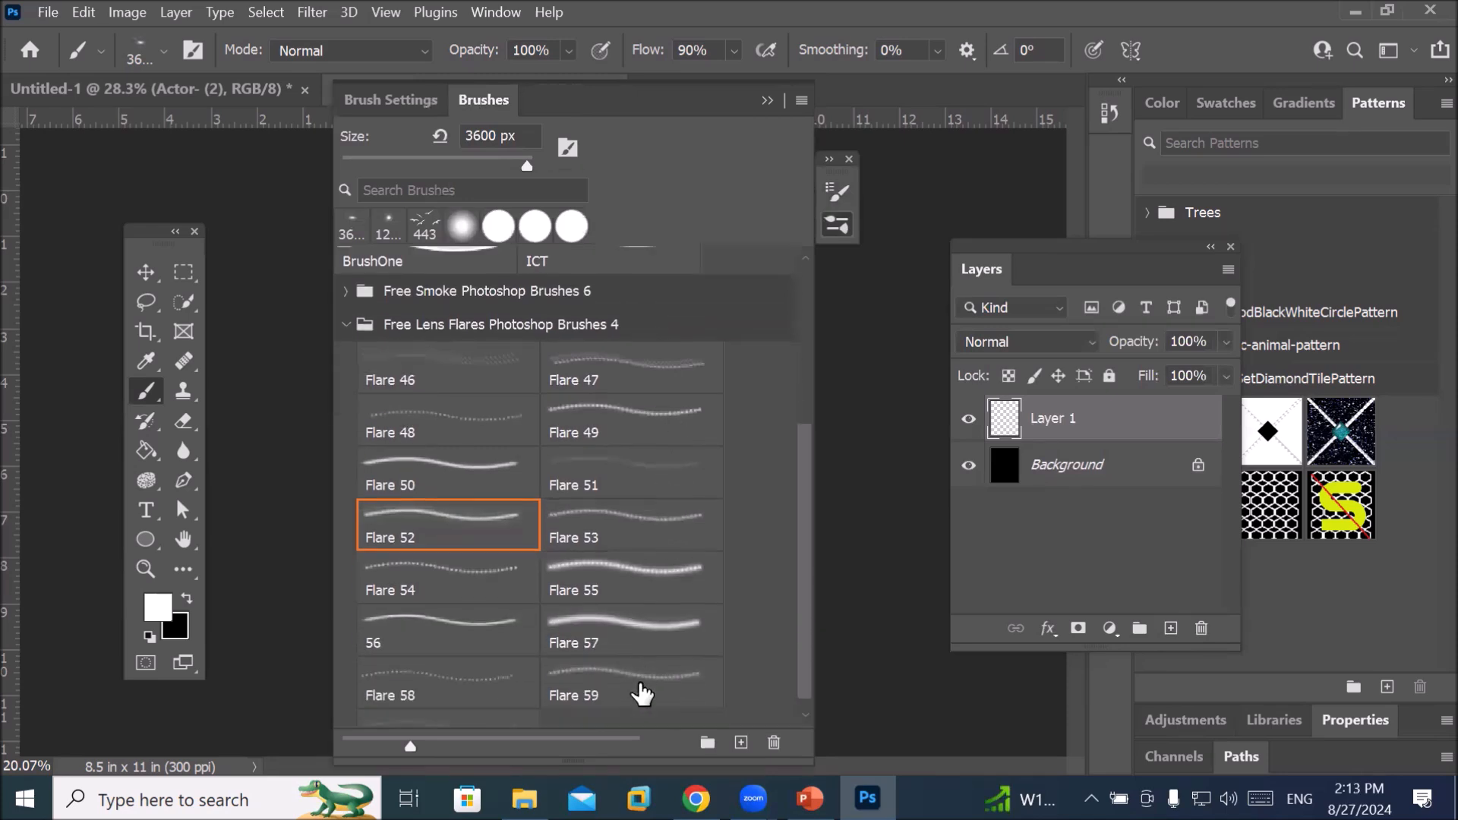
left_click(649, 607)
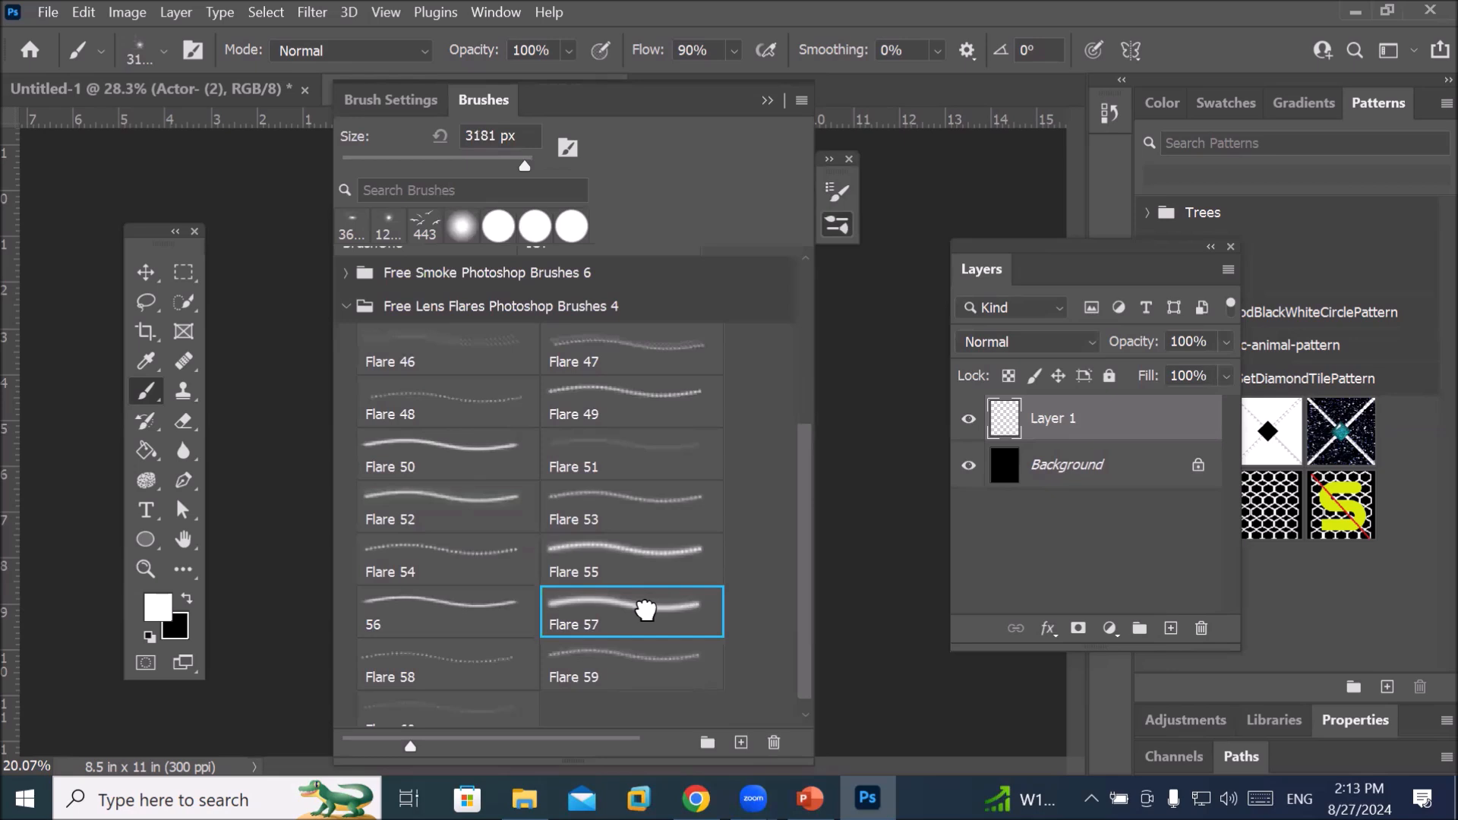
left_click(391, 99)
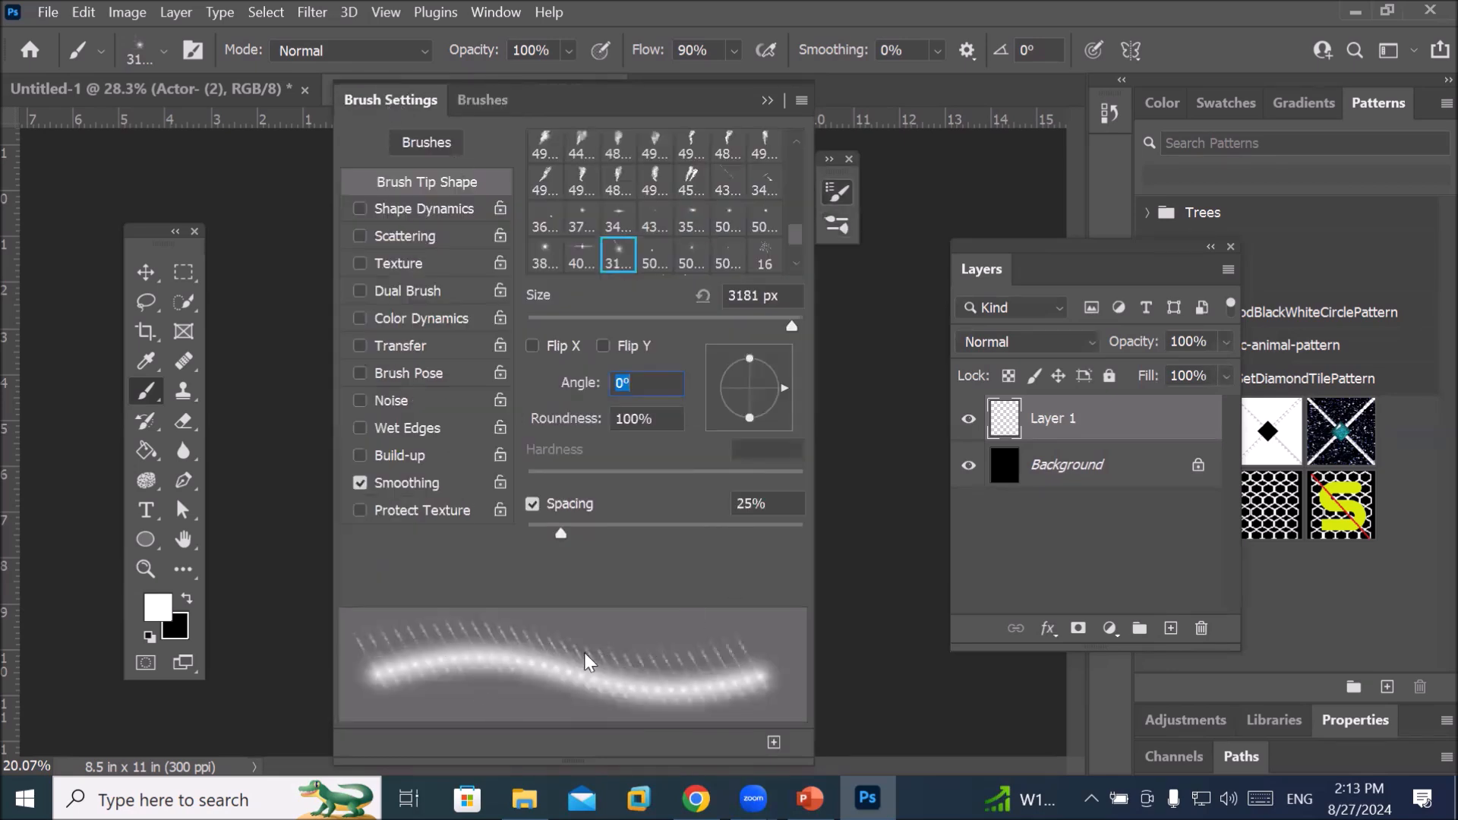
left_click_drag(563, 537, 595, 540)
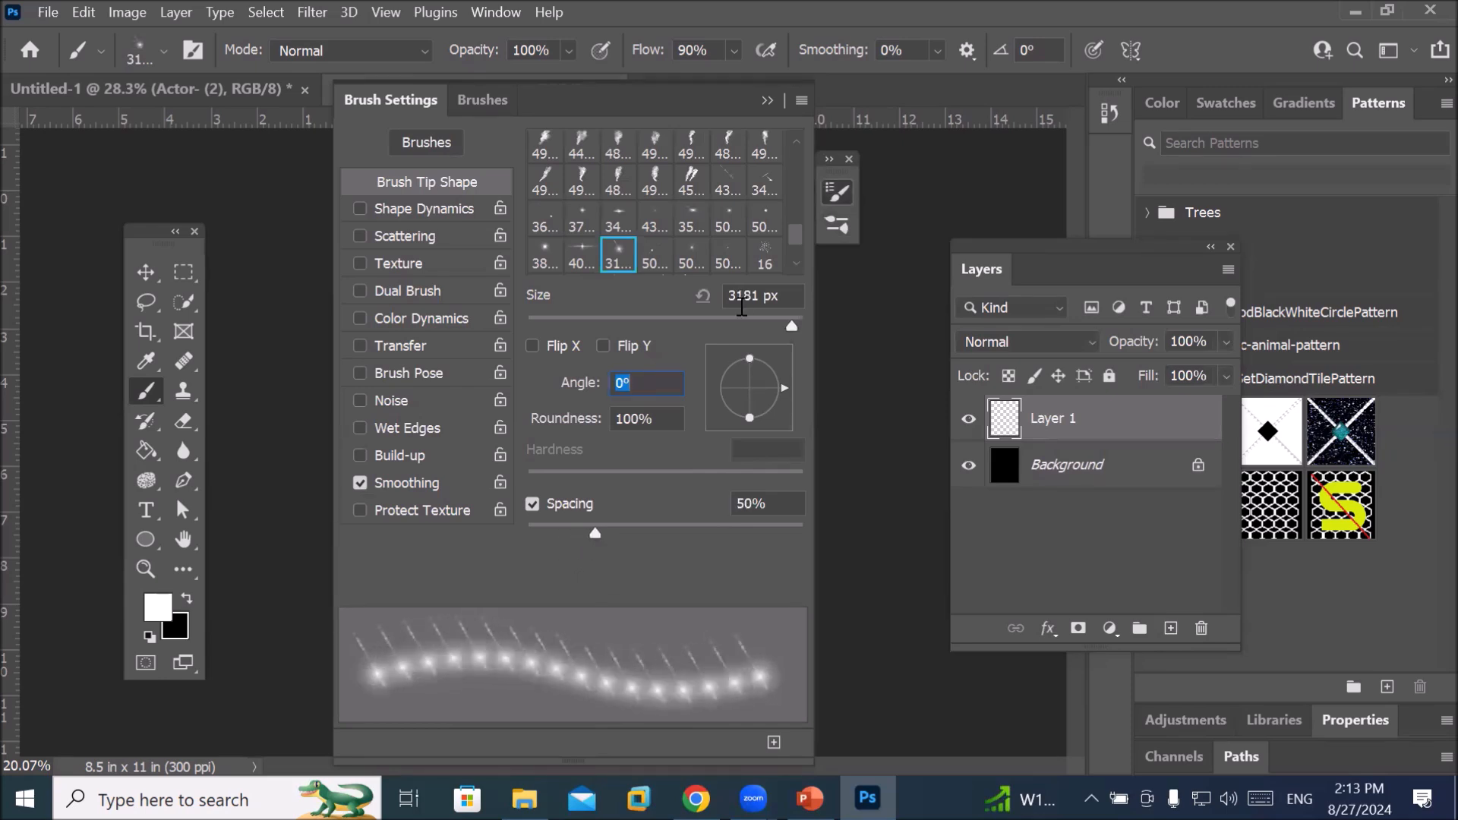
left_click(766, 101)
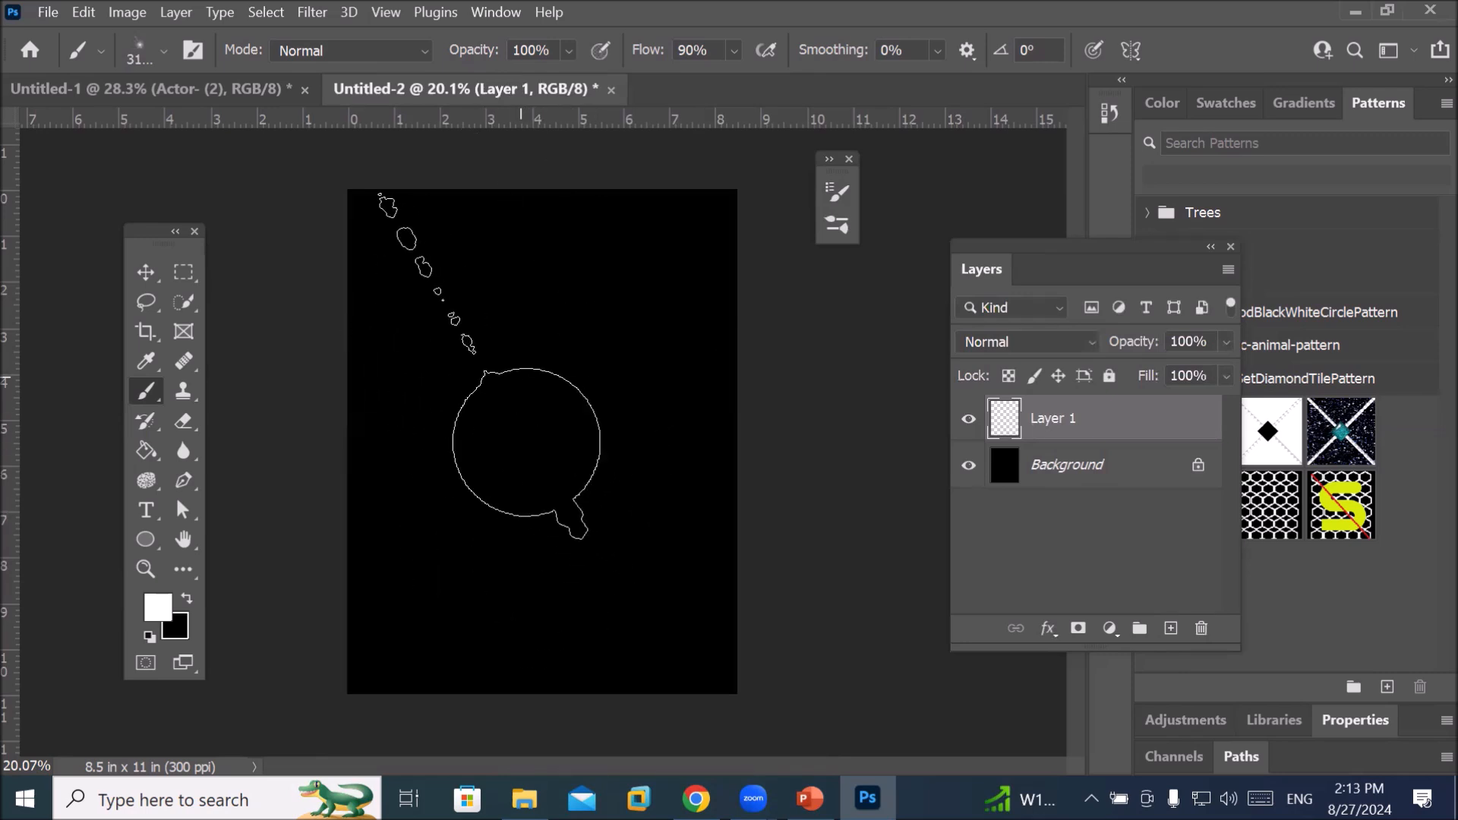
left_click(474, 368)
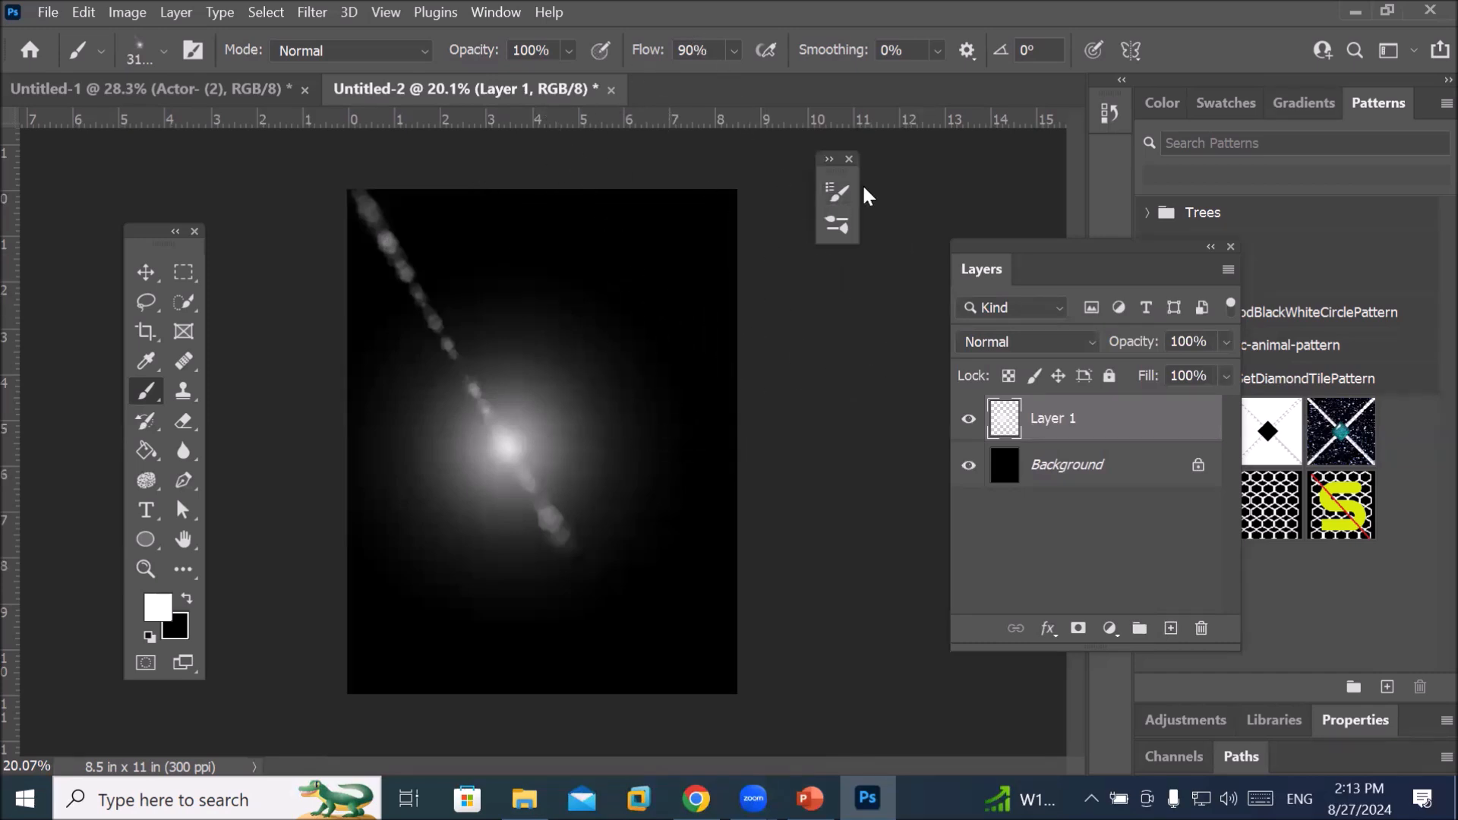
Try mirroring the Flare 57 brush tip with the Flip X option
left_click(837, 190)
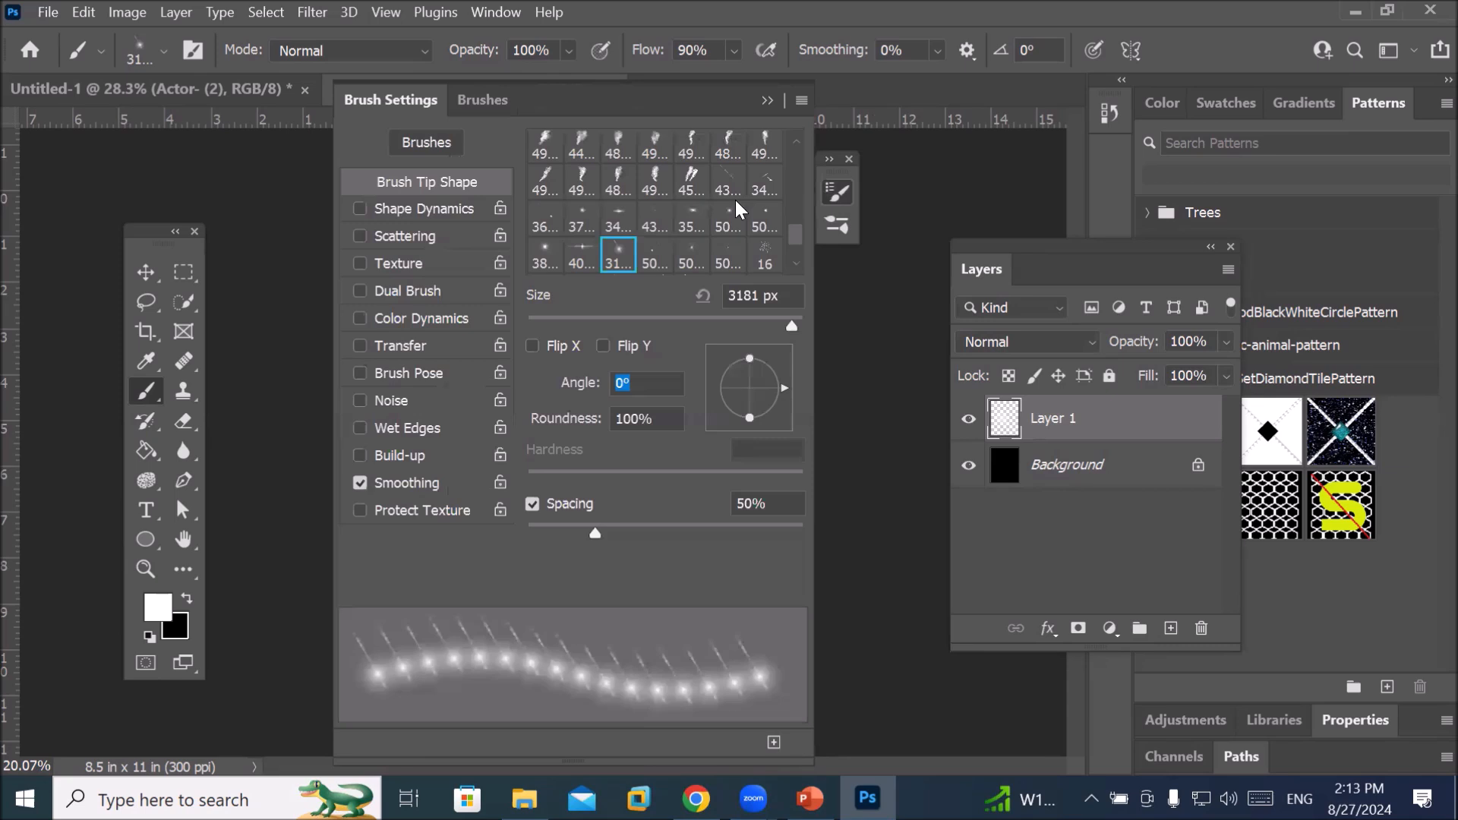
left_click(375, 102)
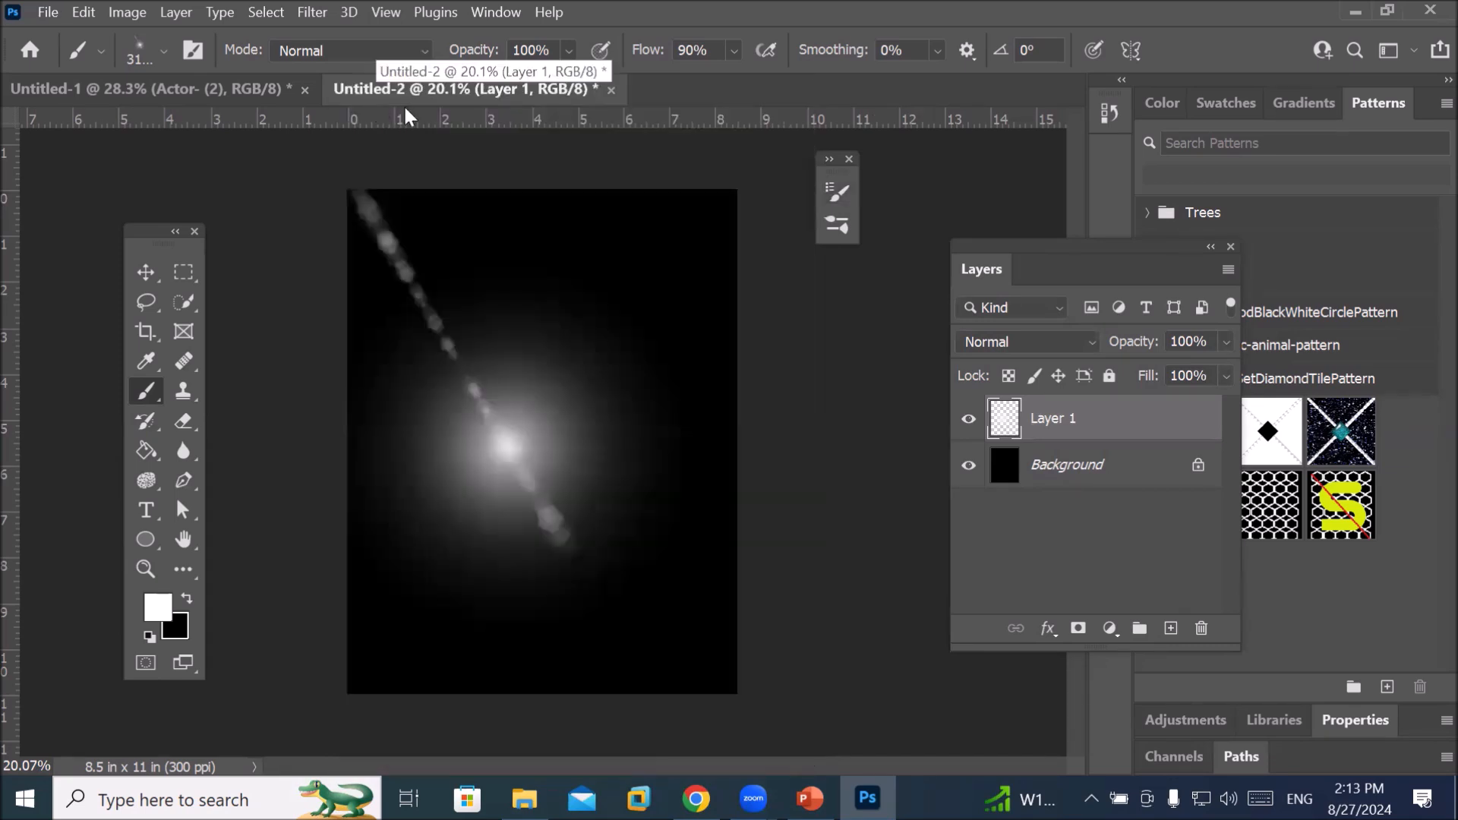
left_click(840, 190)
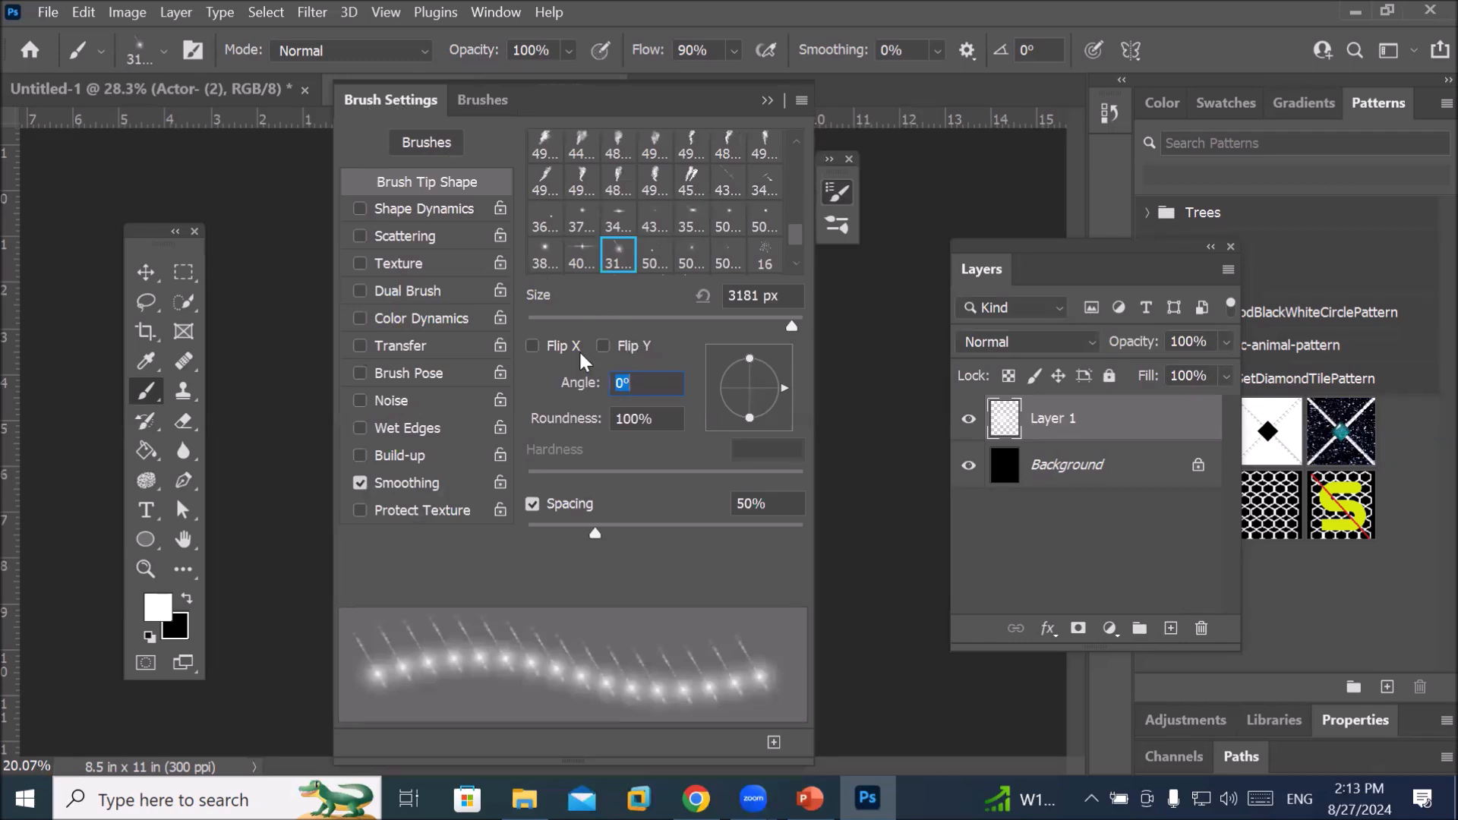
left_click(549, 344)
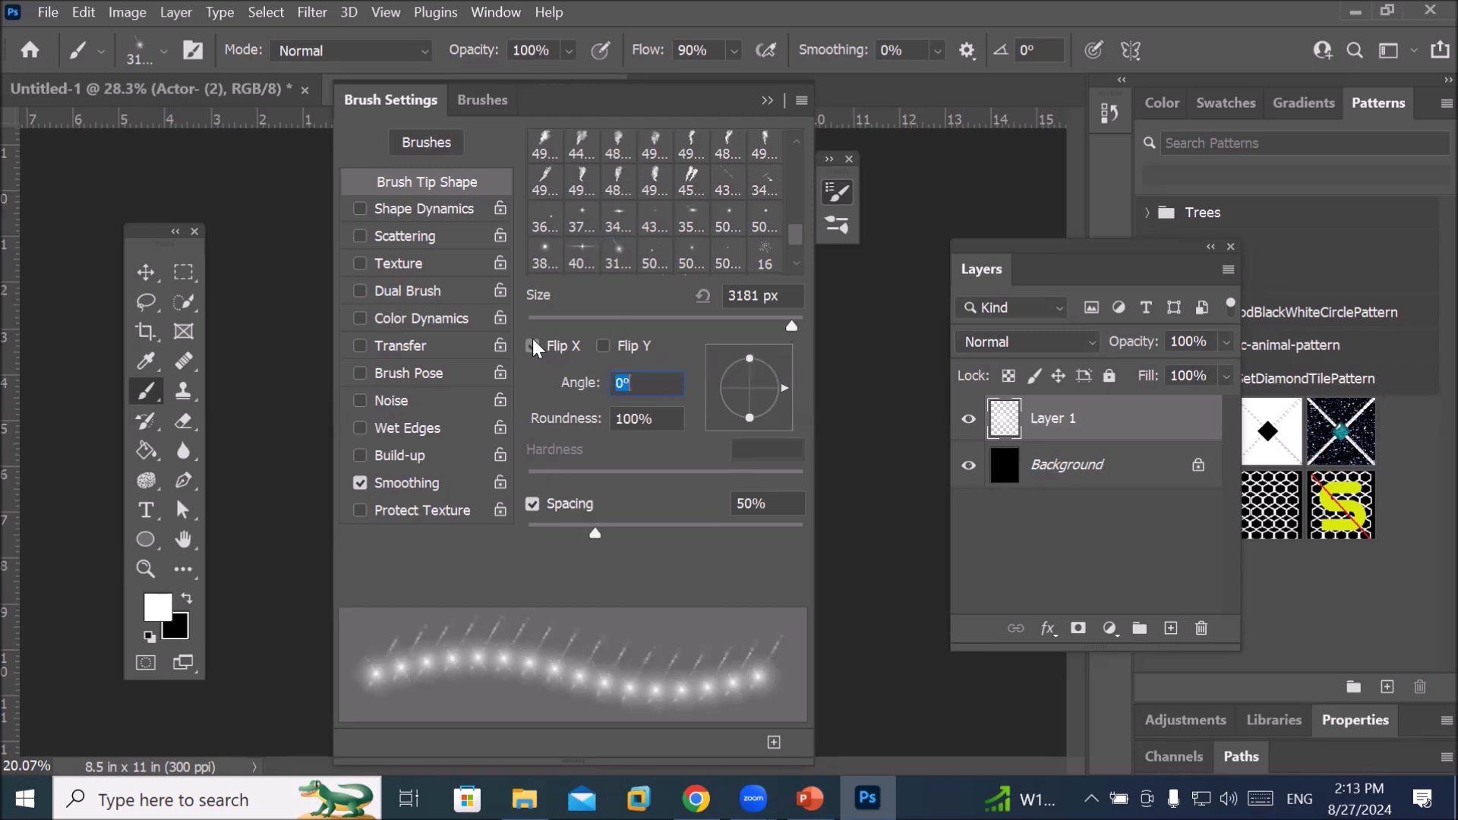
left_click(533, 343)
left_click(531, 344)
left_click(532, 346)
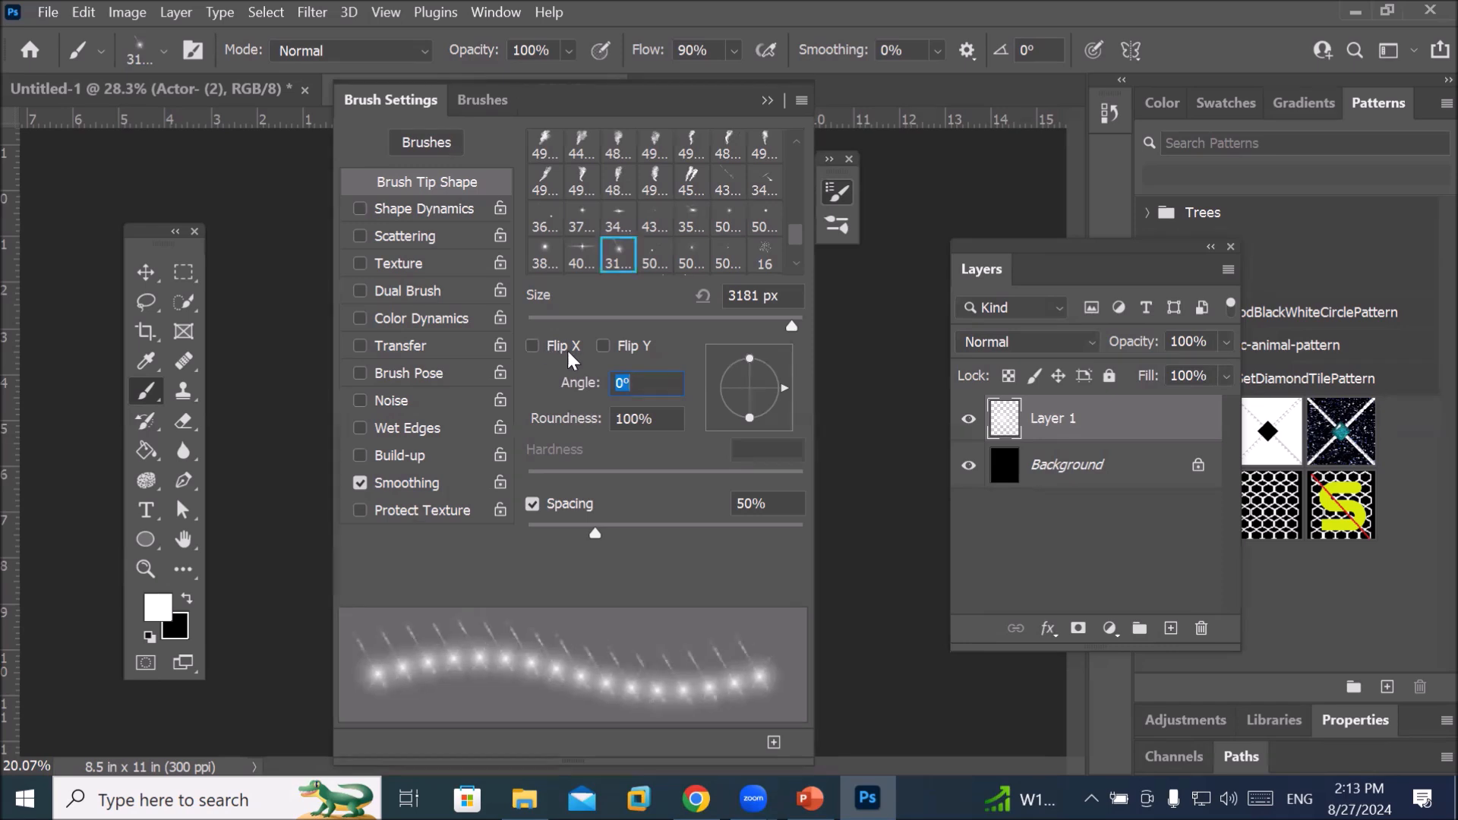
Mirror the Flare 57 brush tip with Flip Y and stamp it over the existing flare to form crossing beams
left_click(603, 346)
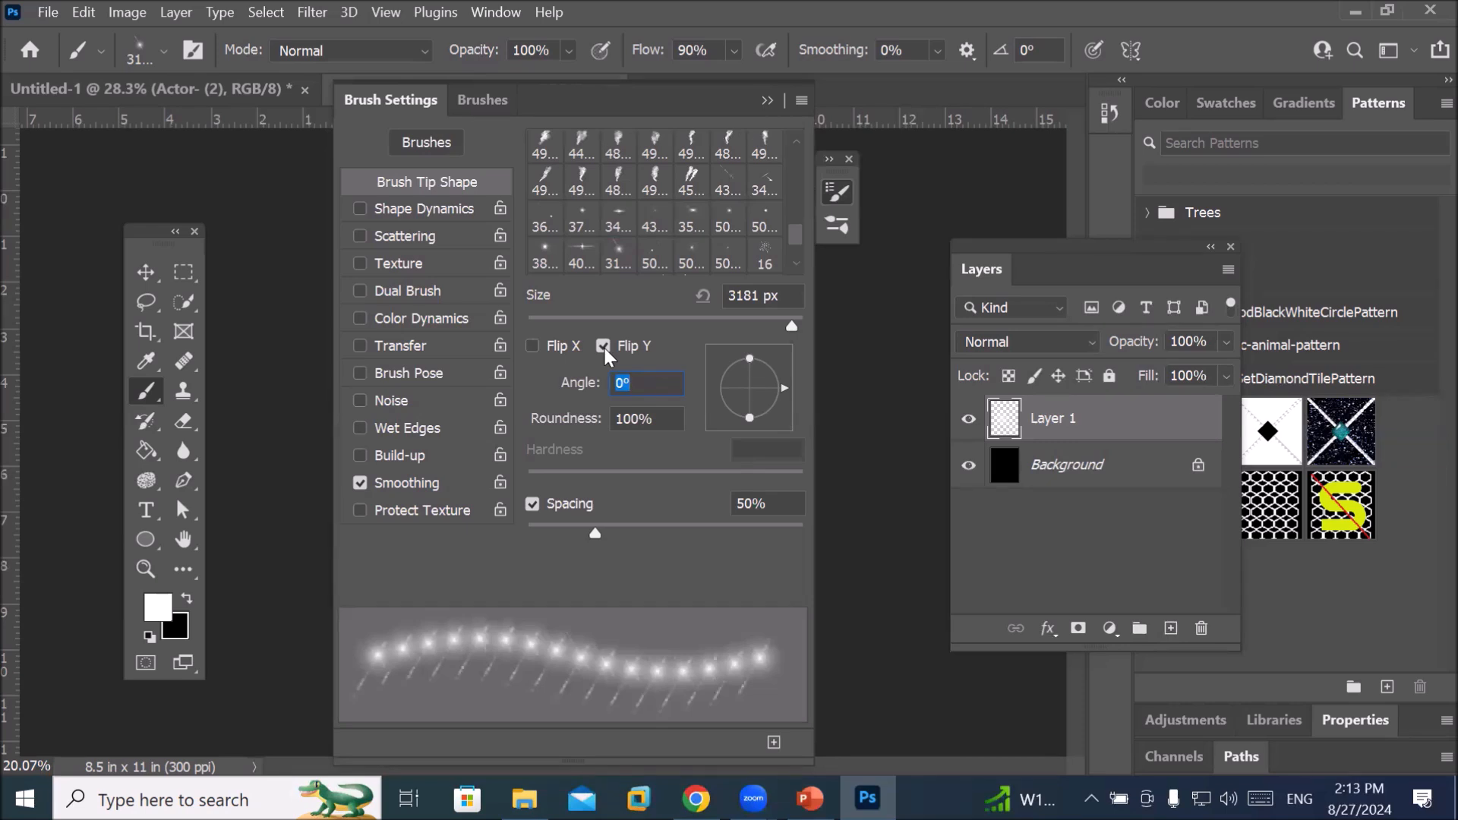
left_click(603, 345)
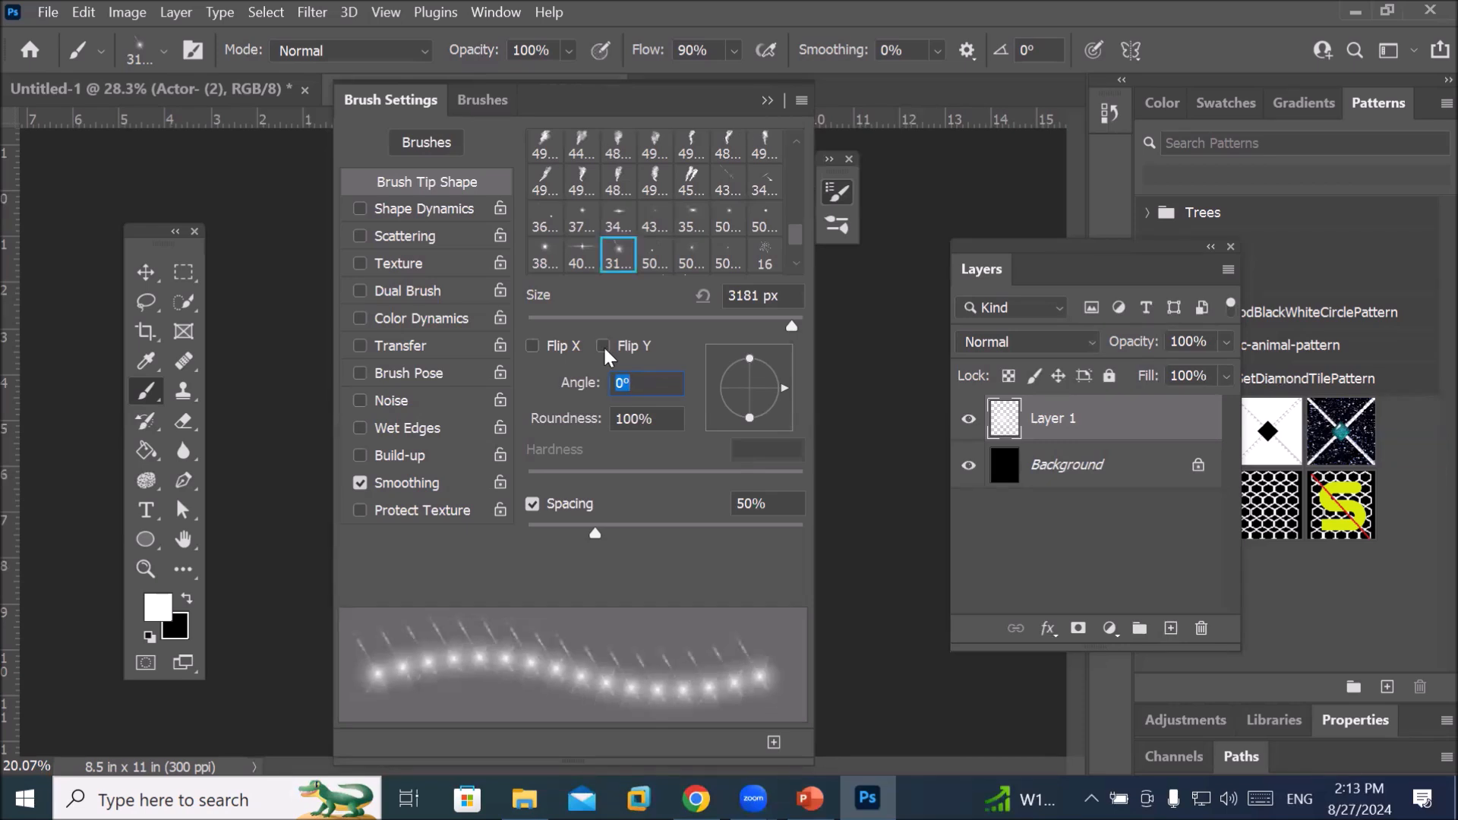
left_click(603, 345)
left_click(602, 345)
left_click(602, 346)
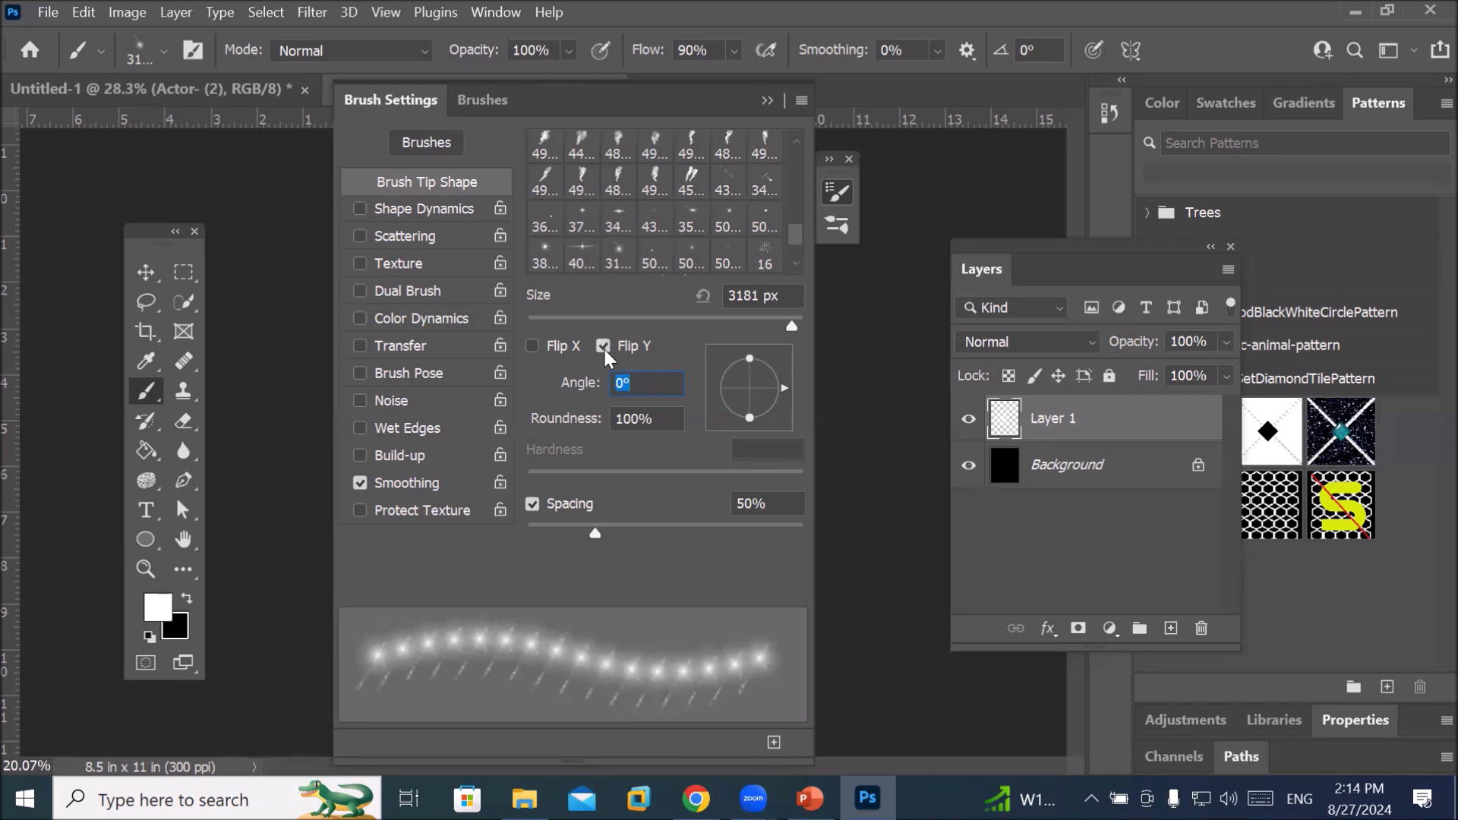
left_click(768, 100)
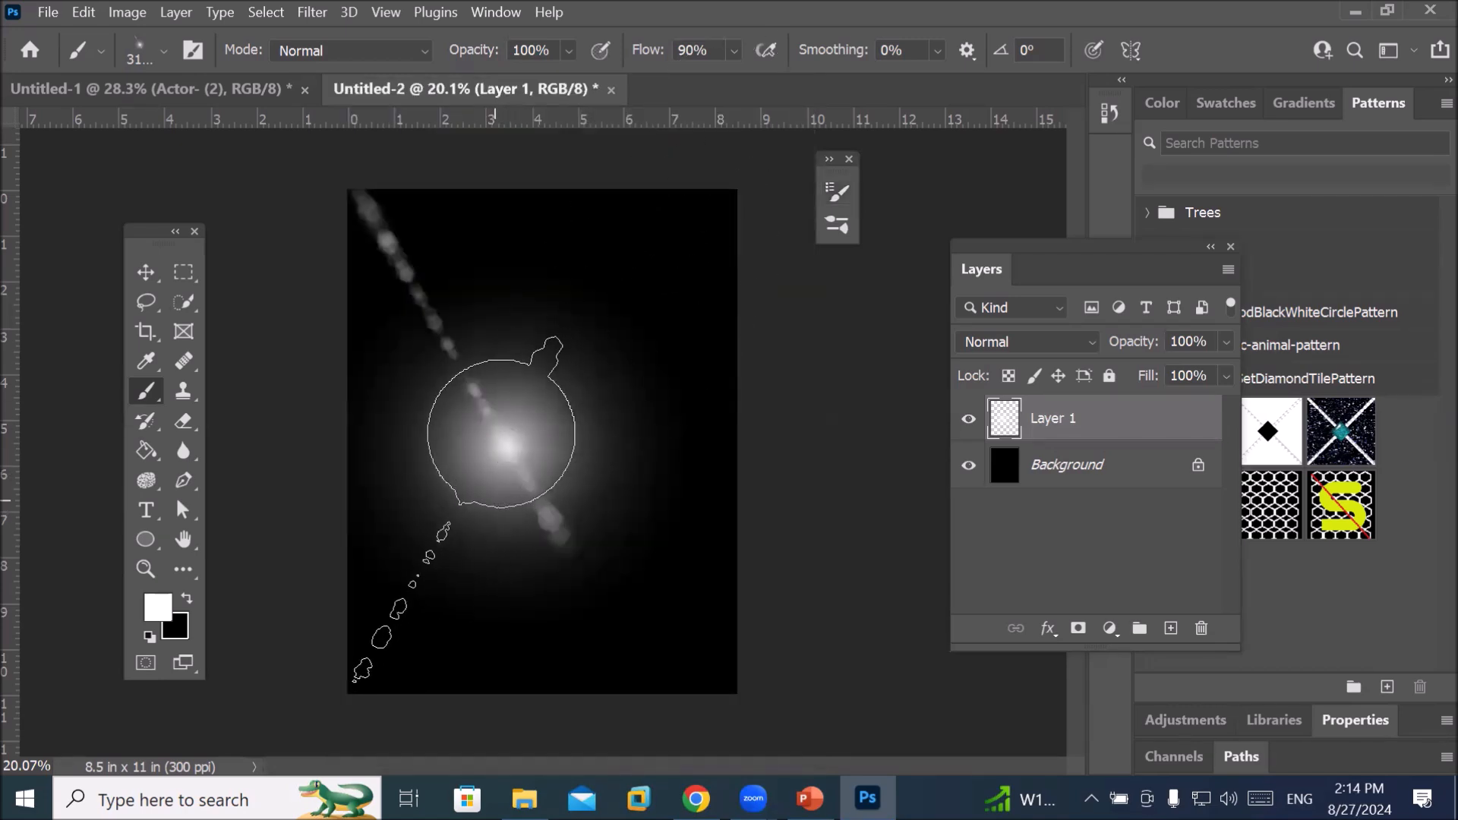
left_click(501, 433)
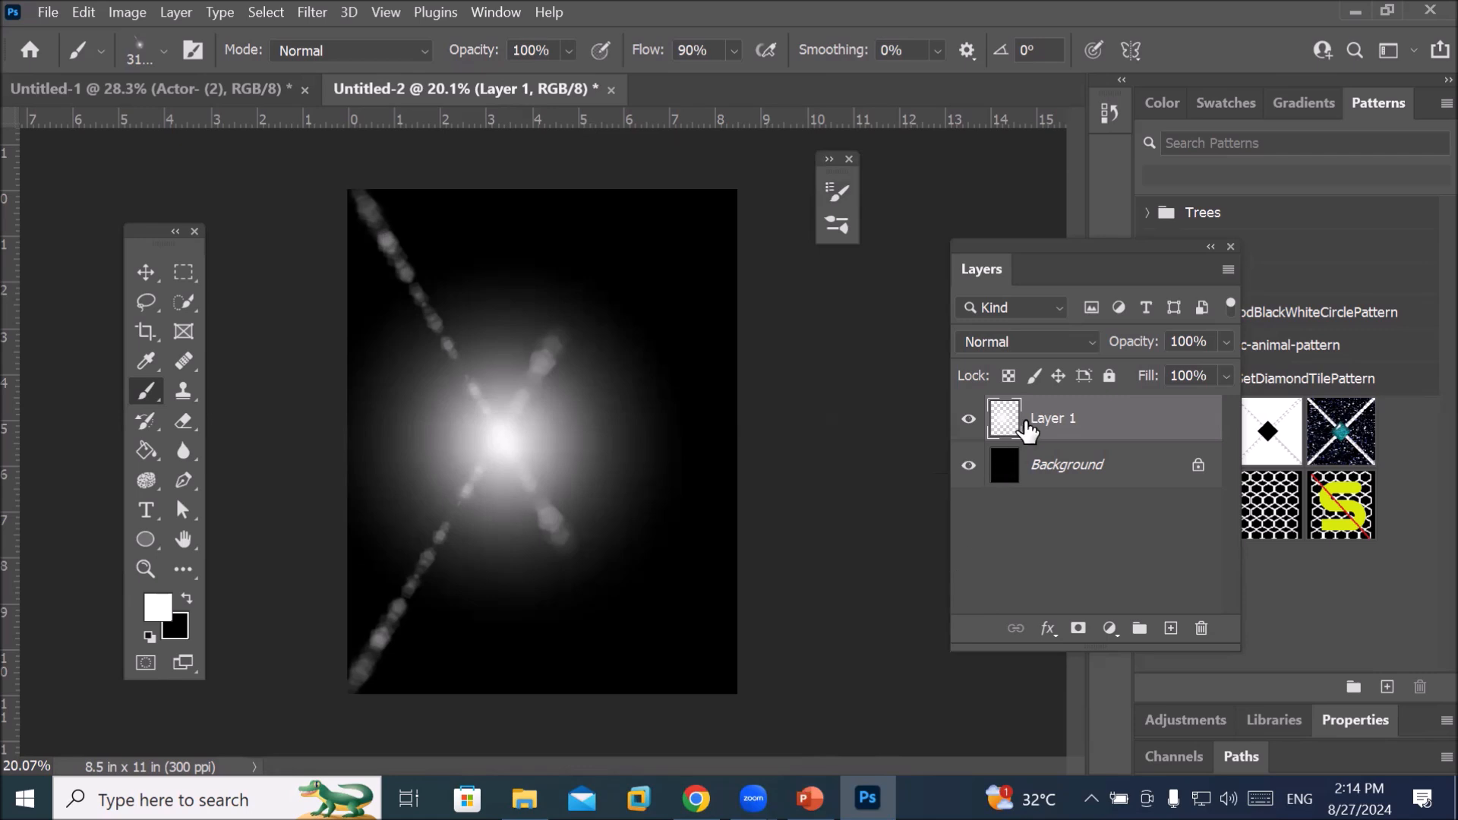
Free-transform the crossed flare on Layer 1, stretching it horizontally to 121.21% width so it spans the canvas
key("ctrl+t")
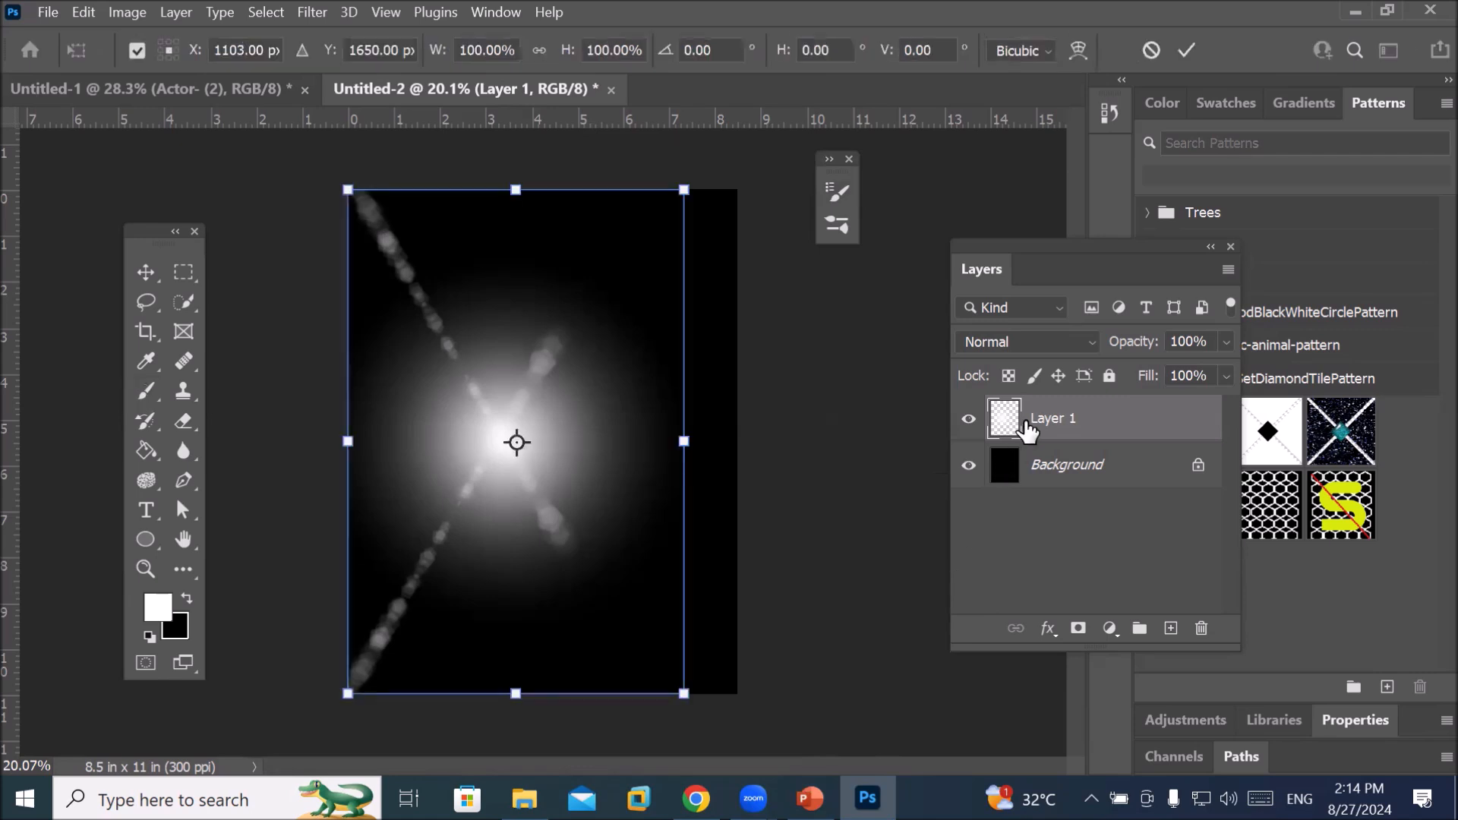
left_click_drag(684, 441, 756, 464)
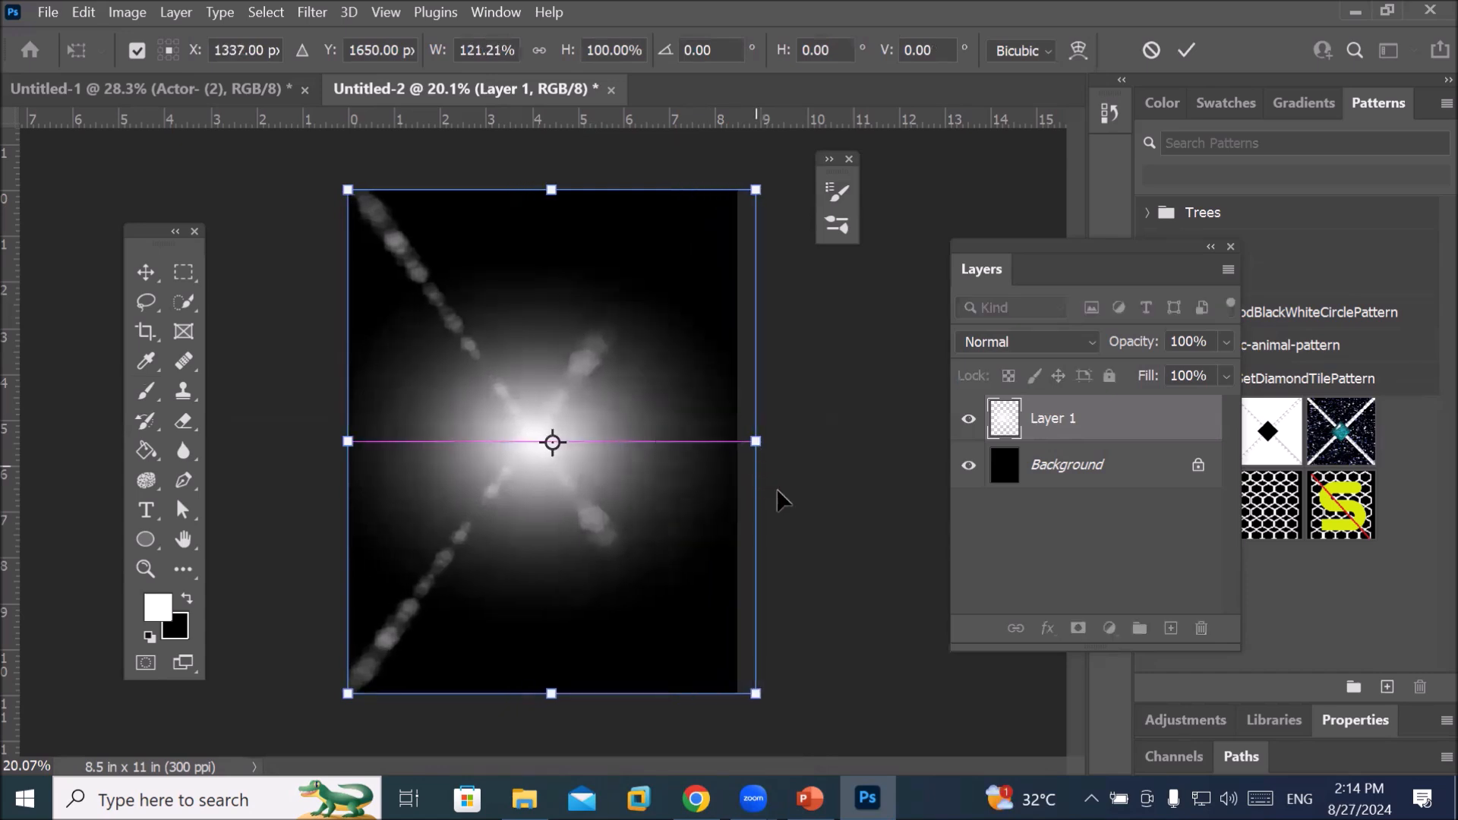
left_click(64, 18)
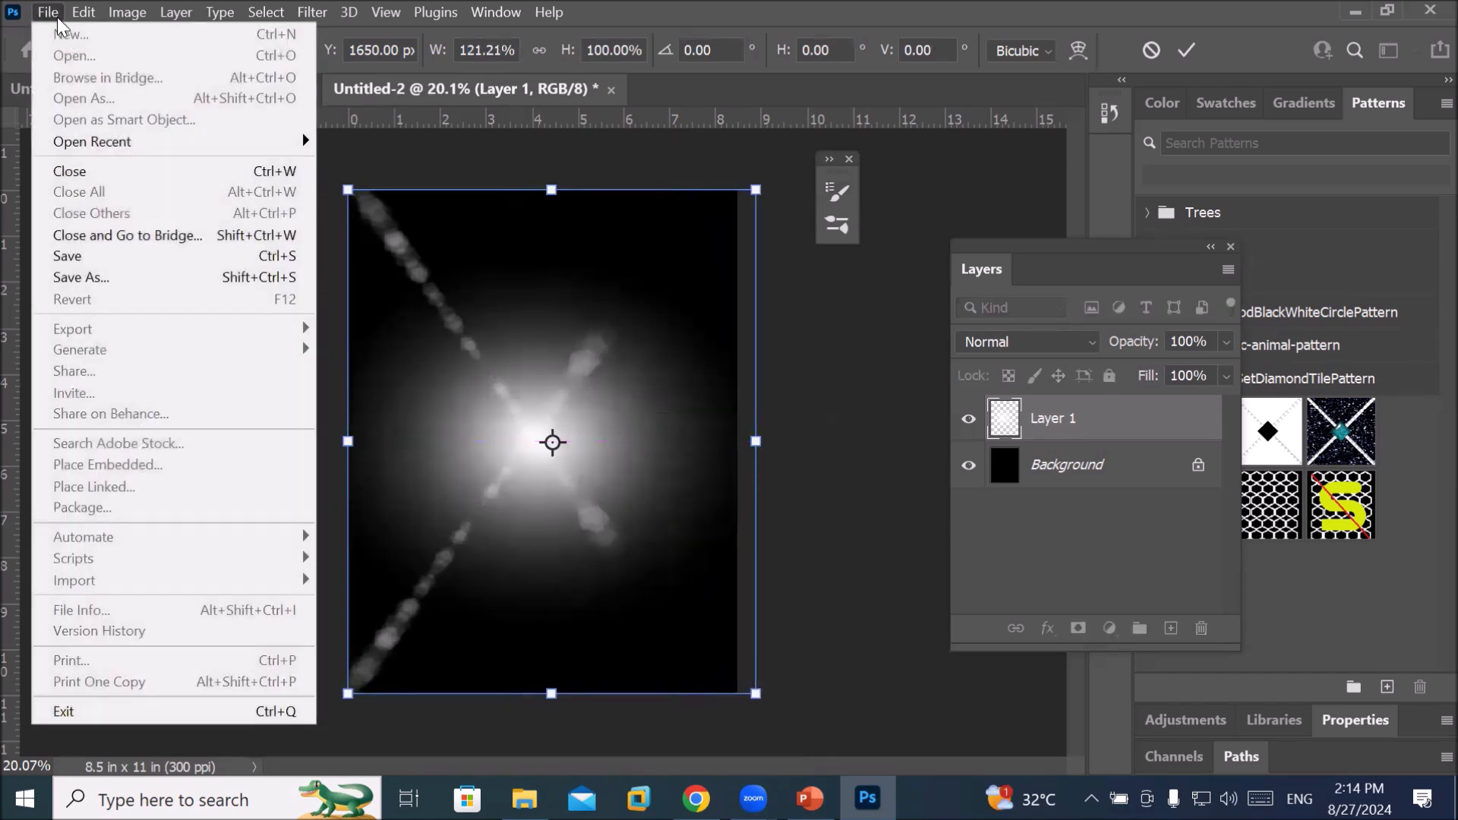
left_click(1187, 50)
Start placing an embedded image and browse to the Transparent PNG folder inside Images
left_click(61, 9)
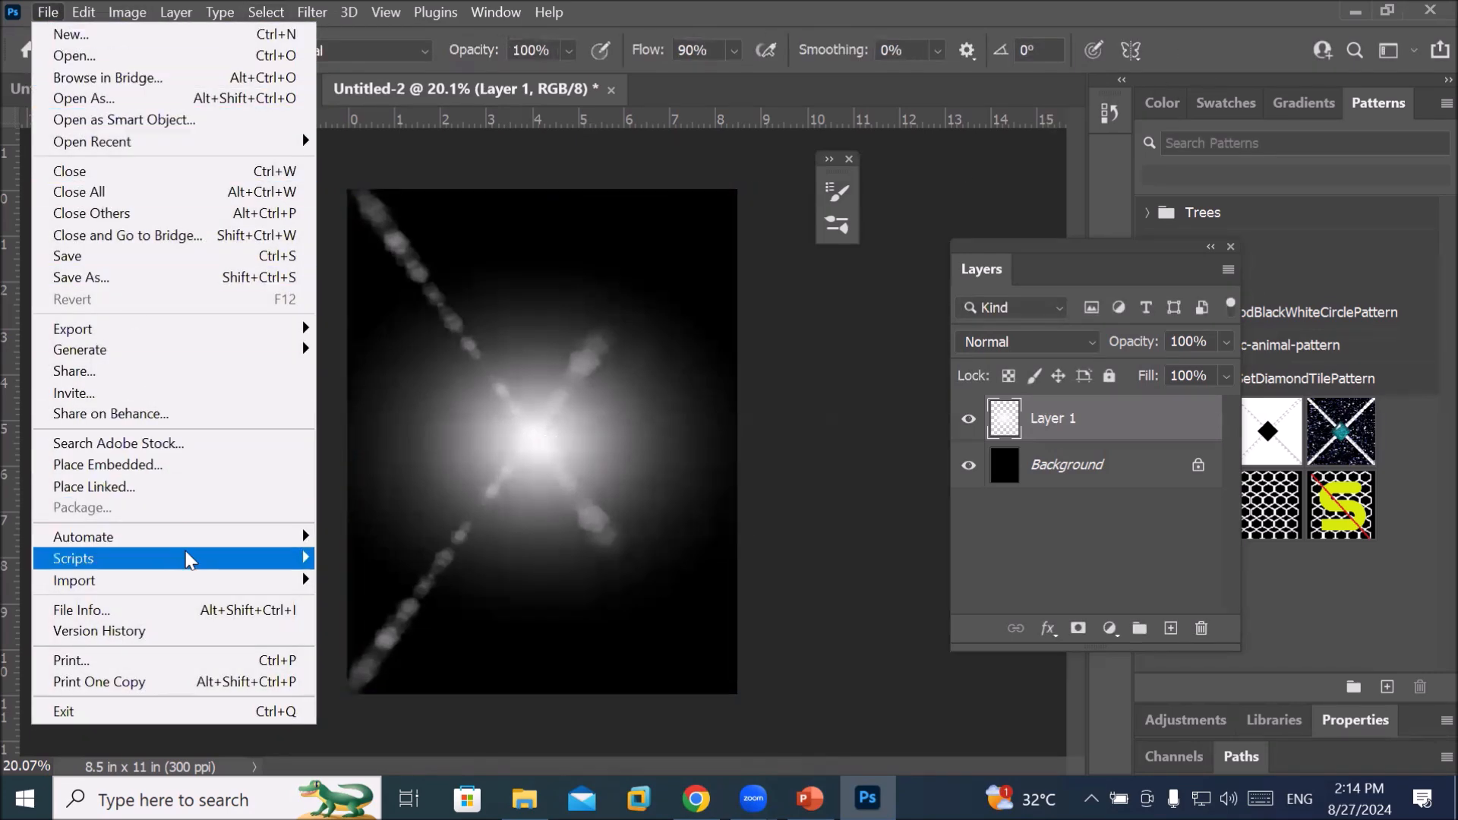
left_click(230, 477)
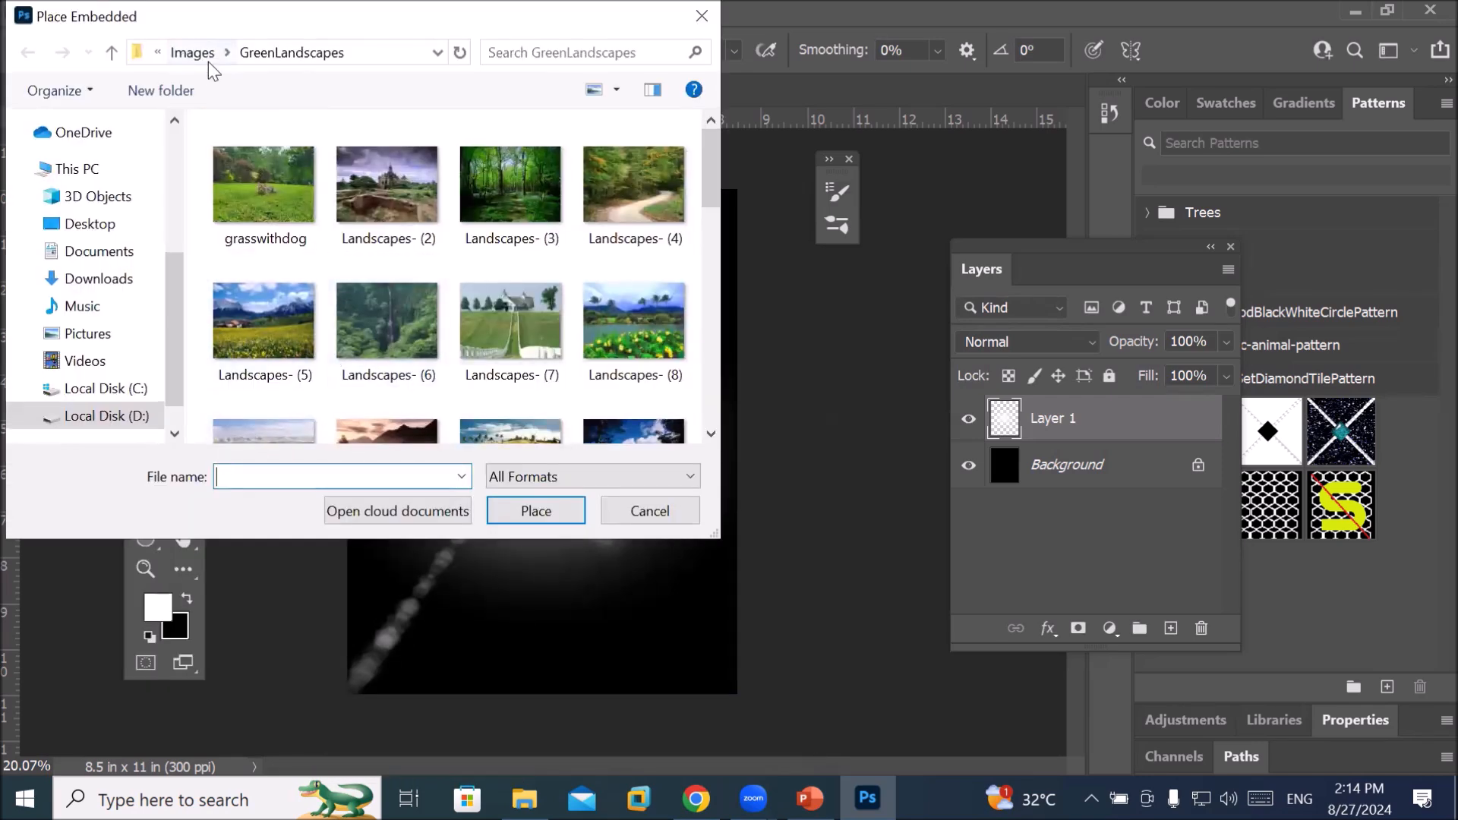
left_click(193, 51)
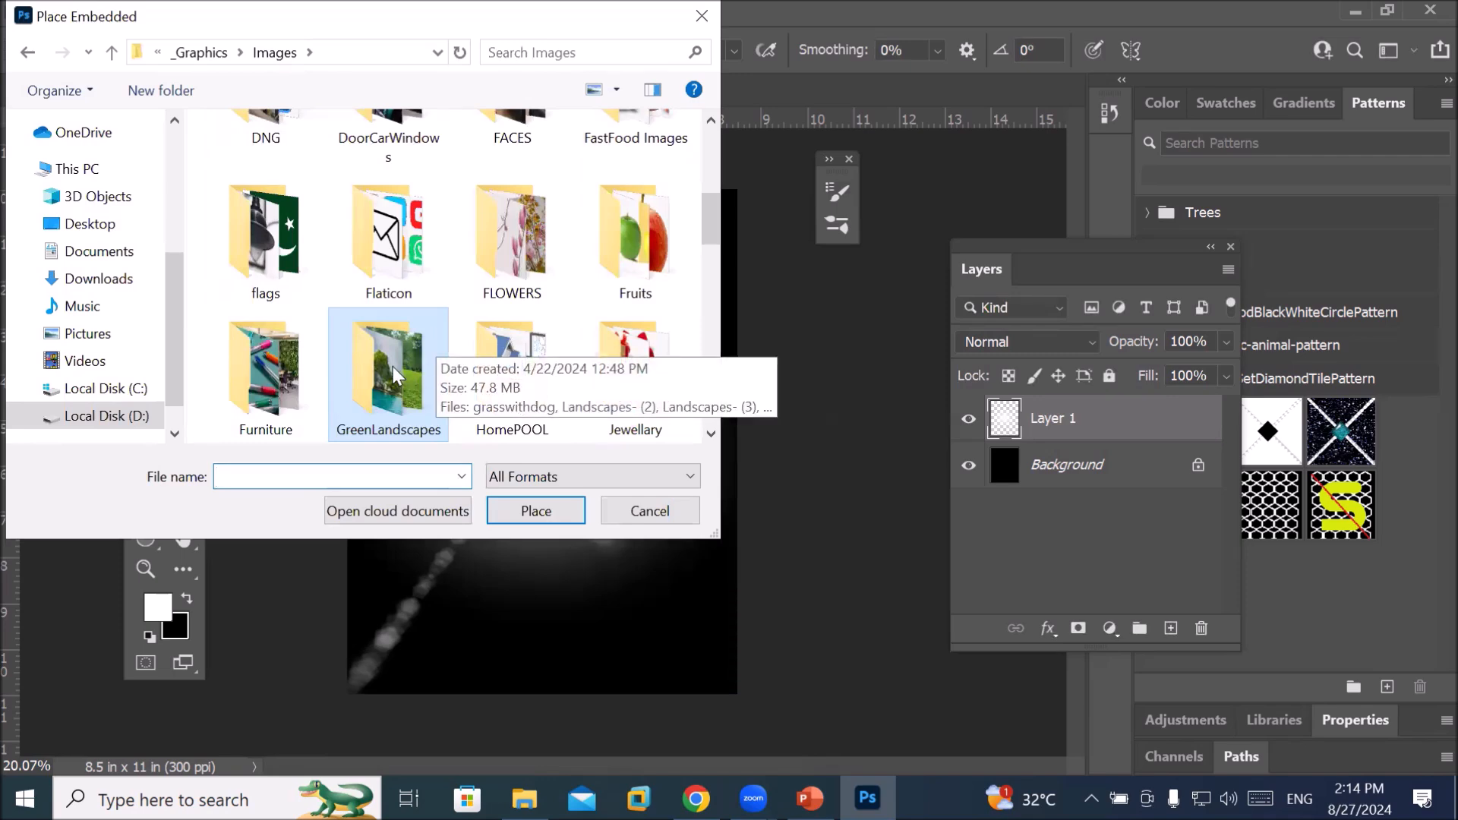
scroll(393, 366, "down", 1)
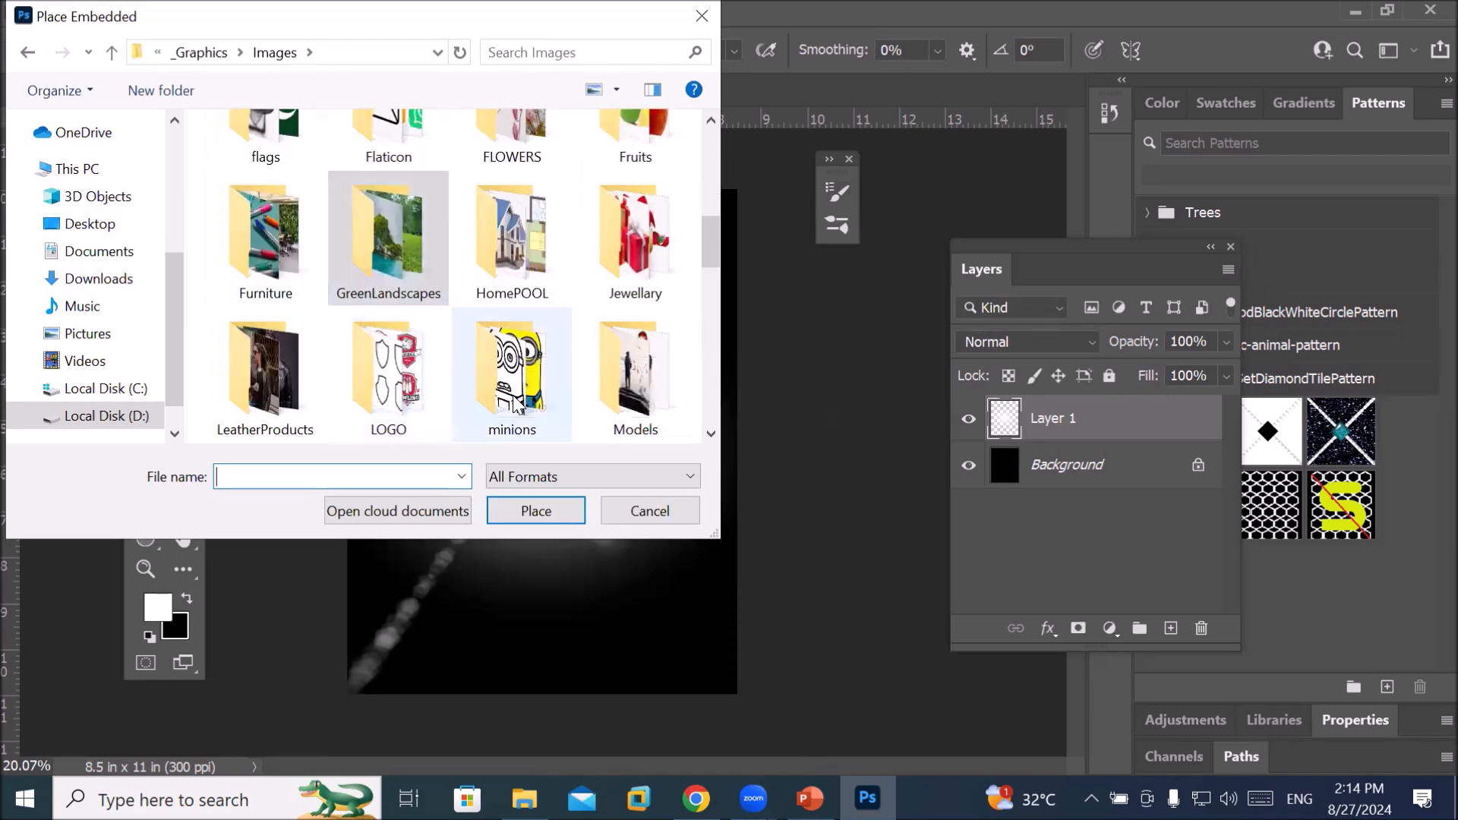
scroll(663, 432, "down", 2)
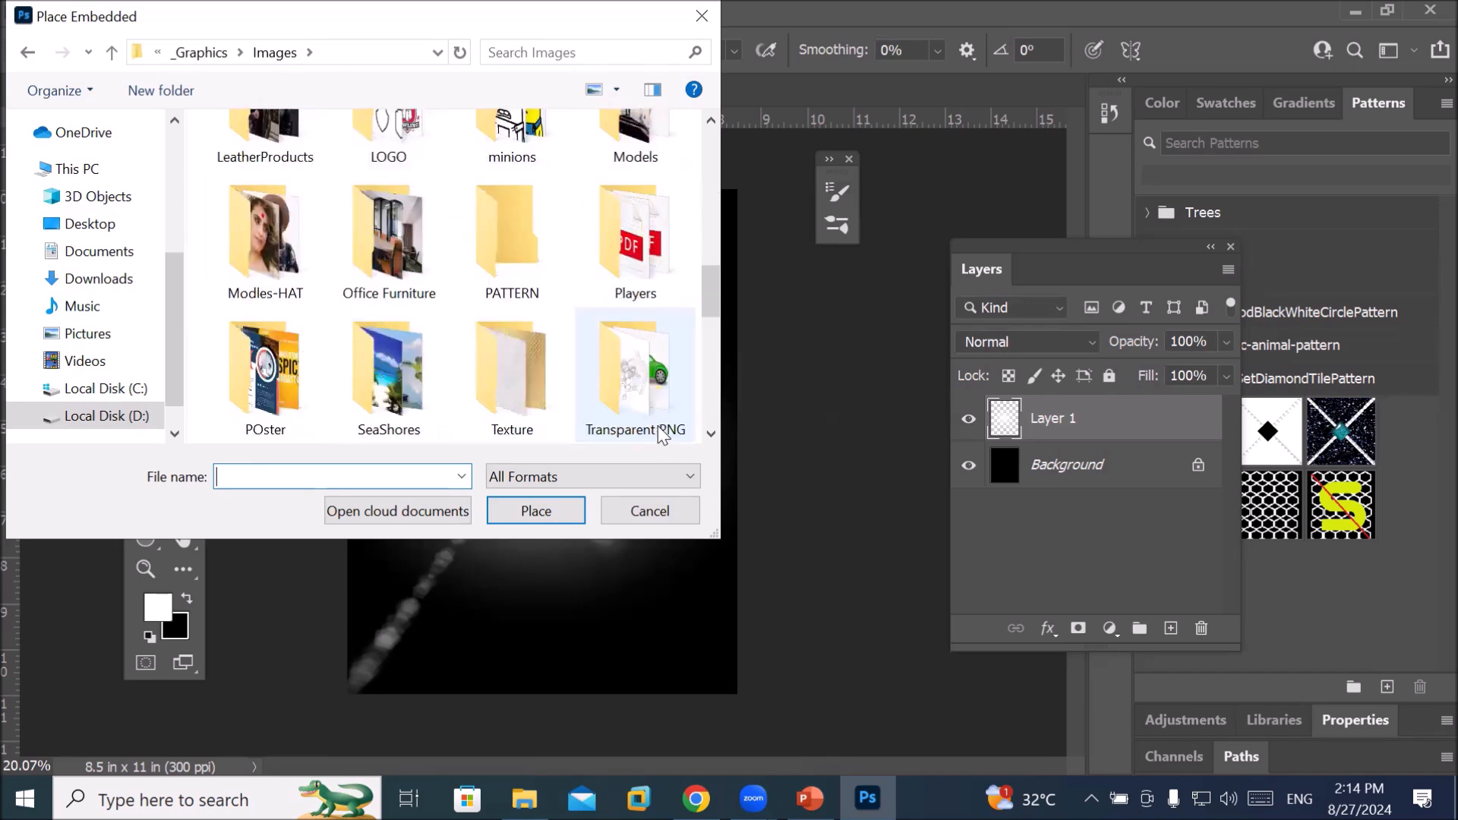
scroll(663, 433, "down", 1)
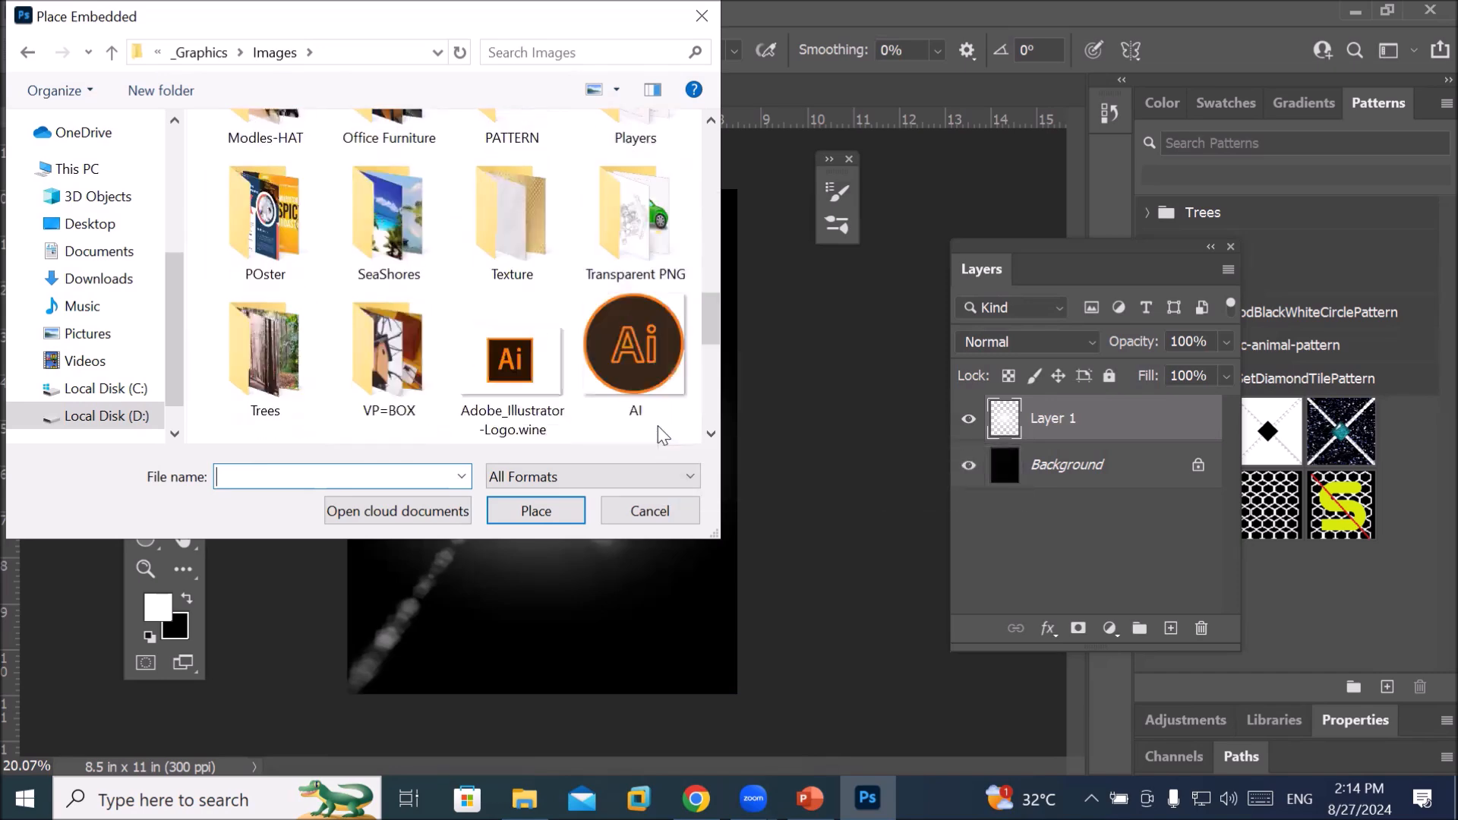
double_click(612, 249)
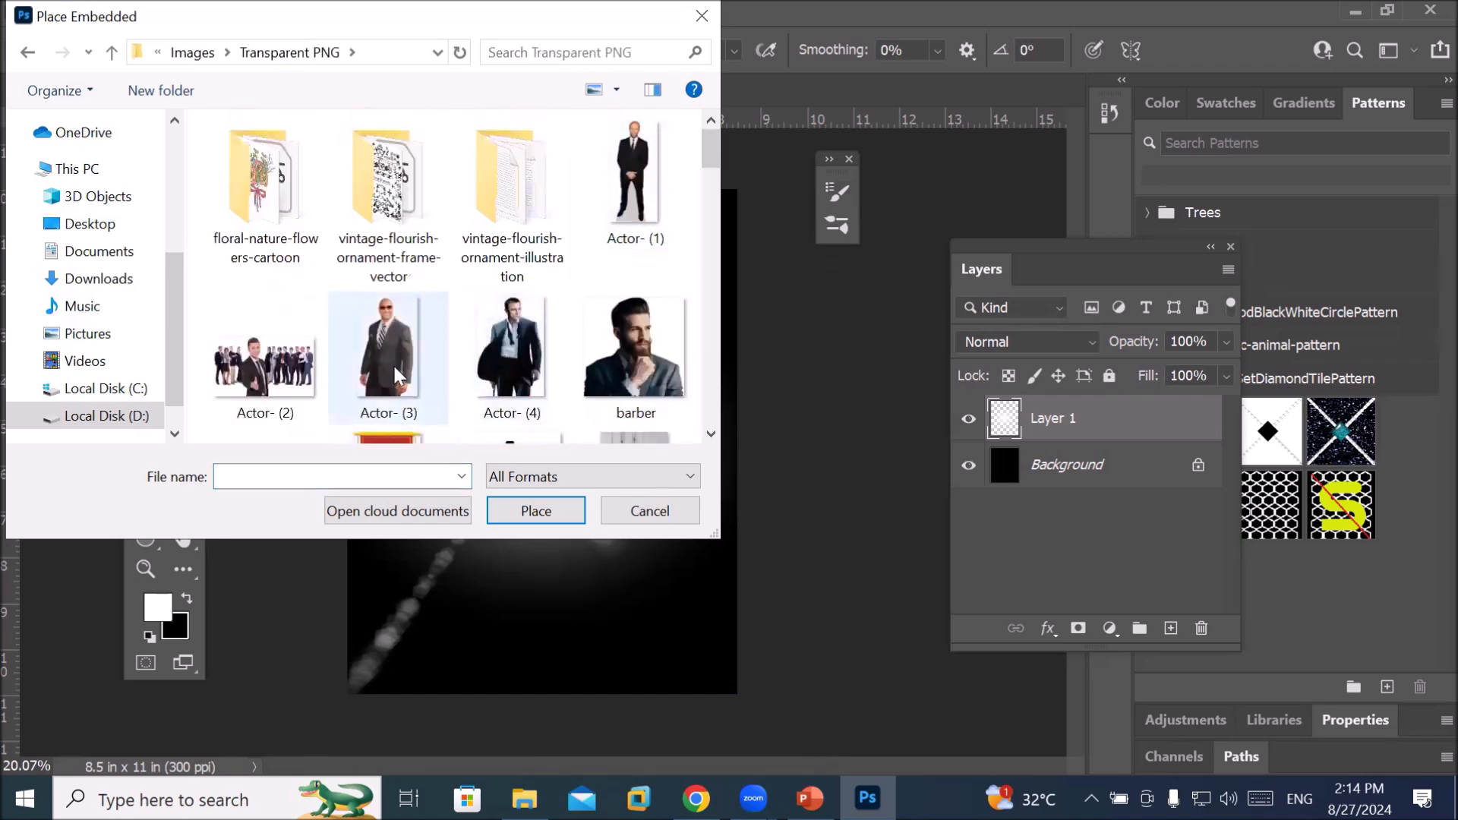
Place the "family photo" image and move it down to the lower part of the canvas, in front of the flare
scroll(394, 367, "down", 1)
scroll(393, 363, "down", 2)
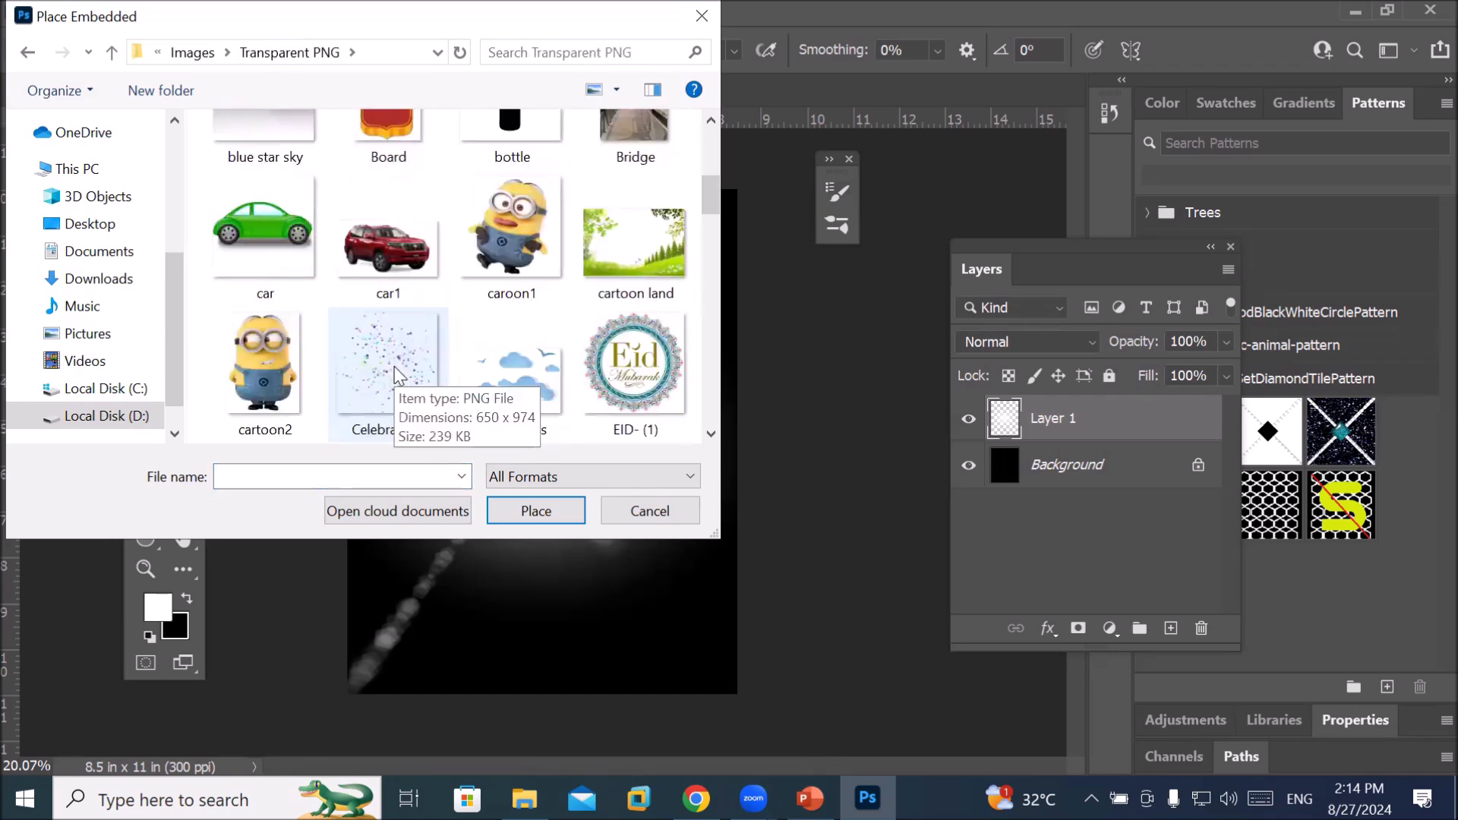
scroll(394, 374, "down", 1)
left_click(604, 383)
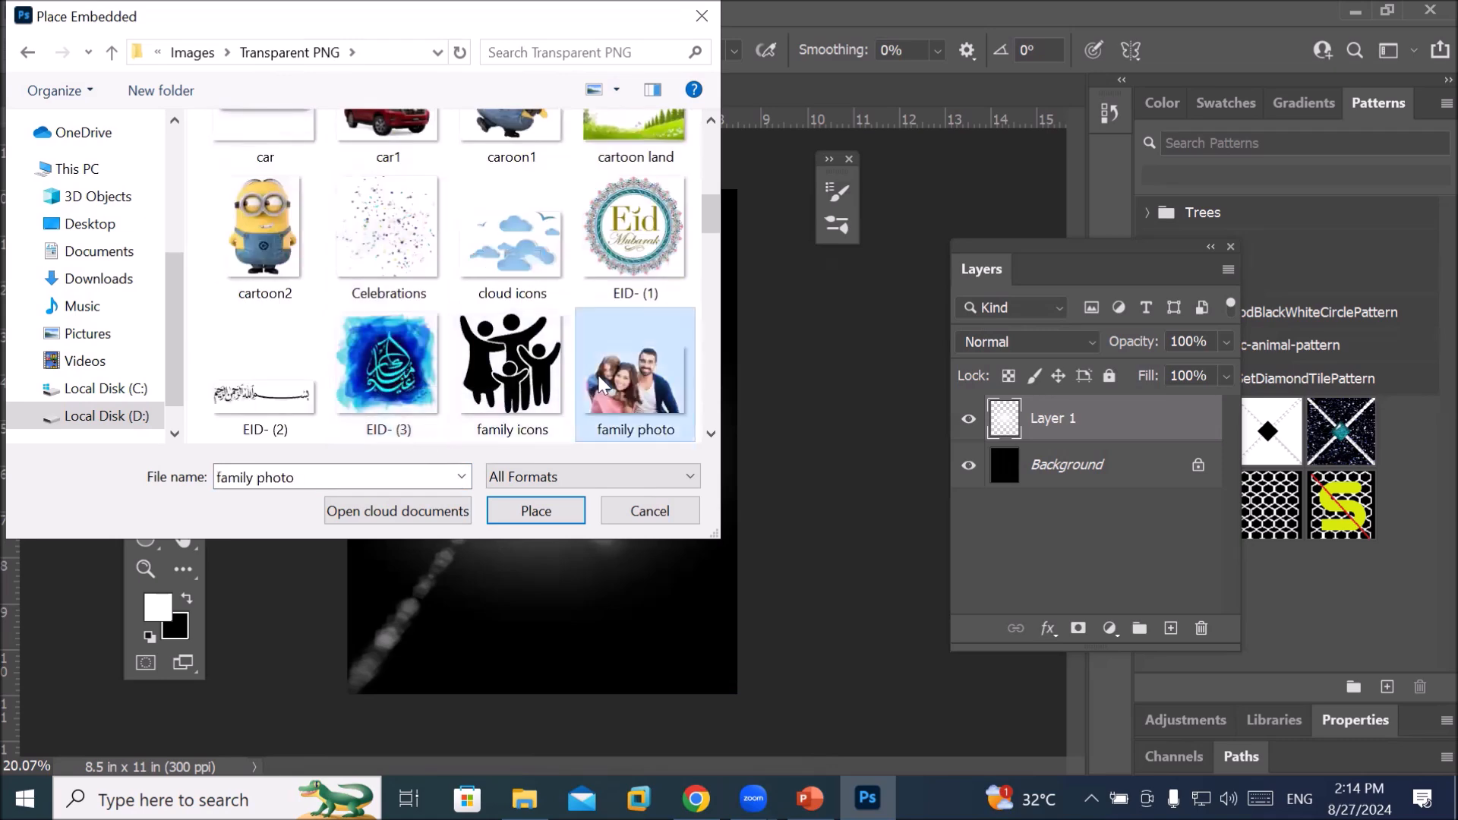
left_click(535, 511)
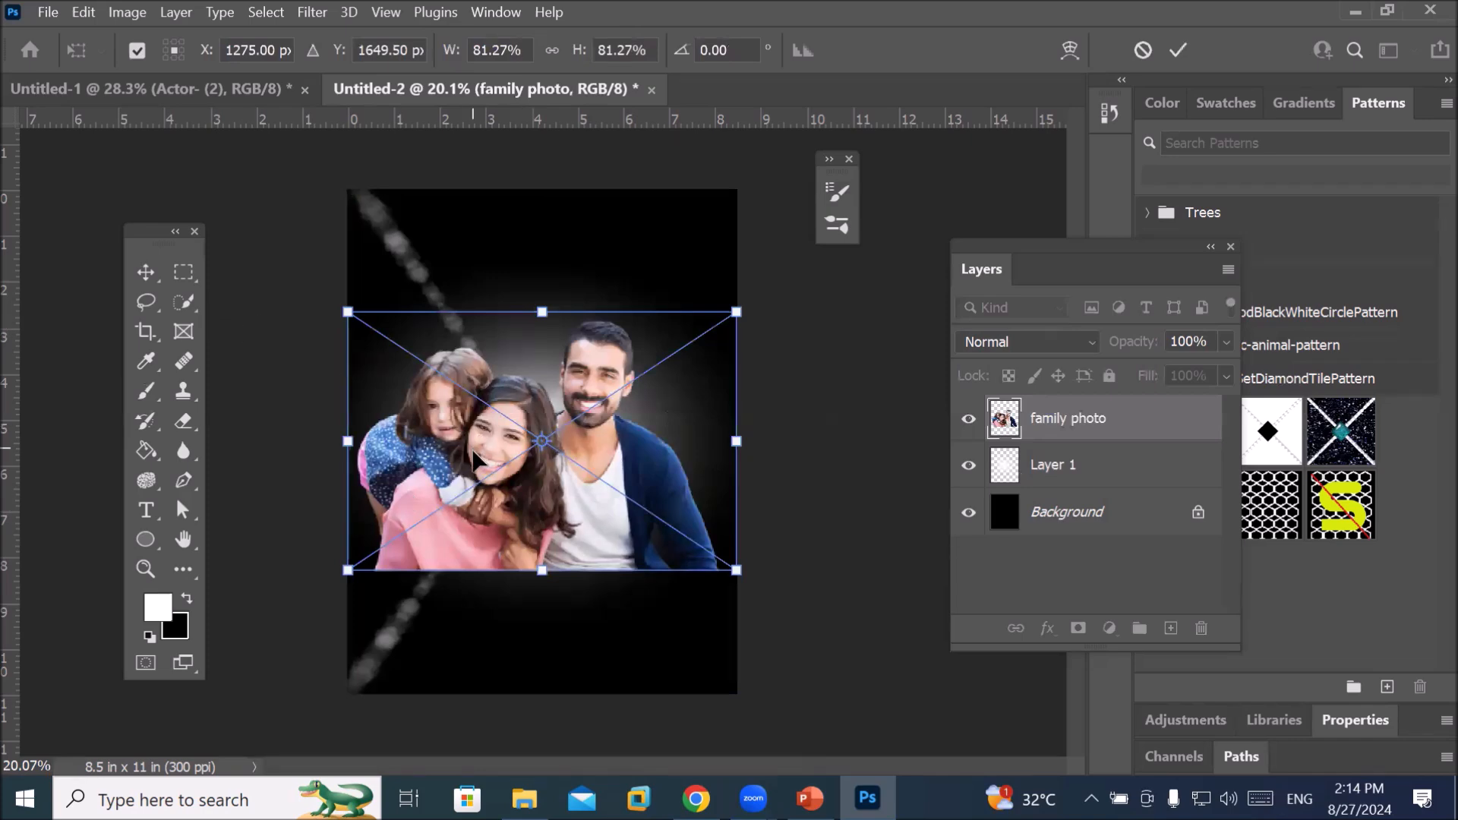
left_click_drag(475, 469, 483, 523)
left_click(145, 270)
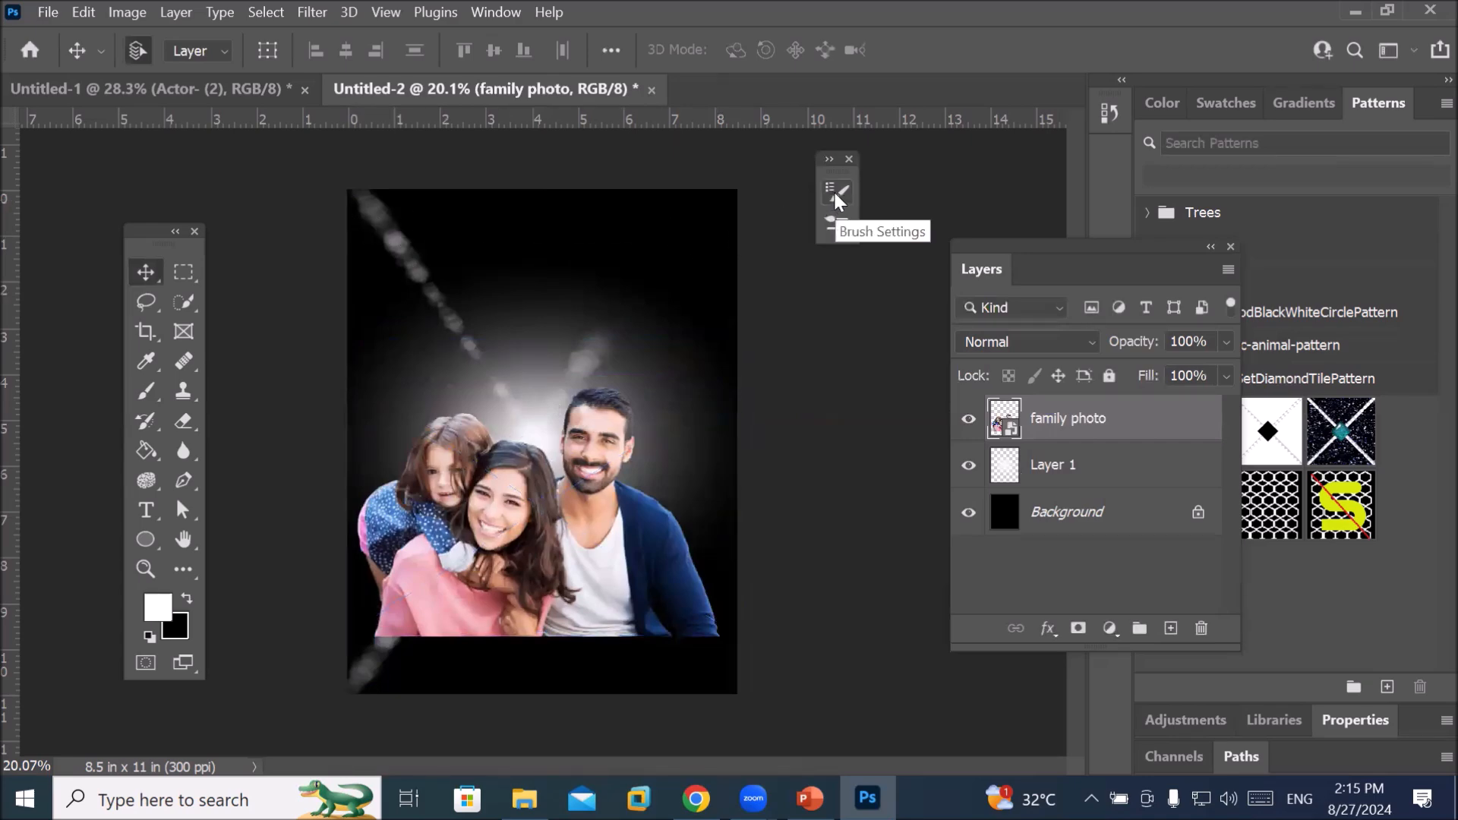
Choose the Brush tool and set the foreground colour to a bright yellow-green
left_click(145, 393)
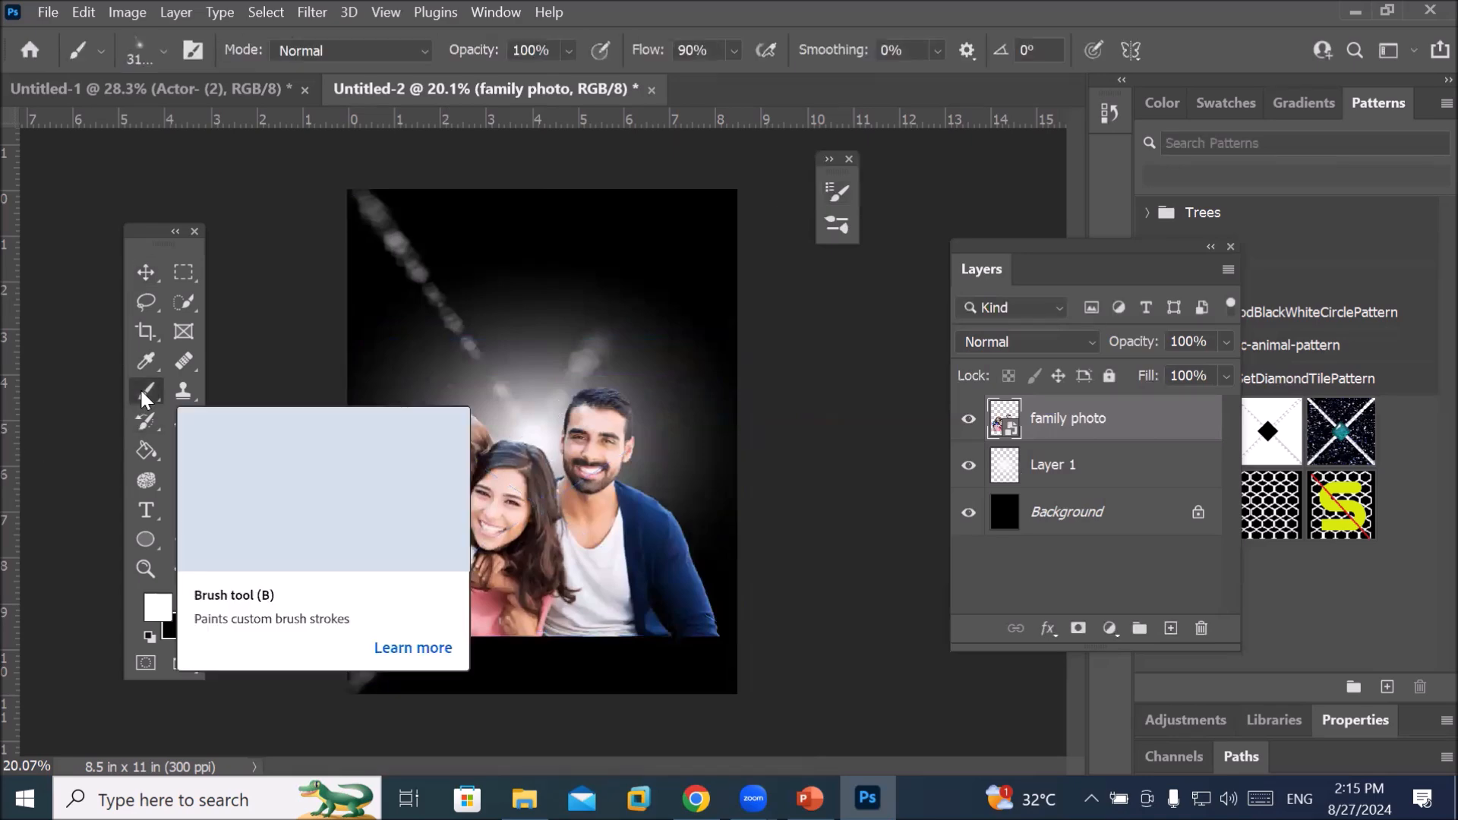
left_click(156, 608)
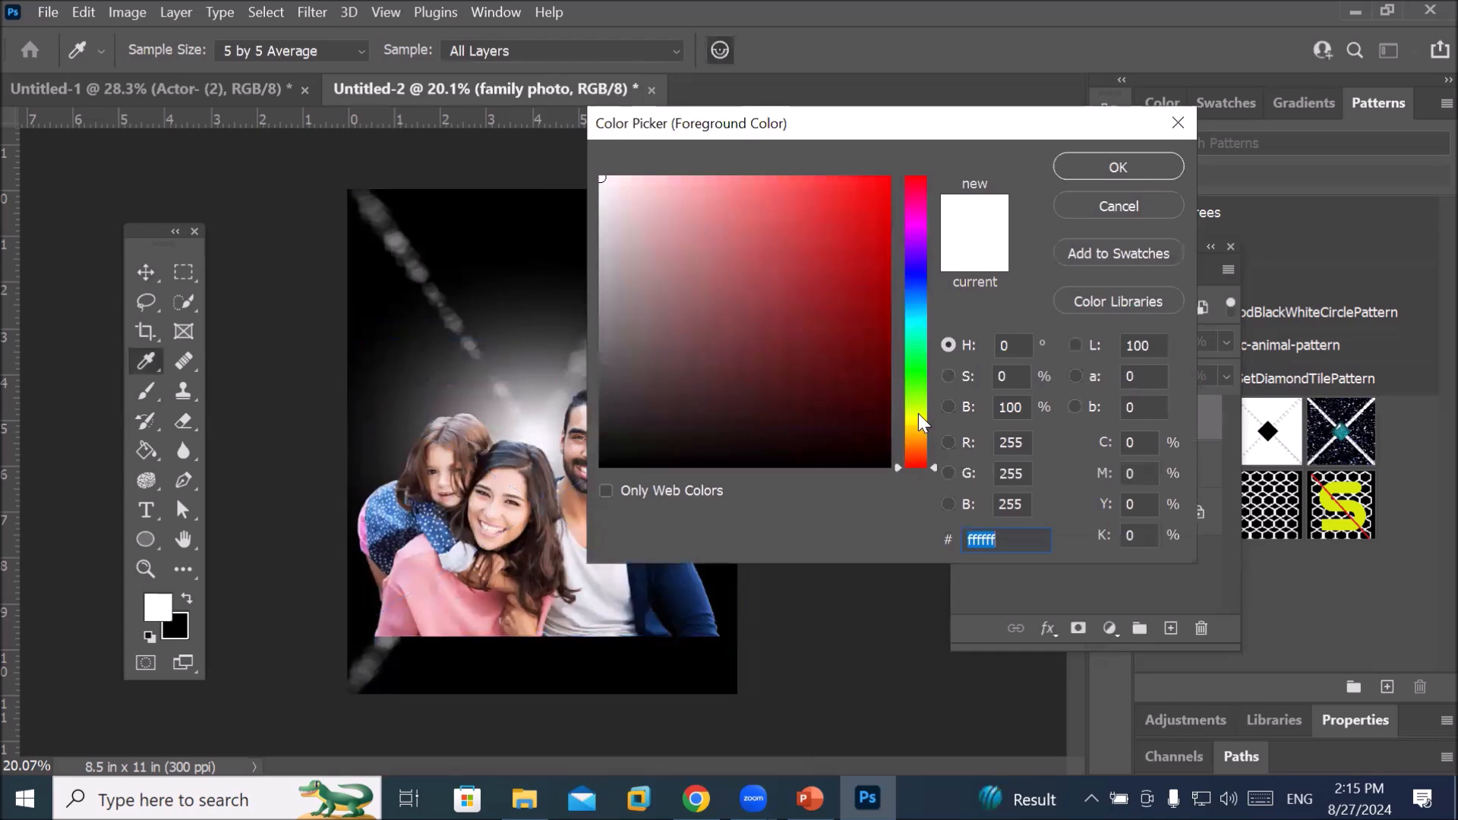
left_click(918, 410)
left_click(872, 184)
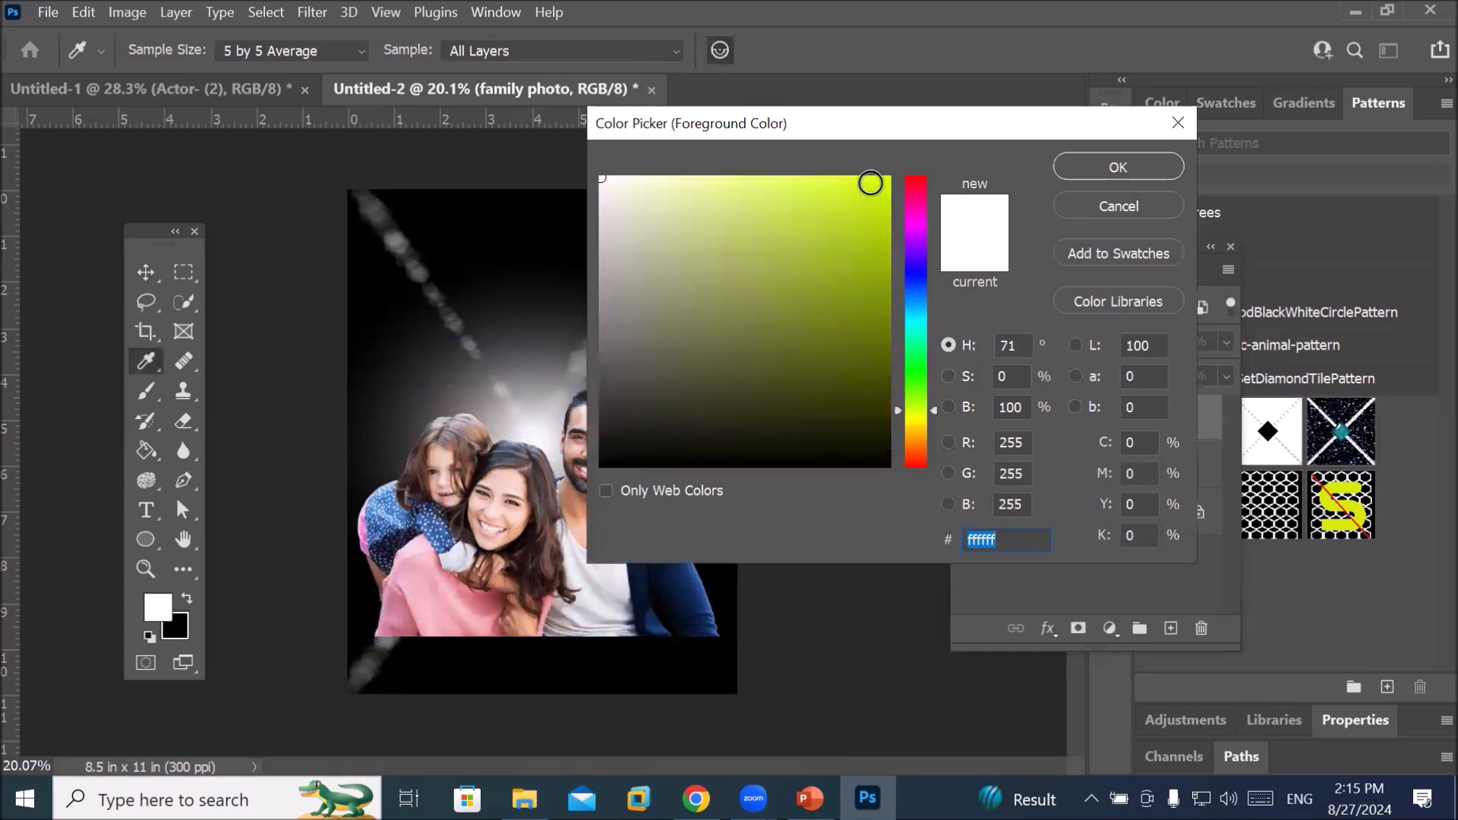
left_click(1087, 165)
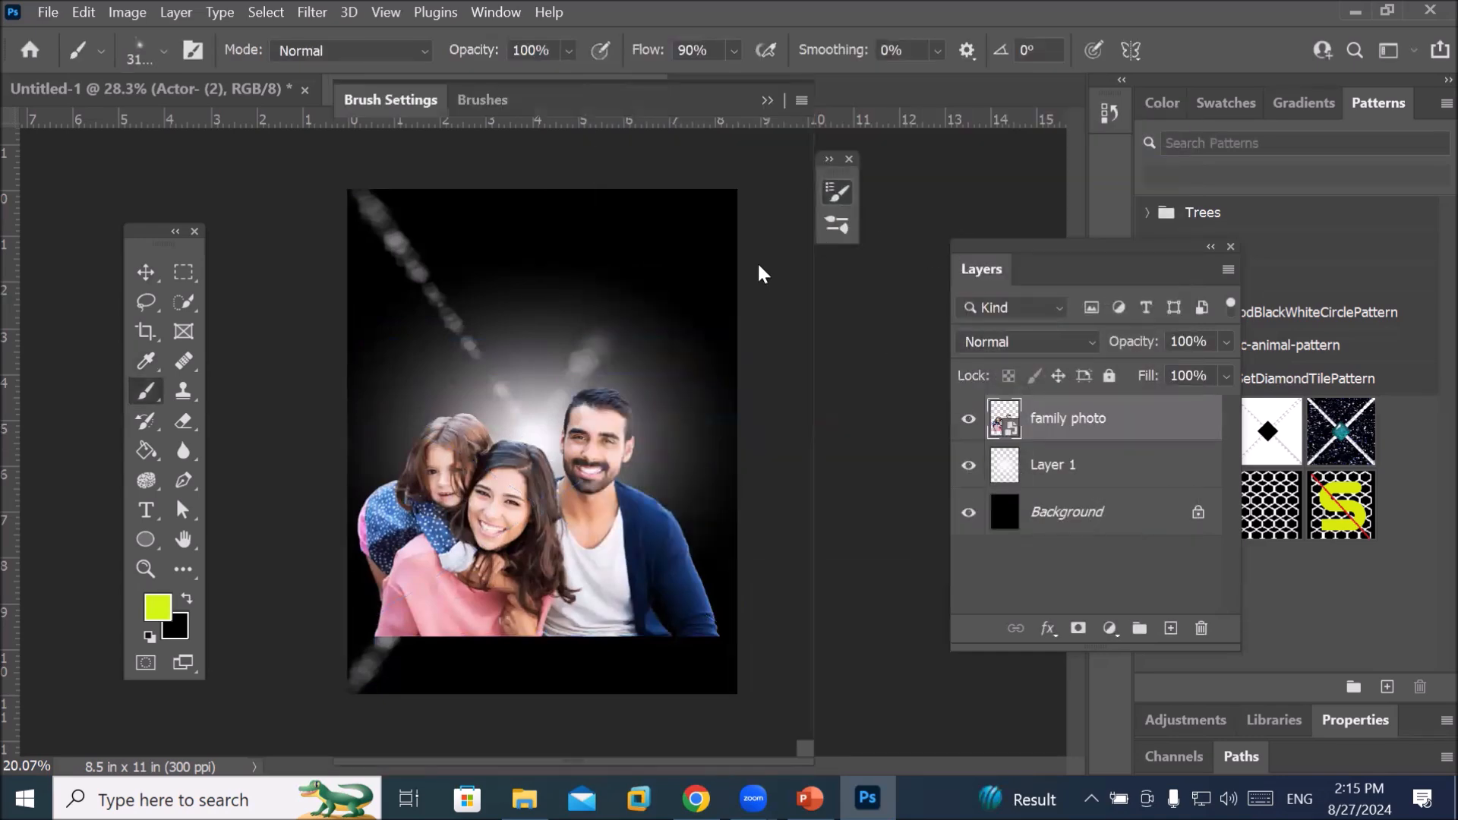
Choose brush 56 from Free Lens Flares Photoshop Brushes 4 and set its spacing to 90%
key("F5")
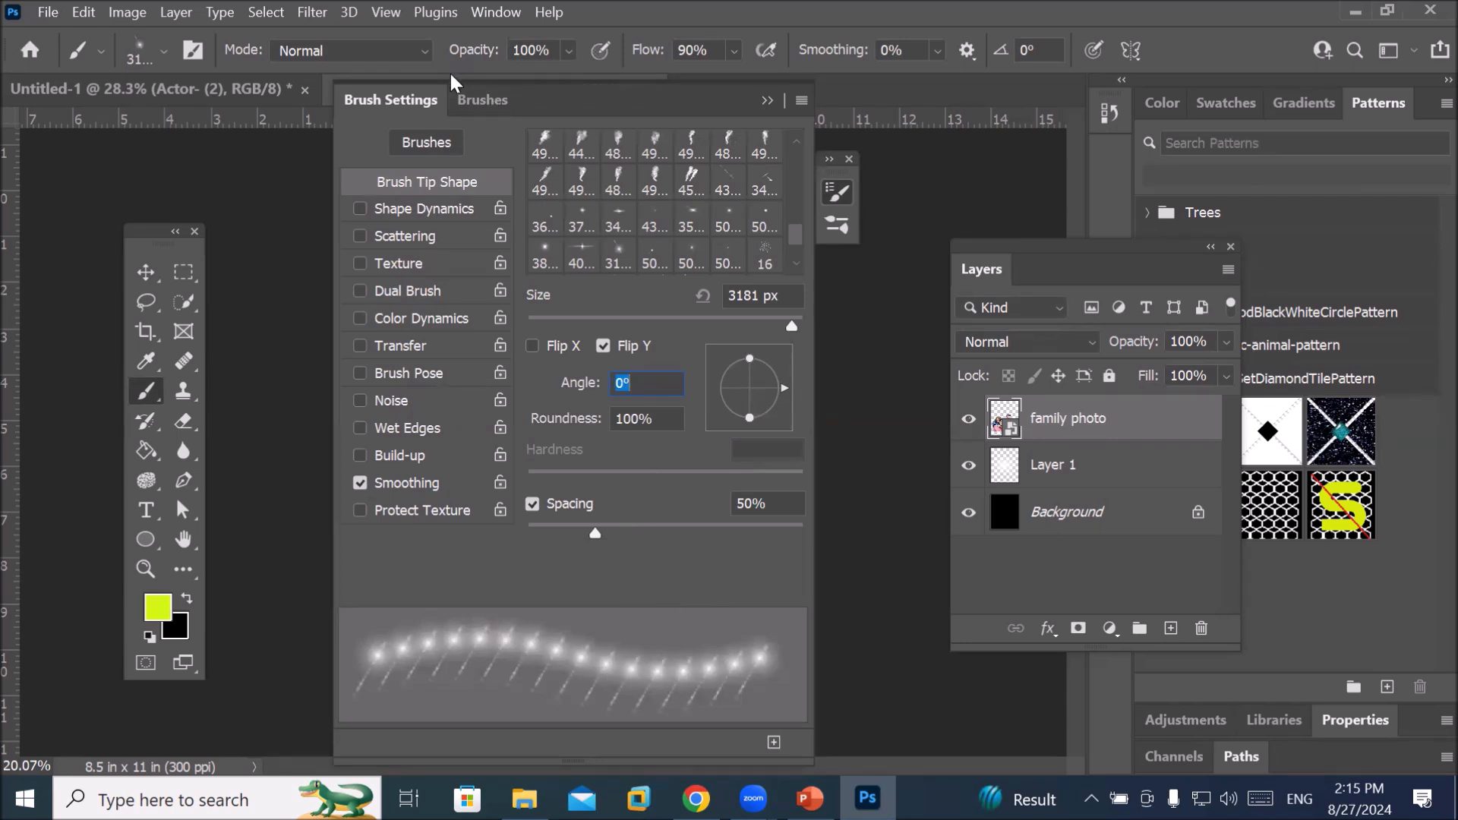
left_click(482, 100)
scroll(608, 502, "down", 1)
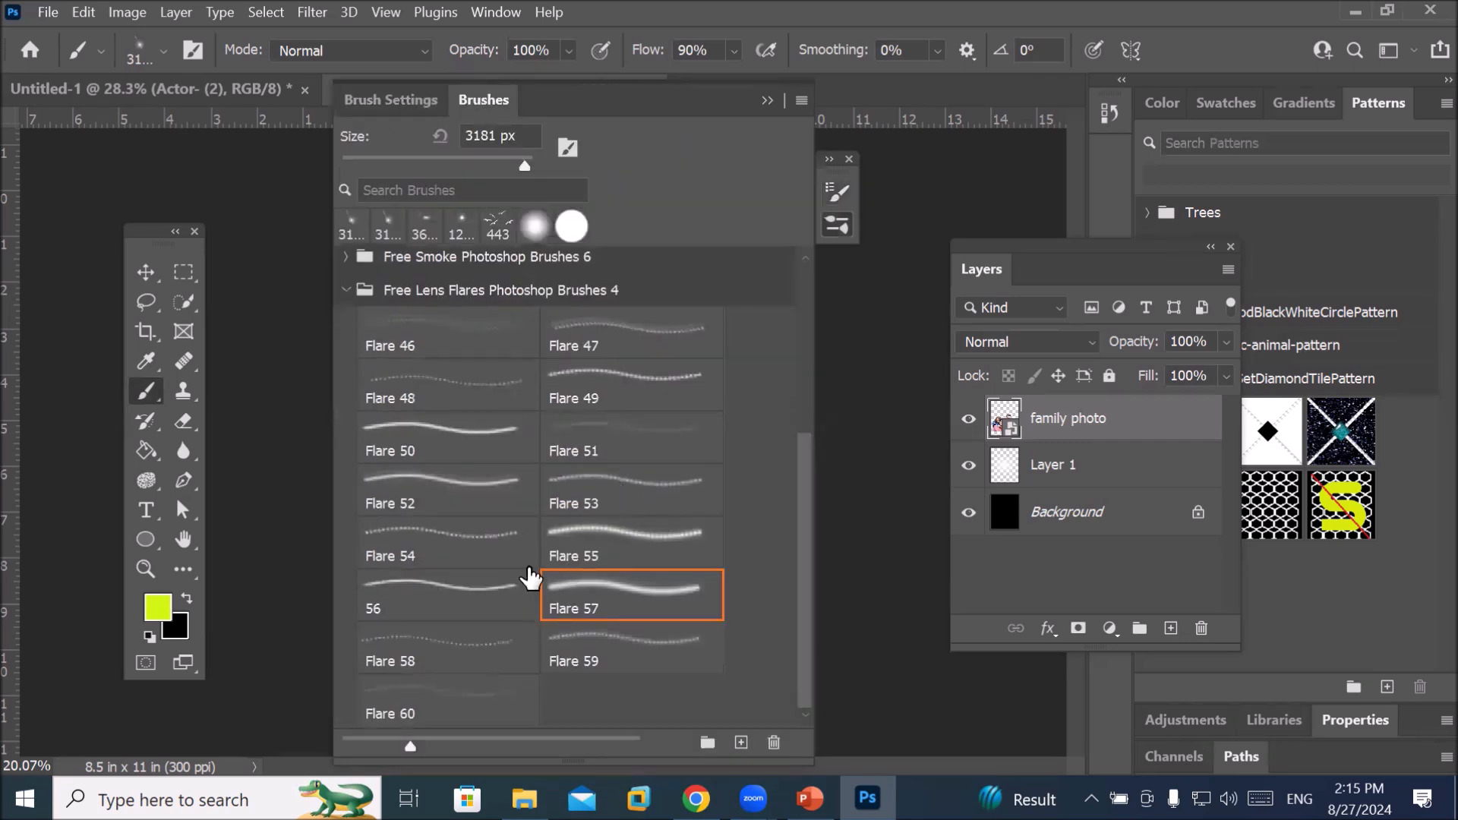
left_click(446, 593)
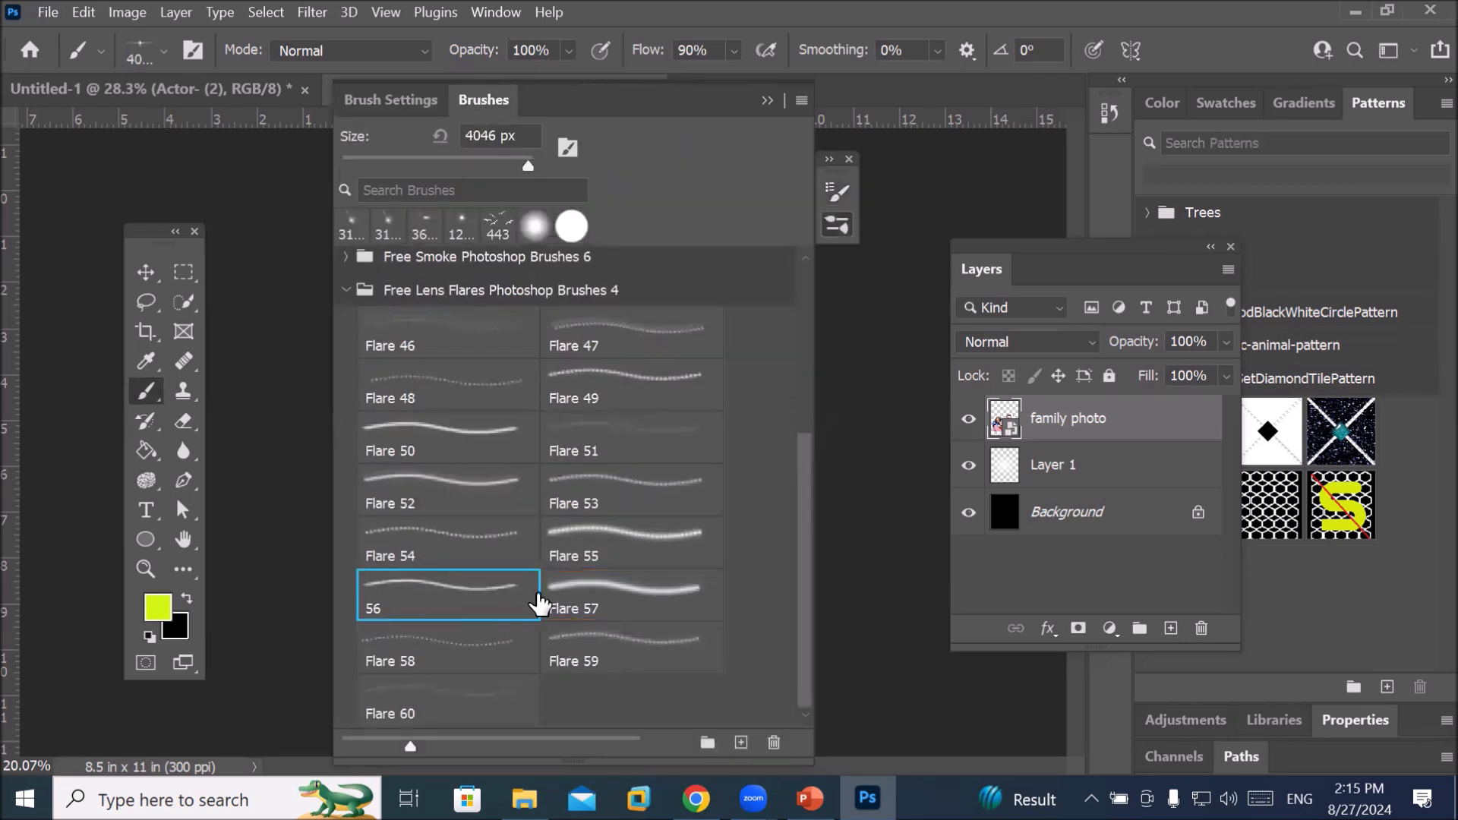
left_click(389, 99)
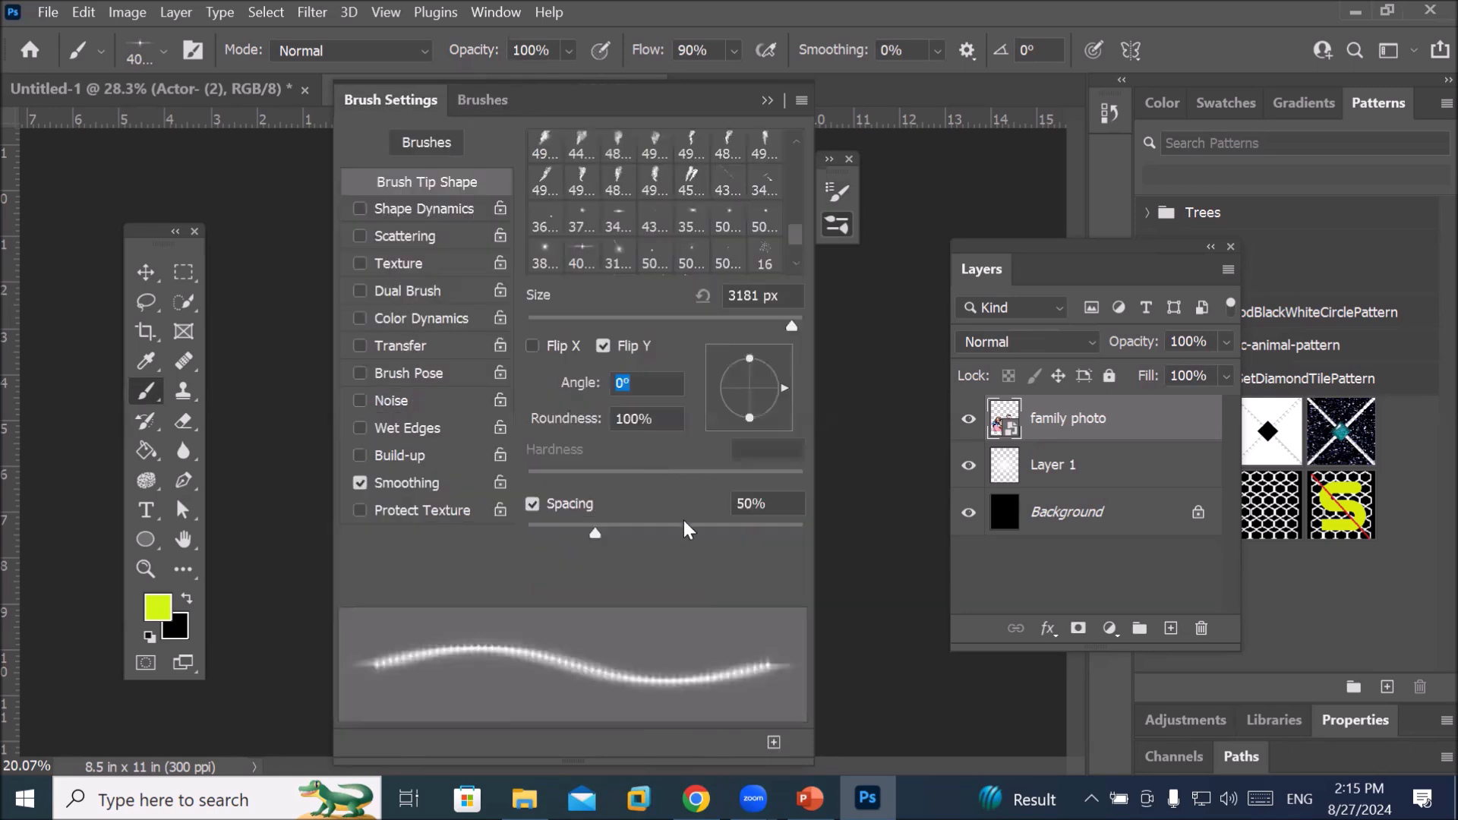
left_click_drag(562, 535, 655, 565)
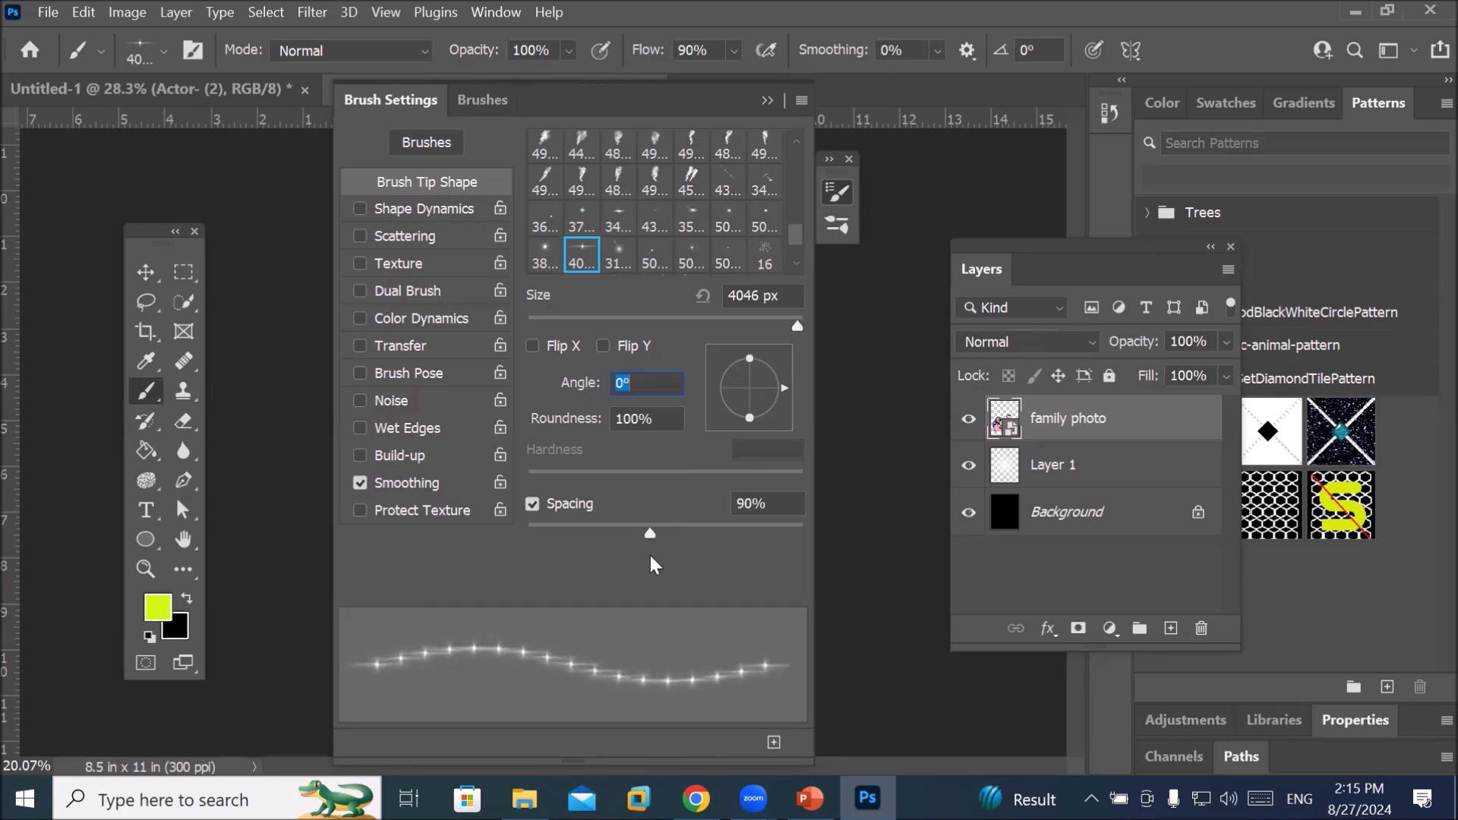
left_click(768, 99)
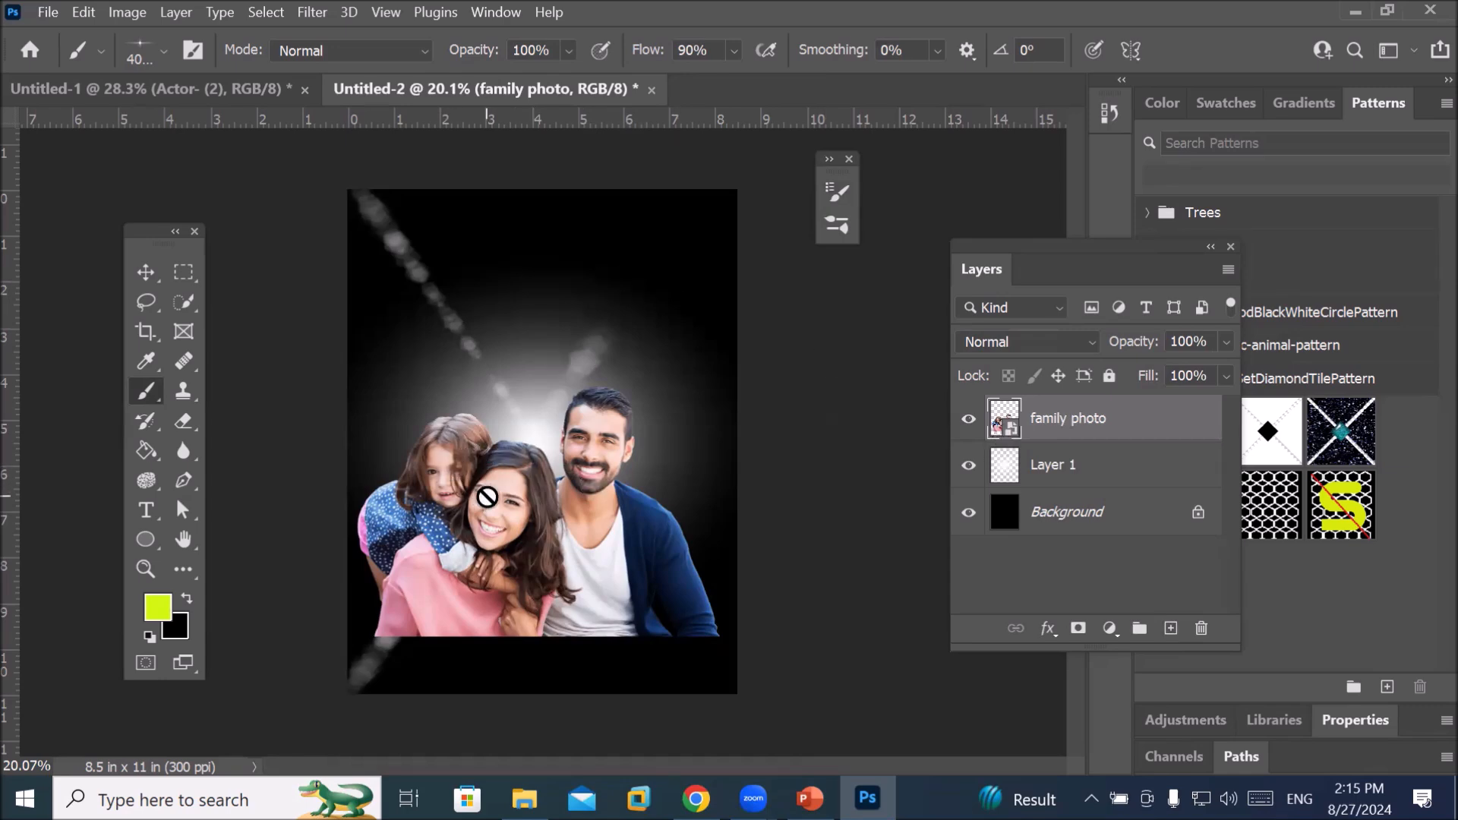
Add a new layer above the family photo, try one large yellow-green flare near the canvas top and undo the stamp
left_click(1170, 628)
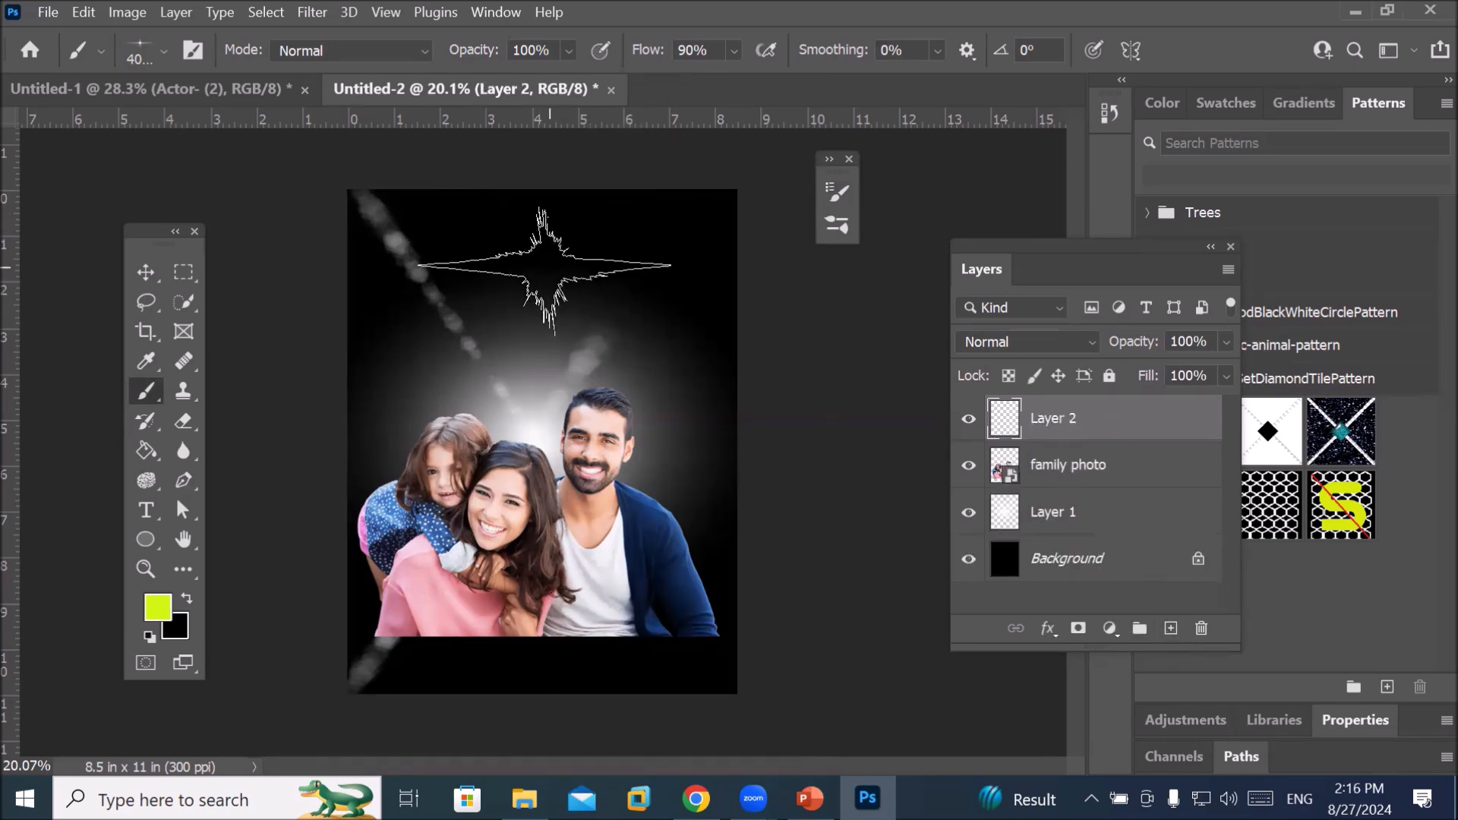
left_click(544, 261)
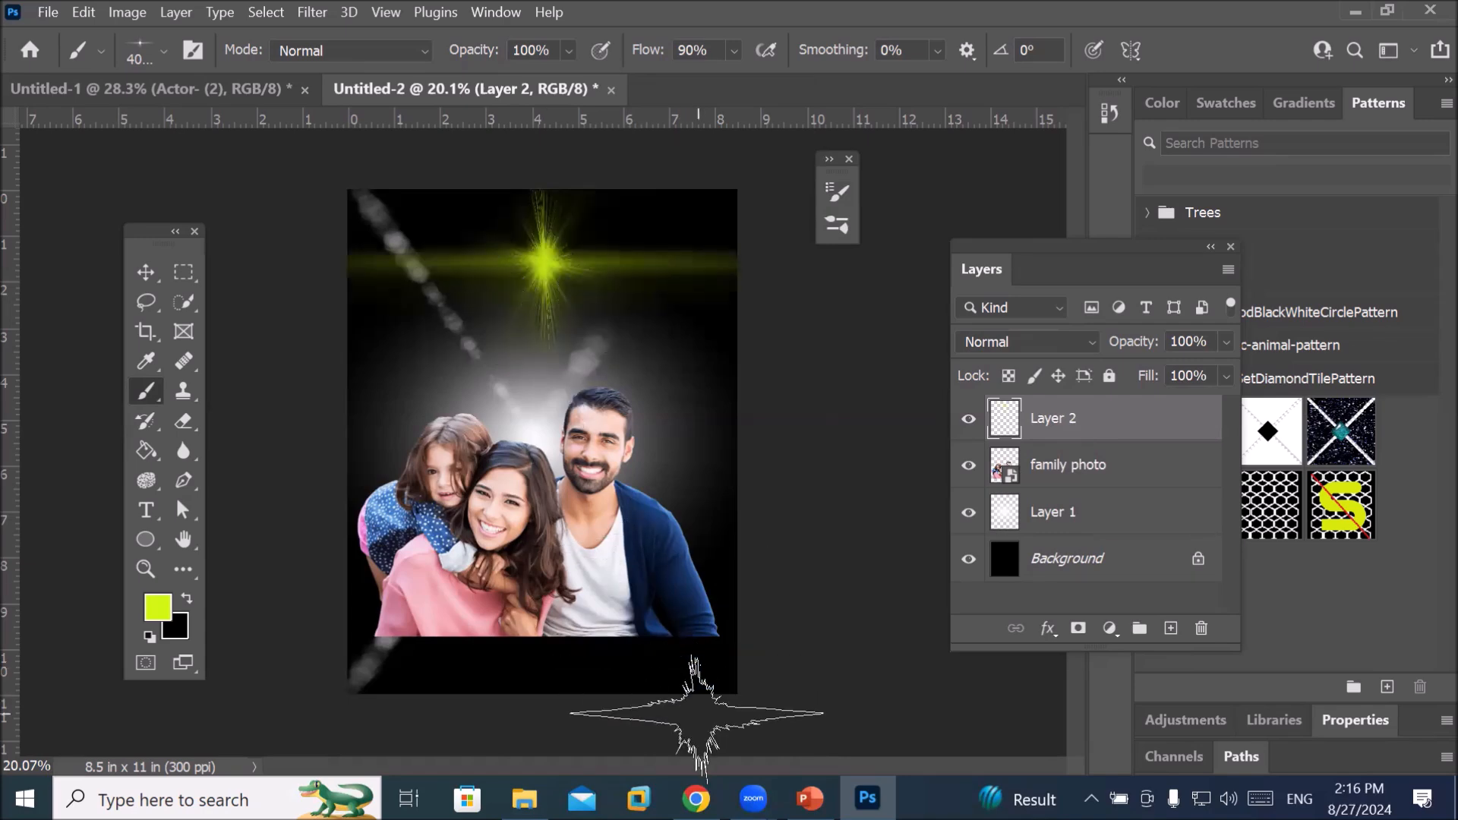
key("ctrl+z")
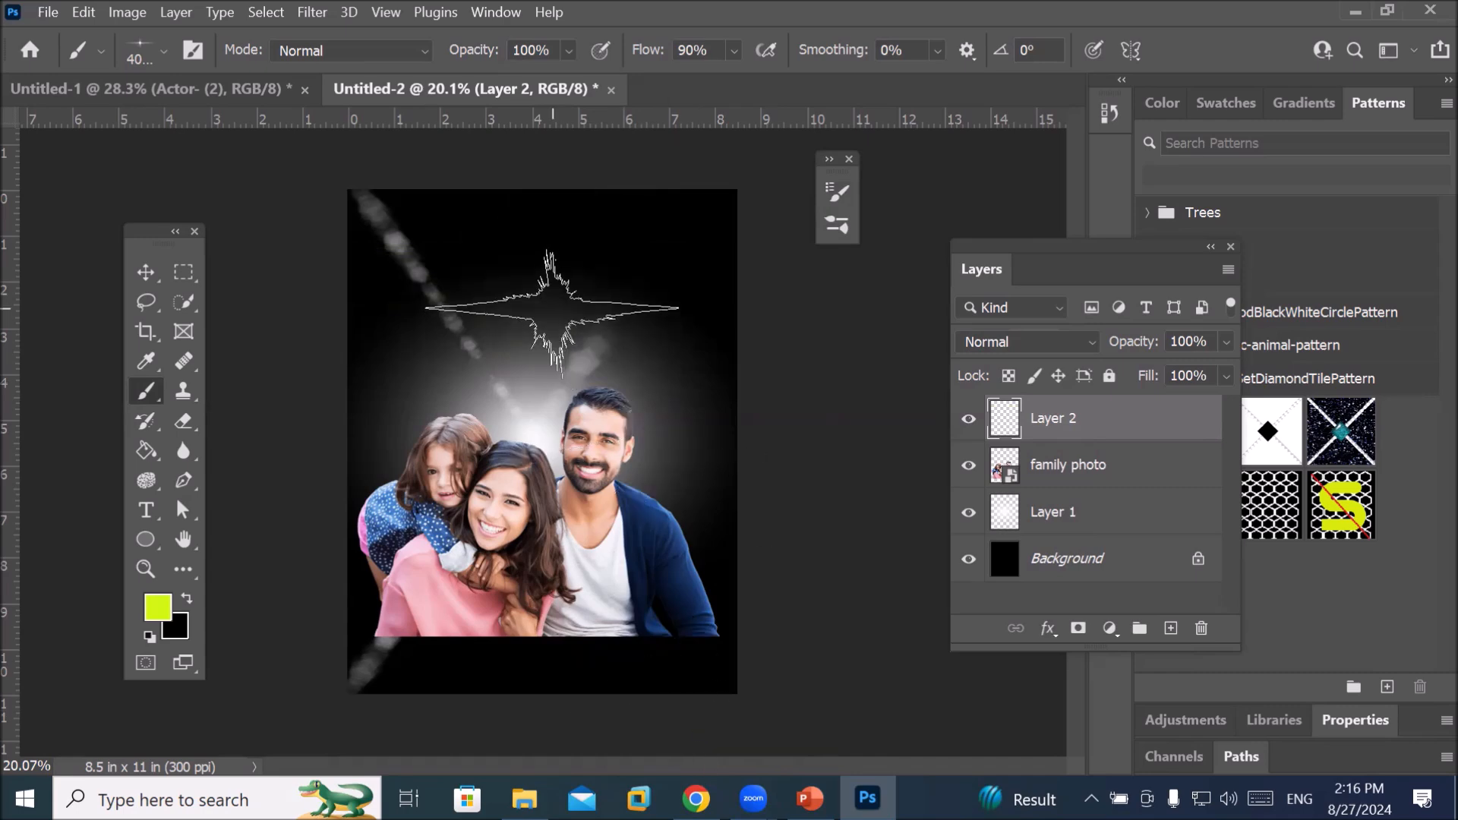
Shrink the flare brush tip to roughly a quarter of its size
key("bracketleft")
key("bracketleft")
key("bracketleft")
key("bracketleft")
key("bracketleft")
key("bracketleft")
key("bracketleft")
key("bracketleft")
key("bracketleft")
key("bracketleft")
key("bracketleft")
key("bracketleft")
key("bracketleft")
key("bracketleft")
key("bracketleft")
key("bracketleft")
key("bracketleft")
key("bracketleft")
key("bracketleft")
key("bracketleft")
key("bracketleft")
key("bracketleft")
key("bracketleft")
key("bracketleft")
key("bracketleft")
key("bracketleft")
key("bracketleft")
key("bracketleft")
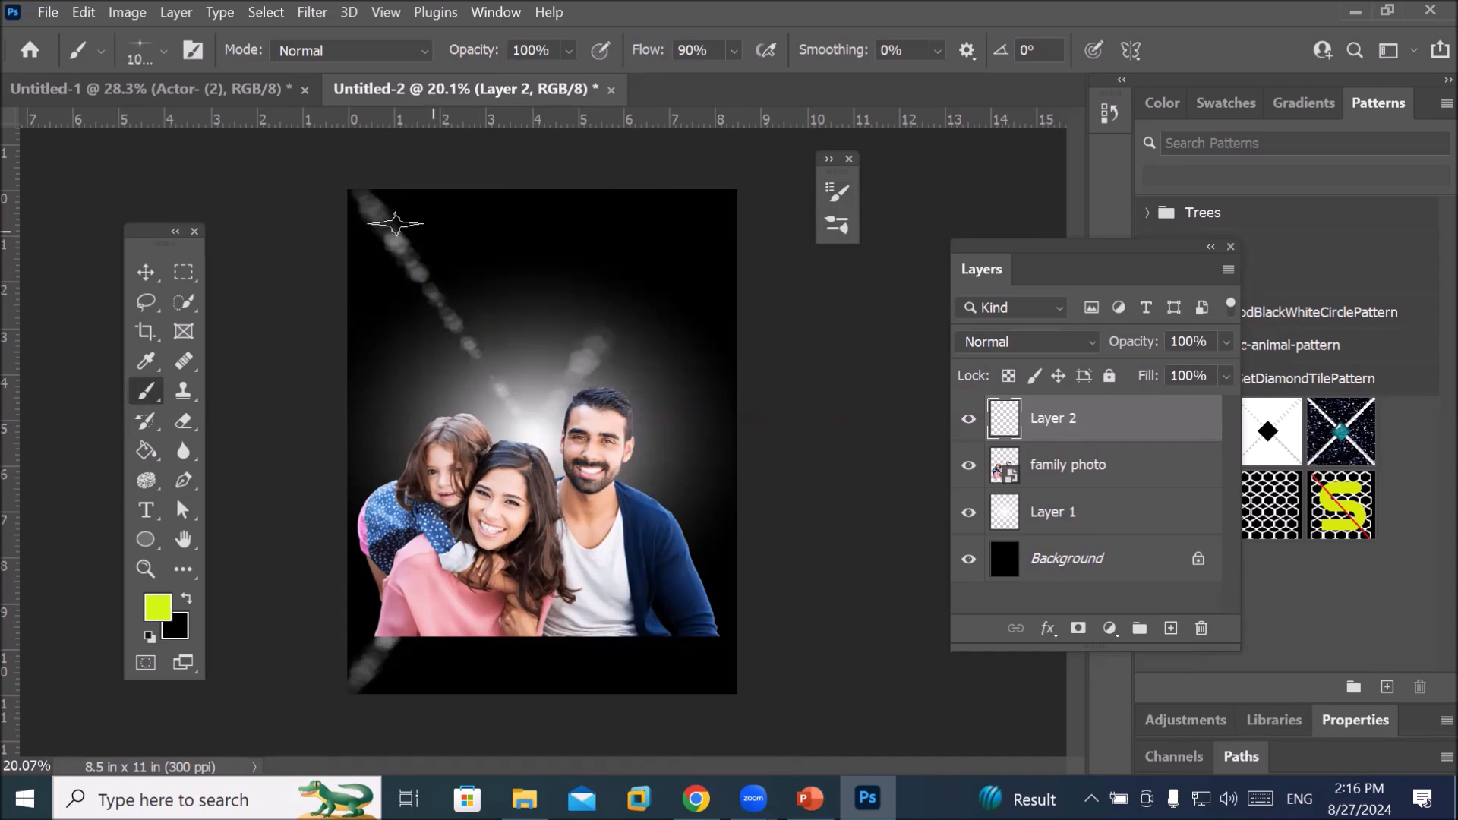
Paint straight rows of small yellow-green flares along all four canvas edges to form a border around the family photo
left_click(383, 209)
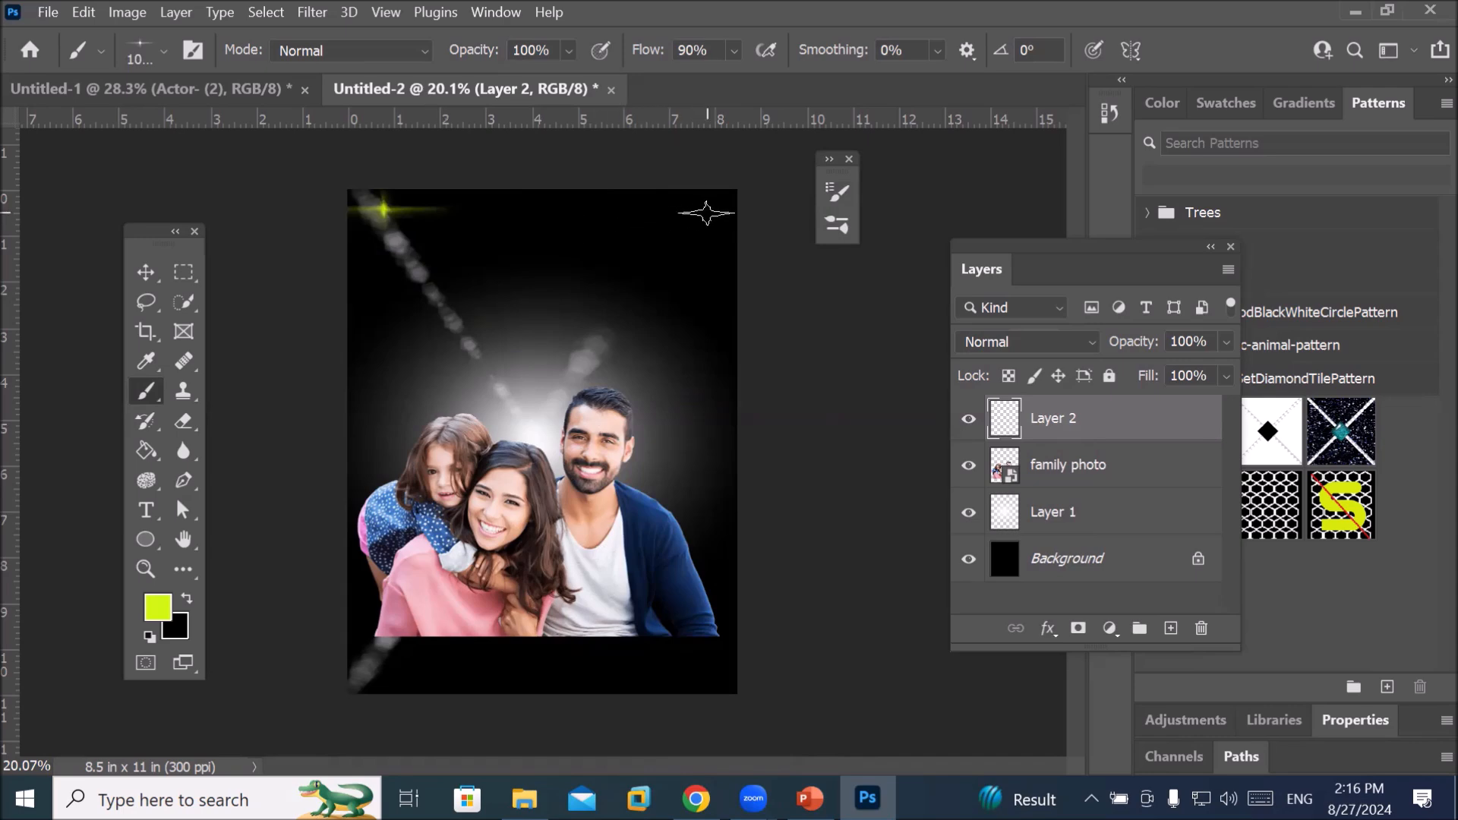
left_click(706, 208, "shift")
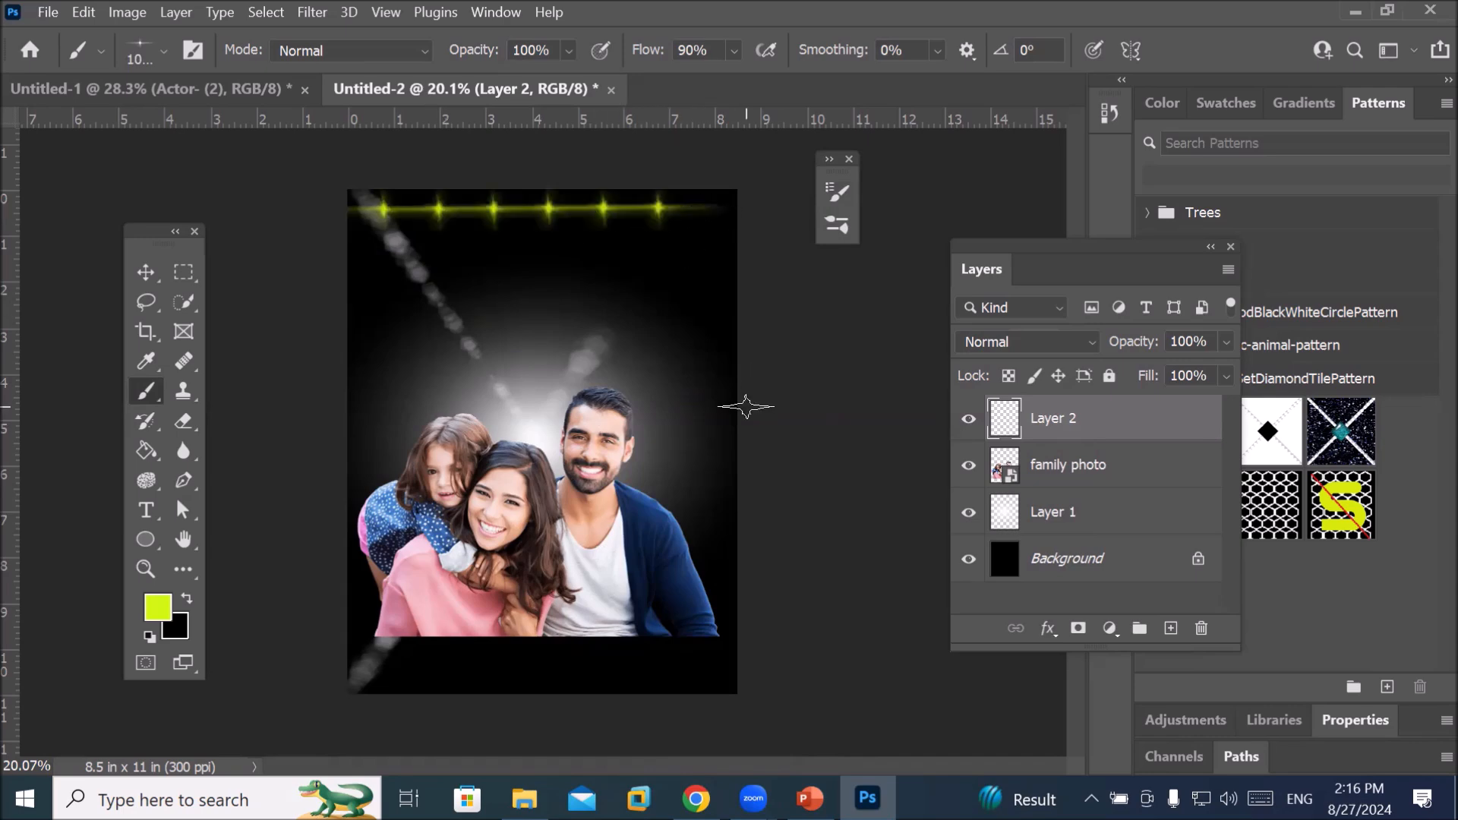
left_click(718, 536, "shift")
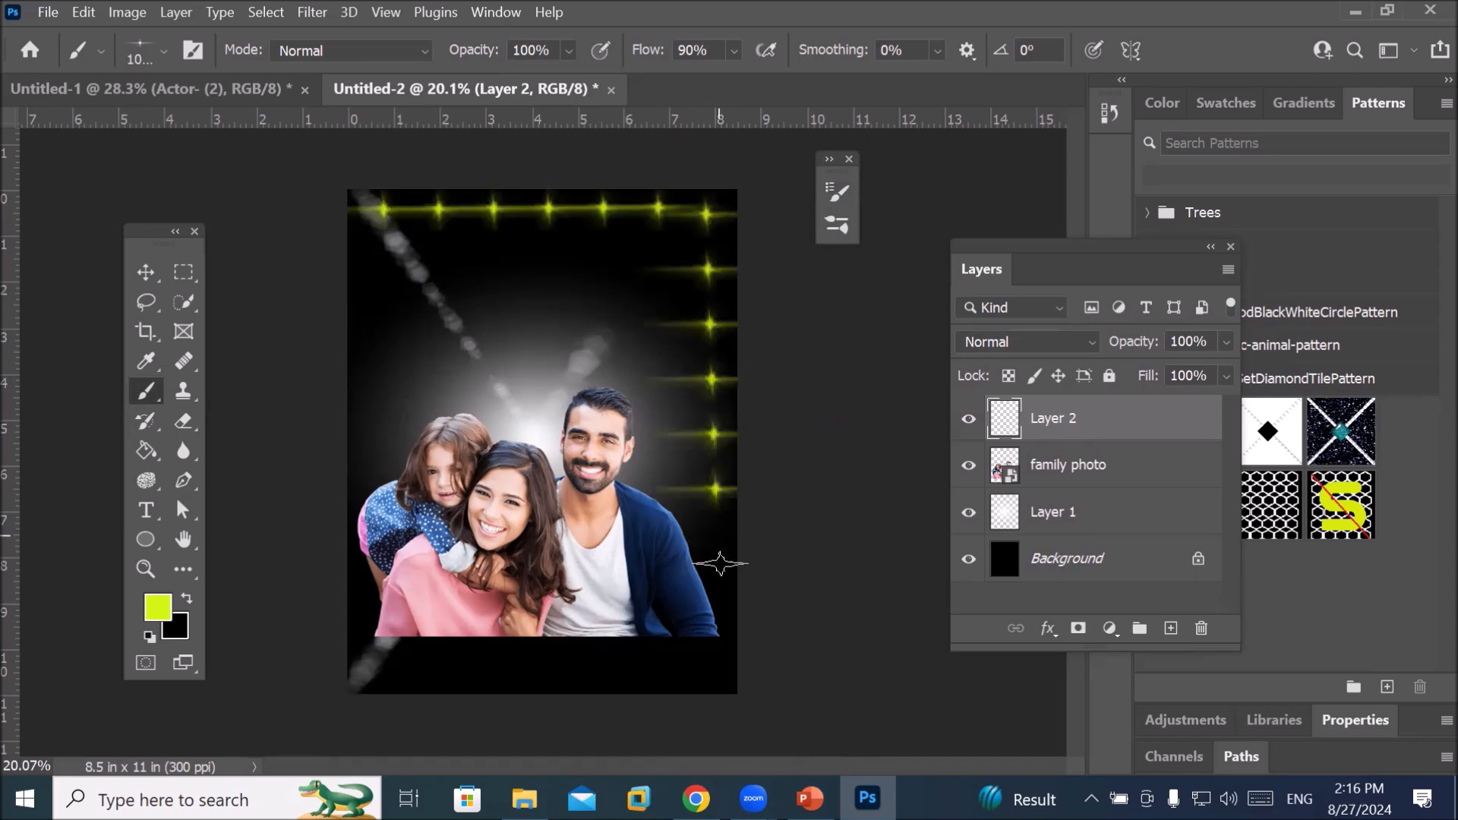
left_click(717, 679, "shift")
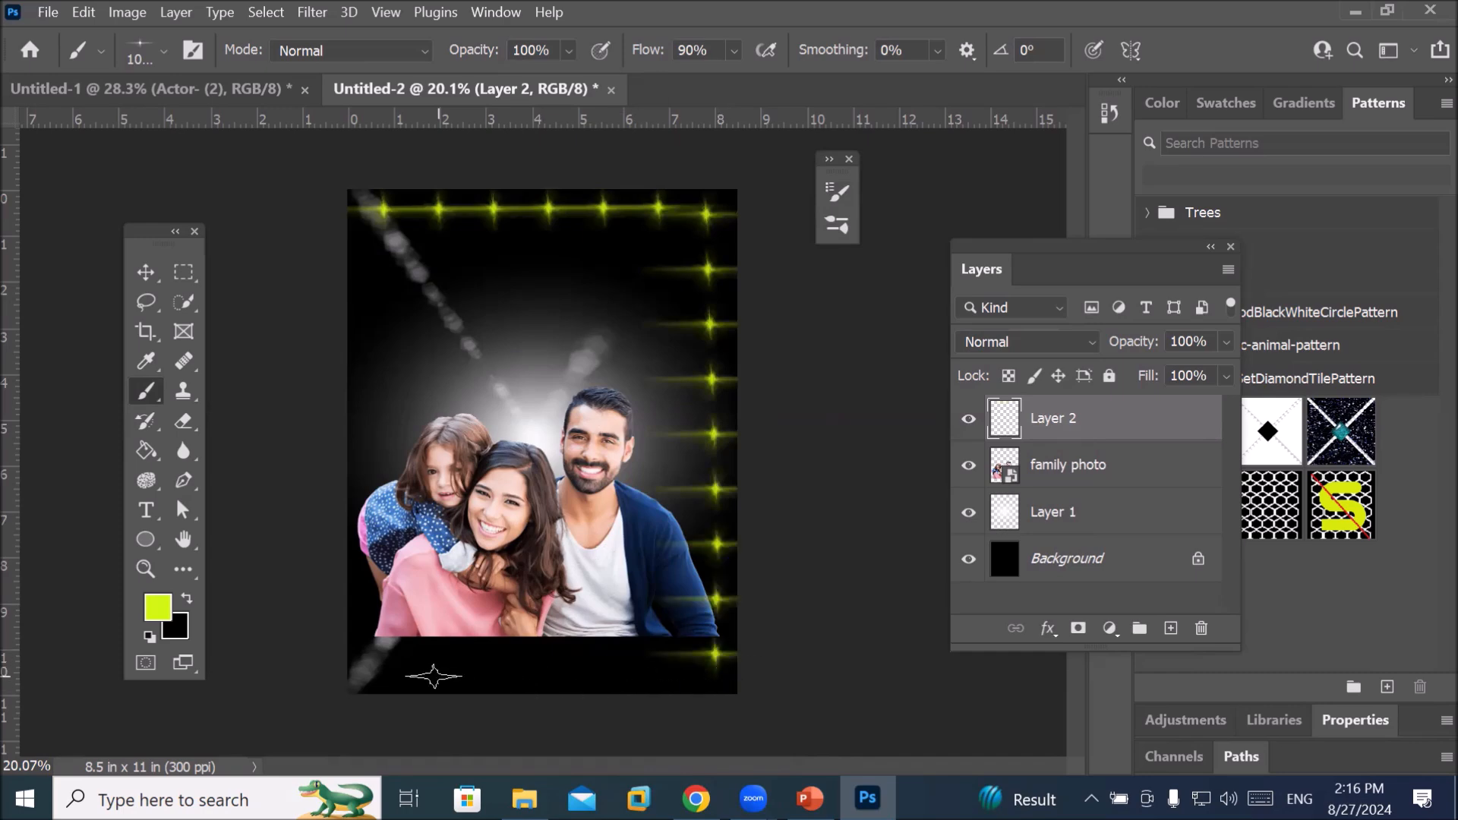
left_click(362, 674, "shift")
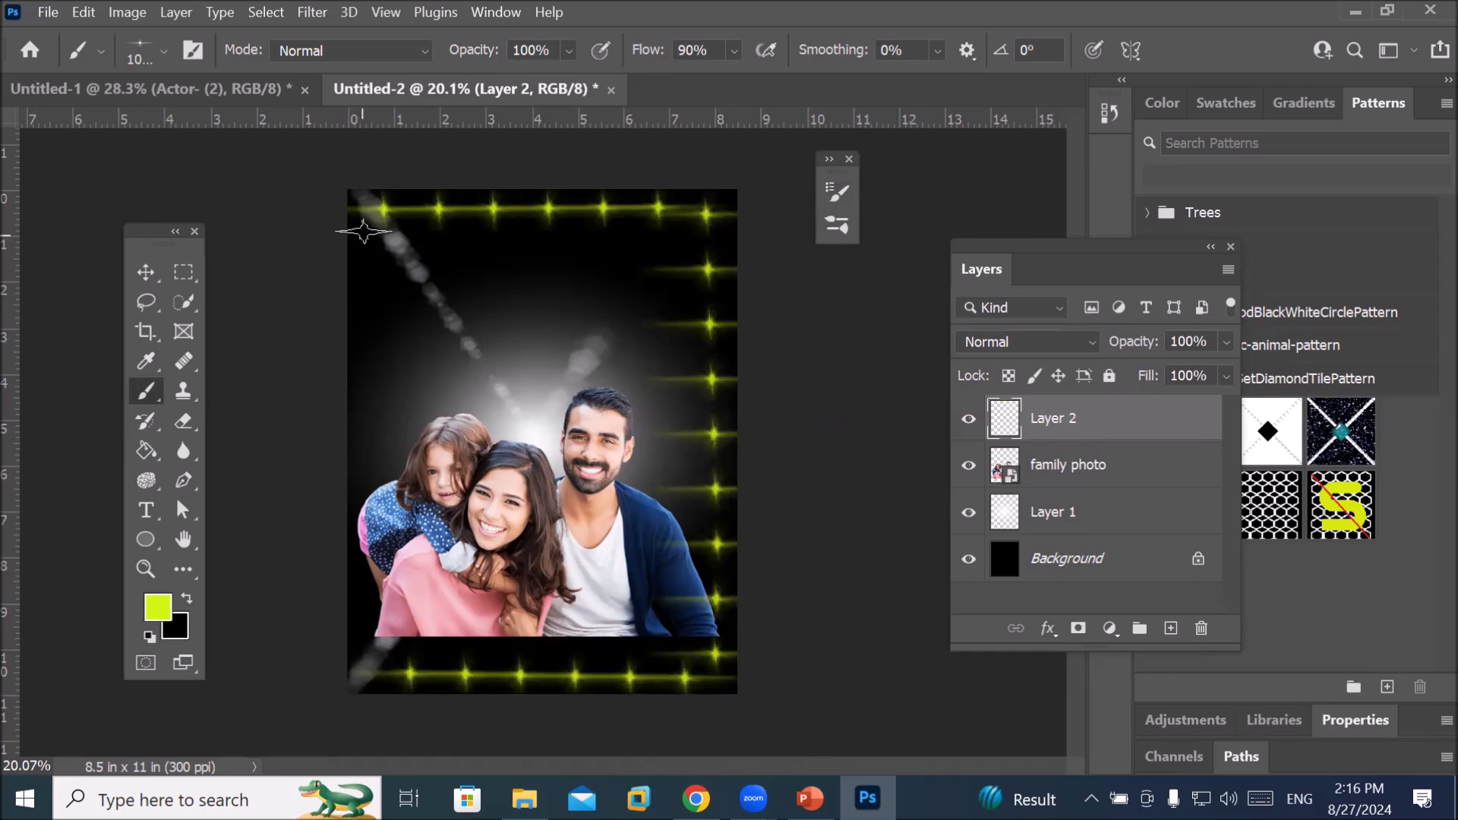
left_click(364, 212, "shift")
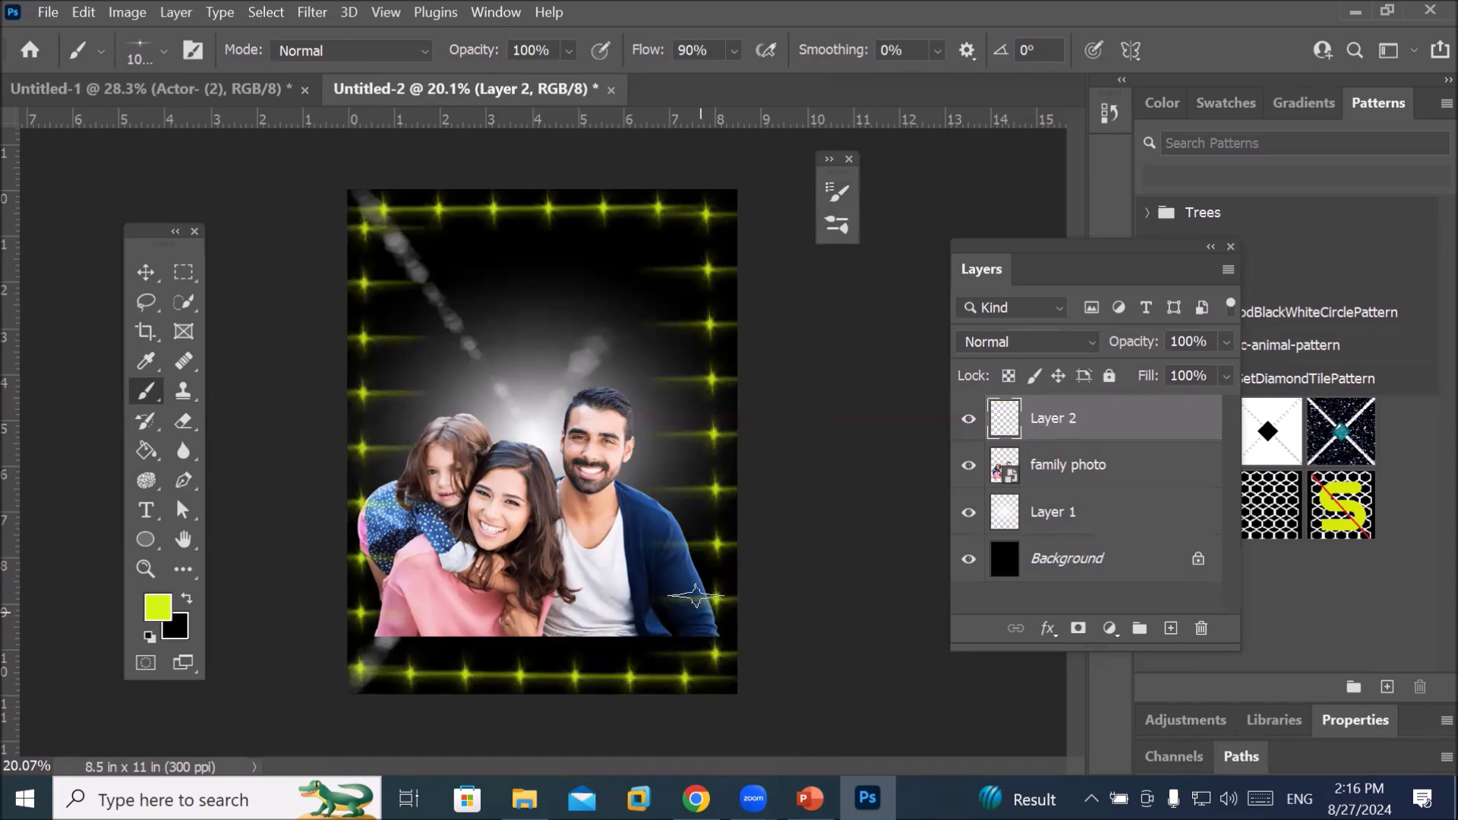
scroll(739, 315, "up", 2)
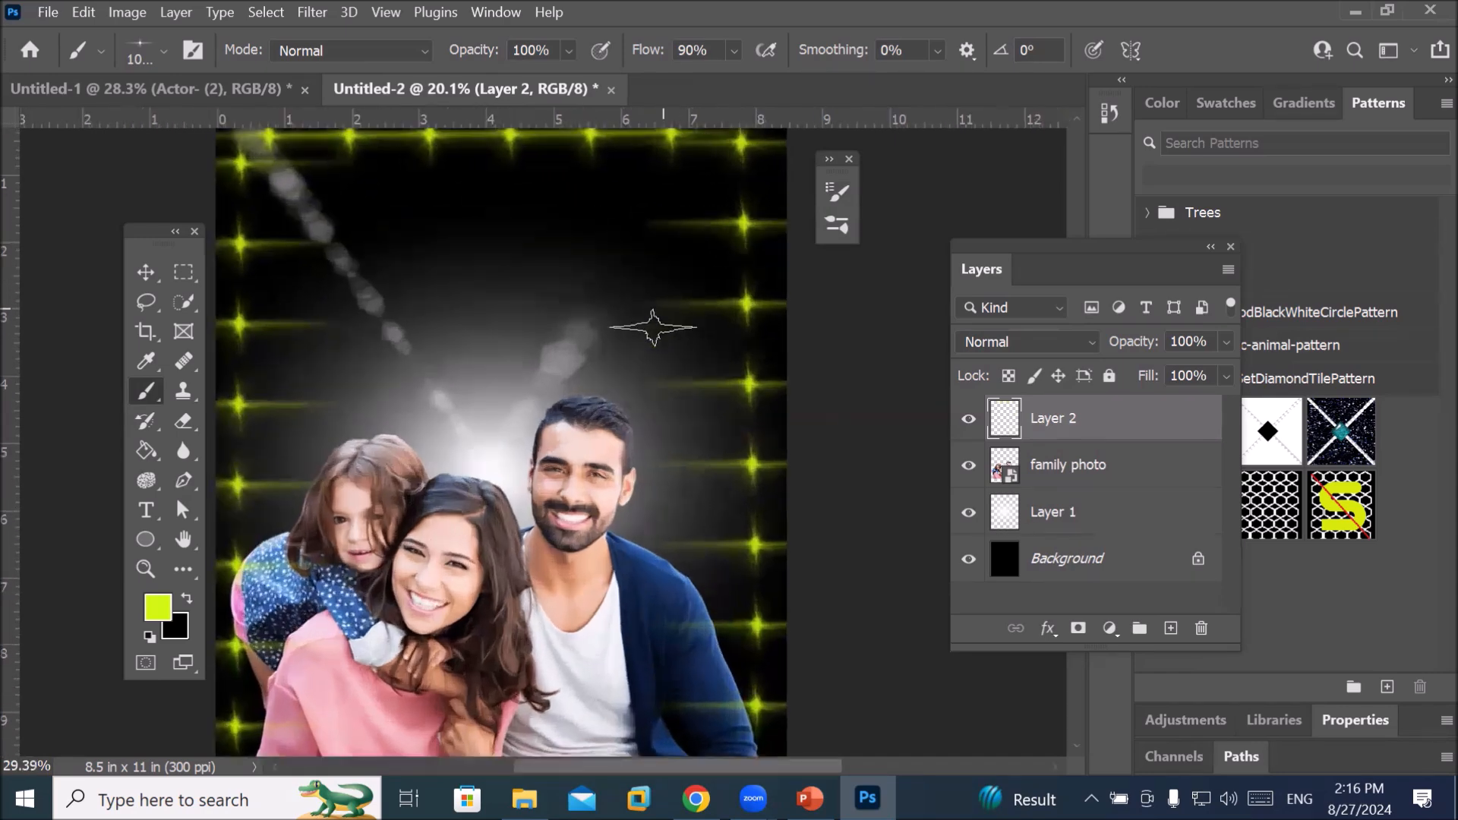
scroll(741, 325, "up", 2)
scroll(749, 372, "up", 2)
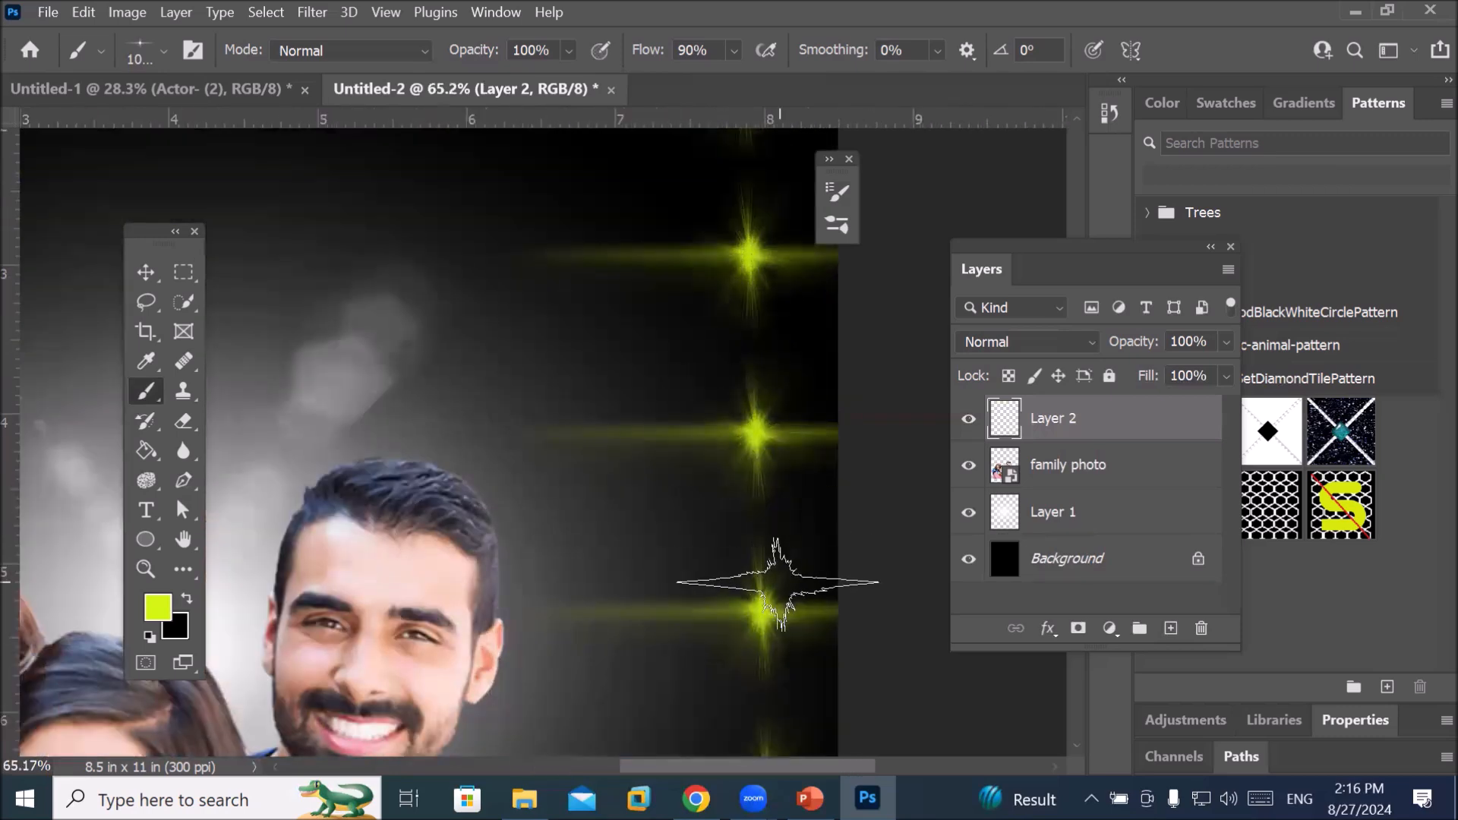
scroll(773, 584, "up", 2)
scroll(744, 524, "down", 5)
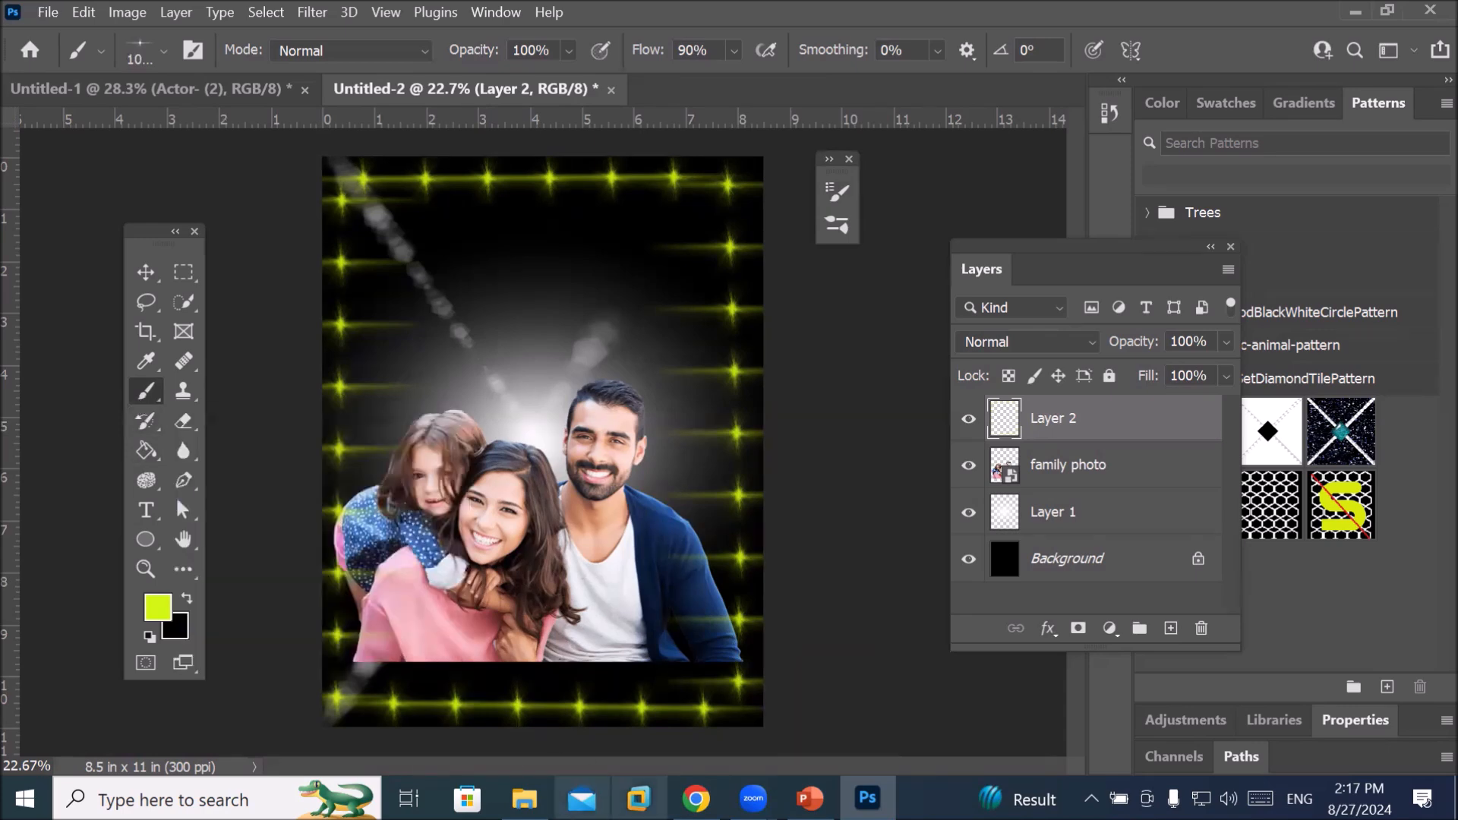
Switch to File Explorer and browse to the folder D:\_Graphics\Images\BuildingAndMonoments
left_click(524, 797)
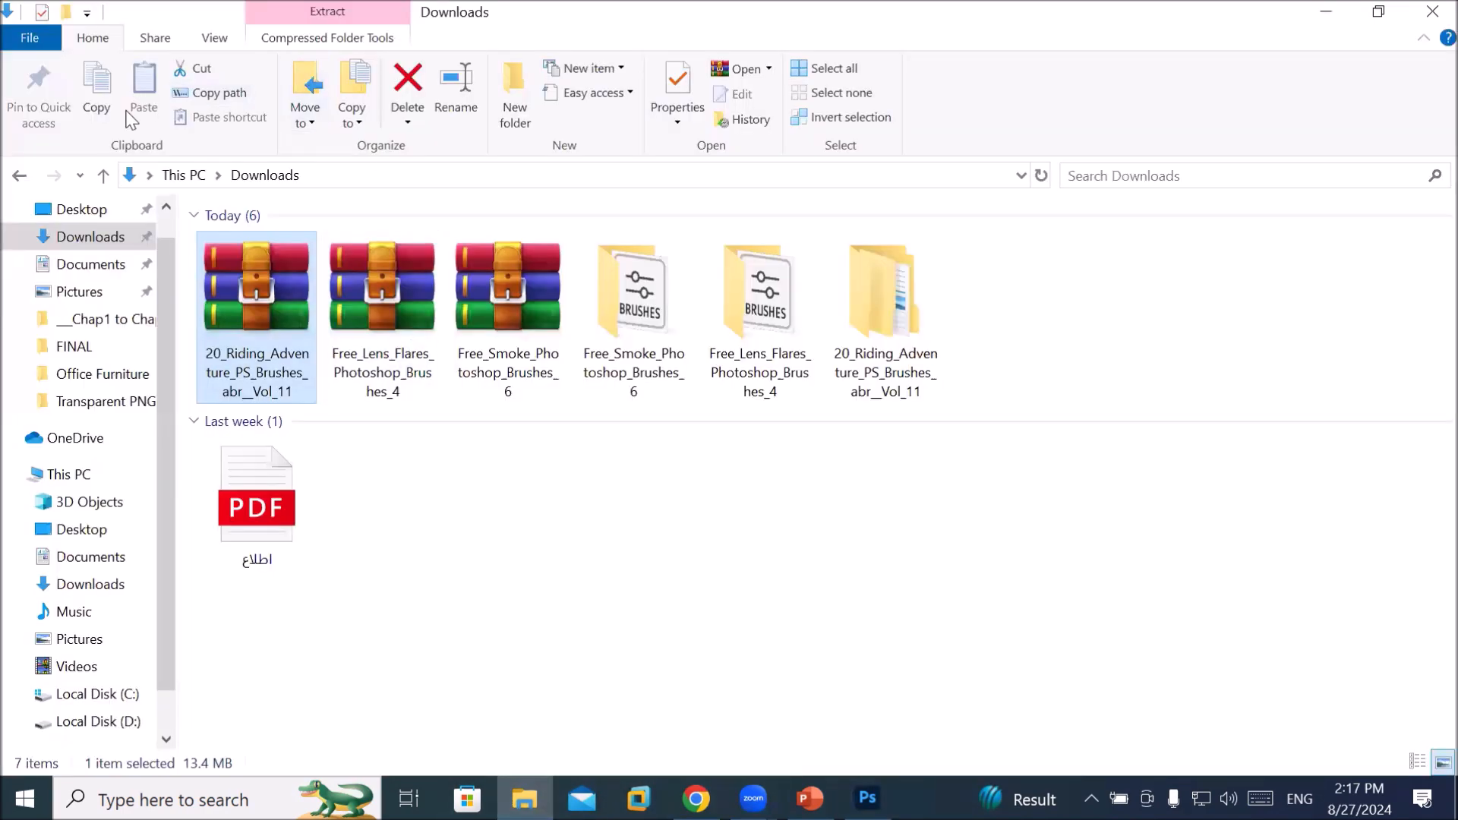
left_click(189, 180)
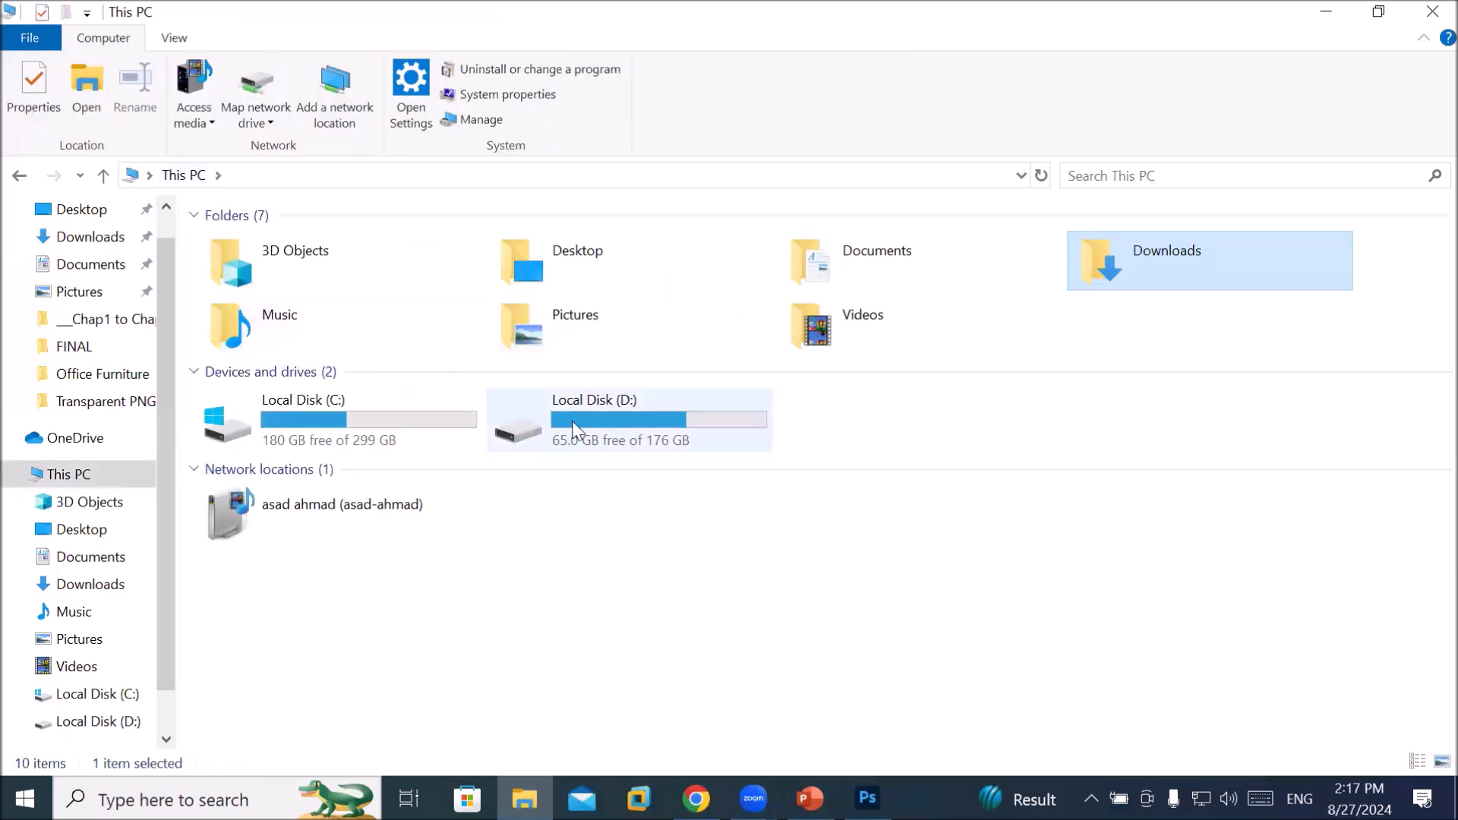
left_click(586, 420)
double_click(586, 419)
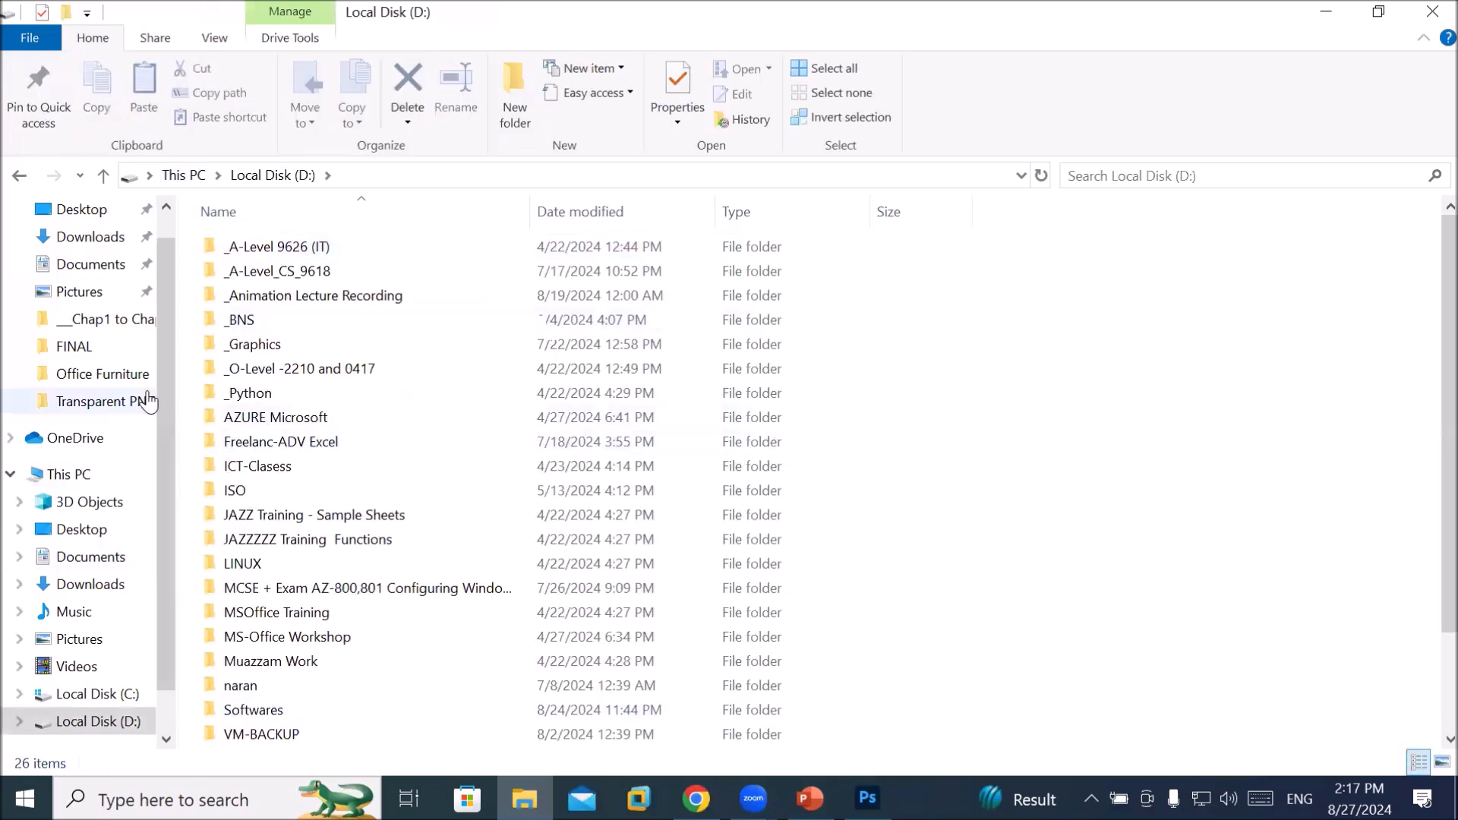
left_click(255, 345)
key("Return")
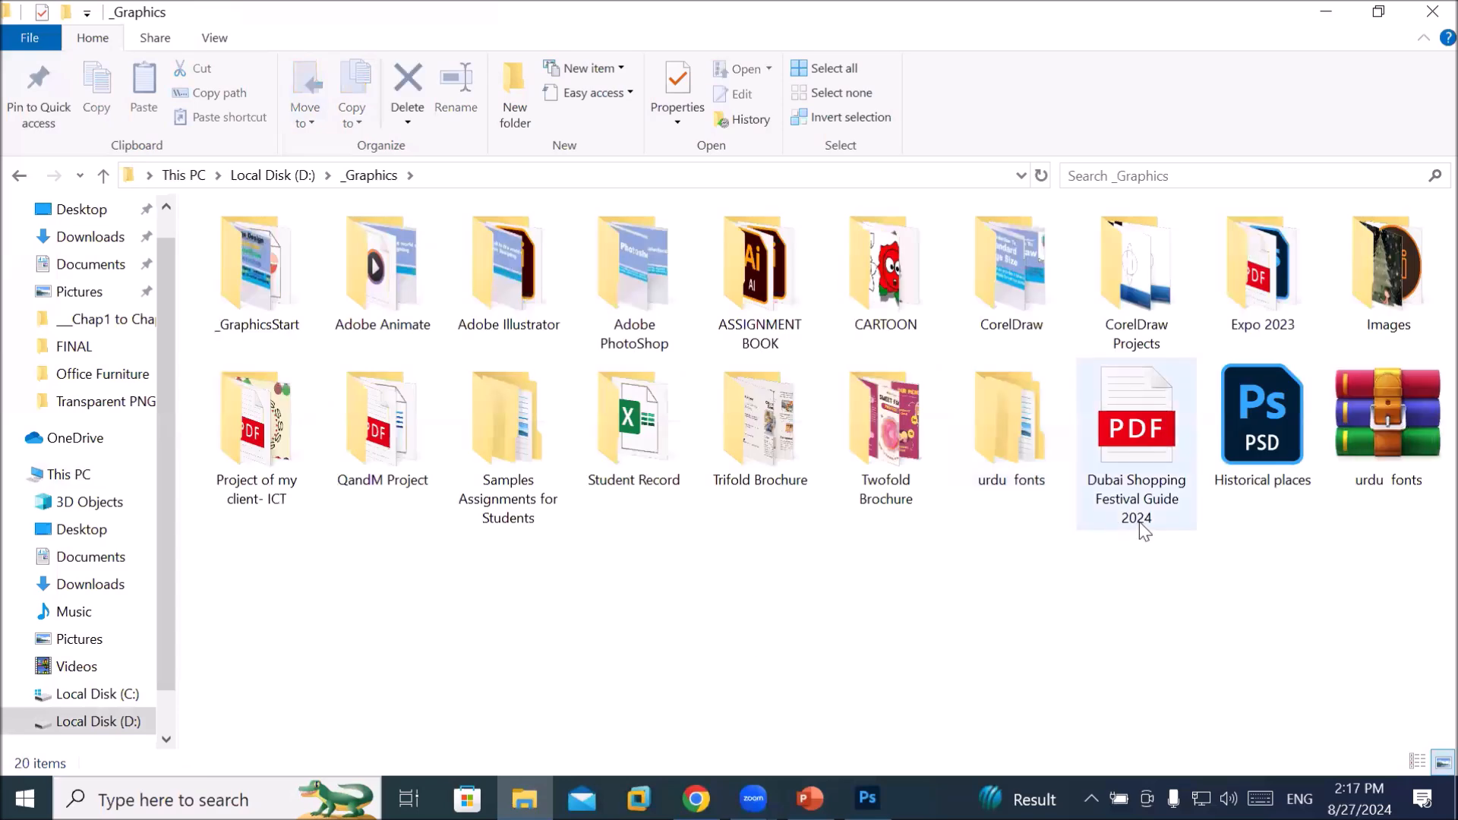
double_click(1387, 293)
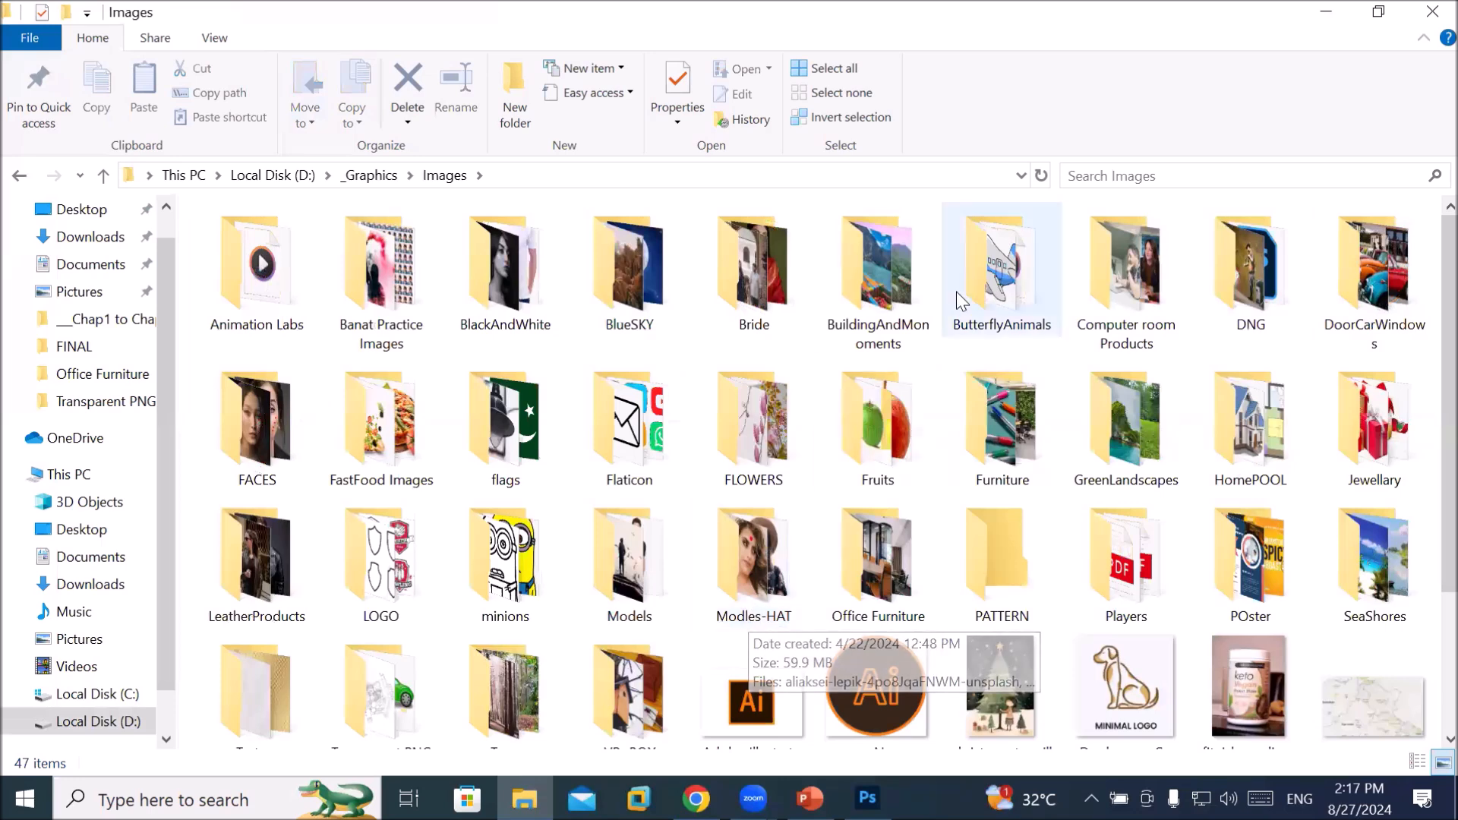
left_click(888, 311)
double_click(887, 307)
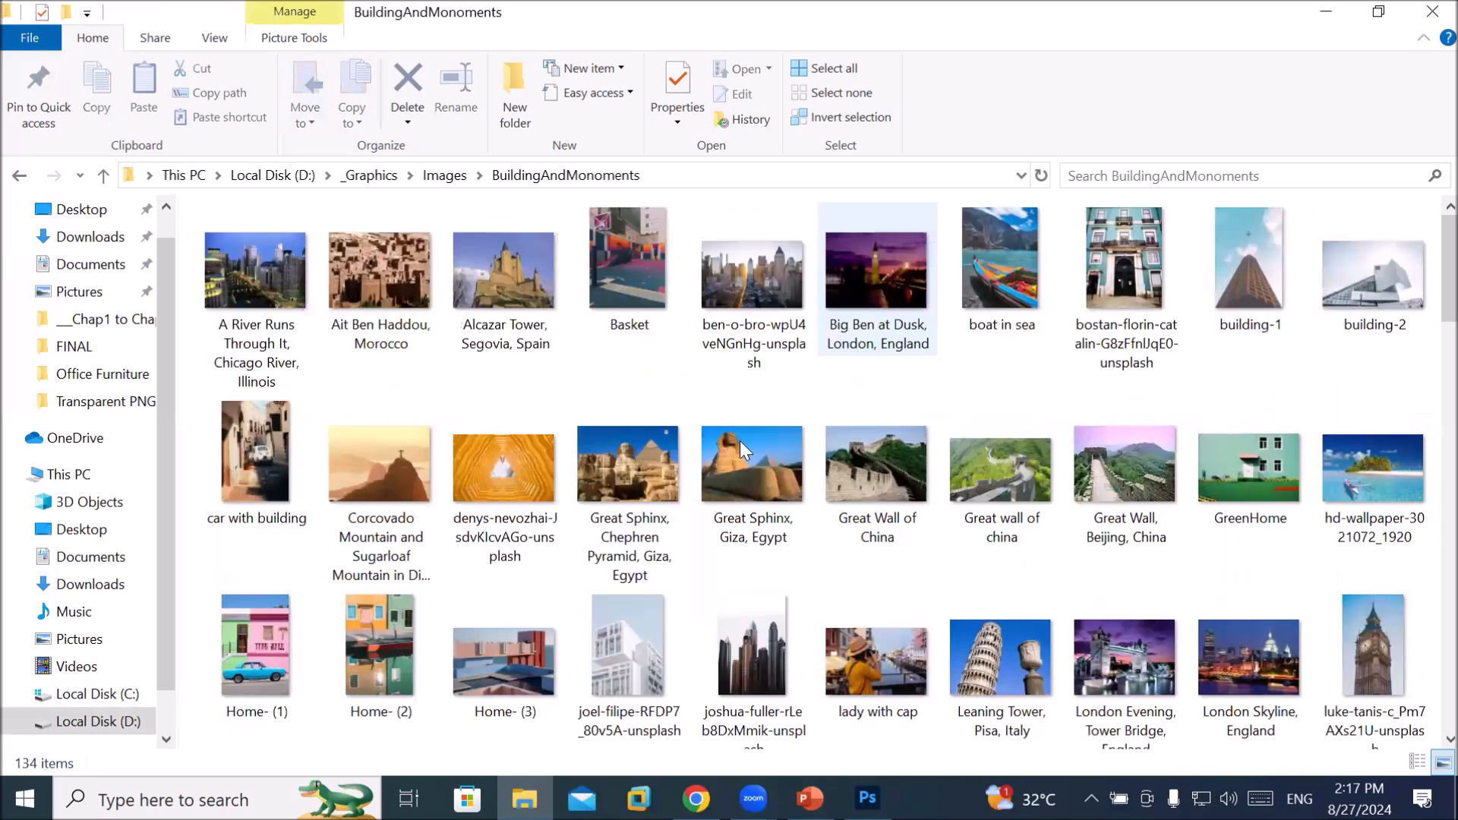
Open the image "Alcazar Tower, Segovia, Spain" in Photoshop as its own document
left_click(522, 284)
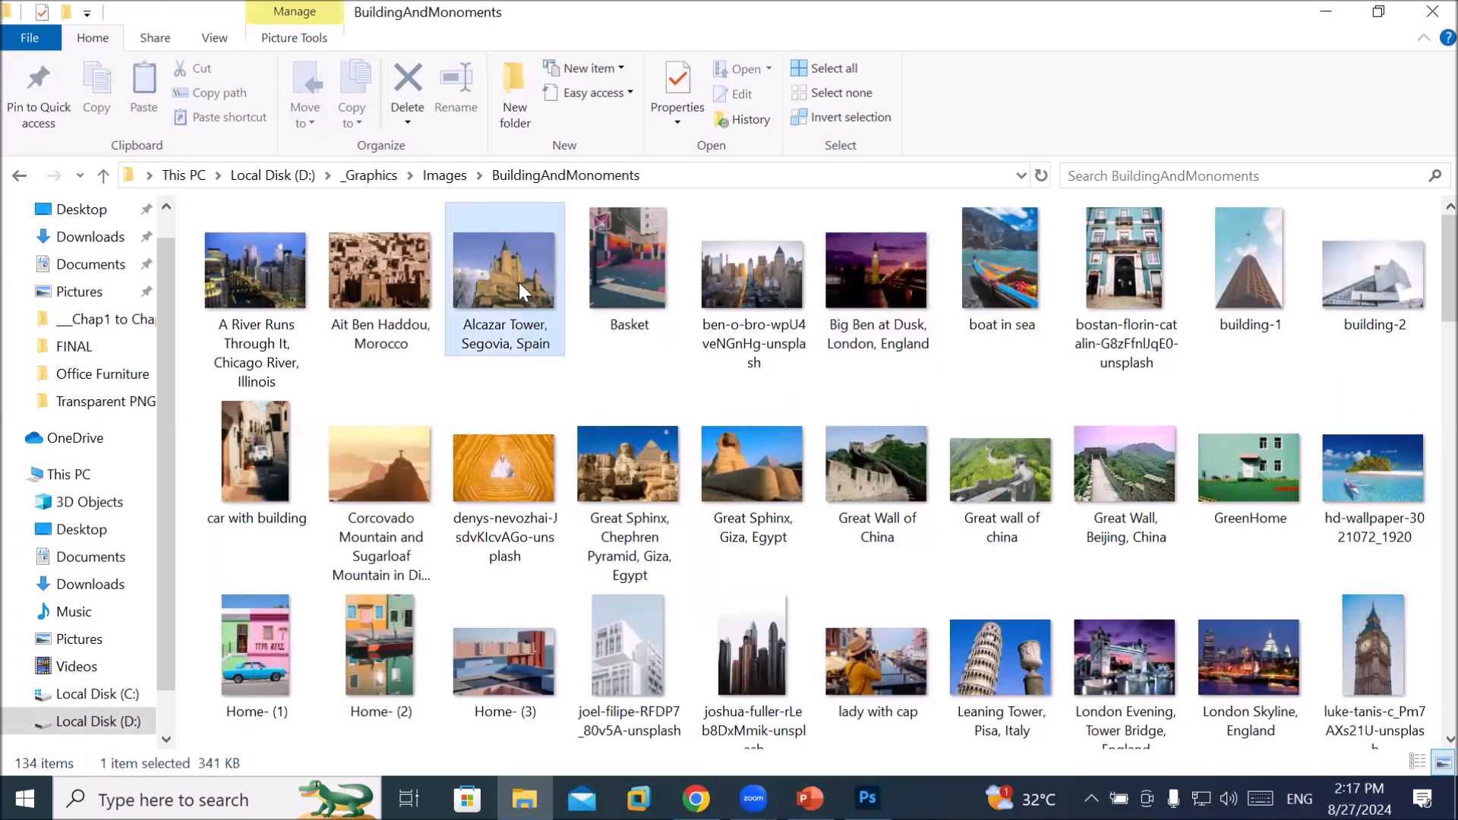
left_click_drag(518, 283, 706, 92)
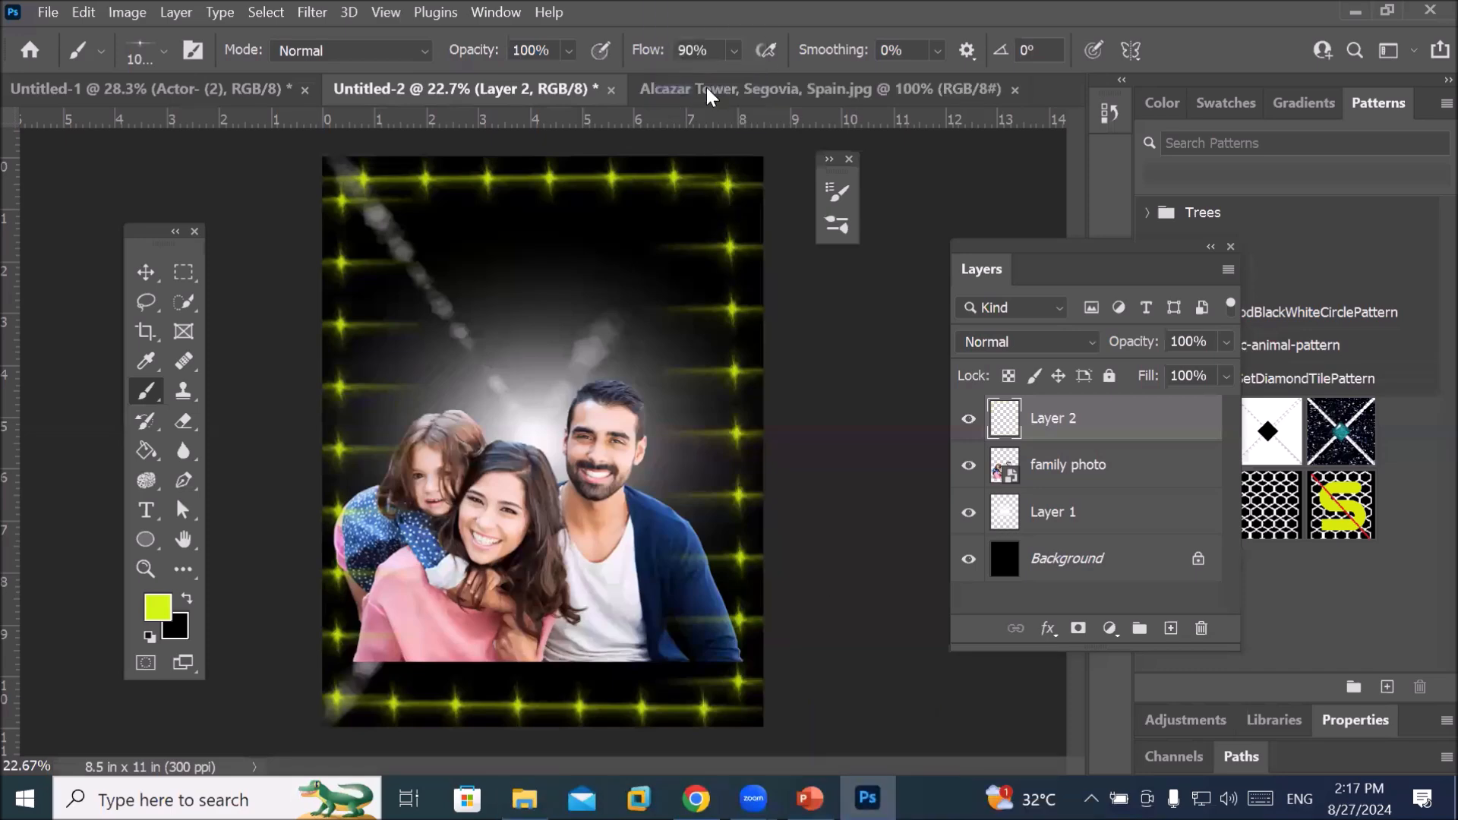
scroll(827, 464, "up", 5)
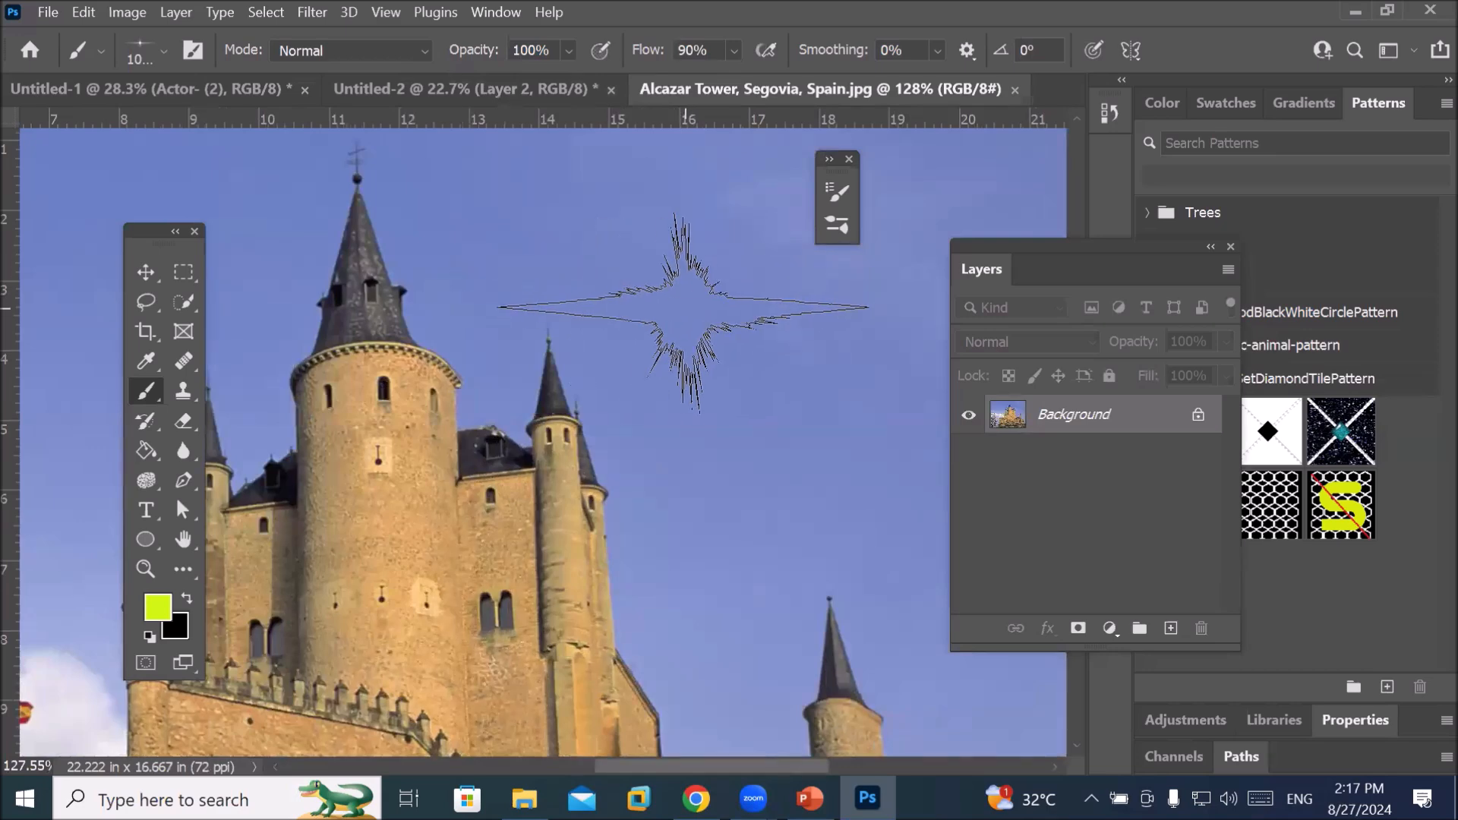
Add a new empty layer above the castle photo and set the foreground colour to light grey bcbfaf
left_click(1170, 628)
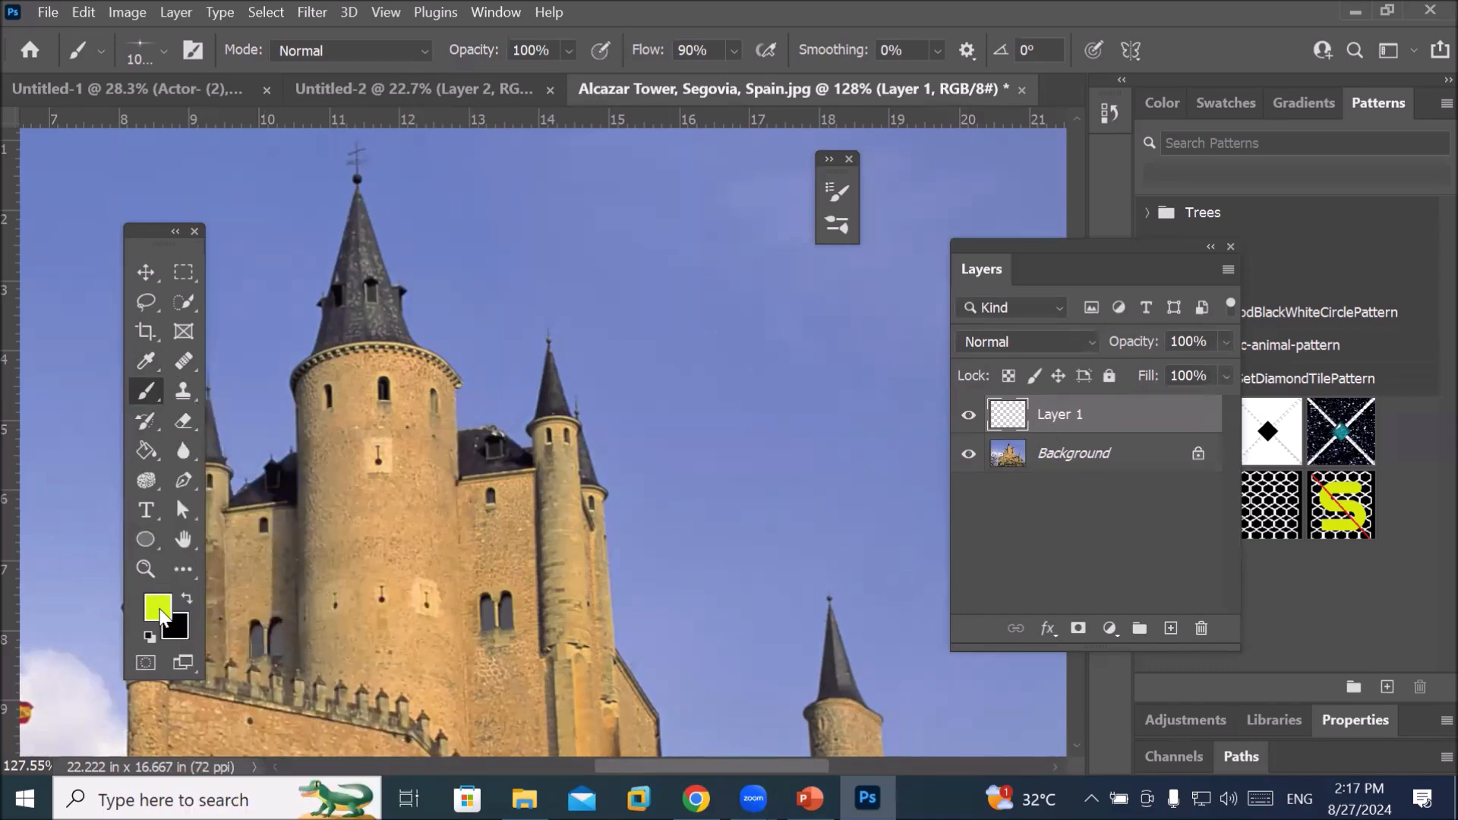
left_click(157, 606)
left_click(625, 249)
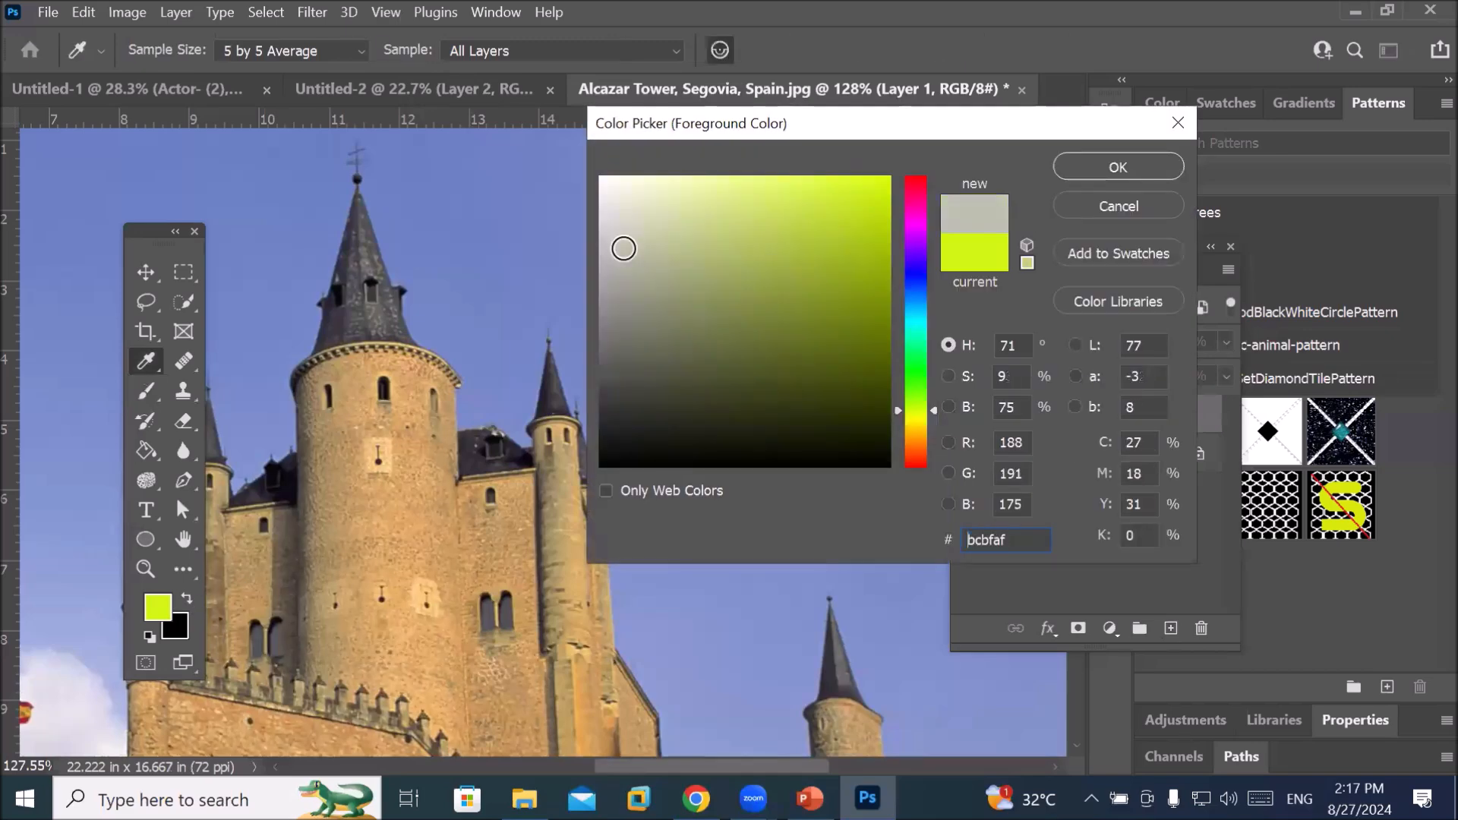
left_click(1110, 164)
key("b")
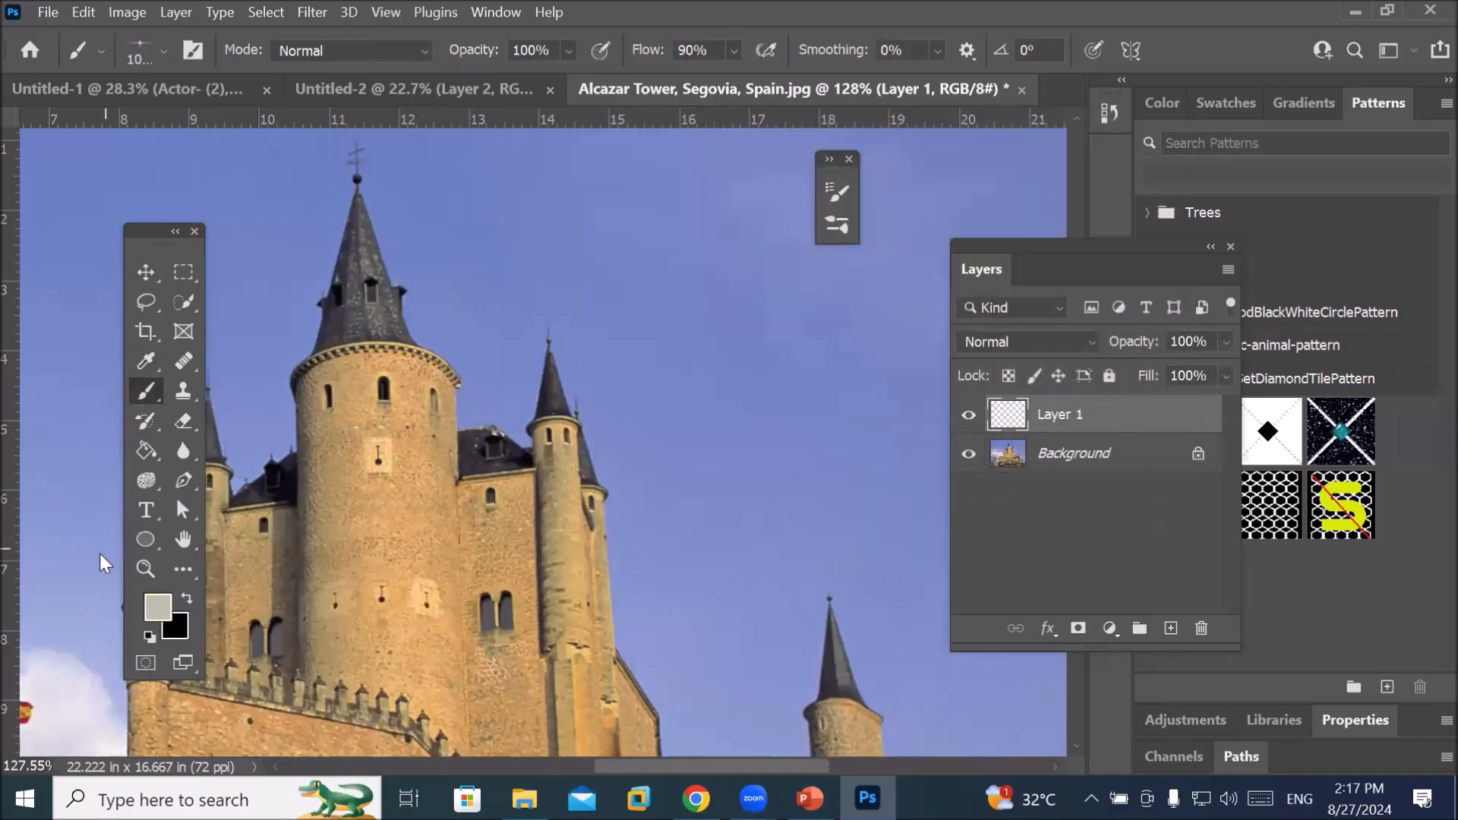
Choose brush 8 from the Free Smoke Photoshop Brushes 1 set
left_click(839, 187)
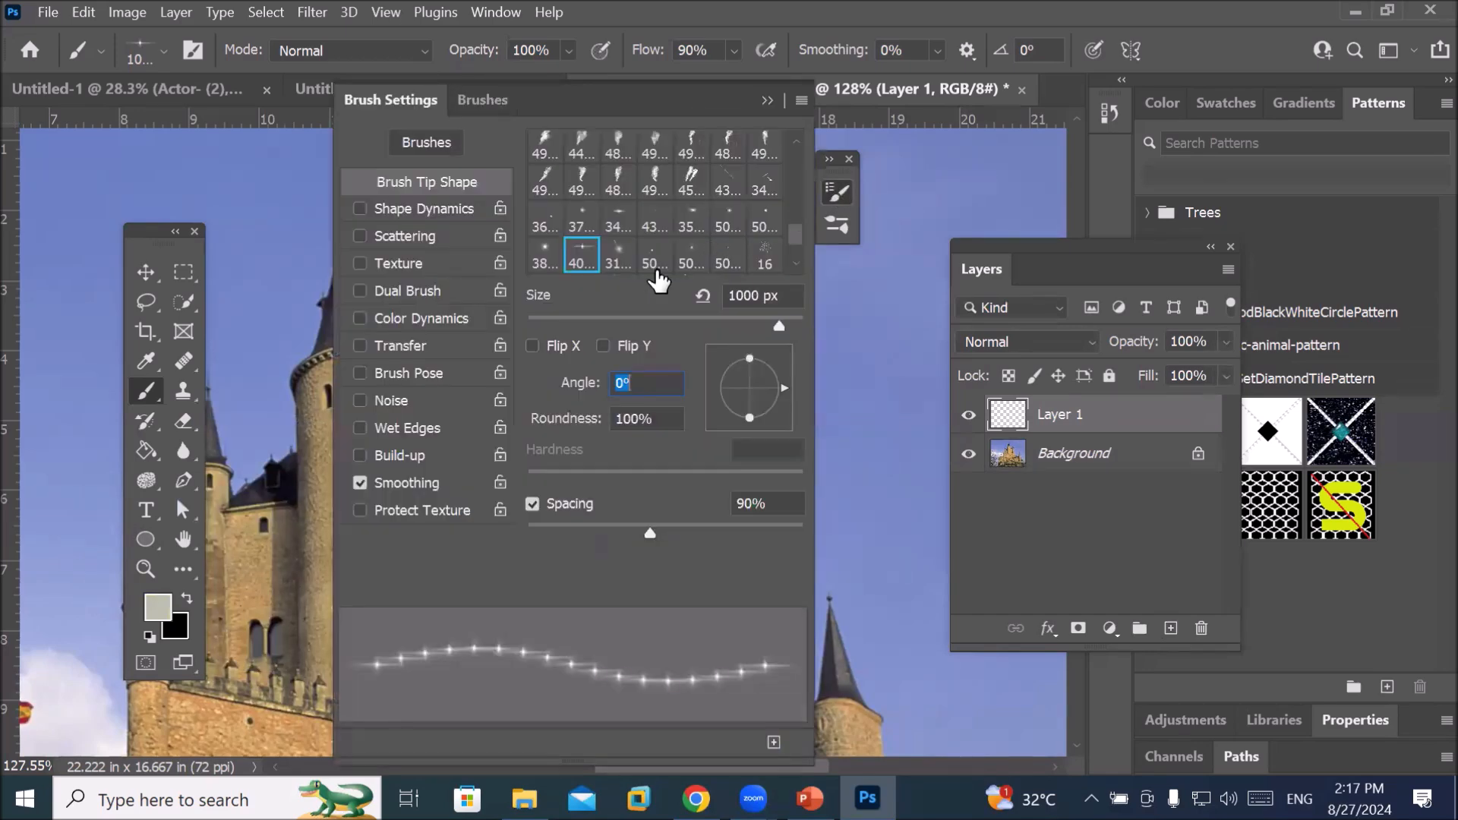
left_click(479, 104)
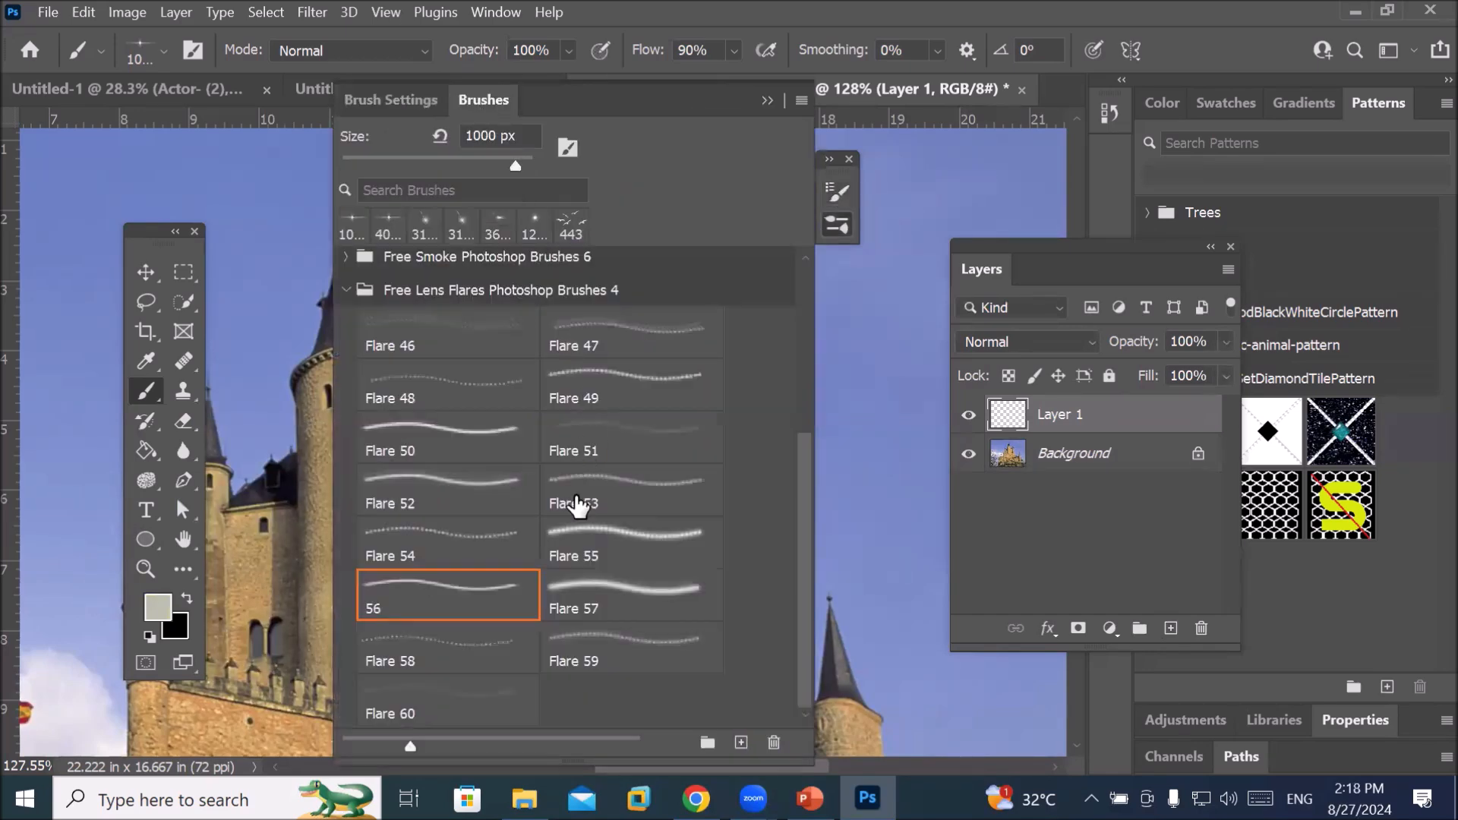
left_click(347, 290)
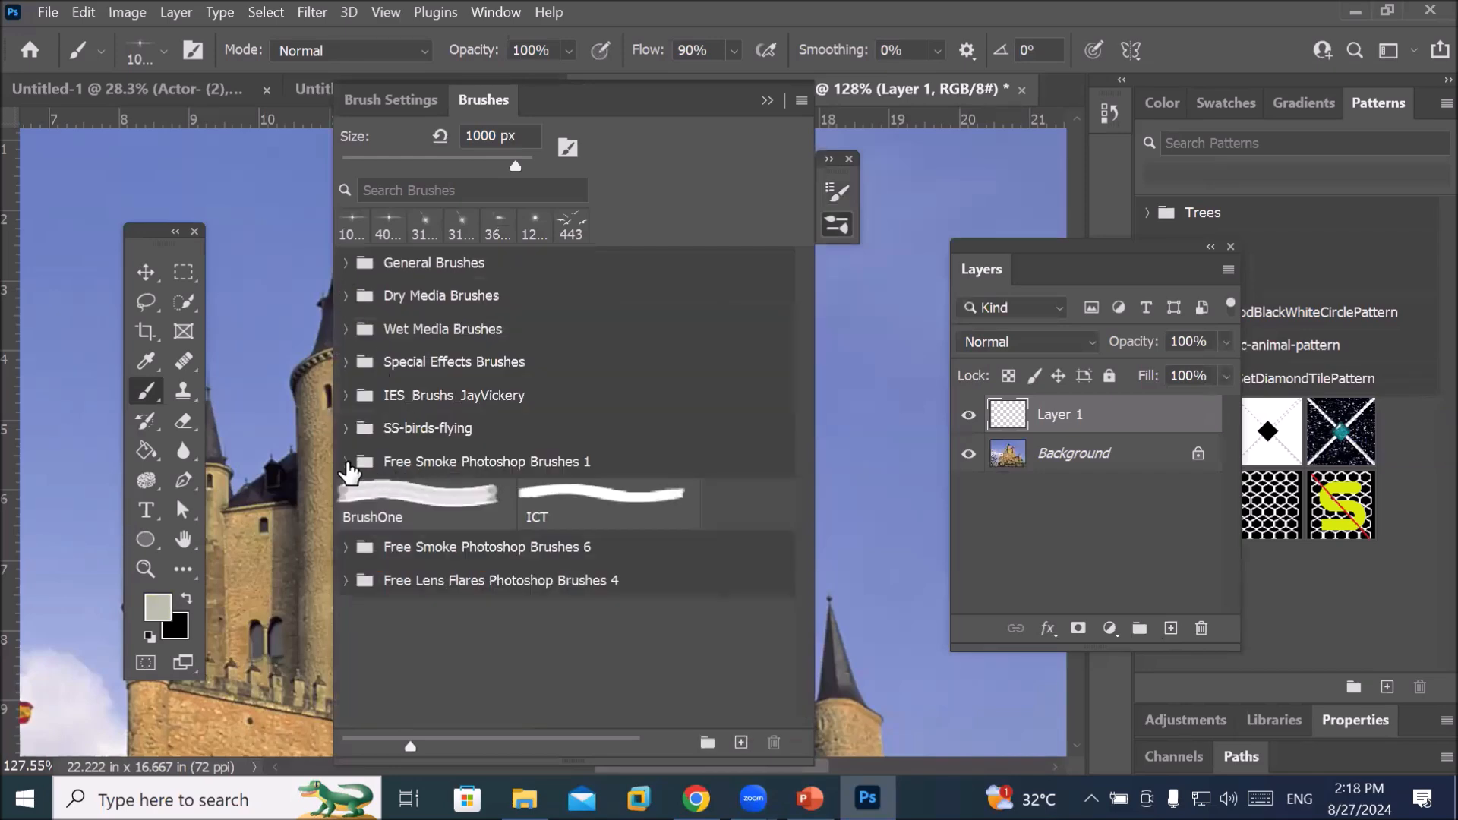
left_click(346, 461)
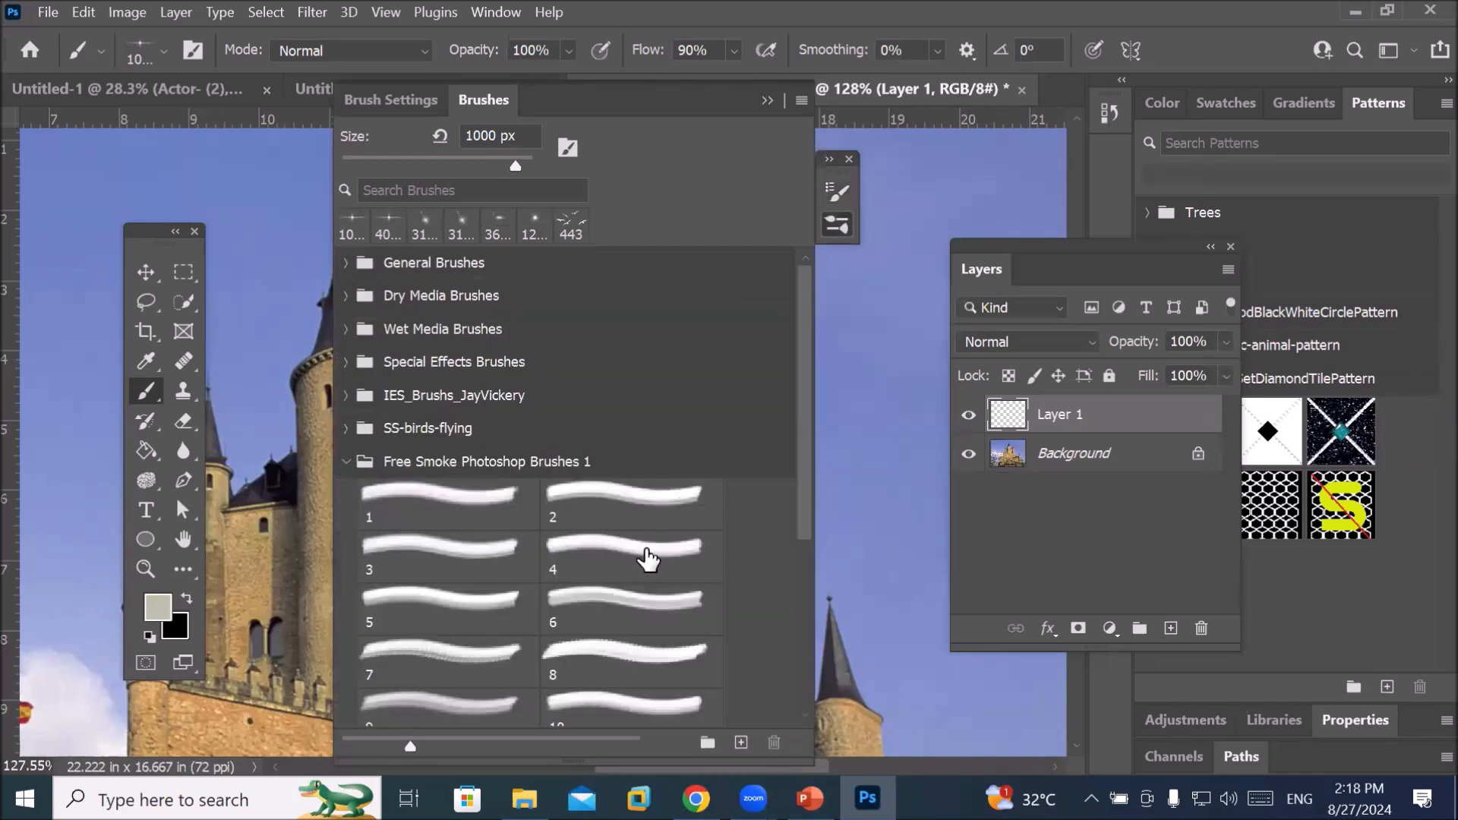
left_click(624, 646)
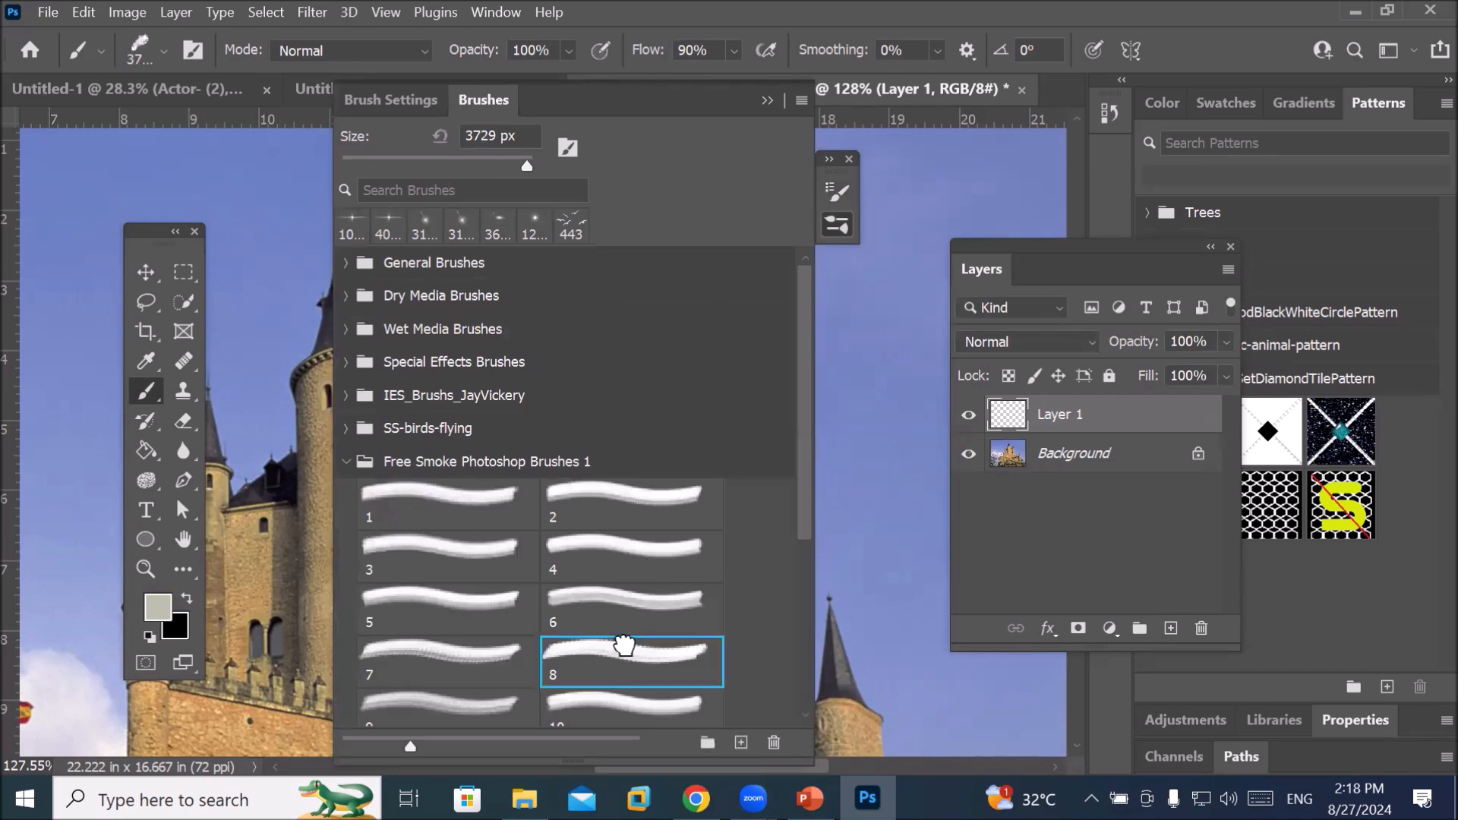
Set the smoke brush's spacing to 111%
left_click(395, 104)
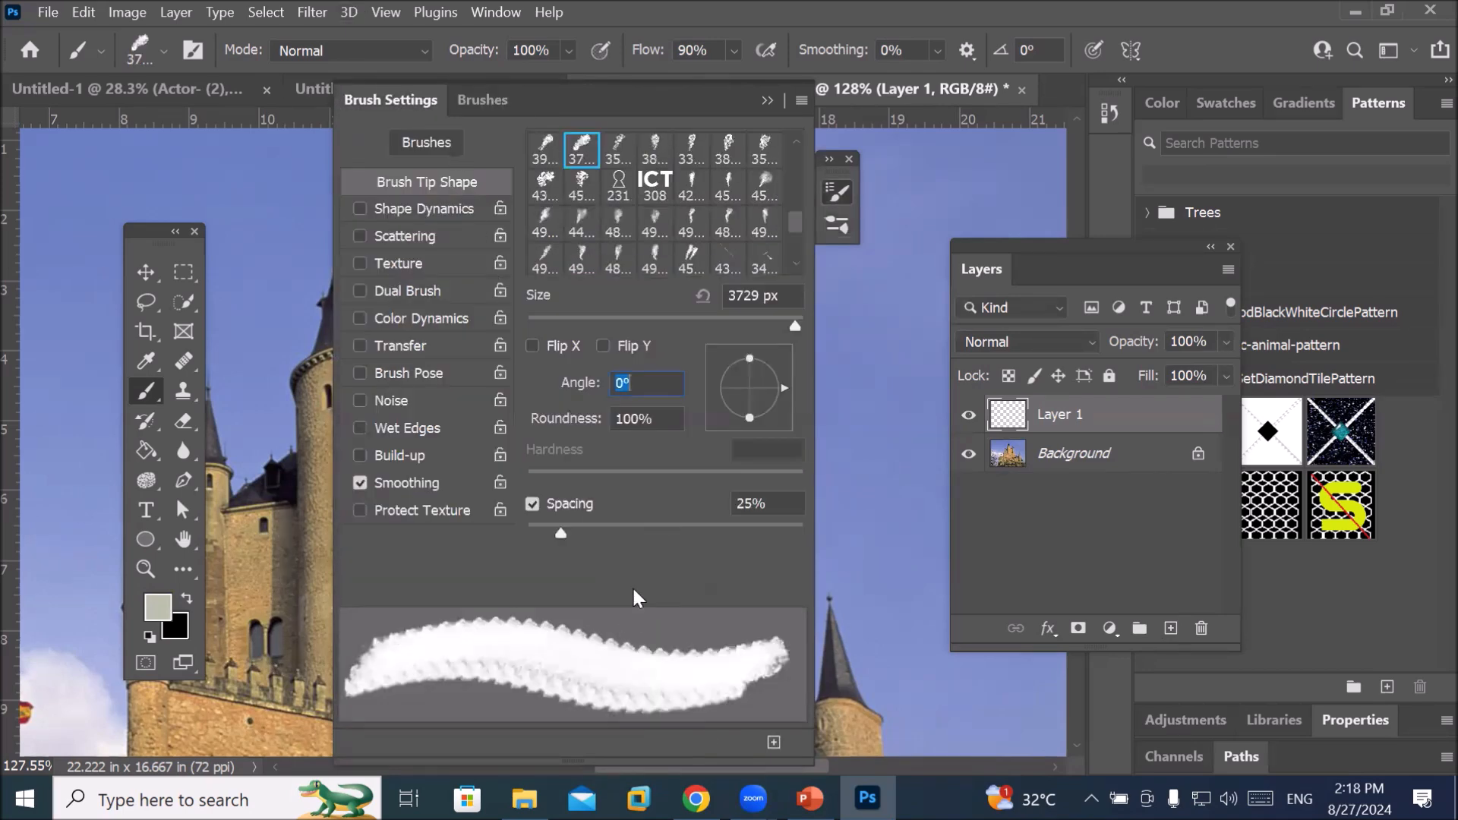
left_click_drag(562, 535, 673, 539)
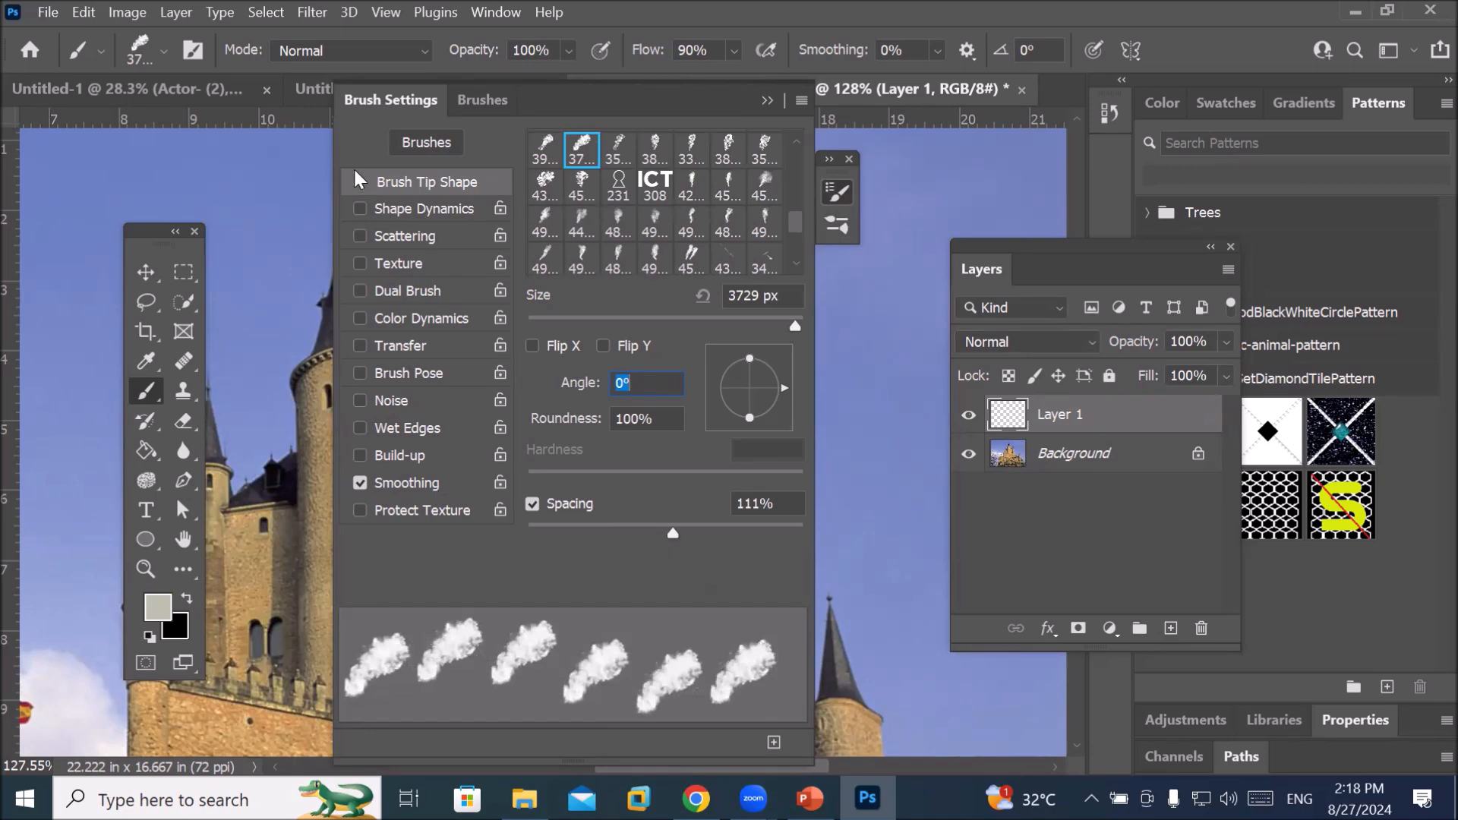
left_click(357, 100)
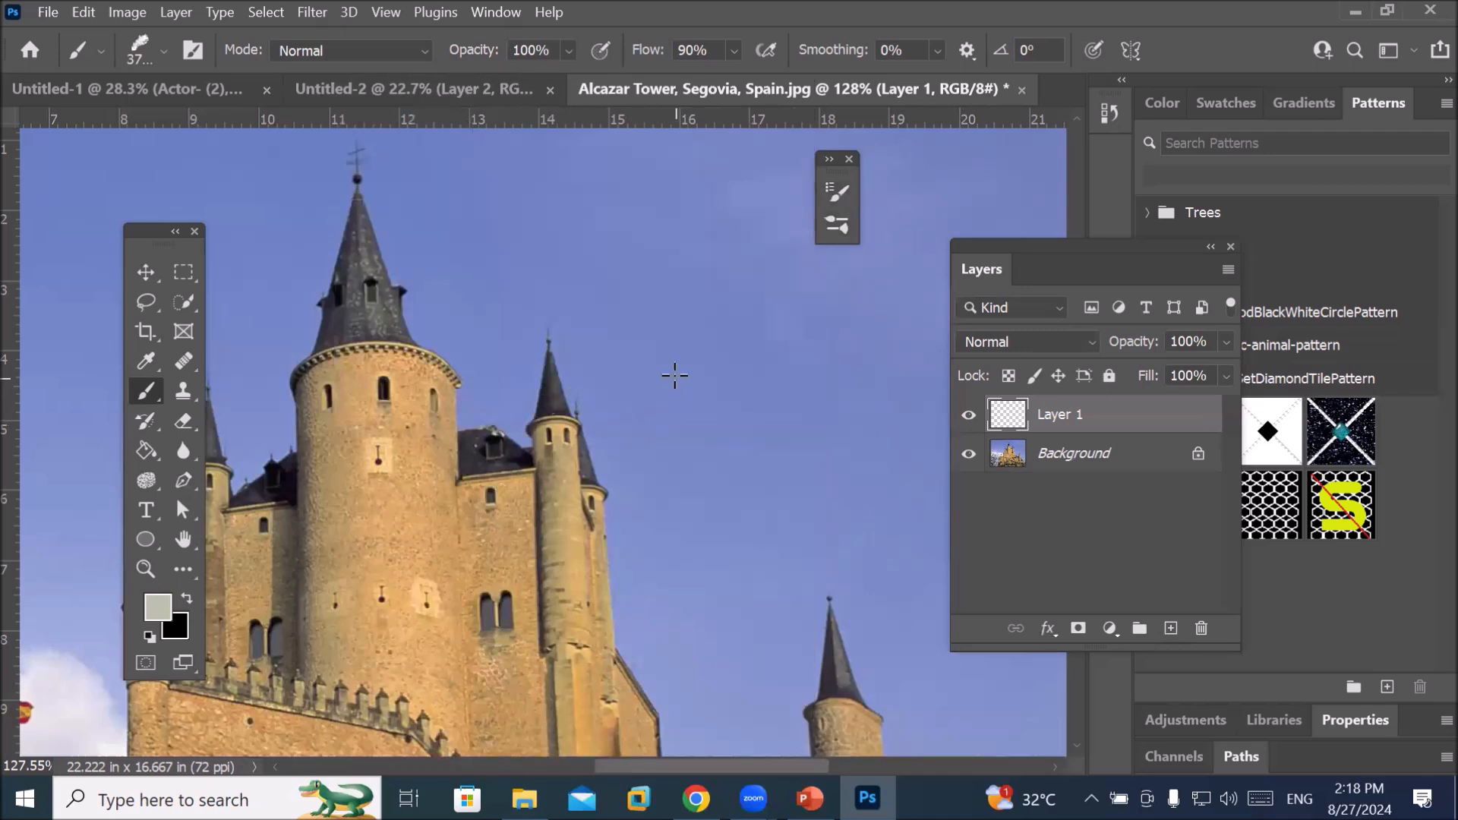
Shrink the smoke brush tip to 500 px
scroll(674, 375, "down", 8)
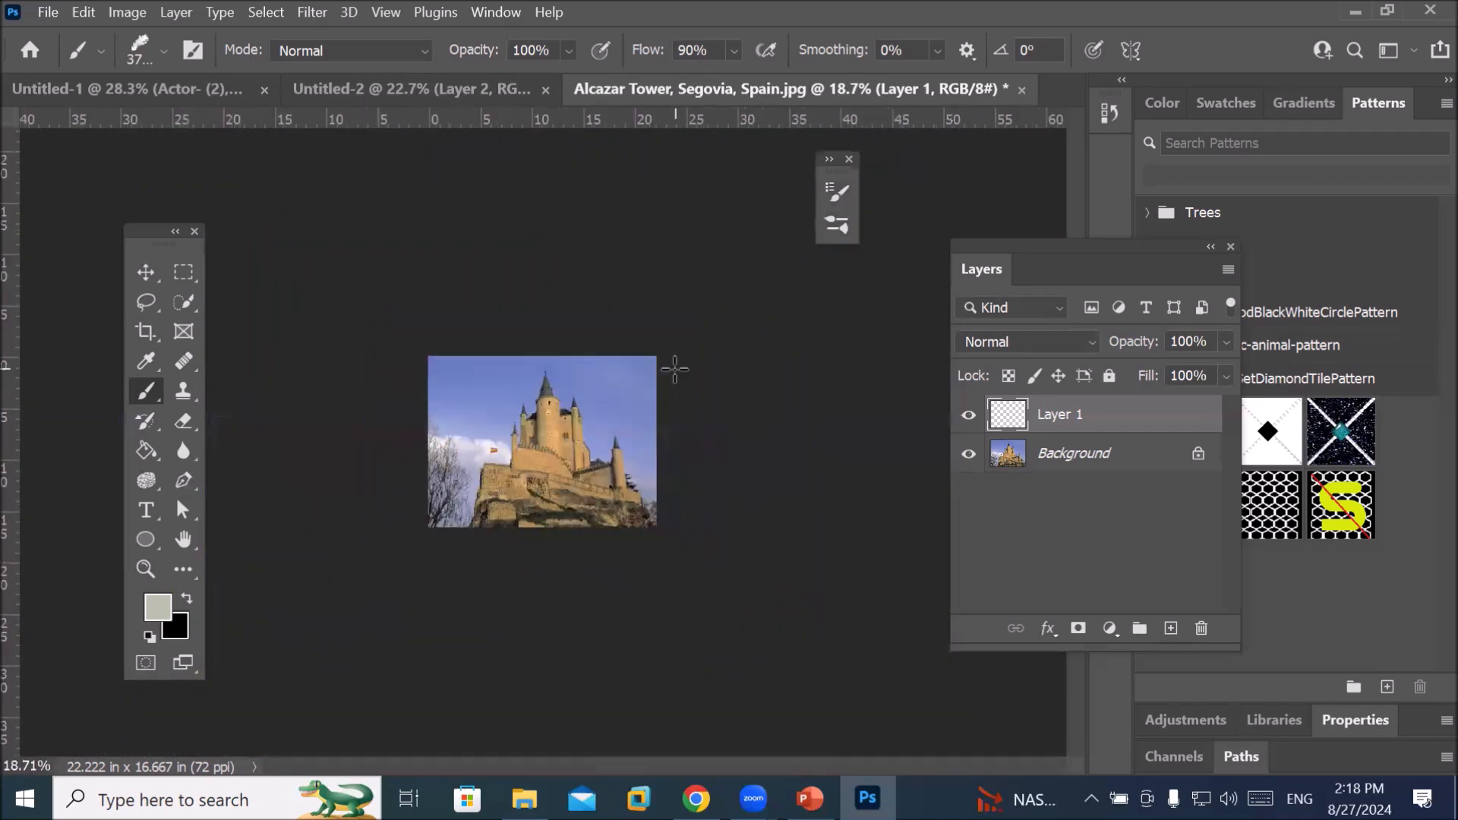
scroll(674, 369, "down", 1)
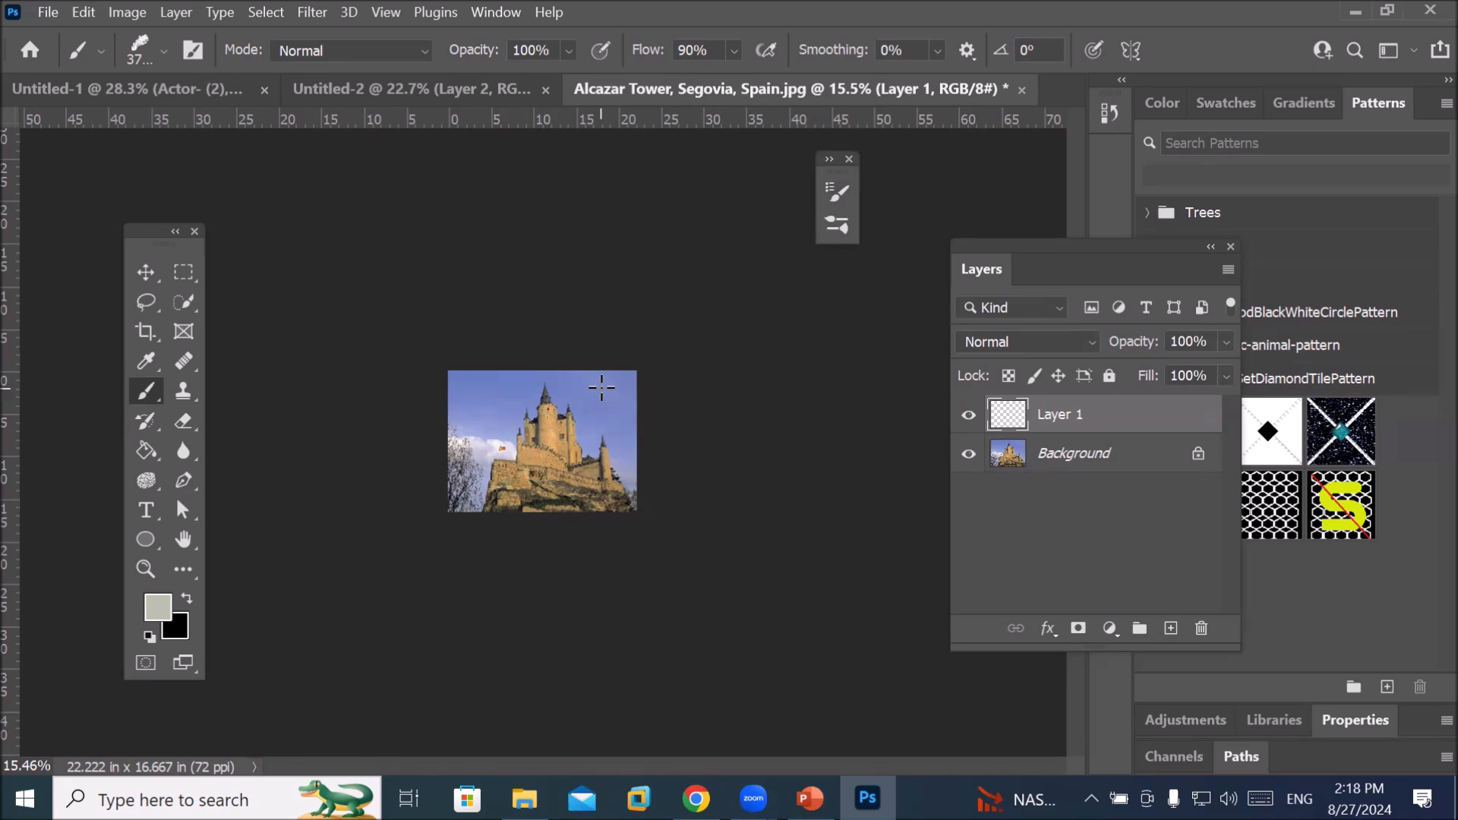
key("bracketleft")
key("bracketleft")
key("bracketleft")
key("bracketleft")
key("bracketleft")
key("bracketleft")
key("bracketleft")
key("bracketleft")
key("bracketleft")
key("bracketleft")
key("bracketleft")
key("bracketleft")
key("bracketleft")
key("bracketleft")
key("bracketleft")
key("bracketleft")
key("bracketleft")
key("bracketleft")
key("bracketleft")
key("bracketleft")
key("bracketleft")
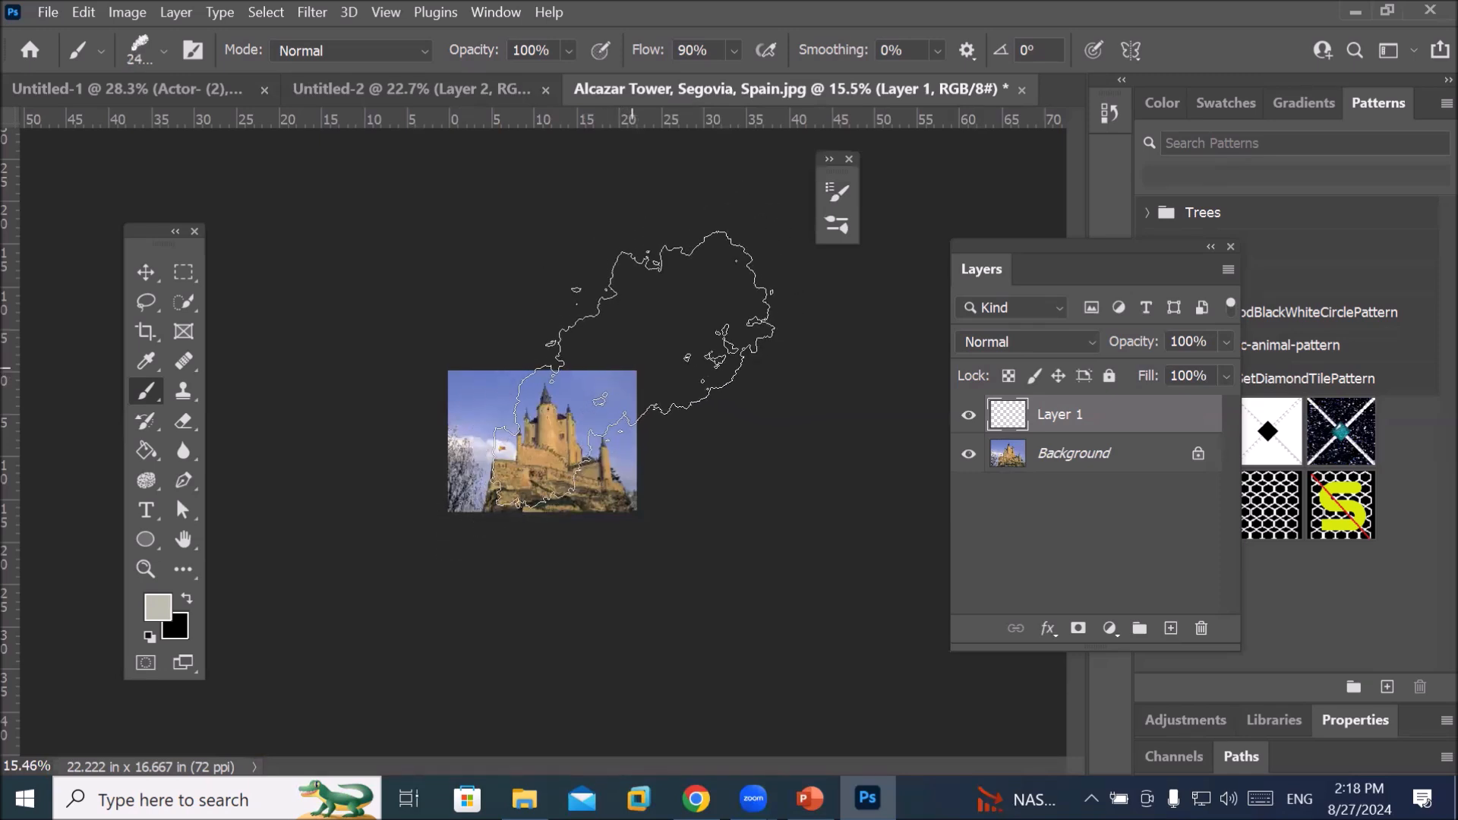
key("bracketleft")
key("bracketleft")
key("bracketleft")
key("bracketleft")
key("bracketleft")
key("bracketleft")
key("bracketleft")
key("bracketleft")
key("bracketleft")
key("bracketleft")
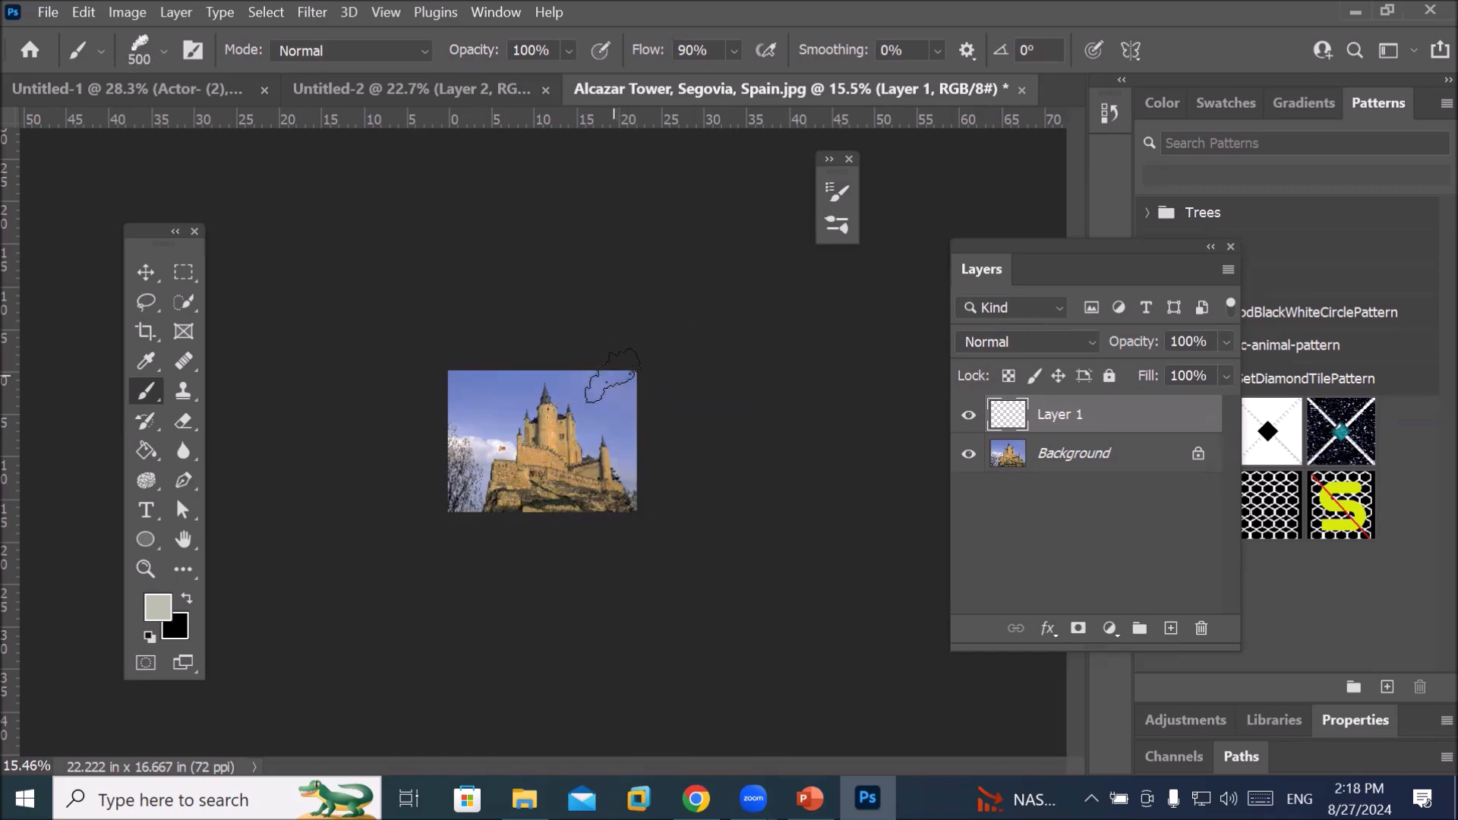
Reduce the smoke brush to 300 px and stamp one grey puff over the slim turret and one rising from the main tower
scroll(612, 381, "up", 12)
scroll(676, 360, "up", 3)
key("bracketleft")
key("bracketleft")
left_click(687, 345)
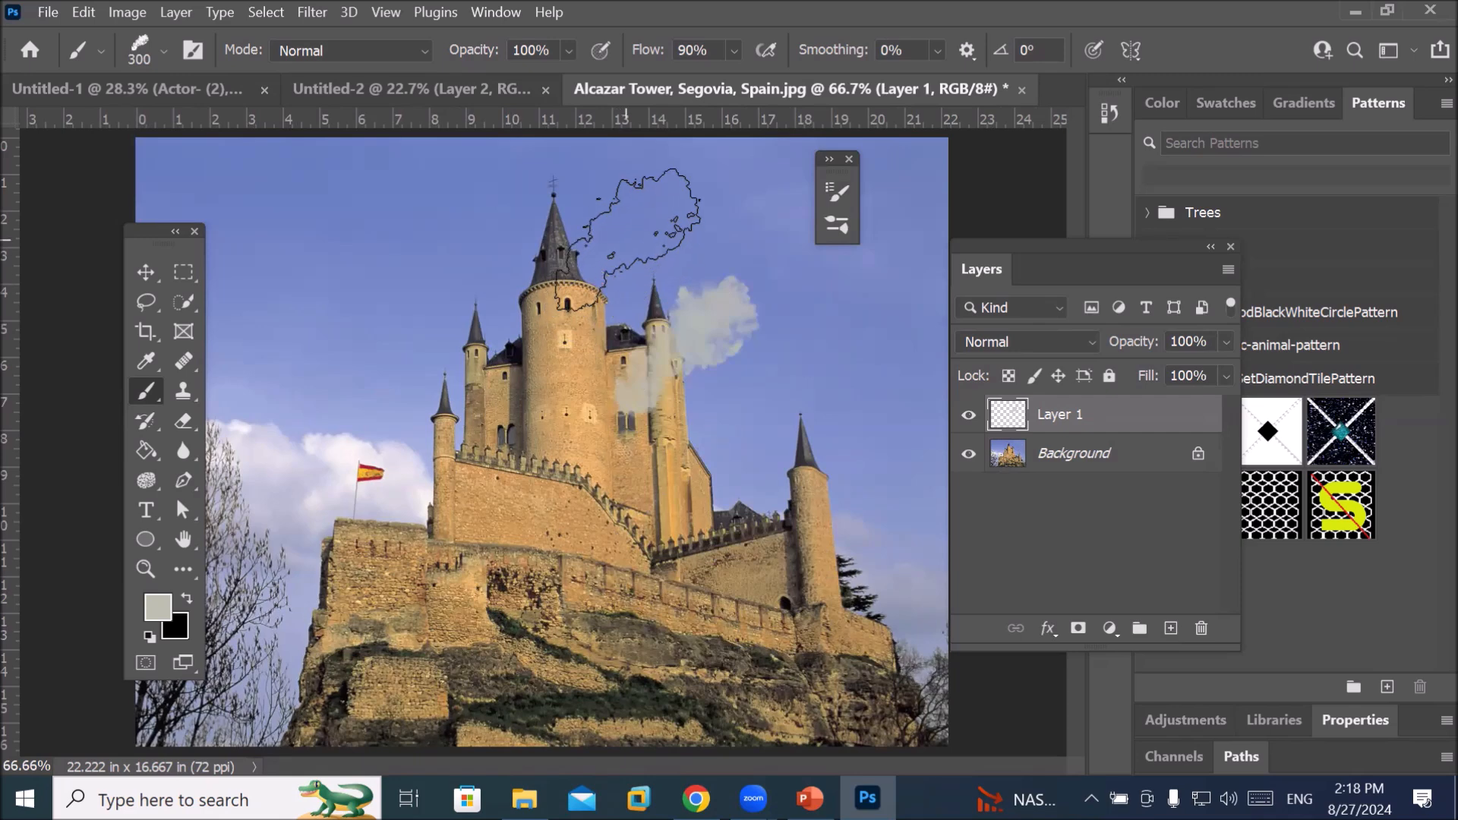
left_click(627, 240)
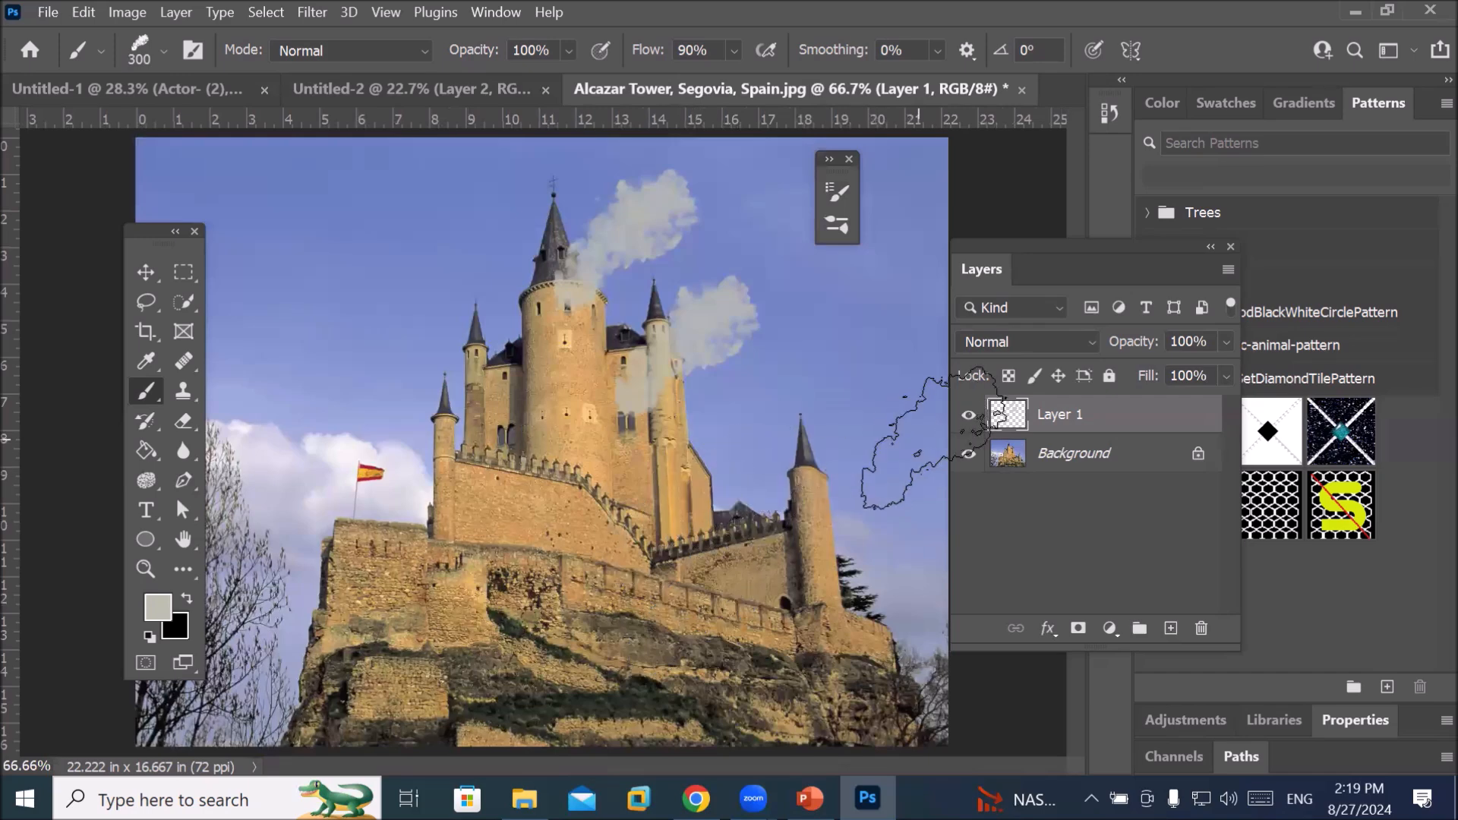
Toggle the smoke layer's visibility several times to compare the castle with and without smoke, leaving the layer shown
left_click(964, 417)
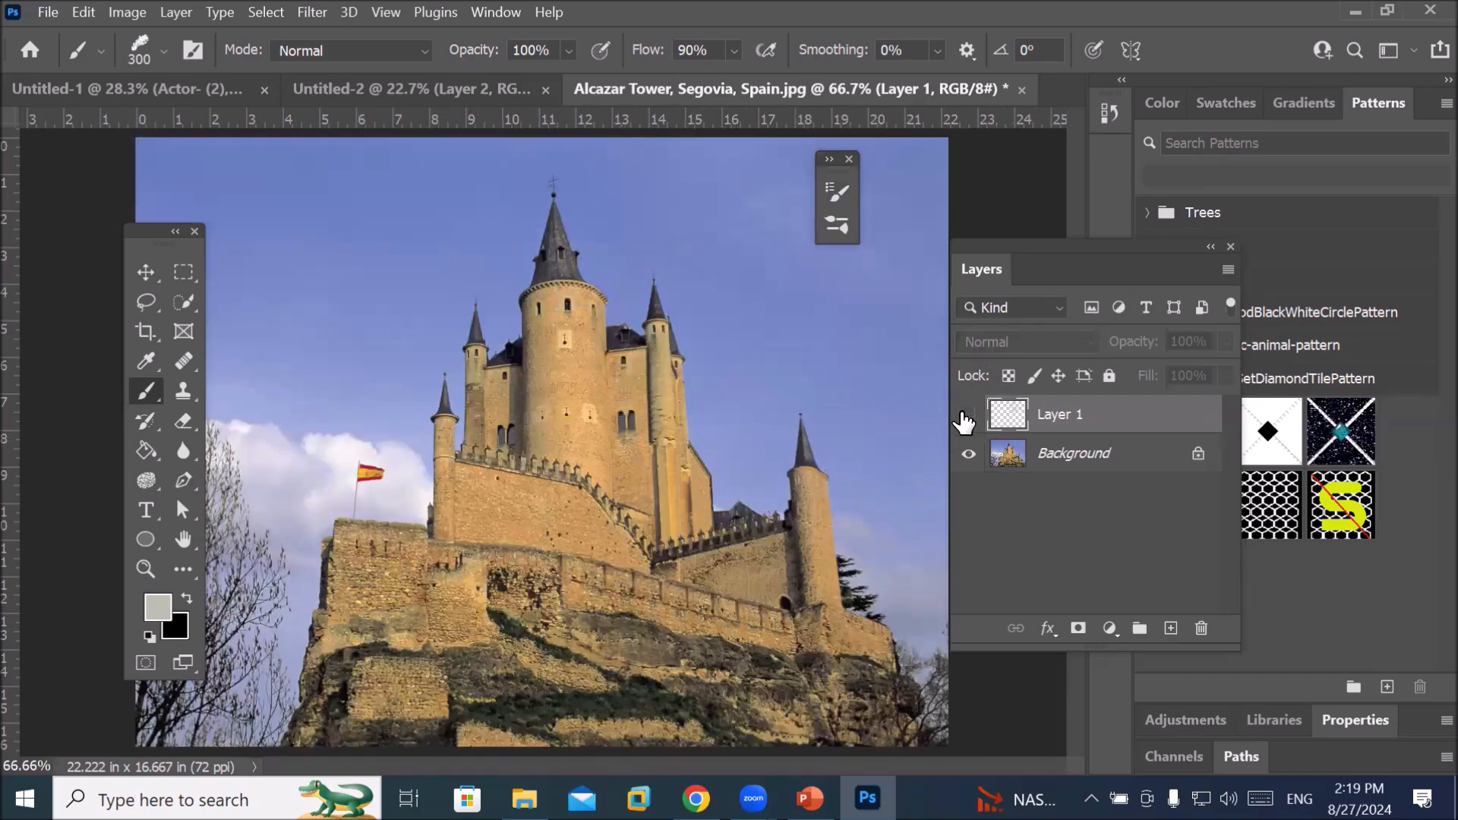
left_click(967, 416)
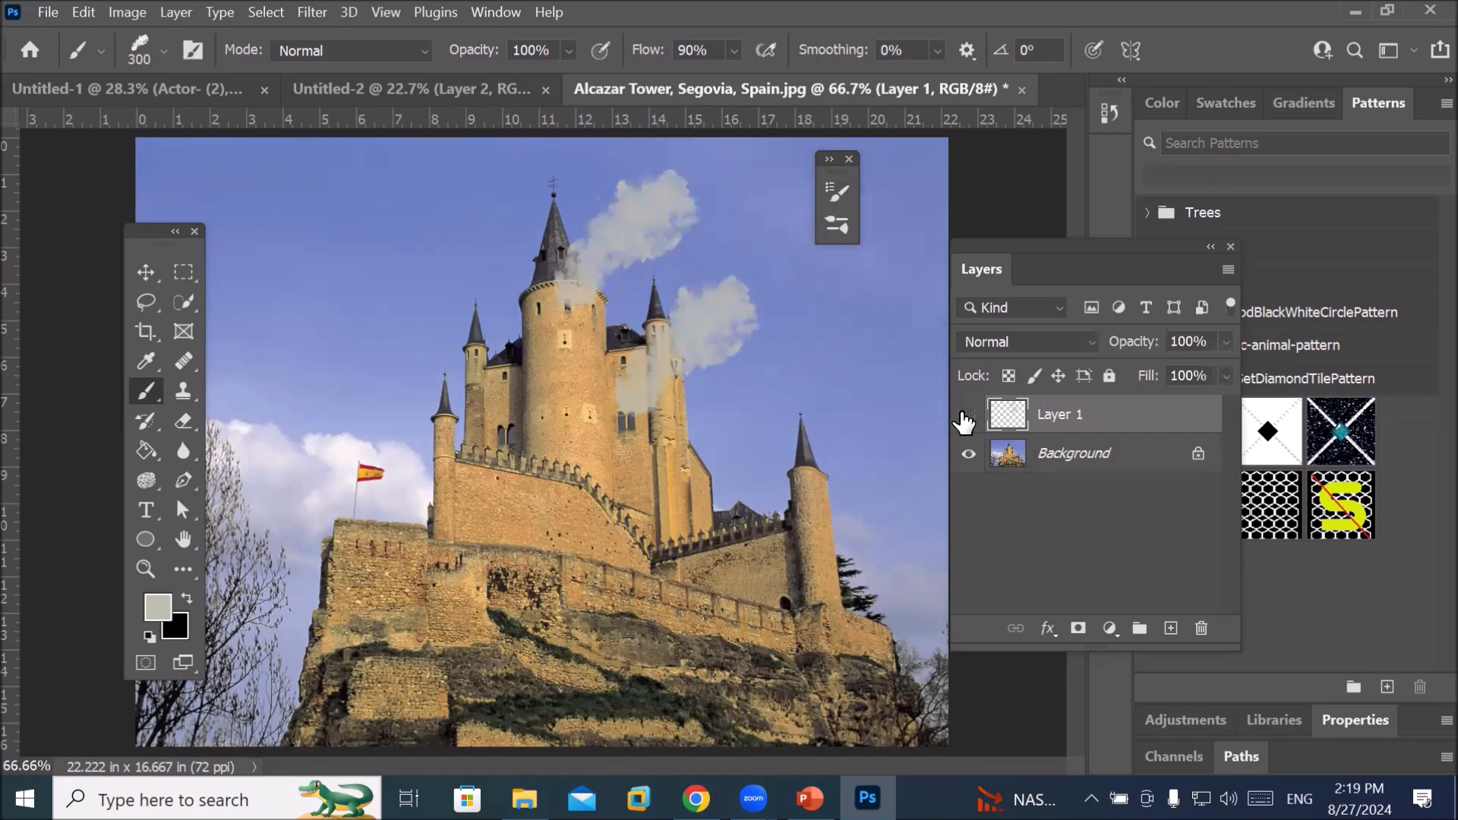
left_click(965, 419)
left_click(967, 419)
left_click(965, 418)
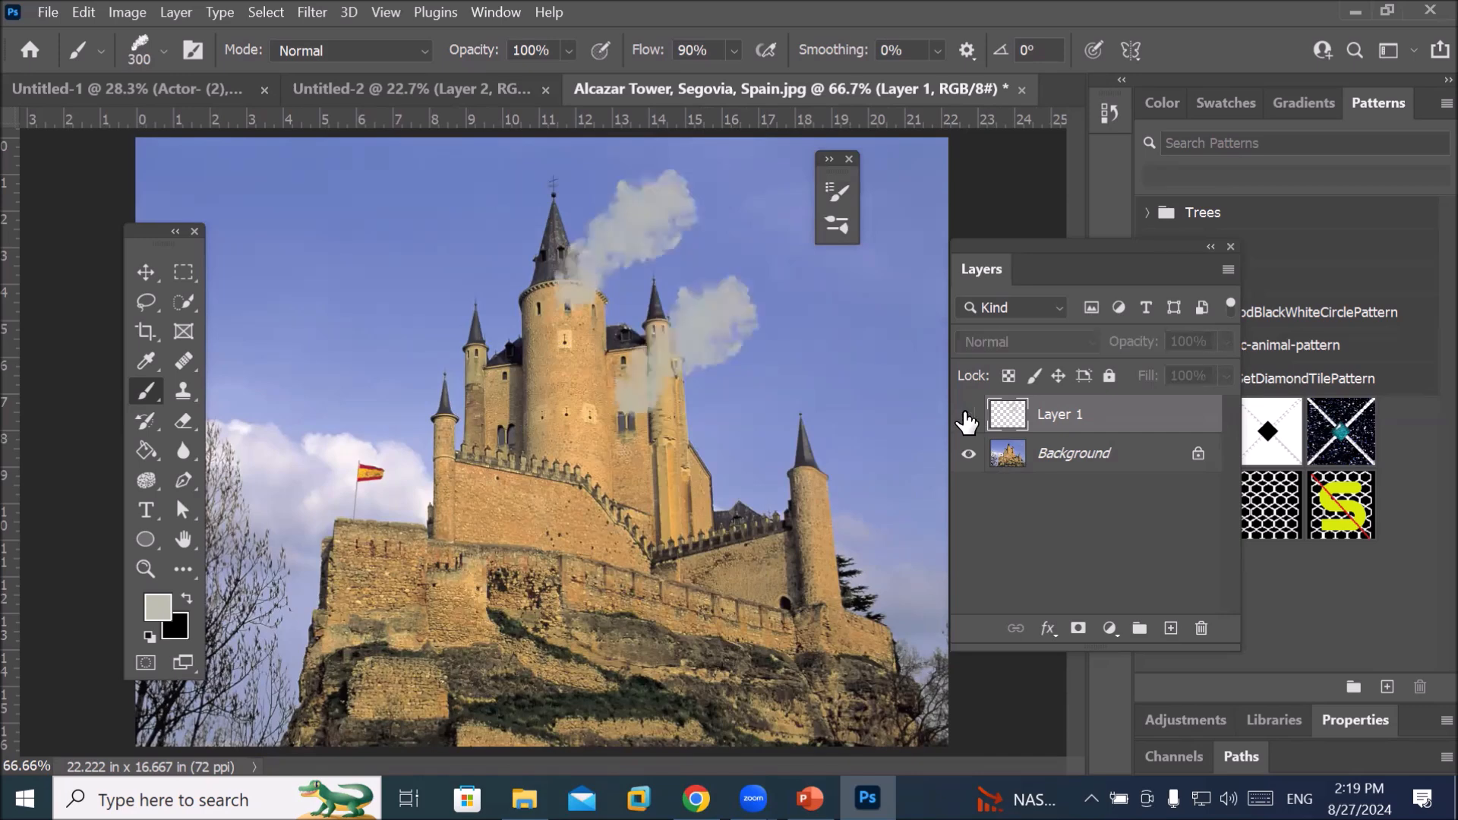
left_click(963, 418)
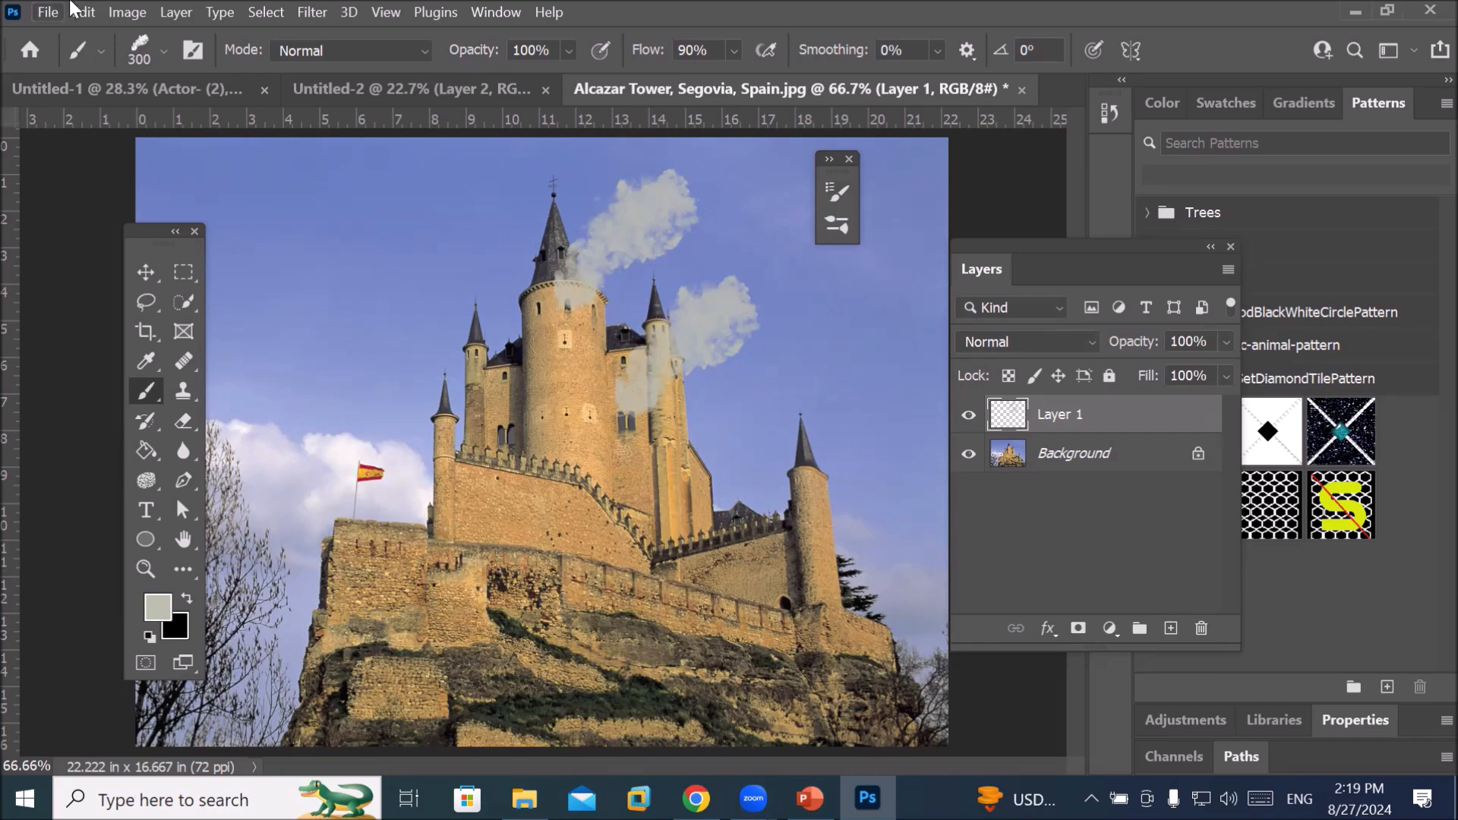
Create a new document from the Letter preset, 8.5 x 11 in at 300 ppi
left_click(48, 12)
left_click(68, 37)
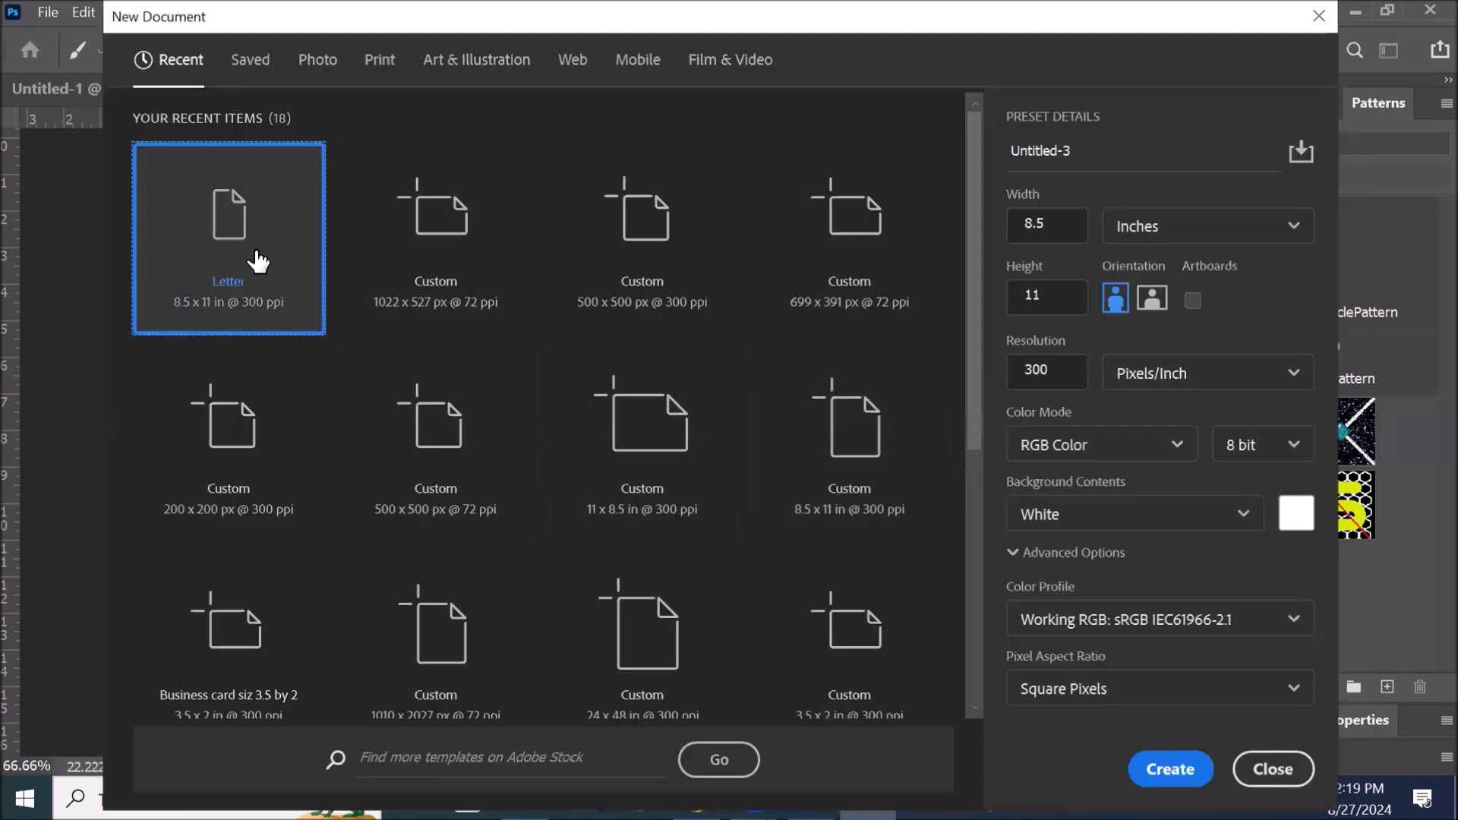
double_click(257, 265)
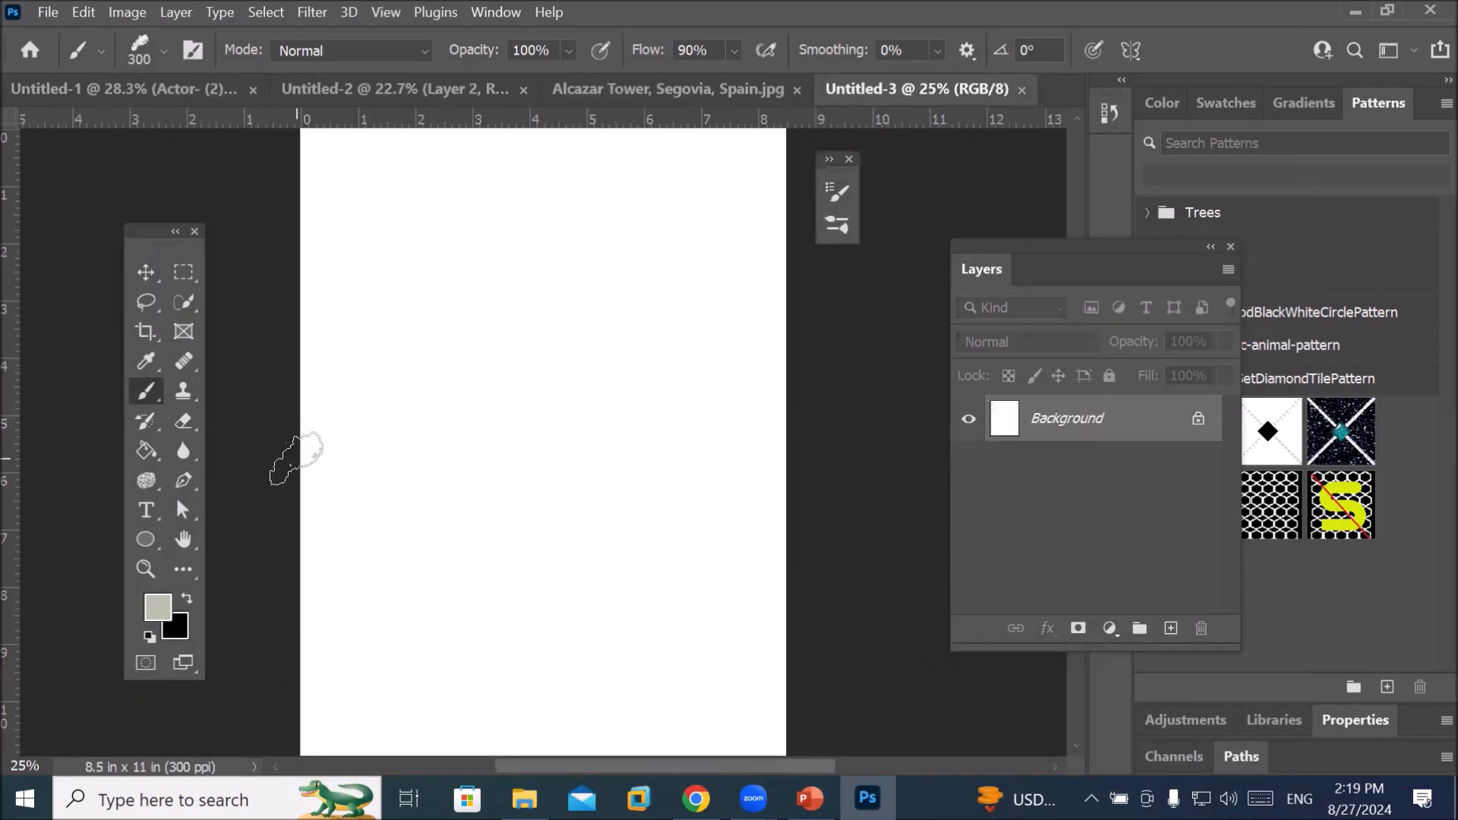
Draw a small circle shape about 262 px wide near the middle of the blank page with the Ellipse tool
left_click(141, 539)
left_click_drag(487, 398, 535, 448)
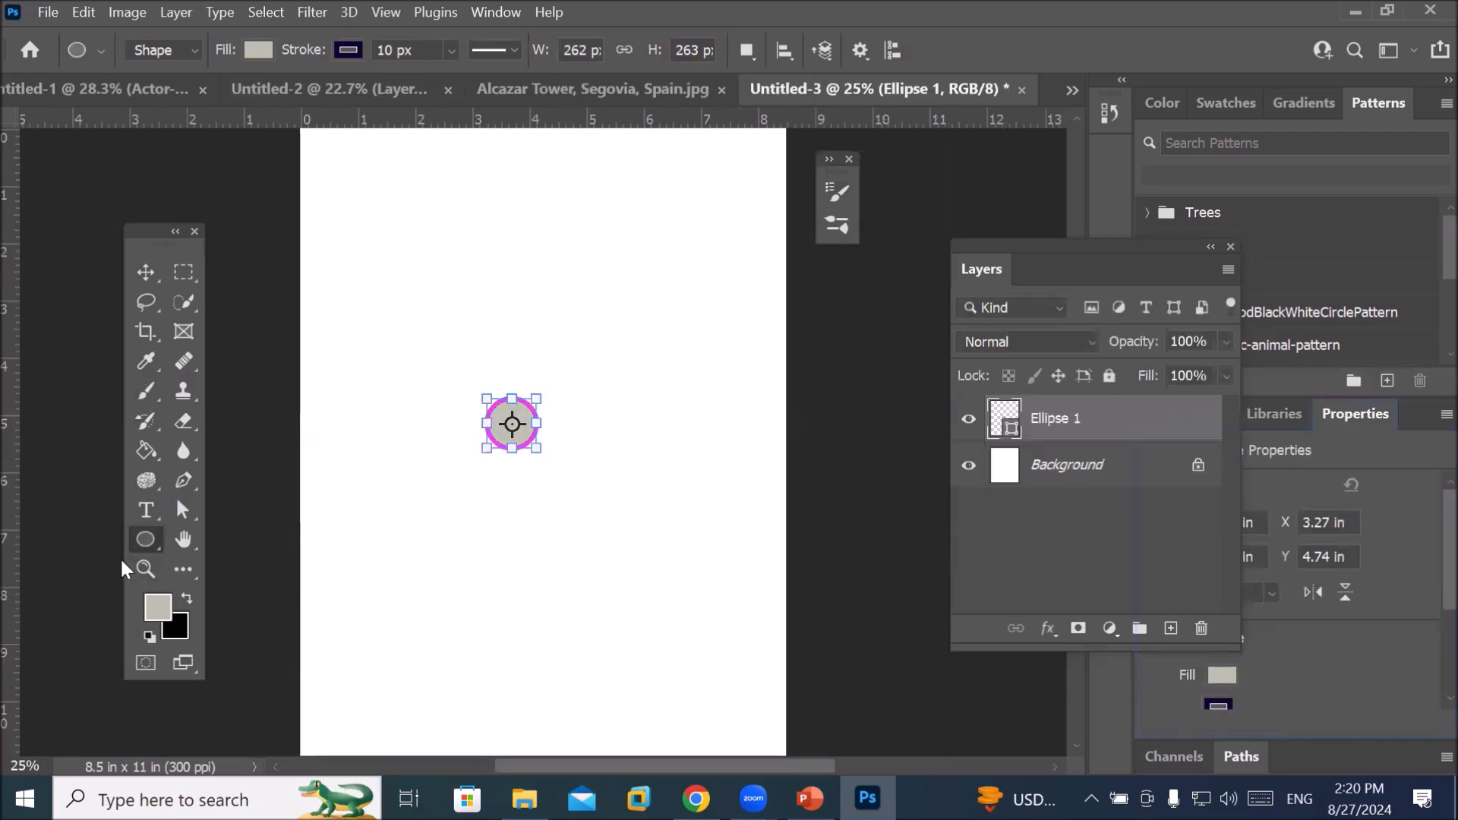
Draw a triangle about 779 px wide and 674 px high under the circle and merge it with the ellipse layer
right_click(145, 539)
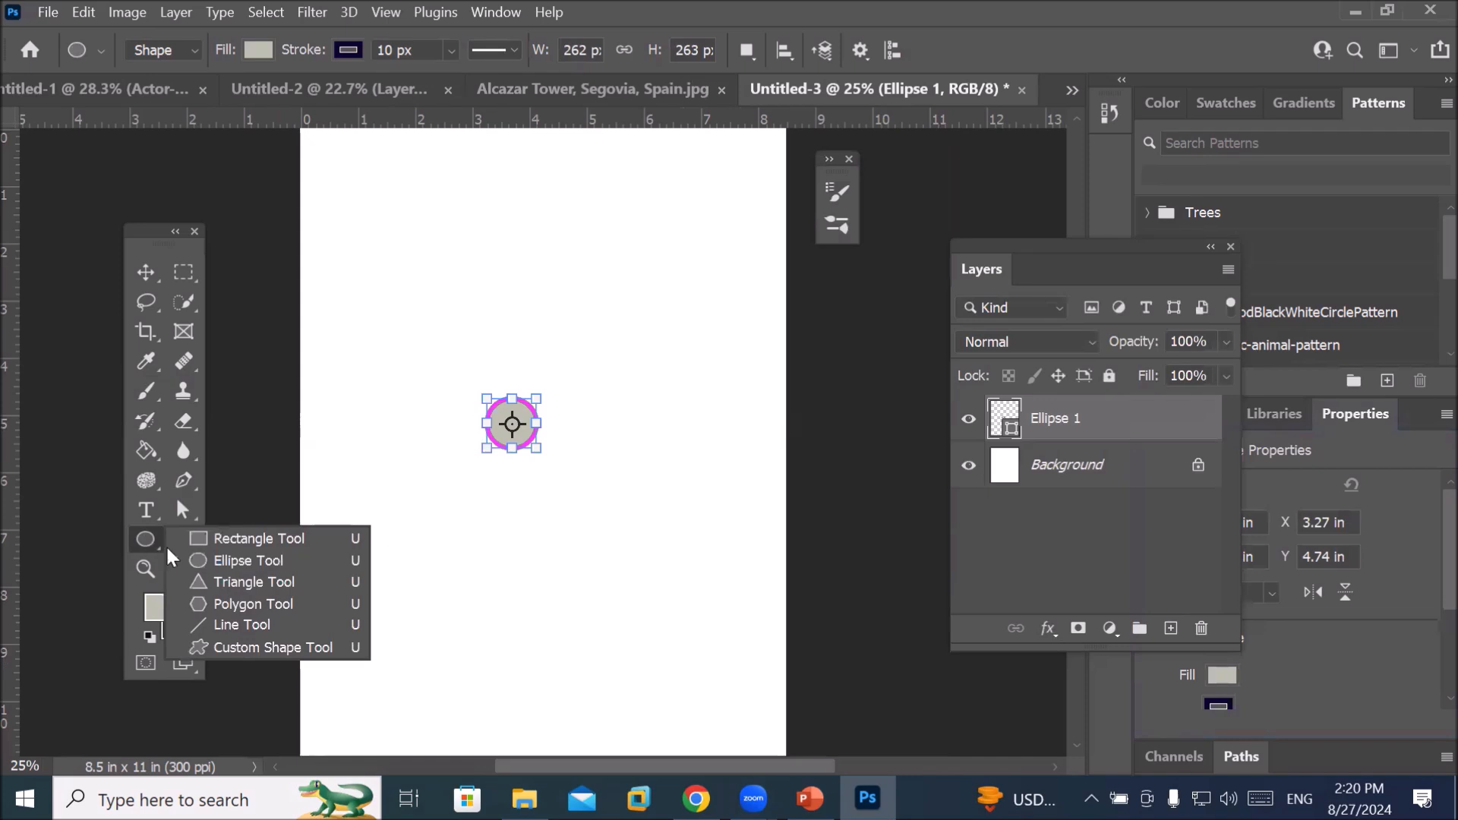
left_click(212, 579)
left_click_drag(426, 430, 595, 634)
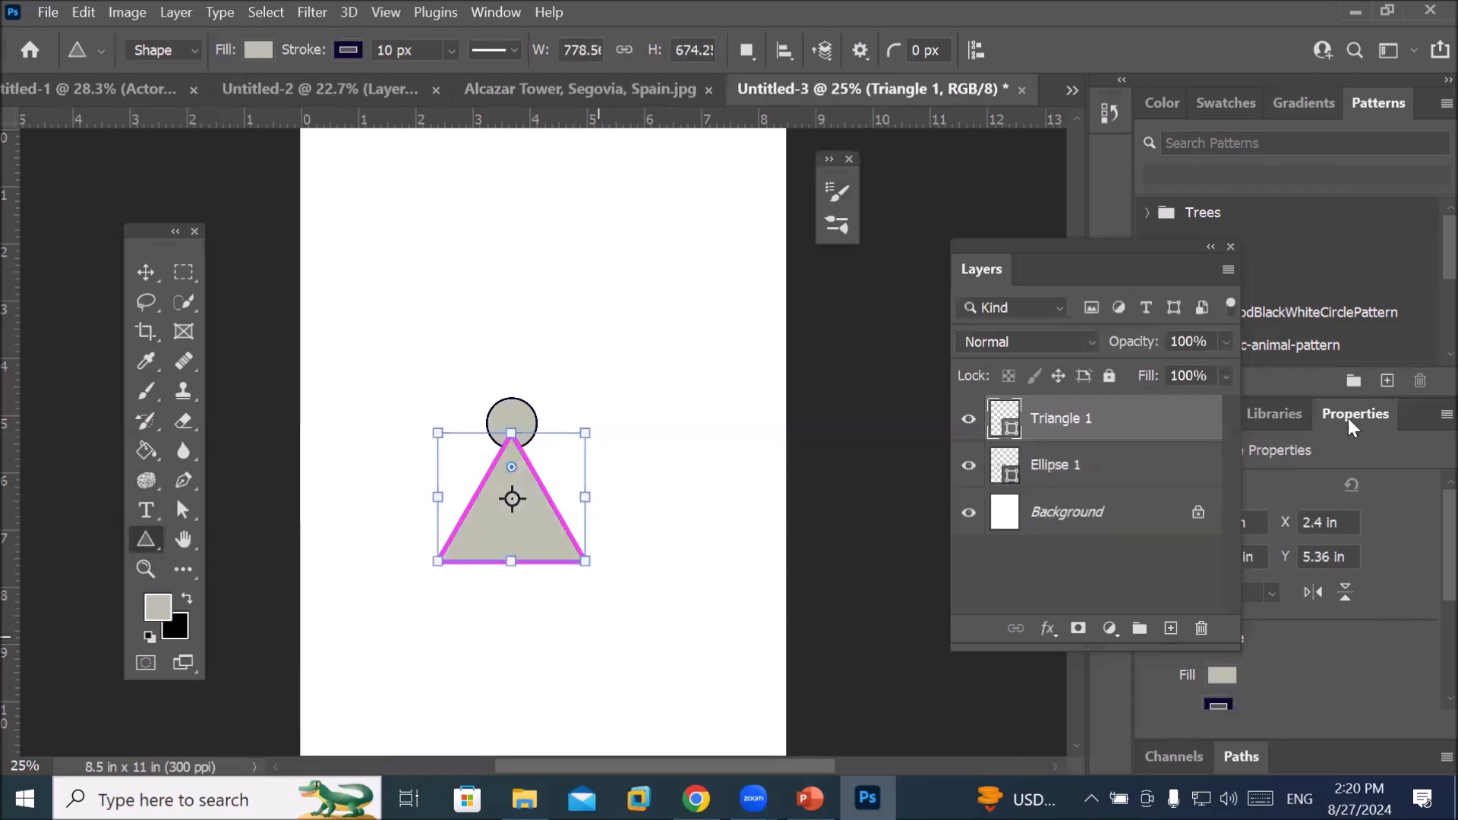
left_click(1075, 471, "shift")
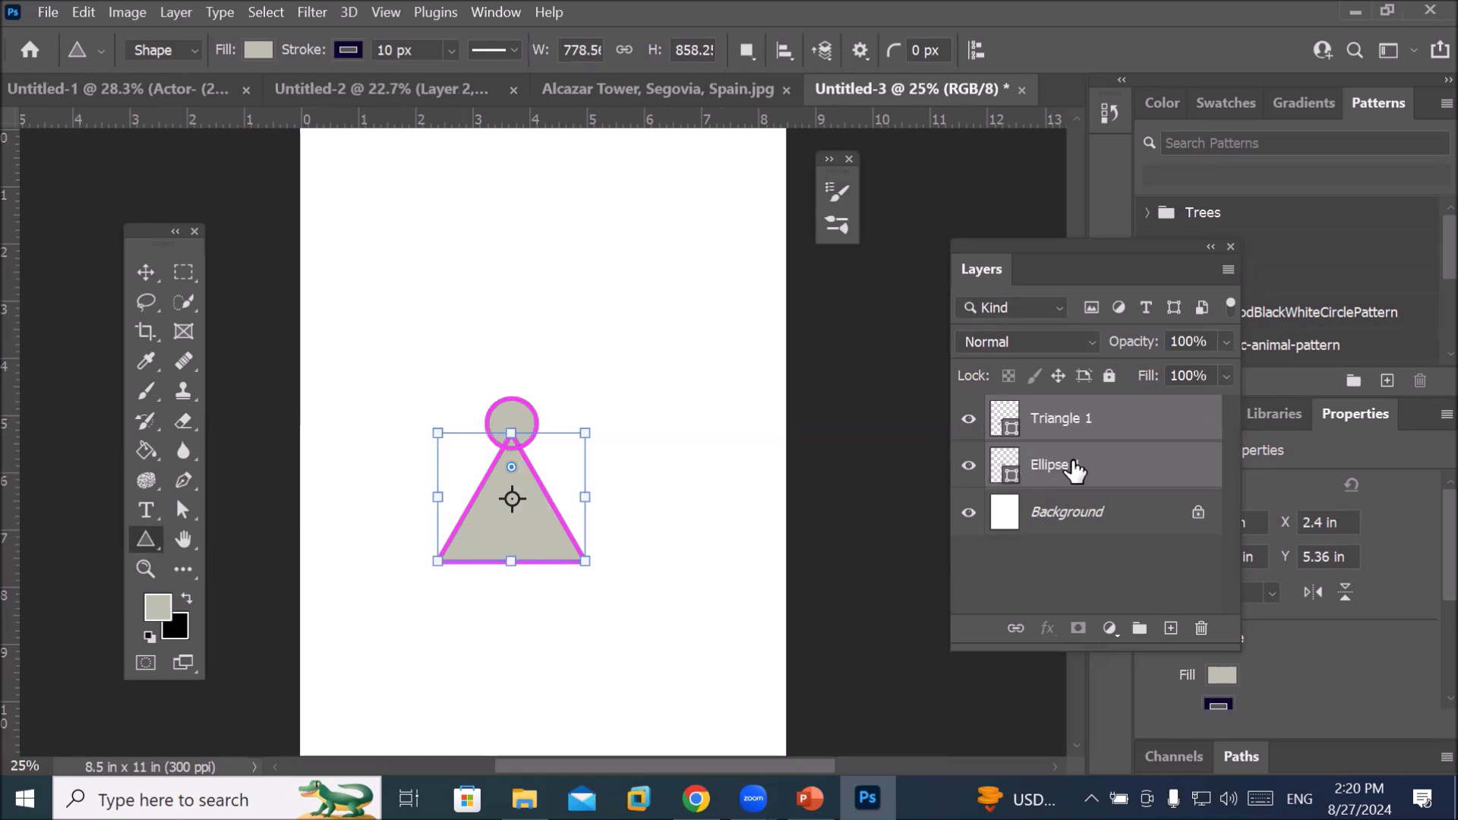
key("ctrl+e")
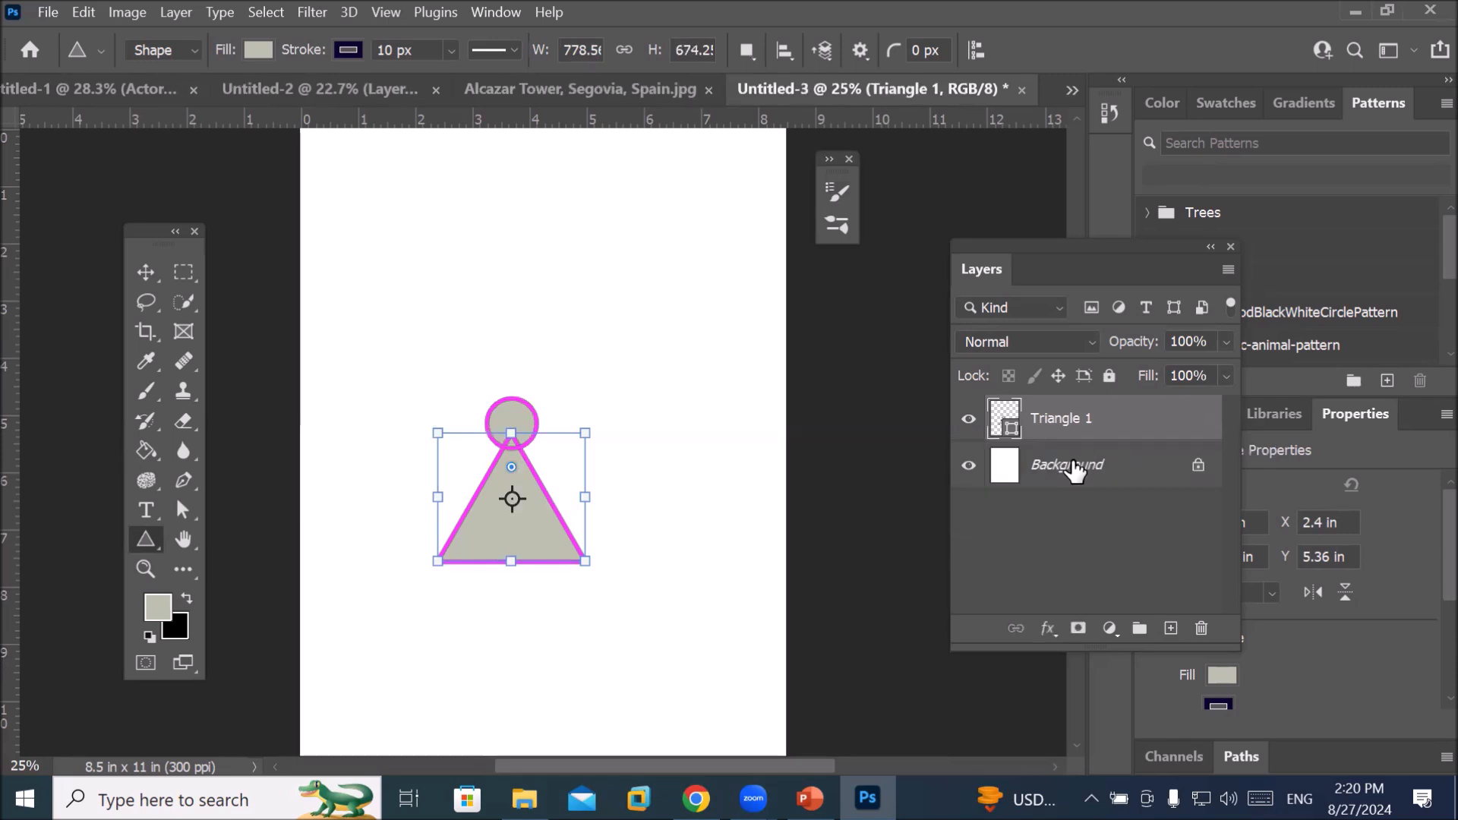
Define the merged circle-and-triangle shape as a brush preset named "triCirlcle brush"
left_click(145, 273)
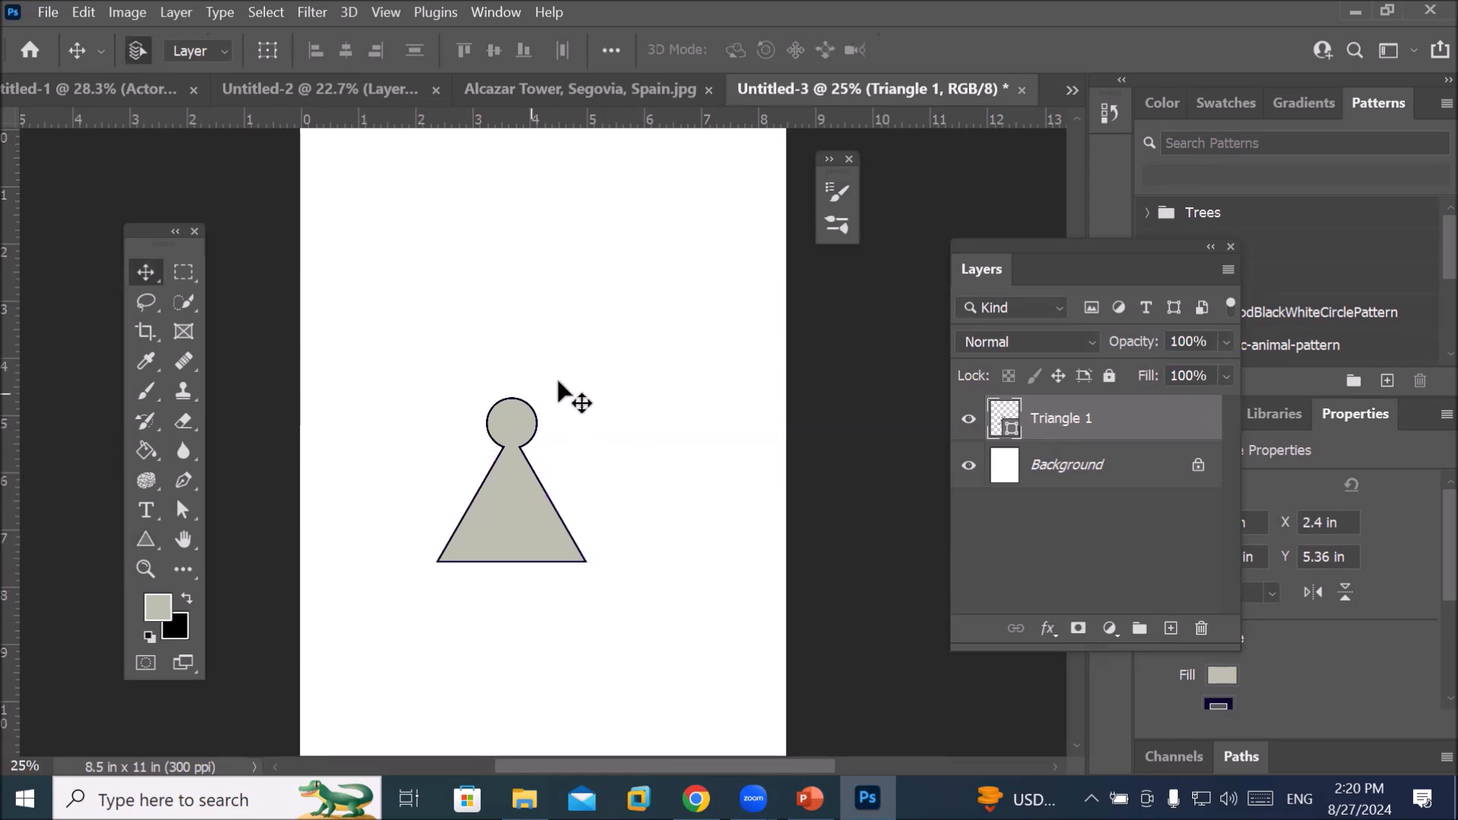
left_click(1058, 417)
left_click(83, 17)
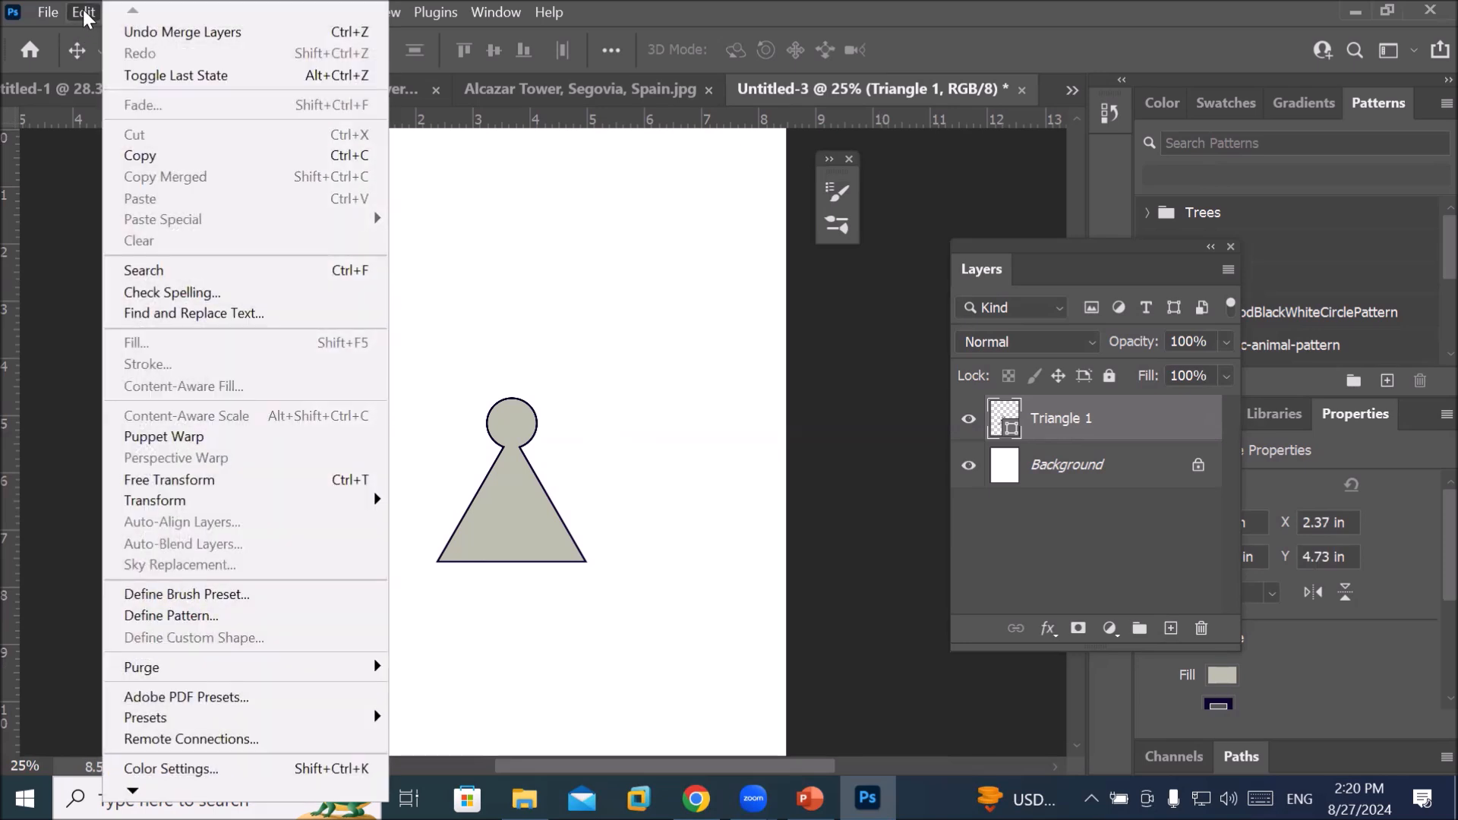
left_click(206, 596)
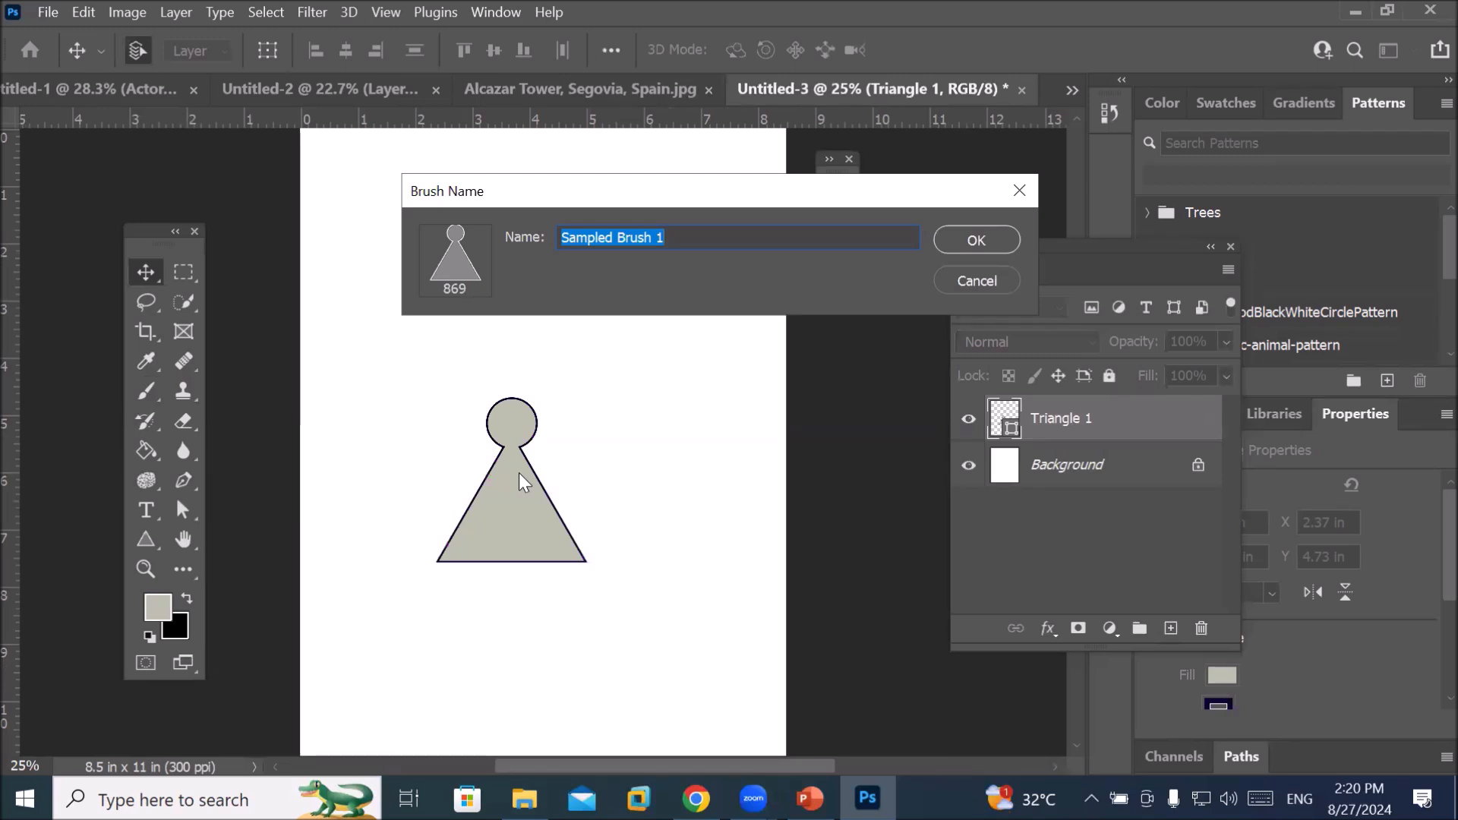
type("tri")
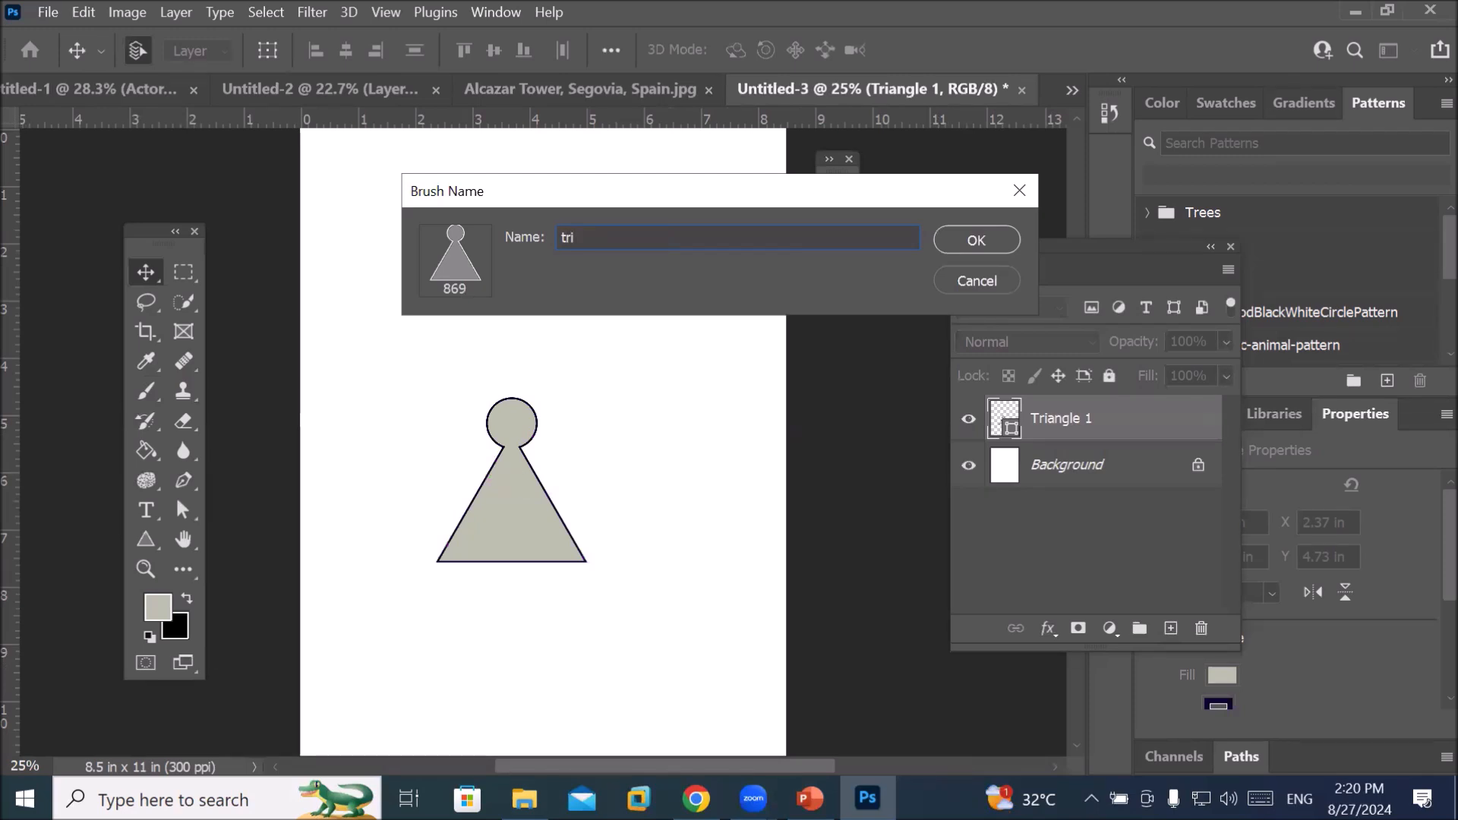
type("Cirlcle brush")
key("Return")
Activate the Brush tool in the Alcazar Tower document and try stamping the new brush at 869 px over the castle
key("b")
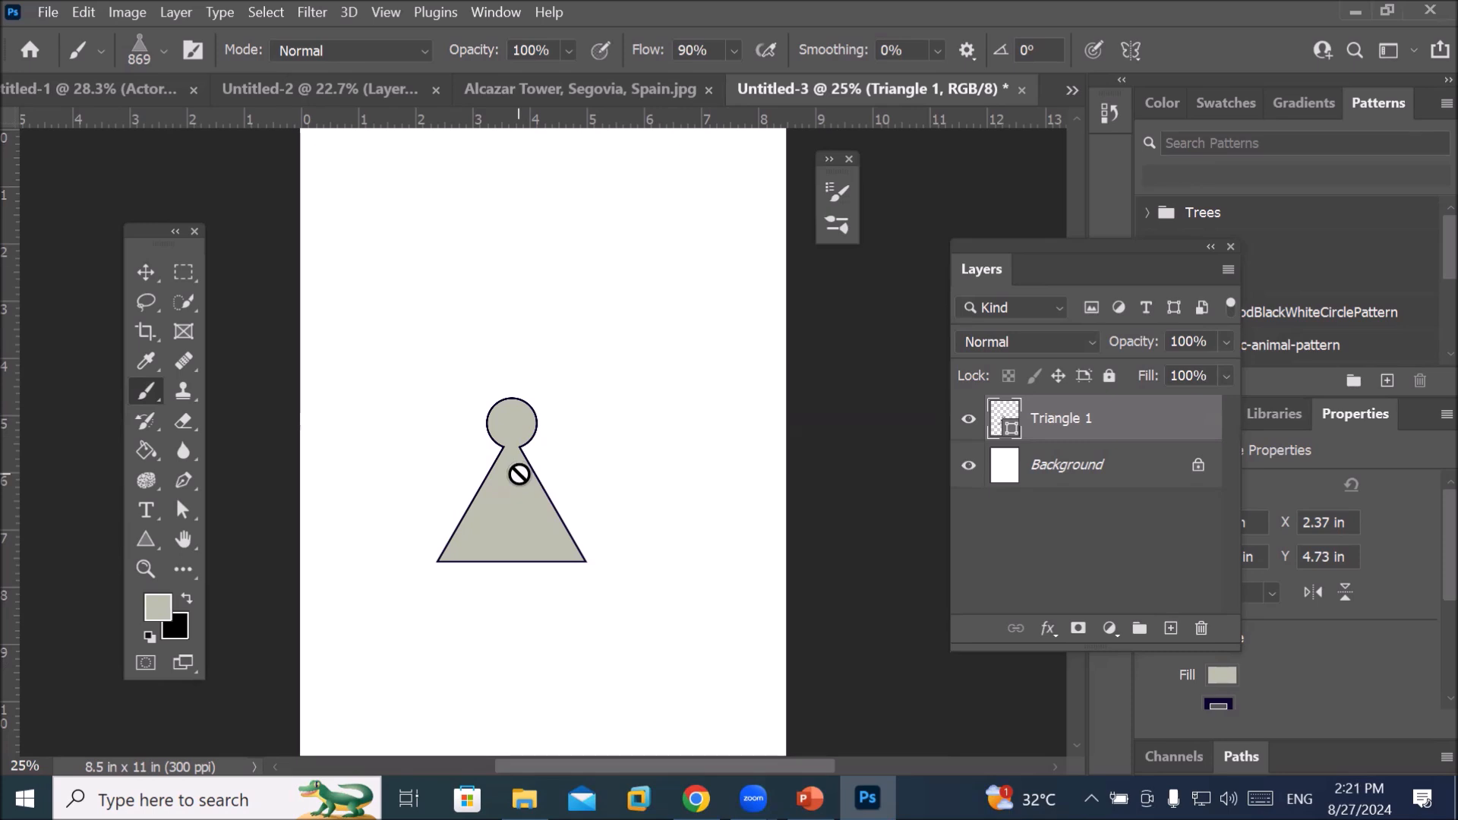
left_click(691, 87)
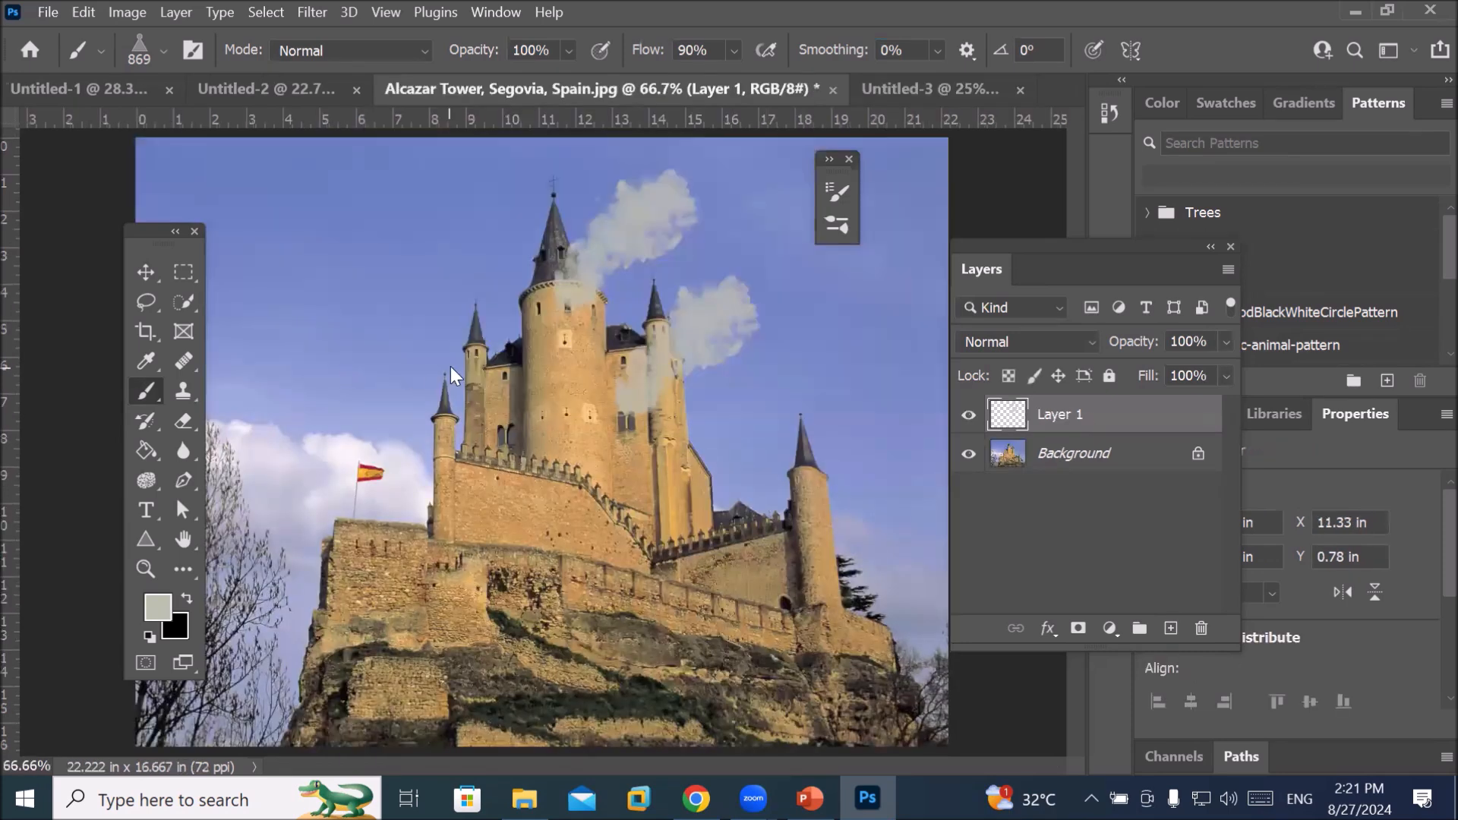
left_click(380, 398)
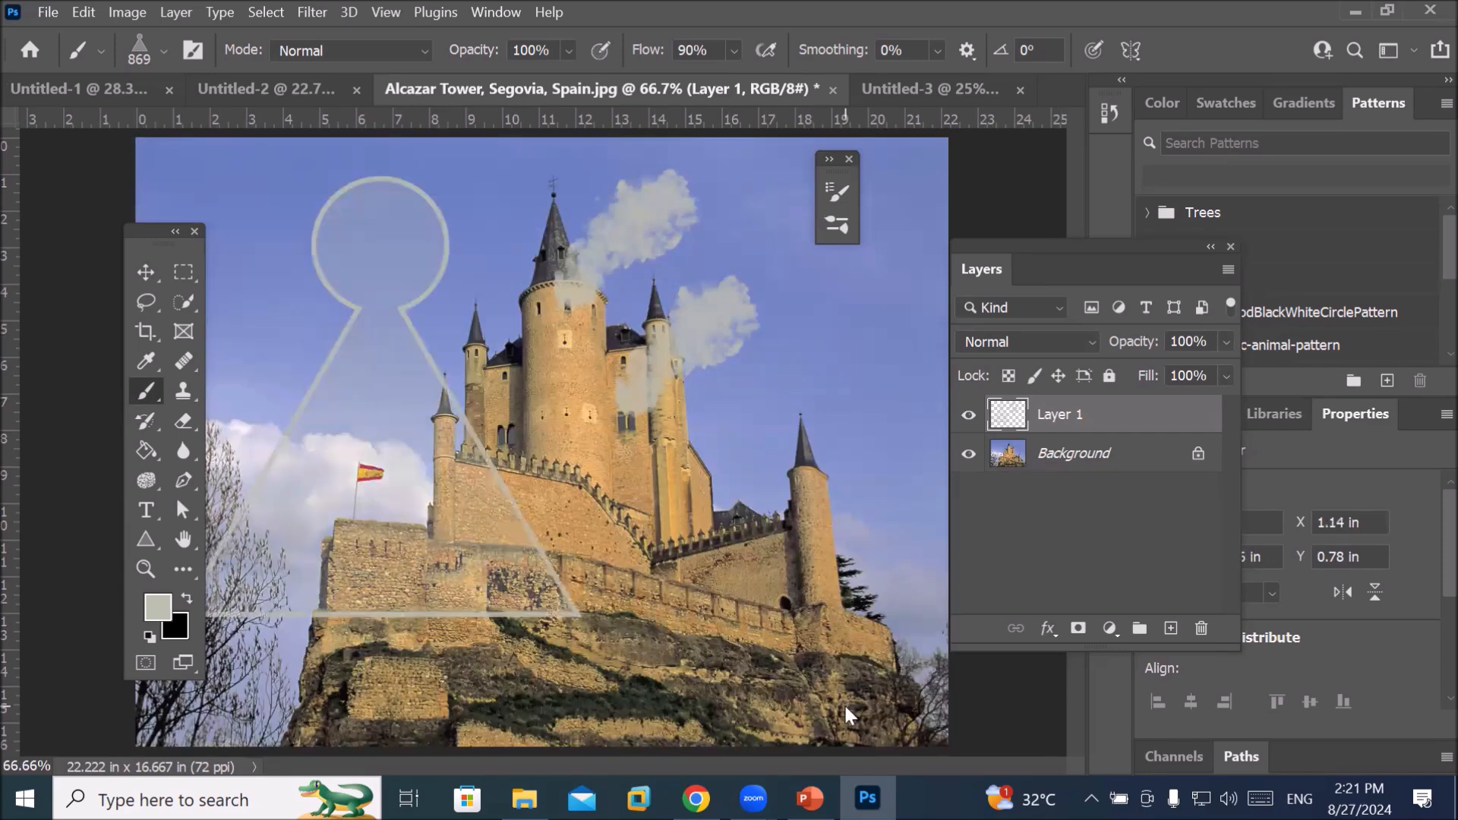
scroll(844, 703, "down", 3)
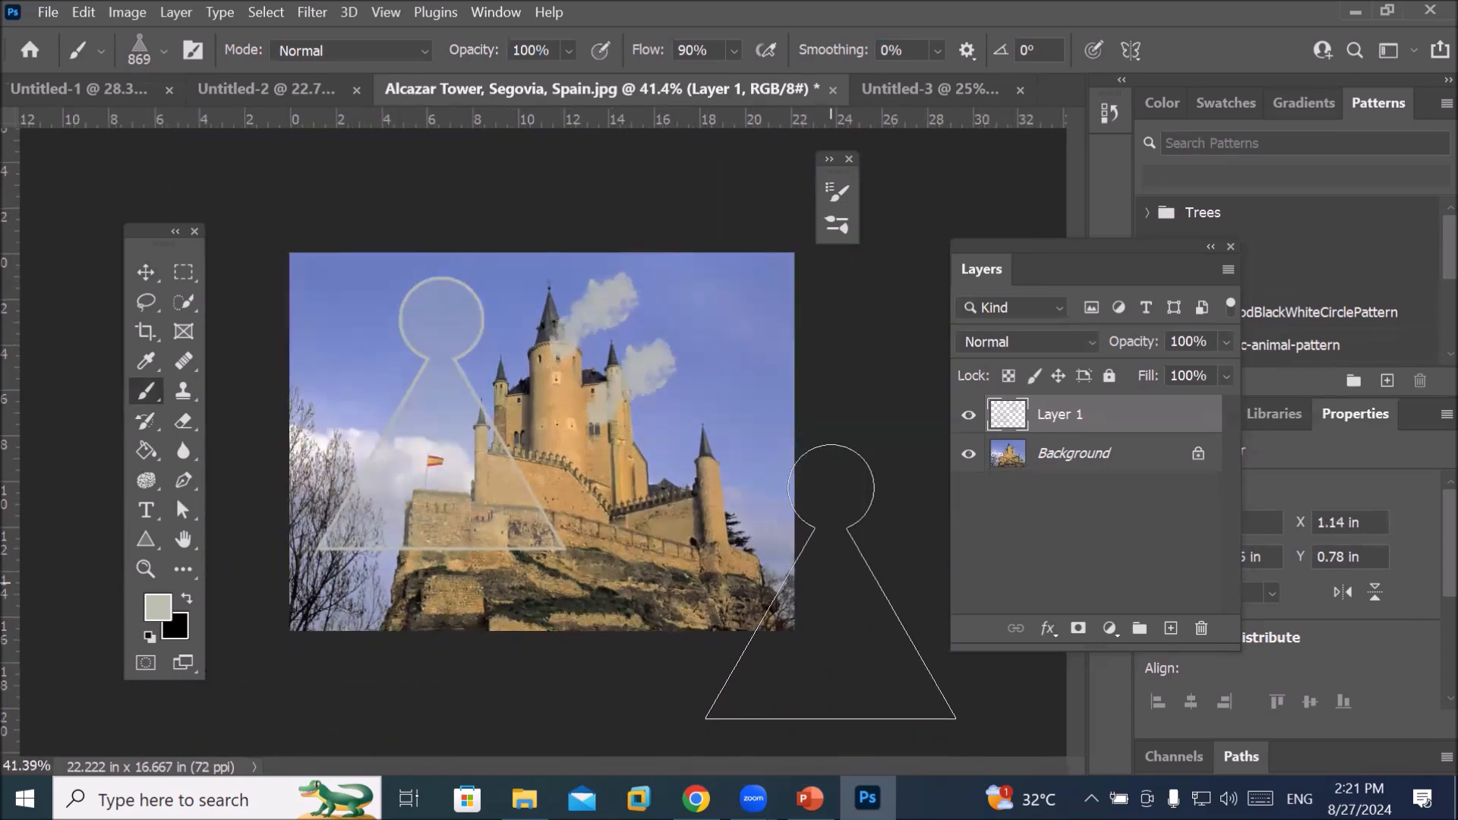
key("ctrl+z")
Reduce the brush to 90 px and stamp one grey figure in the sky near the photo's left edge
key("bracketleft")
key("bracketleft")
key("bracketleft")
key("bracketleft")
key("bracketleft")
key("bracketleft")
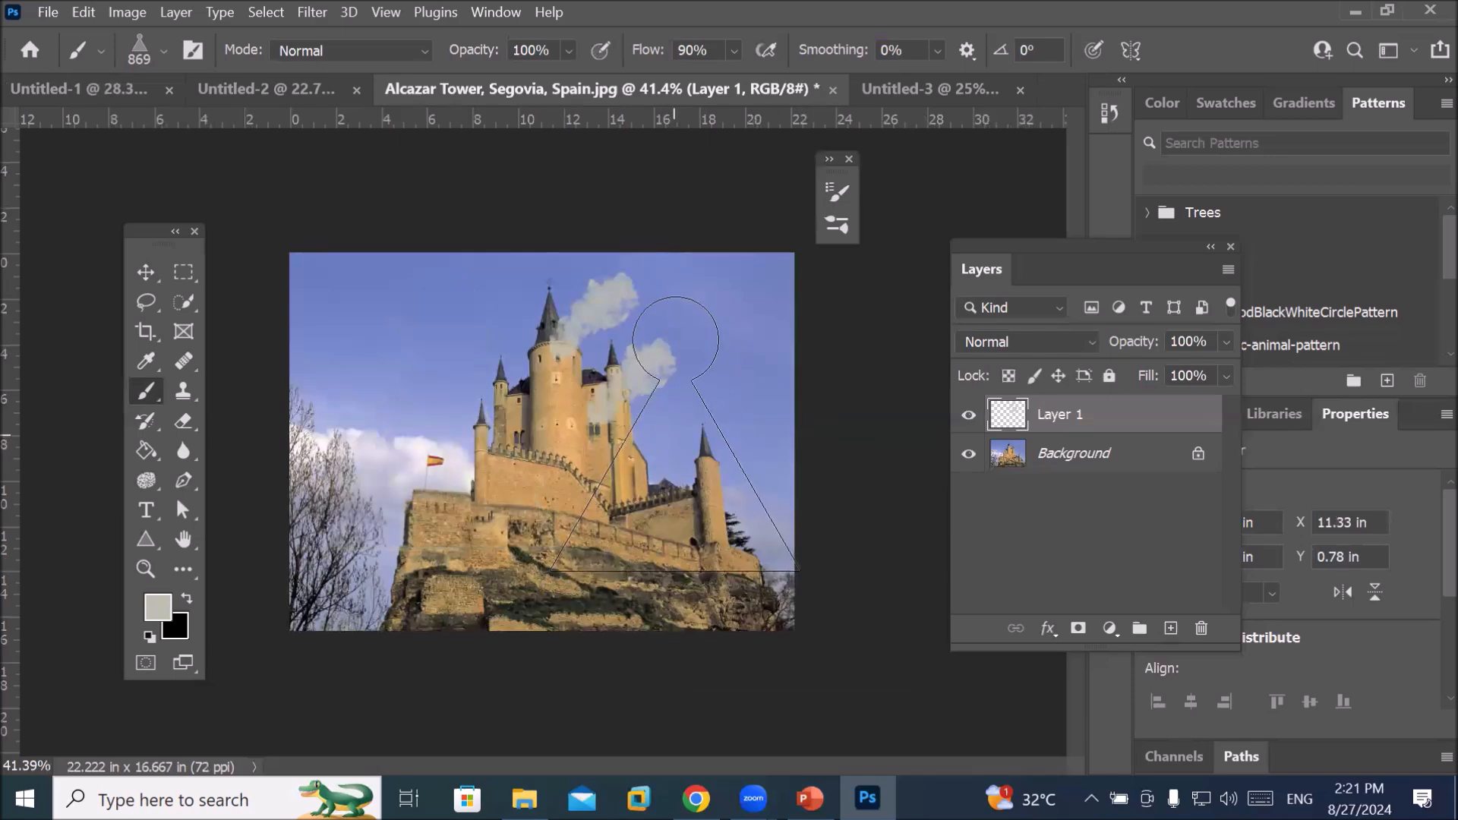
key("bracketleft")
key("bracketleft")
key("bracketleft")
key("bracketleft")
key("bracketleft")
key("bracketleft")
key("bracketleft")
key("bracketleft")
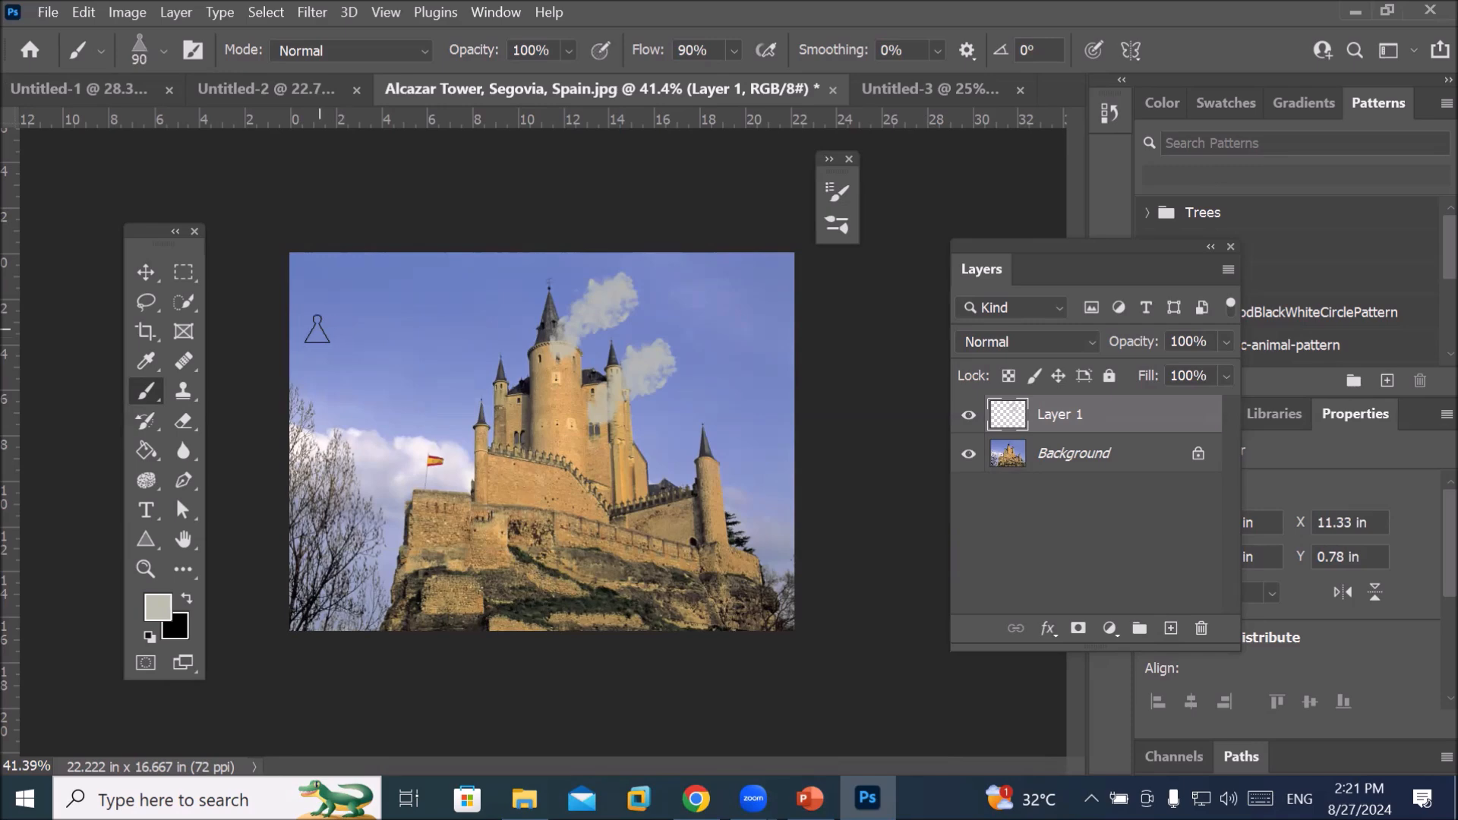
left_click(308, 328)
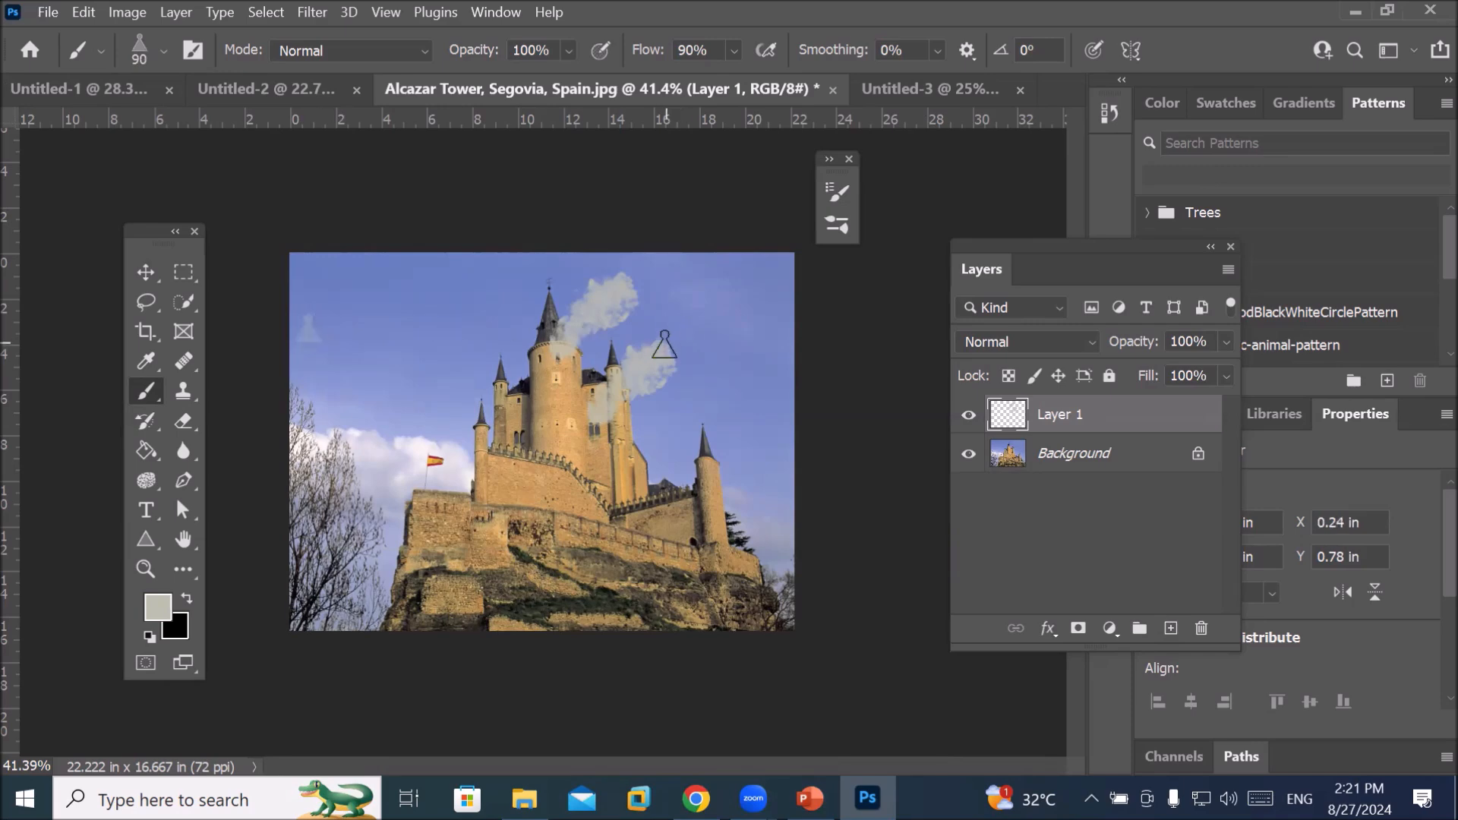
Try a straight brush stroke from the small stamped figure across the main tower to the smoke, and undo it
left_click(665, 340, "shift")
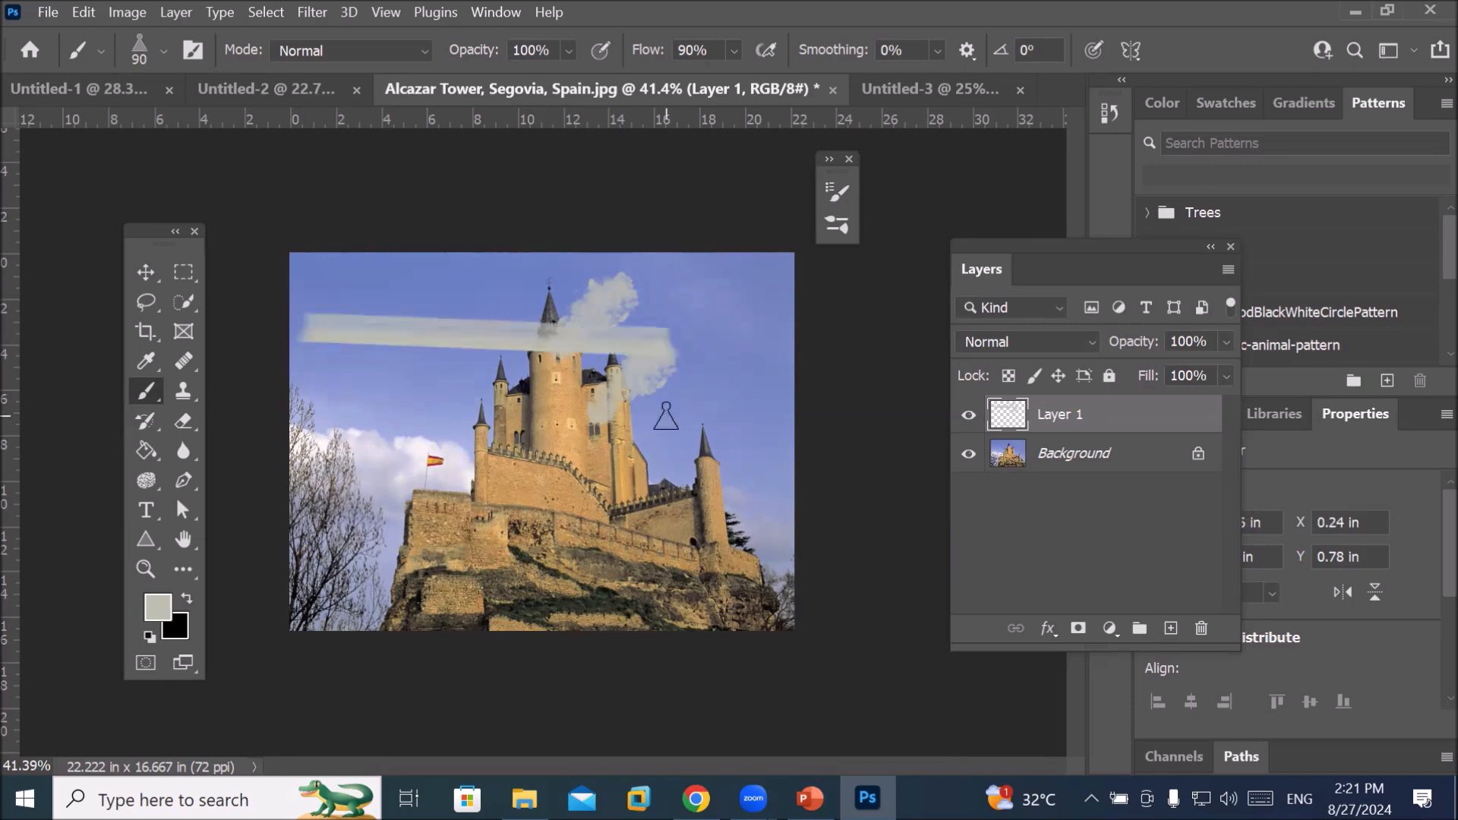
key("ctrl+z")
key("ctrl+plus")
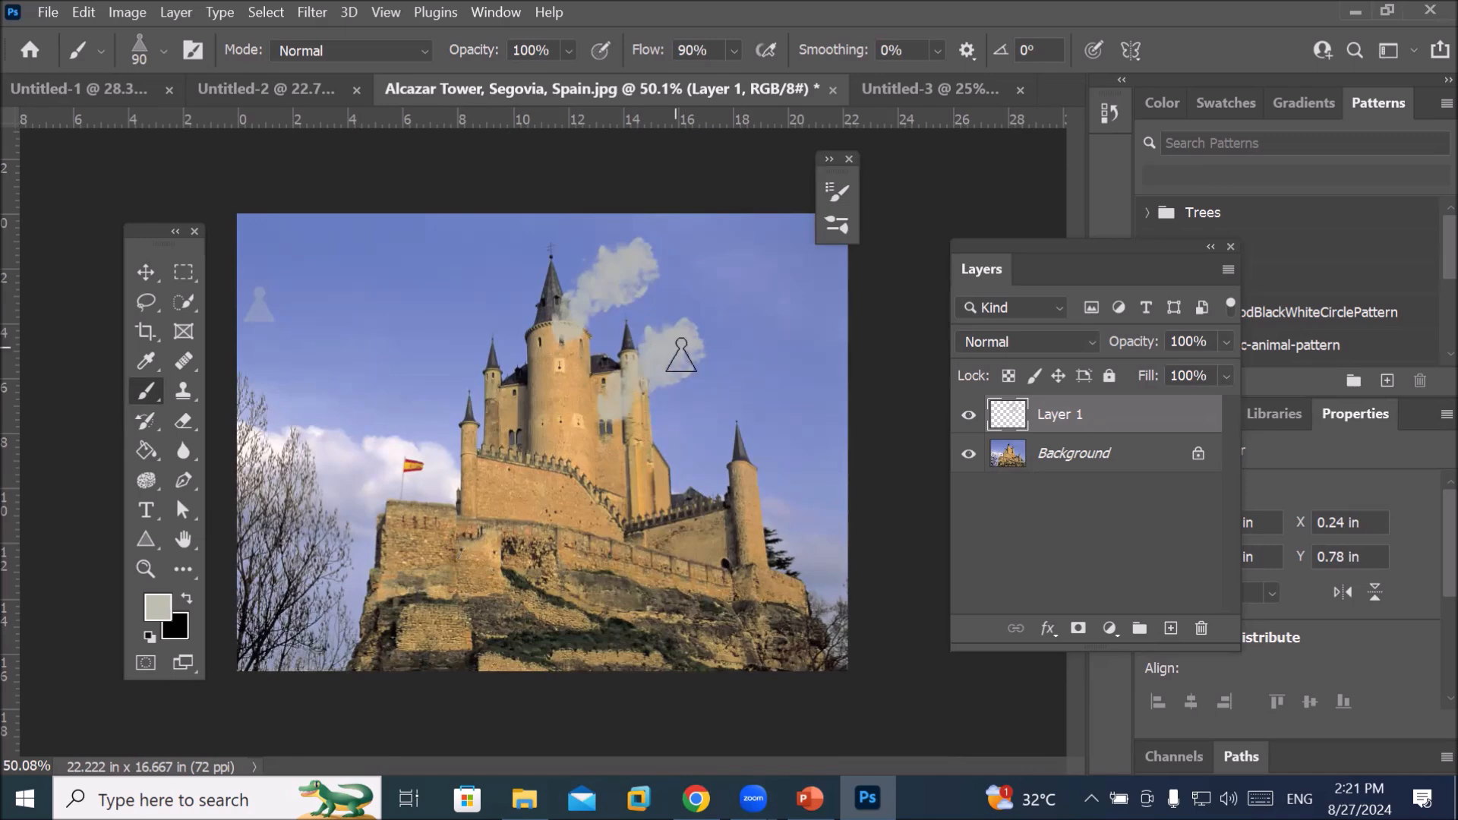
Select the triCirlcle brush preset and set its tip spacing to 147%
left_click(829, 199)
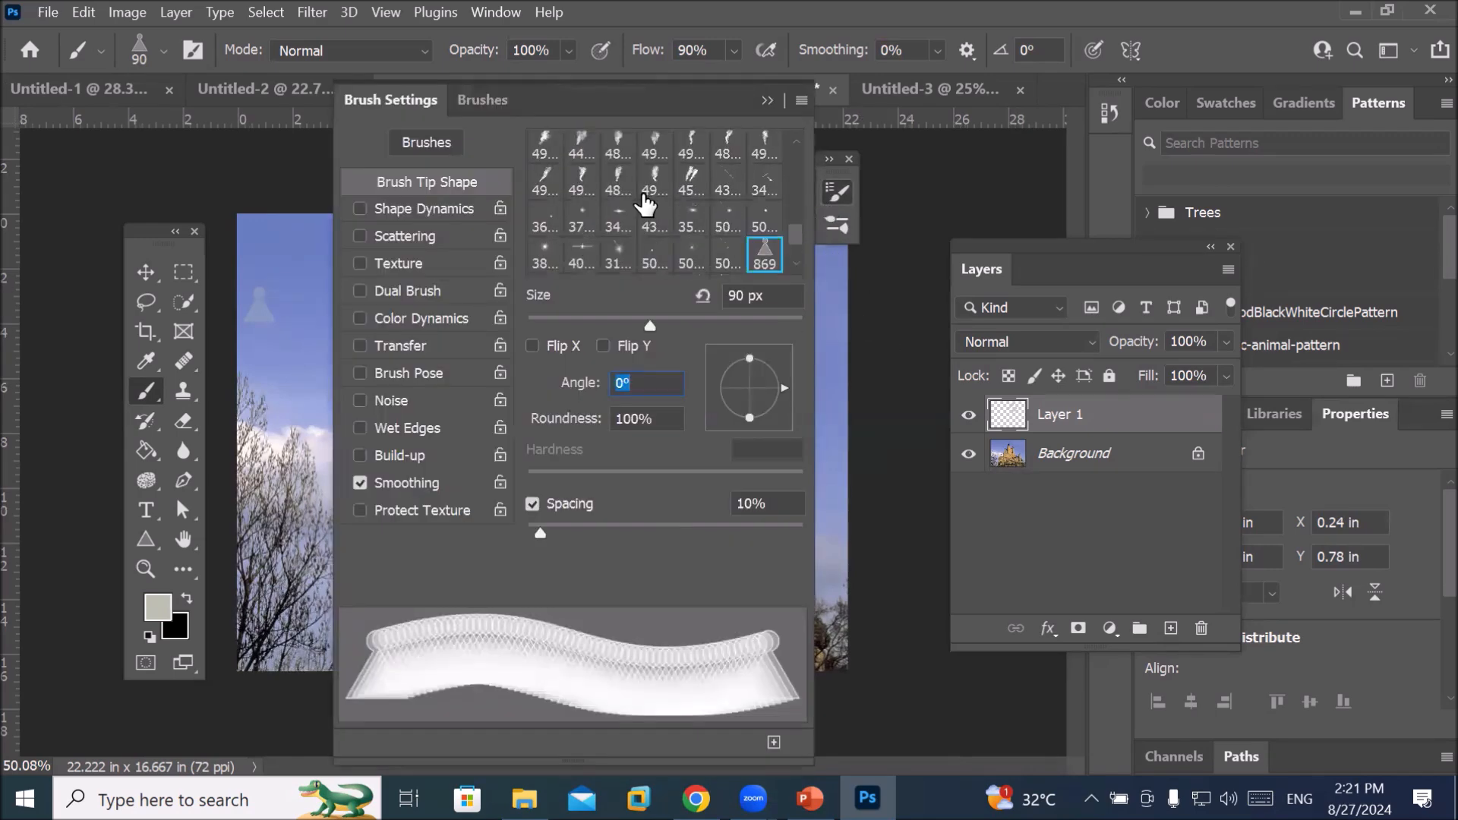
left_click(472, 106)
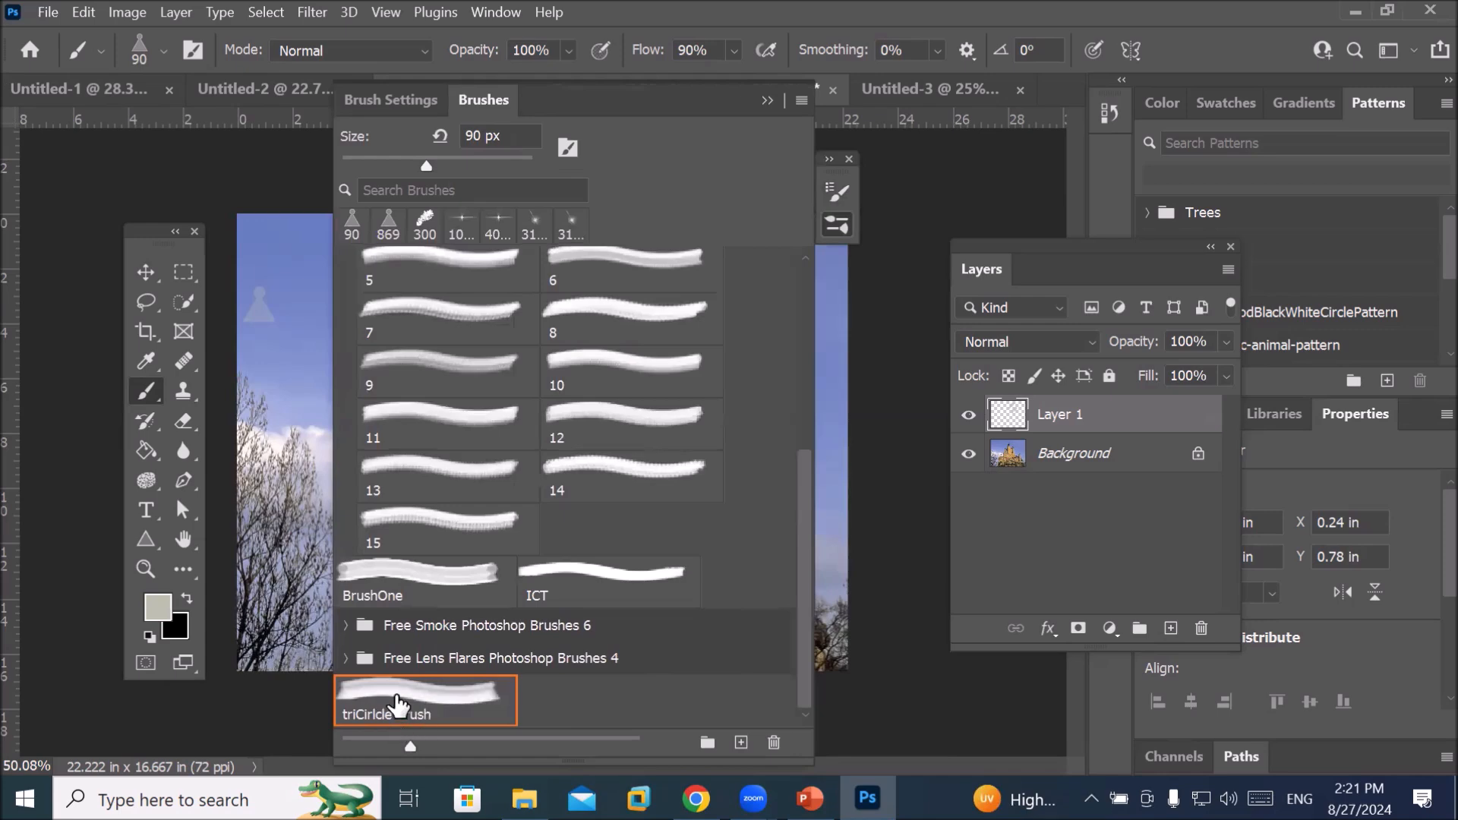
left_click(453, 702)
left_click(372, 100)
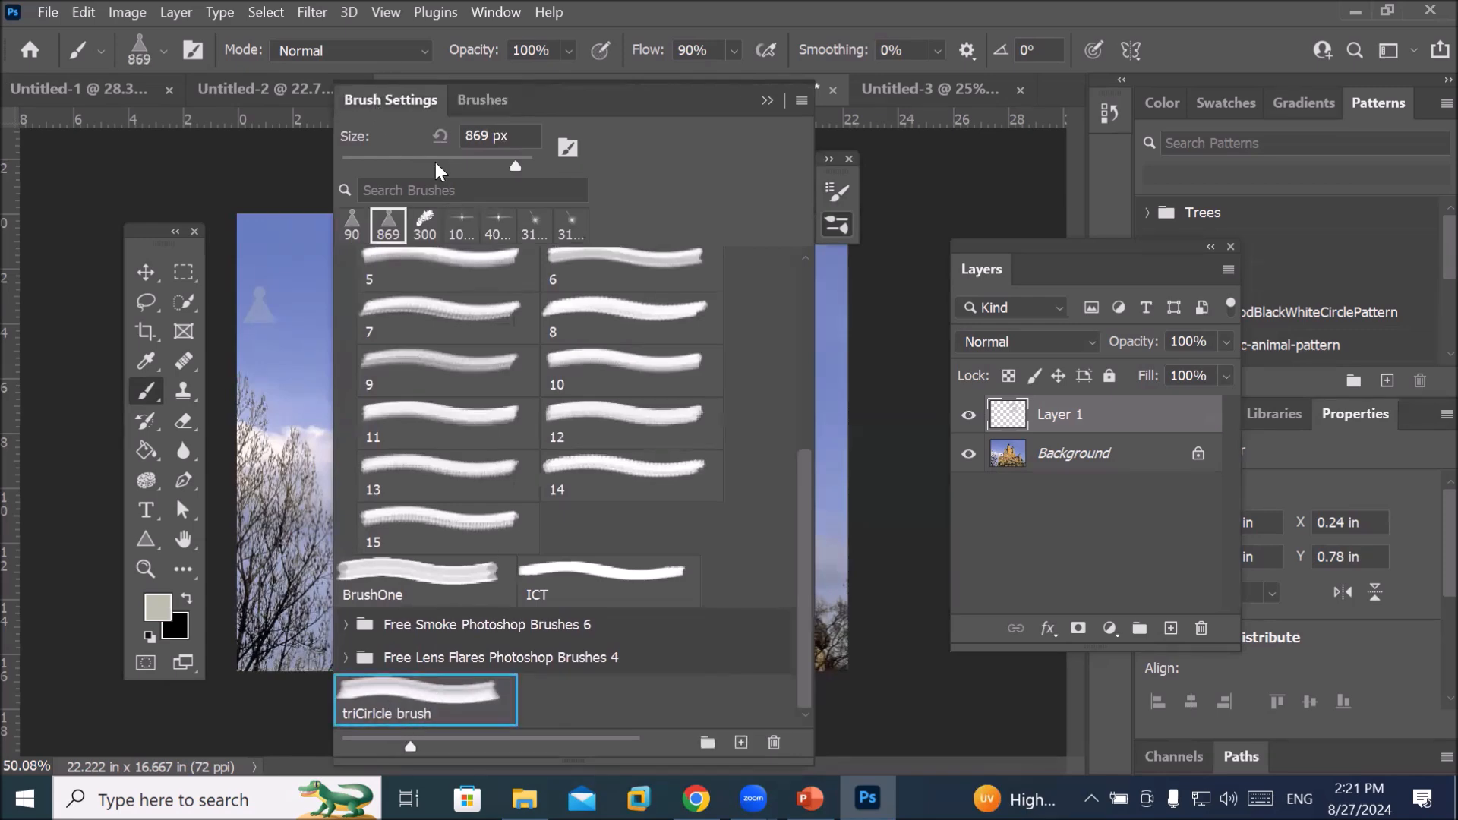
mouse_move(540, 534)
left_mouse_down()
mouse_move(611, 536)
mouse_move(672, 571)
mouse_move(698, 565)
left_mouse_up()
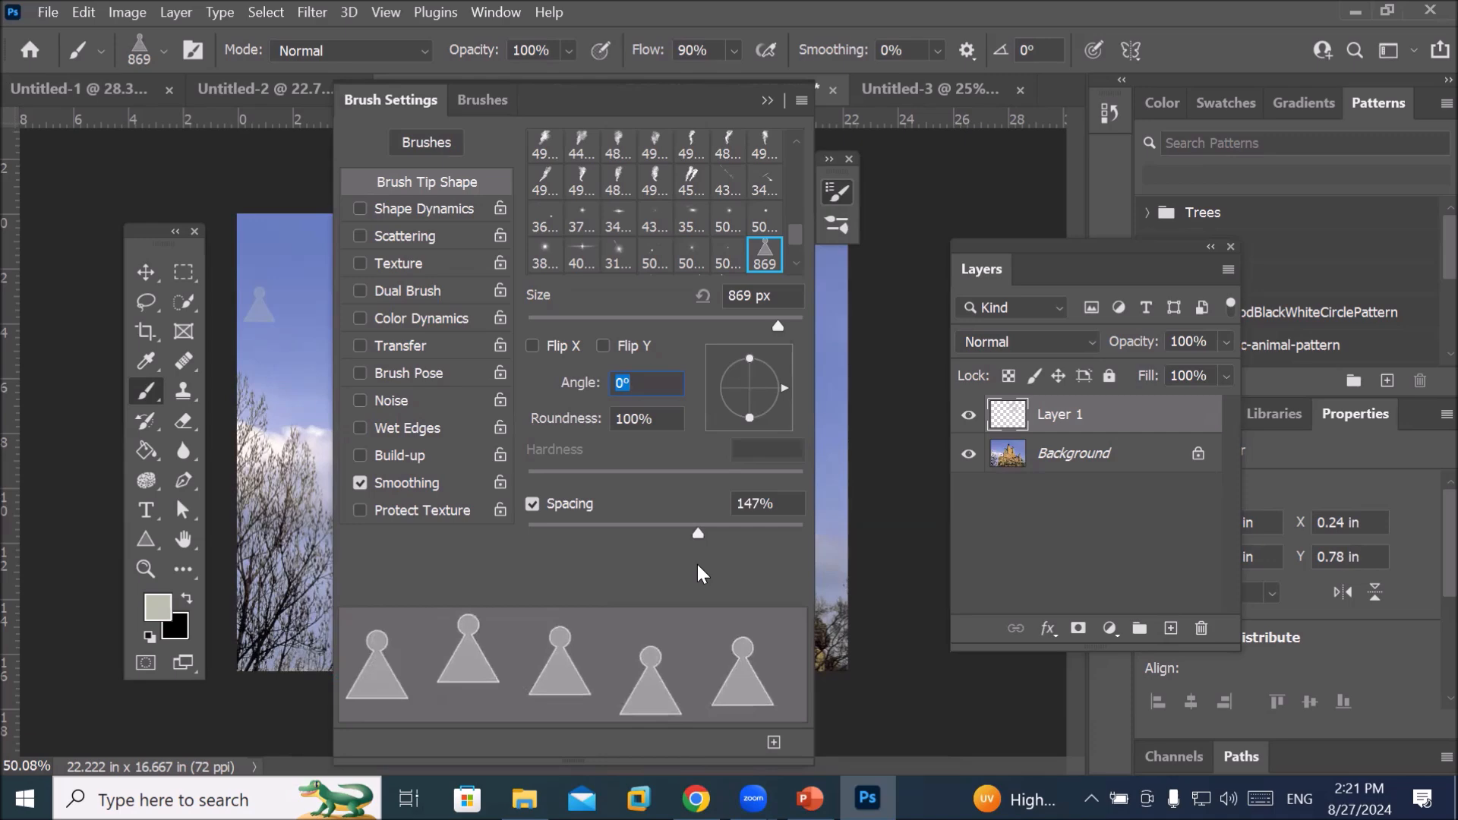
left_click(765, 100)
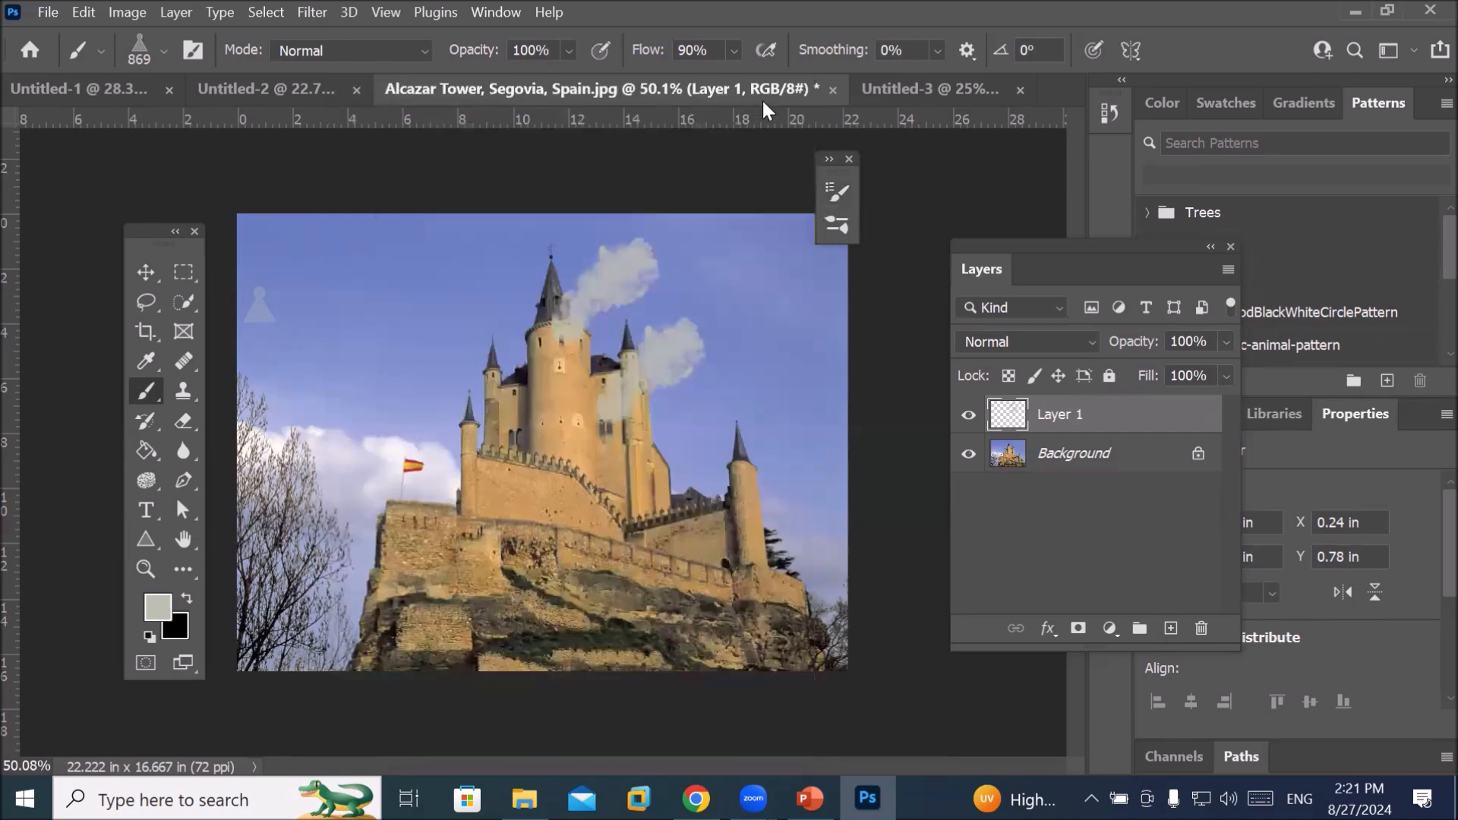
Set the foreground color to a fully saturated bright red
left_click(159, 609)
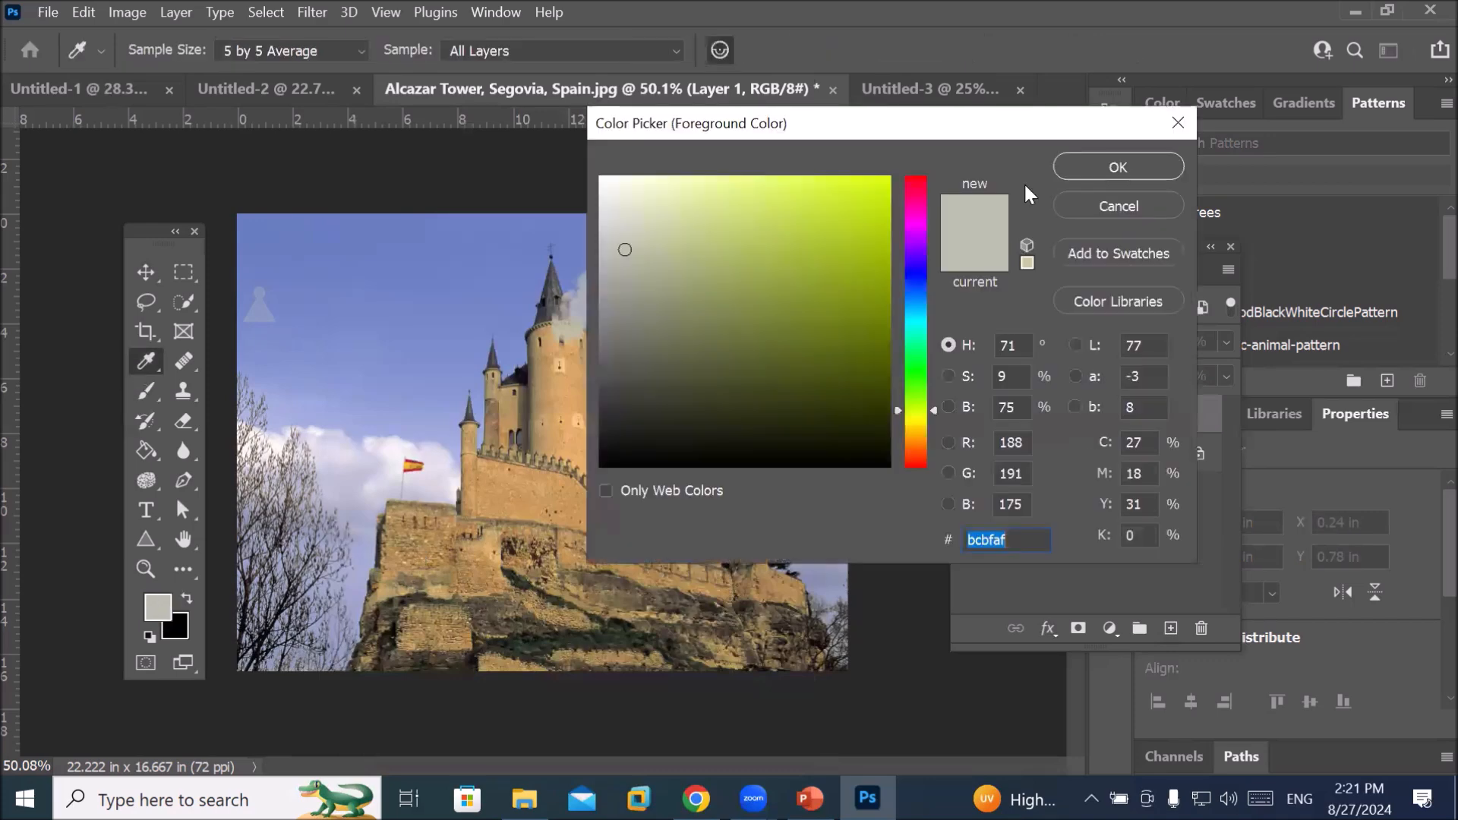
left_click(909, 177)
left_click(887, 181)
left_click(1092, 169)
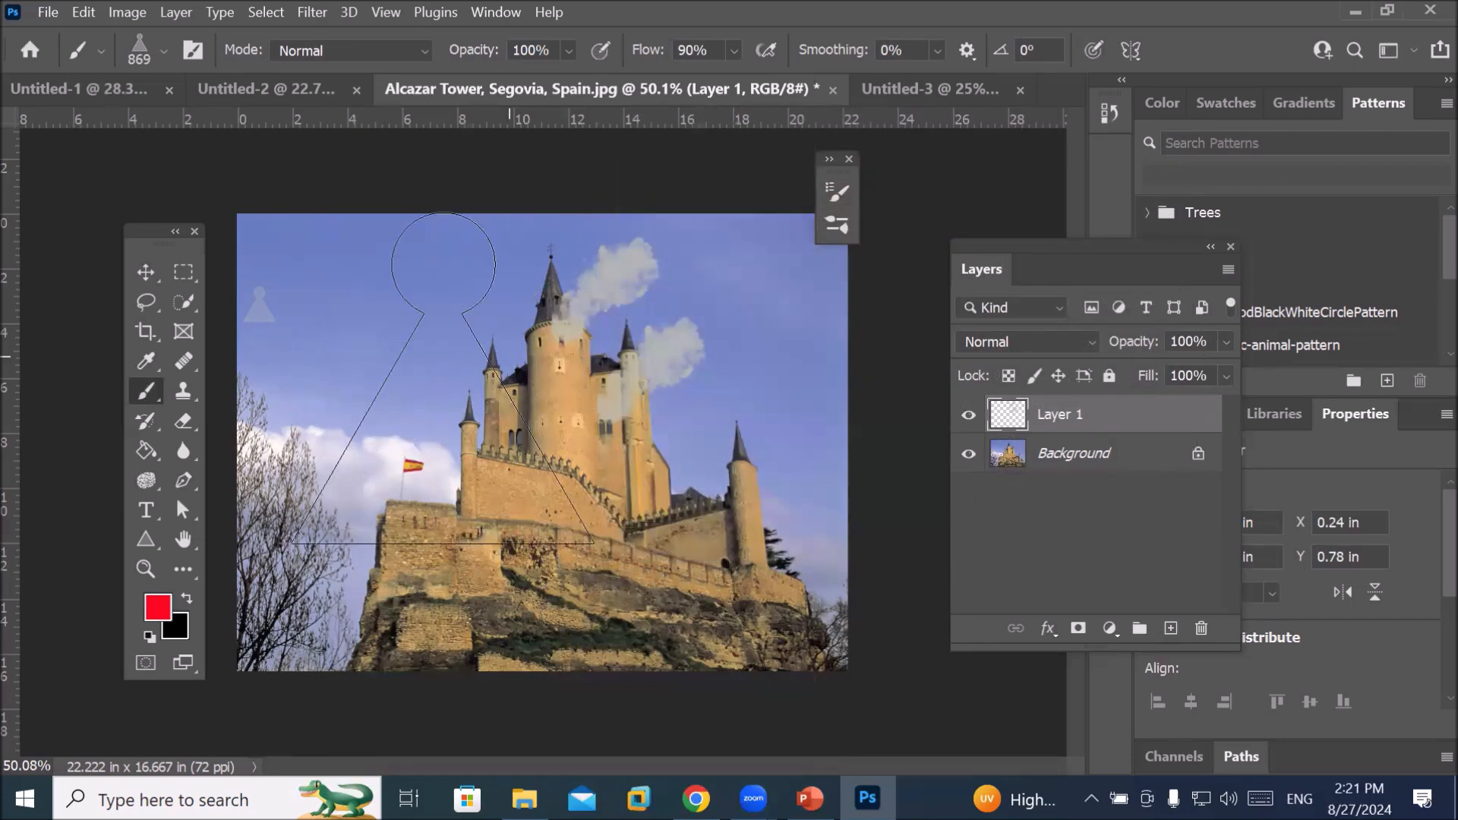
Reduce the brush to 175 px and paint a straight column of red figures up the photo's left edge
key("bracketleft")
key("bracketleft")
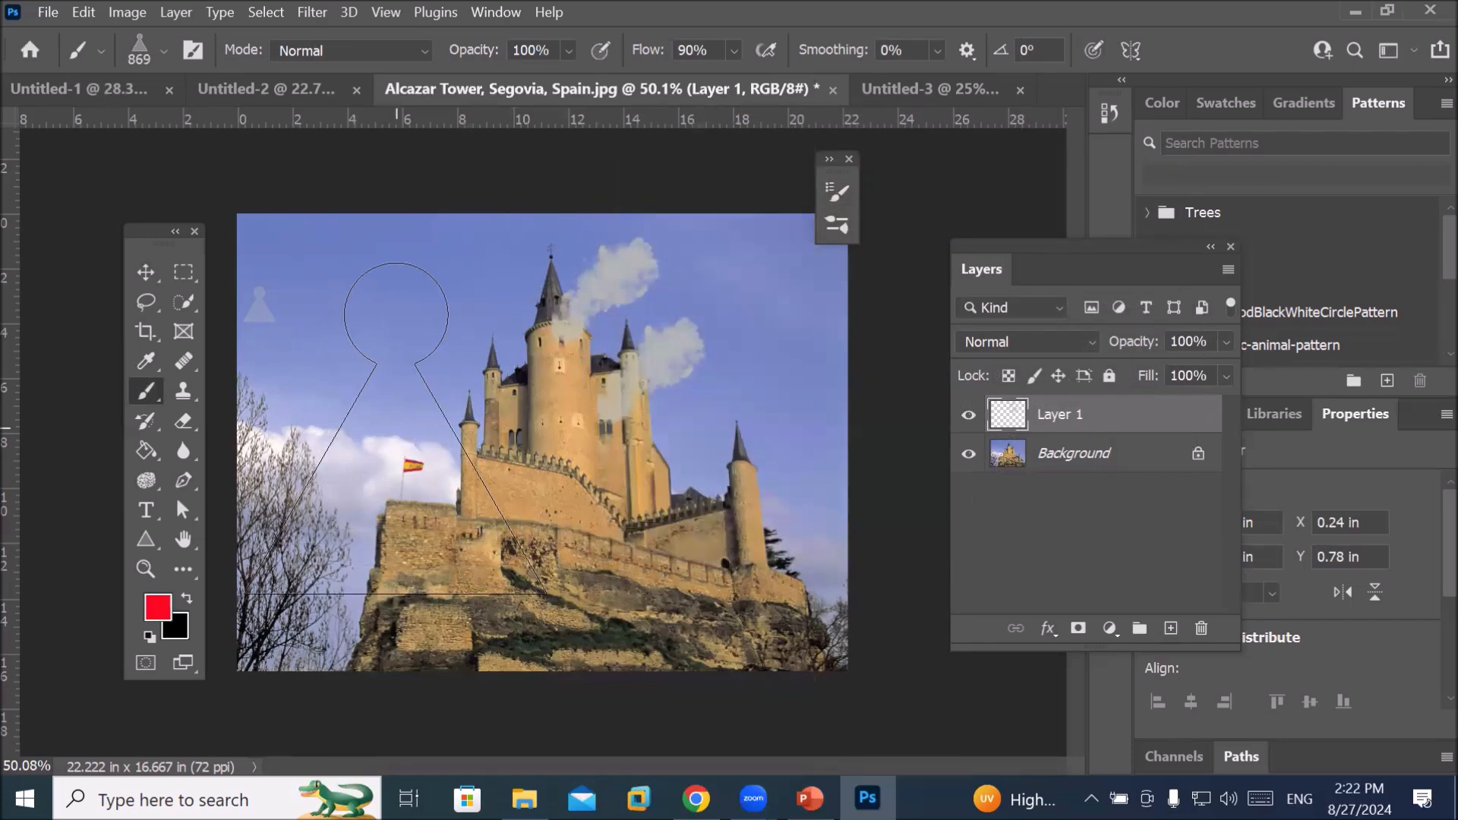
key("bracketleft")
key("bracketleft")
key("bracketleft")
key("bracketleft")
key("bracketleft")
key("bracketleft")
key("bracketleft")
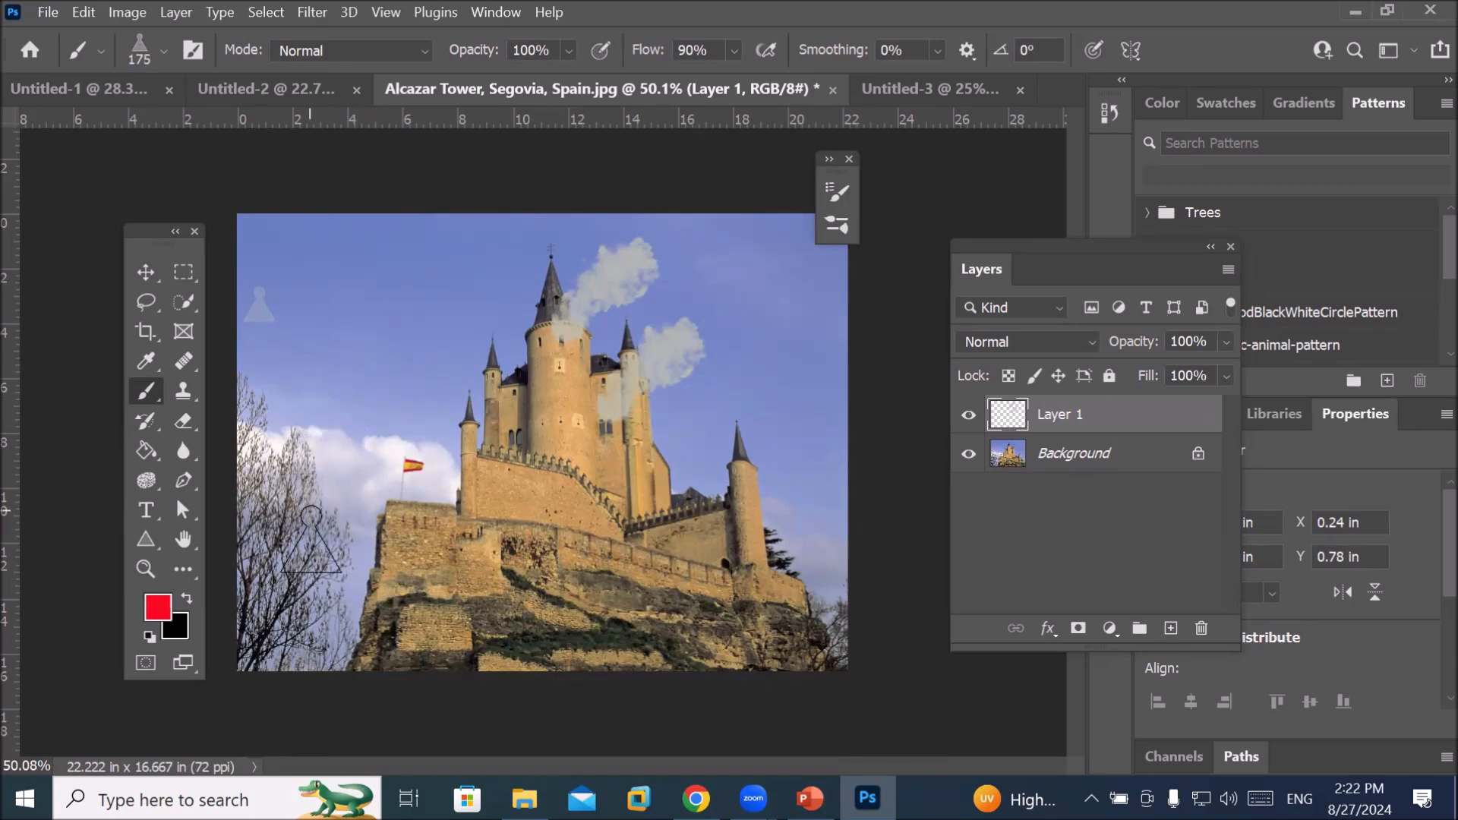
left_click(289, 631)
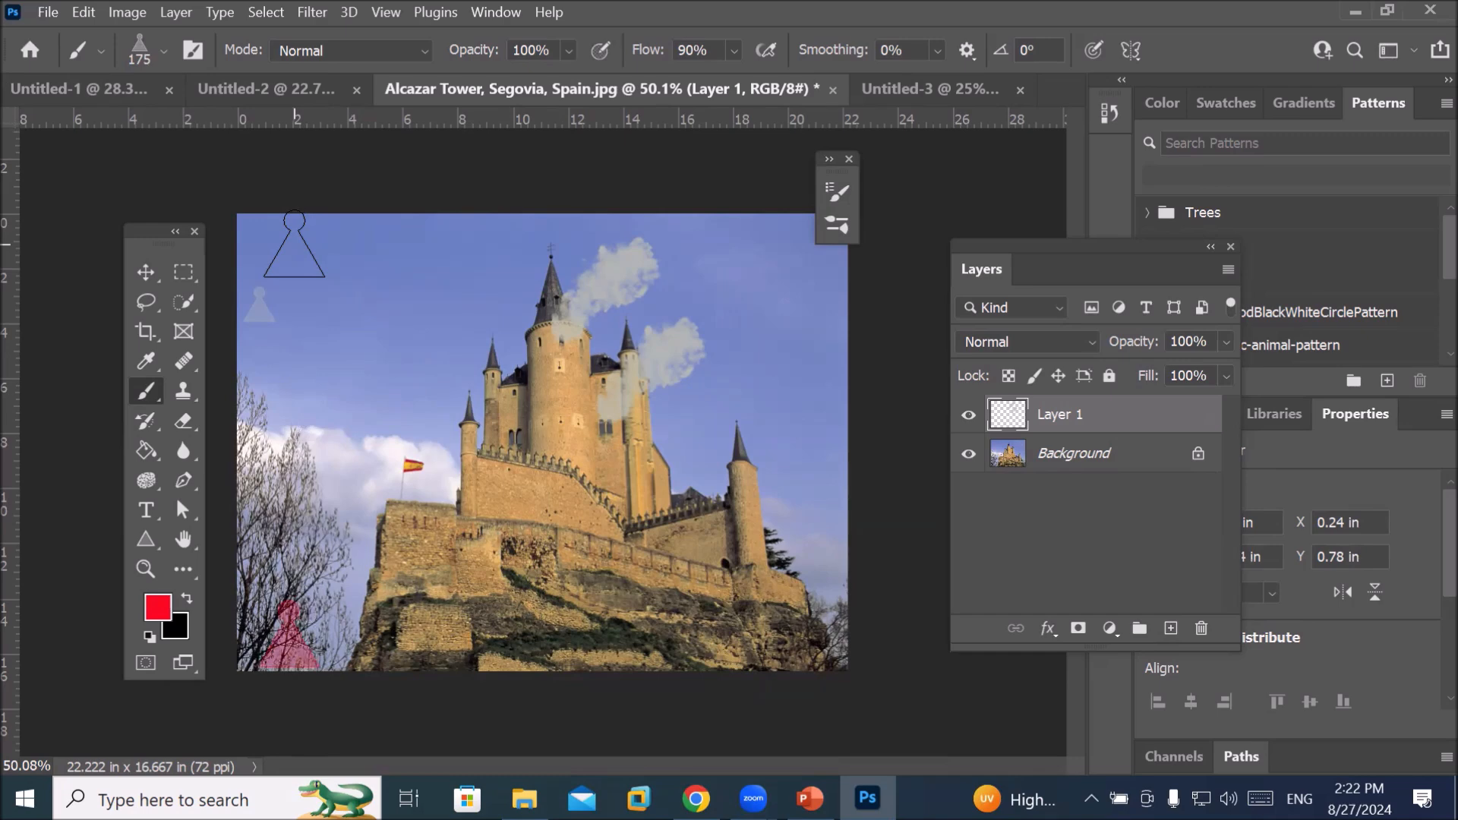
left_click(293, 275, "shift")
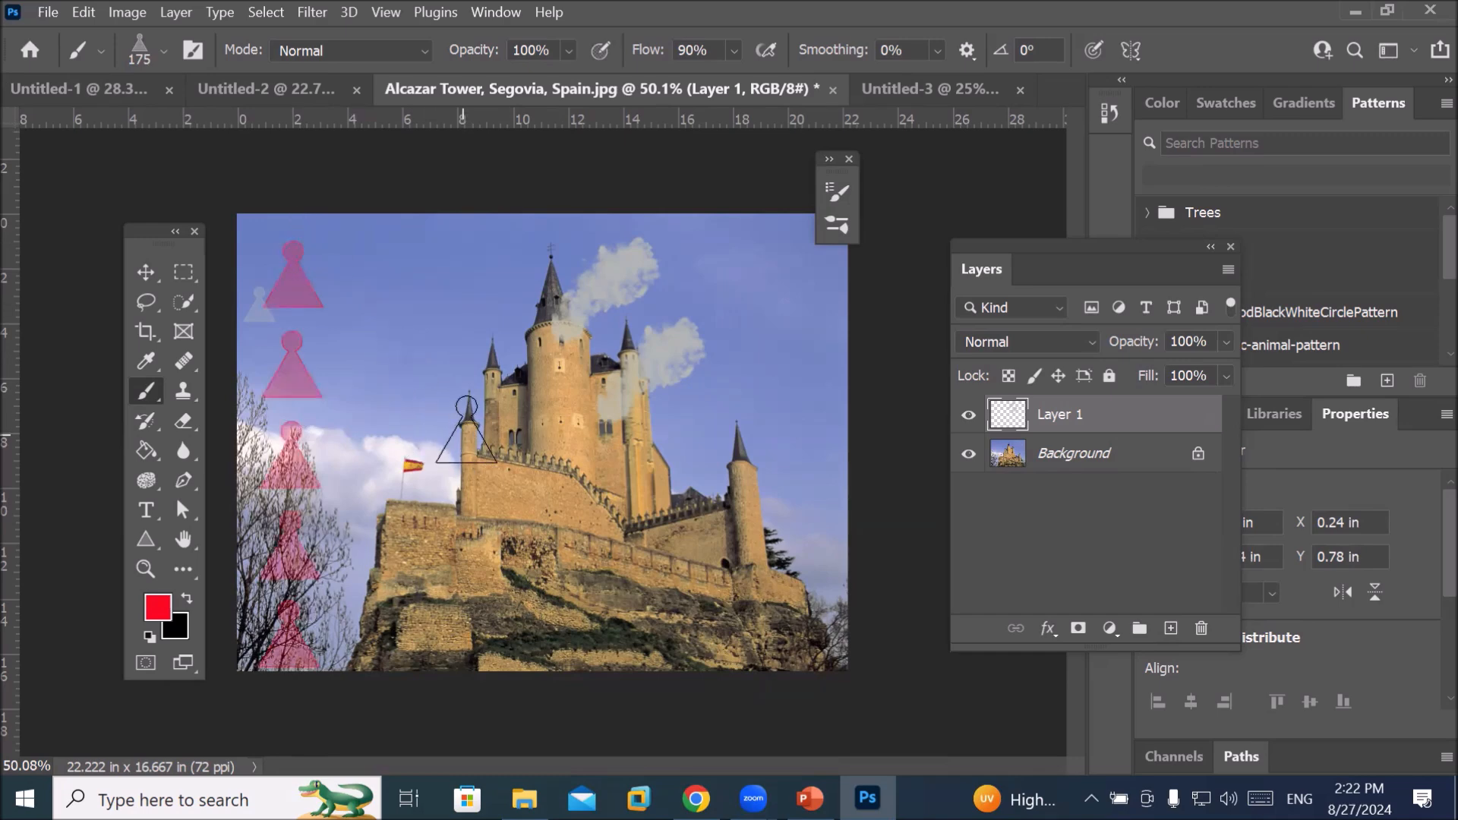
scroll(402, 402, "up", 8)
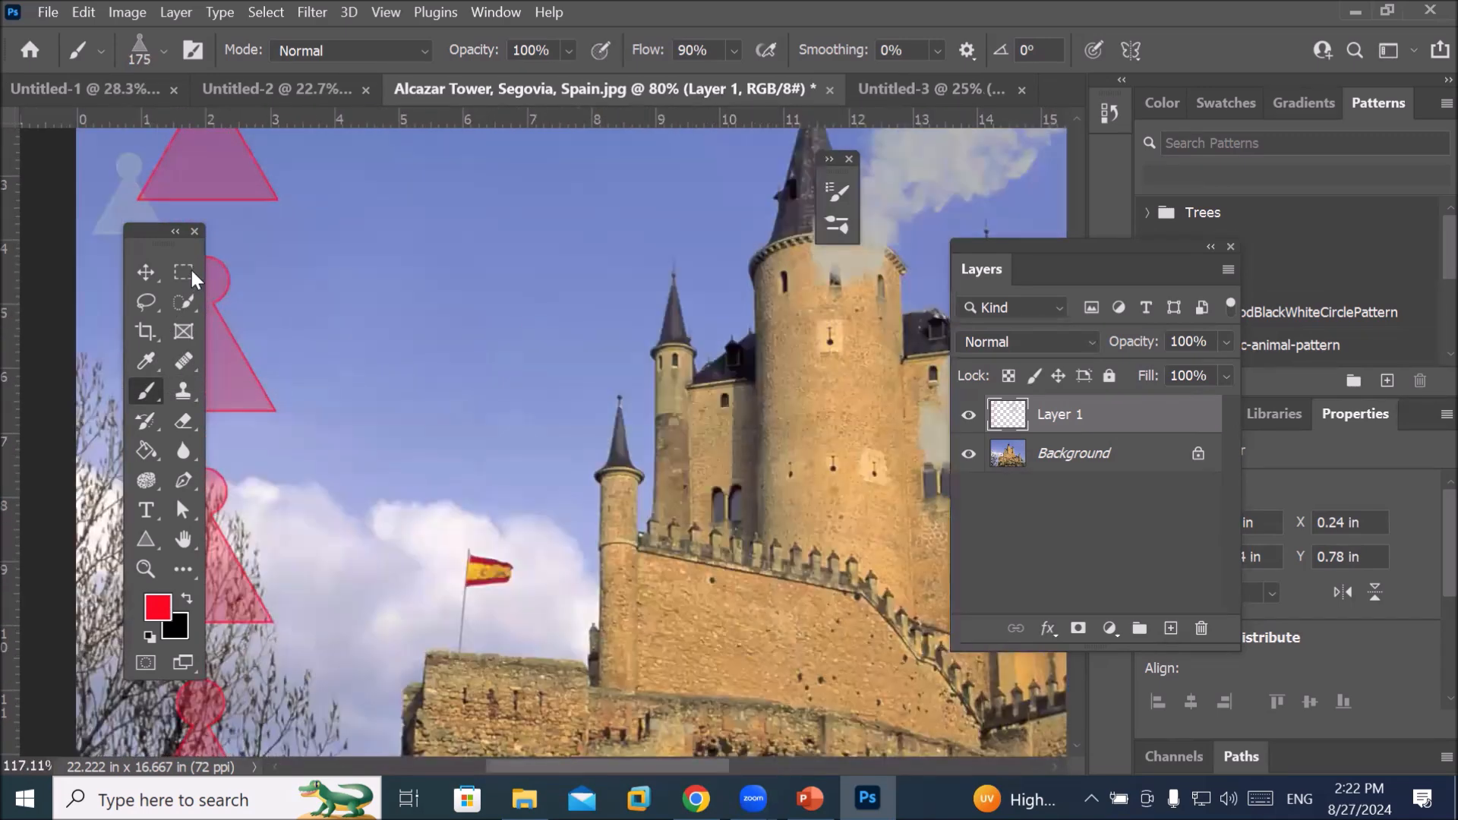
scroll(332, 383, "down", 6)
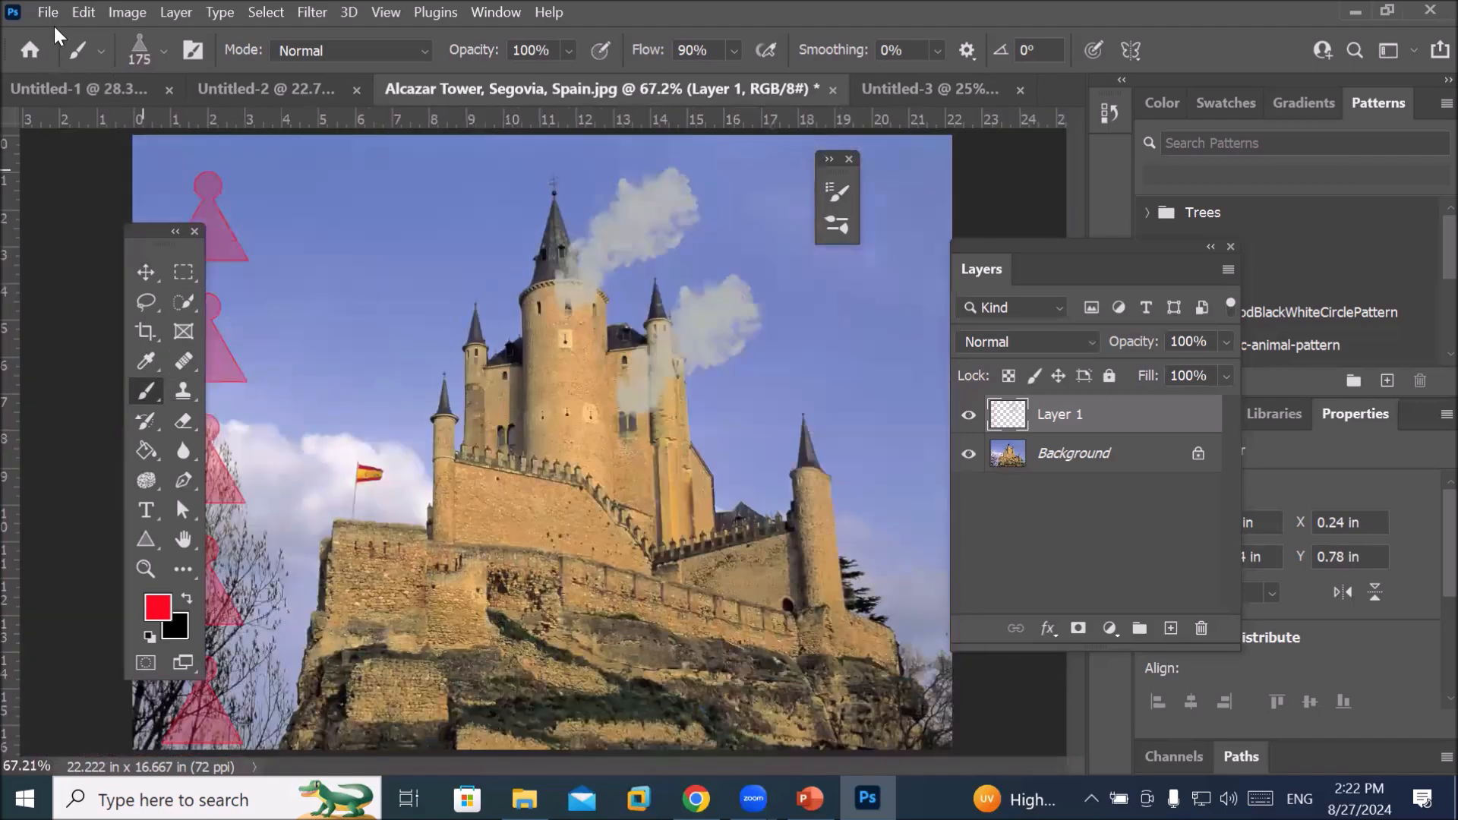
Create another new document from the Letter preset, 8.5 x 11 in at 300 ppi
left_click(54, 15)
left_click(72, 33)
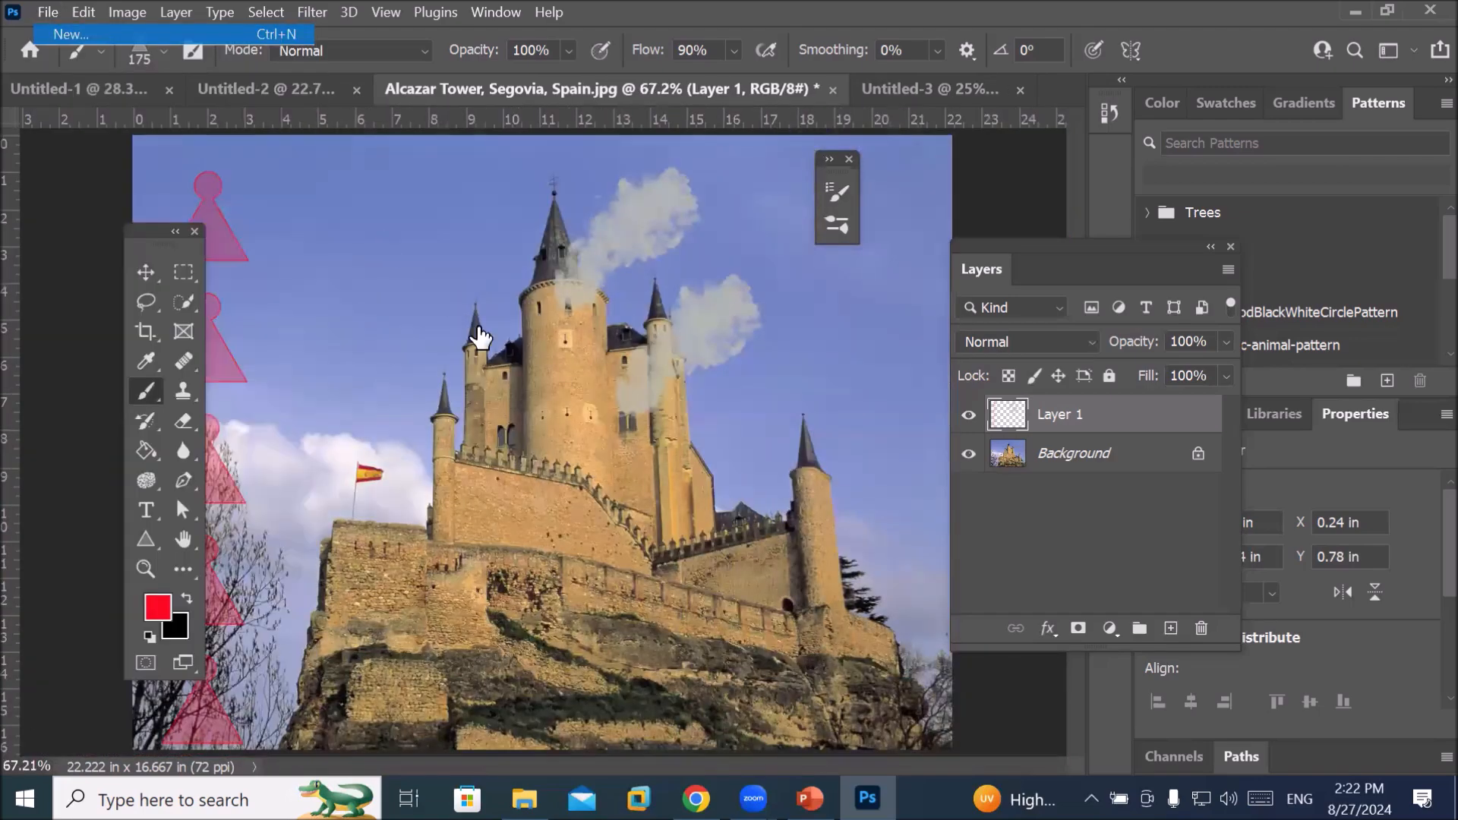
double_click(261, 268)
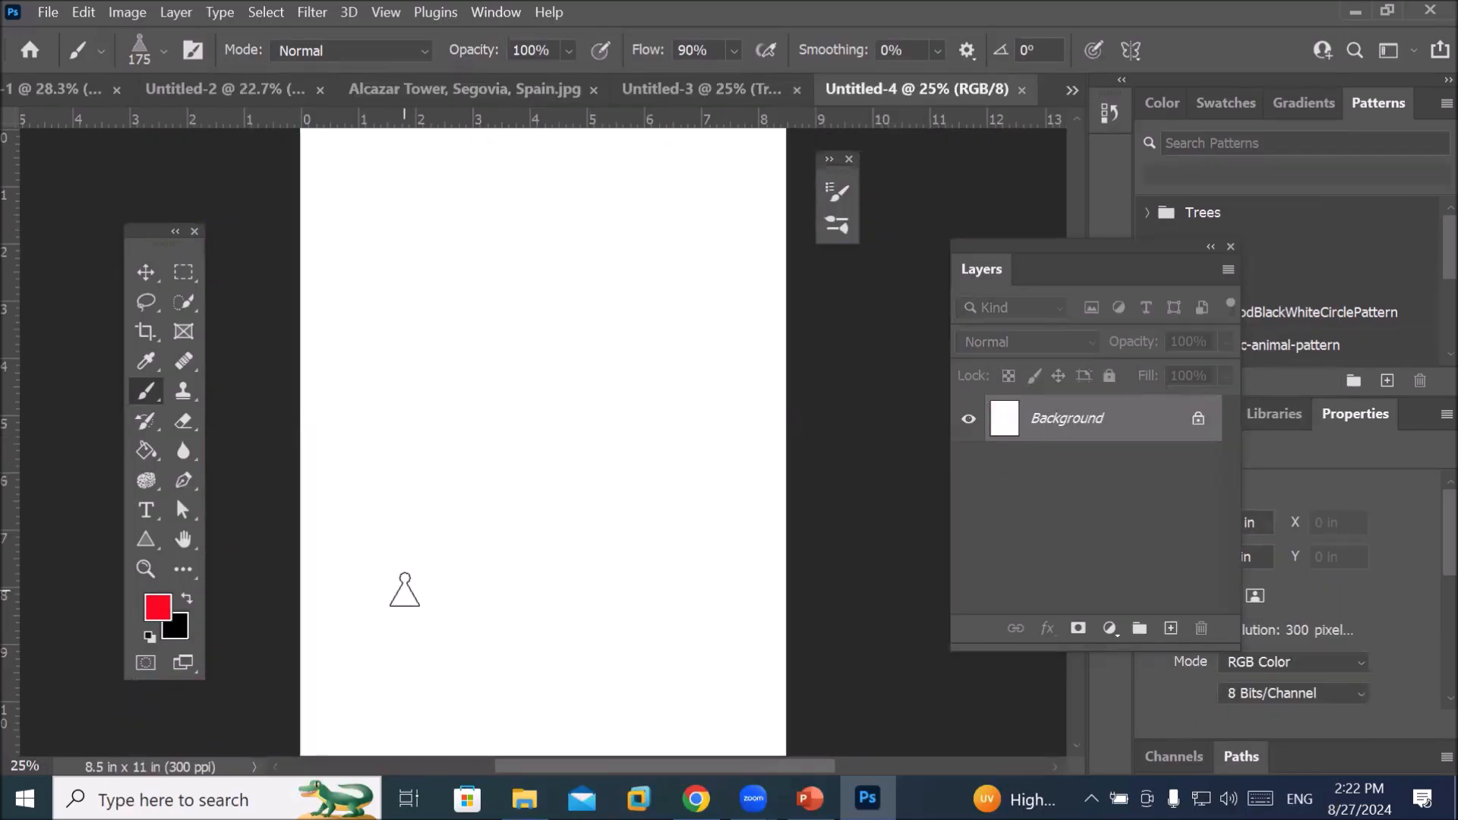
Enlarge the brush to 800 px and stamp two spaced red figures along the blank page's bottom edge, starting in the left corner
key("bracketright")
key("bracketright")
key("bracketright")
key("bracketright")
key("bracketright")
key("bracketright")
key("bracketright")
key("bracketright")
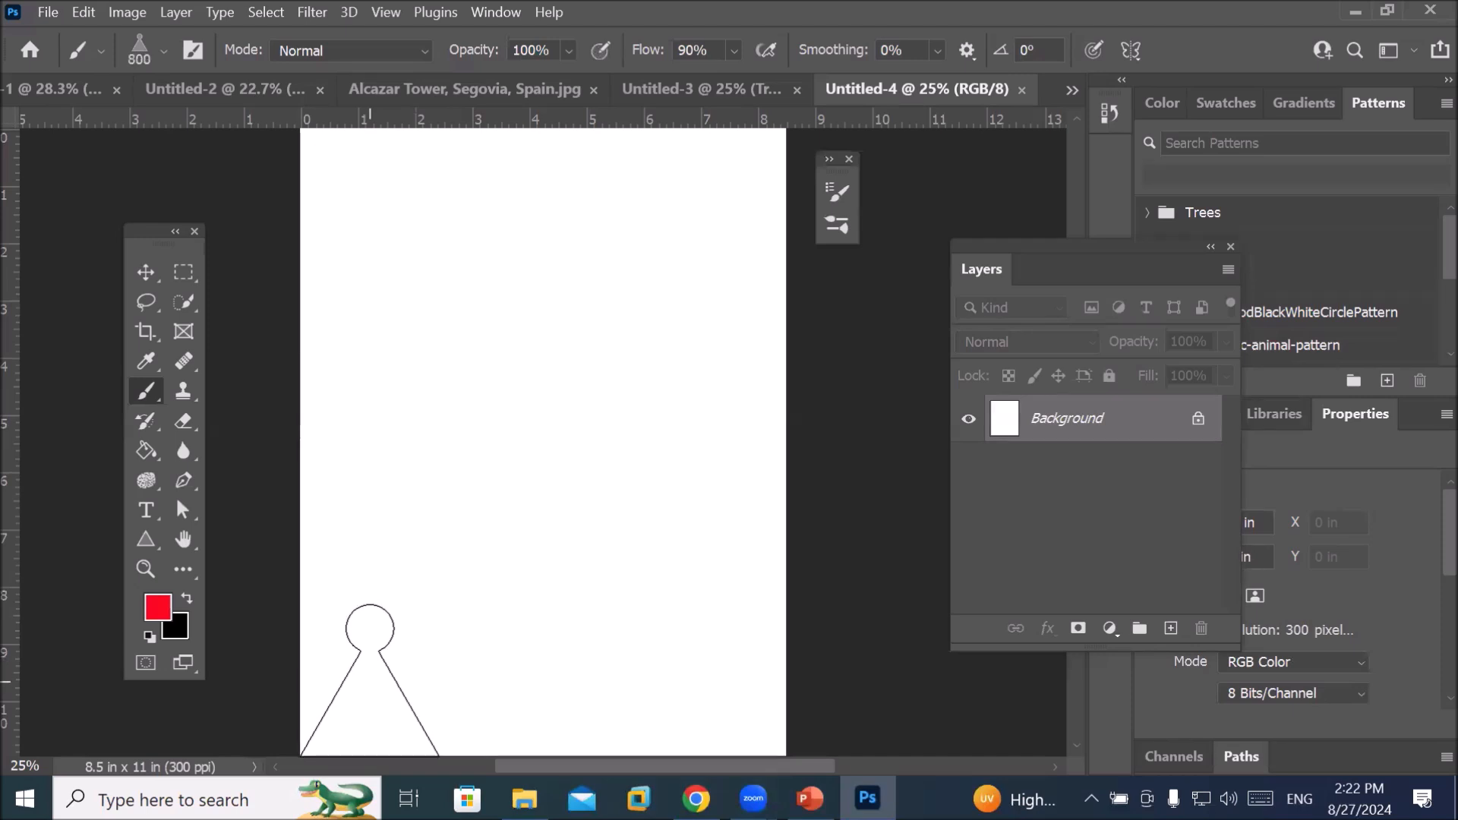
left_click(370, 679)
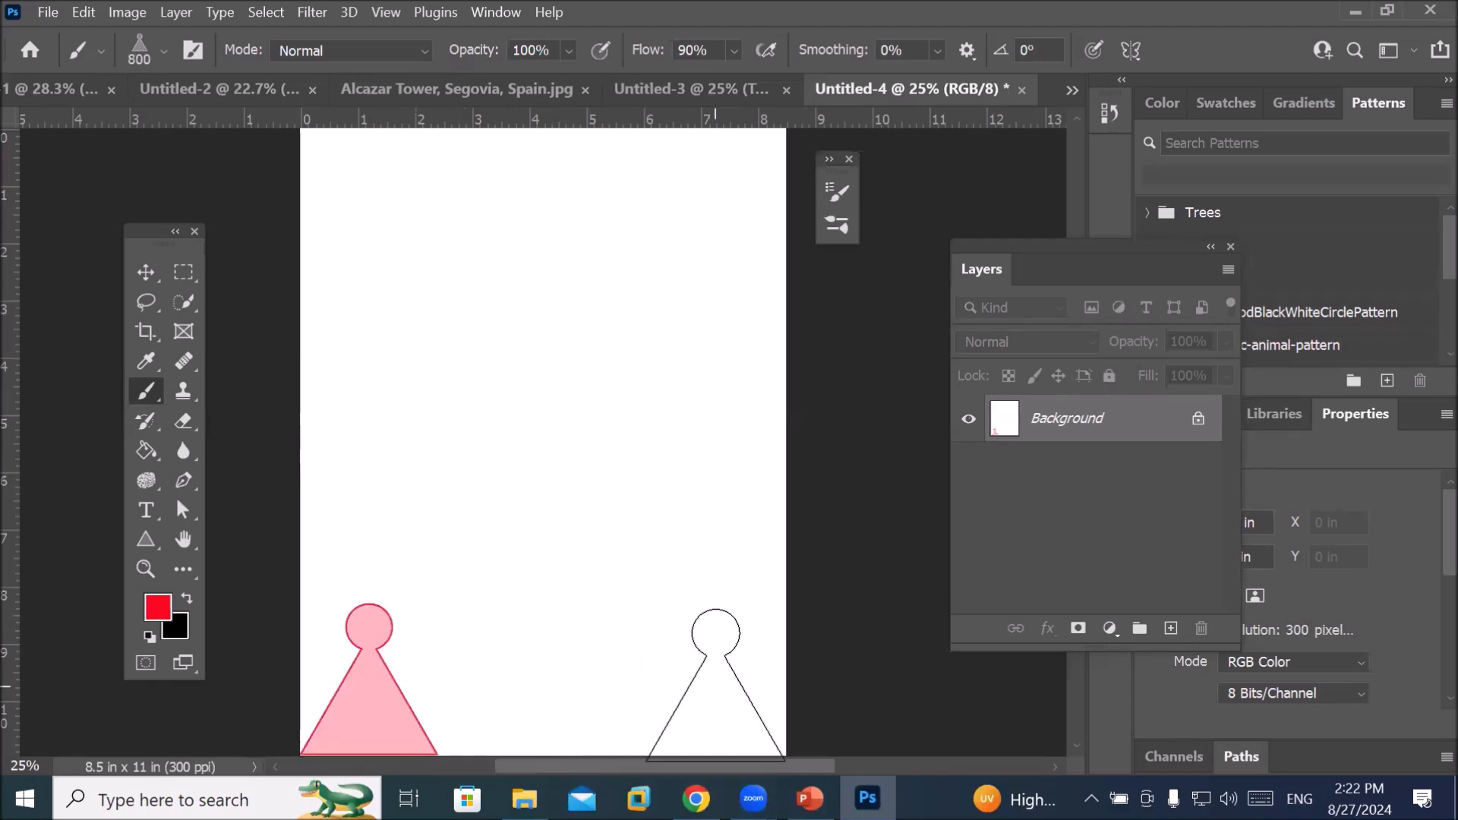
left_click(574, 681)
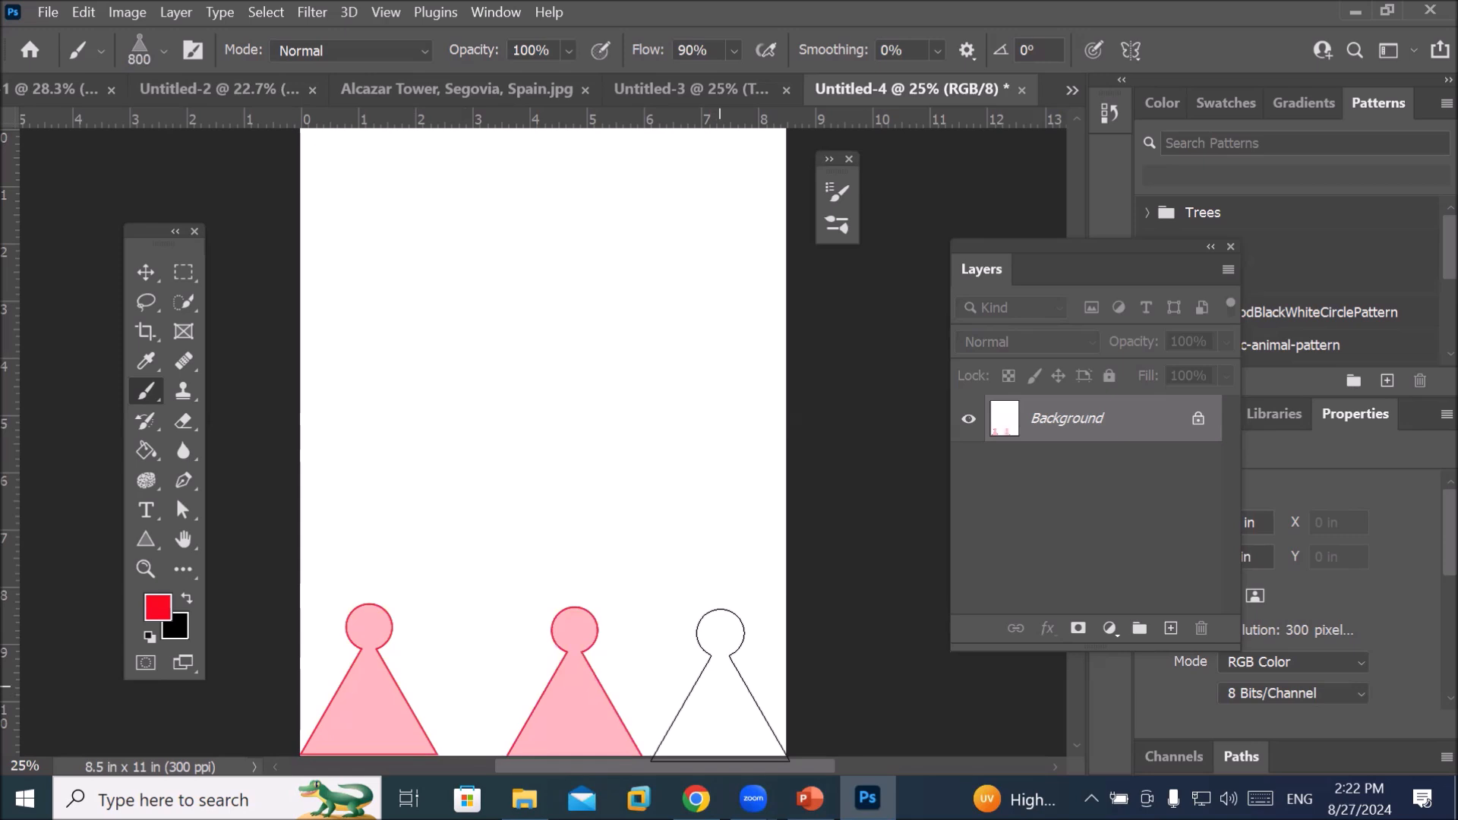
Continue the 800 px red figure border up the page's right edge, across the top and down the left edge, and stamp one figure inside
left_click(720, 684)
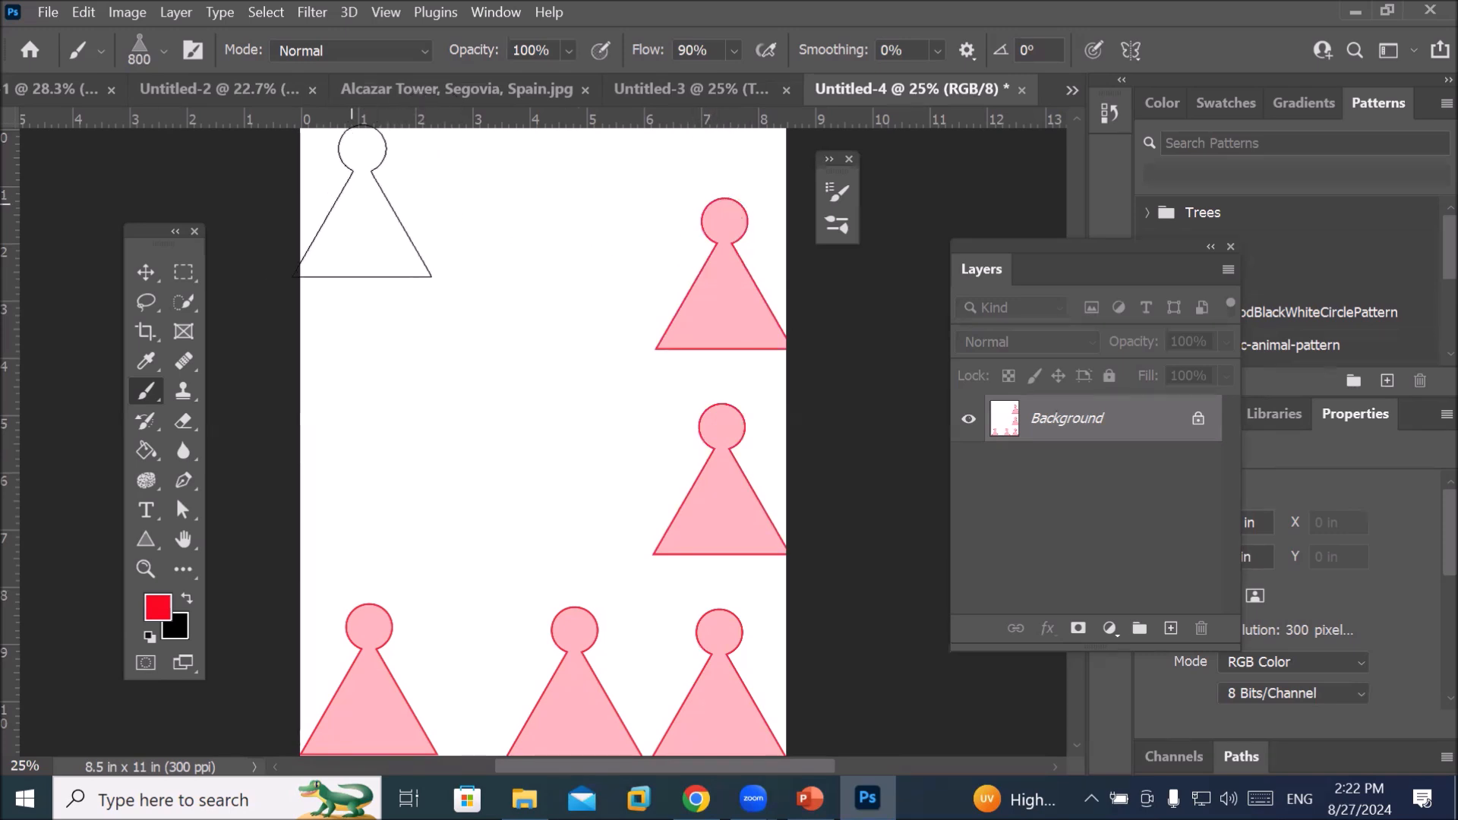
left_click(365, 198, "shift")
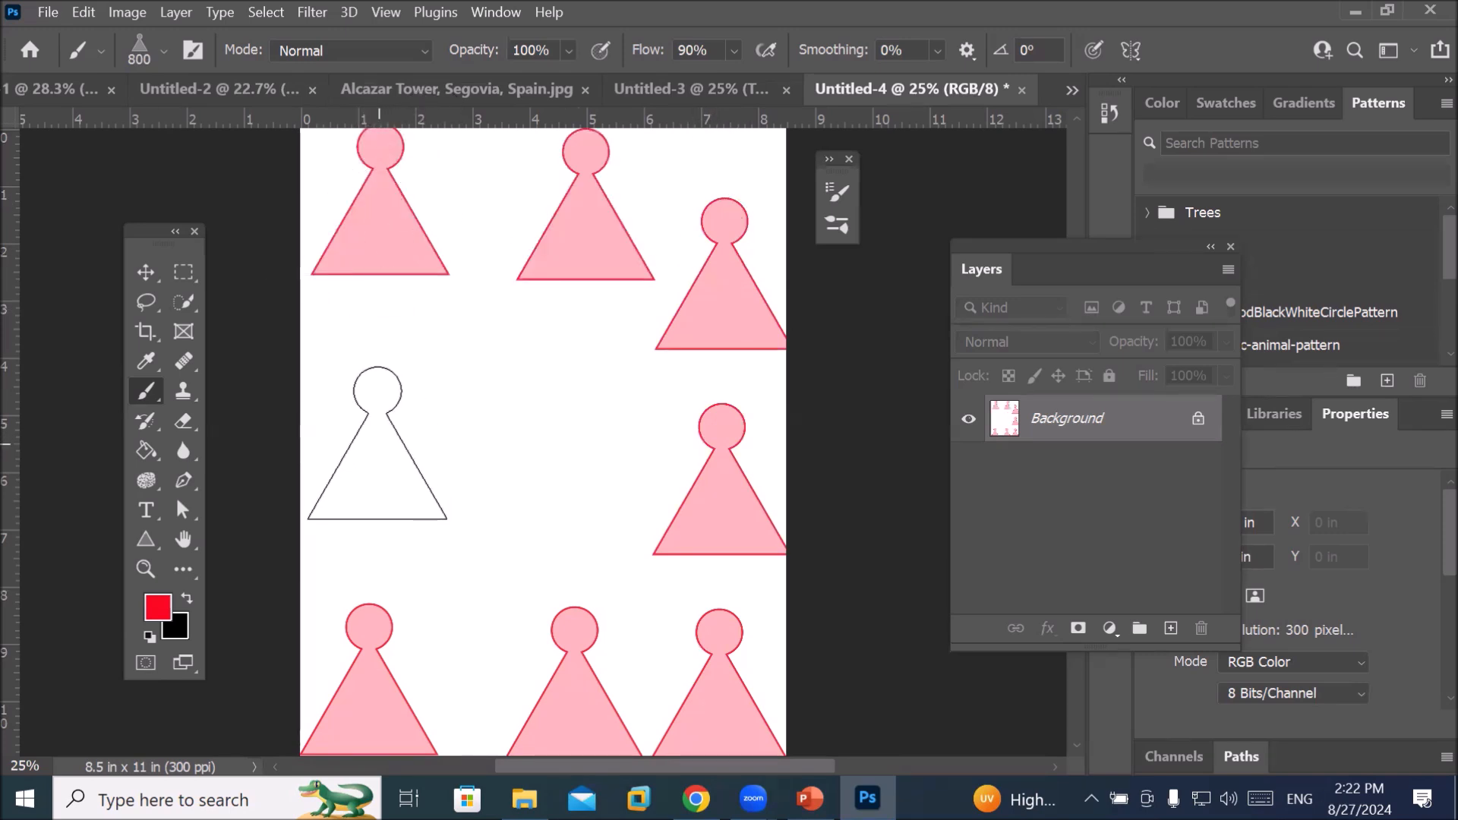
left_click(372, 454, "shift")
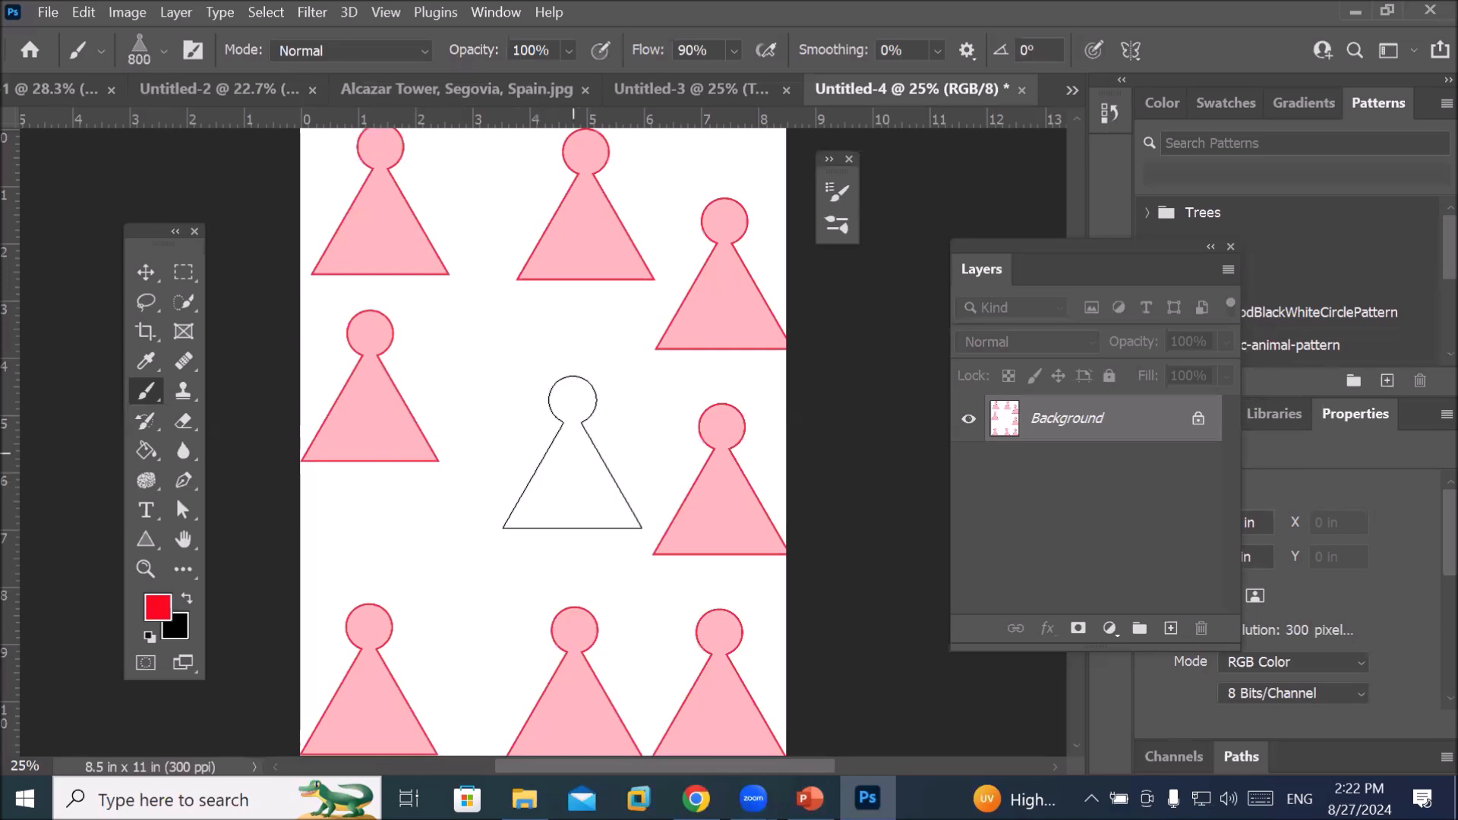
left_click(572, 451)
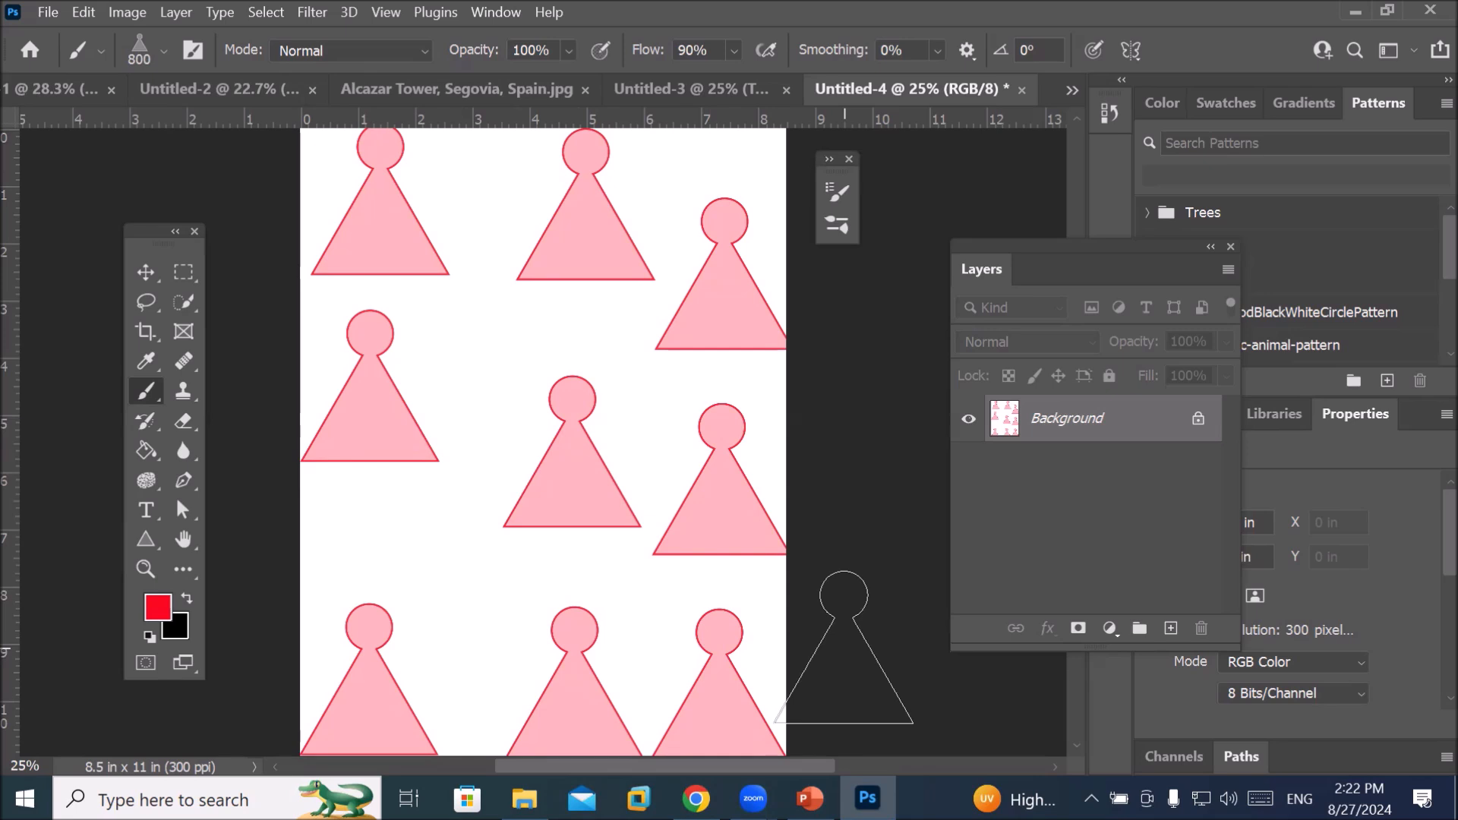
Close Untitled-3, Untitled-4 and the Alcazar Tower photo without saving the changes
left_click(687, 94)
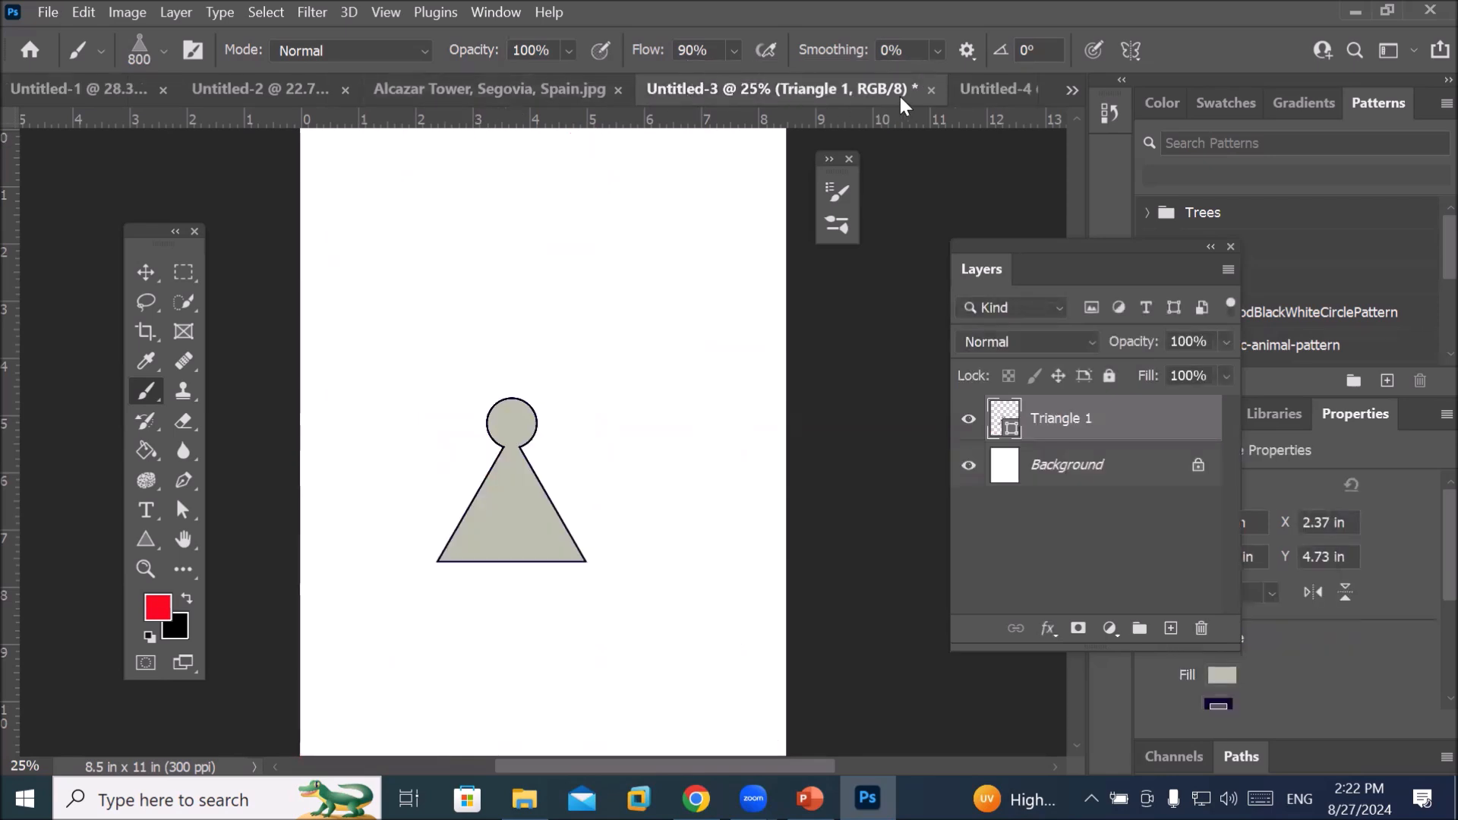
left_click(929, 90)
left_click(791, 323)
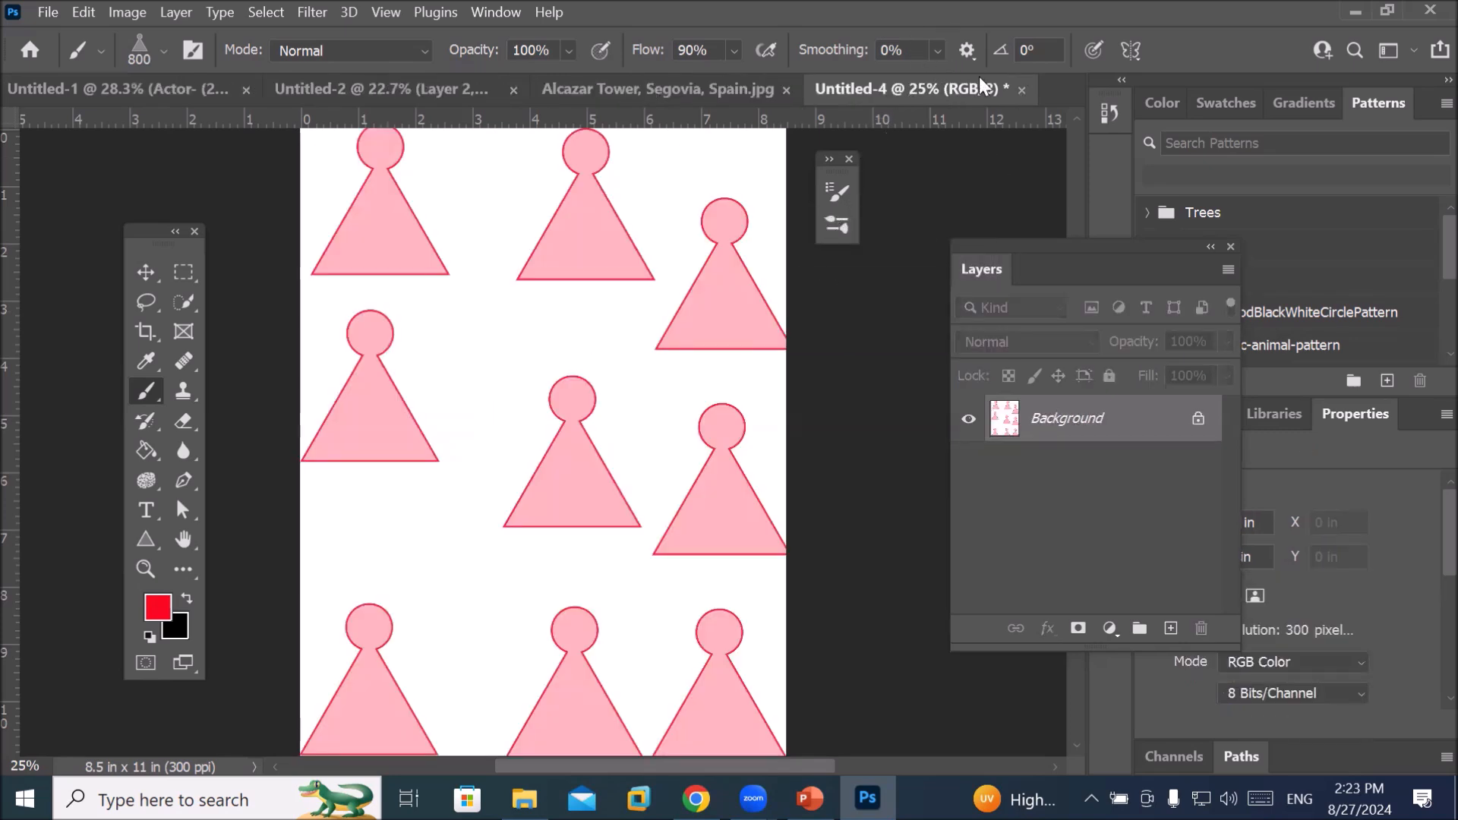
left_click(1022, 90)
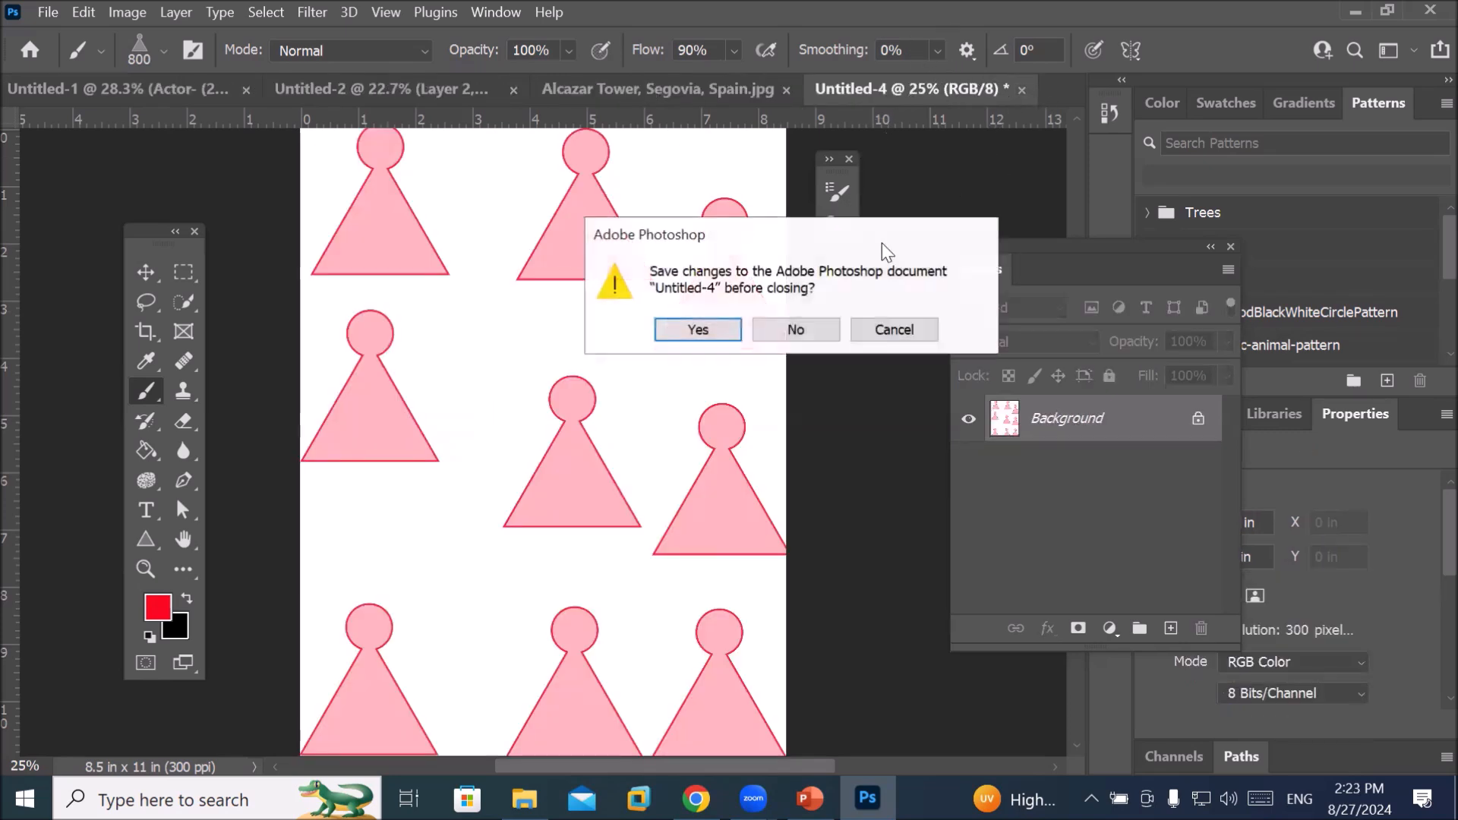
left_click(811, 328)
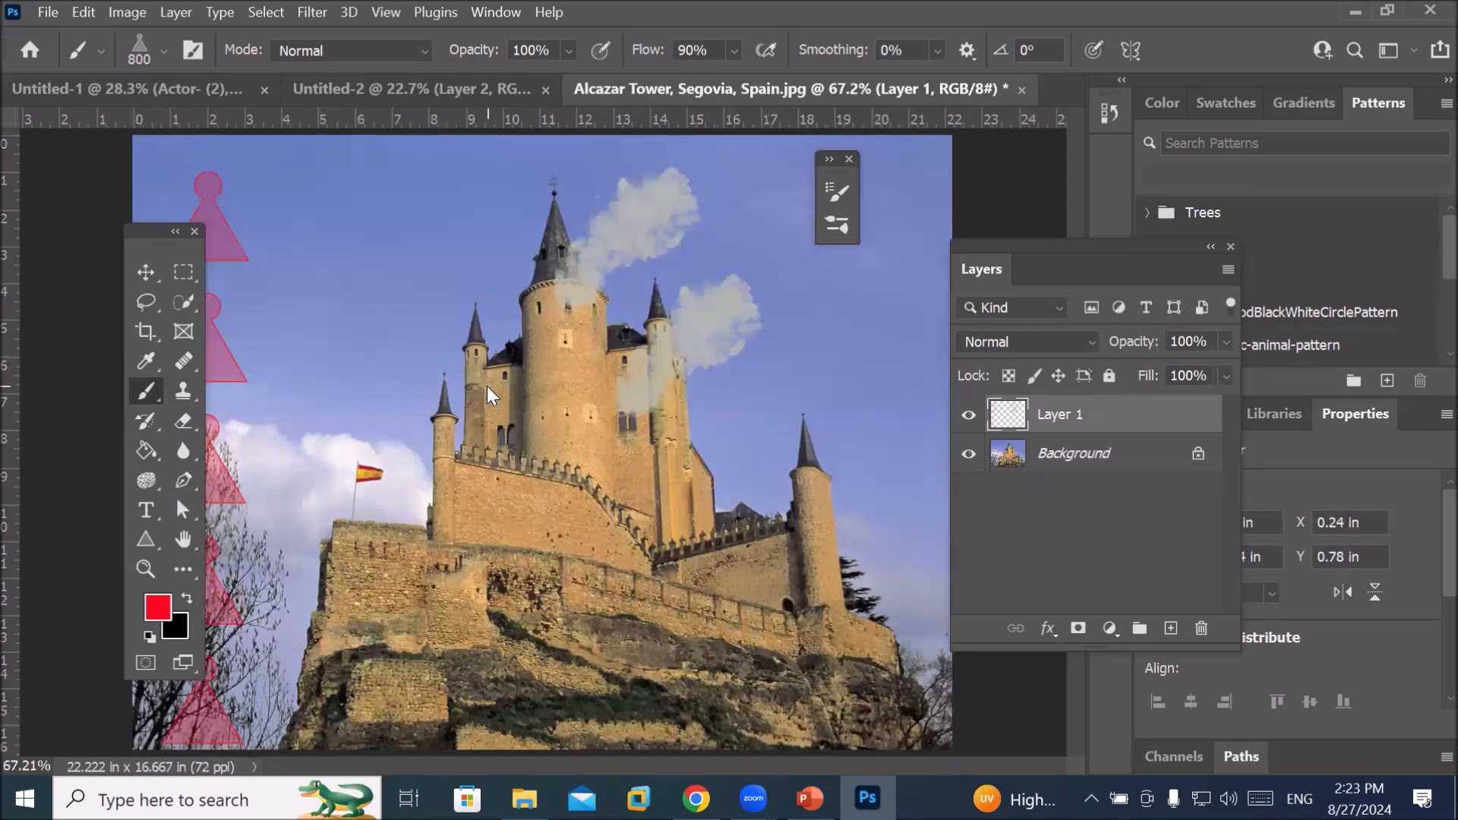
scroll(646, 381, "down", 5)
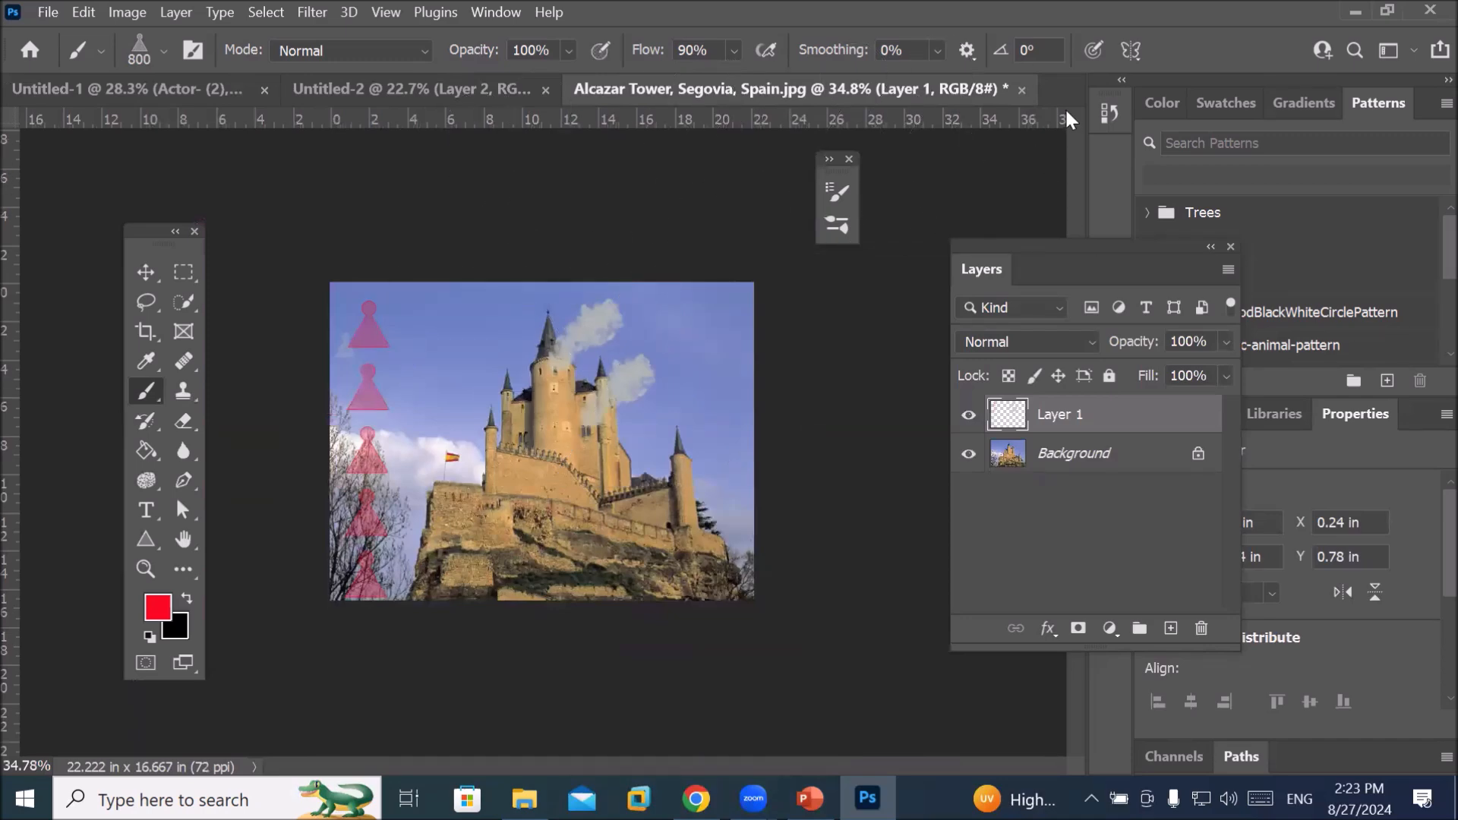
left_click(1022, 89)
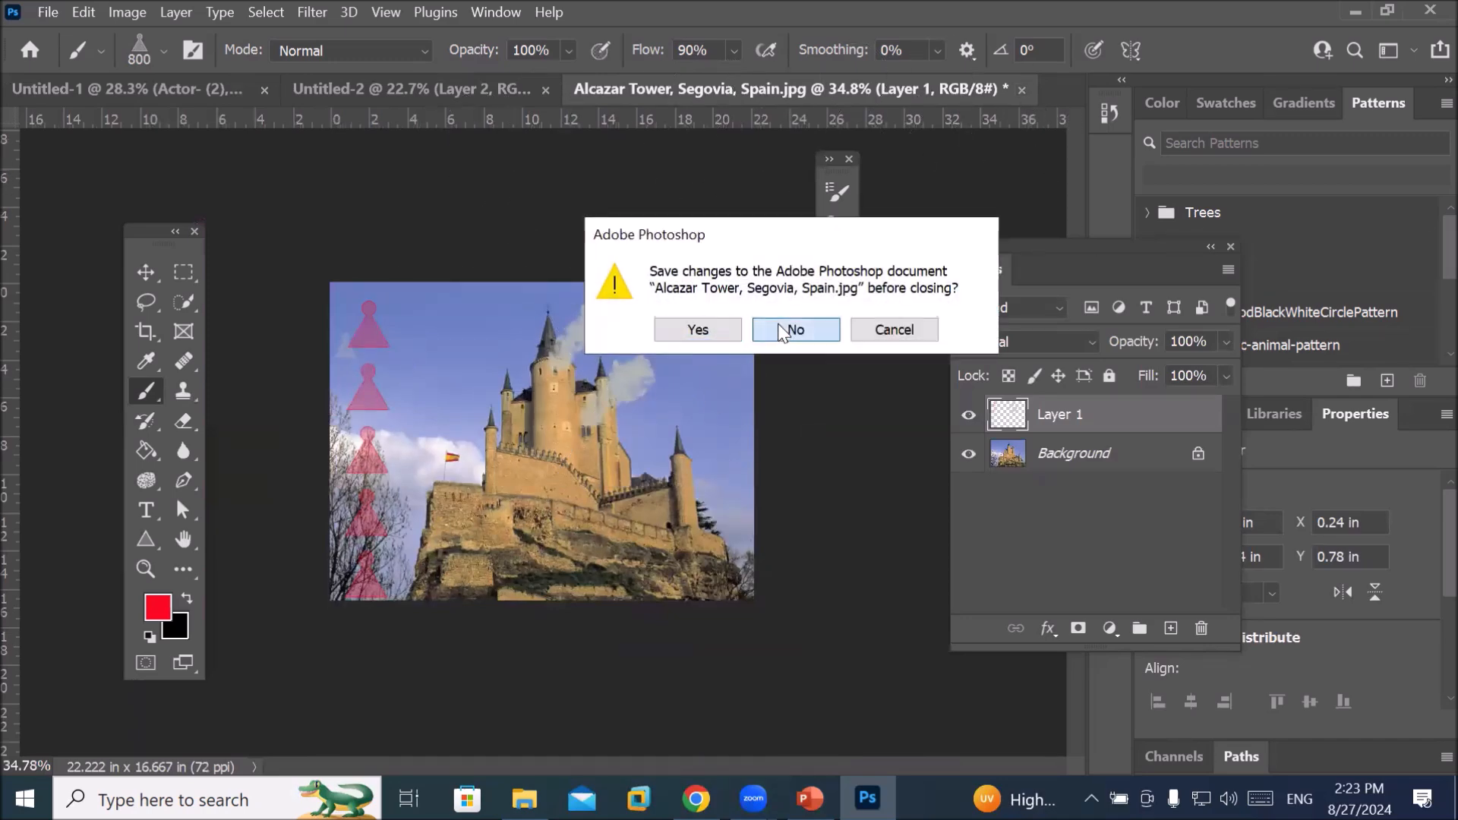
left_click(778, 323)
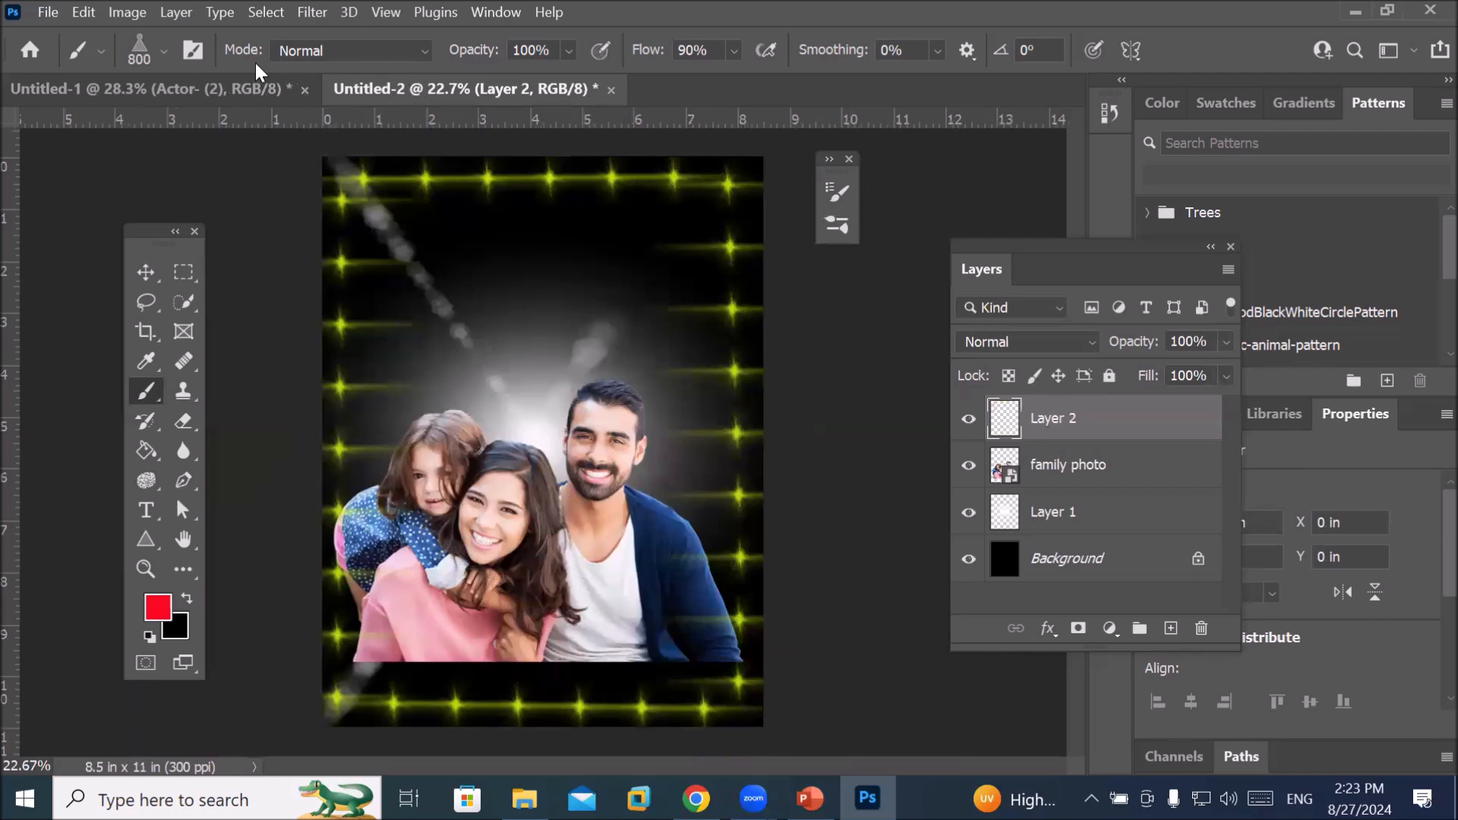
Close all remaining documents, Untitled-2 and Untitled-1, without saving their changes
left_click(199, 85)
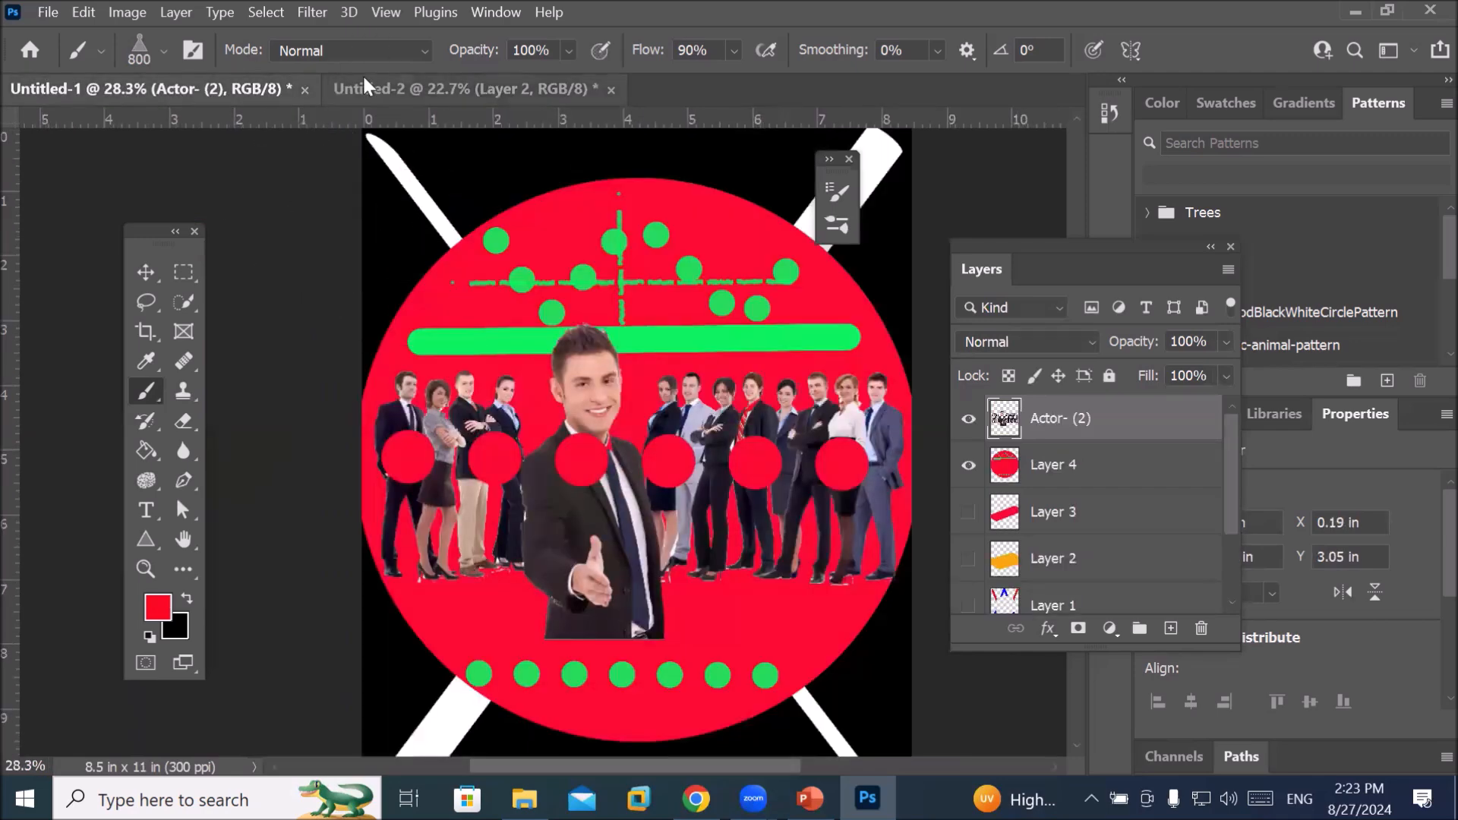
left_click(40, 11)
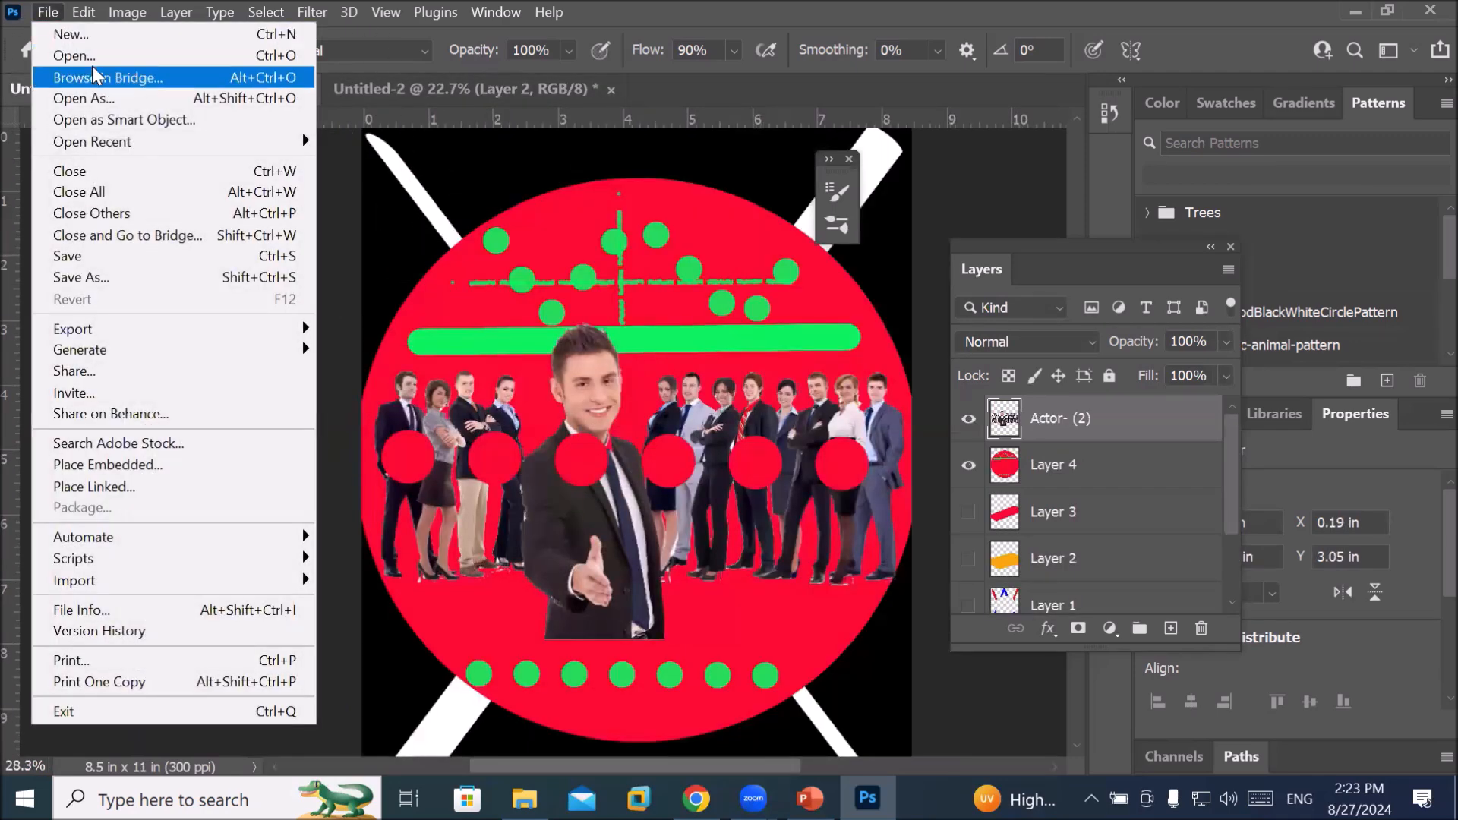
left_click(76, 191)
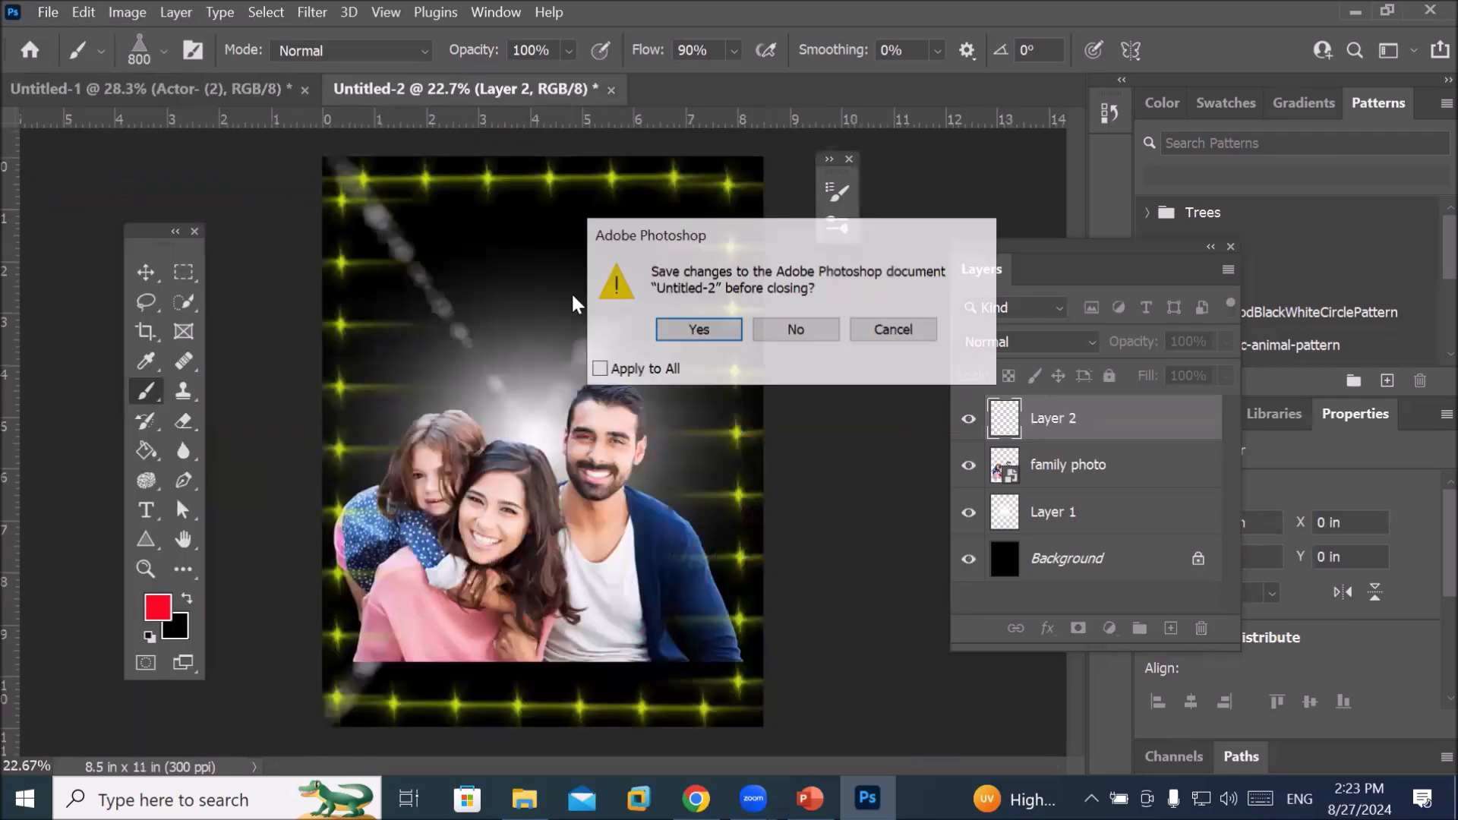
left_click(796, 328)
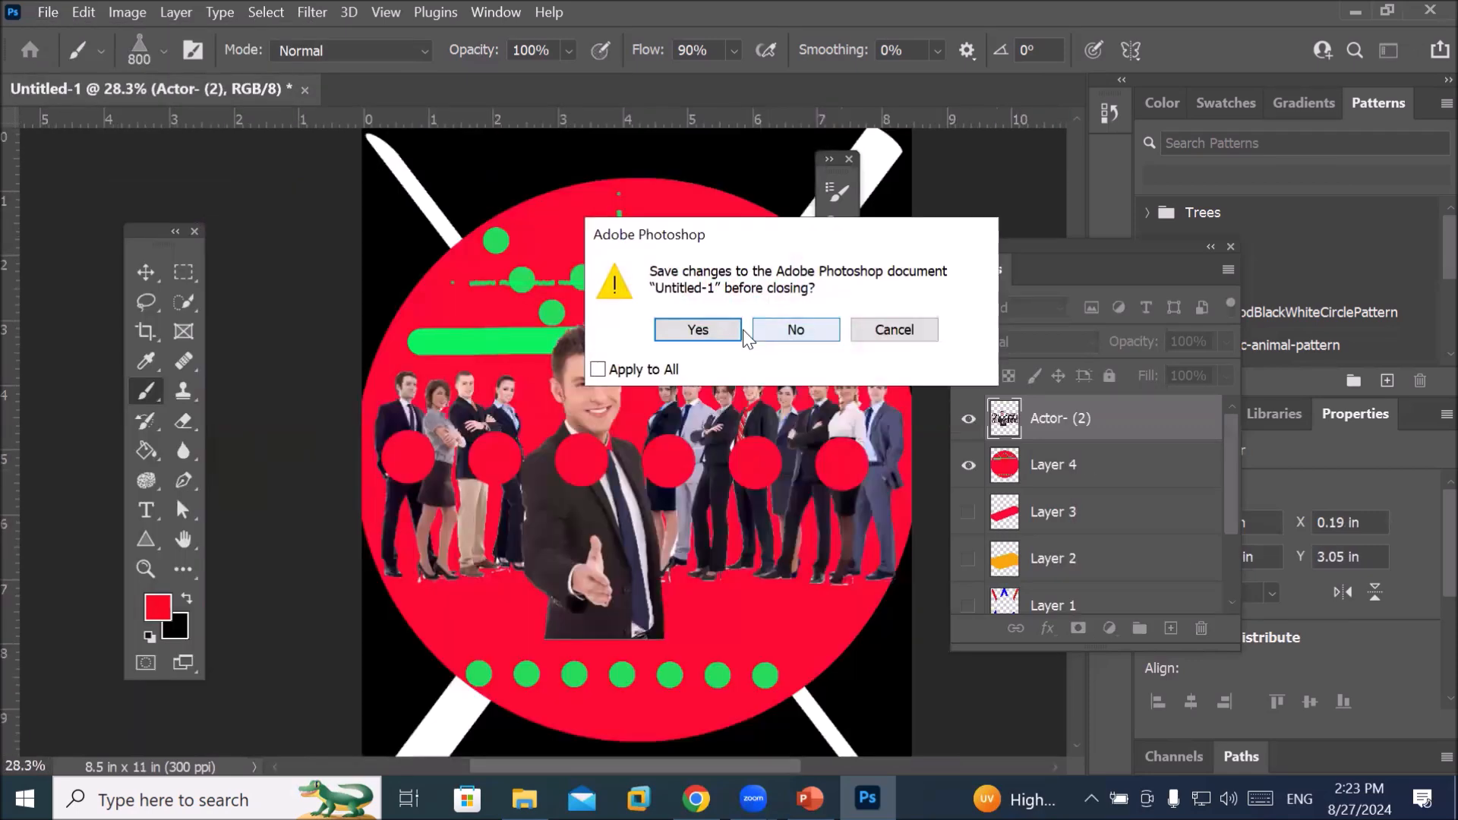
left_click(791, 328)
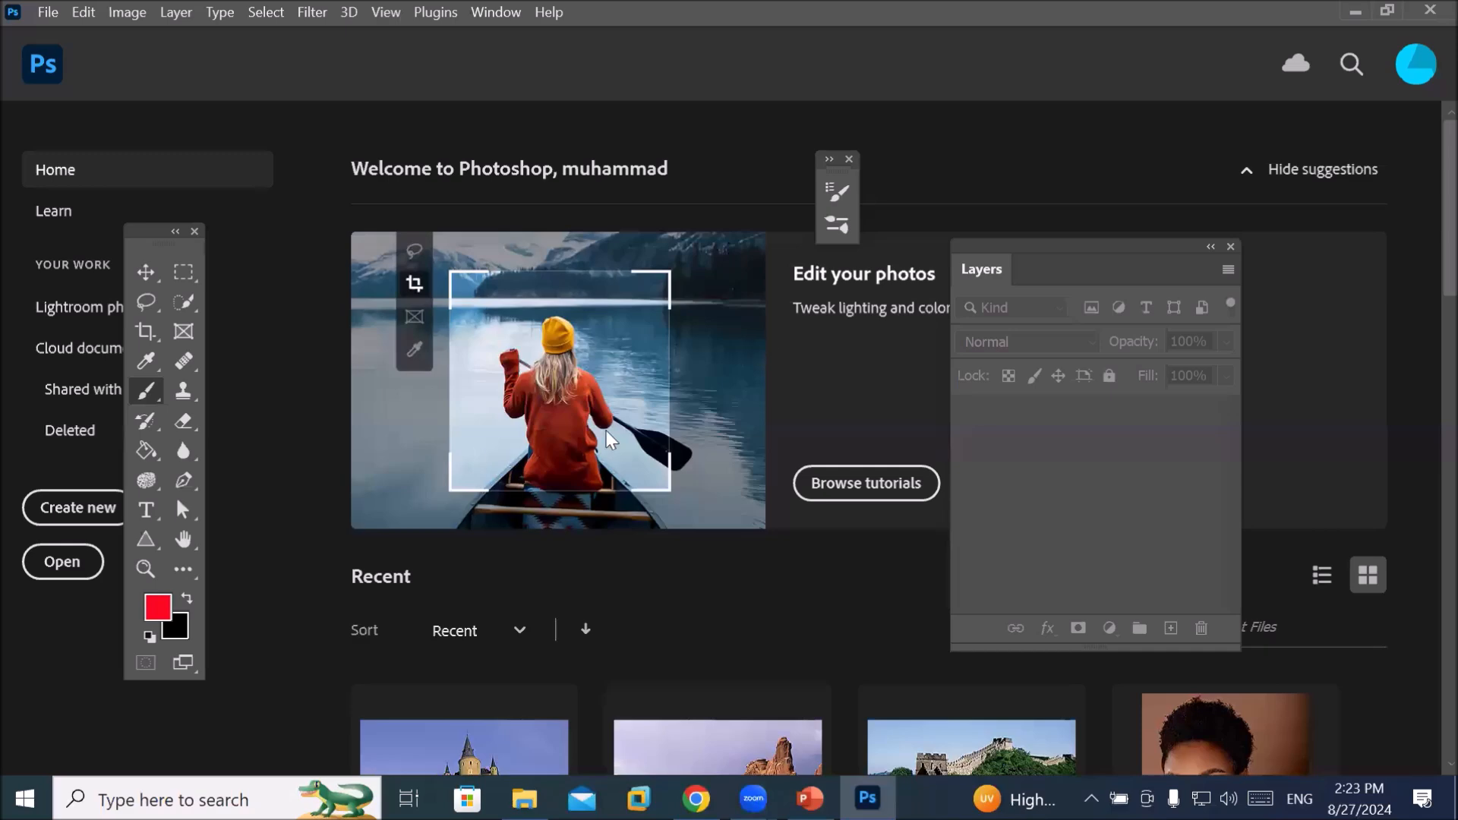
Create a new blank document, 8.5 x 11 in at 300 ppi
left_click(76, 507)
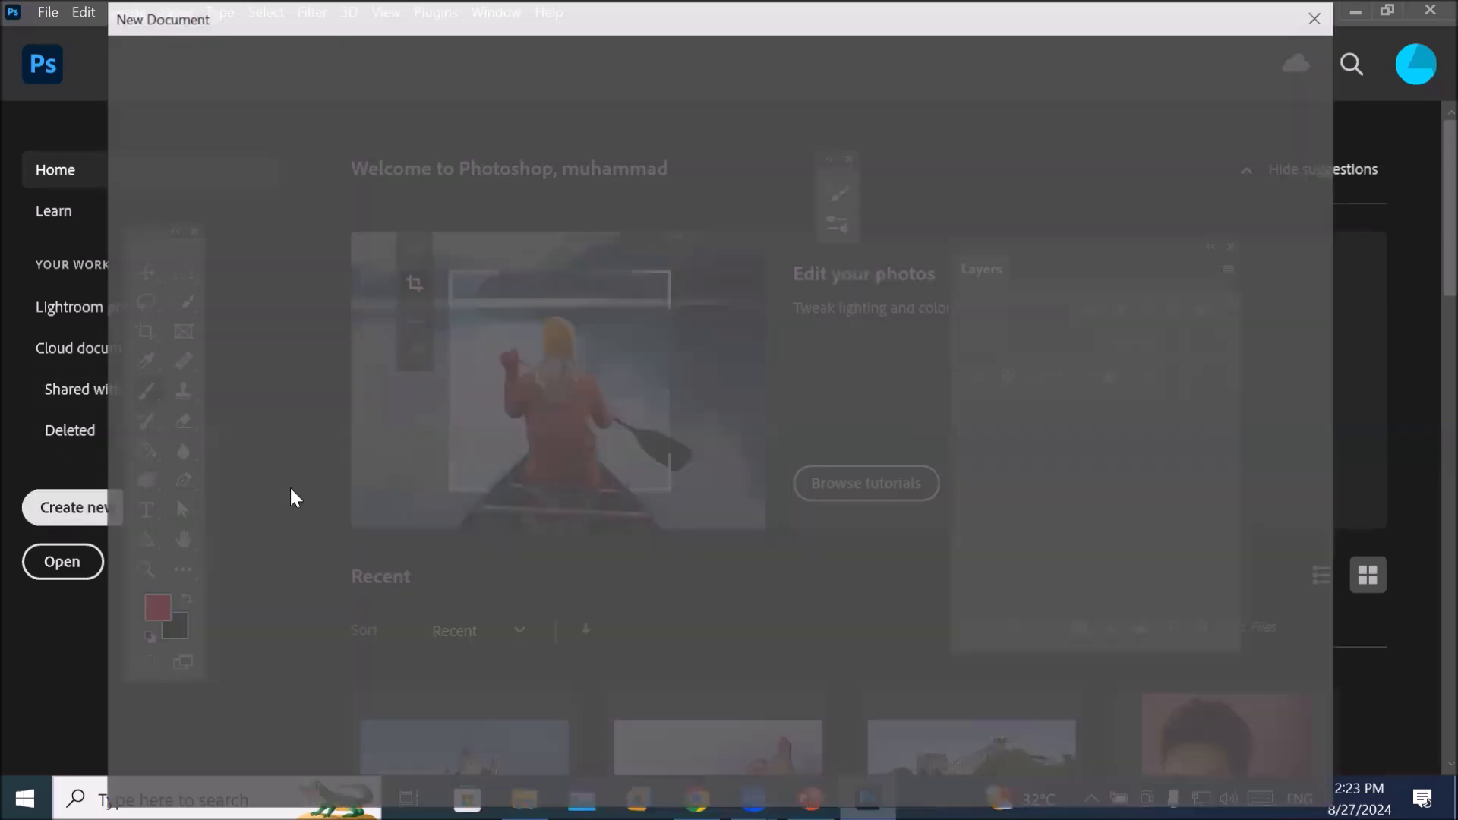
double_click(202, 262)
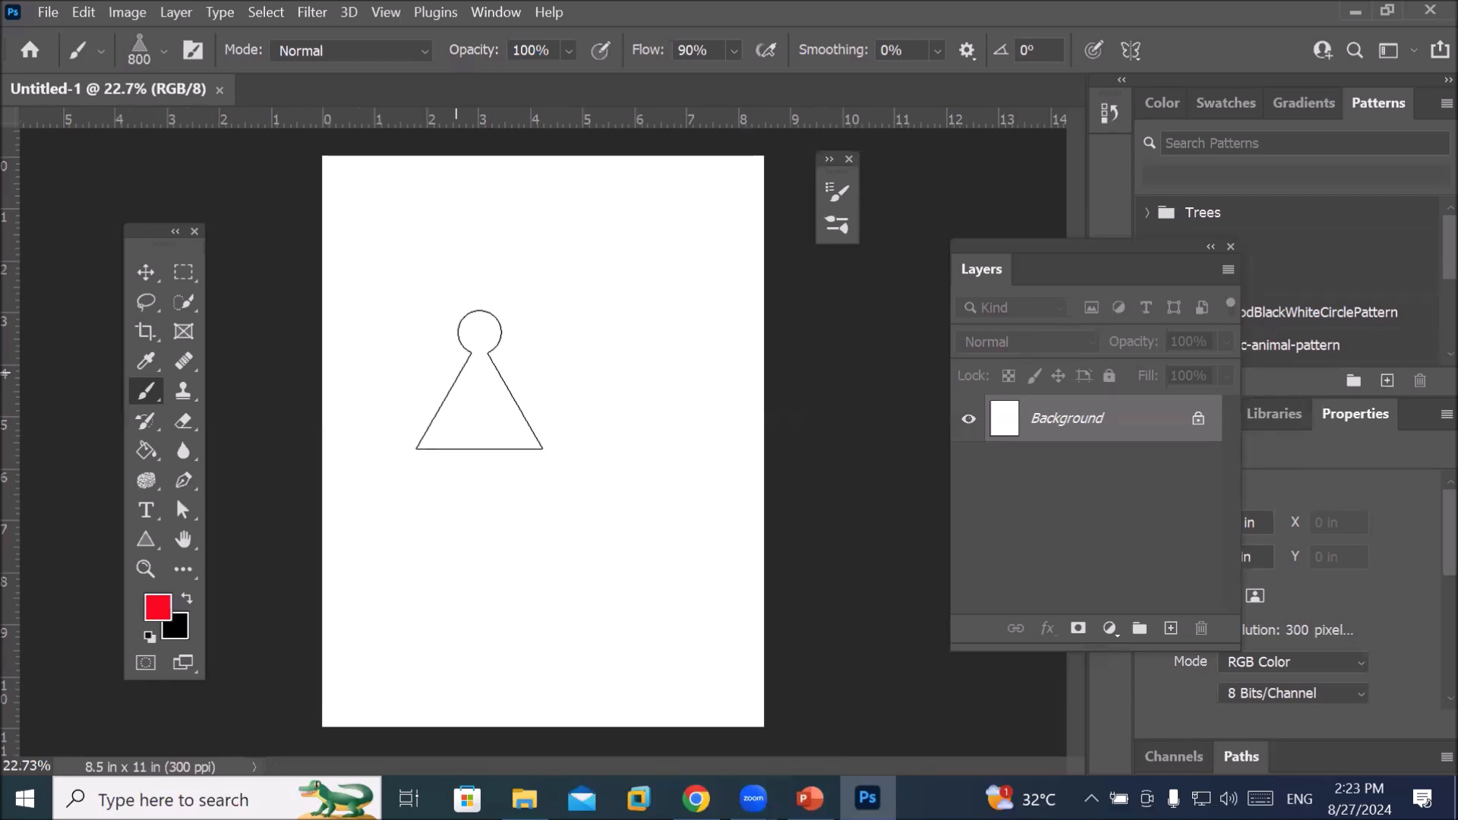
Enable Shape Dynamics for the custom triangle-and-circle brush and set its Size Jitter to 60%
left_click(833, 192)
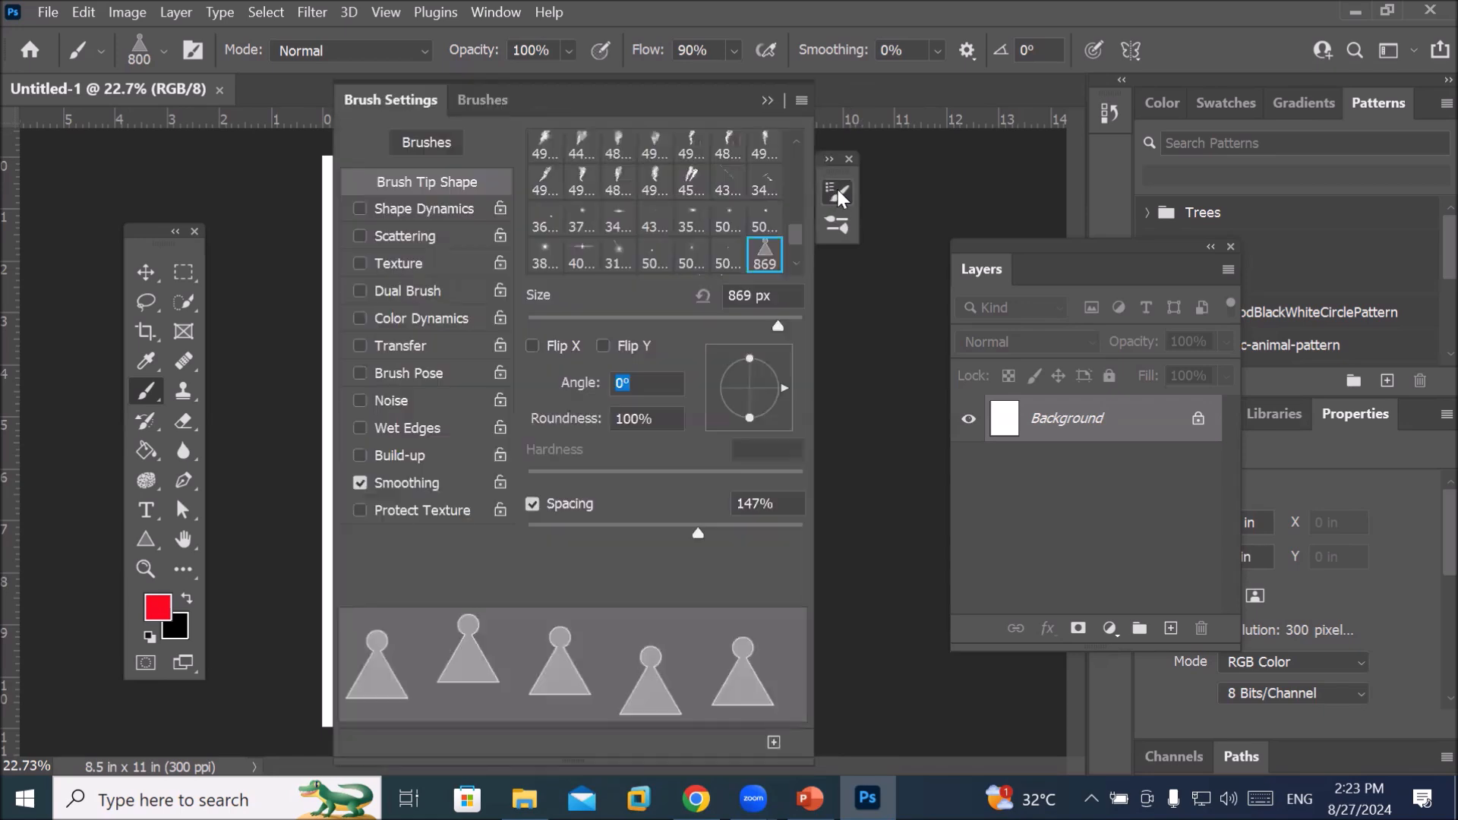
left_click(479, 96)
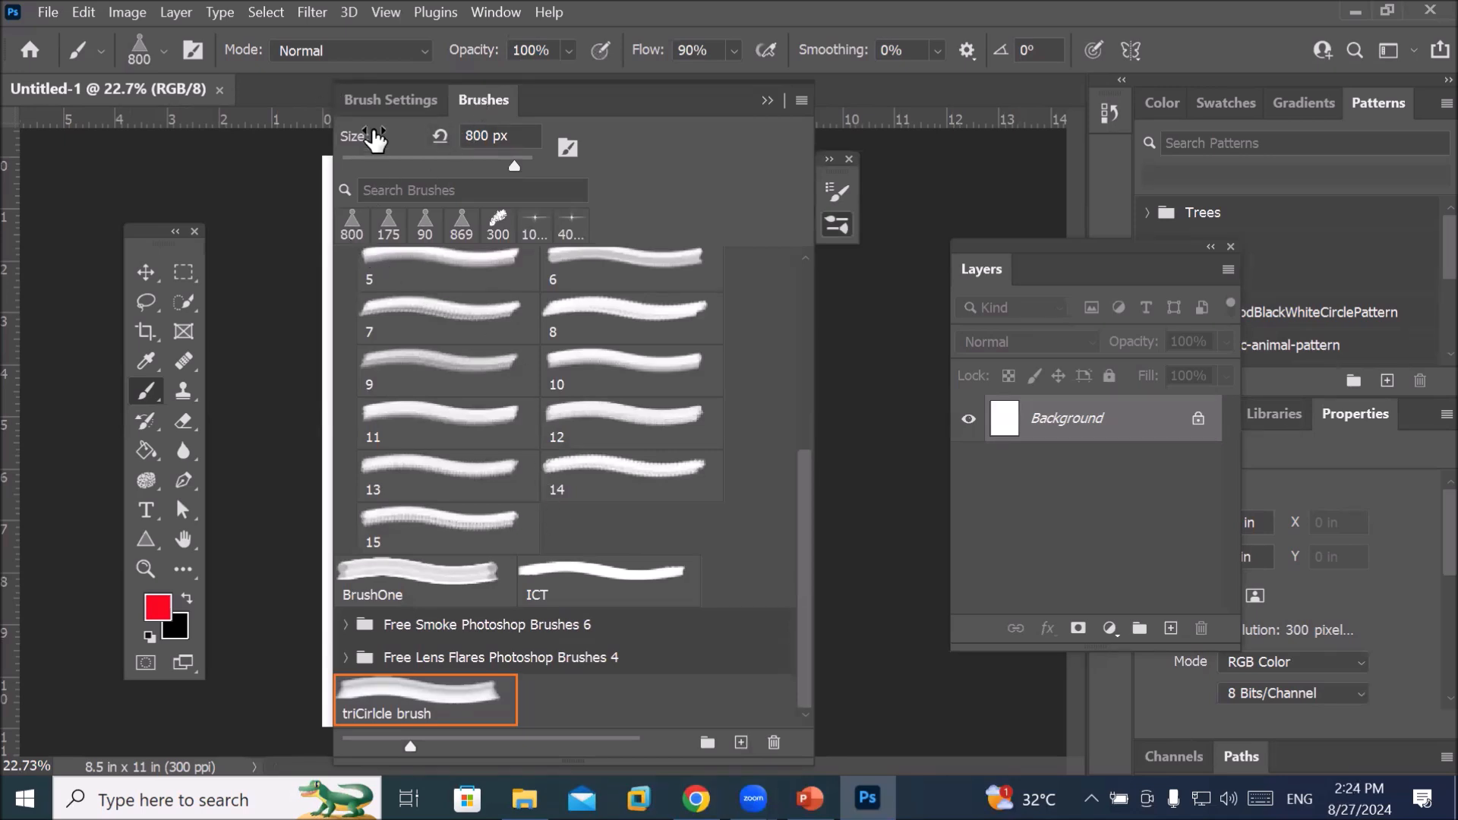
left_click(379, 105)
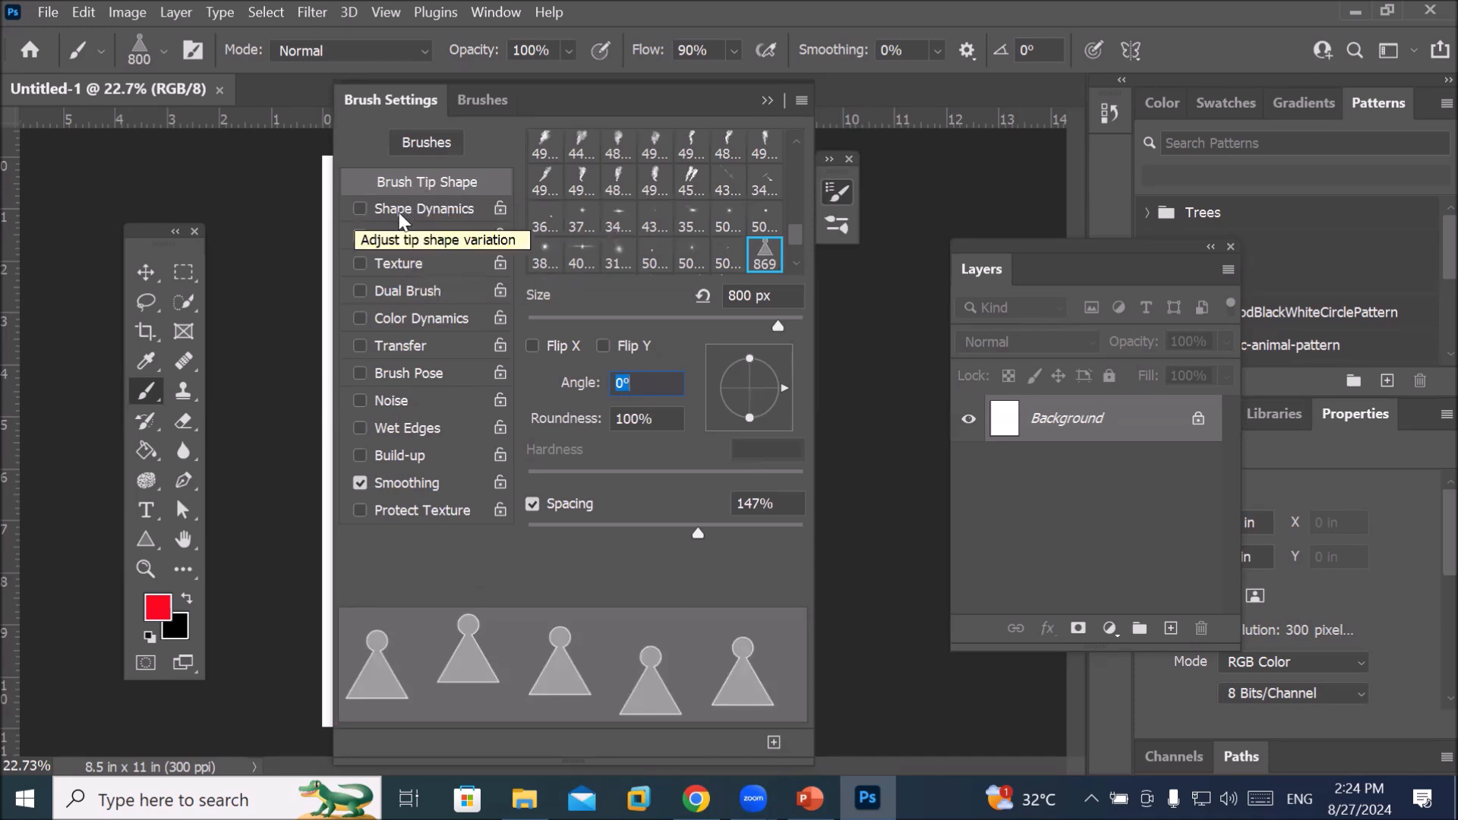
left_click(361, 209)
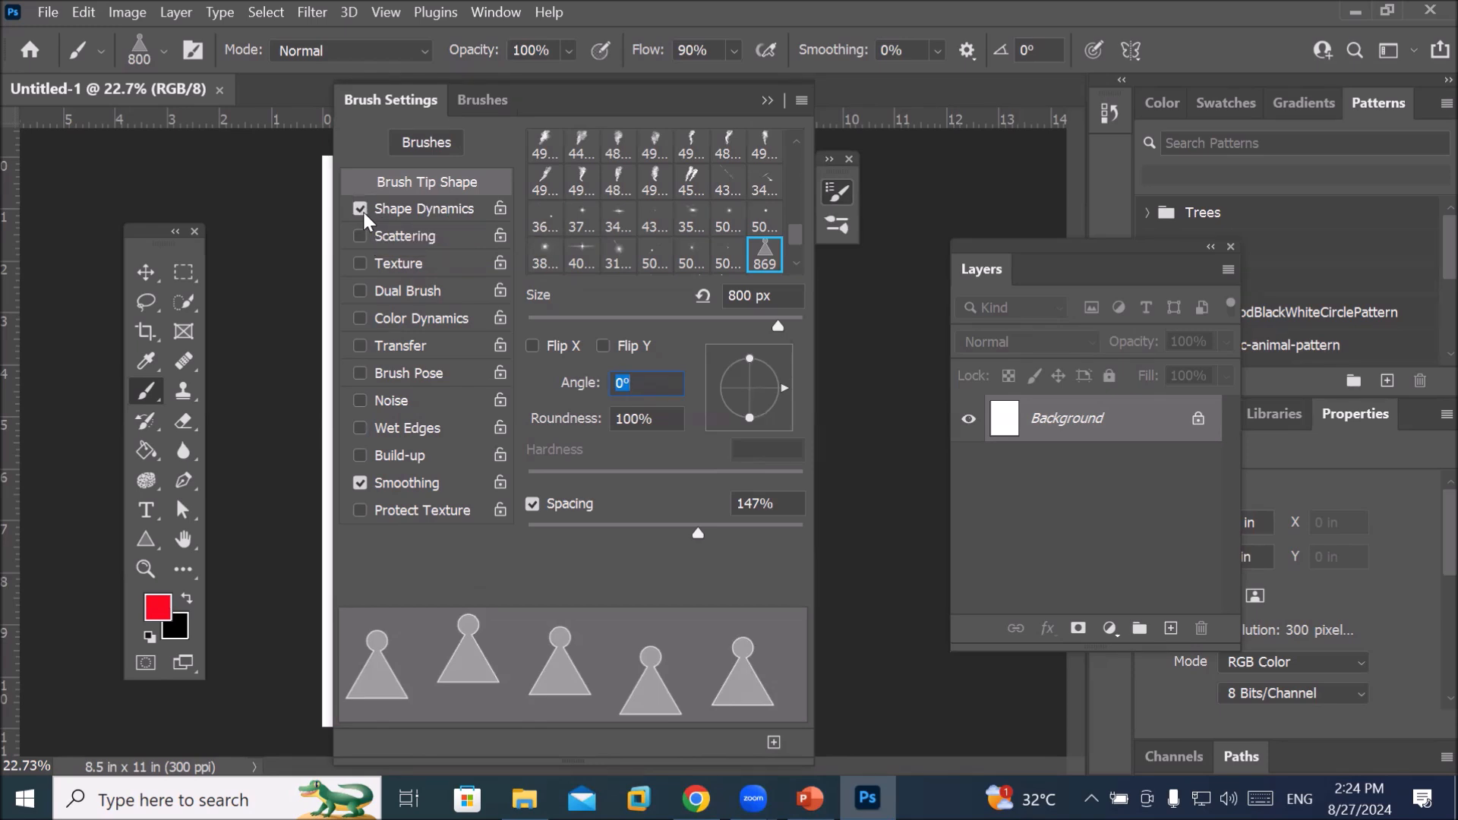
left_click(402, 208)
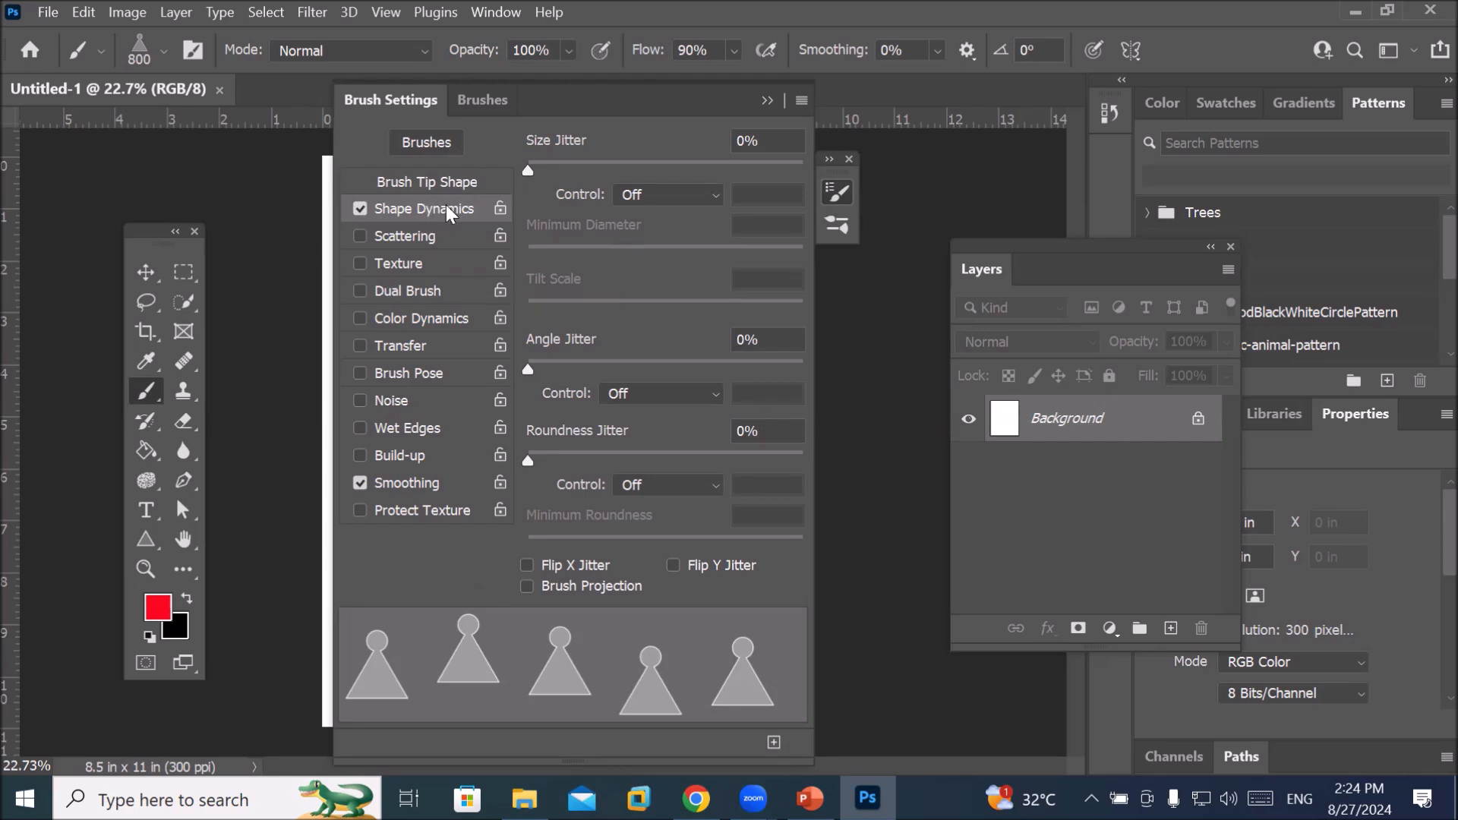
left_click_drag(525, 171, 691, 194)
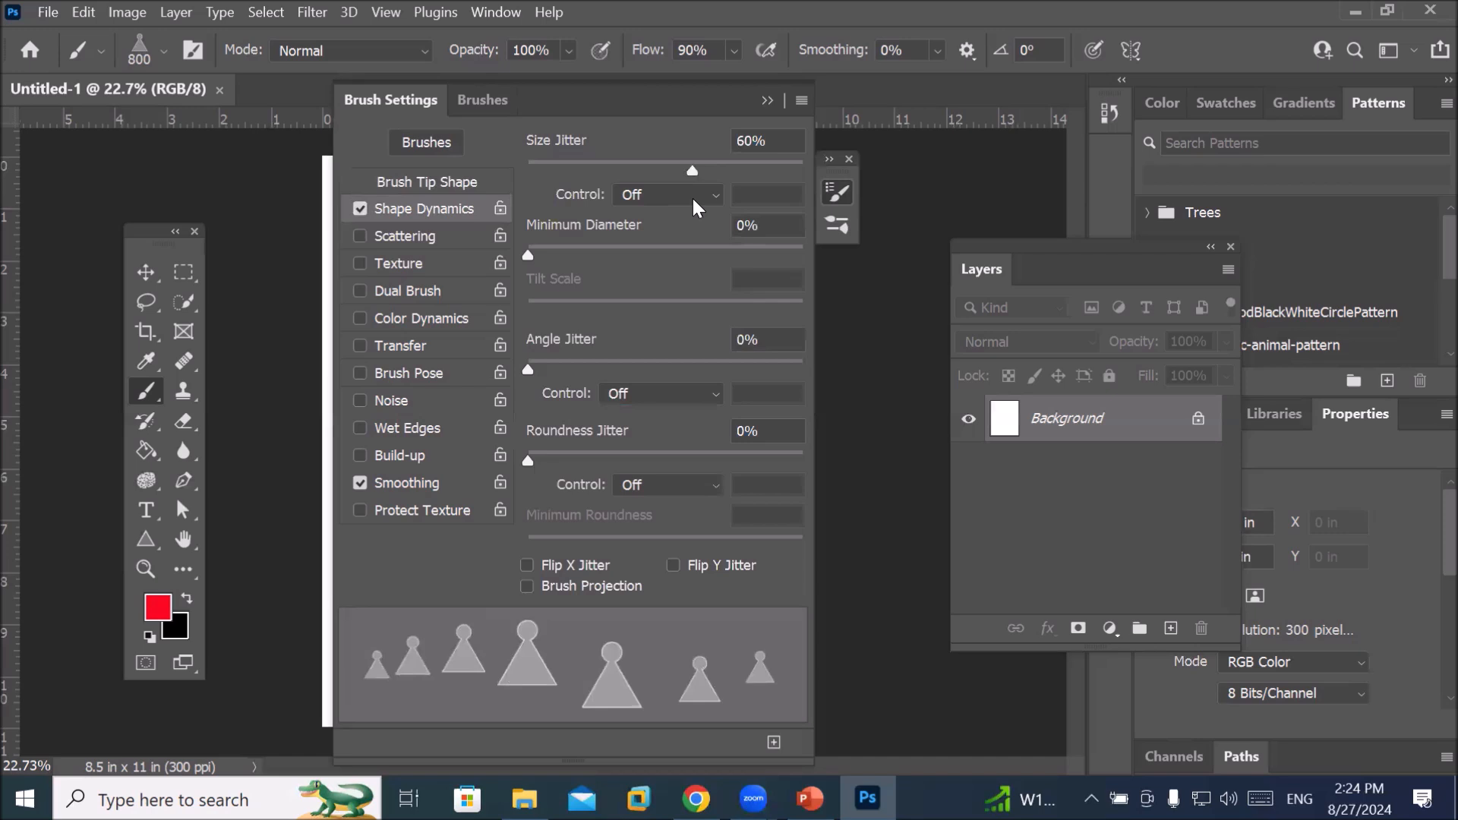
Collapse the Free Smoke Photoshop Brushes 1 group and select the grouping4 brush from the SS-birds-flying group
left_click(484, 103)
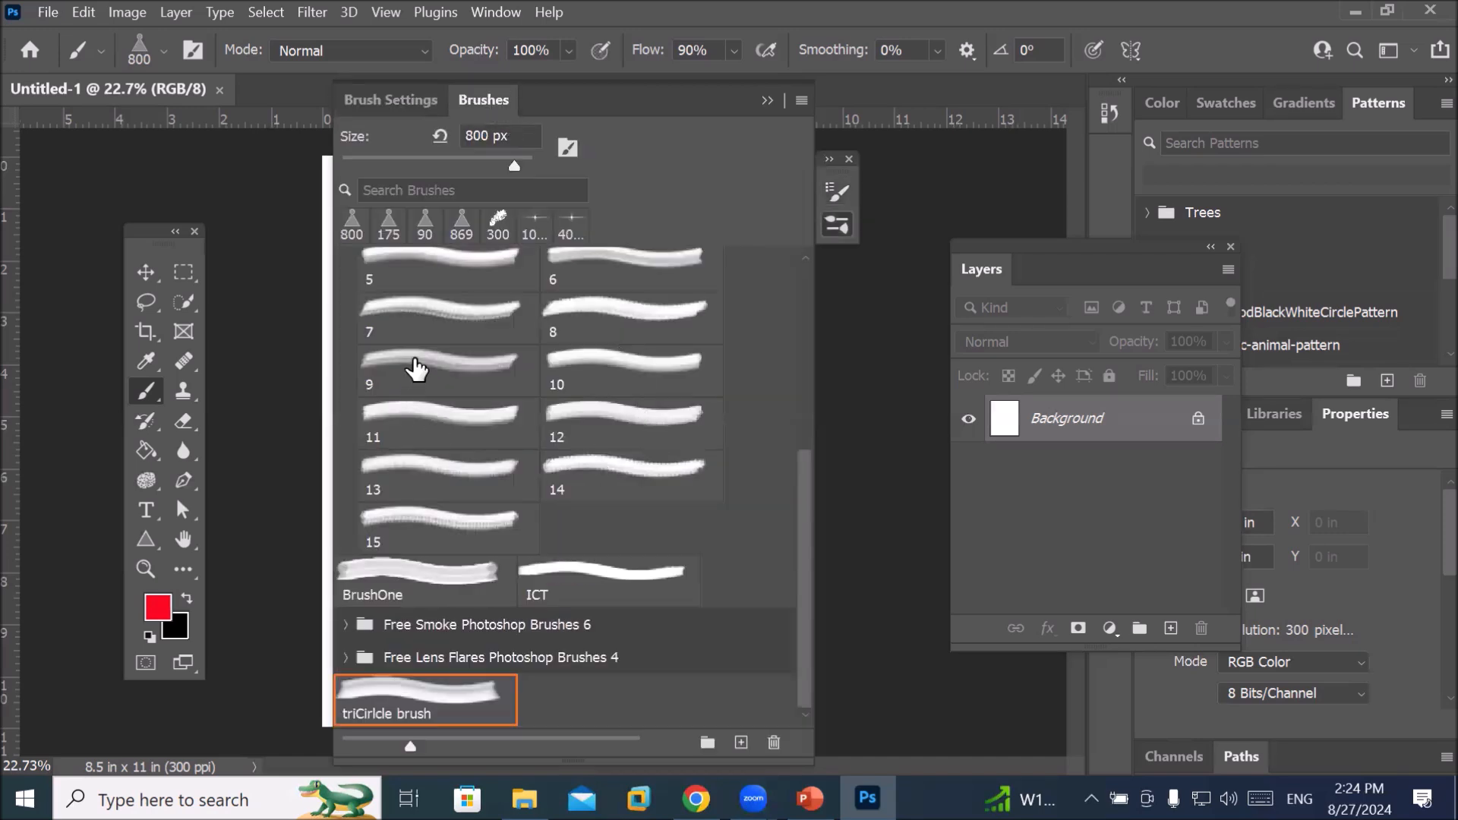
scroll(416, 370, "up", 1)
scroll(416, 369, "down", 2)
scroll(386, 288, "up", 4)
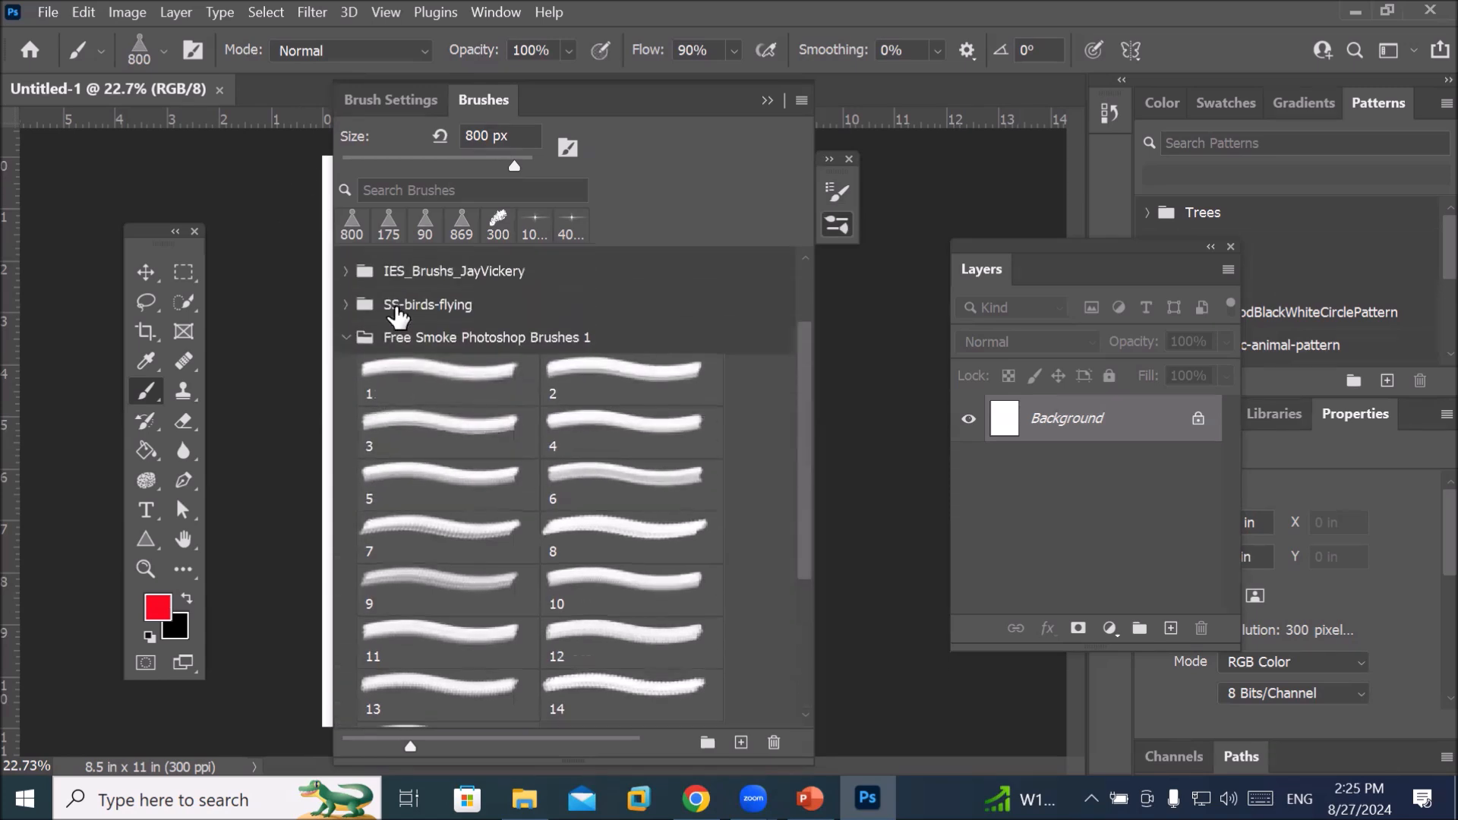
scroll(396, 315, "up", 1)
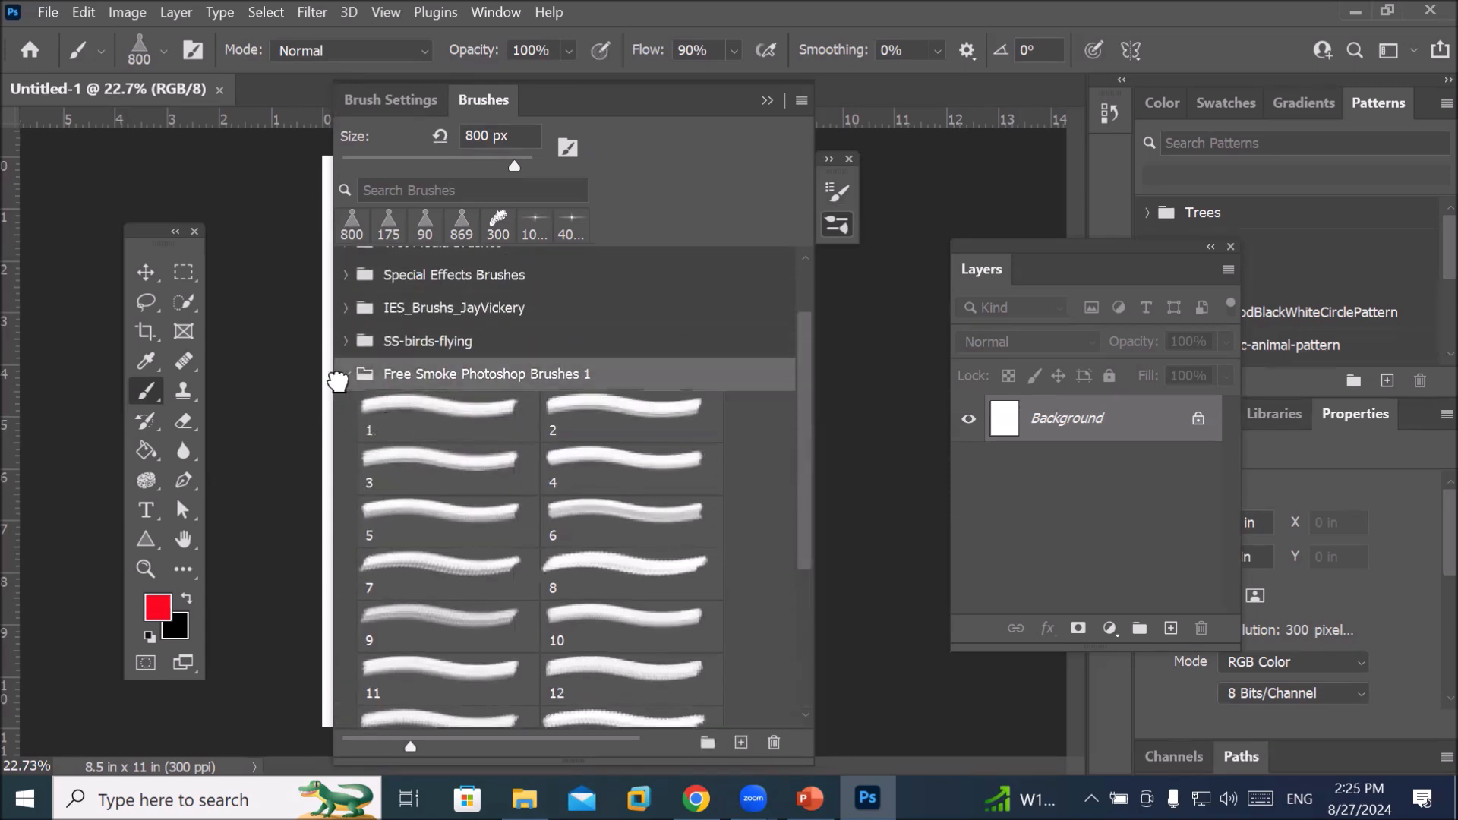
left_click(410, 343)
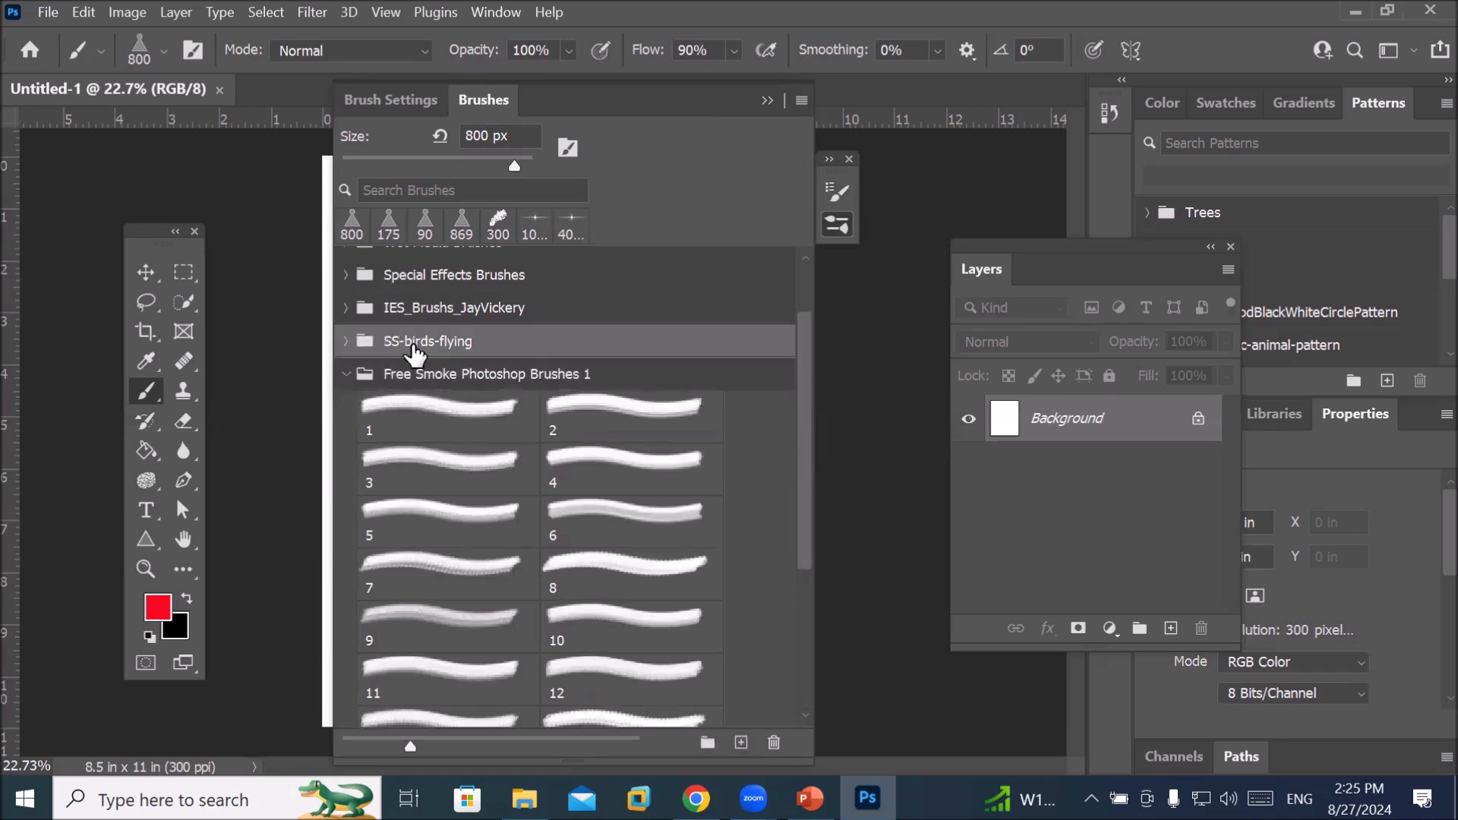
left_click(349, 375)
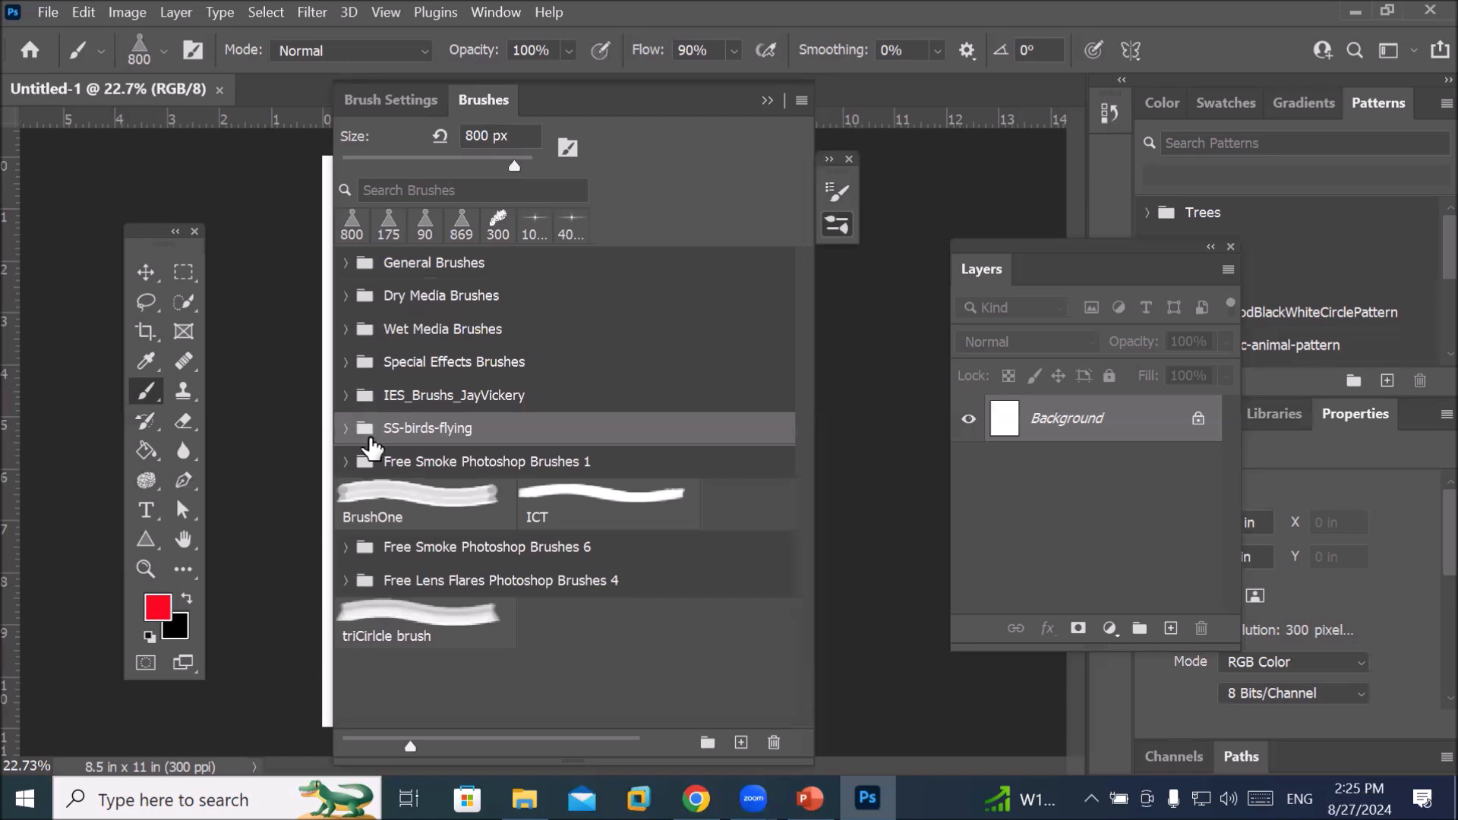
left_click(347, 427)
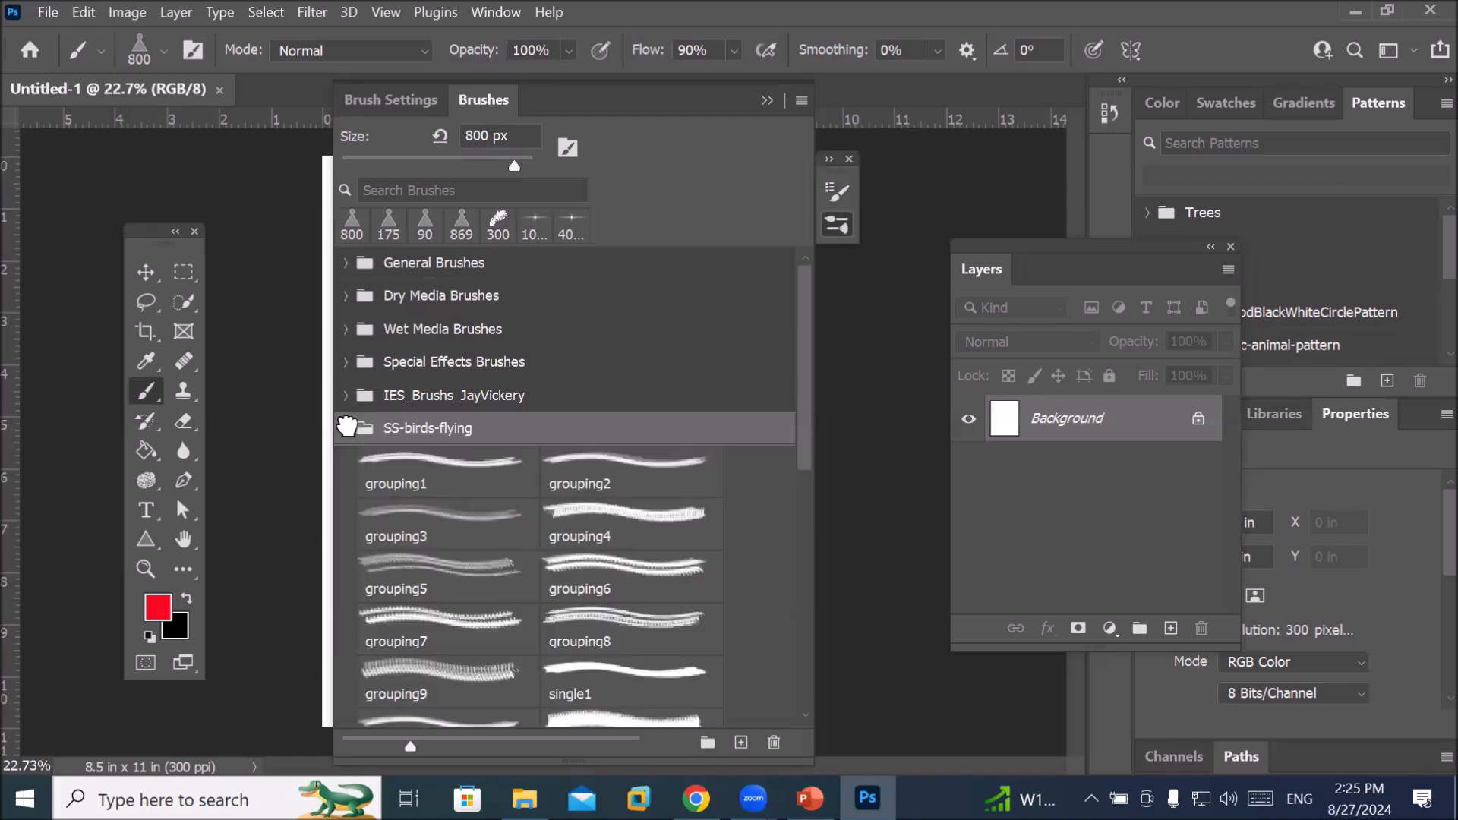
left_click(632, 535)
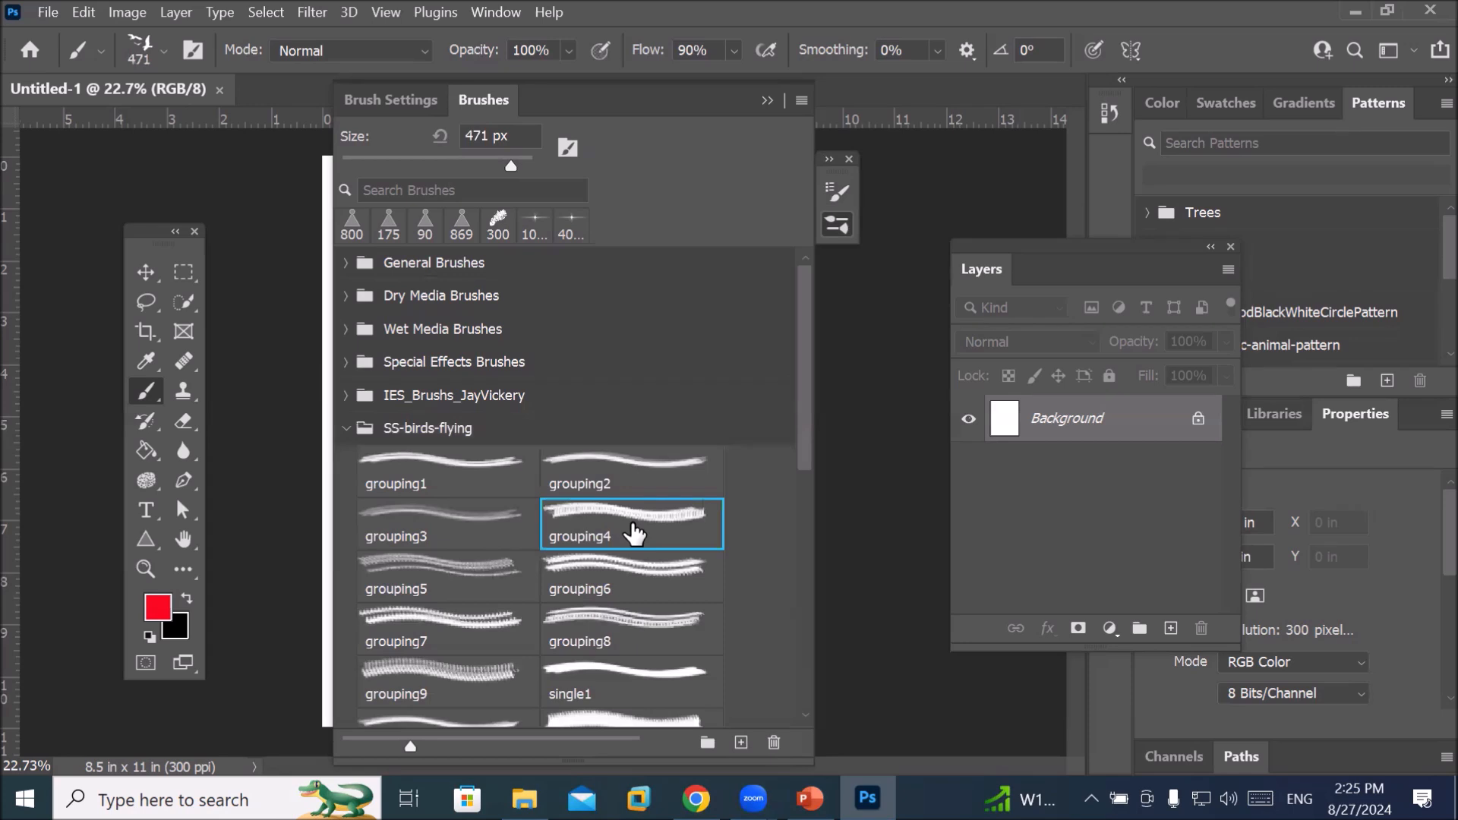
Set the grouping4 bird brush's tip spacing to 137% and return to the brush presets
left_click(354, 102)
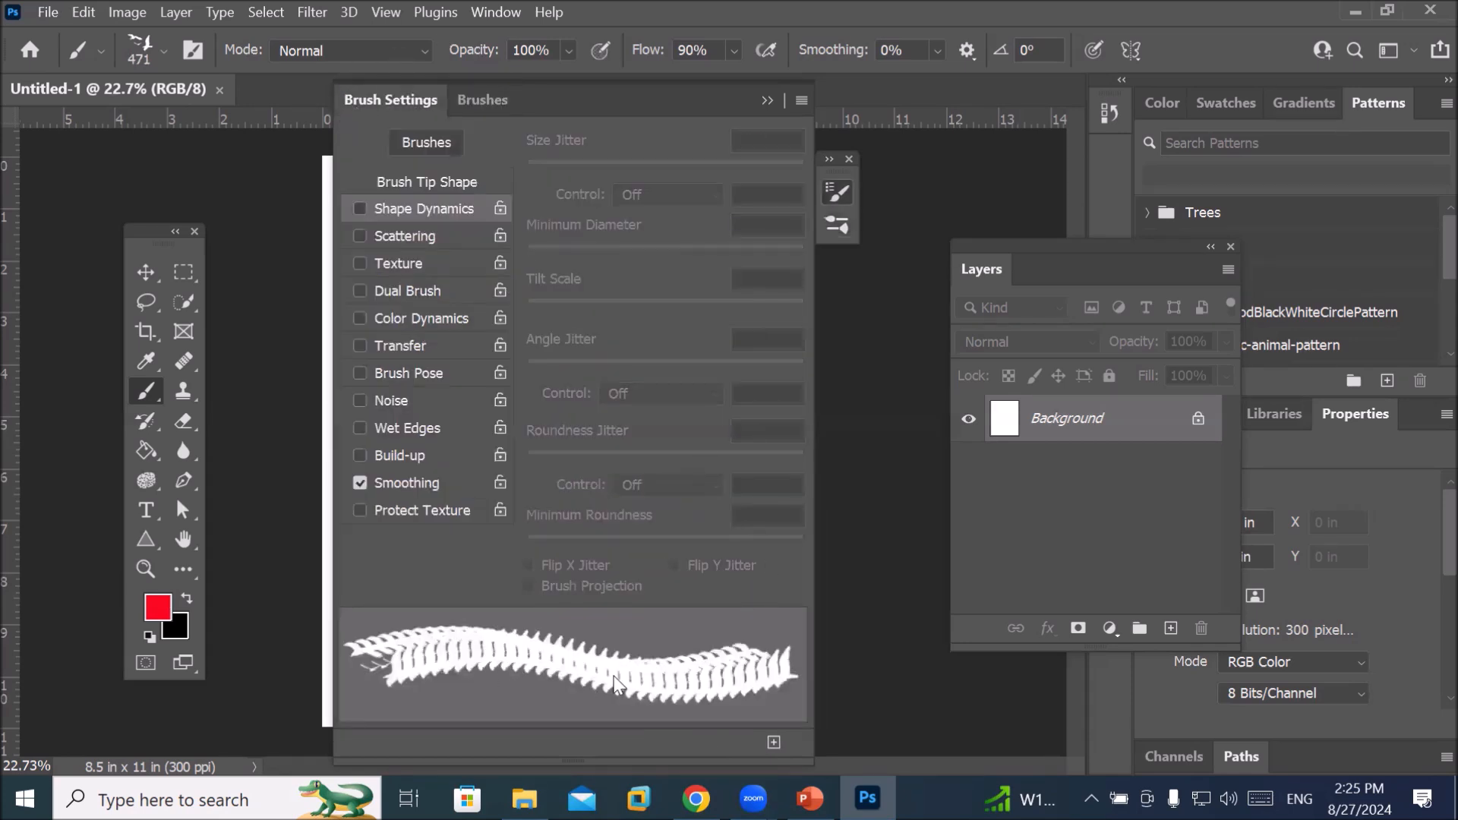
left_click(412, 176)
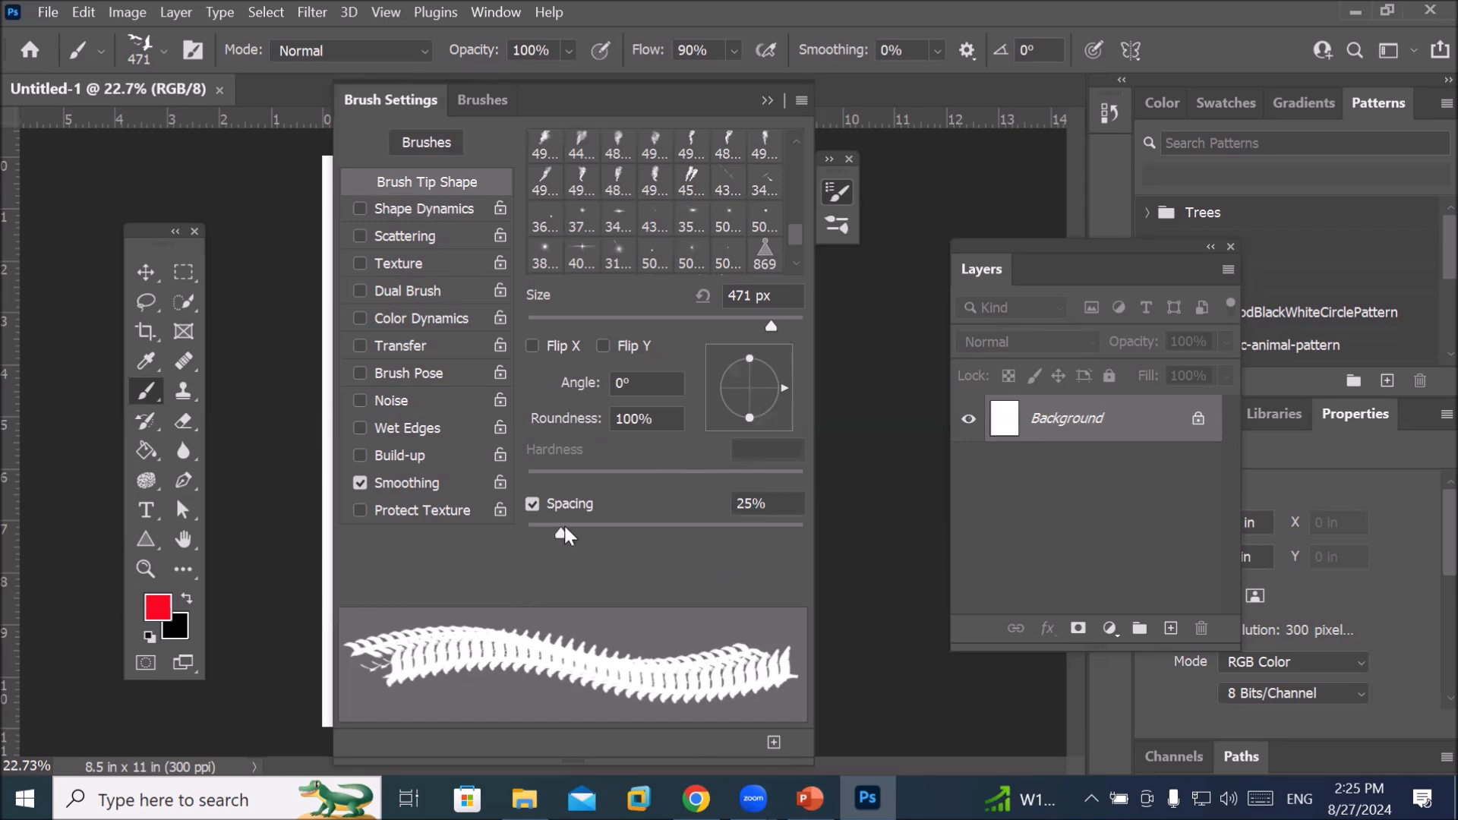
mouse_move(560, 533)
left_mouse_down()
mouse_move(619, 535)
mouse_move(691, 572)
left_mouse_up()
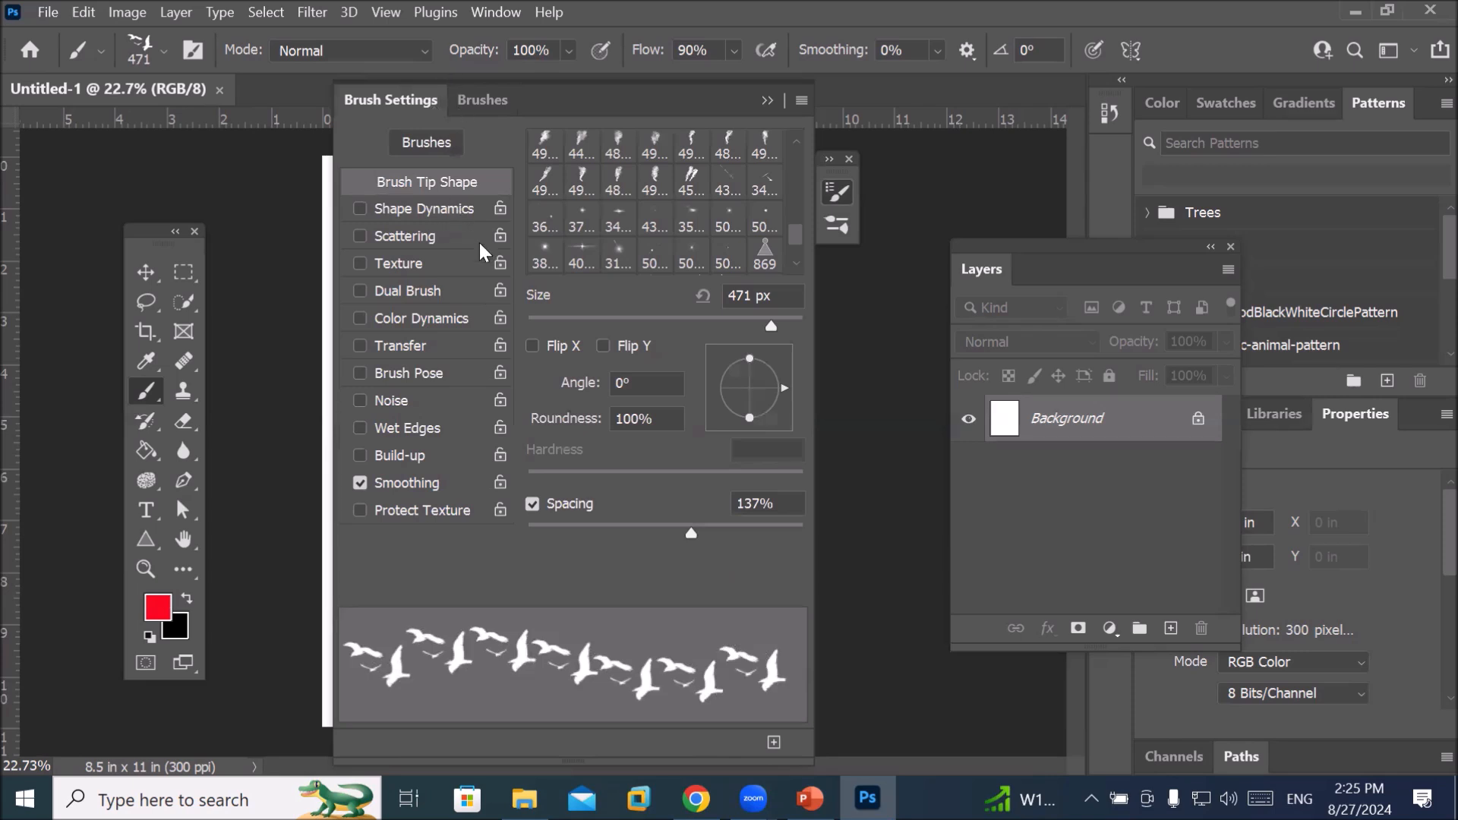
left_click(476, 97)
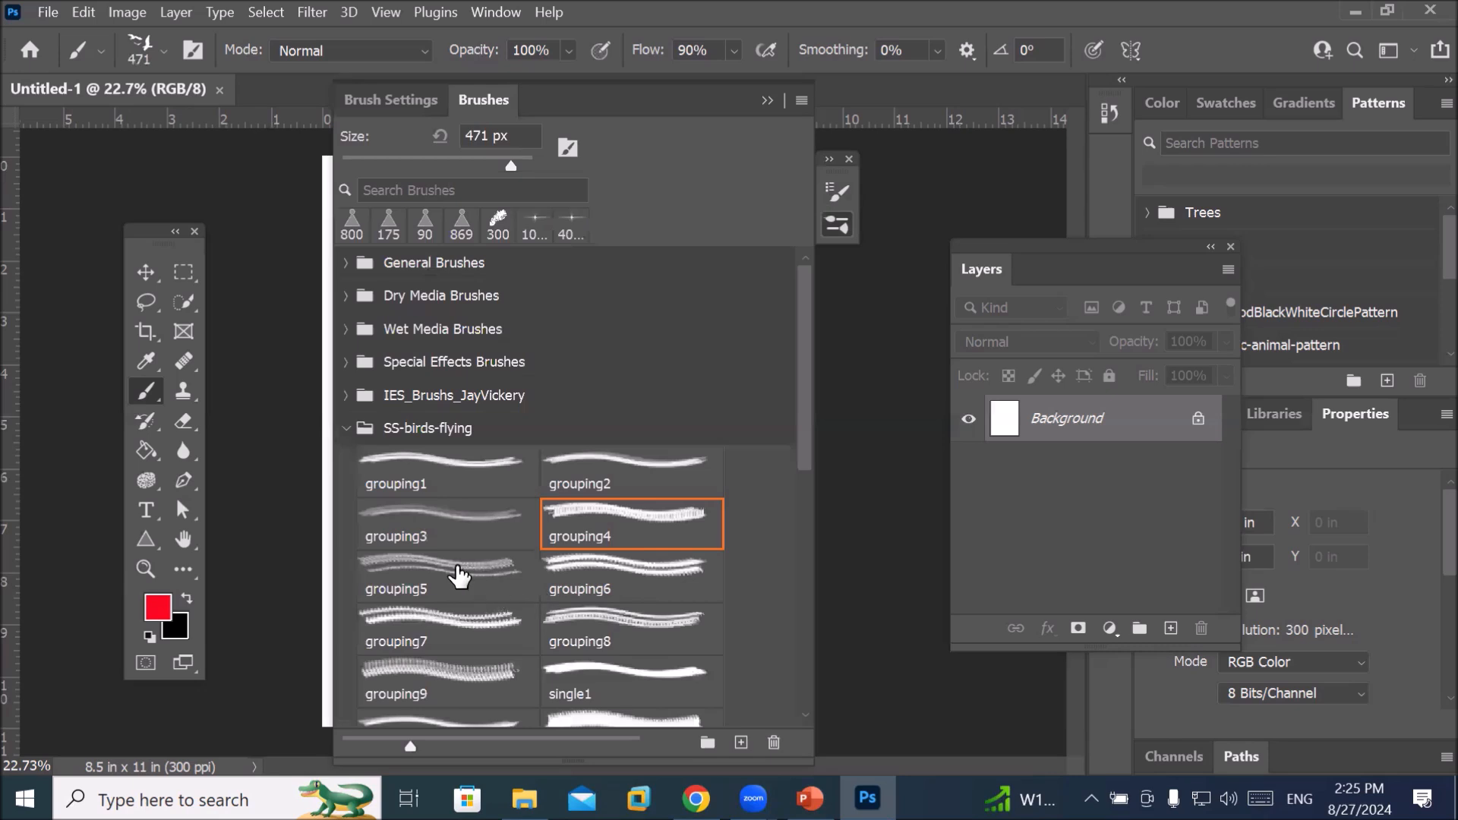
Select the grouping7 brush from the SS-birds-flying group and set its tip spacing to 116%
left_click(459, 624)
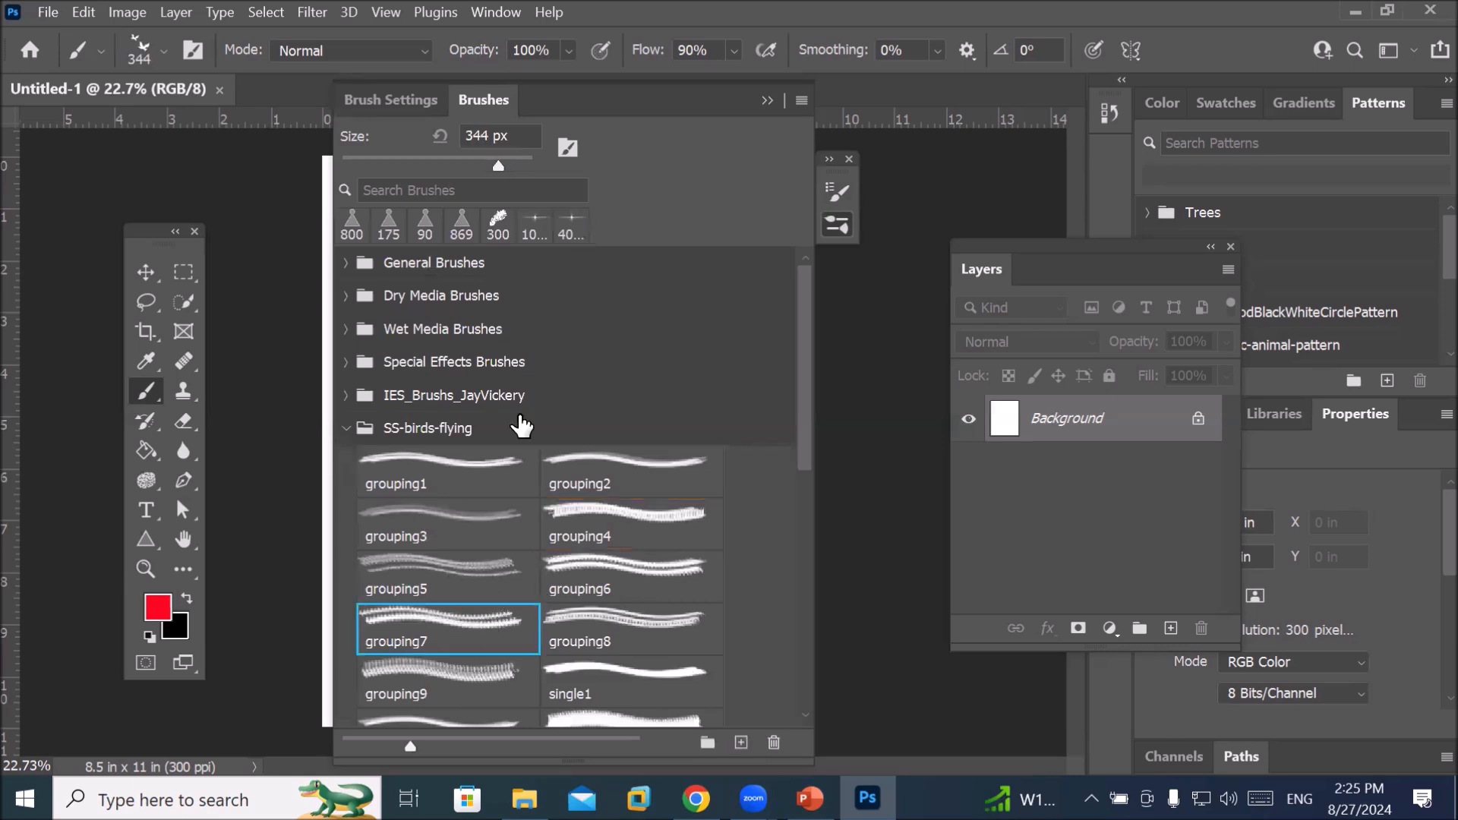
left_click(367, 94)
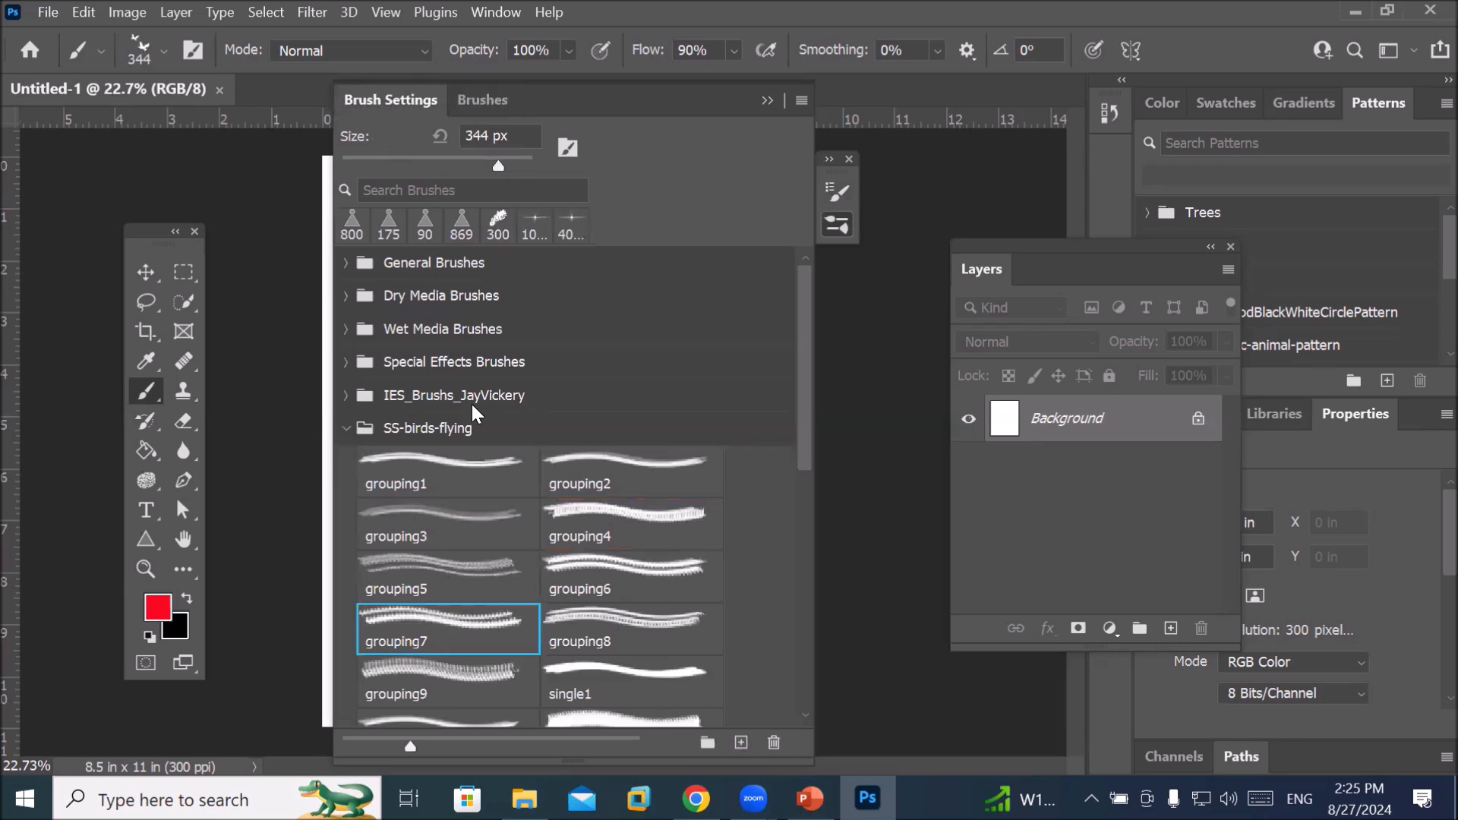
left_click_drag(563, 535, 675, 558)
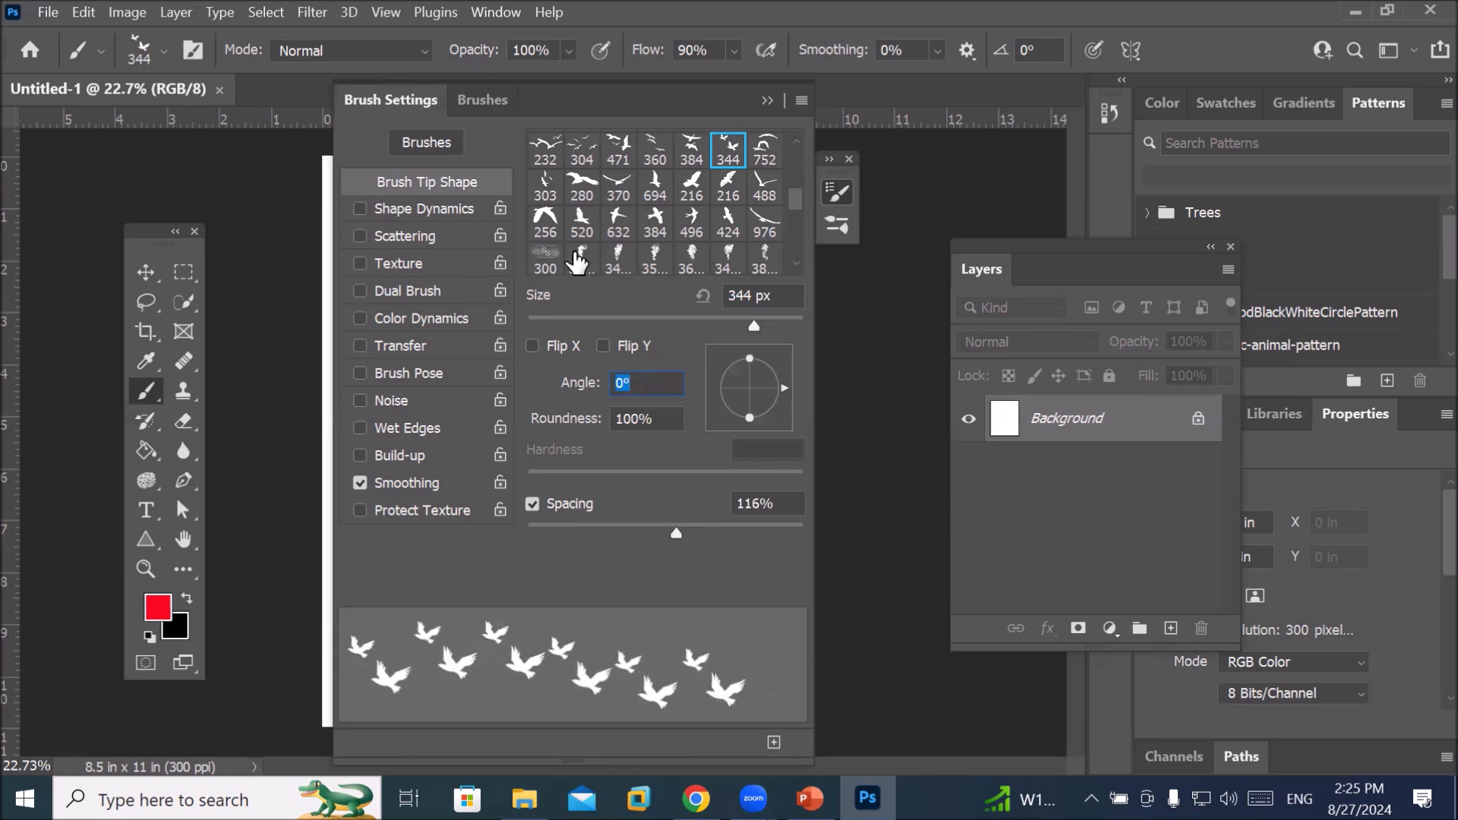
Switch to the 280 px single bird tip, set its spacing to 335%, and check the brush presets
left_click(580, 188)
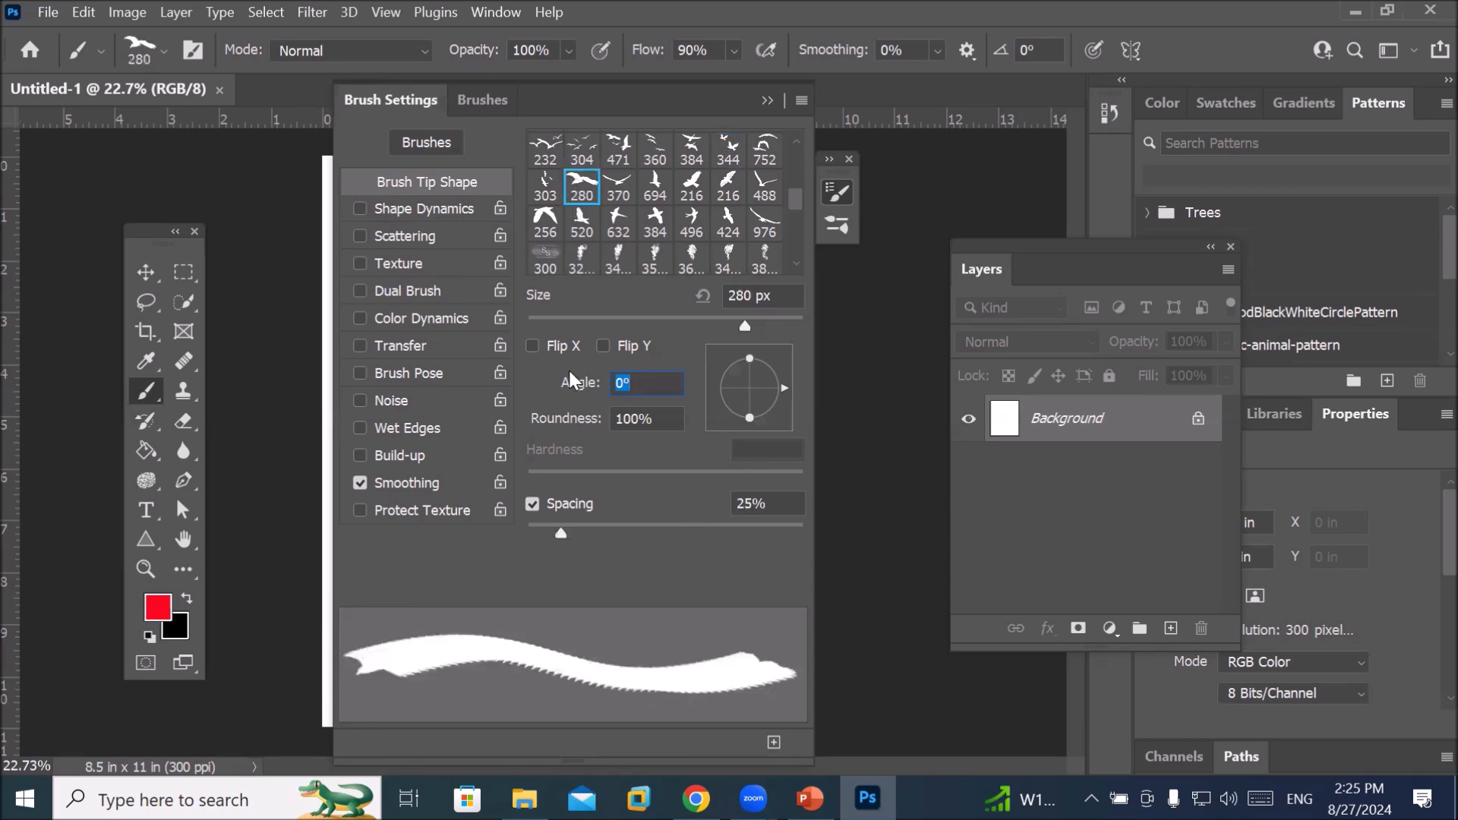
left_click_drag(562, 534, 754, 547)
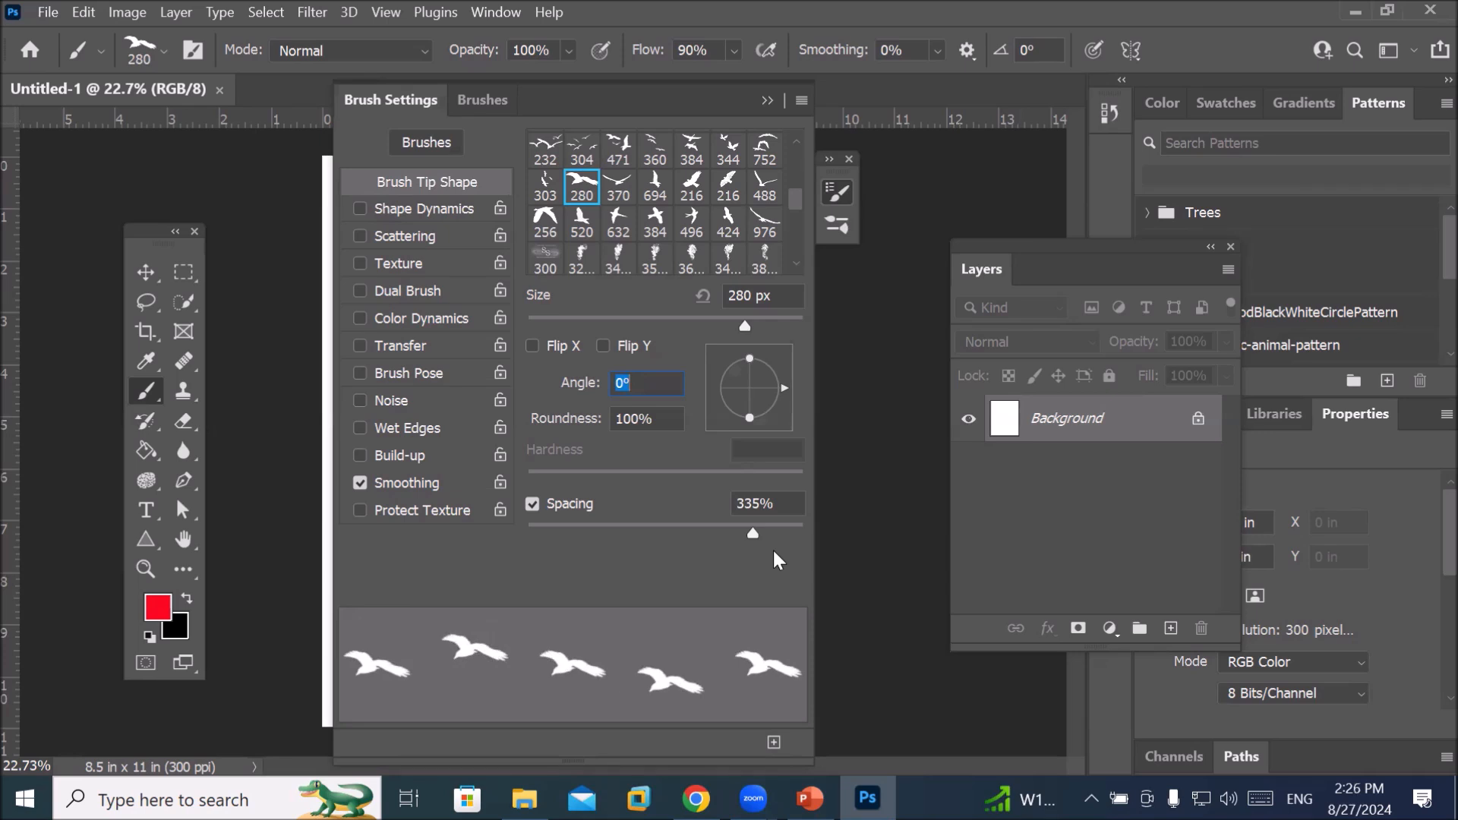
left_click(490, 98)
left_click_drag(518, 136, 555, 142)
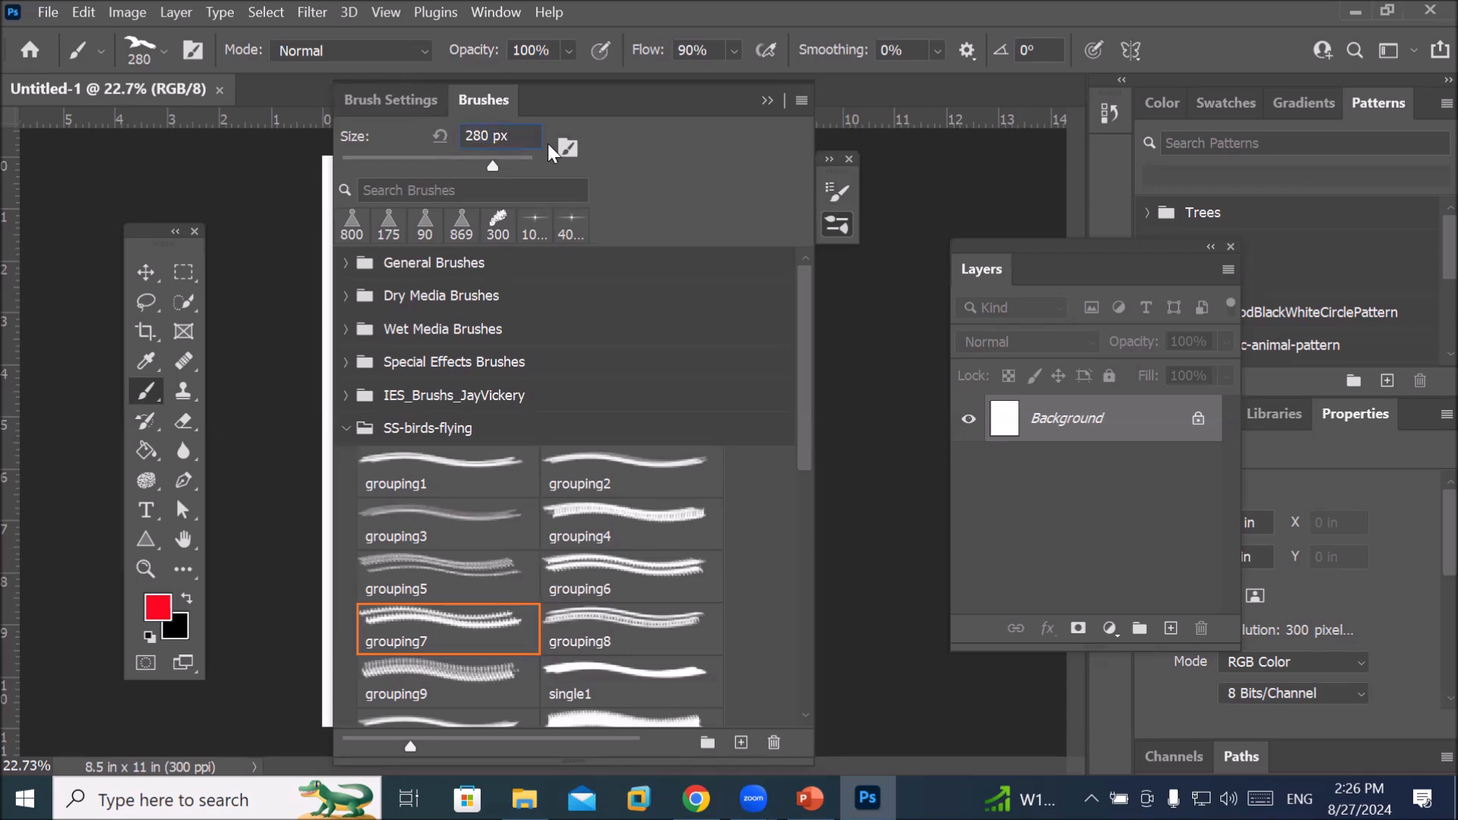
left_click(391, 100)
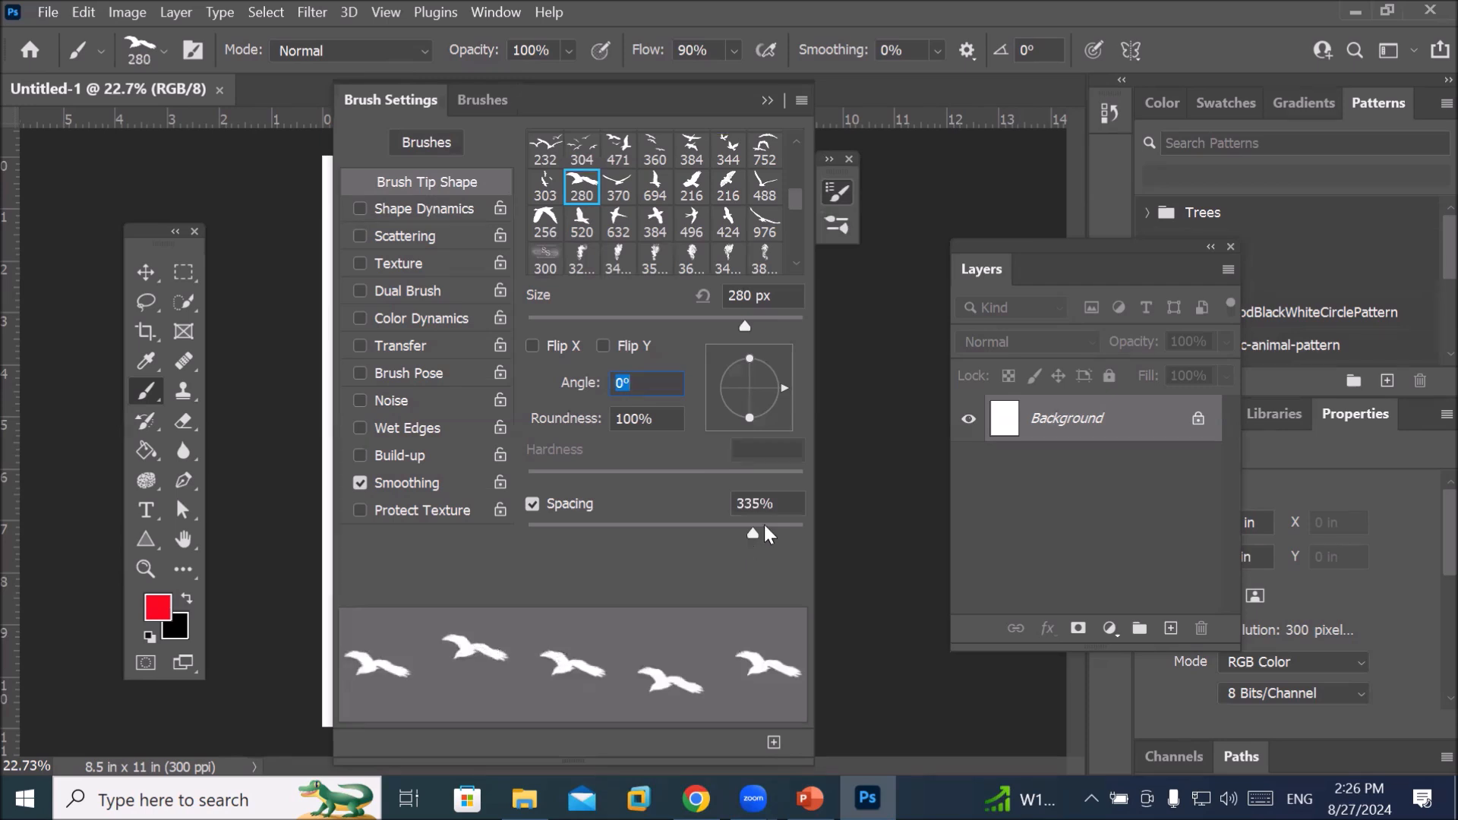
Choose the second of the two 216 px bird tips and set its spacing to 101%
left_click(697, 190)
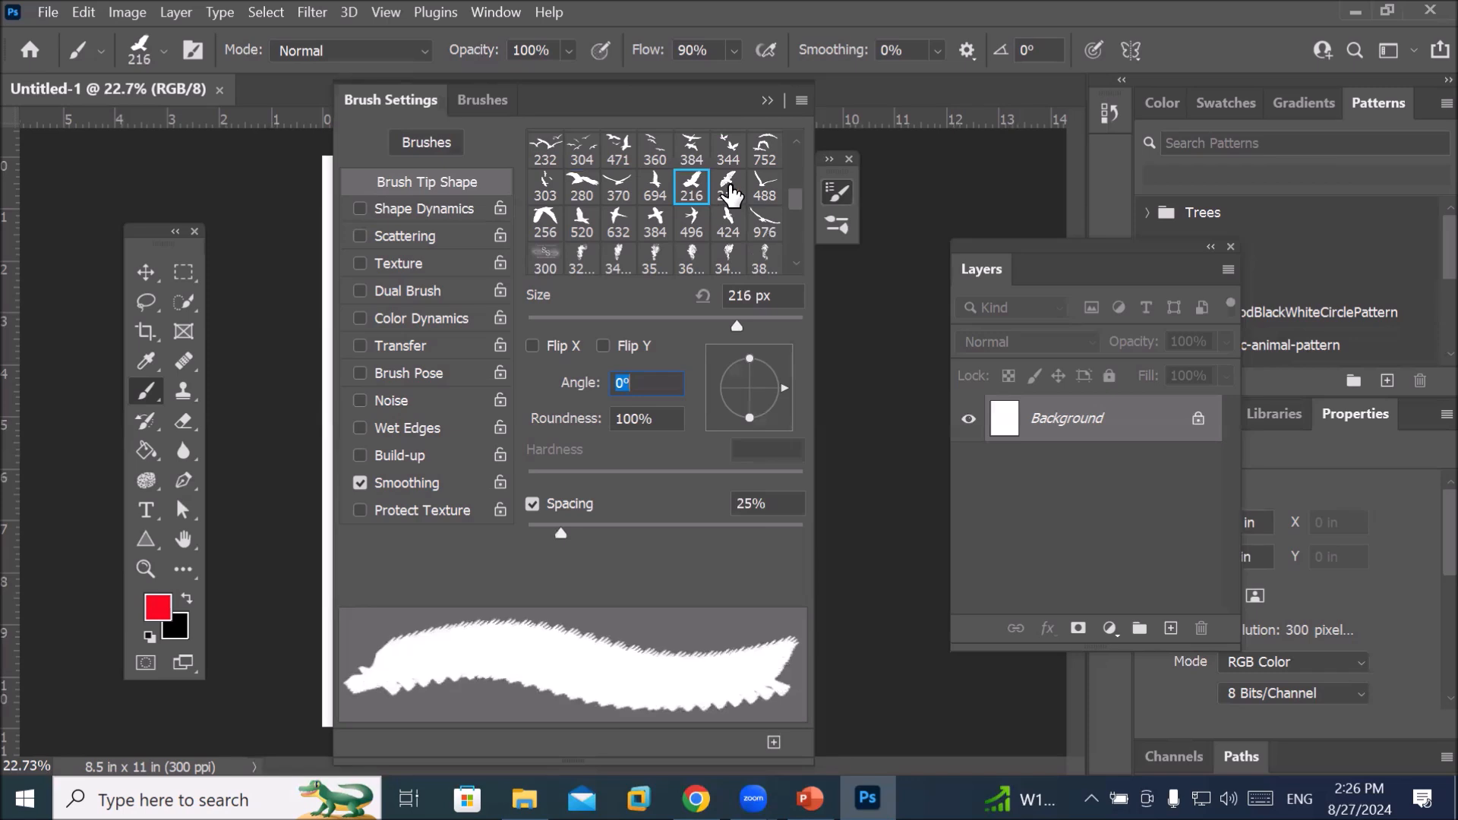
left_click(728, 190)
left_click_drag(563, 534, 680, 526)
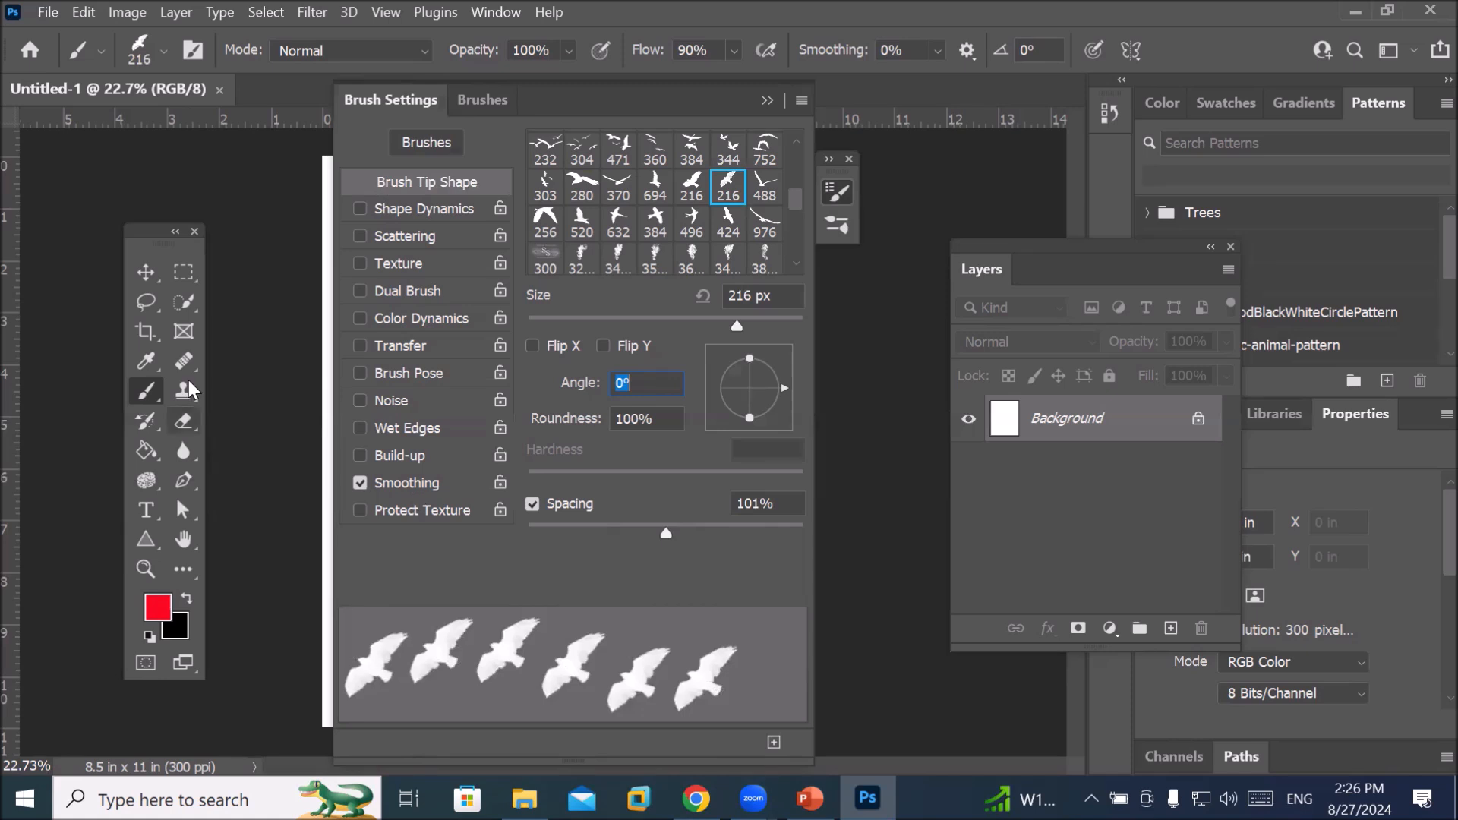
Enable Shape Dynamics for the 216 px bird brush and set its Size Jitter to 50%
left_click(408, 214)
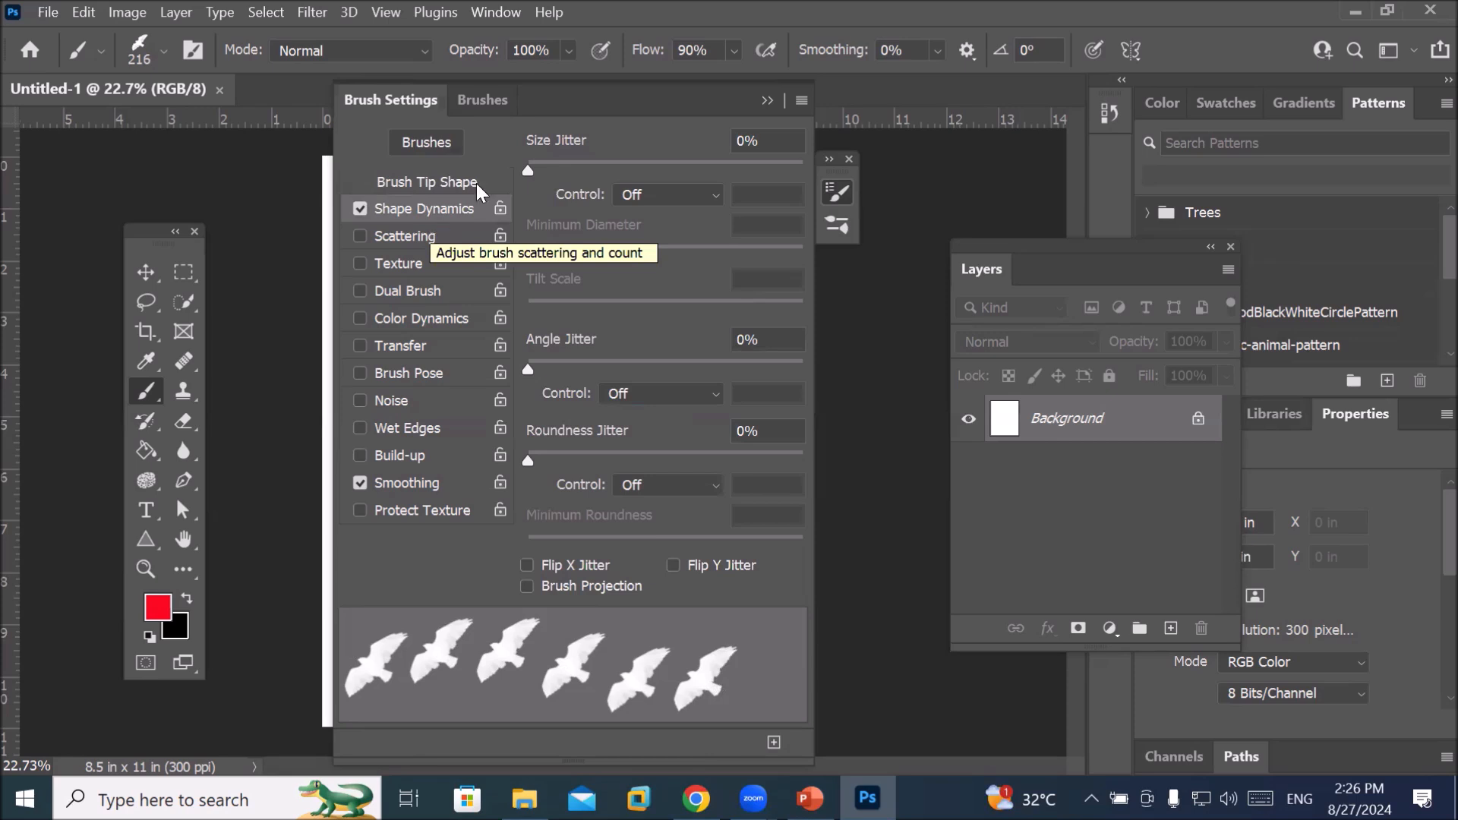
left_click_drag(779, 134, 682, 149)
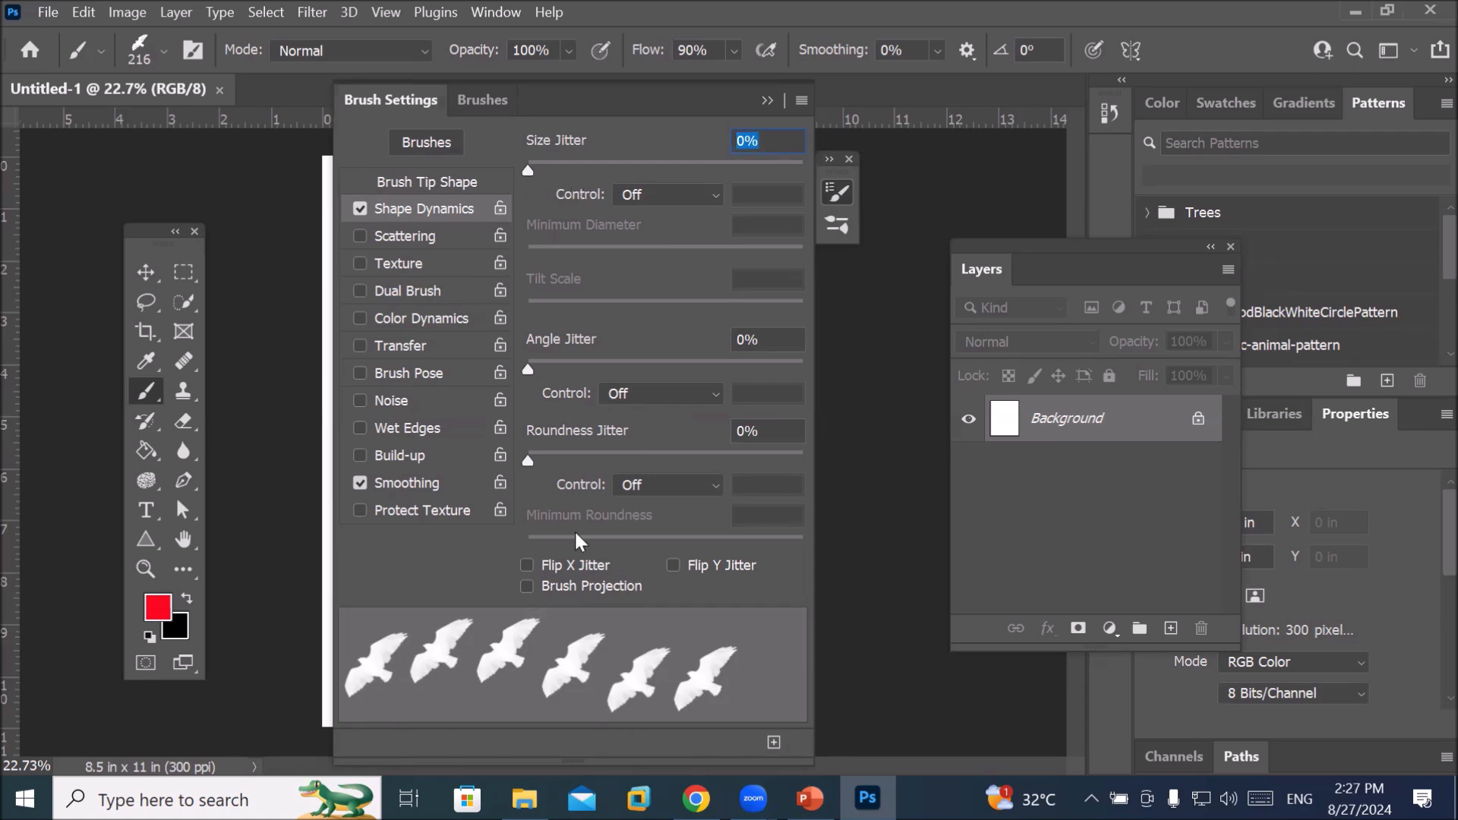
mouse_move(530, 172)
left_mouse_down()
mouse_move(584, 163)
mouse_move(740, 189)
mouse_move(713, 197)
left_mouse_up()
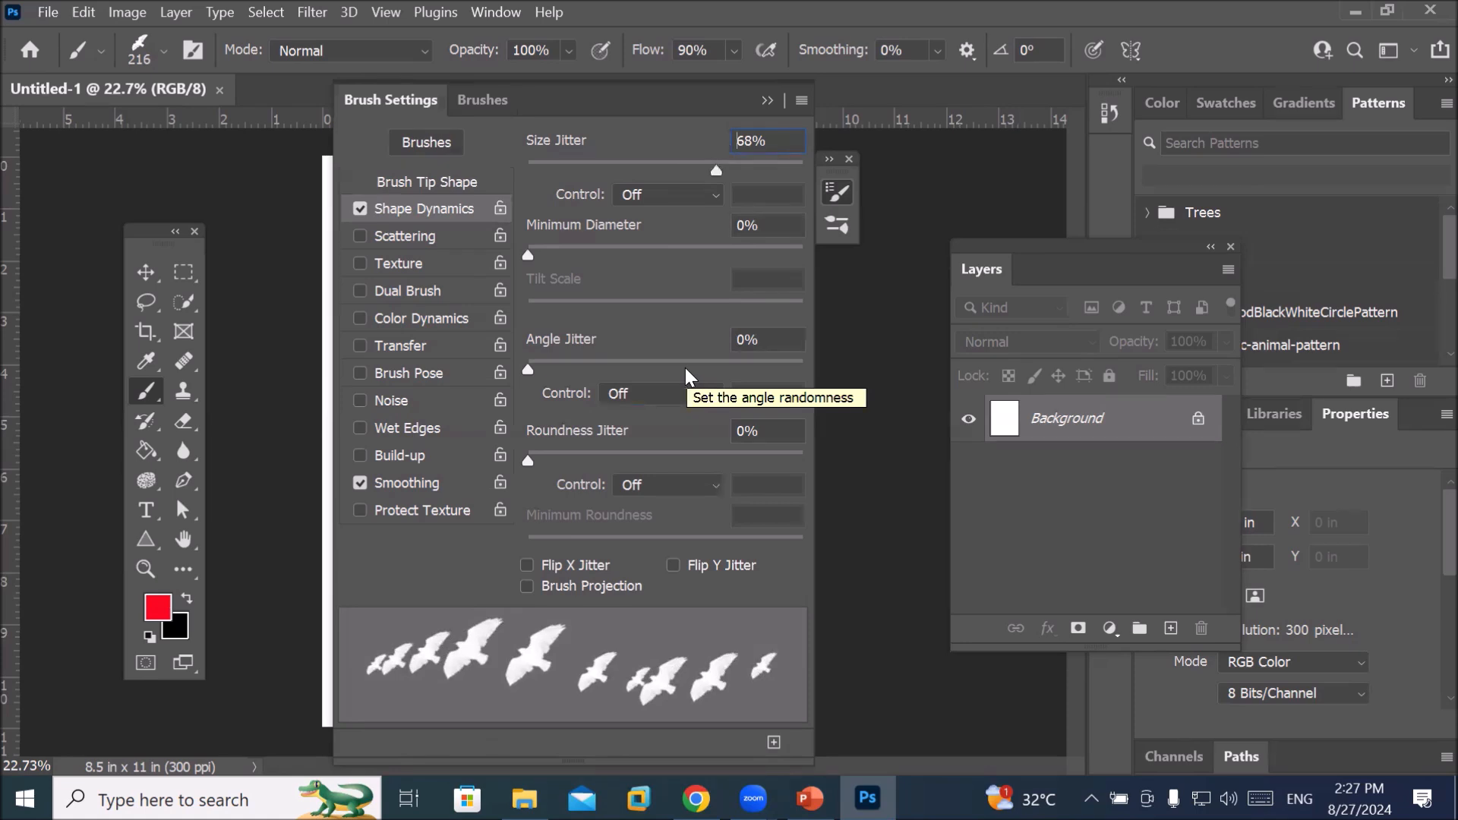
mouse_move(716, 172)
left_mouse_down()
mouse_move(499, 166)
mouse_move(665, 175)
left_mouse_up()
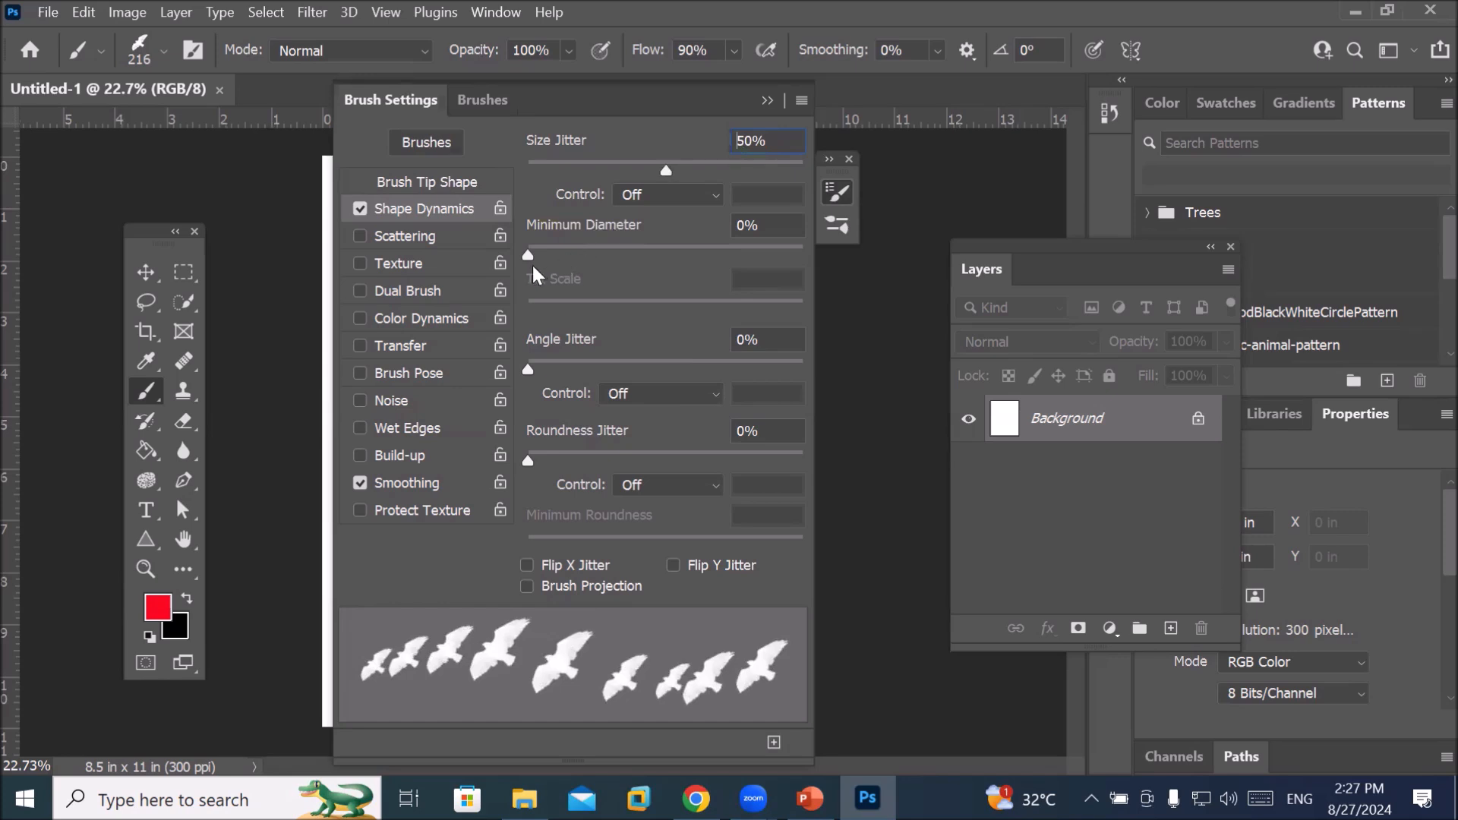
Set the bird brush's Minimum Diameter to 2% and its Angle Jitter to 45%, leaving Roundness Jitter at 0%
left_click_drag(529, 255, 835, 259)
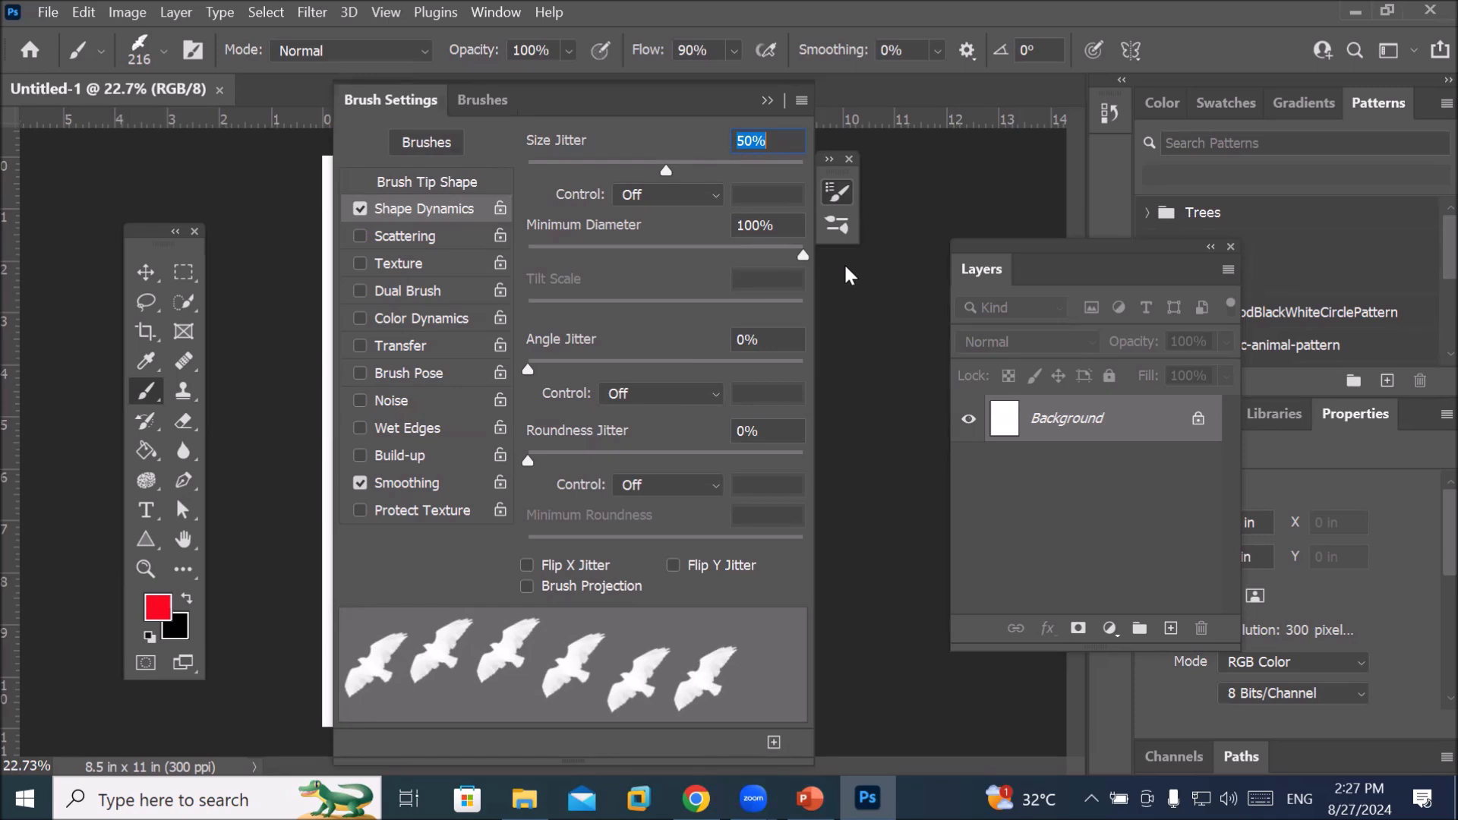
mouse_move(838, 267)
left_mouse_down()
mouse_move(603, 267)
mouse_move(534, 292)
left_mouse_up()
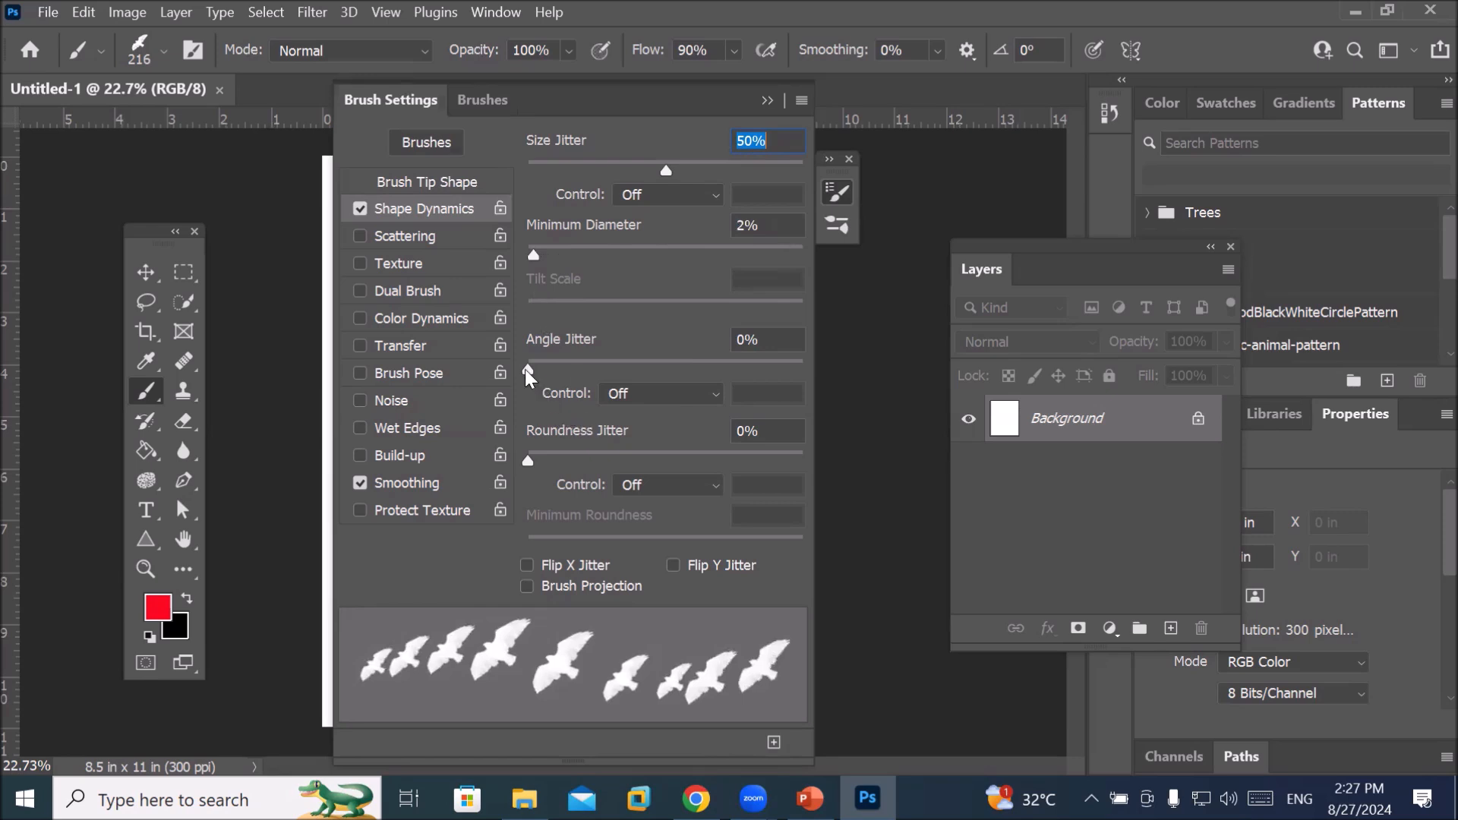
left_click_drag(526, 371, 568, 376)
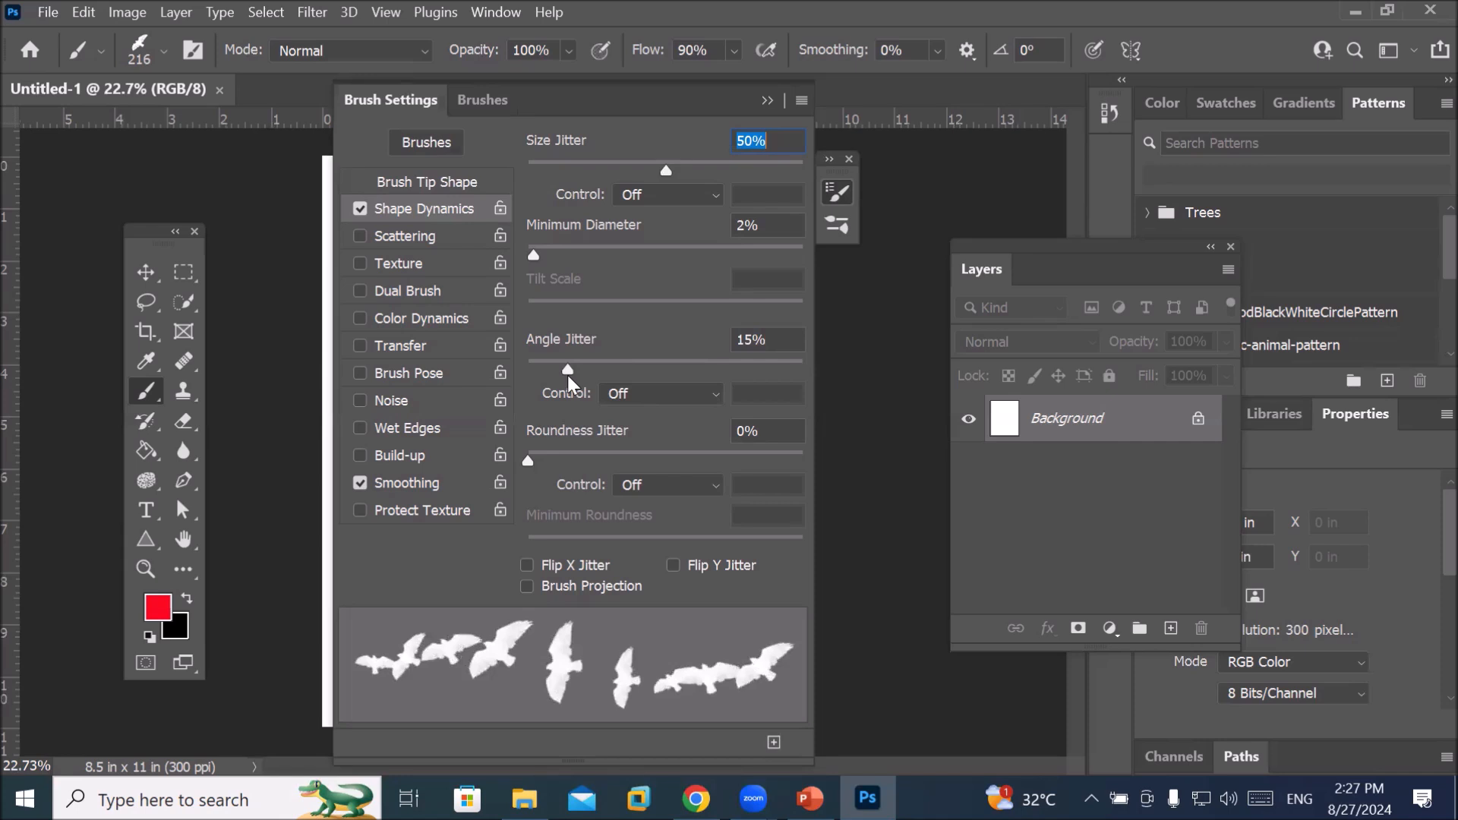
left_click_drag(567, 375, 651, 400)
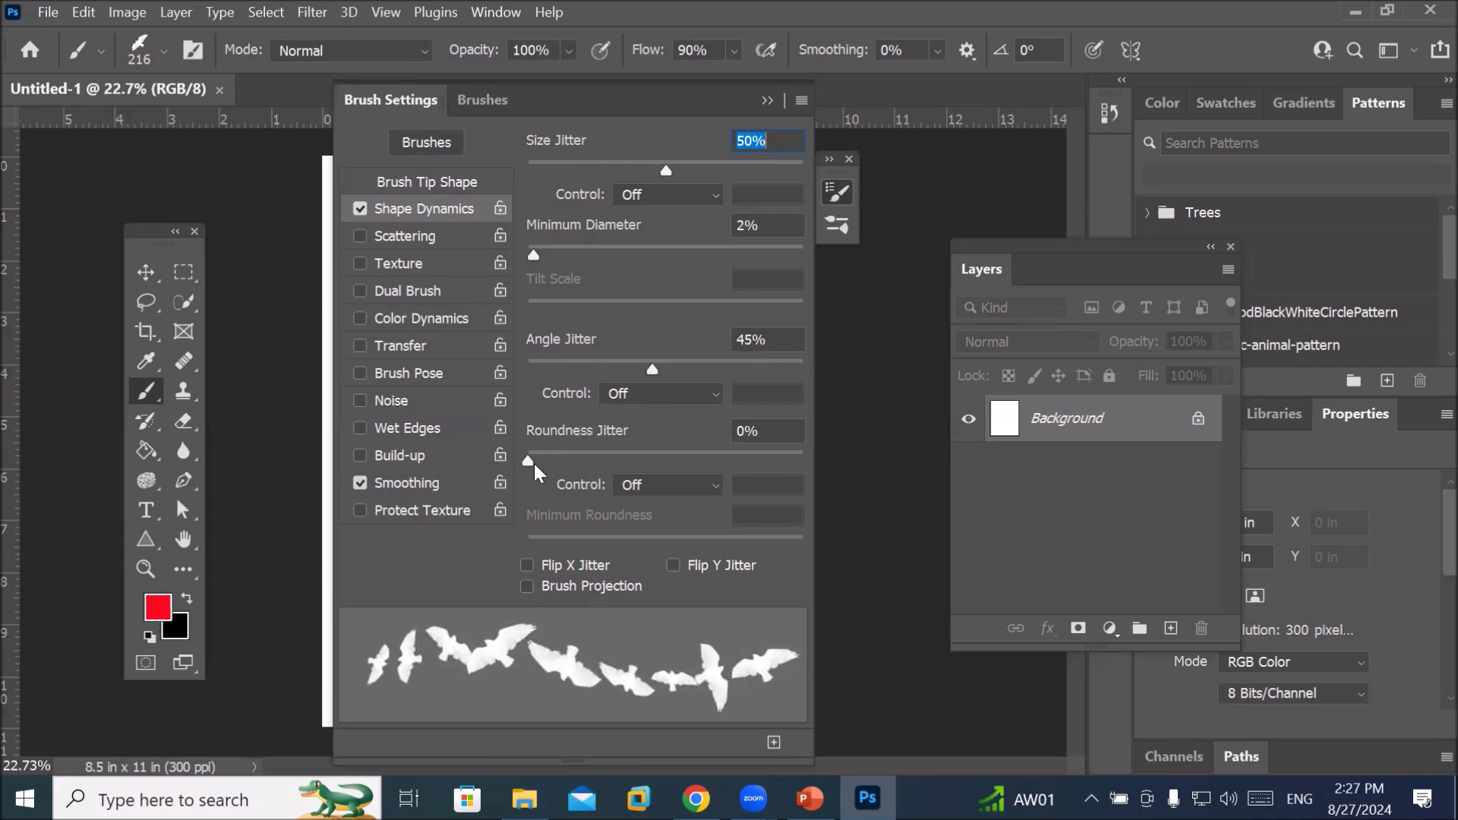
mouse_move(526, 462)
left_mouse_down()
mouse_move(675, 462)
mouse_move(745, 501)
mouse_move(542, 518)
mouse_move(822, 505)
mouse_move(499, 484)
left_mouse_up()
Toggle Flip X Jitter and Flip Y Jitter on and off to compare their effect in the stroke preview
left_click(562, 567)
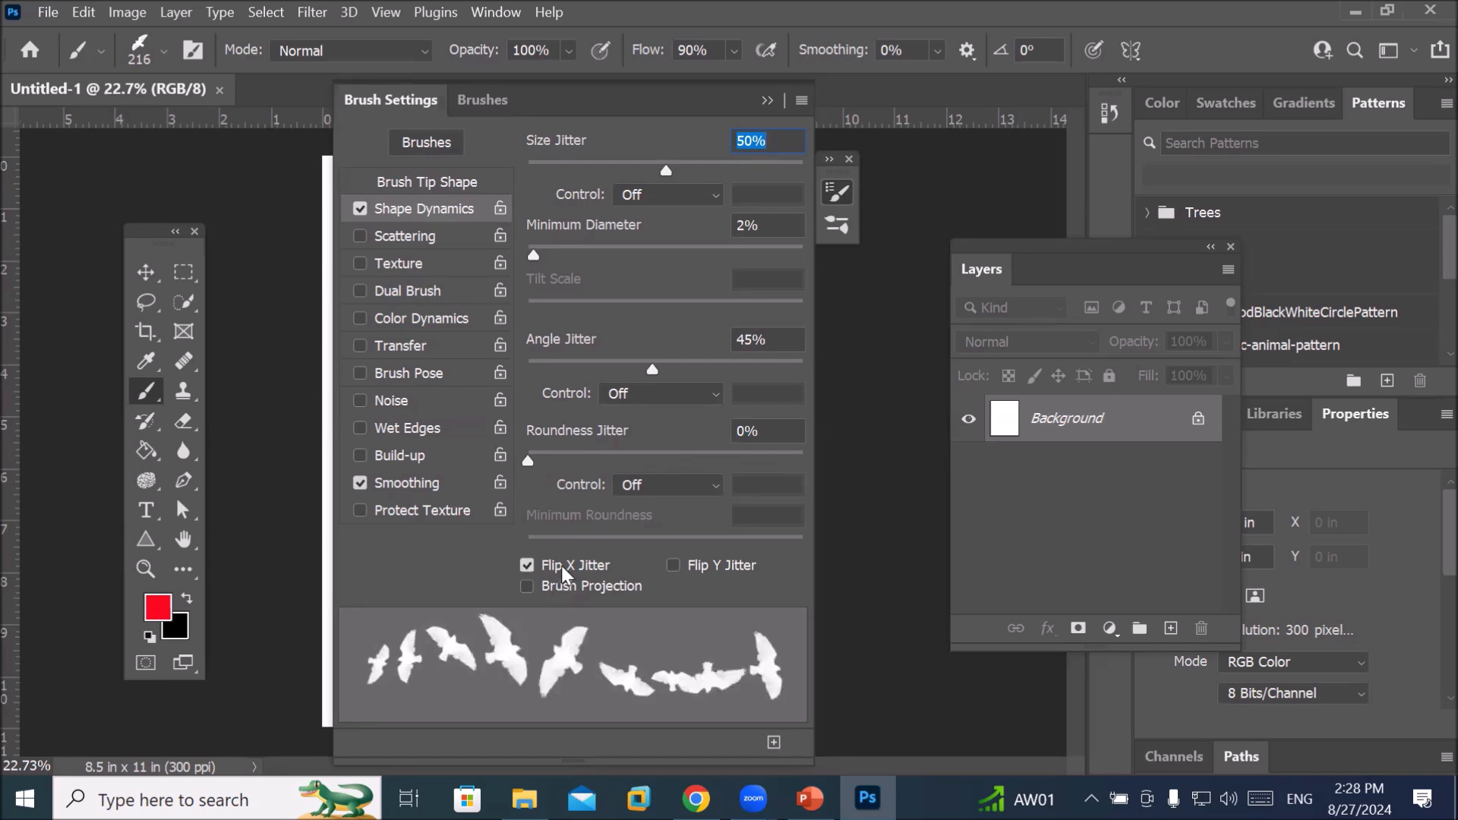
left_click(562, 566)
left_click(562, 567)
left_click(562, 566)
left_click(562, 566)
left_click(562, 567)
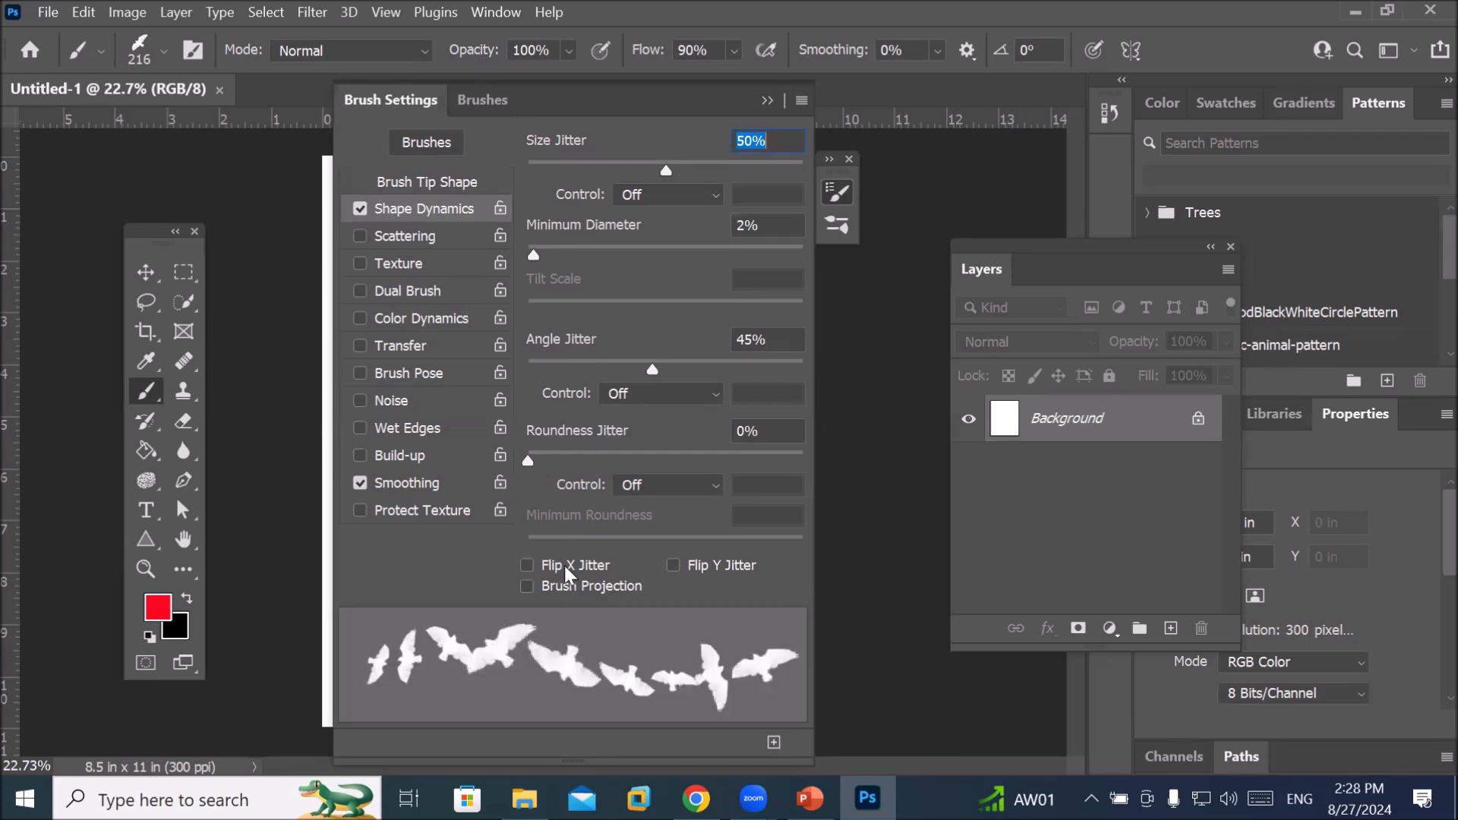
left_click(710, 567)
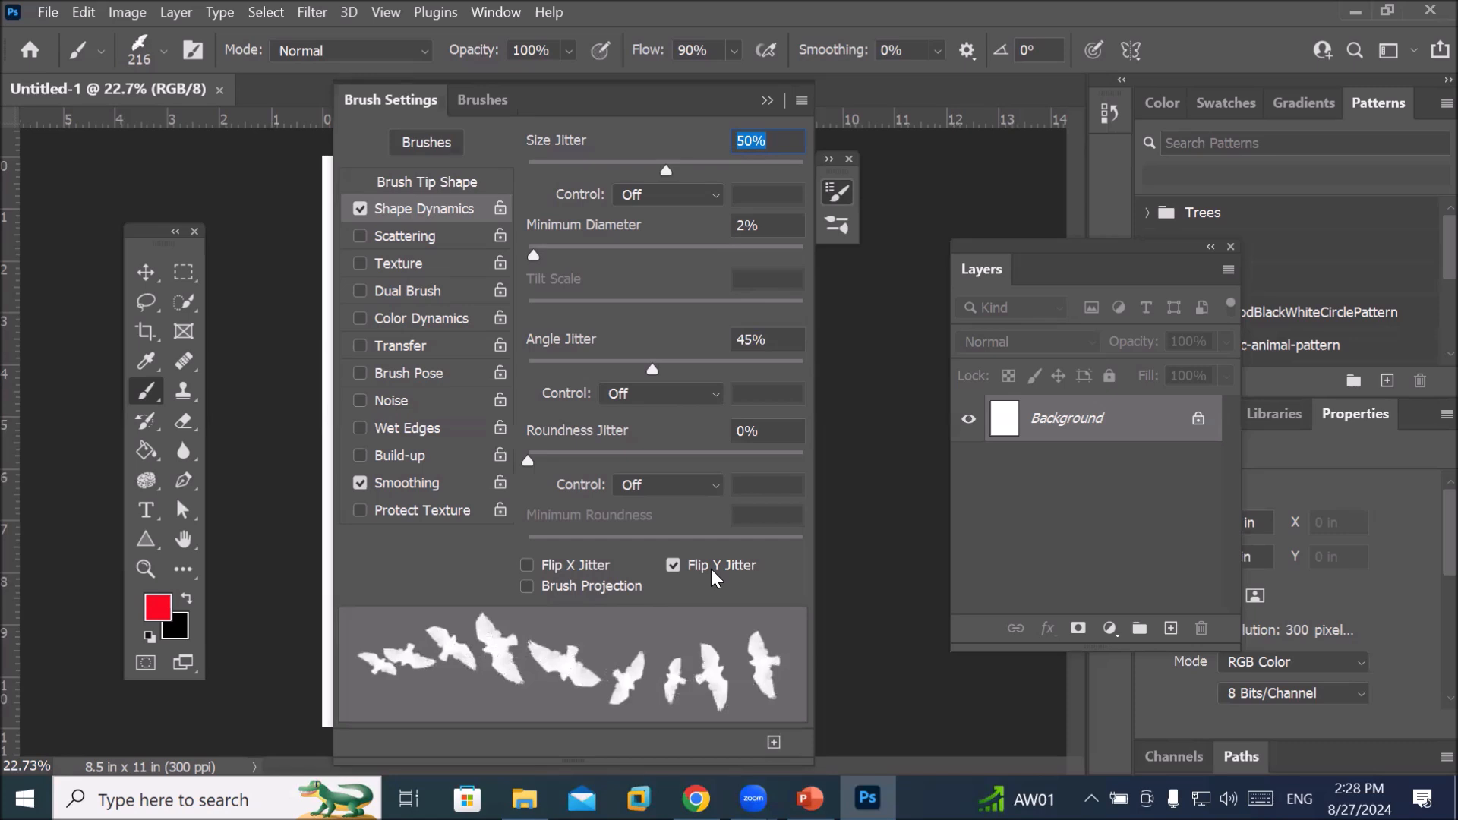
left_click(710, 568)
left_click(711, 568)
left_click(711, 568)
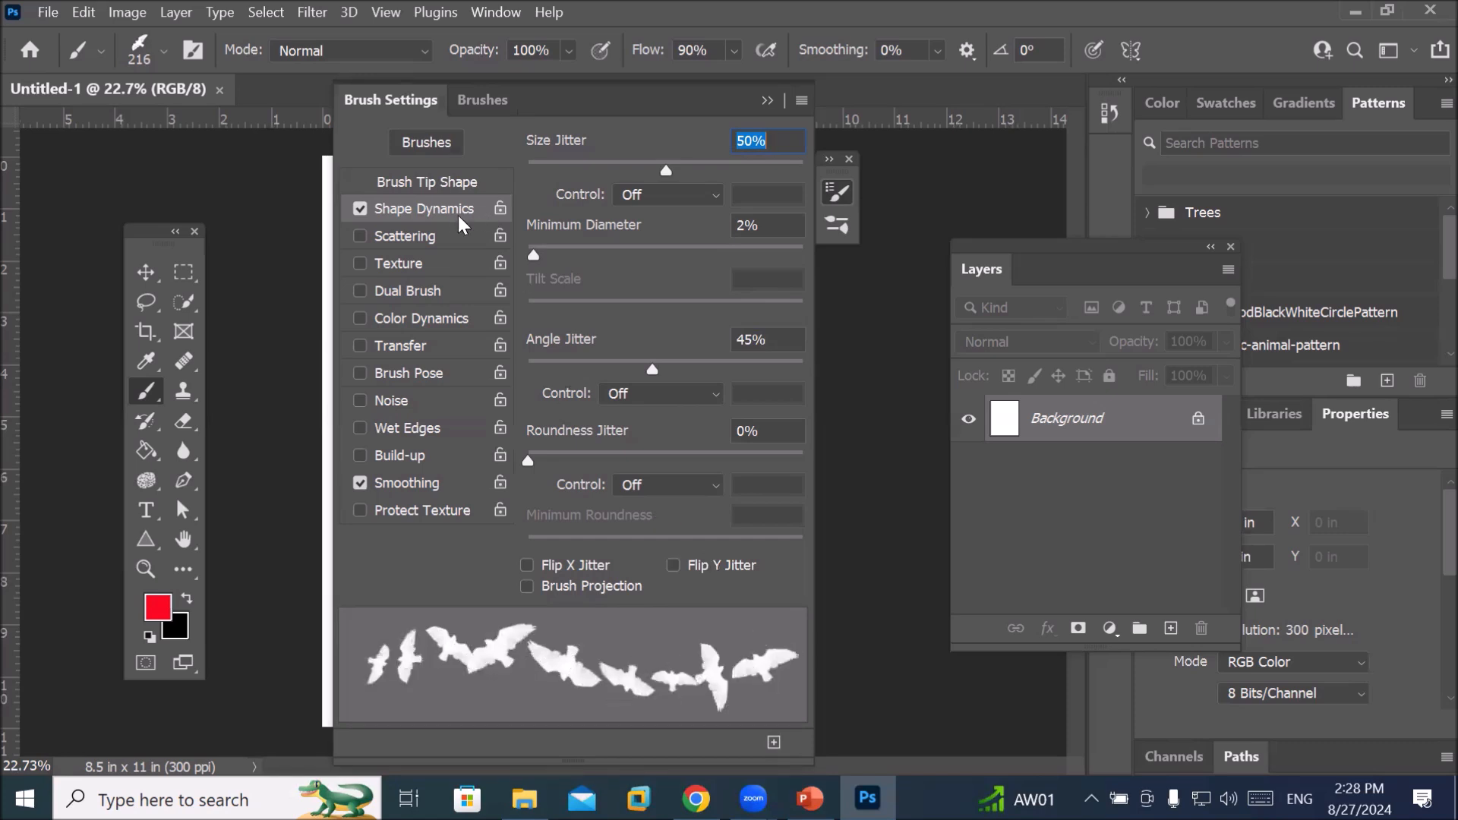
Collapse the brush settings and add a new layer above the Background
left_click(766, 99)
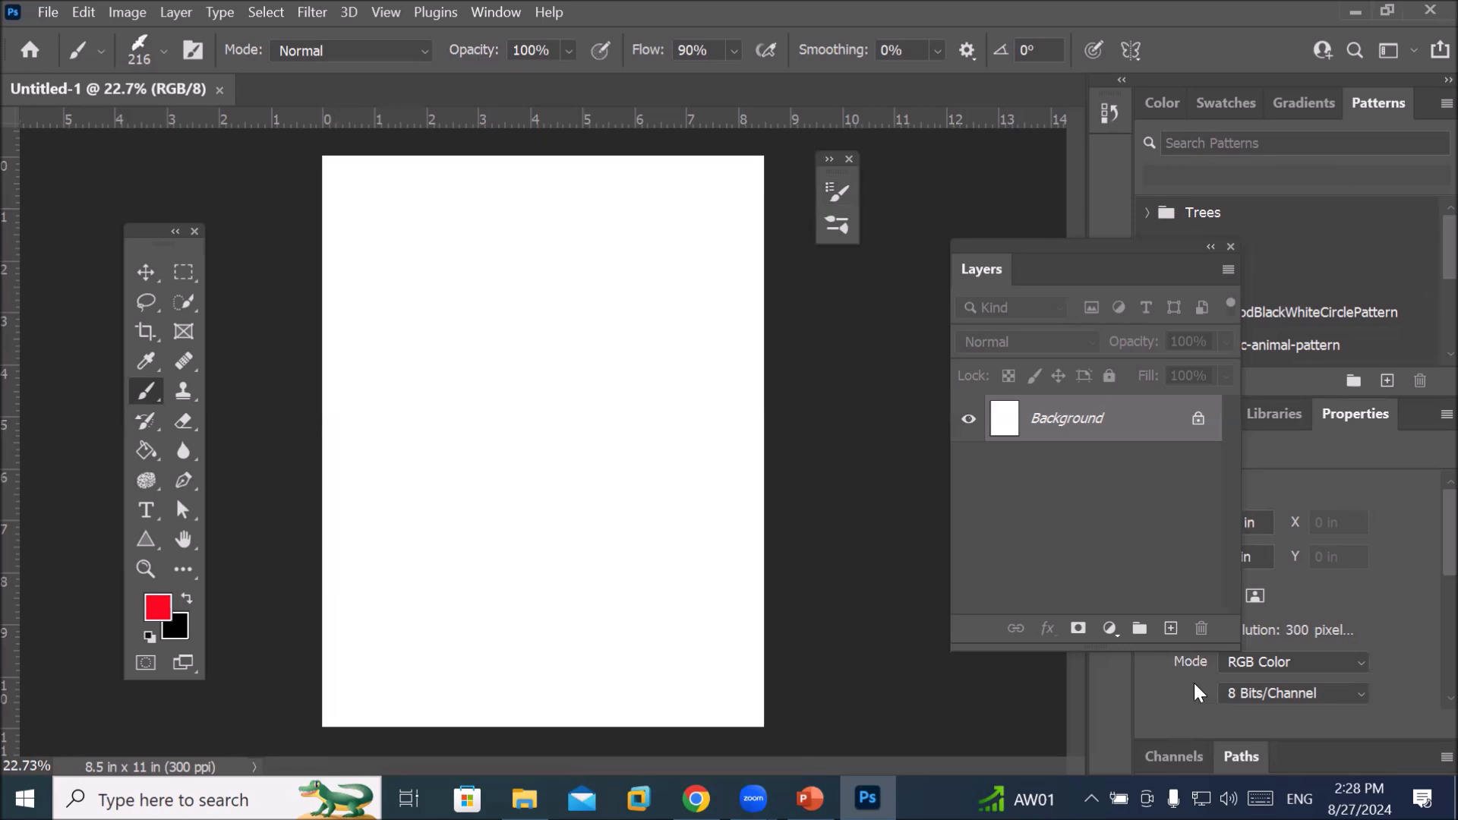
left_click(1170, 629)
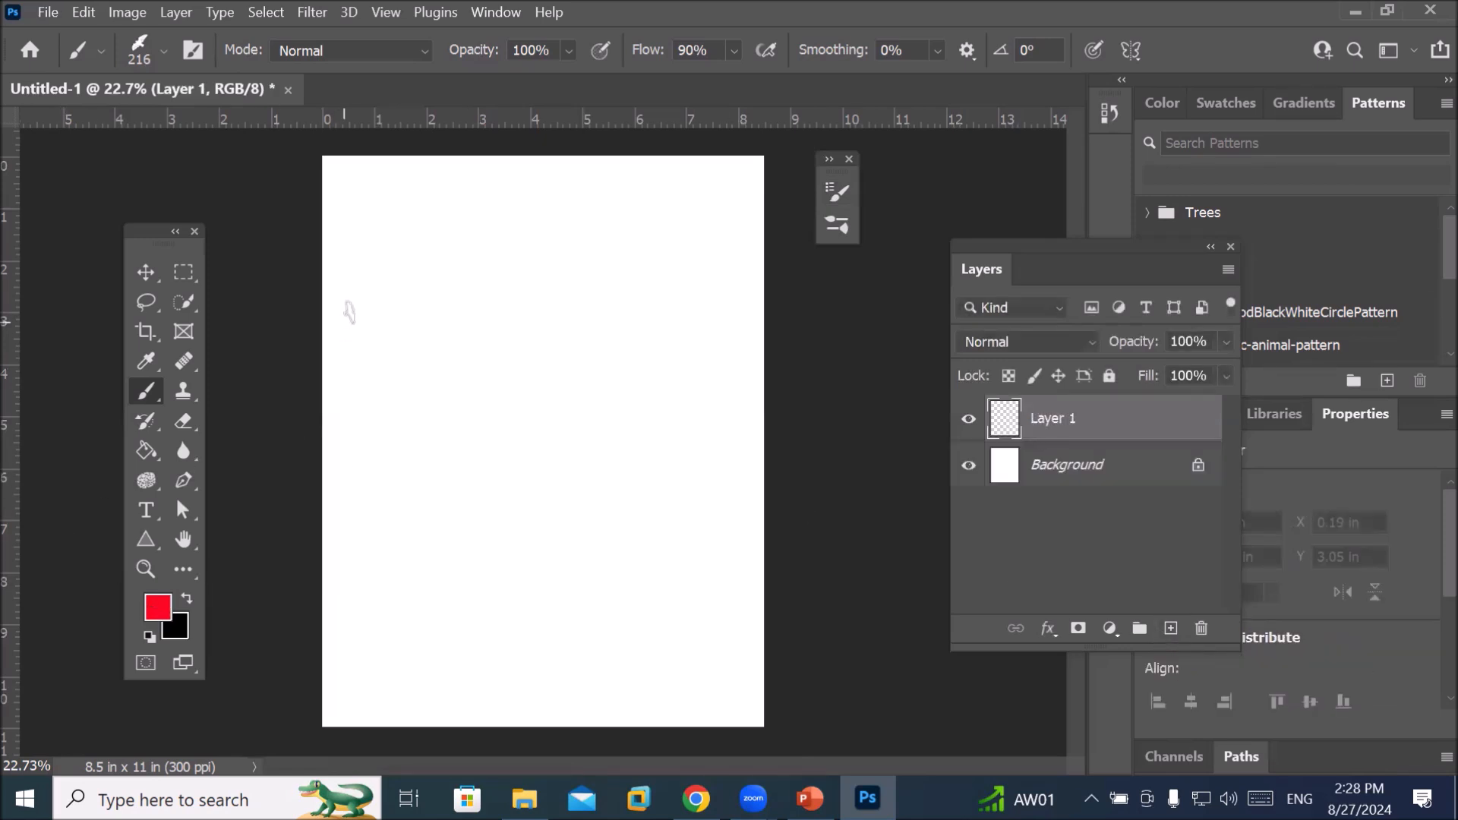
Paint a winding trail of red birds across the page, examine it up close, and undo the stroke
mouse_move(369, 230)
left_mouse_down()
mouse_move(691, 283)
mouse_move(734, 316)
mouse_move(716, 353)
mouse_move(524, 419)
mouse_move(449, 464)
mouse_move(342, 595)
mouse_move(499, 659)
mouse_move(637, 687)
mouse_move(718, 644)
left_mouse_up()
scroll(663, 433, "up", 3)
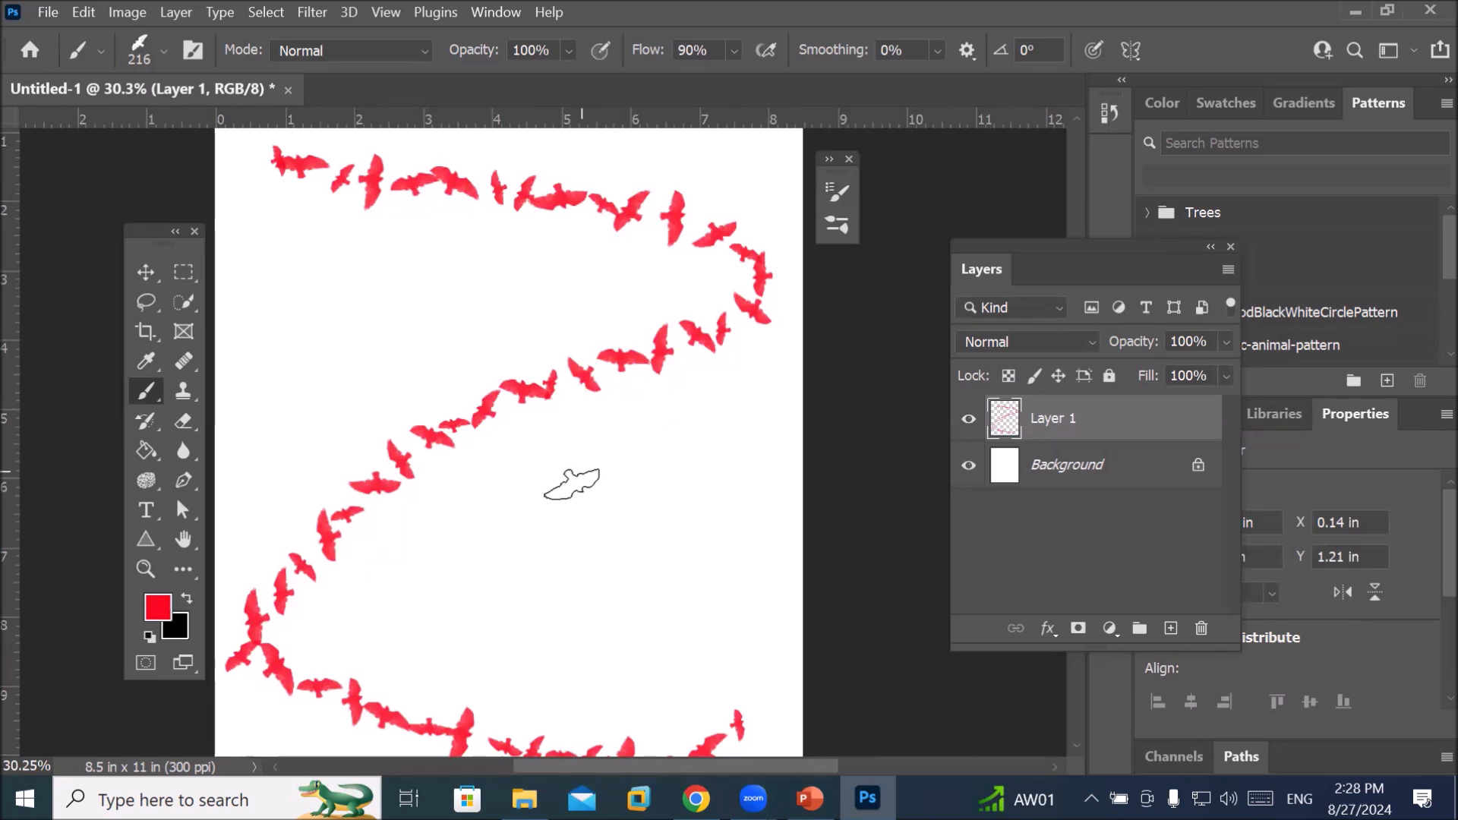
scroll(471, 414, "up", 2)
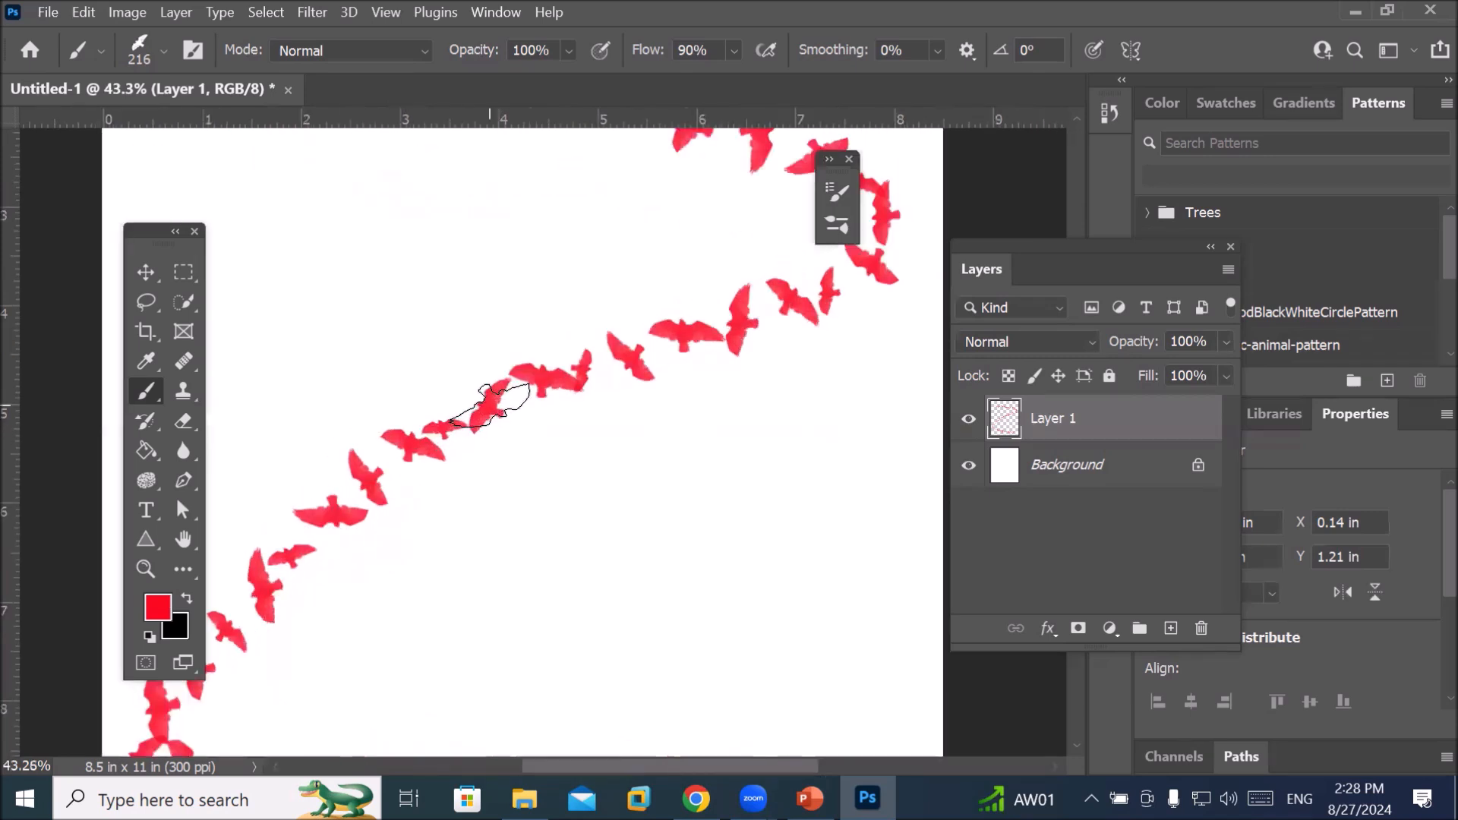
scroll(513, 593, "up", 1)
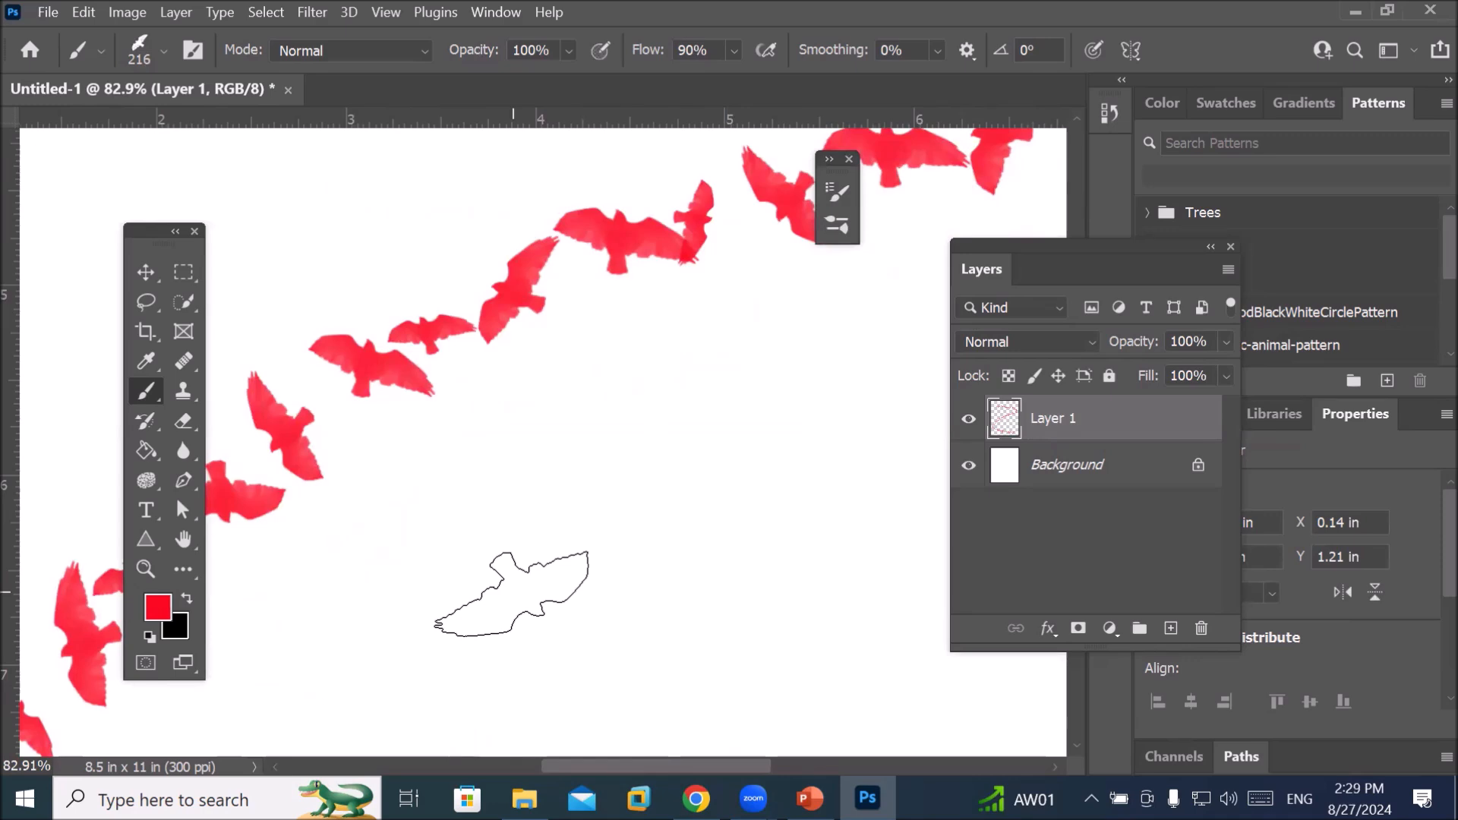
key("ctrl+z")
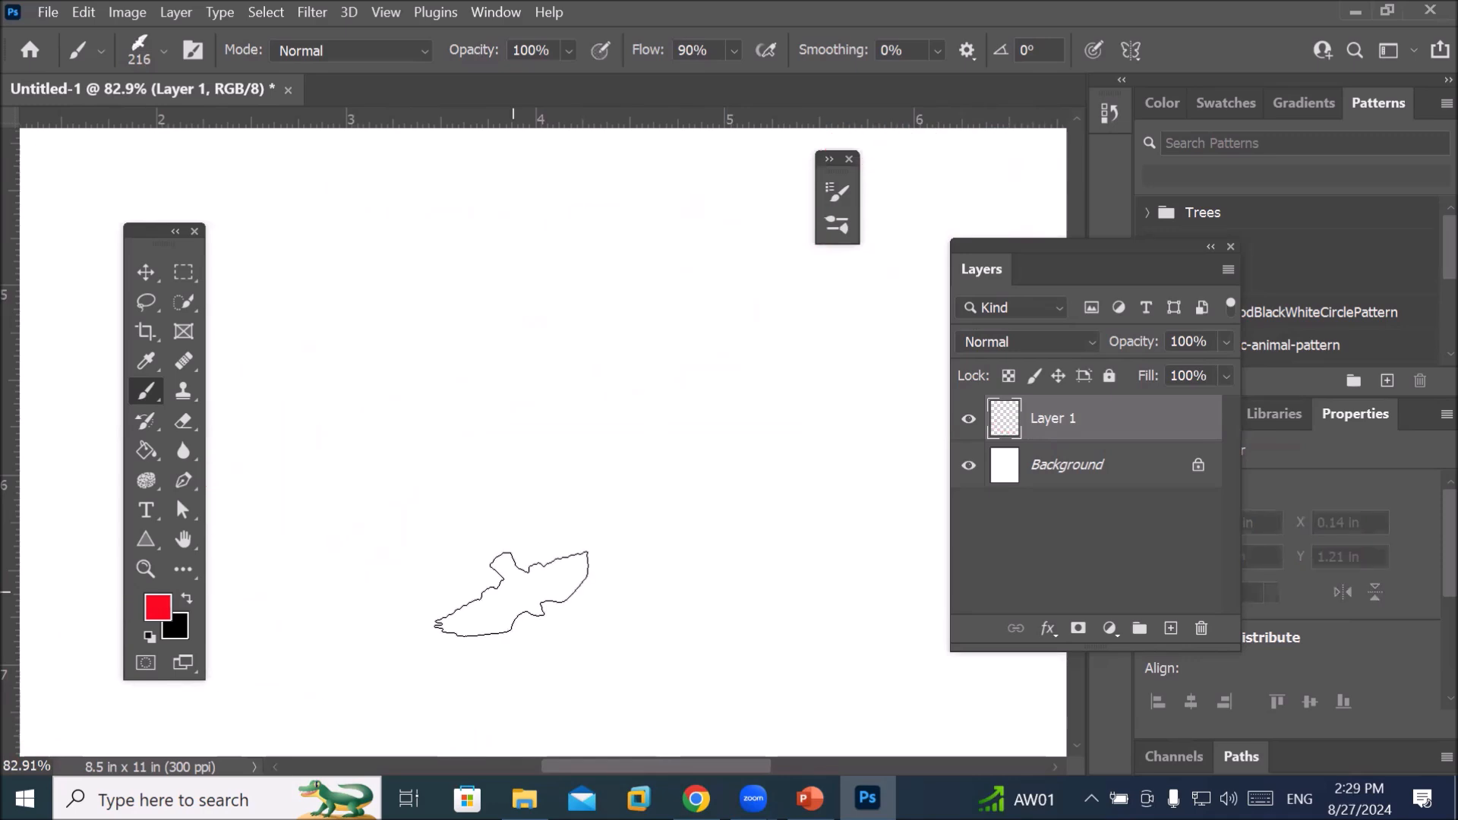
Paint a rectangular border of red birds on Layer 1 with straight strokes along all four page edges
scroll(459, 367, "down", 2)
scroll(459, 368, "down", 2)
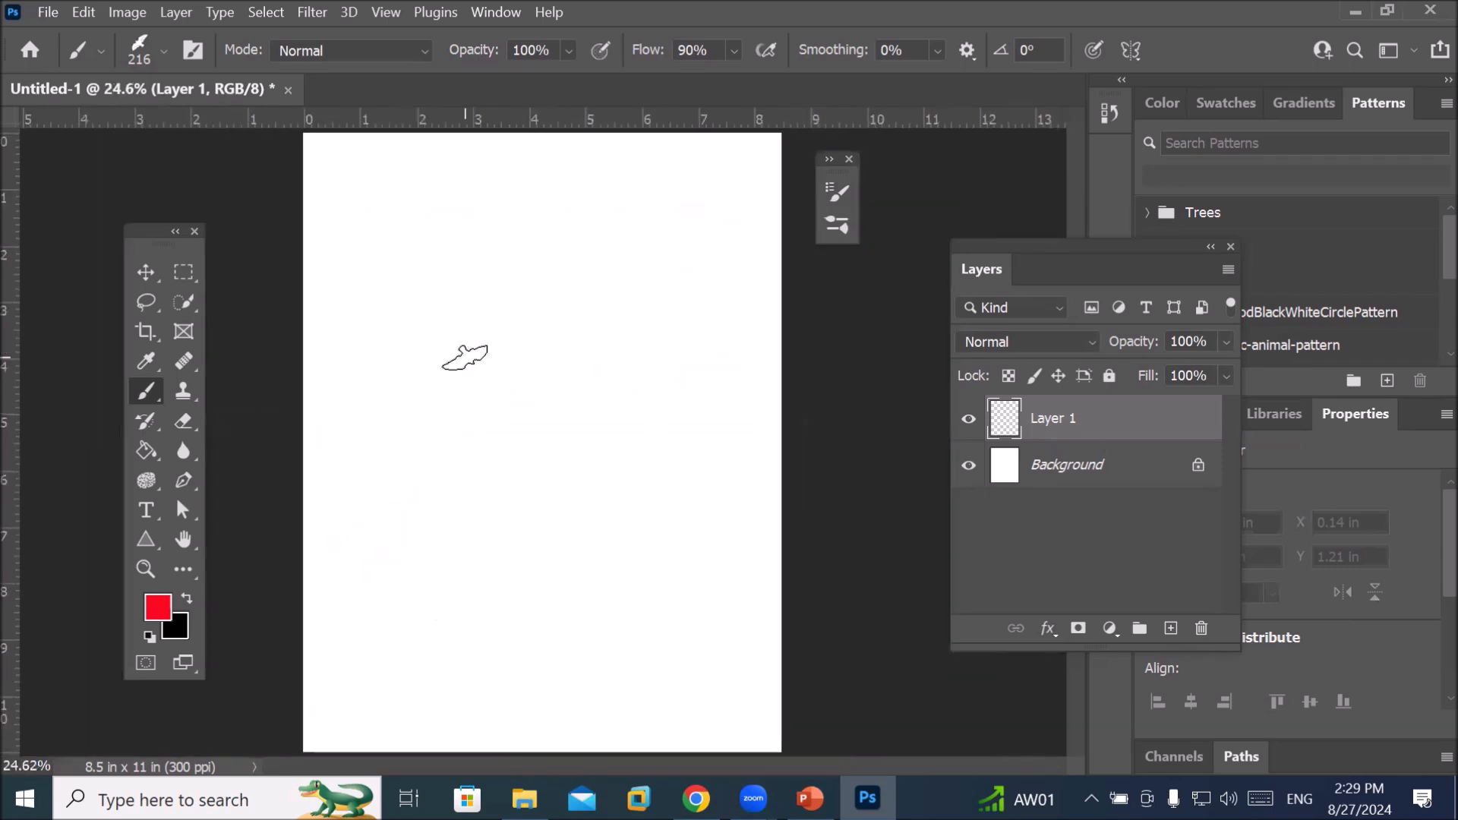
left_click(344, 161)
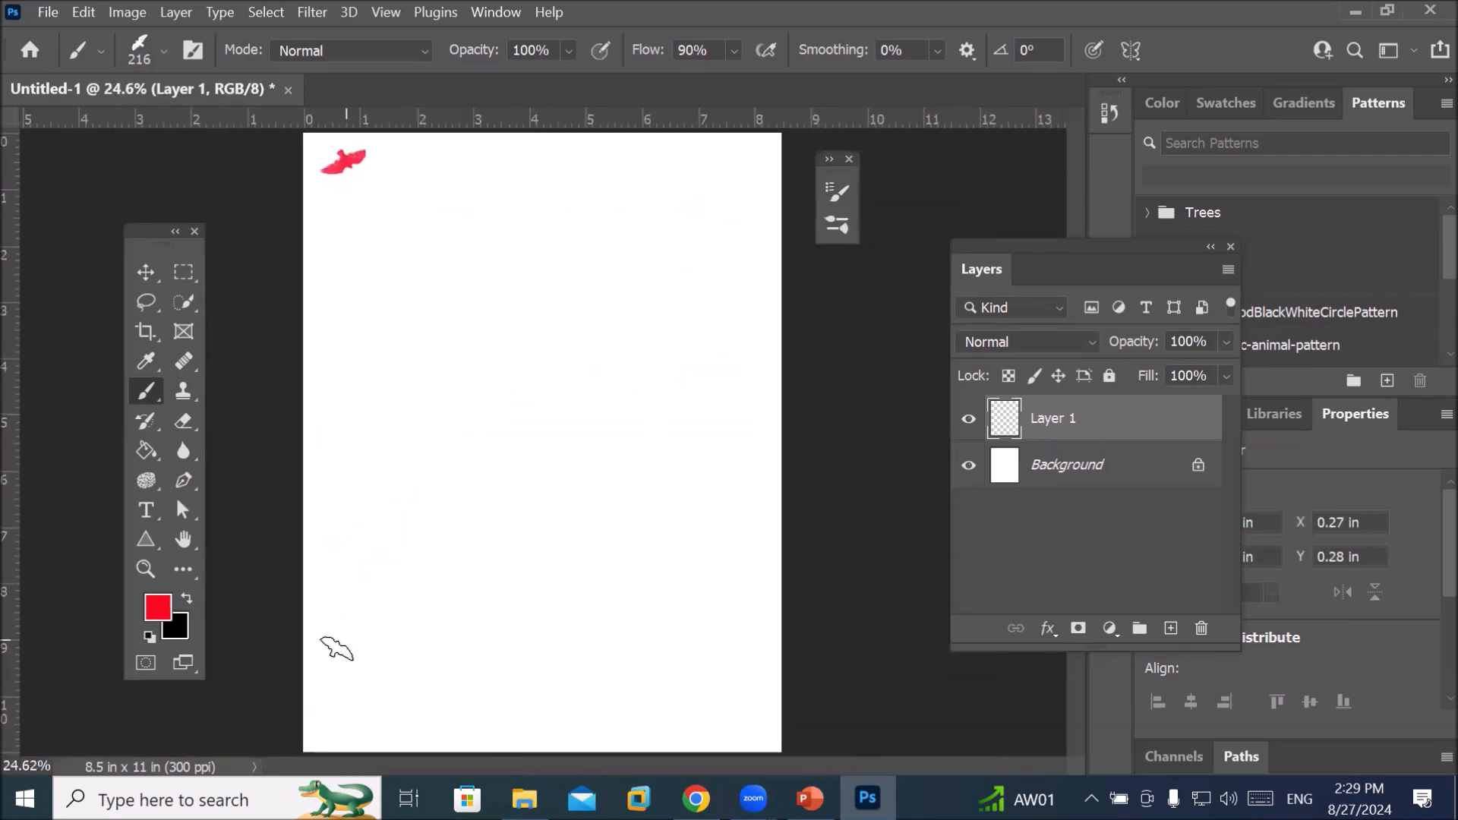
left_click(347, 712, "shift")
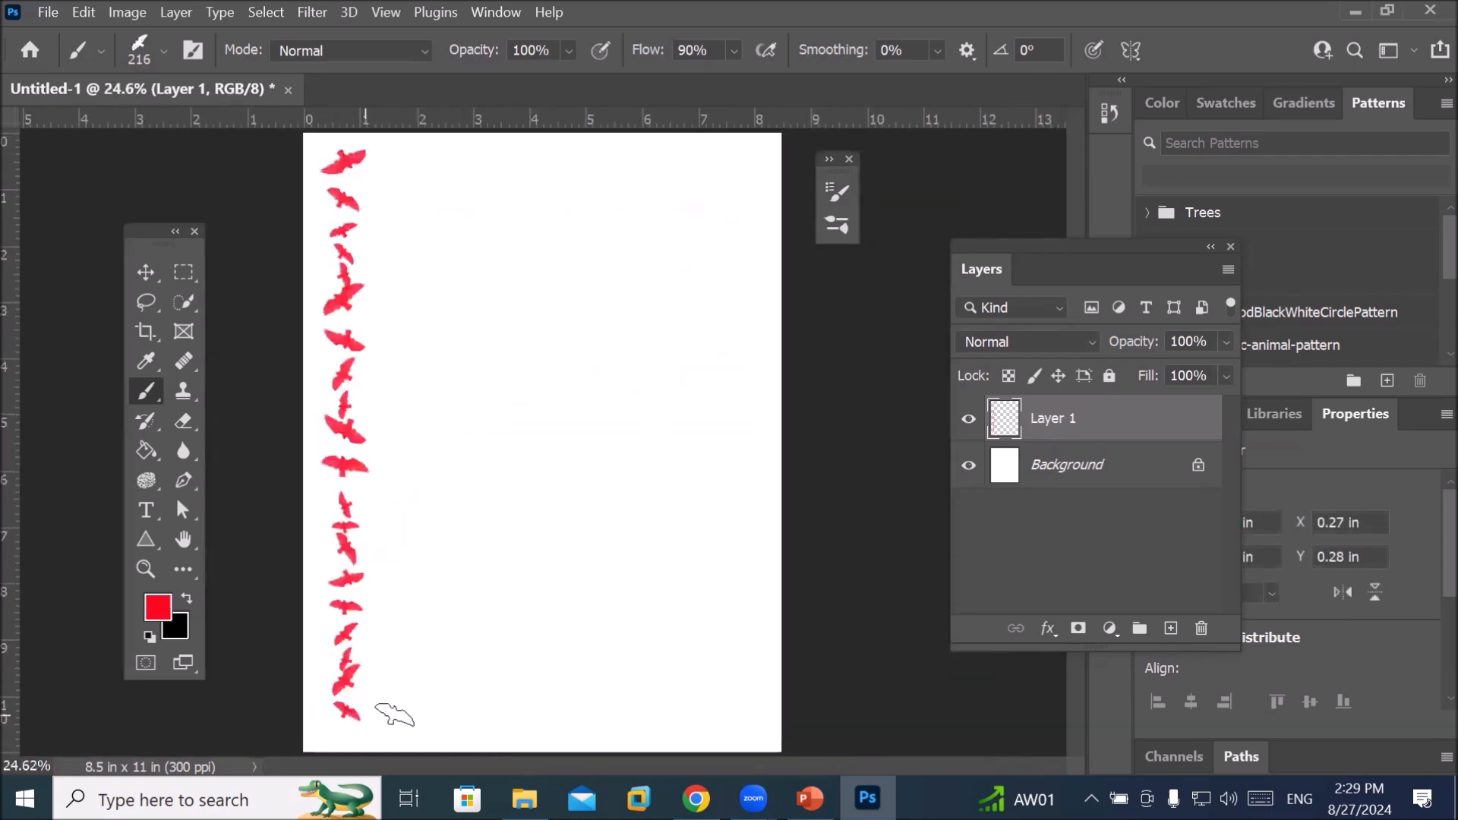
left_click(755, 716, "shift")
left_click(759, 168, "shift")
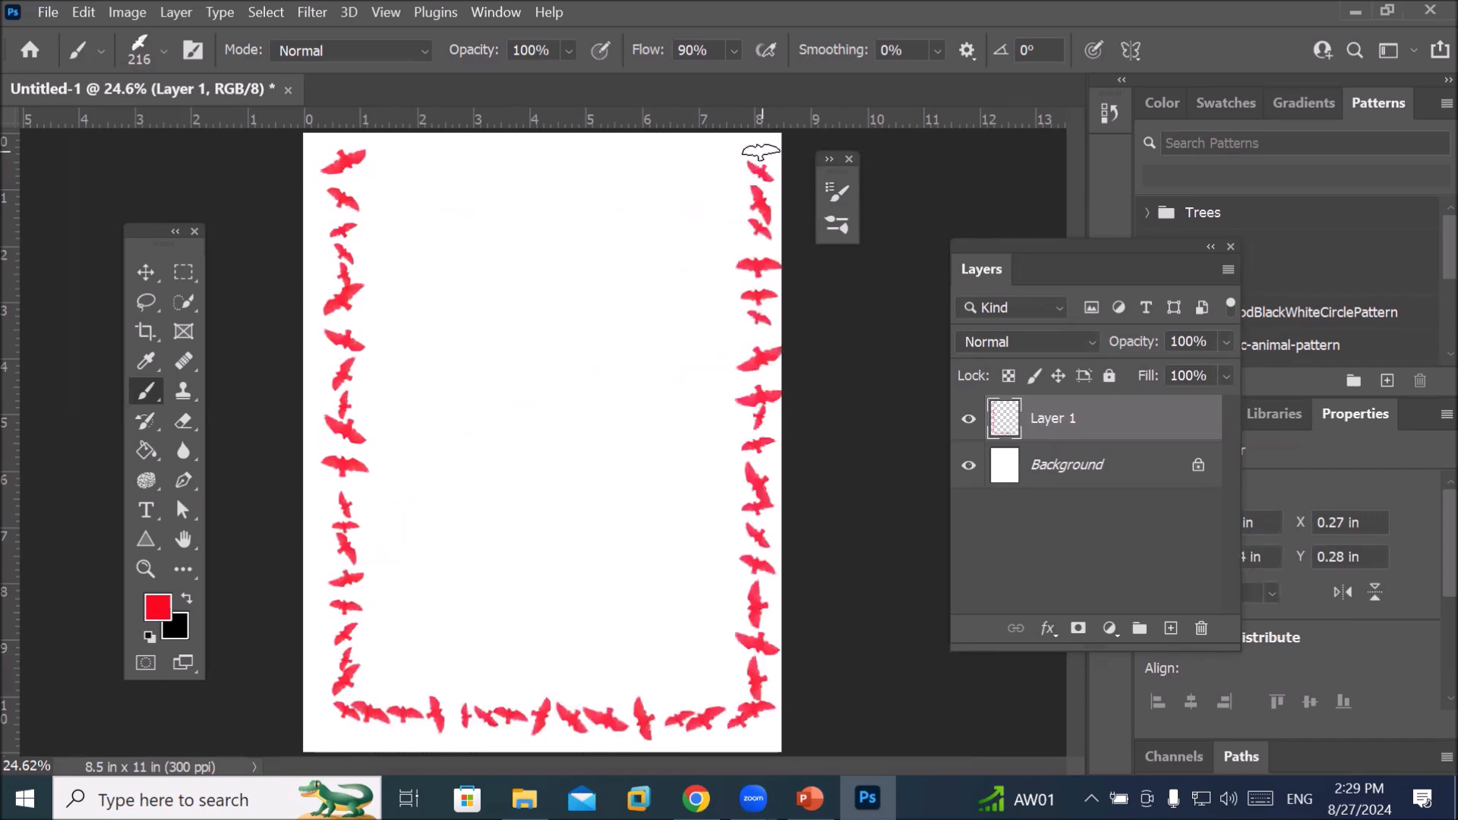
left_click(386, 152, "shift")
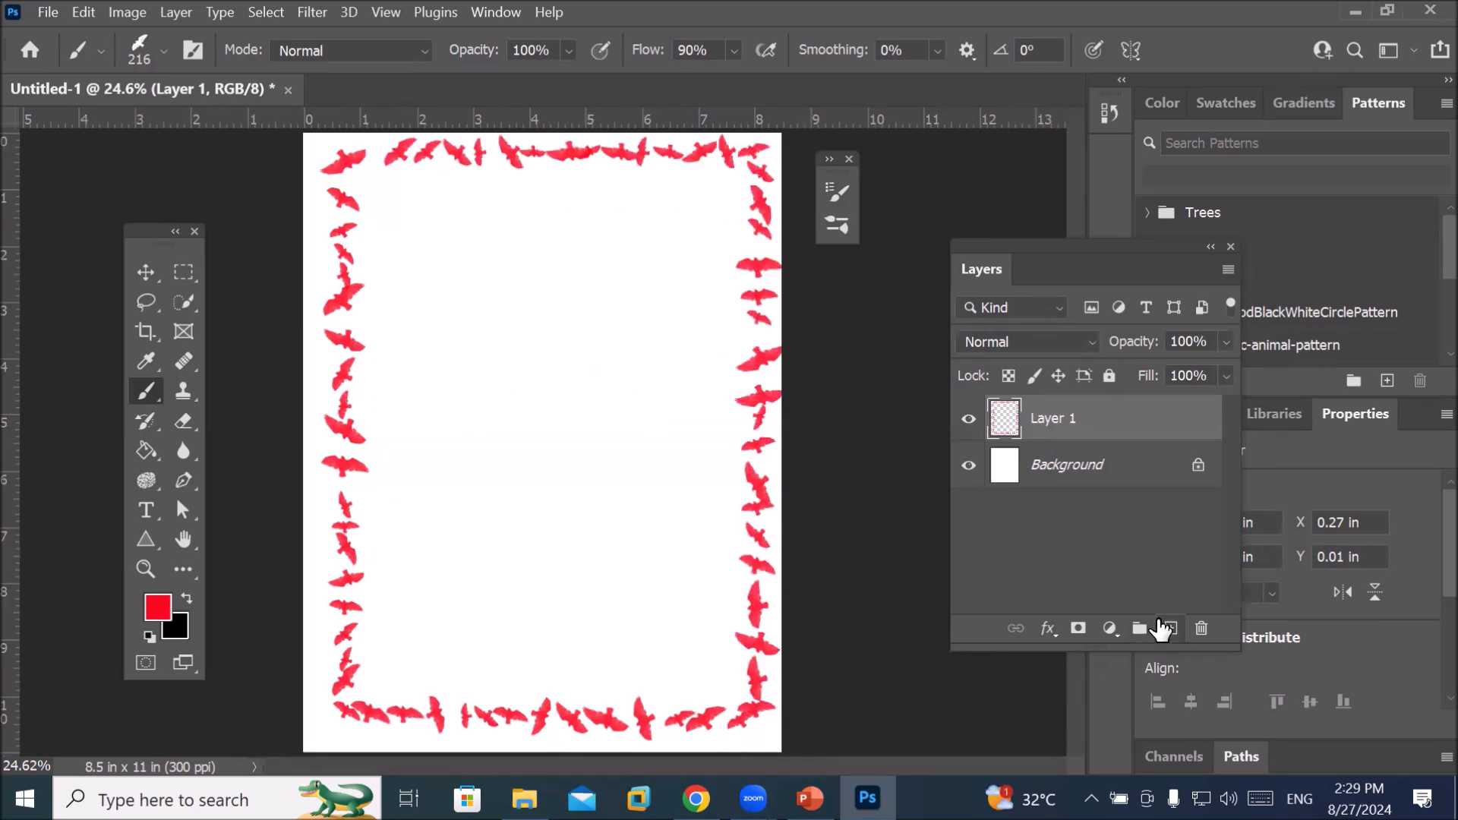
Add a new layer above Layer 1 and choose the single1 brush from the SS-birds-flying set
left_click(1170, 628)
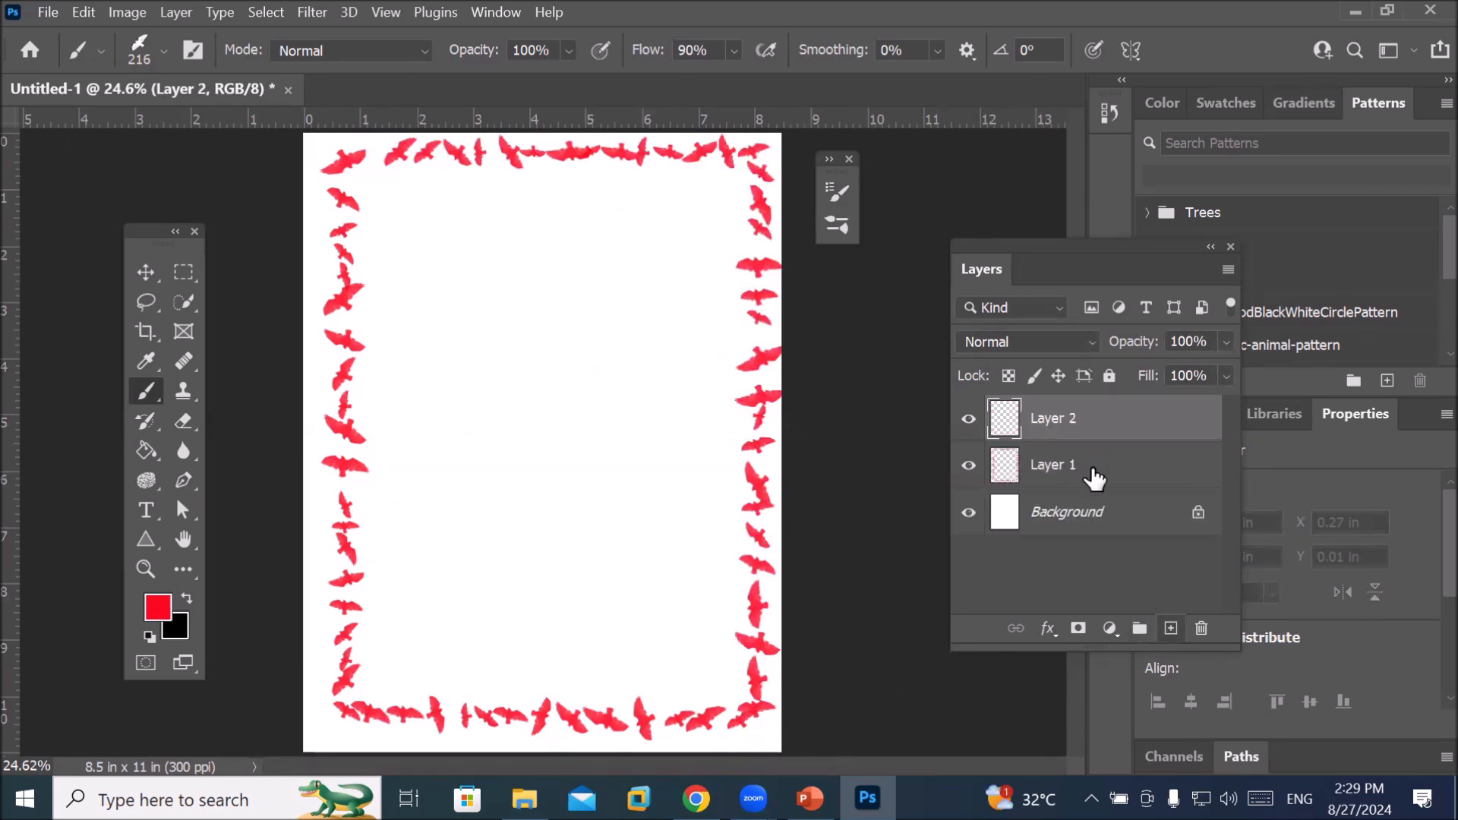
left_click(836, 186)
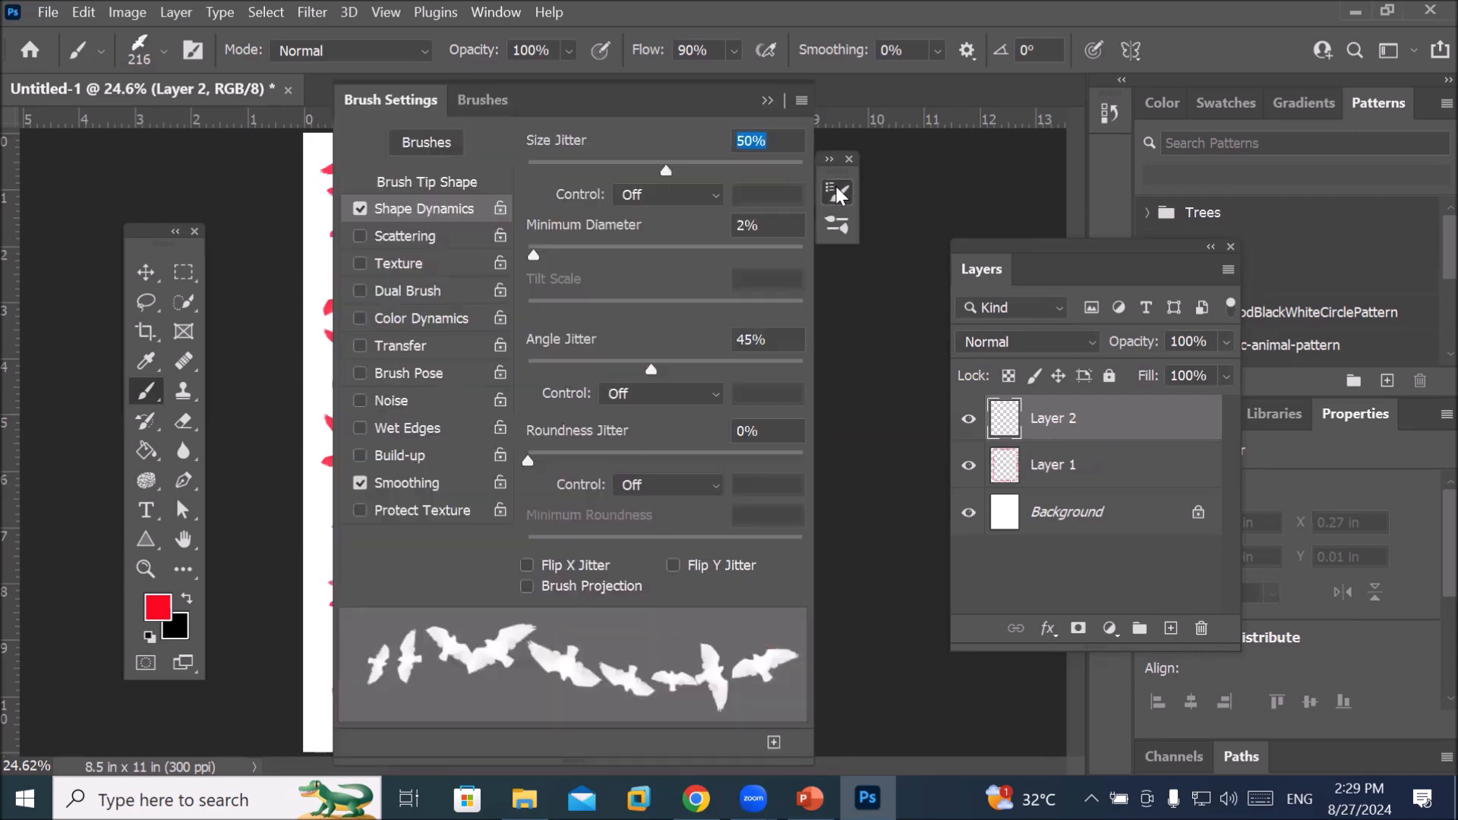
left_click(485, 102)
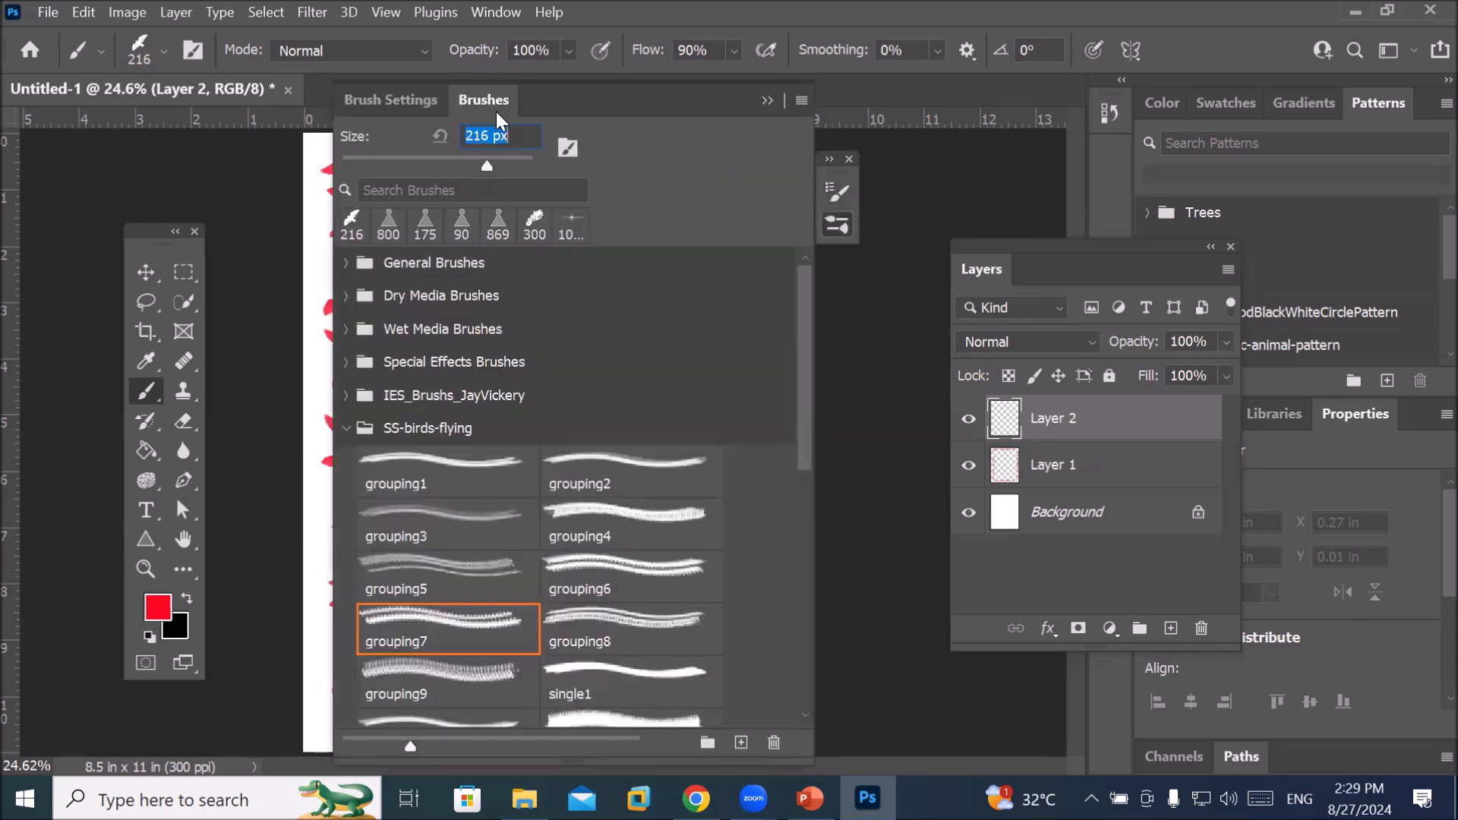
left_click(412, 102)
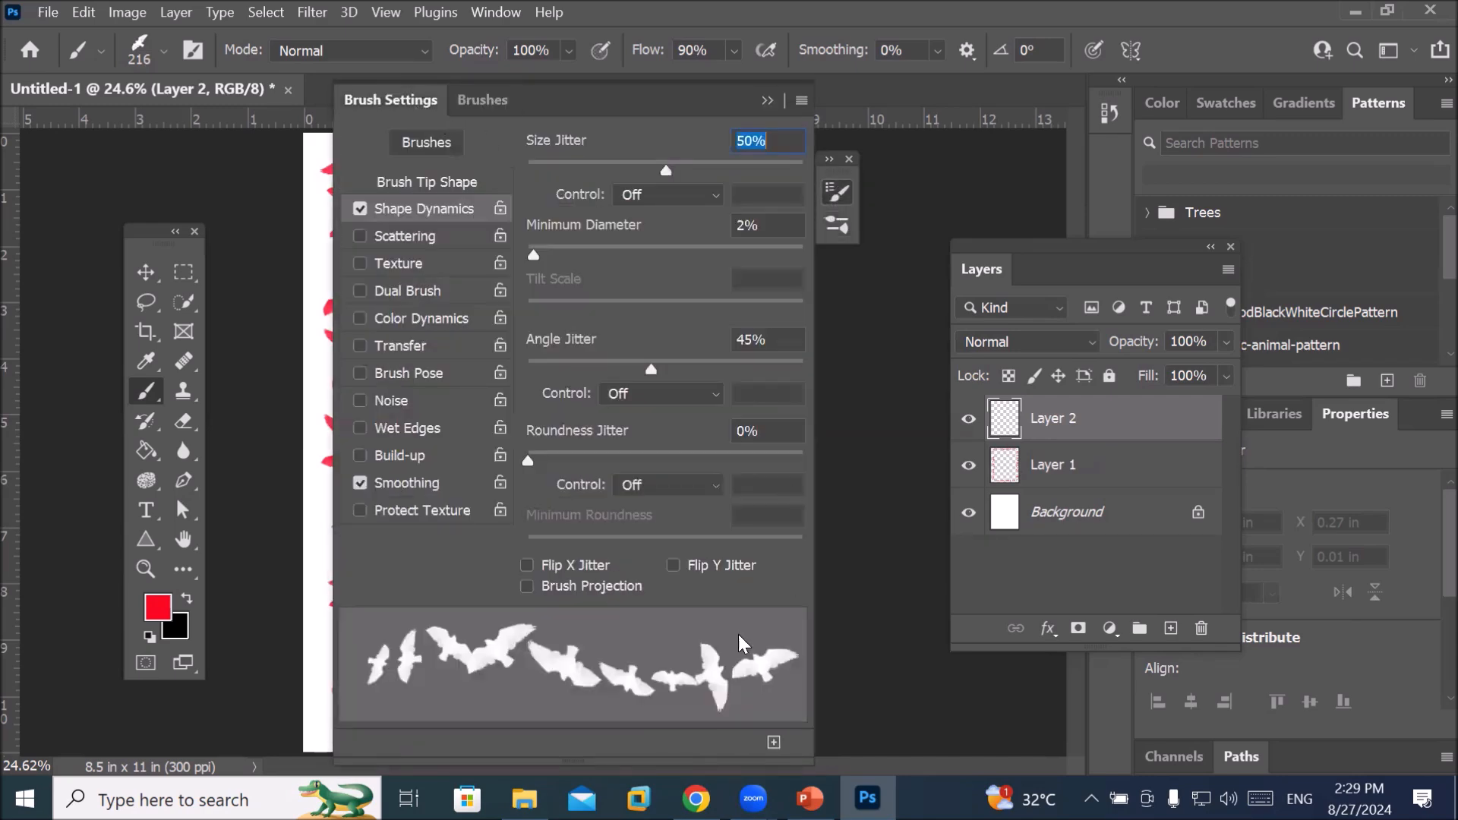
left_click(476, 101)
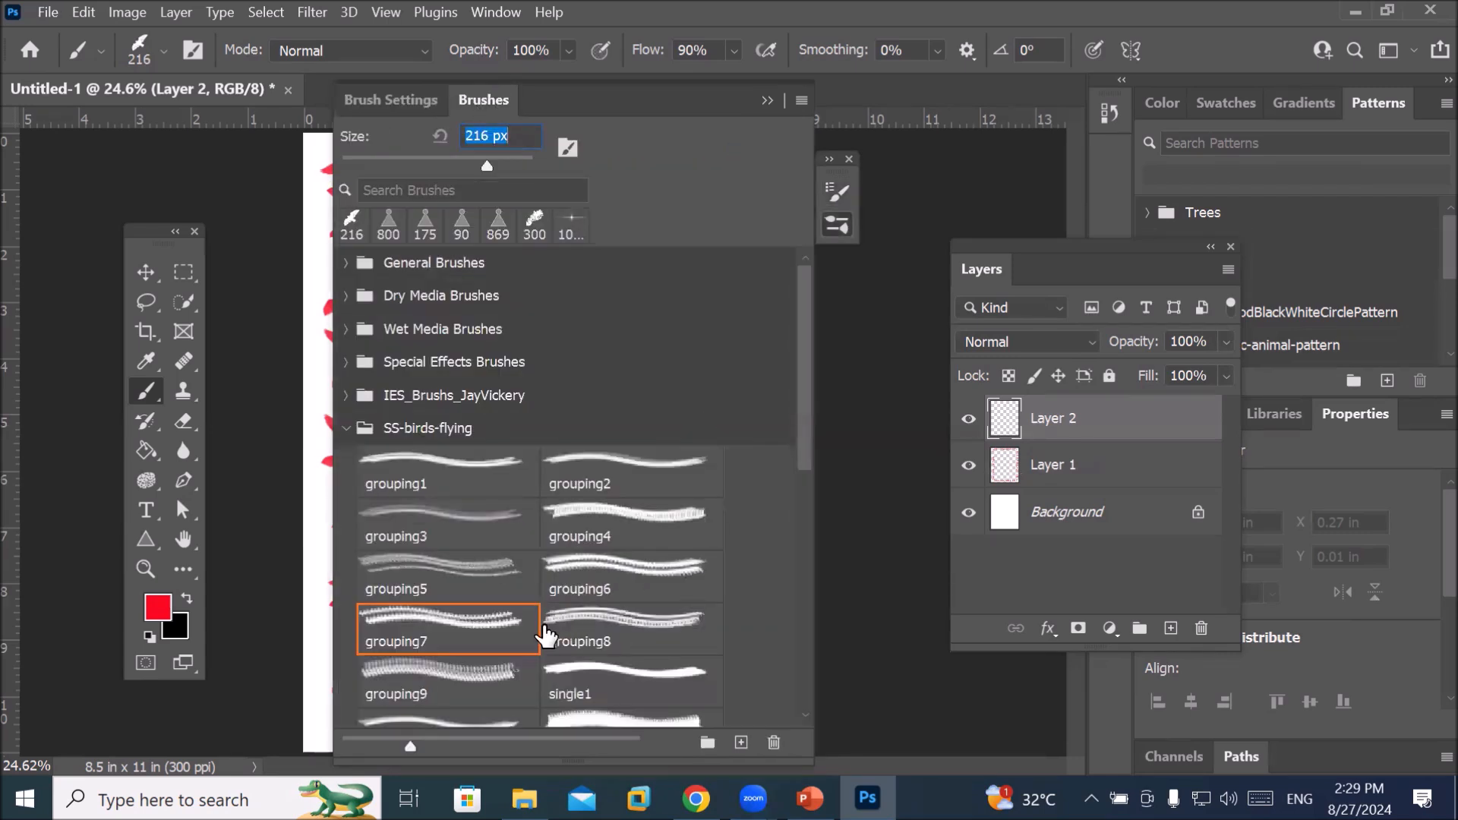
left_click(601, 675)
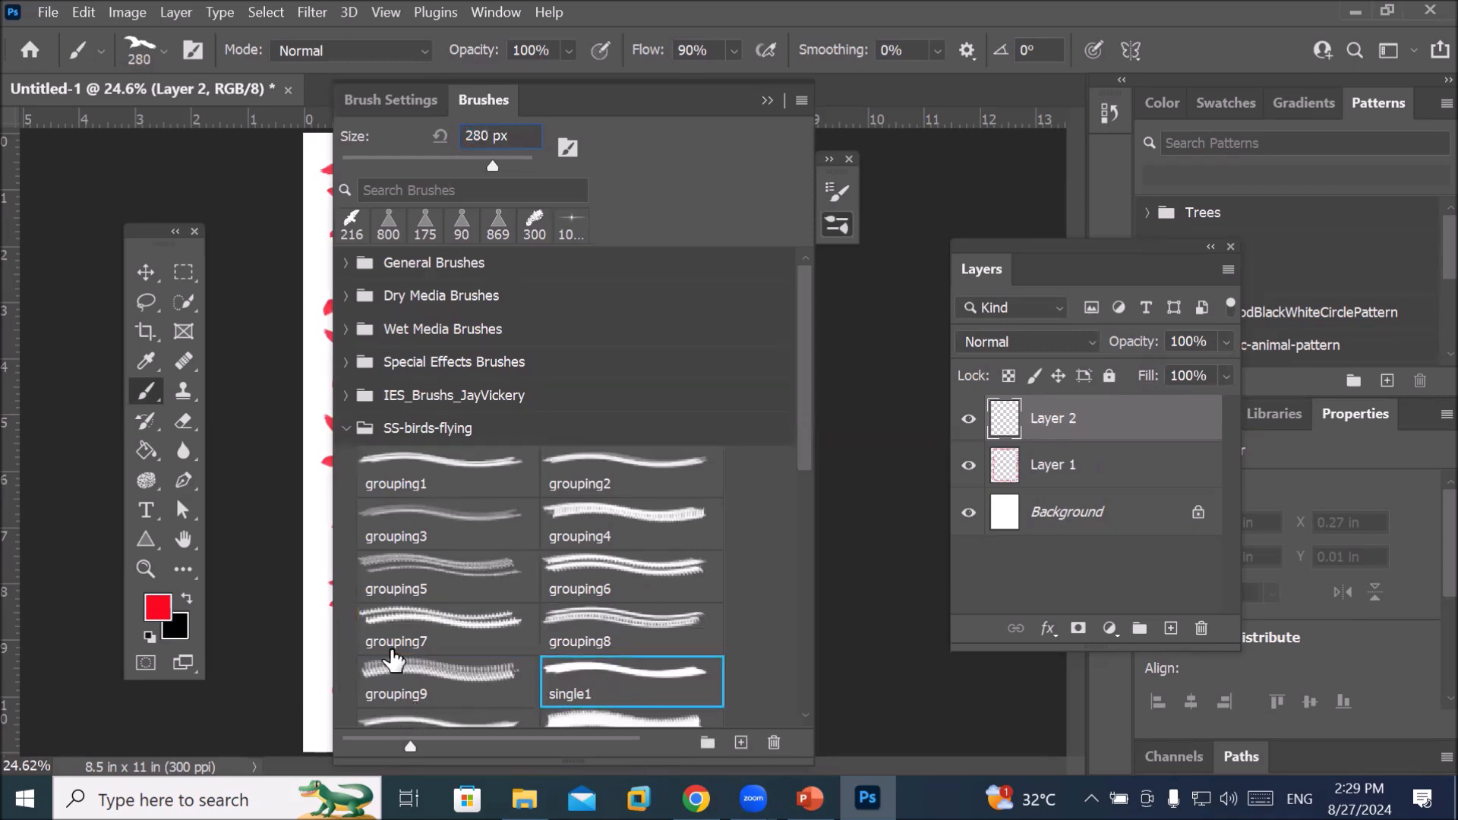
Set the single1 brush tip's spacing to 302% and its size to 351 px
left_click(379, 98)
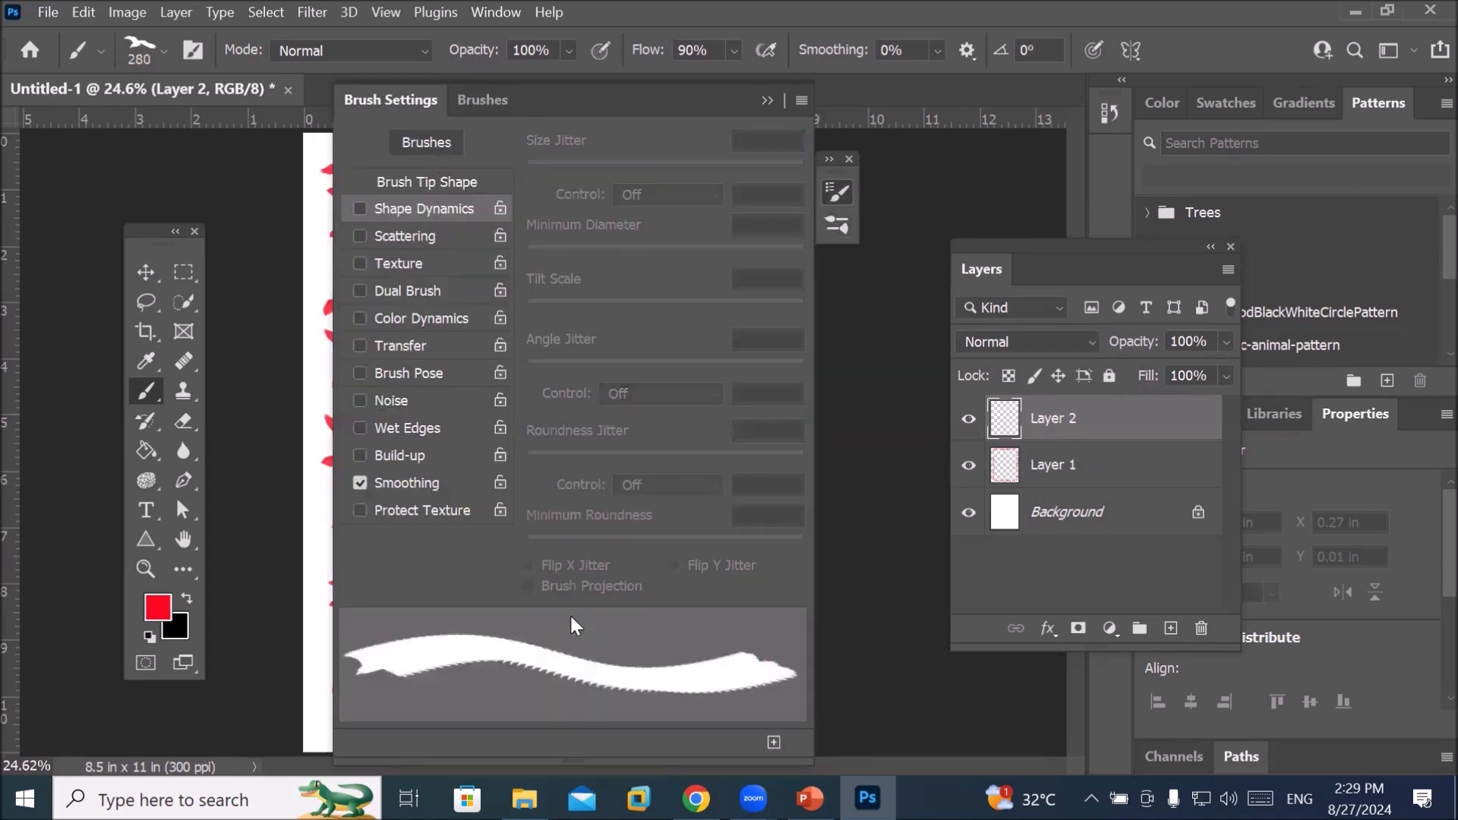
left_click(437, 179)
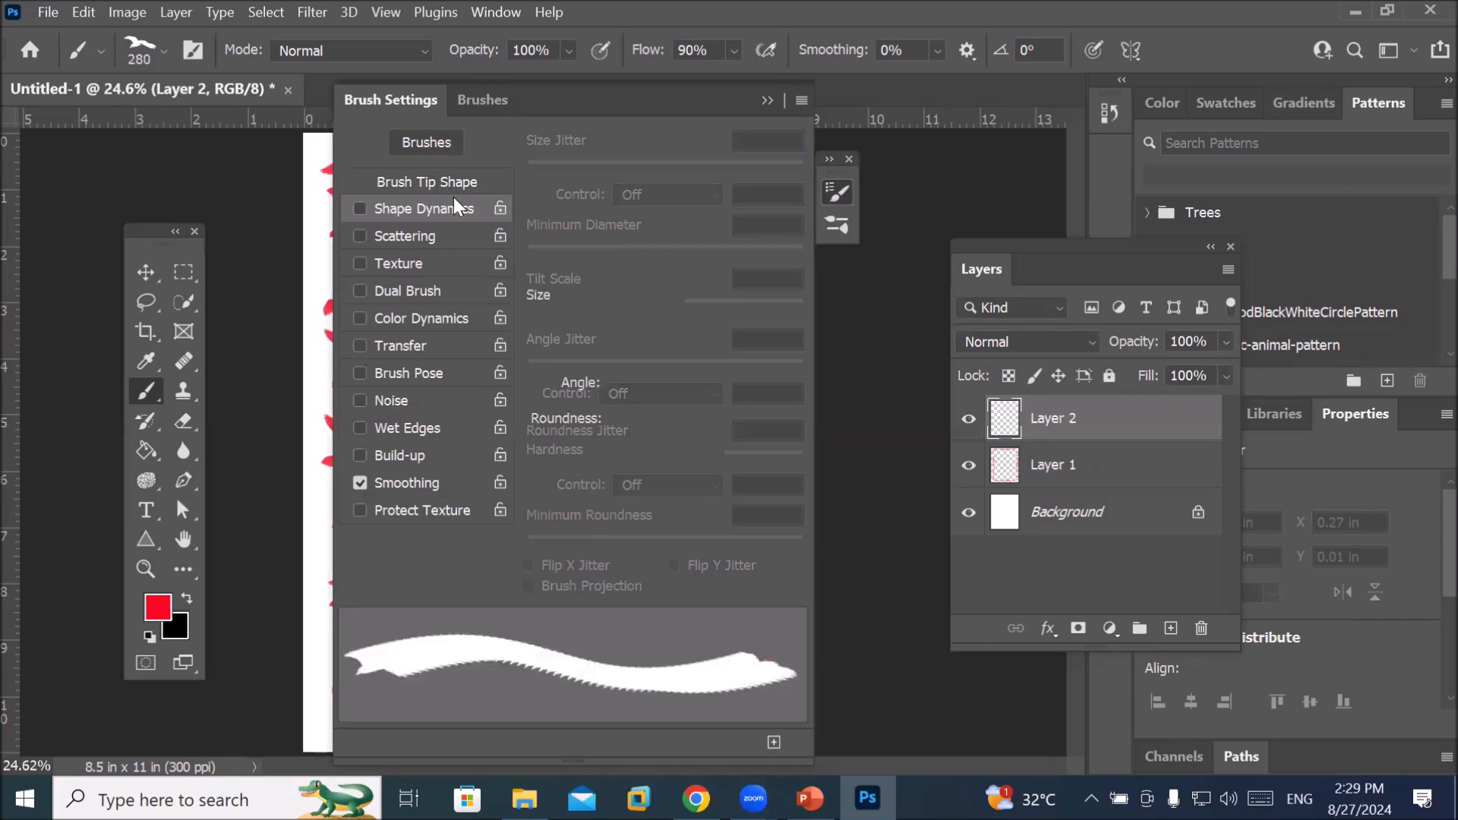
left_click_drag(562, 534, 750, 559)
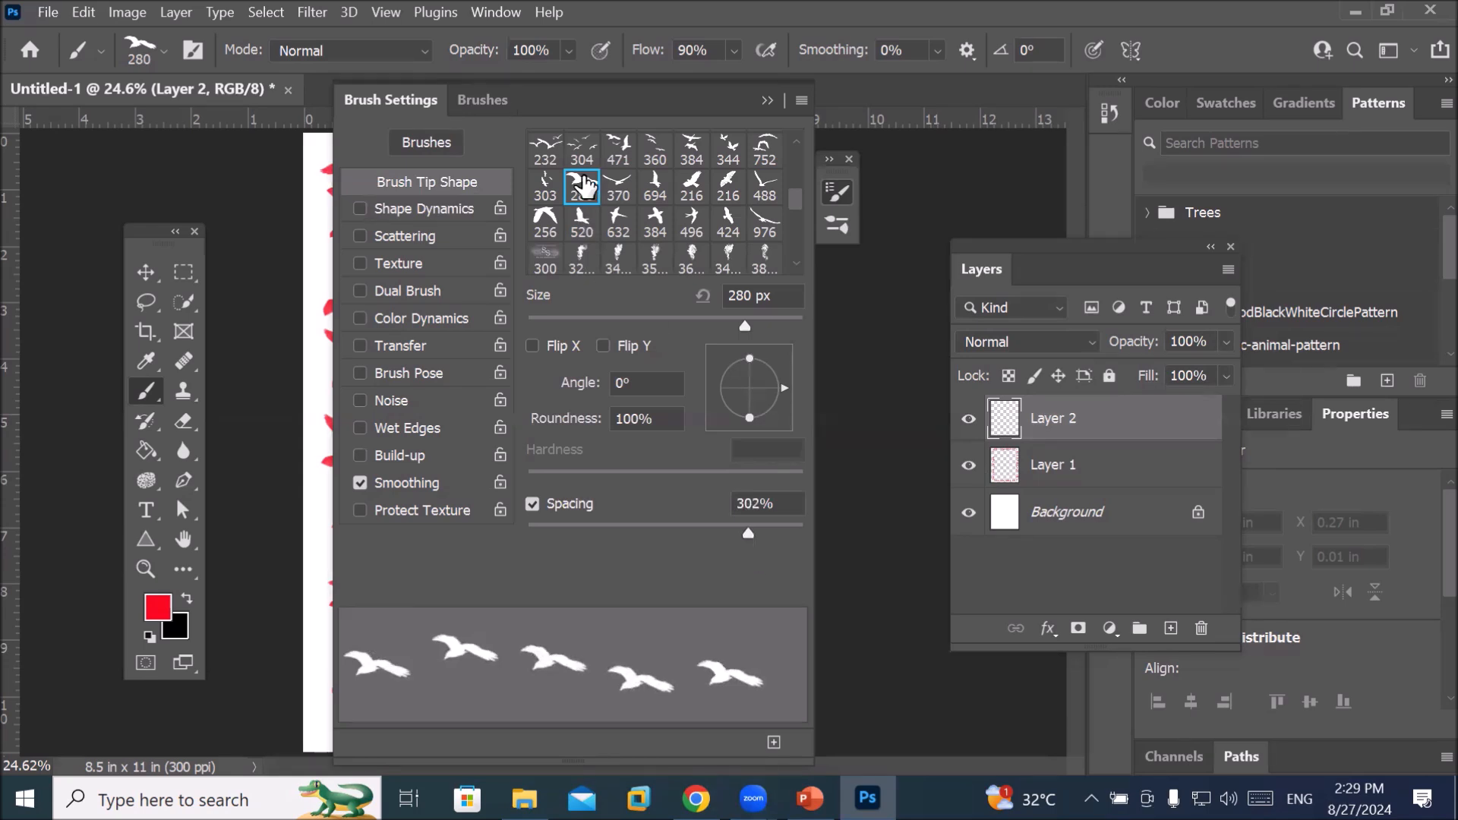
mouse_move(744, 325)
left_mouse_down()
mouse_move(779, 340)
mouse_move(544, 347)
mouse_move(669, 332)
mouse_move(779, 350)
mouse_move(755, 338)
left_mouse_up()
Toggle the brush tip's Flip X and Flip Y on and off to compare the bird's orientation in the preview
left_click(554, 344)
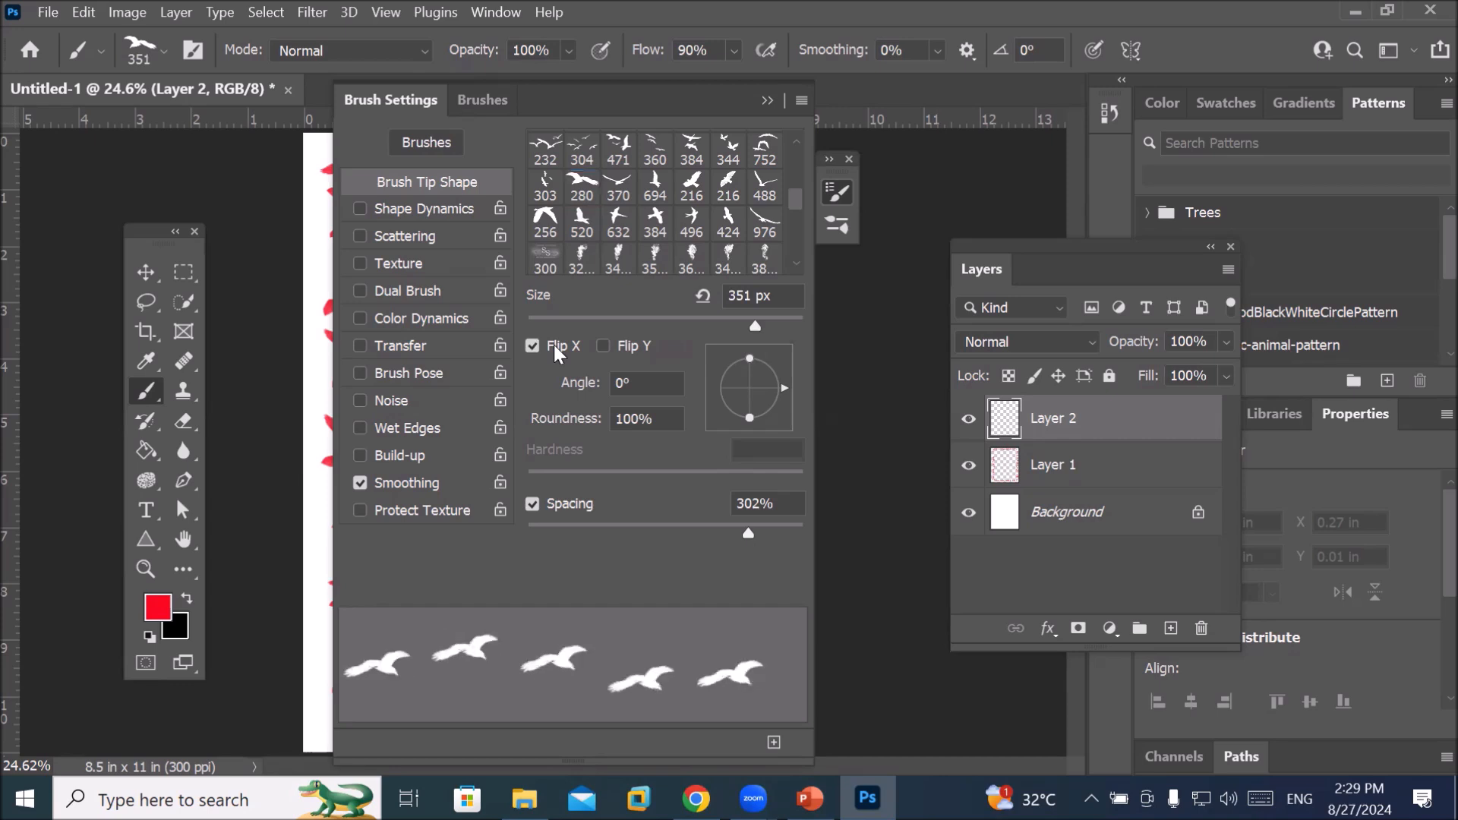
left_click(553, 345)
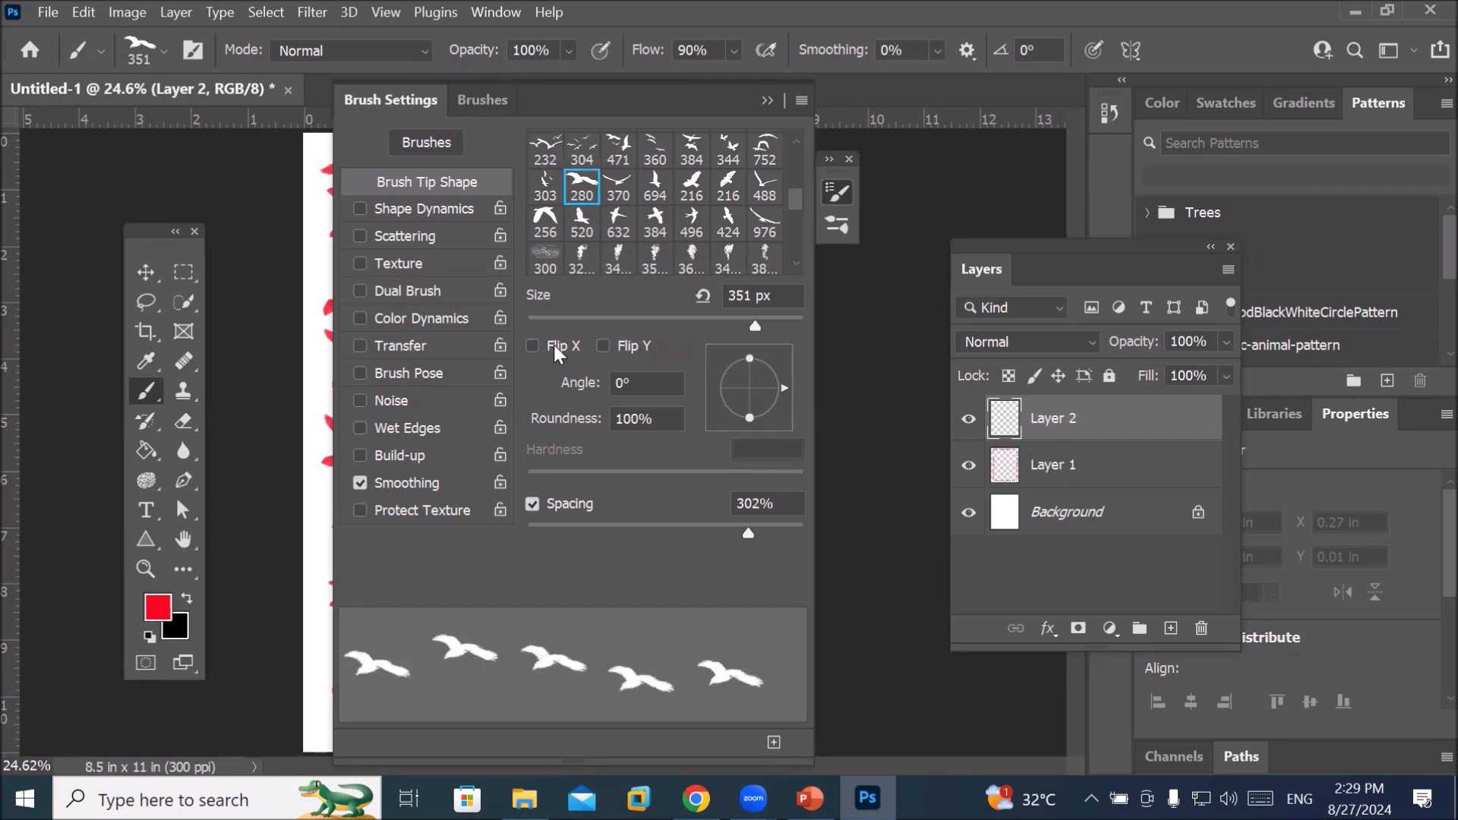
left_click(611, 355)
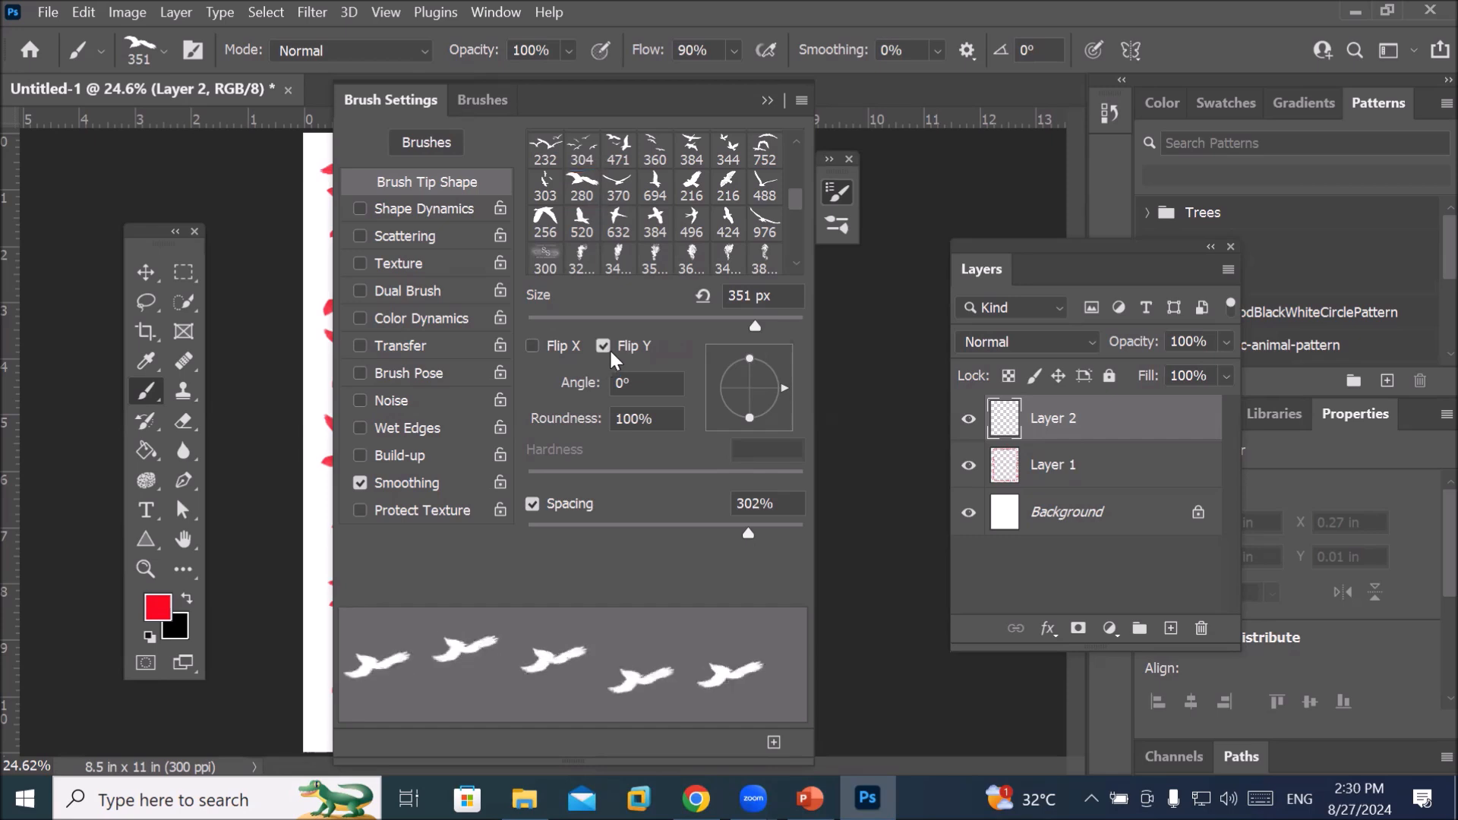
left_click(609, 348)
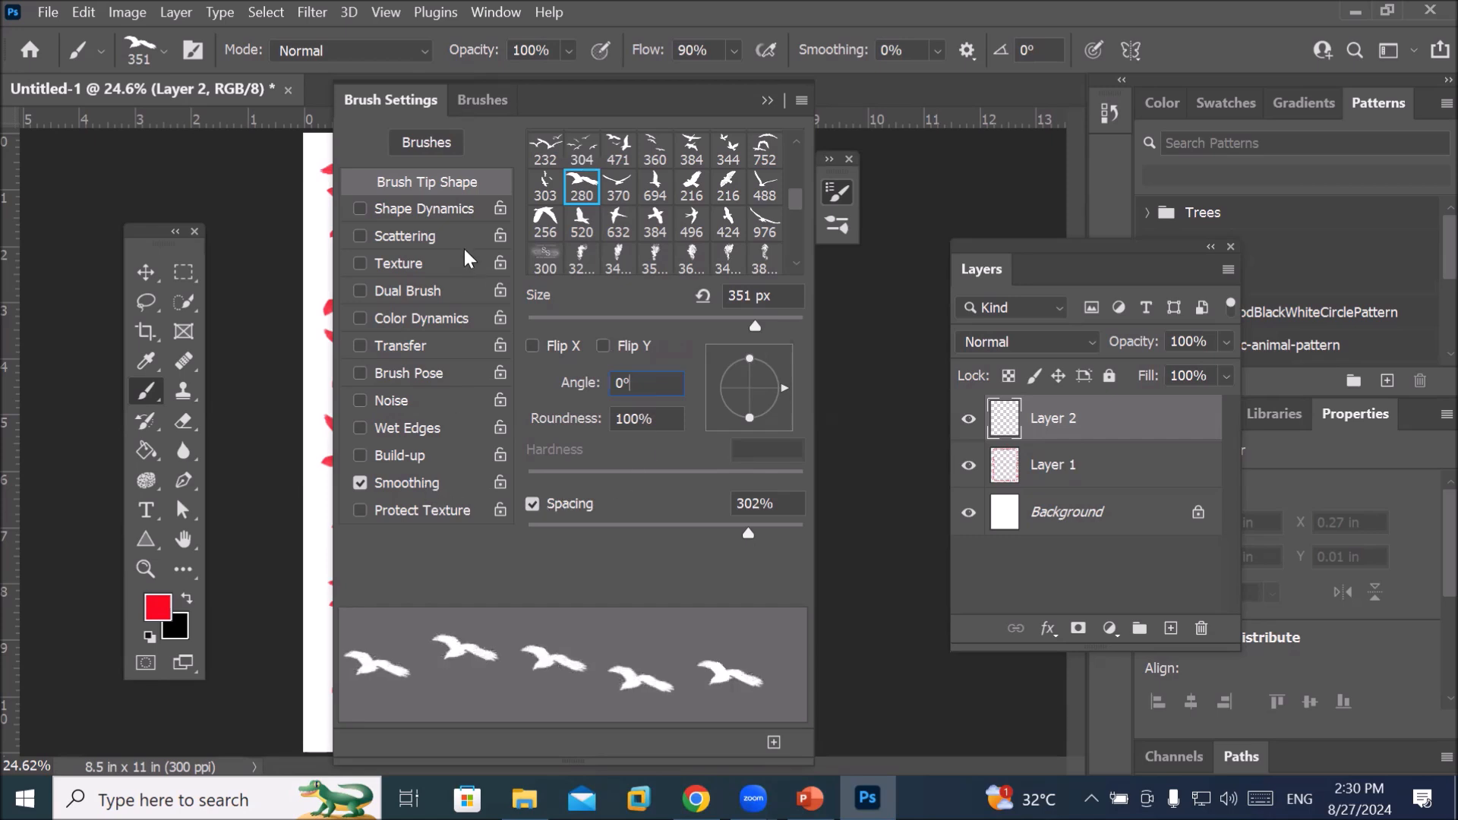
Enable Shape Dynamics for the brush with Size Jitter 69%, Angle Jitter 10% and Roundness Jitter 22%
left_click(432, 208)
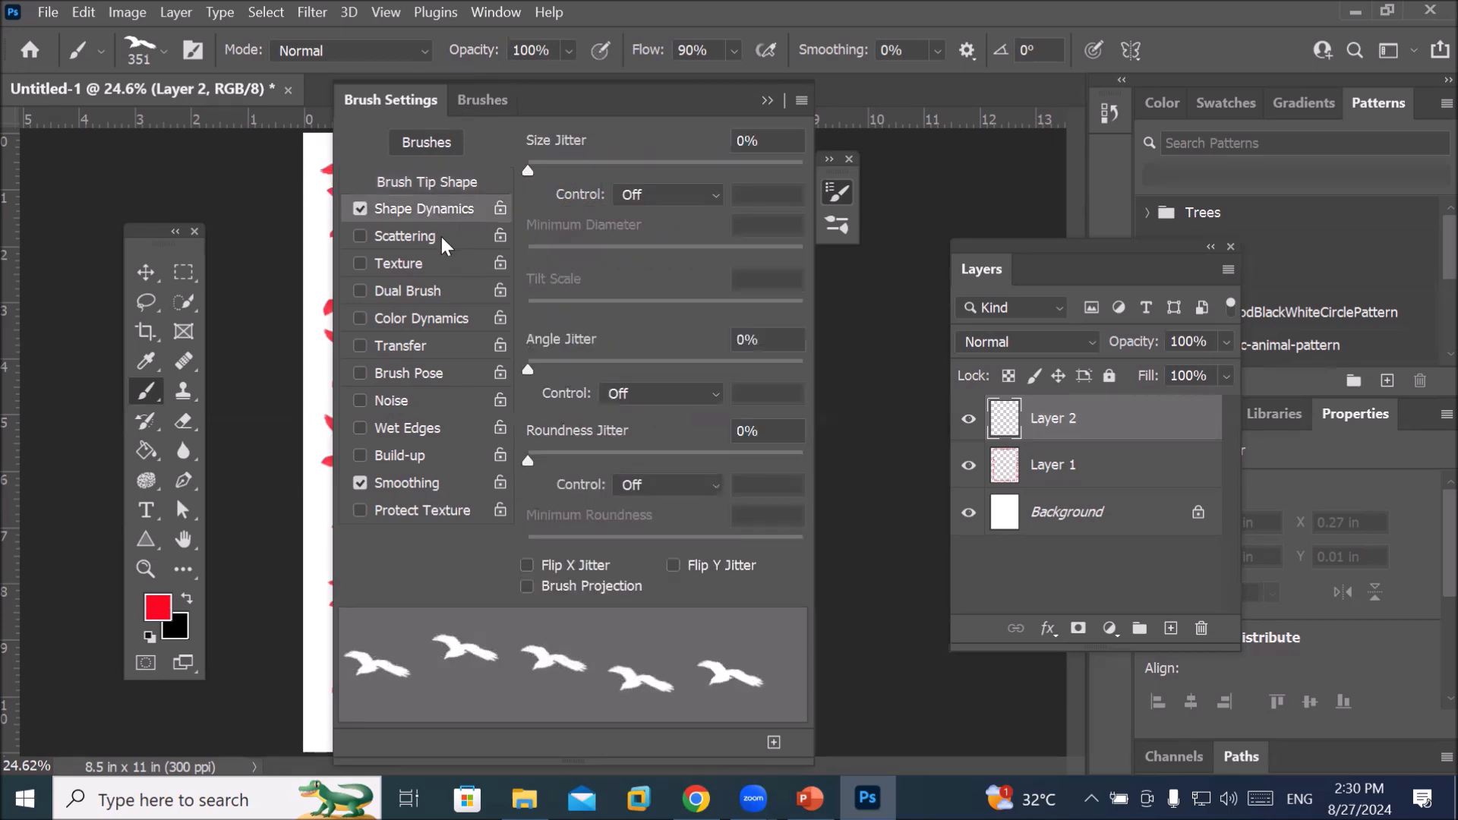
left_click_drag(527, 167, 718, 194)
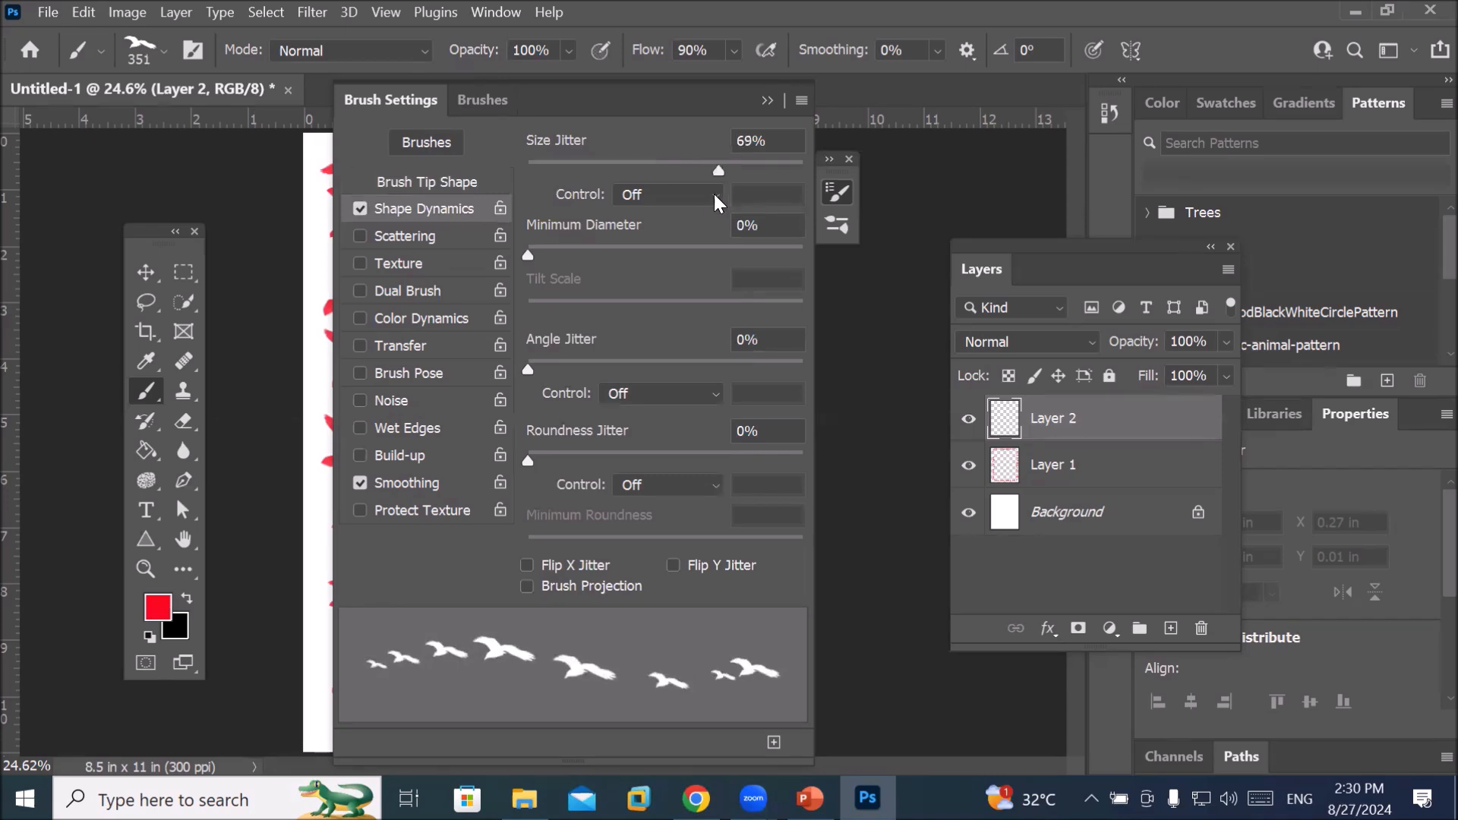
left_click_drag(530, 366, 558, 366)
left_click_drag(526, 459, 588, 458)
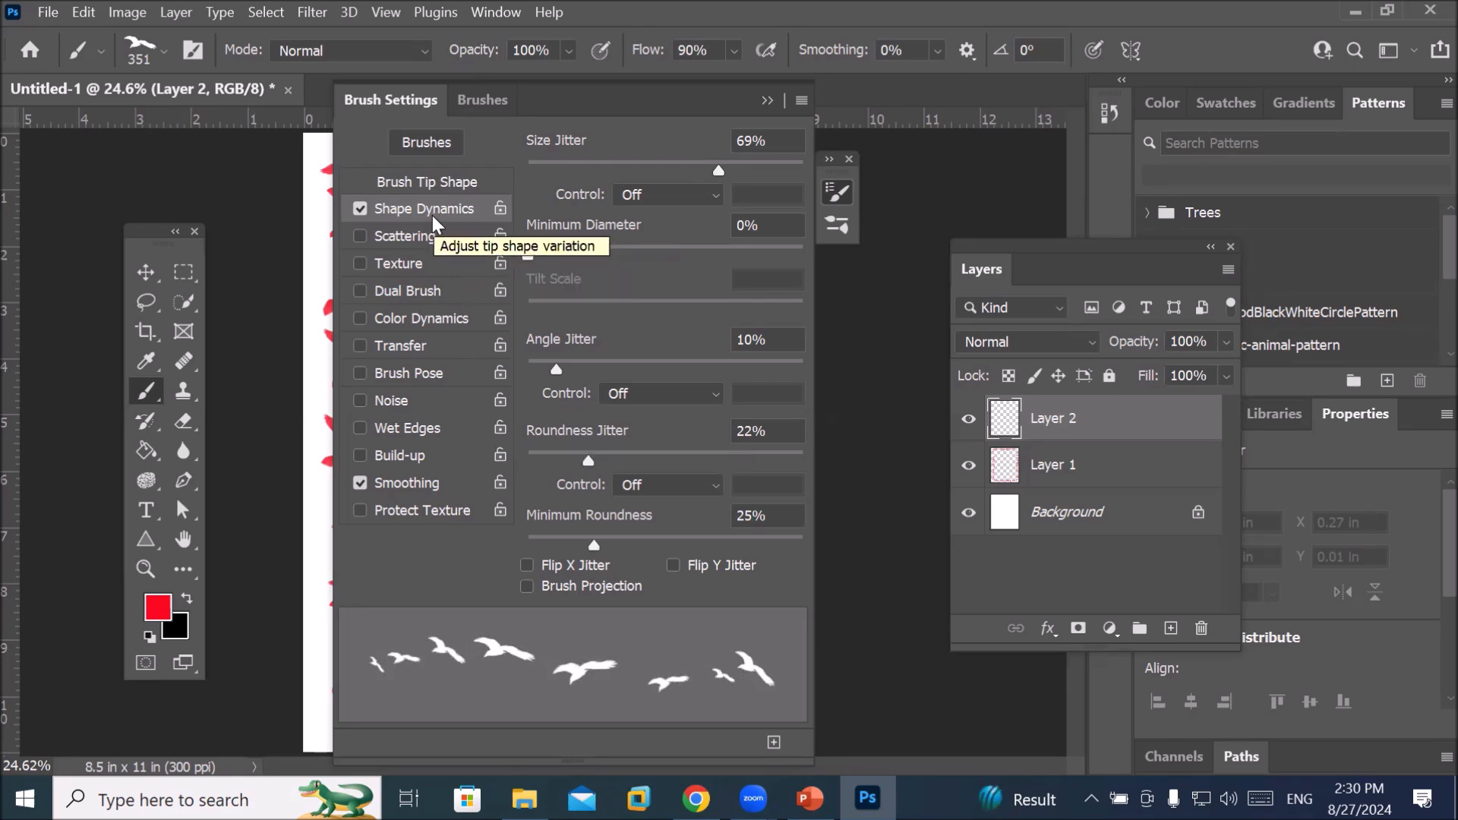
Enable Scattering with Scatter 183%, Count 4 and Count Jitter 60%, and collapse the brush settings
left_click(391, 237)
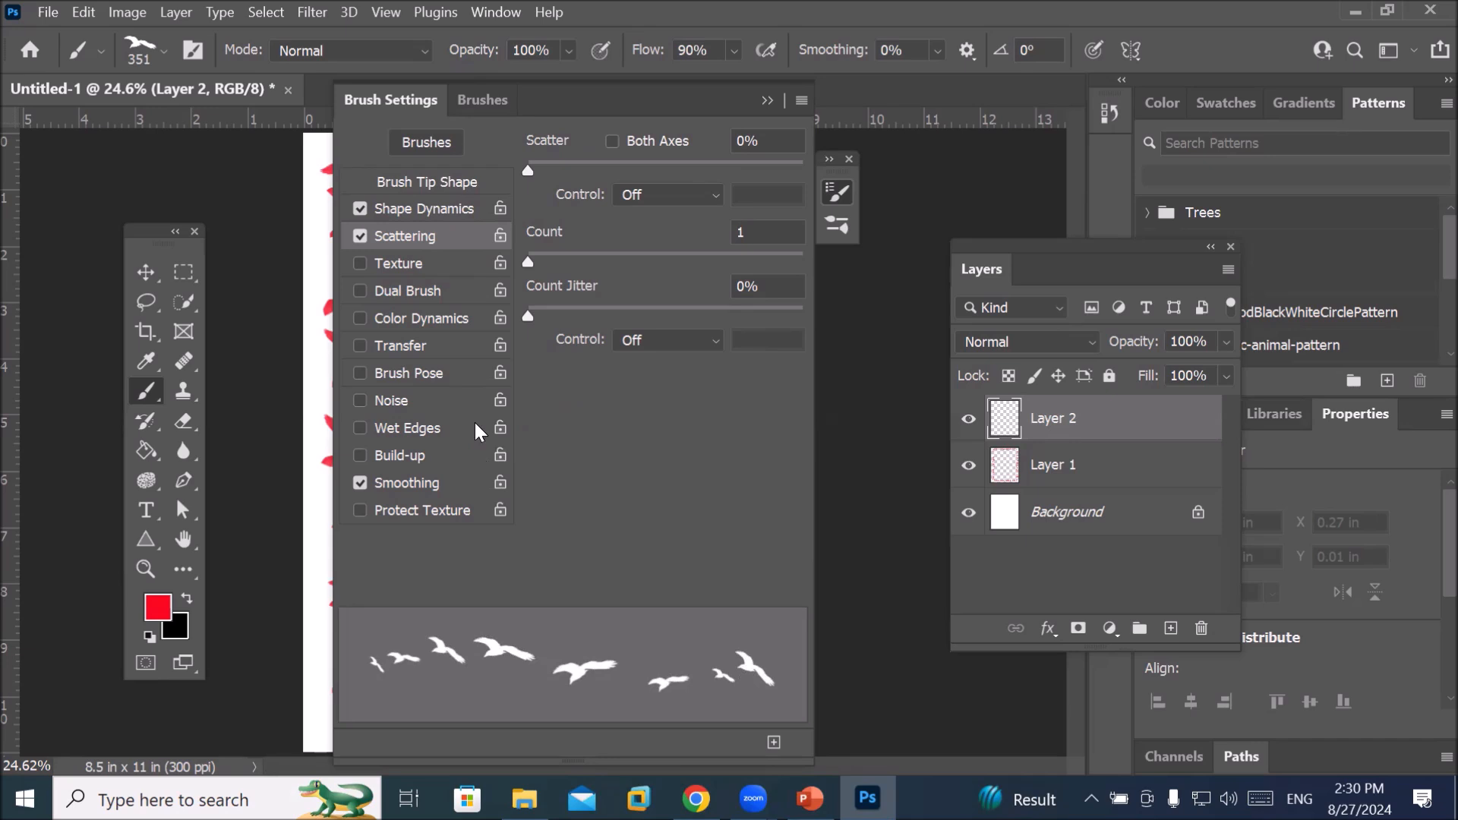
mouse_move(532, 173)
left_mouse_down()
mouse_move(694, 199)
mouse_move(476, 184)
mouse_move(678, 211)
mouse_move(703, 230)
mouse_move(544, 229)
mouse_move(754, 217)
mouse_move(571, 215)
left_mouse_up()
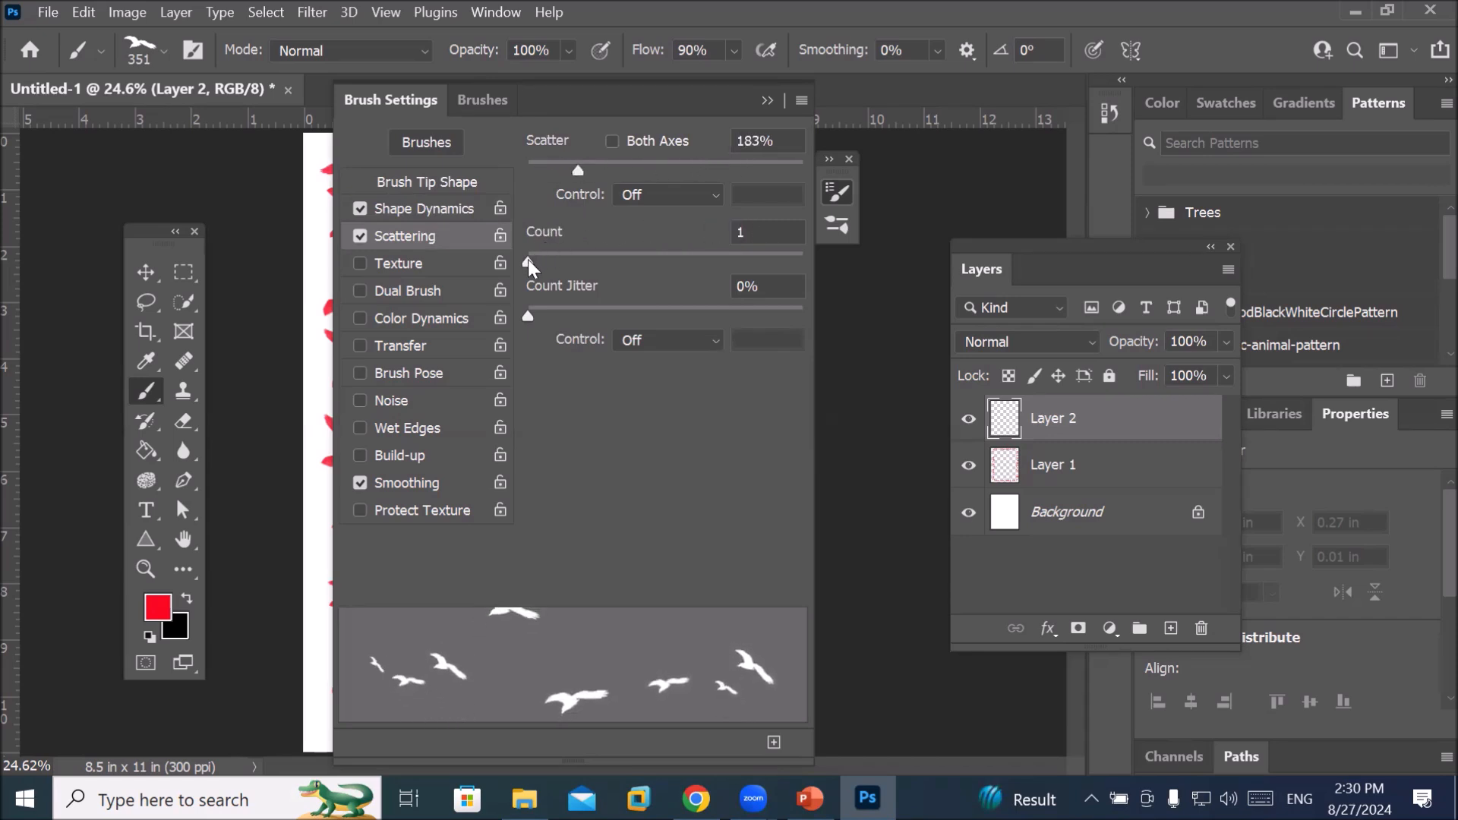
left_click_drag(528, 259, 580, 263)
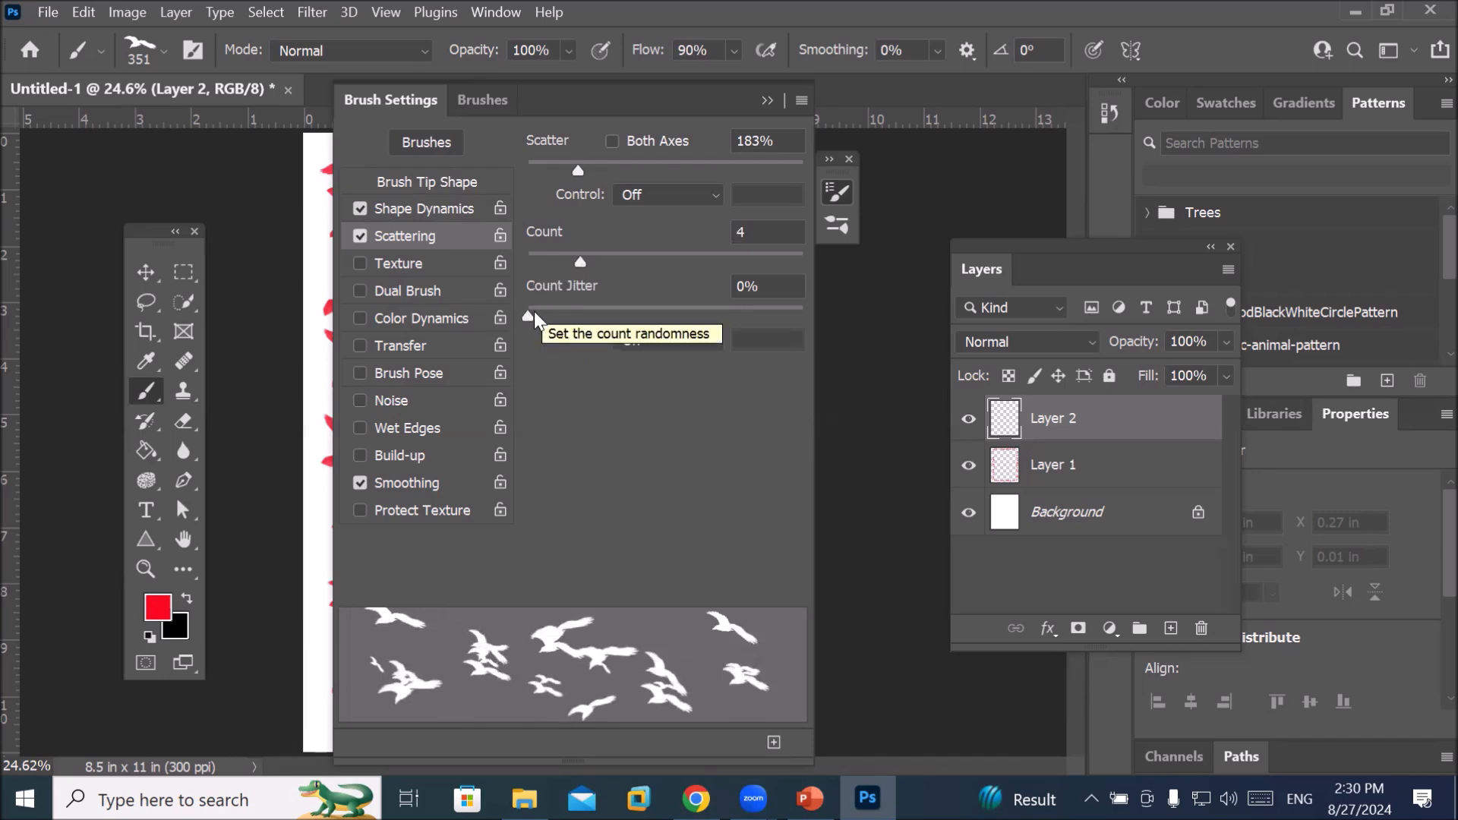
left_click_drag(530, 314, 693, 343)
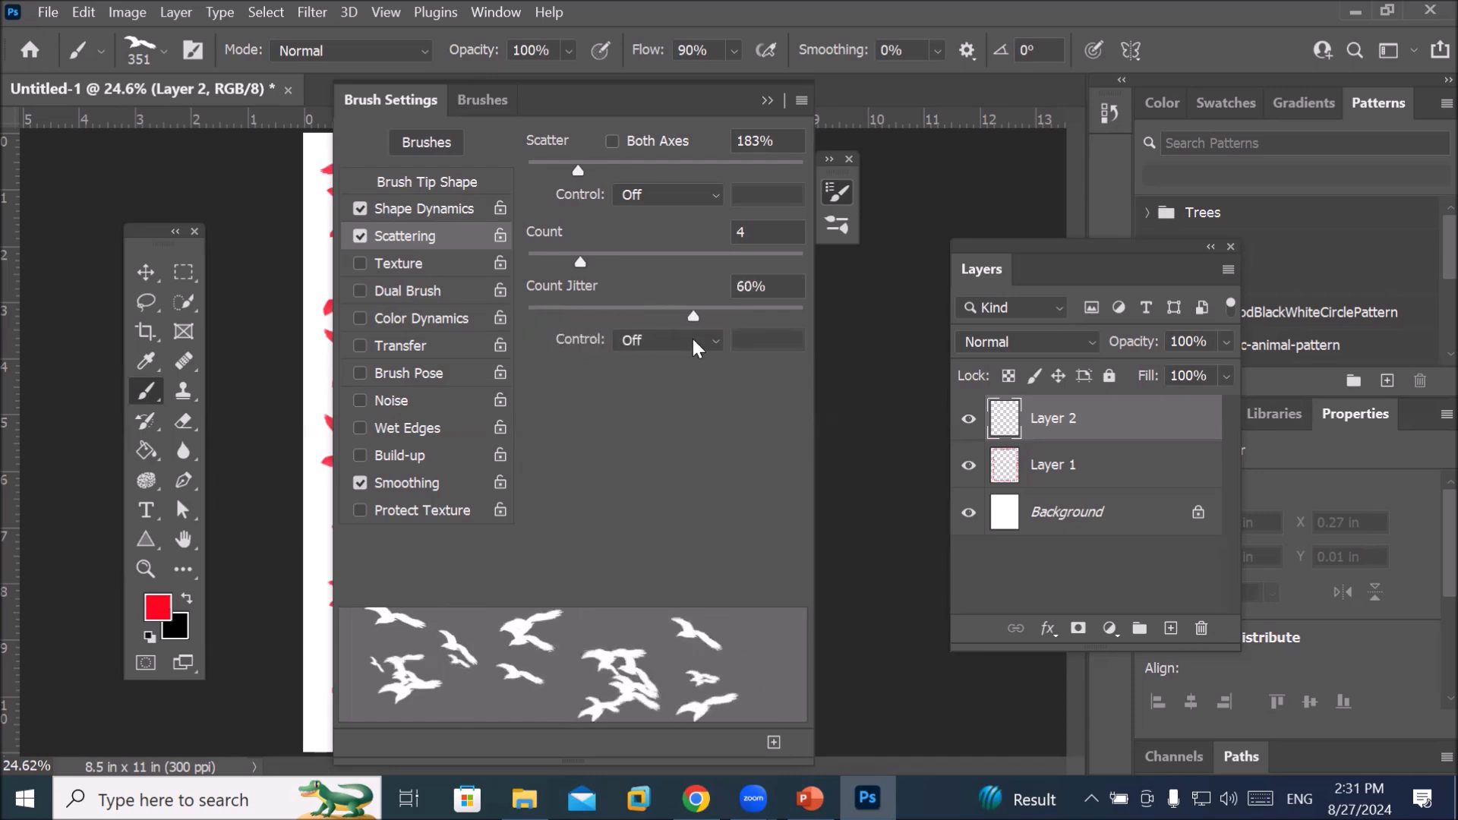
left_click(764, 102)
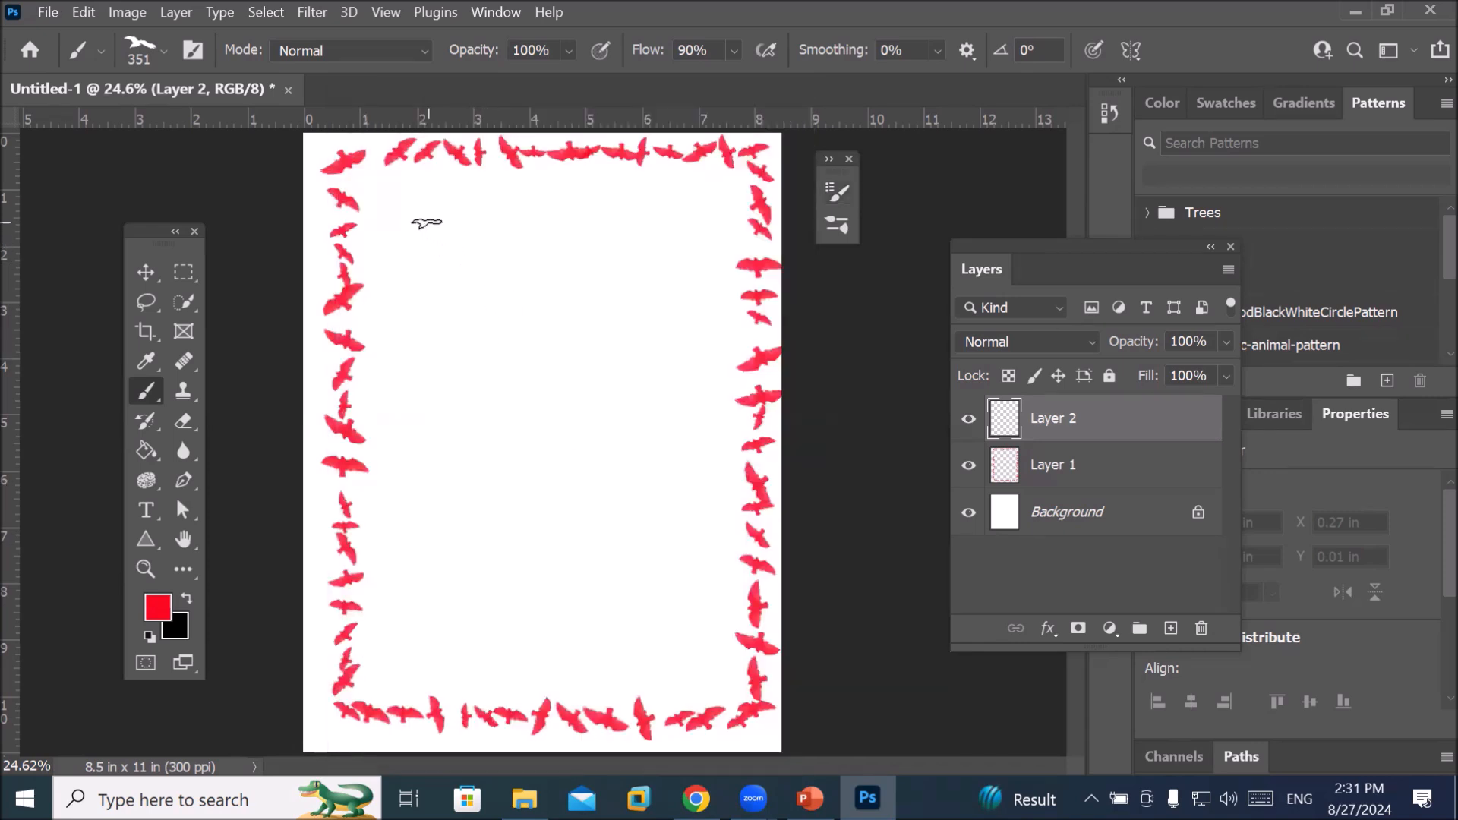
Open the foreground color for editing
left_click(157, 610)
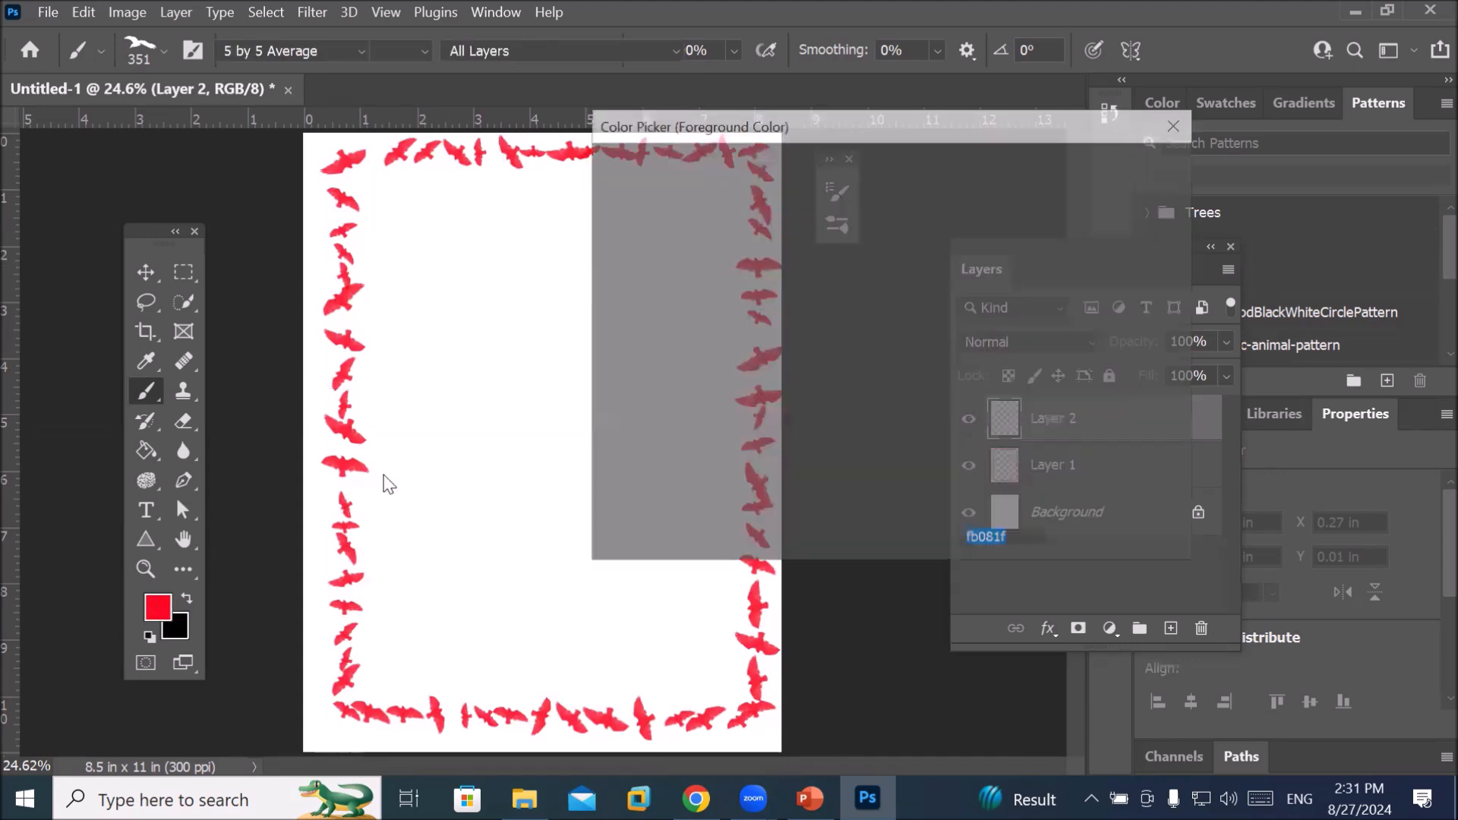
Set the foreground colour to blue and paint scattered birds across the whole page on Layer 2
left_click_drag(919, 285, 918, 274)
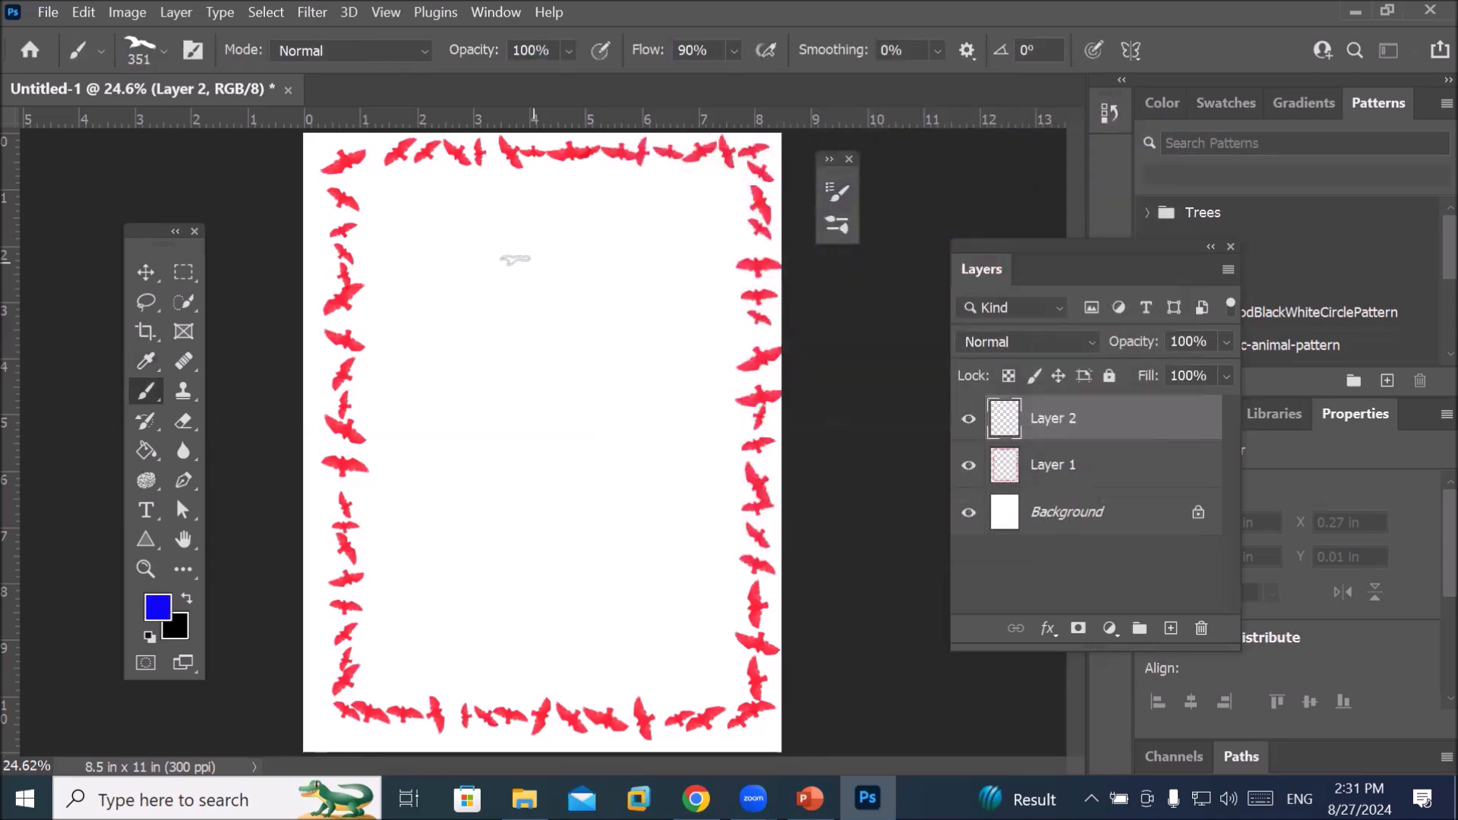
mouse_move(441, 229)
left_mouse_down()
mouse_move(481, 370)
mouse_move(689, 556)
mouse_move(694, 611)
mouse_move(576, 646)
mouse_move(434, 658)
mouse_move(386, 636)
mouse_move(446, 497)
mouse_move(515, 482)
mouse_move(606, 337)
mouse_move(733, 211)
mouse_move(480, 216)
mouse_move(448, 238)
mouse_move(485, 408)
mouse_move(410, 520)
mouse_move(574, 691)
mouse_move(601, 630)
mouse_move(532, 544)
mouse_move(757, 296)
mouse_move(589, 257)
mouse_move(469, 298)
mouse_move(458, 479)
mouse_move(417, 600)
mouse_move(391, 421)
mouse_move(449, 166)
mouse_move(610, 137)
mouse_move(728, 360)
mouse_move(710, 620)
mouse_move(566, 736)
mouse_move(384, 730)
mouse_move(267, 551)
mouse_move(303, 227)
mouse_move(427, 81)
mouse_move(678, 77)
mouse_move(756, 307)
mouse_move(638, 740)
left_mouse_up()
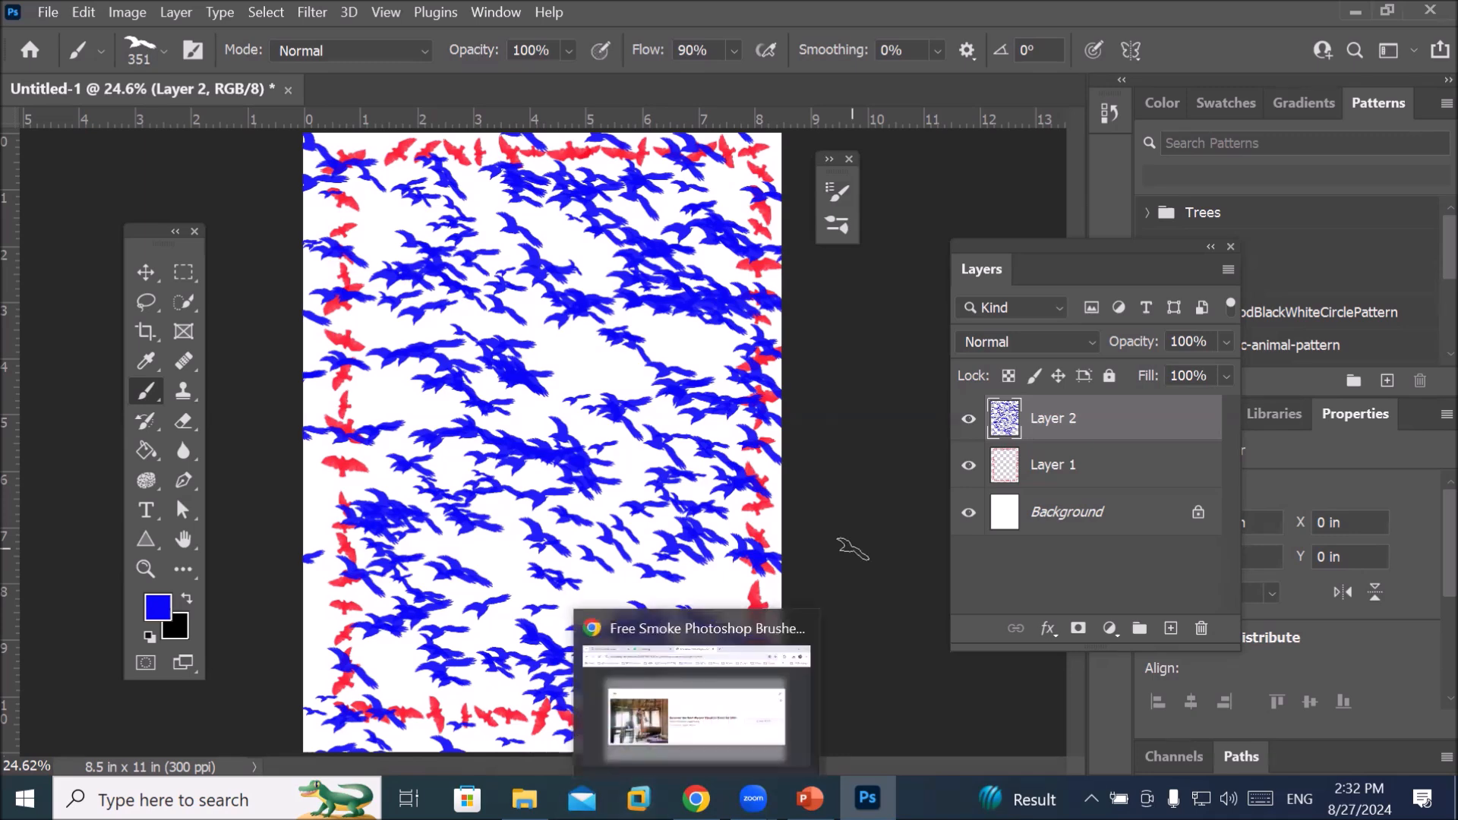
Hide Layer 2 and Layer 1, and add a new empty layer above them
left_click(969, 419)
left_click(968, 465)
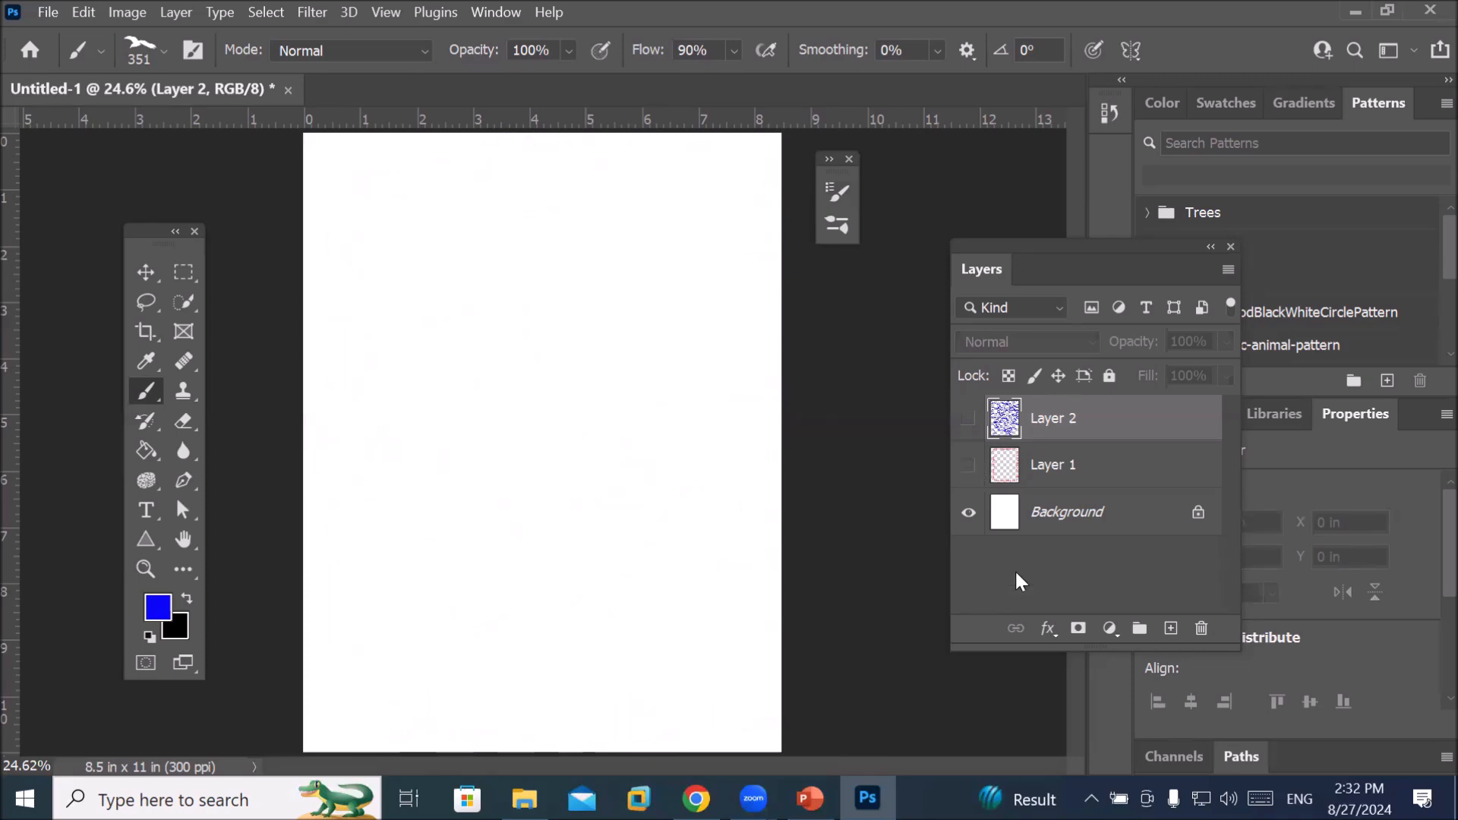
left_click(1170, 628)
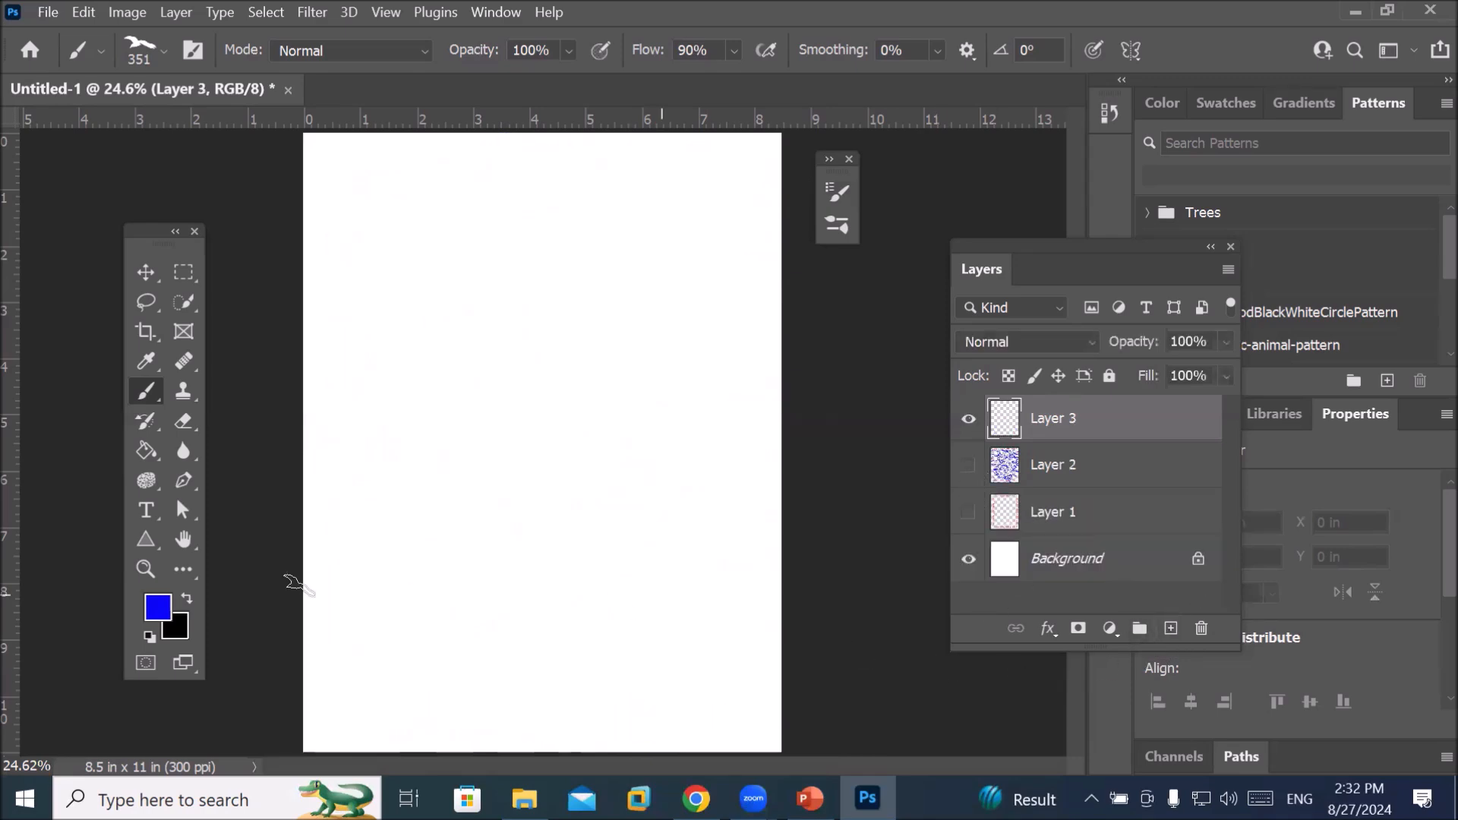
left_click(835, 191)
left_click(479, 101)
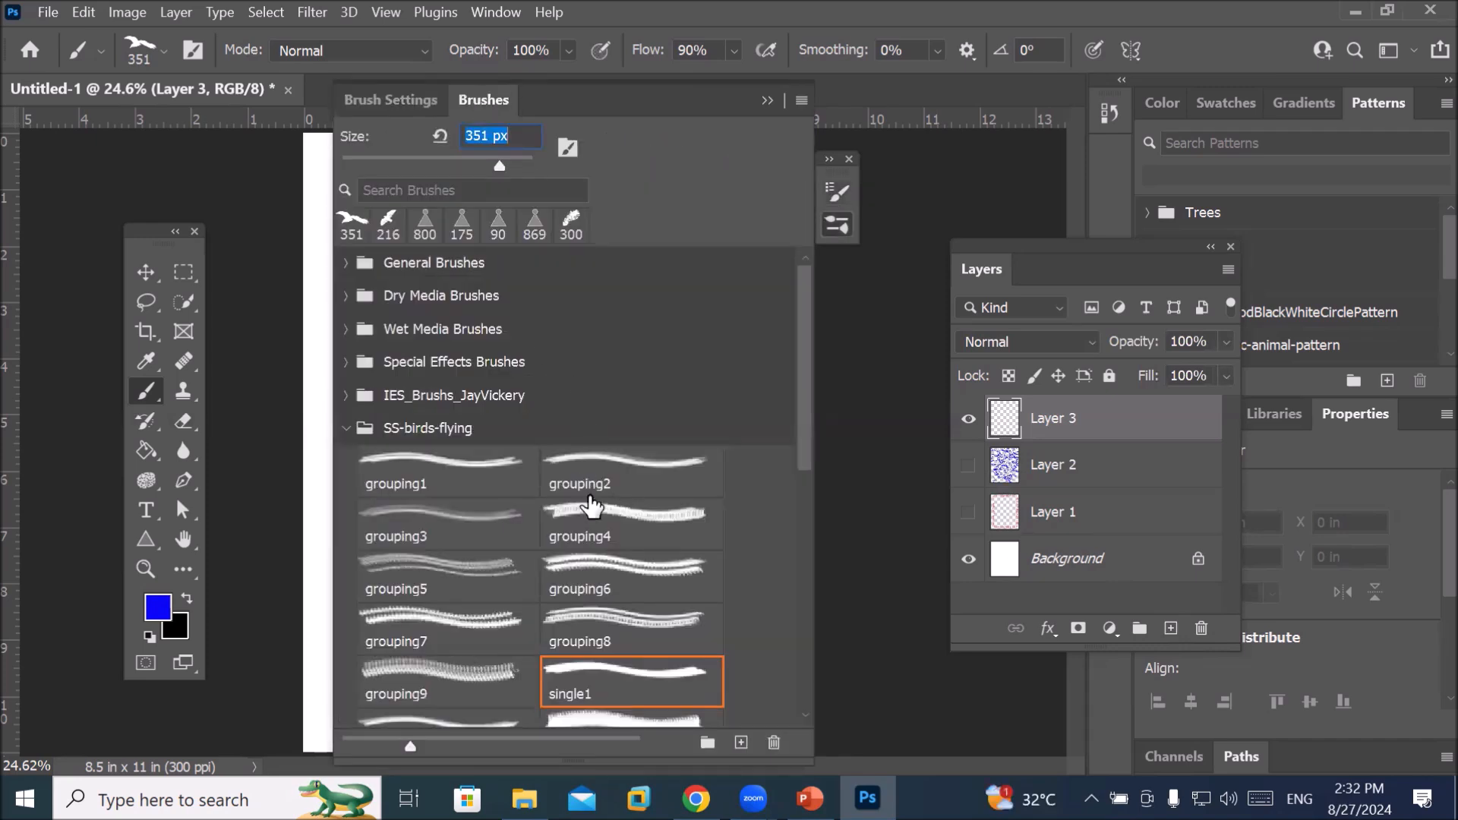
type("232")
key("Return")
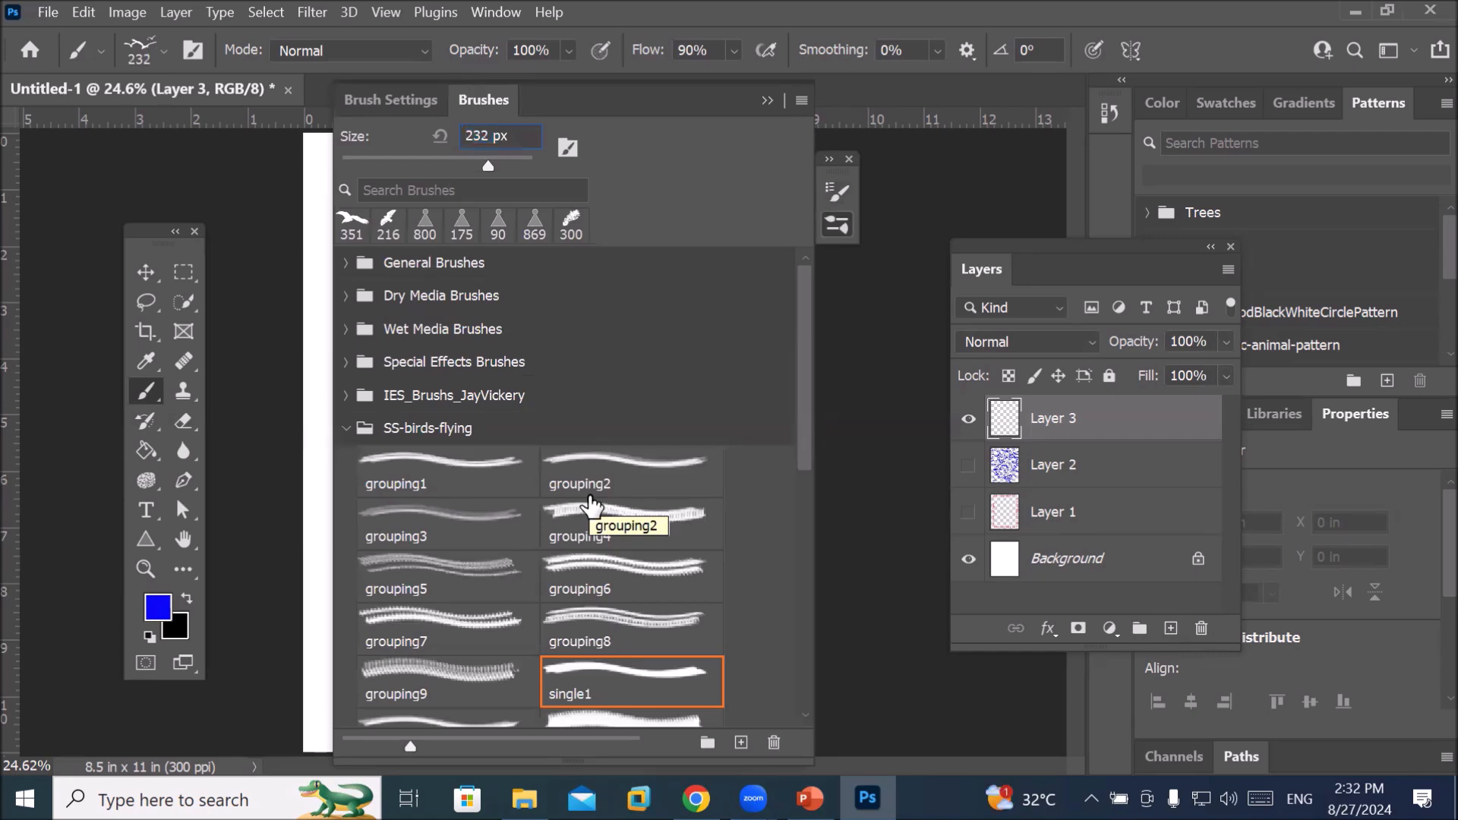
Turn off Shape Dynamics and Scattering in the bird brush's settings
left_click(389, 95)
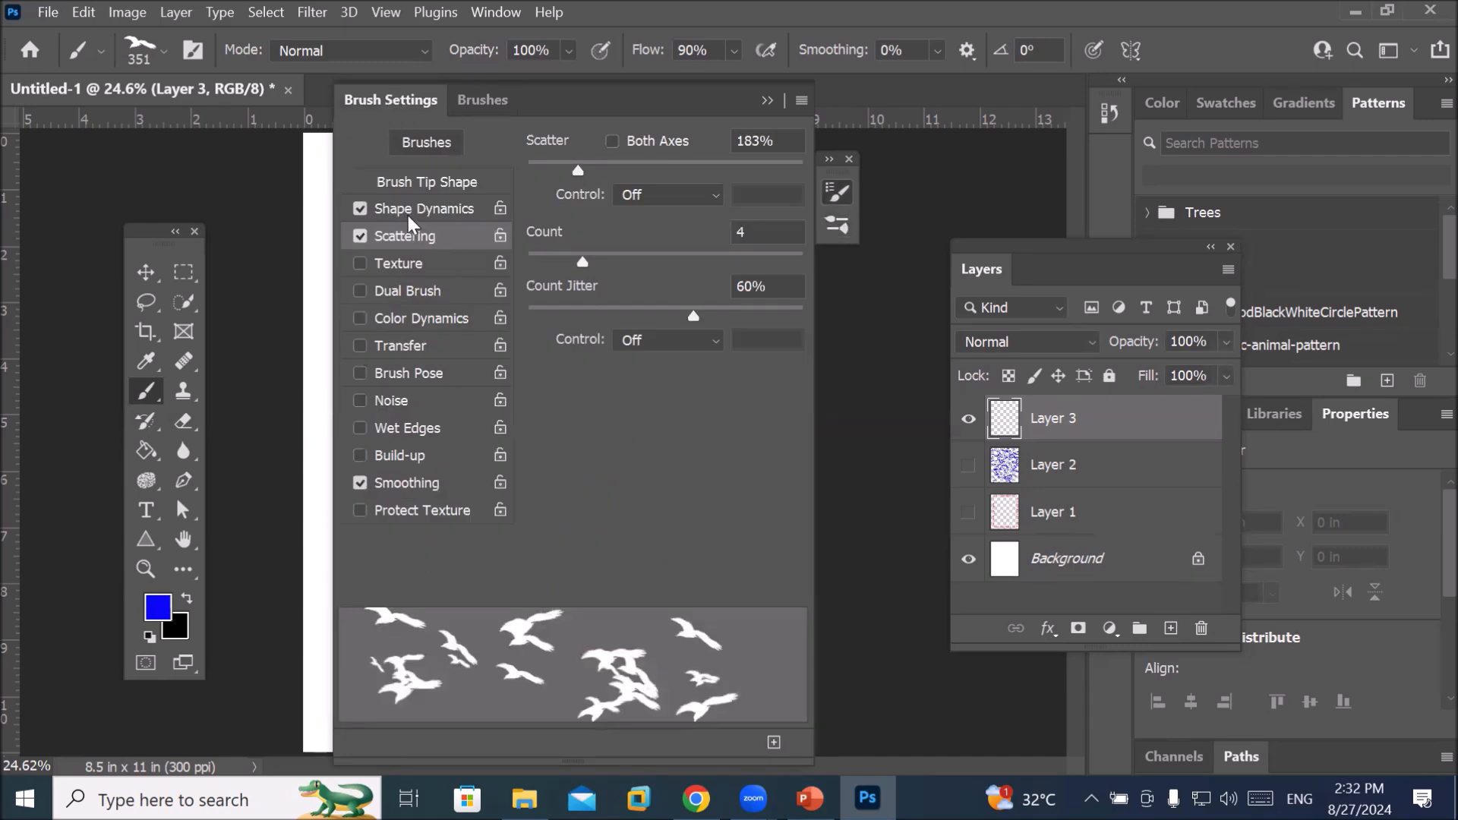
left_click(358, 211)
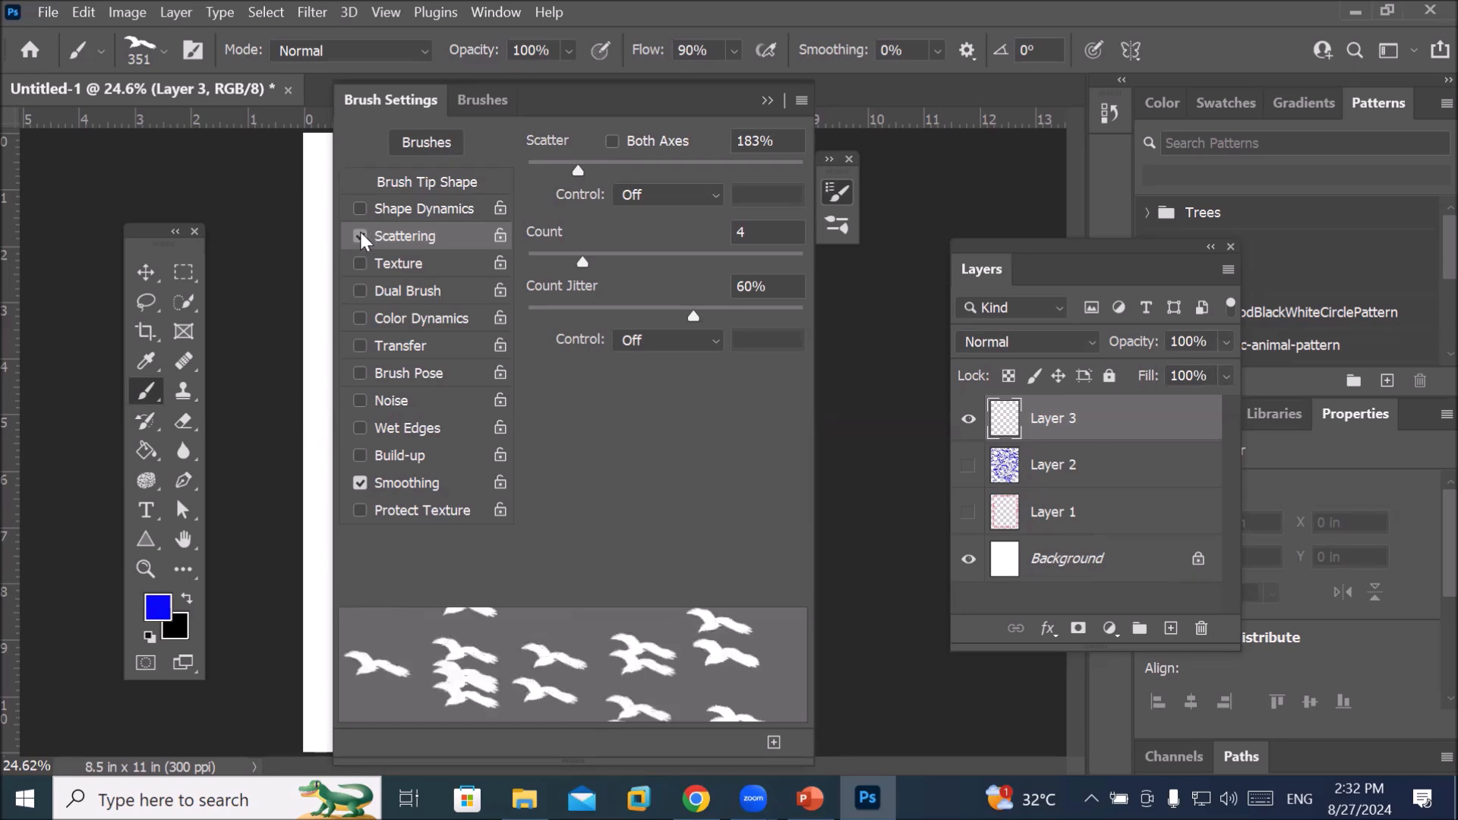
left_click(359, 231)
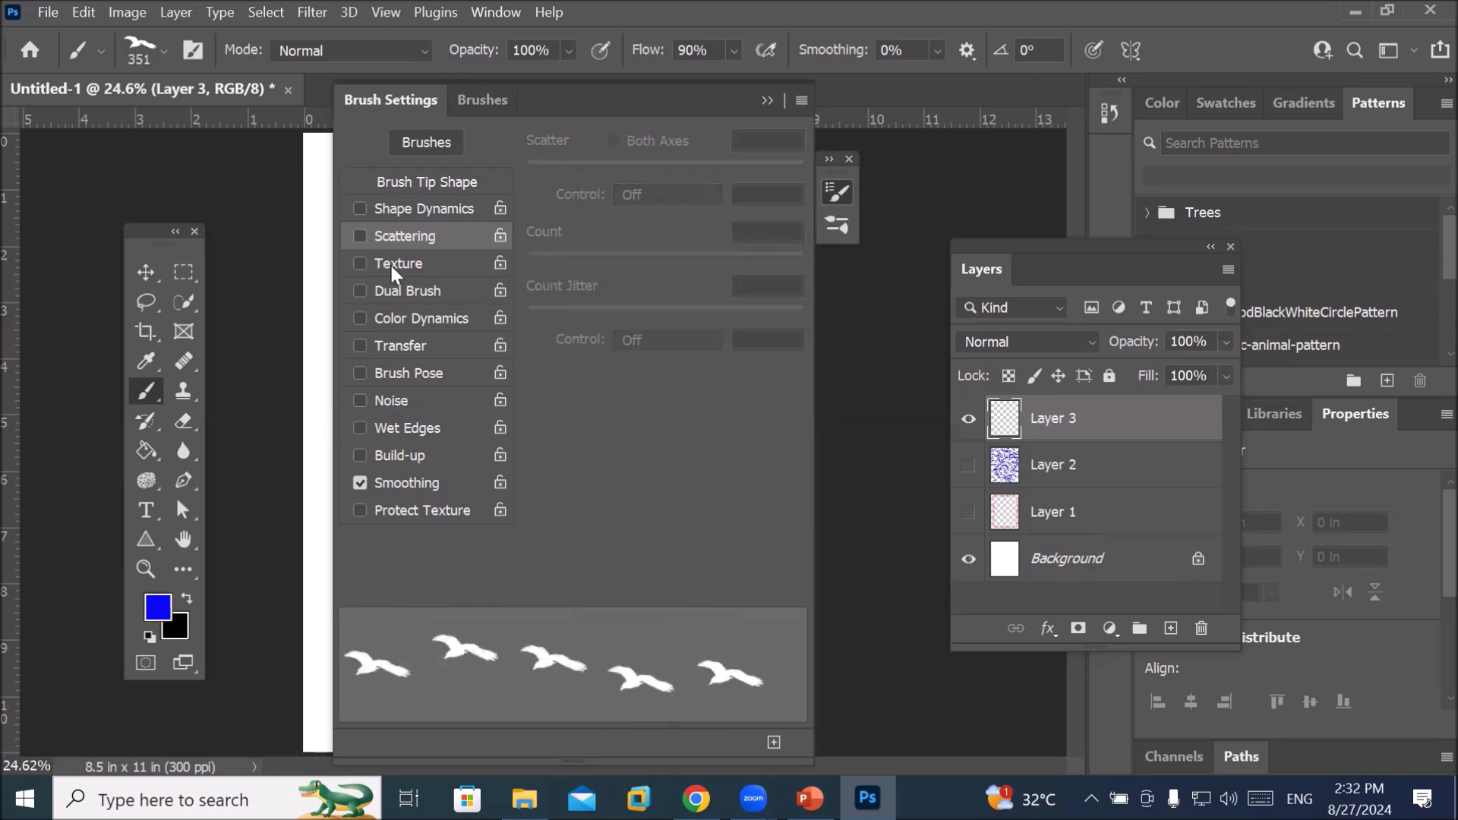
Enable Color Dynamics with 51% foreground/background jitter, 41% hue jitter, 16% brightness jitter and +29% purity
left_click(415, 314)
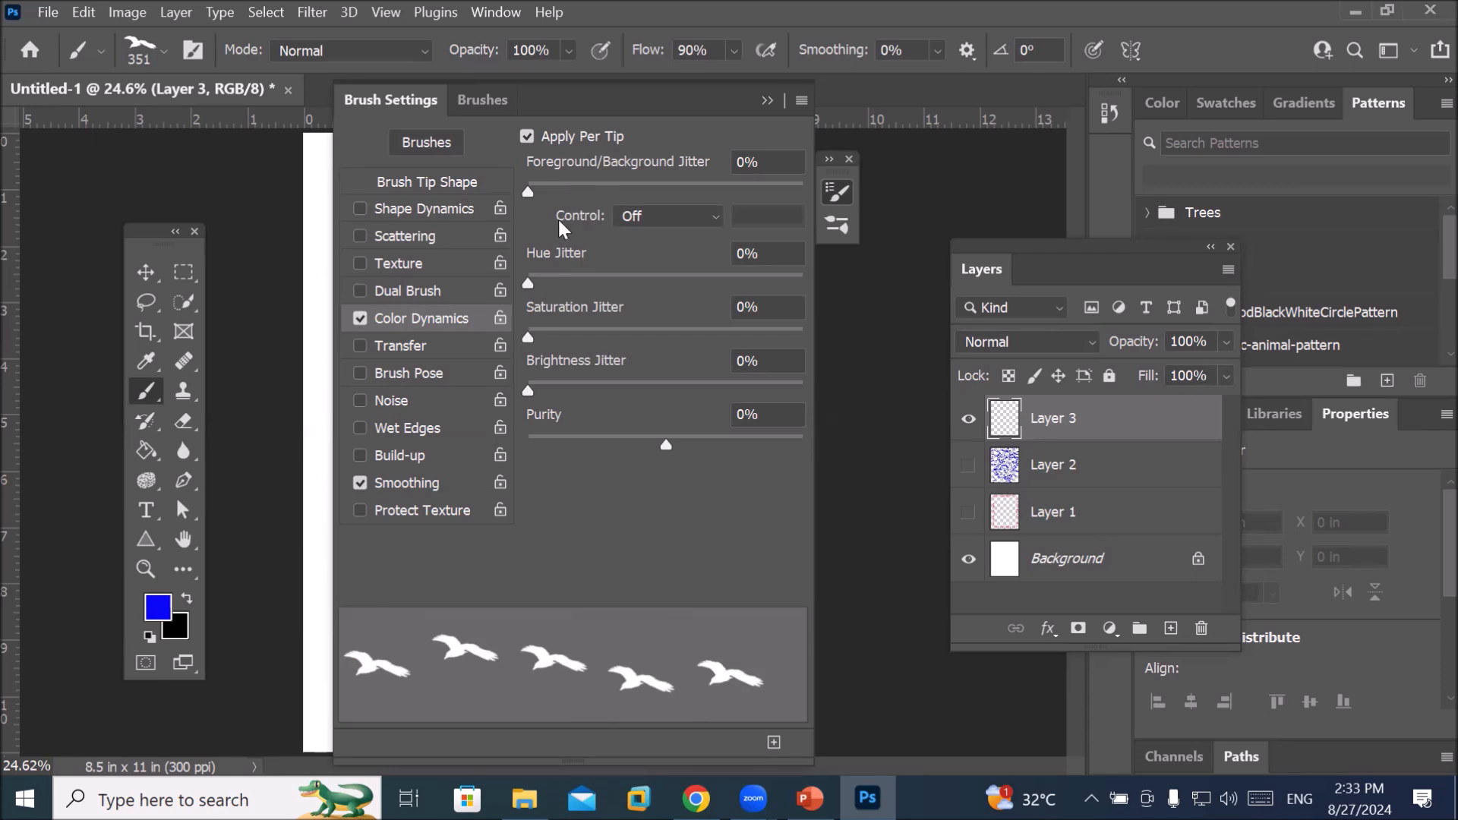
left_click_drag(526, 191, 680, 183)
left_click_drag(794, 181, 669, 185)
left_click_drag(526, 277, 640, 279)
left_click_drag(527, 389, 572, 389)
left_click_drag(659, 443, 703, 437)
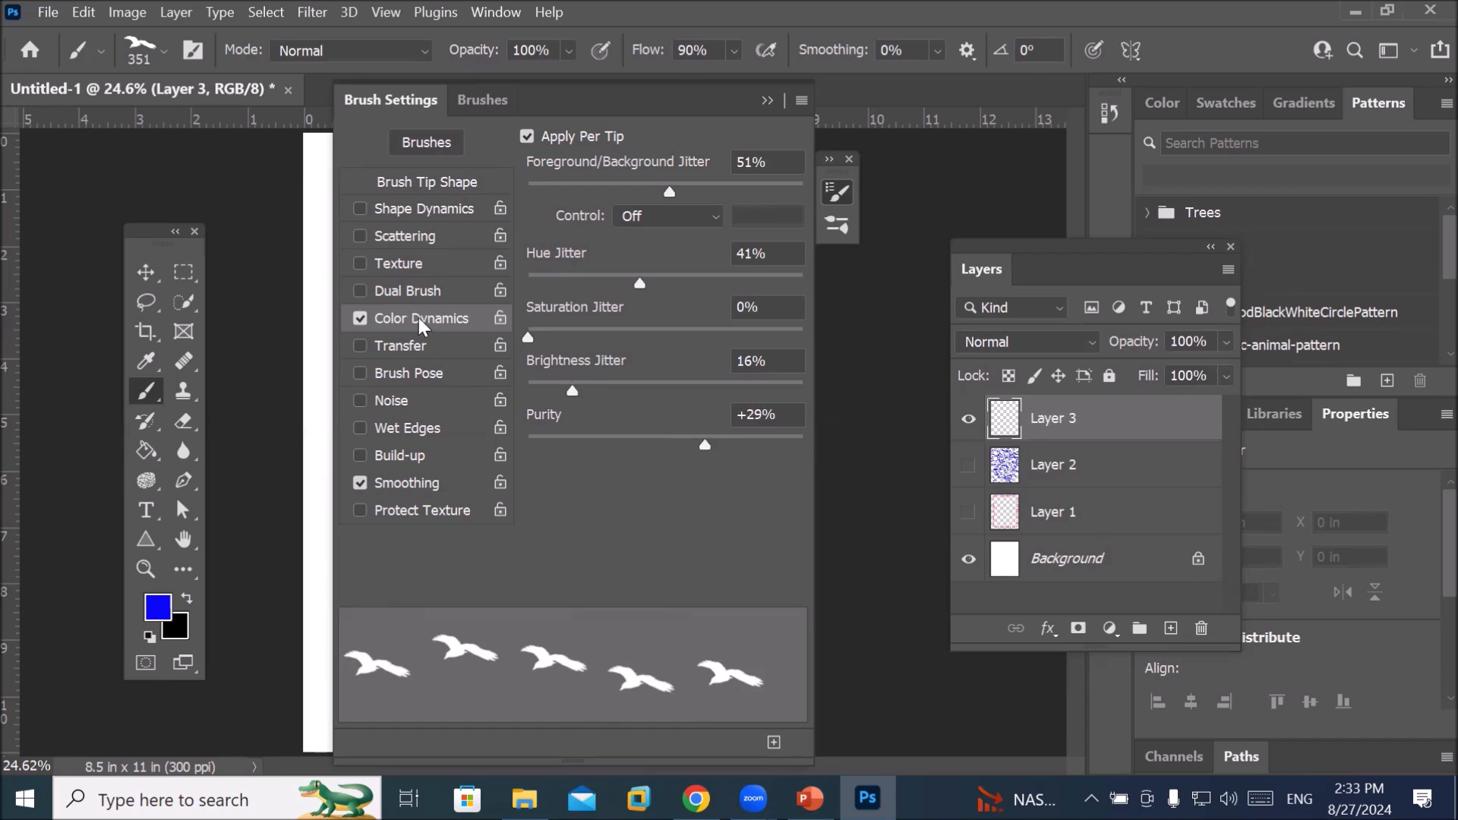
left_click(767, 95)
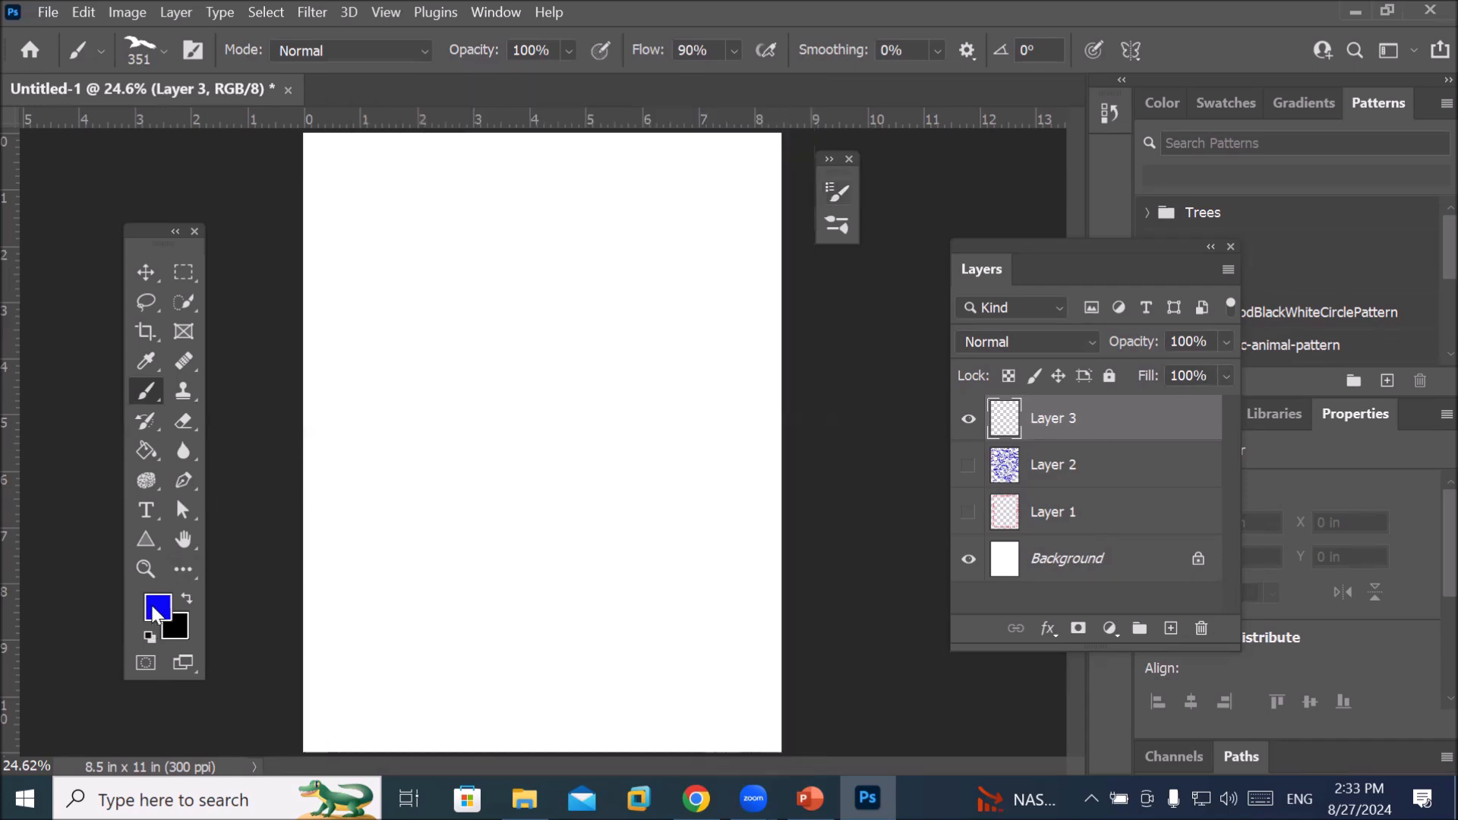
Change the background colour to the pinkish red f90d4f
left_click(180, 625)
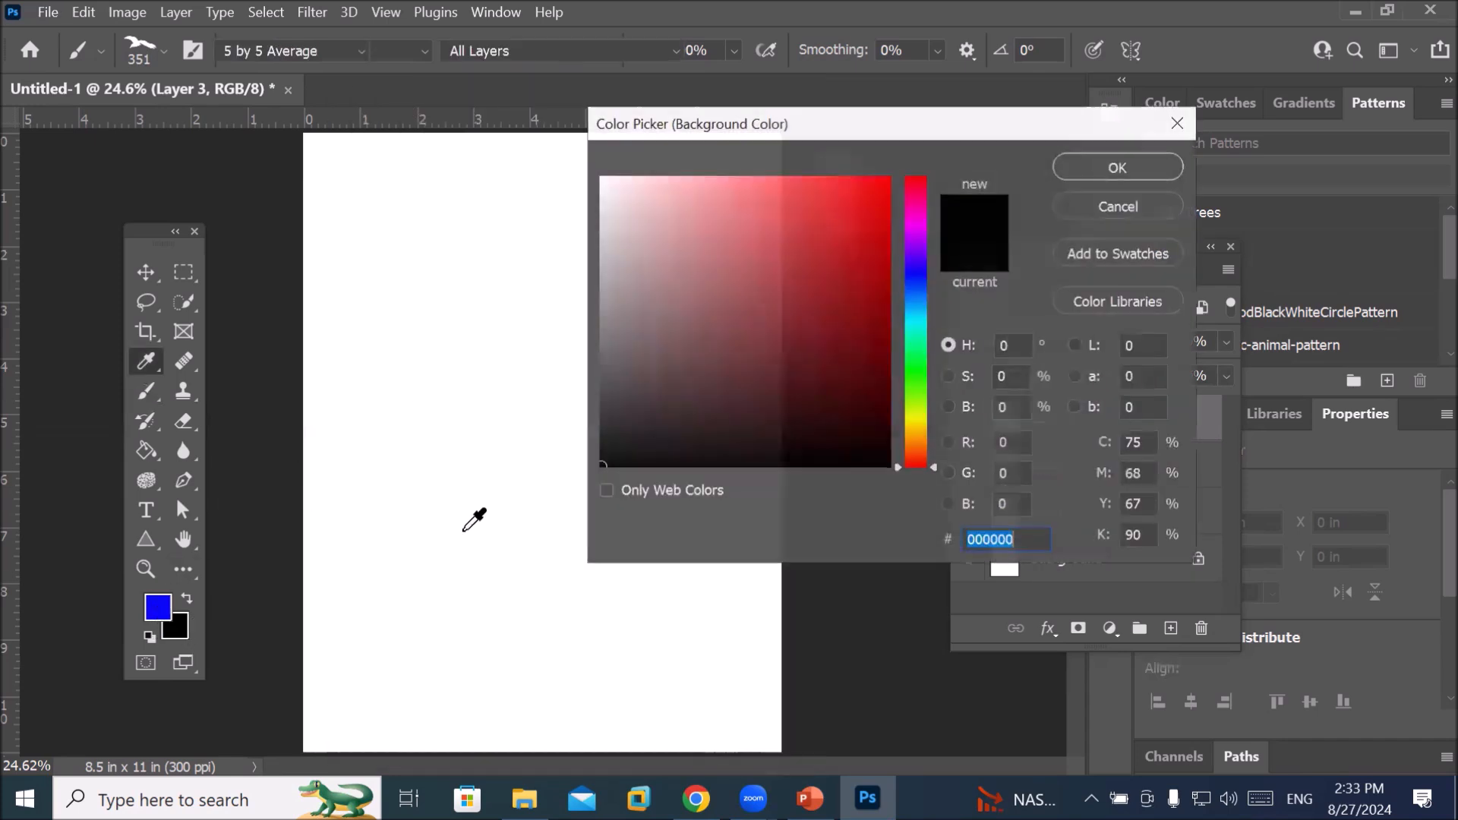
left_click(913, 190)
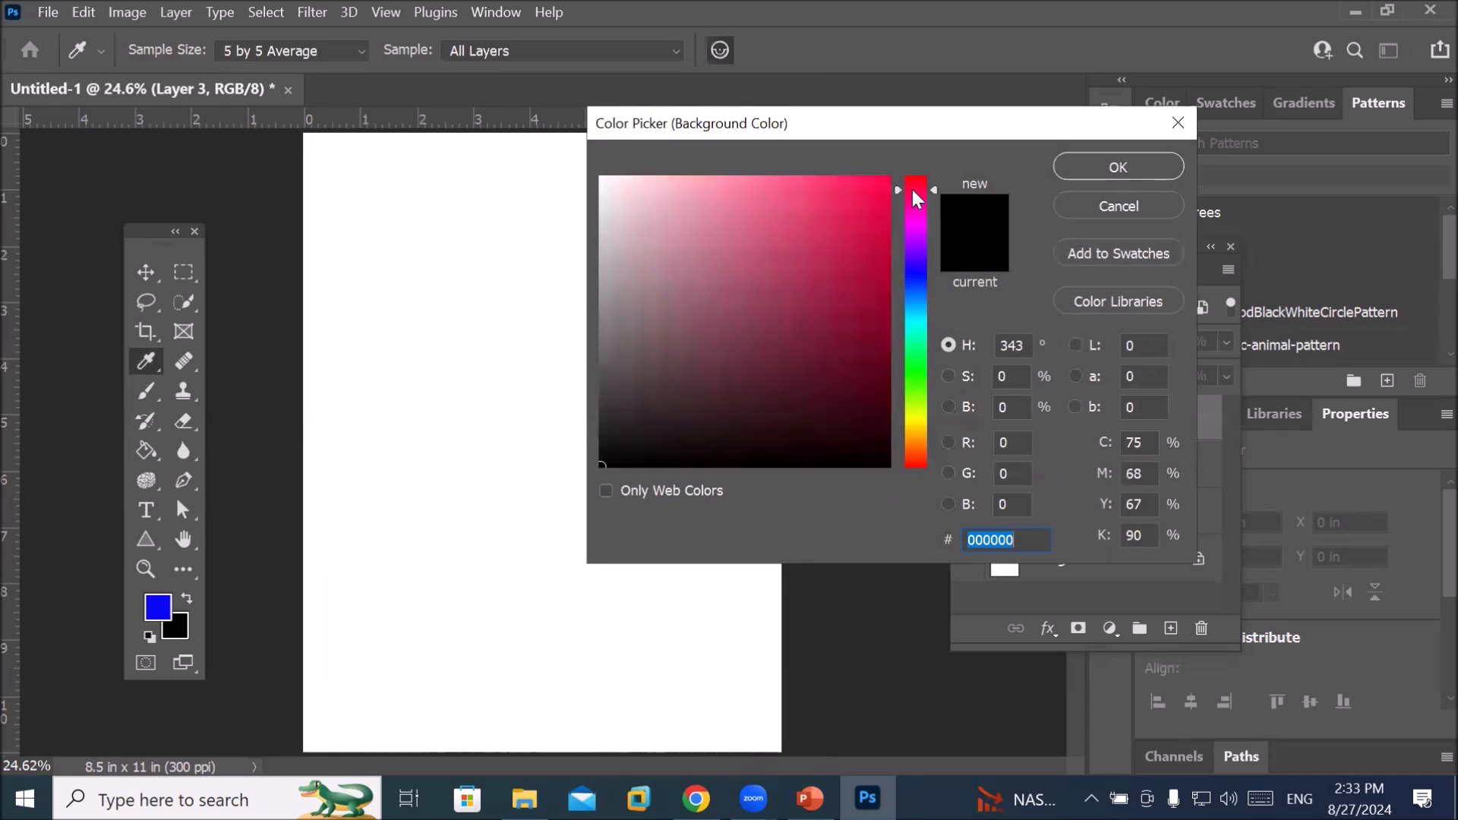
left_click(876, 183)
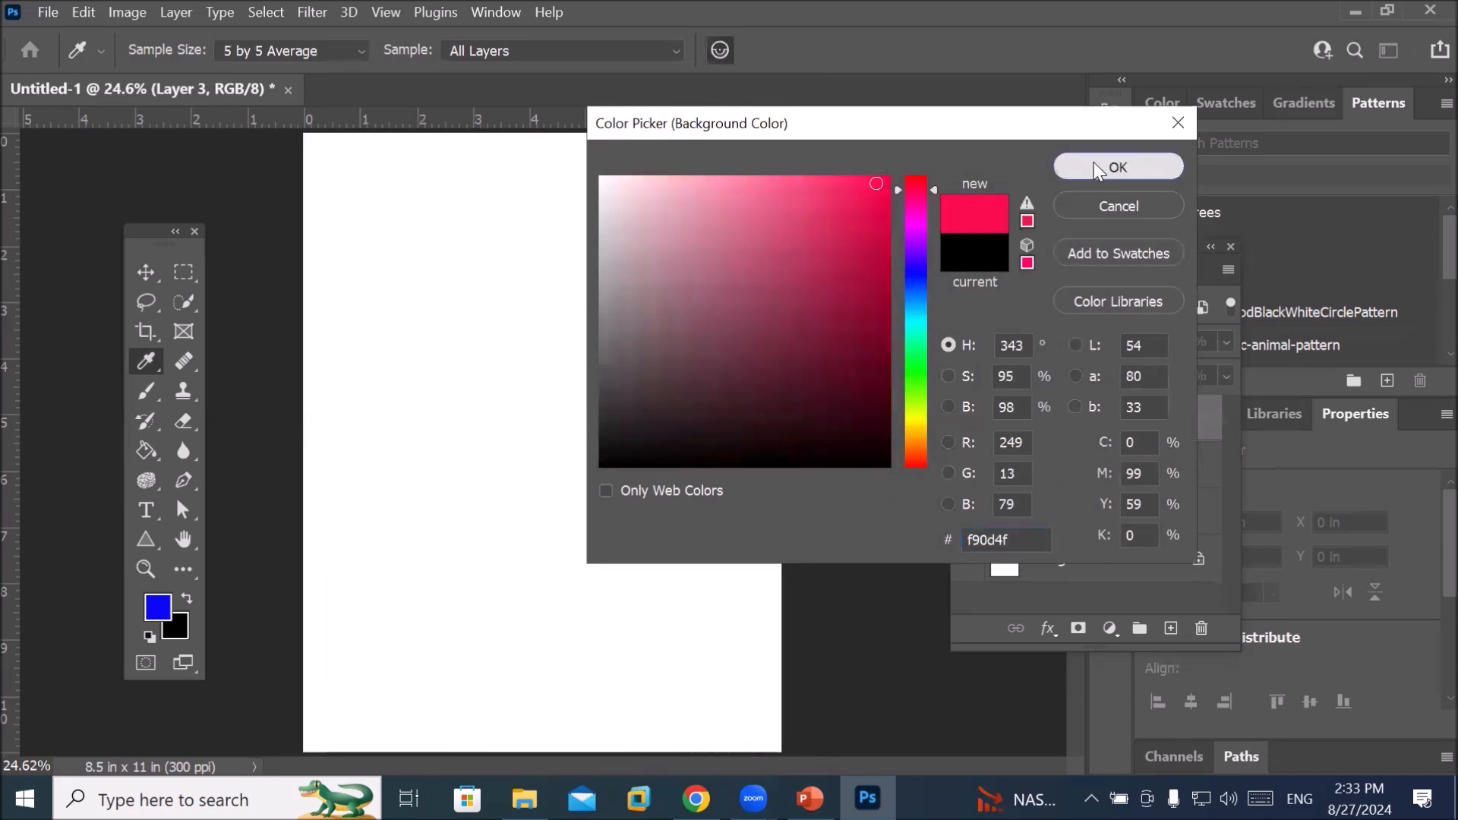
left_click(1117, 167)
Stamp single birds one by one around all four edges of the page on Layer 3, and undo them
key("b")
left_click(408, 226)
left_click(373, 300)
left_click(368, 379)
left_click(400, 459)
left_click(413, 541)
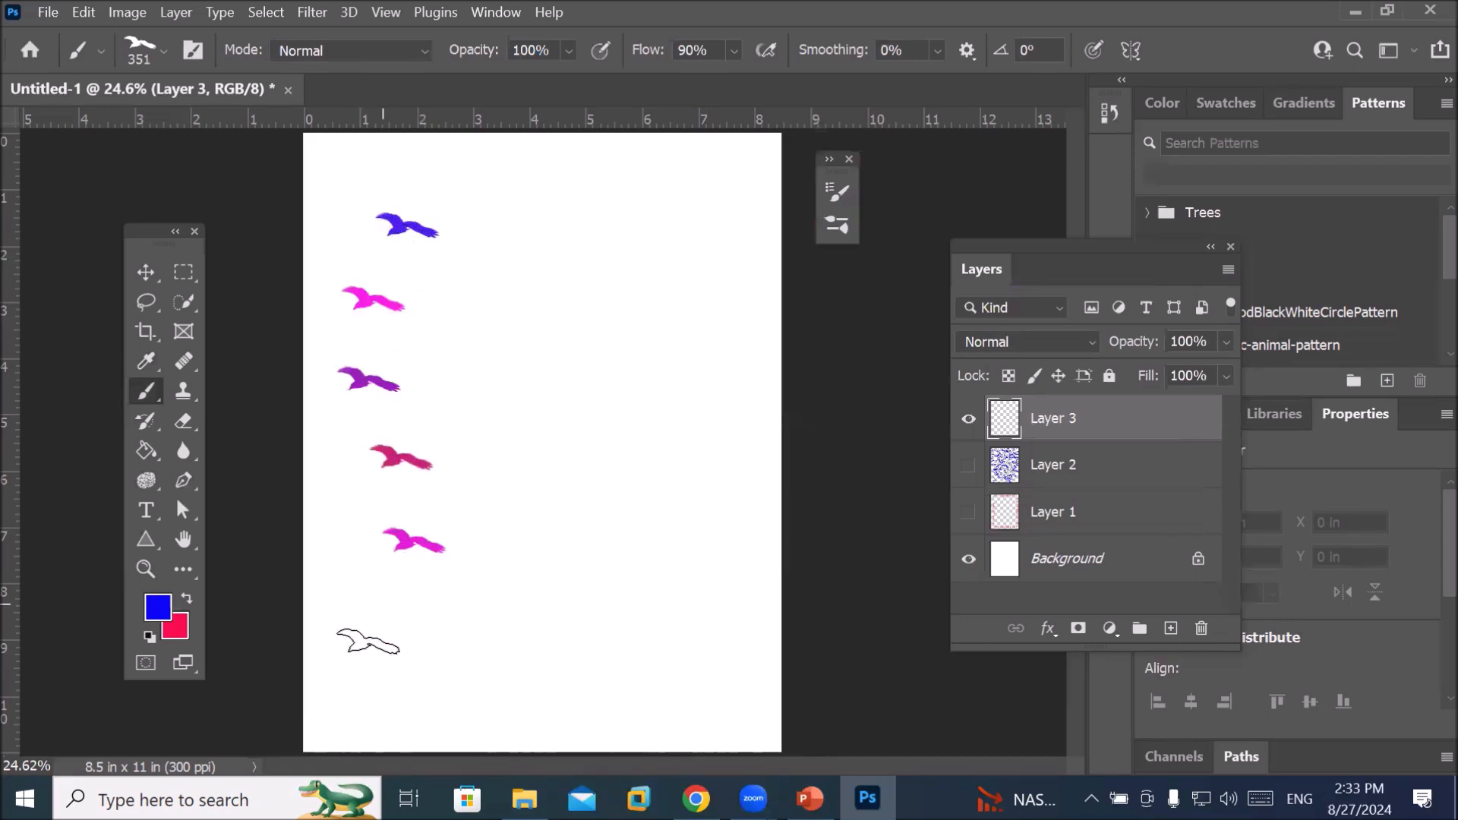
left_click(376, 615)
left_click(348, 693)
left_click(416, 718)
left_click(499, 722)
left_click(582, 737)
left_click(664, 722)
left_click(725, 672)
left_click(722, 589)
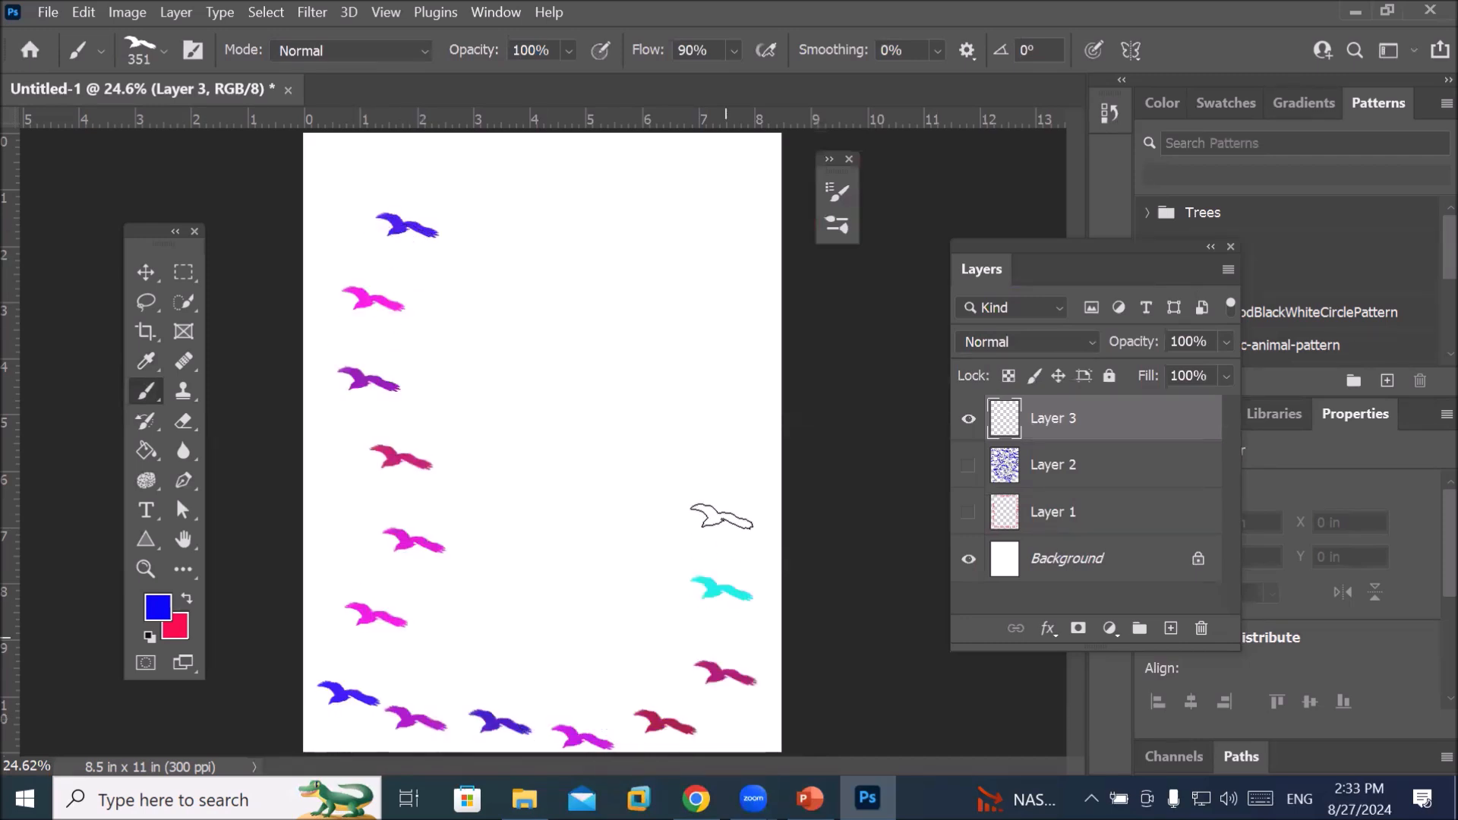
left_click(720, 504)
left_click(719, 417)
left_click(731, 336)
left_click(750, 254)
left_click(718, 178)
left_click(636, 162)
left_click(551, 161)
left_click(468, 167)
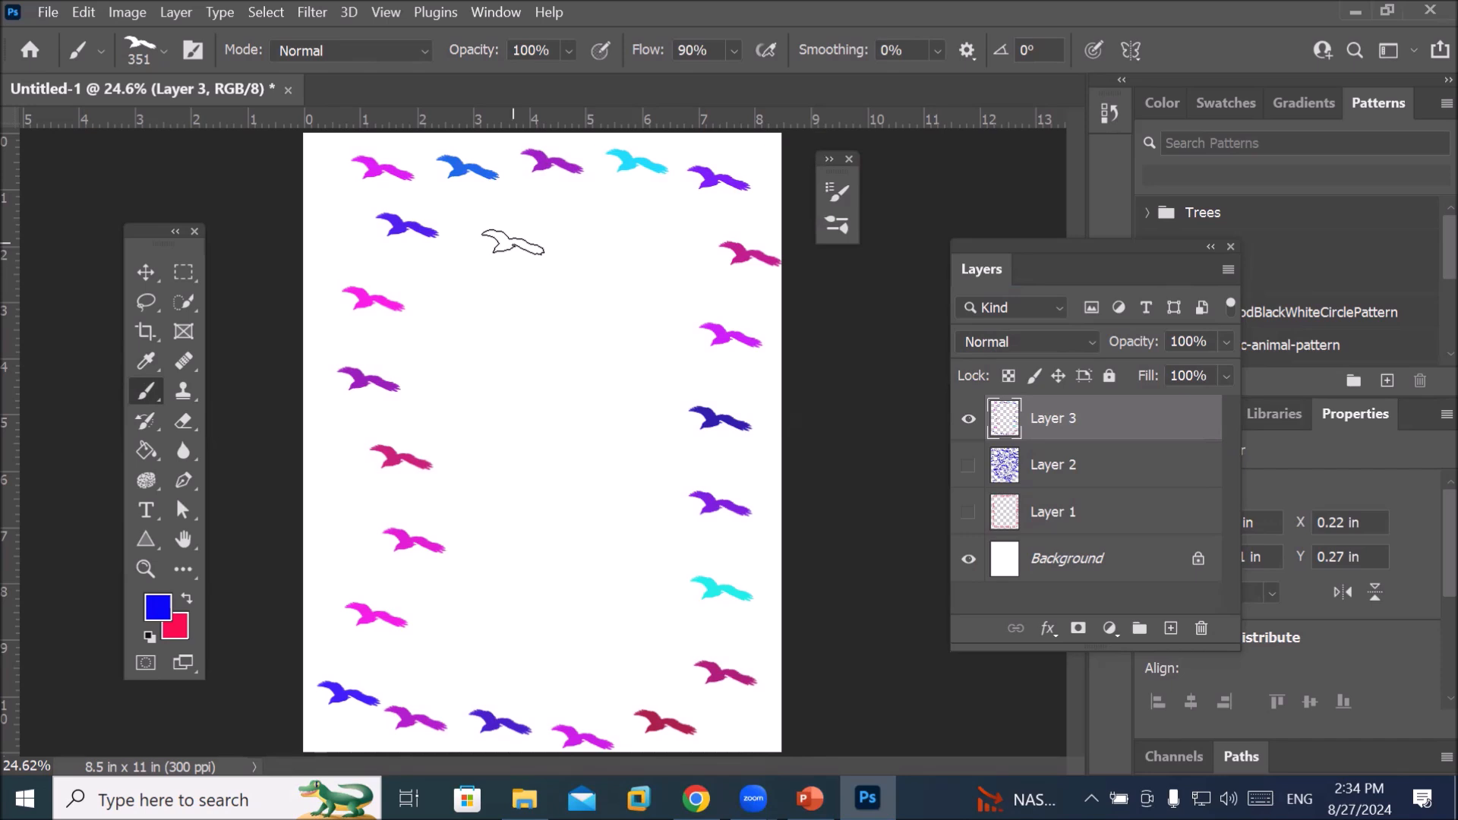
key("ctrl+z")
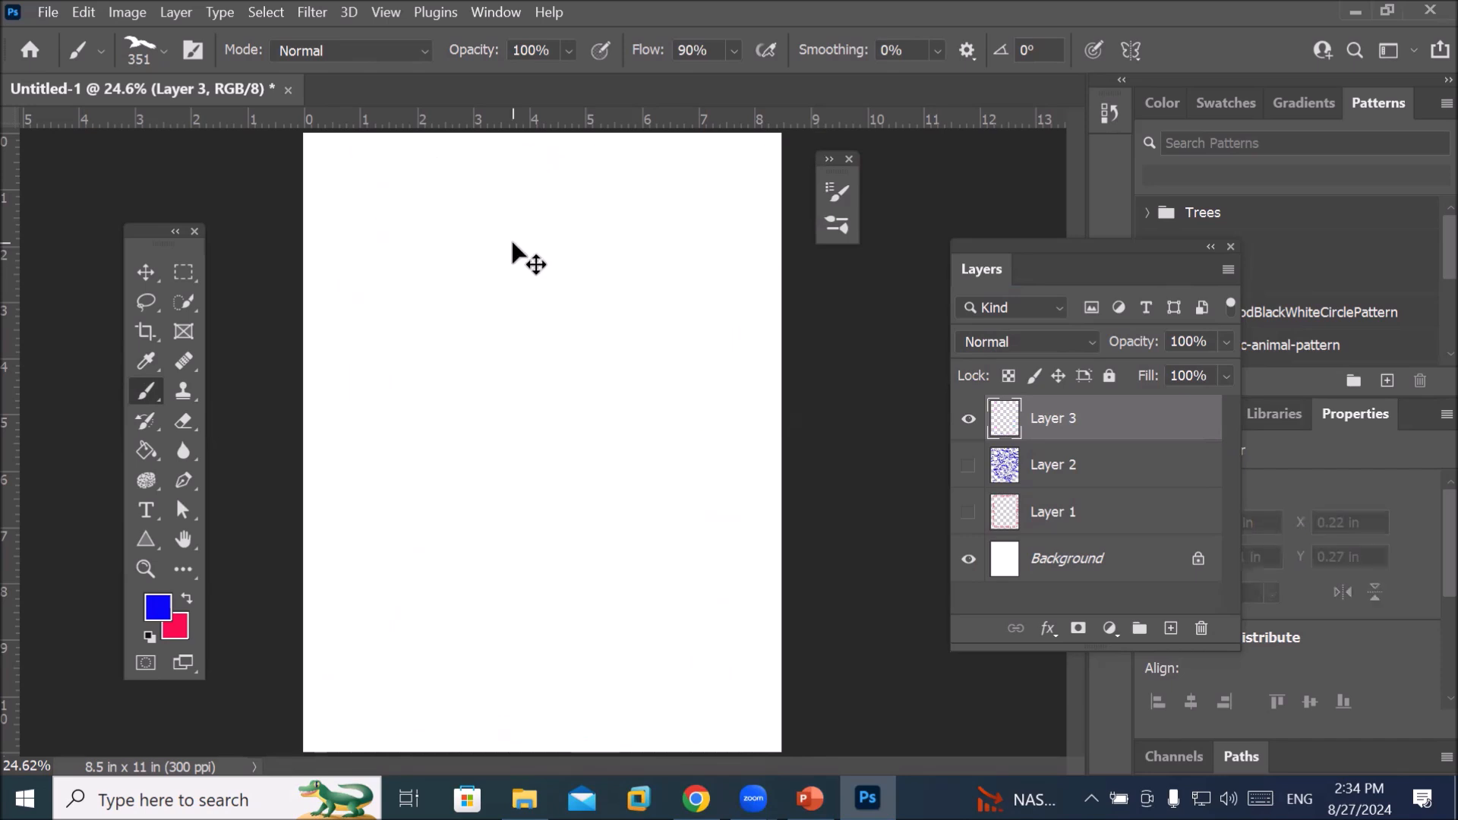
Enable Shape Dynamics and Scattering alongside Color Dynamics and cover the page on Layer 3 with multicoloured birds
left_click(836, 193)
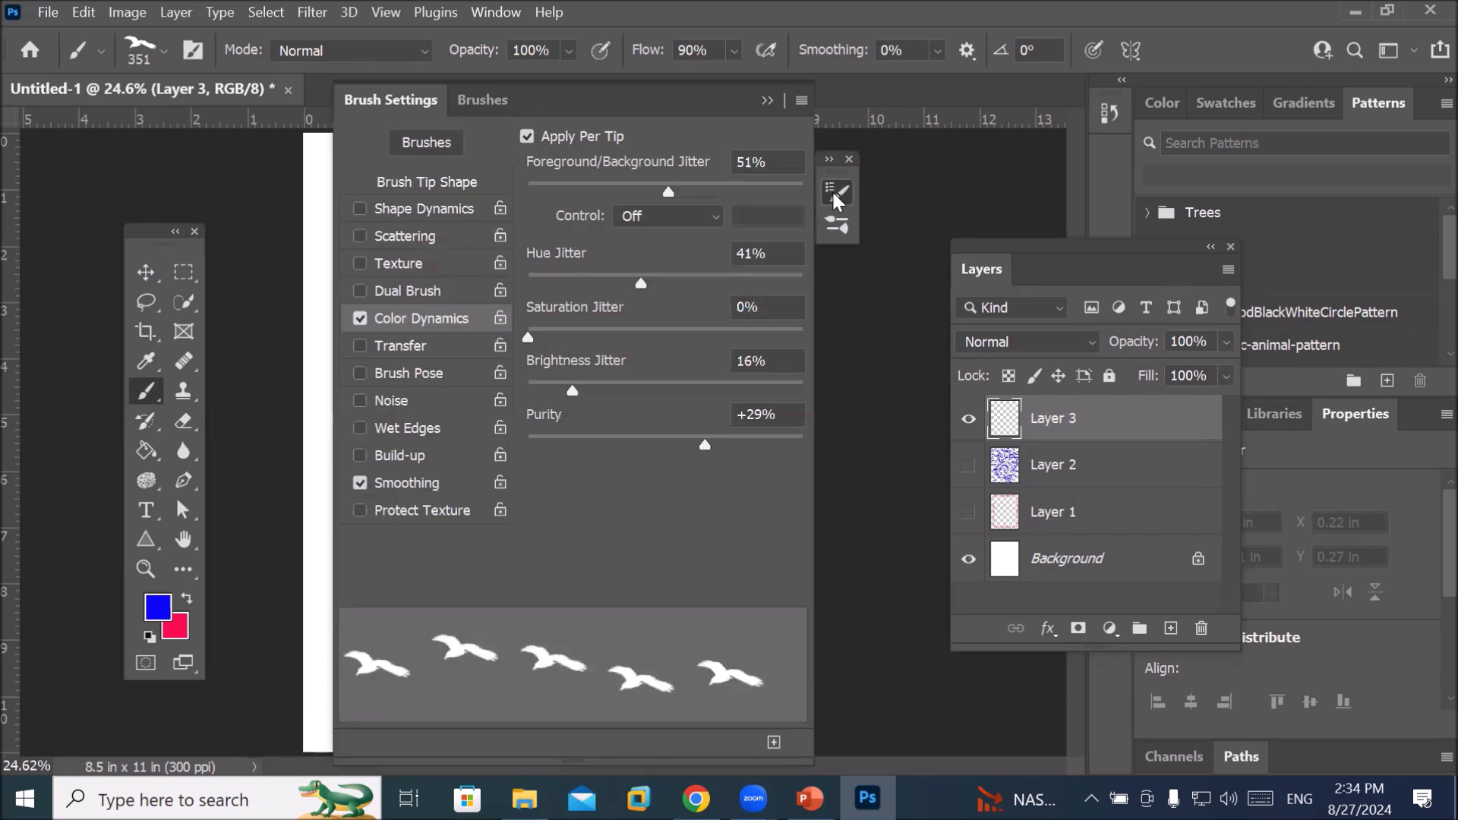
left_click(402, 209)
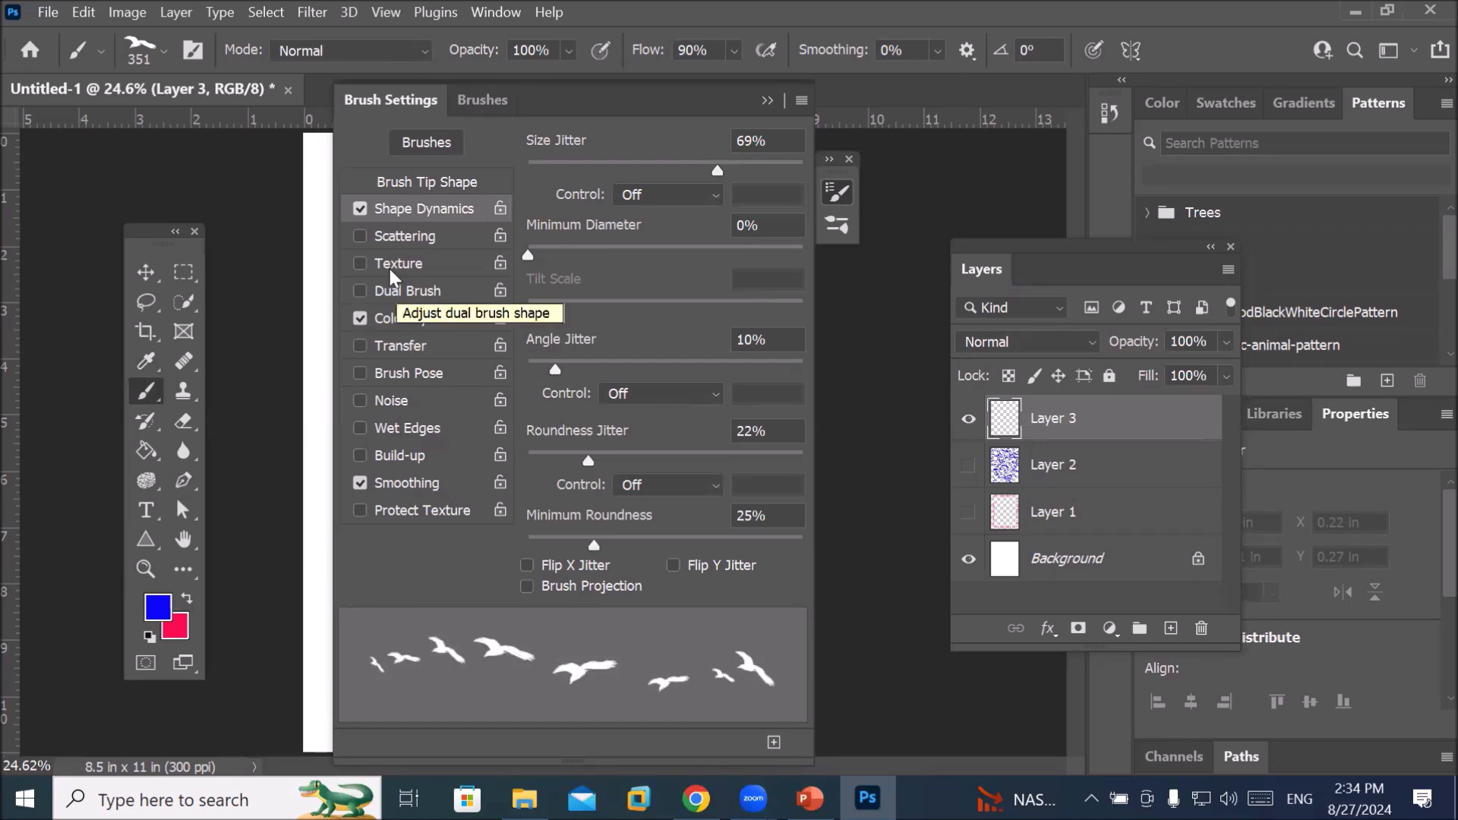
left_click(380, 236)
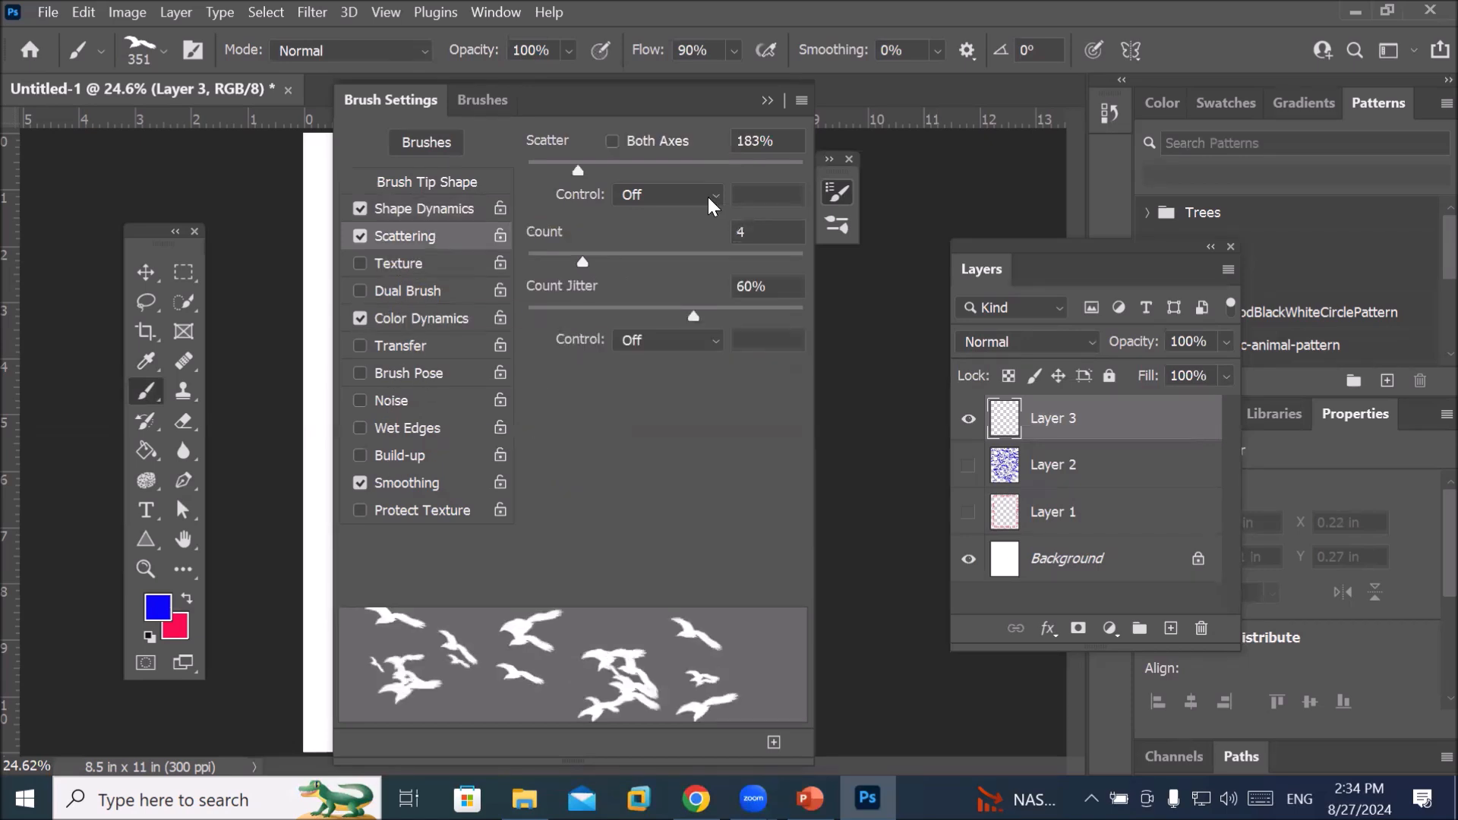
left_click(768, 104)
mouse_move(478, 213)
left_mouse_down()
mouse_move(472, 291)
mouse_move(432, 358)
mouse_move(350, 436)
mouse_move(330, 488)
mouse_move(334, 572)
mouse_move(367, 622)
mouse_move(470, 661)
mouse_move(668, 574)
mouse_move(761, 225)
mouse_move(502, 162)
mouse_move(417, 168)
mouse_move(368, 220)
mouse_move(425, 281)
mouse_move(576, 258)
mouse_move(510, 391)
mouse_move(405, 506)
mouse_move(448, 569)
mouse_move(534, 587)
mouse_move(599, 442)
mouse_move(713, 263)
mouse_move(749, 367)
mouse_move(676, 625)
mouse_move(662, 751)
mouse_move(813, 732)
mouse_move(764, 535)
mouse_move(767, 476)
mouse_move(646, 630)
mouse_move(249, 729)
mouse_move(314, 357)
mouse_move(411, 127)
mouse_move(376, 141)
mouse_move(332, 198)
mouse_move(419, 309)
mouse_move(586, 297)
mouse_move(763, 159)
mouse_move(732, 242)
mouse_move(576, 228)
mouse_move(530, 290)
mouse_move(425, 663)
mouse_move(556, 697)
mouse_move(592, 690)
left_mouse_up()
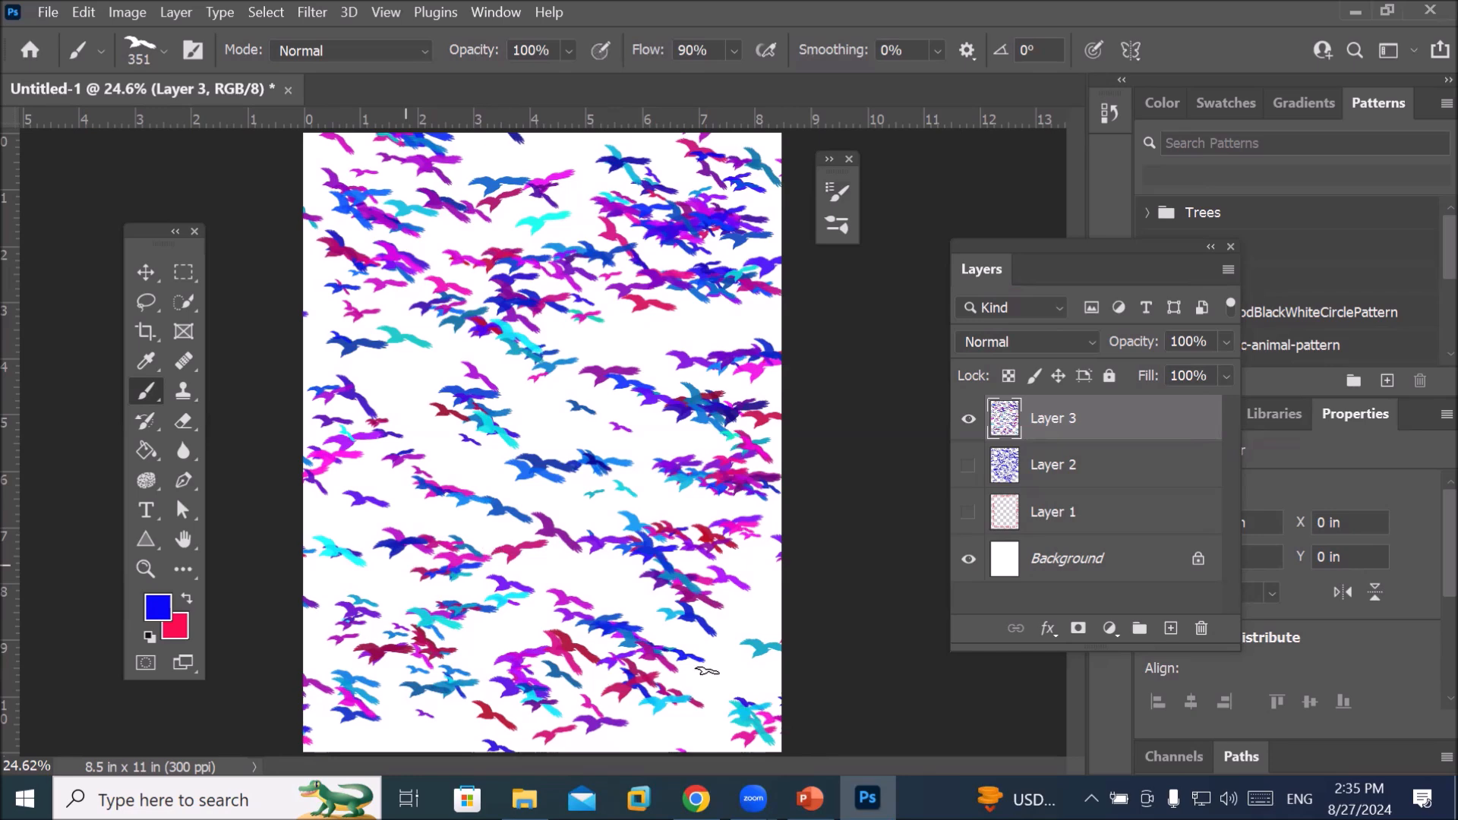
Hide Layer 3 and add a new empty layer above it
left_click(969, 418)
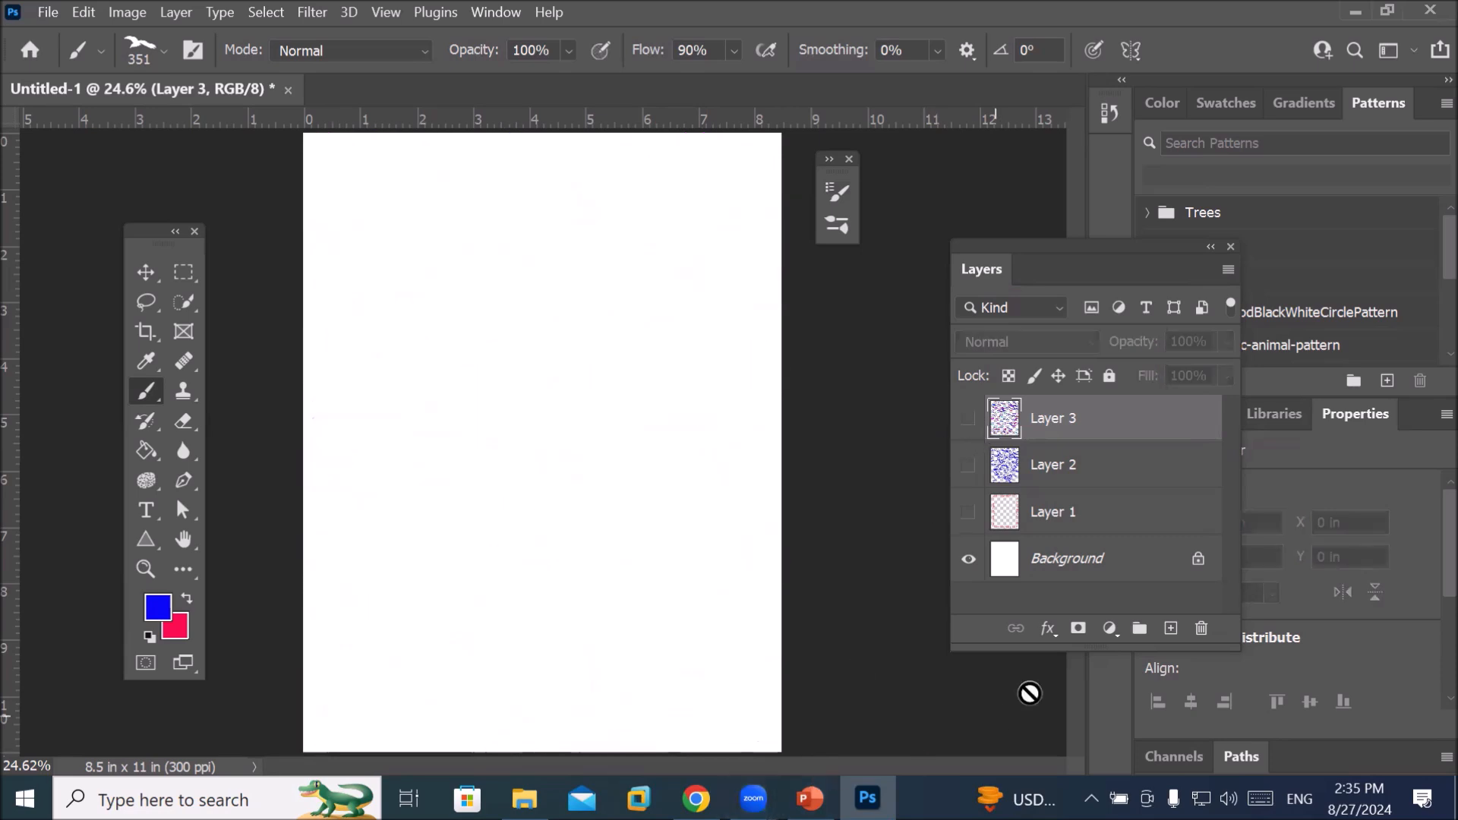
left_click(1169, 629)
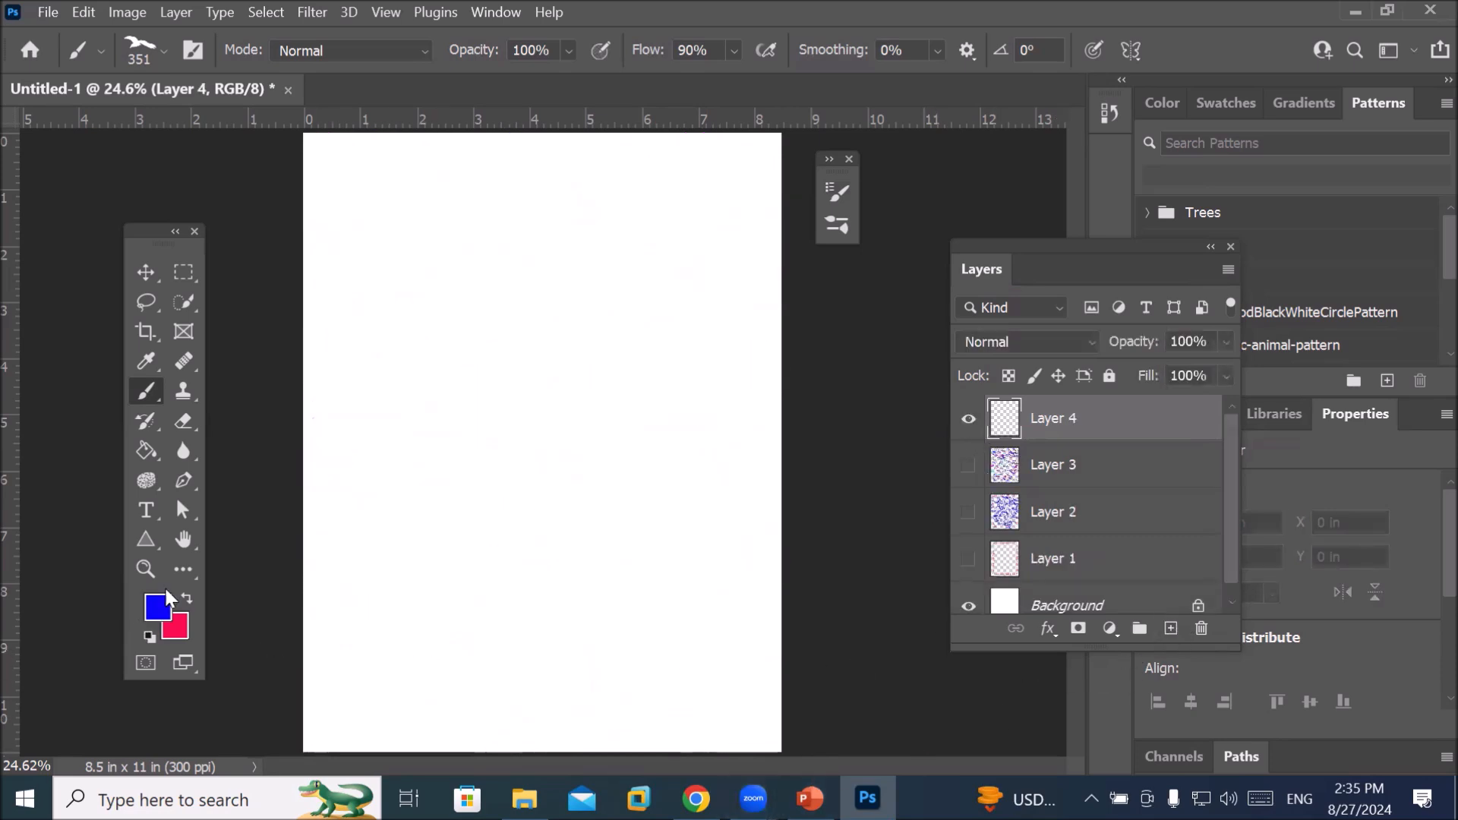
Turn off Scattering, Shape Dynamics and Color Dynamics for the bird brush, and enable Texture with a 96% scale
left_click(836, 192)
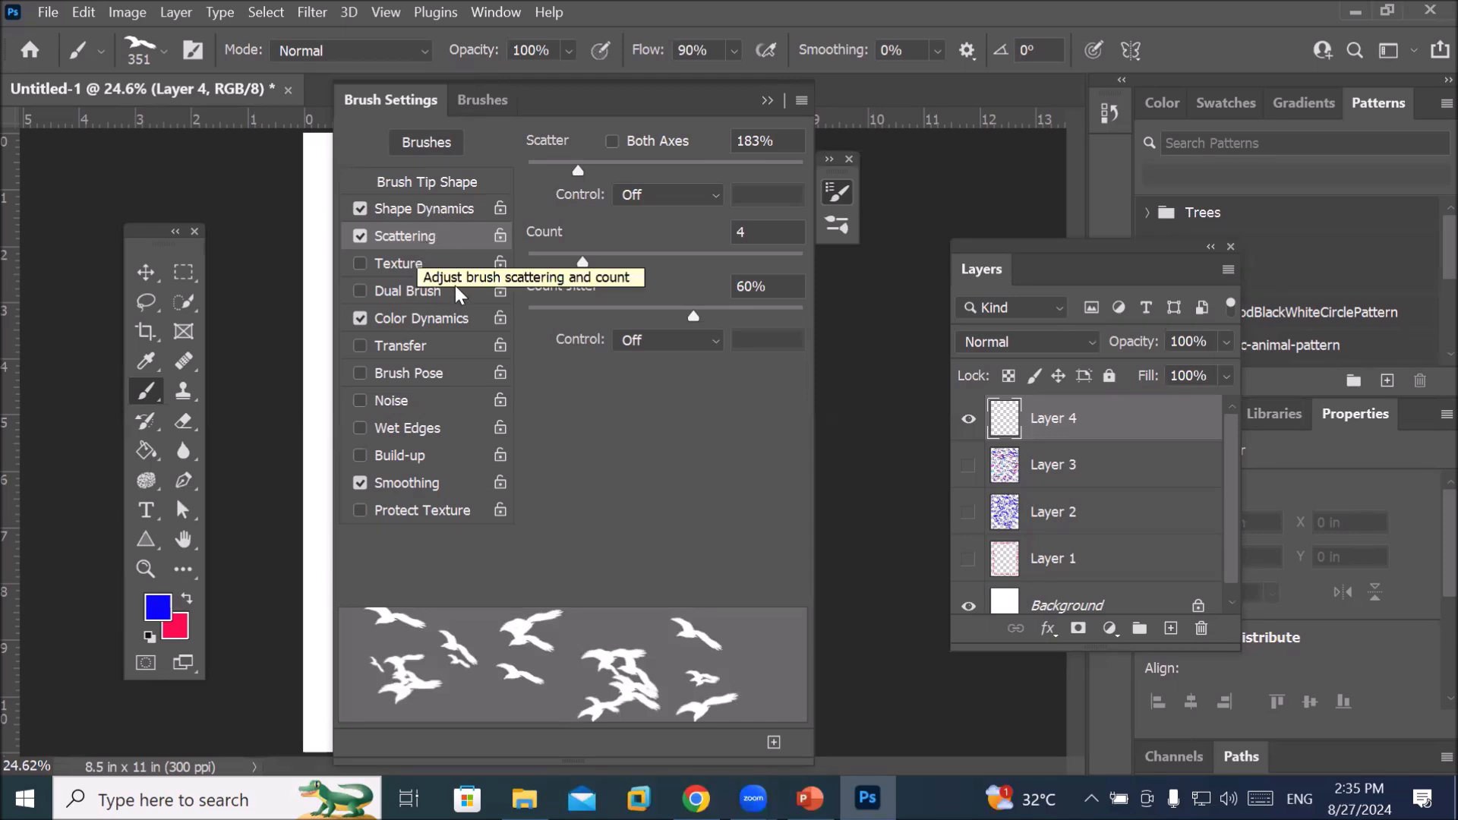
left_click(359, 234)
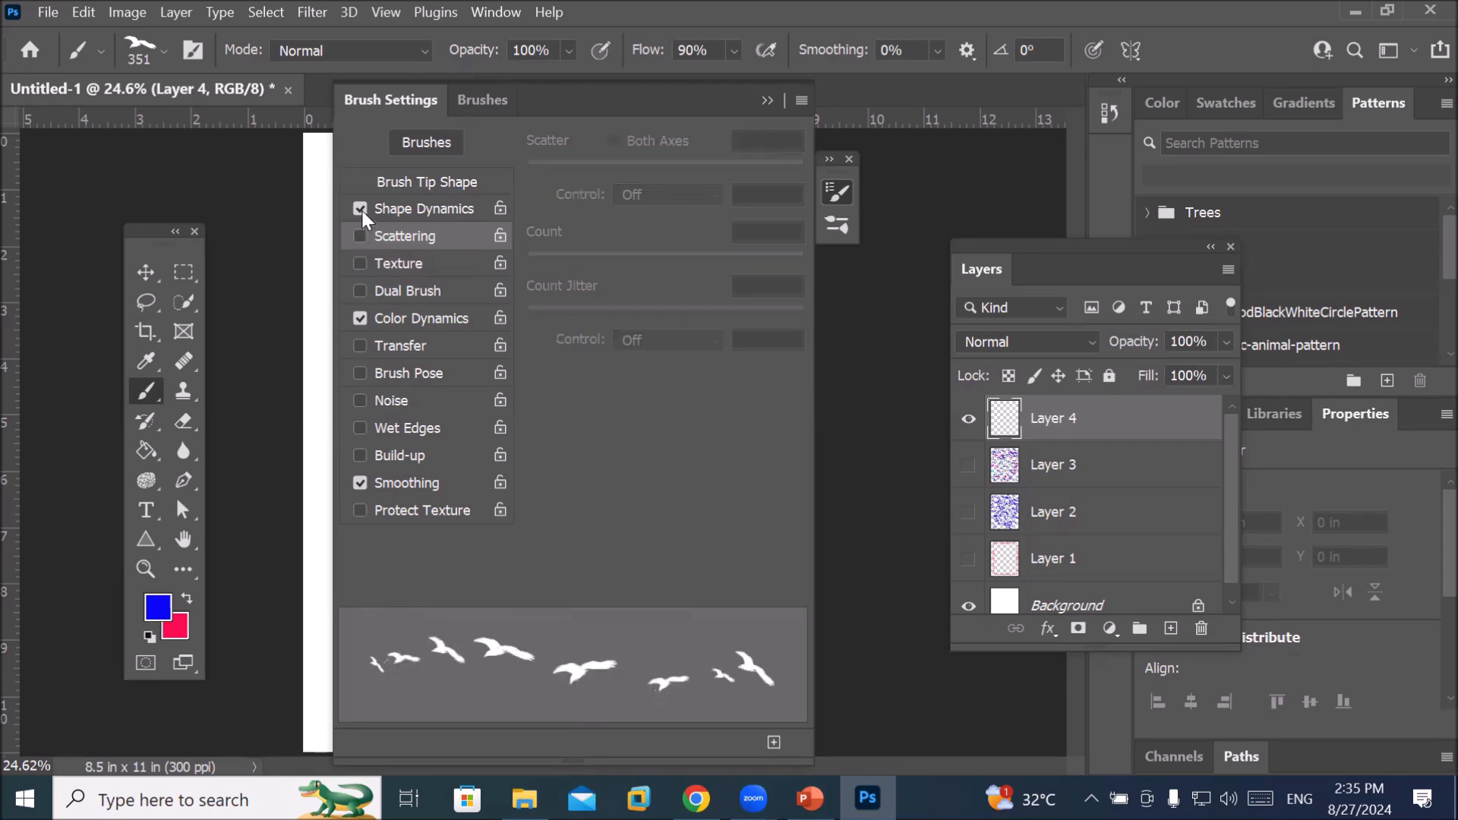
left_click(360, 210)
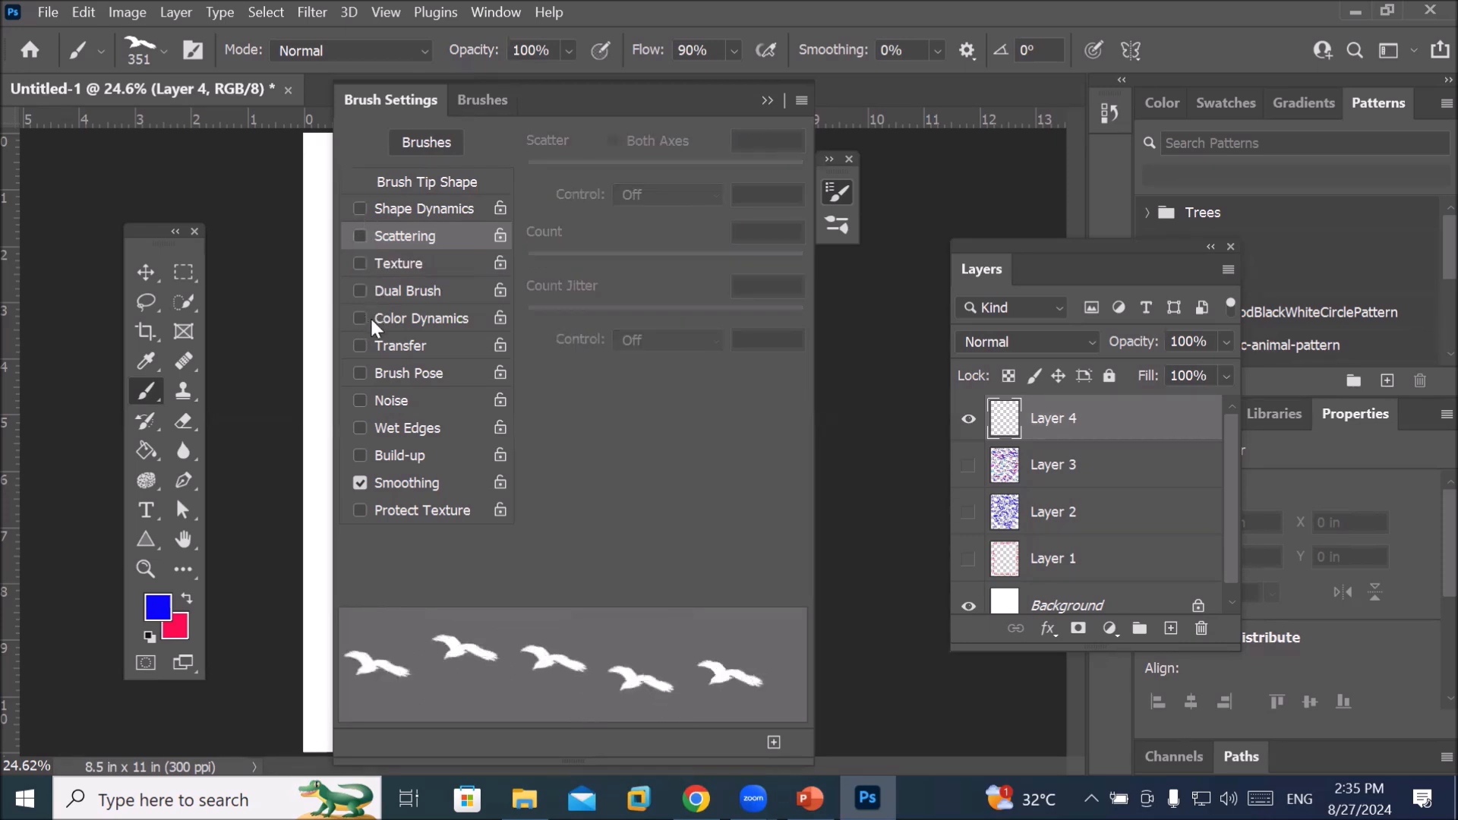
left_click(362, 263)
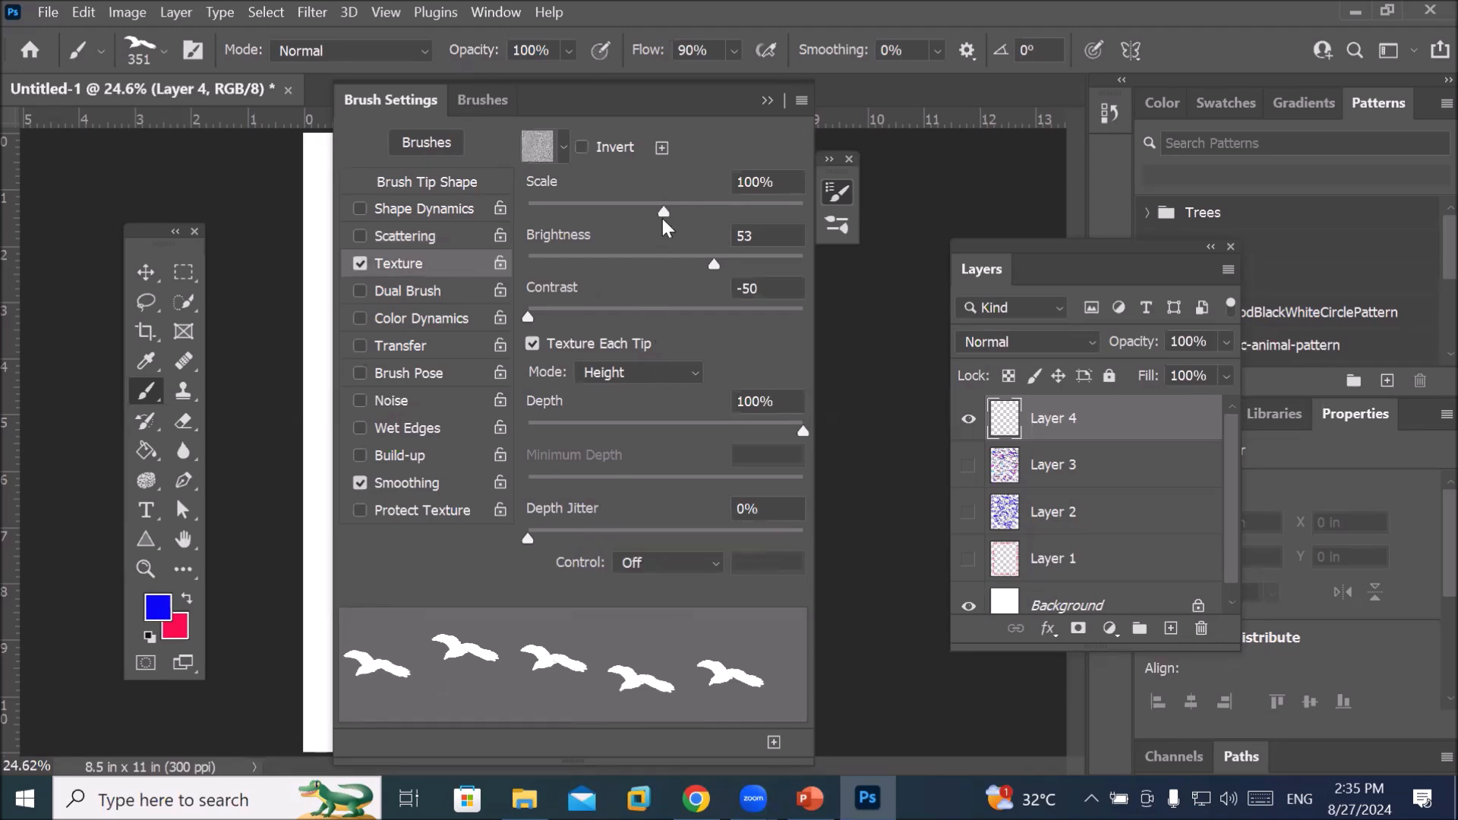
left_click_drag(665, 216, 658, 216)
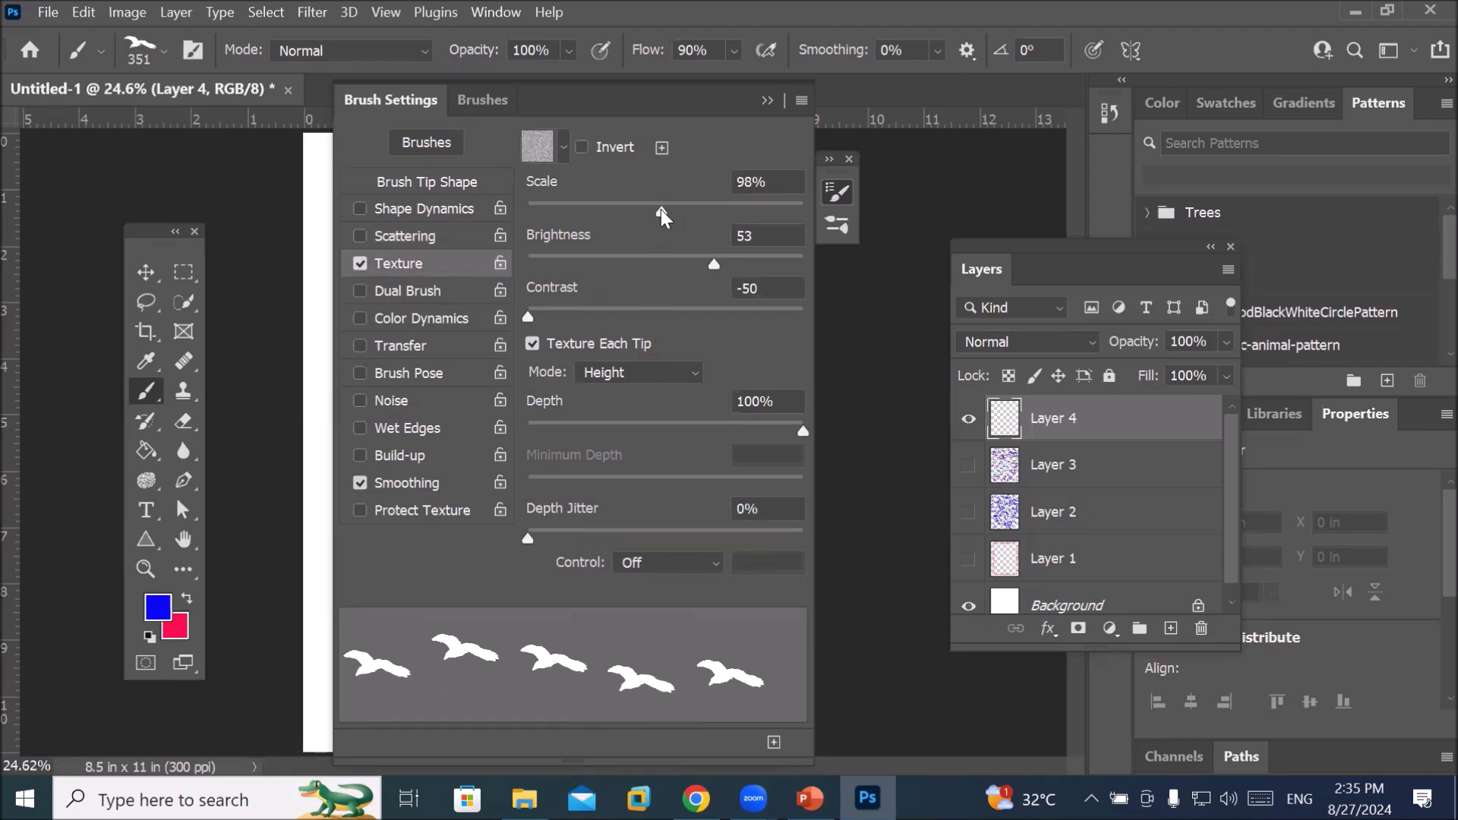
Look through the Trees, Grass, Water, black-and-white circle, geometric-animal and diamond tile pattern groups available for the brush texture
left_click(563, 148)
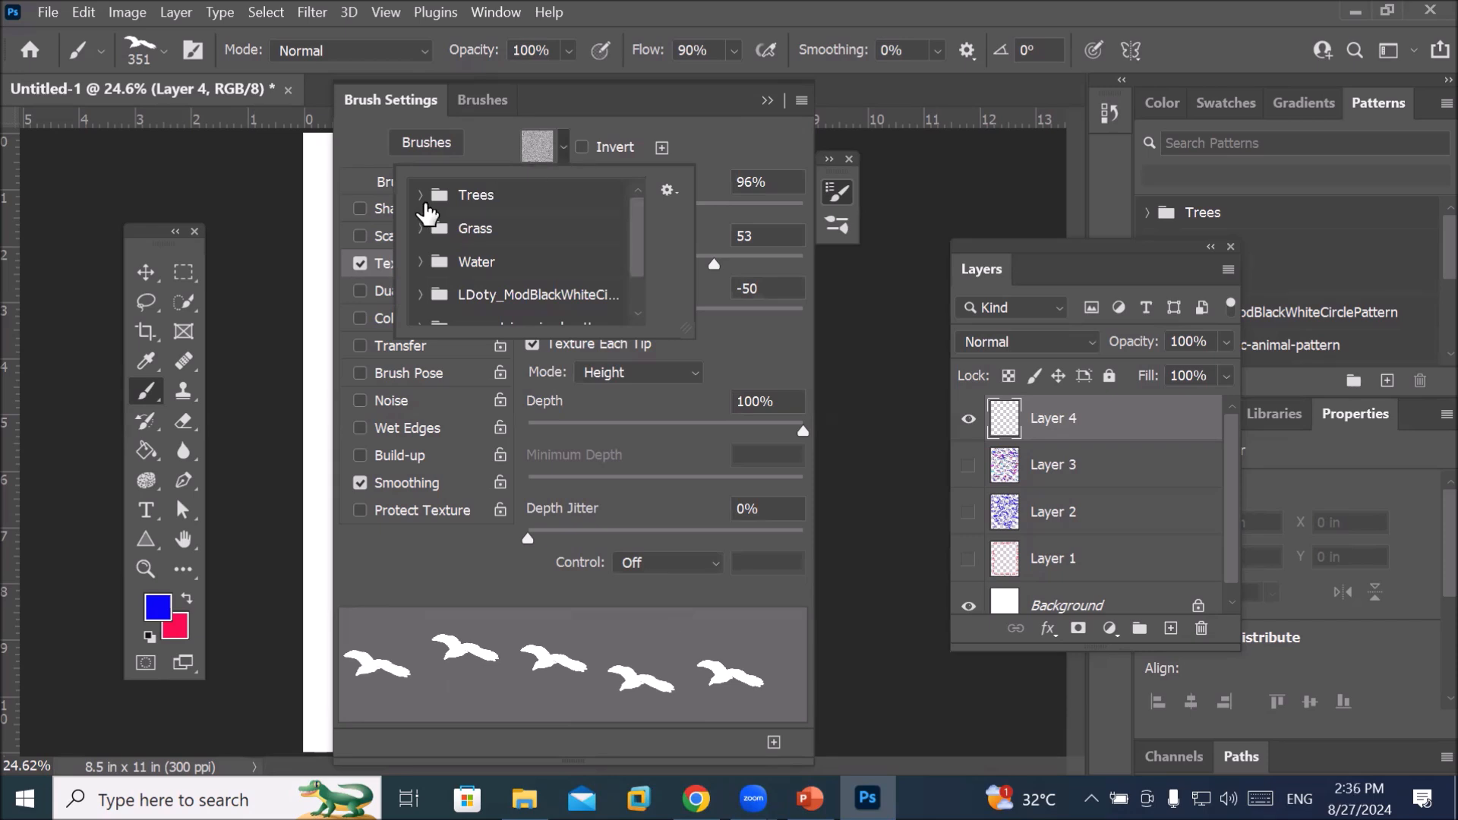
left_click(419, 196)
left_click(419, 196)
left_click(419, 229)
left_click(419, 229)
left_click(418, 262)
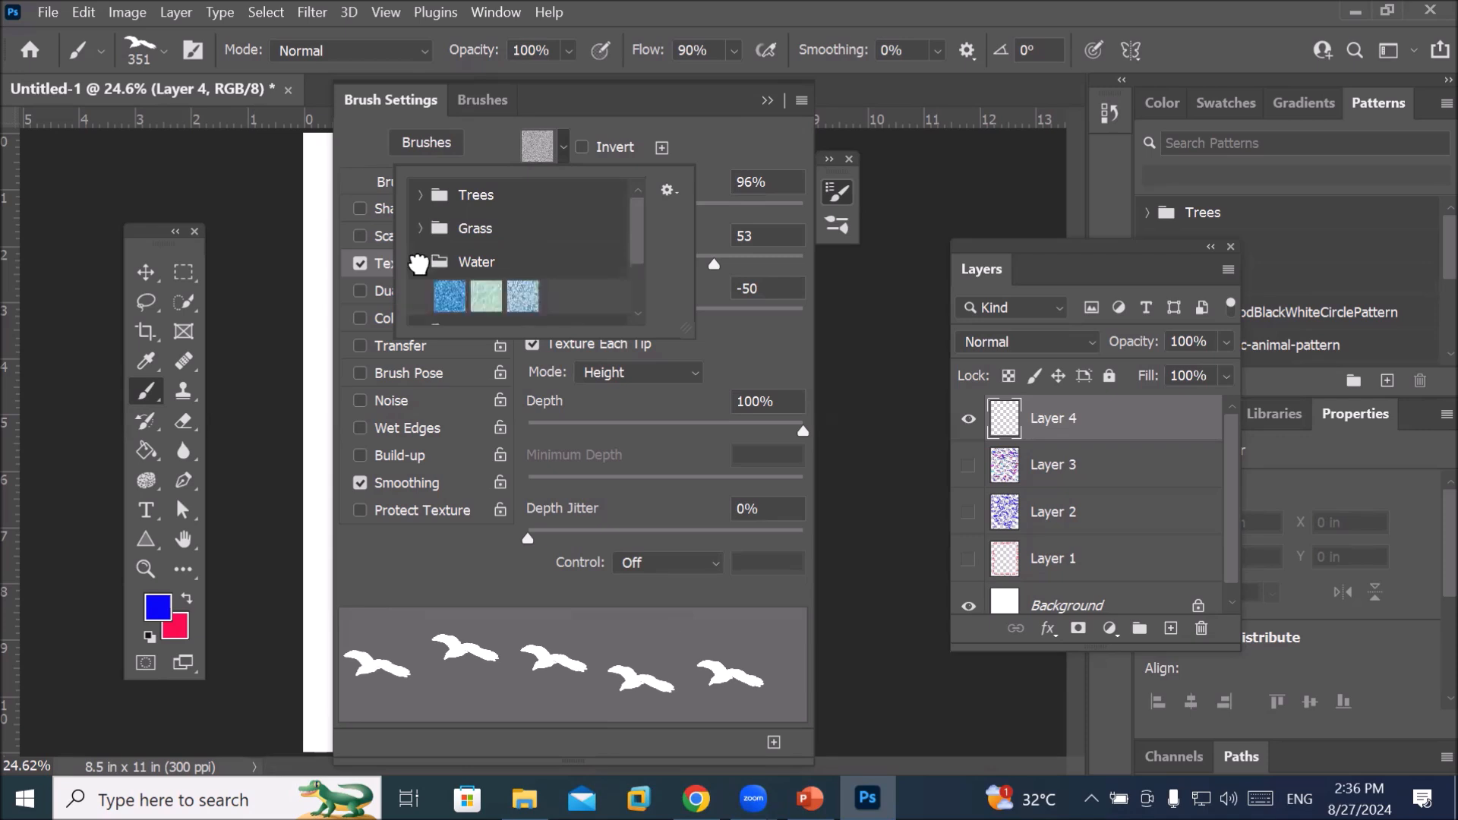
left_click(418, 262)
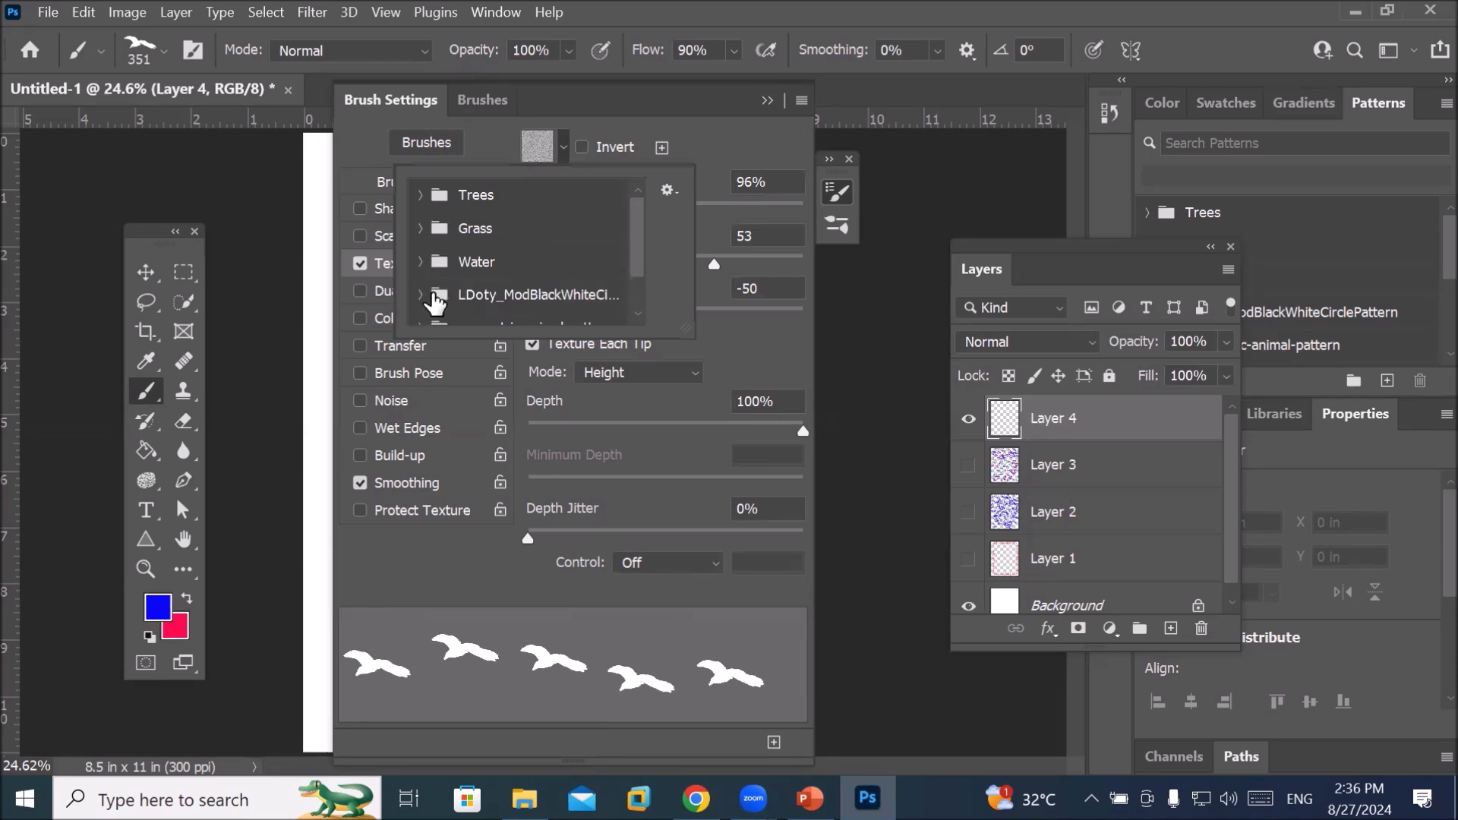
scroll(435, 300, "down", 1)
left_click(420, 258)
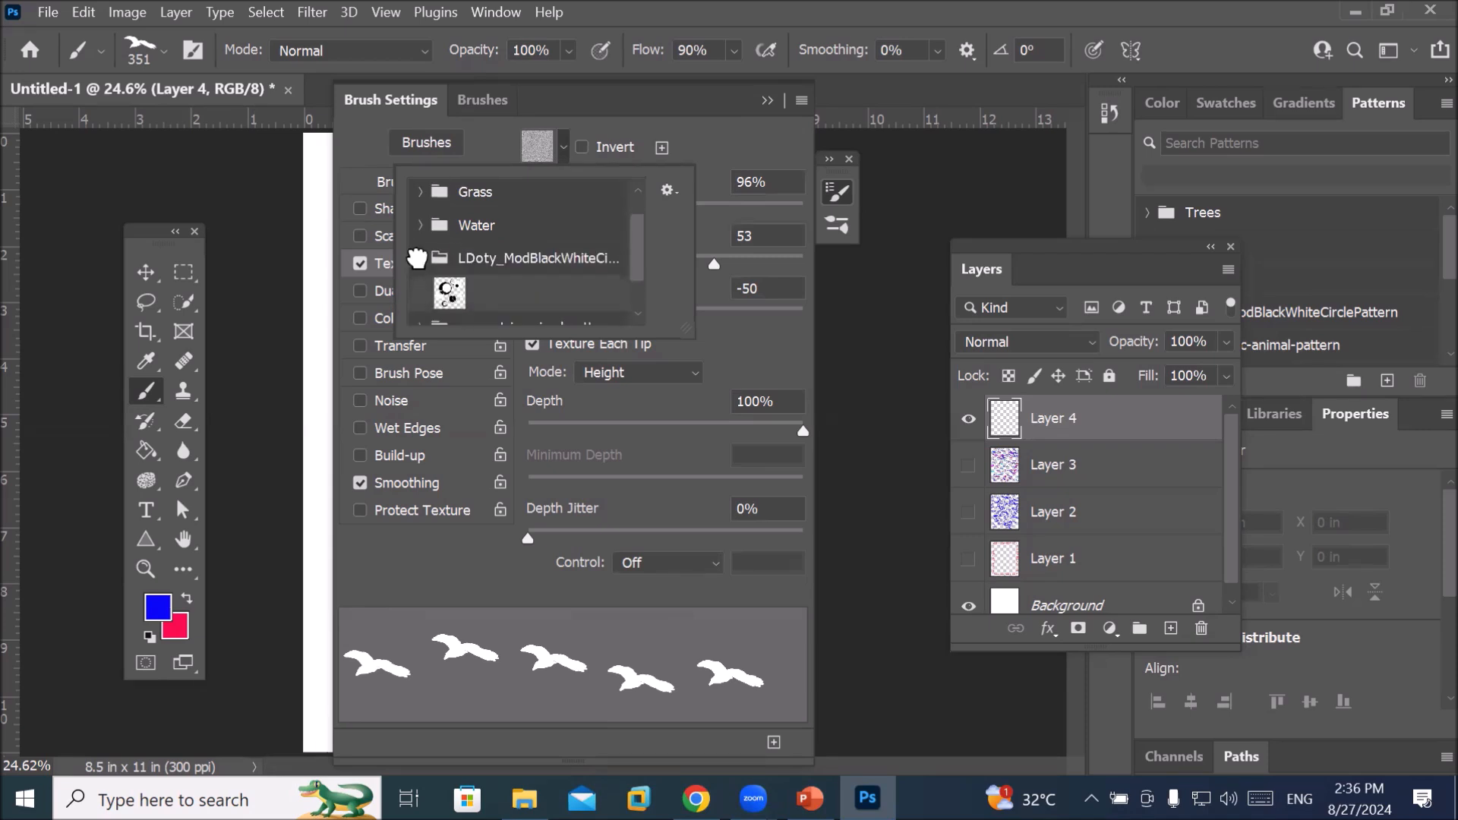
left_click(419, 259)
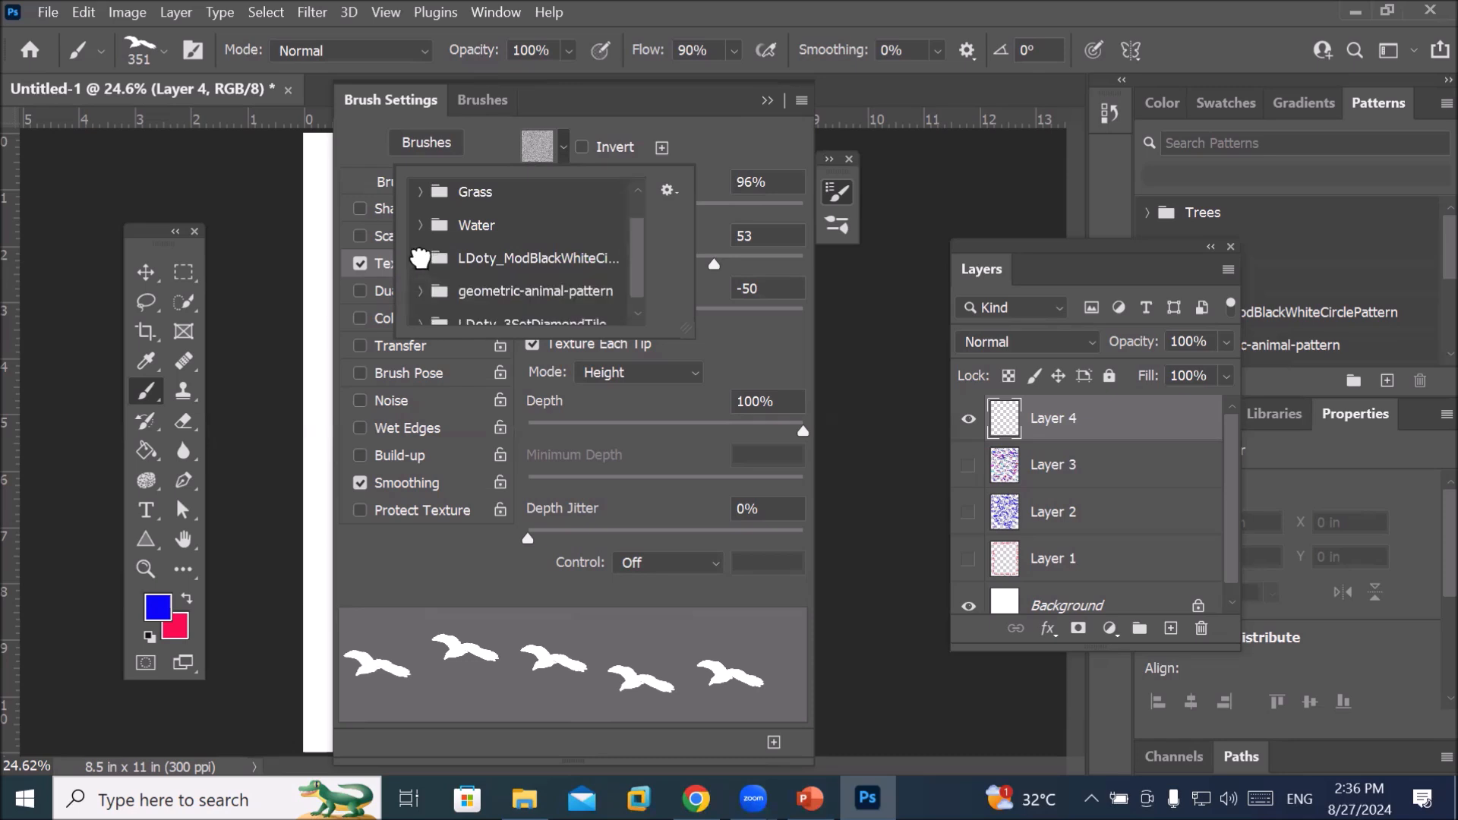
scroll(424, 262, "down", 1)
left_click(420, 275)
scroll(424, 285, "down", 1)
scroll(424, 285, "down", 1)
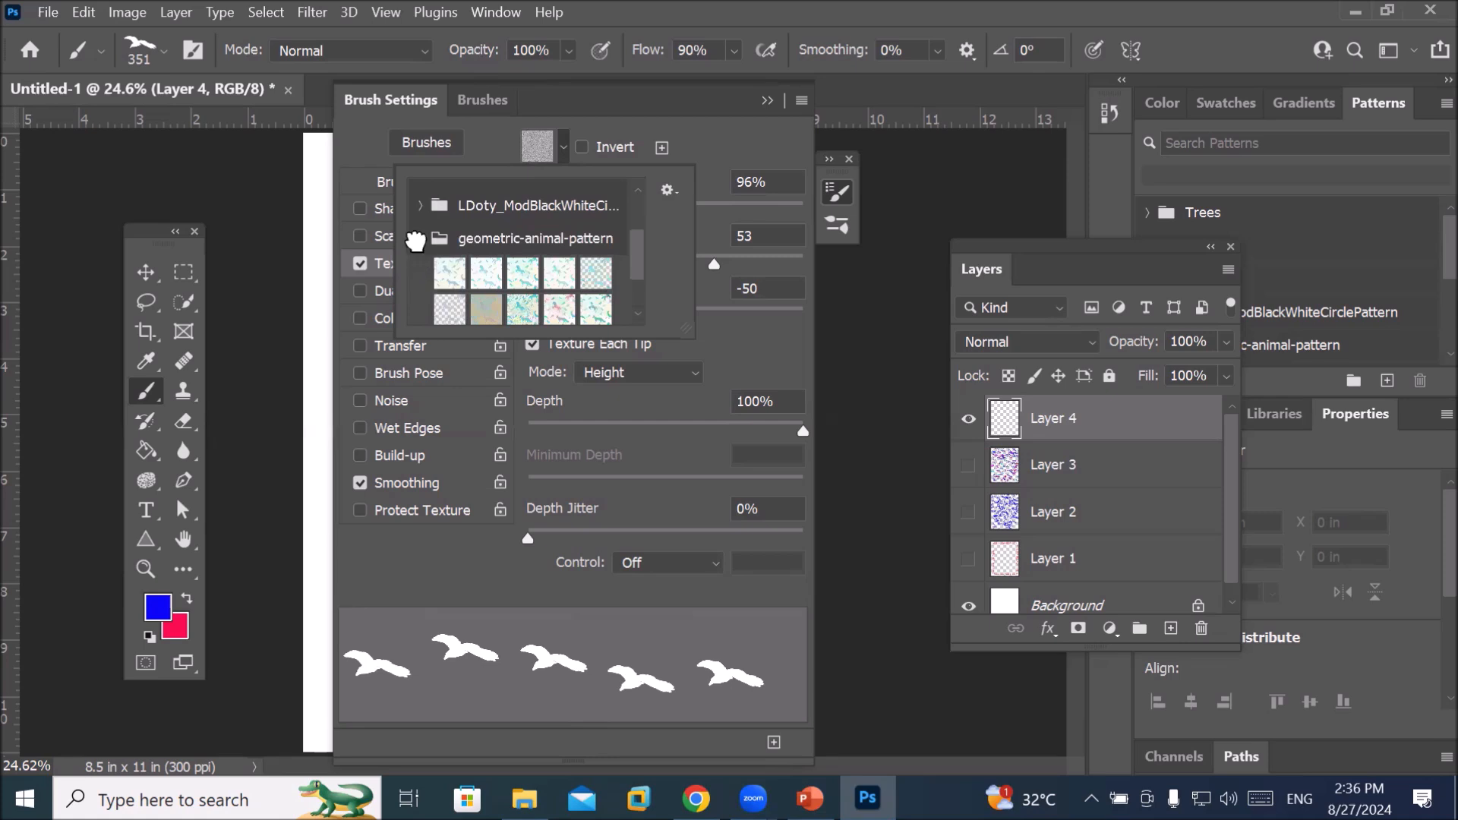
left_click(421, 238)
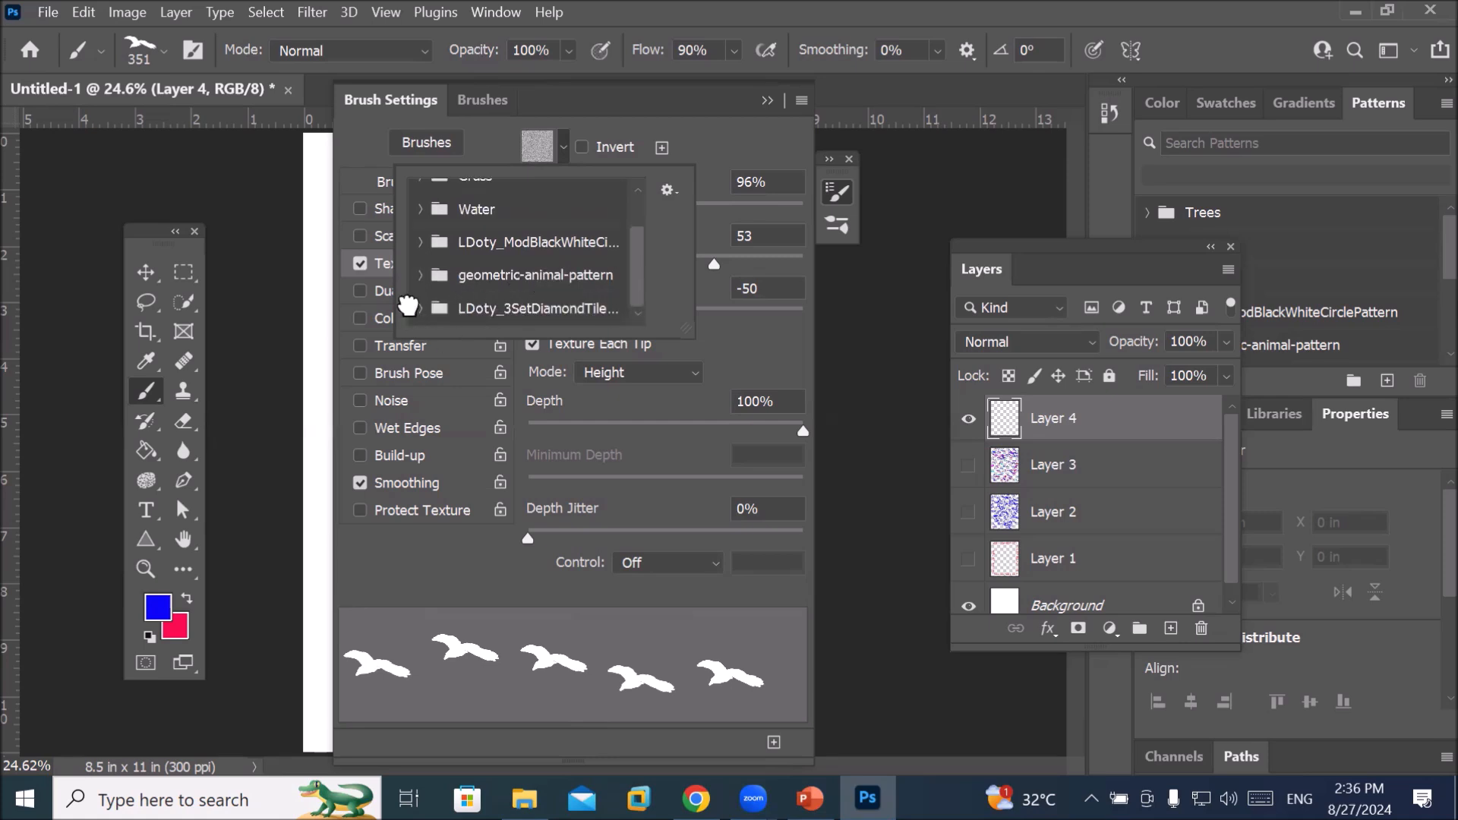
left_click(413, 309)
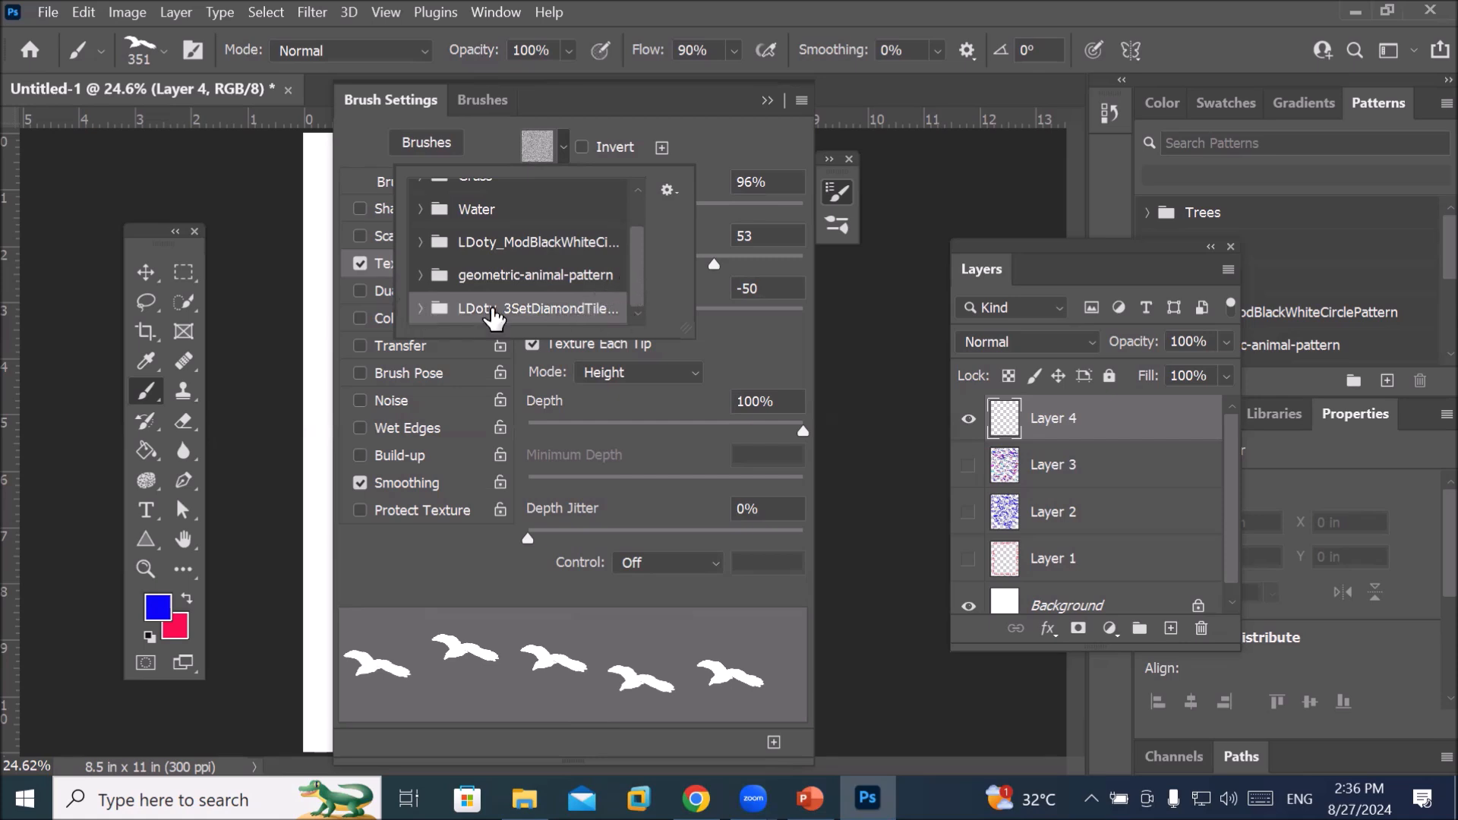
left_click(420, 309)
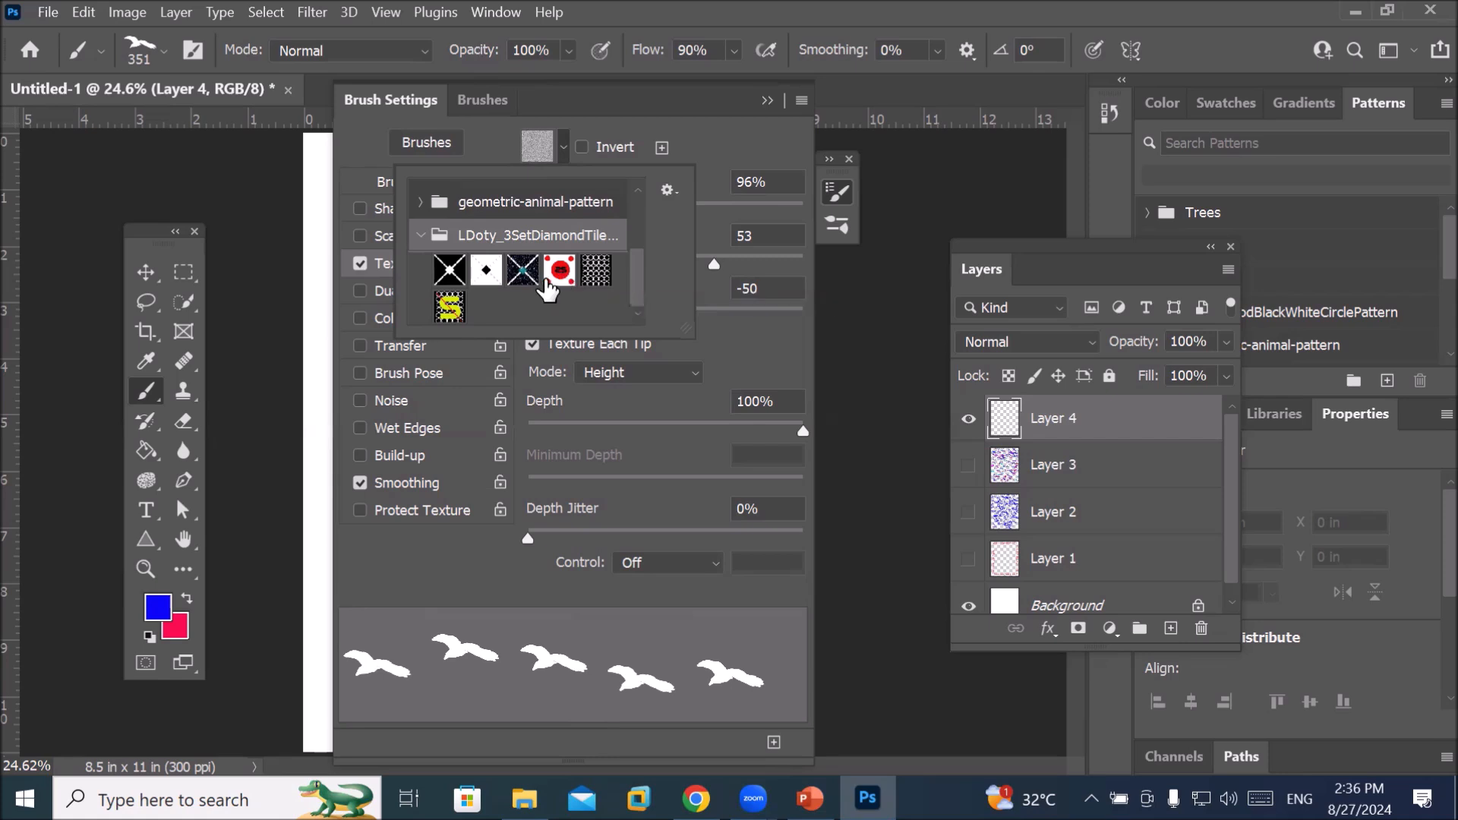
scroll(547, 287, "up", 1)
scroll(488, 260, "up", 2)
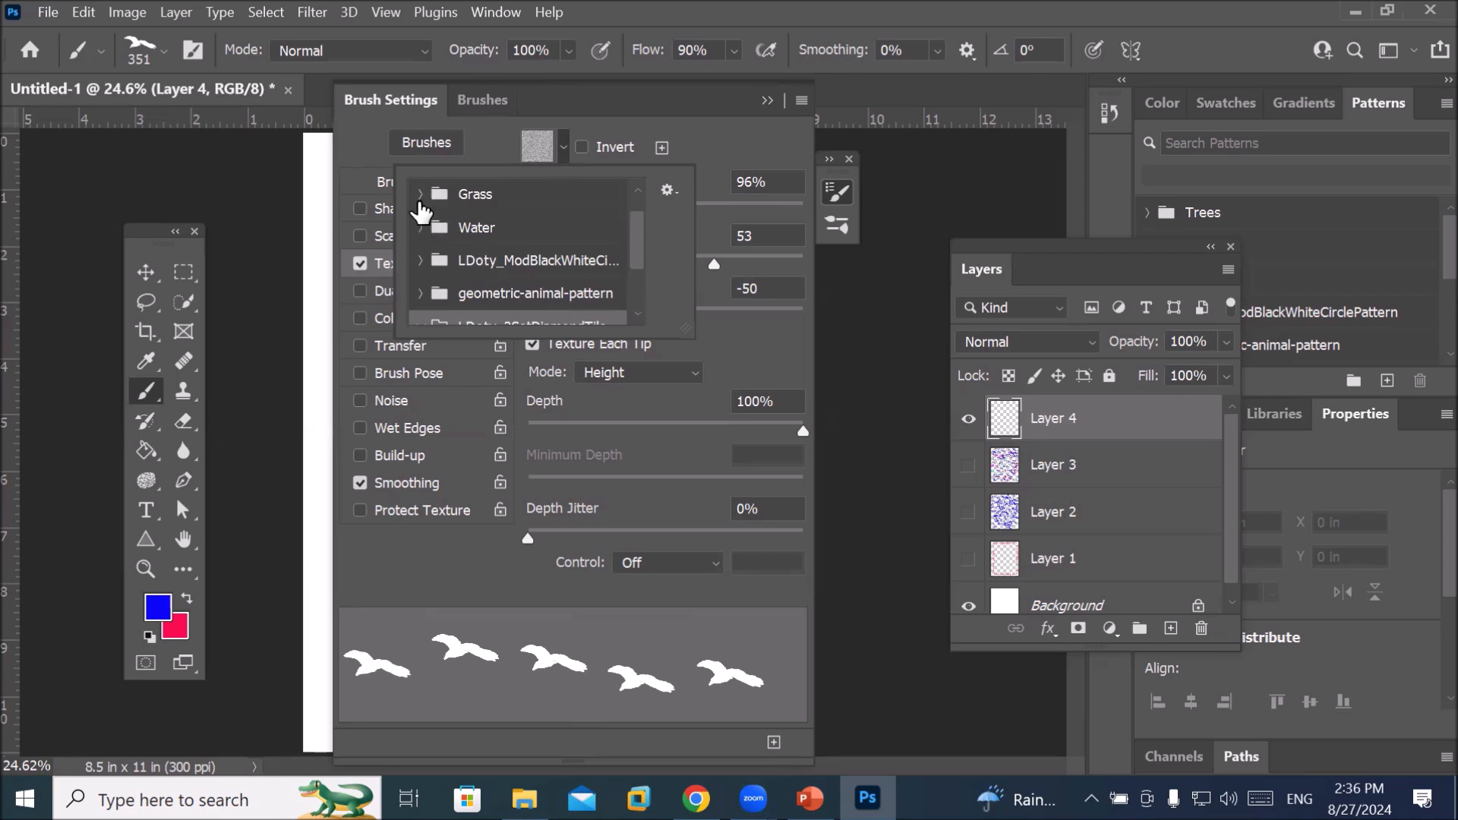
Choose the first pattern in the Grass group as the bird brush's texture
left_click(420, 194)
left_click(449, 229)
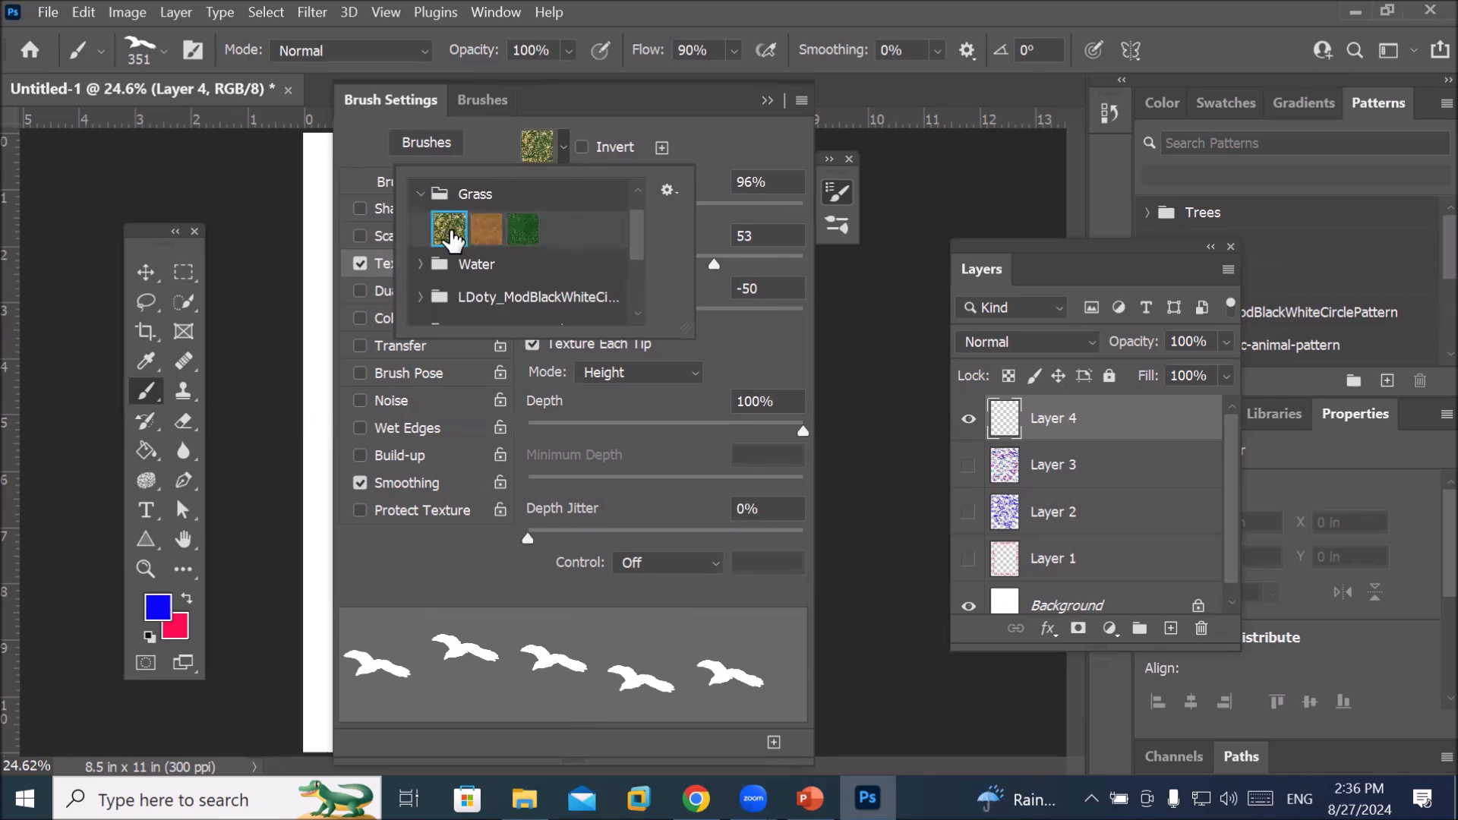
left_click(544, 151)
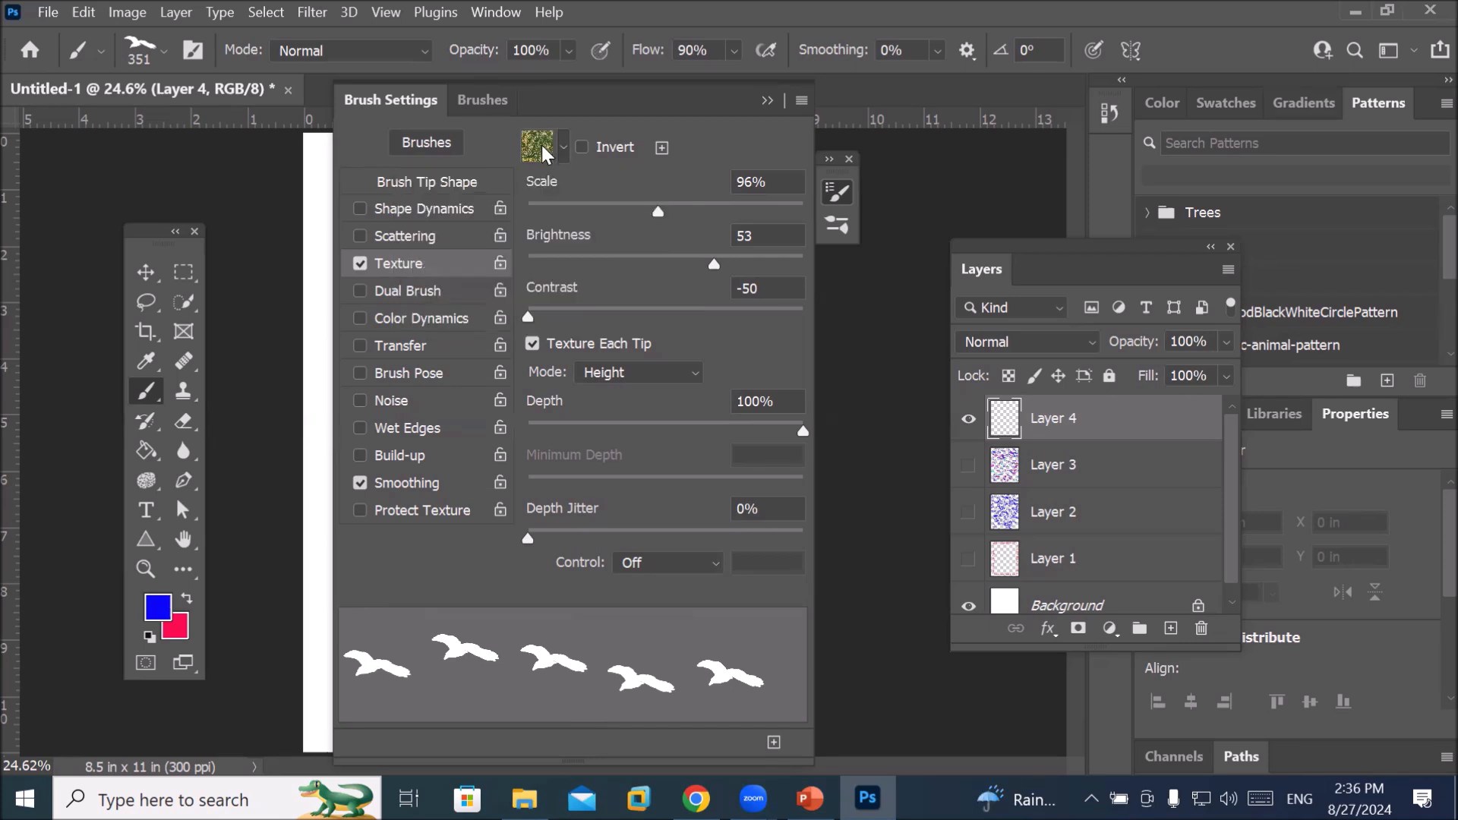
Set the texture scale to 147%, brightness to -2, contrast to -12, depth to 72% and depth jitter to 36%, keeping Height mode
left_click_drag(657, 212, 697, 211)
left_click_drag(714, 264, 664, 264)
left_click_drag(529, 318, 597, 317)
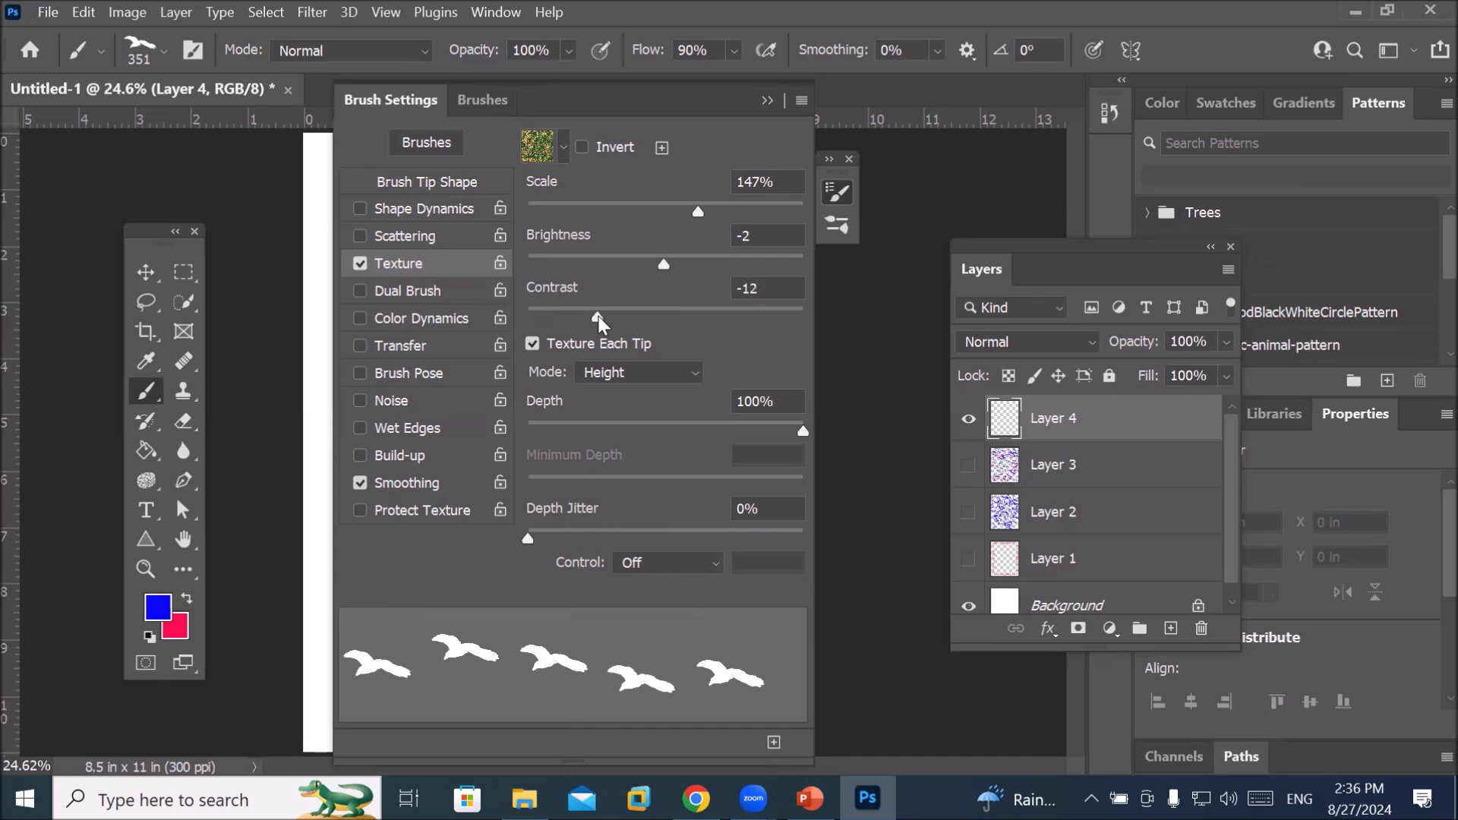
left_click(688, 376)
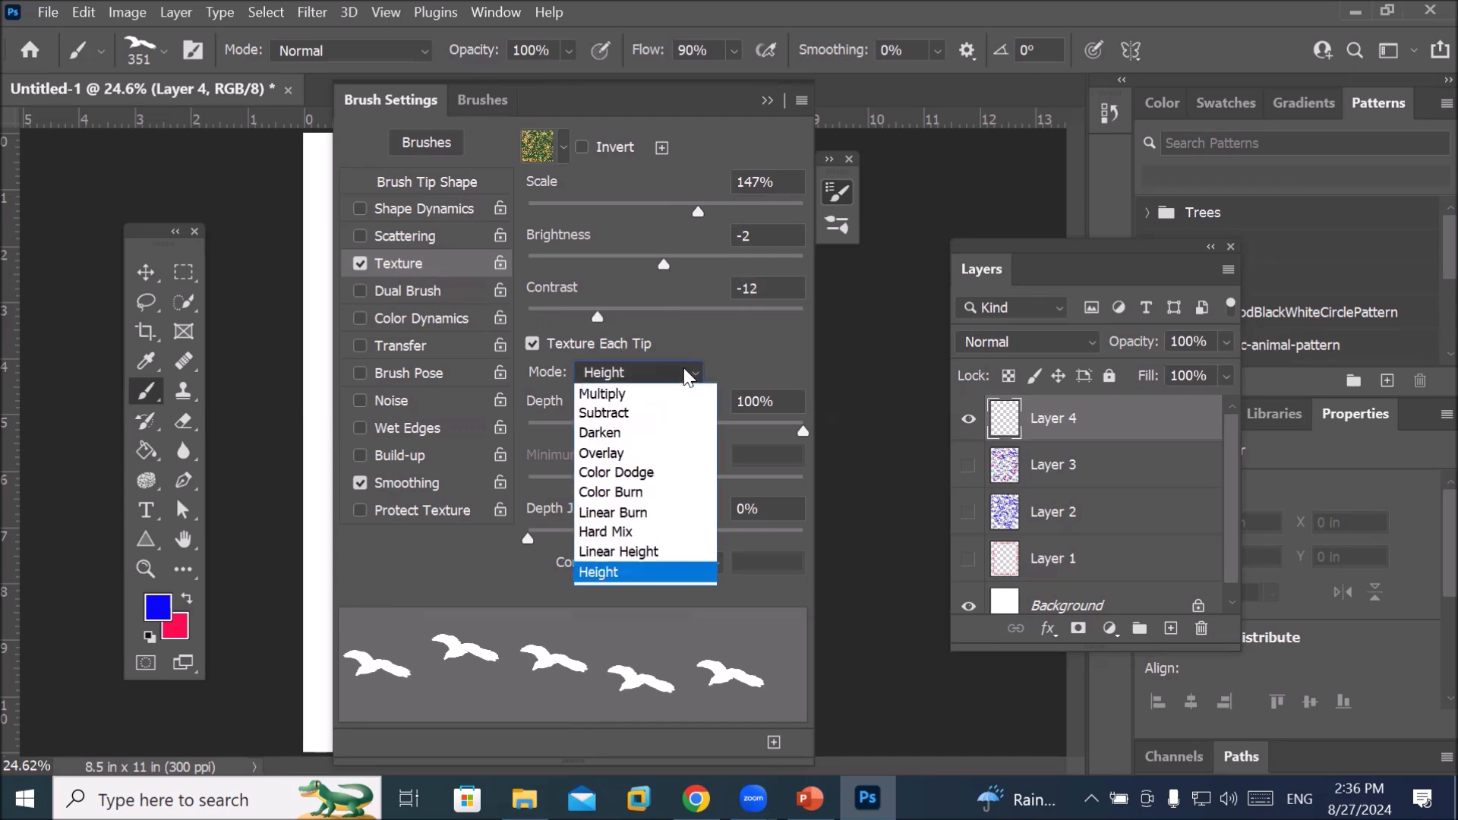
left_click(688, 377)
left_click_drag(799, 430, 727, 434)
left_click_drag(530, 535, 625, 530)
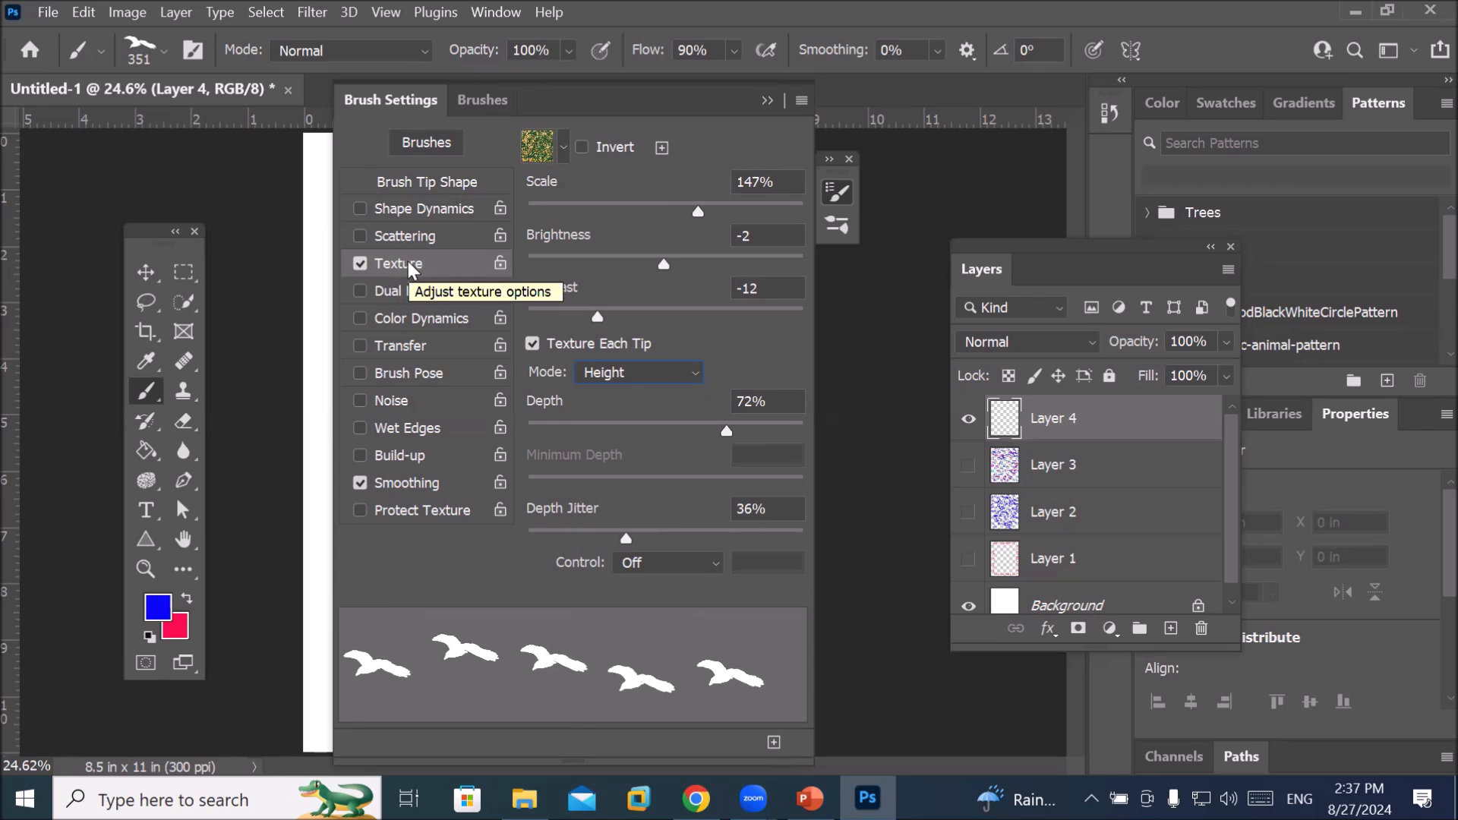
Enlarge the bird brush considerably, stamp one blue bird on the upper half of Layer 4 and inspect its texture up close
left_click(765, 101)
key("bracketright")
key("bracketright")
key("bracketright")
key("bracketright")
key("bracketright")
key("bracketright")
key("bracketright")
key("bracketright")
key("bracketright")
key("bracketright")
key("bracketright")
left_click(522, 303)
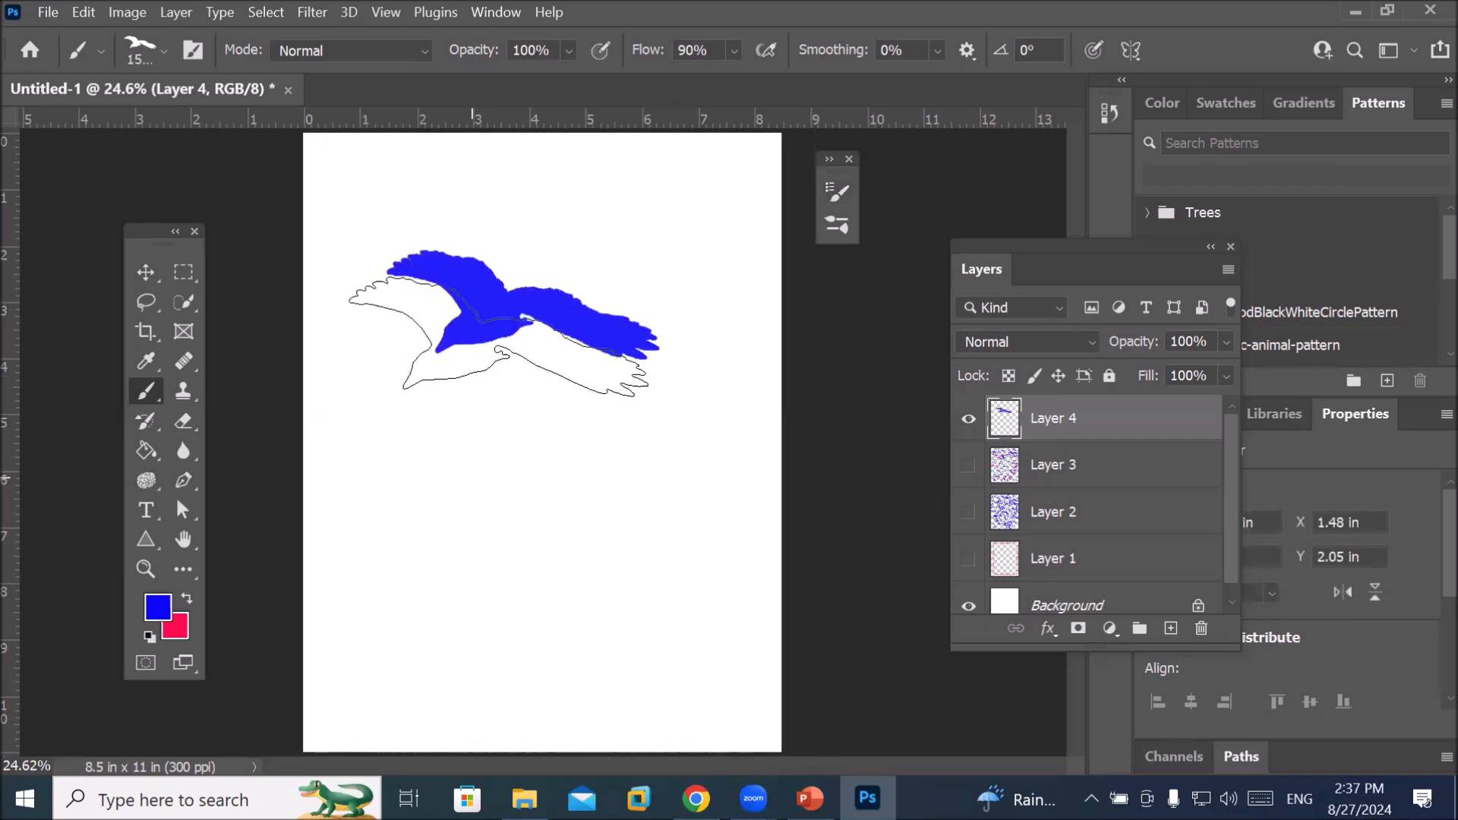
scroll(522, 303, "up", 8)
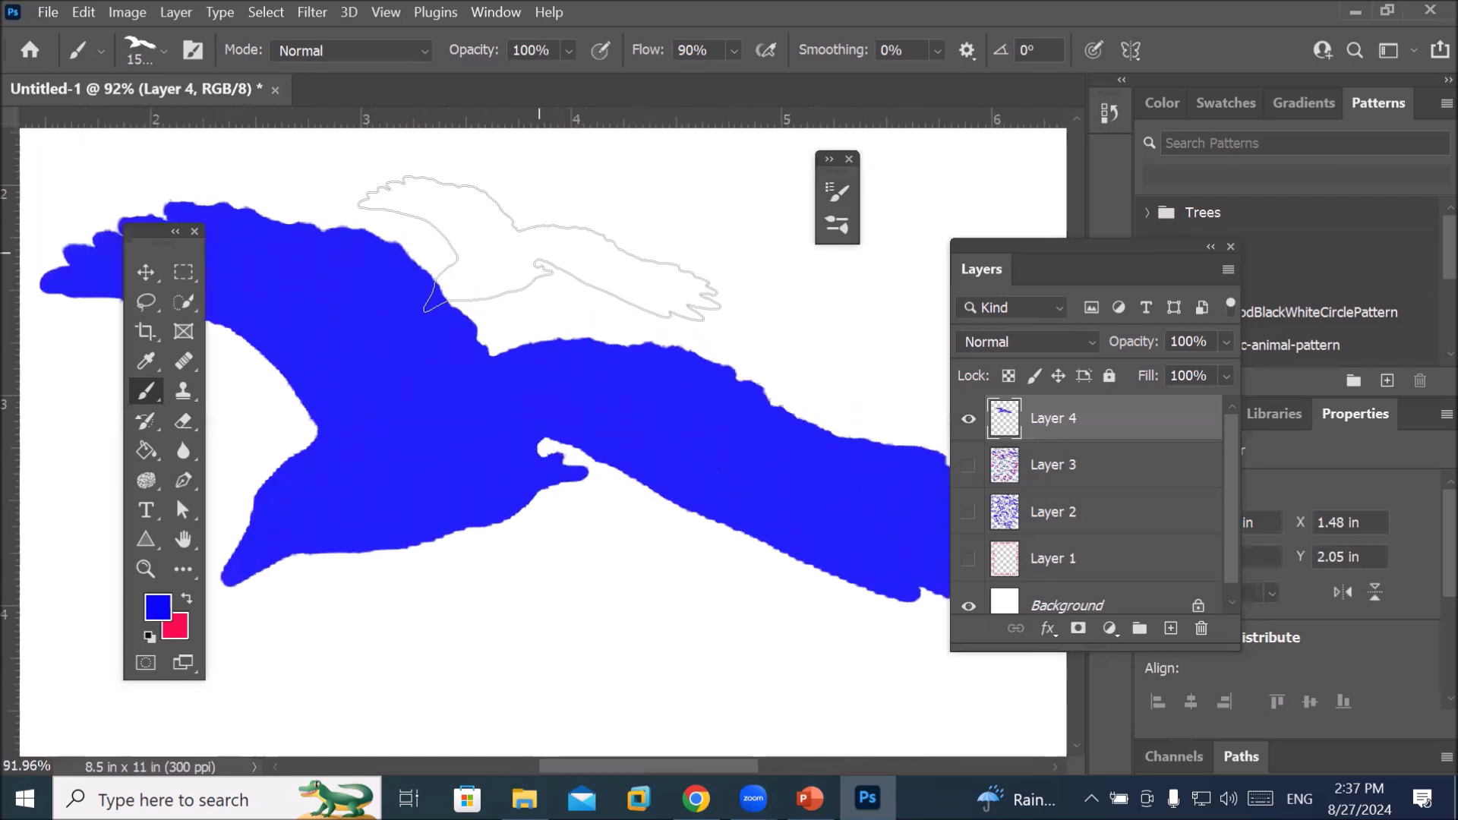
scroll(536, 251, "up", 4)
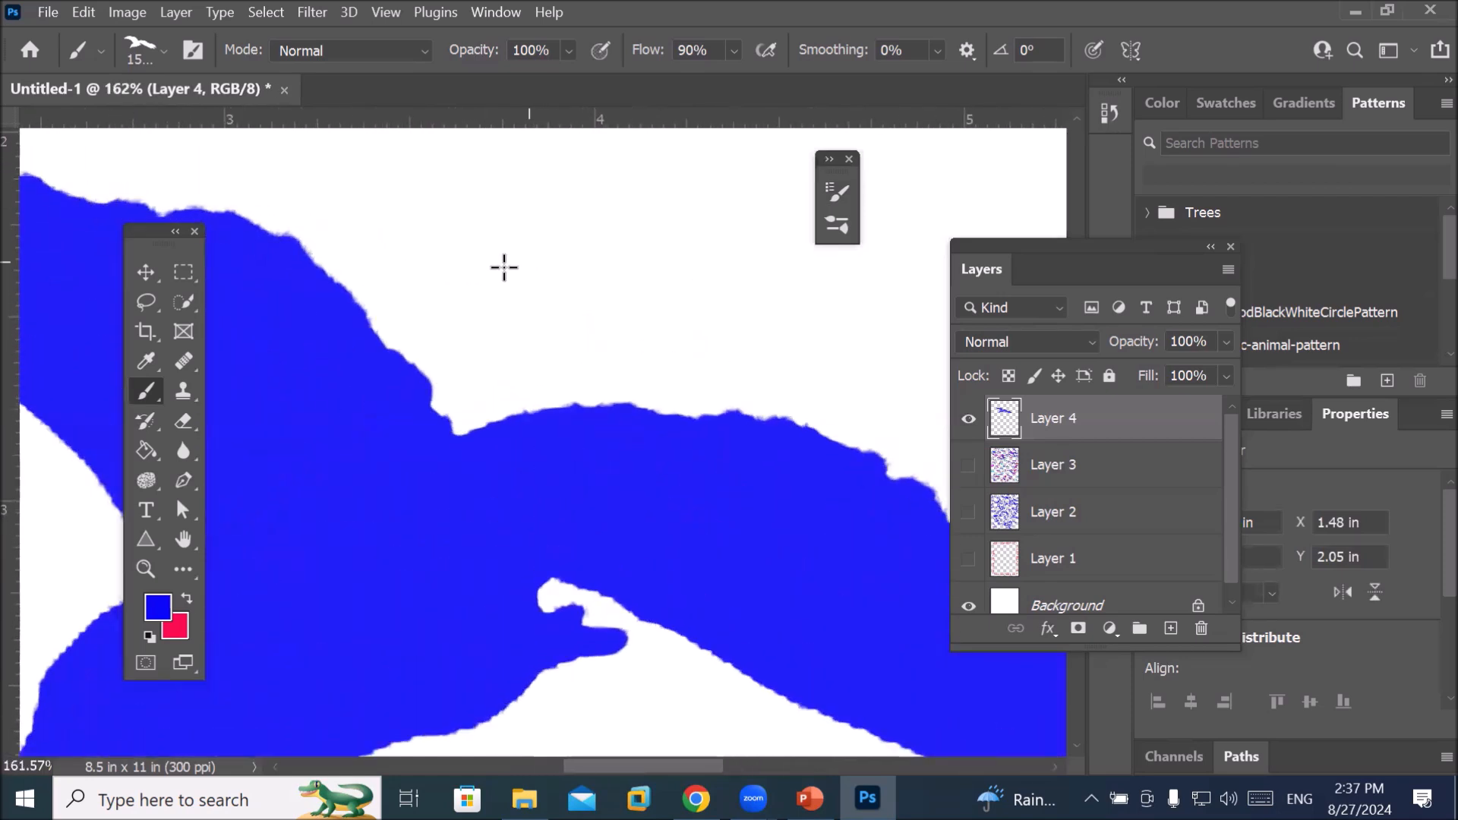
scroll(447, 341, "up", 3)
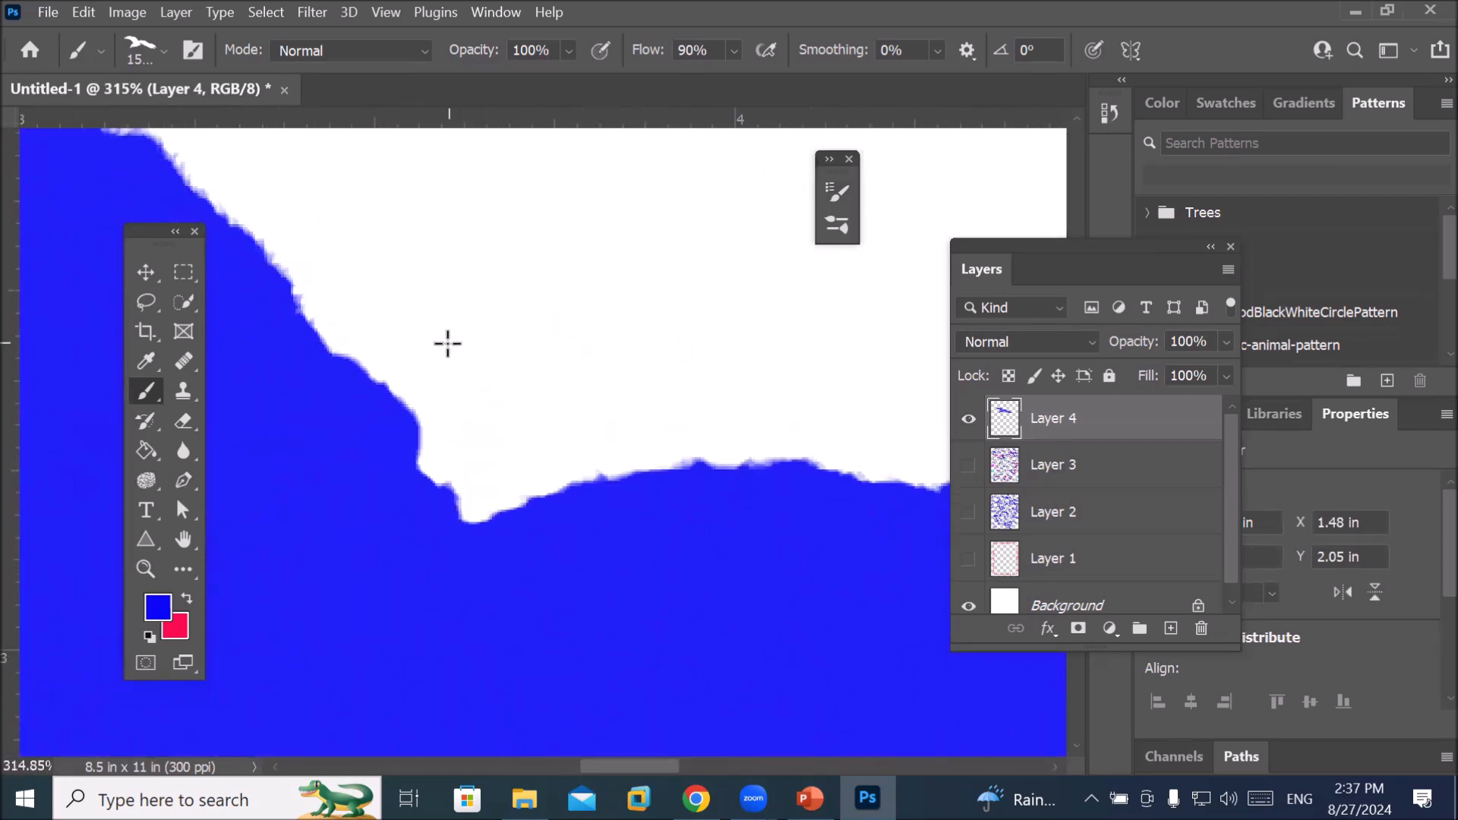
scroll(447, 343, "down", 7)
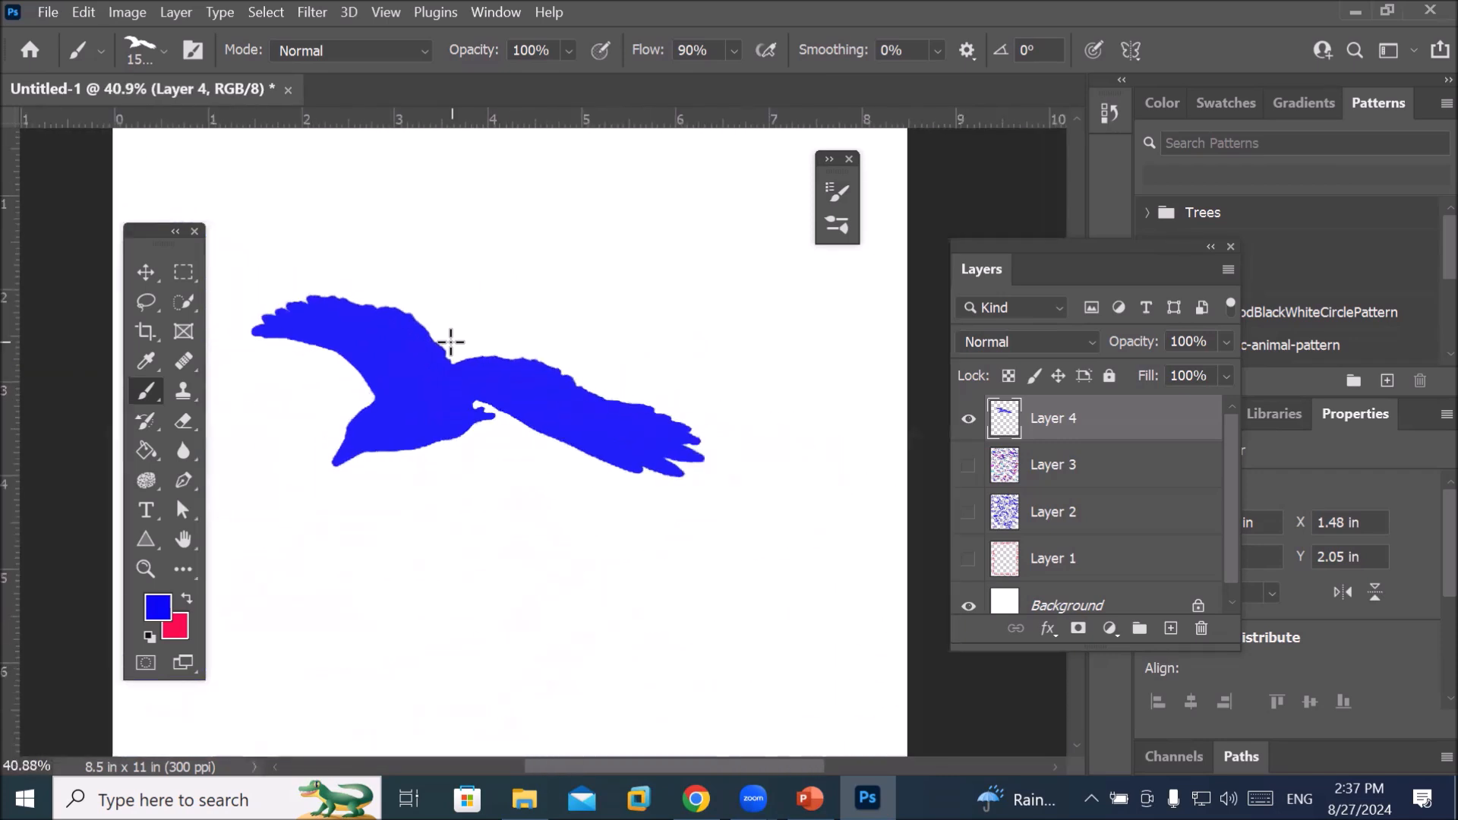
scroll(450, 343, "down", 2)
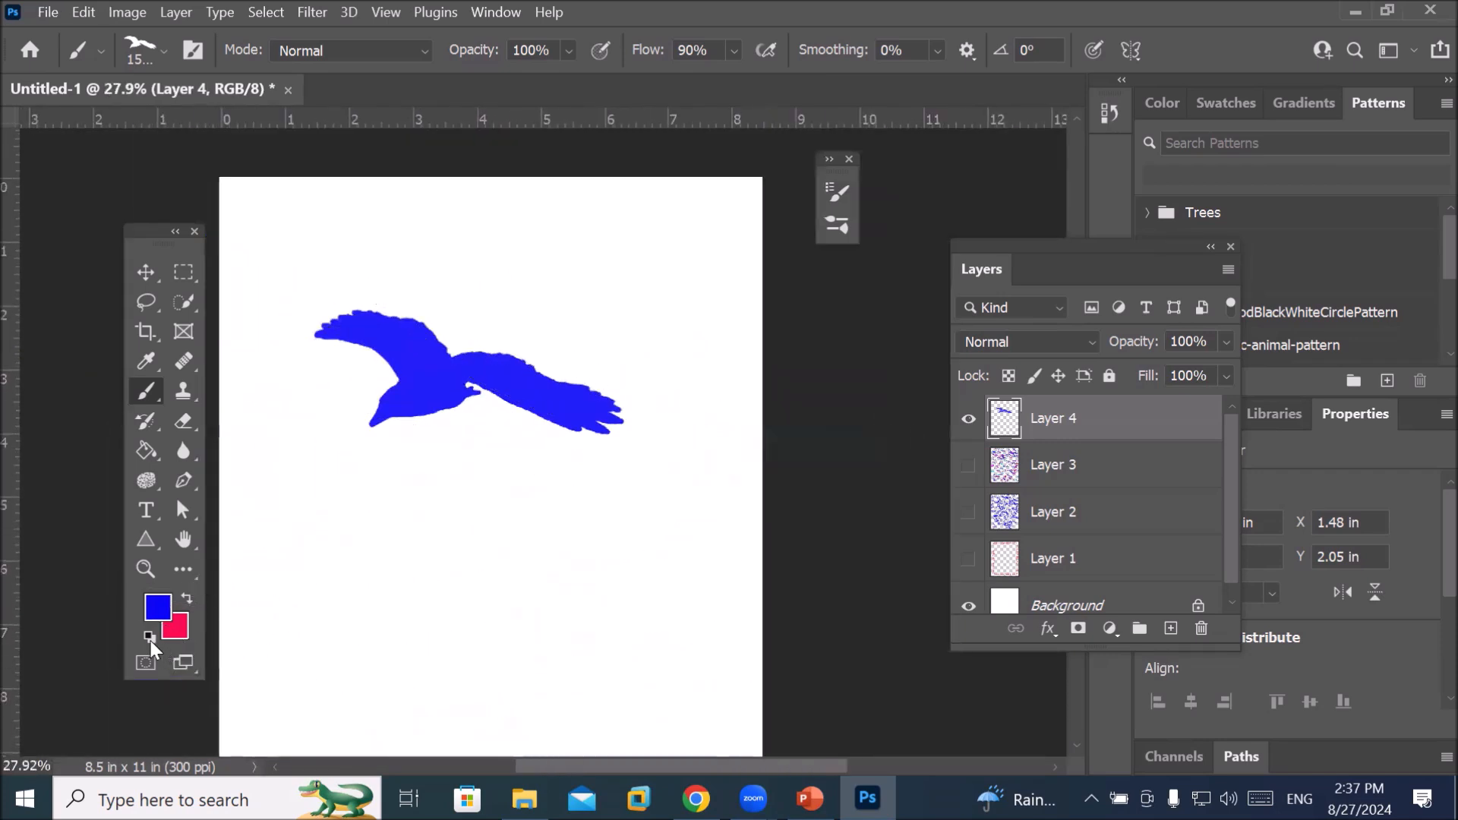
Reset the colours to default black and white, stamp a black bird below the blue one and inspect it up close
left_click(149, 636)
left_click(452, 549)
scroll(530, 448, "up", 1)
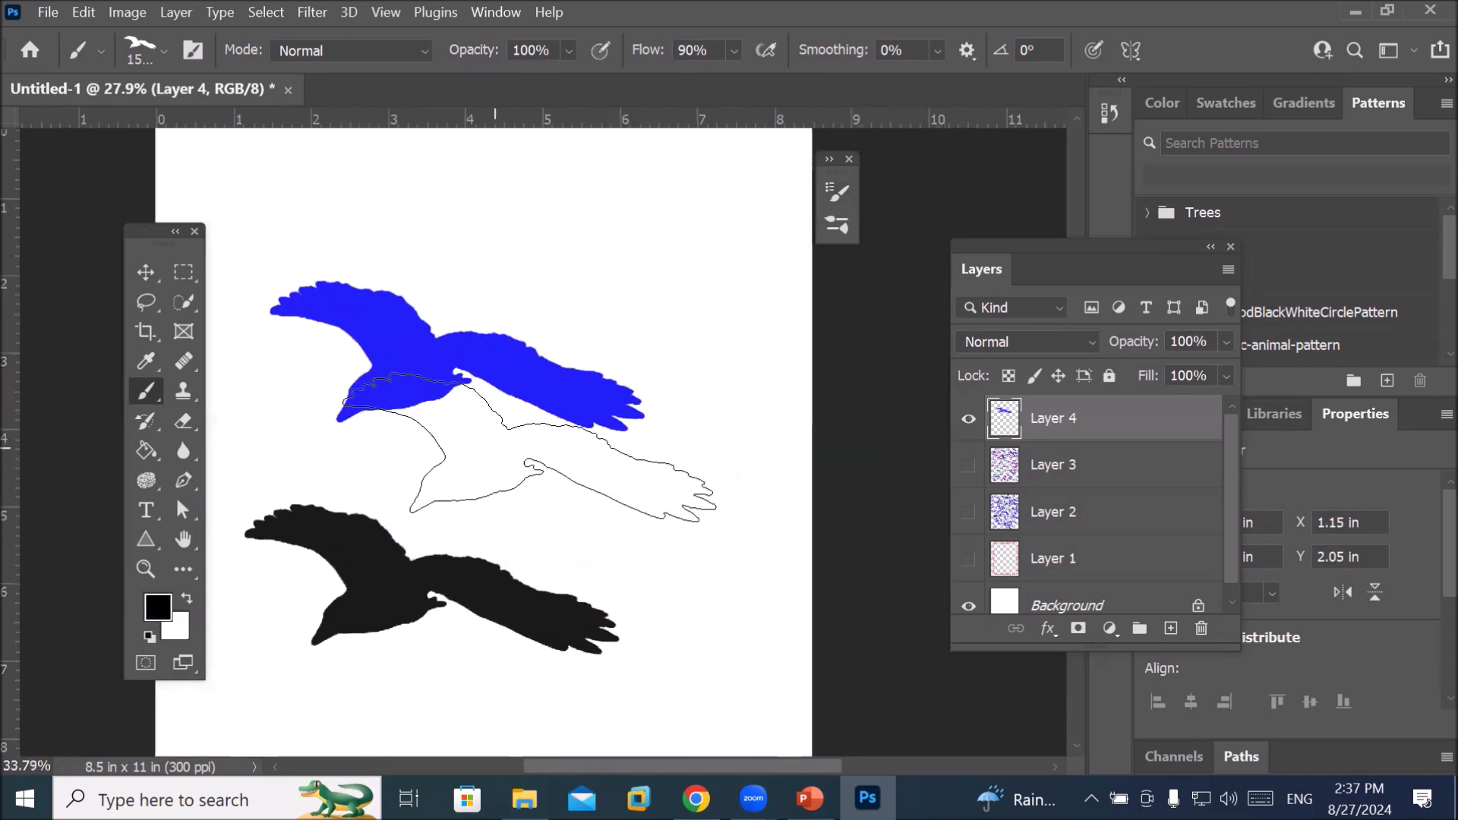
scroll(387, 646, "up", 5)
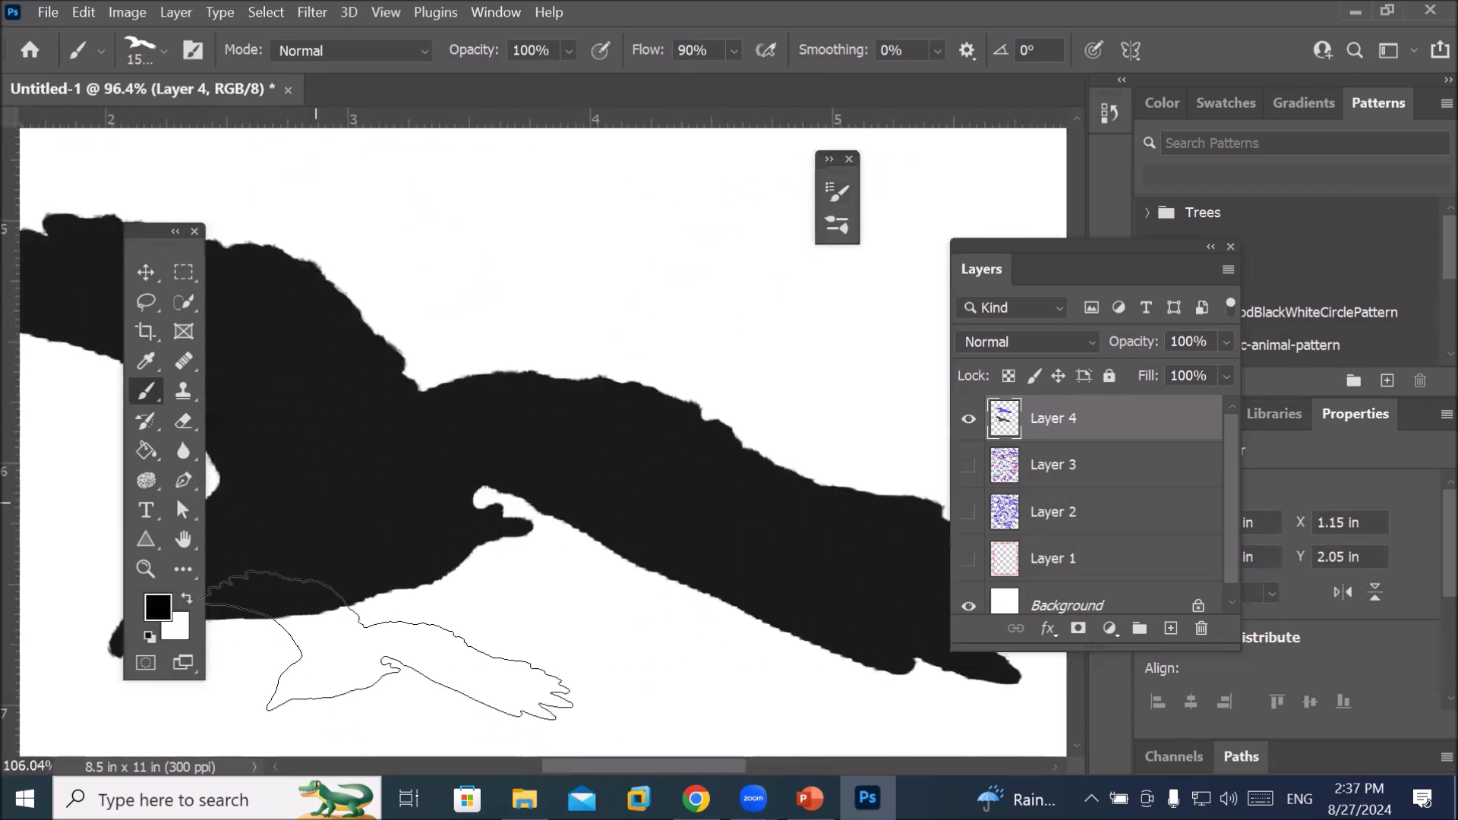
scroll(387, 644, "up", 2)
scroll(386, 642, "down", 4)
scroll(387, 641, "down", 2)
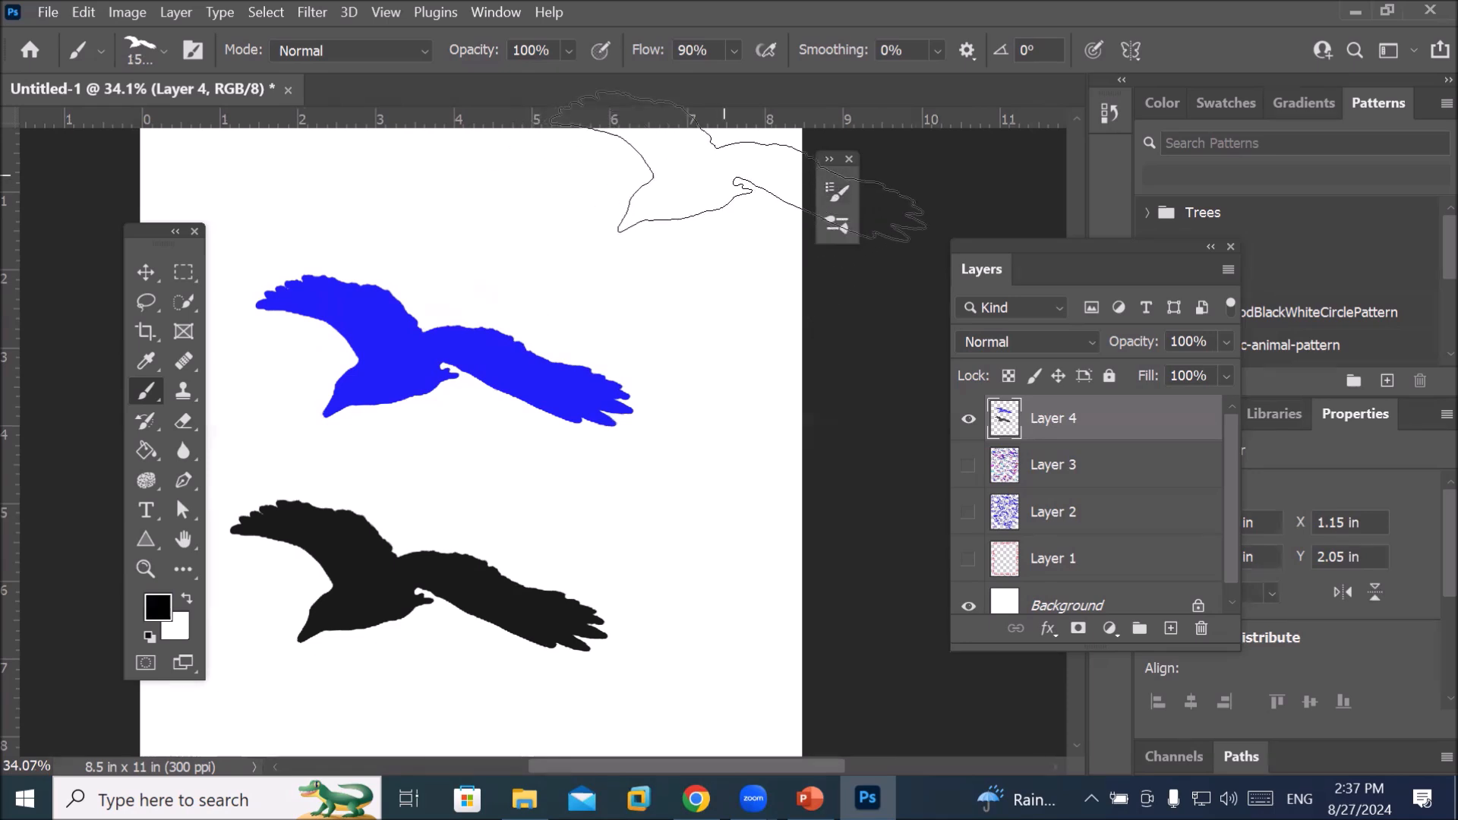
Invert the brush texture and set its scale to 28%, brightness to -83, contrast to 12 and mode to Multiply
left_click(838, 191)
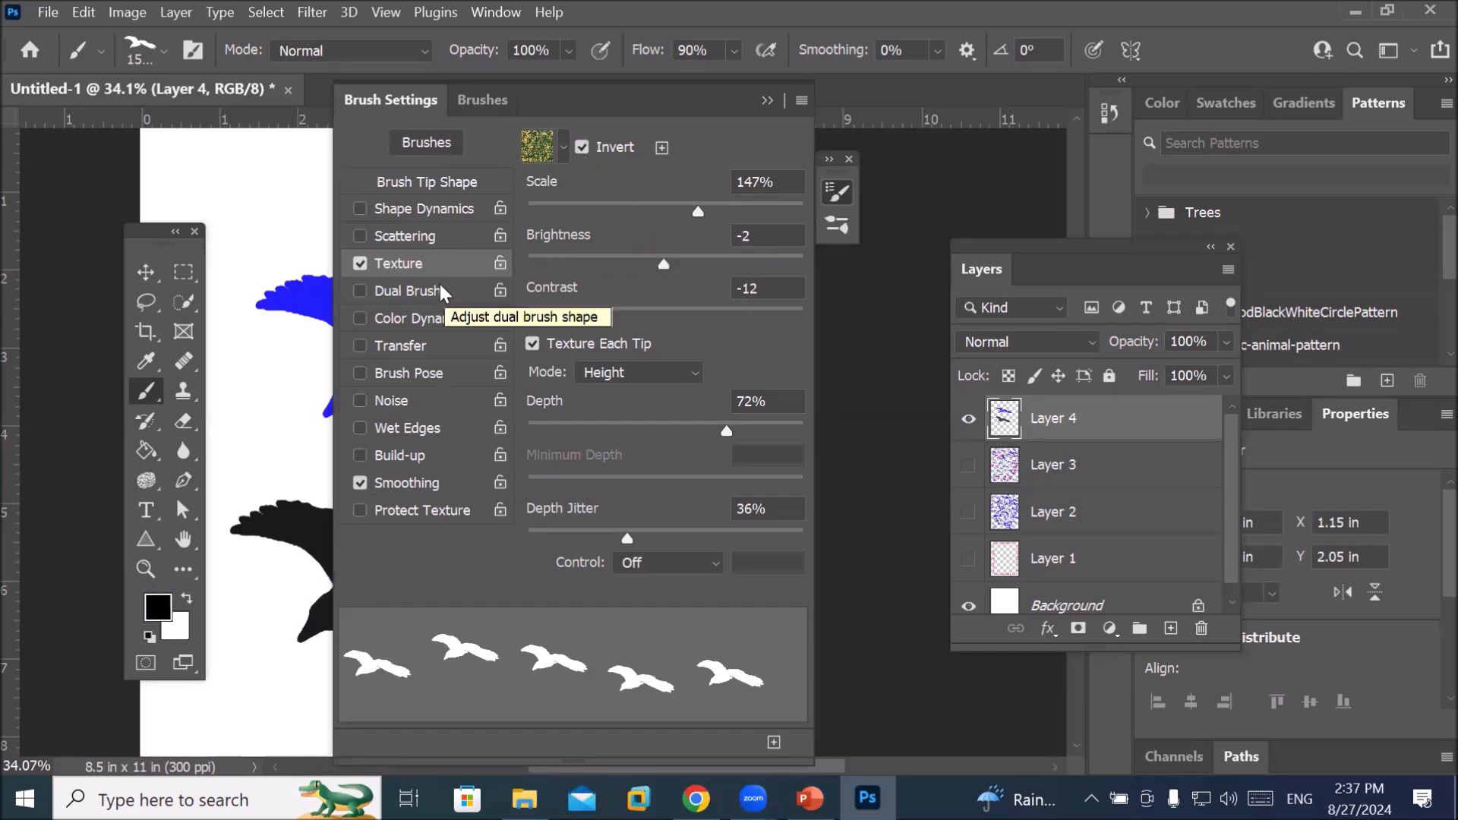
left_click(698, 212)
left_click_drag(646, 211, 567, 208)
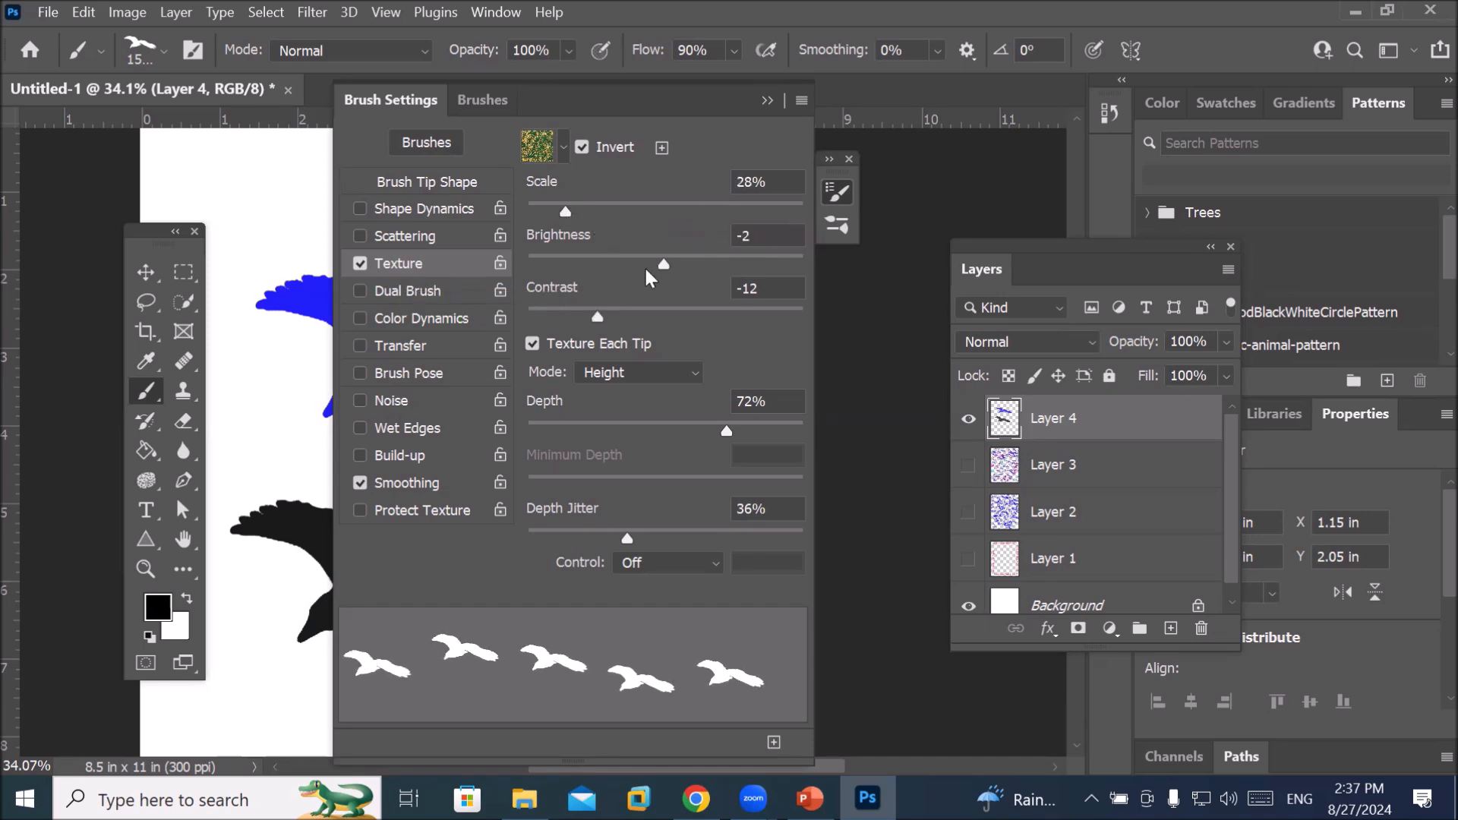
left_click_drag(663, 259, 592, 257)
left_click_drag(591, 316, 641, 315)
left_click(692, 372)
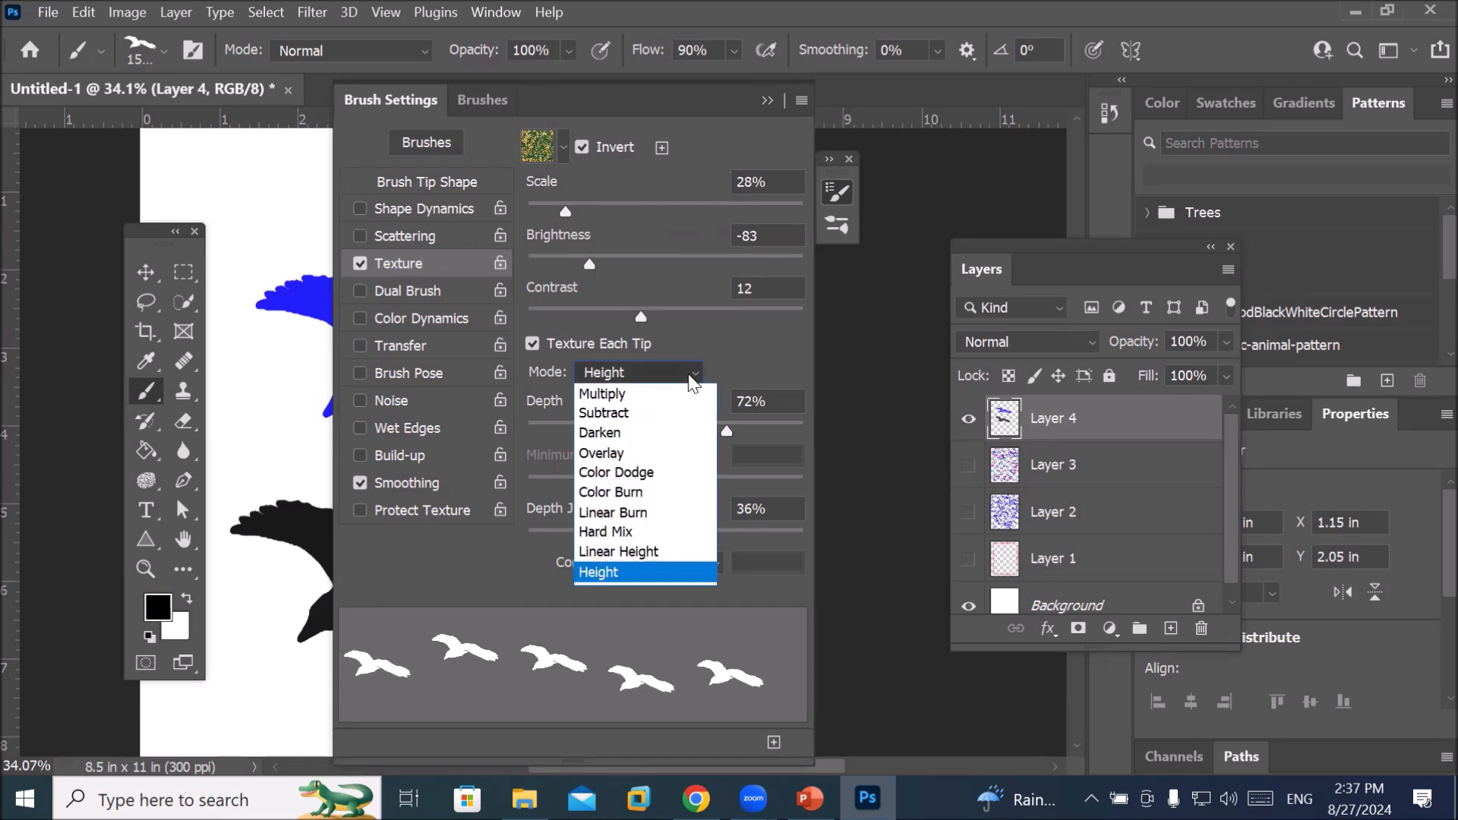
left_click(659, 394)
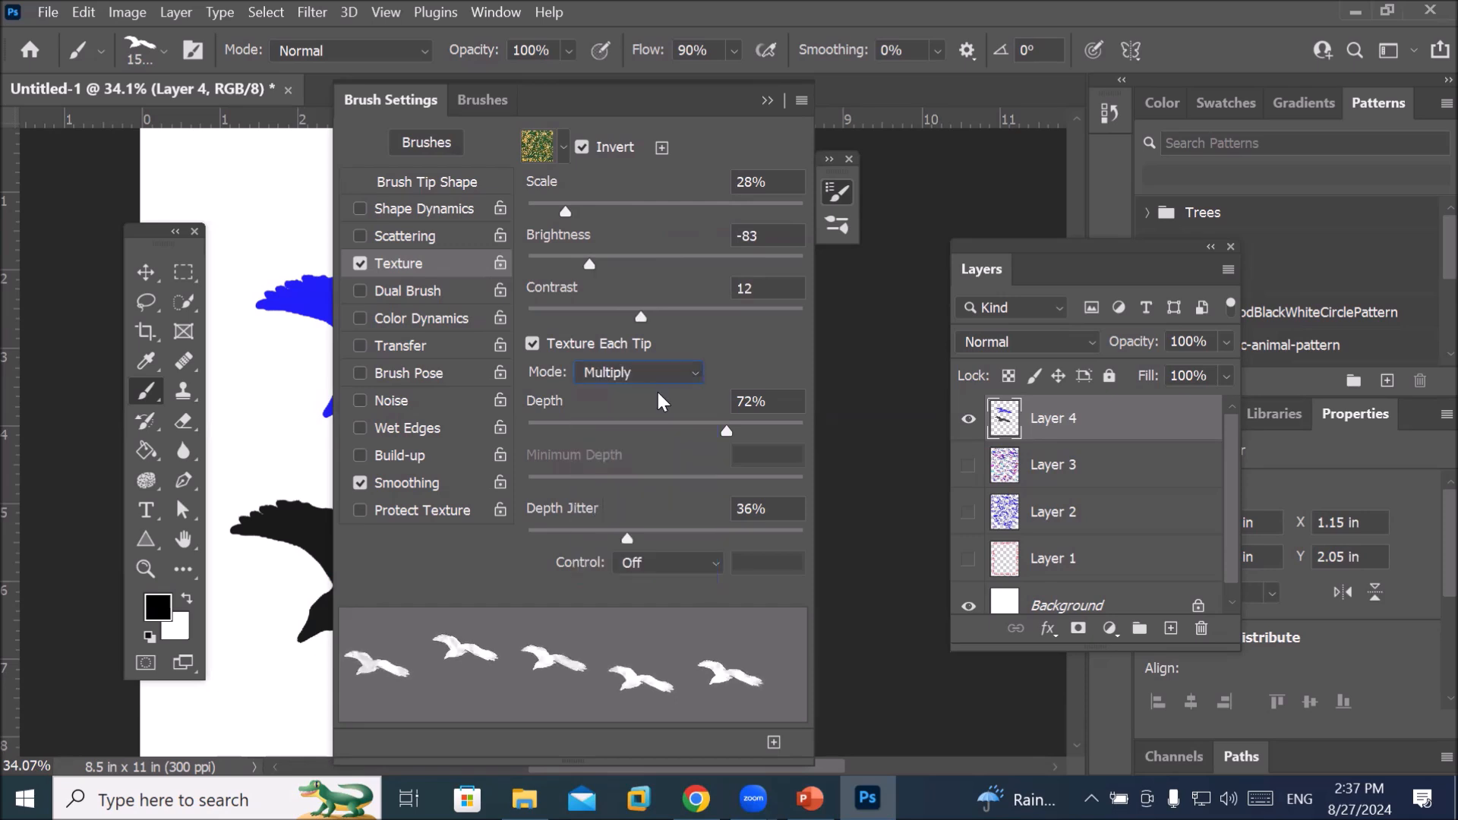
Set the texture depth to 48%, switch the depth jitter control to Fade and raise the minimum depth
left_click_drag(726, 430, 658, 427)
left_click(719, 566)
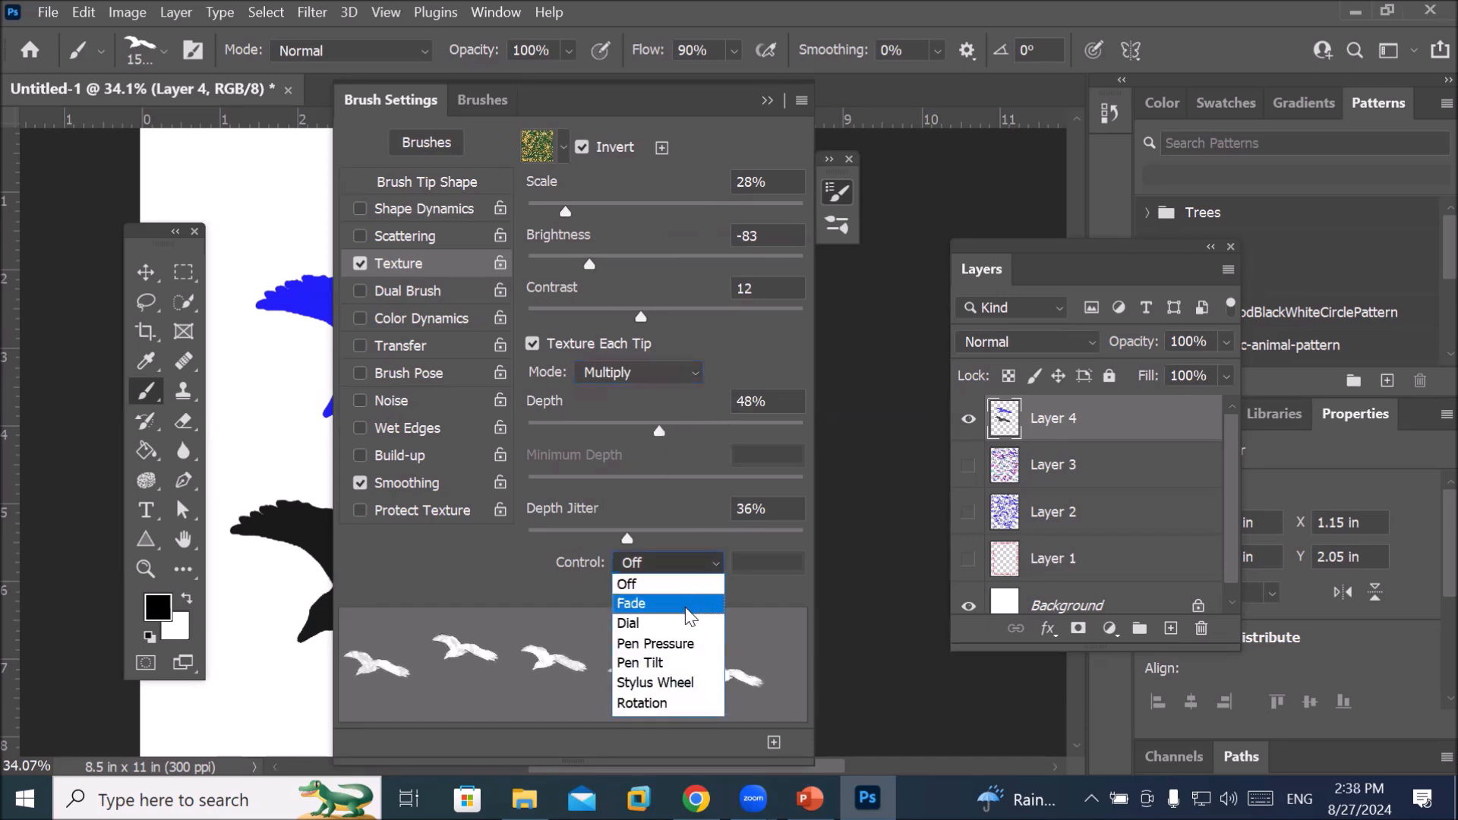
left_click(682, 604)
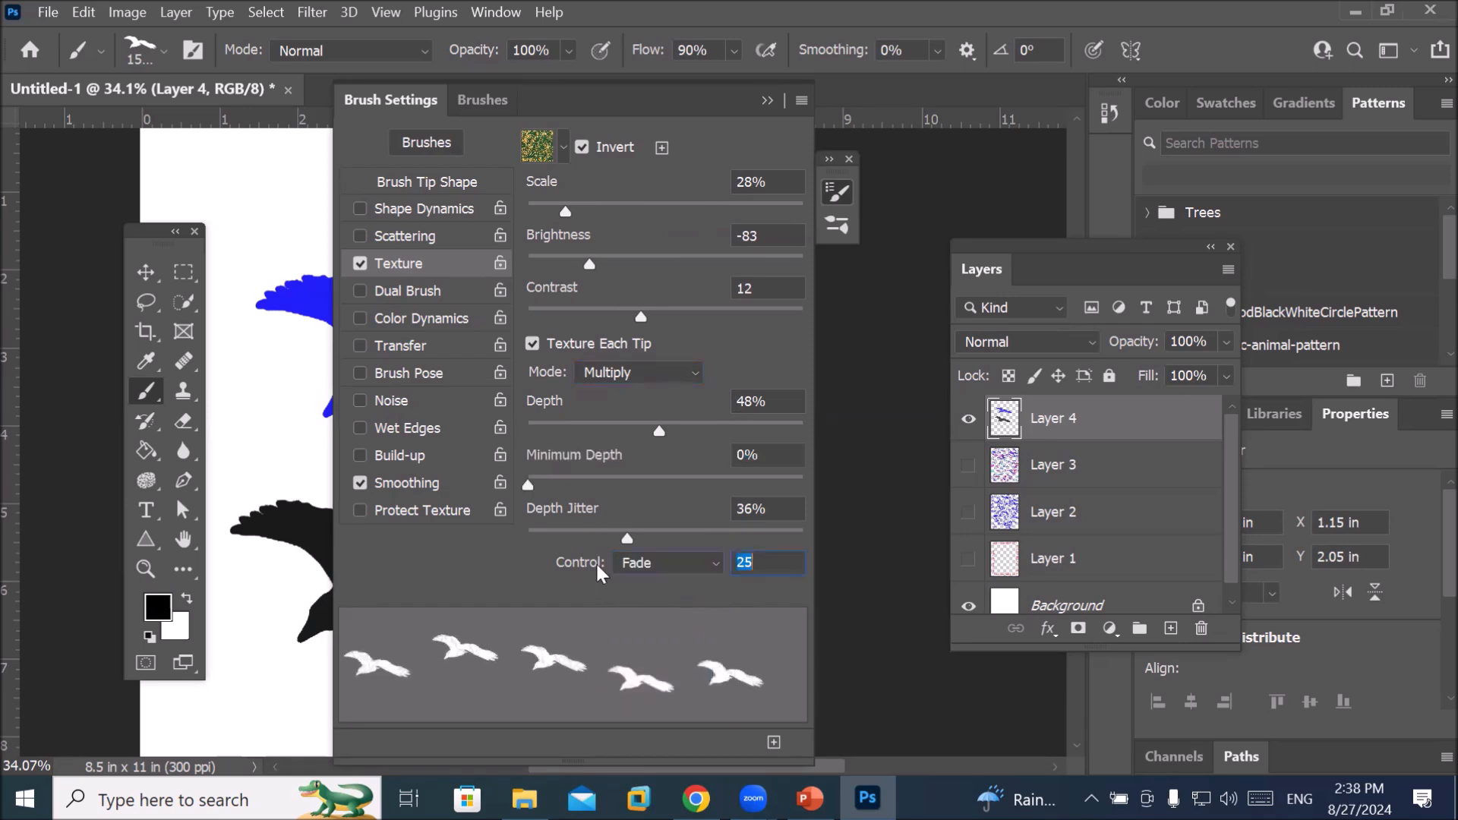
left_click_drag(529, 481, 584, 483)
Stamp a textured black bird above the blue one on Layer 4 and inspect its leaf pattern up close
left_click(766, 100)
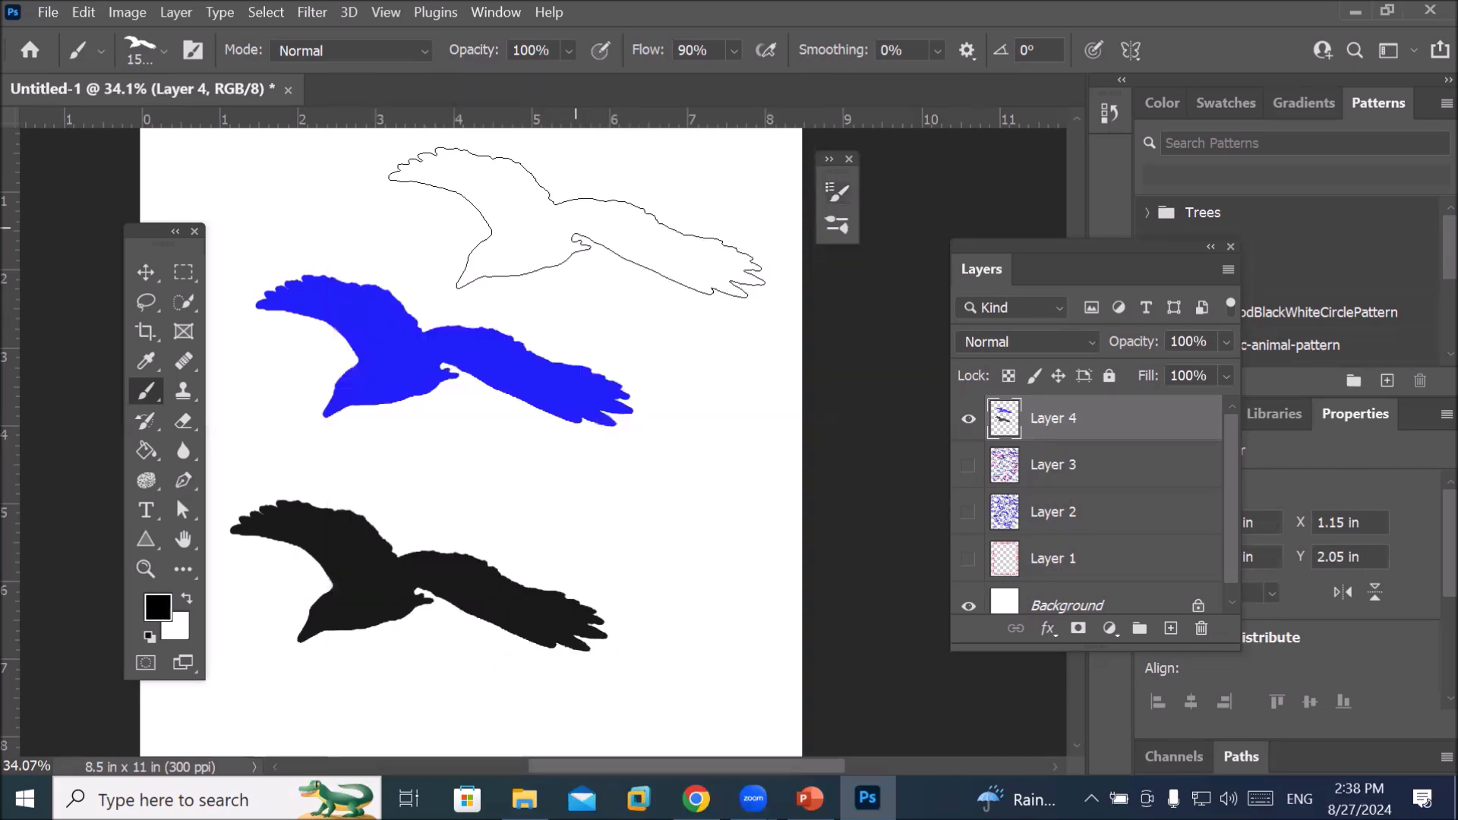
left_click(573, 220)
scroll(663, 162, "up", 12)
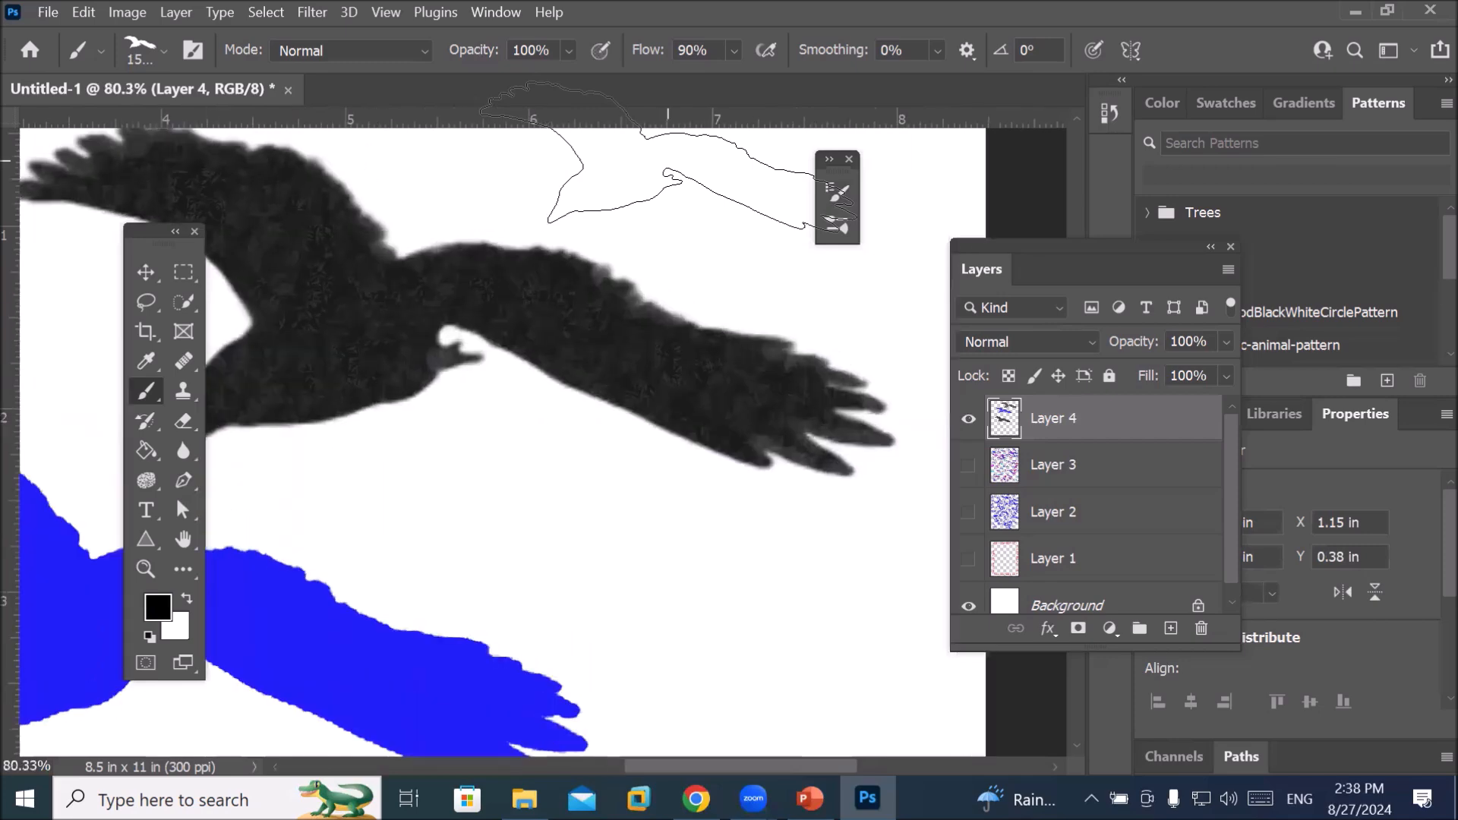
scroll(495, 221, "up", 8)
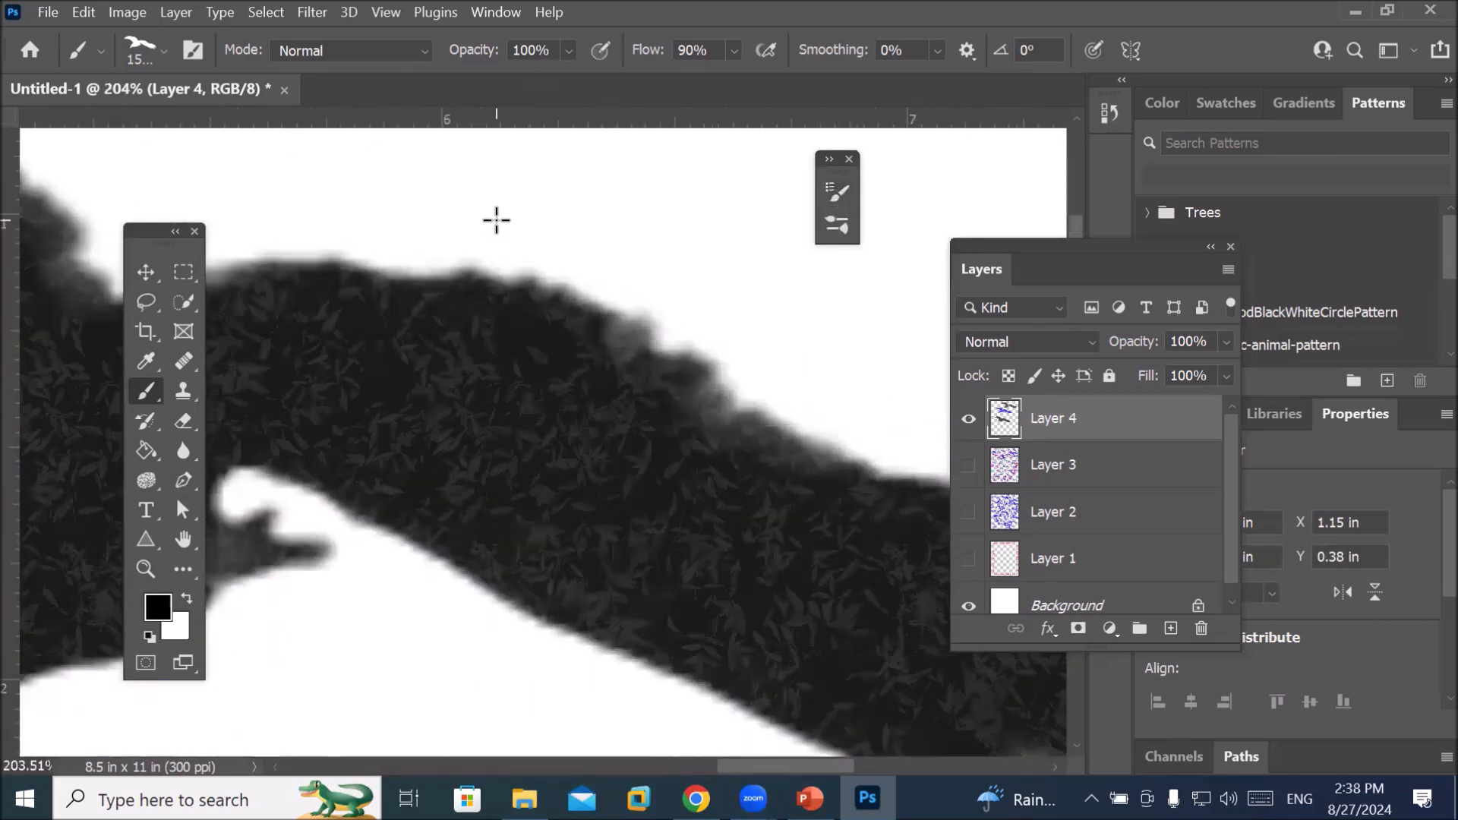
scroll(473, 472, "up", 8)
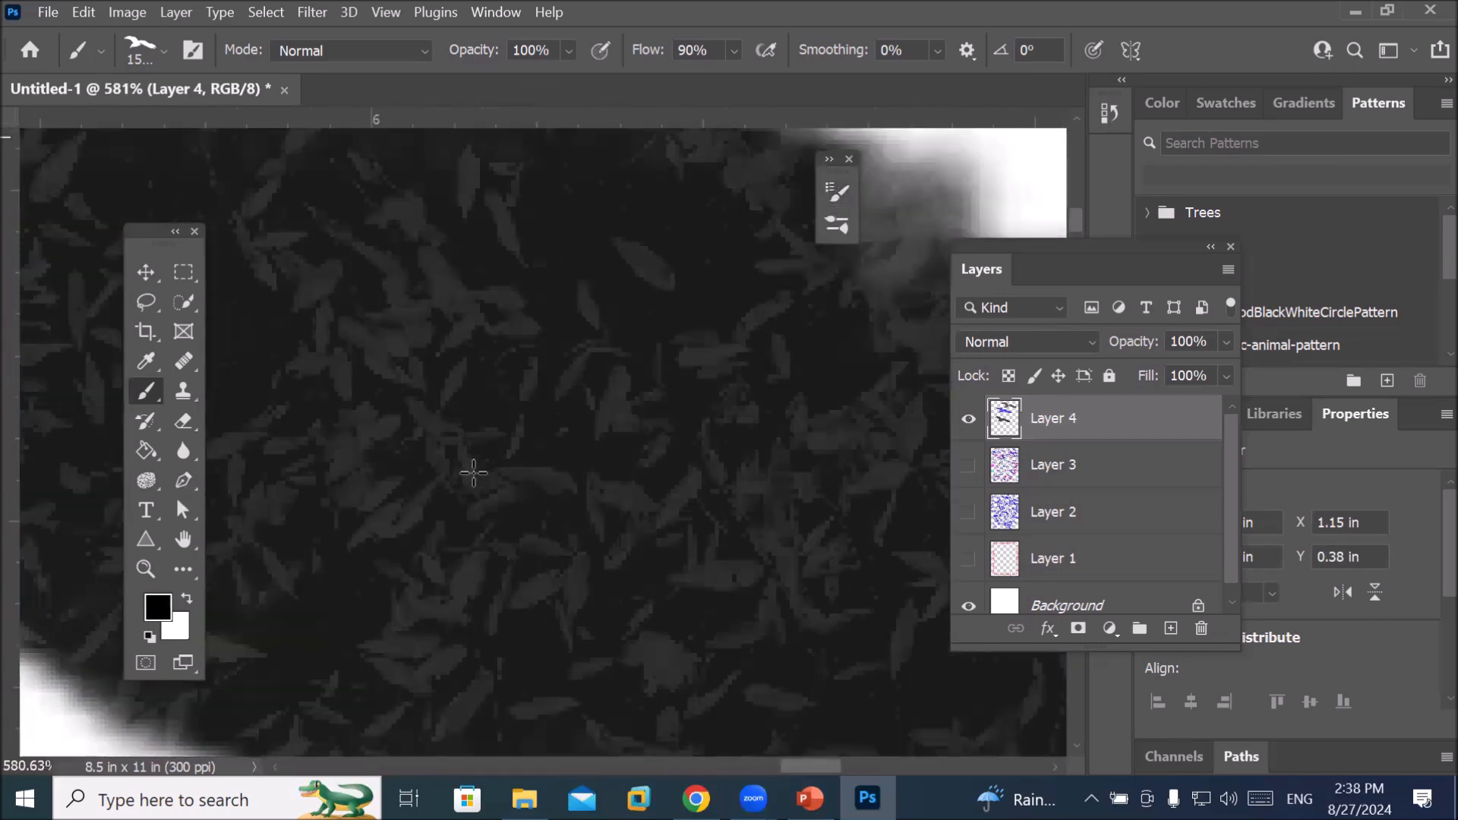
scroll(473, 472, "up", 3)
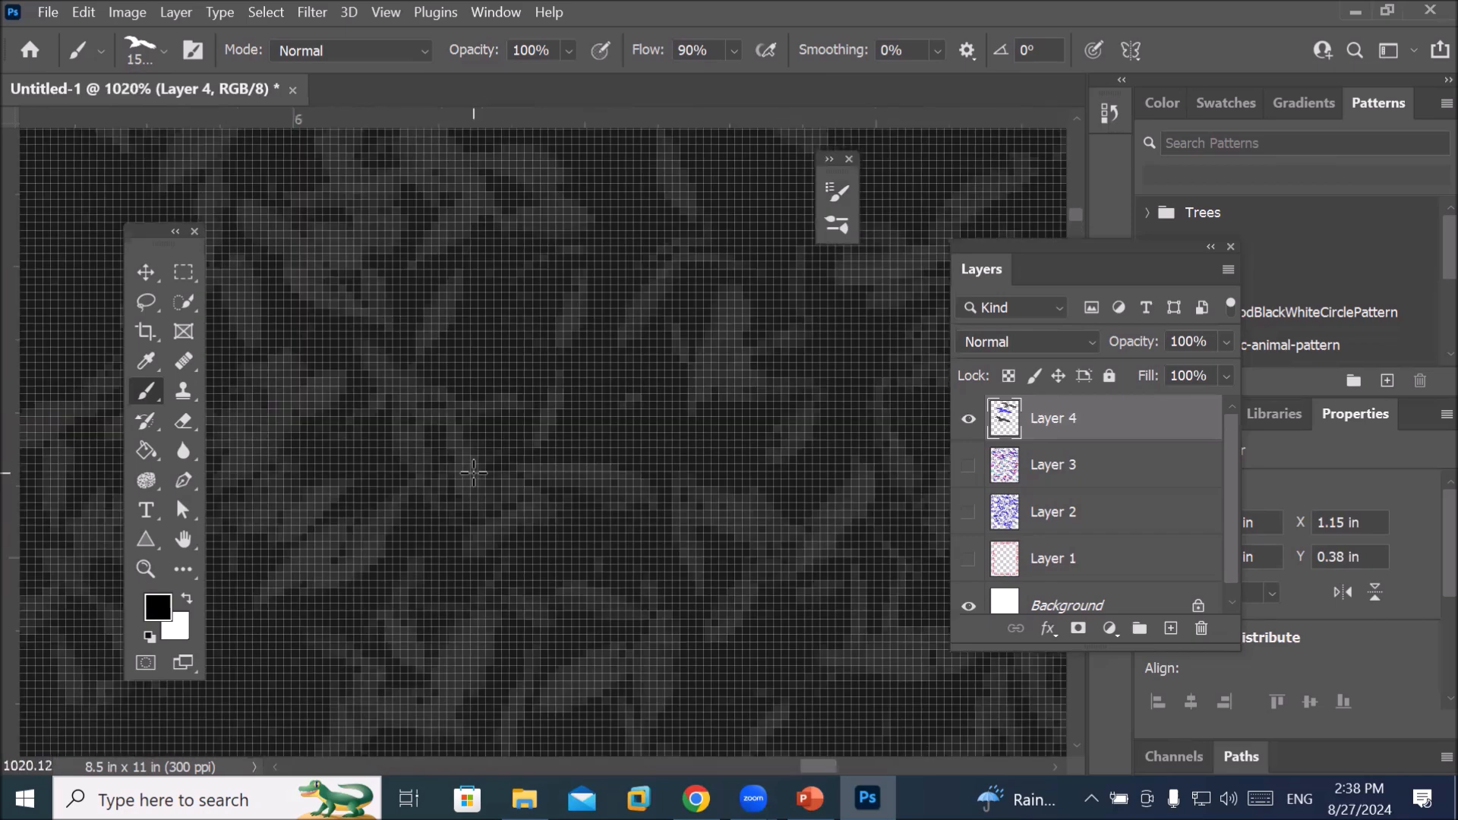
Examine the leaf texture inside the topmost black bird at several magnifications, from individual pixels out to the whole page
scroll(473, 472, "up", 2)
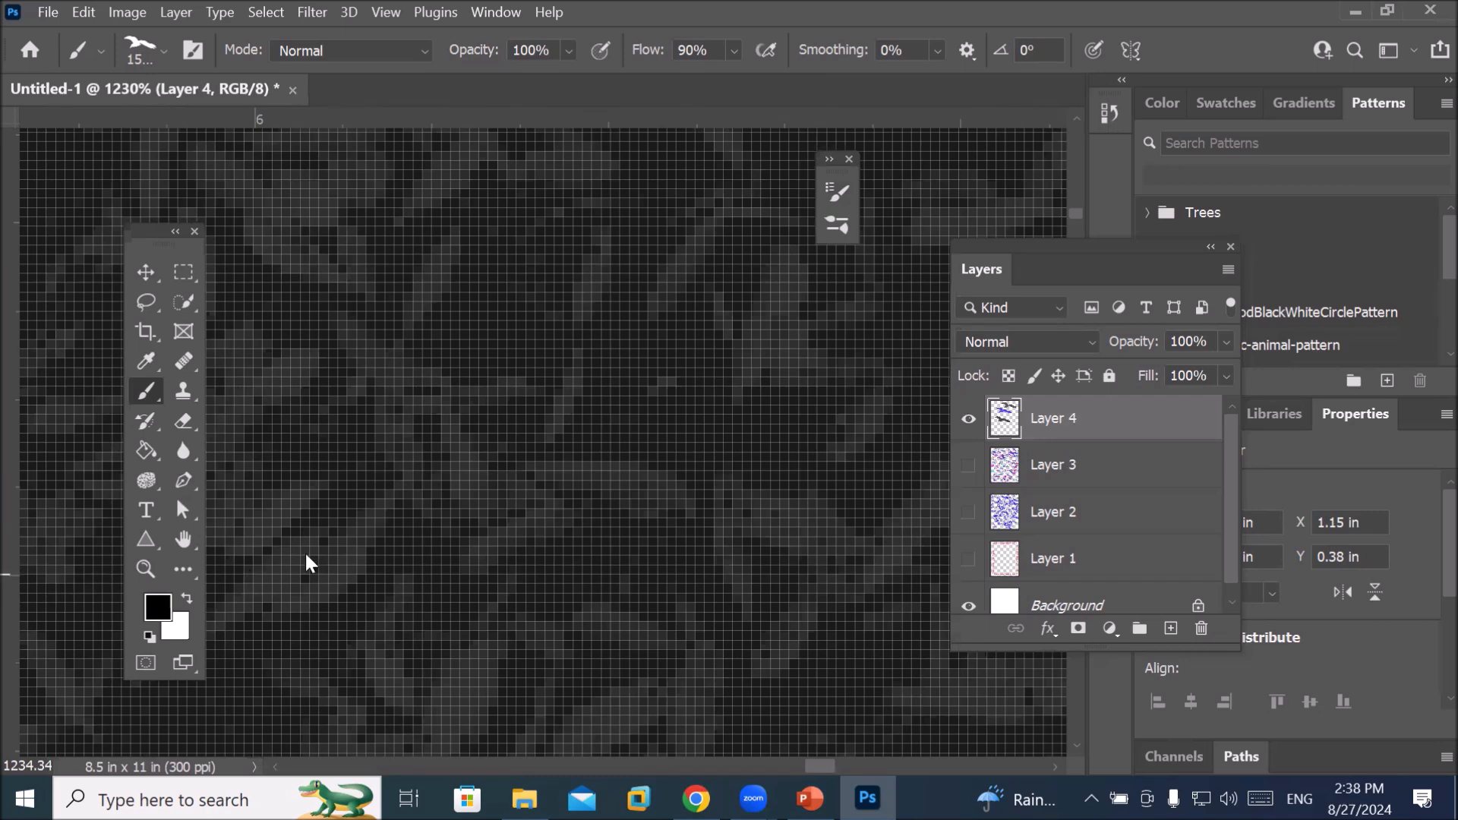
scroll(375, 480, "down", 4)
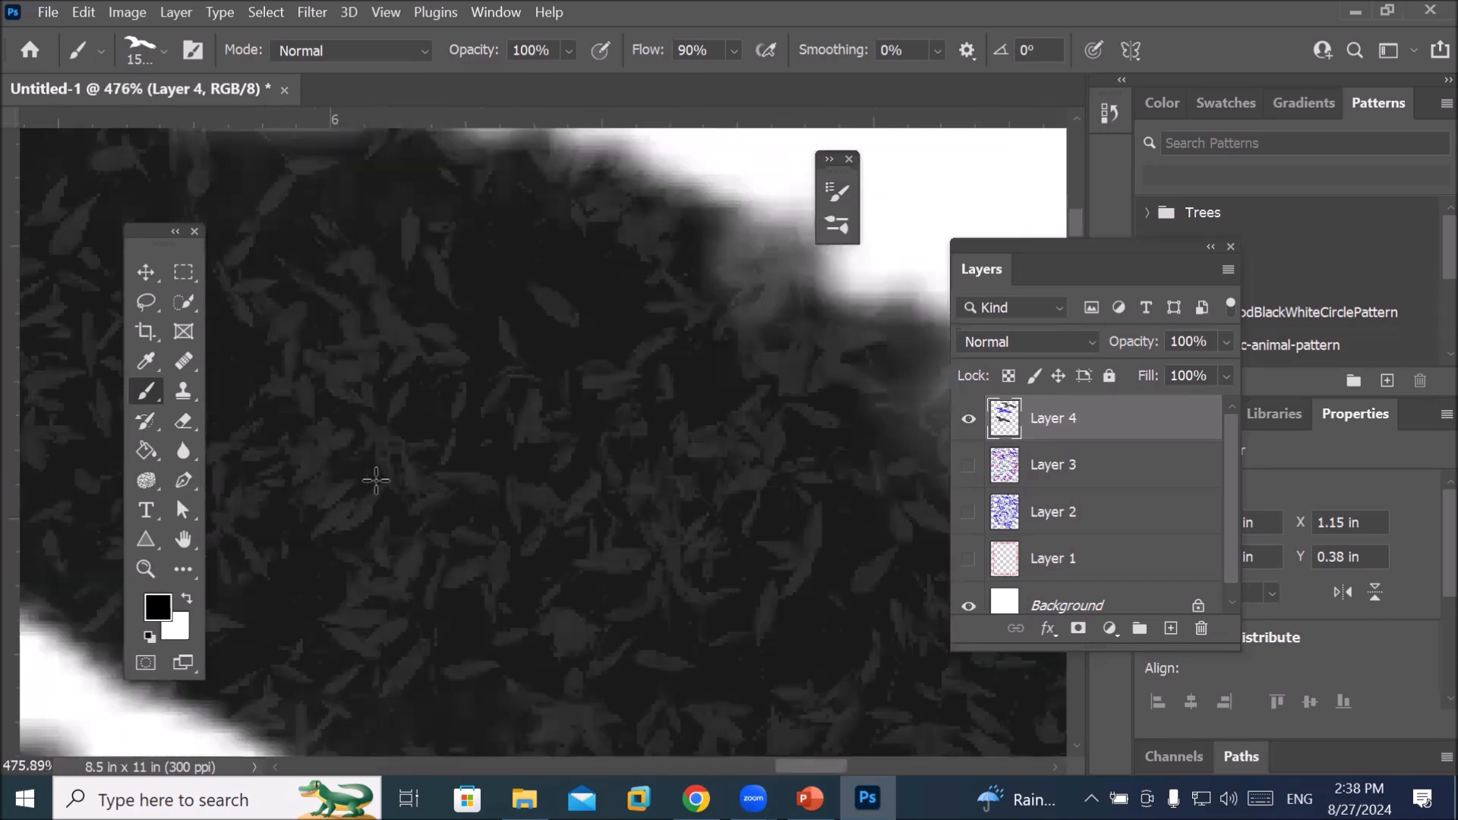
scroll(376, 480, "down", 5)
scroll(467, 560, "up", 2)
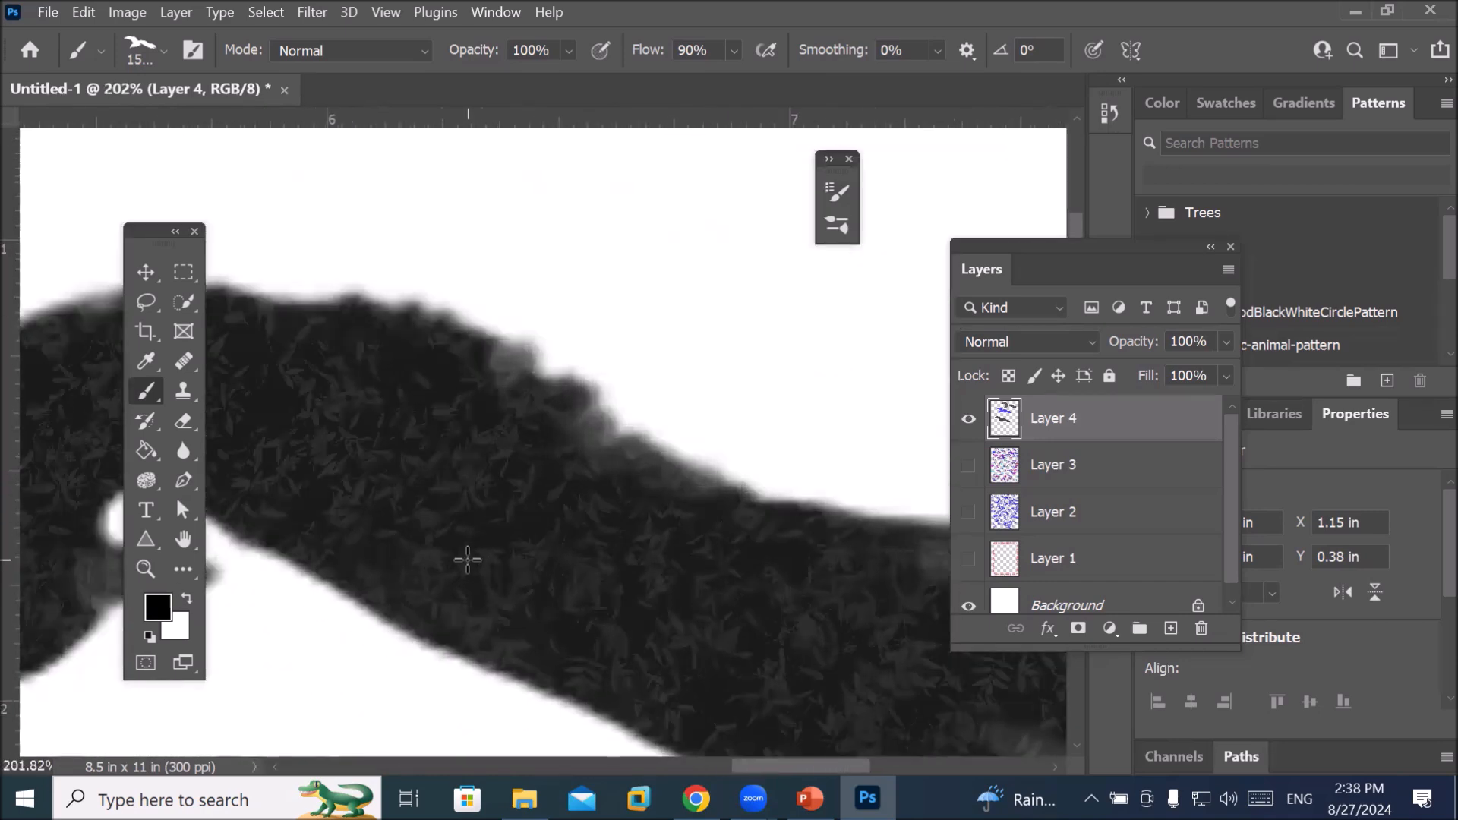
scroll(467, 559, "up", 5)
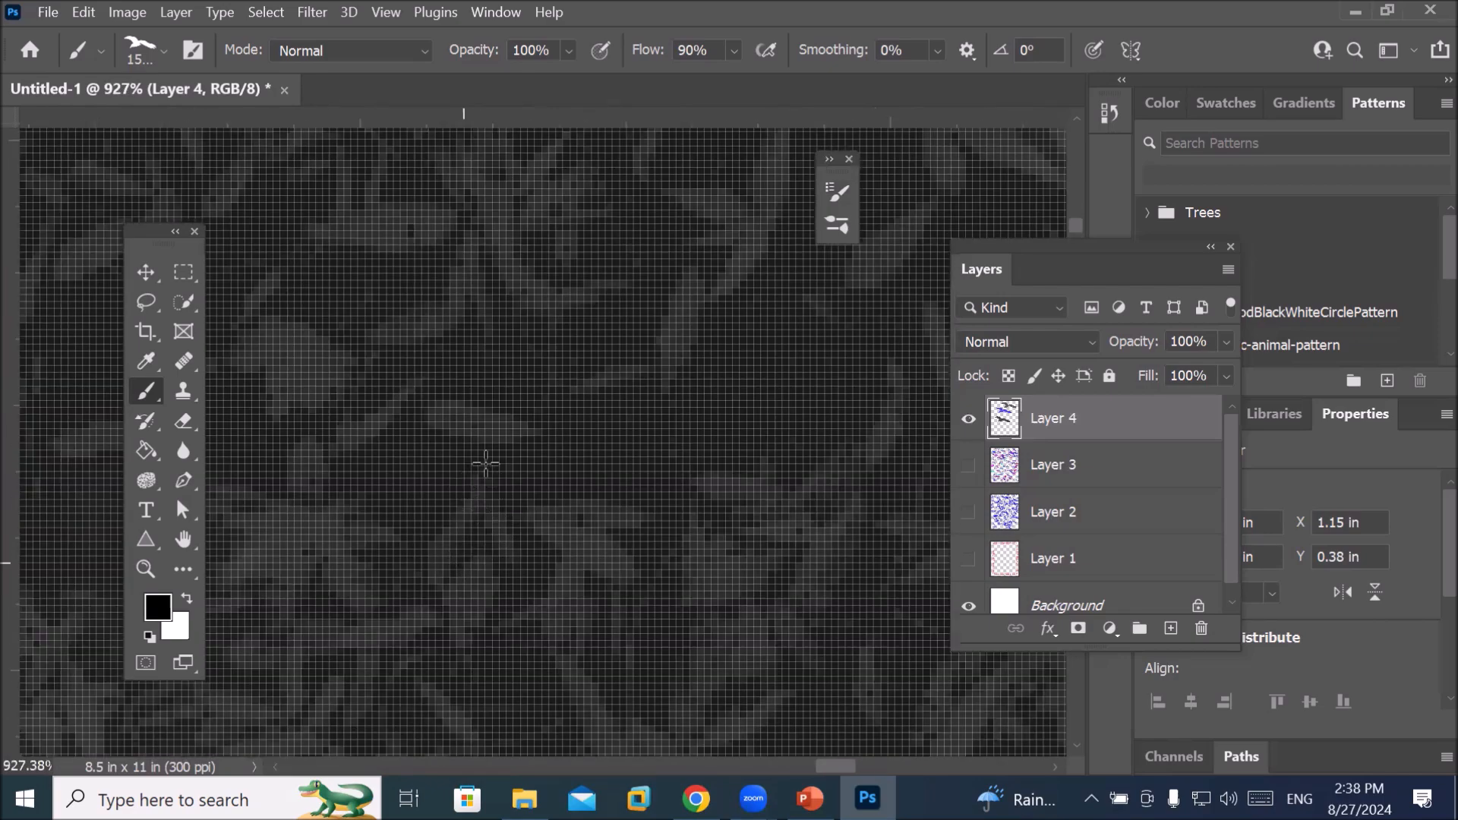
scroll(491, 509, "up", 5)
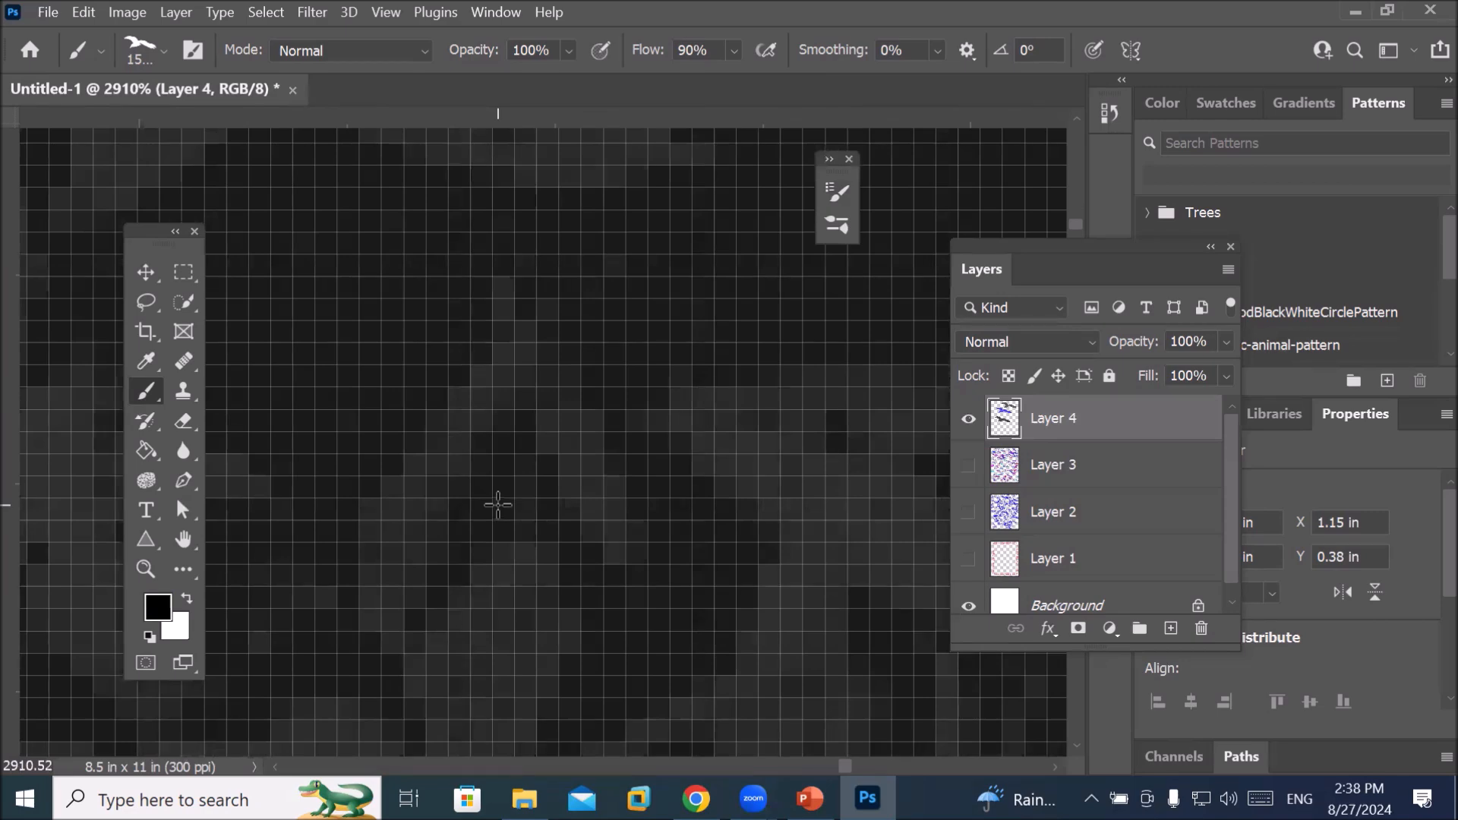
scroll(498, 504, "down", 5)
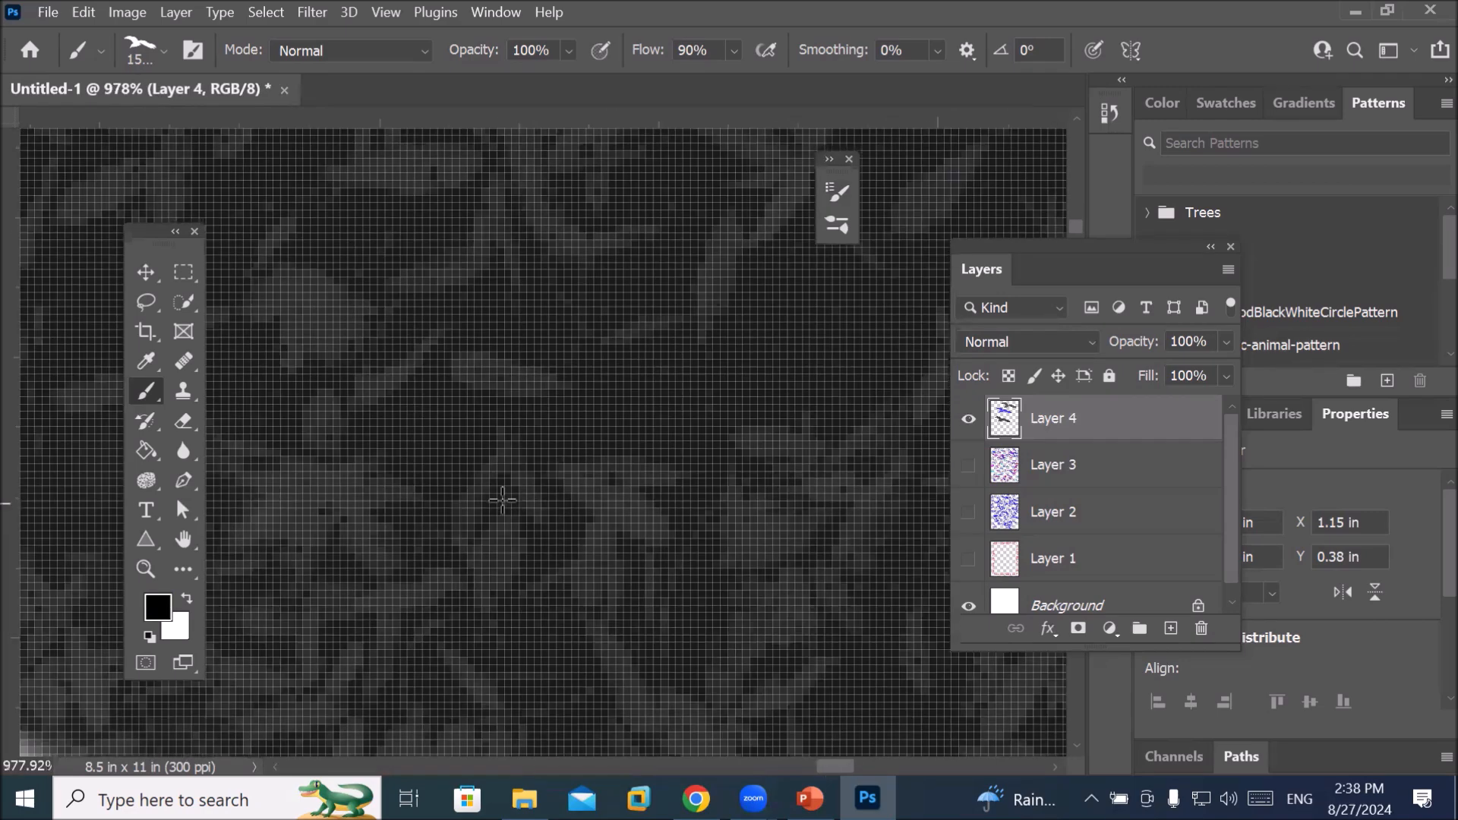
scroll(502, 501, "down", 2)
scroll(502, 500, "up", 2)
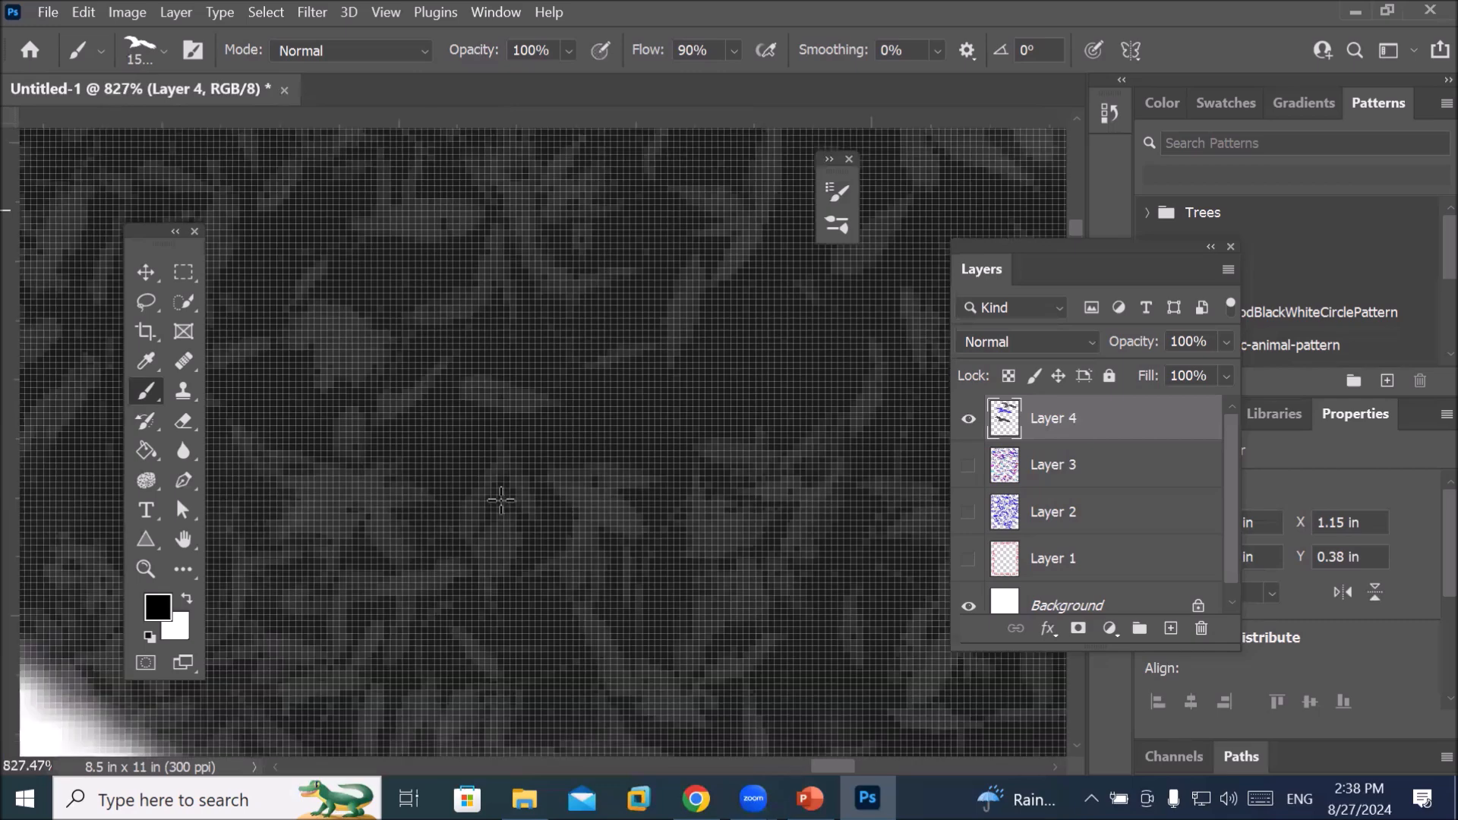
scroll(502, 500, "down", 4)
scroll(502, 501, "up", 3)
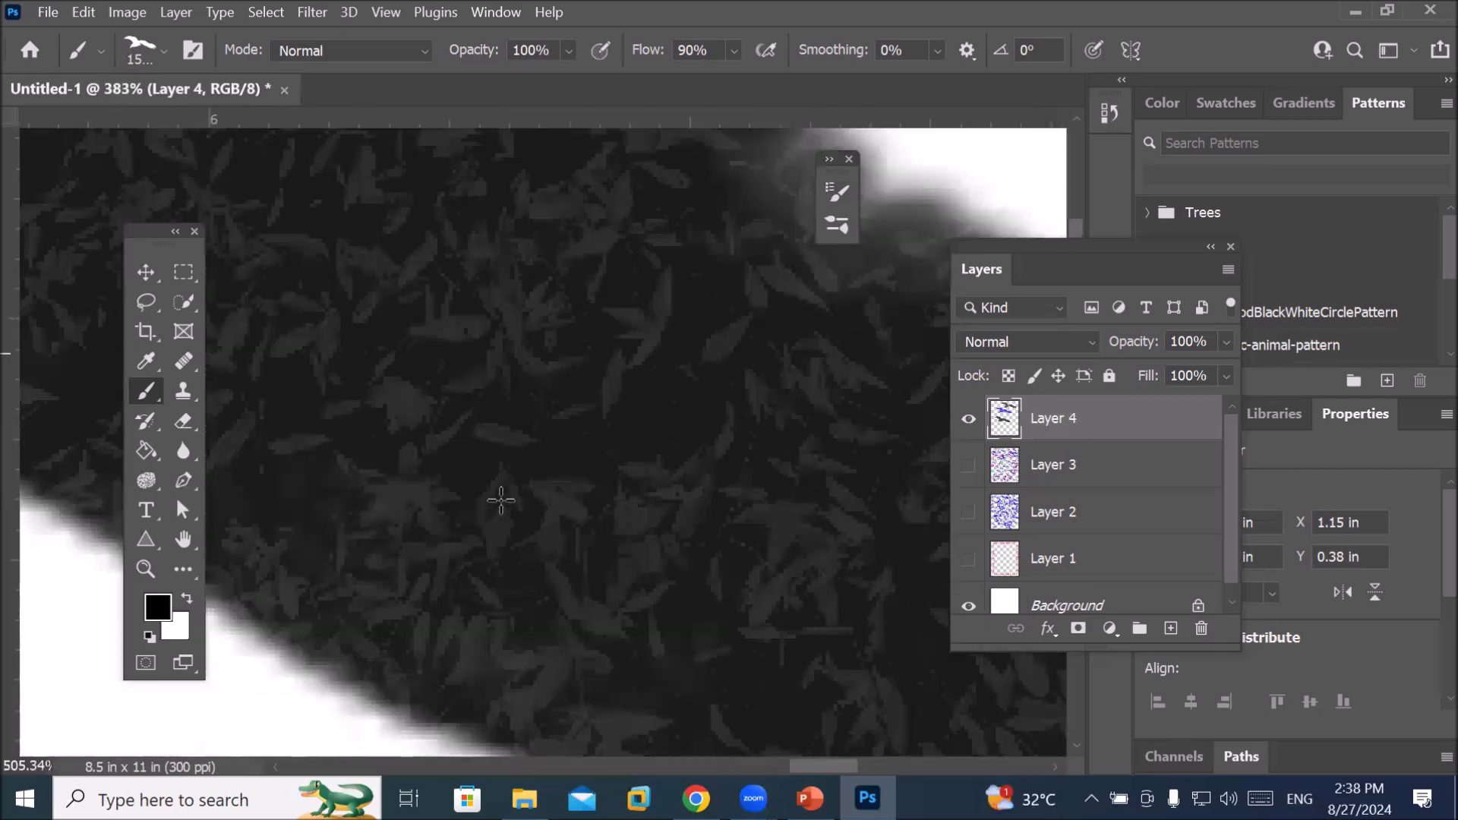
scroll(502, 498, "down", 1)
scroll(502, 498, "down", 8)
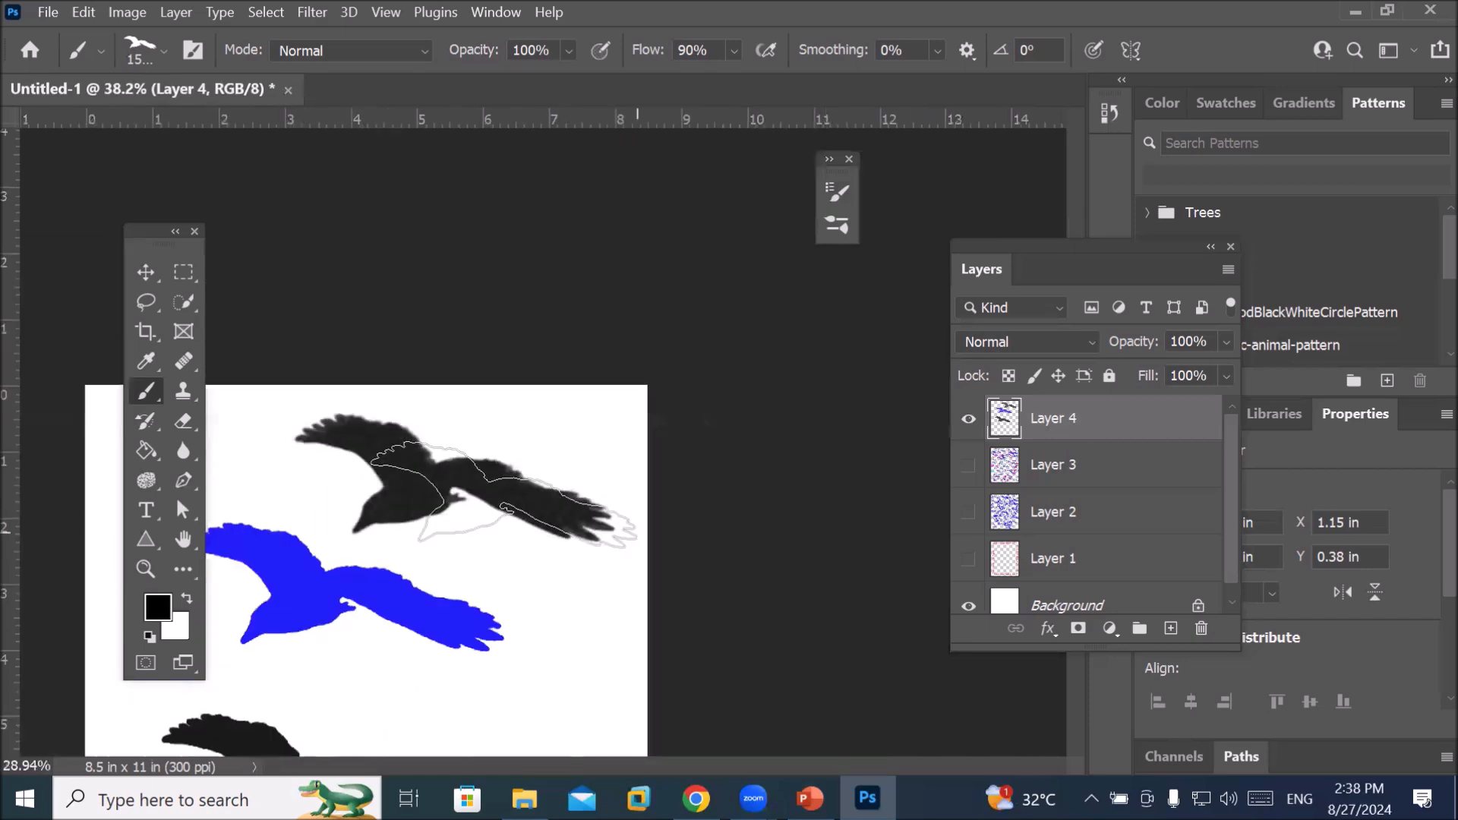
left_click_drag(520, 492, 220, 553)
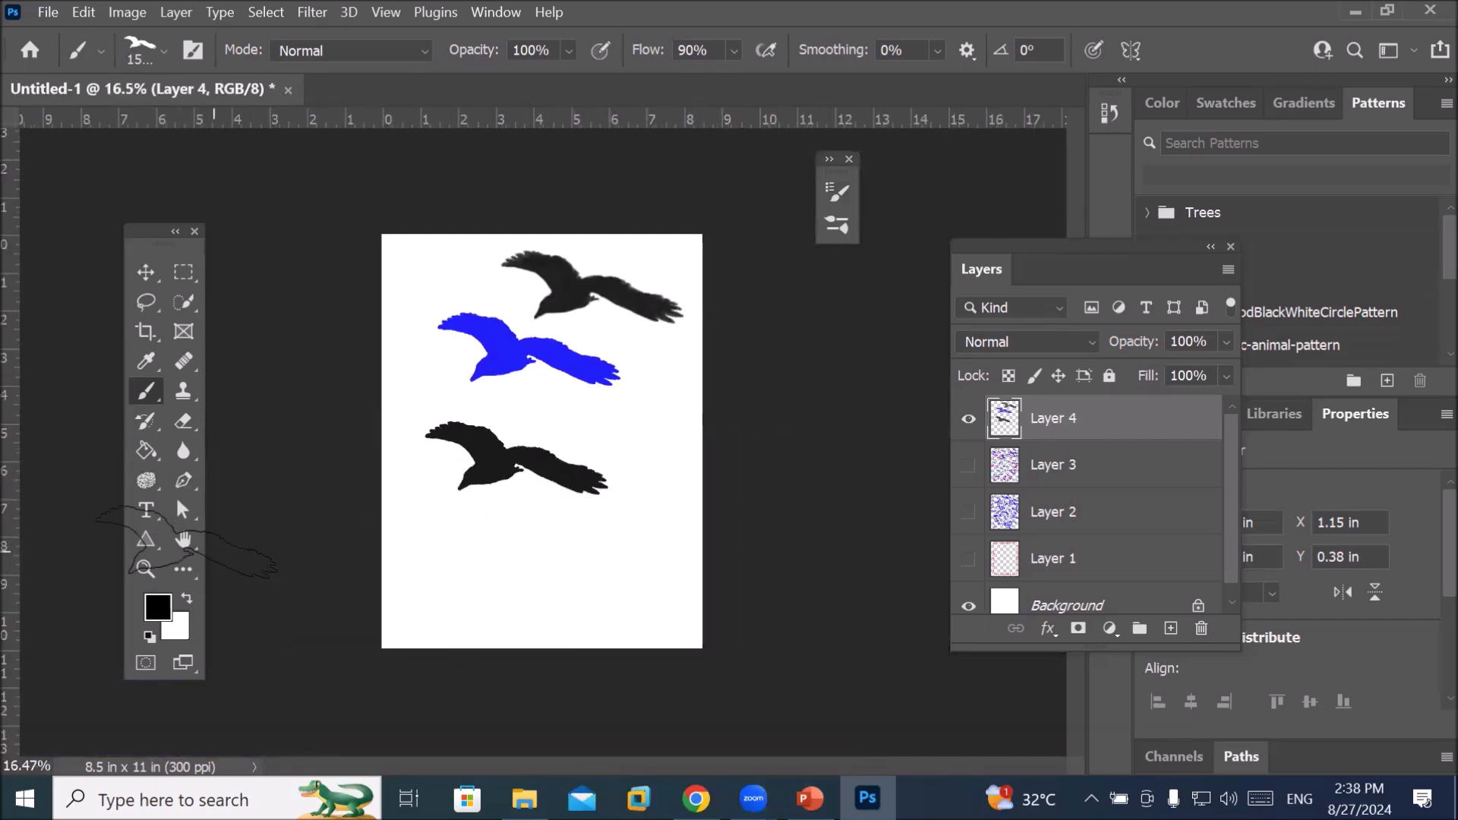
Change the foreground colour to bright yellow, stamp a textured bird near the bottom of the page and inspect it up close
left_click(160, 608)
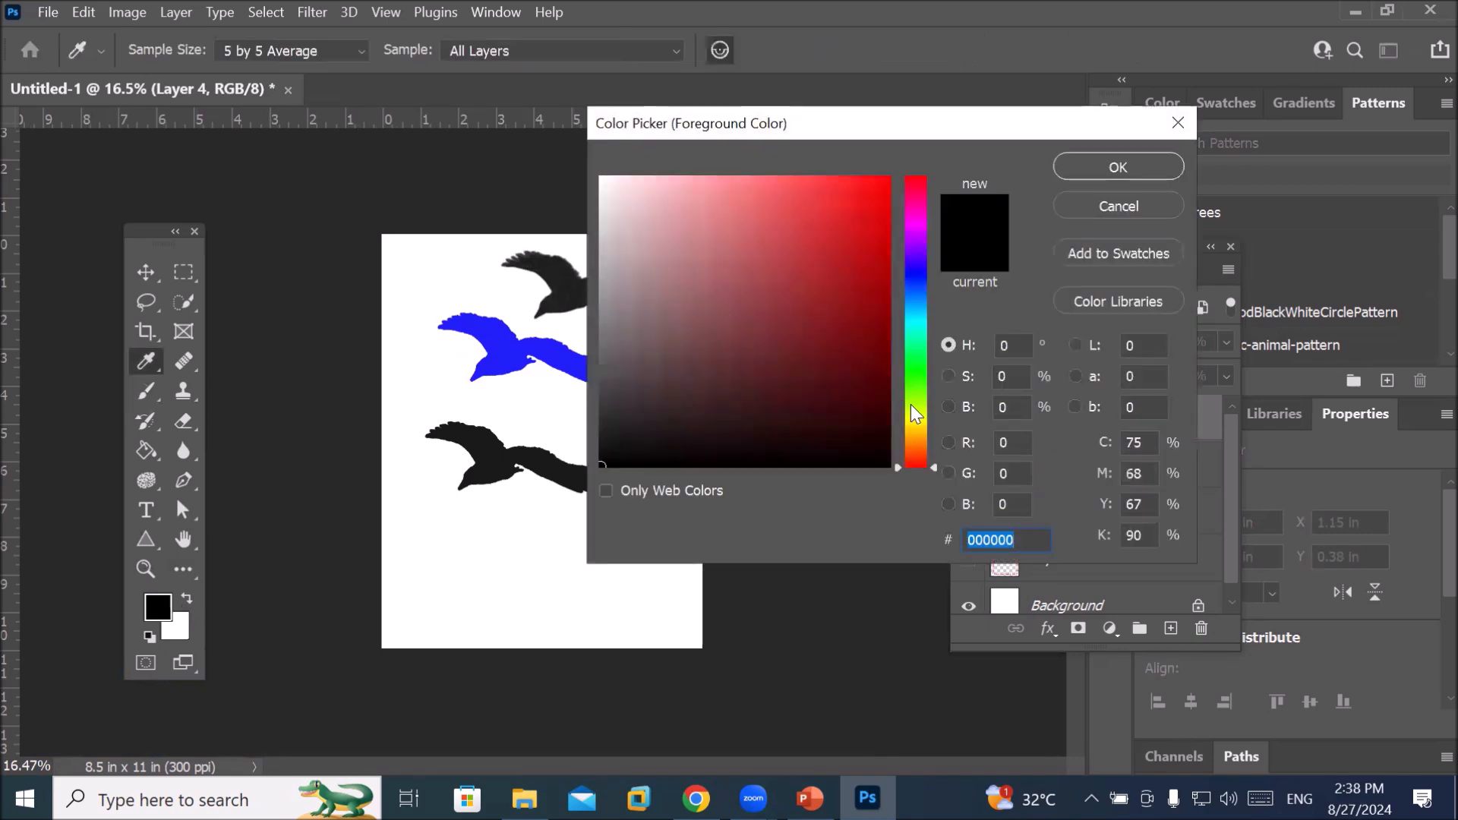
left_click(914, 417)
left_click(880, 195)
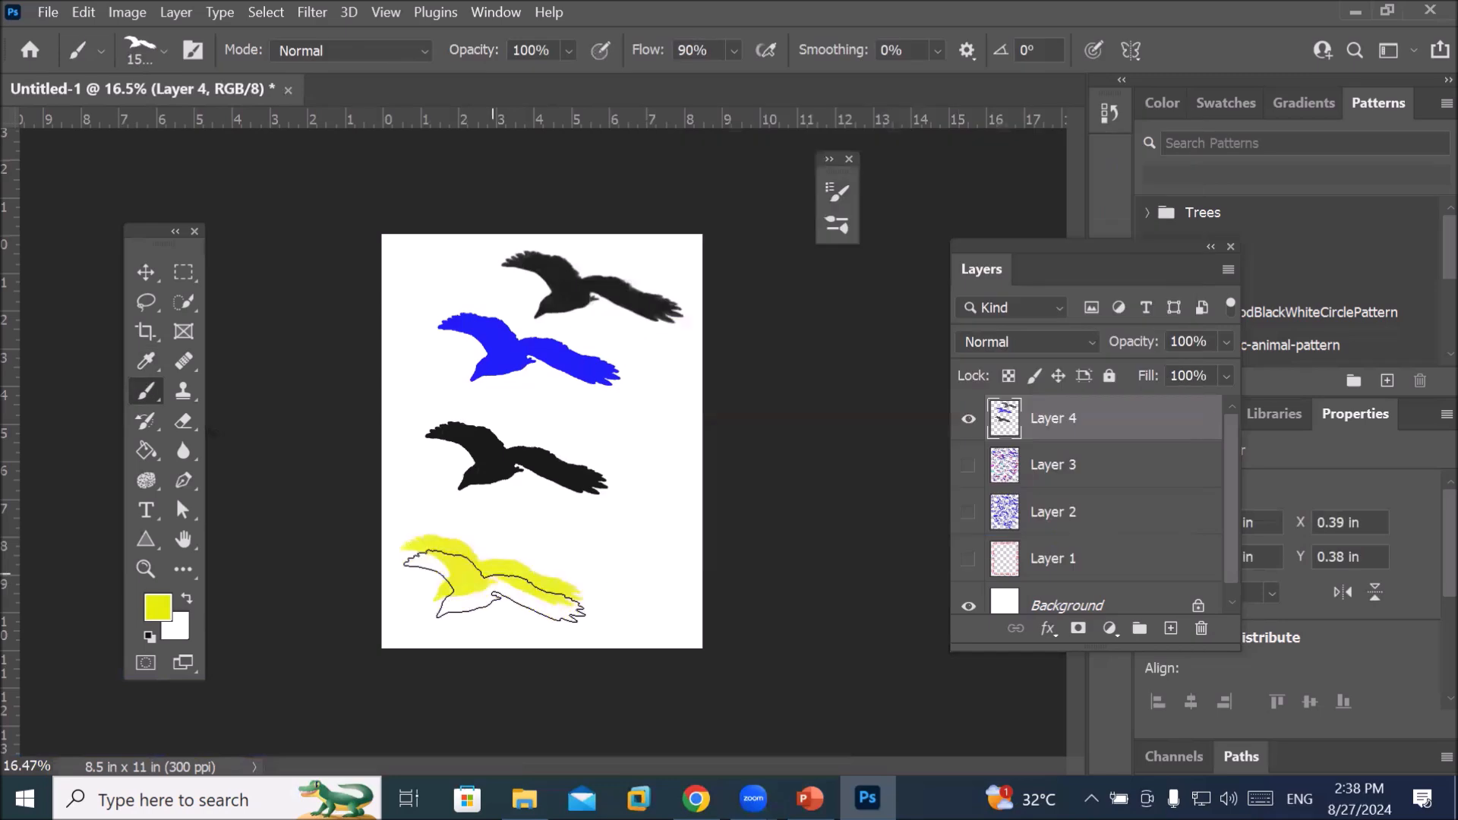
scroll(581, 476, "up", 3)
scroll(507, 608, "up", 10)
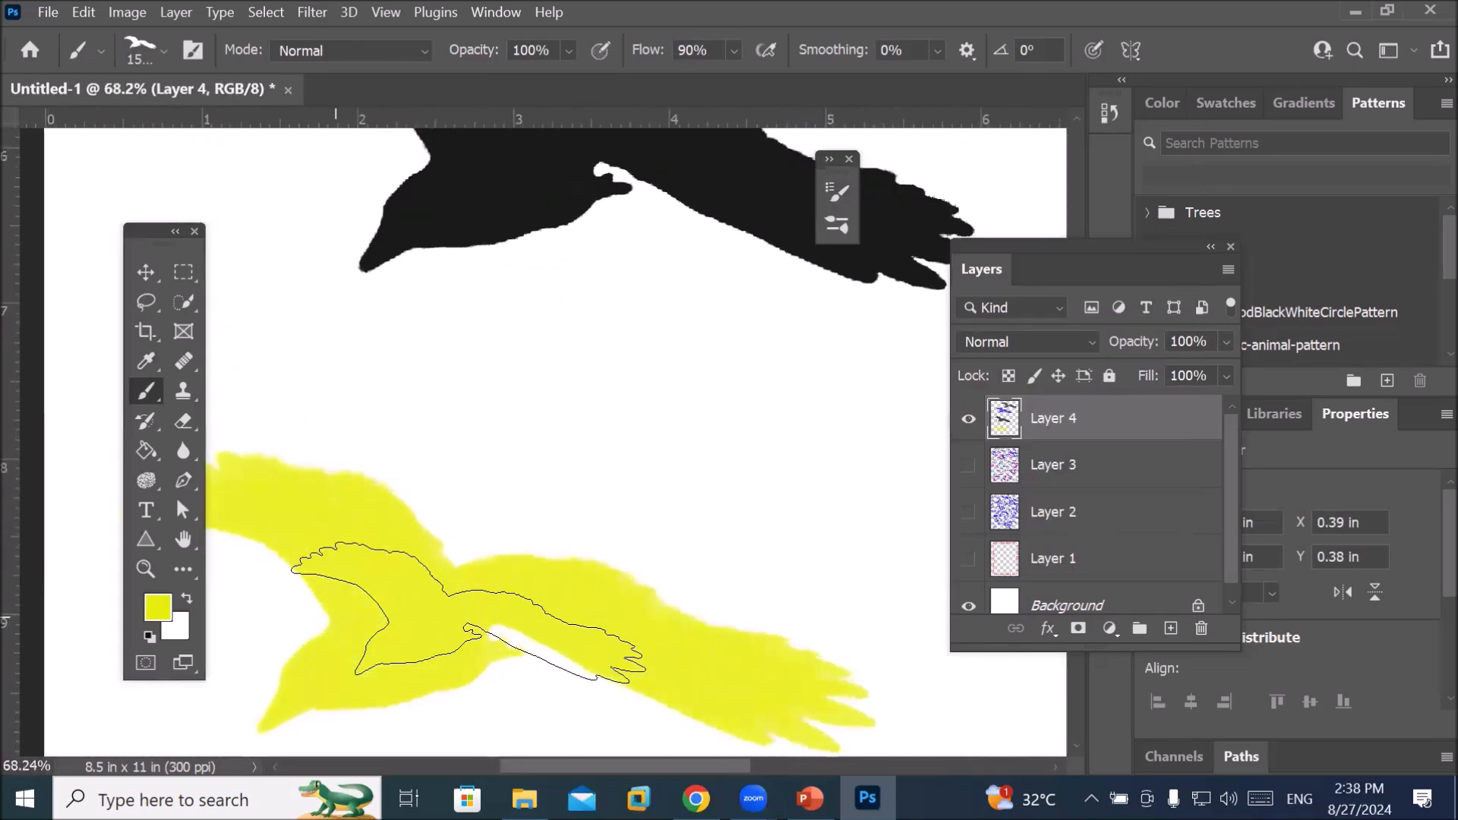
scroll(508, 608, "down", 8)
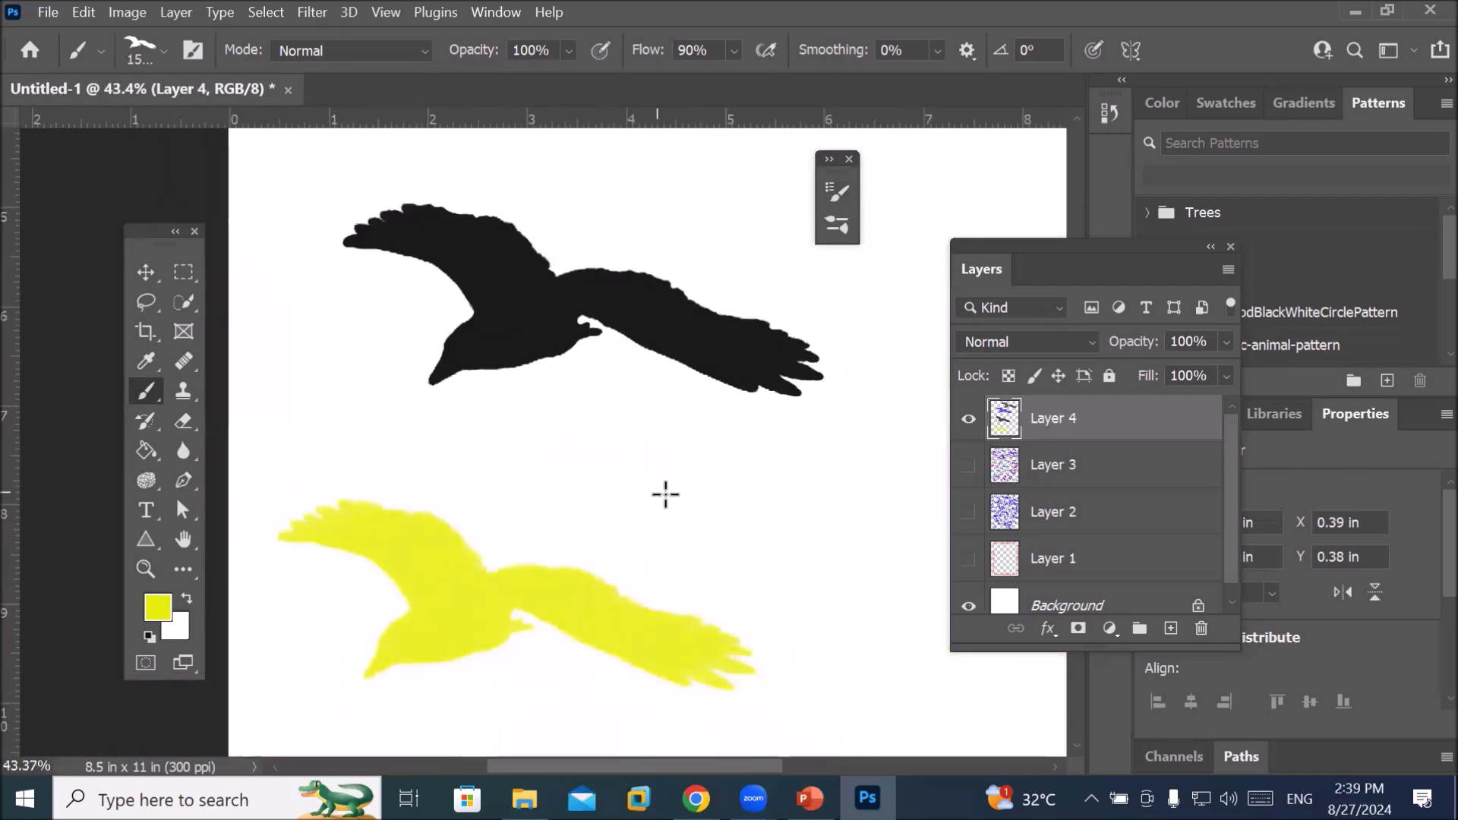
Reset the colours to default black and white, stamp a textured black bird just above the yellow one and inspect its leaf pattern
left_click(151, 638)
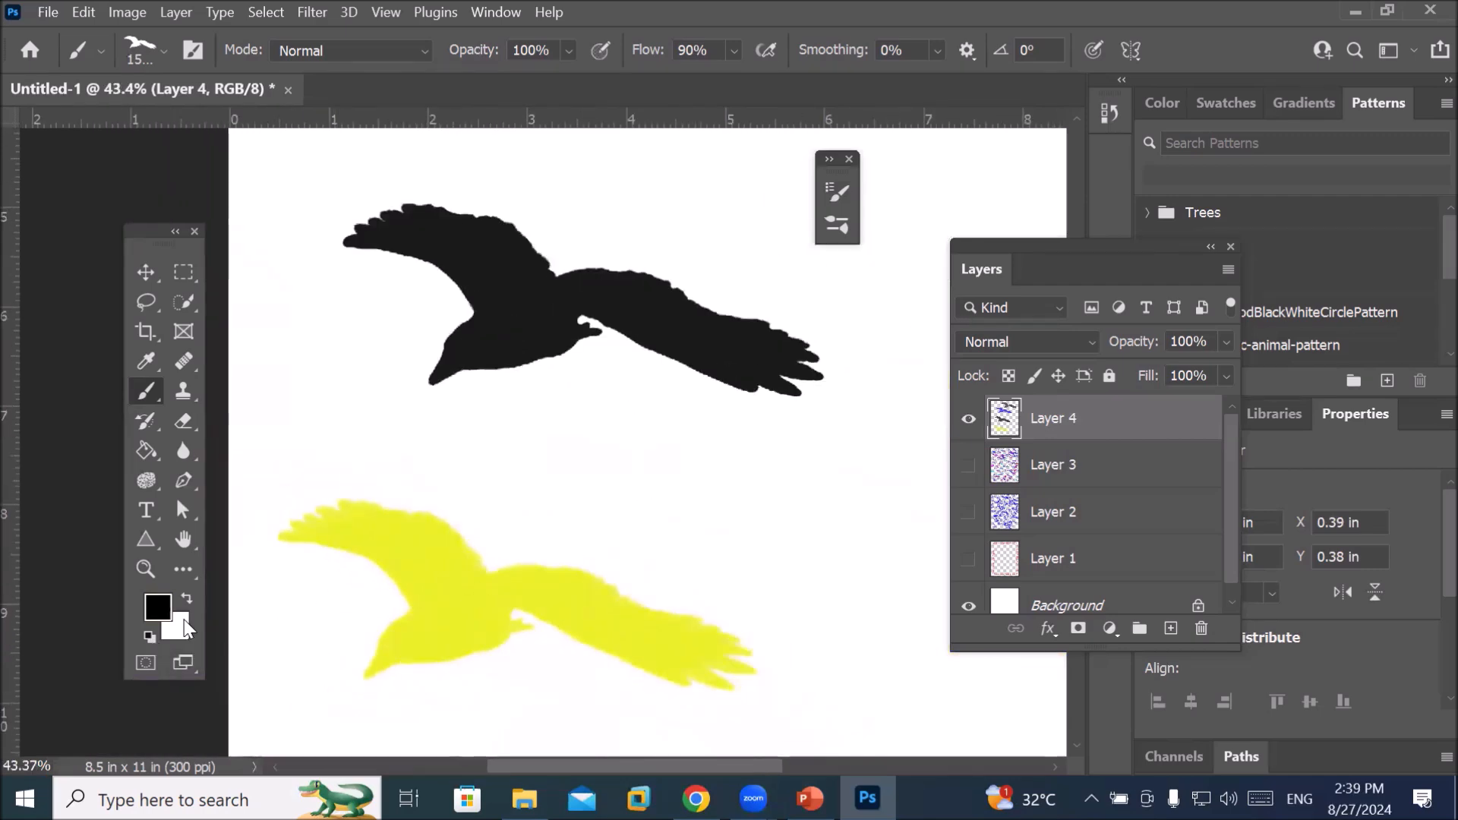
left_click(630, 495)
scroll(699, 495, "up", 7)
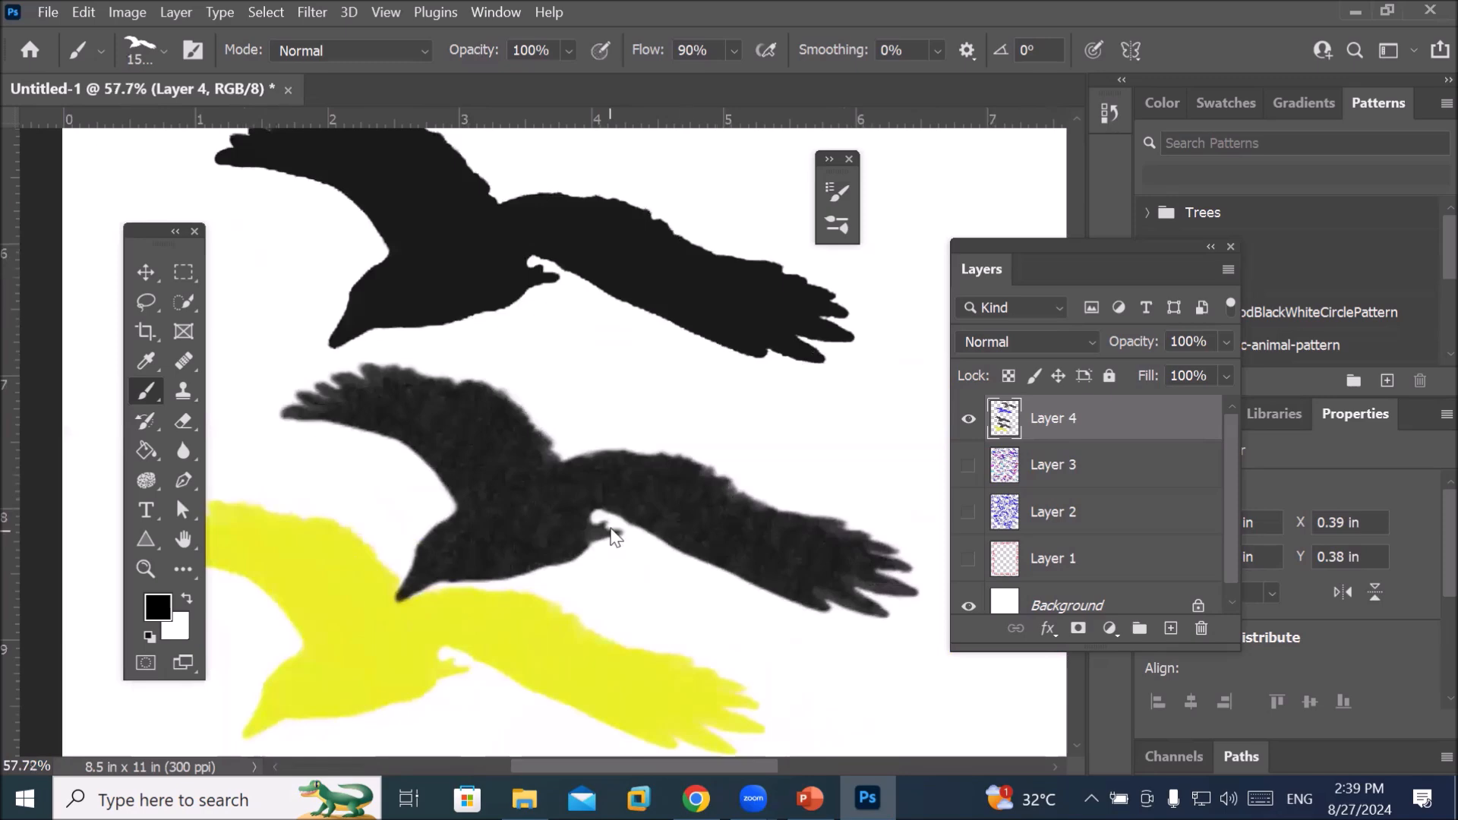
scroll(586, 459, "up", 3)
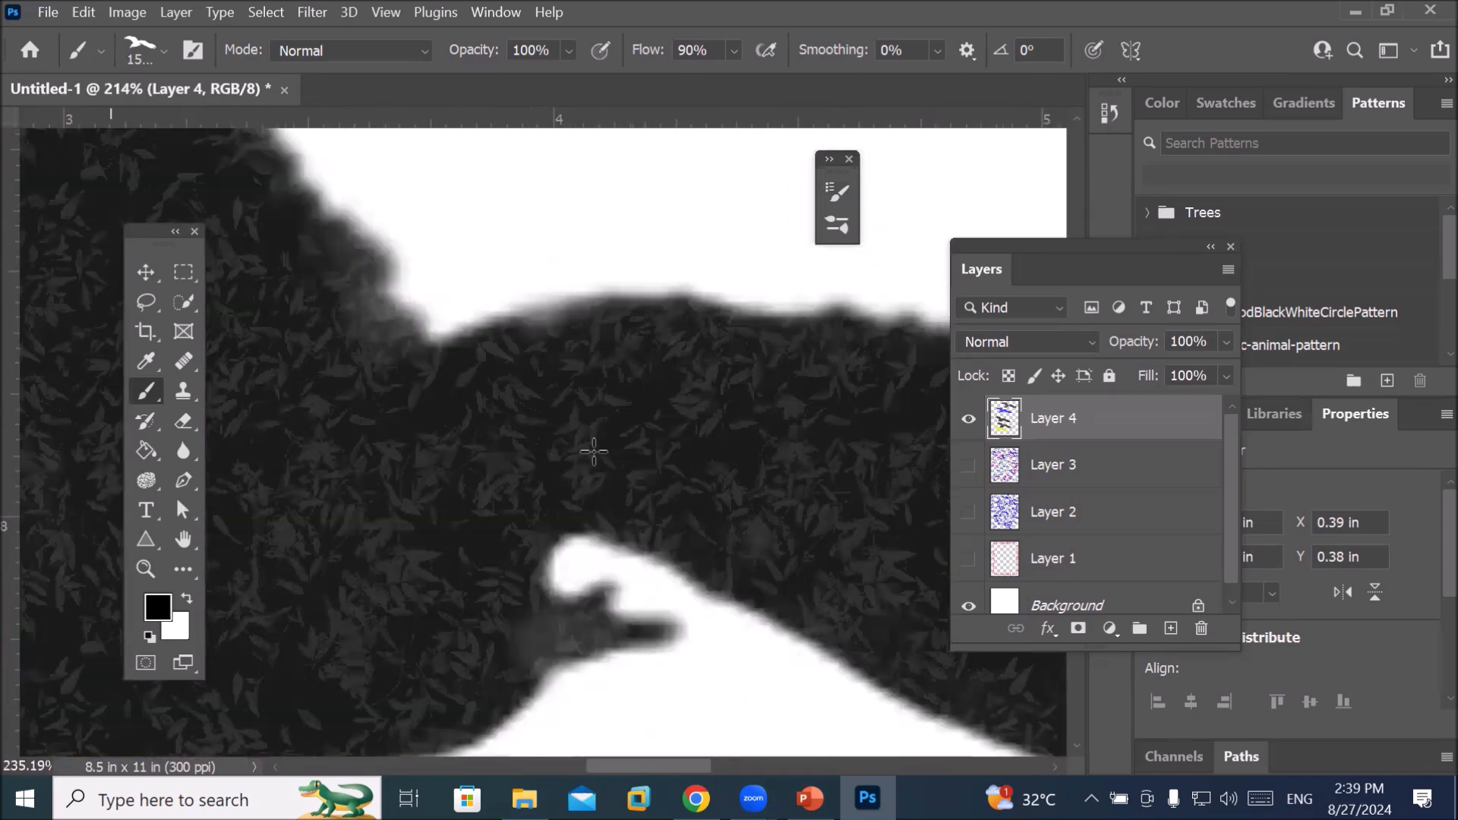
scroll(595, 450, "up", 2)
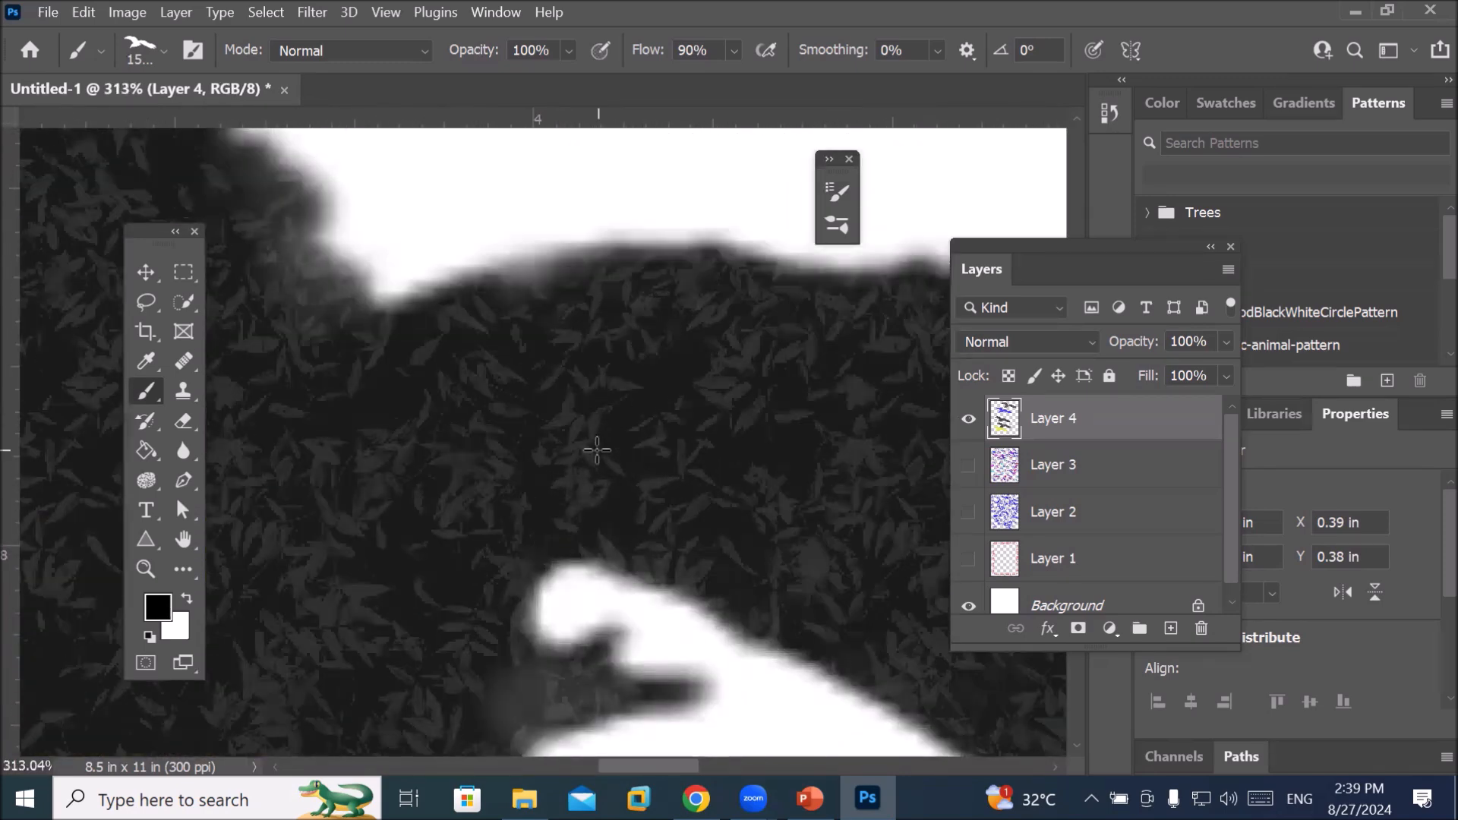
scroll(597, 450, "down", 6)
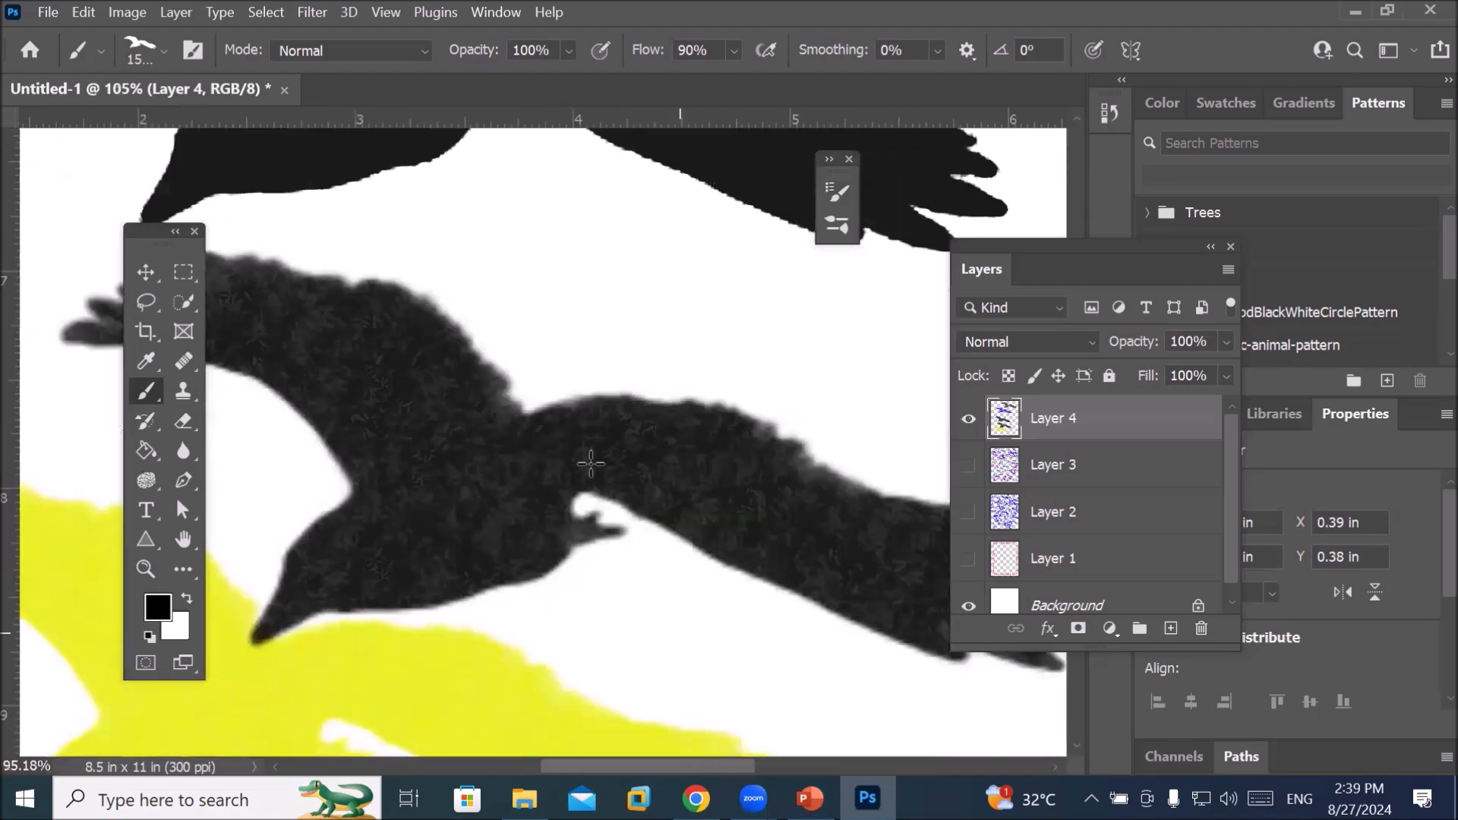
scroll(591, 463, "down", 2)
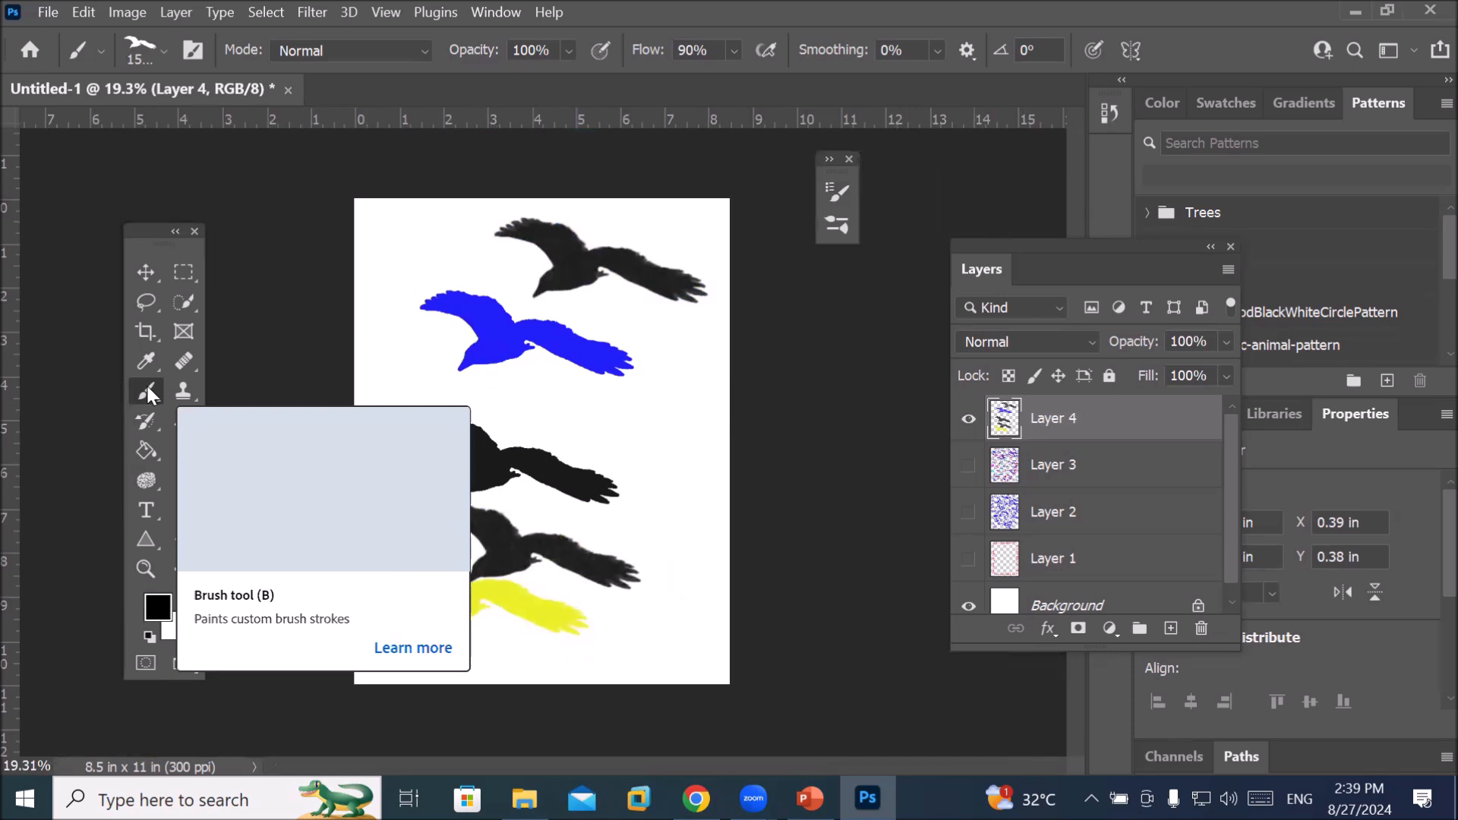
Switch the brush texture to the yellow S pattern from the LDoty_3SetDiamondTile group and stamp a black bird just below the blue one
left_click(838, 191)
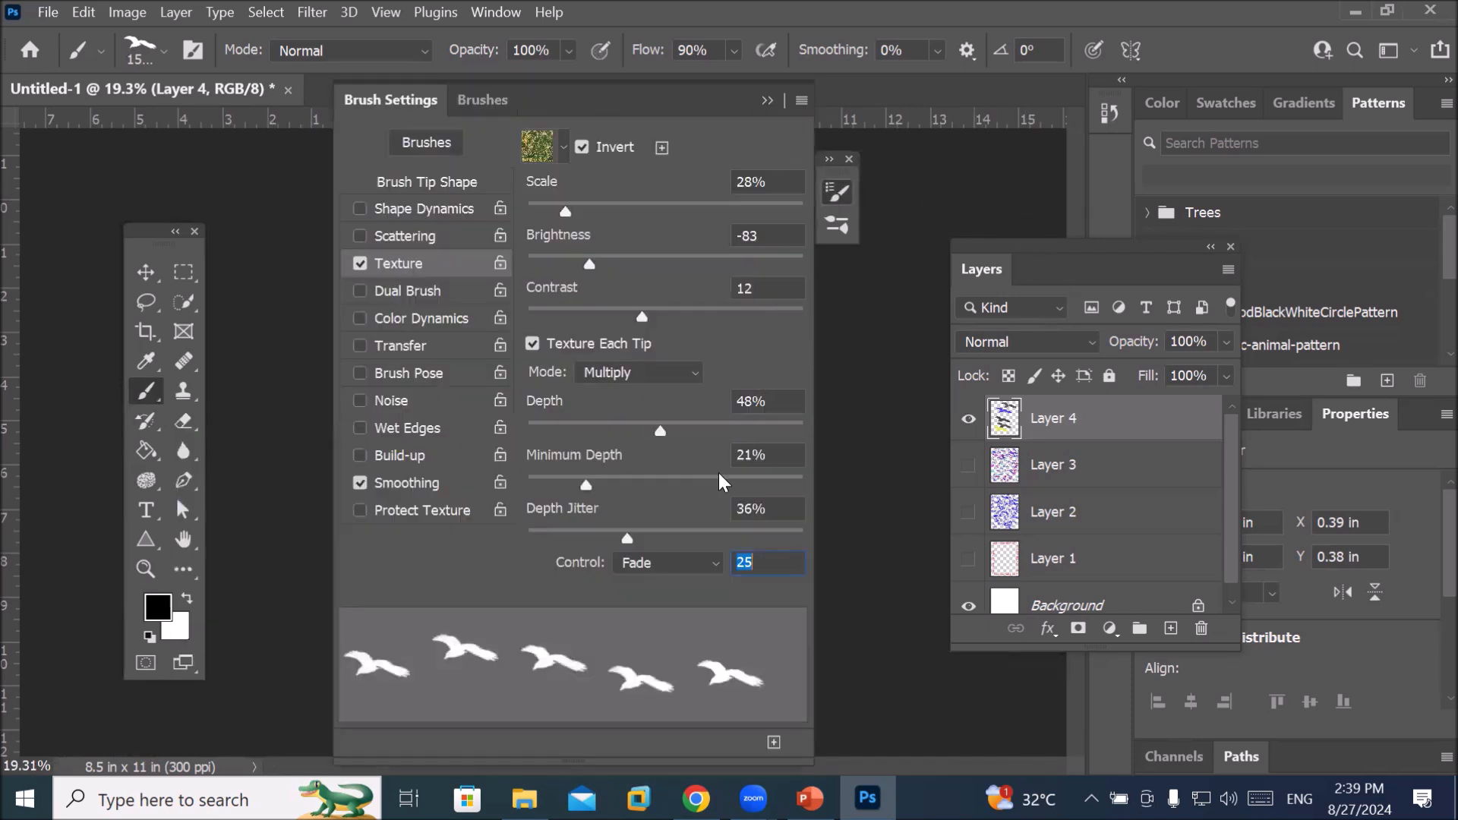
left_click(564, 146)
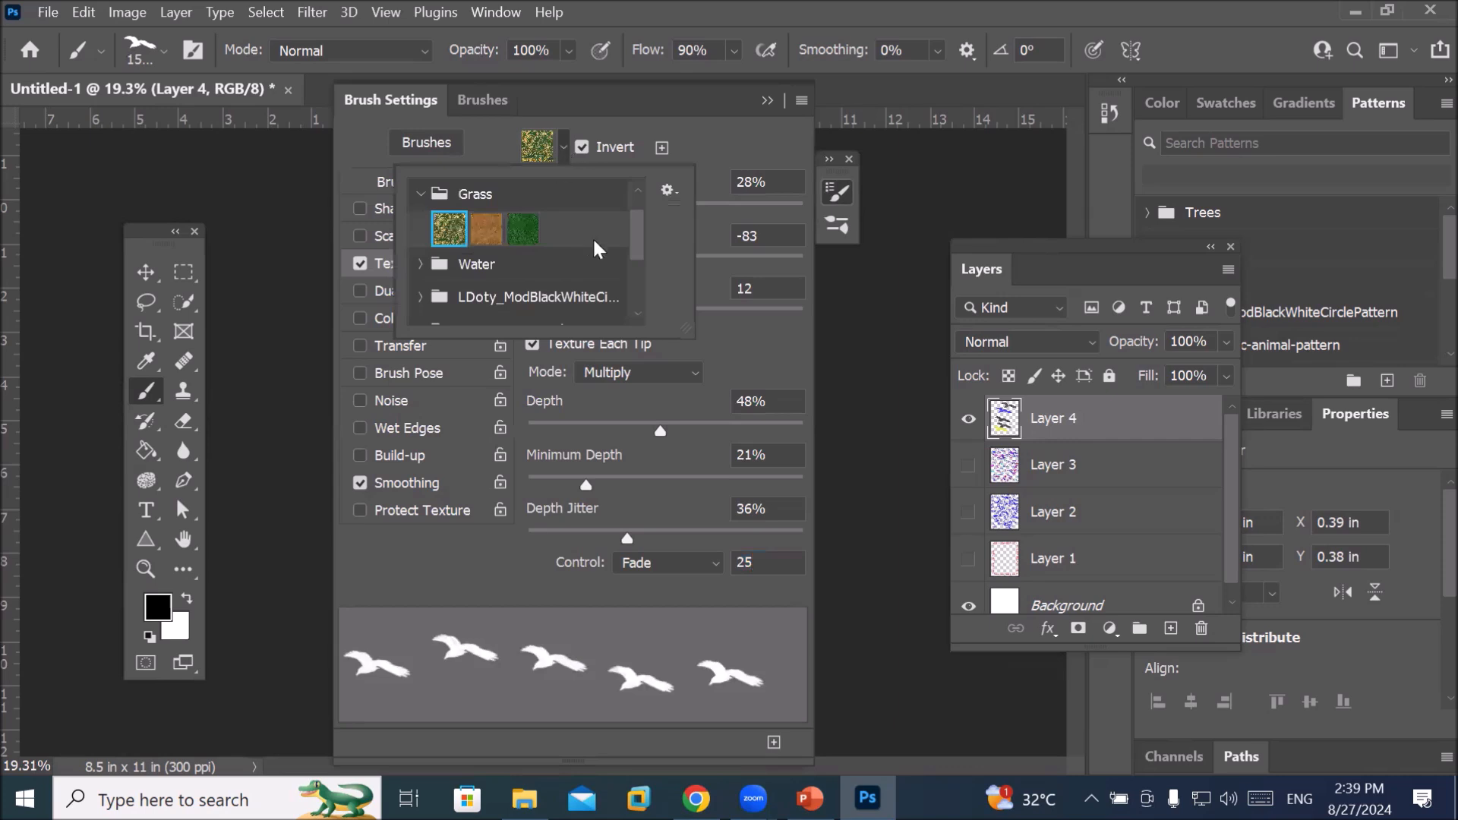
left_click_drag(633, 239, 622, 300)
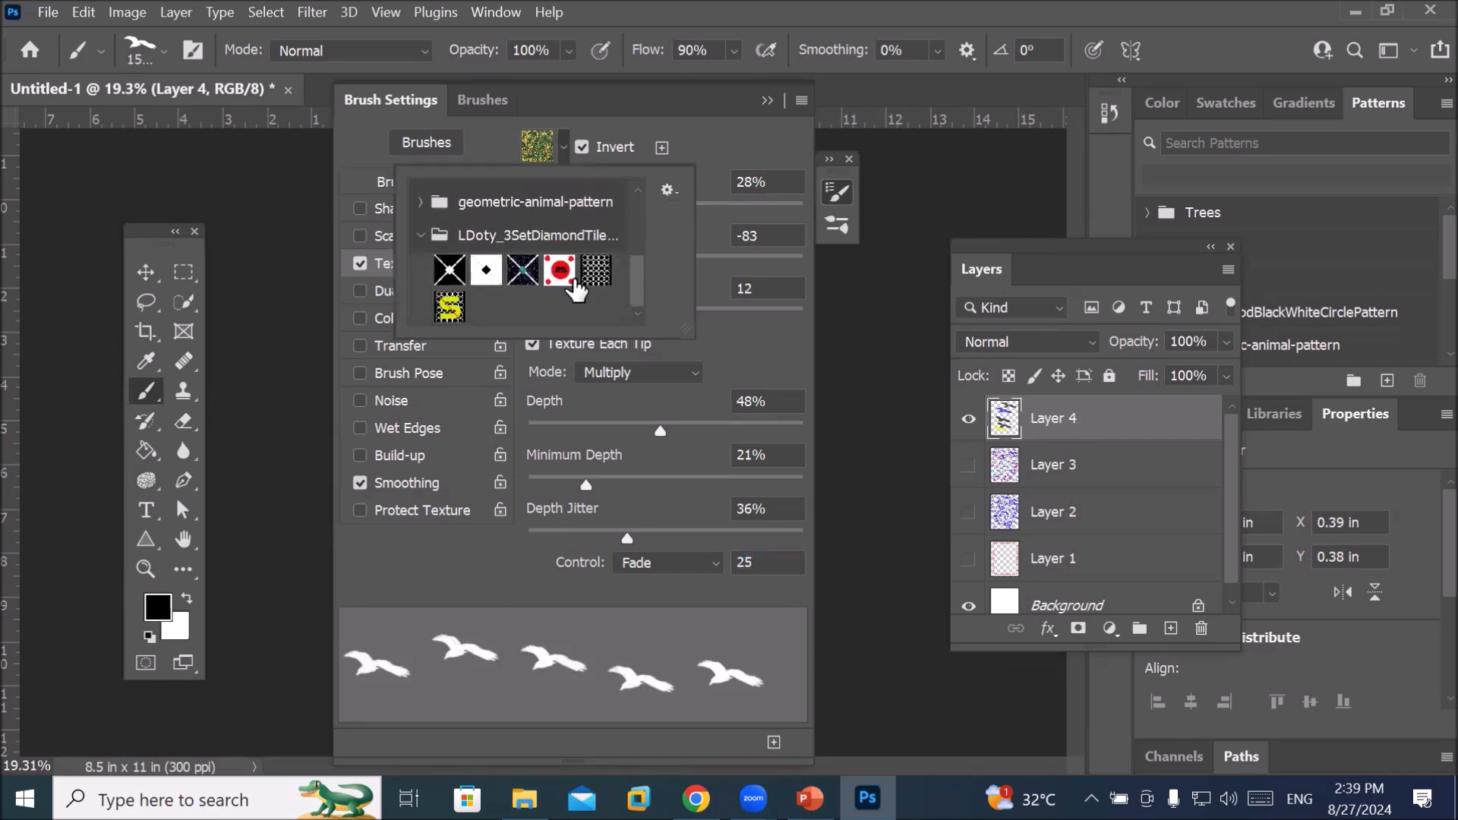
left_click(452, 306)
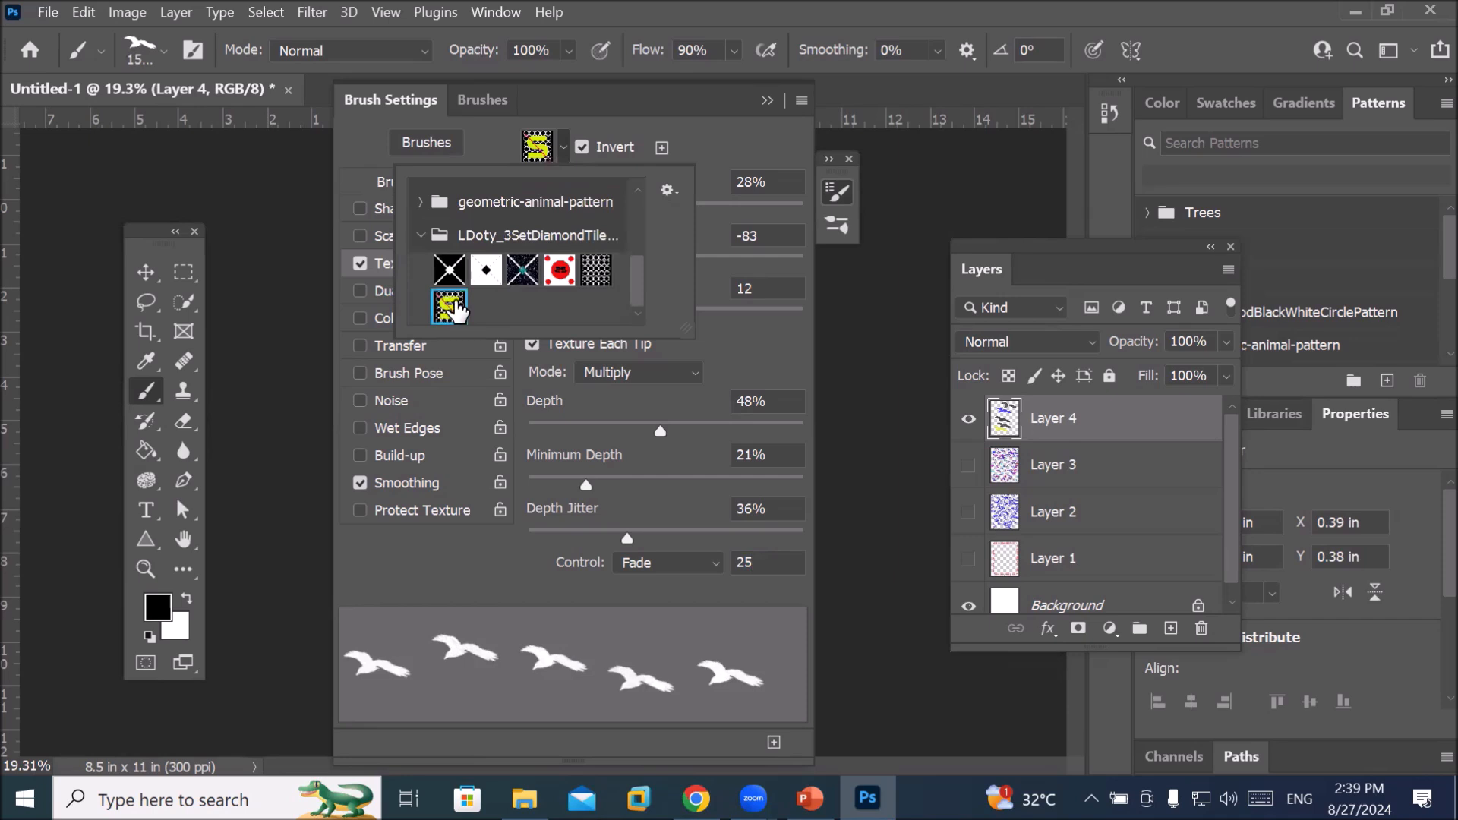
left_click(766, 99)
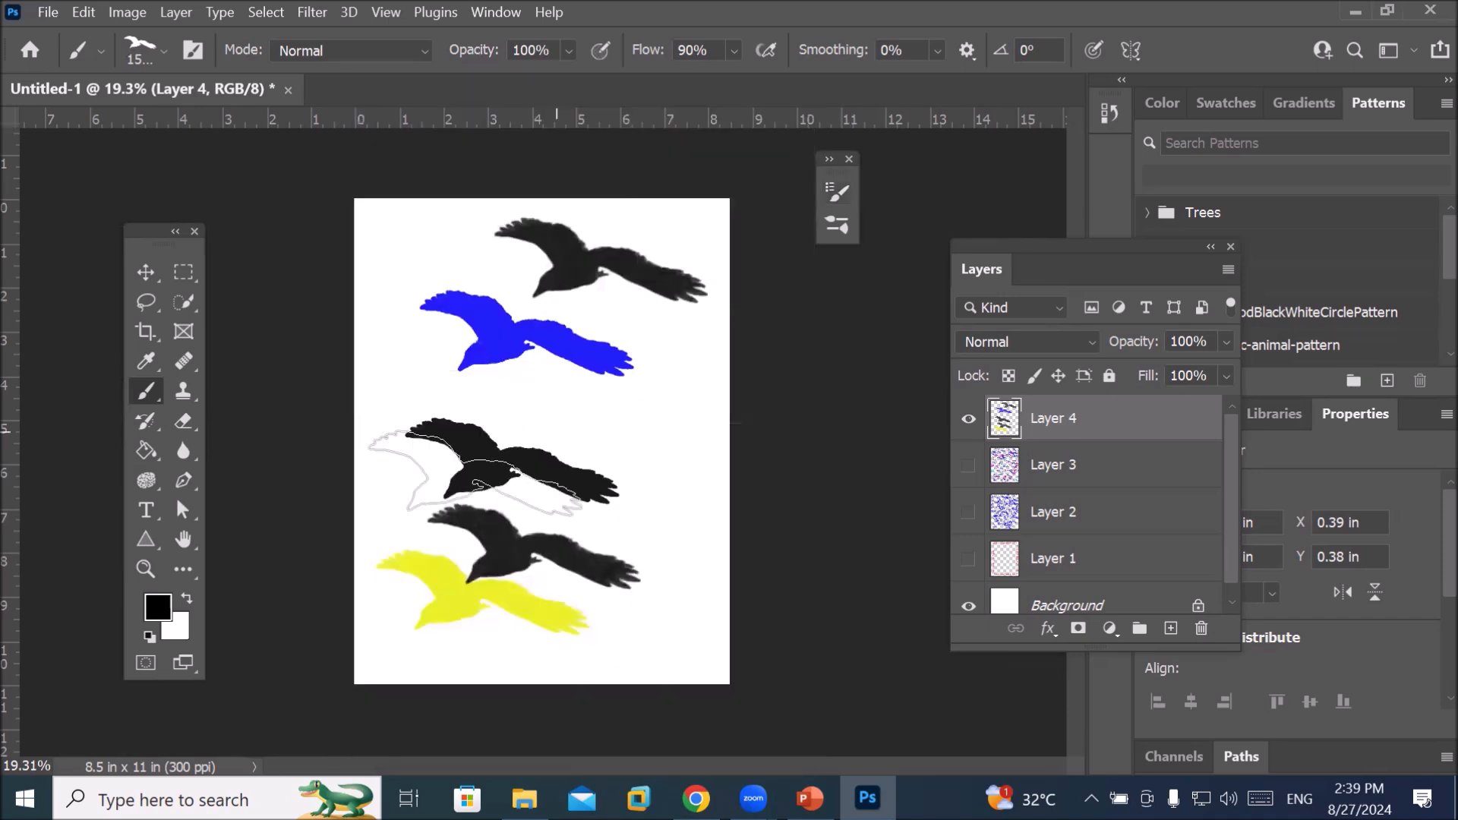
left_click(592, 421)
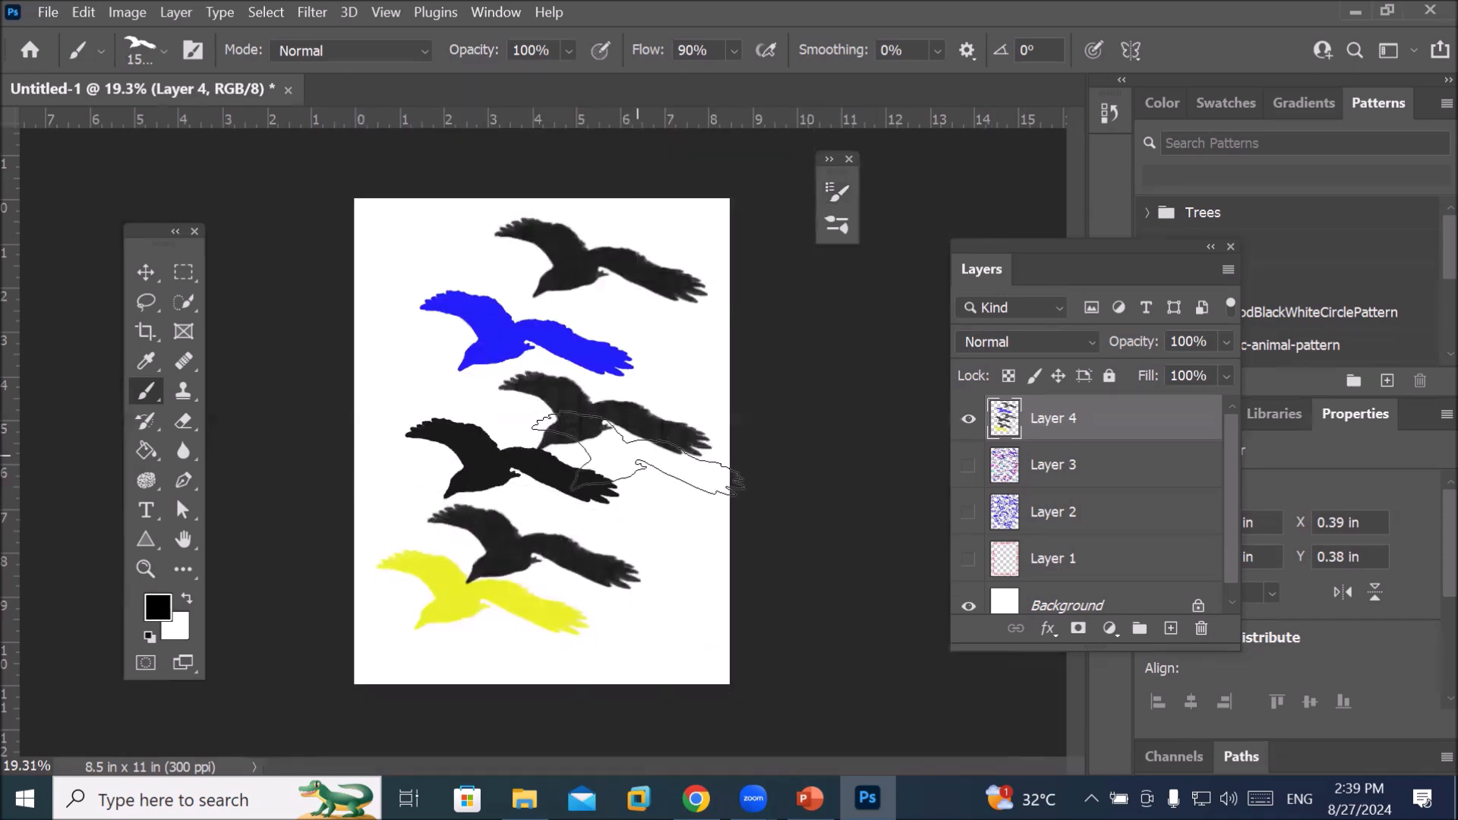
Examine how the S and honeycomb pattern shows inside the newly stamped black bird at different magnifications
scroll(588, 428, "up", 3)
scroll(600, 417, "up", 10)
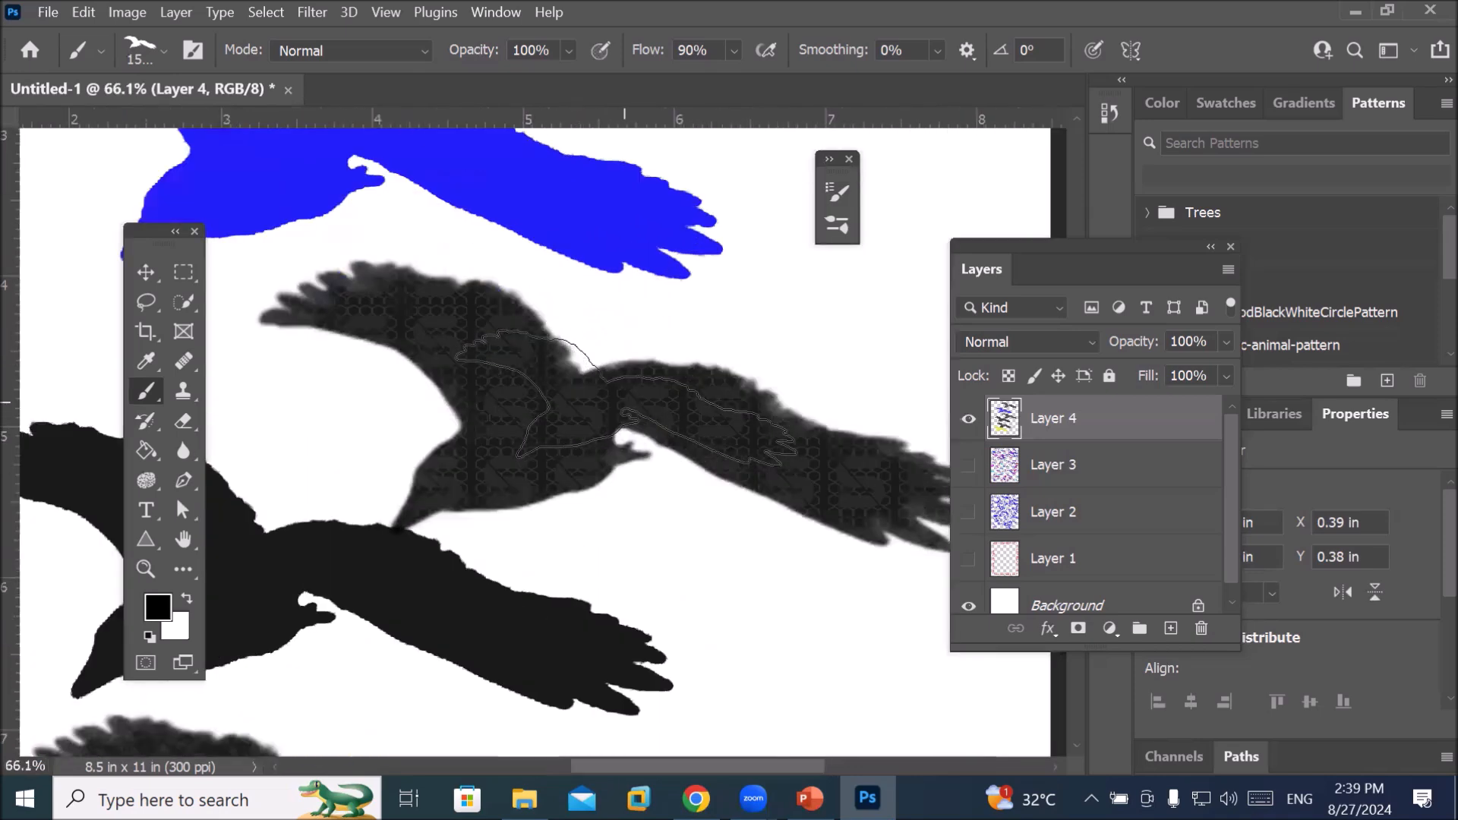
scroll(499, 427, "up", 5)
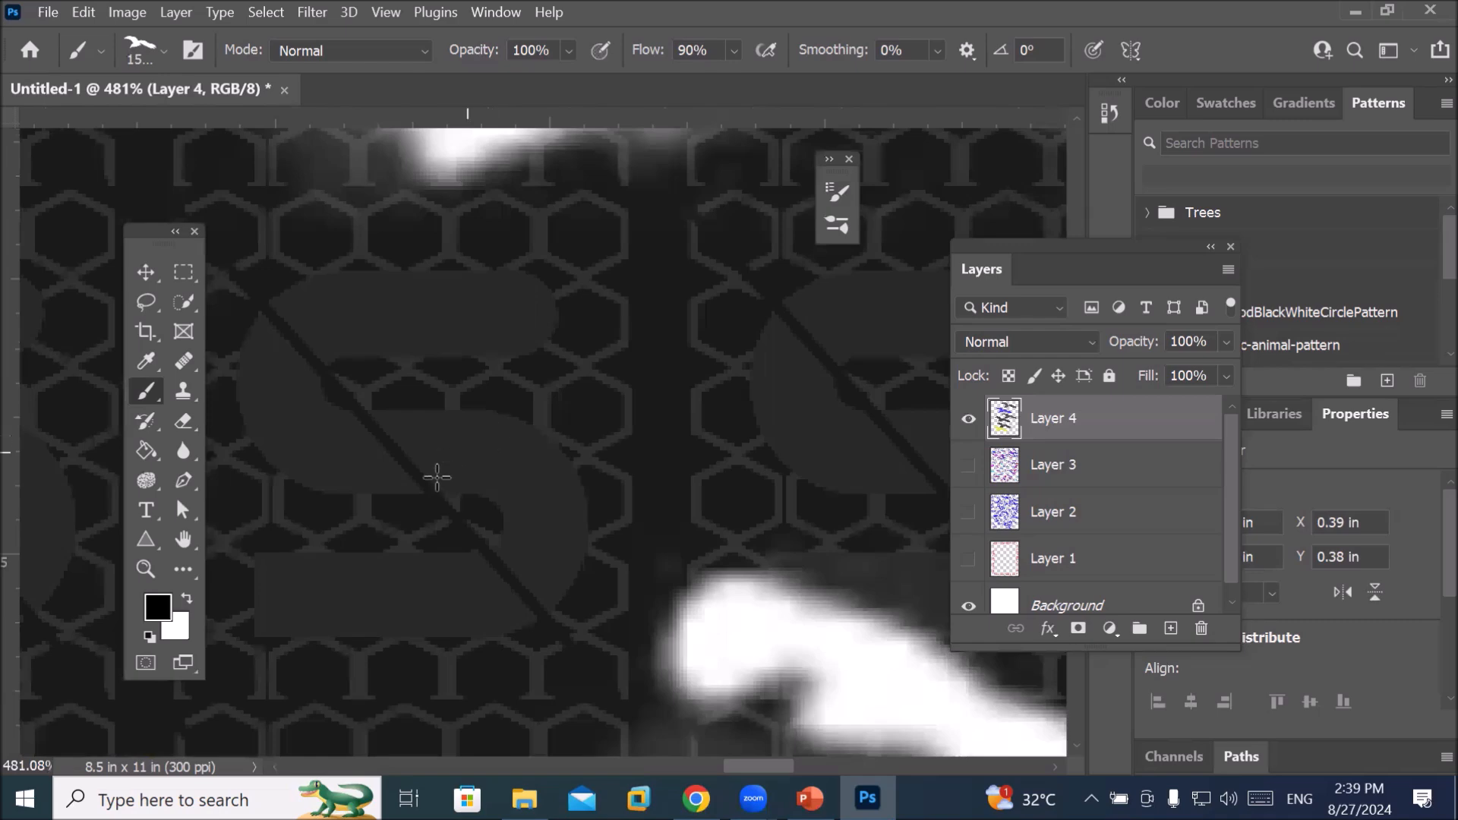
scroll(448, 480, "down", 4)
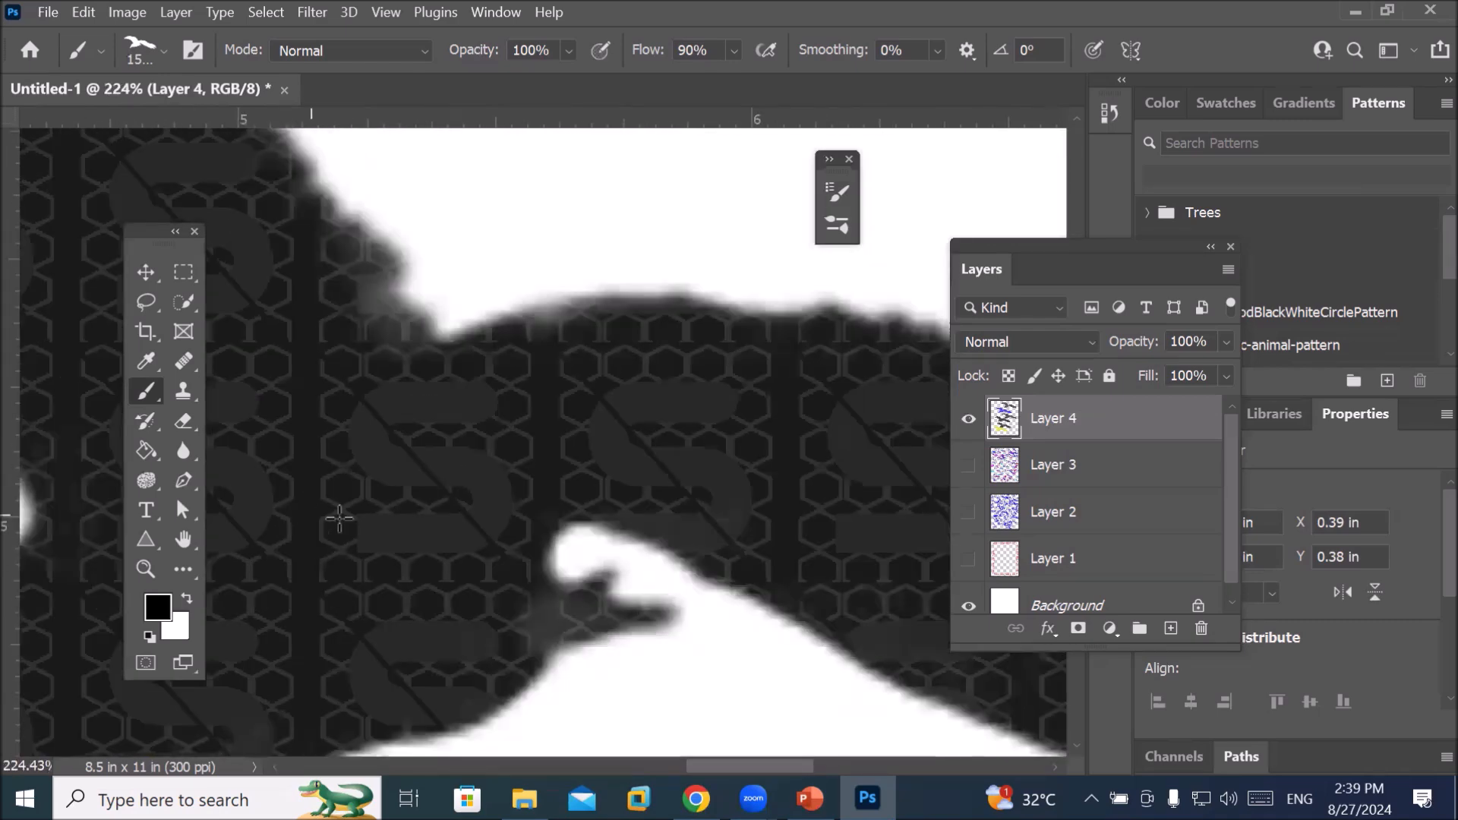
scroll(343, 517, "up", 1)
scroll(348, 513, "down", 6)
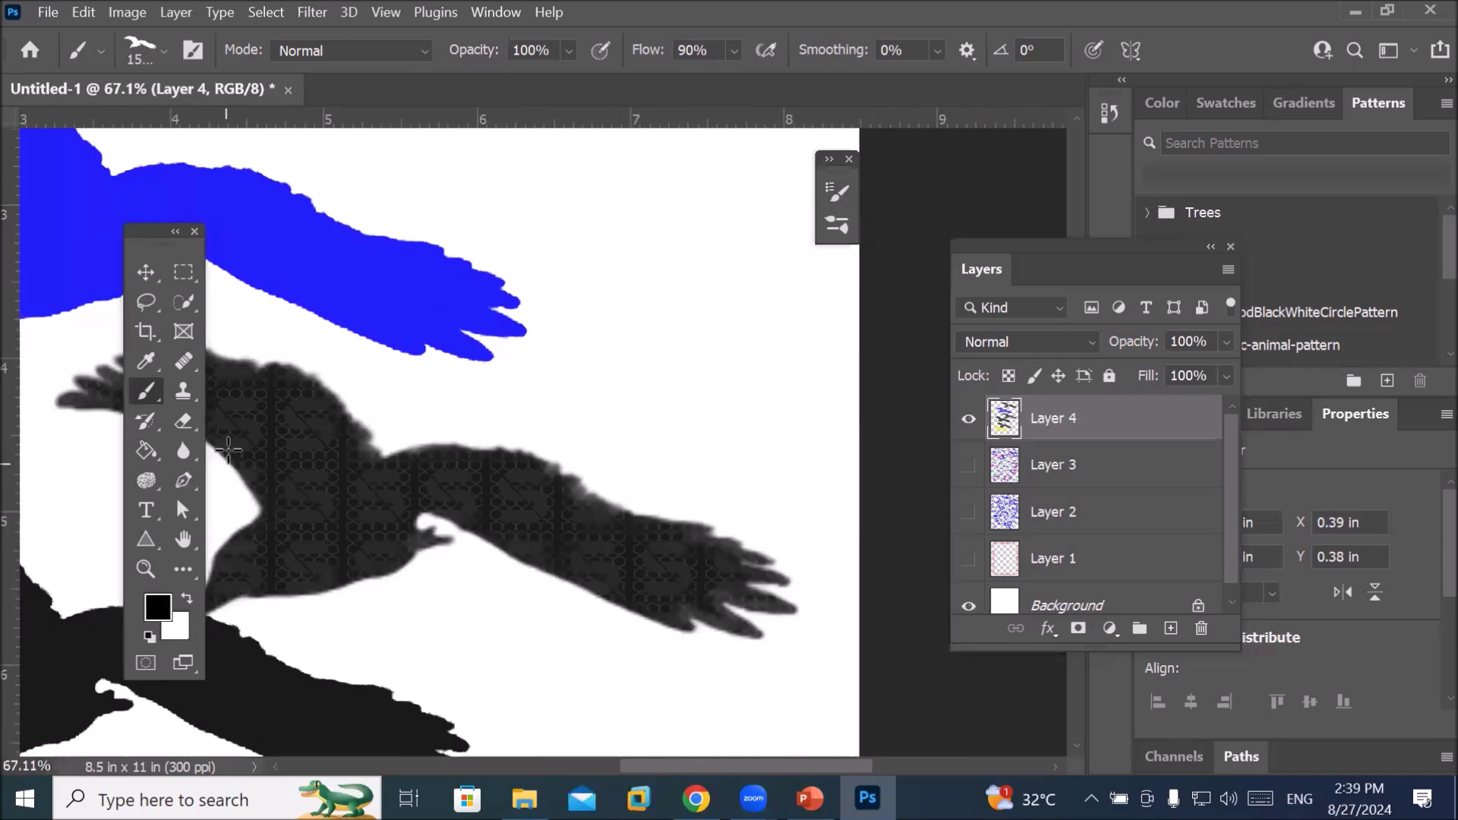
scroll(218, 440, "up", 3)
scroll(216, 451, "up", 2)
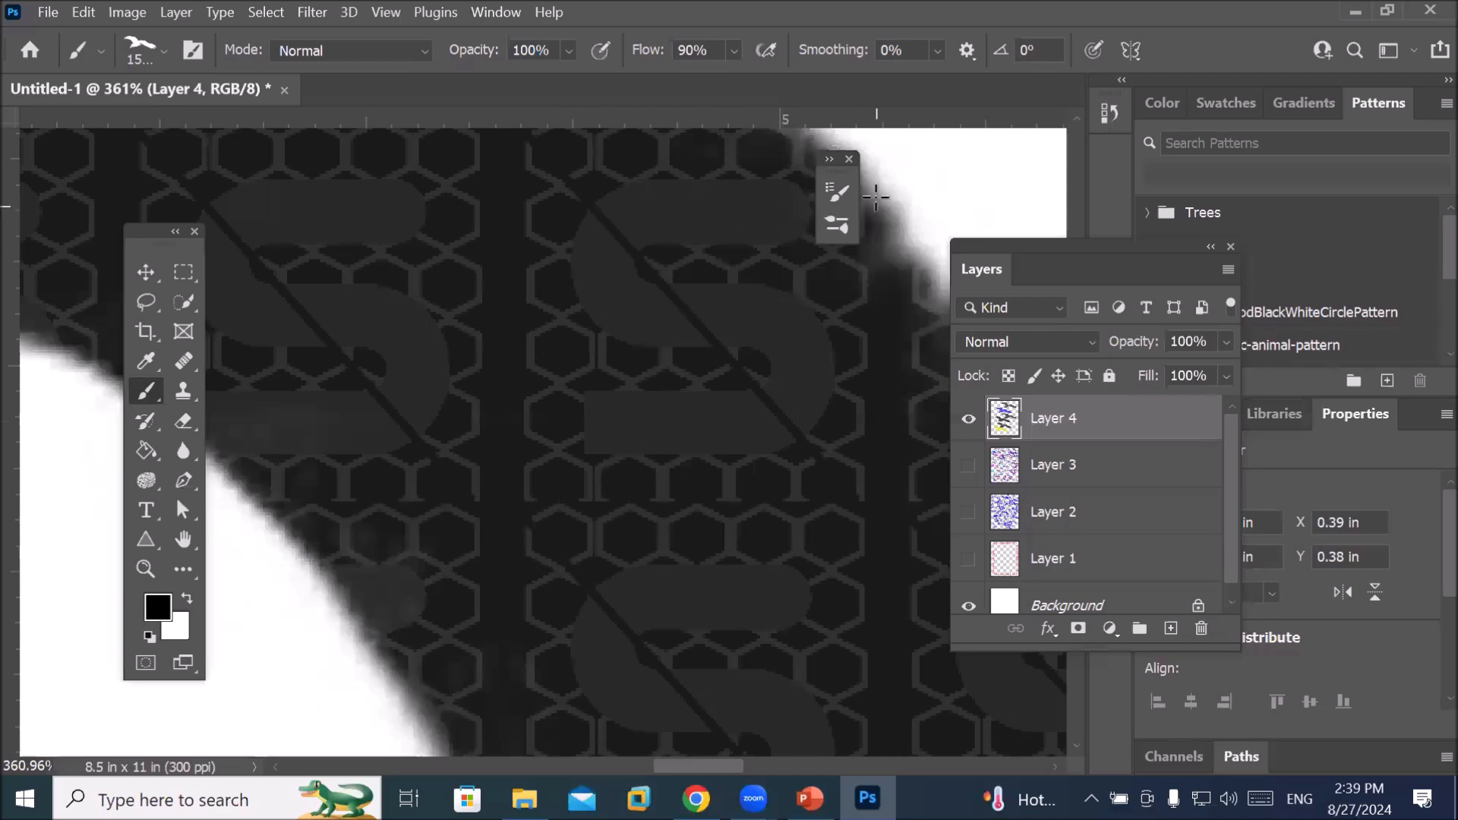
scroll(883, 168, "up", 5)
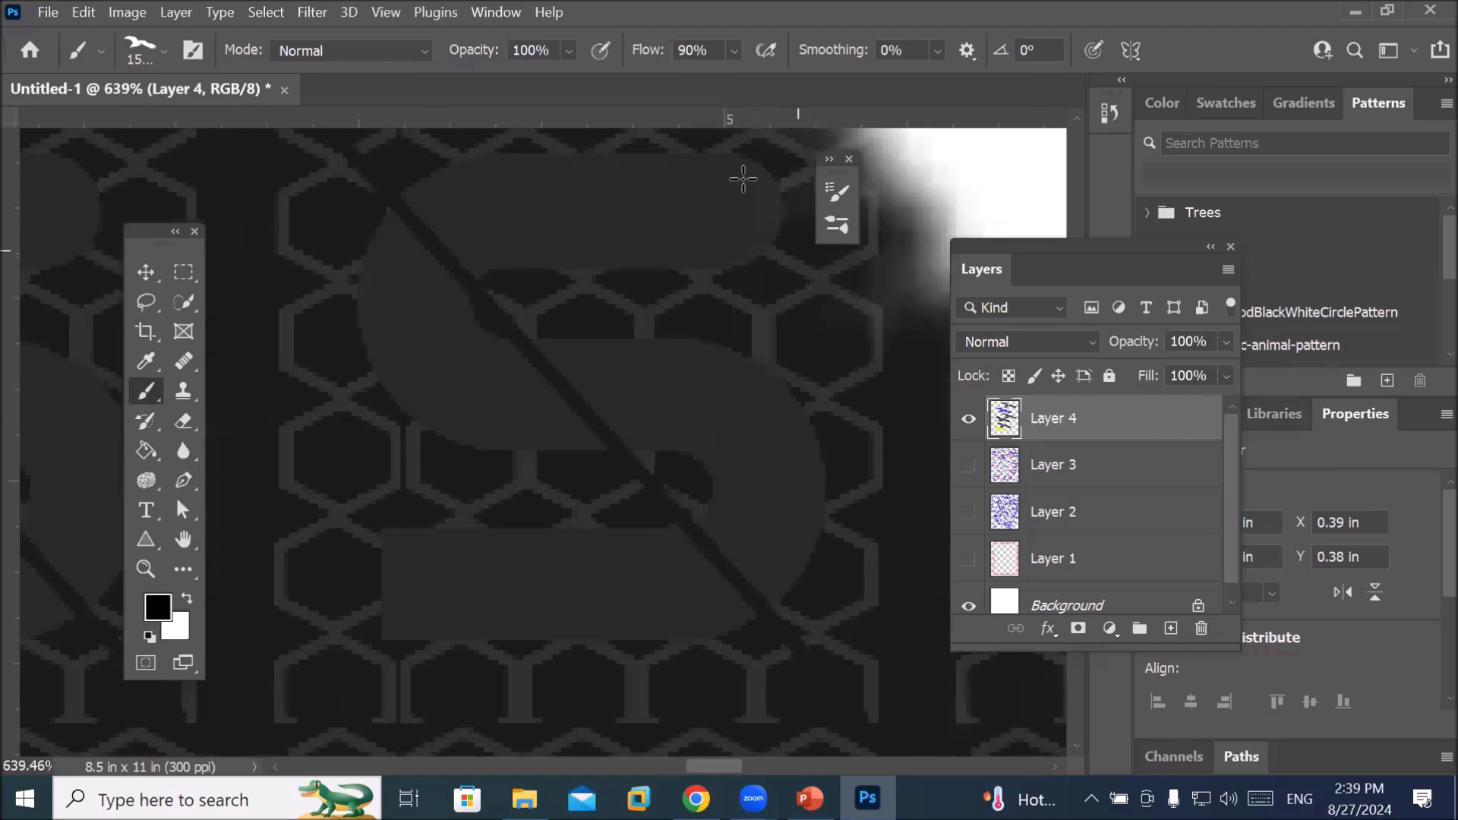
scroll(752, 150, "up", 1)
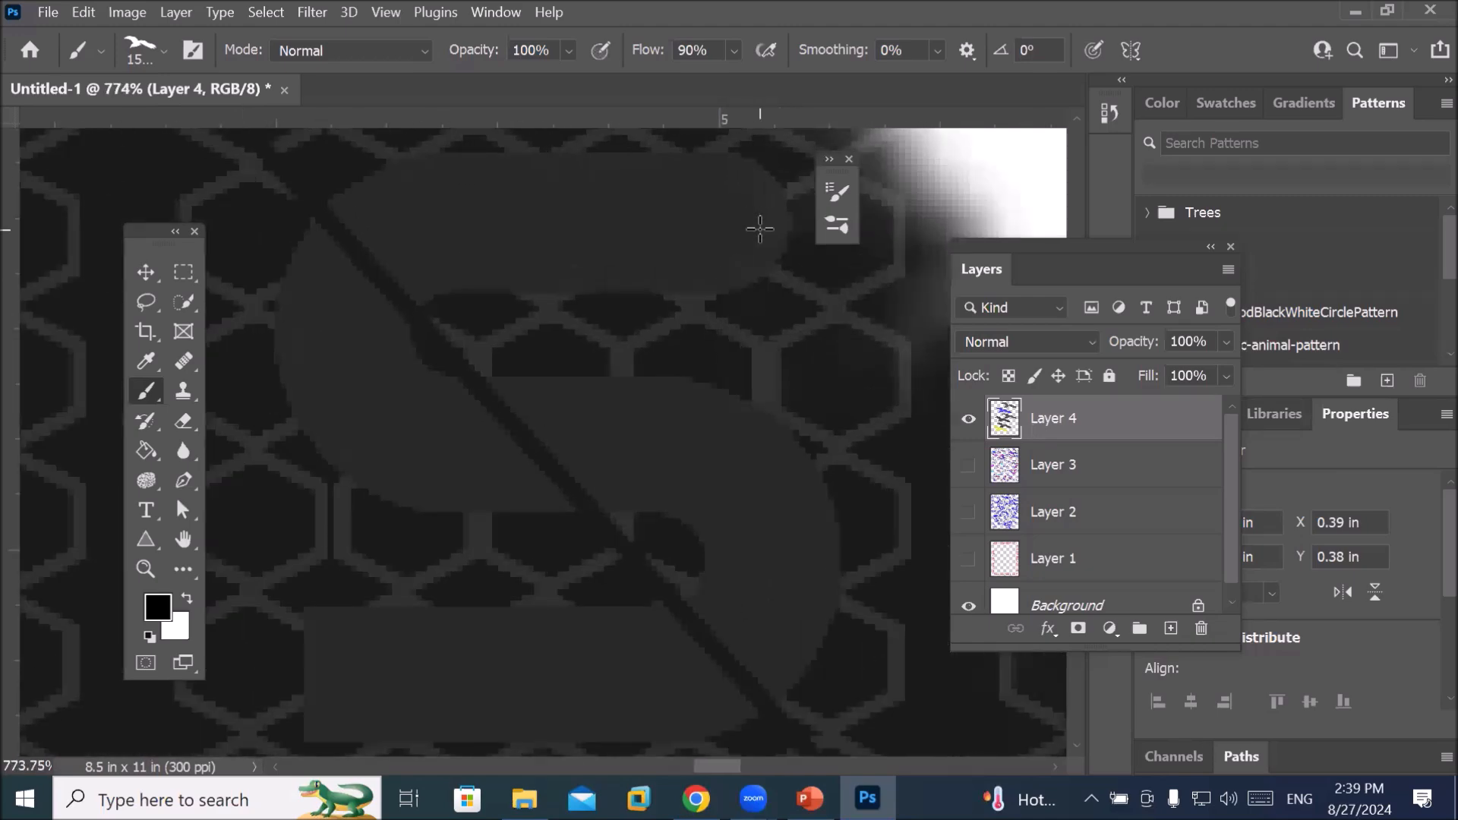
scroll(729, 327, "down", 9)
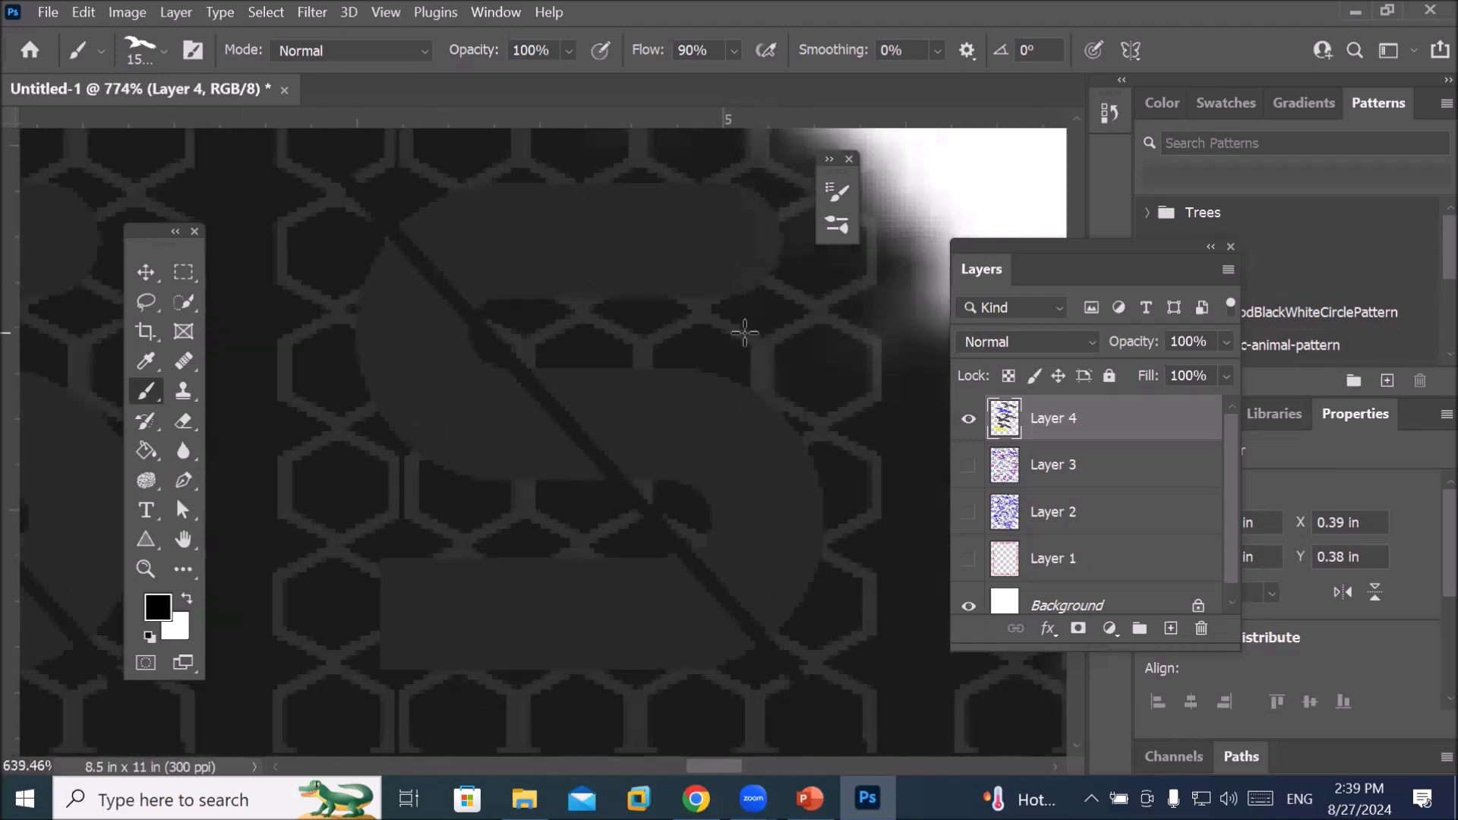
scroll(753, 332, "down", 15)
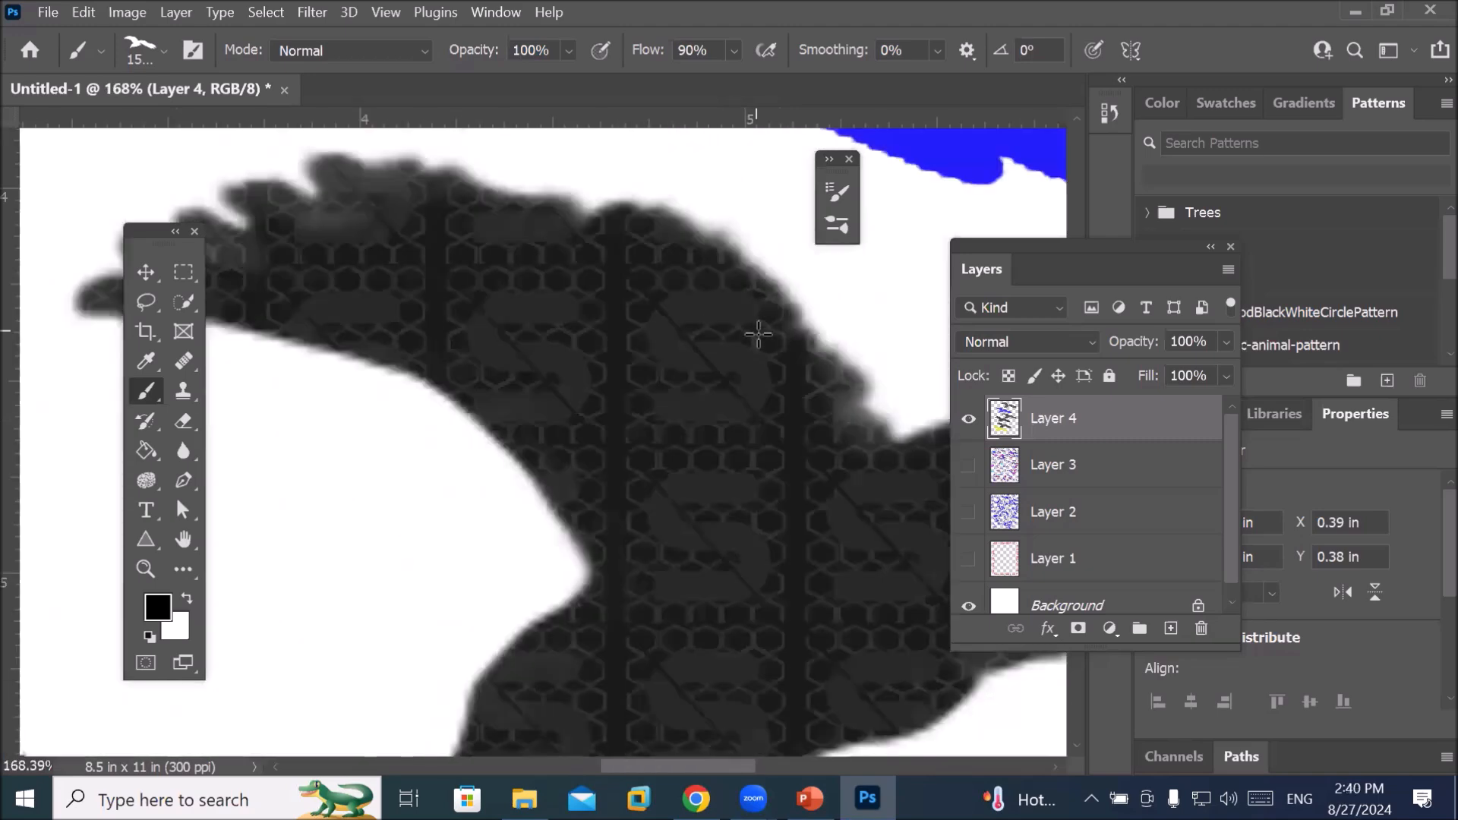
Hide Layer 4 and switch to the Hard Round brush from General Brushes at a size of 1228 px
scroll(755, 332, "down", 3)
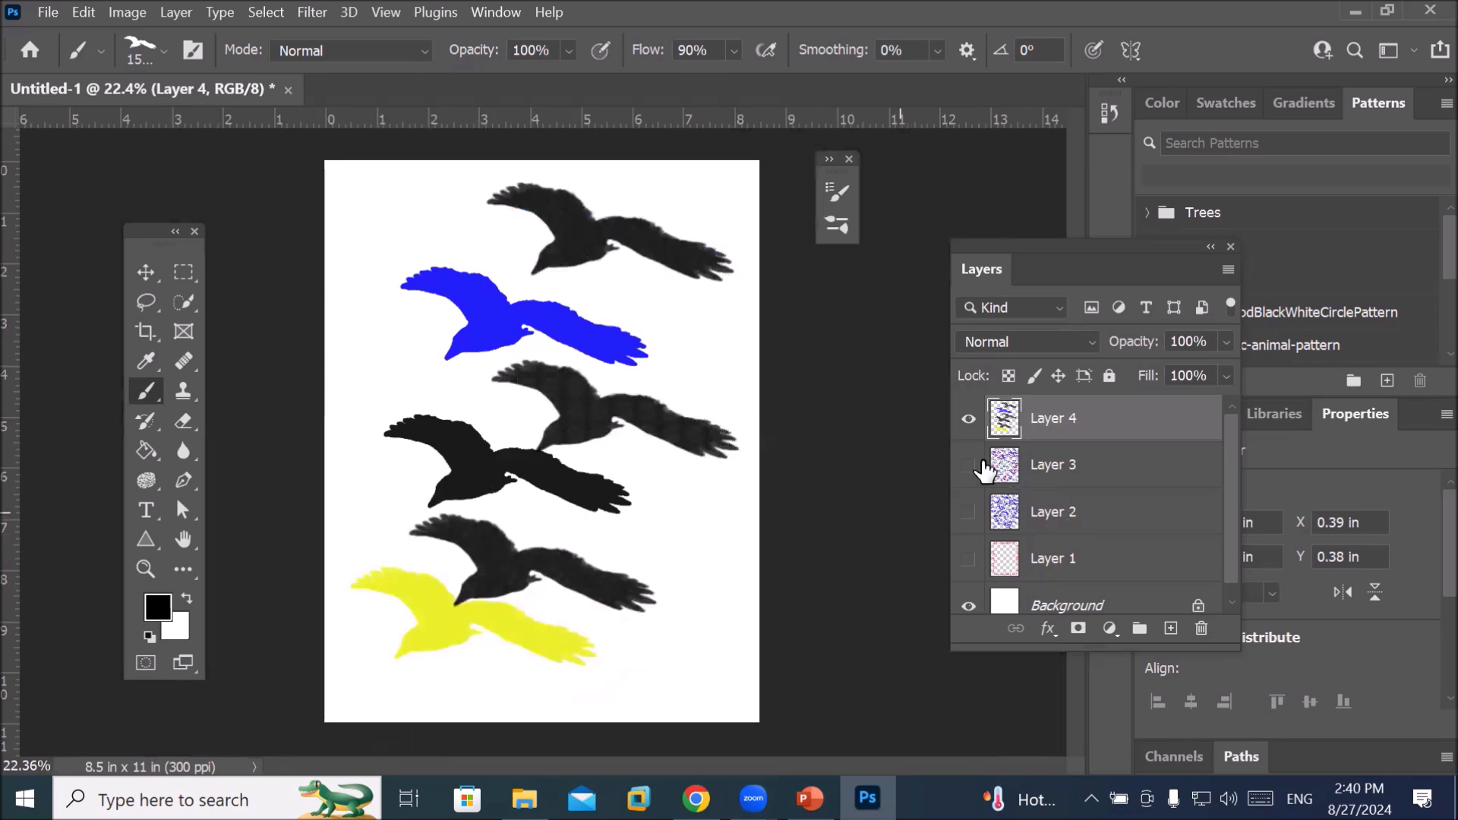
left_click(968, 418)
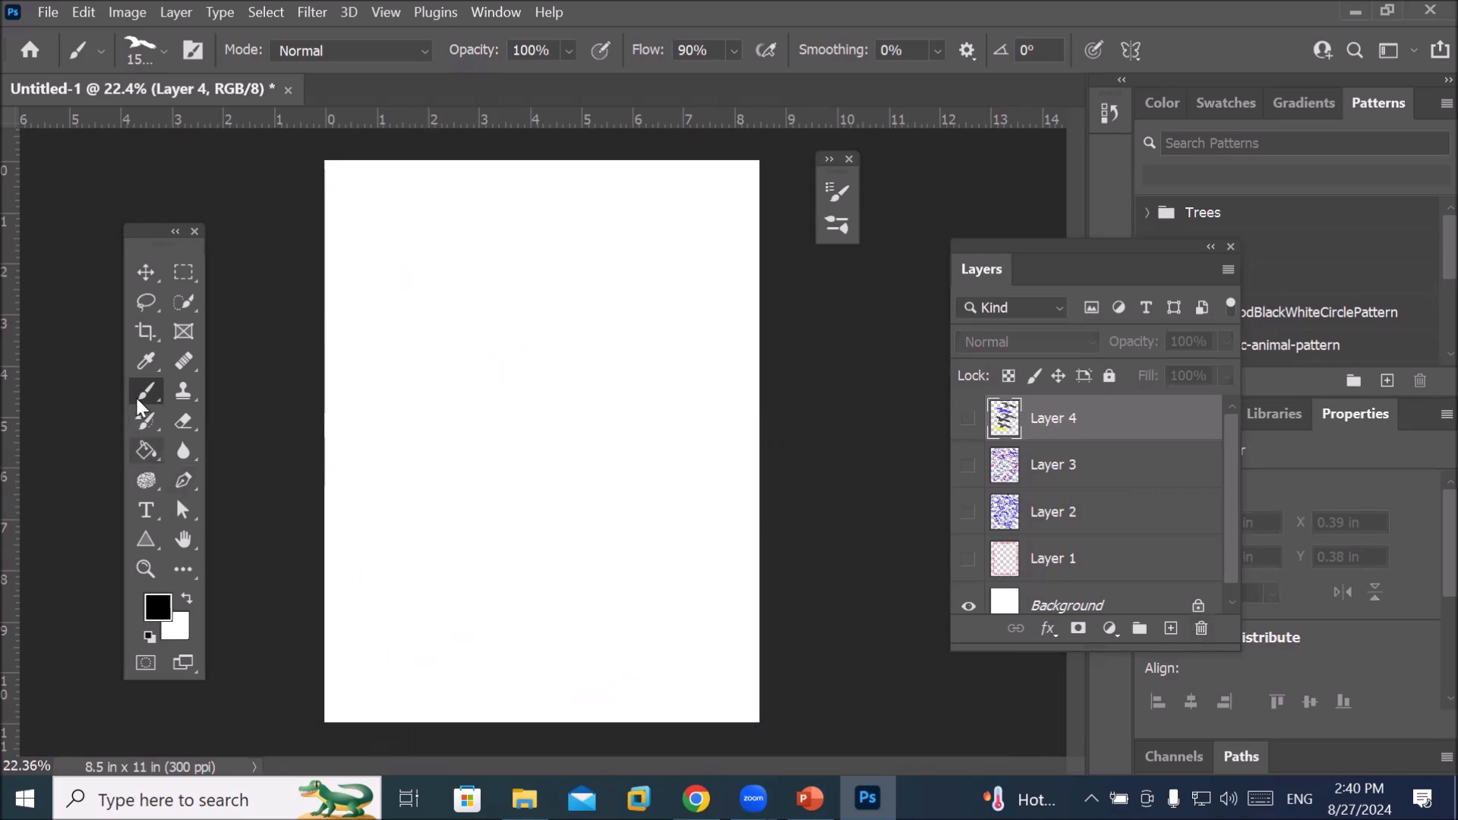
left_click(162, 45)
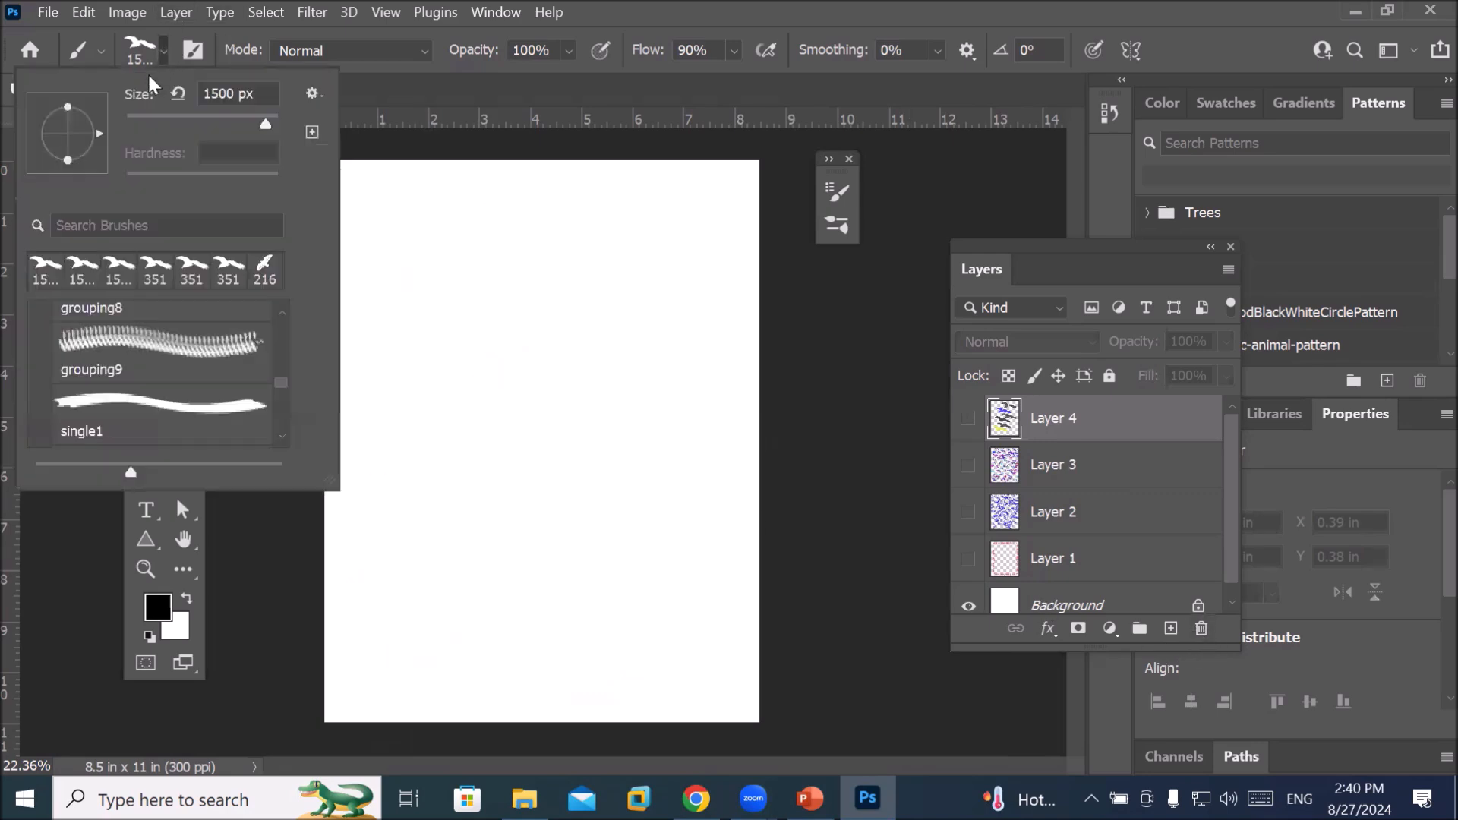
scroll(181, 203, "up", 3)
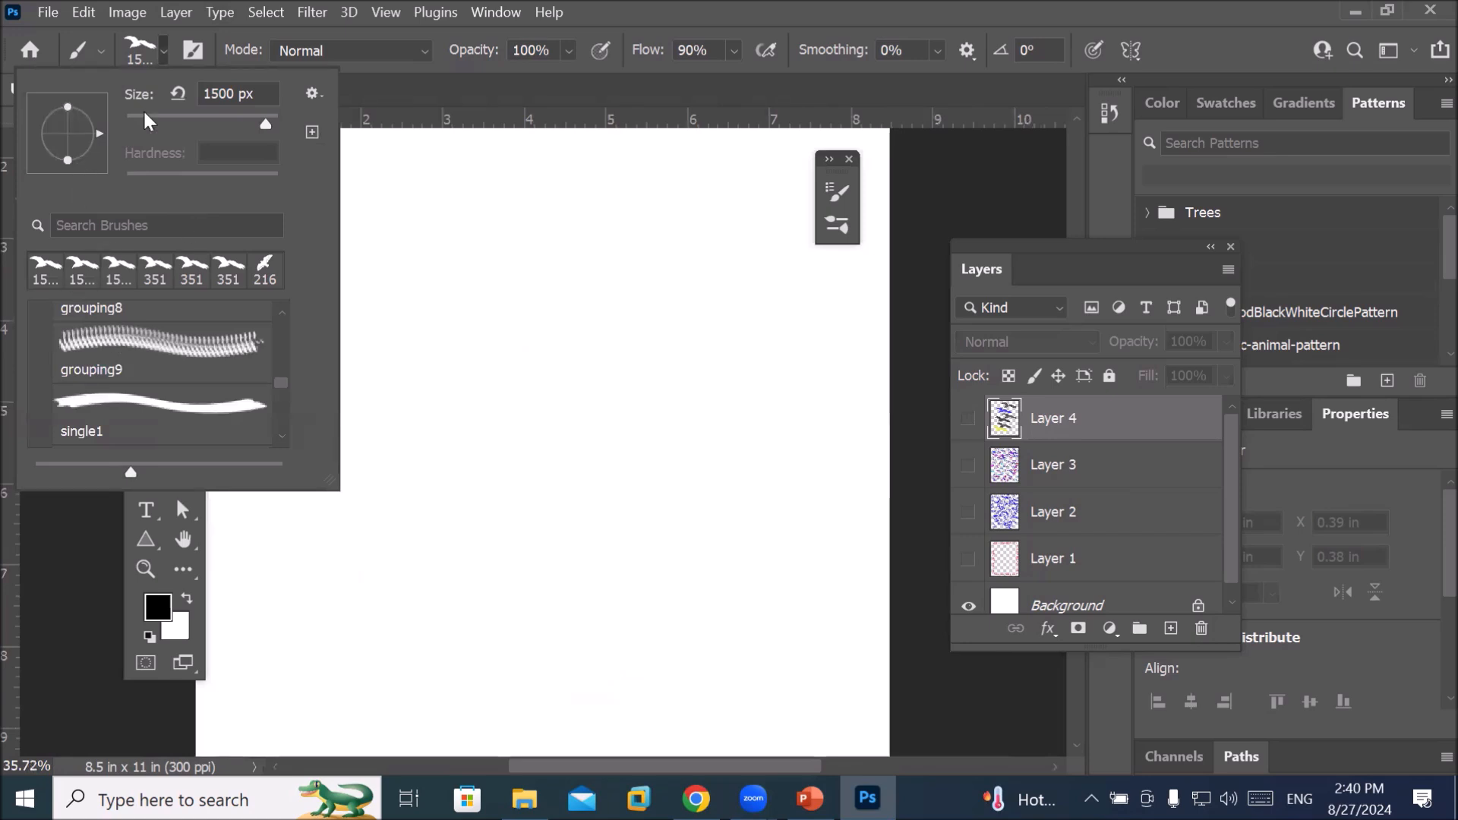
left_click(838, 190)
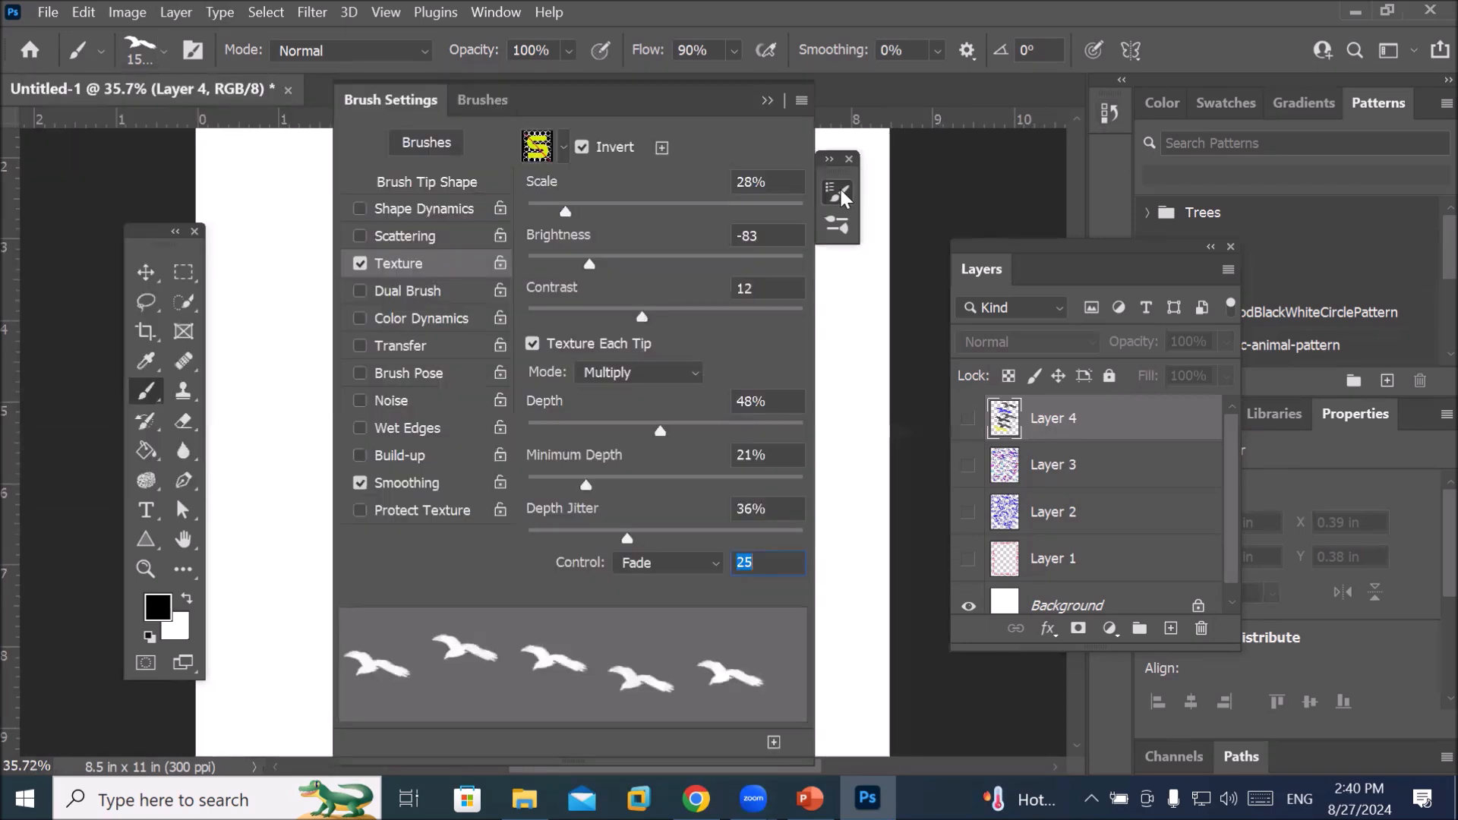
left_click(490, 102)
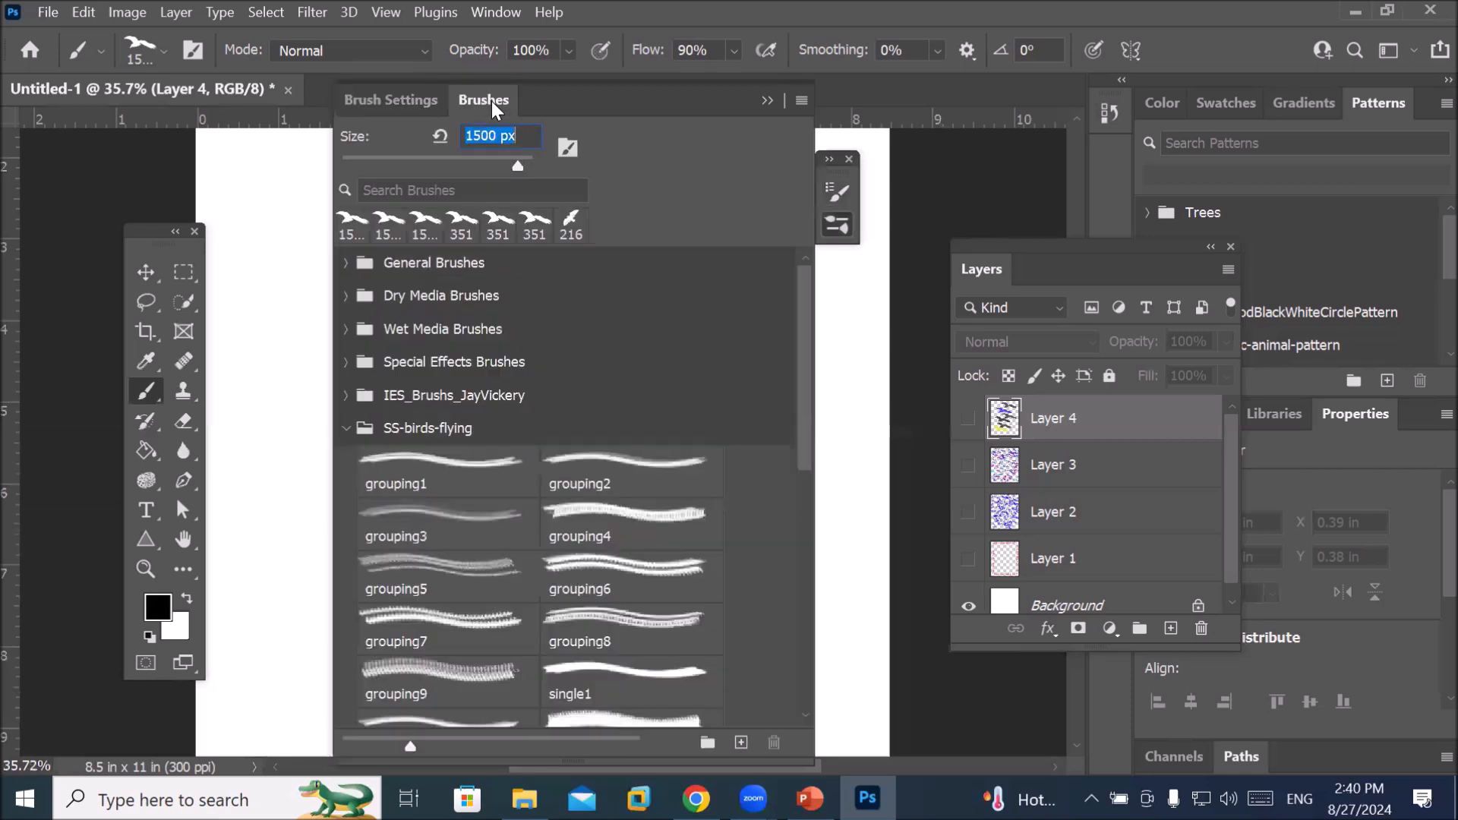
left_click(346, 264)
left_click(592, 310)
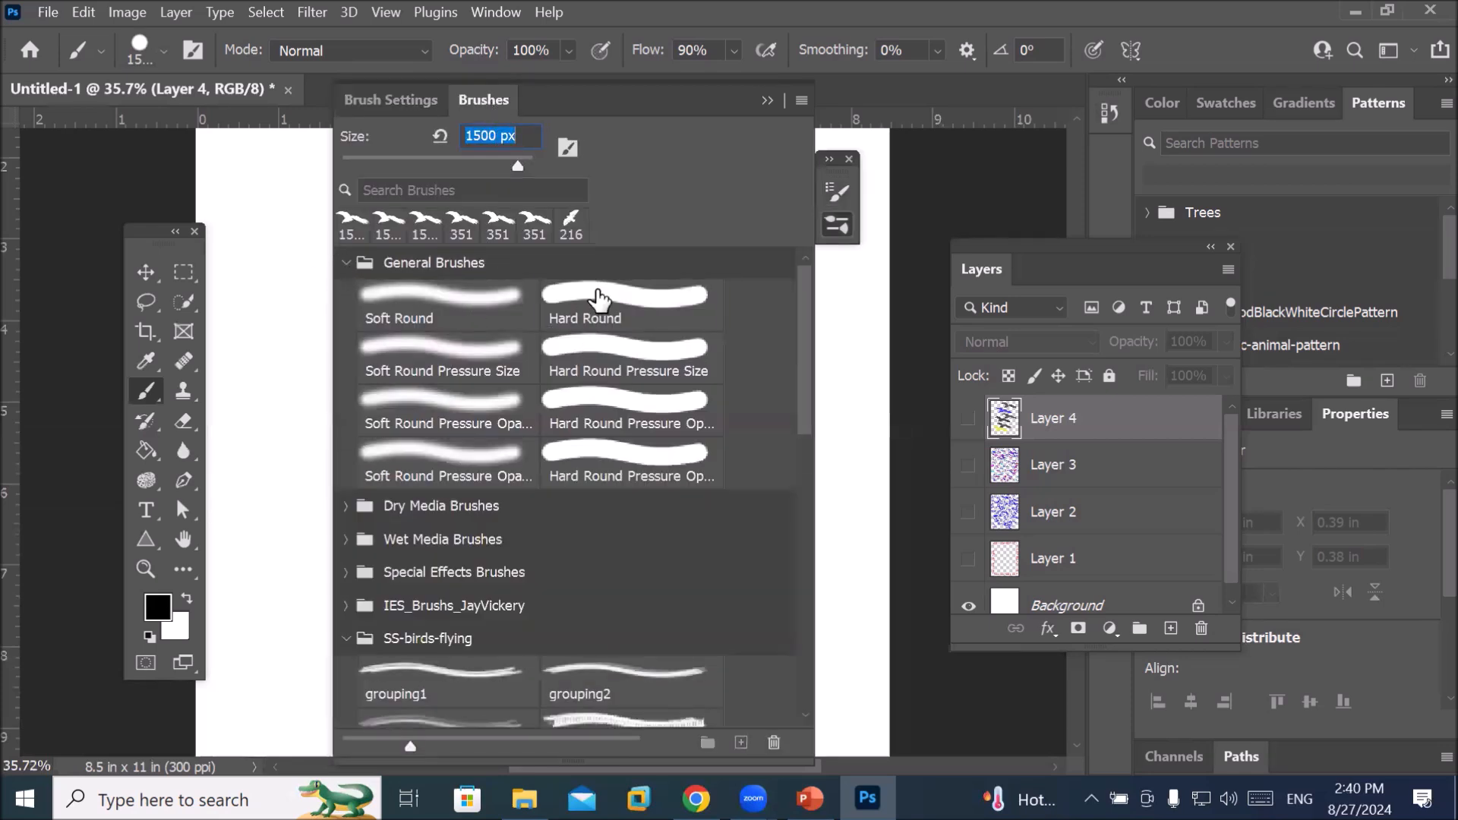
left_click(517, 166)
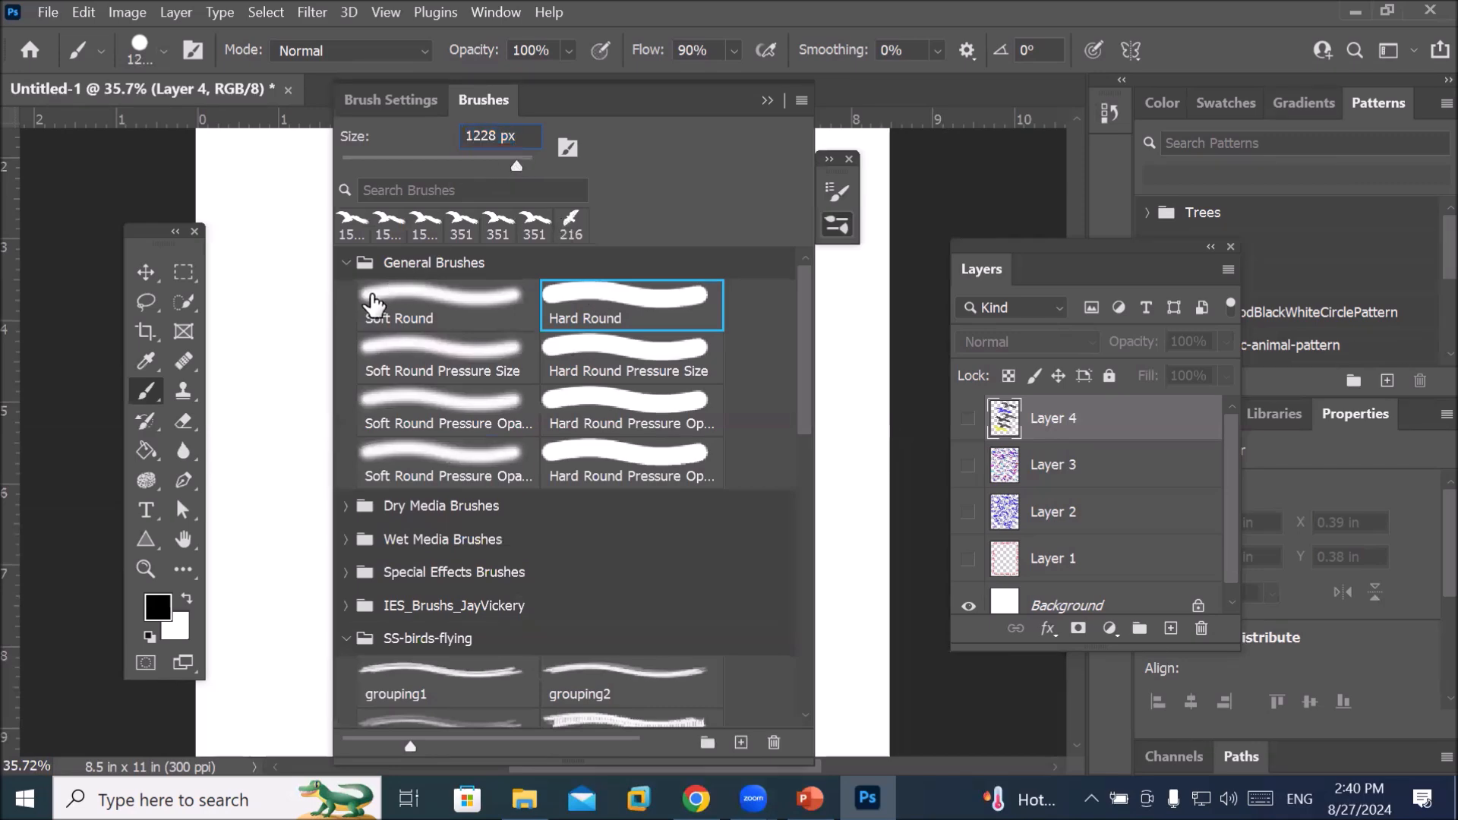
Enable Texture with the yellow S pattern for the round brush, setting Scale to 27% and Brightness to 33
left_click(386, 100)
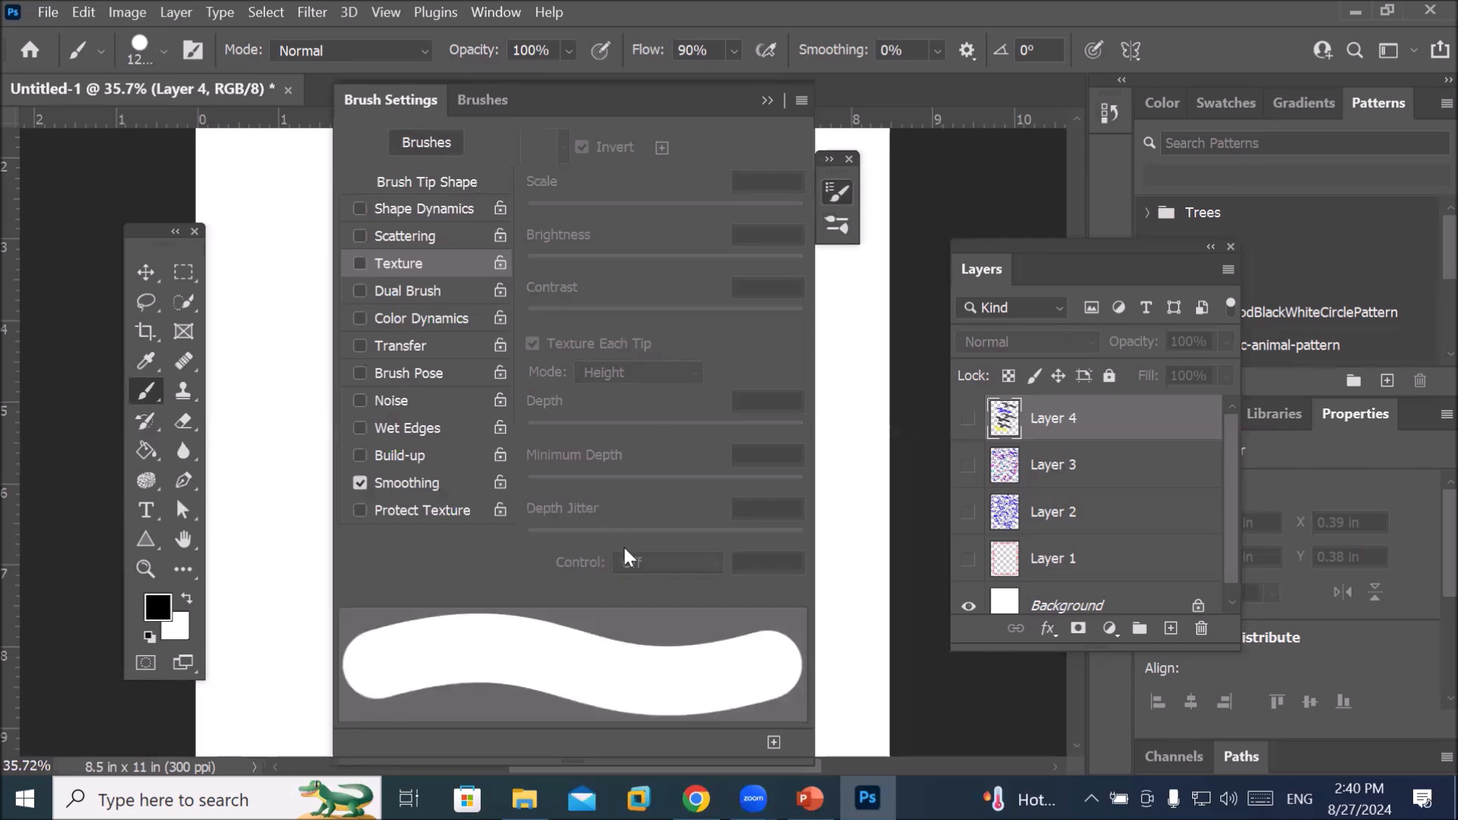
left_click(389, 263)
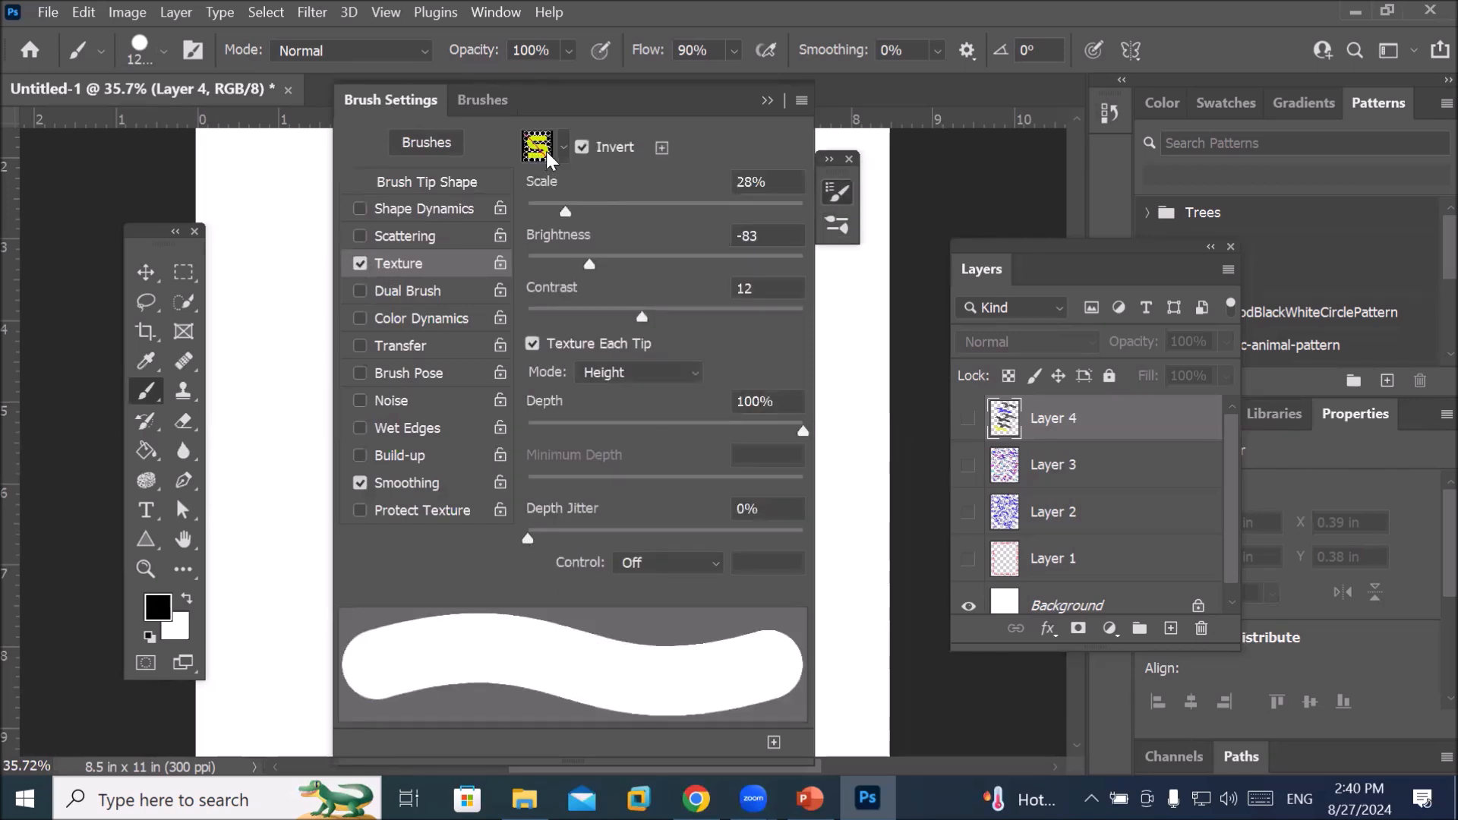
mouse_move(567, 211)
left_mouse_down()
mouse_move(549, 211)
mouse_move(604, 209)
mouse_move(562, 208)
left_mouse_up()
left_click(766, 100)
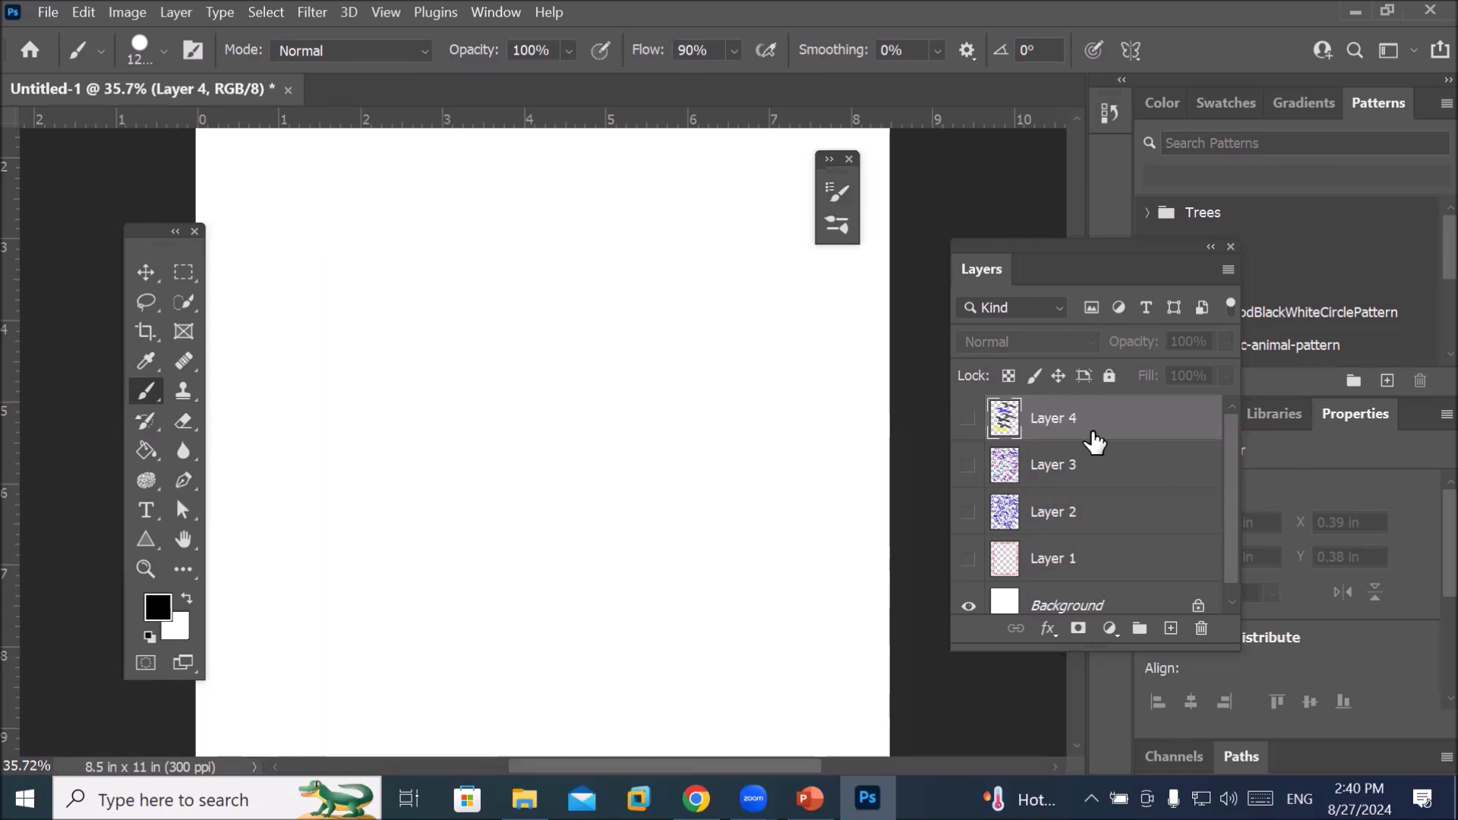
Add a new layer above Layer 4, stamp a black circle near the page centre and inspect its surface up close
left_click(1170, 628)
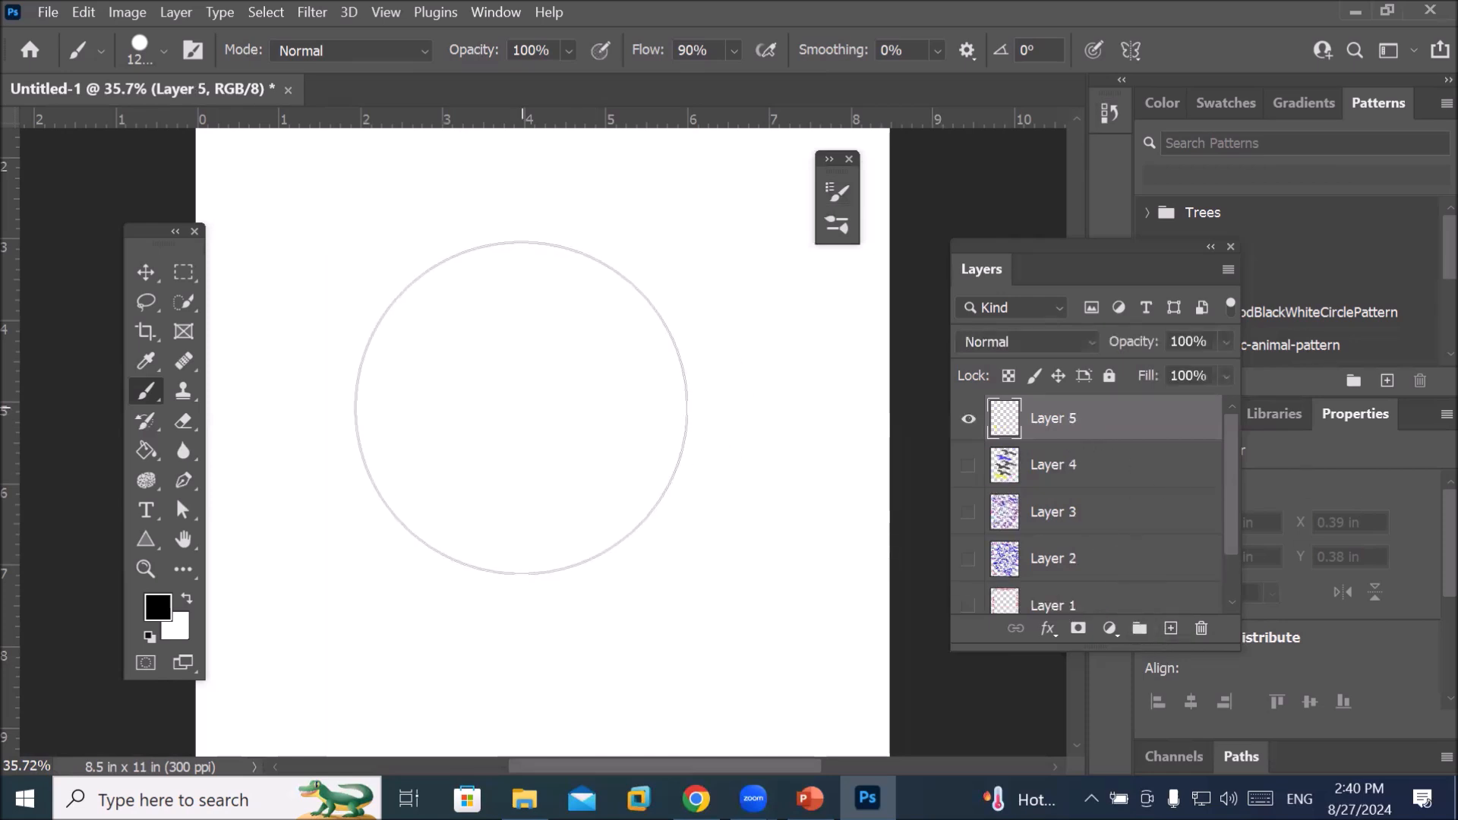
left_click(538, 469)
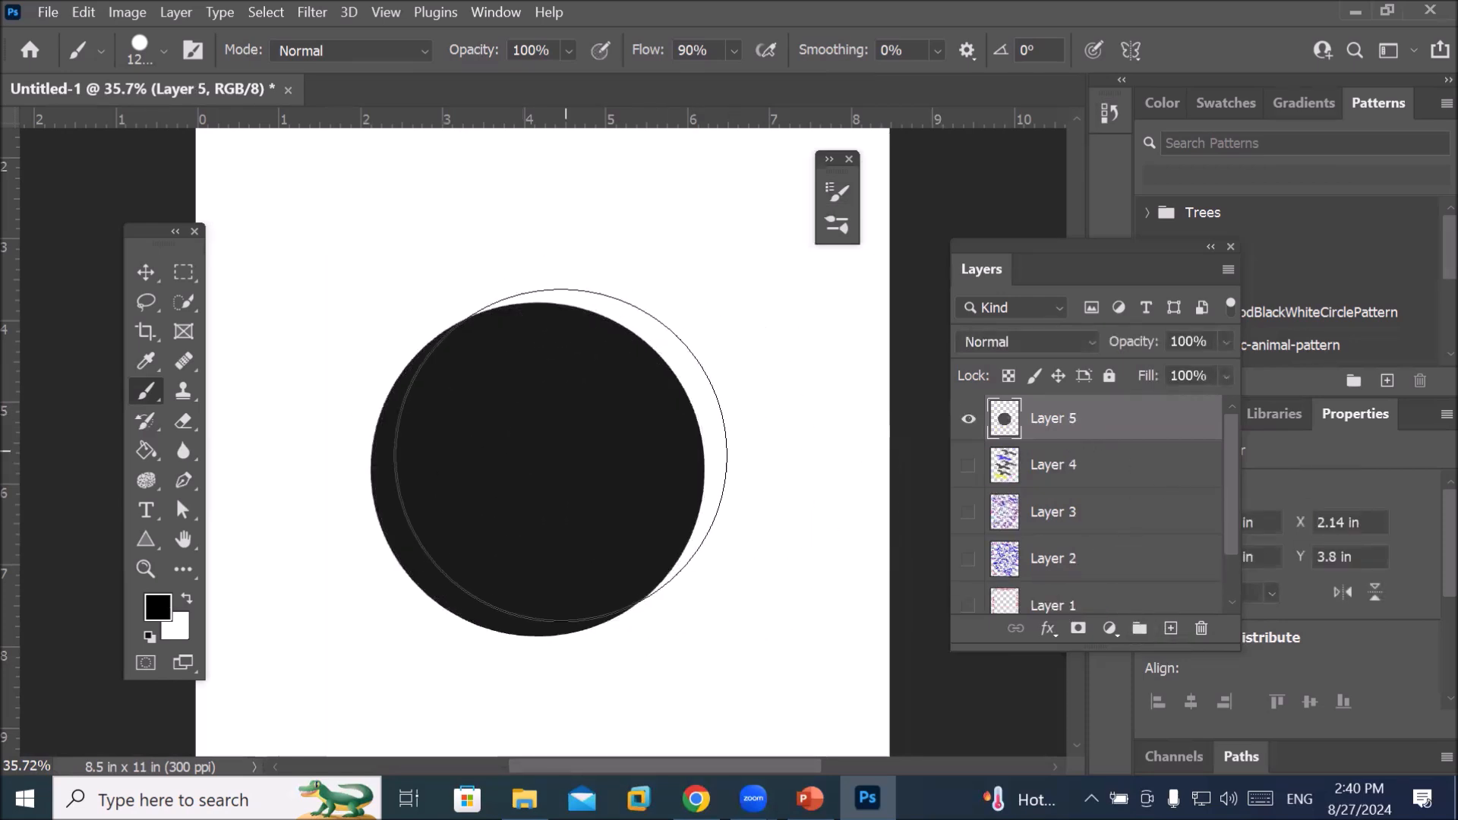
scroll(560, 455, "up", 5)
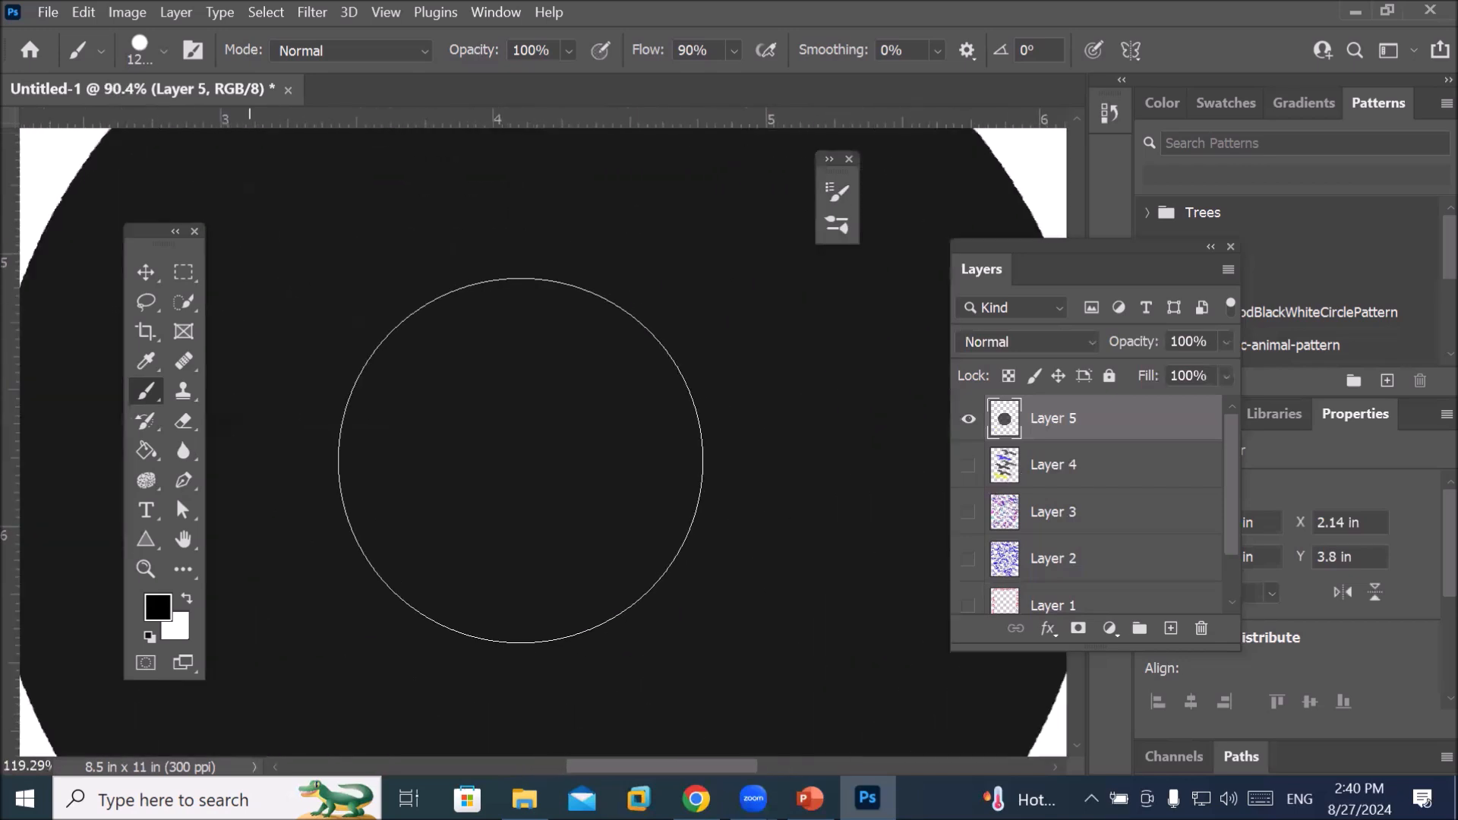
key("ctrl+0")
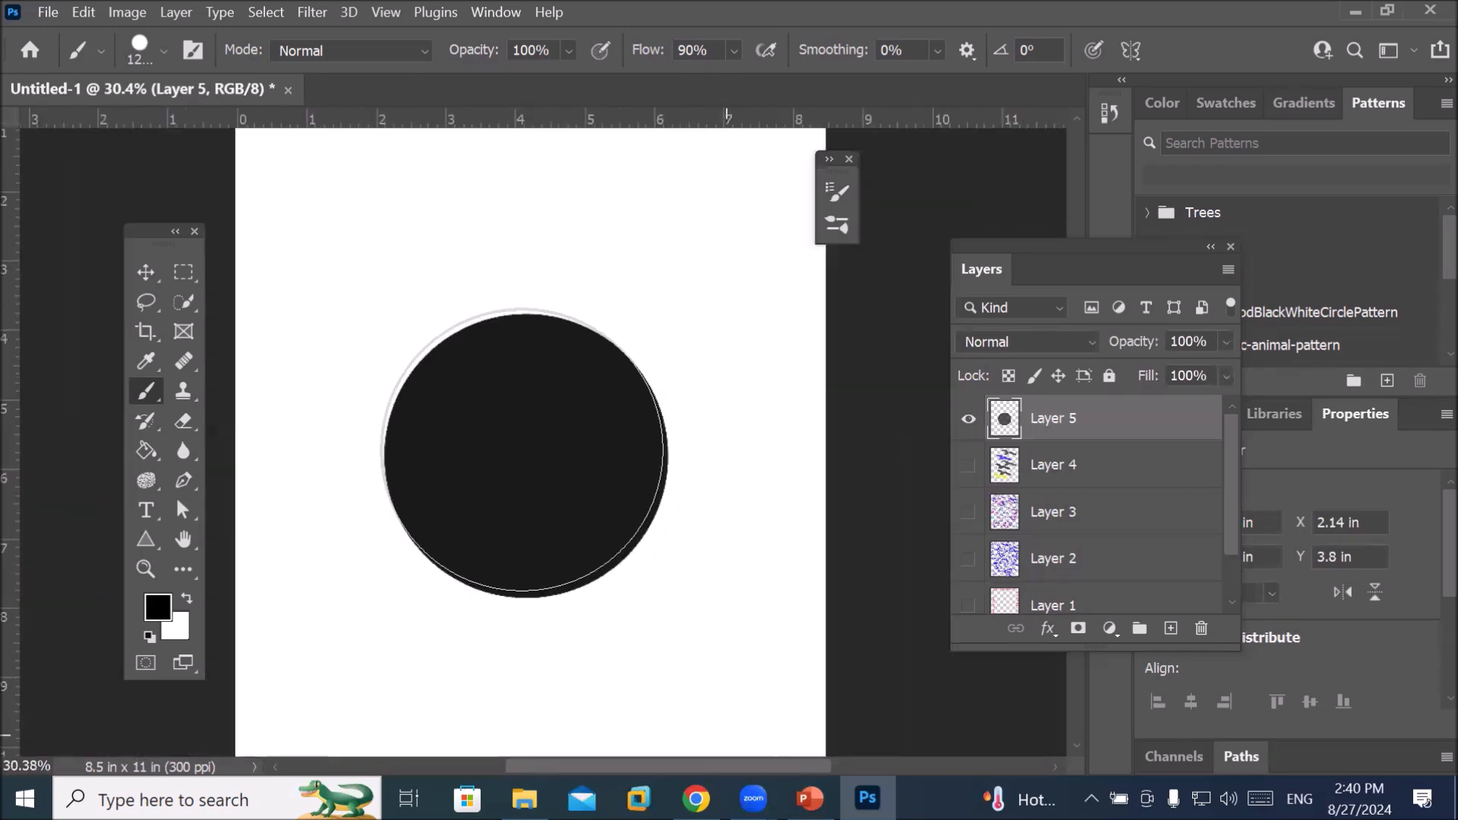
scroll(524, 453, "down", 1)
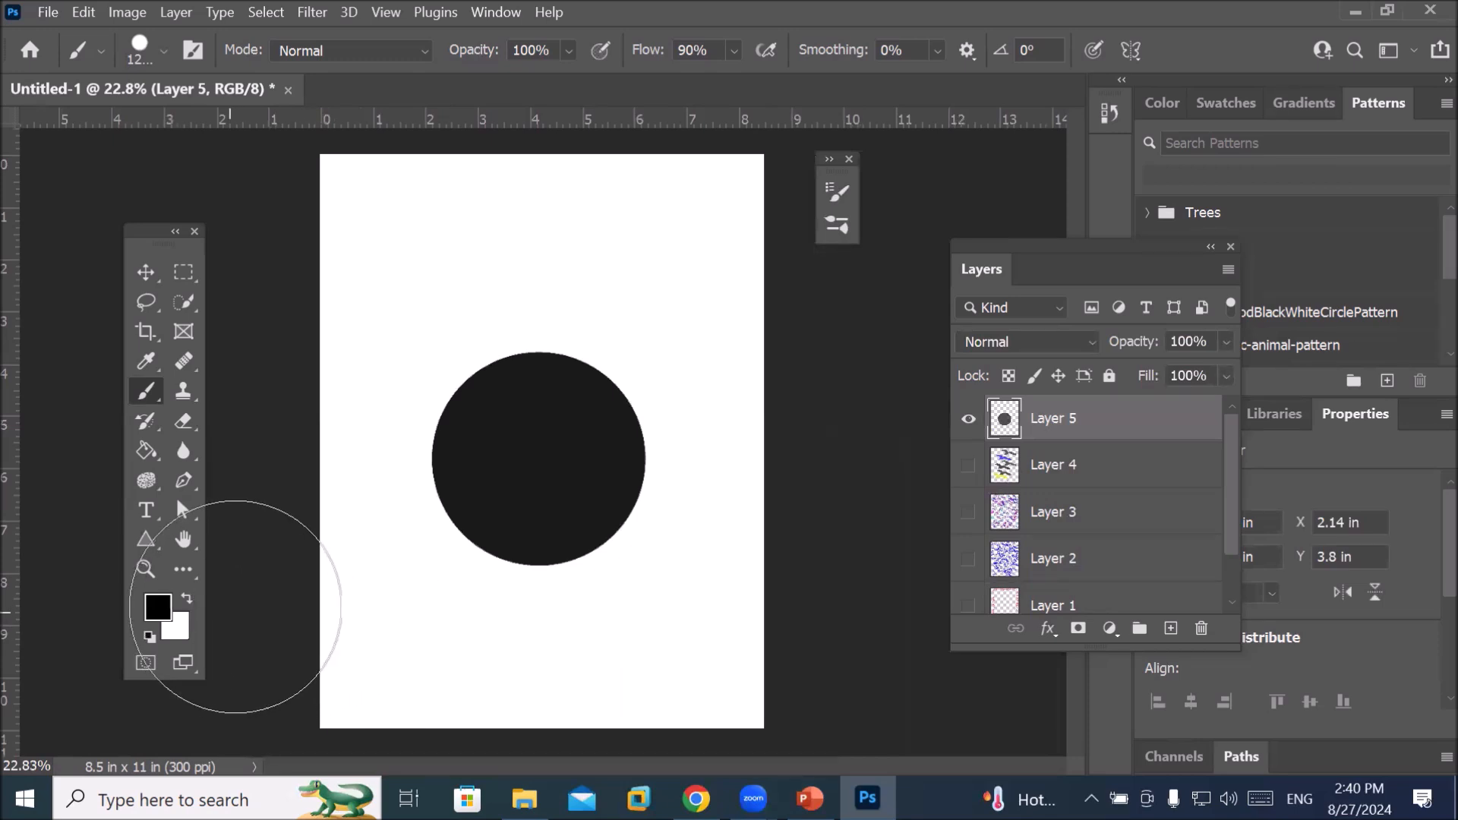
Change the brush texture to the red circle pattern from the LDoty_3SetDiamondTile group and increase its Scale
left_click(837, 190)
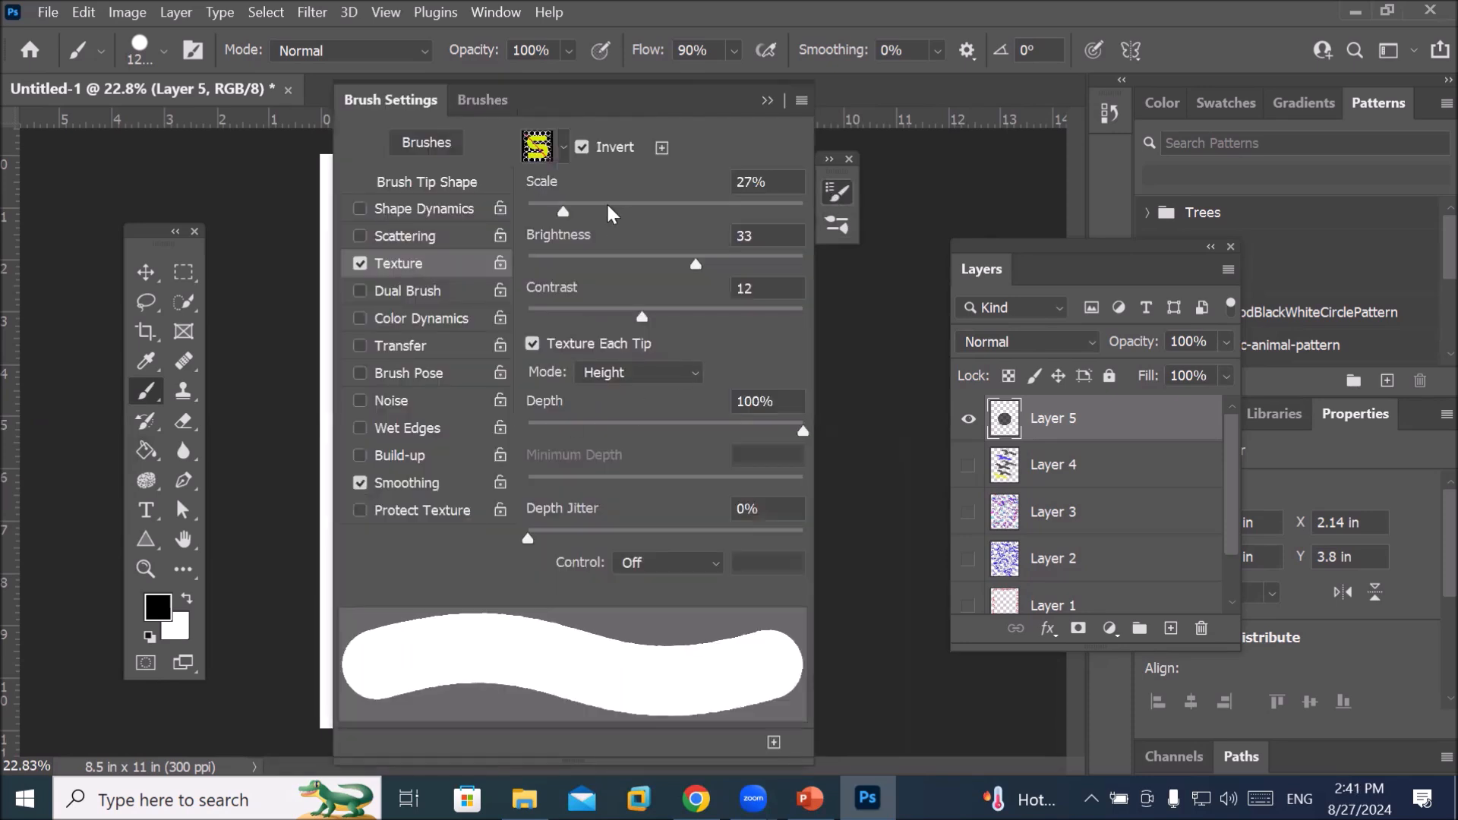
left_click_drag(549, 534, 601, 547)
left_click(412, 180)
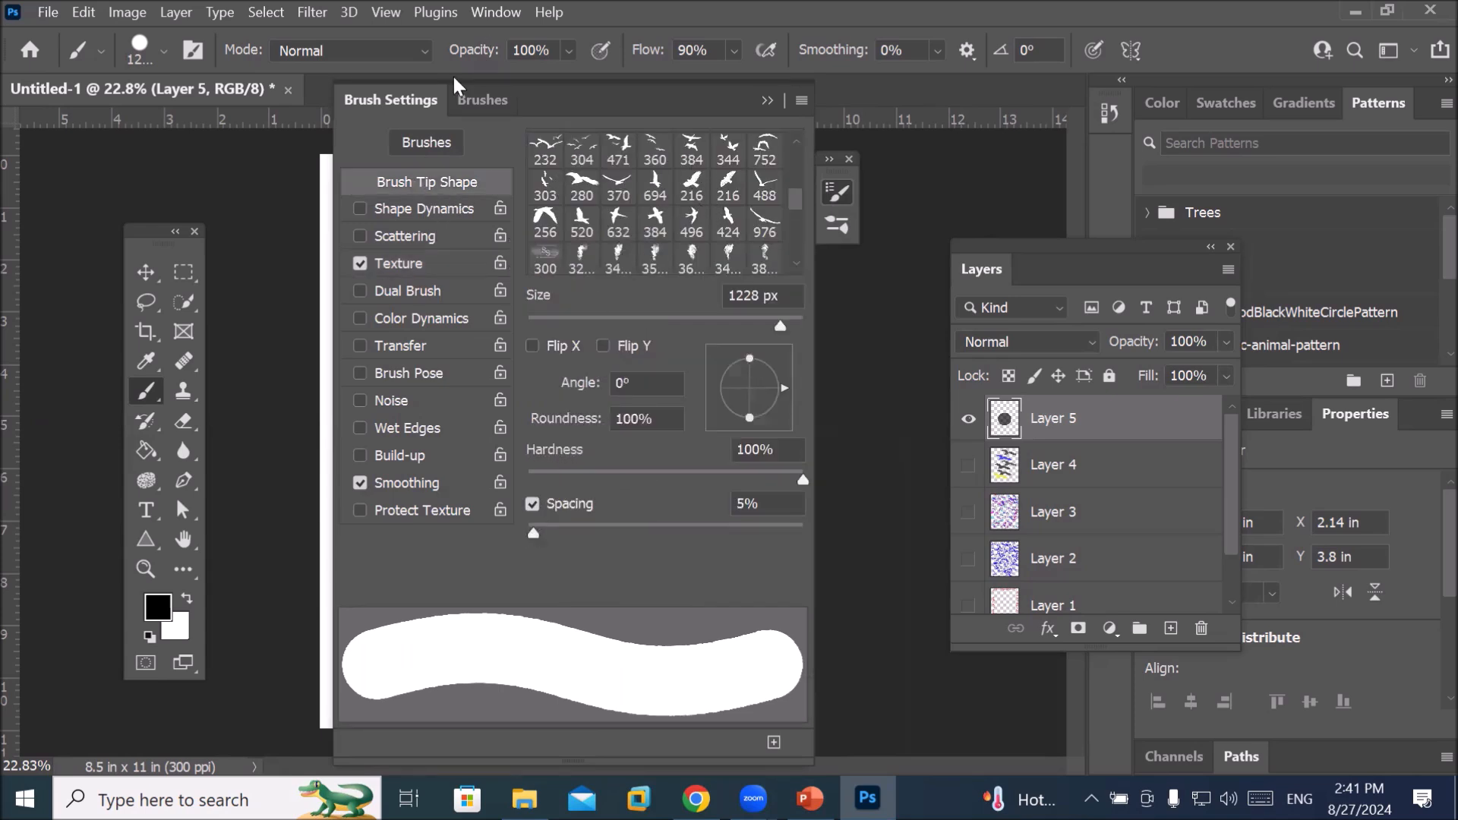
left_click(471, 99)
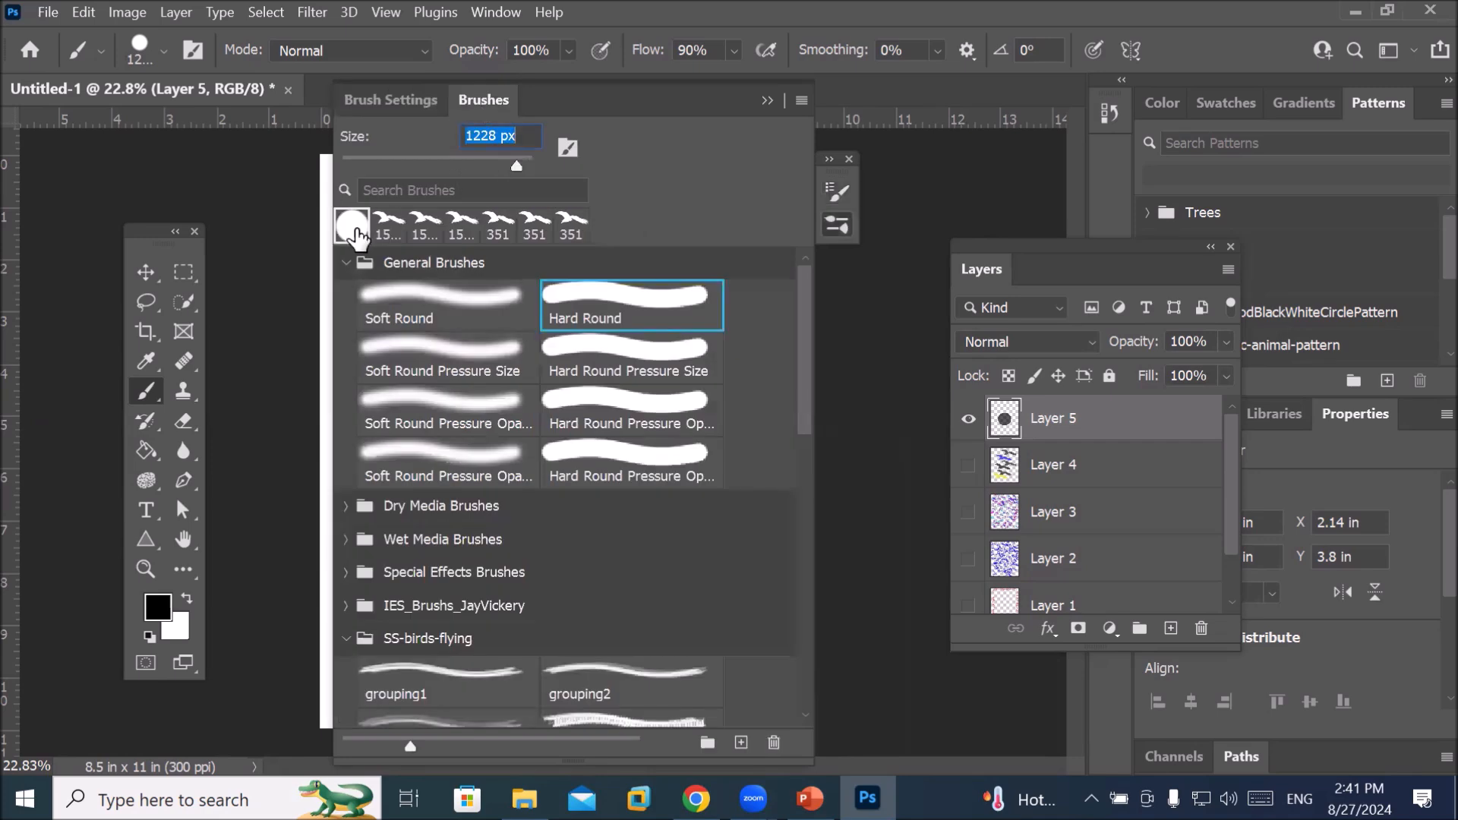
left_click(391, 100)
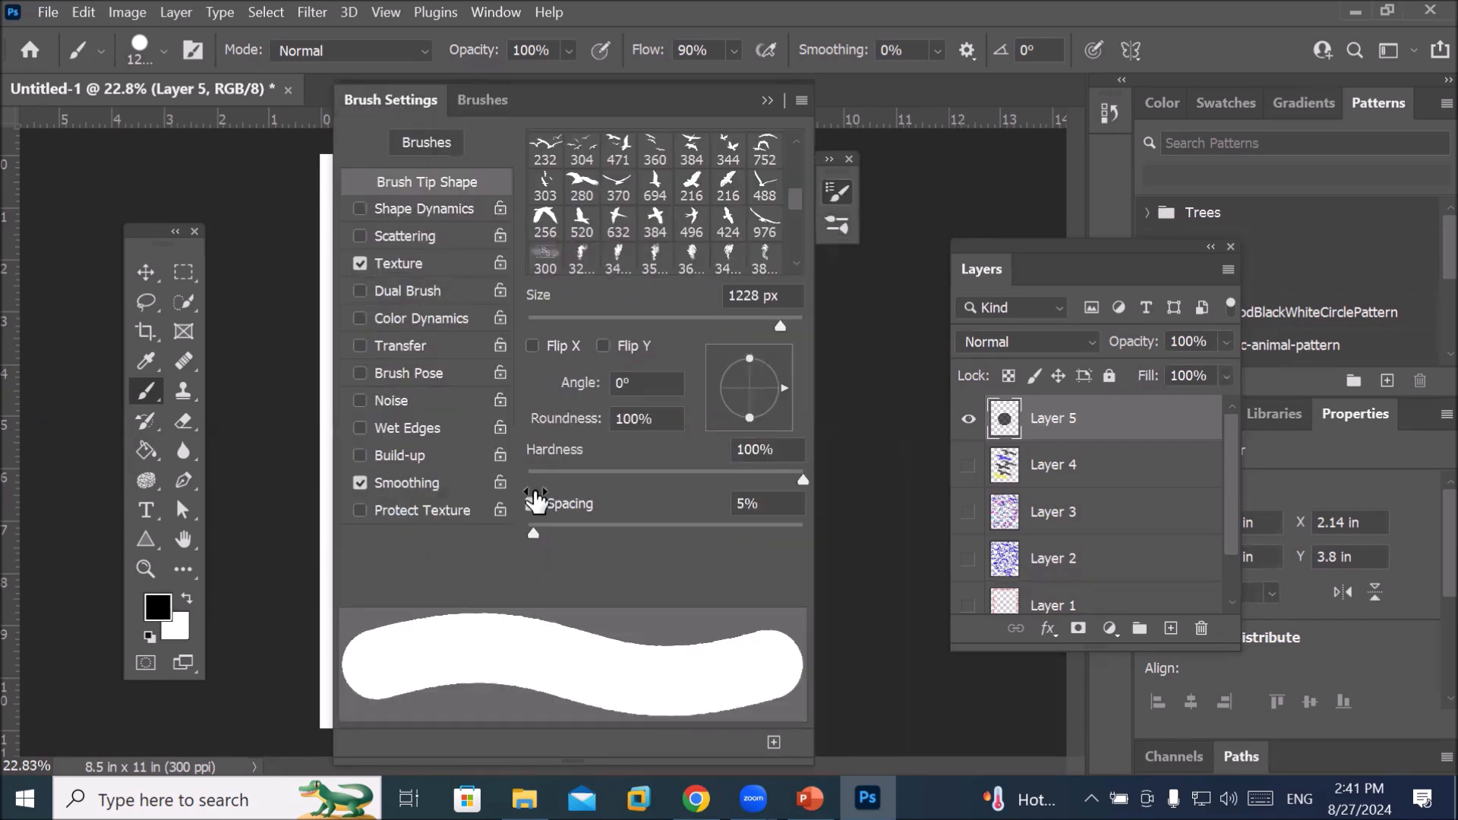
left_click(408, 264)
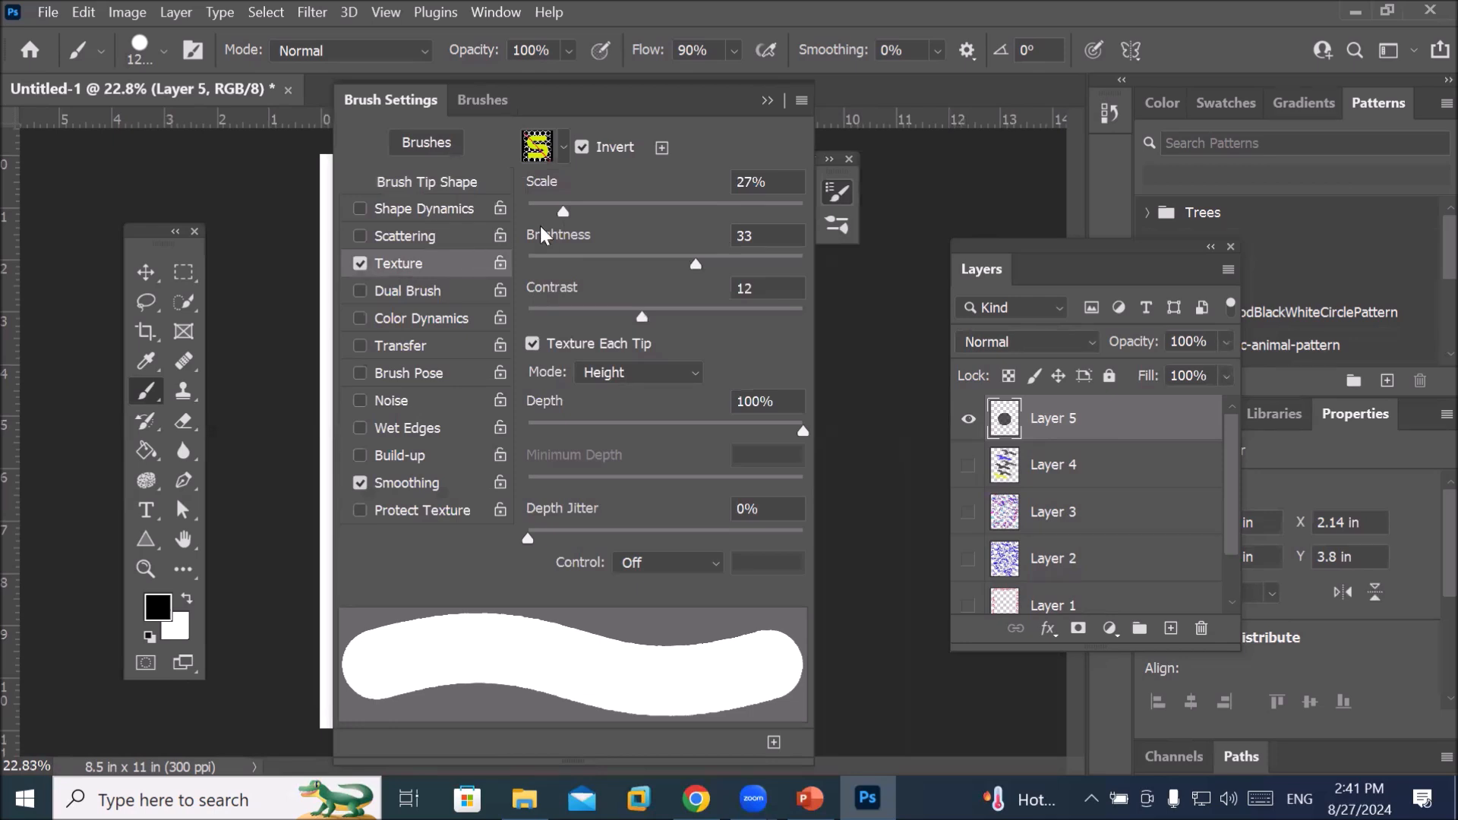
left_click(563, 148)
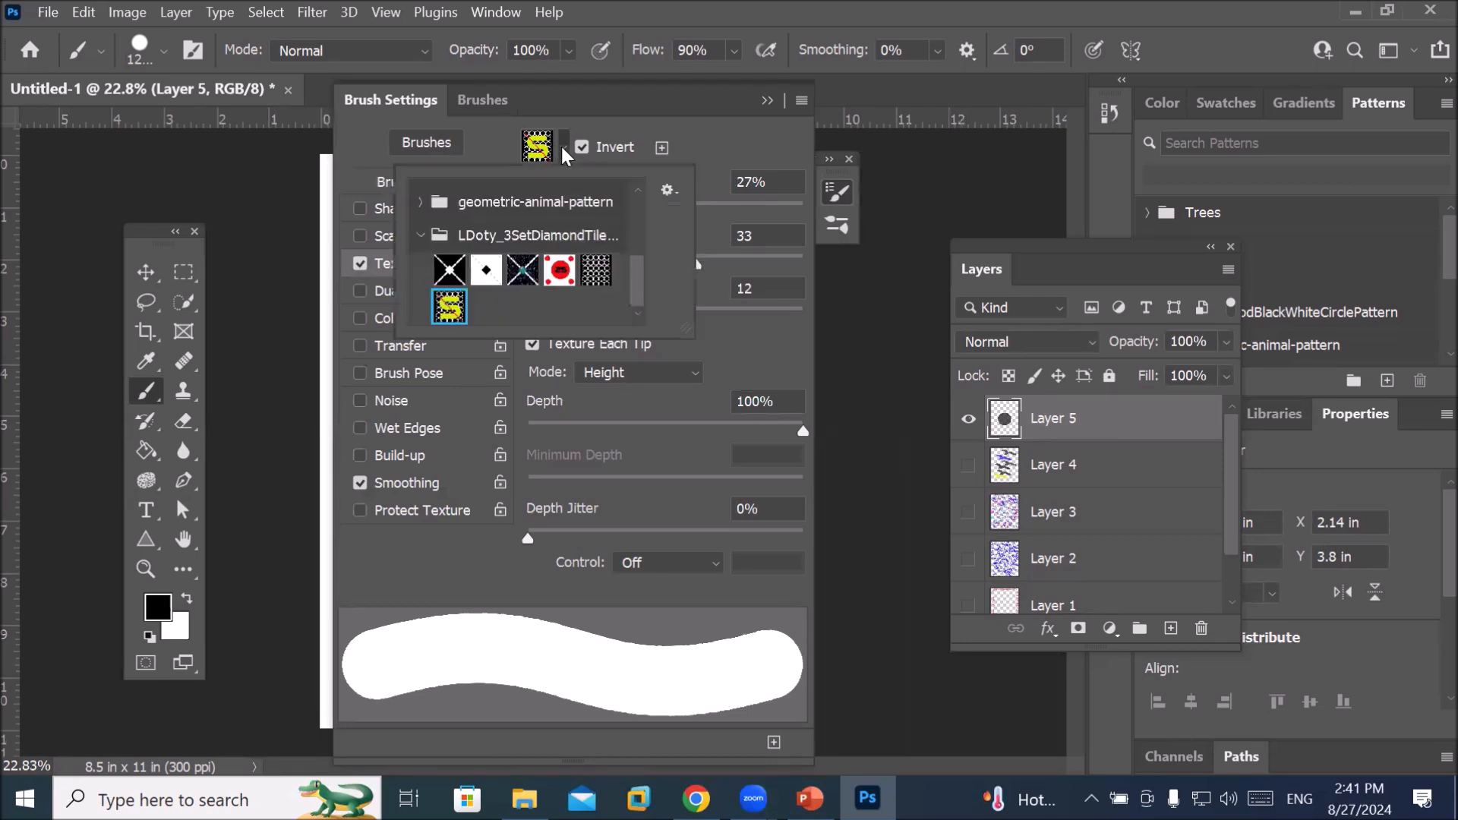
left_click(558, 272)
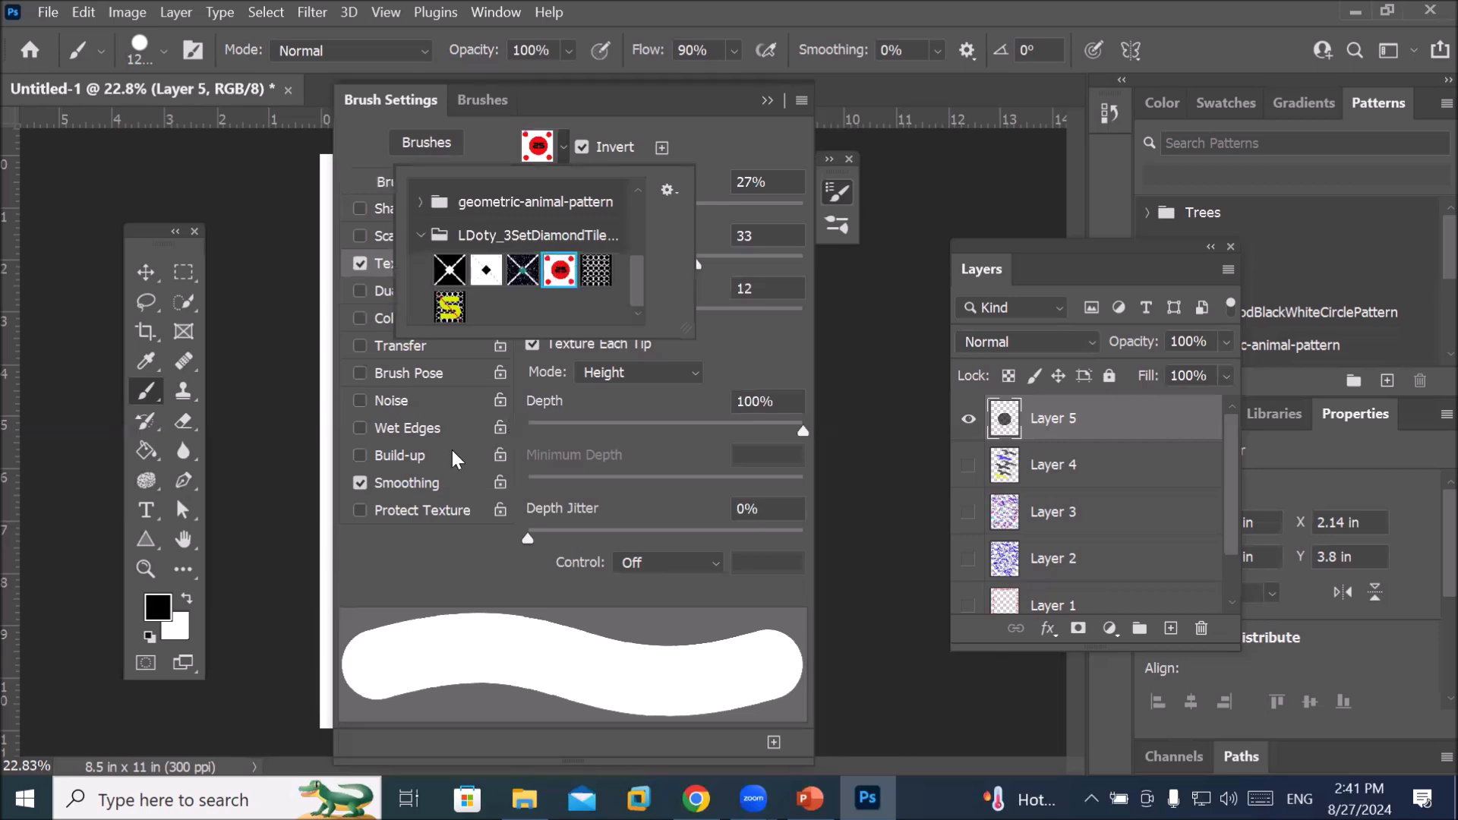
left_click(375, 266)
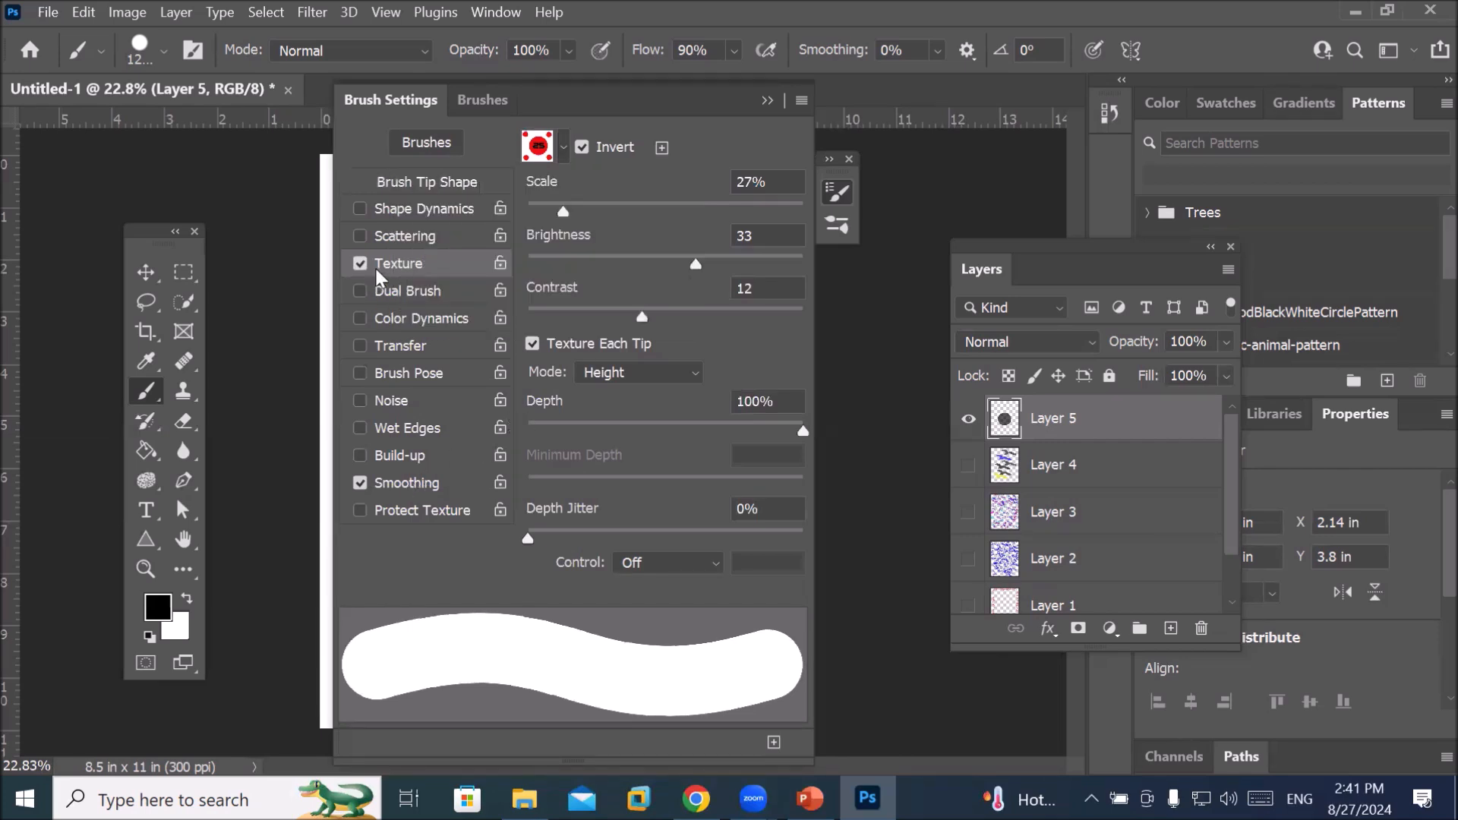
left_click_drag(558, 212, 636, 220)
left_click(766, 99)
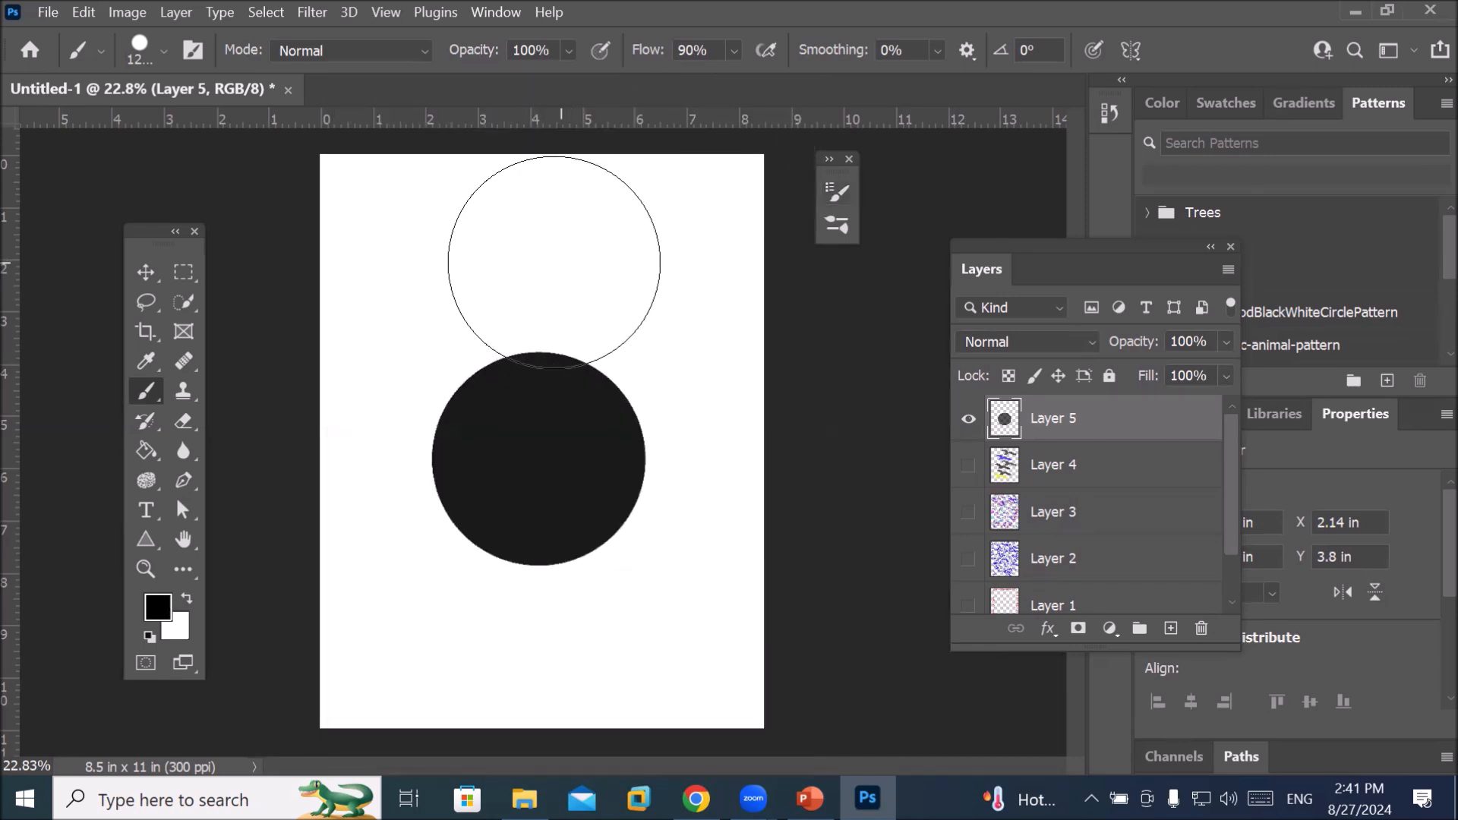
Stamp a second black circle at the top of the page, just above the first, and inspect its texture
left_click(529, 262)
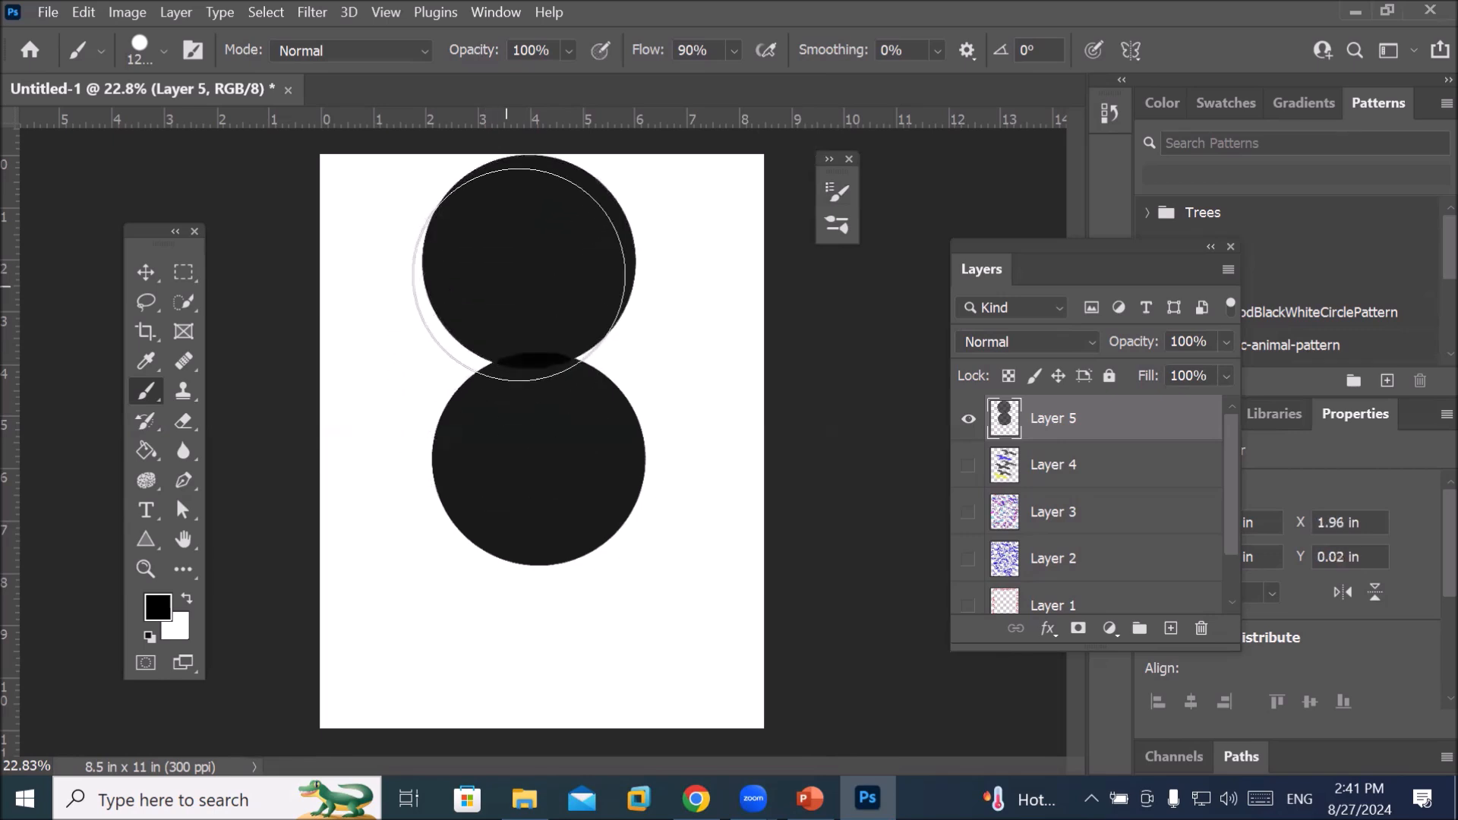
scroll(524, 266, "up", 4)
scroll(537, 261, "up", 6)
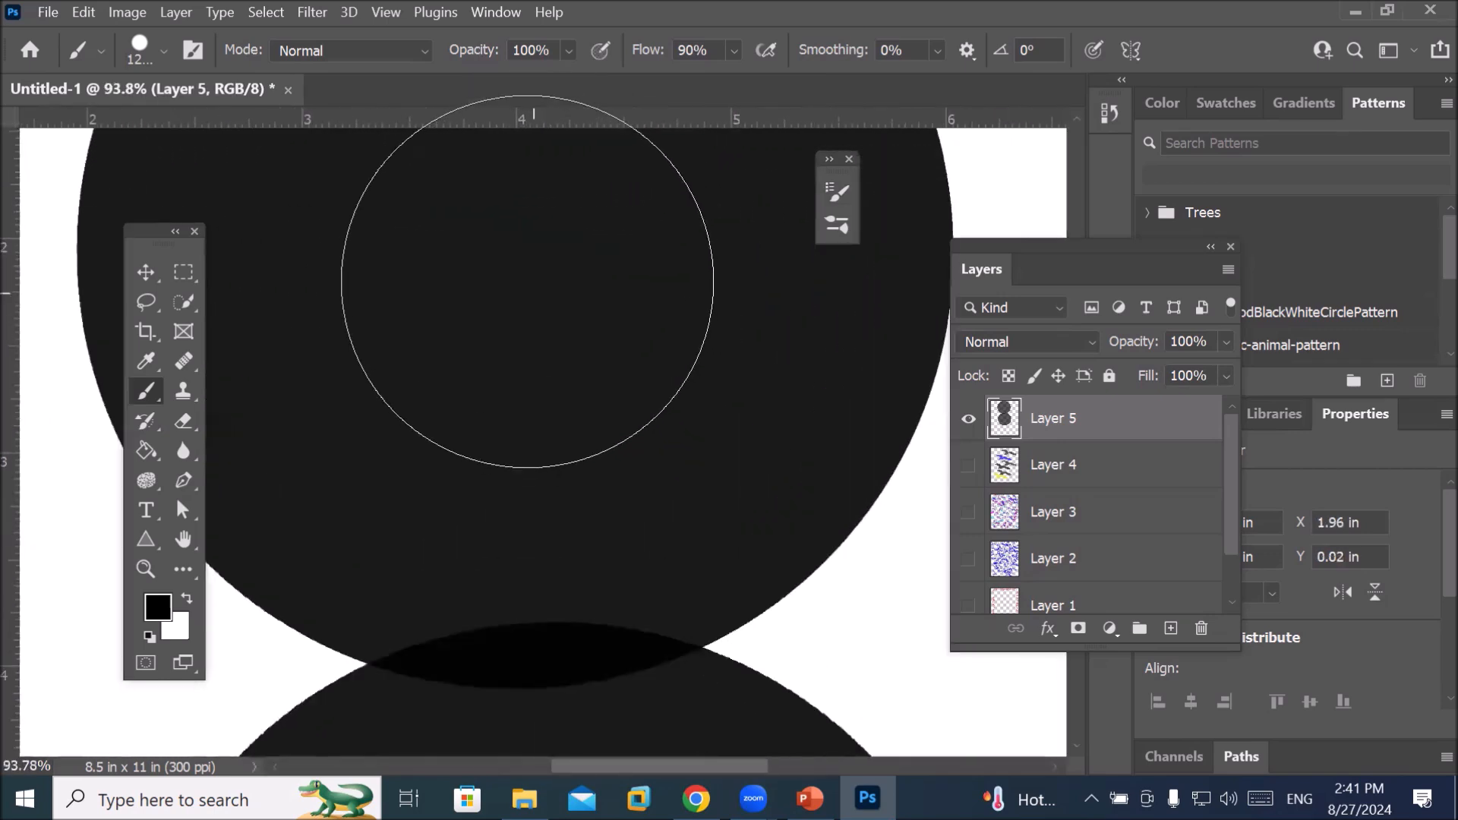
scroll(525, 280, "down", 9)
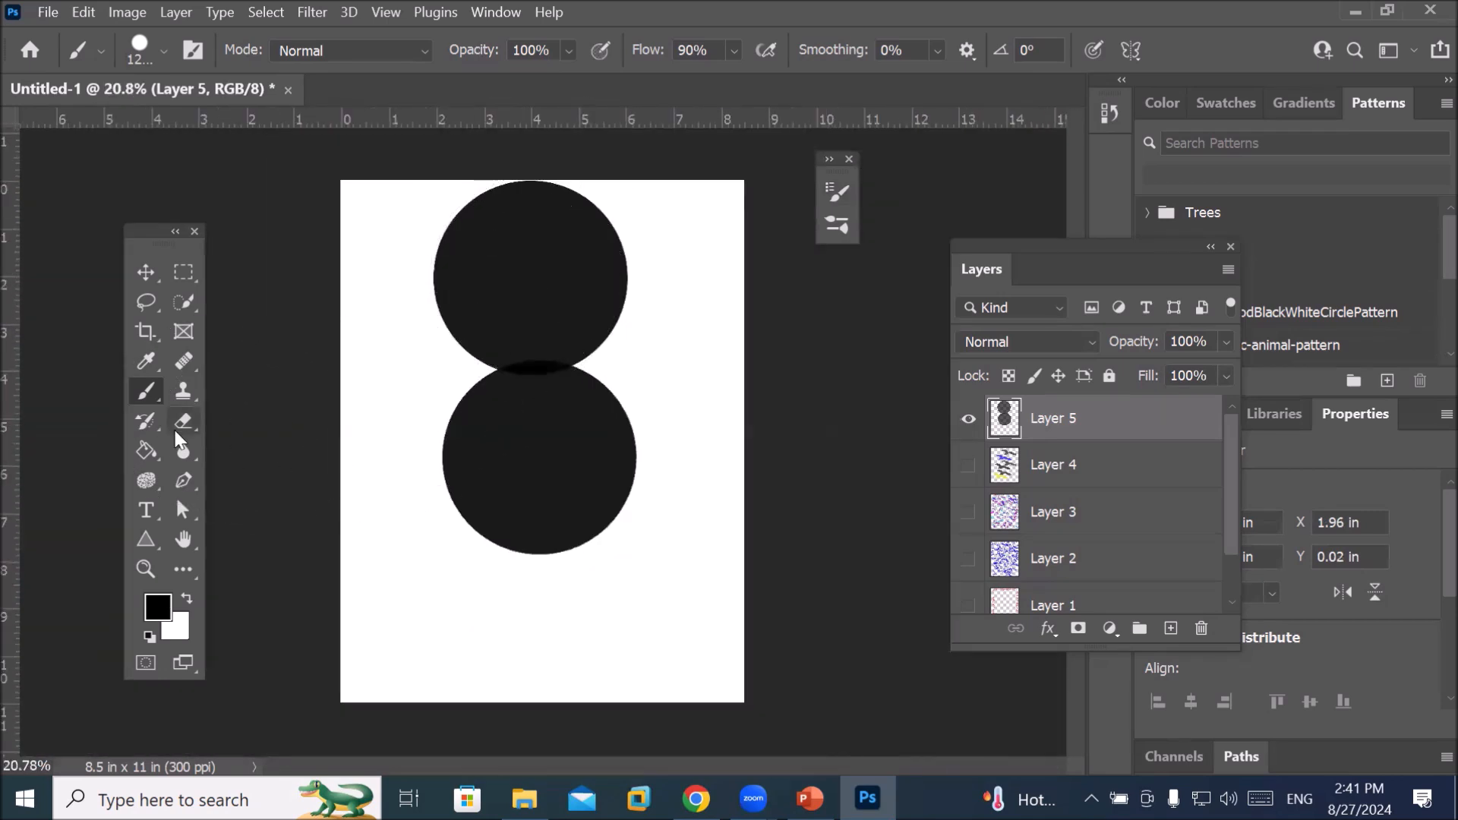
Lower the brush Hardness to 45%, stamp a black circle in the page's lower-left area and inspect its textured edge
left_click(164, 53)
left_click_drag(277, 184, 193, 185)
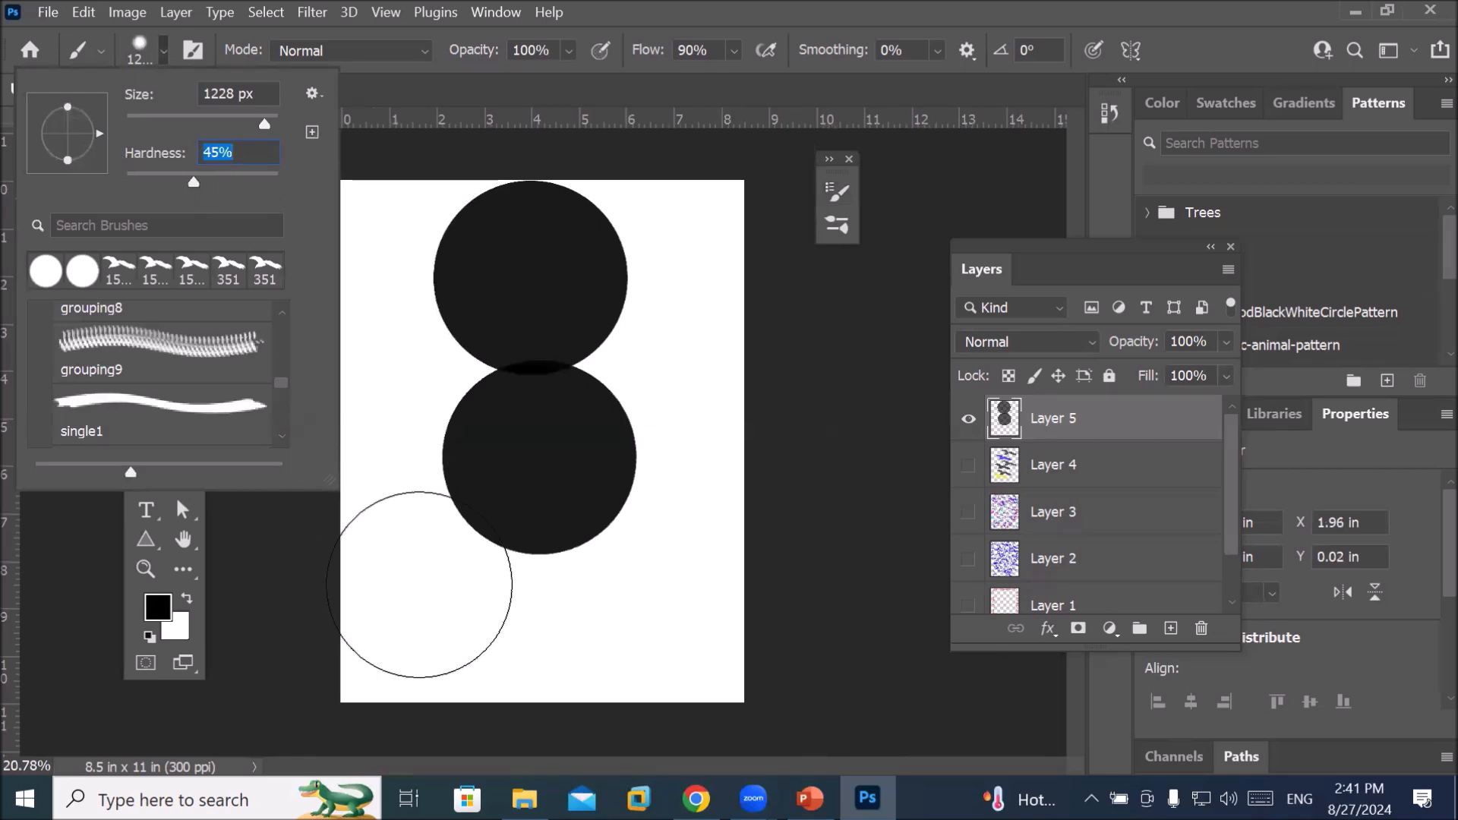
left_click(419, 584)
scroll(524, 600, "up", 2)
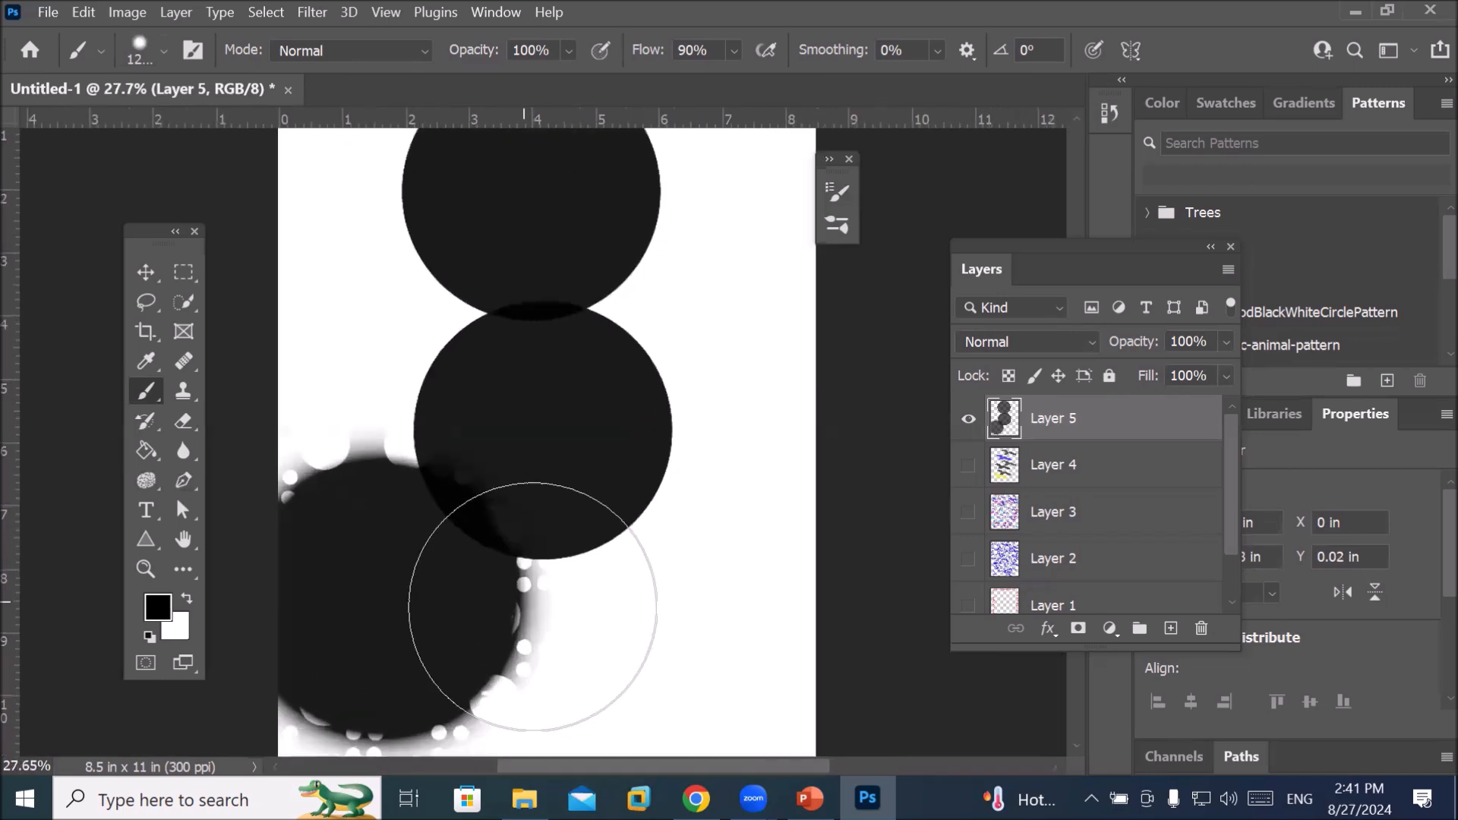
scroll(532, 607, "up", 2)
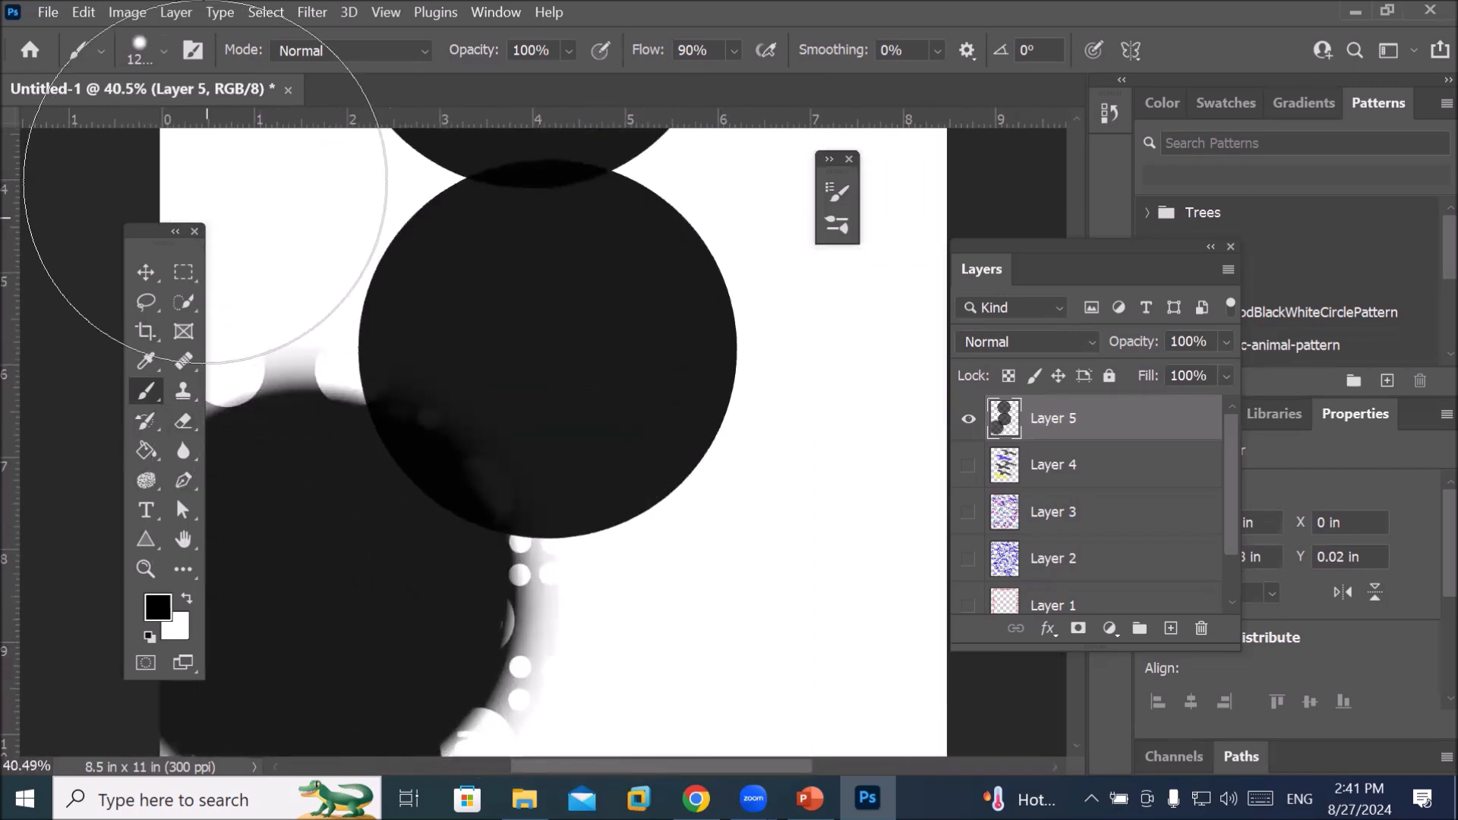
Reduce the brush Hardness to 7%, stamp a black circle in the page's lower-right area and examine its patterned soft edge
left_click(164, 55)
left_click_drag(193, 181, 137, 182)
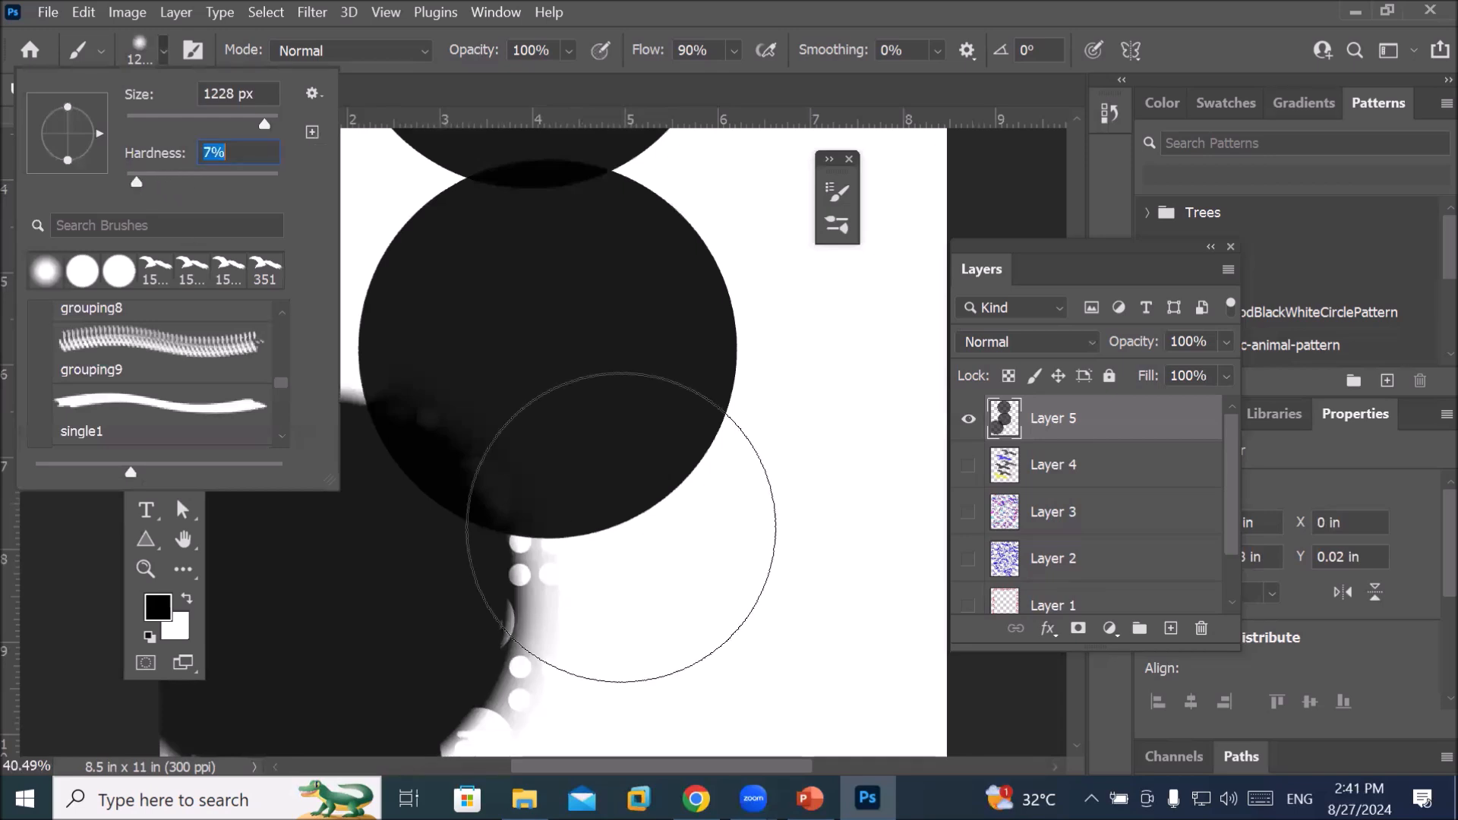
left_click(750, 599)
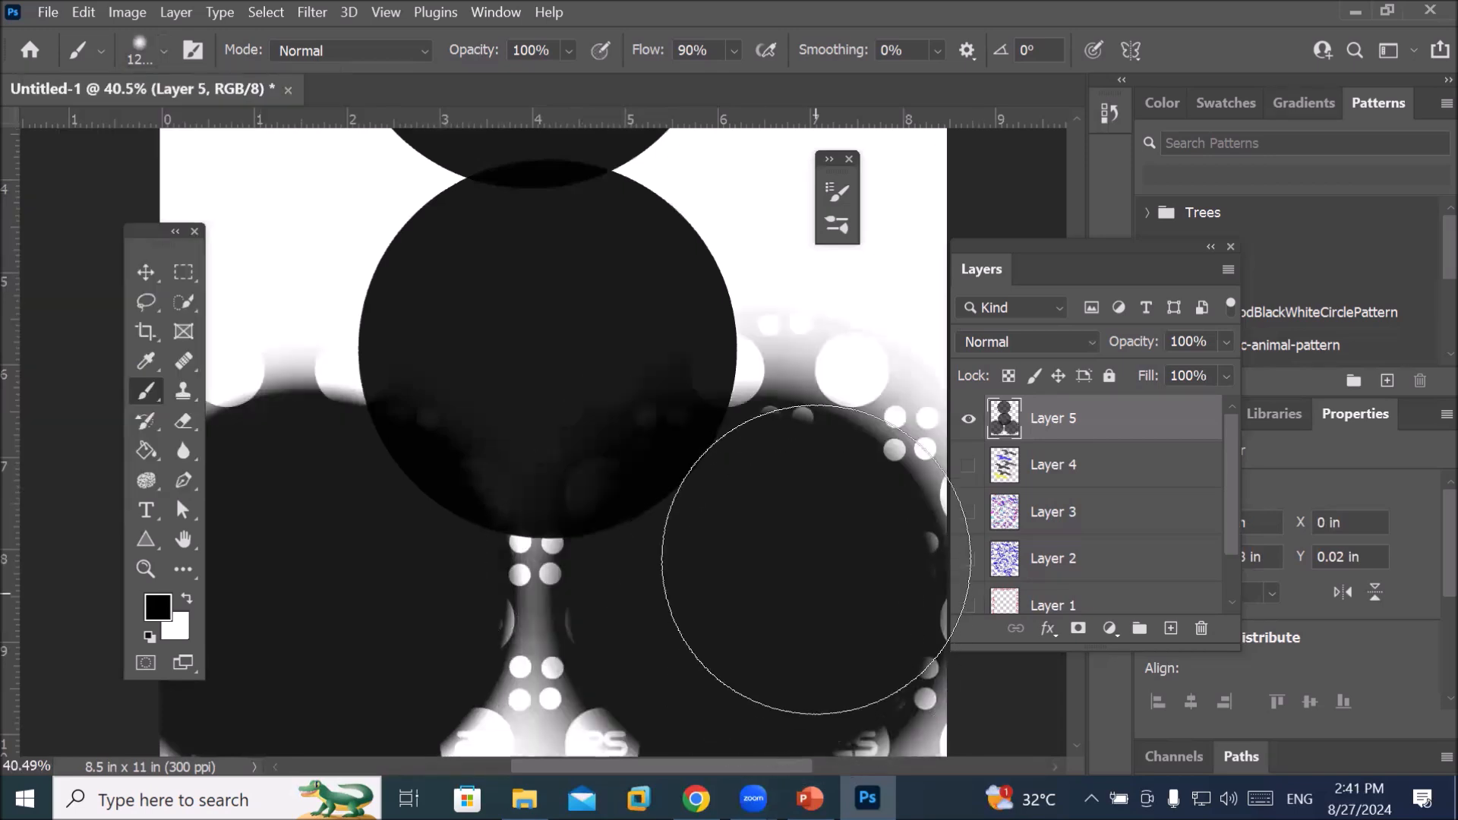
scroll(794, 543, "down", 2)
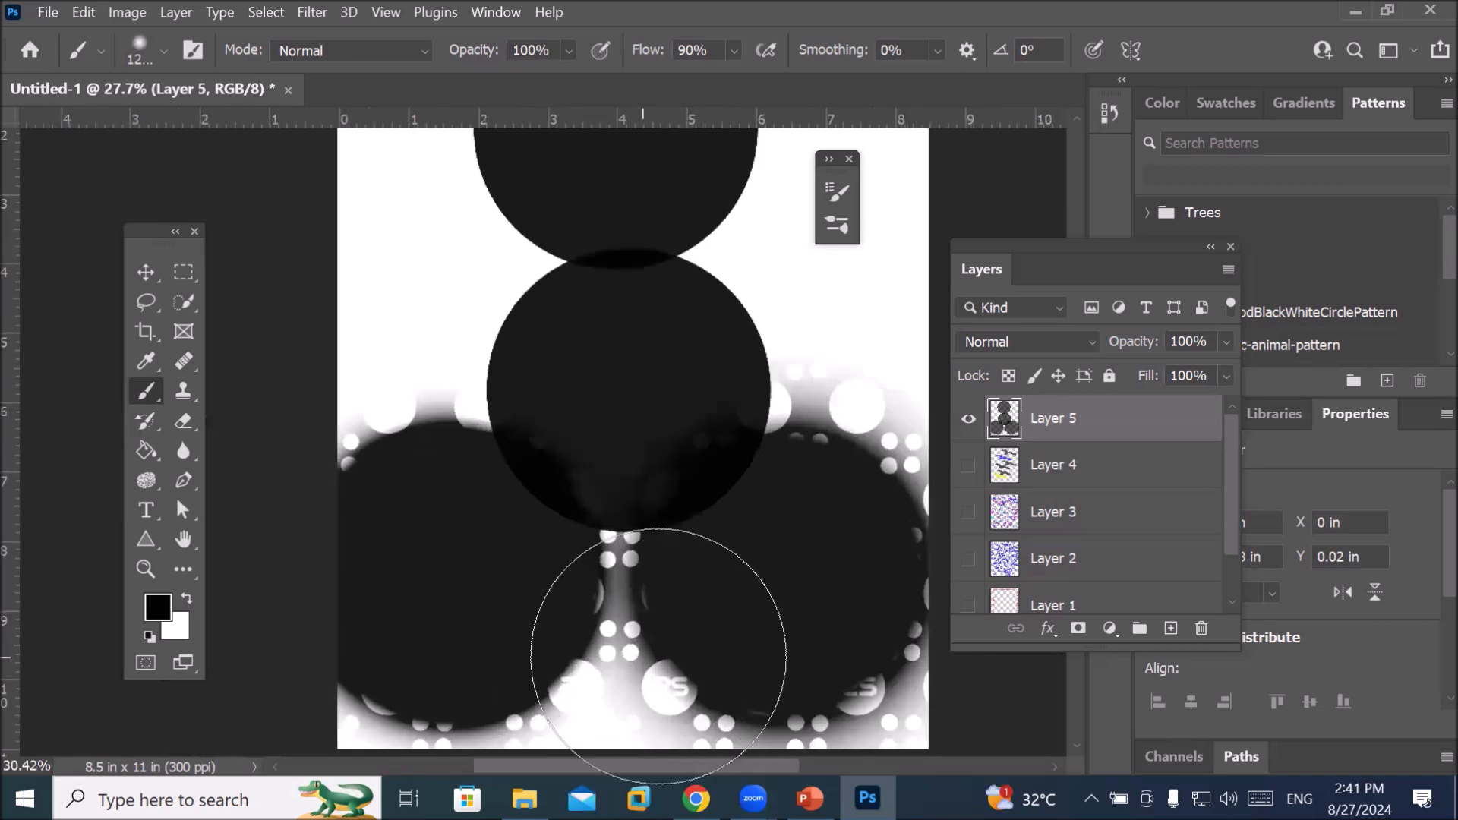
scroll(669, 646, "up", 3)
scroll(684, 634, "down", 4)
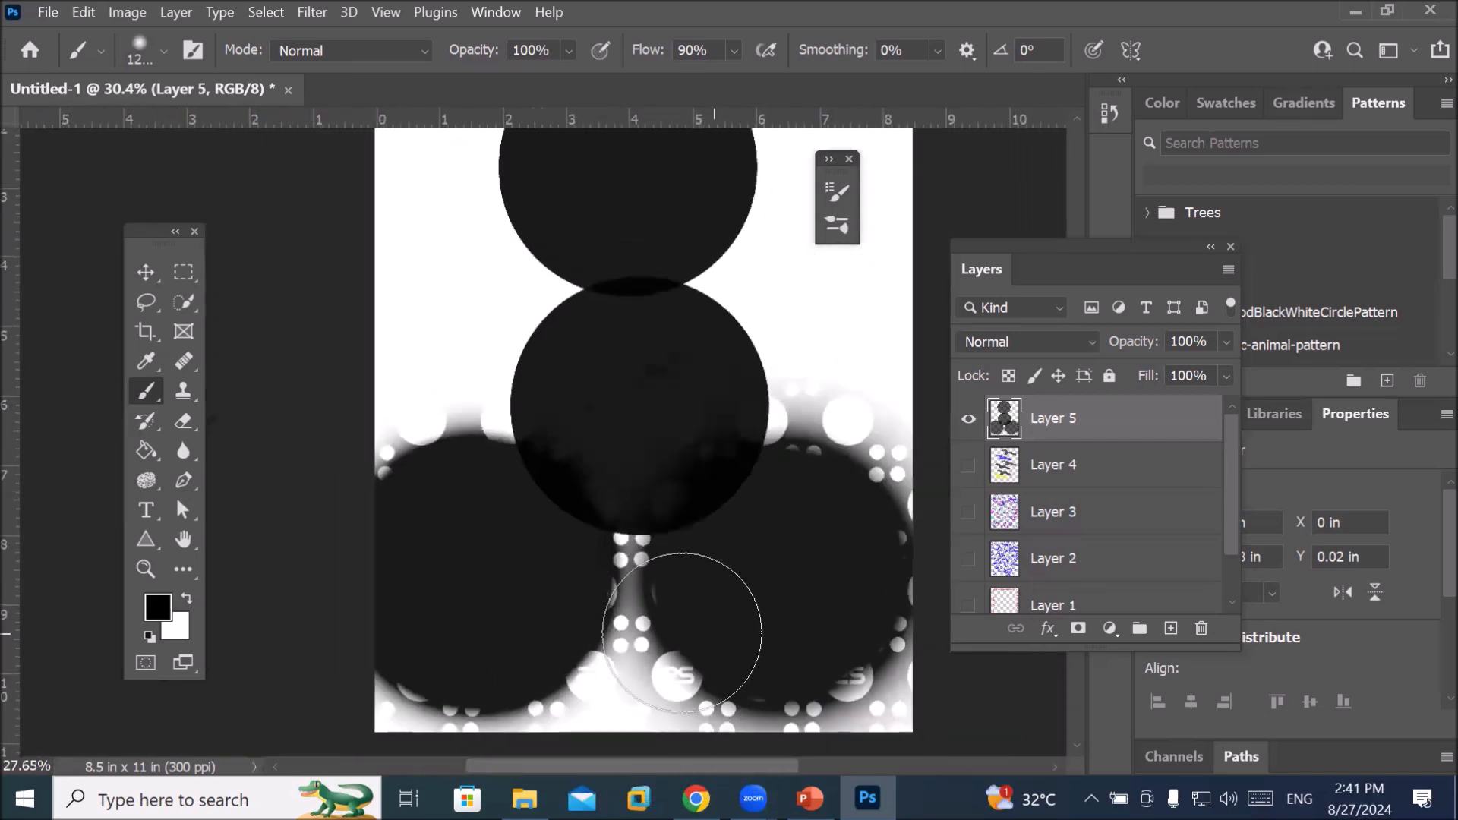
Lower the brush Hardness further, stamp a black circle in the page's upper-right area and inspect its patterned edge
left_click(162, 50)
left_click_drag(135, 185, 108, 190)
left_click(675, 325)
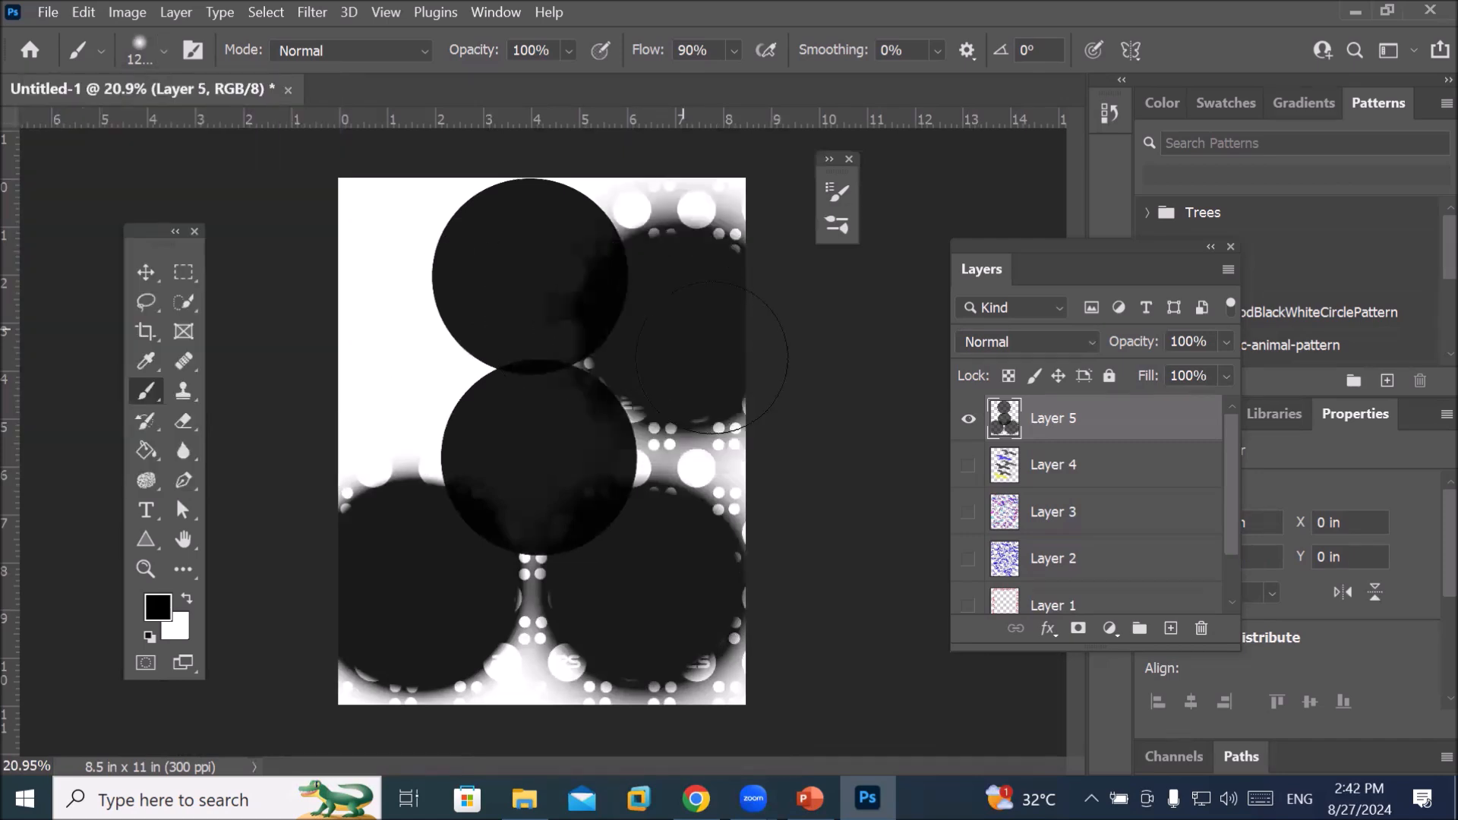
scroll(770, 459, "down", 2)
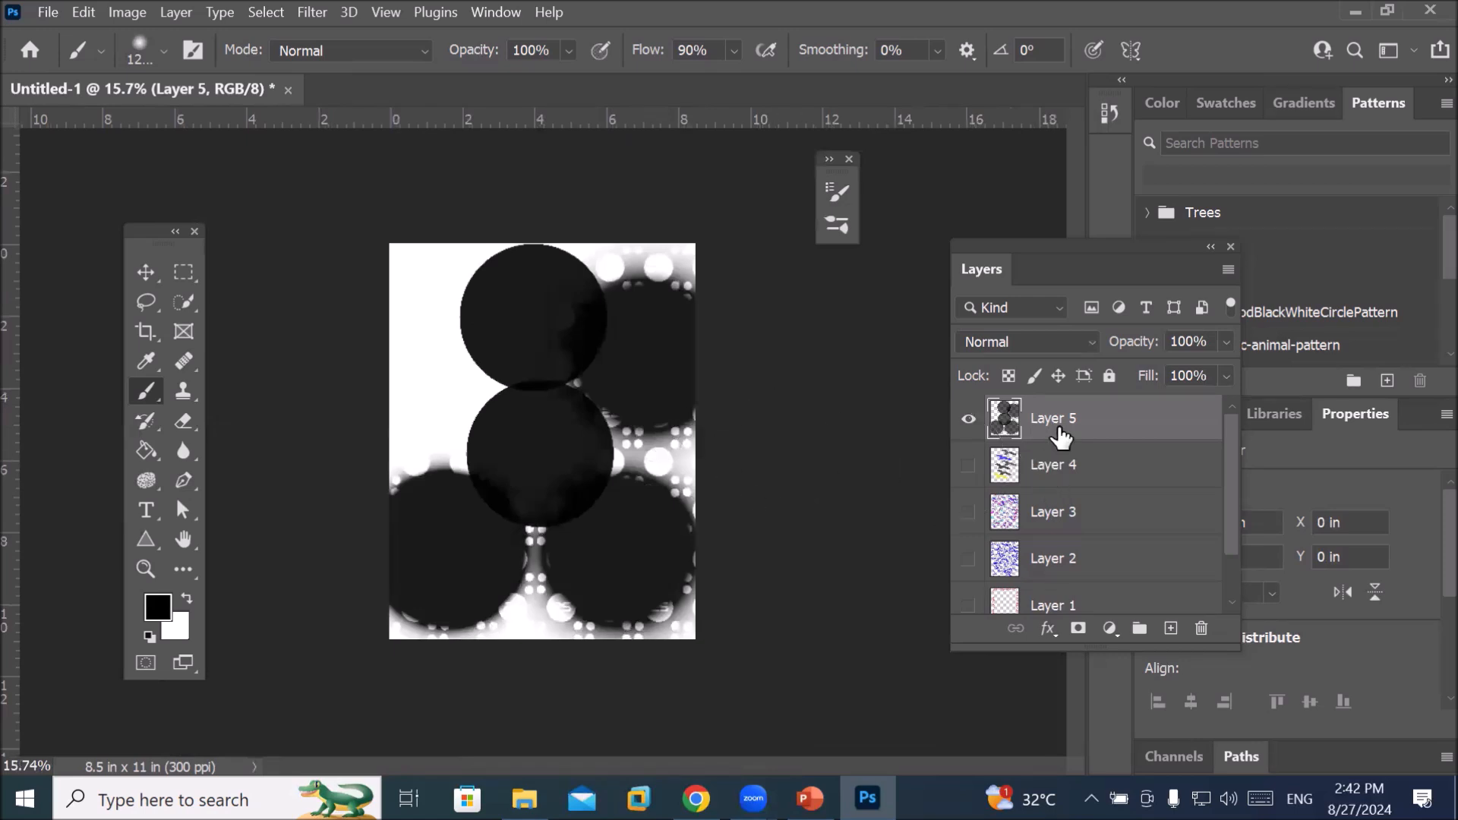
Set the foreground colour to red, paint a soft textured blob at the page's upper-left edge and examine its pattern
left_click(156, 612)
left_click(870, 215)
left_click(1111, 171)
mouse_move(431, 387)
left_mouse_down()
mouse_move(411, 474)
mouse_move(421, 452)
mouse_move(388, 299)
left_mouse_up()
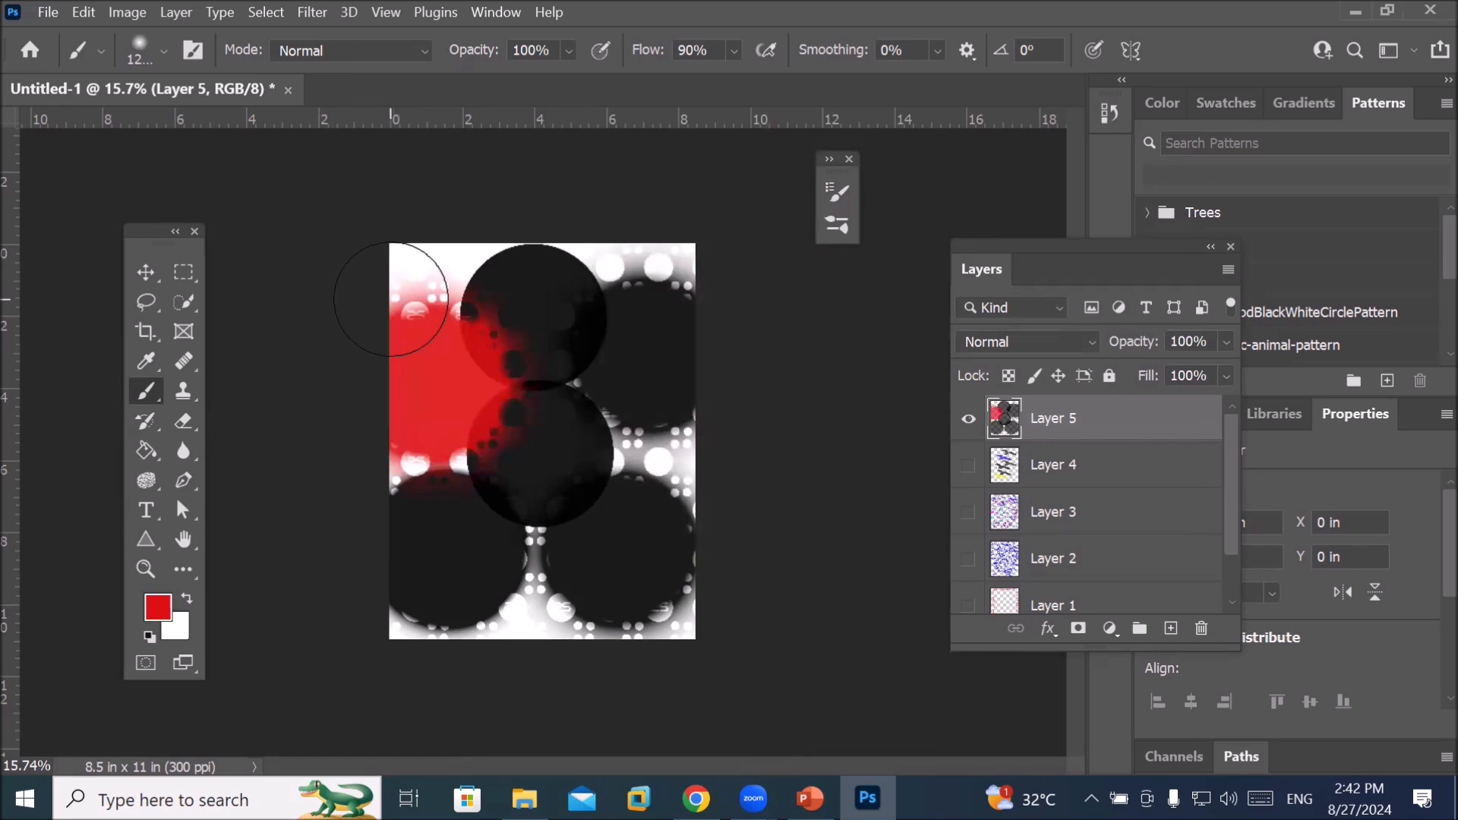
scroll(388, 292, "up", 3)
scroll(388, 276, "up", 5)
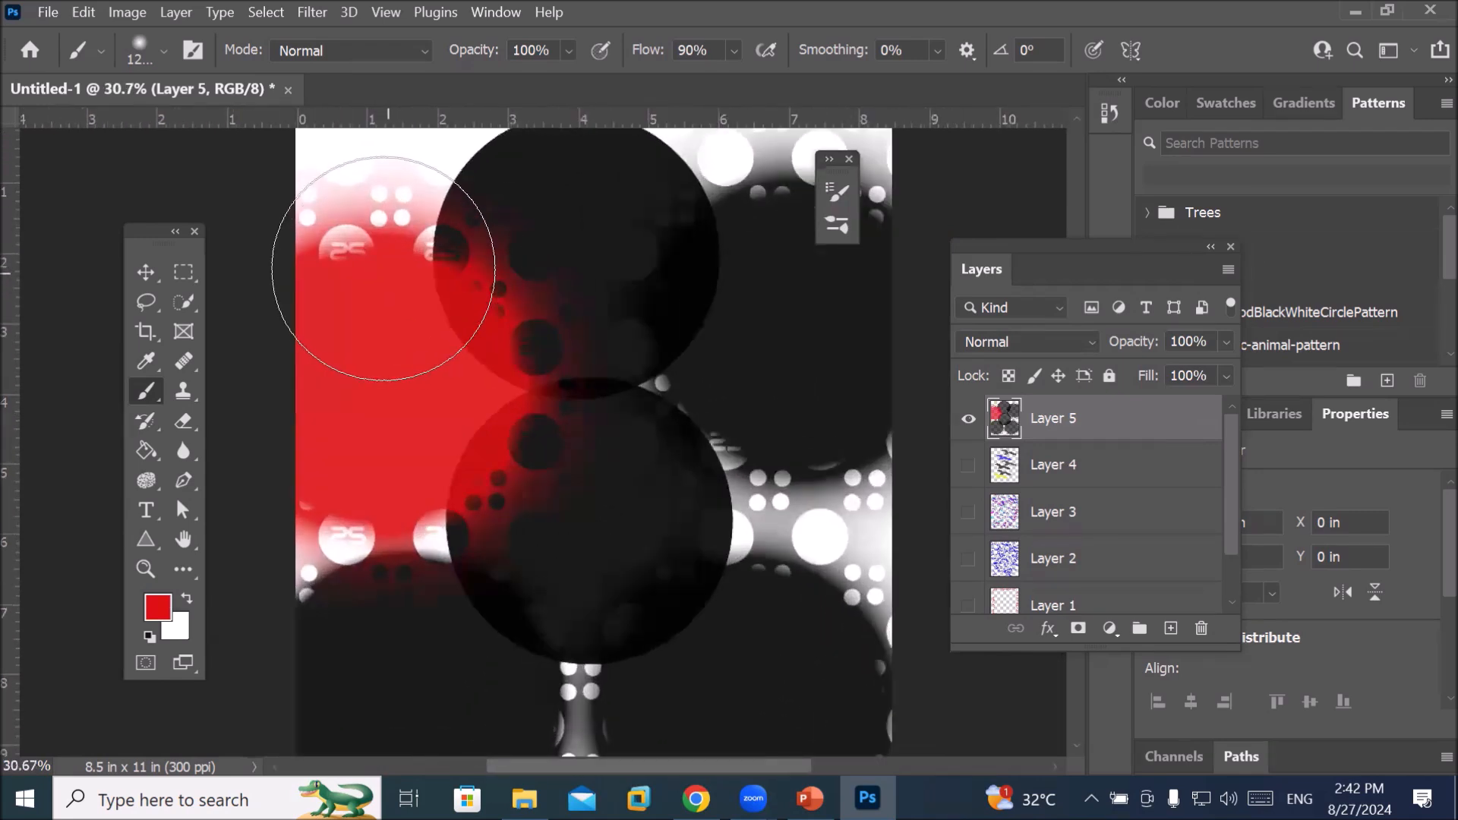
scroll(377, 213, "up", 1)
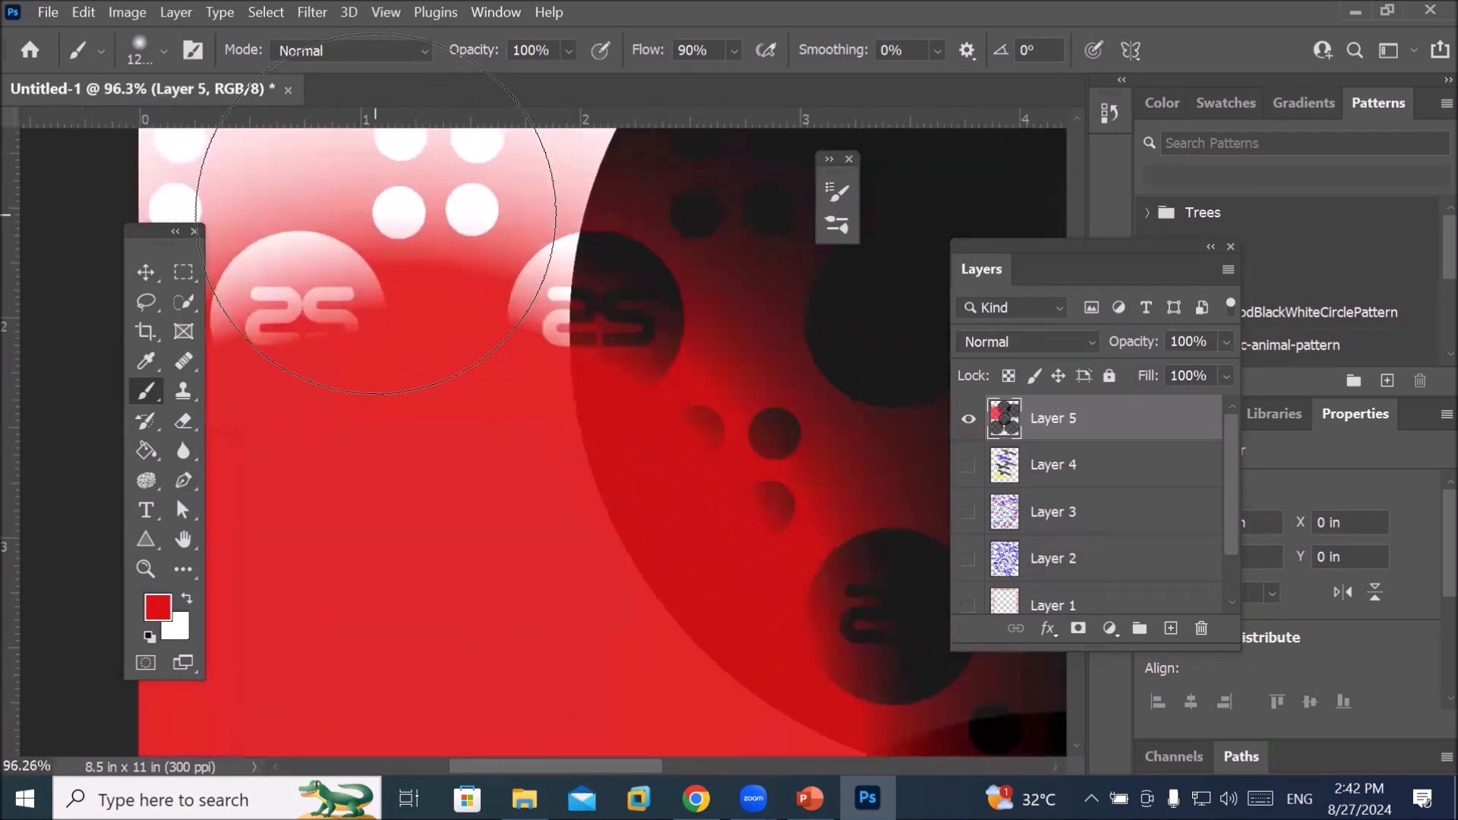
scroll(377, 214, "down", 2)
scroll(377, 214, "down", 3)
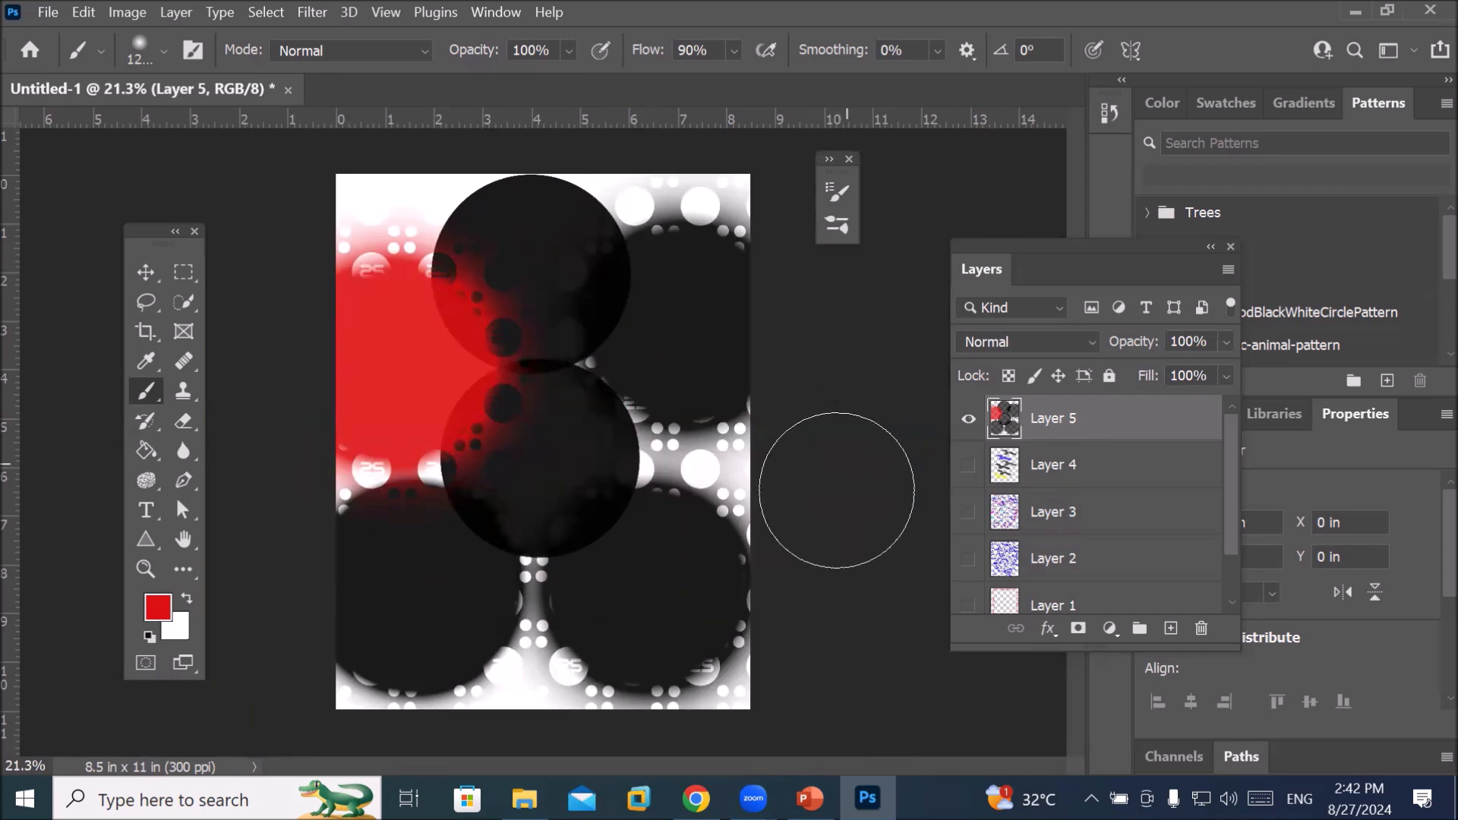
Add a new layer above Layer 5 and hide Layer 5, leaving the new layer visible
left_click(1170, 628)
left_click(968, 418)
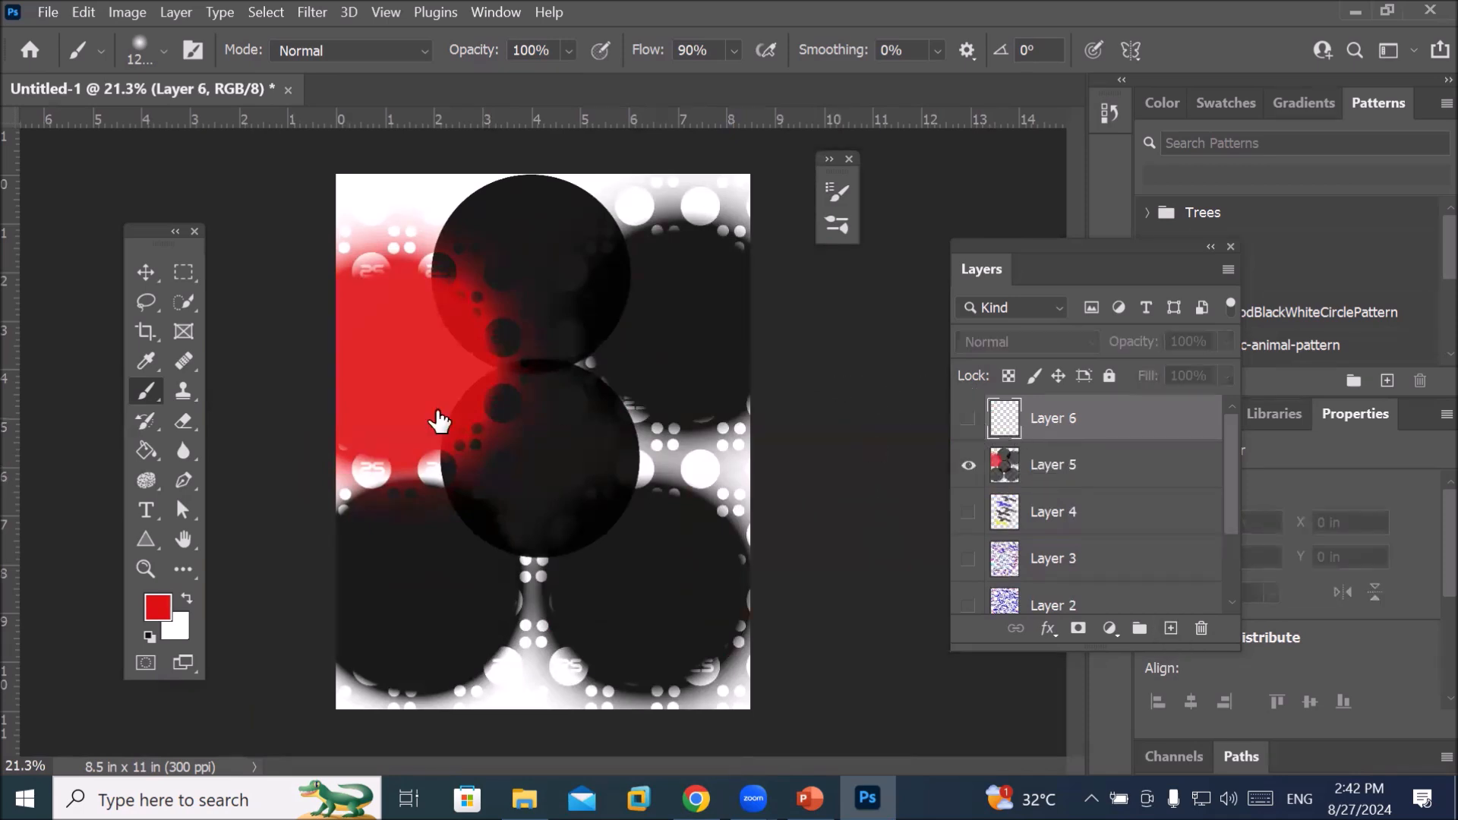
left_click(968, 465)
left_click(968, 418)
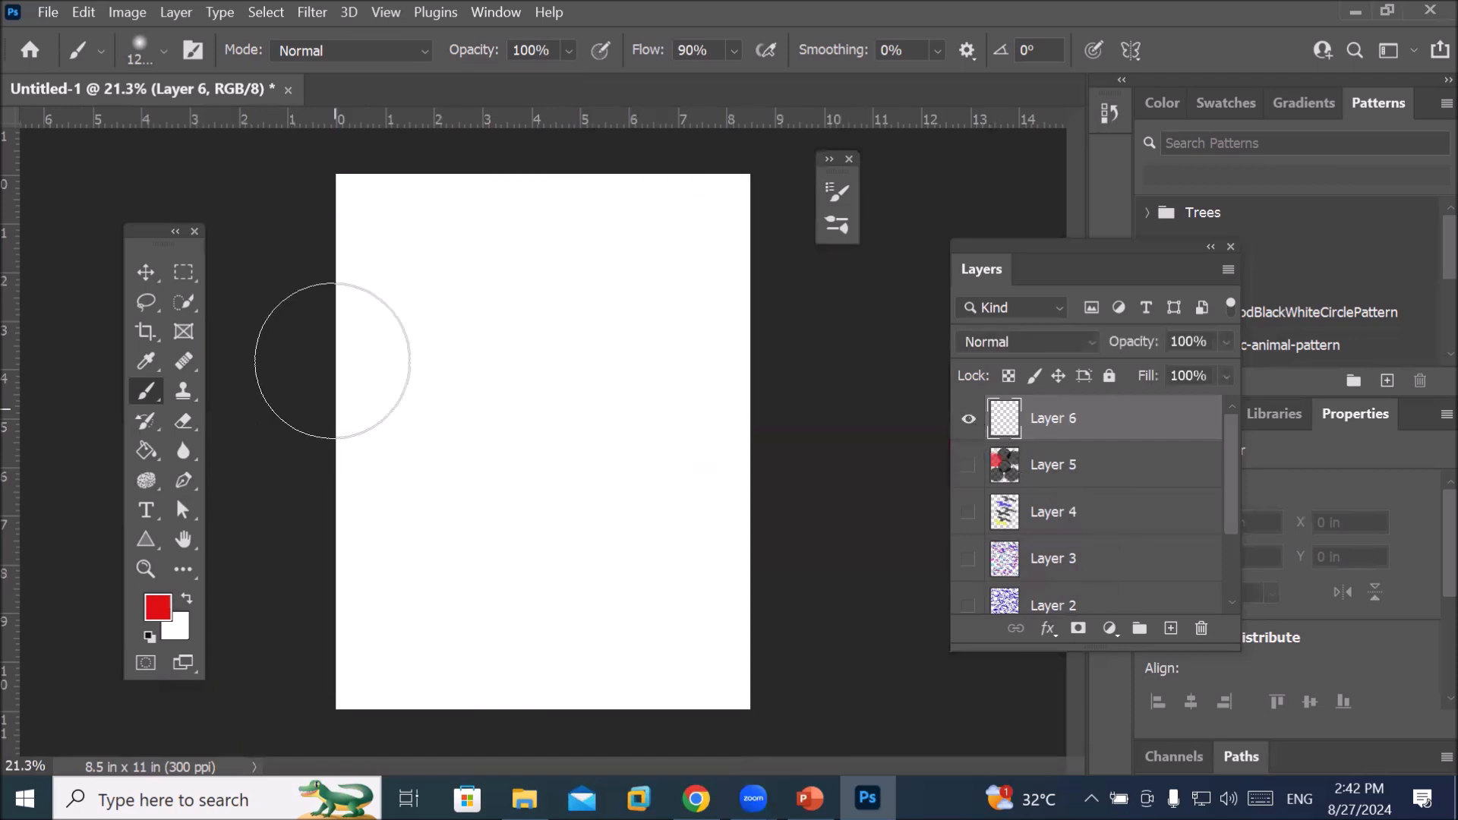
Reduce the brush size to 300, paint a winding red stroke down the whole page and inspect its textured edges
key("bracketleft")
key("bracketleft")
key("bracketleft")
key("bracketleft")
key("bracketleft")
key("bracketleft")
key("bracketleft")
key("bracketleft")
key("bracketleft")
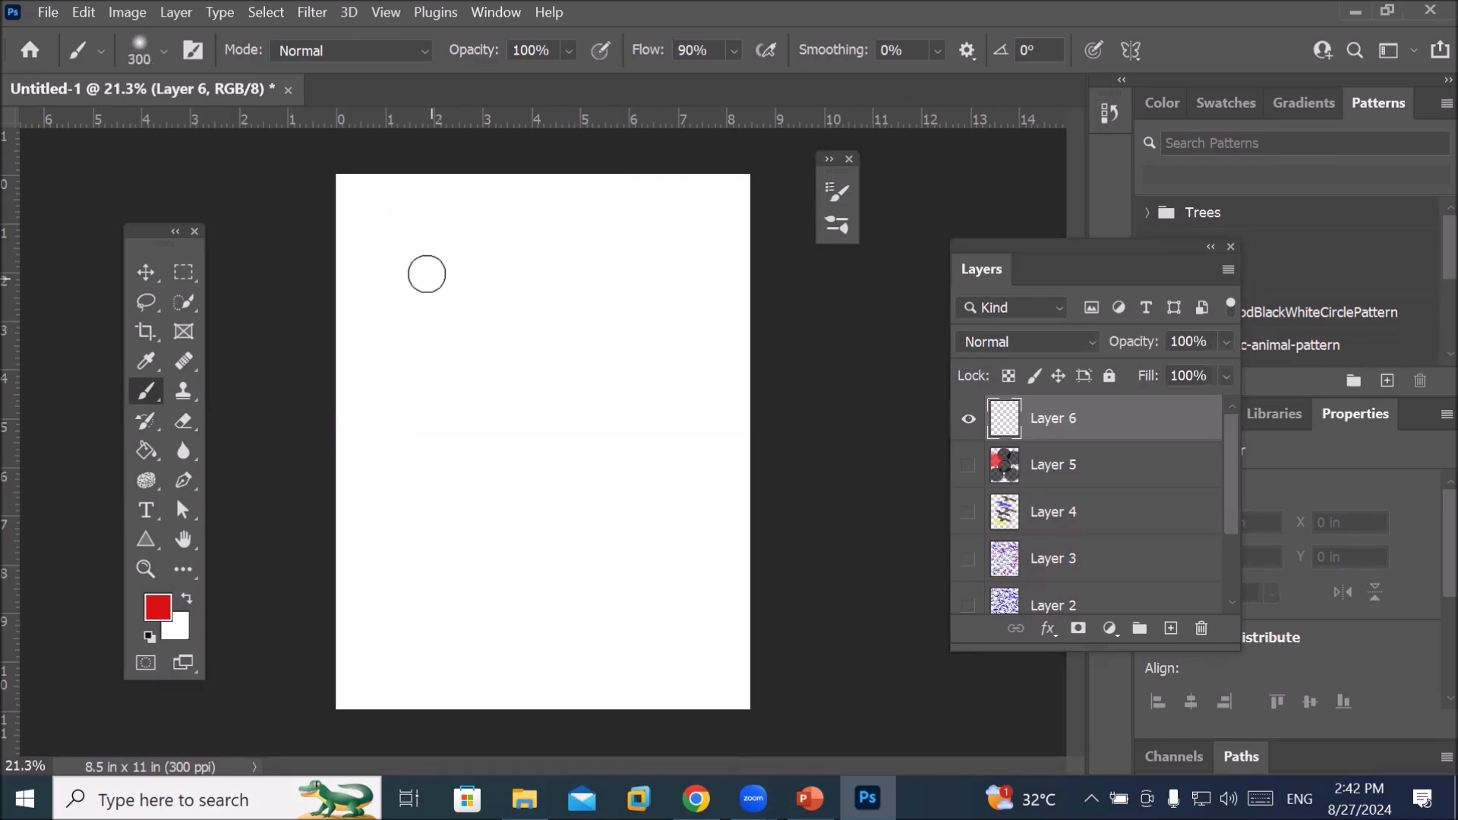
left_click(375, 240)
mouse_move(403, 241)
left_mouse_down()
mouse_move(729, 312)
mouse_move(550, 400)
mouse_move(440, 521)
mouse_move(627, 665)
mouse_move(346, 671)
left_mouse_up()
scroll(510, 381, "up", 6)
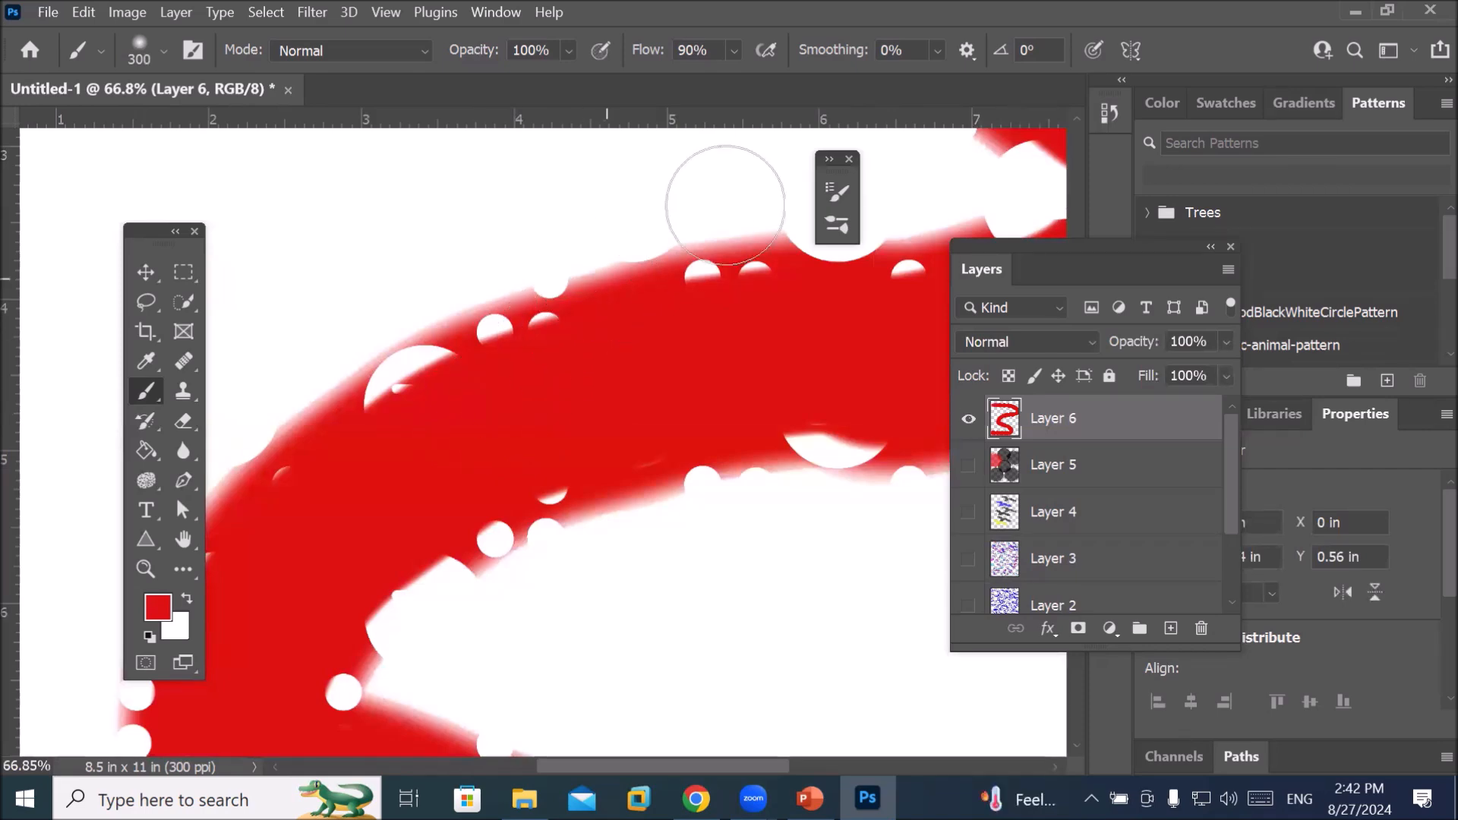
Change the brush texture to the yellow S pattern from the LDoty_3SetDiamondTile group
left_click(835, 190)
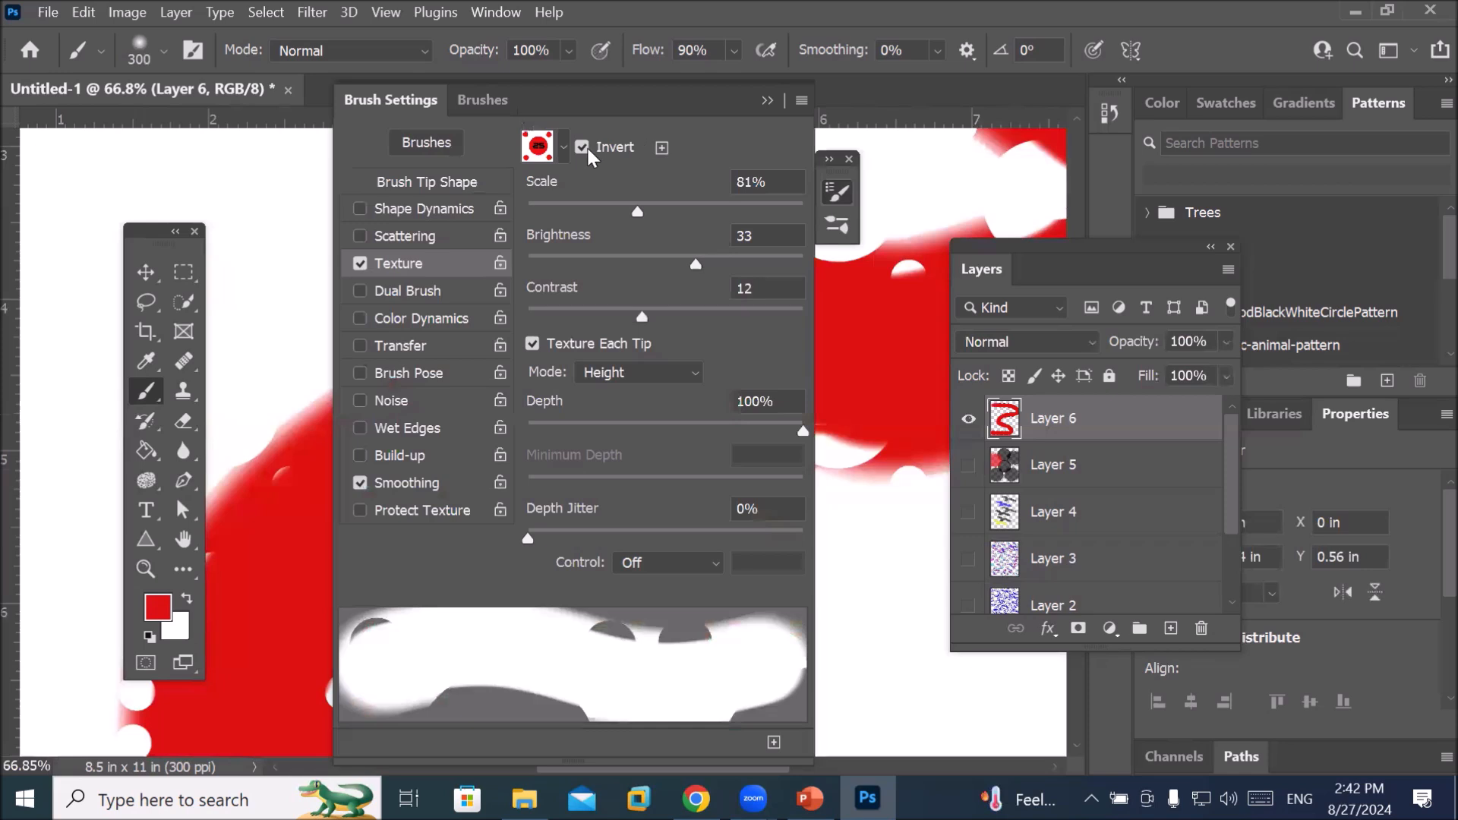
left_click(563, 146)
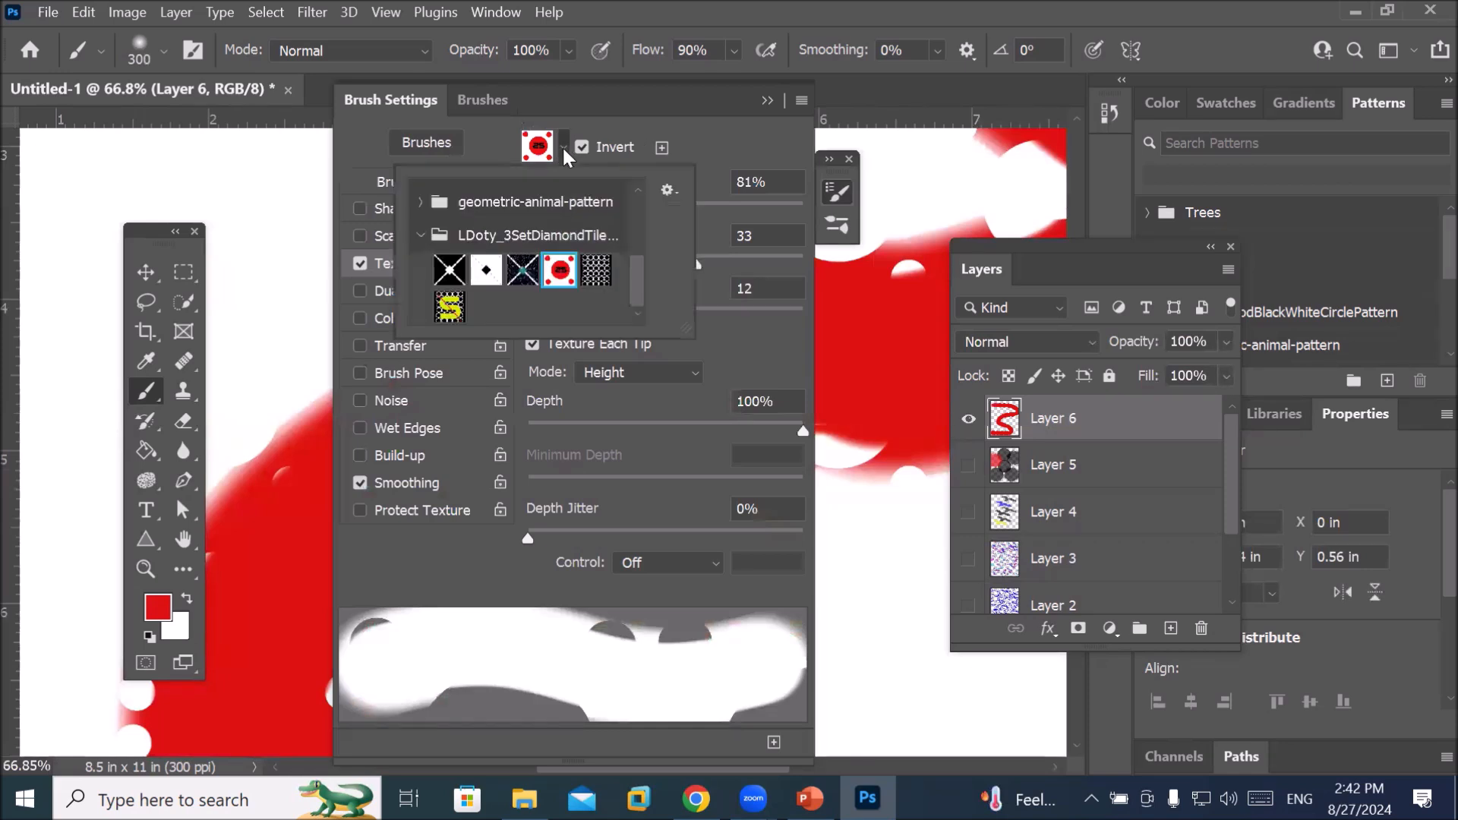
left_click(449, 307)
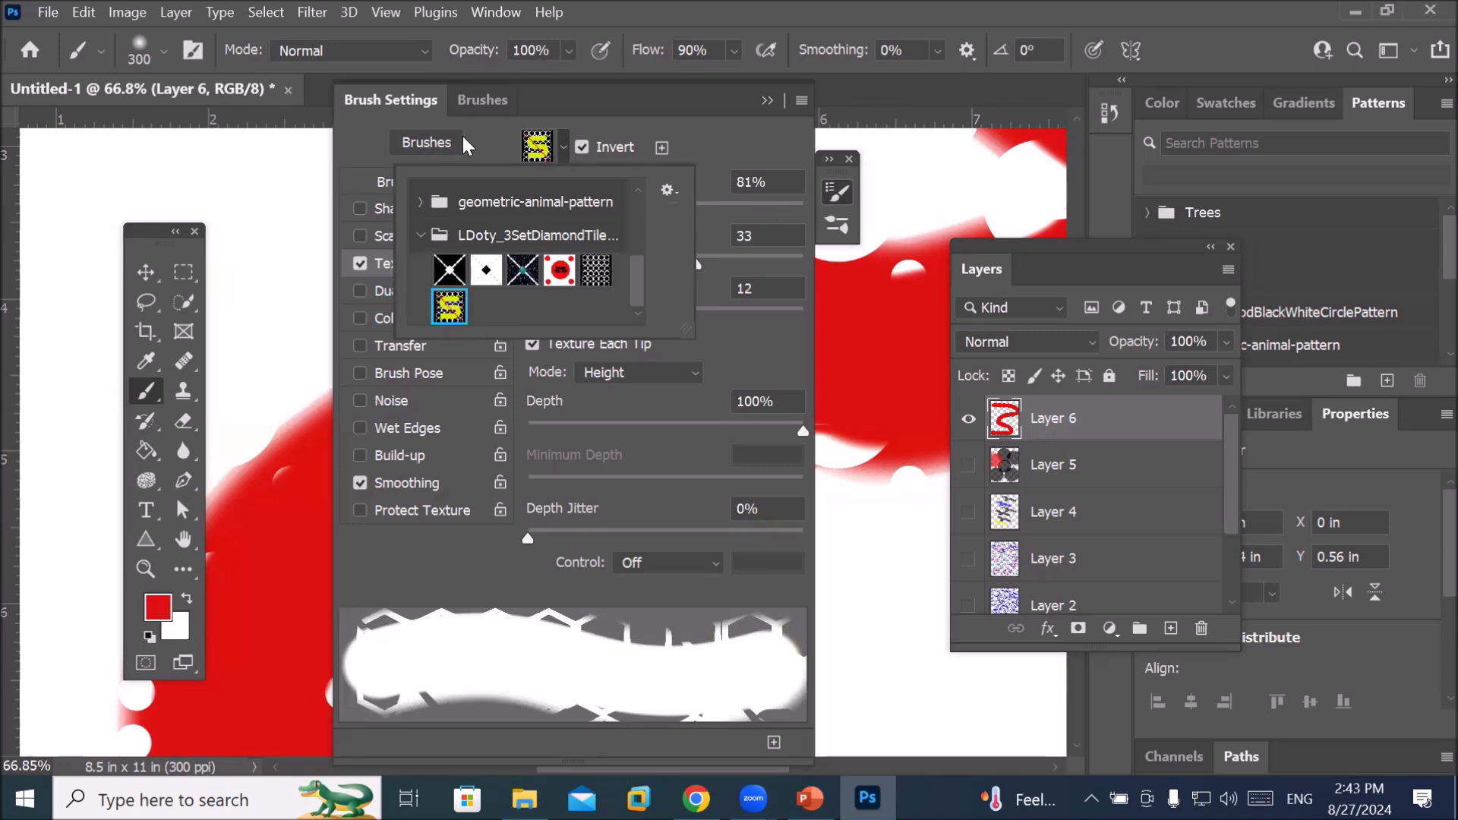
left_click(403, 98)
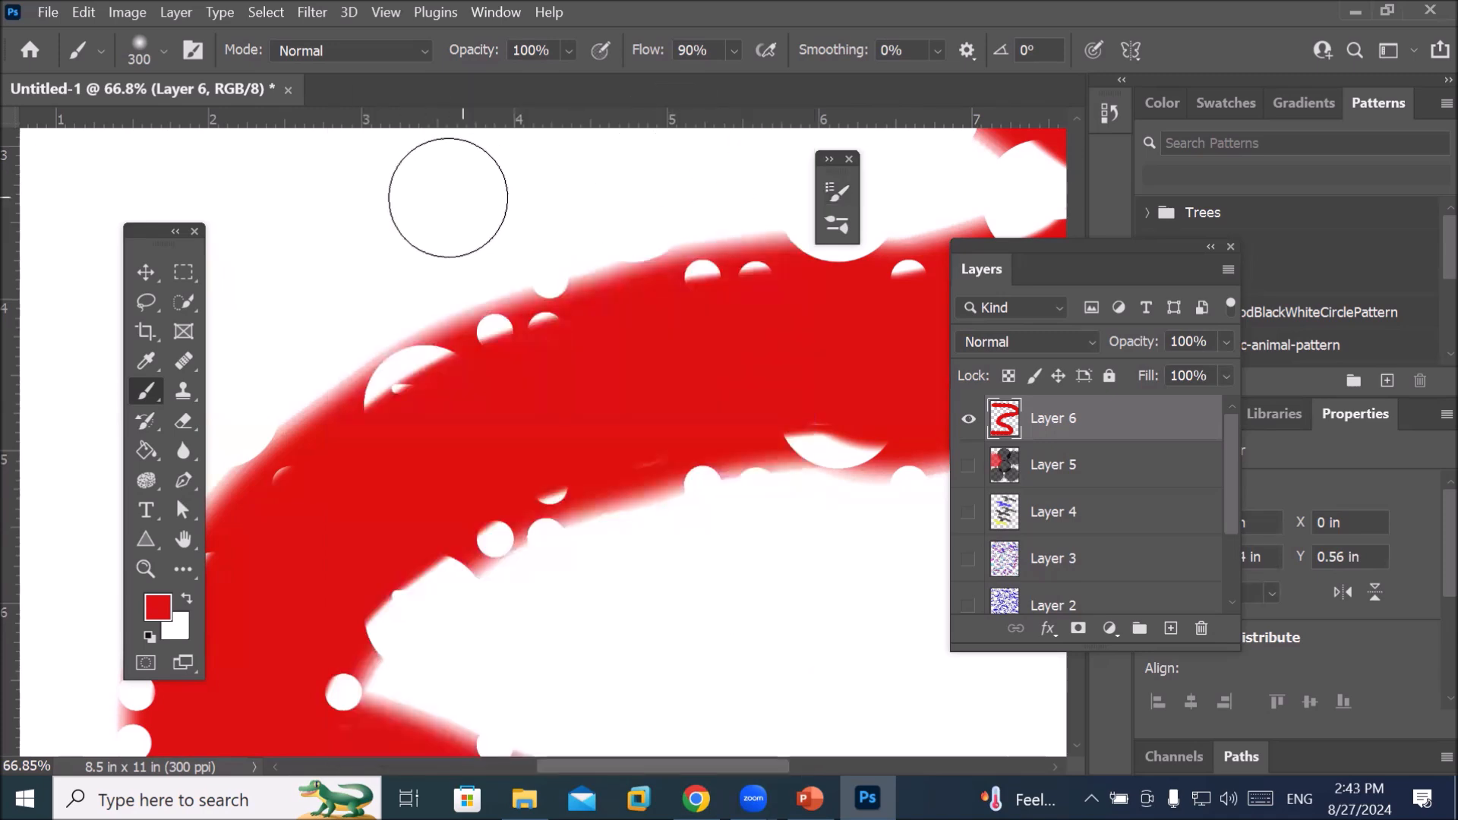
Paint several short red strokes in the gaps around the winding stroke to show the new texture
left_click(430, 205)
left_click_drag(332, 234, 255, 255)
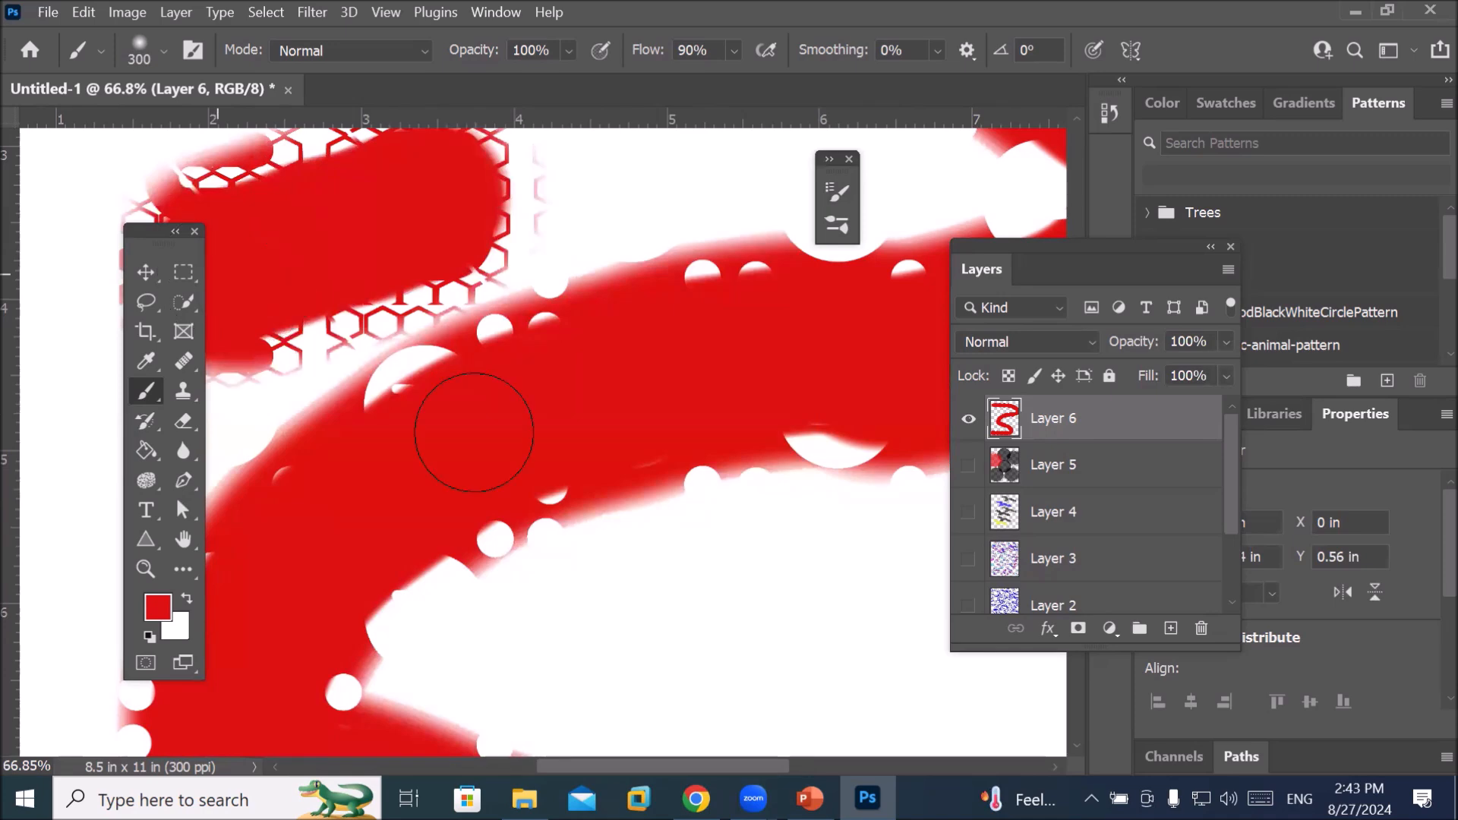
left_click_drag(733, 585, 560, 608)
scroll(560, 609, "down", 2)
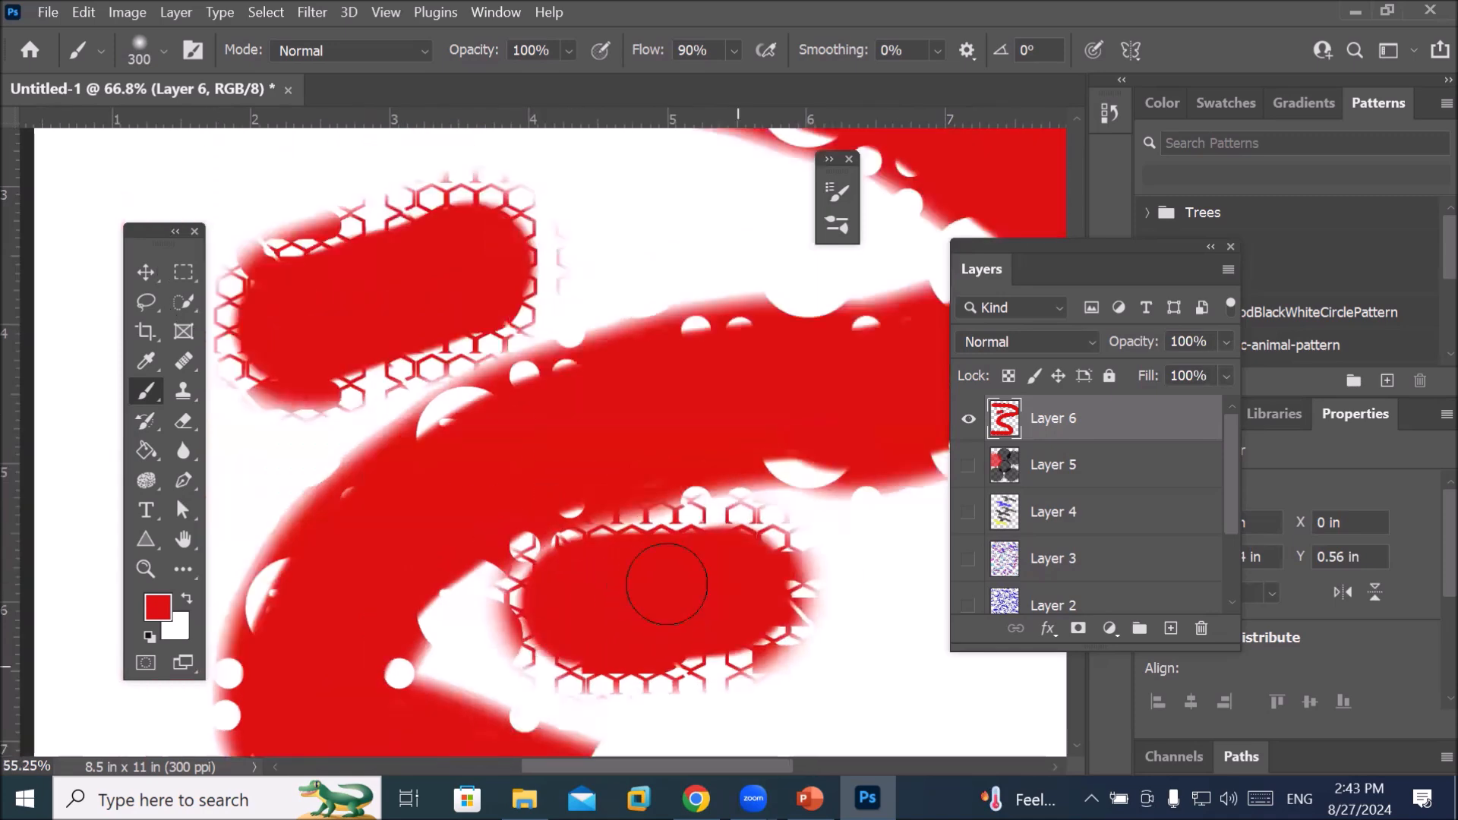
mouse_move(795, 647)
left_mouse_down()
mouse_move(863, 651)
mouse_move(752, 684)
mouse_move(942, 773)
left_mouse_up()
scroll(862, 644, "down", 2)
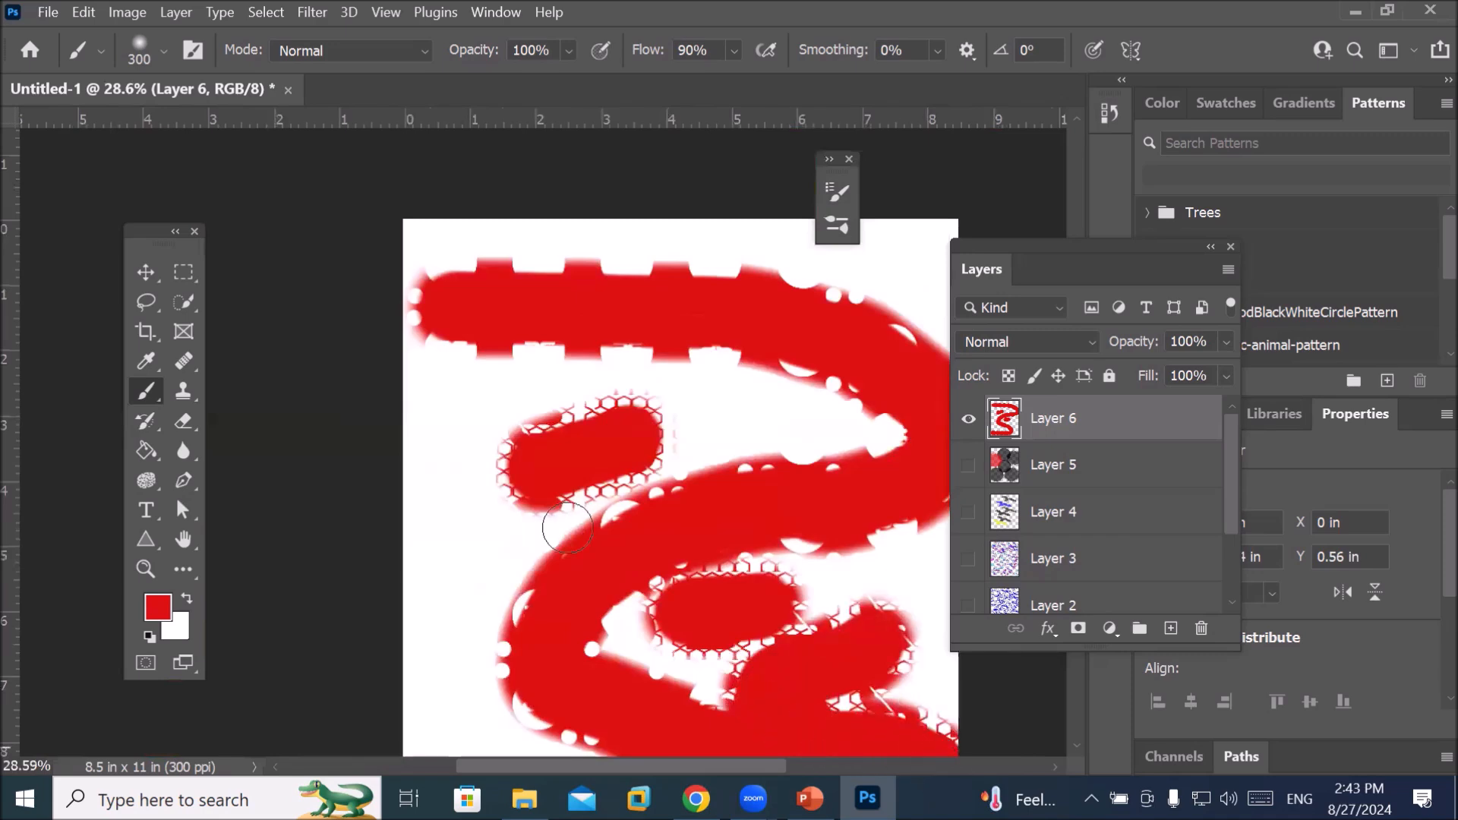
right_click(139, 395)
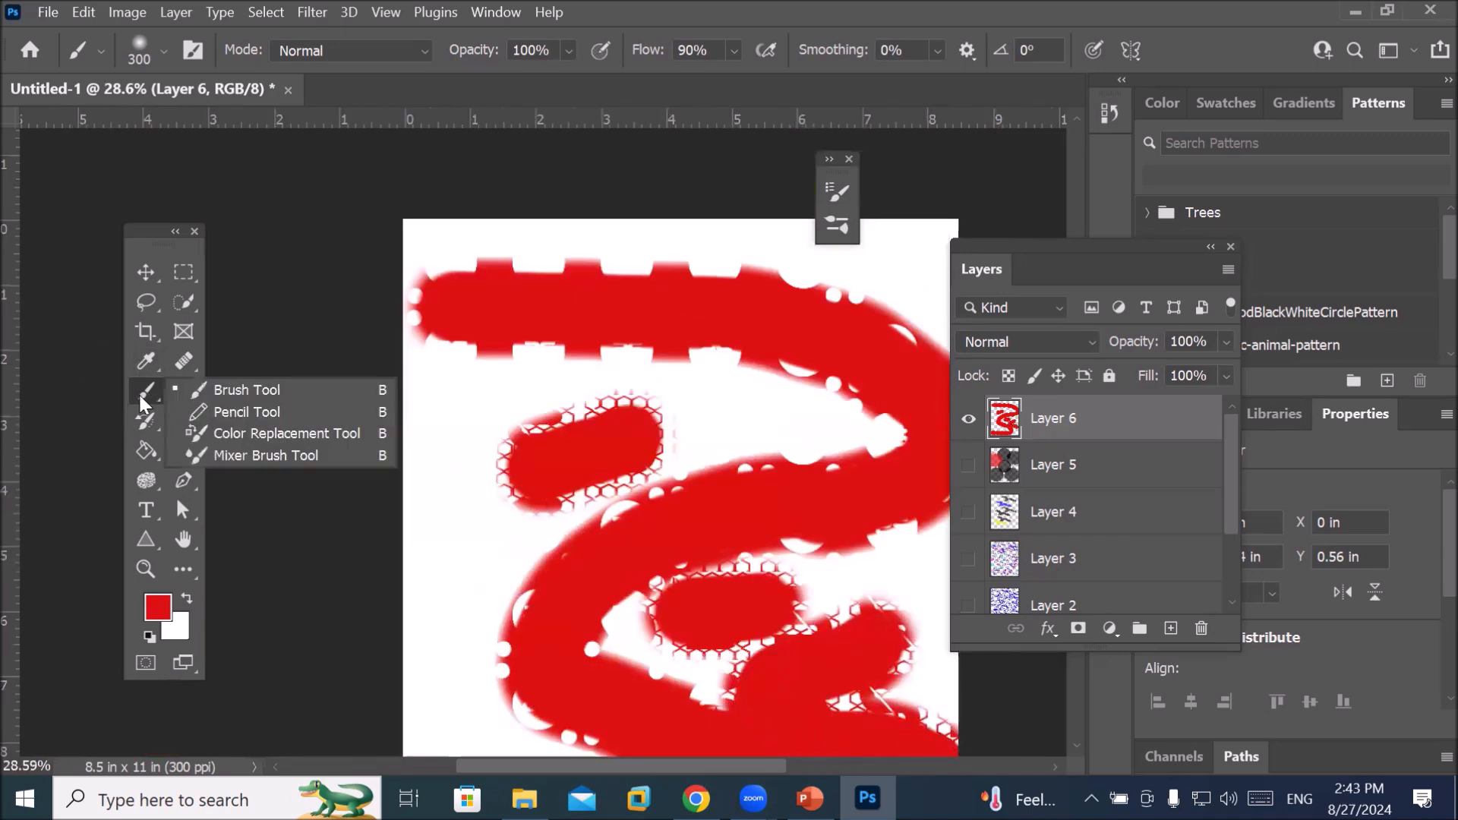
left_click(205, 391)
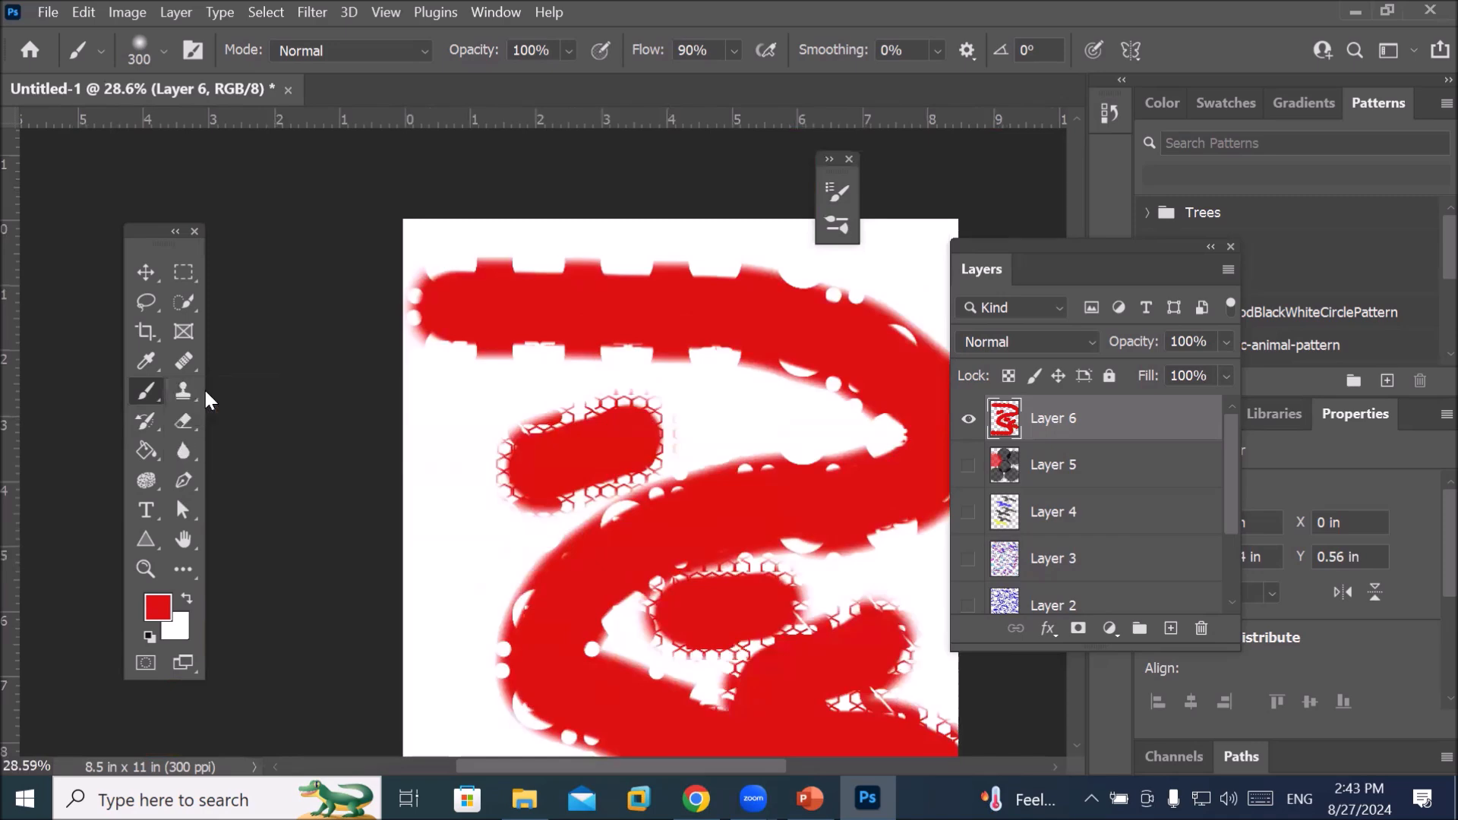
scroll(685, 427, "down", 2)
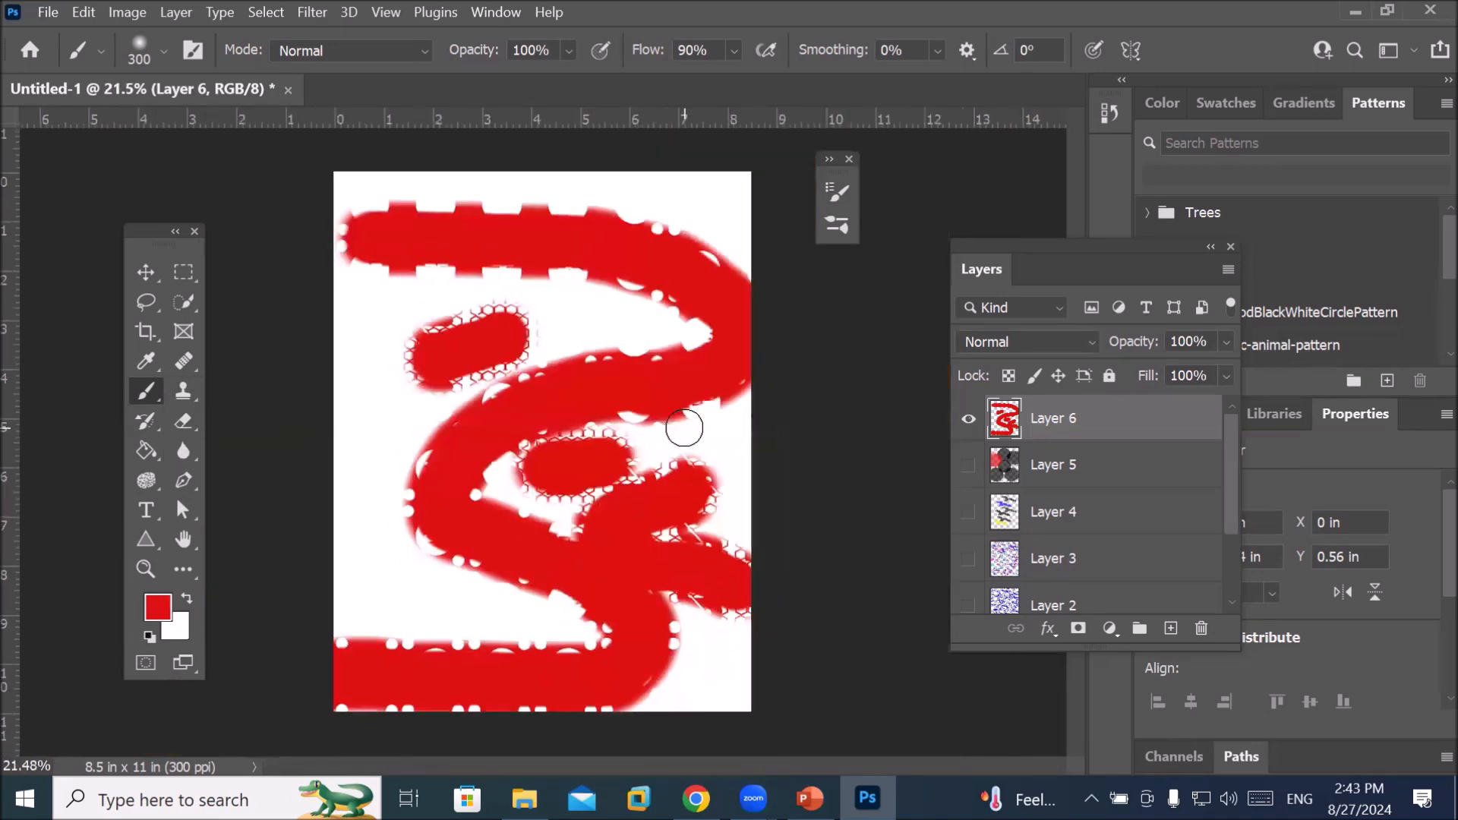
Hide Layer 6 and make a full-width rectangular selection about 3 inches high from the page's top edge
left_click(967, 418)
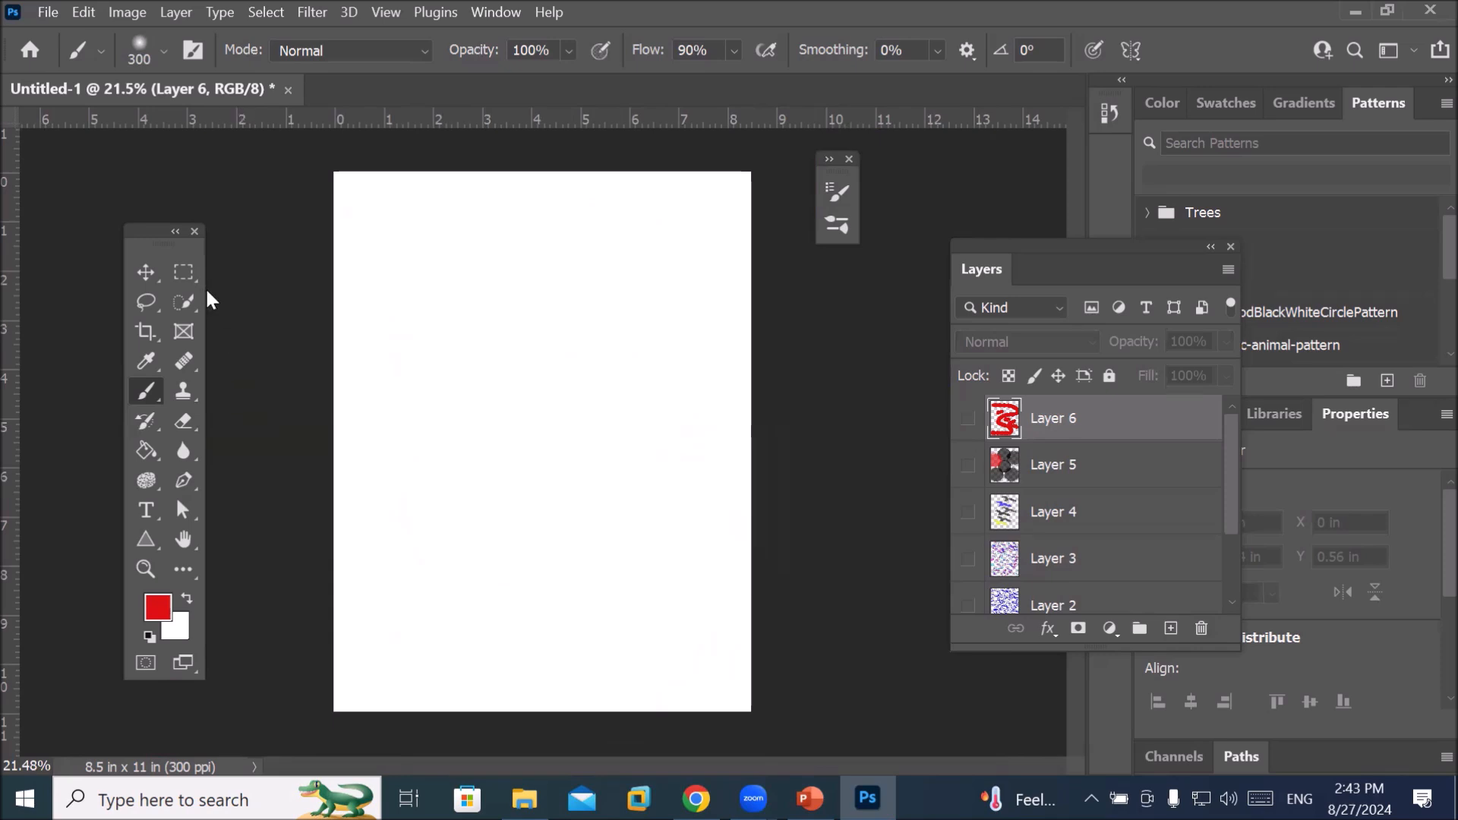
left_click(183, 275)
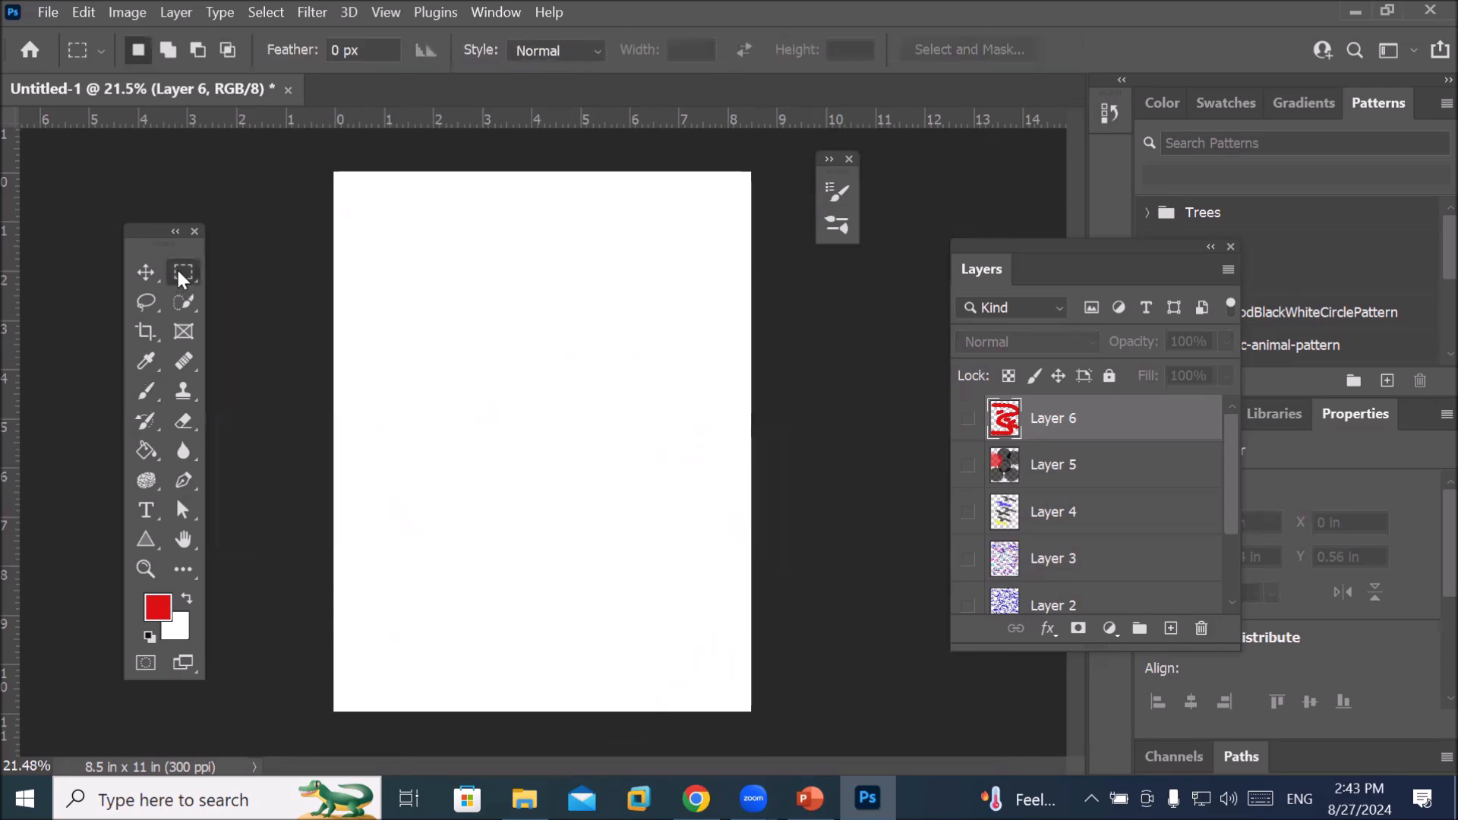
left_click_drag(331, 174, 753, 329)
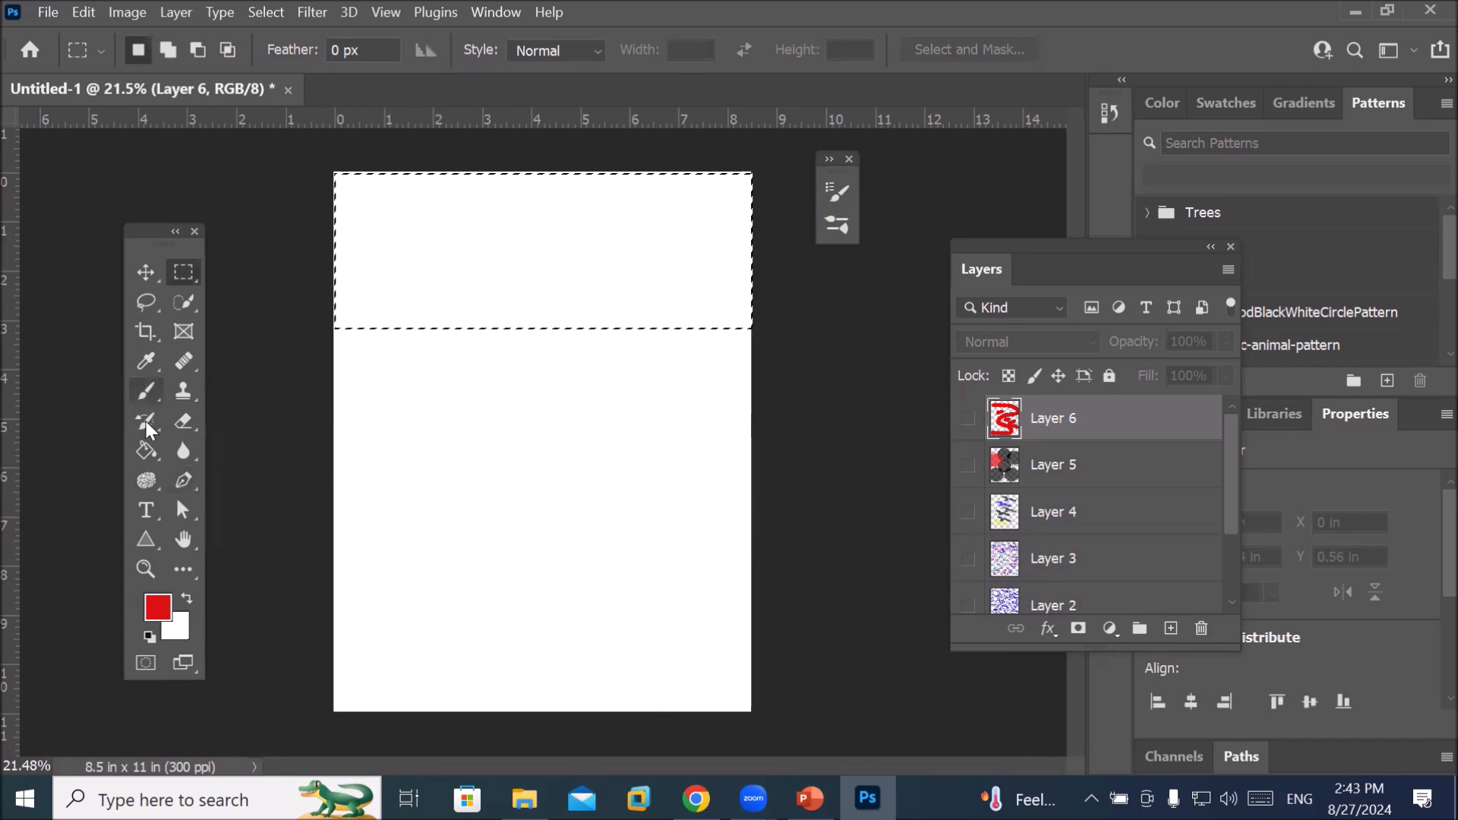
left_click(147, 392)
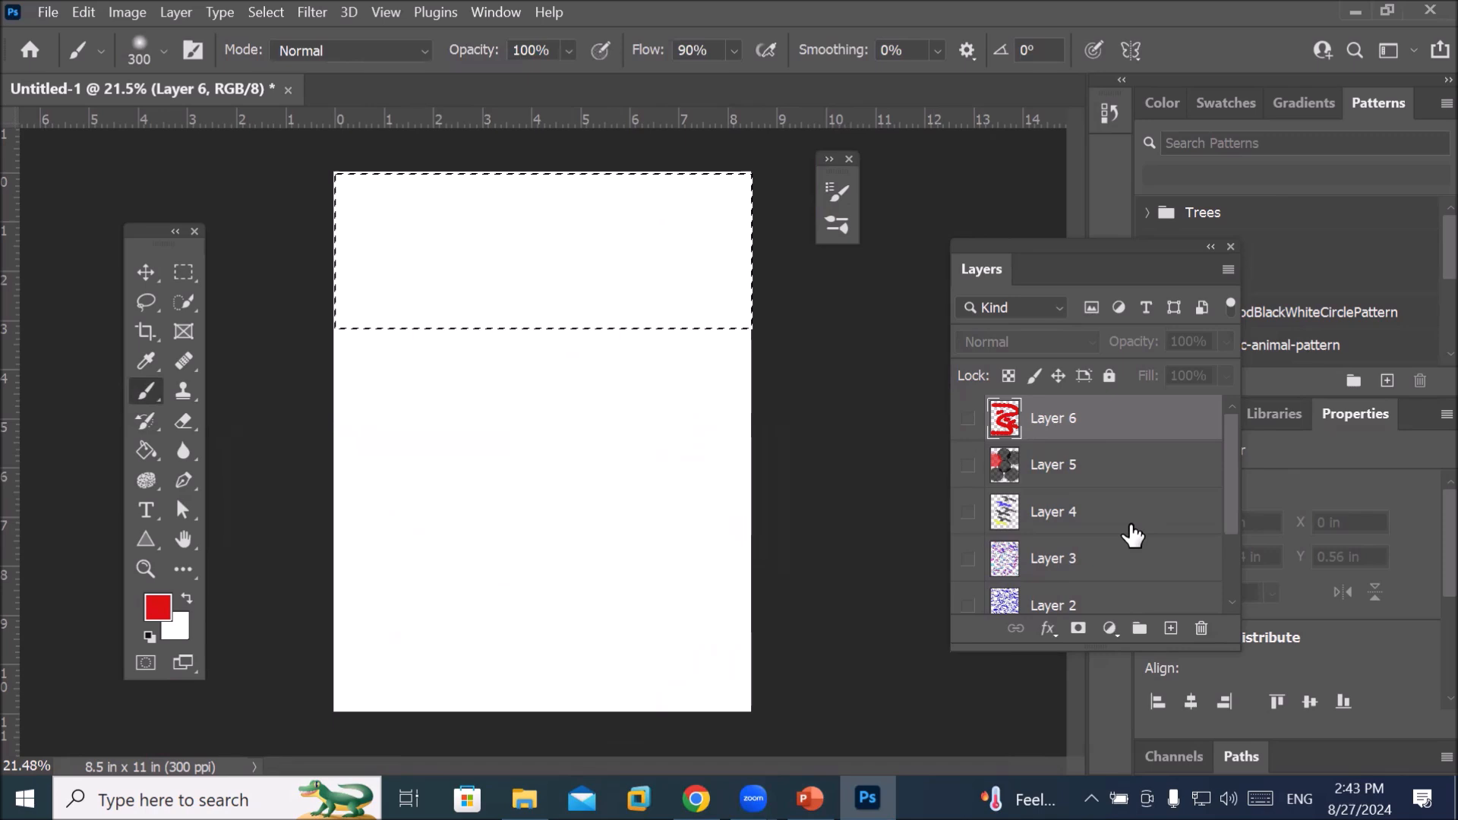
Delete all layers above the Background, add a new empty layer and clear the selection
scroll(1131, 535, "down", 3)
left_click(1033, 548, "shift")
left_click(1201, 629)
left_click(719, 334)
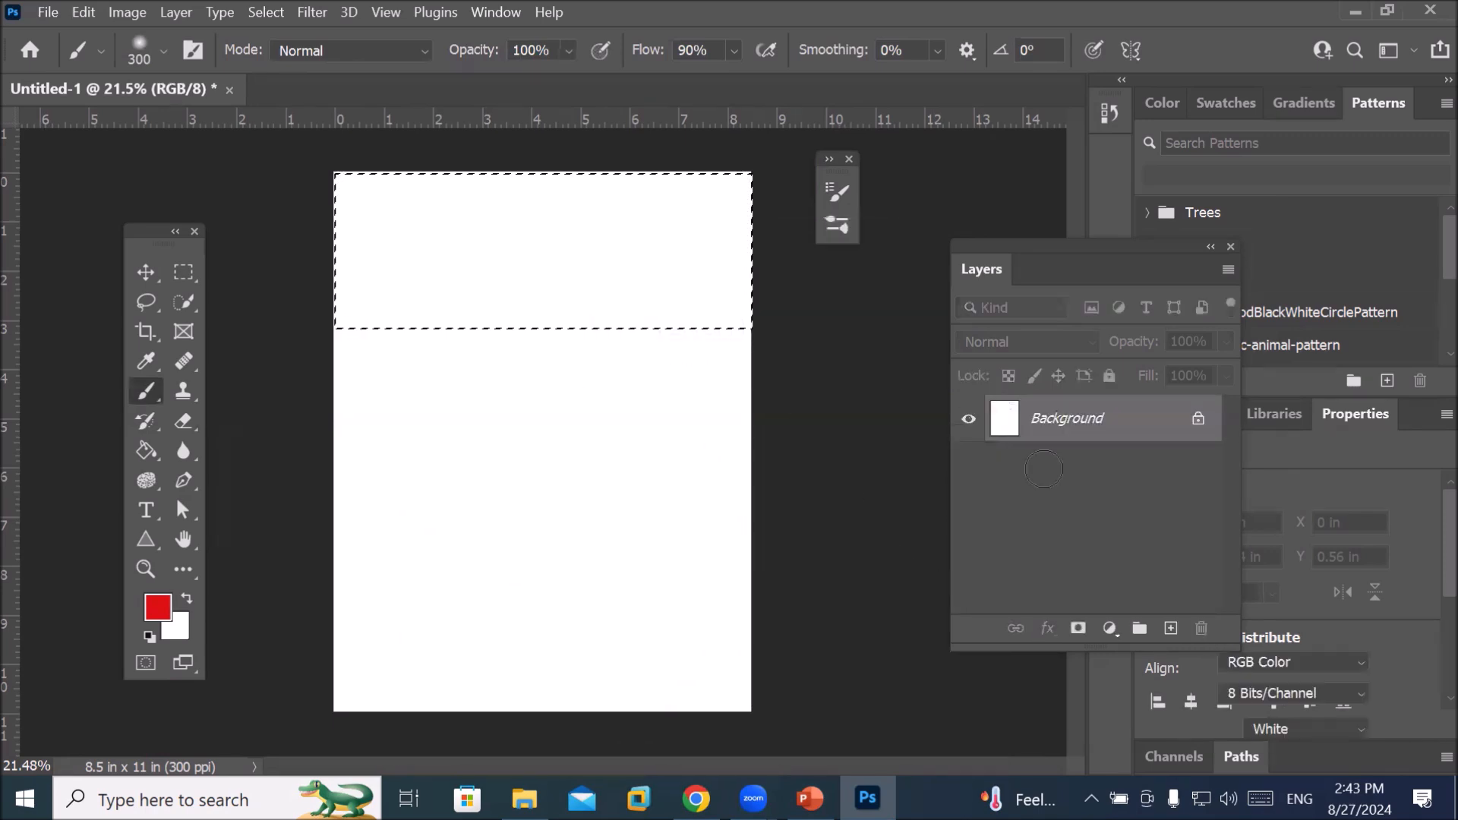
left_click(1170, 629)
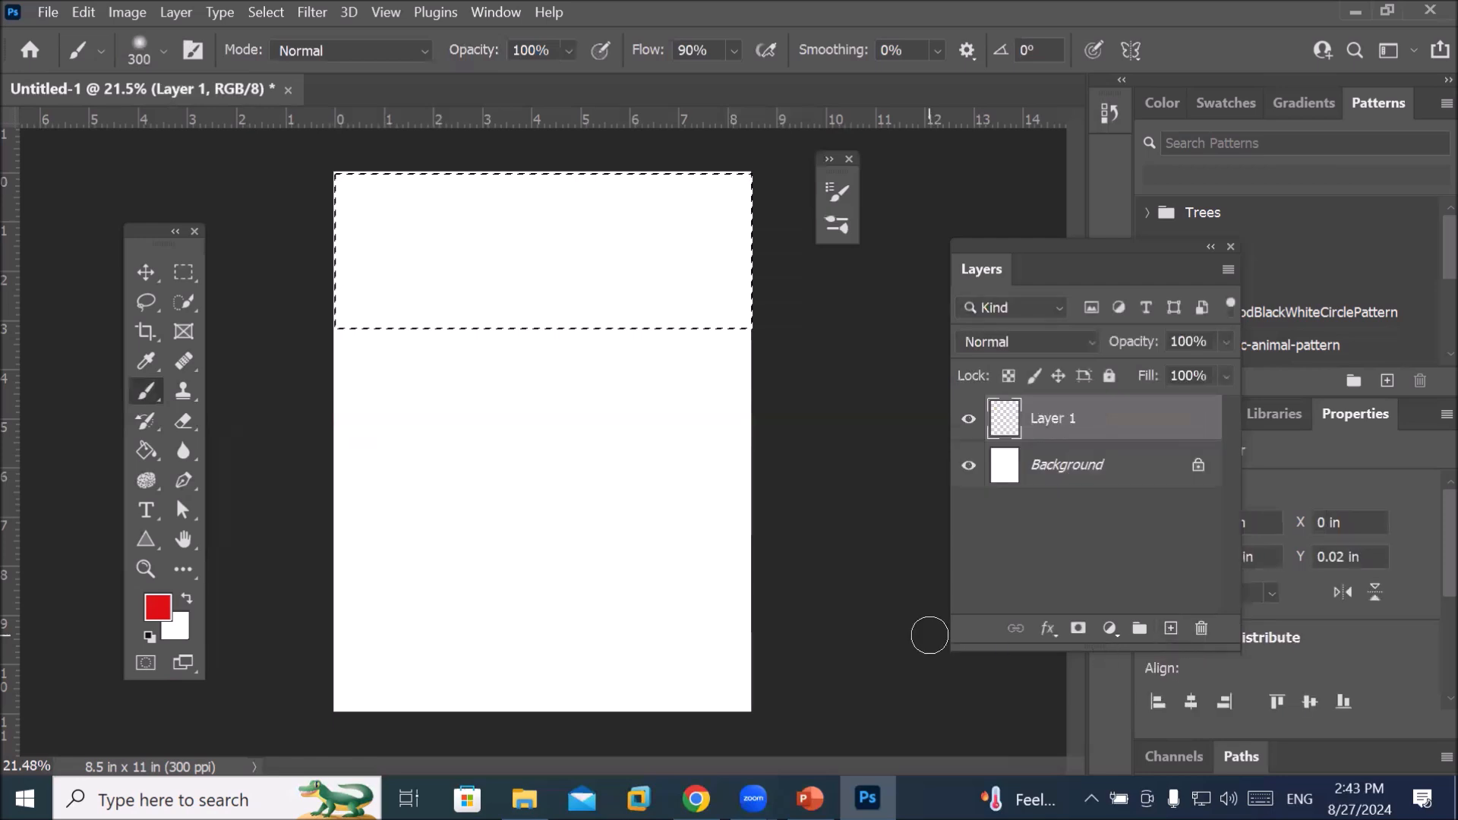
key("ctrl+d")
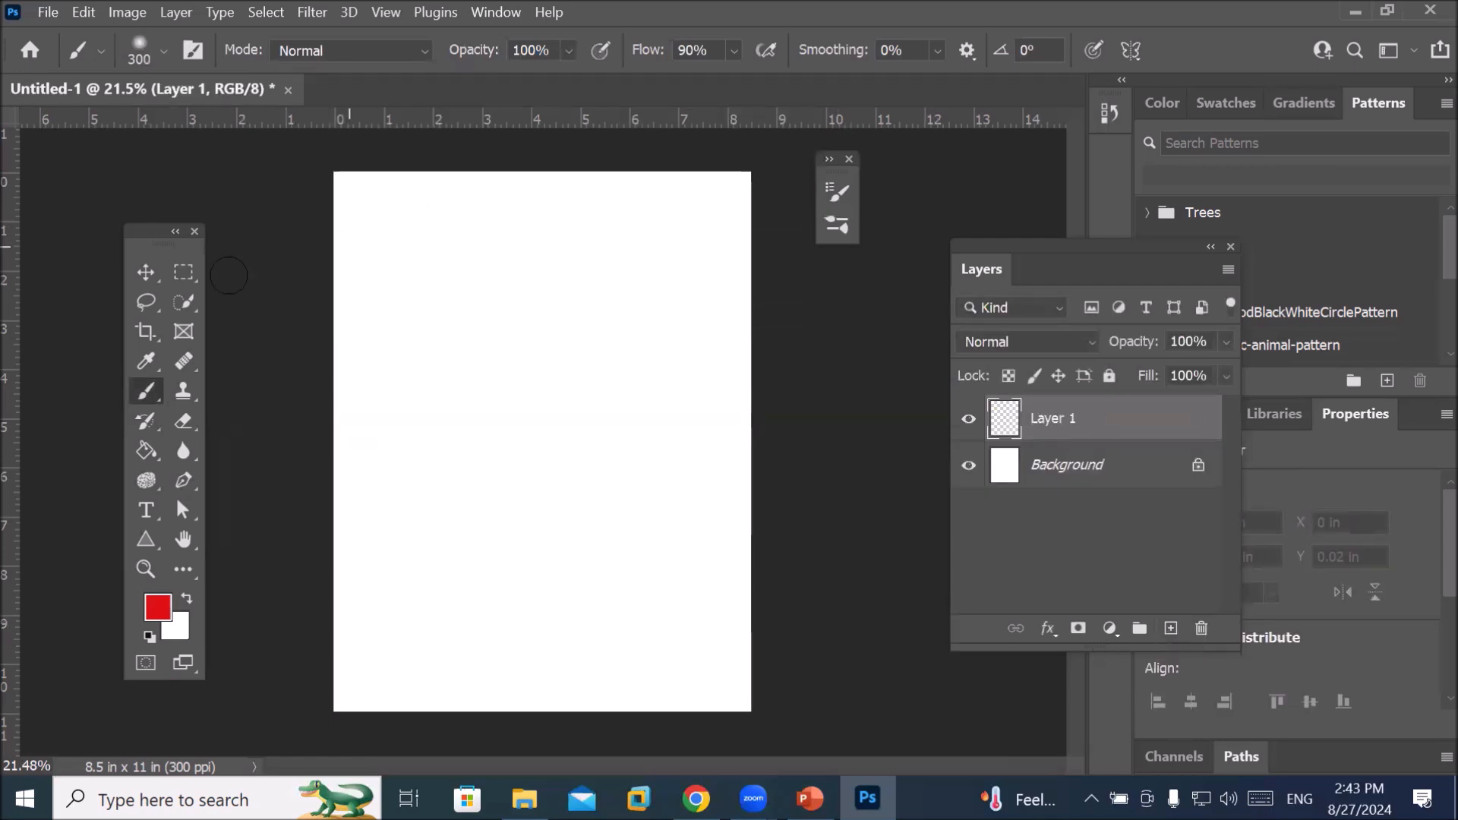
Select a full-width rectangular band across the page's middle and brush red along the inside of its four edges
left_click(184, 275)
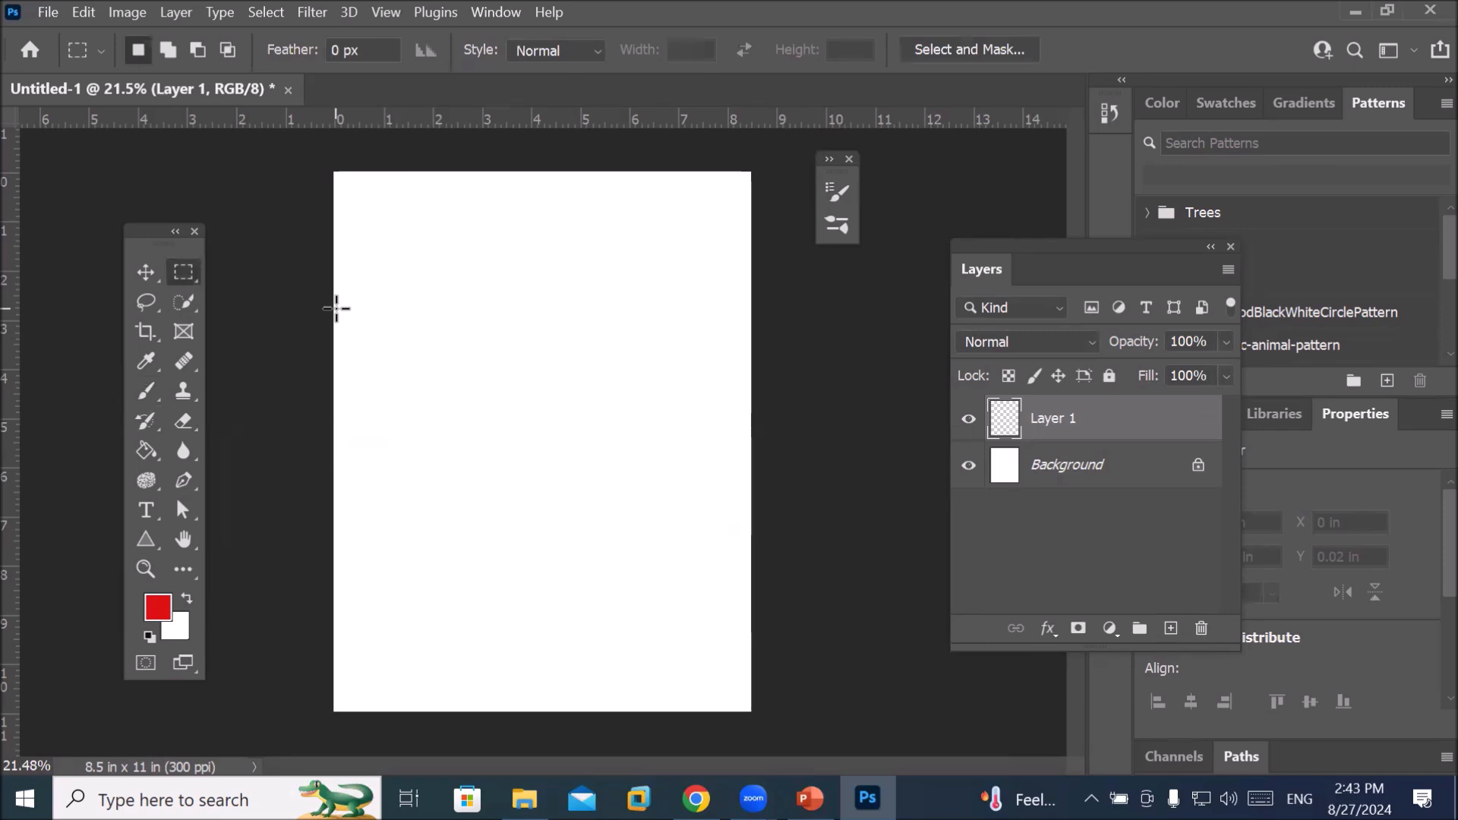
left_click_drag(336, 304, 752, 524)
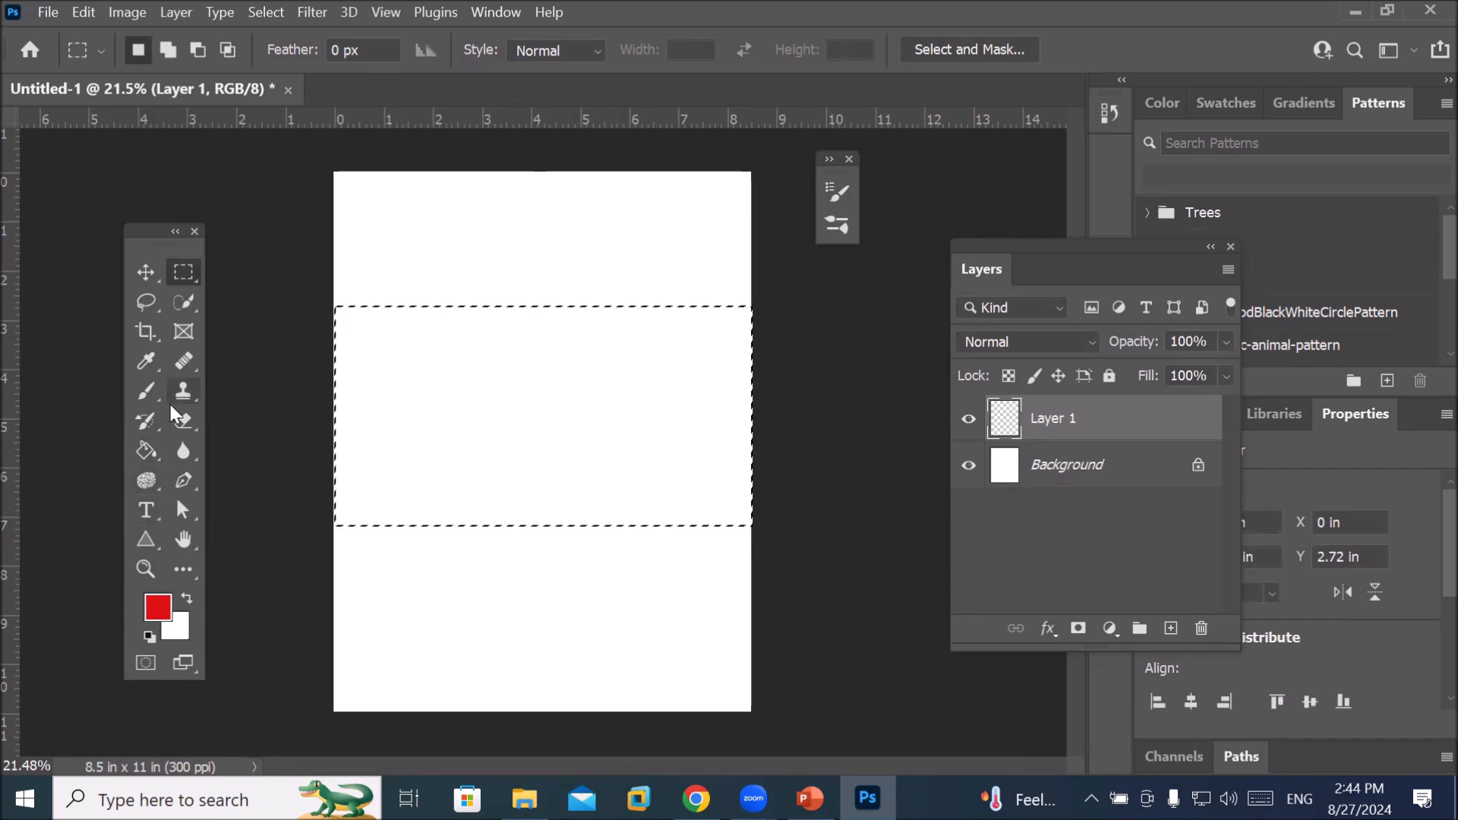
left_click(143, 399)
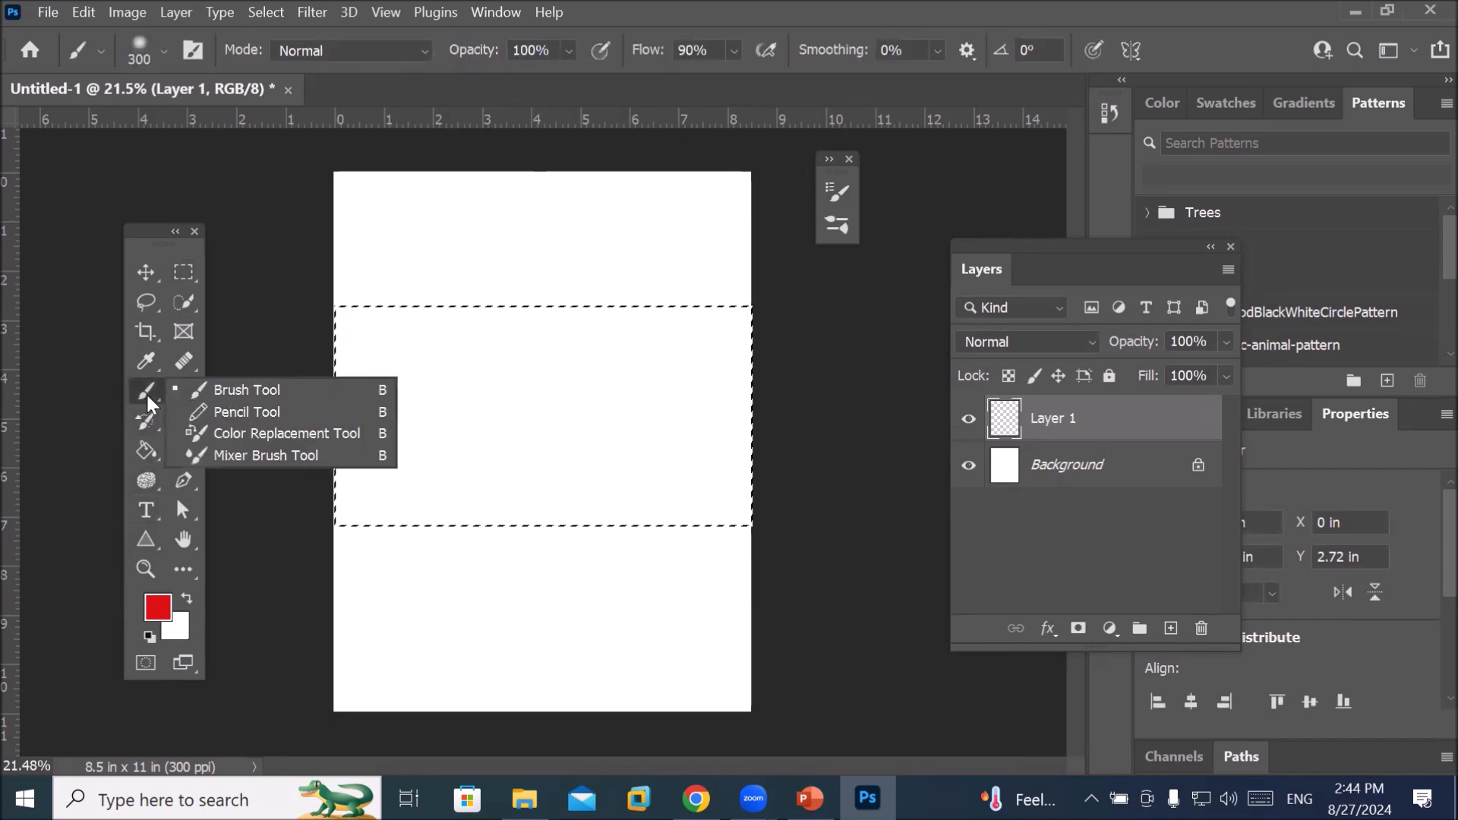
left_click(221, 383)
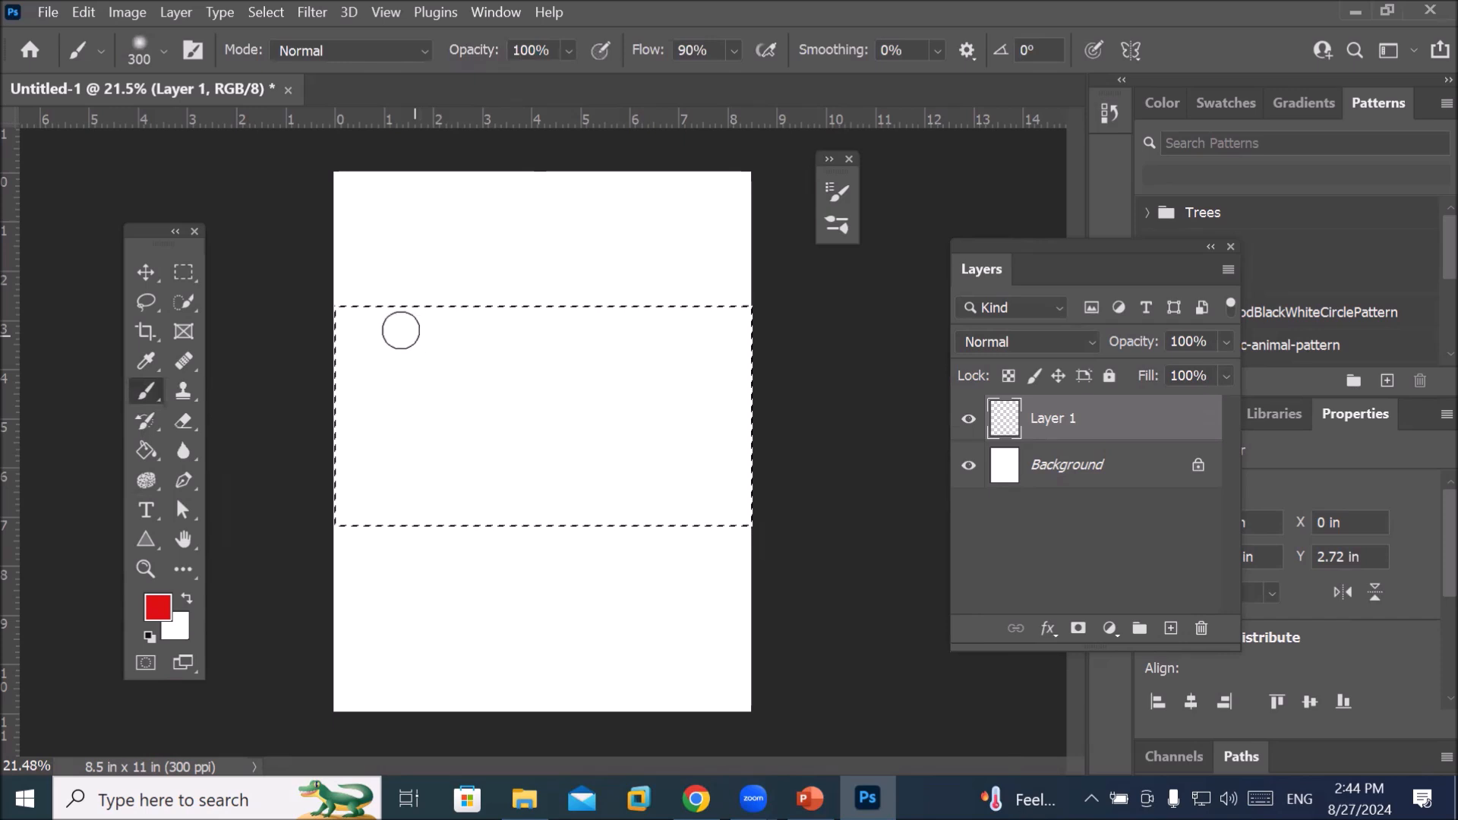
left_click_drag(564, 327, 731, 343)
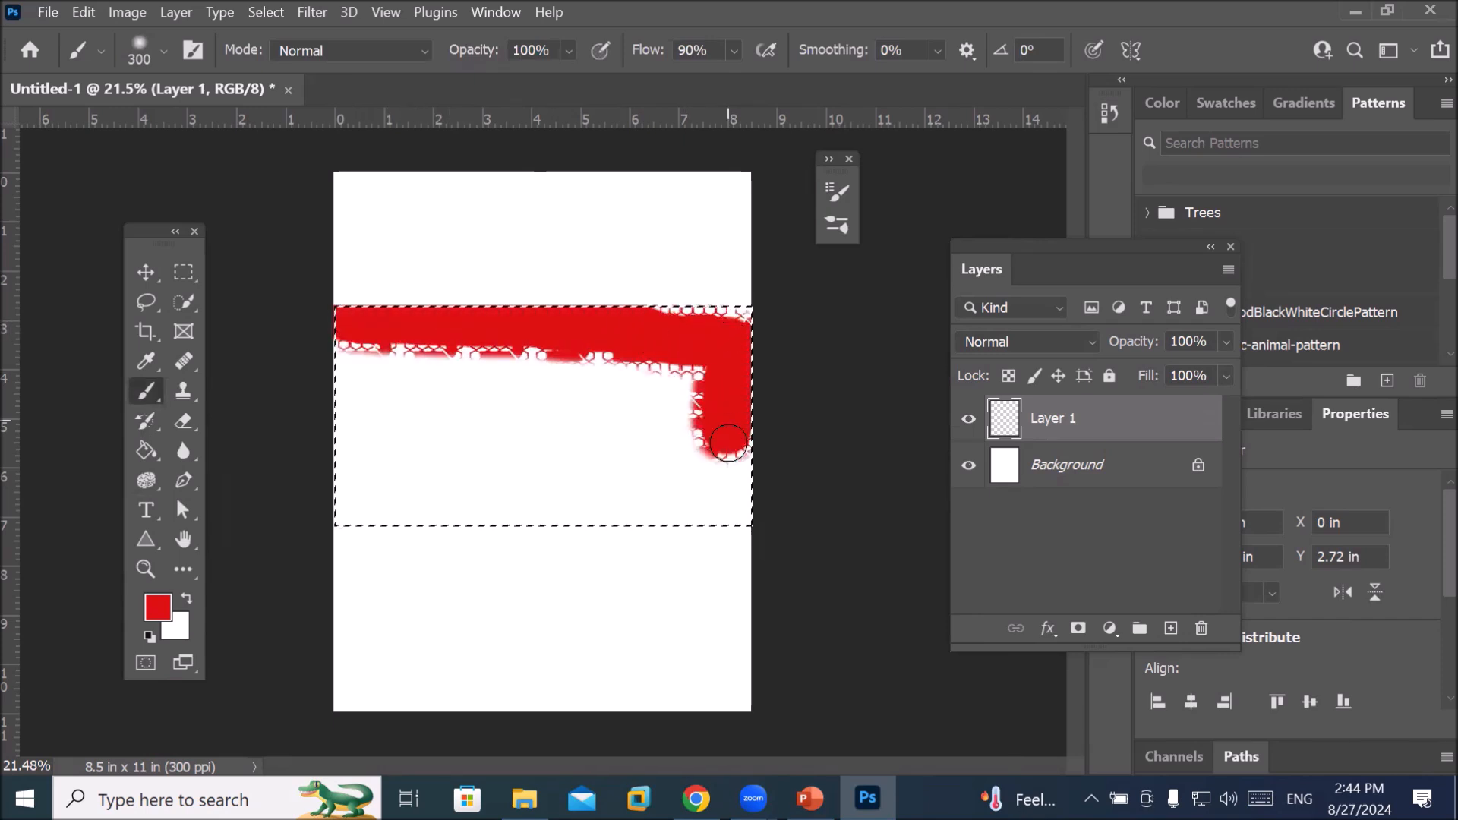
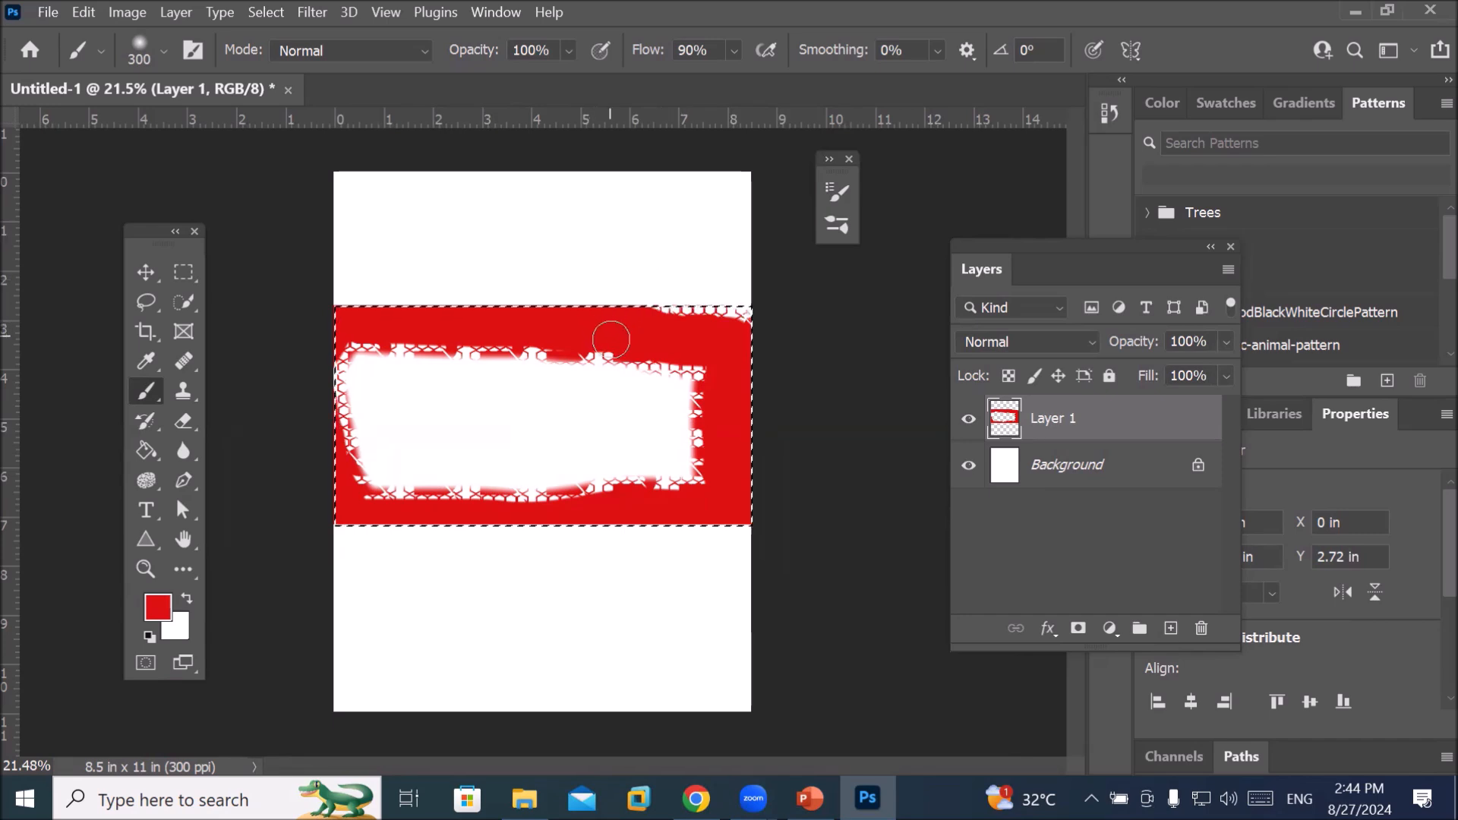
Deselect the band and paint a red textured stroke across the top of the page to the right edge
key("ctrl+d")
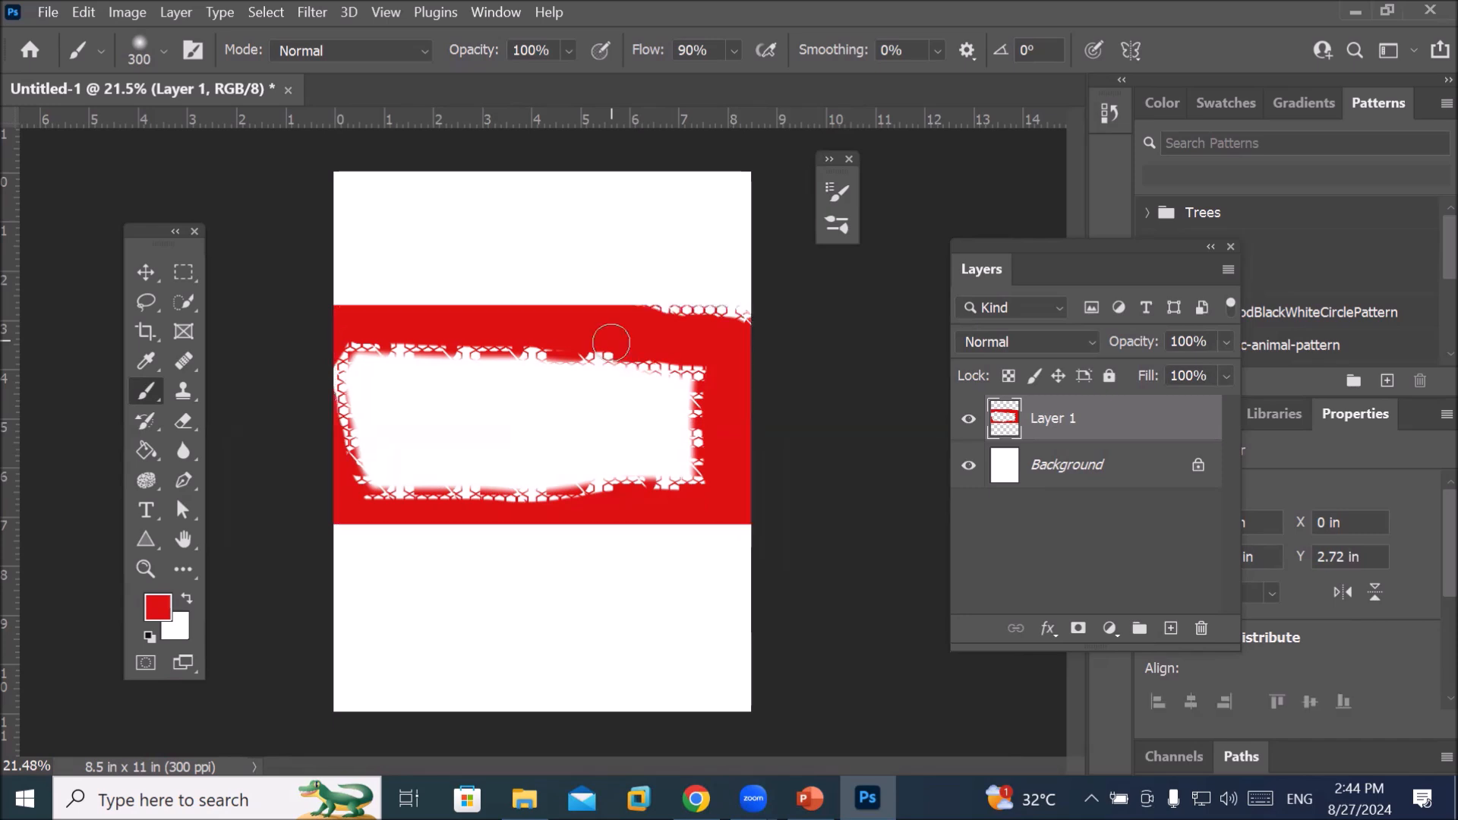
left_click_drag(444, 213, 554, 196)
left_click_drag(643, 205, 752, 199)
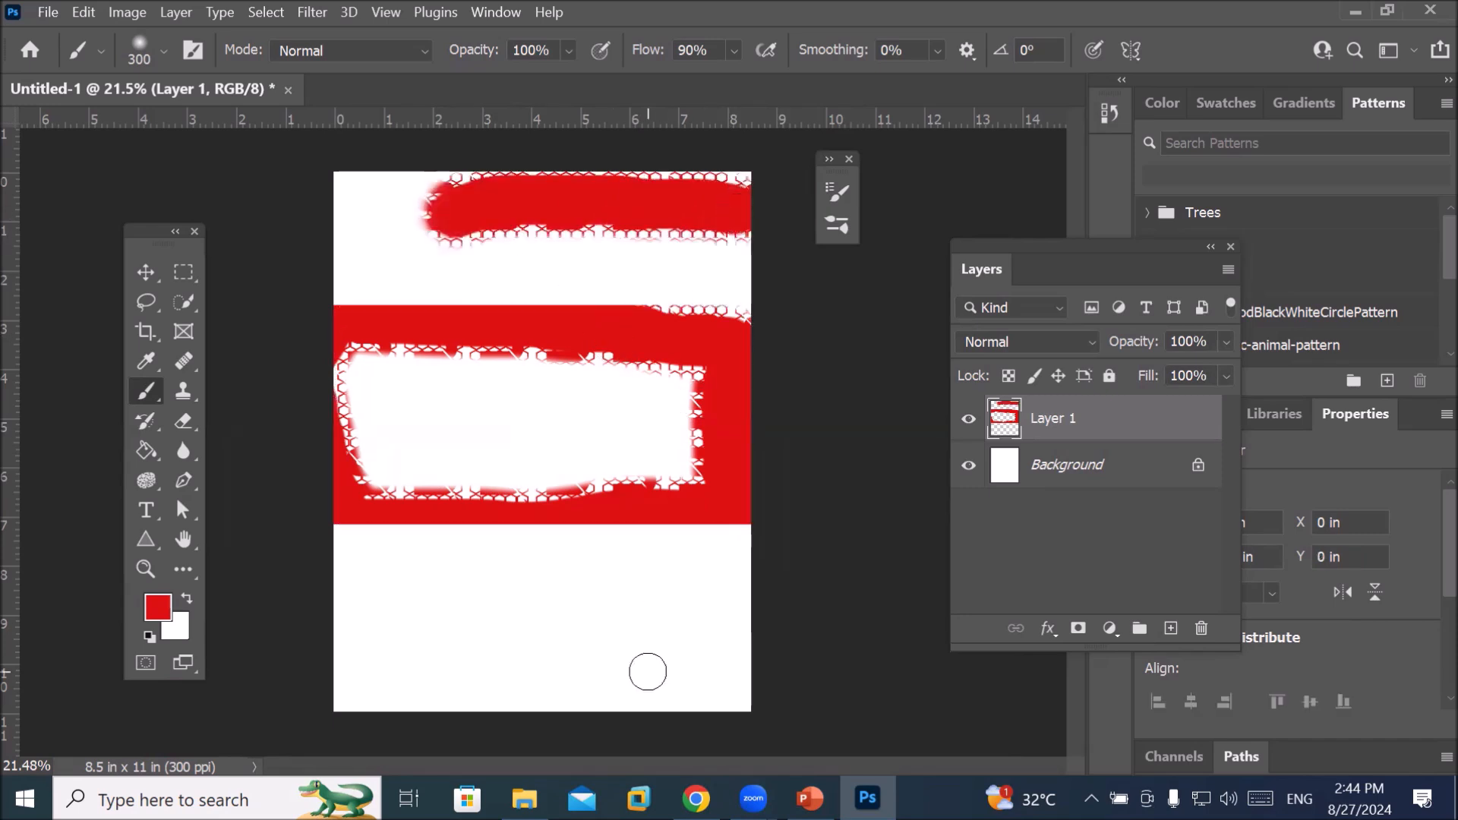
Paint a red textured stroke across the lower page to its left edge, and undo all red strokes and the rectangular selection
left_click_drag(649, 662, 327, 650)
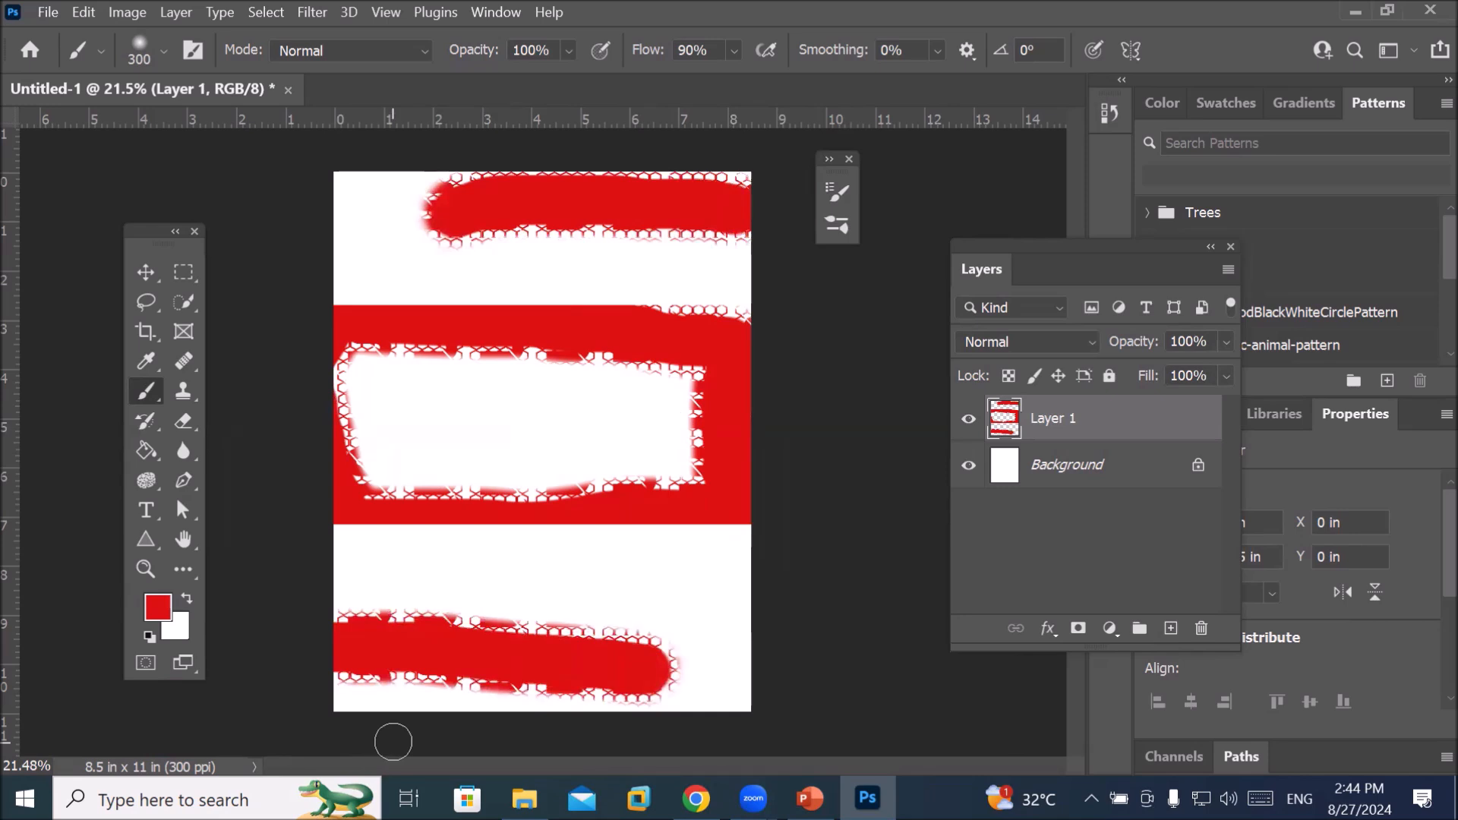
key("ctrl+z")
key("ctrl+z")
key("ctrl+z")
key("ctrl+z")
key("ctrl+z")
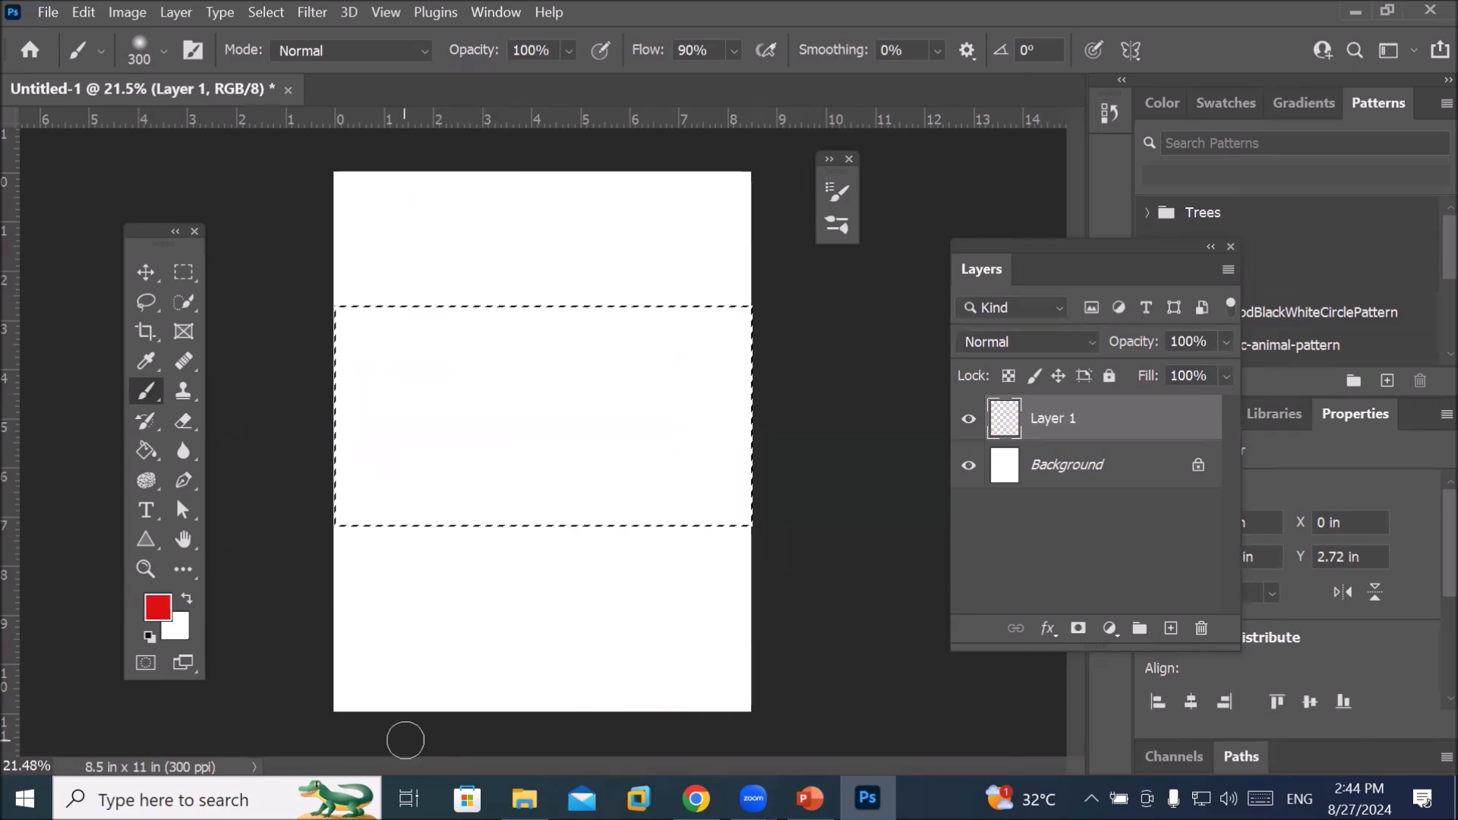
key("ctrl+z")
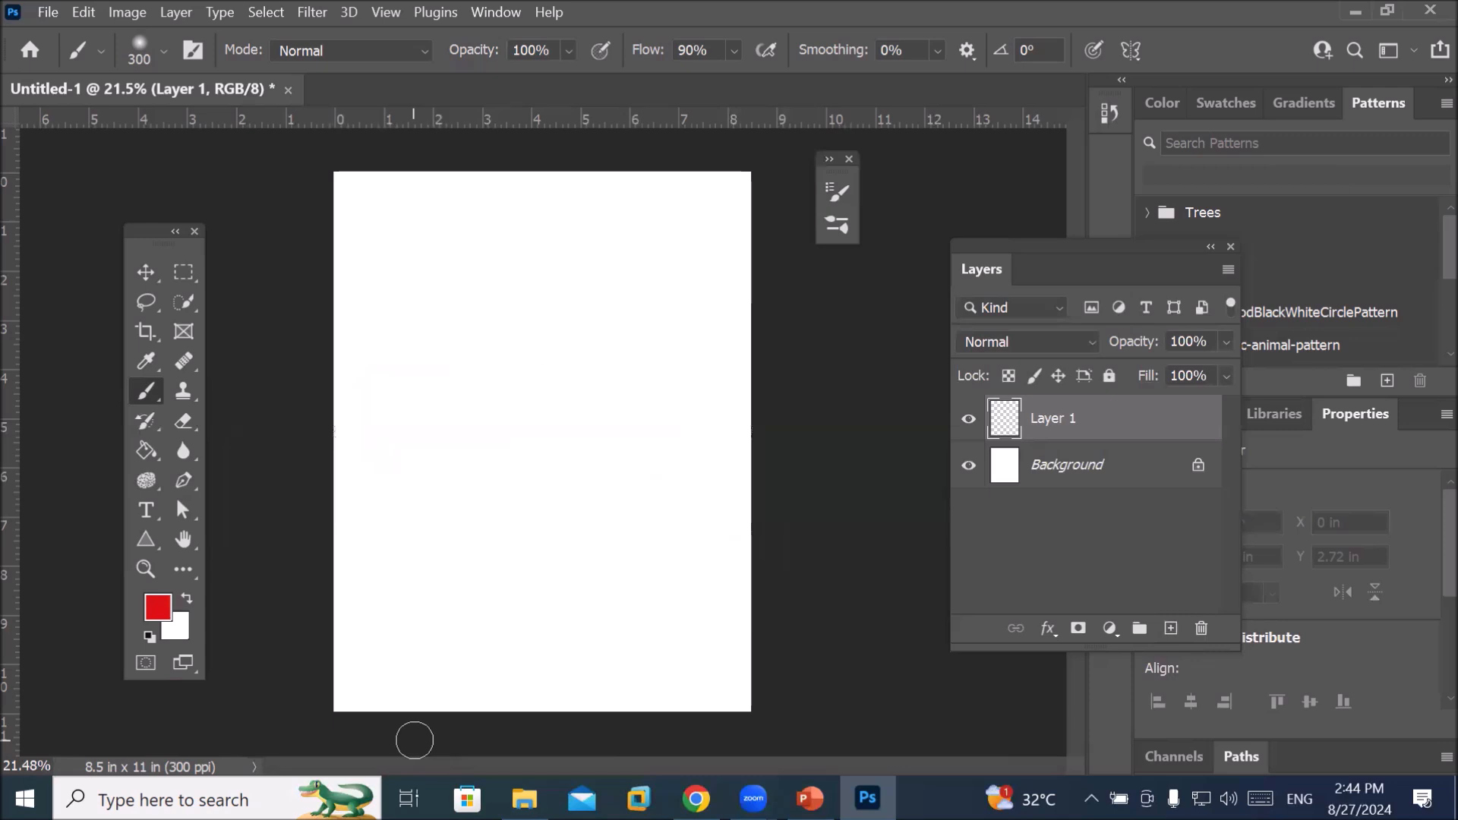
Make a tall elliptical selection in the page's middle, starting about X 1.73 in and Y 1 in
left_click(182, 272)
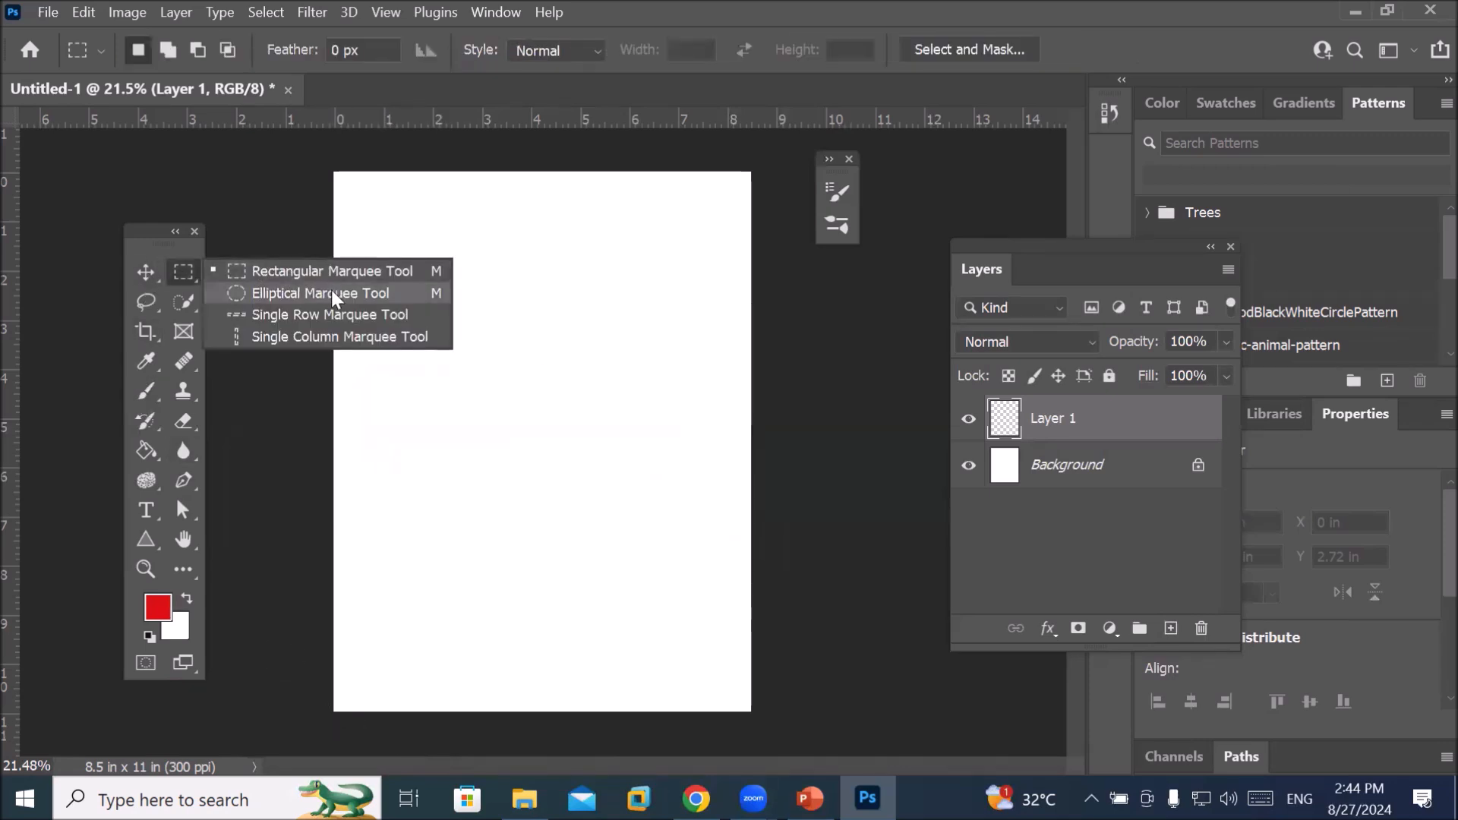
left_click(332, 293)
left_click_drag(417, 218, 685, 643)
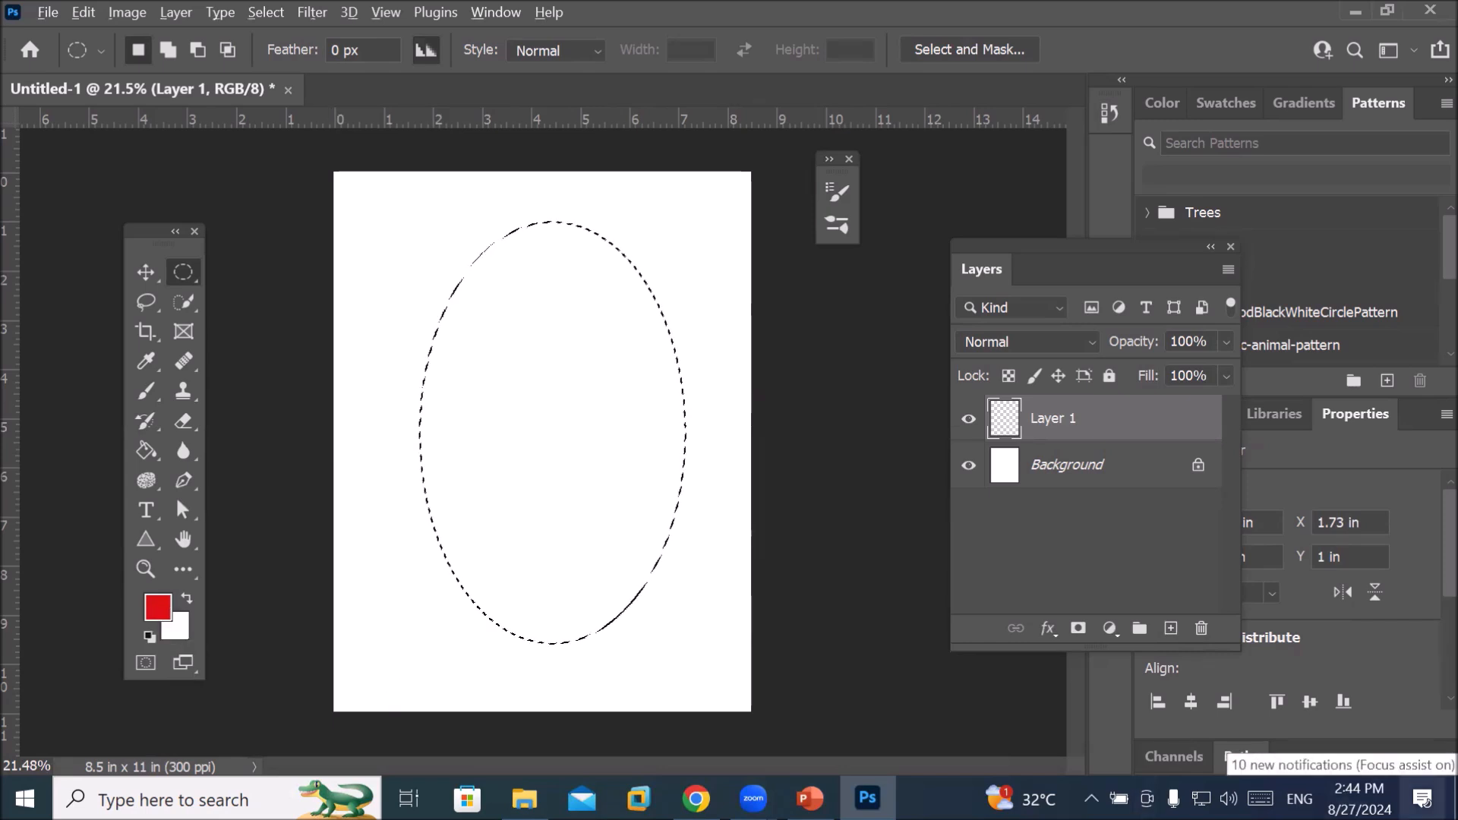
Try filling the ellipse with the foreground color and with the yellow S custom pattern at 100% opacity, and undo the fills
key("alt+BackSpace")
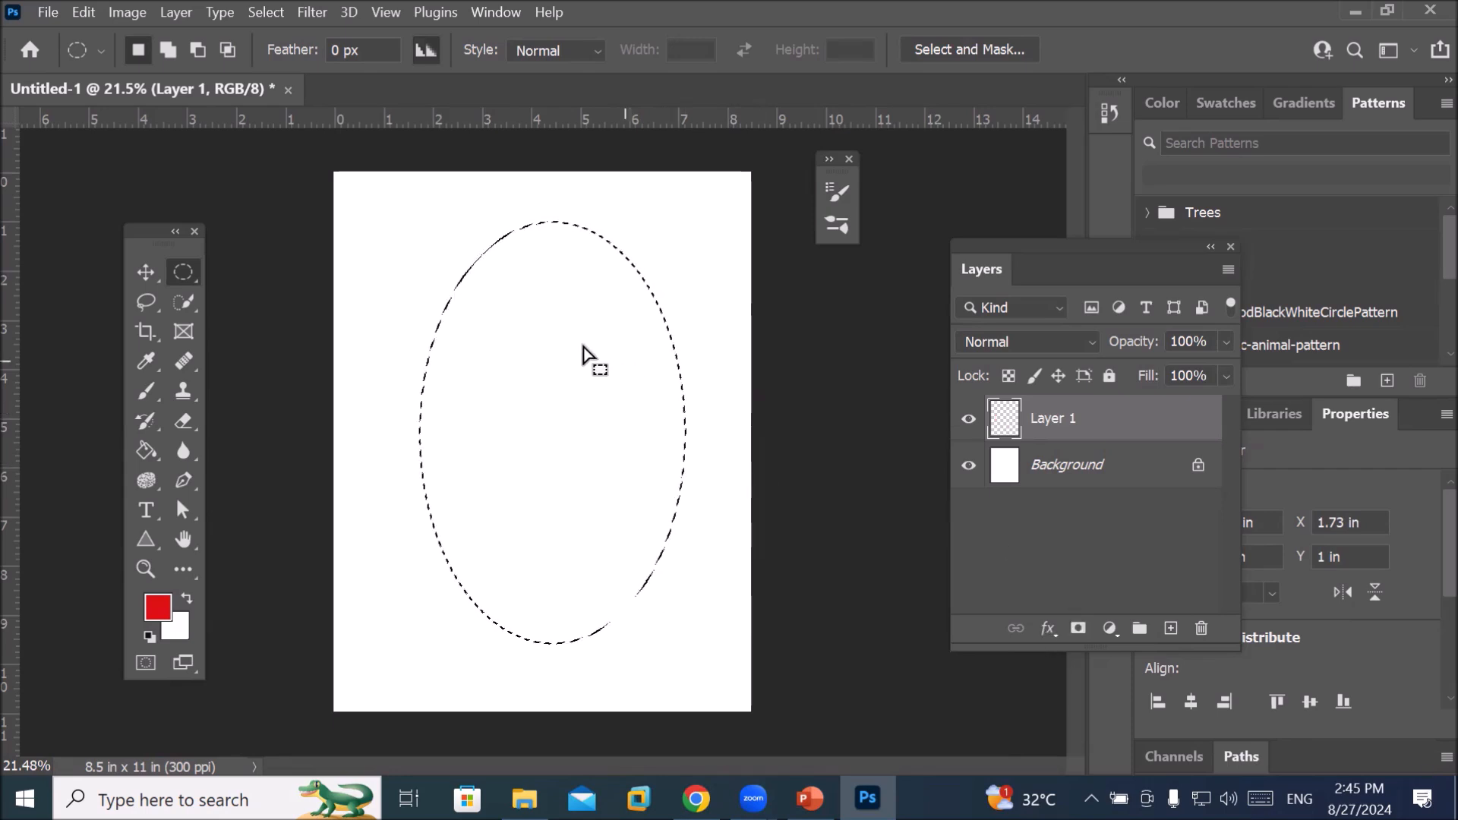
right_click(548, 350)
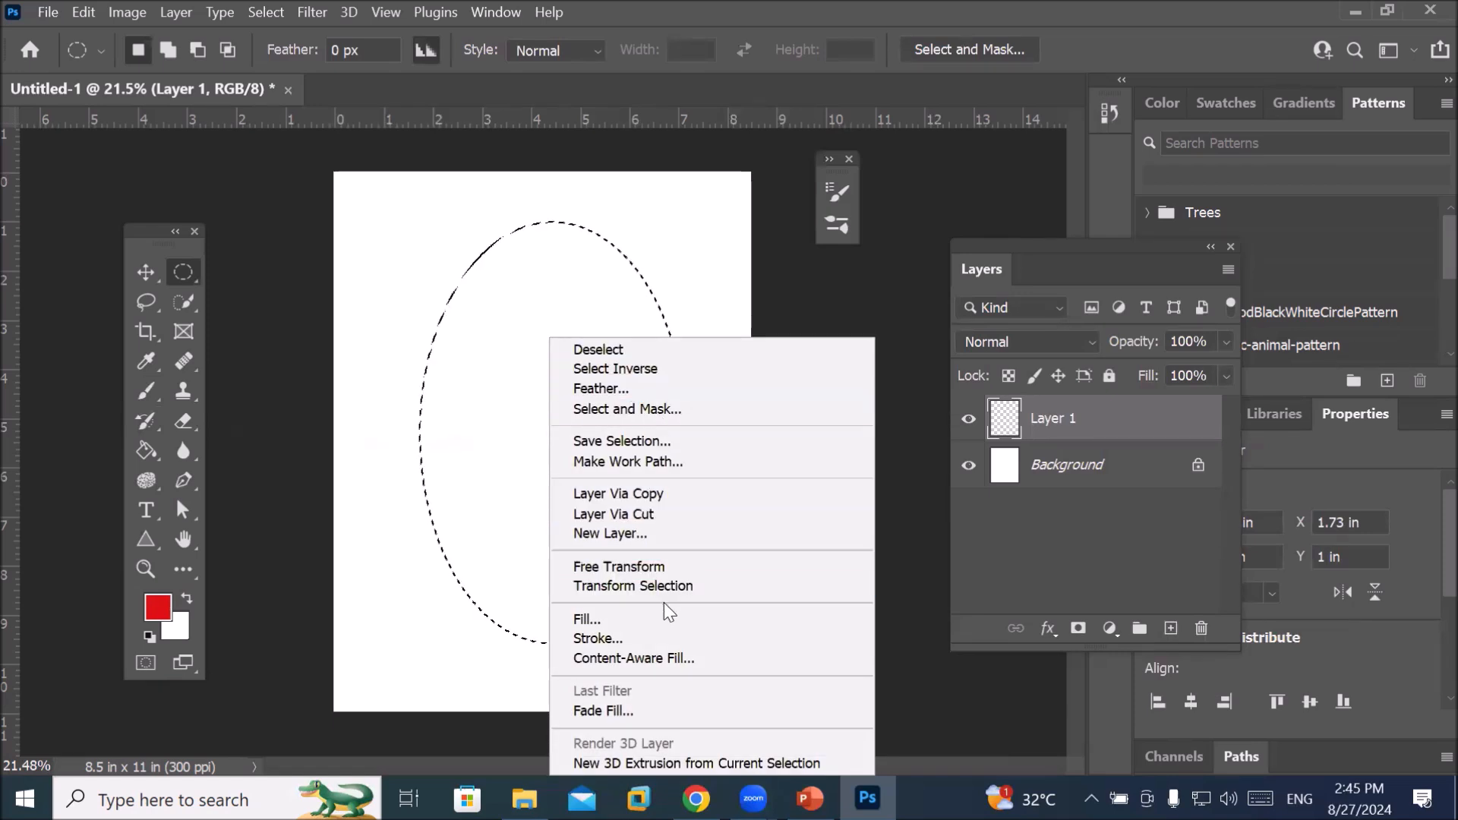
left_click(79, 15)
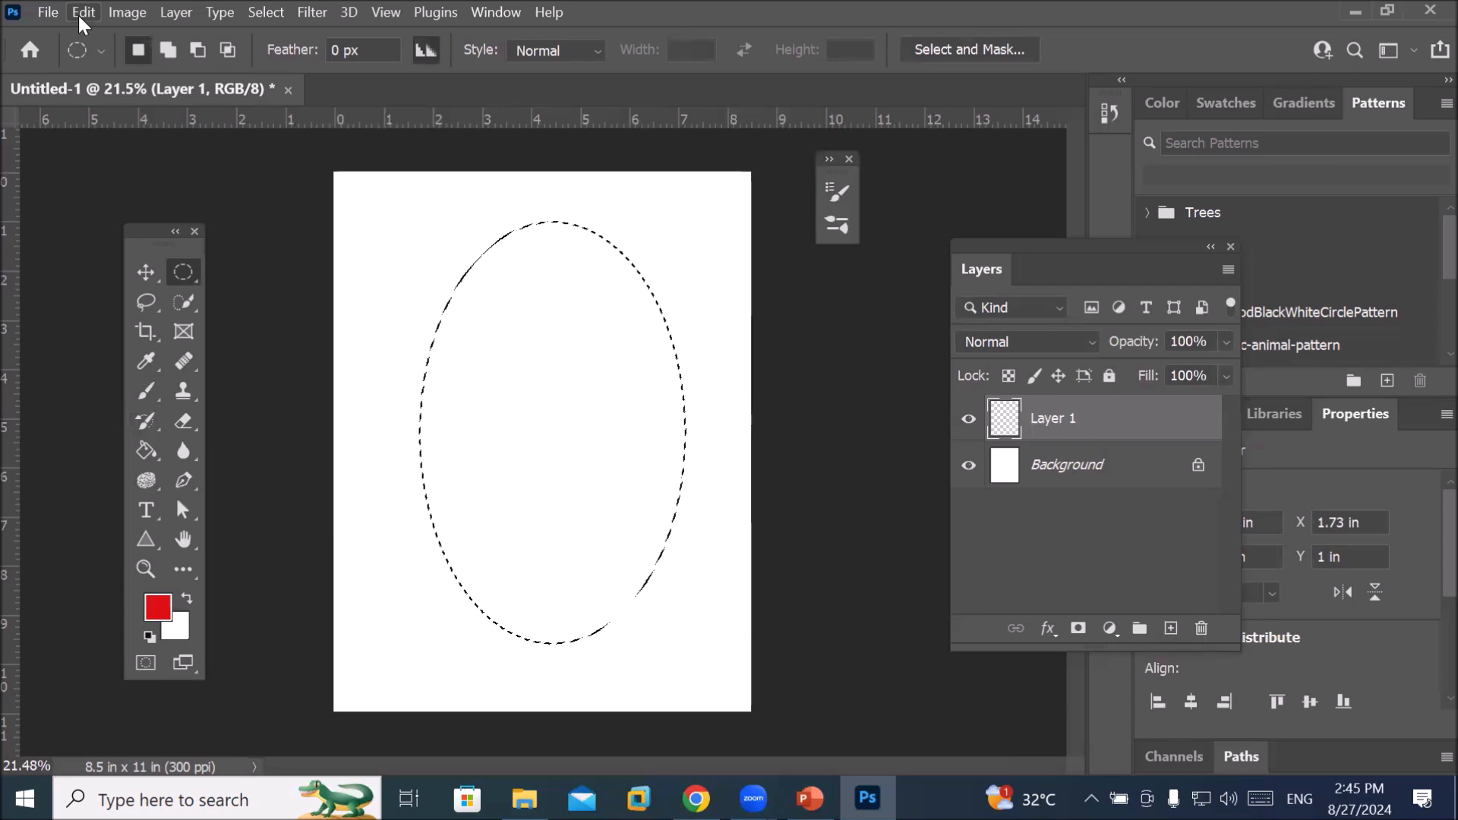
left_click(79, 15)
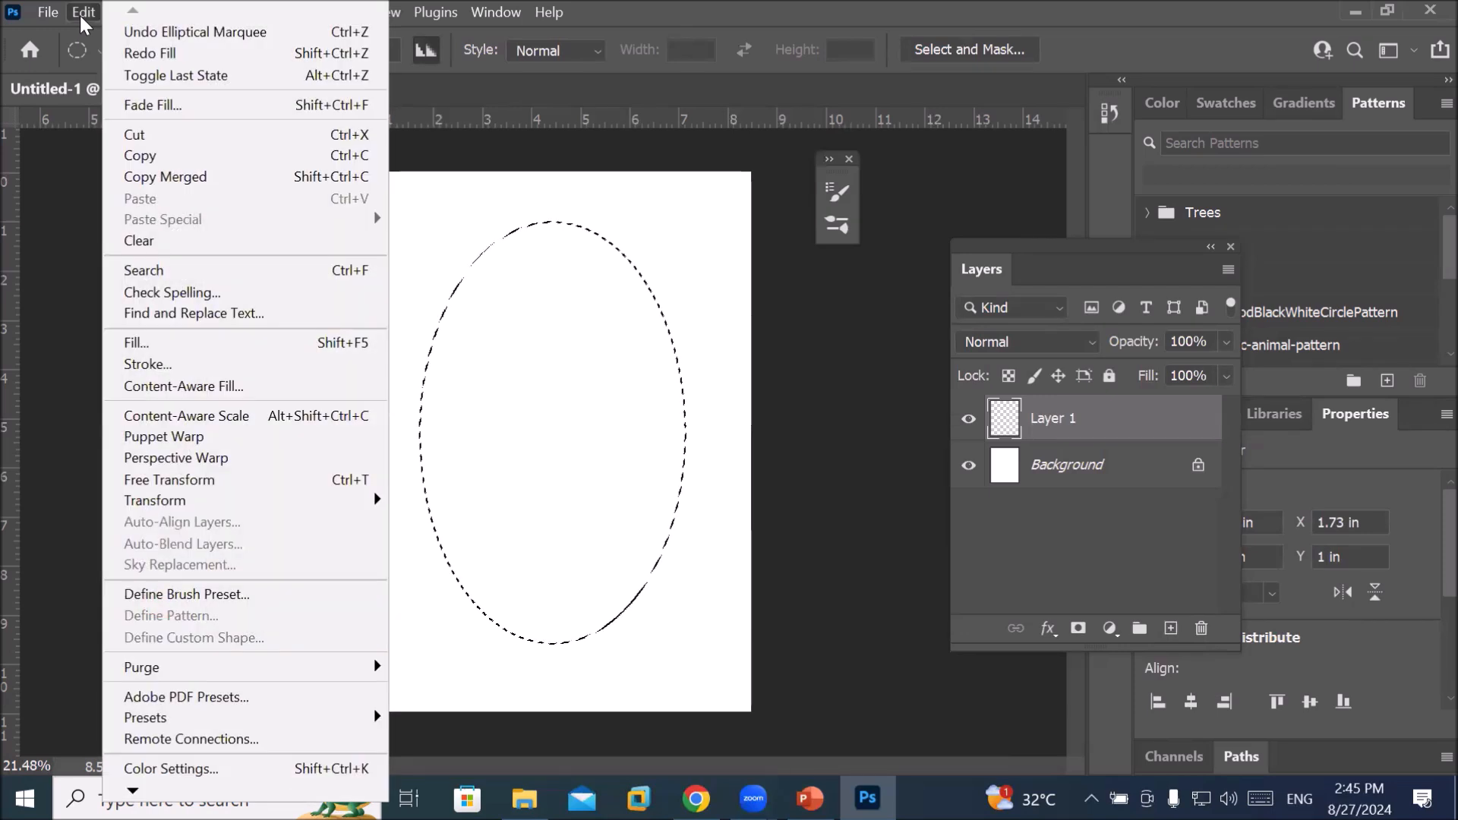
left_click(202, 345)
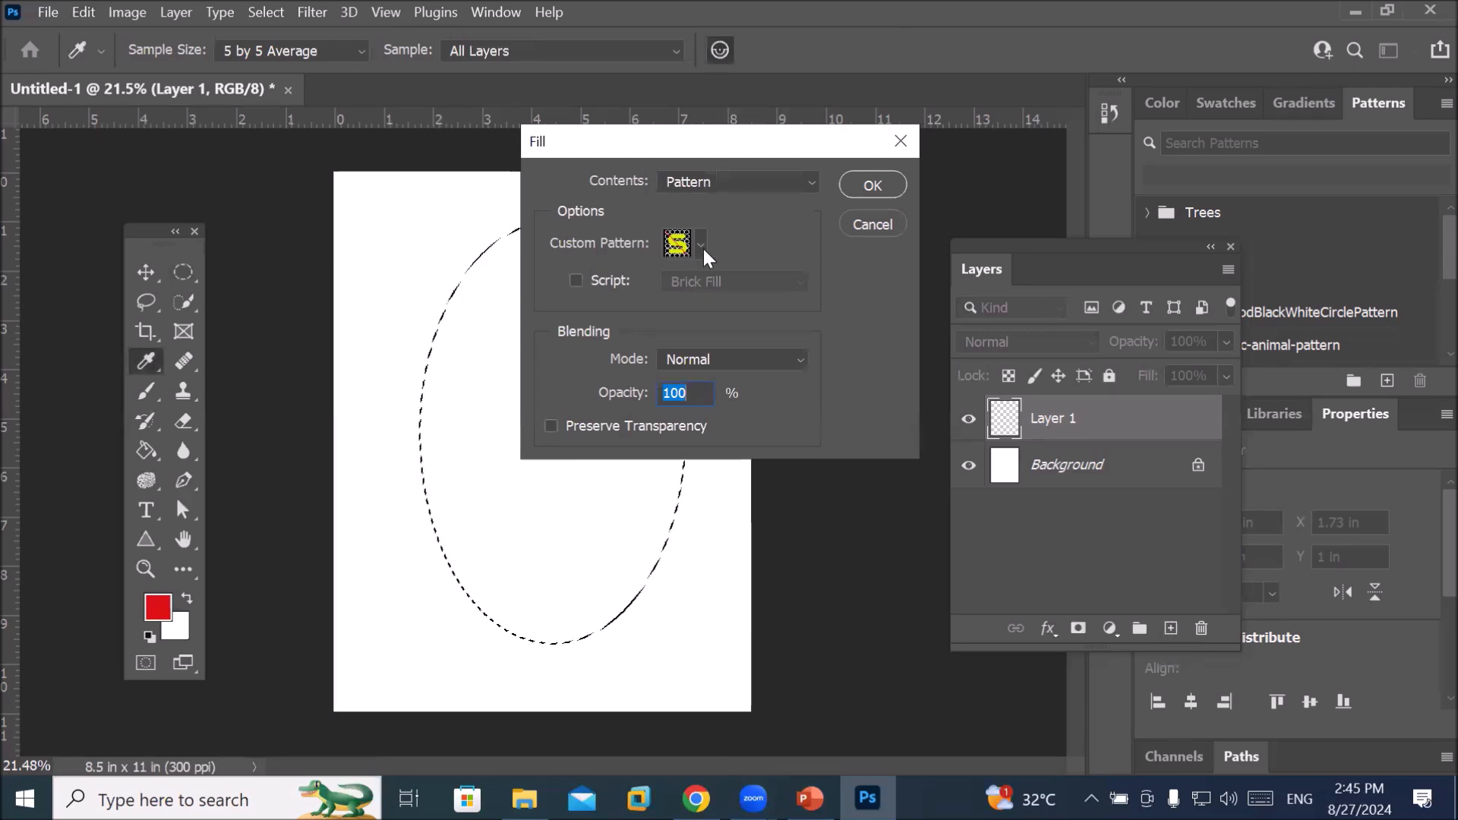
left_click(890, 188)
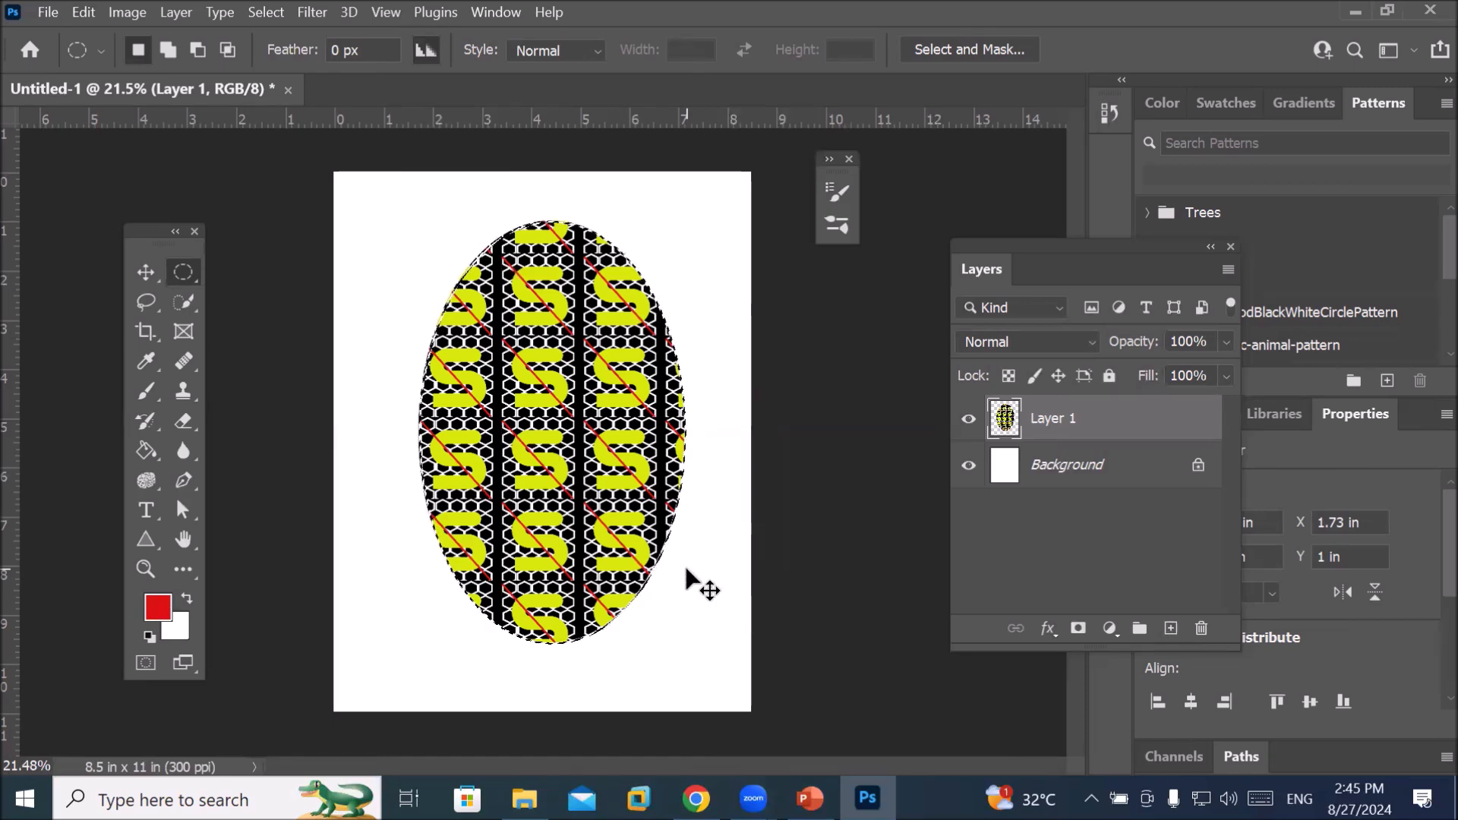
key("ctrl+z")
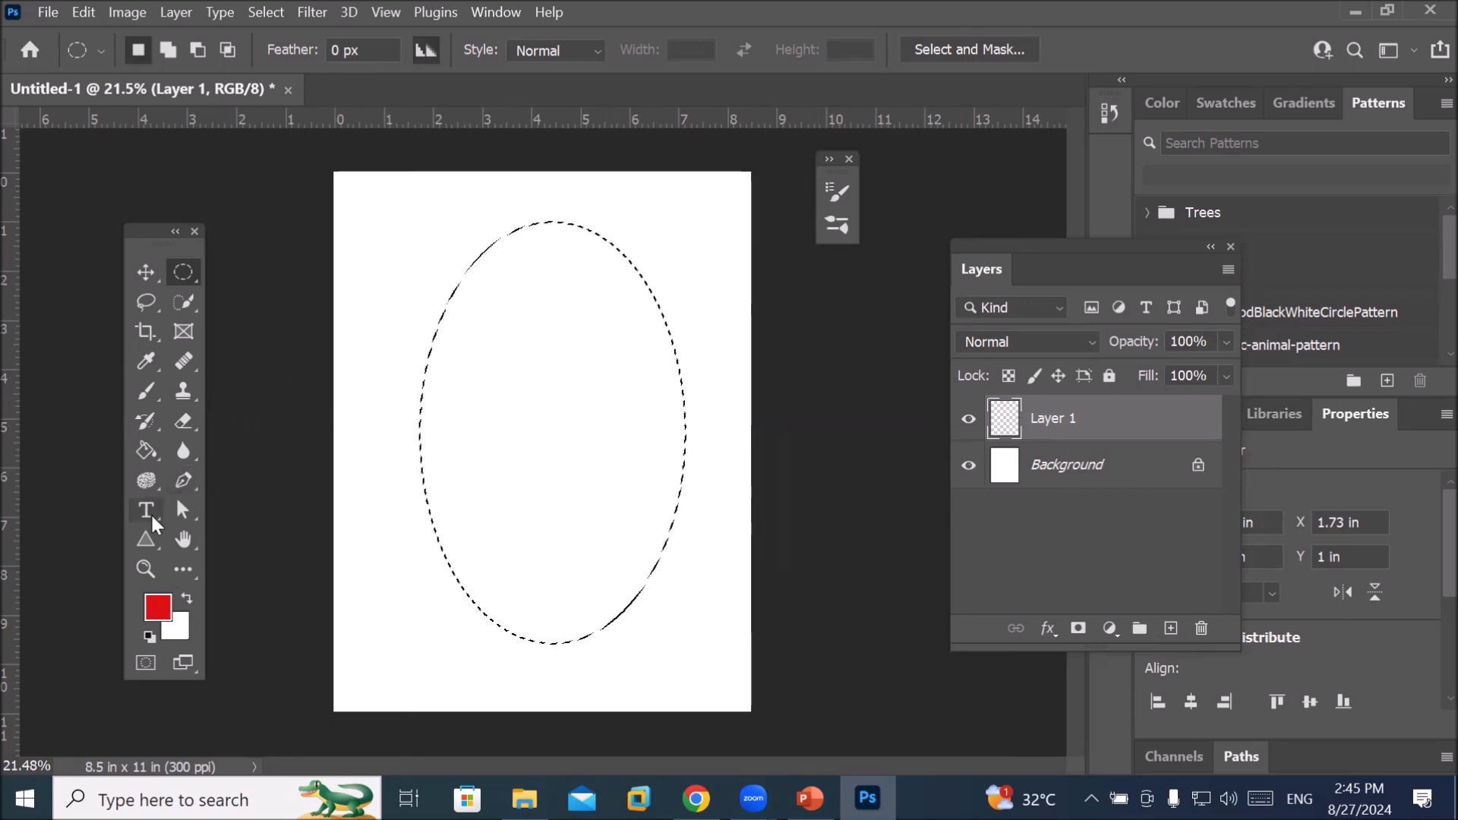
Enlarge the textured brush, paint the whole elliptical selection red, and delete the paint
left_click(147, 392)
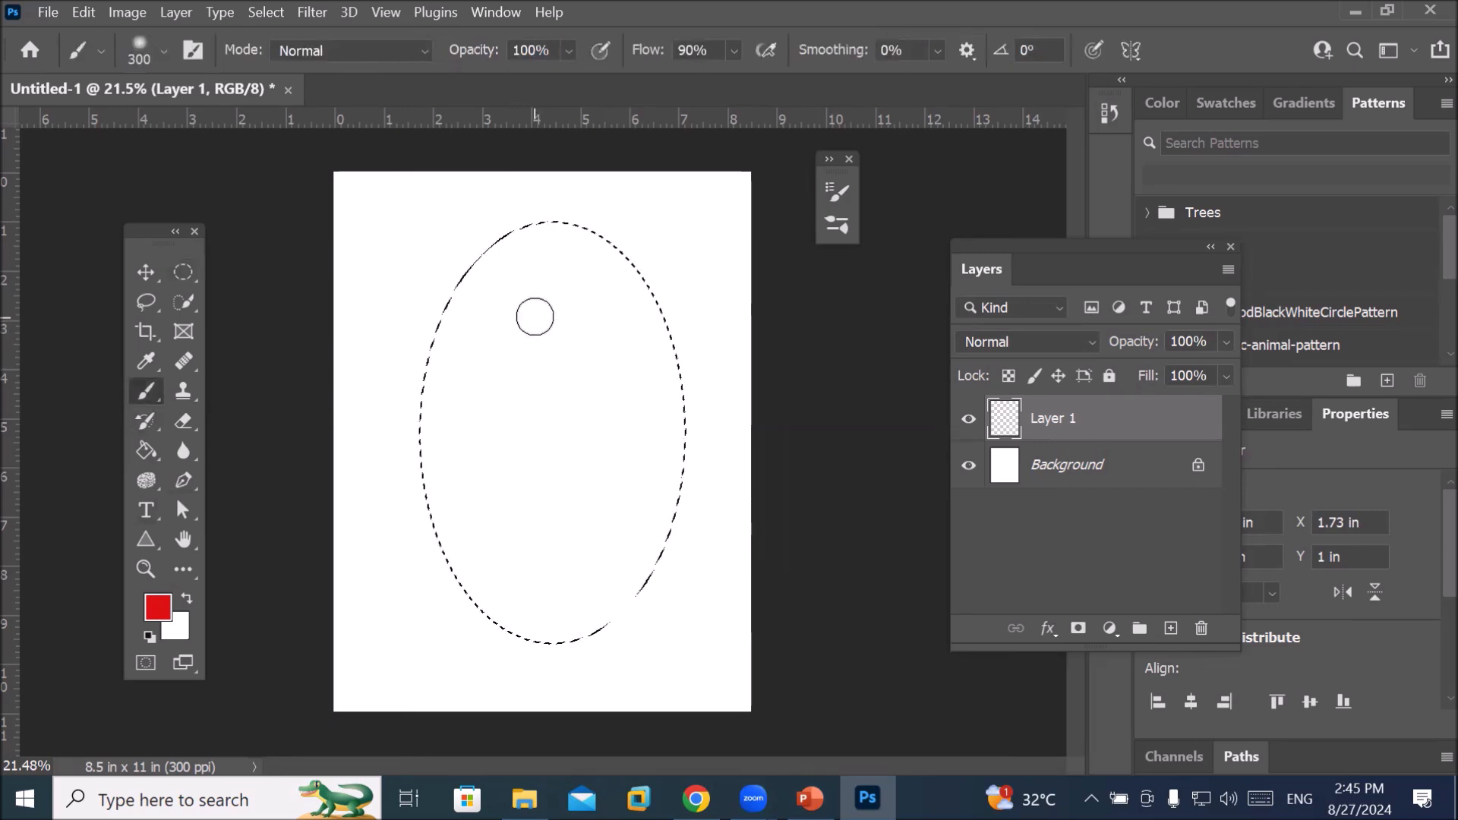
key("bracketright")
key("bracketright")
key("bracketright")
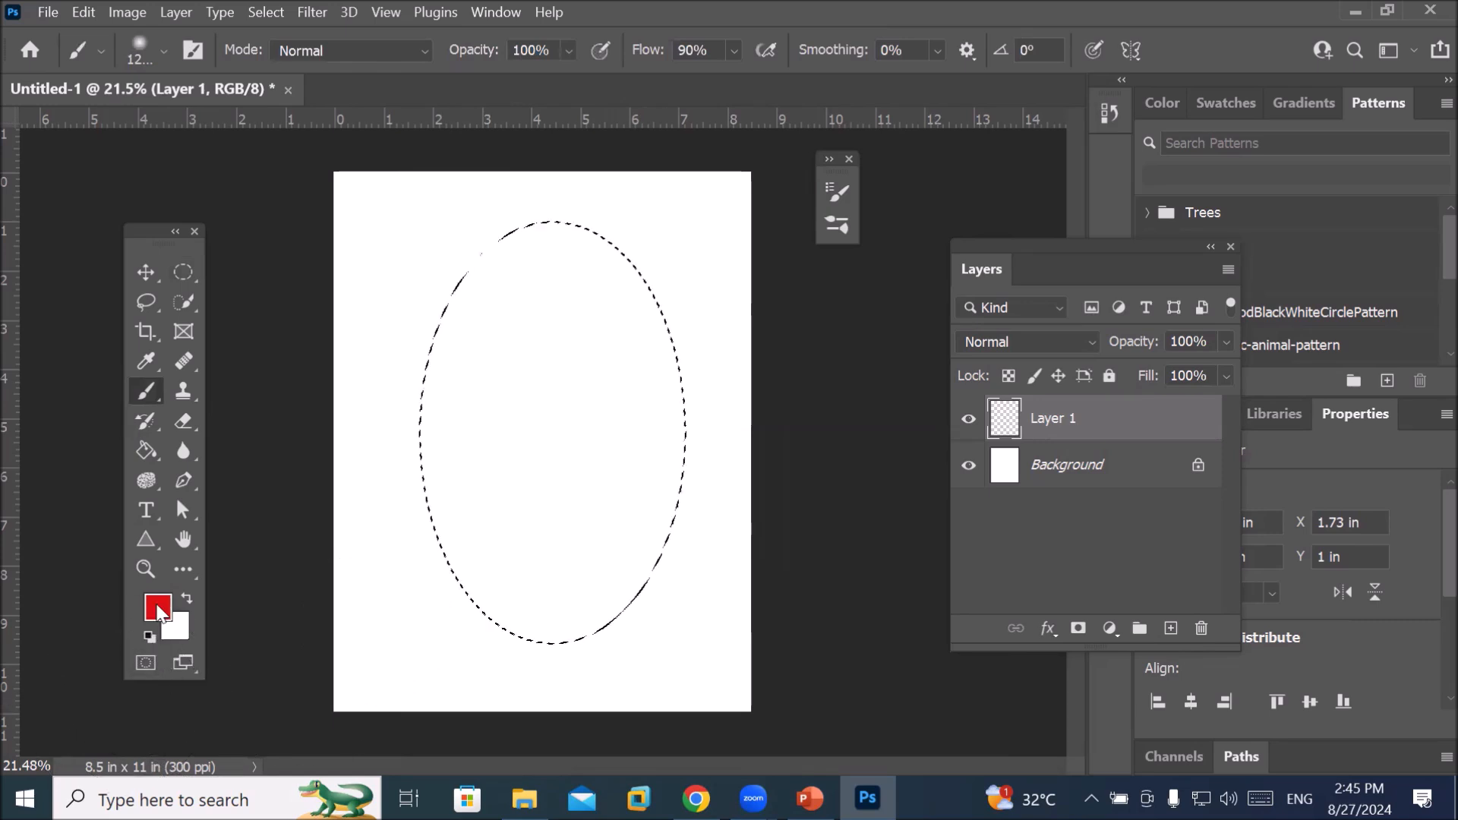
left_click_drag(420, 289, 641, 278)
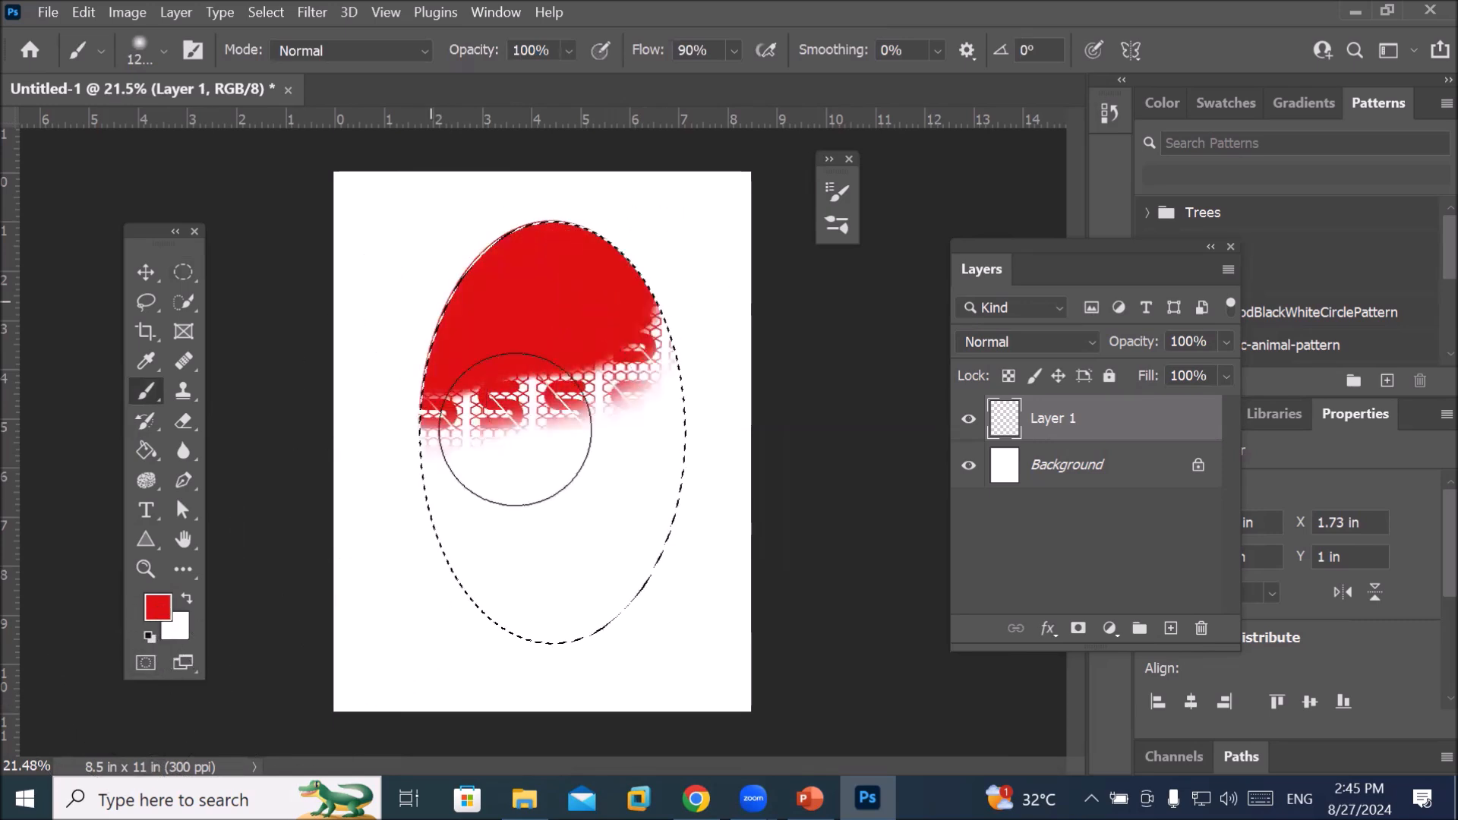
left_click_drag(563, 400, 672, 403)
mouse_move(654, 568)
left_mouse_down()
mouse_move(630, 621)
mouse_move(519, 632)
mouse_move(445, 625)
left_mouse_up()
mouse_move(518, 590)
left_mouse_down()
mouse_move(624, 449)
mouse_move(631, 313)
mouse_move(456, 260)
left_mouse_up()
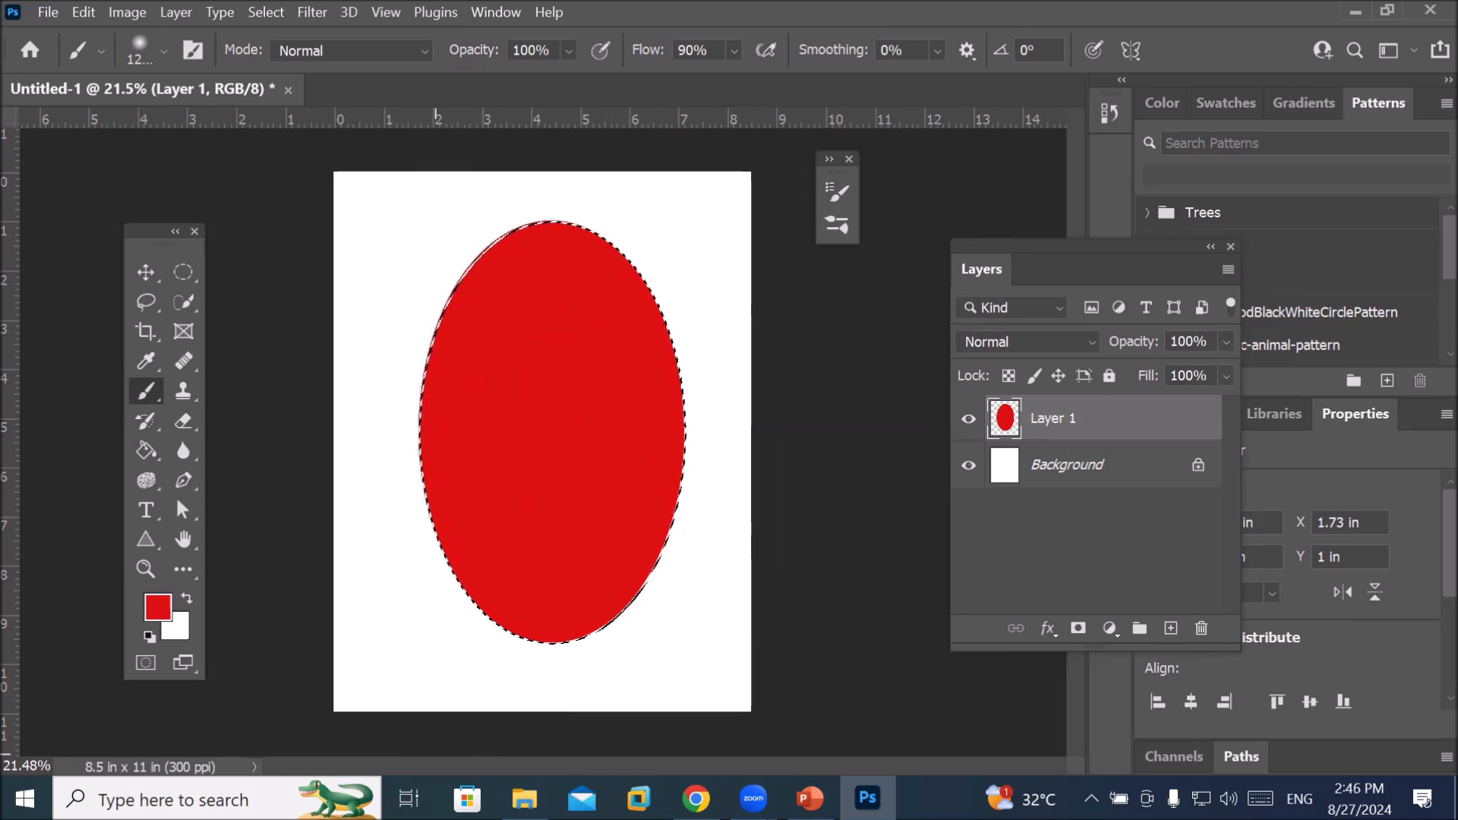
key("Delete")
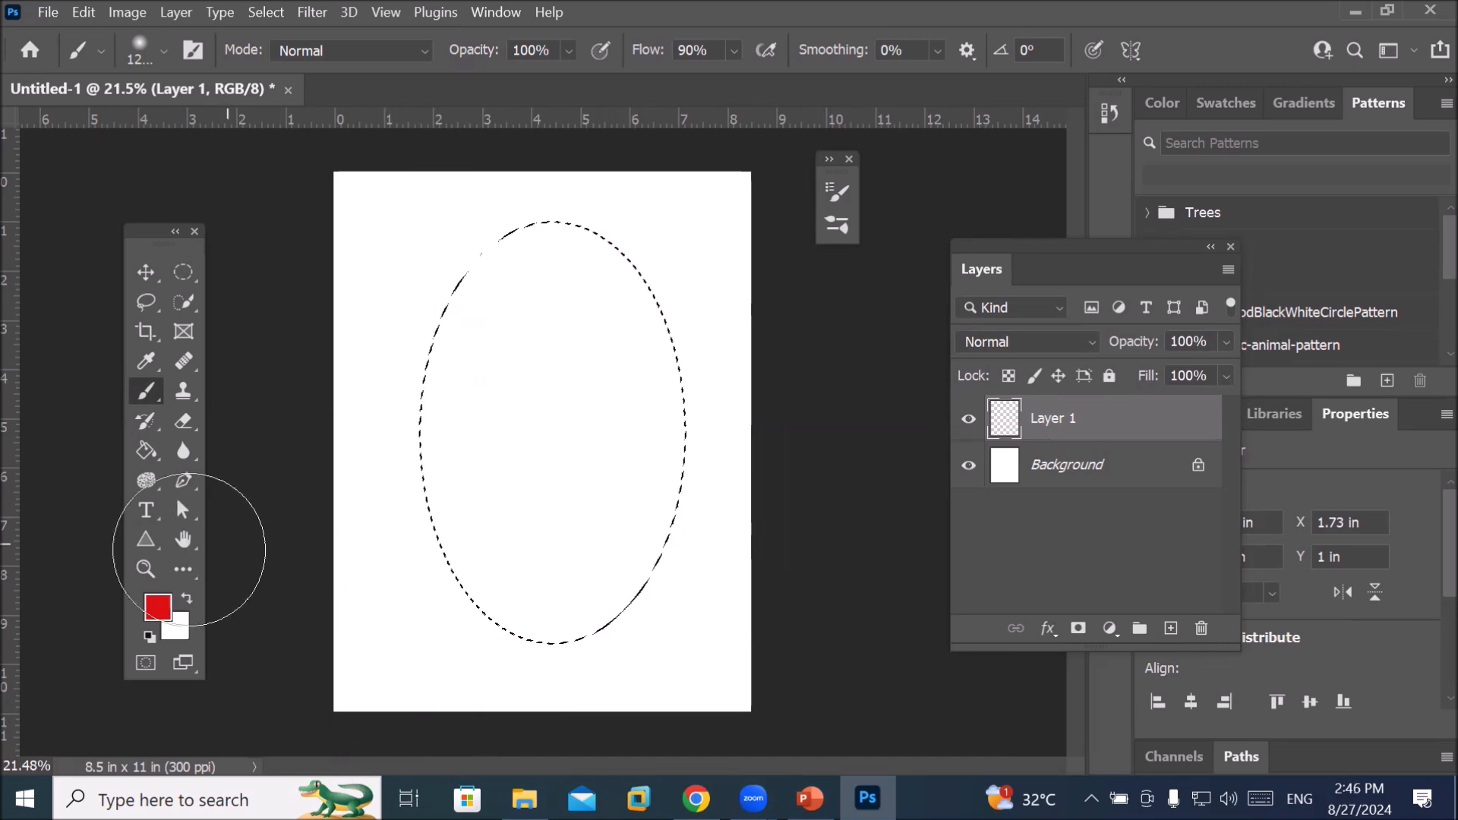
Turn off the soft brush's texture and switch to the flying-bird brush at 1500 px
left_click(833, 186)
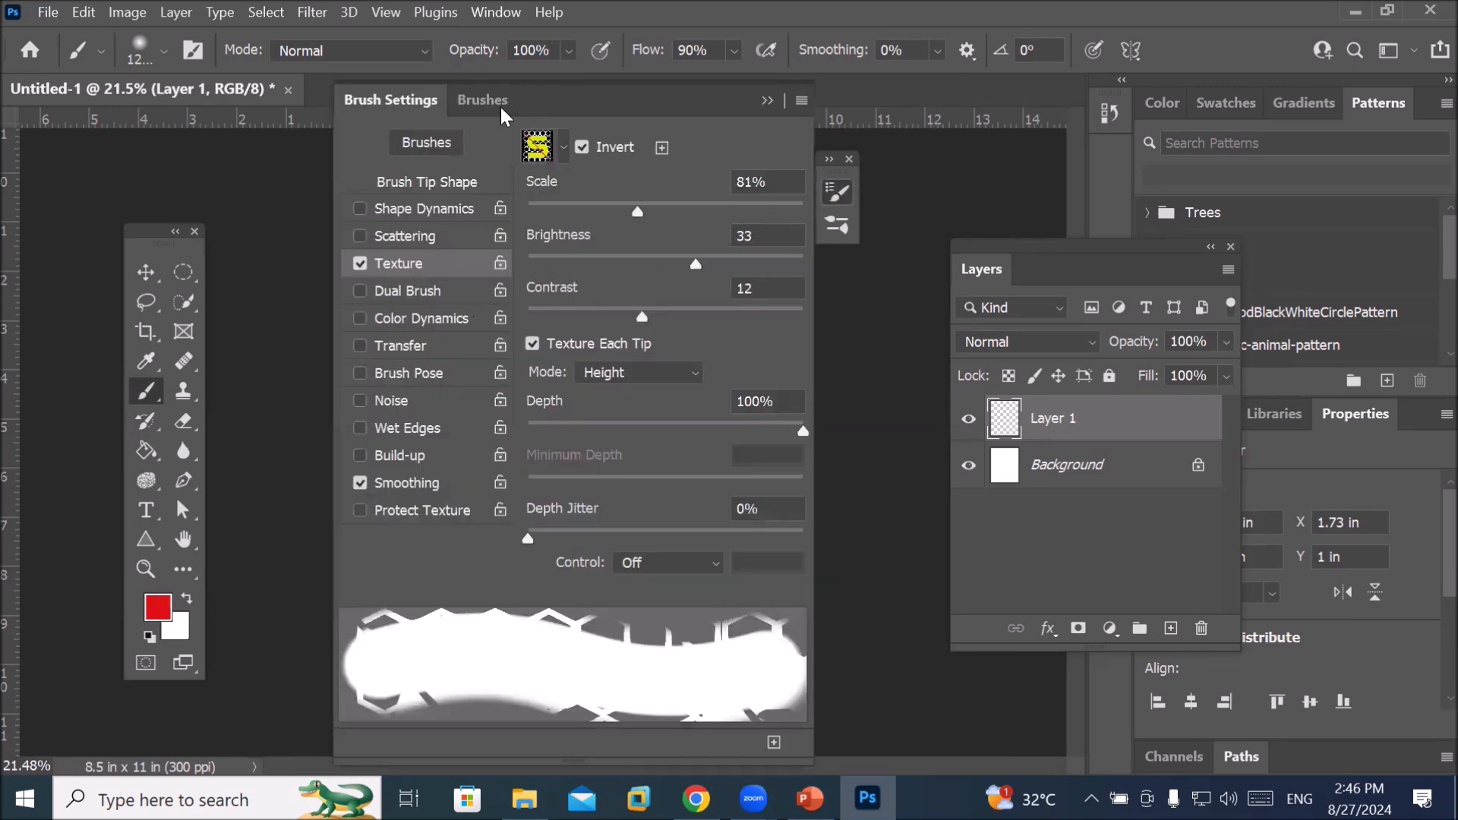
left_click(363, 264)
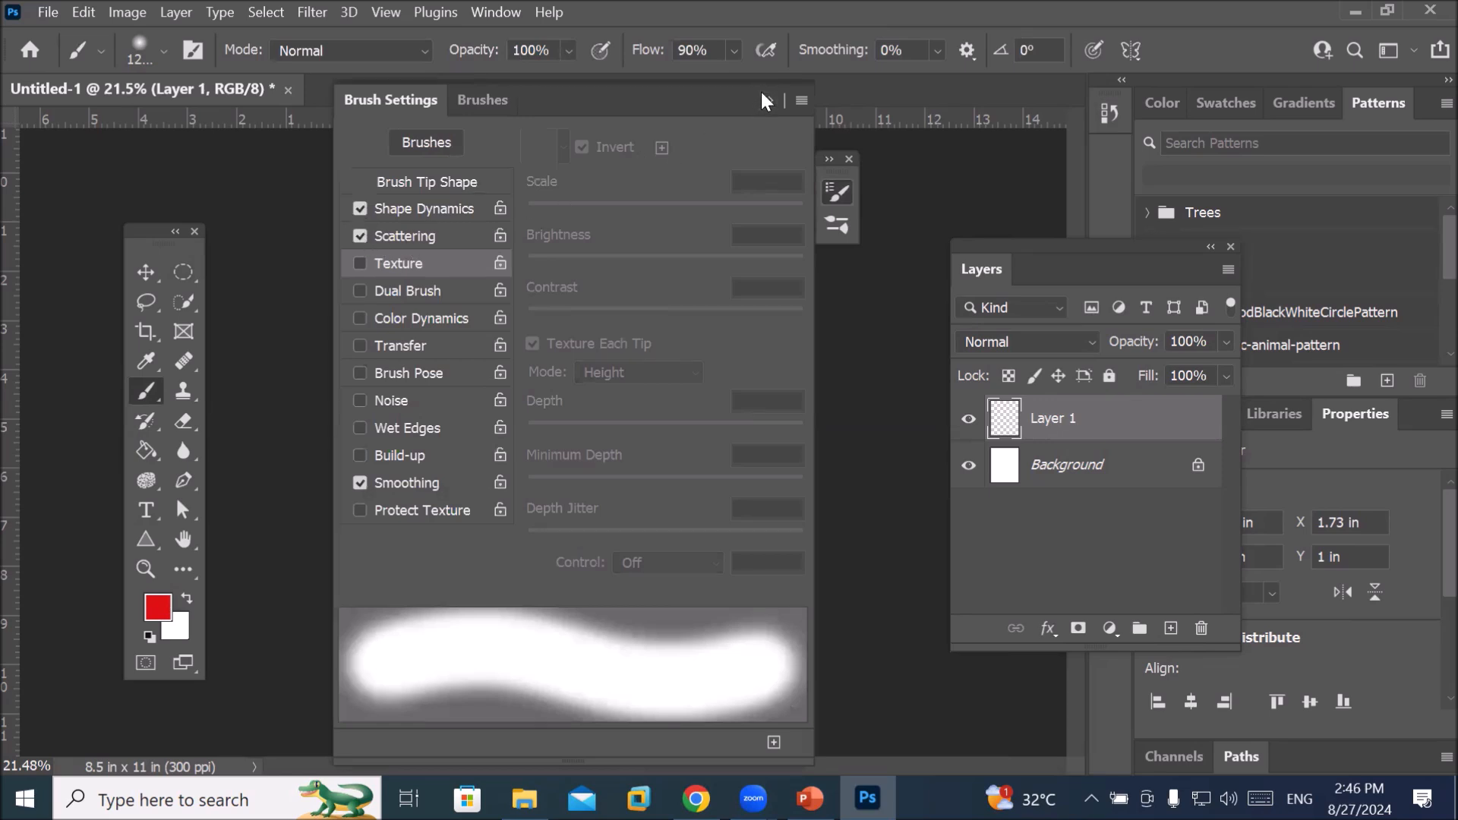
left_click(476, 99)
left_click(570, 228)
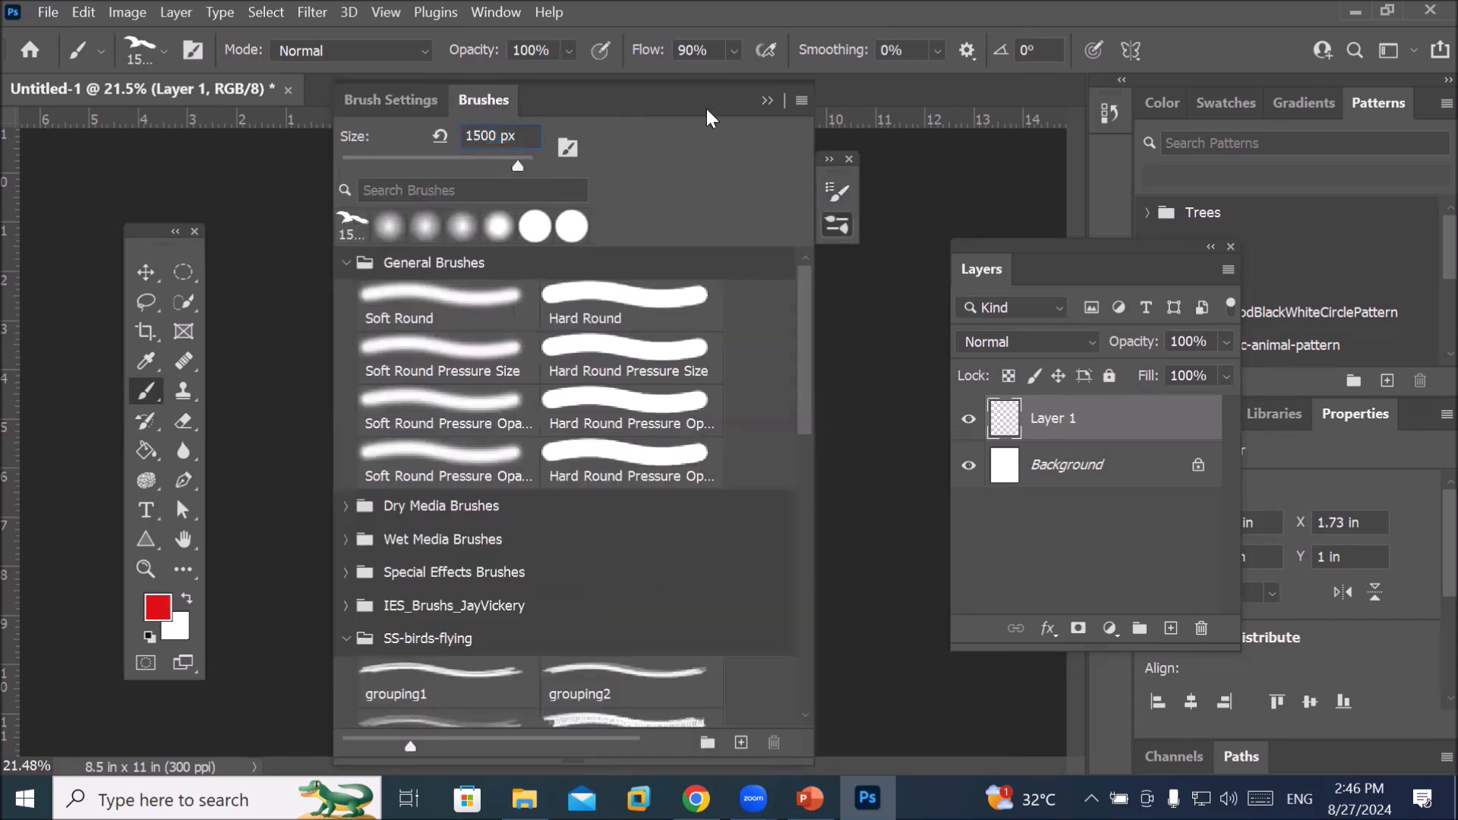
left_click(762, 97)
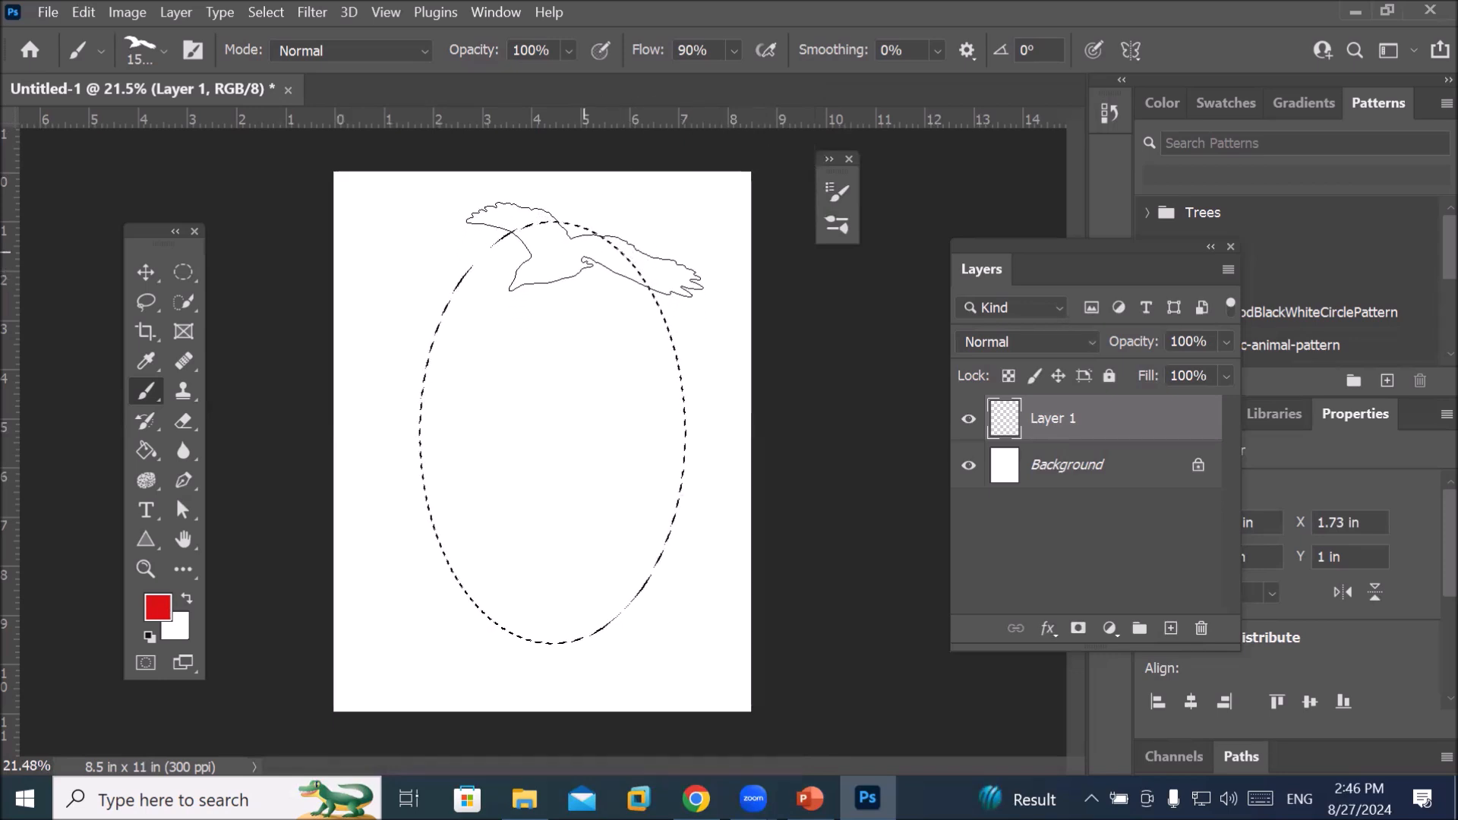
Stamp red birds at the top and near the bottom of the ellipse, and undo both stamps
left_click(584, 249)
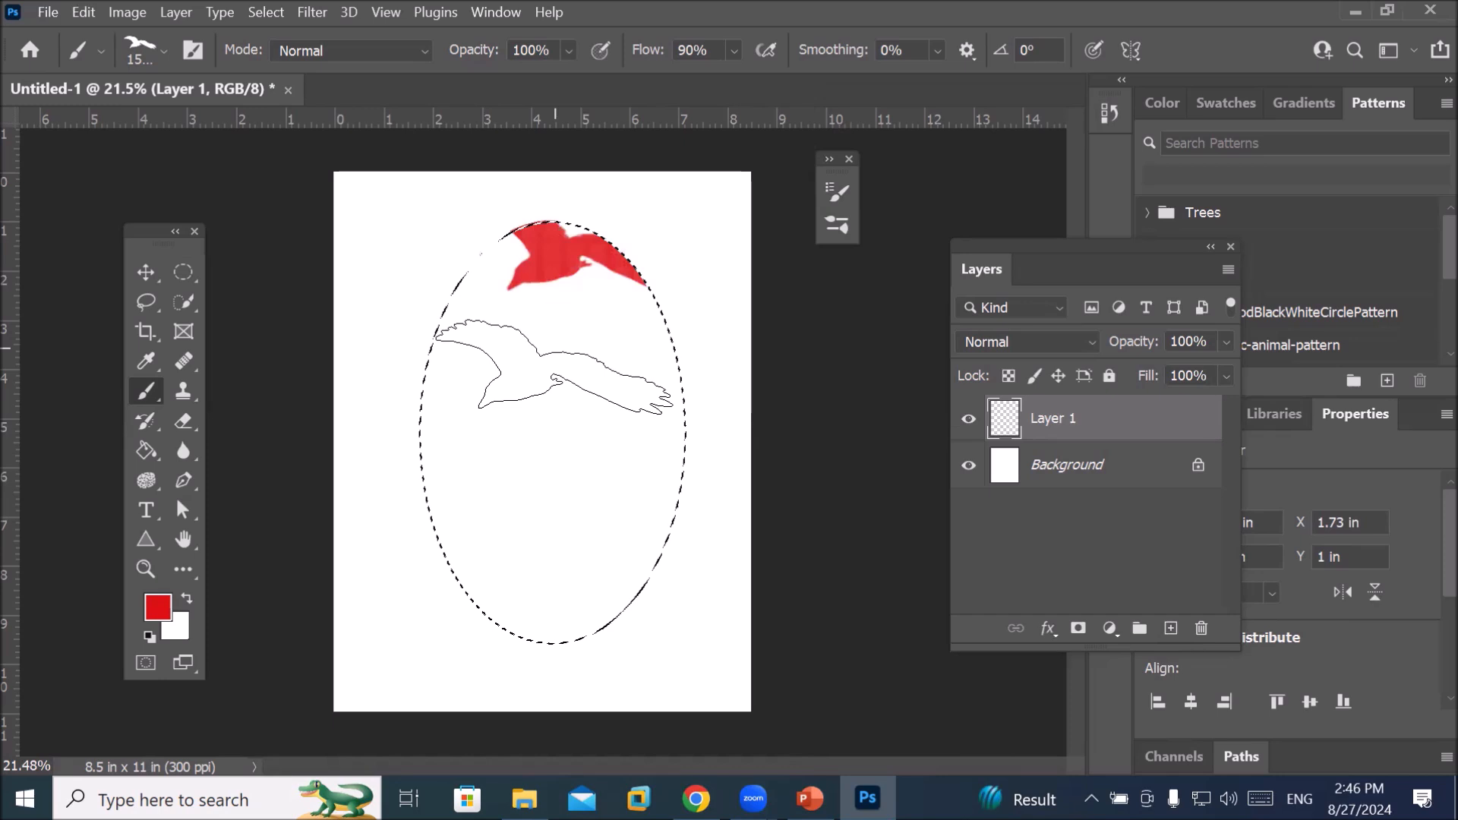
left_click(541, 552)
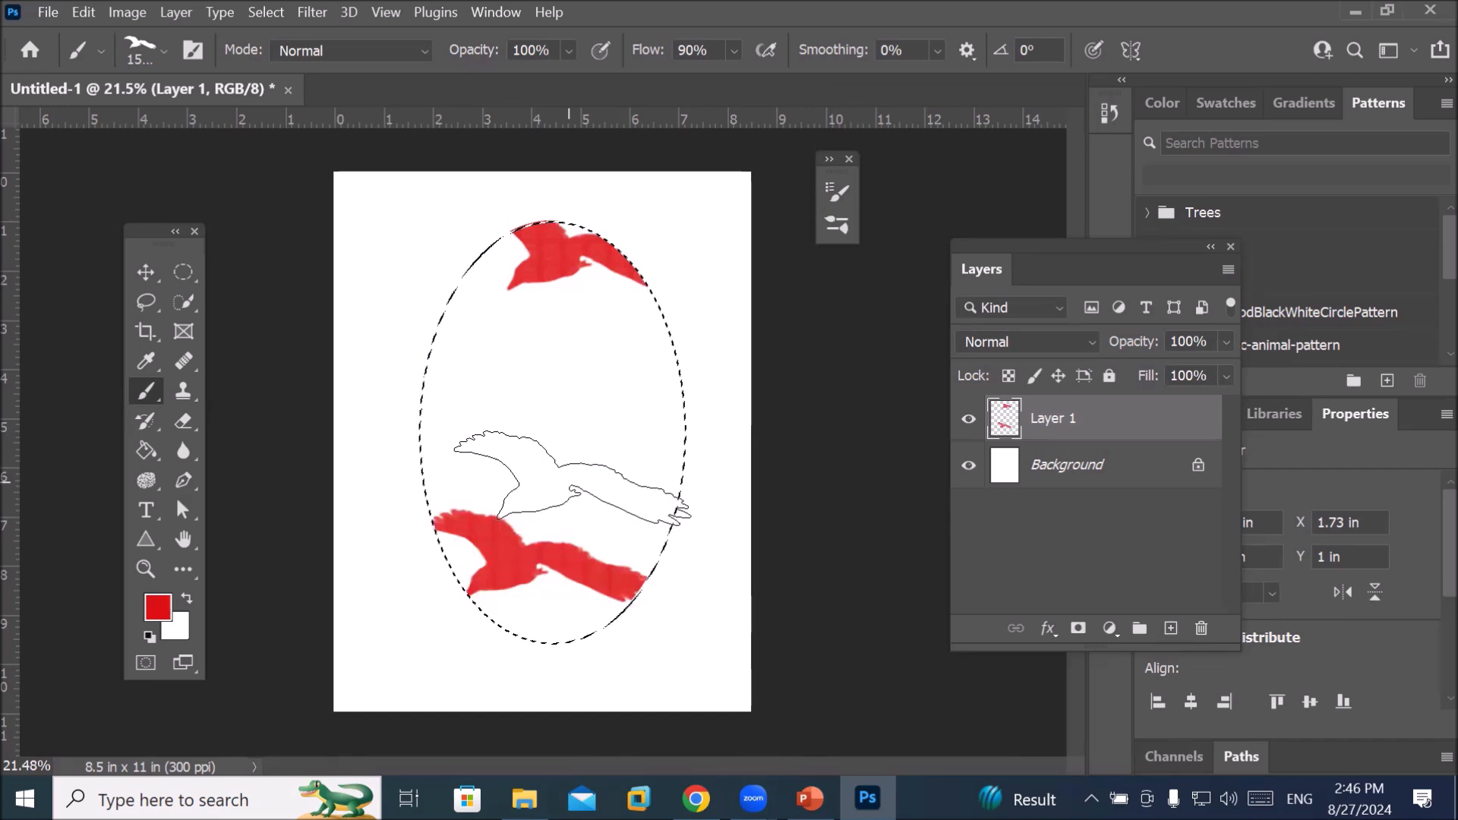
key("ctrl+z")
key("ctrl+z")
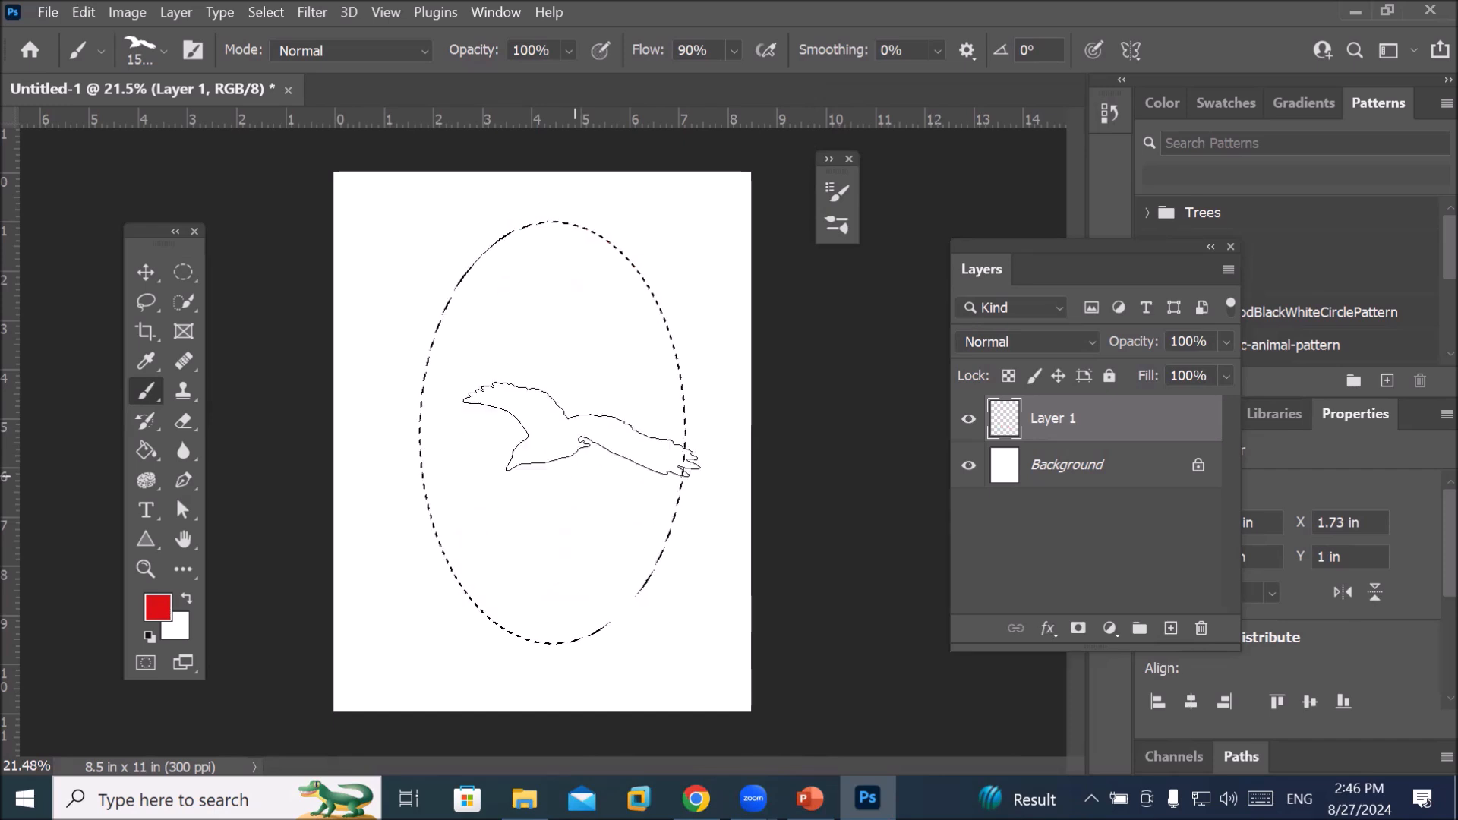
Lower the bird brush's texture depth jitter slightly and set its tip spacing to 88%
left_click(838, 190)
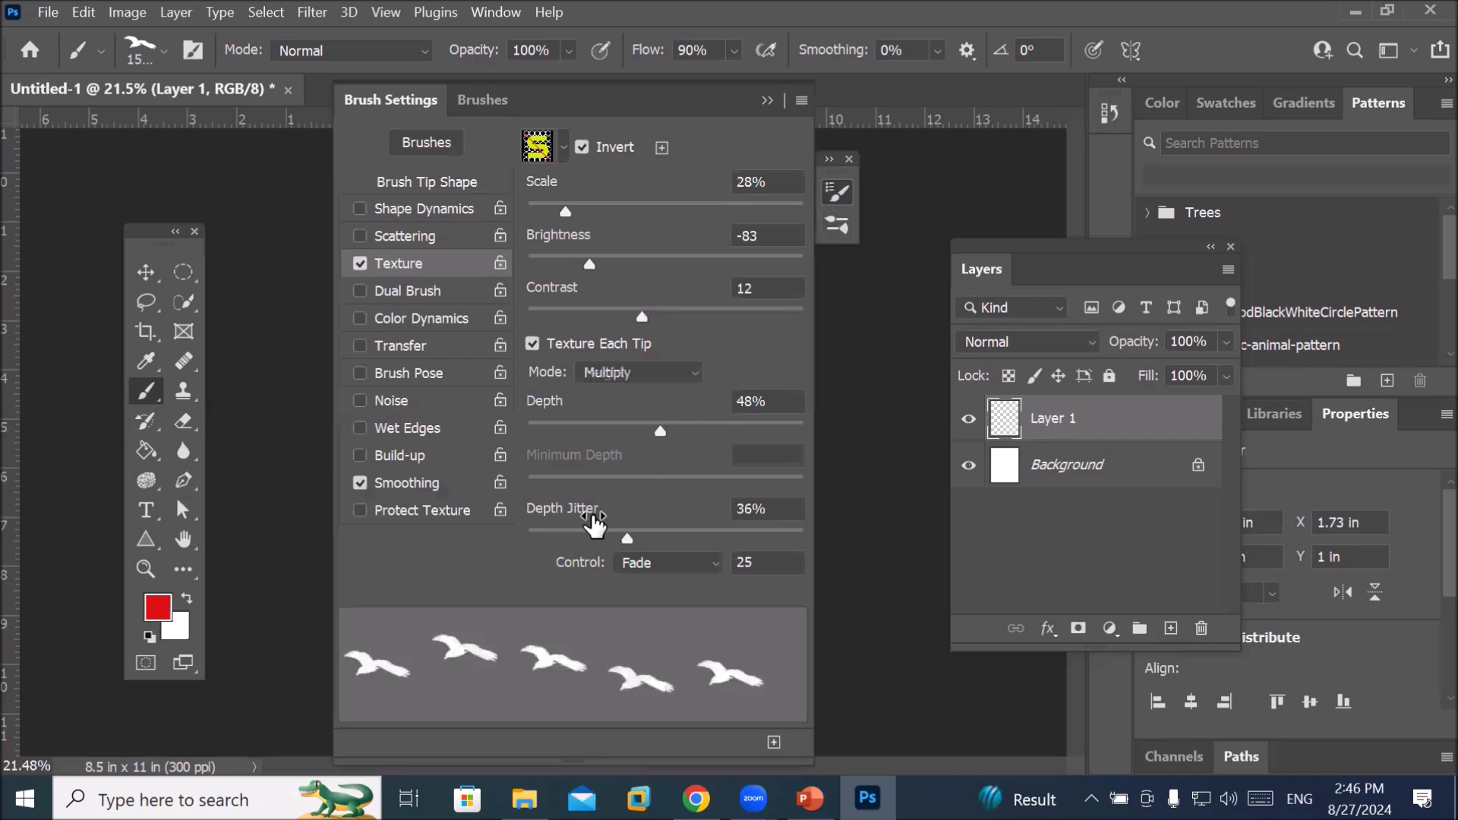
left_click_drag(621, 539, 609, 540)
left_click(400, 181)
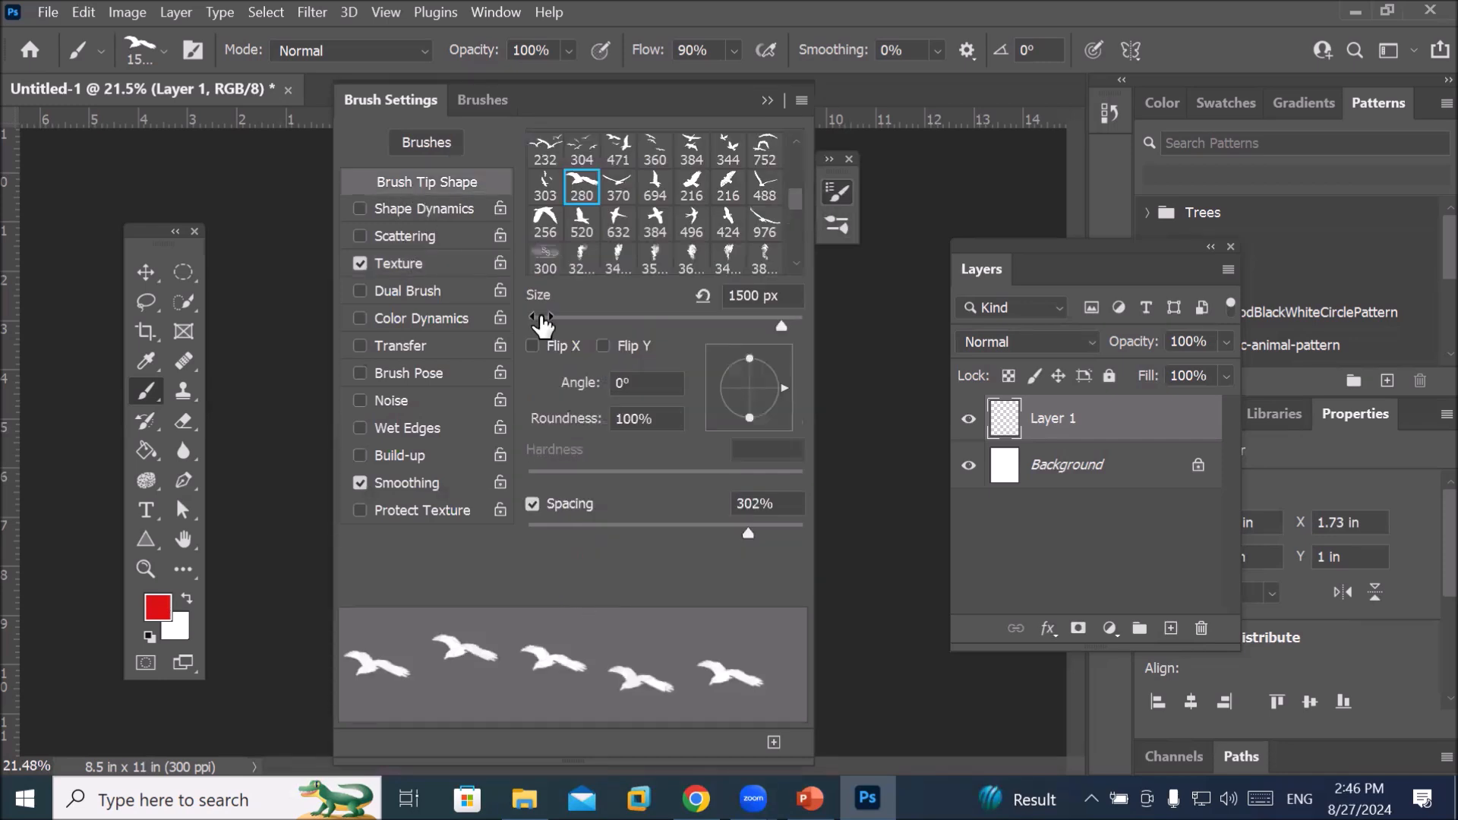
mouse_move(749, 535)
left_mouse_down()
mouse_move(634, 536)
mouse_move(648, 536)
left_mouse_up()
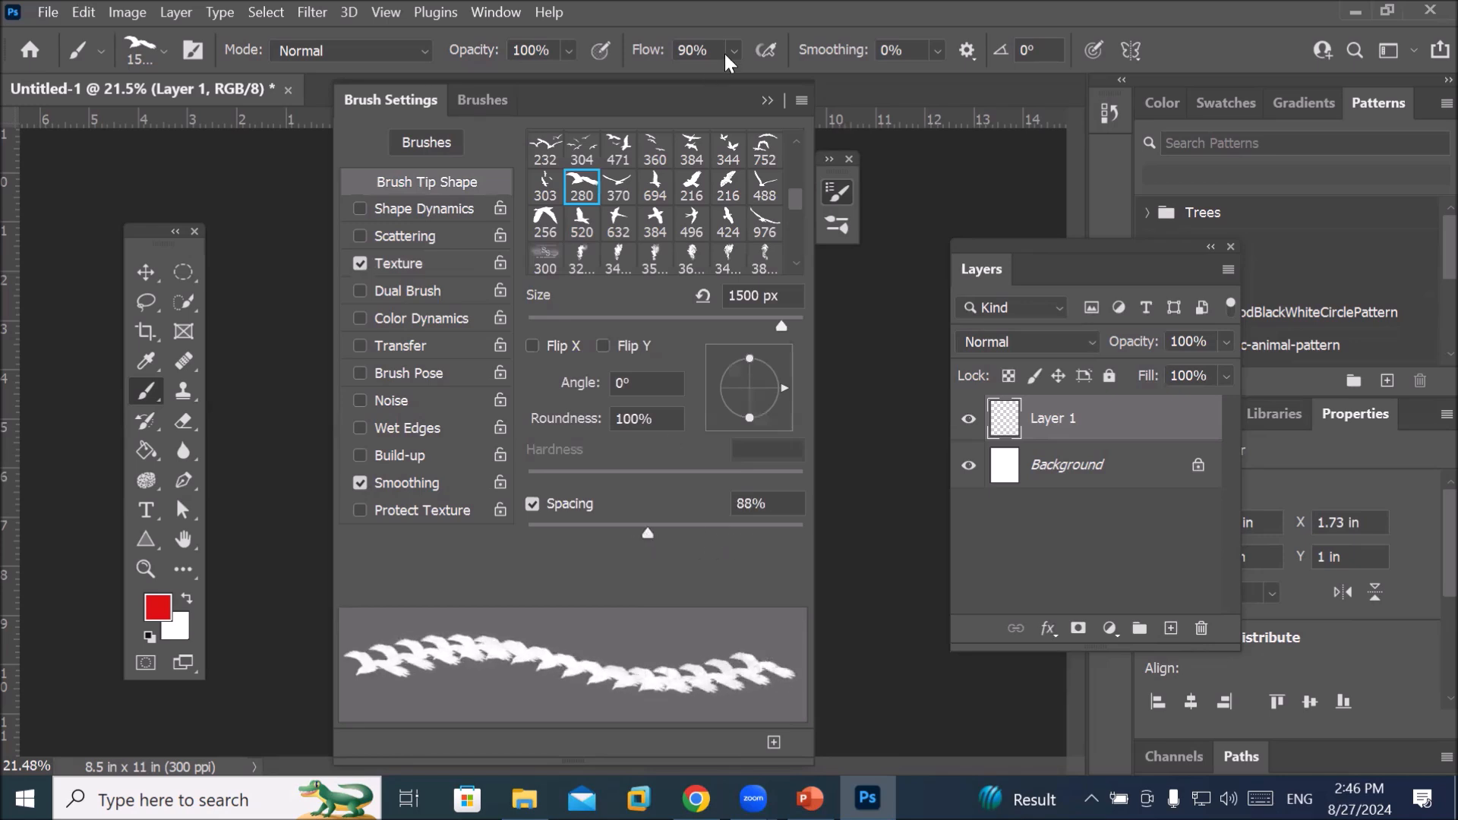
left_click(767, 100)
Paint red bird-brush strokes over the whole elliptical selection, and delete the paint
left_click(571, 255)
mouse_move(571, 255)
left_mouse_down()
mouse_move(504, 382)
mouse_move(473, 510)
mouse_move(478, 572)
mouse_move(521, 630)
mouse_move(619, 627)
mouse_move(662, 597)
mouse_move(755, 326)
left_mouse_up()
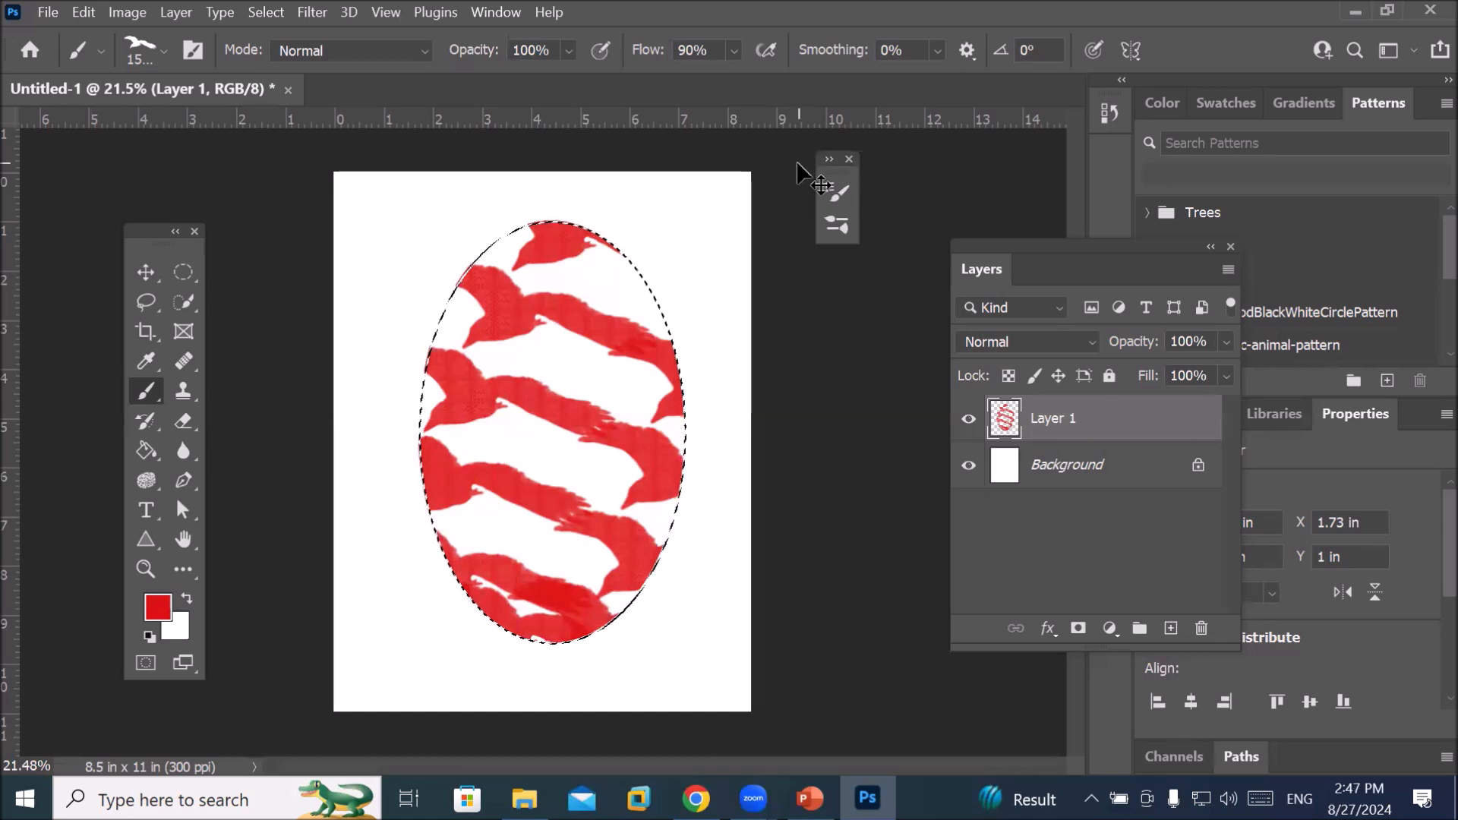
key("Delete")
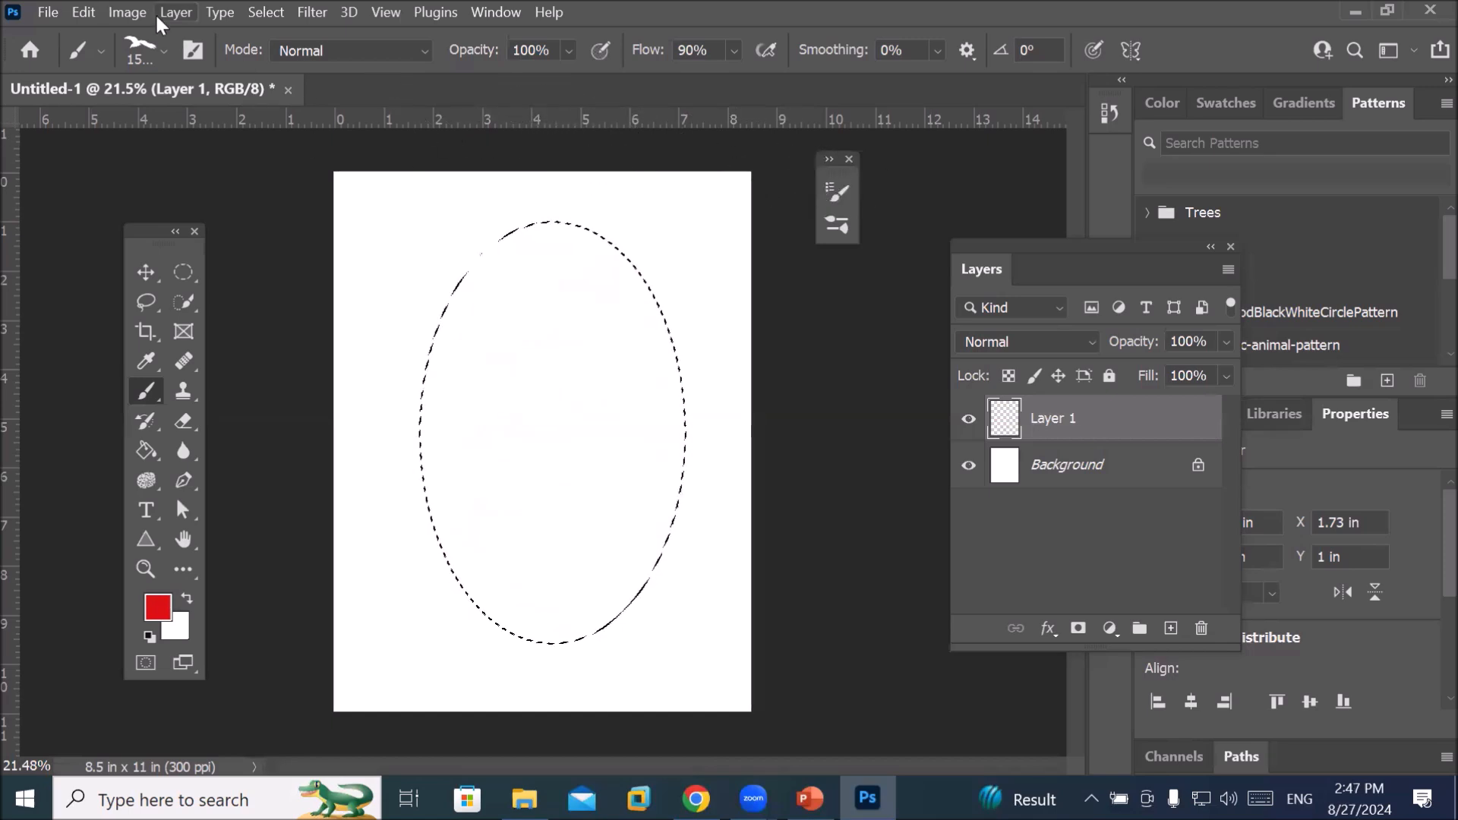
Choose the hard round brush with 100% hardness and set the foreground color to blue 0112f6
left_click(164, 50)
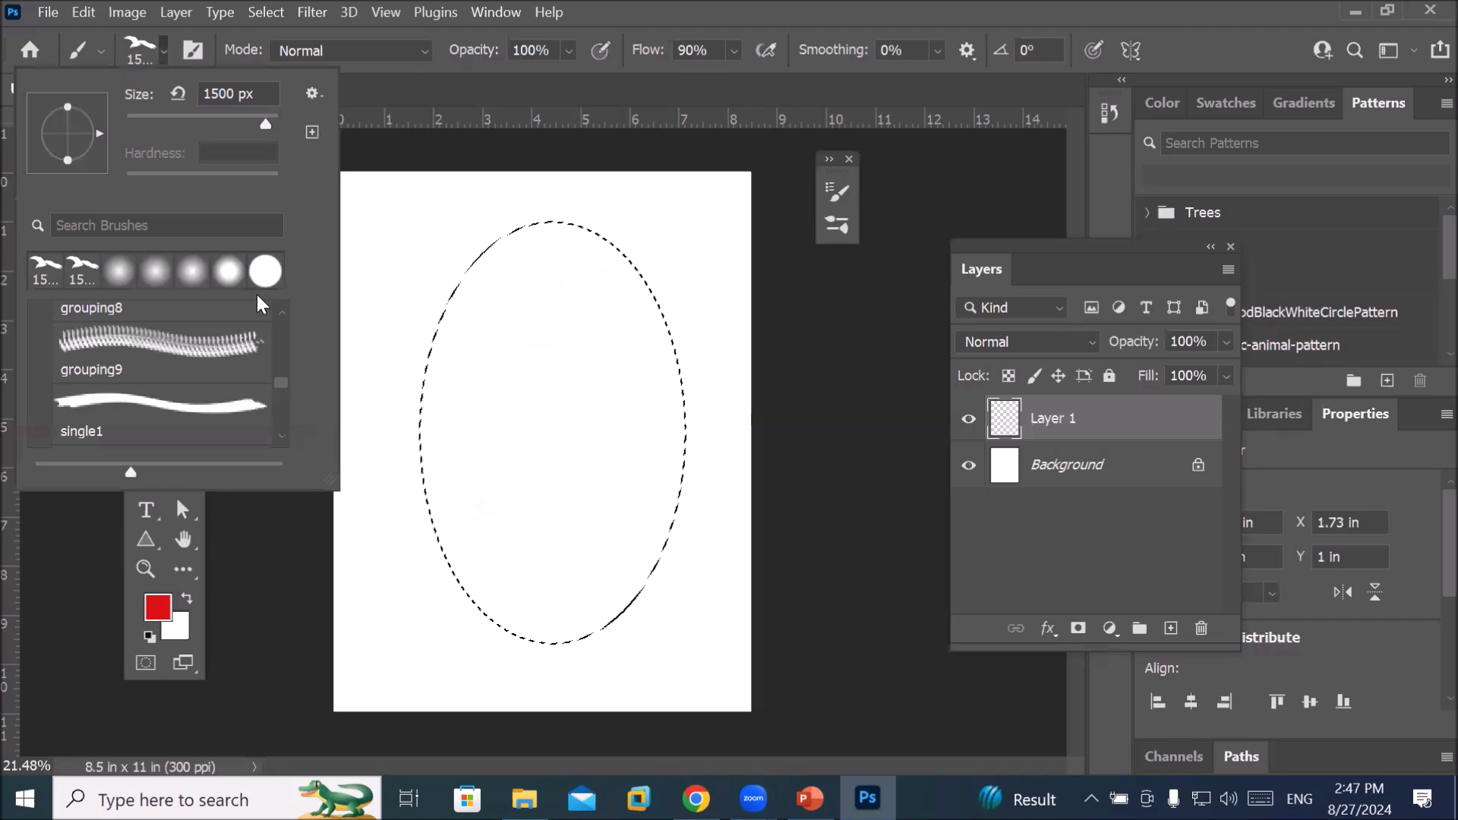
left_click(266, 272)
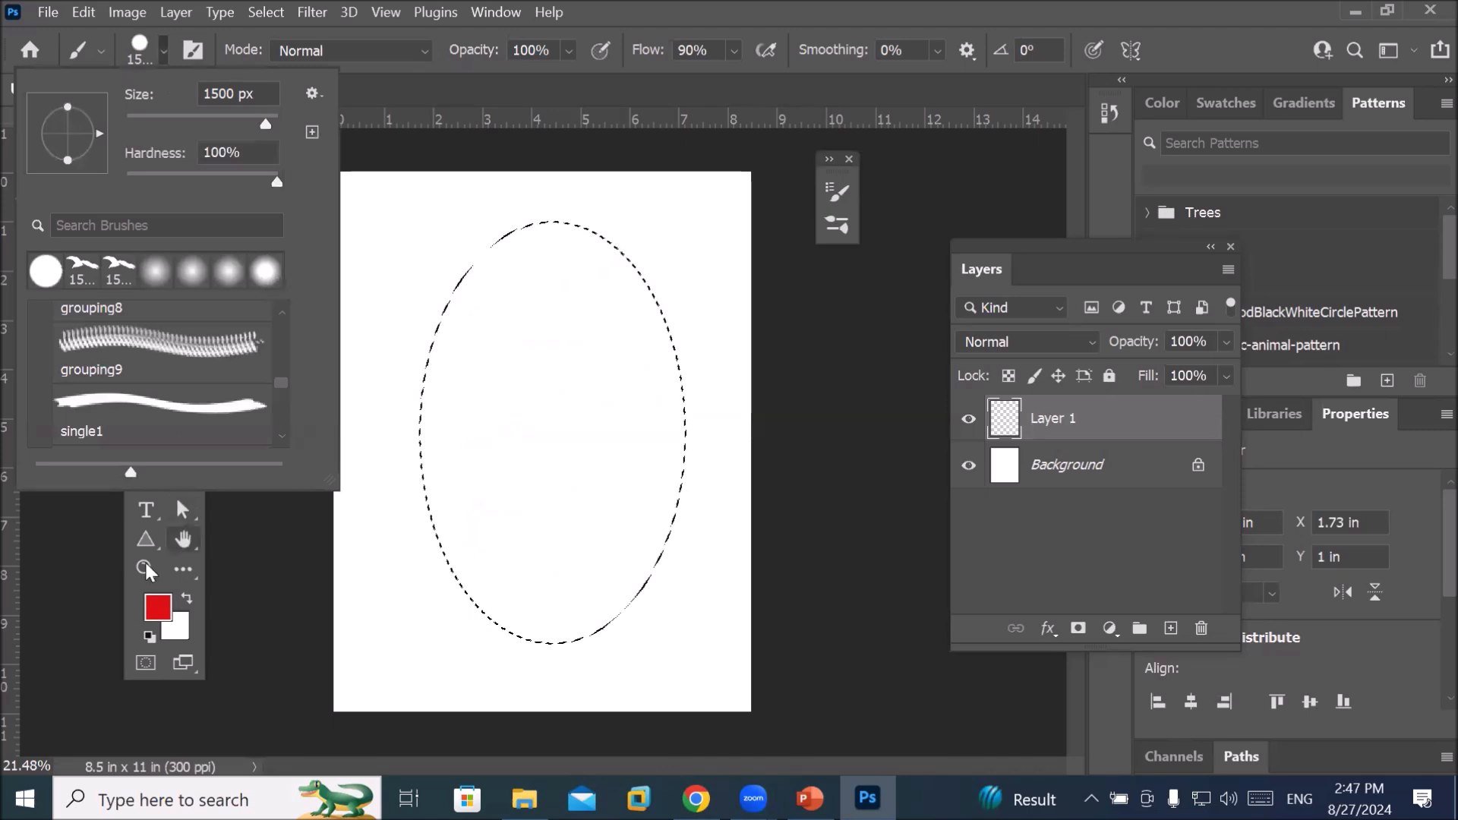
left_click(158, 608)
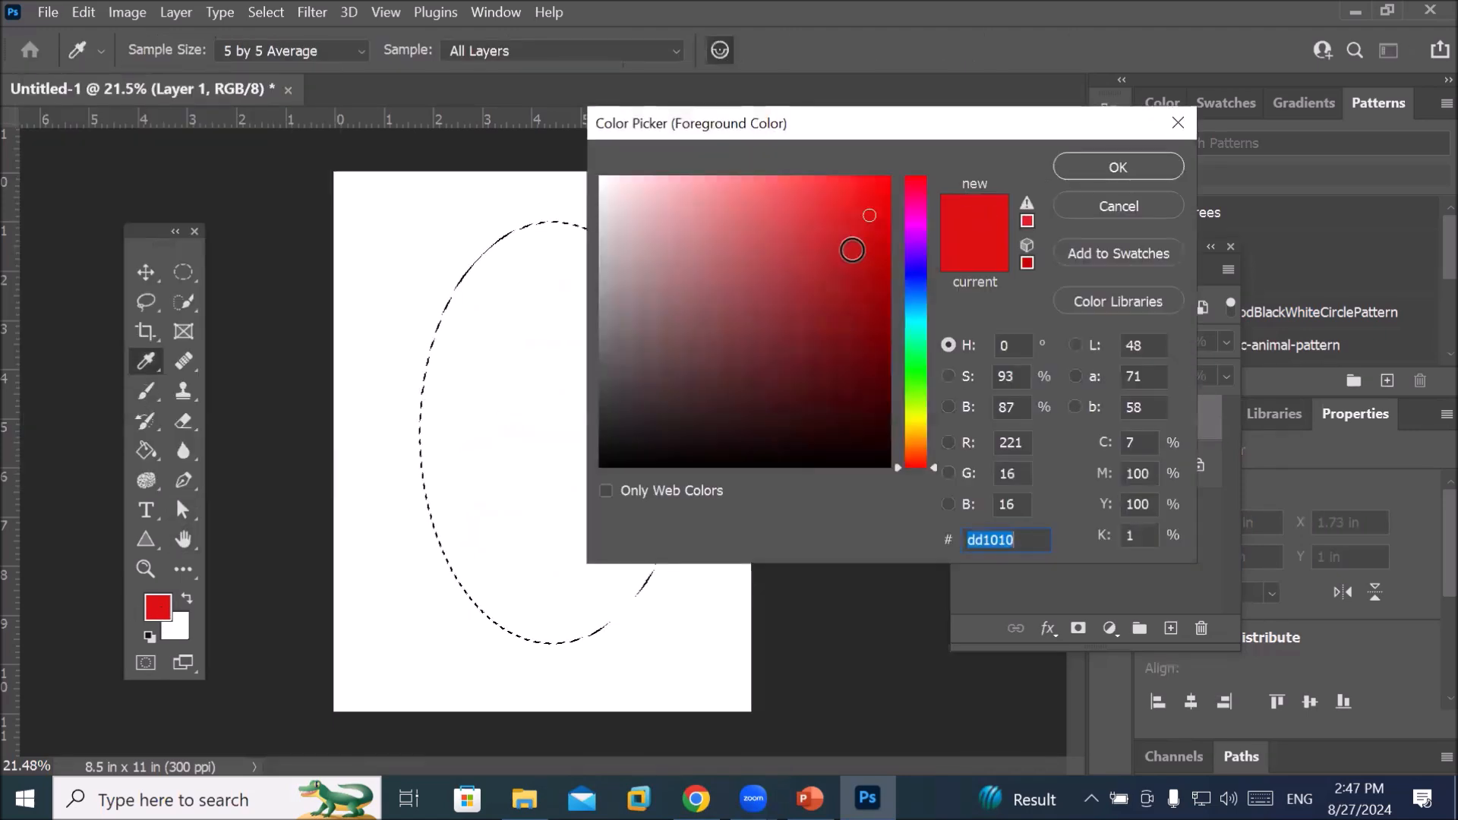
left_click(917, 278)
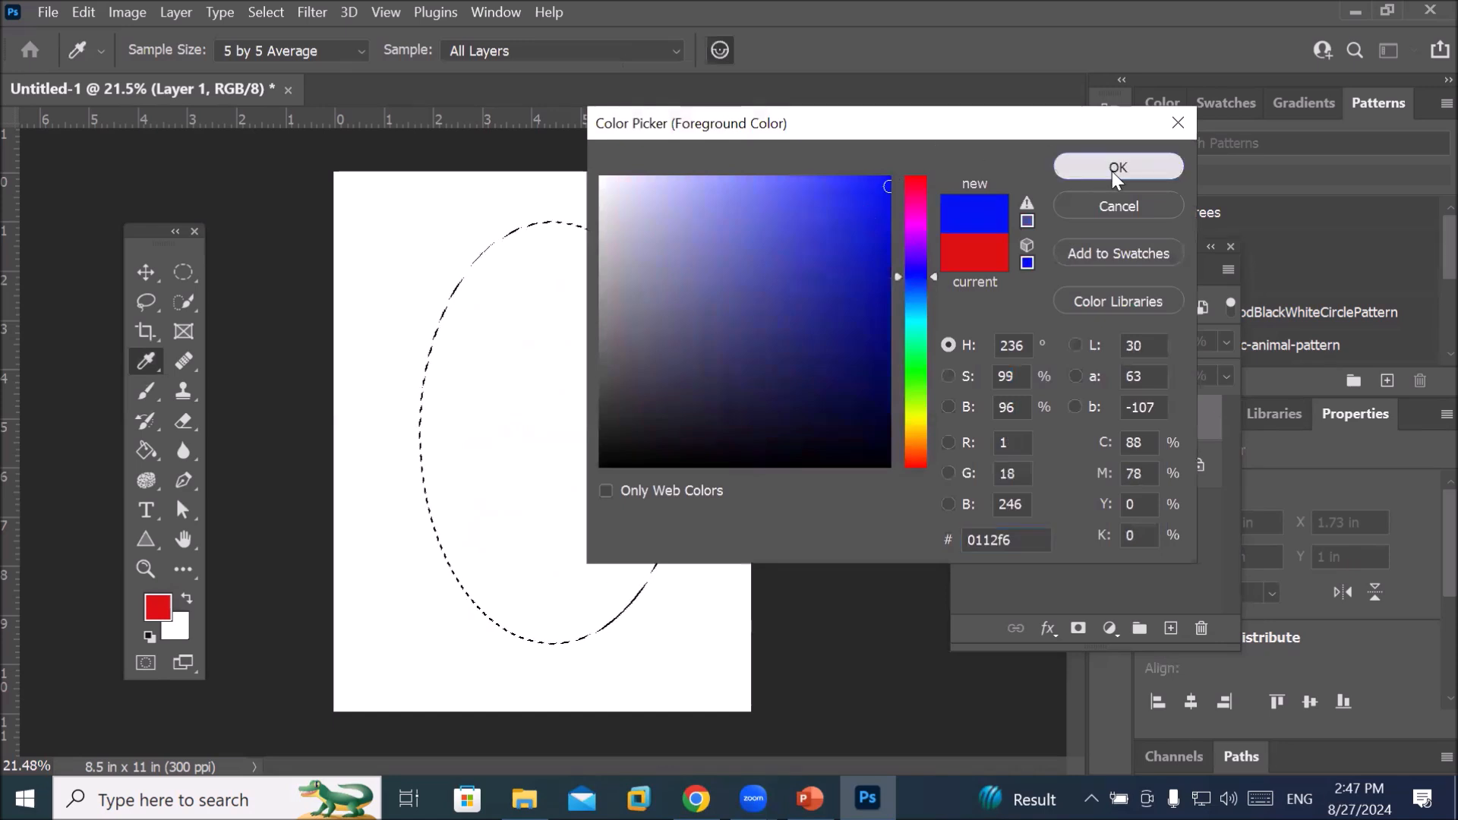
left_click(1112, 171)
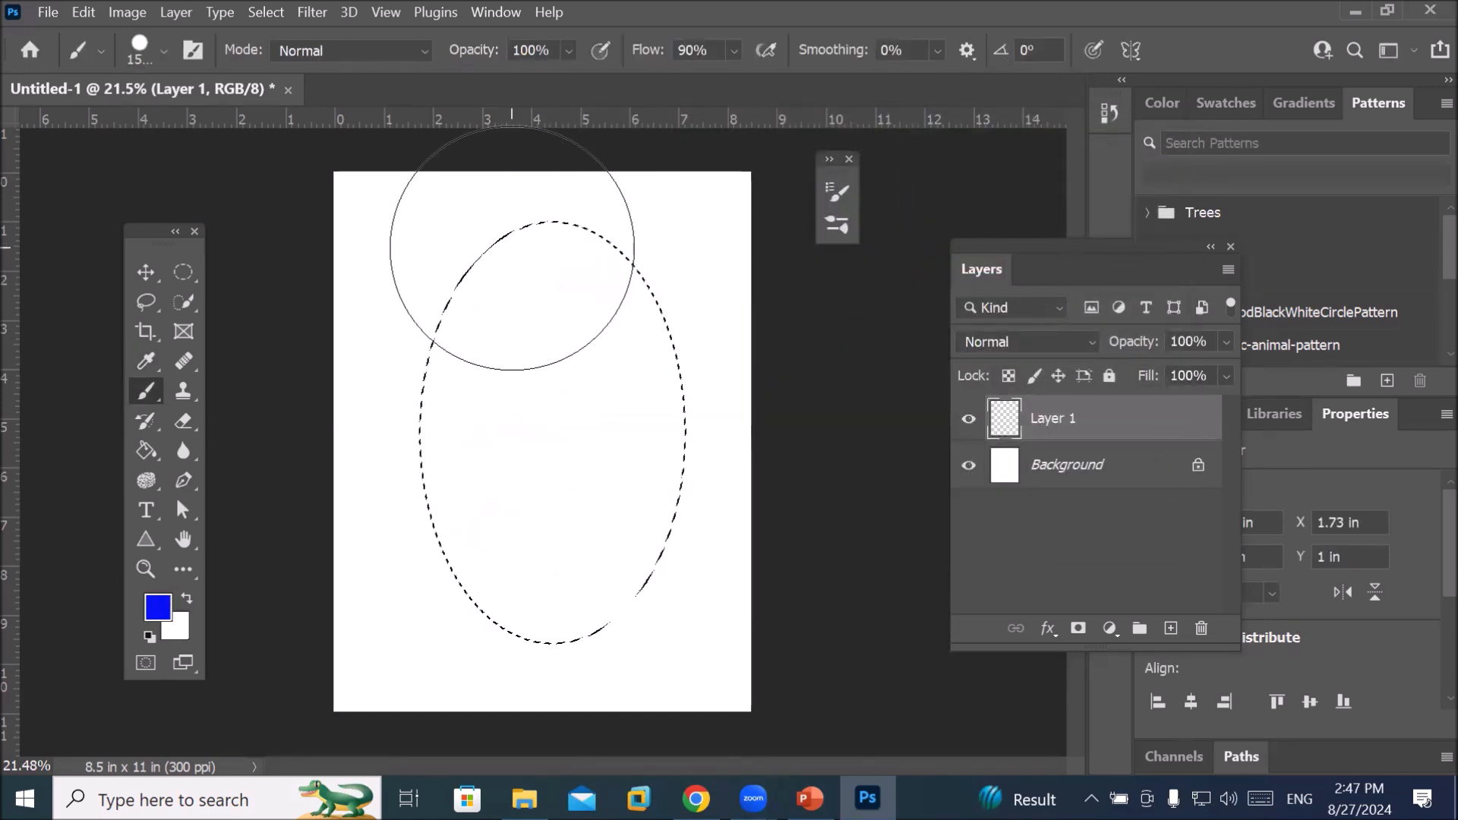
Reduce the hard round brush size to 400 px for painting along the ellipse's edge
key("bracketleft")
key("bracketleft")
key("bracketleft")
key("bracketleft")
key("bracketleft")
key("bracketleft")
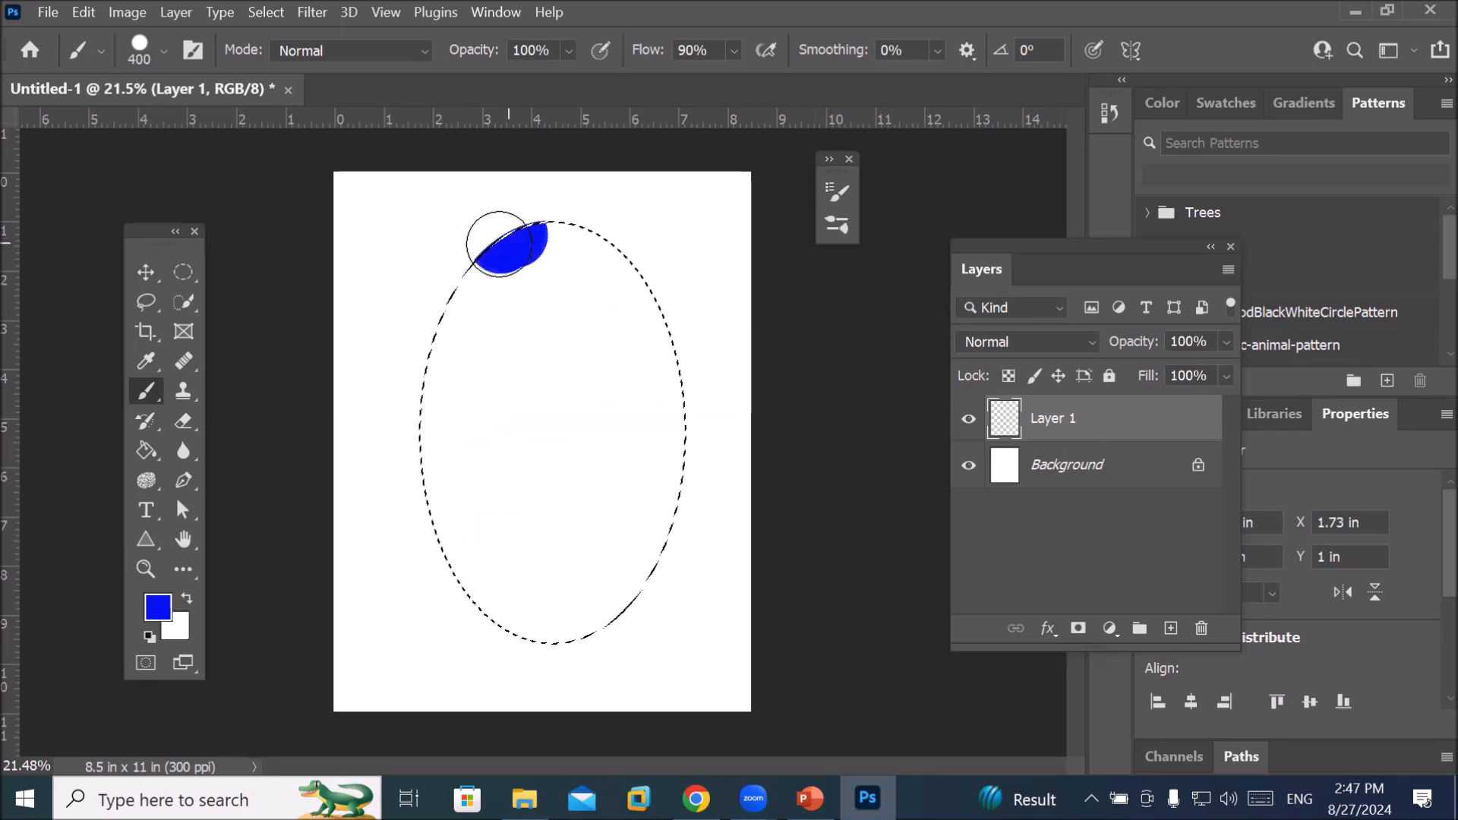
Paint a blue band around the inside edge of the elliptical selection and stamp one blue dot at its center
left_click_drag(436, 406, 428, 528)
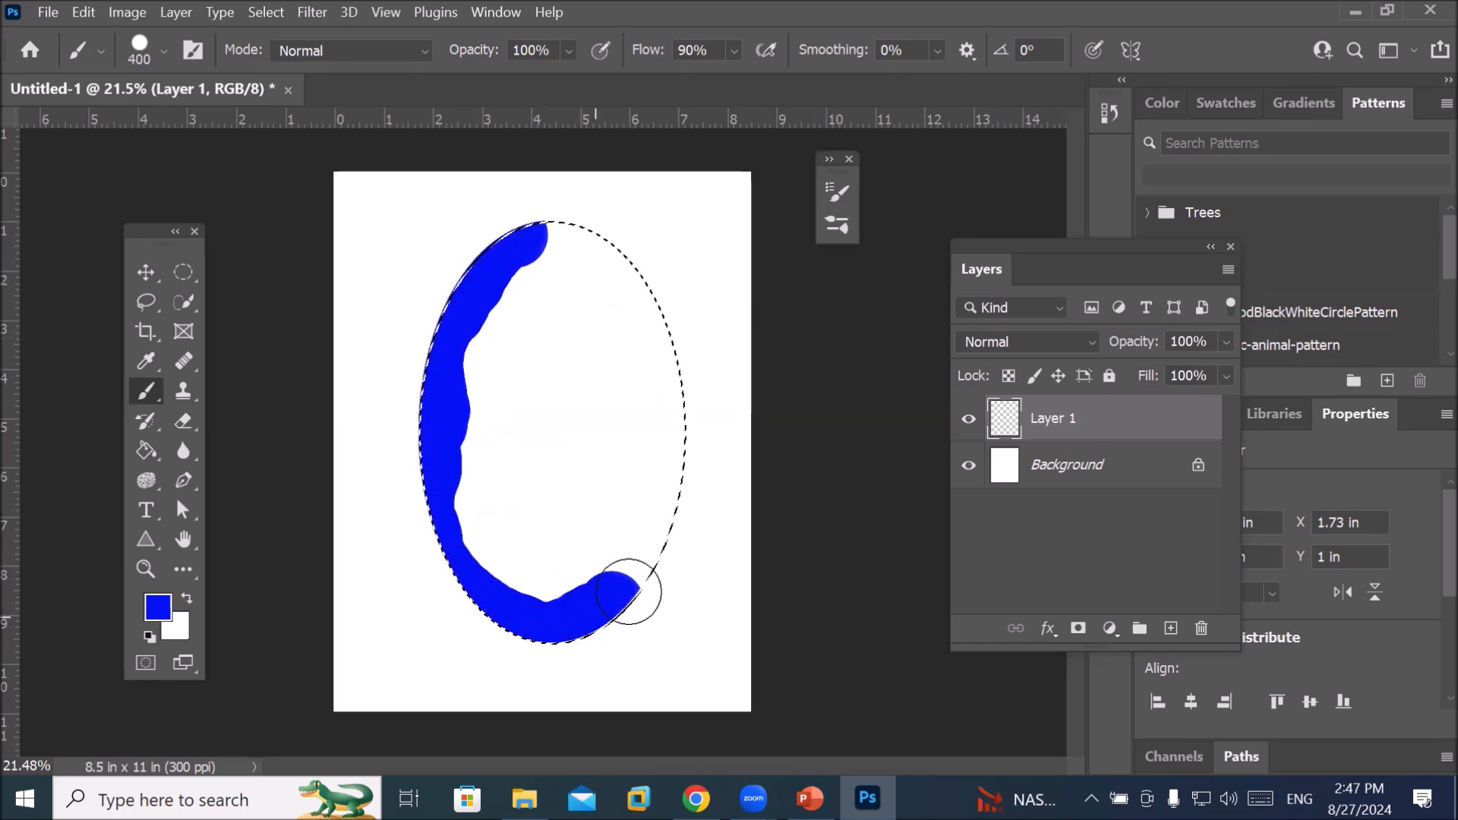
left_click_drag(689, 352, 647, 264)
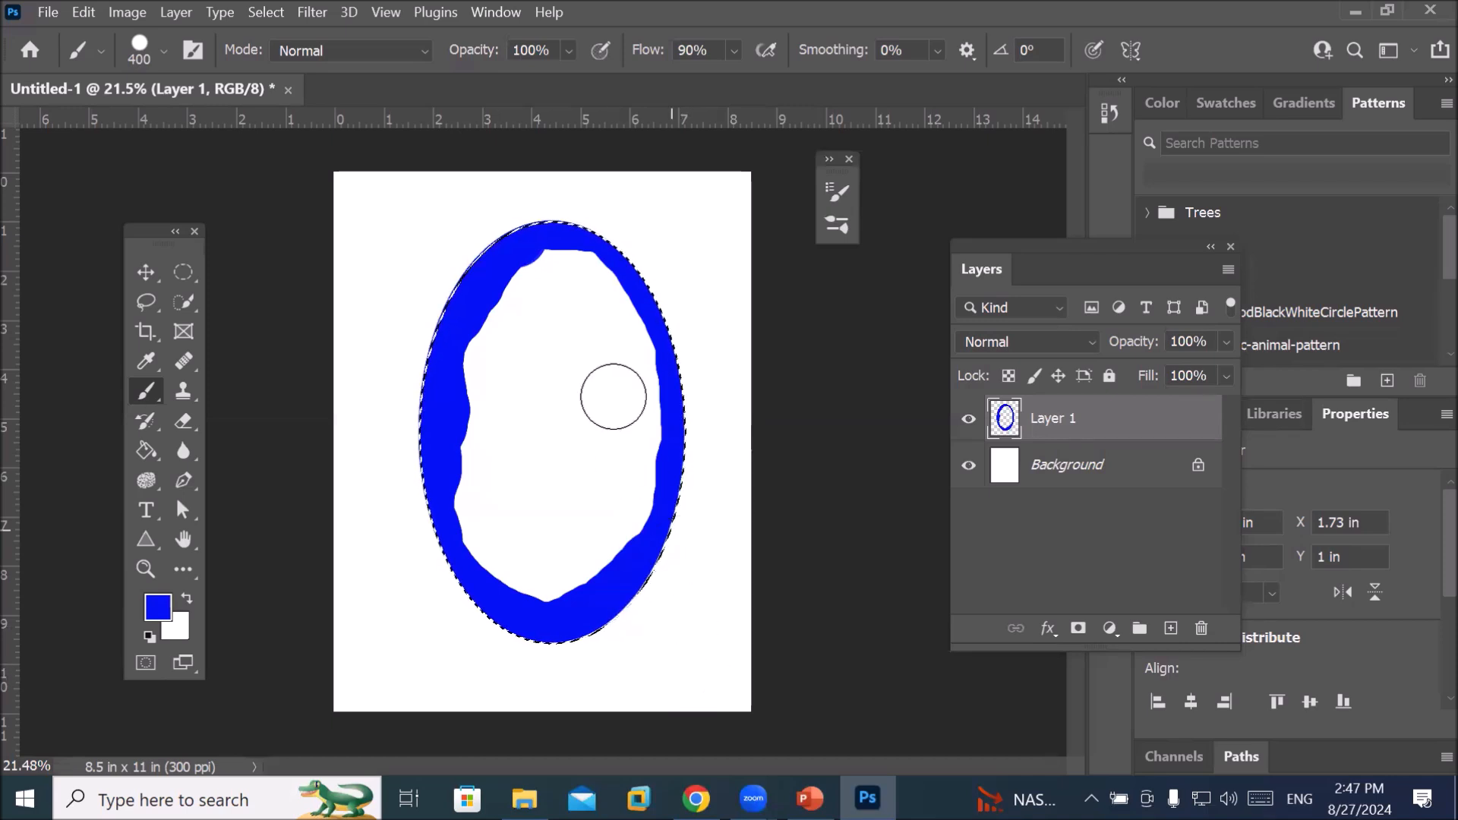
left_click(555, 411)
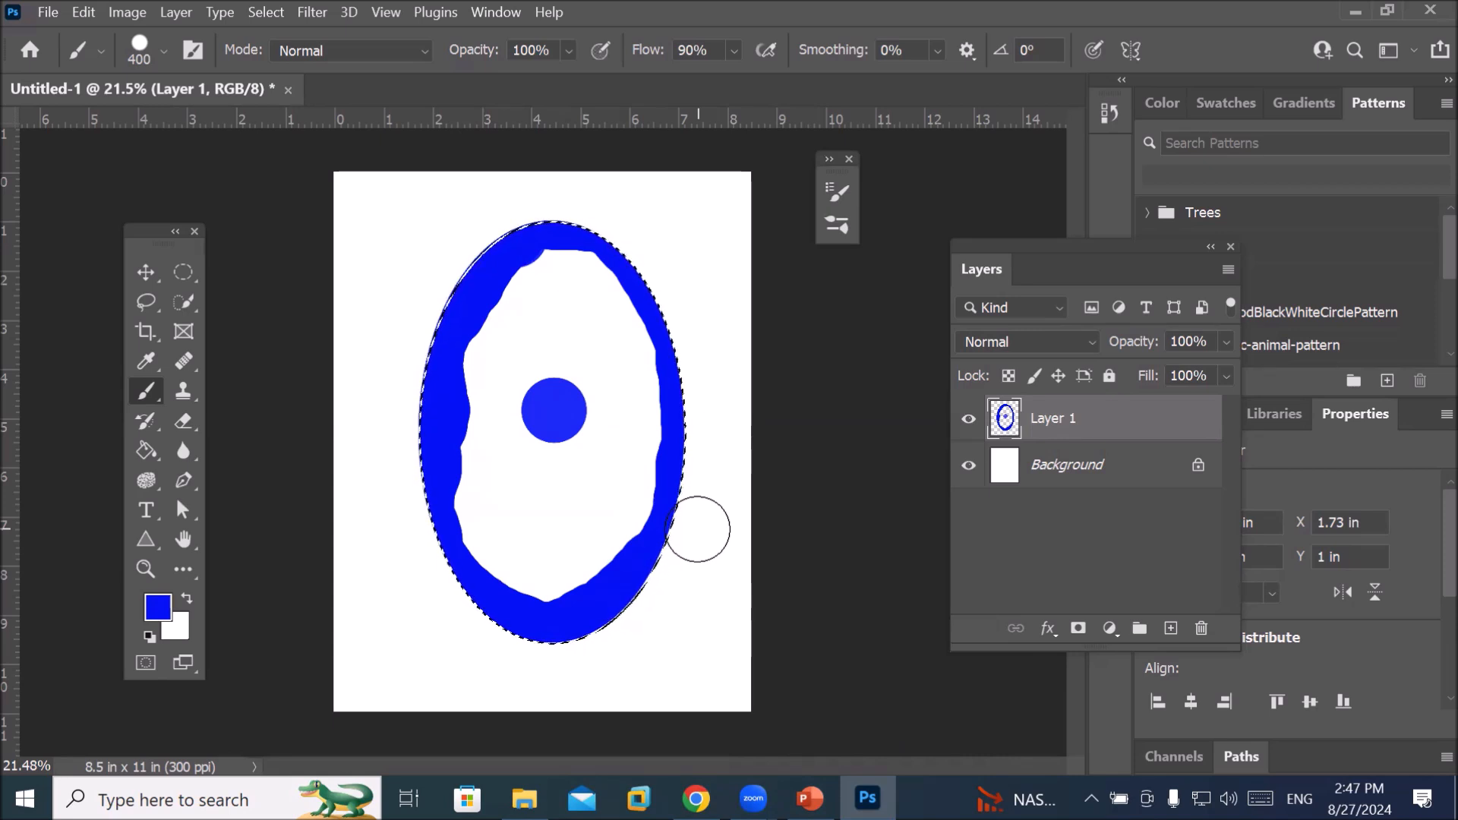
Deselect the ellipse and paint connected straight blue strokes along all four sides of the page
left_click(270, 14)
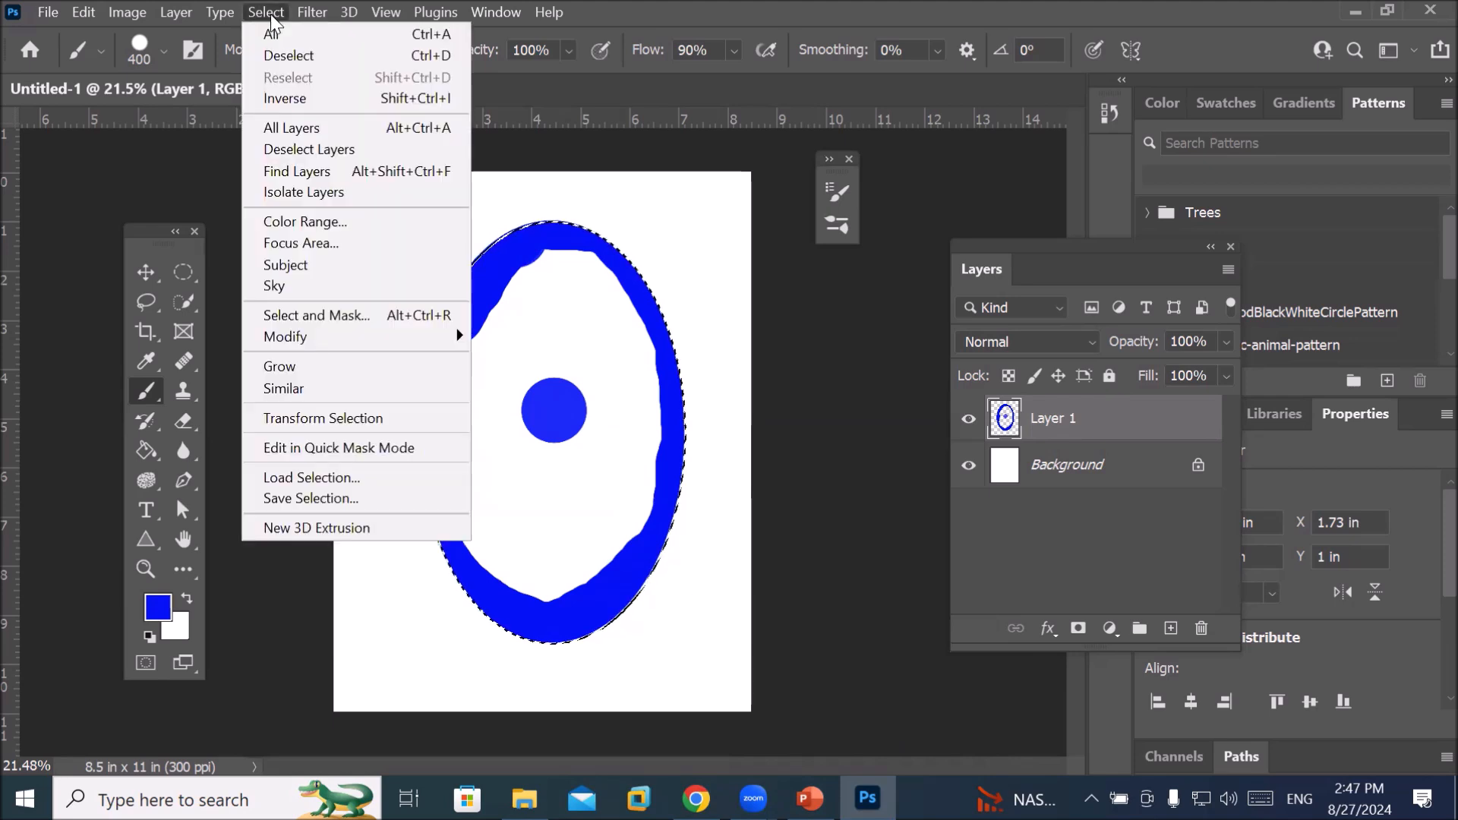
left_click(385, 56)
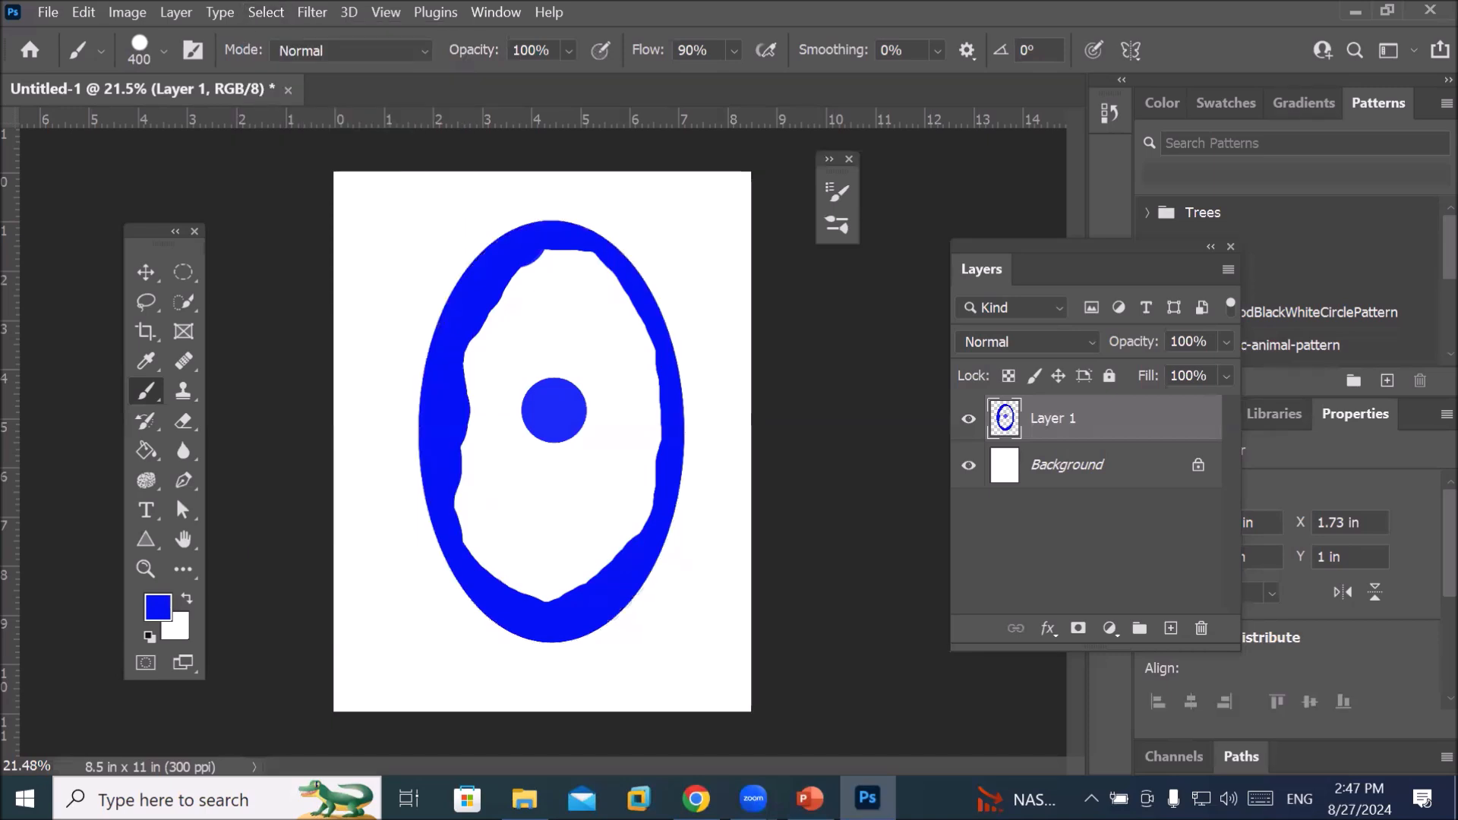
left_click(707, 217)
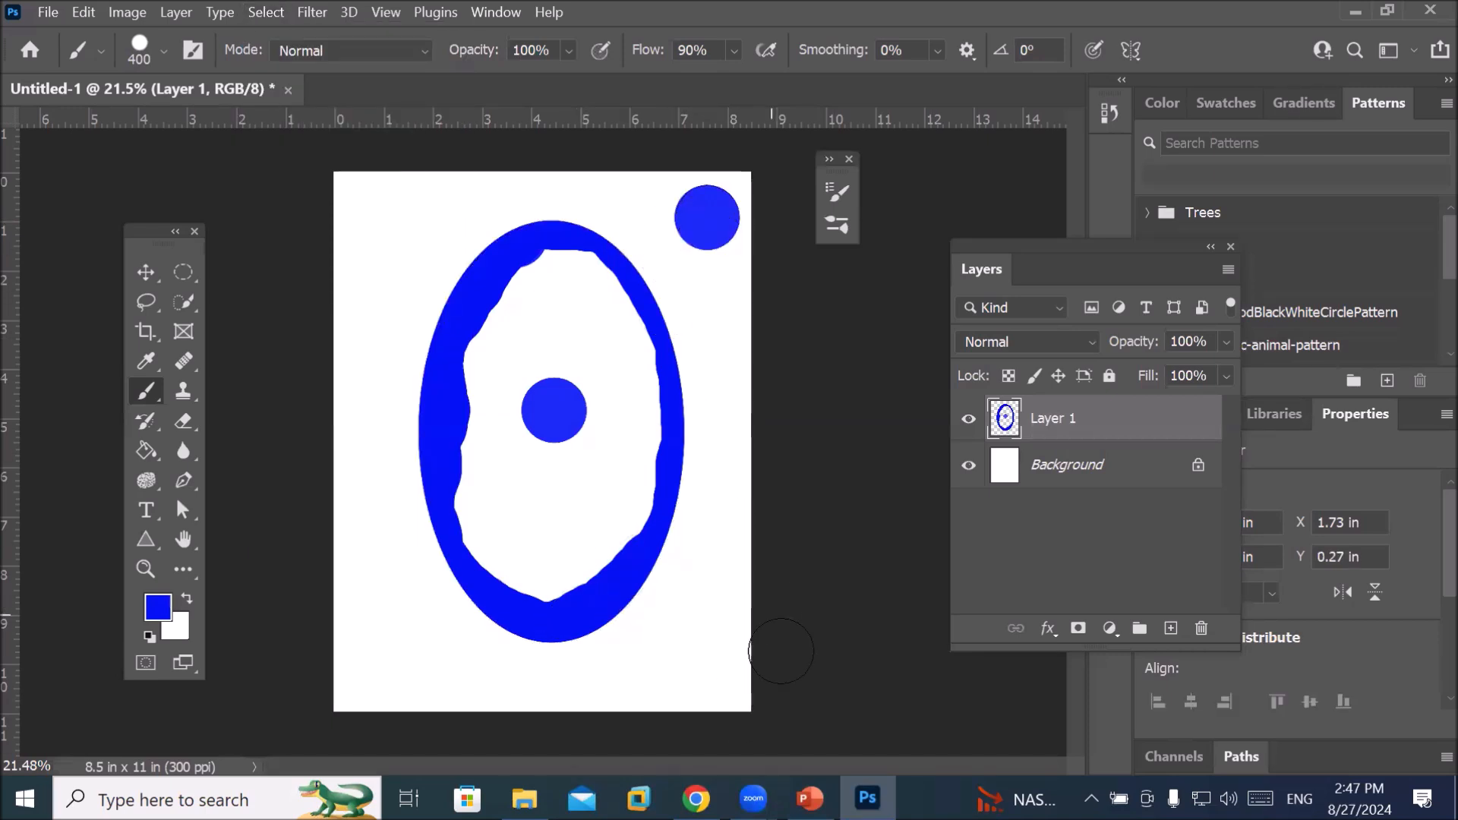
left_click(706, 666, "shift")
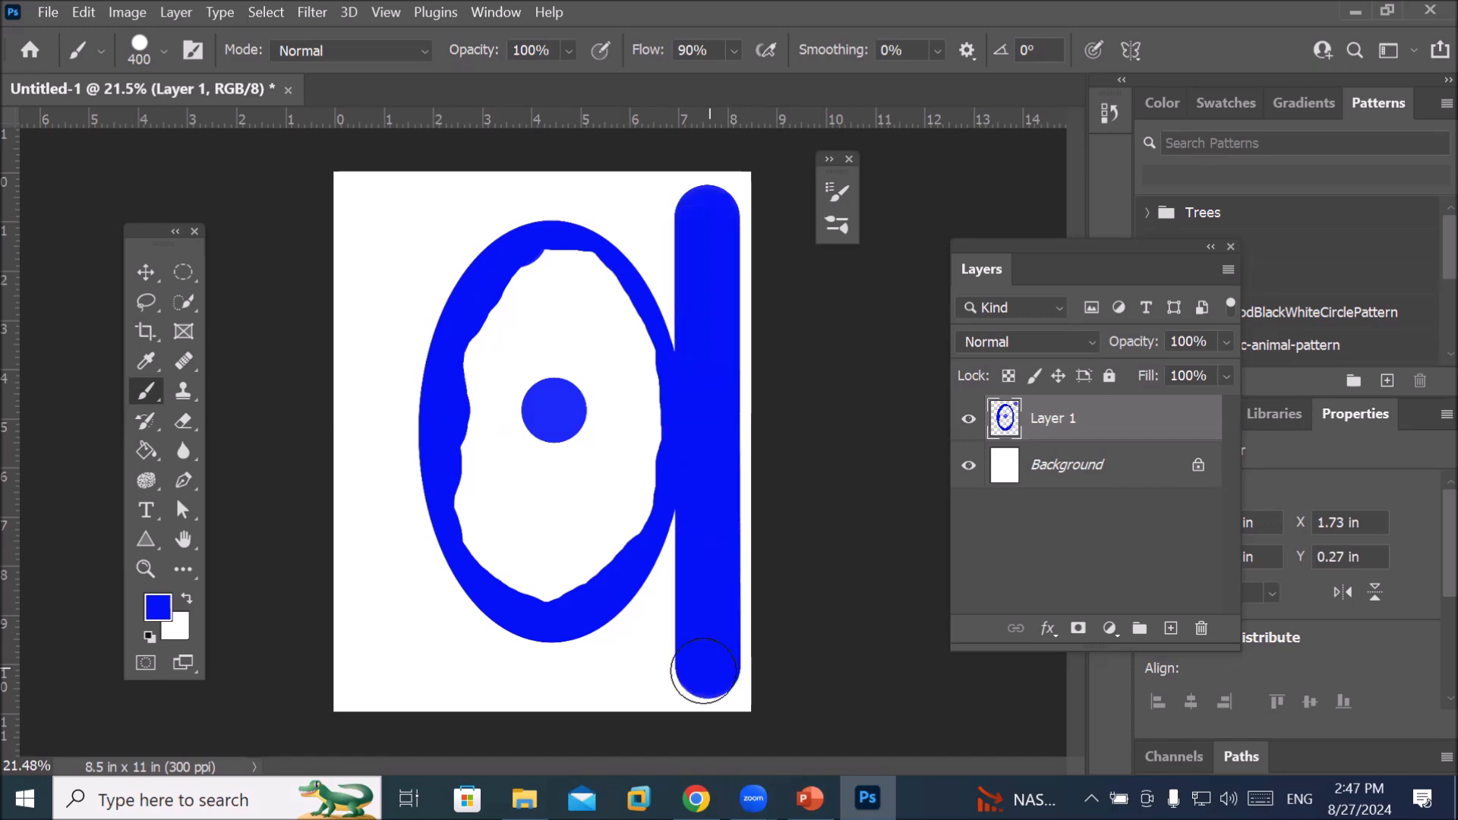
left_click(359, 681, "shift")
left_click(353, 186, "shift")
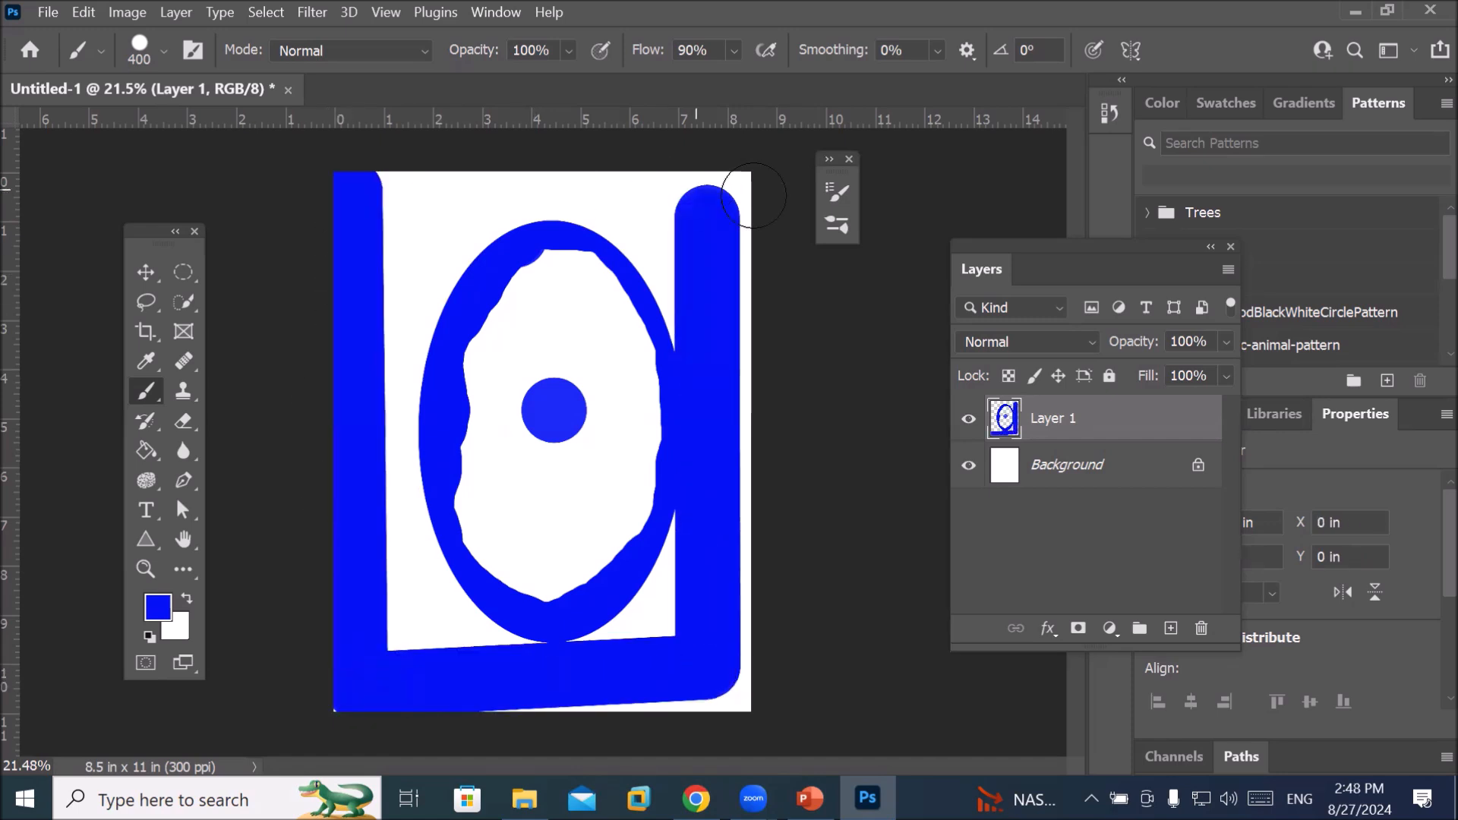
left_click(744, 194, "shift")
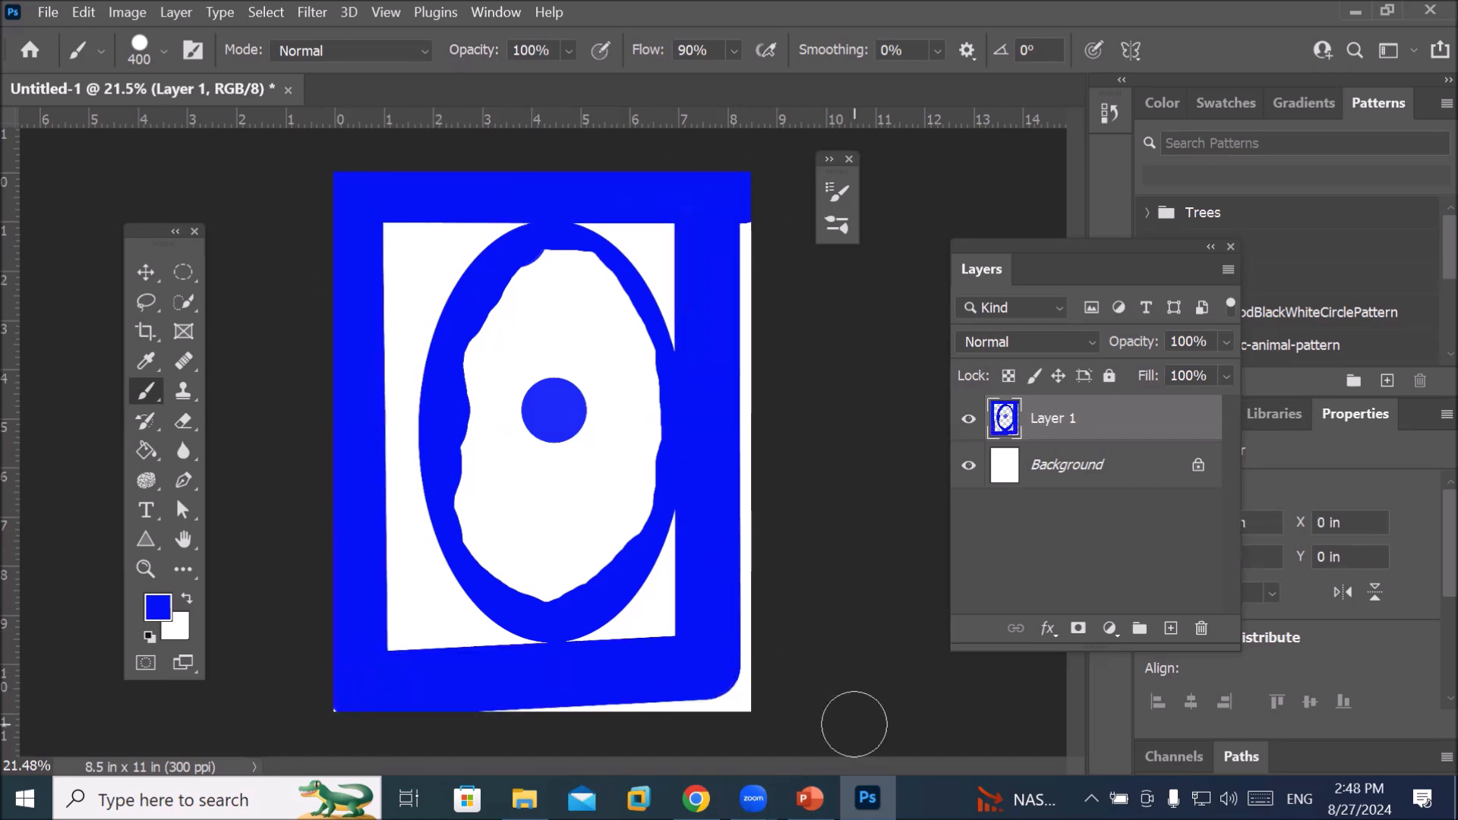
Undo the border strokes, the deselection and the paint inside the ellipse, back to the empty elliptical selection
key("ctrl+z")
key("ctrl+z")
key("ctrl+z")
key("ctrl+z")
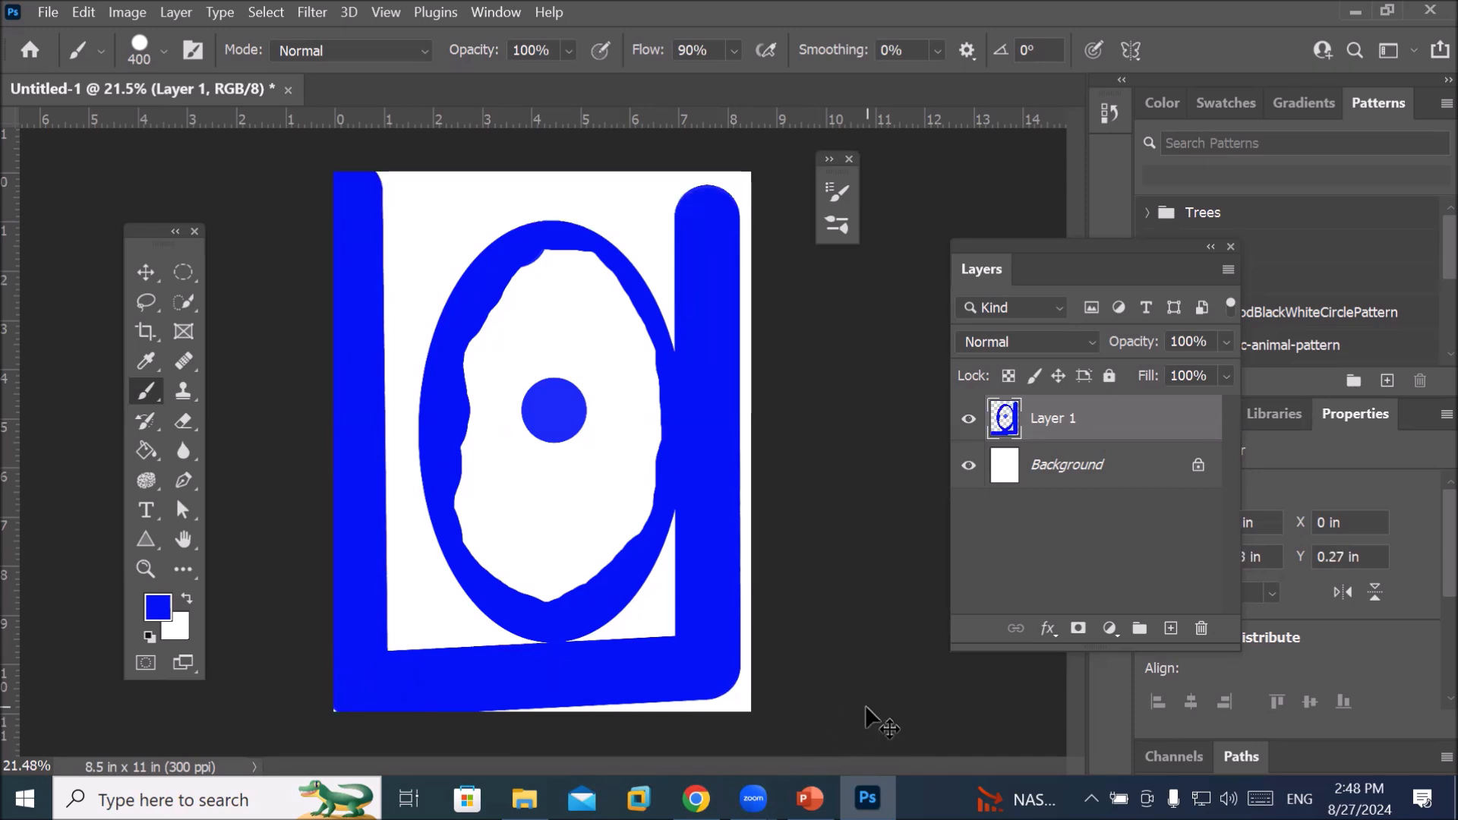
key("ctrl+z")
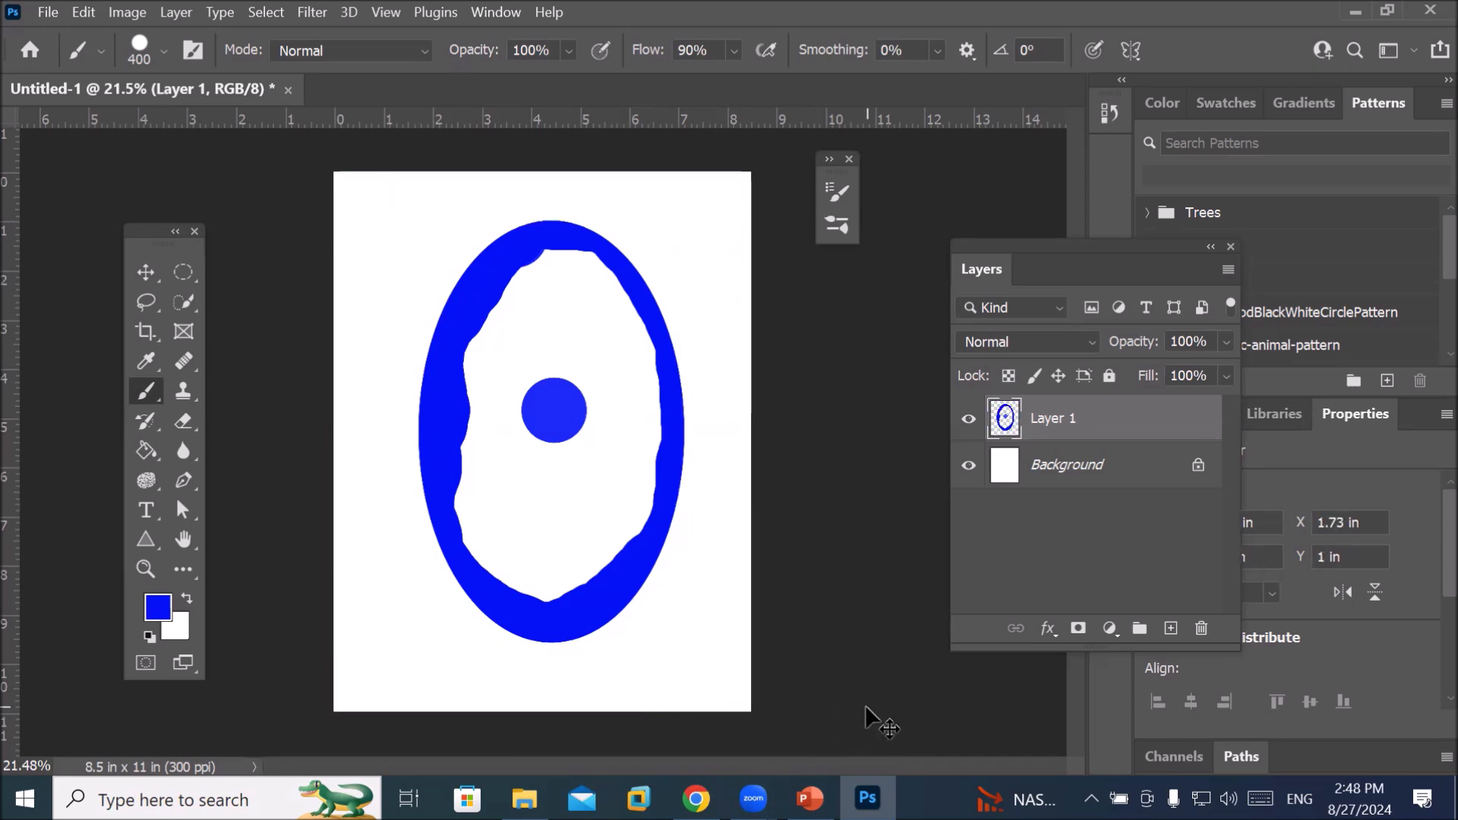
key("ctrl+z")
key("ctrl+z")
key("ctrl+z")
key("ctrl+z")
key("ctrl+z")
key("ctrl+z")
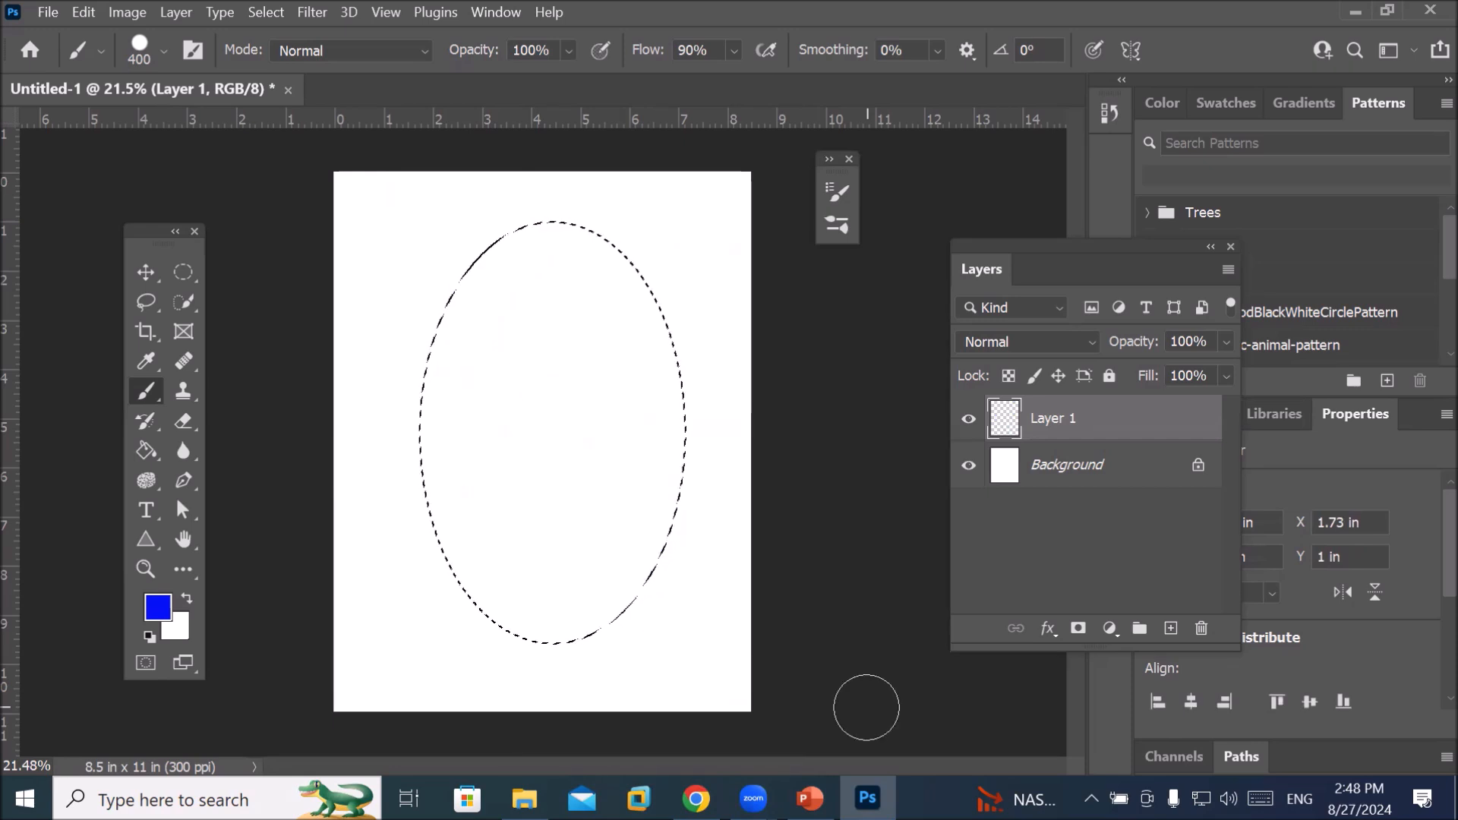
Clear the elliptical selection, then select the entire canvas and deselect it again
key("ctrl+d")
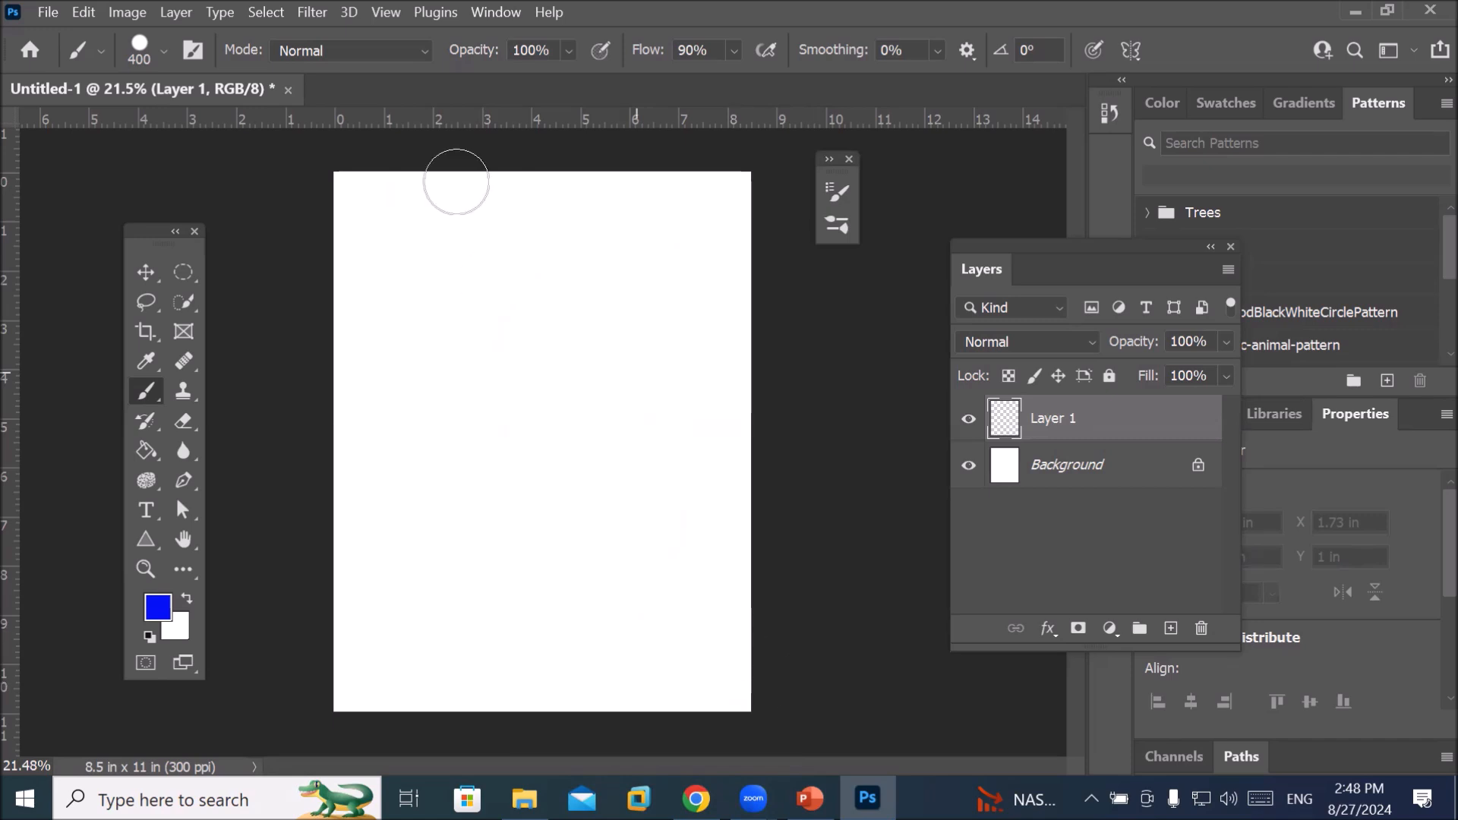
left_click(265, 13)
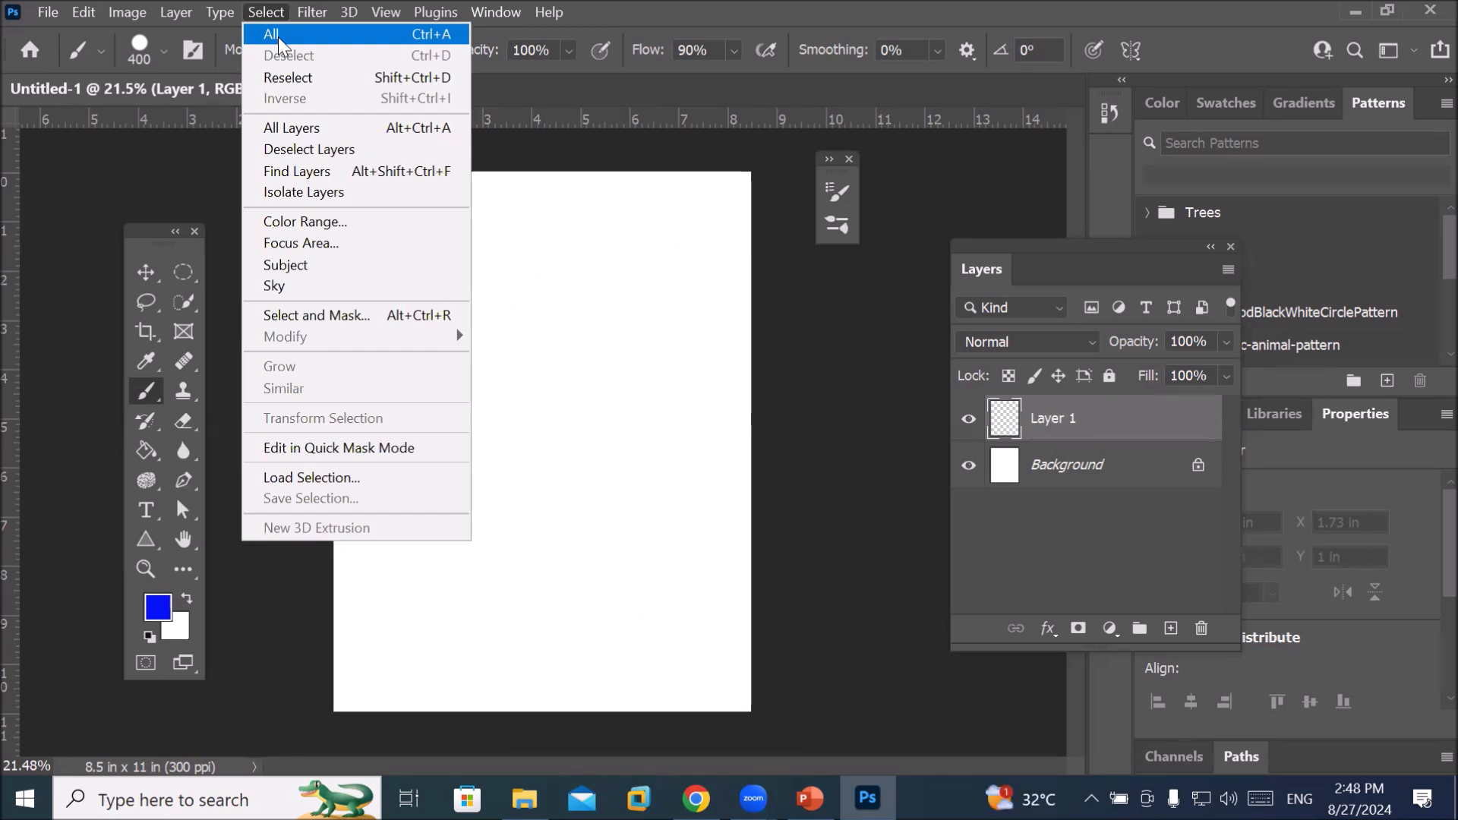
left_click(278, 36)
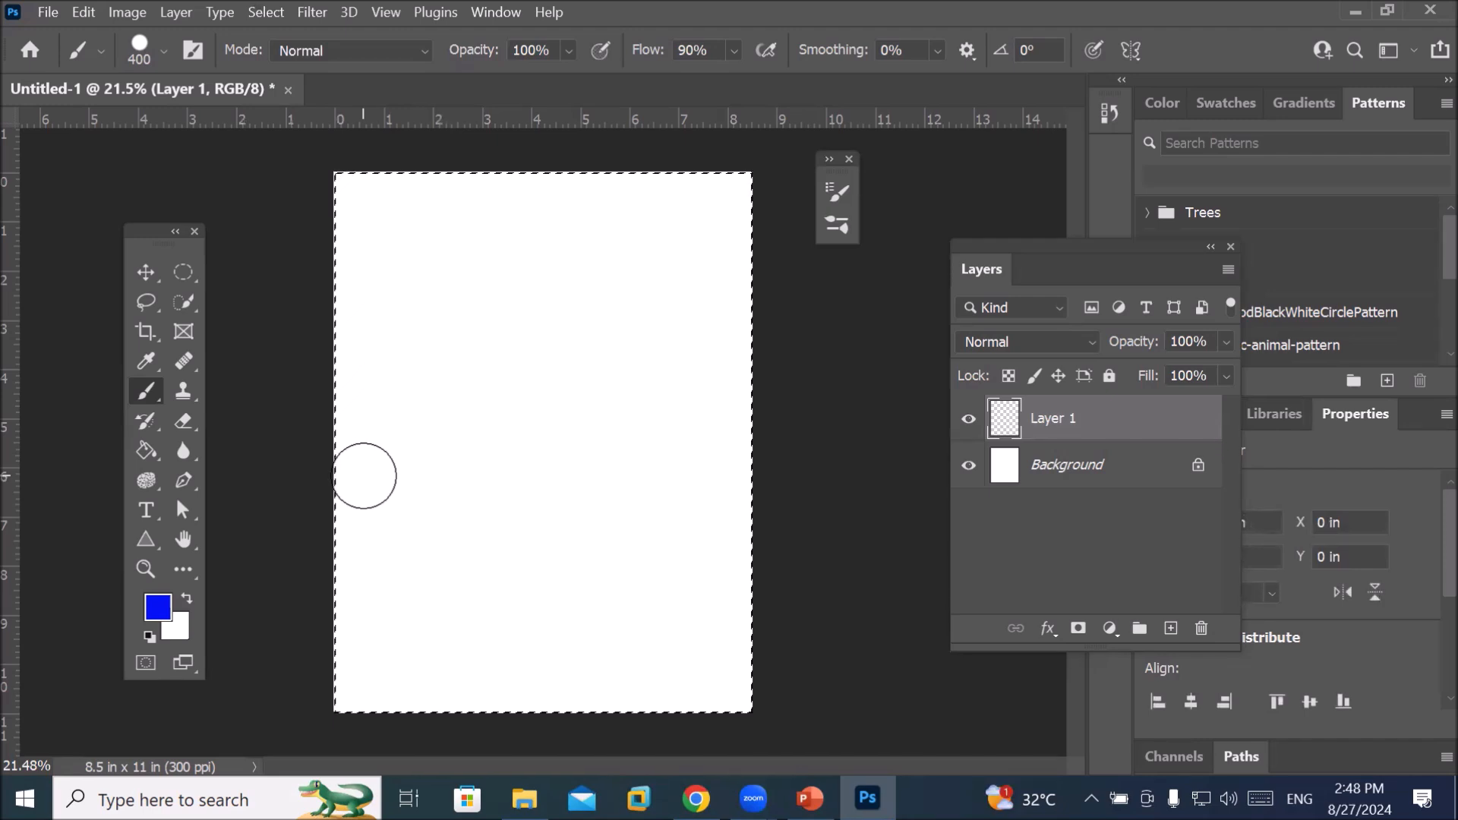
left_click(271, 14)
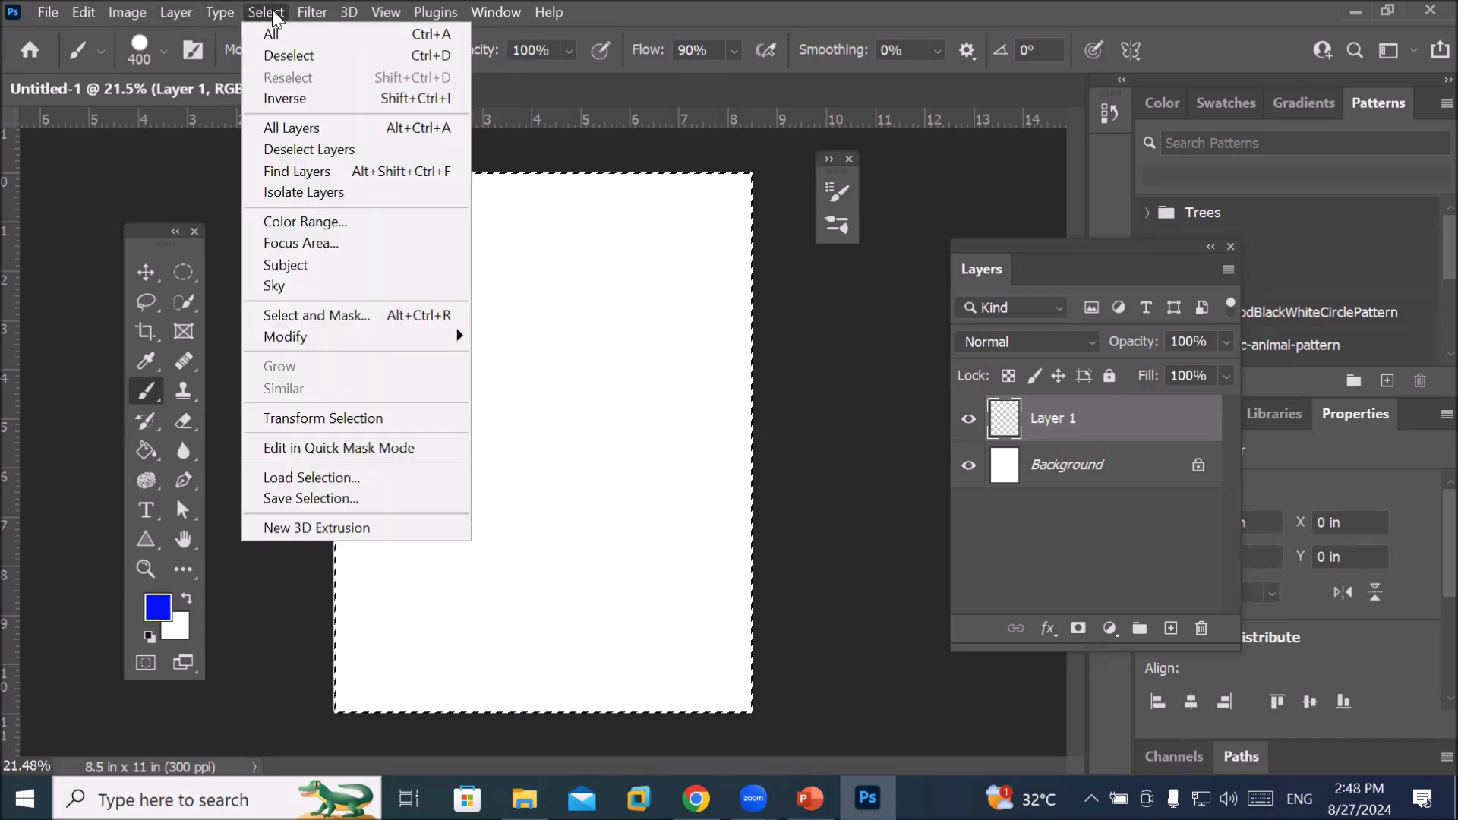
left_click(307, 56)
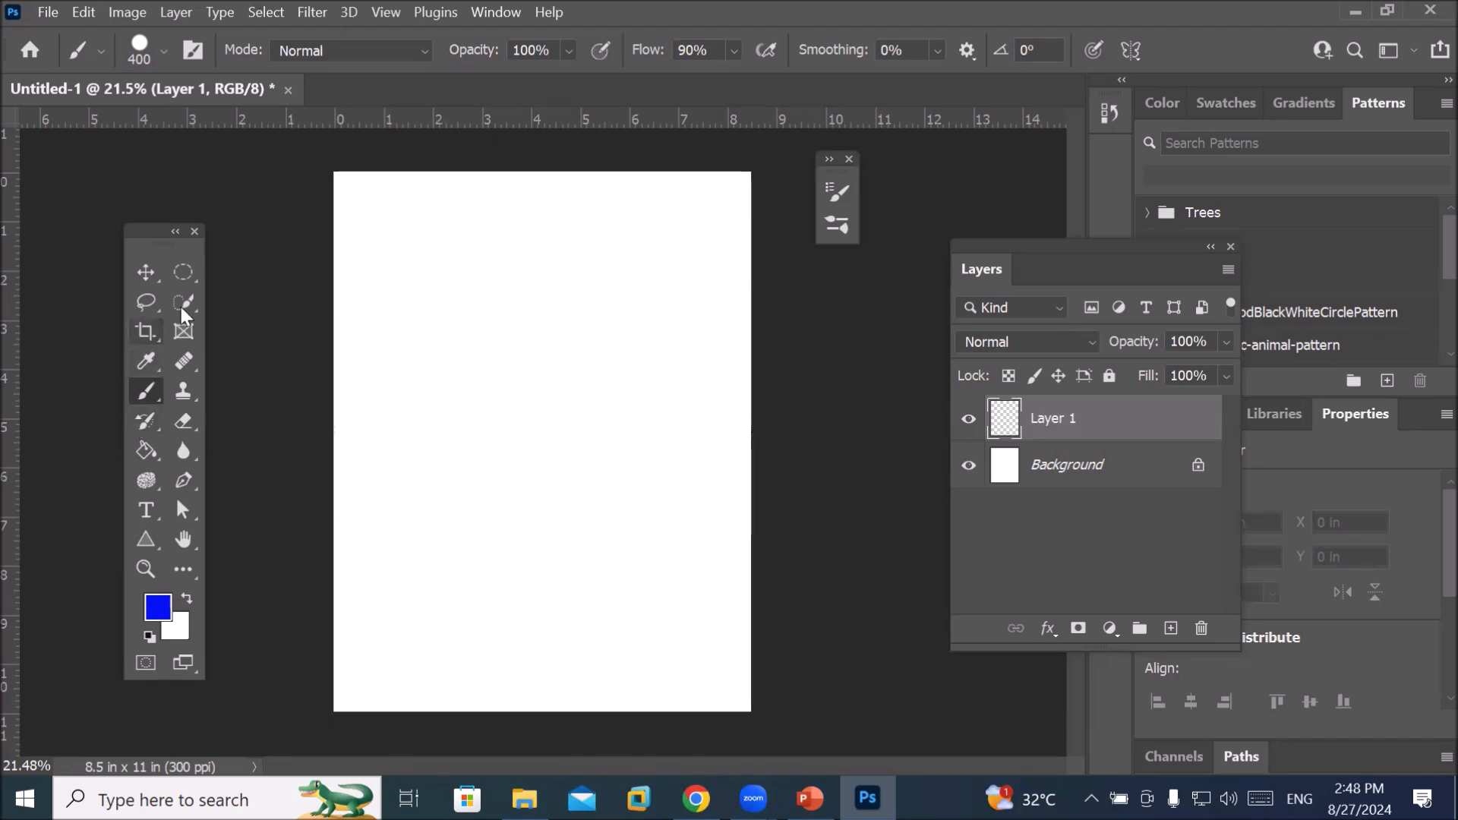
Draw a tall elliptical selection in the middle of the page, starting about 2.22 in across and 1.11 in down, and invert it
left_click(187, 274)
left_click_drag(442, 227, 654, 655)
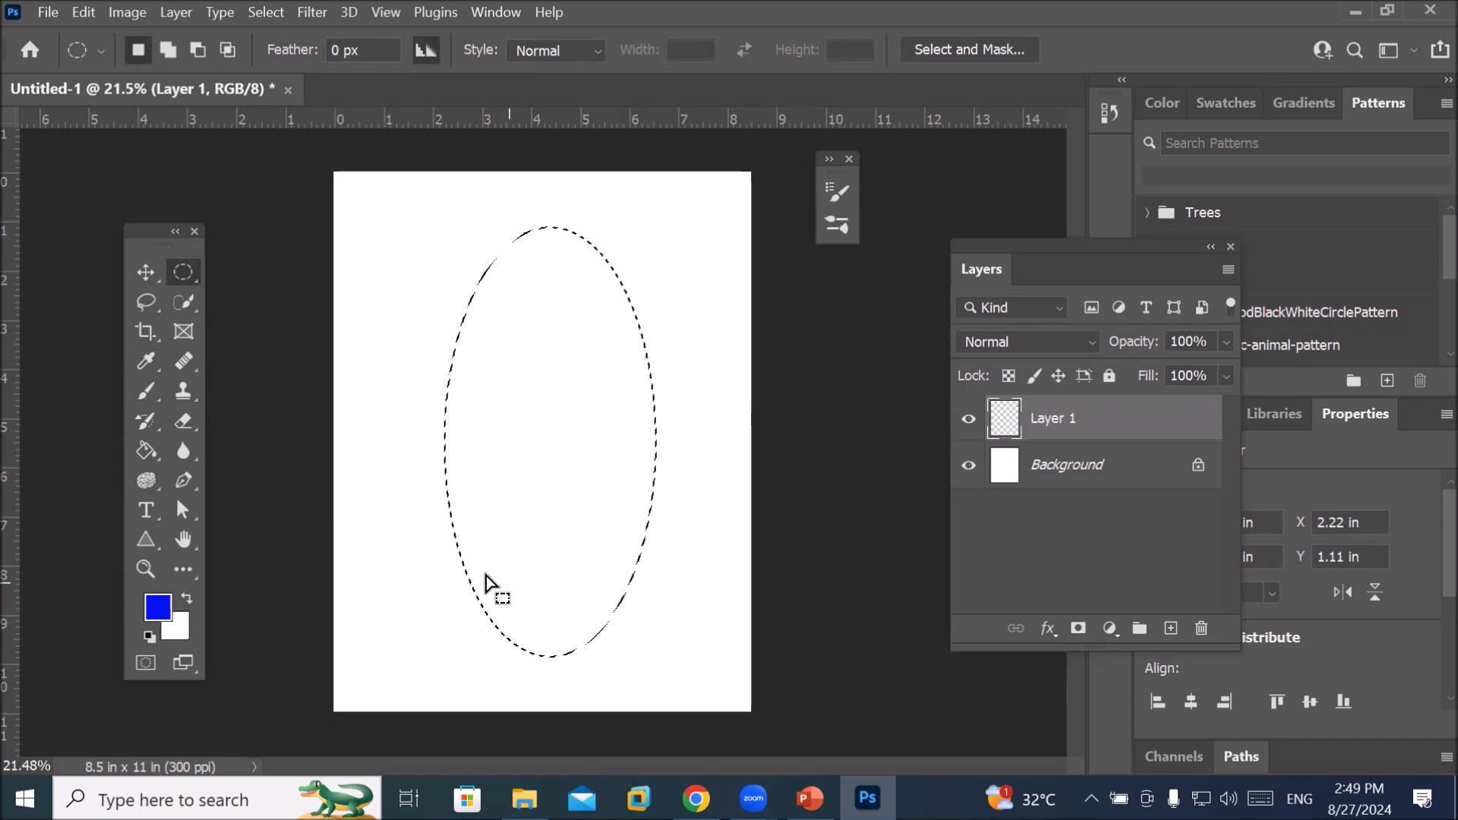
left_click(270, 16)
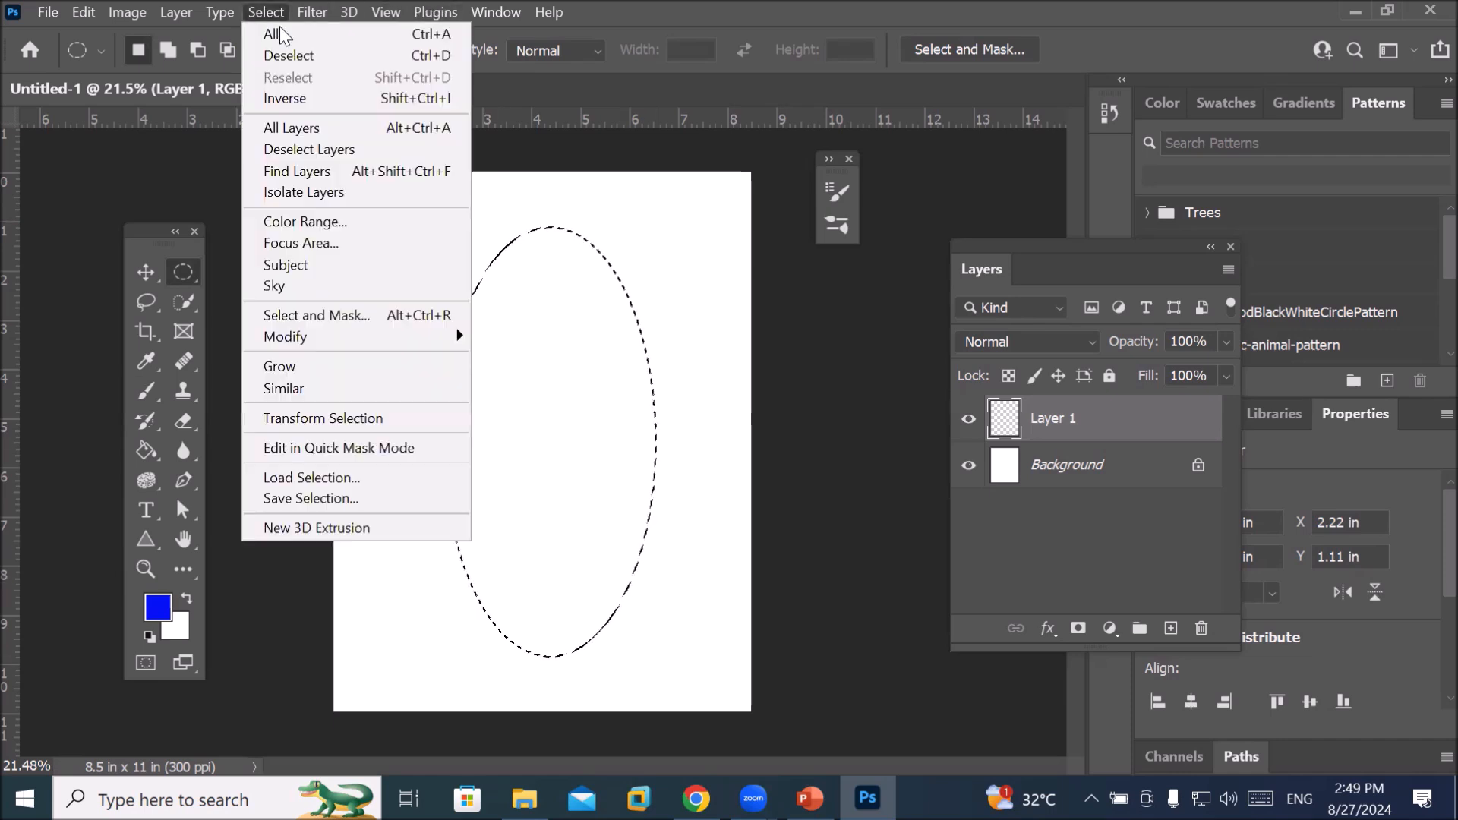
left_click(339, 107)
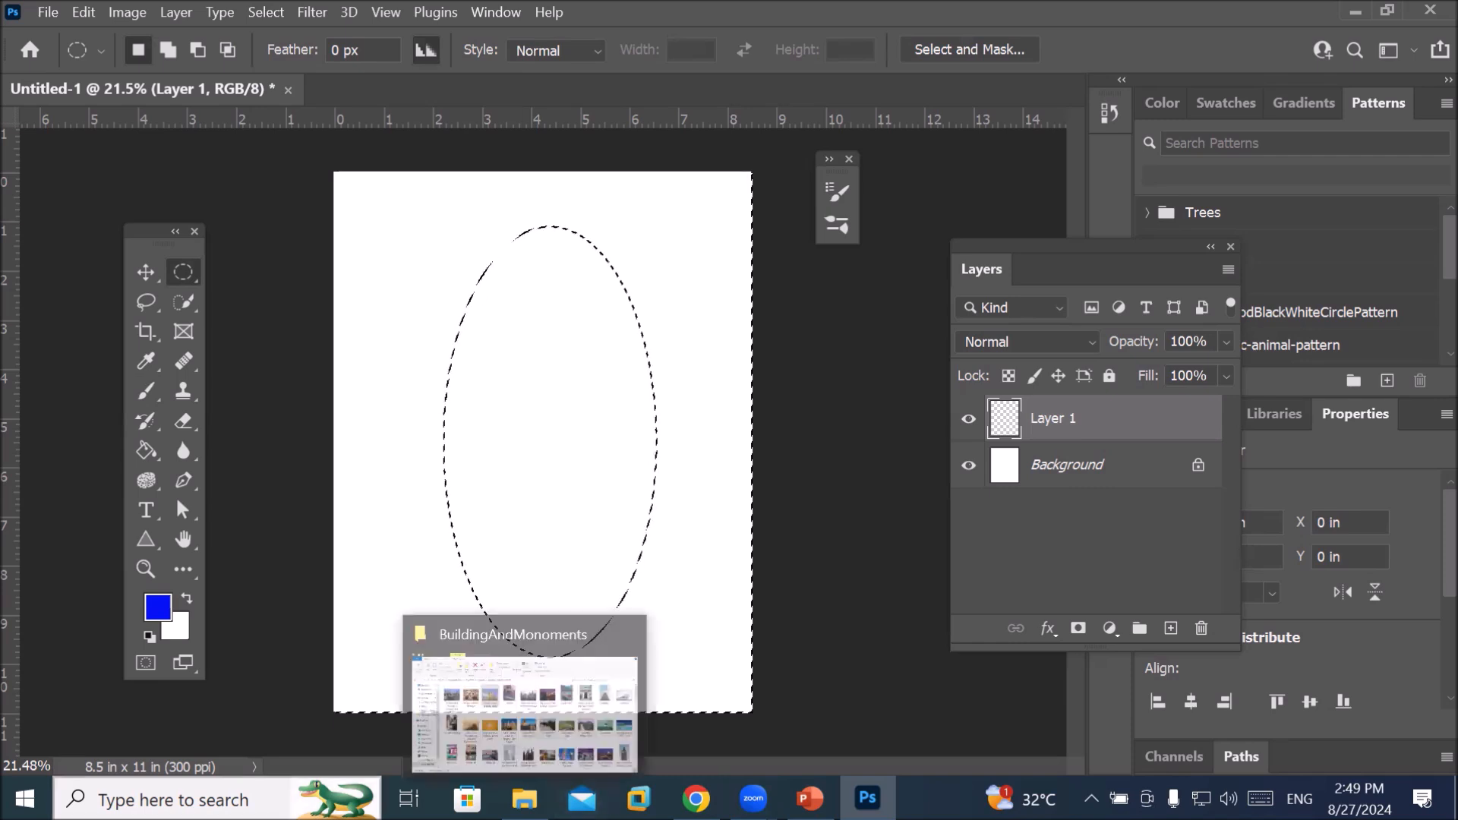
Brush a blue band around the outside of the ellipse and cover the upper part of the page in blue
left_click(145, 392)
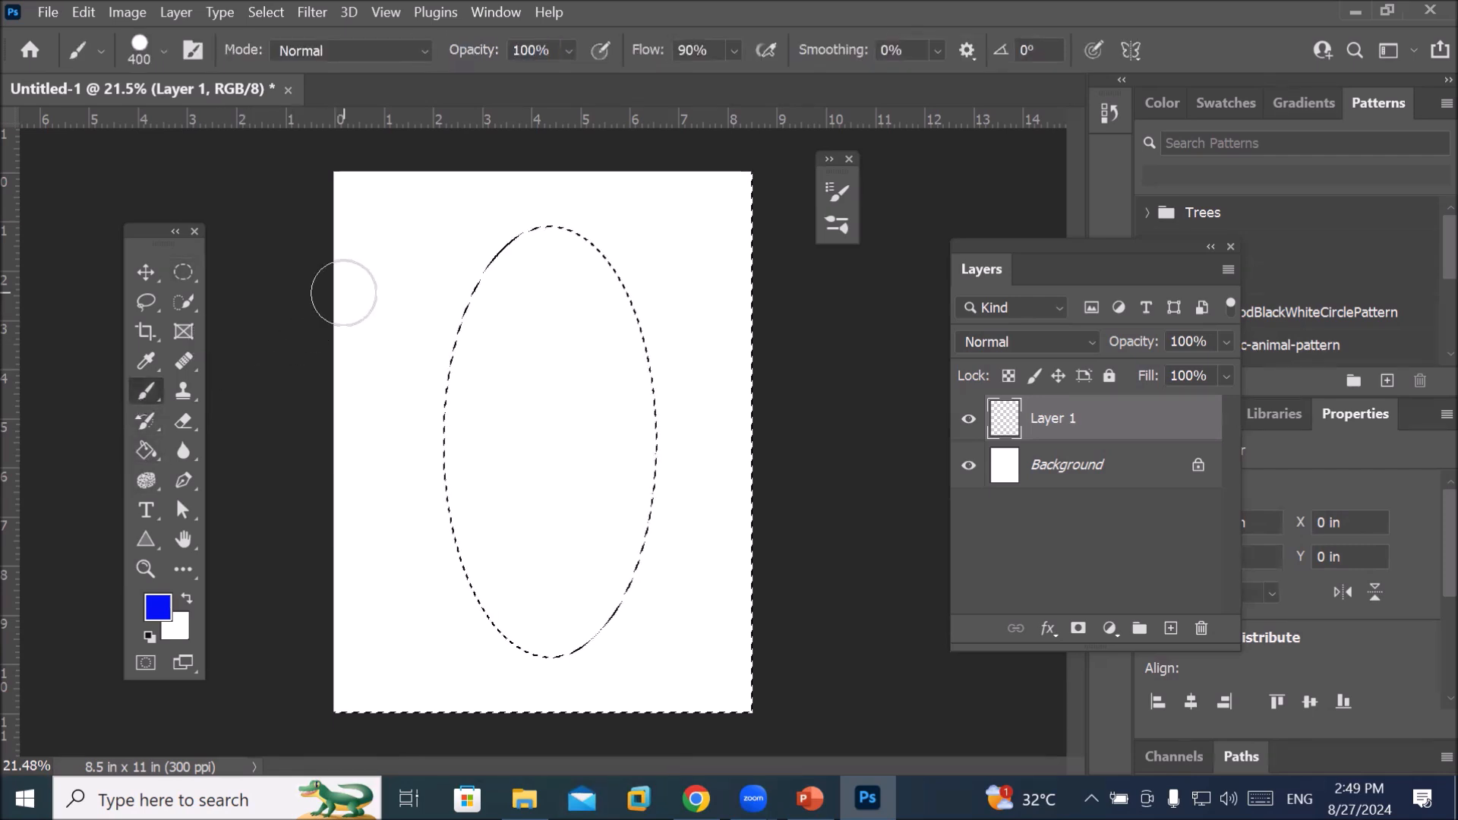
left_click_drag(501, 237, 472, 296)
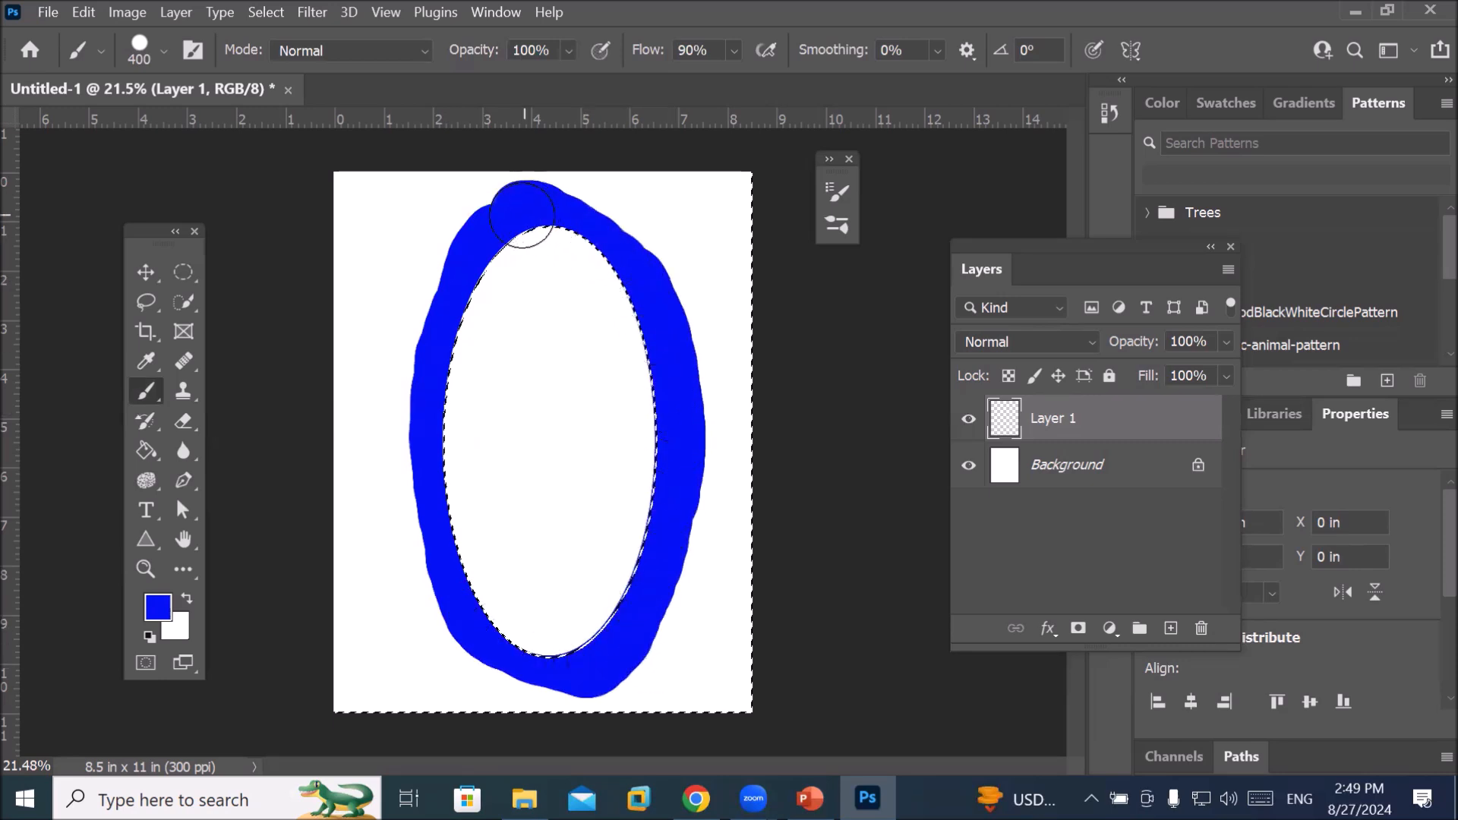
mouse_move(521, 214)
left_mouse_down()
mouse_move(335, 145)
mouse_move(694, 192)
mouse_move(327, 220)
mouse_move(619, 219)
mouse_move(683, 244)
mouse_move(340, 278)
mouse_move(729, 308)
left_mouse_up()
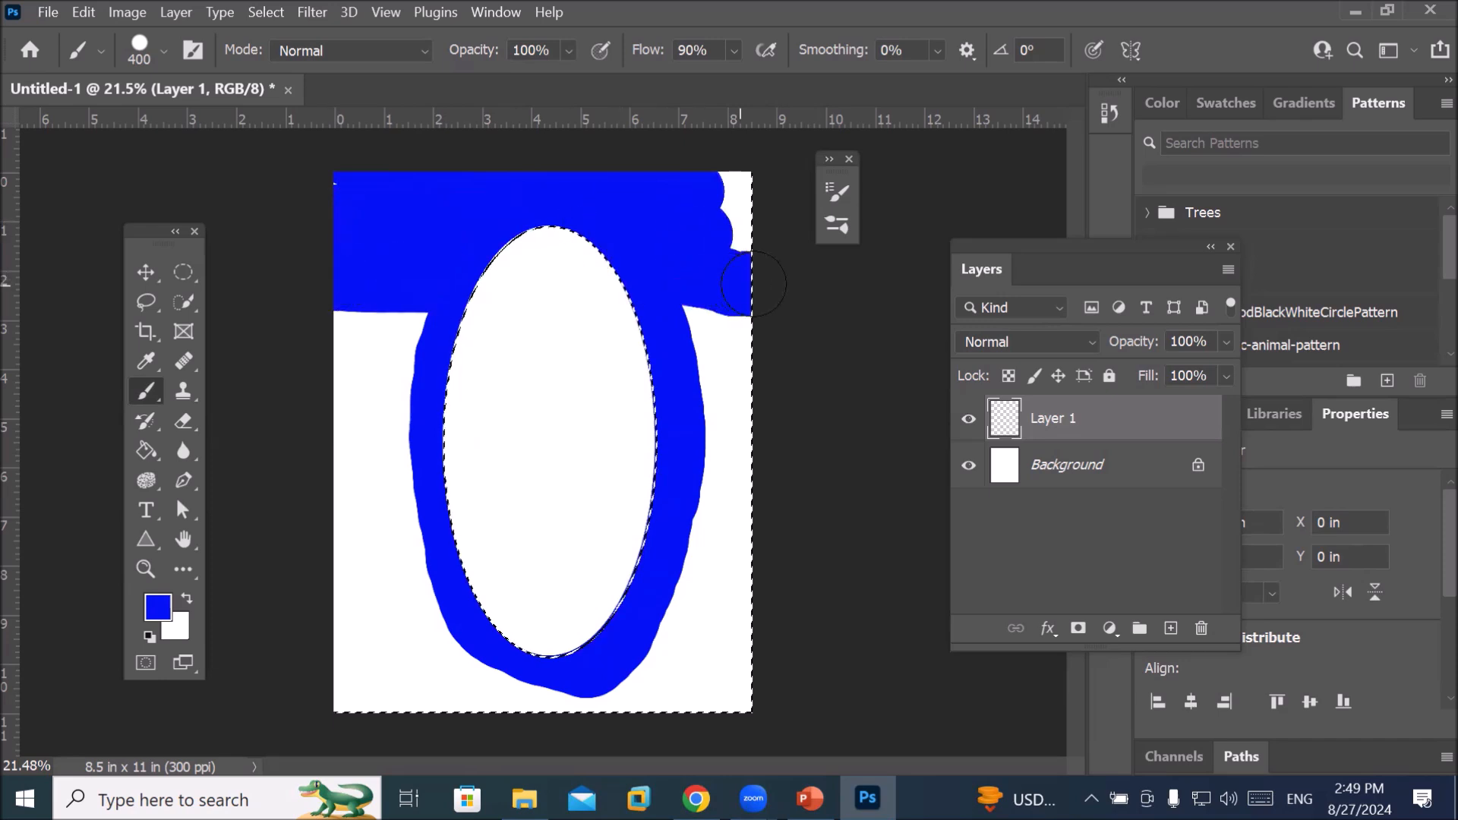
Paint straight blue strokes across the middle and sides of the page, and stamp a dot on the lower edge
left_click(362, 491)
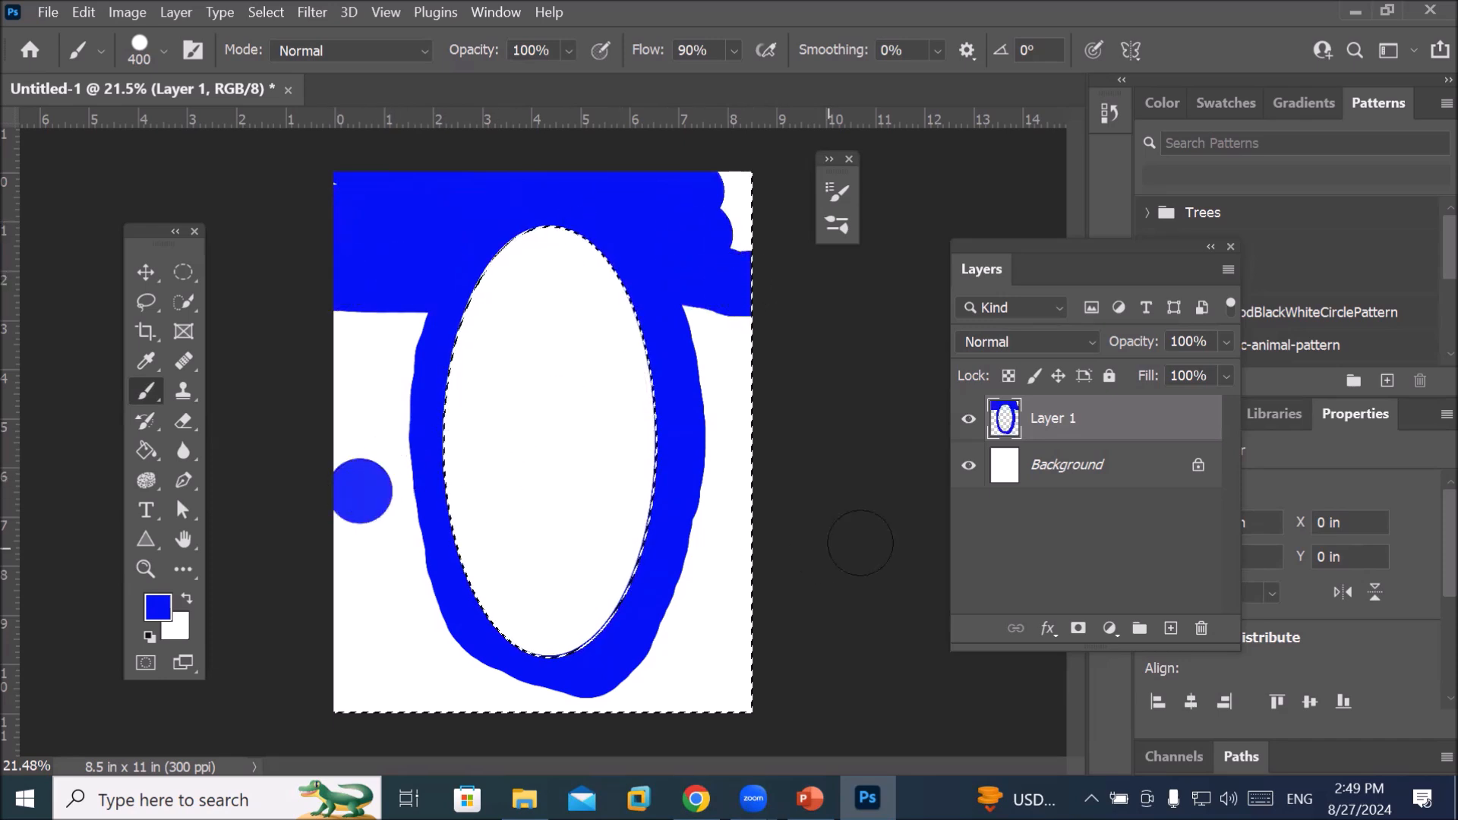
left_click(768, 492, "shift")
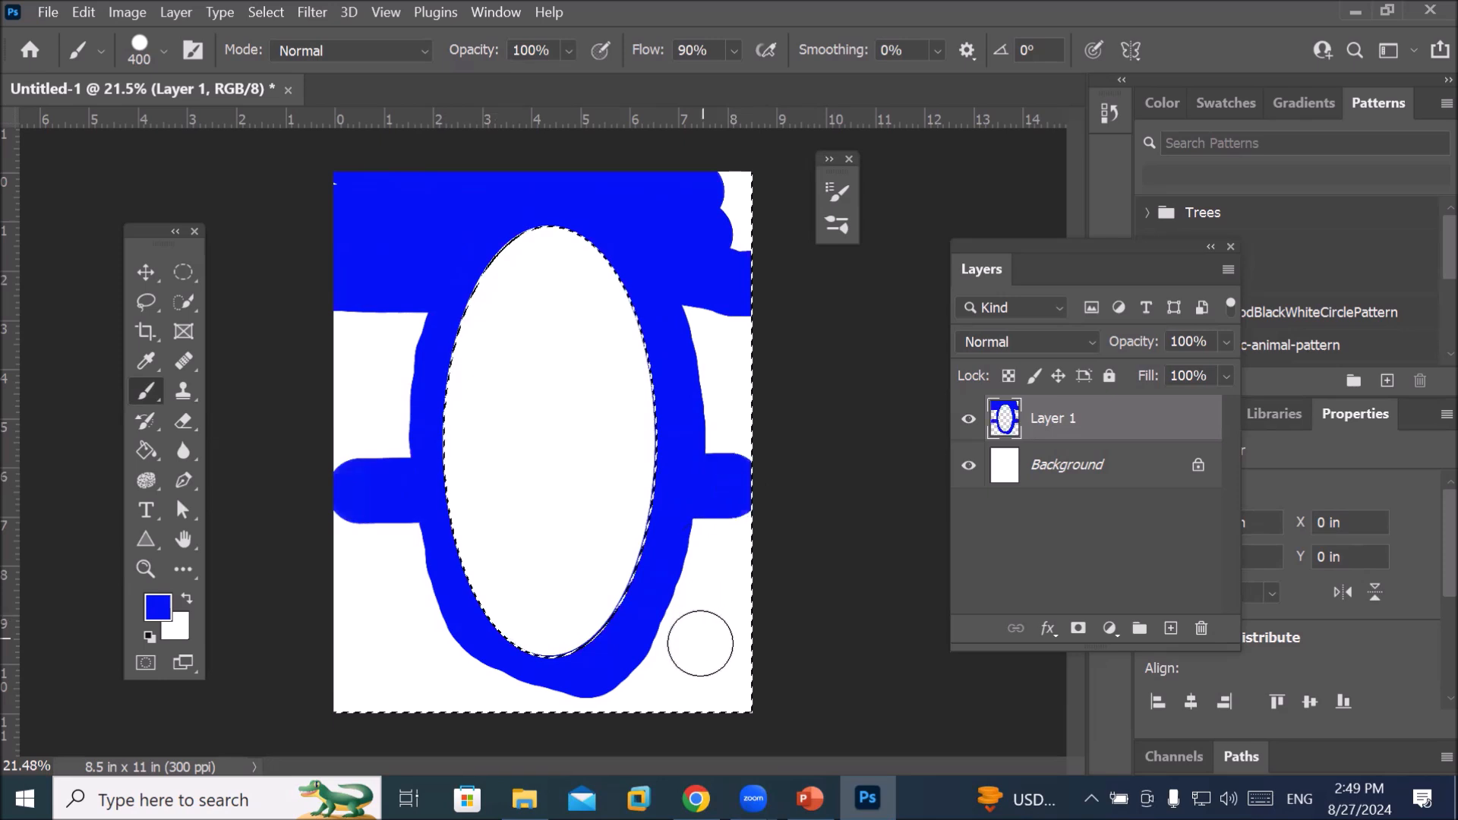
left_click(718, 696, "shift")
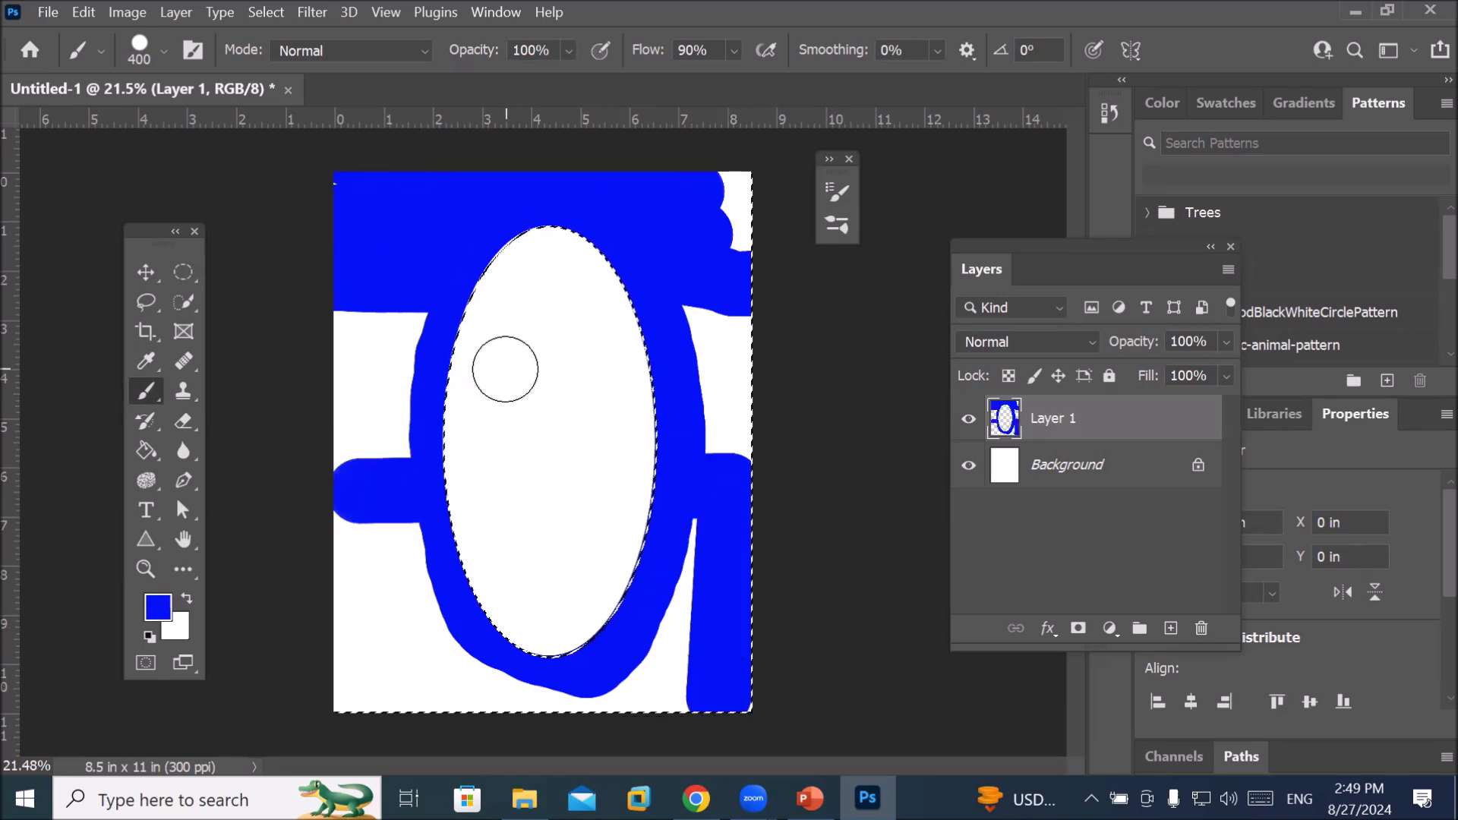
mouse_move(462, 370)
left_mouse_down()
mouse_move(339, 355)
mouse_move(357, 423)
mouse_move(357, 651)
left_mouse_up()
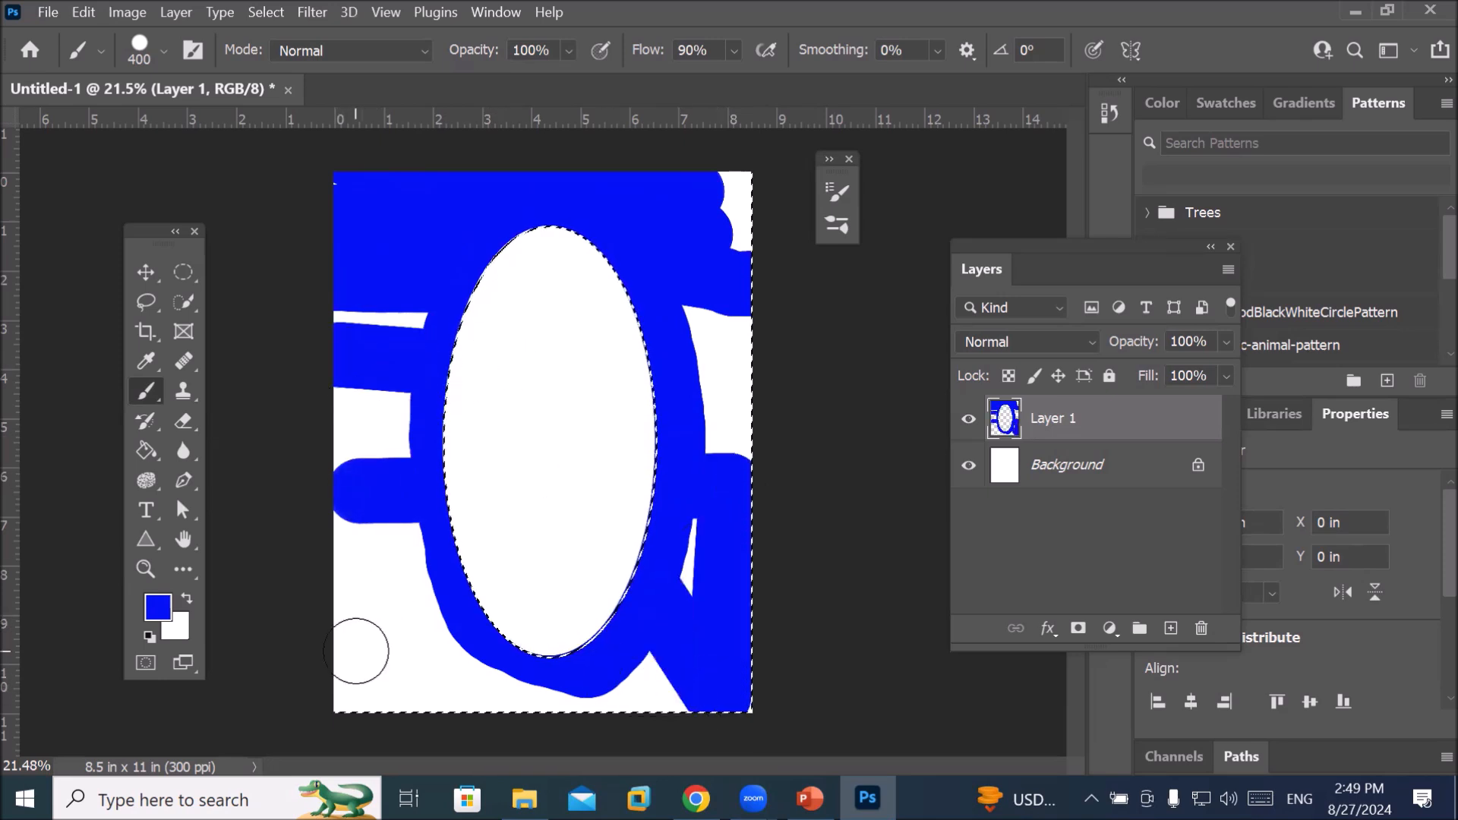
left_click(410, 712)
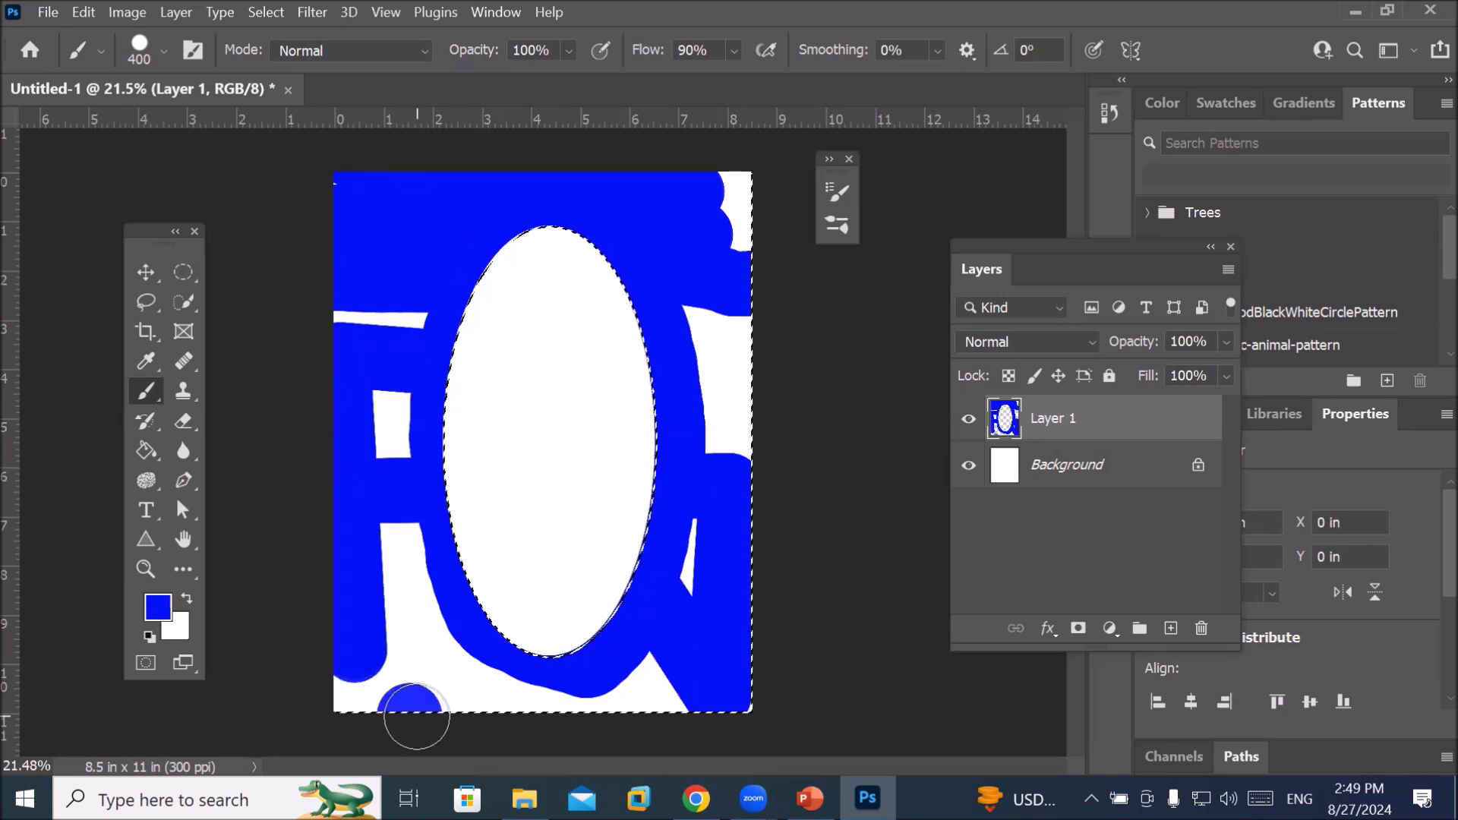
Undo all blue paint made outside the ellipse, keeping the inverted selection
key("ctrl+z")
key("ctrl+z")
key("ctrl+z")
key("ctrl+z")
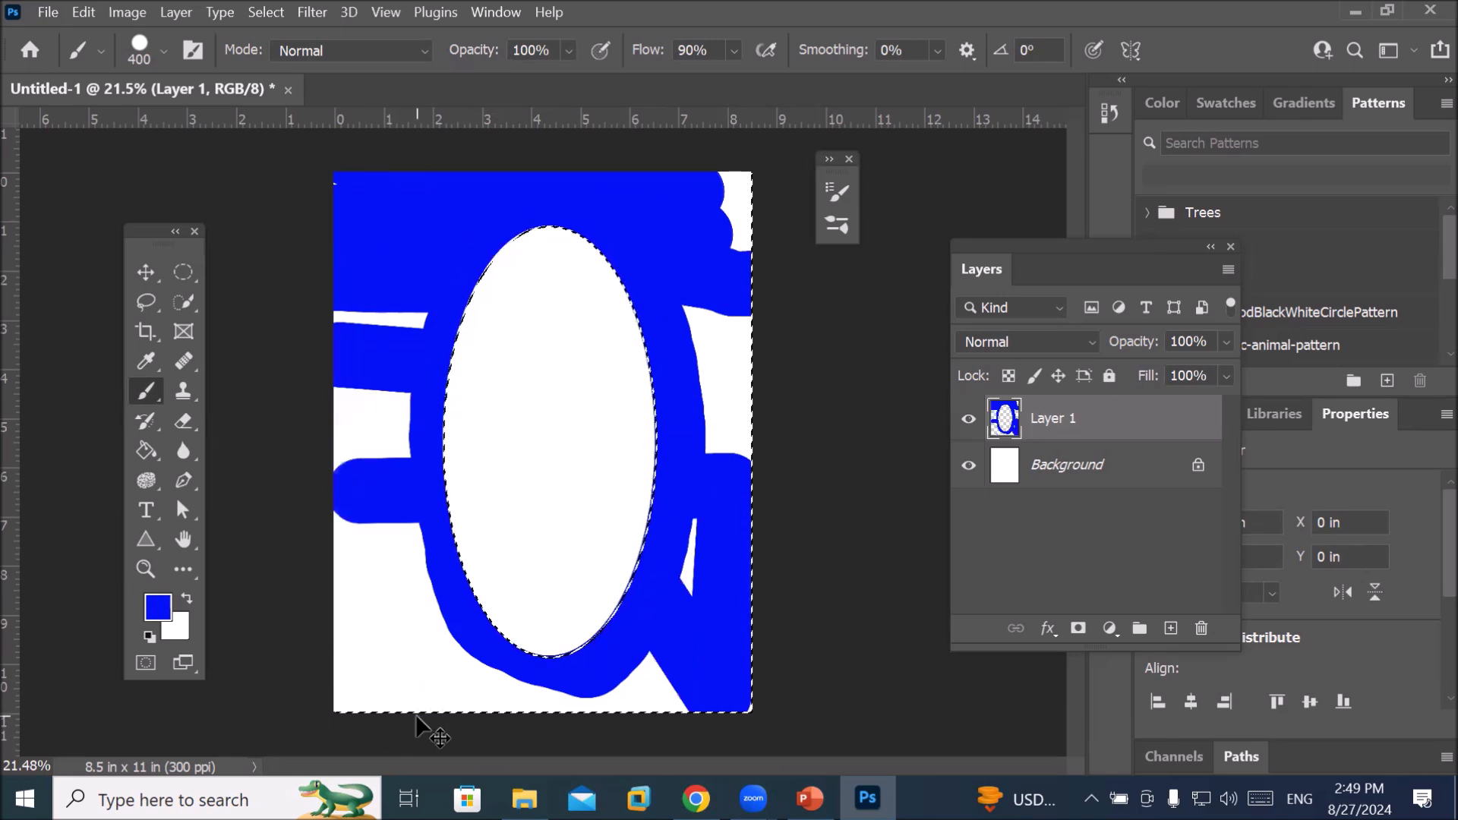
key("ctrl+z")
key("ctrl+z")
key("ctrl+z")
key("ctrl+z")
key("ctrl+z")
key("ctrl+z")
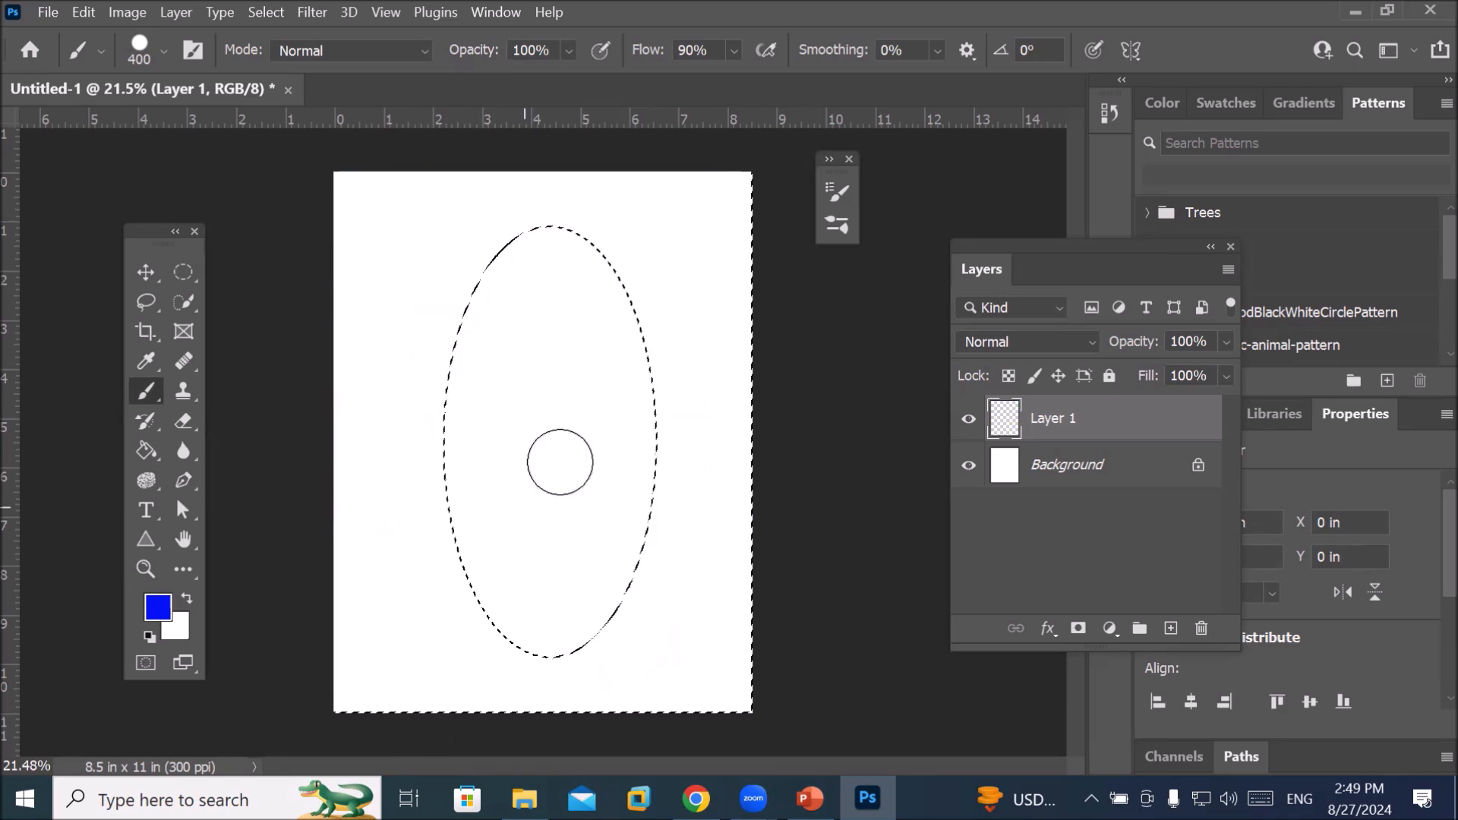
Paint straight blue strokes from the ellipse's edge out to all four page corners, and clear the selection
left_click(625, 275)
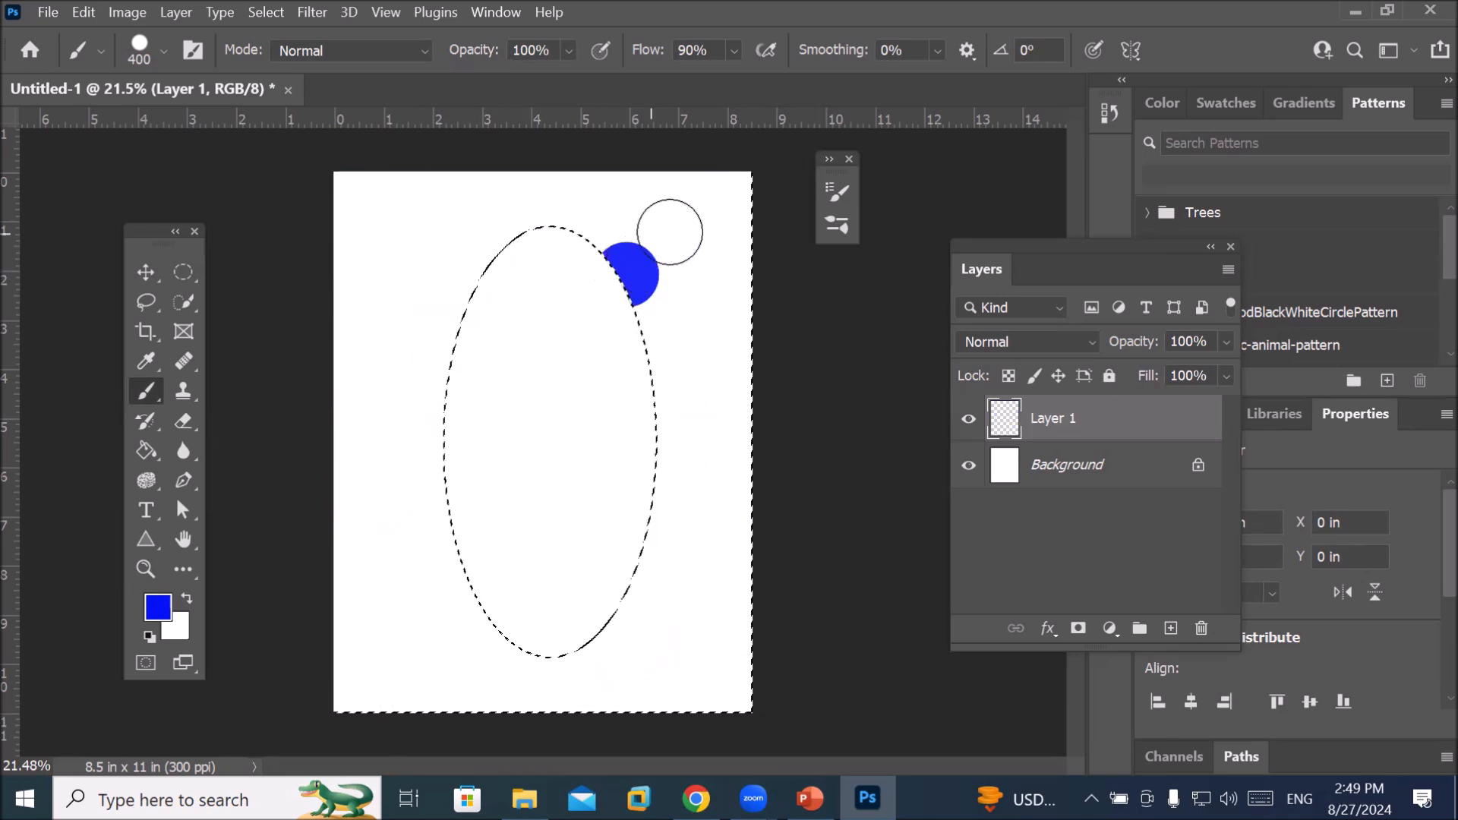
left_click(725, 194, "shift")
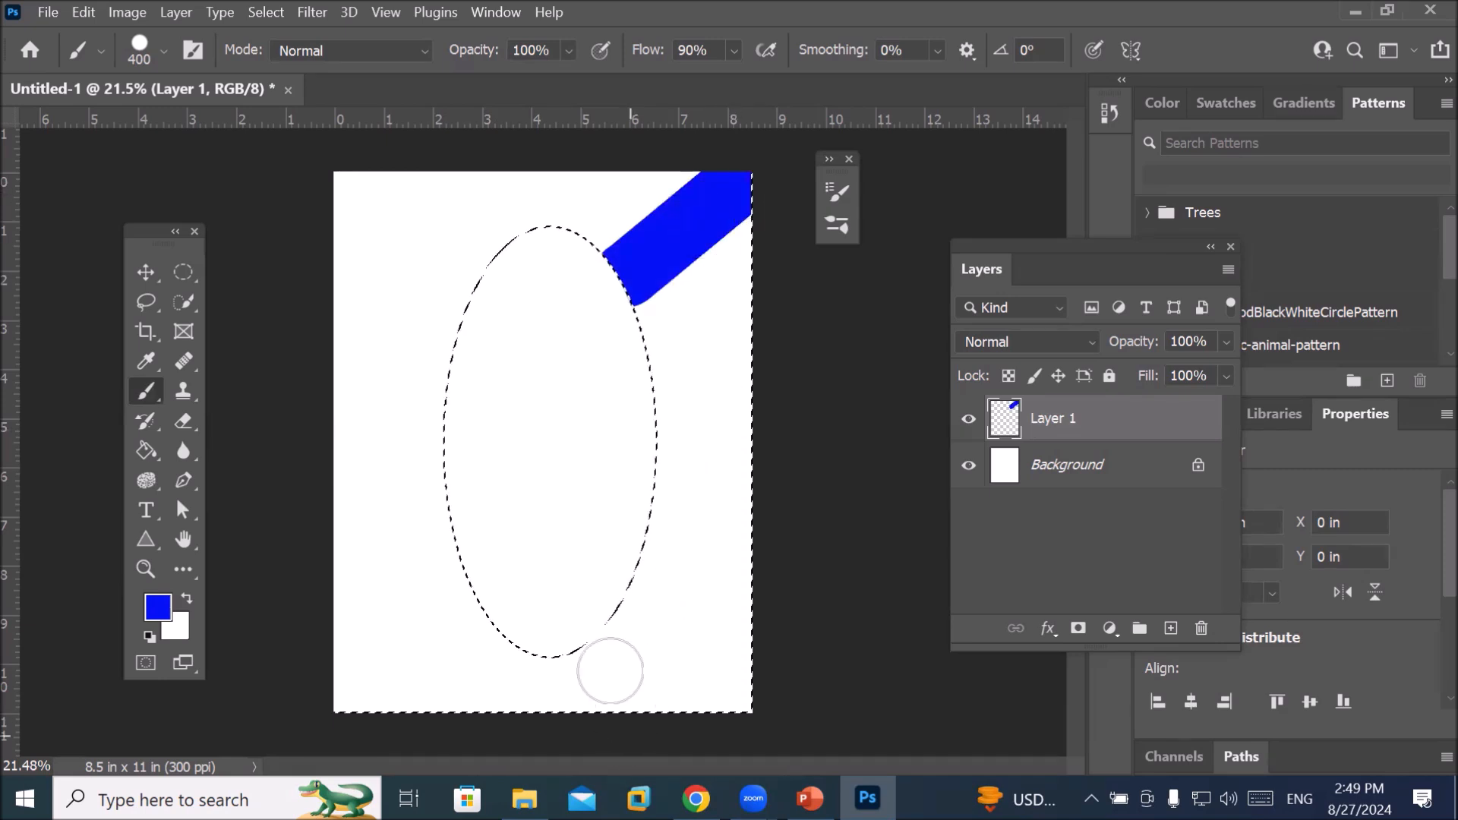
left_click(621, 616)
left_click(729, 694, "shift")
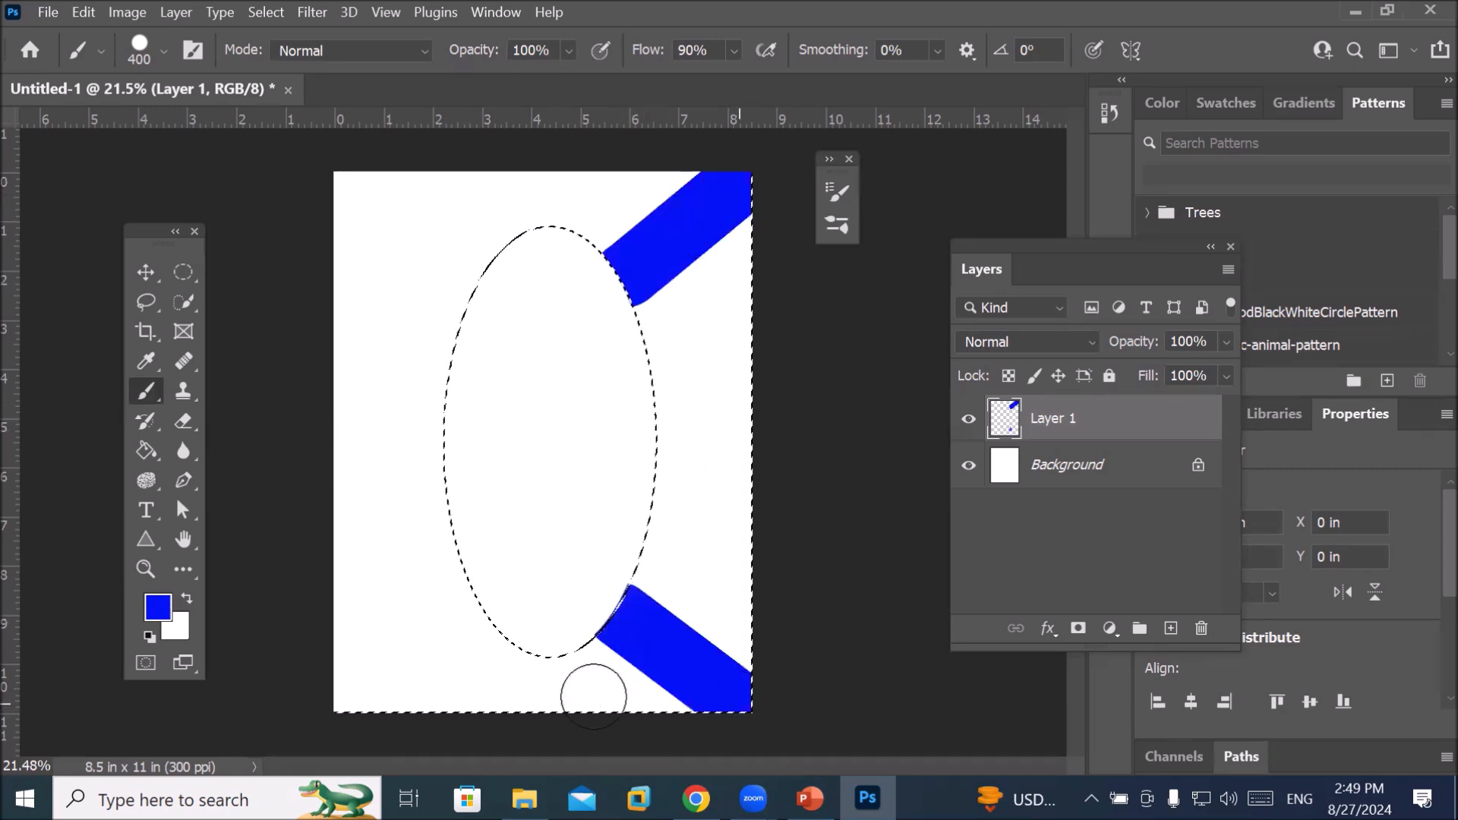
left_click(456, 596)
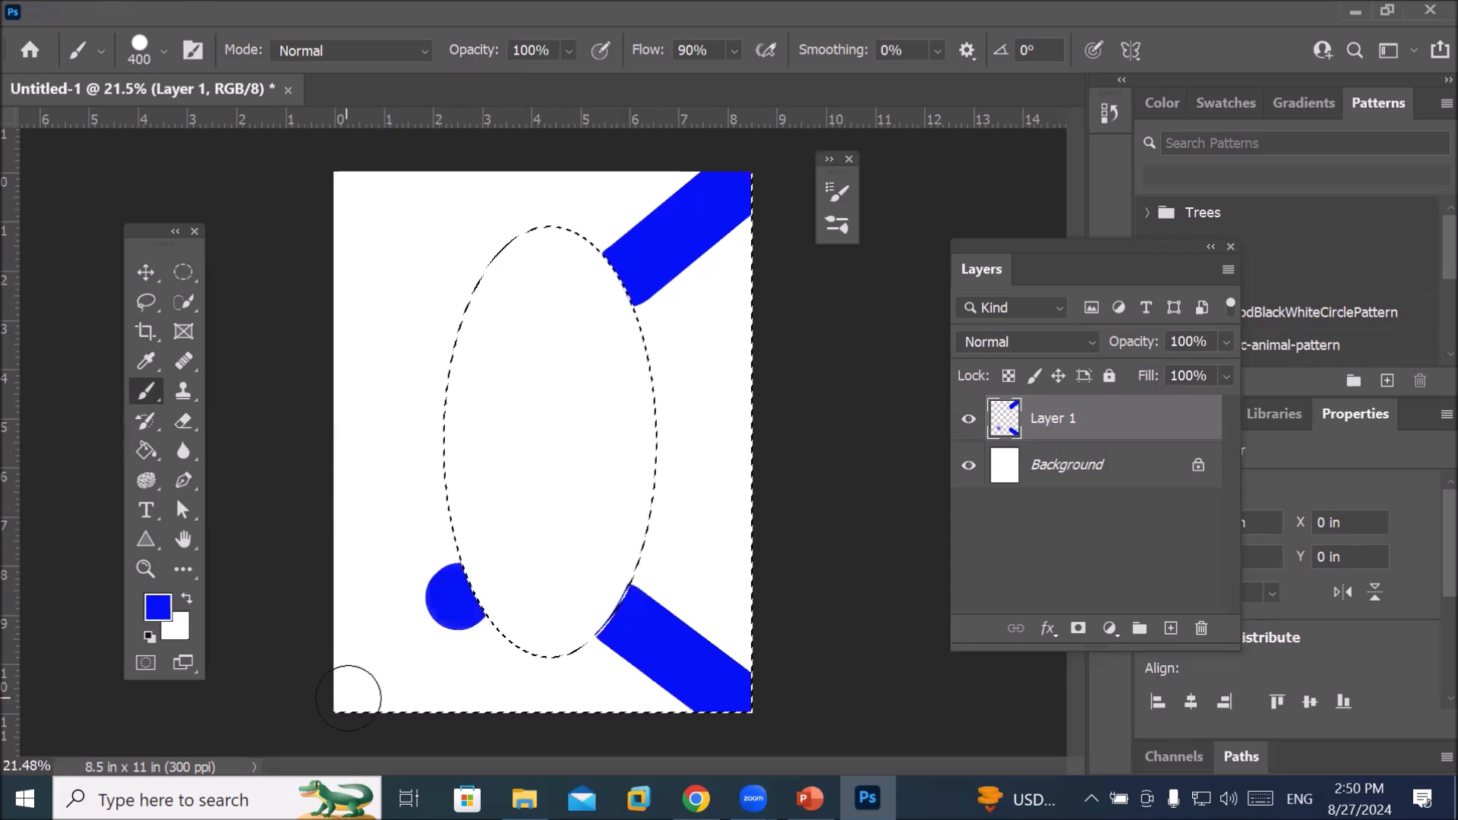
left_click(353, 683, "shift")
left_click(466, 273)
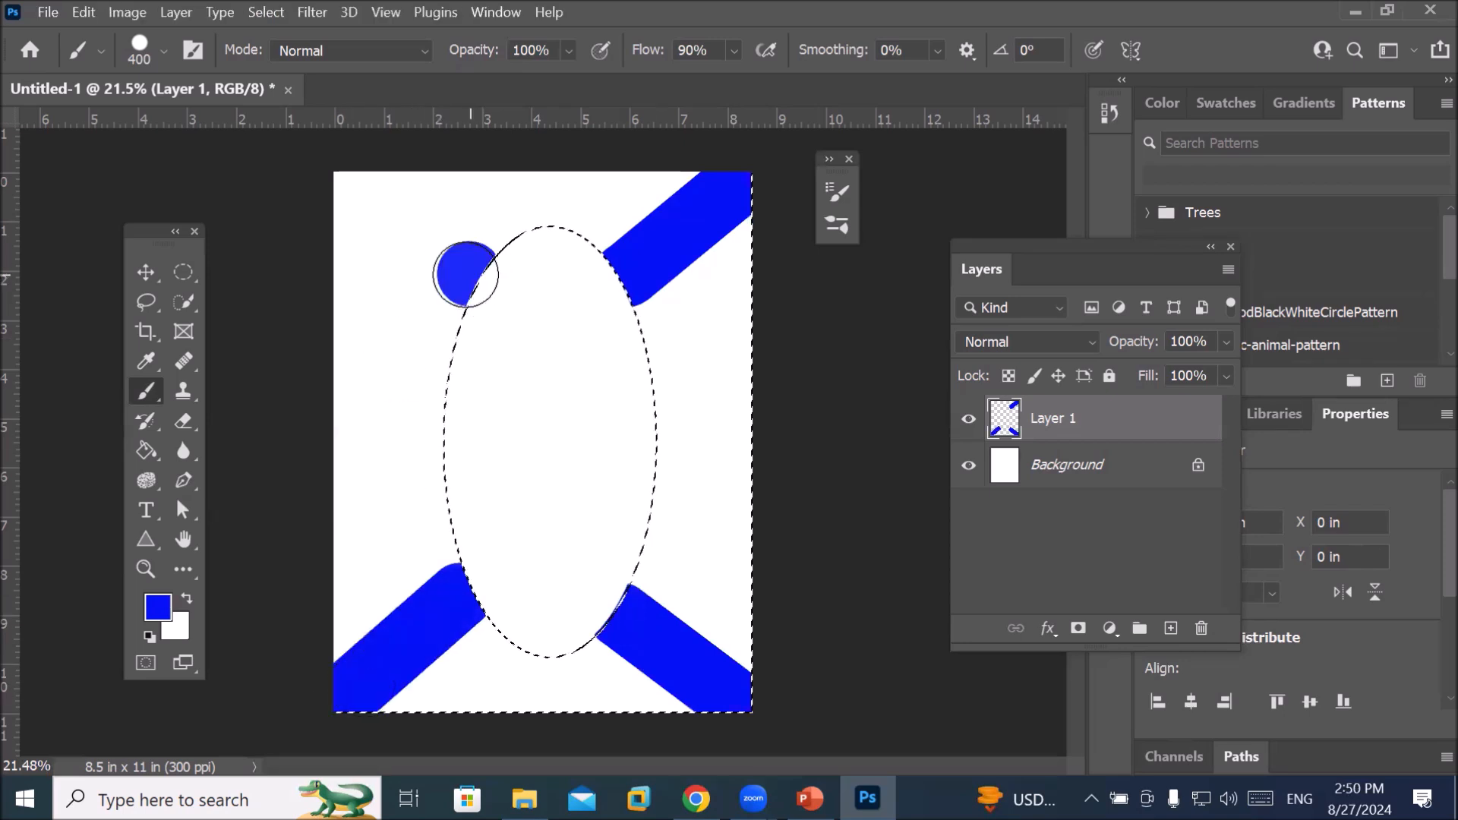
left_click(336, 185, "shift")
mouse_move(524, 798)
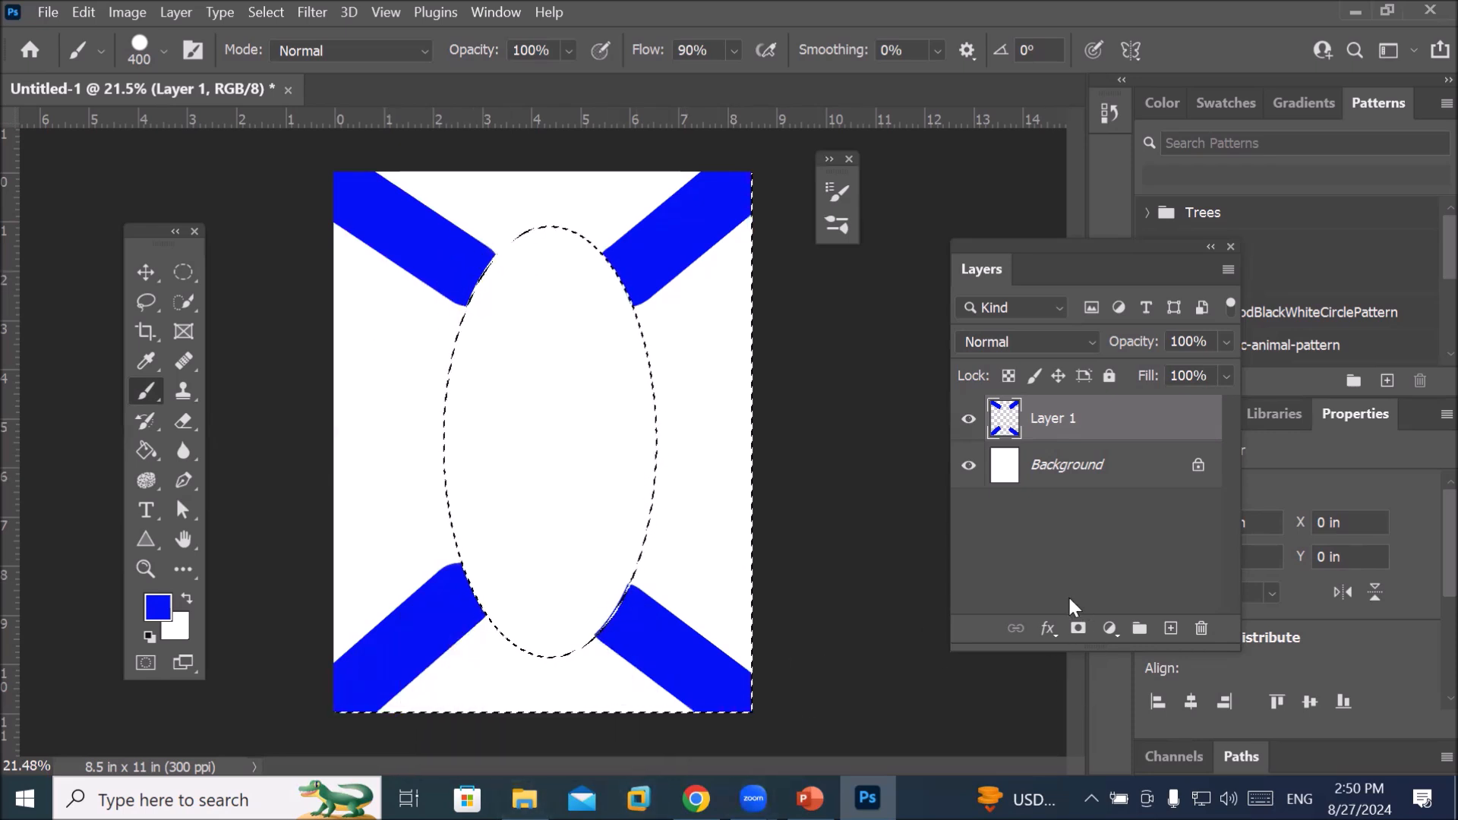
key("ctrl+d")
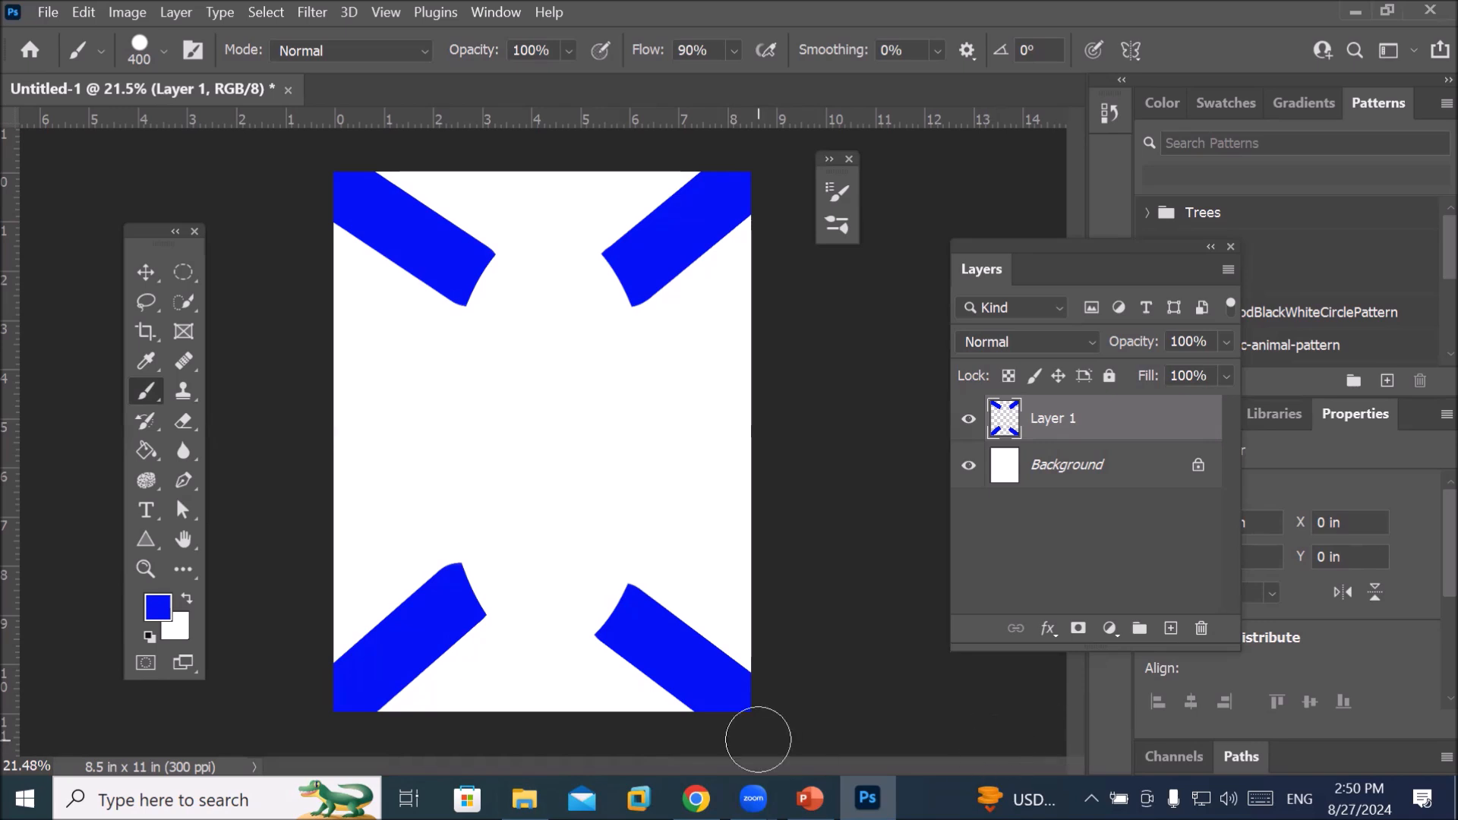
Use the Single Row Marquee to place row selections at different heights, ending with one about 7.36 in down the page
left_click(183, 274)
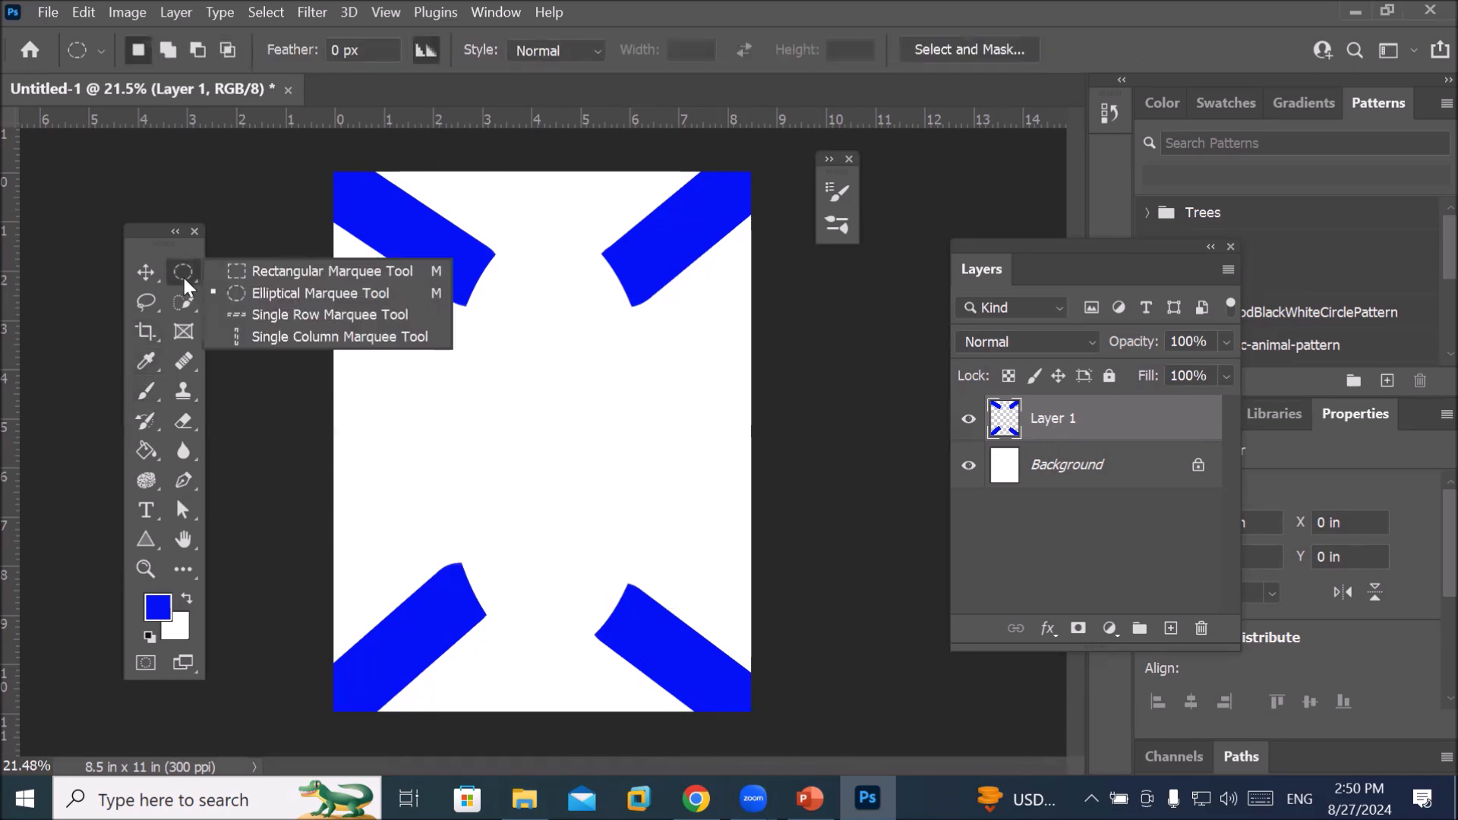
left_click(273, 319)
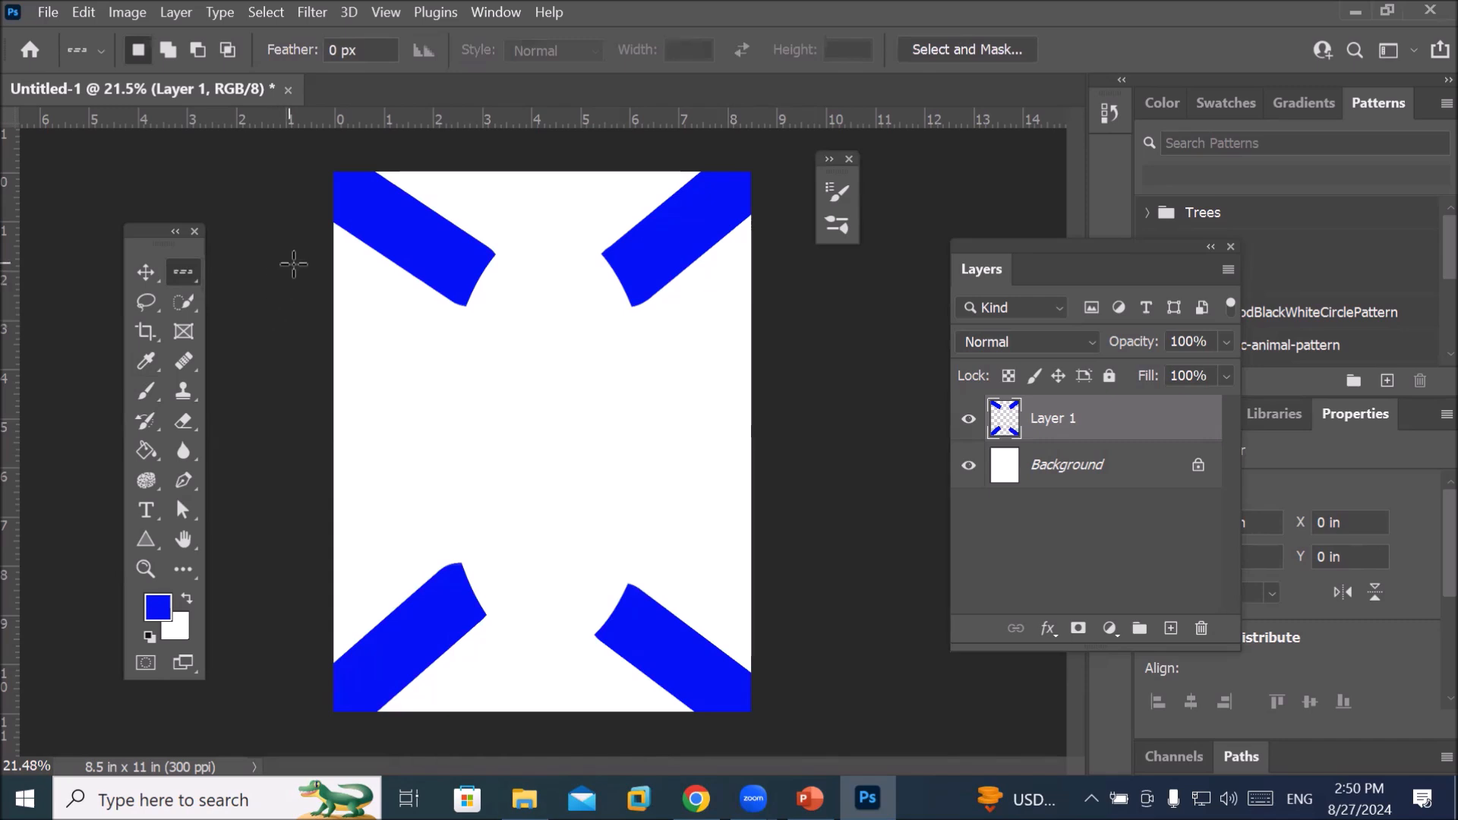
left_click(311, 340)
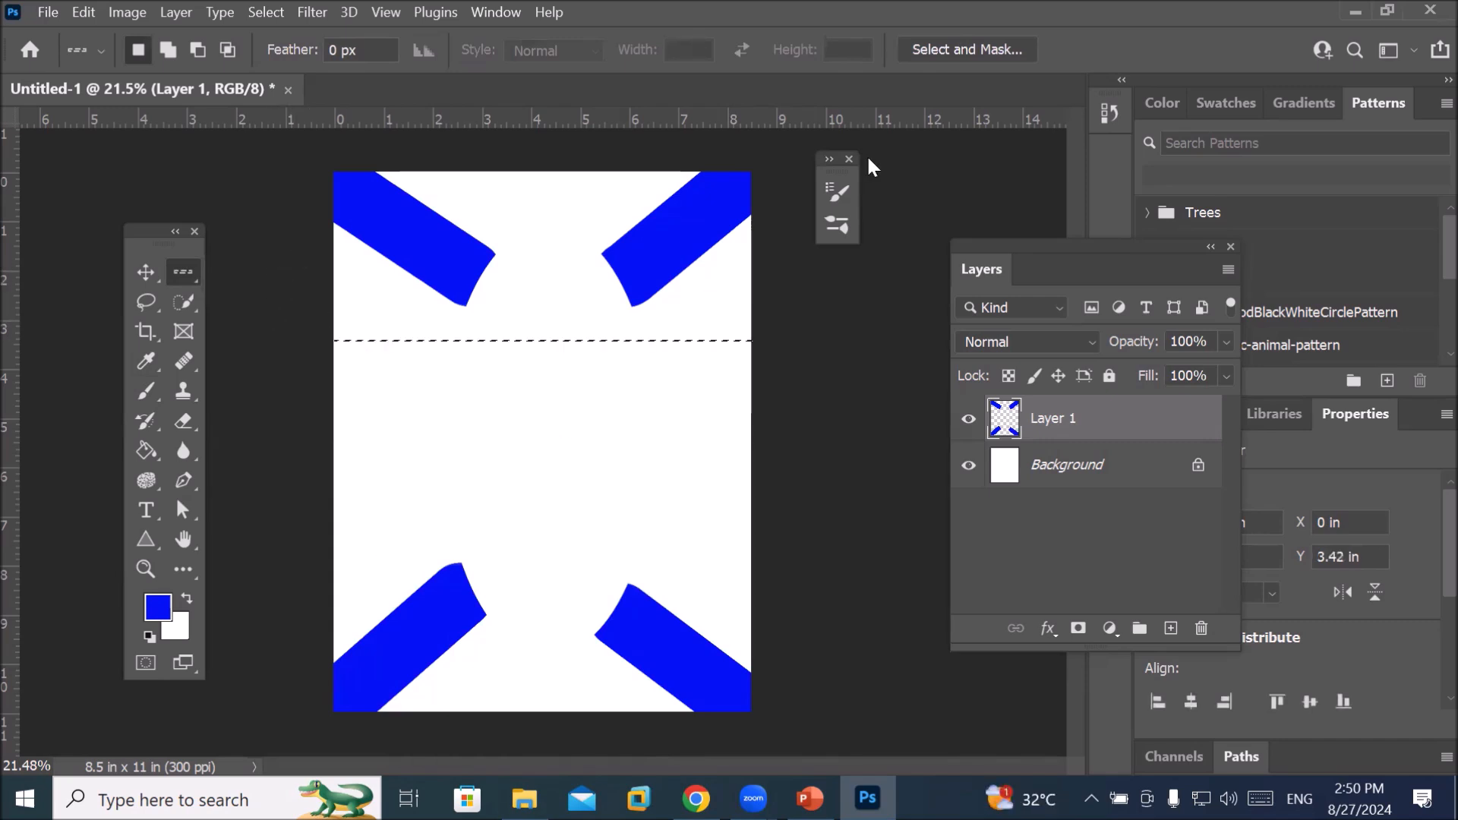
left_click(753, 211)
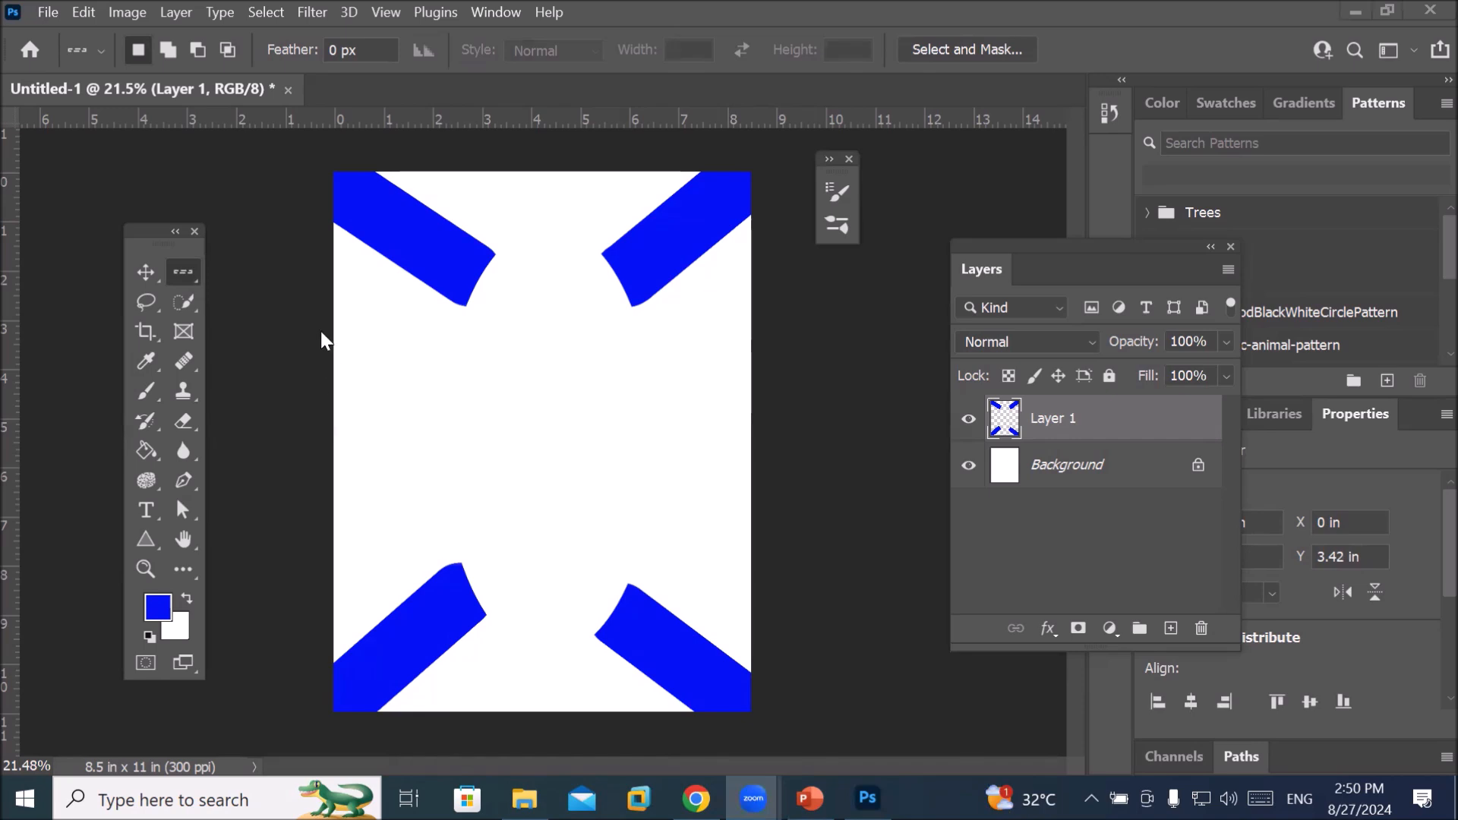
left_click(190, 279)
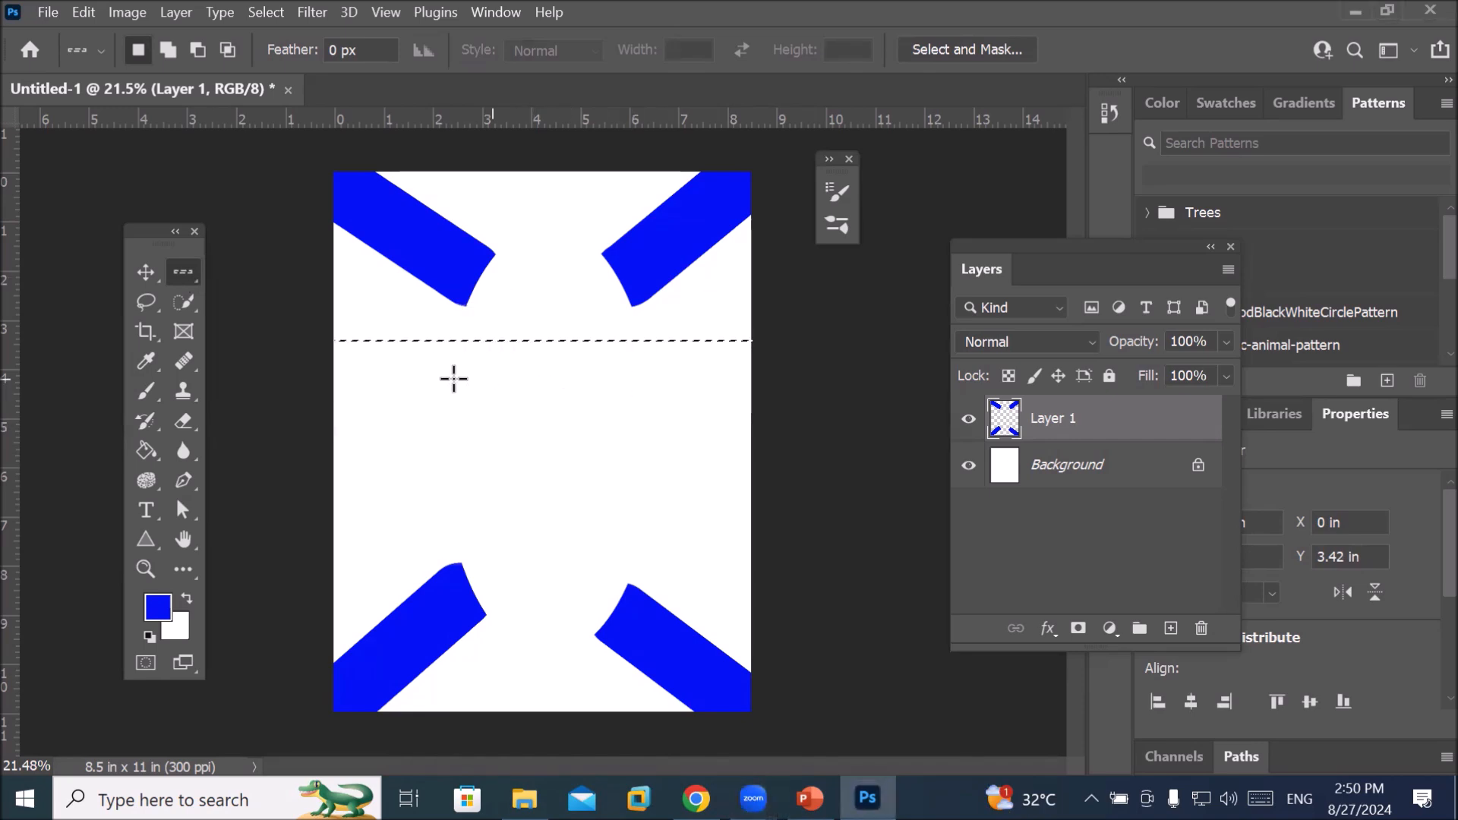
left_click(340, 418)
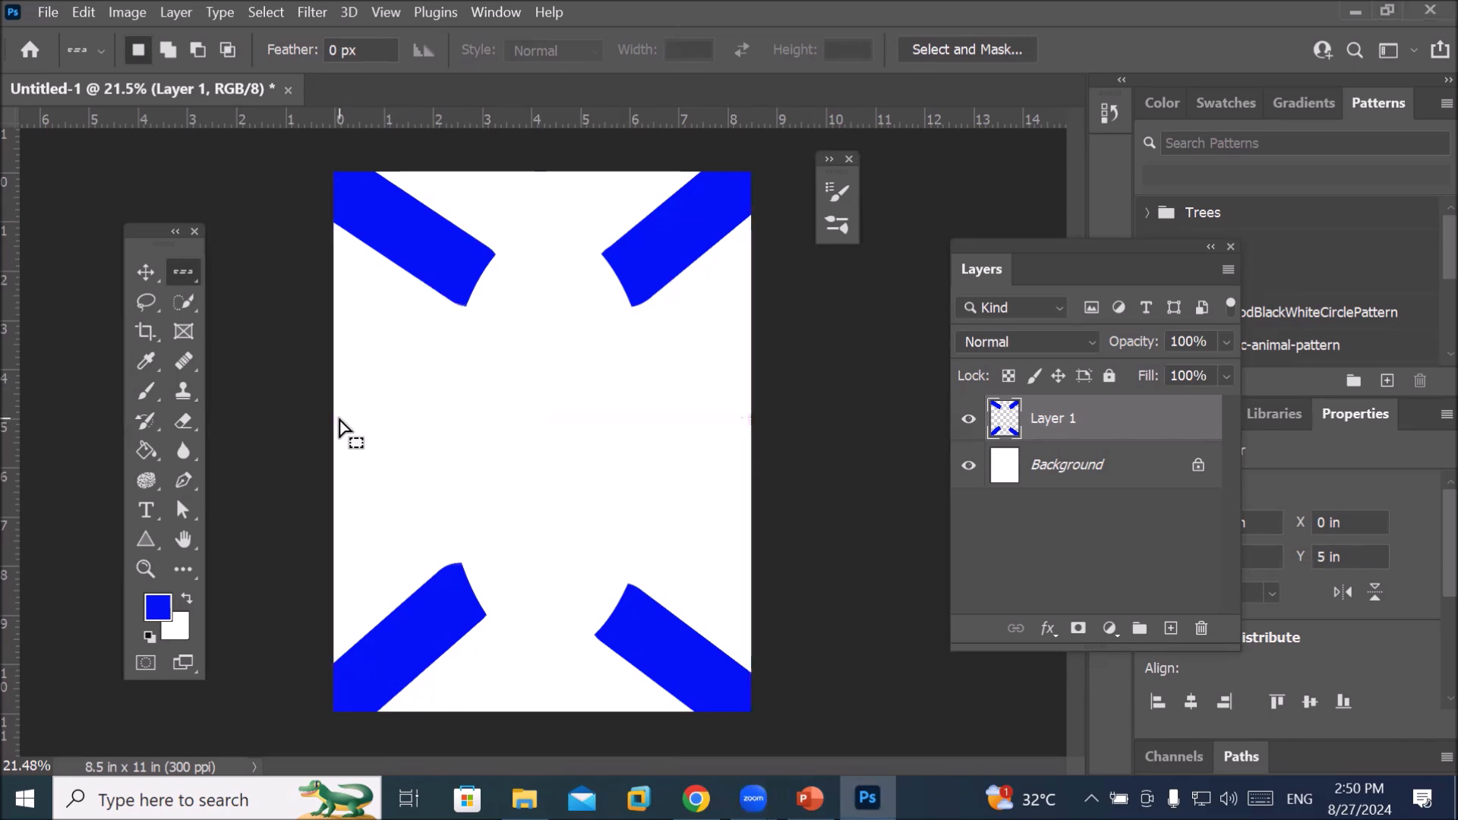
left_click(336, 473)
left_click(338, 532)
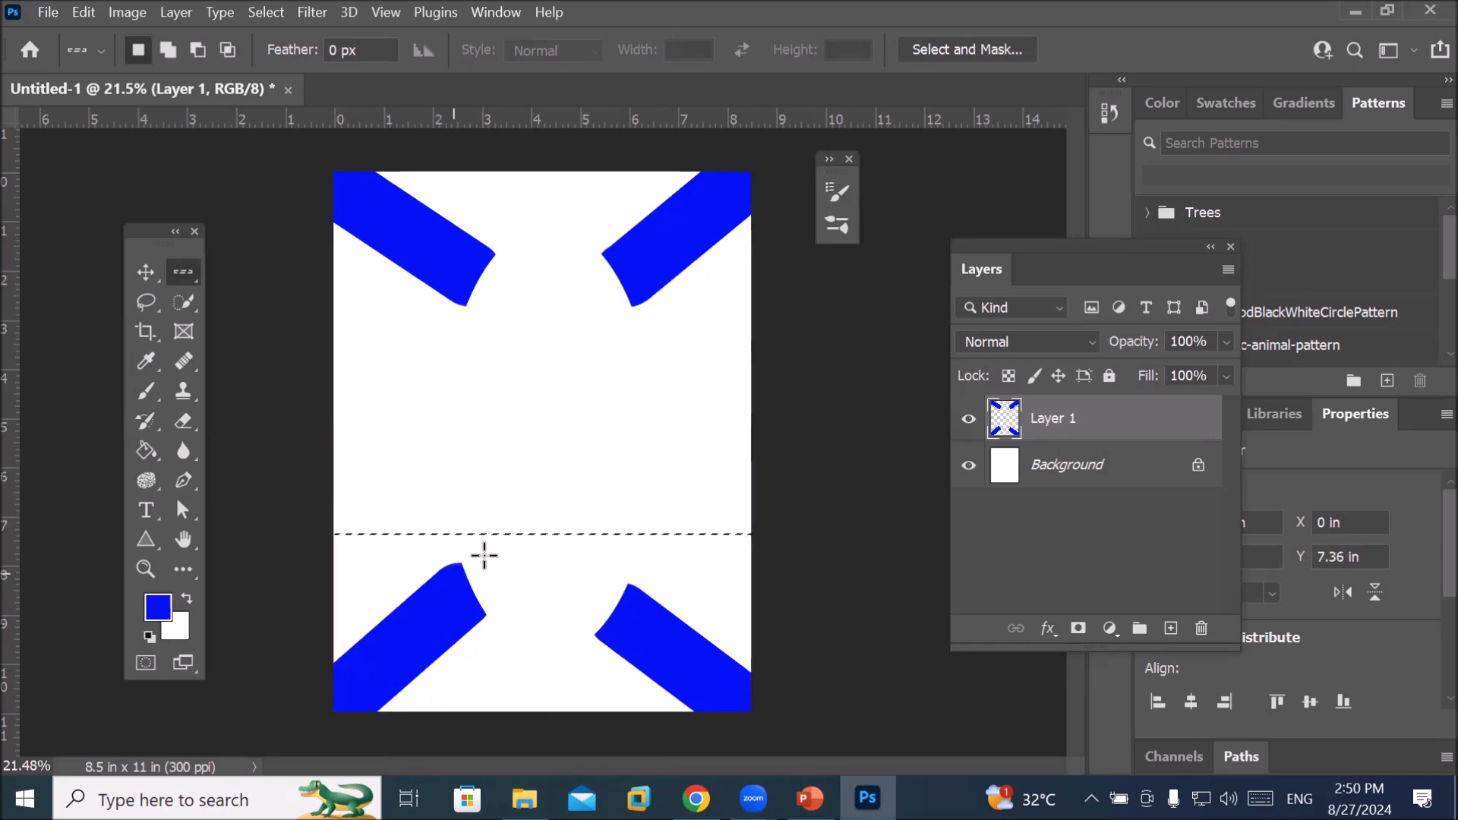
Examine the thickness of the single-row selection at pixel level
scroll(531, 554, "up", 2)
scroll(577, 533, "up", 6)
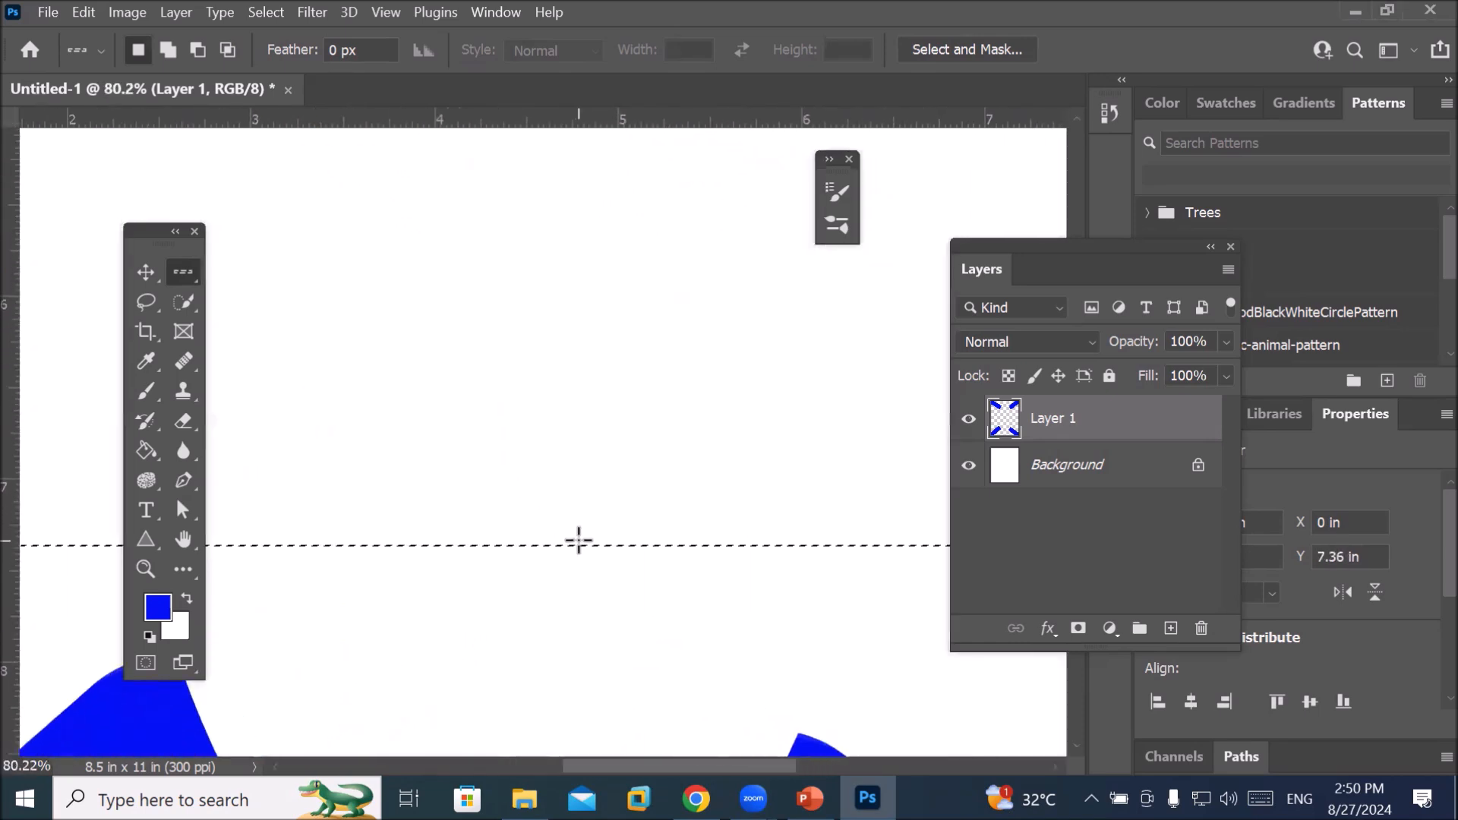
scroll(593, 563, "up", 10)
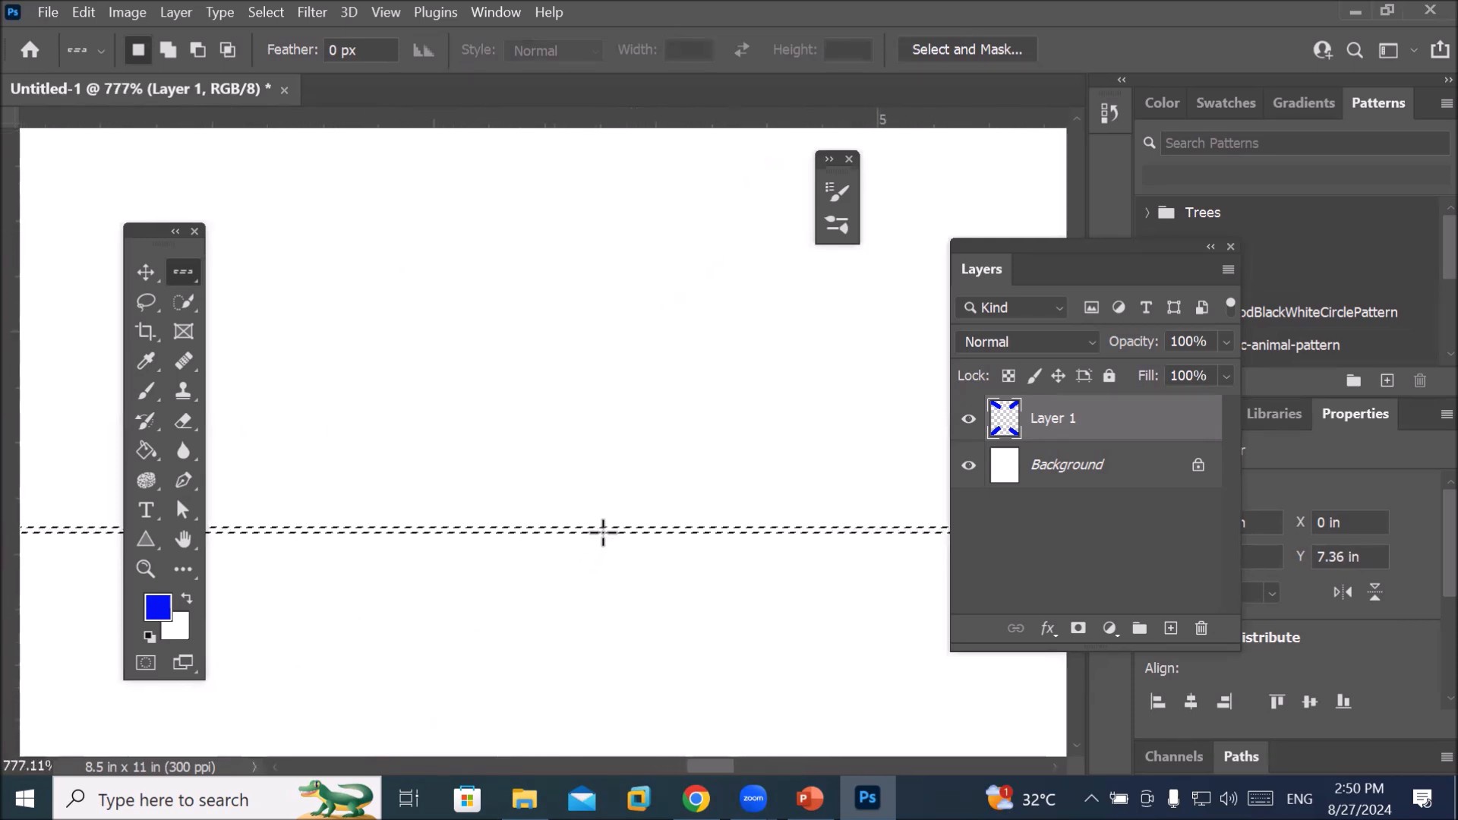
scroll(602, 531, "up", 10)
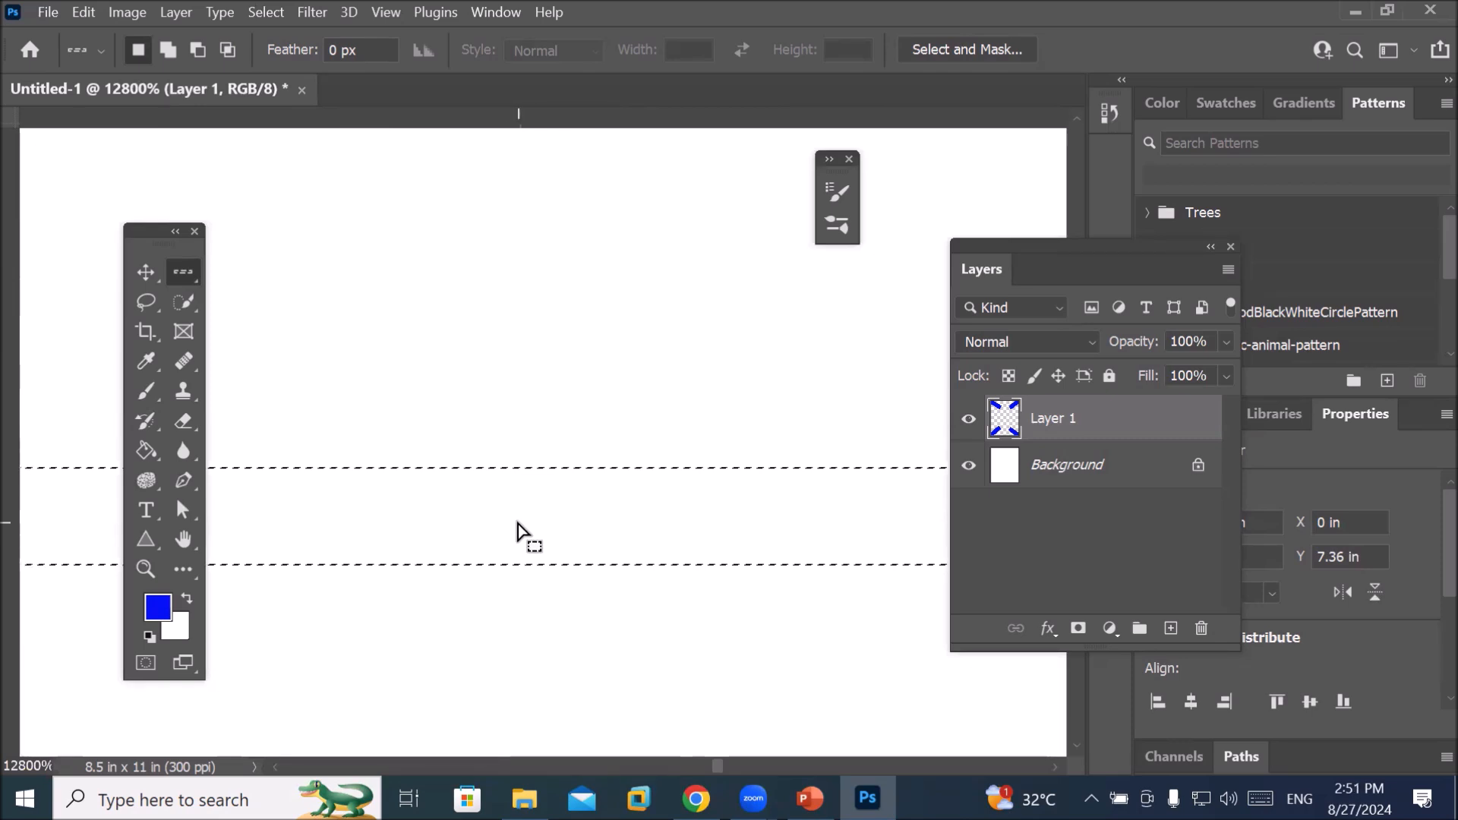
scroll(517, 524, "down", 2)
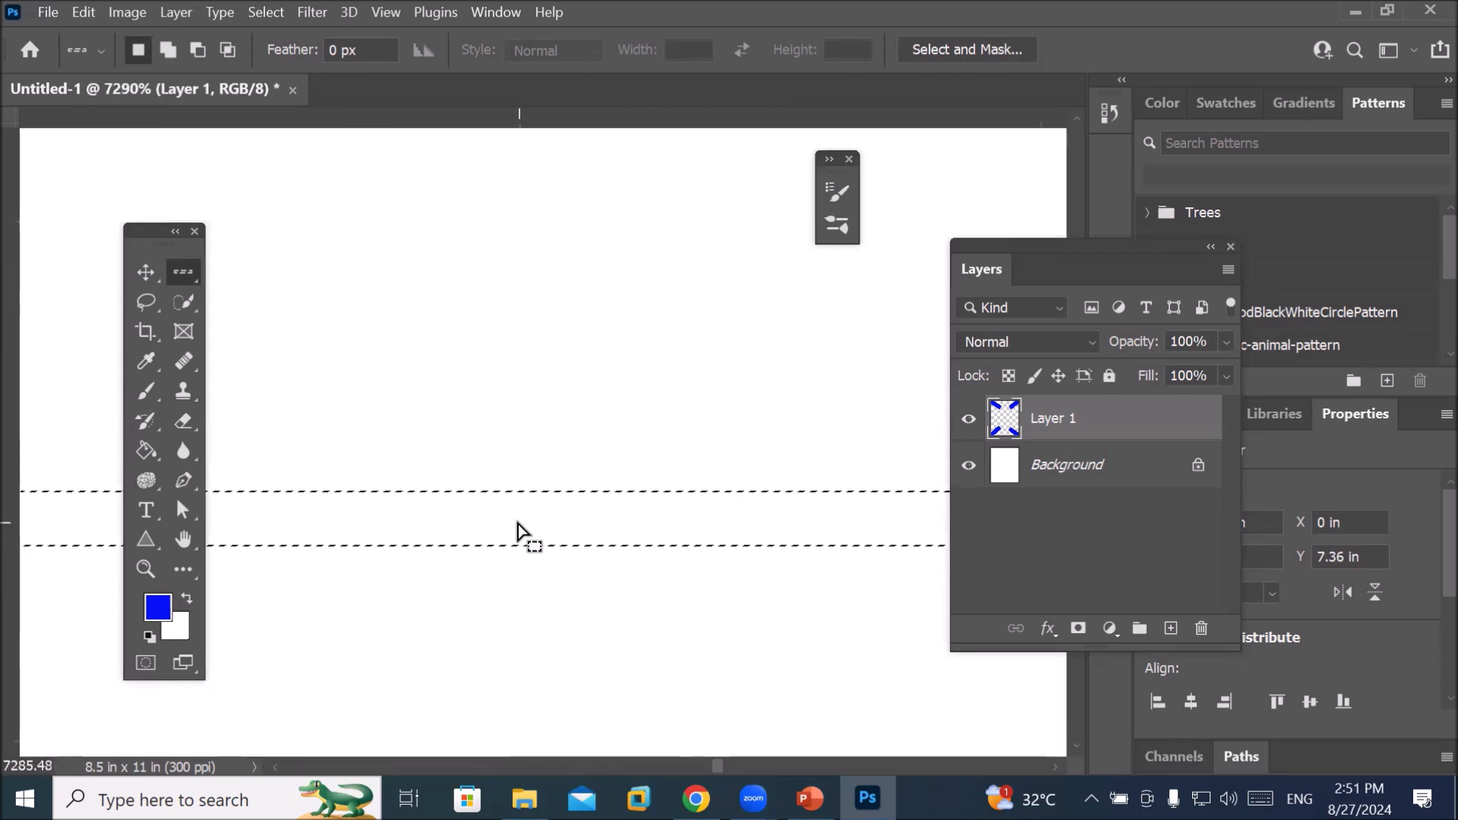
scroll(517, 522, "down", 5)
scroll(525, 519, "down", 8)
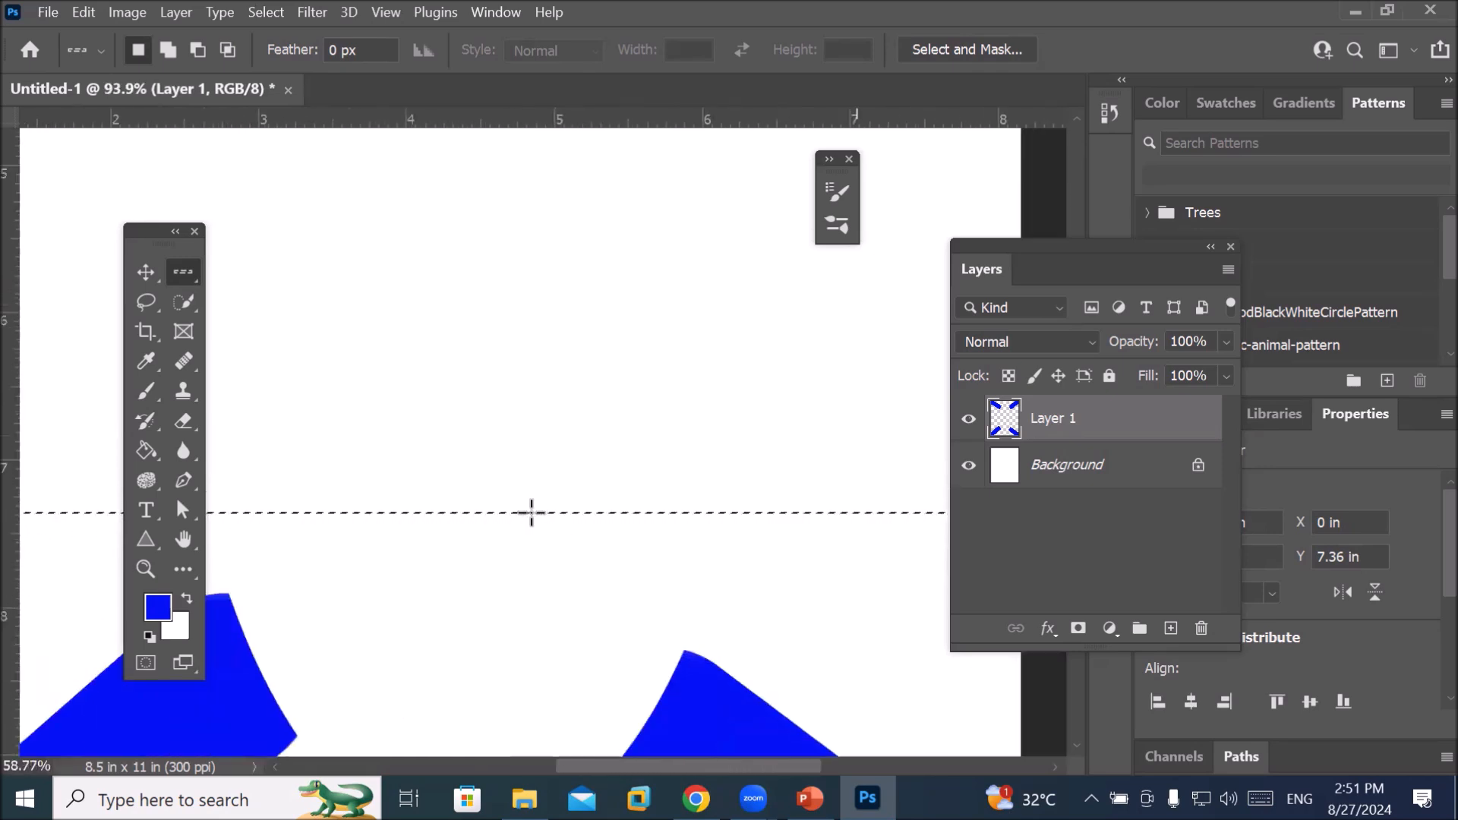
scroll(531, 512, "down", 4)
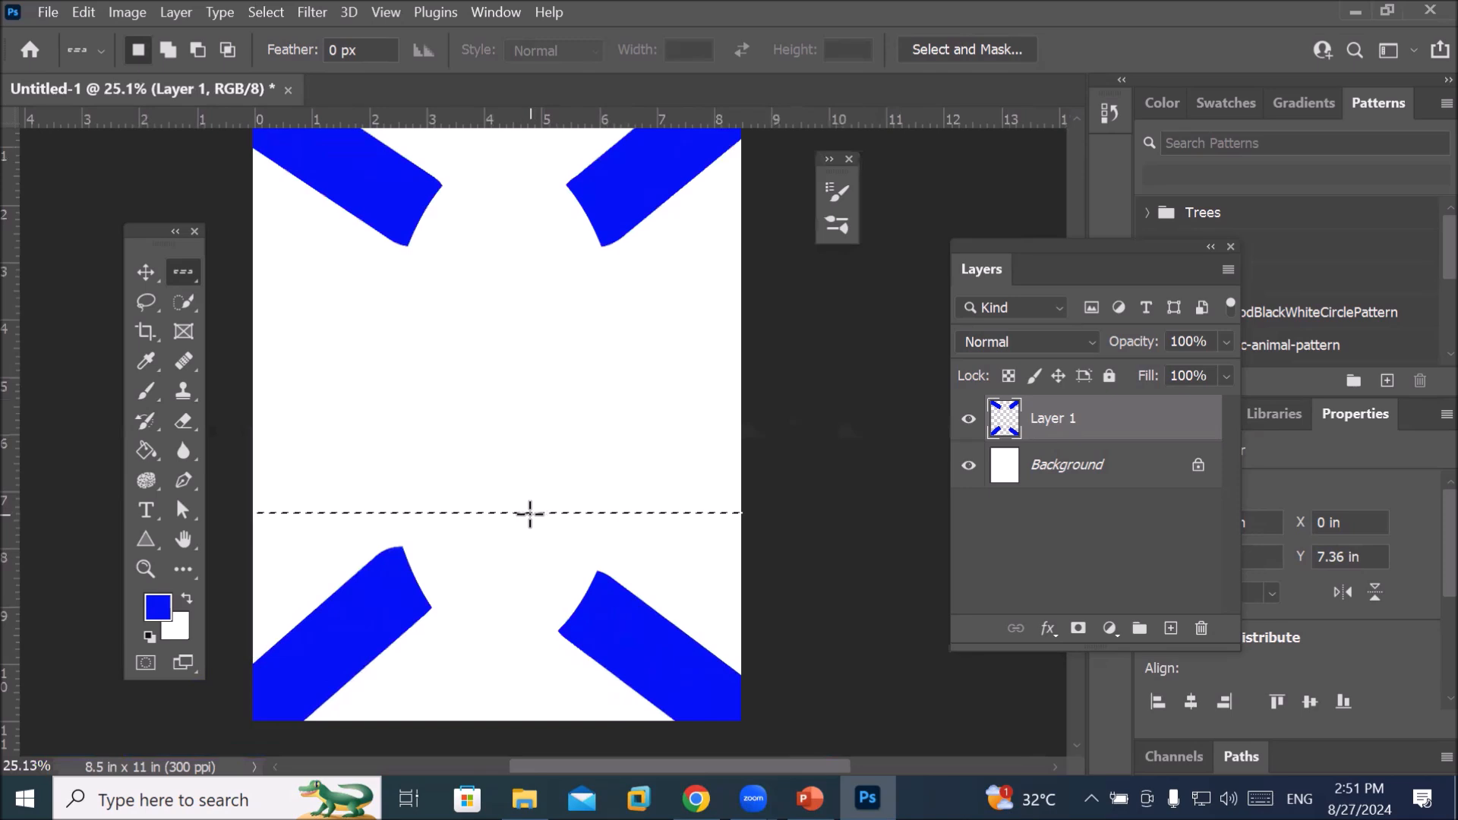
Add more single-row selections above the existing one, spaced upward to about 2.77 in down the page
left_click(166, 50)
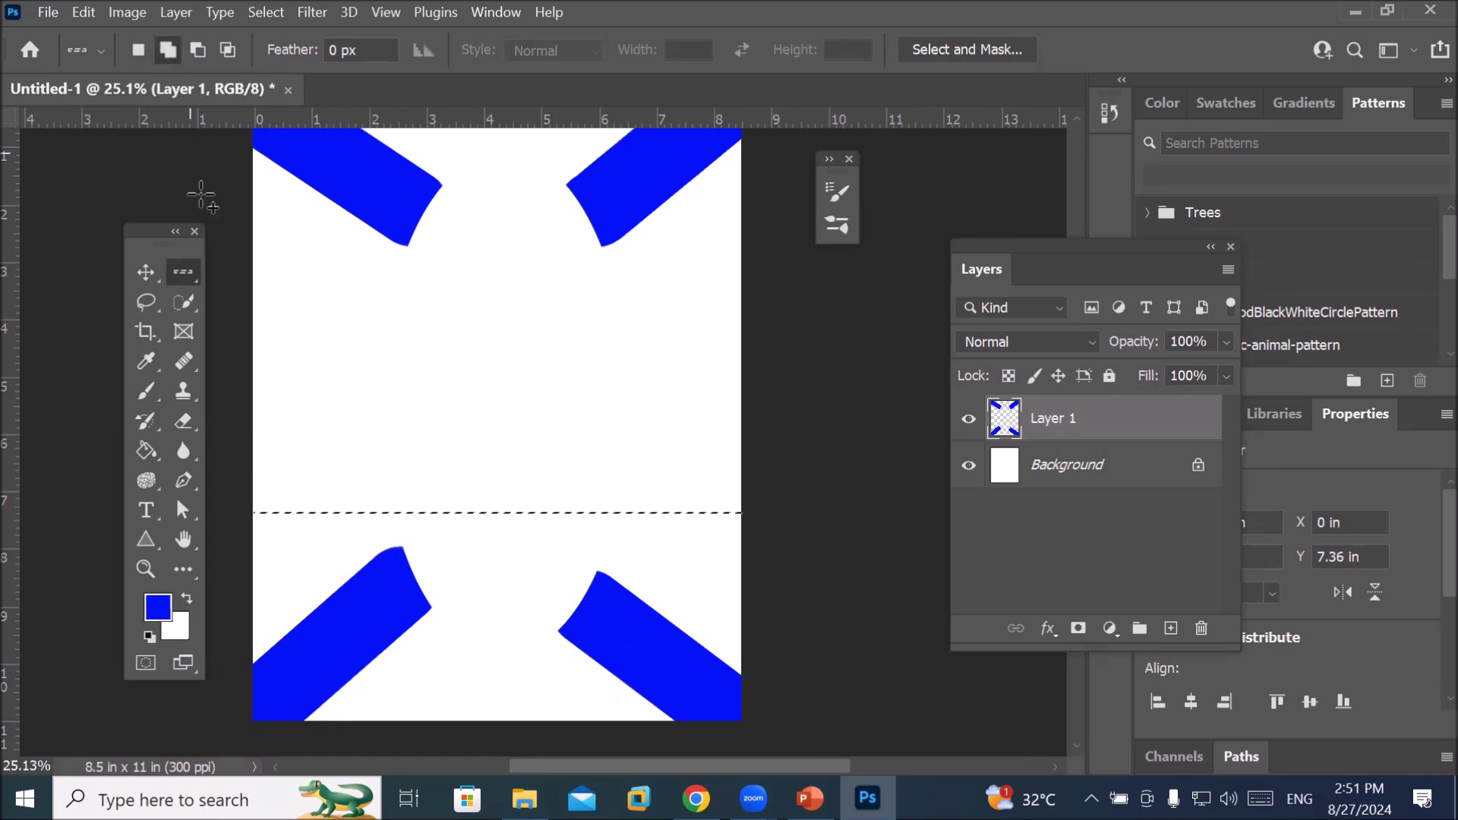
left_click(235, 477)
left_click_drag(240, 441, 239, 350)
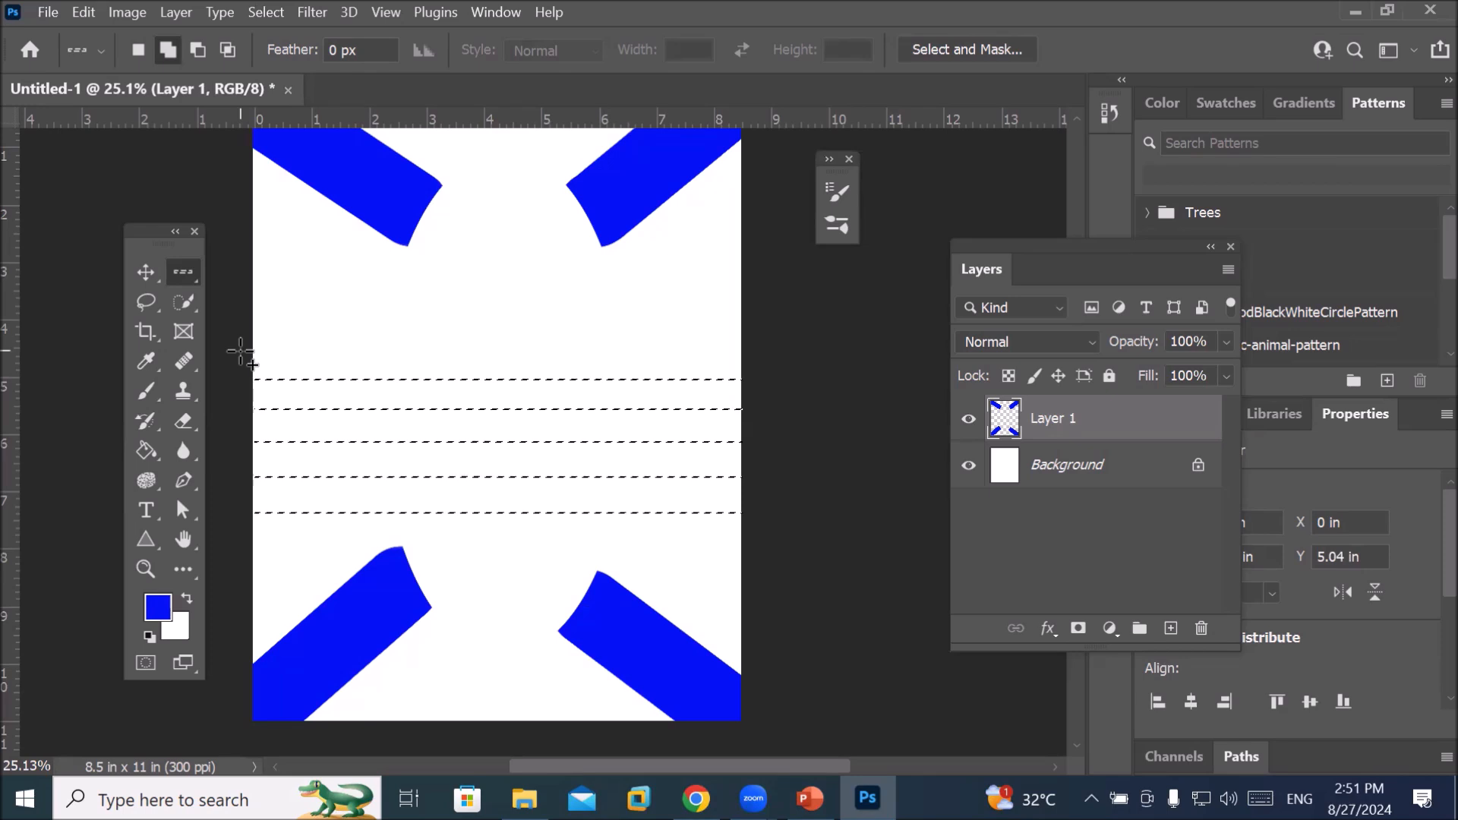
left_click(241, 312)
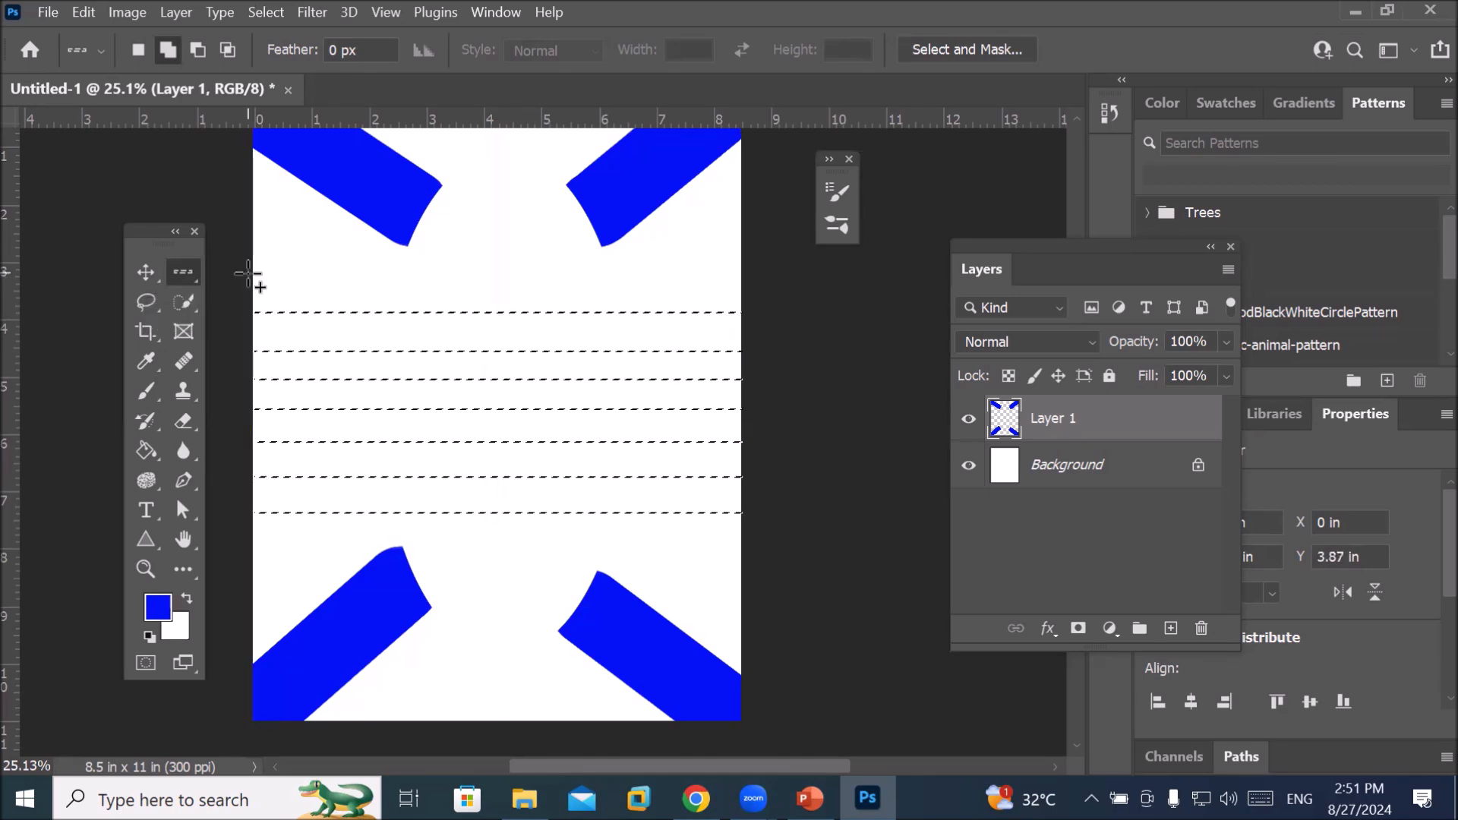
left_click(240, 276)
left_click(230, 249)
left_click(230, 249)
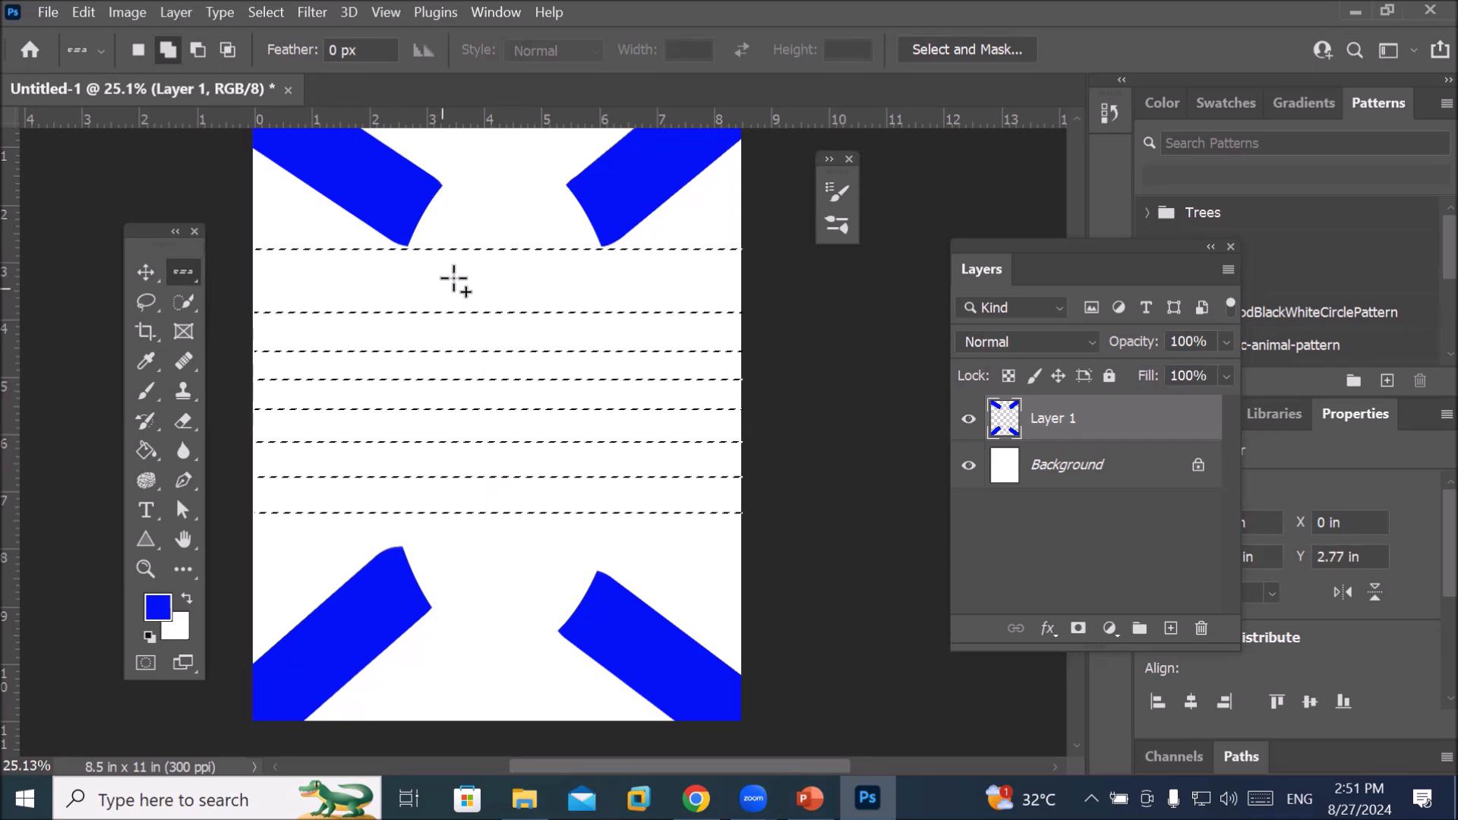
Activate the Brush and enlarge its tip until it spans several of the selected rows
scroll(463, 277, "up", 1)
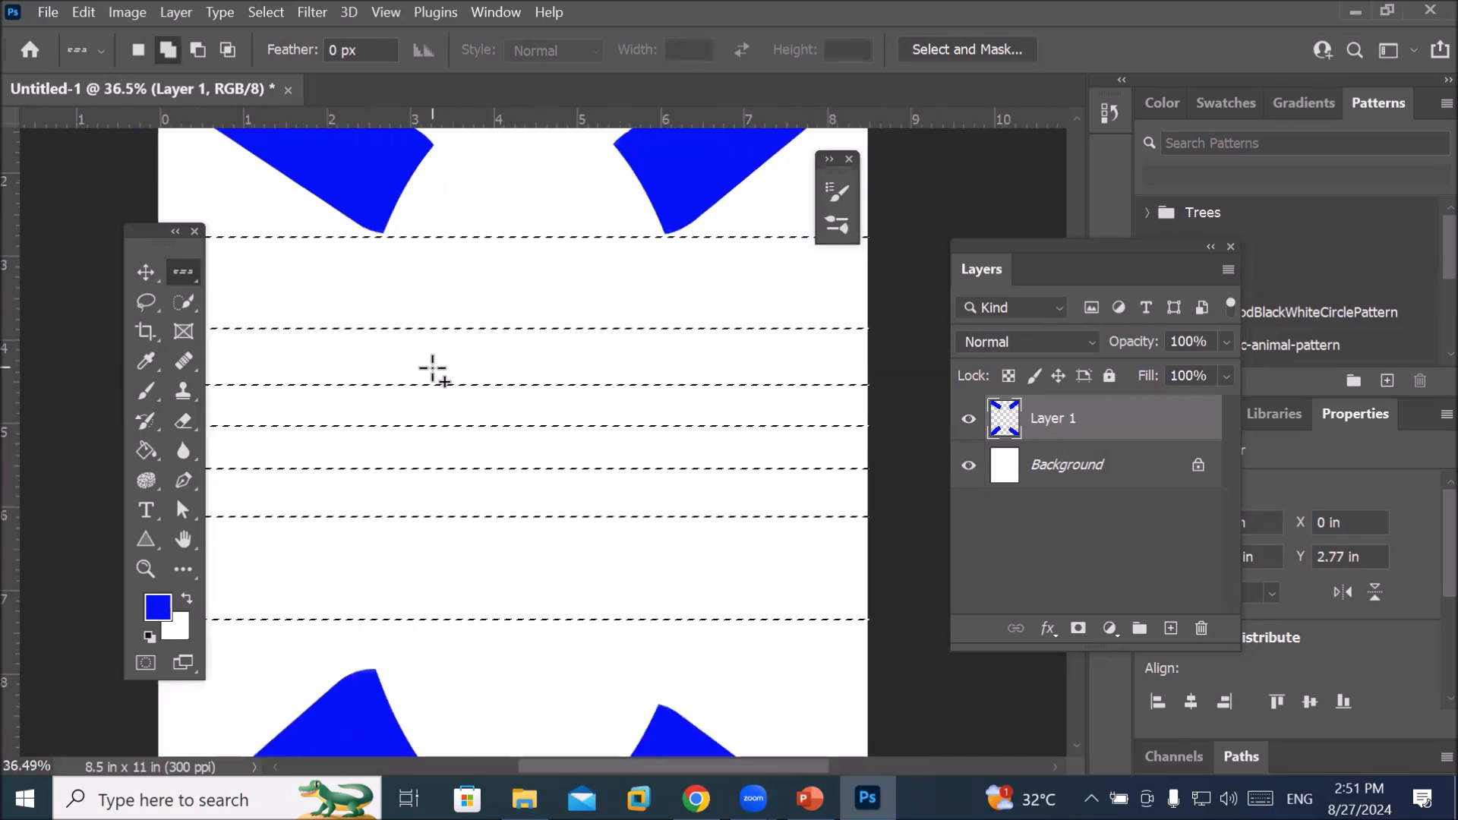
left_click(146, 391)
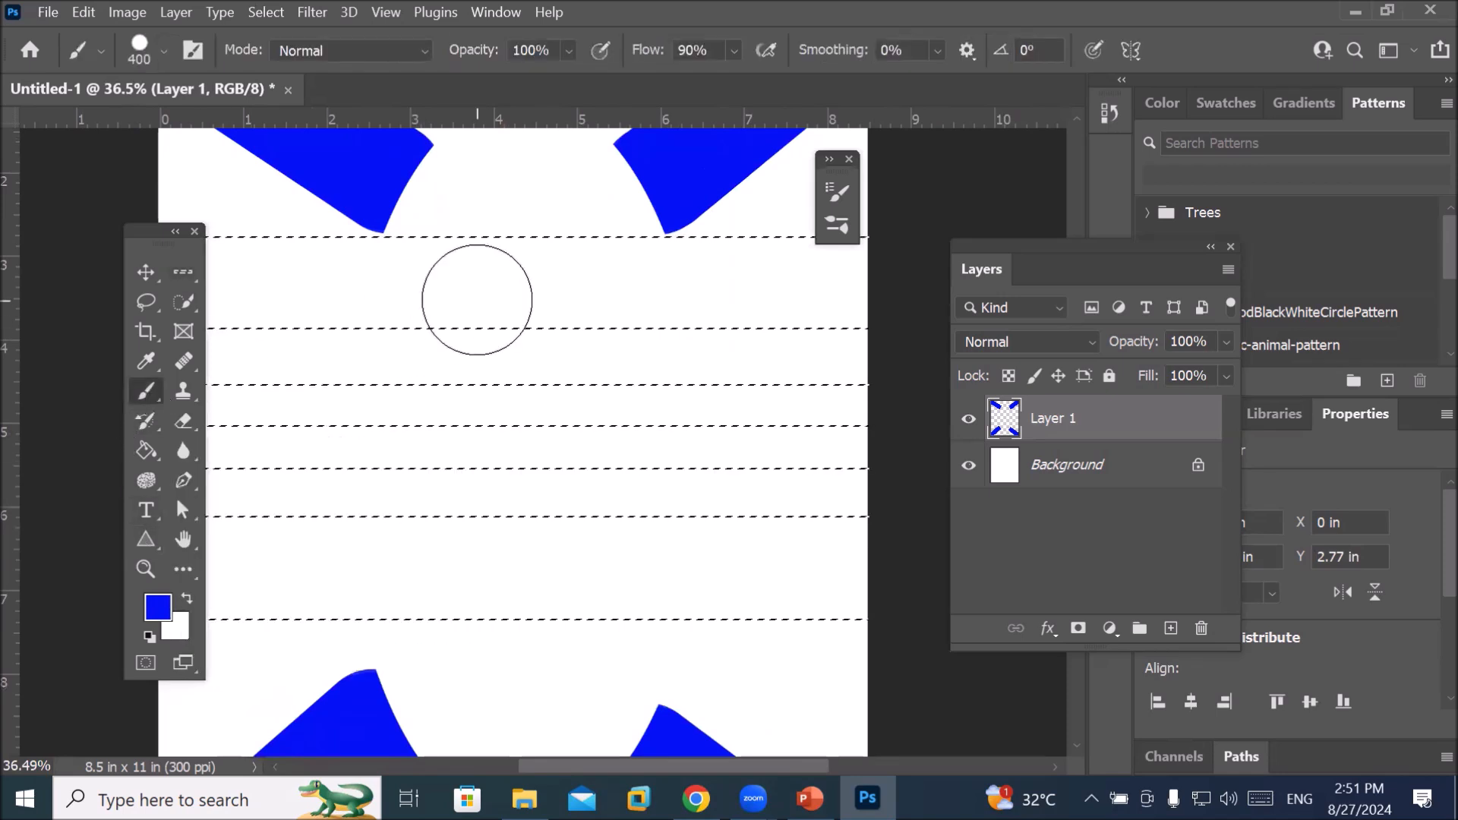
key("bracketright")
key("bracketright")
key("bracketright")
key("bracketright")
key("bracketright")
key("bracketright")
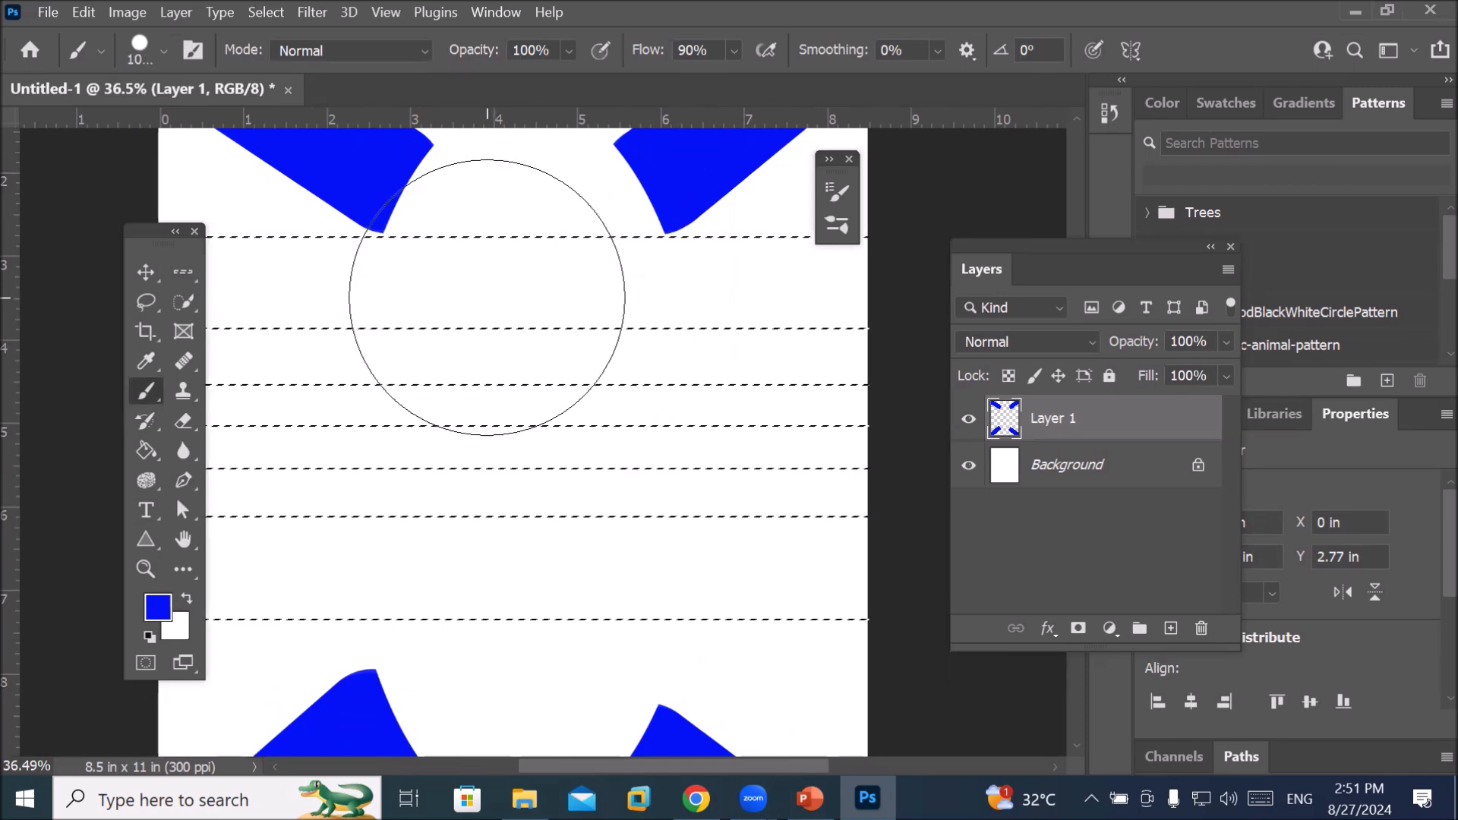
Set the foreground colour to red (f60124) and brush over all the selected rows
left_click(158, 607)
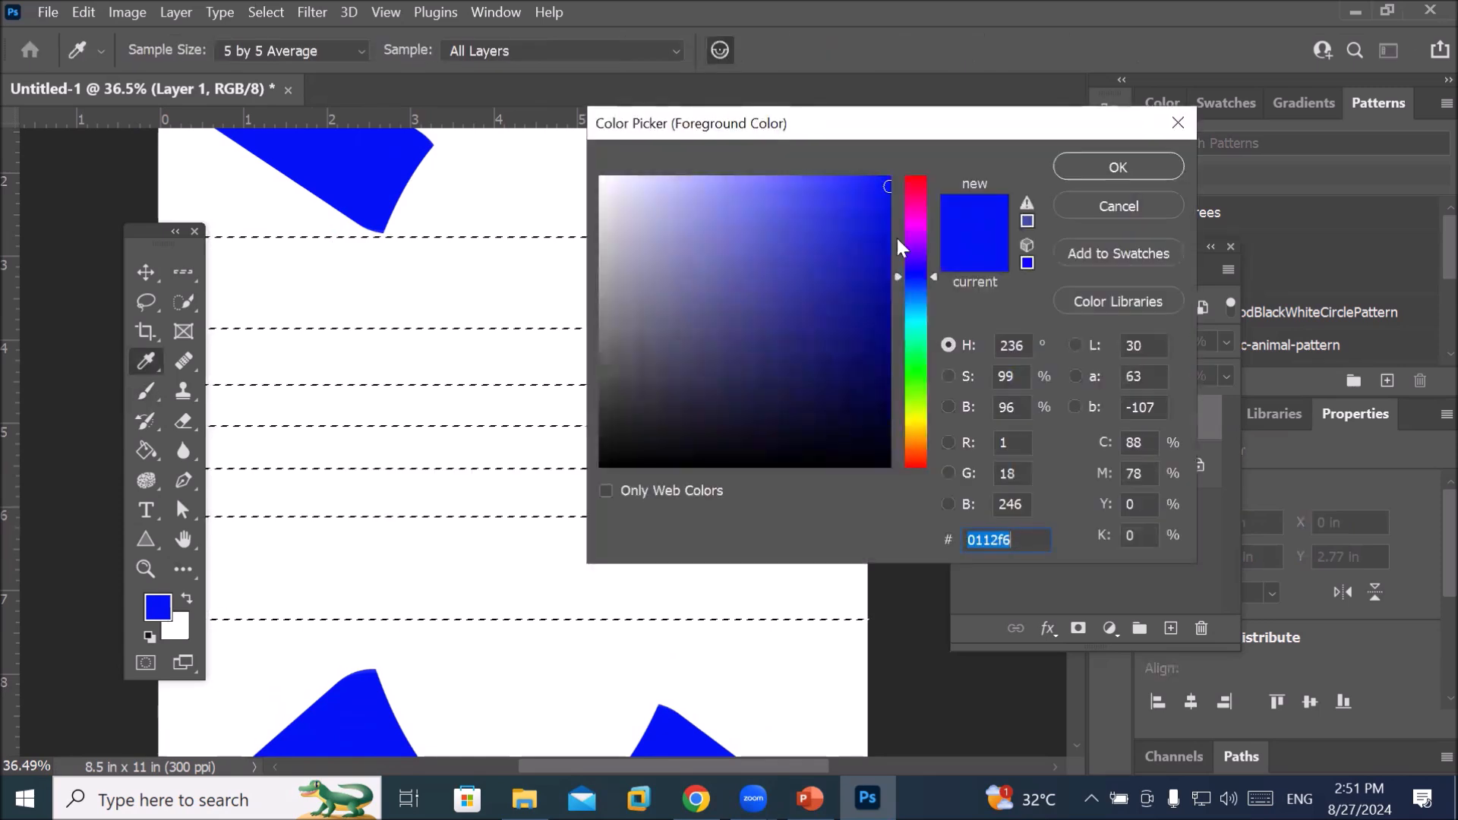
left_click(918, 180)
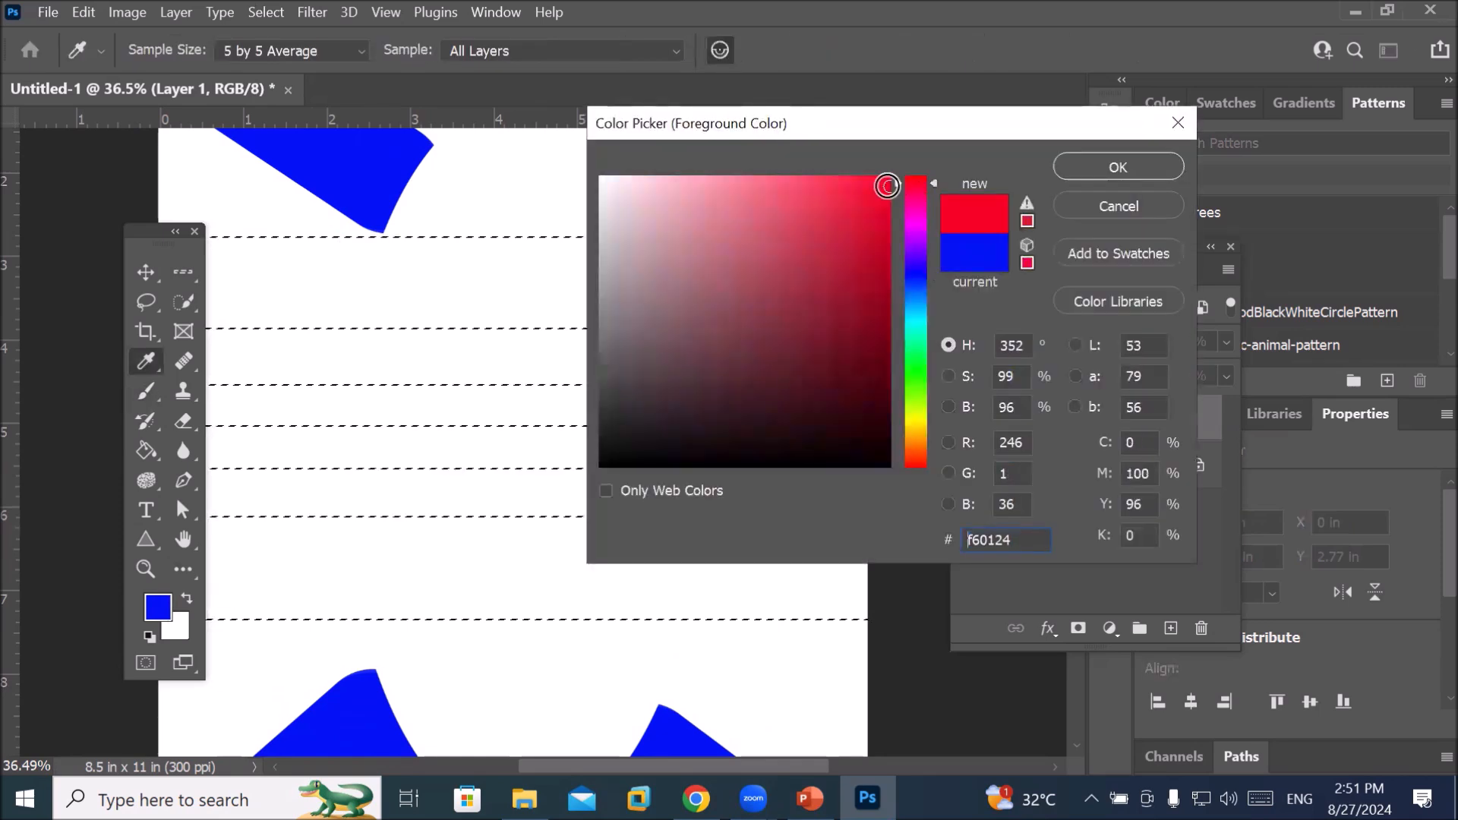
left_click(1106, 166)
key("b")
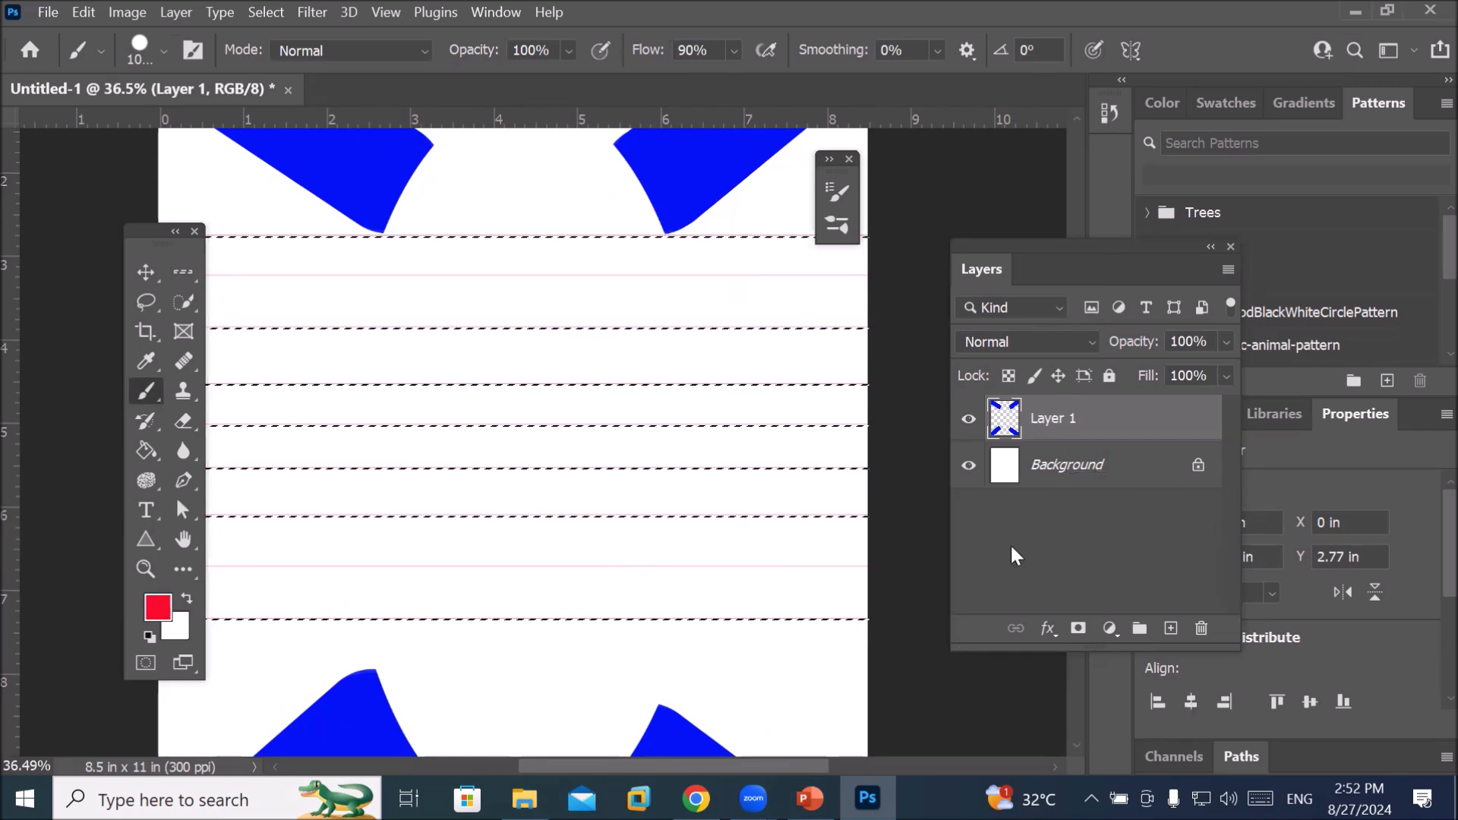
Clear the row selections and inspect the painted red lines up close
left_click(267, 13)
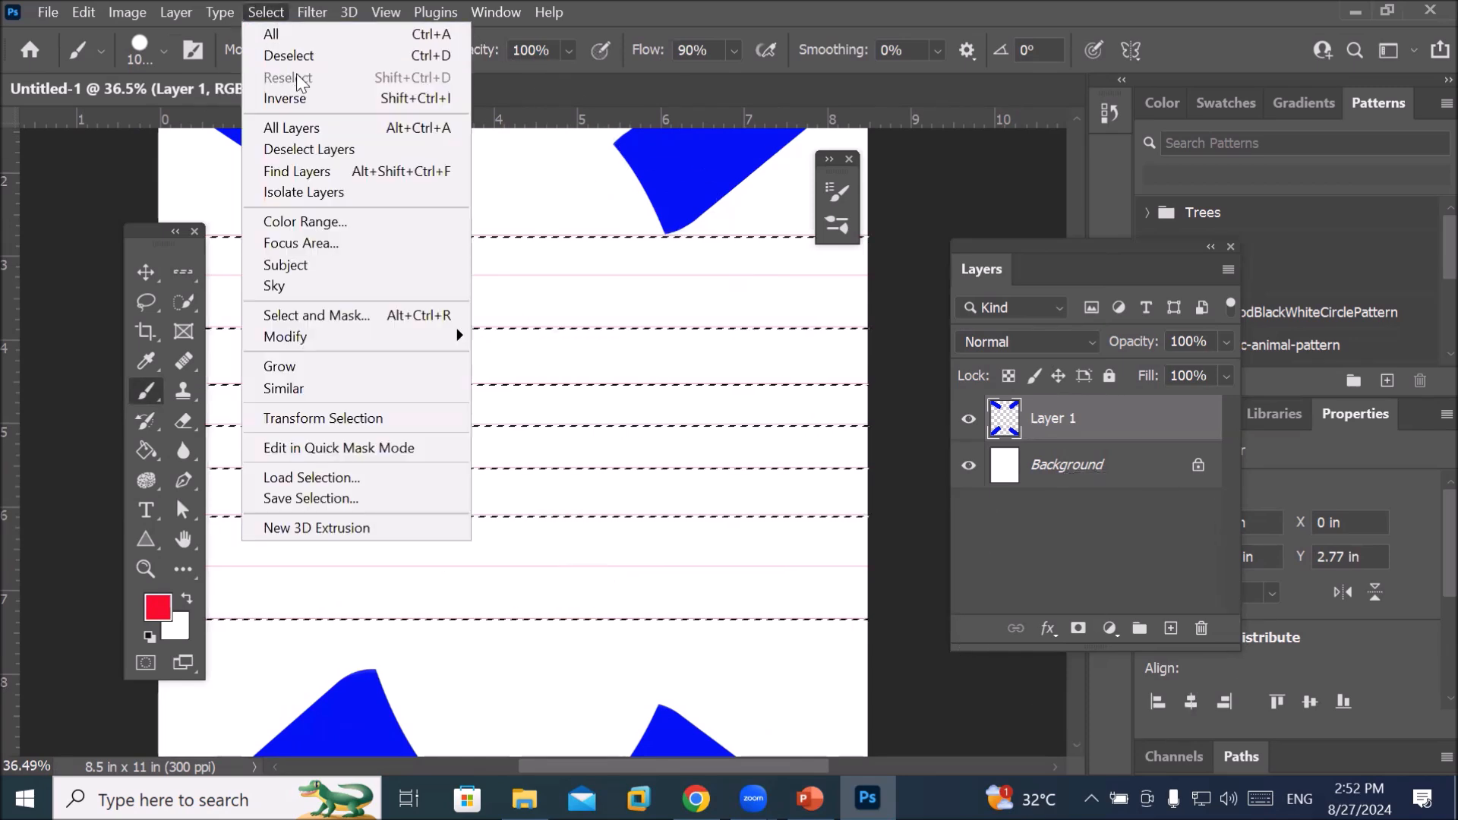
left_click(285, 60)
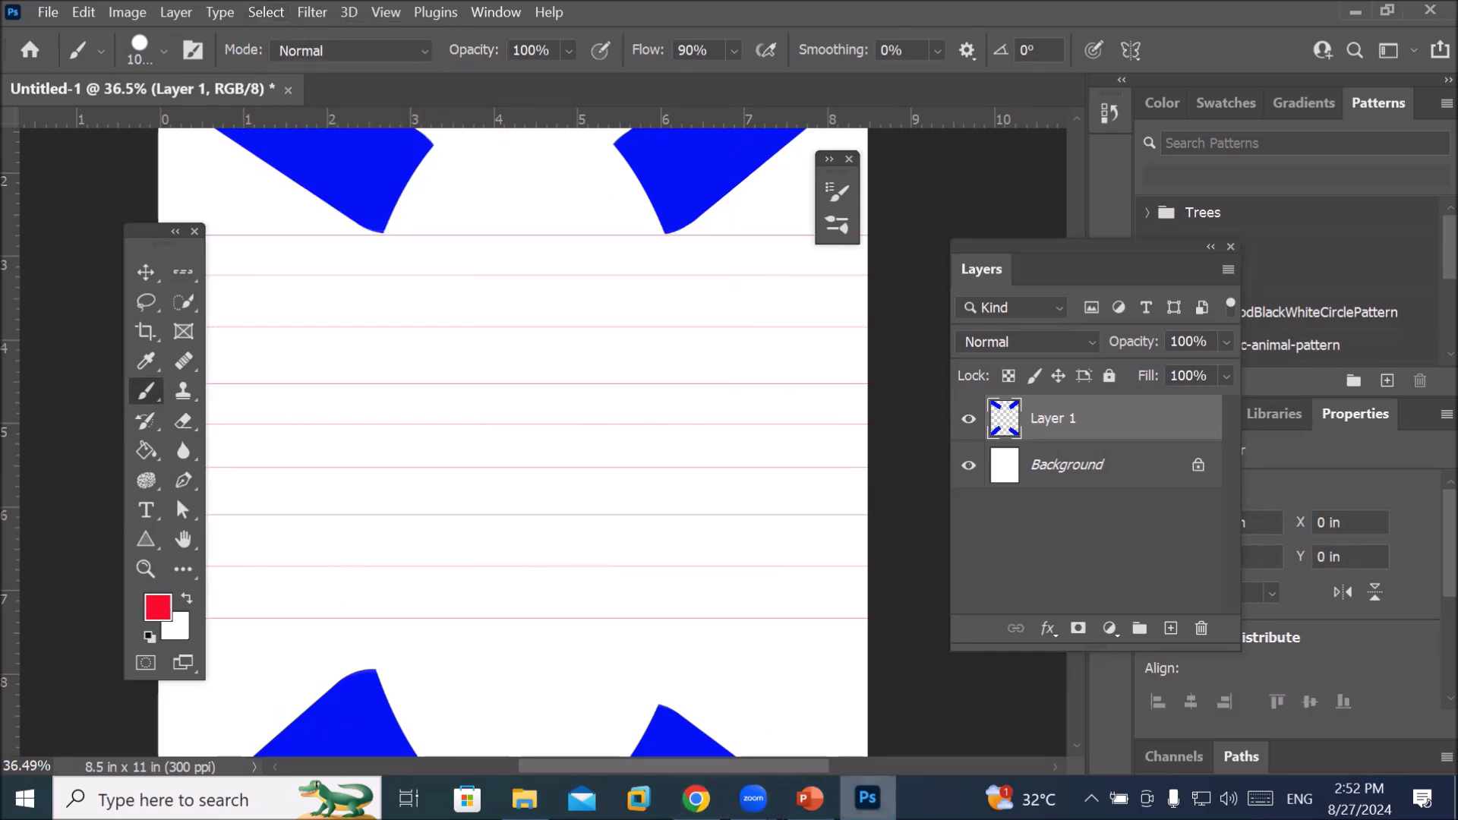
mouse_move(867, 797)
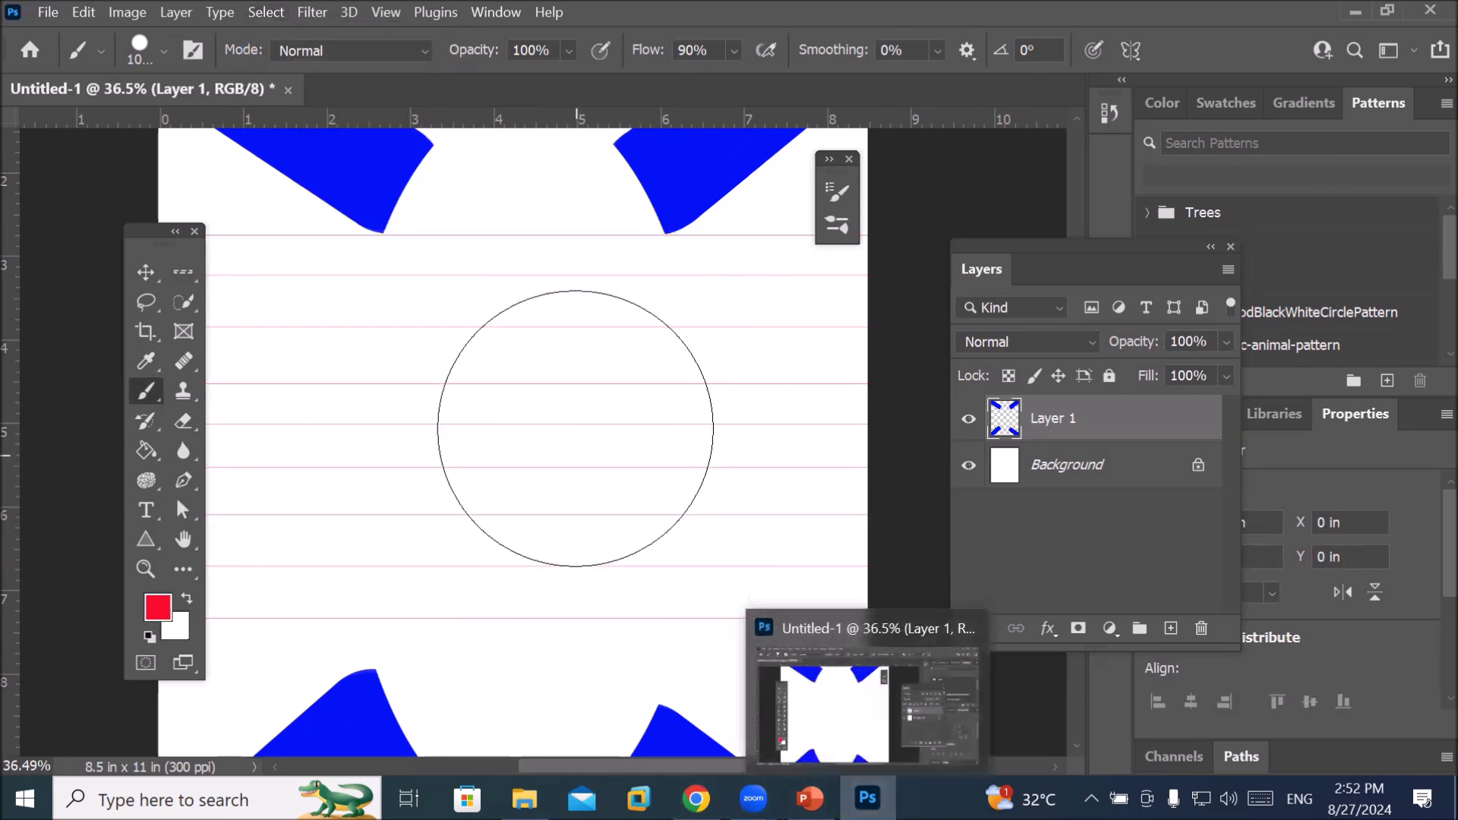
scroll(580, 407, "up", 4)
scroll(580, 407, "up", 5)
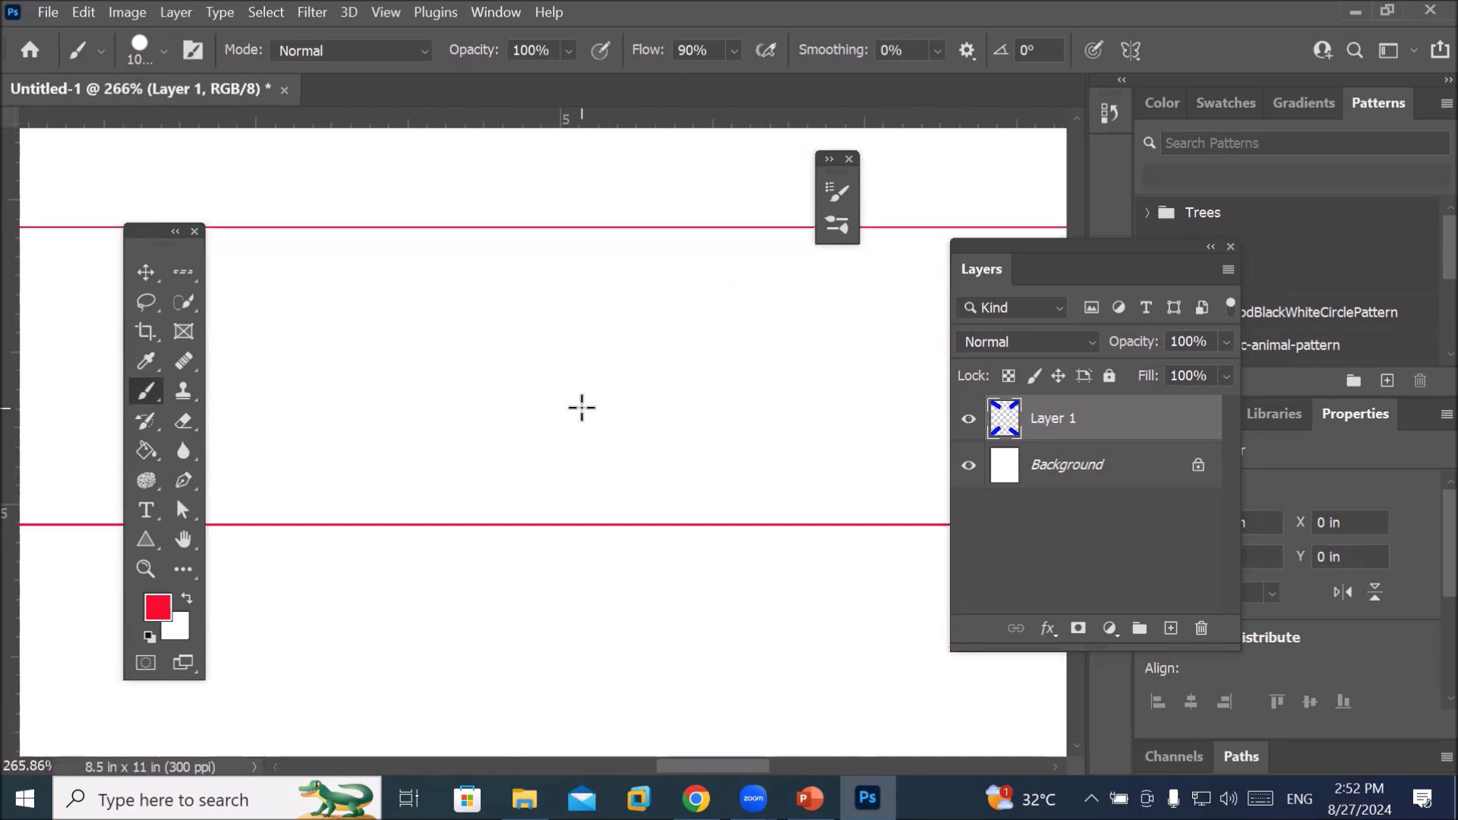
scroll(580, 406, "down", 8)
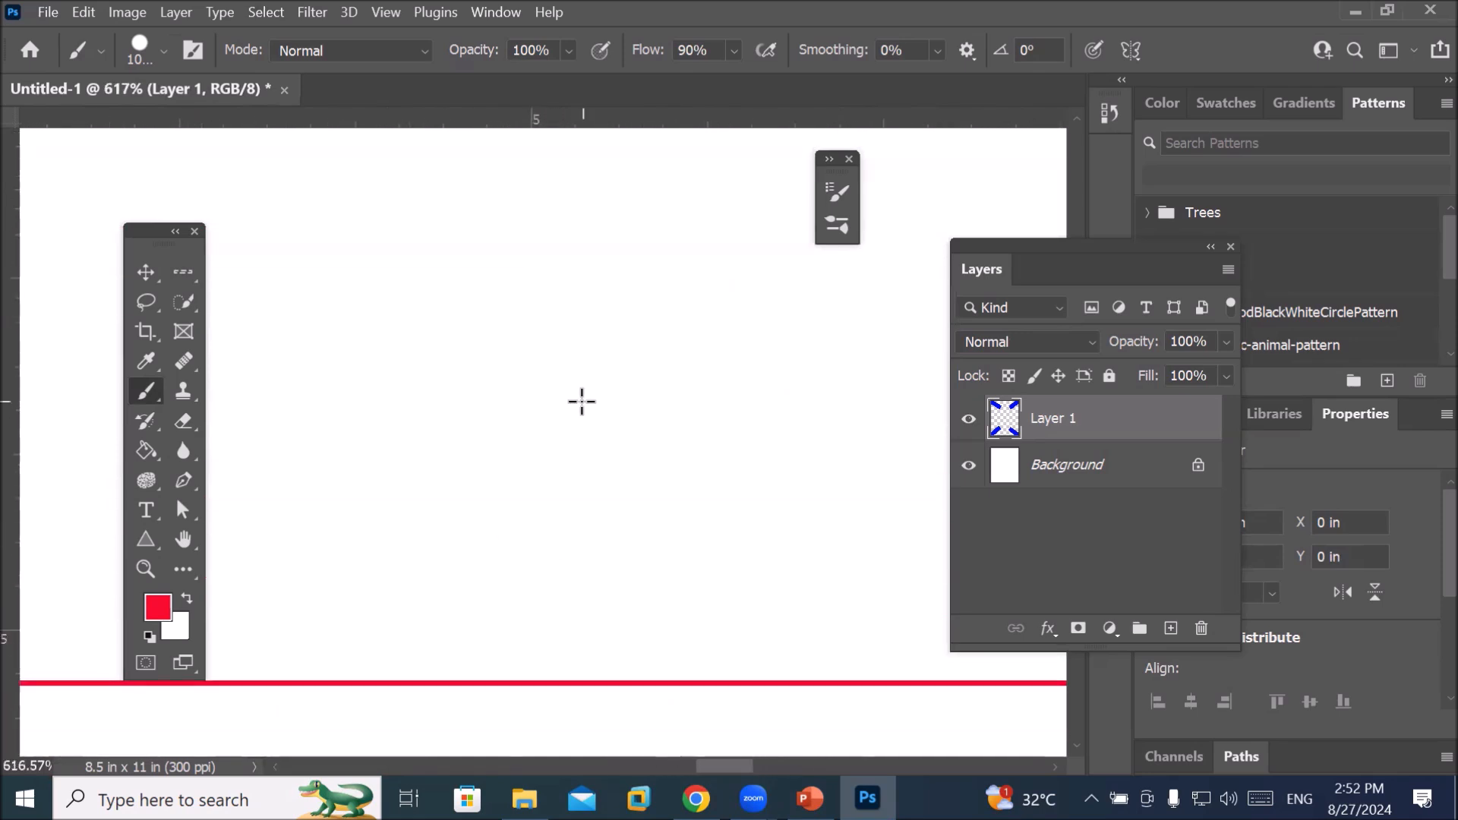
Create a single-column marquee selection at about 4.05 in across the page
scroll(583, 402, "down", 4)
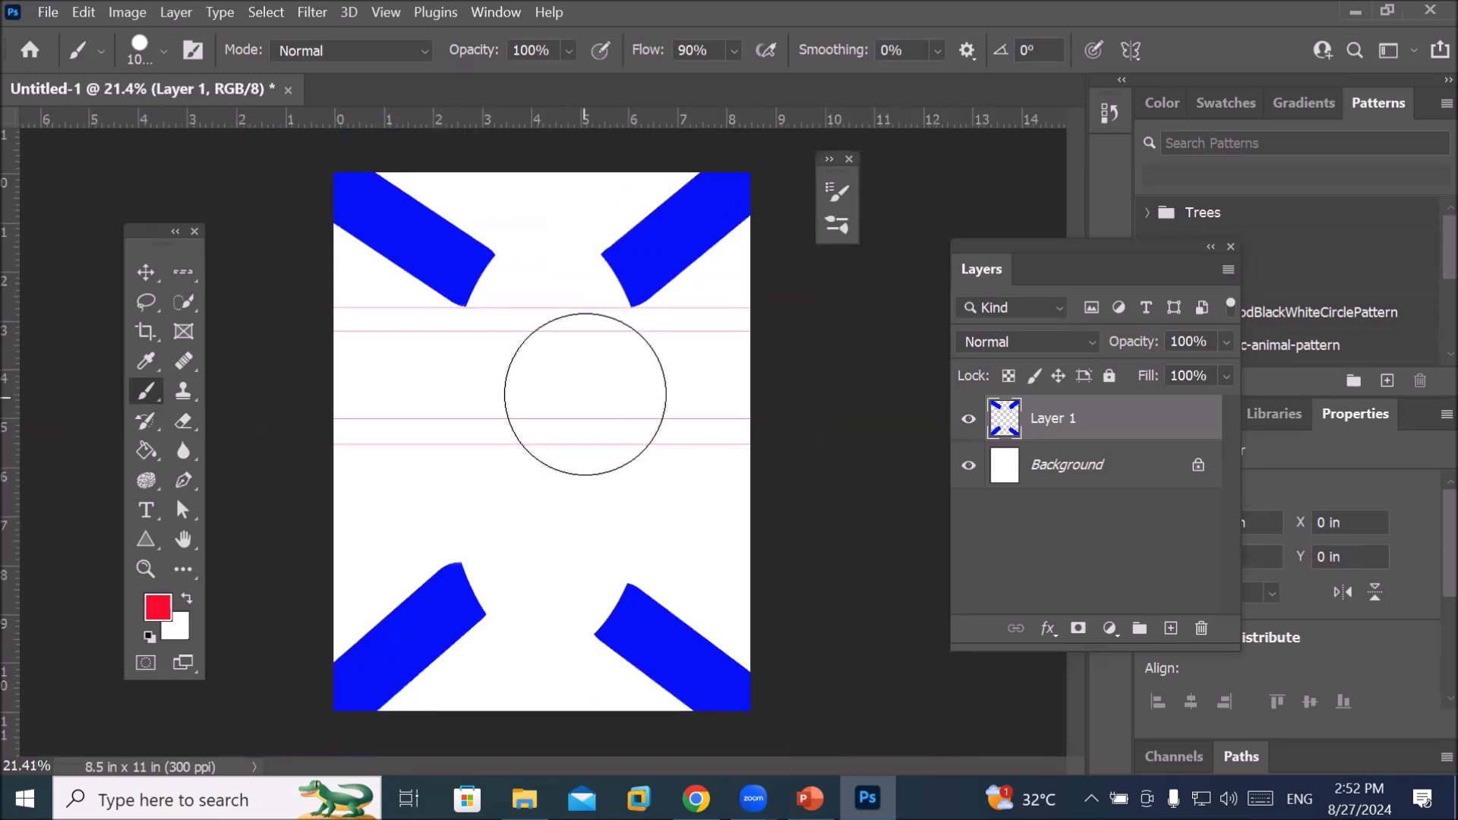
left_click(177, 274)
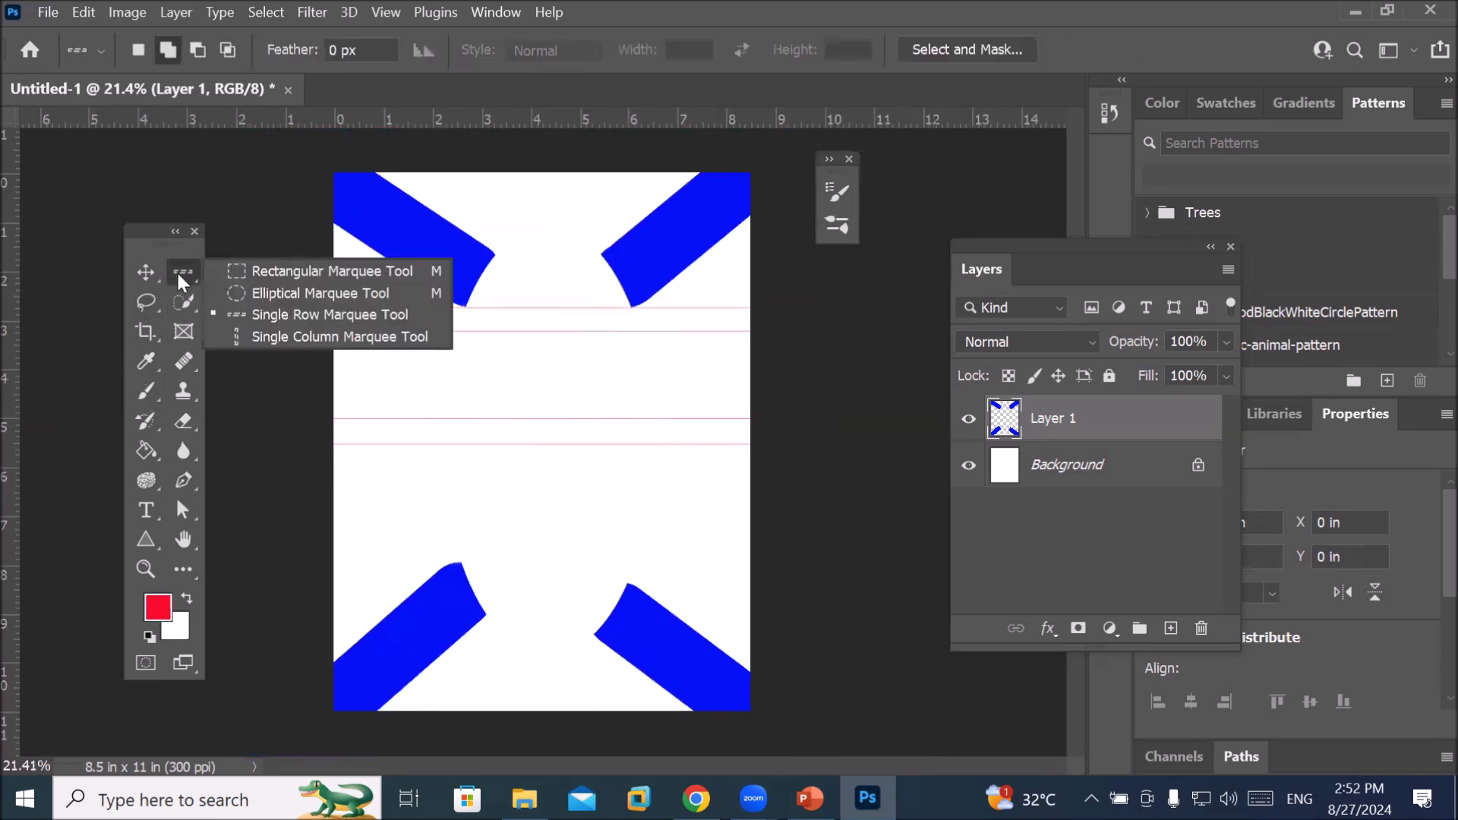
left_click(342, 336)
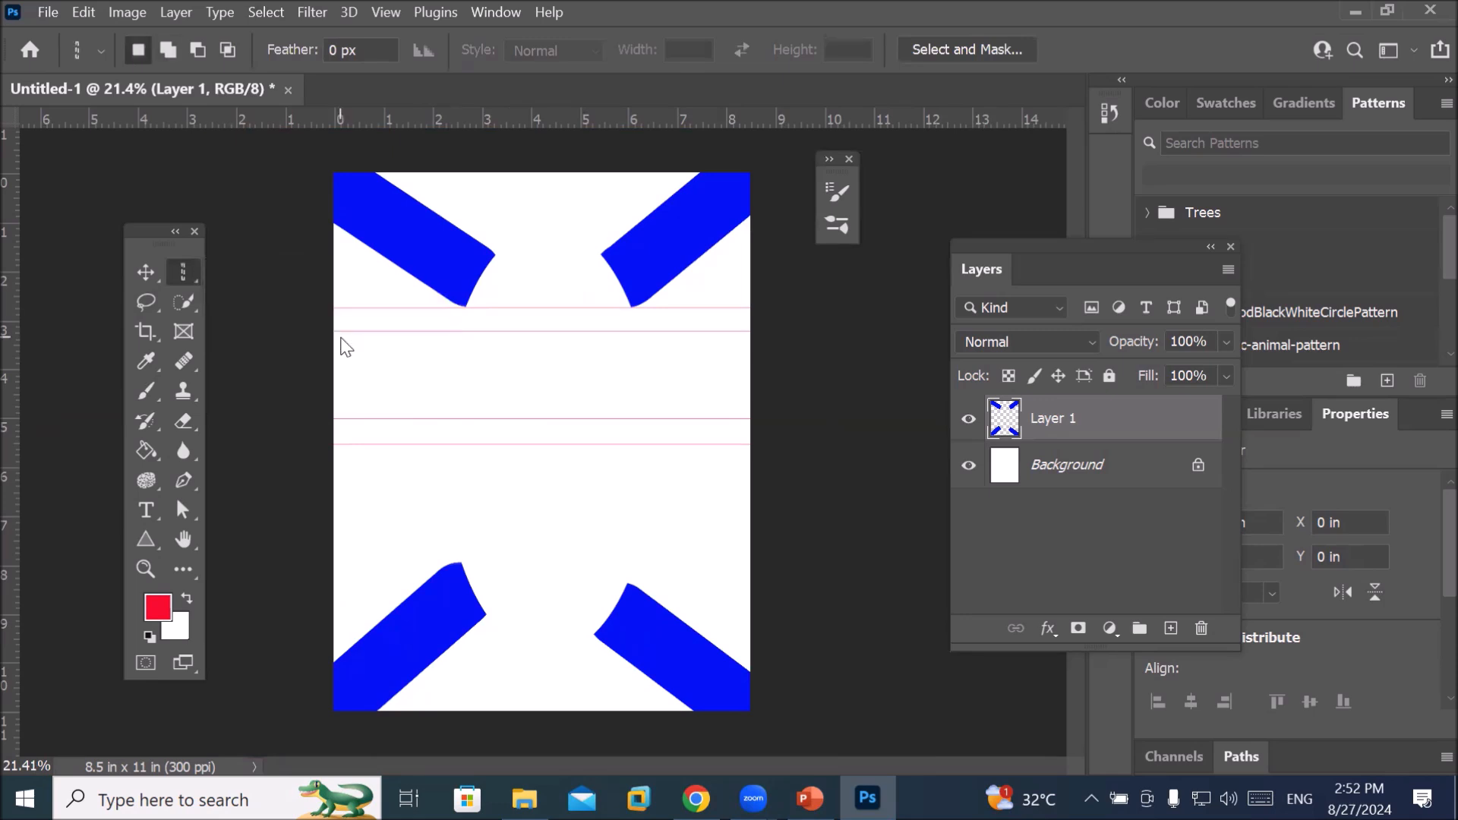
left_click(533, 151)
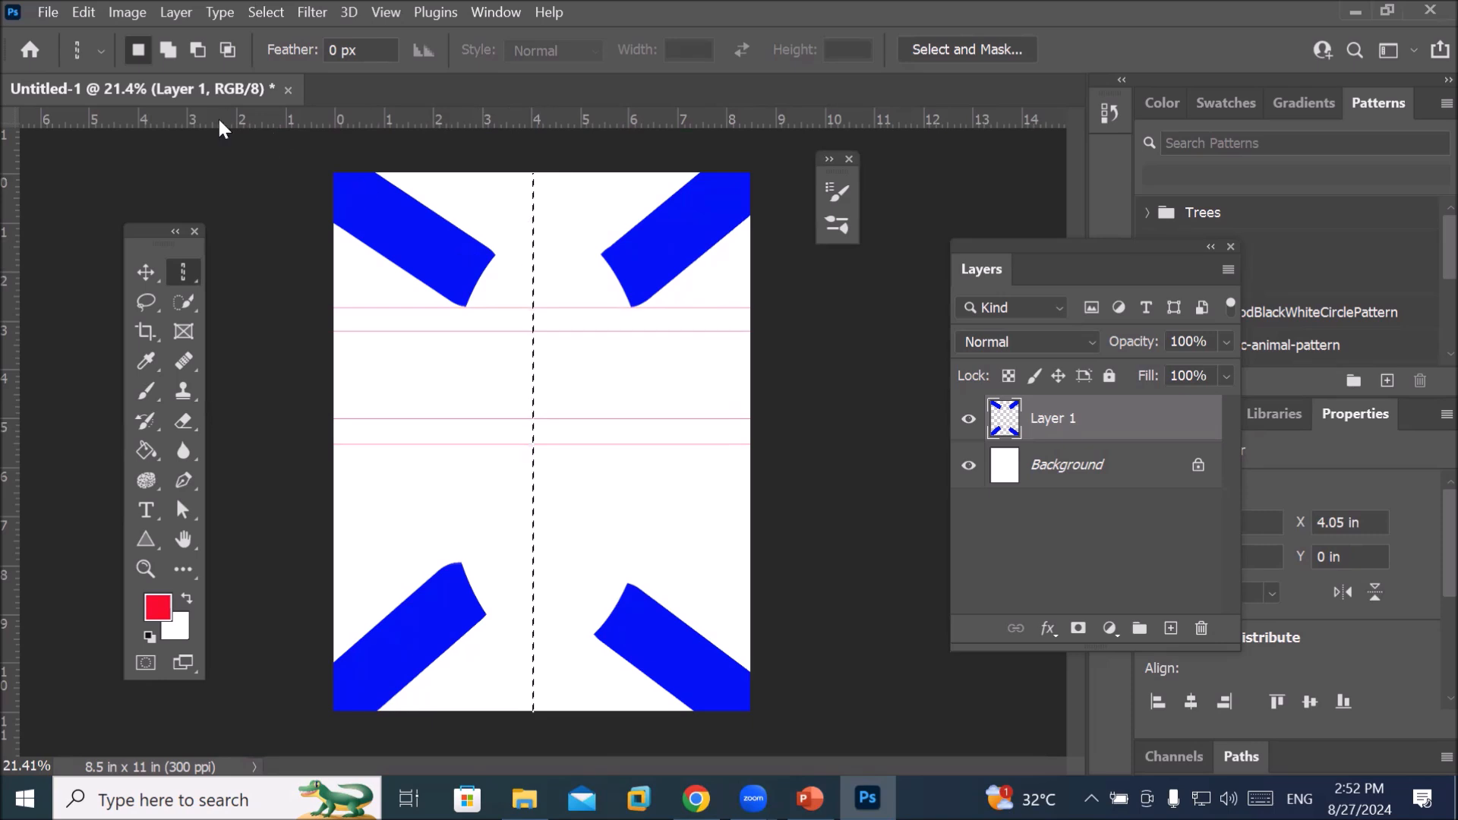
Add six more evenly spaced single-column selections, three on each side of the first, with the outermost at 0.49 in
left_click(168, 51)
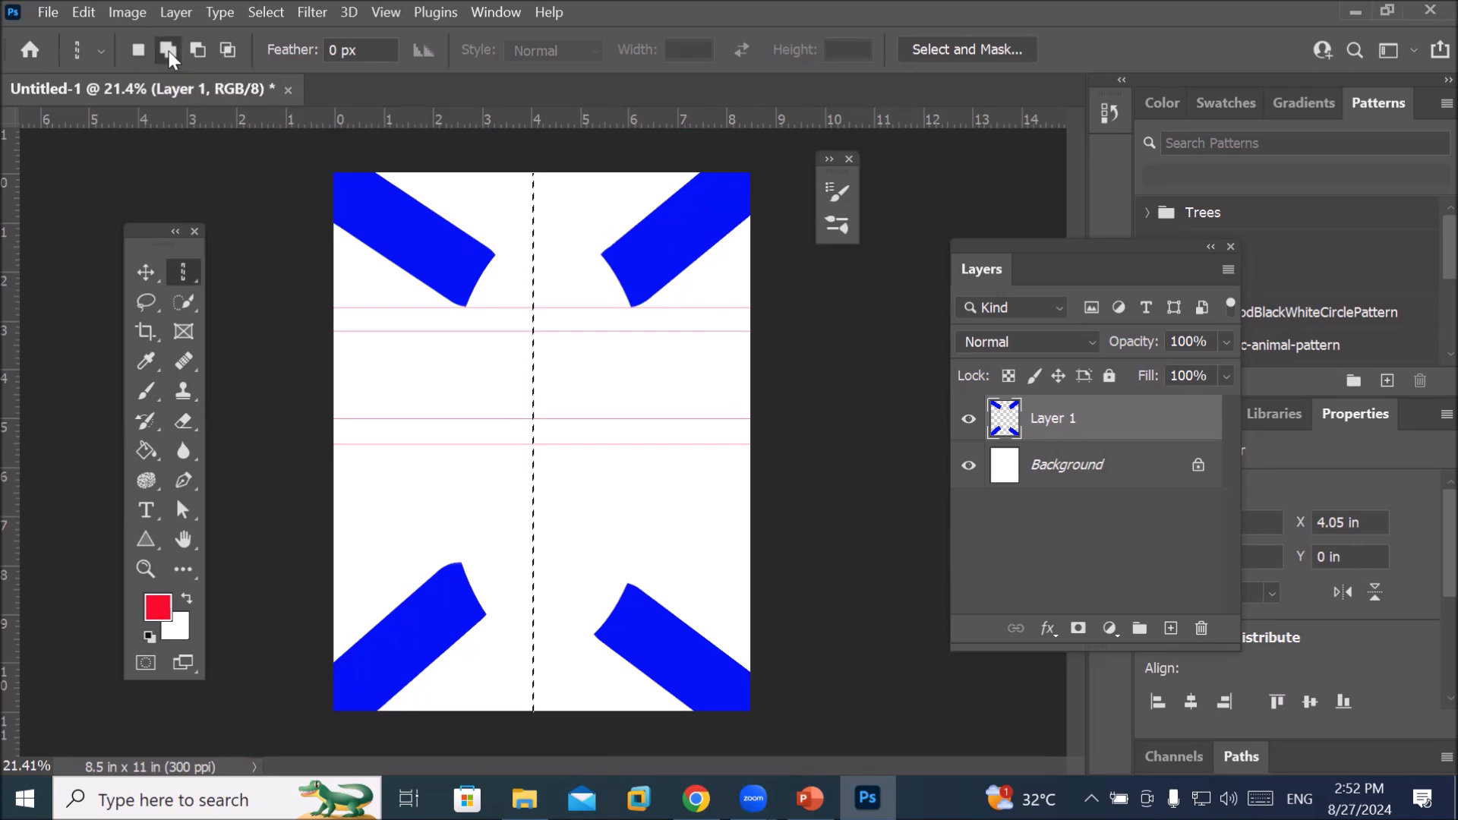
left_click(589, 157)
left_click(645, 154)
left_click(700, 153)
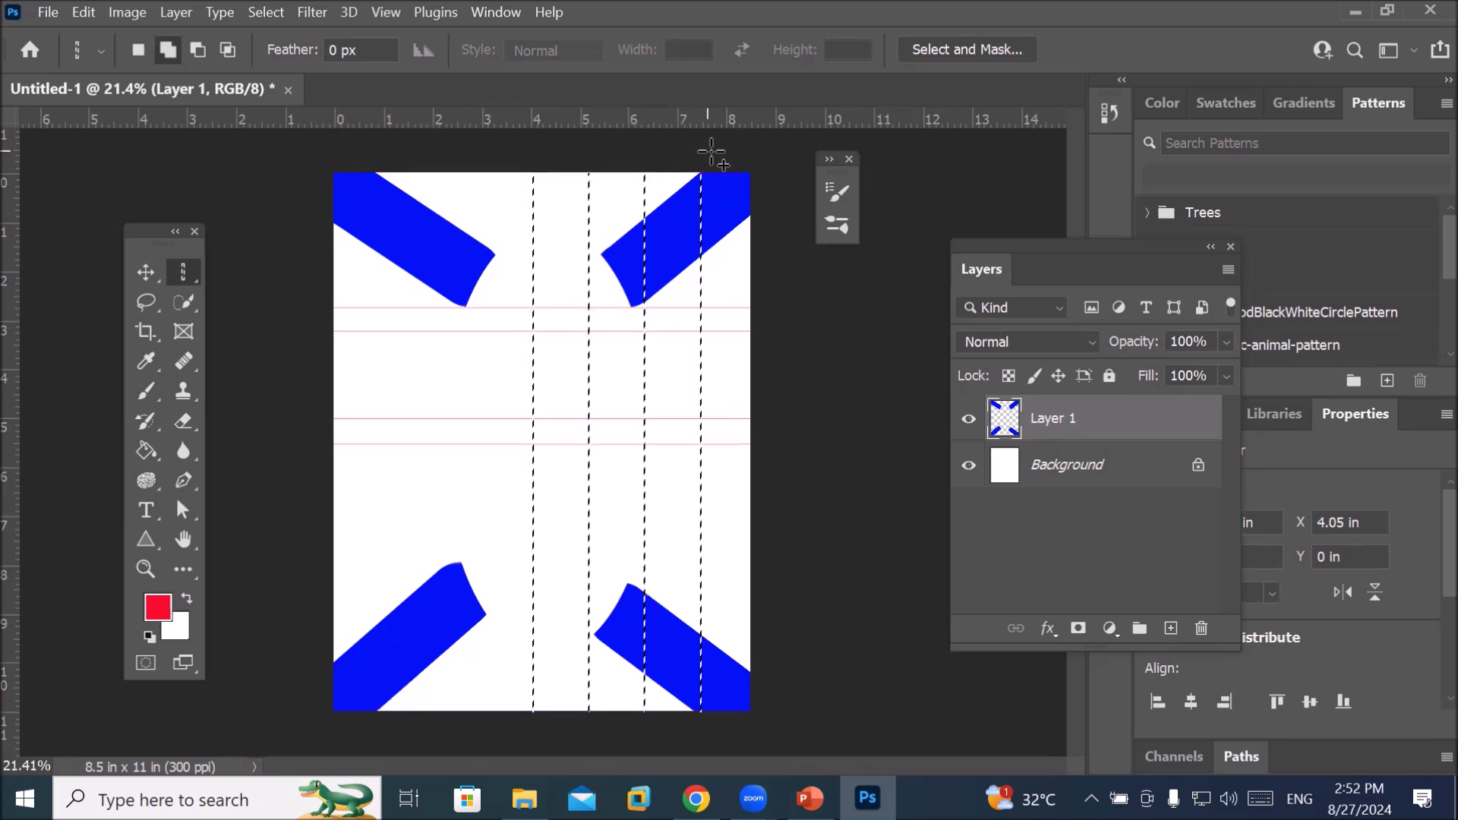
left_click(476, 157)
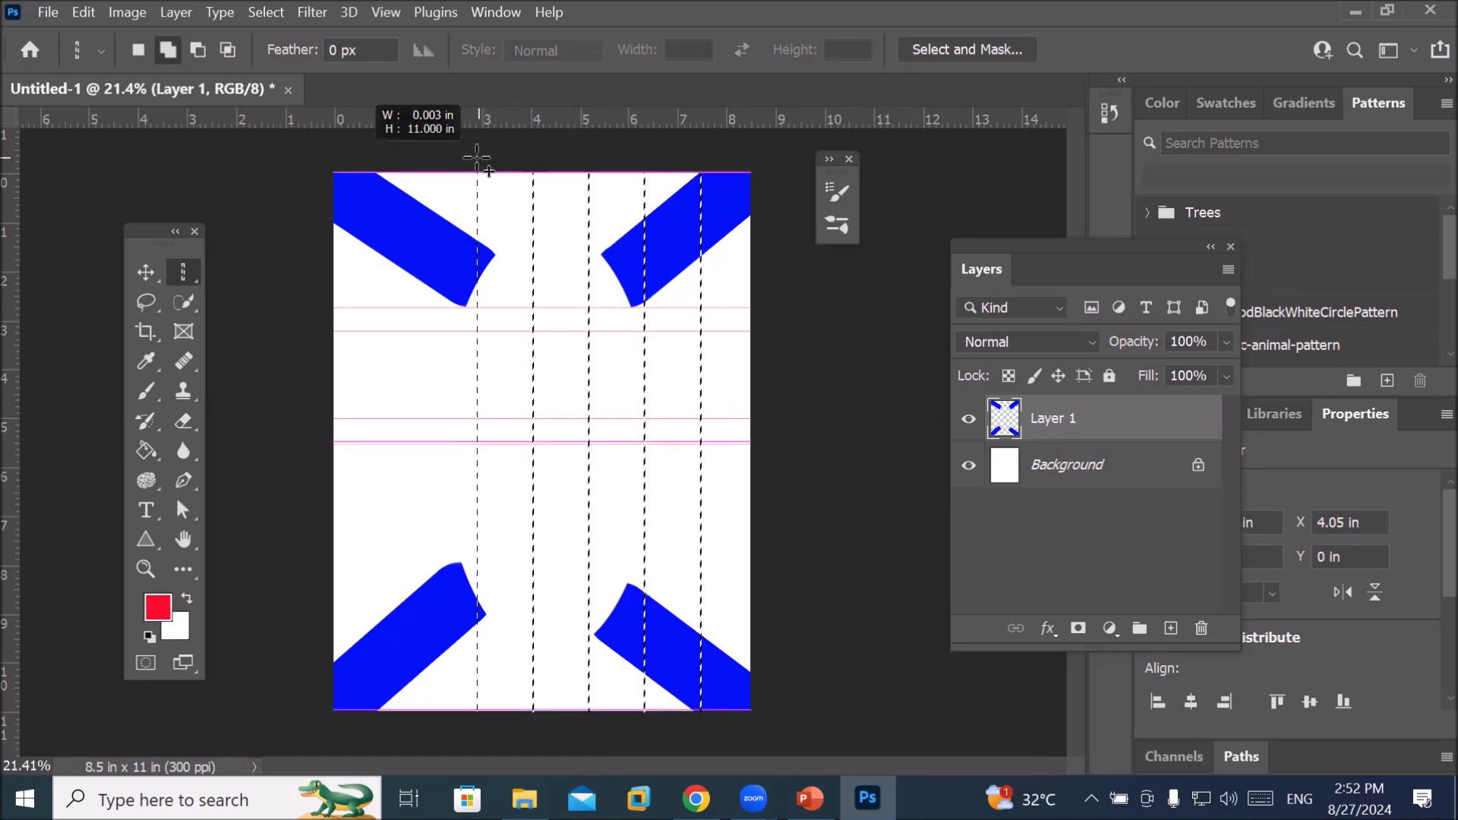
left_click(416, 154)
left_click(360, 156)
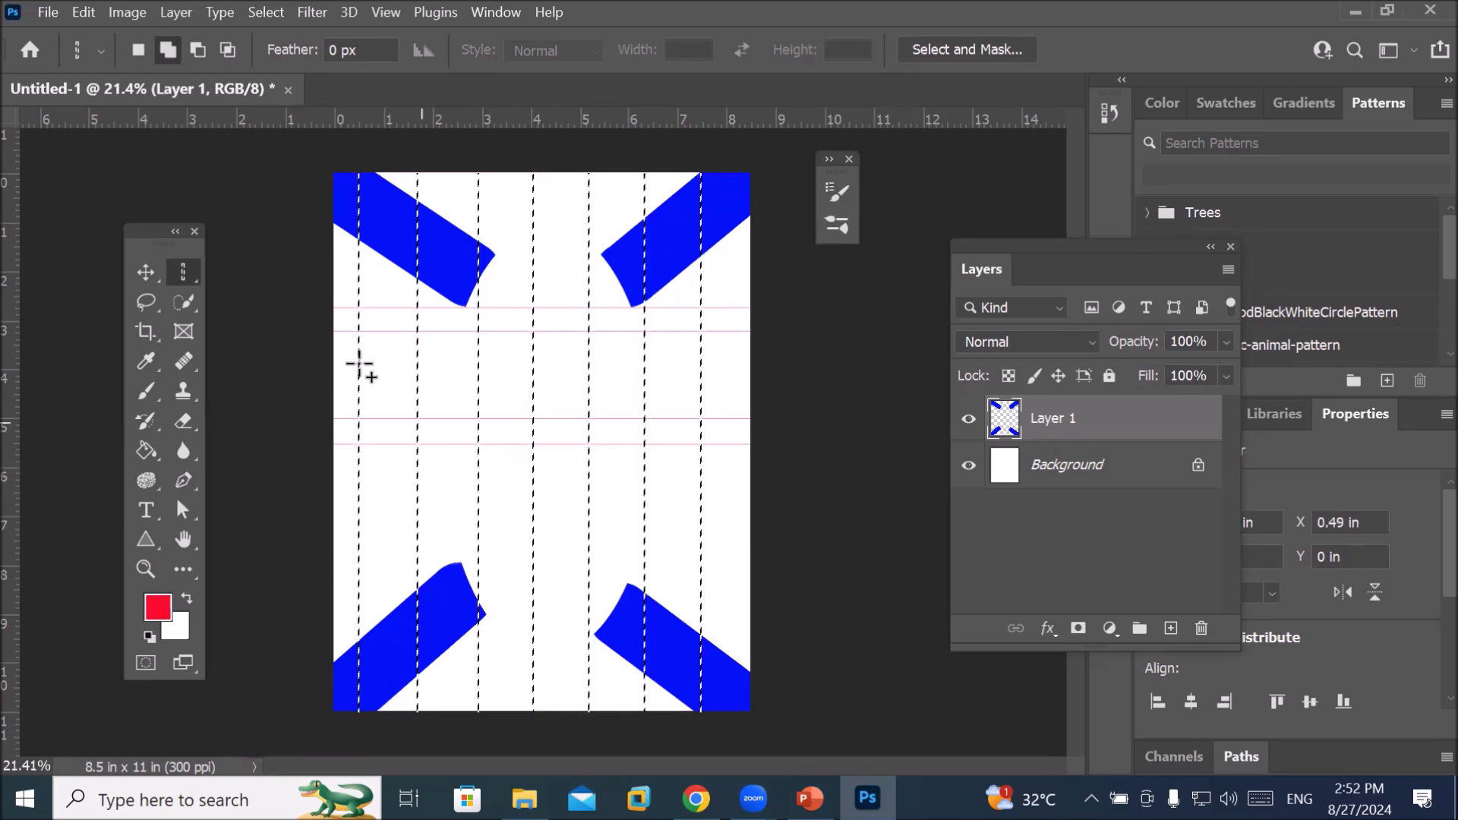
Add a large elliptical selection across the middle of the page, merging it with the column selections
right_click(185, 273)
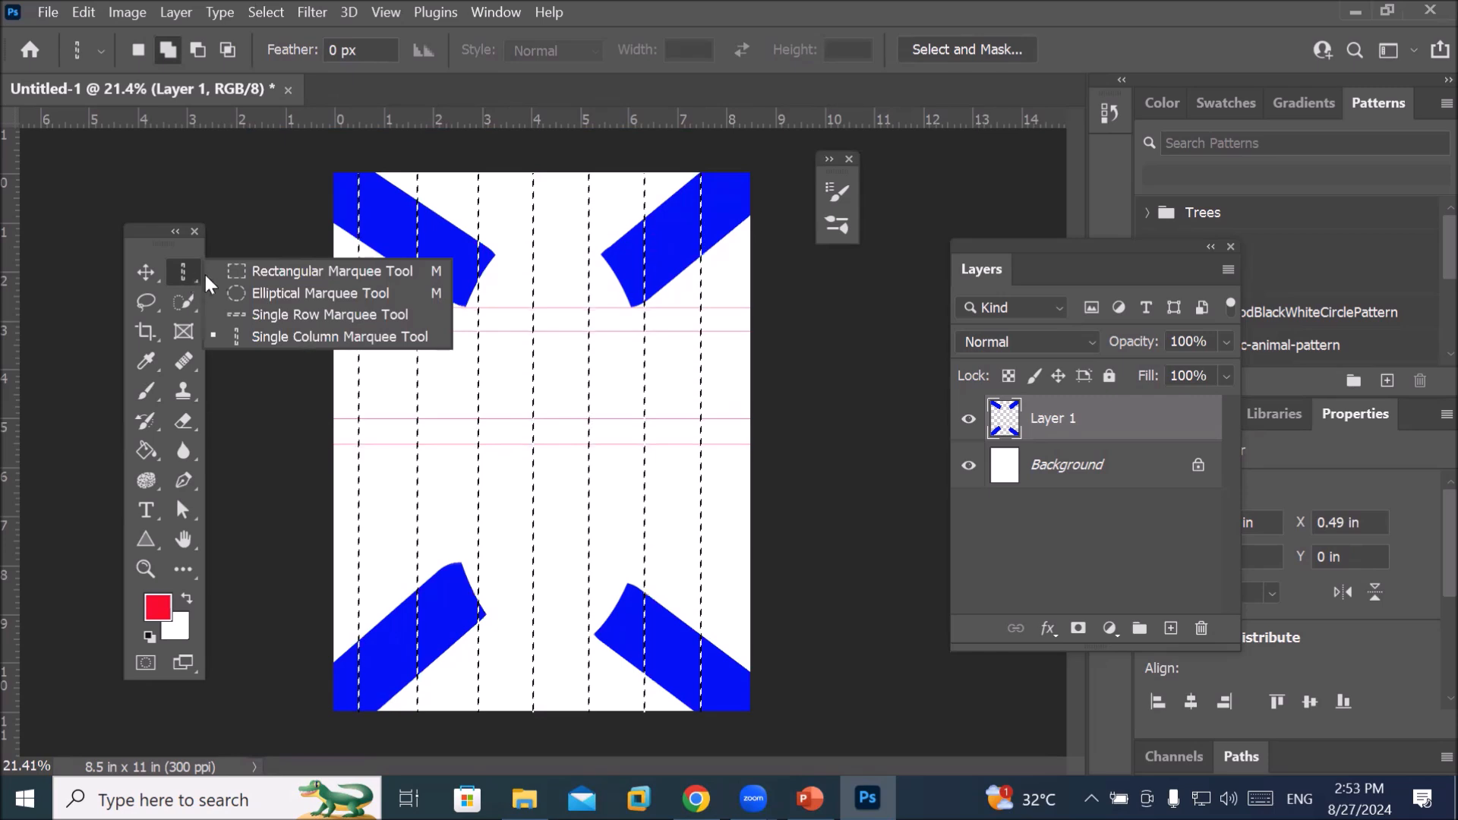
left_click(278, 295)
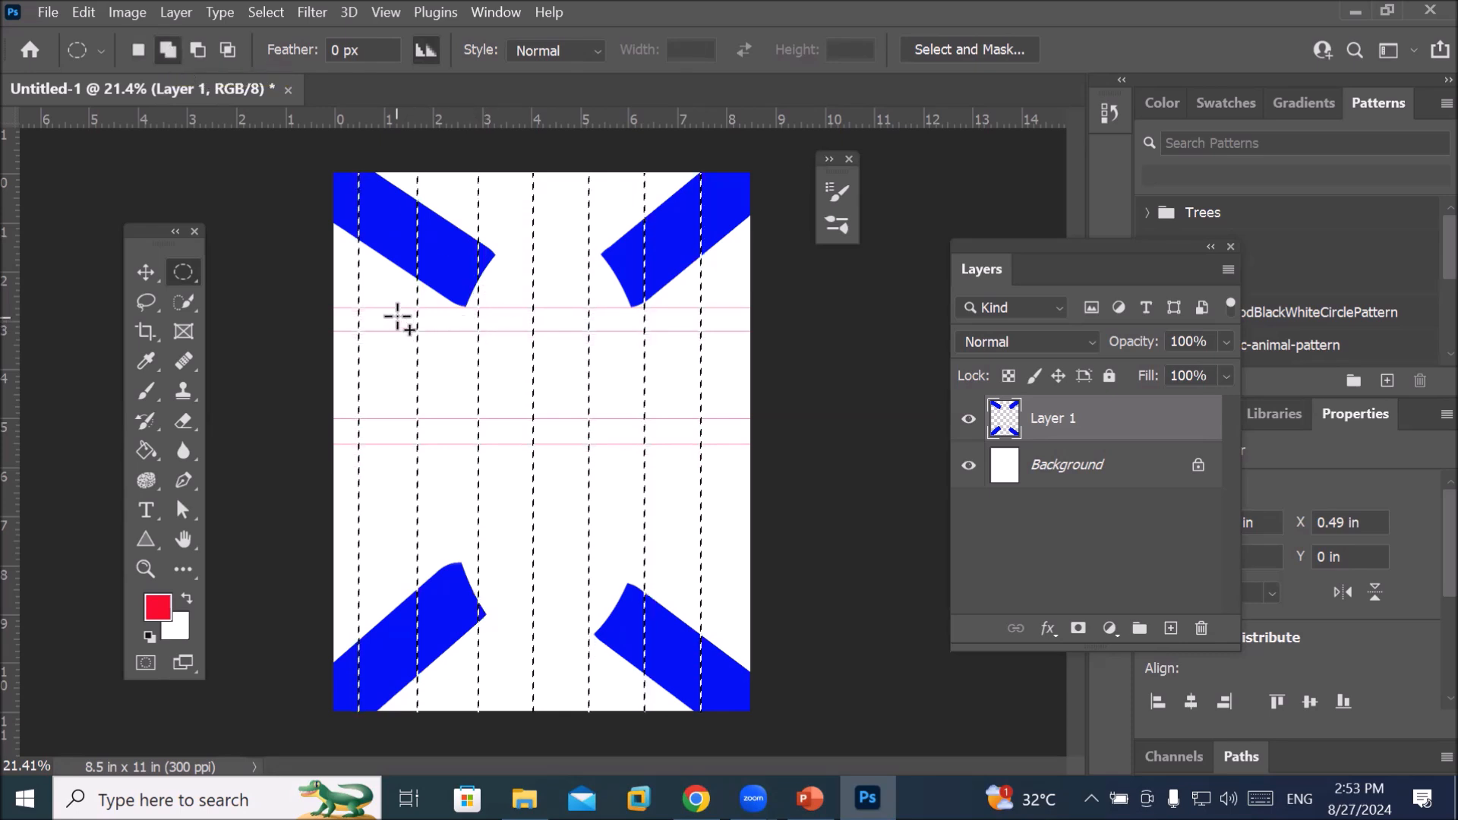
left_click_drag(653, 528, 704, 566)
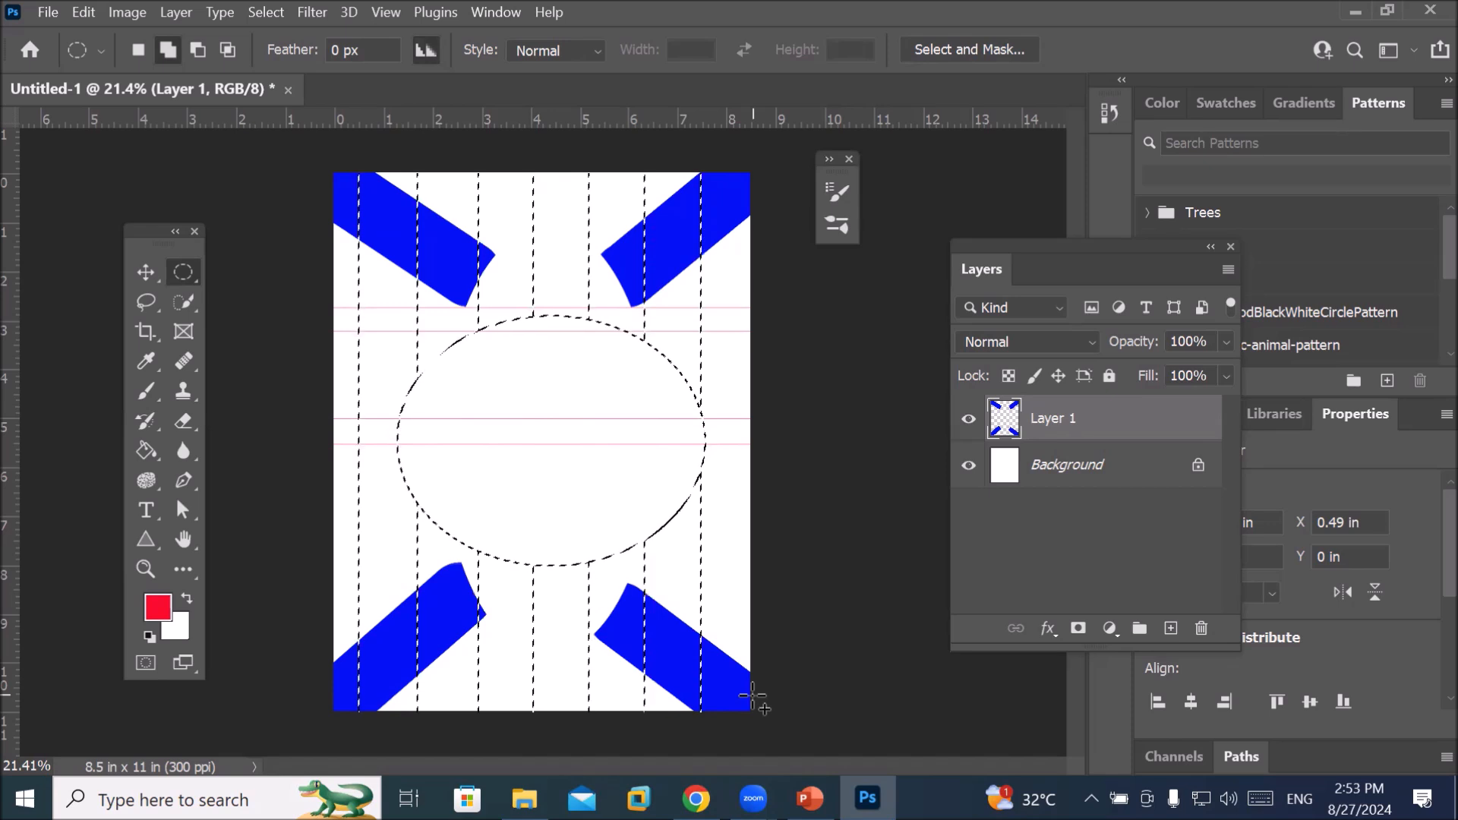
Set the foreground colour to green (00fd8f) and brush over the whole ellipse and the selected columns
left_click(147, 389)
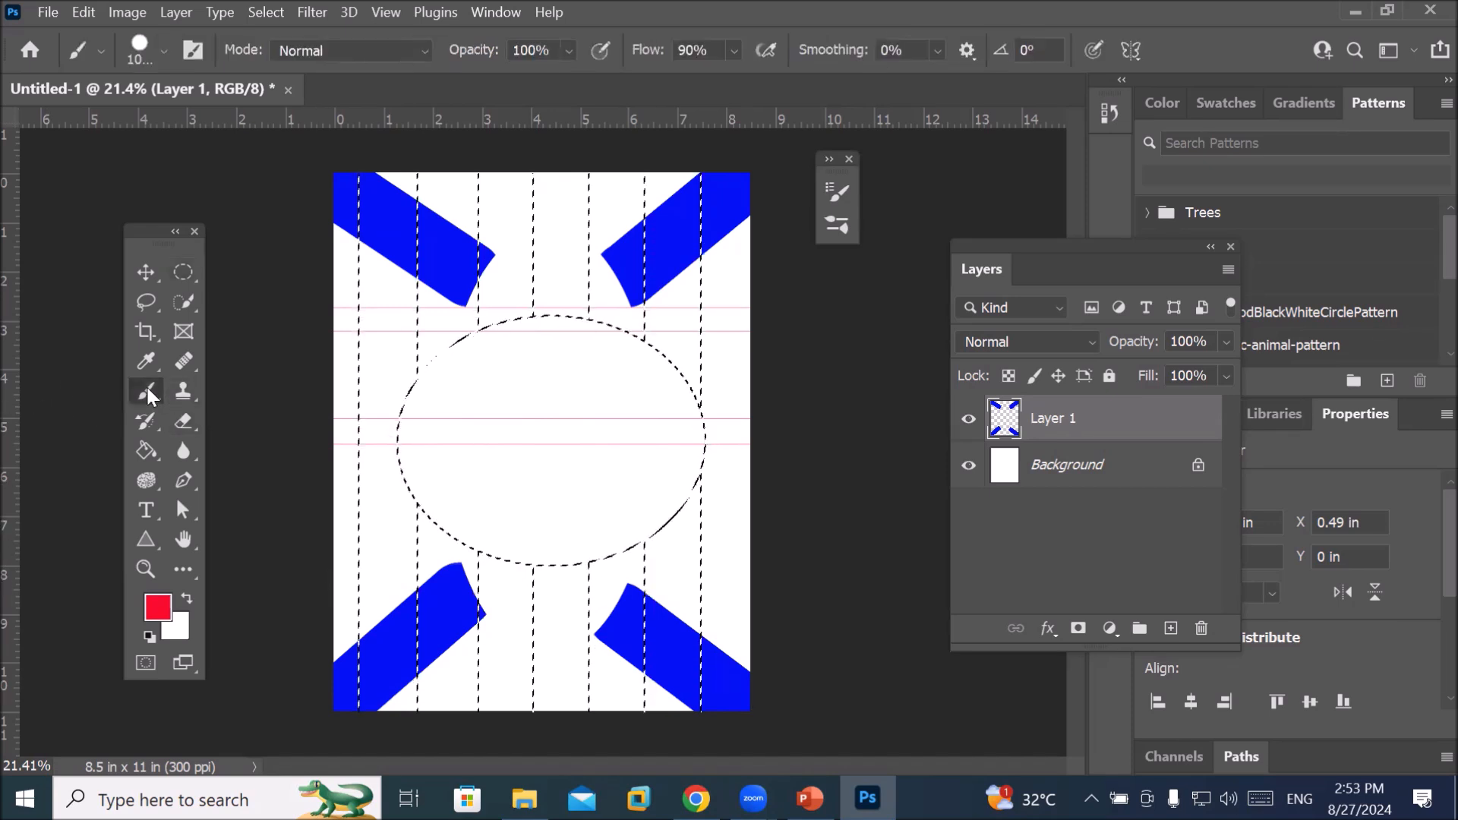
left_click(161, 616)
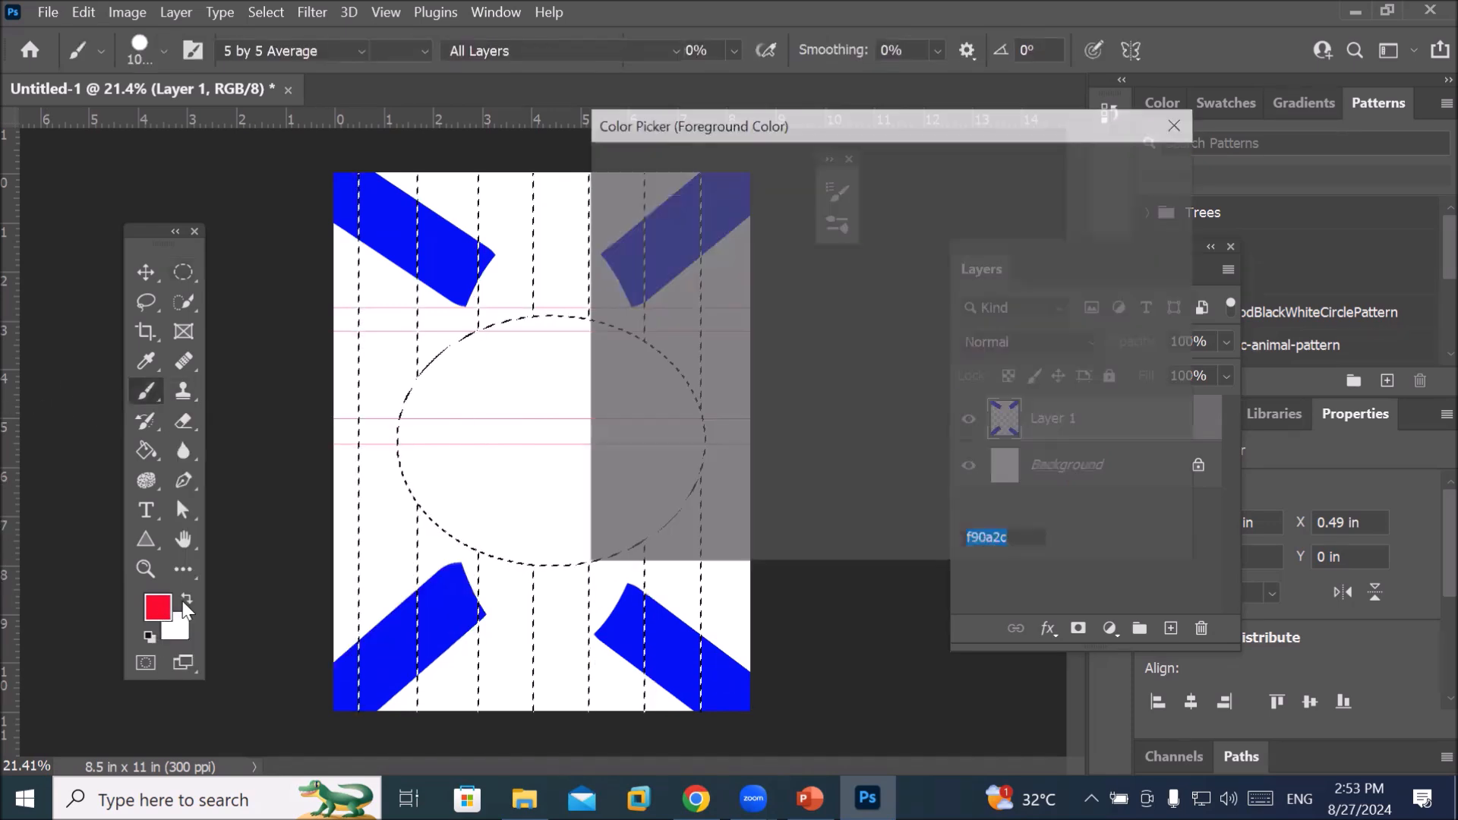
left_click(915, 343)
left_click_drag(873, 209, 890, 176)
left_click(1116, 170)
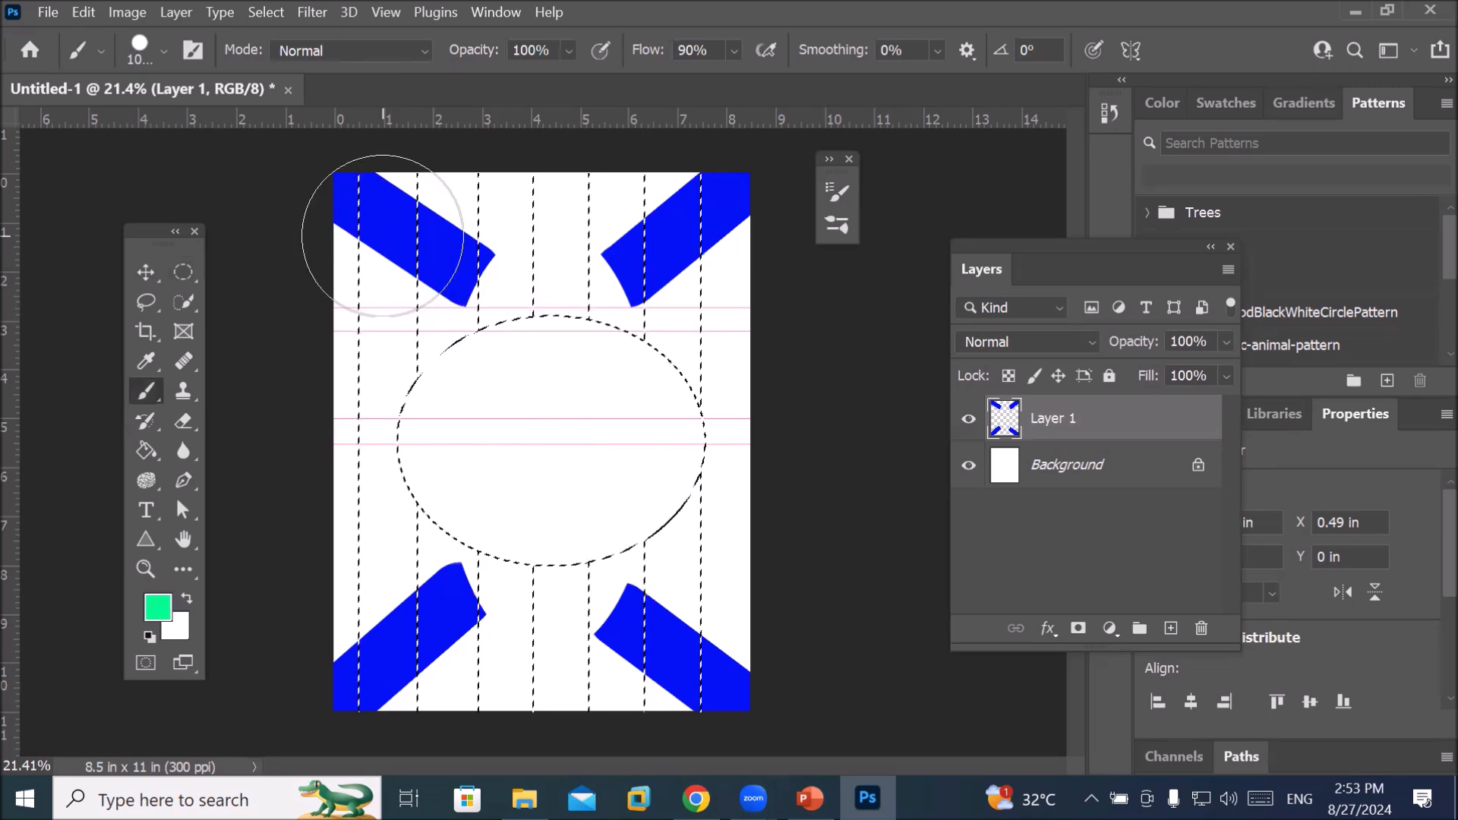
mouse_move(550, 365)
left_mouse_down()
mouse_move(519, 446)
mouse_move(636, 508)
mouse_move(342, 520)
left_mouse_up()
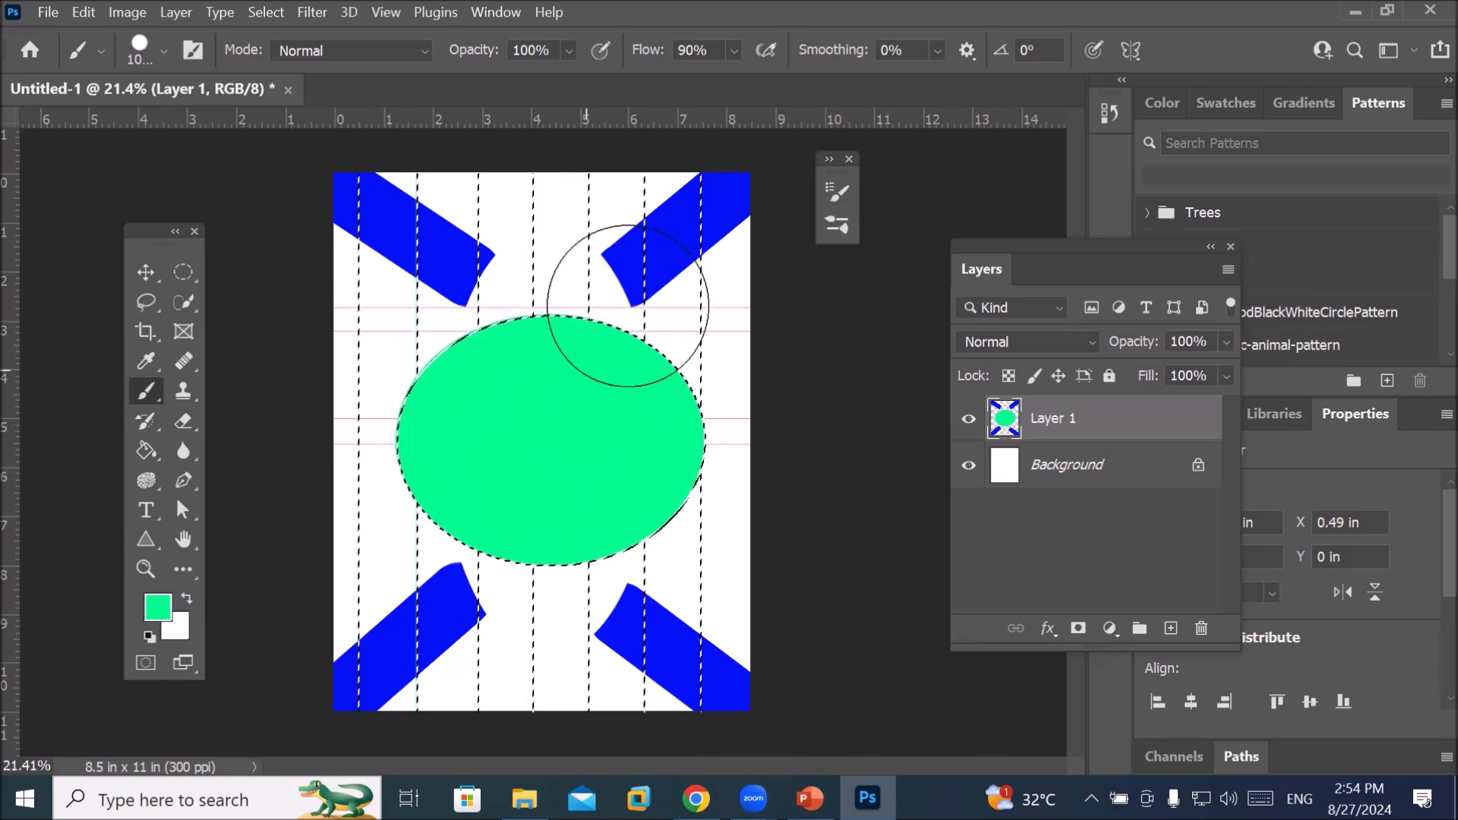
Inspect one of the green painted column lines up close above the ellipse
scroll(607, 266, "up", 6)
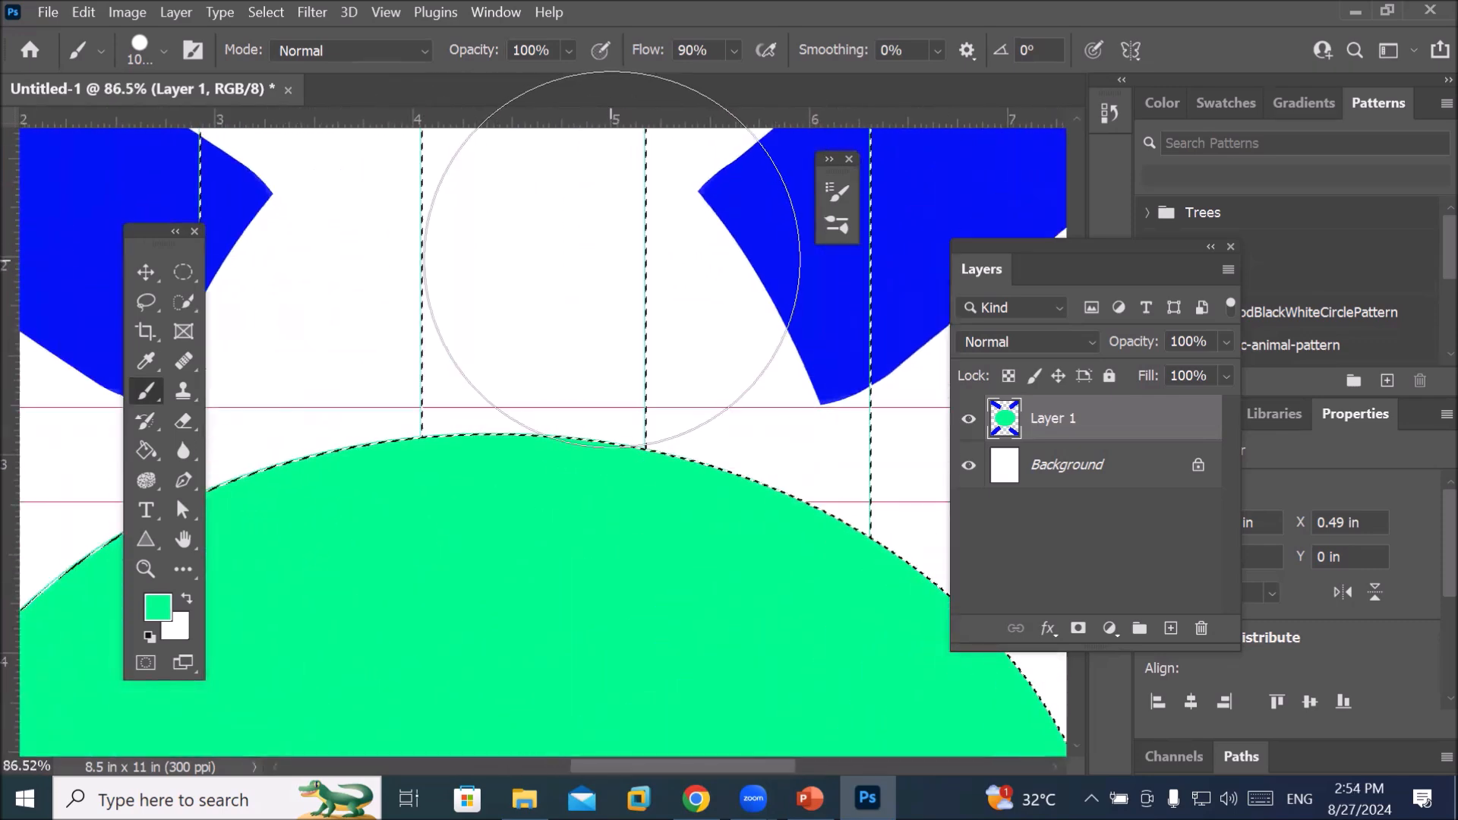
scroll(612, 259, "up", 8)
scroll(782, 307, "up", 8)
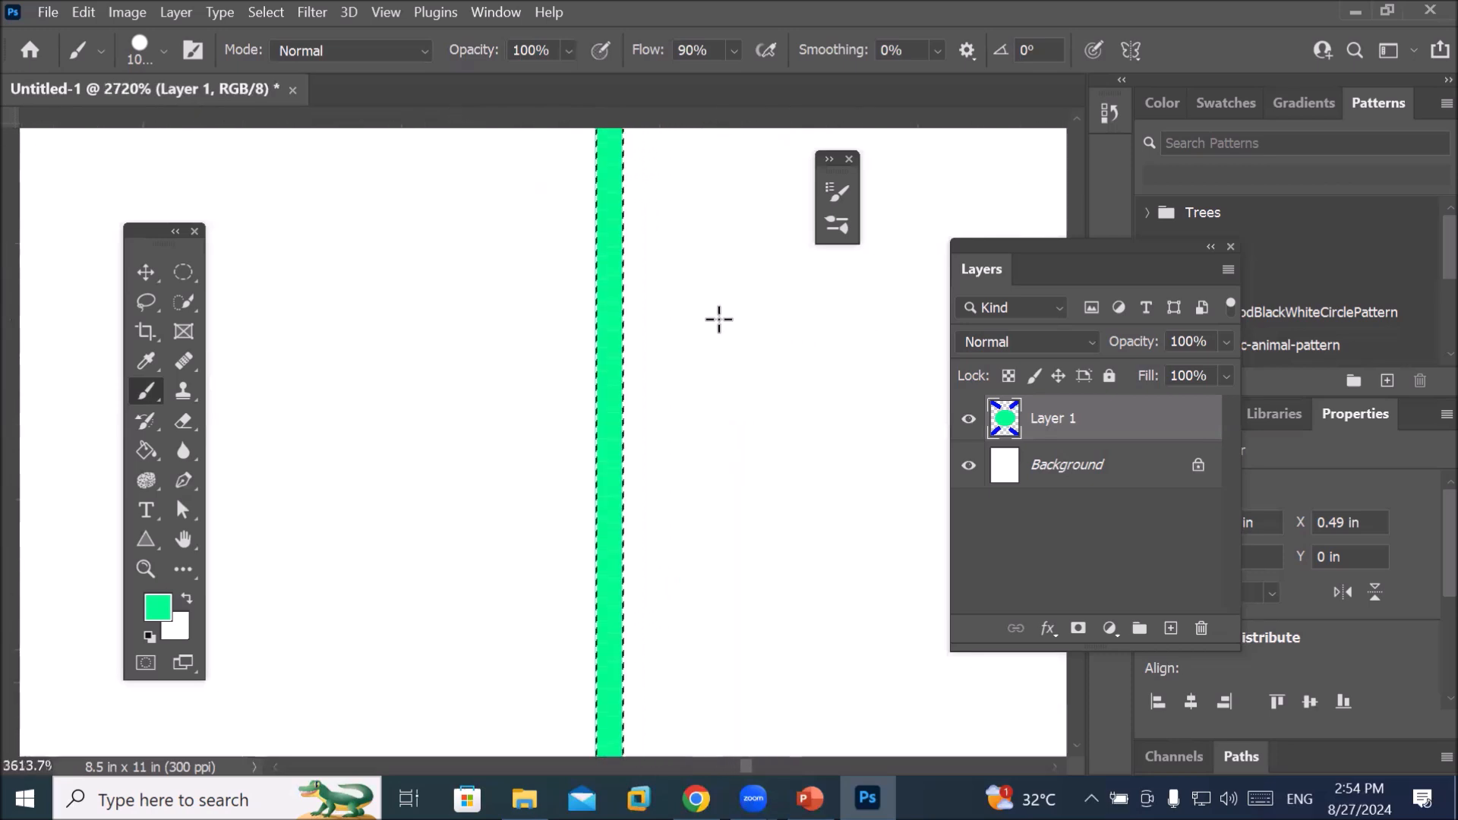
scroll(718, 319, "up", 4)
scroll(522, 337, "down", 10)
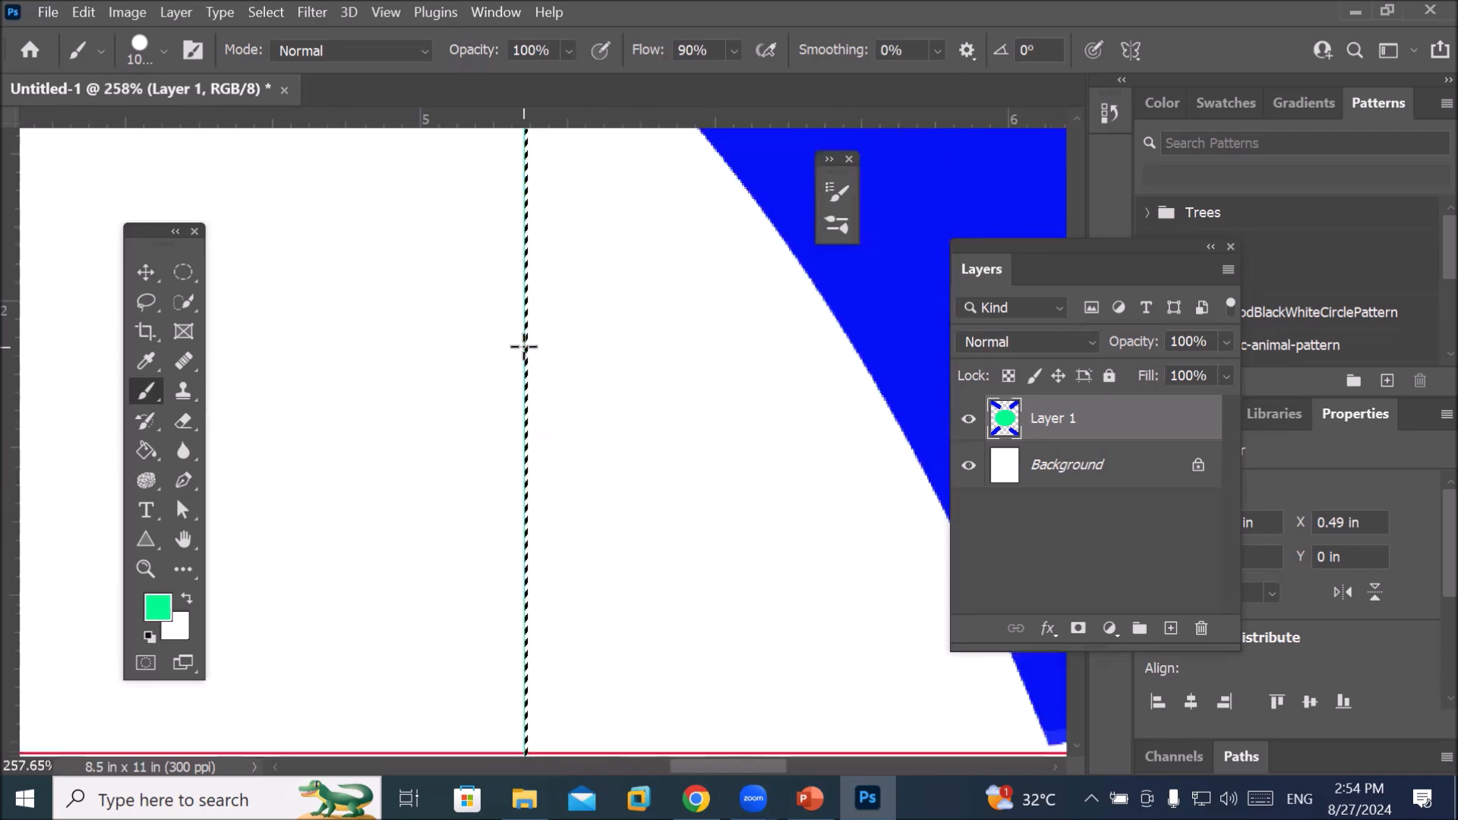
scroll(524, 346, "down", 7)
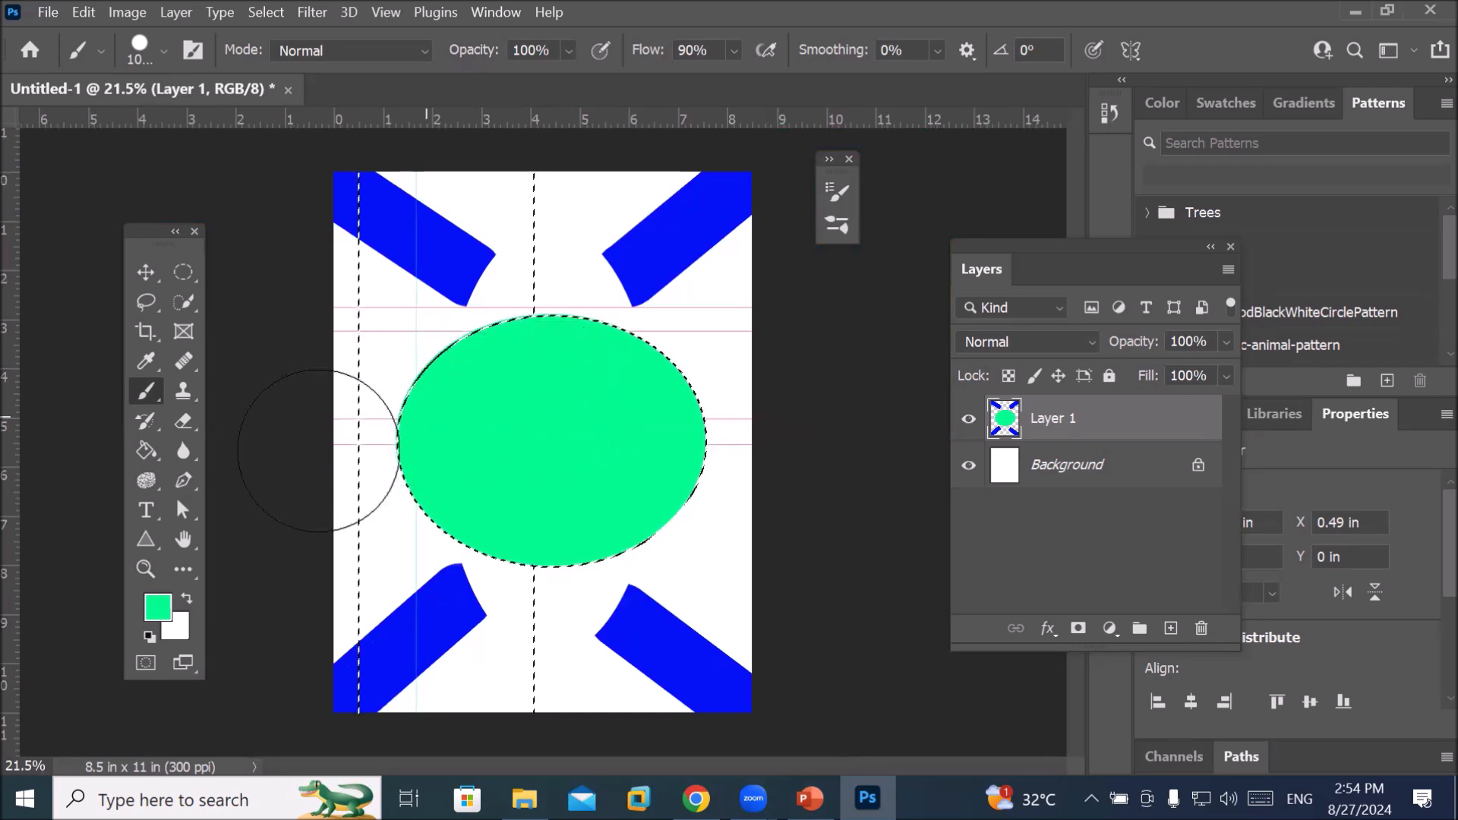
Set the foreground colour to red, brush over the lower half of the selected ellipse and columns, and clear the selection
left_click(157, 607)
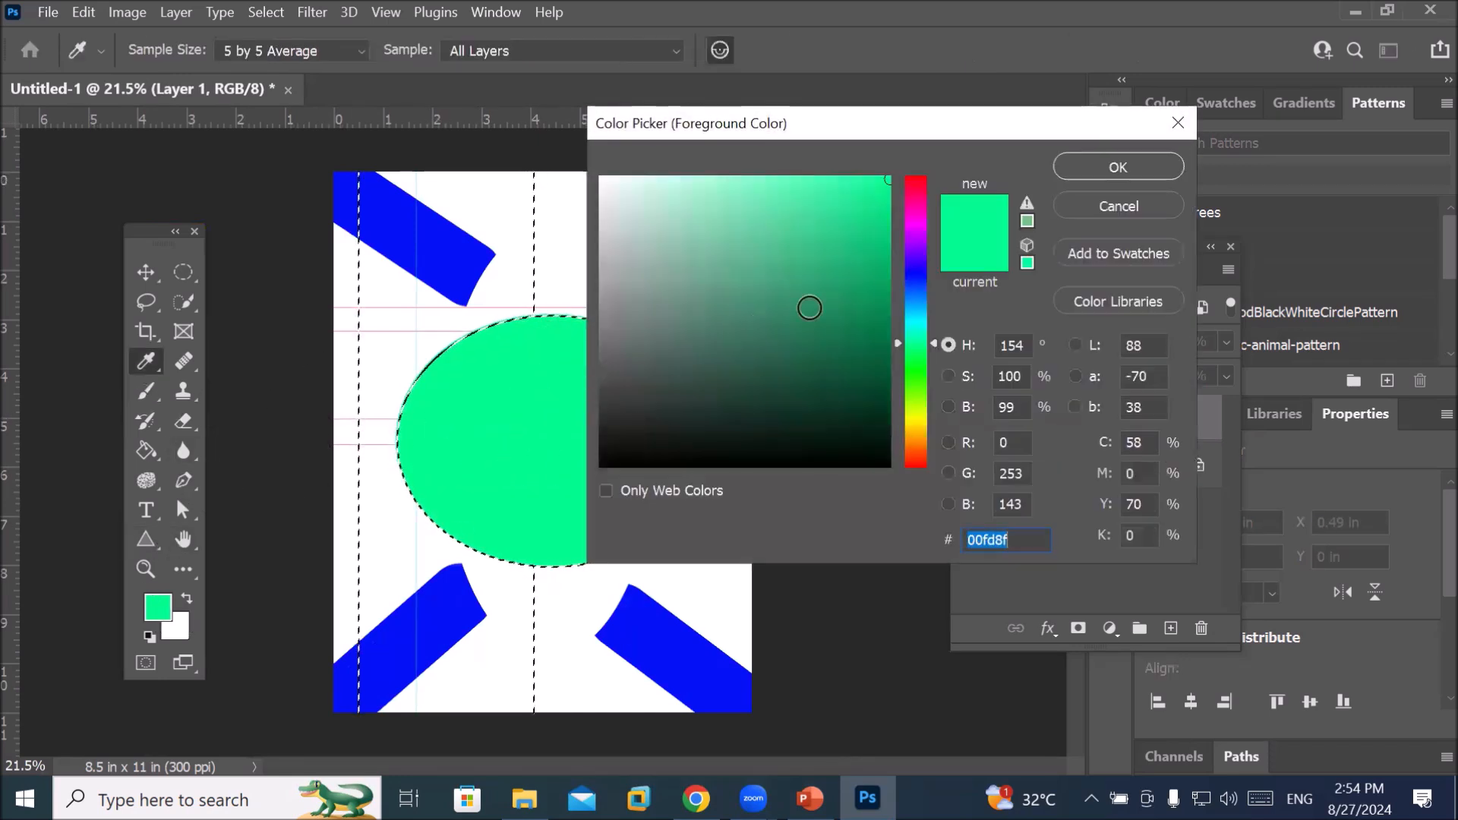
left_click(915, 182)
left_click(885, 182)
key("Return")
key("b")
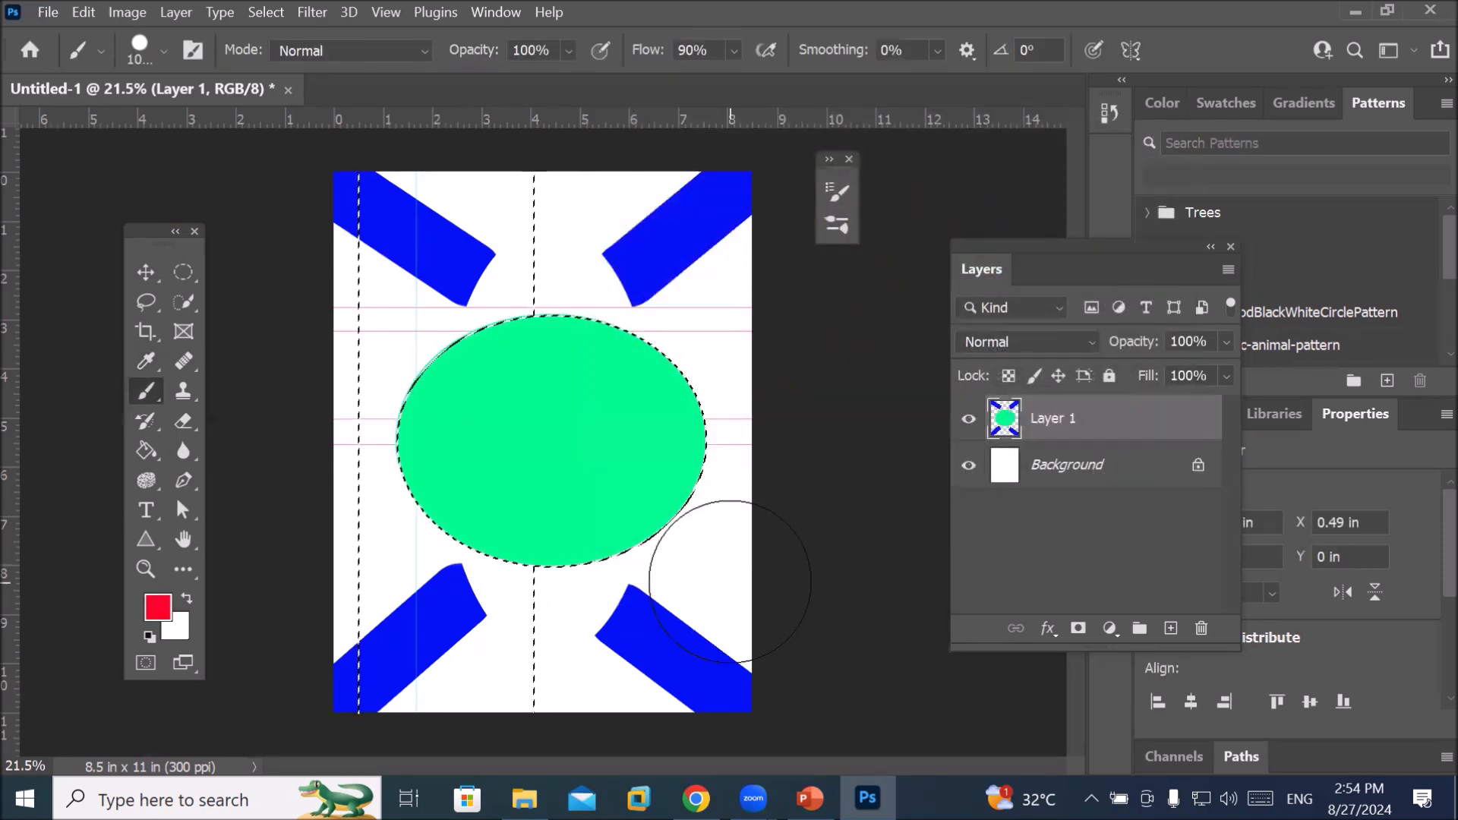
mouse_move(382, 654)
left_mouse_down()
mouse_move(913, 656)
mouse_move(740, 561)
mouse_move(244, 553)
mouse_move(764, 537)
left_mouse_up()
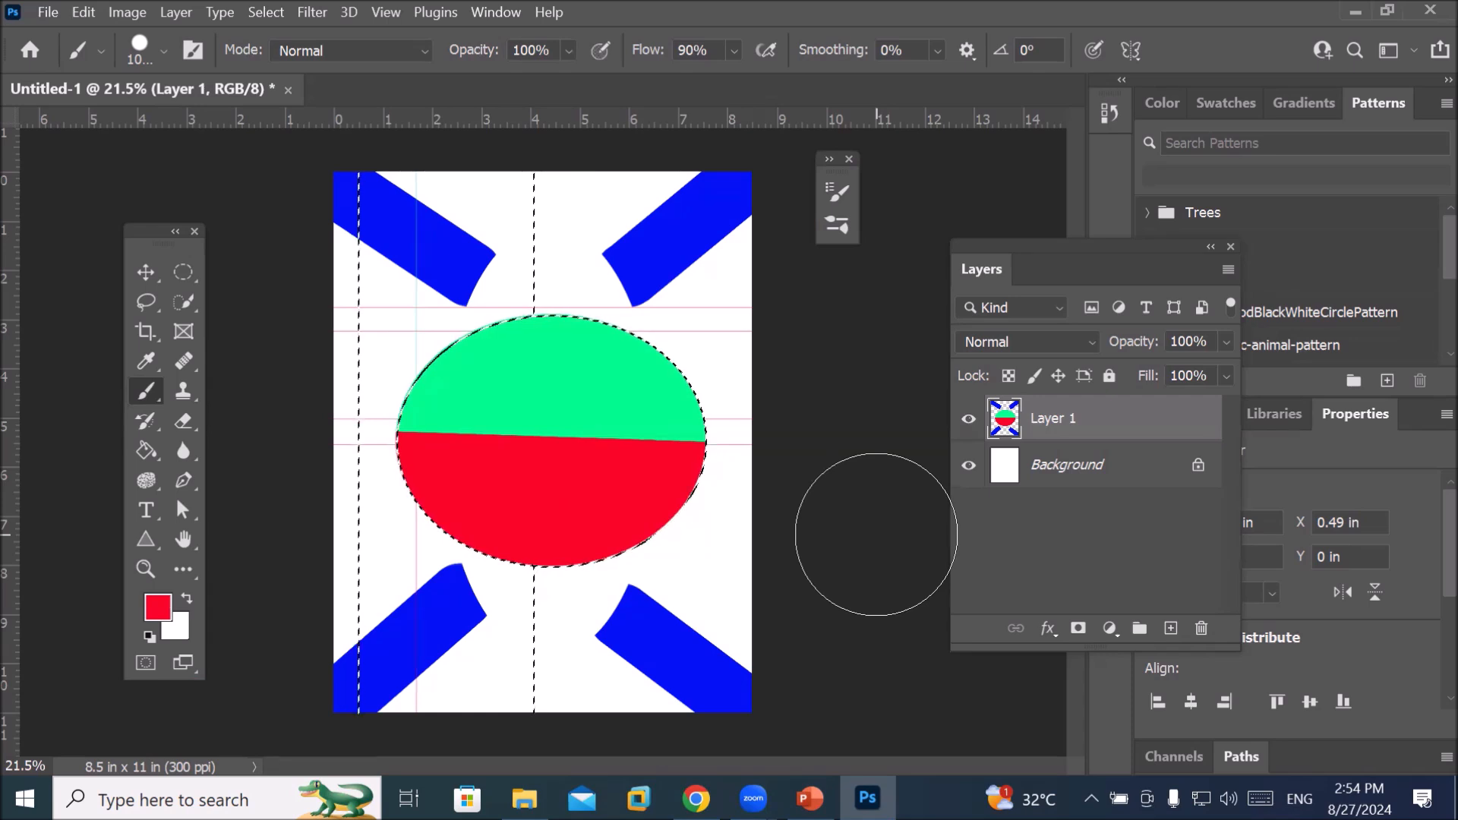
key("ctrl+d")
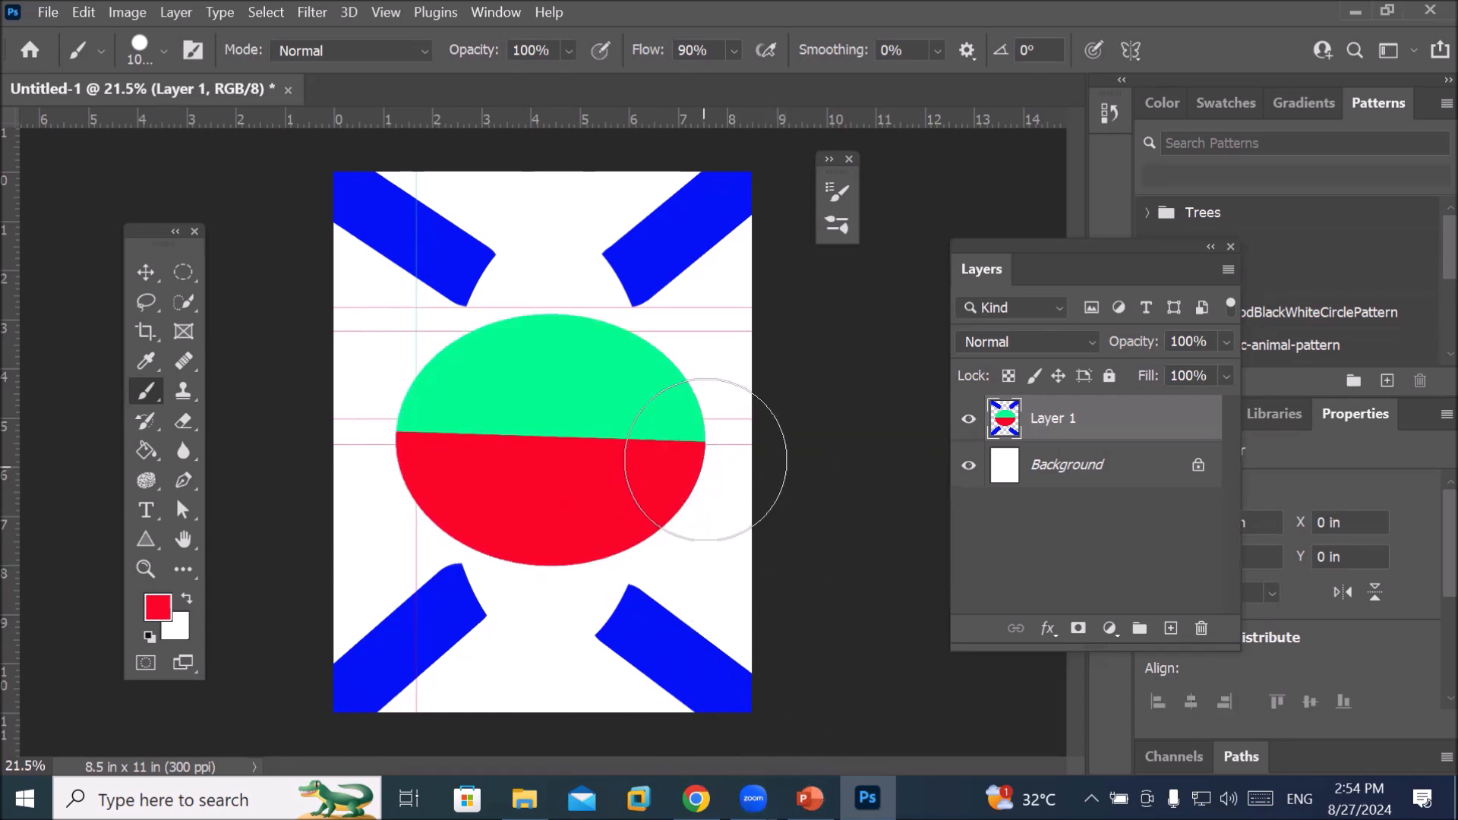
Inspect the ellipse's edge and the painted row and column lines beside it up close
scroll(696, 472, "up", 5)
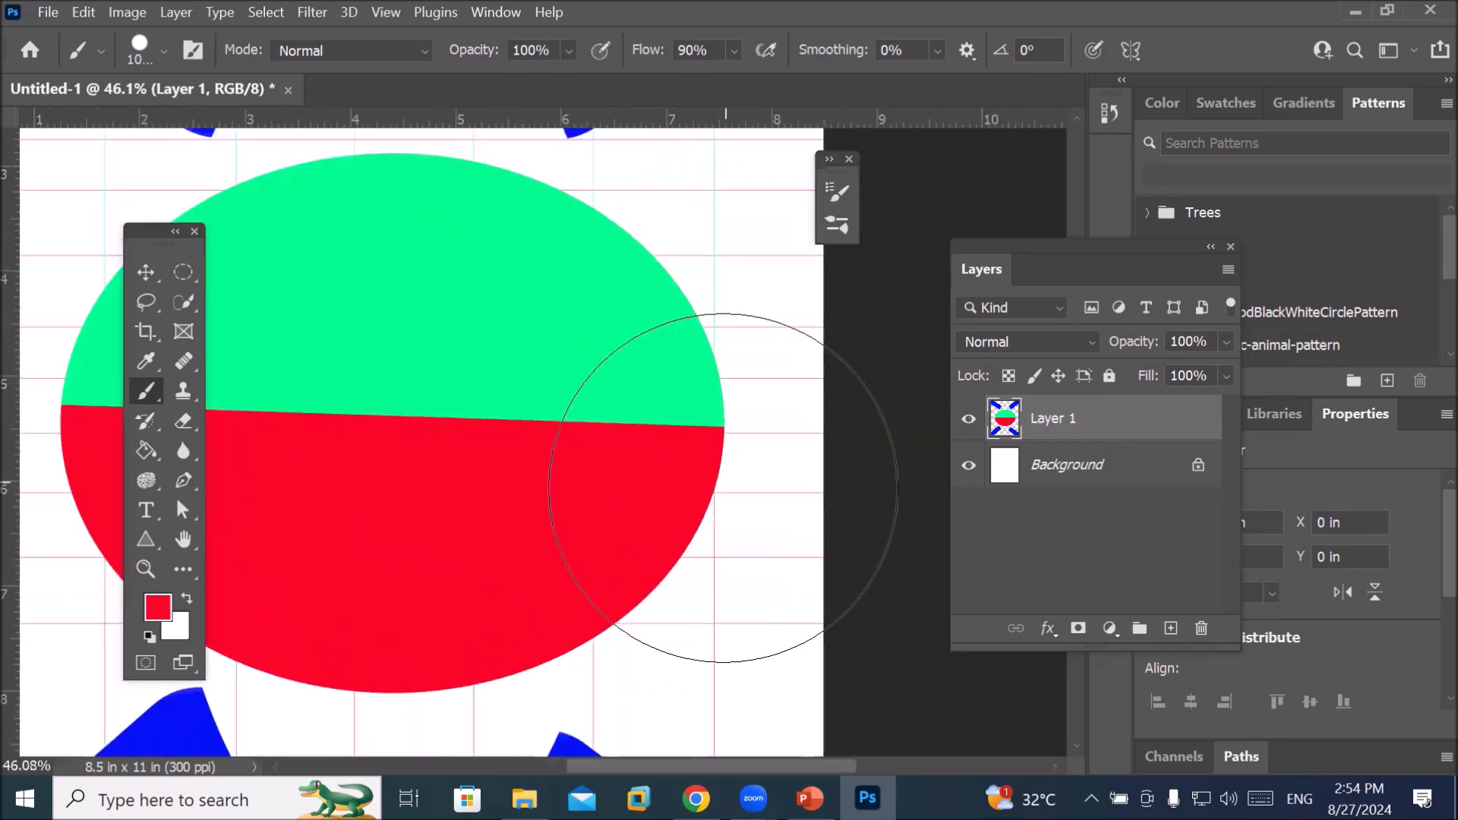
scroll(728, 480, "up", 5)
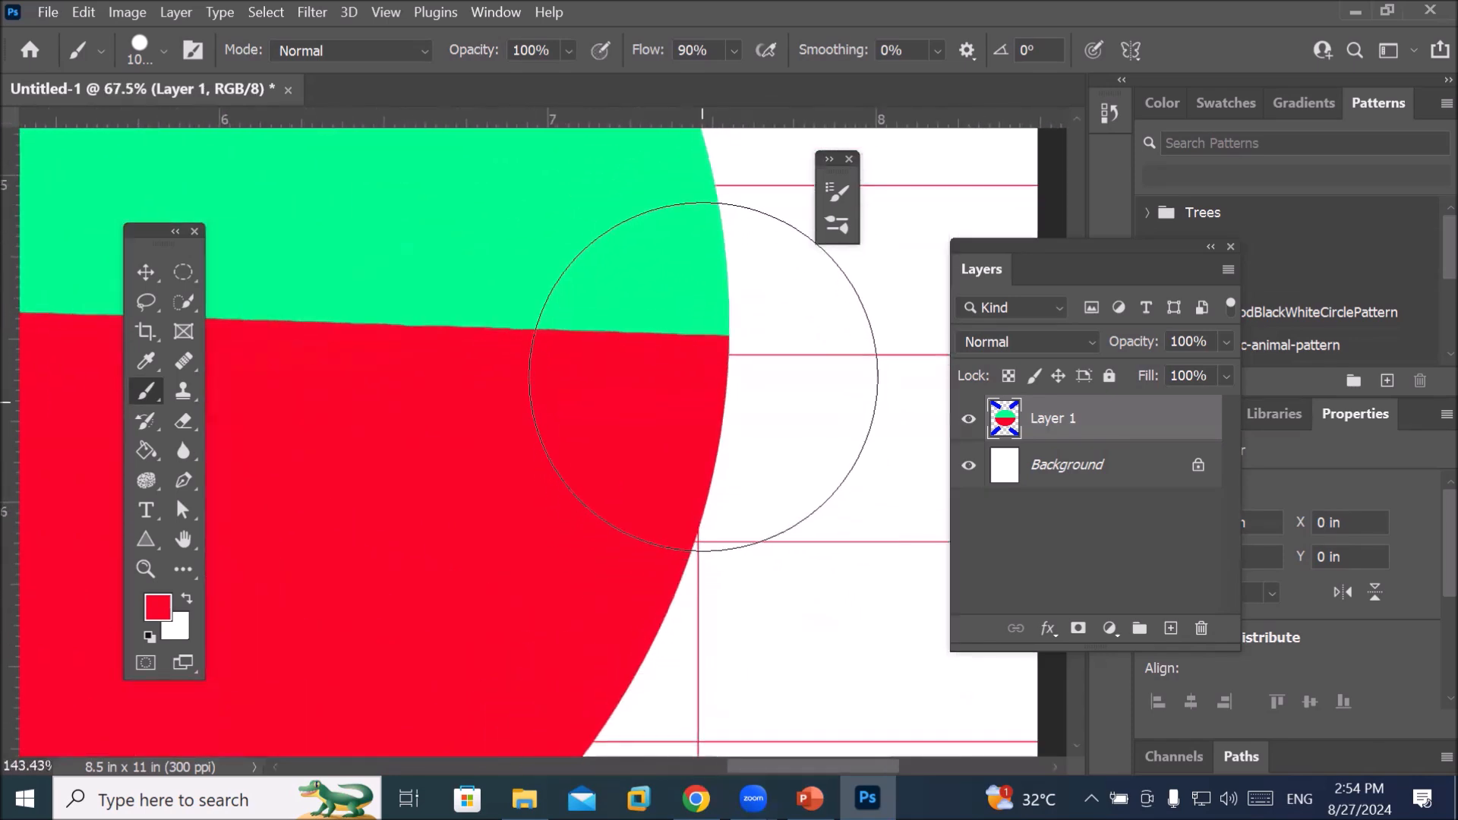
scroll(716, 348, "up", 2)
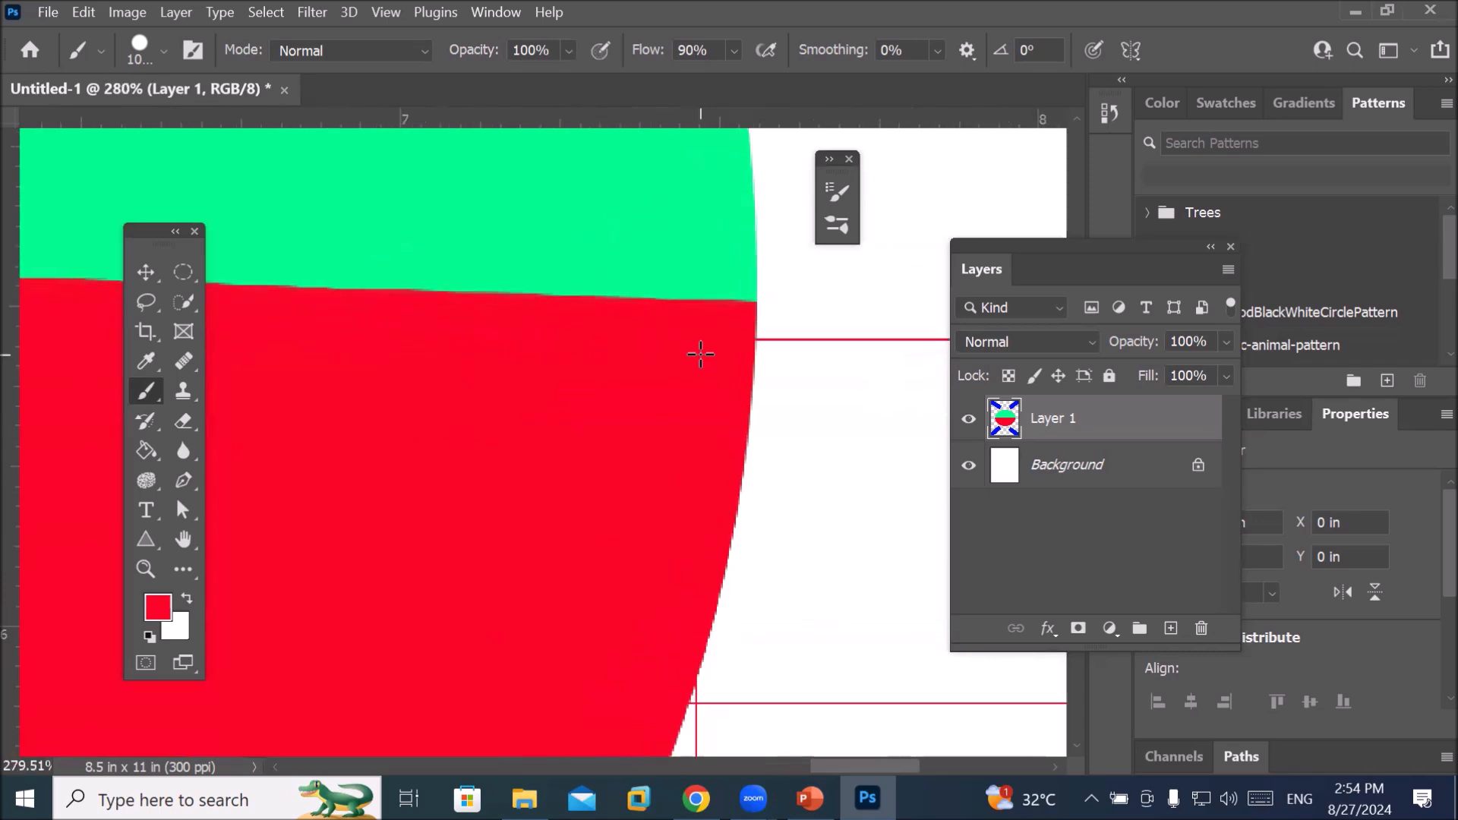
scroll(700, 353, "down", 4)
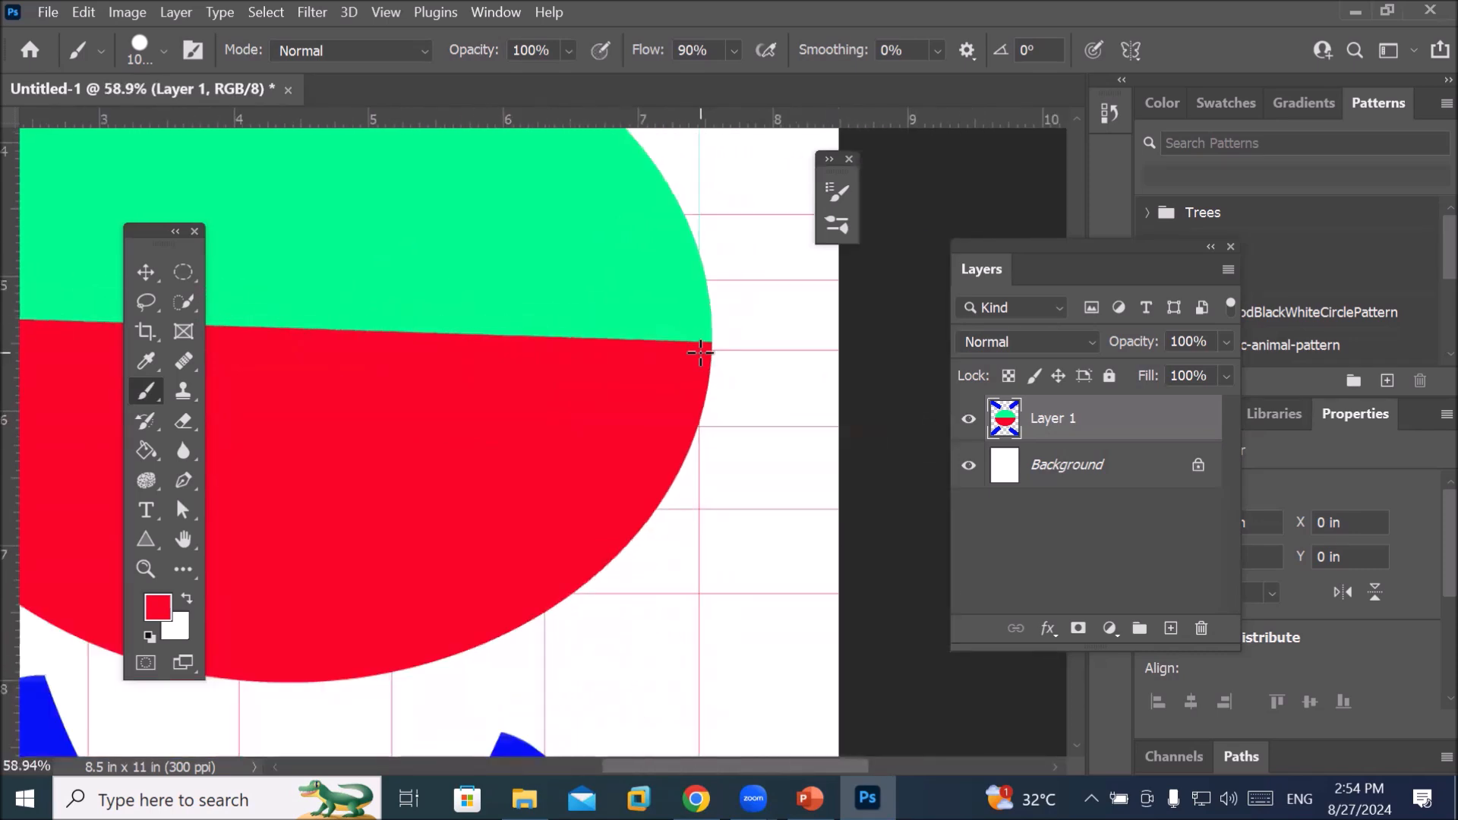
scroll(631, 195, "up", 4)
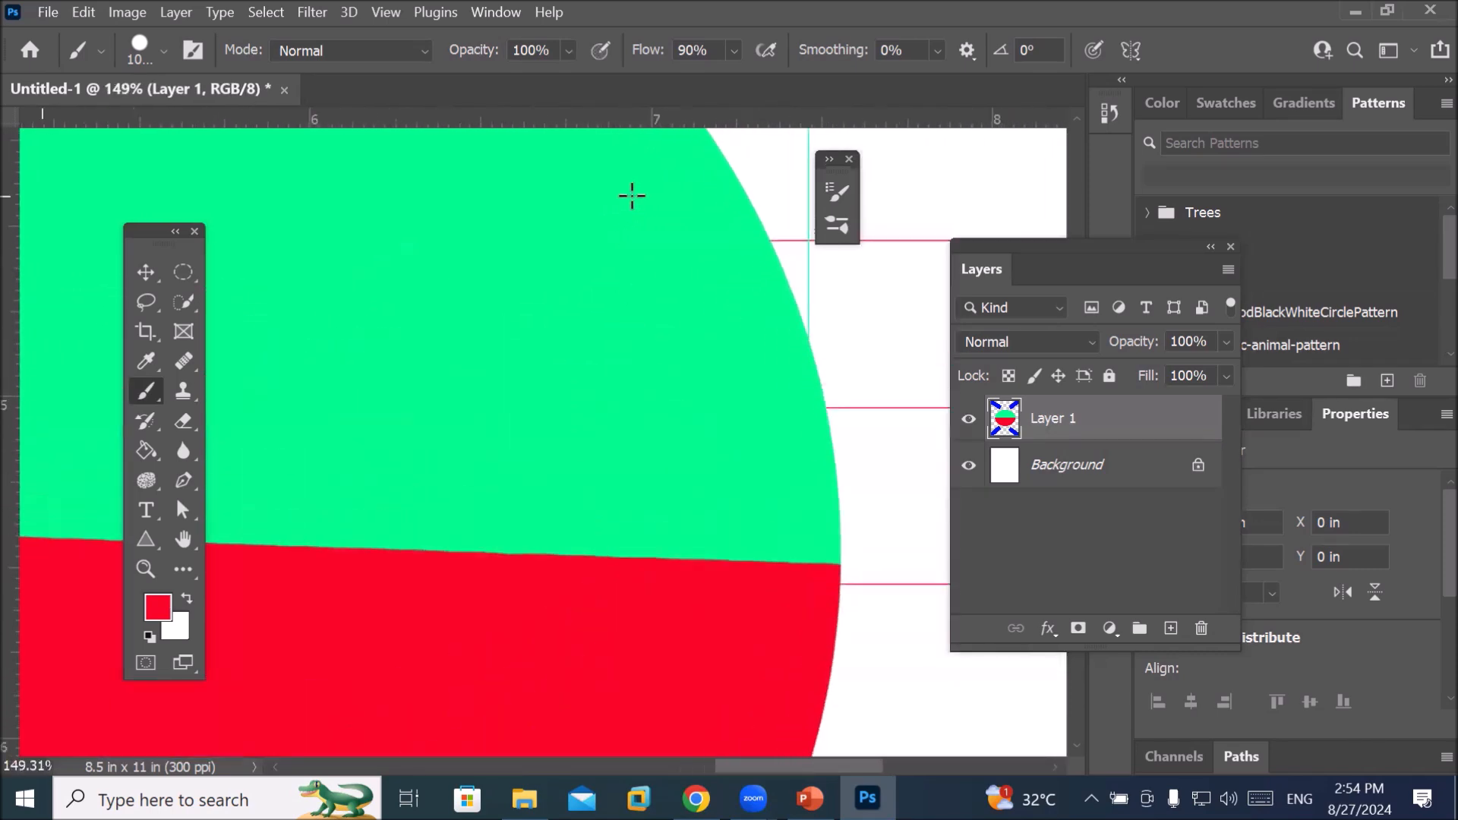
scroll(631, 197, "down", 5)
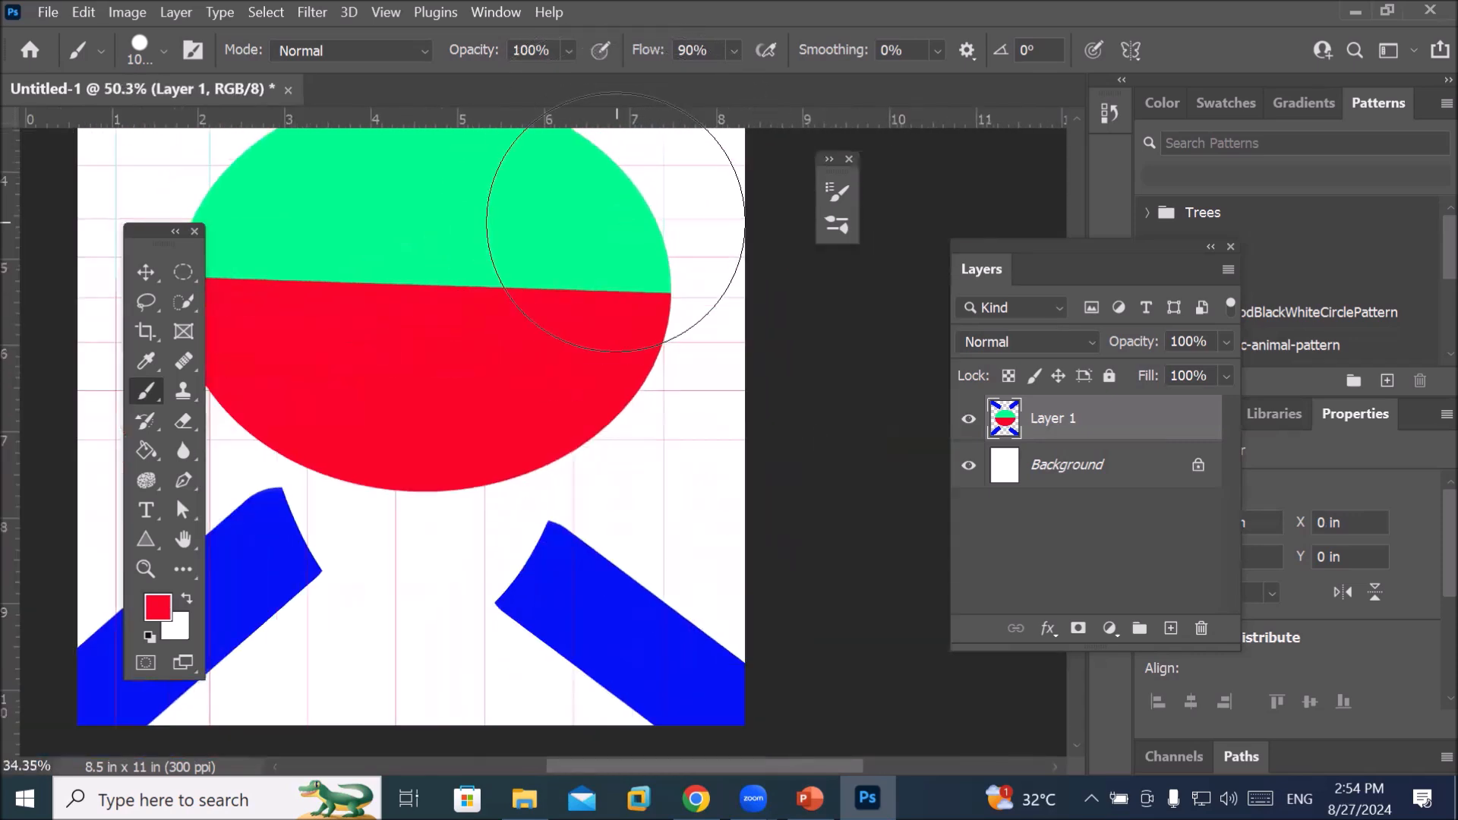
scroll(607, 228, "down", 1)
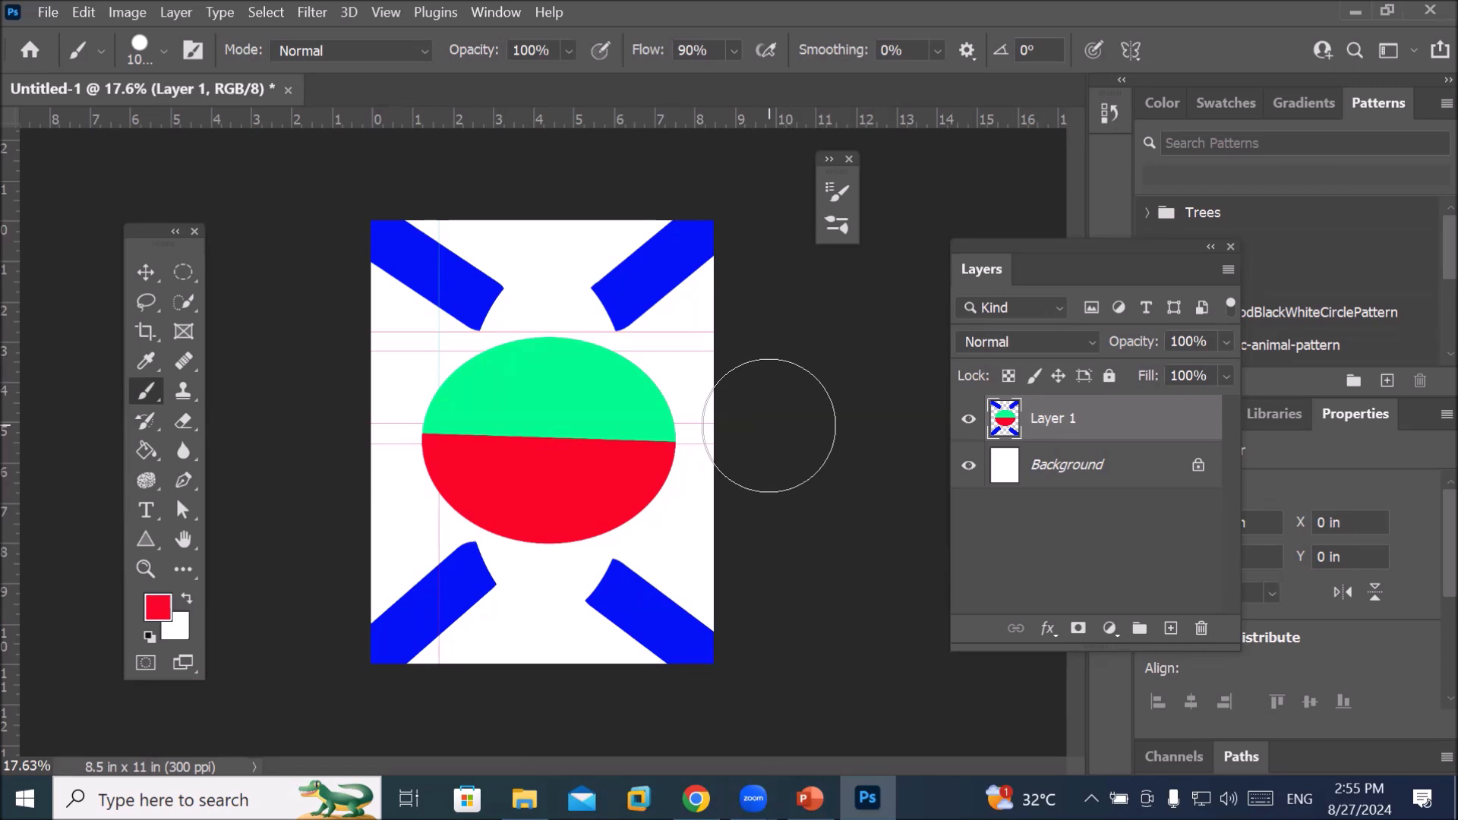
left_click(1136, 53)
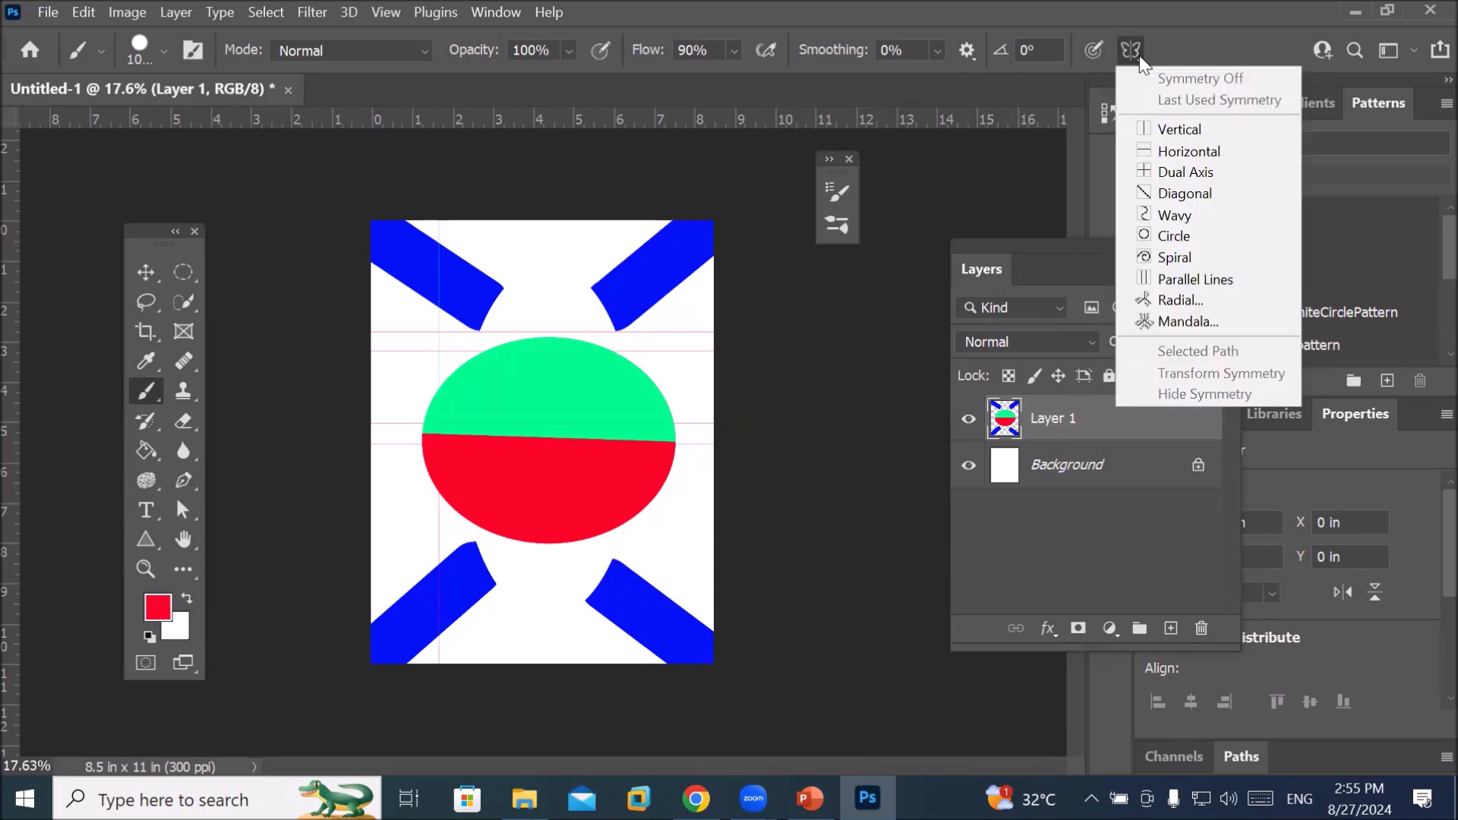
left_click(1138, 57)
left_click(1137, 56)
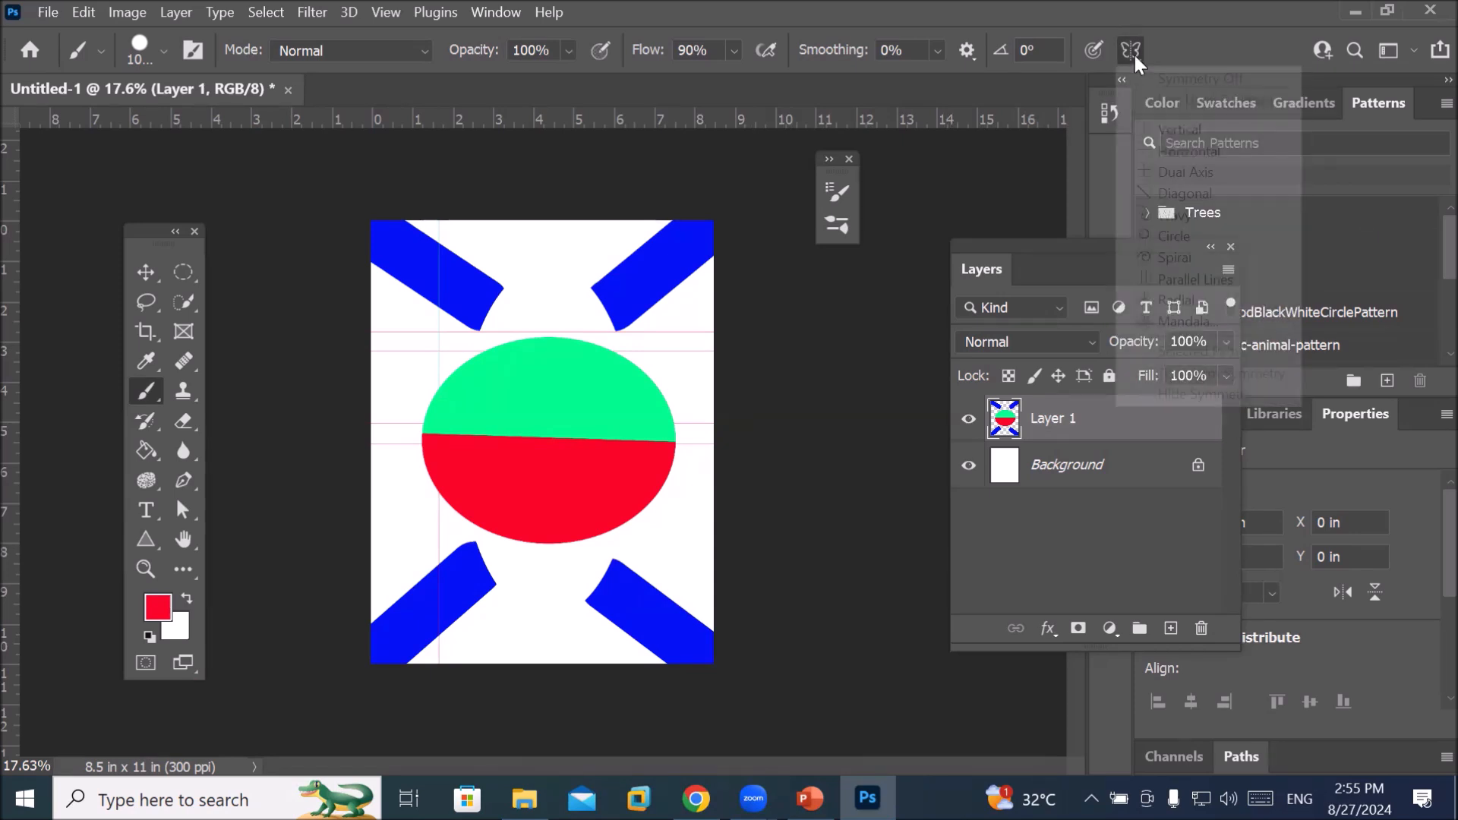
left_click(1136, 56)
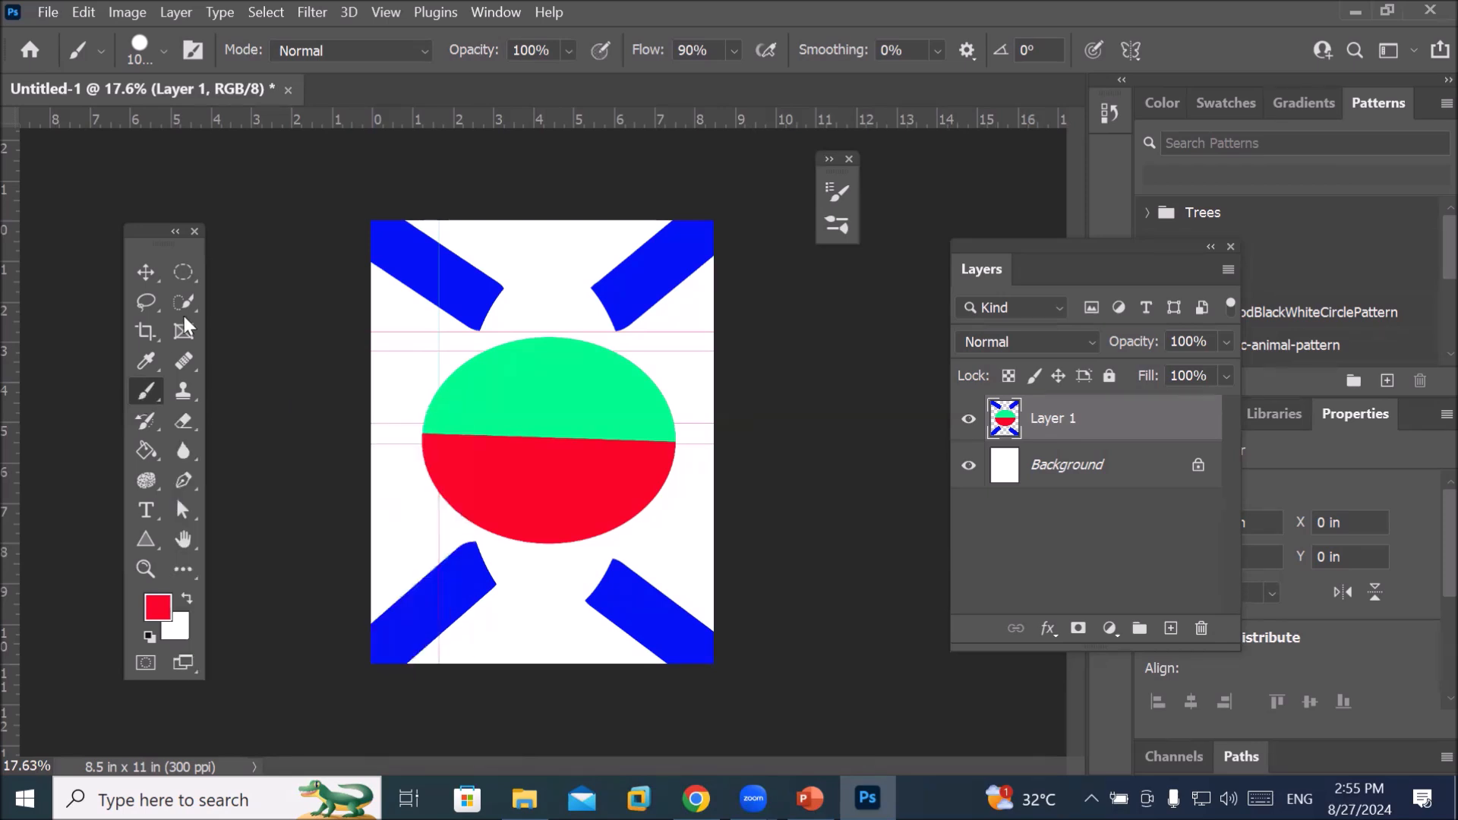
left_click(192, 272)
right_click(192, 273)
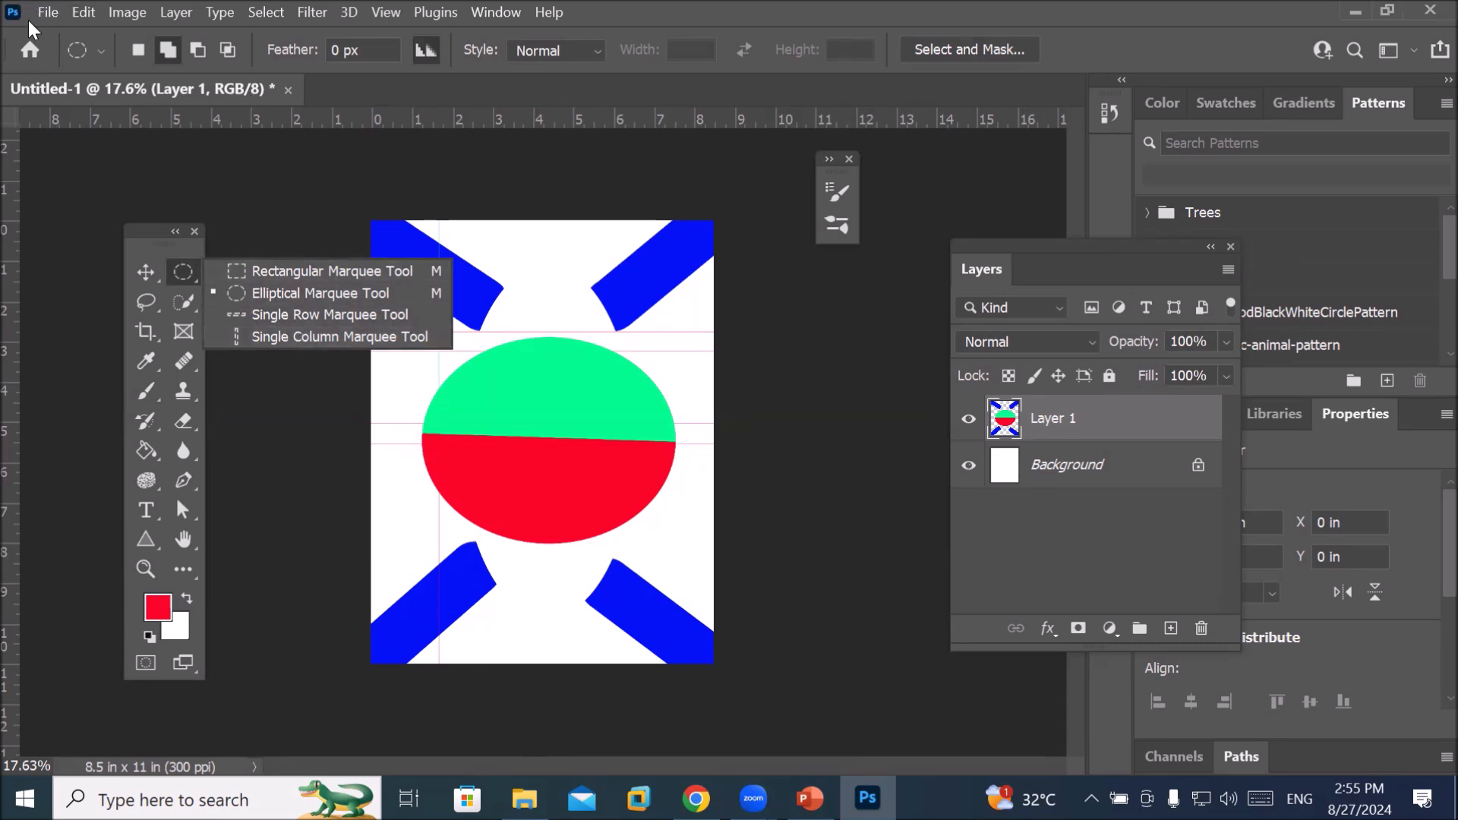
left_click(47, 12)
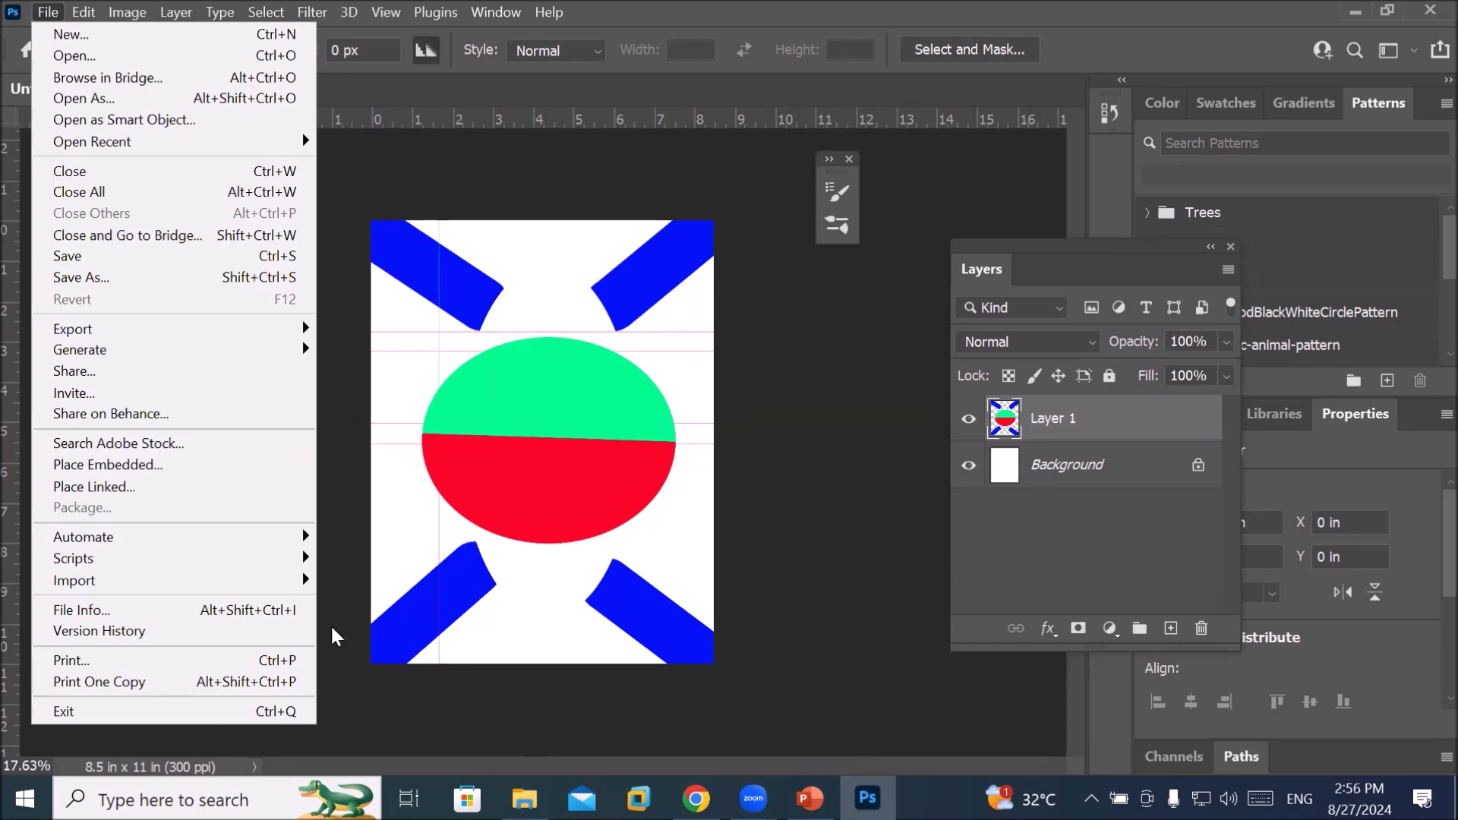
Place the Model- (1) photo from the Images > Models folder into the document as a new layer
left_click(524, 797)
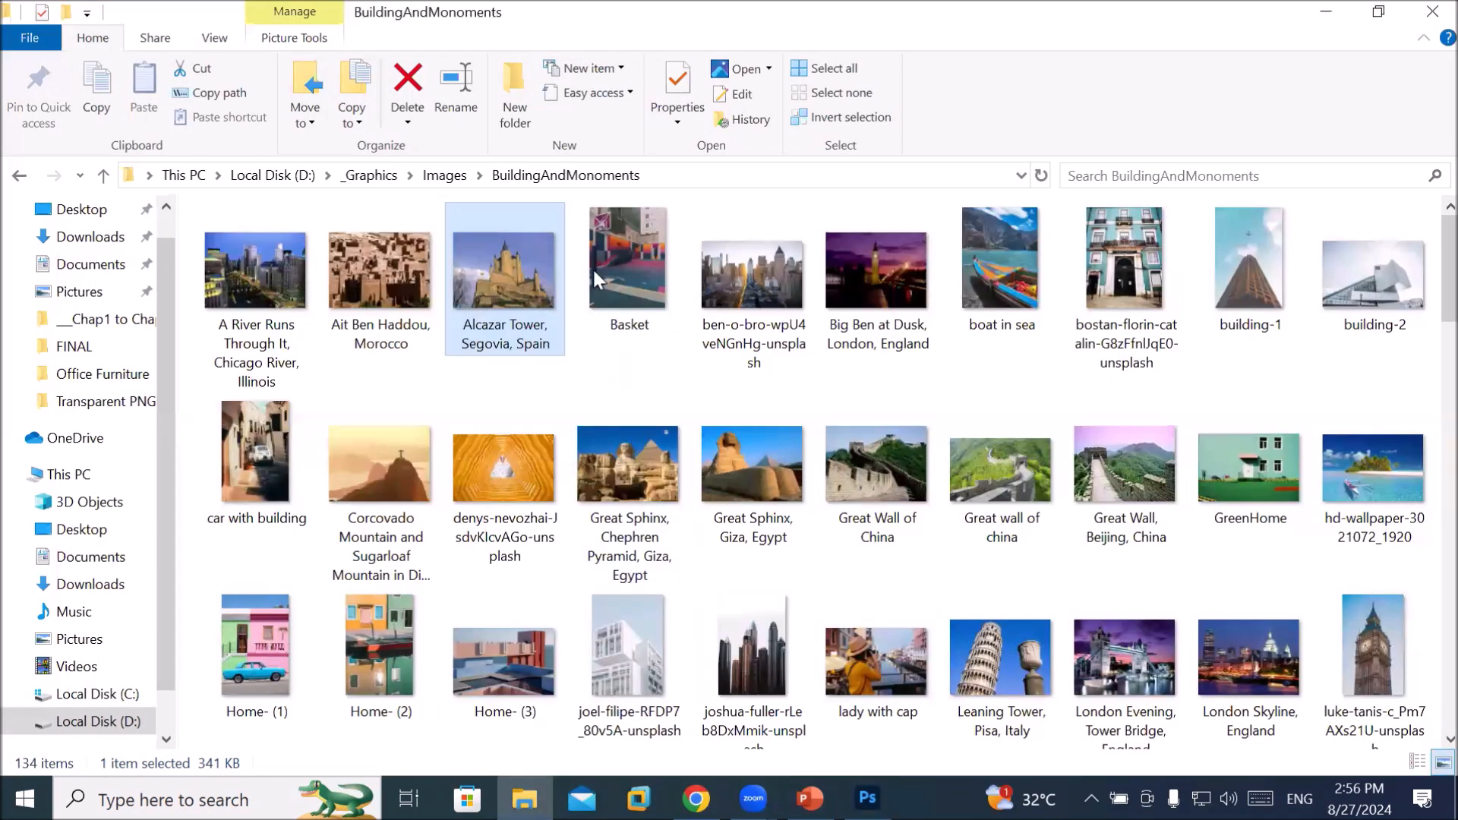
left_click(443, 176)
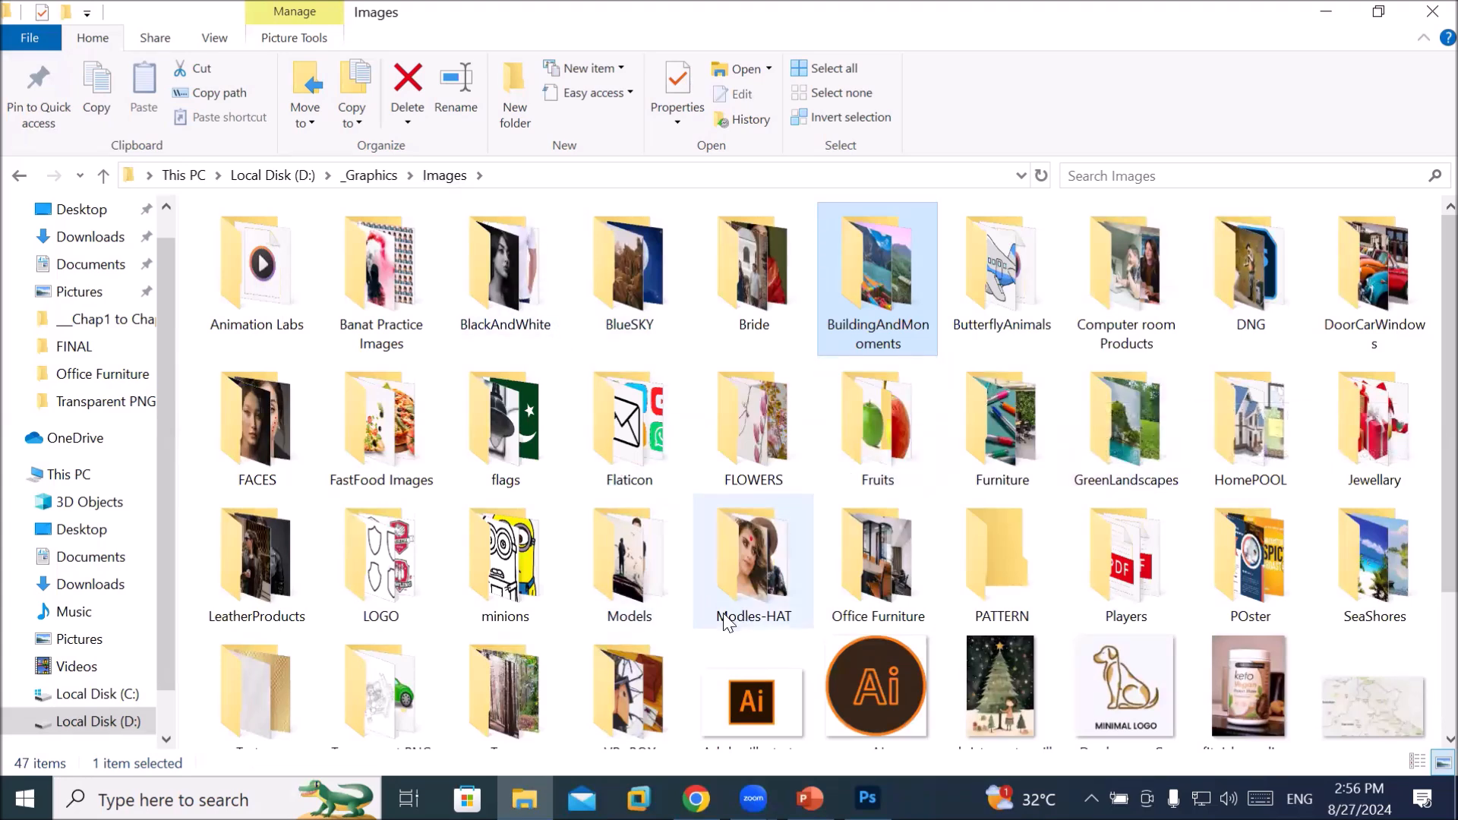
double_click(634, 577)
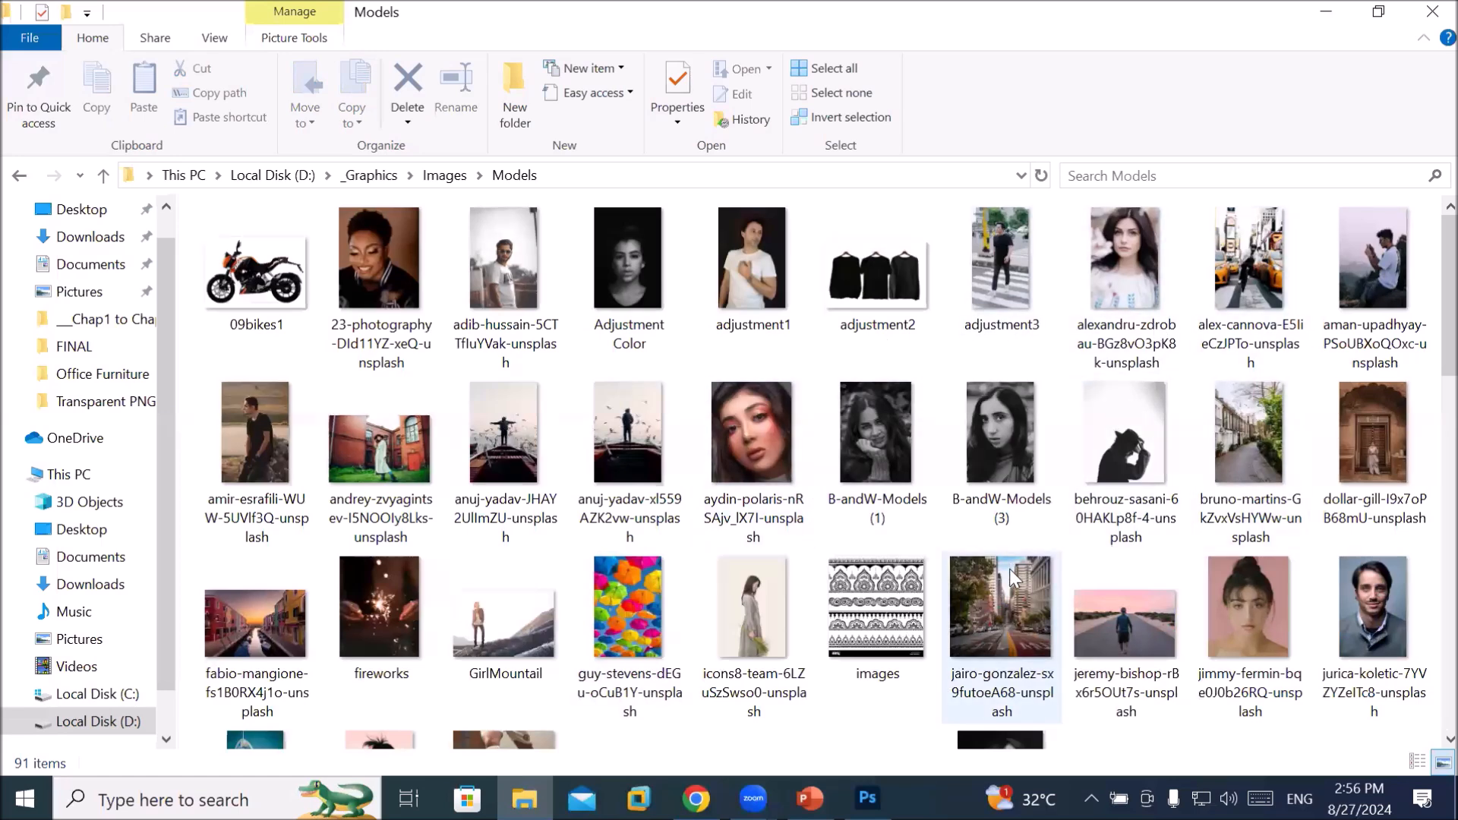
scroll(1009, 568, "down", 5)
left_click_drag(502, 371, 619, 105)
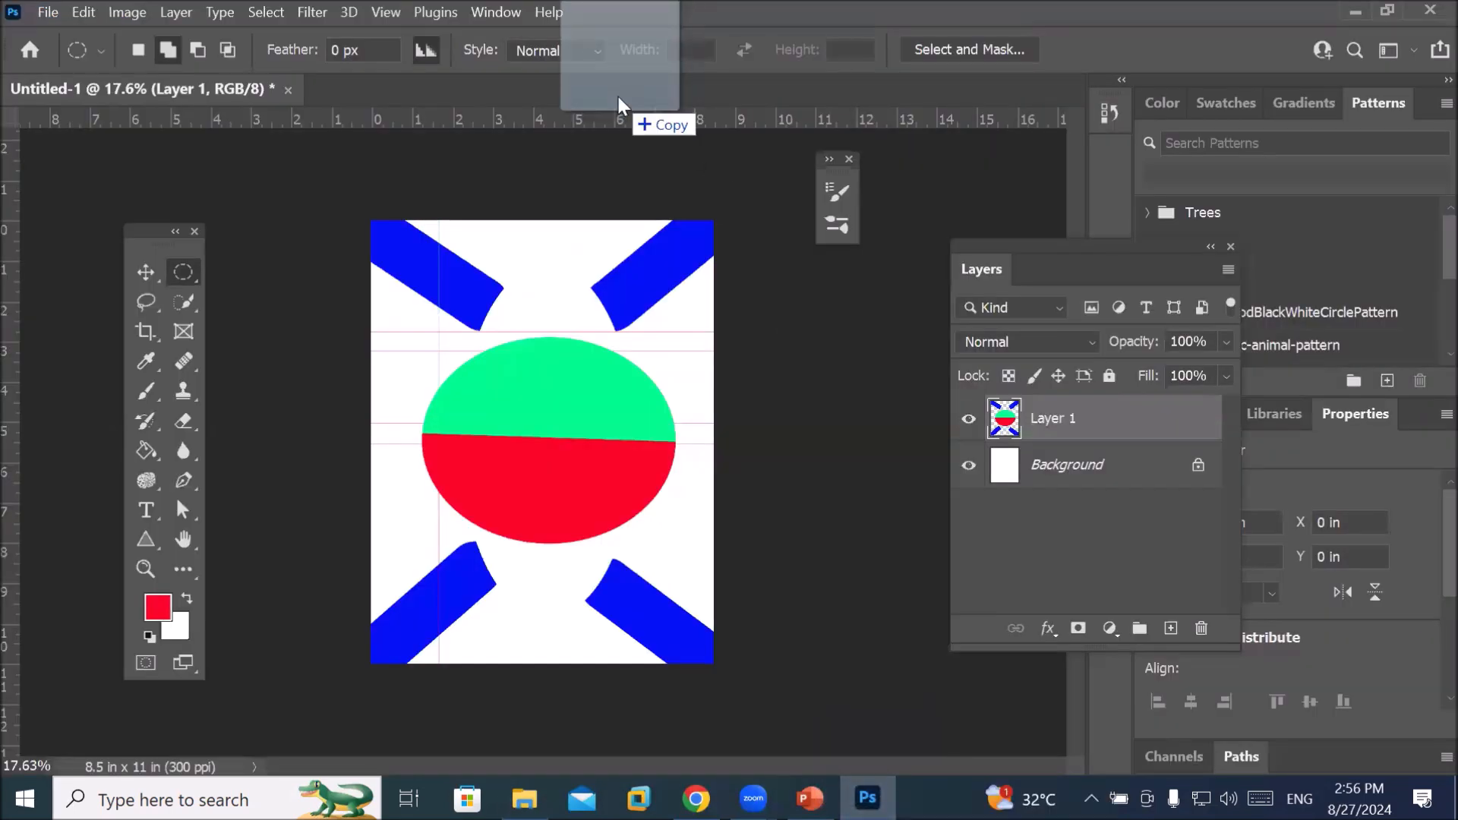
left_click_drag(619, 105, 580, 498)
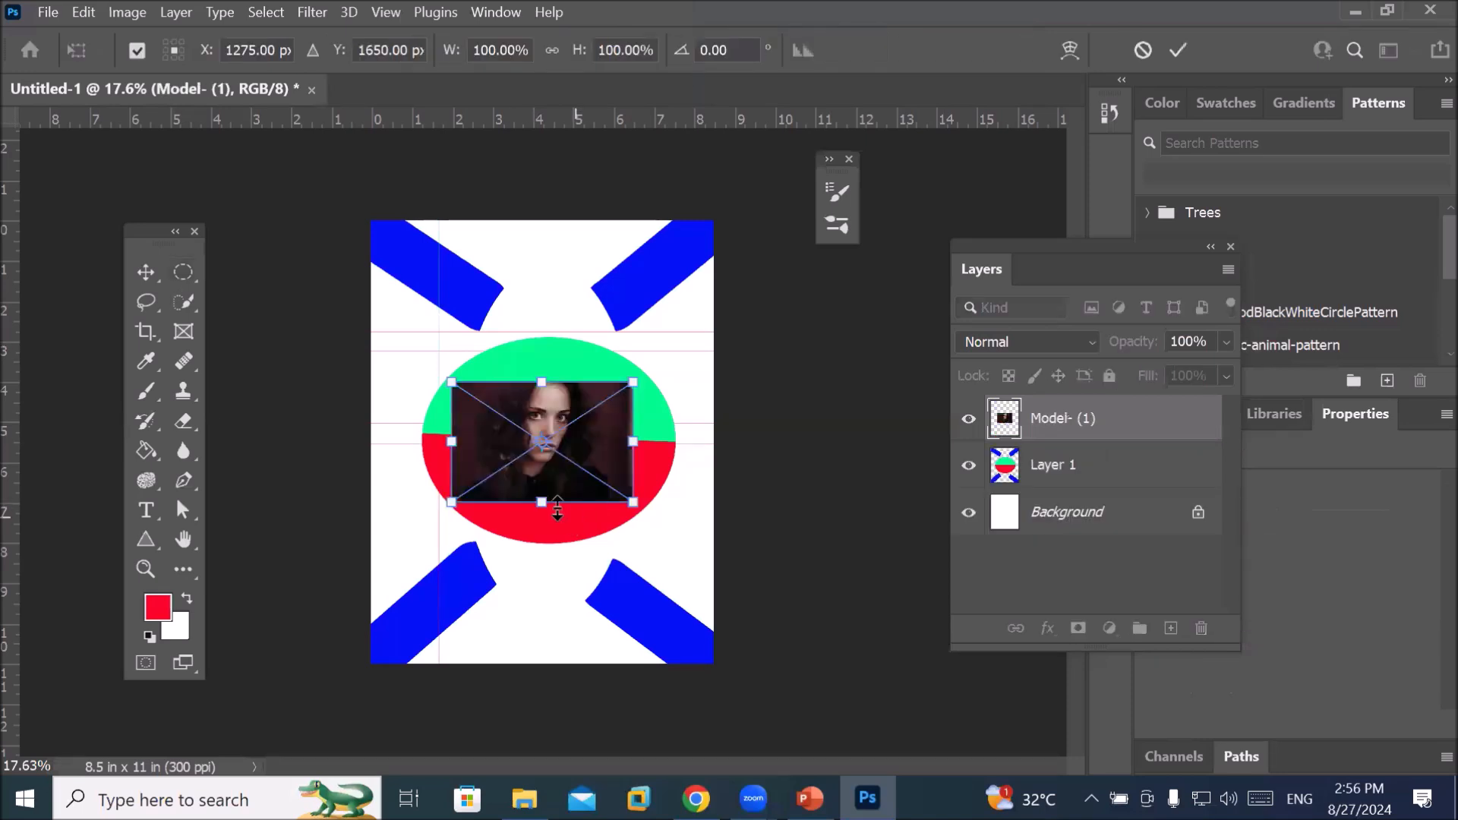
Stretch the placed model photo to the full page width, about 187.5% wide and 185% high, and commit the transform
left_click_drag(538, 380, 540, 324)
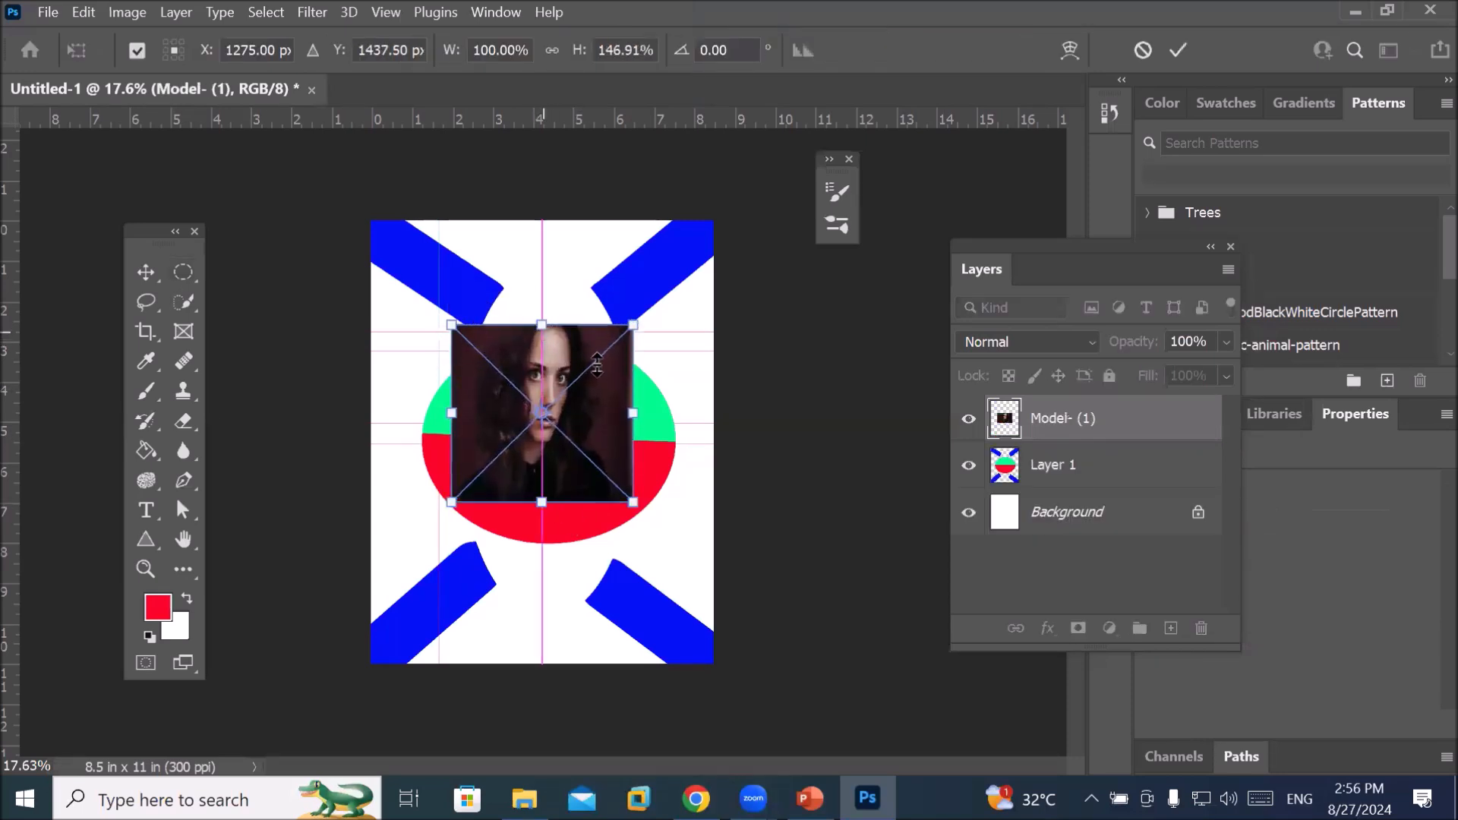
left_click_drag(630, 417, 713, 413)
left_click_drag(451, 413, 371, 416)
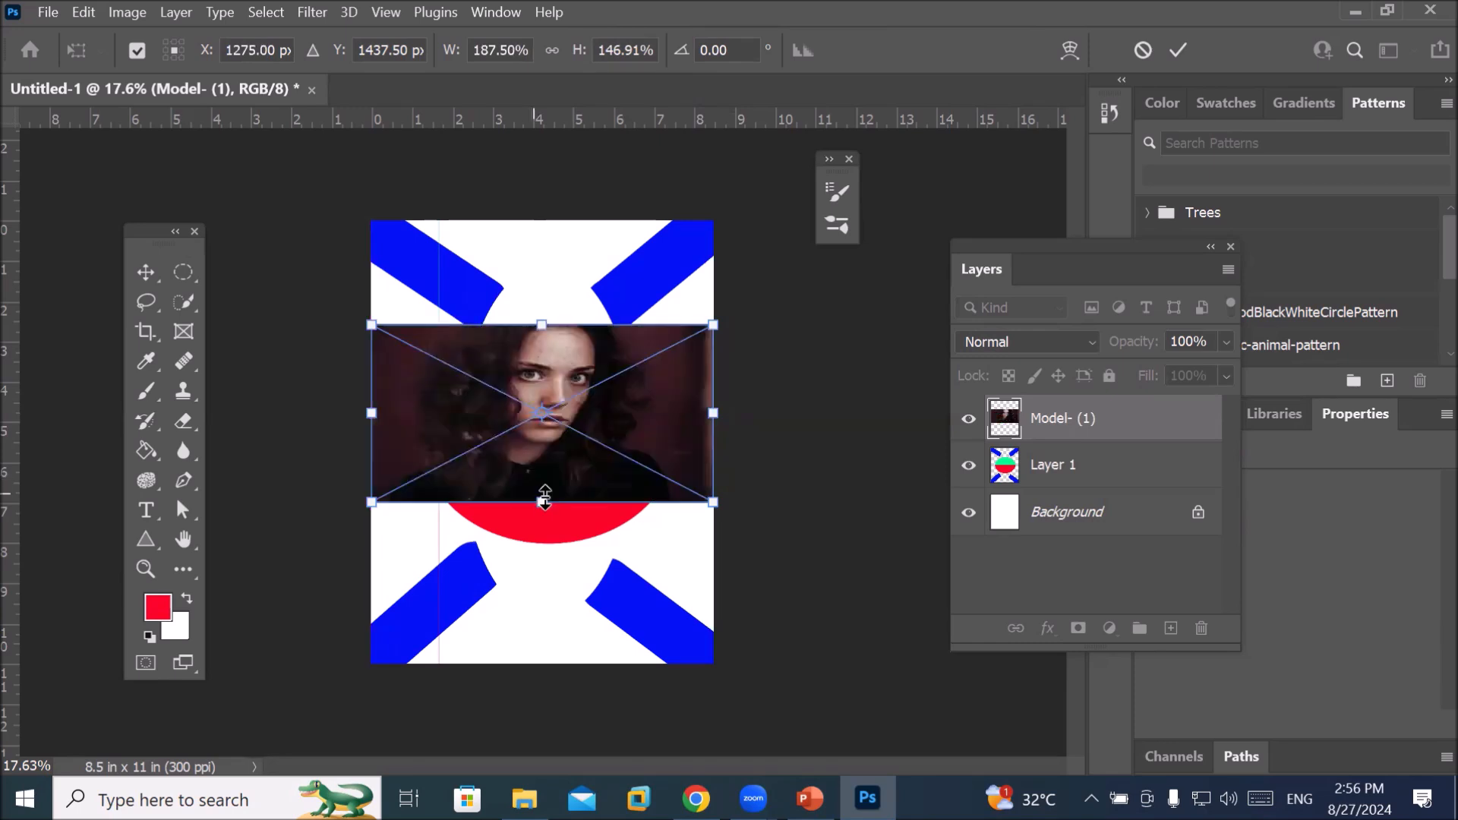
left_click_drag(542, 503, 561, 549)
left_click(1177, 50)
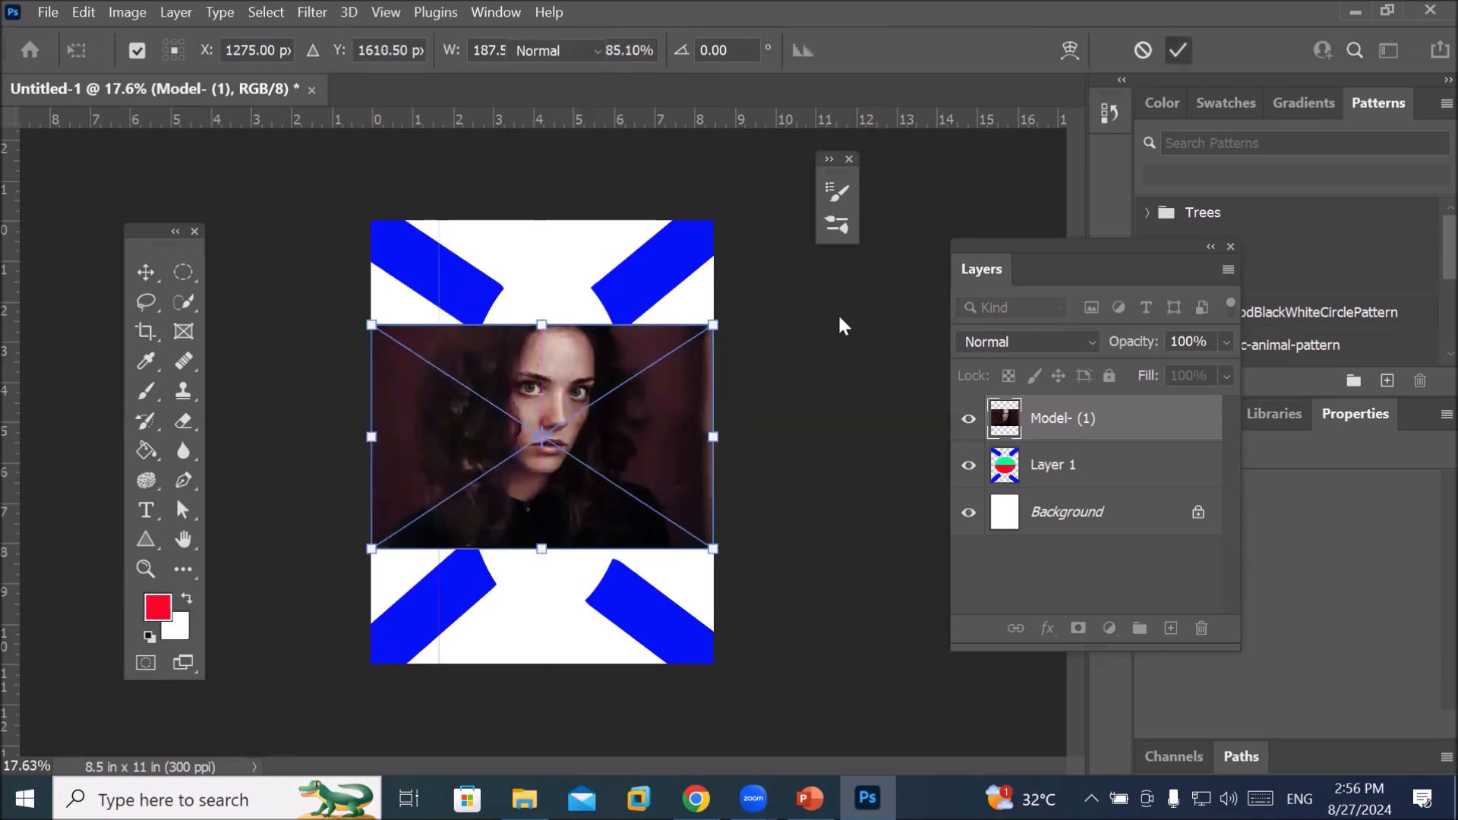
Move the floating tool palette clear of the canvas and add a new empty layer above the model photo
scroll(547, 444, "up", 3)
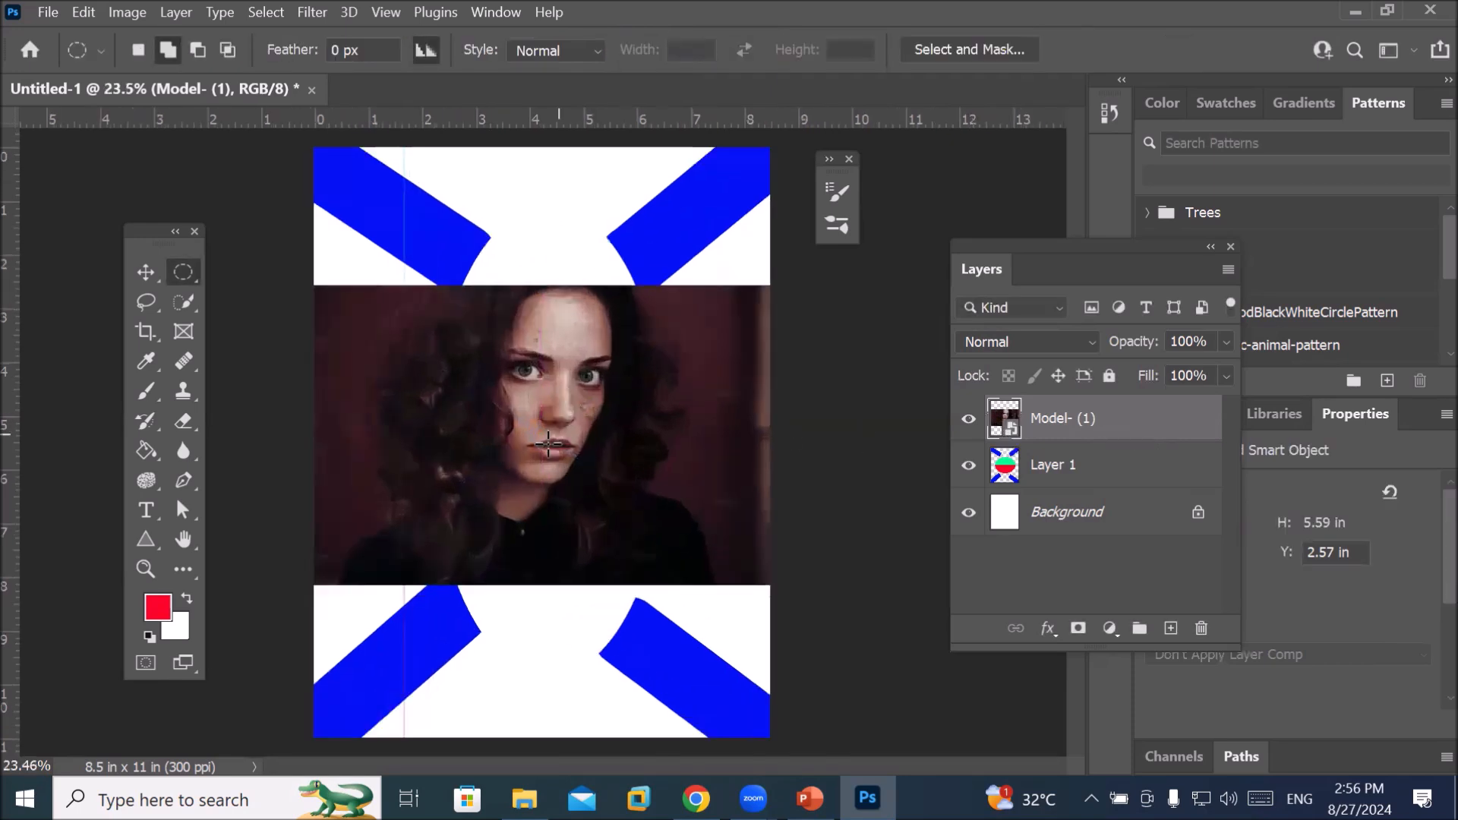
right_click(181, 278)
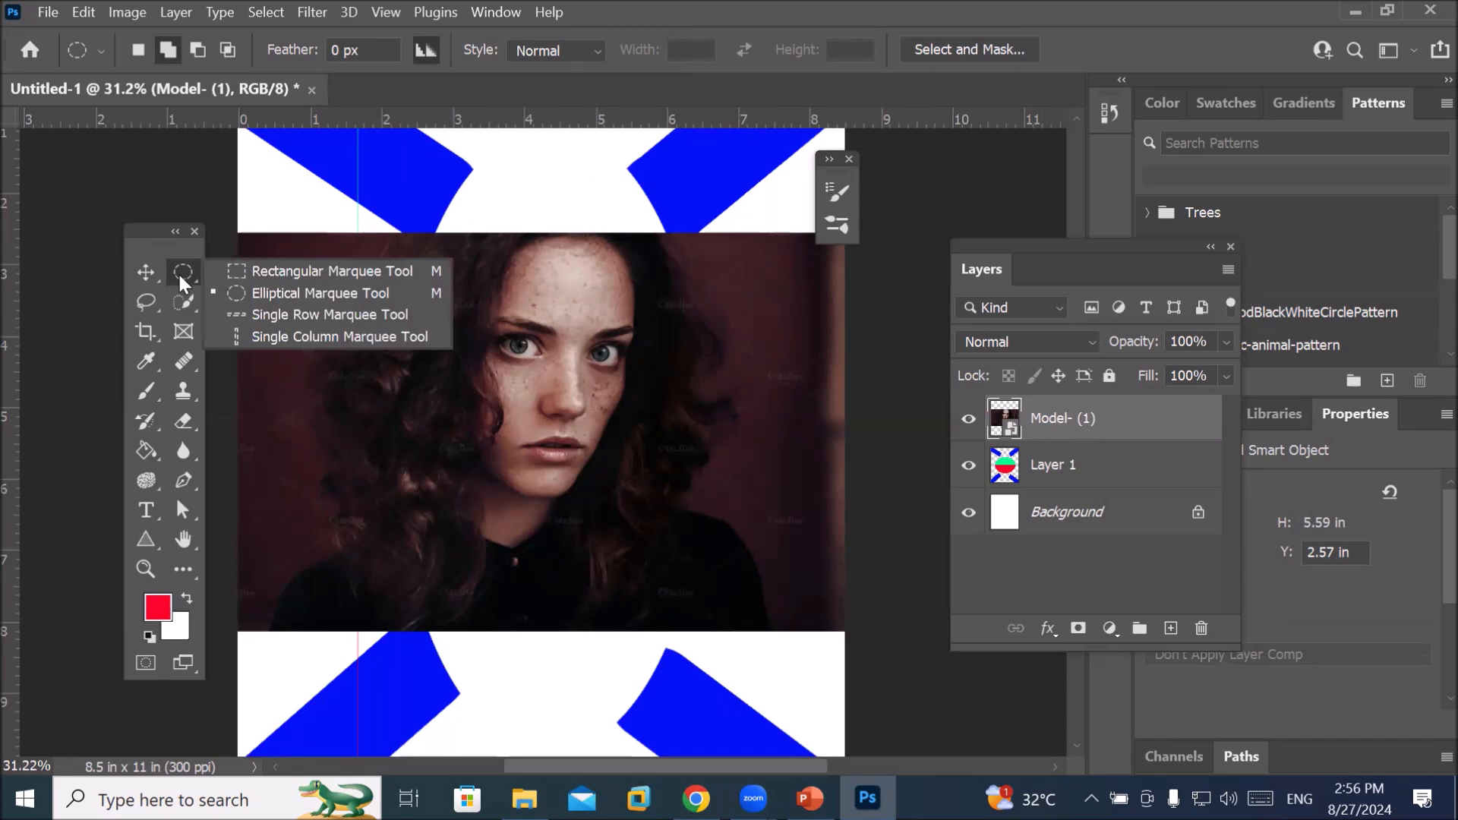
left_click(279, 315)
left_click_drag(175, 248, 127, 270)
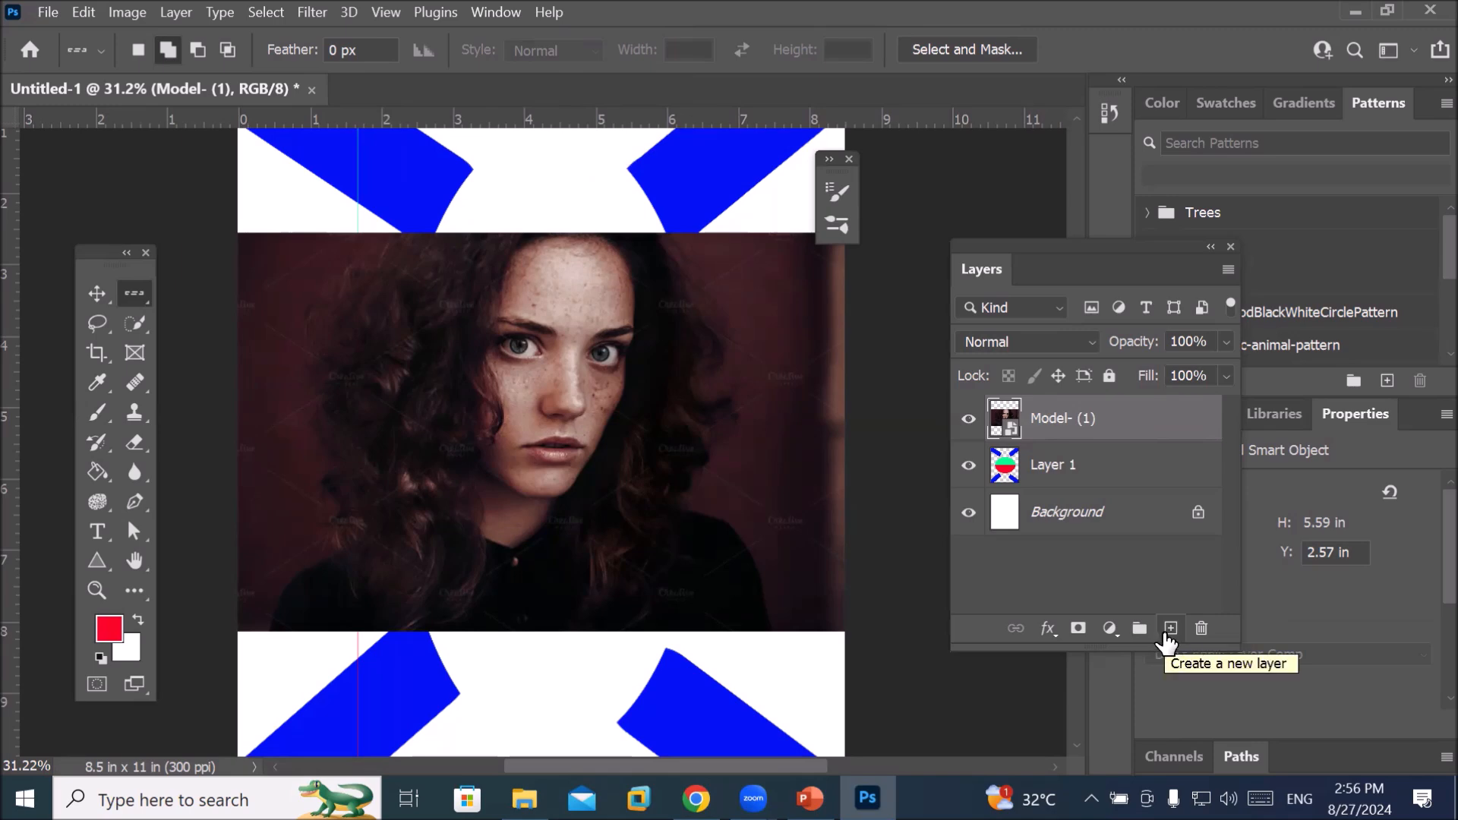
left_click(1169, 634)
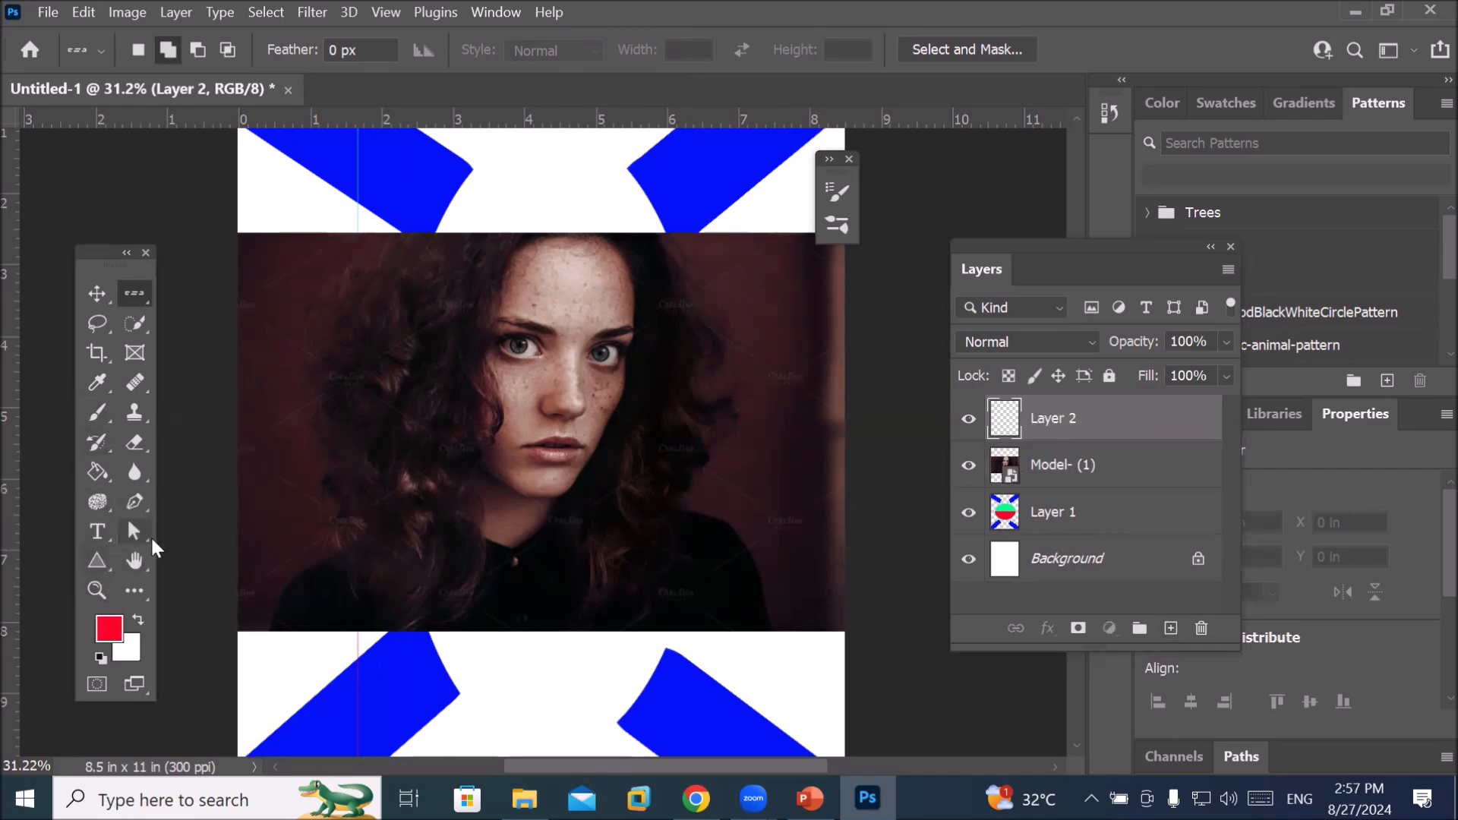
With the Single Column Marquee in add-to-selection mode, select closely spaced one-pixel columns across the full page width
right_click(137, 295)
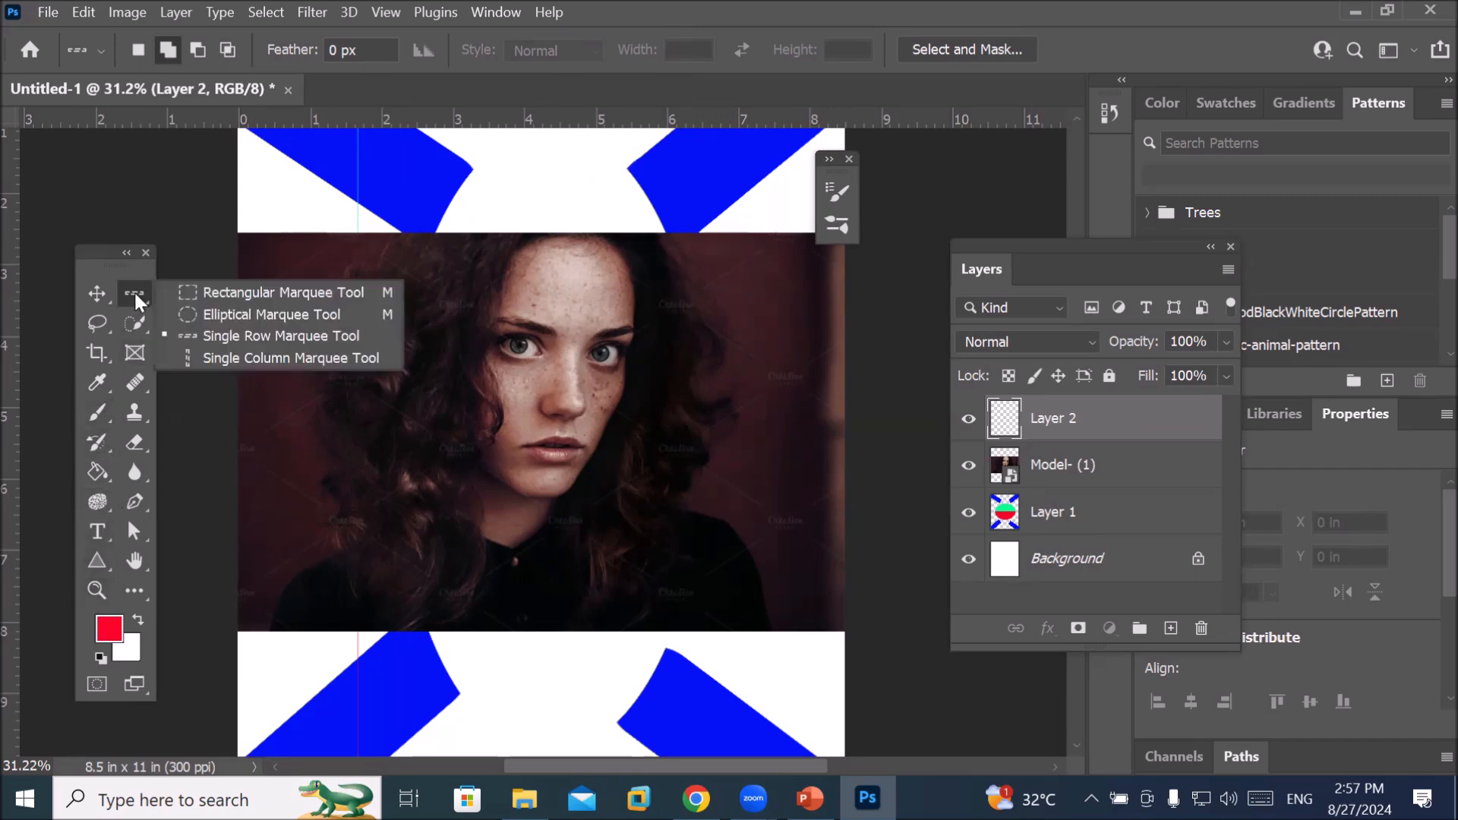
left_click(206, 358)
scroll(278, 186, "down", 1)
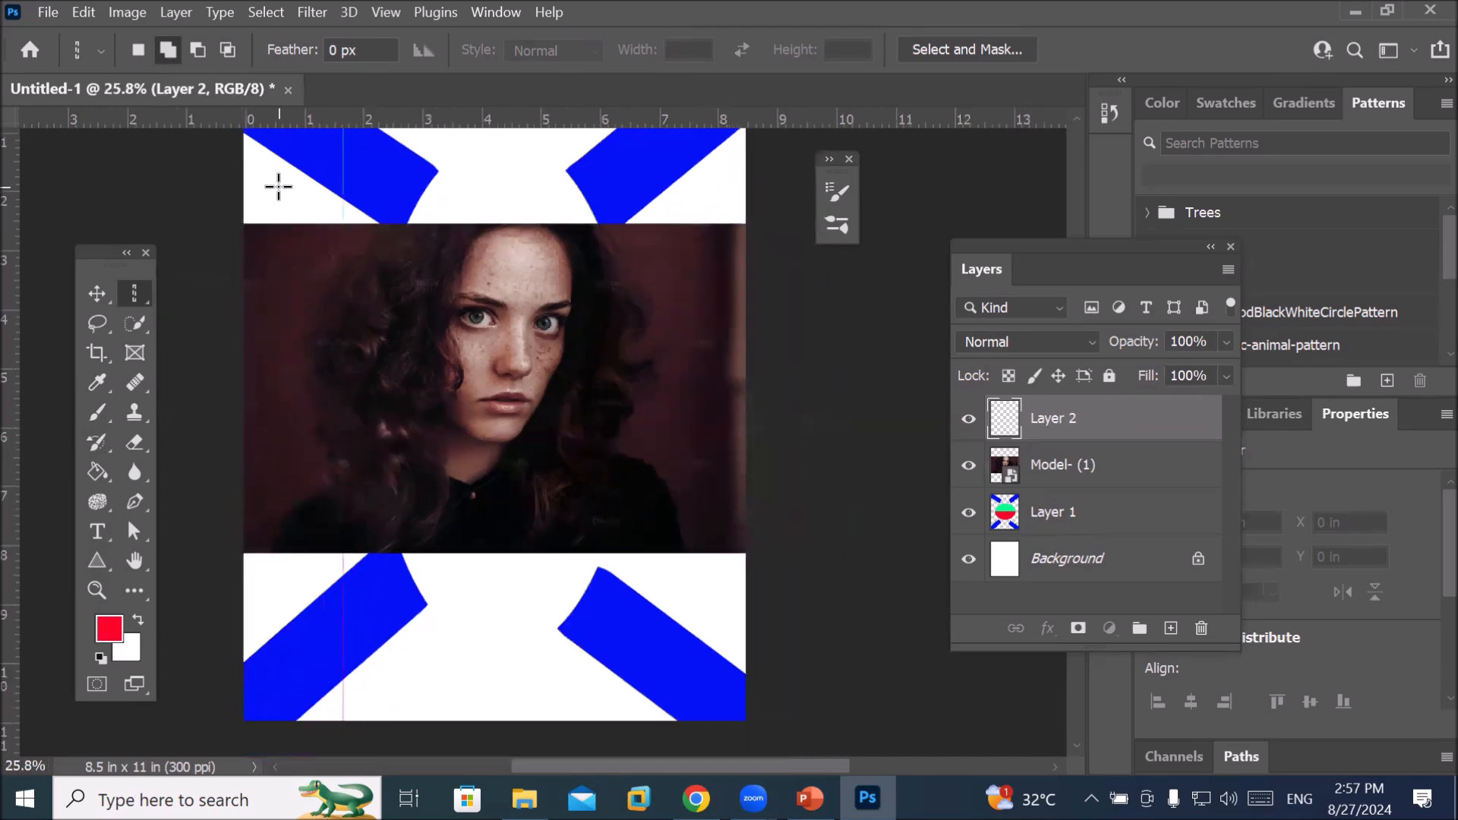
scroll(277, 186, "down", 1)
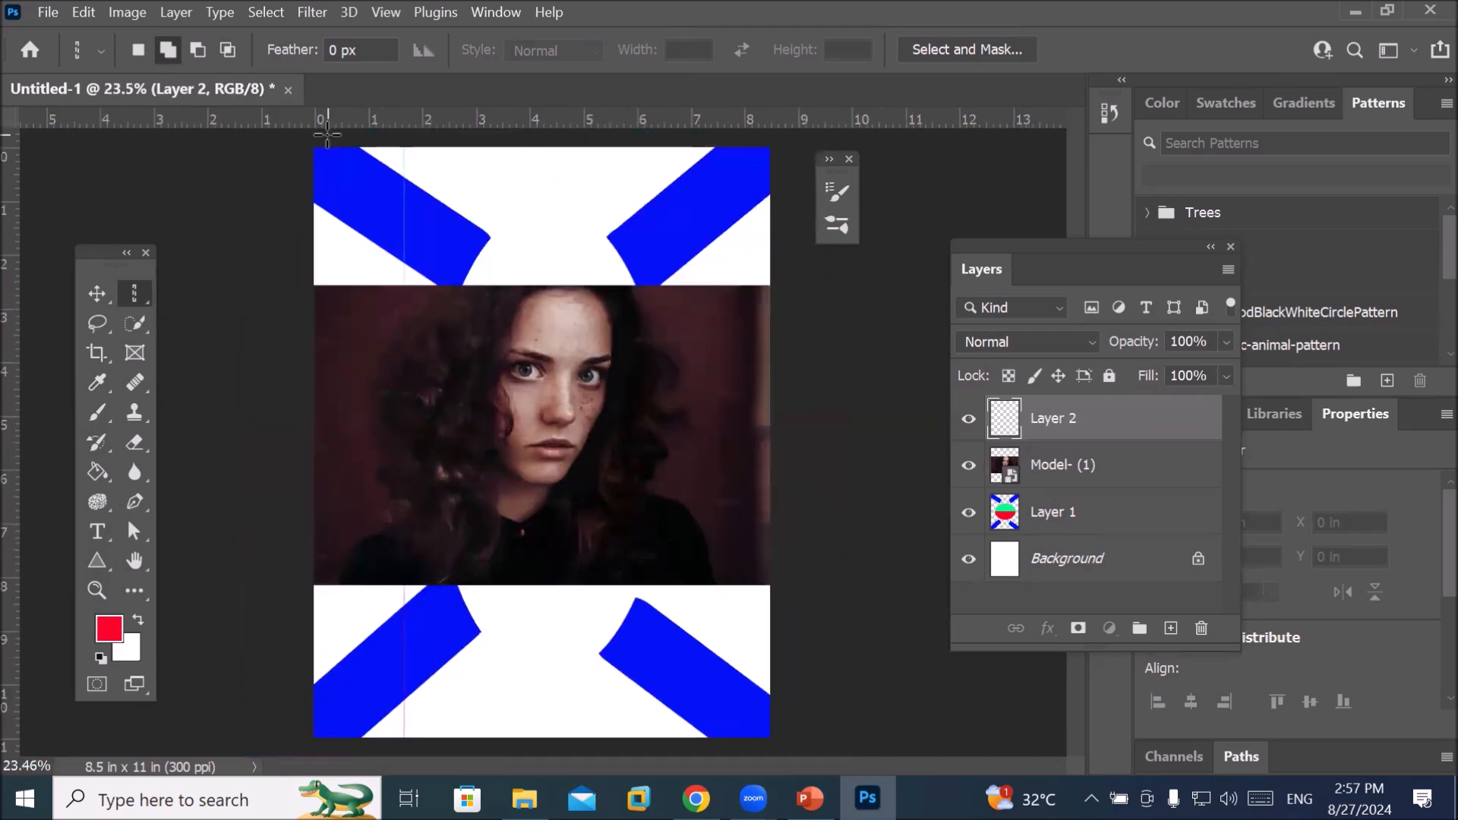
left_click(327, 137)
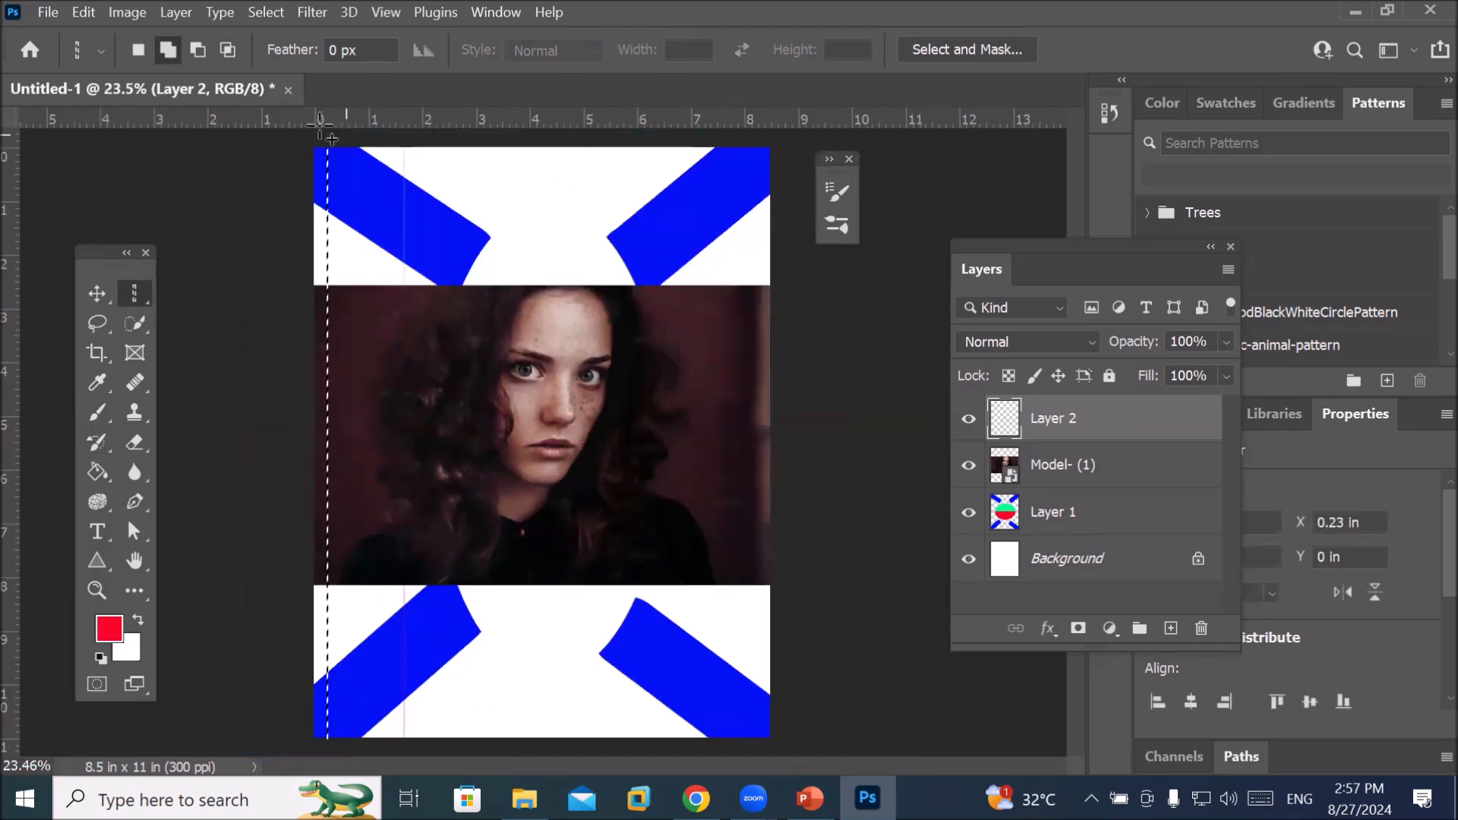
left_click(173, 51)
left_click(346, 142)
left_click(367, 142)
left_click(388, 142)
left_click(403, 143)
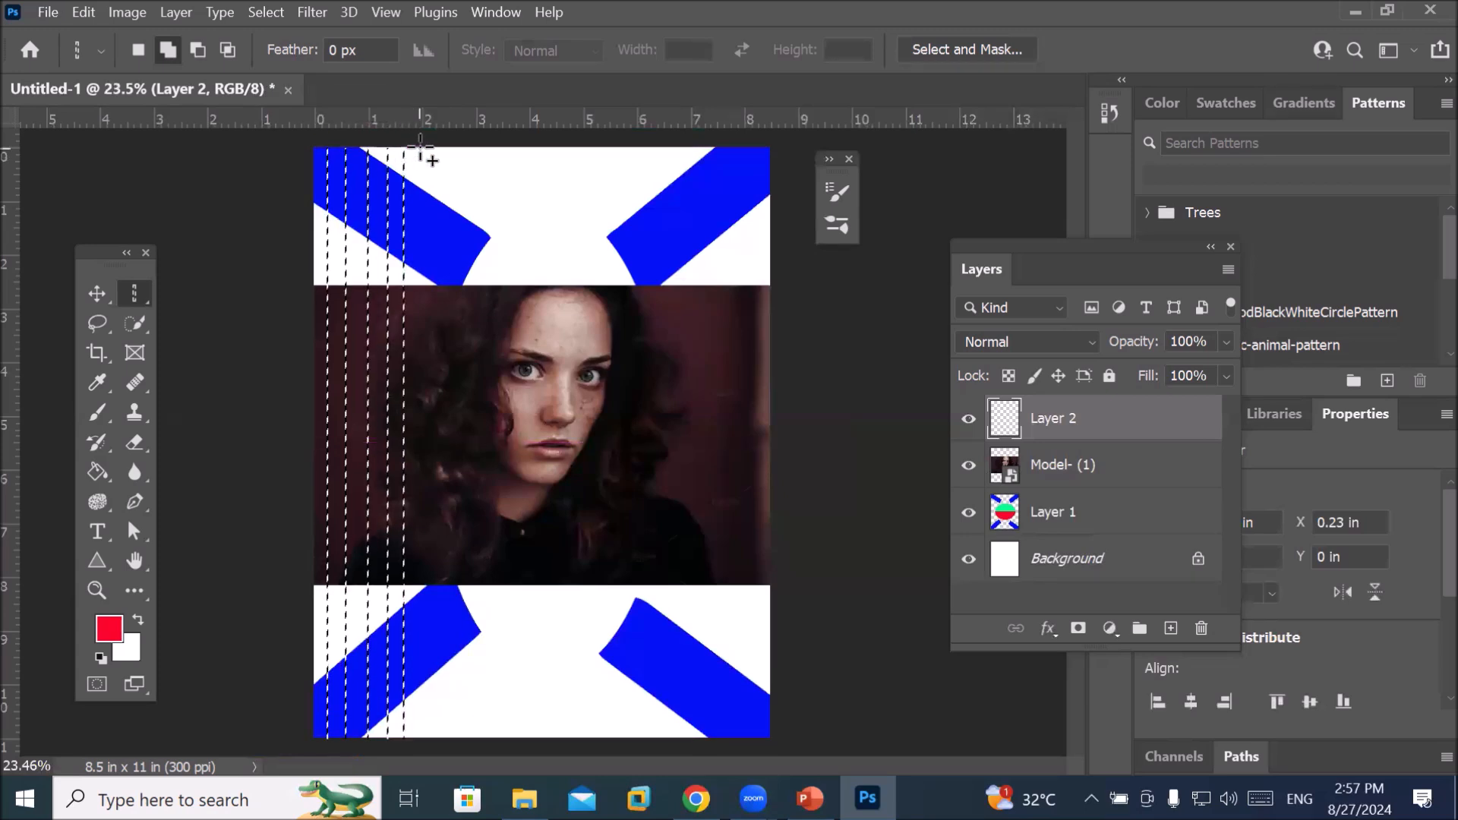
left_click(426, 144)
left_click(451, 142)
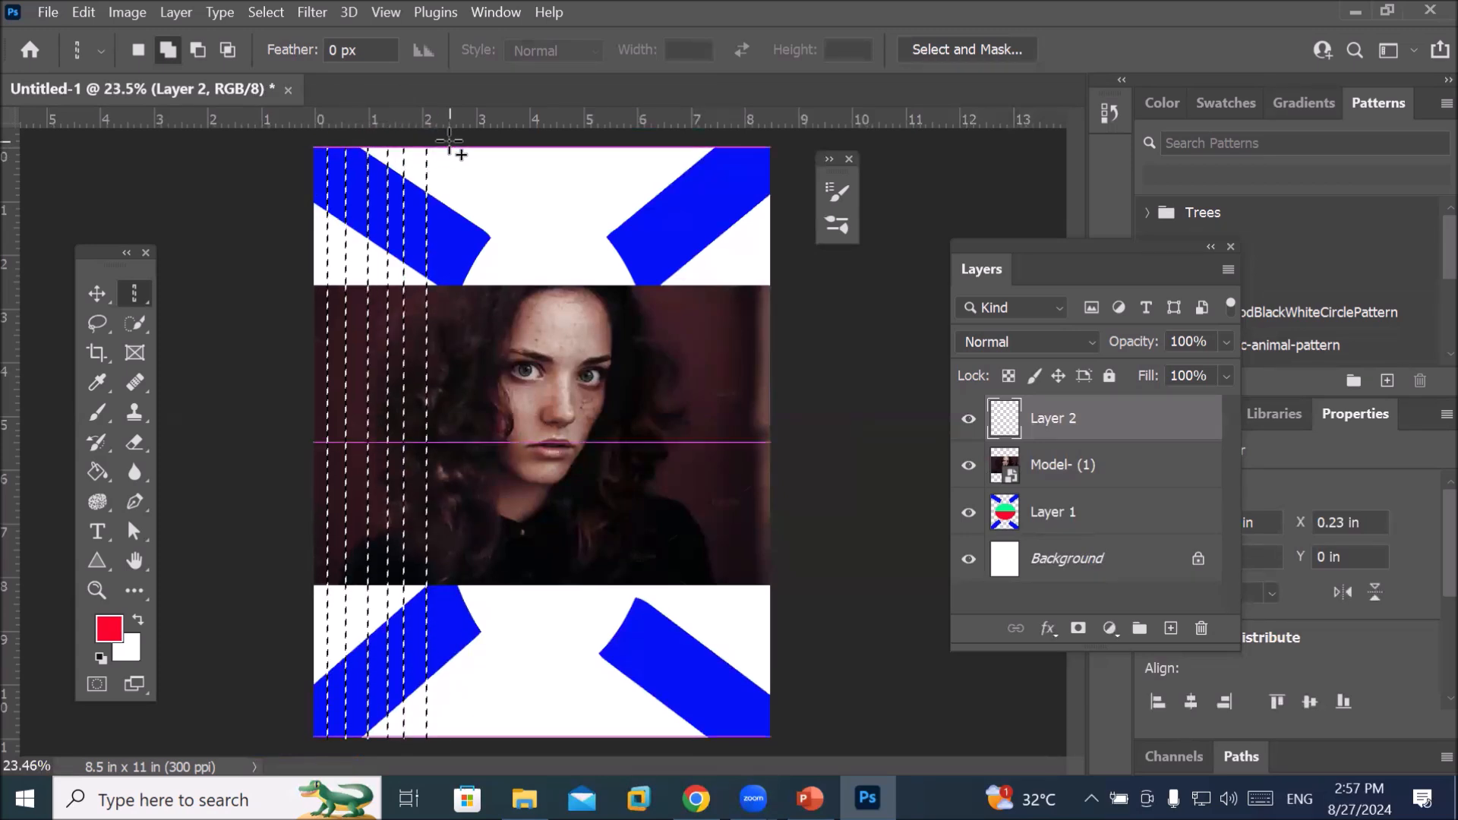
left_click(471, 141)
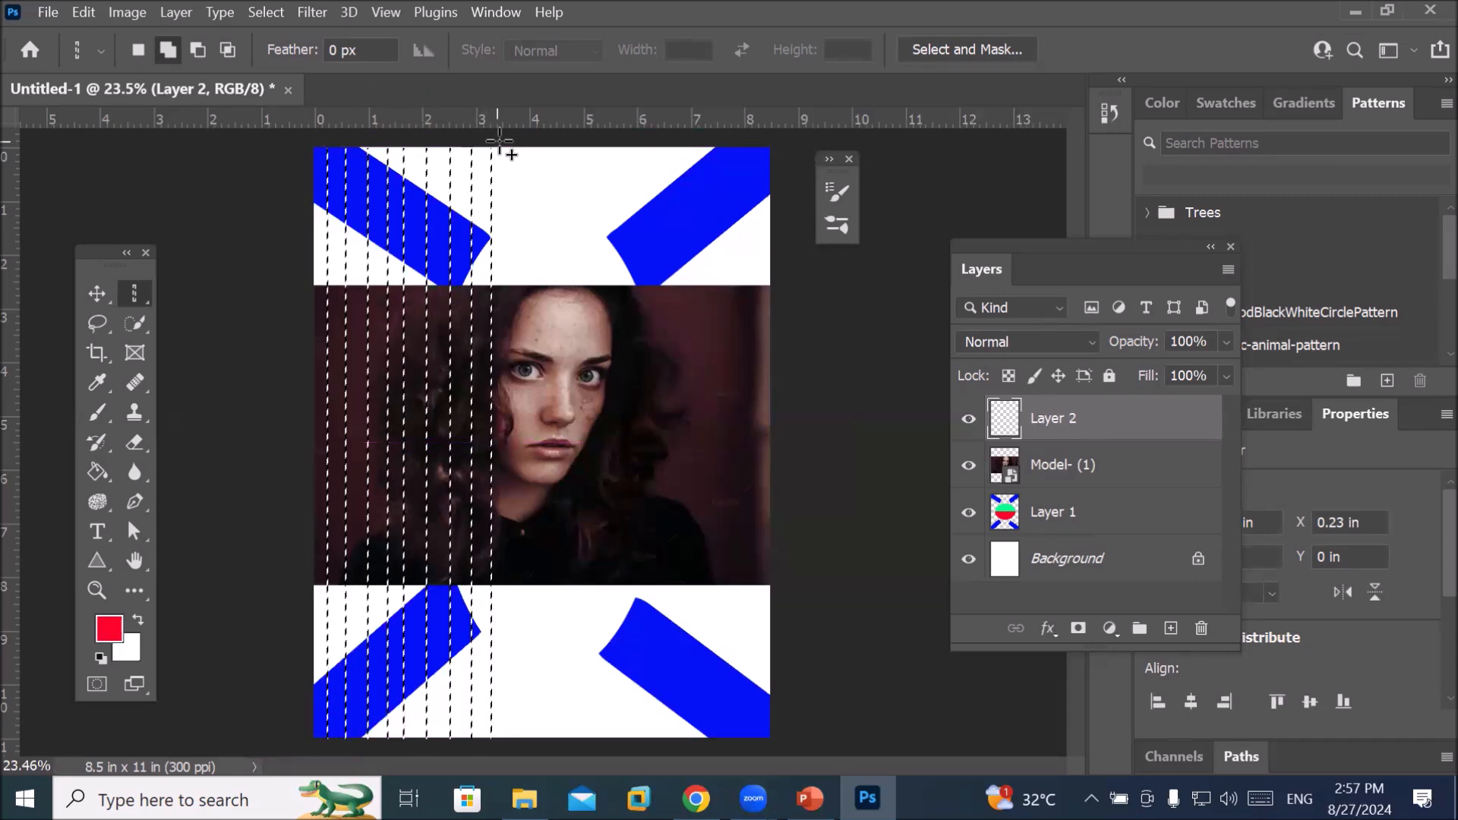
left_click(522, 141)
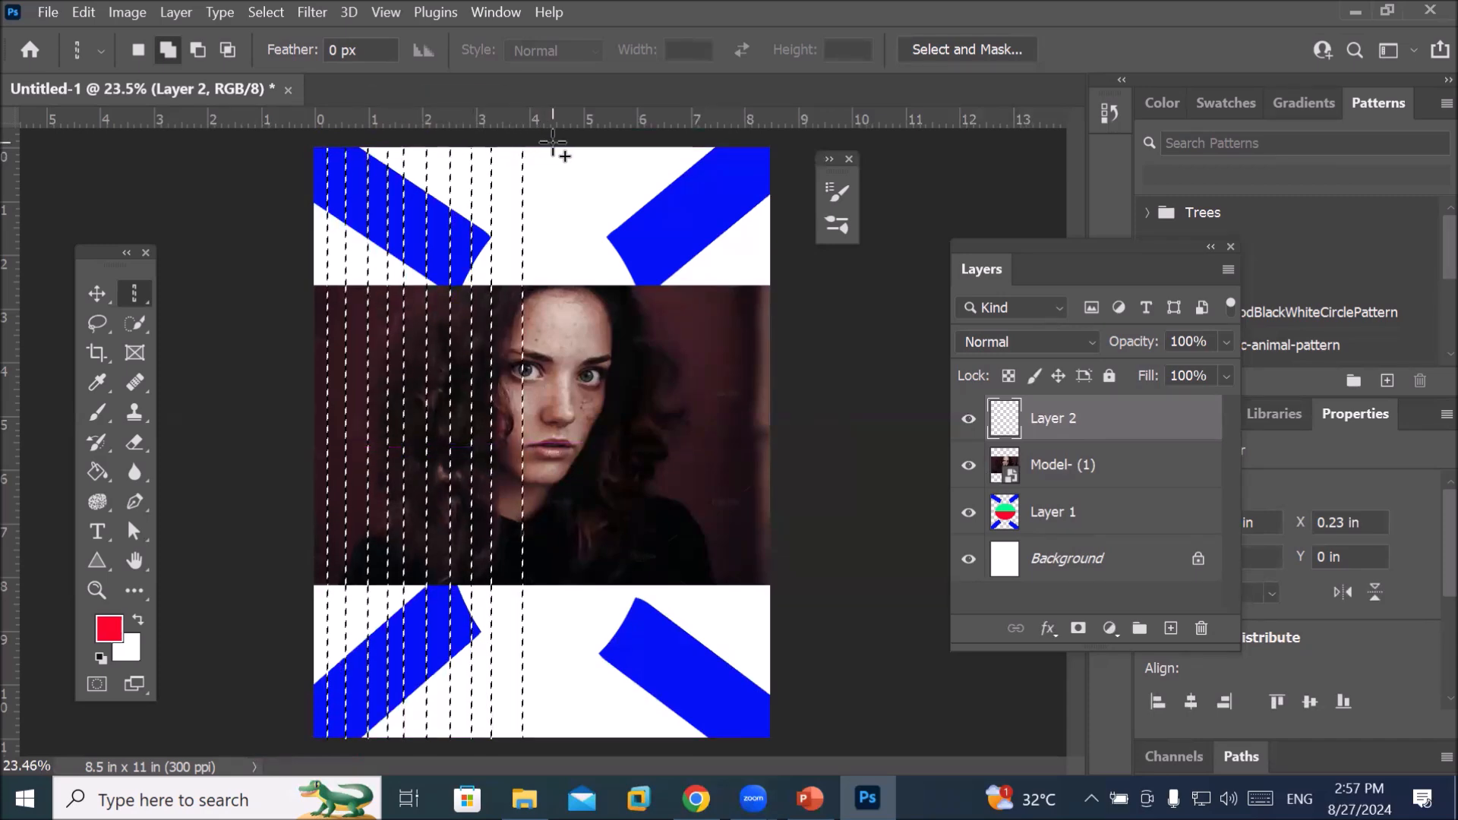
left_click(506, 145)
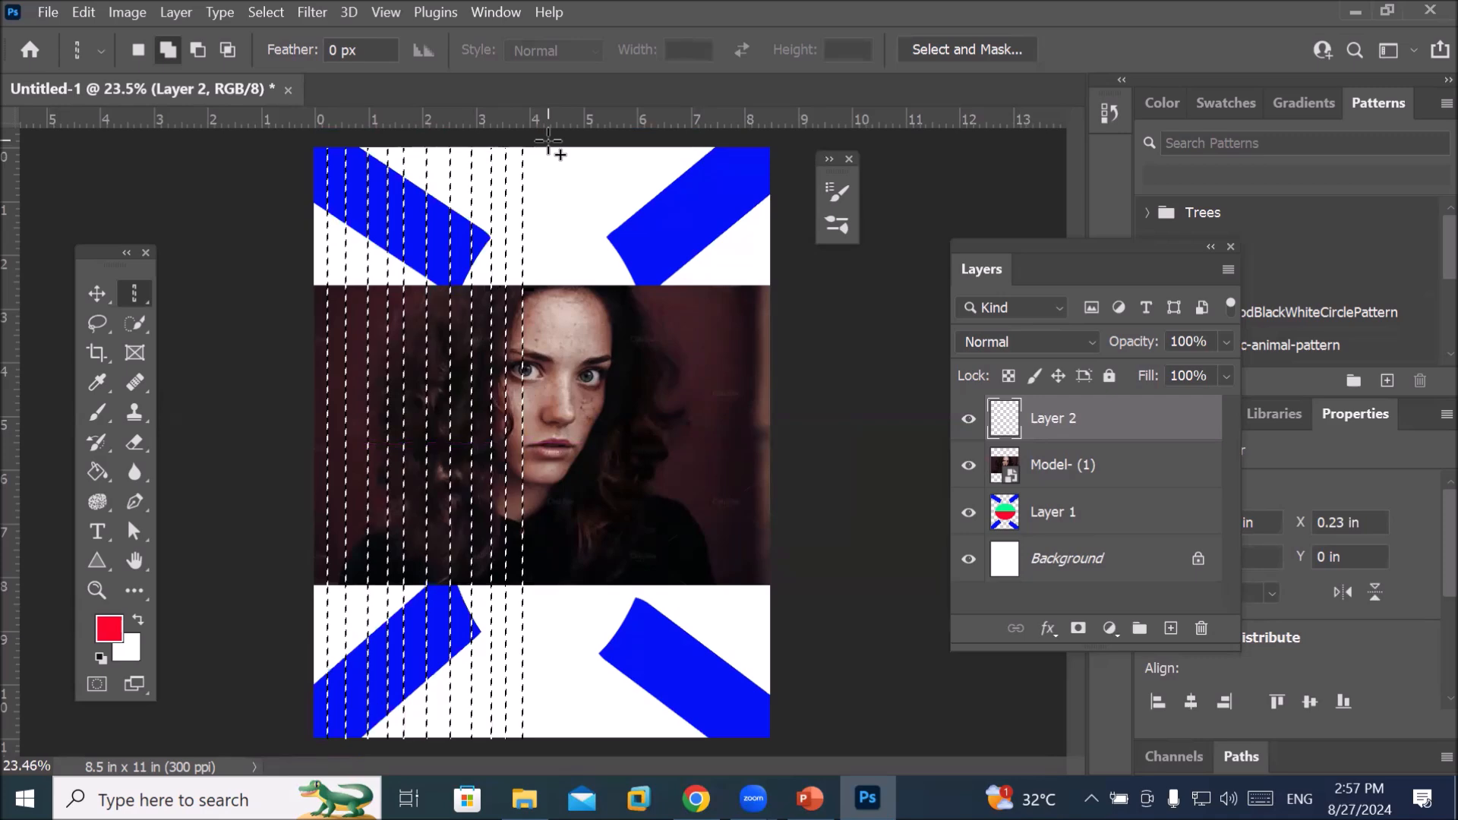
left_click(544, 141)
left_click(564, 141)
left_click(579, 142)
left_click(608, 141)
left_click(630, 139)
left_click(646, 142)
left_click(670, 141)
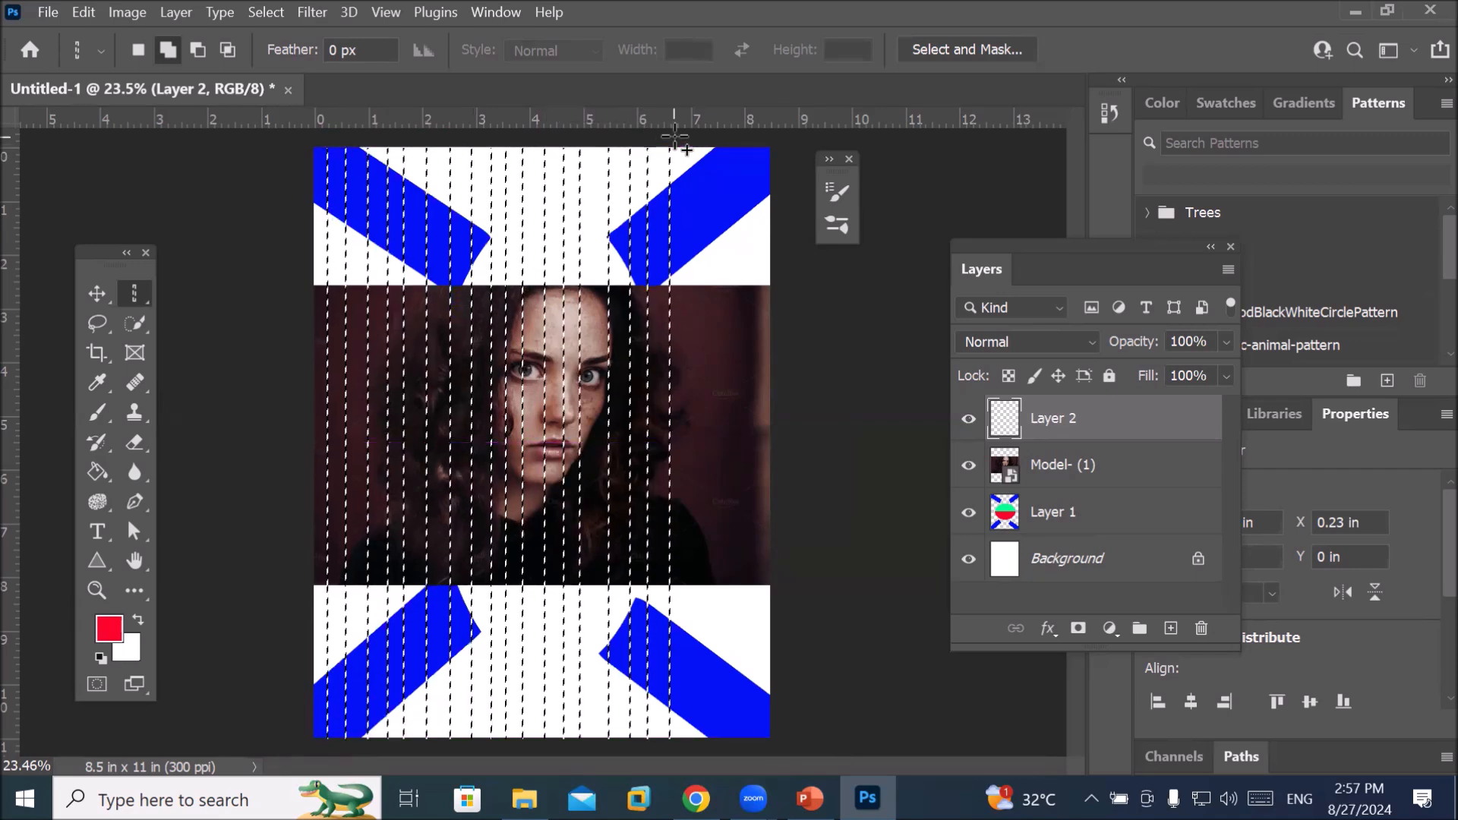
left_click(695, 141)
left_click(719, 141)
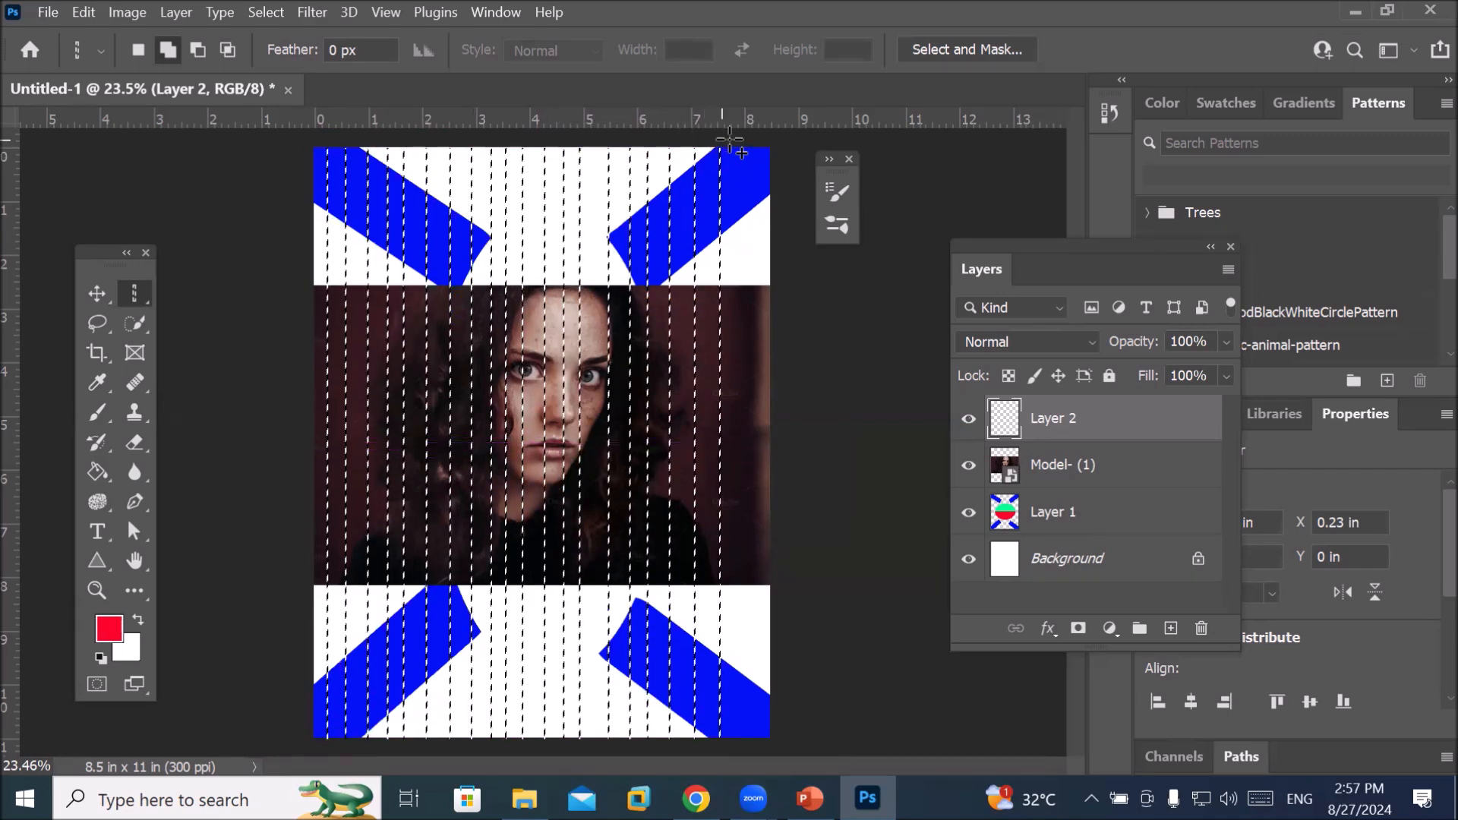
left_click(749, 141)
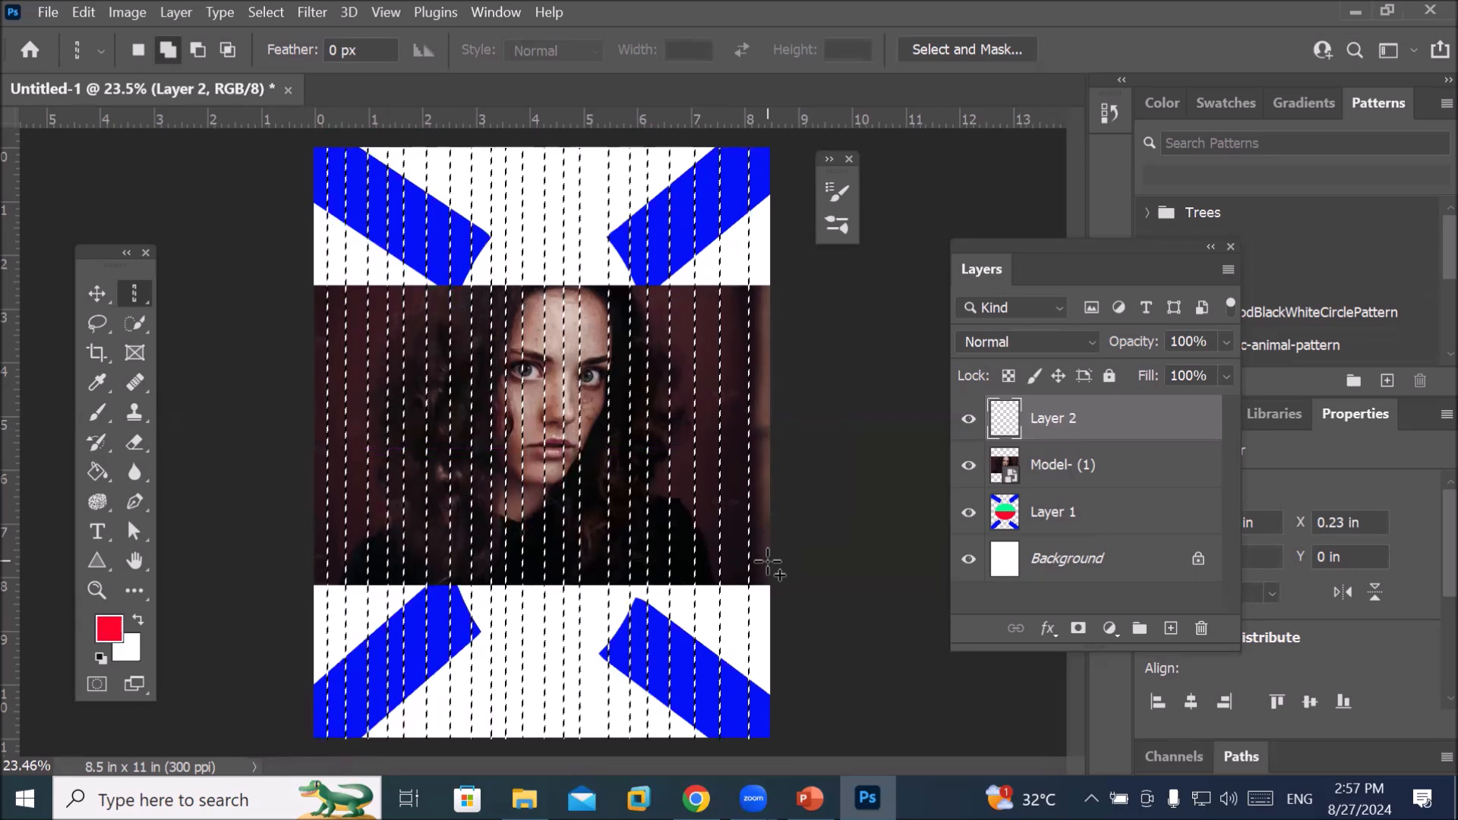
With the Single Row Marquee in add-to-selection mode, add closely spaced one-pixel rows over the photo's height to form a grid
right_click(134, 298)
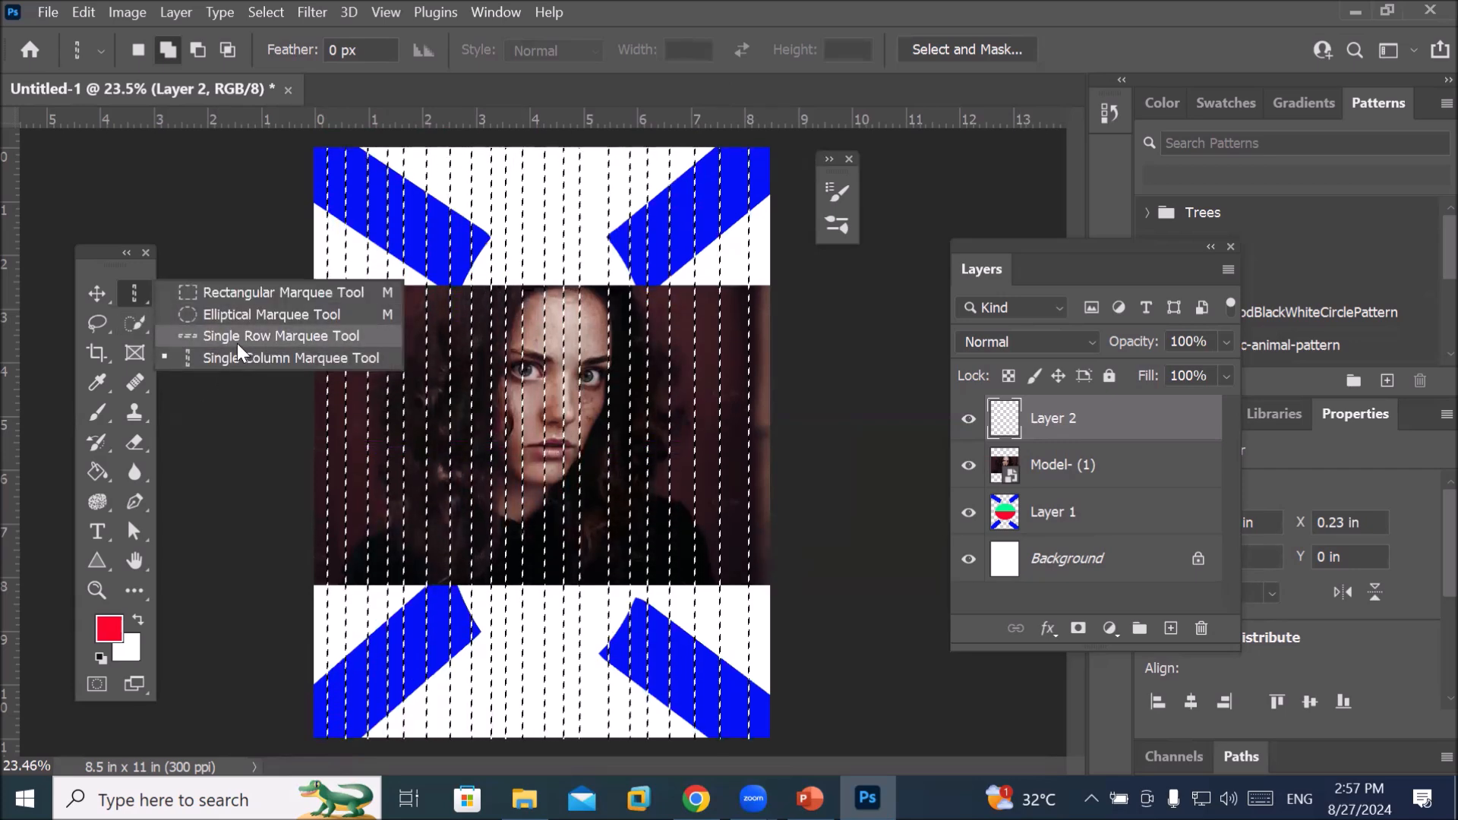
left_click(212, 336)
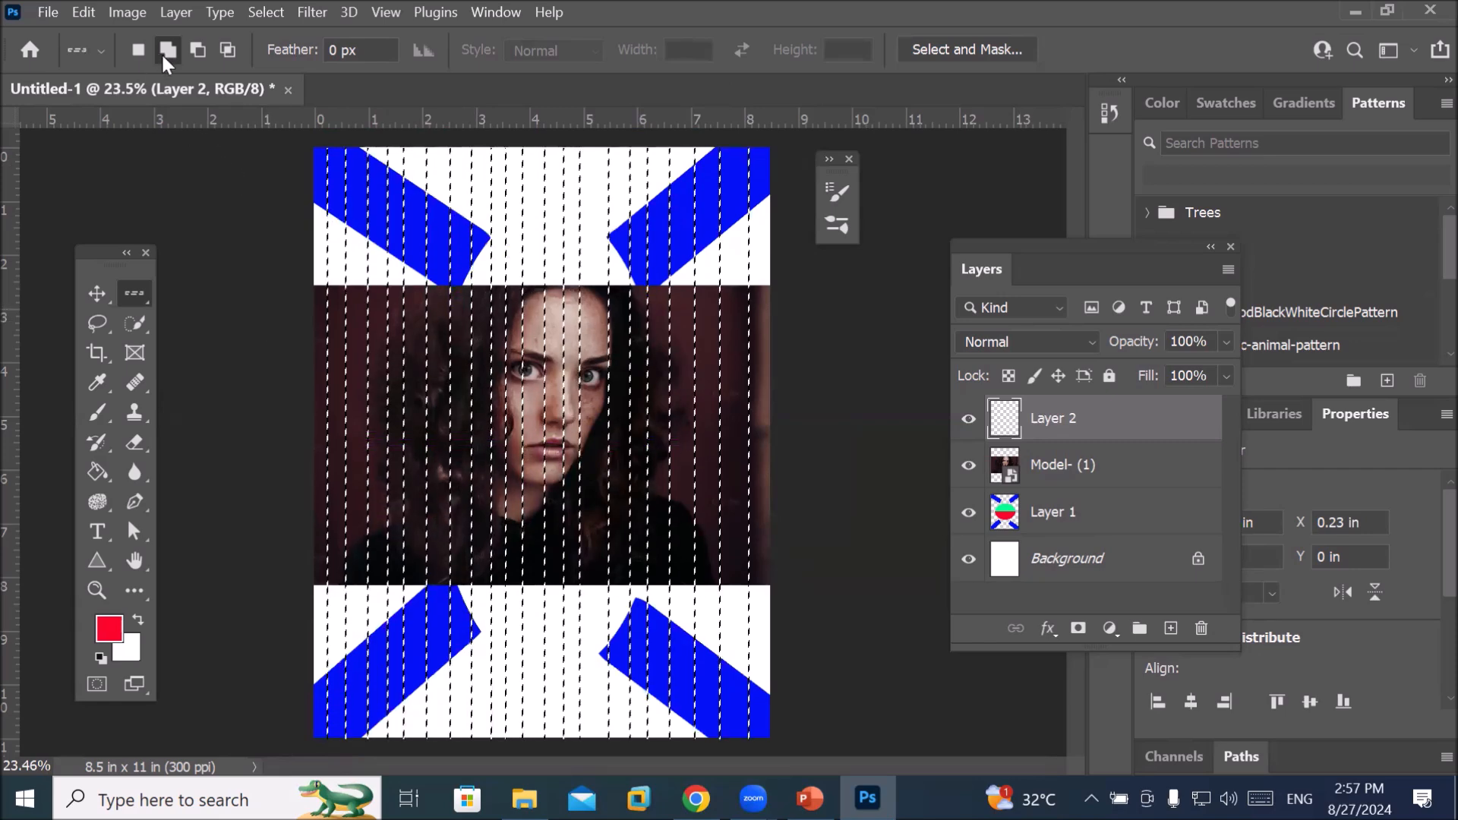
left_click(138, 50)
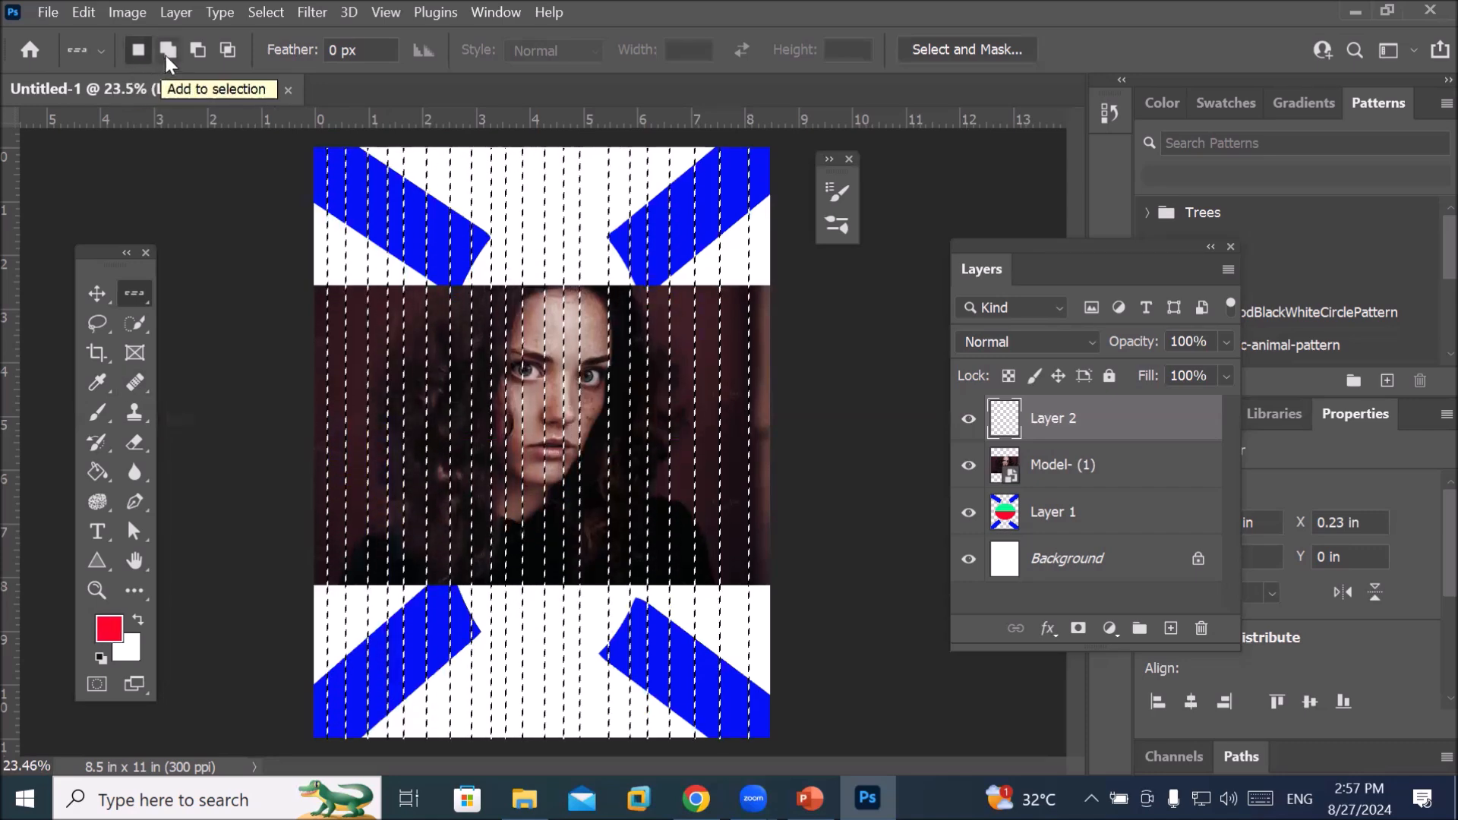
left_click(168, 51)
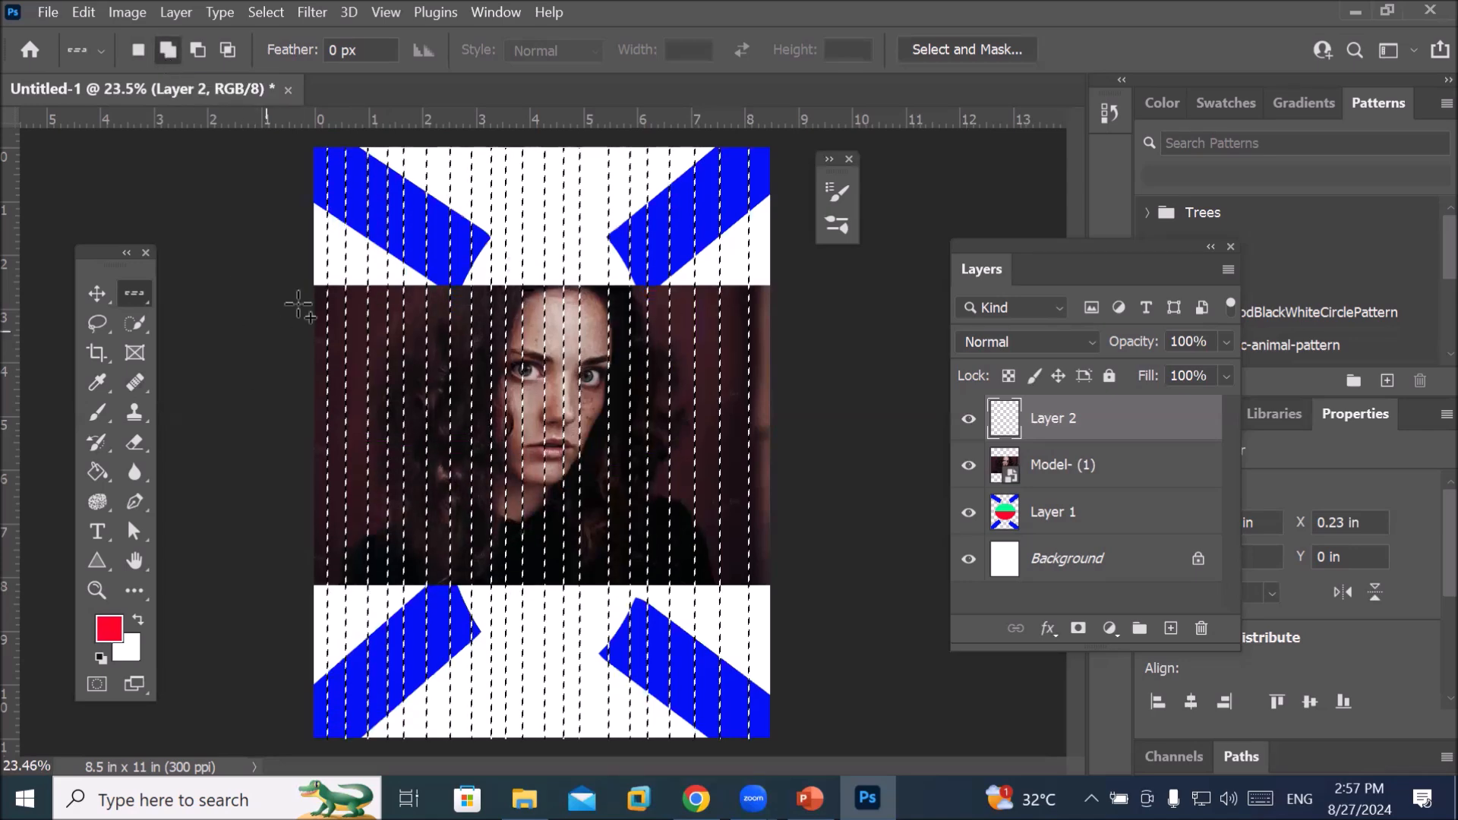
left_click(278, 310)
left_click(273, 328)
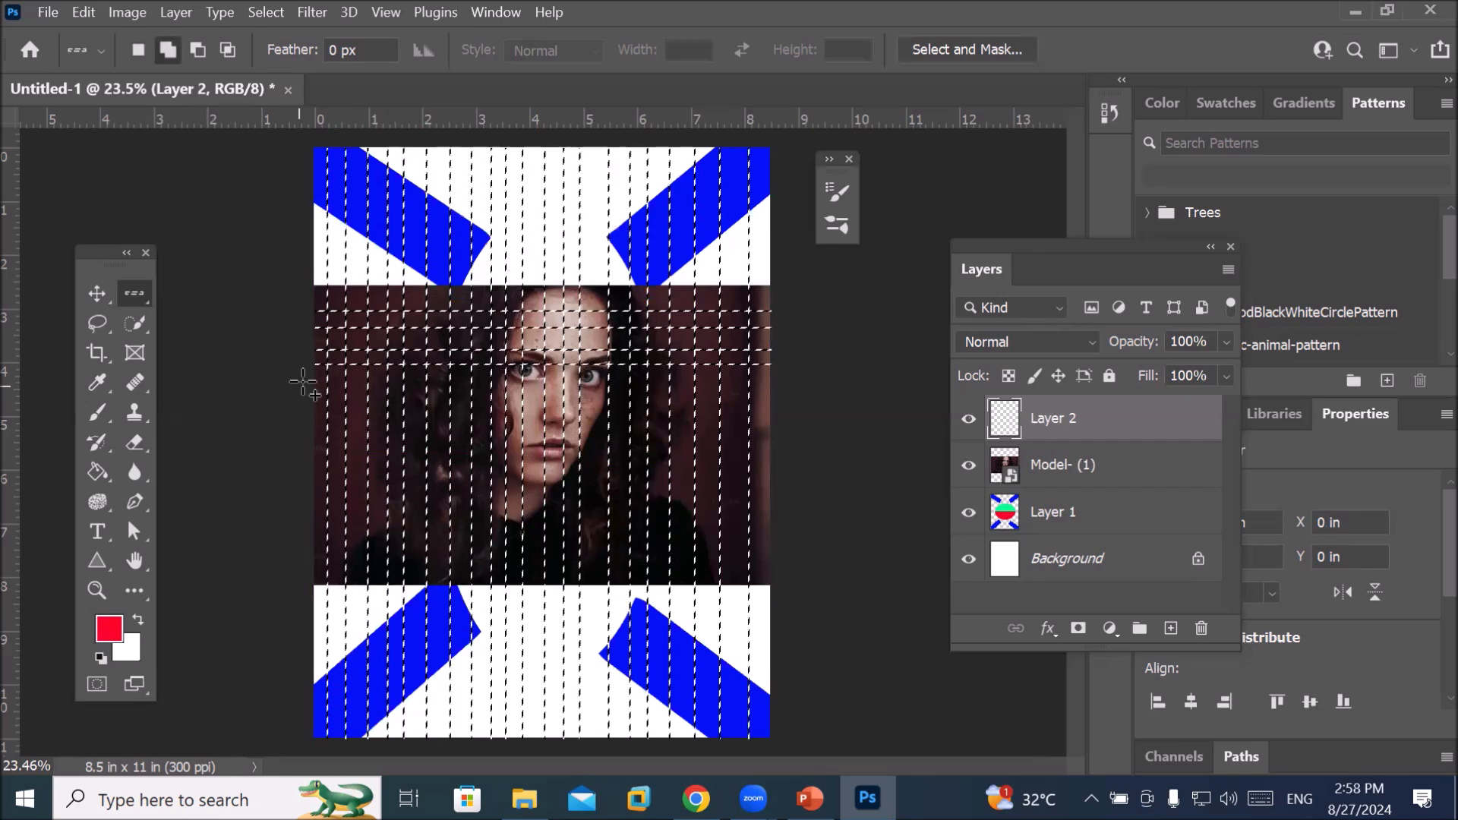
left_click(304, 385)
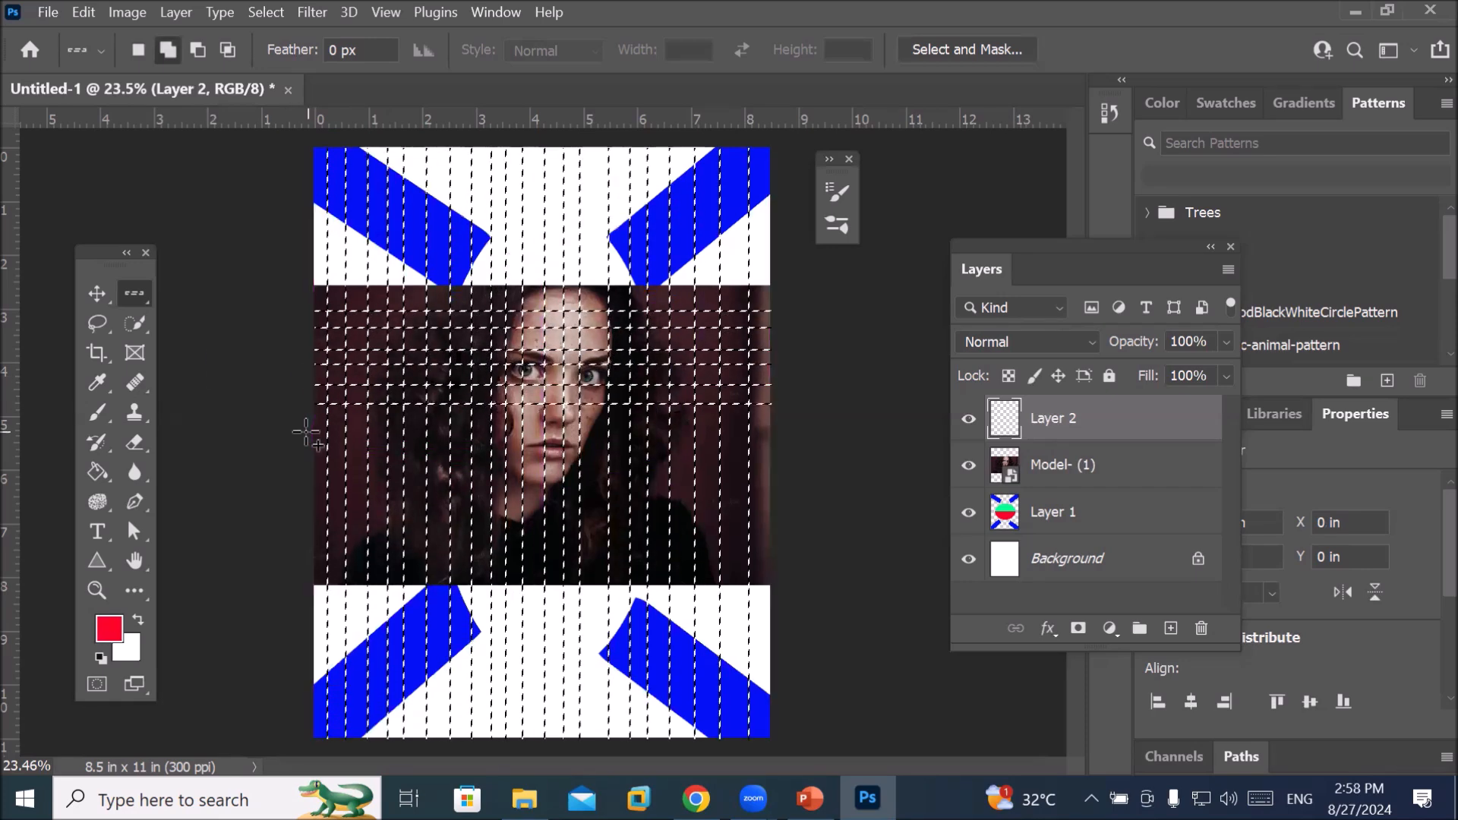
left_click(305, 424)
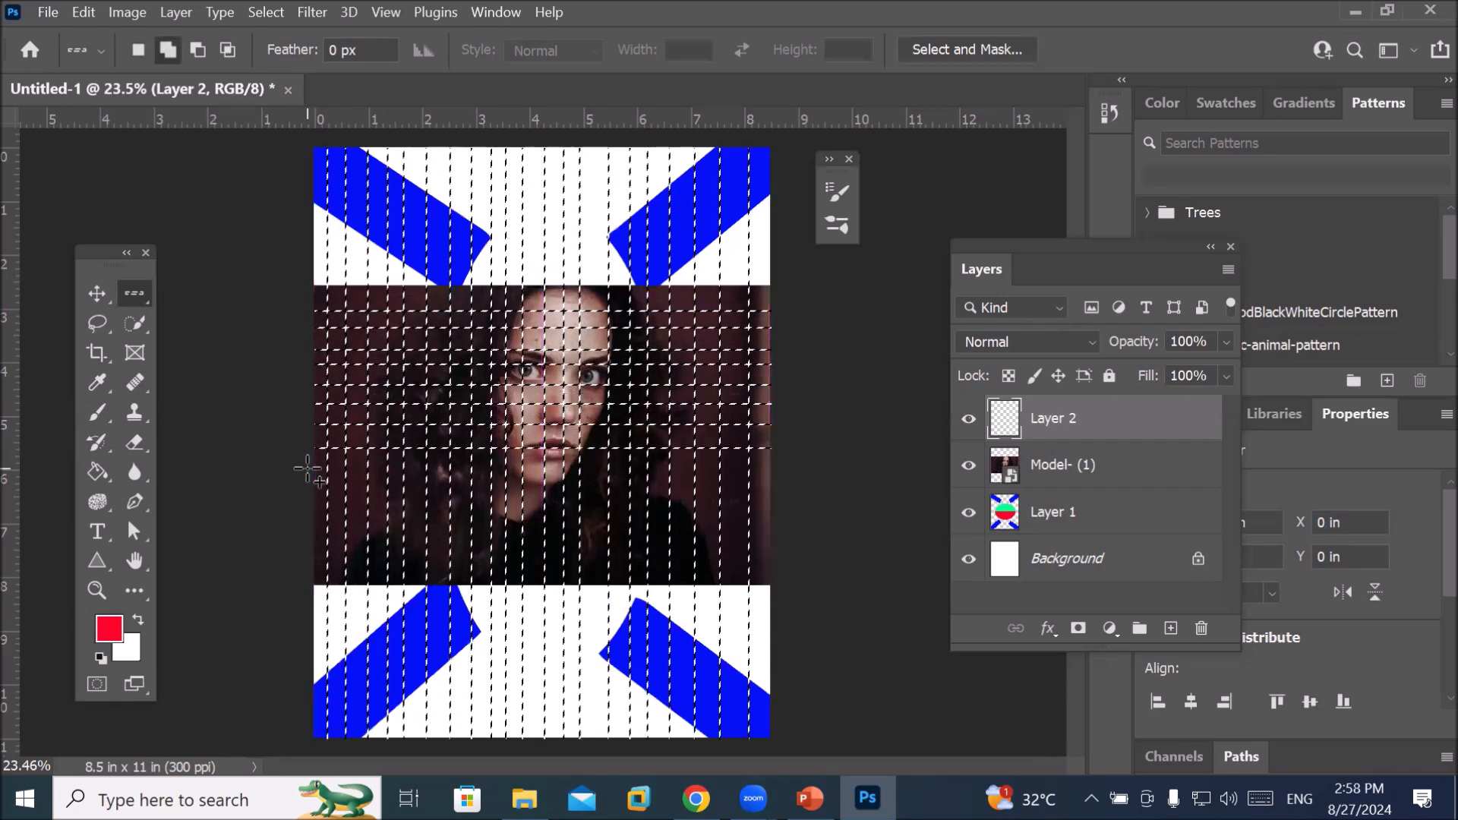
left_click(307, 470)
left_click(303, 492)
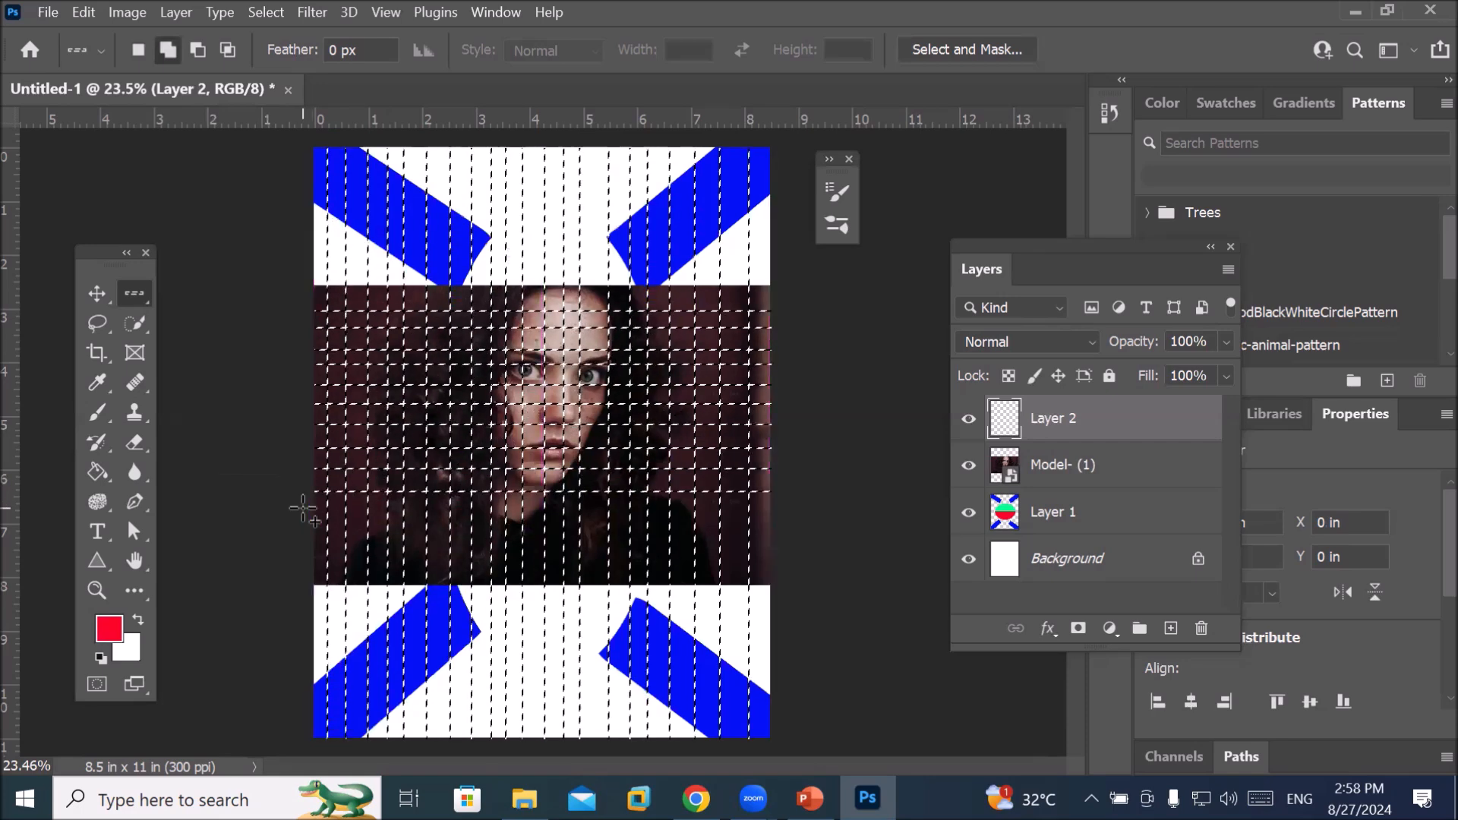
left_click(304, 511)
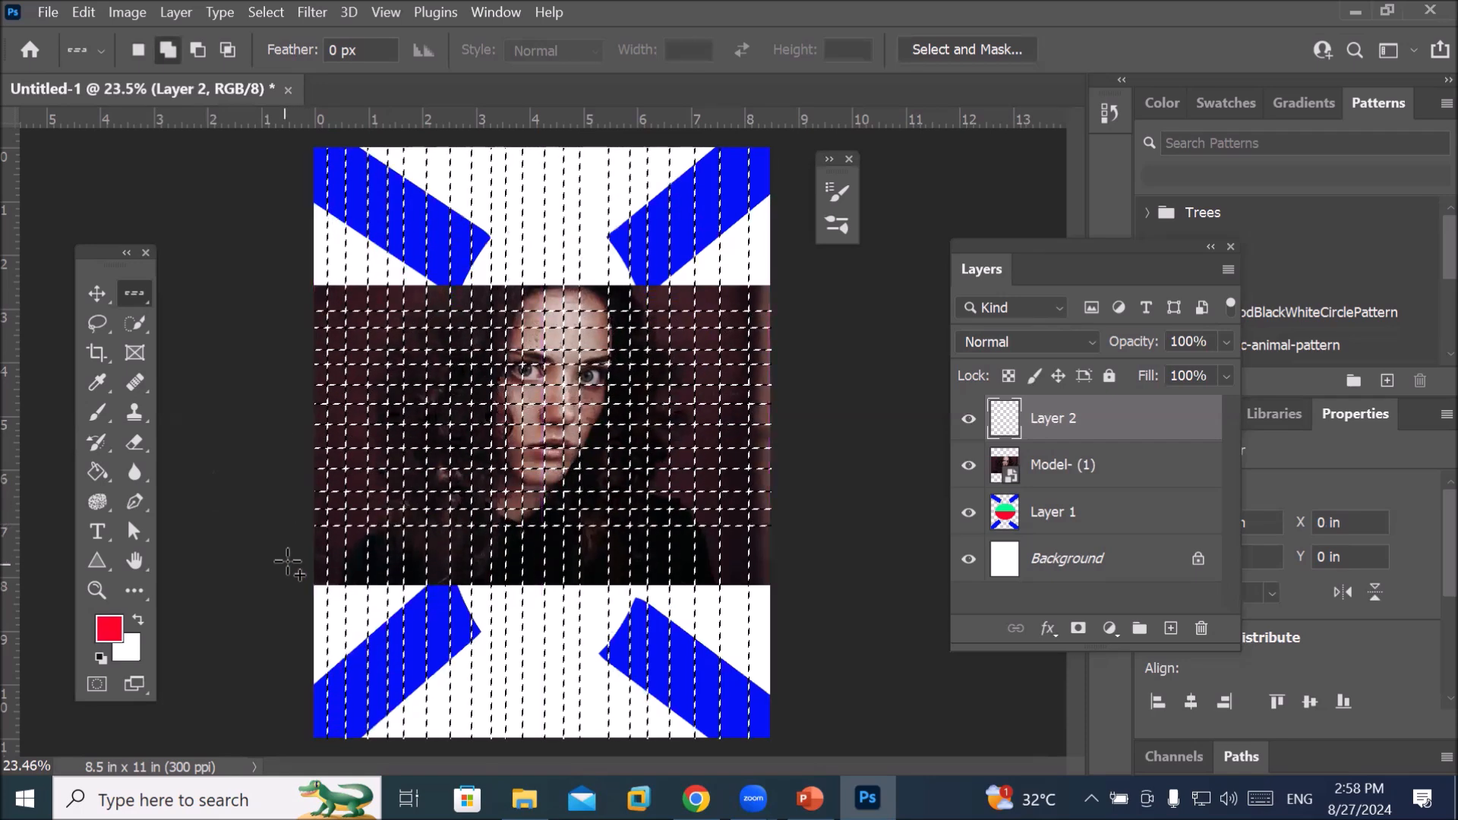
left_click(303, 568)
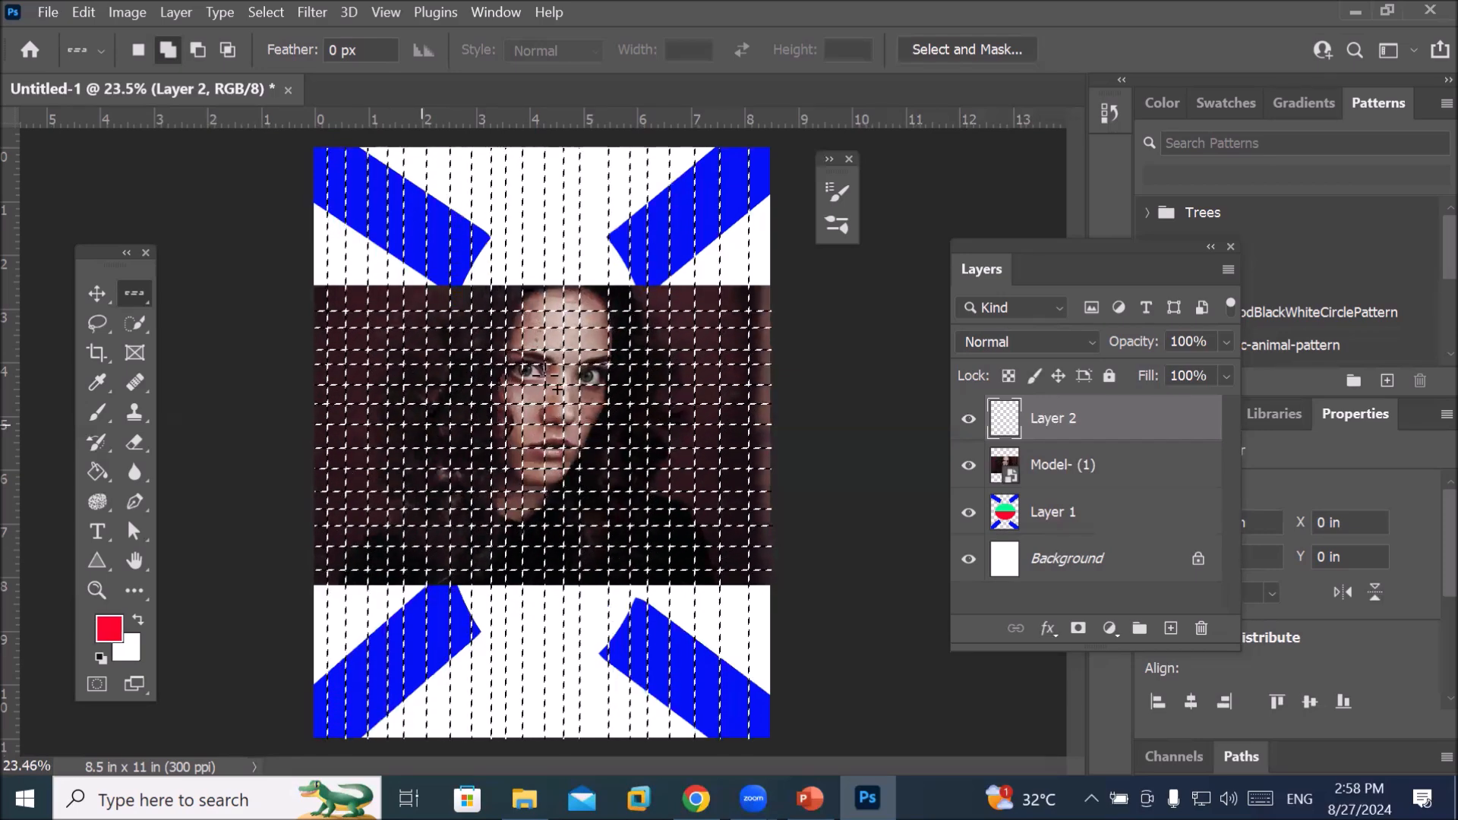
scroll(599, 302, "up", 5)
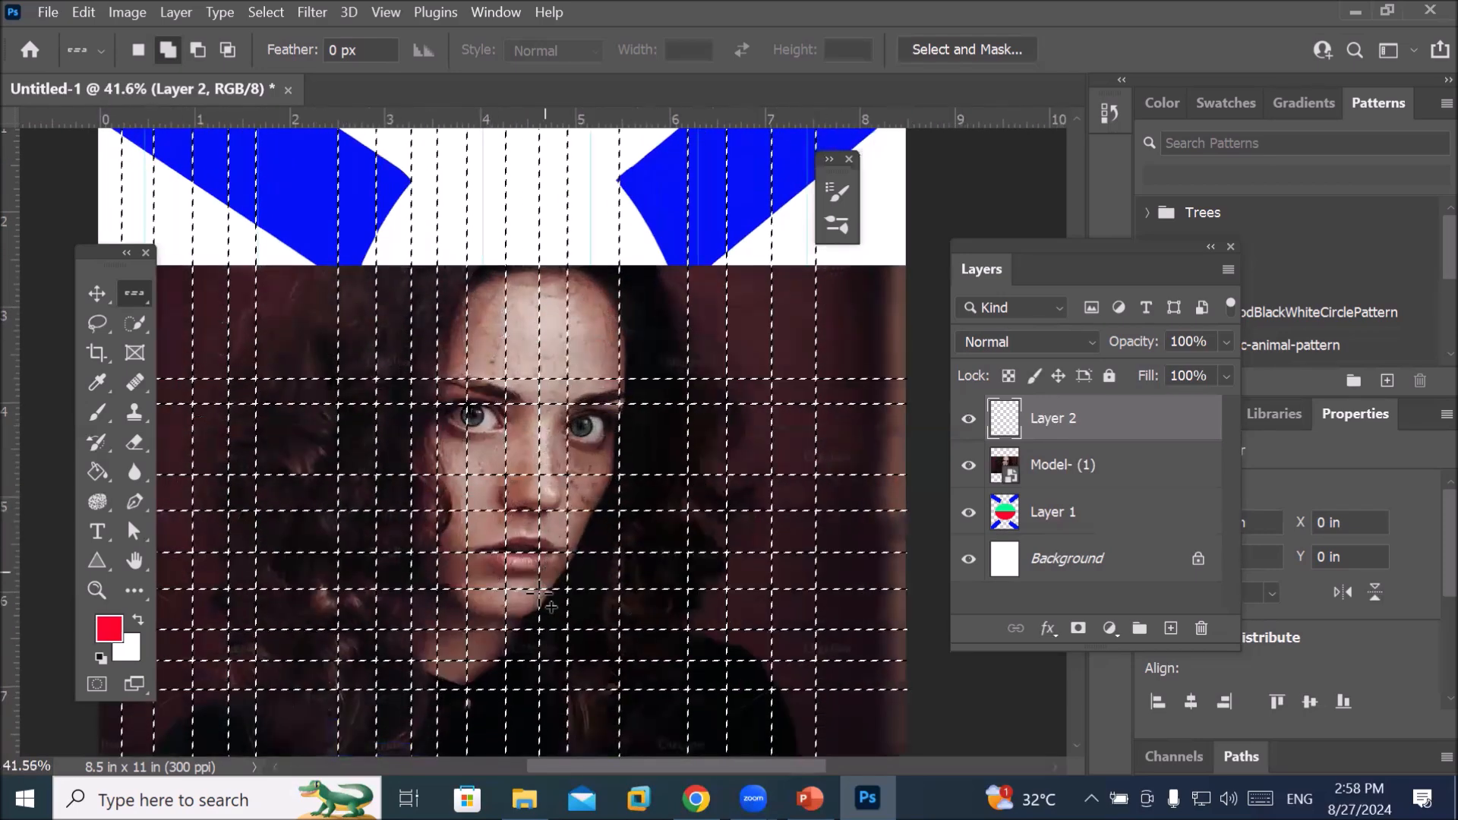
With the Elliptical Marquee in subtract mode, remove an ellipse about 2.18 in wide and 3.68 in high around the face from the grid selection
right_click(129, 303)
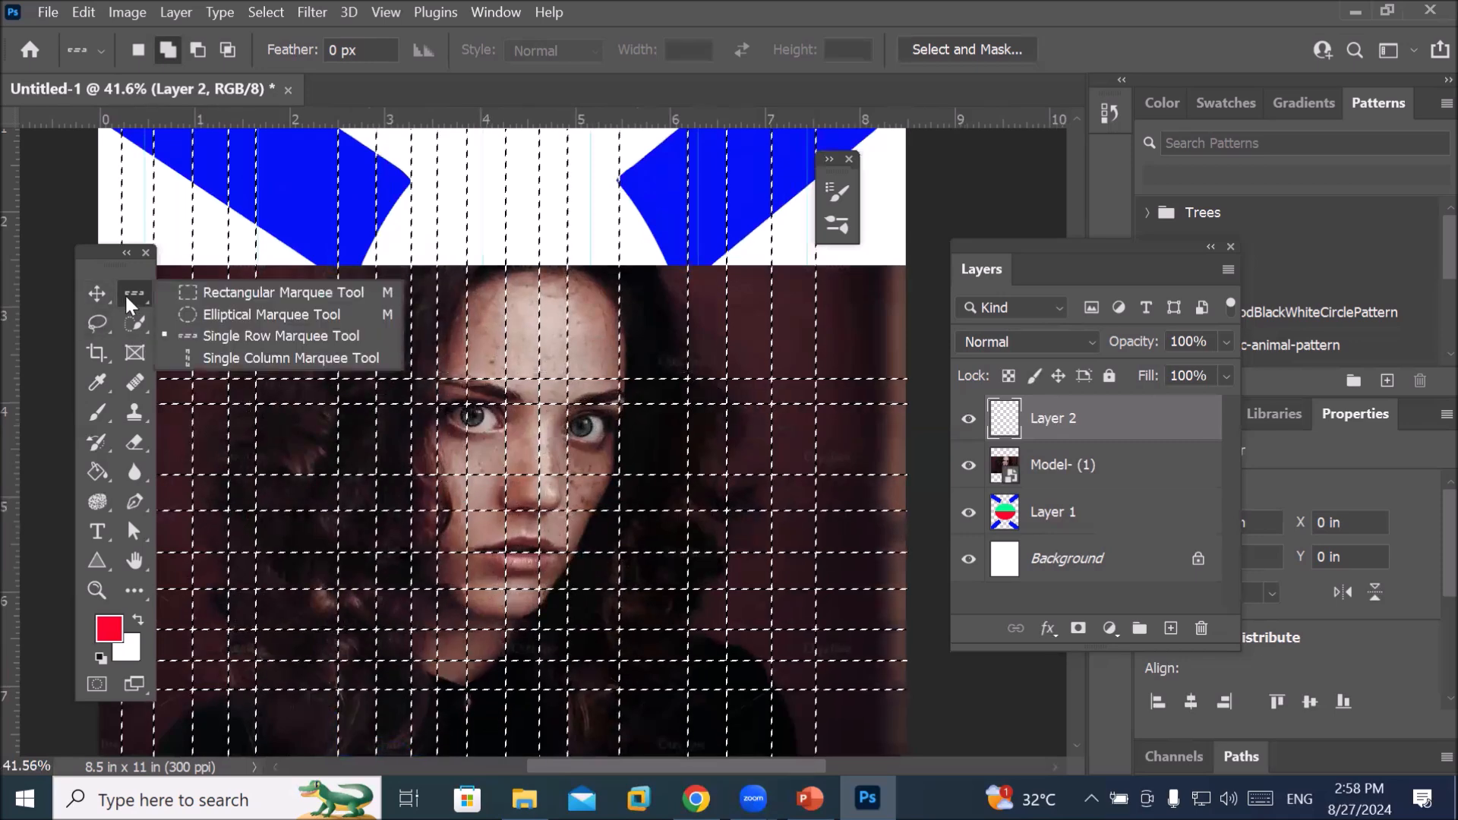
left_click(252, 314)
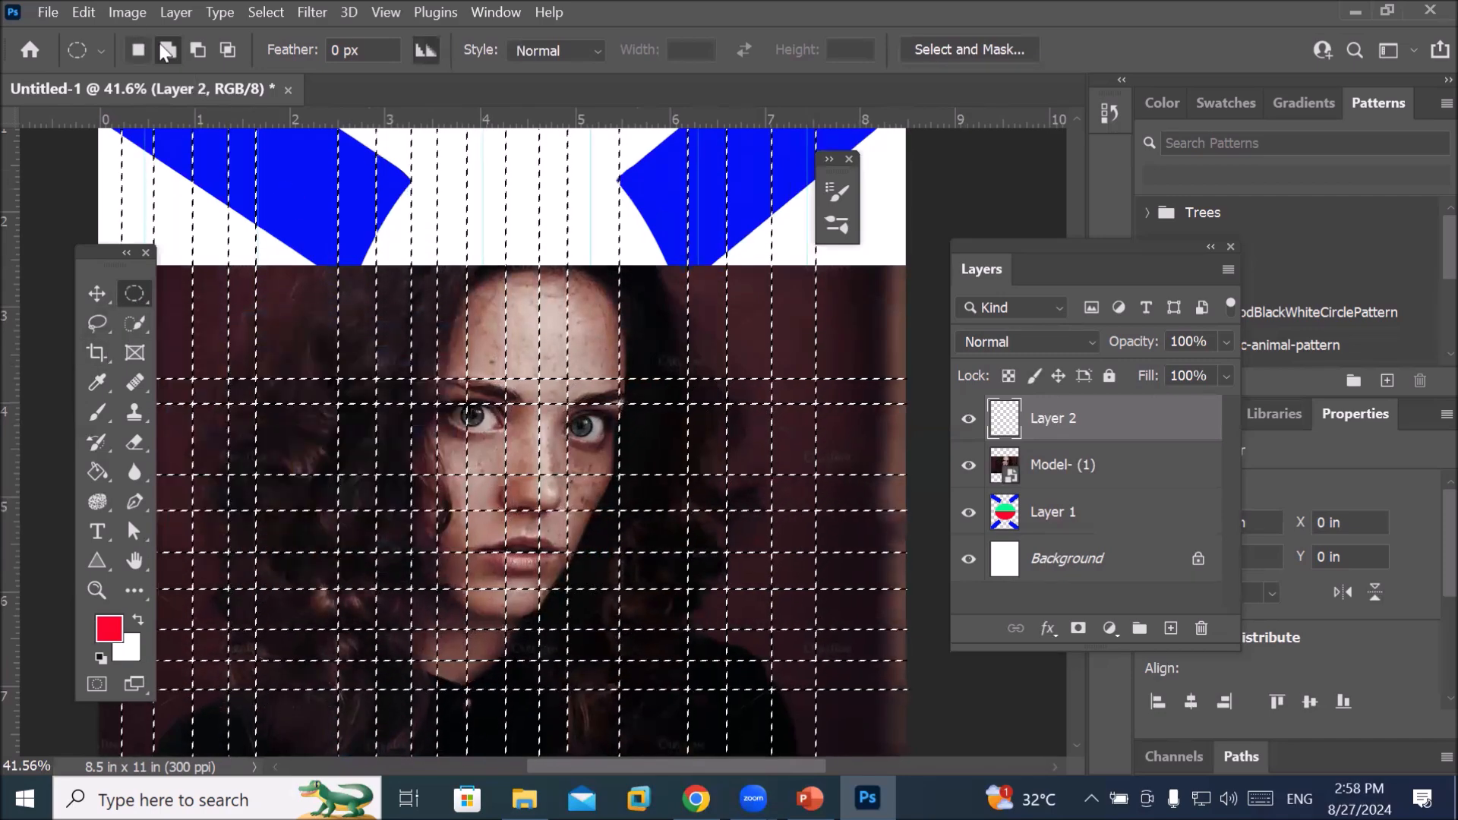
left_click(202, 51)
left_click_drag(427, 286, 433, 296)
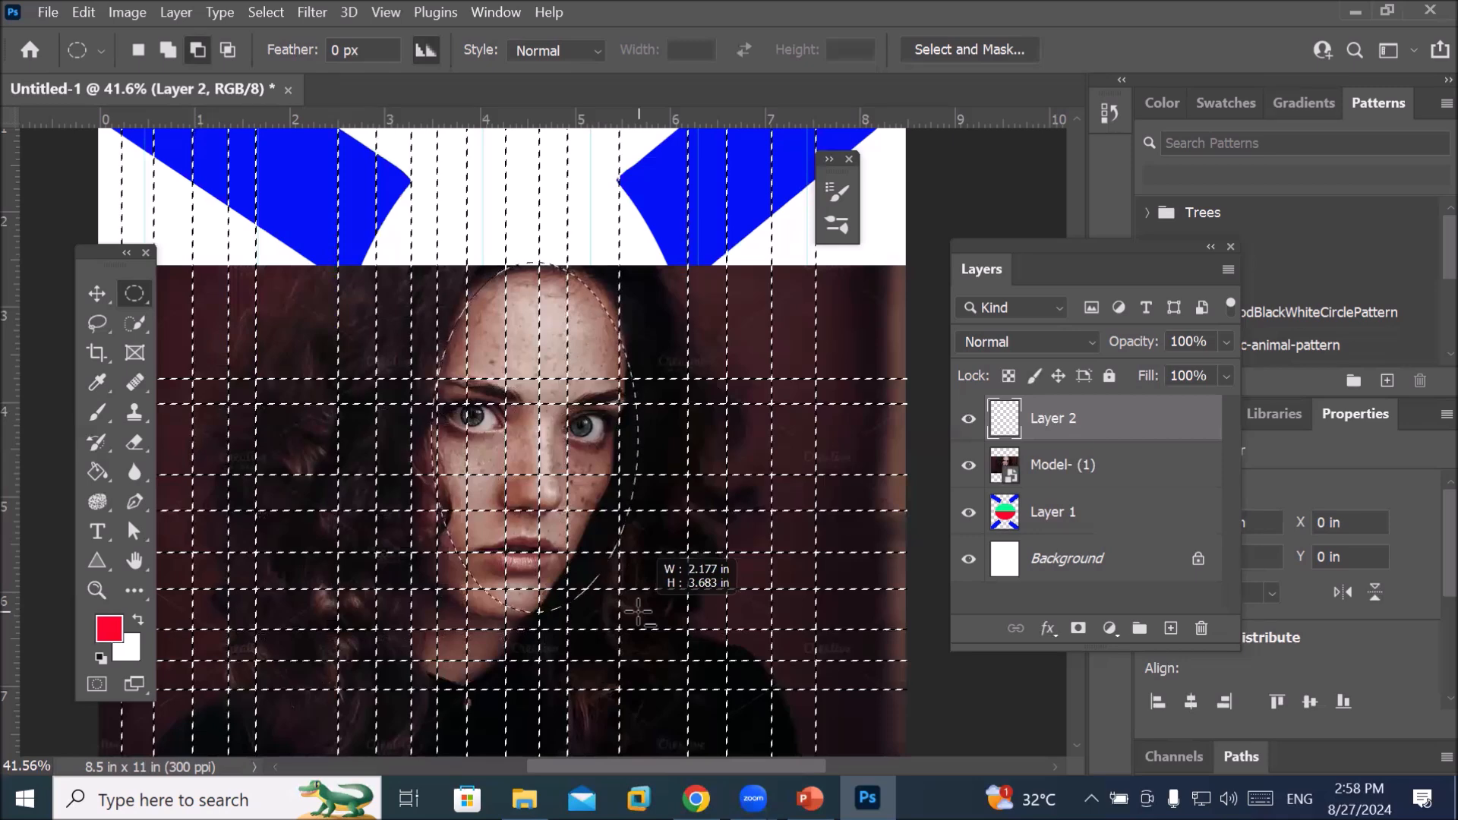
left_click_drag(638, 613, 639, 615)
mouse_move(867, 797)
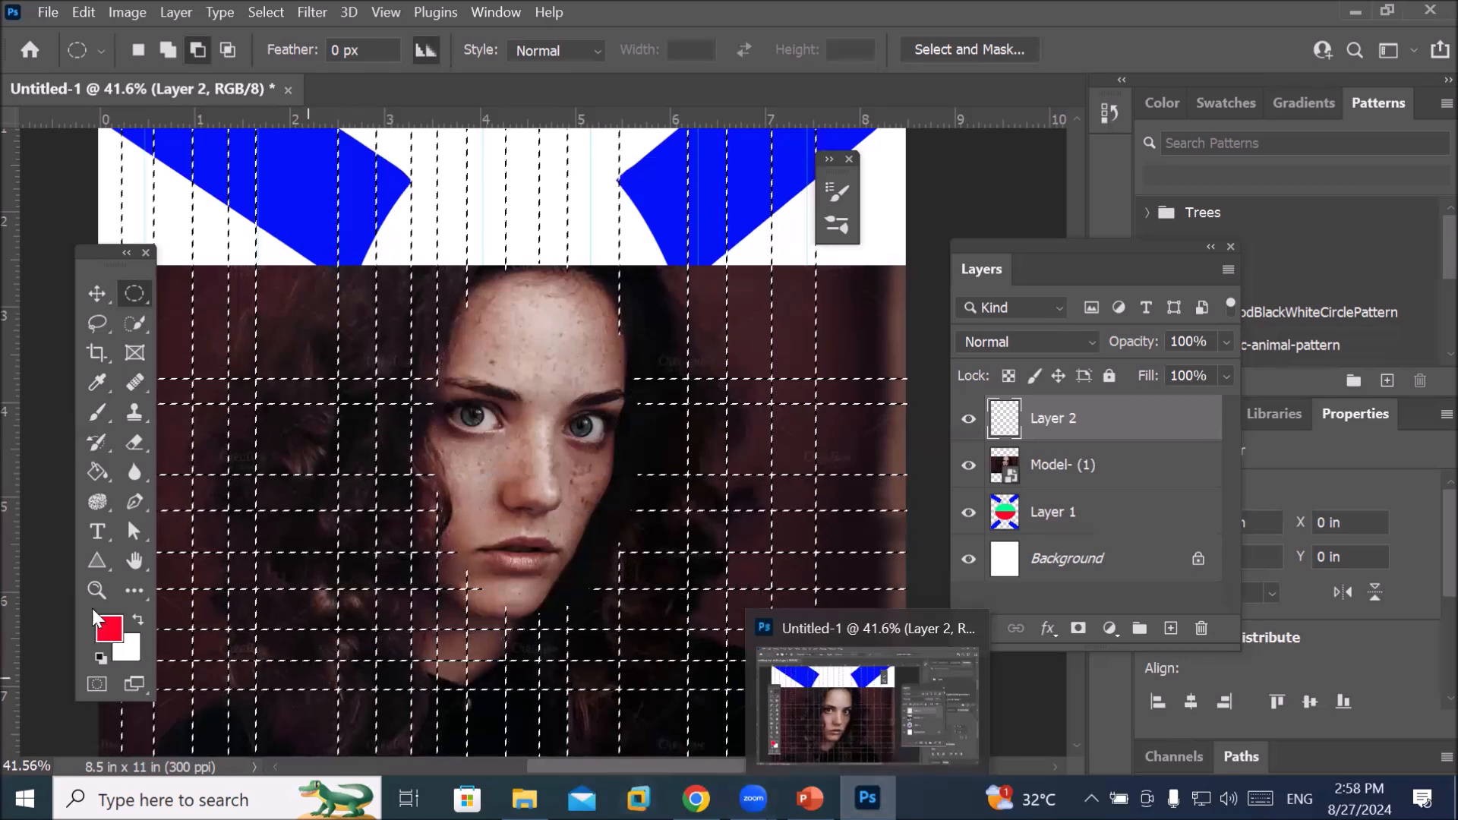
Brush white over the grid selection across the model photo on Layer 2, and clear the selection
left_click(97, 413)
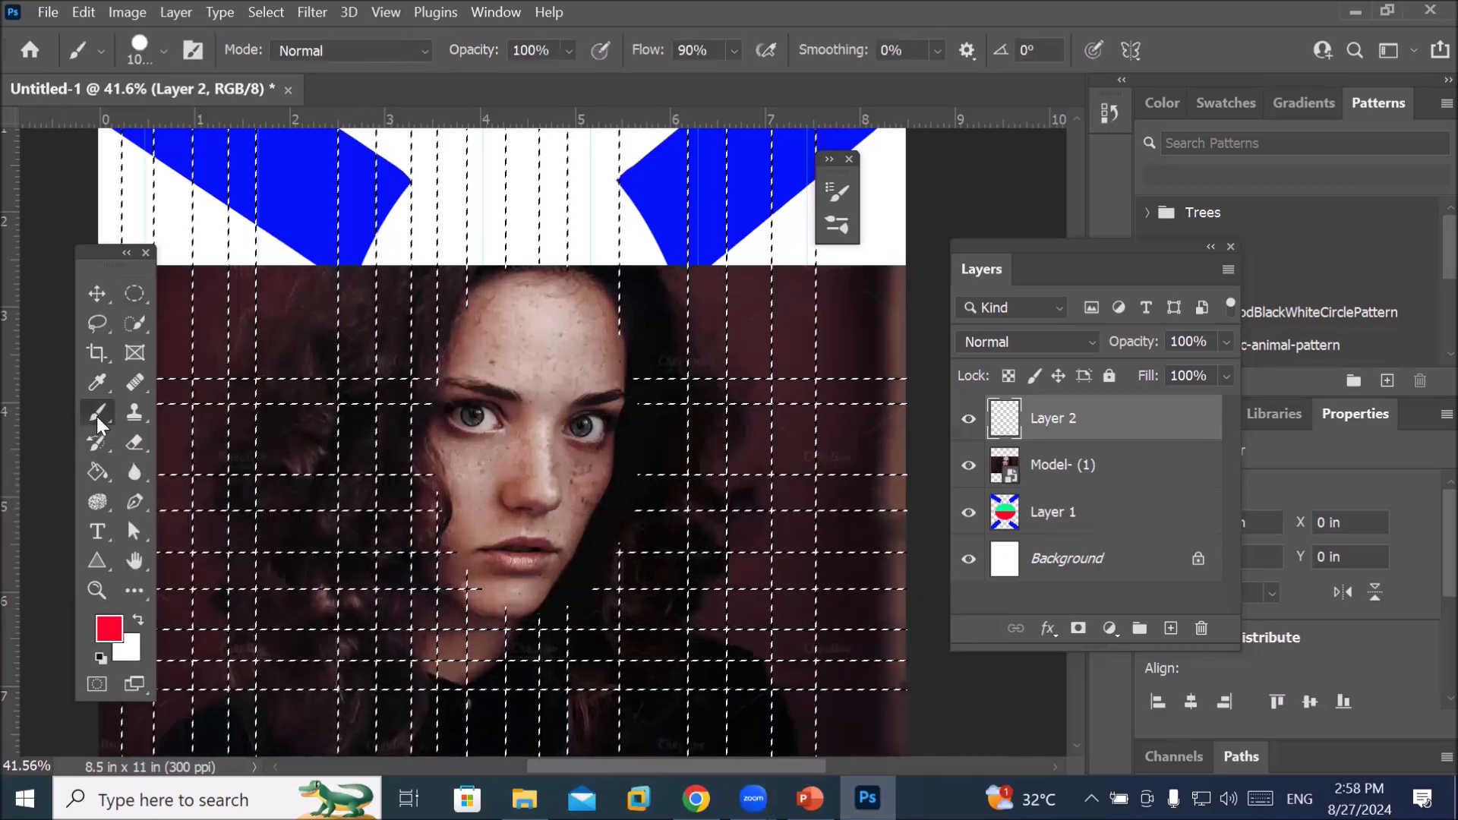
left_click(138, 620)
scroll(440, 423, "down", 2)
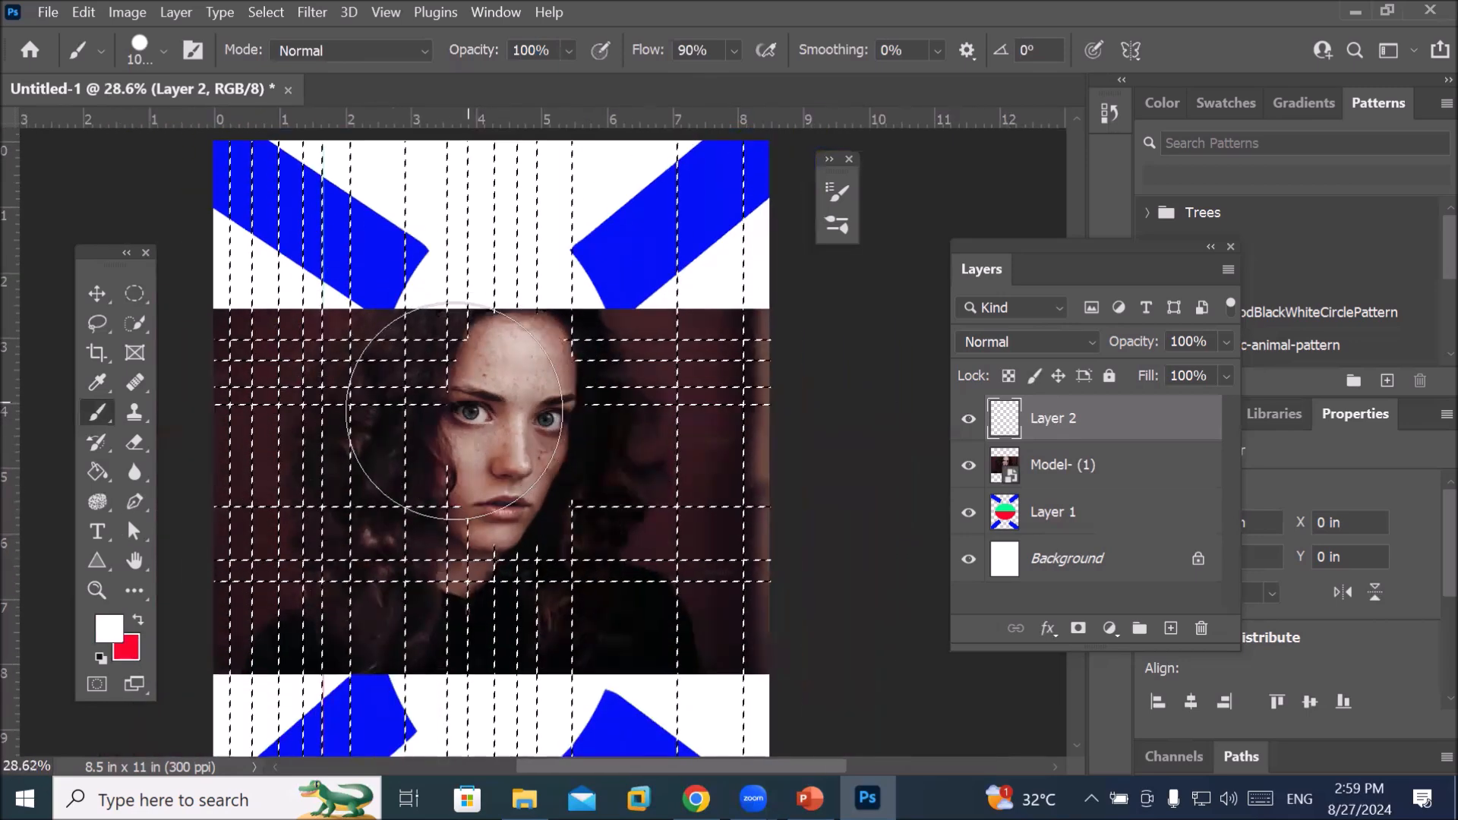
mouse_move(276, 419)
left_mouse_down()
mouse_move(664, 440)
mouse_move(651, 489)
mouse_move(396, 507)
mouse_move(287, 542)
mouse_move(616, 547)
mouse_move(541, 597)
mouse_move(184, 558)
mouse_move(622, 447)
mouse_move(720, 468)
mouse_move(278, 401)
mouse_move(563, 412)
mouse_move(535, 488)
left_mouse_up()
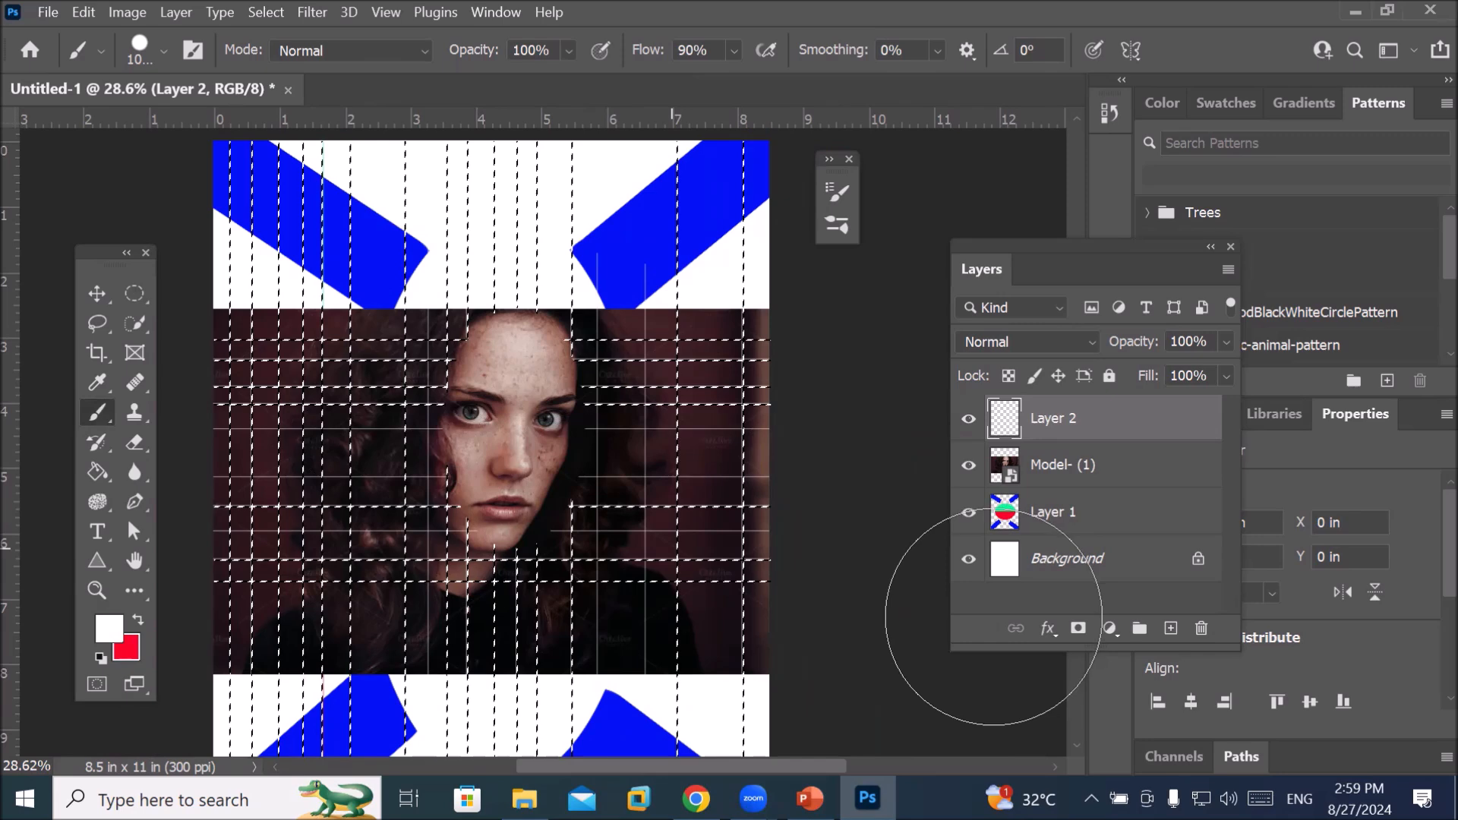
key("ctrl+d")
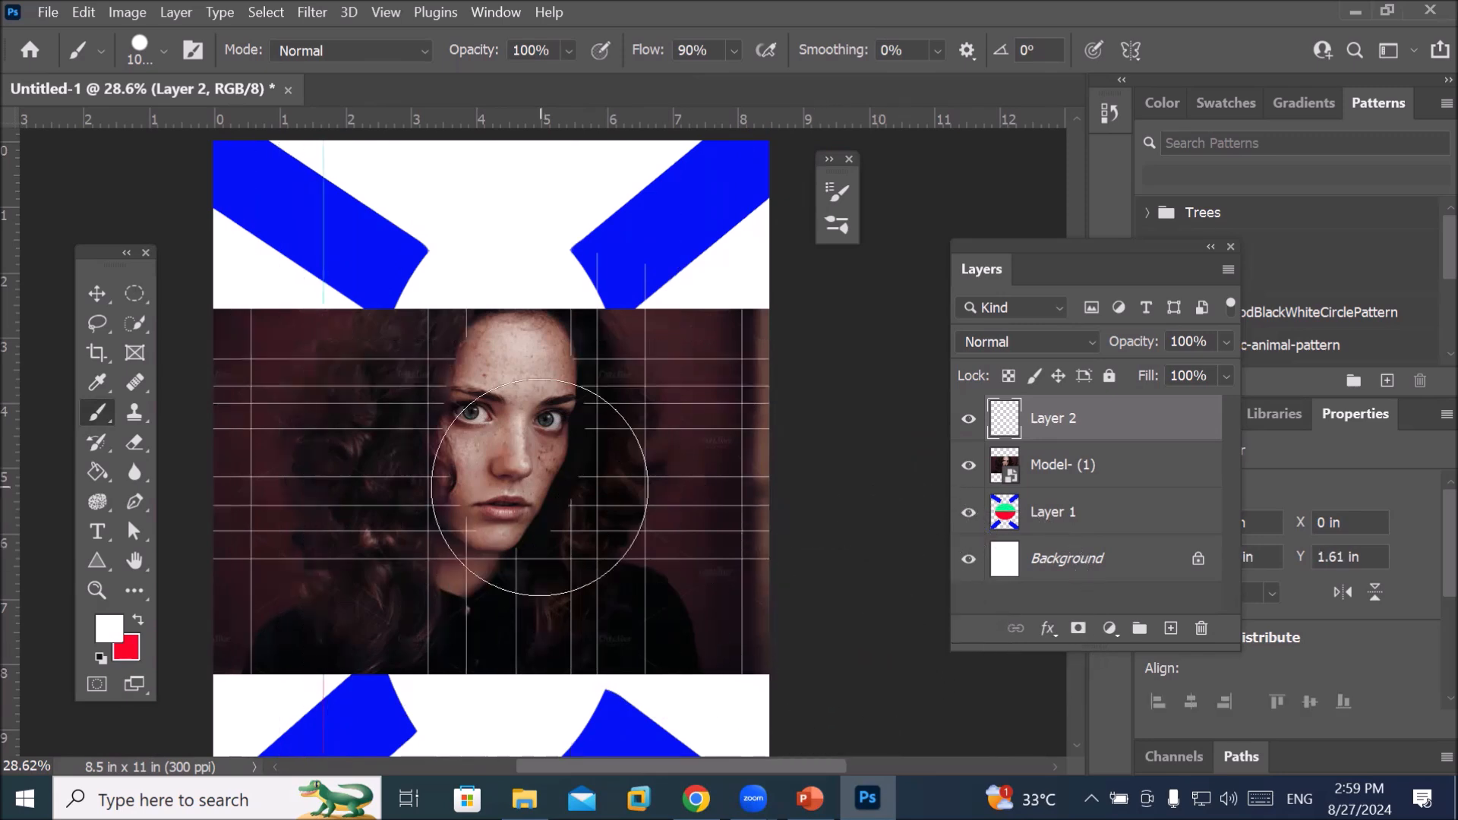
Examine the painted grid lines around the face up close, and the Elliptical Marquee's selection modes and feather option
scroll(507, 538, "up", 3)
scroll(569, 569, "up", 3)
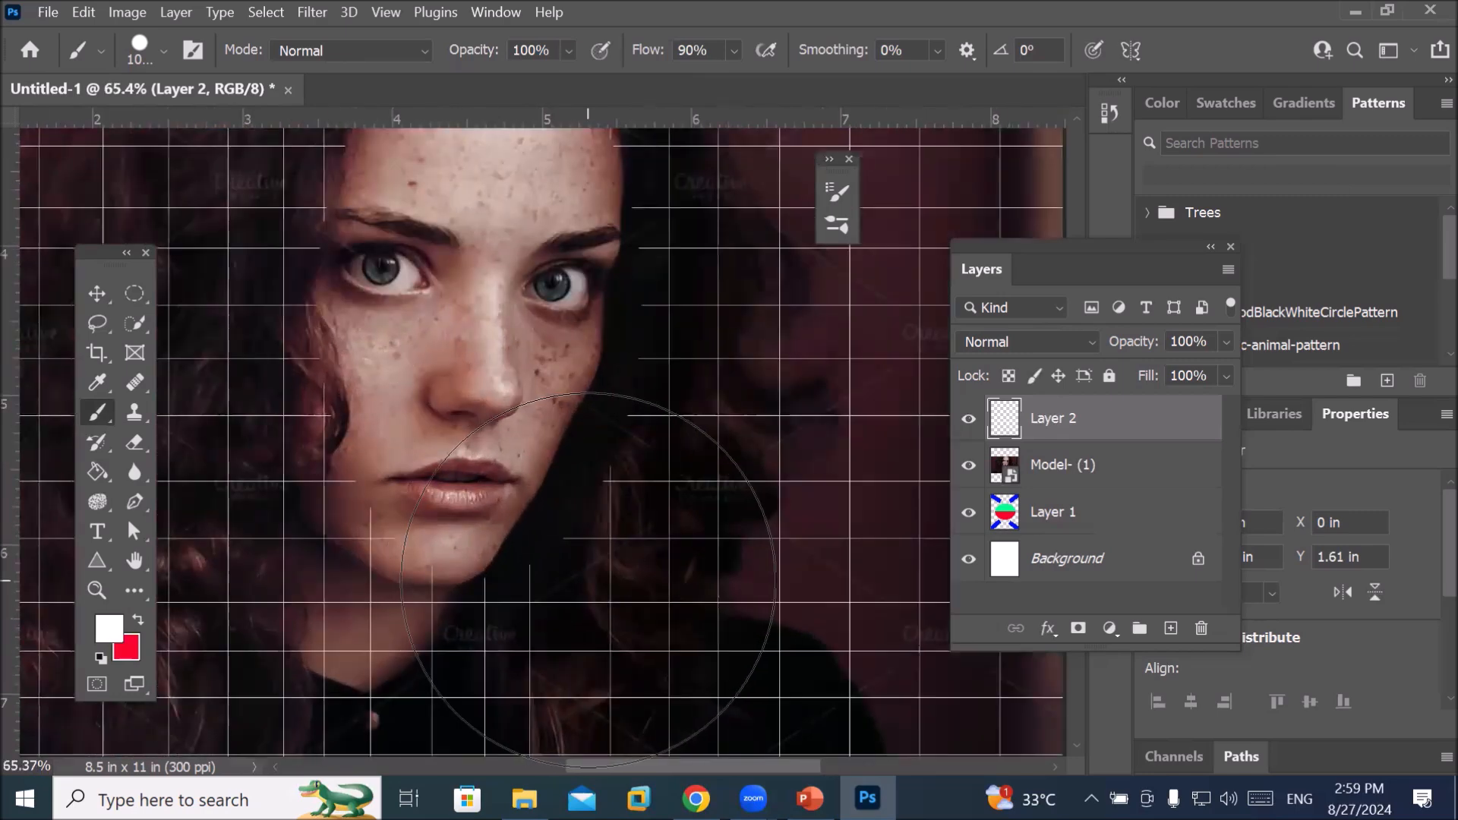
scroll(589, 578, "up", 2)
scroll(594, 569, "up", 2)
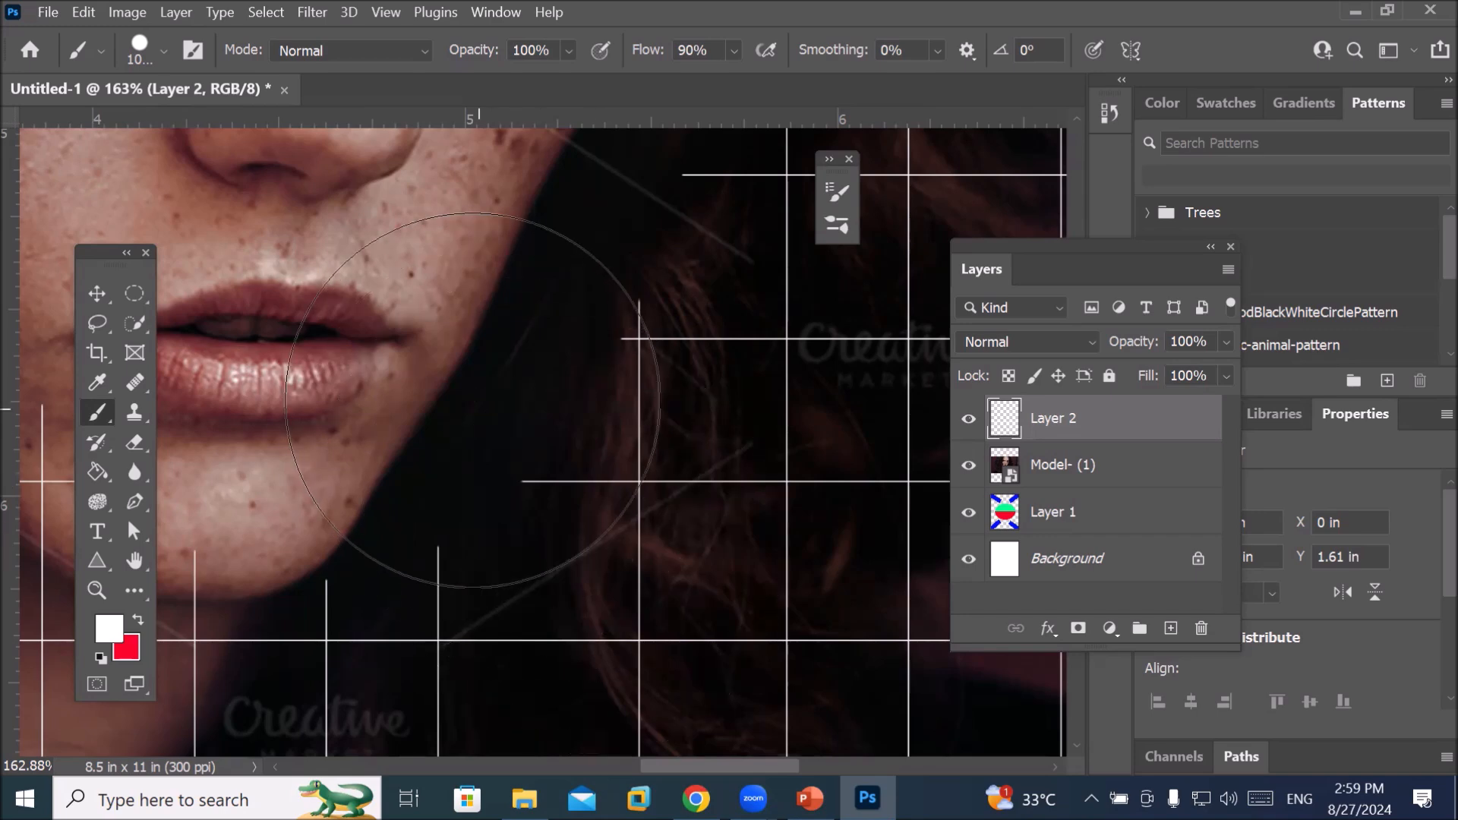
scroll(431, 395, "down", 2)
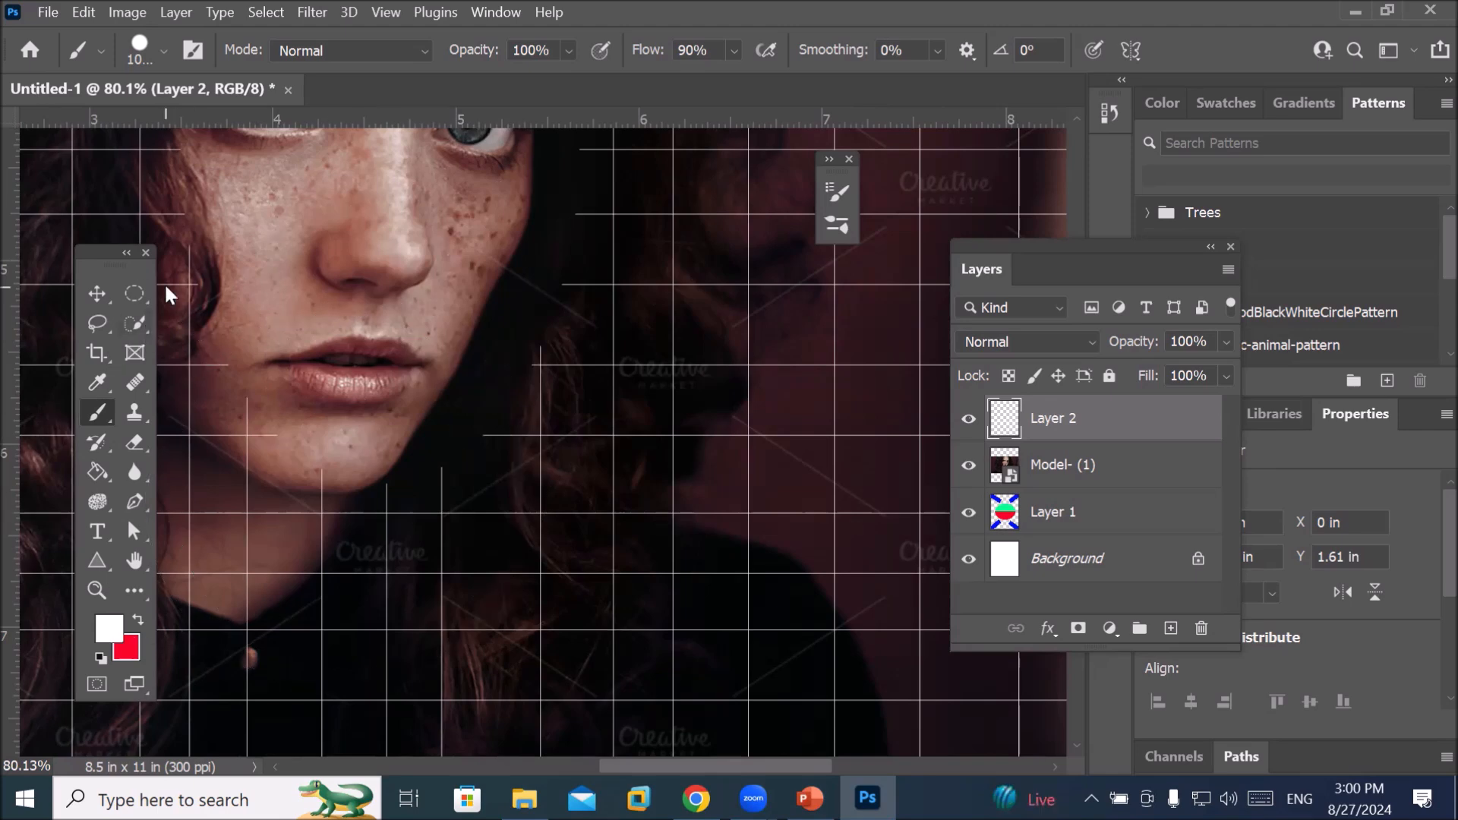
left_click(132, 295)
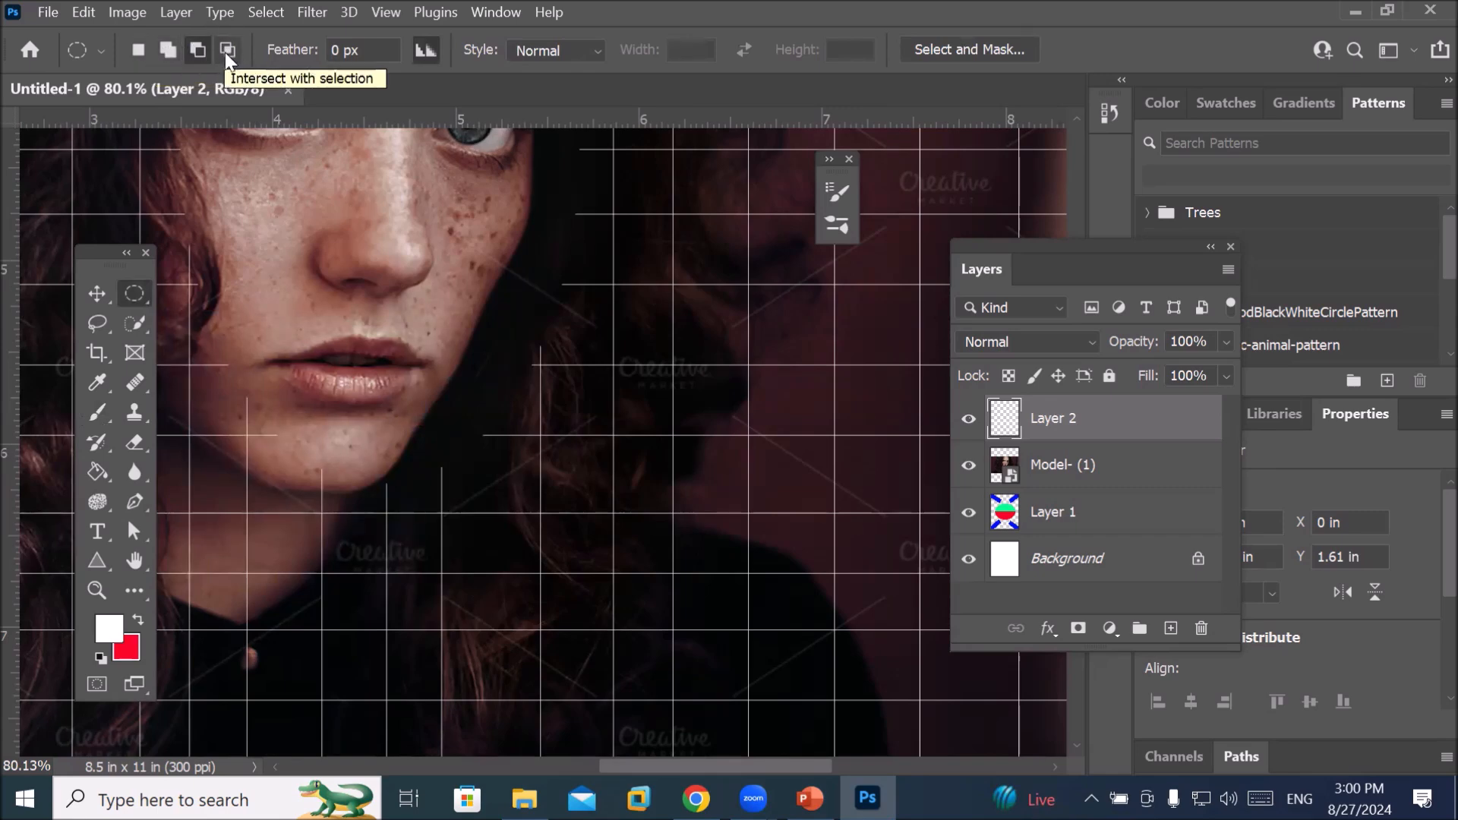
left_click(335, 50)
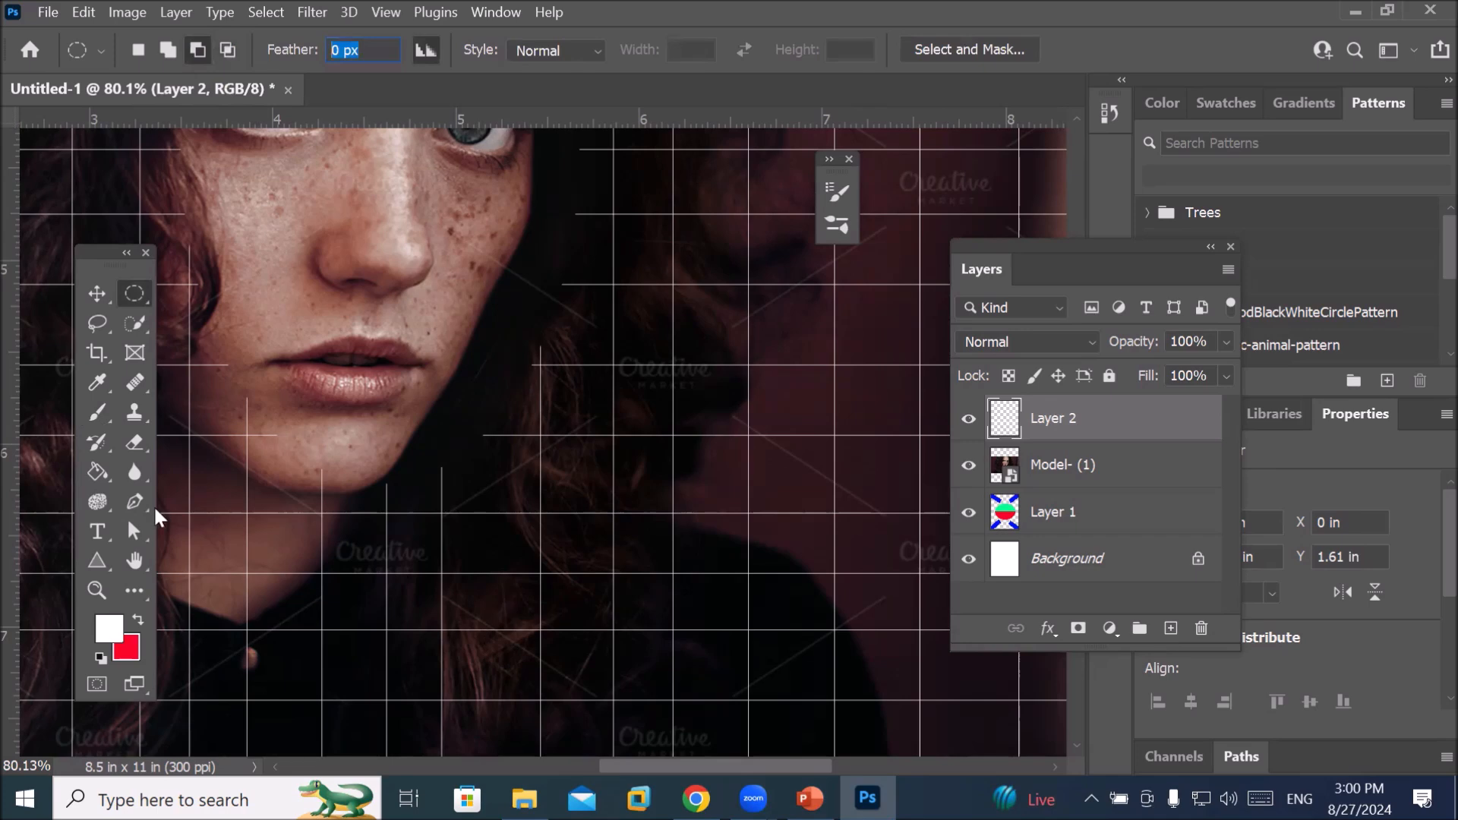
right_click(138, 294)
left_click(138, 295)
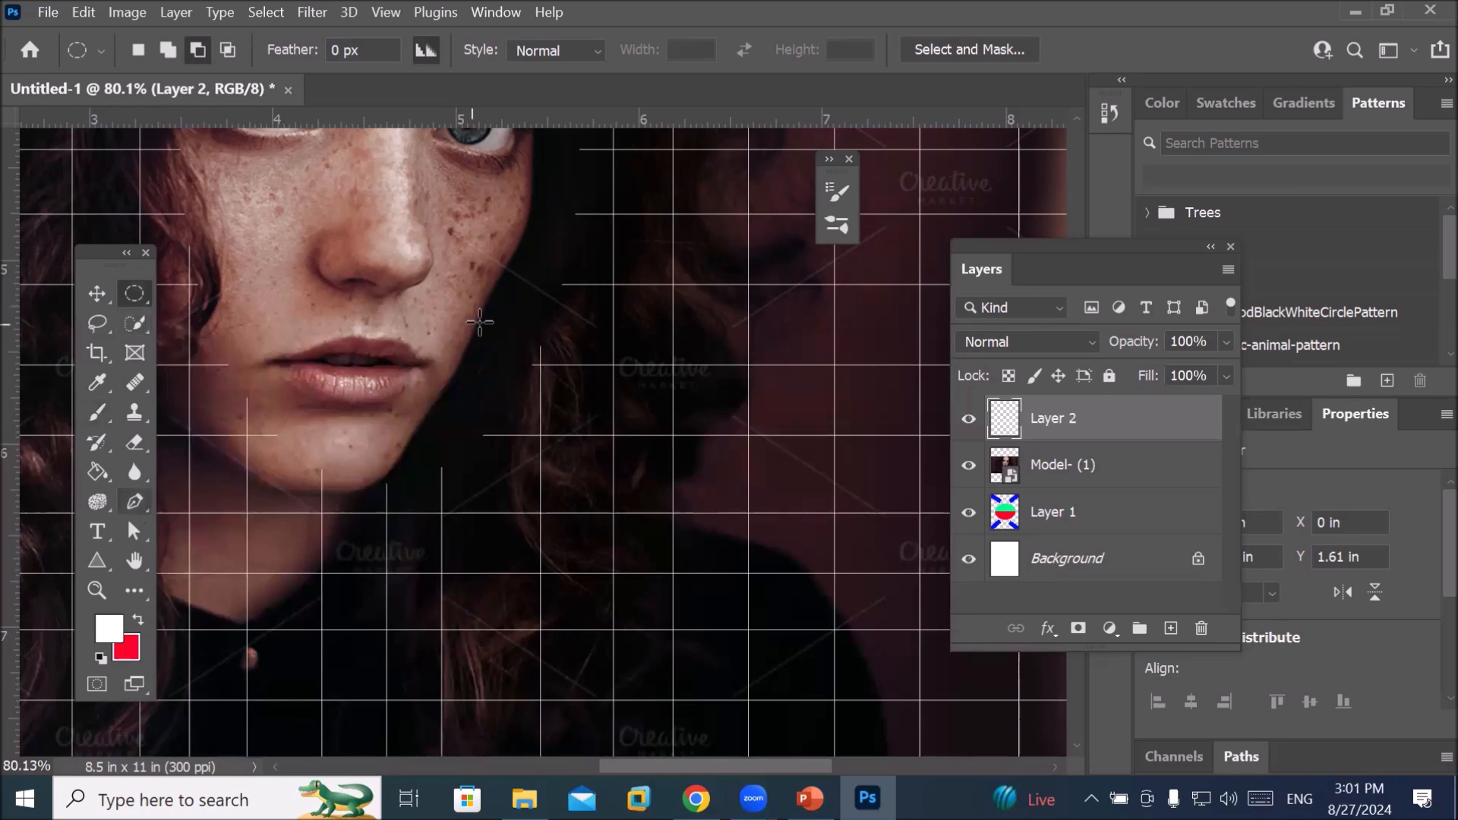
scroll(481, 324, "down", 2)
scroll(488, 235, "down", 3)
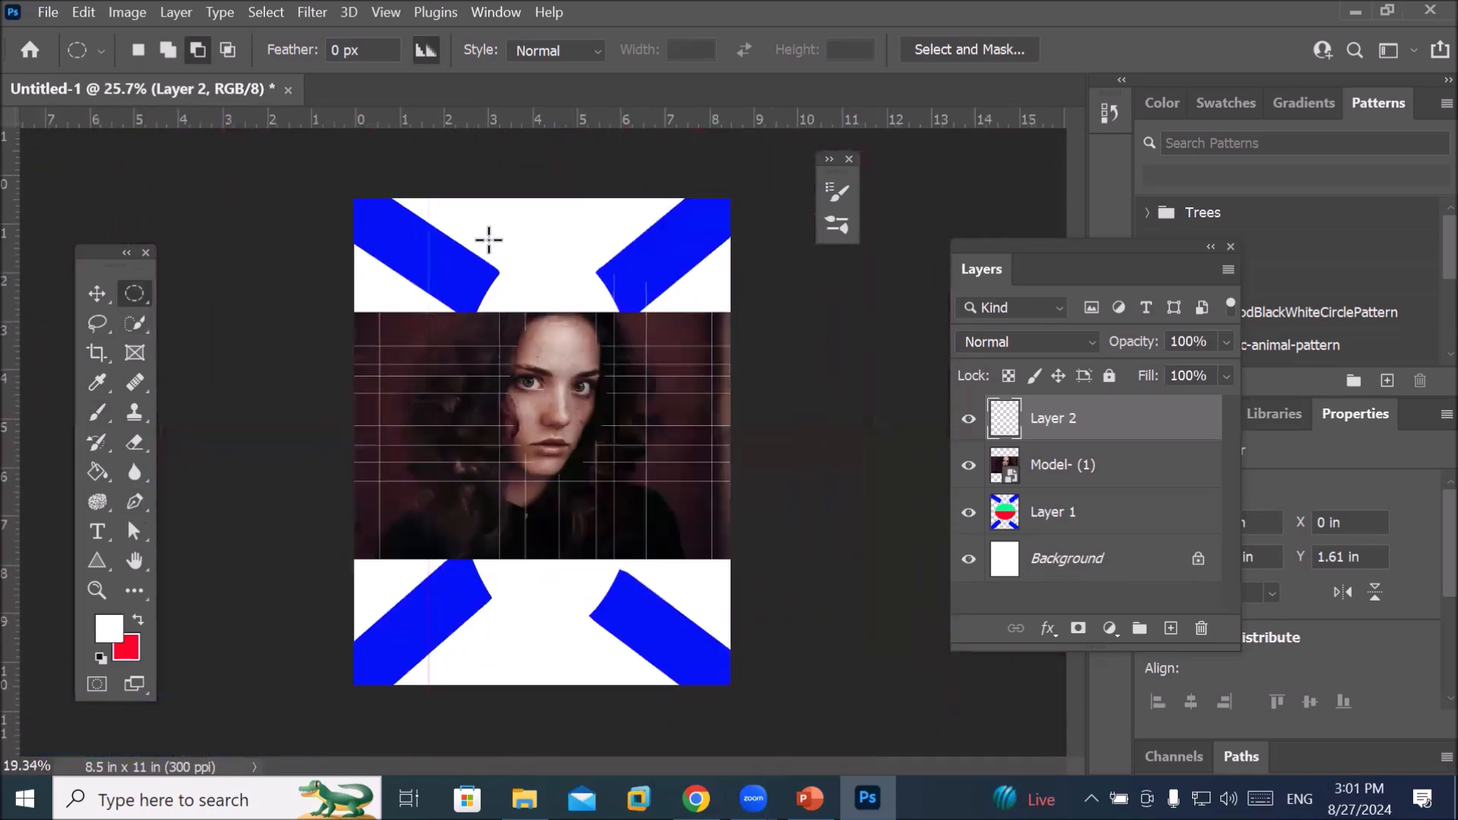
scroll(572, 248, "up", 1)
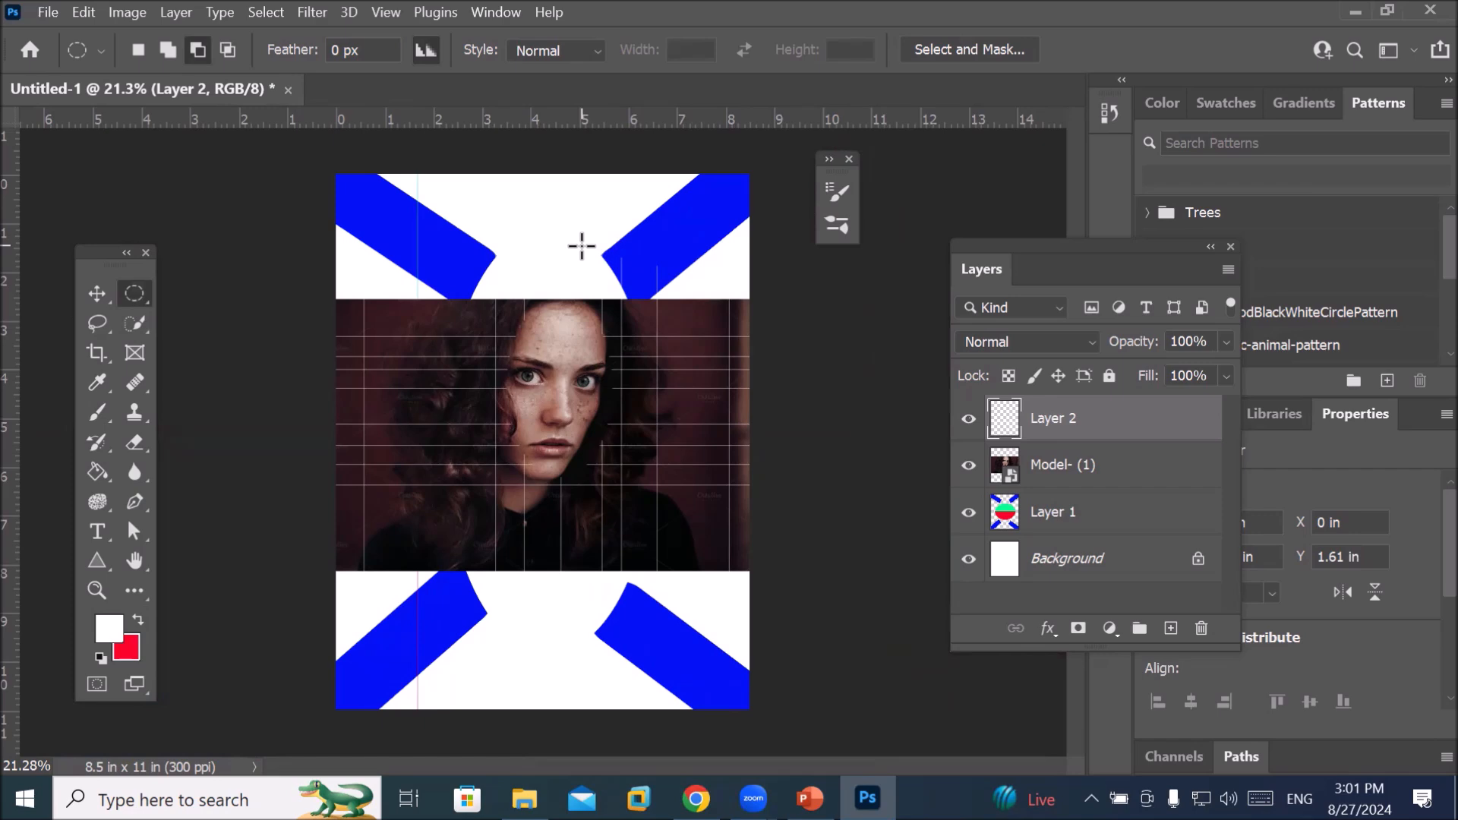
Change the Elliptical Marquee's style to Fixed Ratio
left_click(99, 323)
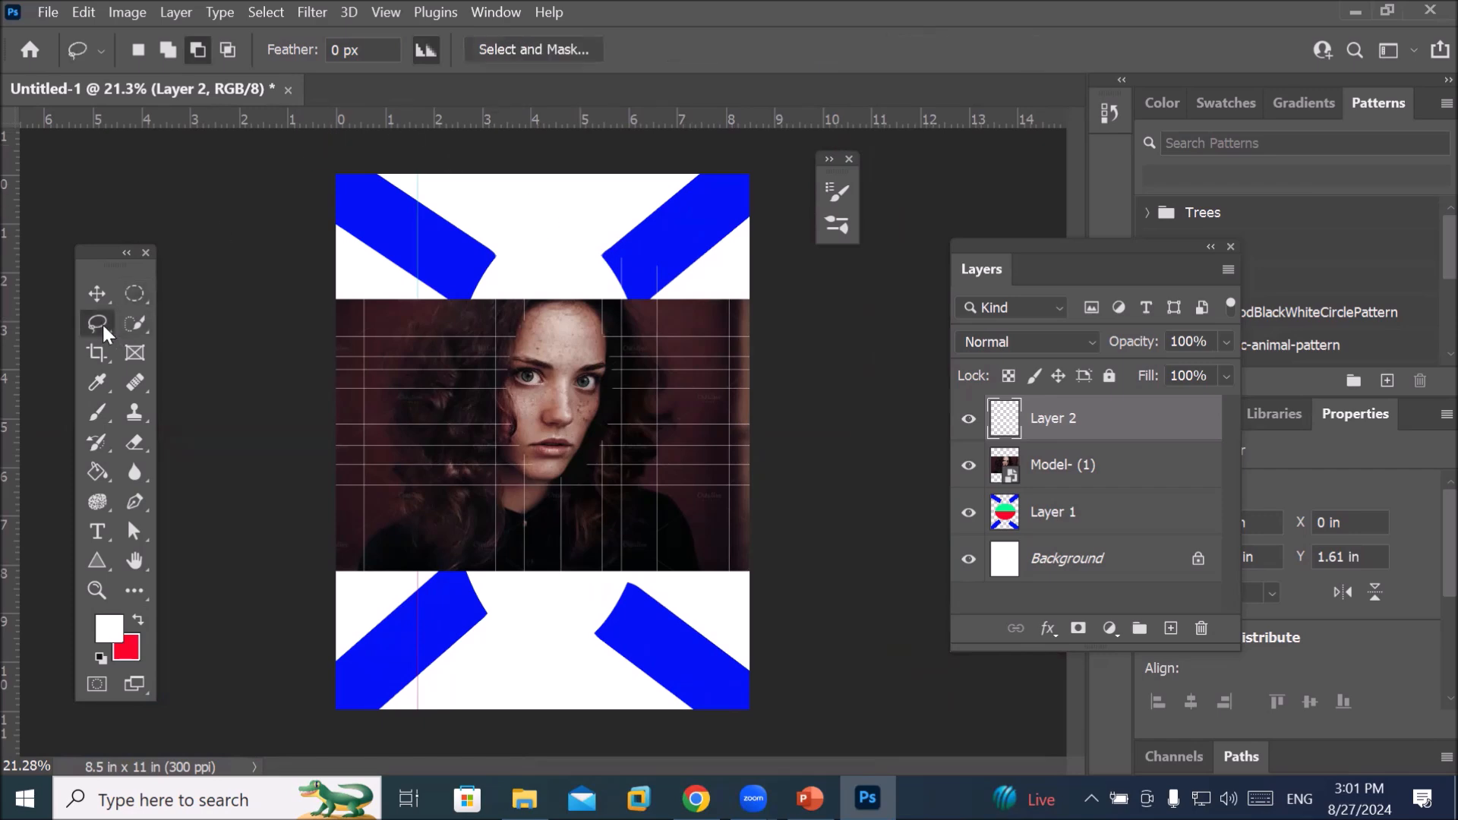
left_click(136, 319)
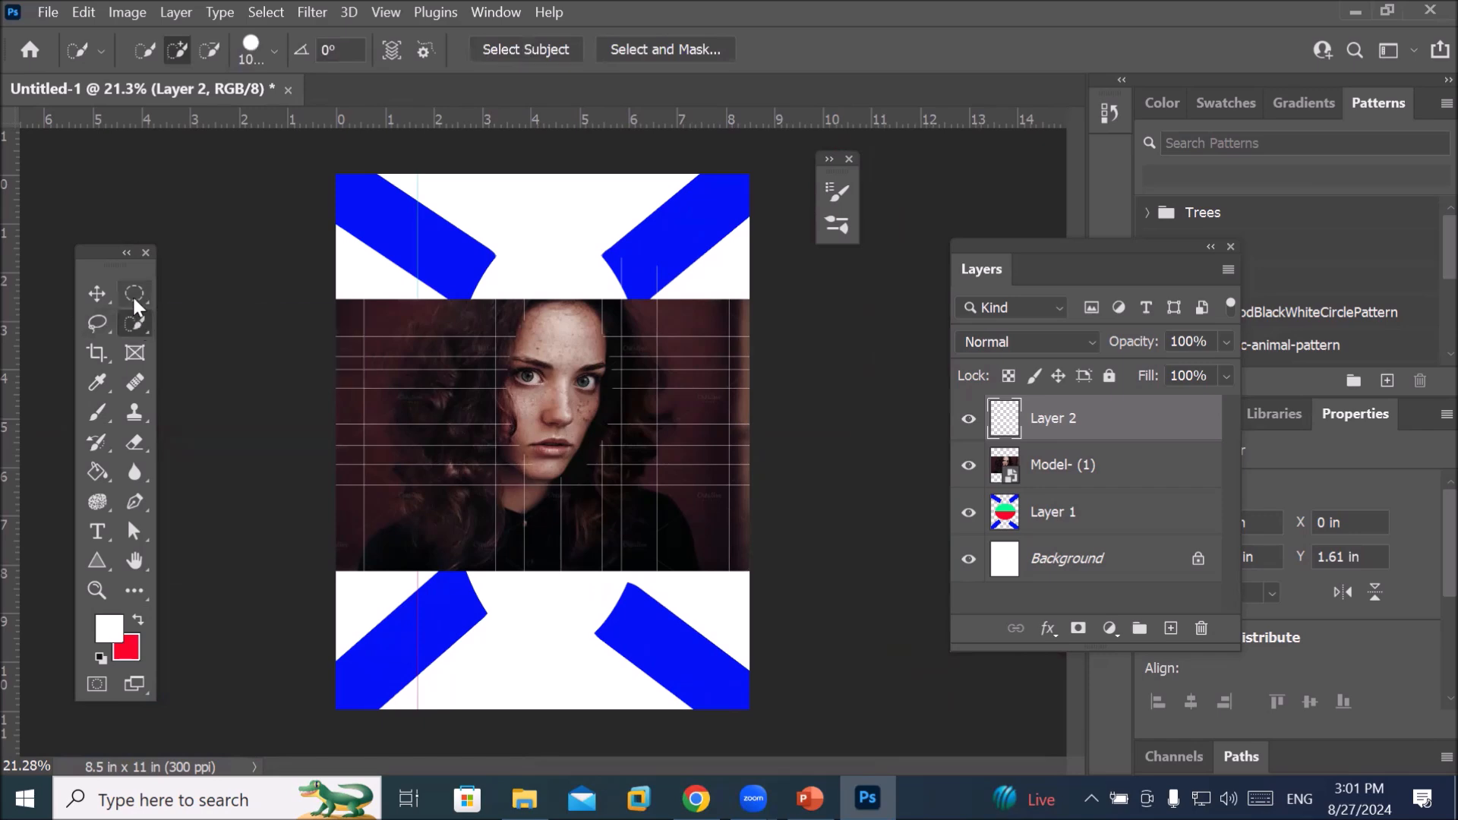
left_click(133, 294)
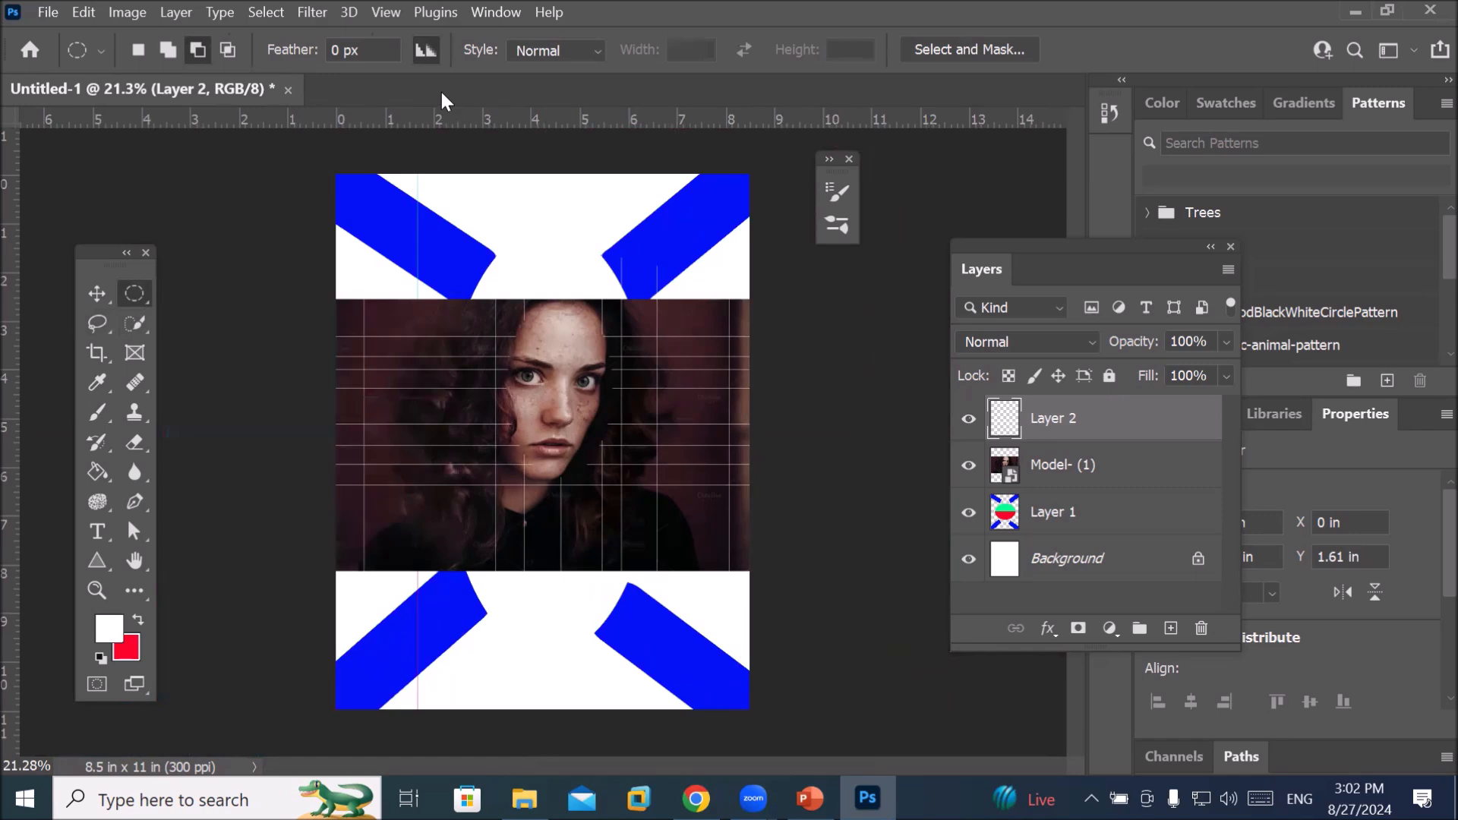
left_click(596, 50)
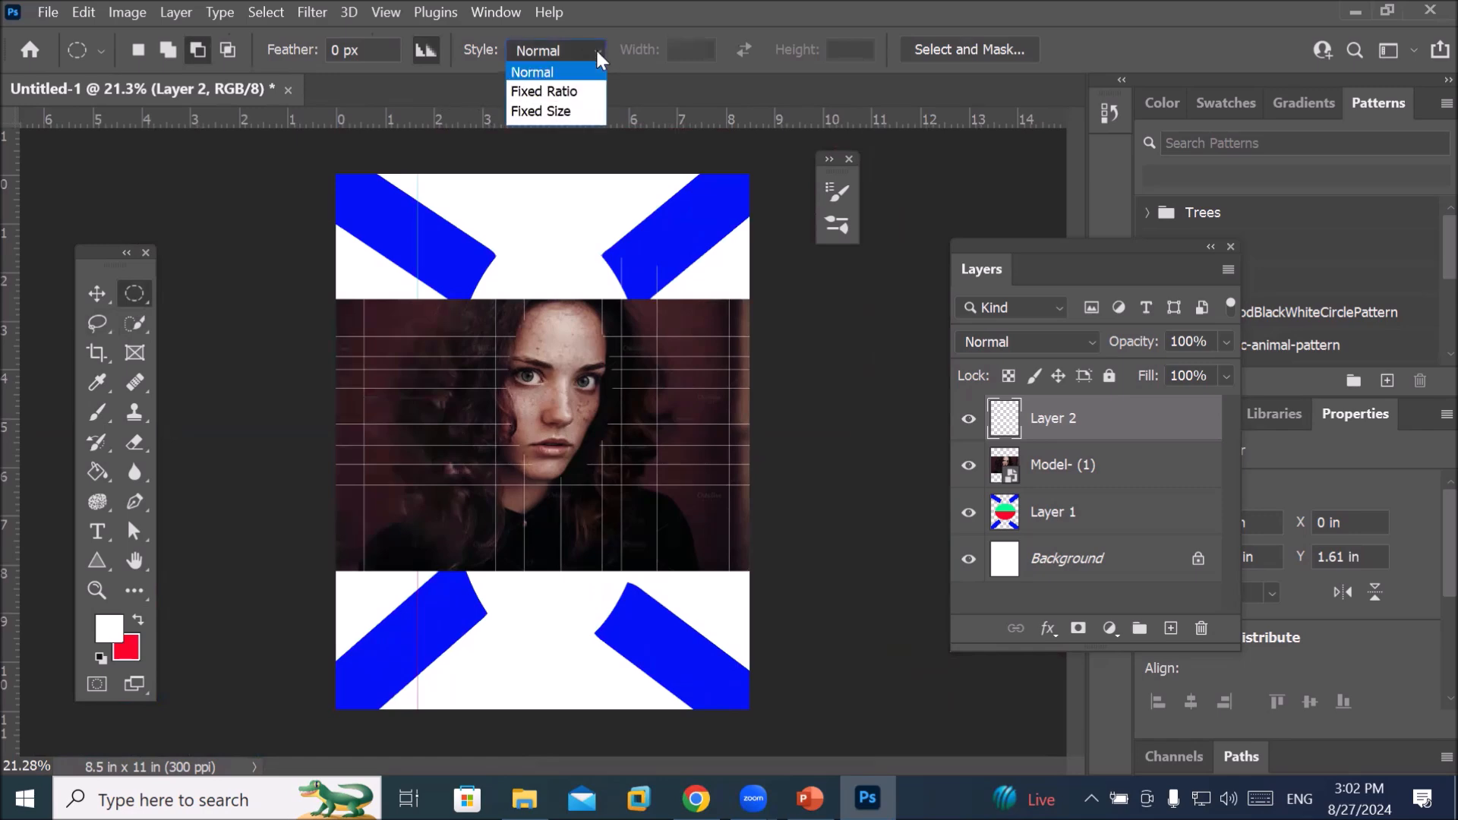
left_click(577, 91)
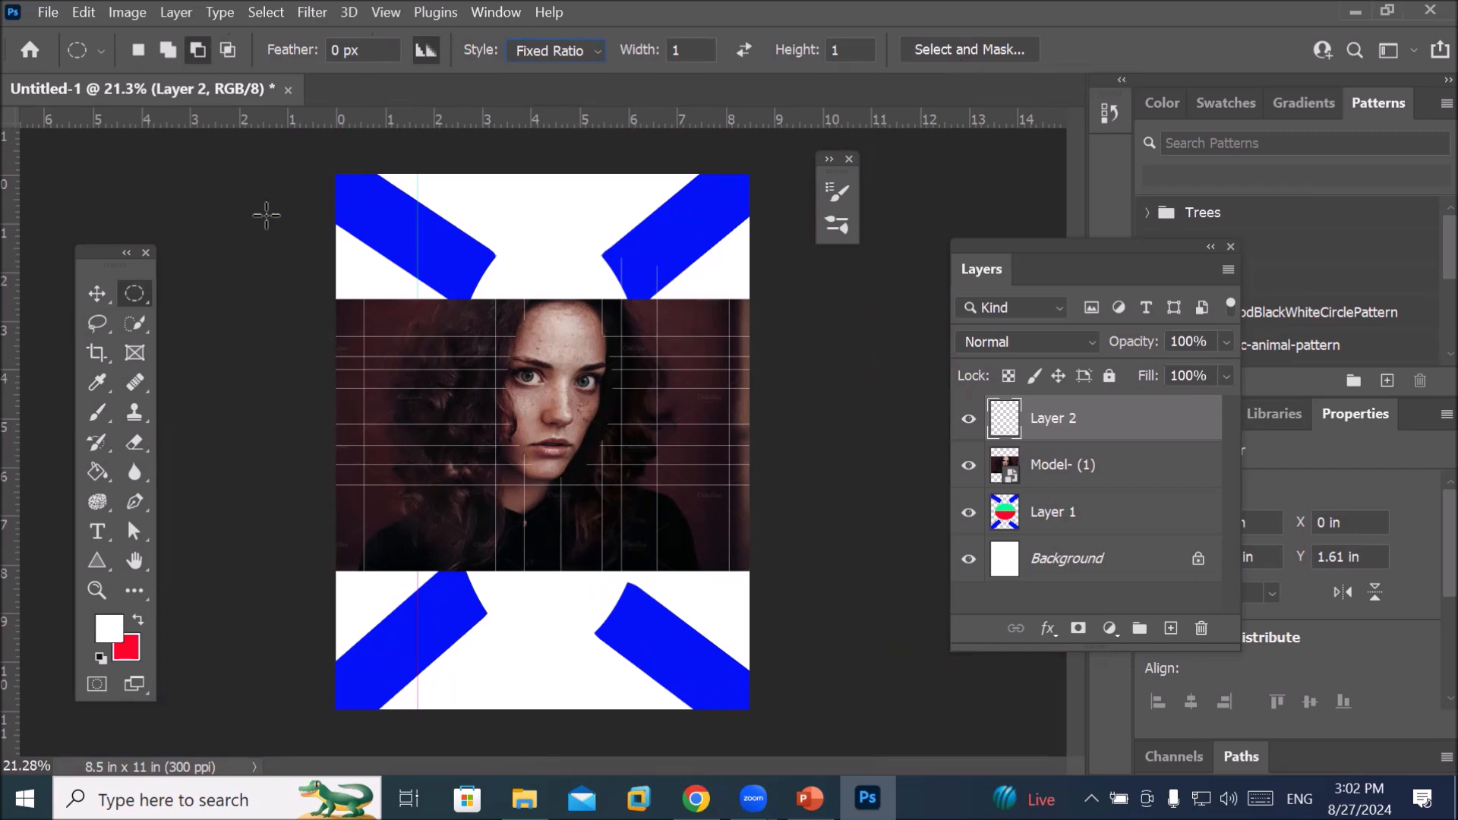
Switch to the Rectangular Marquee tool and show the available marquee tool variants
right_click(132, 294)
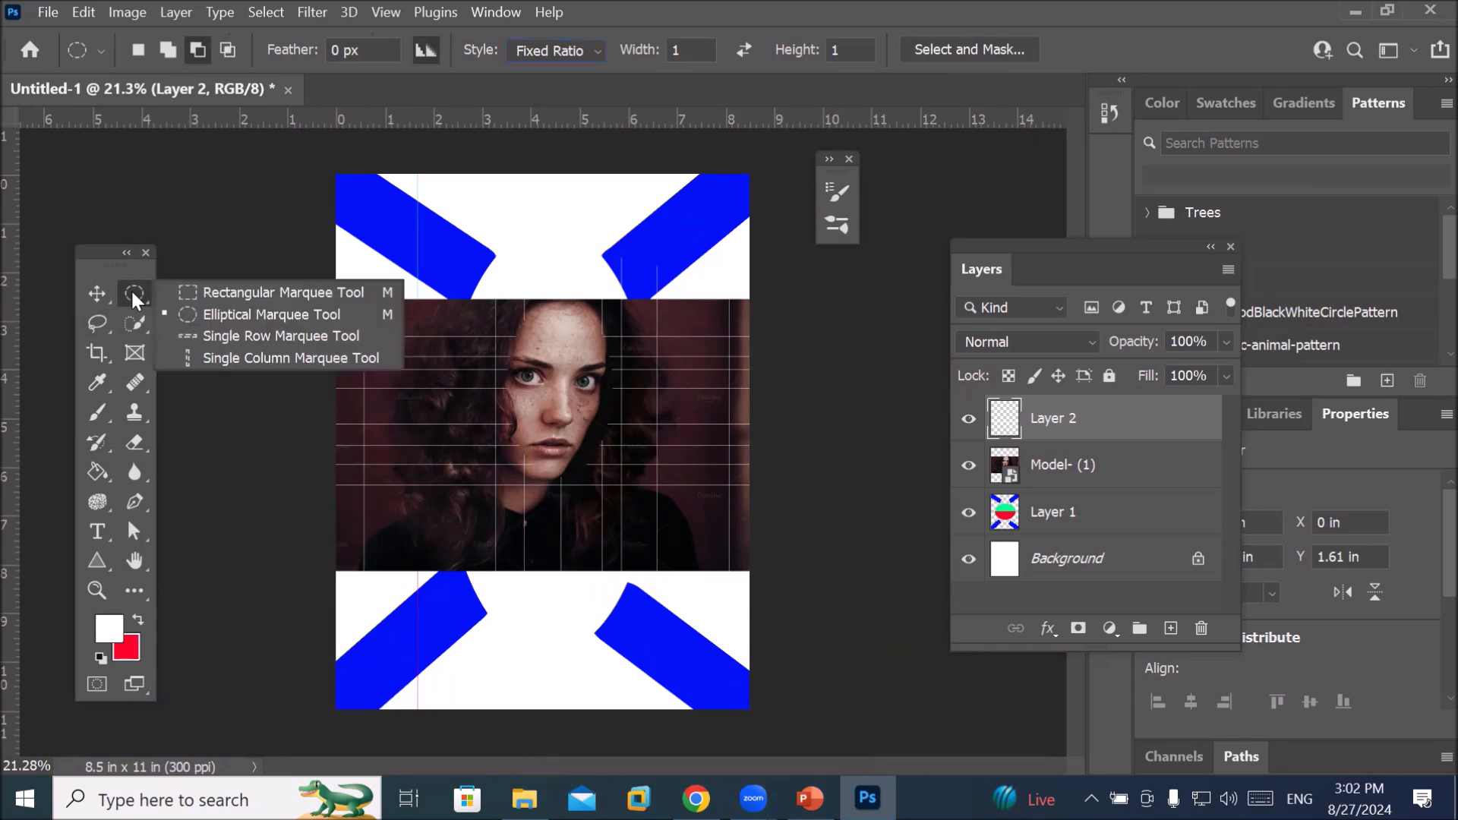
left_click(211, 292)
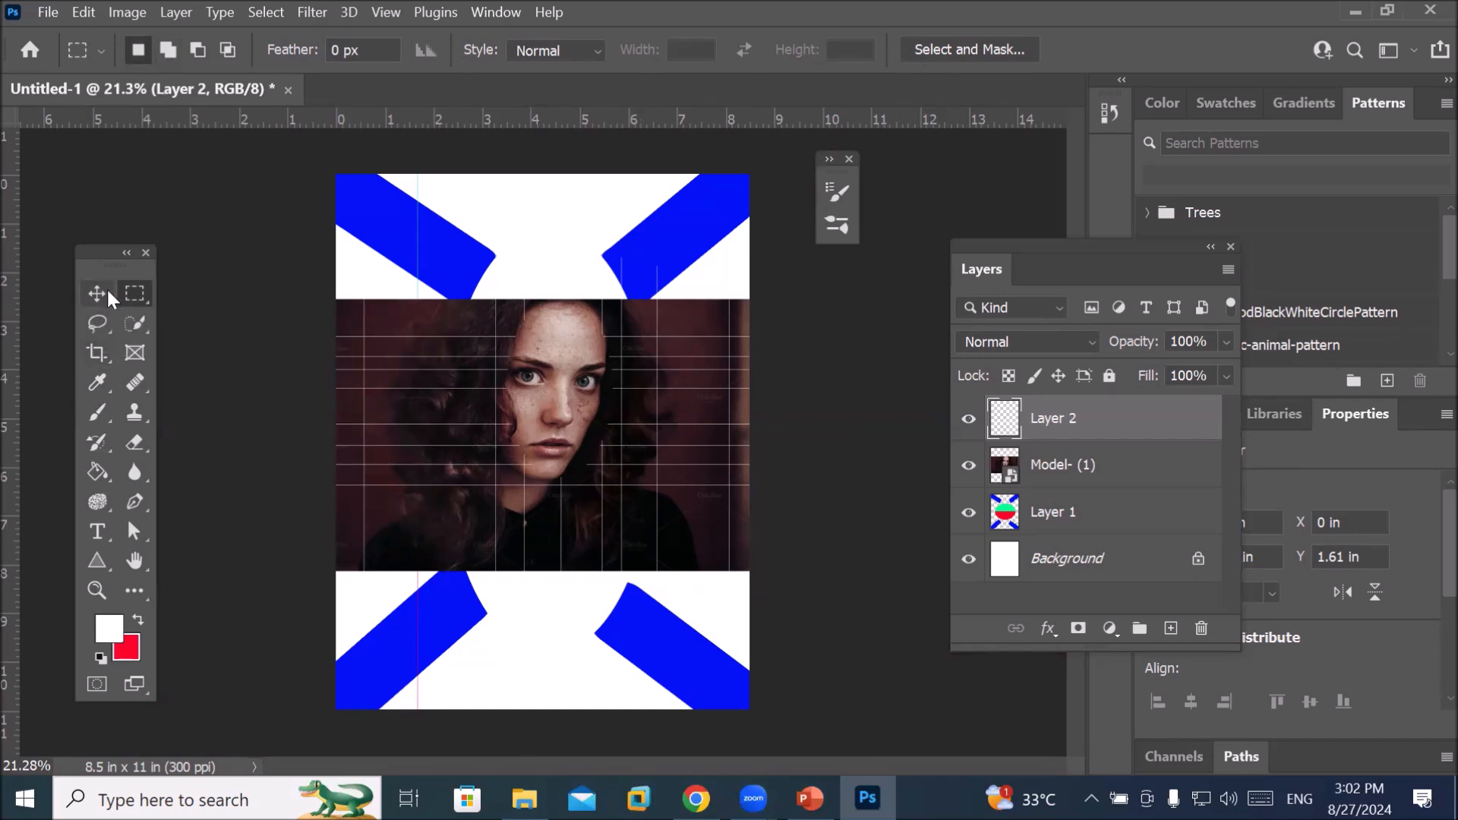
right_click(135, 294)
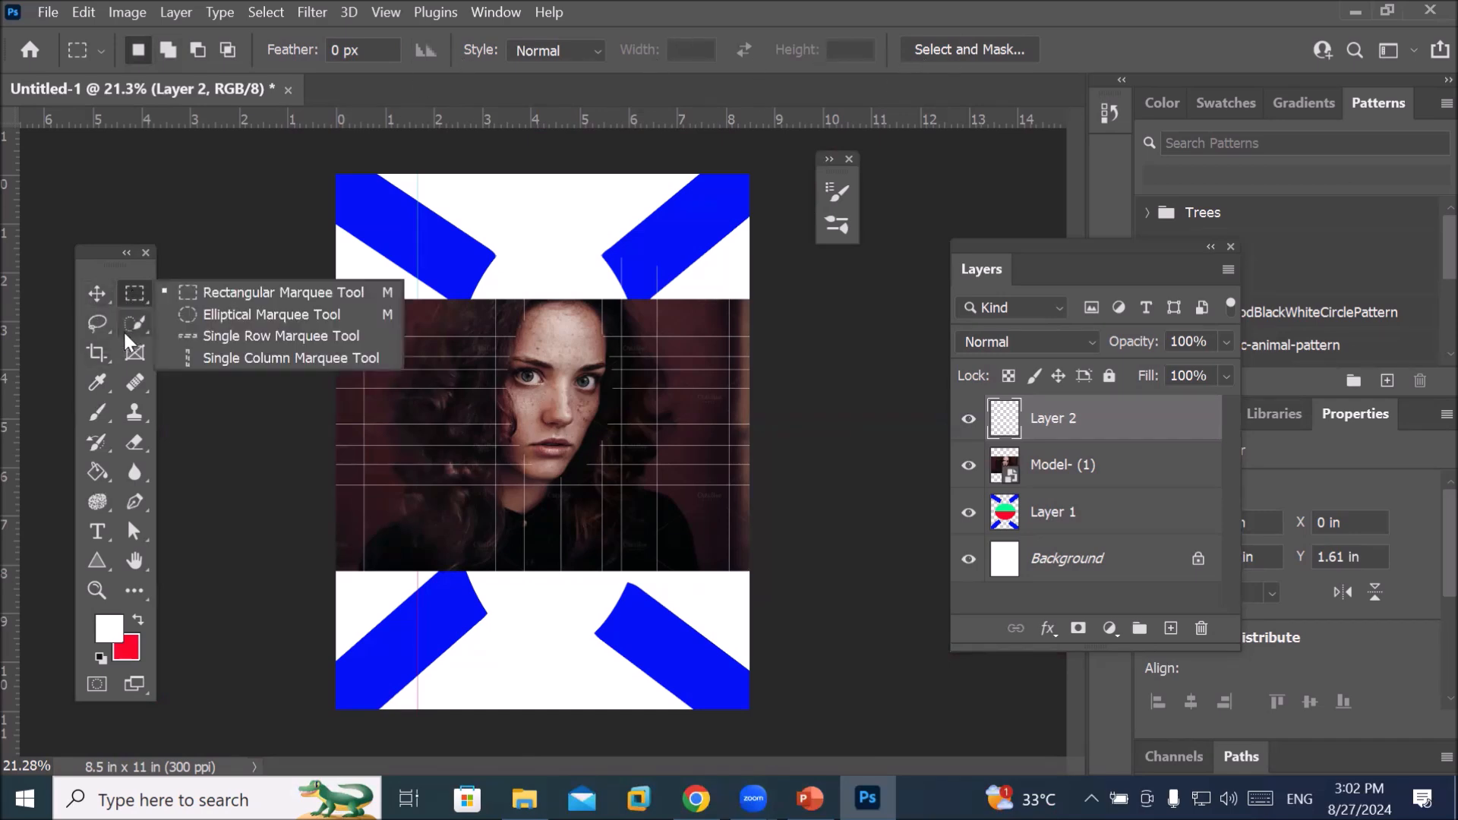